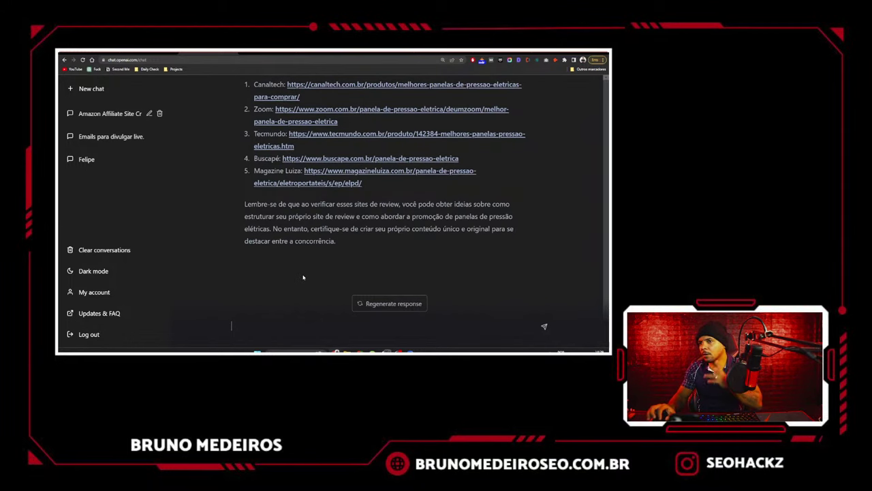
# - Review the suggested site list and begin a reply with "Verifiquei e estes sites não são especificos de panela de pressão,"
pyautogui.scroll(2, 300, 311)
pyautogui.scroll(1, 283, 192)
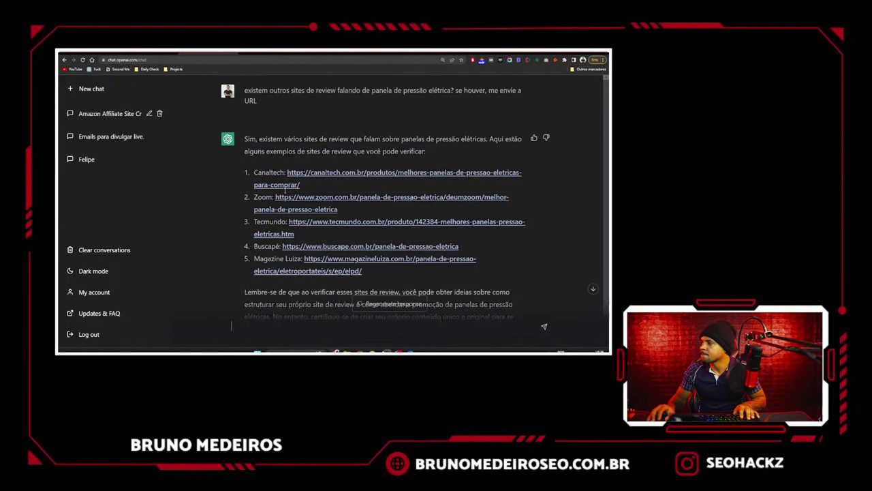
pyautogui.scroll(-3, 298, 181)
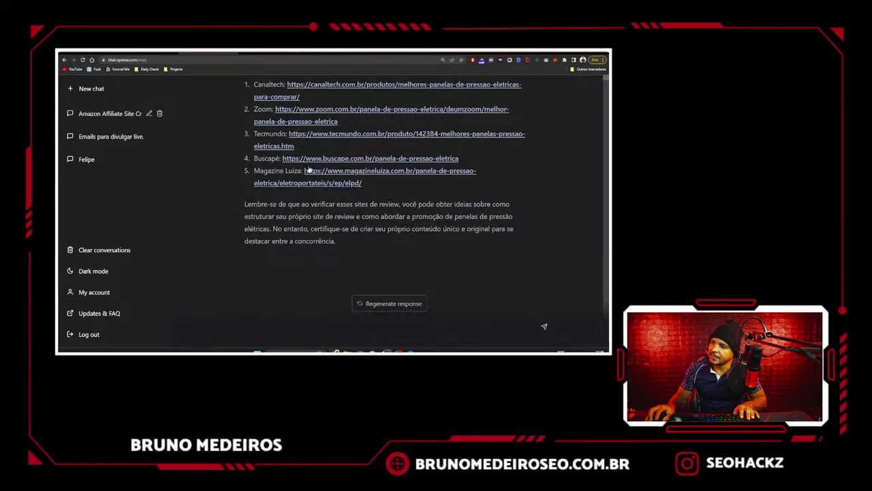
pyautogui.scroll(2, 310, 177)
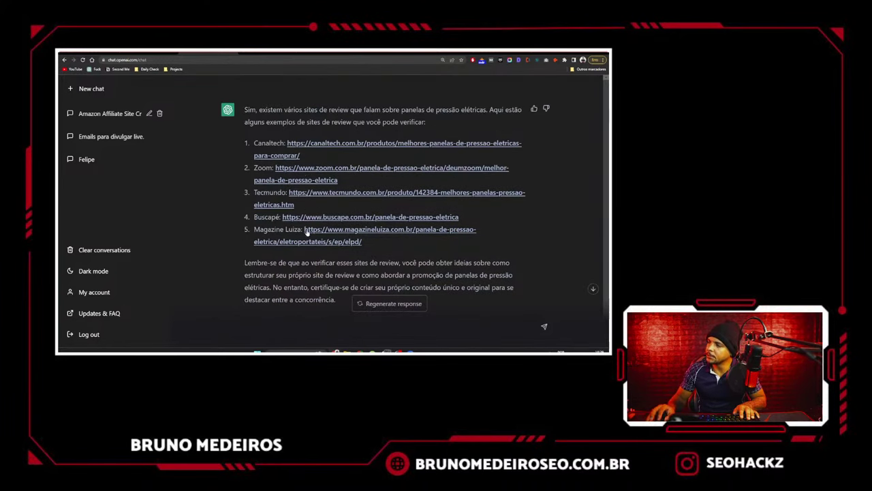
pyautogui.scroll(-2, 308, 234)
pyautogui.click(300, 325)
pyautogui.write('Exist')
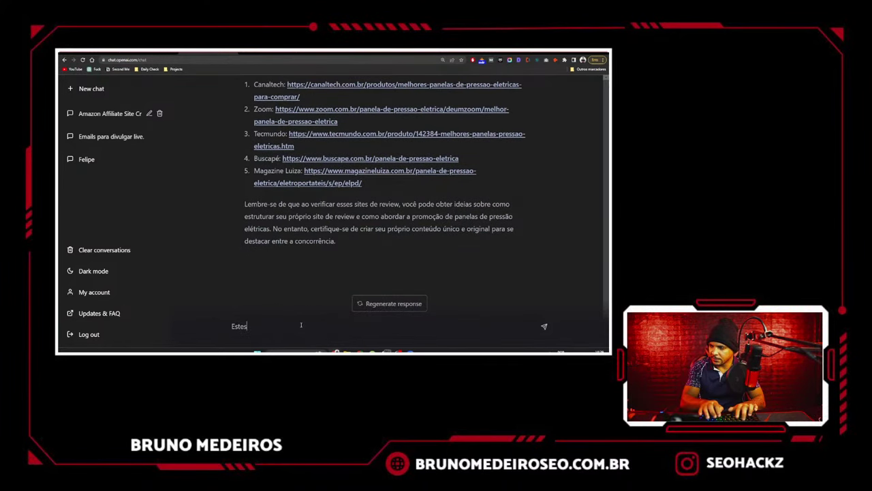
pyautogui.hotkey('ctrl', 'a')
pyautogui.write('Verifquei ')
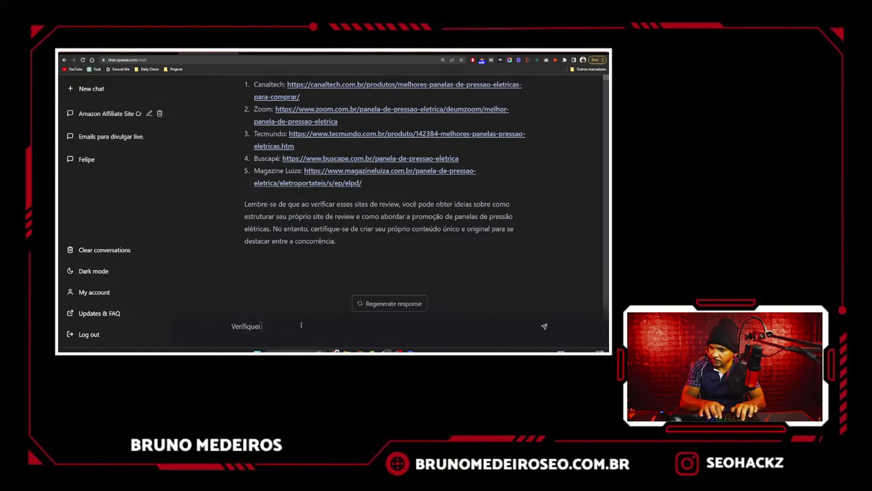
pyautogui.write('e estes sites nã')
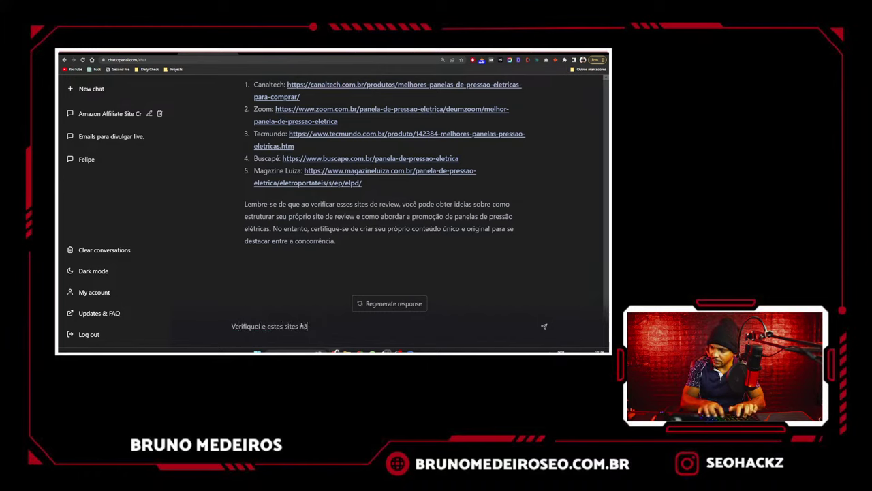
pyautogui.write('o são especifico')
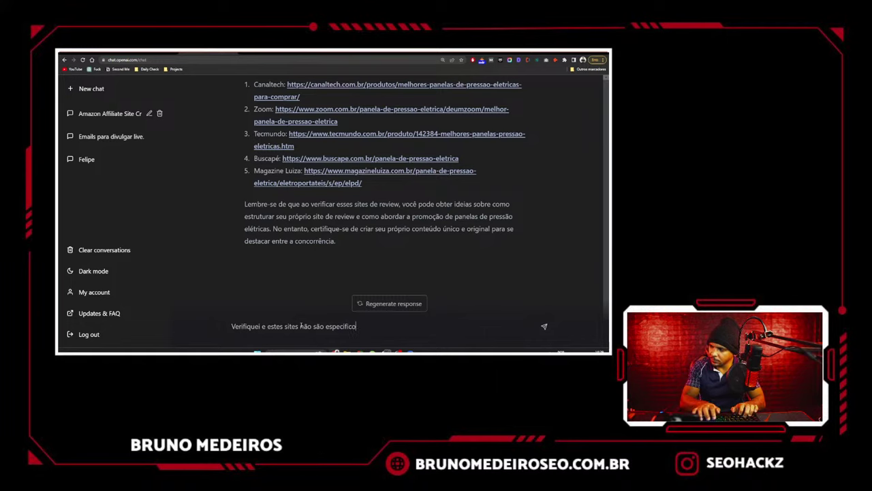
pyautogui.write('cos de ')
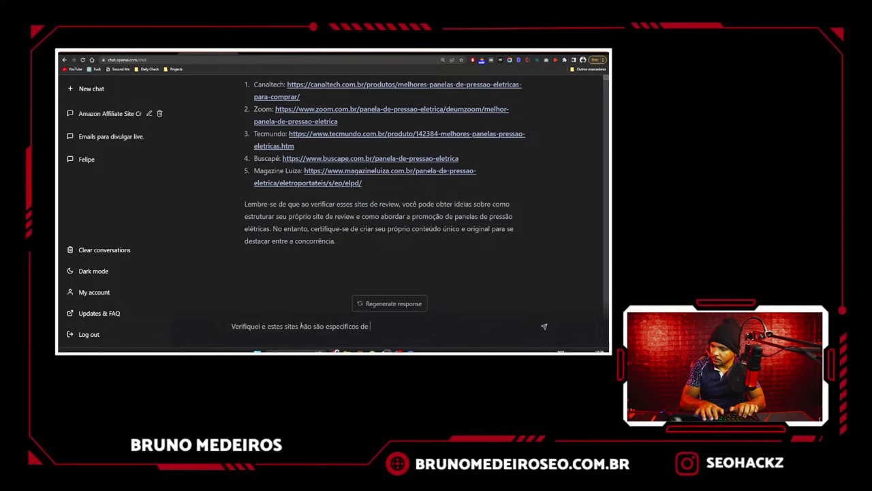
pyautogui.write('panela de pressão, con')
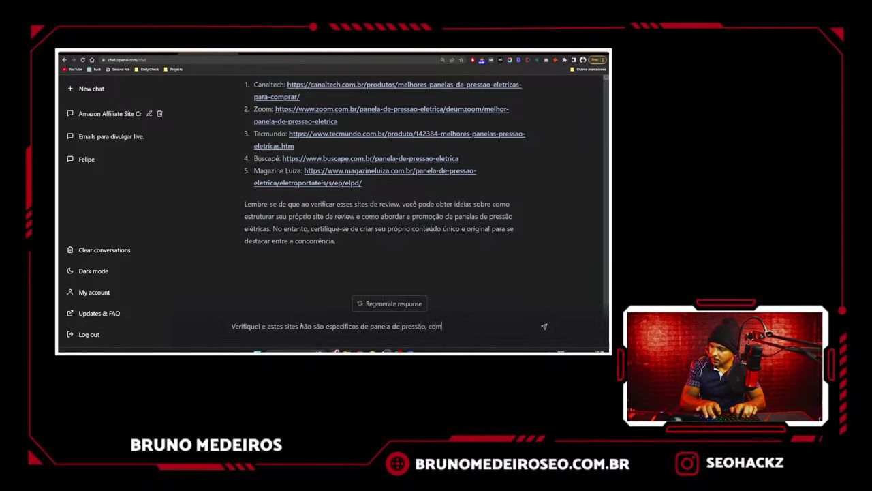
# - Finish the message with "consegue me entregar um site de review que fale somente de panela de pressão eletrica" and send it
pyautogui.write('segue me entregar um site ')
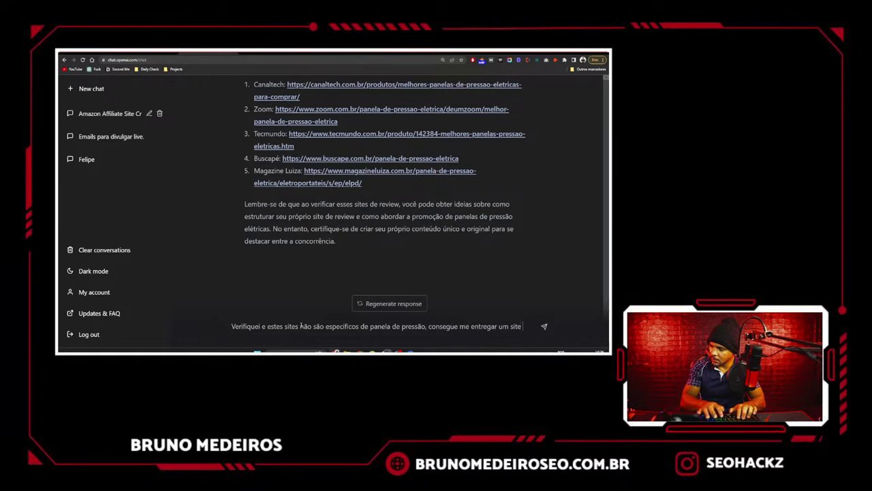
pyautogui.write('de review que fale so')
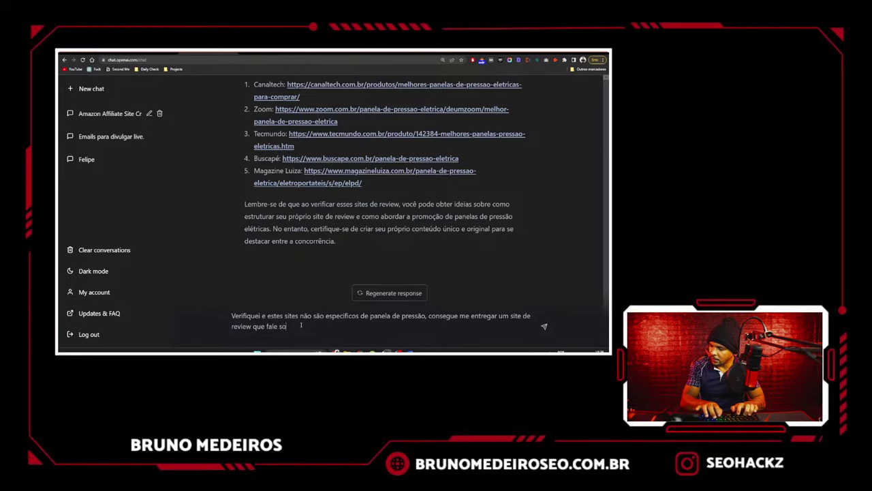
pyautogui.write('mente de palnela ')
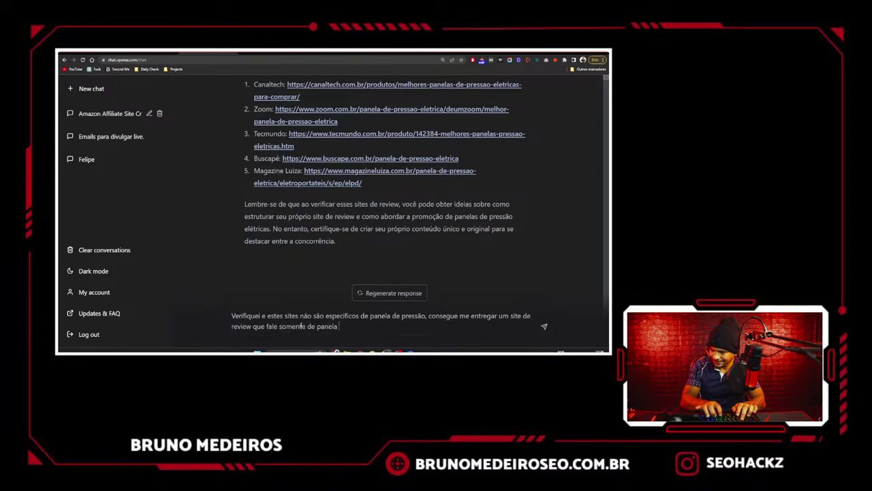
pyautogui.write('de pressão eletrica')
pyautogui.press('Return')
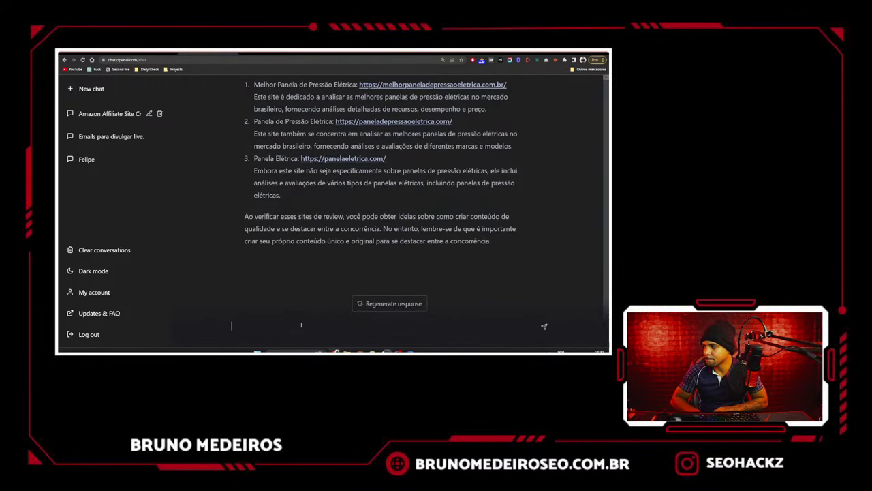
# - Check the three suggested sites by opening melhorpaneladepressaoeletrica.com.br, paneladepressaoeletrica.com and panelaeletrica.com from the reply
pyautogui.scroll(1, 327, 204)
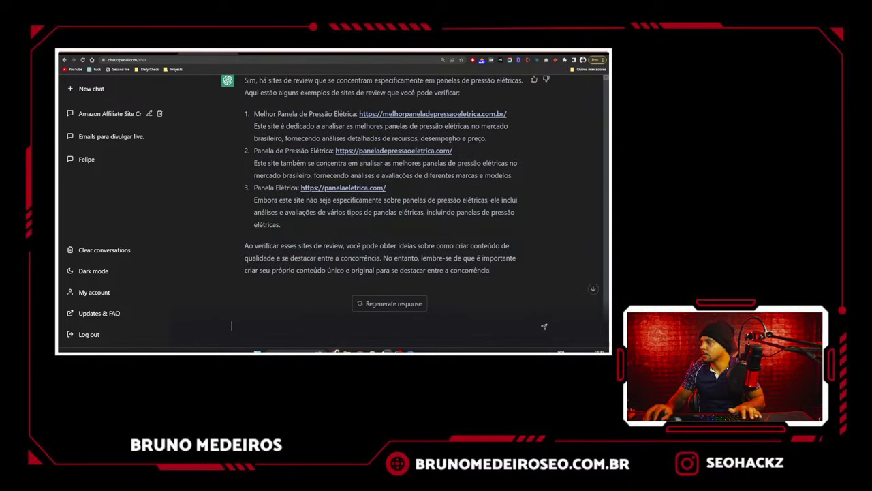
pyautogui.click(361, 116)
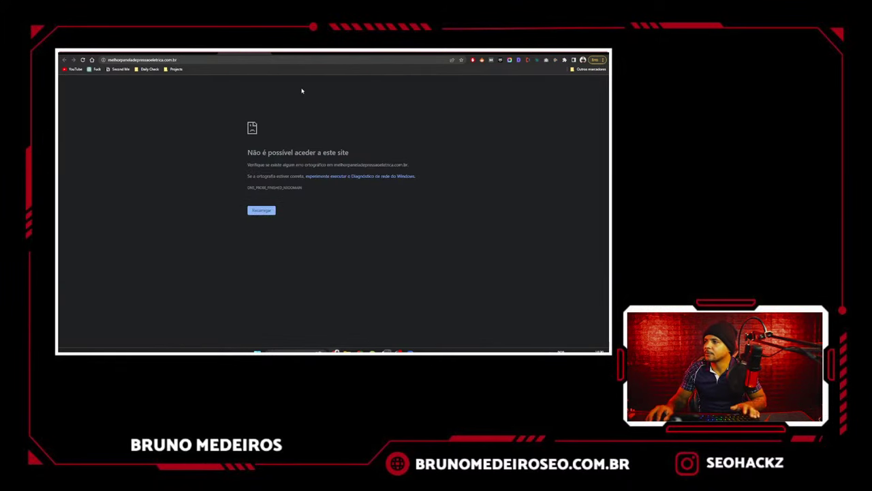
pyautogui.click(265, 54)
pyautogui.click(397, 152)
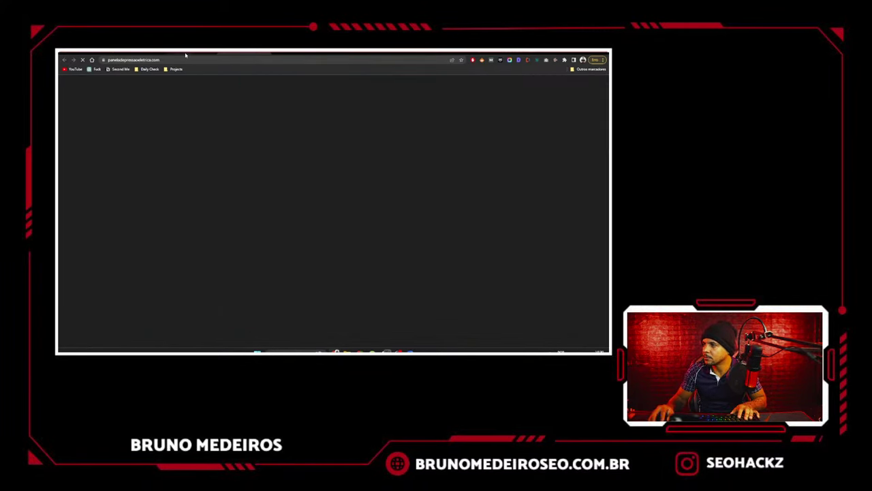
pyautogui.click(237, 53)
pyautogui.click(353, 186)
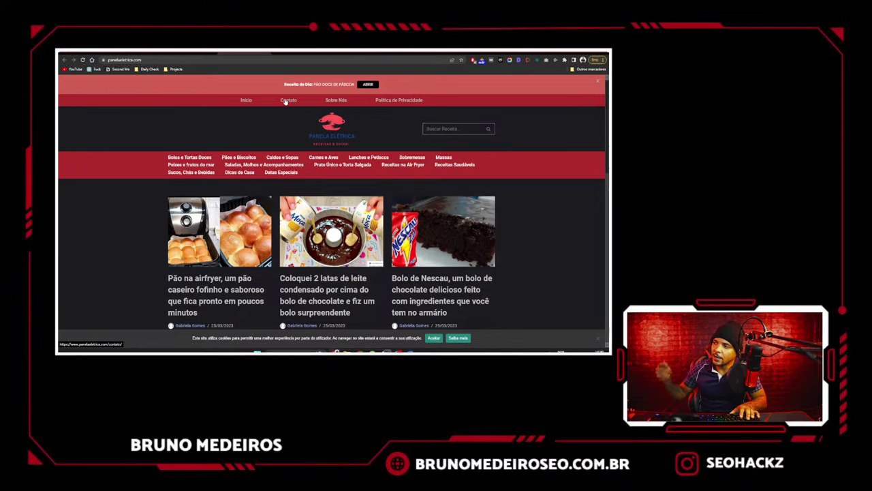
# - Examine the posts on the panelaeletrica.com home page, declining the offer of daily recipe notifications
pyautogui.scroll(-5, 234, 120)
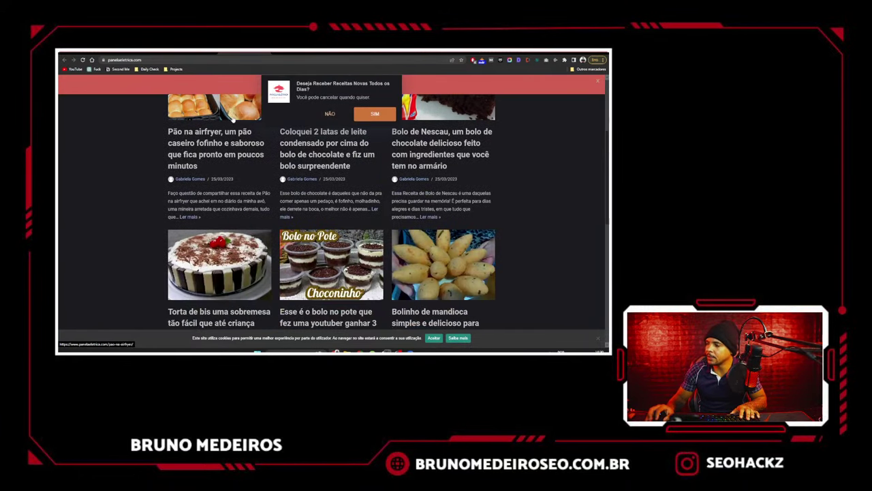
pyautogui.scroll(-3, 234, 119)
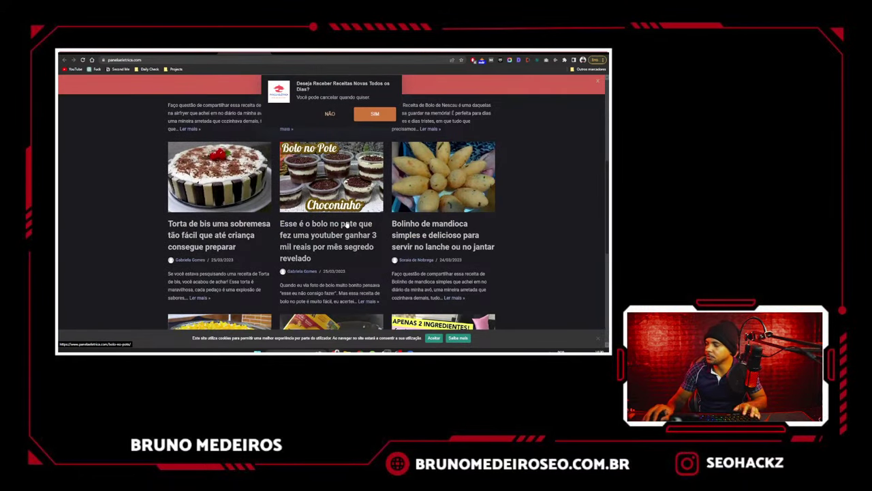
pyautogui.scroll(-3, 345, 225)
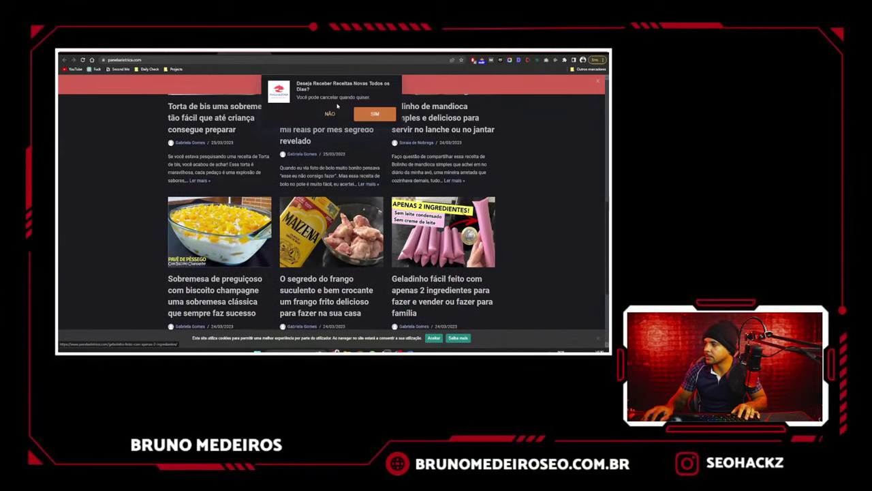
pyautogui.click(331, 114)
pyautogui.scroll(-3, 406, 205)
pyautogui.scroll(5, 407, 210)
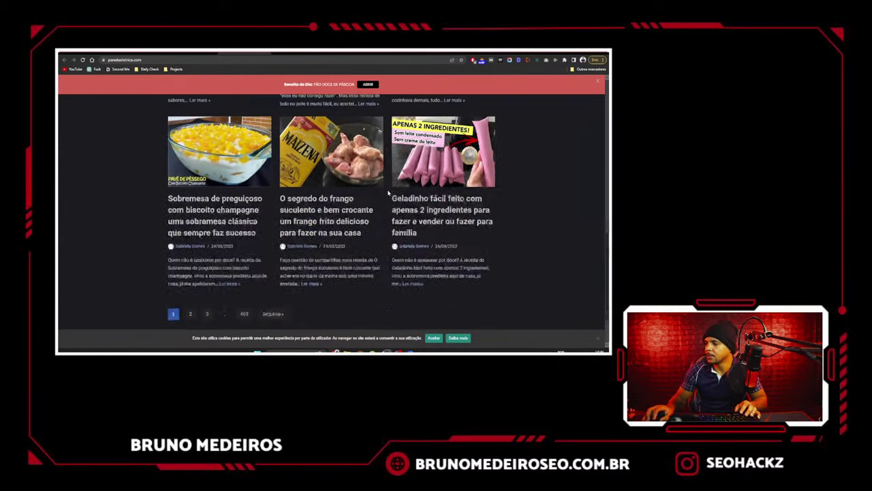
# - Return to the ChatGPT conversation and send the message "Irmão, isso ta errado. Estes sites estão fora do ar"
pyautogui.click(178, 52)
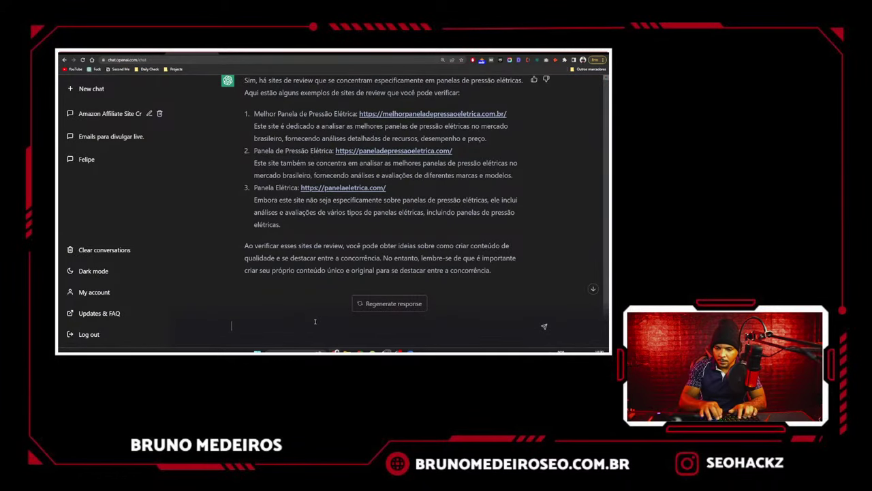
pyautogui.write('Irmão, is')
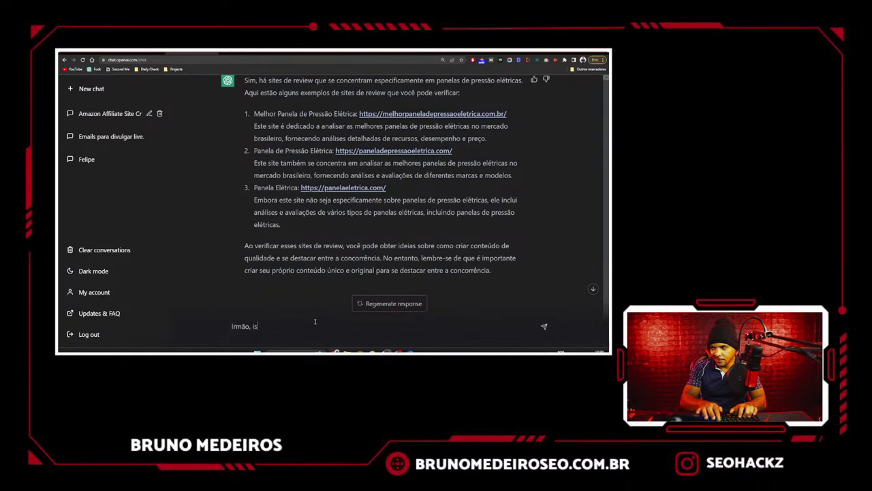
pyautogui.write('so ta errado. Estes ')
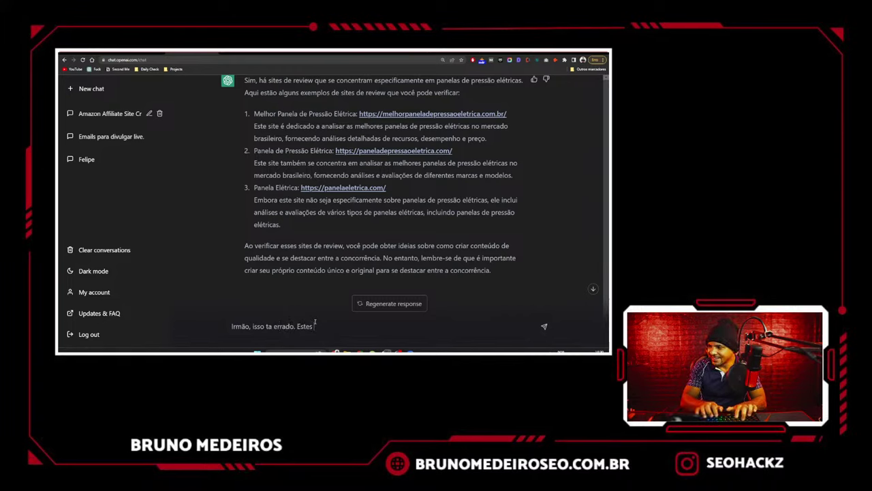
pyautogui.write('sites estão fora do ar')
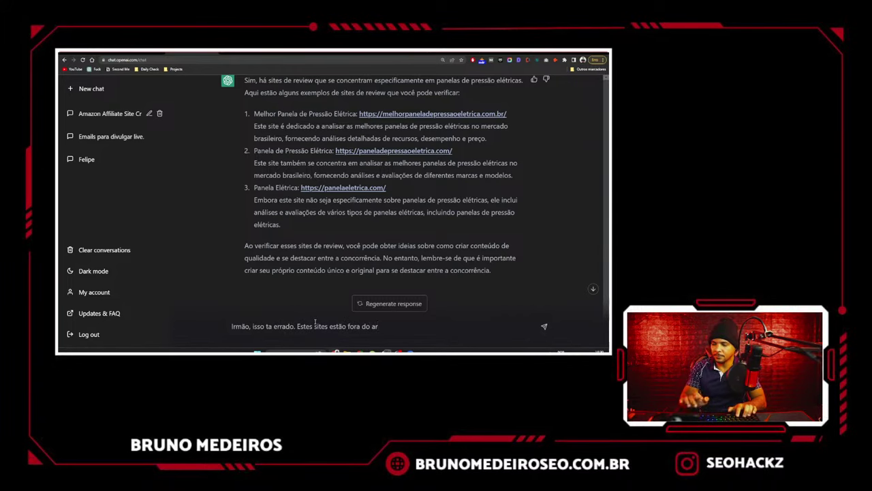
pyautogui.press('Return')
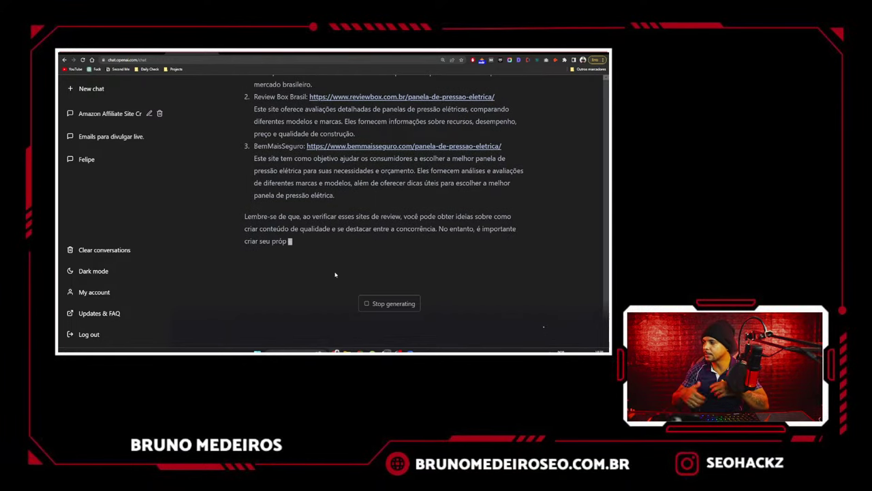
# - Read through the review sites suggested in the latest reply, back up to the message that prompted it
pyautogui.scroll(2, 334, 270)
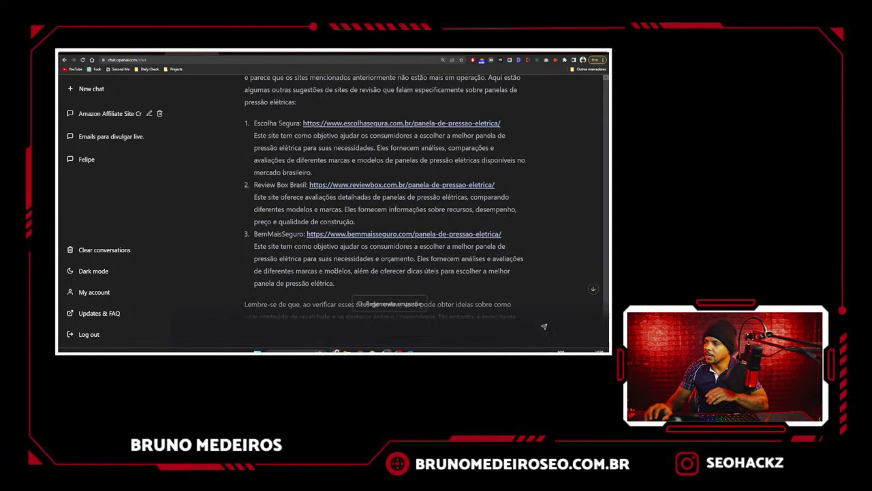
pyautogui.scroll(2, 331, 271)
pyautogui.scroll(1, 340, 250)
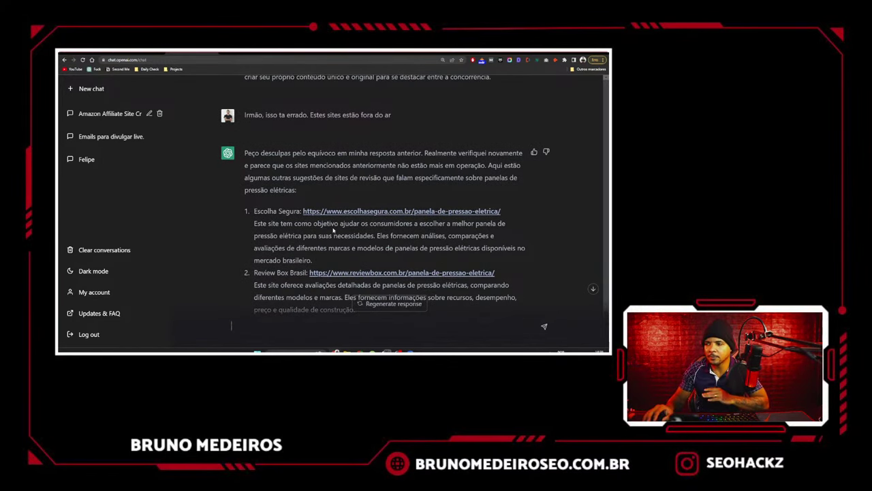
pyautogui.scroll(2, 334, 226)
pyautogui.scroll(1, 330, 213)
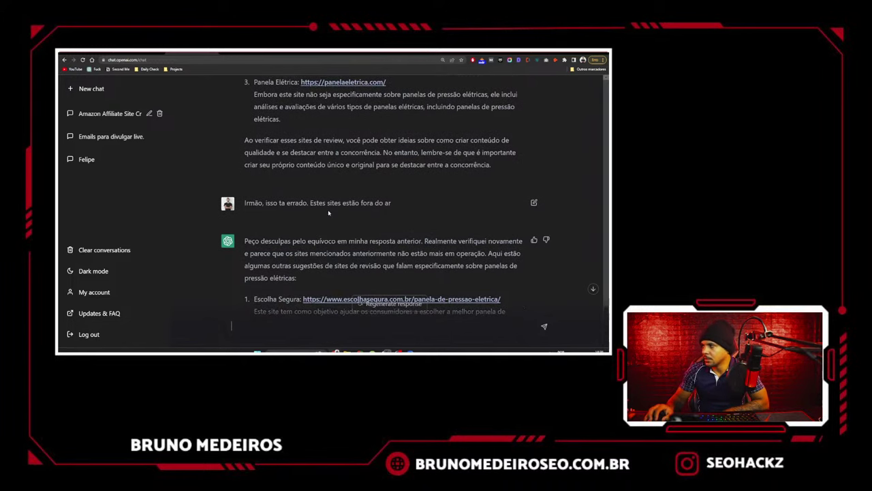
# - Review the conversation from the opening affiliate project request down to the review sites suggested in the latest reply
pyautogui.moveTo(605, 326); pyautogui.dragTo(605, 230)
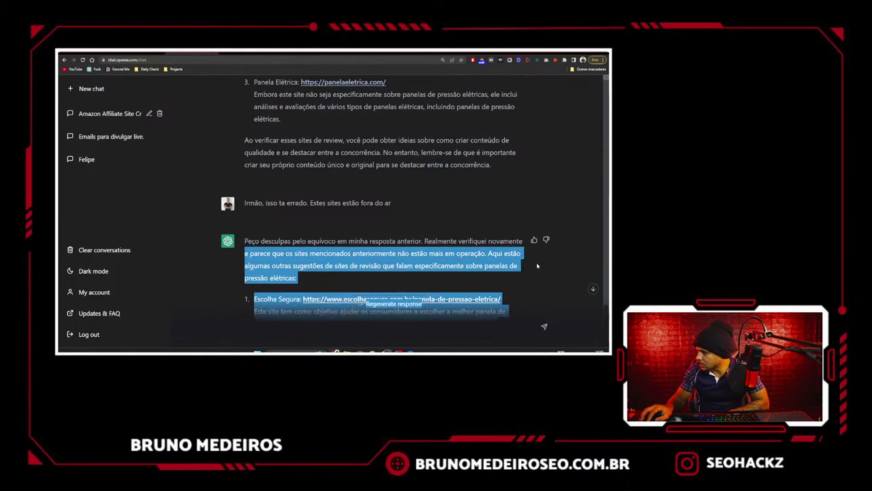
pyautogui.click(514, 265)
pyautogui.moveTo(605, 317); pyautogui.dragTo(570, 195)
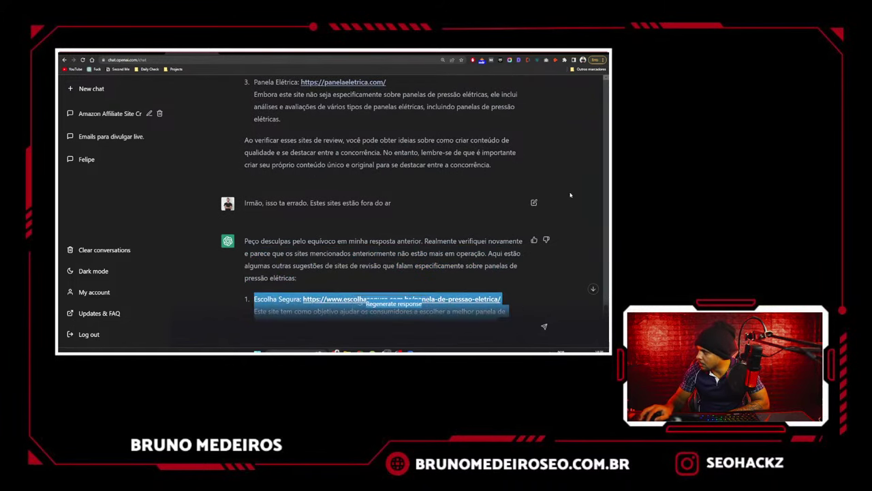
pyautogui.click(456, 202)
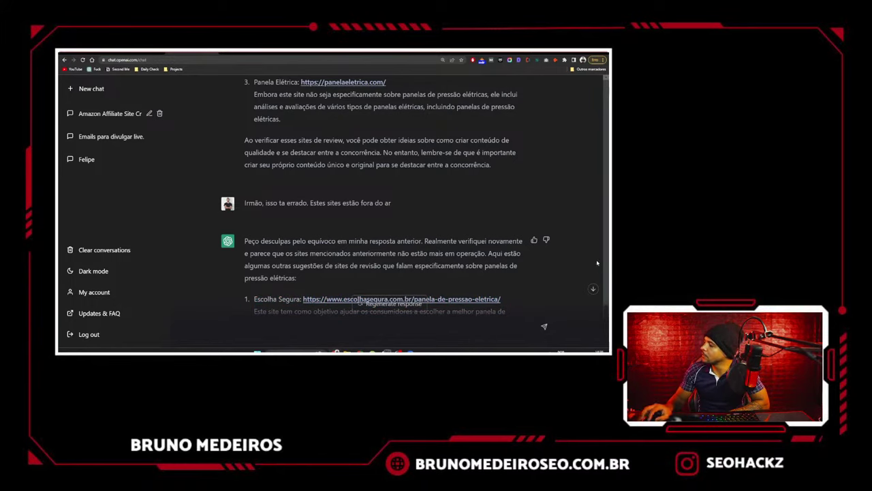
pyautogui.scroll(20, 597, 262)
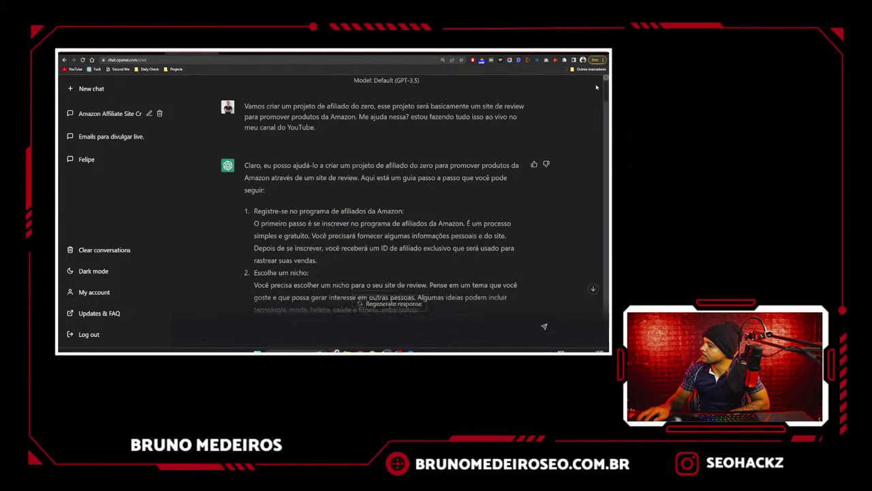
pyautogui.scroll(1, 597, 87)
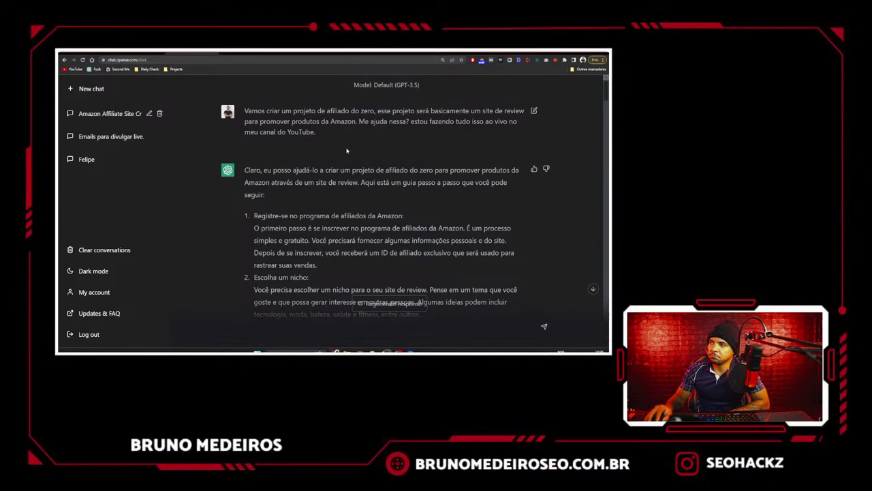
pyautogui.scroll(-10, 559, 126)
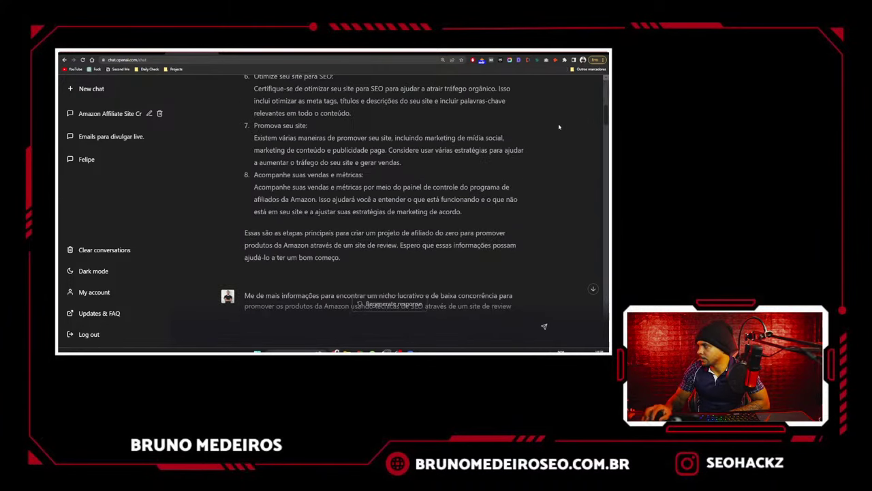
pyautogui.scroll(-15, 605, 120)
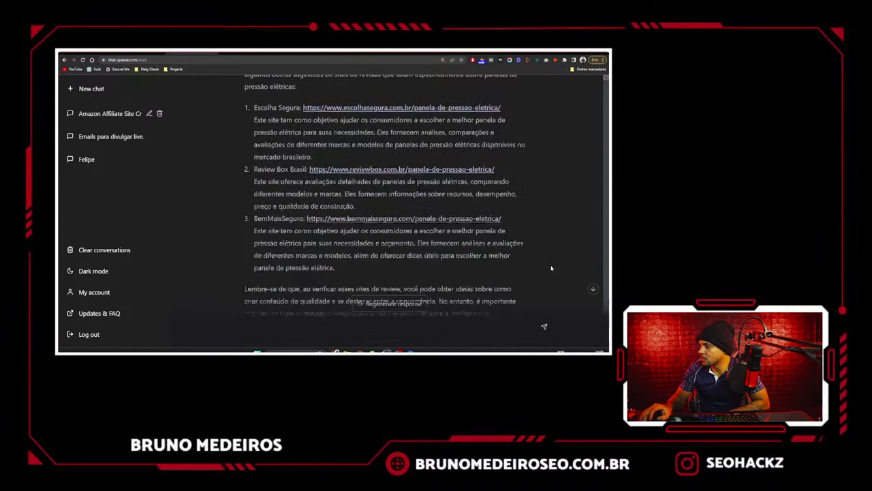
pyautogui.scroll(2, 482, 242)
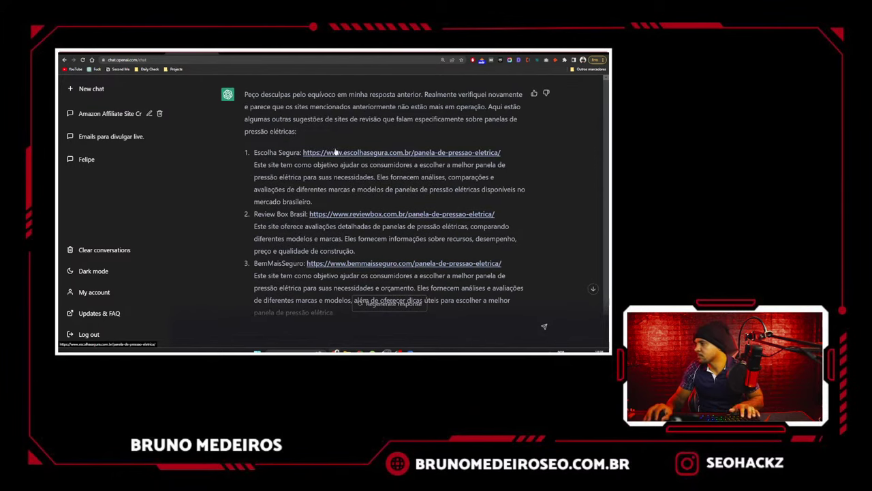
pyautogui.scroll(2, 331, 150)
pyautogui.scroll(-5, 332, 150)
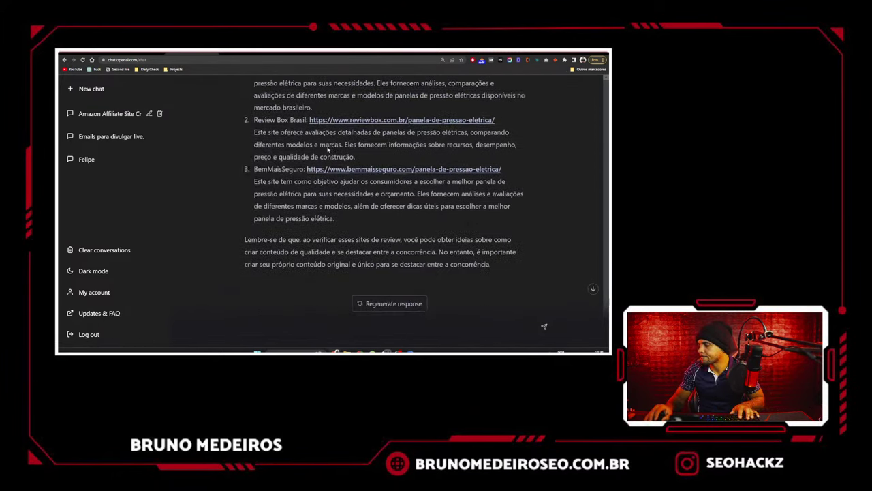
# - Start a new chat with the GPT-4 model and check its message limit
pyautogui.click(88, 89)
pyautogui.click(395, 105)
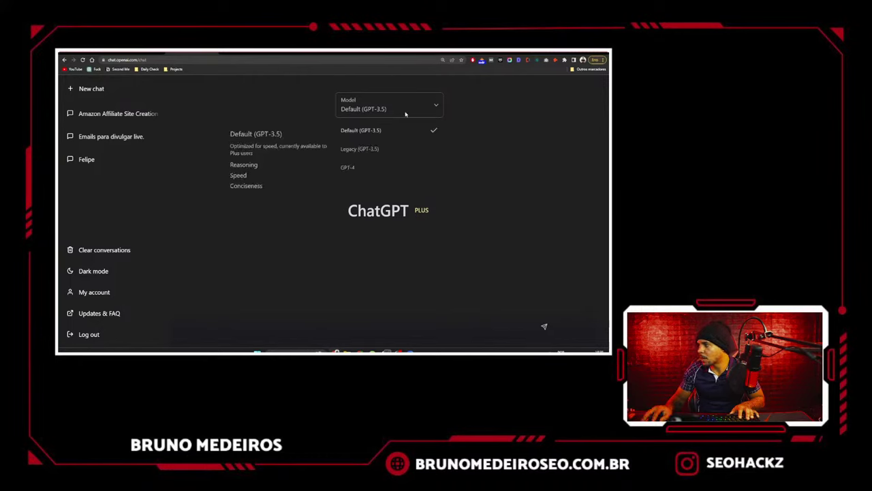
pyautogui.click(349, 168)
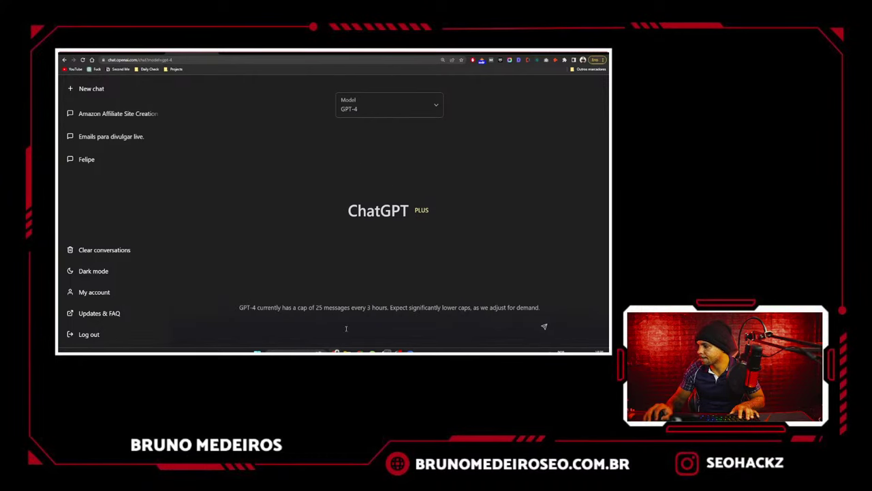
pyautogui.moveTo(315, 307); pyautogui.dragTo(330, 308)
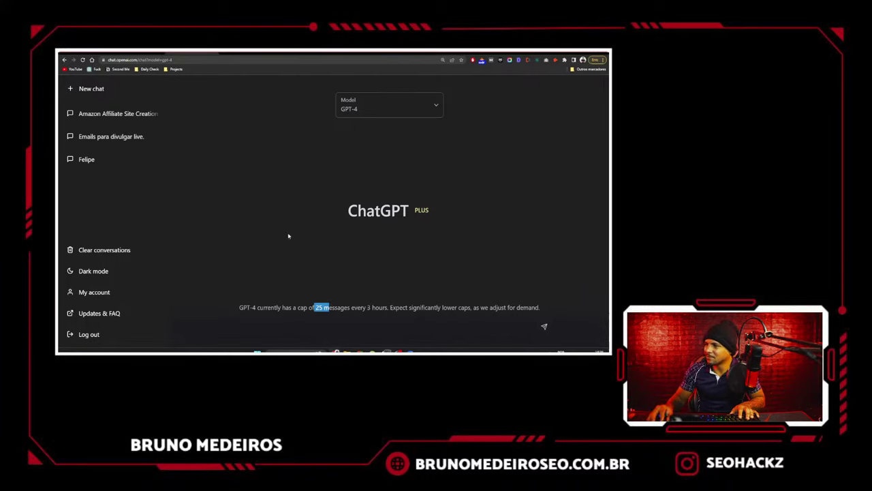
pyautogui.click(355, 309)
pyautogui.moveTo(311, 307); pyautogui.dragTo(365, 307)
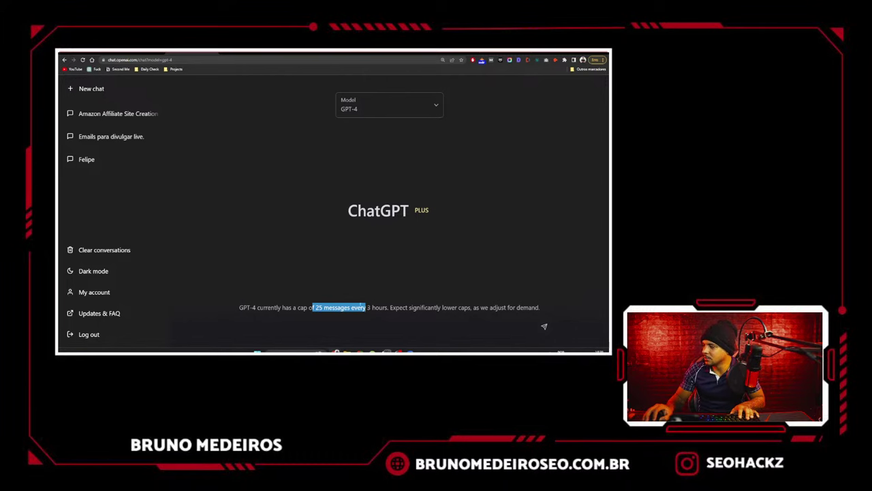
# - Reopen the Amazon affiliate site conversation and reread the site suggestions from the latest reply back to the Canaltech, Zoom and Tecmundo list
pyautogui.click(107, 115)
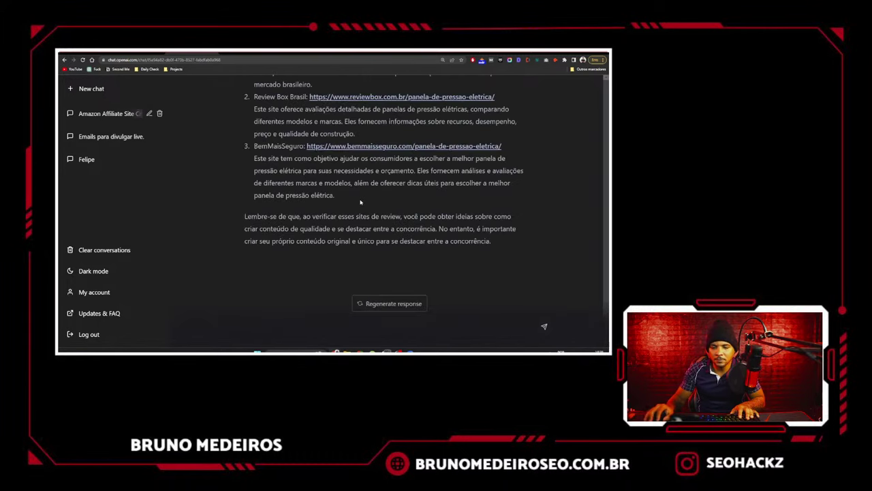
pyautogui.scroll(3, 406, 216)
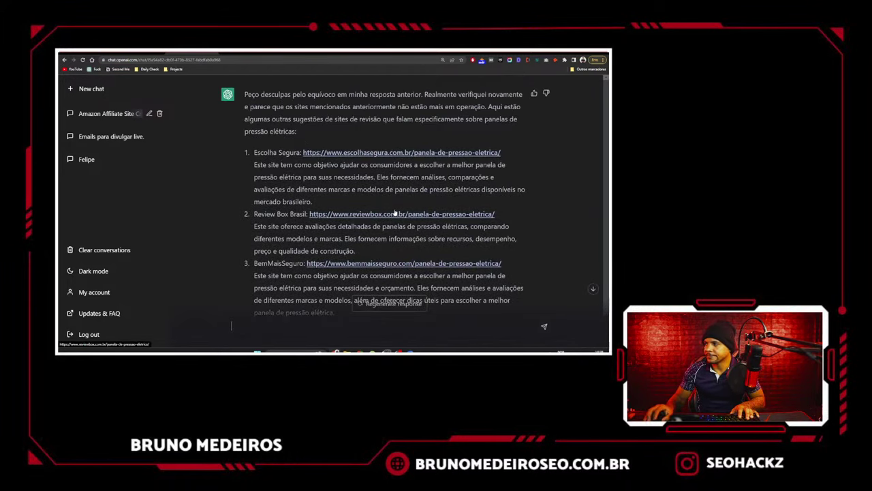
pyautogui.moveTo(382, 191); pyautogui.dragTo(335, 178)
pyautogui.click(334, 180)
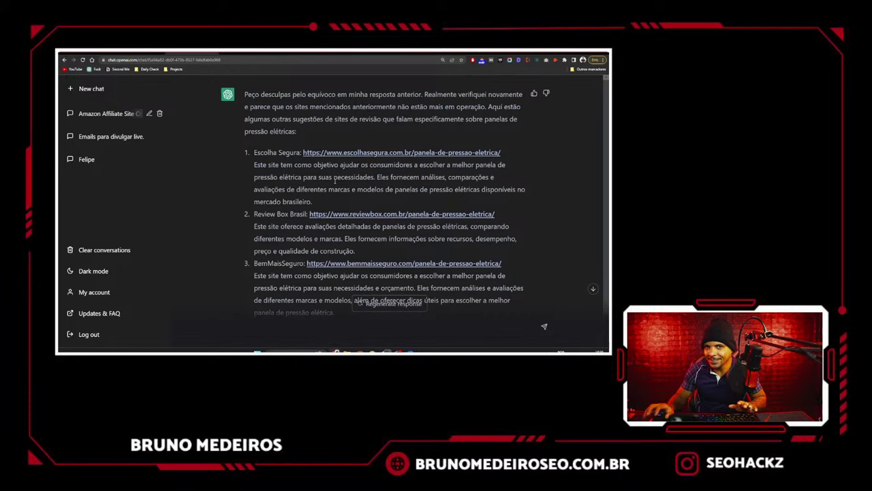
pyautogui.scroll(2, 289, 149)
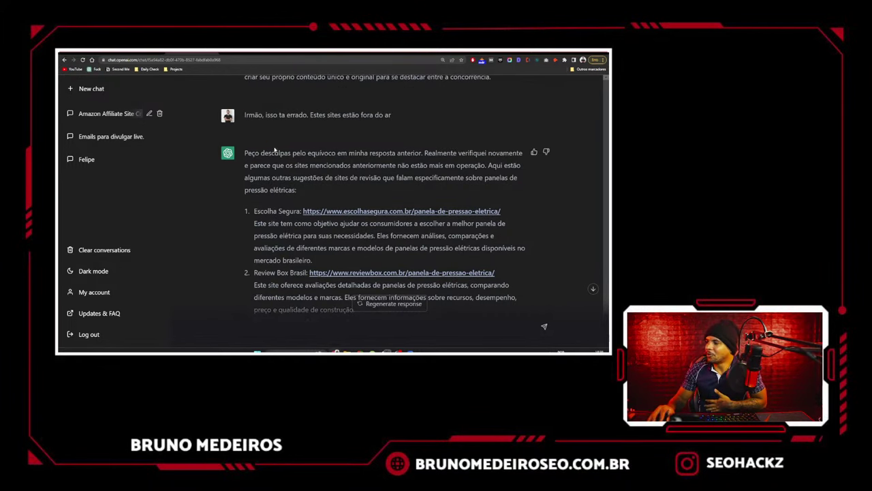
pyautogui.moveTo(274, 147); pyautogui.dragTo(374, 193)
pyautogui.click(375, 177)
pyautogui.scroll(3, 323, 173)
pyautogui.moveTo(295, 203); pyautogui.dragTo(360, 202)
pyautogui.click(428, 196)
pyautogui.scroll(2, 381, 192)
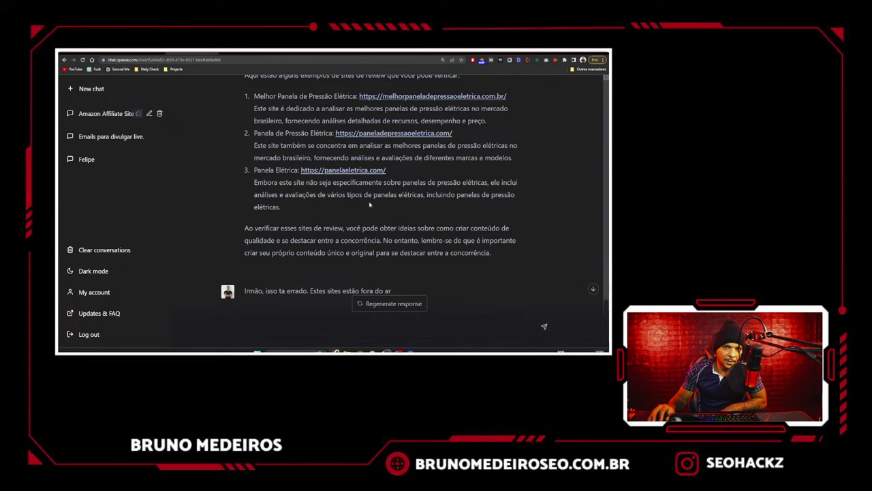
pyautogui.scroll(2, 368, 201)
pyautogui.doubleClick(414, 196)
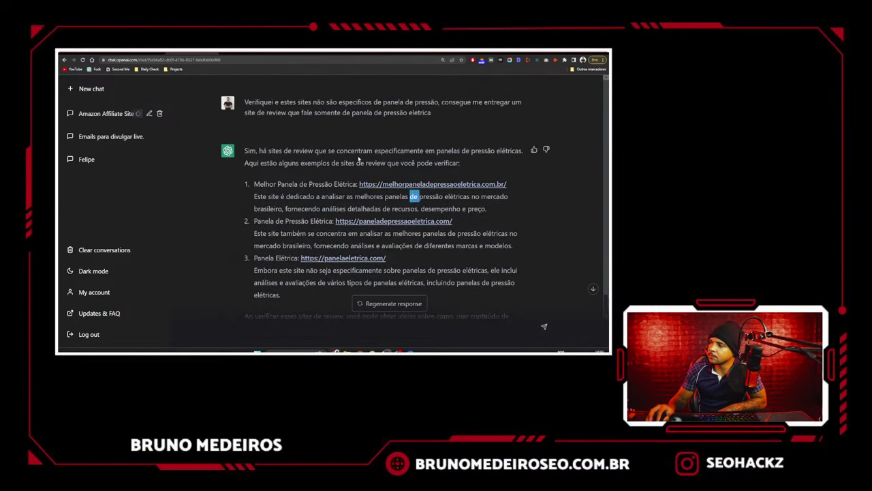
pyautogui.scroll(1, 361, 163)
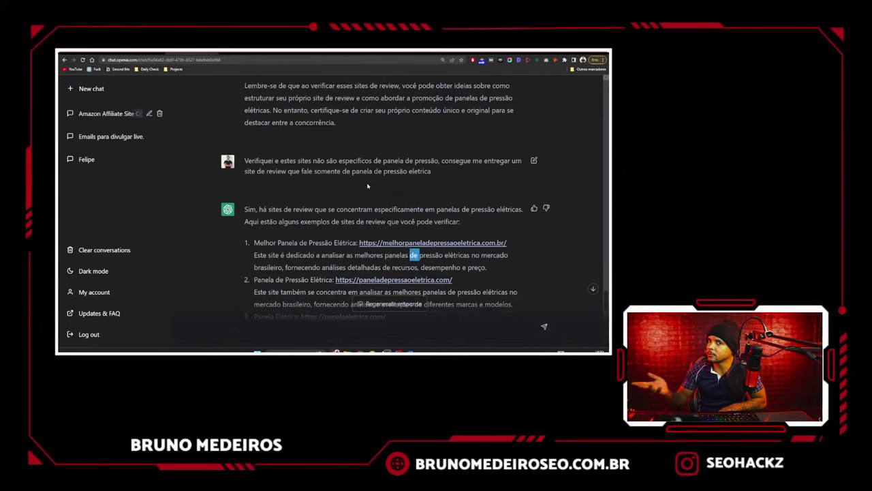
pyautogui.scroll(3, 368, 185)
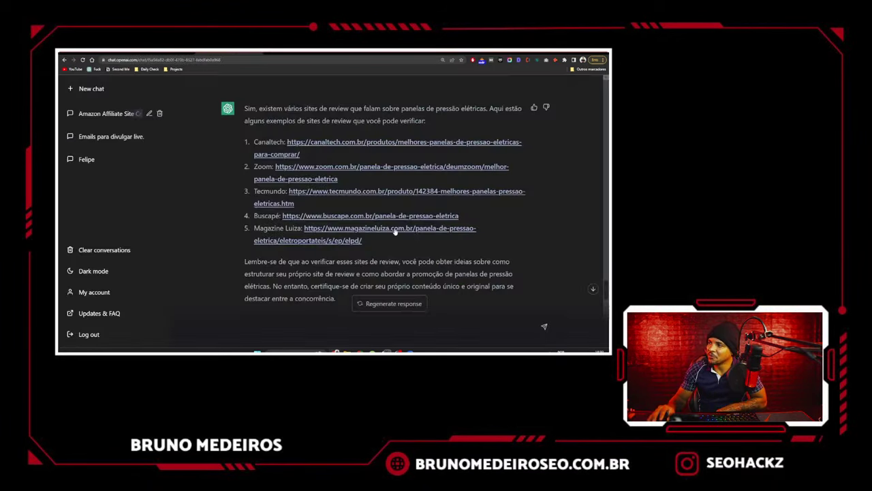
# - Draft the message "Faça um planejamento de palavras-chave para mim, traga o volume de pesquisa, classifique como conteúdo informacional ou comercial e separe em uma tabela."
pyautogui.scroll(-10, 398, 259)
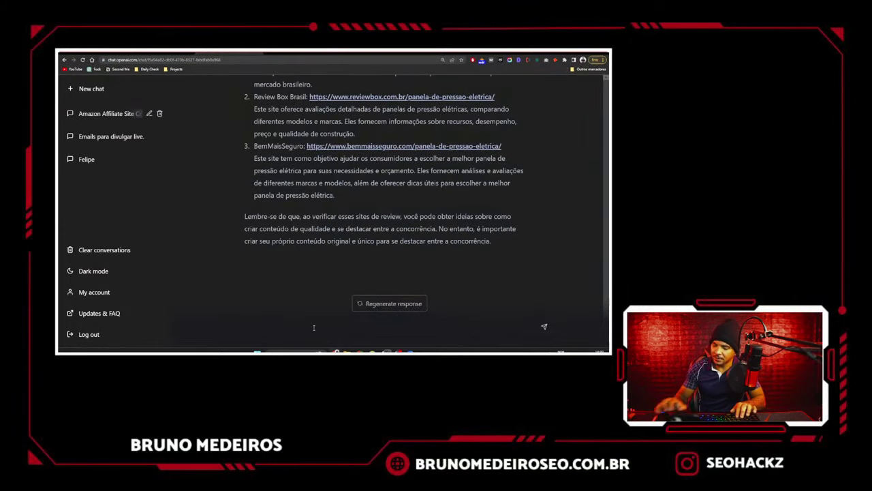
pyautogui.write('u')
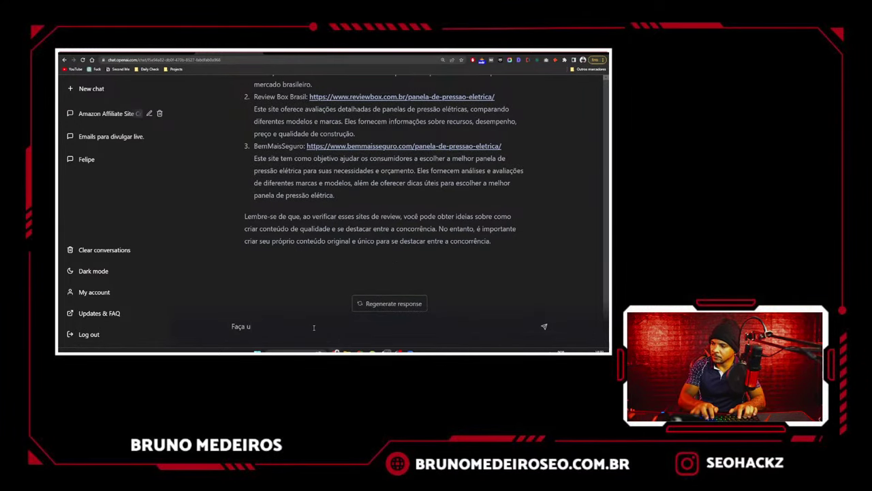
pyautogui.write('im m palanejamento ')
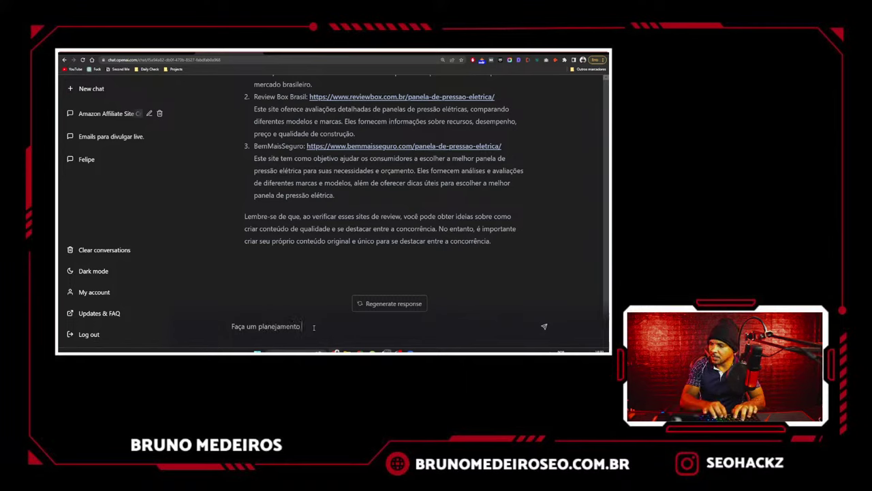
pyautogui.write('de palavras -chave para m')
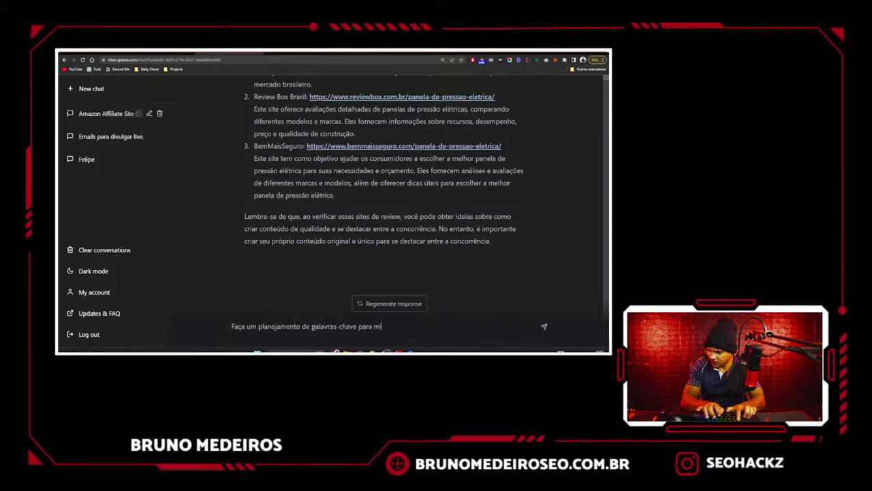
pyautogui.write('im,')
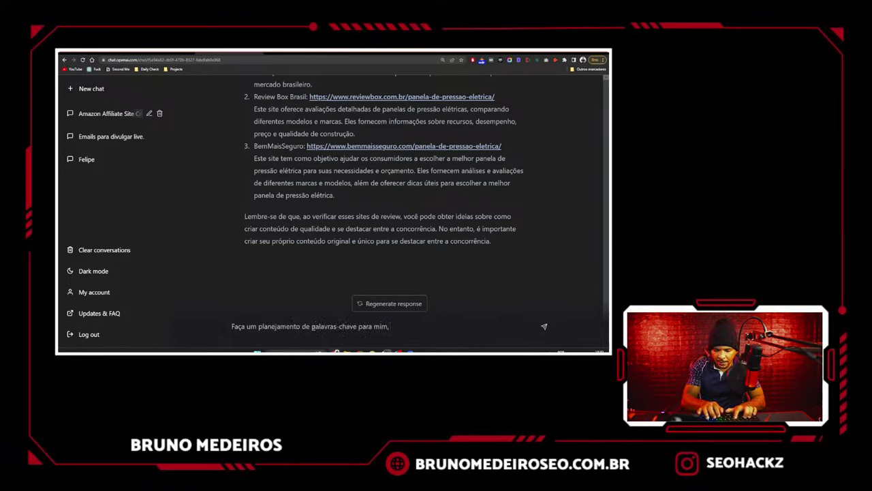
pyautogui.write(' traga os')
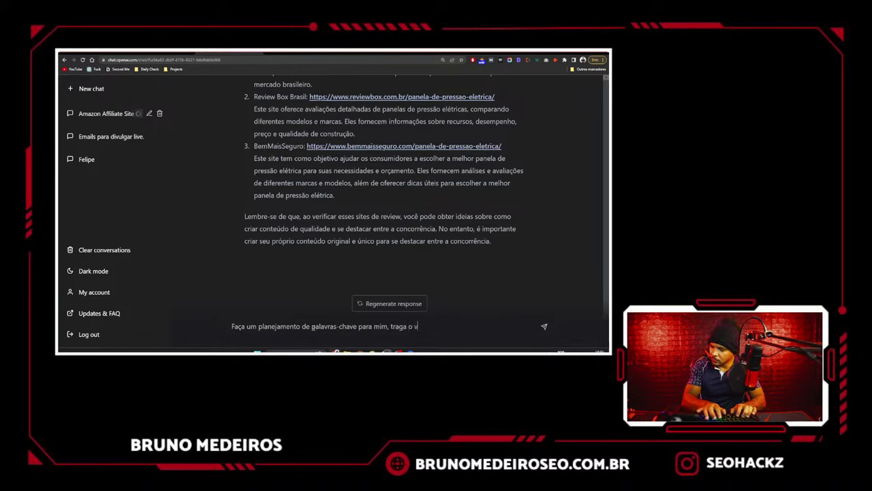
pyautogui.write('olume de pesquisa,')
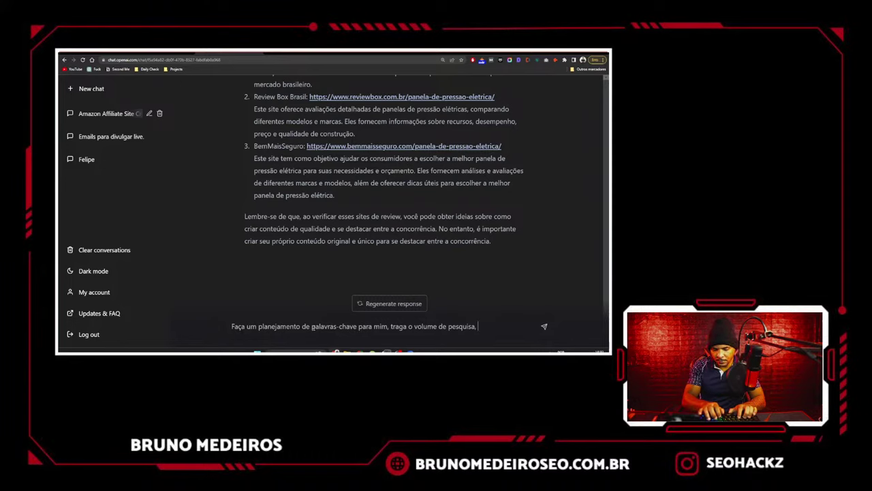
pyautogui.write(' classif')
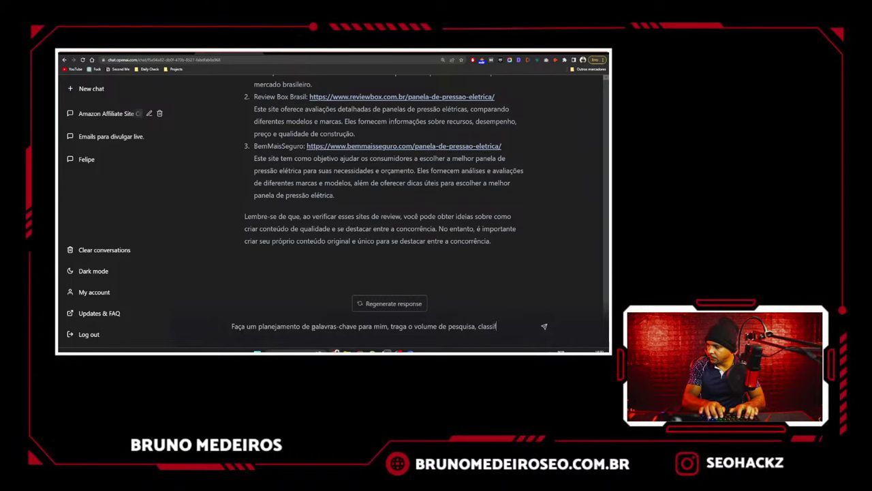
pyautogui.write('ique como conteúdo informa')
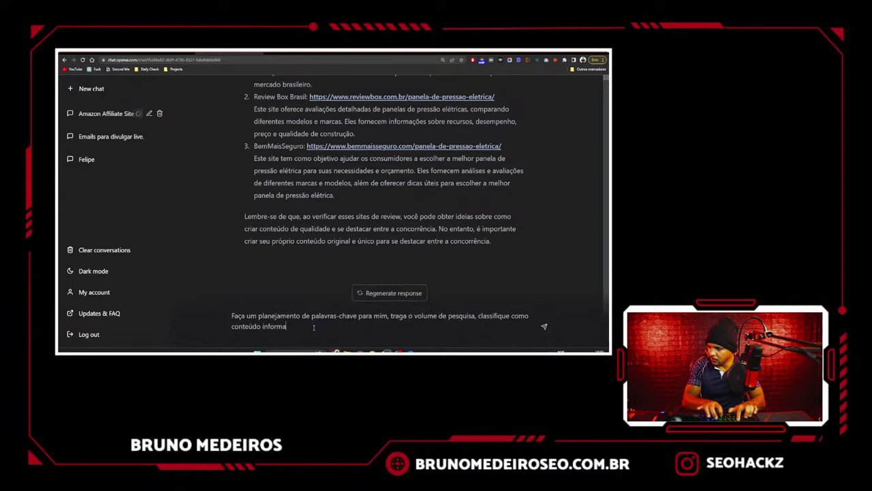
pyautogui.write('cional ou comerc')
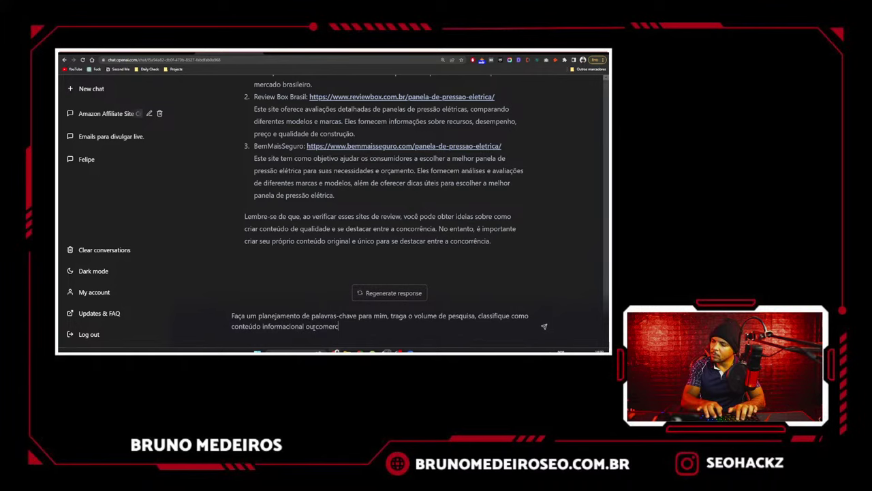
pyautogui.write('ial e separ')
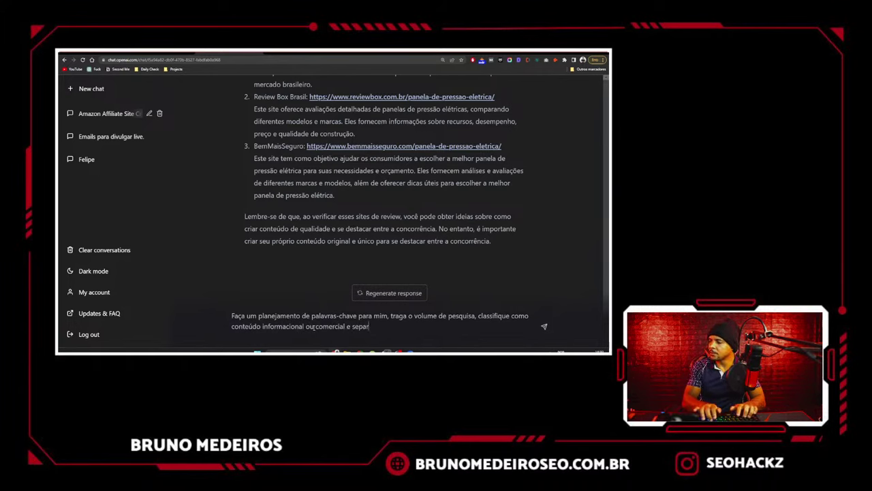
pyautogui.write('e em uma tabela.')
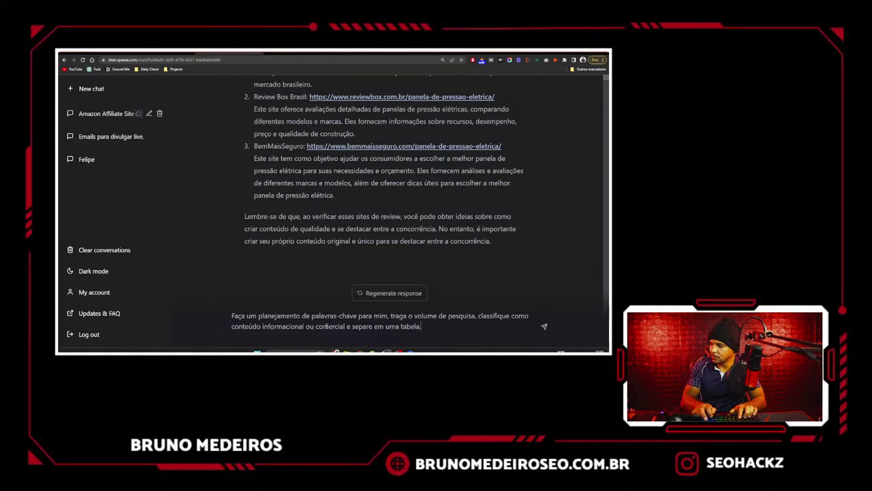
# - Add the line "Faça o planejamento para o termo: "melhores panela de pressão elétrica"" to the keyword planning request and send it
pyautogui.press('Return')
pyautogui.write('F')
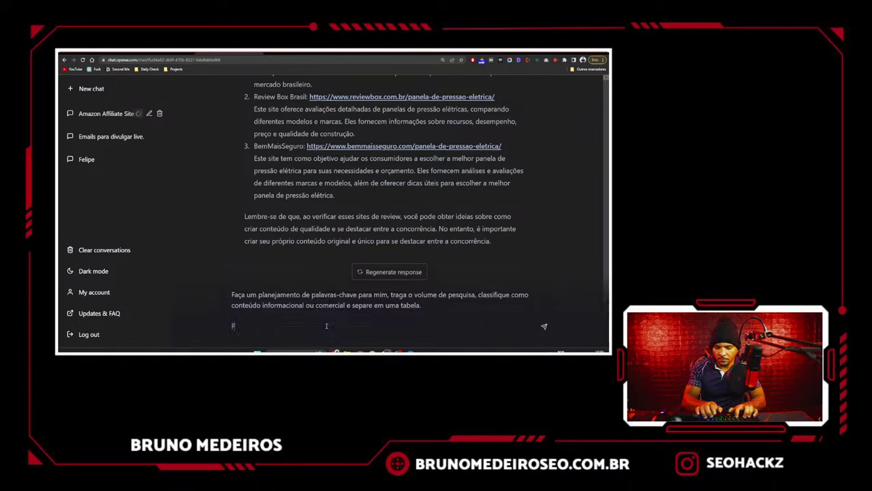
pyautogui.write('aça o planejament')
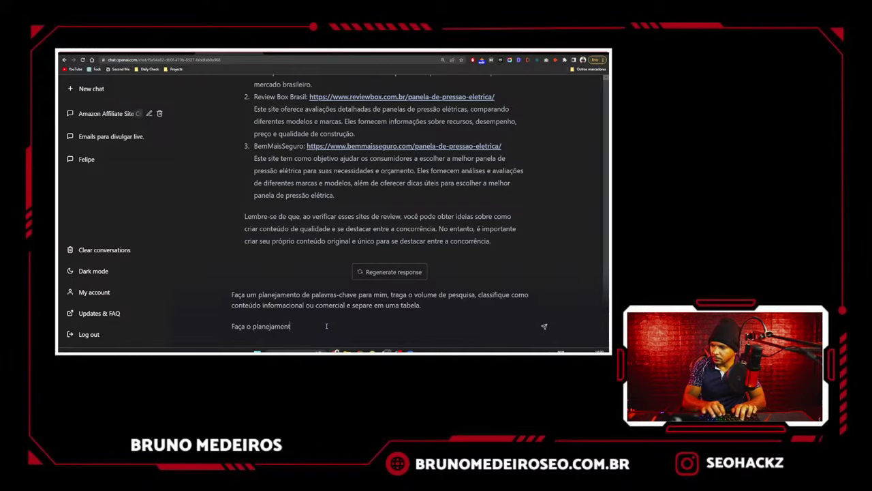
pyautogui.write('o para o te')
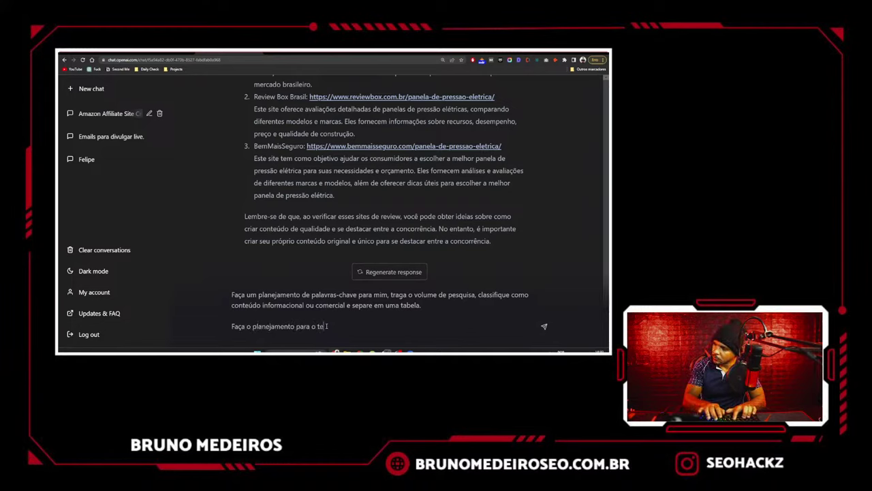
pyautogui.write('rmo: "melhor panela de press')
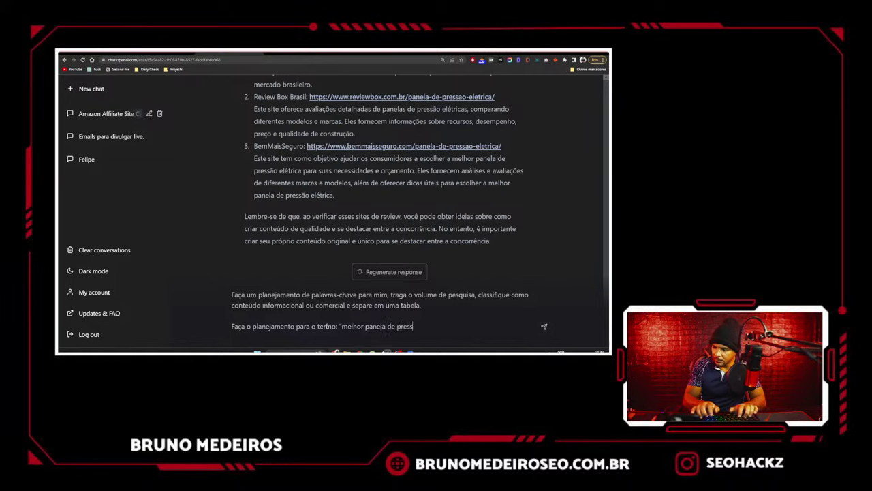
pyautogui.write('ão elétrica')
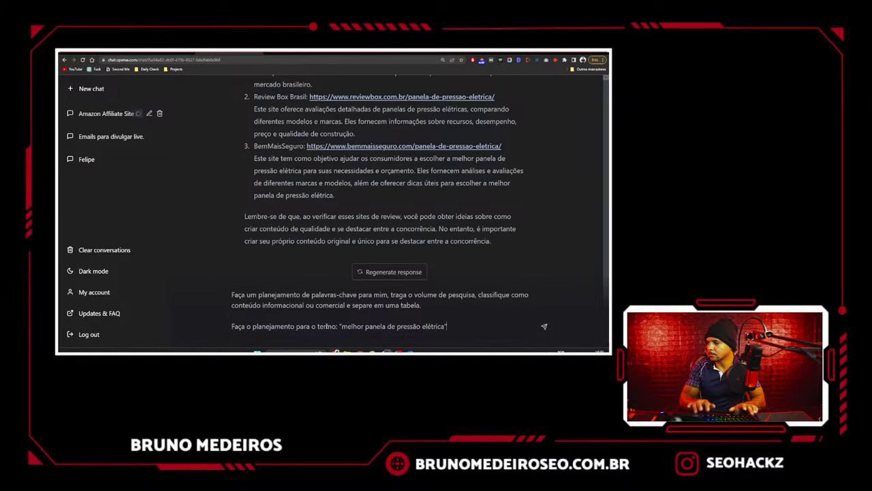
pyautogui.press('BackSpace')
pyautogui.write('es')
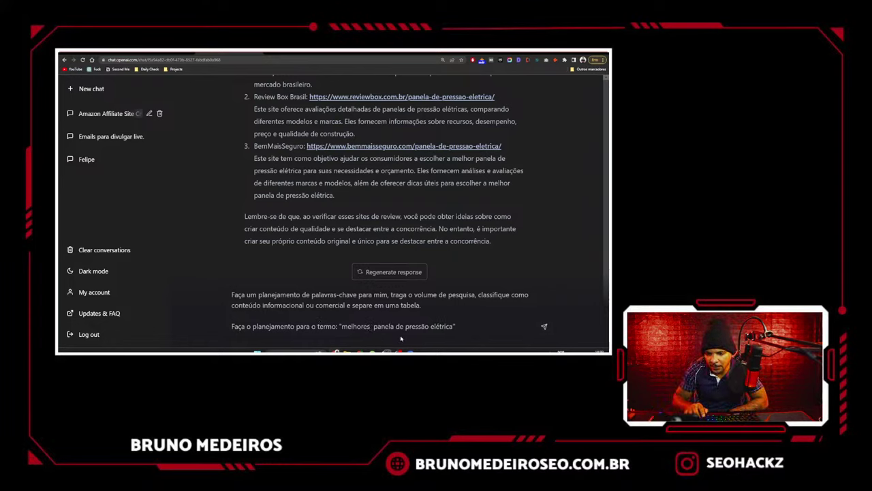
pyautogui.press('Return')
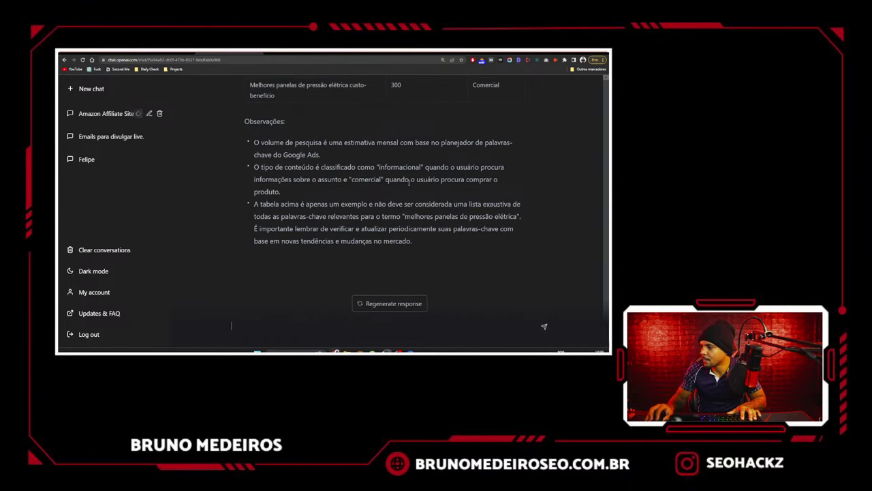
# - Read the observations below the keyword table, focusing on the source of the search volume estimates
pyautogui.scroll(1, 395, 184)
pyautogui.scroll(-1, 368, 188)
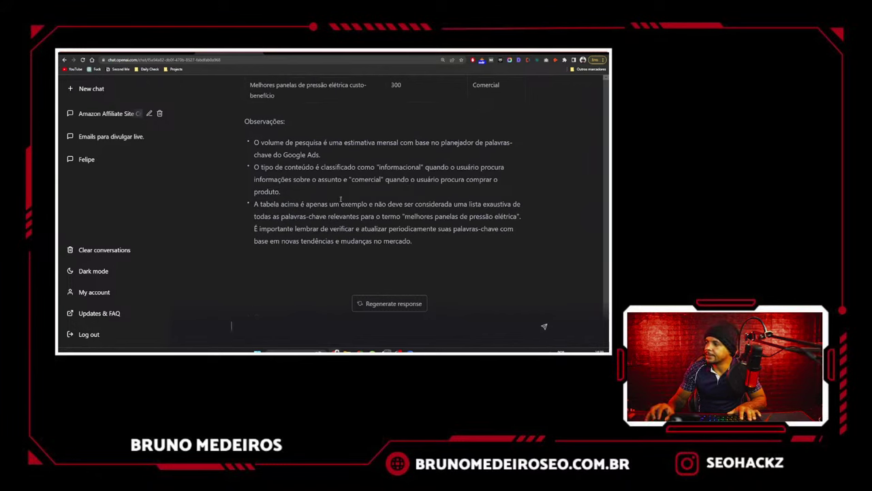
pyautogui.scroll(3, 341, 199)
pyautogui.scroll(-2, 340, 199)
pyautogui.moveTo(294, 201); pyautogui.dragTo(384, 210)
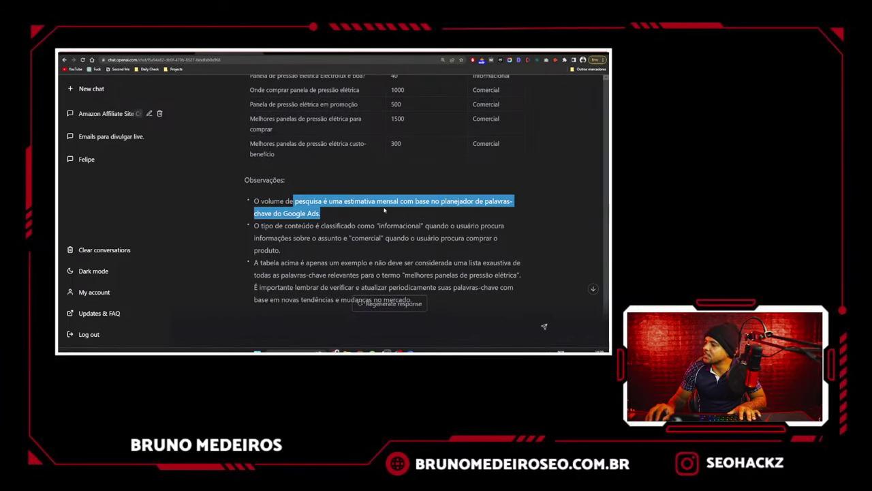
pyautogui.click(384, 207)
# - Examine the keyword table's search terms, monthly search volumes and content types row by row
pyautogui.scroll(3, 384, 206)
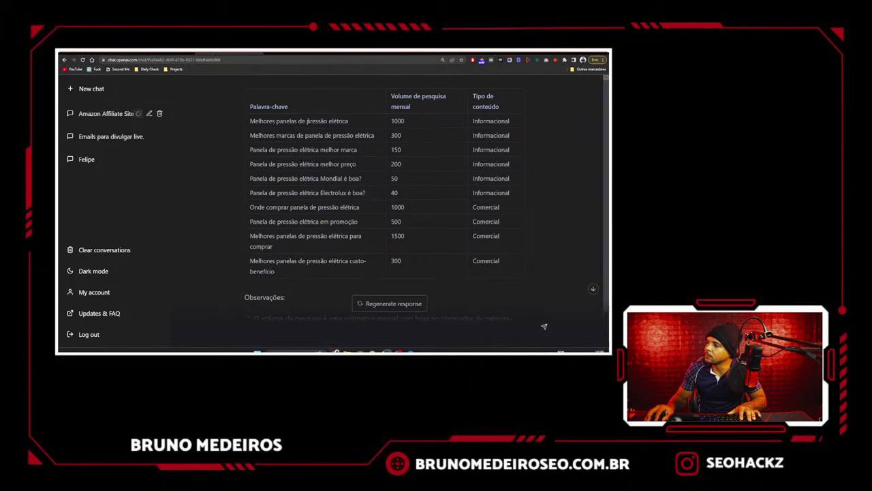
pyautogui.moveTo(309, 121); pyautogui.dragTo(386, 240)
pyautogui.click(386, 220)
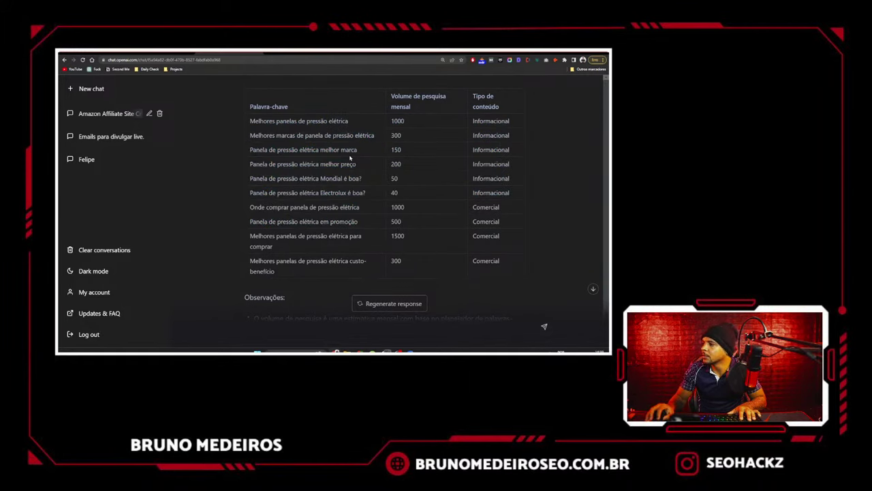
pyautogui.moveTo(263, 121); pyautogui.dragTo(490, 122)
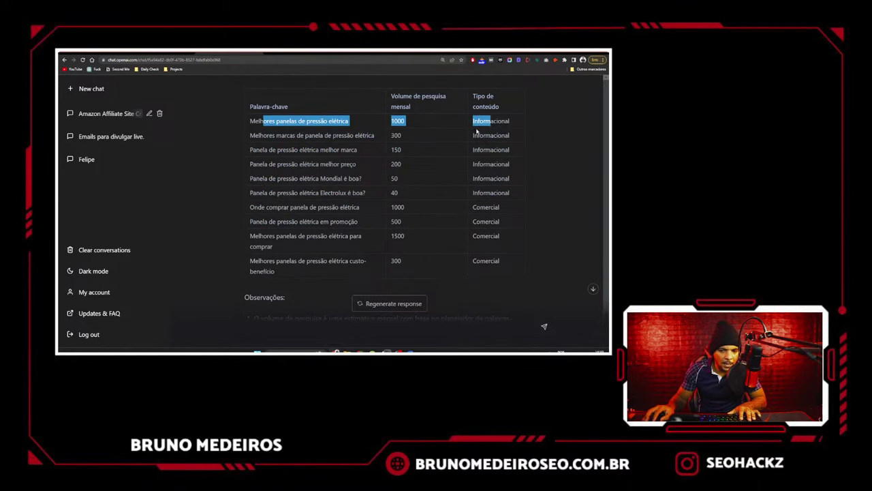
pyautogui.click(363, 132)
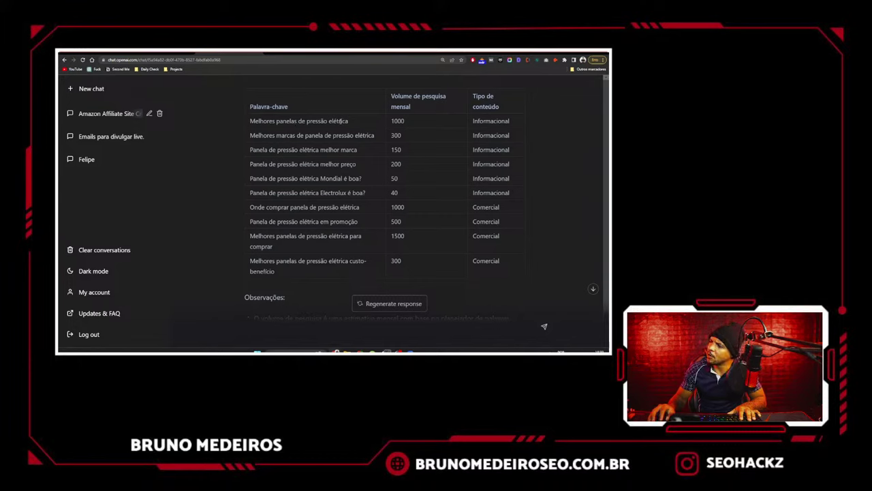
pyautogui.moveTo(348, 121); pyautogui.dragTo(382, 136)
pyautogui.click(295, 120)
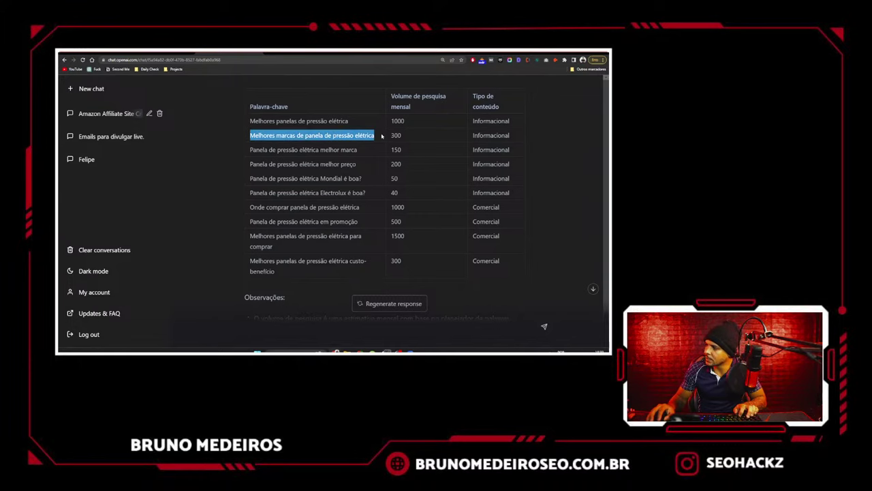
pyautogui.moveTo(270, 150); pyautogui.dragTo(346, 150)
pyautogui.scroll(-1, 333, 165)
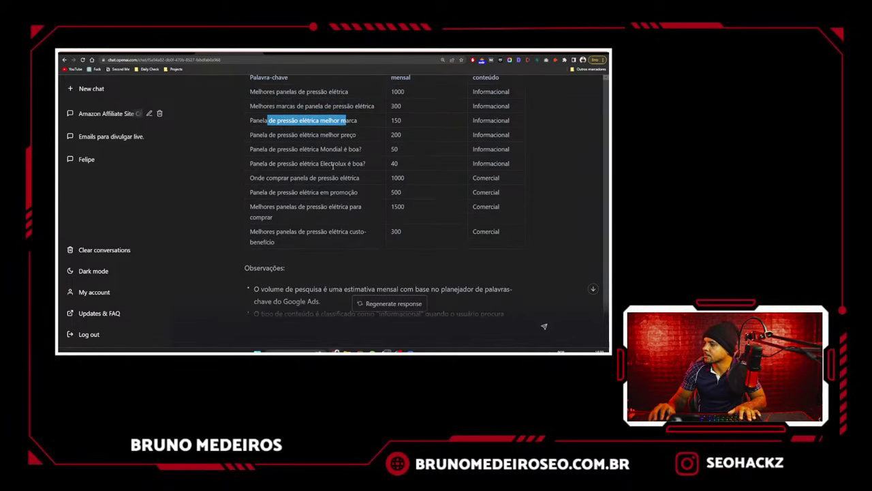
pyautogui.scroll(3, 333, 158)
pyautogui.click(343, 154)
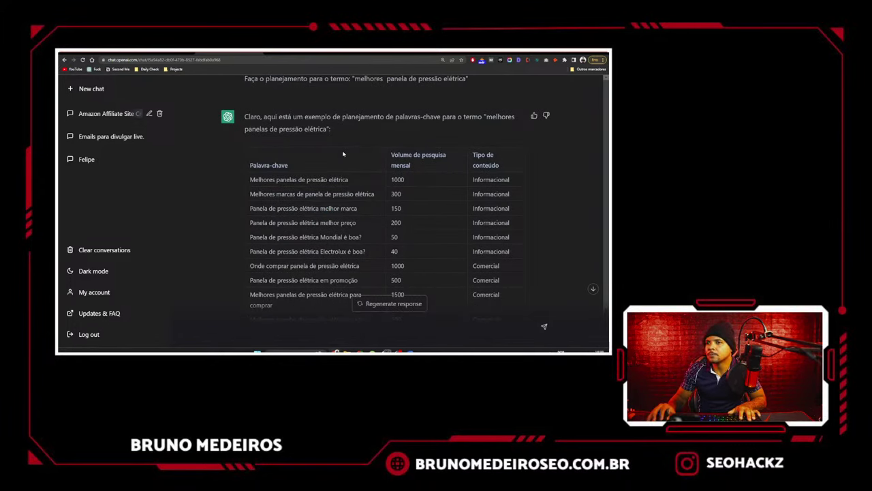
pyautogui.scroll(-6, 343, 153)
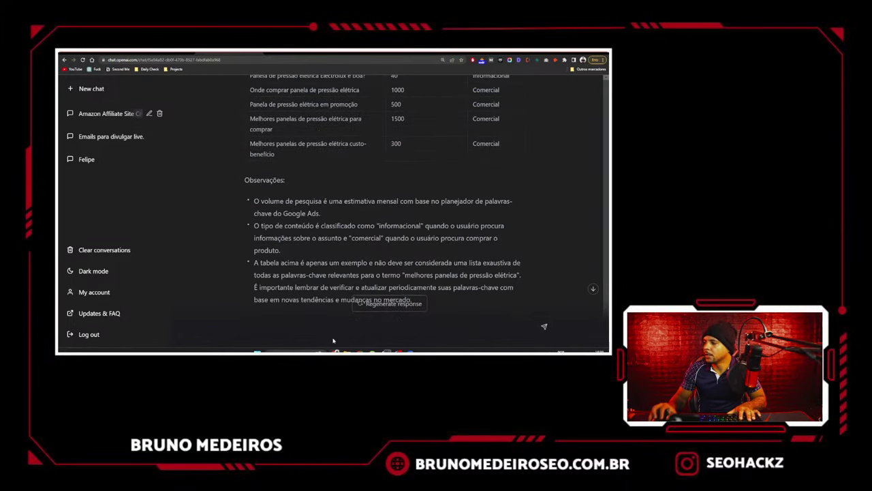
# - Send the request "Faça um planejamento igual a esse com 40 artigos e determine os artigos principais de cada um"
pyautogui.click(329, 323)
pyautogui.write('Fa')
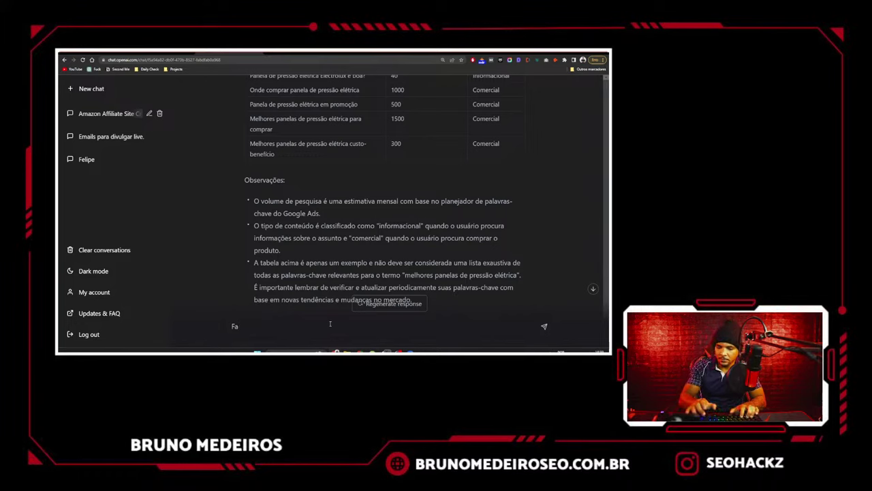
pyautogui.write('z um gui')
pyautogui.hotkey('ctrl', 'a')
pyautogui.write('F')
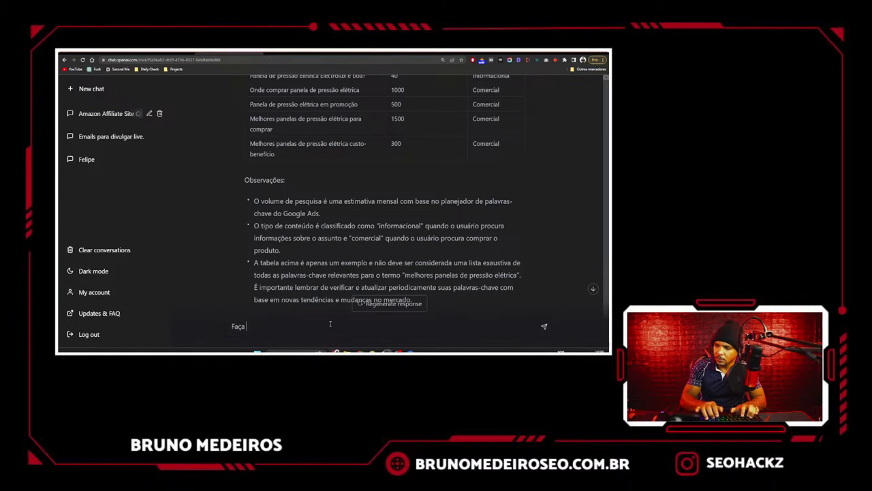
pyautogui.write('aça um plane')
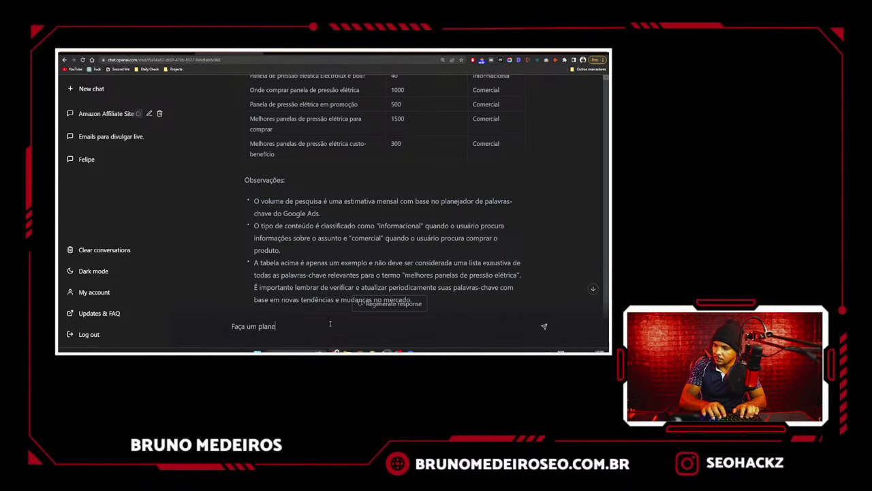
pyautogui.write('jamento g')
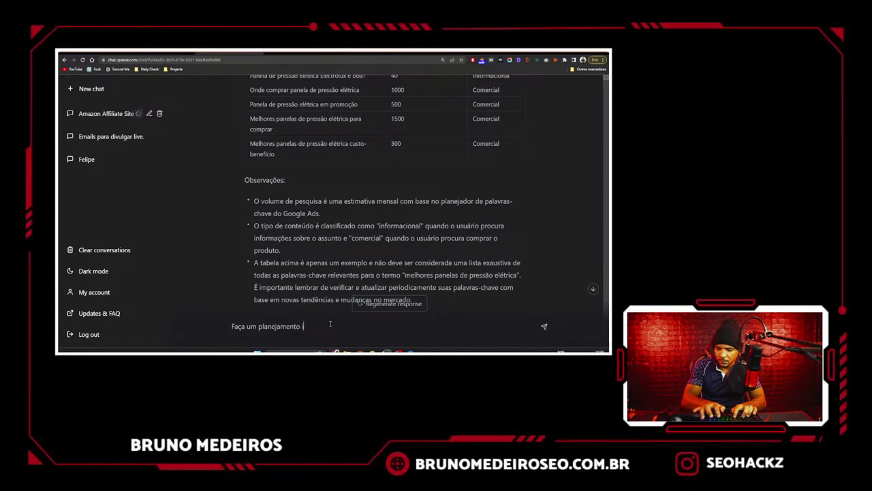
pyautogui.write('gual a esse com 4')
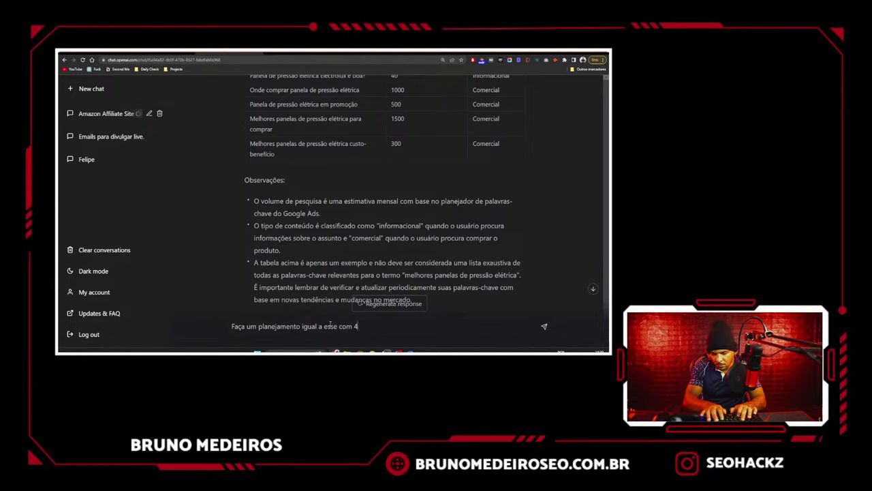
pyautogui.write('0 artigos')
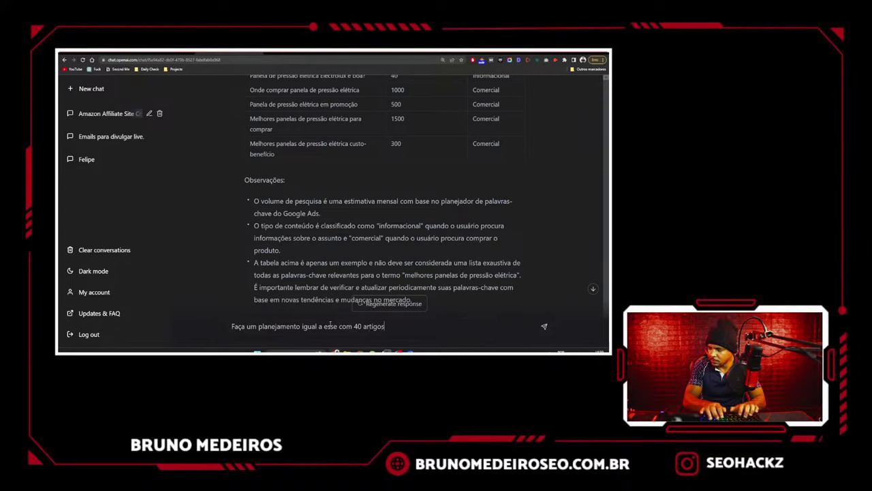
pyautogui.write(' e determine')
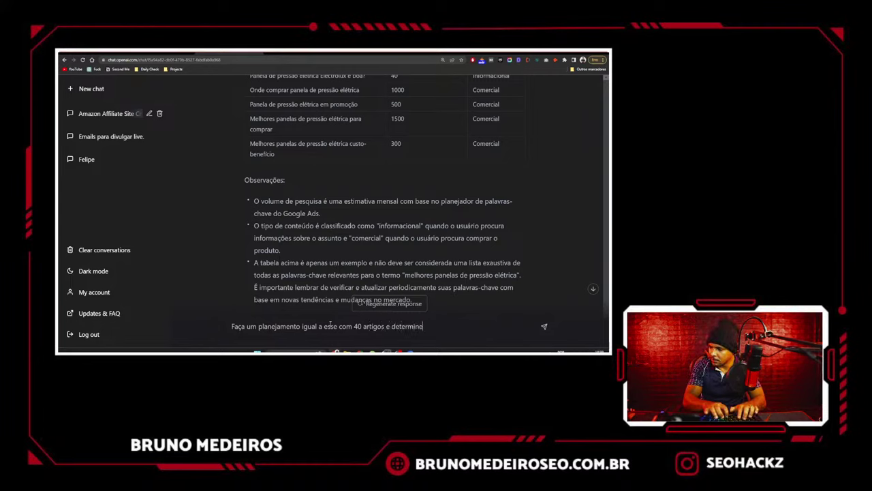
pyautogui.write(' as')
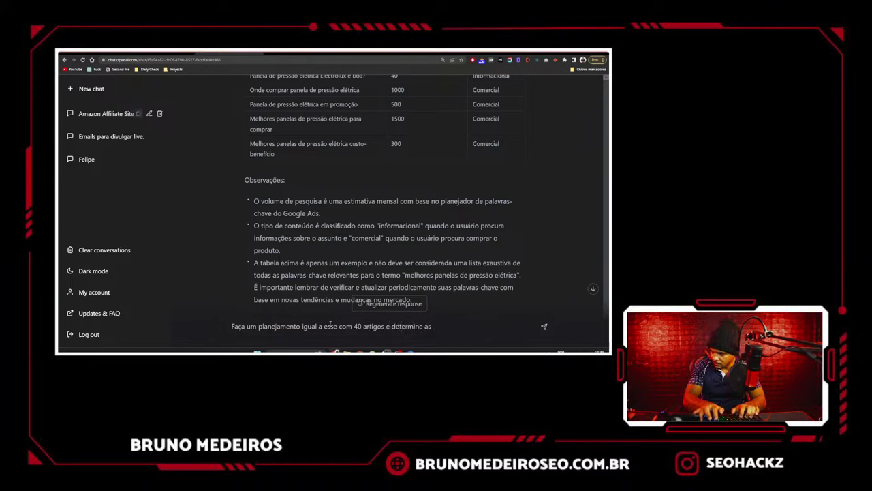
pyautogui.write(' prtigos princ')
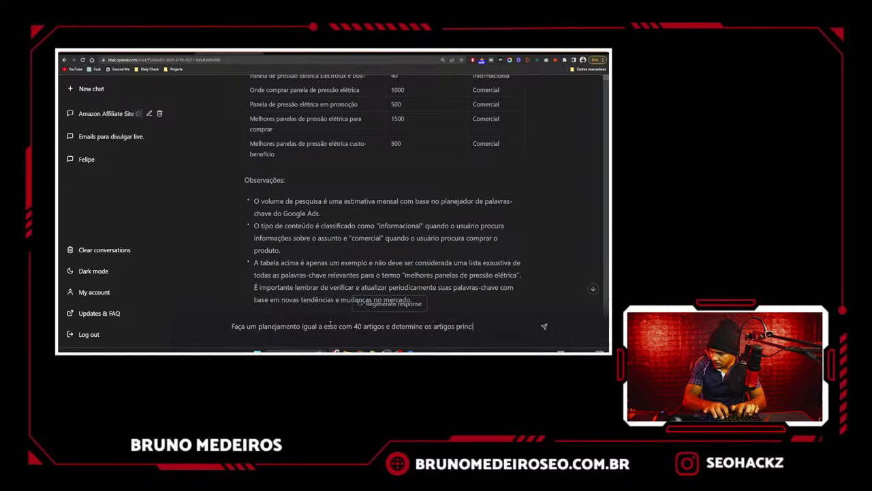
pyautogui.write('ipais dacada um')
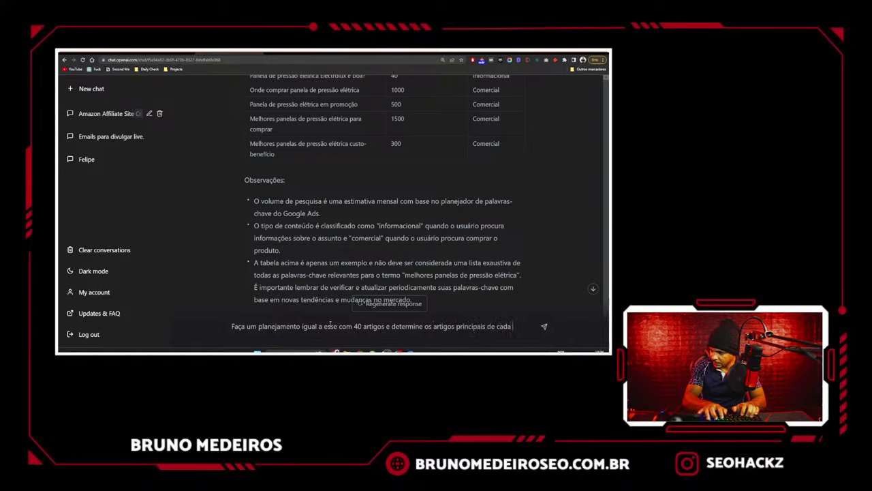
pyautogui.press('Return')
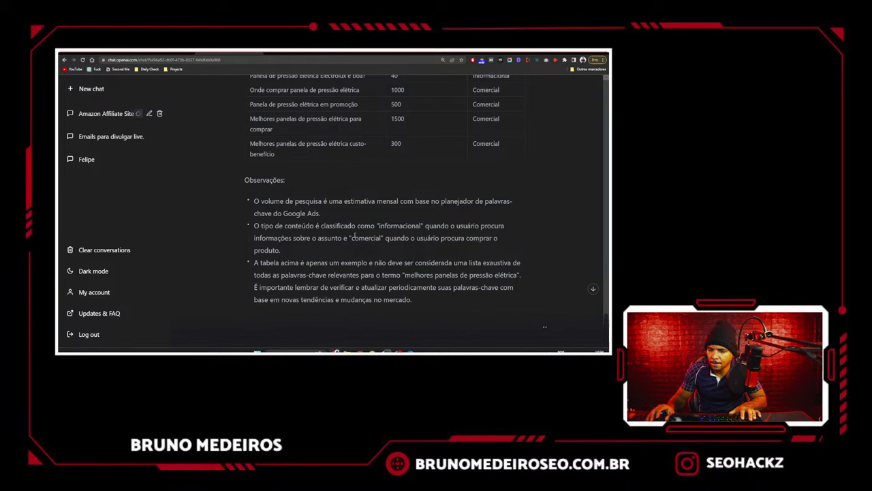
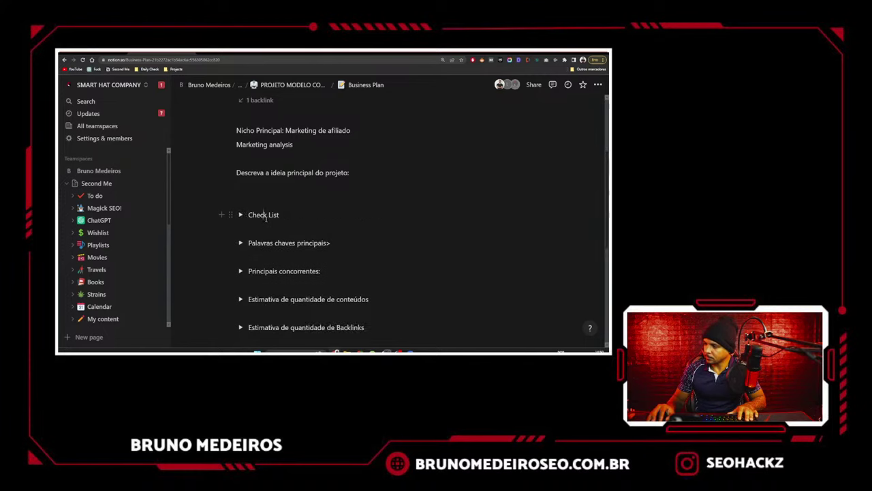
# - Look over the sections of the Business Plan page in Notion and go back to the model project page
pyautogui.scroll(-2, 249, 199)
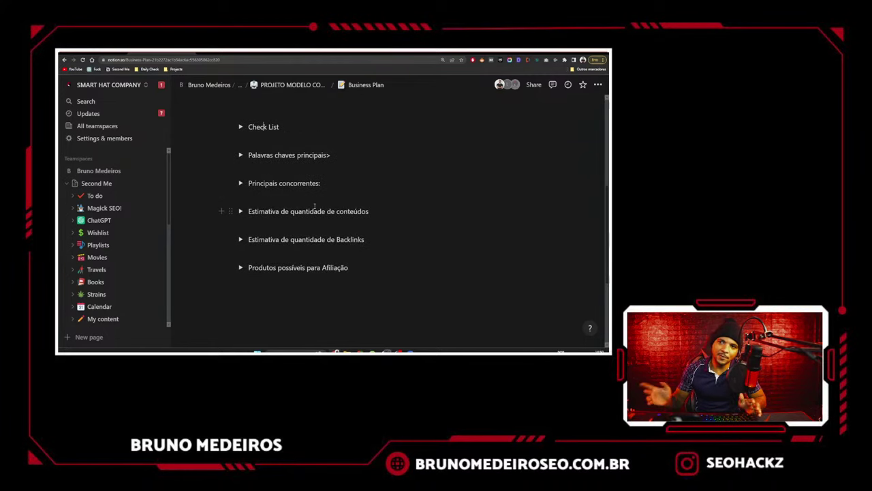
pyautogui.scroll(5, 302, 212)
pyautogui.hotkey('alt', 'Left')
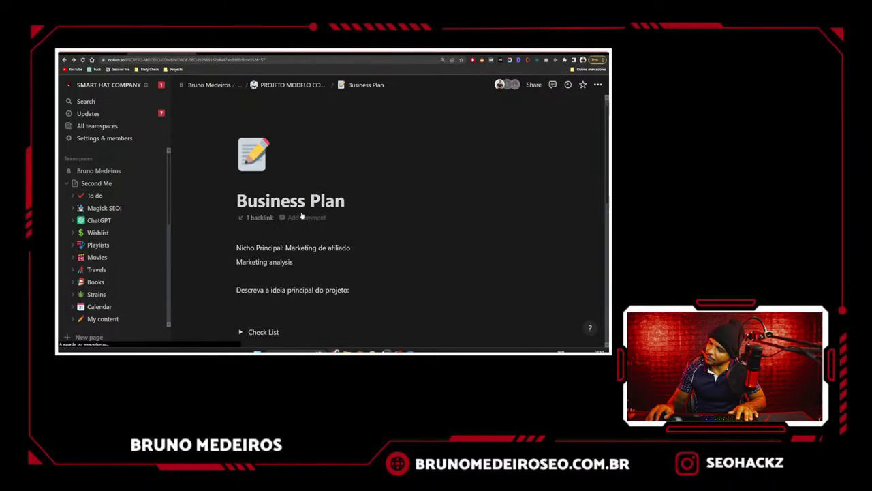
# - Return to the ChatGPT conversation and review the CheiroDePoder.com.br domain suggestion and its slogan
pyautogui.hotkey('alt', 'Left')
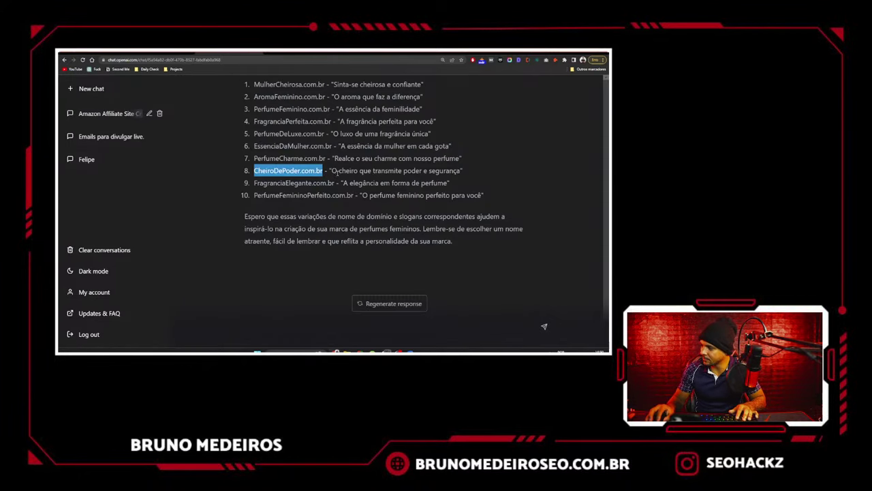
pyautogui.click(398, 169)
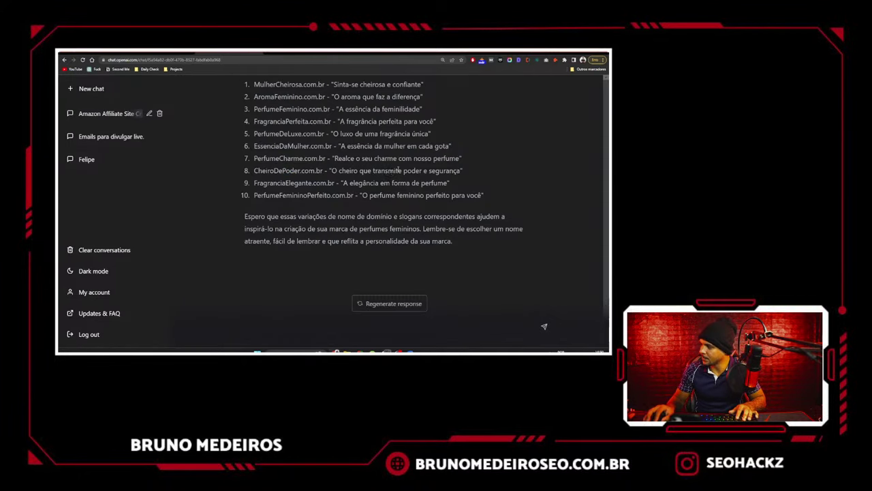
pyautogui.moveTo(325, 171); pyautogui.dragTo(246, 171)
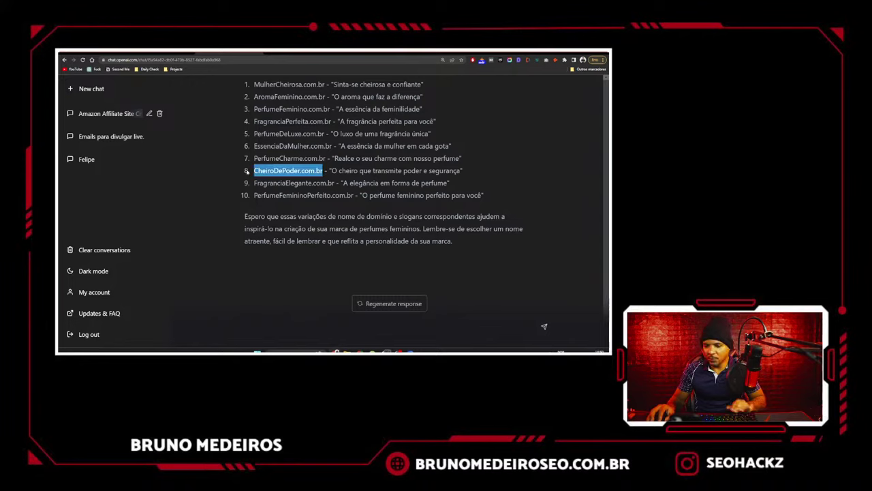
pyautogui.click(312, 171)
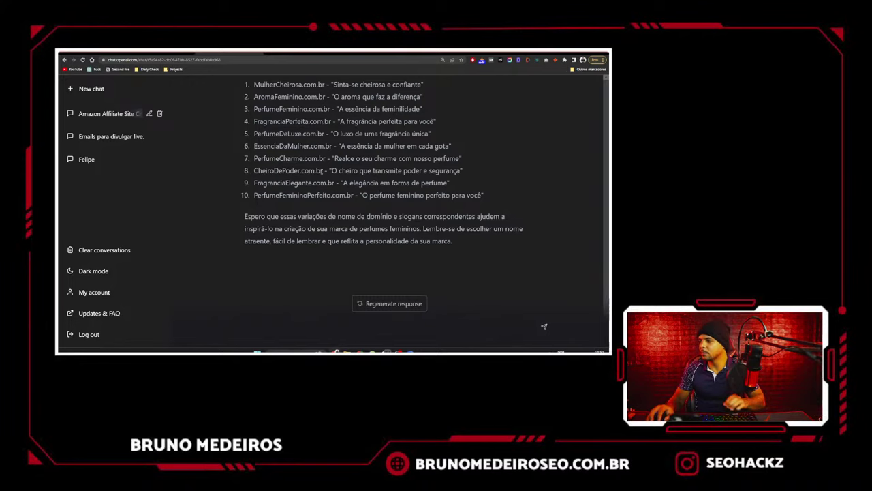
# - Ask ChatGPT to create 10 alternative slogans for the domain cheirodepoder.com.br
pyautogui.moveTo(323, 171); pyautogui.dragTo(262, 171)
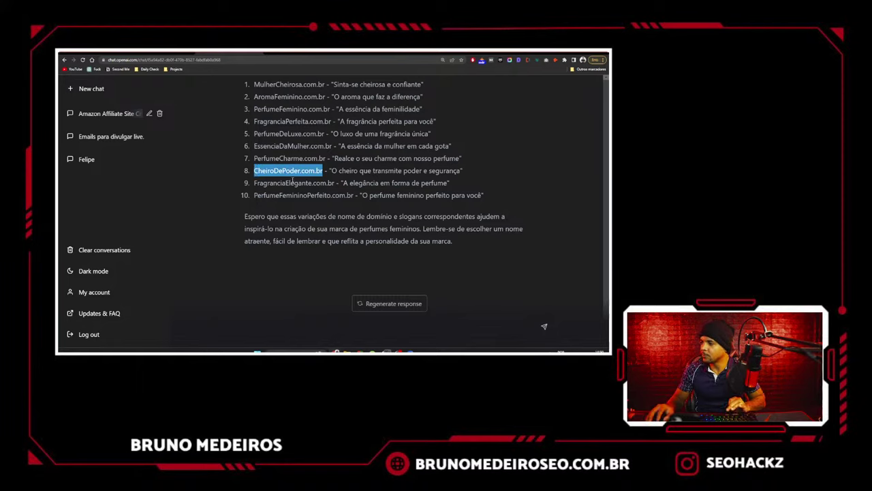
pyautogui.click(312, 324)
pyautogui.write('cheirodepoder.com.br')
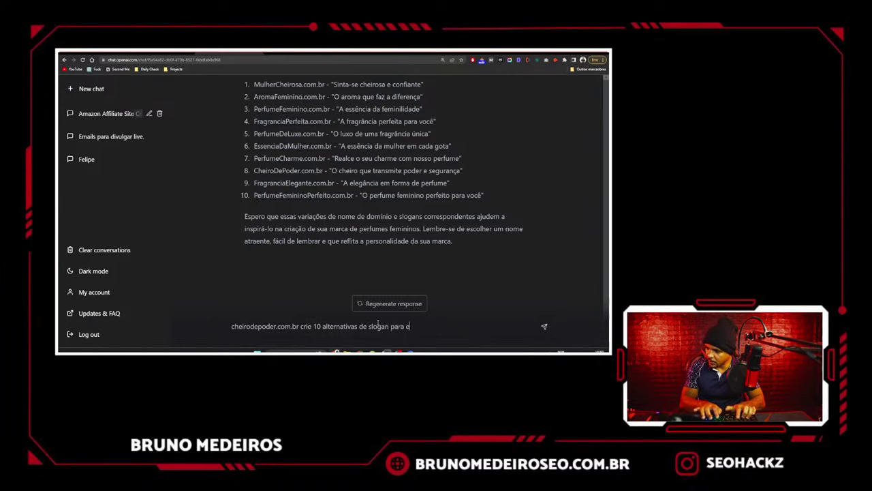
pyautogui.press('Return')
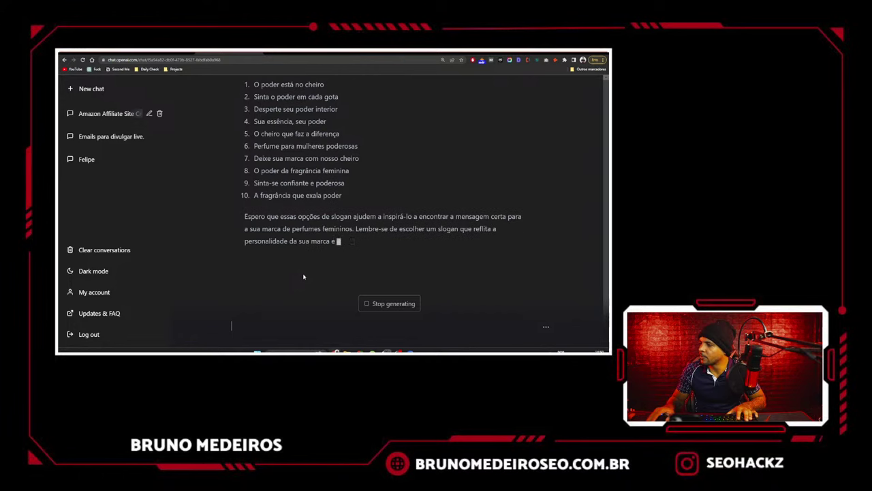
# - Copy the slogan "Perfume para mulheres poderosas" and open the "Live ChatGPT - Draft" page under My content in Notion
pyautogui.scroll(1, 304, 276)
pyautogui.moveTo(254, 204); pyautogui.dragTo(360, 202)
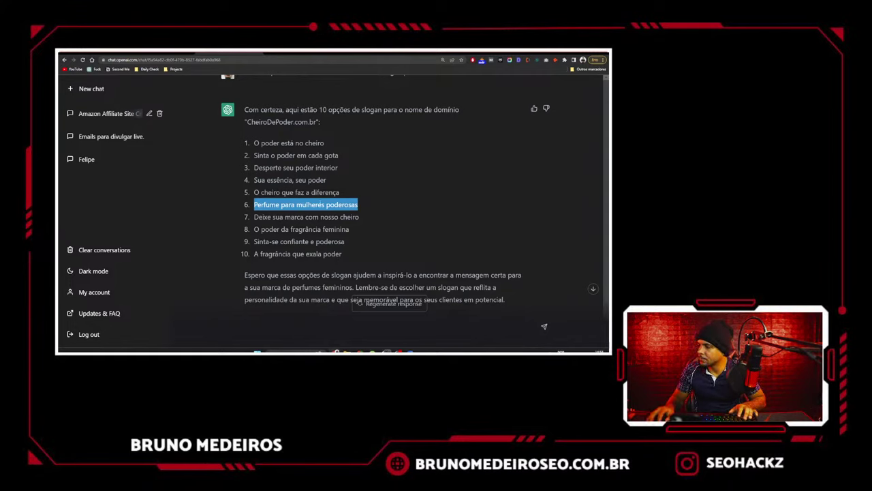
pyautogui.click(174, 55)
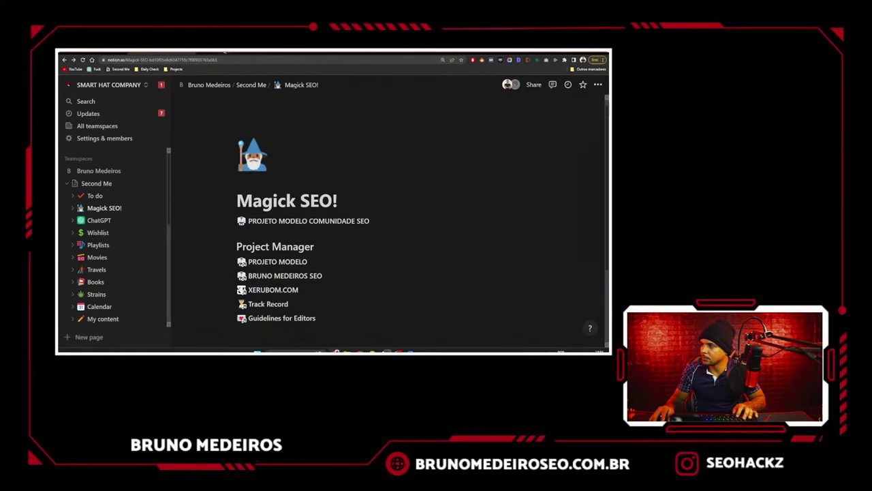
pyautogui.click(96, 183)
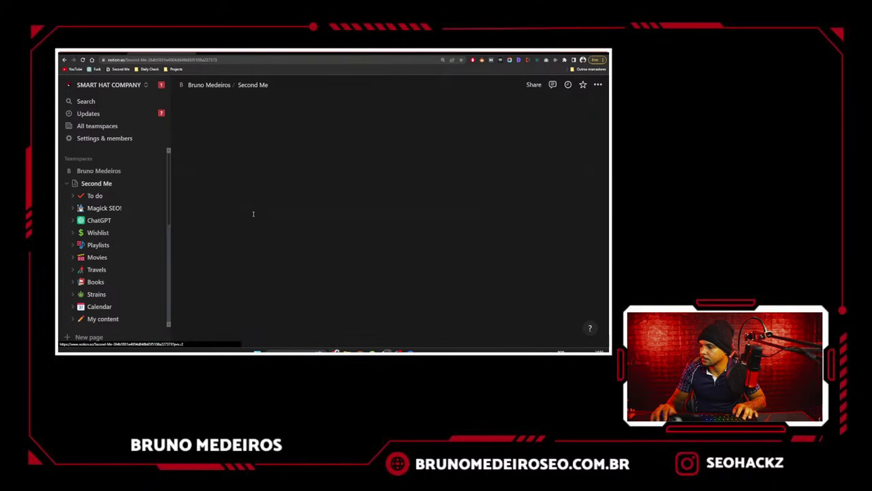
pyautogui.click(100, 319)
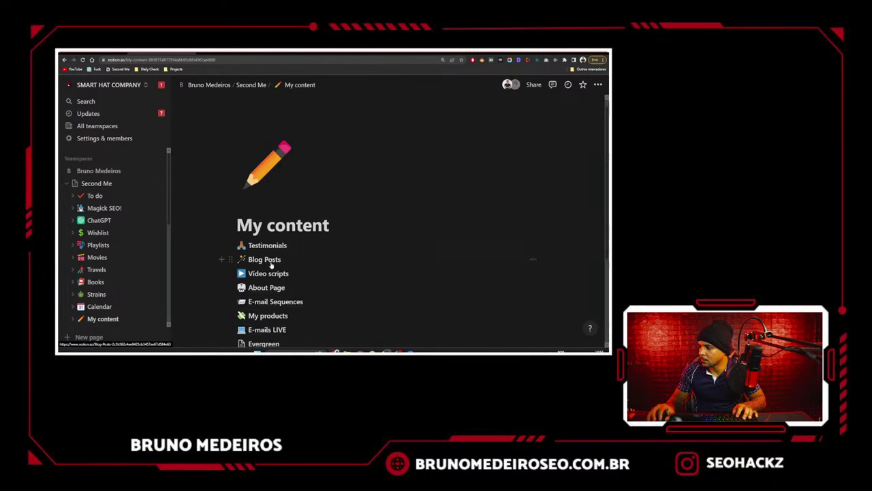
pyautogui.click(268, 259)
pyautogui.scroll(-10, 327, 231)
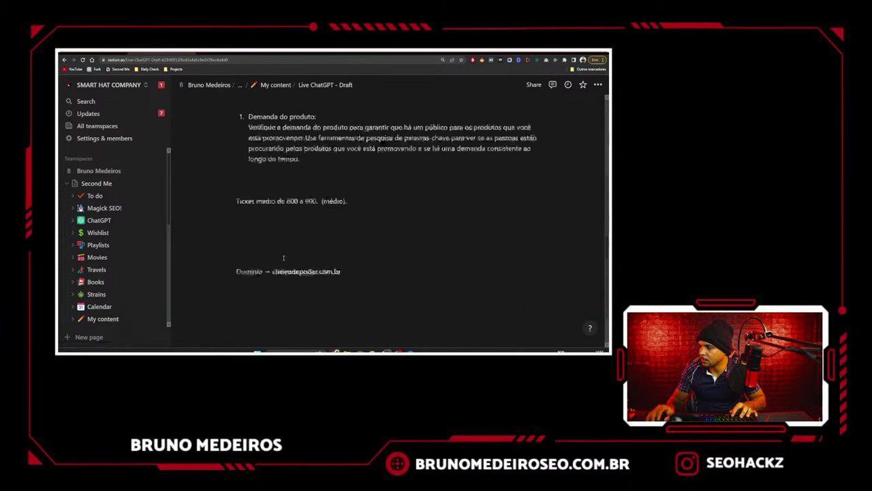
# - Add the slogan "Perfume para mulheres poderosas" in quotation marks on the Dominio line, right after cheirodepoder.com.br
pyautogui.click(331, 215)
pyautogui.write('1. Perfume para mulheres poderosas')
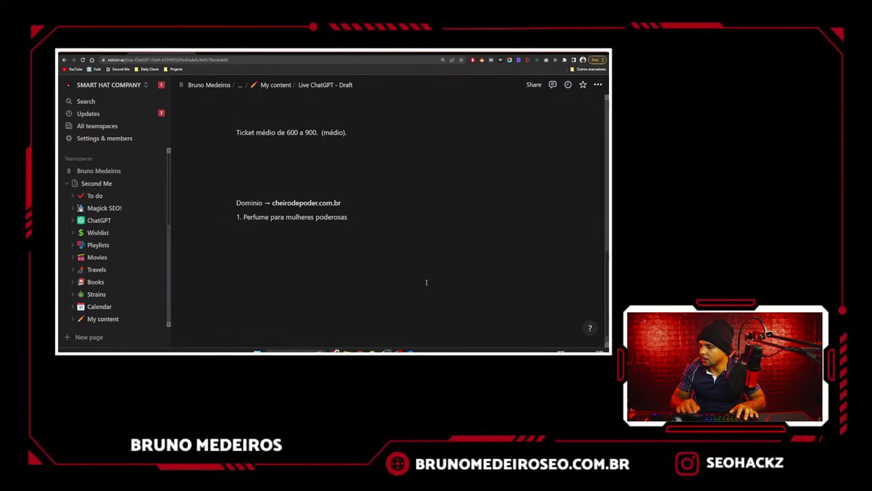
pyautogui.press('BackSpace')
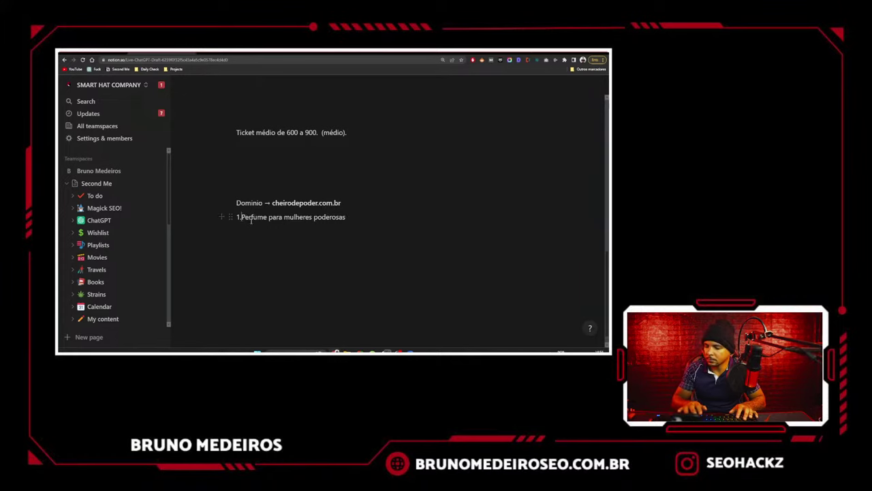
pyautogui.press('BackSpace')
pyautogui.press('BackSpace')
pyautogui.press('BackSpace')
pyautogui.write('"')
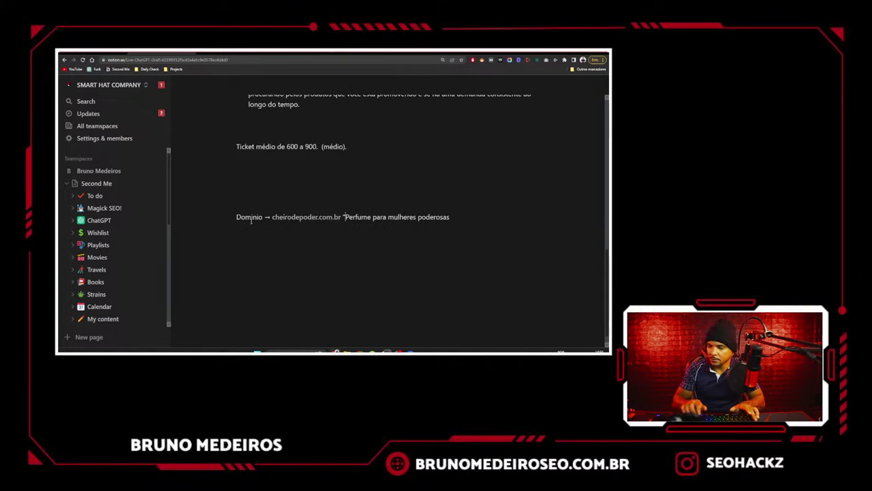
pyautogui.click(473, 216)
pyautogui.write('"')
pyautogui.press('Return')
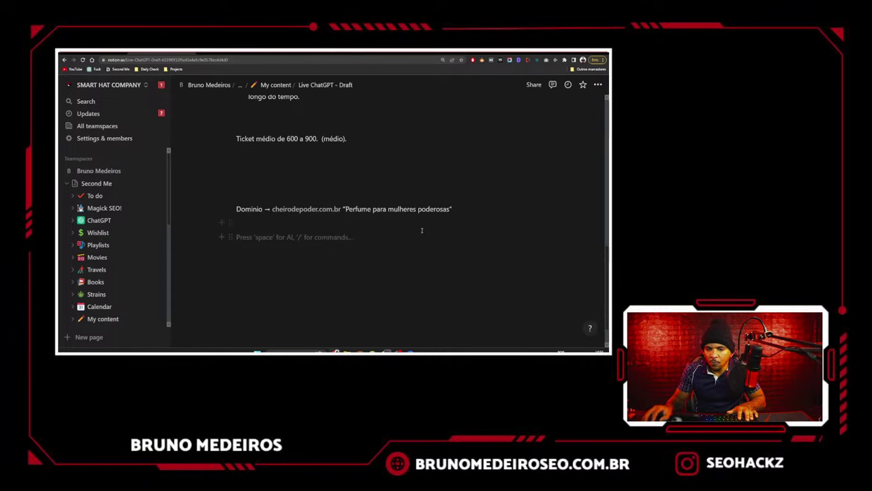
# - Return to the ChatGPT conversation and send the question "Como vou construir o site?"
pyautogui.click(229, 53)
pyautogui.scroll(-2, 367, 247)
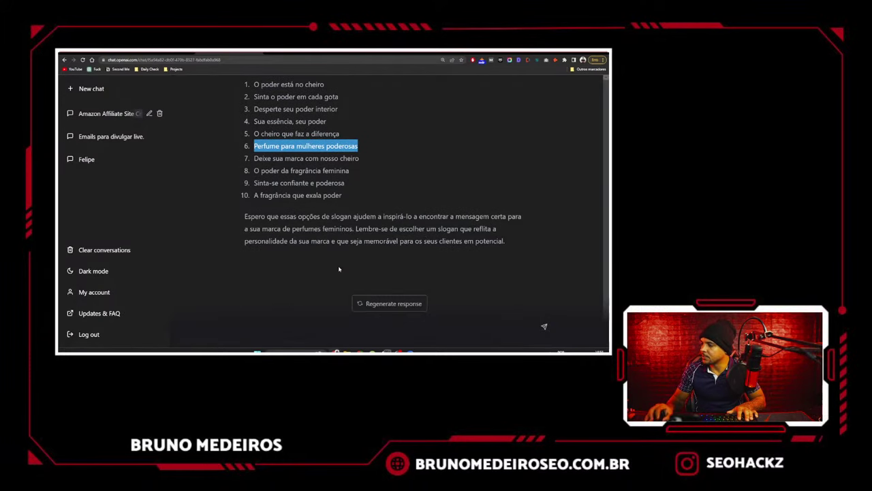
pyautogui.click(304, 321)
pyautogui.write('Co')
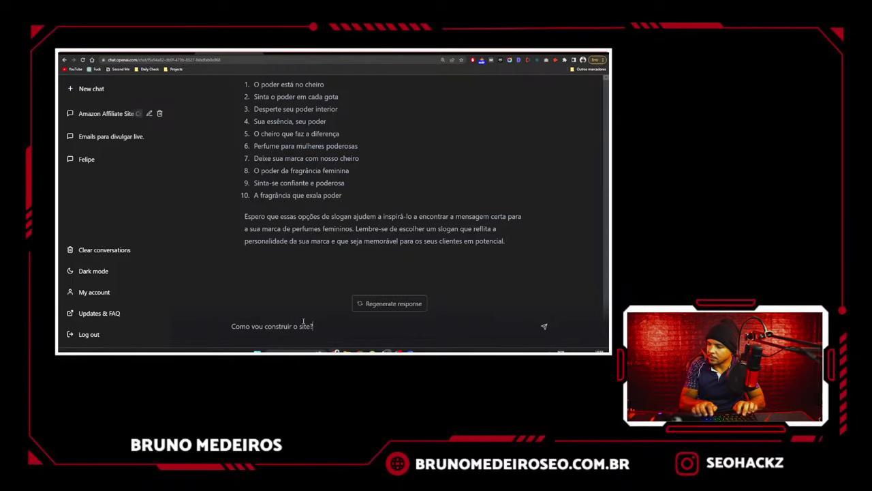
pyautogui.press('Return')
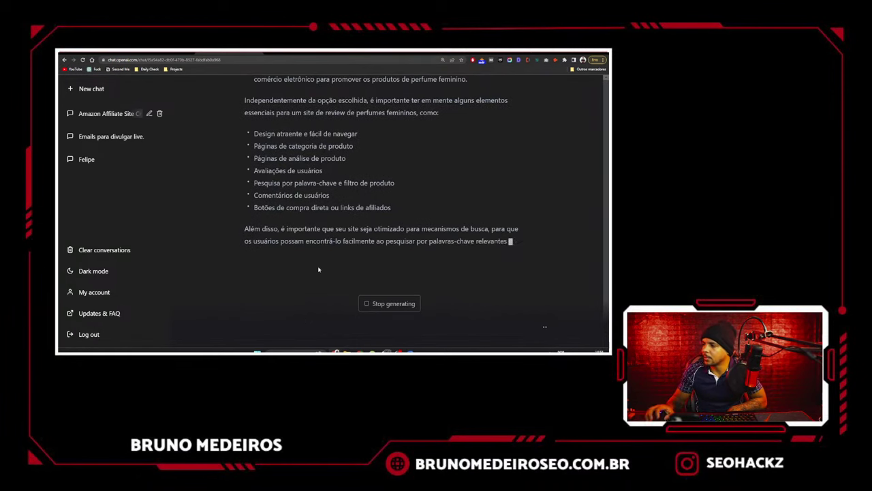
# - Review the suggested ways to build the site, focusing on the ready-made theme and site builder options
pyautogui.scroll(3, 318, 270)
pyautogui.scroll(-1, 318, 268)
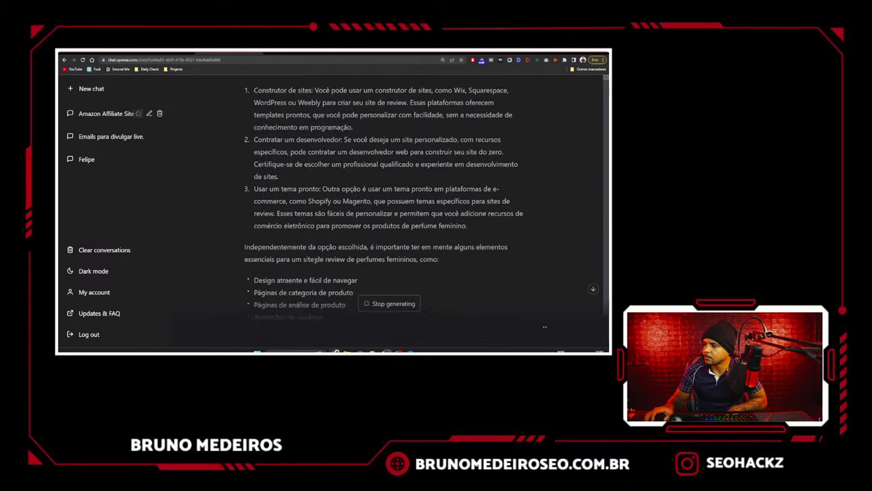
pyautogui.moveTo(254, 189); pyautogui.dragTo(481, 223)
pyautogui.moveTo(314, 201); pyautogui.dragTo(368, 201)
pyautogui.moveTo(471, 226); pyautogui.dragTo(244, 195)
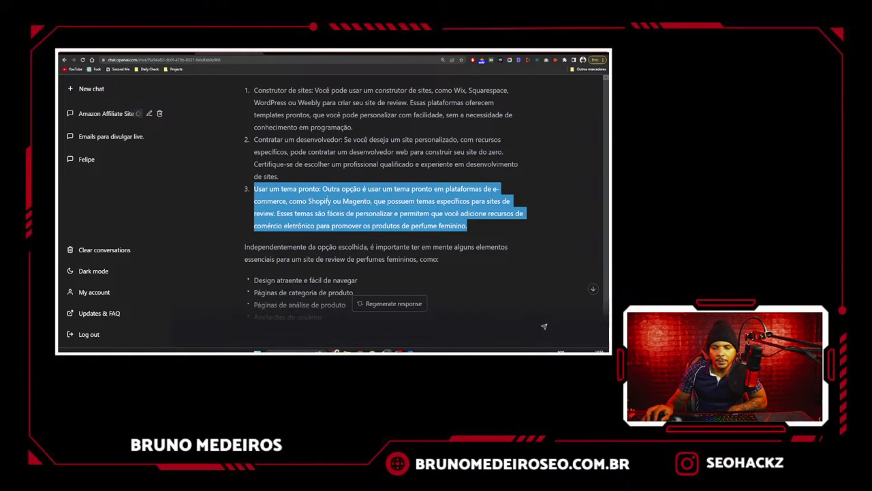
pyautogui.scroll(1, 331, 201)
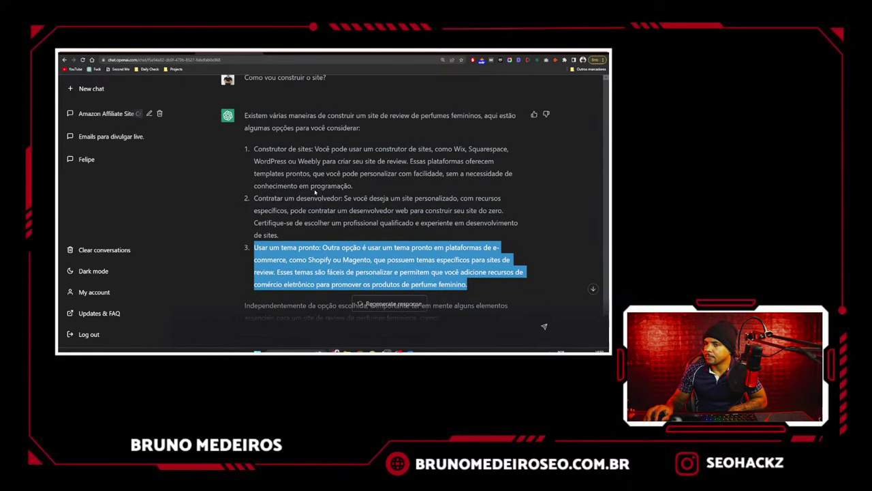
pyautogui.moveTo(254, 149); pyautogui.dragTo(374, 182)
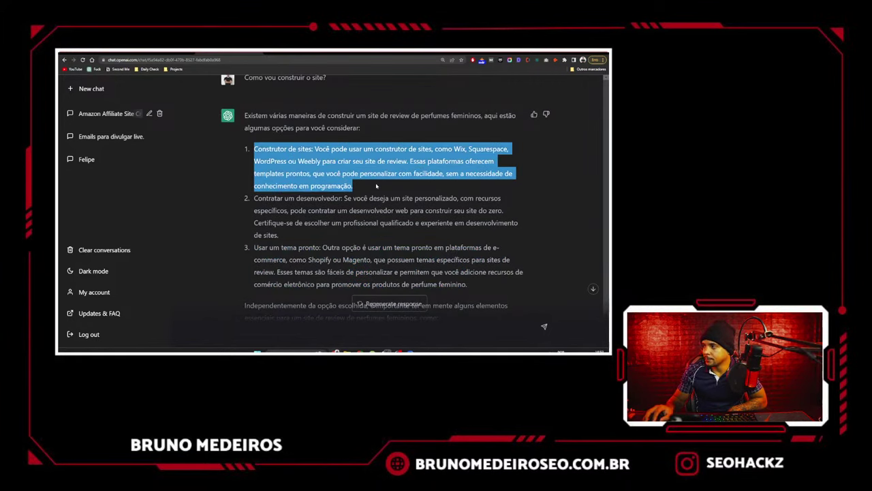
pyautogui.click(452, 148)
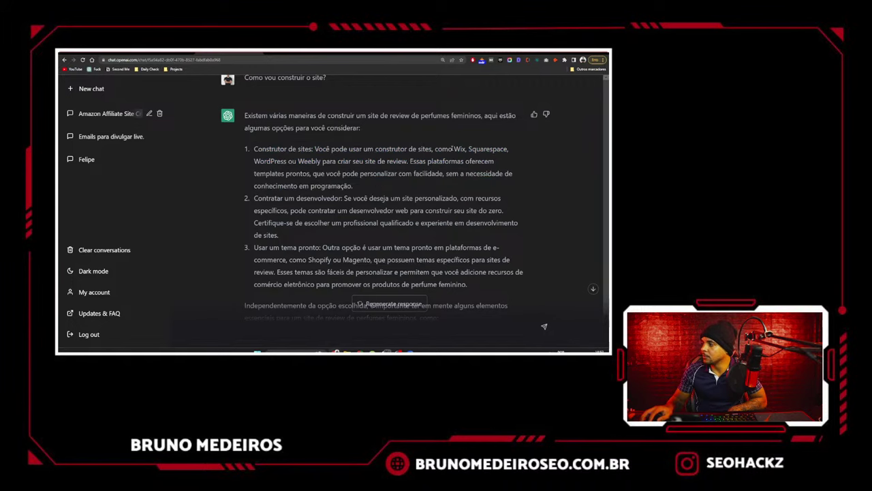
# - Copy "Wix, Squarespace, WordPress ou Weebly" from the answer into a new message and ask which of these platforms is better
pyautogui.moveTo(461, 148); pyautogui.dragTo(322, 162)
pyautogui.hotkey('ctrl', 'c')
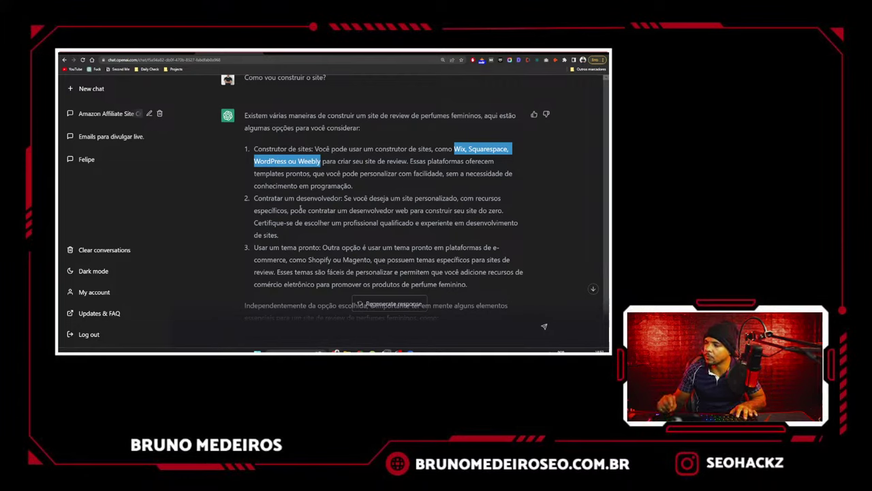
pyautogui.click(314, 328)
pyautogui.hotkey('ctrl', 'v')
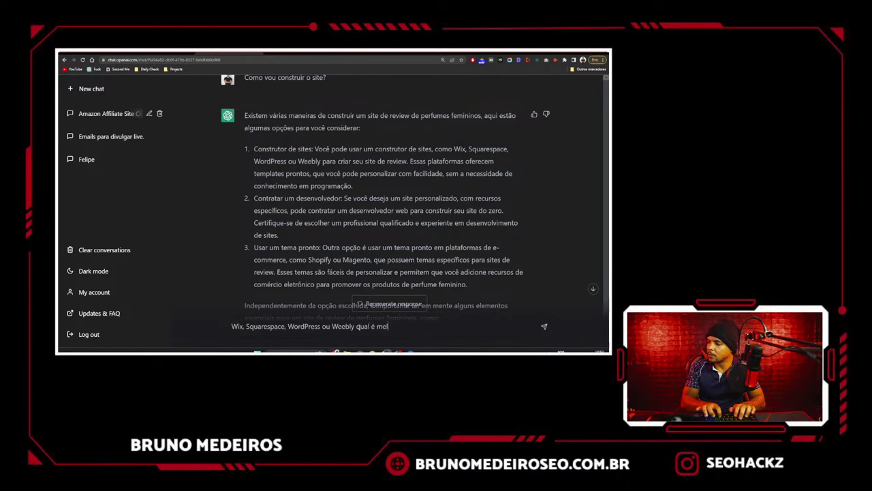
pyautogui.press('Return')
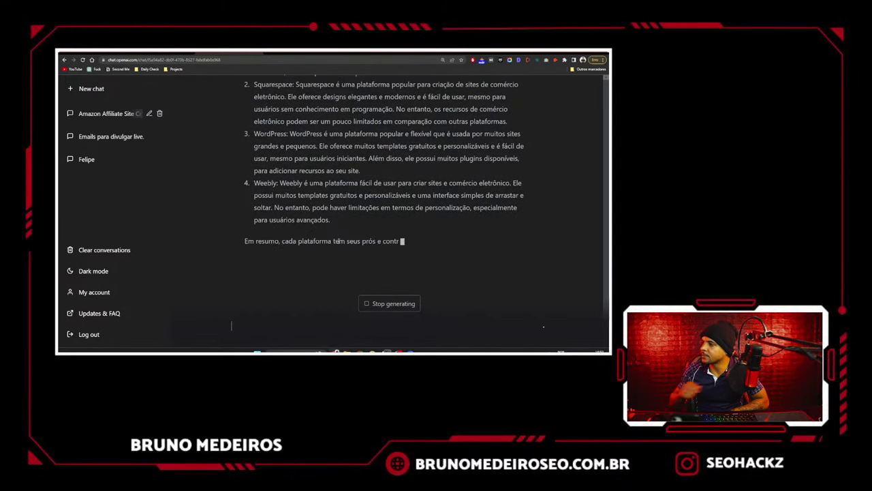
# - Send "qual é a mais indicada para quem está começando do zero e quer só criar um site de review com o minino de esforço técnico possível"
pyautogui.scroll(2, 335, 241)
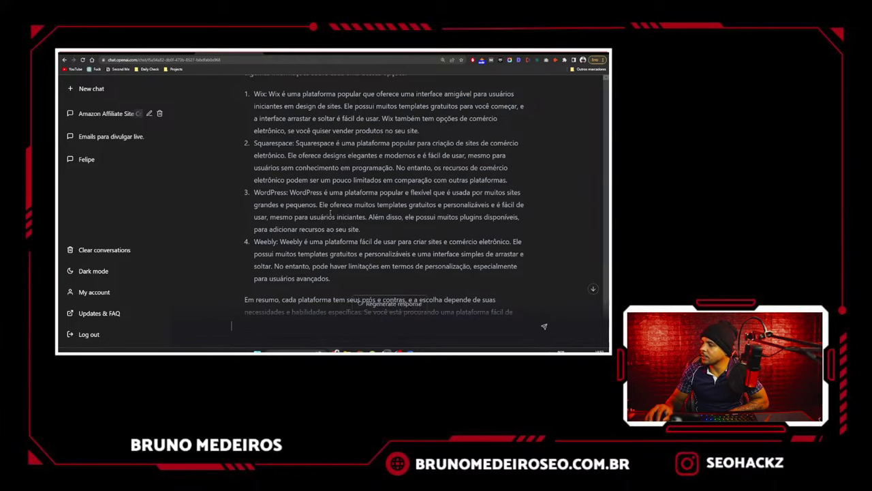
pyautogui.moveTo(396, 211); pyautogui.dragTo(466, 216)
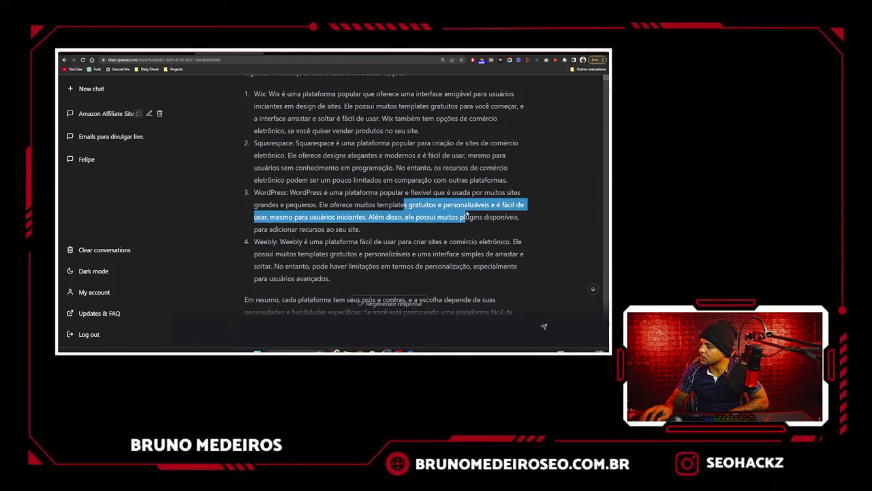
pyautogui.scroll(-1, 312, 206)
pyautogui.scroll(-2, 312, 206)
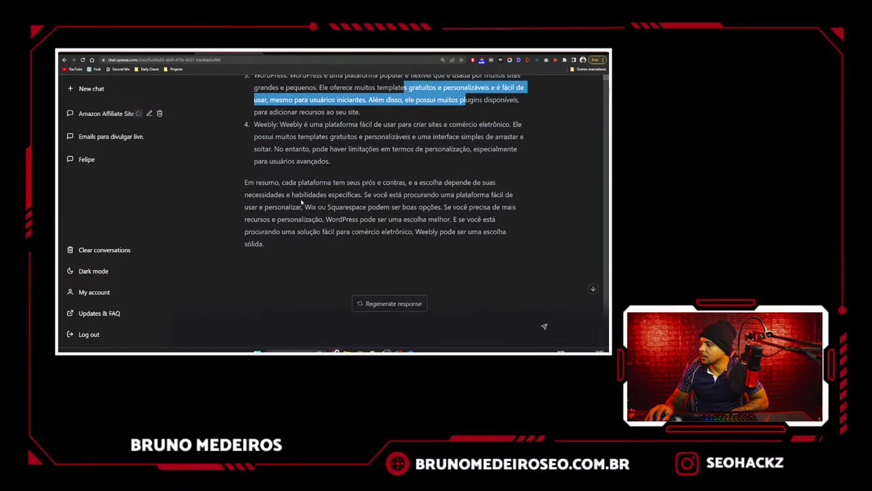
pyautogui.click(314, 327)
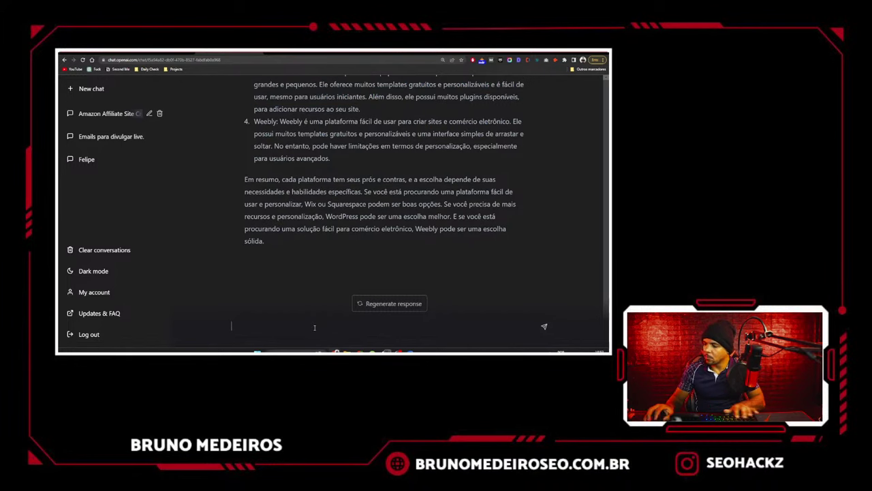
pyautogui.write('qual')
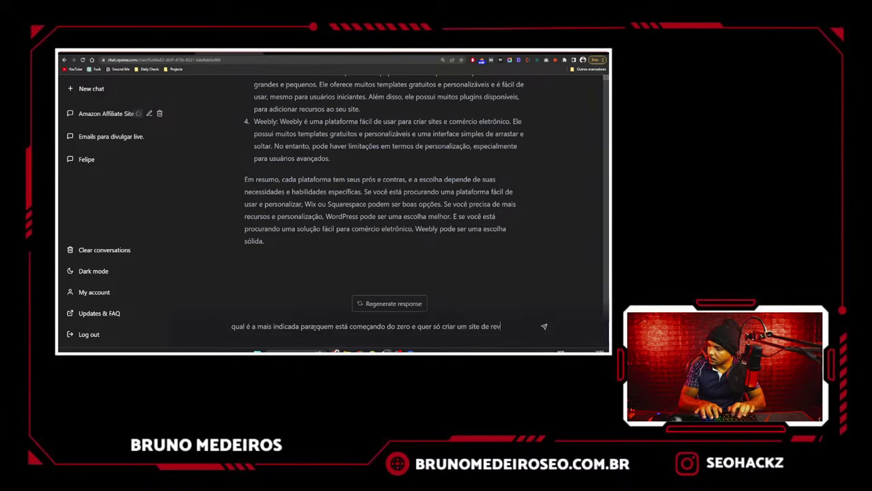
pyautogui.write('mini')
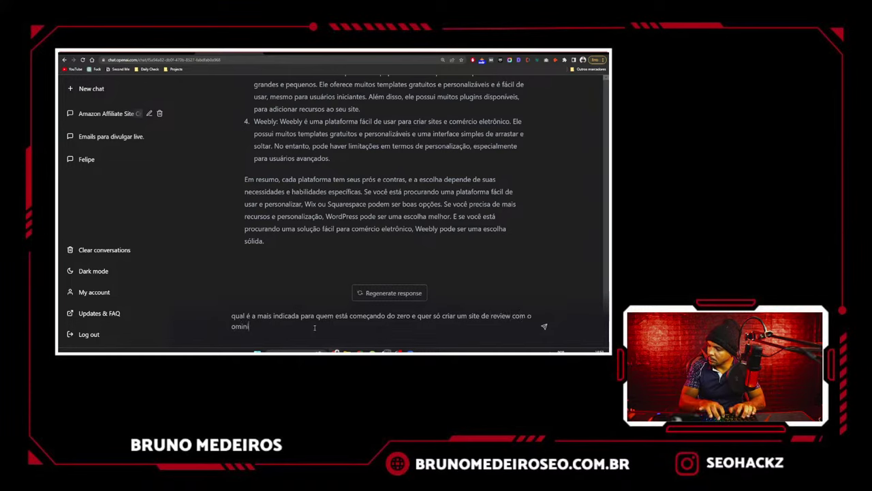
pyautogui.press('BackSpace')
pyautogui.press('BackSpace')
pyautogui.write('minino de esforço té')
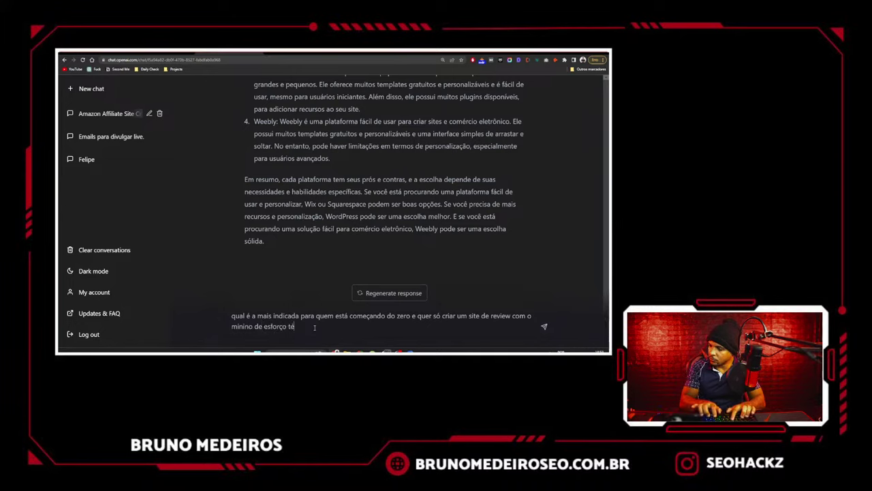
pyautogui.write('ível')
pyautogui.press('Return')
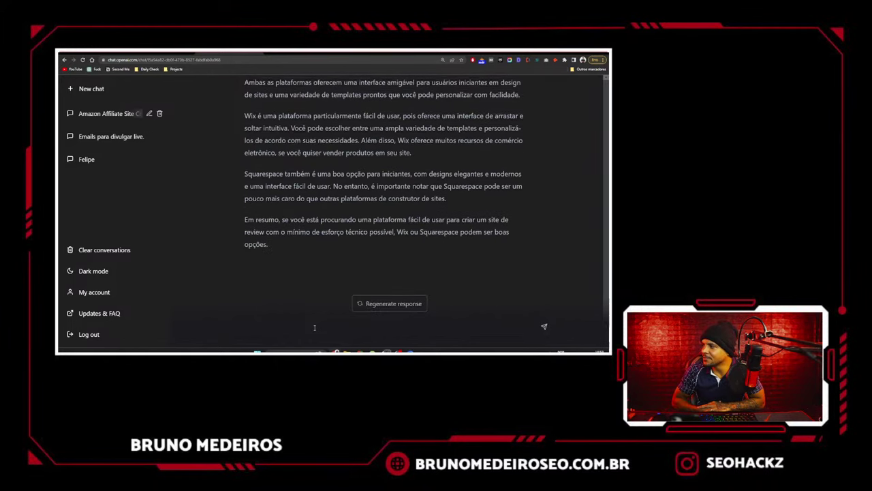
# - Read the Wix and Squarespace recommendation, then send "Essas plataformas são otimizadas para SEO? QUero fazer SEO para o meu site de review"
pyautogui.scroll(3, 335, 269)
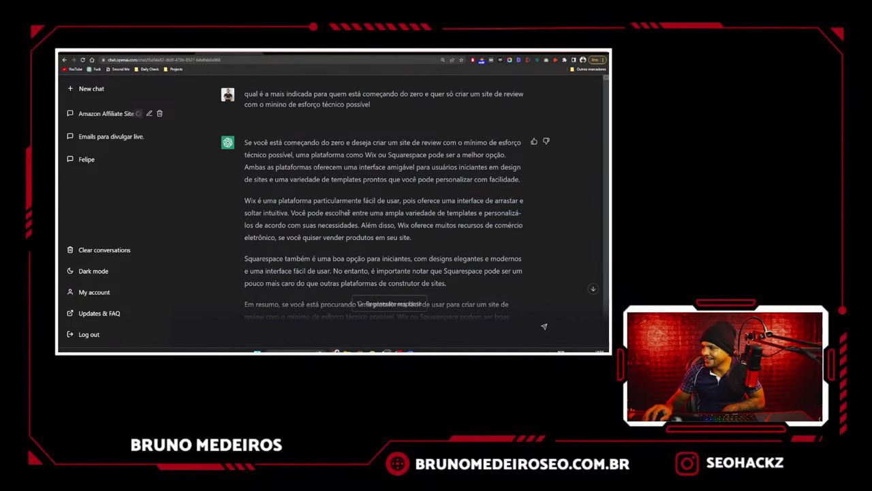
pyautogui.moveTo(372, 156); pyautogui.dragTo(244, 169)
pyautogui.click(510, 165)
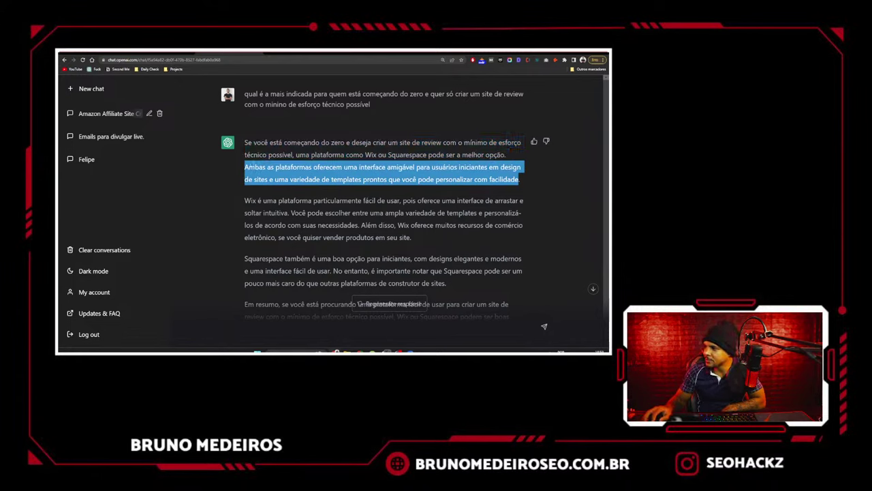
pyautogui.moveTo(244, 199); pyautogui.dragTo(427, 239)
pyautogui.click(291, 325)
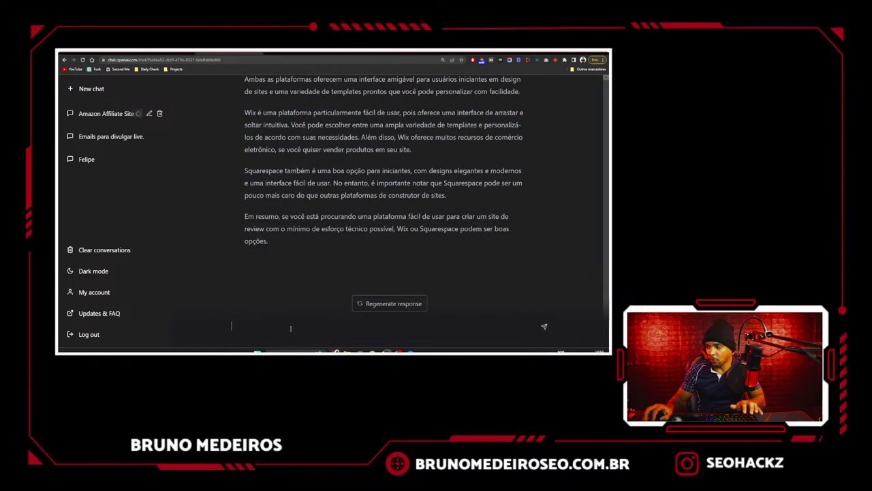
pyautogui.write('Essas plata')
pyautogui.write('formas são oti')
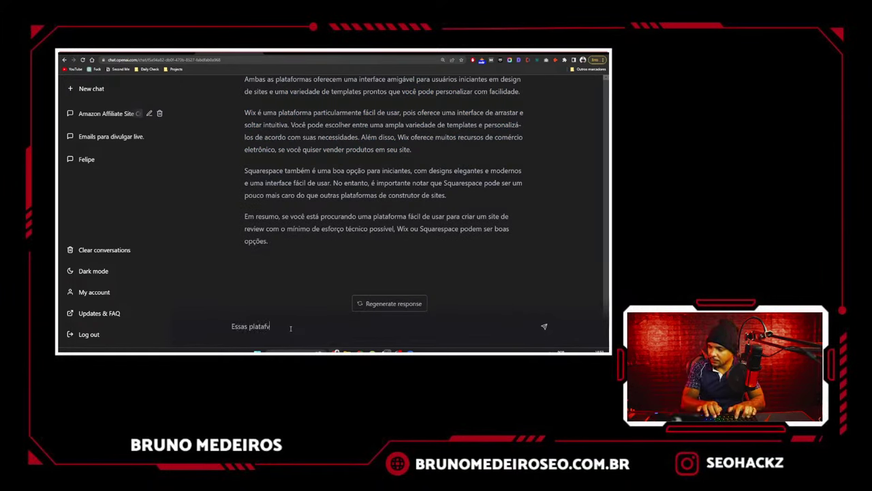
pyautogui.write('mizadas')
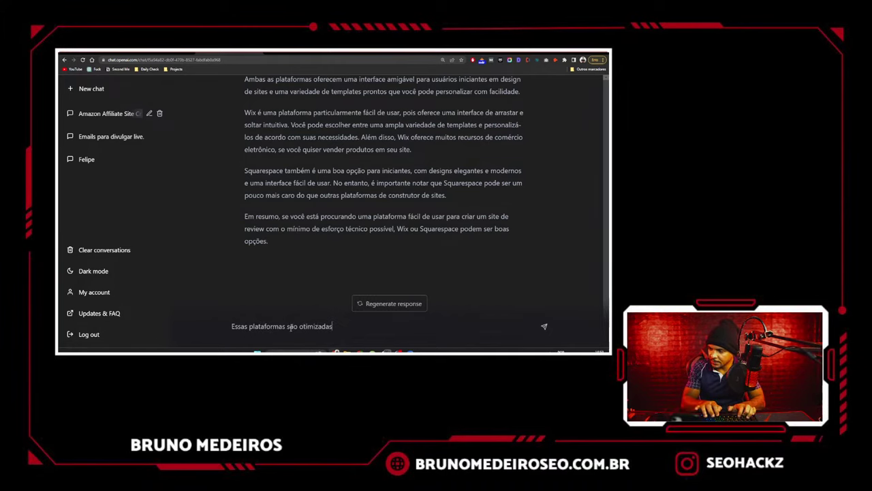
pyautogui.write(' para SEO? QUero ')
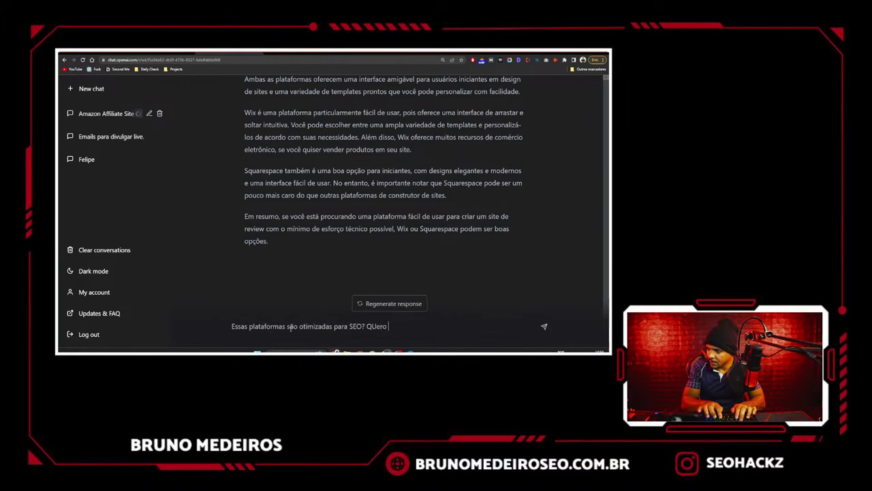
pyautogui.write('fazer SEO para o')
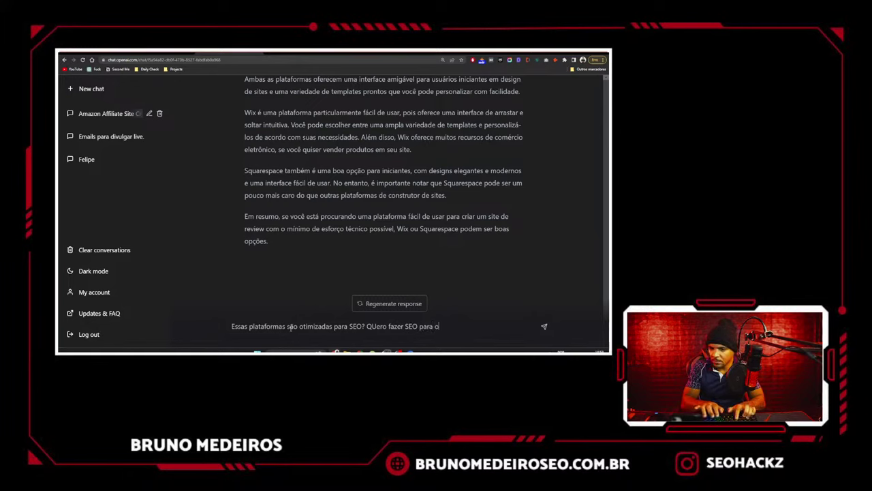
pyautogui.write(' meu site de review')
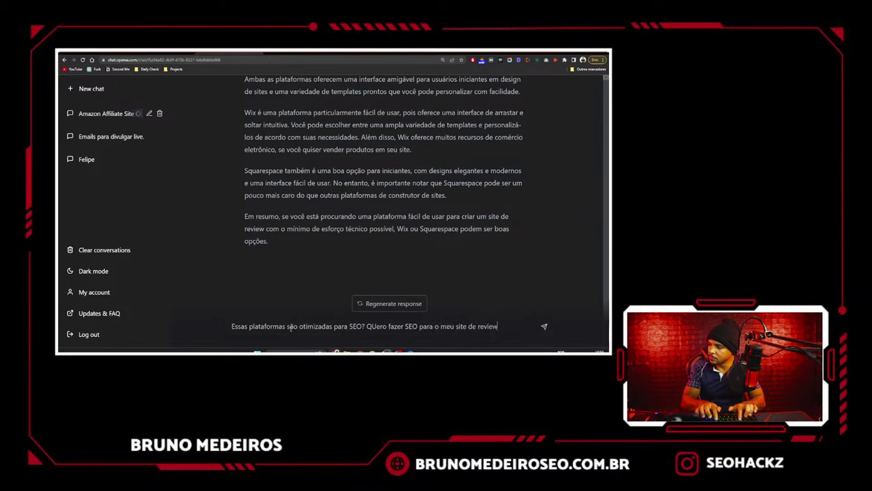
pyautogui.press('Return')
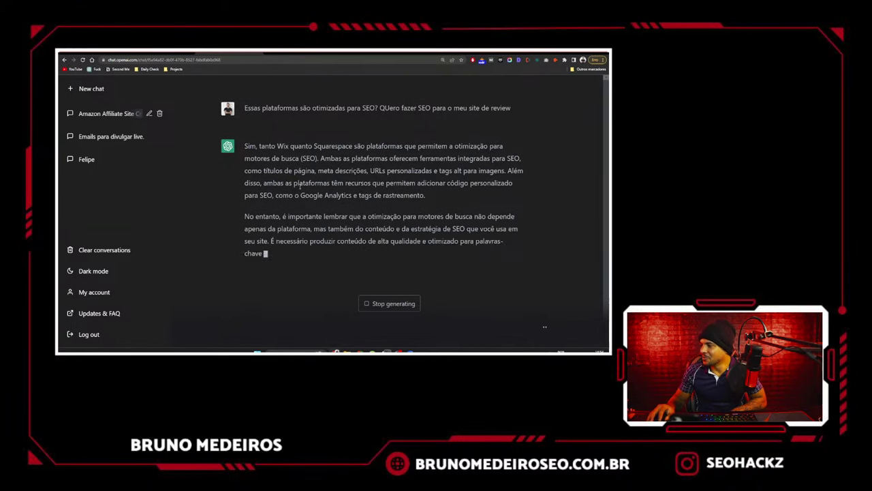
# - Examine the answer about SEO on Wix and Squarespace, focusing on custom code, tracking tags, content and strategy
pyautogui.scroll(1, 336, 230)
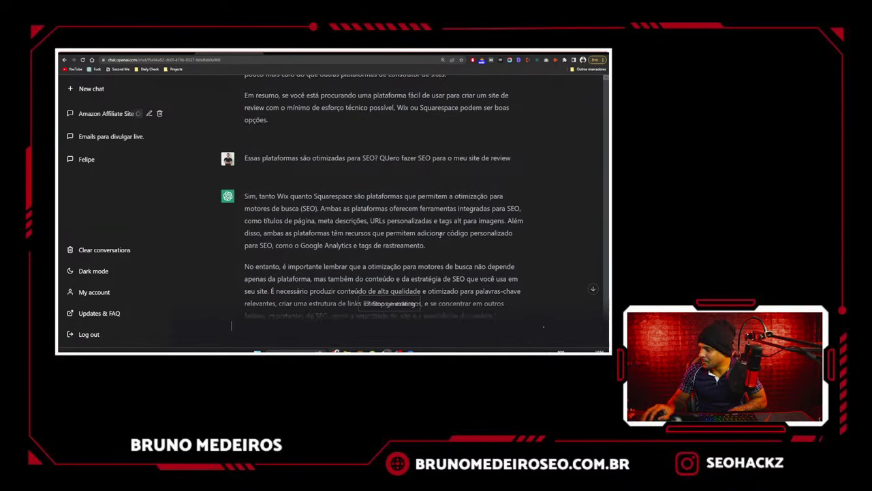
pyautogui.moveTo(273, 244); pyautogui.dragTo(260, 245)
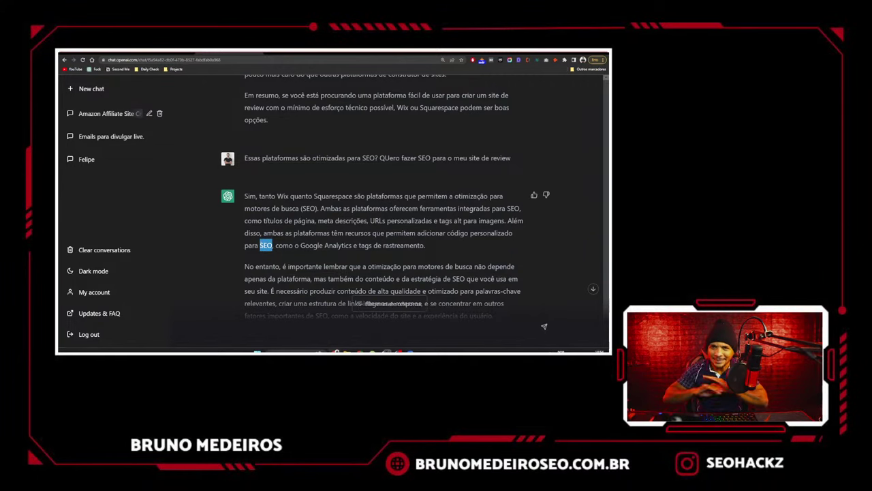
pyautogui.moveTo(325, 244); pyautogui.dragTo(394, 244)
pyautogui.scroll(-1, 394, 244)
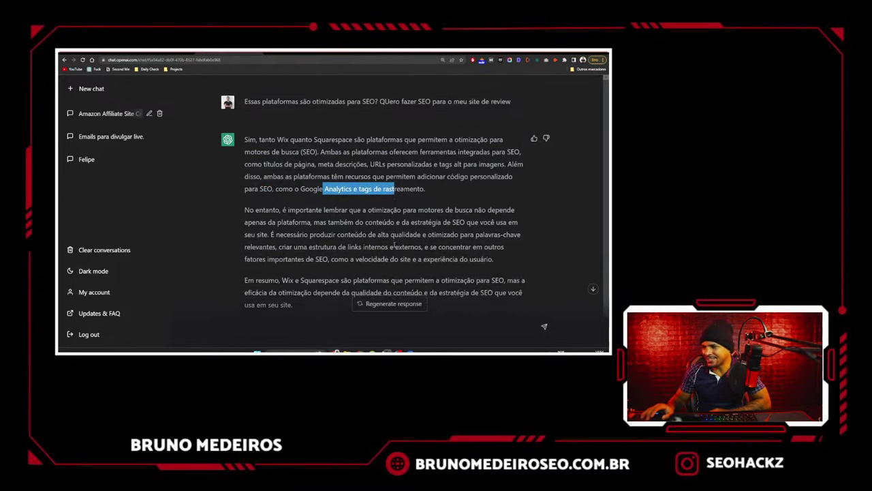
pyautogui.moveTo(315, 210); pyautogui.dragTo(382, 220)
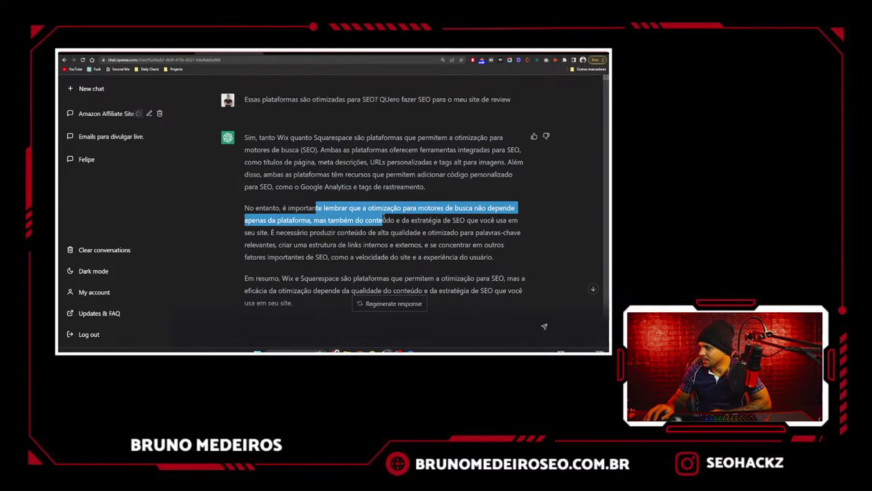
pyautogui.click(383, 220)
pyautogui.scroll(-1, 383, 224)
pyautogui.scroll(-1, 383, 225)
pyautogui.moveTo(282, 219); pyautogui.dragTo(469, 231)
pyautogui.click(347, 207)
pyautogui.scroll(1, 346, 204)
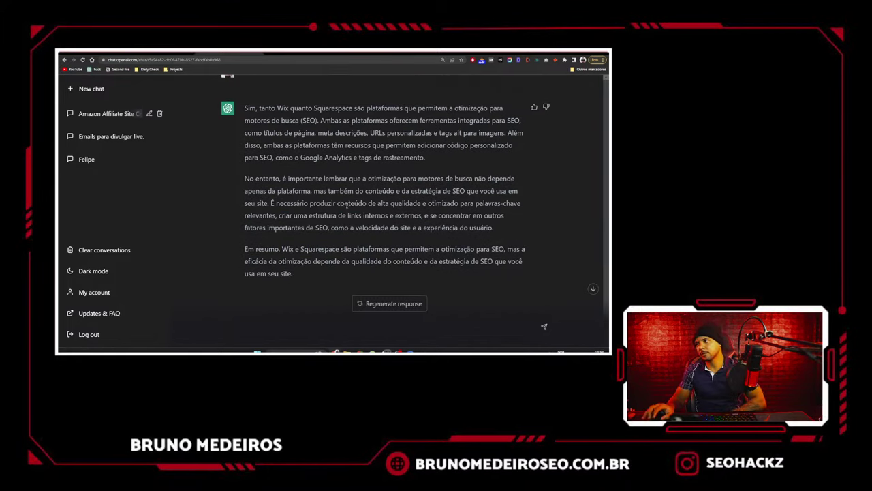
# - Review the earlier answers comparing Wix, Squarespace, WordPress and Weebly for a review site
pyautogui.scroll(4, 347, 205)
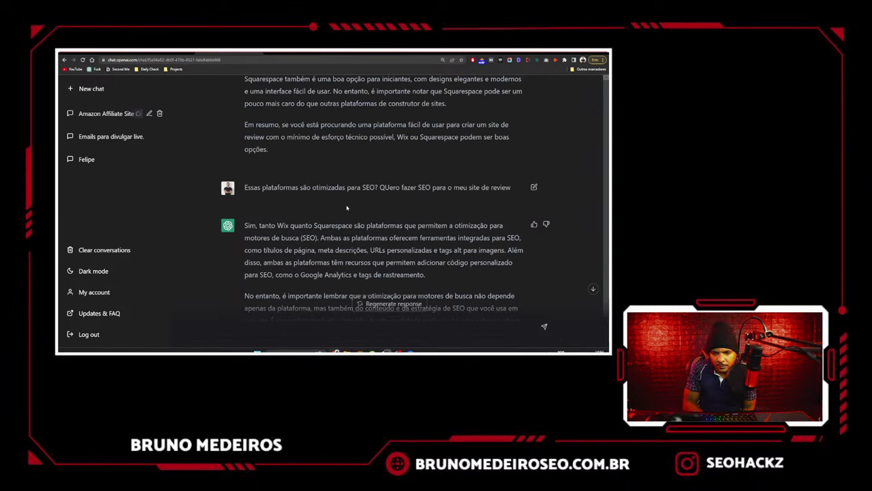
pyautogui.scroll(7, 347, 208)
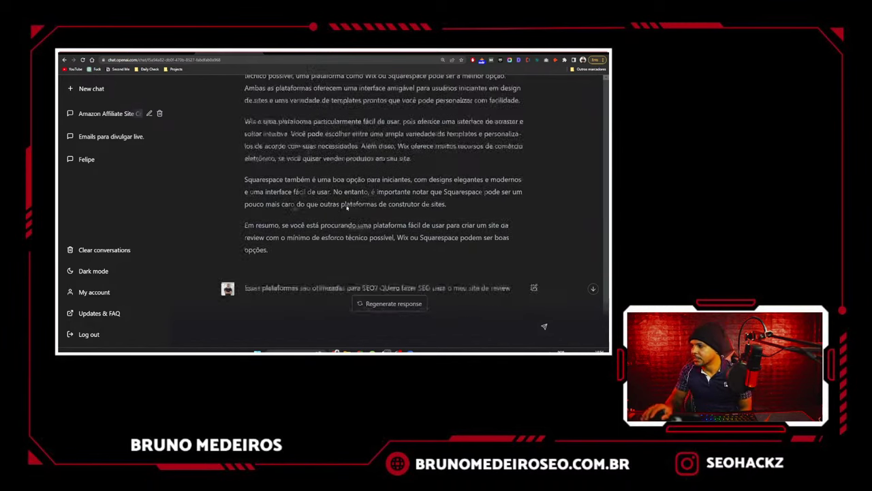
pyautogui.doubleClick(393, 183)
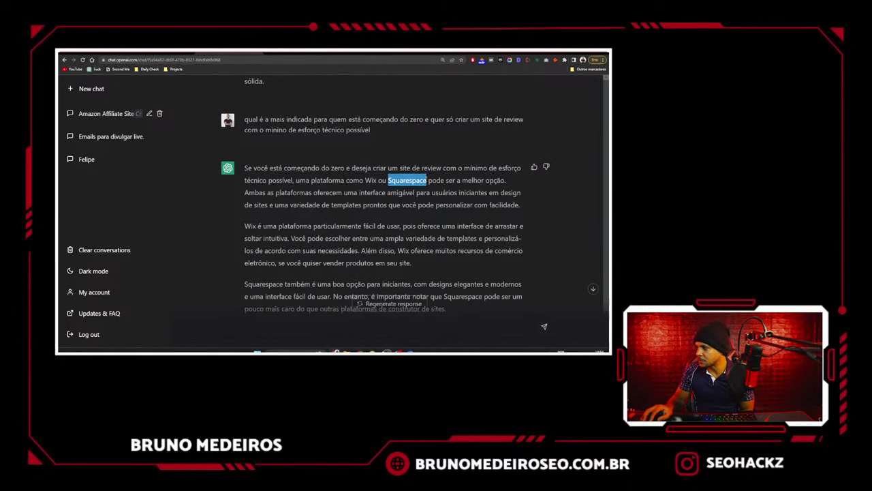
pyautogui.scroll(5, 409, 188)
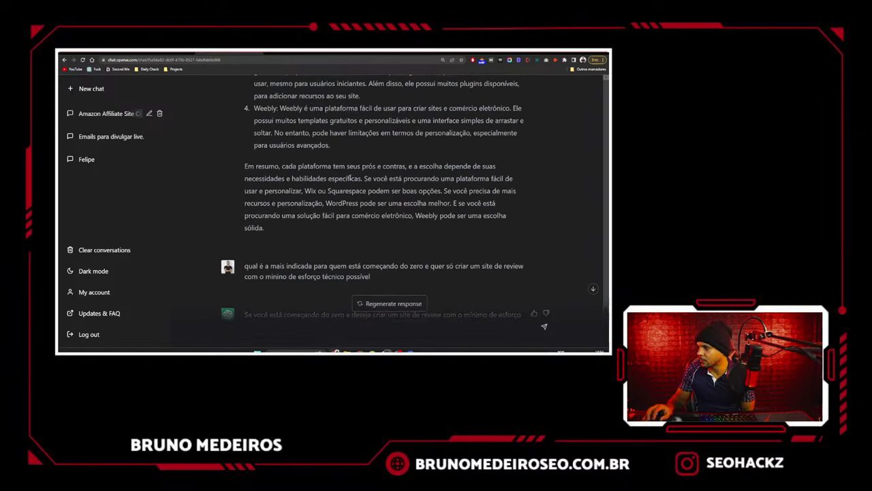
pyautogui.moveTo(415, 215); pyautogui.dragTo(434, 215)
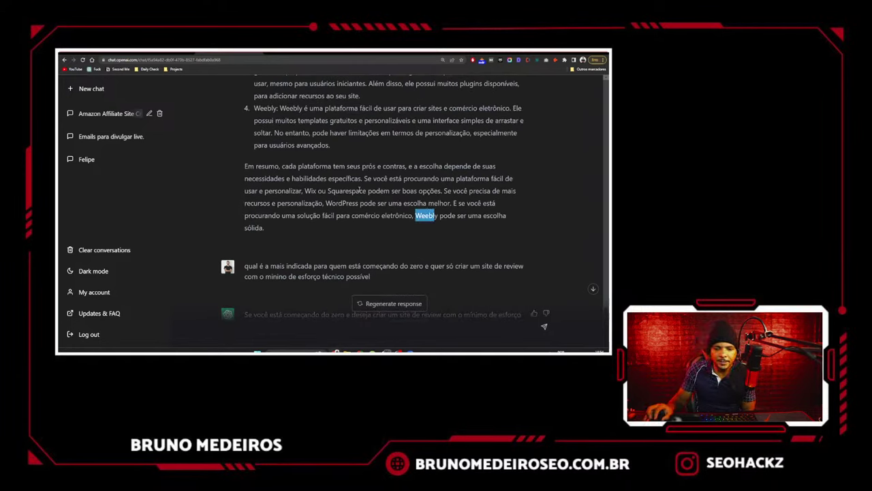
pyautogui.scroll(-10, 360, 190)
pyautogui.scroll(7, 359, 190)
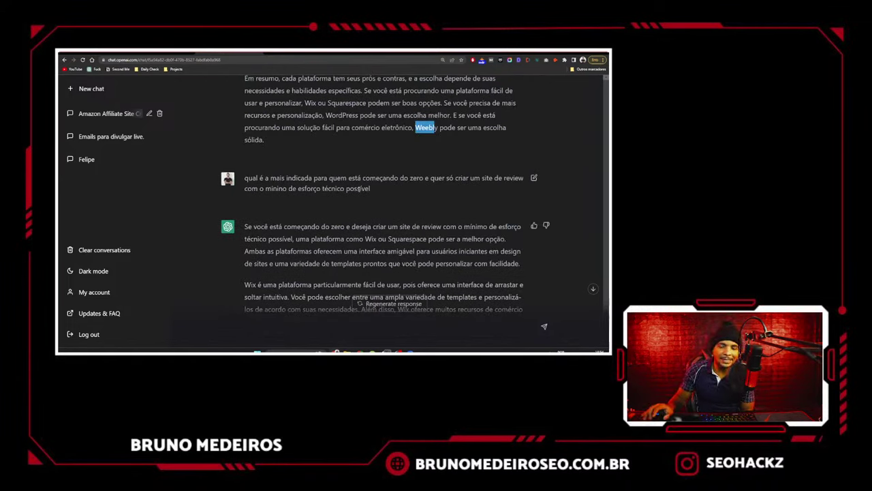
pyautogui.scroll(4, 359, 190)
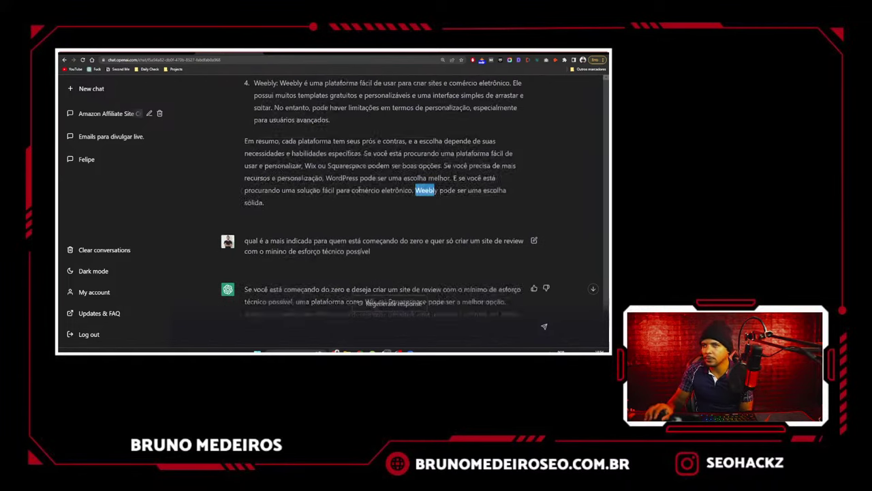
pyautogui.scroll(1, 360, 192)
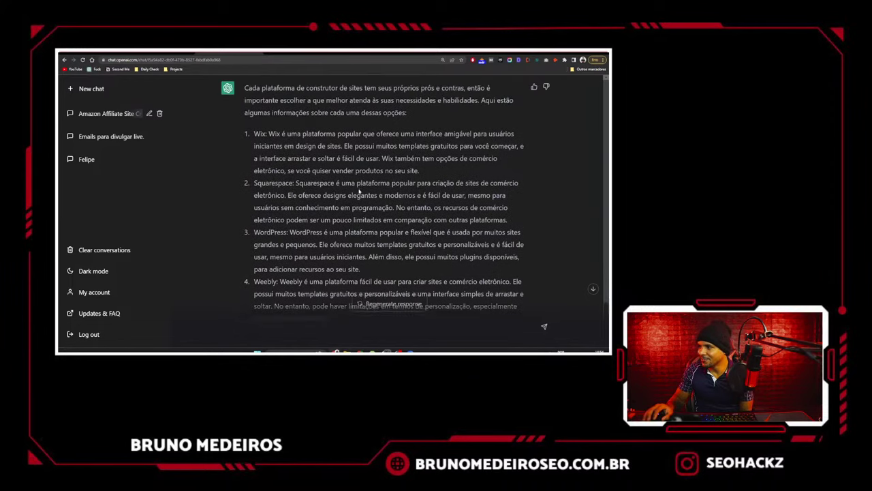
# - Check the WordPress entry in the platform comparison and send the question "em relação ao wordpress, o que você acha?"
pyautogui.scroll(-1, 359, 191)
pyautogui.moveTo(253, 205); pyautogui.dragTo(414, 243)
pyautogui.click(315, 329)
pyautogui.scroll(-3, 316, 329)
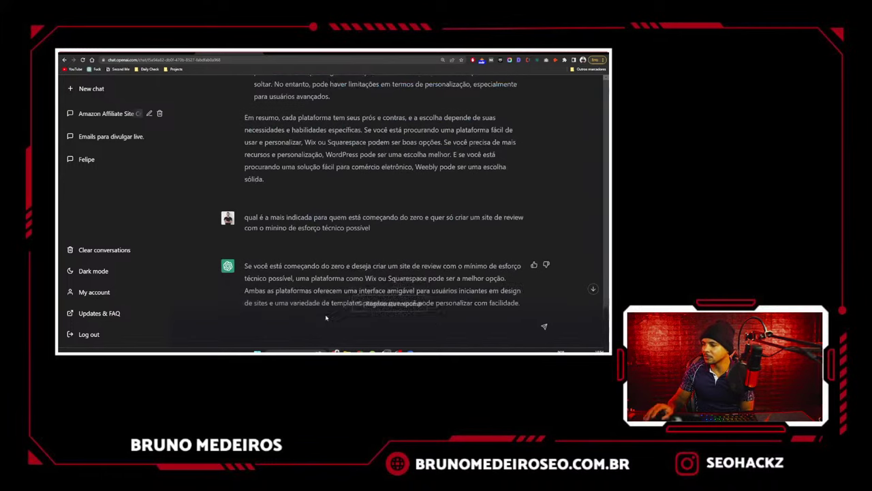
pyautogui.write('em relação ao w')
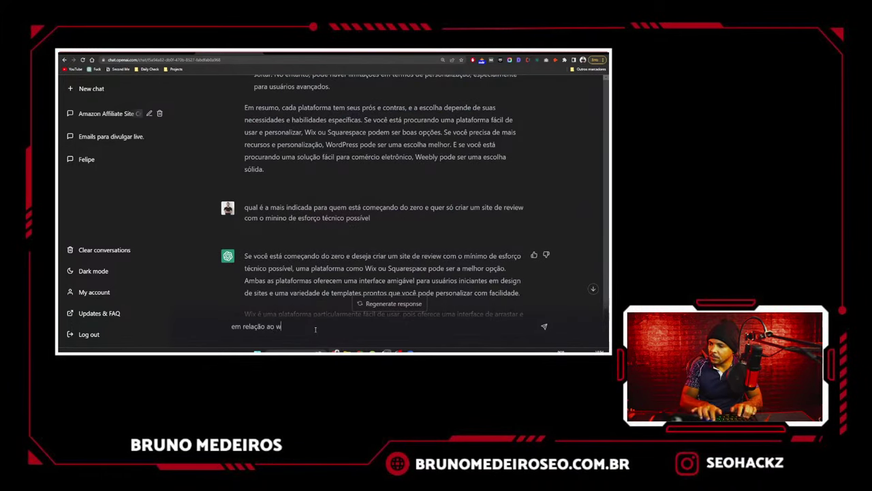
pyautogui.write('ordpress, o que você acha?')
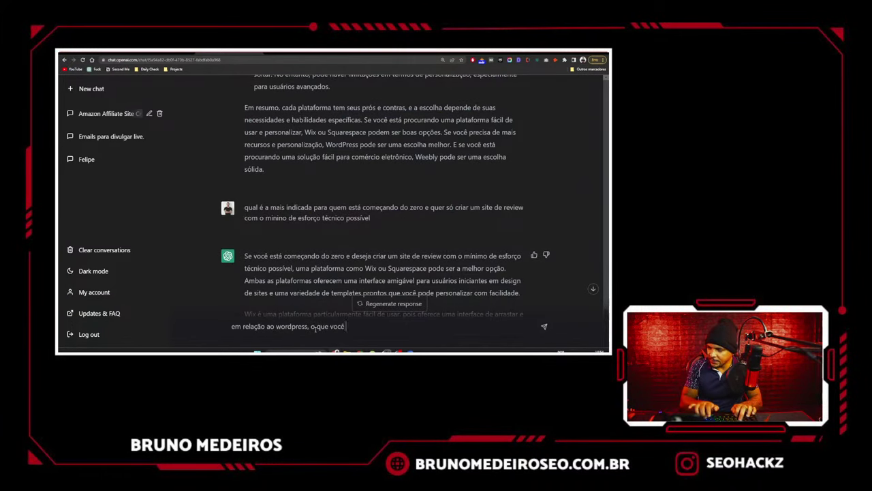
pyautogui.press('Return')
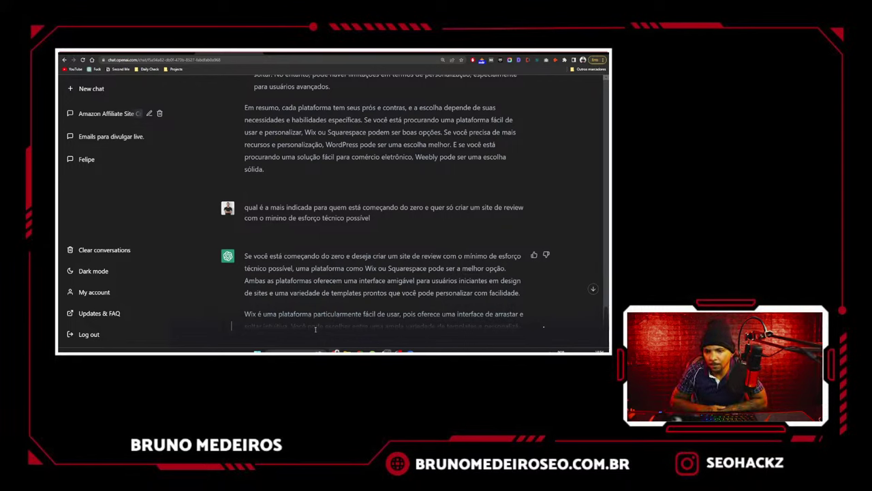
# - Find the SEO plugin mentioned in the WordPress answer and send the question "Yoast SEO, o que esse plugin faz?"
pyautogui.scroll(-6, 319, 272)
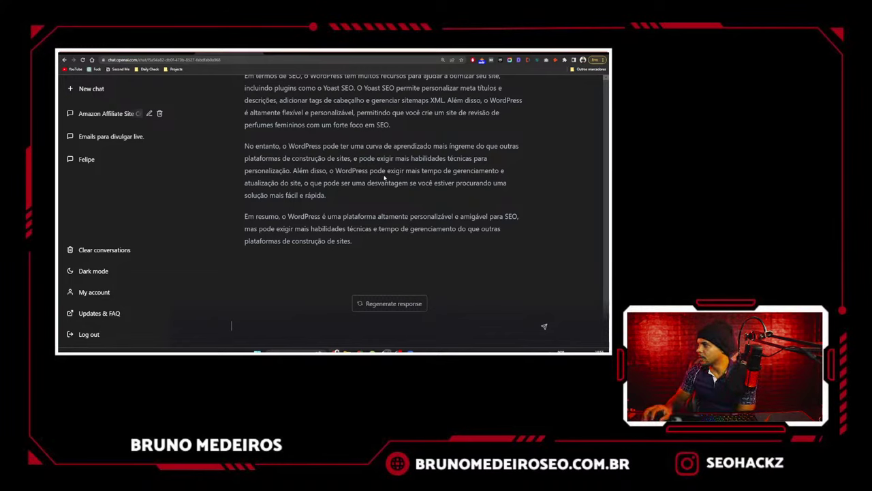
pyautogui.scroll(3, 383, 174)
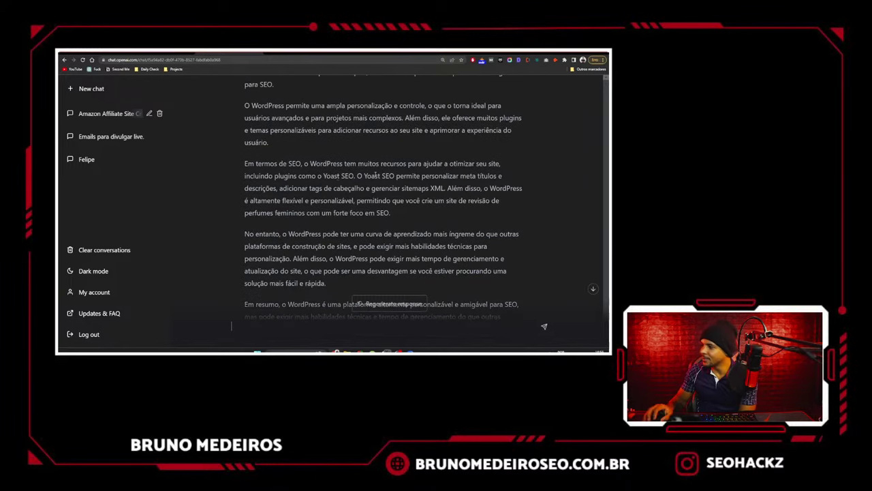
pyautogui.moveTo(326, 176); pyautogui.dragTo(356, 176)
pyautogui.scroll(-3, 380, 184)
pyautogui.click(324, 327)
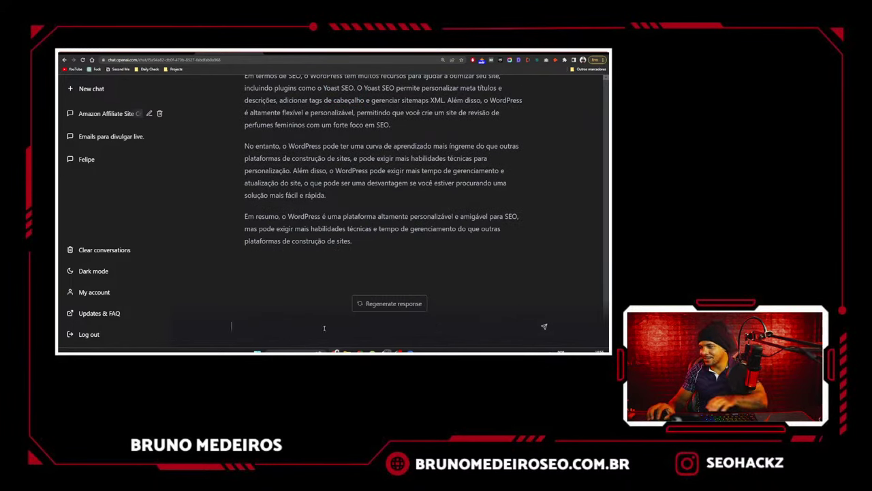
pyautogui.write('TYoast')
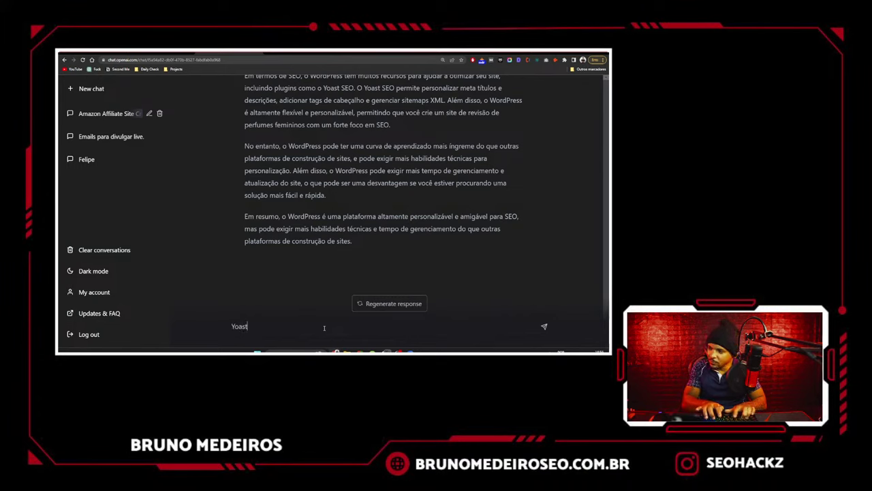
pyautogui.write(' SEO, o que esse plugin faz?')
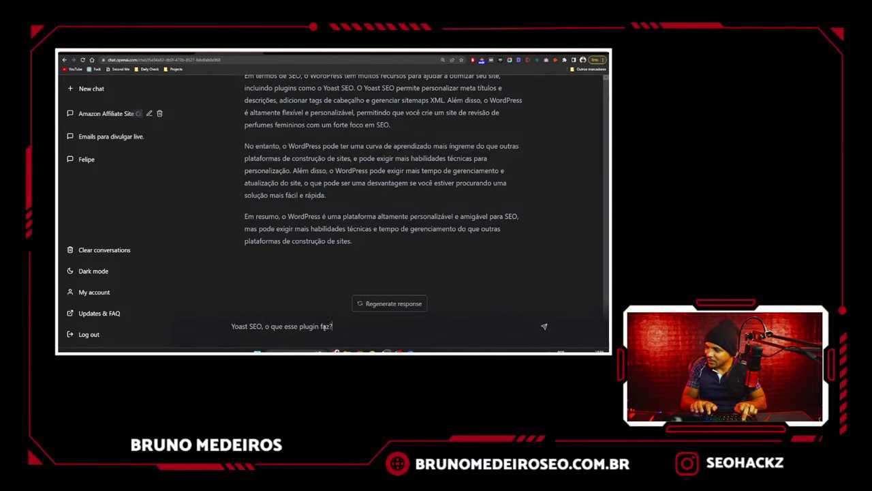
pyautogui.press('Return')
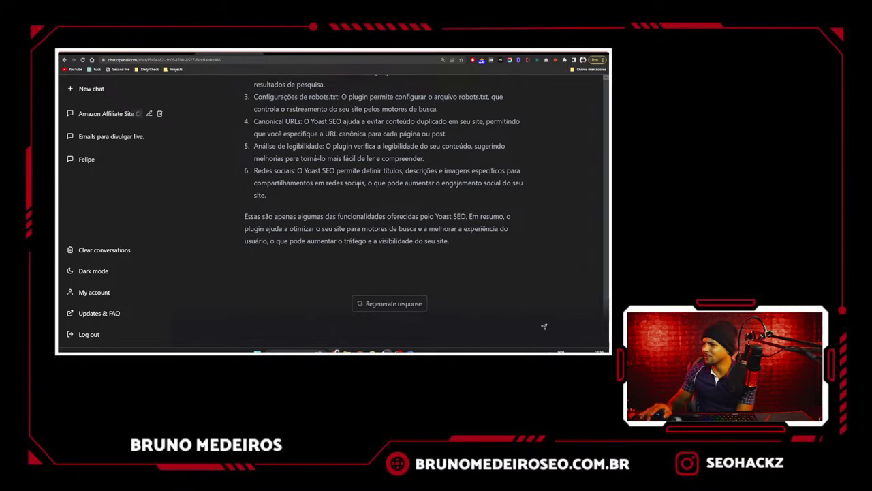
# - Review the Yoast SEO feature list along with the preceding answer about WordPress
pyautogui.scroll(5, 357, 186)
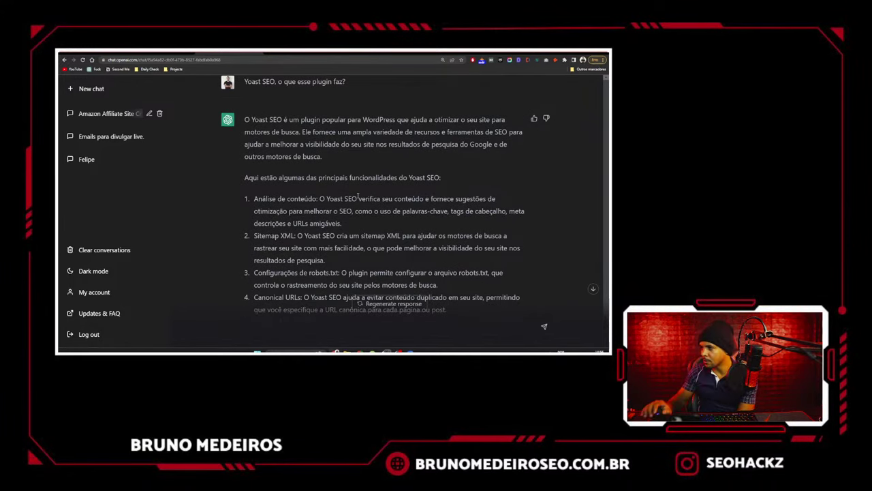
pyautogui.scroll(2, 357, 196)
pyautogui.scroll(5, 409, 187)
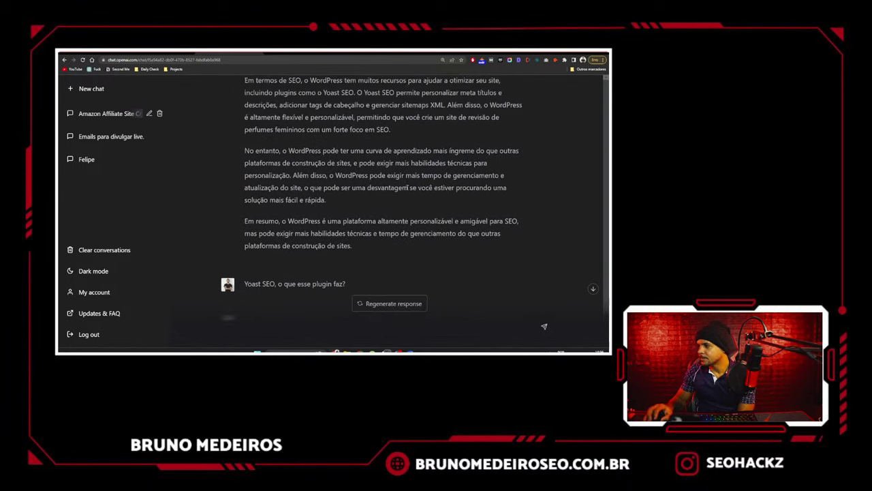
pyautogui.scroll(-15, 407, 188)
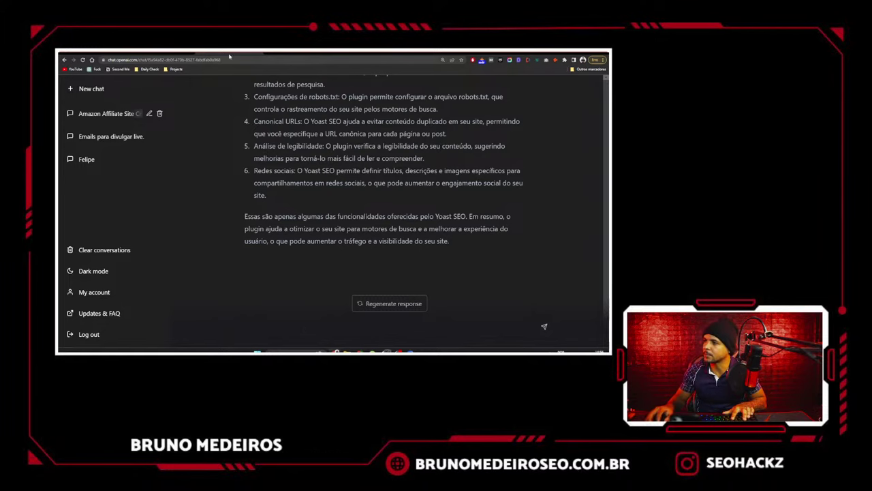
pyautogui.hotkey('ctrl', 't')
pyautogui.write('notepad++')
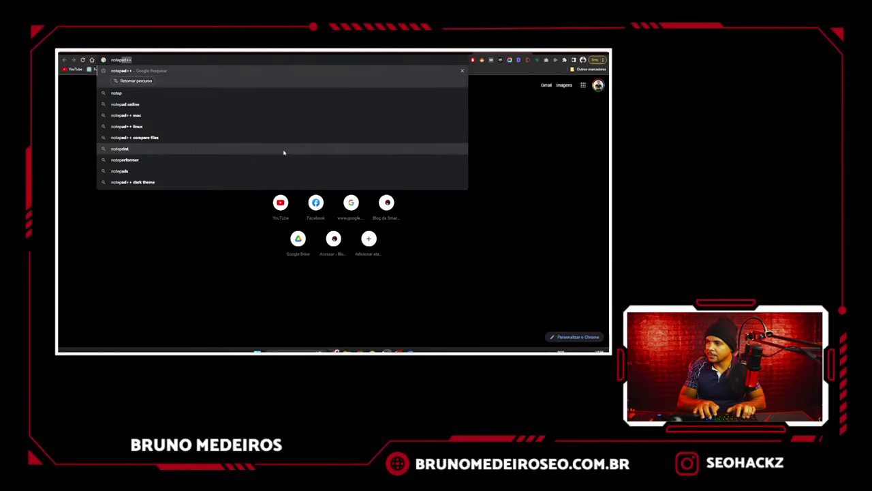
pyautogui.hotkey('ctrl', 'w')
# - Open Notepad and write "FREE;" as the first line of a list of WordPress advantages
pyautogui.press('super+r')
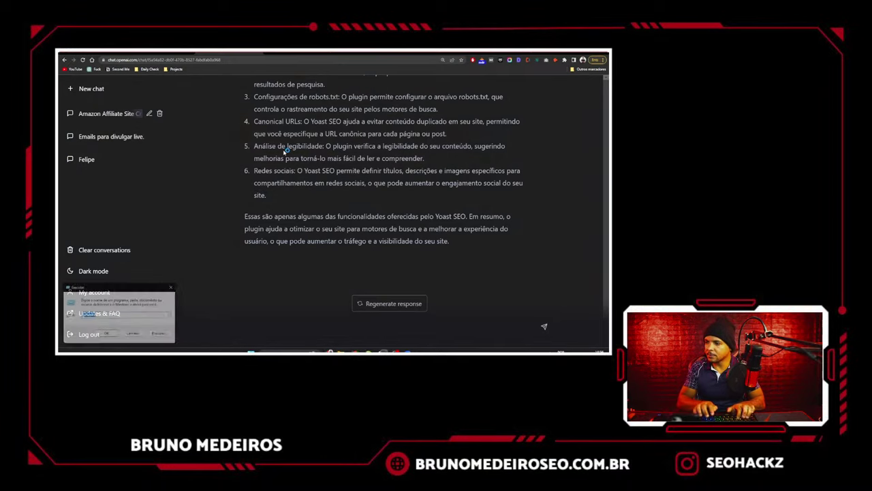
pyautogui.press('Return')
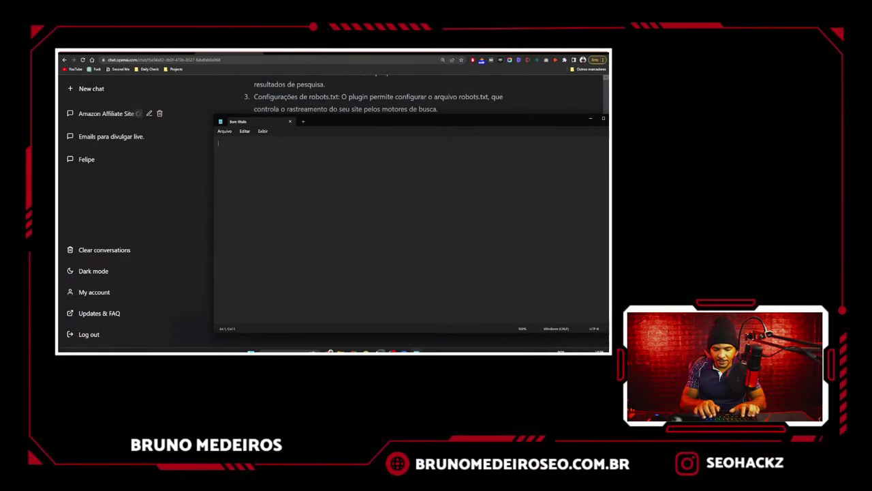
pyautogui.write('FREE;')
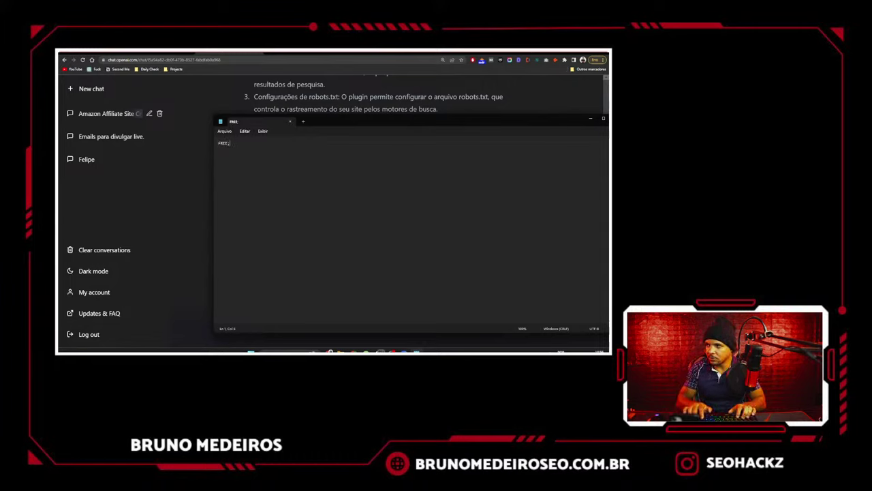
# - Set Notepad's font size to 20 and return to the note
pyautogui.click(263, 131)
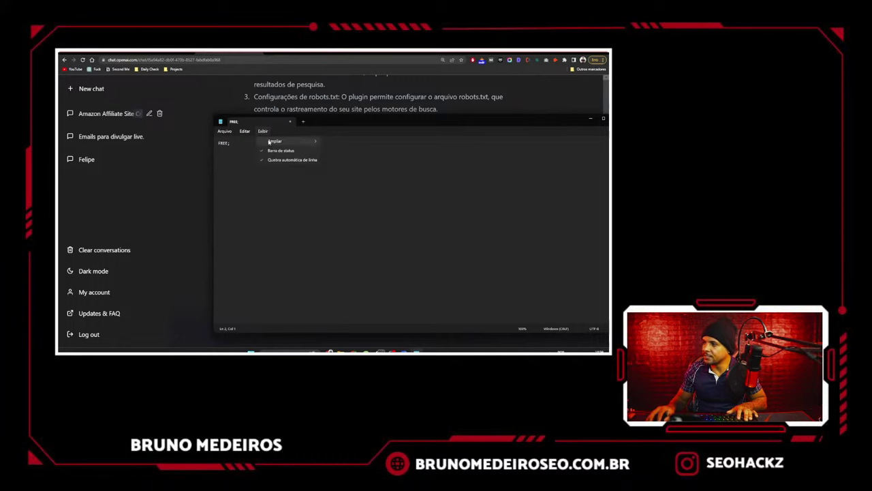
pyautogui.moveTo(284, 141)
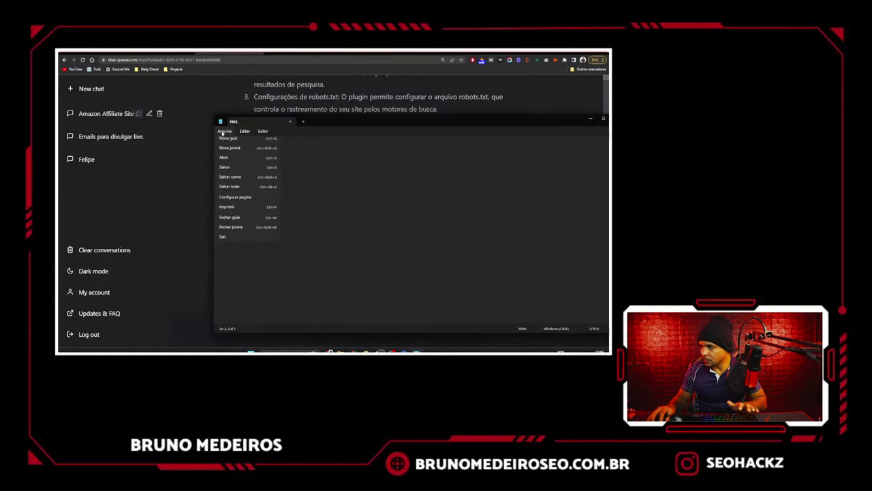
pyautogui.moveTo(244, 131)
pyautogui.click(259, 261)
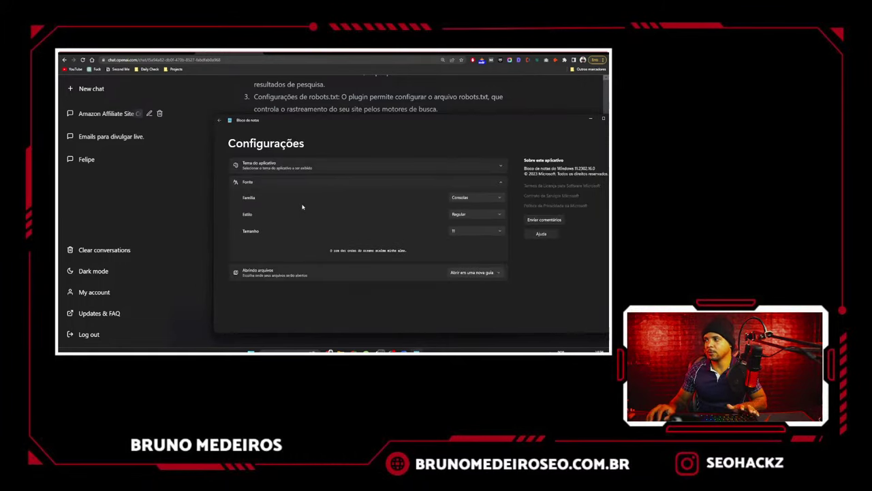
pyautogui.click(500, 231)
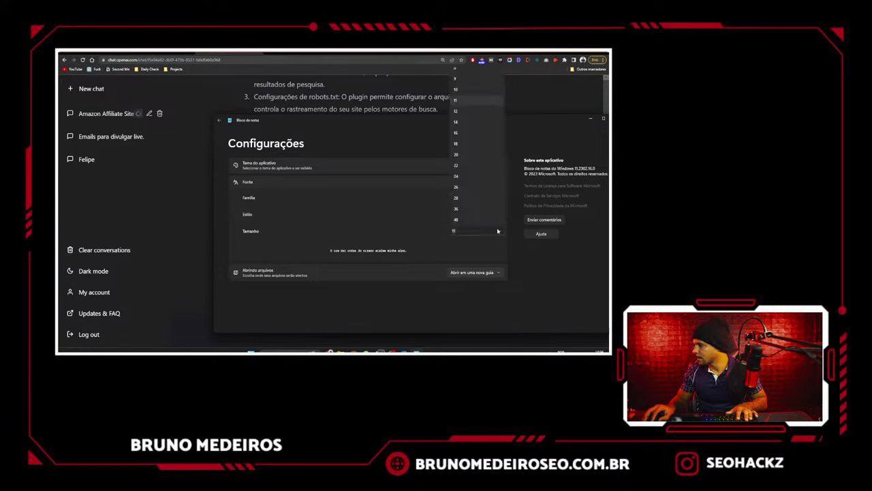
pyautogui.click(472, 157)
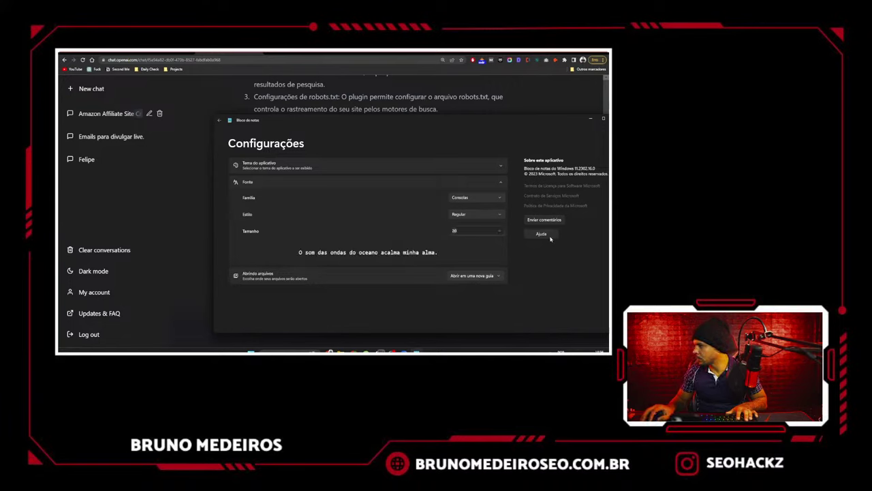
pyautogui.click(221, 120)
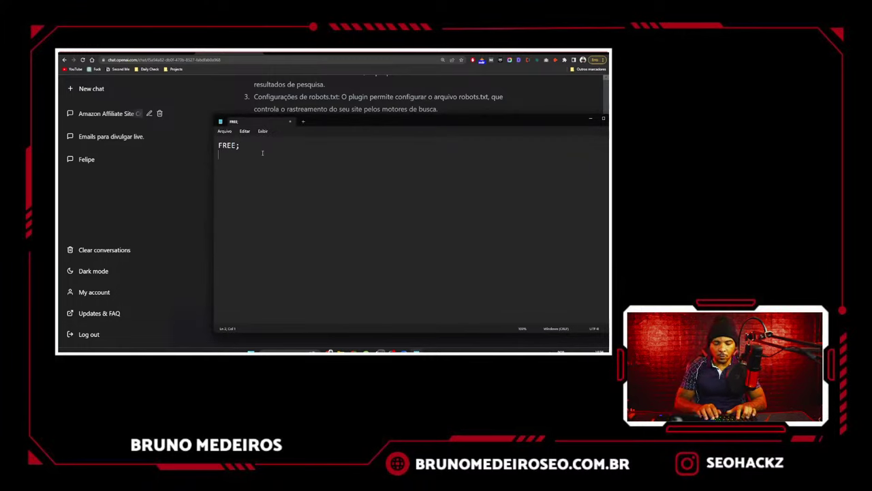
# - Add the lines "FÁCIL DE MEXER;" and "TEM VÁRIOS PLUGINS;" to the note
pyautogui.write('FÁCIL DE MEXER;')
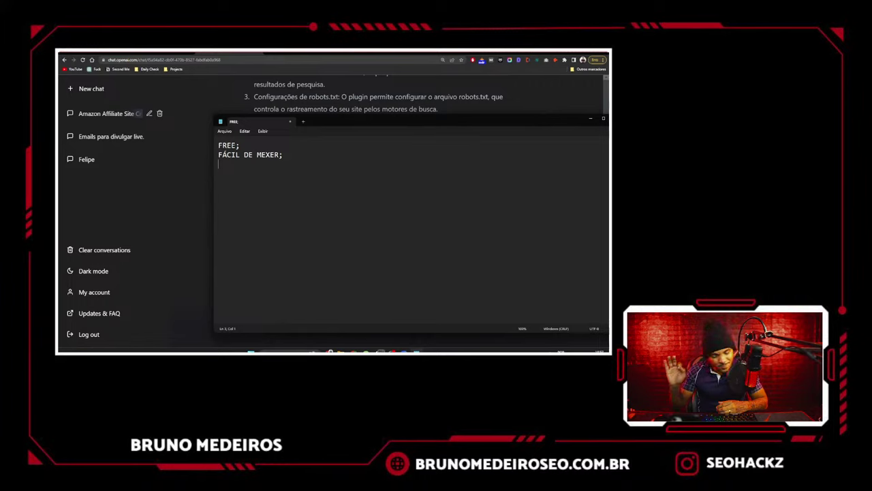
pyautogui.write('TEM VÁRIOS PLG')
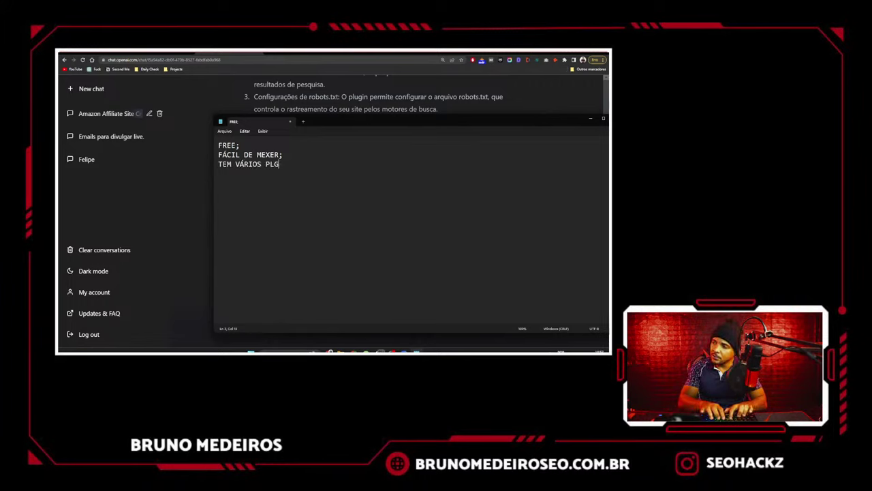
pyautogui.press('BackSpace')
pyautogui.write('UGINS;')
pyautogui.press('Return')
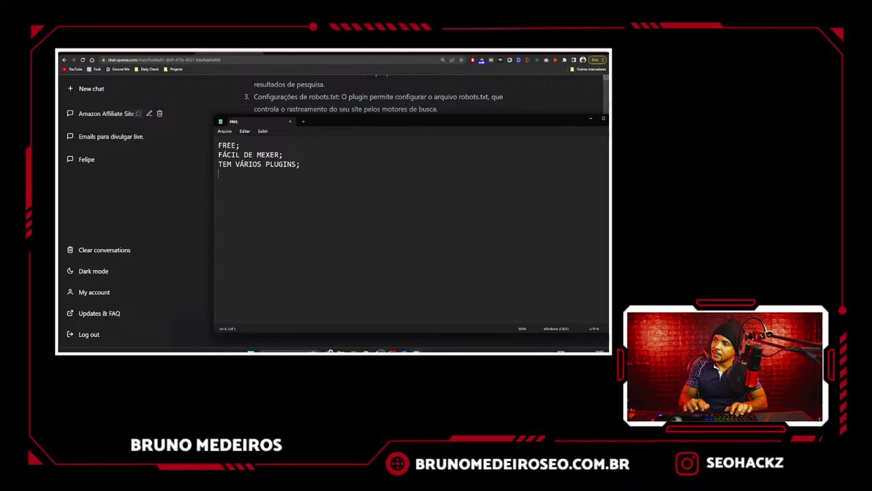
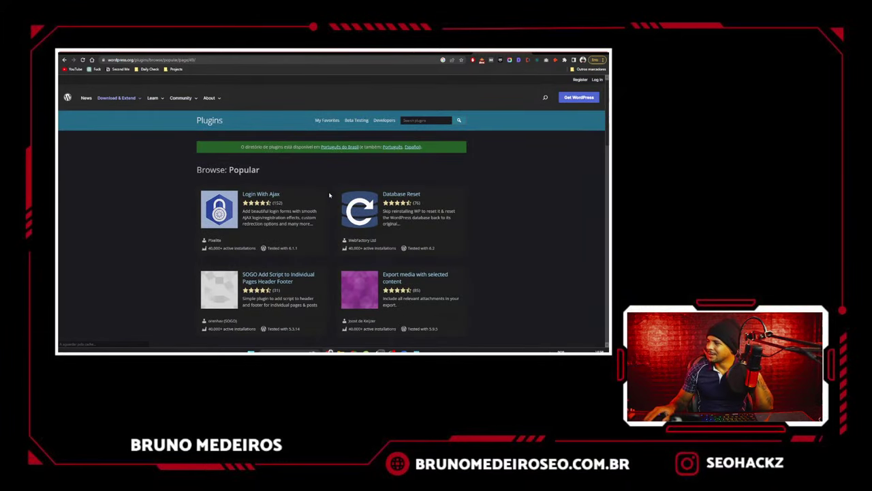
# - Look through the popular plugins on this WordPress.org directory page, down to the page numbers at its end
pyautogui.scroll(-5, 329, 196)
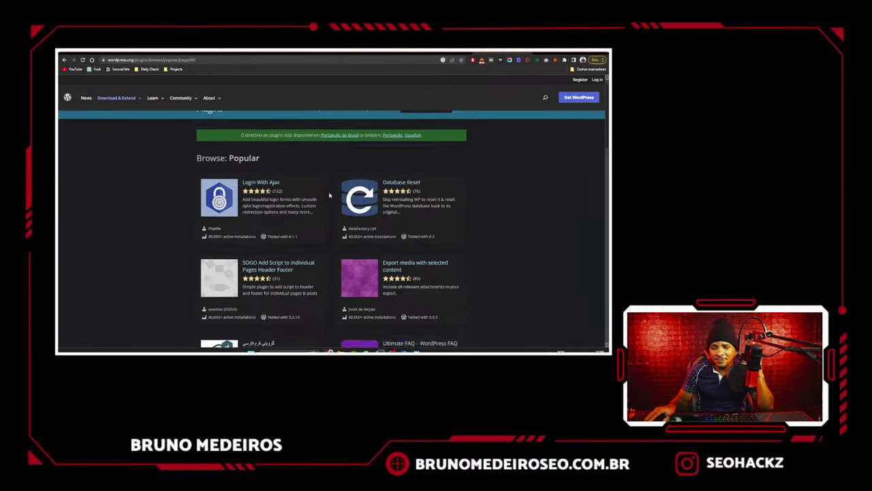
pyautogui.scroll(-3, 329, 196)
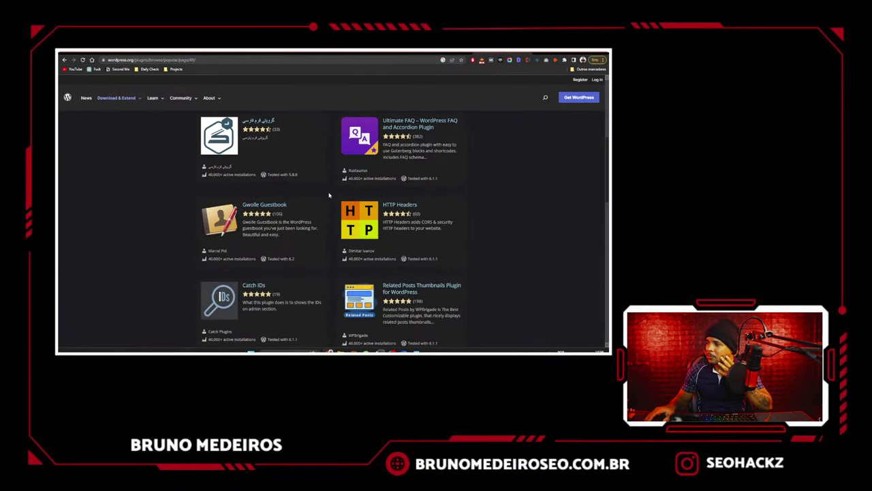
pyautogui.scroll(-9, 329, 195)
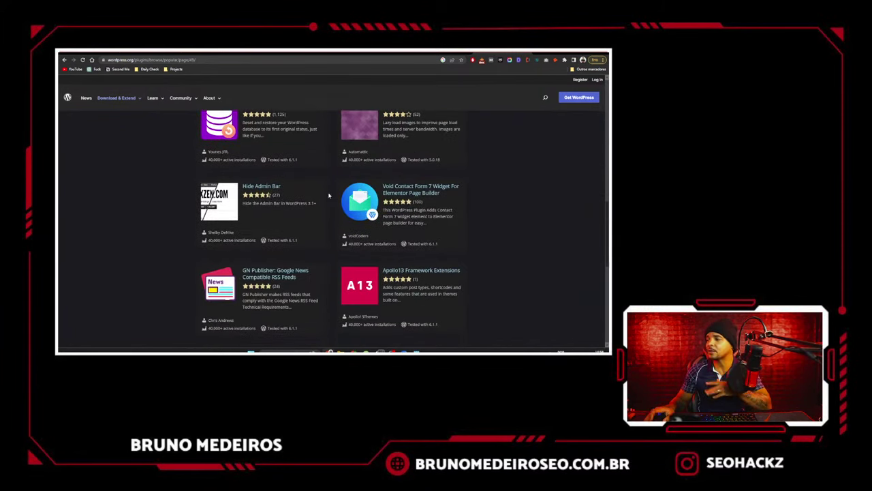
pyautogui.scroll(-2, 329, 195)
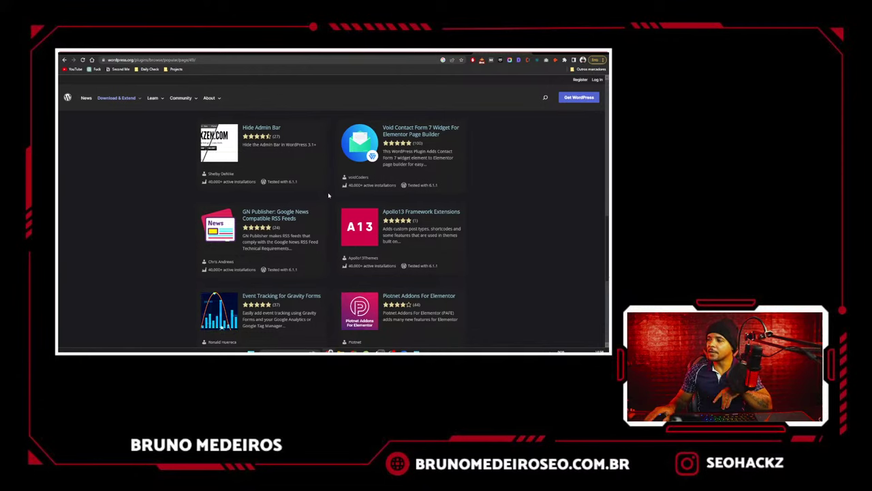
pyautogui.scroll(-6, 328, 196)
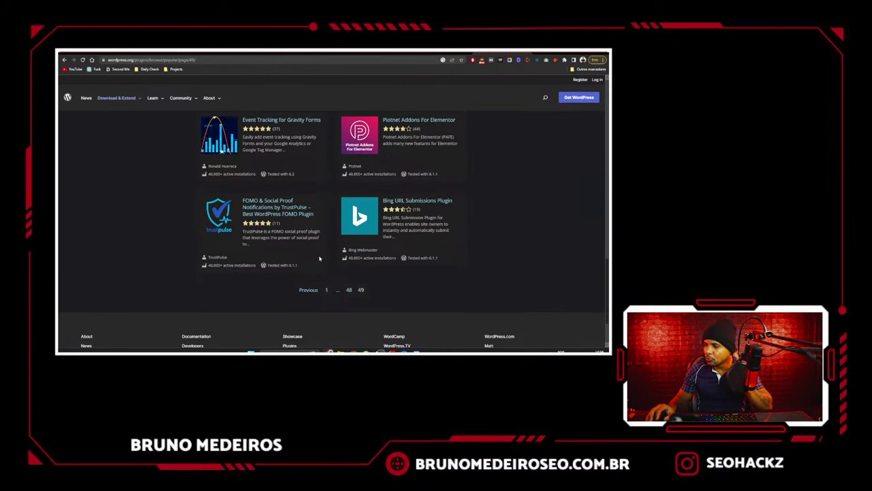
pyautogui.scroll(20, 320, 258)
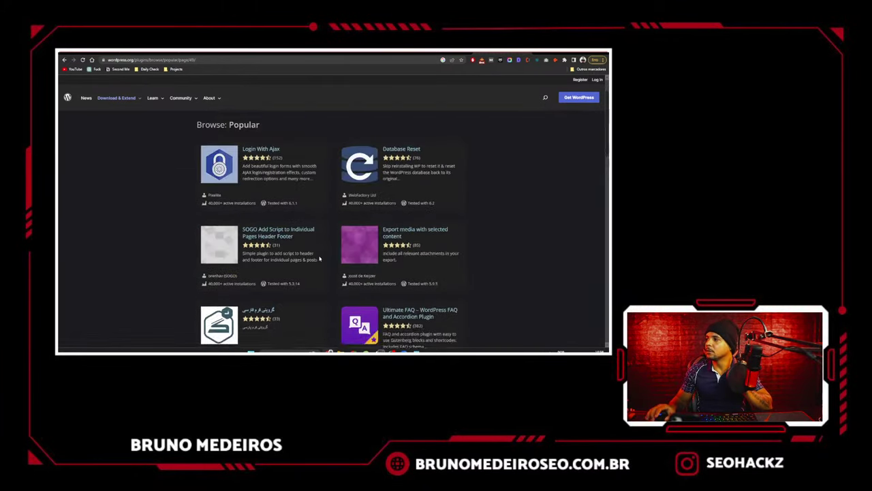
# - Switch back to Notepad and add the line "VELOCIDADE;" in capitals below the plugins entry
pyautogui.hotkey('alt', 'Tab')
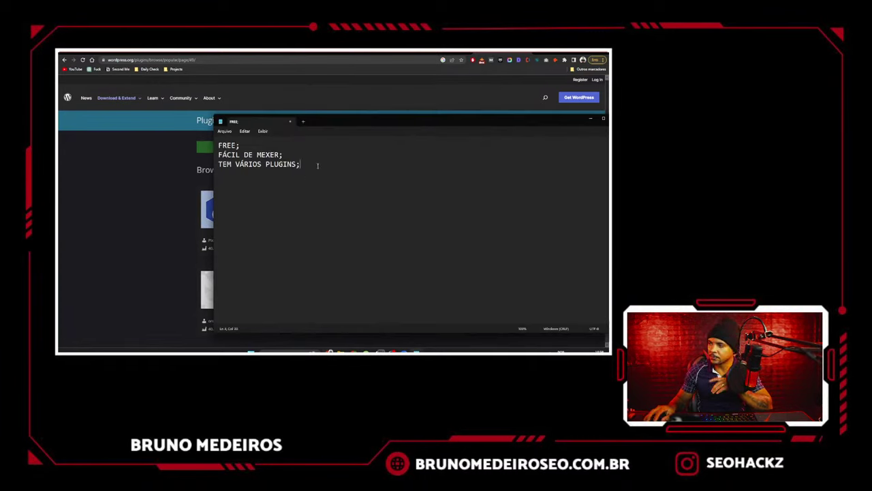
pyautogui.press('Return')
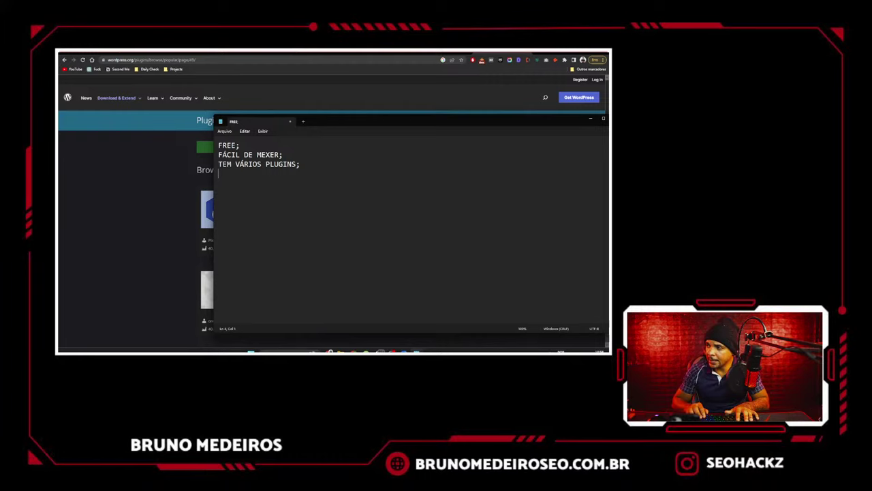
pyautogui.write('Velocid')
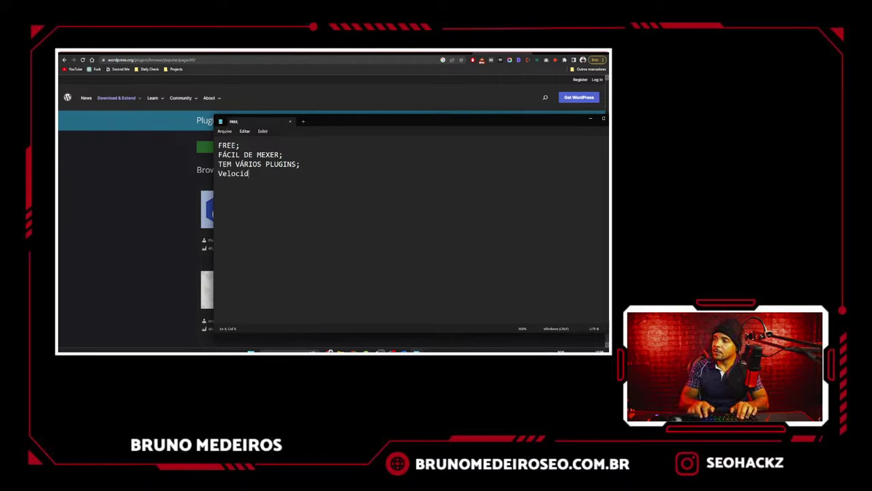
pyautogui.press('BackSpace')
pyautogui.press('BackSpace')
pyautogui.press('BackSpace')
pyautogui.press('BackSpace')
pyautogui.press('BackSpace')
pyautogui.press('BackSpace')
pyautogui.write('ELOVI')
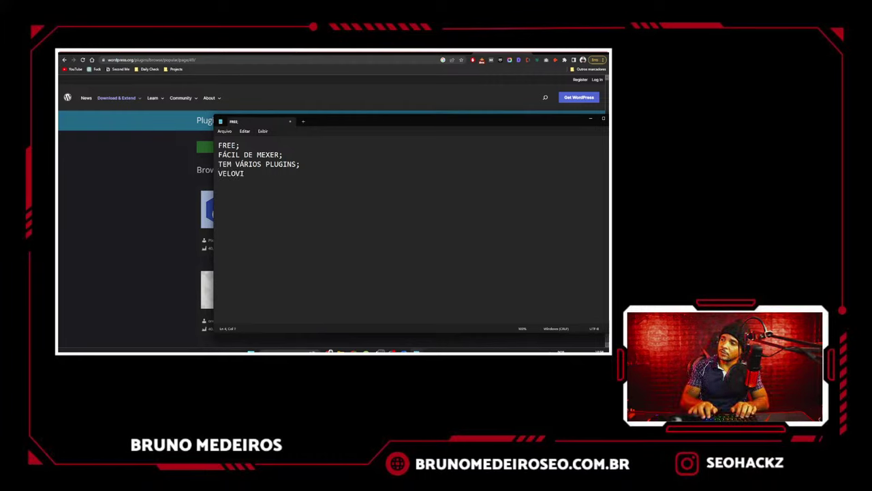
pyautogui.press('BackSpace')
pyautogui.press('BackSpace')
pyautogui.write('CIDADE;')
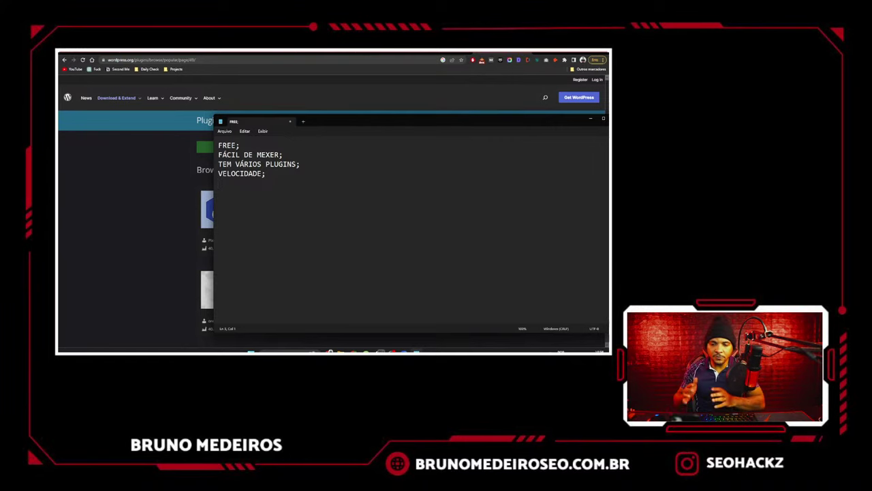
# - Add the line "FÁCIL PERSONALIZAÇÃO;" below the "VELOCIDADE;" entry
pyautogui.click(304, 174)
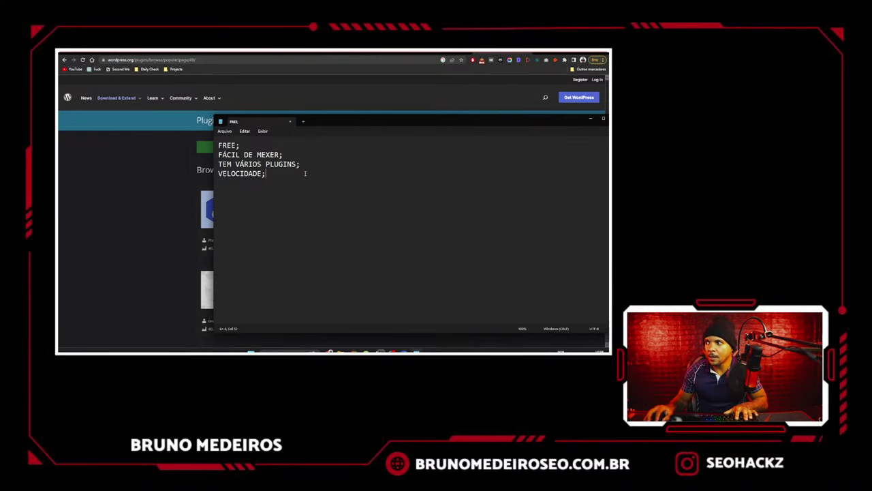
pyautogui.write('F')
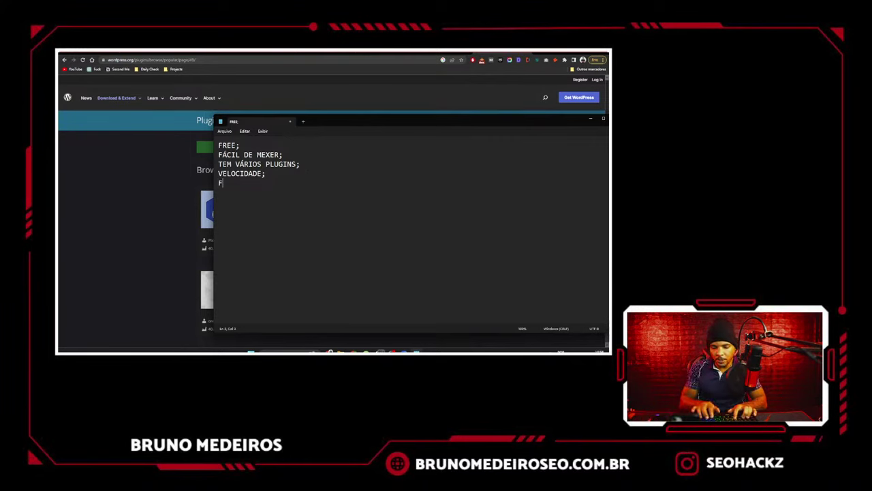
pyautogui.write('ÁCIL PERSONALIZAÇÃO;')
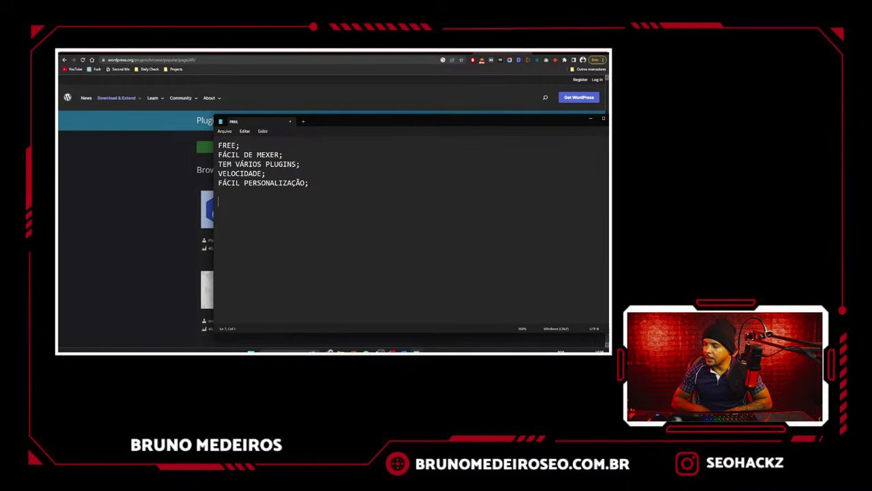
# - Switch to the ChatGPT conversation and ask "Como deve ser o design do meu site para atrair mais publico compradores"
pyautogui.click(209, 53)
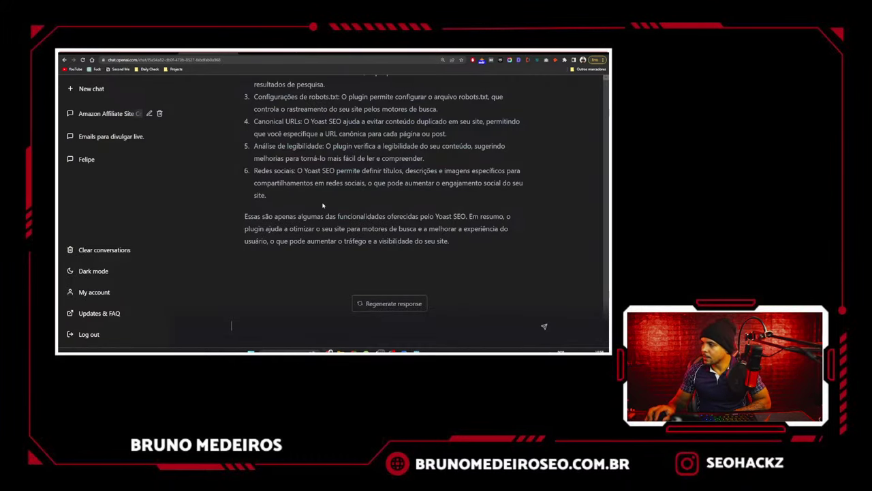
pyautogui.scroll(5, 323, 206)
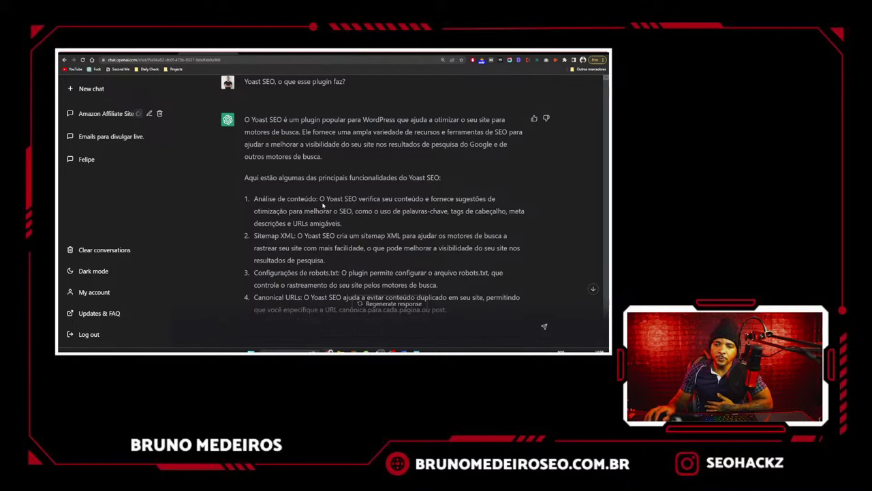
pyautogui.scroll(-5, 323, 205)
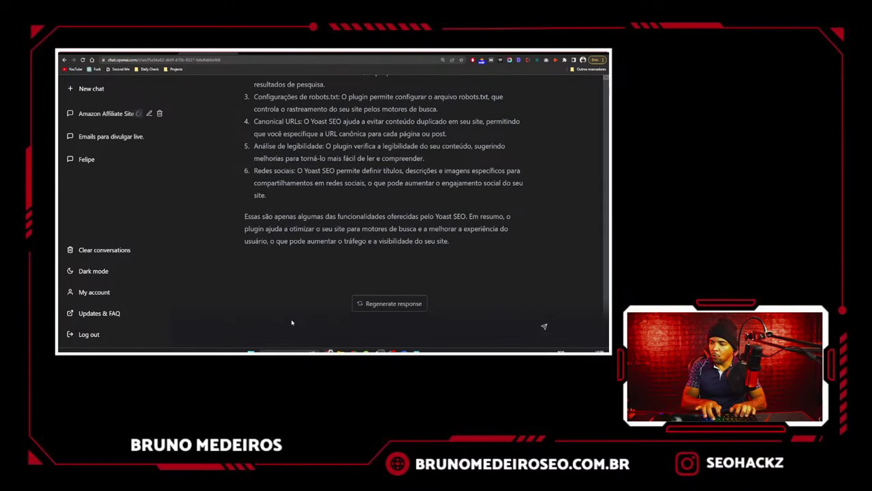
pyautogui.click(292, 322)
pyautogui.write('cOMO DEVE')
pyautogui.hotkey('ctrl', 'a')
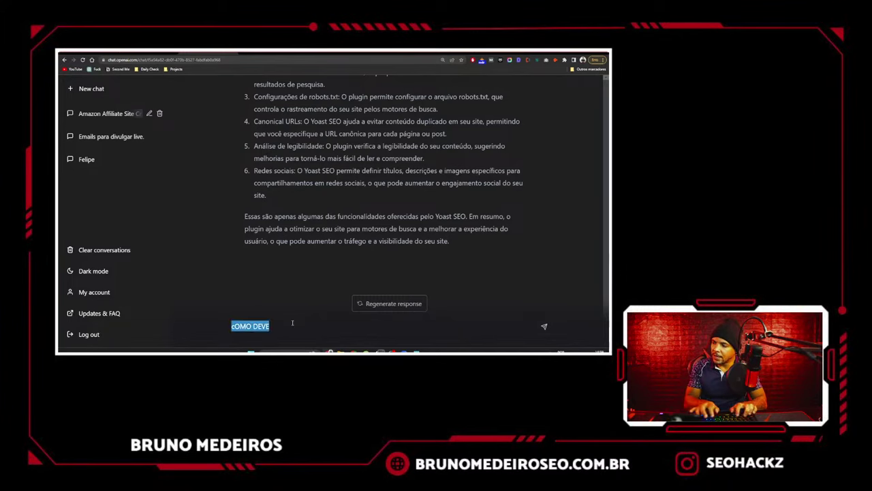
pyautogui.write('Como deve ser')
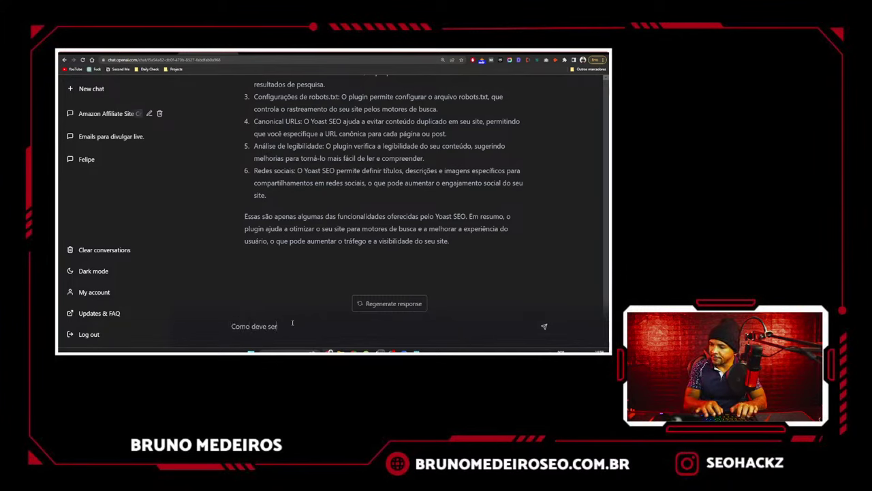
pyautogui.write(' o design do meu s')
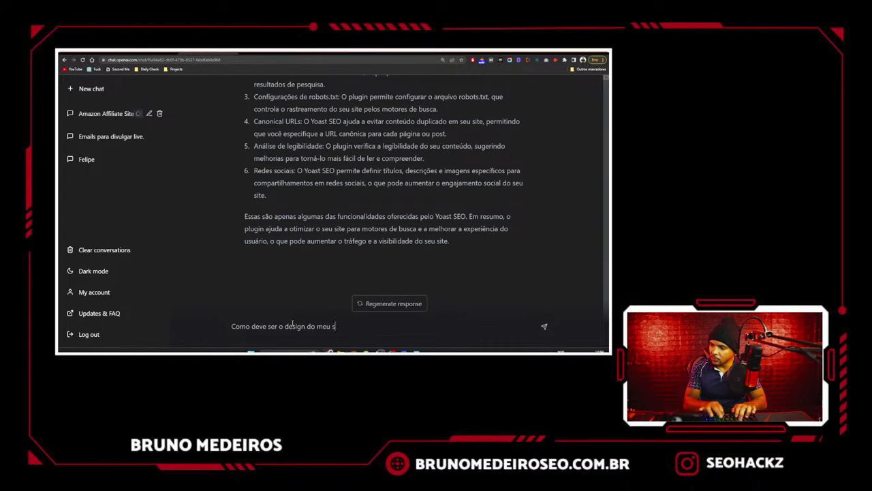
pyautogui.write('ite para atrair mais ')
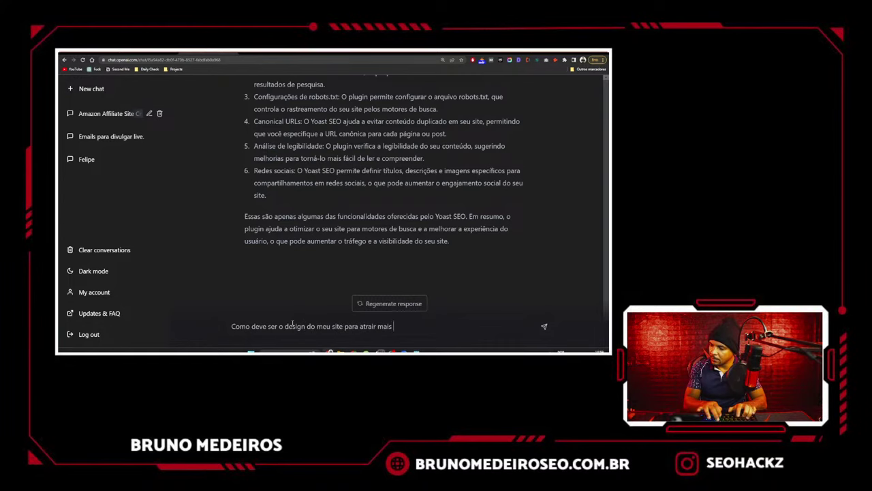
pyautogui.write('publico compradores')
pyautogui.press('Return')
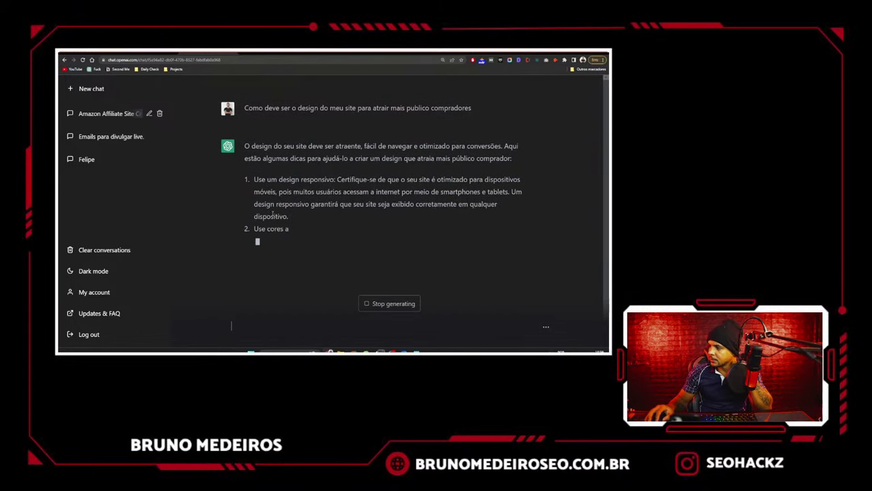
# - Read the answer's tips on responsive design and attractive colours, highlighting the passages being discussed
pyautogui.moveTo(255, 179); pyautogui.dragTo(337, 177)
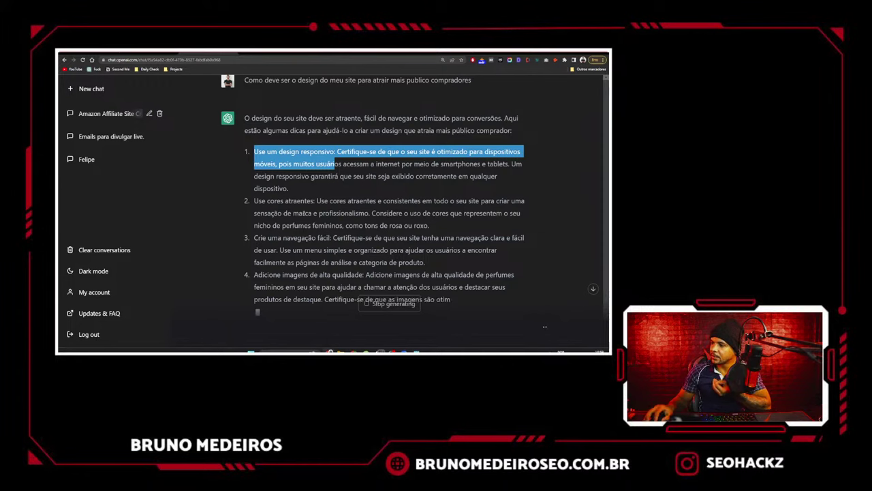
pyautogui.moveTo(384, 226); pyautogui.dragTo(430, 228)
pyautogui.click(356, 211)
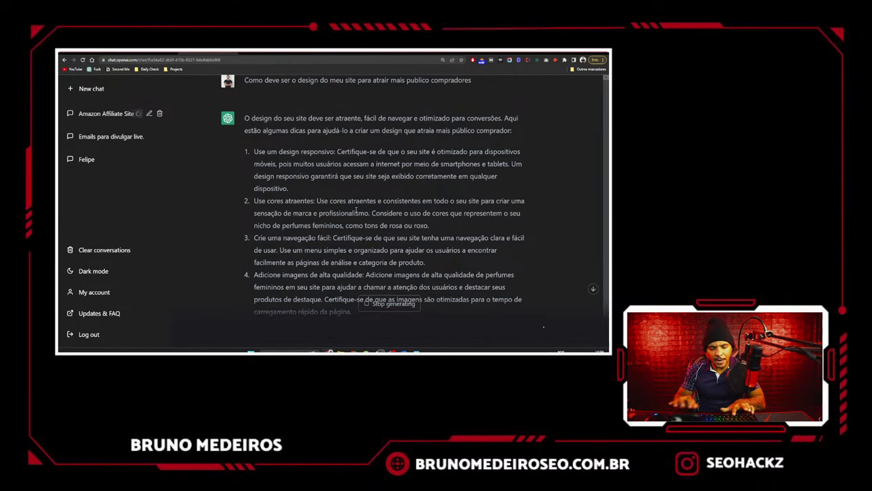
# - Search Google in a new tab for "colour cc" and look through the results for a colour palette generator
pyautogui.hotkey('ctrl', 't')
pyautogui.write('col')
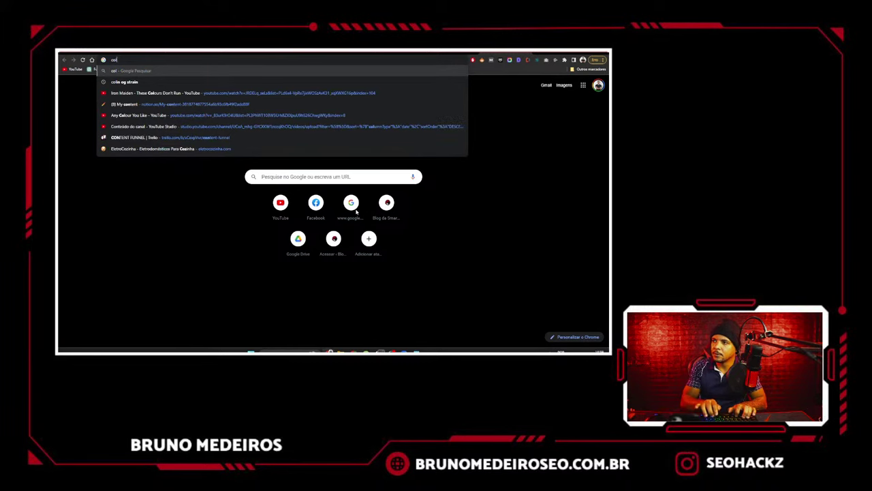
pyautogui.write('our cc')
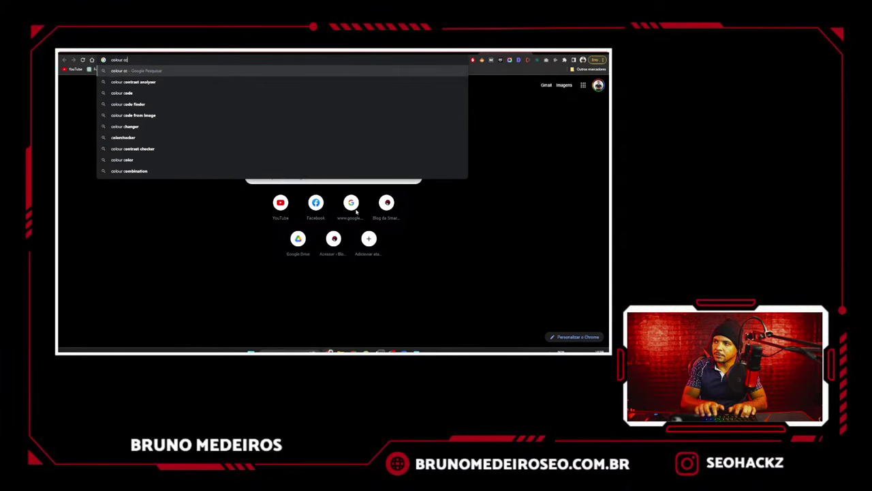
pyautogui.press('Return')
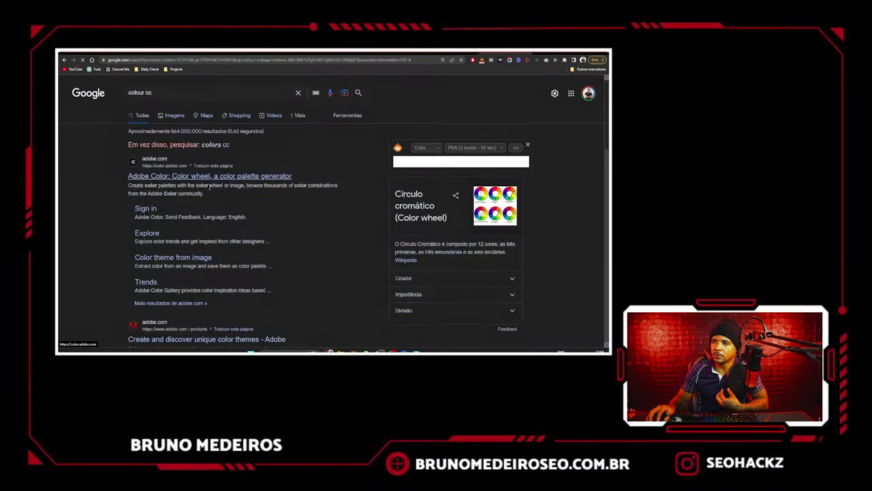
pyautogui.scroll(-3, 233, 198)
pyautogui.scroll(-3, 233, 198)
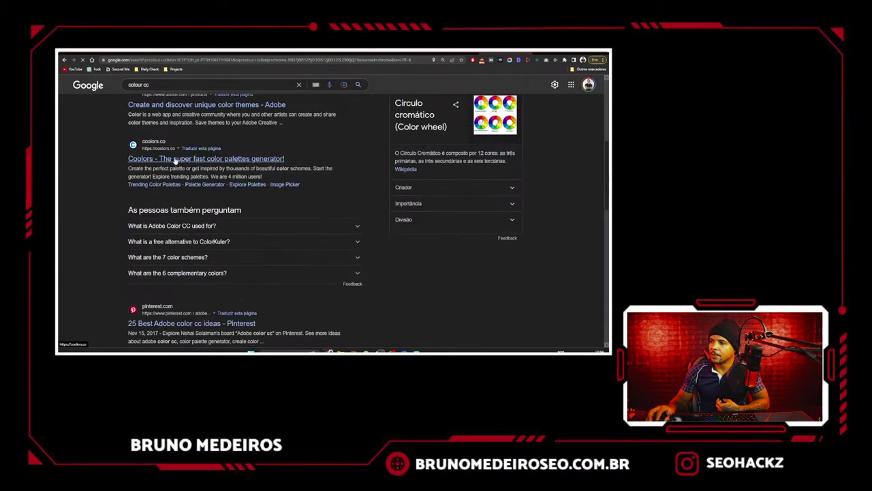
# - Open the Coolors website from the results, accept its cookies, and dismiss the "What's new" notice
pyautogui.click(175, 159)
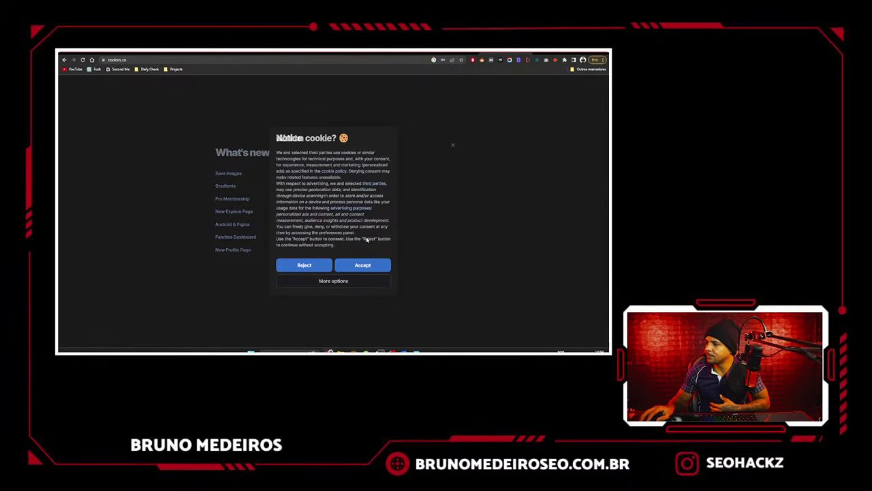
pyautogui.click(363, 269)
pyautogui.click(452, 145)
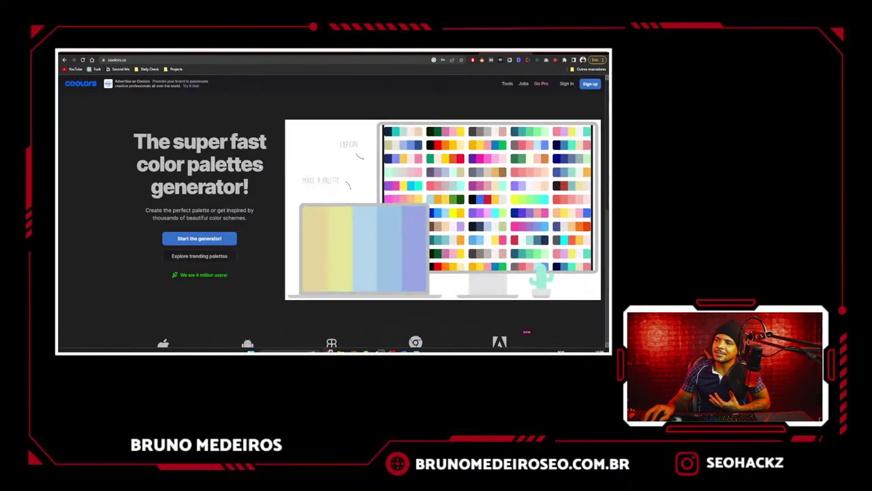
# - Start the Coolors palette generator and remove the C9B79C colour from the palette
pyautogui.click(235, 238)
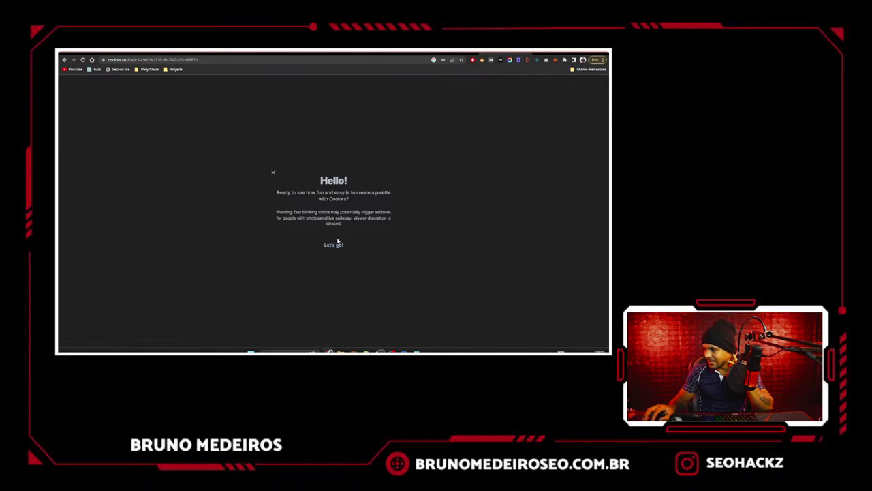
pyautogui.click(333, 244)
pyautogui.press('space')
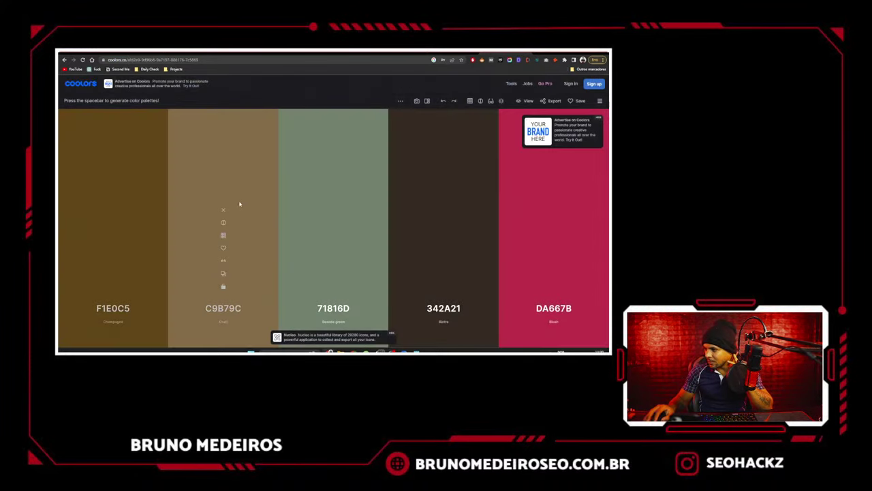
pyautogui.click(223, 212)
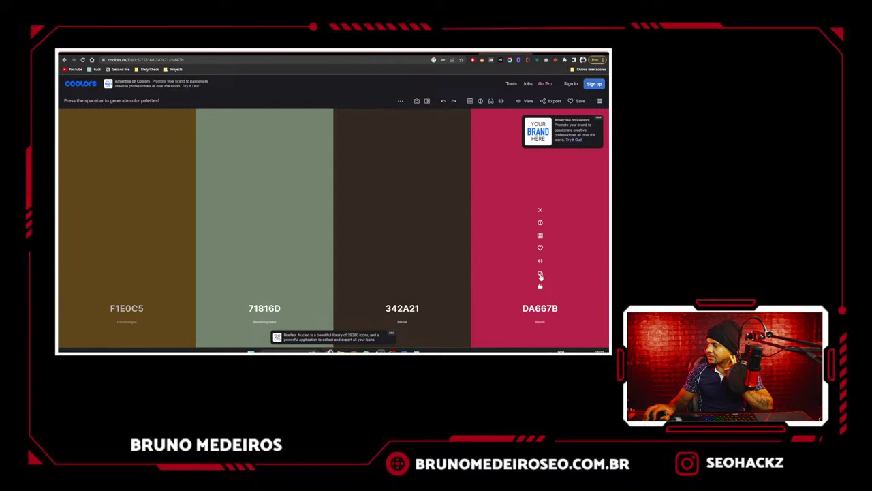
# - Change the pink DA667B swatch to the stronger red D5062C
pyautogui.click(548, 309)
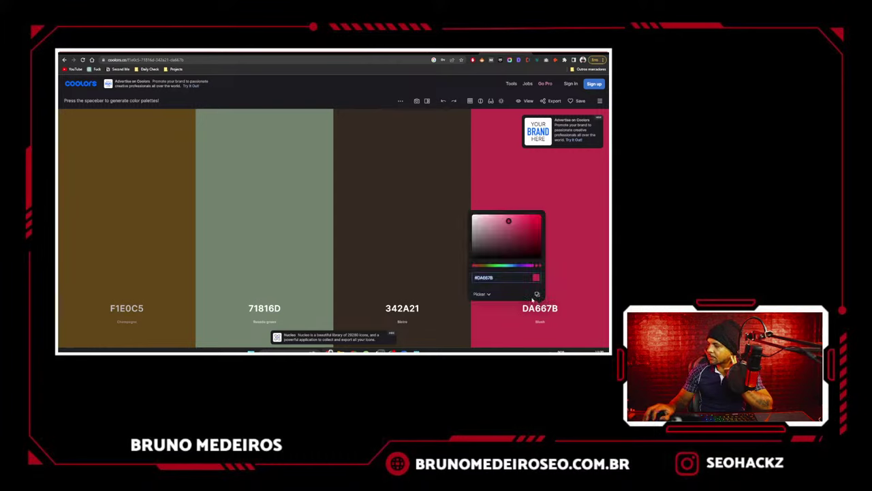
pyautogui.moveTo(527, 241); pyautogui.dragTo(539, 223)
pyautogui.click(517, 191)
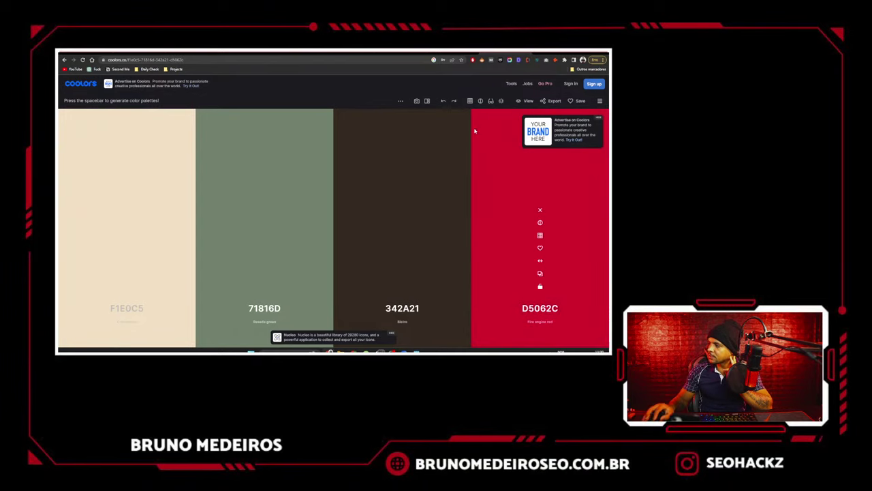
# - Try to set the palette's generate method to Complementary, and dismiss the Pro upgrade offer and the method dialog
pyautogui.click(403, 101)
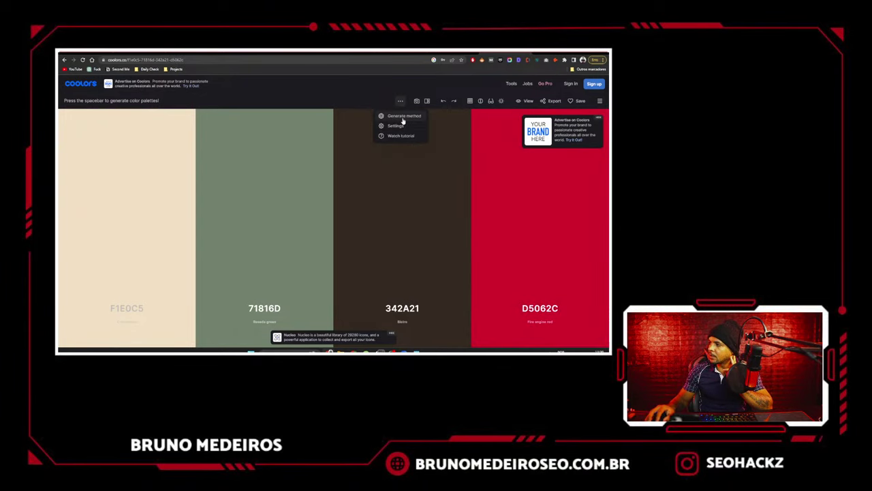
pyautogui.click(403, 117)
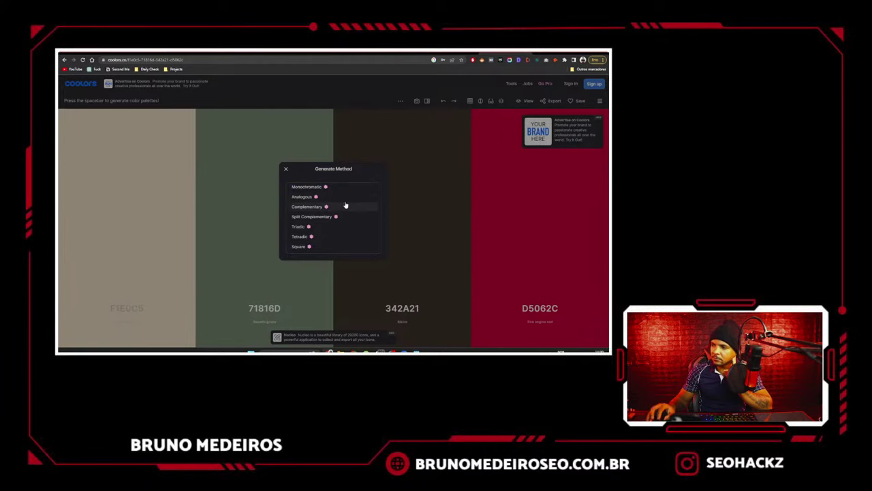
pyautogui.scroll(1, 302, 244)
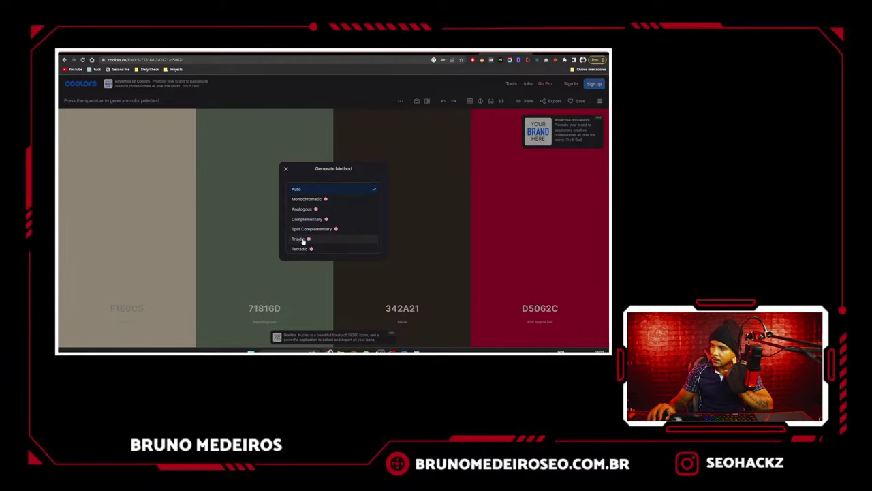
pyautogui.click(308, 221)
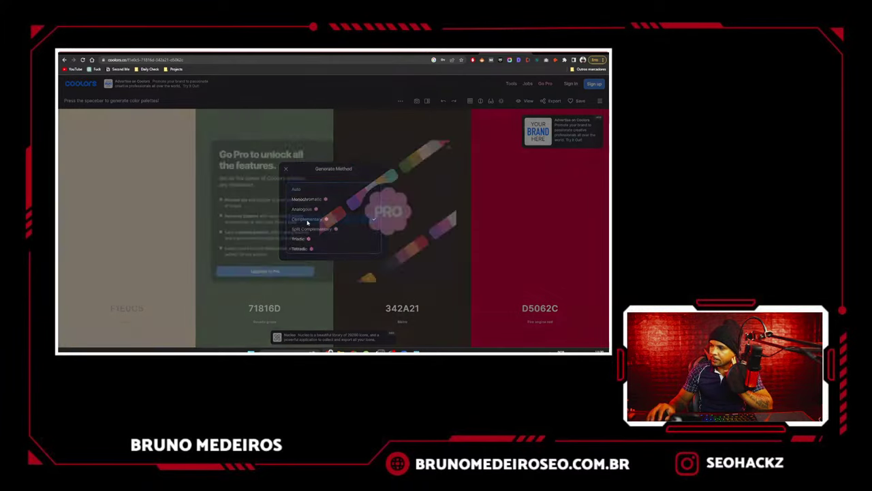
pyautogui.click(452, 148)
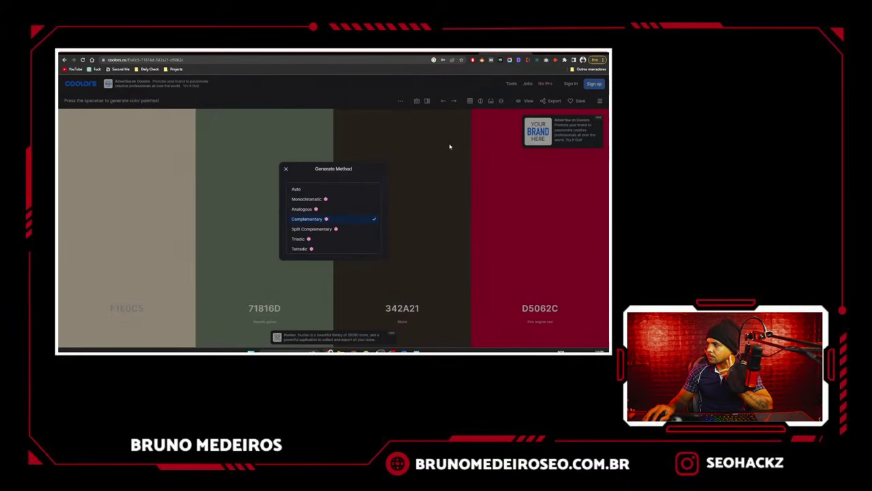
pyautogui.click(286, 169)
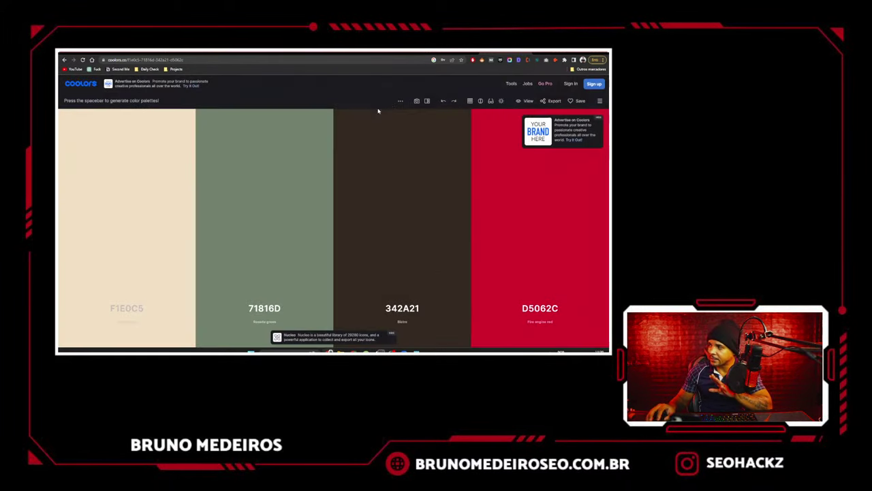
pyautogui.click(400, 102)
pyautogui.click(382, 101)
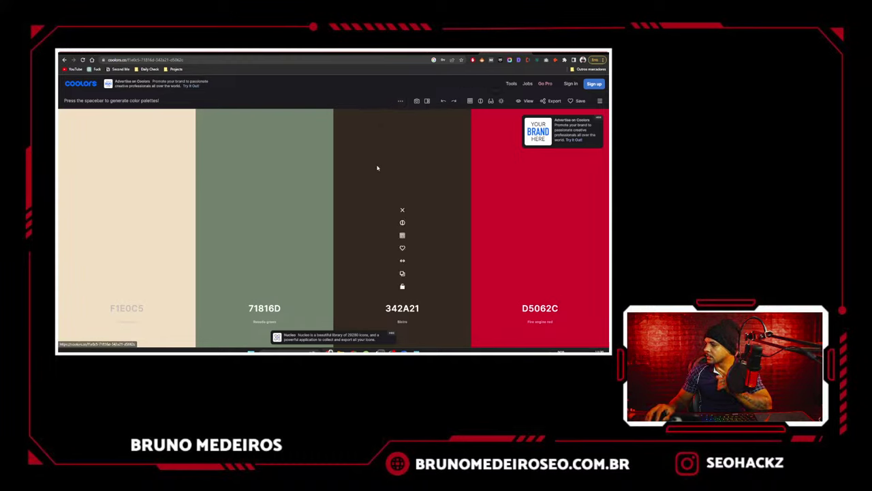
# - Go back to the Coolors home page, open the trending color palettes, and turn off the dark-mode extension for the site
pyautogui.hotkey('alt', 'Left')
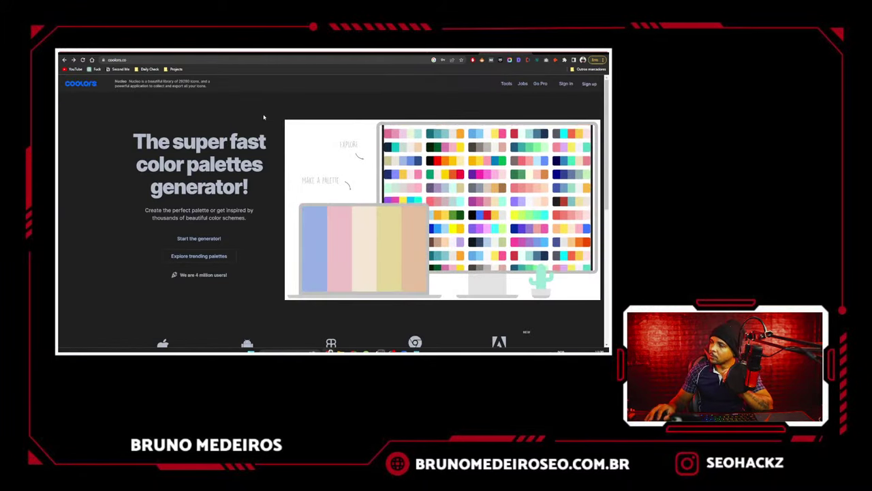
pyautogui.scroll(-3, 261, 121)
pyautogui.click(217, 140)
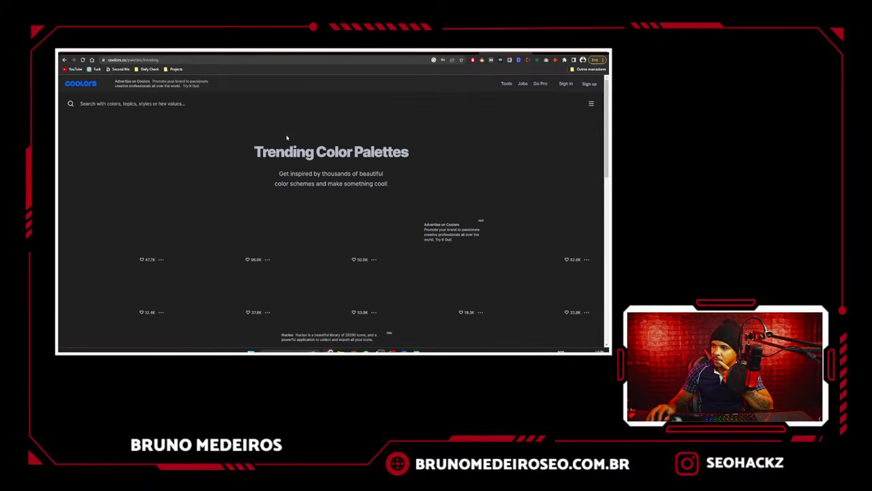
pyautogui.scroll(-1, 287, 137)
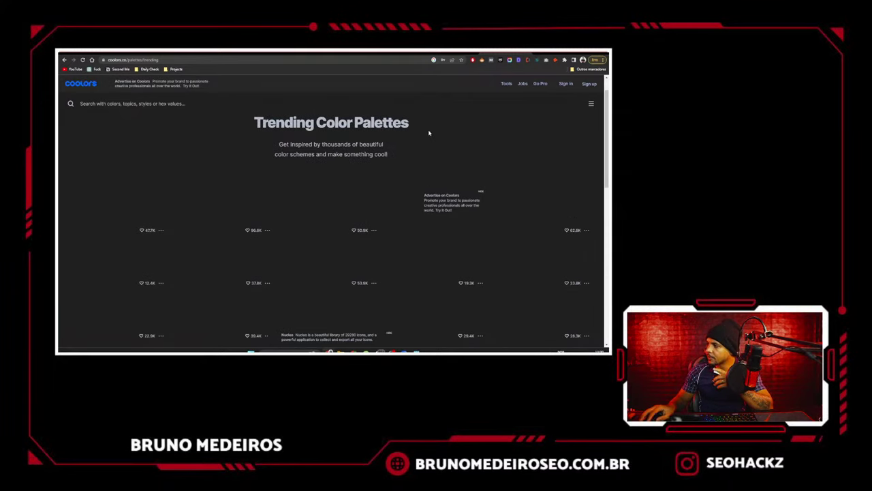
pyautogui.click(537, 60)
pyautogui.click(524, 109)
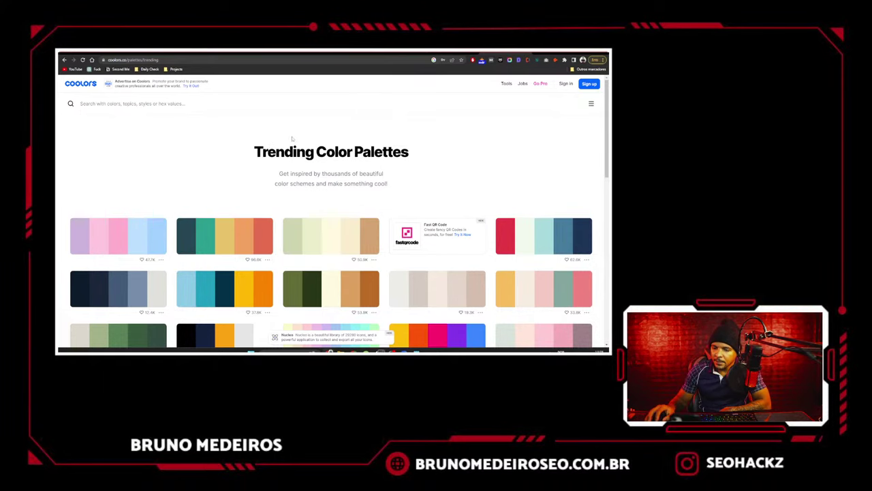
# - Look over the trending palettes and their search filters, and return to the ChatGPT answer about site design
pyautogui.scroll(-2, 297, 161)
pyautogui.scroll(2, 304, 161)
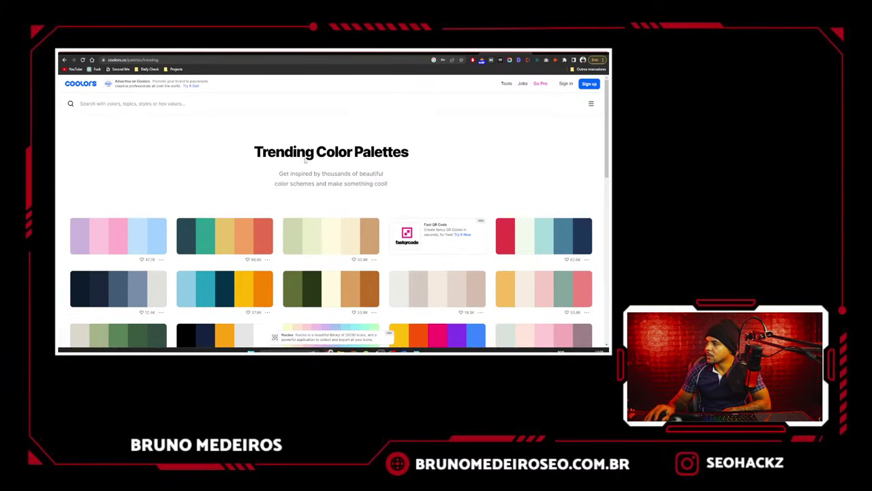
pyautogui.click(160, 104)
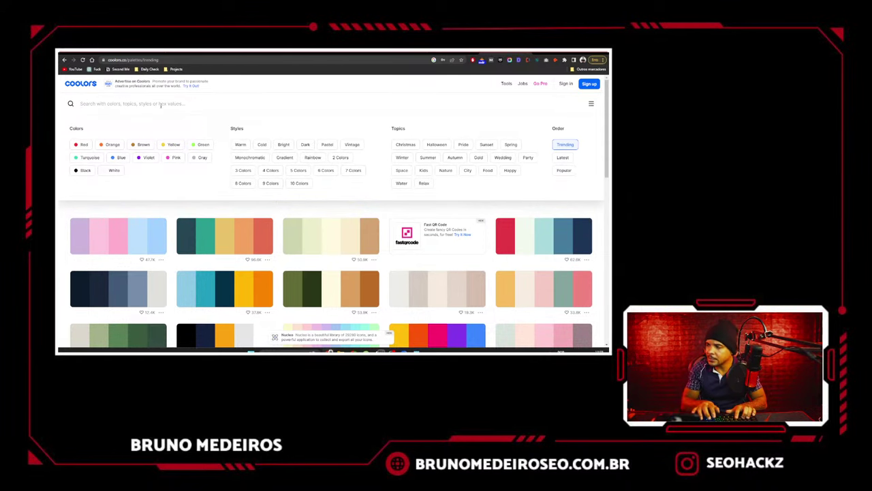
pyautogui.click(194, 52)
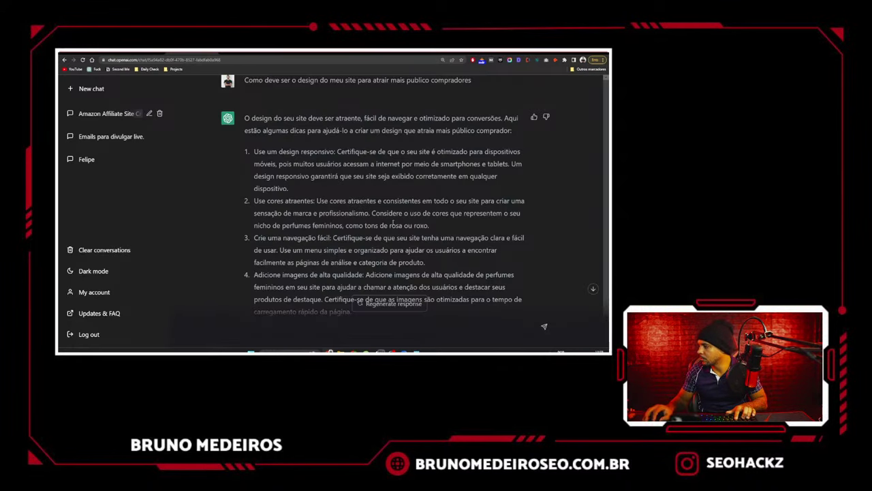
# - Switch to the Coolors trending palettes and search them for "pink", dropping an initial search for "rosa"
pyautogui.moveTo(390, 225); pyautogui.dragTo(404, 224)
pyautogui.click(404, 225)
pyautogui.click(511, 53)
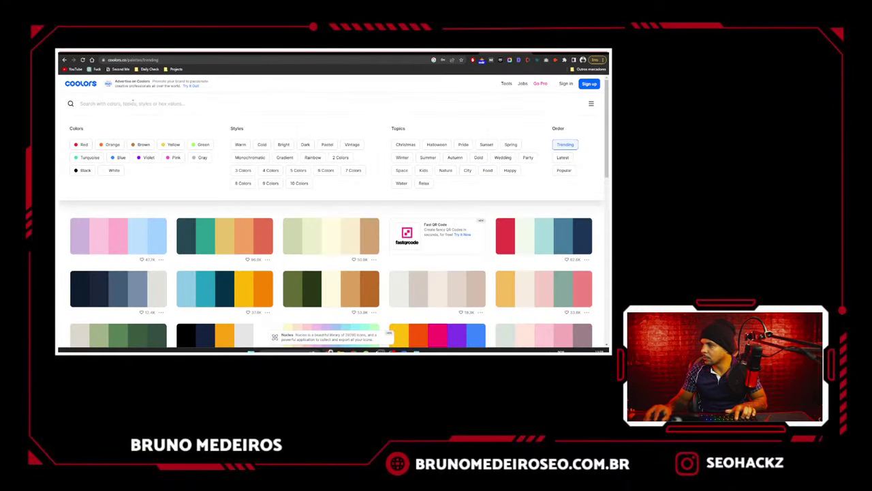
pyautogui.write('rosa')
pyautogui.press('Return')
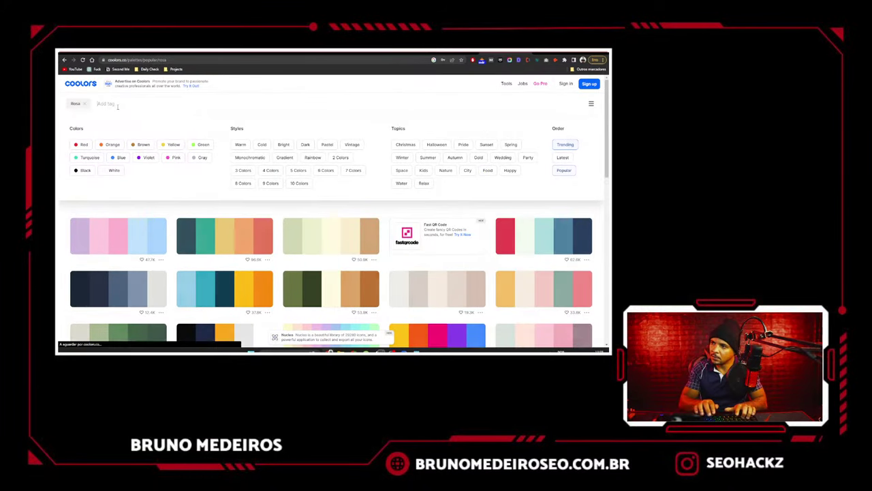
pyautogui.click(85, 104)
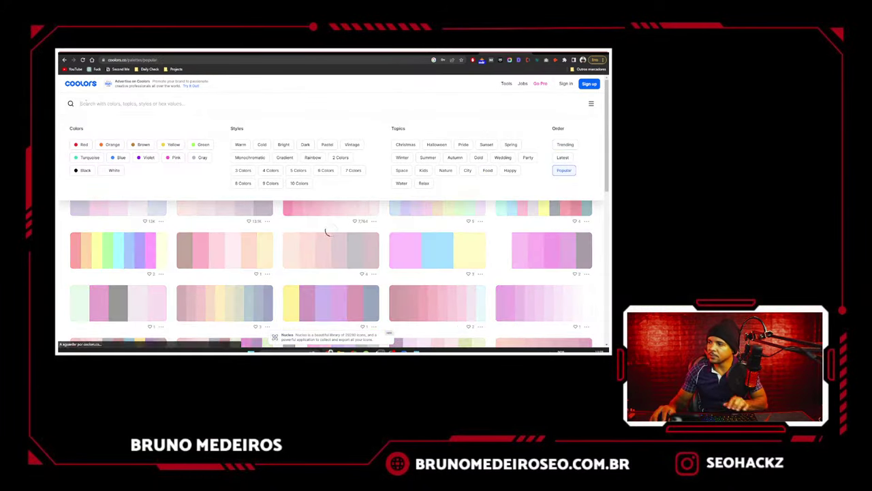
pyautogui.write('pink')
pyautogui.press('Return')
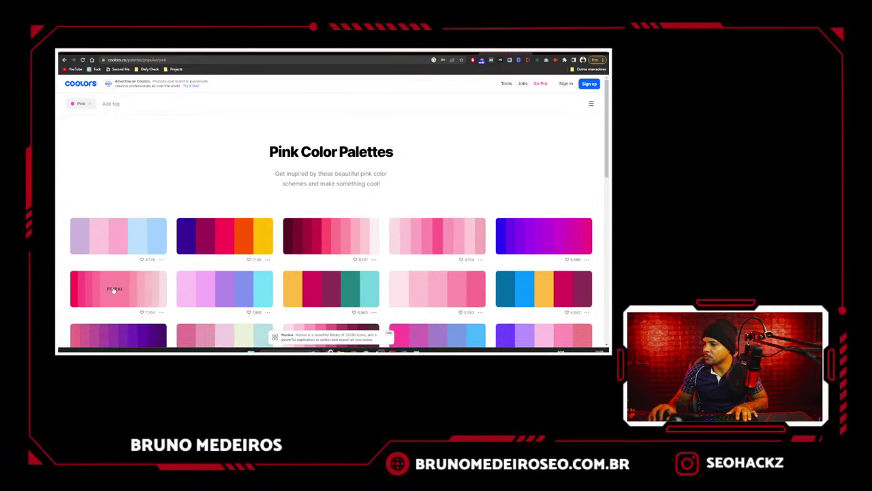
# - Open the ten-shade pink palette that starts with FF0A54 on its own page and copy its web address
pyautogui.click(74, 295)
pyautogui.scroll(-3, 161, 227)
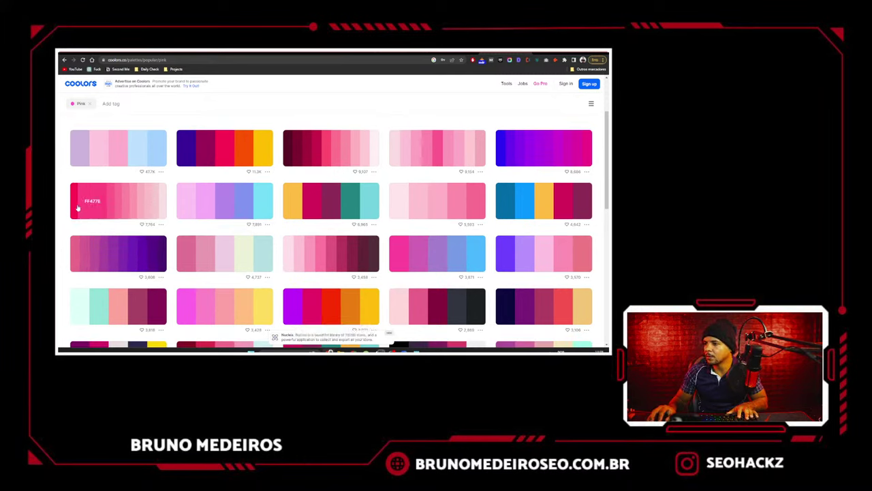
pyautogui.click(161, 224)
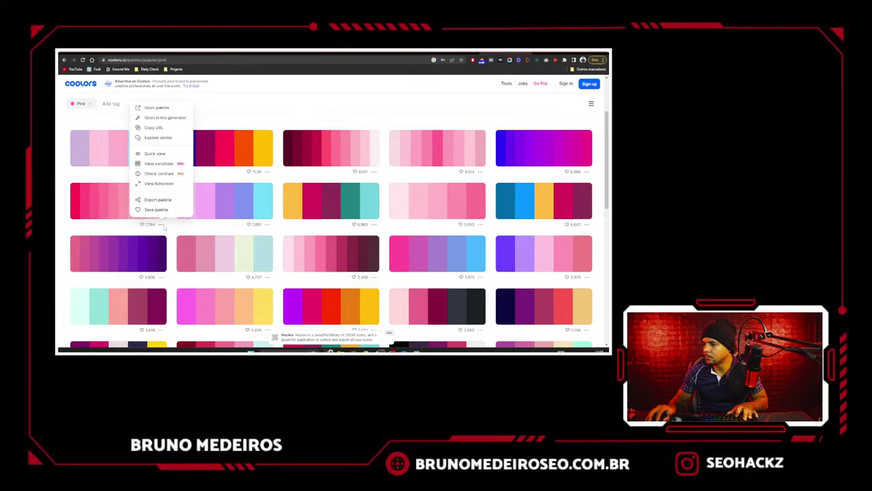
pyautogui.click(149, 108)
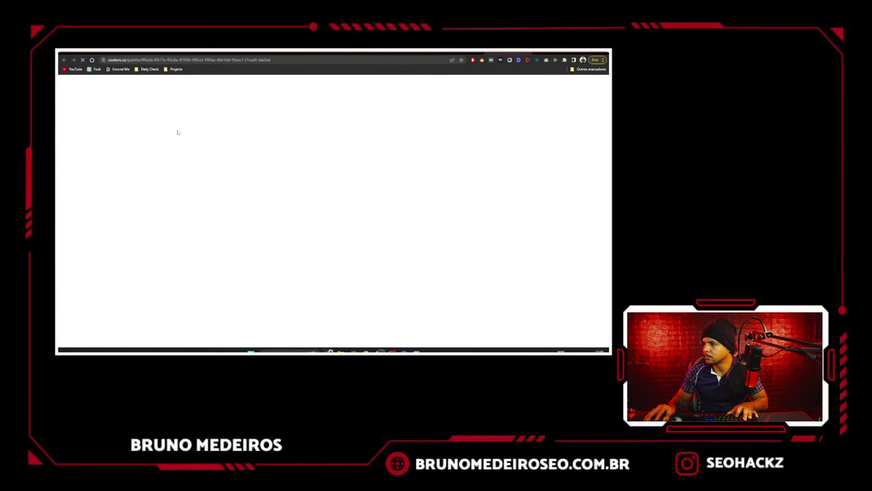
pyautogui.click(301, 61)
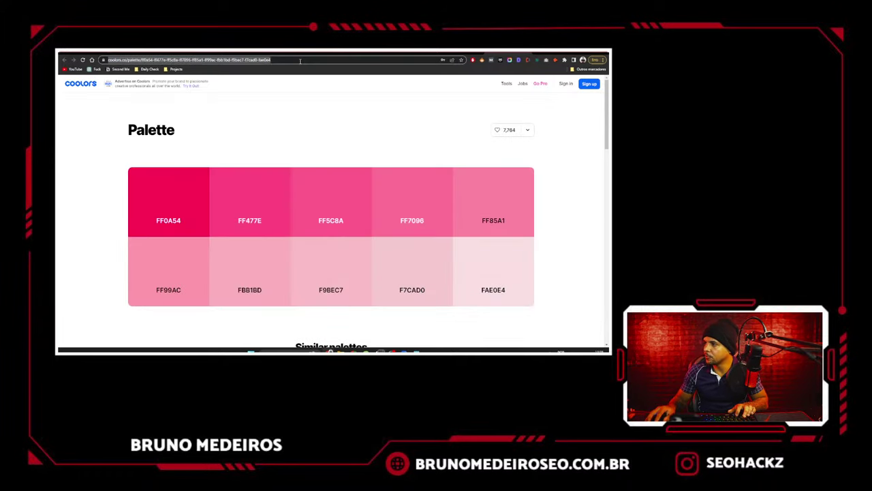
# - Add a "Paleta de cores →" line with the copied palette link as plain text below the domain in the Notion draft
pyautogui.click(136, 52)
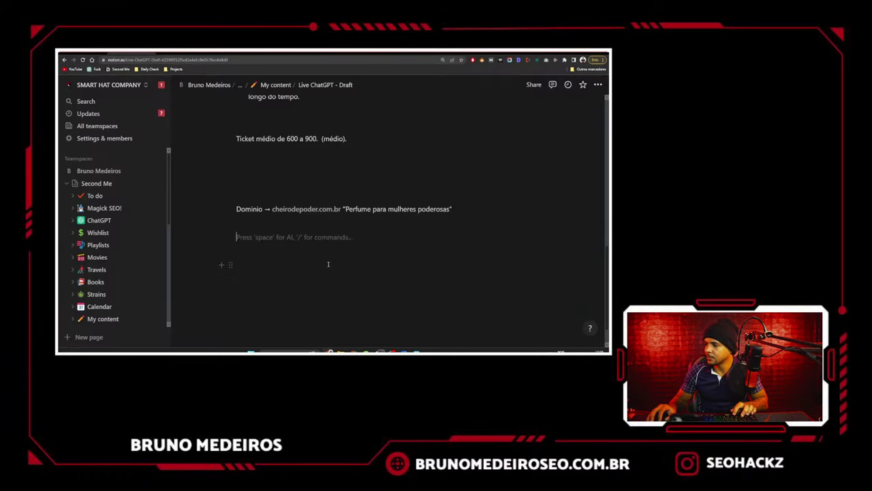
pyautogui.hotkey('ctrl', 'v')
pyautogui.hotkey('ctrl', 'z')
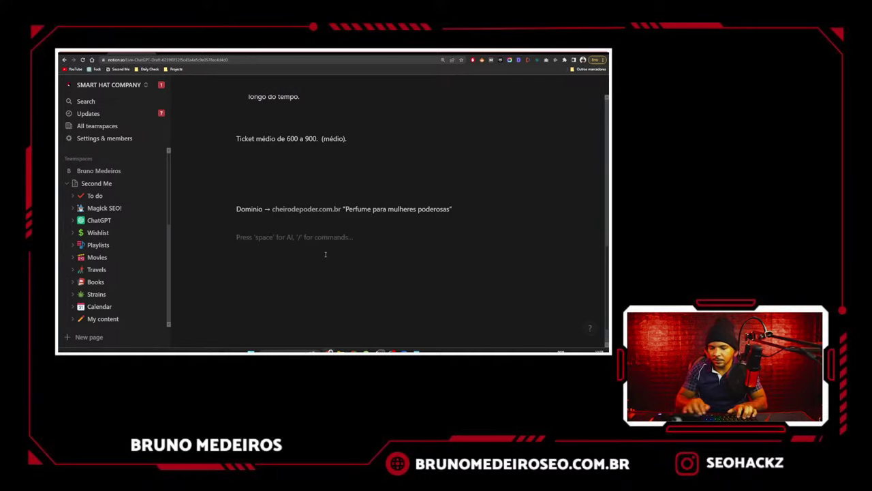
pyautogui.write('Pa')
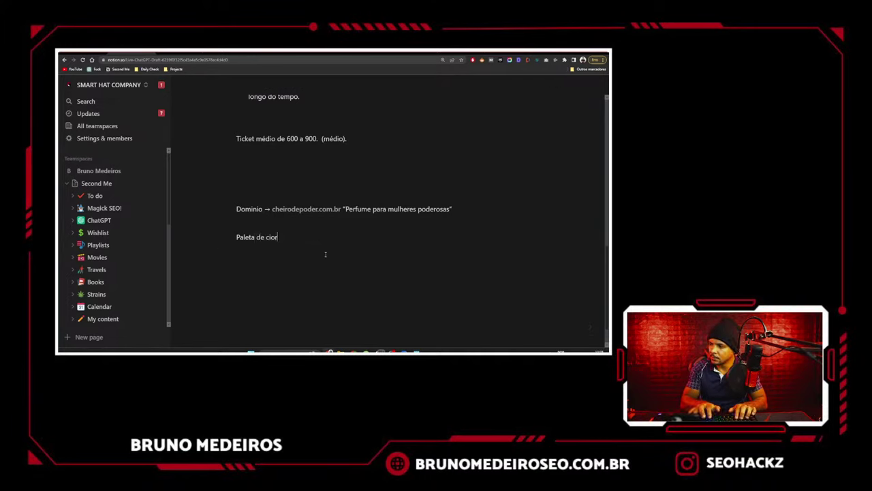
pyautogui.write('leta de cores -')
pyautogui.hotkey('ctrl', 'v')
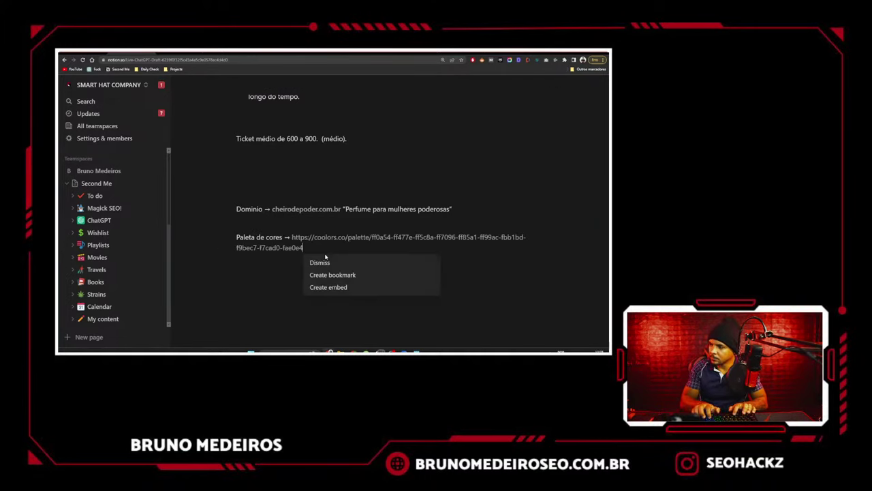
pyautogui.press('Return')
pyautogui.press('Return')
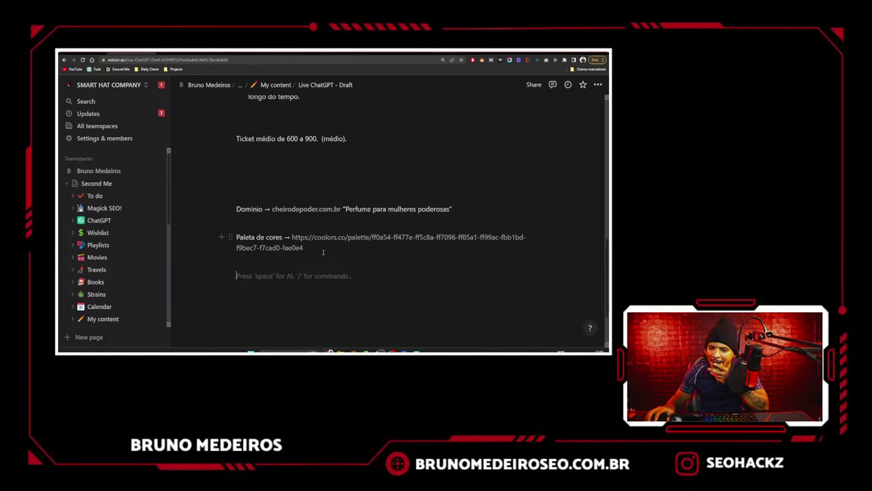
# - Return to the ChatGPT conversation and send the prompt "Crie uma paleta de cores para mim rosa e roxo"
pyautogui.moveTo(346, 210); pyautogui.dragTo(453, 209)
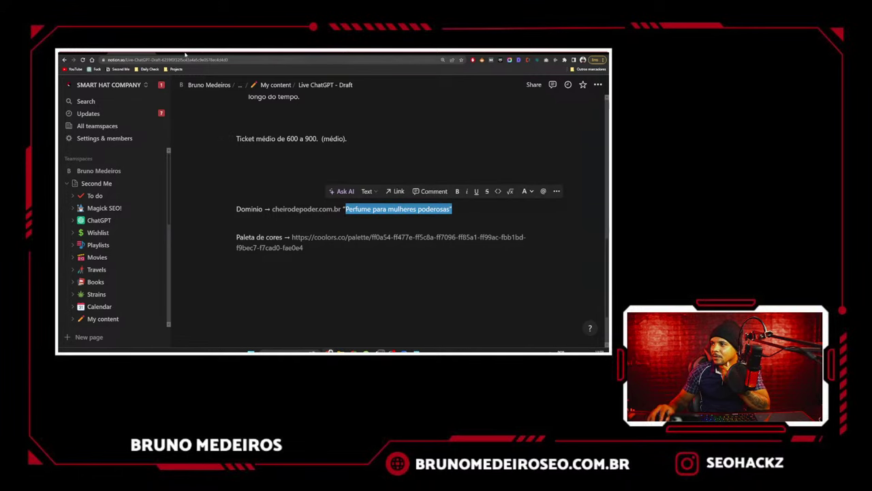
pyautogui.hotkey('ctrl', 'Tab')
pyautogui.moveTo(415, 176); pyautogui.dragTo(444, 176)
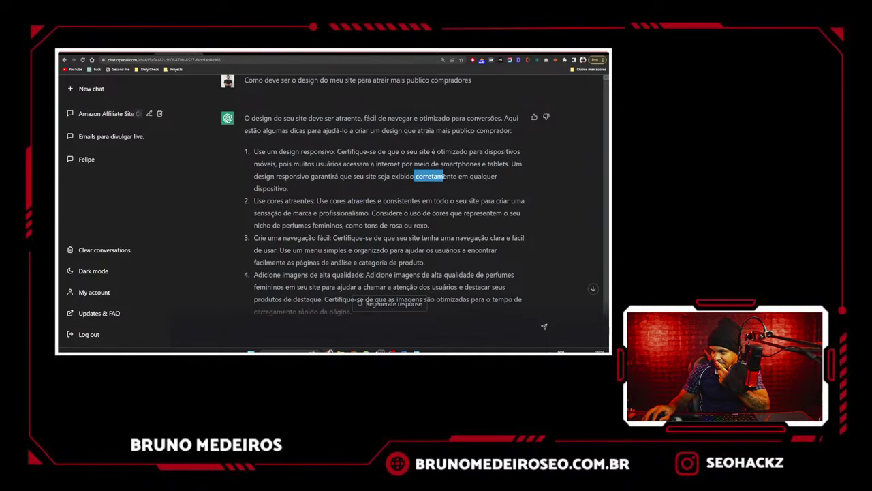
pyautogui.scroll(-5, 326, 319)
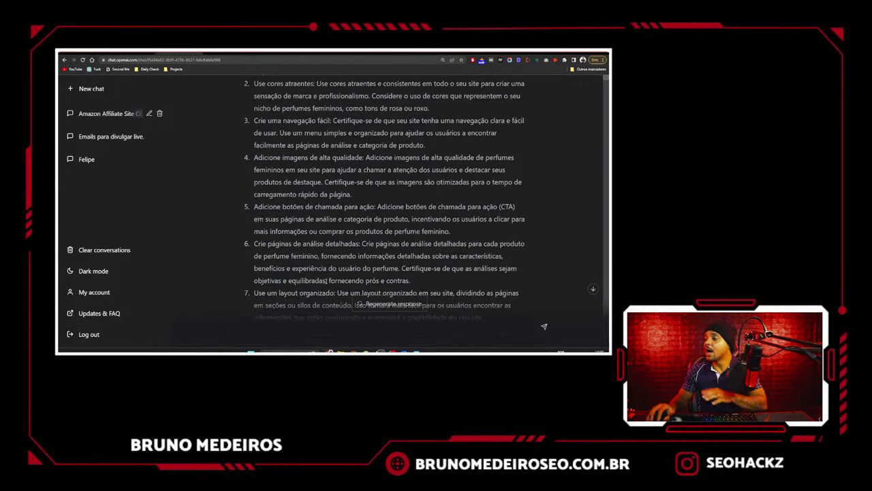
pyautogui.write('Crie uma p')
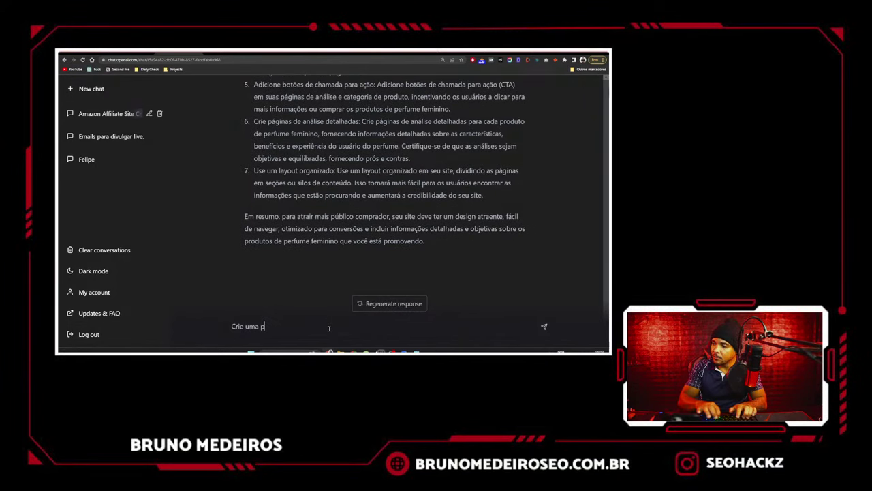
pyautogui.write('aleta de cores para mim rosa e roxo')
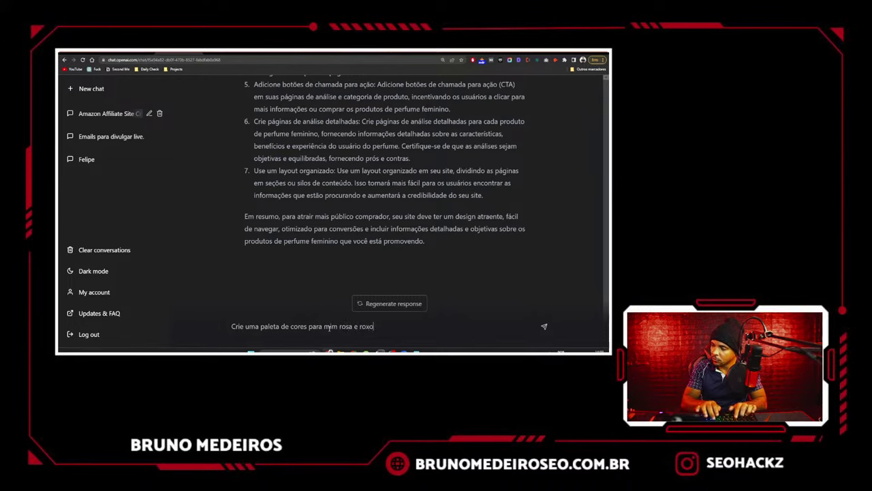
pyautogui.press('Return')
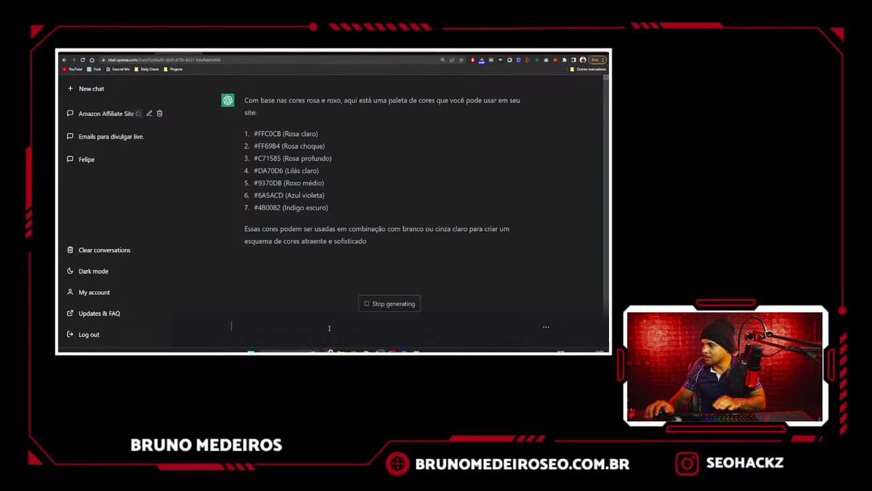
# - Copy ChatGPT's seven-colour list, #FFC0CB to #4B0082, and replace the palette link after "Paleta de cores →" in the Notion draft with it
pyautogui.moveTo(254, 109); pyautogui.dragTo(328, 184)
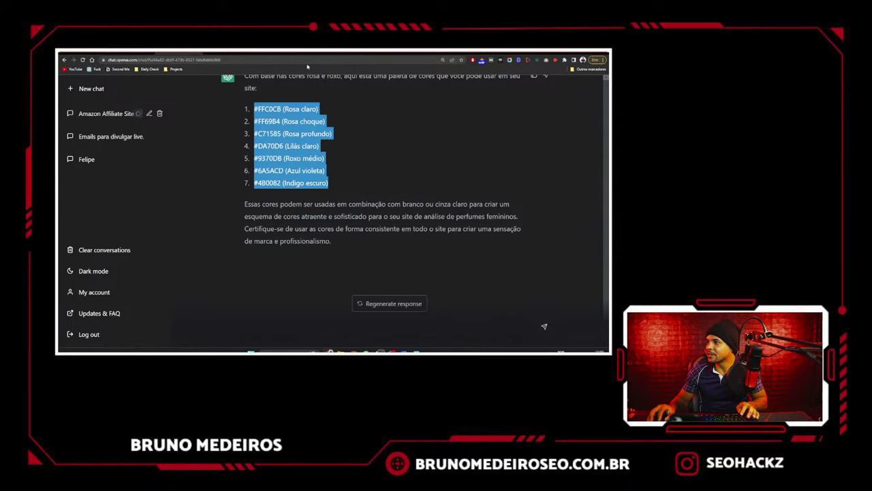
pyautogui.click(317, 52)
pyautogui.click(196, 52)
pyautogui.click(134, 53)
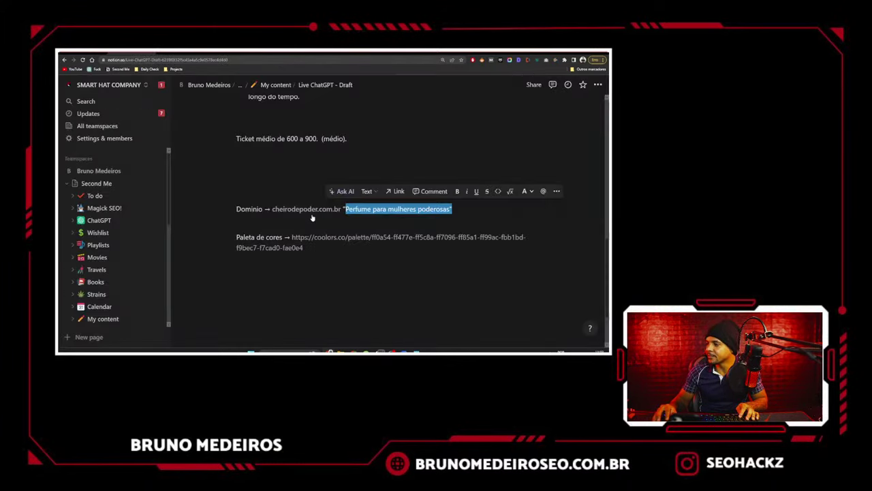
pyautogui.moveTo(322, 248); pyautogui.dragTo(291, 236)
pyautogui.press('BackSpace')
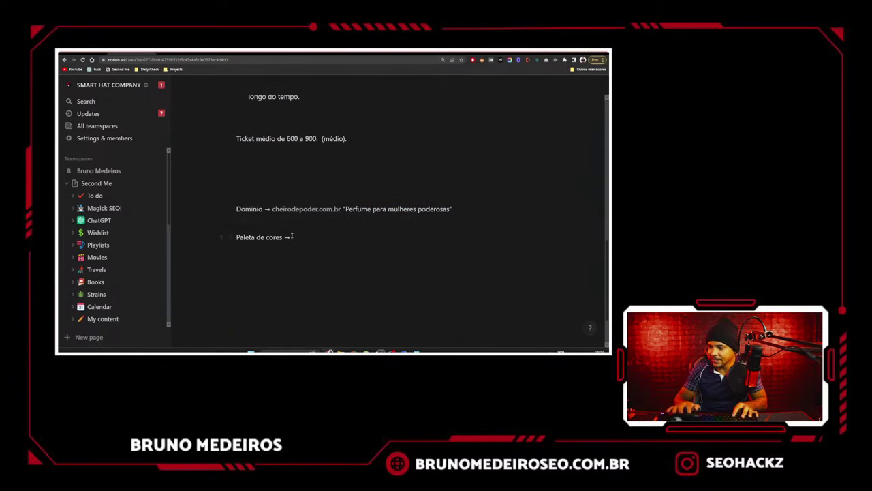
pyautogui.write('1. #FFC0CB (Rosa claro) 2. #FF69B4 (Rosa choque) 3. #C71585 (Rosa profundo) 4. #DA70D6 (Lilás claro) 5. #9370DB (Roxo médio) 6. #6A5ACD (Azul violeta) 7. #4B0082 (Indigo escuro)')
pyautogui.scroll(-2, 314, 235)
pyautogui.click(333, 234)
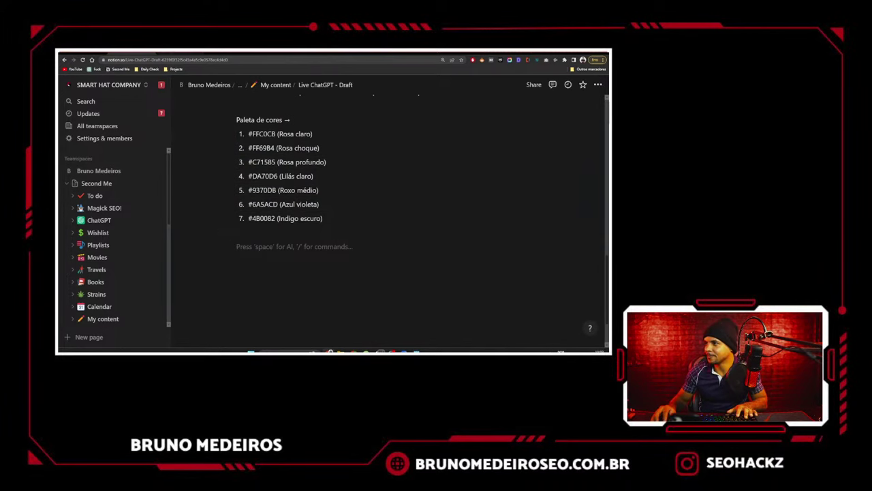
# - Go back to ChatGPT's palette answer and review its advice on which neutral colours to combine with the palette
pyautogui.click(184, 52)
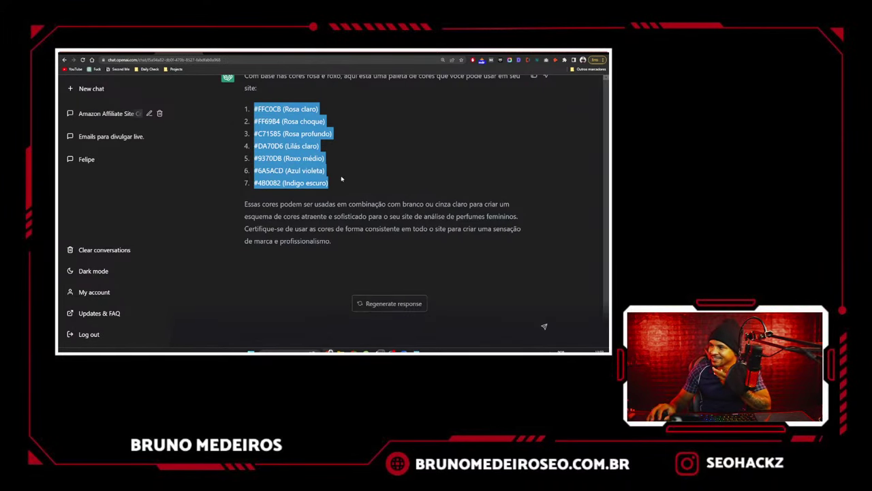
pyautogui.scroll(2, 321, 199)
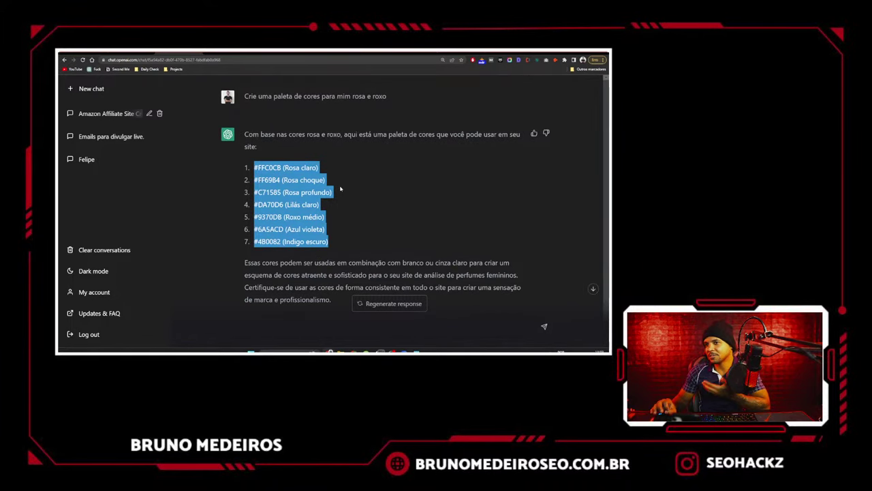
pyautogui.scroll(-2, 341, 189)
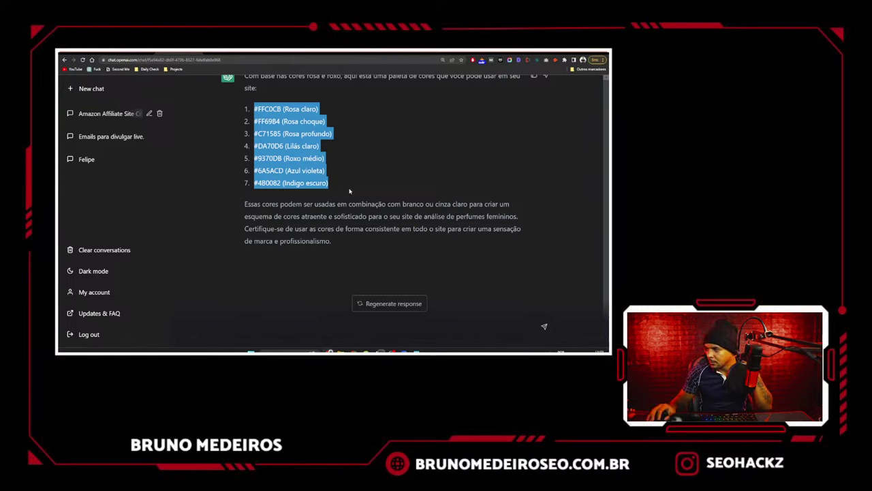
pyautogui.scroll(1, 349, 197)
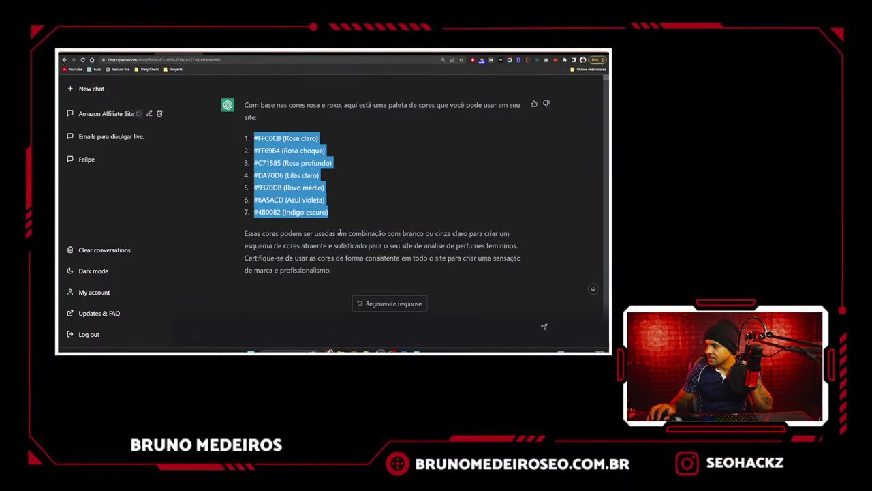
pyautogui.moveTo(403, 233); pyautogui.dragTo(448, 233)
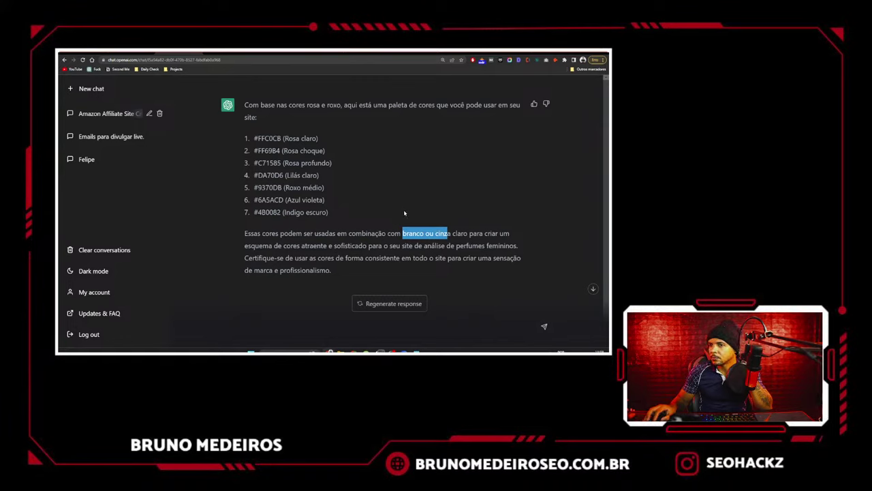
# - Tell ChatGPT "ta faltando o branco" and regenerate the response to that message
pyautogui.click(313, 325)
pyautogui.write('Fa')
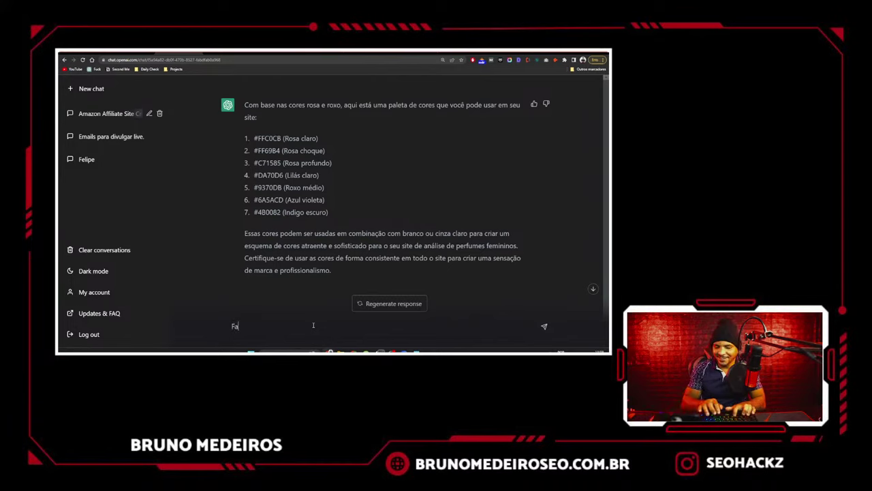
pyautogui.write(' cala')
pyautogui.hotkey('ctrl', 'a')
pyautogui.write('ta tal')
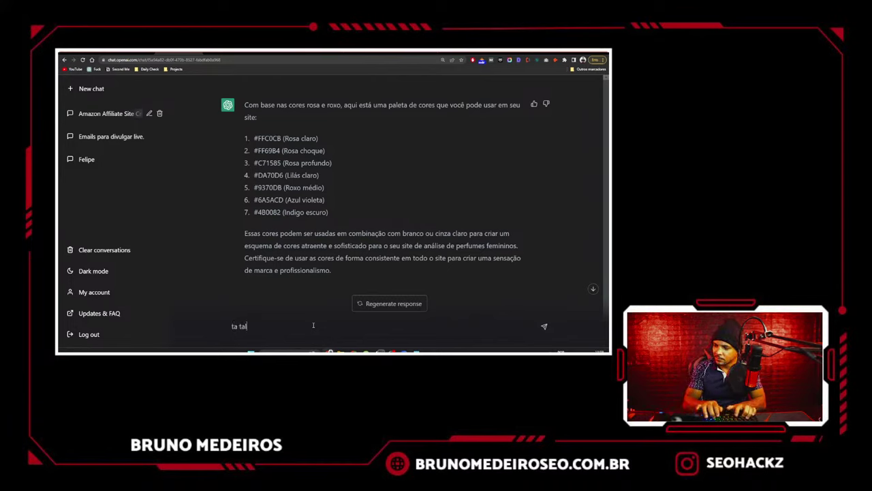
pyautogui.press('BackSpace')
pyautogui.press('BackSpace')
pyautogui.press('BackSpace')
pyautogui.write('faltando o b')
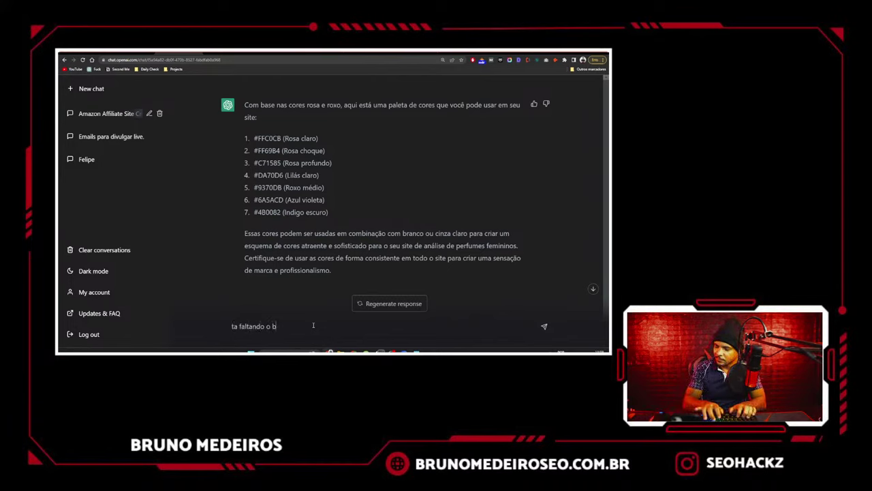
pyautogui.write('ranco')
pyautogui.press('Return')
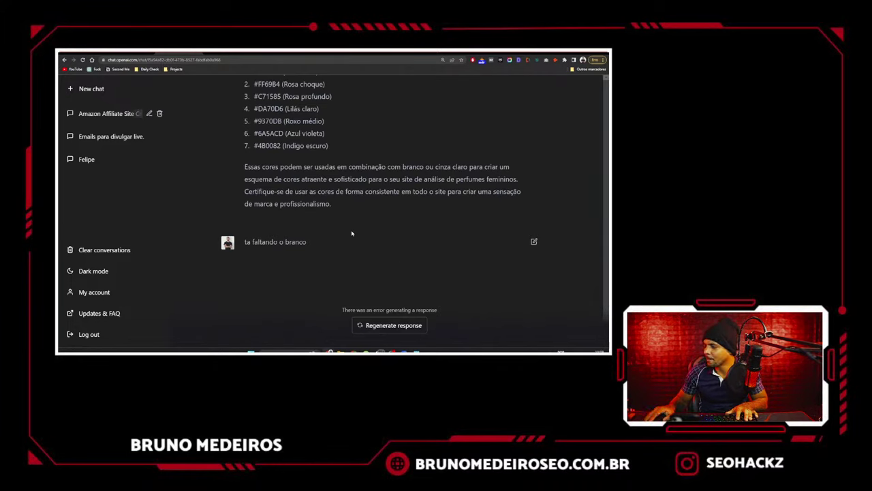
pyautogui.click(394, 326)
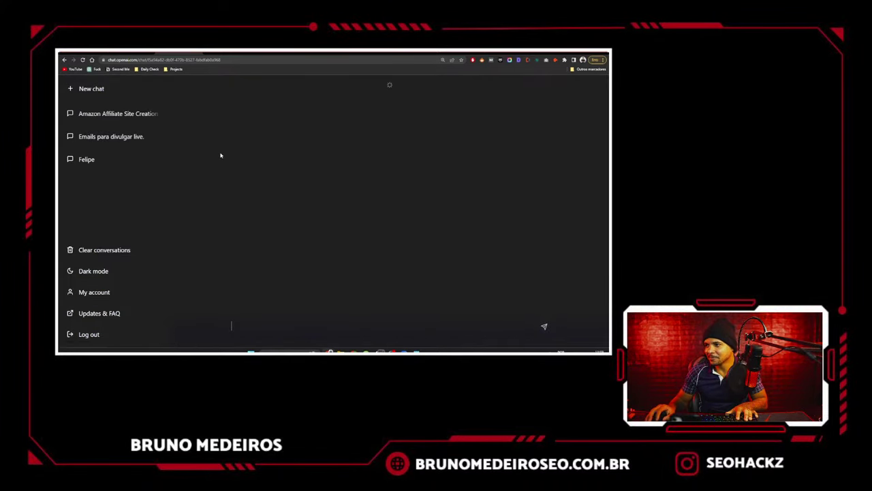
# - Send ChatGPT the message "Ta faltando o branco" again to request white in the pink and purple palette
pyautogui.write('Ta')
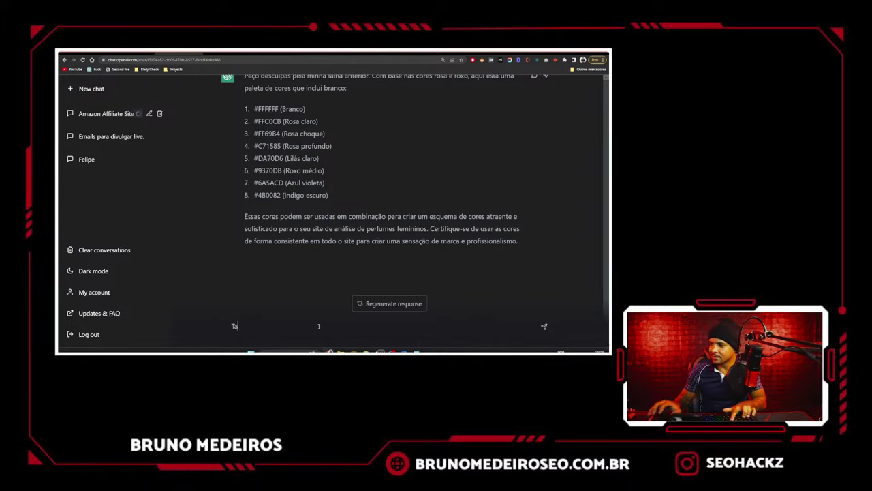
pyautogui.write(' faltando o branco')
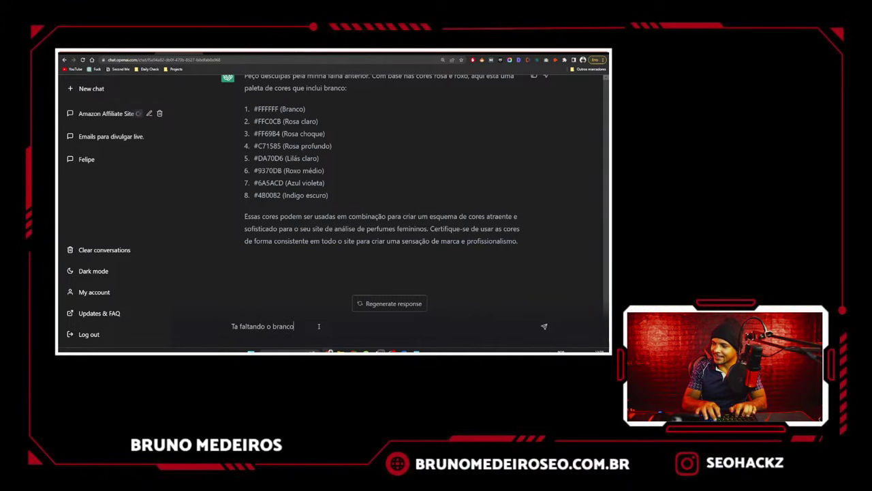
pyautogui.press('Return')
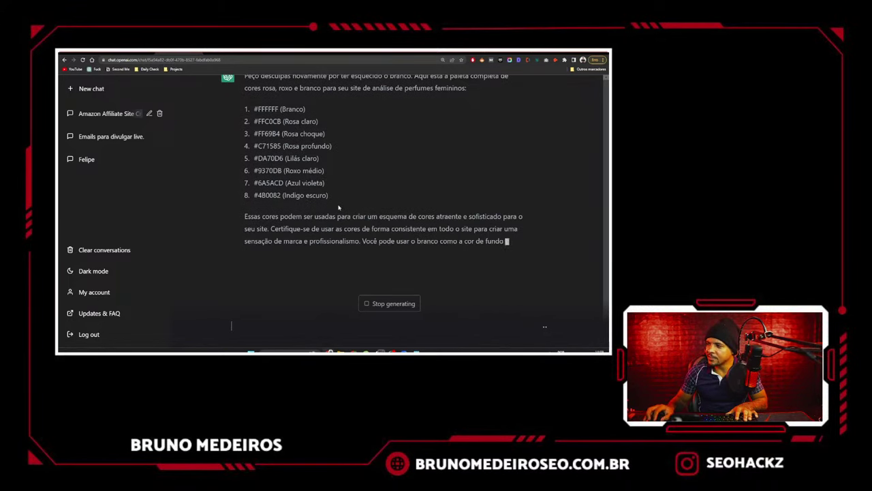
# - Copy "#FFFFFF (Branco)" from ChatGPT's palette and add it as item 8 of the "Paleta de cores" list in the Notion draft
pyautogui.scroll(1, 338, 205)
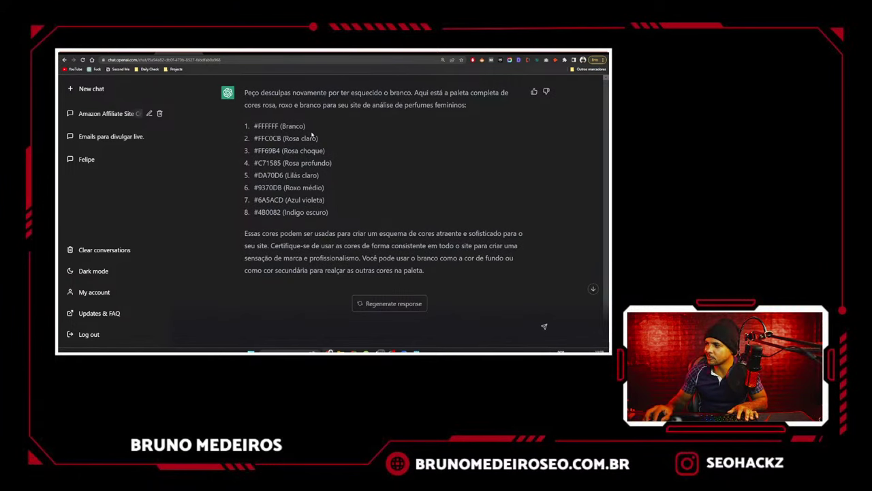
pyautogui.moveTo(306, 126); pyautogui.dragTo(255, 128)
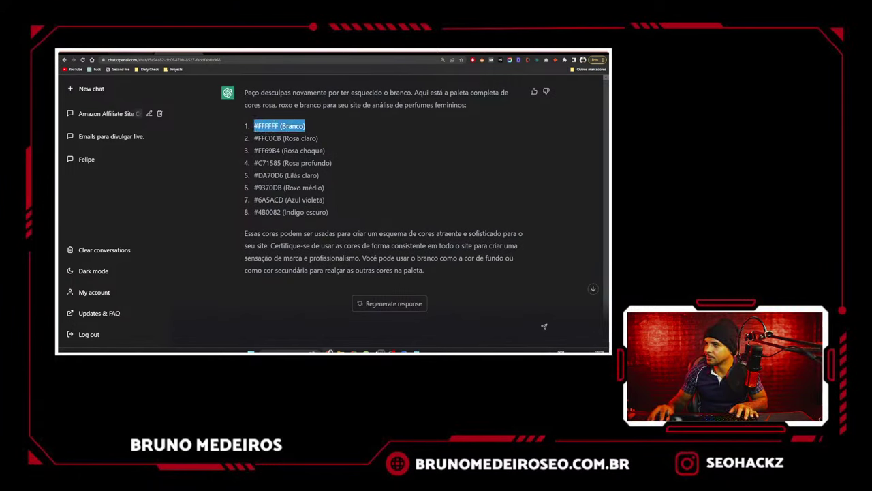
pyautogui.click(131, 53)
pyautogui.write('1. #FFFFFF (Branco)')
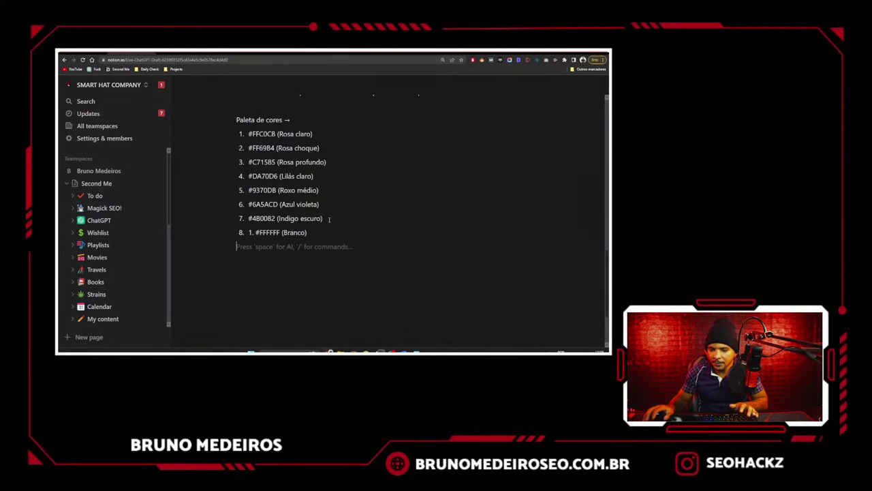
pyautogui.click(251, 233)
pyautogui.press('BackSpace')
pyautogui.press('BackSpace')
pyautogui.press('BackSpace')
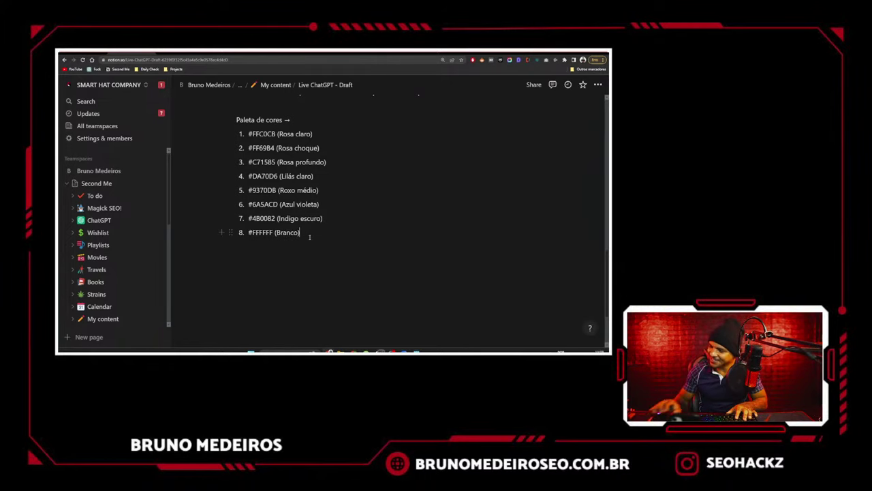
pyautogui.press('Return')
pyautogui.press('Return')
# - Return to the ChatGPT conversation and send "Como deve ser o layout do site, para que fique otimizado para SEO"
pyautogui.click(183, 54)
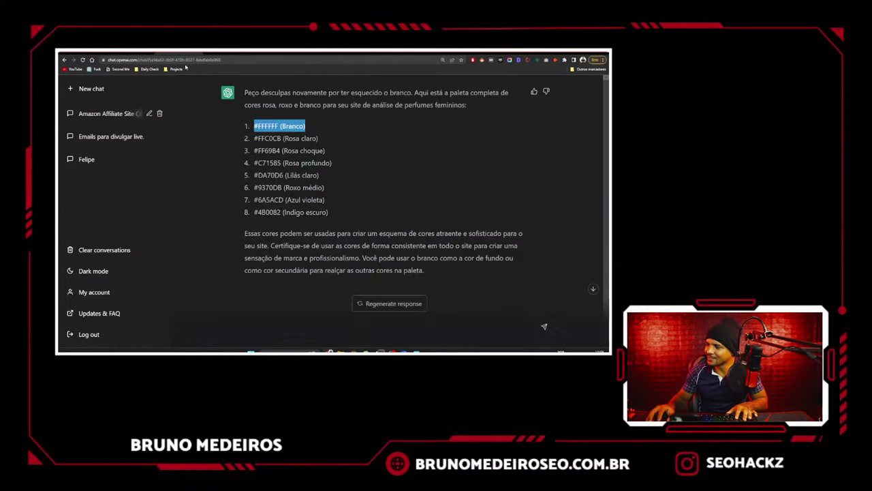
pyautogui.scroll(15, 365, 200)
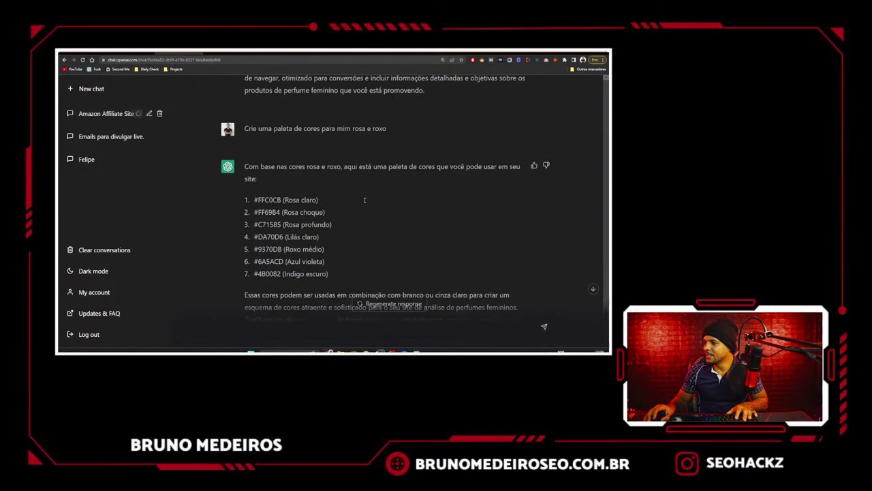
pyautogui.scroll(-5, 365, 199)
pyautogui.click(301, 326)
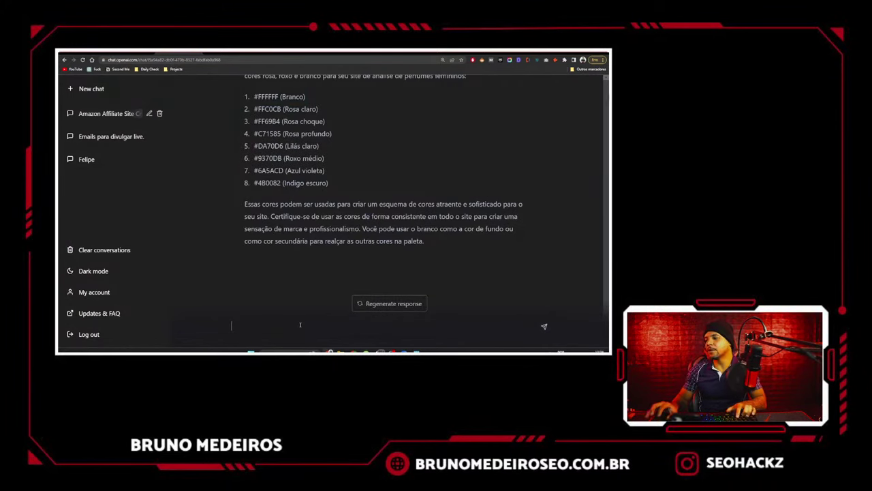
pyautogui.write('Como d')
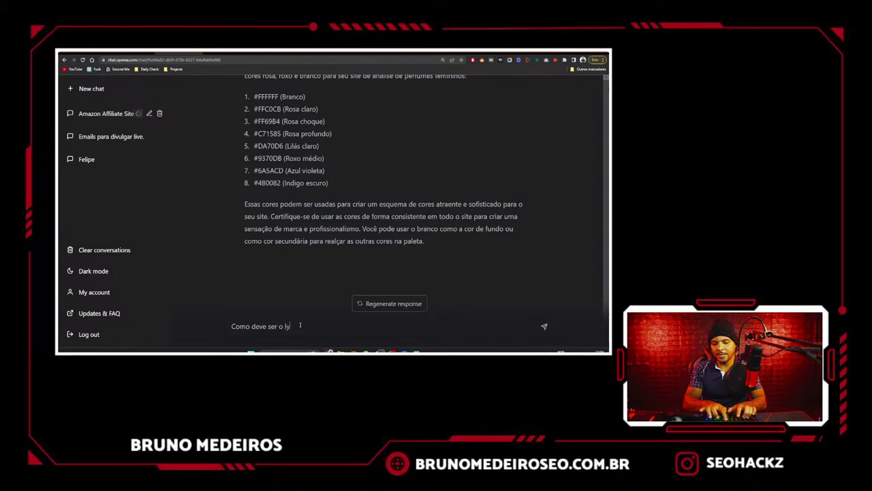
pyautogui.write('eve ser o layout do site, para que fique otimizado para SEO')
pyautogui.press('Return')
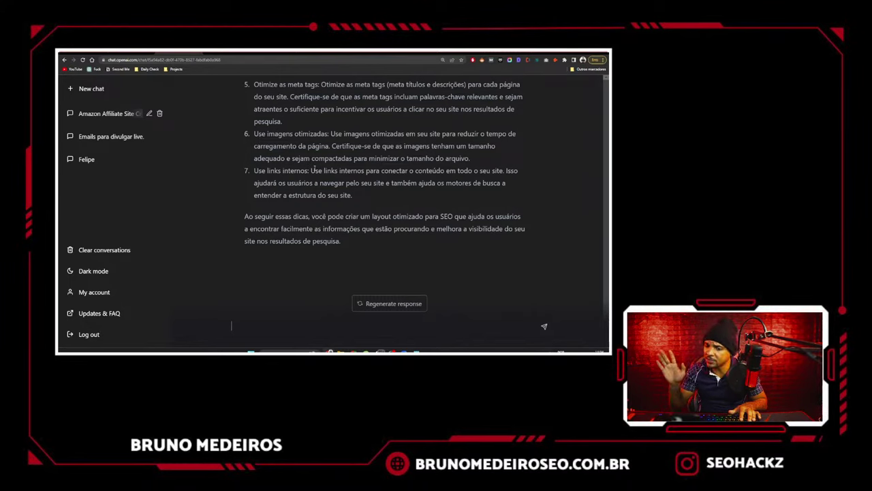
# - Look over the SEO layout tips and send ChatGPT the prompt "me de um exemplo de um layout limpo e organizado"
pyautogui.scroll(3, 315, 171)
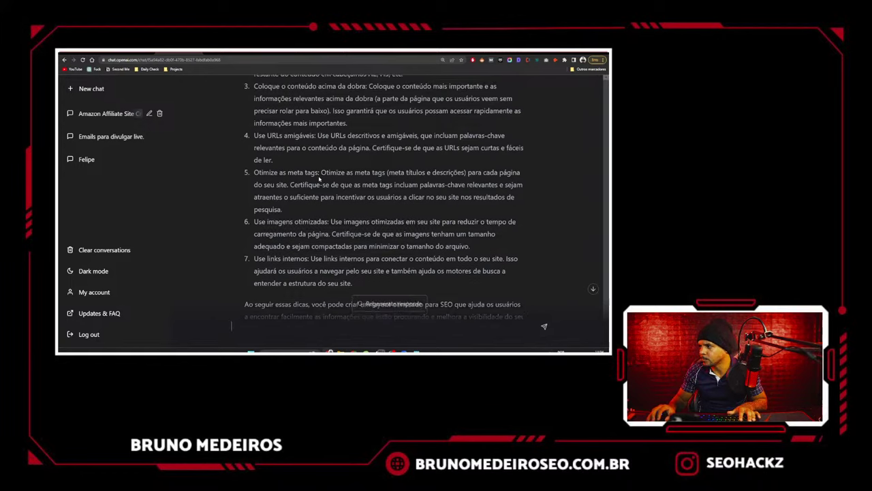
pyautogui.scroll(1, 319, 179)
pyautogui.scroll(-2, 319, 179)
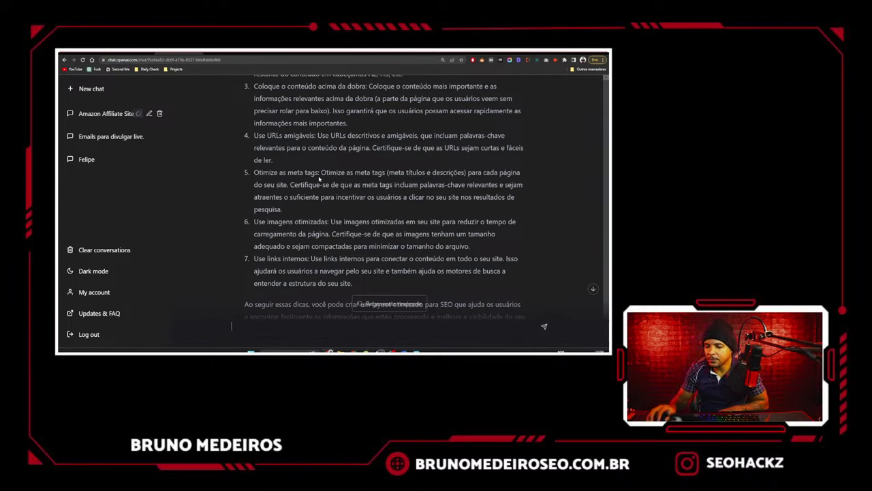
pyautogui.scroll(2, 356, 179)
pyautogui.scroll(2, 333, 171)
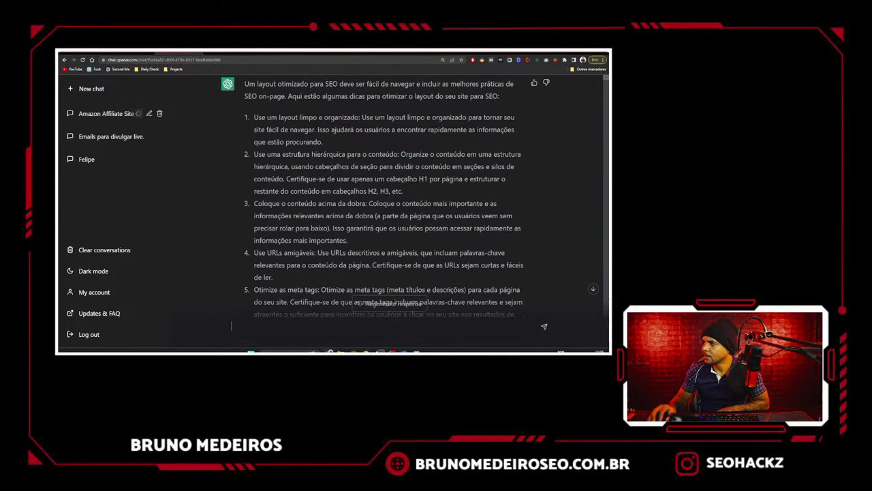
pyautogui.click(335, 329)
pyautogui.write('me de um e')
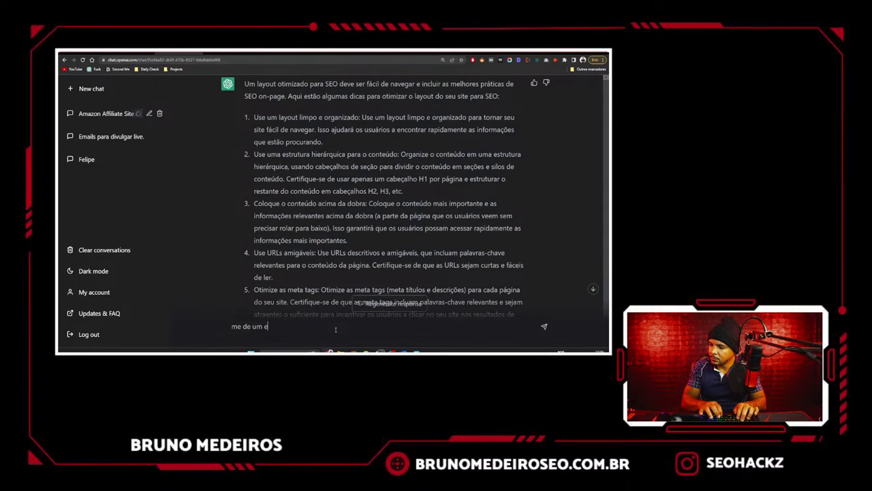
pyautogui.write('xemplo de um layou')
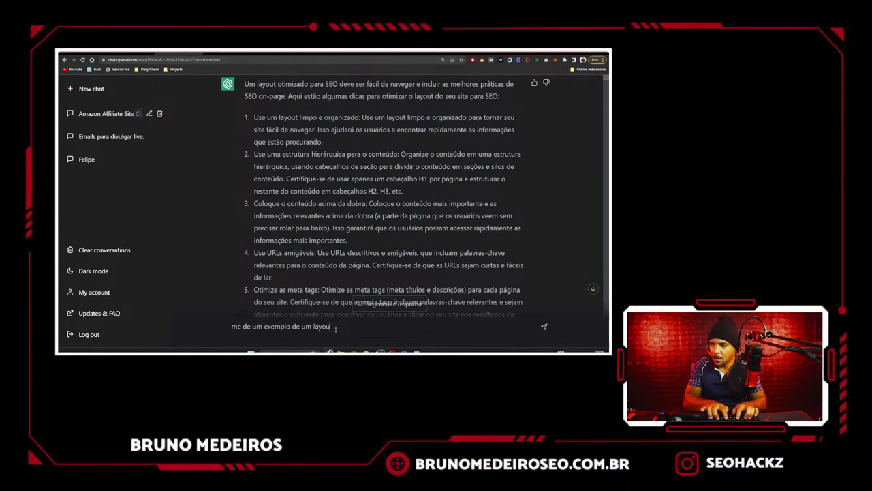
pyautogui.write('t limpo e organizado')
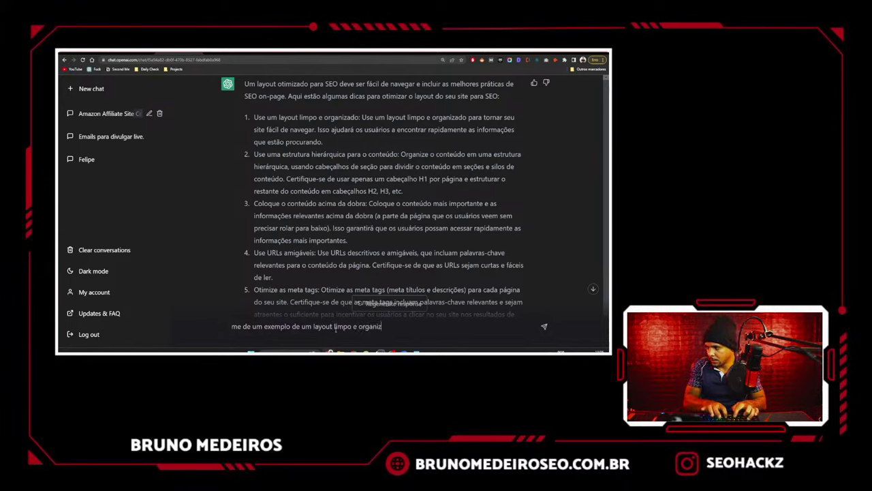
pyautogui.press('Return')
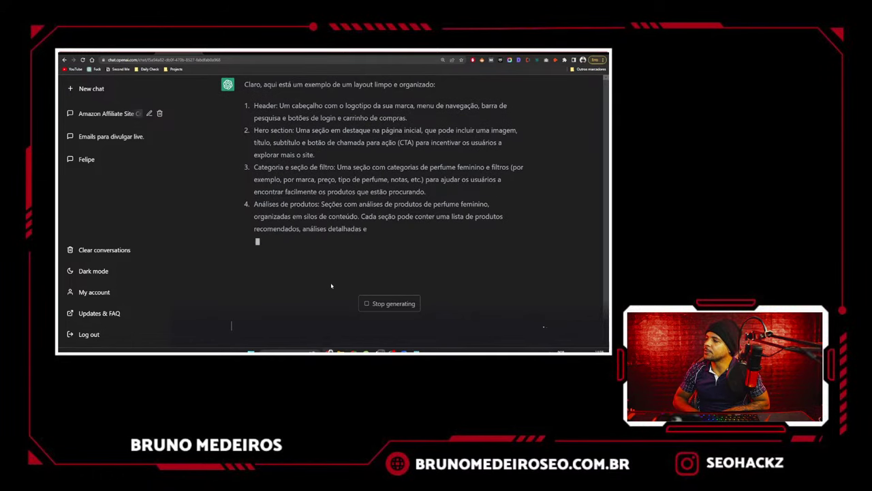
# - Read the descriptions of the sections in ChatGPT's example layout, from the hero section to the footer
pyautogui.scroll(1, 331, 286)
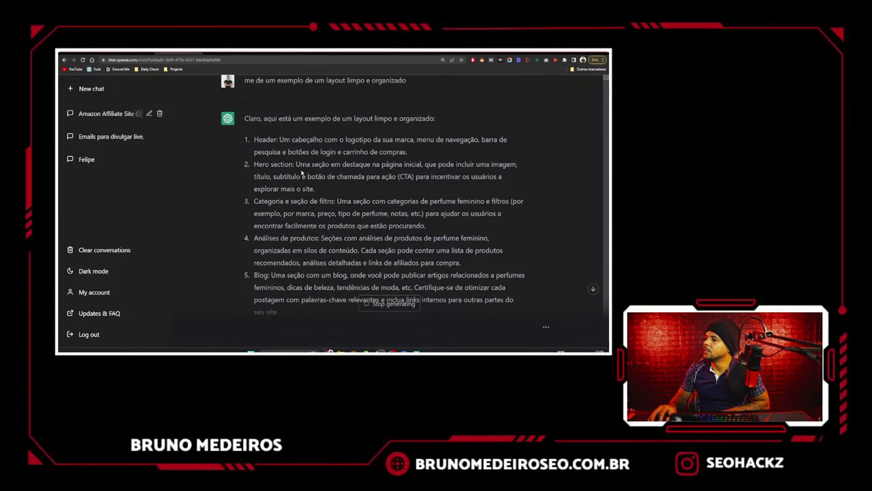
pyautogui.moveTo(296, 164); pyautogui.dragTo(345, 187)
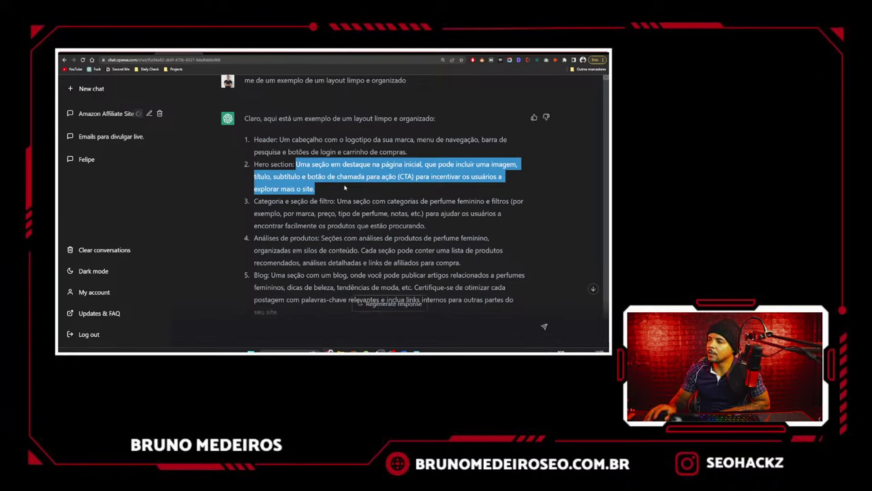
pyautogui.moveTo(335, 201); pyautogui.dragTo(428, 224)
pyautogui.scroll(-2, 428, 225)
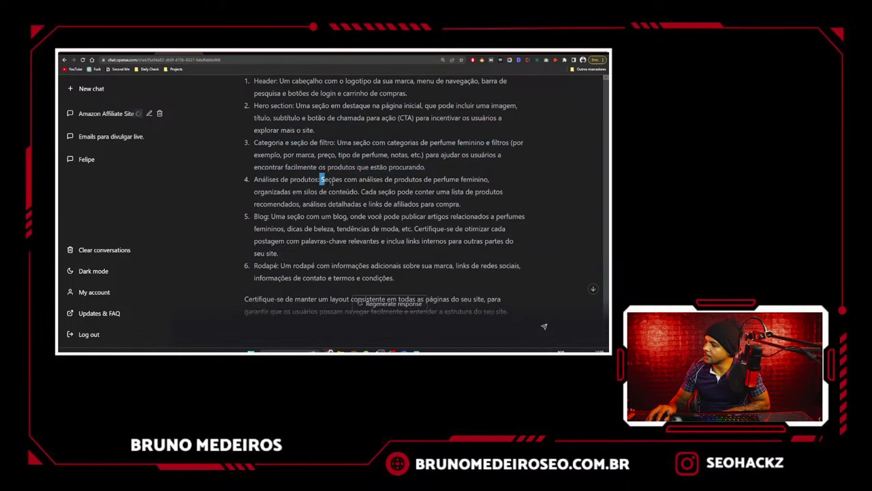
pyautogui.moveTo(320, 180); pyautogui.dragTo(470, 208)
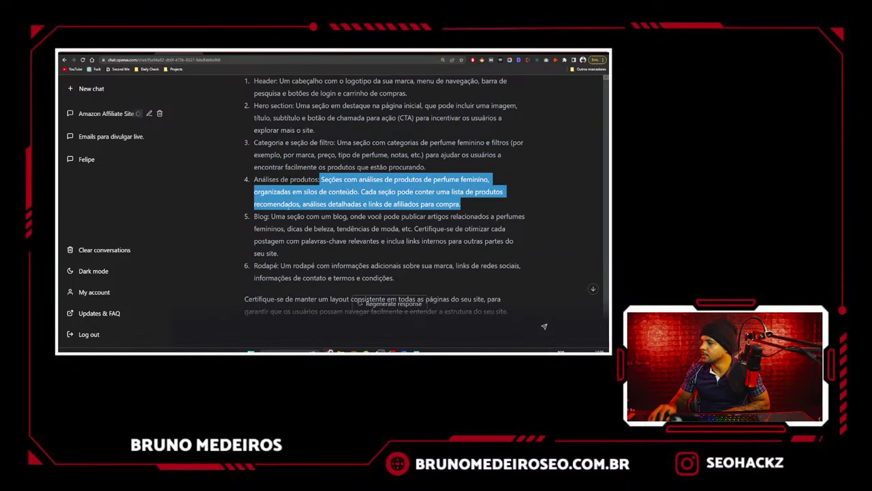
pyautogui.moveTo(272, 216); pyautogui.dragTo(340, 253)
pyautogui.scroll(-3, 341, 254)
pyautogui.moveTo(280, 178); pyautogui.dragTo(324, 191)
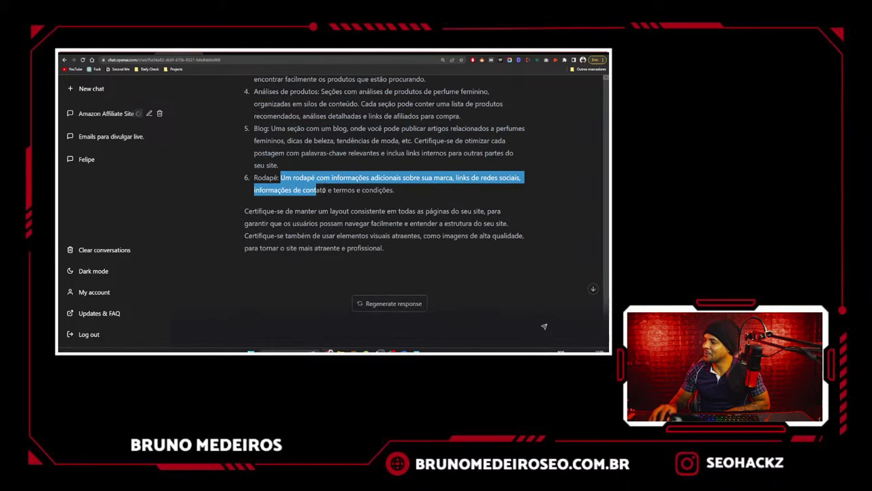
pyautogui.click(324, 191)
pyautogui.scroll(2, 379, 188)
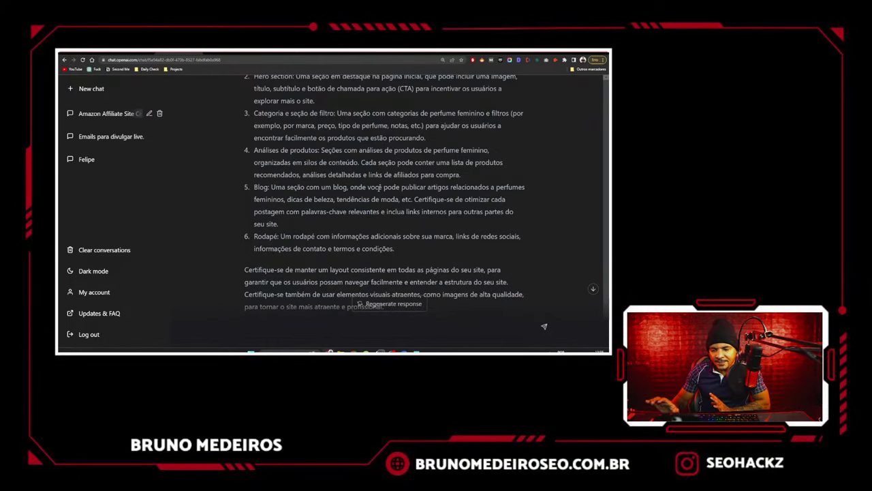
# - Go back over the section names of the example layout, from Header to Rodapé
pyautogui.scroll(3, 379, 188)
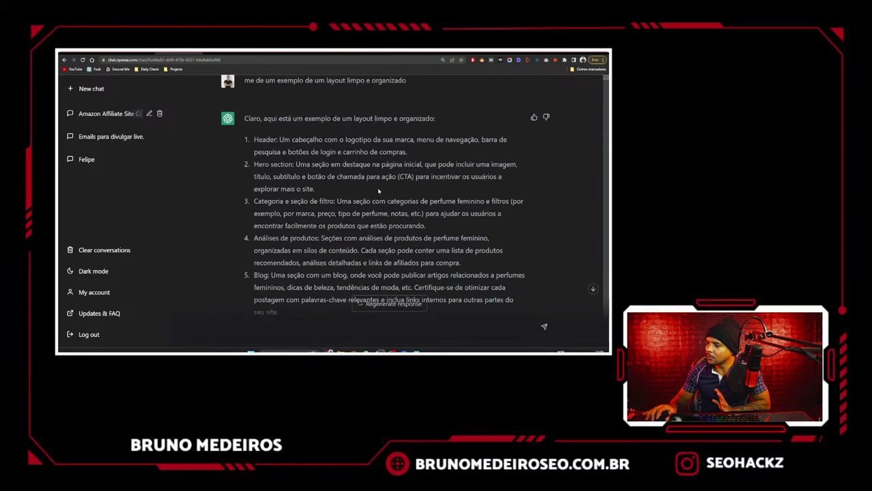
pyautogui.moveTo(257, 140); pyautogui.dragTo(294, 164)
pyautogui.moveTo(256, 201); pyautogui.dragTo(336, 202)
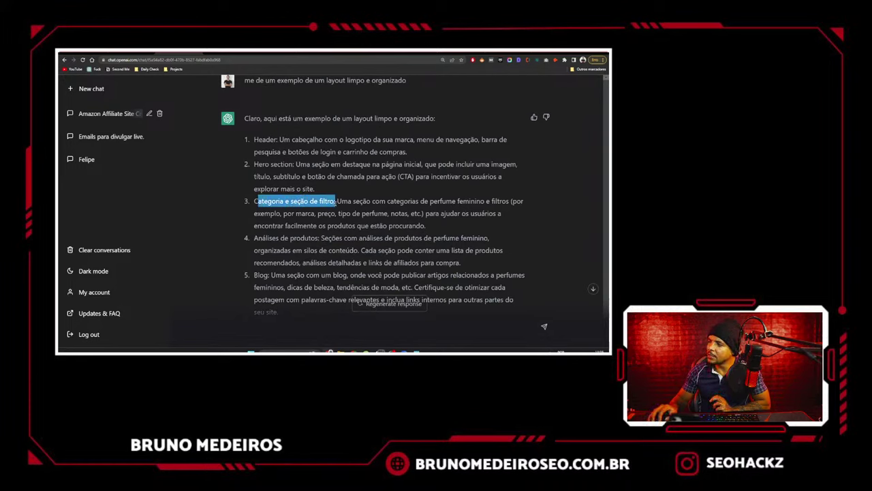
pyautogui.scroll(-1, 336, 201)
pyautogui.moveTo(274, 197); pyautogui.dragTo(323, 209)
pyautogui.scroll(-2, 323, 208)
pyautogui.moveTo(259, 187); pyautogui.dragTo(272, 187)
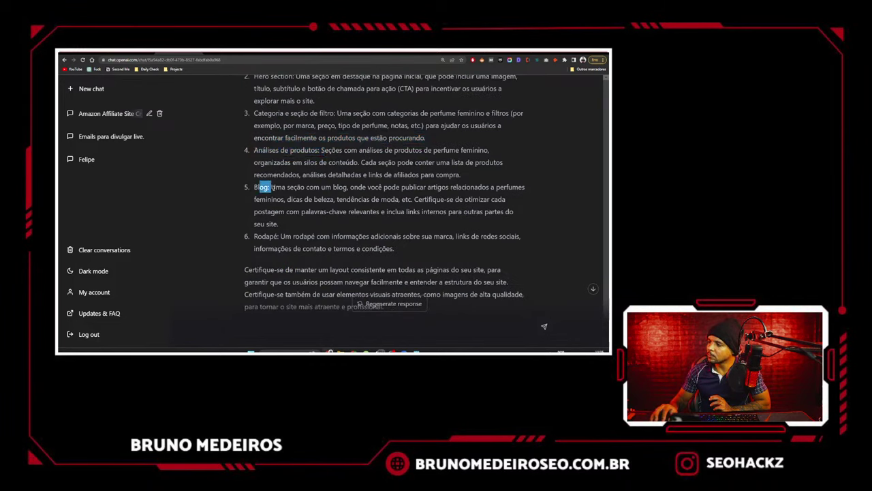
pyautogui.moveTo(257, 236); pyautogui.dragTo(307, 237)
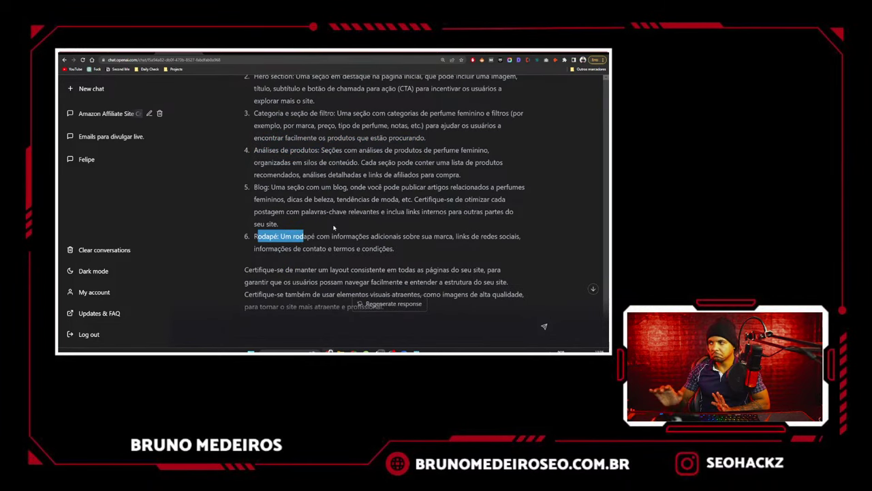
pyautogui.scroll(-1, 333, 227)
pyautogui.scroll(1, 334, 227)
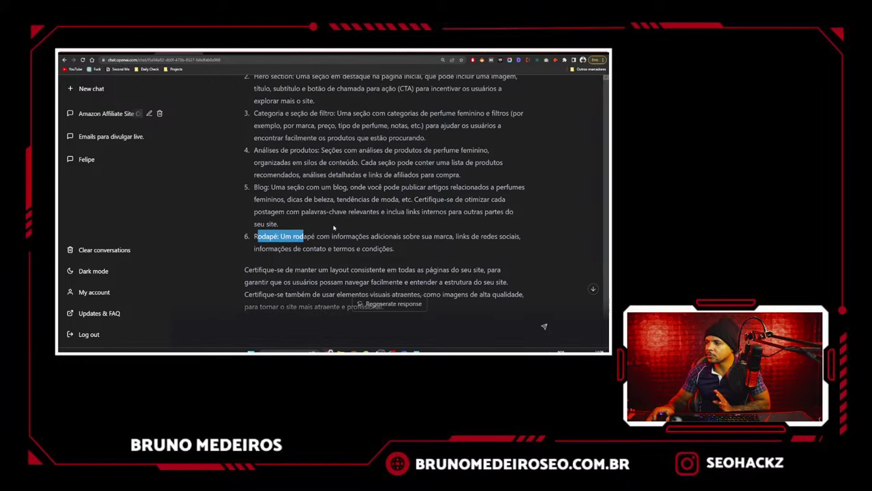
# - Copy the six-item layout list from ChatGPT into the Notion draft under the heading "Layout", below the colour palette, leaving blank lines after it
pyautogui.scroll(1, 336, 230)
pyautogui.moveTo(394, 278); pyautogui.dragTo(254, 171)
pyautogui.hotkey('ctrl', 'c')
pyautogui.click(142, 54)
pyautogui.press('Return')
pyautogui.press('Return')
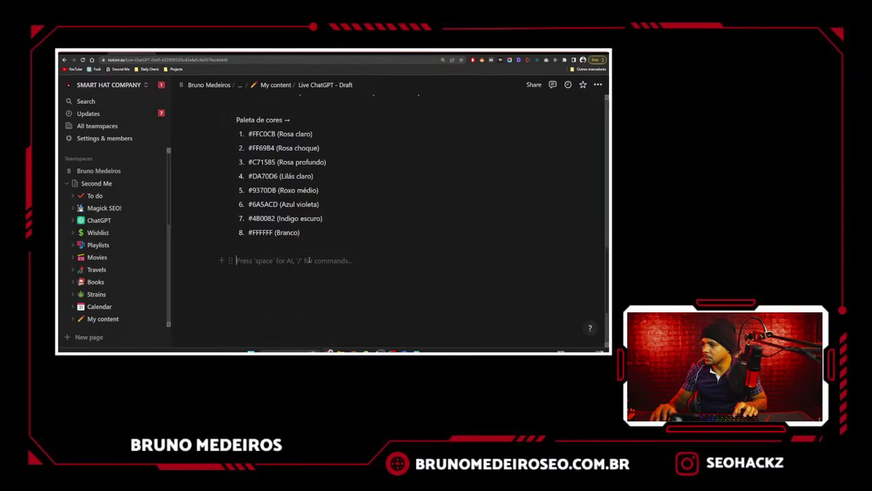
pyautogui.write('Layout')
pyautogui.press('Return')
pyautogui.hotkey('ctrl', 'v')
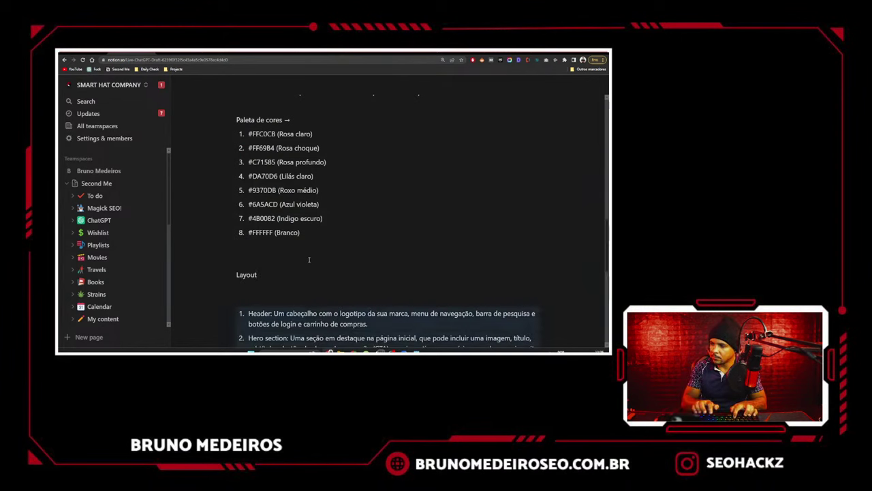
pyautogui.scroll(-2, 309, 261)
pyautogui.scroll(-2, 309, 260)
pyautogui.click(321, 278)
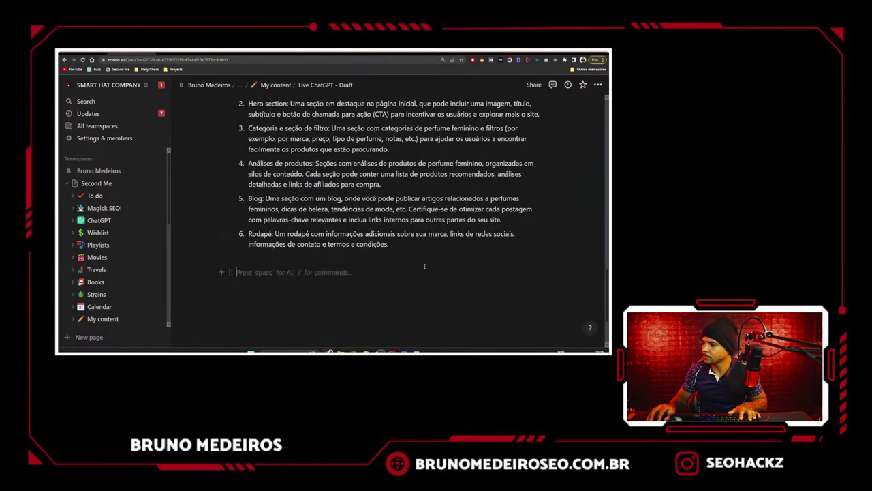
pyautogui.press('Return')
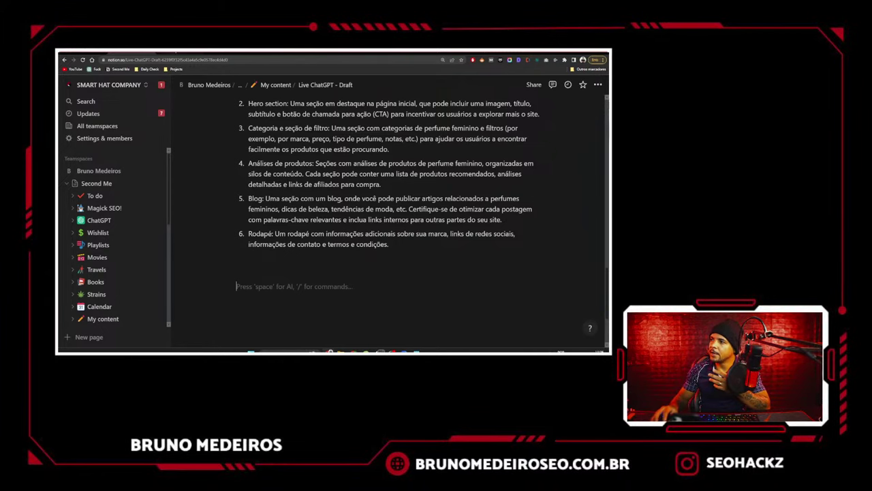
# - Send ChatGPT the prompt "Me de dicas de qual tema do wordpress utilizar, preciso de uma tema simples e rápido pricipalmente"
pyautogui.click(180, 54)
pyautogui.click(298, 329)
pyautogui.write('Me de')
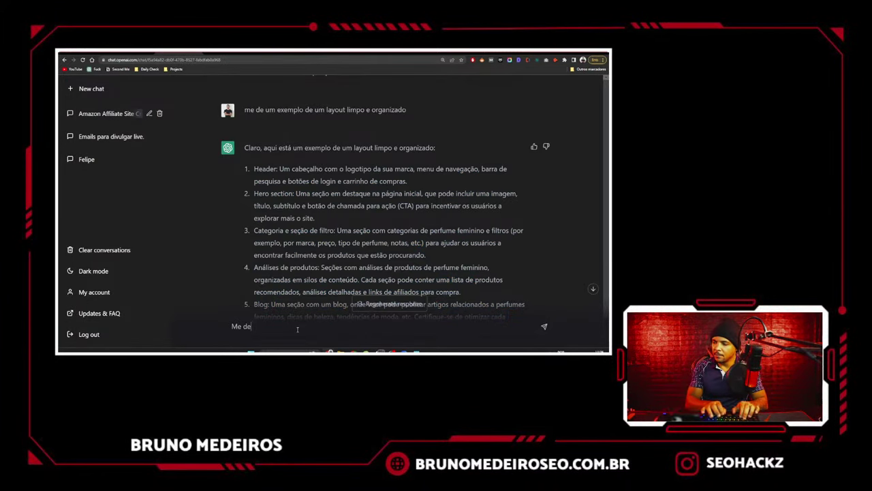
pyautogui.write(' dicas de qual tema ')
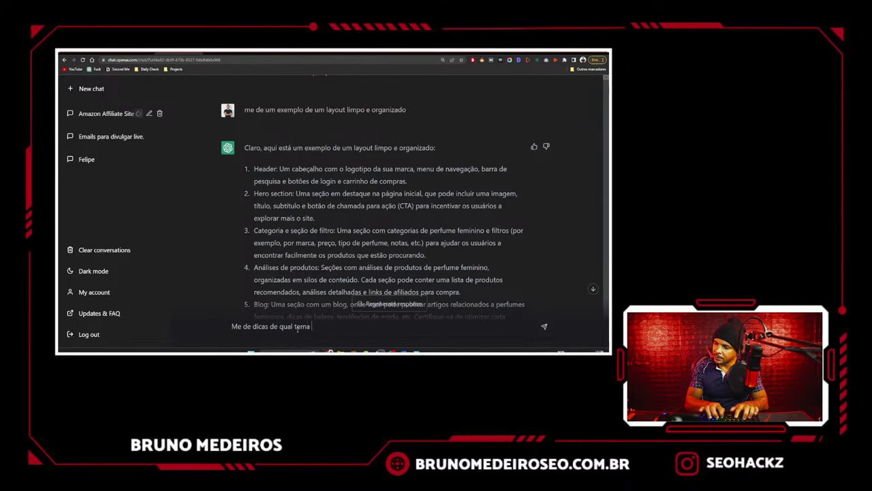
pyautogui.write('do wordpress utilizar')
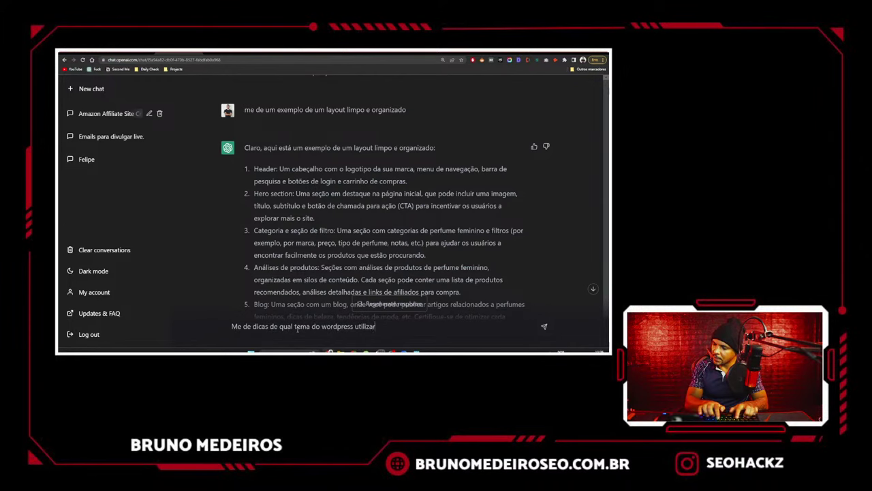
pyautogui.write(', precis o')
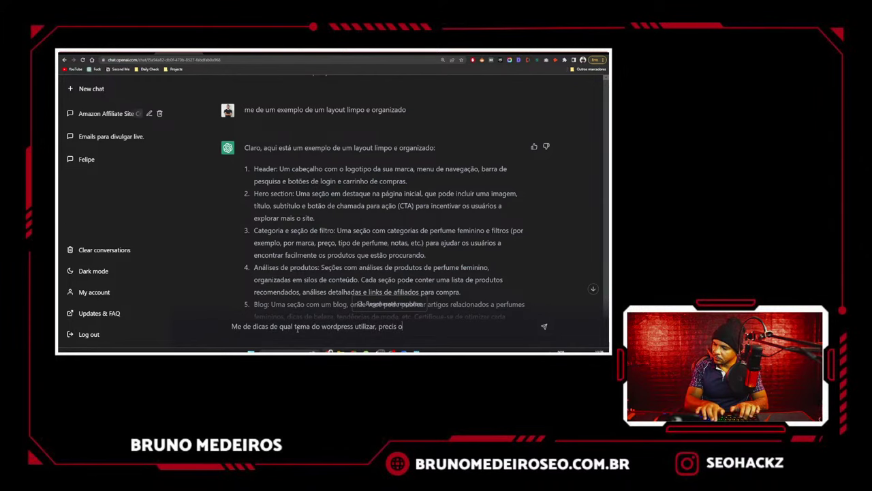
pyautogui.write(' de')
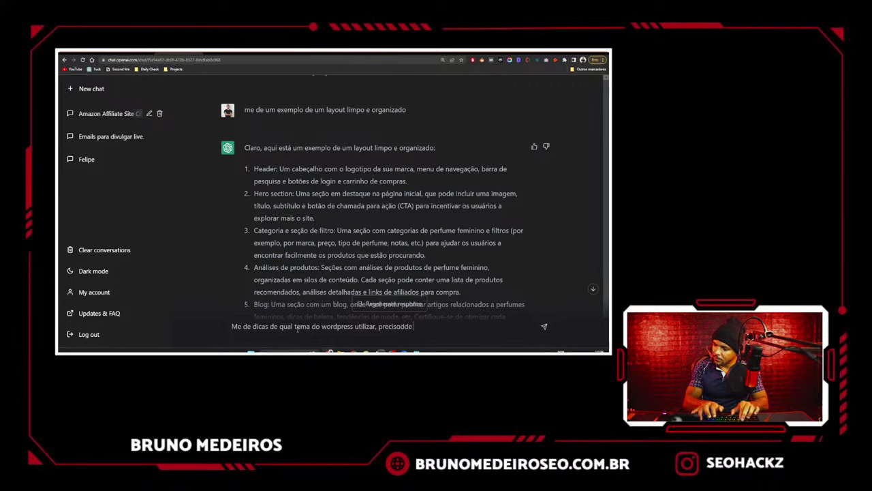
pyautogui.write(' uma tema s')
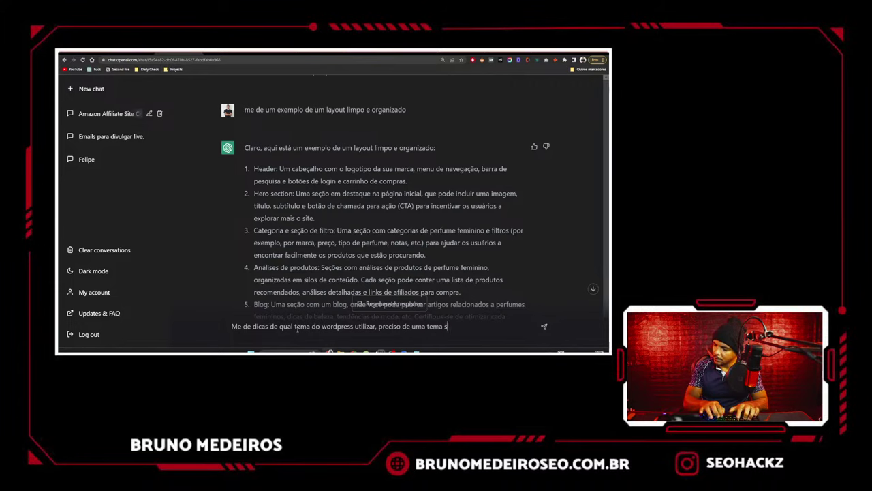
pyautogui.write('imples e rápido prin')
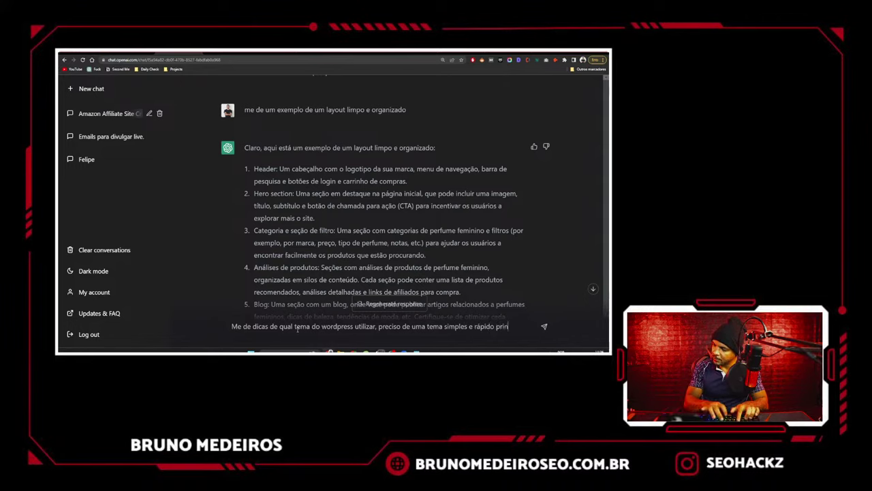
pyautogui.write('cipalmente')
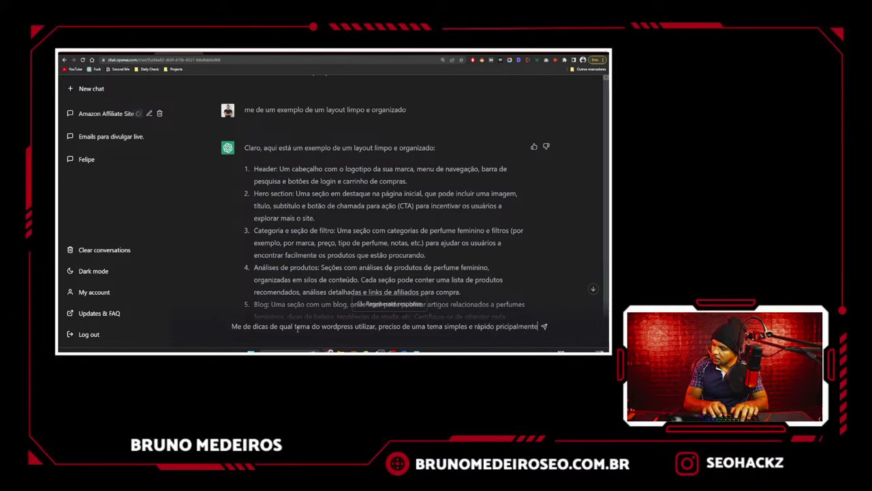
pyautogui.press('Return')
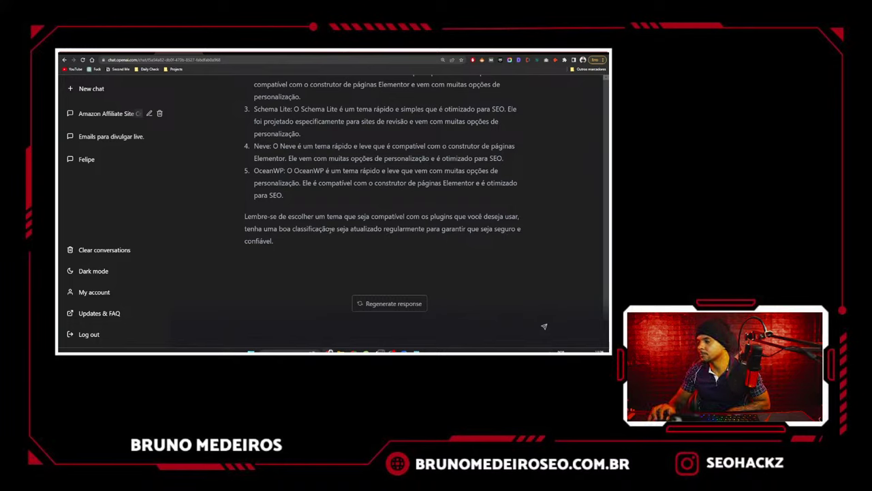
# - Look over ChatGPT's theme suggestions, search Google for "GeneratePress" in a new tab and open the theme's official website
pyautogui.scroll(3, 332, 231)
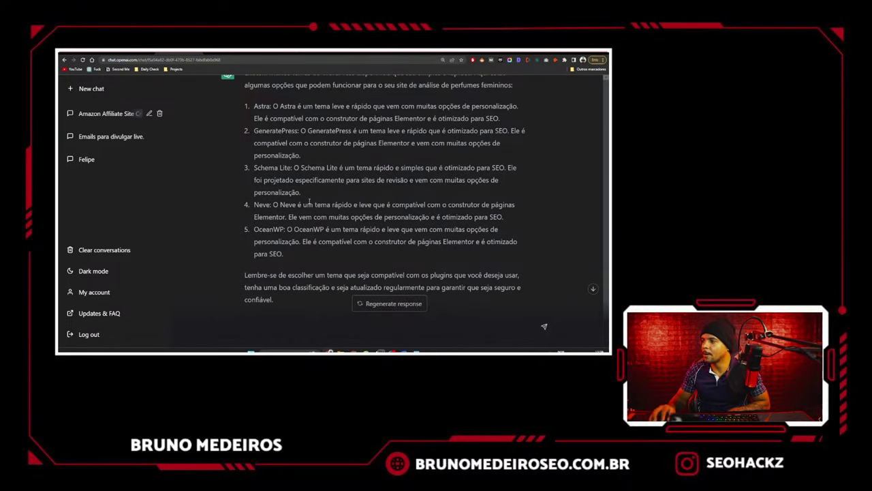
pyautogui.scroll(1, 309, 201)
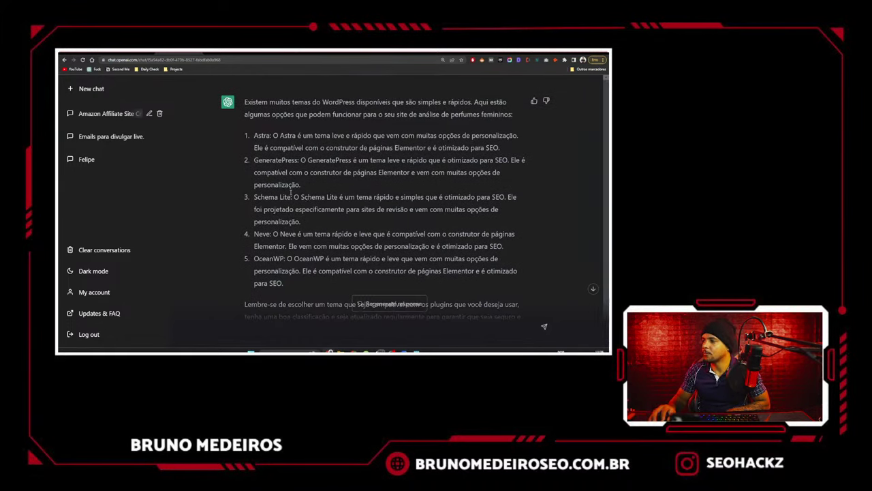
pyautogui.moveTo(253, 134); pyautogui.dragTo(367, 278)
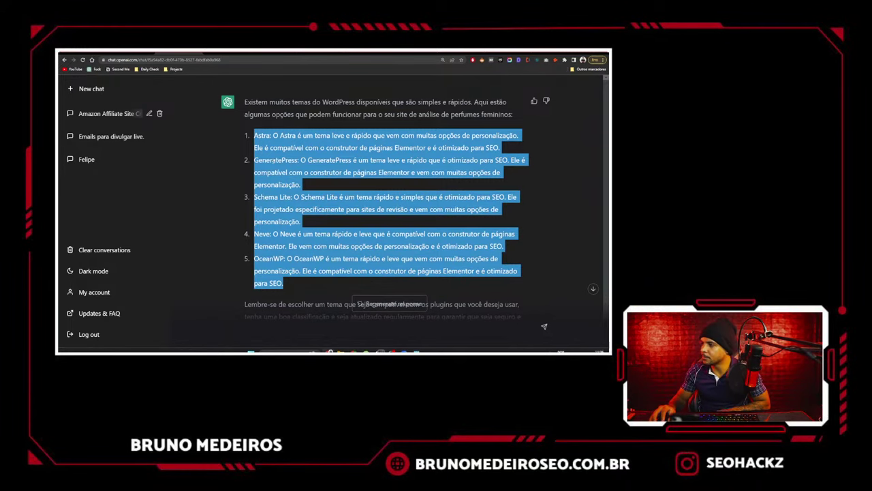
pyautogui.moveTo(299, 160); pyautogui.dragTo(254, 160)
pyautogui.hotkey('ctrl', 'c')
pyautogui.hotkey('ctrl', 't')
pyautogui.hotkey('ctrl', 'v')
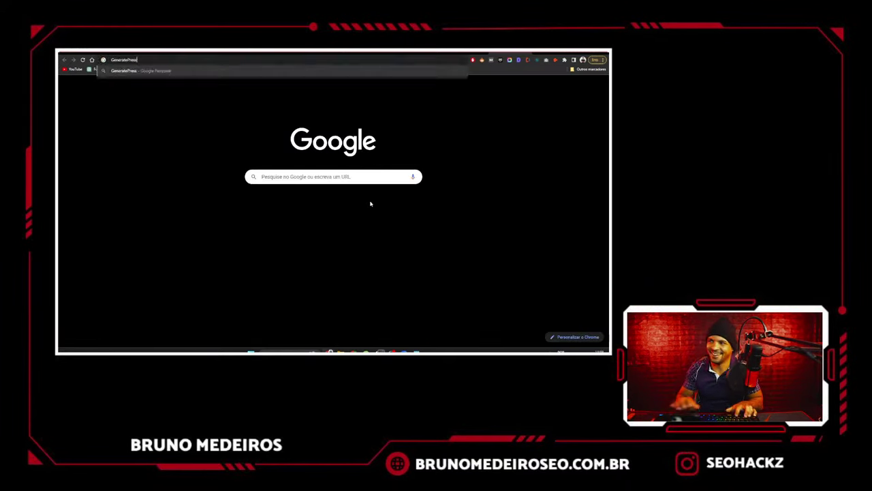
pyautogui.press('Return')
pyautogui.scroll(-3, 208, 205)
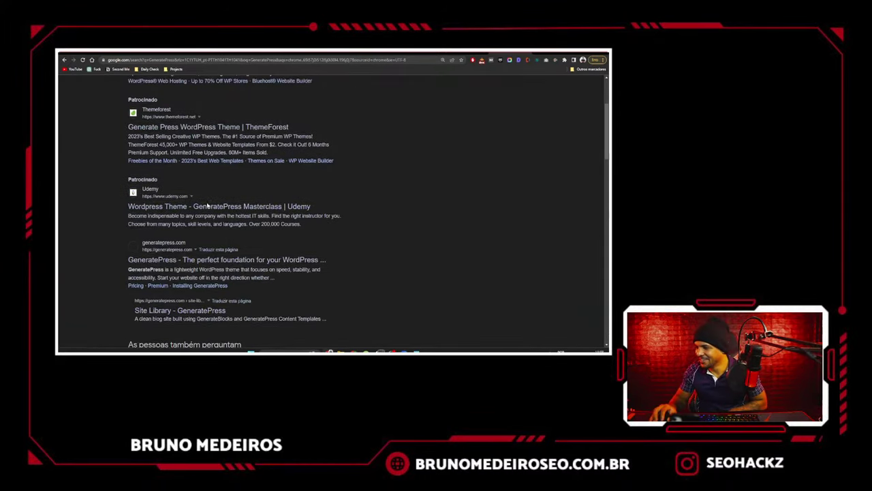
pyautogui.scroll(-2, 207, 205)
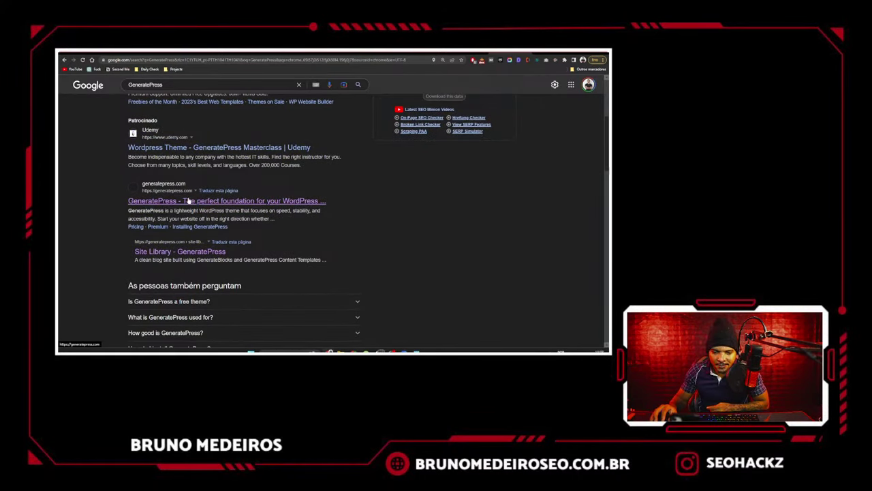
pyautogui.click(189, 200)
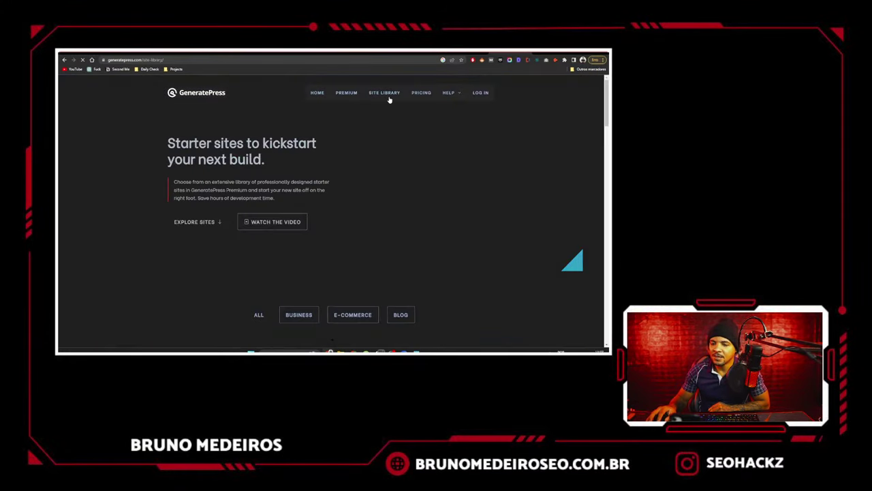
# - Browse the starter sites in GeneratePress's site library, filtered to the Blog category, including the Marketer and Avery designs
pyautogui.click(217, 222)
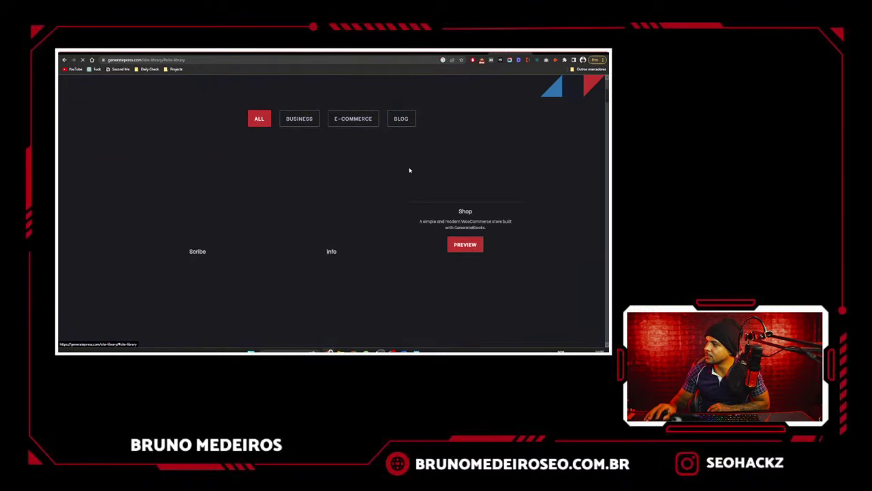
pyautogui.click(403, 120)
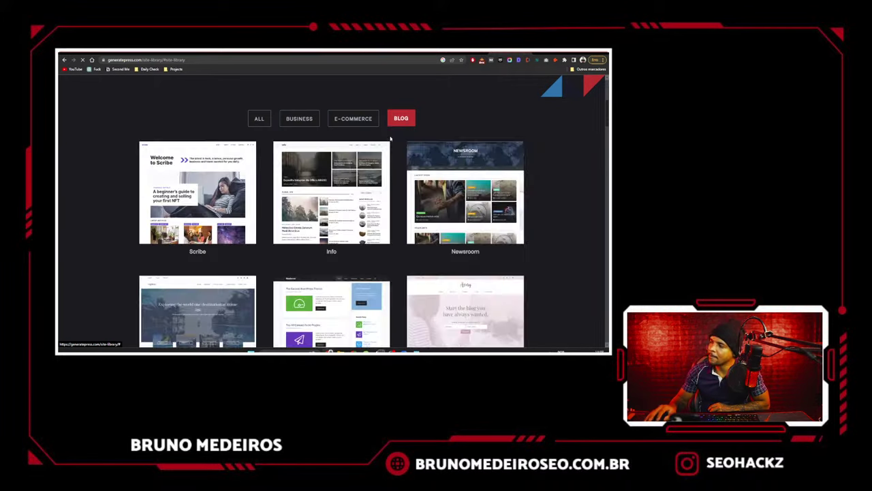
pyautogui.scroll(-3, 198, 128)
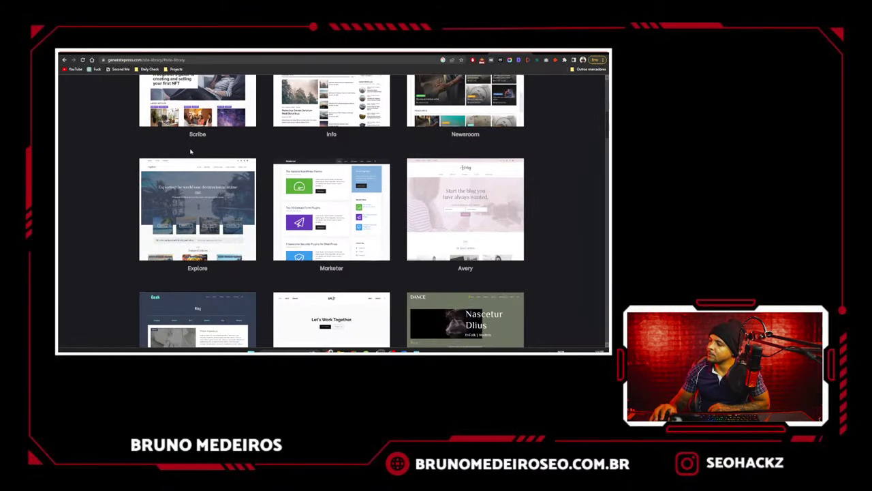
pyautogui.moveTo(314, 237)
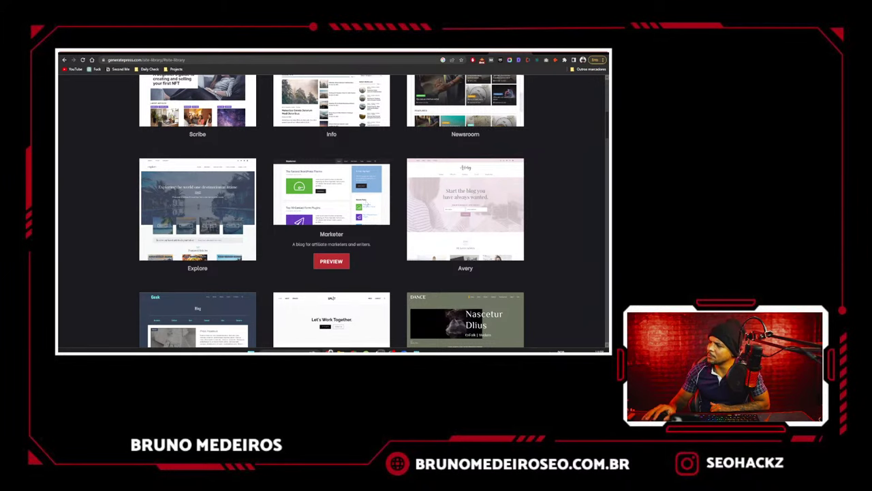
pyautogui.scroll(-2, 395, 202)
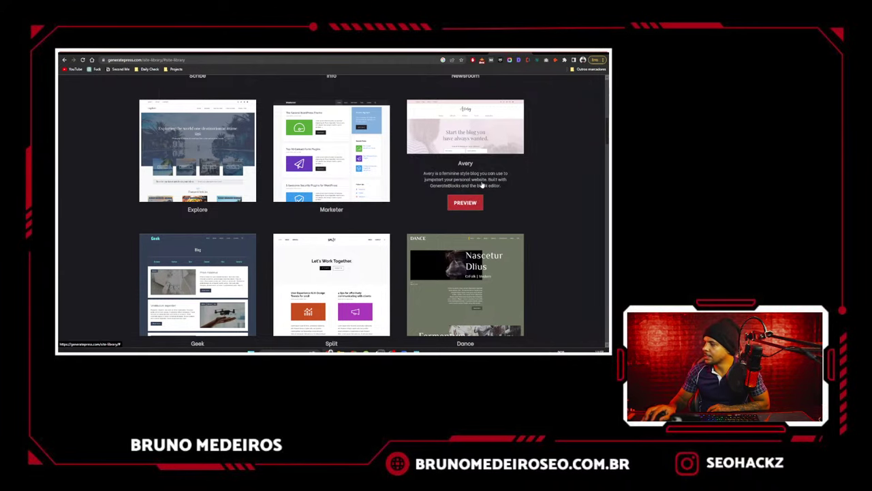
pyautogui.scroll(-5, 420, 194)
pyautogui.scroll(-12, 420, 194)
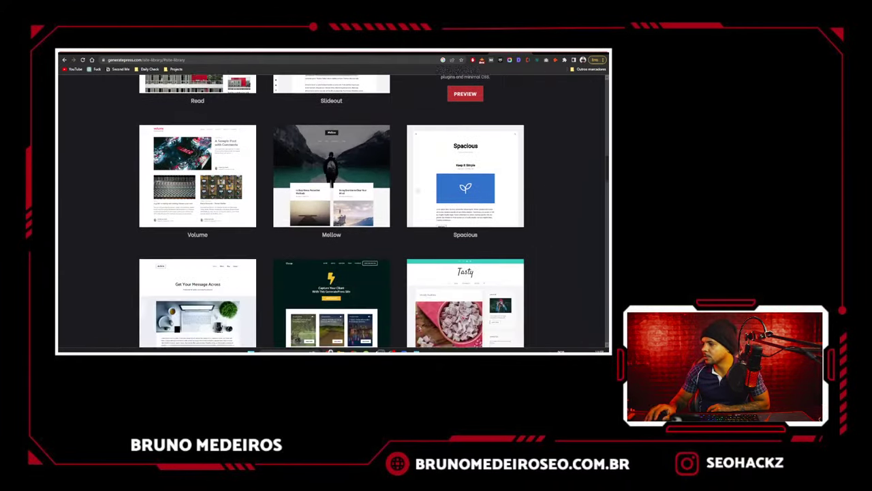
pyautogui.scroll(-6, 407, 183)
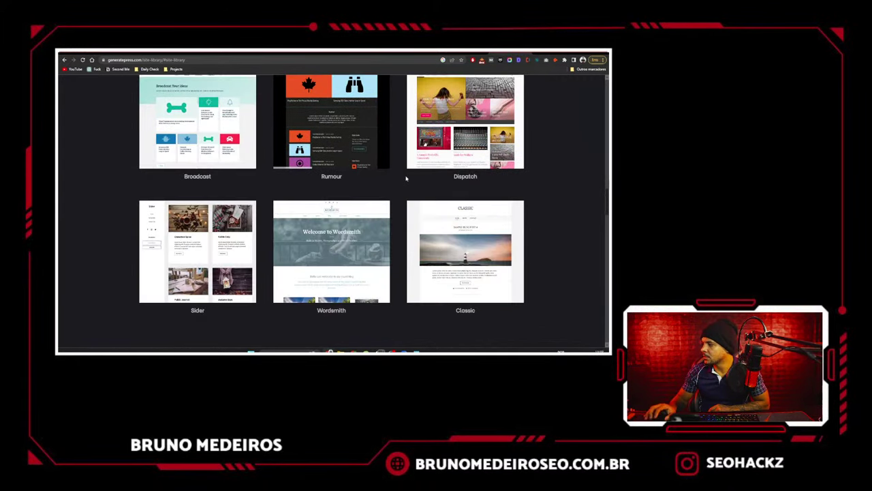
pyautogui.scroll(9, 406, 176)
pyautogui.scroll(20, 407, 176)
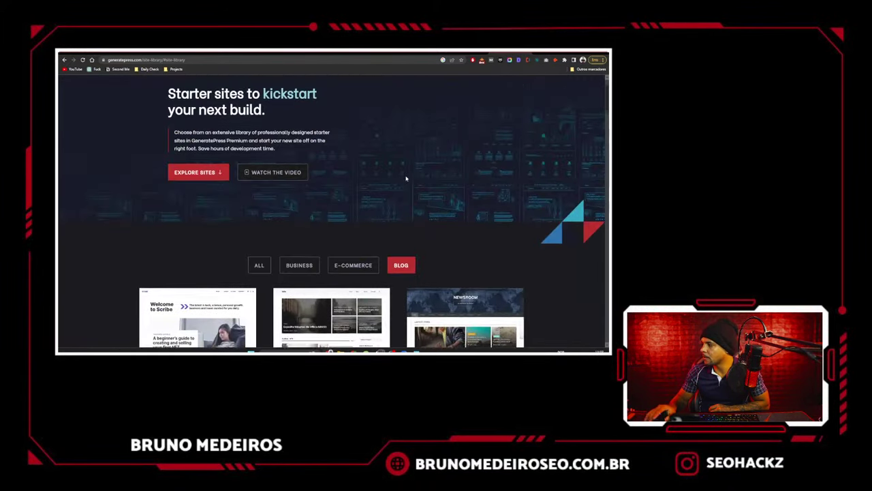
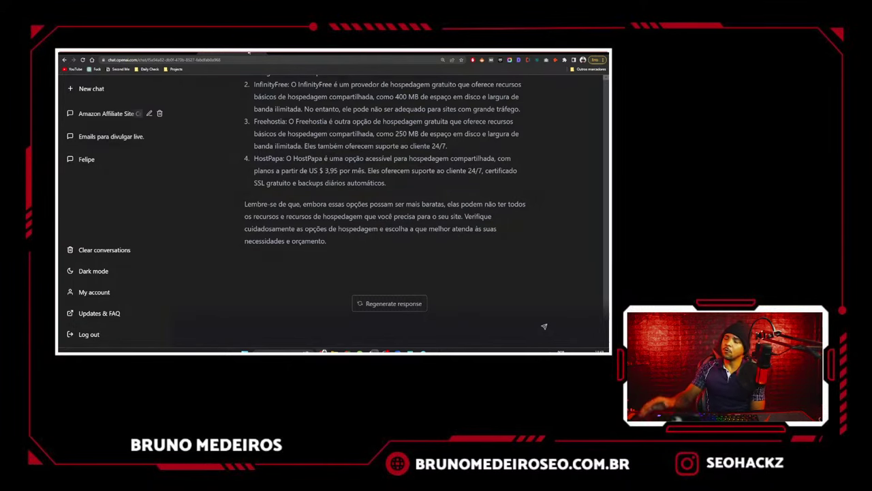
pyautogui.click(366, 53)
pyautogui.click(420, 52)
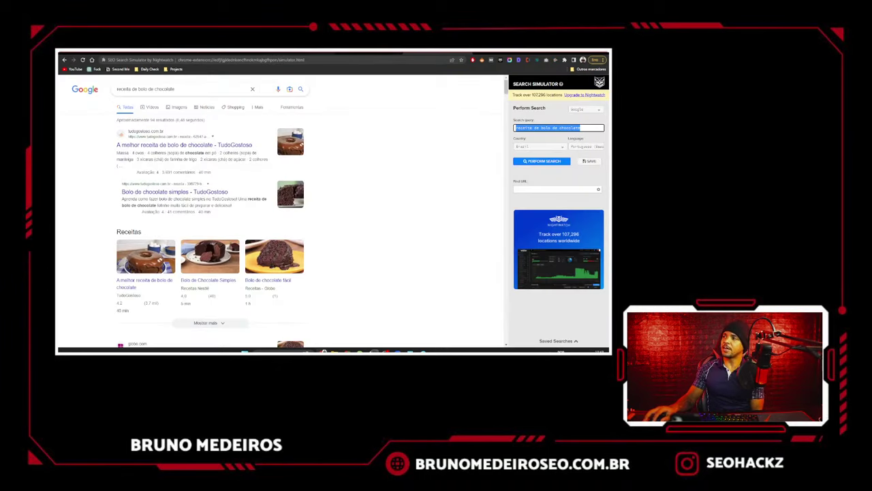
pyautogui.click(301, 52)
pyautogui.click(231, 53)
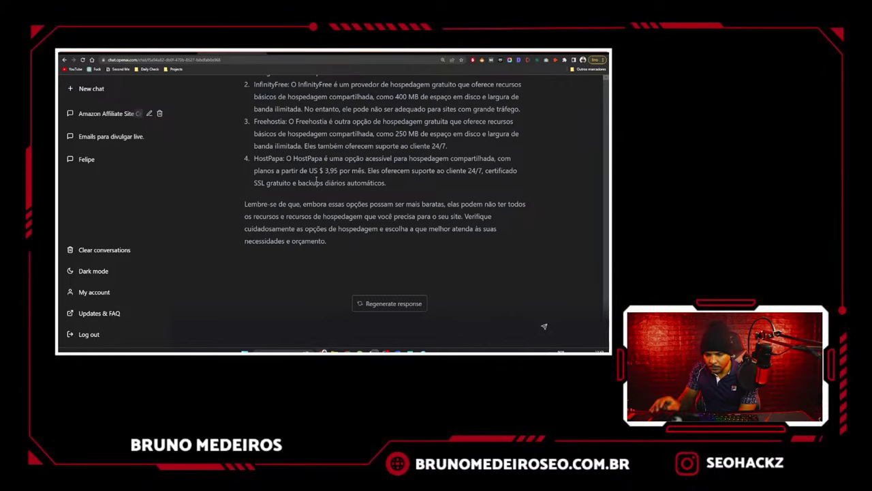
# - Open the ChatGPT conversation "Emails para divulgar live." and look through its email sequence, highlighting the first email's invitation paragraph
pyautogui.click(96, 137)
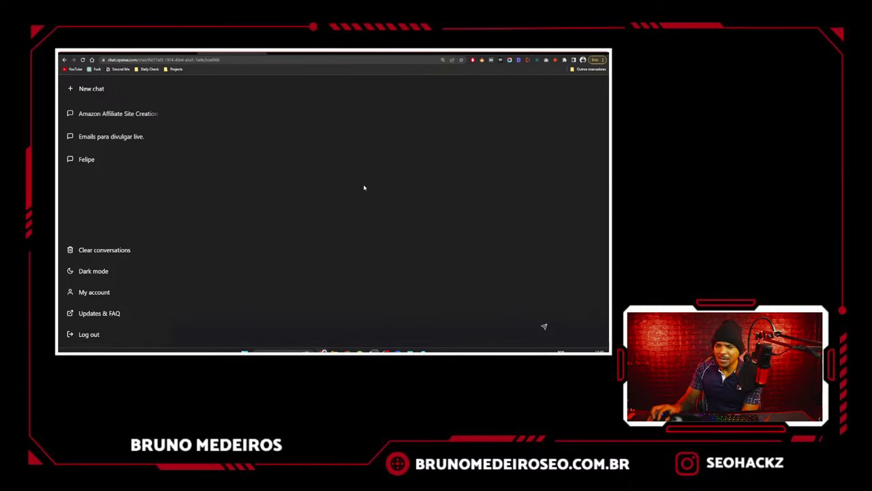
pyautogui.scroll(-15, 366, 184)
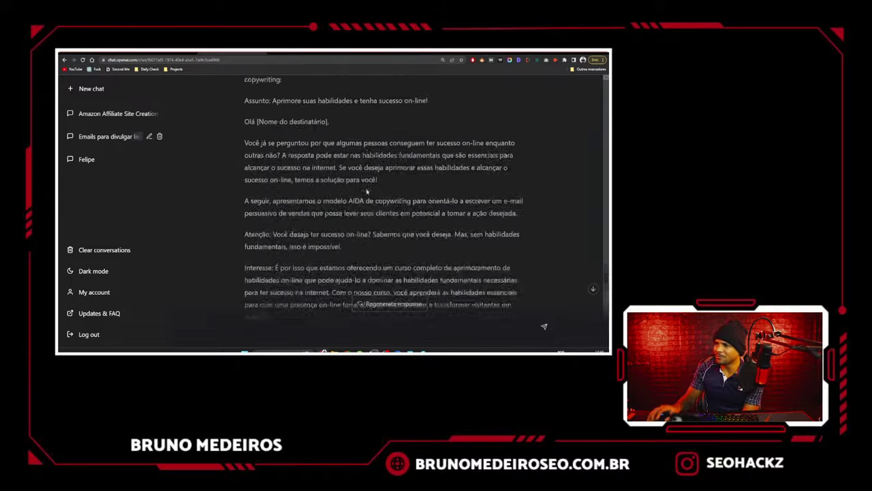
pyautogui.scroll(15, 366, 191)
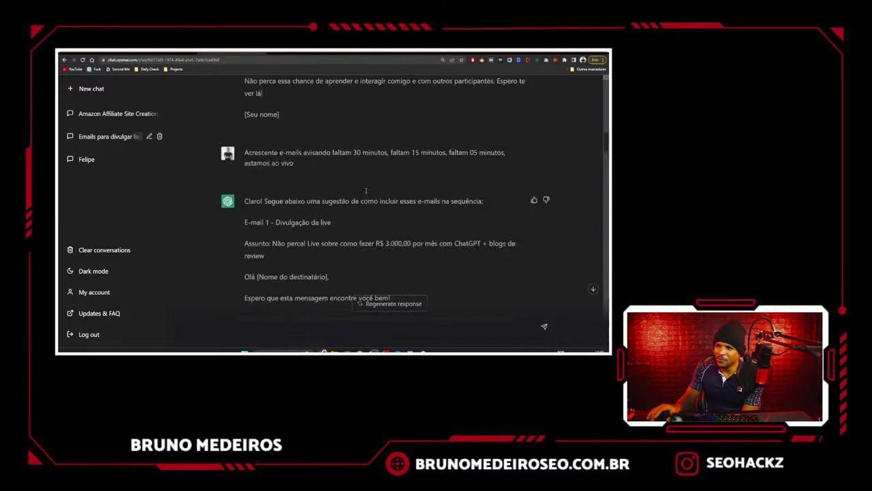
pyautogui.scroll(6, 366, 191)
pyautogui.scroll(-3, 314, 175)
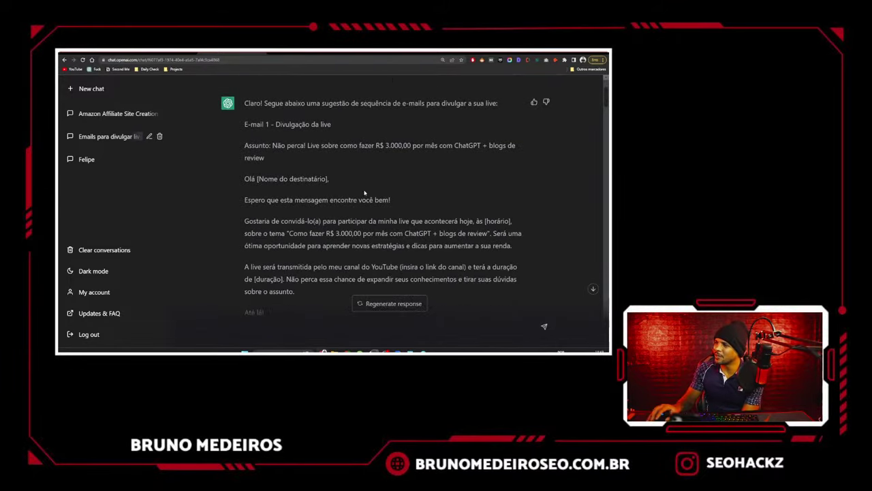
pyautogui.scroll(-1, 313, 176)
pyautogui.moveTo(263, 191); pyautogui.dragTo(486, 214)
pyautogui.scroll(-8, 450, 208)
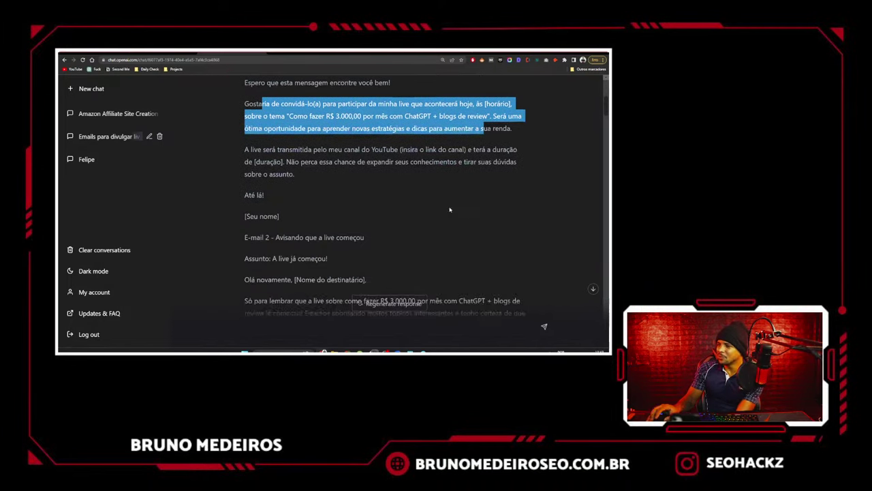
pyautogui.scroll(5, 318, 165)
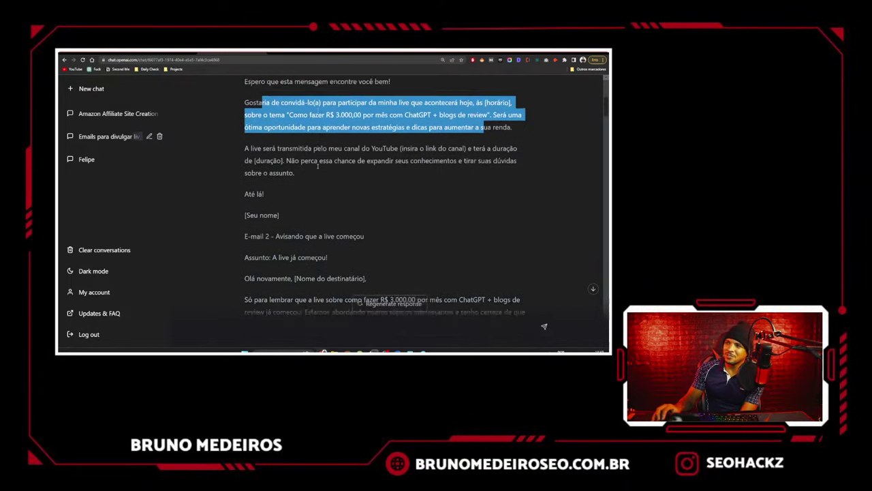
# - Delete the conversation "Emails para divulgar live." from the ChatGPT history
pyautogui.scroll(2, 337, 169)
pyautogui.click(159, 136)
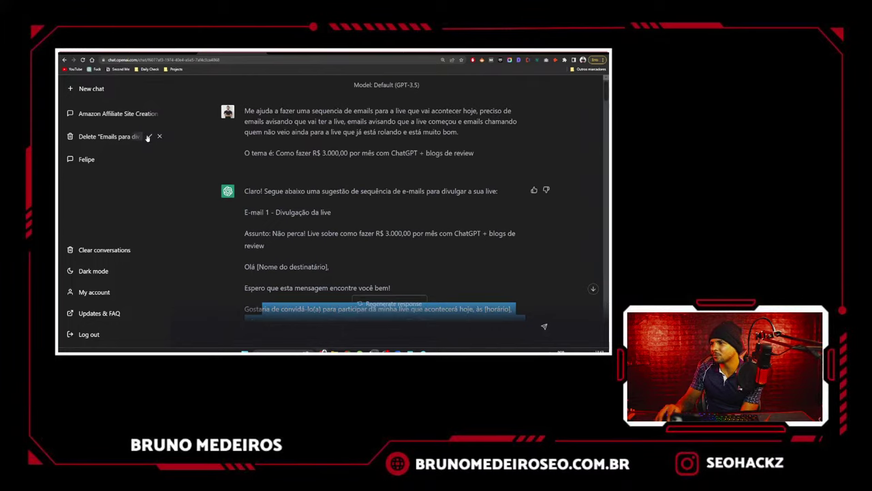
pyautogui.click(150, 137)
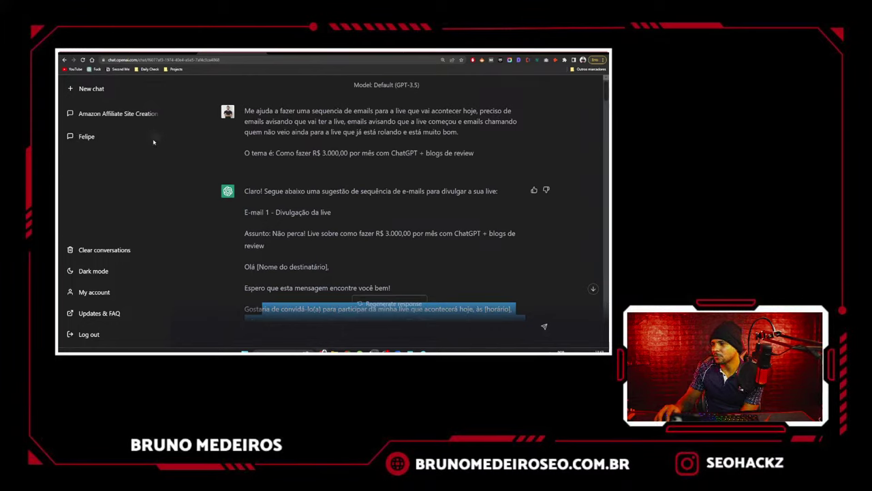
# - Open the conversation "Amazon Affiliate Site Creation" and look over ChatGPT's list of cheaper hosting options
pyautogui.click(87, 137)
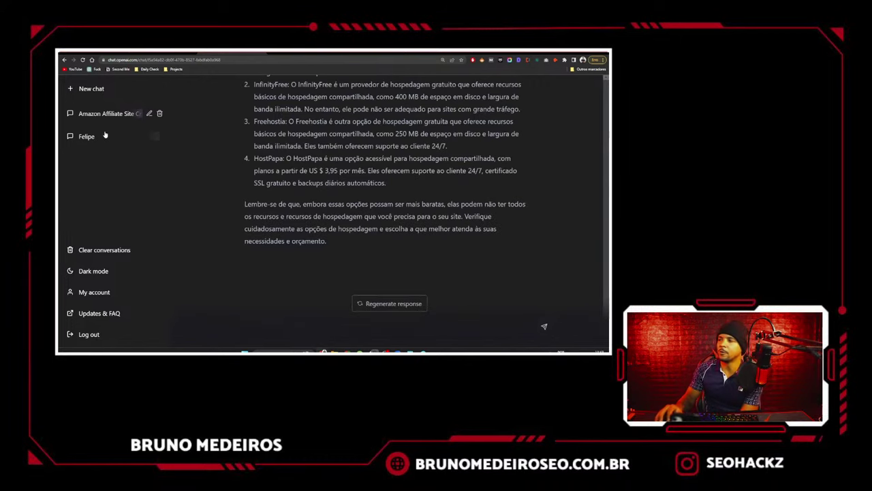
pyautogui.click(101, 115)
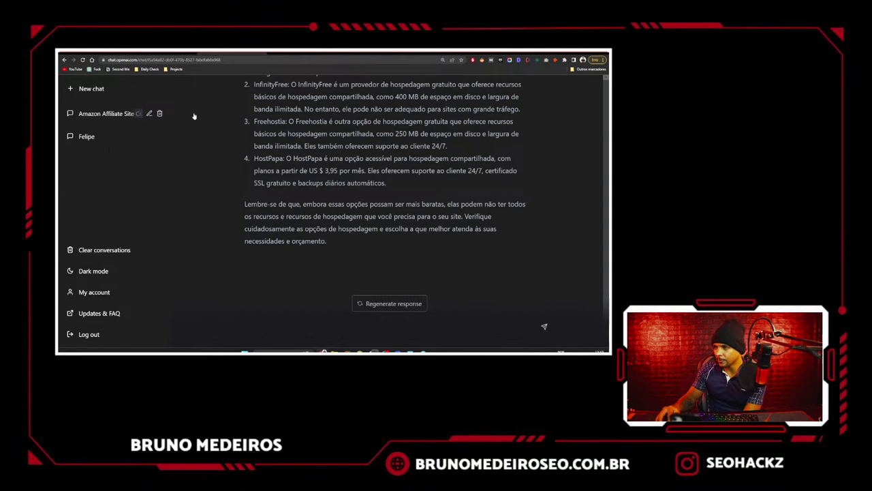
pyautogui.scroll(1, 336, 143)
pyautogui.scroll(2, 337, 143)
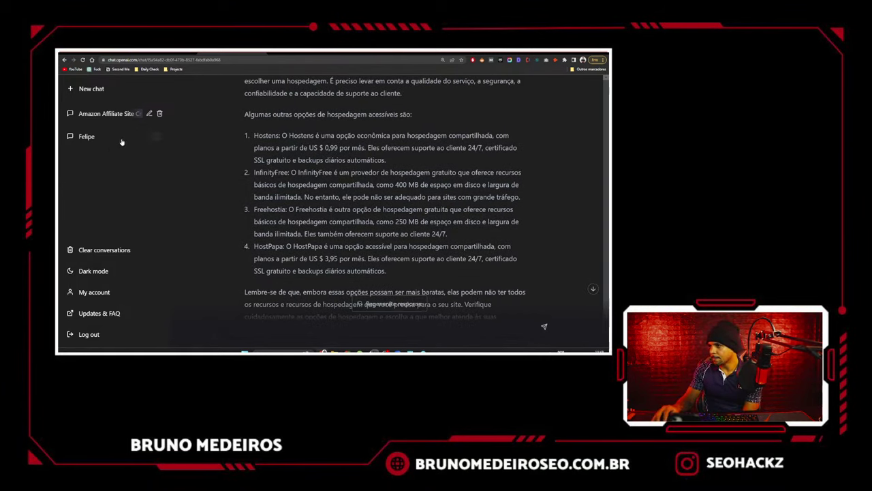
pyautogui.scroll(-1, 349, 193)
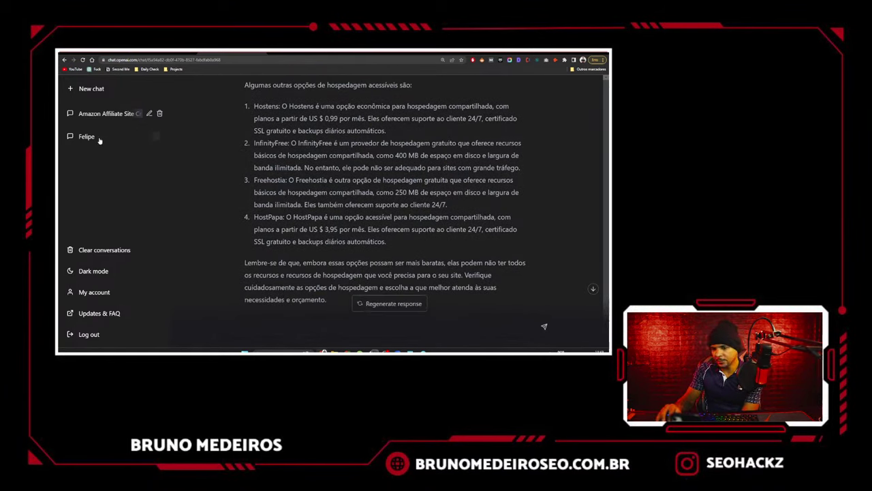
pyautogui.scroll(-2, 249, 157)
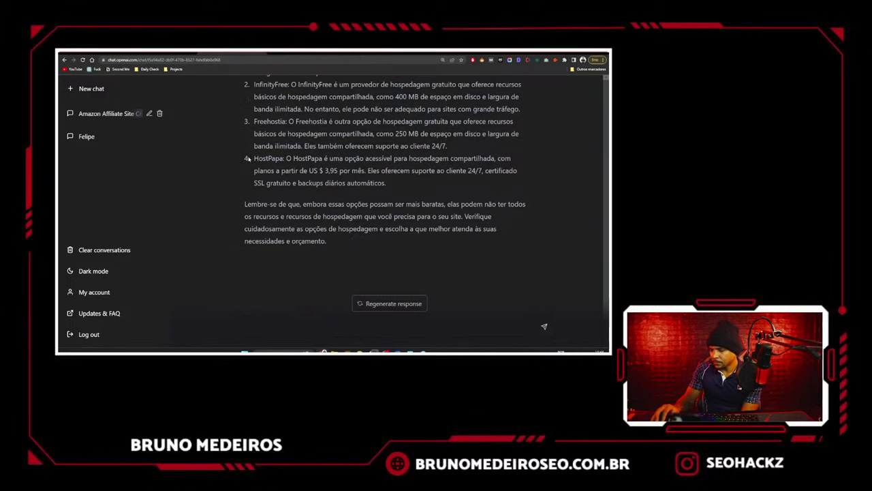
pyautogui.scroll(3, 289, 166)
pyautogui.scroll(2, 289, 165)
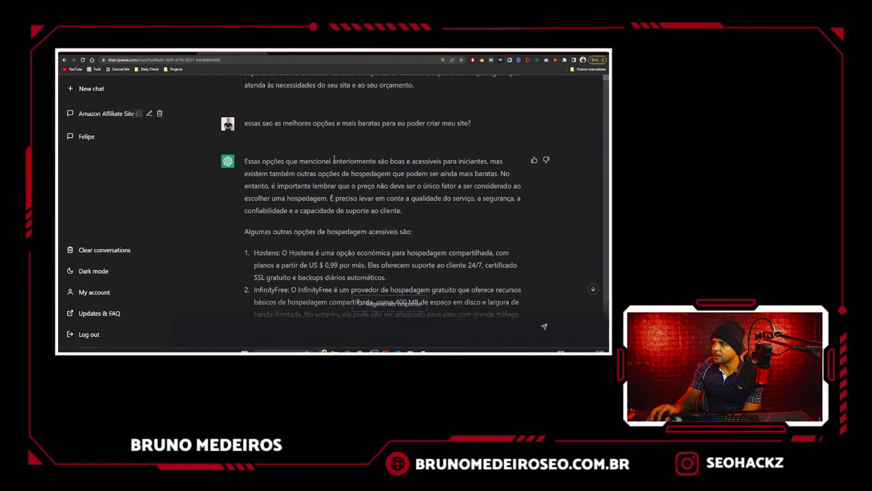
# - Switch to Ahrefs Keywords Explorer and look over the matching terms for "perfume feminino" that include "melhor"
pyautogui.click(399, 53)
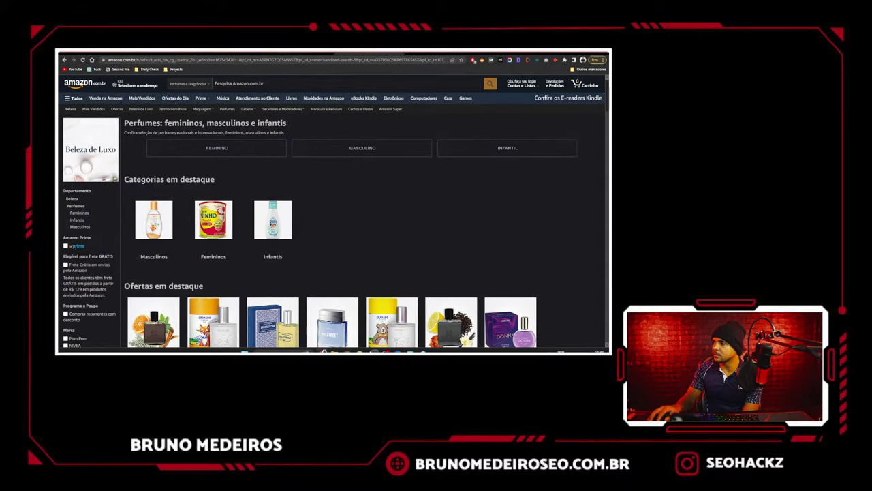
pyautogui.click(243, 54)
pyautogui.click(305, 53)
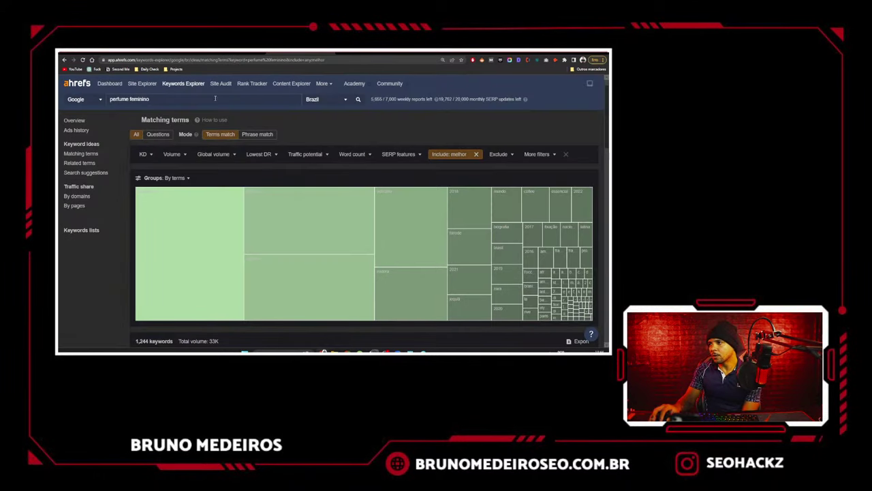
pyautogui.scroll(-3, 297, 123)
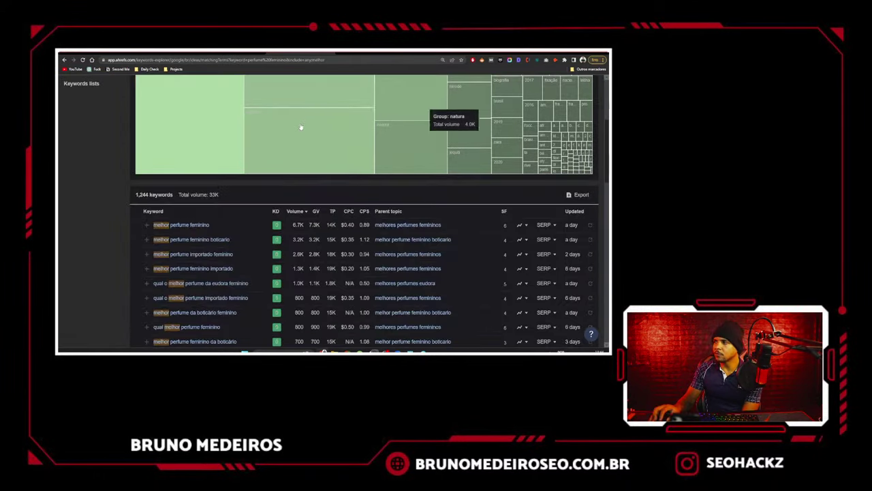
pyautogui.scroll(3, 299, 126)
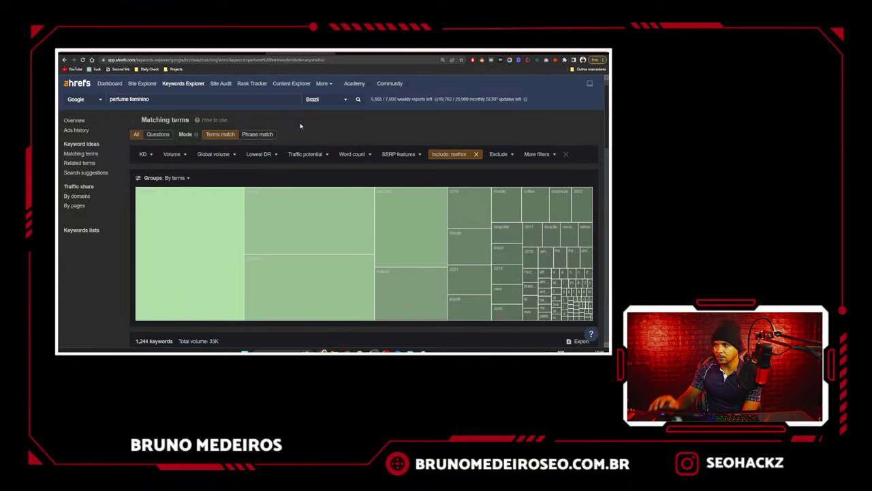
pyautogui.scroll(-3, 301, 127)
pyautogui.scroll(3, 305, 127)
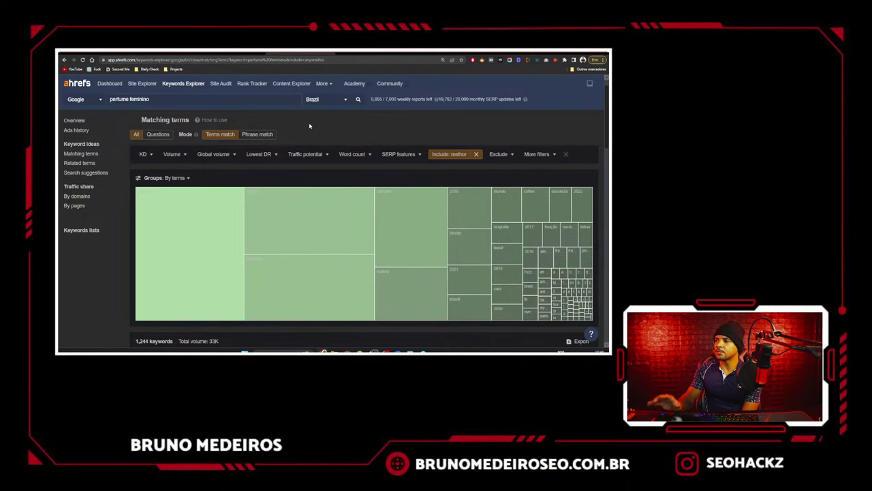
pyautogui.scroll(-5, 309, 125)
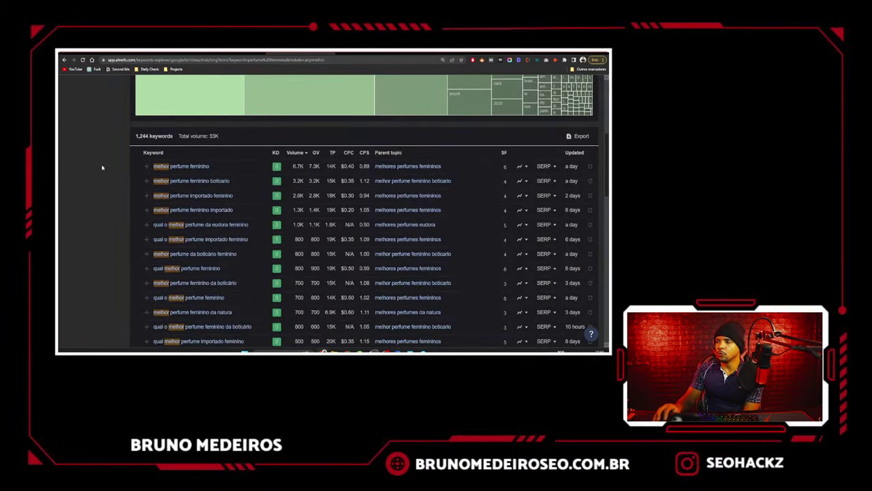
# - Highlight the searched keyword "perfume feminino" in Keywords Explorer
pyautogui.scroll(5, 105, 168)
pyautogui.moveTo(155, 99); pyautogui.dragTo(84, 103)
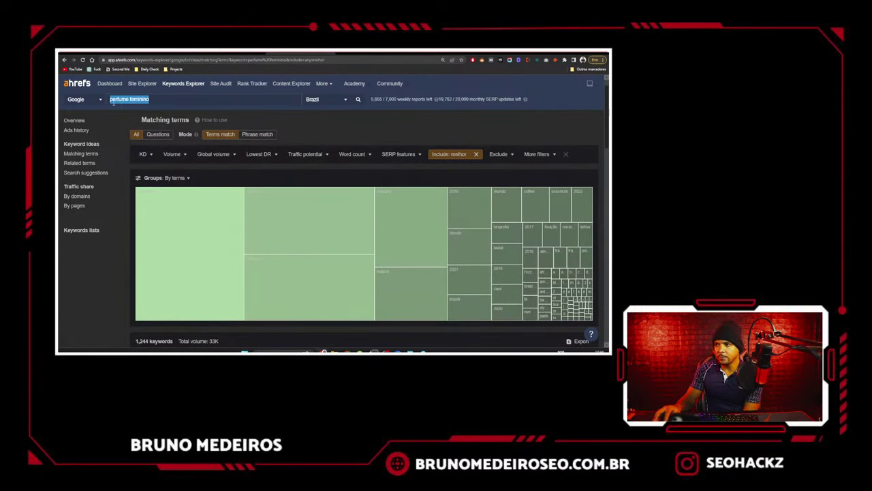
pyautogui.scroll(-1, 299, 130)
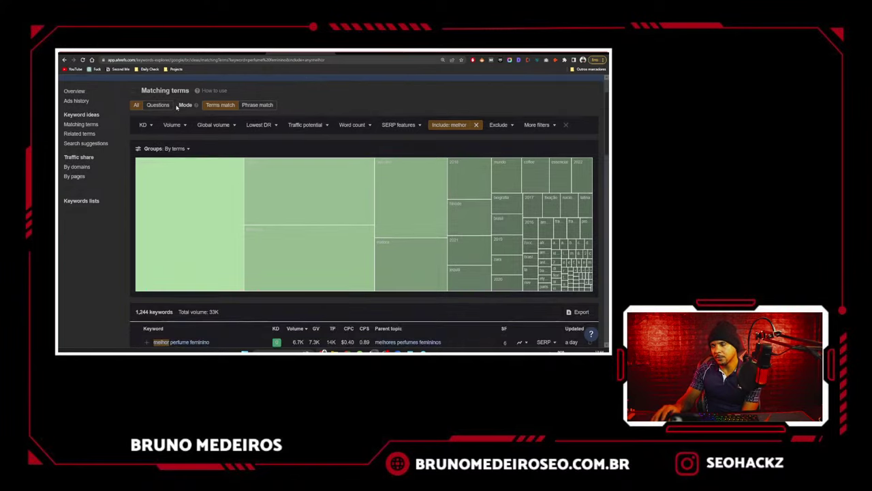
pyautogui.scroll(1, 232, 116)
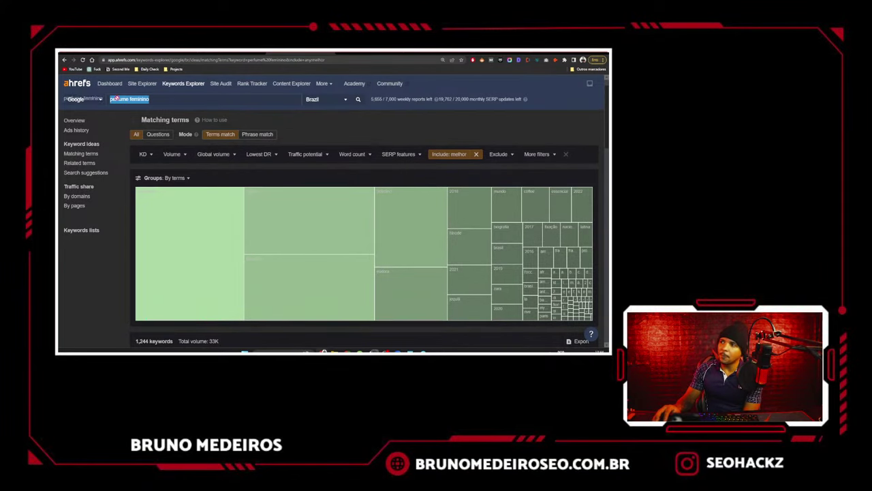
pyautogui.click(197, 103)
pyautogui.hotkey('ctrl', 'a')
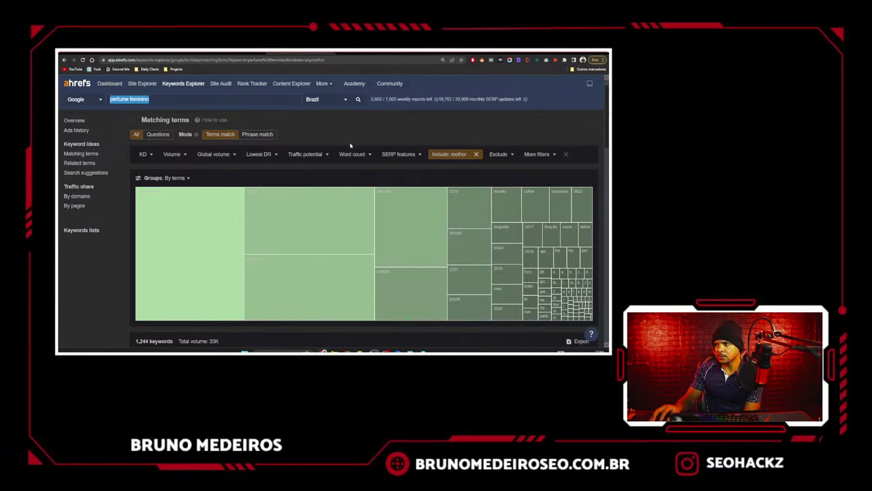
# - Open the SERP overview for "melhor perfume feminino" and highlight the traffic of the first-ranked page
pyautogui.scroll(-8, 344, 142)
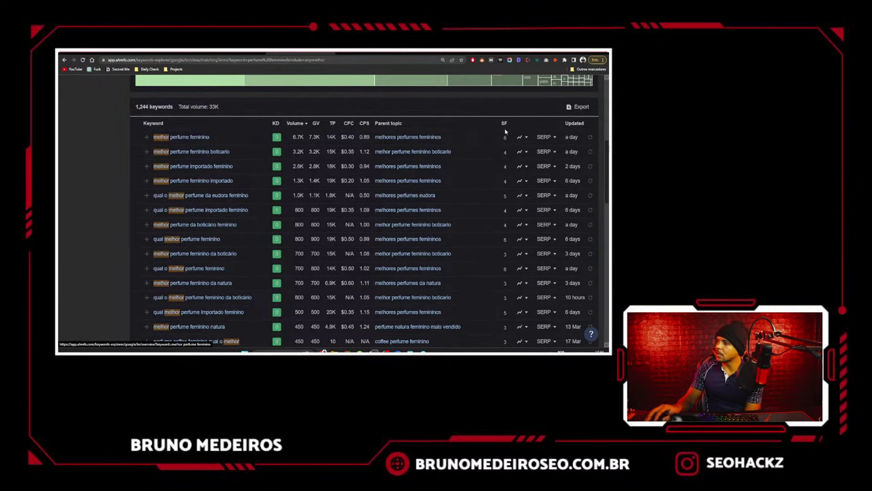
pyautogui.click(545, 137)
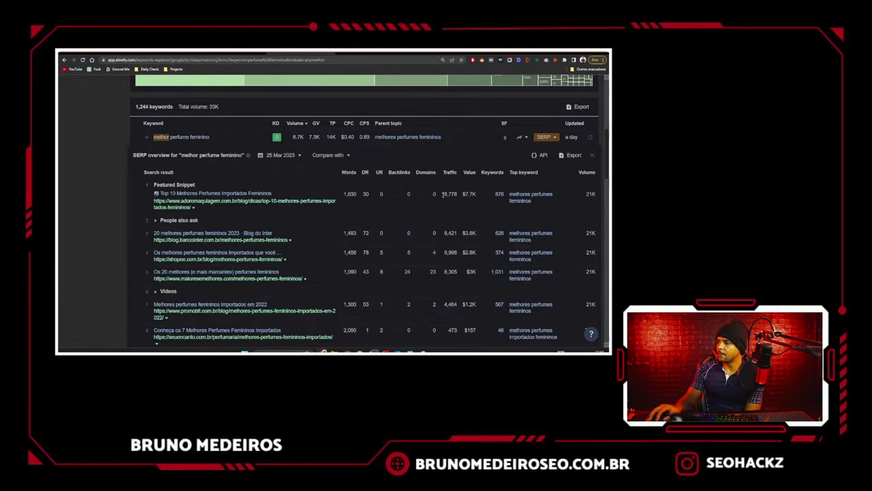
pyautogui.moveTo(442, 194); pyautogui.dragTo(458, 195)
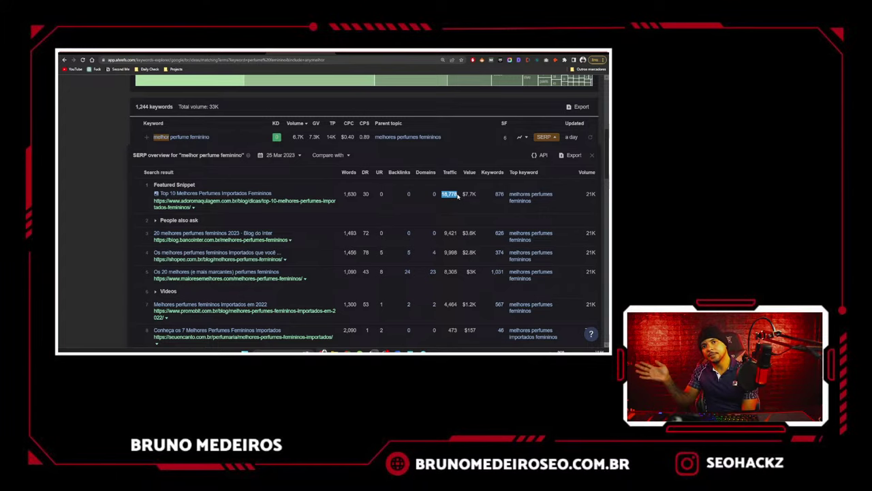
pyautogui.click(458, 196)
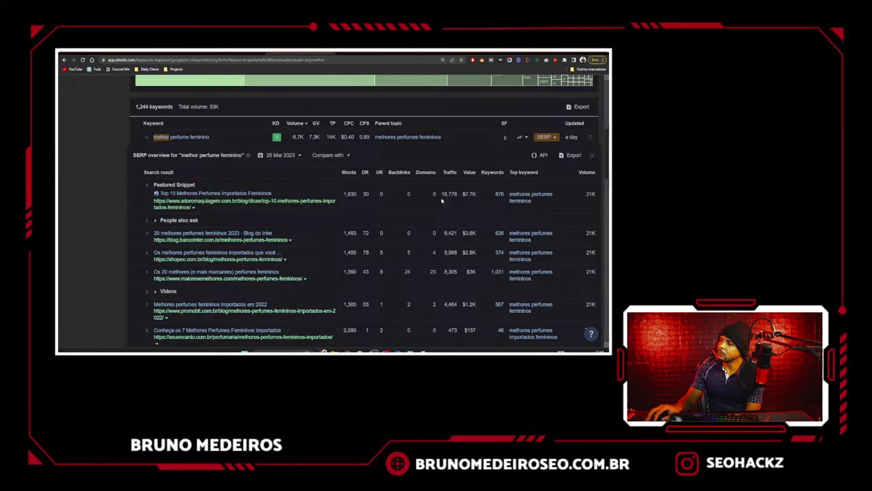
pyautogui.moveTo(442, 197); pyautogui.dragTo(458, 197)
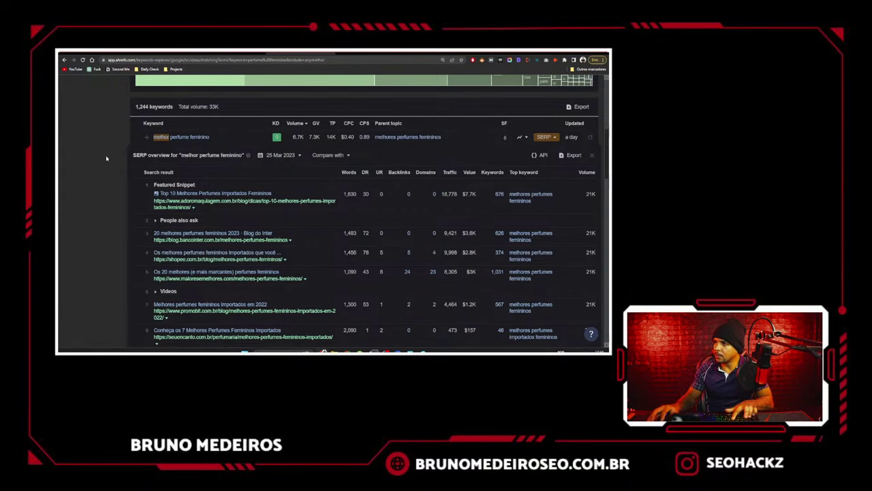
# - Create a blank Google Sheets spreadsheet from Google Drive in a new tab and enter the label "Tráfego" in cell A1
pyautogui.hotkey('ctrl', 't')
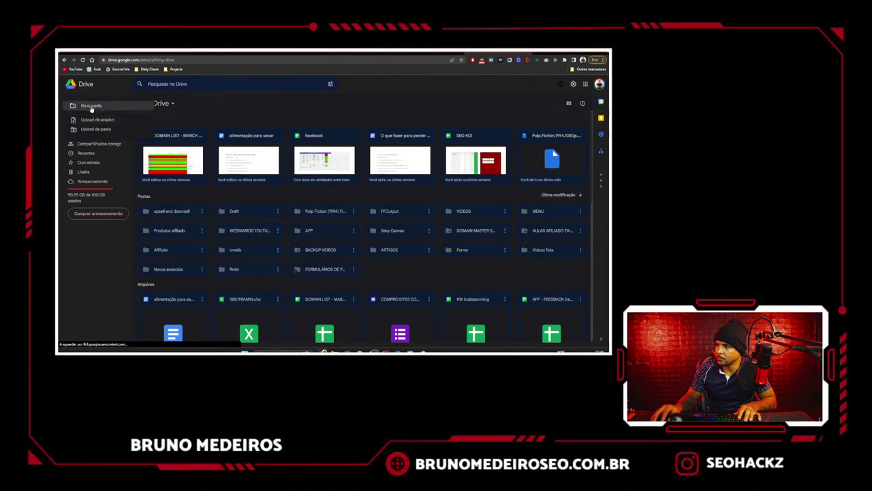
pyautogui.click(80, 106)
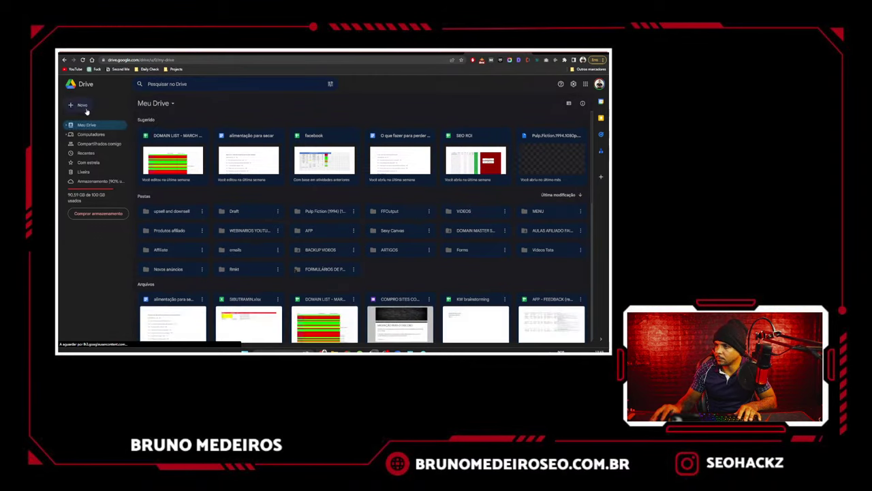
pyautogui.click(99, 153)
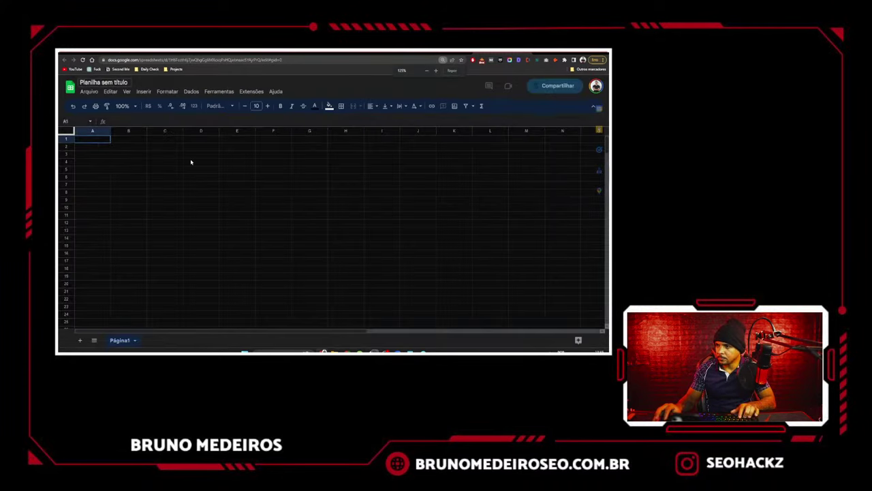
pyautogui.write('Tráfego p')
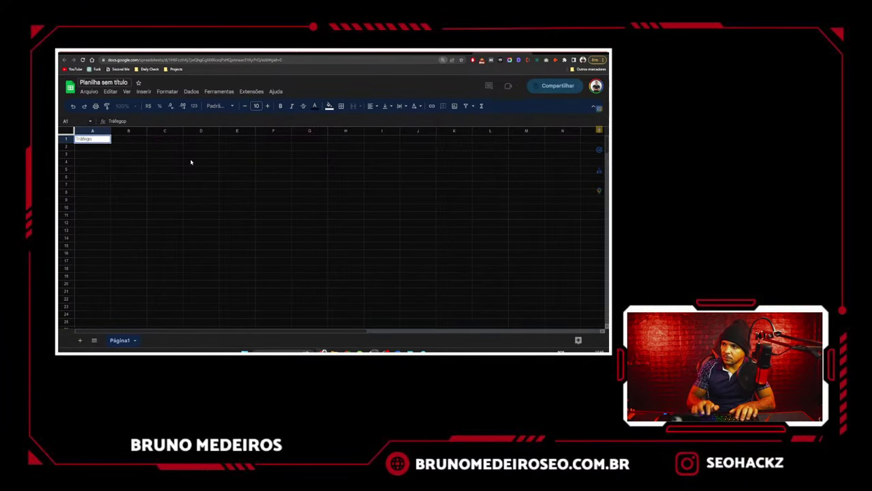
pyautogui.press('Return')
pyautogui.press('Up')
pyautogui.press('Right')
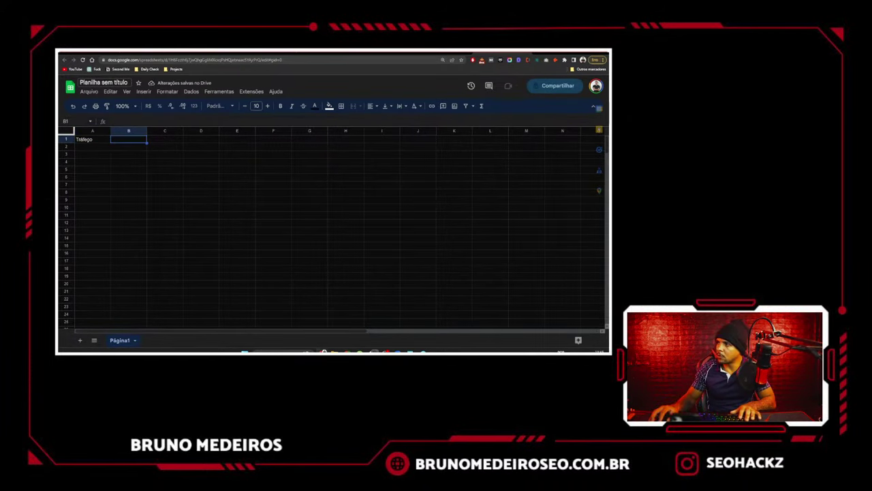
# - Copy the first-ranked page's traffic figure from the Ahrefs SERP overview and enter 18,778 in cell B1 of the spreadsheet
pyautogui.click(269, 52)
pyautogui.click(502, 53)
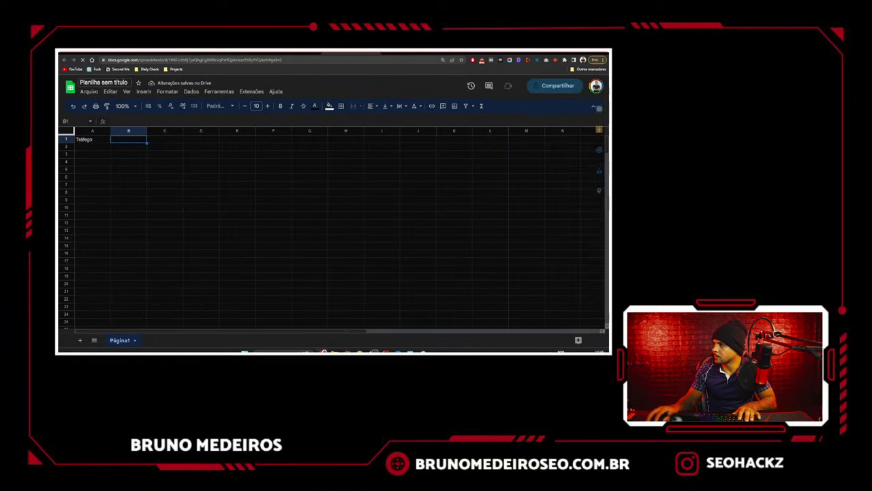
pyautogui.click(265, 53)
pyautogui.moveTo(455, 193); pyautogui.dragTo(460, 194)
pyautogui.moveTo(461, 194); pyautogui.dragTo(440, 194)
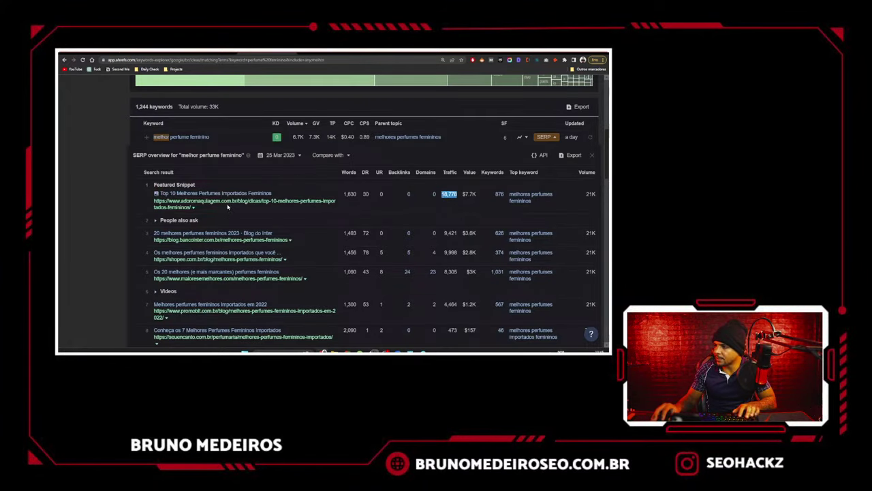
pyautogui.click(348, 53)
pyautogui.click(139, 162)
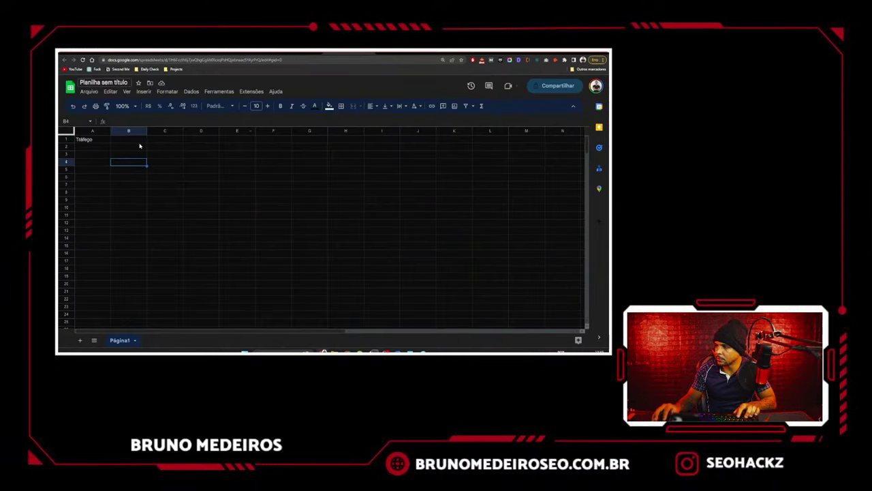
pyautogui.click(140, 140)
pyautogui.write('18.778')
pyautogui.click(204, 185)
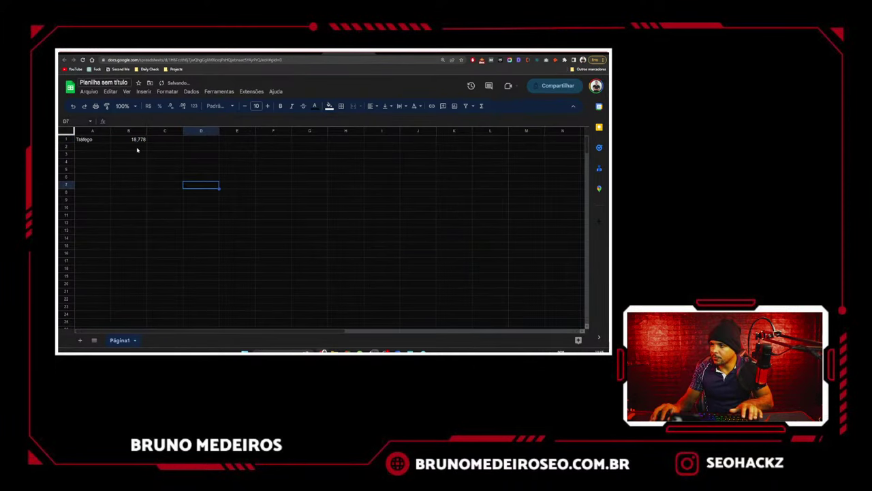
# - Add the row "Ticket médio" in cell A2 with the value 300 in cell B2
pyautogui.click(98, 148)
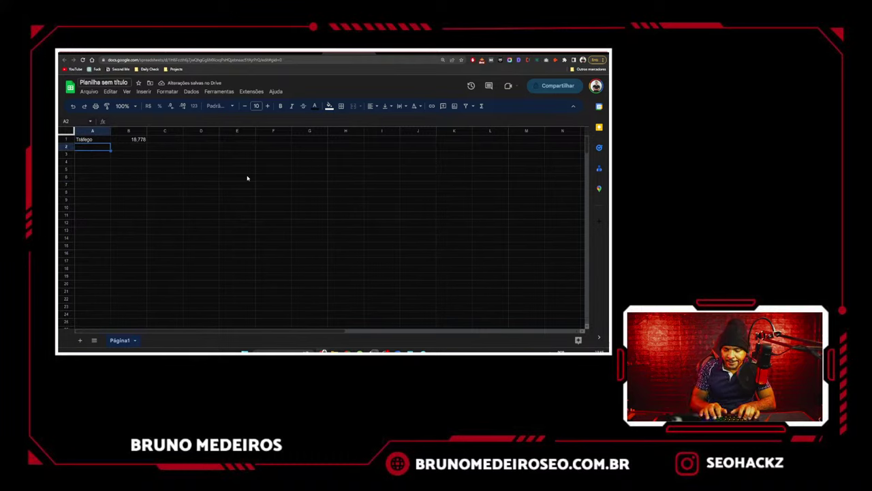
pyautogui.write('Ticket médio')
pyautogui.press('Return')
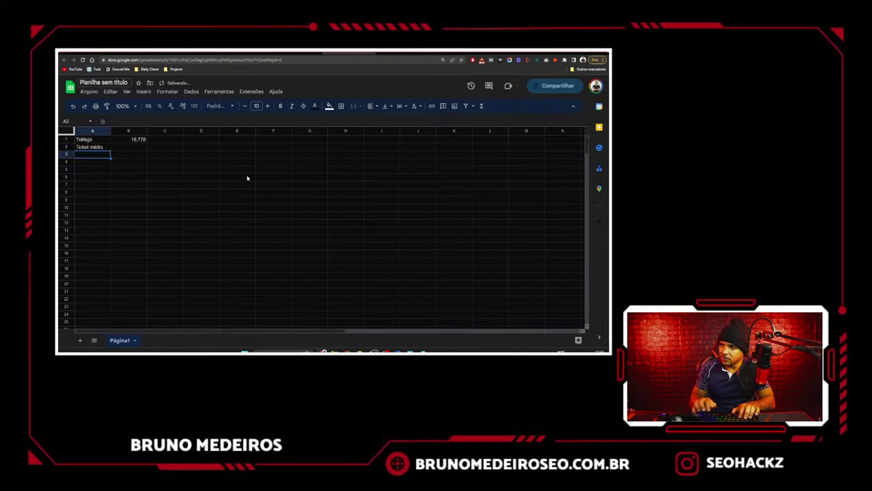
pyautogui.press('Up')
pyautogui.press('Right')
pyautogui.write('300')
pyautogui.press('Return')
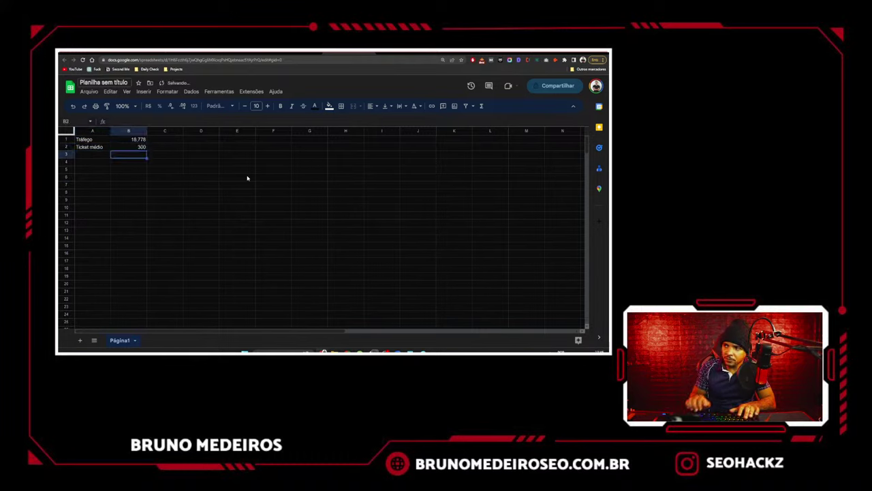
# - Add the row "Comissão" in cell A3 with the value 15% in cell B3
pyautogui.press('Left')
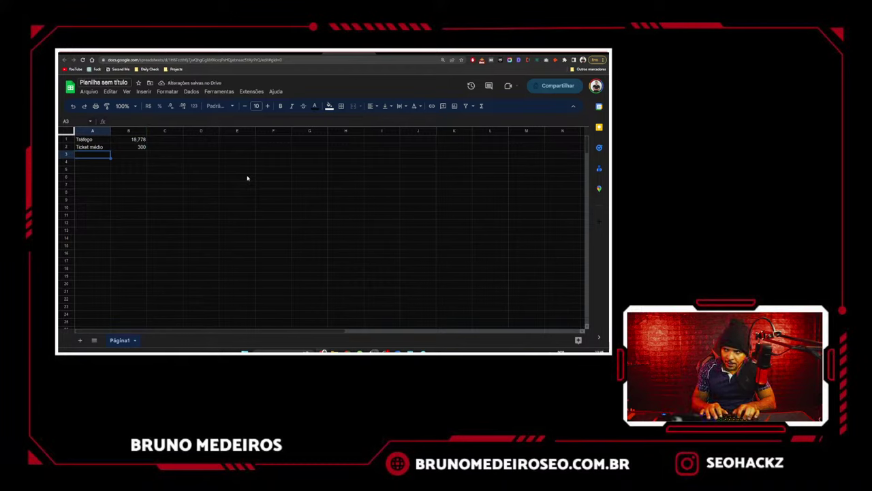
pyautogui.write('Comissão')
pyautogui.press('Tab')
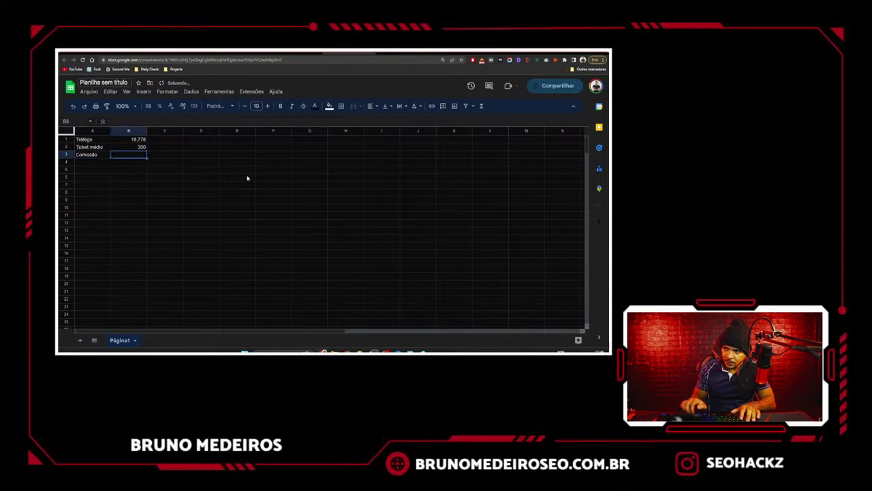
pyautogui.write('15%')
pyautogui.press('Return')
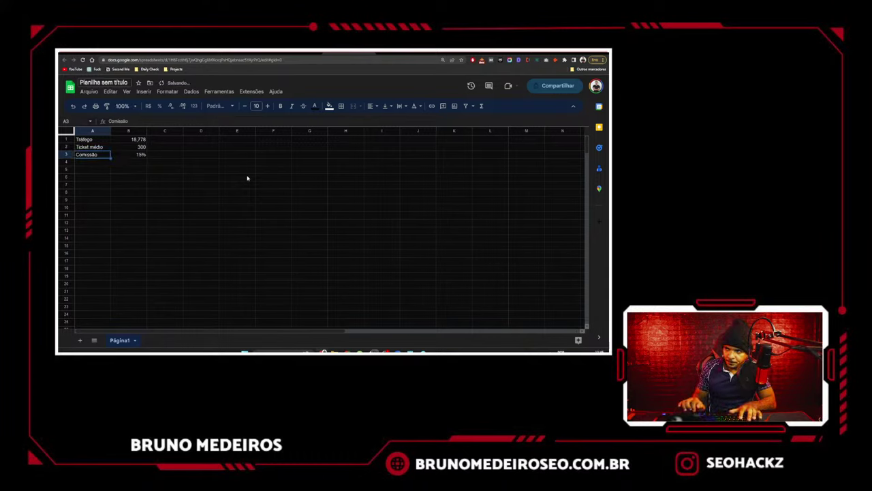
# - Enter the label "Quantidade de vendas" in cell A4 and widen column A to fit it
pyautogui.write('Quant')
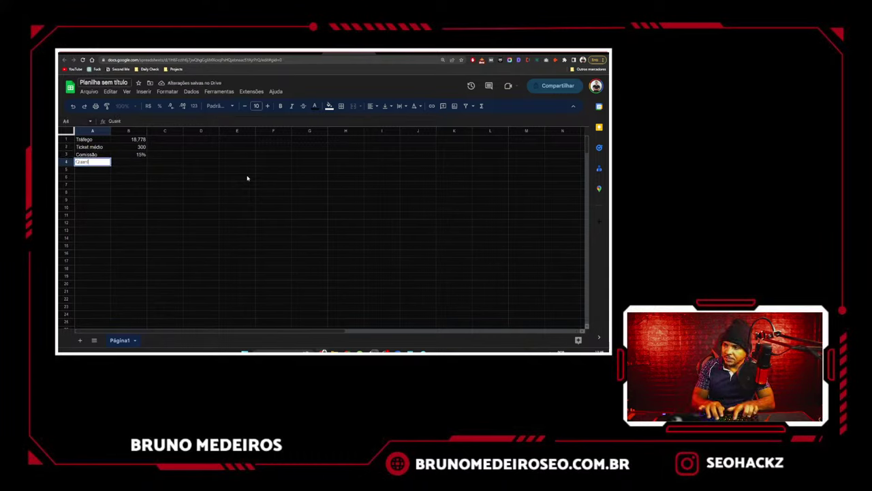
pyautogui.write('idade de vendas')
pyautogui.press('Tab')
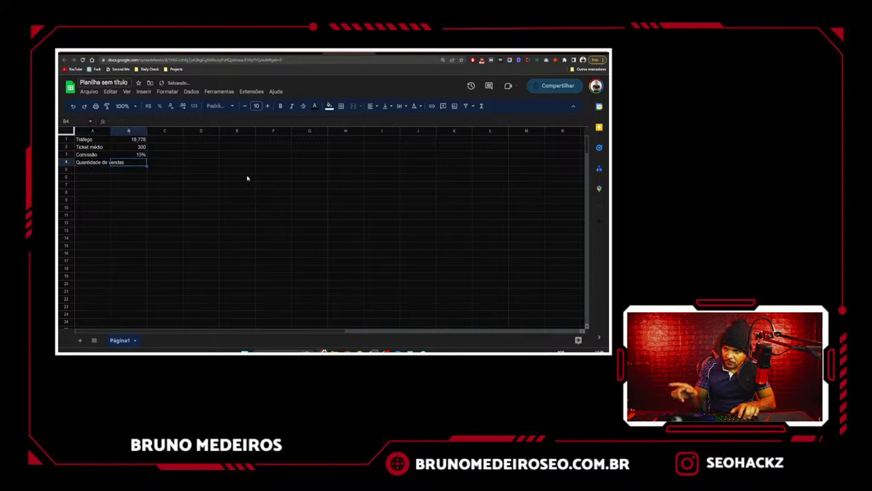
pyautogui.press('Return')
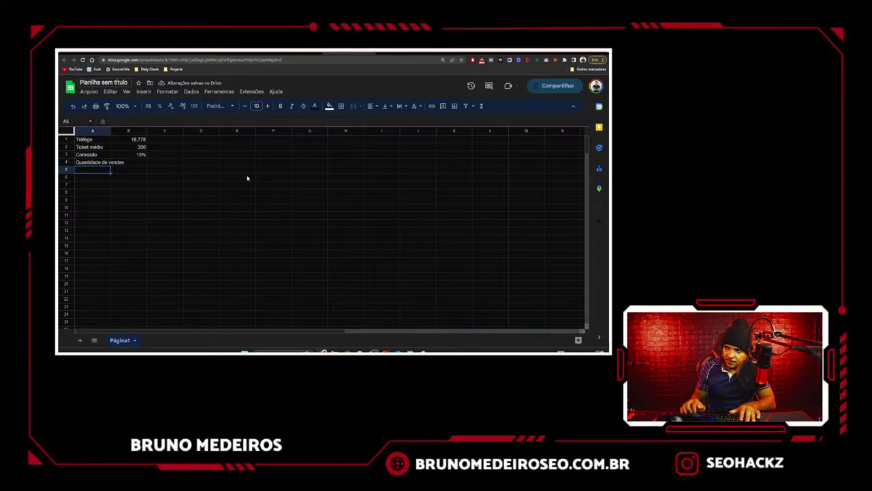
pyautogui.moveTo(111, 130); pyautogui.dragTo(123, 131)
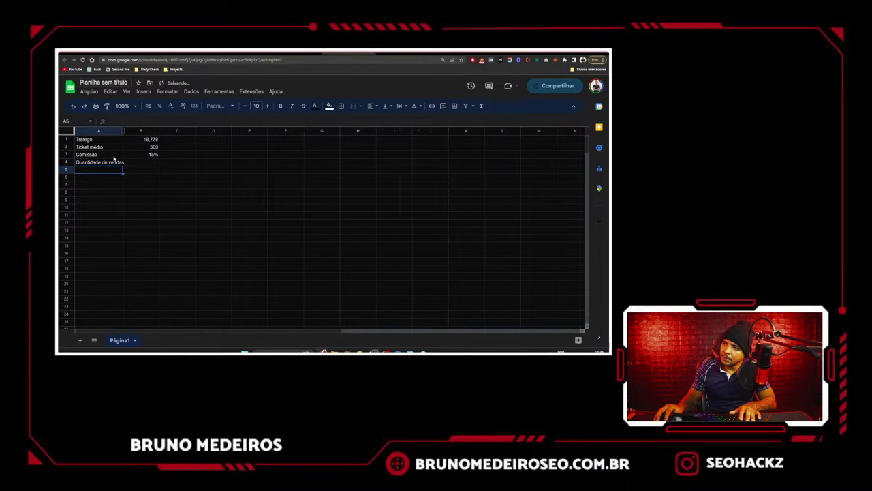
# - Enter the labels "Total faturado" in cell A5 and "Toal de comissões" in cell A6
pyautogui.press('Return')
pyautogui.click(106, 169)
pyautogui.write('Total')
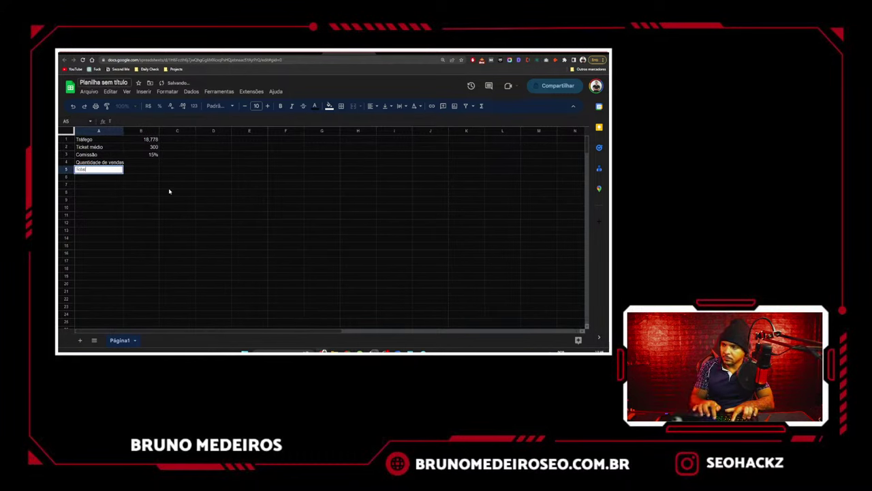
pyautogui.write(' faturado')
pyautogui.press('Return')
pyautogui.write('TOtal')
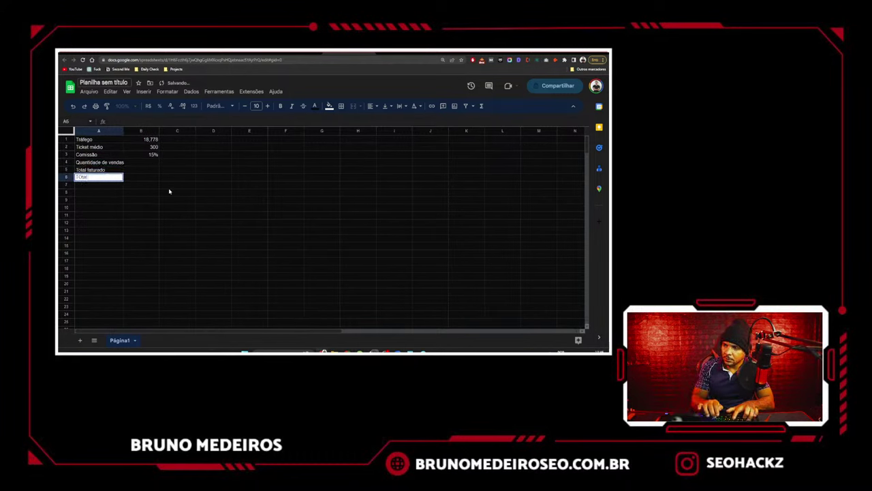
pyautogui.press('BackSpace')
pyautogui.press('BackSpace')
pyautogui.press('BackSpace')
pyautogui.press('BackSpace')
pyautogui.press('BackSpace')
pyautogui.write('Toal da comissã')
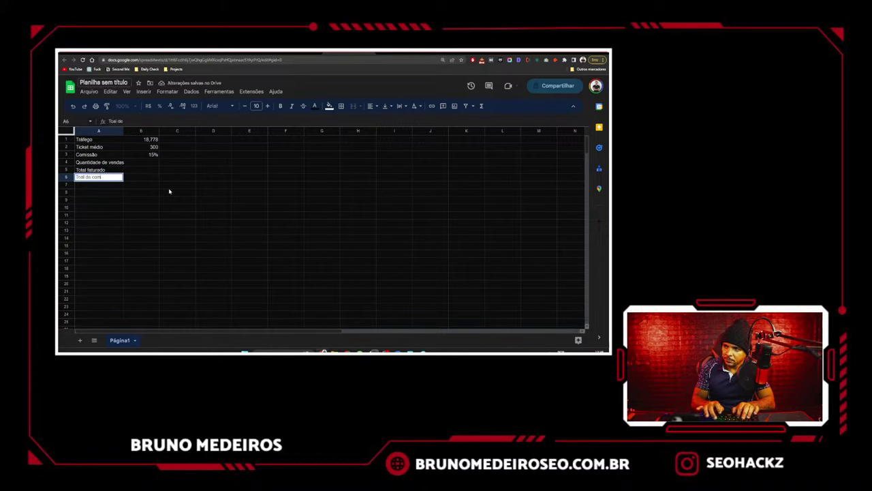
pyautogui.write('es')
pyautogui.press('Return')
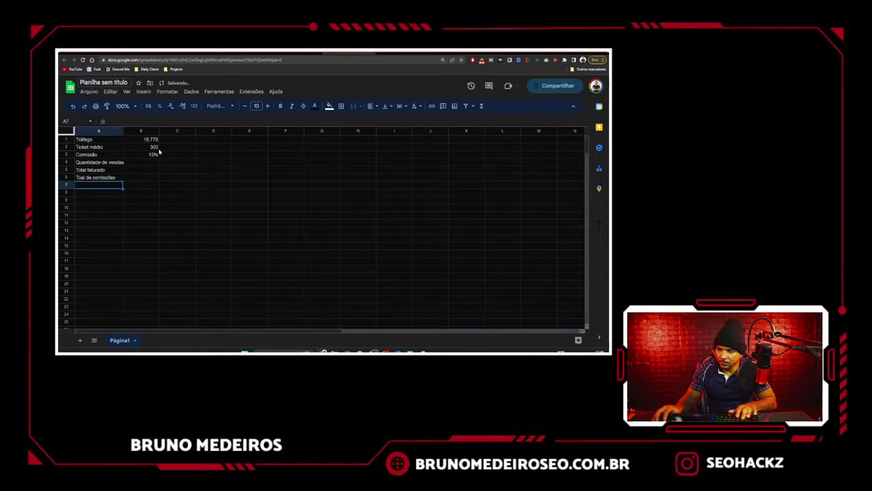
# - Try to calculate the number of sales in cell B4 with the formula =B1*0,01
pyautogui.click(153, 165)
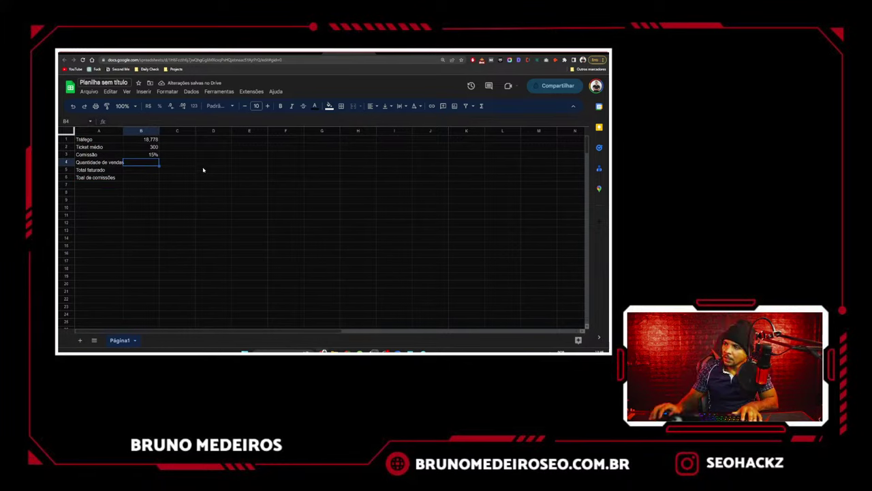
pyautogui.write('=b1')
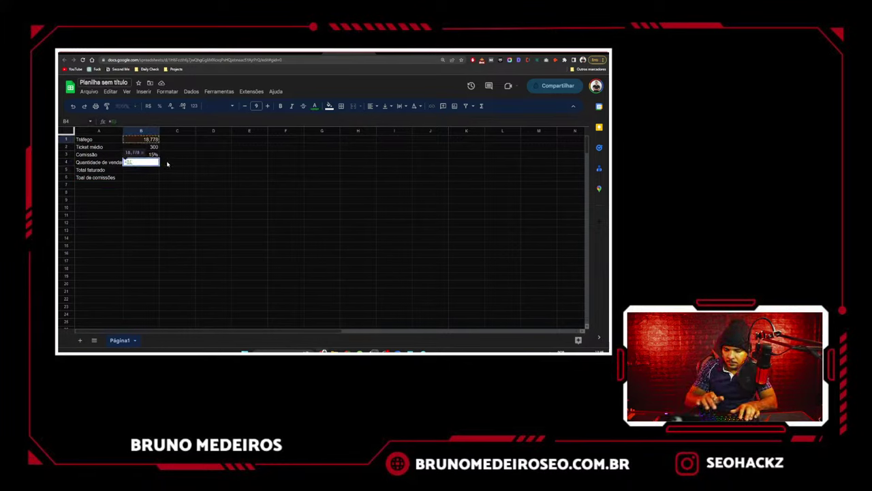
pyautogui.write('*0,001')
pyautogui.press('BackSpace')
pyautogui.press('BackSpace')
pyautogui.press('BackSpace')
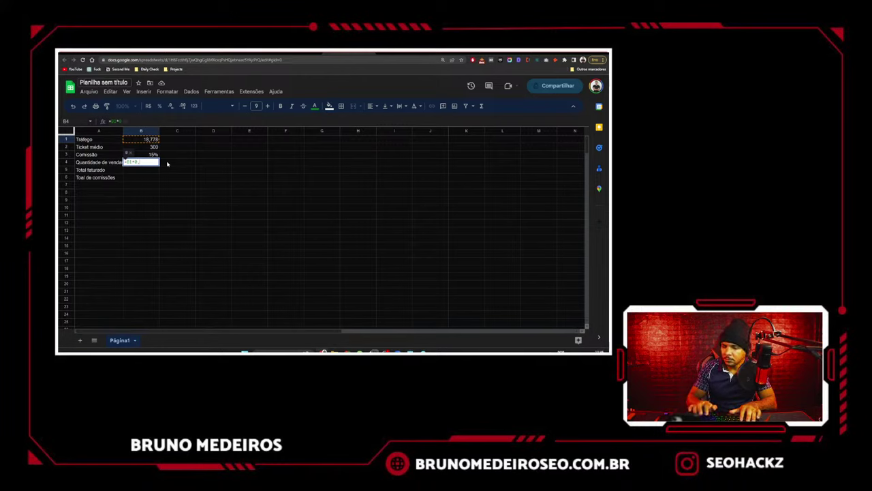
pyautogui.write('01')
pyautogui.press('Return')
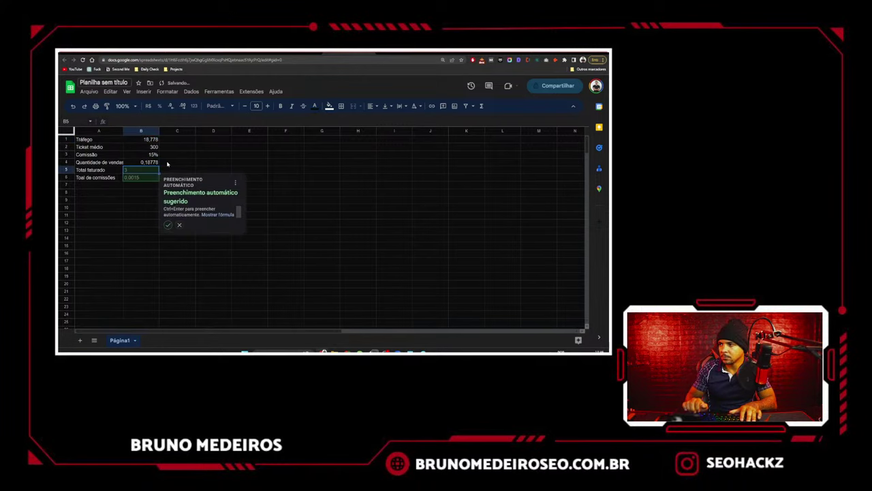
# - Change the number-of-sales formula in cell B4 to =B1*0,1
pyautogui.press('Up')
pyautogui.write('=B1*0,0')
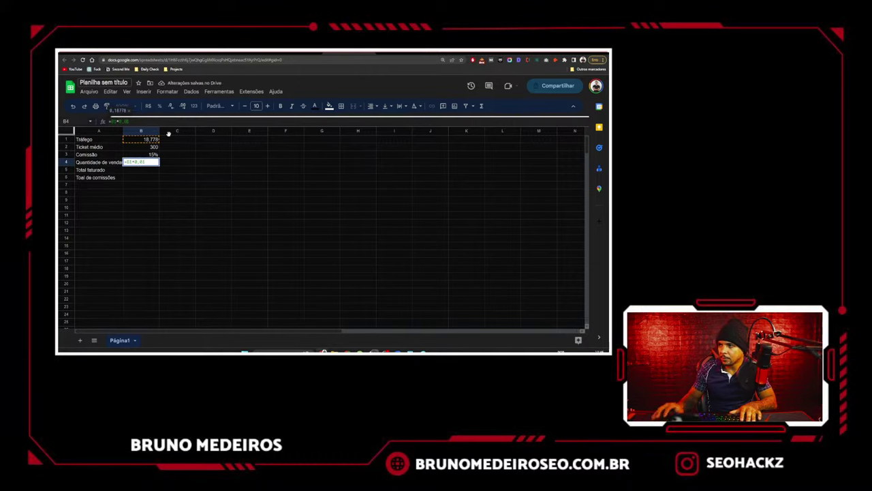
pyautogui.write('1')
pyautogui.press('Return')
pyautogui.press('Up')
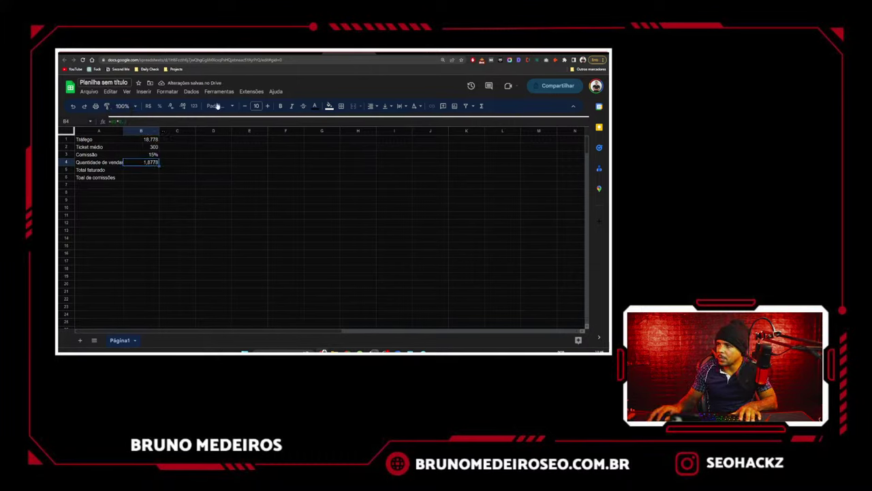
# - Reduce the number of sales in cell B4 to one decimal place
pyautogui.click(171, 106)
pyautogui.click(171, 107)
pyautogui.click(171, 107)
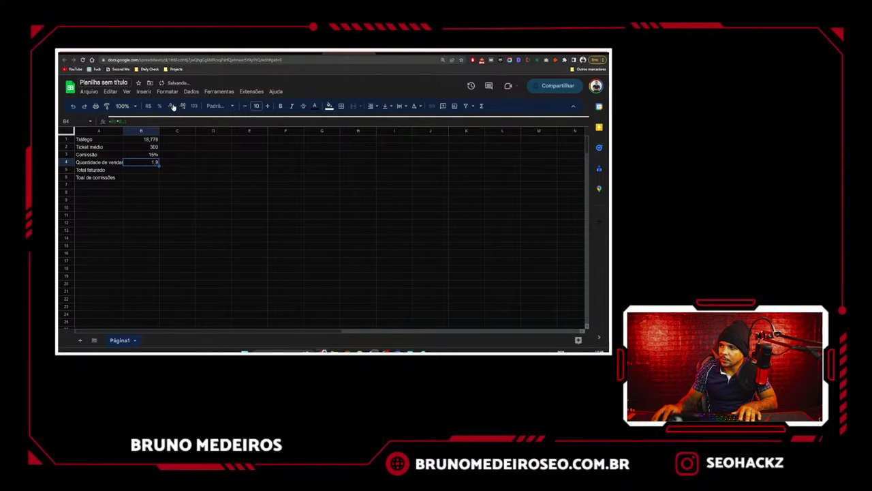
pyautogui.click(144, 172)
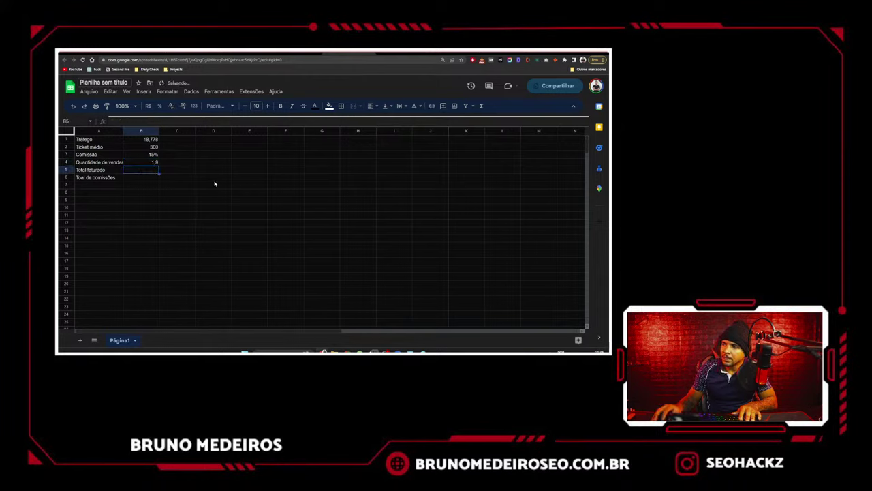
# - Clear cell B4, re-enter the formula =B1*0,1 there, and try adjusting its decimal places
pyautogui.click(144, 163)
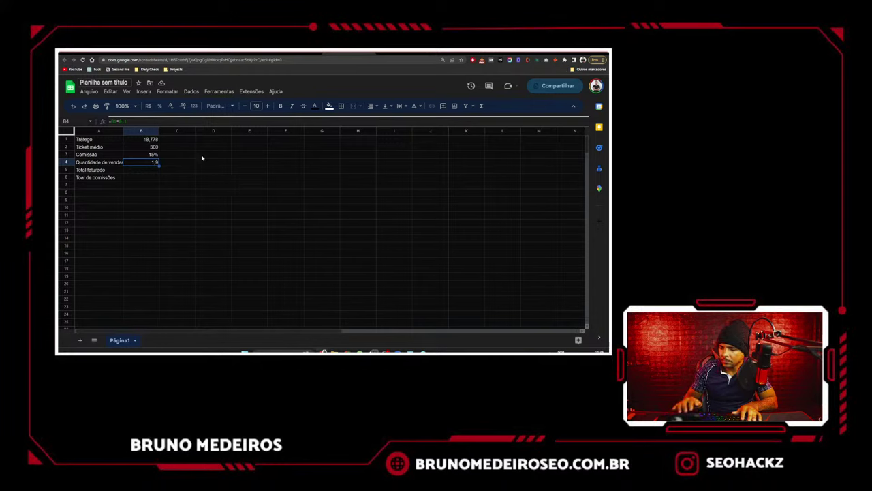
pyautogui.press('Delete')
pyautogui.press('Up')
pyautogui.press('Down')
pyautogui.write('=')
pyautogui.press('Up')
pyautogui.press('Up')
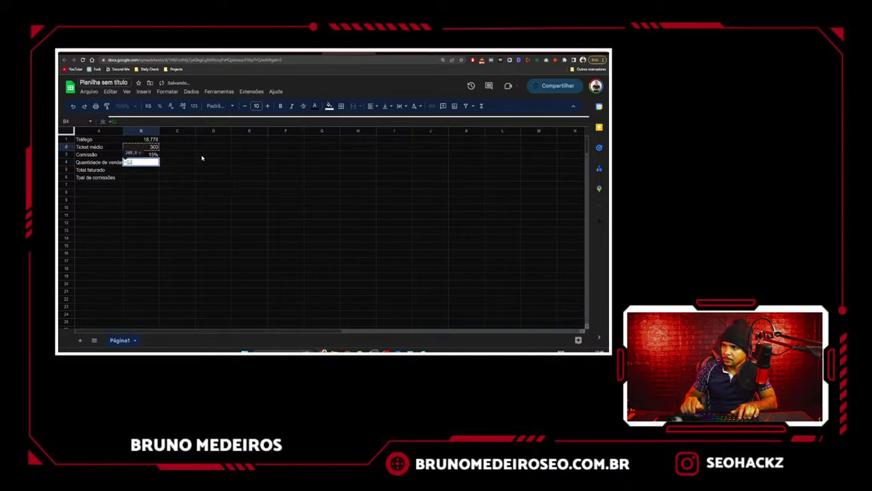
pyautogui.press('Up')
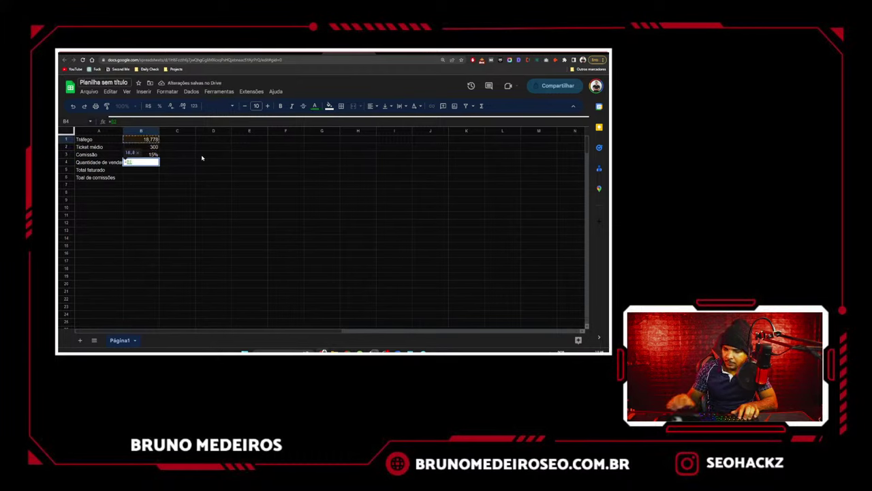
pyautogui.write('*0,')
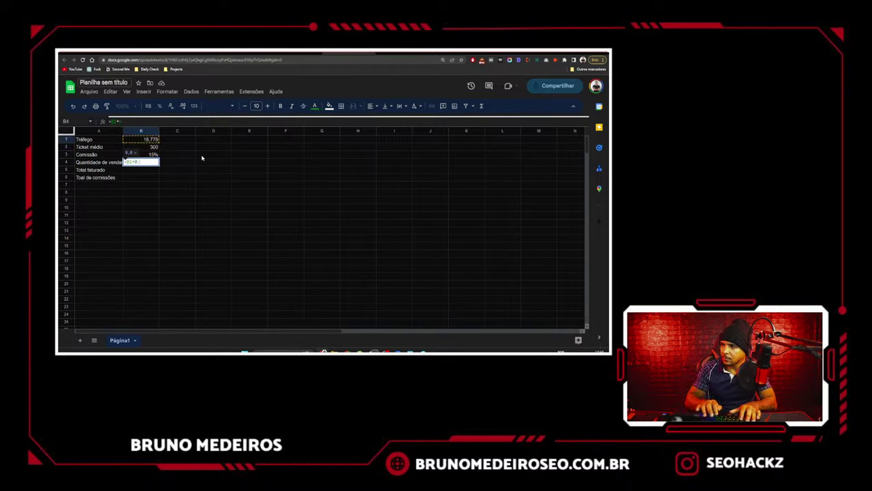
pyautogui.press('Return')
pyautogui.press('Up')
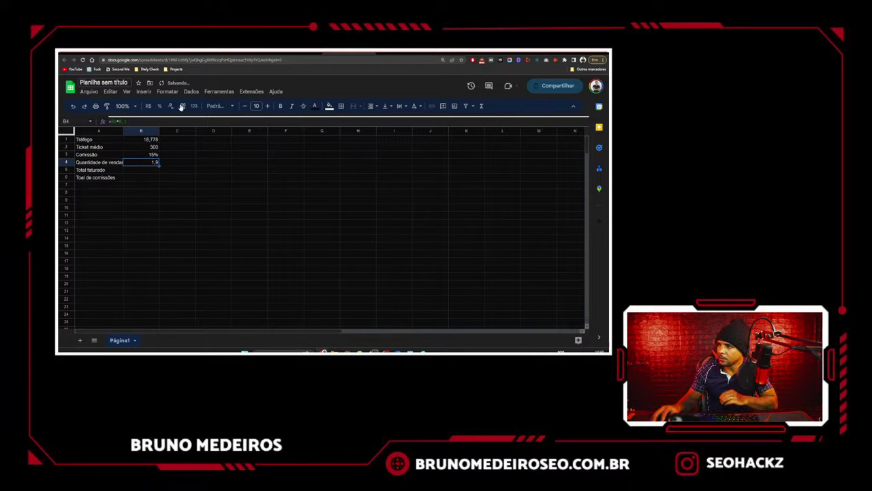
pyautogui.click(172, 107)
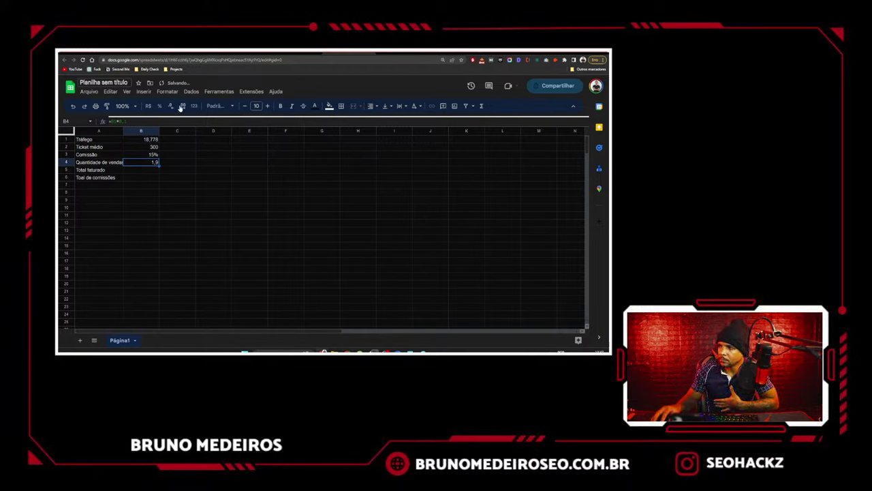
pyautogui.click(183, 105)
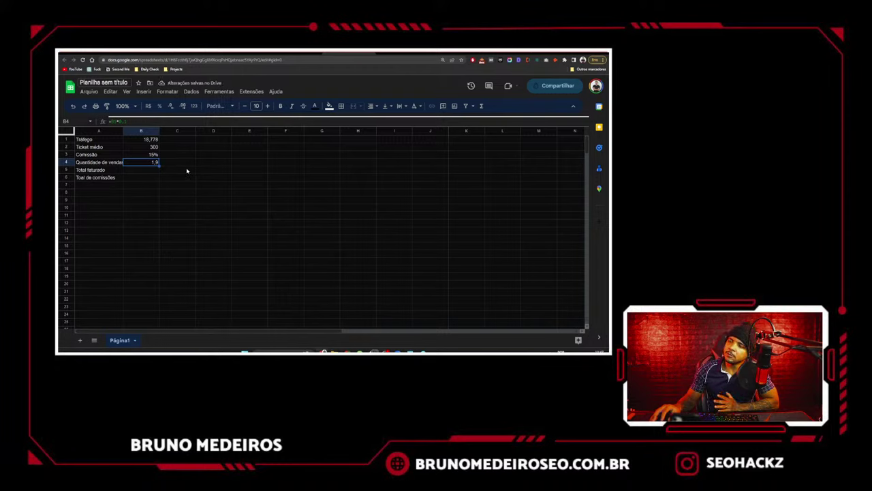
# - Replace the formula in cell B4 with the fixed sales quantity 187
pyautogui.write('180')
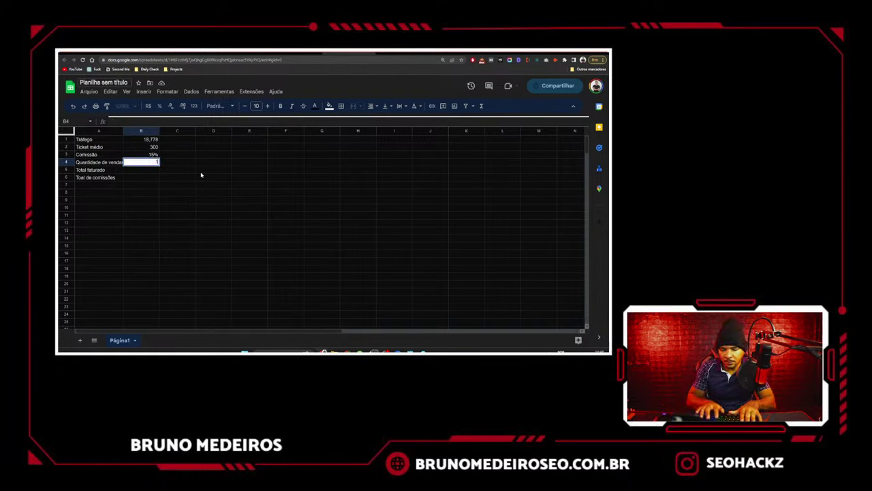
pyautogui.press('Return')
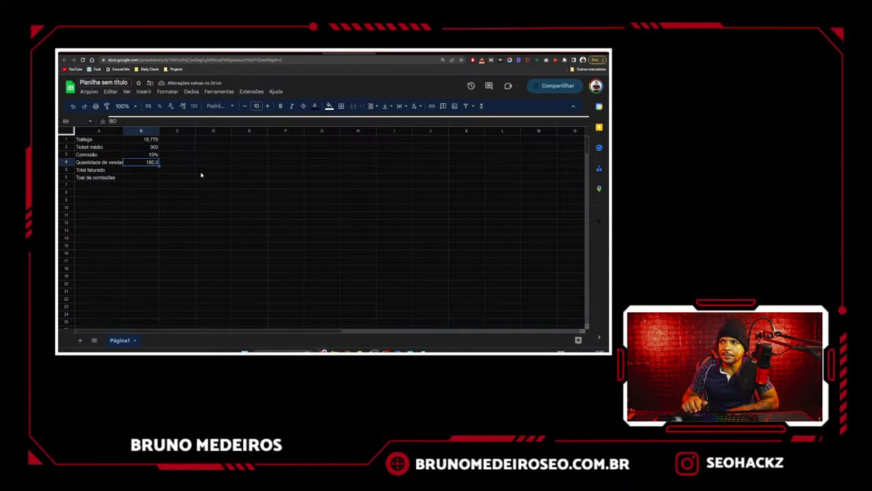
pyautogui.write('187')
pyautogui.press('Return')
pyautogui.press('Up')
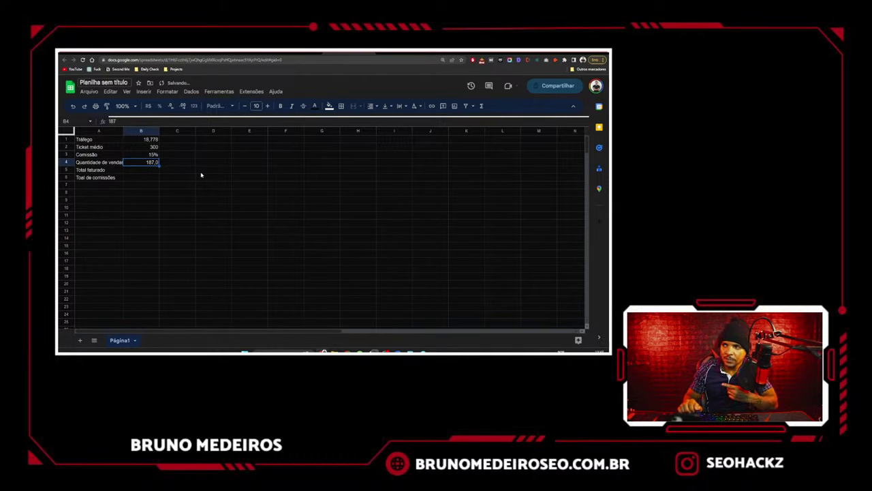
pyautogui.press('Delete')
pyautogui.write('187')
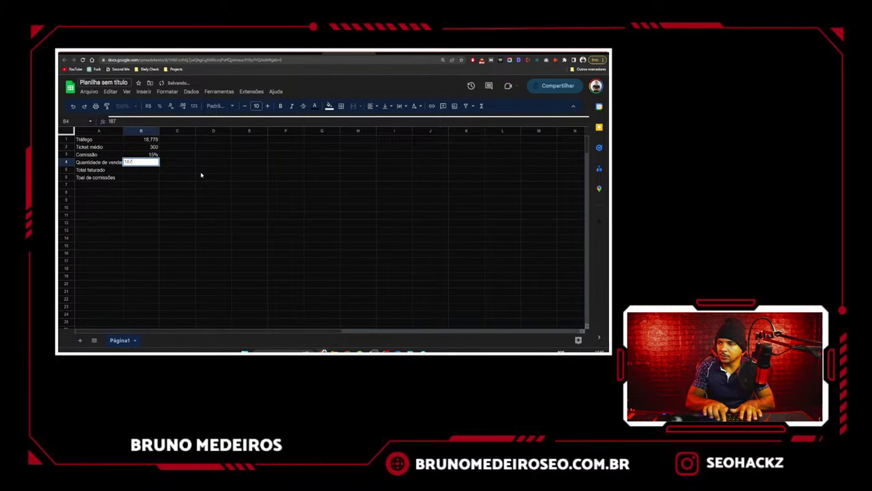
pyautogui.press('Return')
# - Calculate the total billed in cell B5 by multiplying the sales quantity by the average ticket with =B4*B2
pyautogui.write('=')
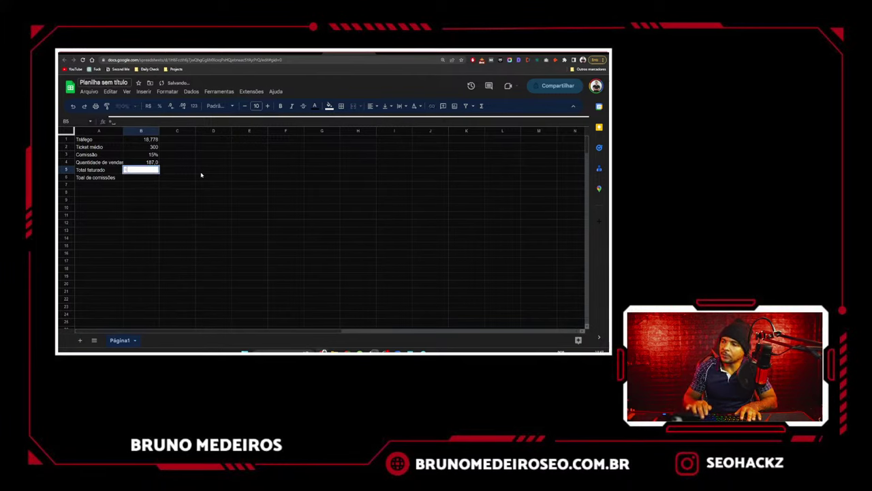
pyautogui.press('Up')
pyautogui.write('*')
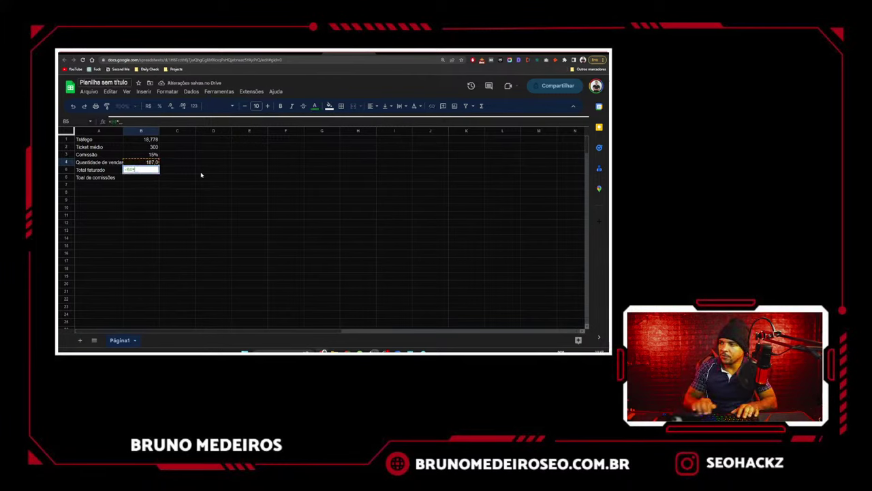
pyautogui.press('Up')
pyautogui.press('Up')
pyautogui.press('Up')
pyautogui.press('Return')
pyautogui.press('Up')
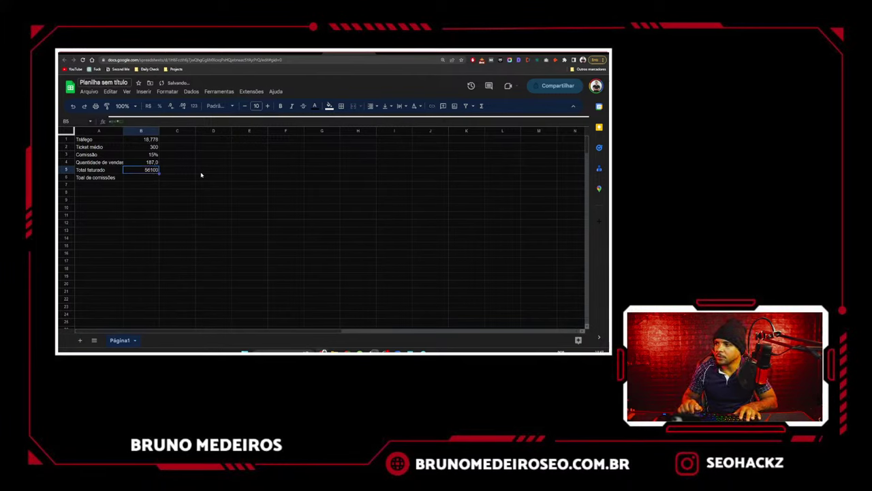
# - Start the total commissions formula in cell B6 with a reference to the commission rate in B3
pyautogui.press('Down')
pyautogui.write('=')
pyautogui.press('Up')
pyautogui.press('Up')
pyautogui.press('Up')
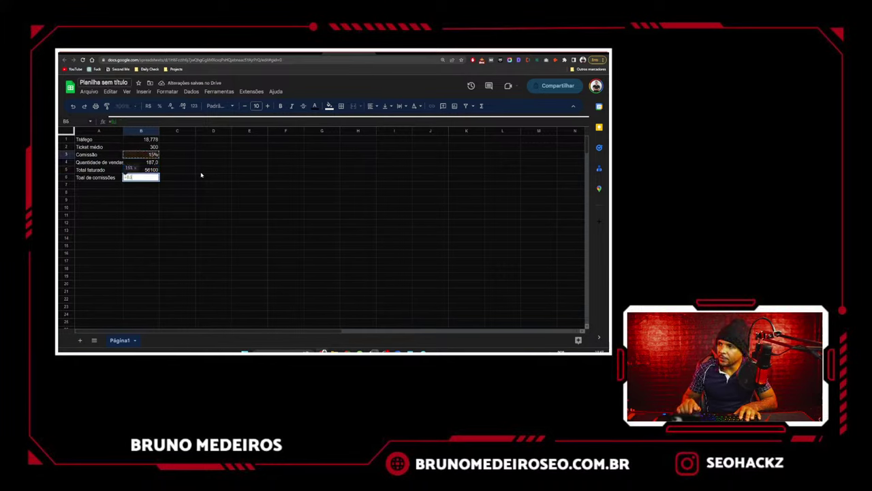
# - Try to calculate the total commissions in B6 by multiplying the commission rate in B3 by the total billed in B5
pyautogui.write('*')
pyautogui.press('Down')
pyautogui.press('Down')
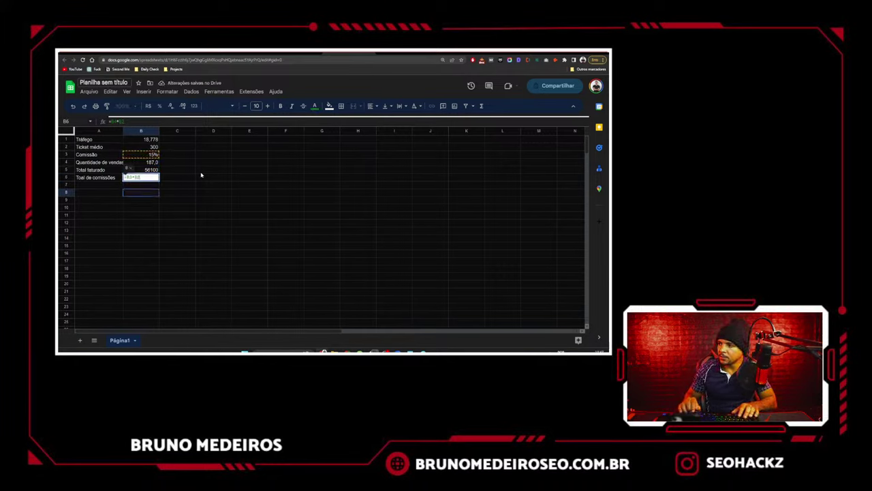
pyautogui.press('Up')
pyautogui.press('Up')
pyautogui.press('Up')
pyautogui.press('Return')
pyautogui.press('Up')
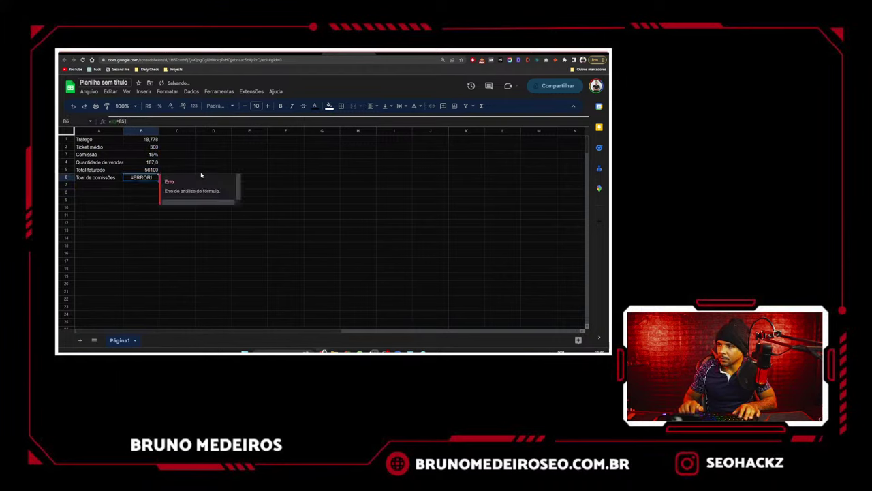
# - Calculate the total commissions in B6 with a formula multiplying the total billed in B5 by the commission rate in B3
pyautogui.write('=')
pyautogui.press('Up')
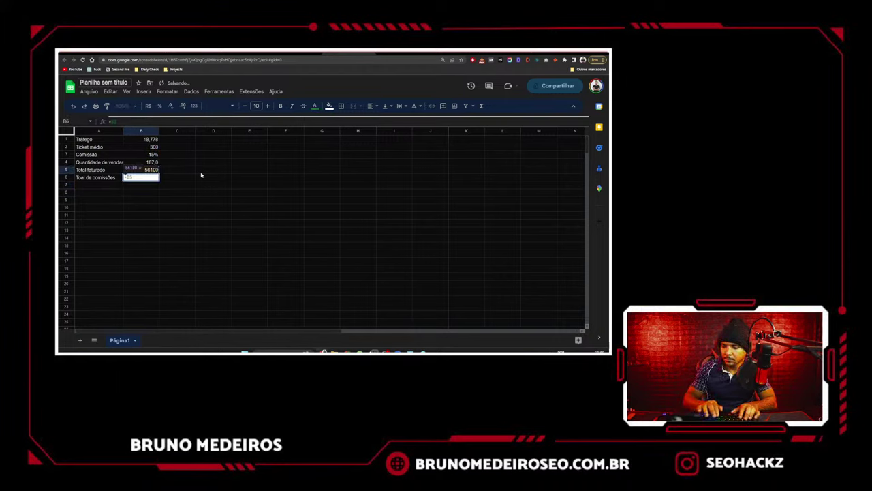
pyautogui.write('*')
pyautogui.press('Up')
pyautogui.press('Up')
pyautogui.press('Up')
pyautogui.press('Return')
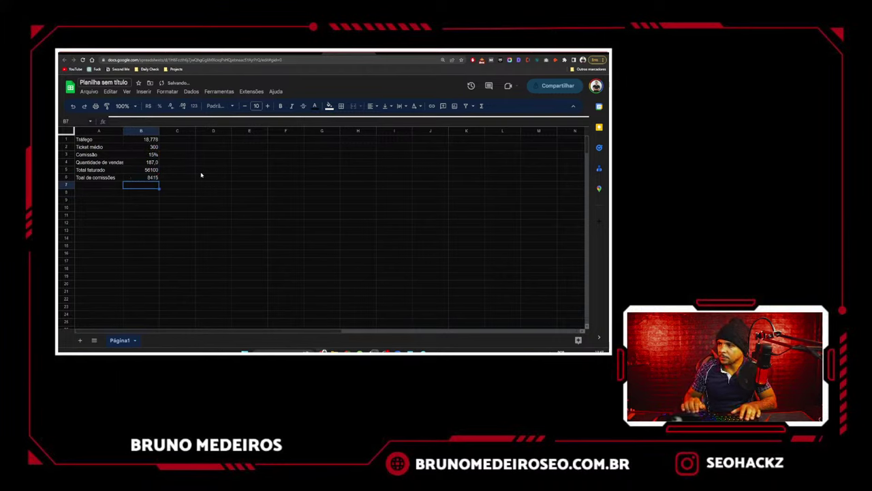
# - Review the whole estimate table in A1:B6, comparing the total billed with the total commissions
pyautogui.press('Up')
pyautogui.click(147, 192)
pyautogui.moveTo(109, 178); pyautogui.dragTo(148, 141)
pyautogui.click(226, 188)
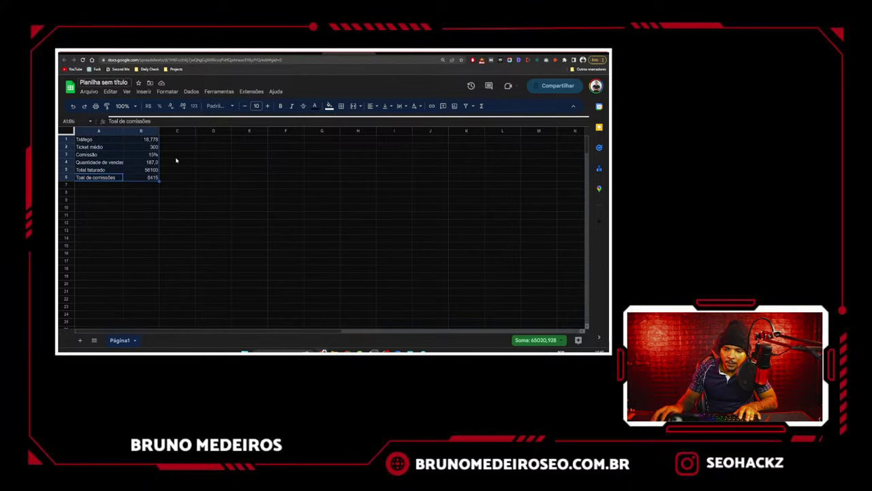
pyautogui.click(176, 156)
pyautogui.click(152, 177)
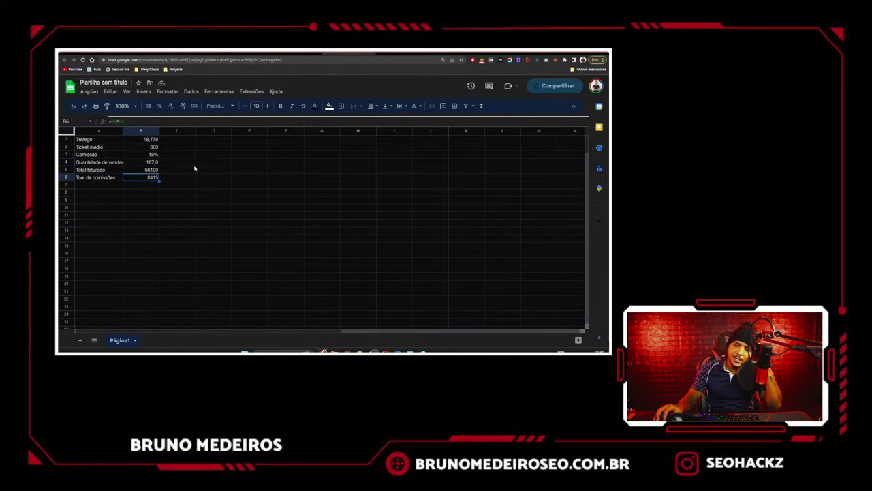
pyautogui.click(153, 170)
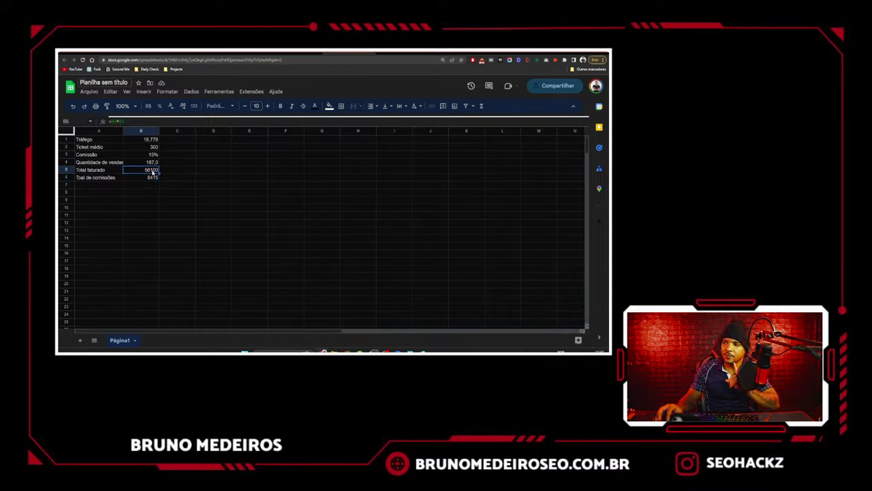
pyautogui.click(149, 178)
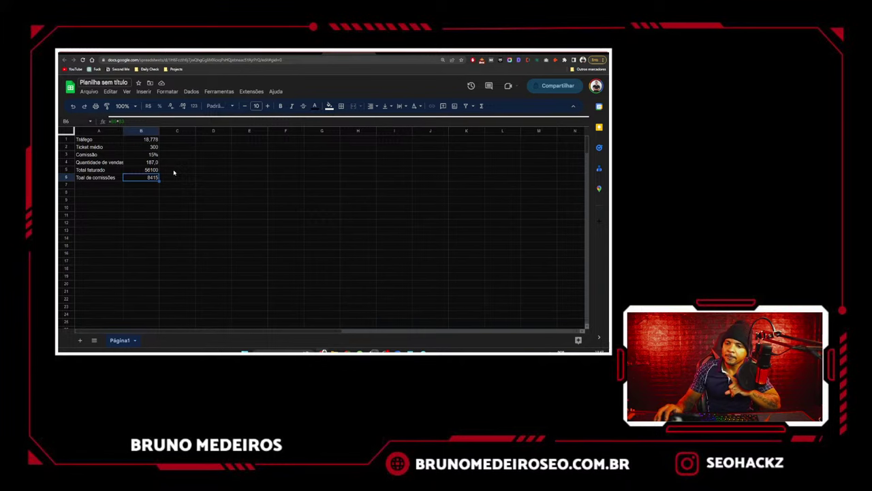
# - Switch to the "Top 10 Melhores Perfumes Importados Femininos" article and look through its products and Amazon purchase links
pyautogui.click(245, 53)
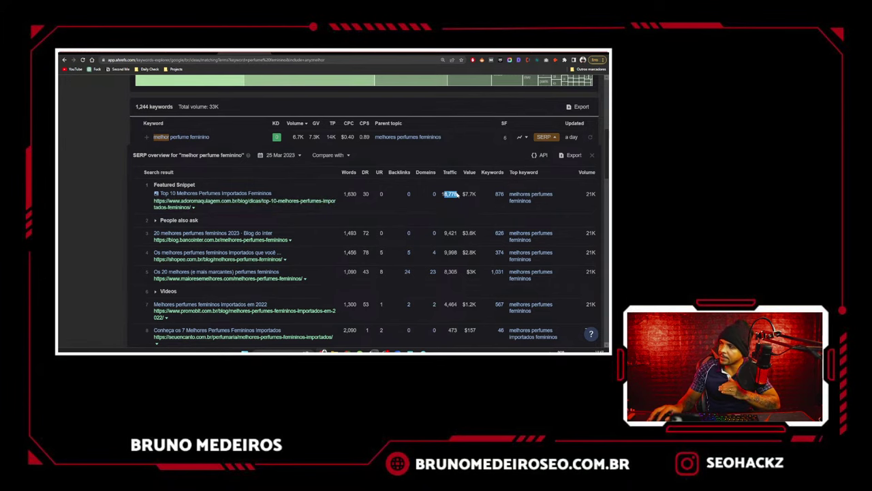
pyautogui.hotkey('ctrl', 'Tab')
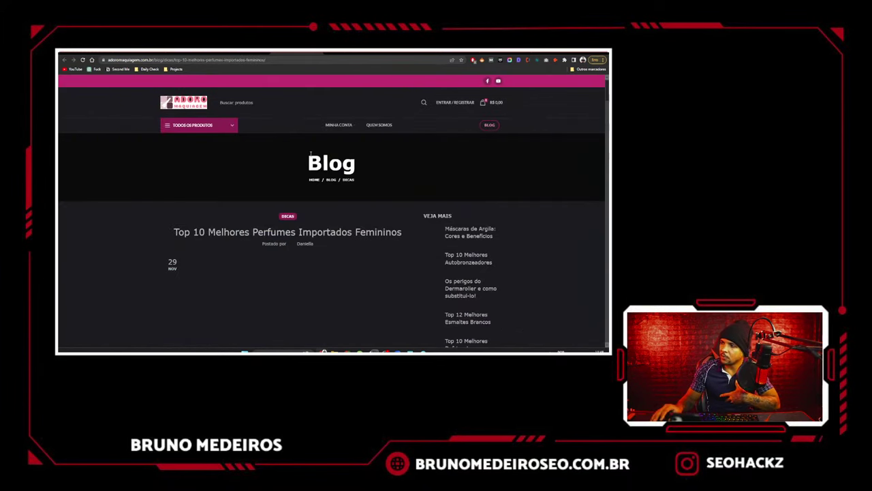
pyautogui.scroll(-10, 309, 159)
pyautogui.scroll(-2, 308, 159)
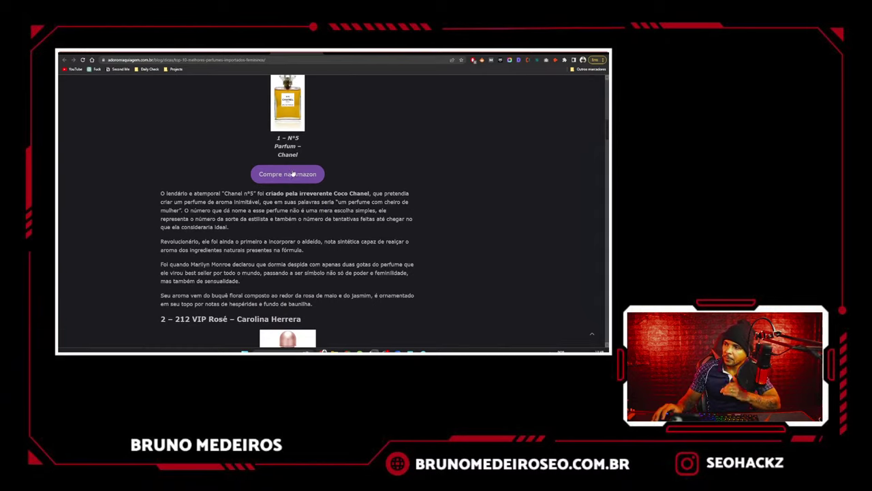
pyautogui.scroll(-6, 293, 167)
pyautogui.scroll(-10, 293, 164)
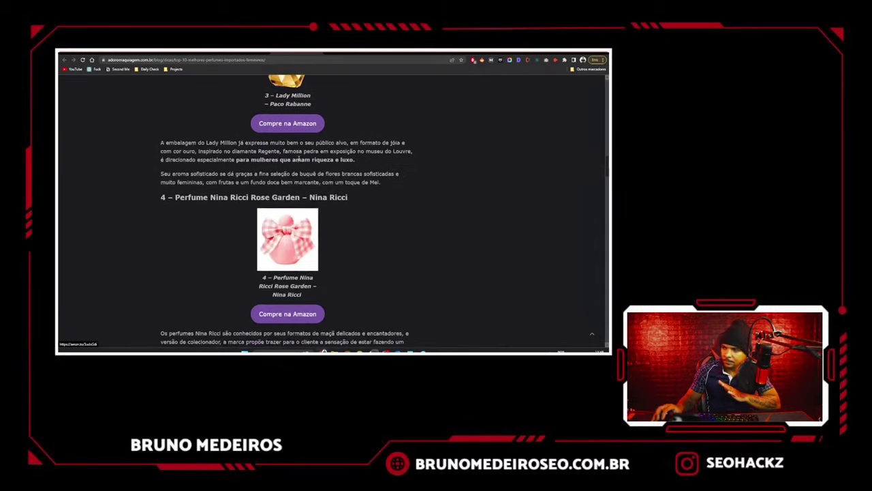
pyautogui.scroll(-10, 297, 163)
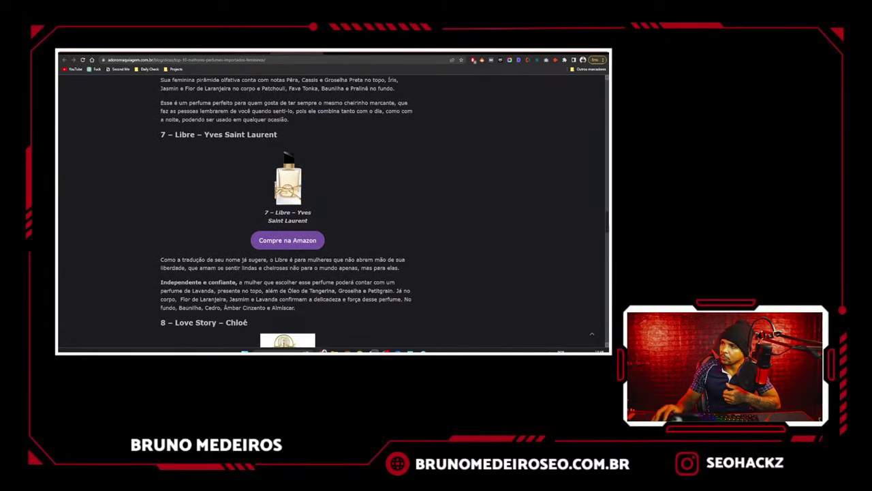
# - Return to the spreadsheet and review the traffic, average ticket and commission rate in B1 to B3
pyautogui.hotkey('ctrl', 'Tab')
pyautogui.click(227, 162)
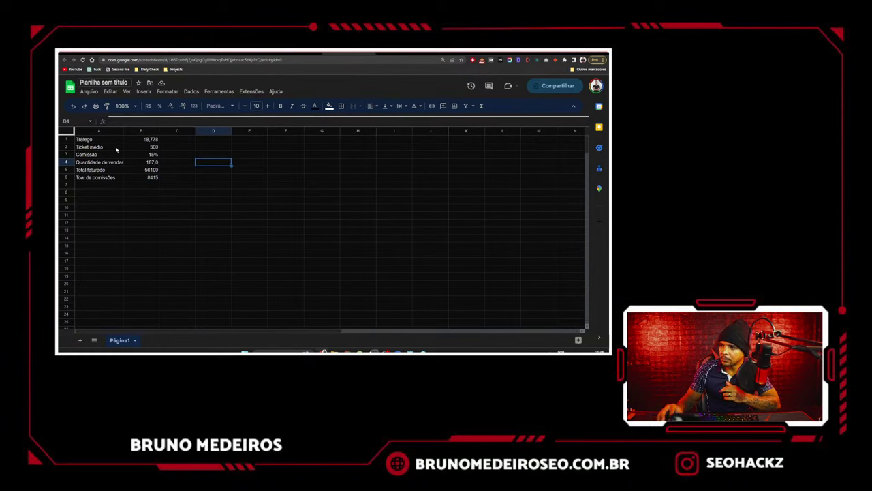
pyautogui.moveTo(102, 139); pyautogui.dragTo(150, 177)
pyautogui.rightClick(150, 132)
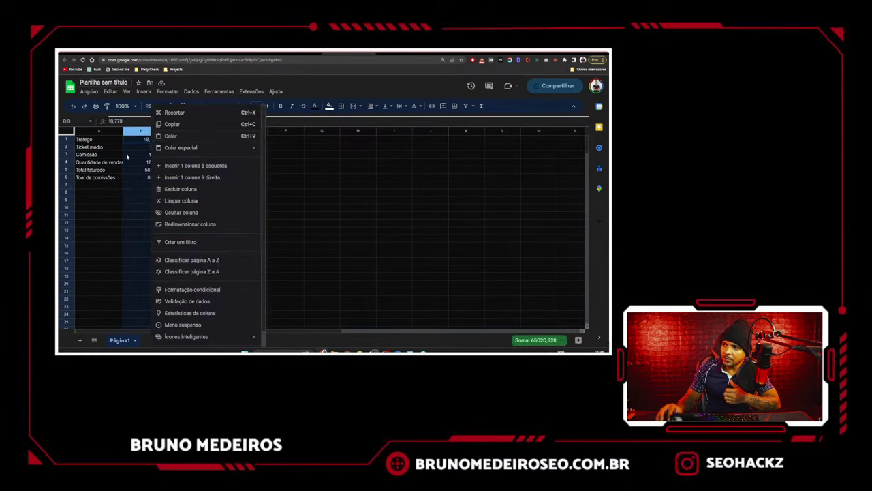
pyautogui.click(119, 155)
pyautogui.click(142, 139)
pyautogui.click(149, 147)
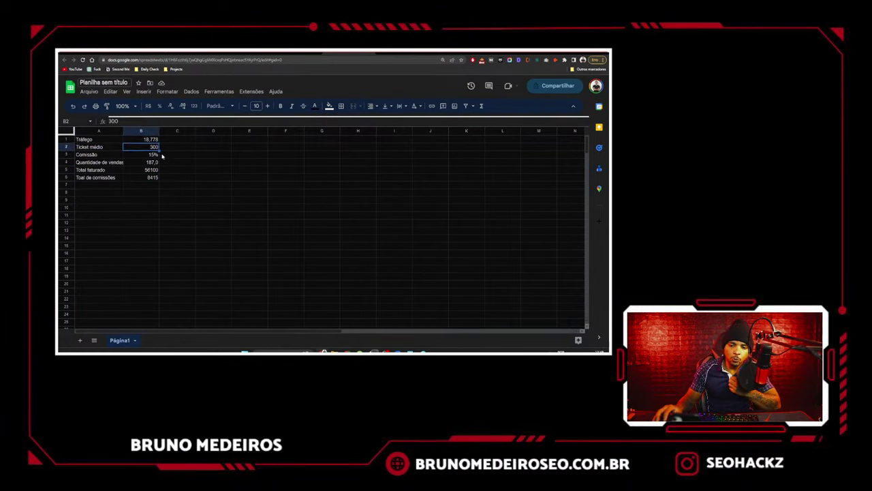
pyautogui.click(154, 155)
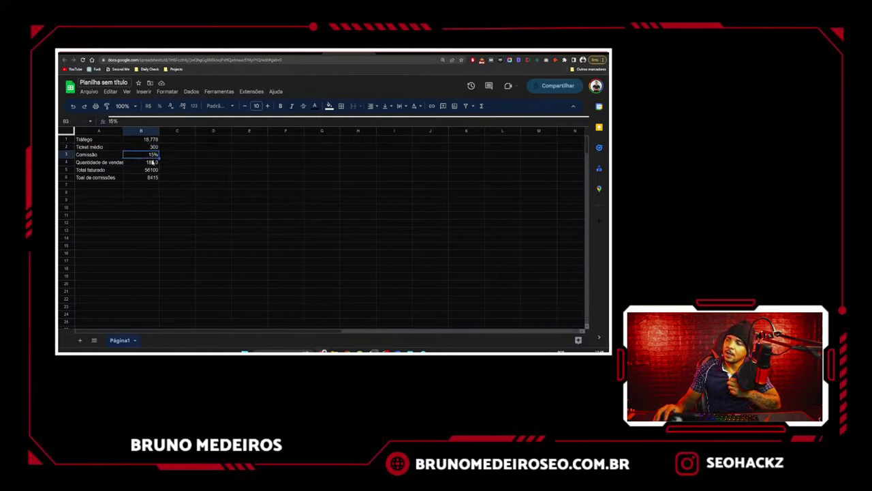
# - Examine the number of sales, total billed and total commissions in B4 to B6
pyautogui.click(152, 162)
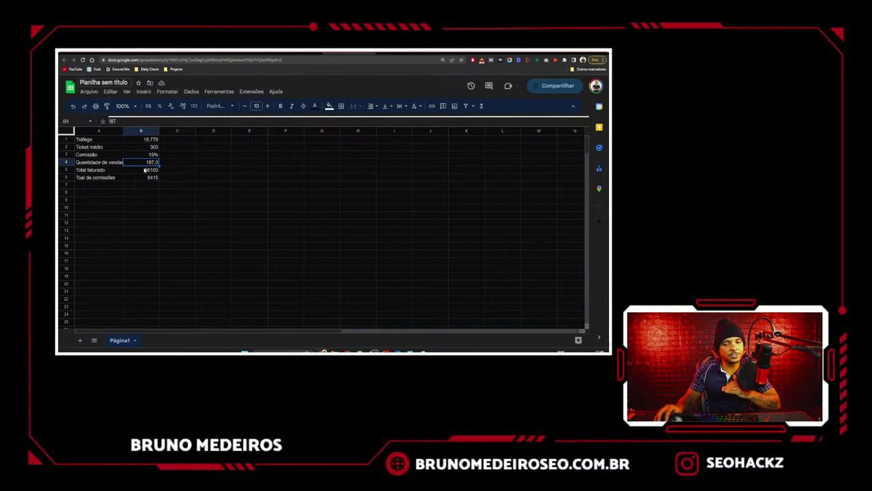
pyautogui.click(187, 170)
pyautogui.click(141, 163)
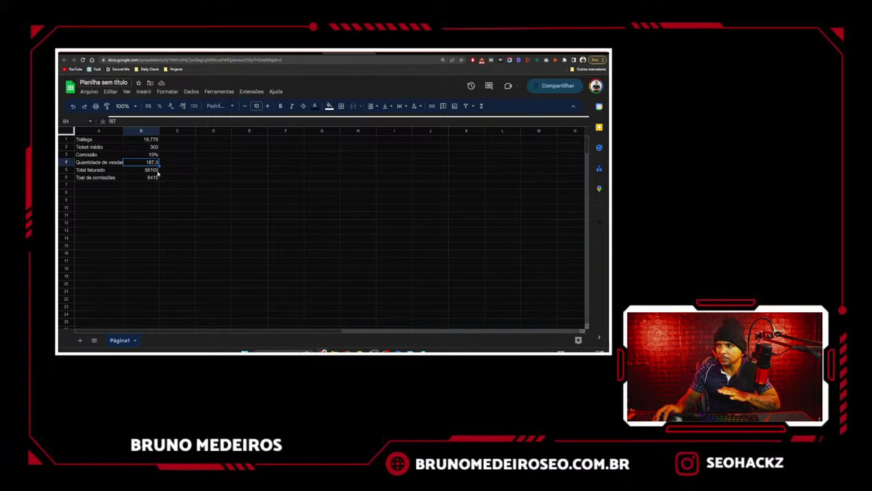
pyautogui.press('Down')
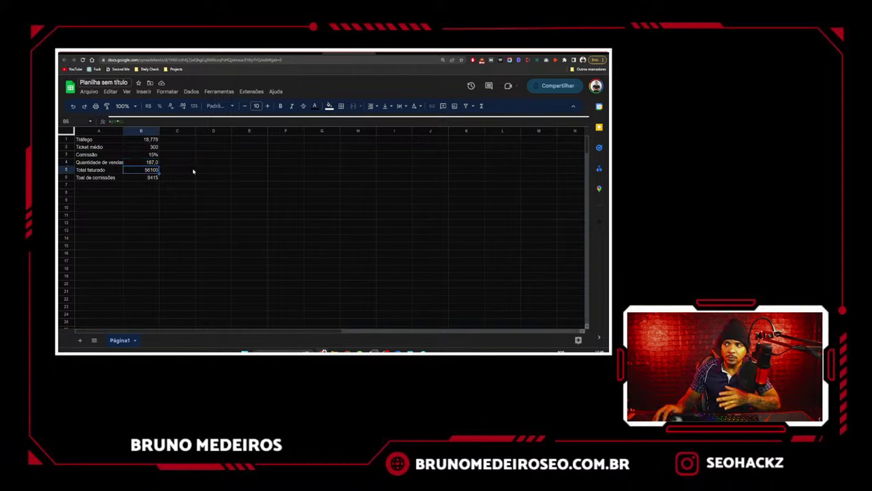
pyautogui.press('Down')
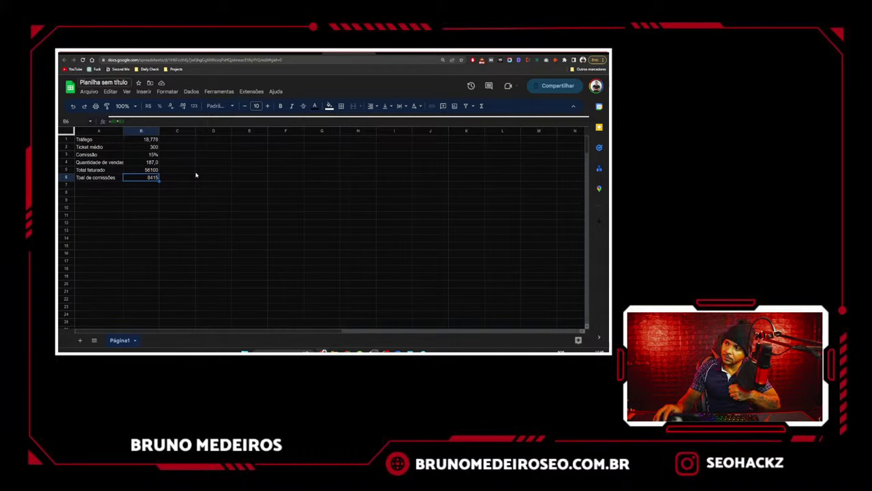
pyautogui.click(177, 171)
pyautogui.click(153, 179)
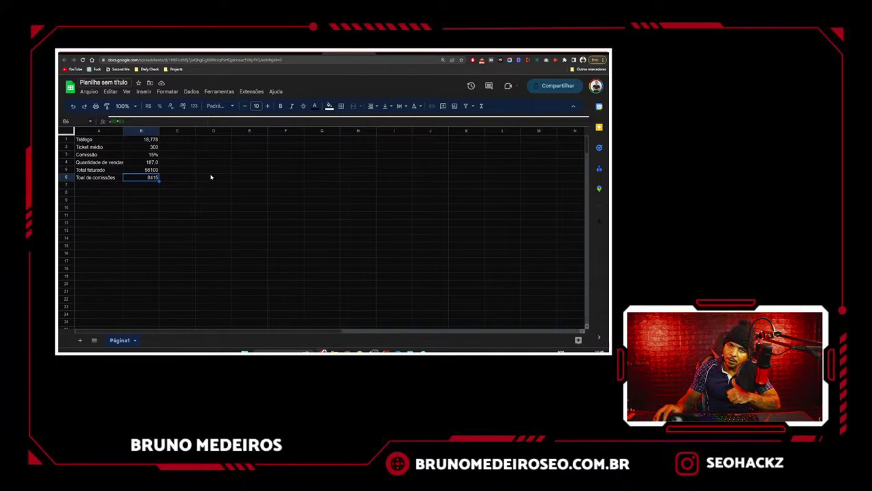
pyautogui.click(211, 177)
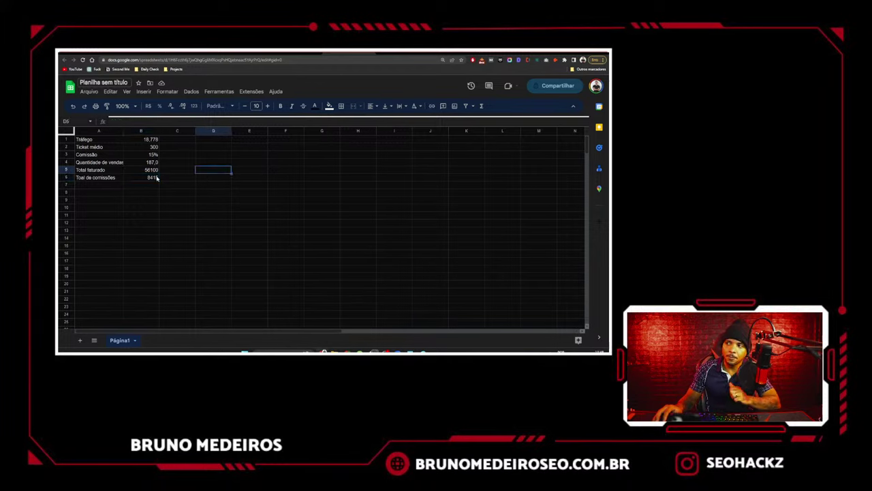
pyautogui.click(150, 179)
pyautogui.click(214, 180)
pyautogui.click(193, 172)
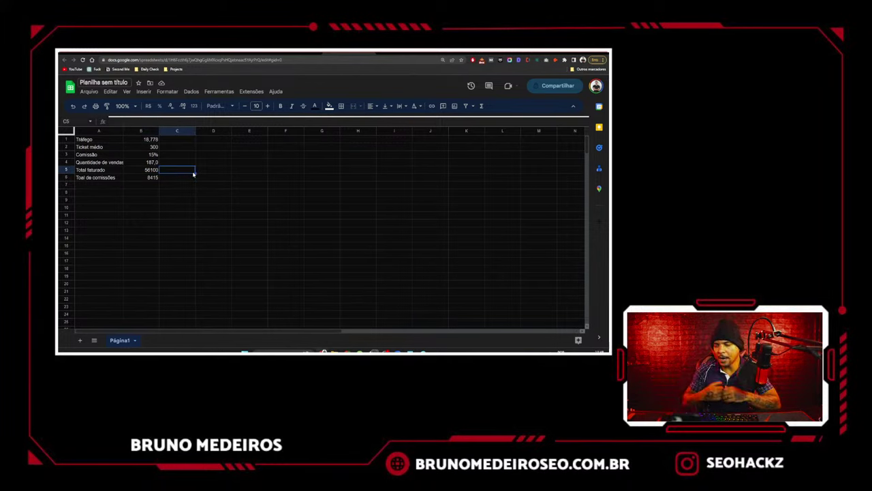
pyautogui.click(238, 148)
# - Switch to Ahrefs and examine the SERP overview for "melhor perfume feminino", including the traffic of the first result
pyautogui.click(245, 54)
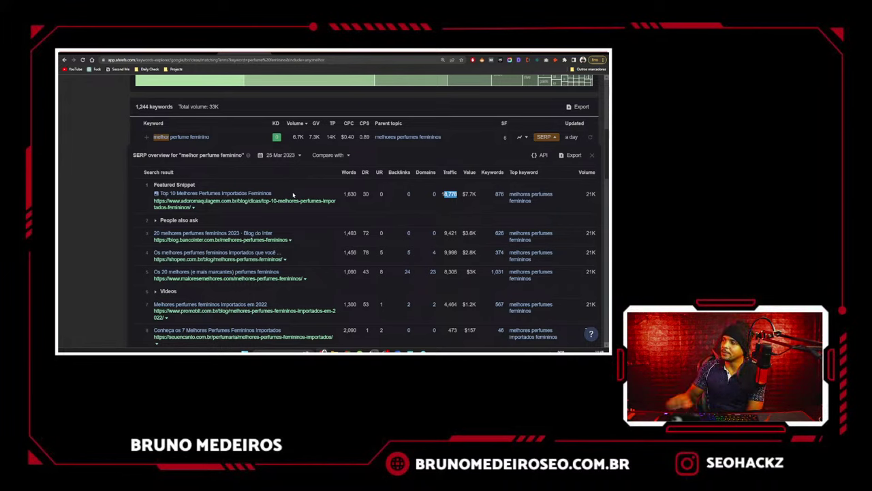
pyautogui.click(423, 199)
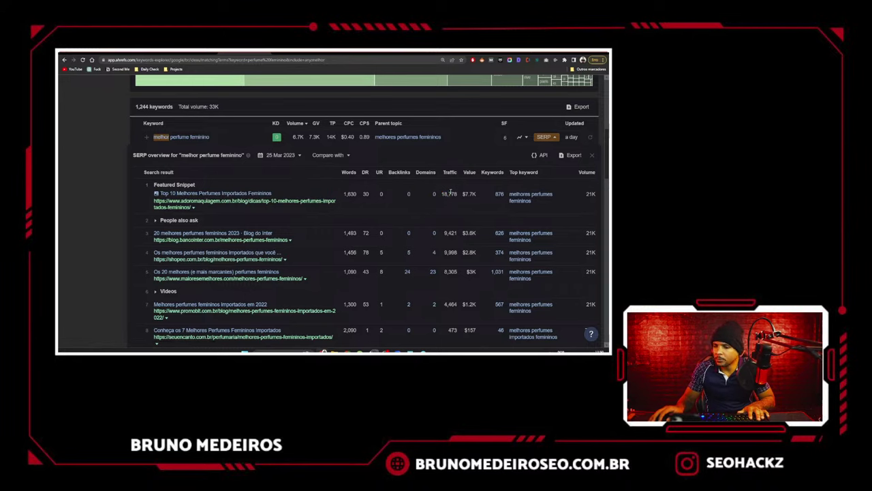
pyautogui.scroll(1, 450, 193)
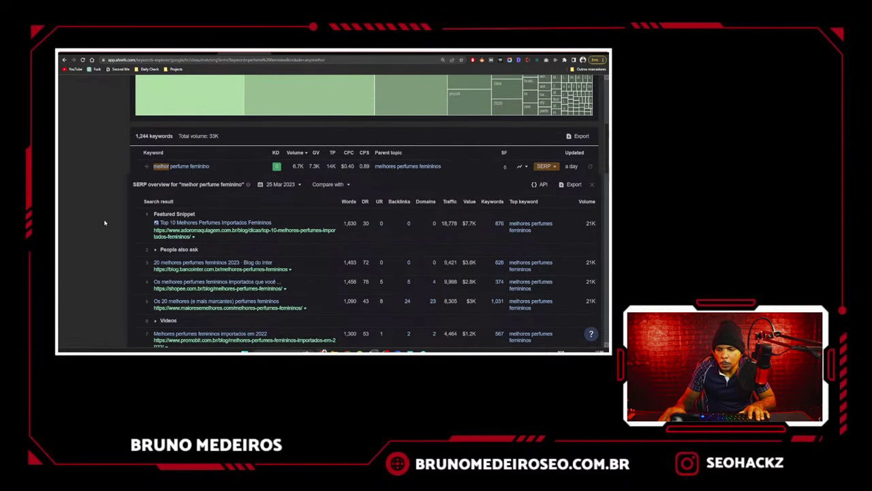
pyautogui.scroll(-1, 105, 223)
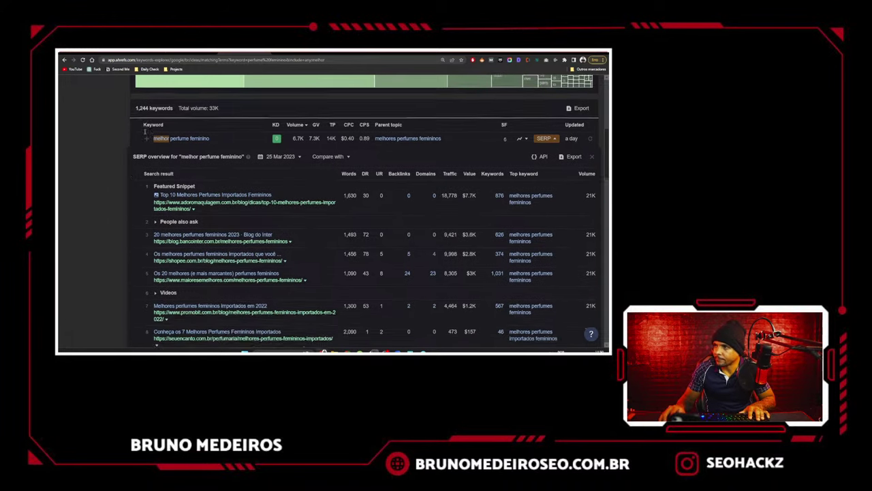
# - Go back to the spreadsheet and check the total billed and total commissions again
pyautogui.click(348, 54)
pyautogui.click(203, 171)
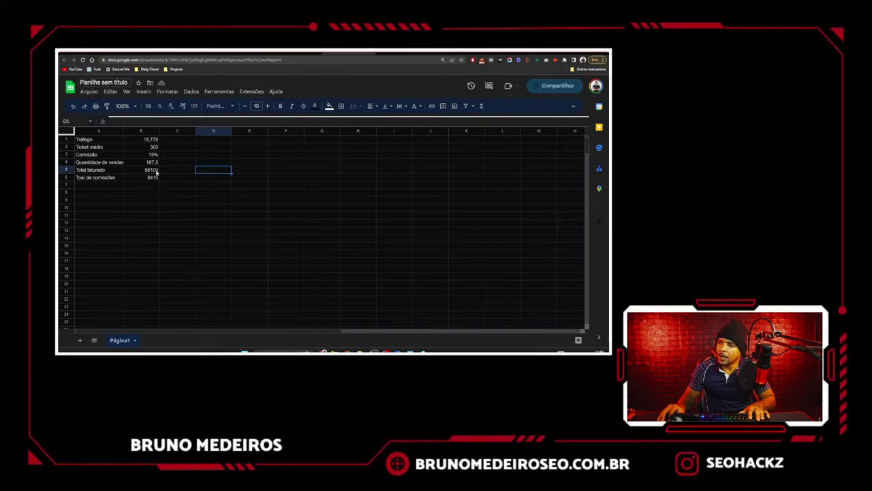
pyautogui.click(155, 171)
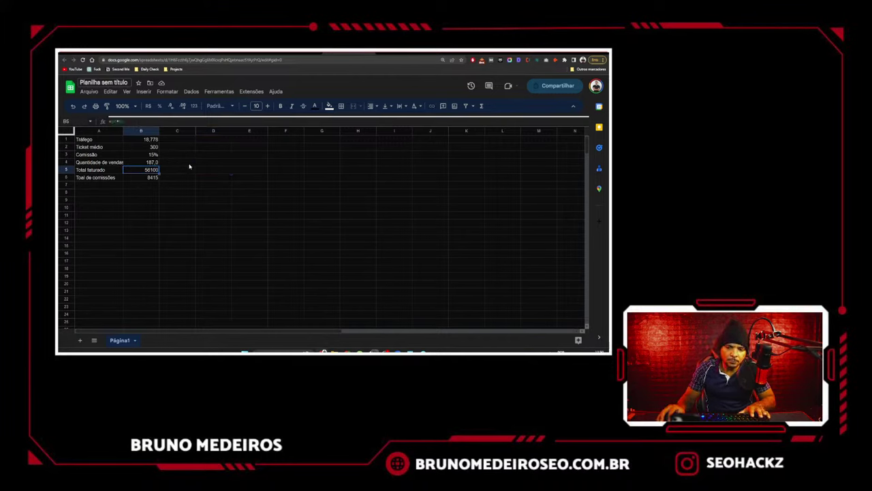
pyautogui.click(189, 166)
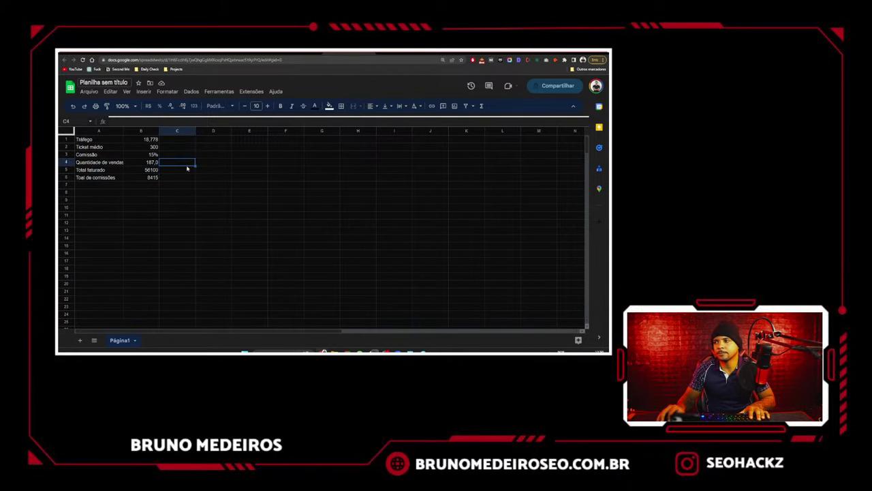
pyautogui.click(159, 178)
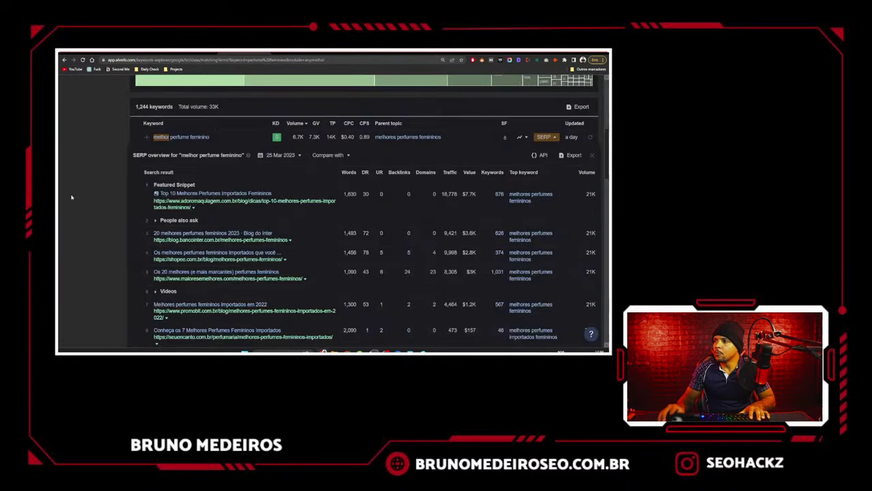
# - In Ahrefs, look over the term groups treemap and the keyword list above the SERP overview
pyautogui.scroll(2, 110, 190)
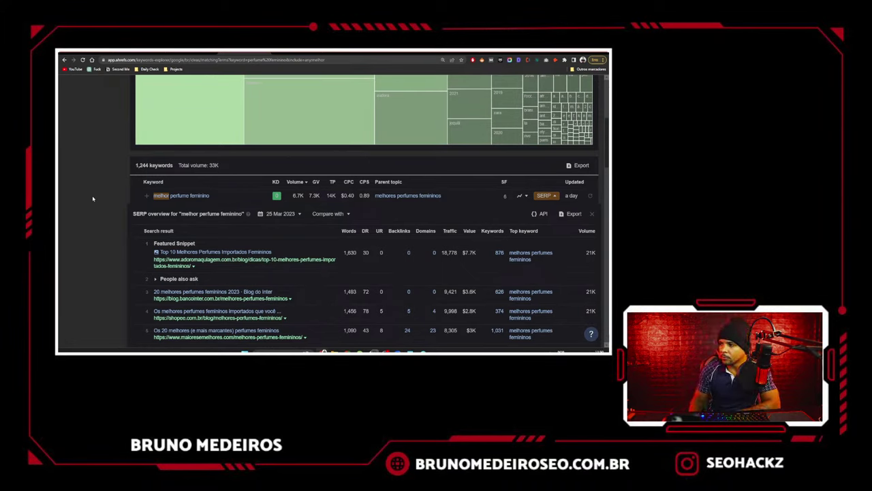
pyautogui.scroll(3, 93, 198)
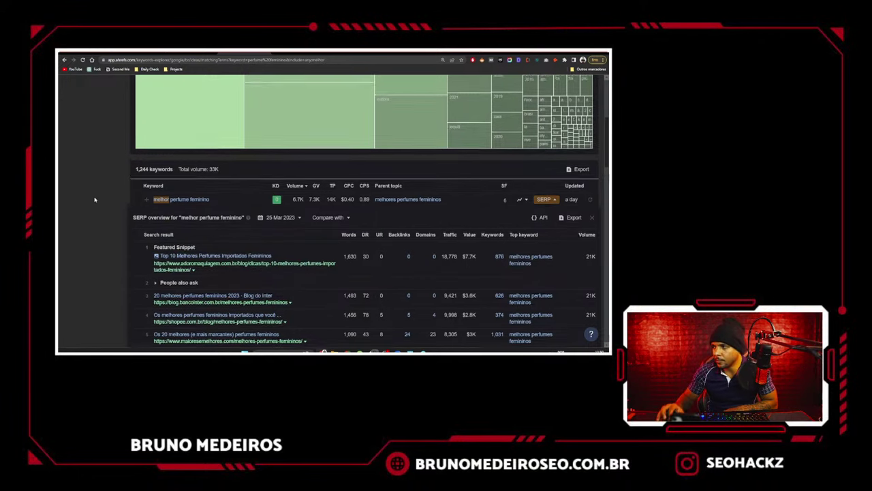
pyautogui.scroll(-2, 105, 233)
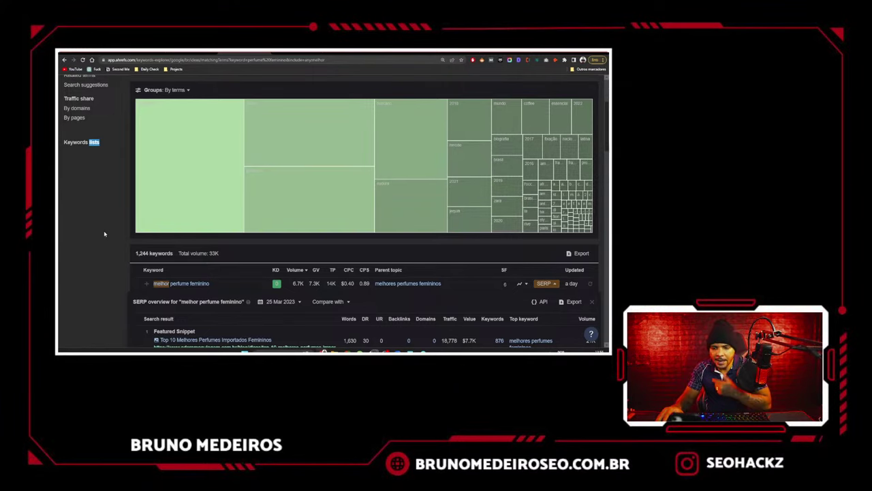
# - Look through the SERP results for "melhor perfume feminino" and the list of matching keywords containing "melhor", including their volume and difficulty
pyautogui.scroll(-9, 104, 234)
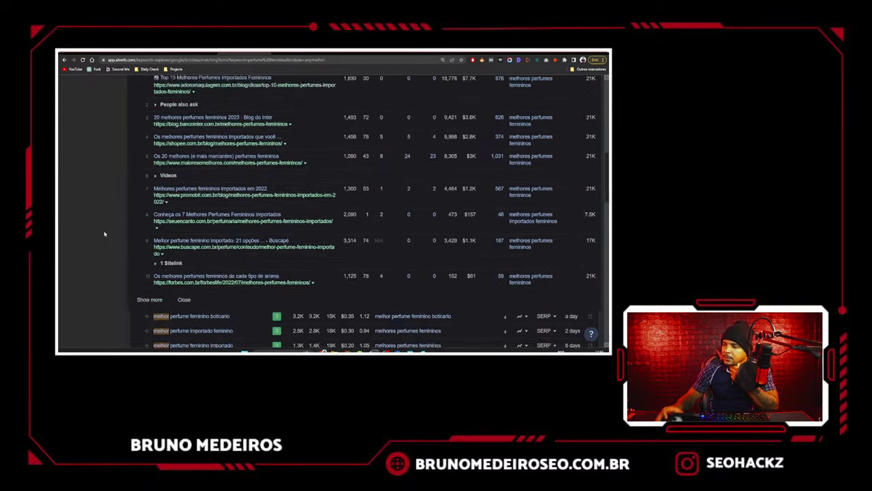
pyautogui.scroll(-3, 104, 234)
pyautogui.scroll(-6, 186, 271)
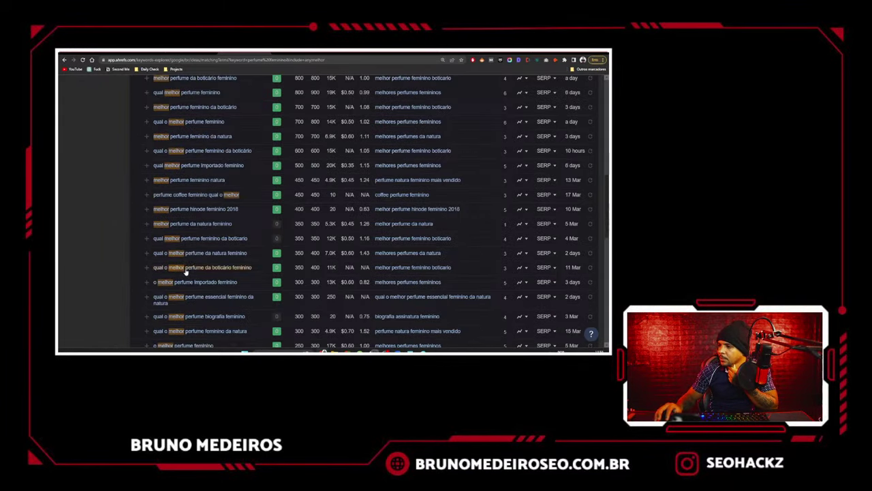
pyautogui.scroll(5, 112, 249)
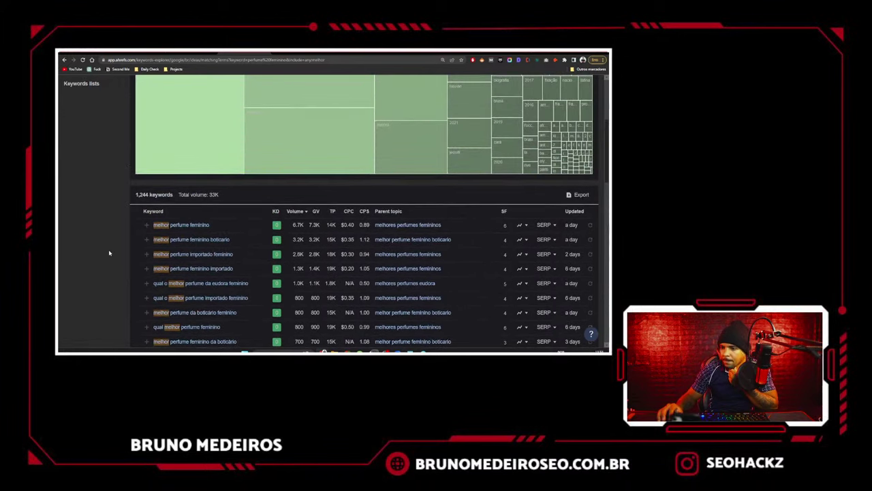
pyautogui.scroll(-2, 109, 253)
pyautogui.scroll(5, 108, 253)
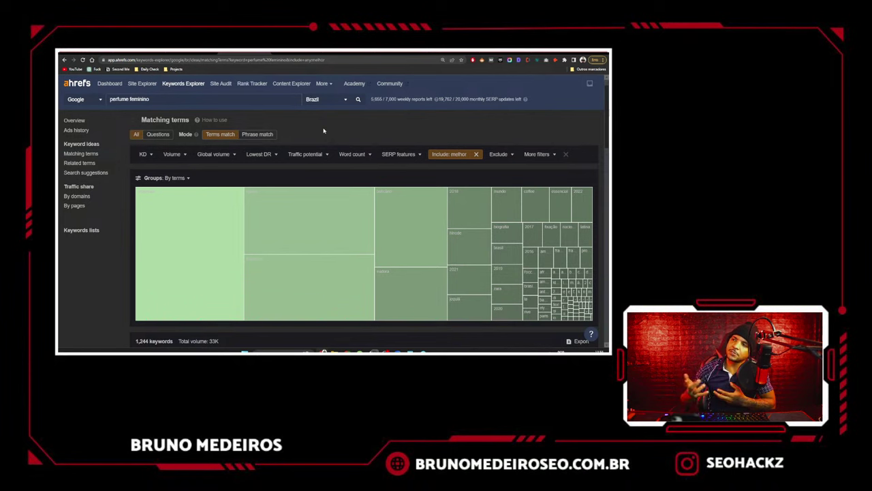
pyautogui.scroll(-5, 324, 131)
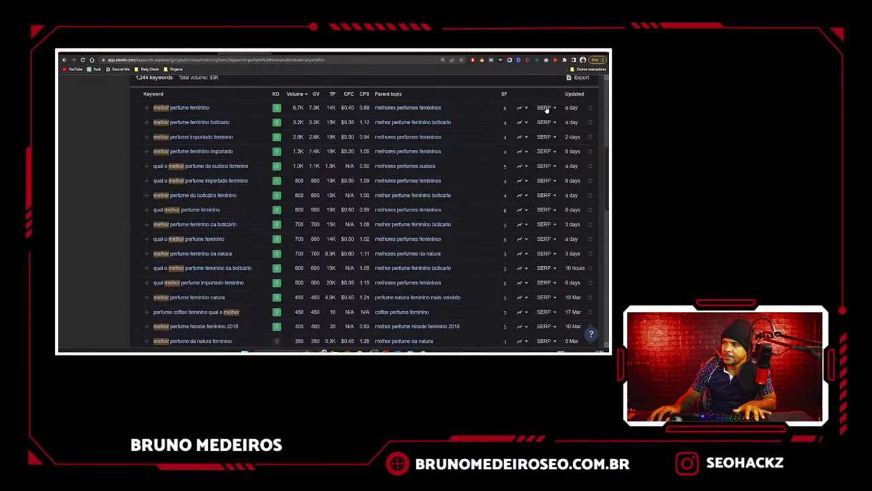
pyautogui.scroll(5, 366, 121)
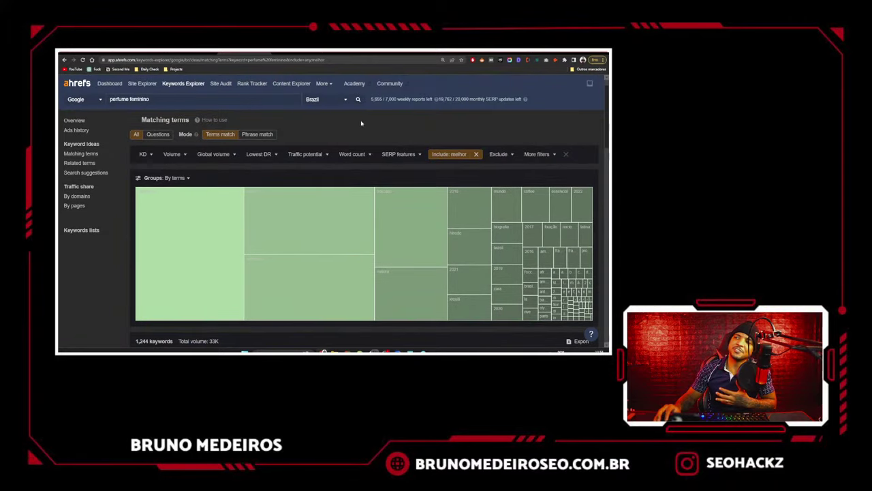
pyautogui.scroll(-7, 361, 124)
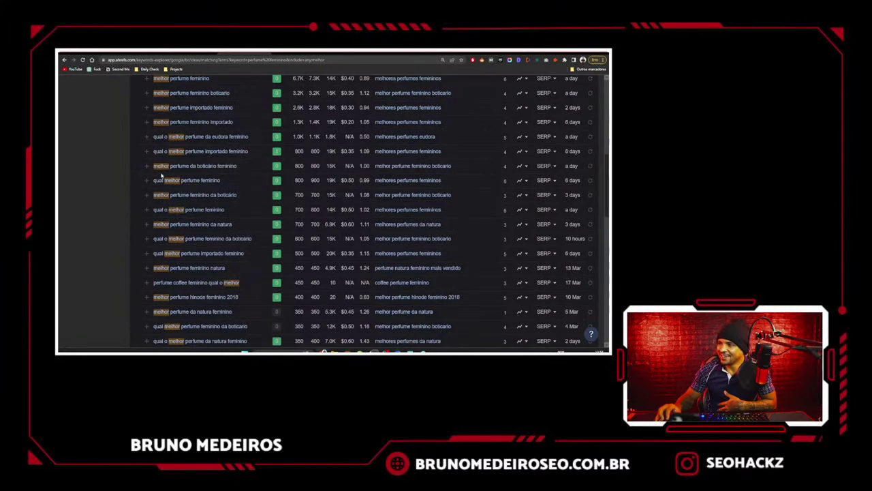
# - Switch to the ChatGPT conversation and ask "Qual o metodo posso seguir para escolher boas palavras-chave"
pyautogui.click(184, 52)
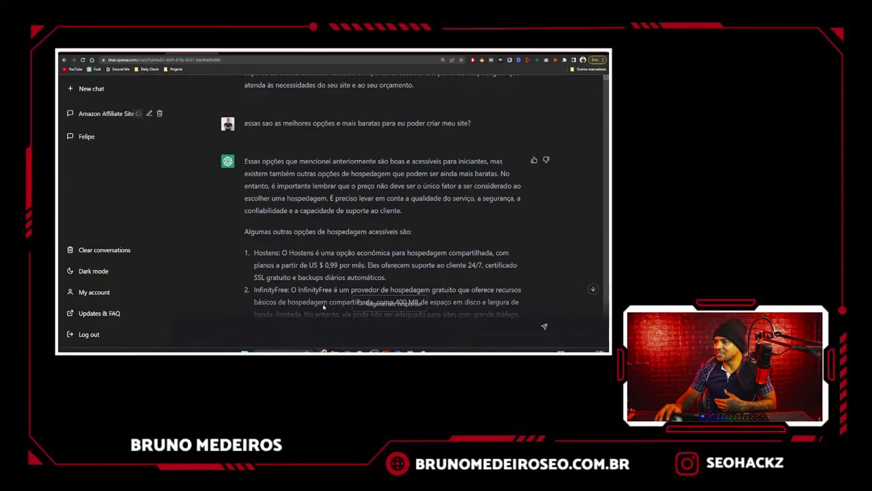
pyautogui.click(295, 333)
pyautogui.write('Qual')
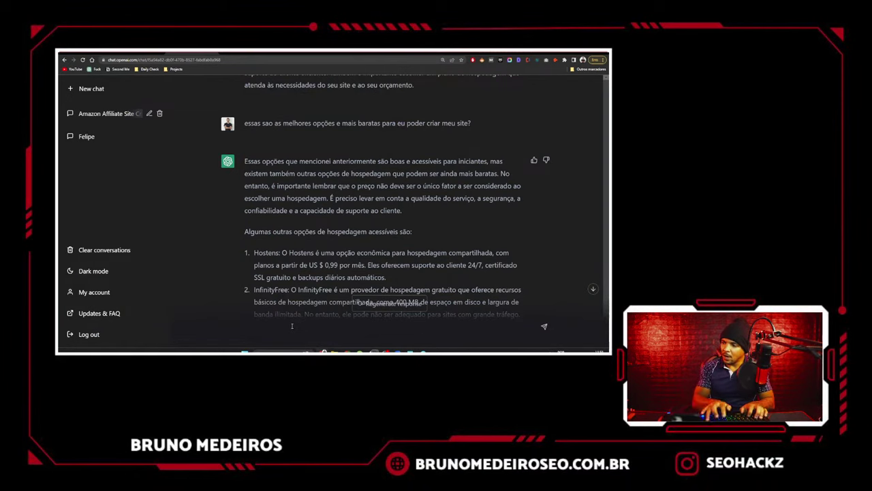
pyautogui.write(' o metodo posso ')
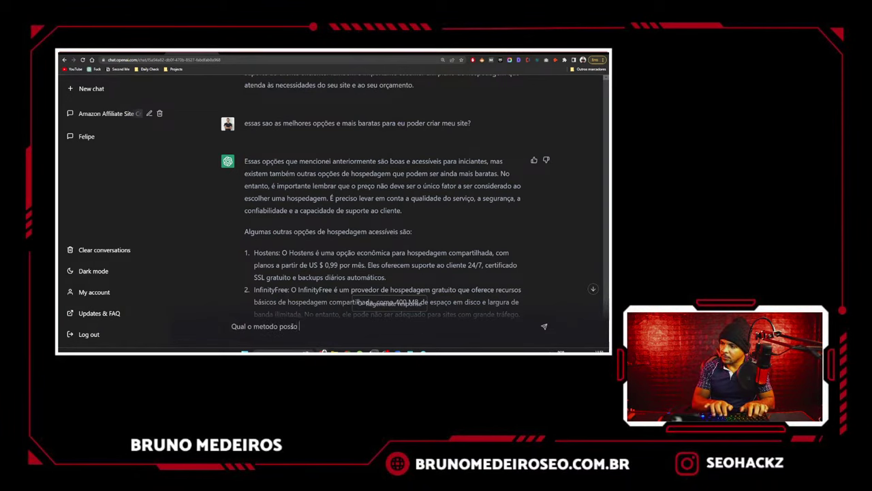
pyautogui.write('seguir para escolher boas p')
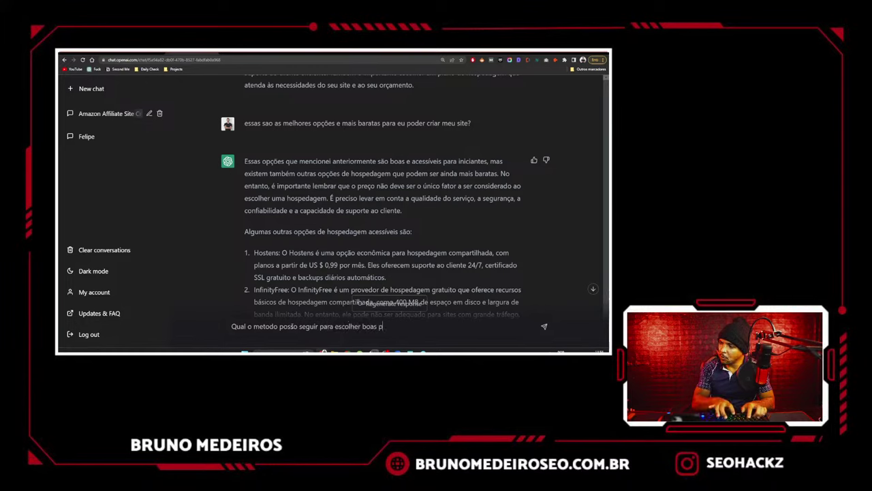
pyautogui.write('alavras-chave')
pyautogui.press('Return')
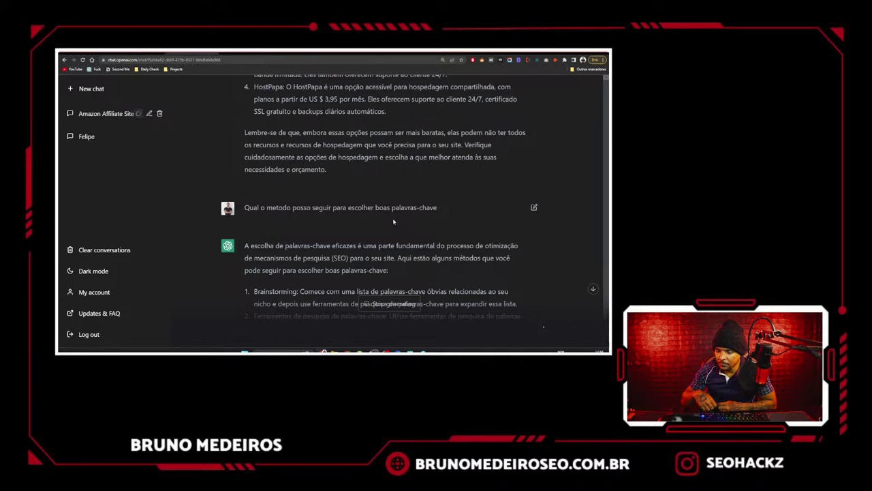
# - Read the first two methods in the answer, on brainstorming and keyword research tools
pyautogui.scroll(-3, 393, 222)
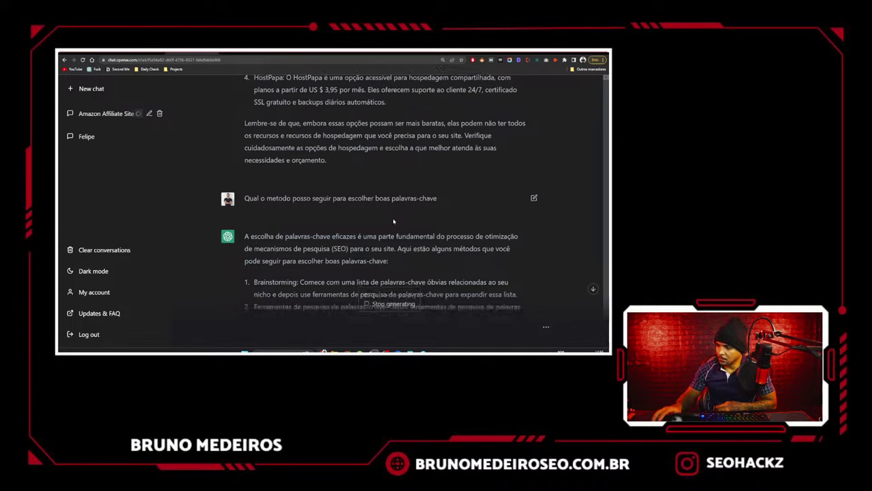
pyautogui.moveTo(261, 155); pyautogui.dragTo(320, 155)
pyautogui.click(320, 154)
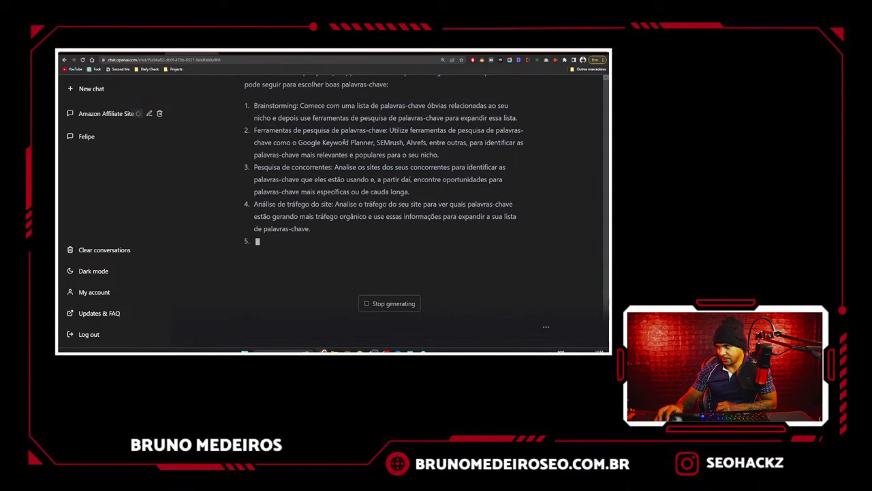
pyautogui.scroll(1, 317, 123)
pyautogui.scroll(1, 317, 123)
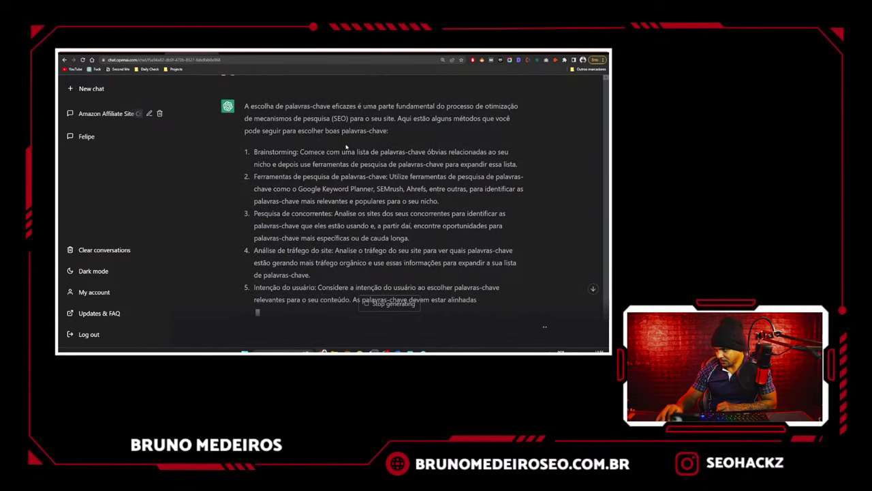
pyautogui.moveTo(300, 151); pyautogui.dragTo(521, 164)
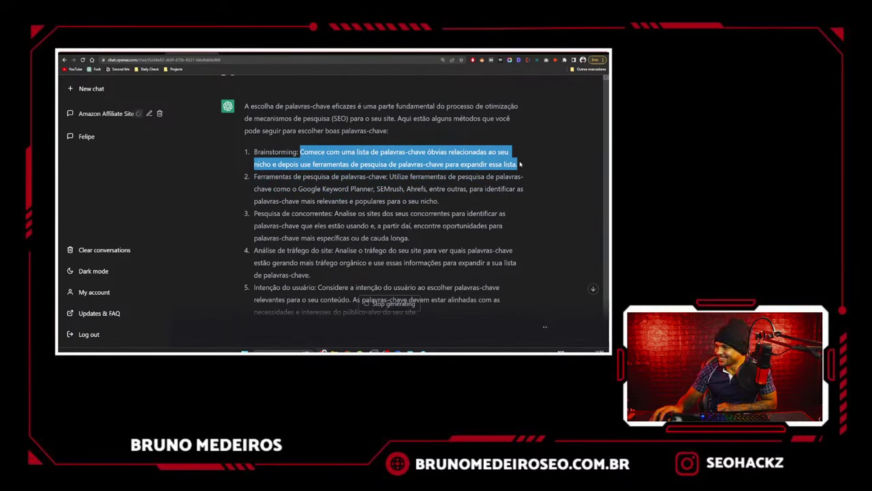
pyautogui.click(502, 161)
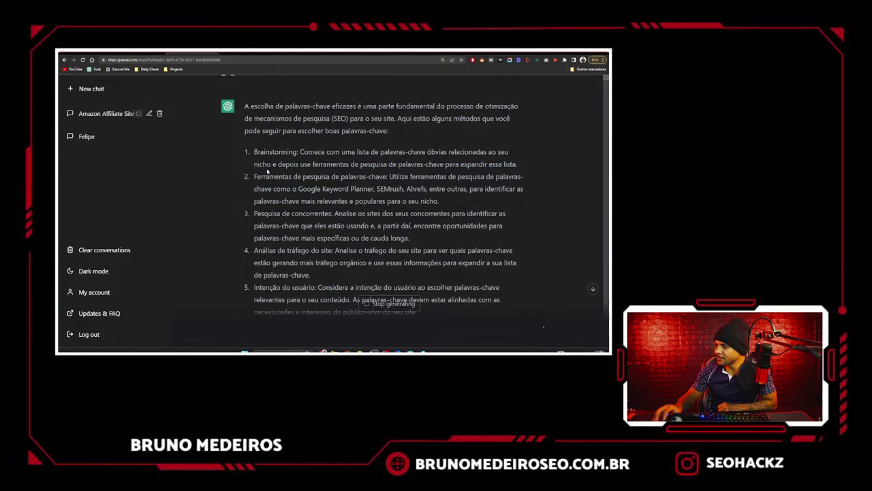
pyautogui.moveTo(255, 176); pyautogui.dragTo(393, 177)
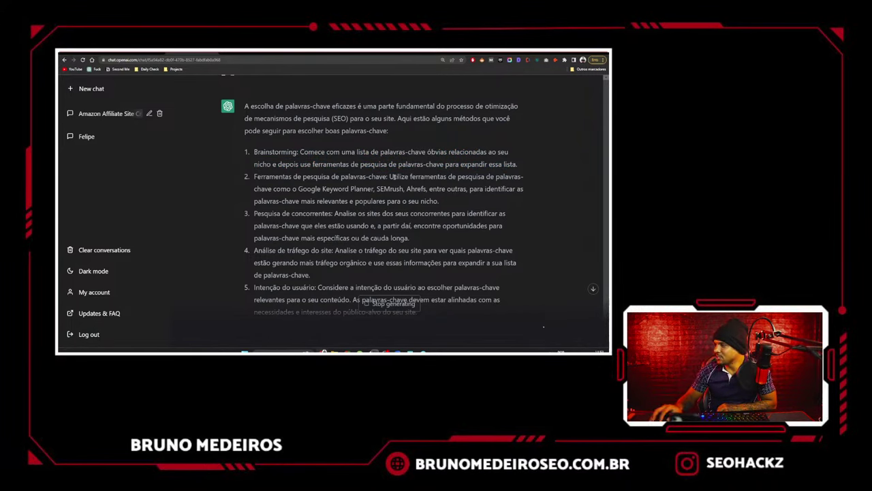
pyautogui.moveTo(312, 189); pyautogui.dragTo(402, 189)
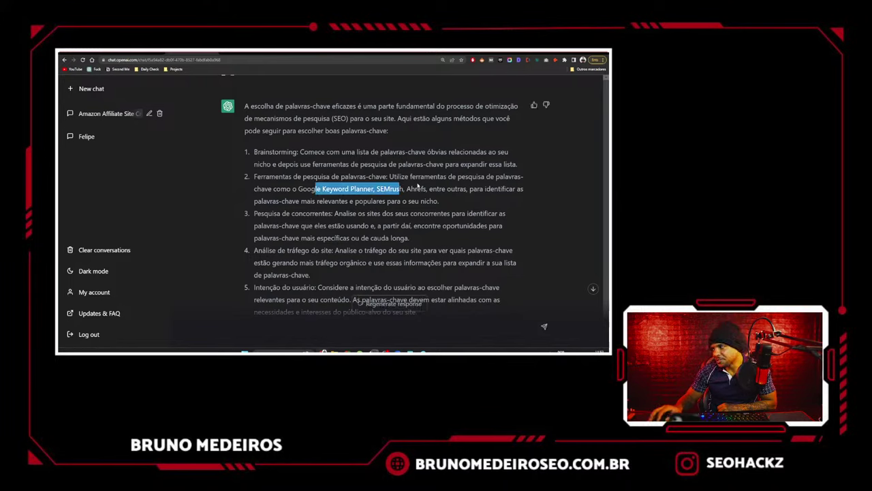
pyautogui.click(260, 190)
# - Read methods three to six of the answer: competitor research, site traffic analysis, user intent and difficulty classification
pyautogui.moveTo(333, 213); pyautogui.dragTo(412, 237)
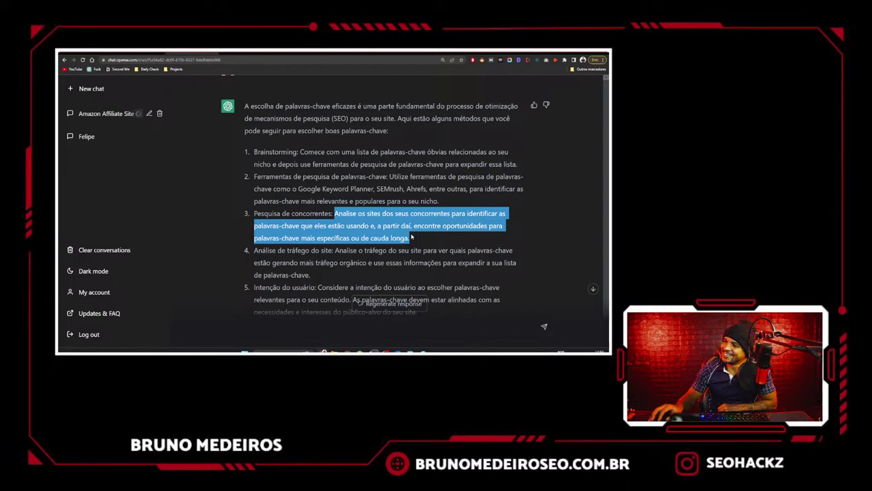
pyautogui.scroll(-1, 411, 236)
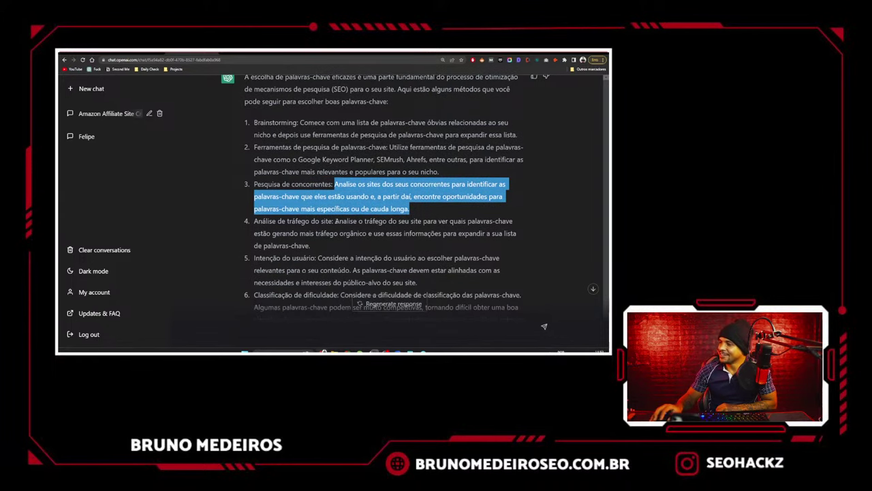
pyautogui.moveTo(335, 222); pyautogui.dragTo(370, 245)
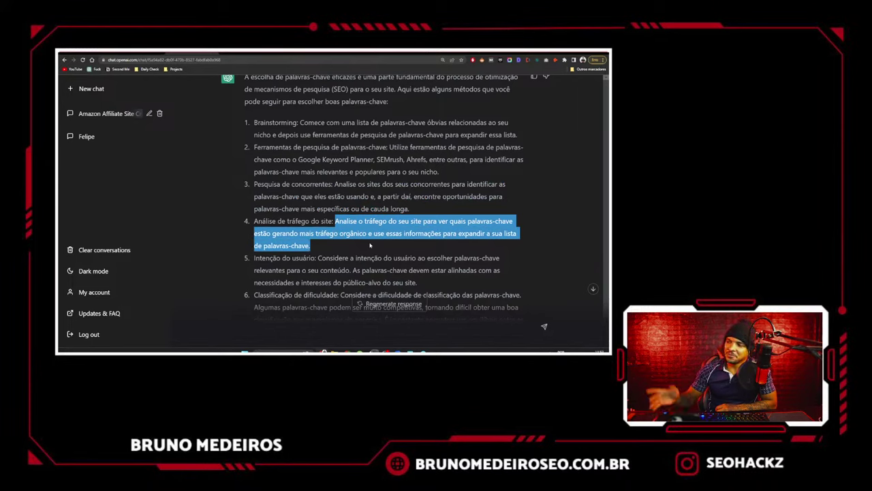
pyautogui.scroll(-2, 370, 245)
pyautogui.moveTo(318, 199); pyautogui.dragTo(456, 227)
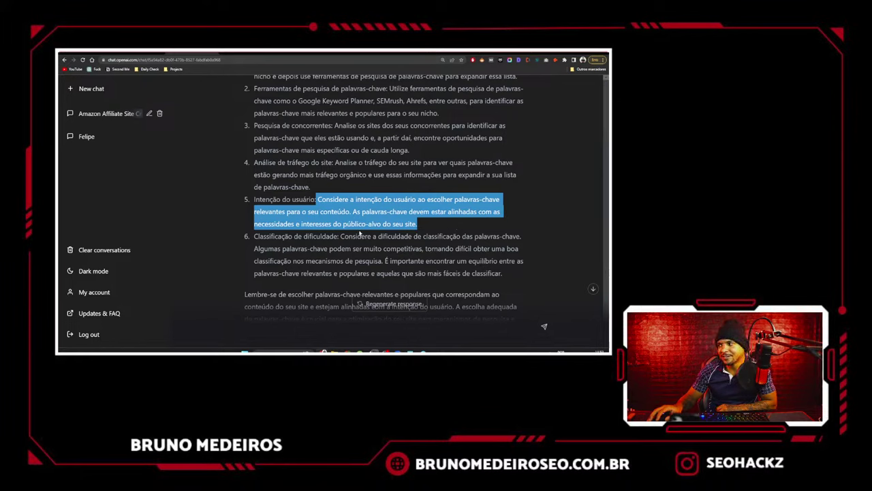
pyautogui.moveTo(340, 235); pyautogui.dragTo(503, 271)
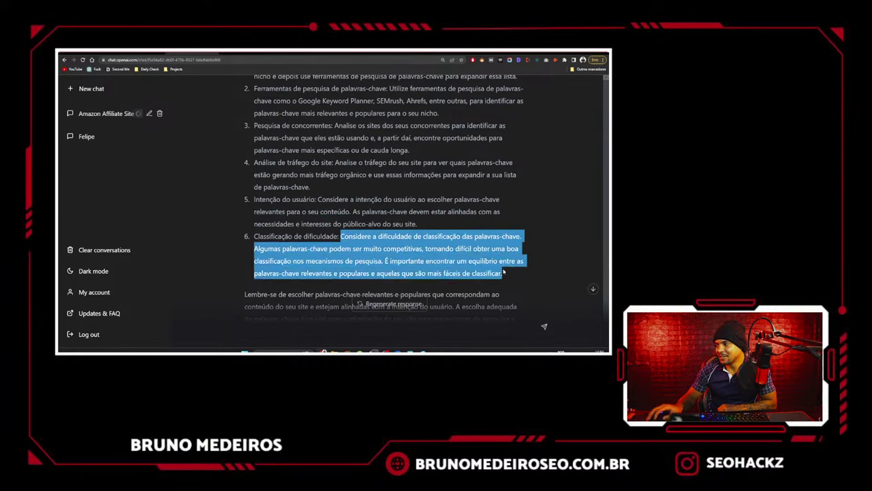
pyautogui.scroll(-2, 386, 220)
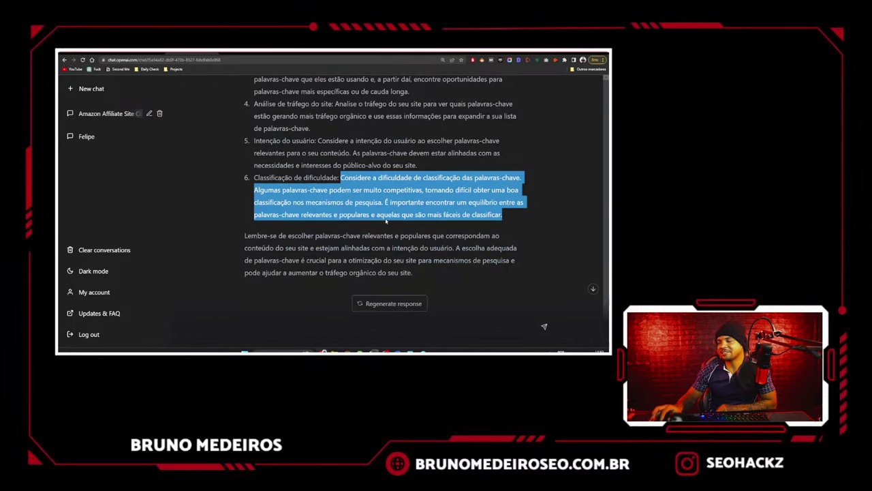
# - Review the answer's points on research tools, brainstorming, competitor research and site traffic analysis again
pyautogui.scroll(1, 386, 220)
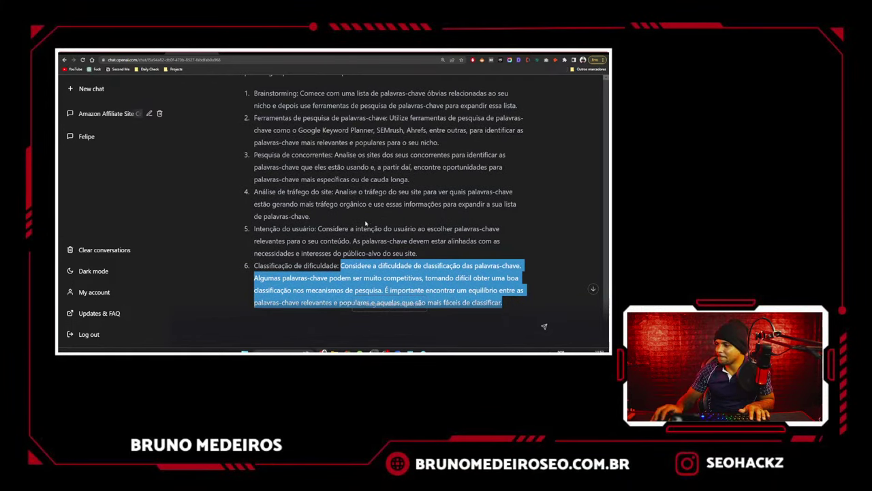
pyautogui.moveTo(254, 117); pyautogui.dragTo(490, 147)
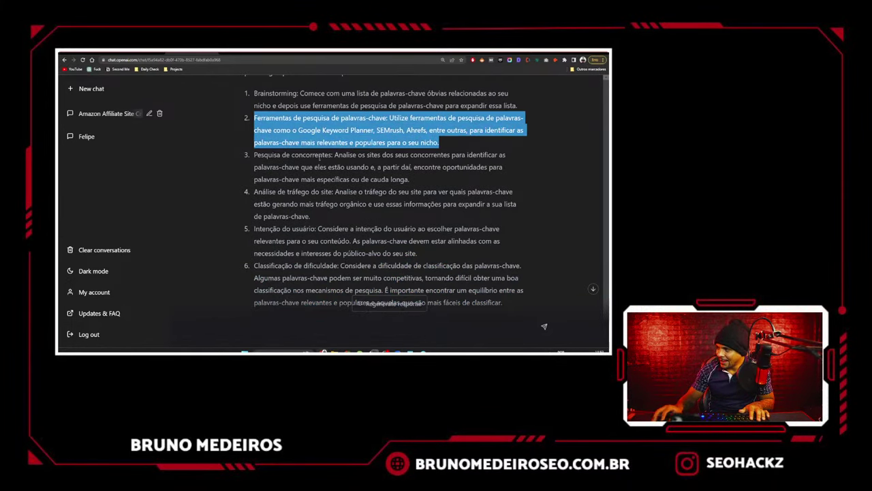
pyautogui.click(333, 137)
pyautogui.scroll(1, 342, 138)
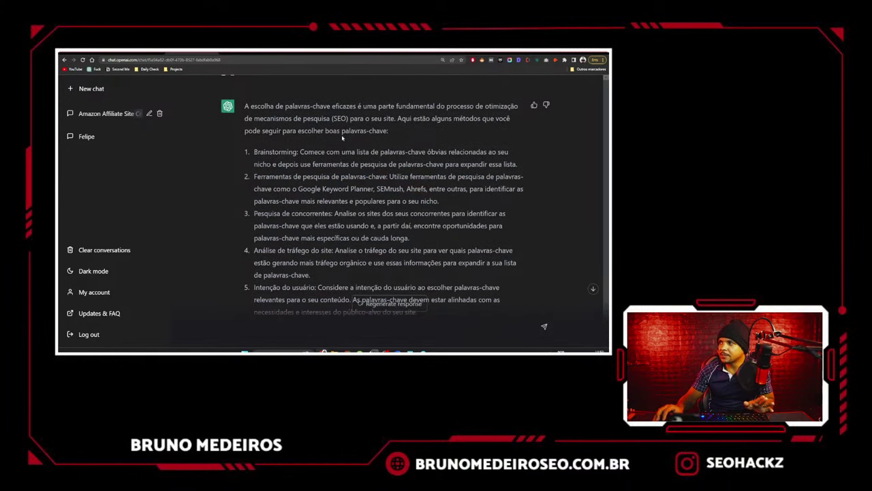
pyautogui.moveTo(269, 152); pyautogui.dragTo(511, 153)
pyautogui.scroll(-1, 291, 193)
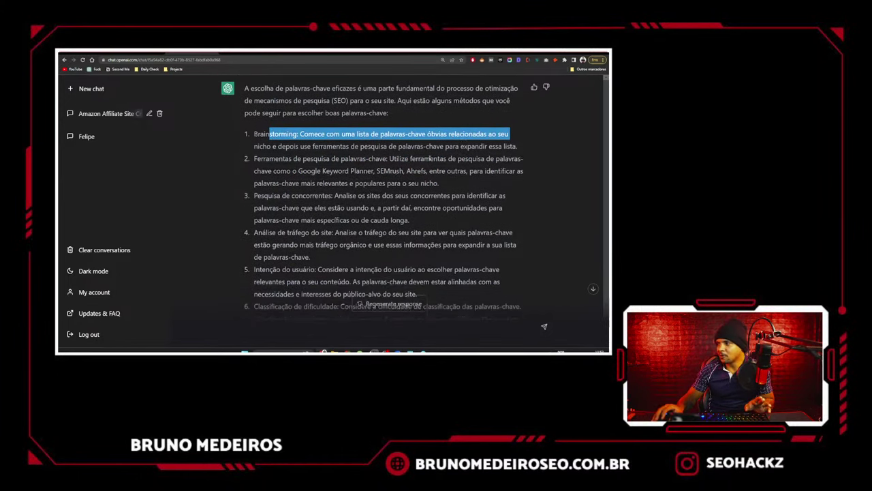
pyautogui.moveTo(285, 184); pyautogui.dragTo(462, 207)
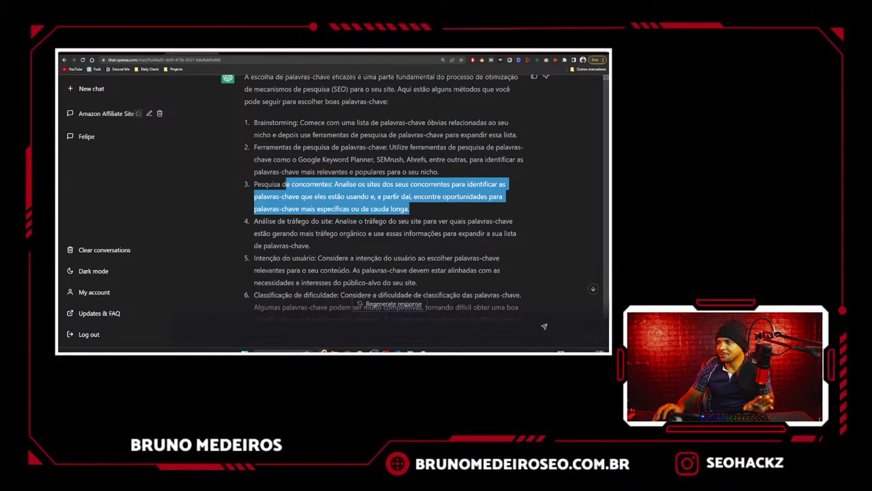
pyautogui.scroll(-1, 462, 206)
pyautogui.moveTo(266, 164); pyautogui.dragTo(398, 193)
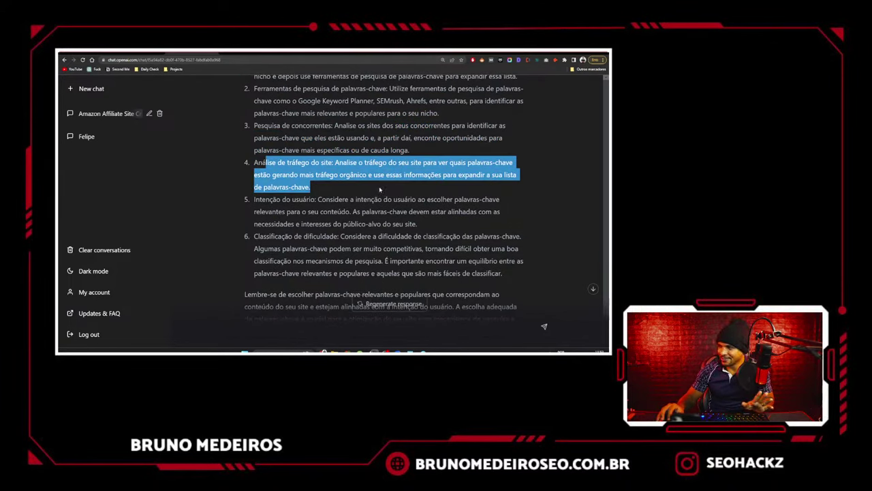
pyautogui.moveTo(263, 163); pyautogui.dragTo(381, 191)
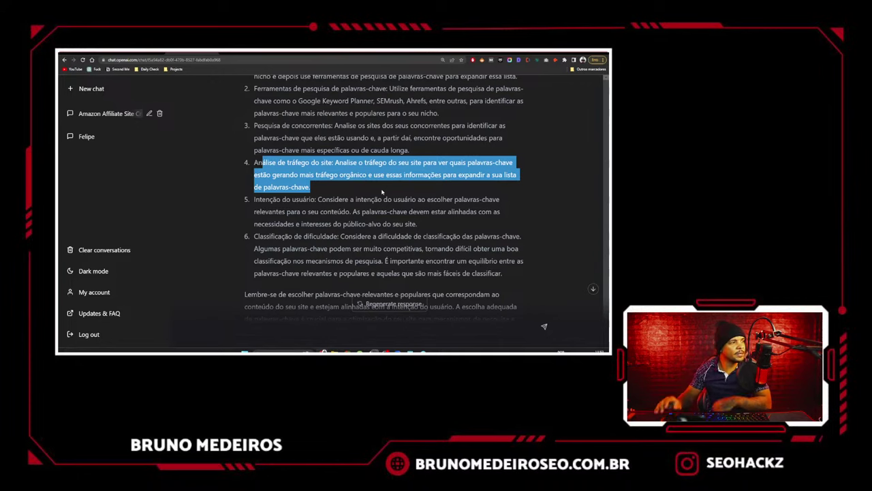
pyautogui.click(362, 183)
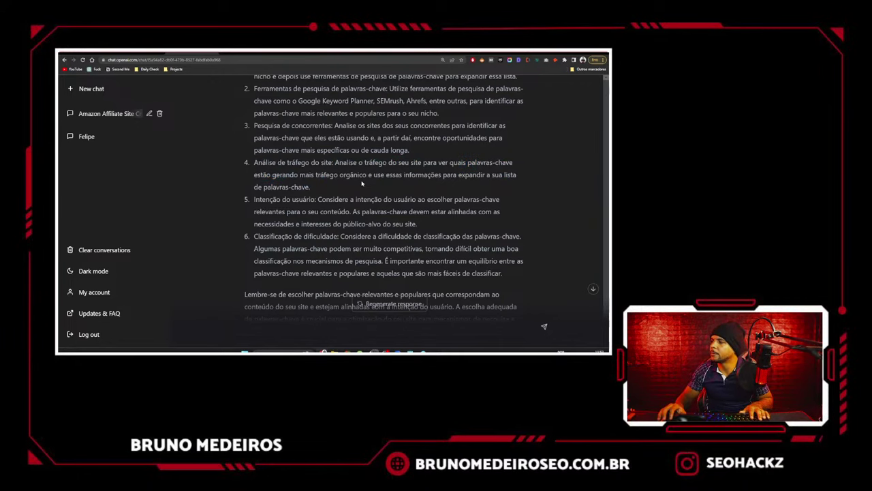
pyautogui.scroll(2, 361, 183)
pyautogui.scroll(-3, 360, 182)
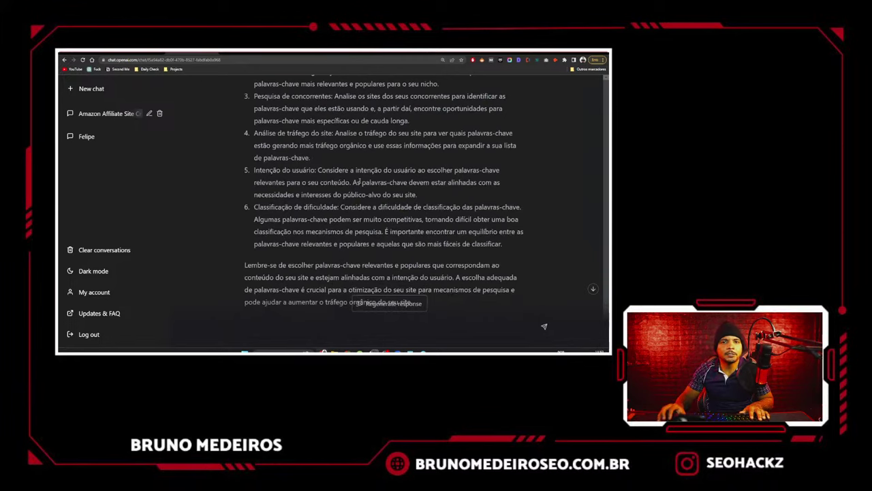
pyautogui.scroll(-1, 359, 181)
pyautogui.scroll(2, 354, 179)
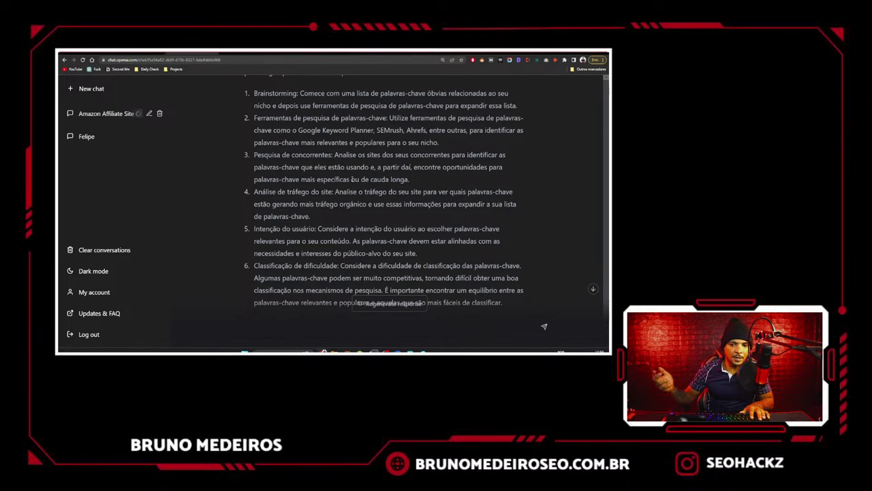
# - Switch to the Ahrefs keyword list, expand the SERP overview for "melhor perfume feminino" and highlight the featured snippet's traffic
pyautogui.click(261, 54)
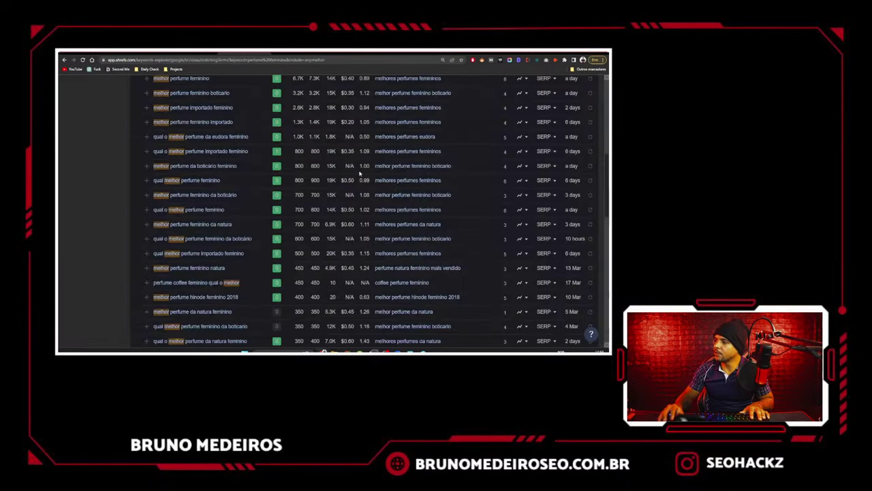
pyautogui.scroll(5, 388, 181)
pyautogui.scroll(3, 415, 188)
pyautogui.scroll(-4, 415, 189)
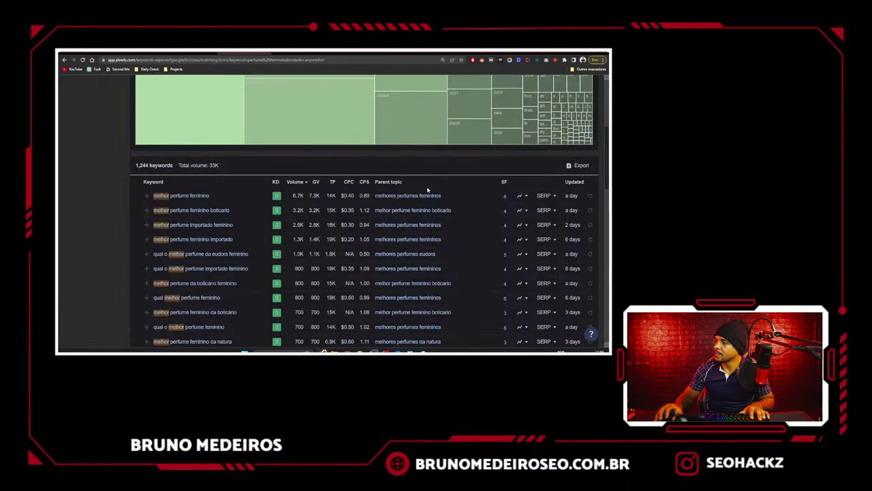
pyautogui.click(555, 196)
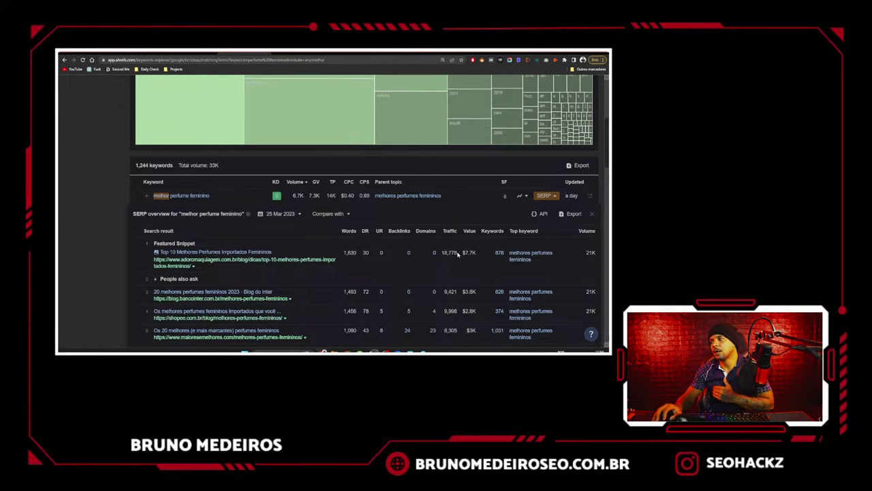
pyautogui.moveTo(458, 253)
pyautogui.mouseDown()
pyautogui.moveTo(444, 253)
pyautogui.moveTo(460, 253)
pyautogui.mouseUp()
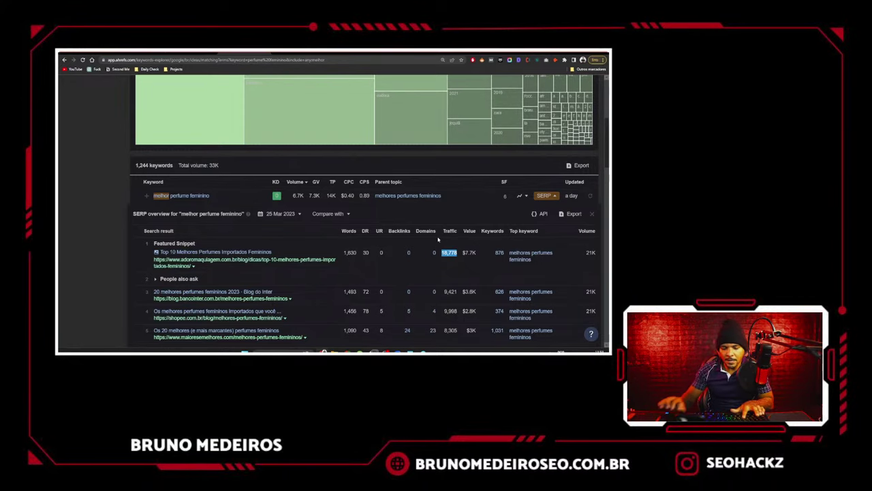
# - Open youtube.com in a new tab and examine the views and estimated revenue in the channel's YouTube Studio analytics
pyautogui.hotkey('ctrl', 't')
pyautogui.write('youtube.com')
pyautogui.press('Return')
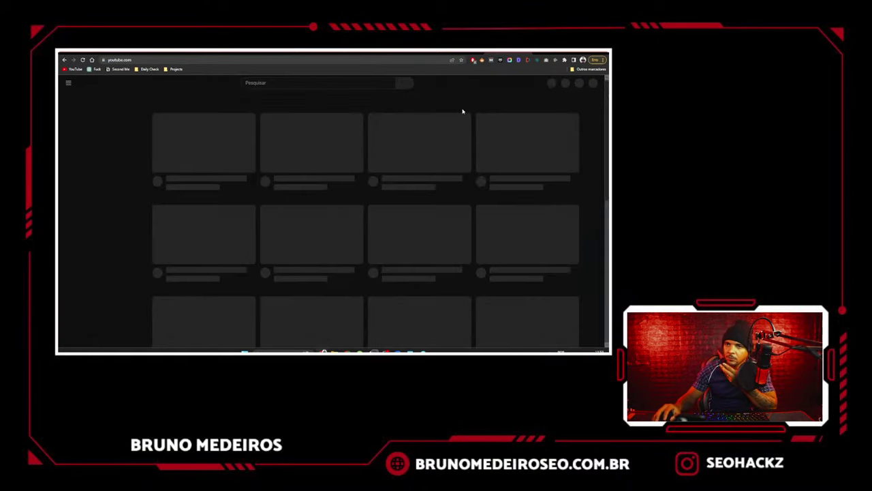
pyautogui.click(591, 84)
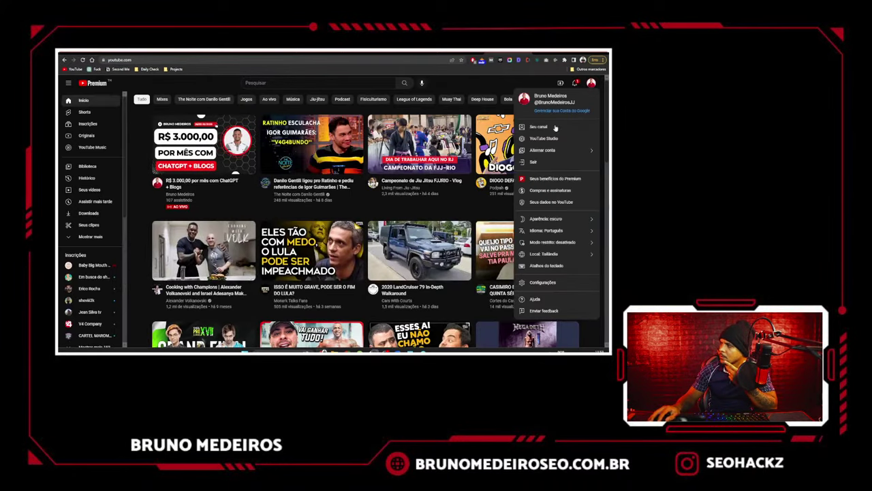
pyautogui.click(565, 119)
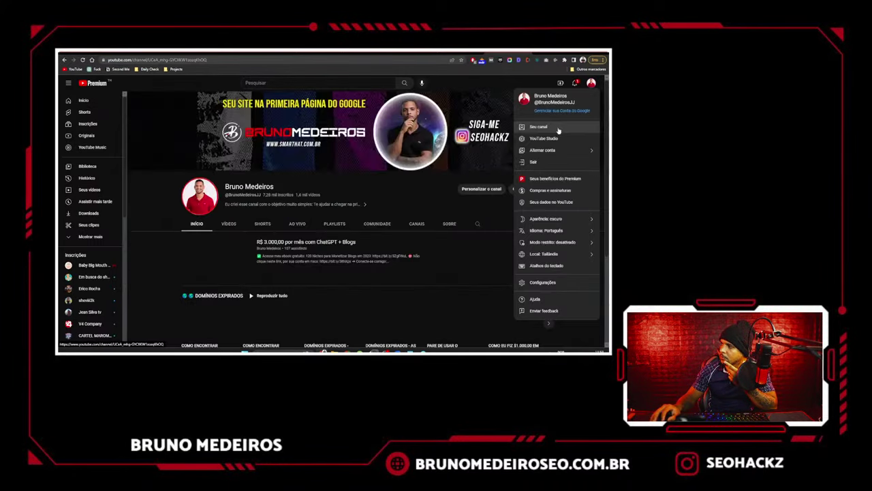
pyautogui.click(553, 139)
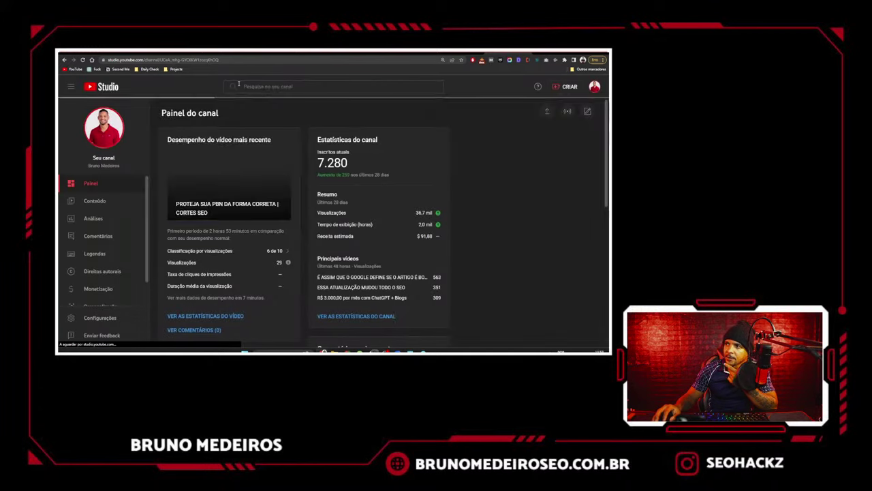
pyautogui.click(99, 223)
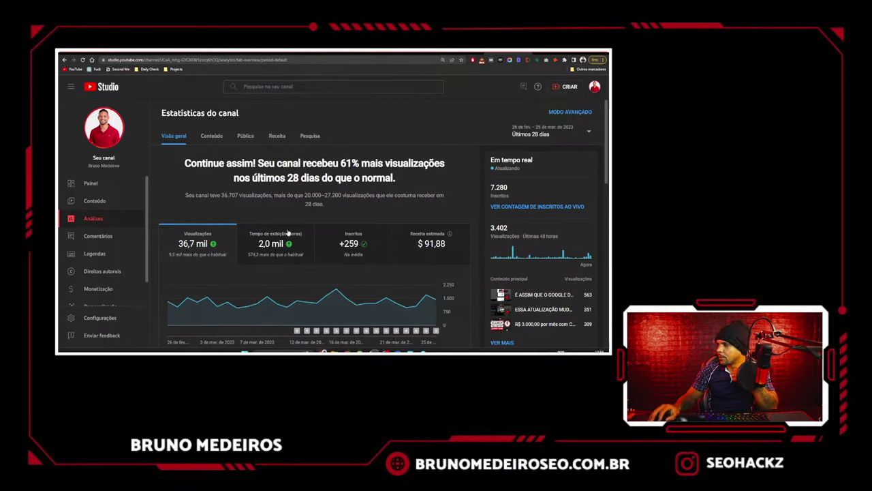
pyautogui.moveTo(187, 251)
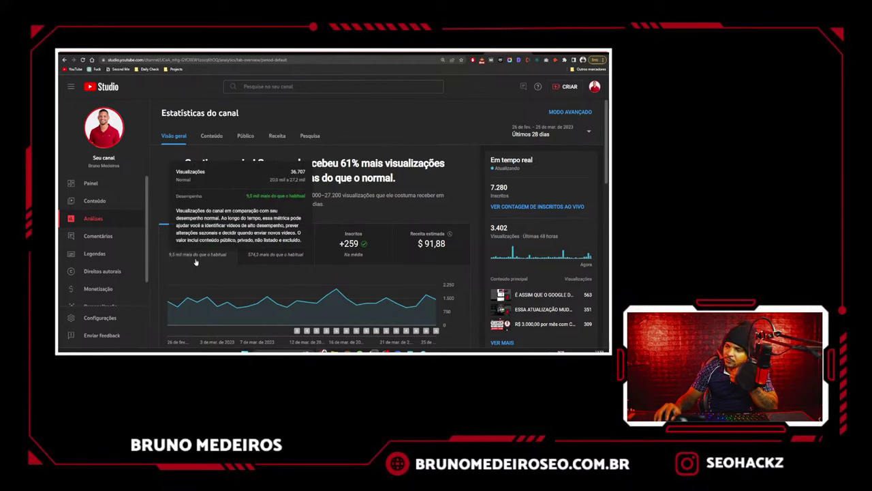
pyautogui.moveTo(422, 251)
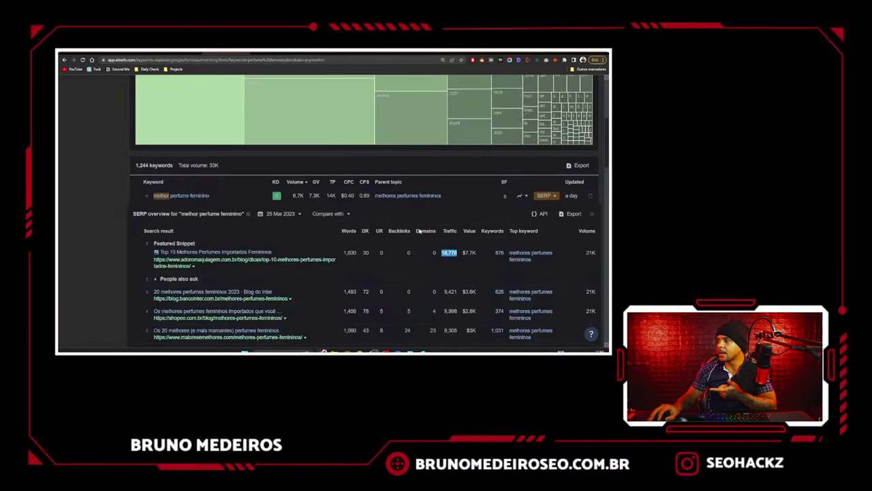
# - Return to Ahrefs, highlight the featured snippet's traffic value and look over the other ranking pages for "melhor perfume feminino"
pyautogui.moveTo(462, 252); pyautogui.dragTo(477, 256)
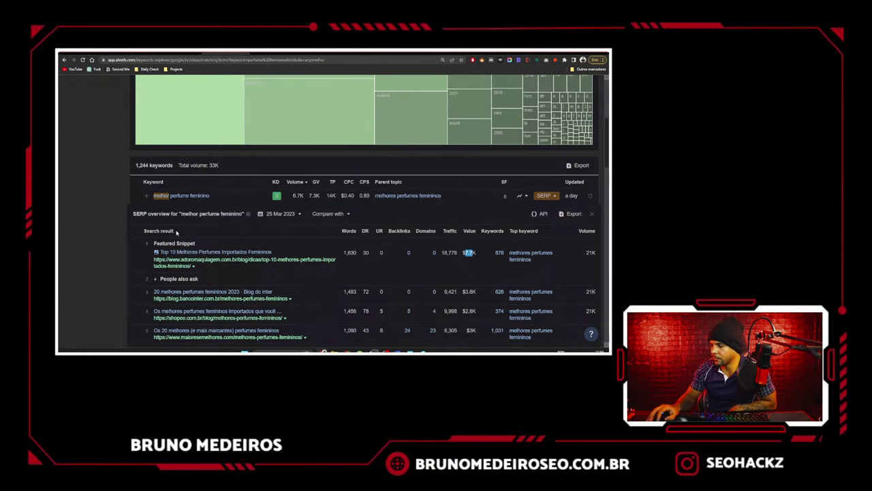
pyautogui.click(90, 239)
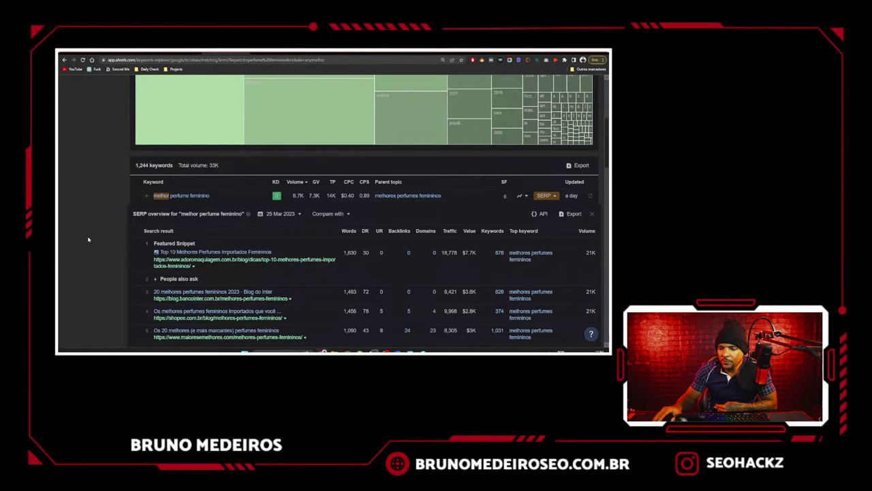
pyautogui.scroll(-6, 88, 239)
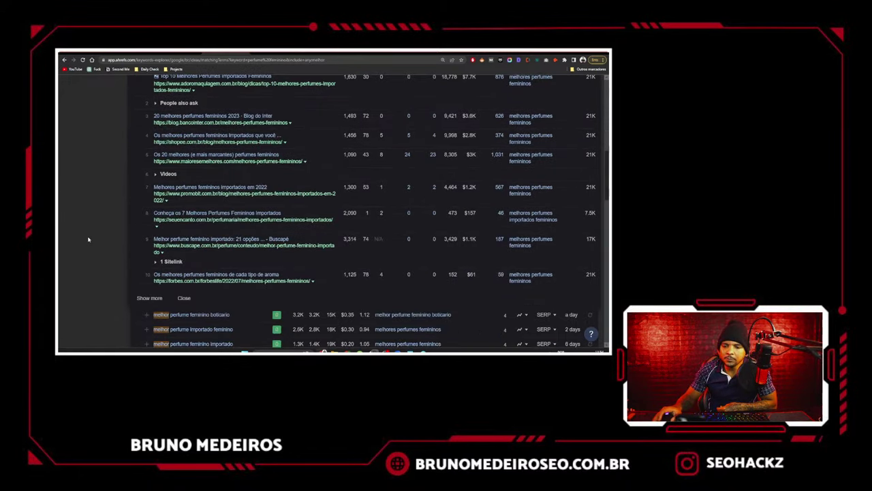
pyautogui.scroll(10, 88, 239)
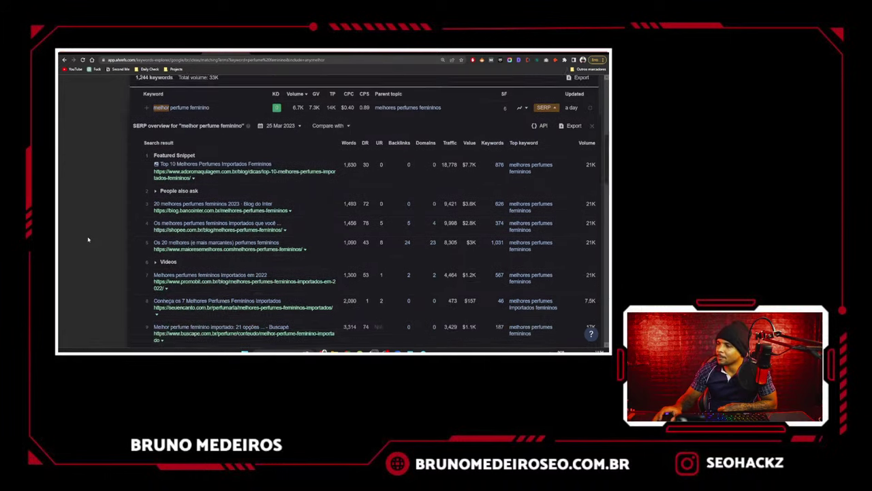
pyautogui.scroll(1, 88, 240)
pyautogui.scroll(-4, 88, 239)
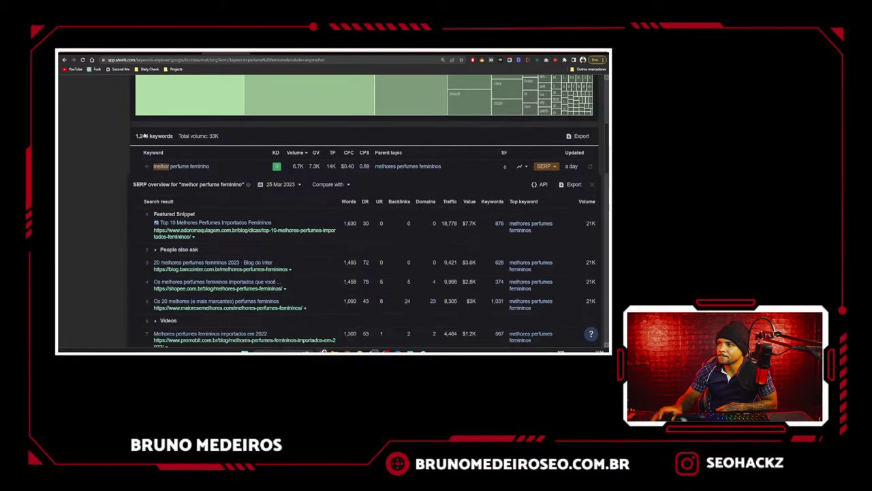
# - Switch to the ChatGPT answer and highlight the competitor research advice, starting at "Analise os sites dos seus concorrentes"
pyautogui.click(178, 53)
pyautogui.scroll(-2, 278, 233)
pyautogui.scroll(4, 321, 178)
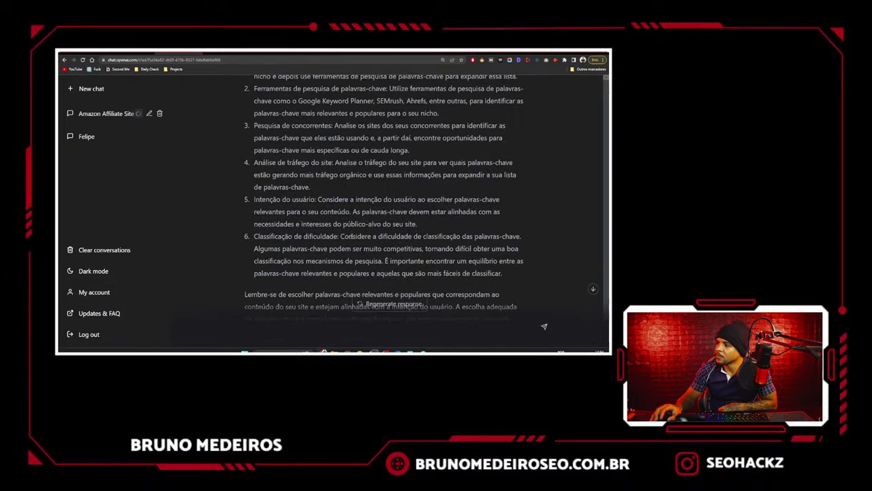
pyautogui.tripleClick(257, 184)
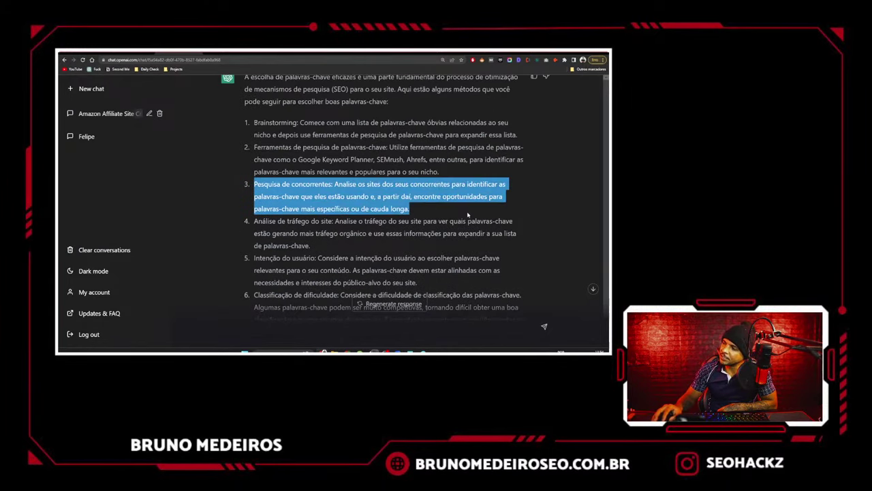
pyautogui.click(334, 184)
pyautogui.moveTo(335, 184); pyautogui.dragTo(452, 213)
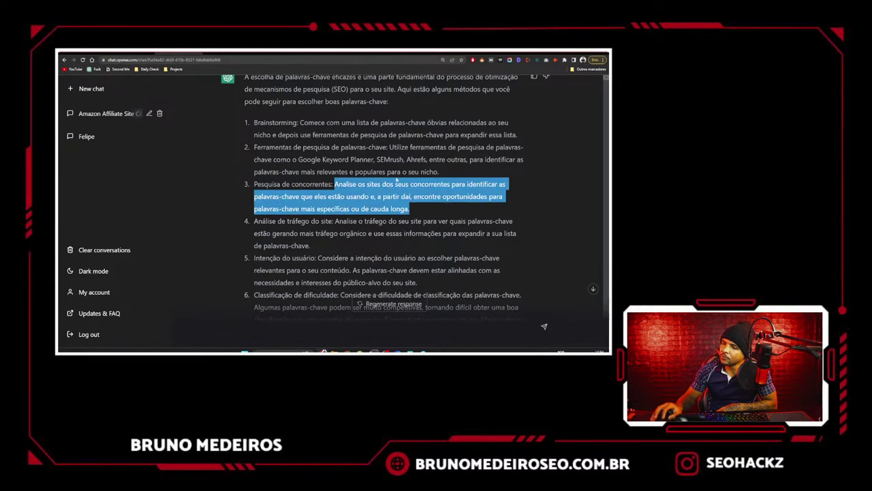
pyautogui.click(352, 159)
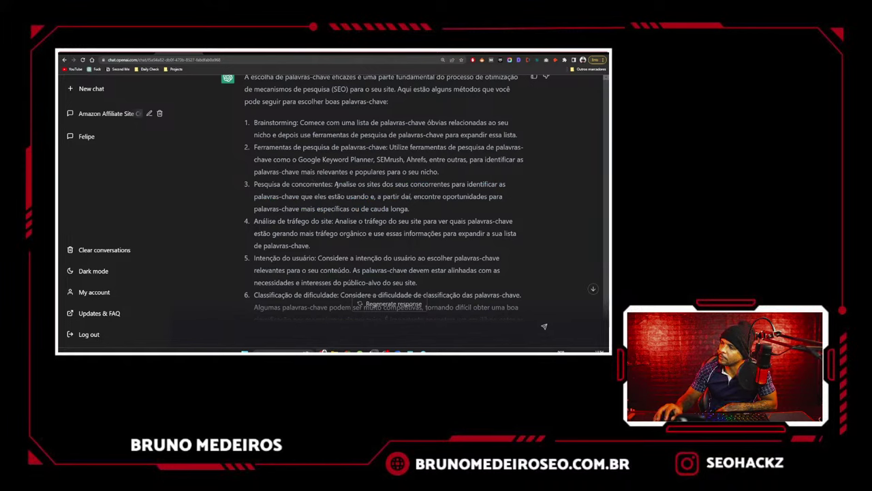
pyautogui.moveTo(335, 184); pyautogui.dragTo(455, 216)
pyautogui.click(411, 196)
pyautogui.moveTo(335, 184); pyautogui.dragTo(436, 209)
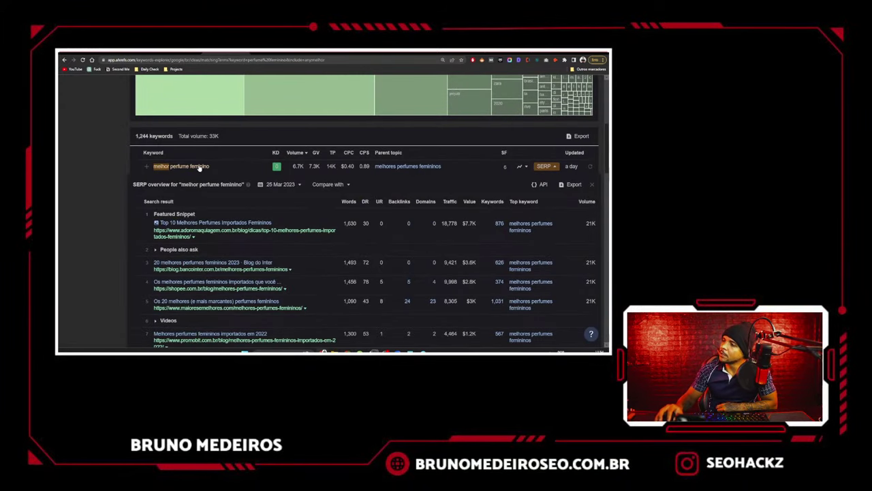
# - Collapse the SERP preview in Ahrefs, open the overview for "melhor perfume feminino" and examine its keyword ideas, position history and SERP results
pyautogui.click(545, 166)
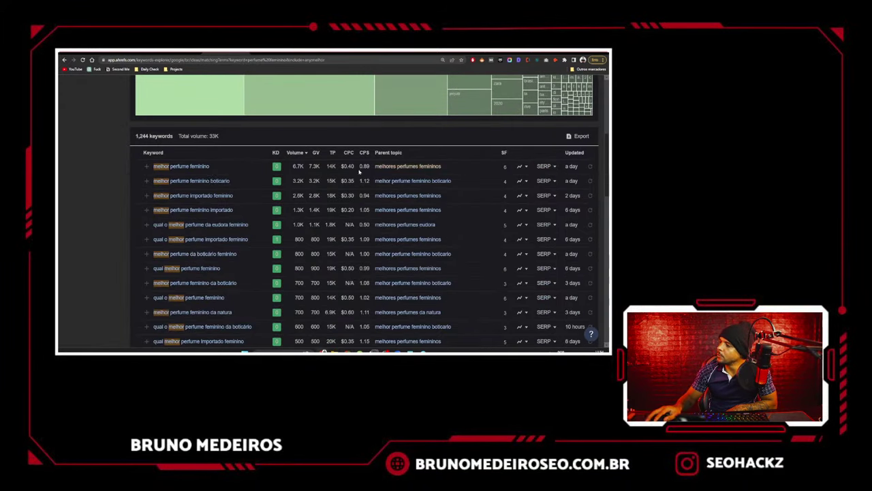
pyautogui.click(187, 167)
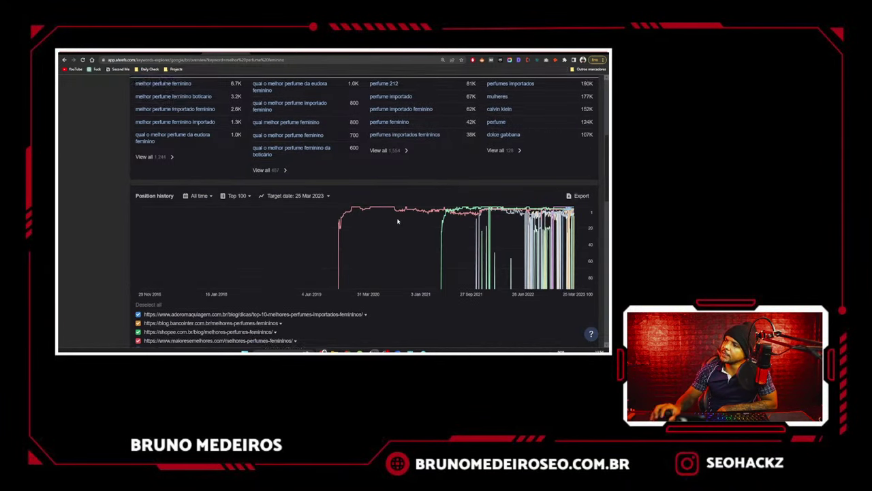
pyautogui.scroll(5, 332, 243)
pyautogui.scroll(-5, 332, 242)
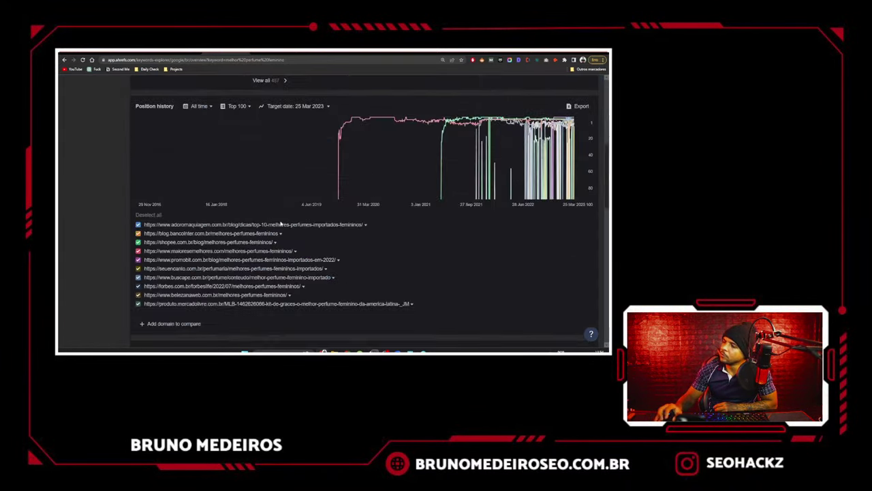
pyautogui.scroll(2, 280, 225)
pyautogui.scroll(1, 281, 225)
pyautogui.scroll(2, 281, 225)
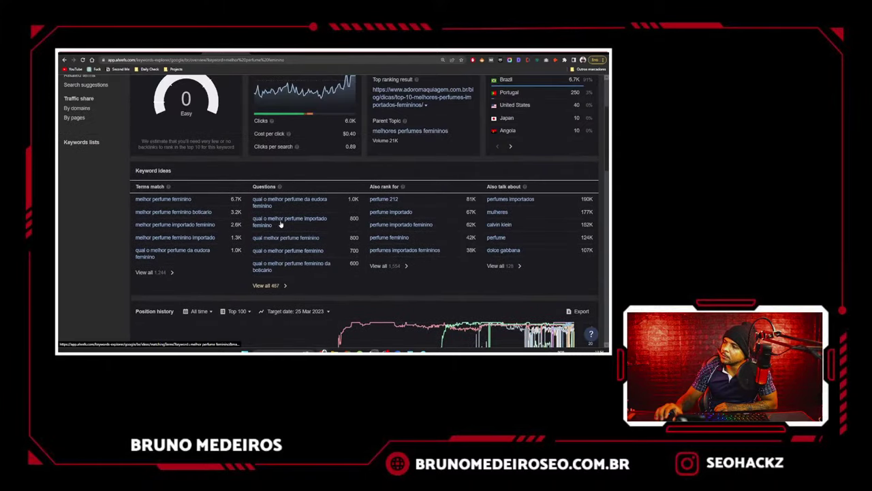
pyautogui.scroll(-15, 281, 224)
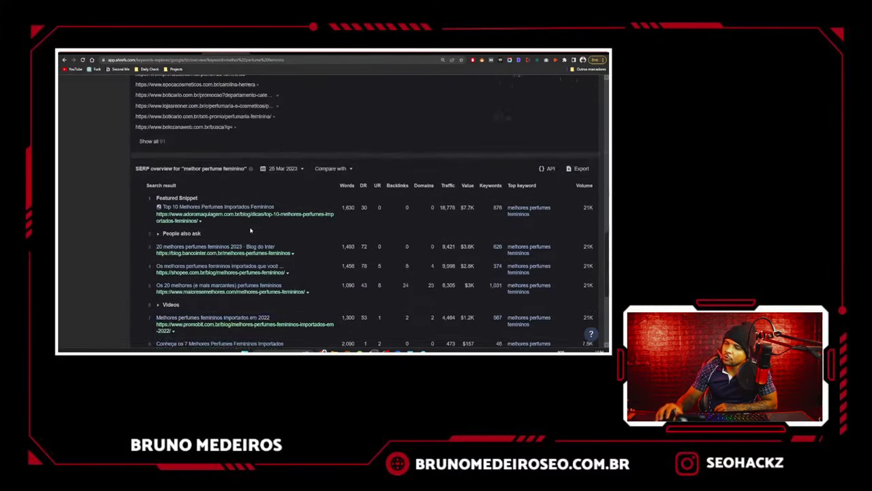
pyautogui.scroll(1, 307, 181)
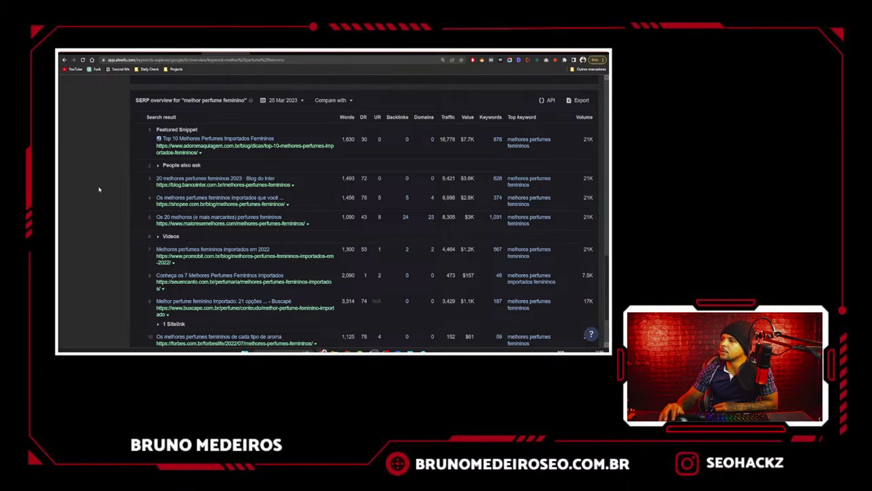
pyautogui.scroll(2, 100, 188)
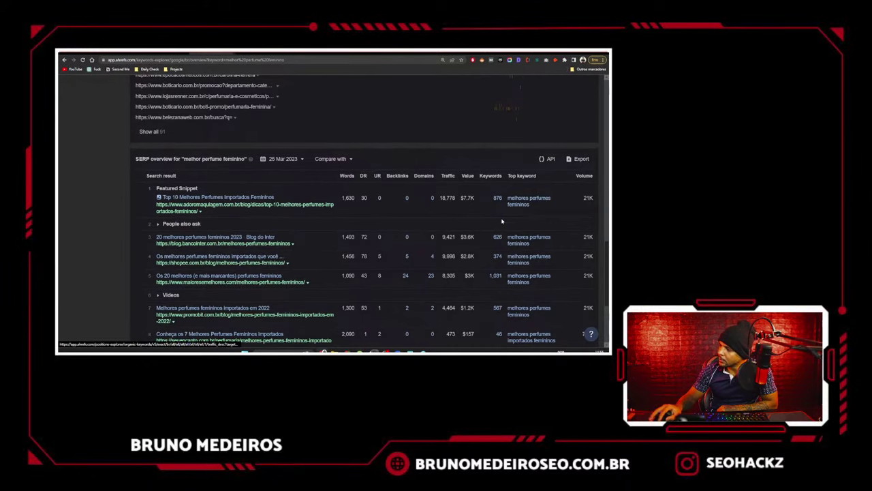
# - Open the organic keyword reports of the ranking Shopee, maioresemelhores.com and Promobit pages in new browser tabs
pyautogui.rightClick(504, 259)
pyautogui.rightClick(498, 258)
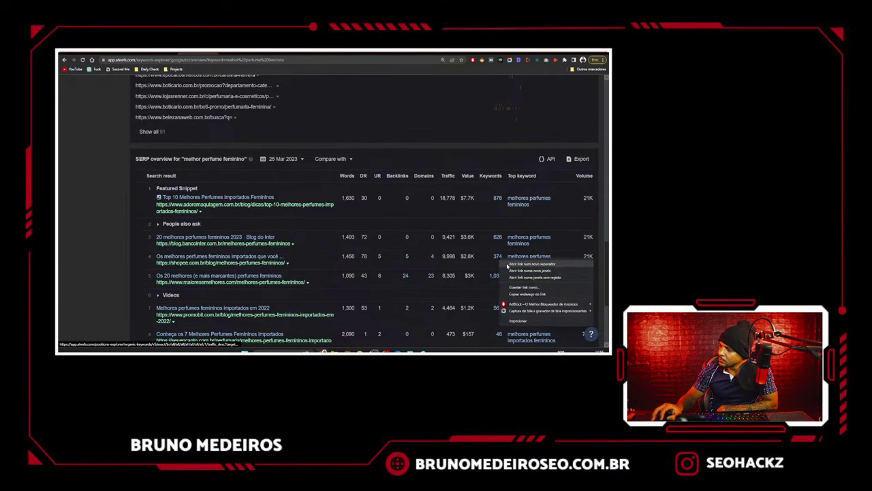
pyautogui.click(507, 264)
pyautogui.rightClick(498, 277)
pyautogui.click(522, 215)
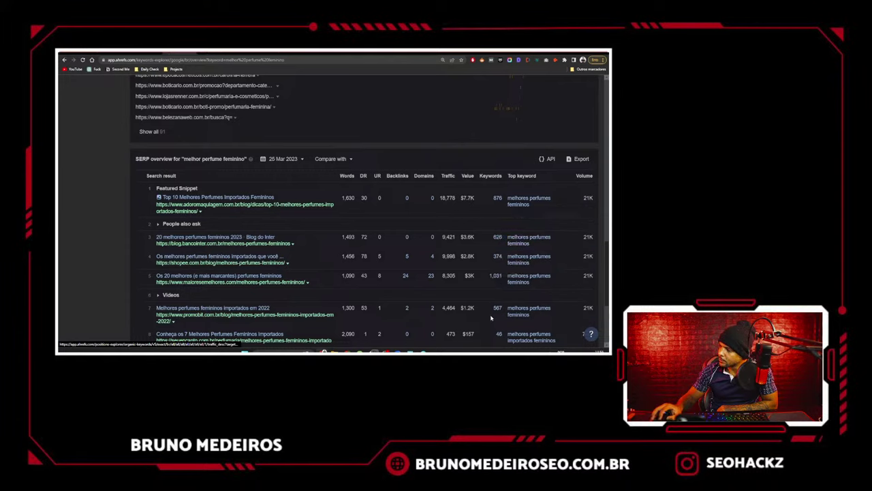
pyautogui.rightClick(499, 308)
pyautogui.click(524, 245)
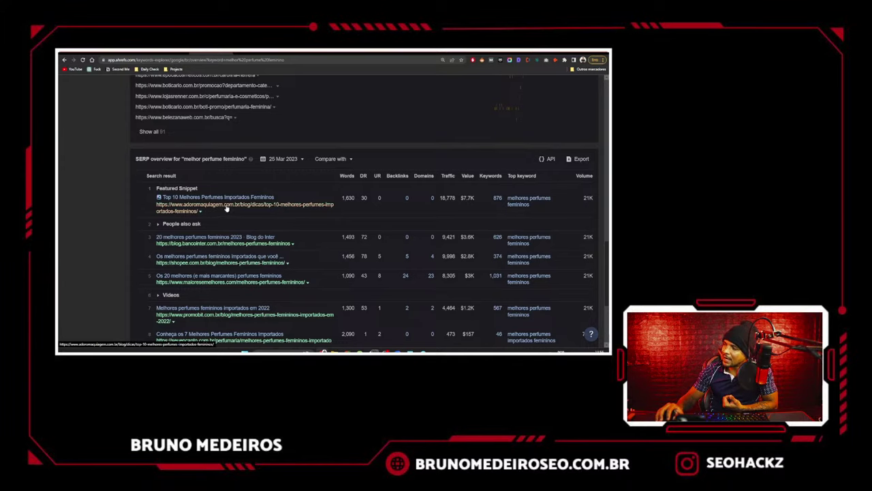
# - Highlight the traffic of the adoromaquiagem.com.br featured snippet and look over the position history of the ranking pages
pyautogui.moveTo(441, 197); pyautogui.dragTo(455, 201)
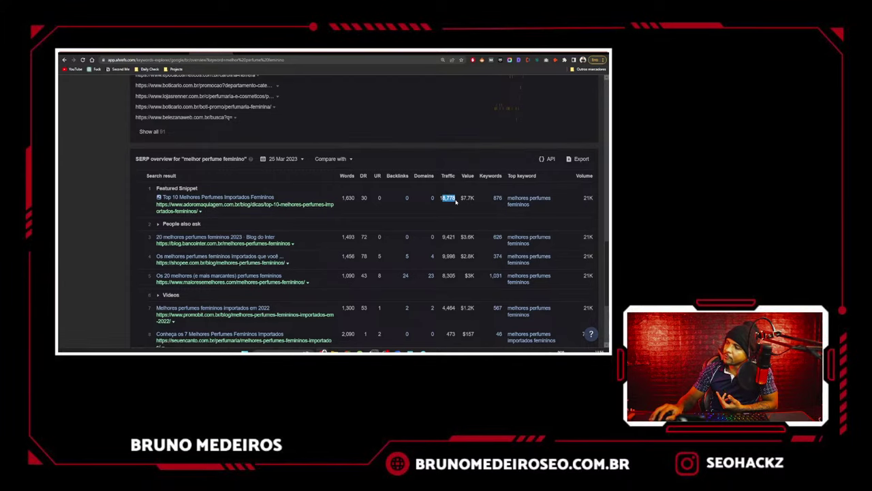
pyautogui.scroll(10, 455, 201)
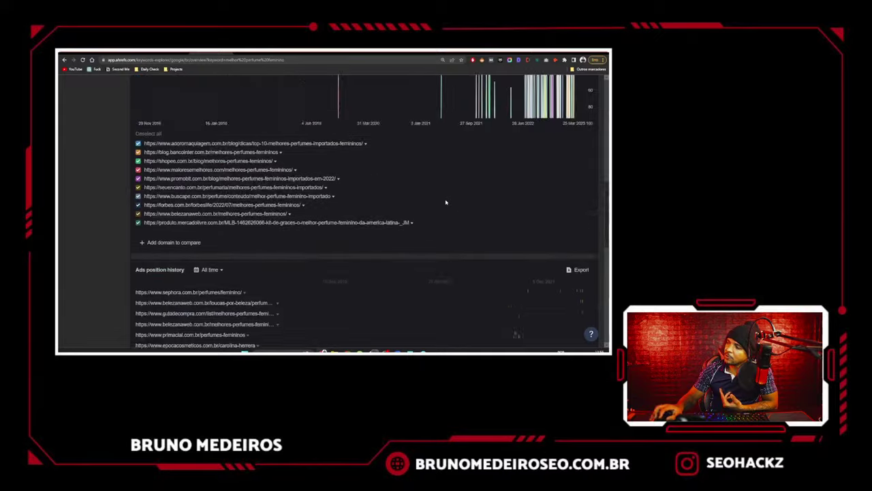
pyautogui.scroll(-5, 436, 203)
pyautogui.scroll(-3, 436, 203)
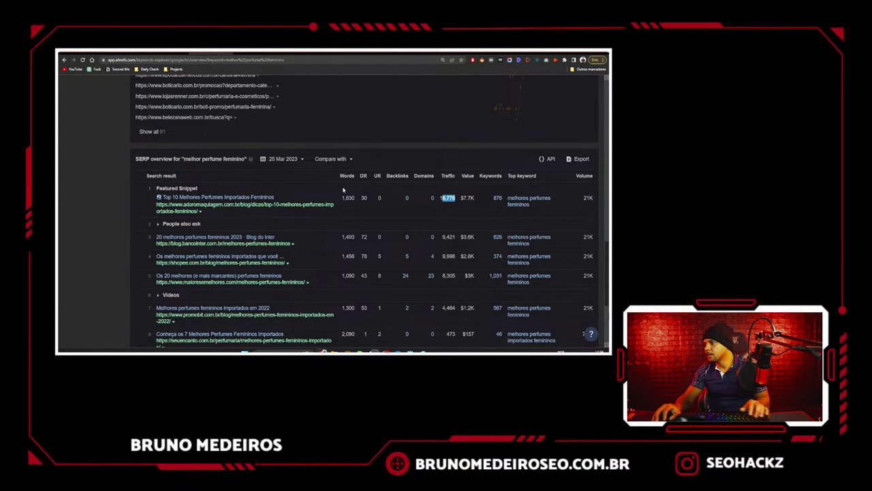
# - Copy the featured snippet's top keyword "melhores perfumes femininos" and search for it in the Nightwatch Search Simulator
pyautogui.moveTo(530, 205); pyautogui.dragTo(509, 199)
pyautogui.hotkey('ctrl', 'c')
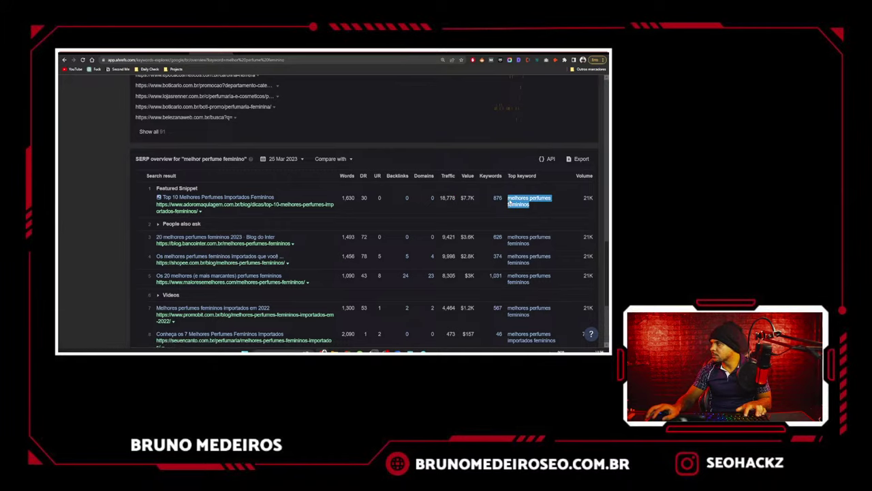
pyautogui.hotkey('ctrl', 't')
pyautogui.click(501, 60)
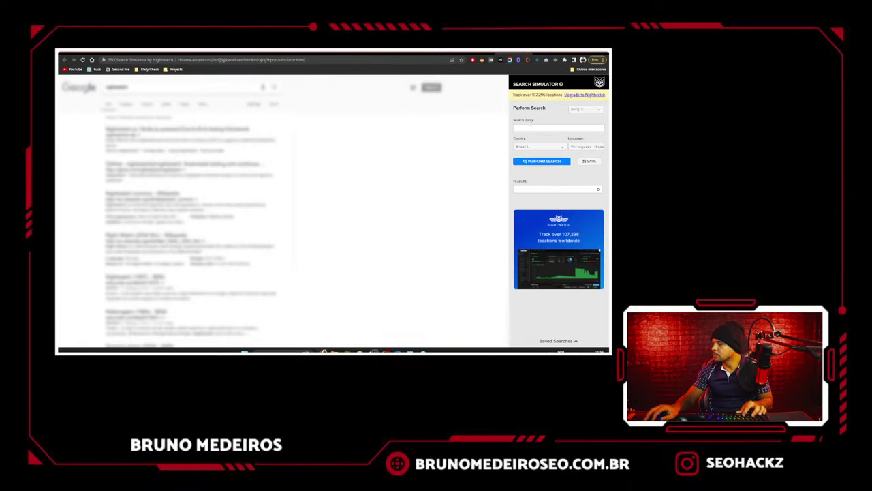
pyautogui.click(530, 126)
pyautogui.hotkey('ctrl', 'v')
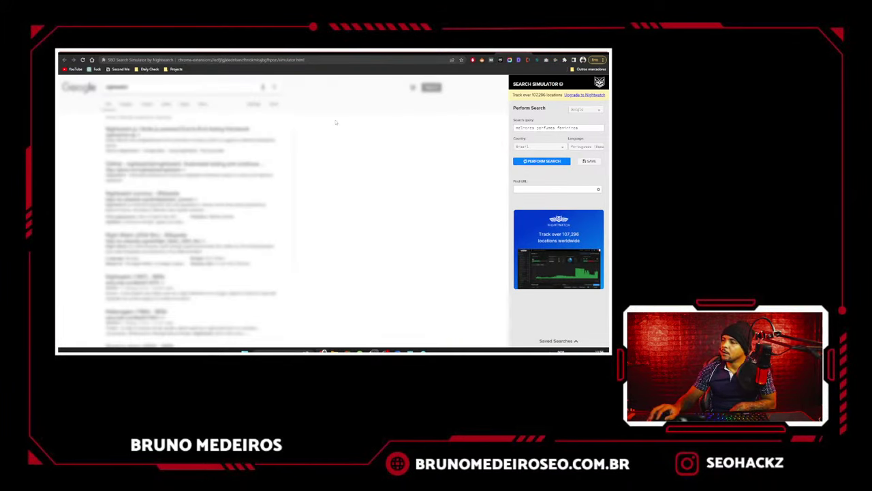
# - Highlight the result count and look through the simulated Google results for "melhores perfumes femininos"
pyautogui.moveTo(150, 120); pyautogui.dragTo(175, 120)
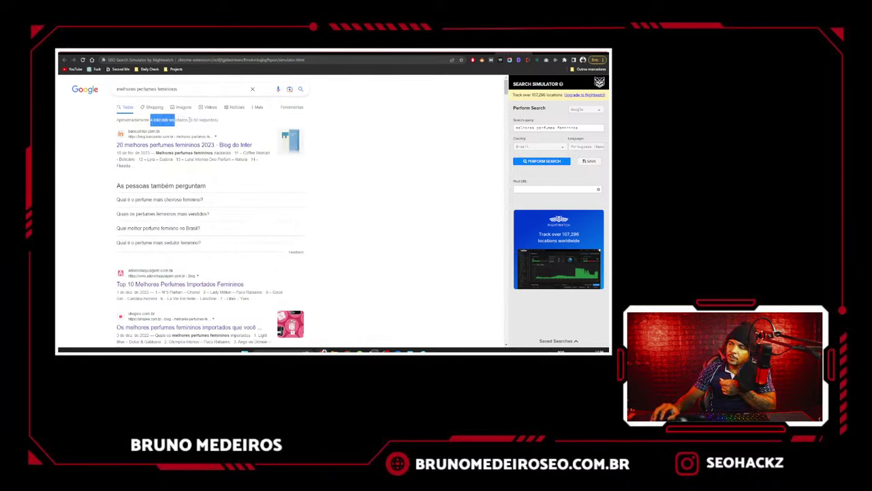
pyautogui.click(189, 120)
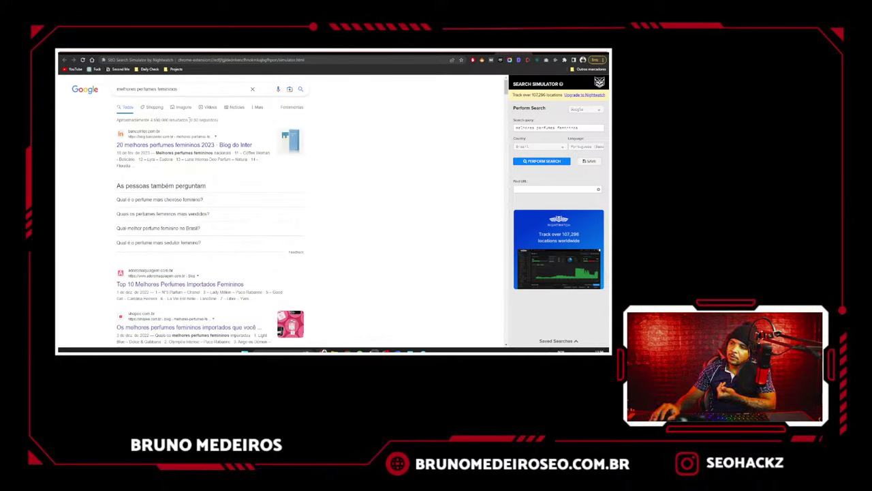
pyautogui.scroll(-5, 189, 120)
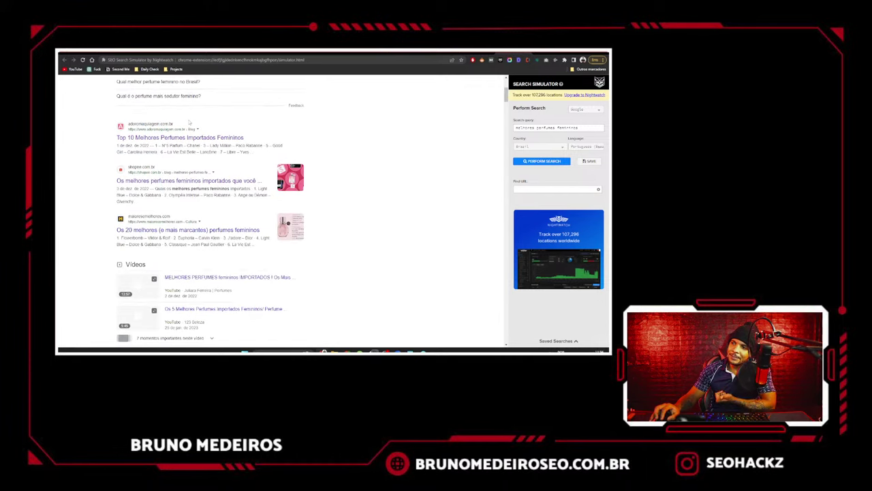
pyautogui.scroll(-1, 189, 121)
pyautogui.scroll(-4, 189, 122)
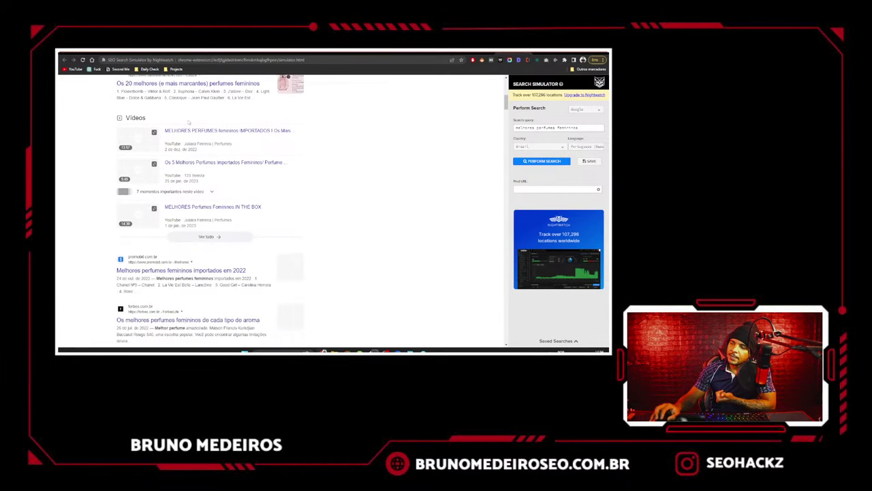
pyautogui.scroll(10, 189, 121)
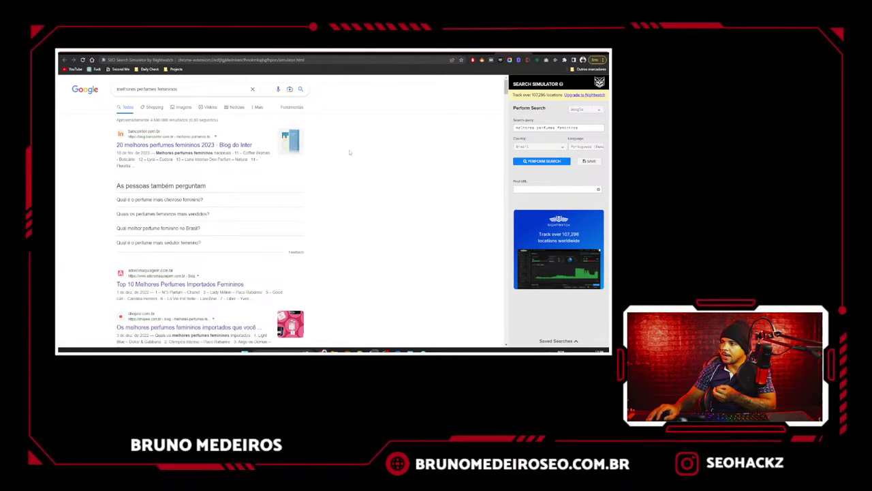
pyautogui.rightClick(347, 152)
pyautogui.click(347, 152)
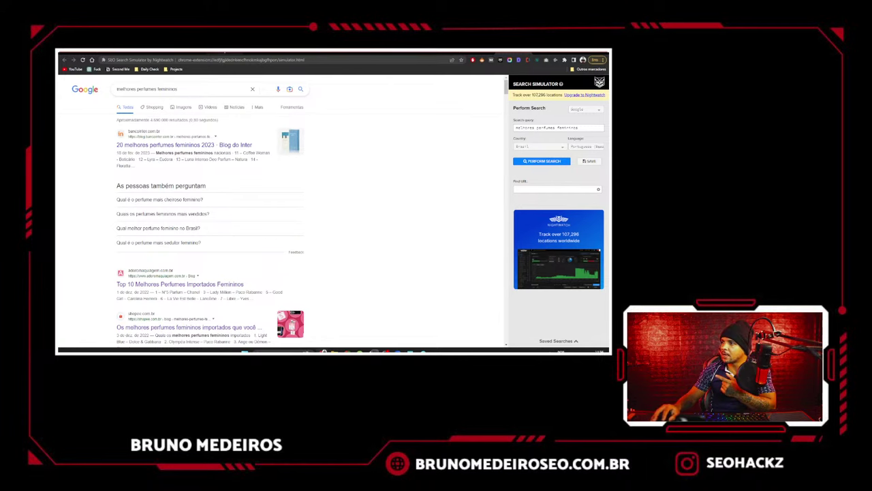
# - Switch to the Ahrefs organic keywords report for the adoromaquiagem.com.br article, highlight its URL and look through the keywords it ranks for
pyautogui.click(229, 53)
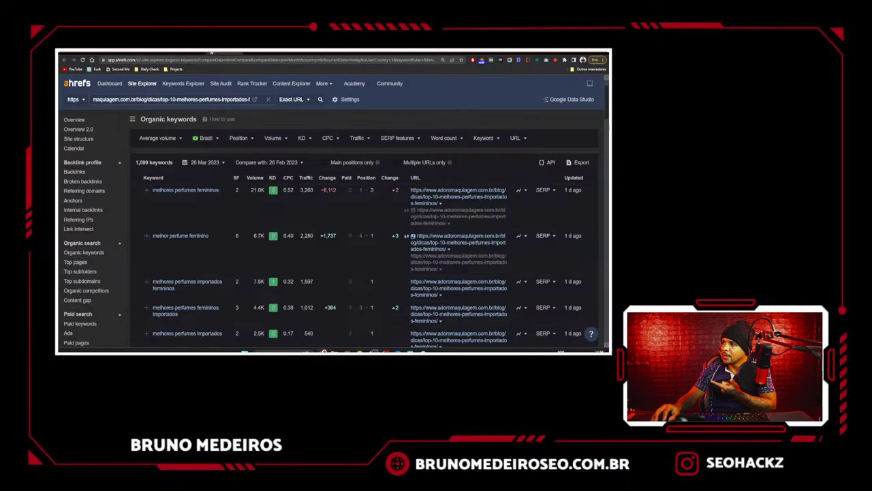
pyautogui.click(189, 52)
pyautogui.click(225, 53)
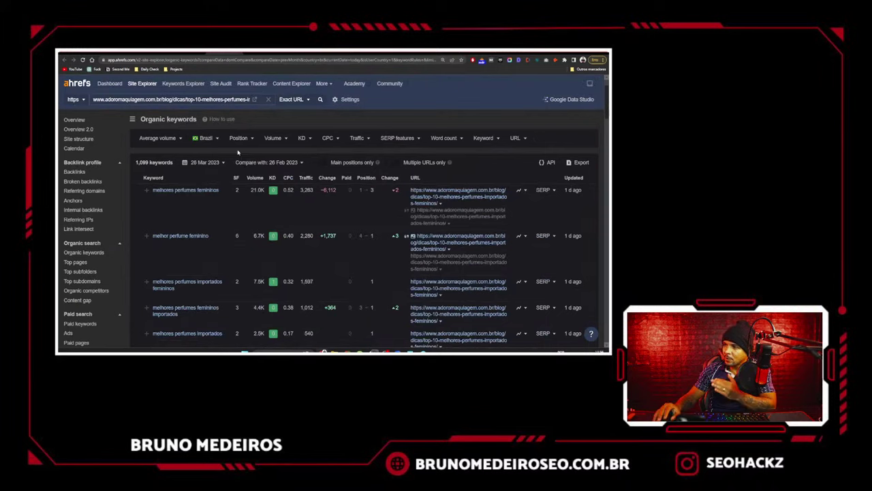
pyautogui.moveTo(113, 99); pyautogui.dragTo(249, 99)
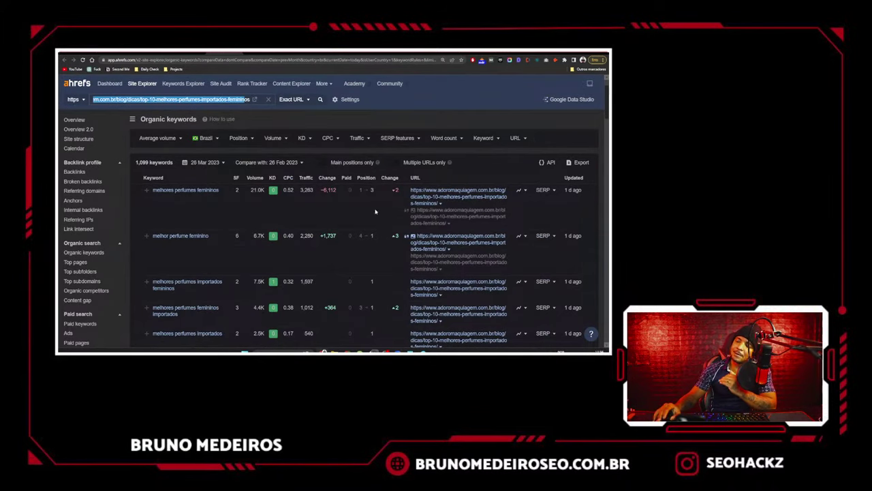
pyautogui.scroll(-2, 359, 206)
pyautogui.scroll(-10, 359, 206)
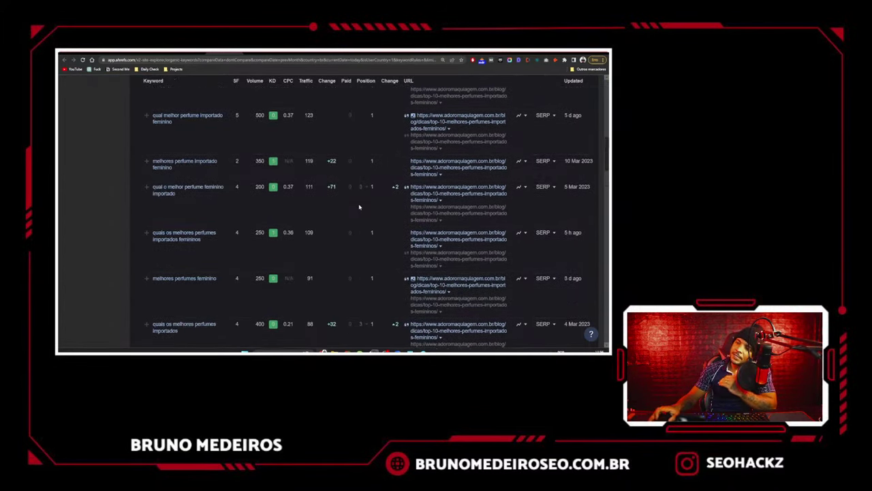
pyautogui.scroll(-10, 359, 206)
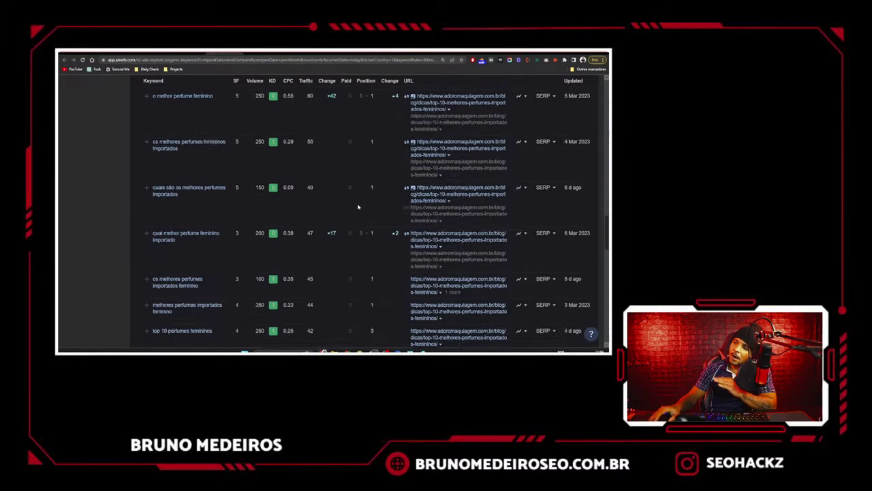
pyautogui.scroll(-10, 358, 206)
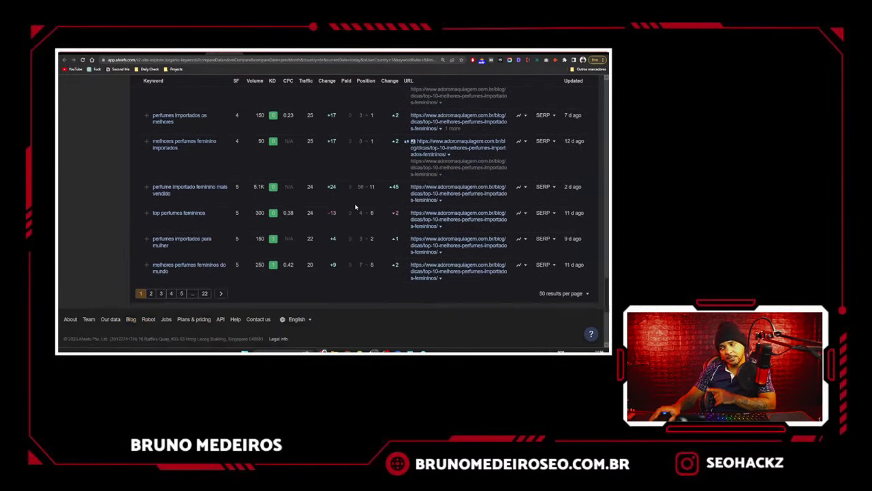
pyautogui.scroll(15, 355, 206)
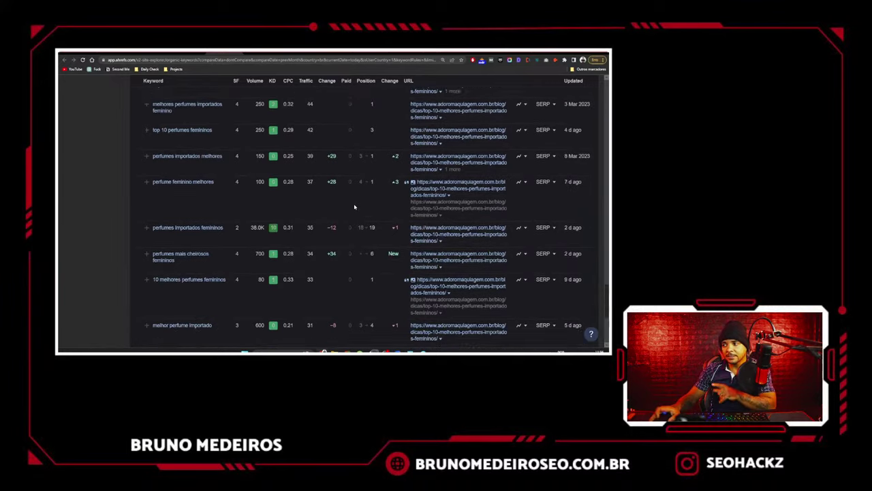
pyautogui.scroll(10, 355, 207)
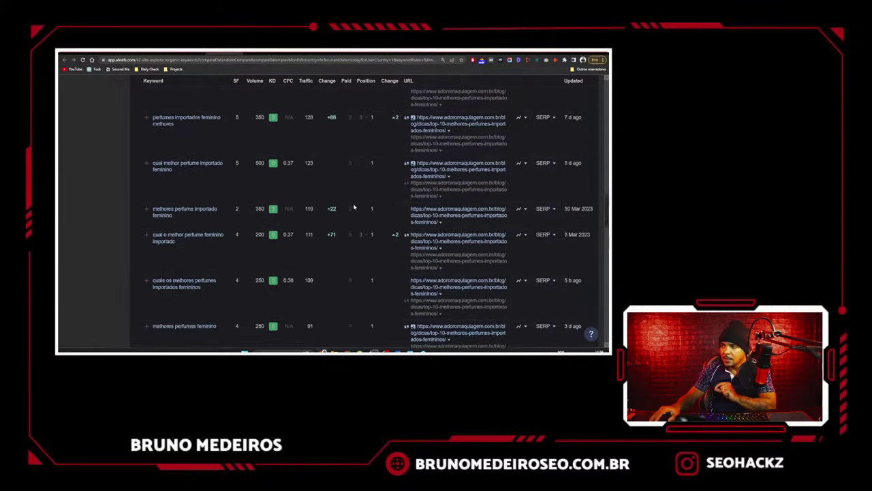
pyautogui.scroll(10, 354, 207)
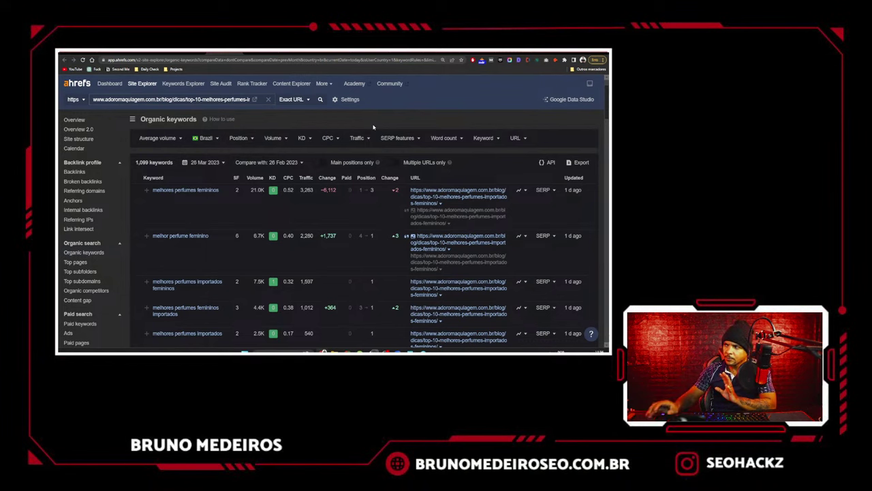
# - Examine the article's keywords for weaker rankings and highlight the current position of "perfume importado feminino mais vendido"
pyautogui.scroll(-5, 373, 126)
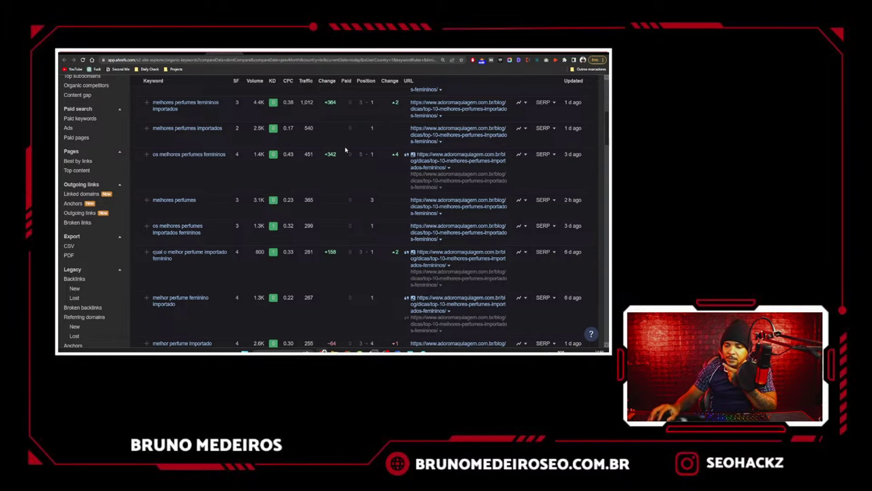
pyautogui.scroll(-6, 333, 153)
pyautogui.scroll(-8, 332, 157)
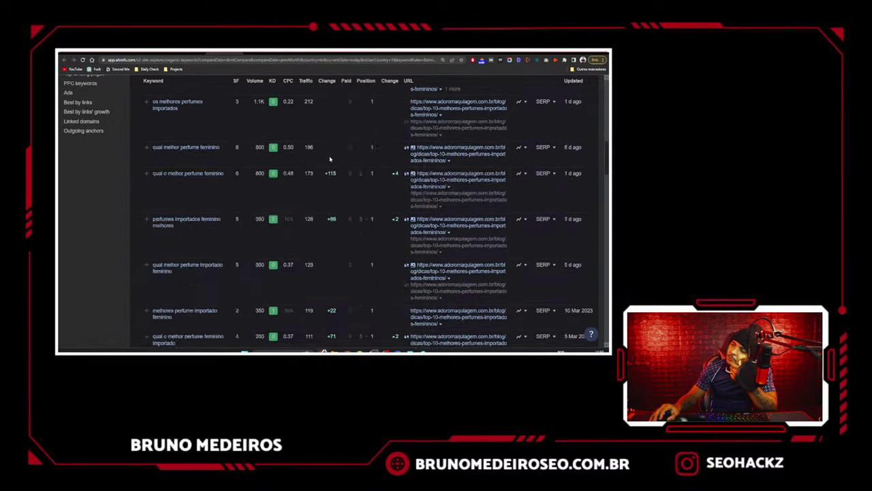
pyautogui.scroll(-10, 330, 158)
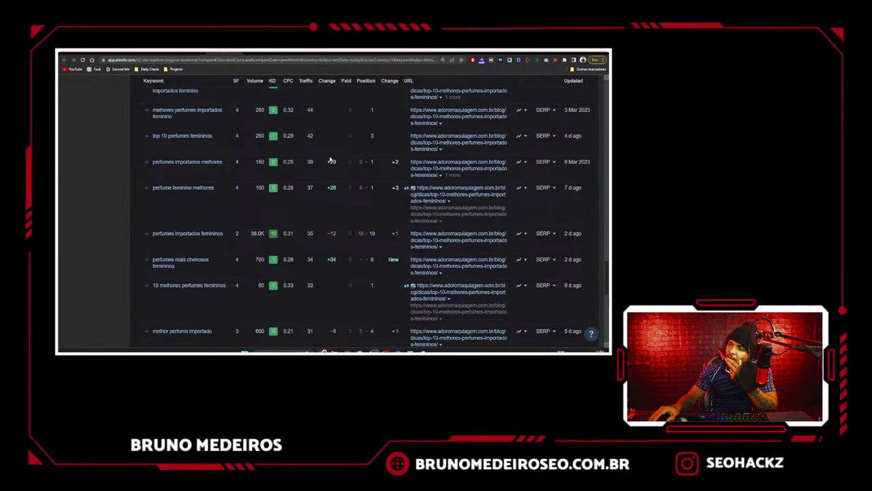
pyautogui.scroll(-3, 329, 159)
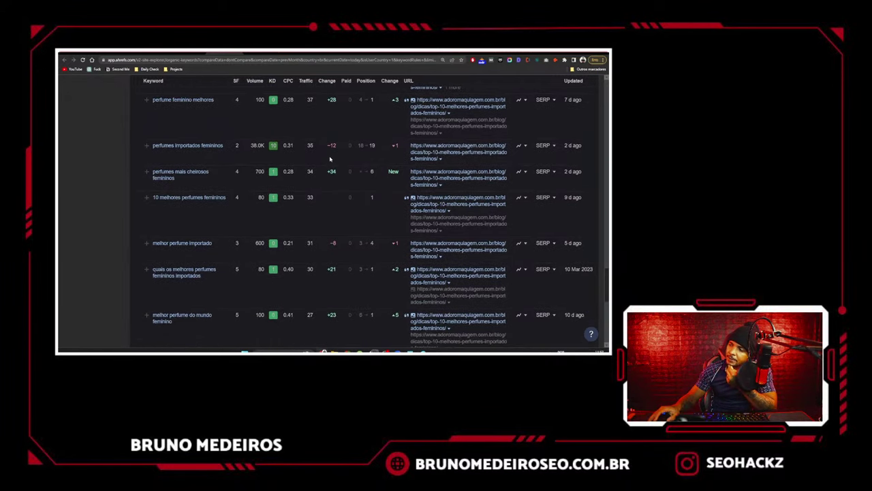
pyautogui.scroll(-2, 330, 159)
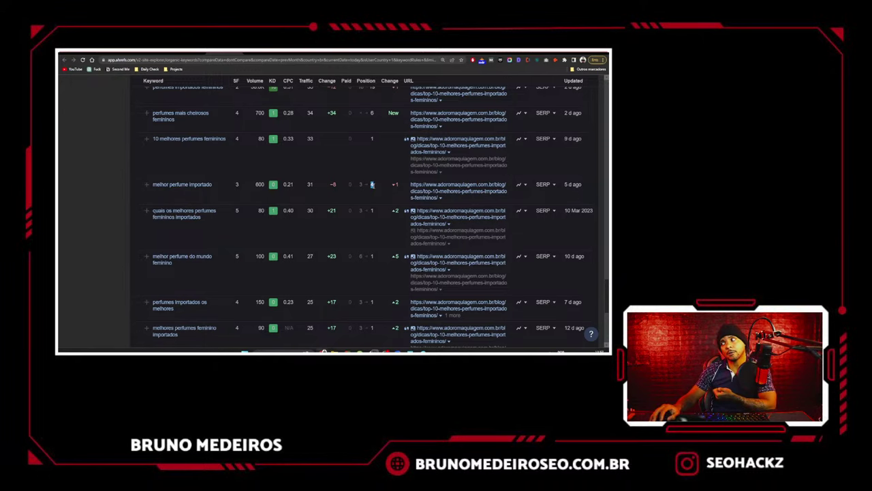
pyautogui.scroll(-5, 372, 184)
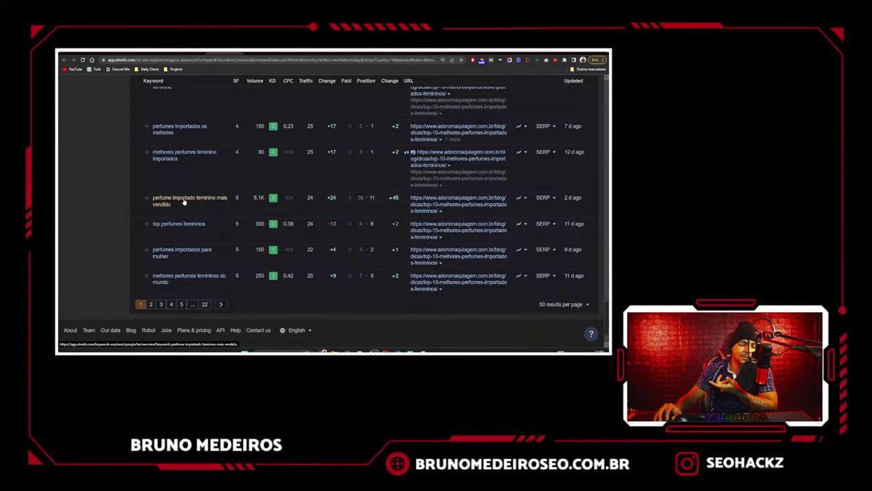
pyautogui.doubleClick(372, 198)
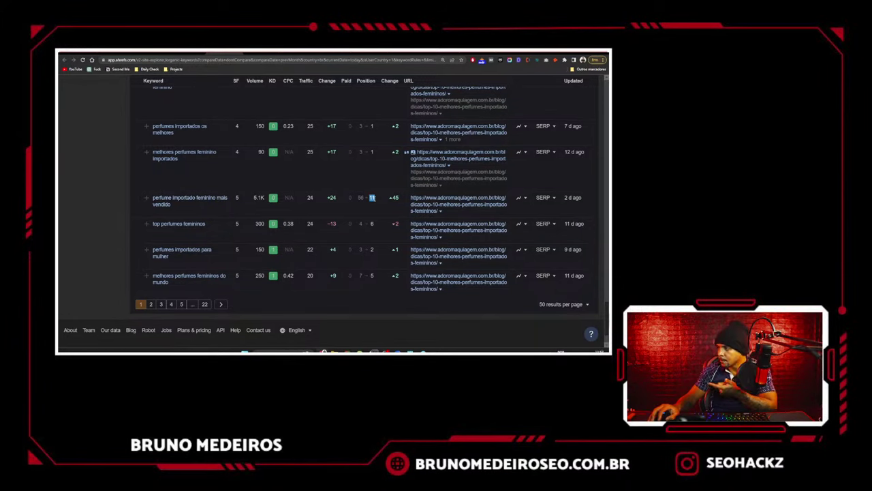
# - Copy "perfume importado feminino mais vendido", search for it in the Search Simulator and examine the featured snippet and top results
pyautogui.moveTo(151, 198); pyautogui.dragTo(173, 205)
pyautogui.hotkey('ctrl', 'c')
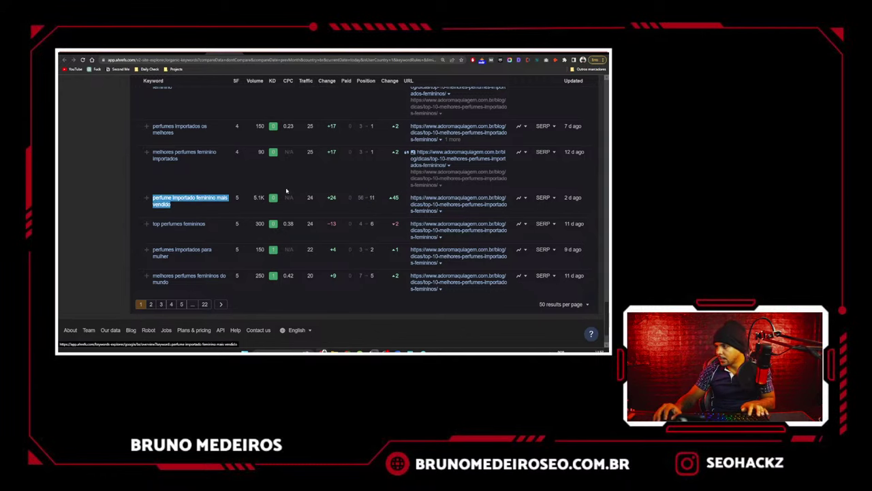
pyautogui.click(511, 54)
pyautogui.click(562, 129)
pyautogui.hotkey('ctrl', 'a')
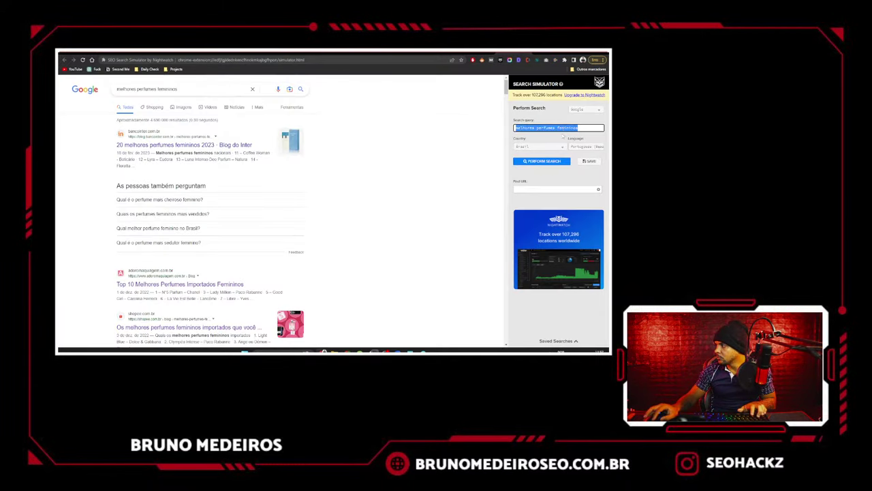
pyautogui.hotkey('ctrl', 'v')
pyautogui.click(549, 161)
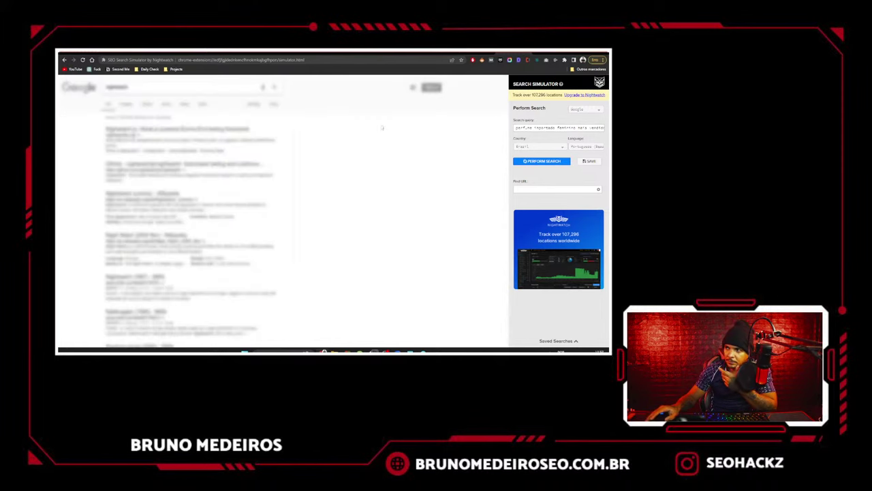
pyautogui.scroll(-3, 196, 152)
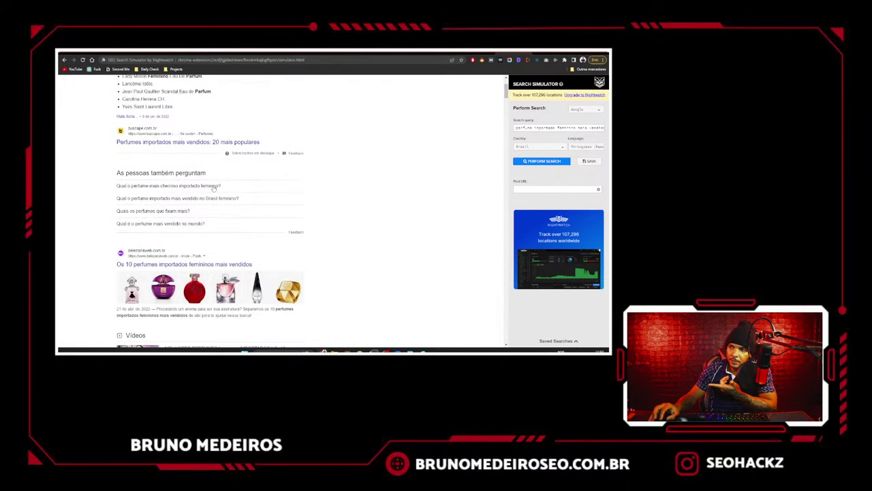
pyautogui.scroll(1, 213, 188)
pyautogui.scroll(1, 177, 200)
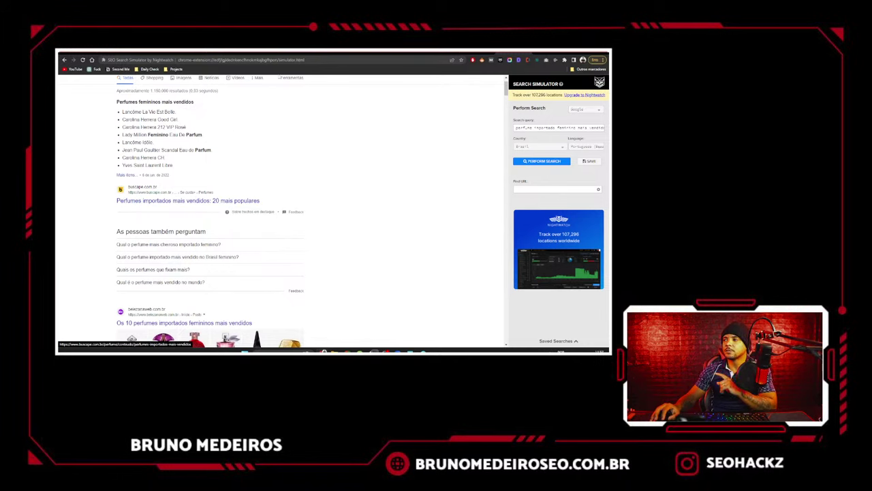
# - Return to the Ahrefs report, highlight the positions of "perfume importado feminino mais vendido" and "top perfumes femininos", and view the next page of keywords
pyautogui.click(225, 53)
pyautogui.click(96, 189)
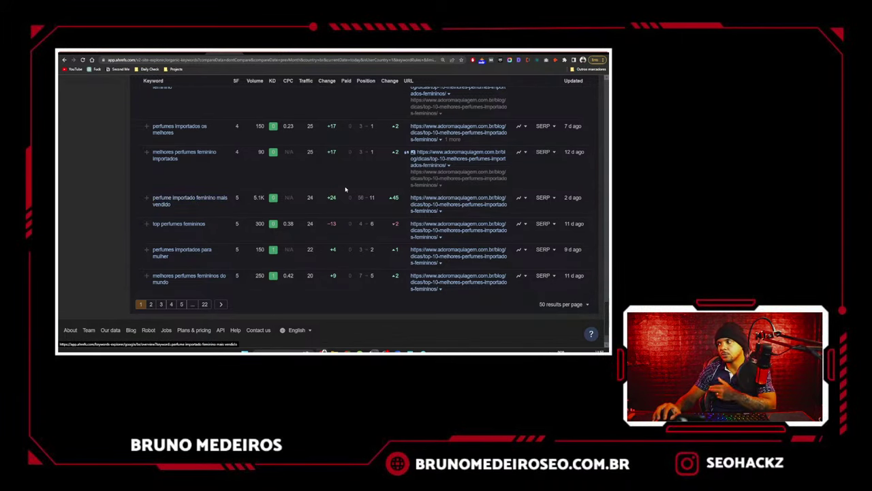
pyautogui.moveTo(371, 197); pyautogui.dragTo(375, 197)
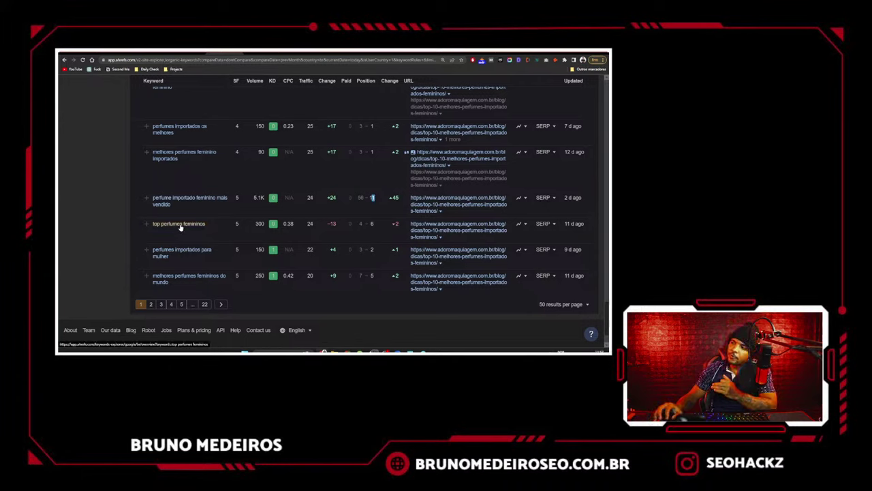
pyautogui.doubleClick(372, 223)
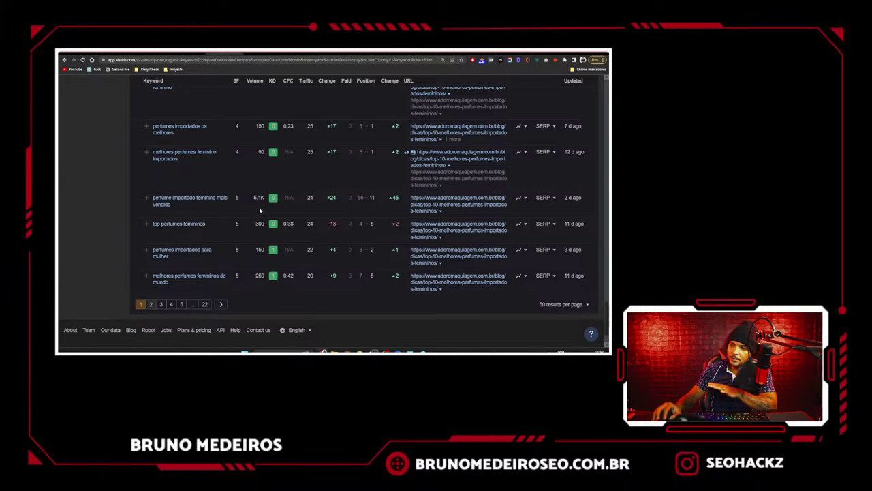
pyautogui.scroll(15, 262, 209)
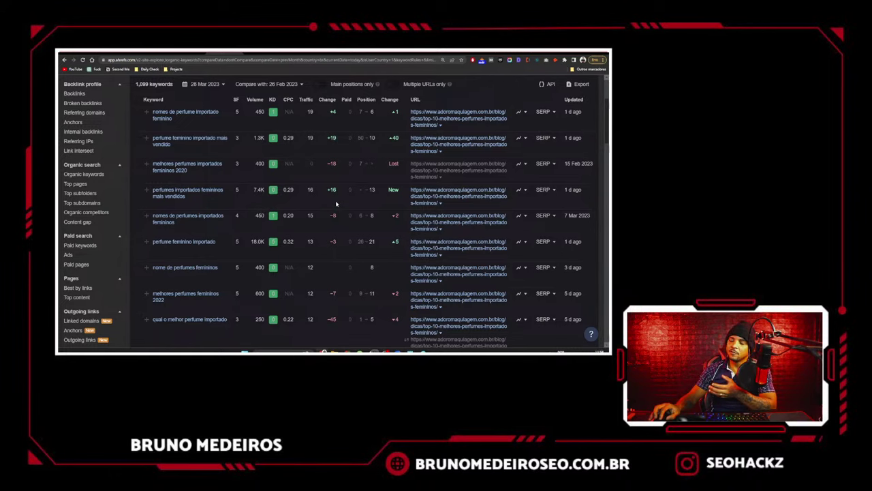
pyautogui.scroll(3, 336, 203)
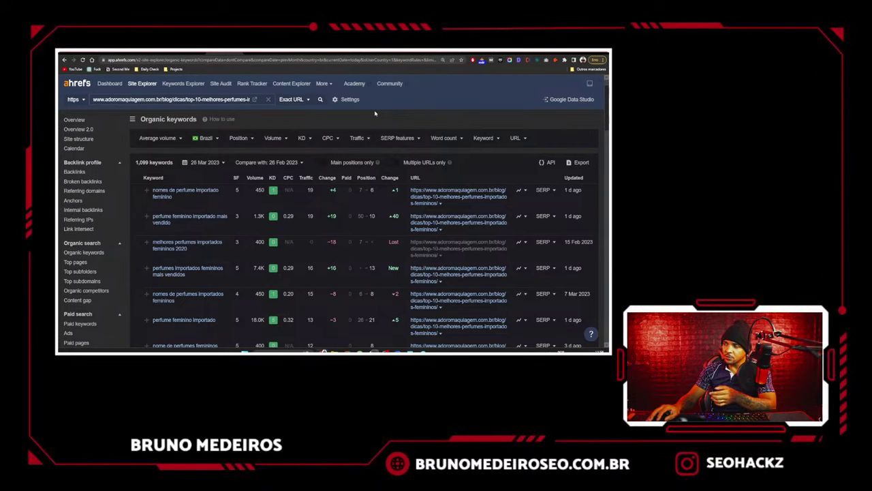
# - Copy the keyword "nomes de perfumes importados femininos" from the Ahrefs report and search for it in the Search Simulator
pyautogui.scroll(-3, 343, 138)
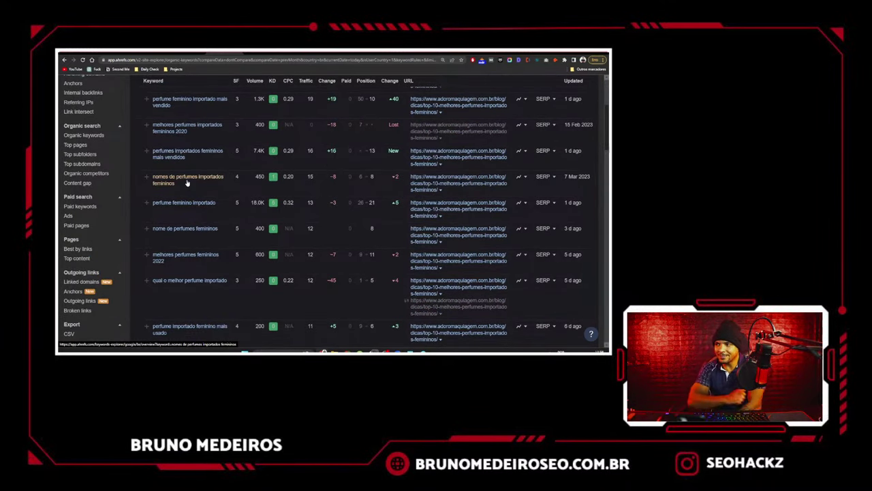
pyautogui.moveTo(151, 177); pyautogui.dragTo(182, 186)
pyautogui.hotkey('ctrl', 'c')
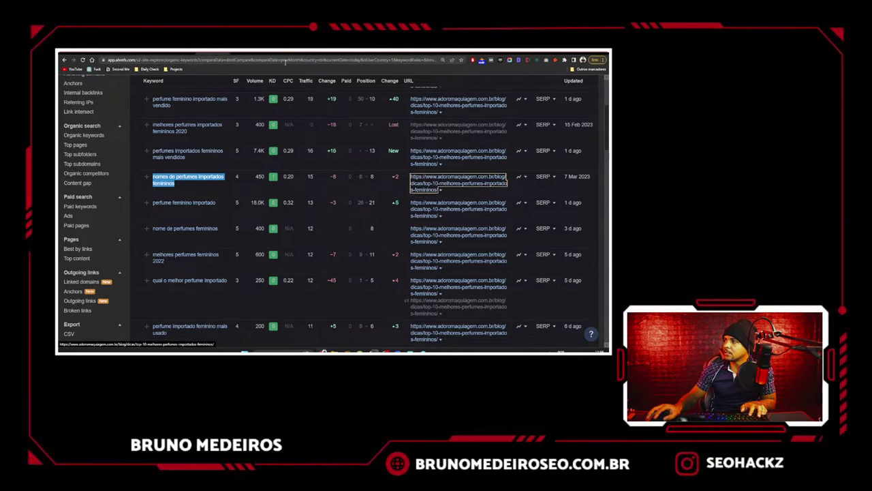
pyautogui.click(450, 183)
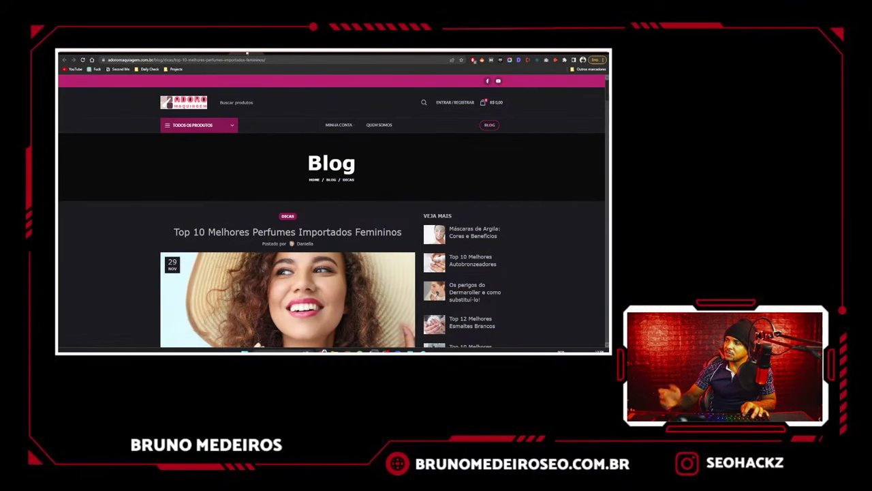
pyautogui.click(258, 54)
pyautogui.click(482, 53)
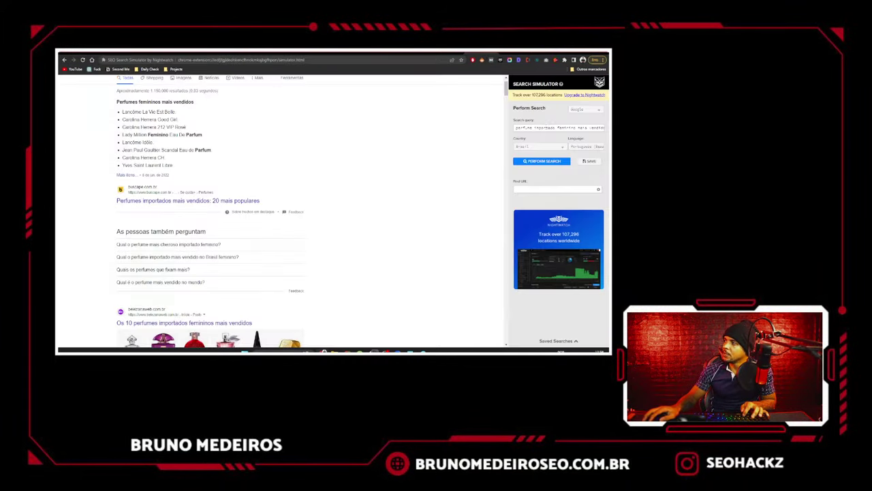
pyautogui.tripleClick(555, 127)
pyautogui.hotkey('ctrl', 'v')
pyautogui.click(552, 162)
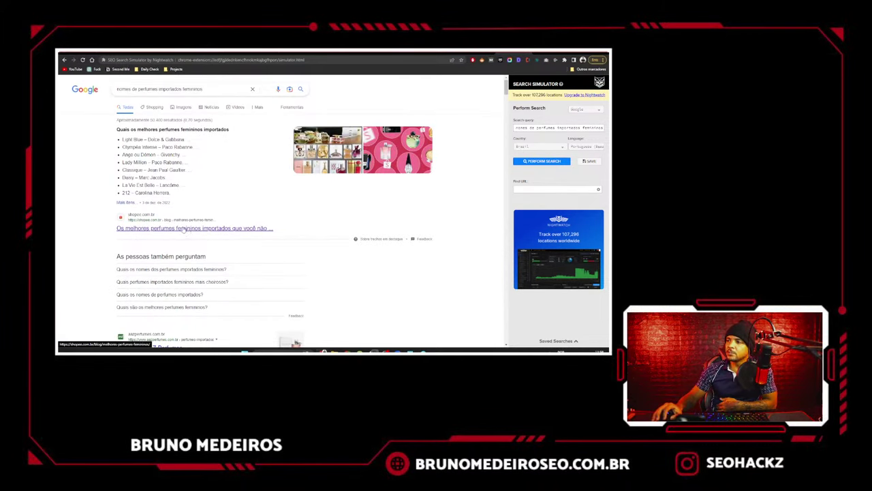
# - Highlight the featured snippet's title wording and examine which pages rank for "nomes de perfumes importados femininos"
pyautogui.moveTo(137, 129); pyautogui.dragTo(226, 130)
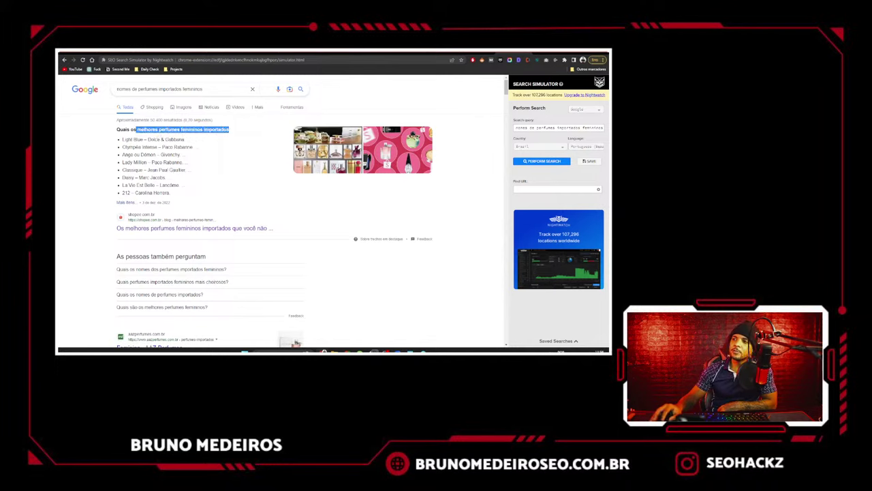
pyautogui.click(210, 181)
pyautogui.scroll(-4, 210, 180)
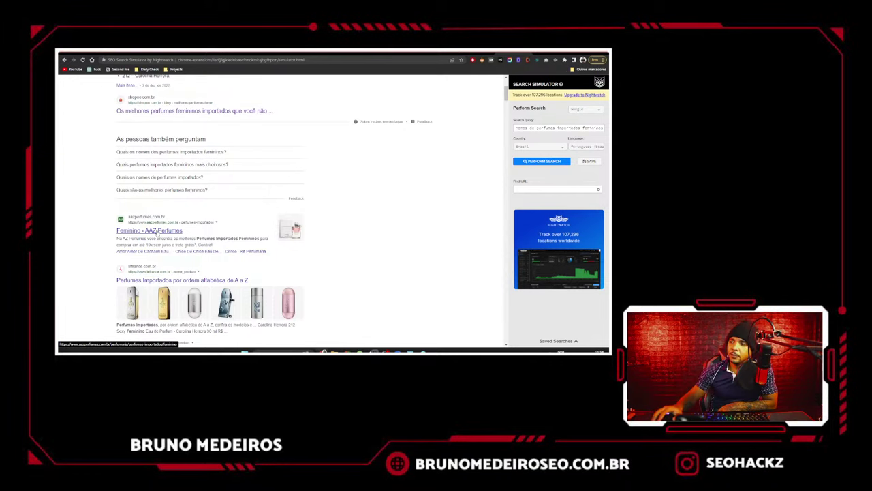
pyautogui.scroll(-3, 156, 233)
pyautogui.scroll(8, 156, 232)
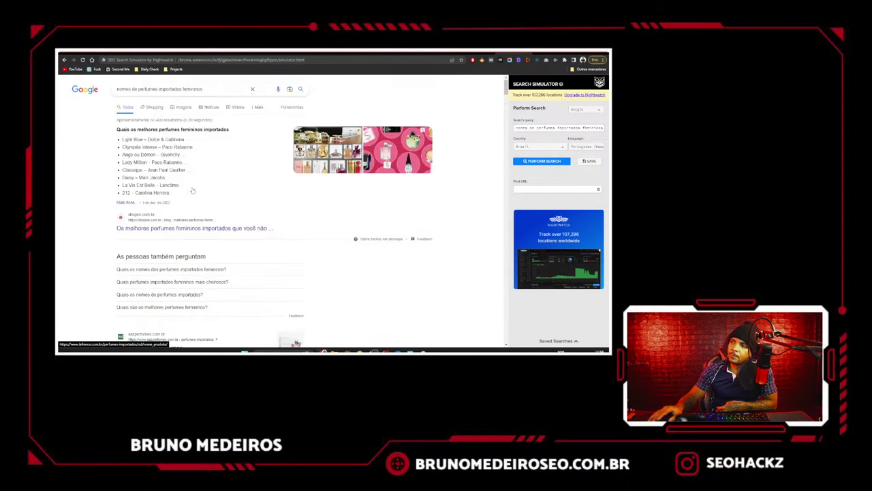
pyautogui.scroll(-10, 209, 187)
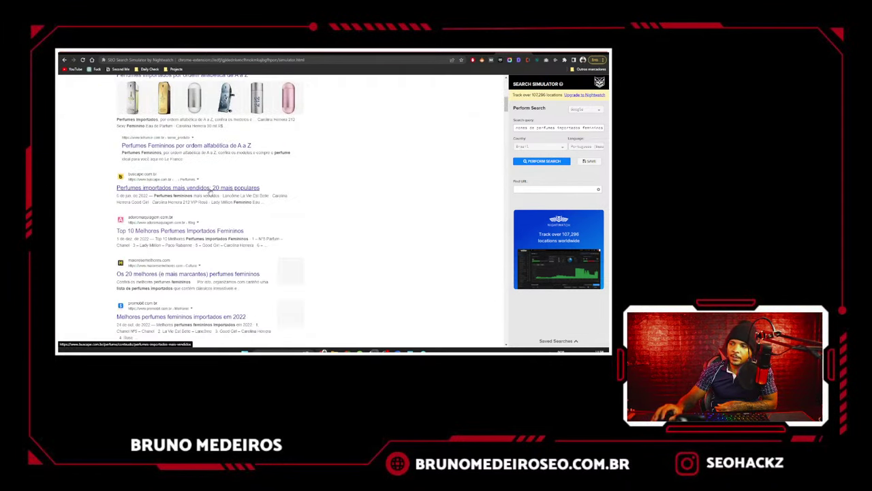
pyautogui.scroll(-3, 210, 189)
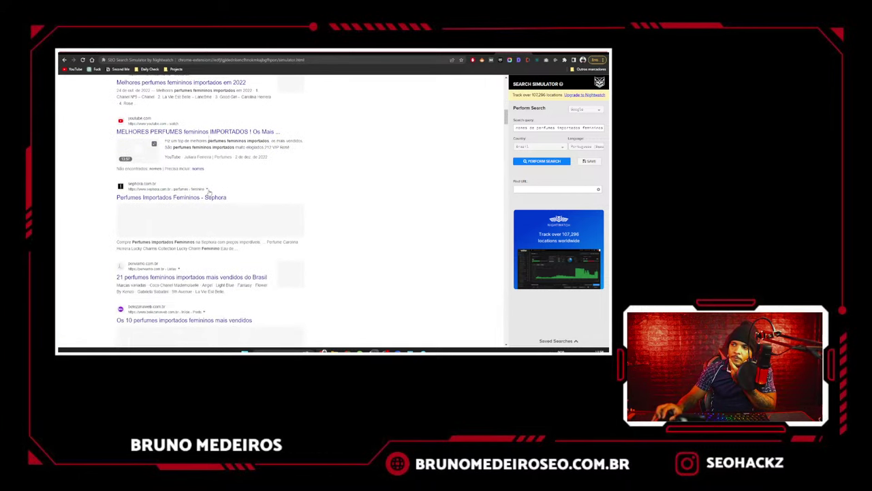
pyautogui.scroll(5, 209, 192)
pyautogui.scroll(8, 209, 192)
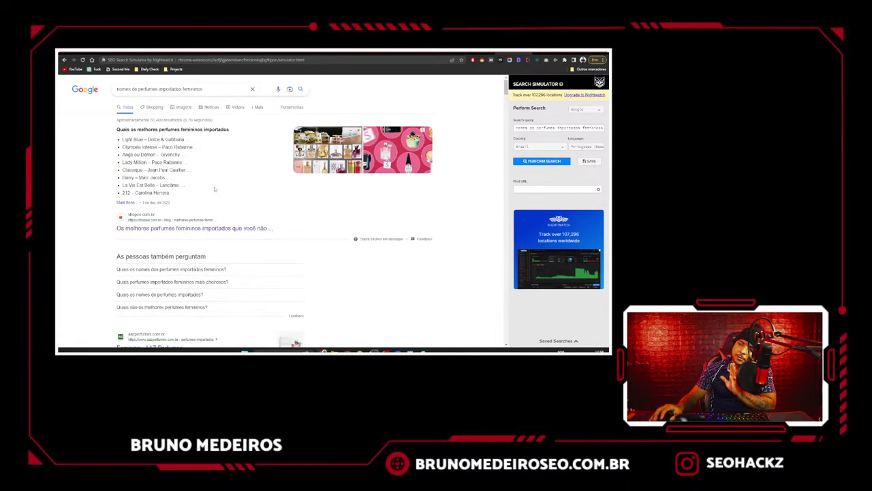
# - Return to the Ahrefs organic keywords report for the adoromaquiagem.com.br article and look through its lower-traffic keywords
pyautogui.click(226, 53)
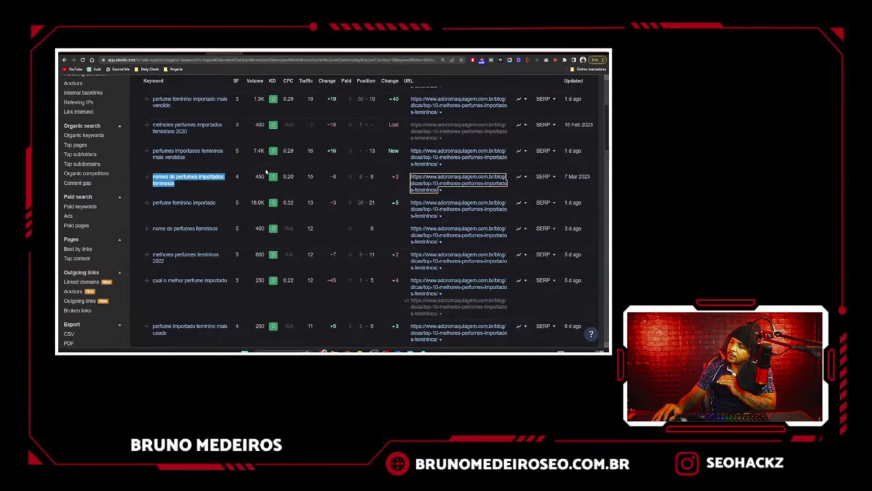
pyautogui.scroll(5, 293, 187)
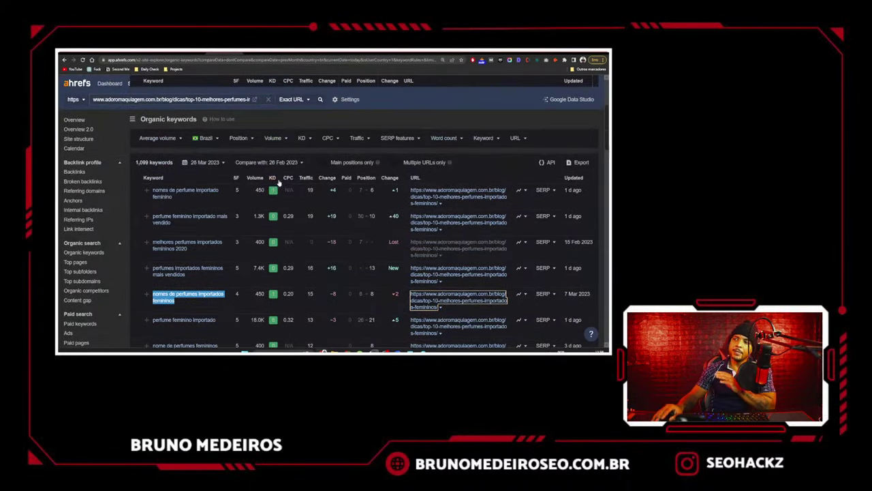
pyautogui.click(321, 128)
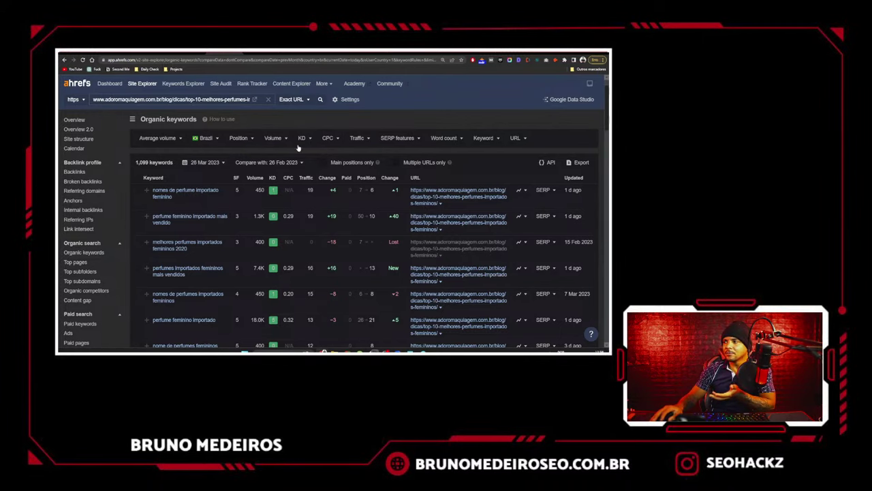
pyautogui.scroll(-4, 297, 184)
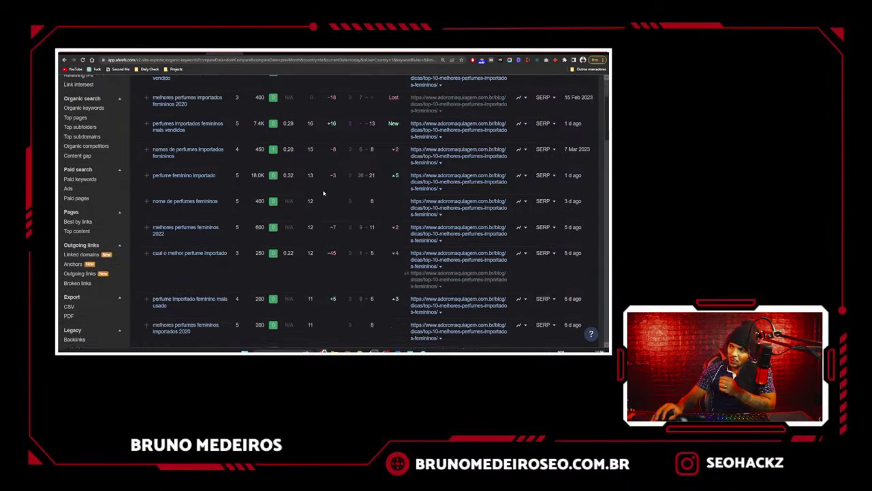
pyautogui.scroll(-10, 323, 194)
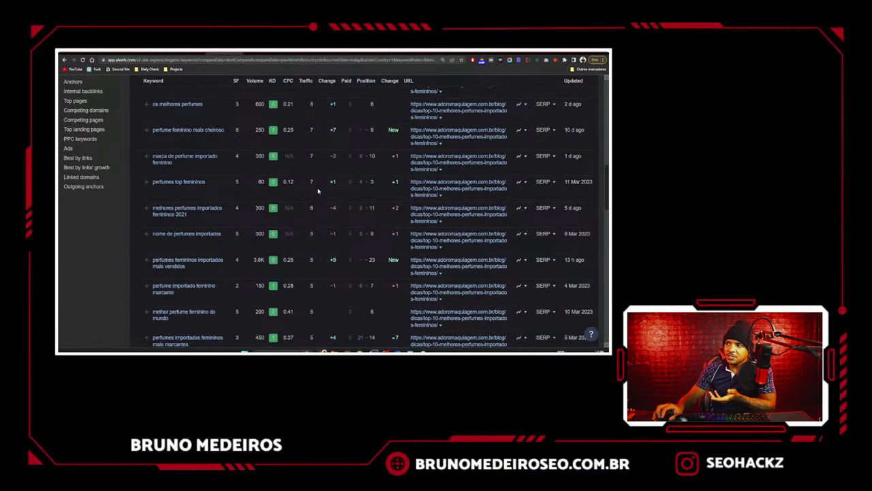
pyautogui.scroll(-7, 317, 191)
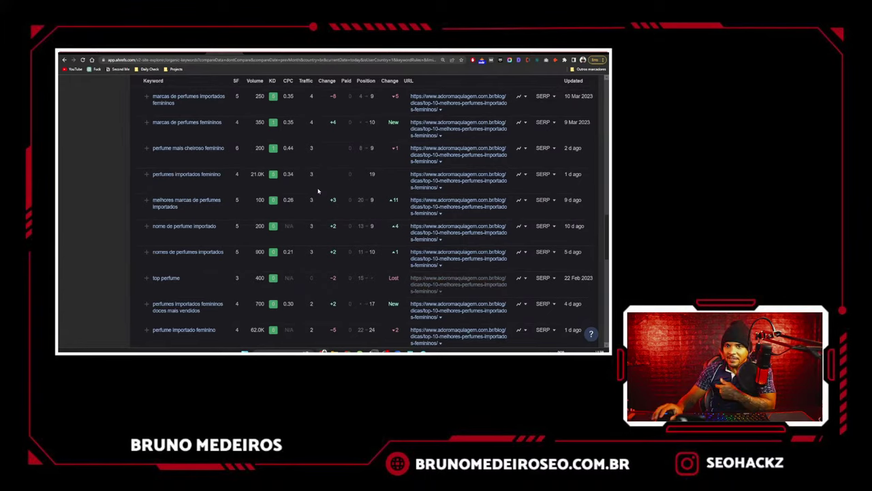
pyautogui.scroll(5, 317, 190)
pyautogui.scroll(5, 318, 191)
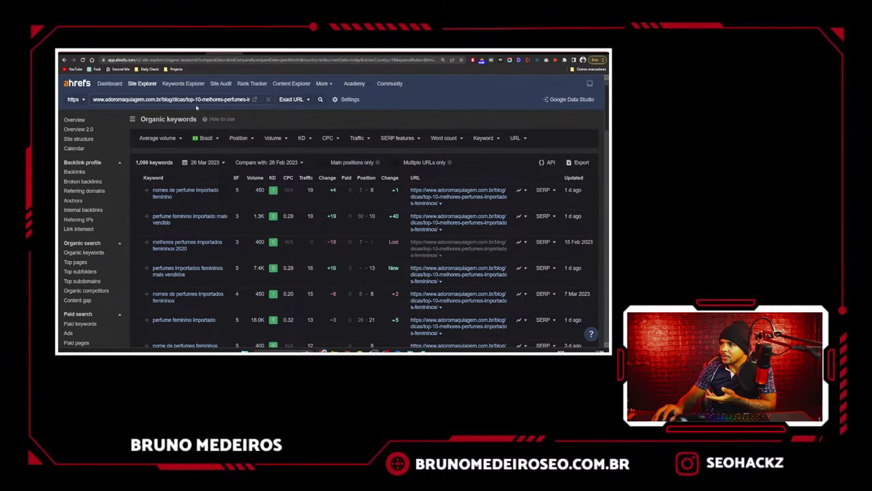
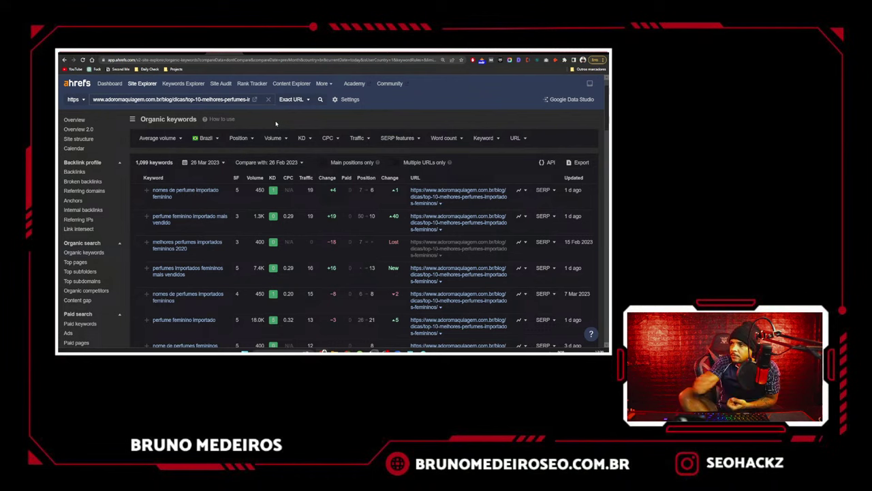
# - Switch to the Keywords Explorer page for "melhor perfume feminino" and review its SERP overview and keyword metrics
pyautogui.click(188, 54)
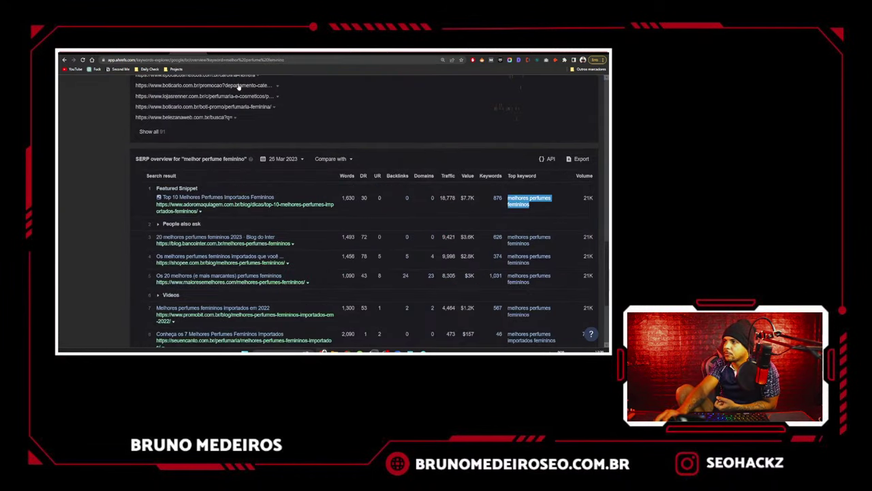
pyautogui.doubleClick(434, 198)
pyautogui.moveTo(437, 225); pyautogui.dragTo(436, 238)
pyautogui.click(422, 131)
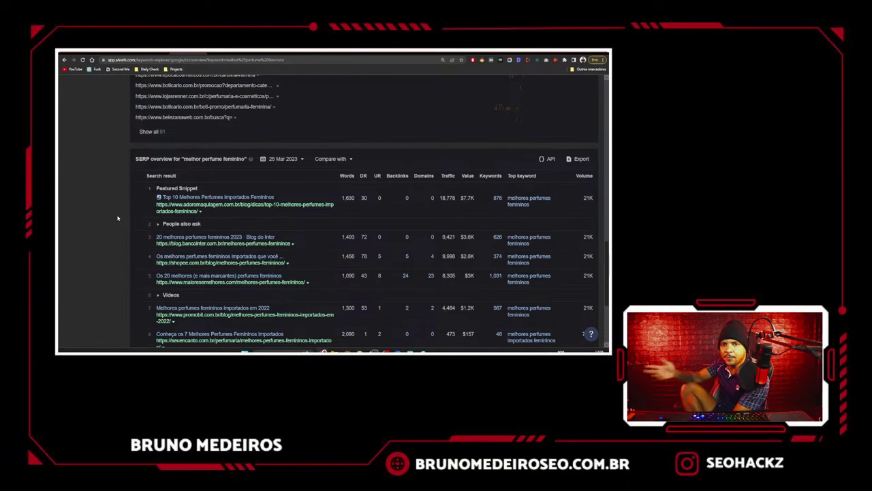
pyautogui.scroll(1, 166, 222)
pyautogui.scroll(15, 165, 222)
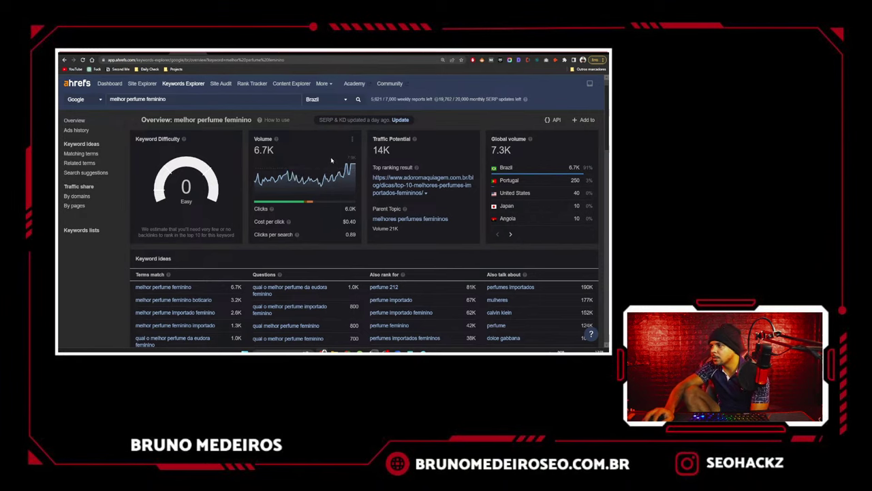
# - Go back to the organic keywords report for the adoromaquiagem.com.br article and check its export option
pyautogui.click(446, 53)
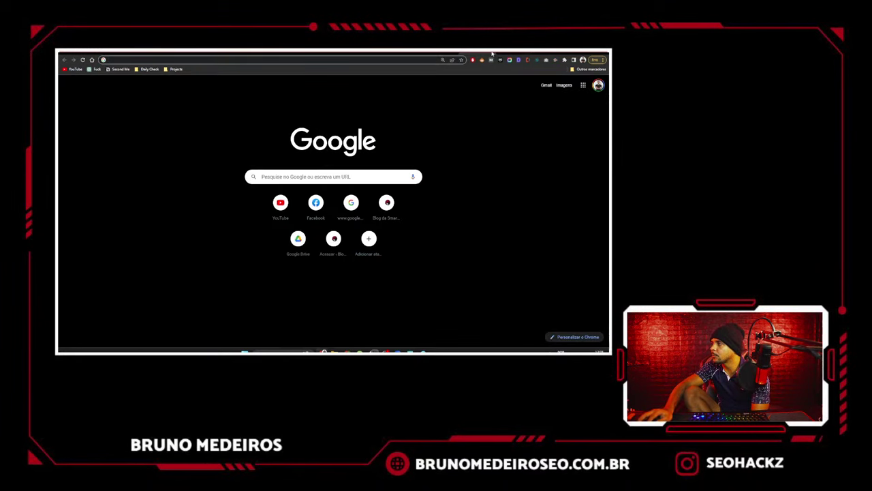
pyautogui.click(492, 53)
pyautogui.click(340, 54)
pyautogui.click(297, 54)
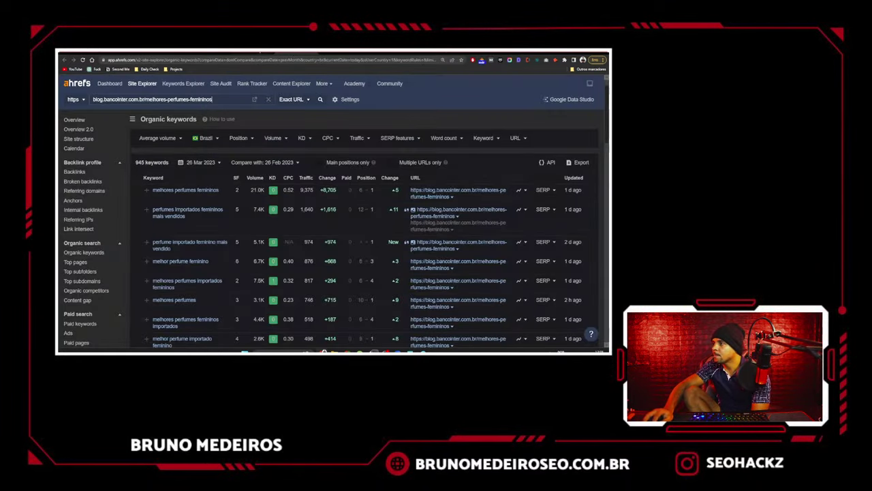
pyautogui.click(252, 53)
pyautogui.click(250, 54)
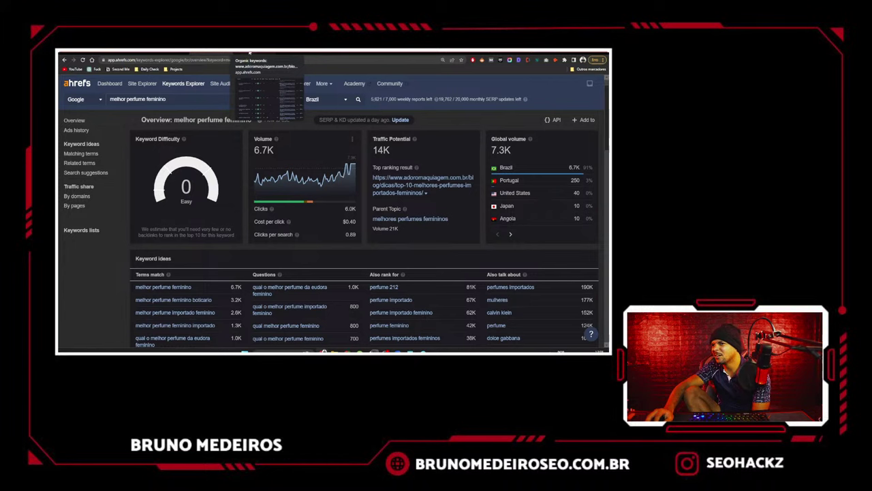
pyautogui.click(250, 53)
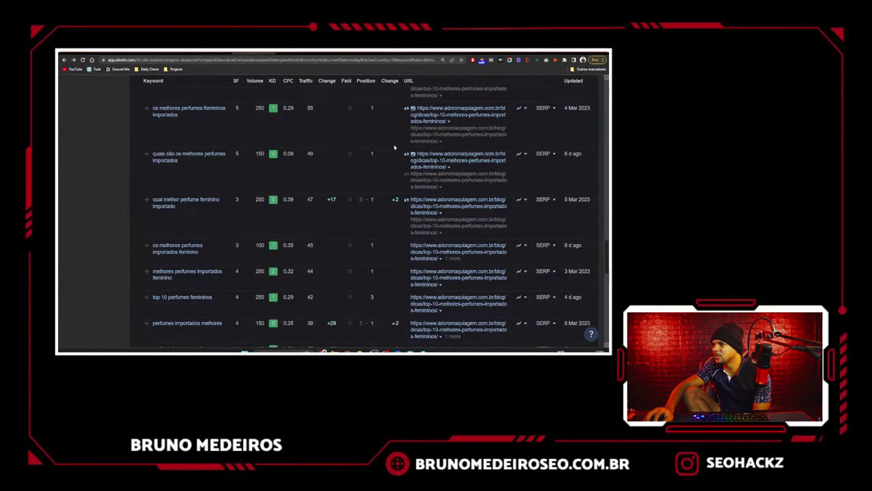
pyautogui.scroll(15, 396, 147)
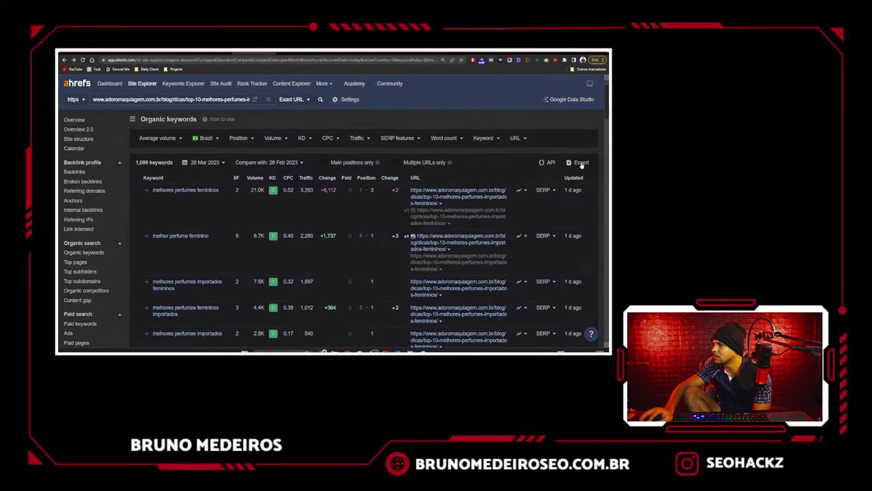
pyautogui.click(580, 163)
pyautogui.click(415, 158)
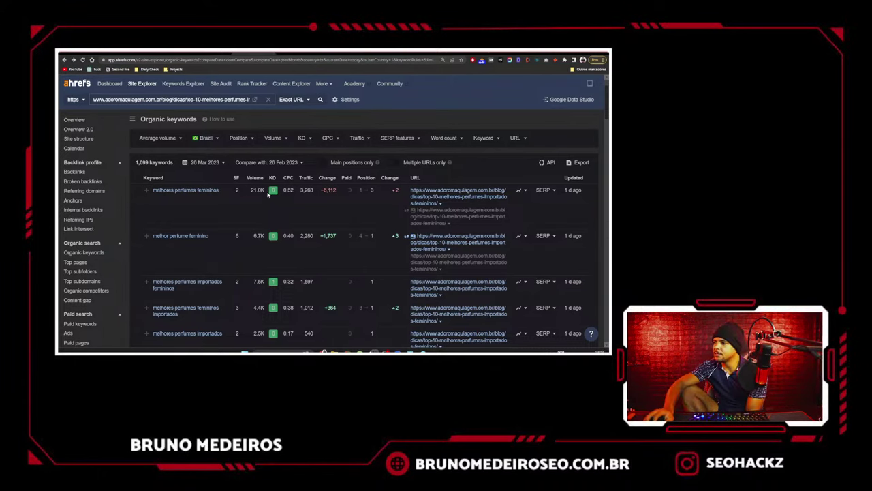
# - Switch from the browser to the Zoom meeting showing the participant's shared screen and maximise the meeting window
pyautogui.click(374, 351)
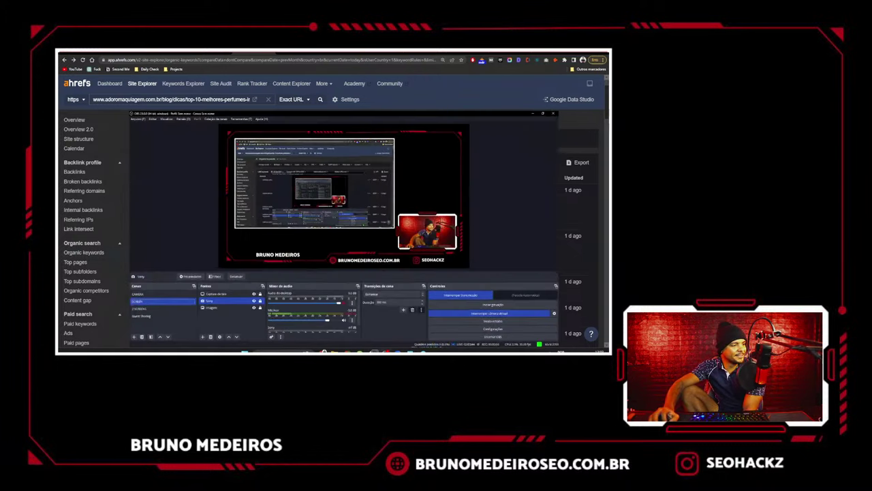
pyautogui.click(92, 306)
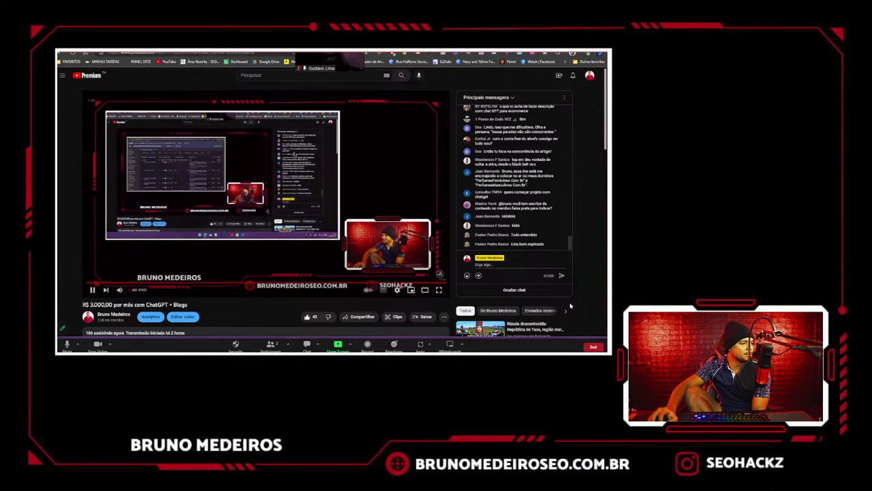
pyautogui.press('Escape')
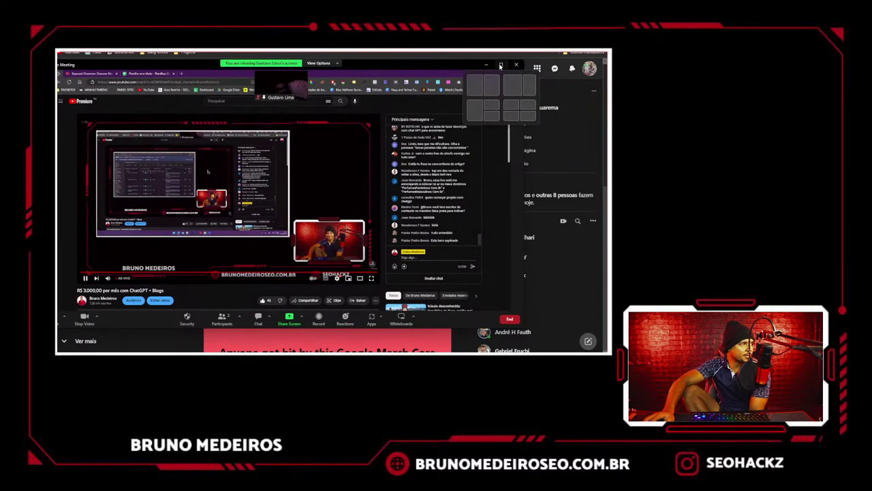
pyautogui.click(501, 65)
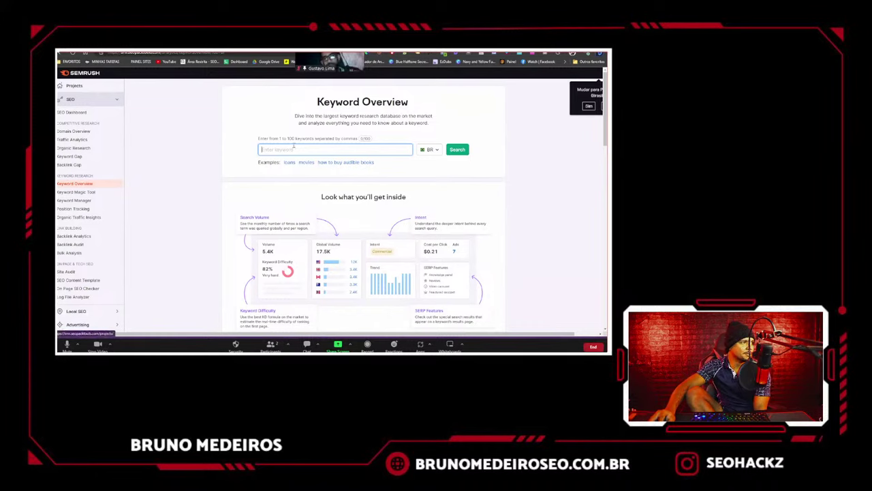
# - Switch the Zoom meeting view to side-by-side speaker and ask the participant to start their video
pyautogui.click(585, 52)
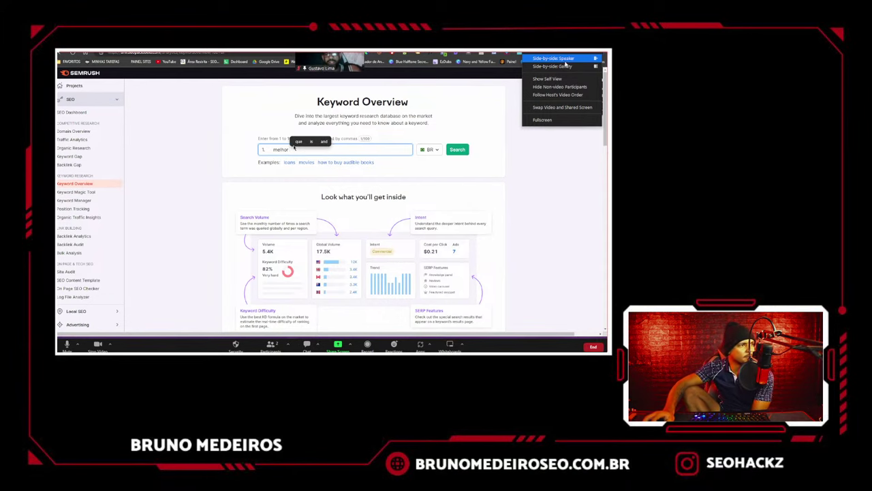
pyautogui.click(564, 60)
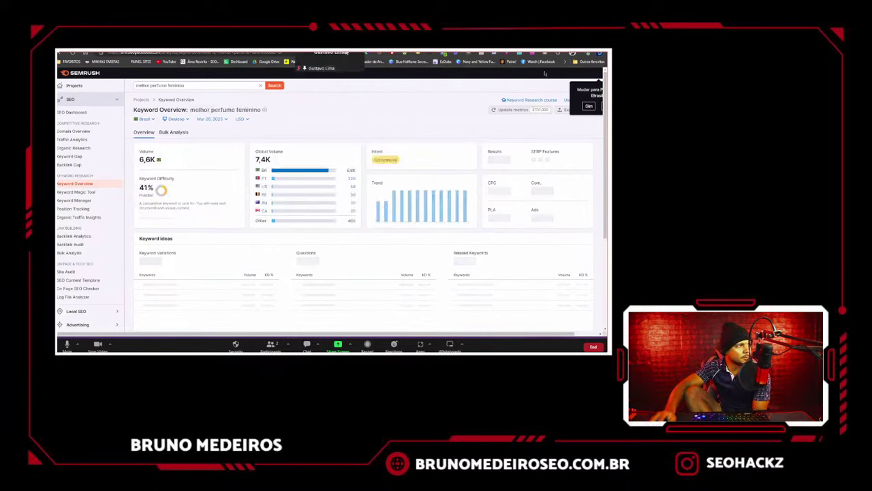
pyautogui.click(372, 61)
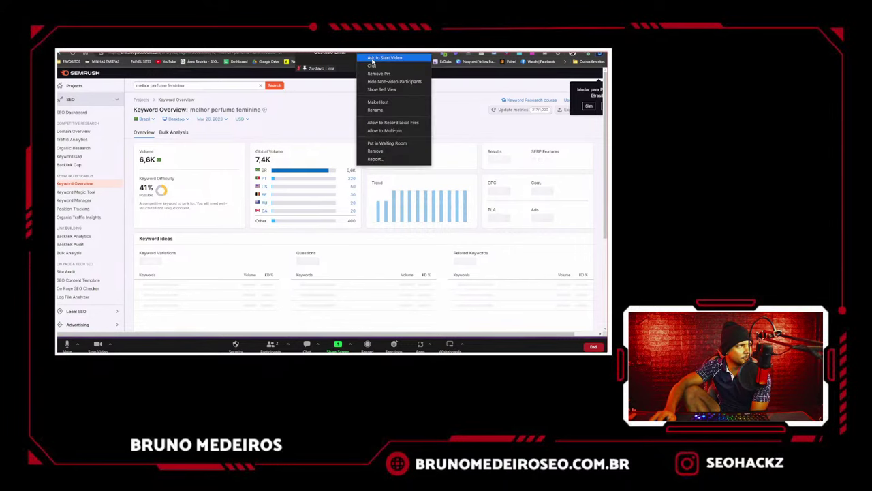
pyautogui.click(372, 60)
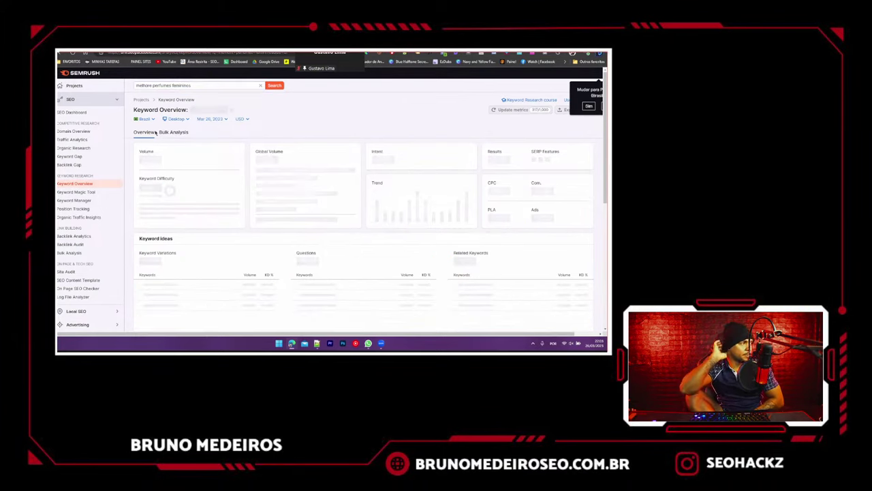
# - Correct the Keyword Overview query to "melhores perfumes femininos" and run the search for Brazil
pyautogui.click(152, 87)
pyautogui.write('s')
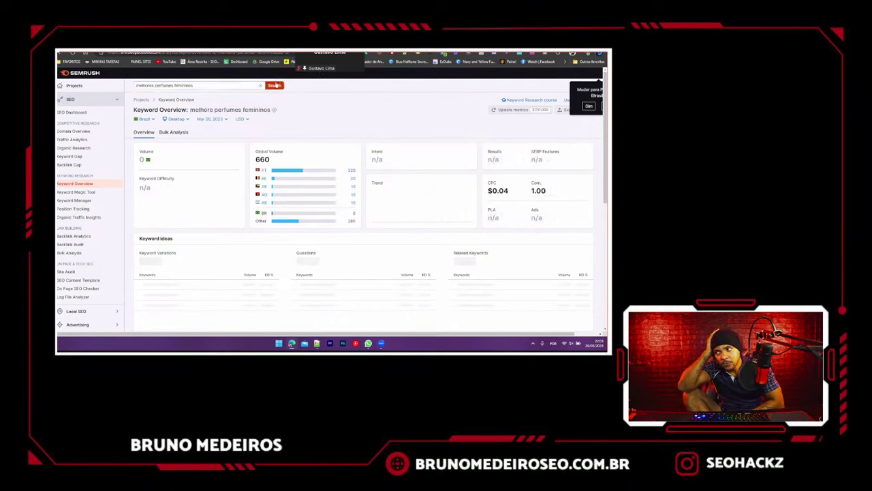
pyautogui.click(275, 85)
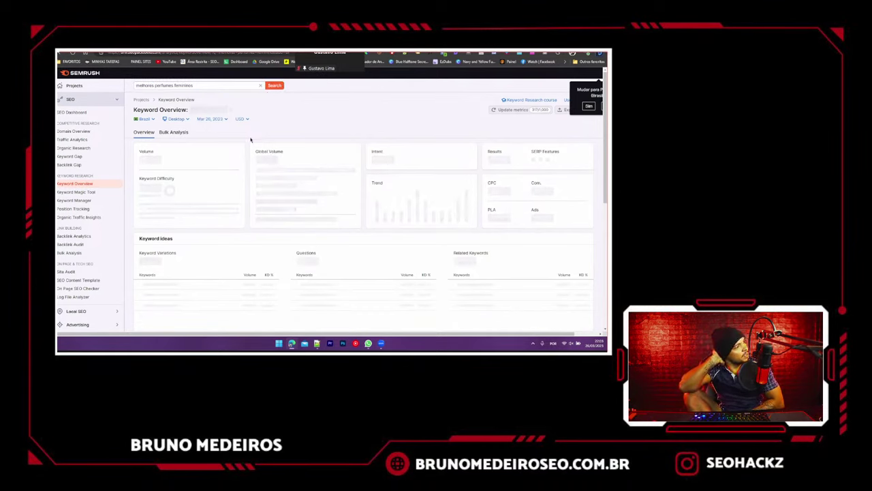
# - Copy the searched keyword and name both the untitled Google Sheets file and its sheet "melhores perfumes femininos"
pyautogui.tripleClick(190, 86)
pyautogui.hotkey('ctrl', 'c')
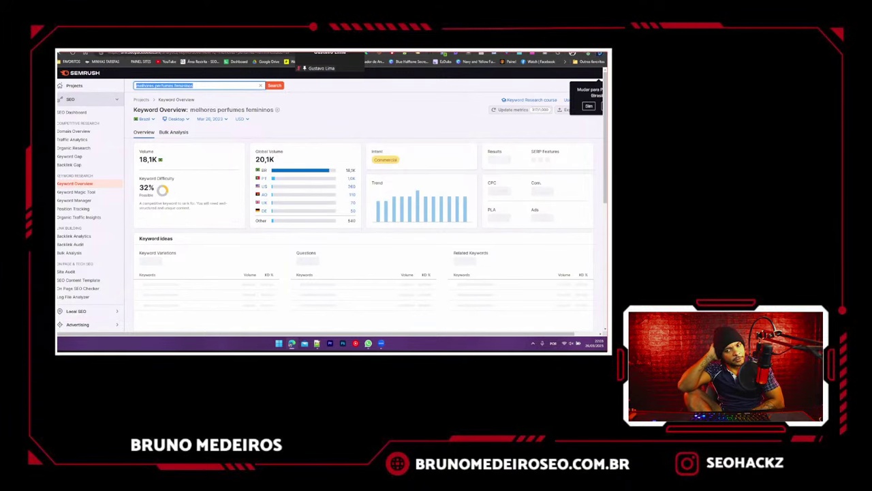
pyautogui.hotkey('ctrl', 'Tab')
pyautogui.click(85, 72)
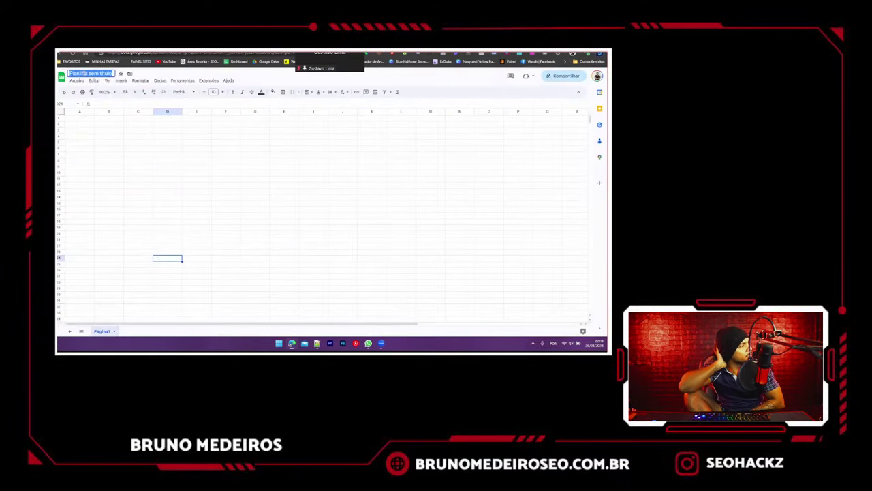
pyautogui.hotkey('ctrl', 'v')
pyautogui.click(129, 149)
pyautogui.doubleClick(102, 331)
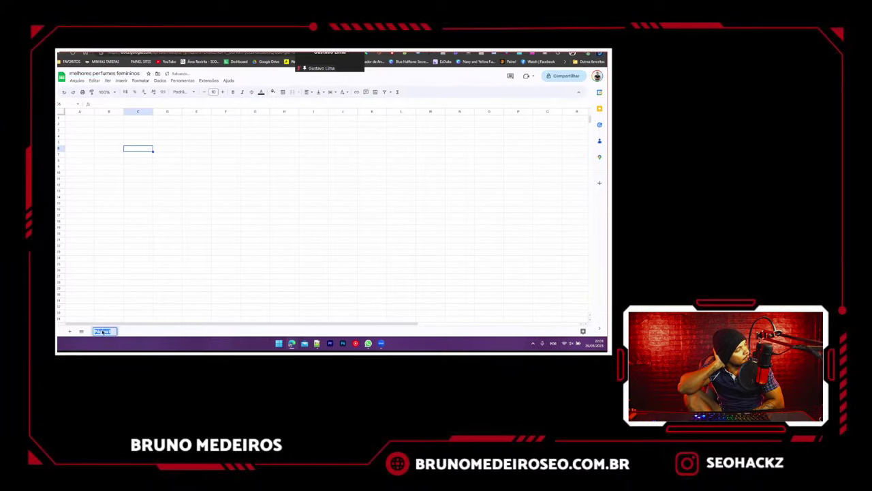
pyautogui.hotkey('ctrl', 'v')
pyautogui.click(113, 276)
# - Return to the Semrush keyword overview and open Organic Research for the first-ranked blog.bancointer.com.br page in SERP Analysis
pyautogui.click(72, 54)
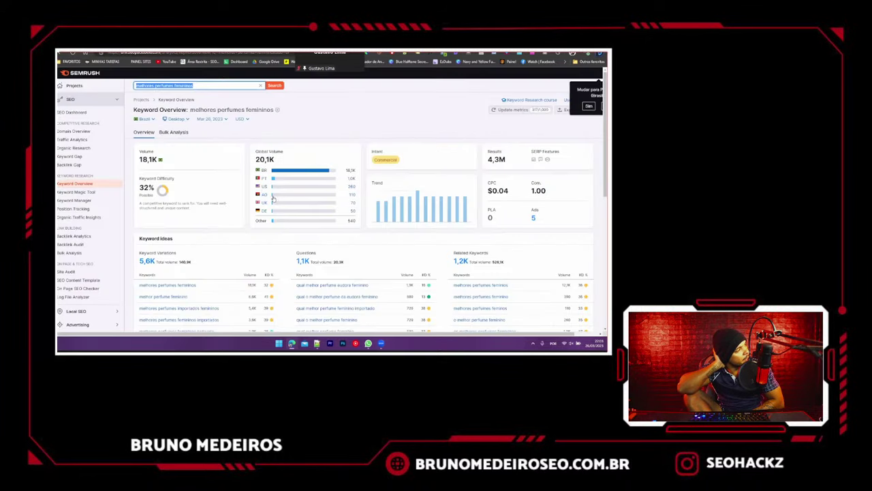
pyautogui.scroll(-5, 260, 196)
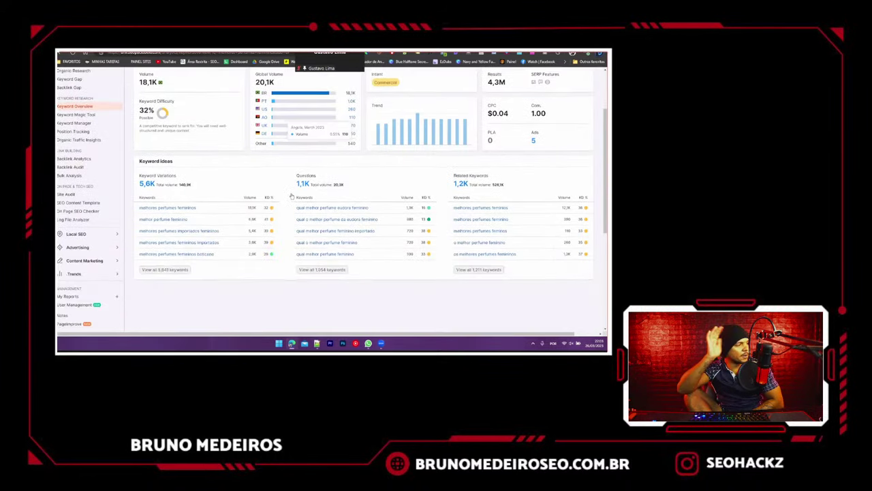
pyautogui.scroll(-2, 263, 218)
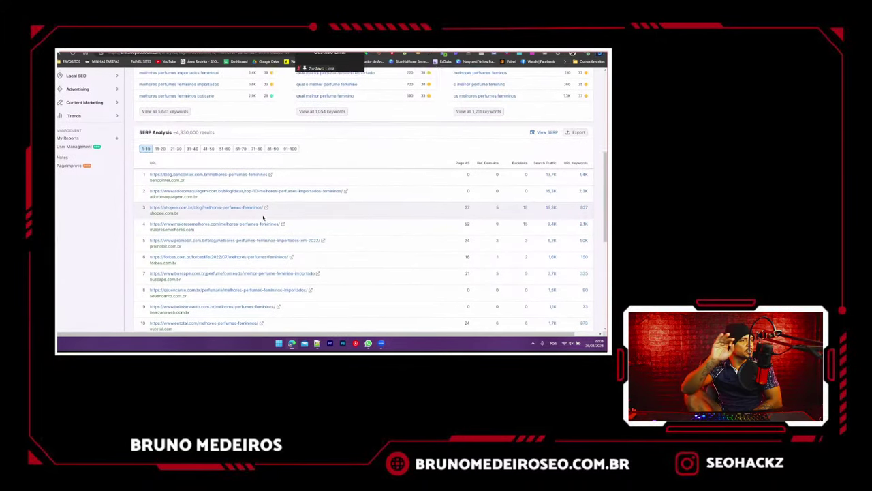
pyautogui.scroll(7, 263, 218)
pyautogui.scroll(-4, 229, 217)
pyautogui.scroll(-4, 229, 216)
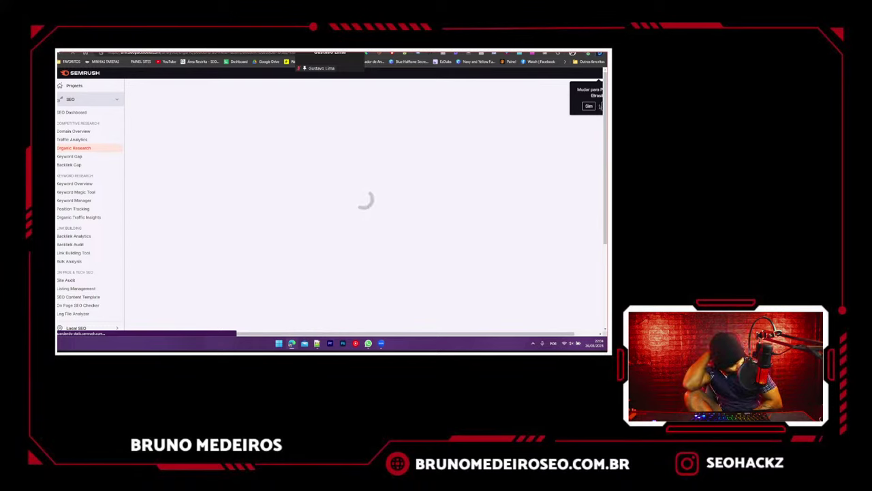
# - Dismiss the language-switch prompt and examine the organic search positions of the bancointer perfume article
pyautogui.click(602, 107)
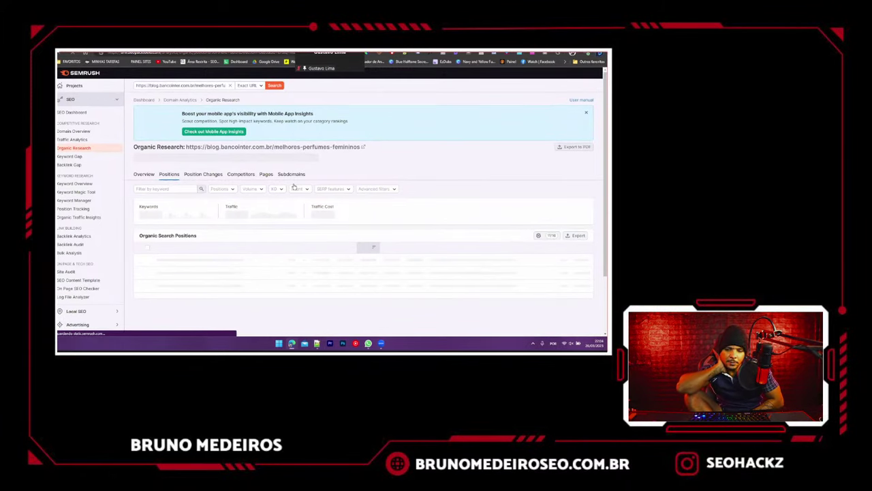
pyautogui.scroll(-1, 293, 184)
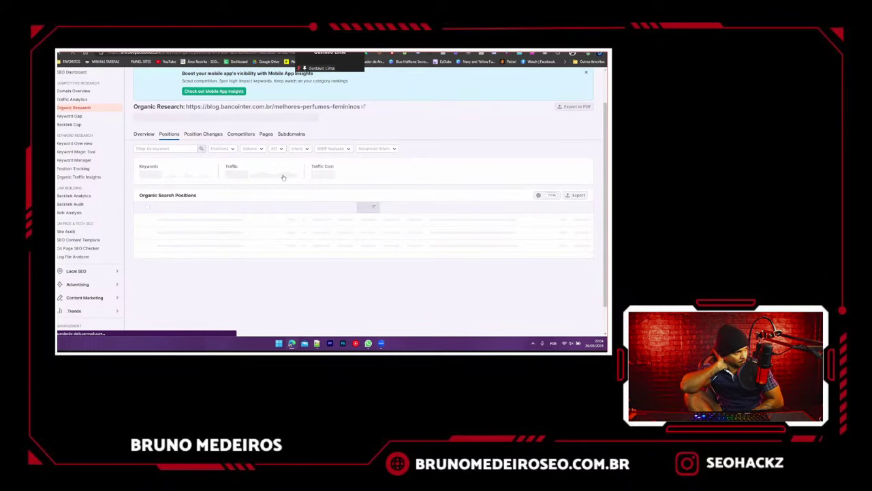
pyautogui.scroll(-1, 262, 179)
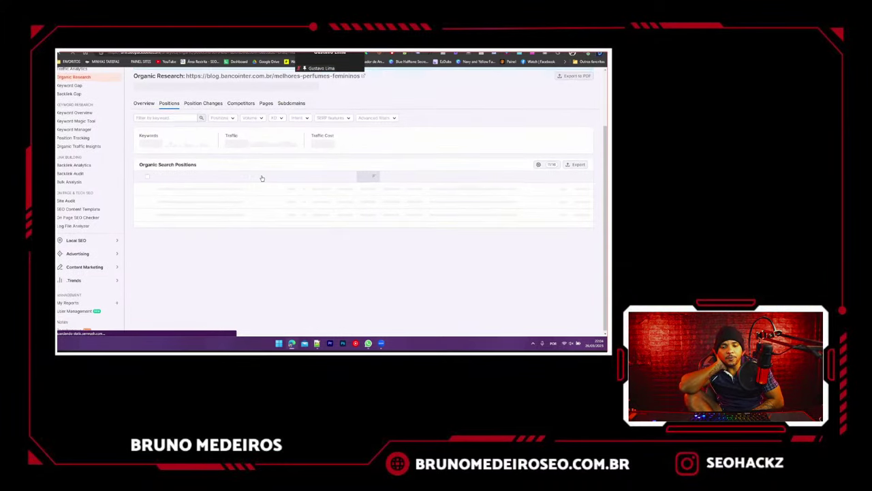
pyautogui.scroll(2, 262, 179)
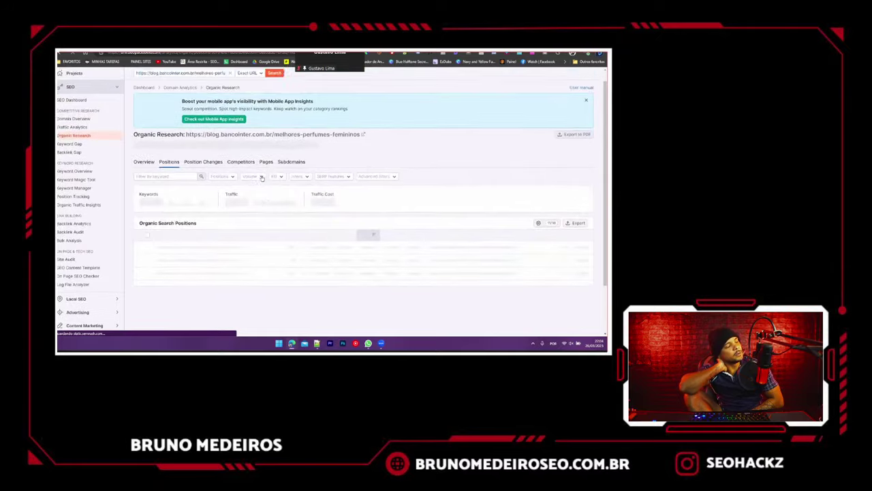
pyautogui.scroll(-2, 262, 178)
pyautogui.scroll(1, 261, 178)
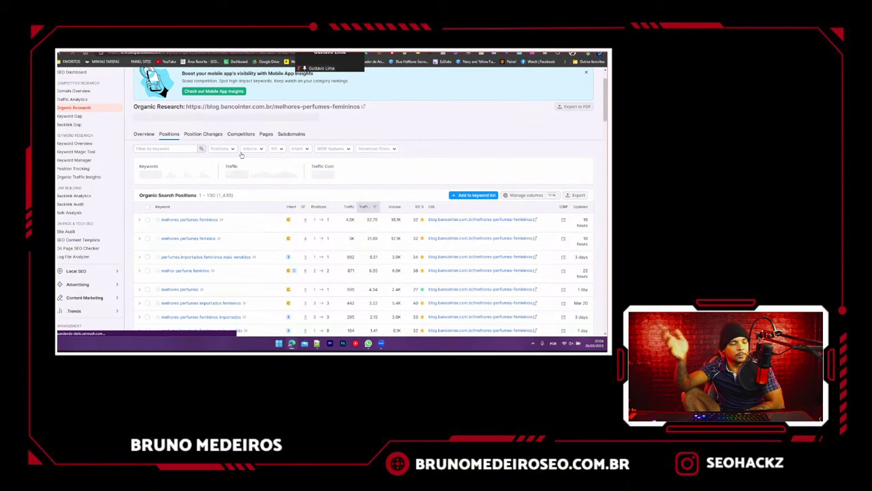
pyautogui.scroll(-5, 218, 177)
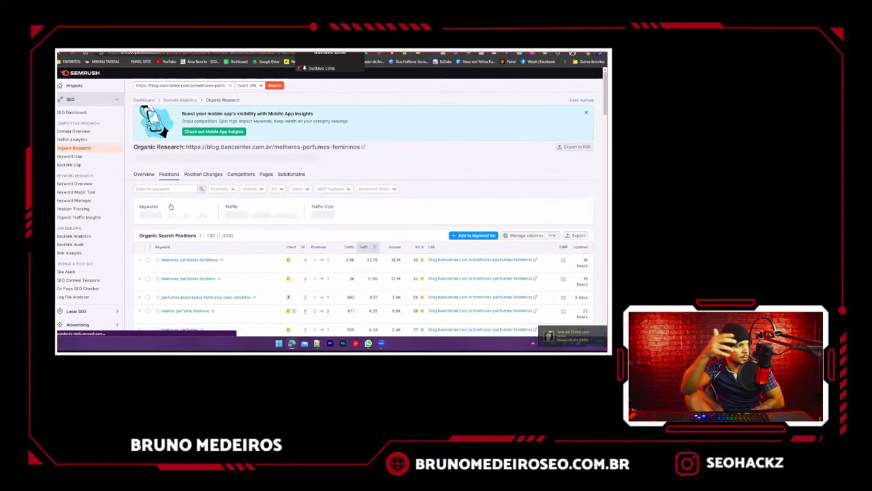
pyautogui.scroll(-3, 171, 207)
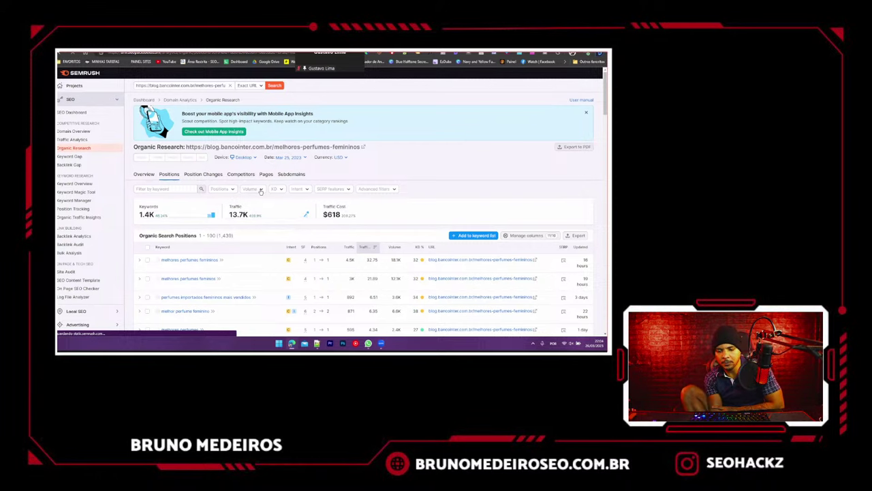
pyautogui.scroll(-2, 302, 174)
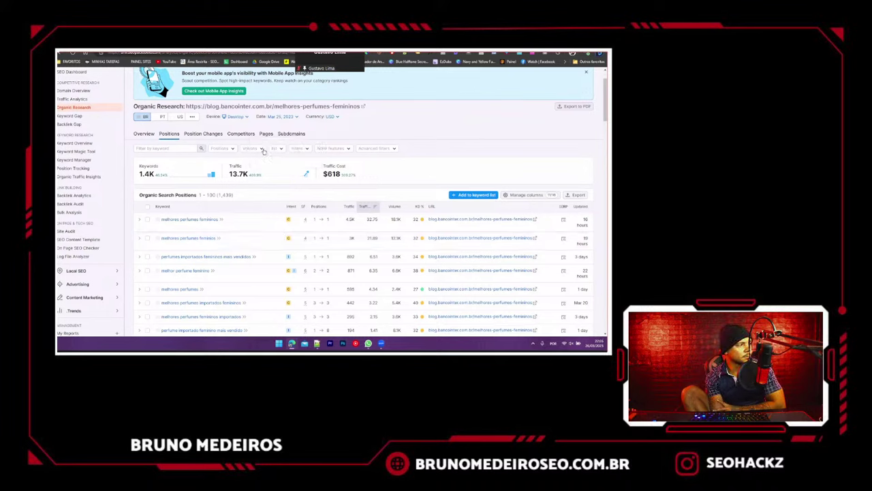
# - Filter the bancointer article's organic positions to the Top 20, allow all cookies, and look through the filtered keywords
pyautogui.click(229, 149)
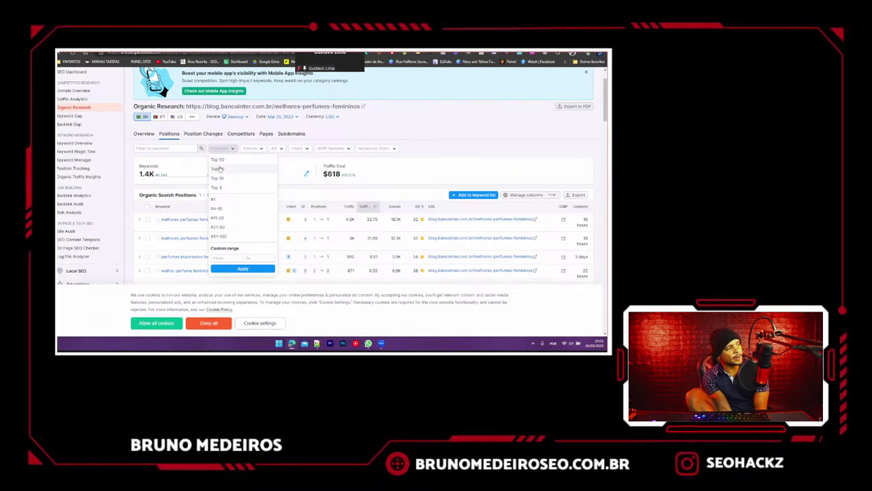
pyautogui.click(218, 168)
pyautogui.click(164, 323)
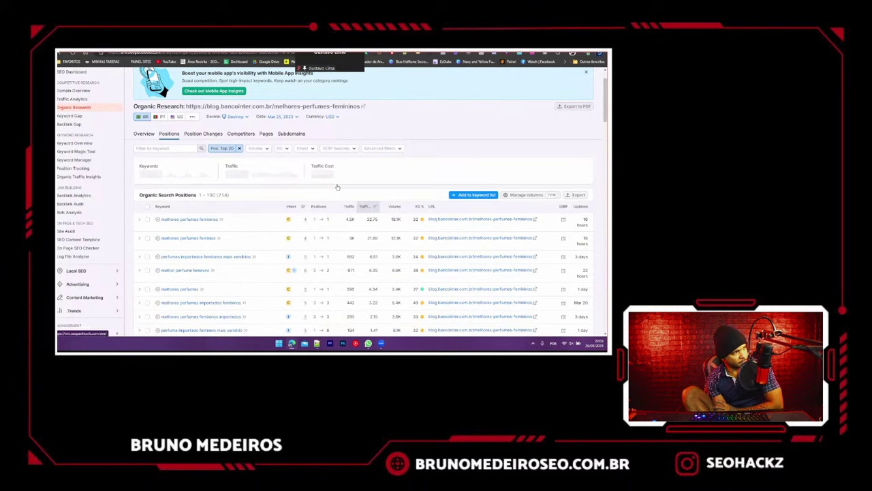
pyautogui.scroll(-2, 335, 218)
pyautogui.scroll(-3, 335, 222)
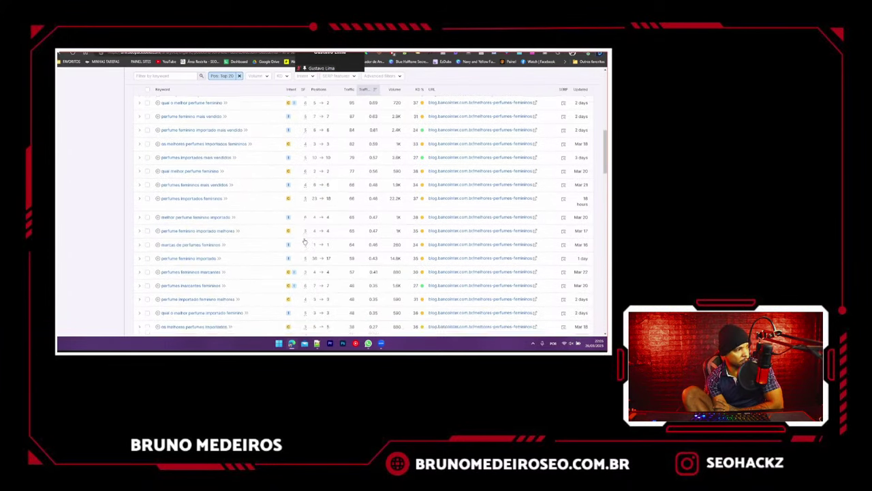
pyautogui.scroll(6, 344, 240)
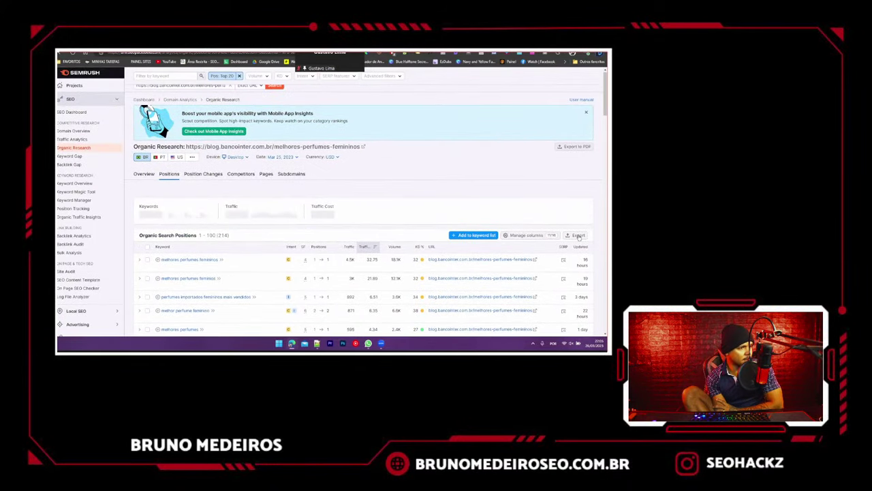
# - Export all the filtered keywords to Excel, open the downloaded file and dismiss the tip of the day
pyautogui.click(577, 235)
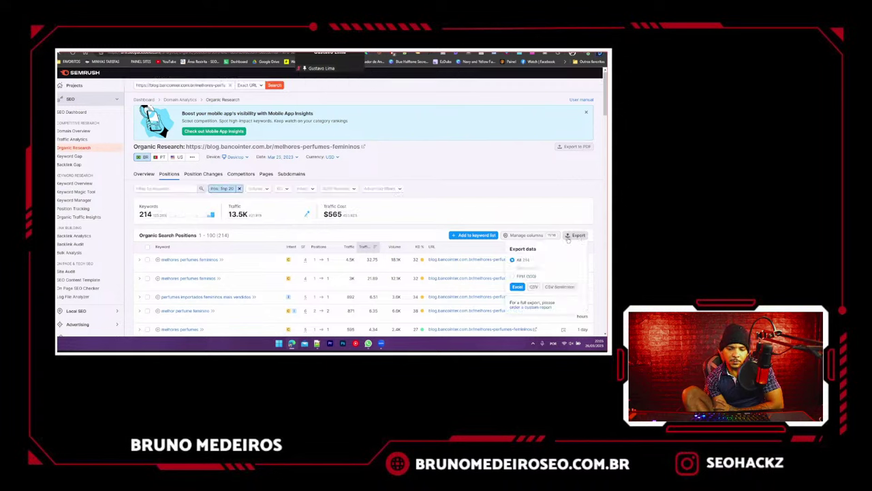
pyautogui.click(518, 287)
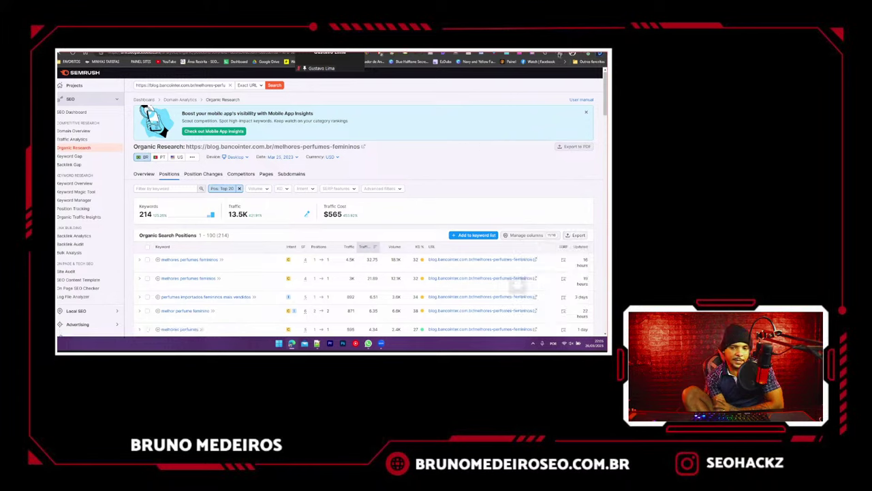
pyautogui.click(556, 54)
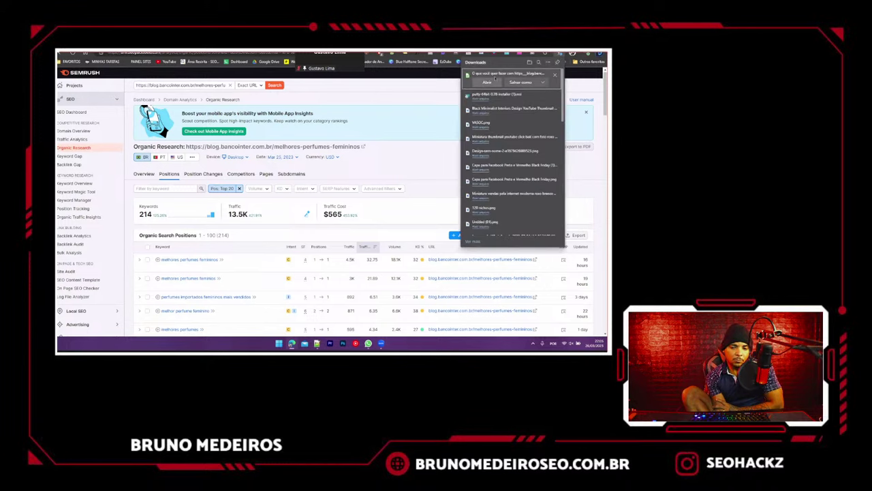
pyautogui.click(492, 81)
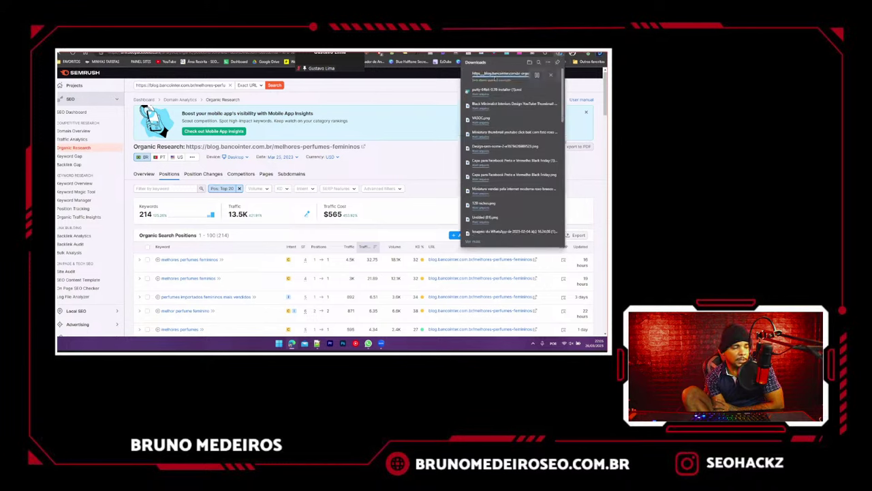
pyautogui.click(402, 93)
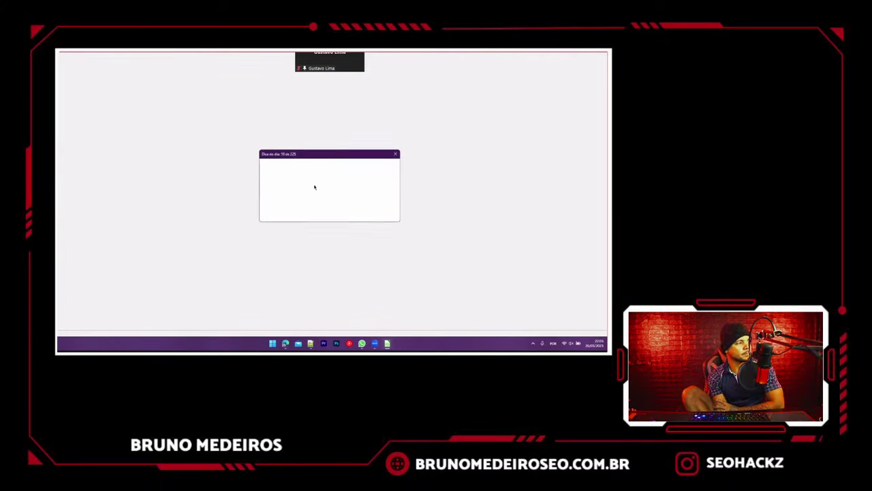
pyautogui.click(382, 214)
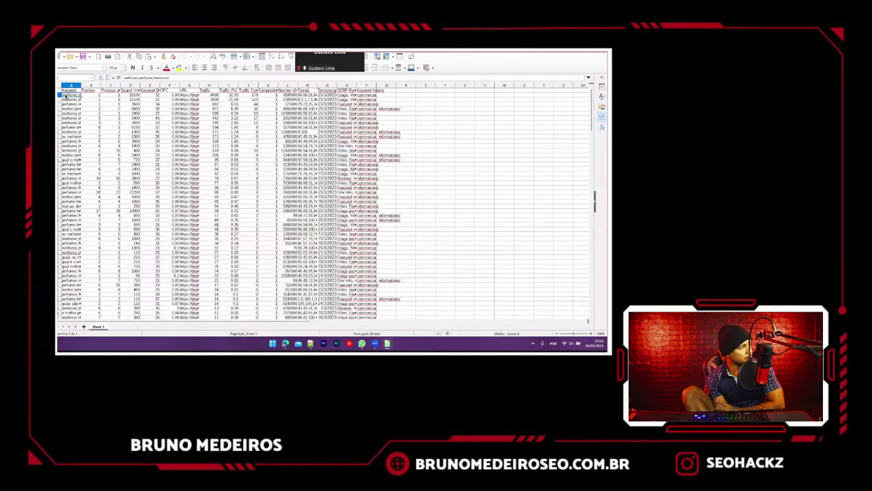
# - Copy all keywords from column A of the export into the Google Sheets file starting at A2, and return to the export
pyautogui.hotkey('ctrl', 'shift', 'Down')
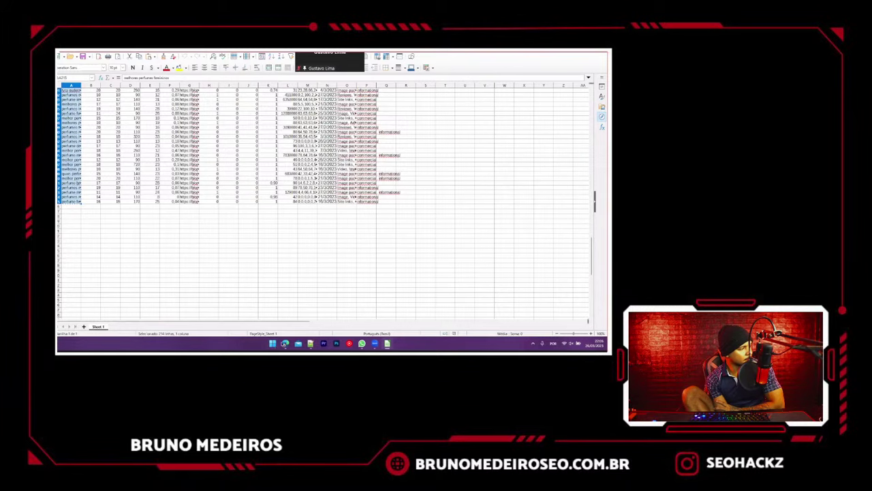
pyautogui.click(285, 343)
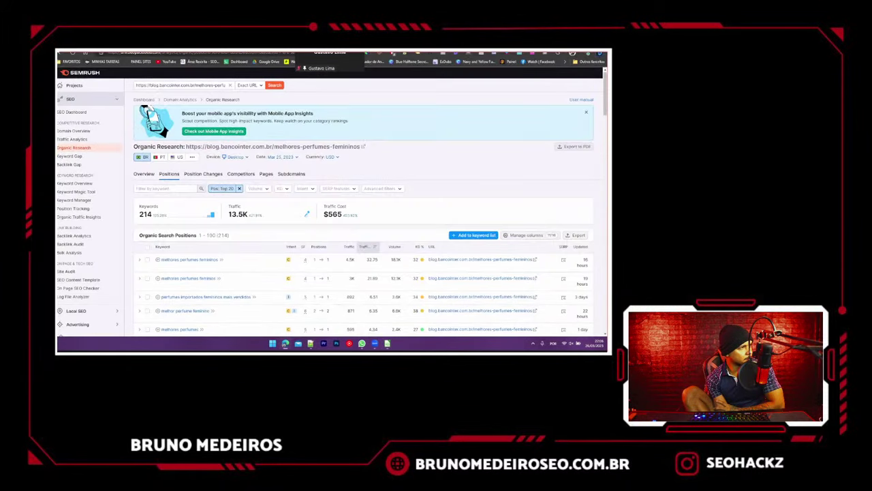
pyautogui.hotkey('ctrl', 'Tab')
pyautogui.click(77, 124)
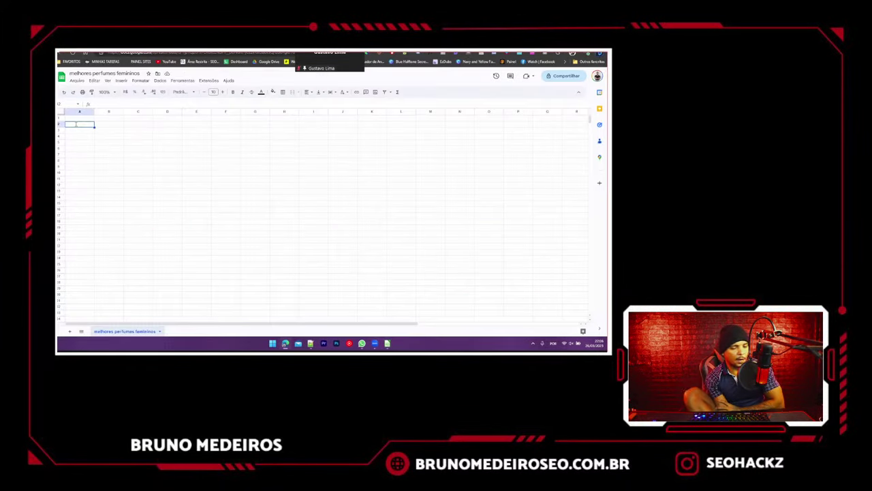
pyautogui.hotkey('ctrl', 'v')
pyautogui.click(387, 342)
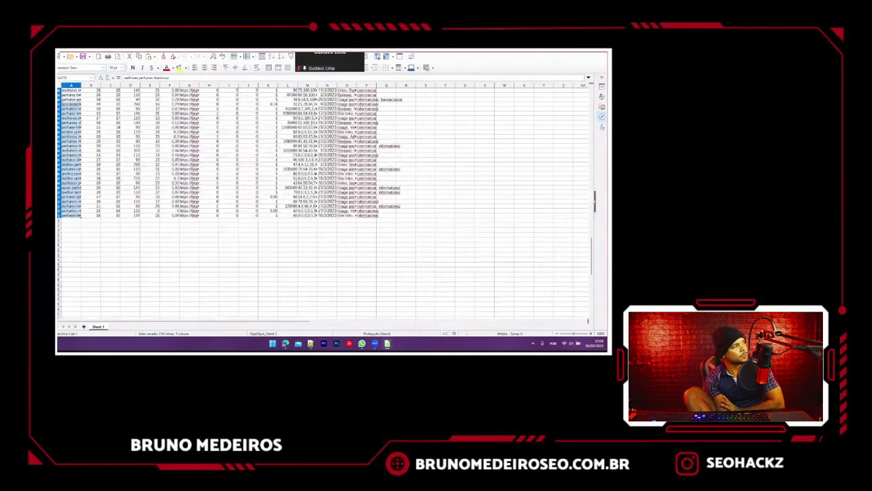
# - Copy all search volumes from column D of the export into the Google Sheets file starting at B2
pyautogui.moveTo(591, 253); pyautogui.dragTo(591, 167)
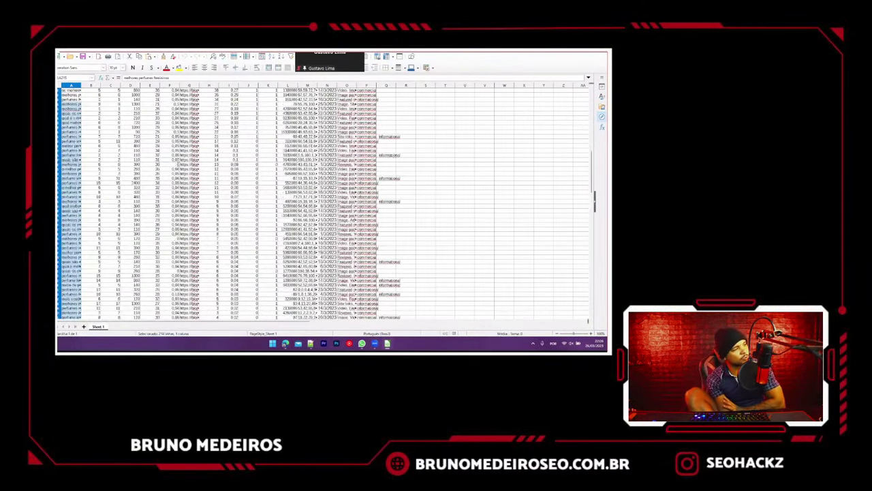
pyautogui.scroll(5, 320, 205)
pyautogui.click(128, 98)
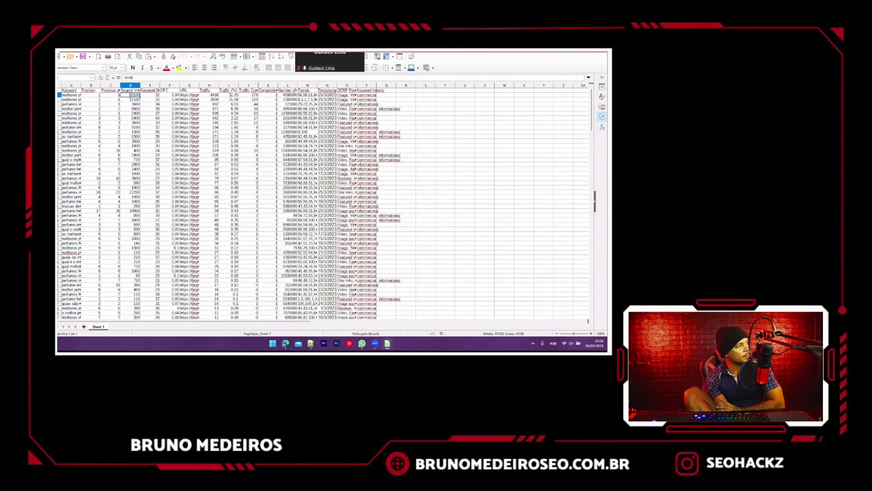
pyautogui.hotkey('ctrl', 'shift', 'Down')
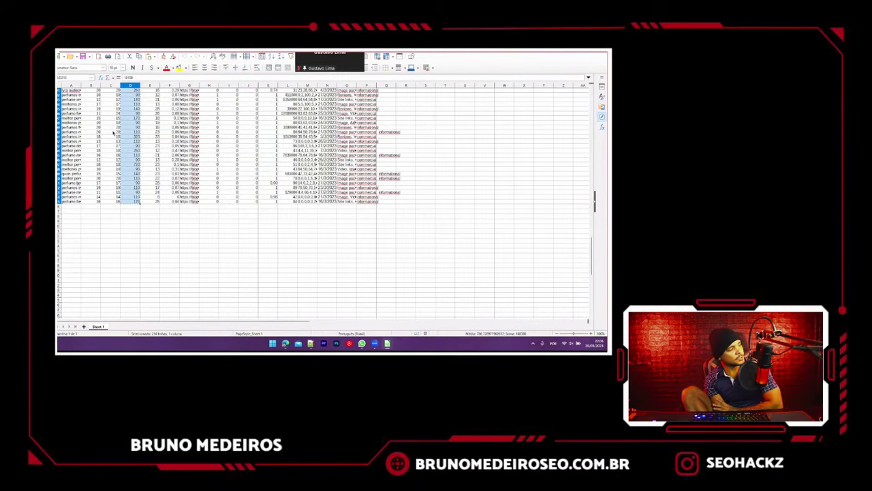
pyautogui.hotkey('ctrl', 'c')
pyautogui.hotkey('alt', 'Tab')
pyautogui.click(109, 125)
pyautogui.hotkey('ctrl', 'v')
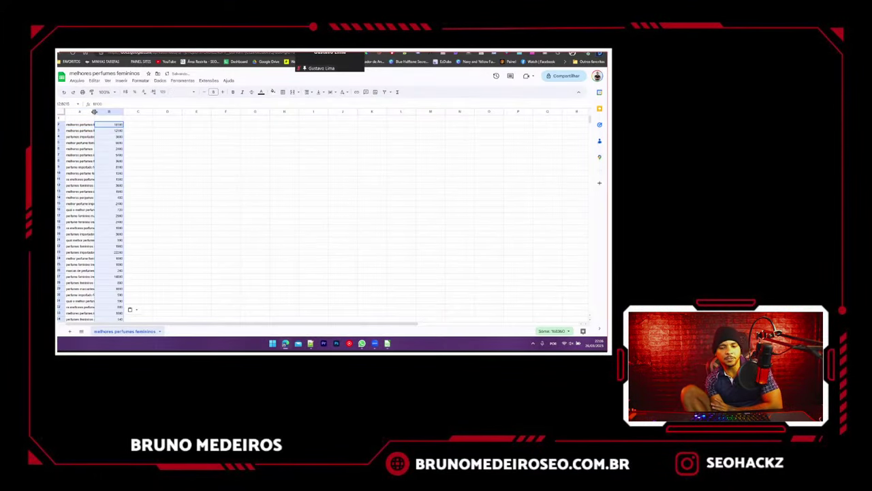
# - Widen column A to fit the keywords and add the headers KEYWORD in A1 and VOLUME in B1
pyautogui.moveTo(94, 111); pyautogui.dragTo(145, 111)
pyautogui.click(81, 118)
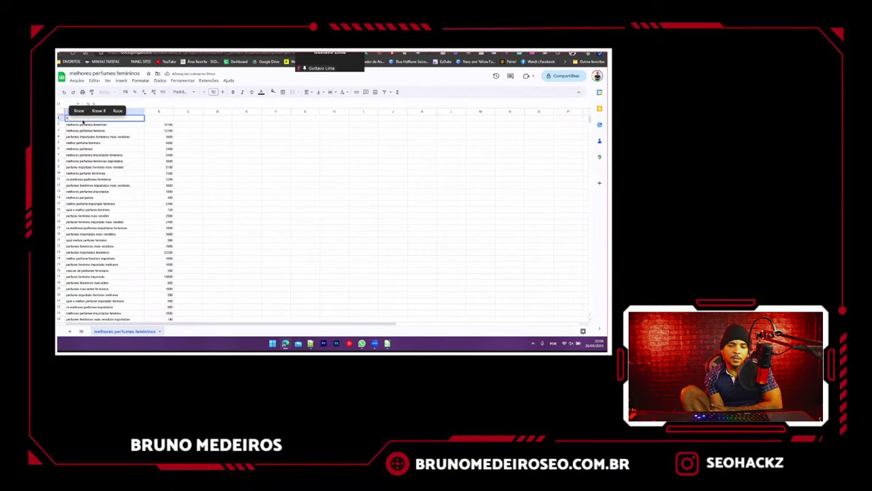
pyautogui.write('KEYWORD')
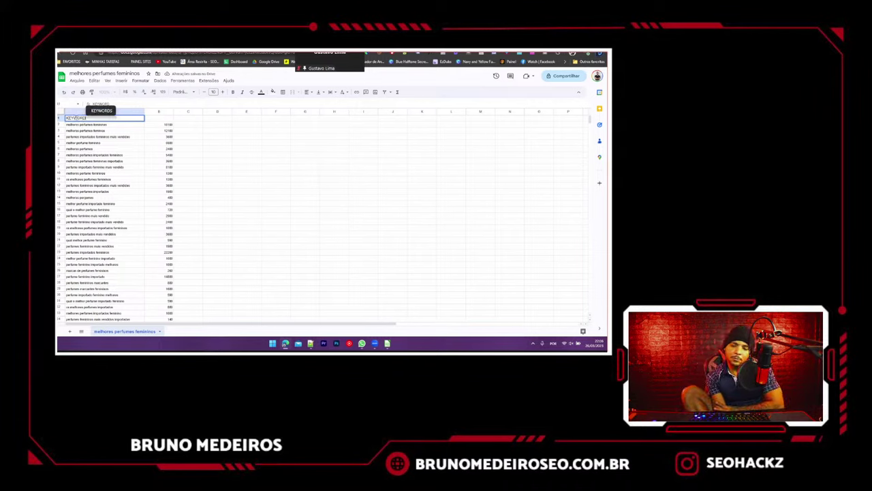
pyautogui.press('Tab')
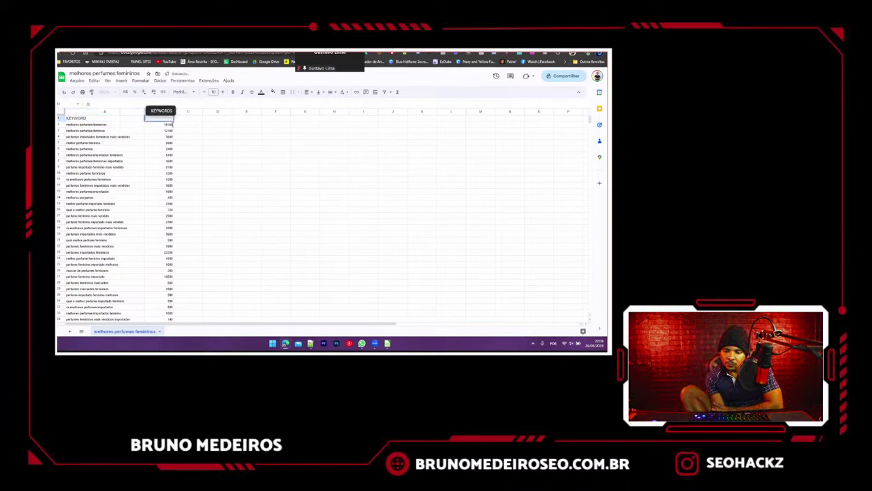
pyautogui.write('VOLUME')
pyautogui.click(242, 167)
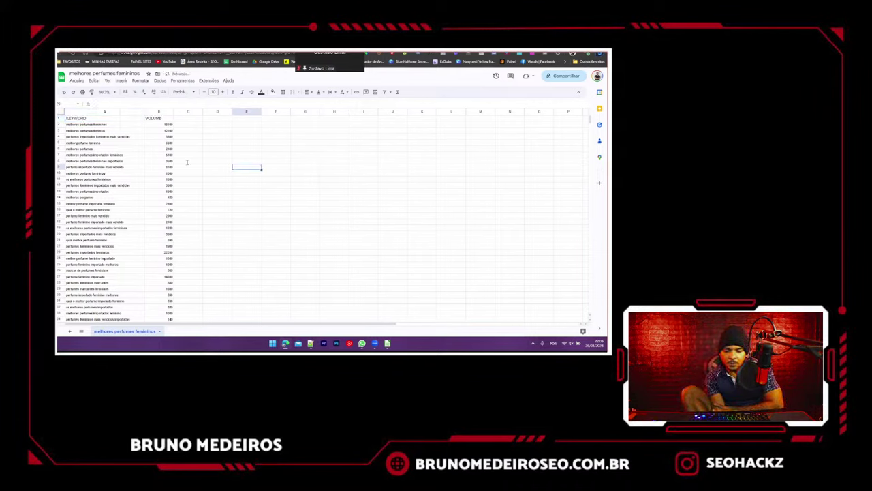
# - Make header row 1 taller and format it with middle vertical alignment, font size 14 and bold
pyautogui.moveTo(60, 121); pyautogui.dragTo(60, 142)
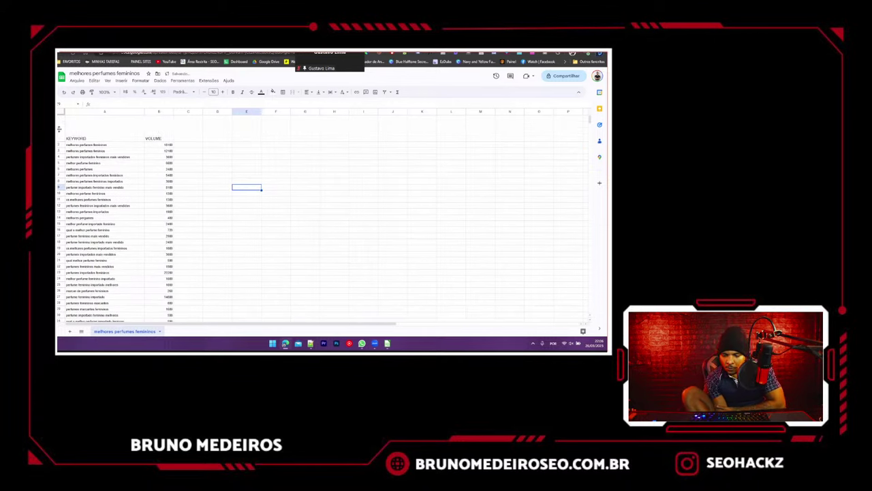
pyautogui.click(319, 91)
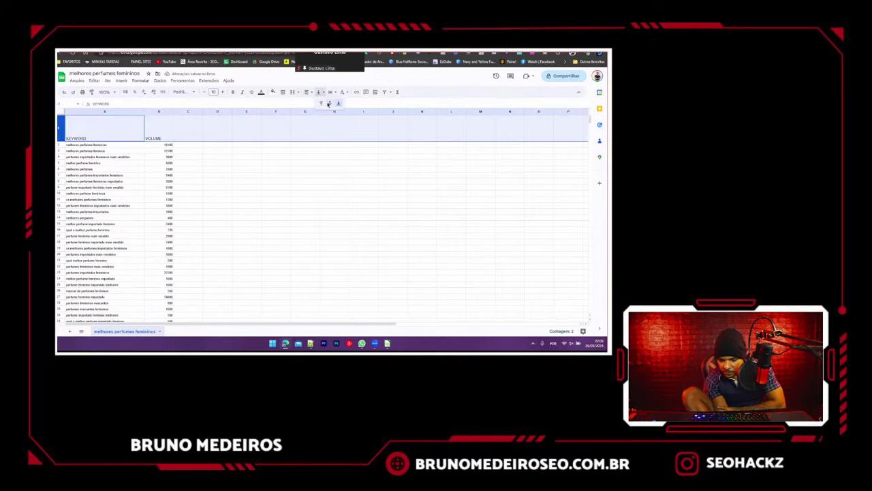
pyautogui.click(328, 103)
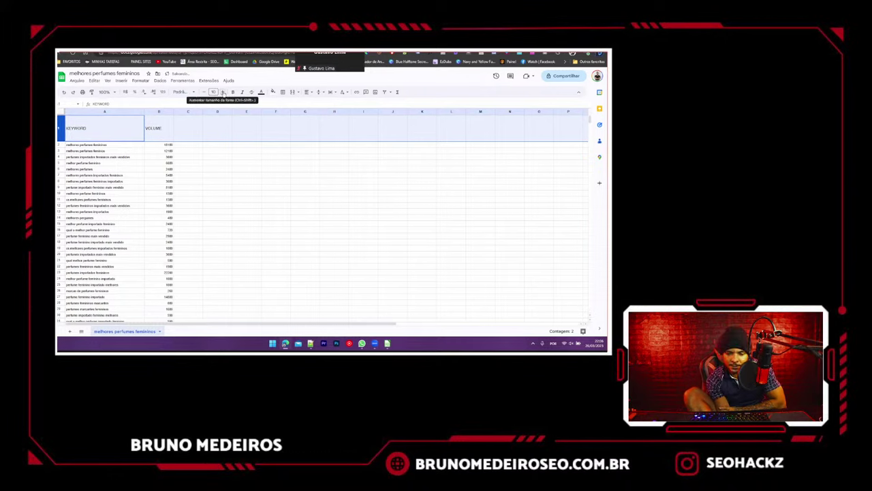
pyautogui.click(213, 91)
pyautogui.click(211, 167)
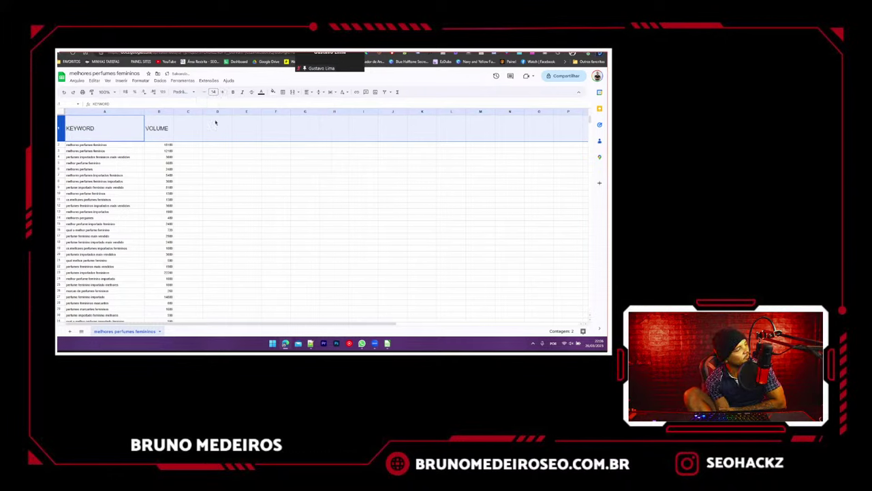
pyautogui.click(232, 92)
# - Give header row 1 a red fill with white text
pyautogui.click(273, 92)
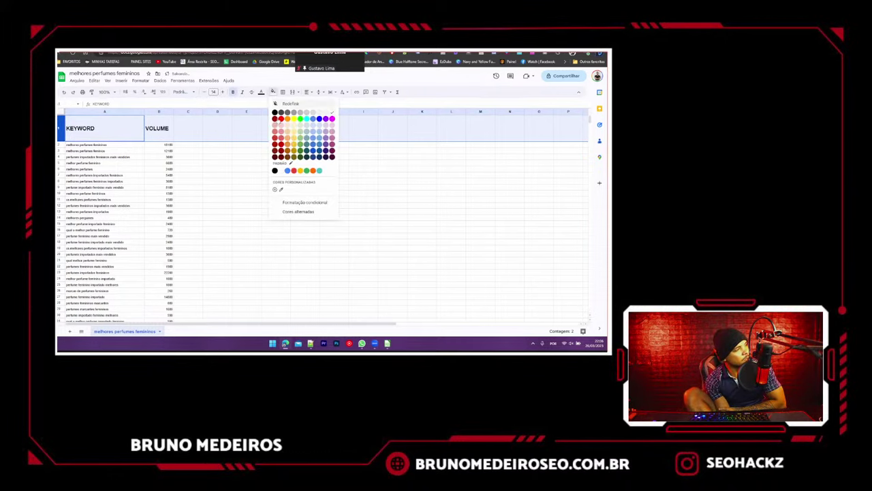
pyautogui.click(272, 91)
pyautogui.click(272, 92)
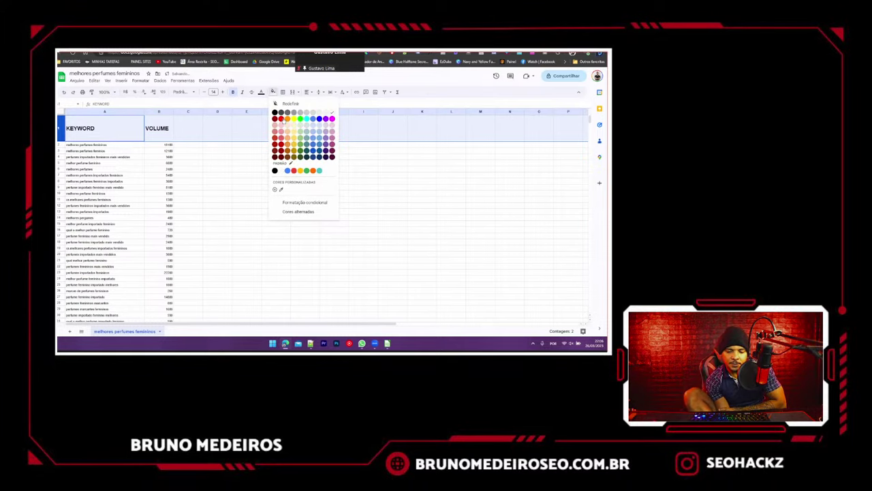
pyautogui.click(281, 119)
pyautogui.click(261, 91)
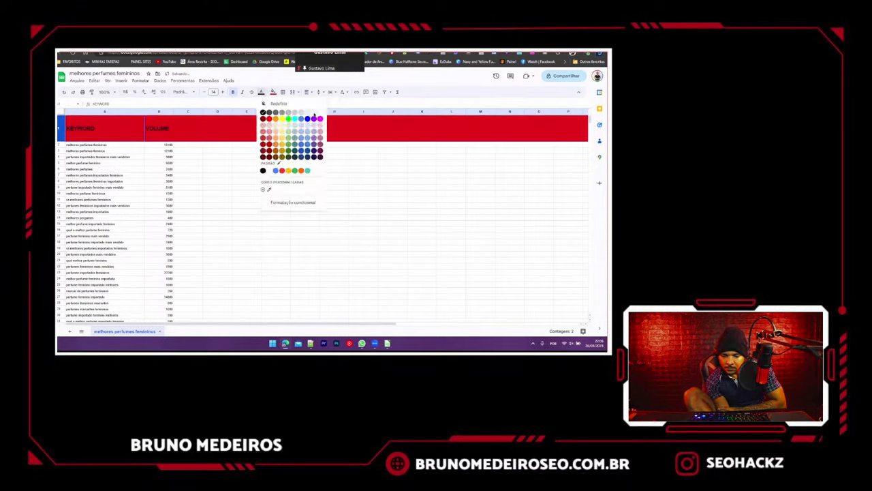
pyautogui.click(320, 112)
pyautogui.click(247, 169)
pyautogui.click(176, 112)
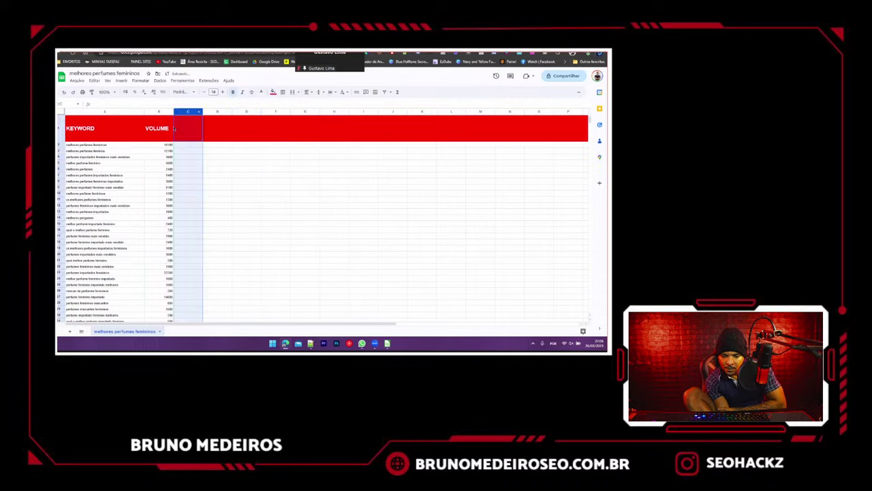
pyautogui.click(217, 187)
# - Set the font size of all keyword and volume rows below the header to 10 and widen column A further
pyautogui.click(125, 144)
pyautogui.hotkey('shift', 'Right')
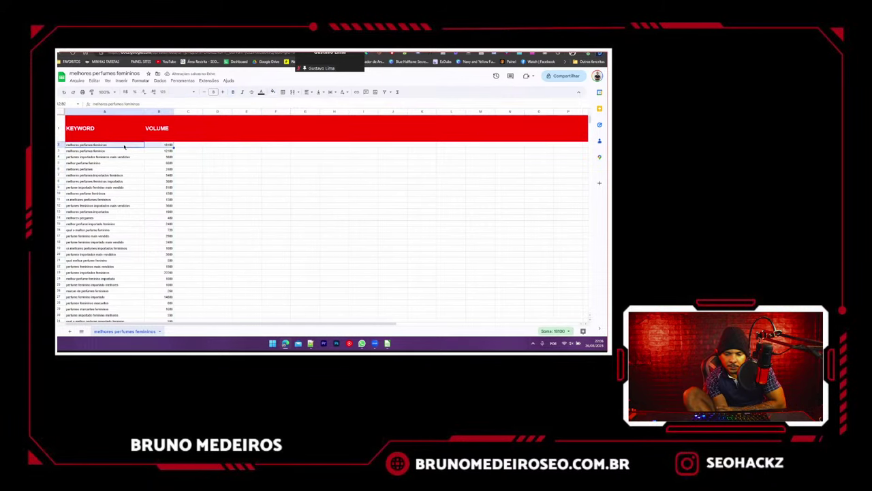
pyautogui.hotkey('ctrl', 'shift', 'Down')
pyautogui.click(222, 91)
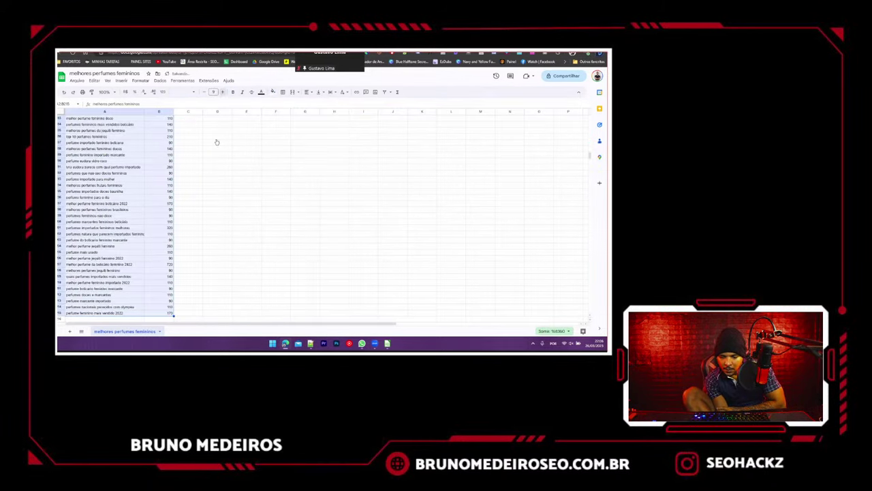
pyautogui.scroll(15, 217, 143)
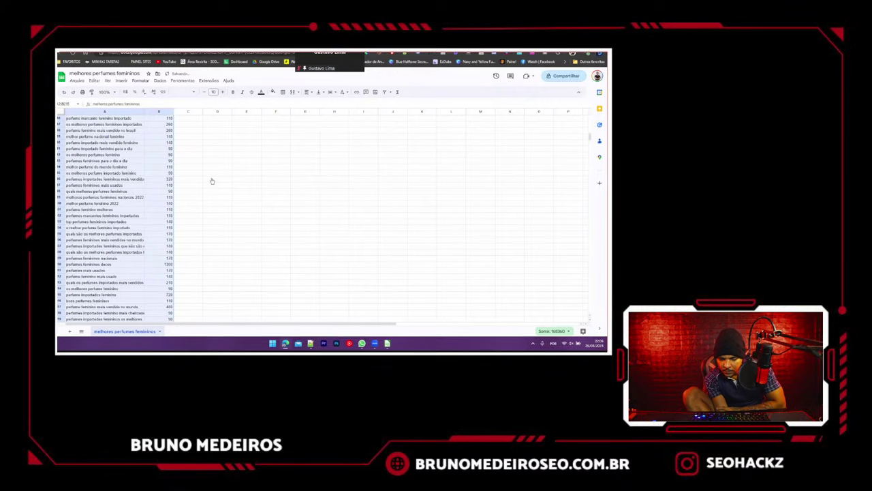
pyautogui.scroll(10, 212, 180)
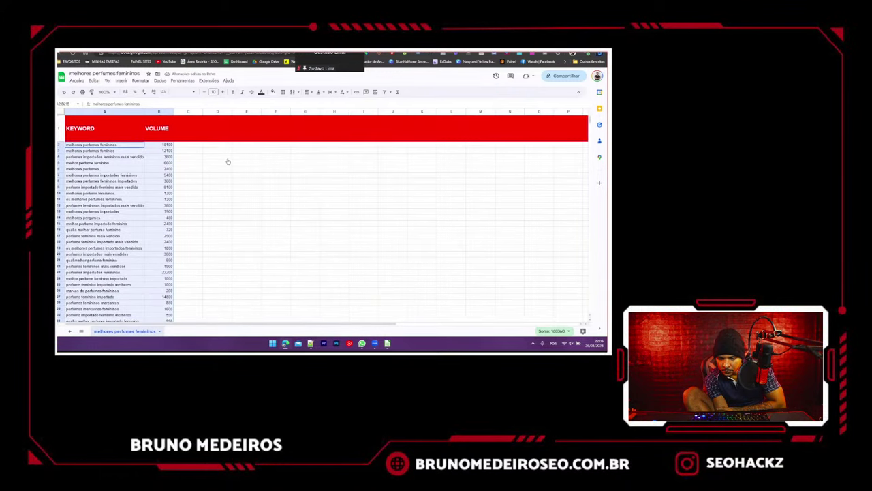
pyautogui.click(229, 160)
pyautogui.moveTo(145, 111); pyautogui.dragTo(175, 111)
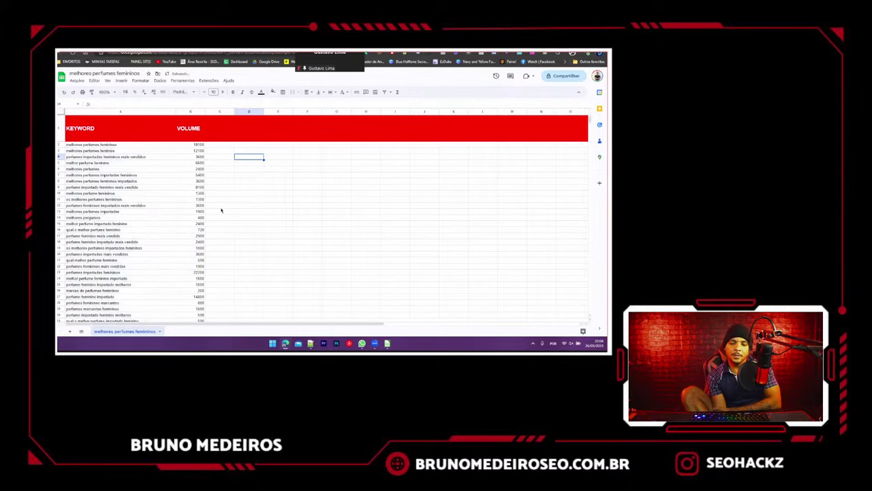
# - Close the exported spreadsheet and switch to the Semrush organic positions report of the adoromaquiagem perfume article
pyautogui.scroll(-2, 221, 210)
pyautogui.scroll(2, 221, 210)
pyautogui.click(387, 344)
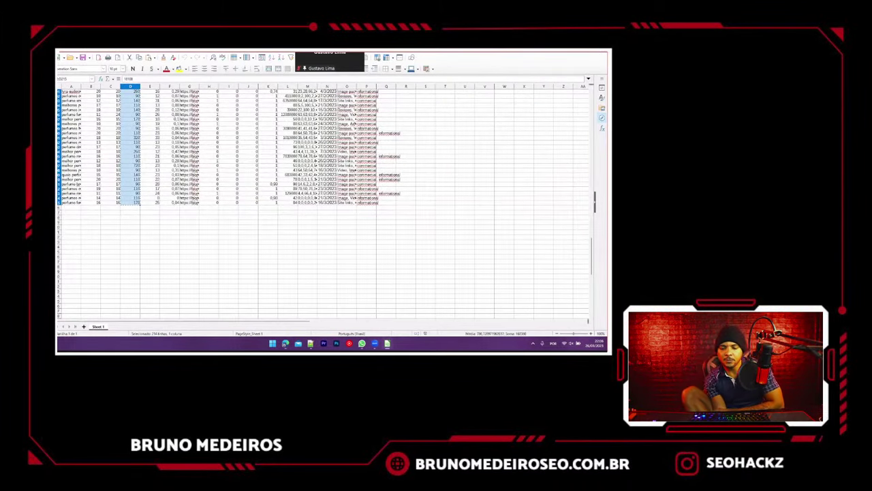
pyautogui.hotkey('alt', 'F4')
pyautogui.hotkey('ctrl', 'Tab')
pyautogui.scroll(-1, 183, 166)
pyautogui.scroll(1, 183, 166)
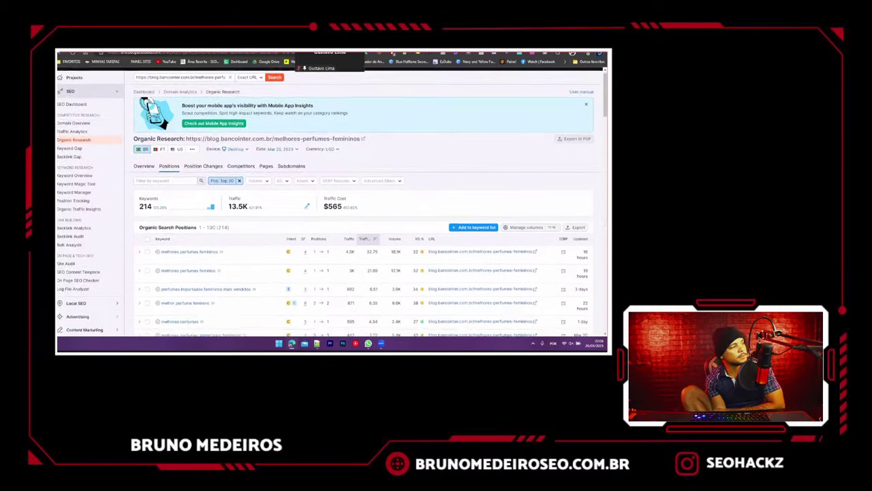
pyautogui.hotkey('ctrl', 'Tab')
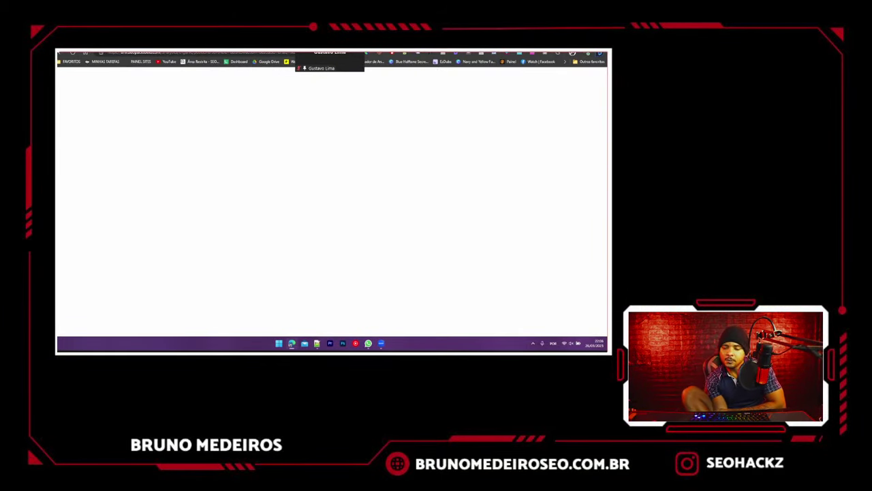
pyautogui.hotkey('ctrl', 'Tab')
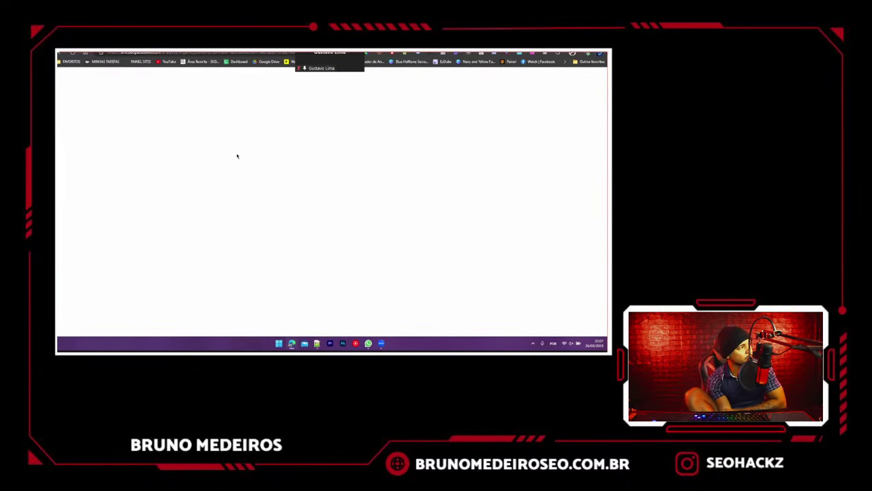
# - Allow all cookies, filter the adoromaquiagem article's organic positions to the Top 20 and look over the keywords
pyautogui.click(154, 317)
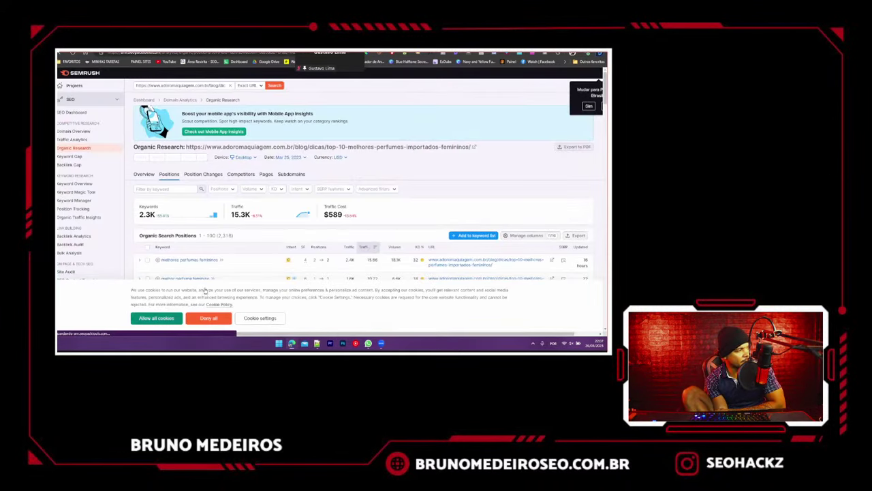
pyautogui.click(231, 190)
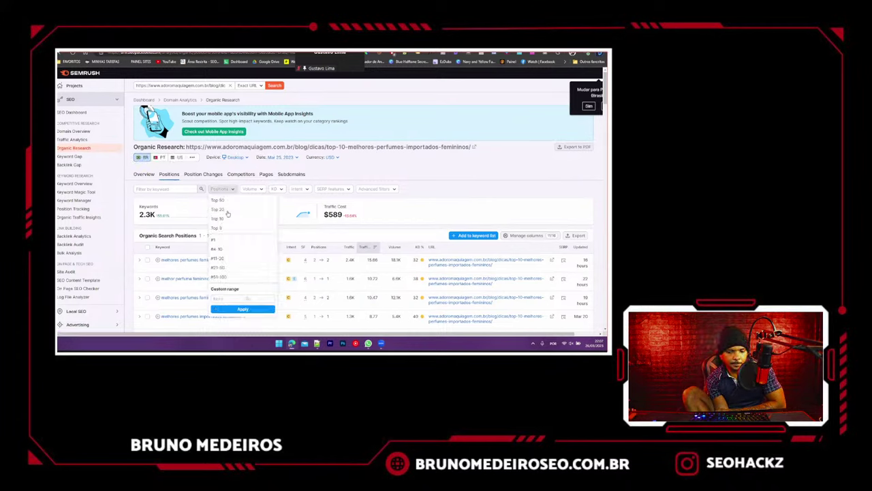
pyautogui.click(221, 210)
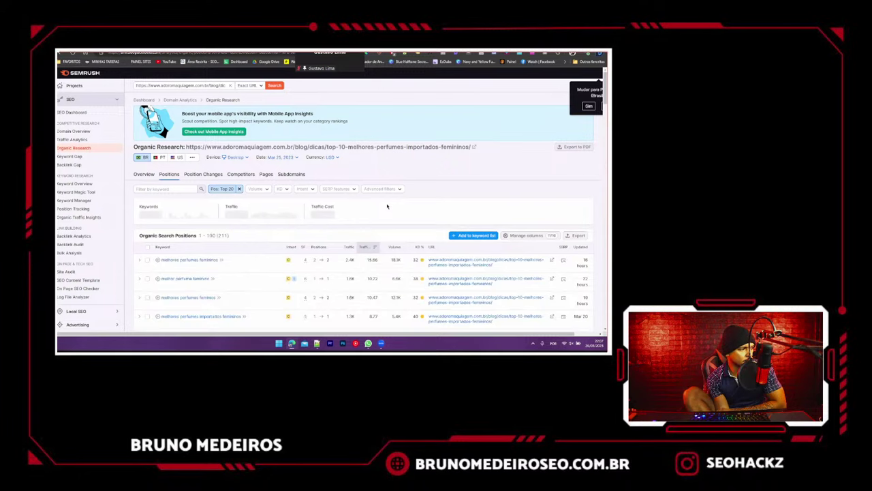
pyautogui.scroll(-3, 361, 199)
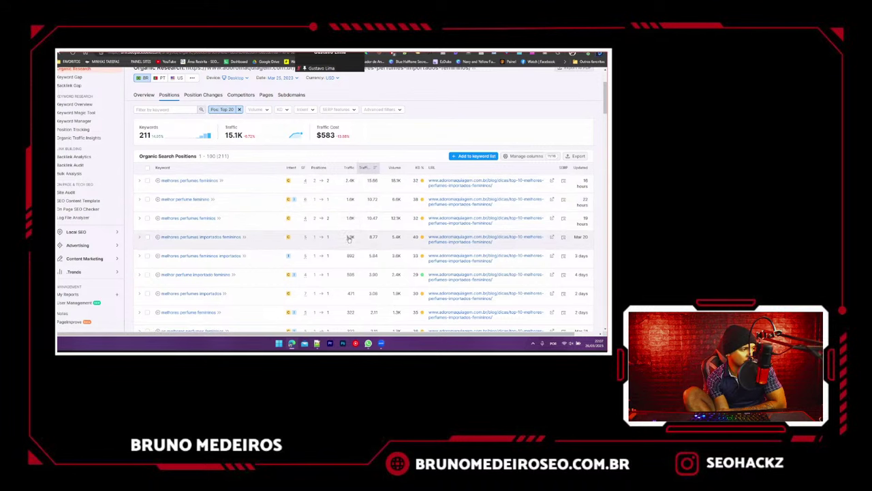
pyautogui.scroll(1, 381, 212)
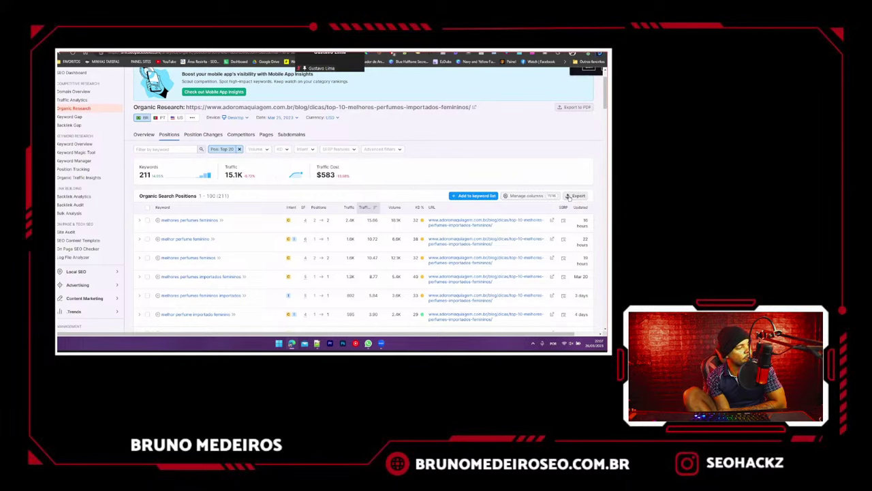
# - Export all the filtered adoromaquiagem keywords to Excel and open the downloaded file
pyautogui.click(569, 197)
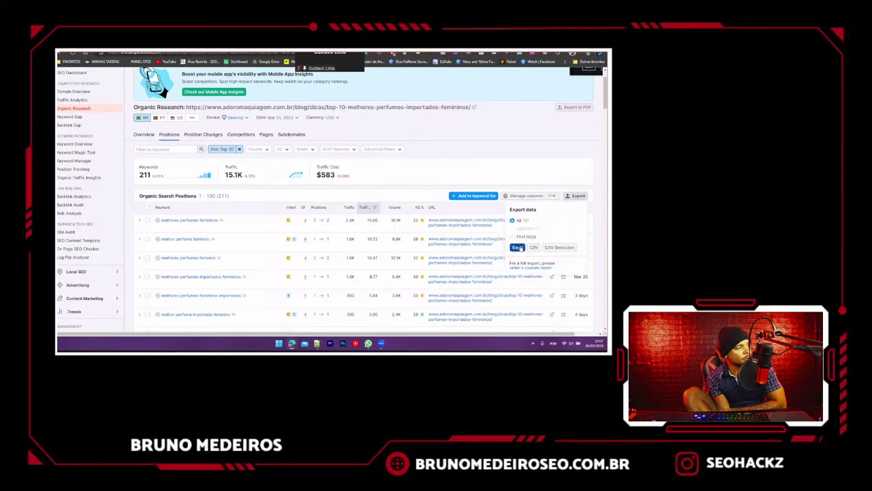
pyautogui.click(390, 161)
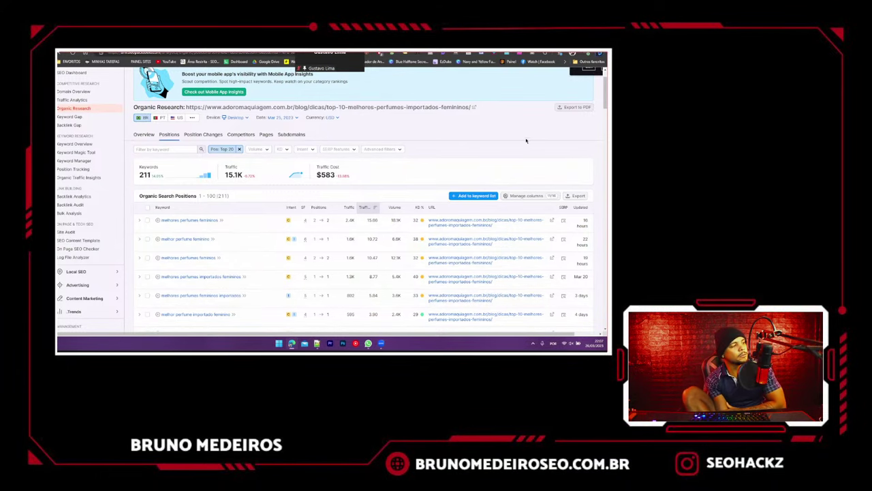
pyautogui.click(557, 54)
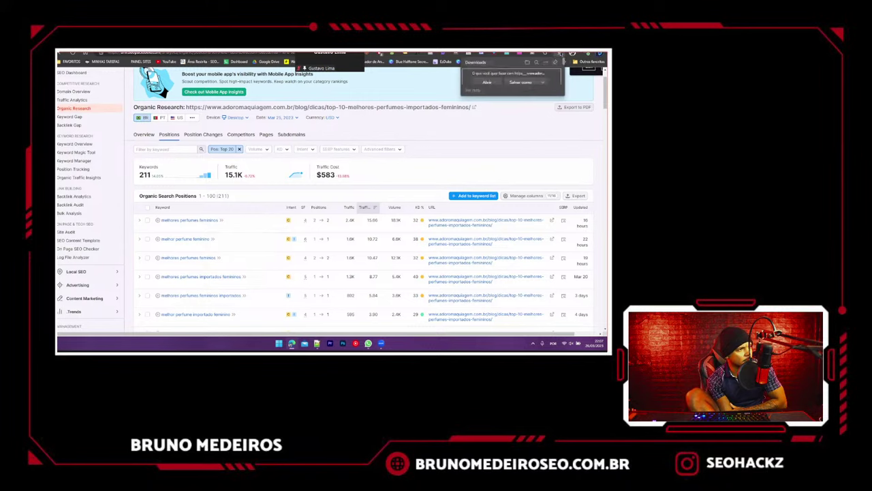
pyautogui.click(488, 82)
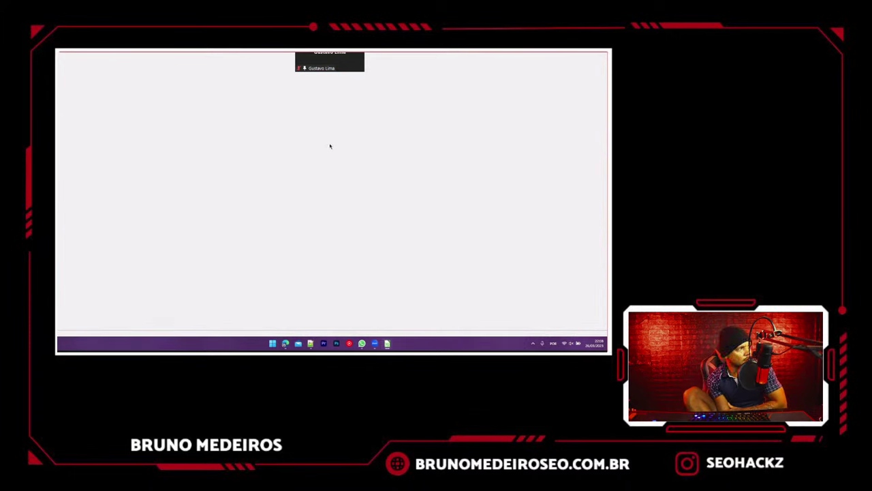
# - Copy all the exported adoromaquiagem keywords and paste them below the last keyword in column A of the melhores perfumes femininos sheet
pyautogui.hotkey('ctrl', 'shift', 'Down')
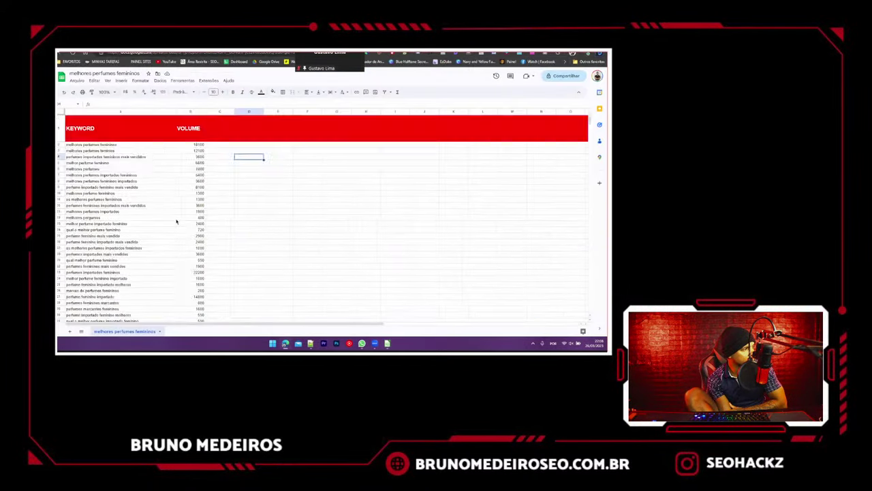
pyautogui.scroll(-5, 174, 214)
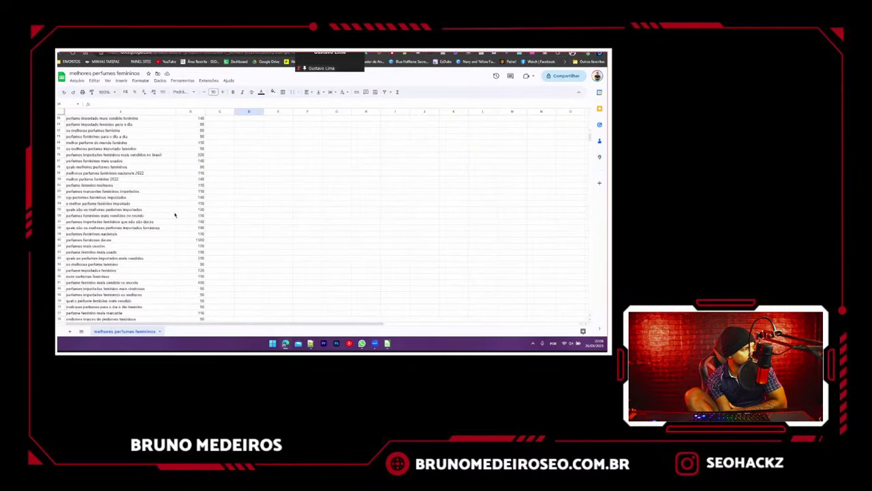
pyautogui.scroll(-10, 175, 215)
pyautogui.scroll(2, 104, 188)
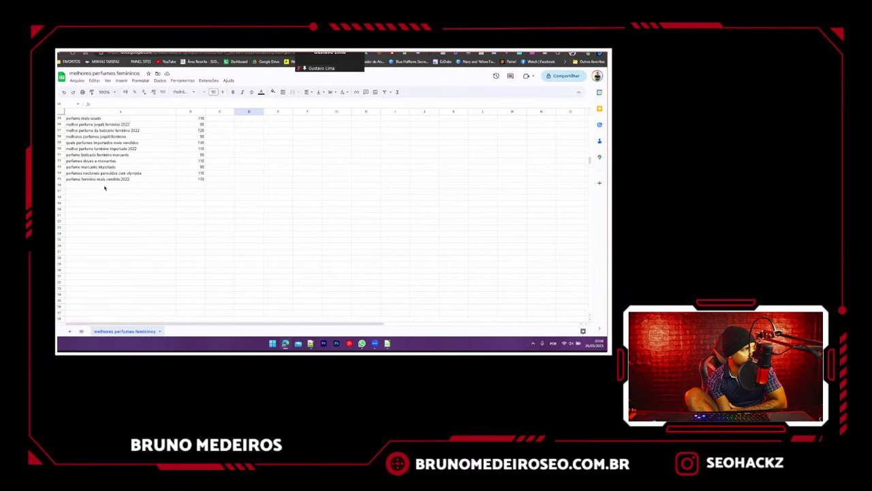
pyautogui.click(104, 203)
pyautogui.click(105, 185)
pyautogui.hotkey('ctrl', 'v')
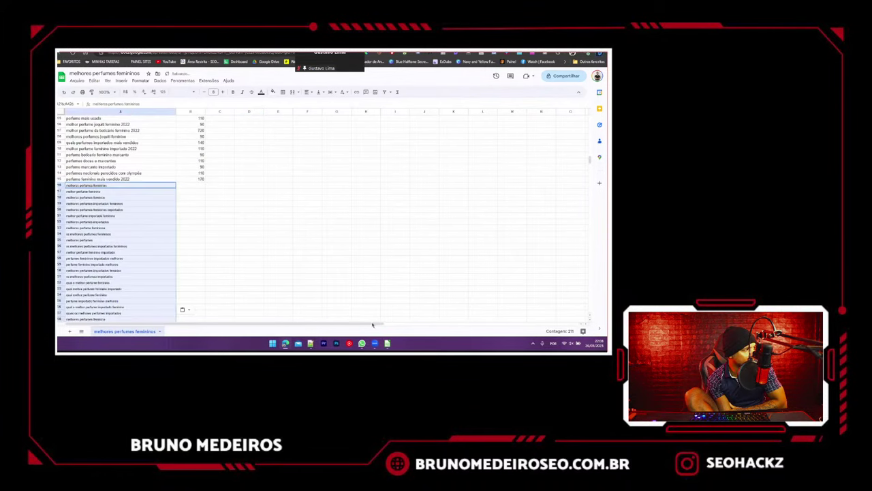
# - Copy the adoromaquiagem search volumes from the exported file and paste them into the VOLUME column beside the newly added keywords
pyautogui.click(387, 343)
pyautogui.scroll(7, 207, 186)
pyautogui.hotkey('ctrl', 'shift', 'Up')
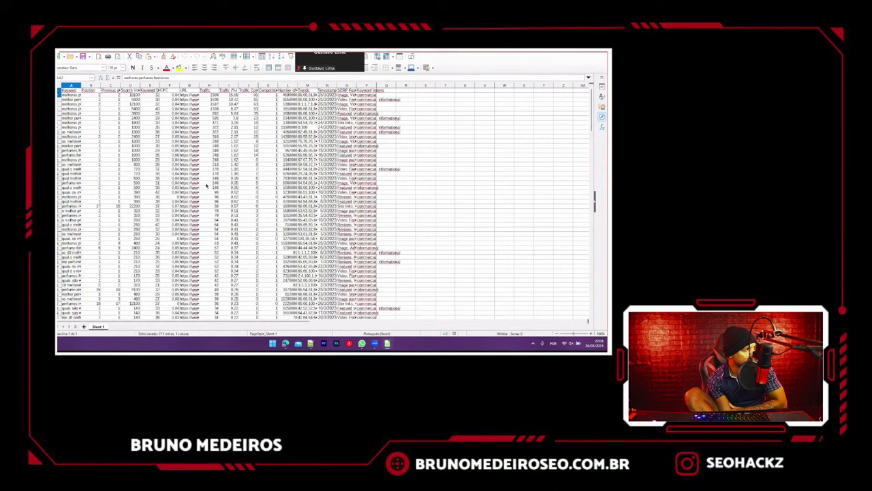
pyautogui.click(132, 96)
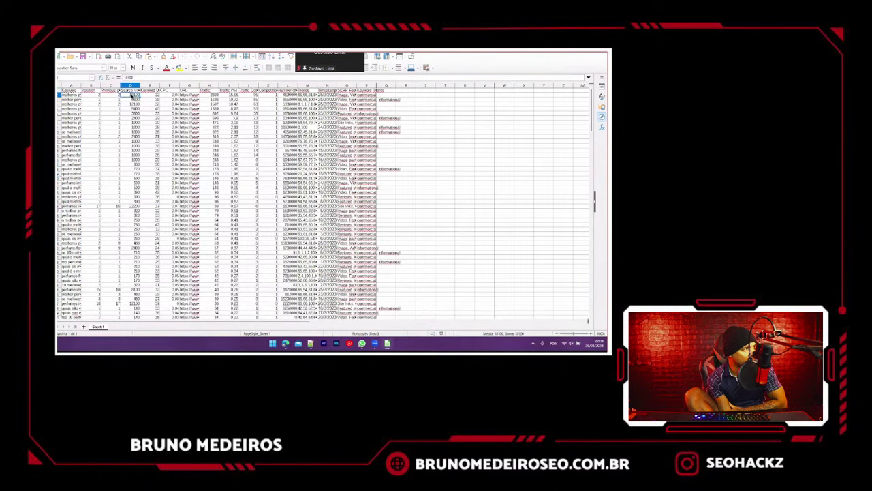
pyautogui.hotkey('ctrl', 'shift', 'Down')
pyautogui.hotkey('alt', 'Tab')
pyautogui.click(190, 179)
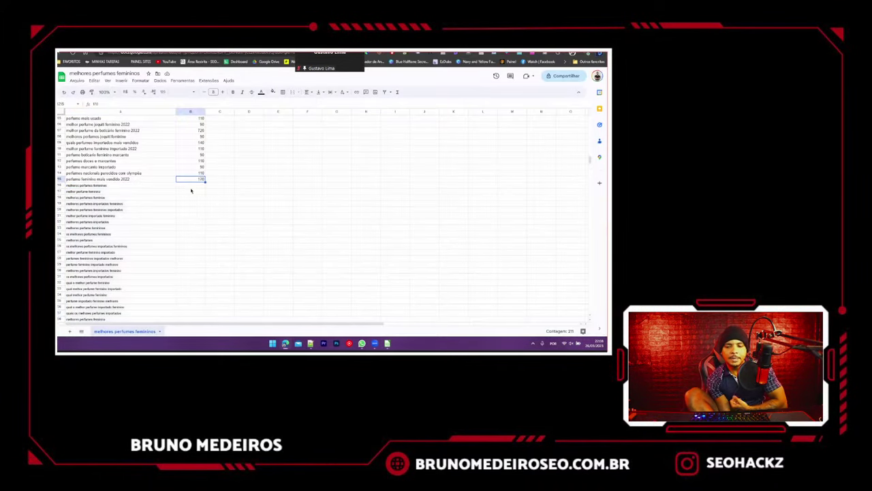
pyautogui.press('Down')
pyautogui.hotkey('ctrl', 'v')
# - Close the exported adoromaquiagem spreadsheet and switch to the Semrush organic positions report of the shopee perfume article
pyautogui.hotkey('alt', 'Tab')
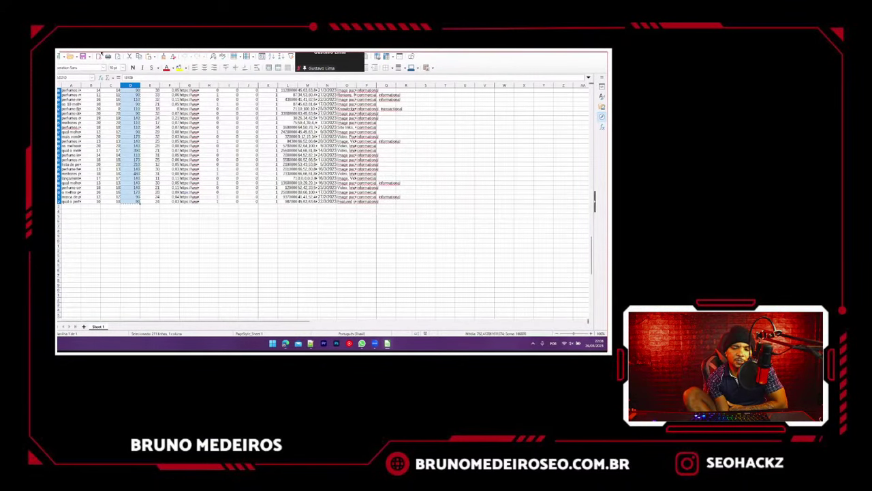
pyautogui.hotkey('alt', 'Tab')
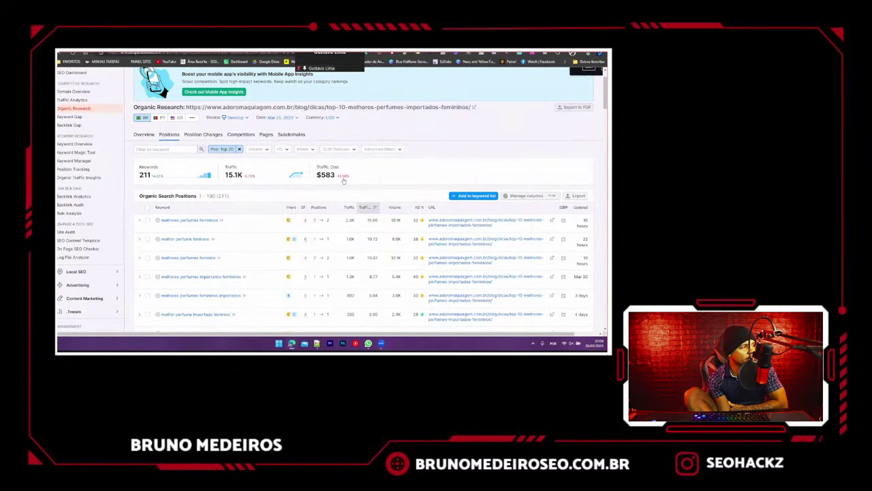
pyautogui.scroll(-1, 297, 161)
pyautogui.scroll(3, 297, 161)
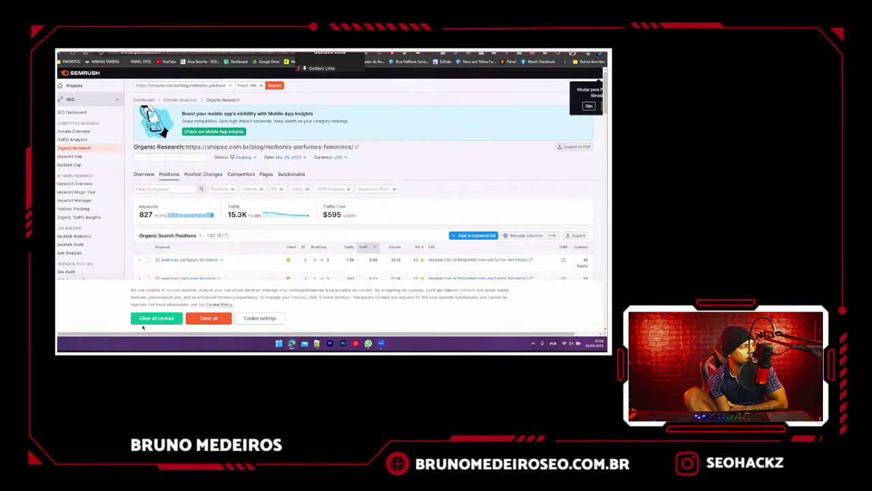
# - Allow all cookies and filter the shopee article's organic positions to the Top 20
pyautogui.click(151, 318)
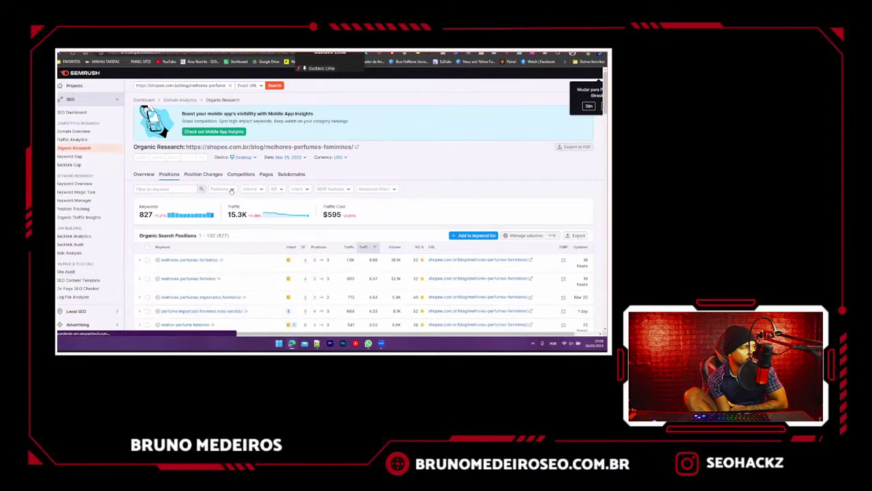
pyautogui.click(231, 191)
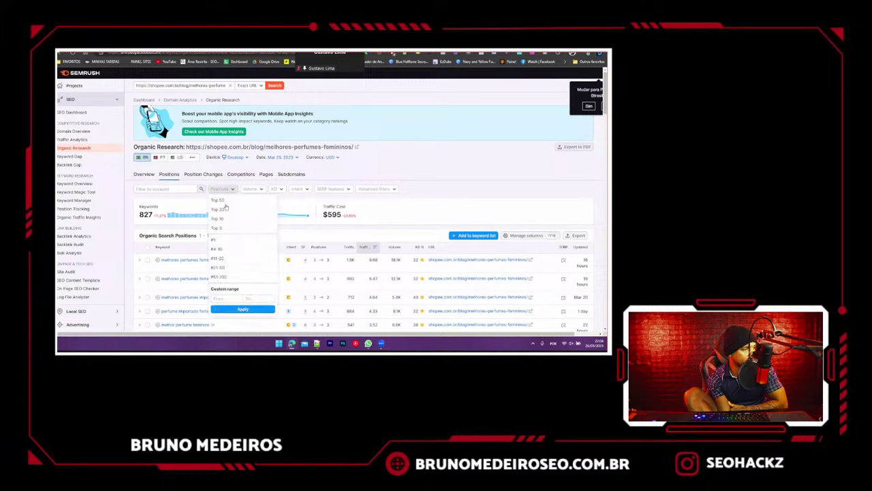
pyautogui.click(224, 211)
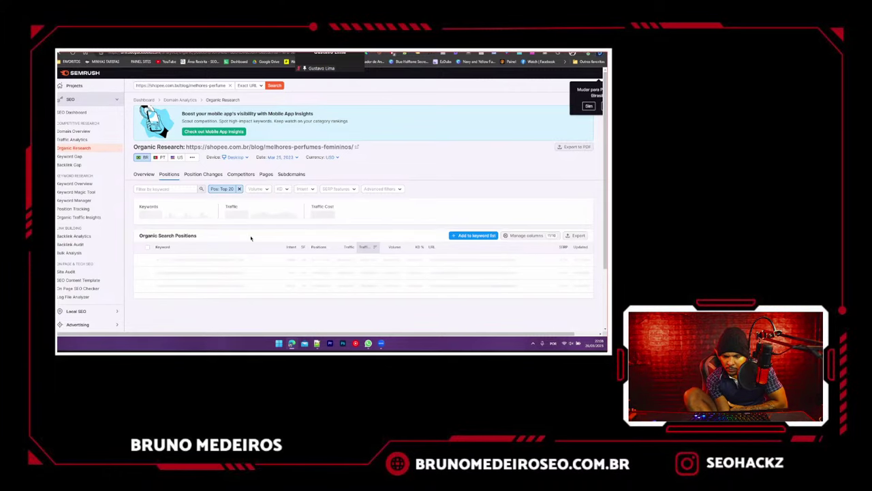
pyautogui.scroll(-2, 250, 240)
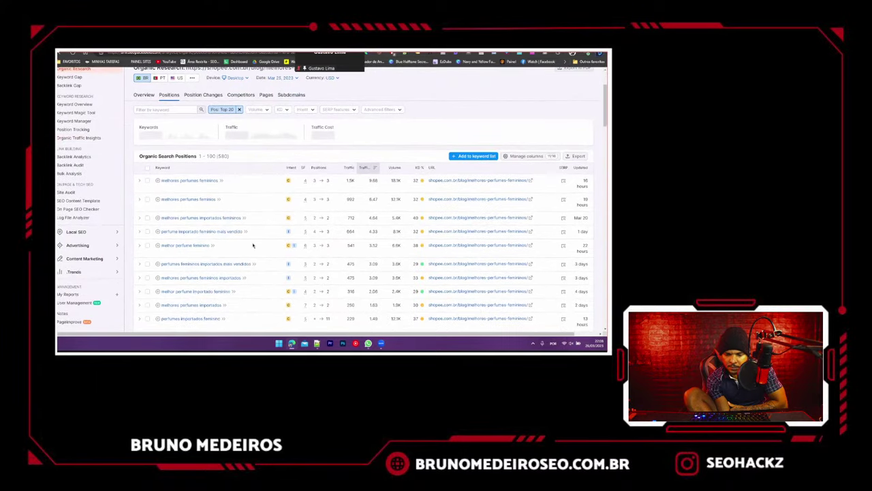
pyautogui.scroll(2, 253, 245)
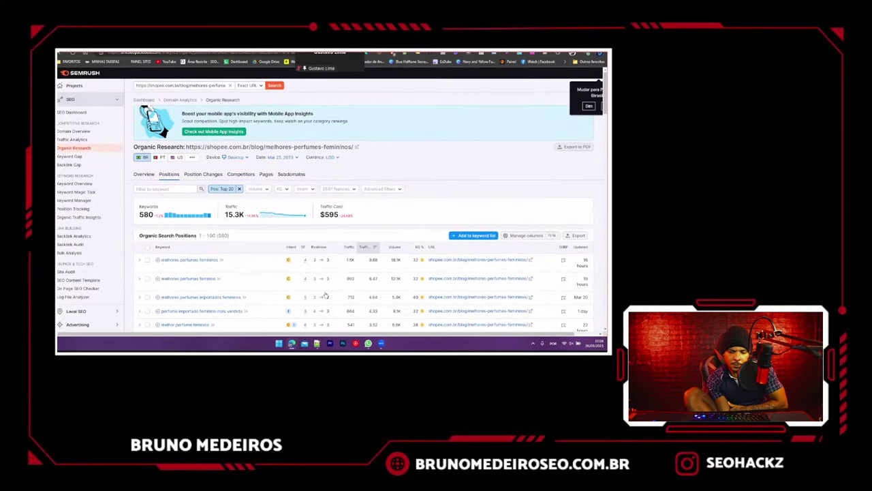
# - Export all the filtered shopee keywords to Excel and open the downloaded file
pyautogui.click(569, 236)
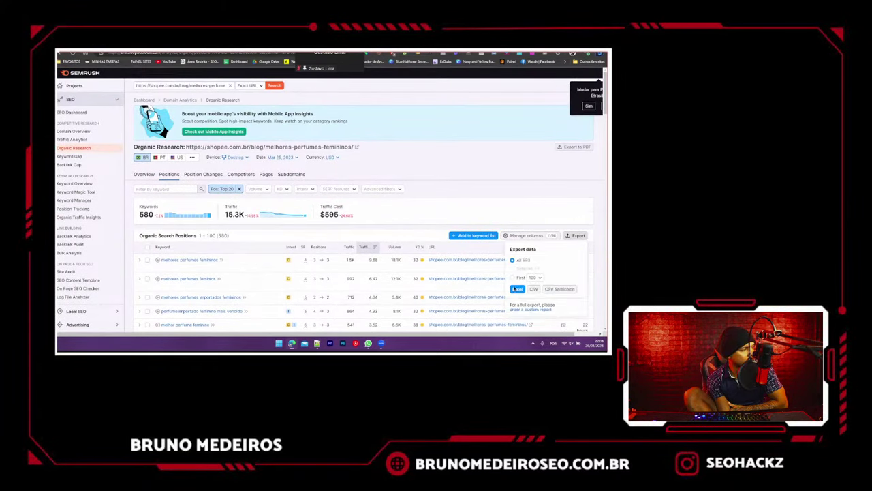
pyautogui.click(517, 289)
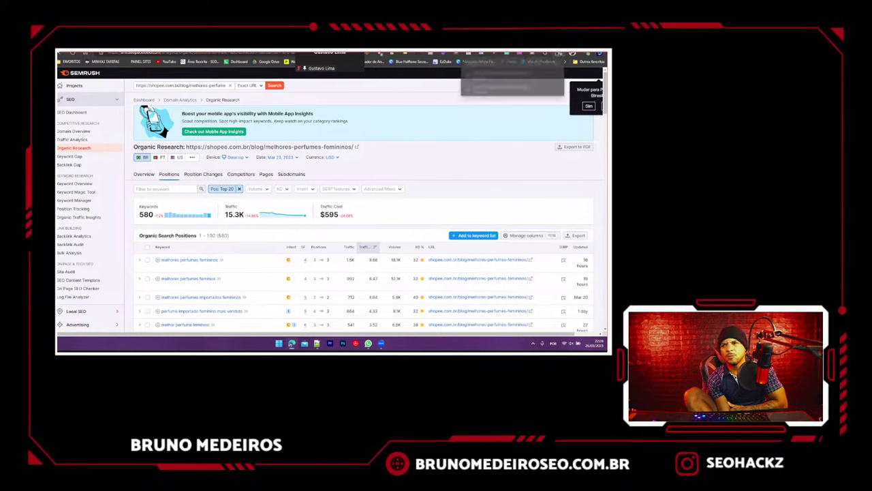
pyautogui.click(490, 85)
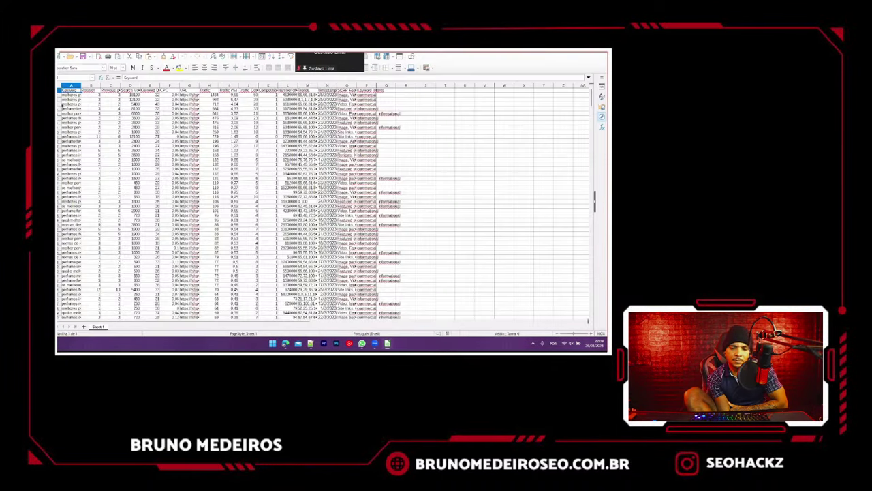
# - Copy all the exported shopee keywords and paste them below the last keyword in column A of the Google Sheets file
pyautogui.hotkey('ctrl', 'shift', 'Down')
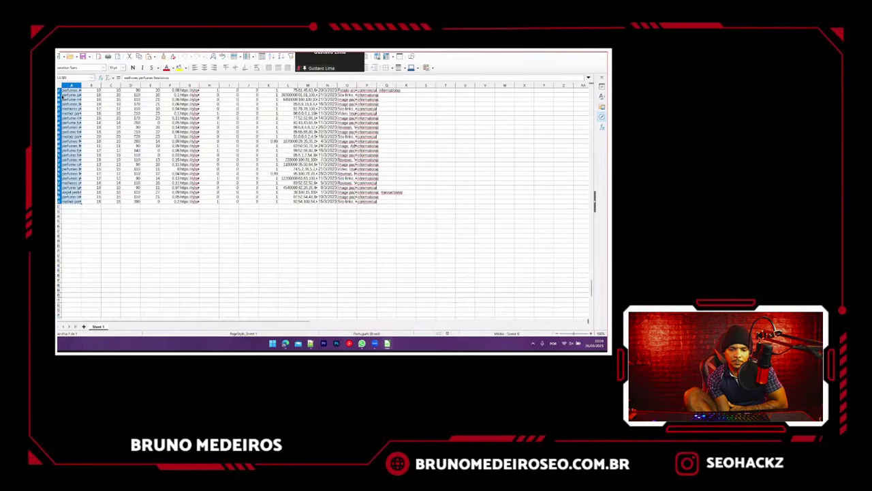
pyautogui.hotkey('alt', 'Tab')
pyautogui.hotkey('ctrl', 'Tab')
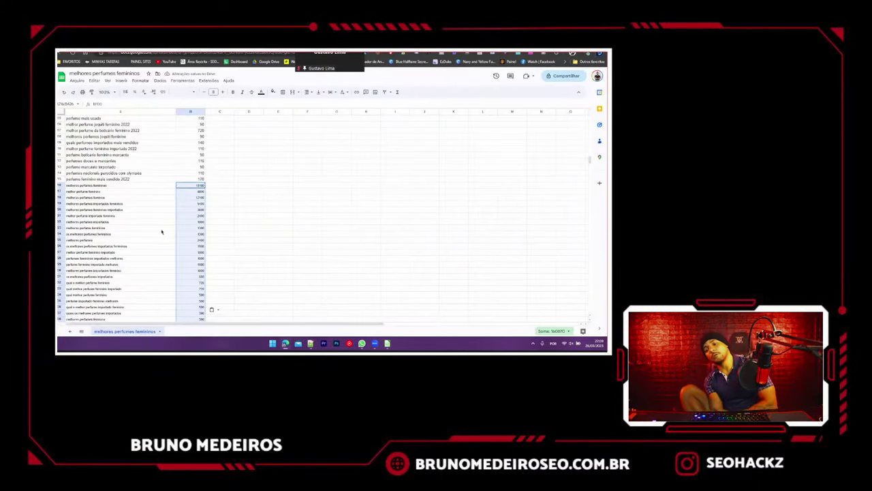
pyautogui.scroll(-10, 157, 224)
pyautogui.scroll(-10, 155, 226)
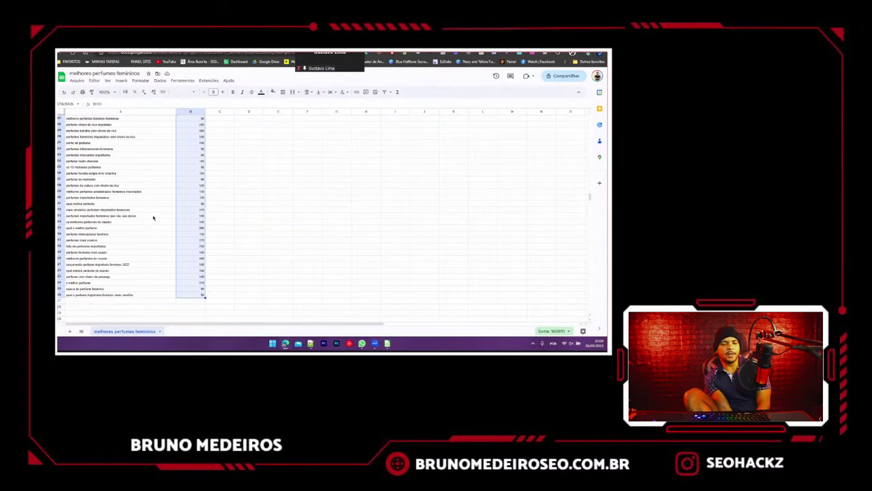
pyautogui.scroll(2, 109, 178)
pyautogui.click(120, 154)
pyautogui.click(107, 130)
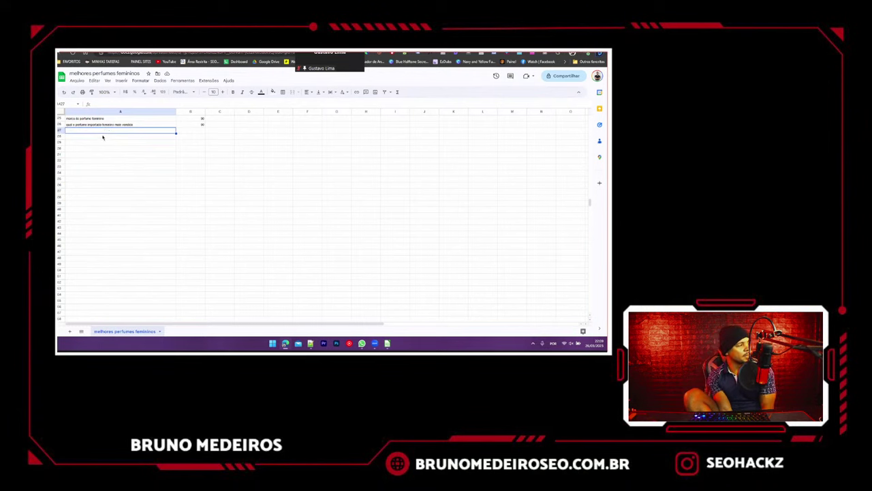
pyautogui.hotkey('ctrl', 'v')
# - Copy the shopee search volumes from the exported file and paste them into column B beside the shopee keywords
pyautogui.hotkey('alt', 'Tab')
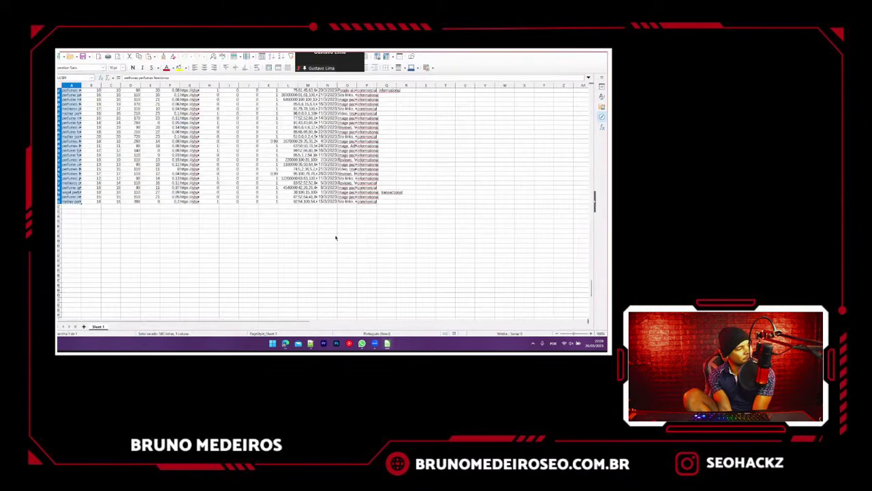
pyautogui.hotkey('ctrl', 'shift', 'Up')
pyautogui.hotkey('ctrl', 'shift', 'Down')
pyautogui.hotkey('ctrl', 'shift', 'Up')
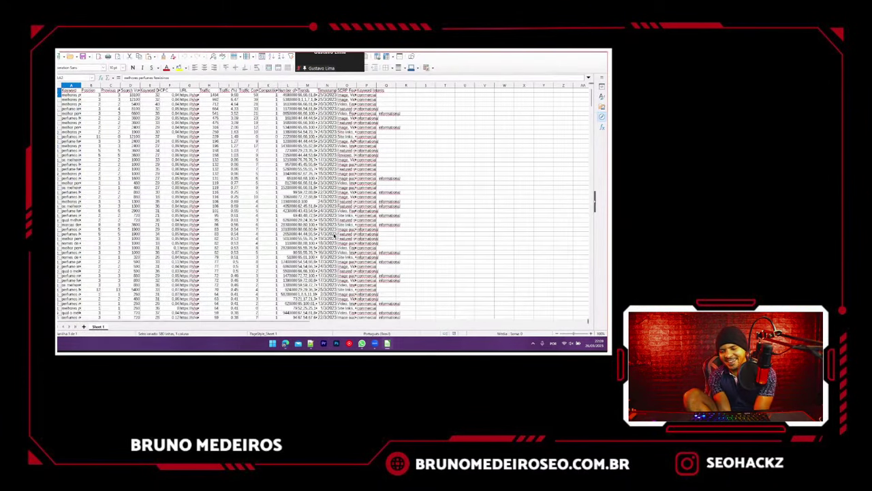
pyautogui.click(130, 95)
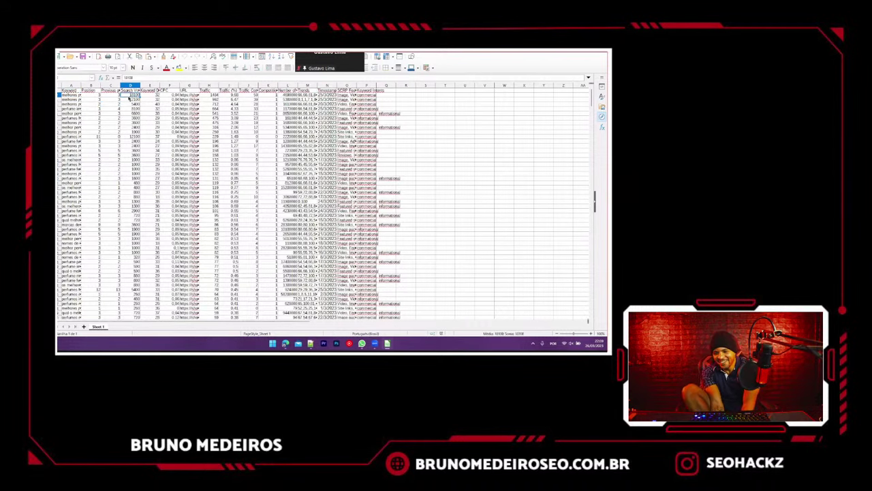
pyautogui.hotkey('ctrl', 'shift', 'Down')
pyautogui.hotkey('alt', 'Tab')
pyautogui.click(184, 130)
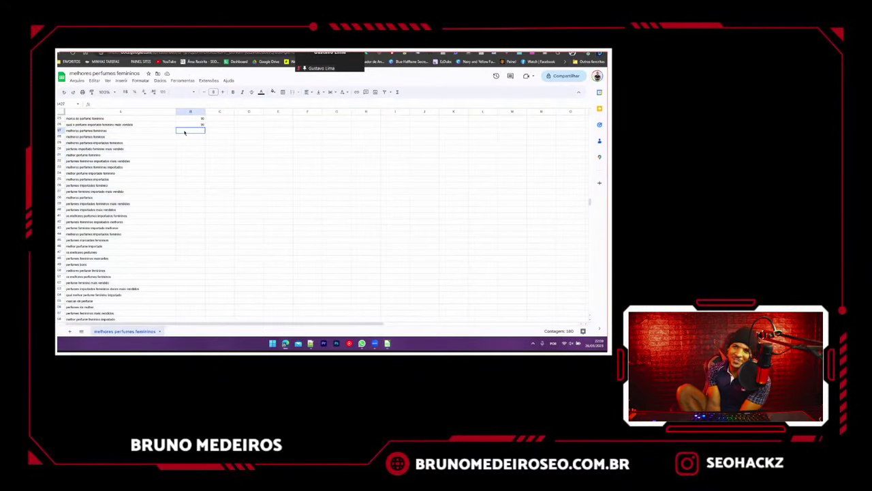
pyautogui.hotkey('ctrl', 'v')
# - Close the exported shopee spreadsheet and switch to the Semrush organic positions report of the maioresemelhores perfume article
pyautogui.hotkey('alt', 'Tab')
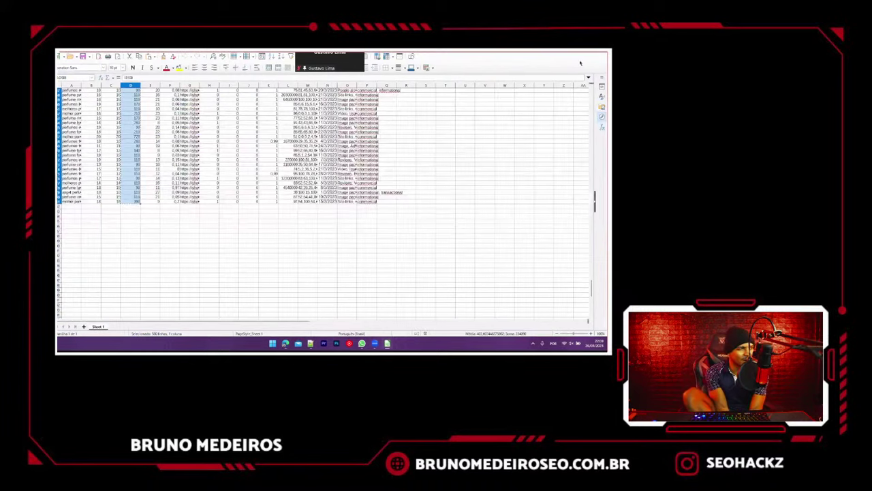
pyautogui.hotkey('alt', 'F4')
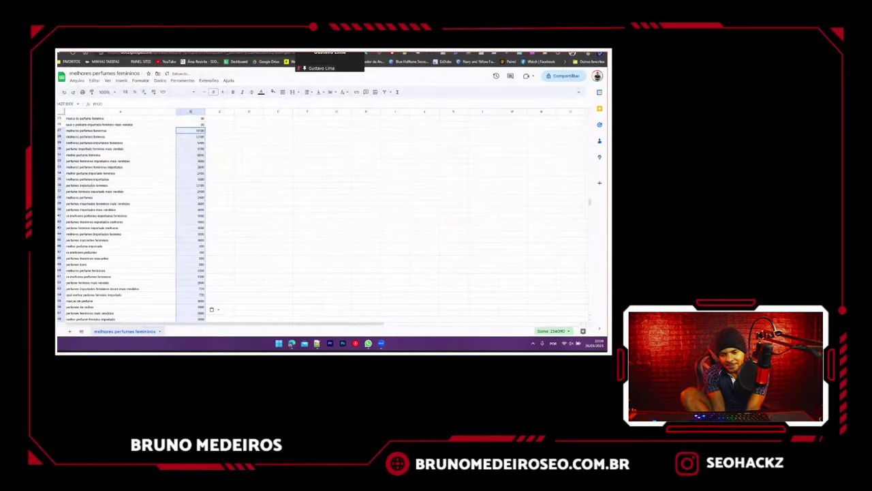
pyautogui.hotkey('ctrl', 'Tab')
pyautogui.hotkey('ctrl', 'Tab')
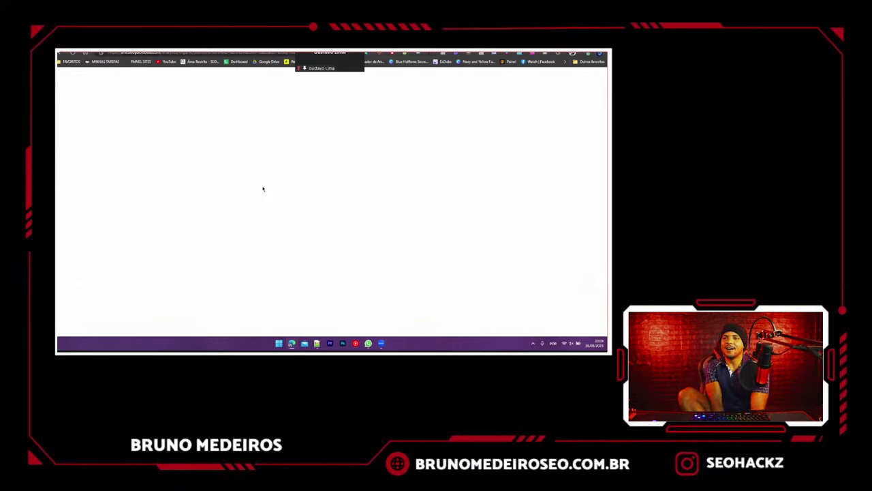
# - Allow all cookies and filter the maioresemelhores article's organic positions to the Top 20
pyautogui.click(163, 319)
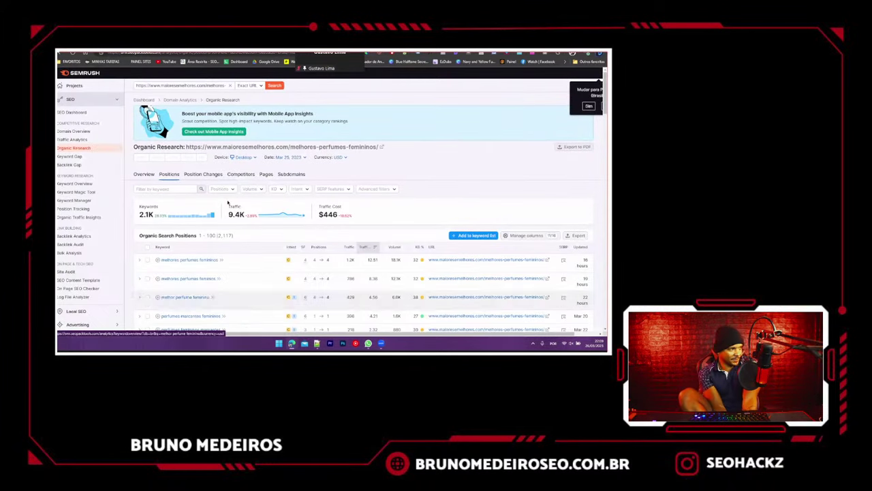
pyautogui.click(227, 189)
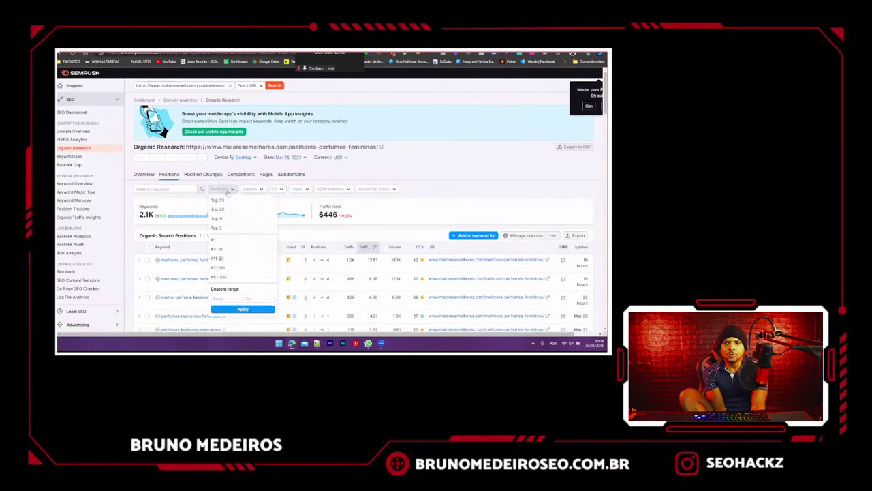
pyautogui.click(225, 213)
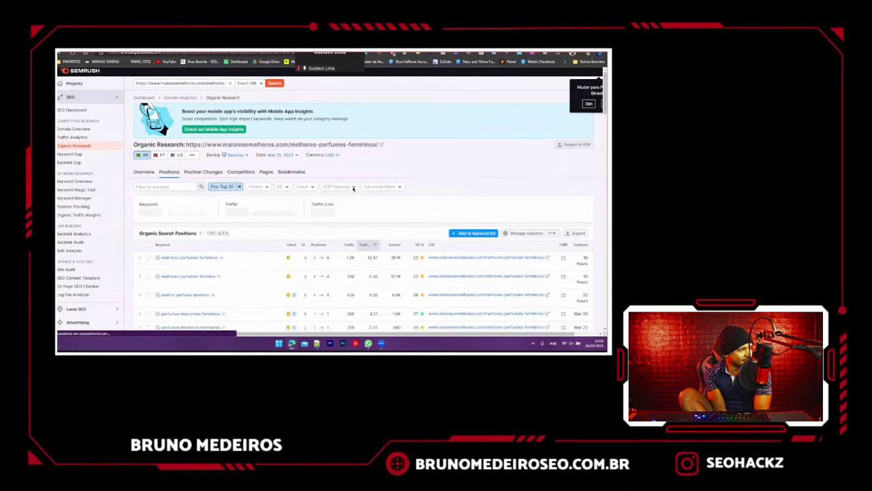
# - Export all the filtered maioresemelhores keywords to Excel
pyautogui.scroll(-1, 314, 194)
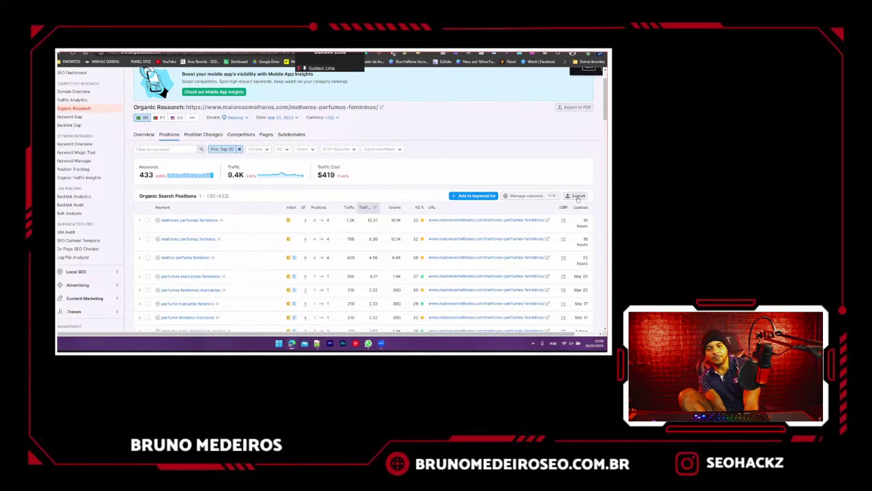
pyautogui.click(578, 196)
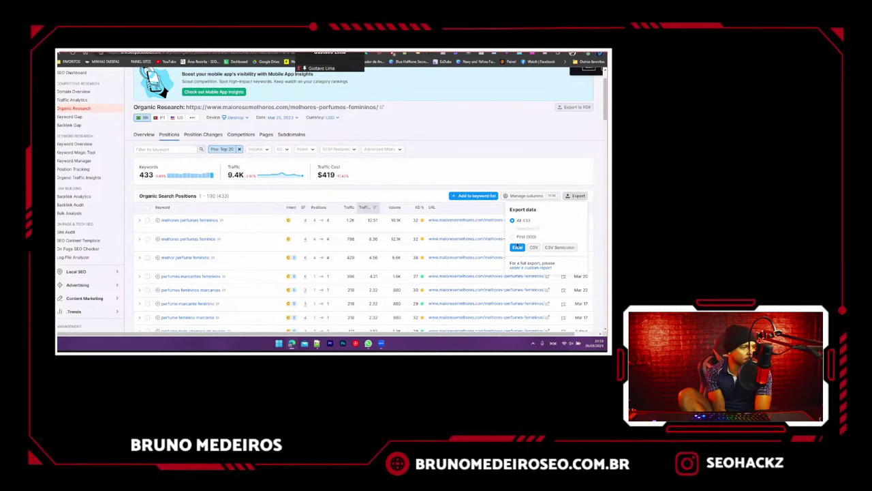
pyautogui.click(518, 247)
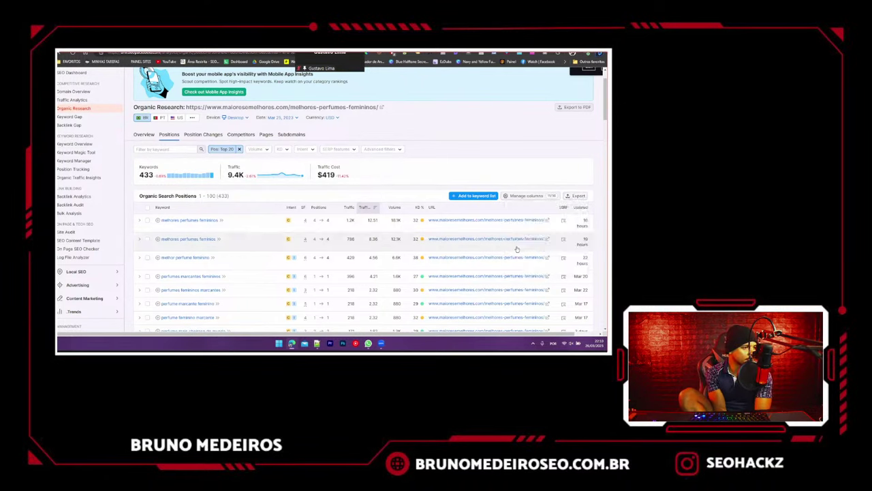
# - Open the exported maioresemelhores spreadsheet and copy all its keywords from the first data row down
pyautogui.scroll(1, 342, 199)
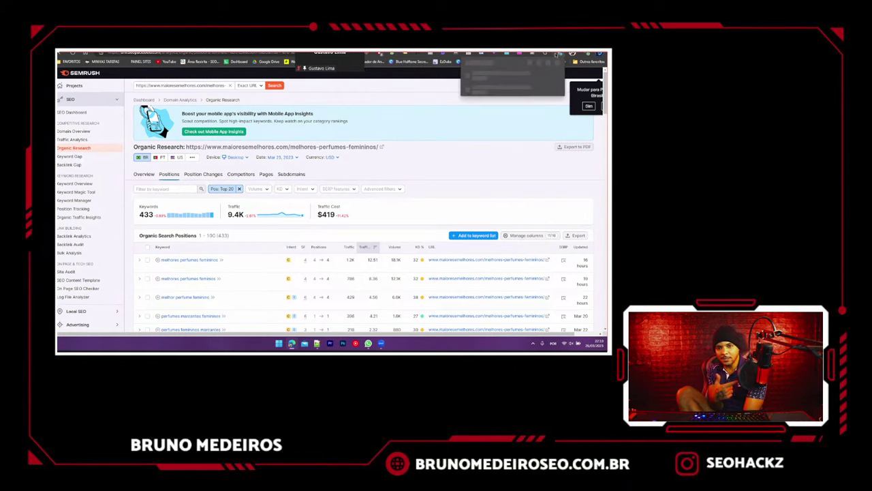
pyautogui.click(487, 82)
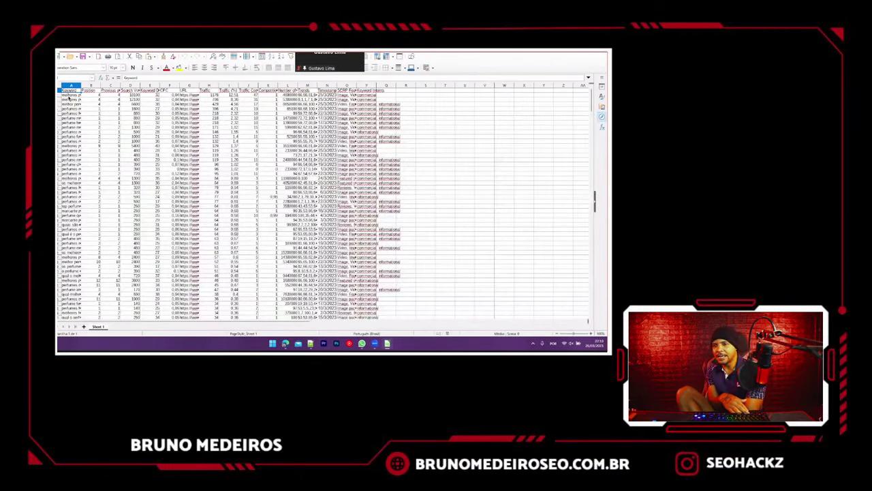
pyautogui.click(68, 98)
pyautogui.hotkey('ctrl', 'shift', 'Down')
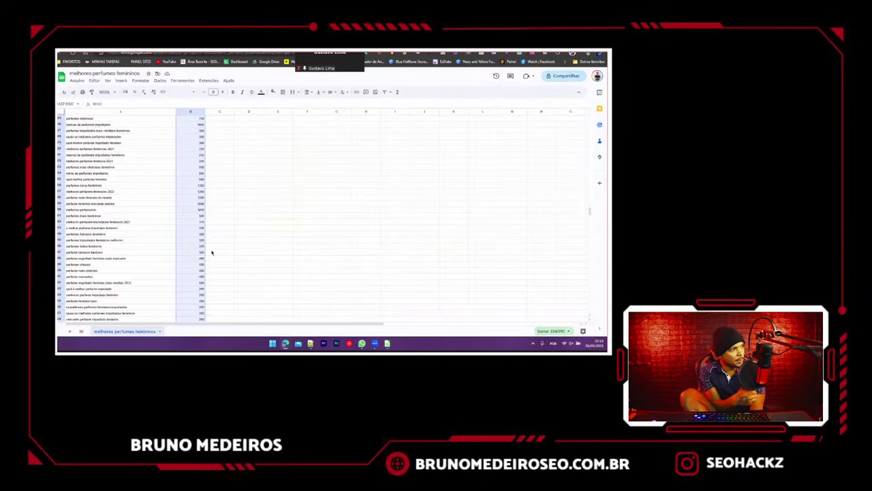
# - Add 1000 more rows at the end of the melhores perfumes femininos sheet
pyautogui.scroll(-10, 211, 253)
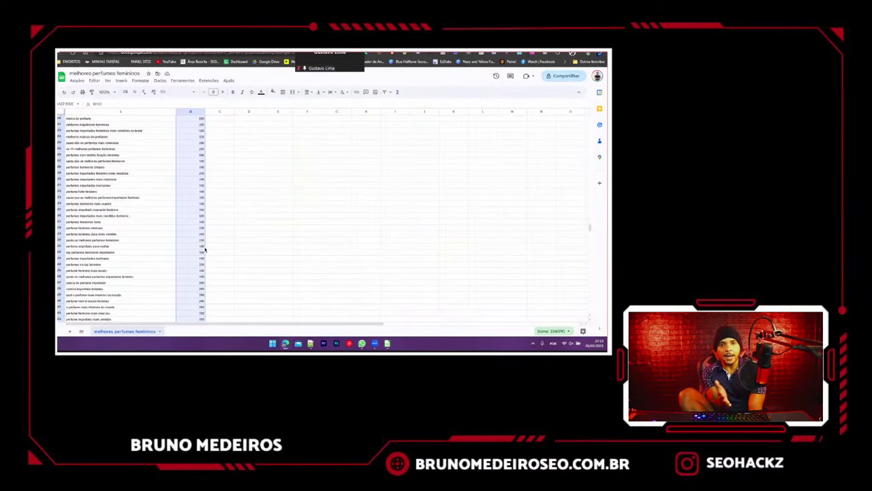
pyautogui.scroll(-10, 201, 247)
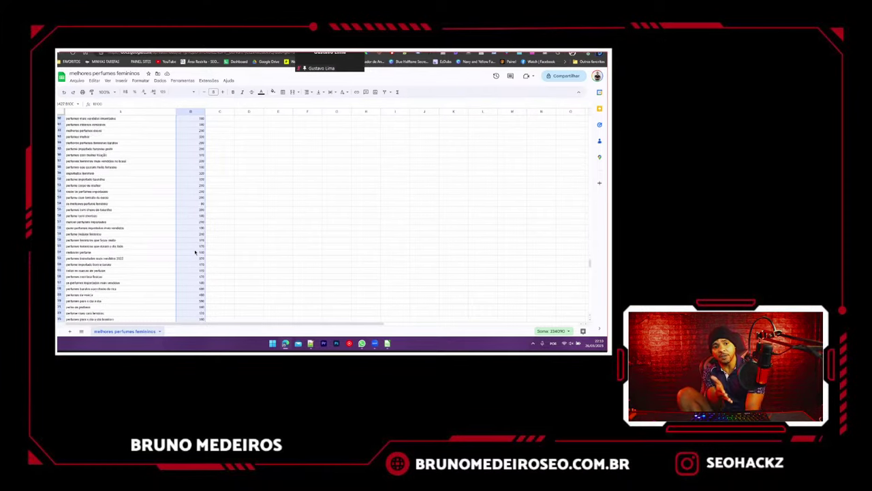
pyautogui.scroll(-10, 194, 252)
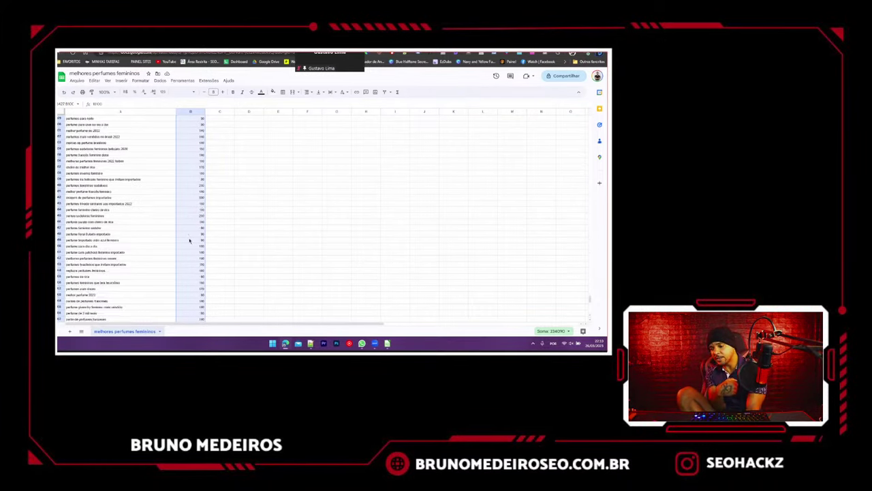
pyautogui.click(77, 317)
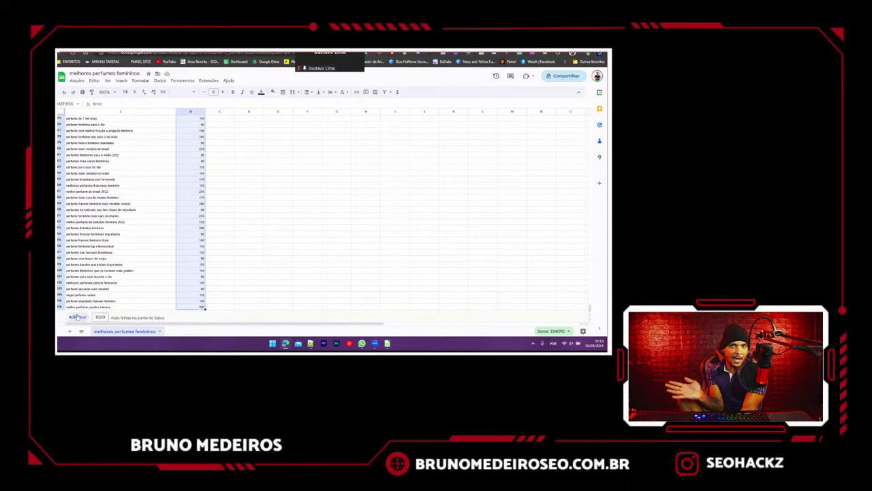
pyautogui.scroll(-10, 117, 238)
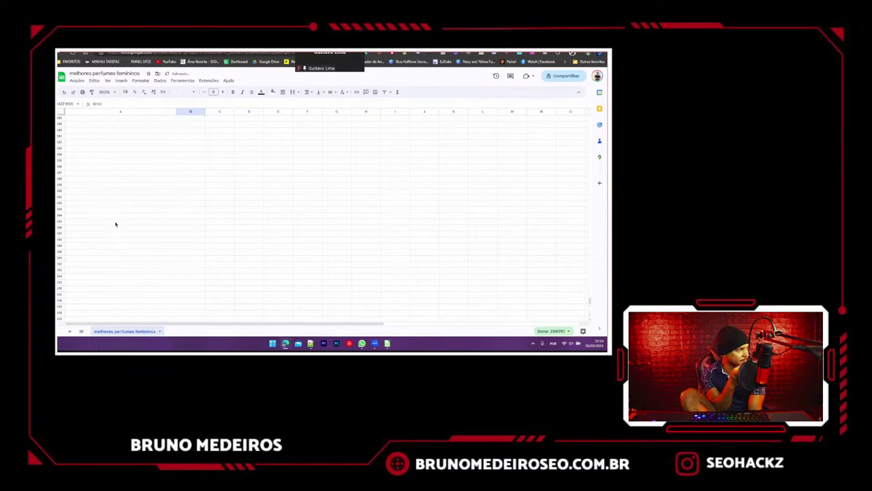
pyautogui.scroll(5, 116, 224)
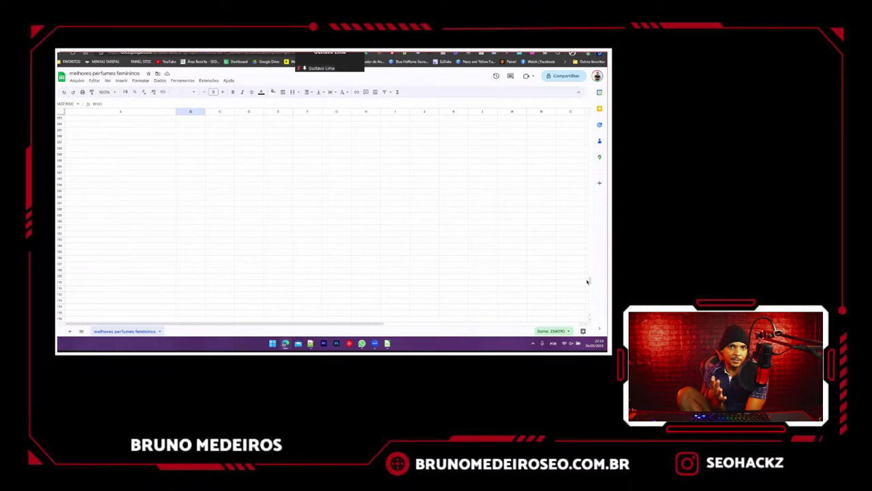
# - Paste the maioresemelhores keywords into column A directly below the last existing keyword
pyautogui.moveTo(589, 279); pyautogui.dragTo(590, 214)
pyautogui.click(120, 226)
pyautogui.click(118, 185)
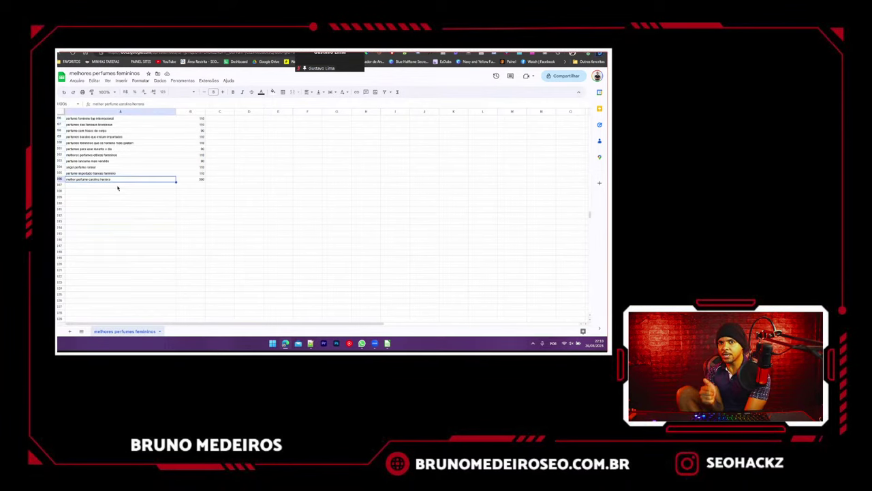
pyautogui.hotkey('ctrl', 'v')
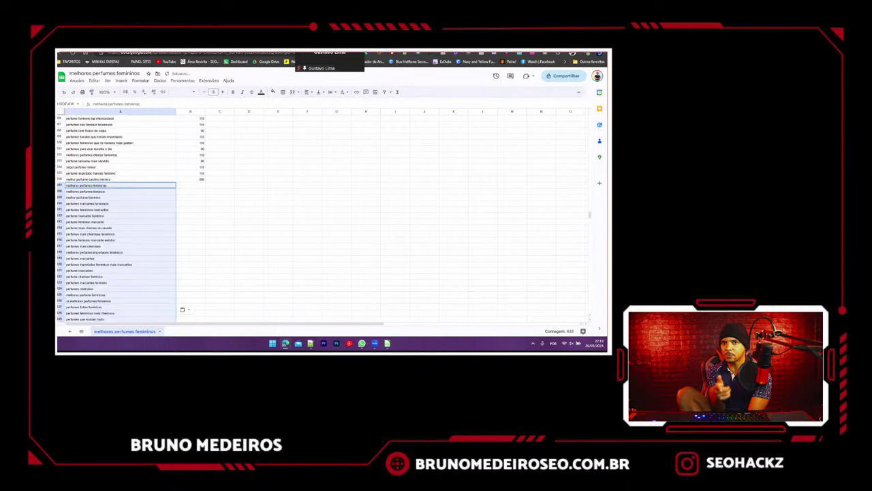
# - Copy the maioresemelhores search volumes from the exported file and paste them into column B beside the matching keywords
pyautogui.click(387, 343)
pyautogui.hotkey('ctrl', 'shift', 'Up')
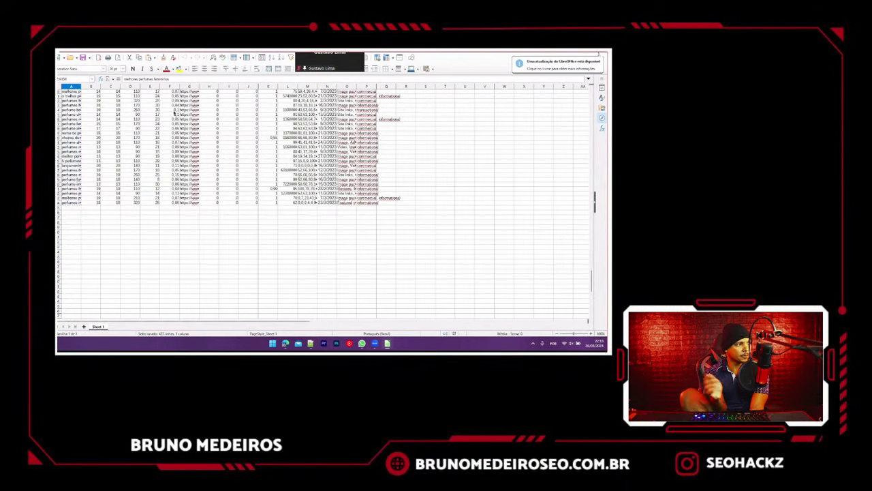
pyautogui.click(129, 97)
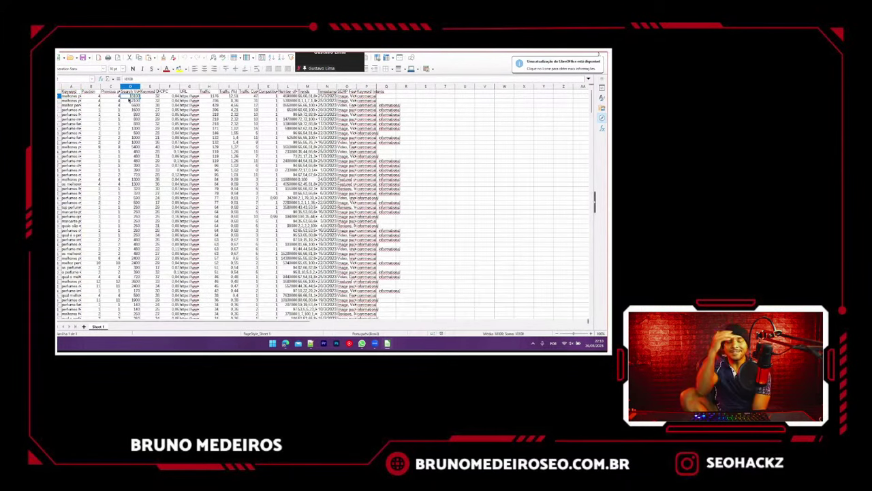
pyautogui.hotkey('ctrl', 'shift', 'Down')
pyautogui.hotkey('ctrl', 'c')
pyautogui.hotkey('alt', 'Tab')
pyautogui.click(192, 189)
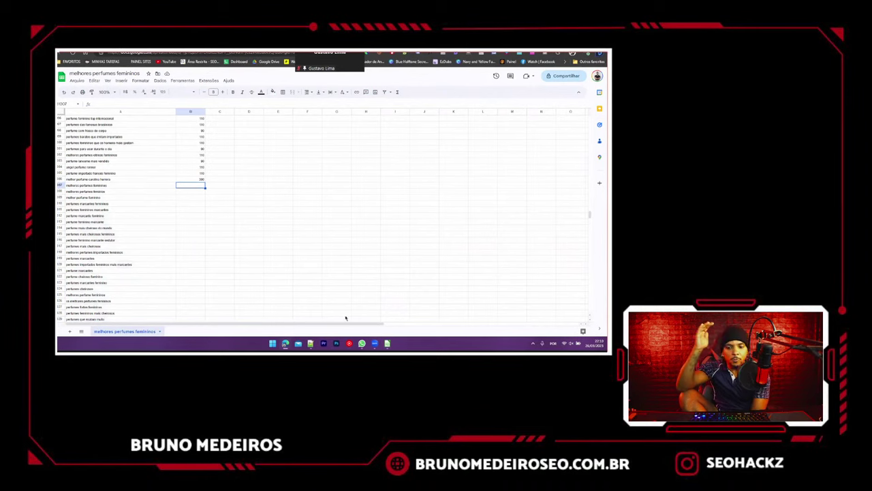
pyautogui.hotkey('ctrl', 'v')
# - Close the exported maioresemelhores spreadsheet and switch to the Semrush organic positions report of the promobit perfume article
pyautogui.hotkey('alt', 'Tab')
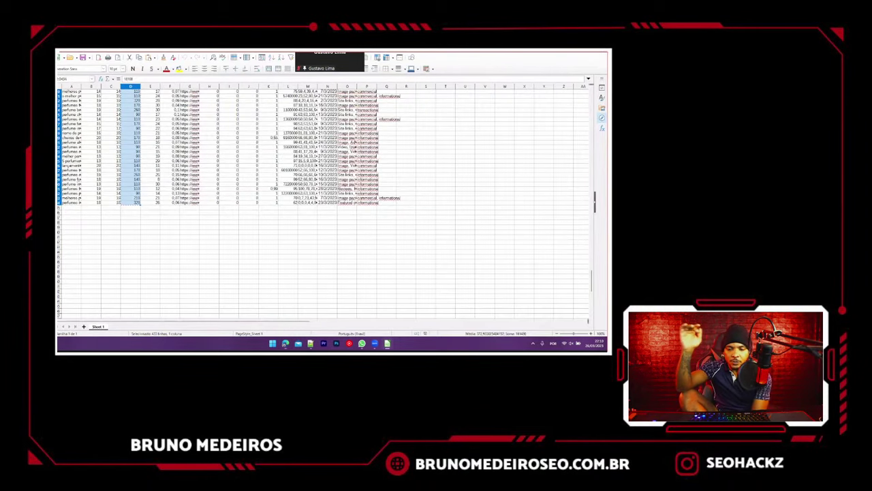
pyautogui.hotkey('alt', 'F4')
pyautogui.hotkey('ctrl', 'shift', 'Tab')
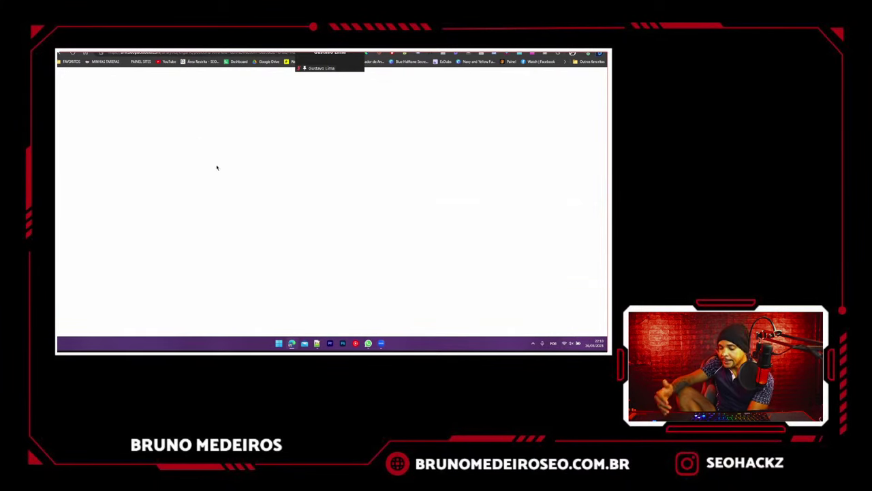
# - Filter the promobit article's organic positions to the Top 20
pyautogui.click(163, 318)
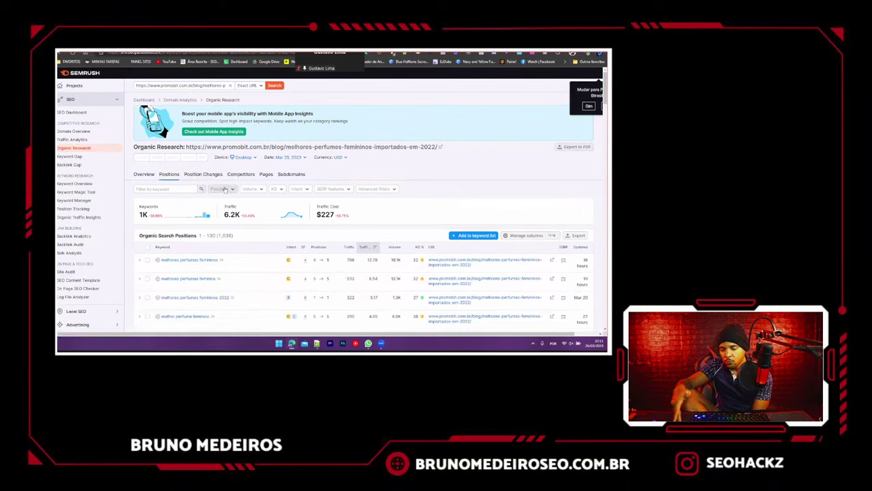
pyautogui.click(224, 189)
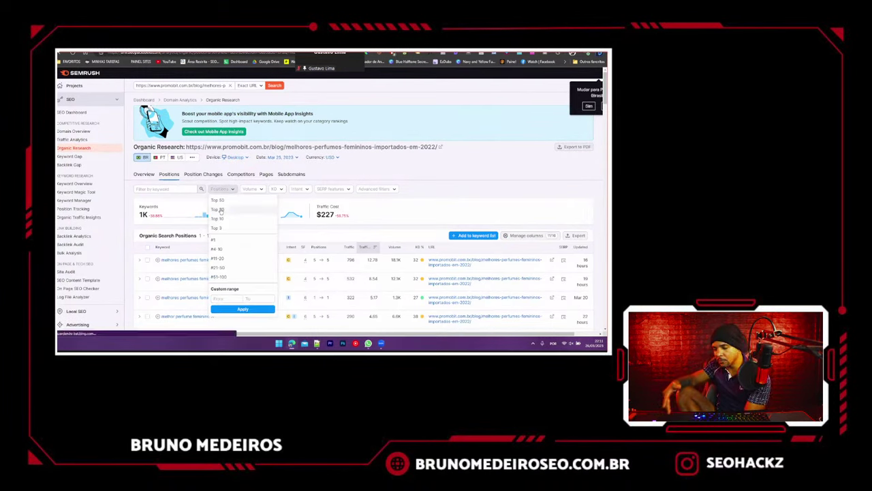
pyautogui.click(220, 210)
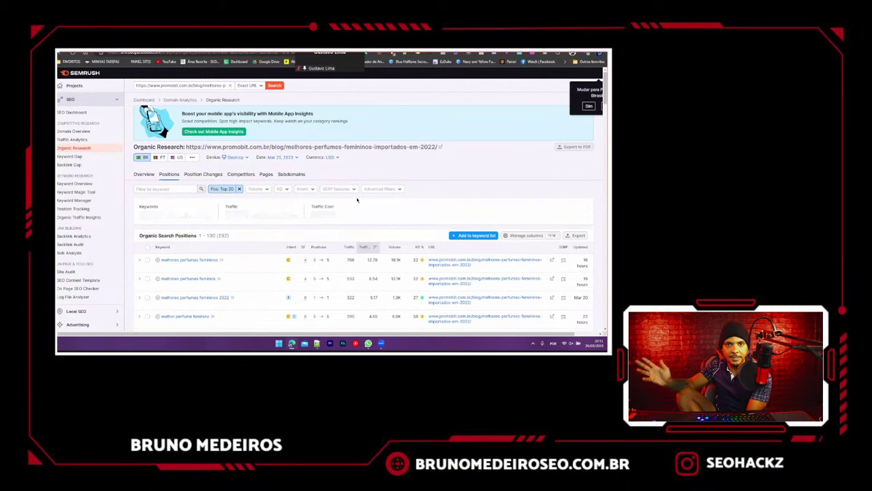
# - Export all the filtered promobit keywords to Excel
pyautogui.scroll(-3, 357, 199)
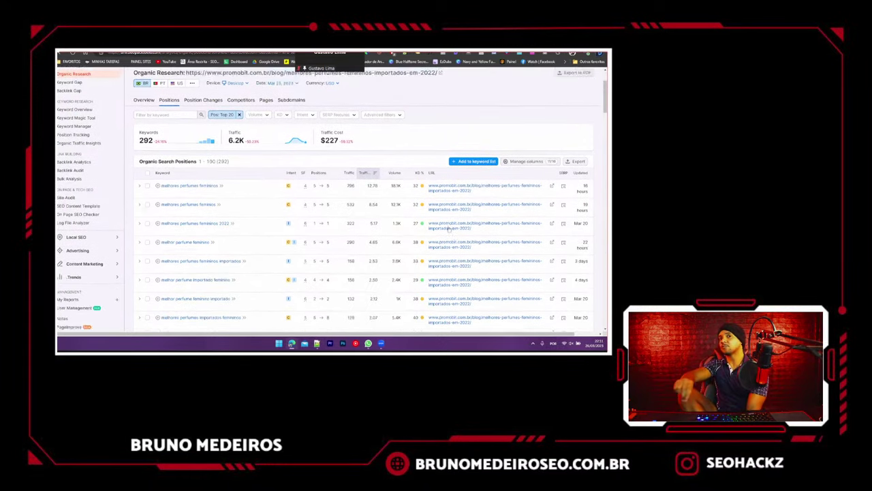
pyautogui.scroll(1, 545, 201)
pyautogui.click(576, 197)
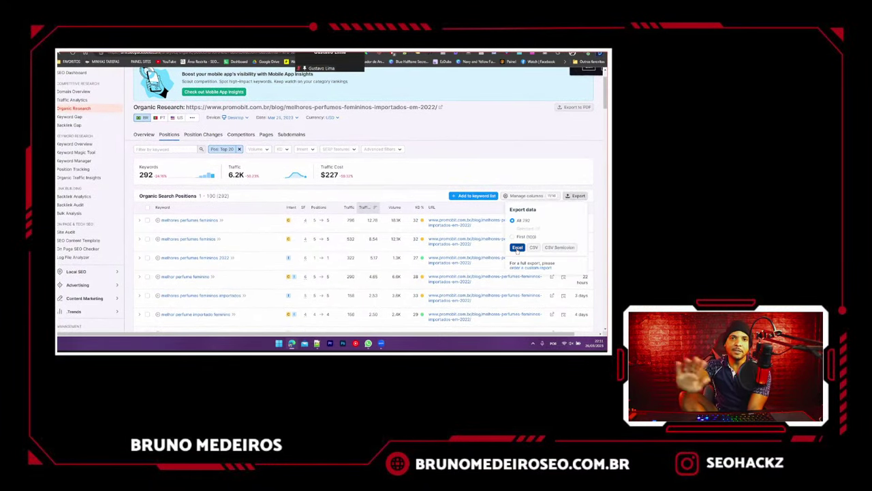
pyautogui.click(517, 247)
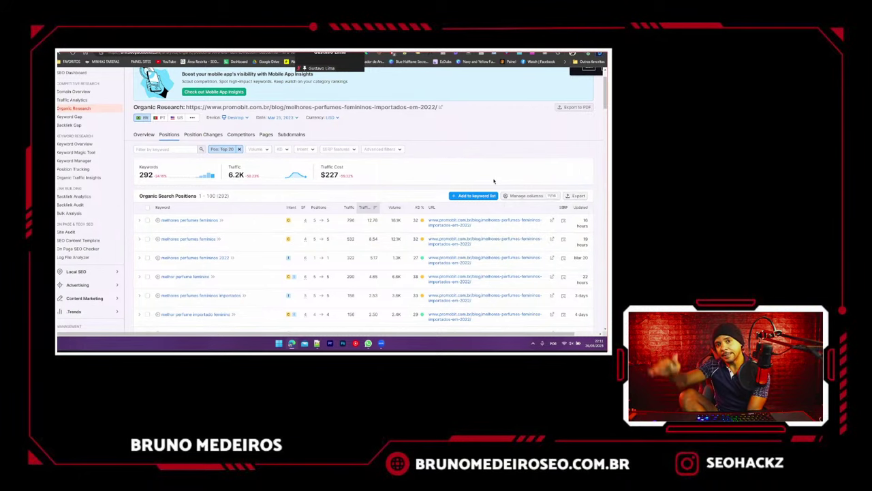
# - Open the exported promobit spreadsheet and copy all its keywords from the first data row down
pyautogui.scroll(1, 472, 183)
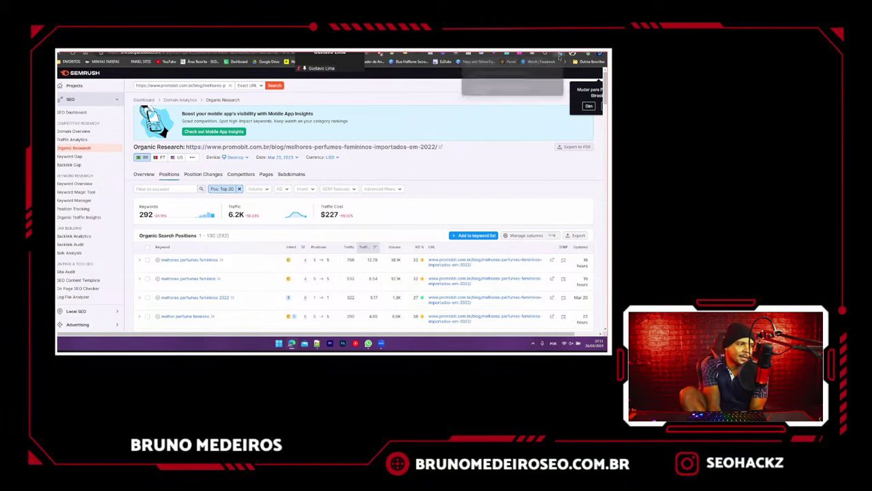
pyautogui.click(494, 85)
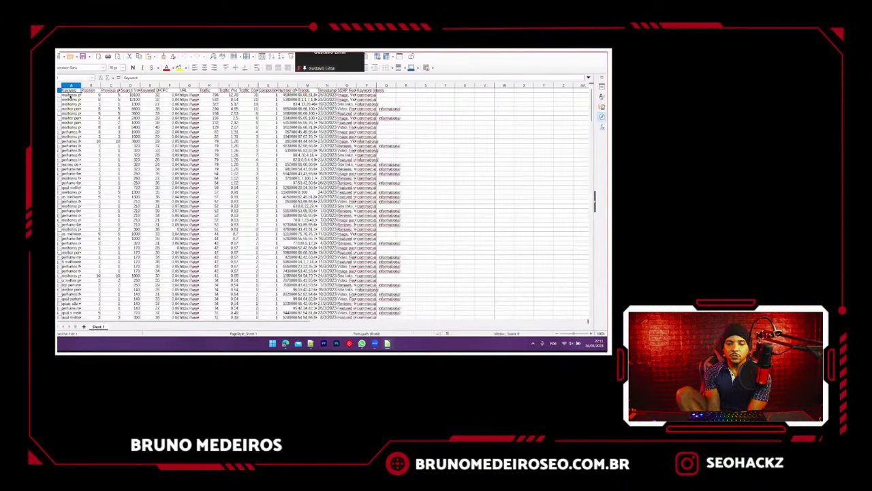
pyautogui.click(70, 98)
pyautogui.hotkey('ctrl', 'shift', 'Down')
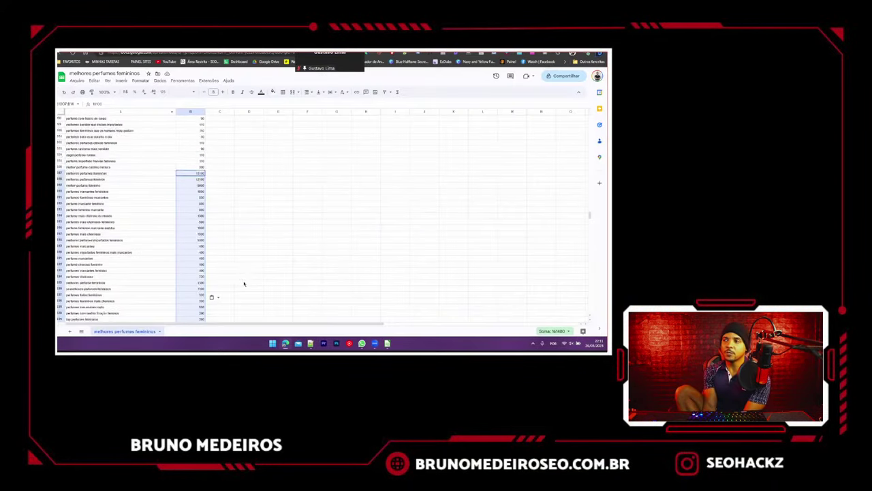
# - Paste the promobit keywords into column A of the Google Sheets file, directly below the last maioresemelhores keyword
pyautogui.scroll(1, 262, 264)
pyautogui.scroll(-10, 262, 264)
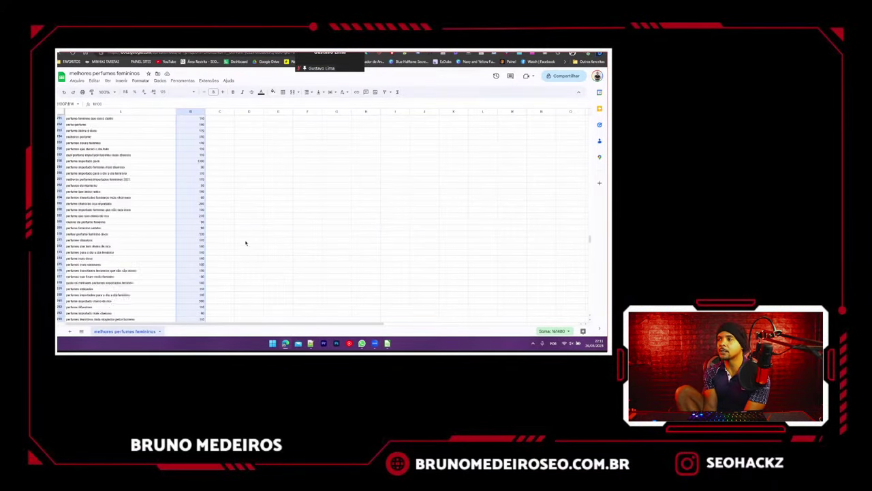
pyautogui.scroll(-12, 243, 235)
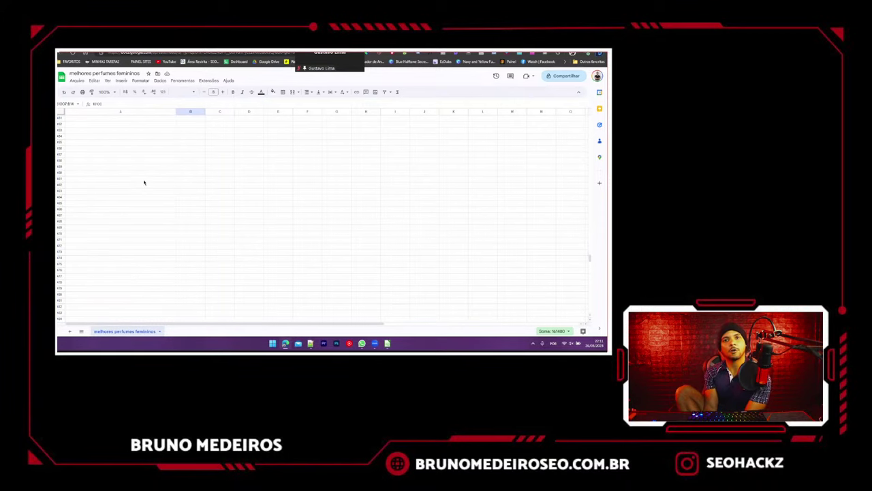
pyautogui.click(142, 180)
pyautogui.scroll(2, 123, 153)
pyautogui.scroll(1, 123, 152)
pyautogui.click(126, 124)
pyautogui.hotkey('ctrl', 'v')
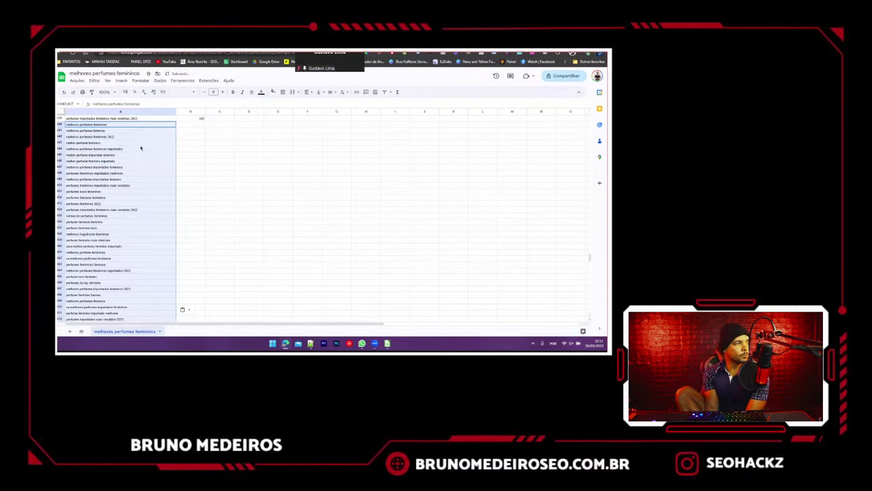
# - Copy the promobit search volumes from the exported file and paste them into column B beside the promobit keywords
pyautogui.click(386, 344)
pyautogui.scroll(-5, 183, 199)
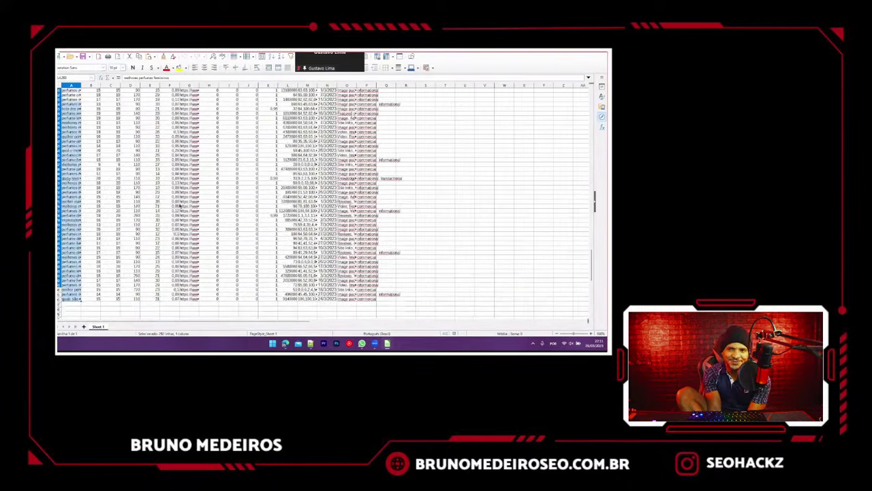
pyautogui.scroll(15, 183, 199)
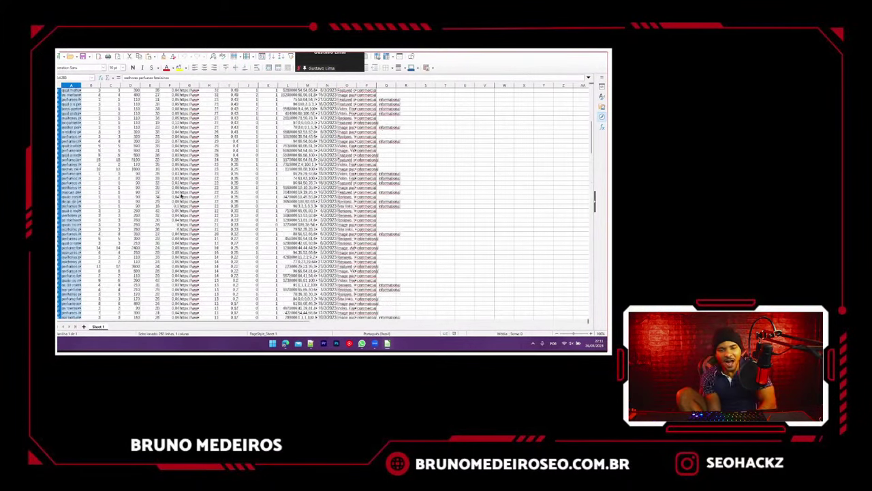
pyautogui.click(129, 99)
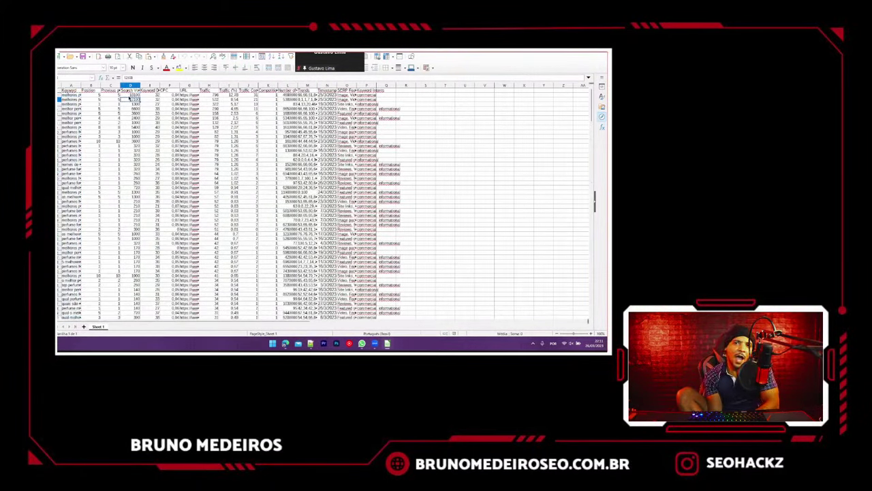
pyautogui.hotkey('ctrl', 'shift', 'Down')
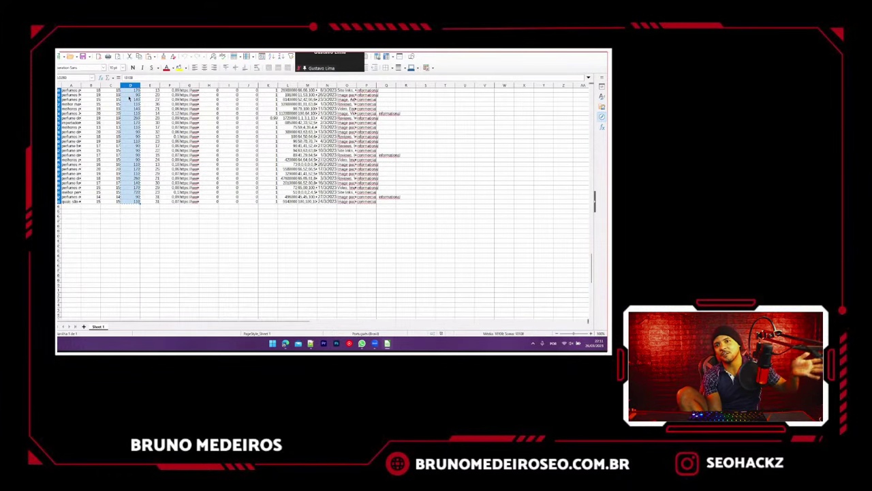
pyautogui.hotkey('alt', 'Tab')
pyautogui.click(193, 126)
pyautogui.hotkey('ctrl', 'v')
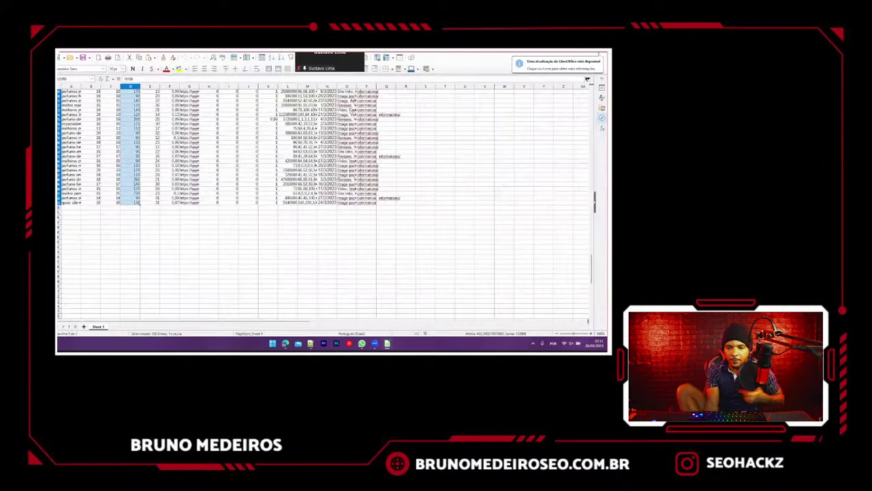
# - Close the exported promobit spreadsheet and return to the collected keyword list in Google Sheets
pyautogui.hotkey('alt', 'Tab')
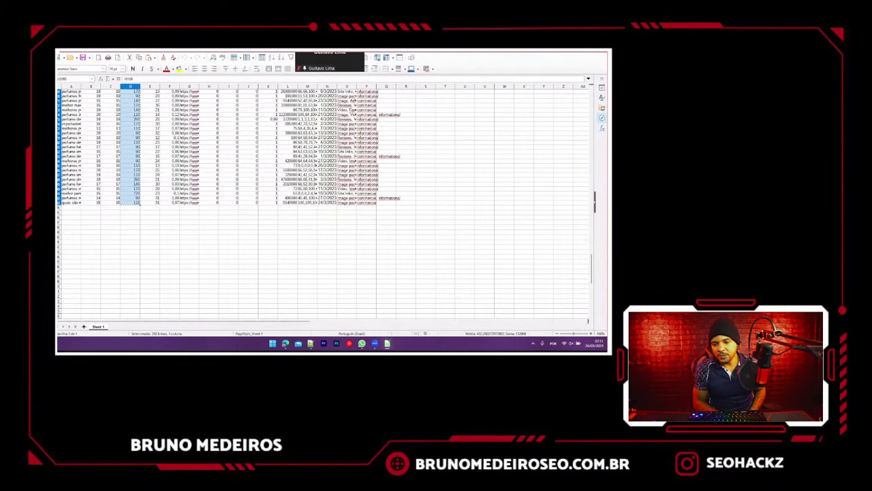
pyautogui.hotkey('alt', 'Tab')
pyautogui.scroll(6, 253, 234)
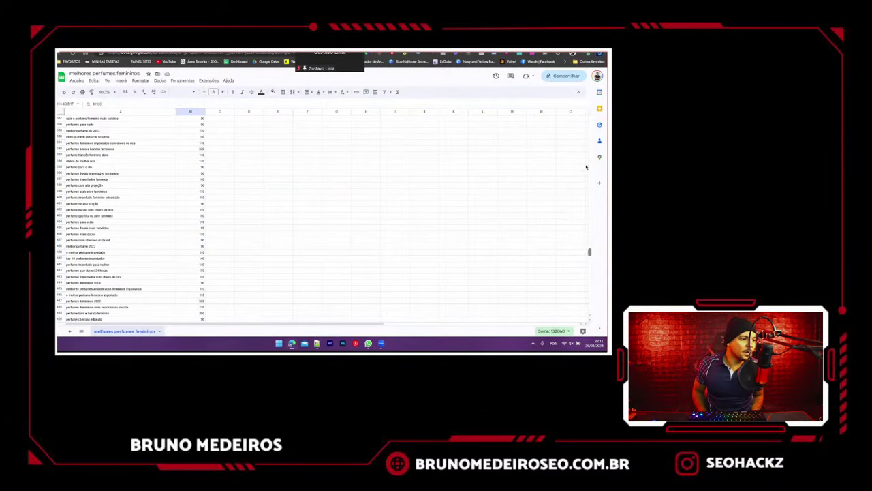
# - Set the font size of all collected keywords and volumes in columns A and B to 10
pyautogui.scroll(20, 586, 167)
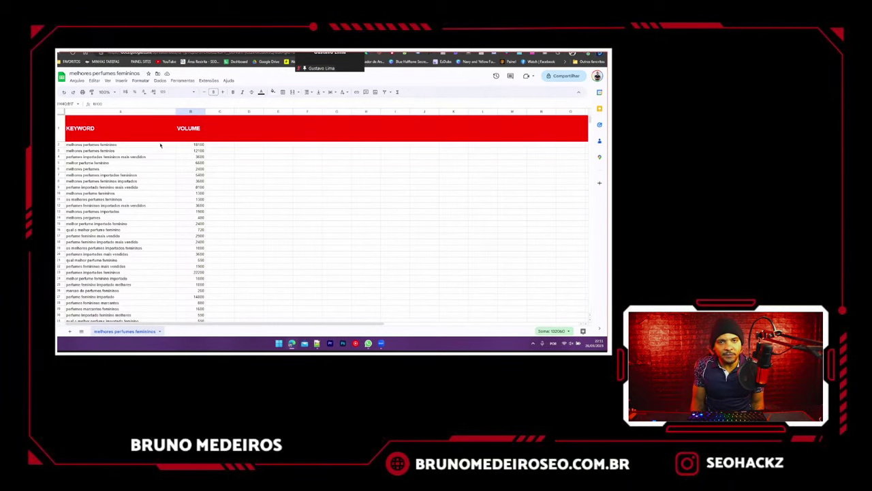
pyautogui.moveTo(160, 145); pyautogui.dragTo(197, 151)
pyautogui.hotkey('ctrl', 'shift', 'Down')
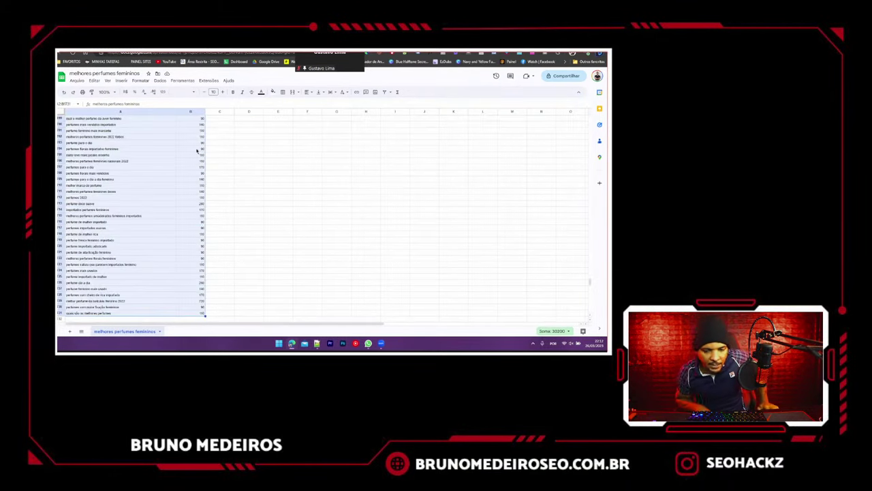
pyautogui.rightClick(143, 156)
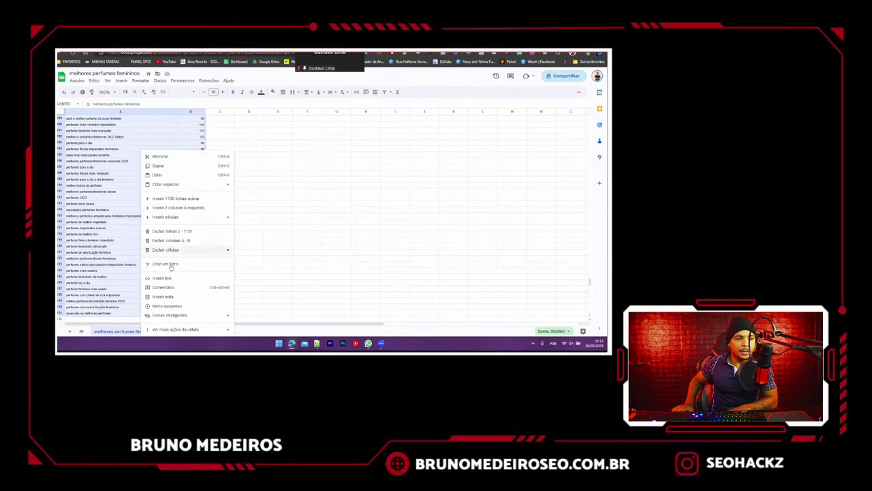
pyautogui.click(222, 91)
pyautogui.click(223, 91)
pyautogui.click(205, 92)
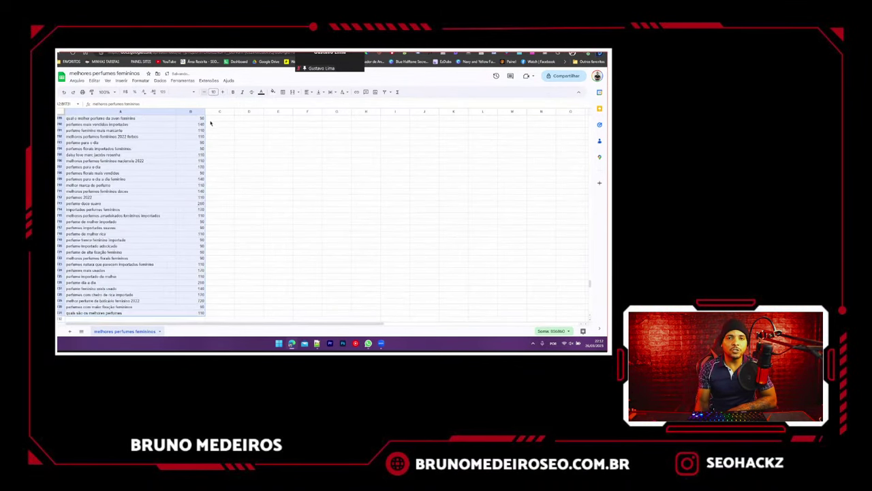
pyautogui.moveTo(591, 281); pyautogui.dragTo(572, 113)
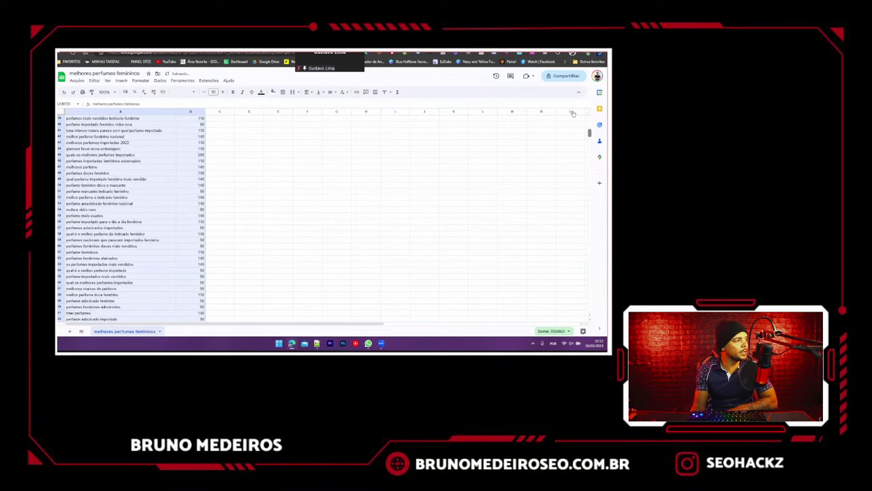
pyautogui.click(156, 114)
pyautogui.click(249, 163)
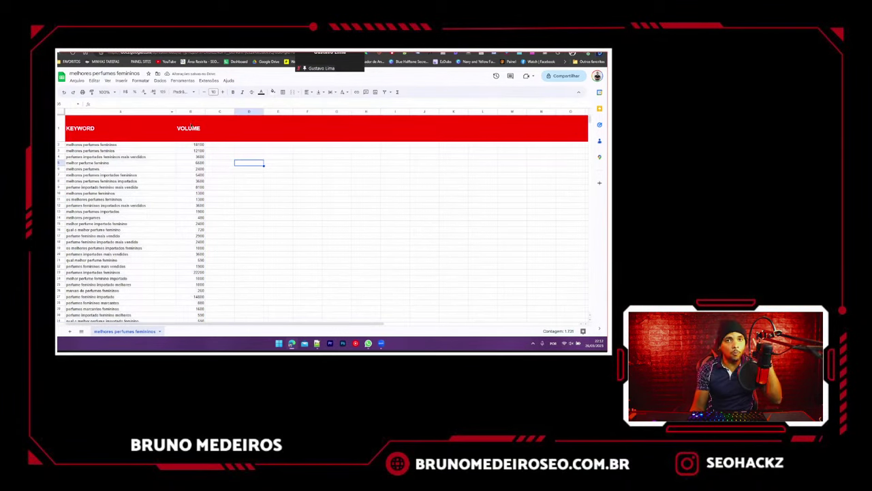
# - Create a filter on columns A and B and sort the VOLUME column in descending order, Z to A
pyautogui.moveTo(159, 111); pyautogui.dragTo(351, 112)
pyautogui.click(384, 92)
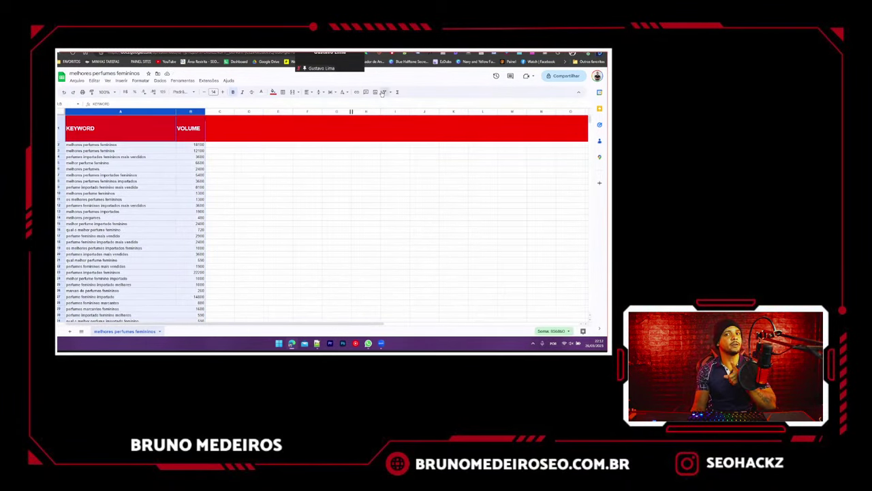
pyautogui.click(219, 192)
pyautogui.click(200, 128)
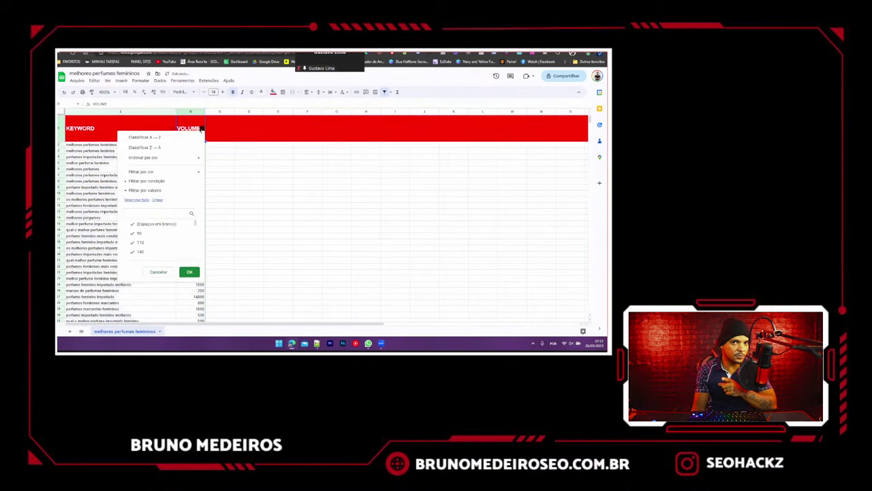
pyautogui.click(147, 147)
pyautogui.click(238, 193)
# - Remove the duplicate rows from columns A and B, comparing both the keyword and volume columns
pyautogui.moveTo(149, 111); pyautogui.dragTo(190, 111)
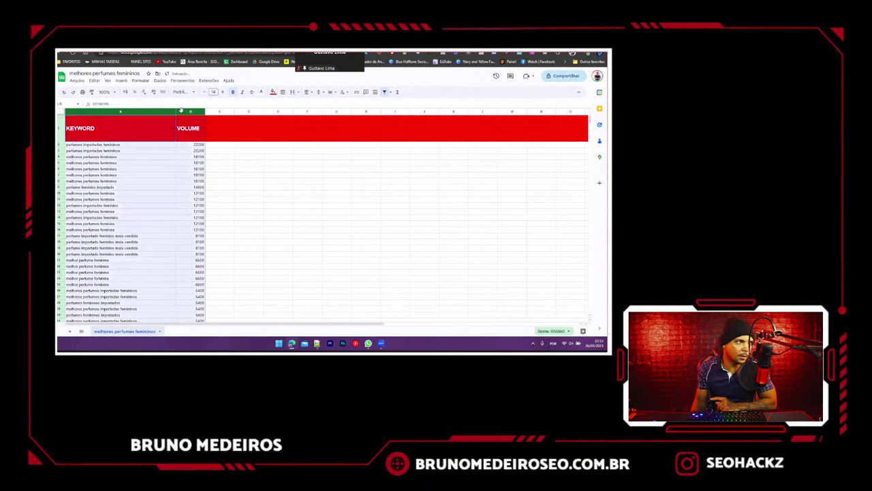
pyautogui.click(125, 81)
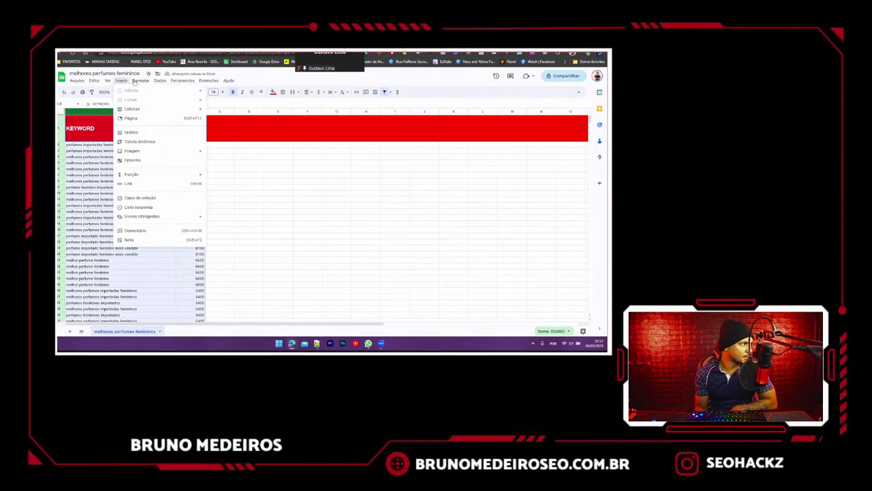
pyautogui.moveTo(161, 81)
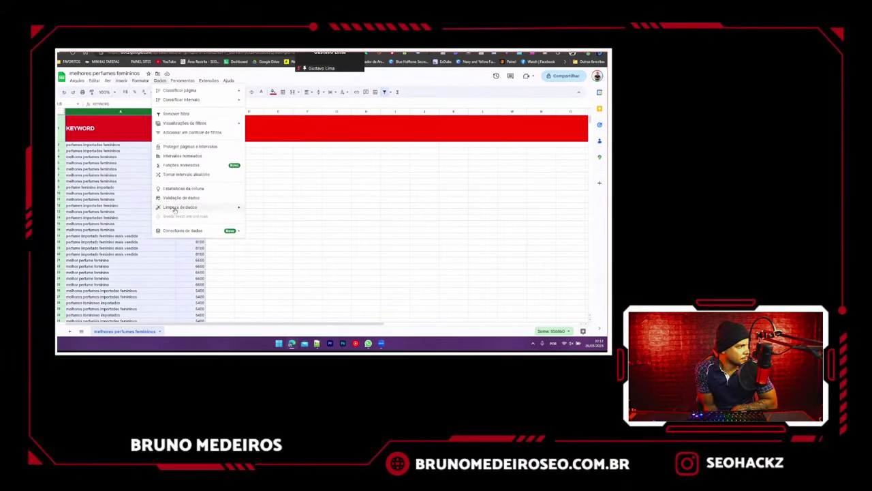
pyautogui.moveTo(175, 209)
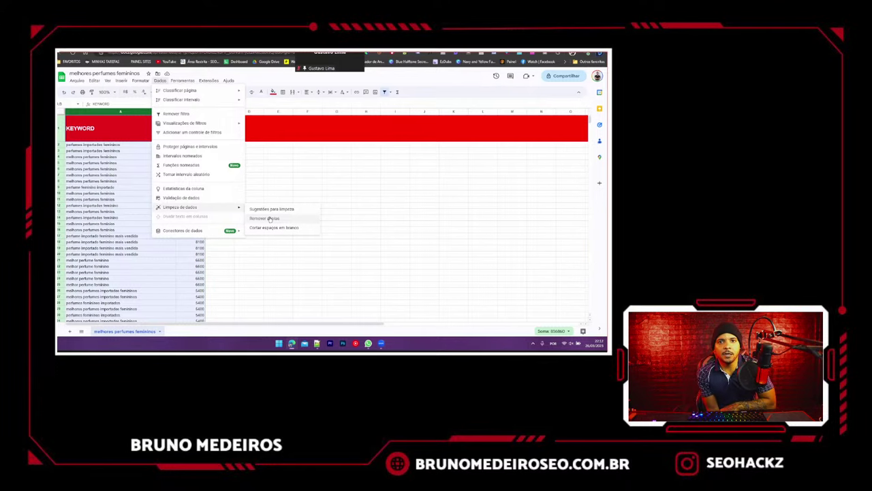
pyautogui.click(270, 219)
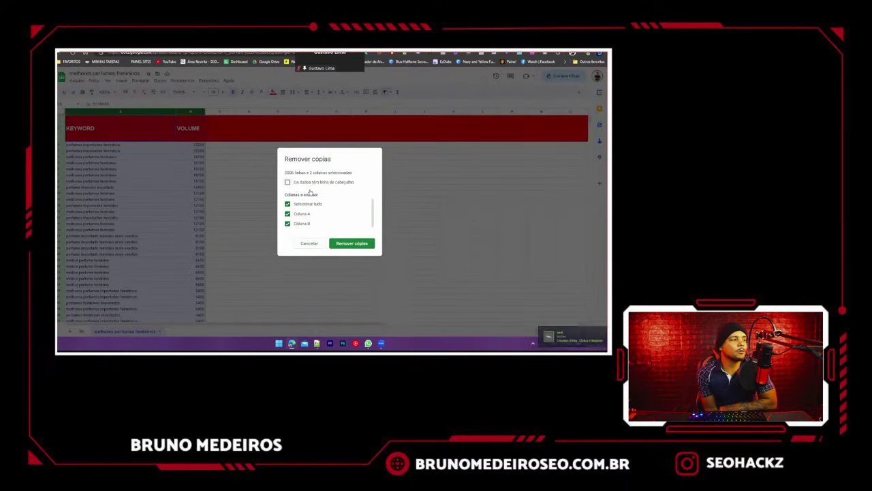
pyautogui.click(364, 243)
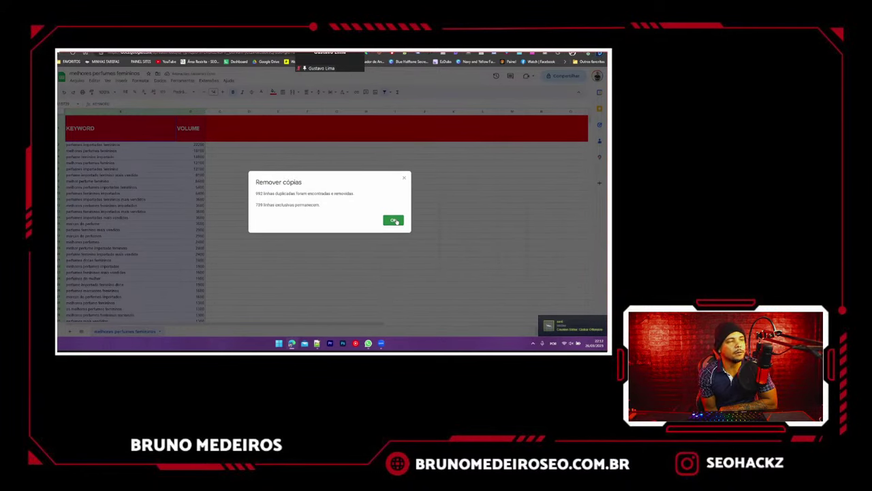
pyautogui.click(396, 221)
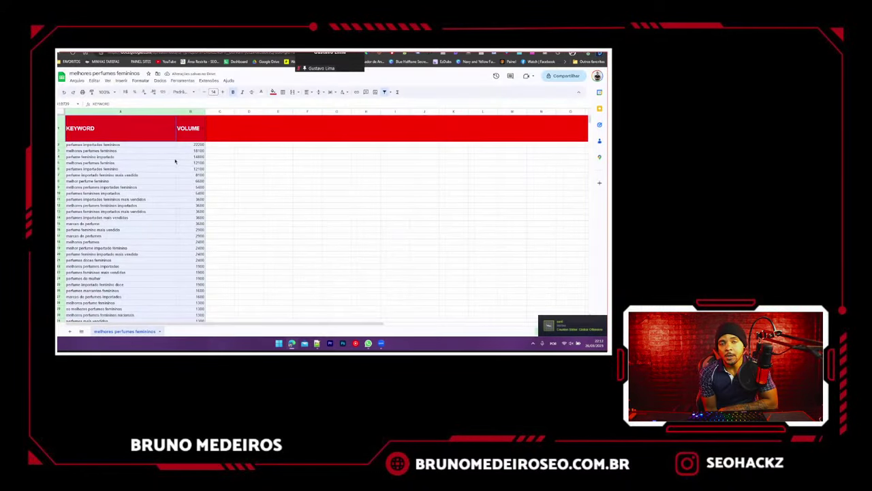
# - Examine the deduplicated keyword list from the highest search volumes down to the last row
pyautogui.scroll(-10, 179, 164)
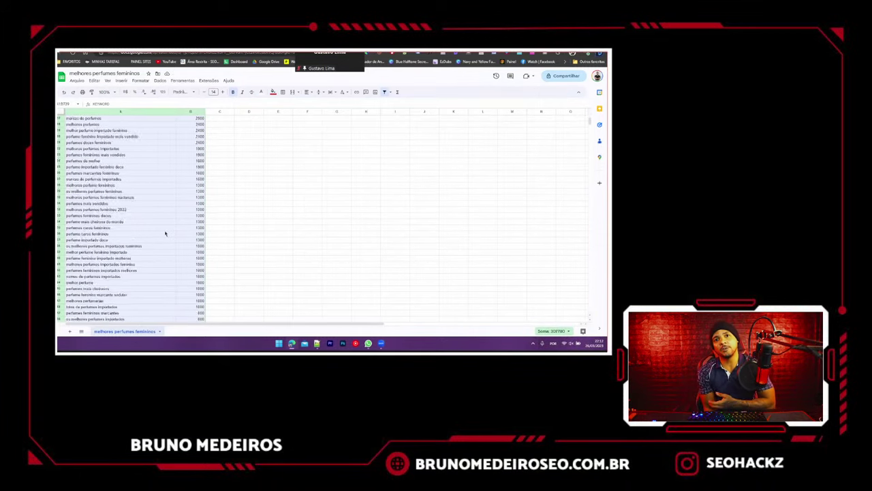
pyautogui.scroll(5, 165, 234)
pyautogui.click(123, 168)
pyautogui.scroll(-10, 176, 234)
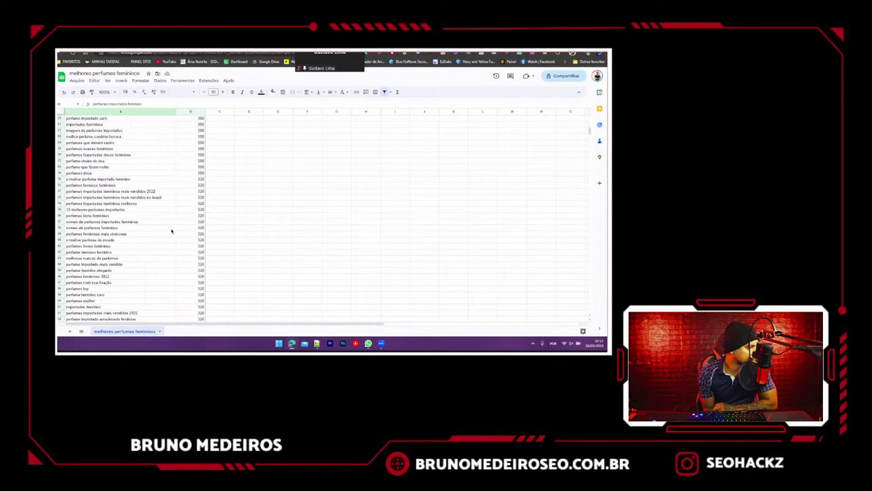
pyautogui.scroll(-8, 171, 232)
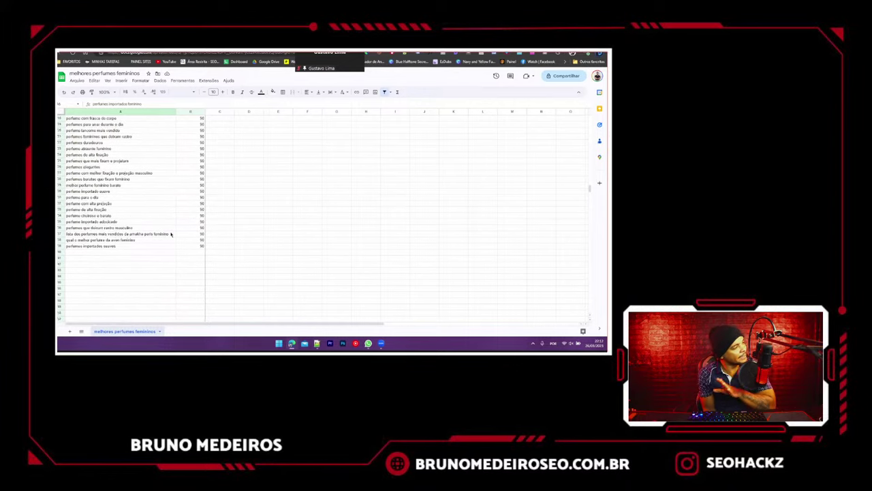
pyautogui.scroll(5, 183, 235)
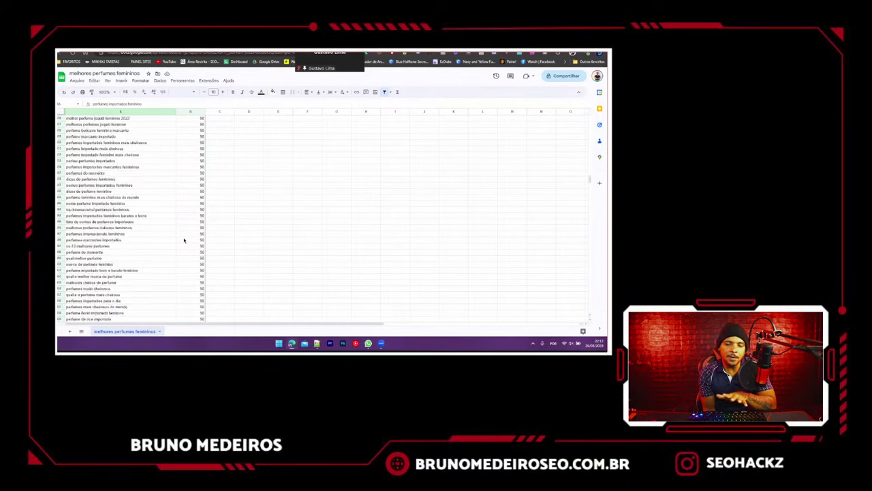
pyautogui.scroll(5, 183, 242)
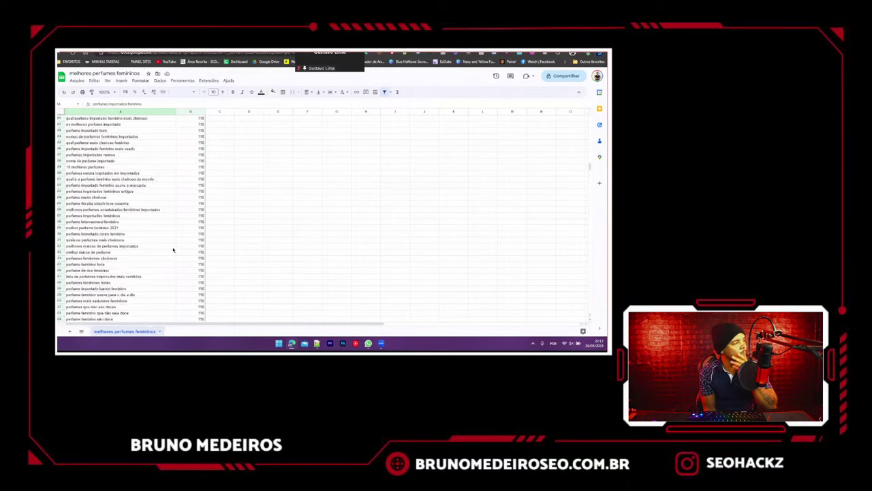
pyautogui.scroll(10, 173, 250)
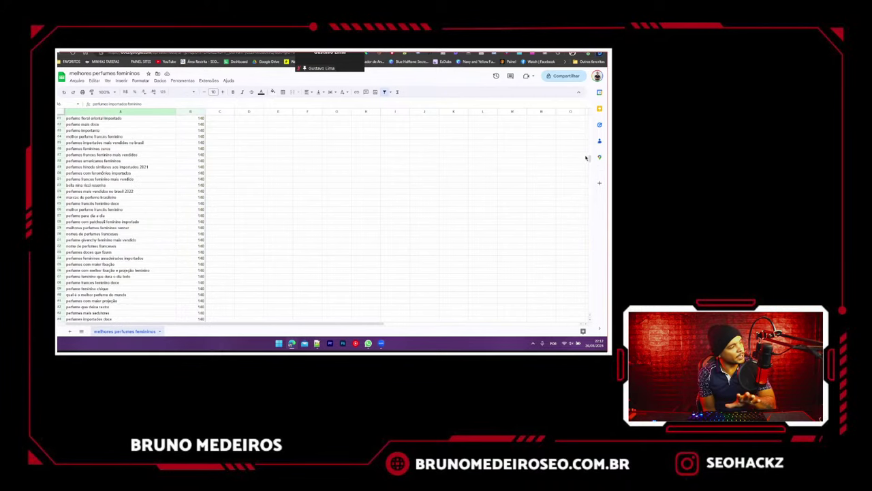
pyautogui.moveTo(586, 157); pyautogui.dragTo(559, 115)
pyautogui.click(306, 175)
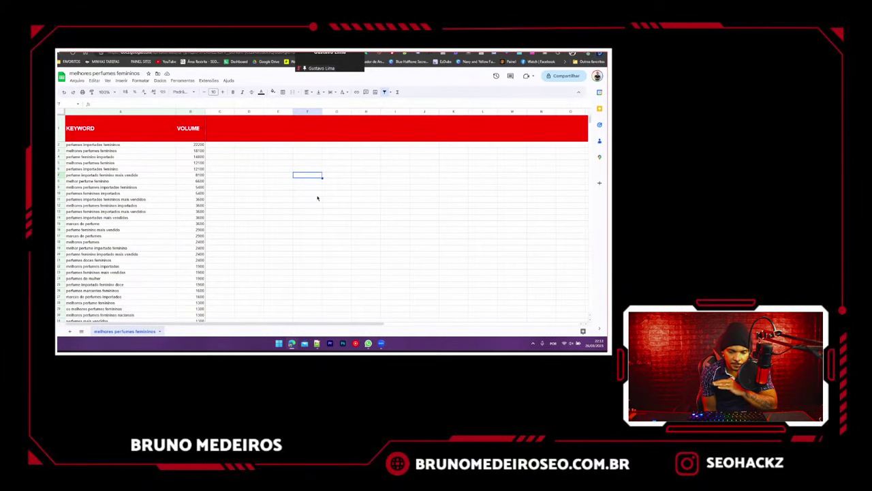
pyautogui.press('Down')
pyautogui.press('Down')
pyautogui.press('Down')
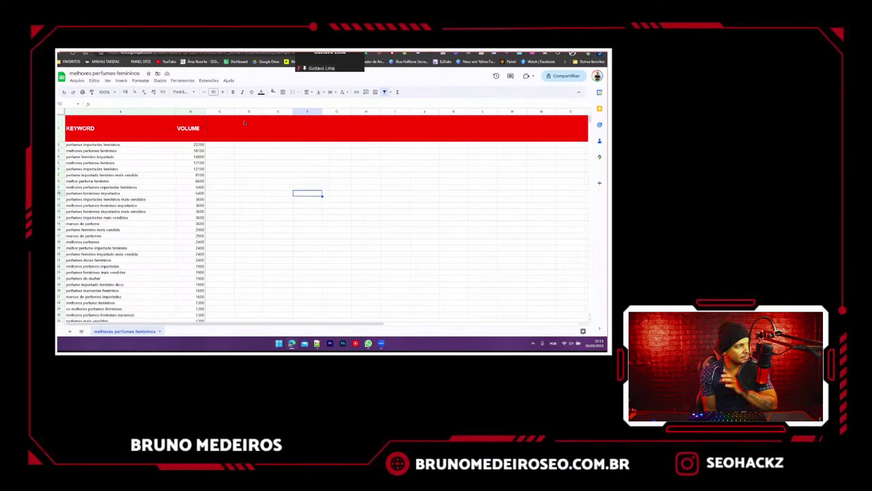
# - Add the header SERP in column C beside VOLUME and widen that column
pyautogui.click(223, 134)
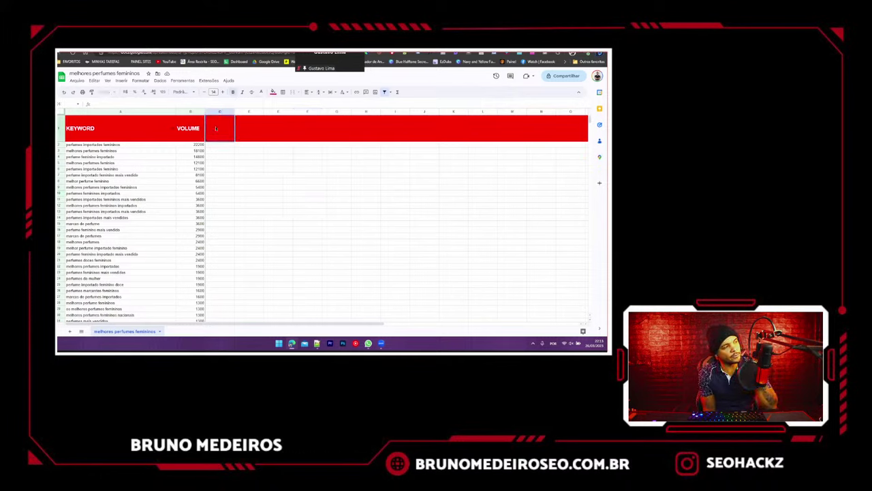
pyautogui.write('SE')
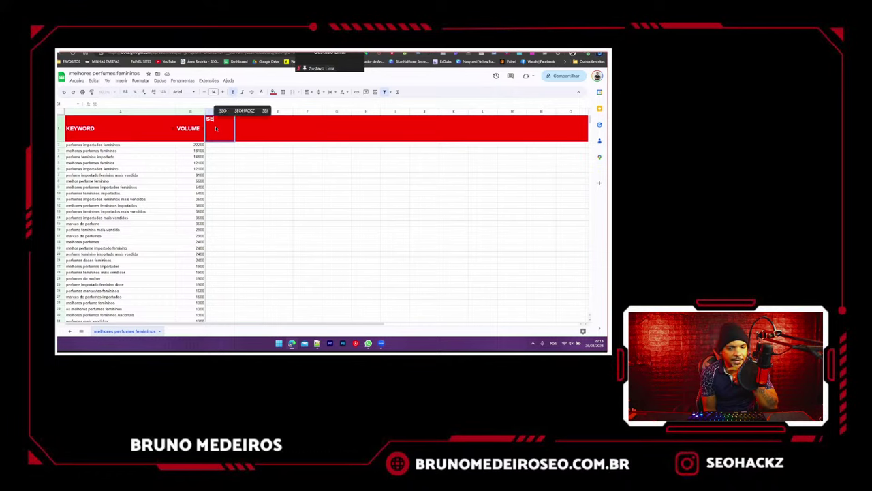
pyautogui.write('P')
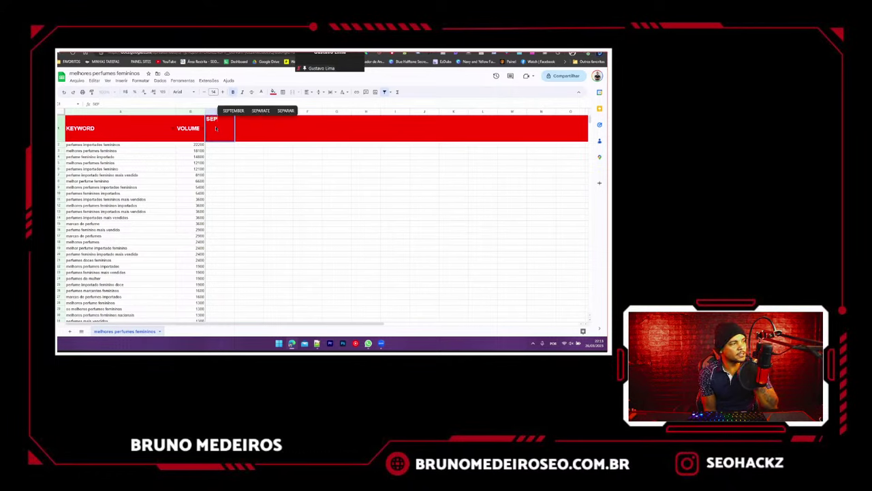
pyautogui.press('BackSpace')
pyautogui.write('RP')
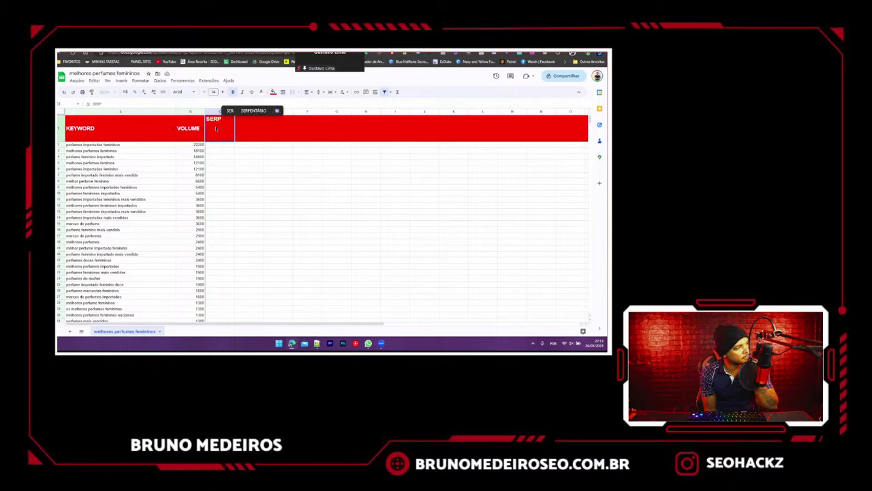
pyautogui.click(249, 163)
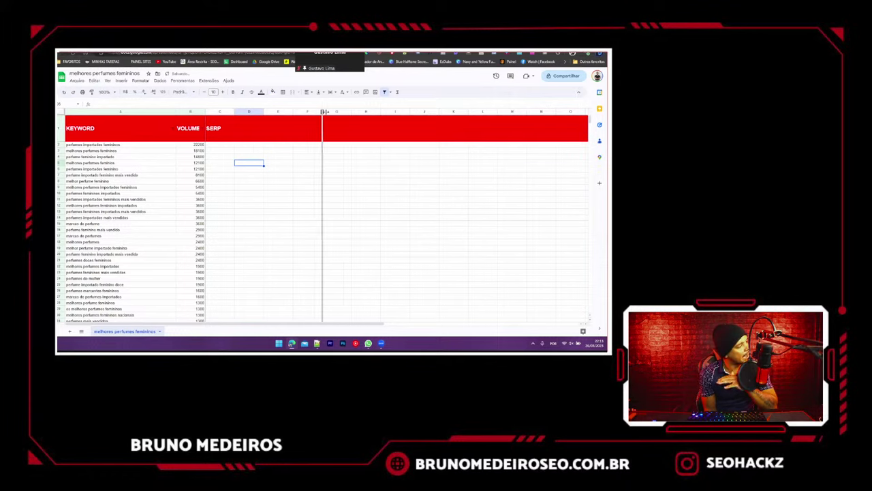
pyautogui.moveTo(324, 111); pyautogui.dragTo(331, 111)
pyautogui.click(291, 194)
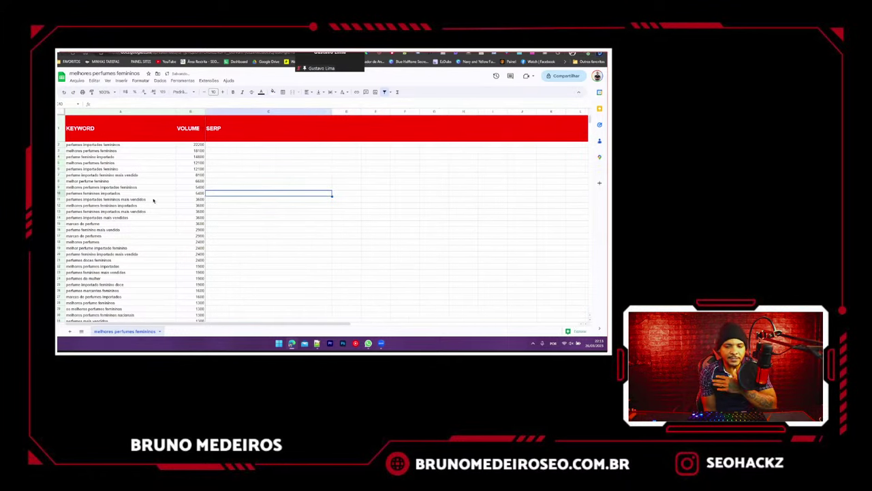
pyautogui.click(129, 145)
pyautogui.write('SER')
pyautogui.click(126, 187)
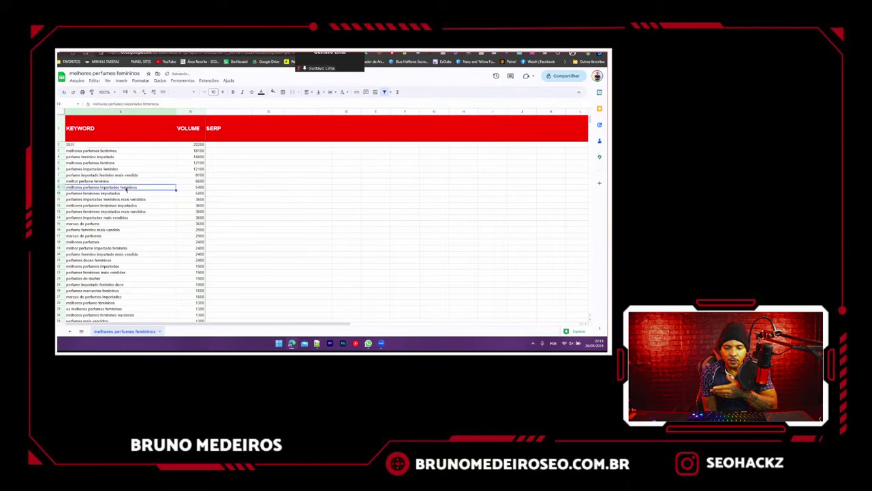
pyautogui.hotkey('ctrl', 'z')
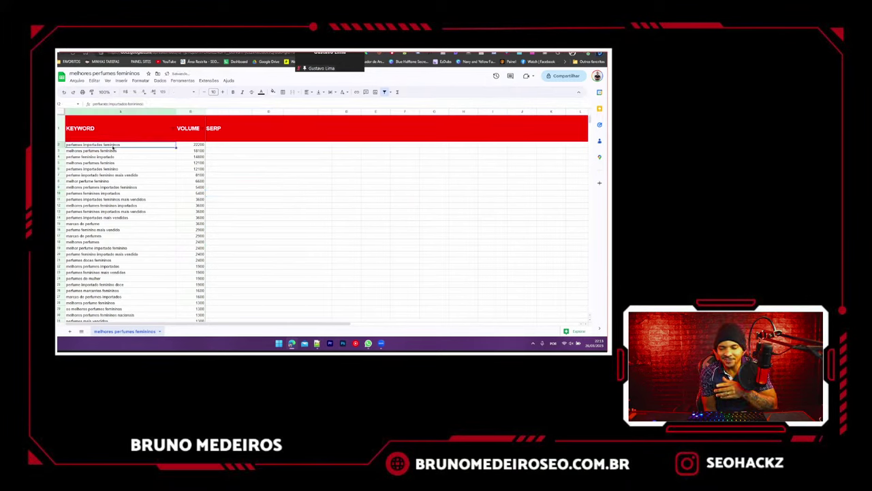
# - Search Google in a new tab for "perfumes importados femininos" and examine the results page
pyautogui.hotkey('ctrl', 't')
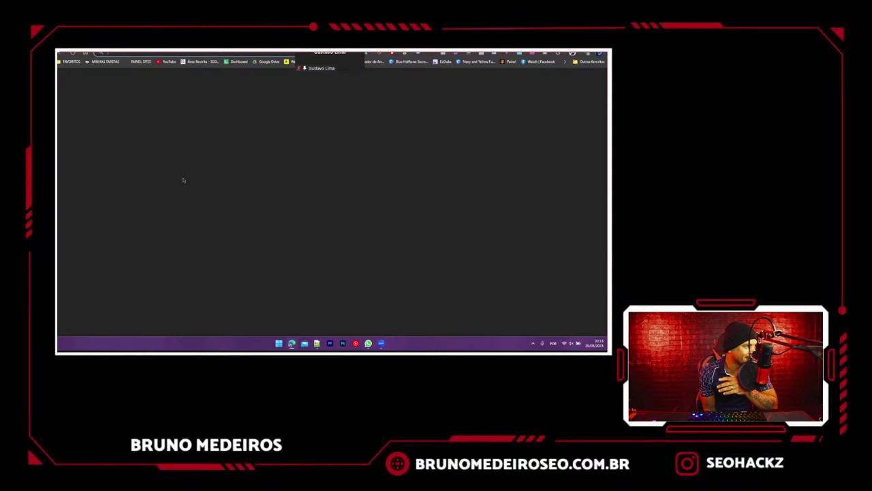
pyautogui.write('perfumes importados femininos')
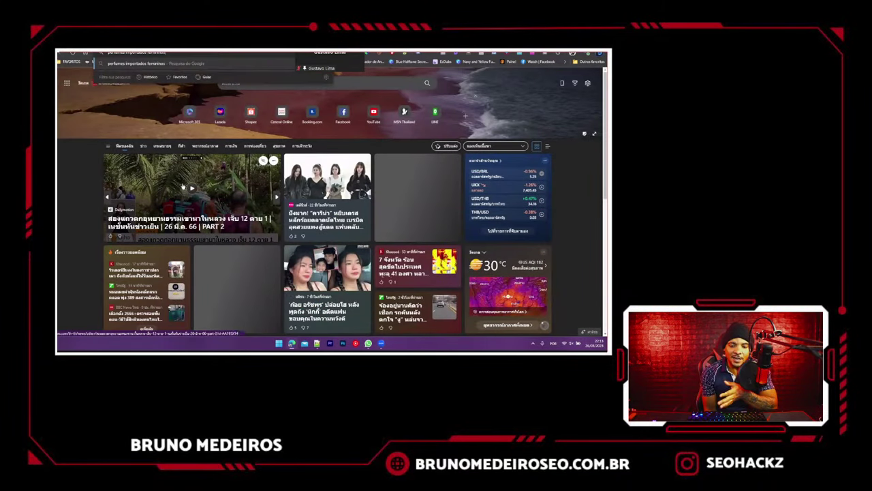
pyautogui.press('Return')
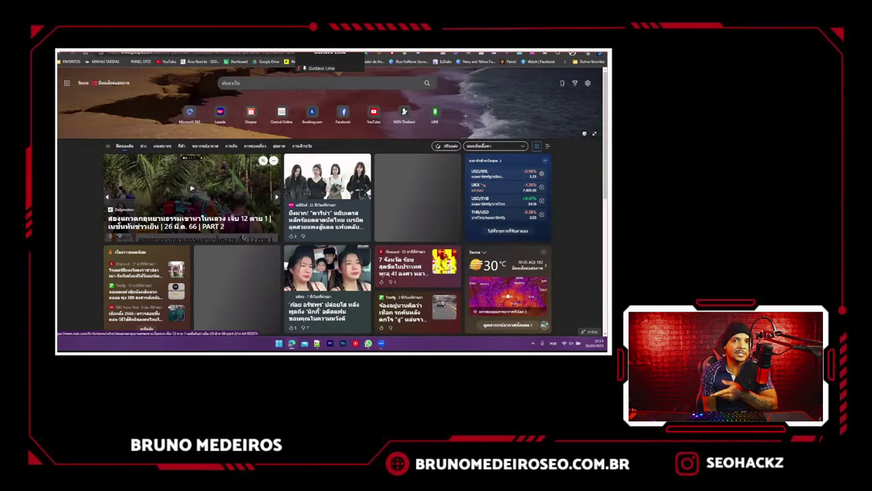
pyautogui.scroll(-10, 175, 186)
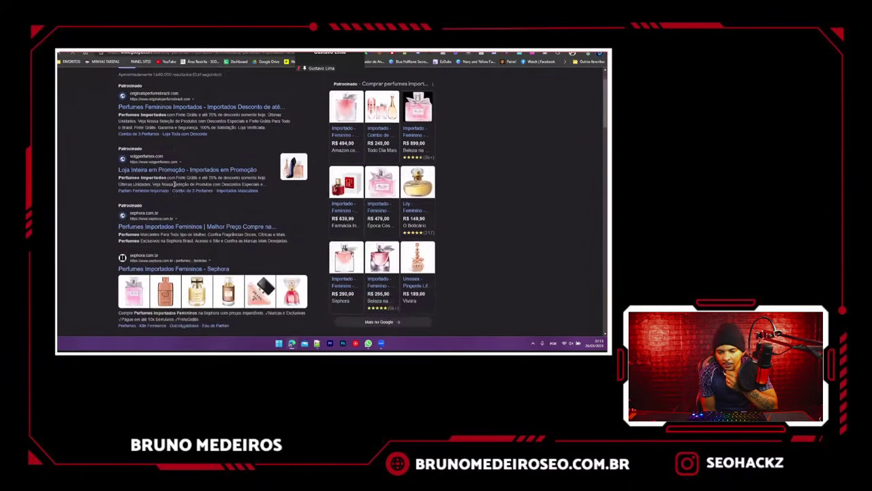
# - Examine the "perfumes importados femininos" results page down to the related searches, and return to the keyword spreadsheet
pyautogui.scroll(-15, 218, 264)
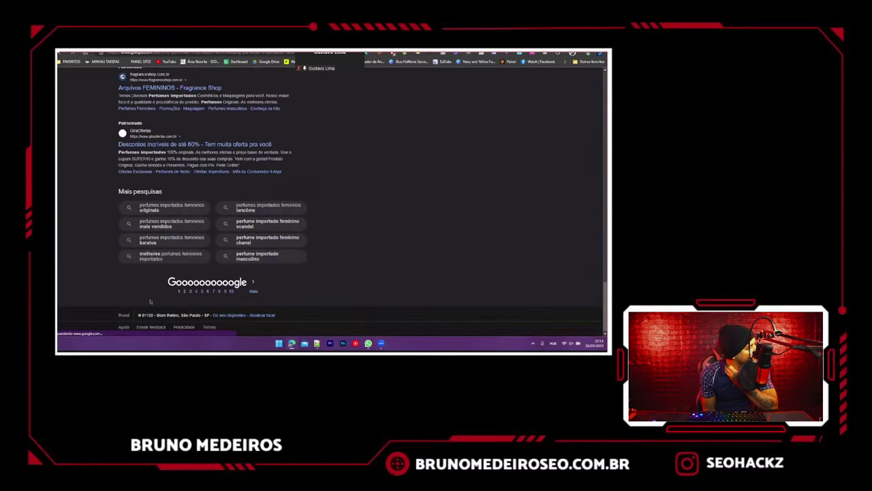
pyautogui.scroll(20, 150, 301)
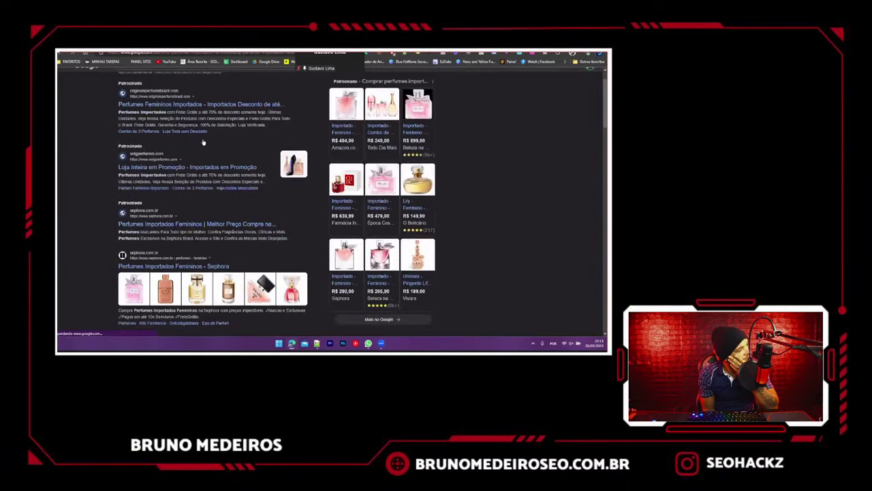
pyautogui.scroll(2, 203, 143)
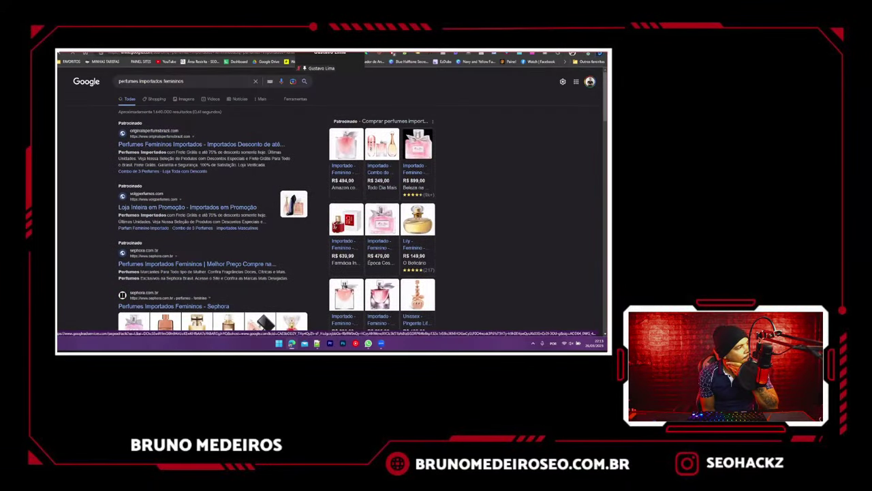
pyautogui.hotkey('ctrl', 'shift', 'Tab')
pyautogui.click(216, 193)
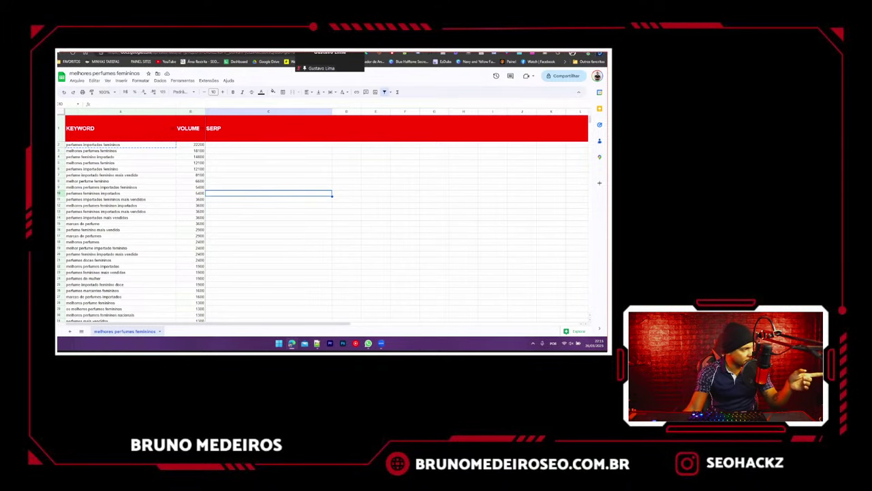
pyautogui.hotkey('ctrl', 'Tab')
pyautogui.hotkey('ctrl', 'shift', 'Tab')
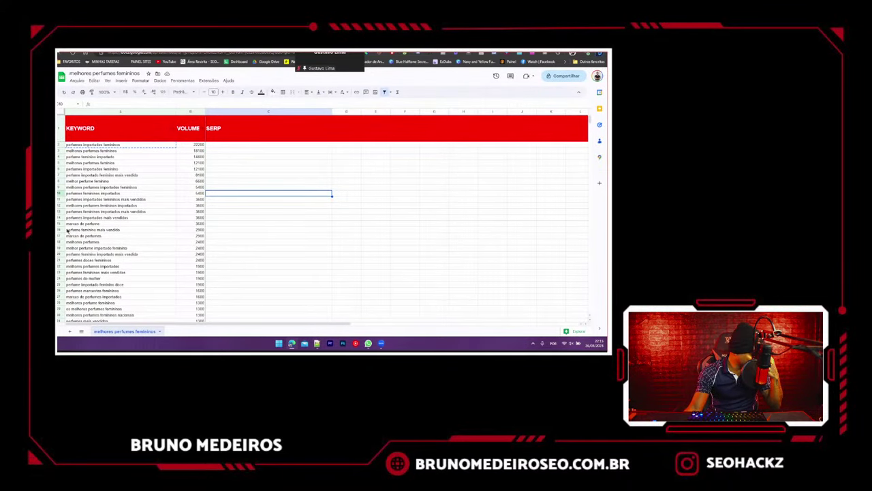
# - Copy the keyword "perfumes doces femininos" from the sheet and search Google for it
pyautogui.click(68, 260)
pyautogui.hotkey('ctrl', 'c')
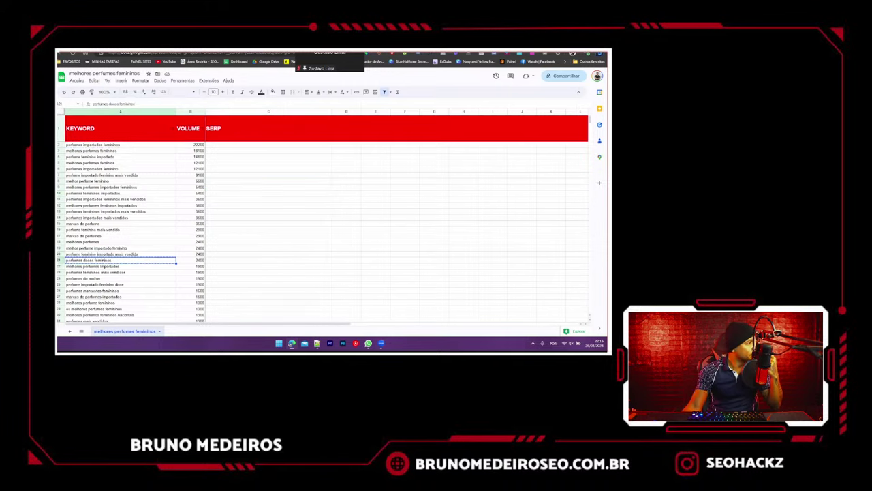
pyautogui.hotkey('ctrl', 'Tab')
pyautogui.click(163, 83)
pyautogui.hotkey('ctrl', 'a')
pyautogui.hotkey('ctrl', 'v')
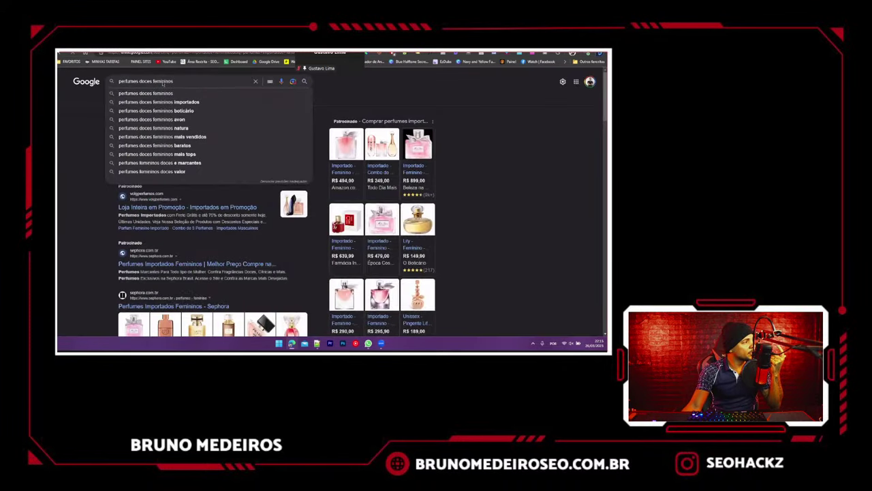
pyautogui.press('Return')
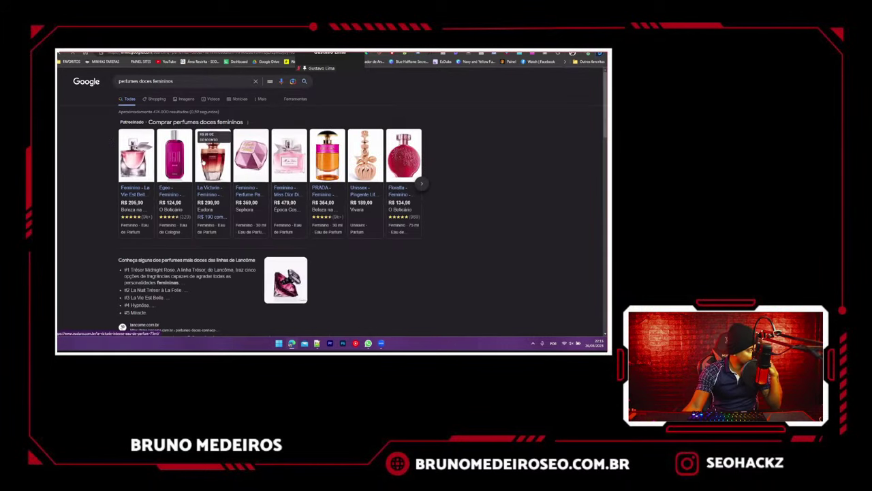
# - Examine the "perfumes doces femininos" results page, covering the featured snippet, related questions, organic results and videos
pyautogui.scroll(-2, 157, 218)
pyautogui.scroll(-3, 96, 208)
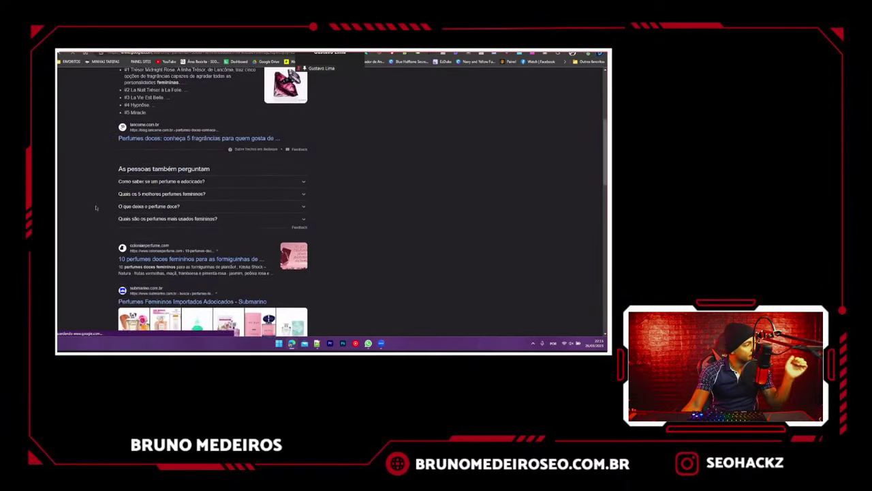
pyautogui.scroll(-1, 97, 208)
pyautogui.scroll(-3, 96, 207)
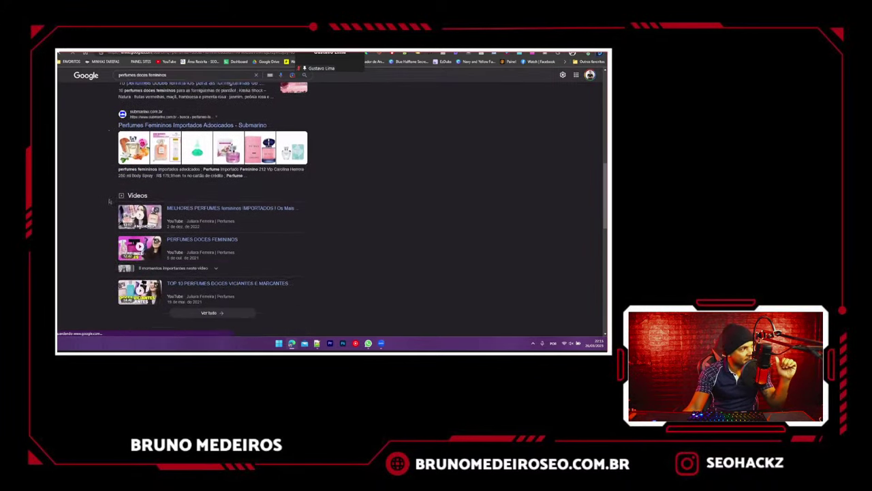
pyautogui.scroll(5, 102, 205)
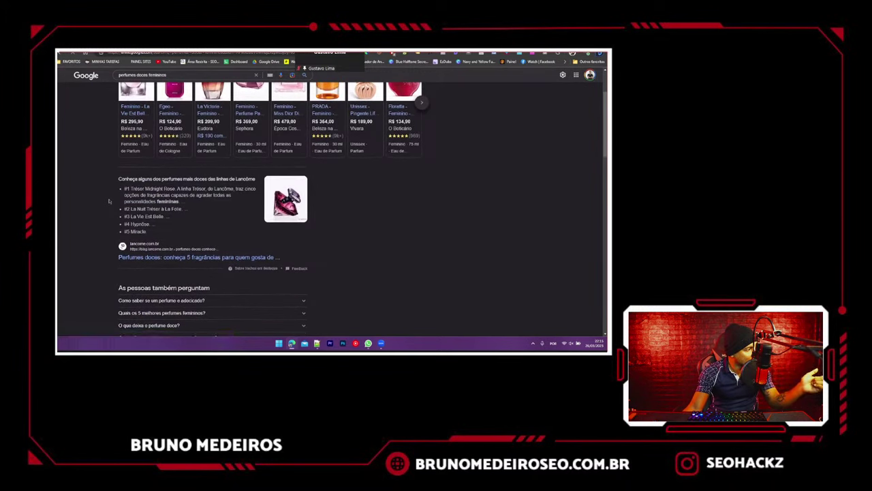
pyautogui.scroll(-3, 128, 247)
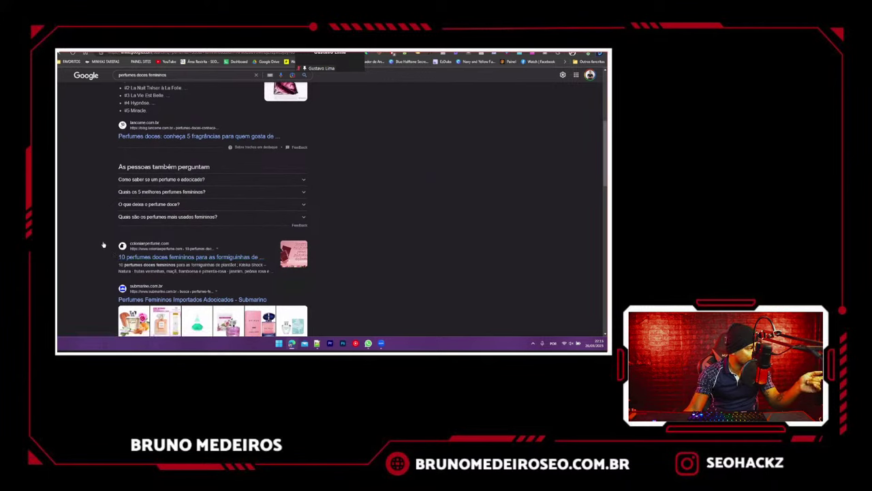
pyautogui.scroll(-1, 104, 244)
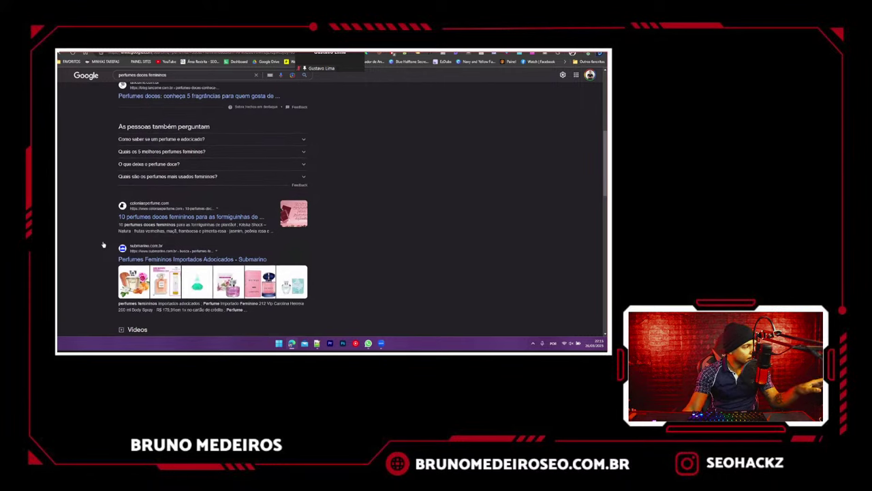
pyautogui.scroll(-2, 103, 245)
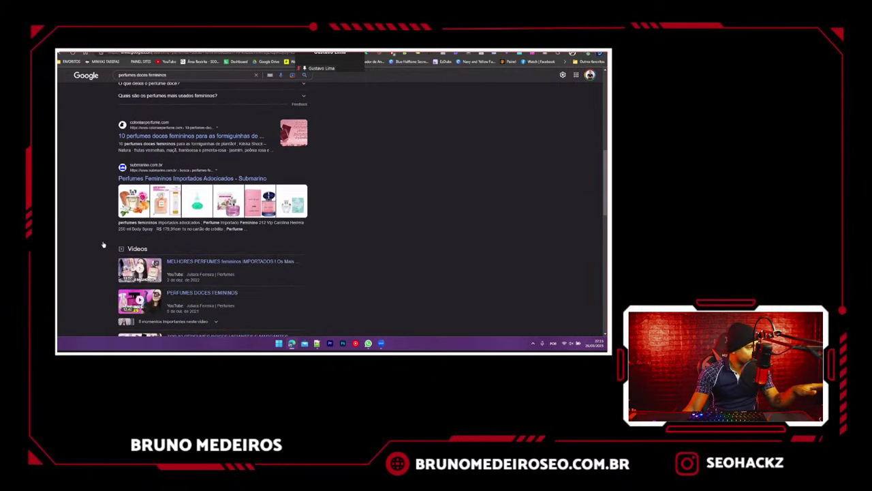
pyautogui.scroll(-4, 104, 244)
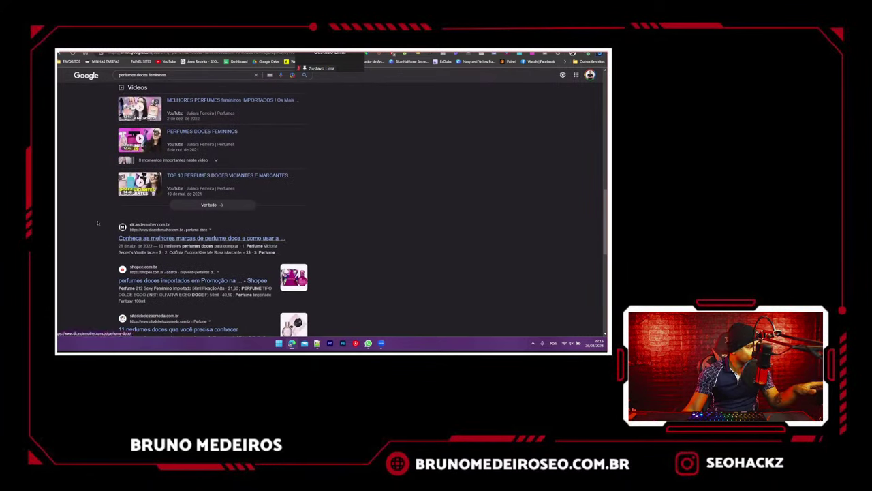
pyautogui.scroll(-1, 92, 221)
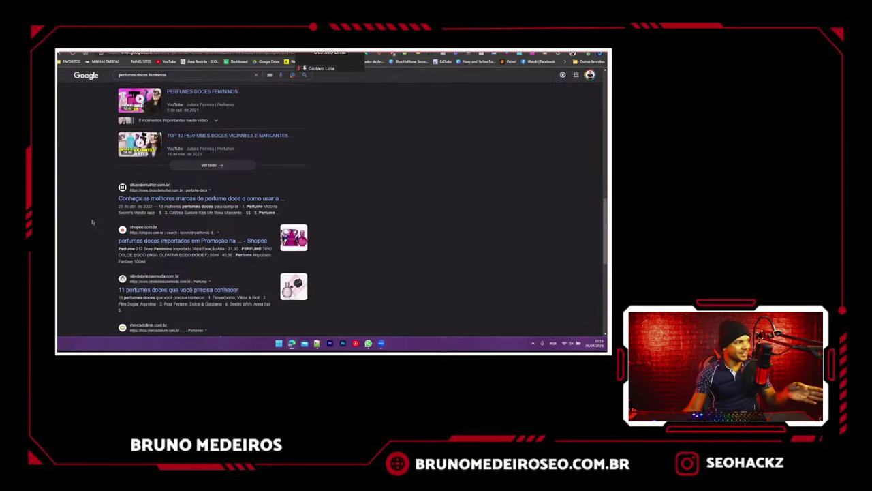
pyautogui.scroll(5, 92, 221)
pyautogui.scroll(3, 93, 222)
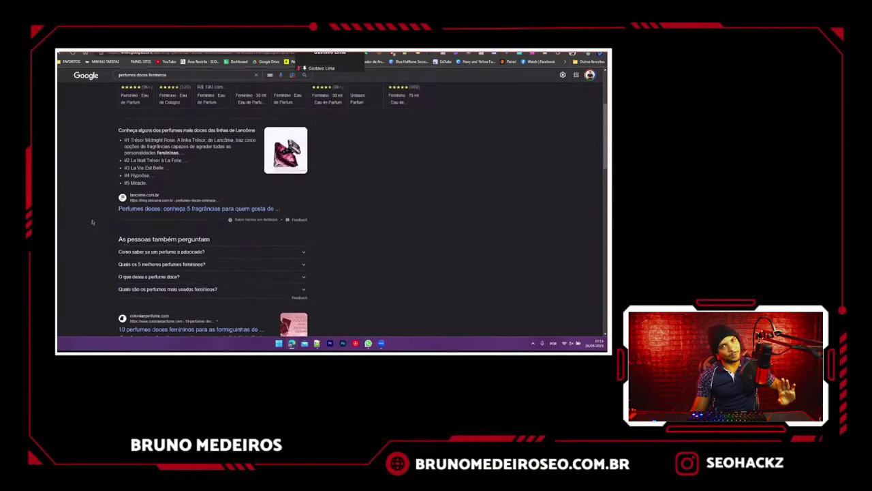
pyautogui.scroll(-7, 93, 221)
pyautogui.scroll(-1, 93, 221)
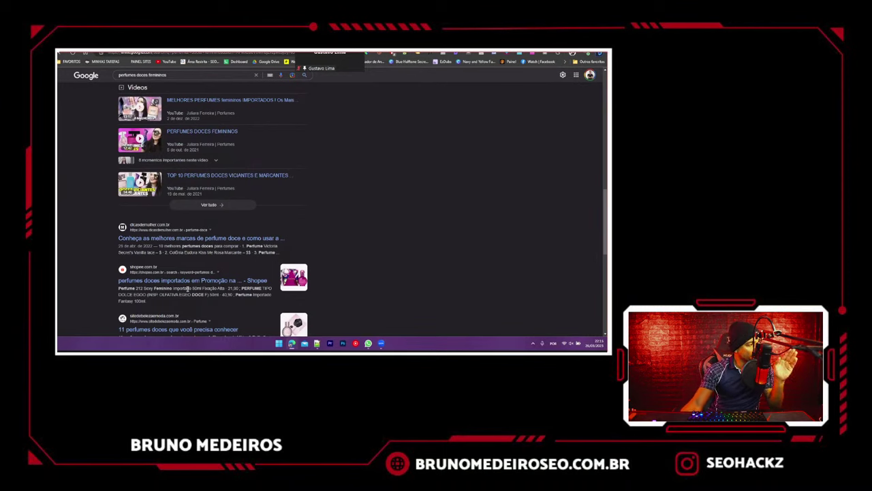
# - Open the Shopee result for "perfumes doces importados" and look over its product listing
pyautogui.rightClick(189, 281)
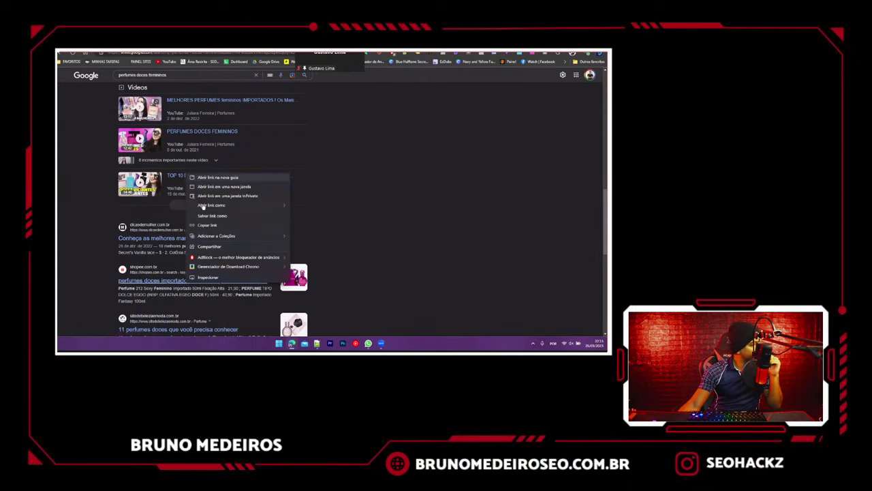
pyautogui.scroll(10, 197, 242)
pyautogui.click(206, 52)
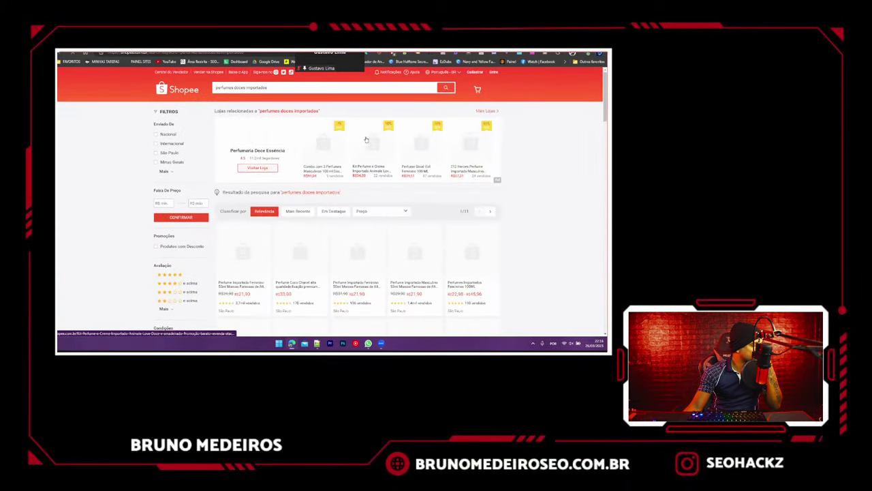
pyautogui.scroll(-5, 409, 231)
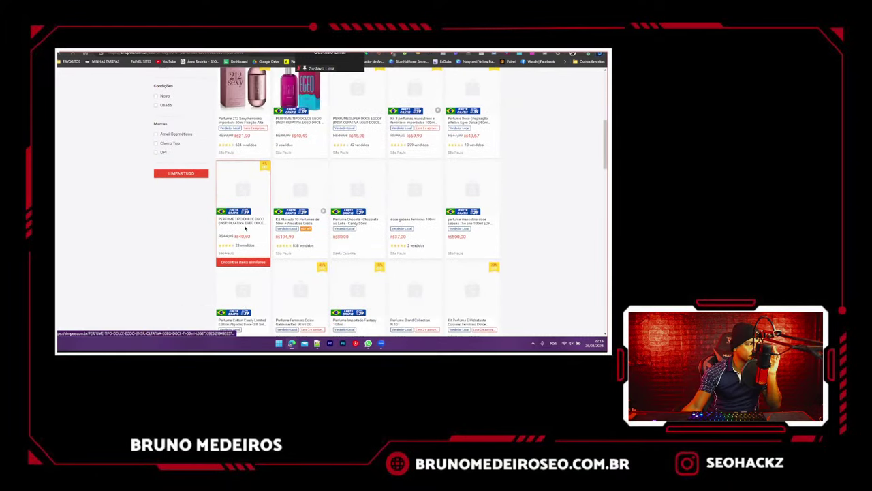
pyautogui.scroll(2, 245, 229)
pyautogui.scroll(6, 245, 229)
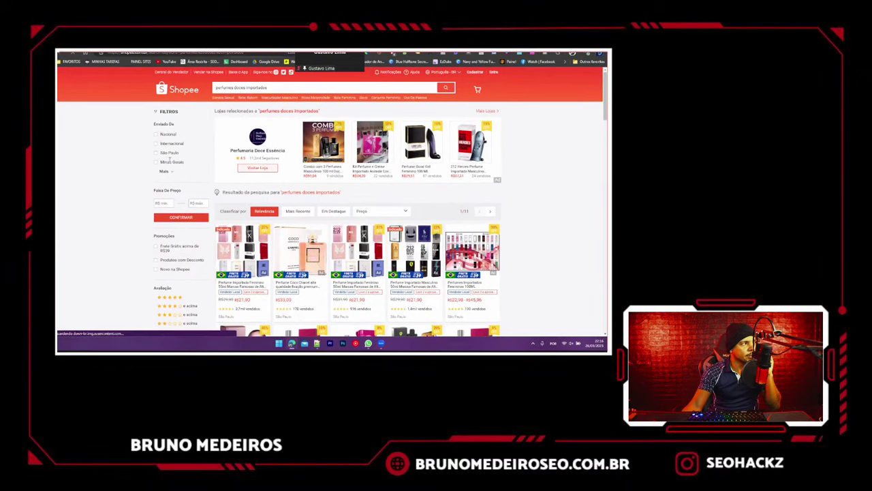
# - Return to the Google results for "perfumes doces femininos" and review the sponsored products, featured snippet and videos again
pyautogui.hotkey('alt', 'Left')
pyautogui.scroll(-6, 194, 267)
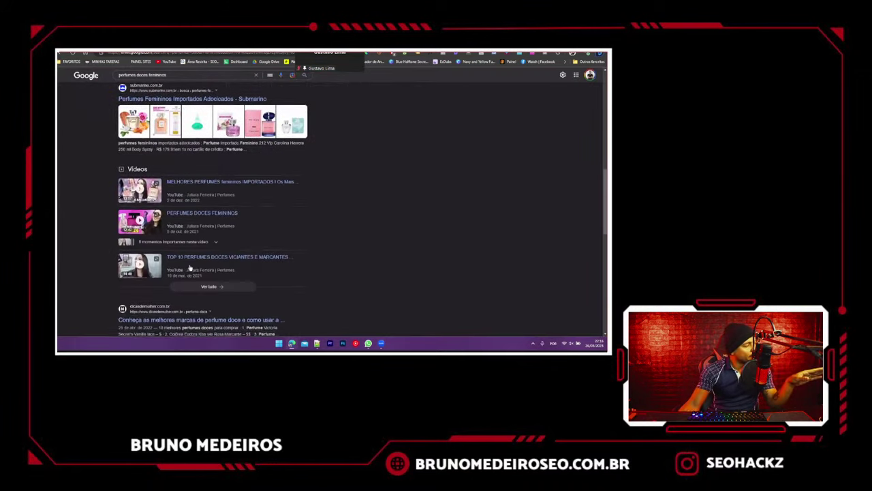
pyautogui.scroll(8, 194, 267)
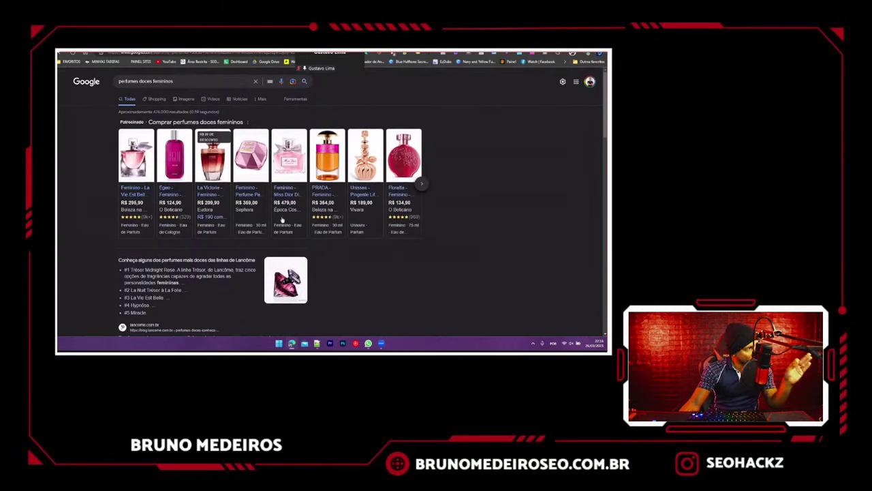
pyautogui.scroll(-1, 115, 201)
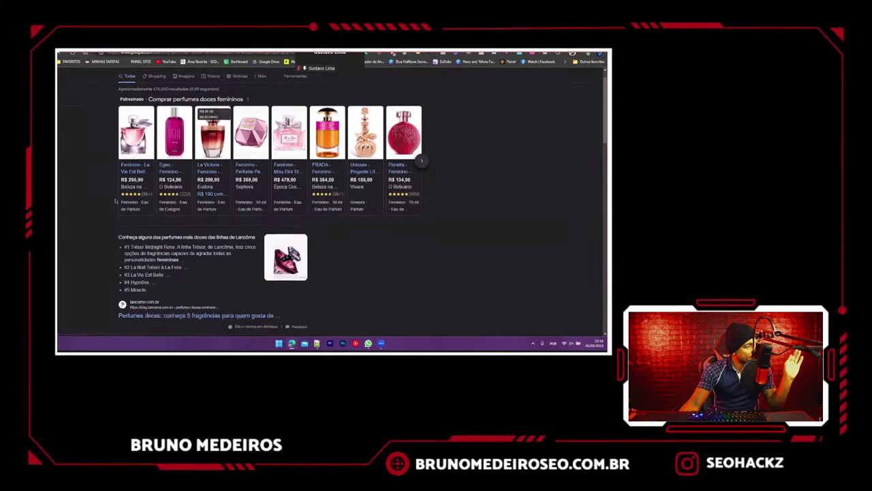
pyautogui.scroll(1, 115, 201)
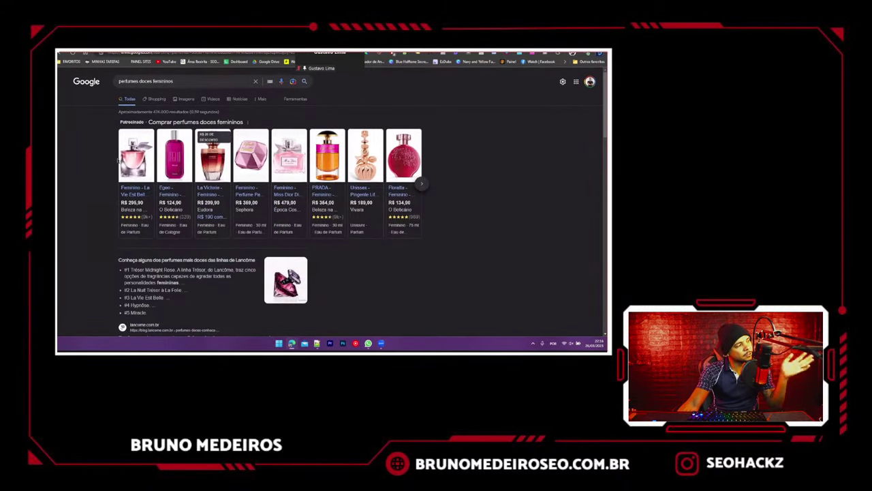
pyautogui.scroll(-4, 119, 158)
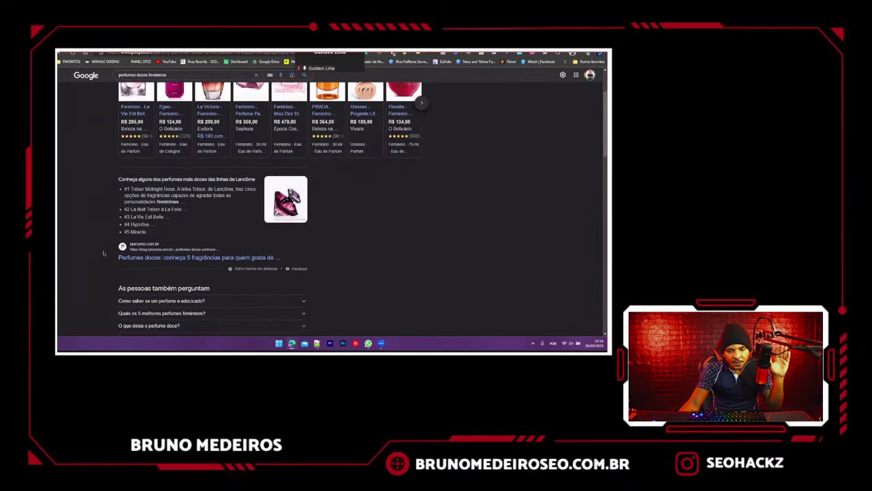
pyautogui.scroll(4, 148, 237)
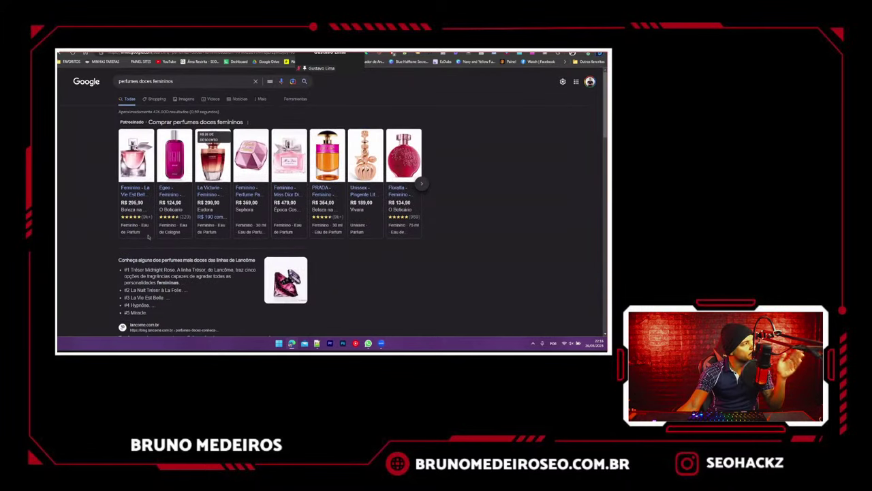
pyautogui.scroll(-2, 148, 236)
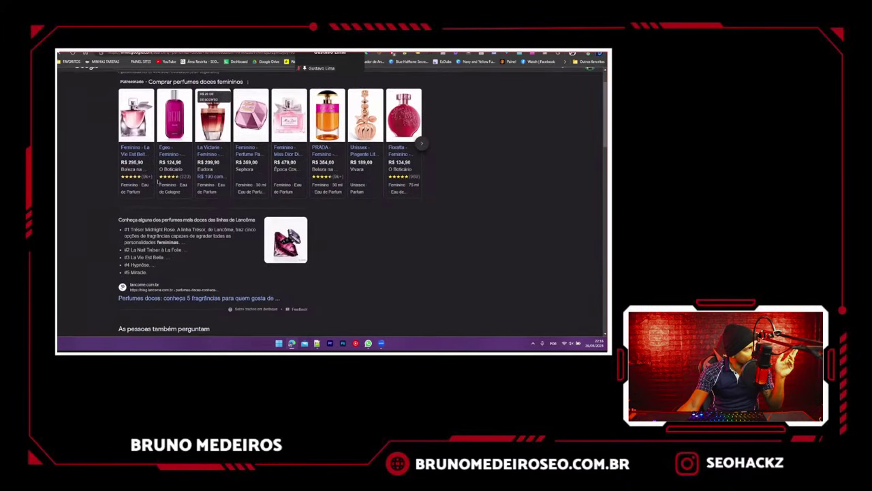
# - Add a new sheet to the keyword spreadsheet and name it "perfumes doces femininos"
pyautogui.hotkey('ctrl', 'Tab')
pyautogui.click(244, 194)
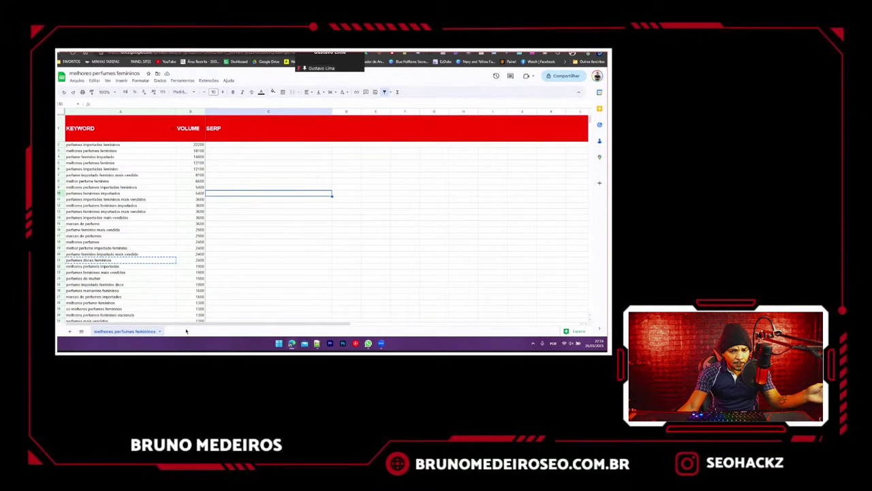
pyautogui.click(177, 164)
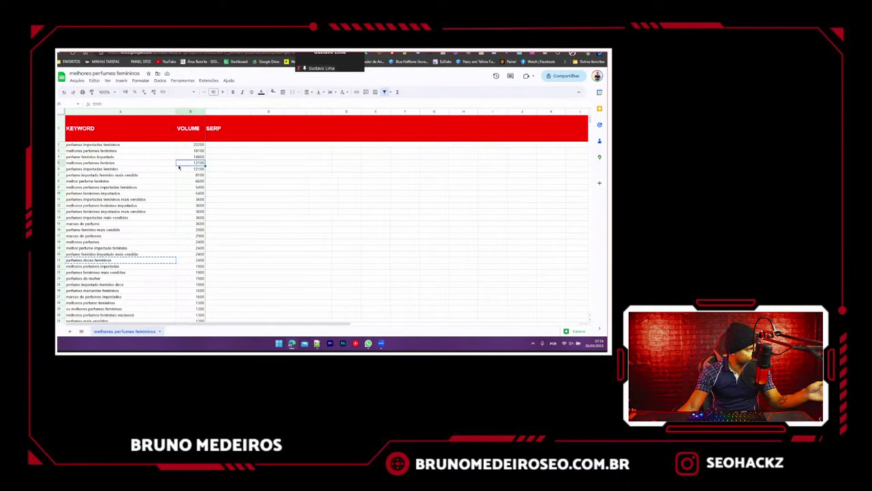
pyautogui.click(168, 146)
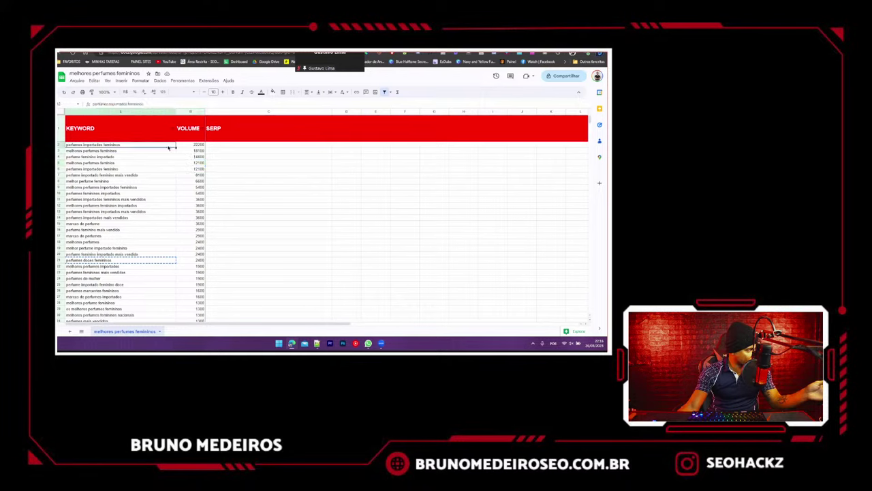
pyautogui.click(69, 331)
pyautogui.click(125, 331)
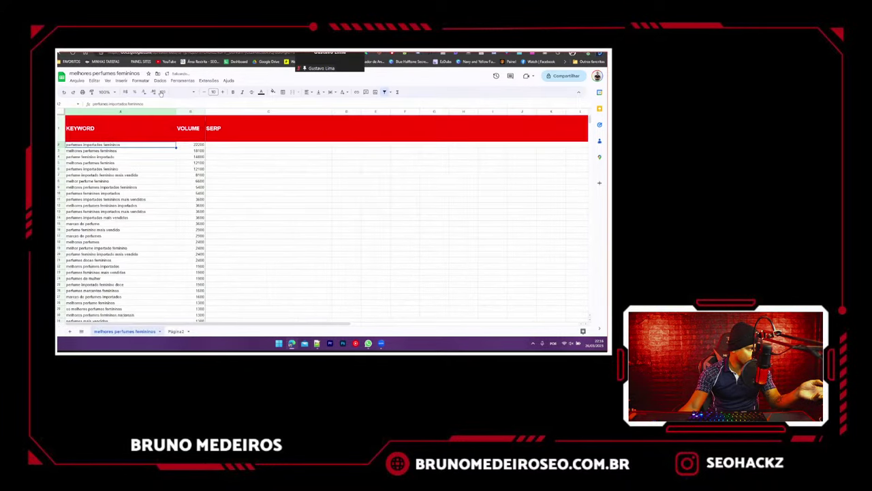
pyautogui.doubleClick(175, 332)
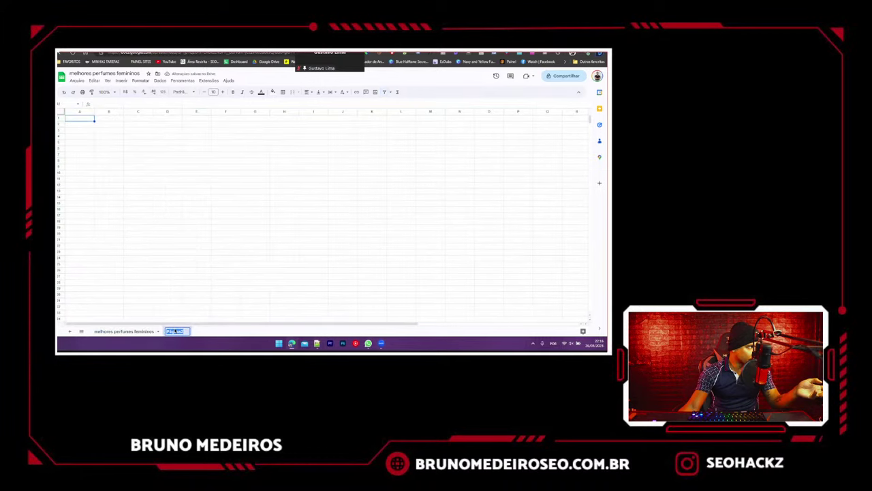
pyautogui.write('perfumes doces femininos')
pyautogui.click(225, 270)
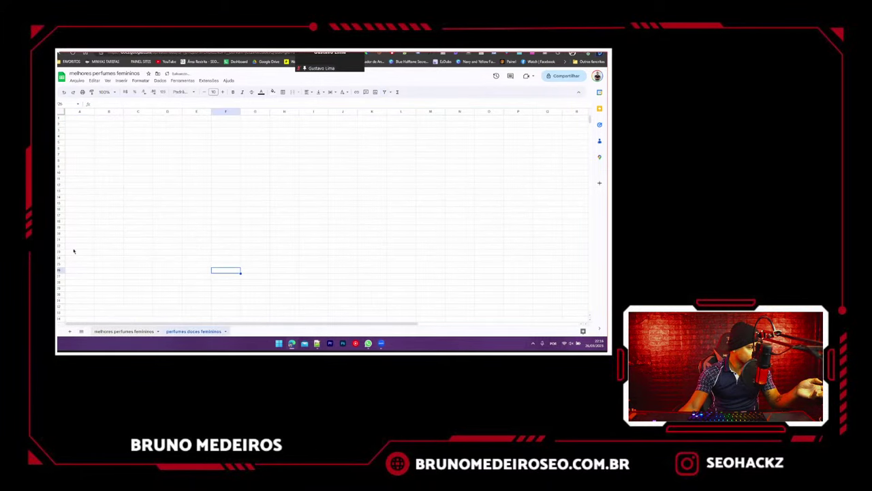
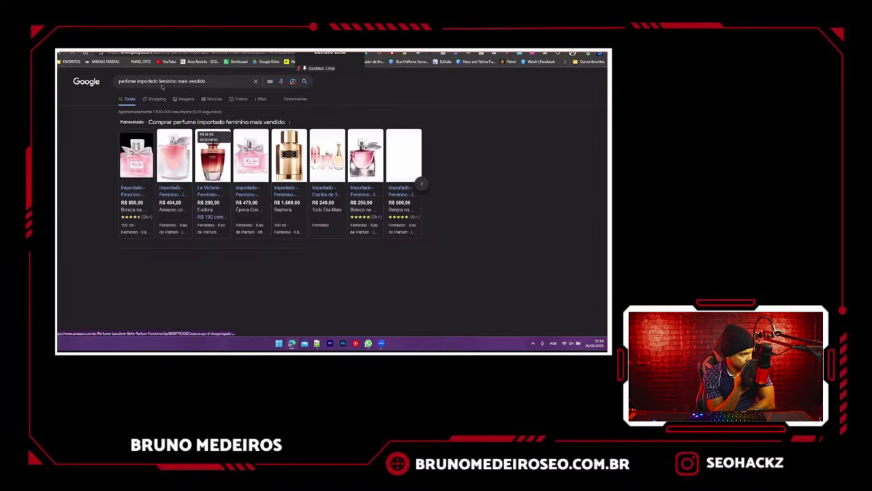
# - Review the Google results for "perfume importado feminino mais vendido", covering the featured snippet, related questions and videos, and highlight the Buscapé result title
pyautogui.scroll(-5, 175, 201)
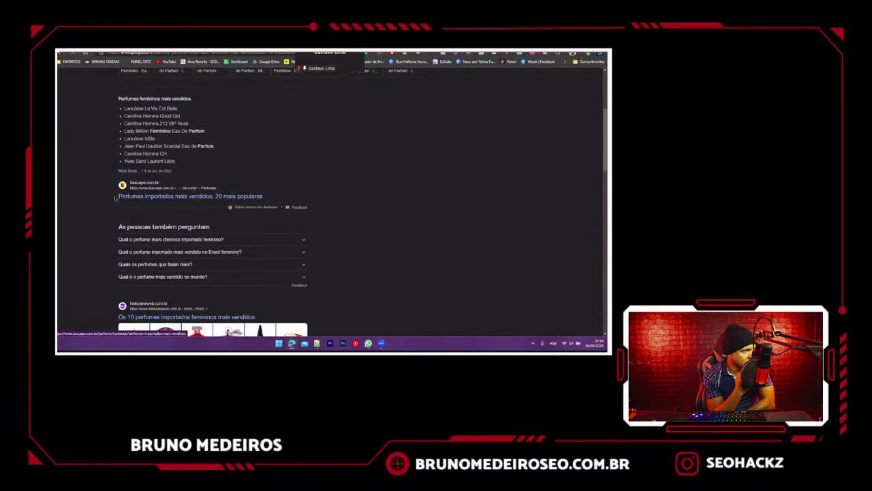
pyautogui.scroll(-5, 115, 198)
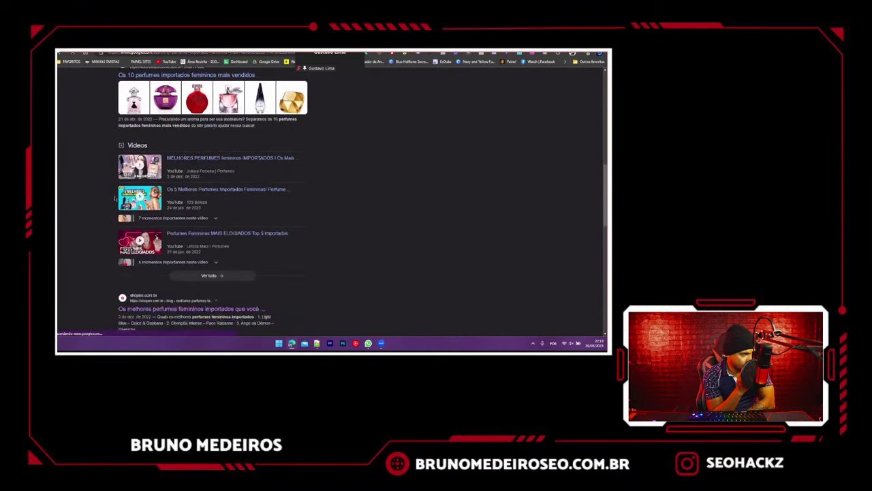
pyautogui.scroll(3, 115, 199)
pyautogui.scroll(2, 112, 198)
pyautogui.moveTo(108, 198); pyautogui.dragTo(263, 197)
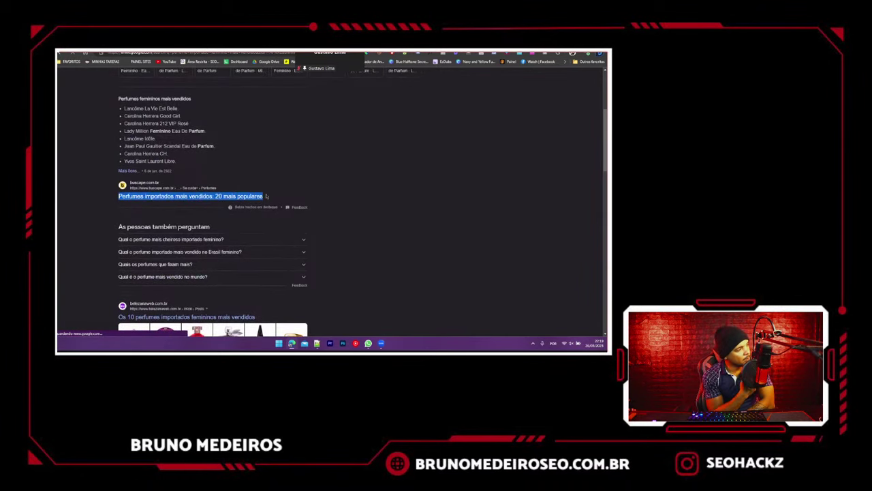
# - Add a new sheet to the keyword spreadsheet and name it "perfume importado feminino mais vendido"
pyautogui.hotkey('alt', 'Tab')
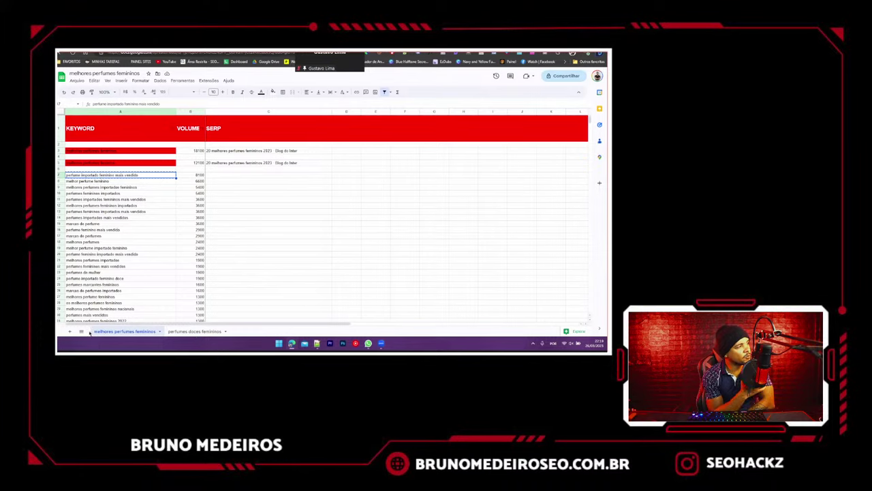
pyautogui.click(71, 332)
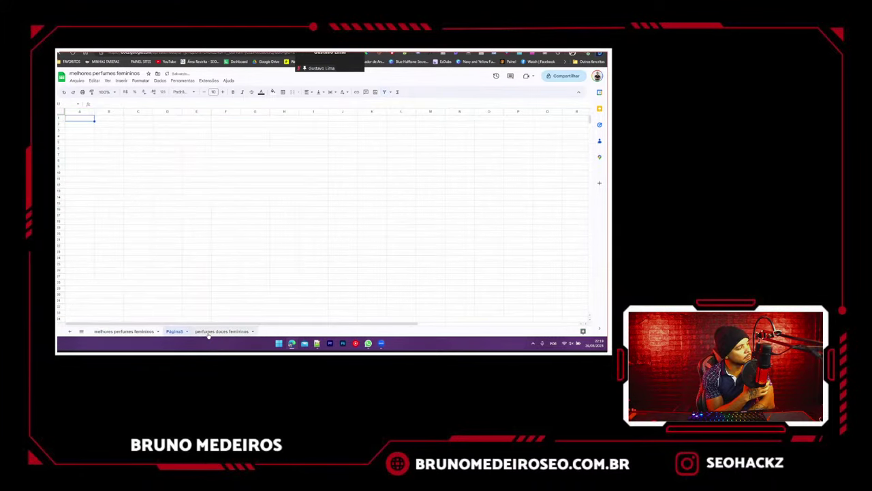
pyautogui.doubleClick(175, 332)
pyautogui.write('perfume importado feminino mais vendido')
pyautogui.click(196, 239)
# - Copy the "perfume importado feminino mais vendido" row from the main keyword sheet into row 2 of its own sheet and widen column A
pyautogui.click(107, 331)
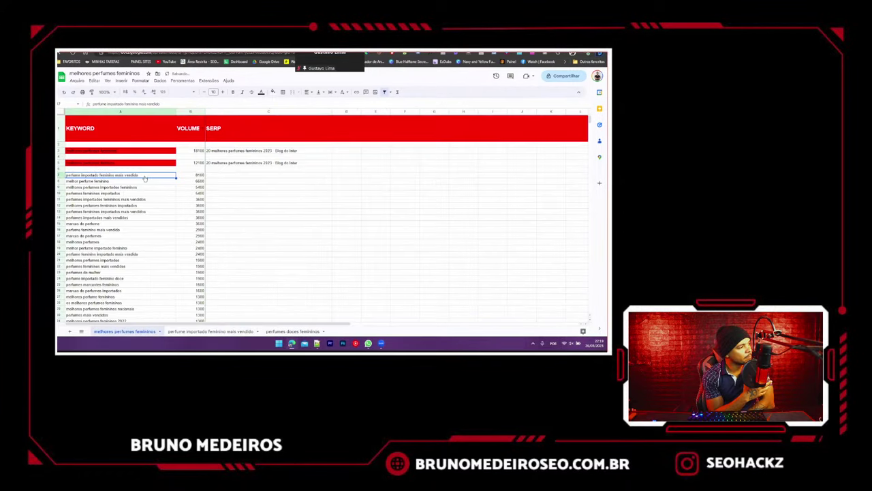
pyautogui.click(204, 331)
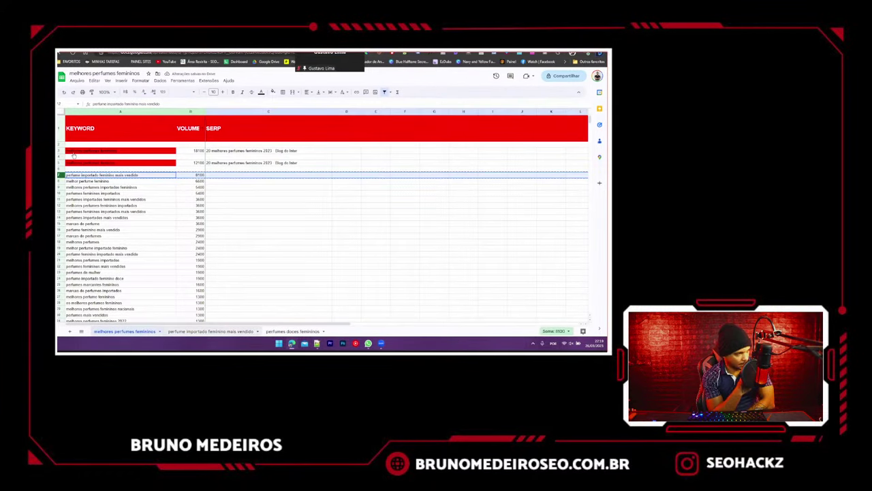
pyautogui.click(60, 124)
pyautogui.write('perfume importado feminino mais vendido\t8100')
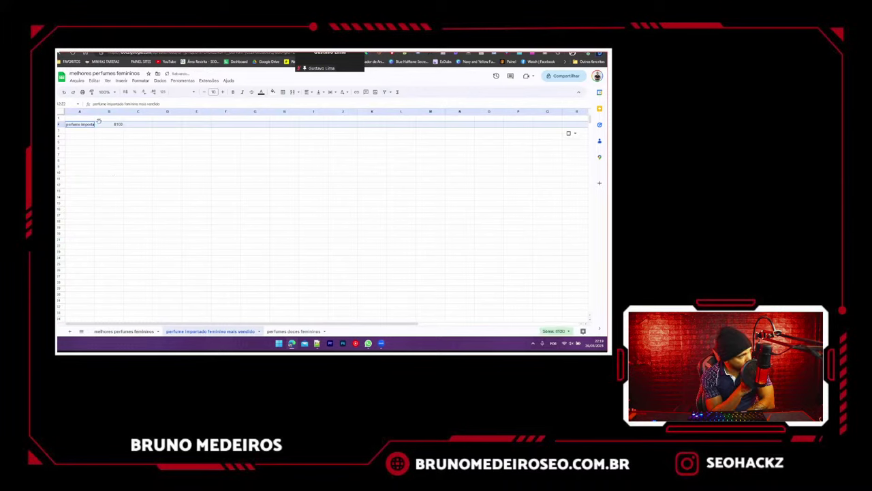
pyautogui.click(113, 172)
pyautogui.moveTo(94, 111); pyautogui.dragTo(124, 112)
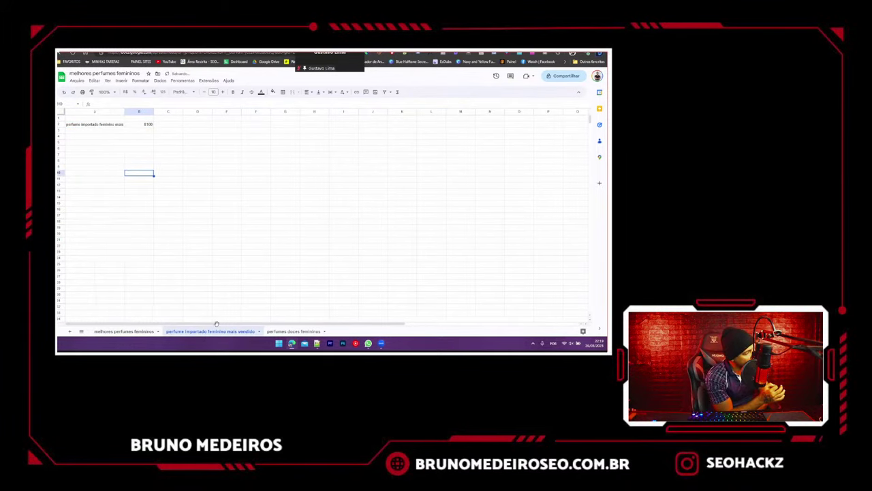
# - Copy the KEYWORD, VOLUME, SERP header row from "perfumes doces femininos" into row 1 of "perfume importado feminino mais vendido" and widen column A to fit
pyautogui.click(285, 331)
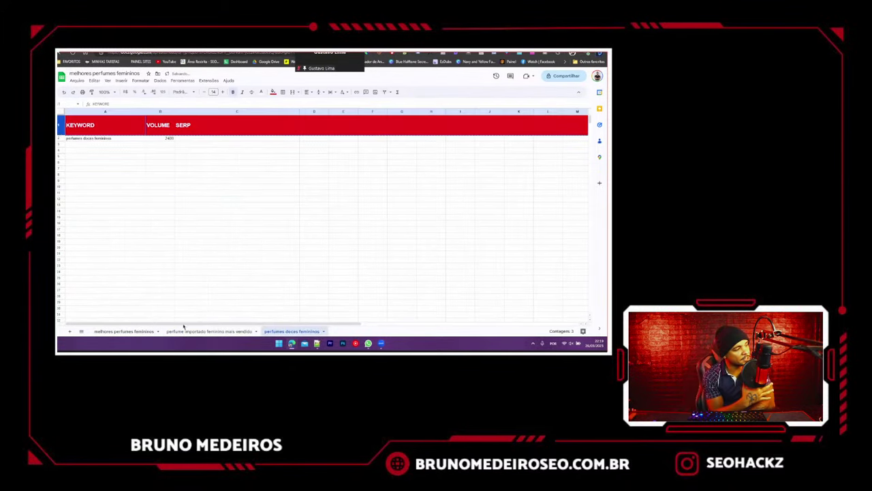
pyautogui.click(198, 331)
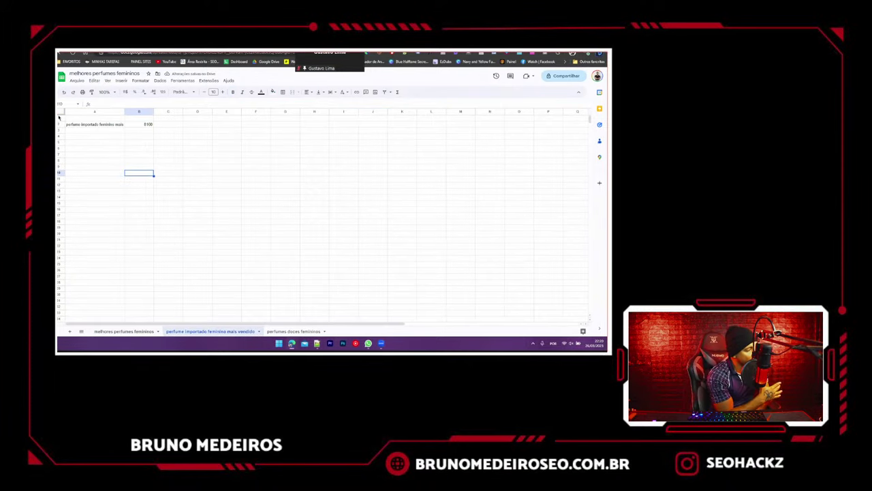
pyautogui.click(58, 117)
pyautogui.write('KEYWORD\tVOLUME\tSERP')
pyautogui.click(139, 187)
pyautogui.moveTo(125, 111); pyautogui.dragTo(157, 111)
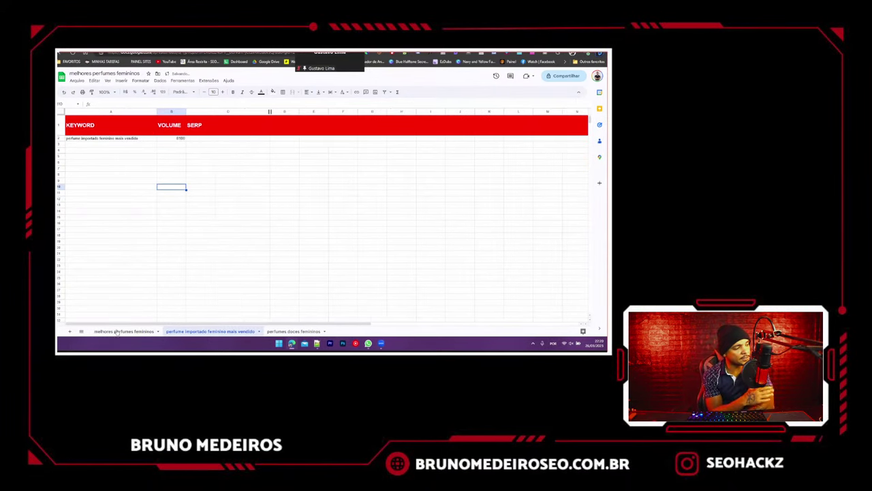
# - Clear the "perfume importado feminino mais vendido" row from the "melhores perfumes femininos" sheet and select the keyword below it
pyautogui.click(124, 331)
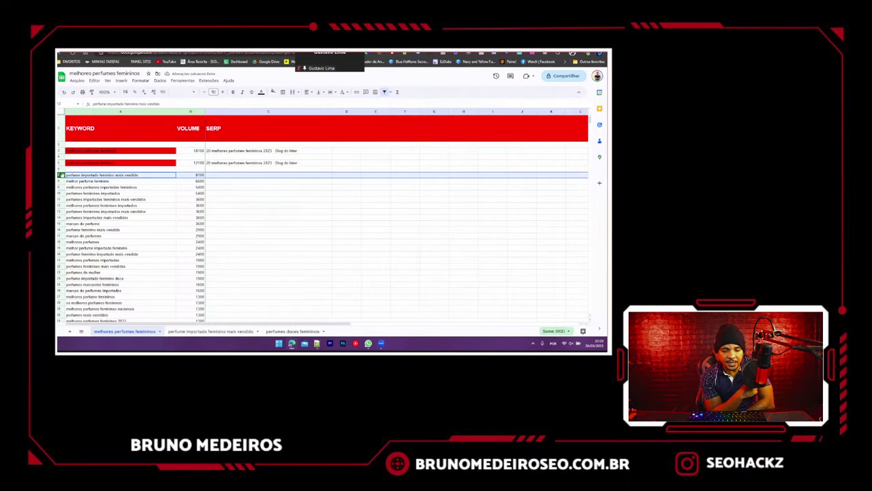
pyautogui.press('Delete')
pyautogui.press('Down')
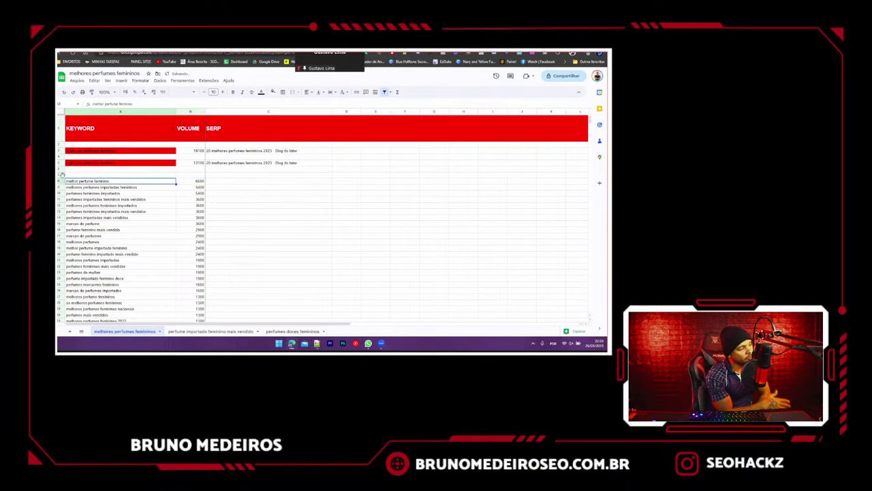
# - Search Google for "melhor perfume feminino"
pyautogui.hotkey('ctrl', 'Tab')
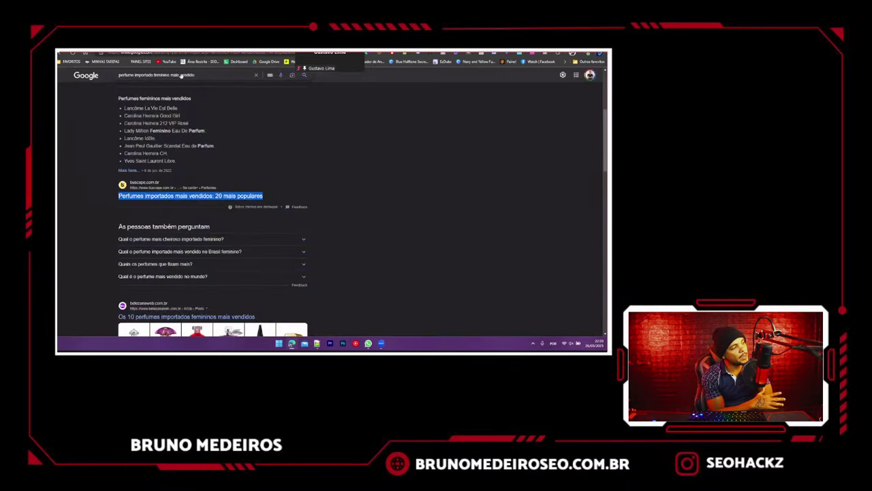
pyautogui.doubleClick(182, 75)
pyautogui.hotkey('ctrl', 'a')
pyautogui.write('melhor perfume feminino')
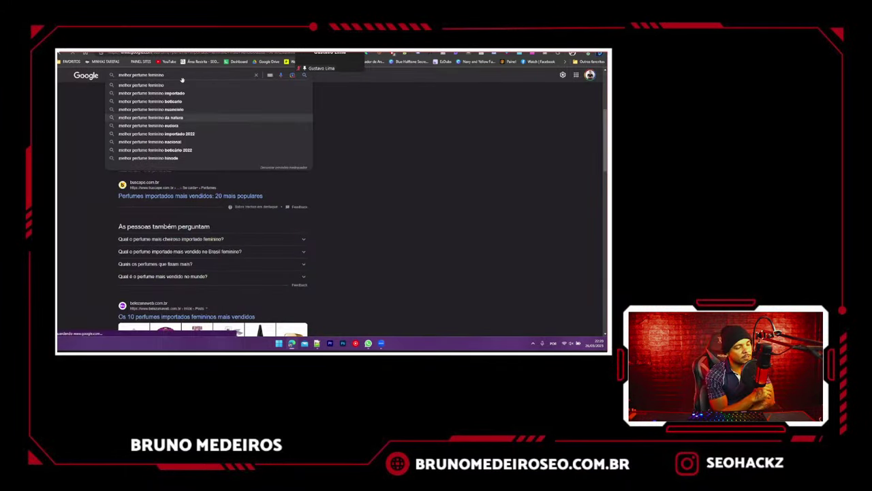
pyautogui.press('Return')
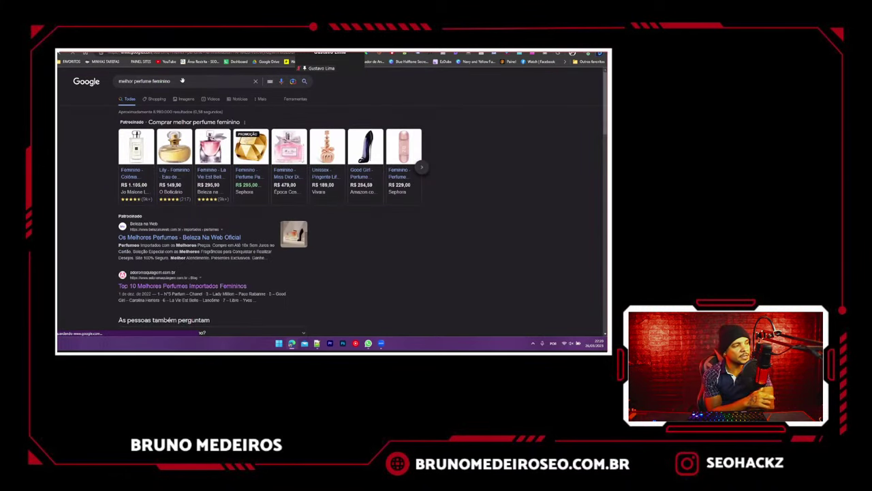
# - Compare the Google results for "melhor perfume feminino" with the SERP titles already recorded in the keyword sheet
pyautogui.scroll(-3, 88, 215)
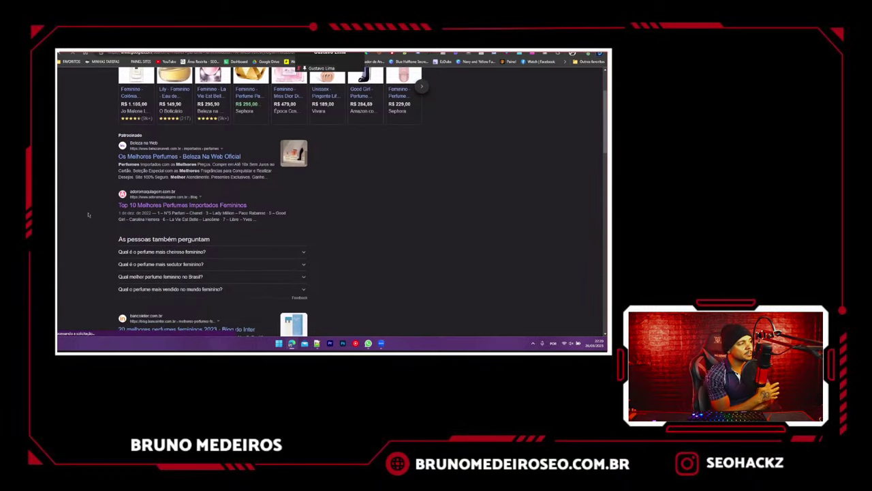
pyautogui.scroll(2, 88, 215)
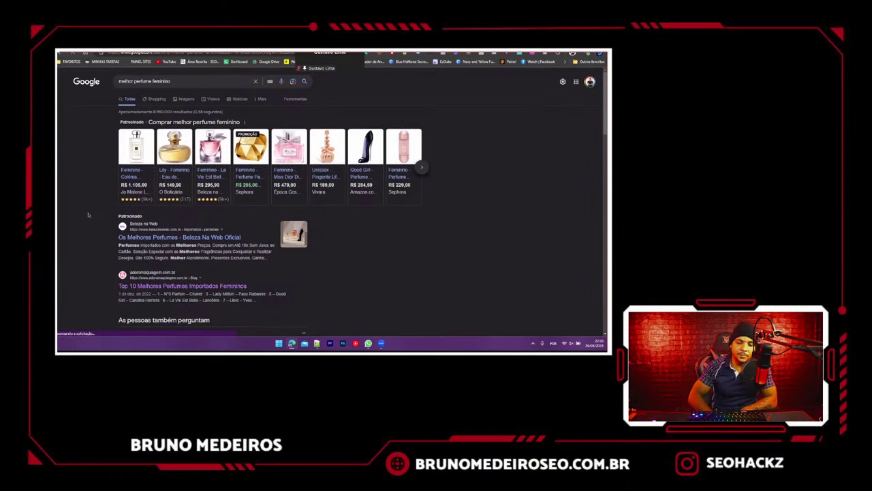
pyautogui.scroll(-4, 88, 214)
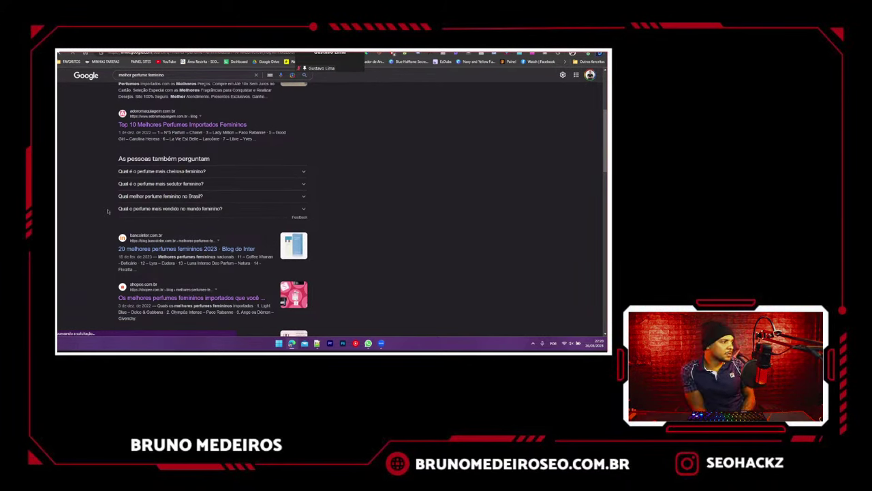
pyautogui.scroll(4, 107, 211)
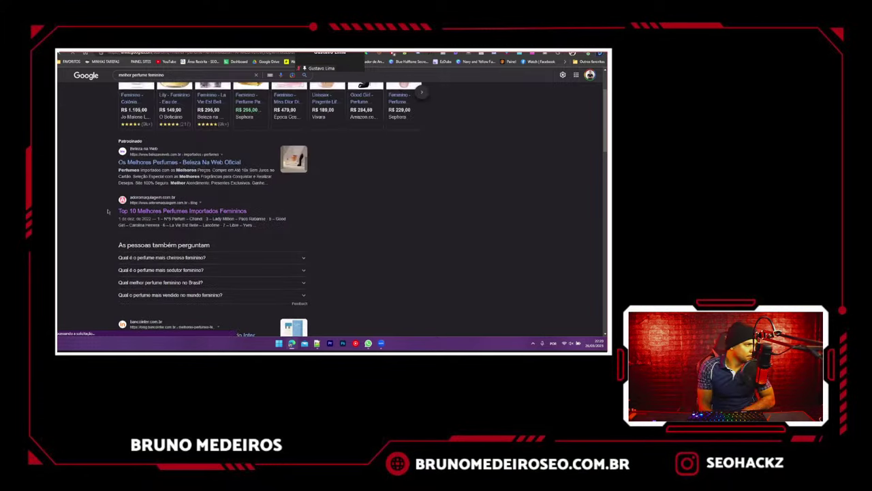
pyautogui.hotkey('ctrl', 'w')
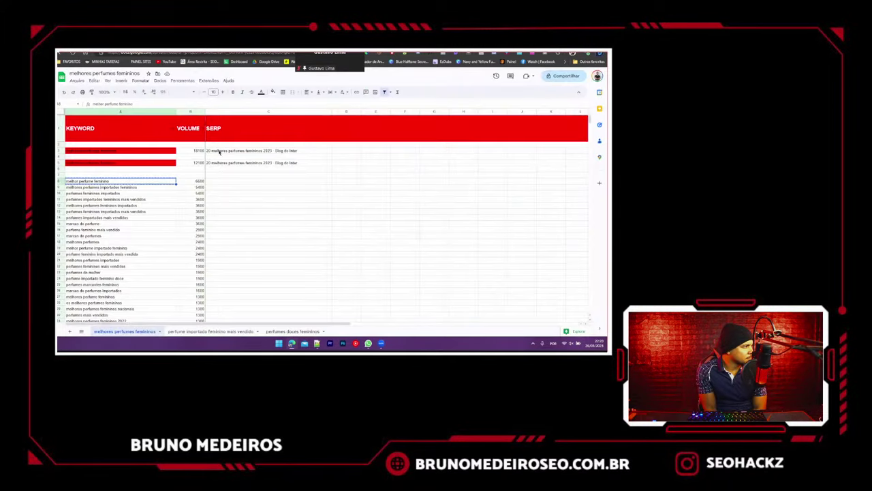
pyautogui.click(233, 163)
pyautogui.hotkey('ctrl', 'Tab')
pyautogui.scroll(-2, 123, 255)
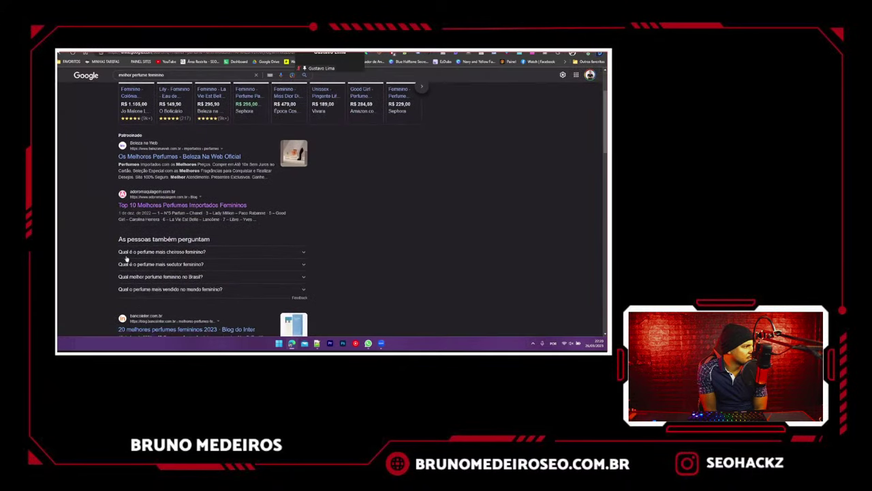
pyautogui.scroll(-2, 114, 266)
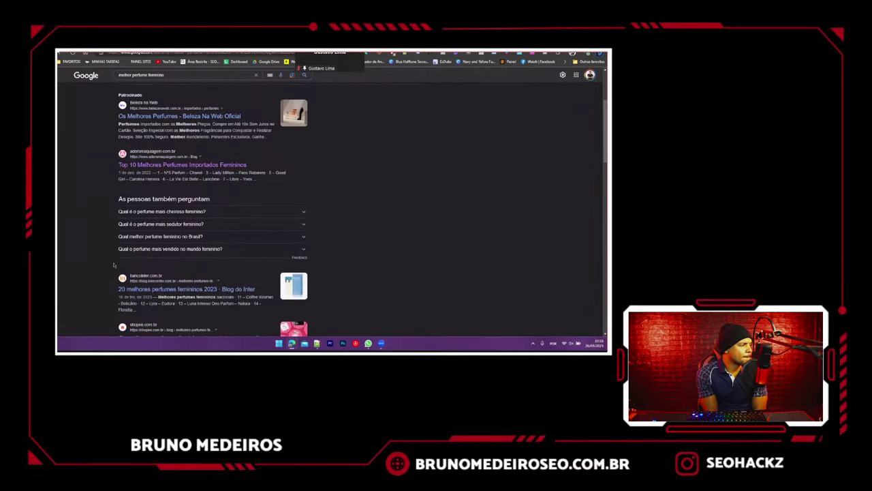
pyautogui.scroll(-2, 112, 259)
pyautogui.scroll(2, 105, 197)
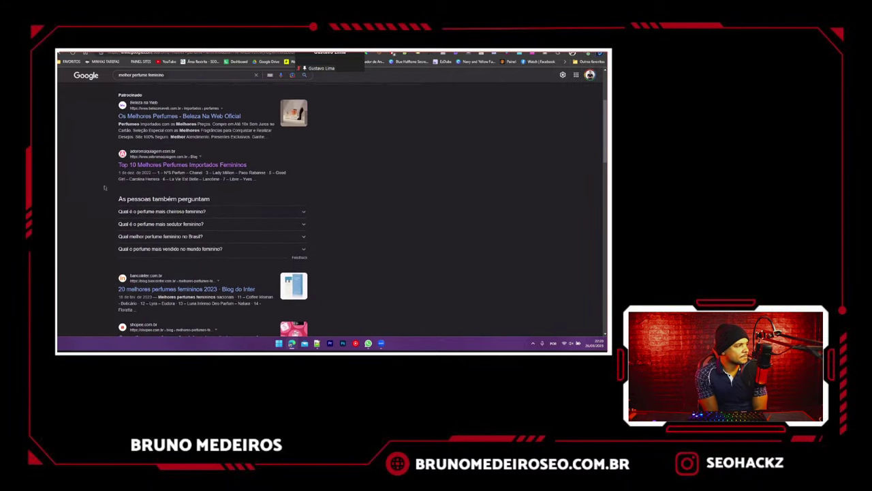
# - Copy the result title "Top 10 Melhores Perfumes Importados Femininos" into the SERP cell of the "melhor perfume feminino" row
pyautogui.moveTo(104, 166); pyautogui.dragTo(240, 166)
pyautogui.hotkey('ctrl', 'c')
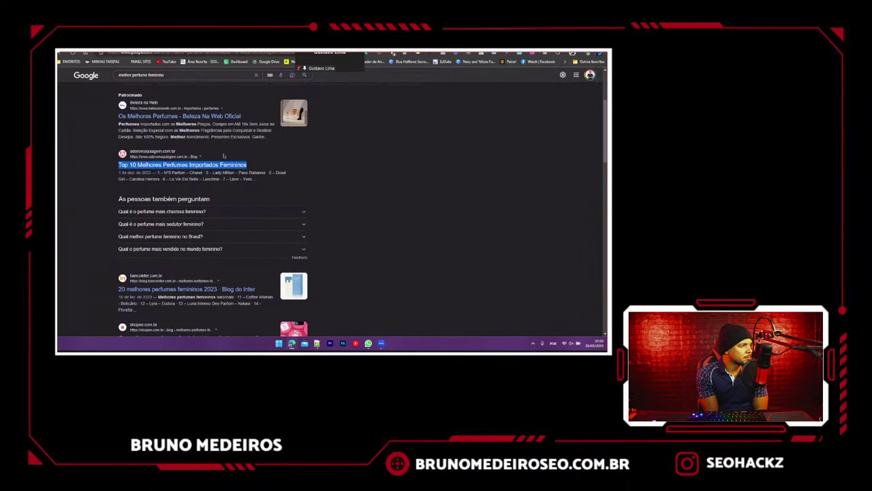
pyautogui.hotkey('ctrl', 'Tab')
pyautogui.click(213, 179)
pyautogui.hotkey('ctrl', 'v')
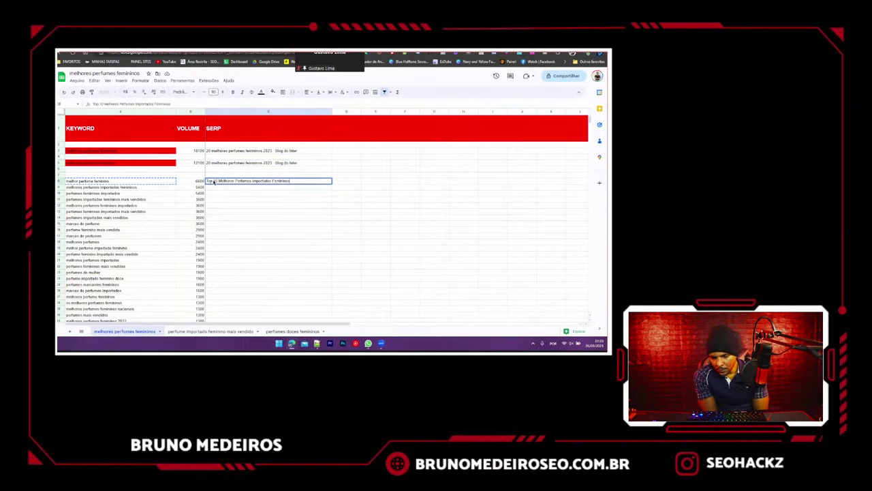
pyautogui.press('Return')
# - Fill the "melhor perfume feminino" keyword cell with red
pyautogui.click(112, 179)
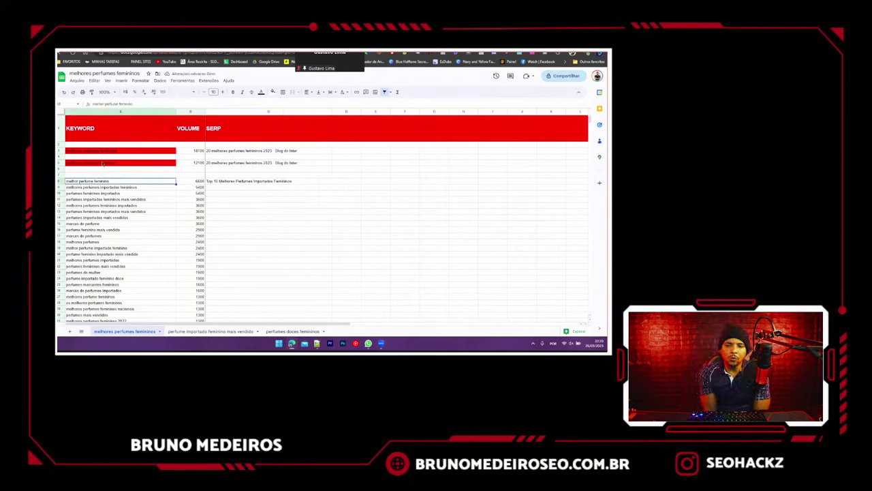
pyautogui.click(211, 181)
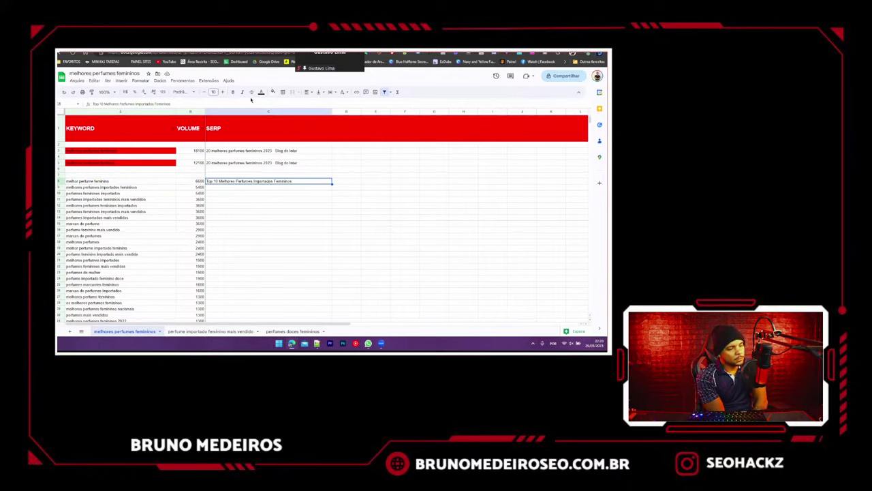
pyautogui.click(148, 179)
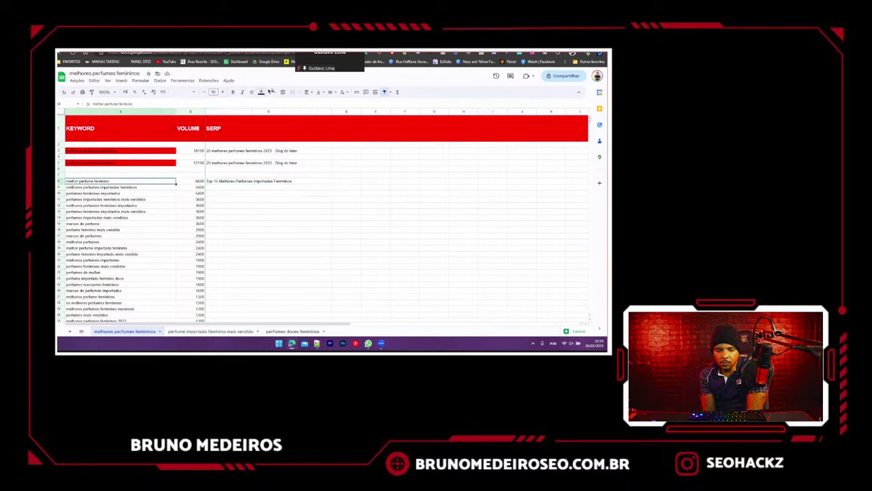
pyautogui.click(272, 91)
pyautogui.click(281, 119)
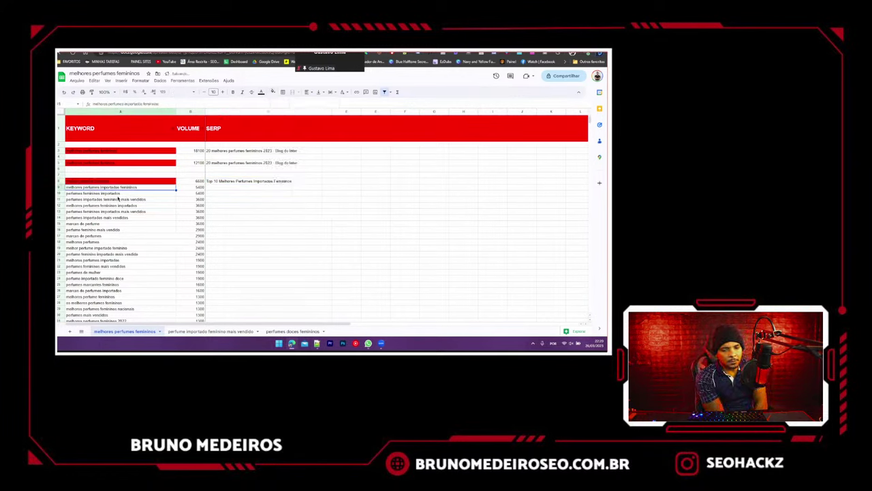
# - Search Google for the next keyword in the sheet, "melhores perfumes importados femininos"
pyautogui.press('Down')
pyautogui.hotkey('ctrl', 'Tab')
pyautogui.doubleClick(169, 74)
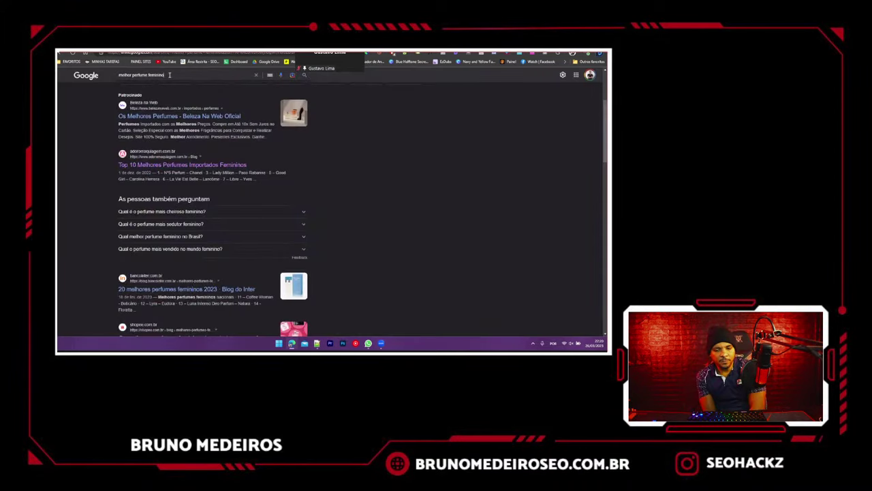
pyautogui.write('melhores perfumes importados femininos')
pyautogui.tripleClick(170, 75)
pyautogui.write('melhores perfumes importados femininos')
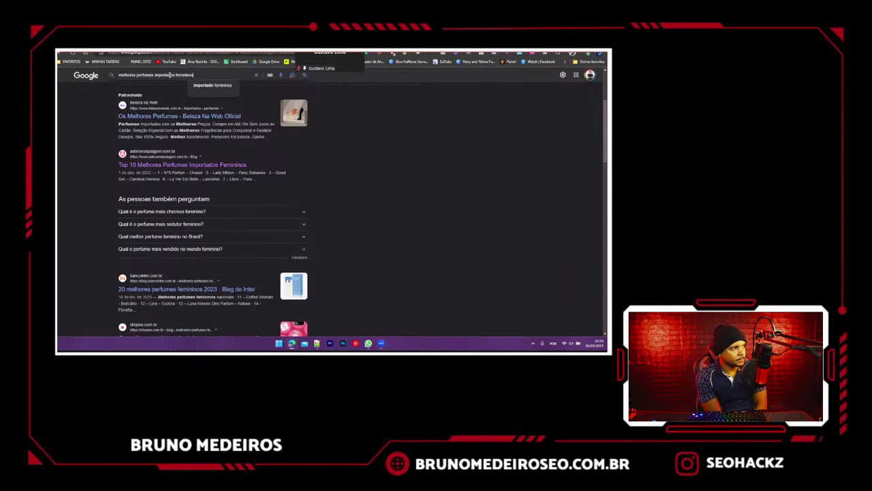
pyautogui.press('Return')
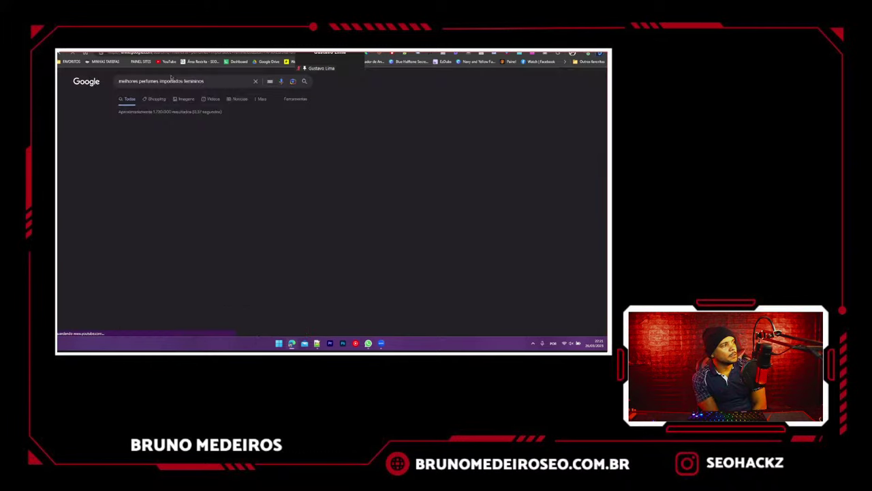
# - Examine the Google results for "melhores perfumes importados femininos" against the SERP titles in the keyword sheet
pyautogui.scroll(-4, 94, 163)
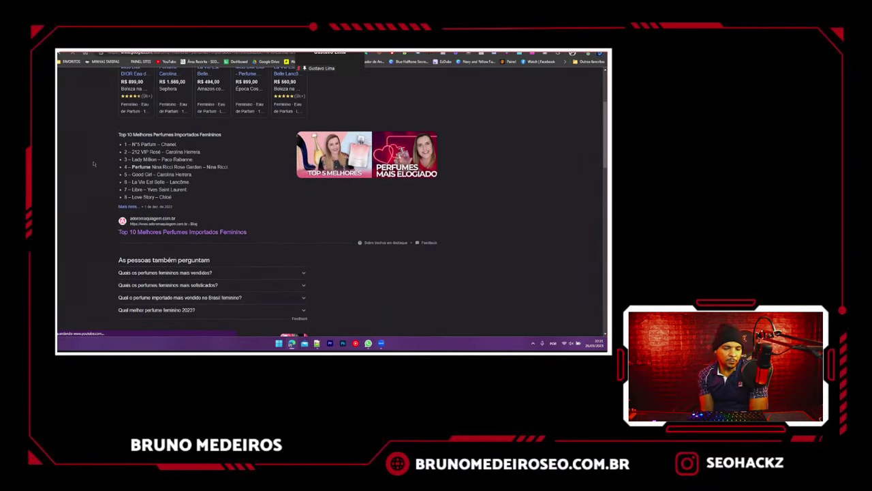
pyautogui.hotkey('ctrl', 'shift', 'Tab')
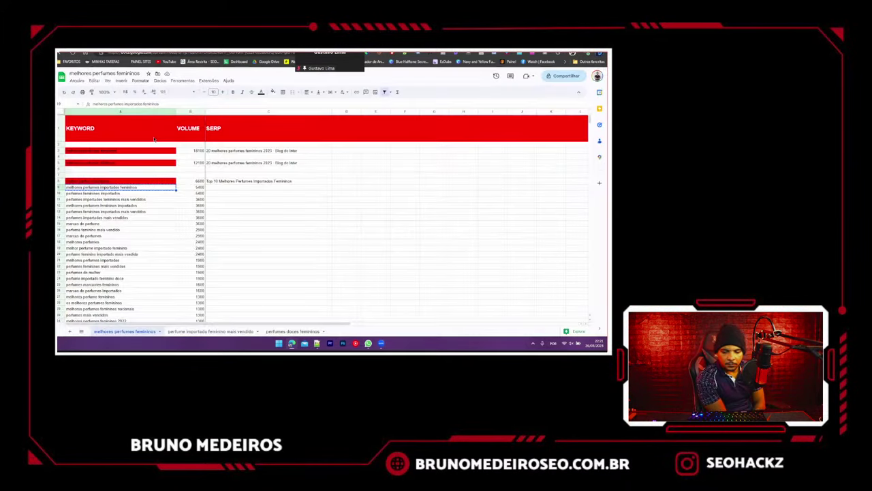
pyautogui.hotkey('ctrl', 'shift', 'Tab')
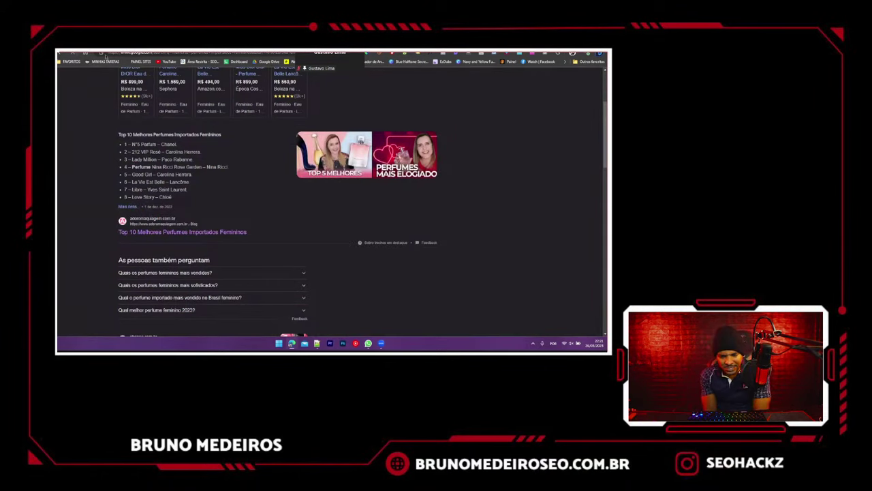
pyautogui.scroll(-6, 332, 205)
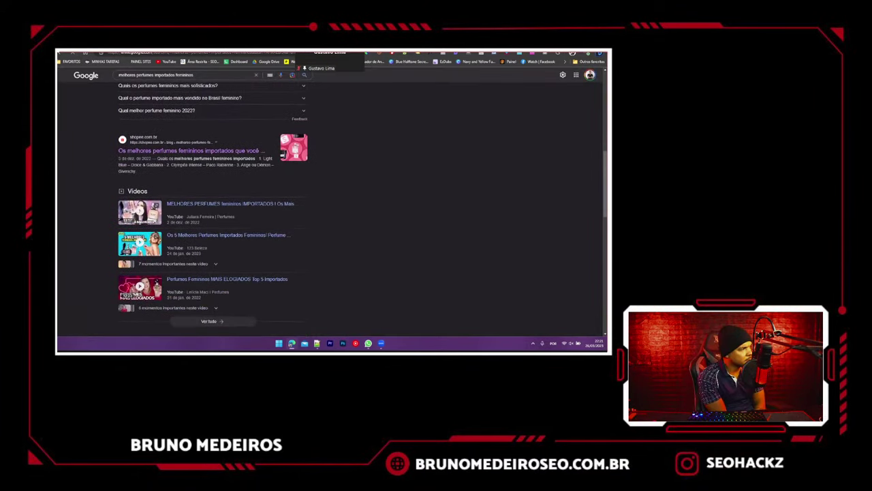
pyautogui.scroll(5, 333, 204)
pyautogui.scroll(5, 332, 204)
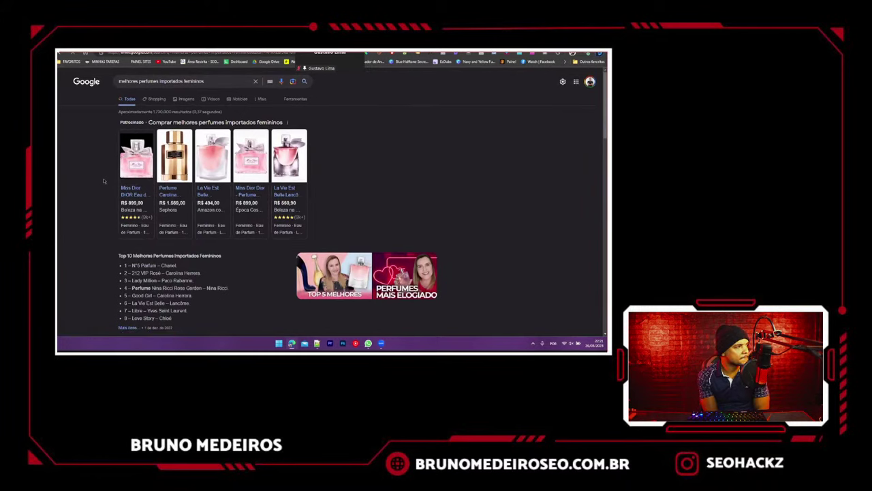
pyautogui.hotkey('ctrl', 'Tab')
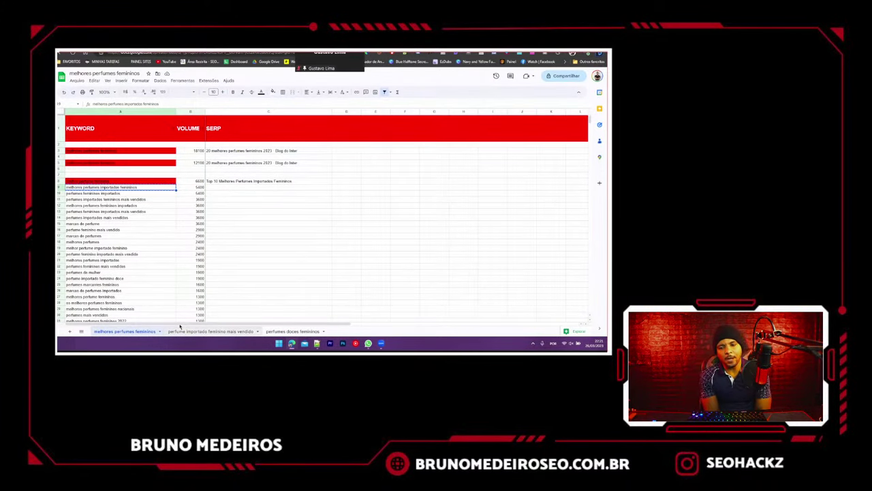
# - Search Google for the keyword from the second sheet, "perfume importado feminino mais vendido"
pyautogui.click(181, 329)
pyautogui.click(98, 139)
pyautogui.hotkey('ctrl', 'c')
pyautogui.hotkey('ctrl', 'shift', 'Tab')
pyautogui.click(154, 80)
pyautogui.hotkey('ctrl', 'a')
pyautogui.hotkey('ctrl', 'v')
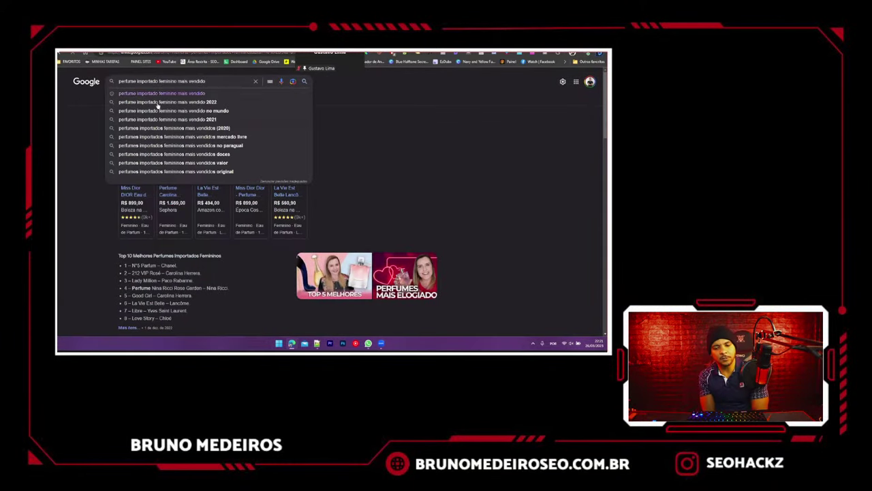
pyautogui.press('Return')
# - Copy the result title "Perfumes importados mais vendidos: 20 mais populares" into the SERP cell beside "perfume importado feminino mais vendido"
pyautogui.moveTo(118, 220); pyautogui.dragTo(273, 219)
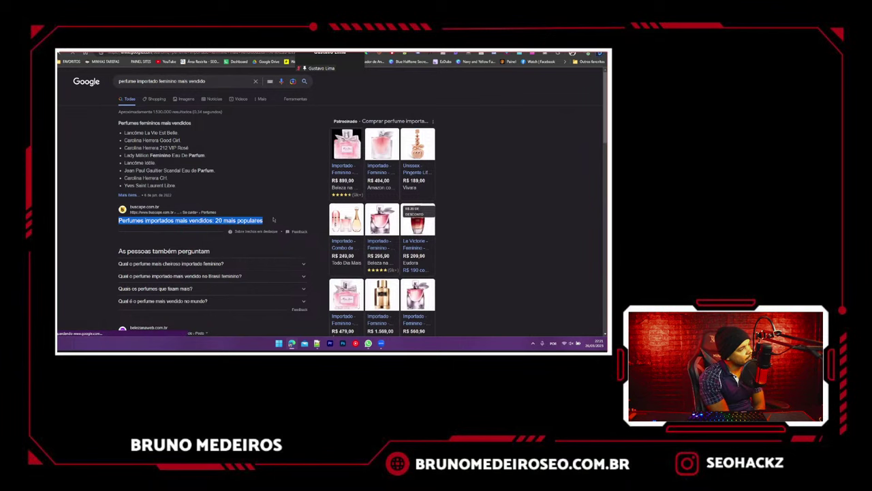
pyautogui.hotkey('ctrl', 'Tab')
pyautogui.click(199, 138)
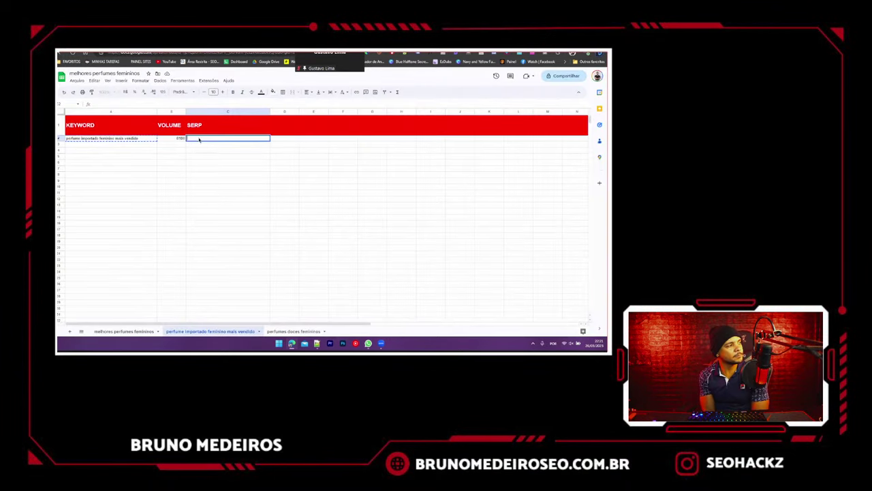
pyautogui.hotkey('ctrl', 'v')
pyautogui.click(226, 188)
# - Review the Google results for "perfume importado feminino mais vendido" and return to the spreadsheet
pyautogui.hotkey('ctrl', 'shift', 'Tab')
pyautogui.scroll(-10, 154, 142)
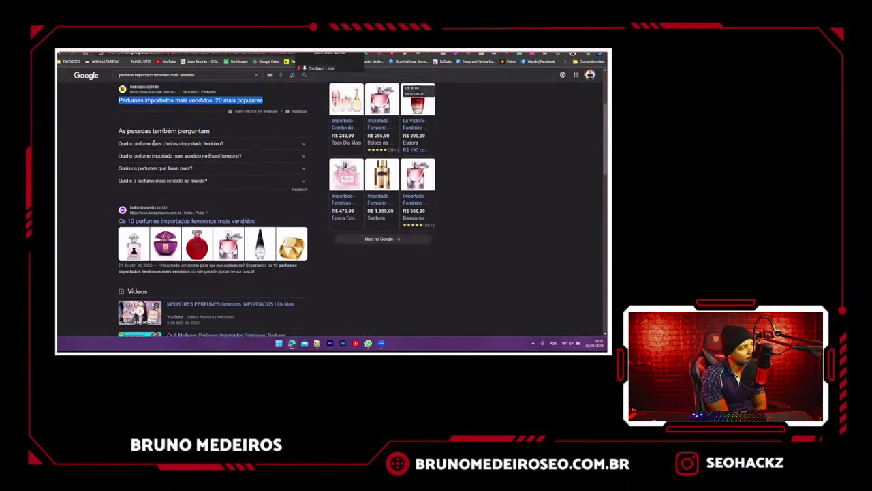
pyautogui.scroll(-2, 103, 255)
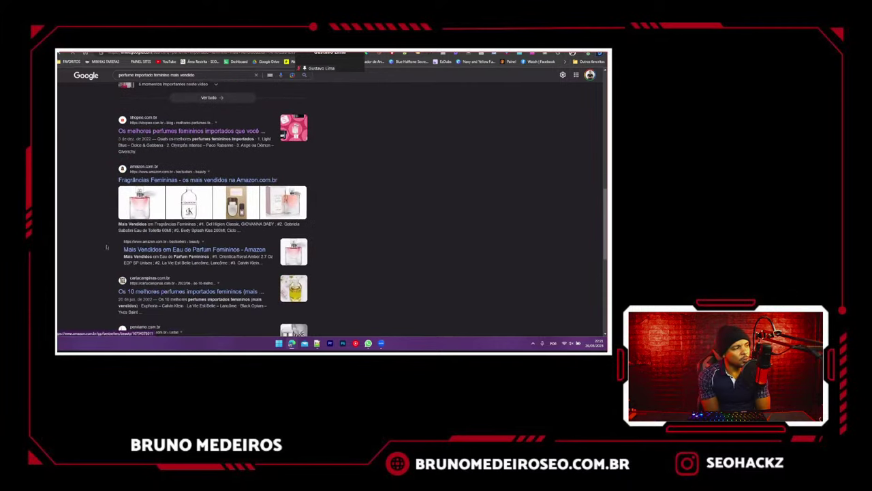
pyautogui.scroll(12, 107, 247)
pyautogui.hotkey('ctrl', 'Tab')
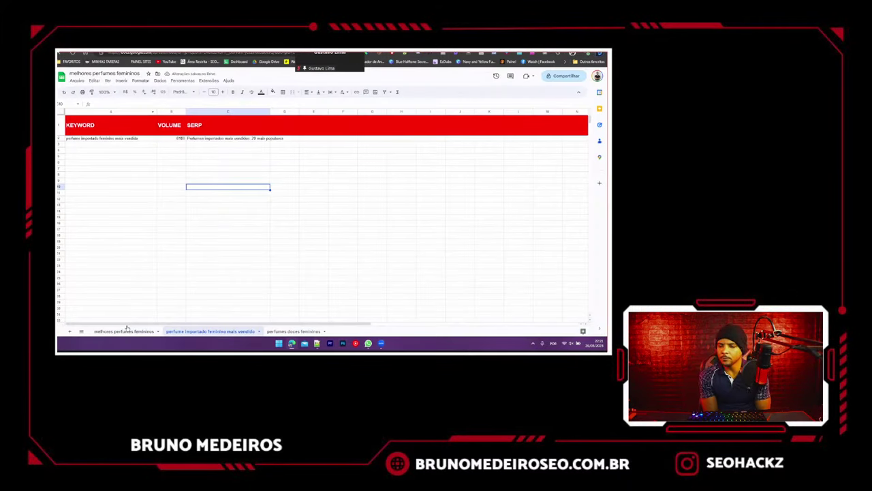
# - Take "melhores perfumes importados femininos" from the "melhores perfumes femininos" sheet and search Google for it again
pyautogui.click(126, 329)
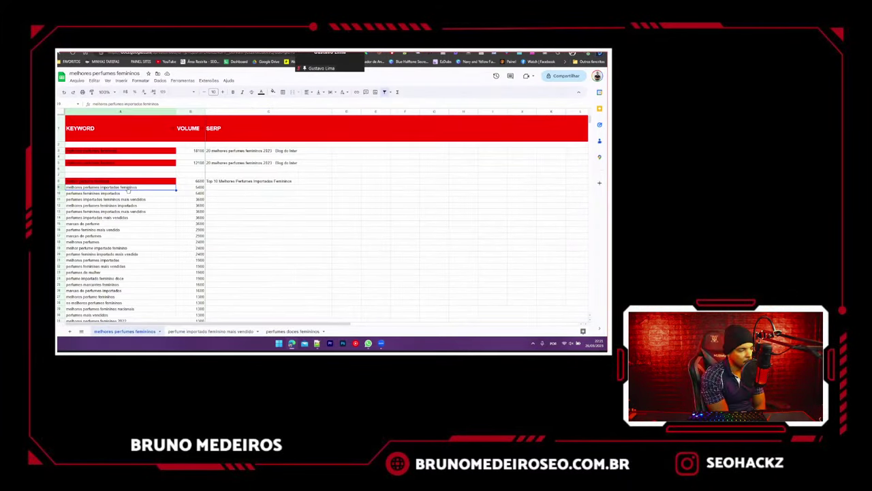
pyautogui.click(160, 52)
pyautogui.tripleClick(158, 81)
pyautogui.hotkey('ctrl', 'v')
pyautogui.press('Return')
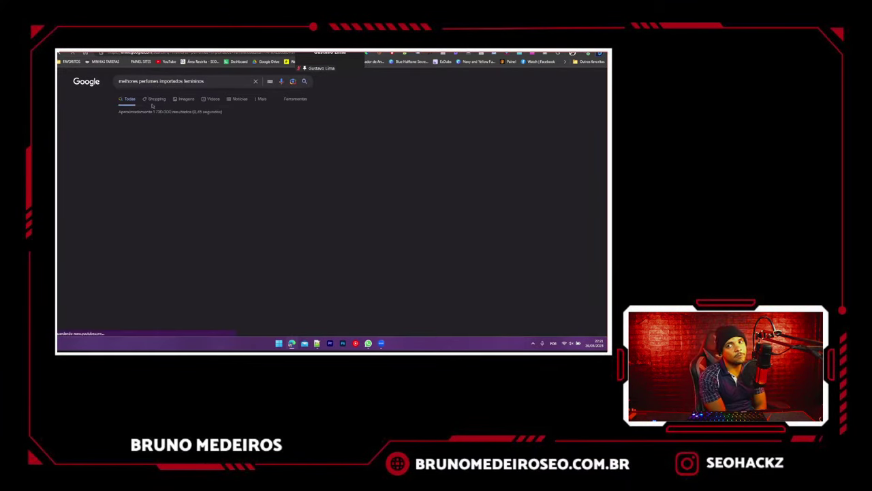
pyautogui.scroll(-3, 121, 169)
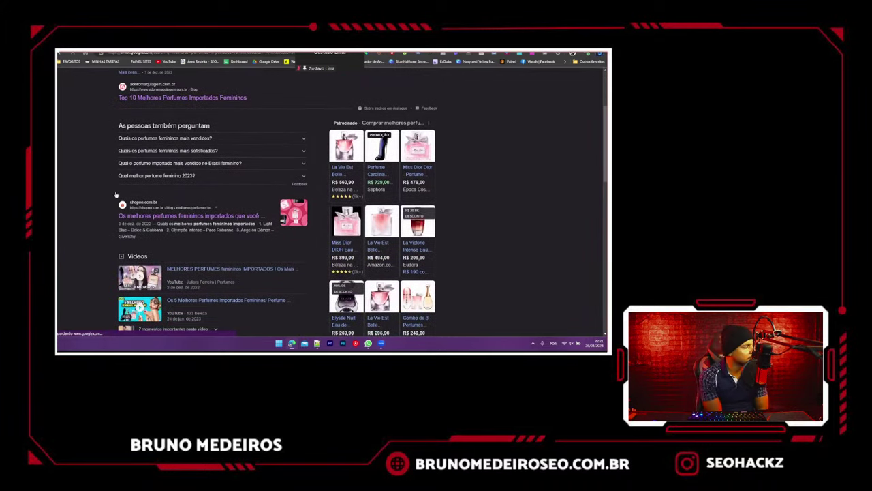
# - Copy the result title "Top 10 Melhores Perfumes Importados Femininos" into the SERP cell beside "melhores perfumes importados femininos"
pyautogui.scroll(-5, 117, 194)
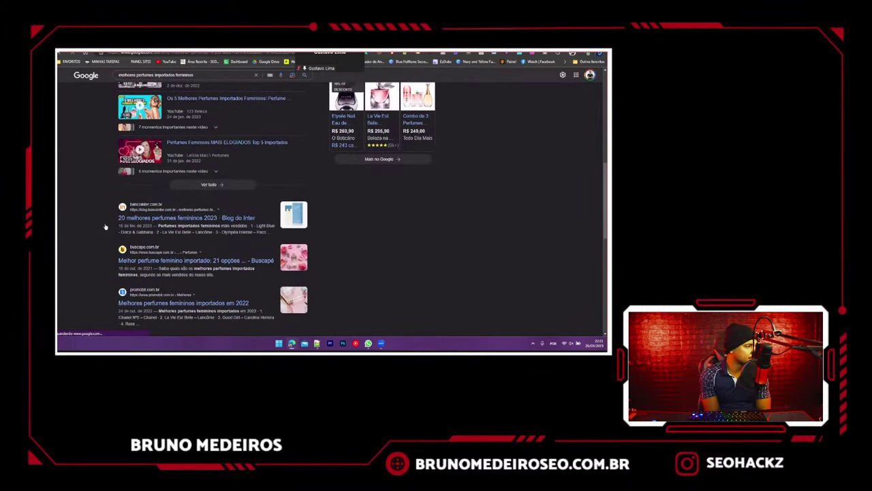
pyautogui.scroll(10, 105, 228)
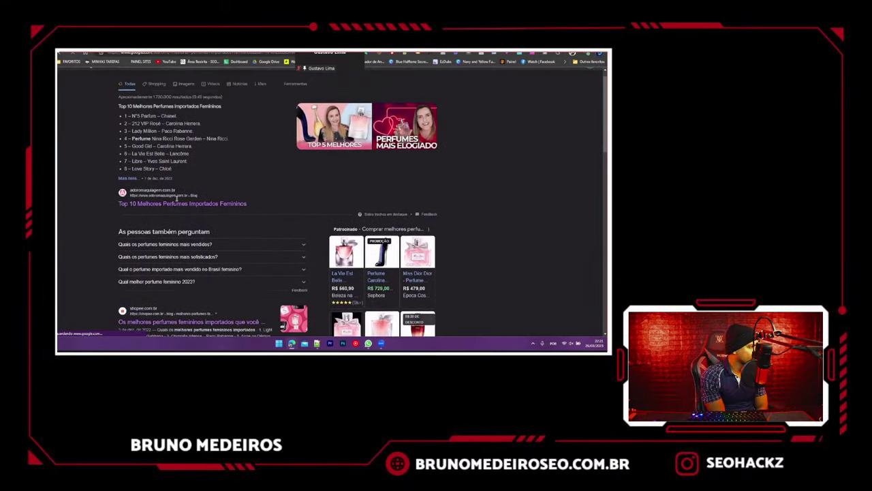
pyautogui.click(102, 51)
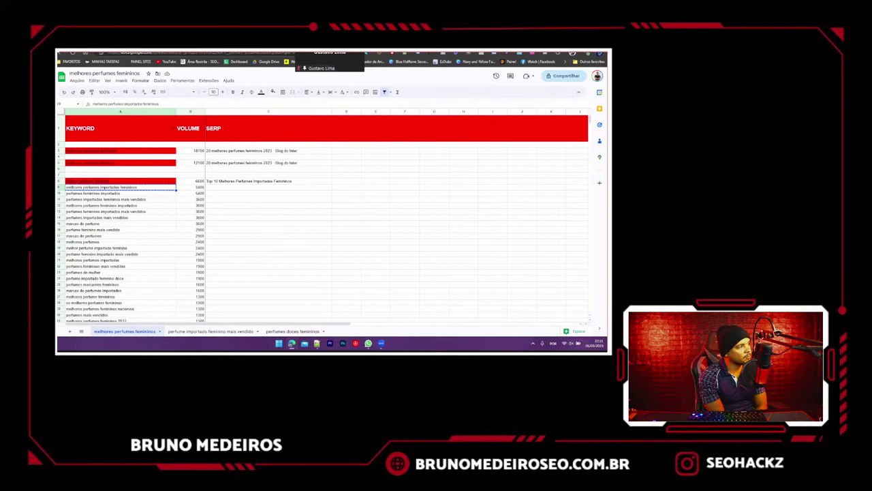
pyautogui.click(212, 166)
pyautogui.click(148, 187)
pyautogui.click(177, 51)
pyautogui.moveTo(93, 230); pyautogui.dragTo(247, 219)
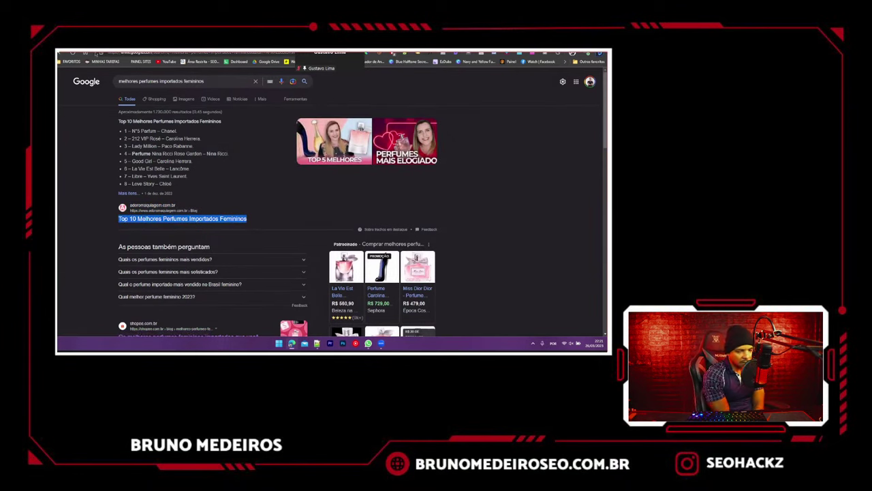
pyautogui.hotkey('ctrl', 'Tab')
pyautogui.click(222, 186)
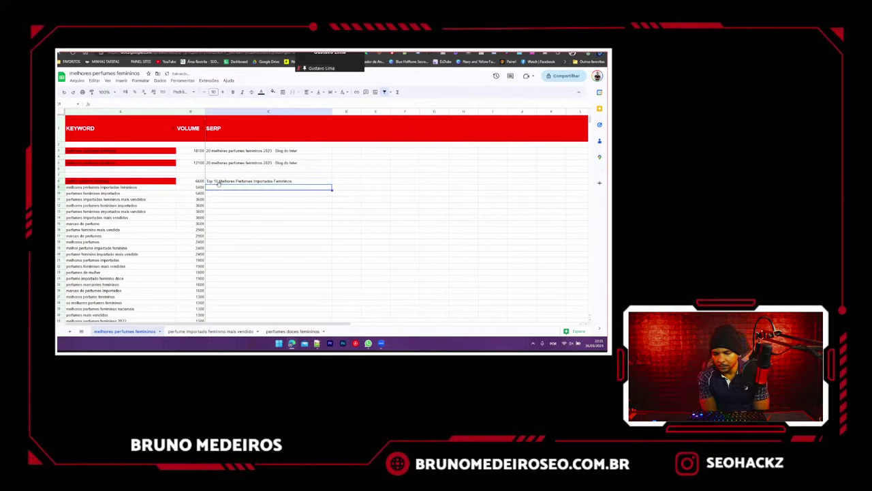
pyautogui.hotkey('ctrl', 'v')
pyautogui.click(244, 223)
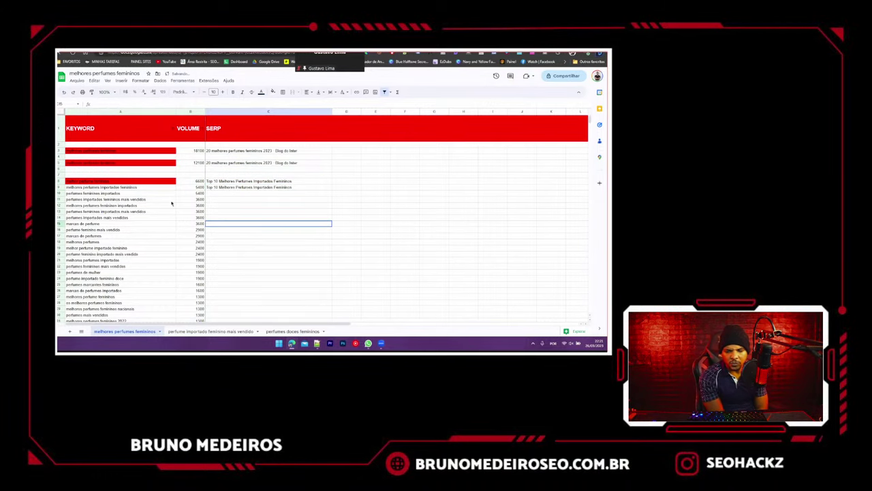
# - Fill the keyword cell "melhores perfumes importados femininos" with red
pyautogui.click(126, 188)
pyautogui.click(273, 91)
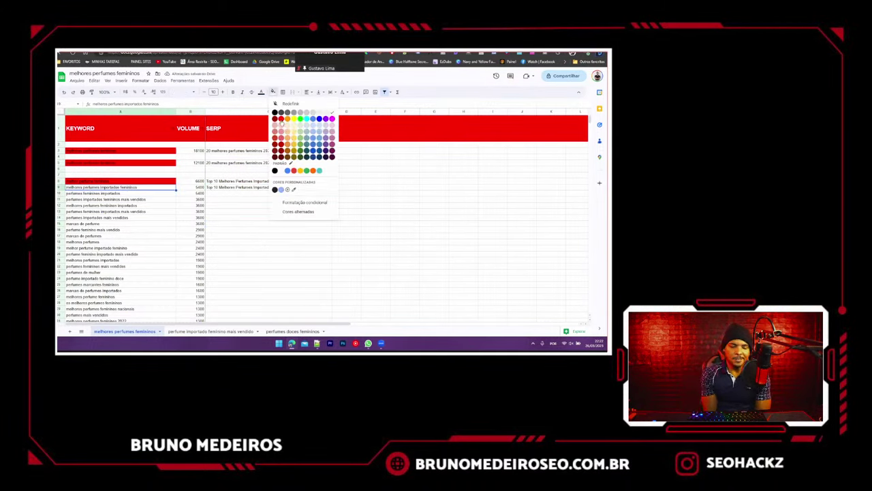
pyautogui.click(280, 120)
pyautogui.click(234, 212)
# - Search Google for the next keyword, "perfumes femininos importados", and review its results
pyautogui.click(137, 193)
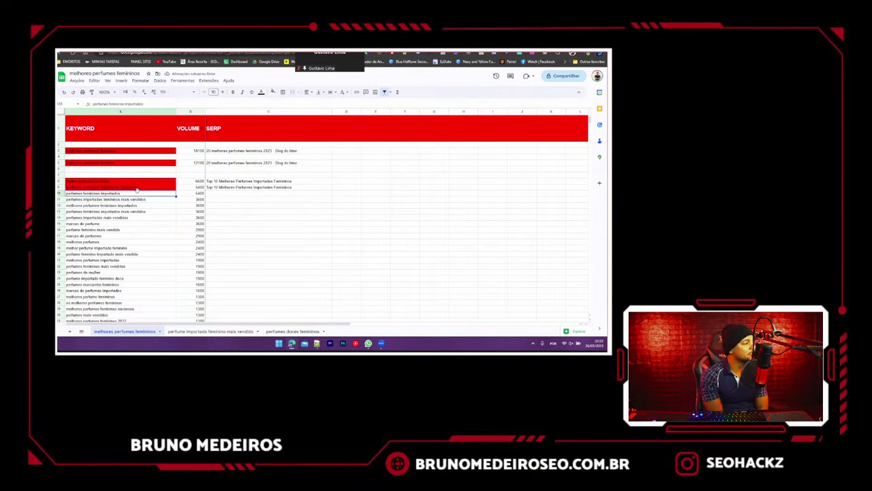
pyautogui.click(153, 52)
pyautogui.tripleClick(178, 82)
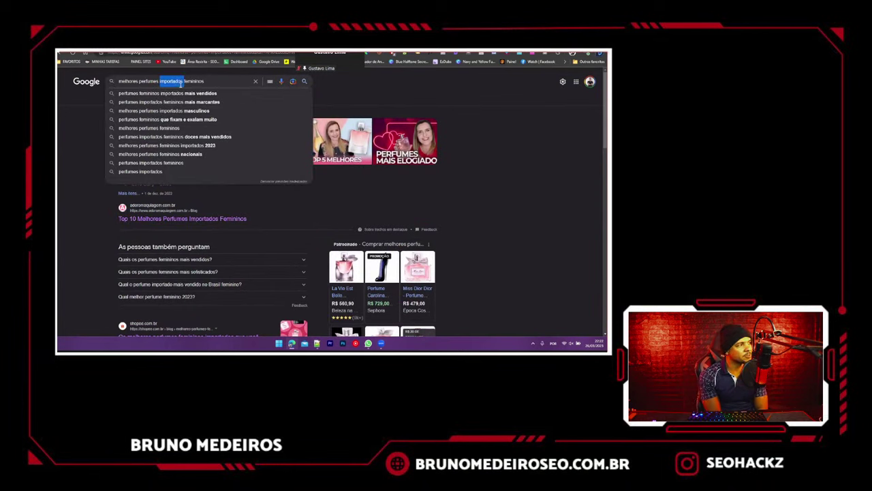
pyautogui.hotkey('ctrl', 'v')
pyautogui.press('Return')
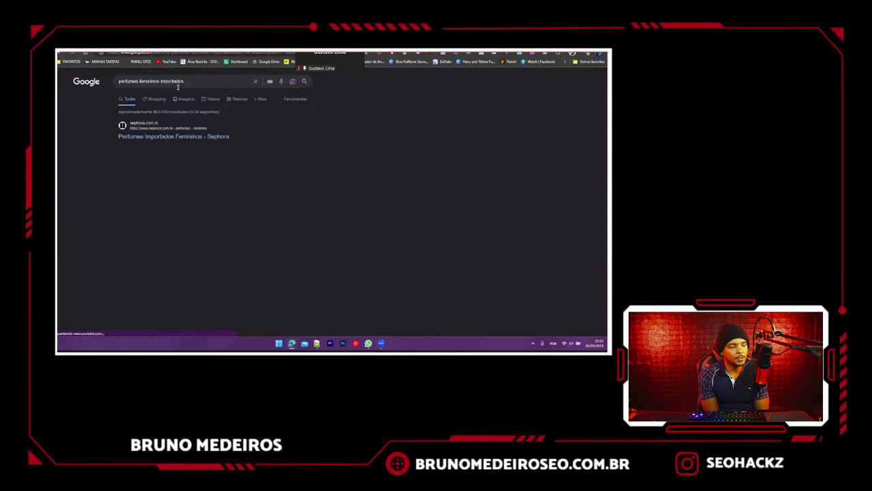
pyautogui.scroll(-2, 122, 179)
pyautogui.scroll(-6, 122, 179)
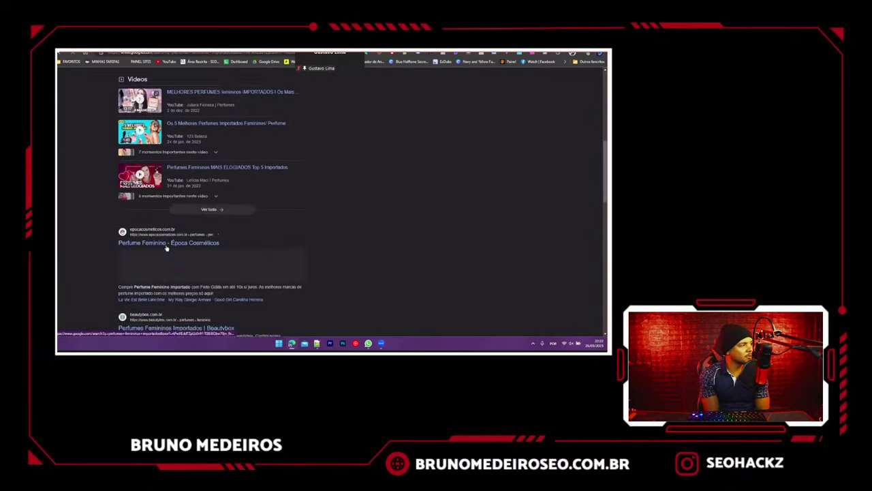
# - Clear the contents of the whole "perfumes femininos importados" row in the keyword sheet
pyautogui.hotkey('ctrl', 'shift', 'Tab')
pyautogui.click(61, 193)
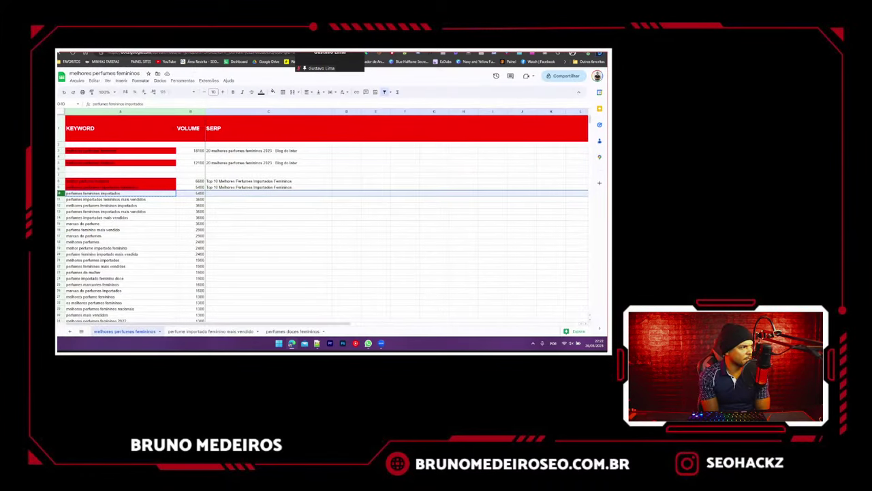
pyautogui.press('Delete')
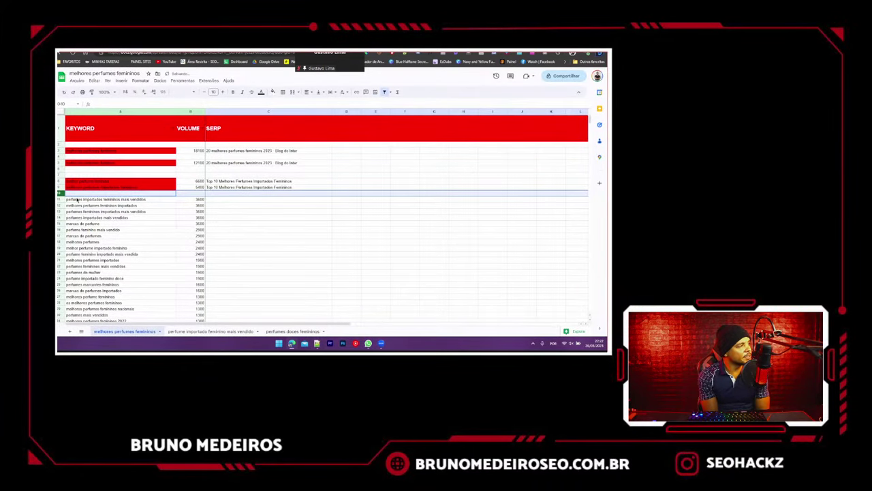
# - Take the keyword "perfumes importados femininos mais vendidos" from the sheet, search Google for it and check the top results
pyautogui.click(77, 200)
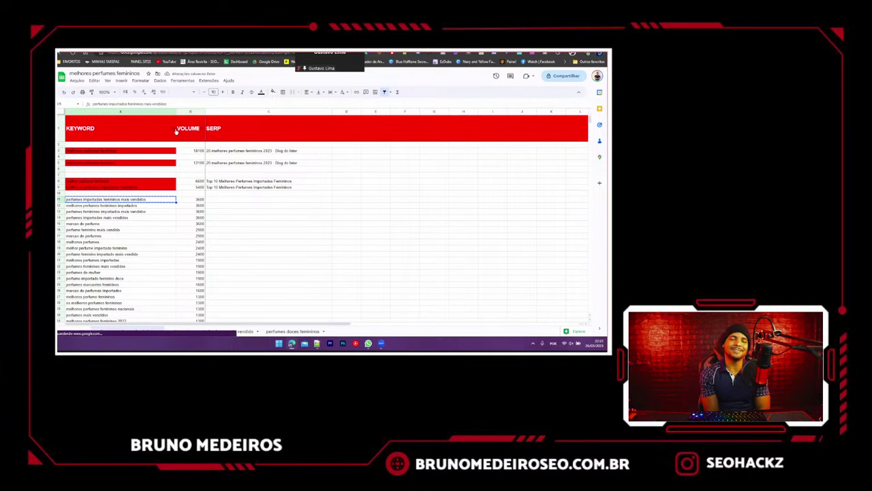
pyautogui.click(153, 52)
pyautogui.scroll(6, 184, 102)
pyautogui.click(192, 80)
pyautogui.tripleClick(192, 80)
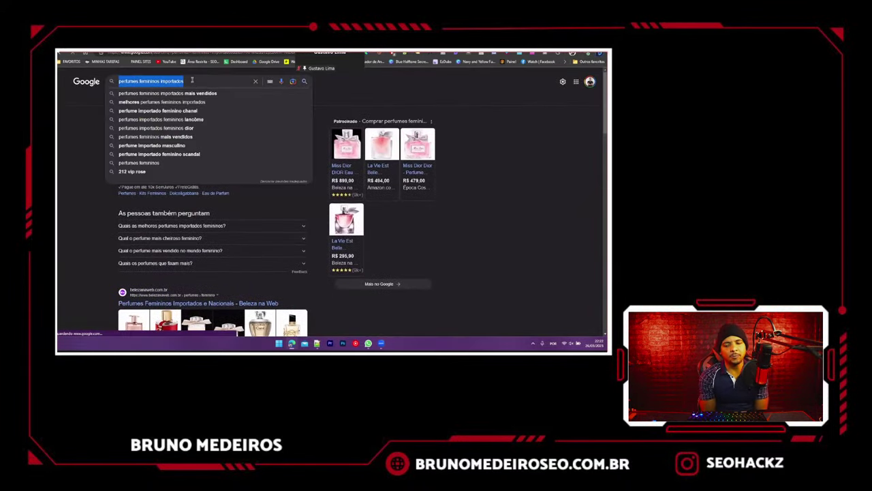
pyautogui.hotkey('ctrl', 'v')
pyautogui.press('Return')
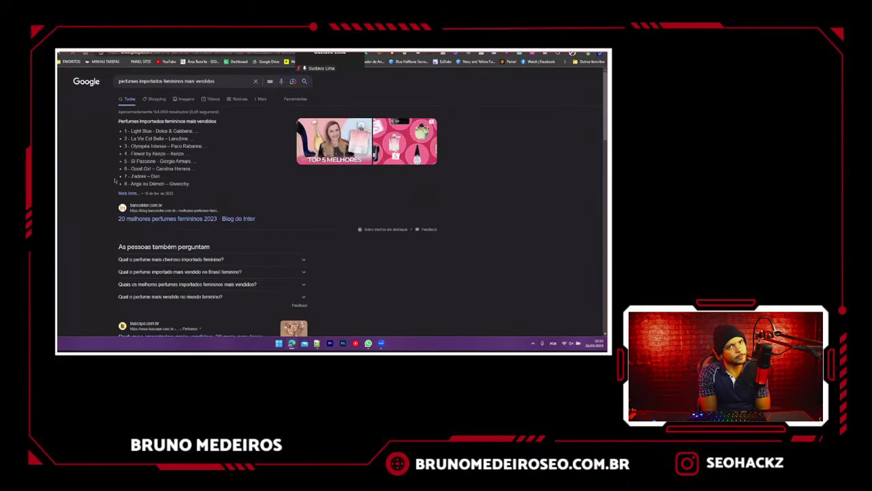
pyautogui.scroll(-1, 123, 184)
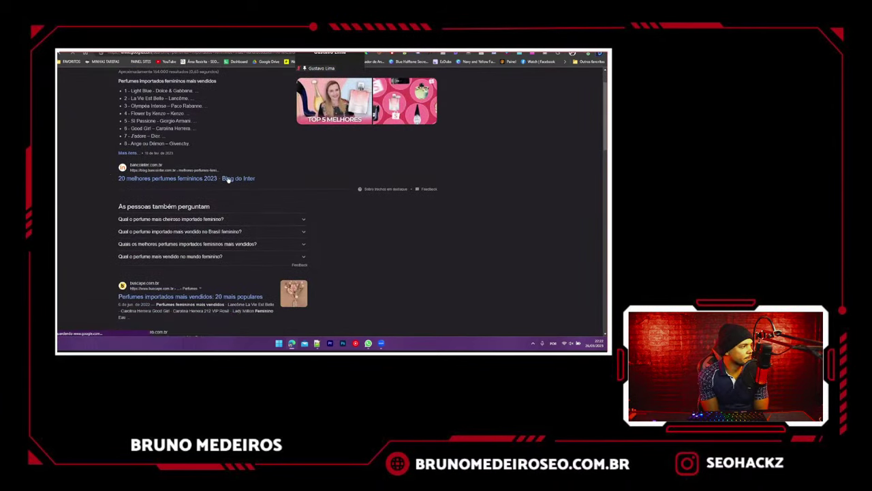
# - Fill the keyword cell "perfumes importados femininos mais vendidos" with red
pyautogui.hotkey('ctrl', 'shift', 'Tab')
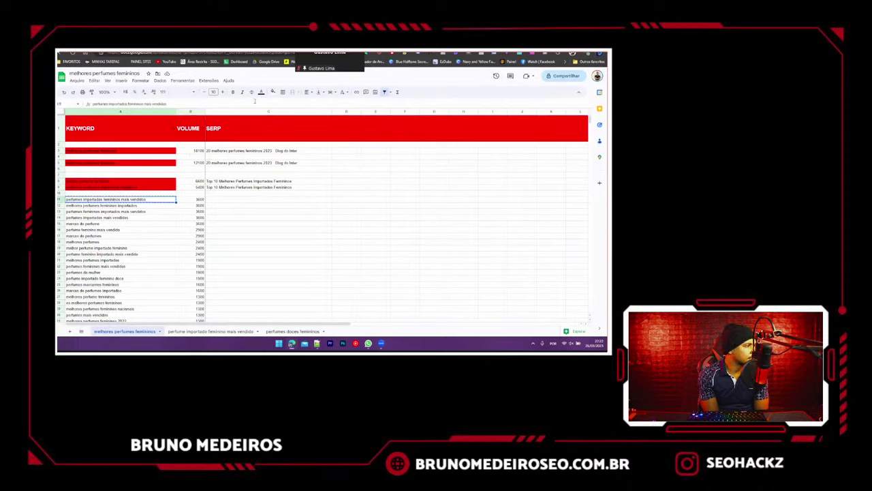
pyautogui.click(273, 91)
pyautogui.click(281, 119)
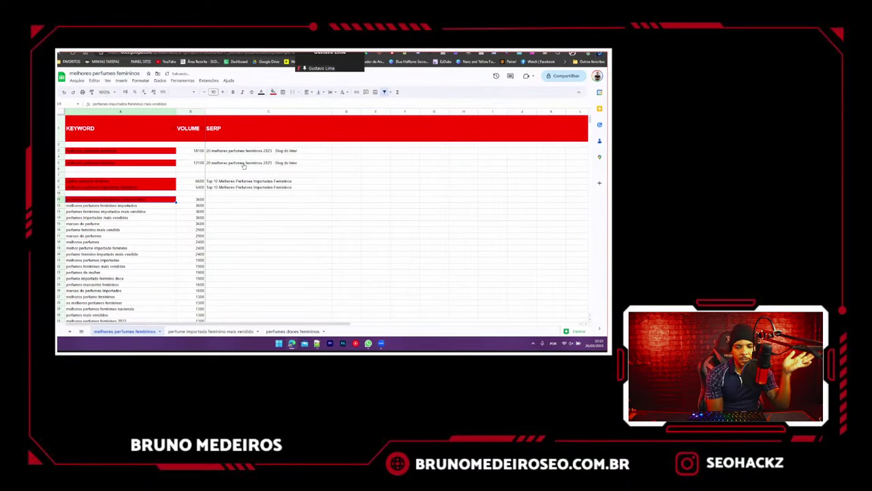
# - Copy the existing SERP title "20 melhores perfumes femininos 2023 · Blog do Inter" into the SERP cell beside "perfumes importados femininos mais vendidos"
pyautogui.click(244, 164)
pyautogui.click(211, 200)
pyautogui.hotkey('ctrl', 'v')
# - Take "melhores perfumes femininos importados" from the sheet, search Google for it and review the results
pyautogui.click(117, 205)
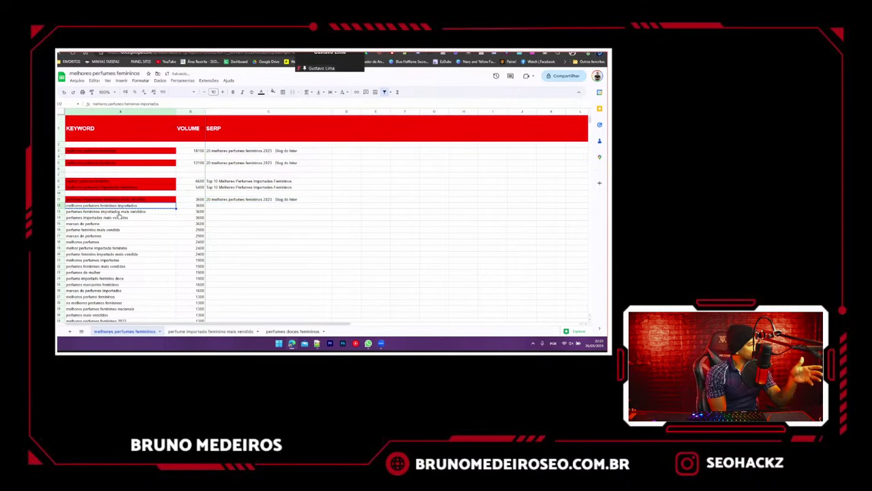
pyautogui.hotkey('ctrl', 'Tab')
pyautogui.scroll(1, 171, 85)
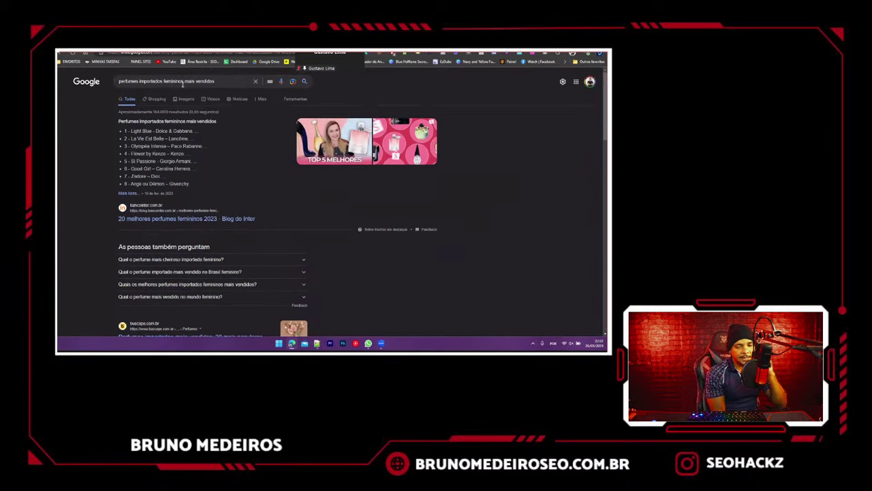
pyautogui.tripleClick(182, 83)
pyautogui.hotkey('ctrl', 'v')
pyautogui.press('Return')
pyautogui.click(199, 93)
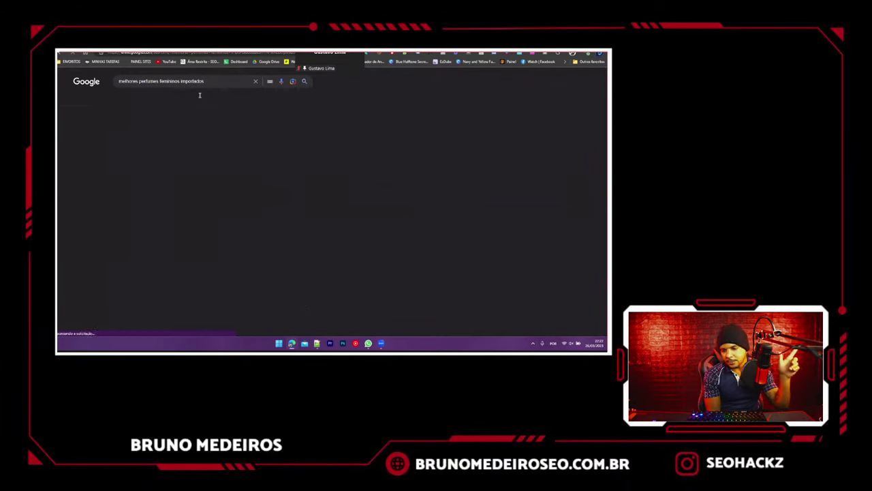
pyautogui.scroll(-3, 117, 219)
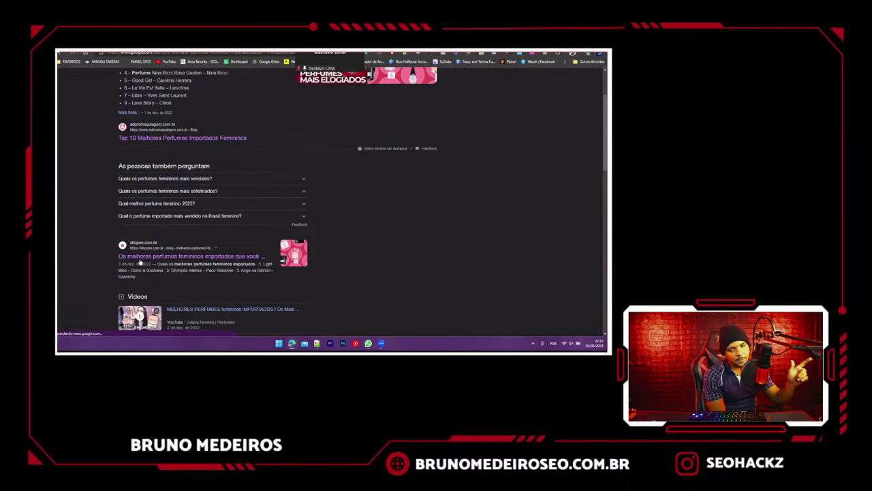
pyautogui.scroll(-5, 100, 242)
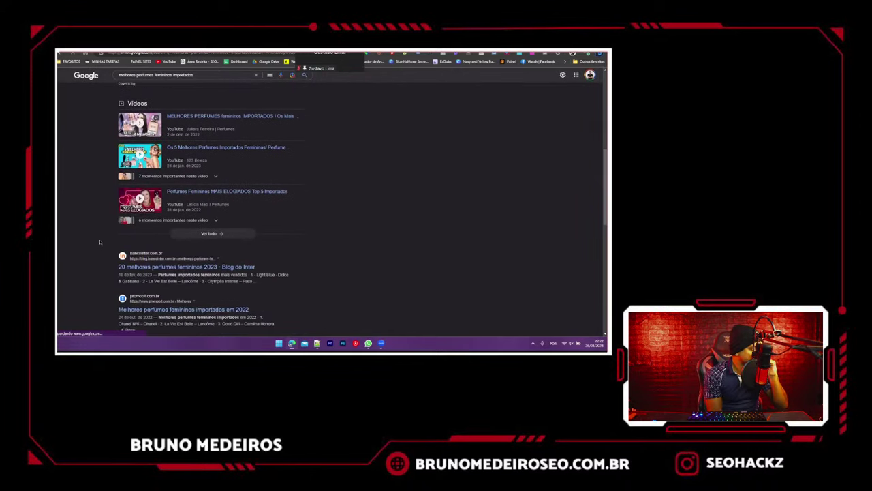
pyautogui.scroll(5, 121, 261)
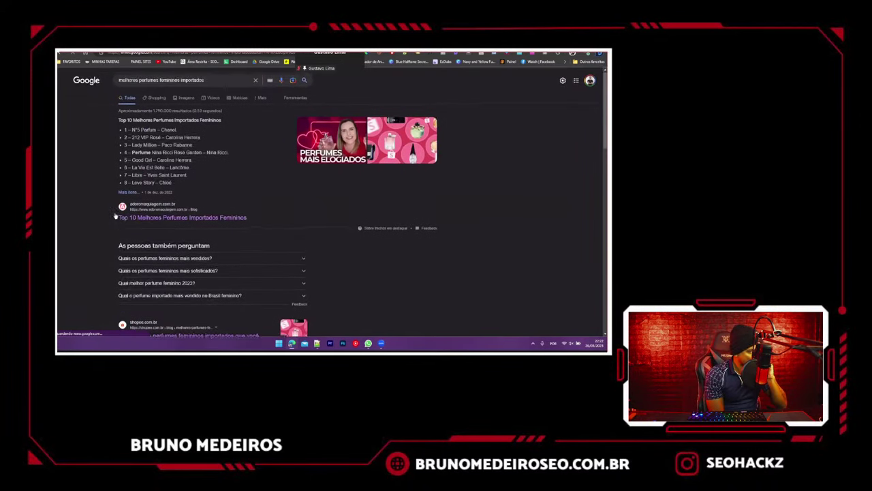
# - Copy the result title "Top 10 Melhores Perfumes Importados Femininos" into the SERP cell beside "melhores perfumes femininos importados"
pyautogui.moveTo(117, 218); pyautogui.dragTo(254, 218)
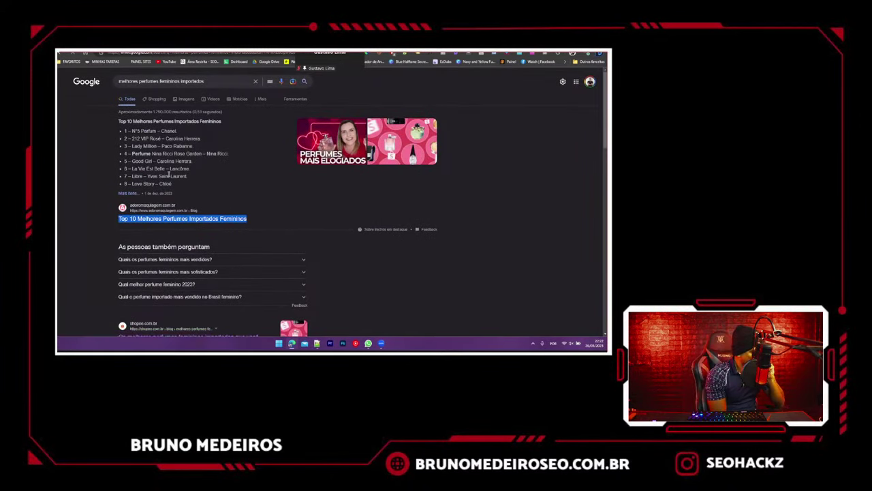
pyautogui.hotkey('ctrl', 'Tab')
pyautogui.hotkey('ctrl', 'shift', 'Tab')
pyautogui.scroll(-3, 139, 175)
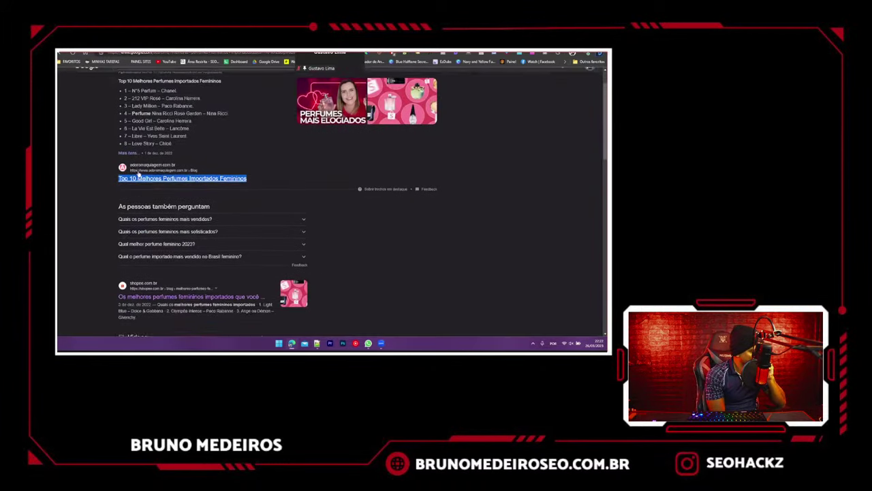
pyautogui.scroll(-3, 139, 174)
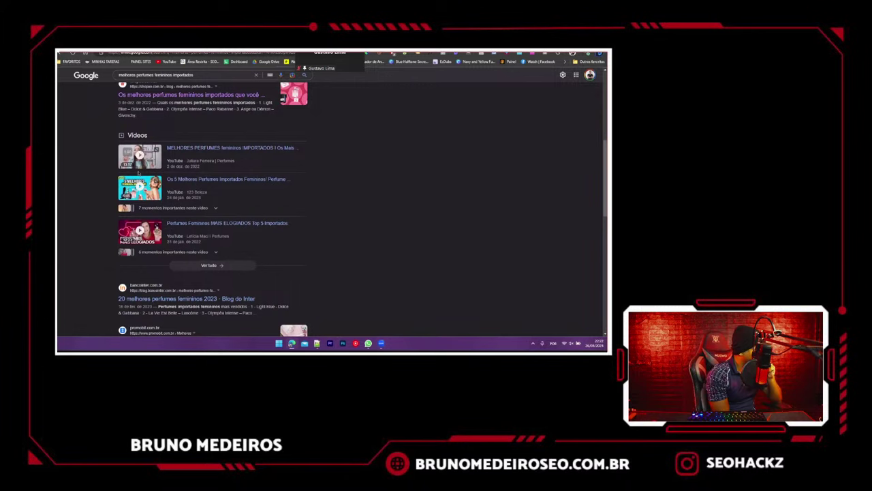
pyautogui.scroll(4, 139, 173)
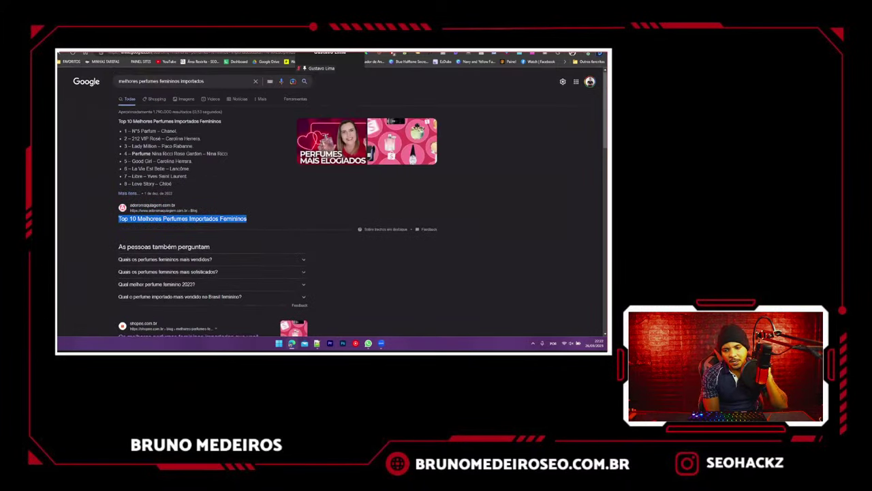
pyautogui.hotkey('ctrl', 'shift', 'Tab')
pyautogui.click(223, 207)
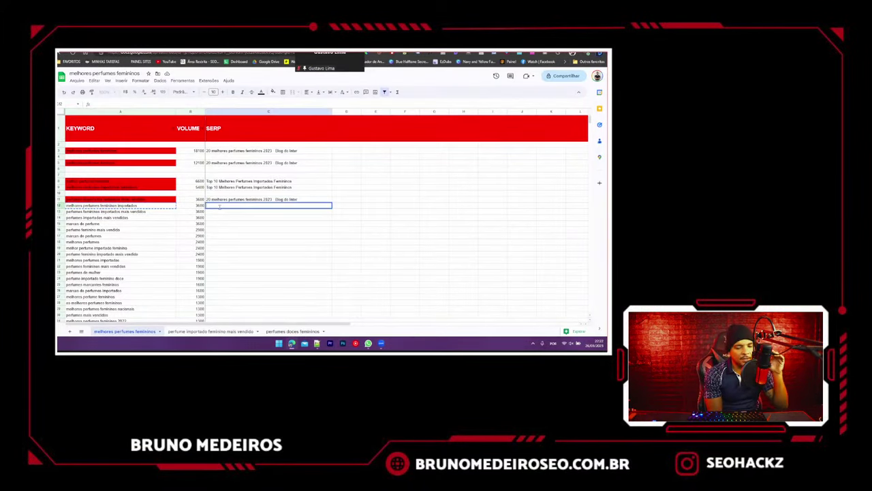
pyautogui.hotkey('ctrl', 'v')
pyautogui.click(221, 225)
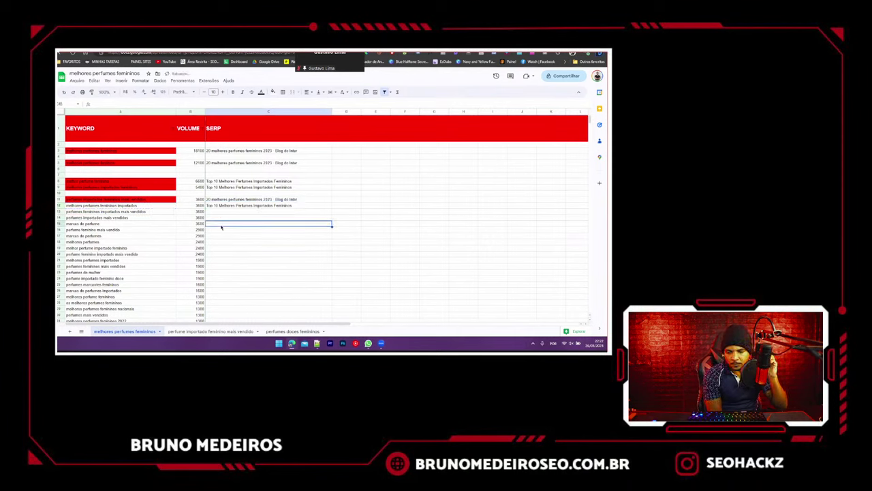
# - Fill the keyword cell "melhores perfumes femininos importados" with red
pyautogui.click(136, 205)
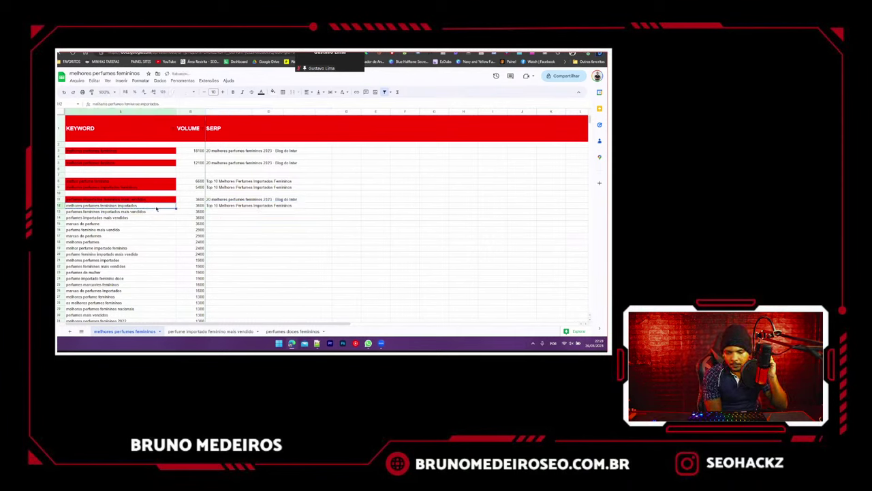
pyautogui.click(273, 91)
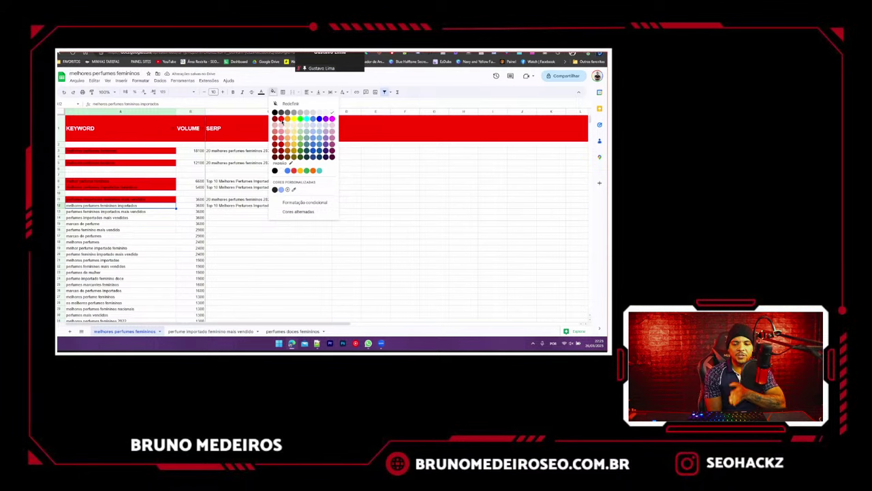
pyautogui.click(281, 118)
# - Copy the keyword "perfumes femininos importados mais vendidos" from the sheet and search Google for it
pyautogui.click(153, 212)
pyautogui.hotkey('ctrl', 'c')
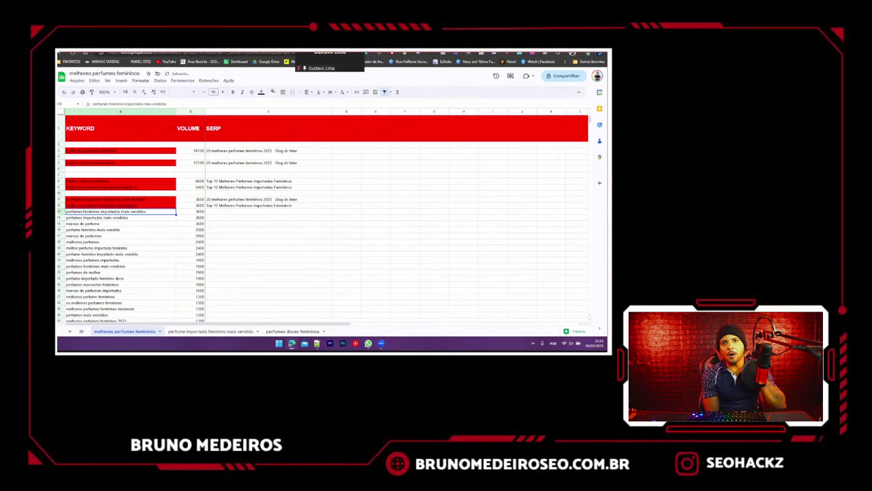
pyautogui.hotkey('ctrl', 'Tab')
pyautogui.click(176, 78)
pyautogui.click(173, 82)
pyautogui.hotkey('ctrl', 'a')
pyautogui.hotkey('ctrl', 'v')
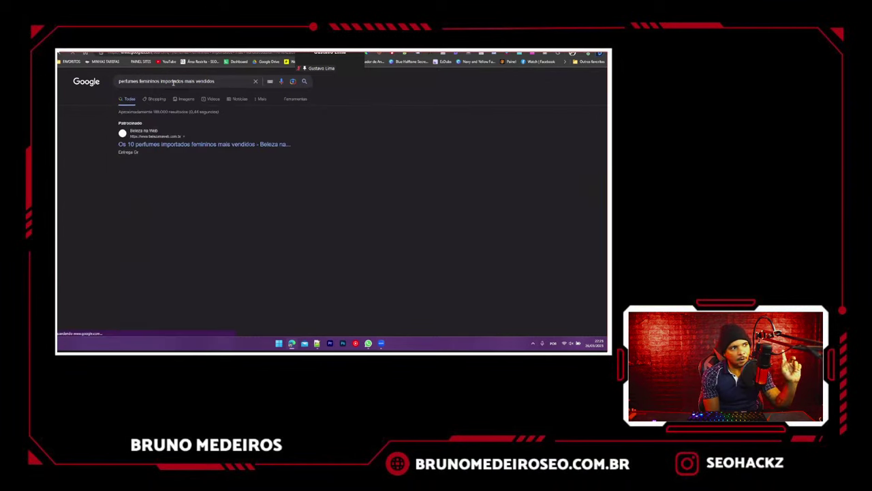
# - Review the Google results for "perfumes femininos importados mais vendidos" and compare the top organic title with the "perfume importado feminino mais vendido" sheet
pyautogui.scroll(-5, 110, 141)
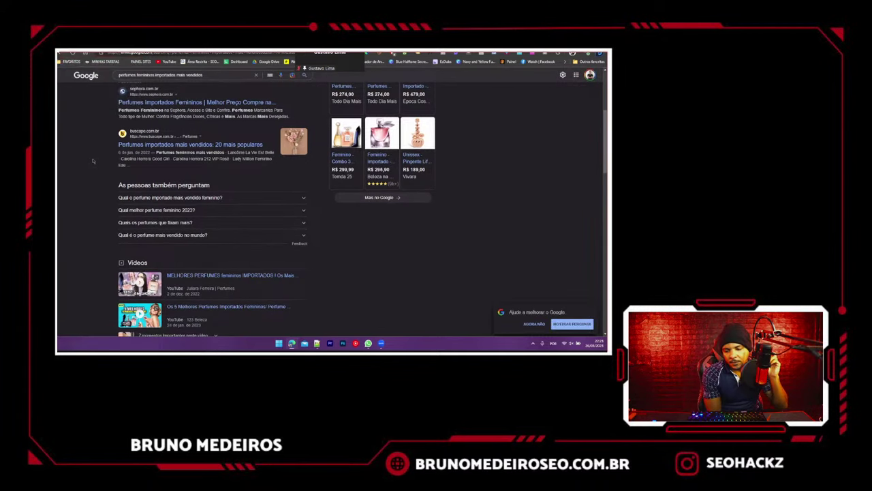
pyautogui.click(533, 324)
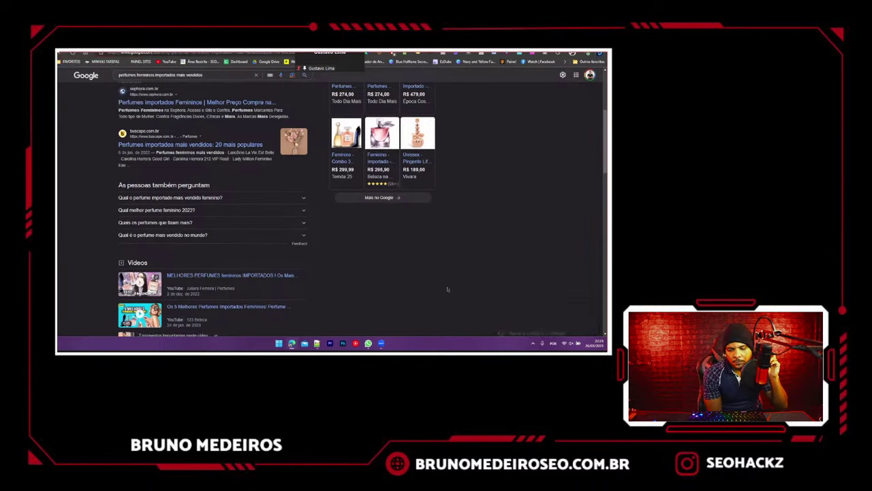
pyautogui.scroll(4, 185, 224)
pyautogui.scroll(-3, 116, 196)
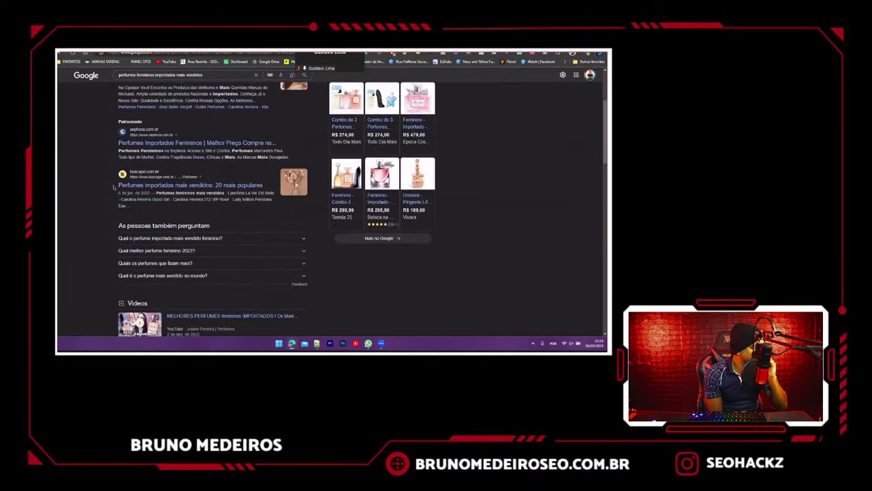
pyautogui.scroll(-4, 102, 204)
pyautogui.scroll(2, 94, 210)
pyautogui.scroll(3, 95, 201)
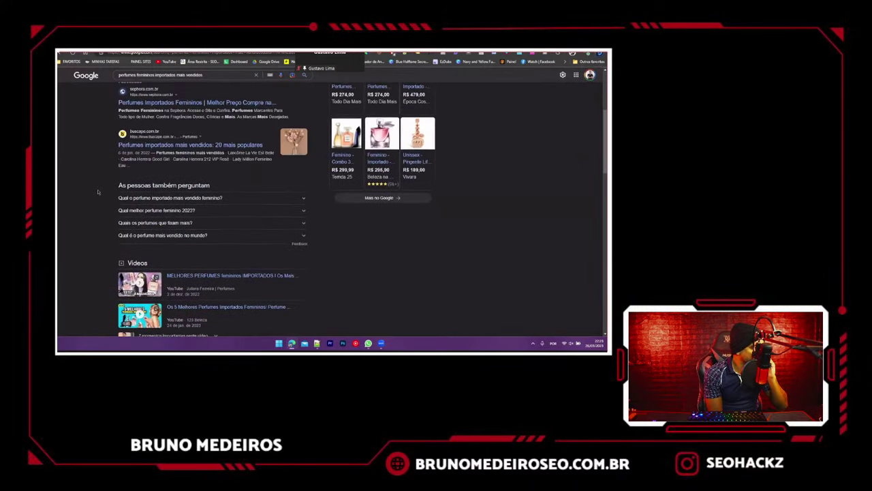
pyautogui.moveTo(118, 183); pyautogui.dragTo(265, 183)
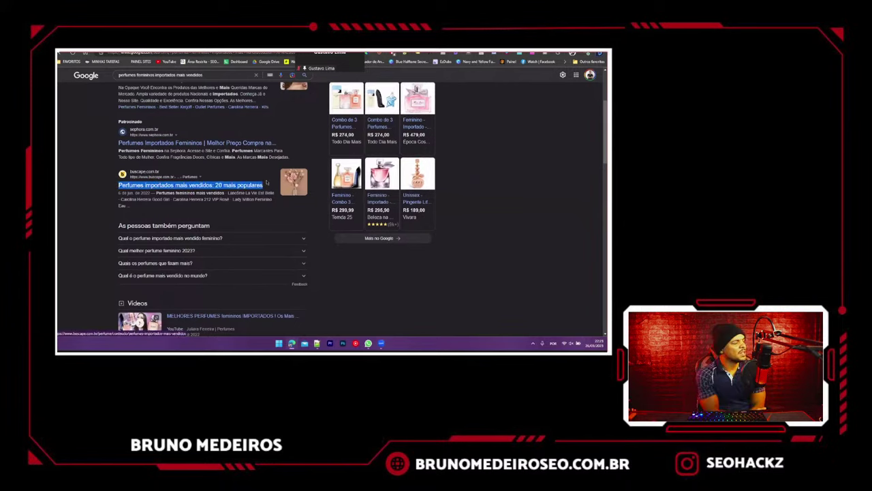
pyautogui.hotkey('ctrl', 'shift', 'Tab')
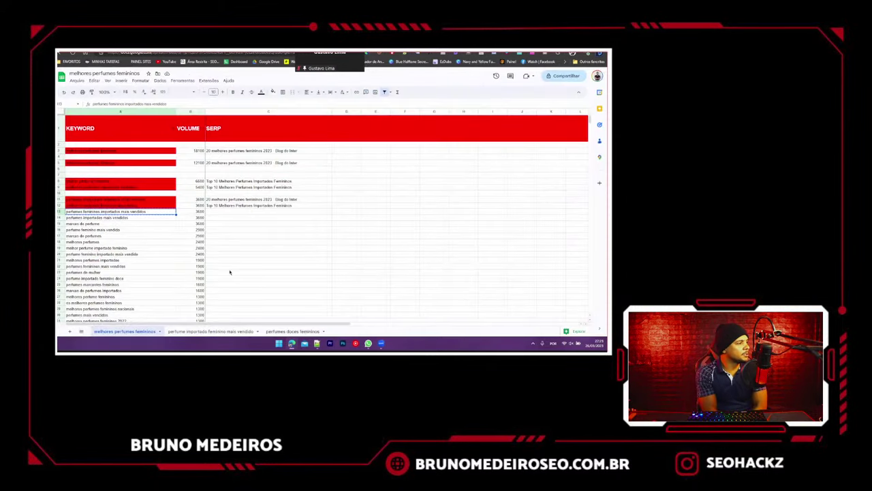
pyautogui.hotkey('ctrl', 'shift', 'pagedown')
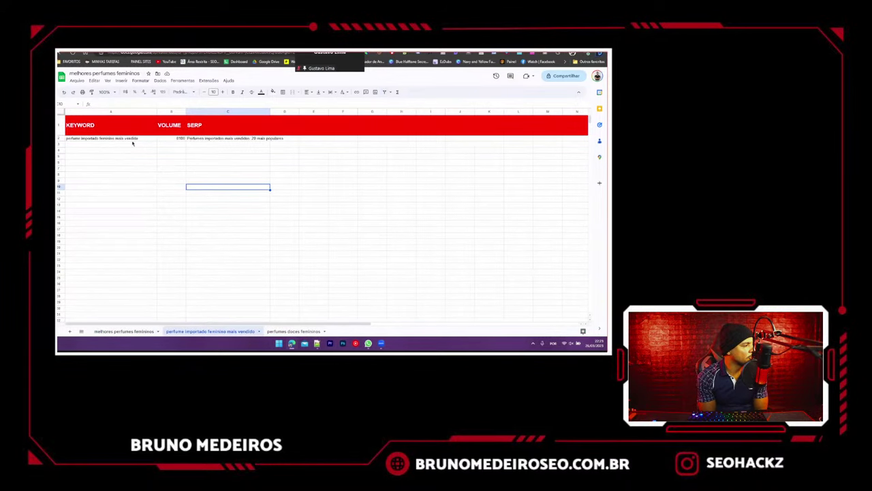
# - Copy the row of "perfumes femininos importados mais vendidos" from the "melhores perfumes femininos" sheet into row 3 of the "perfume importado feminino mais vendido" sheet
pyautogui.click(124, 331)
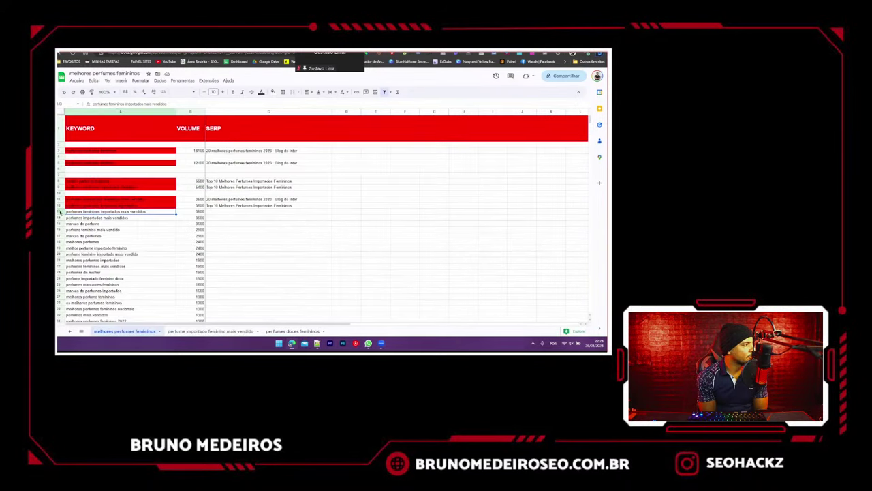
pyautogui.click(60, 211)
pyautogui.hotkey('ctrl', 'shift', 'pagedown')
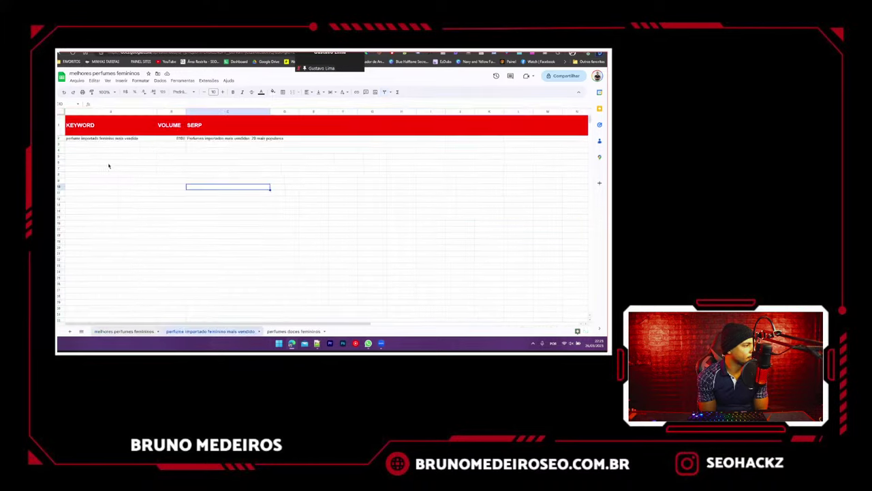
pyautogui.click(60, 143)
pyautogui.hotkey('ctrl', 'v')
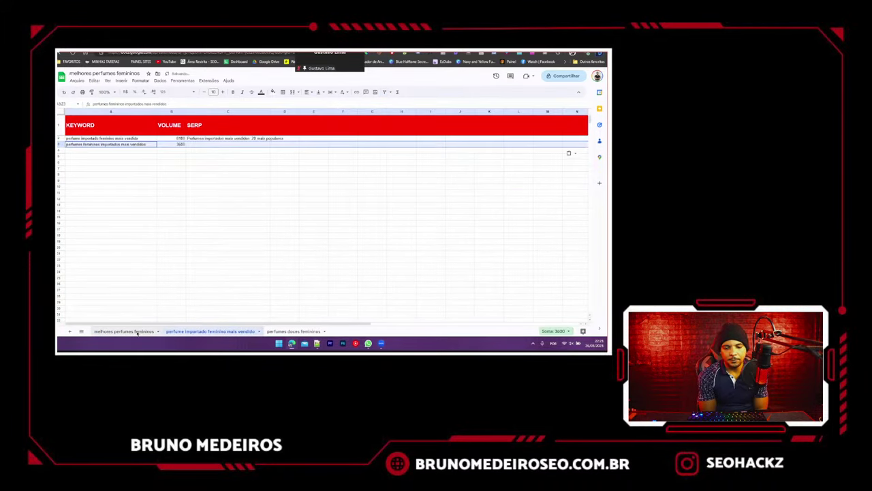
# - Put the result title "Perfumes importados mais vendidos: 20 mais populares" as plain text in the SERP cell of "perfumes femininos importados mais vendidos"
pyautogui.click(137, 331)
pyautogui.hotkey('ctrl', 'Tab')
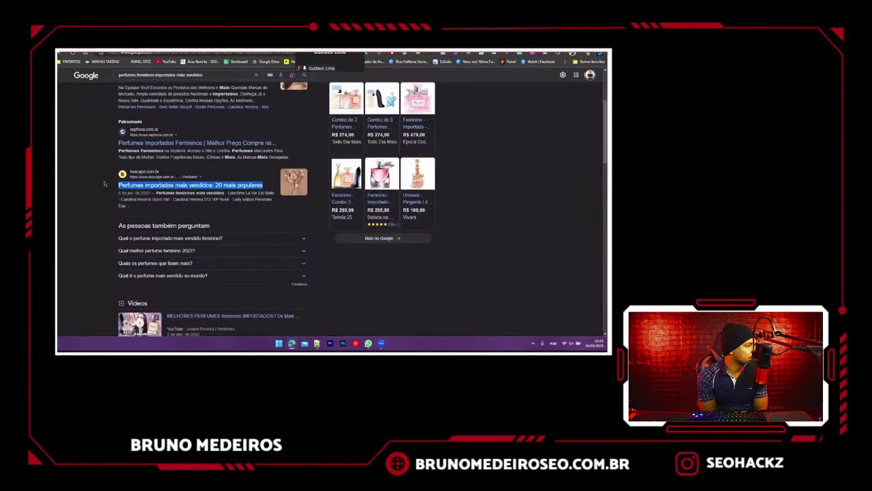
pyautogui.hotkey('ctrl', 'shift', 'Tab')
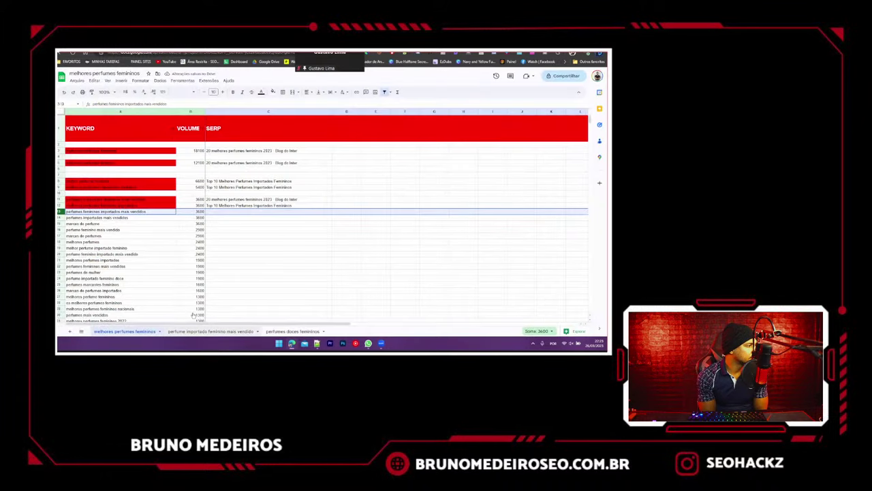
pyautogui.click(194, 329)
pyautogui.click(214, 145)
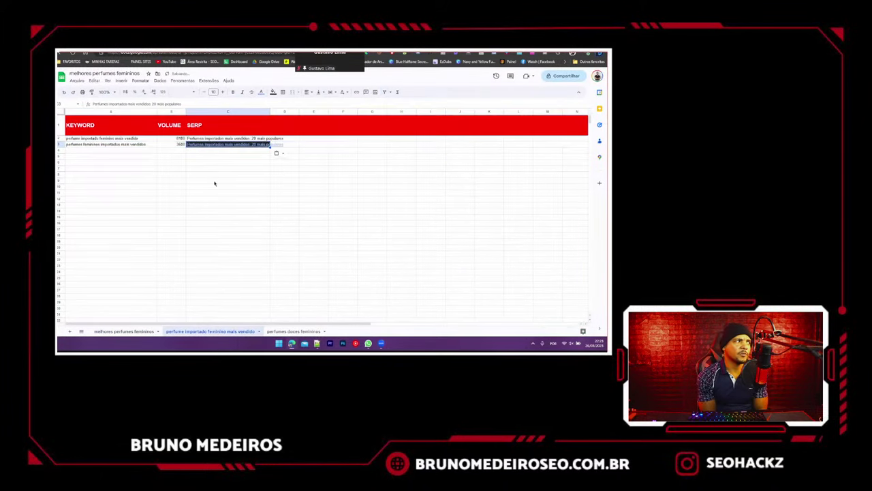
pyautogui.doubleClick(203, 146)
pyautogui.hotkey('ctrl', 'v')
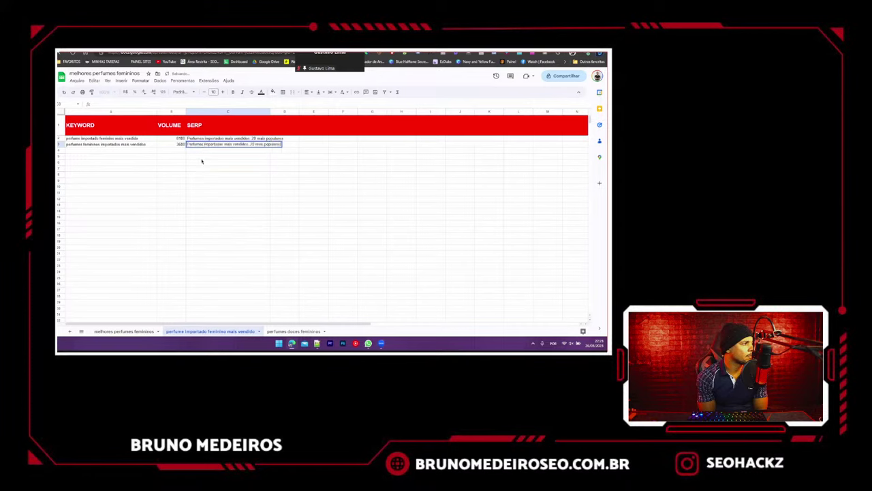
pyautogui.click(203, 186)
# - Fill the keyword cells "perfume importado feminino mais vendido" and "perfumes femininos importados mais vendidos" with red
pyautogui.click(136, 139)
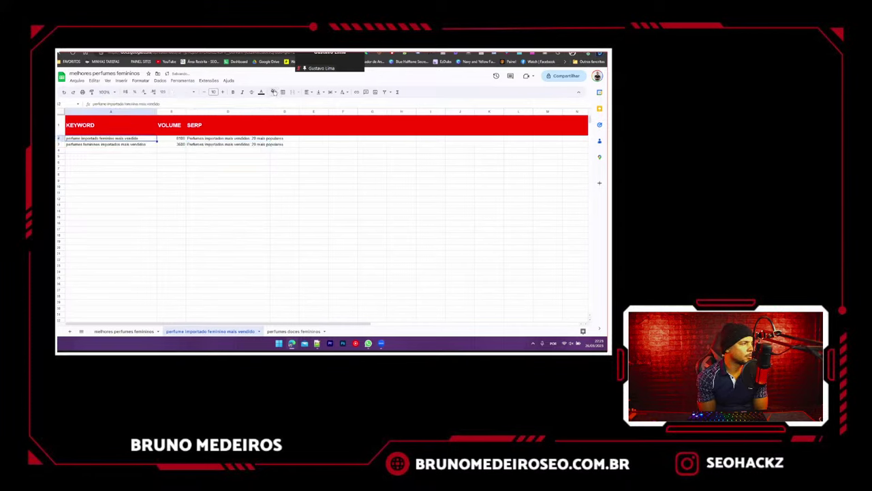
pyautogui.click(273, 91)
pyautogui.click(279, 123)
pyautogui.click(127, 143)
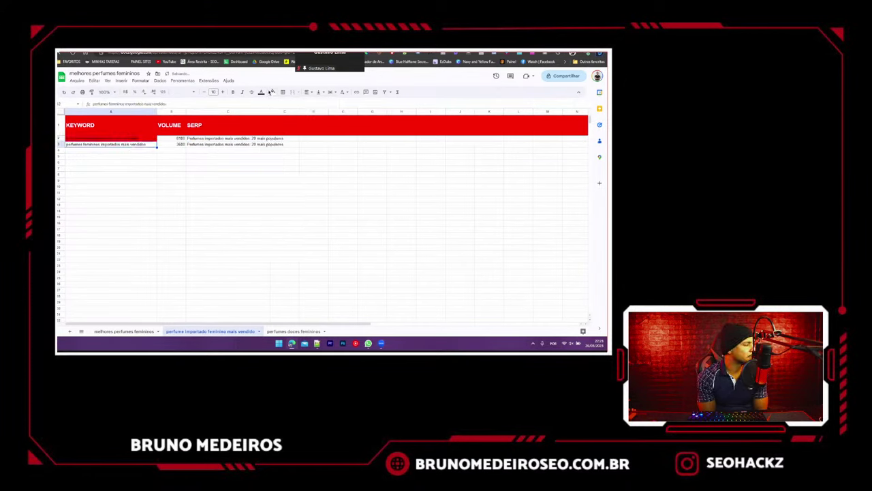
pyautogui.click(273, 92)
pyautogui.click(281, 121)
pyautogui.click(203, 169)
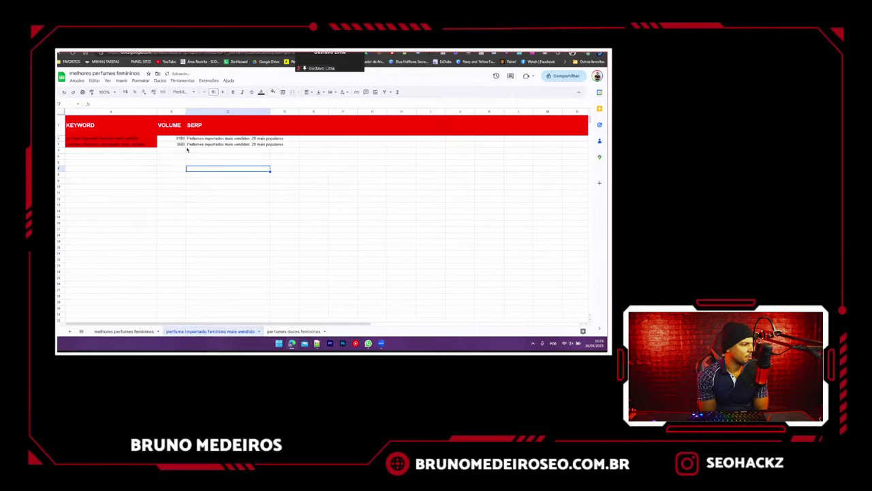
# - Clear the row of "perfumes femininos importados mais vendidos" in the "melhores perfumes femininos" sheet
pyautogui.click(147, 331)
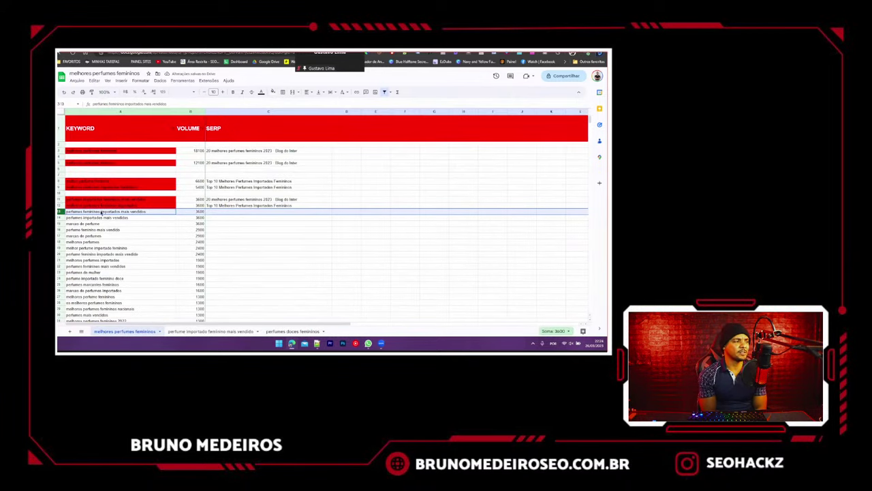
pyautogui.press('Delete')
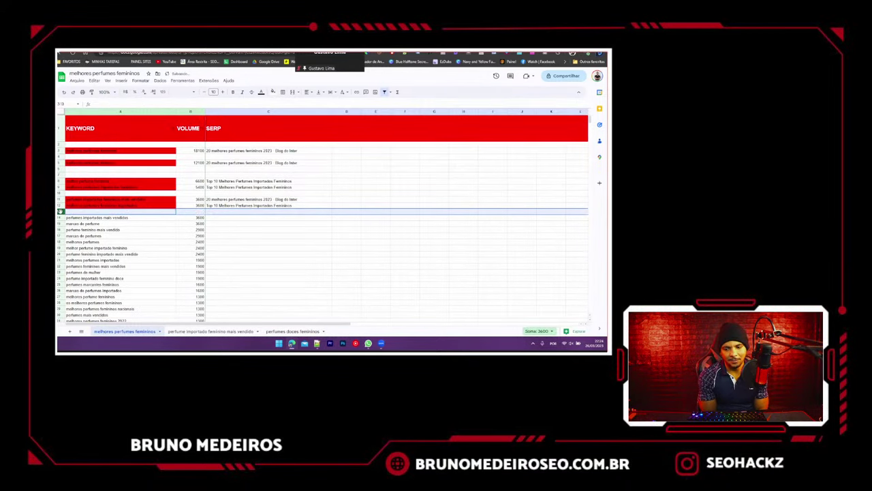
# - Take the keyword "perfumes importados mais vendidos" from the sheet, search Google for it and review the results
pyautogui.click(78, 218)
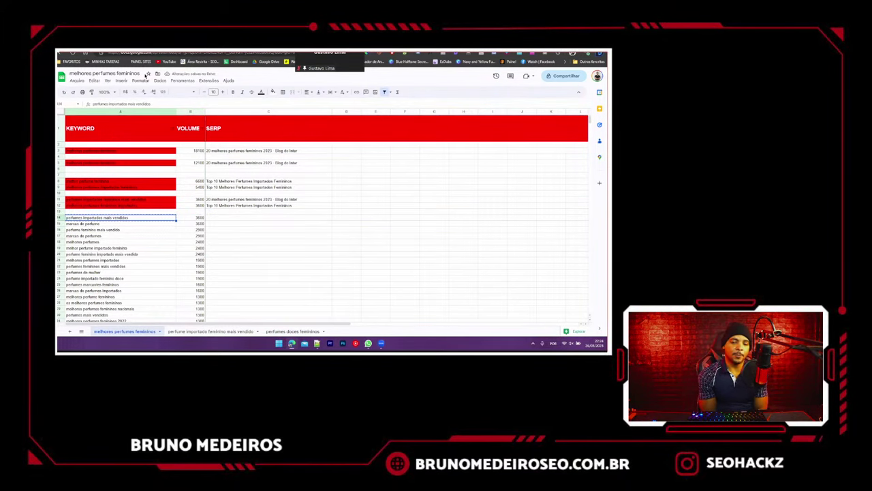
pyautogui.hotkey('ctrl', 'Tab')
pyautogui.tripleClick(156, 74)
pyautogui.write('perfumes importados mais vendidos')
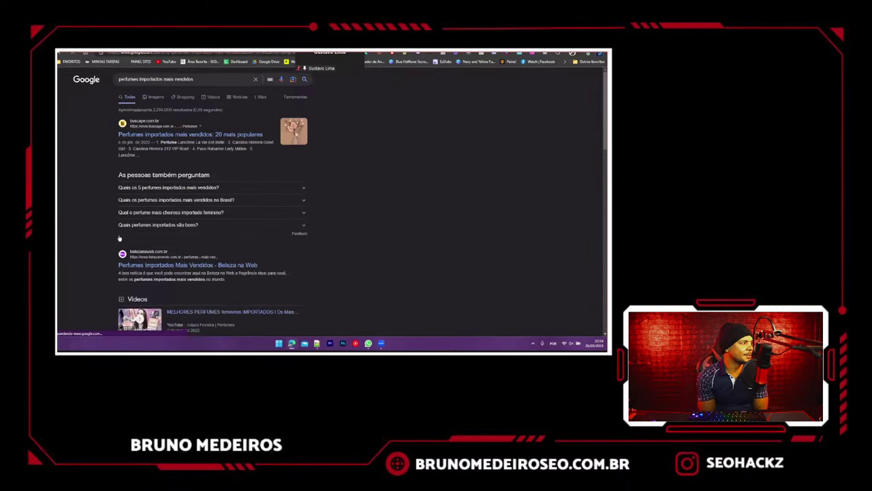
pyautogui.scroll(-5, 116, 205)
pyautogui.scroll(5, 120, 238)
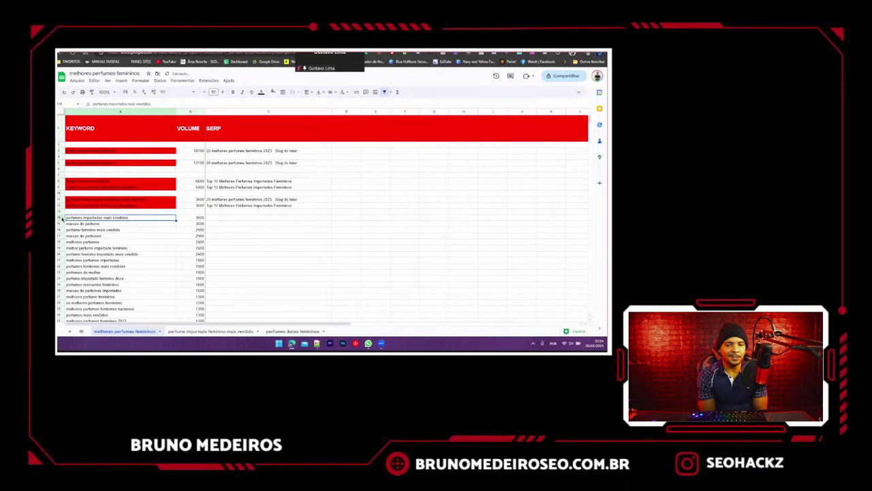
# - Copy the row of "perfumes importados mais vendidos" into row 4 of the "perfume importado feminino mais vendido" sheet
pyautogui.click(61, 217)
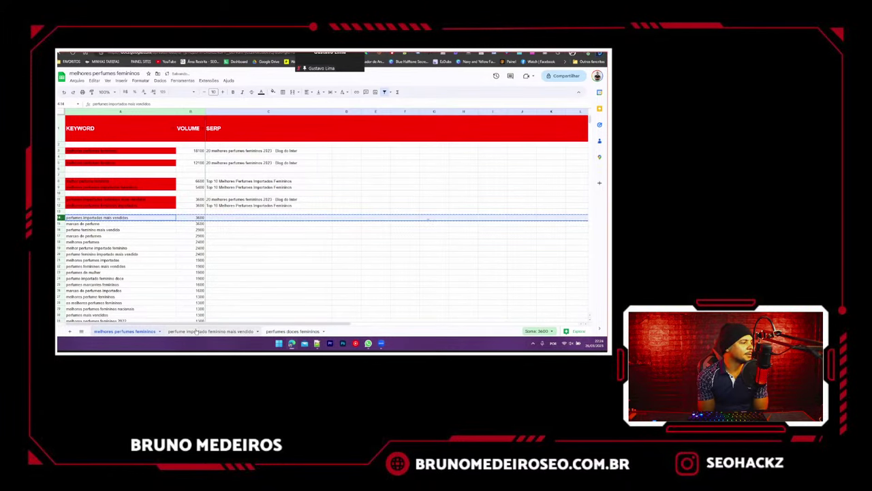
pyautogui.hotkey('ctrl', 'shift', 'pagedown')
pyautogui.click(60, 149)
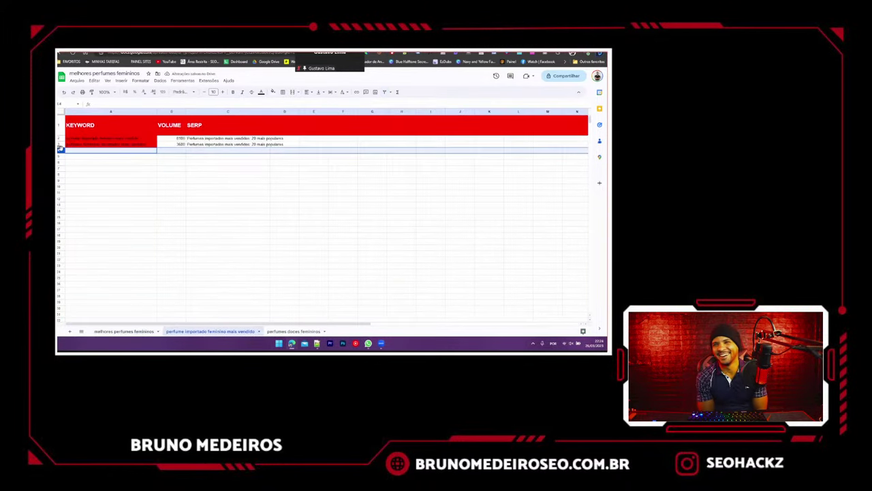
pyautogui.write('perfumes importados mais vendidos\t3600')
pyautogui.click(119, 180)
# - Copy the result title "Perfumes importados mais vendidos: 20 mais populares" from Google into the SERP cell beside "perfumes importados mais vendidos"
pyautogui.hotkey('ctrl', 'Tab')
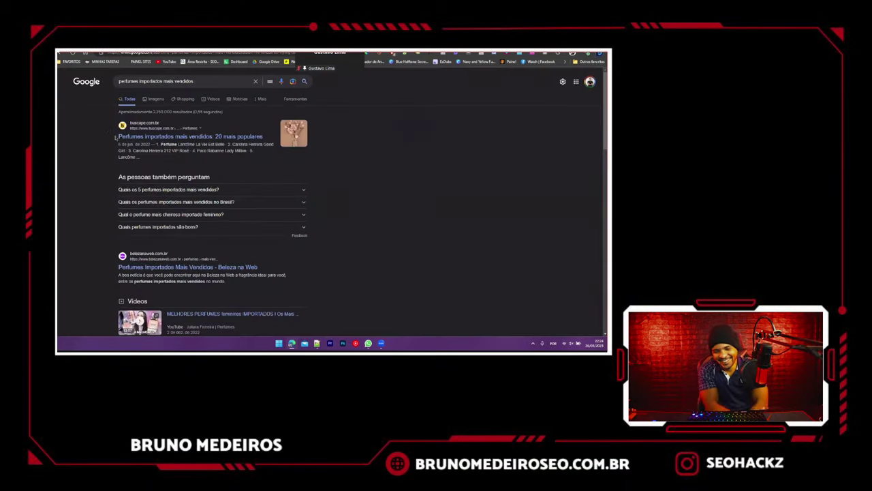
pyautogui.moveTo(117, 137); pyautogui.dragTo(263, 137)
pyautogui.hotkey('ctrl', 'c')
pyautogui.hotkey('ctrl', 'Tab')
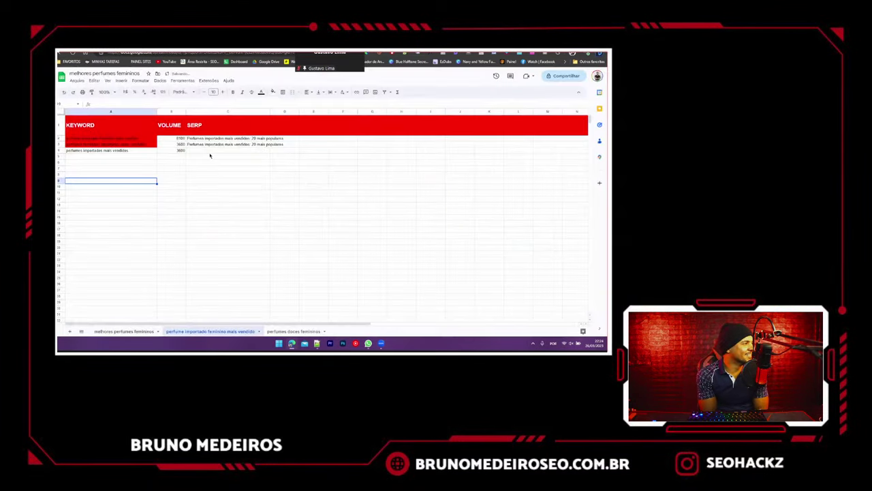
pyautogui.click(212, 152)
pyautogui.hotkey('ctrl', 'v')
# - Fill the keyword cell "perfumes importados mais vendidos" with red and widen the SERP column to fit the full titles
pyautogui.click(123, 150)
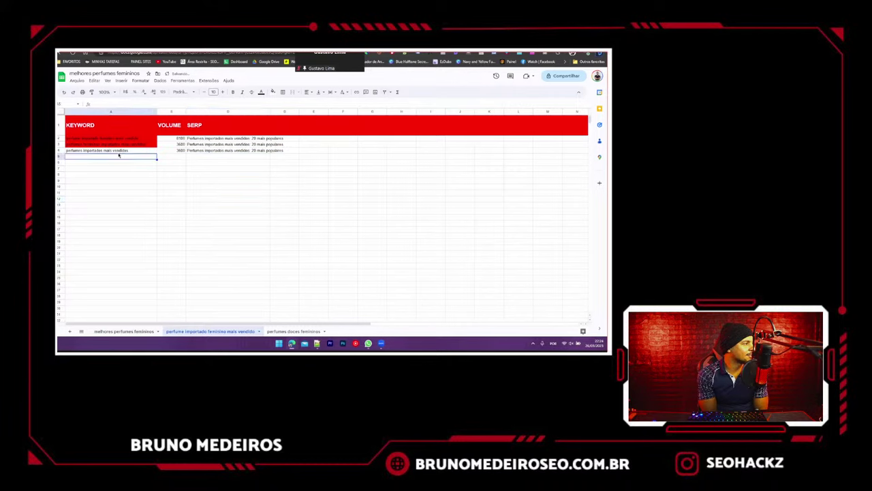
pyautogui.click(275, 92)
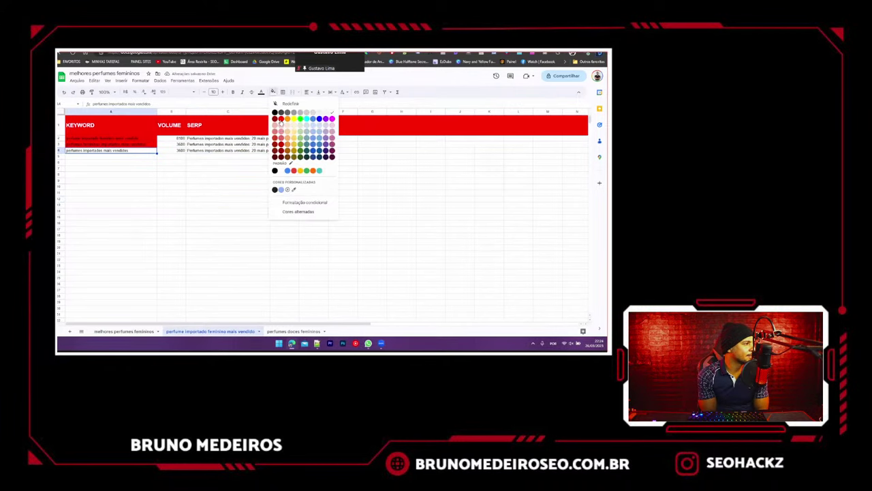
pyautogui.click(281, 123)
pyautogui.click(241, 184)
pyautogui.moveTo(272, 111); pyautogui.dragTo(315, 111)
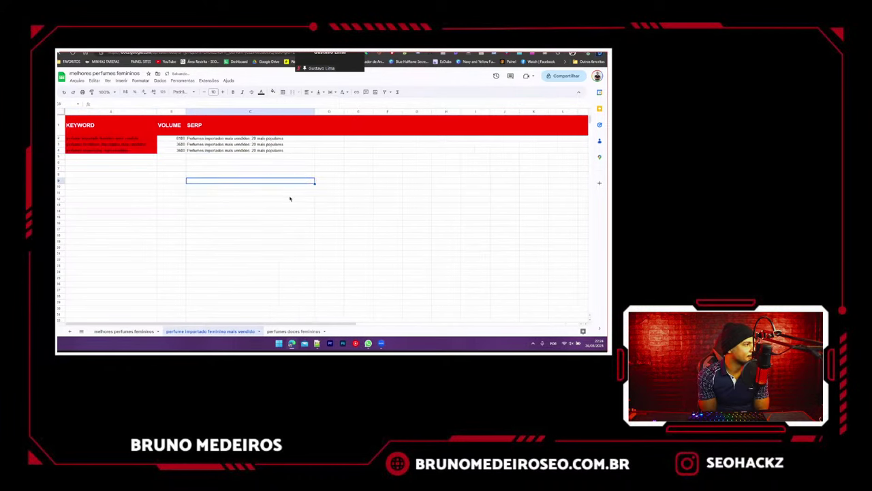
pyautogui.click(290, 198)
# - Clear the row of "perfumes importados mais vendidos" in the "melhores perfumes femininos" sheet
pyautogui.click(124, 331)
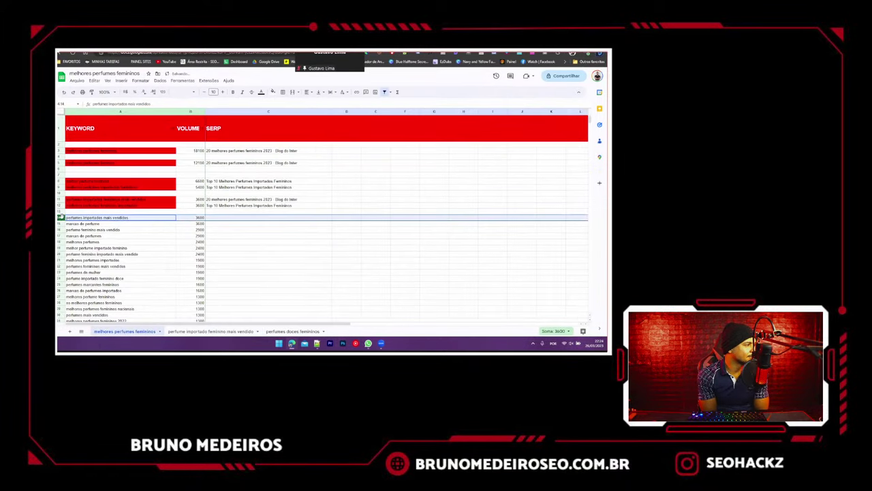
pyautogui.click(187, 331)
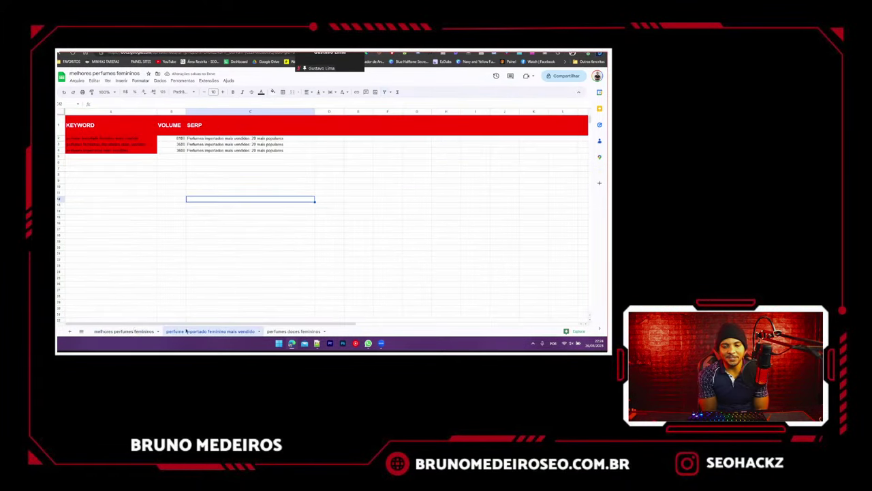
pyautogui.click(124, 331)
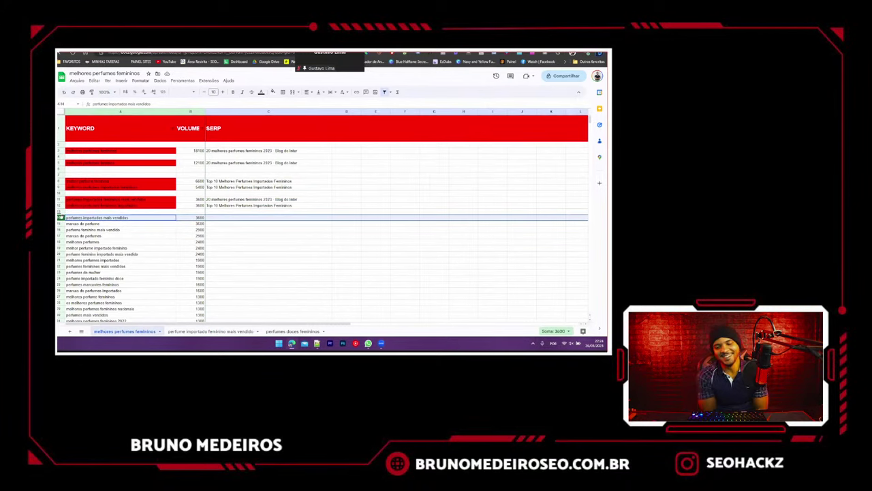
pyautogui.press('Delete')
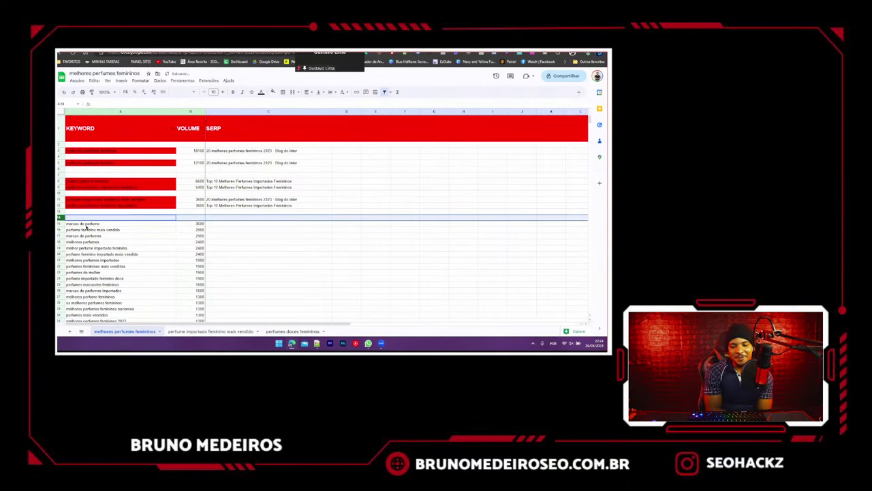
# - Take the keyword "marcas de perfume" from the sheet and search Google for it
pyautogui.click(85, 225)
pyautogui.click(168, 52)
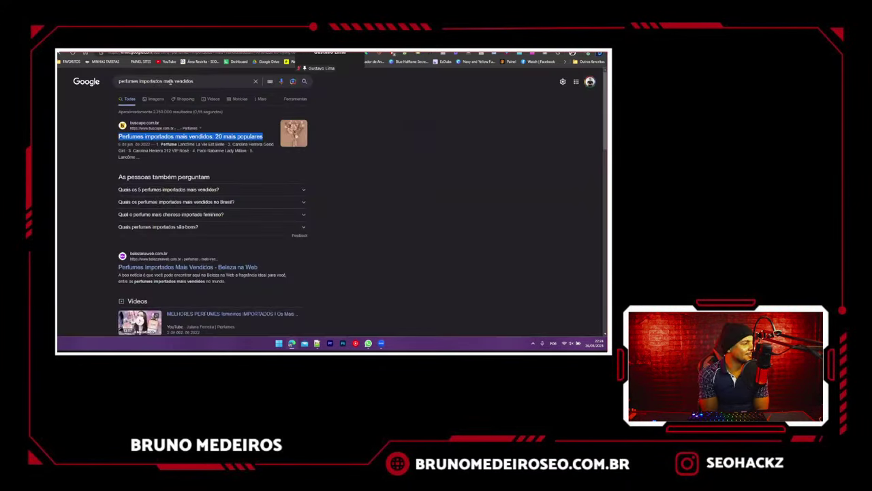
pyautogui.tripleClick(169, 81)
pyautogui.write('marcas de perfume')
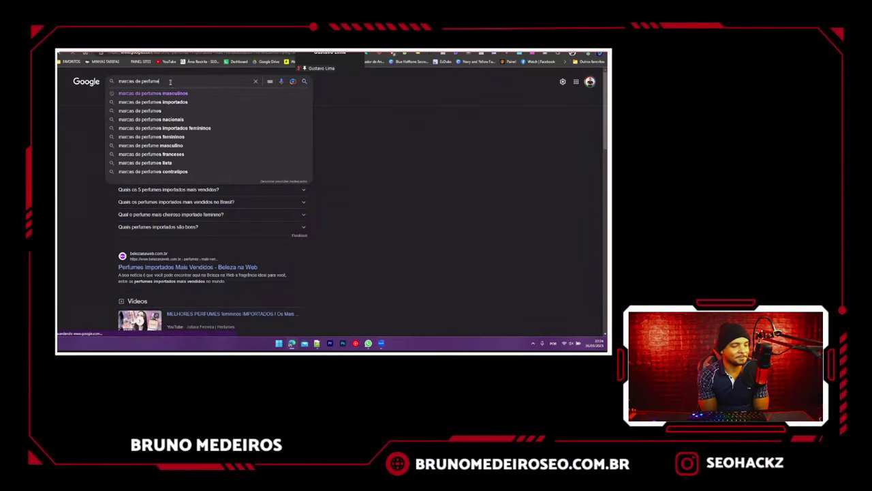
# - Run the Google search for "marcas de perfume" and look through the ranking pages to judge the search intent
pyautogui.press('Return')
pyautogui.scroll(-3, 193, 222)
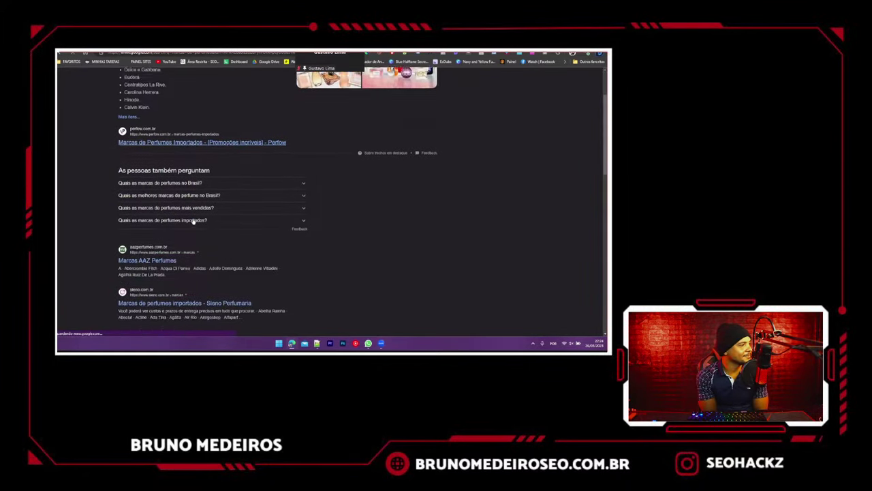
pyautogui.scroll(-5, 193, 221)
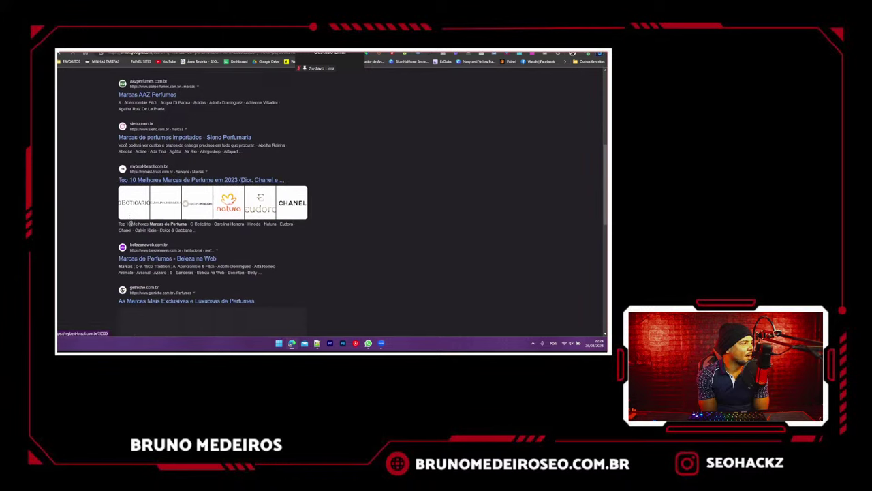
pyautogui.scroll(-4, 133, 232)
pyautogui.scroll(4, 144, 263)
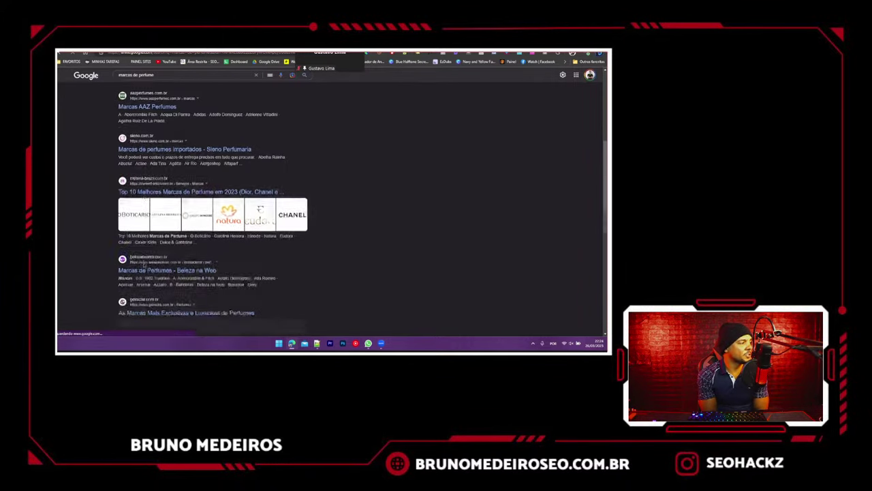
pyautogui.scroll(5, 143, 263)
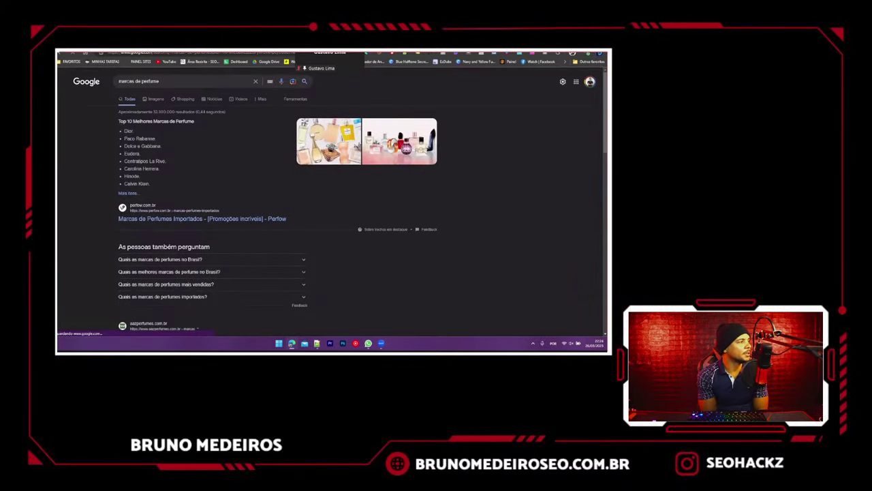
# - Add a new sheet to the keyword spreadsheet and name it "marcas de perfume"
pyautogui.hotkey('ctrl', 'shift', 'Tab')
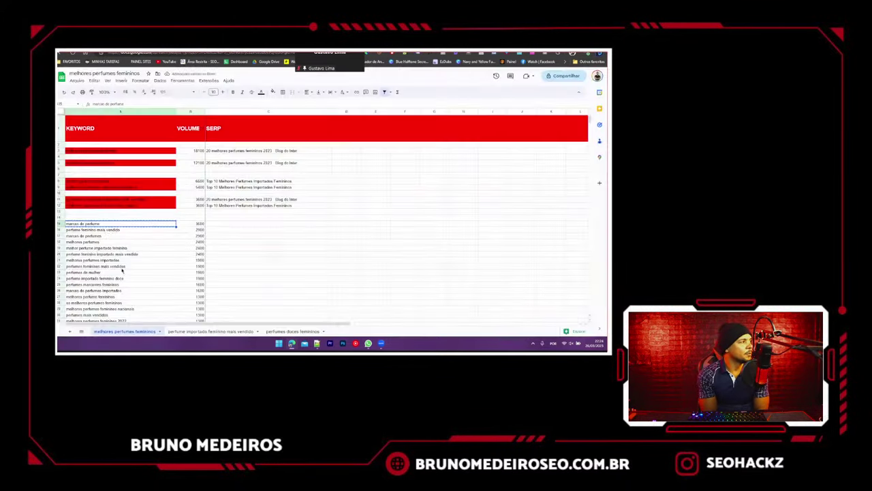
pyautogui.click(70, 331)
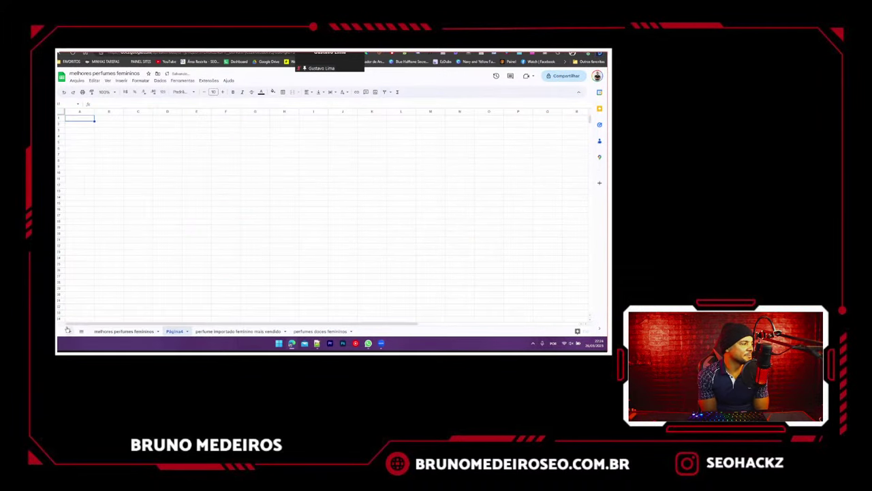
pyautogui.doubleClick(166, 332)
pyautogui.write('marcas de perfume')
pyautogui.press('Return')
pyautogui.click(188, 240)
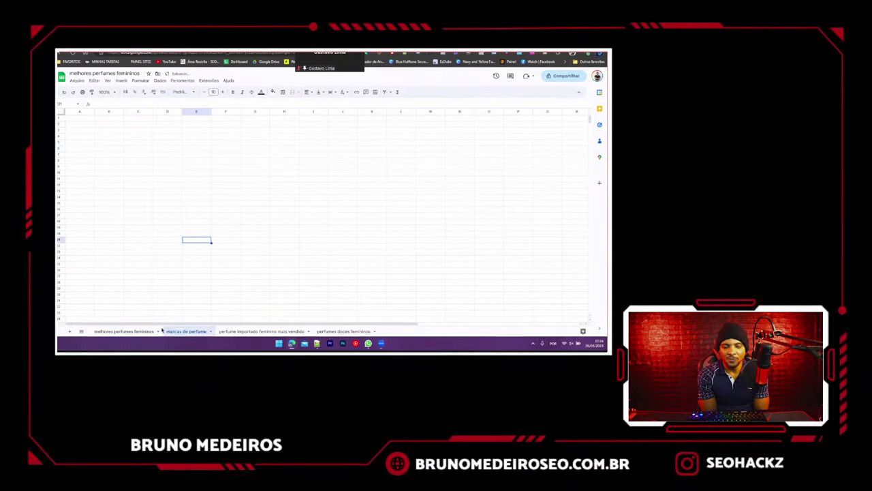
# - Copy the "marcas de perfume" row from "melhores perfumes femininos" into row 2 of the new sheet and widen its keyword column
pyautogui.click(124, 331)
pyautogui.click(60, 224)
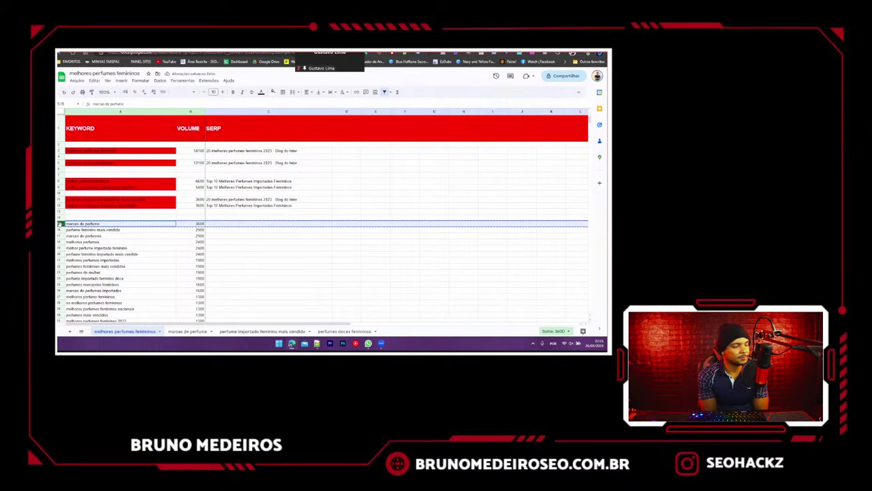
pyautogui.click(185, 331)
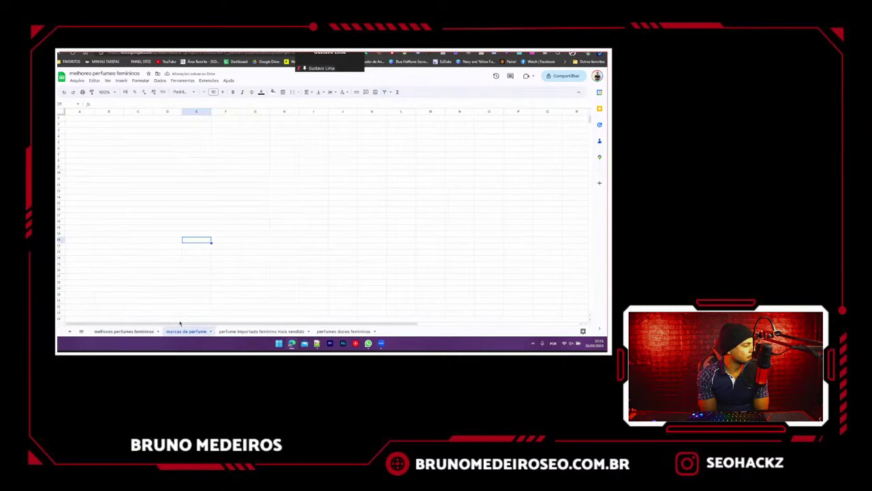
pyautogui.click(60, 124)
pyautogui.write('marcas de perfume\t3600')
pyautogui.click(84, 141)
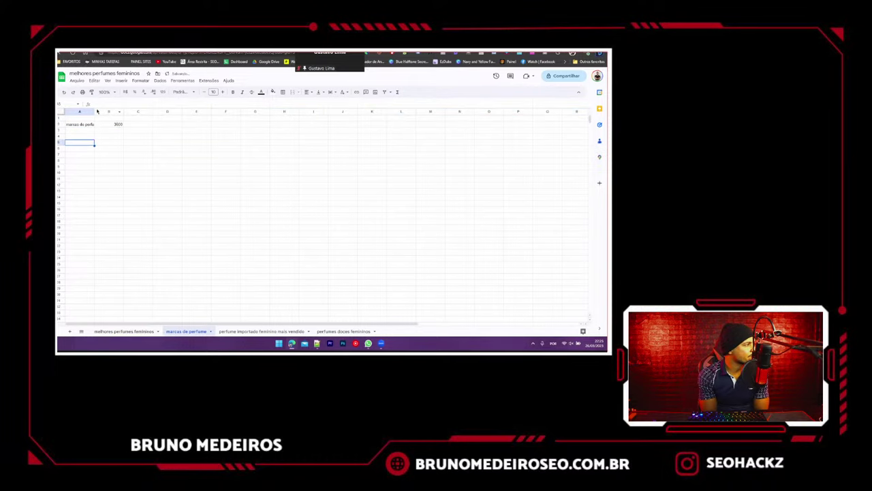
pyautogui.moveTo(94, 111); pyautogui.dragTo(128, 111)
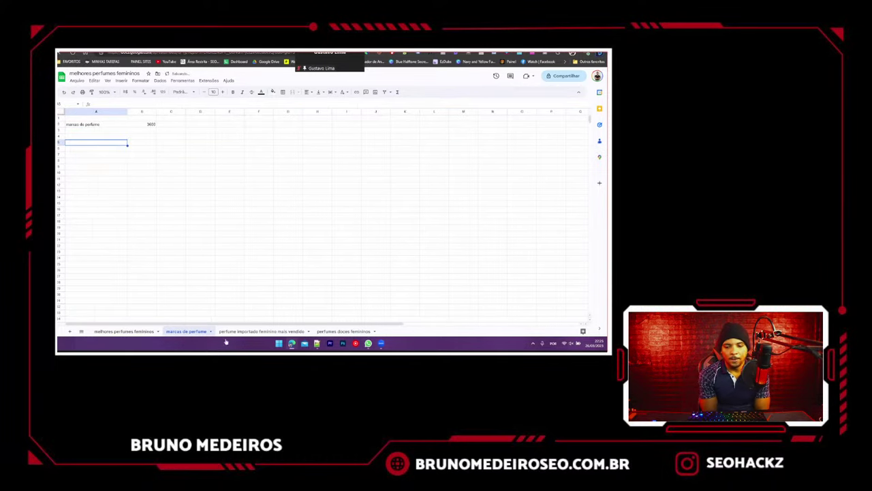
# - Copy the KEYWORD, VOLUME, SERP header row from "perfume importado feminino mais vendido" into row 1 of "marcas de perfume" and widen its keyword and SERP columns
pyautogui.click(261, 331)
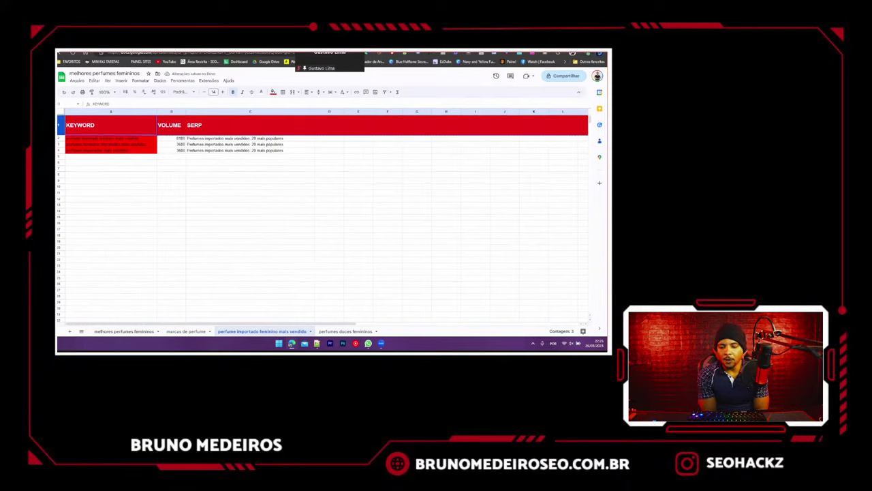
pyautogui.click(181, 331)
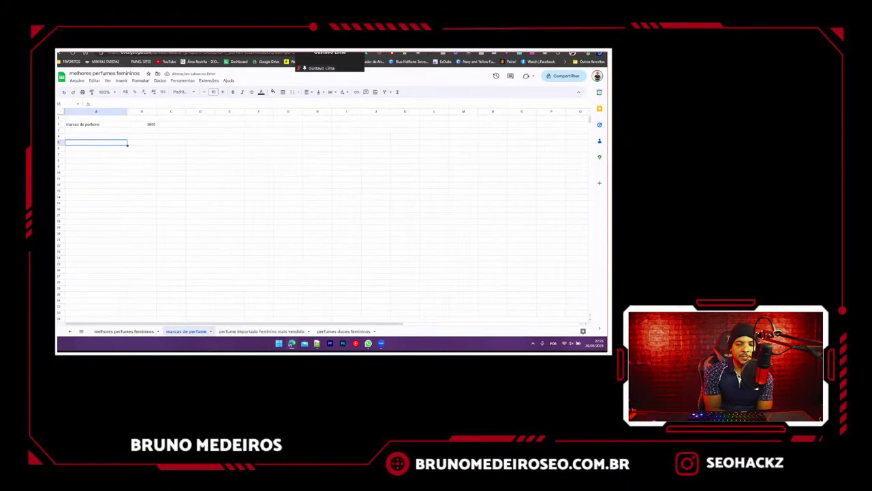
pyautogui.click(60, 118)
pyautogui.write('KEYWORD\tVOLUME\tSERP')
pyautogui.press('Down')
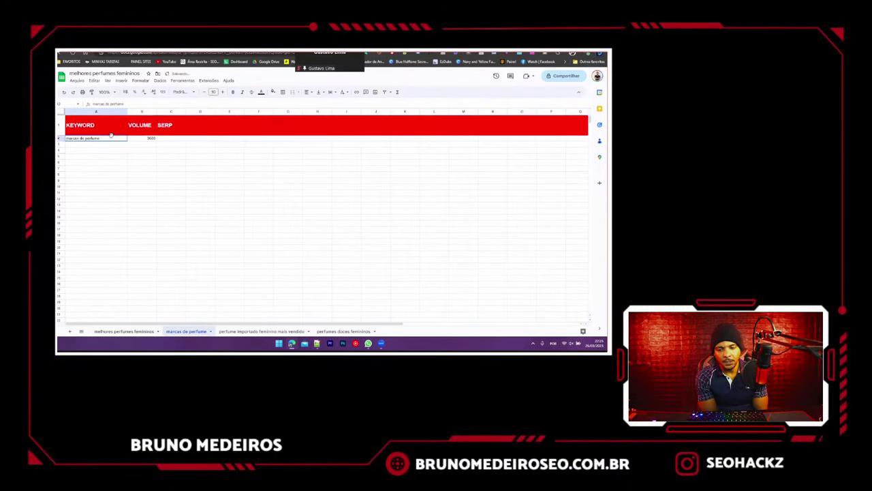
pyautogui.moveTo(185, 111); pyautogui.dragTo(265, 111)
pyautogui.moveTo(128, 111); pyautogui.dragTo(143, 111)
pyautogui.click(226, 199)
# - Clear the row of "marcas de perfume" in the "melhores perfumes femininos" sheet
pyautogui.click(124, 331)
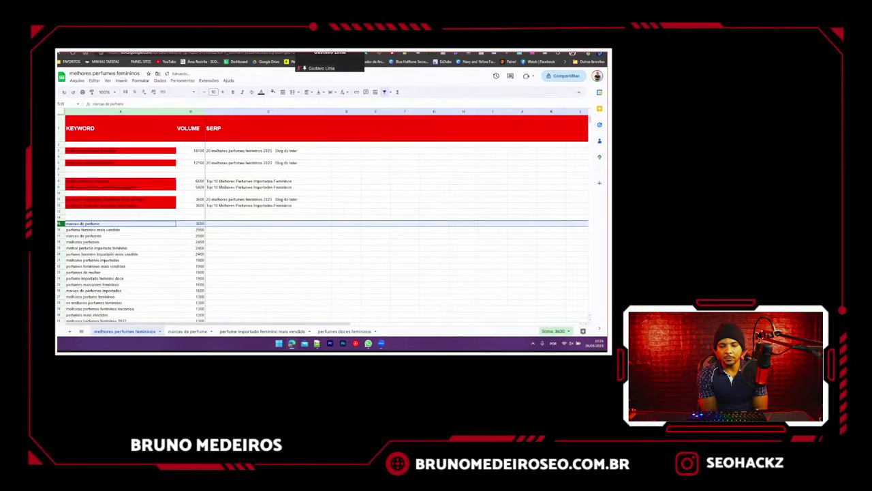
pyautogui.press('Delete')
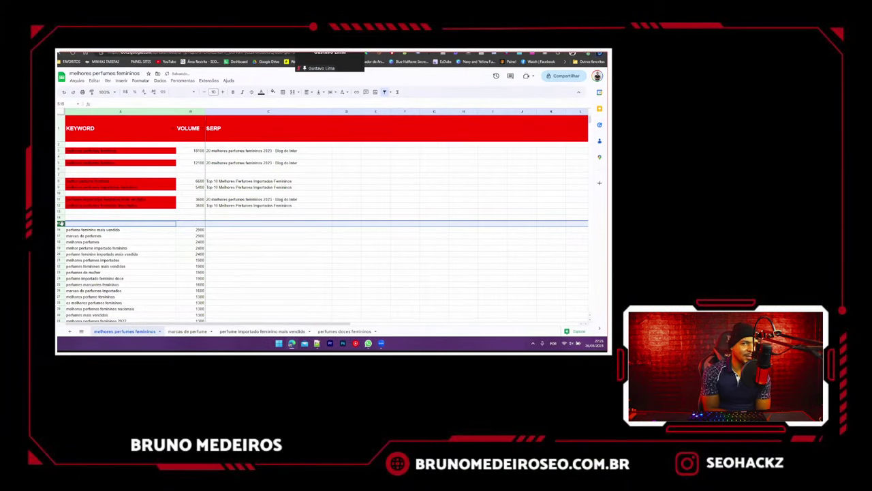
# - Copy the result title "Marcas de Perfumes Importados - [Promoções incríveis] - Perfow" from Google as plain text into the SERP cell beside "marcas de perfume"
pyautogui.click(170, 52)
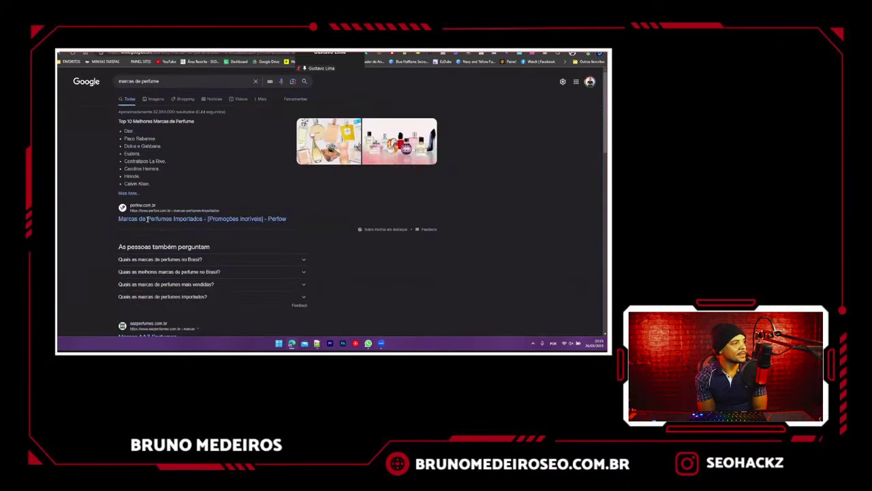
pyautogui.moveTo(116, 219); pyautogui.dragTo(292, 219)
pyautogui.hotkey('ctrl', 'c')
pyautogui.click(109, 52)
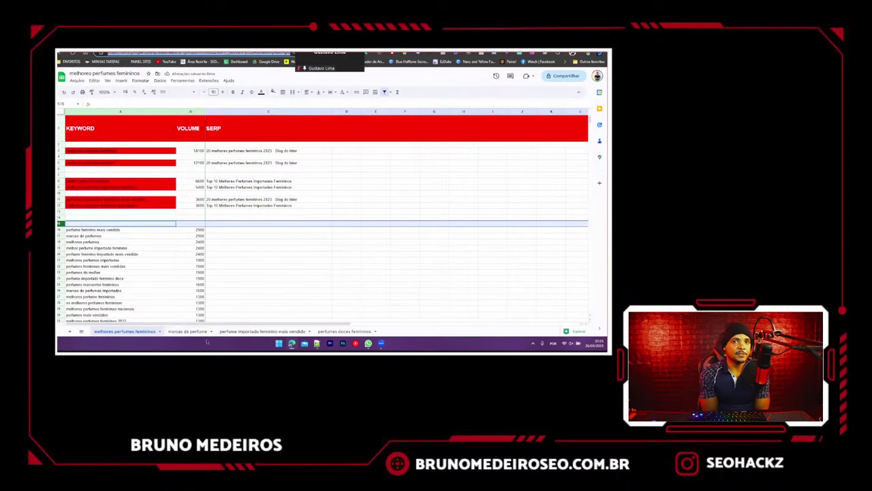
pyautogui.click(185, 331)
pyautogui.click(197, 139)
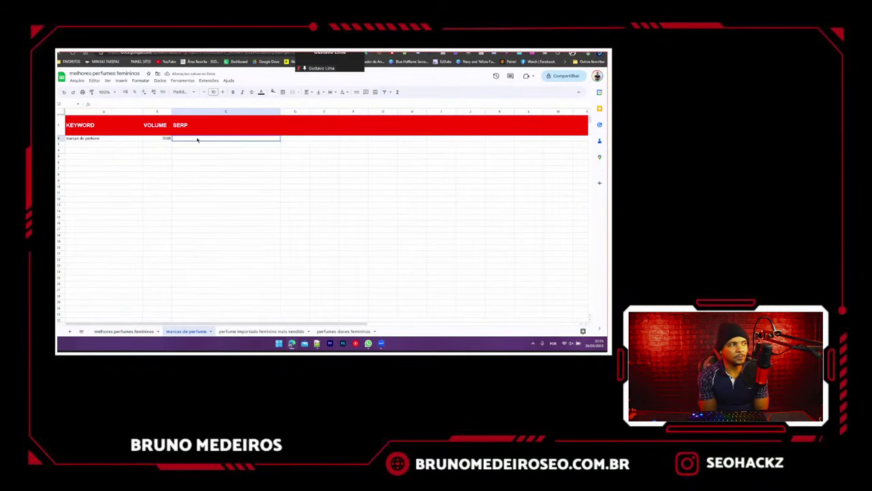
pyautogui.hotkey('ctrl', 'v')
pyautogui.hotkey('ctrl', 'z')
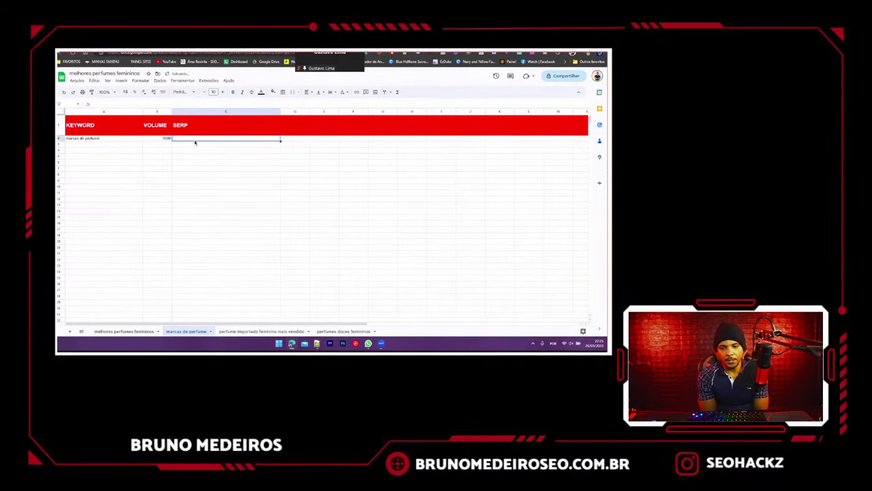
pyautogui.write('Marcas de Perfumes importados - [Promoções incríveis] - Perfow')
pyautogui.click(202, 187)
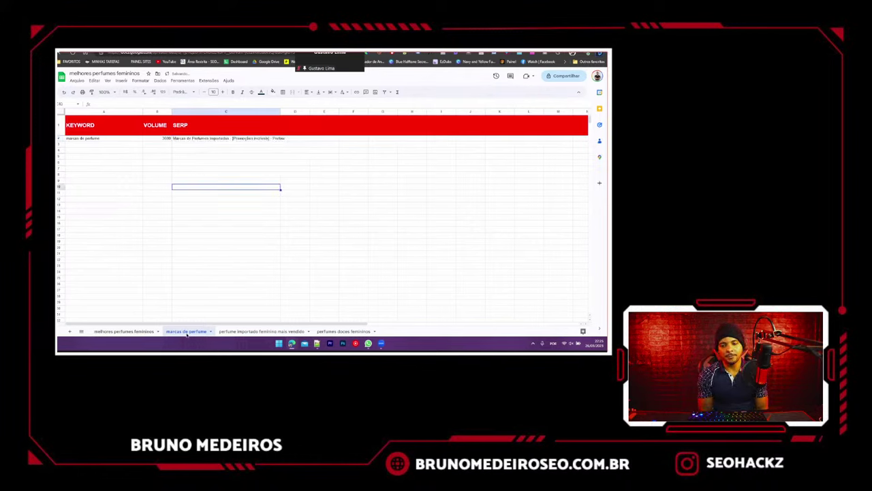
# - Place the "marcas de perfume" sheet after "perfume importado feminino mais vendido" and copy the keyword "perfume feminino mais vendido" from the "melhores perfumes femininos" sheet
pyautogui.moveTo(186, 333); pyautogui.dragTo(298, 333)
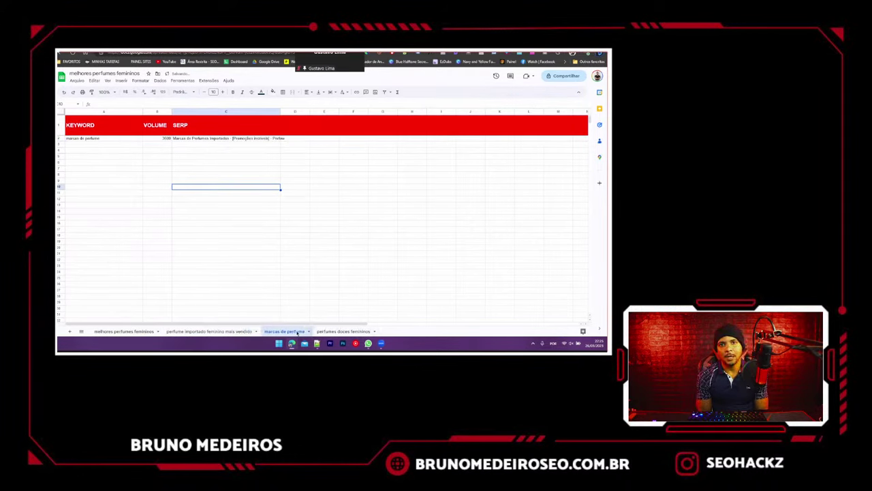
pyautogui.click(104, 333)
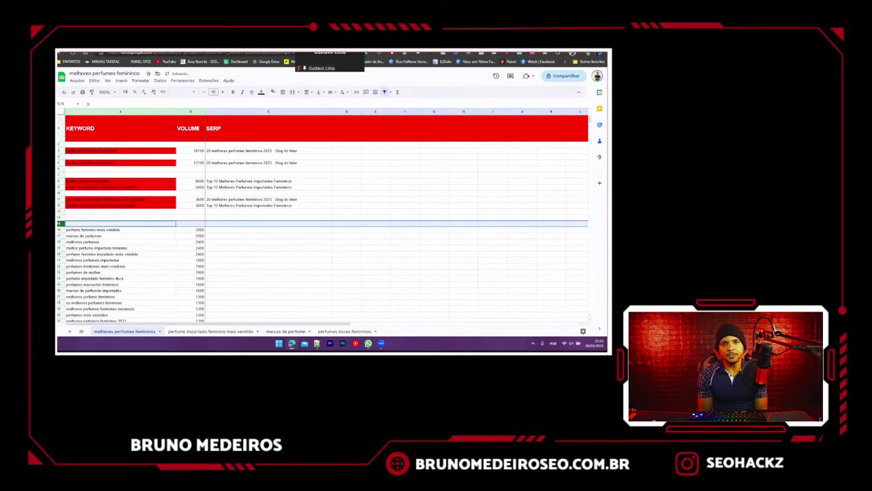
pyautogui.click(87, 231)
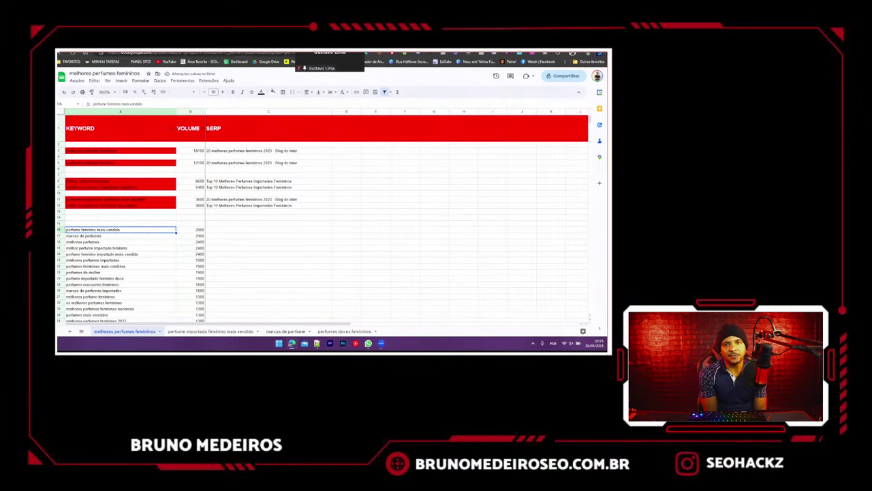
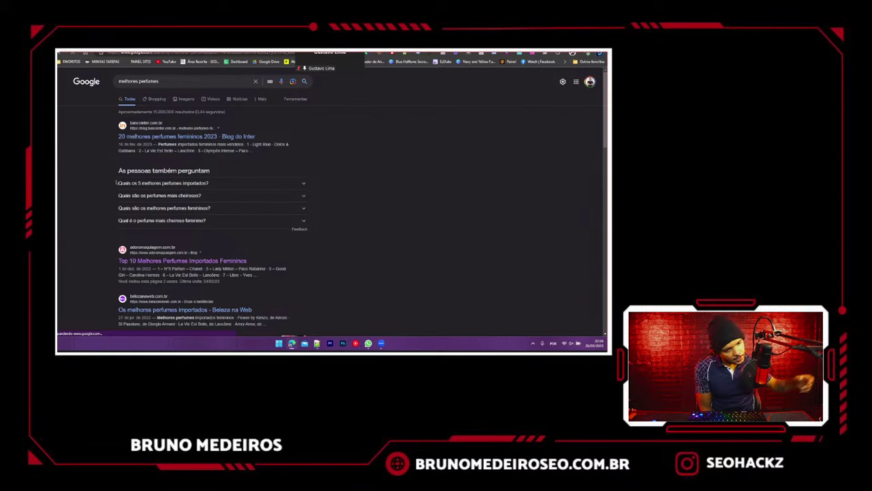
# - Check the Google results for "melhores perfumes" and copy the existing entry "20 melhores perfumes femininos 2023 - Blog do Inter" into that keyword's SERP cell
pyautogui.scroll(-5, 116, 183)
pyautogui.scroll(5, 116, 183)
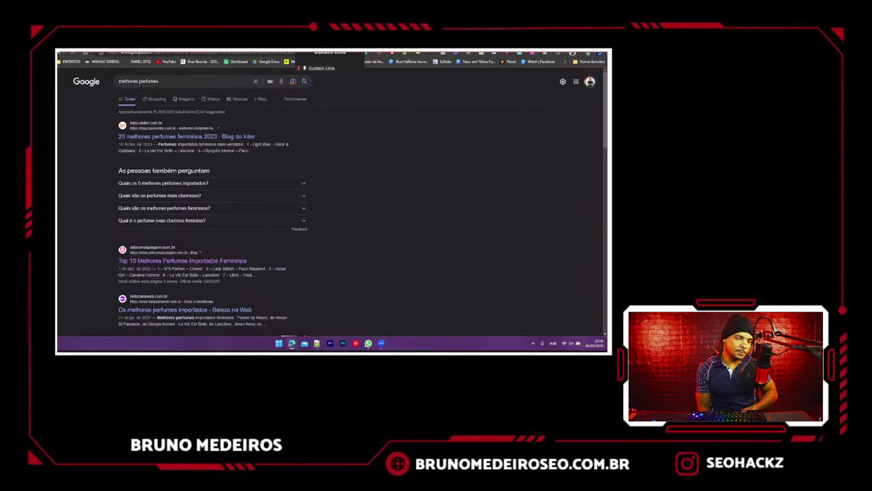
pyautogui.hotkey('ctrl', 'Tab')
pyautogui.hotkey('ctrl', 'shift', 'Tab')
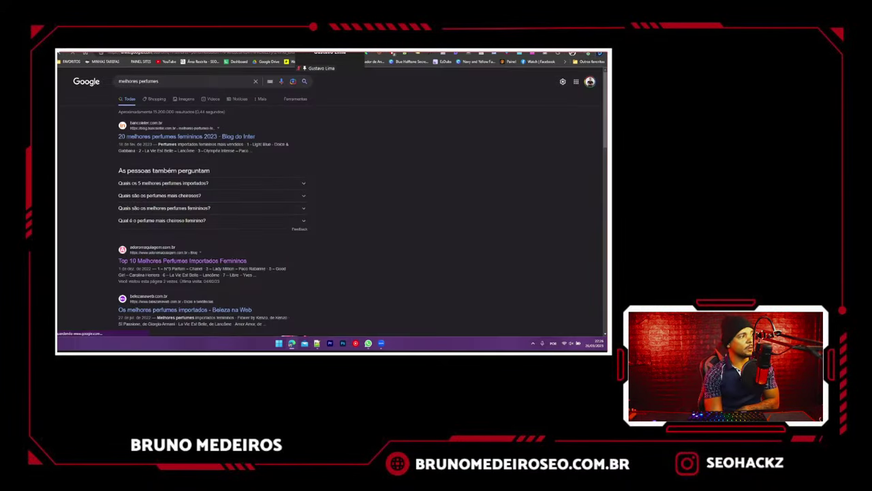
pyautogui.hotkey('ctrl', 'Tab')
pyautogui.click(221, 163)
pyautogui.hotkey('ctrl', 'c')
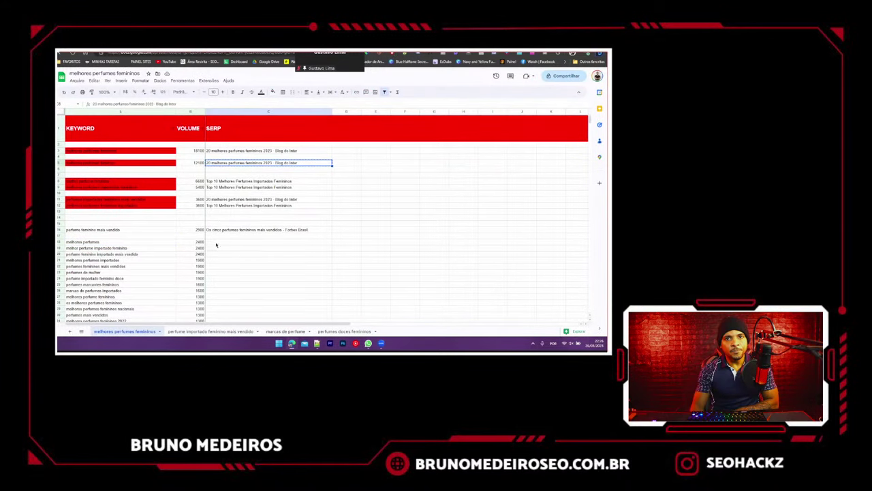
pyautogui.click(216, 243)
pyautogui.hotkey('ctrl', 'v')
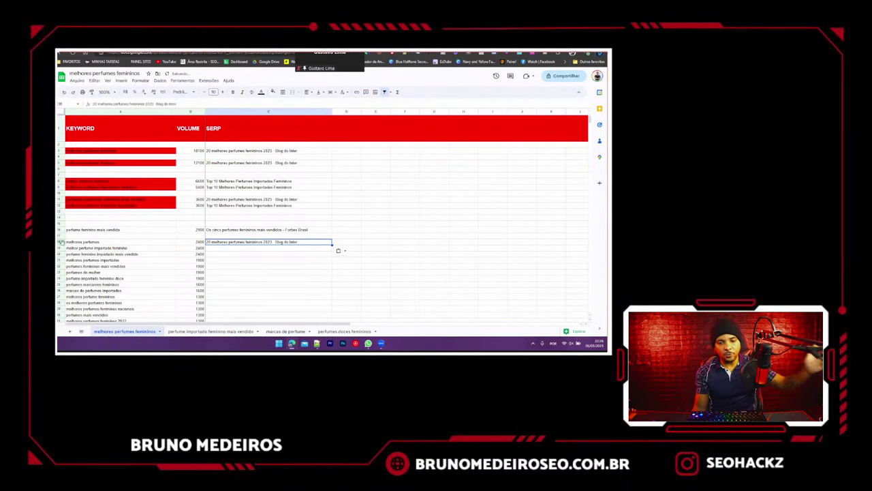
# - Fill the keyword cell "melhores perfumes" with red
pyautogui.click(60, 243)
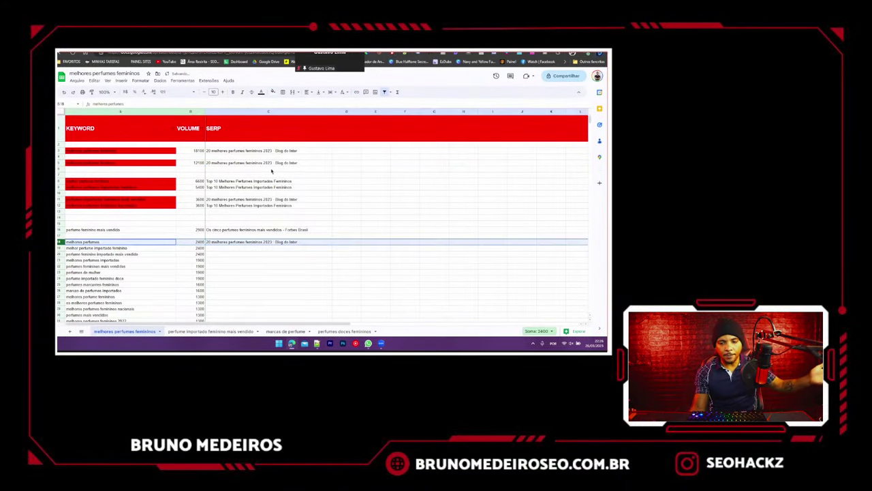
pyautogui.click(158, 242)
pyautogui.click(268, 275)
pyautogui.click(153, 243)
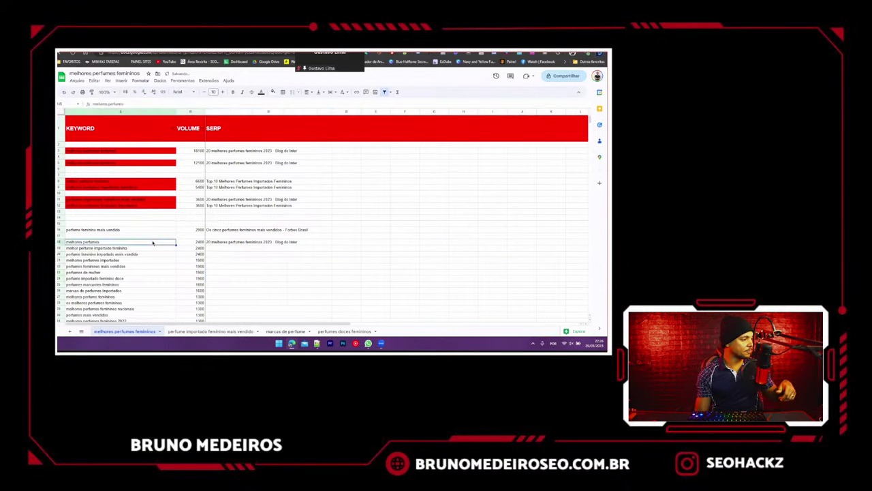
pyautogui.click(272, 92)
pyautogui.click(283, 122)
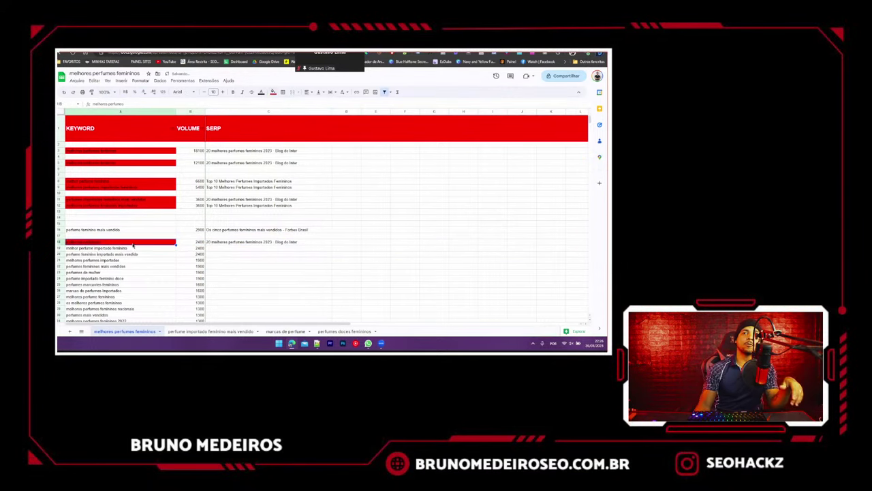
# - Take the keyword "melhor perfume importado feminino" from the sheet, search Google for it and look through the results
pyautogui.click(122, 250)
pyautogui.hotkey('ctrl', 'c')
pyautogui.click(146, 52)
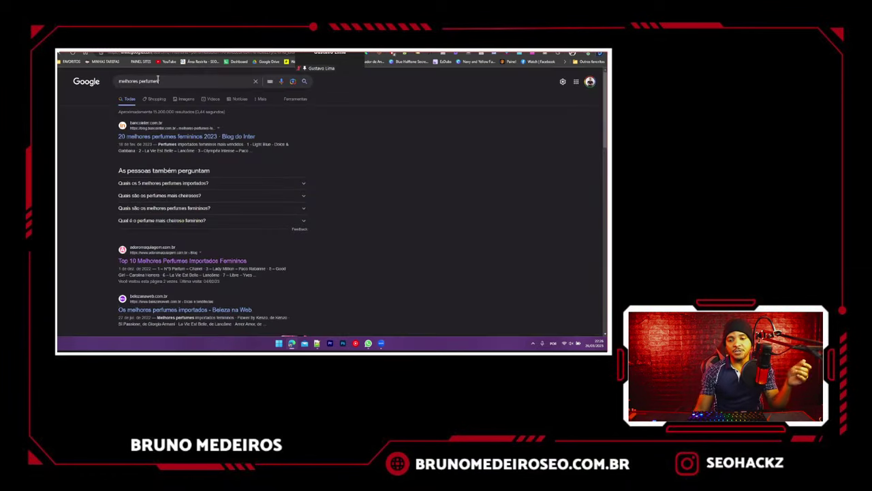
pyautogui.click(158, 79)
pyautogui.hotkey('ctrl', 'a')
pyautogui.hotkey('ctrl', 'v')
pyautogui.press('Return')
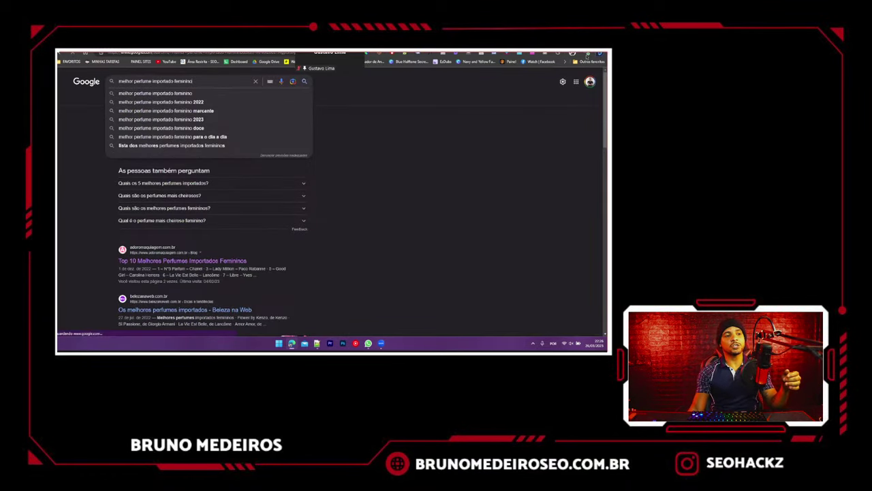
pyautogui.scroll(-2, 92, 208)
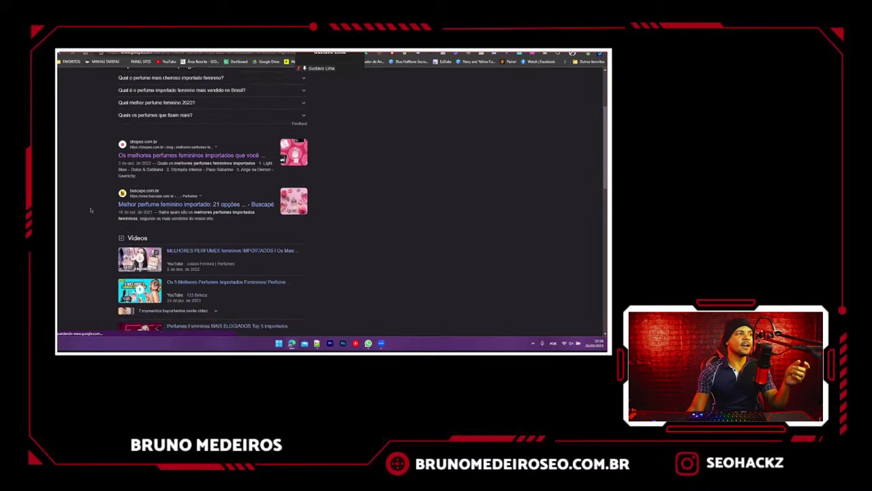
# - Copy the existing SERP entry "Top 10 Melhores Perfumes Importados Femininos" into the SERP cell of the keyword "melhor perfume importado feminino"
pyautogui.scroll(2, 103, 143)
pyautogui.hotkey('ctrl', 'Tab')
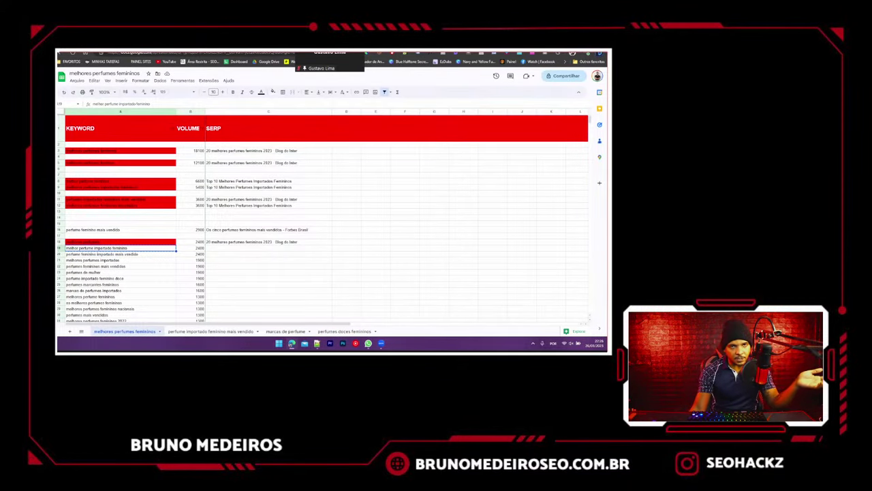
pyautogui.hotkey('ctrl', 'Tab')
pyautogui.hotkey('ctrl', 'Tab')
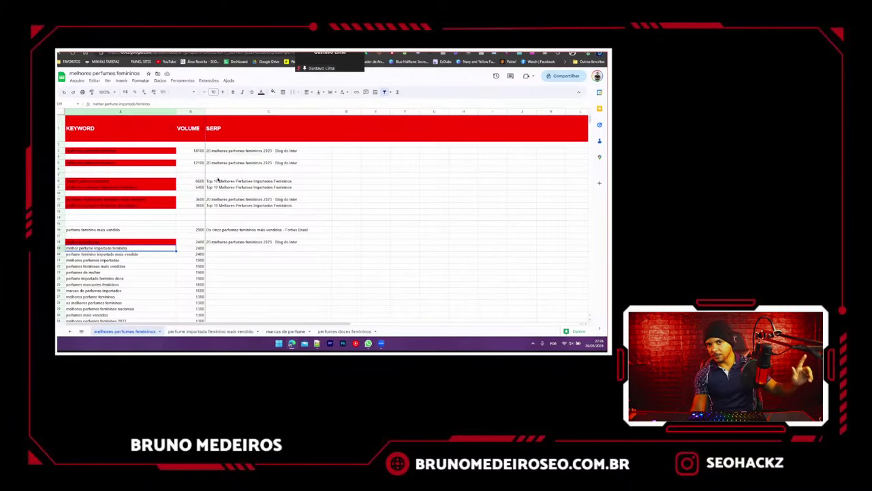
pyautogui.click(218, 180)
pyautogui.hotkey('ctrl', 'c')
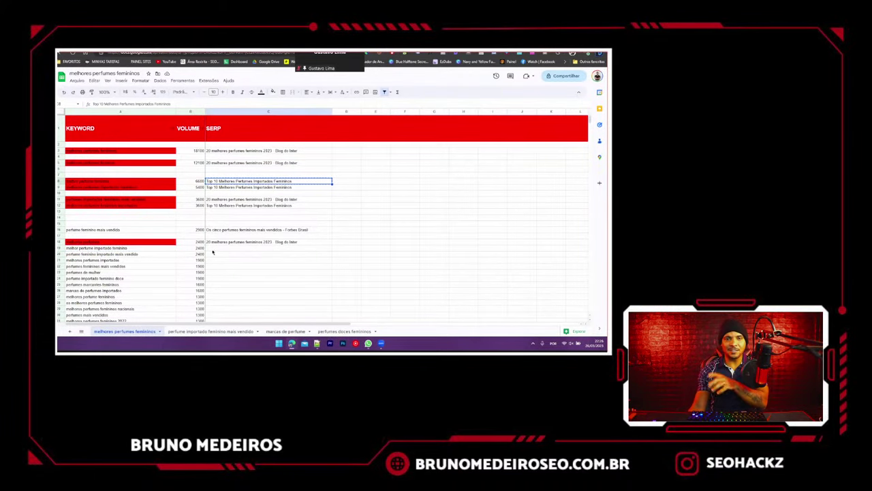
pyautogui.click(211, 247)
pyautogui.hotkey('ctrl', 'v')
# - Fill the keyword cell "melhor perfume importado feminino" with red
pyautogui.click(147, 250)
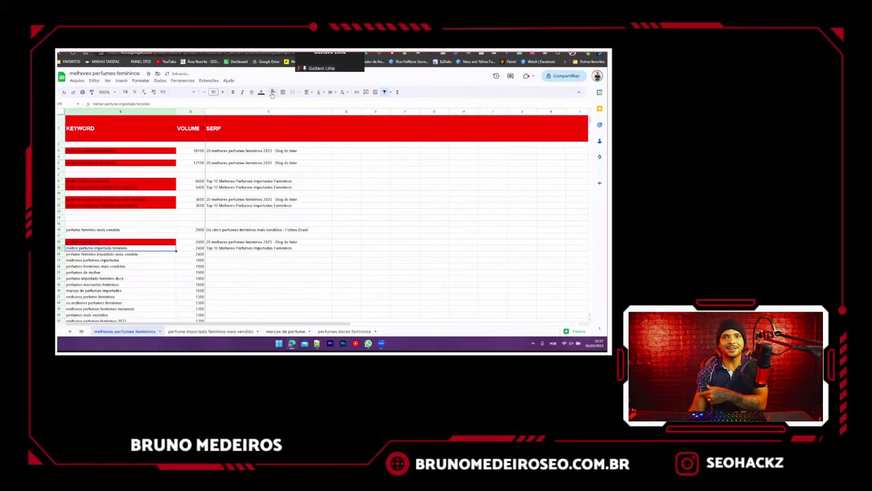
pyautogui.click(272, 92)
pyautogui.click(280, 123)
# - Copy the keyword "perfume feminino importado mais vendido" from the sheet, search Google for it and look through the results
pyautogui.click(106, 254)
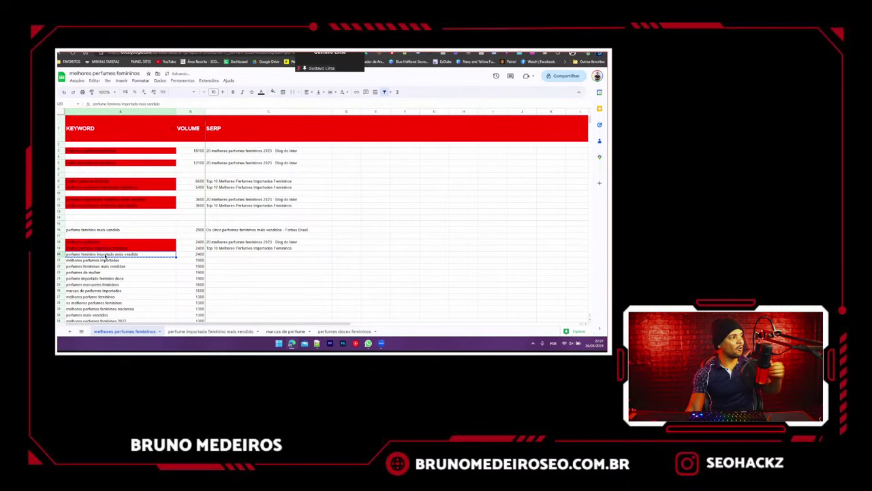
pyautogui.click(146, 54)
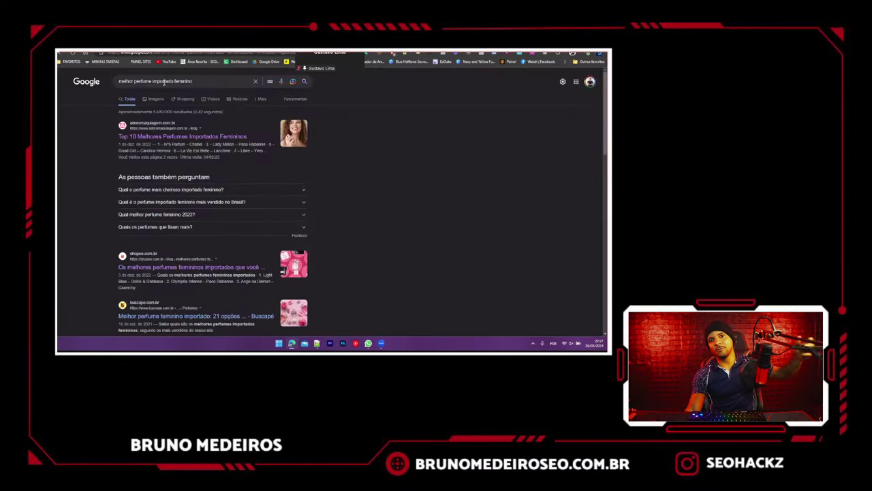
pyautogui.tripleClick(163, 82)
pyautogui.hotkey('ctrl', 'v')
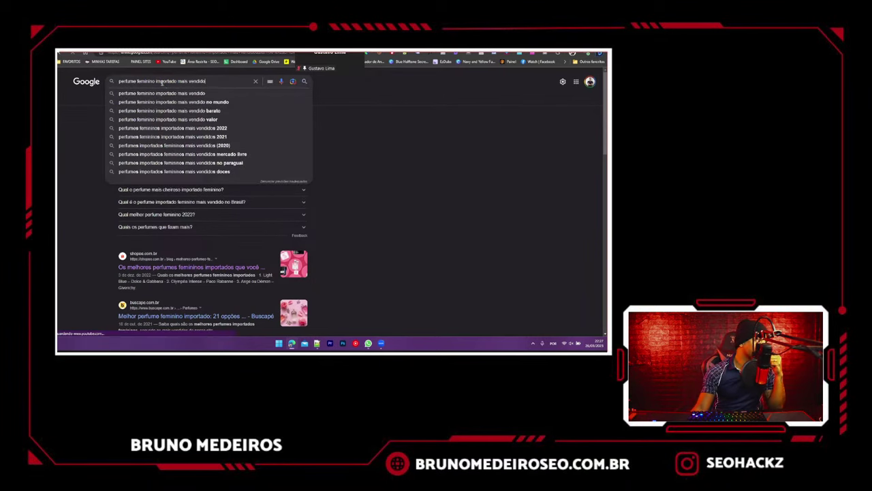
pyautogui.press('Return')
pyautogui.scroll(-3, 130, 156)
pyautogui.scroll(3, 129, 156)
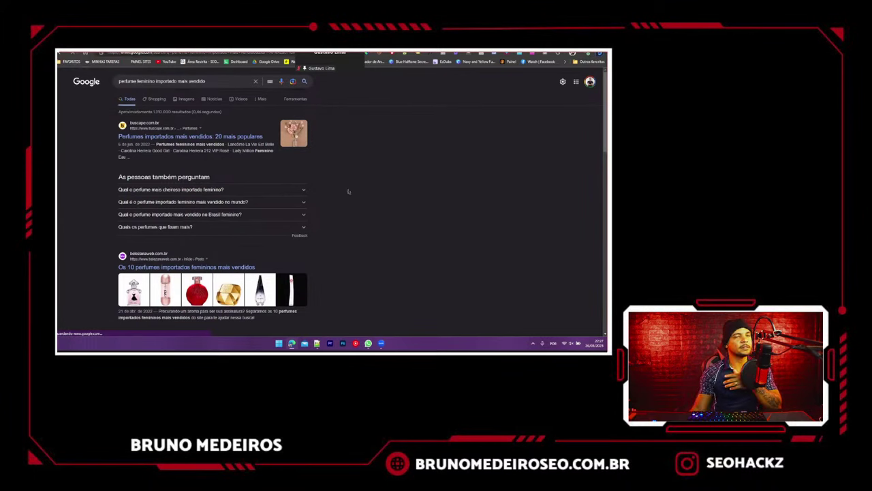
pyautogui.click(106, 53)
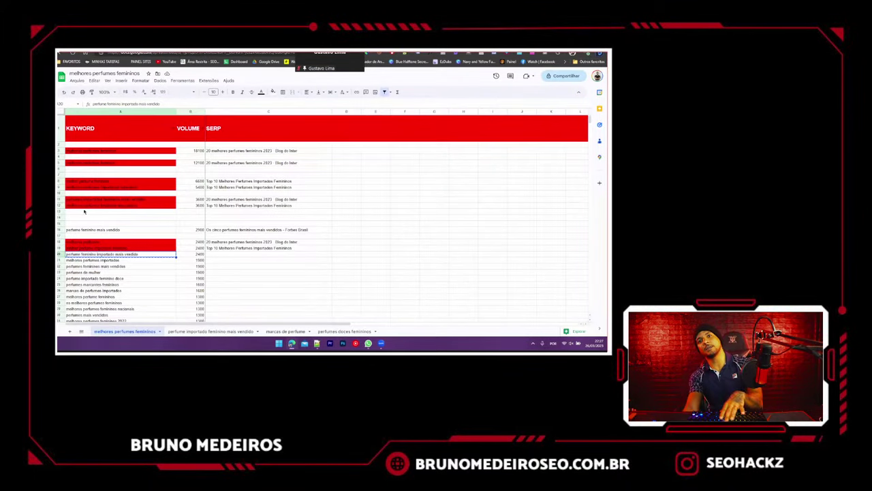
pyautogui.click(173, 53)
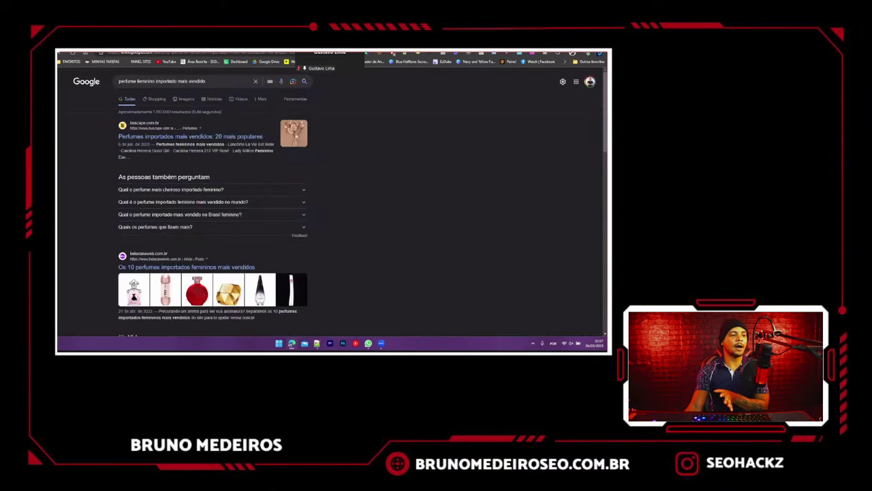
# - Move the "perfume feminino importado mais vendido" row to row 5 of the "perfume importado feminino mais vendido" sheet, clearing the original row
pyautogui.click(112, 53)
pyautogui.click(60, 253)
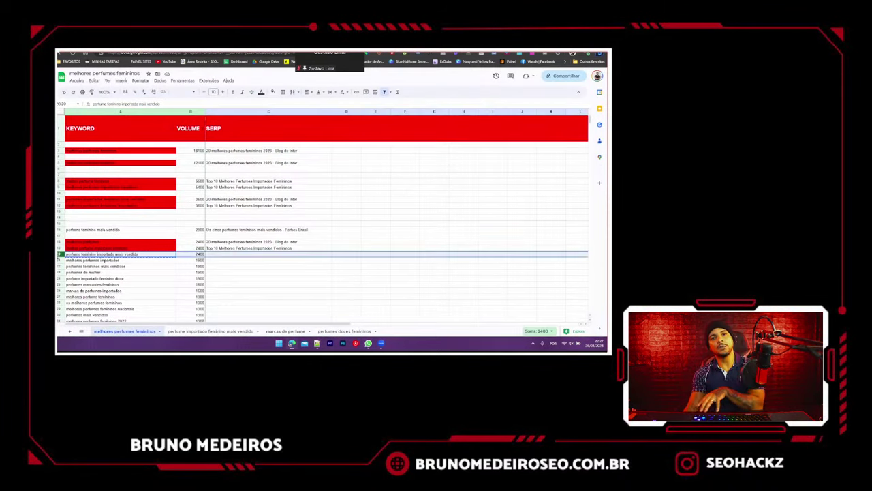
pyautogui.click(210, 331)
pyautogui.click(61, 156)
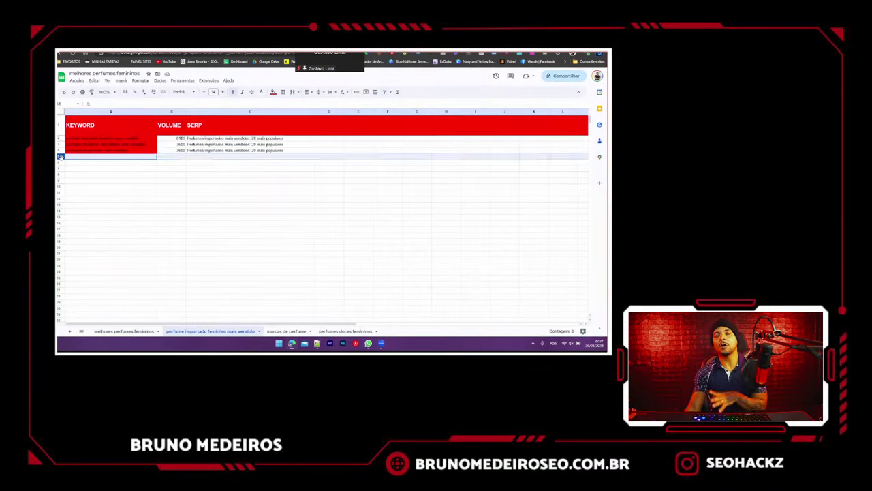
pyautogui.hotkey('ctrl', 'v')
pyautogui.click(131, 330)
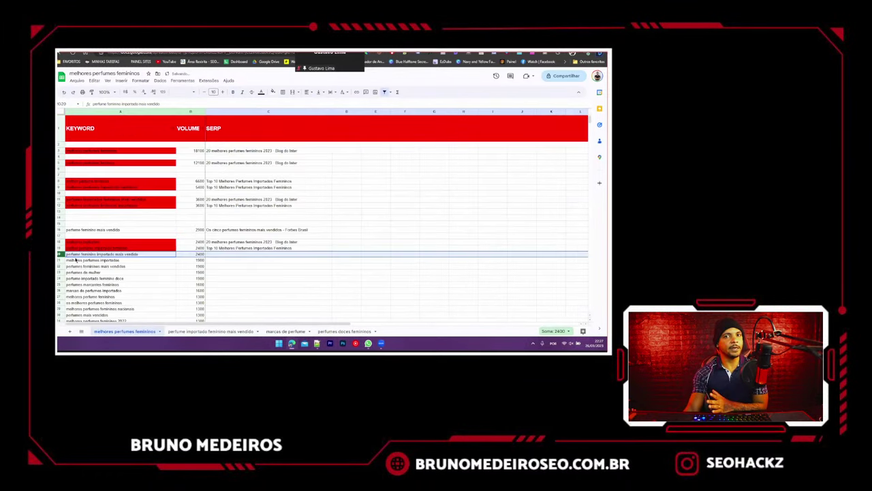
pyautogui.press('Delete')
# - Copy the top Google result title "Perfumes importados mais vendidos: 20 mais populares" into the moved keyword's SERP cell
pyautogui.hotkey('ctrl', 'Tab')
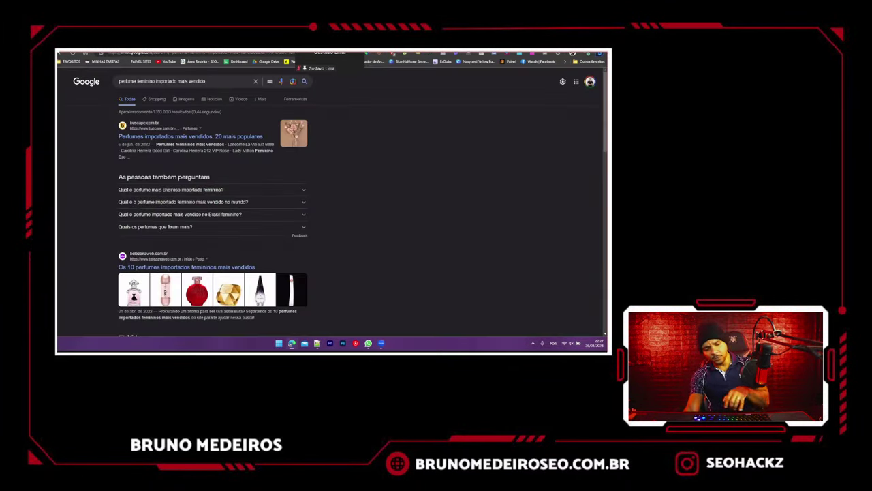
pyautogui.moveTo(107, 145); pyautogui.dragTo(266, 136)
pyautogui.hotkey('ctrl', 'c')
pyautogui.hotkey('ctrl', 'shift', 'Tab')
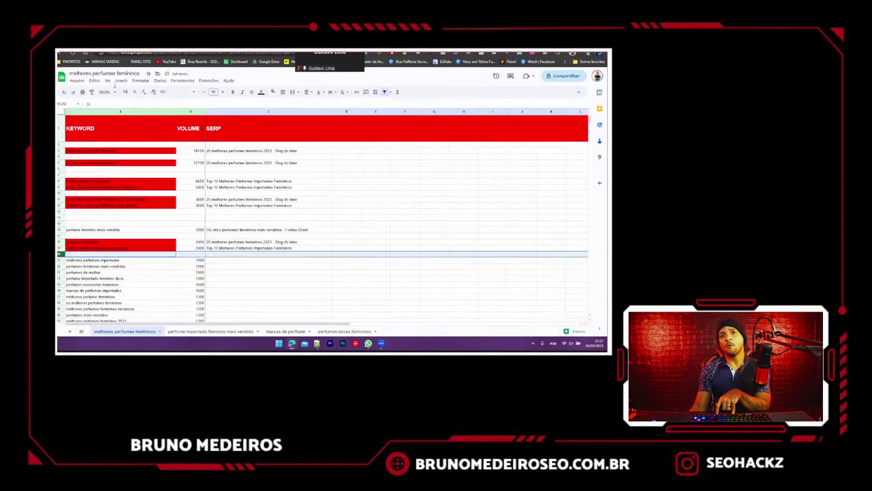
pyautogui.hotkey('ctrl', 'shift', 'pagedown')
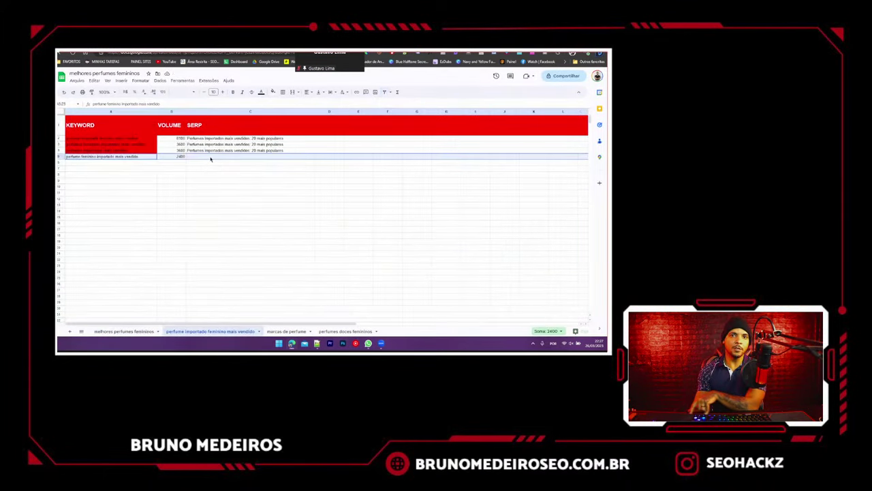
pyautogui.click(210, 156)
pyautogui.hotkey('ctrl', 'v')
# - Fill the moved keyword cell "perfume feminino importado mais vendido" with red and return to the "melhores perfumes femininos" sheet
pyautogui.click(217, 182)
pyautogui.click(146, 156)
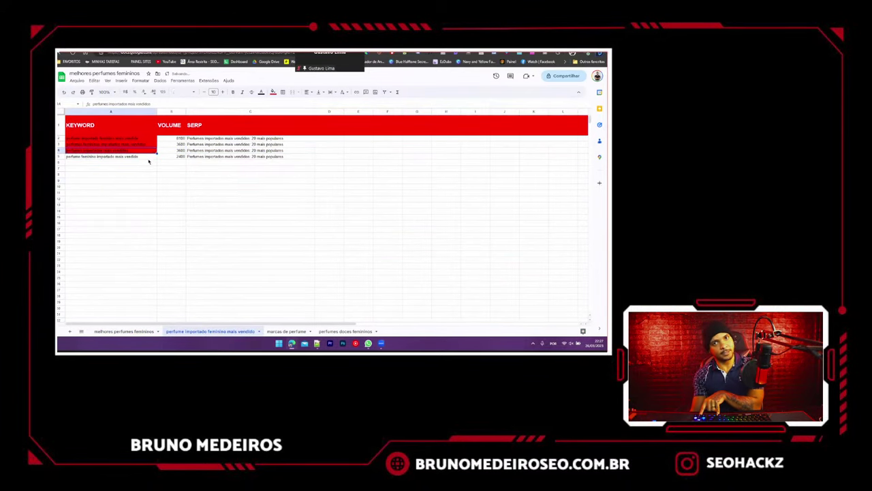
pyautogui.click(272, 91)
pyautogui.click(281, 120)
pyautogui.hotkey('ctrl', 'shift', 'pageup')
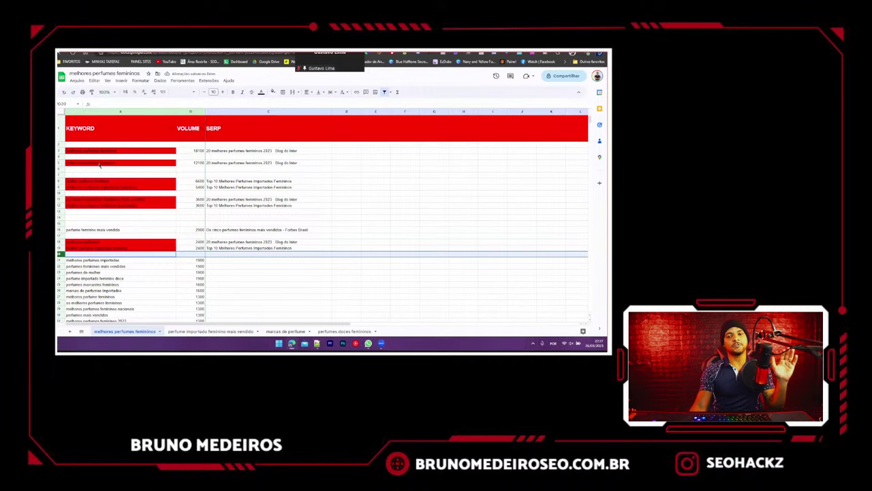
pyautogui.click(60, 187)
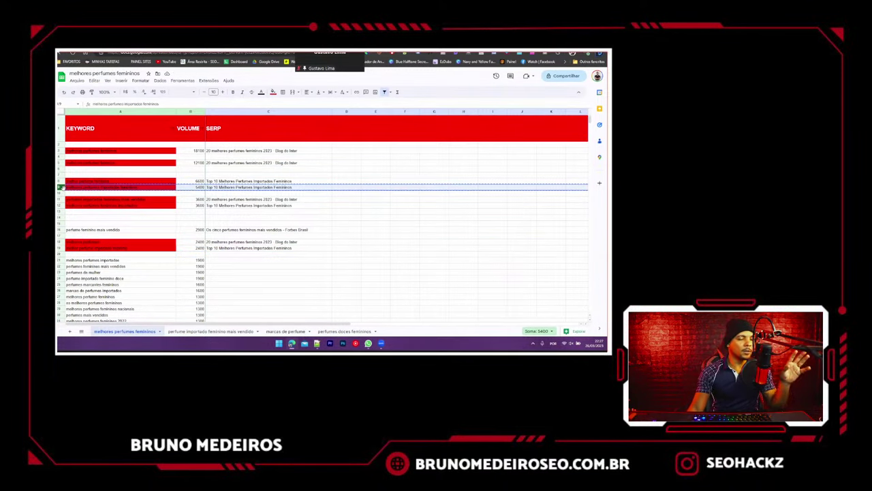
pyautogui.click(200, 332)
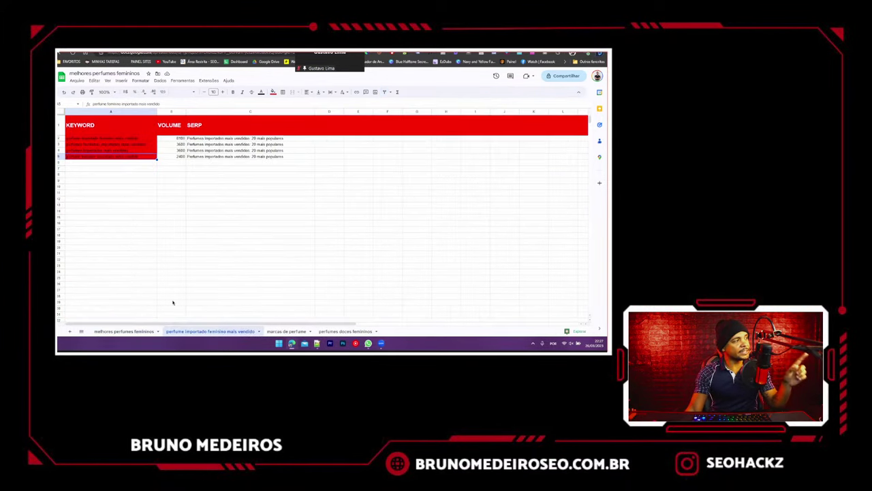
pyautogui.click(136, 332)
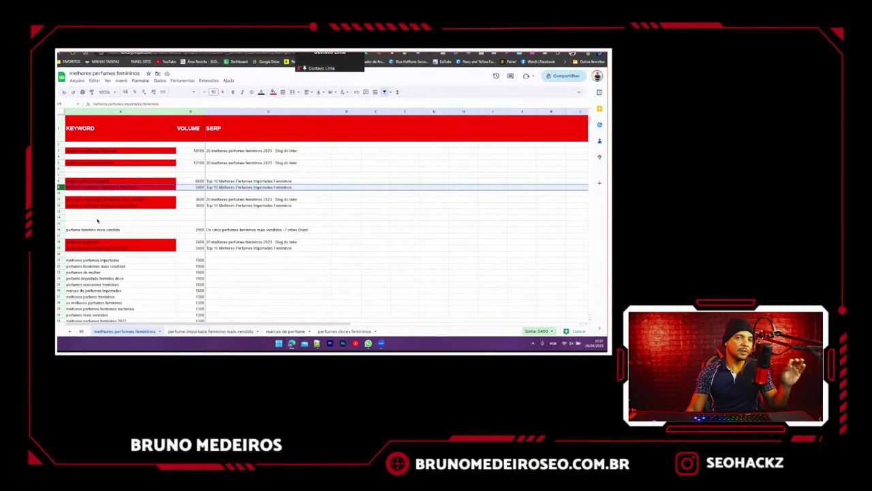
# - Move the "perfumes importados femininos mais vendidos" row to the "perfume importado feminino mais vendido" sheet, above the 2400-volume row, and clear the original
pyautogui.click(77, 200)
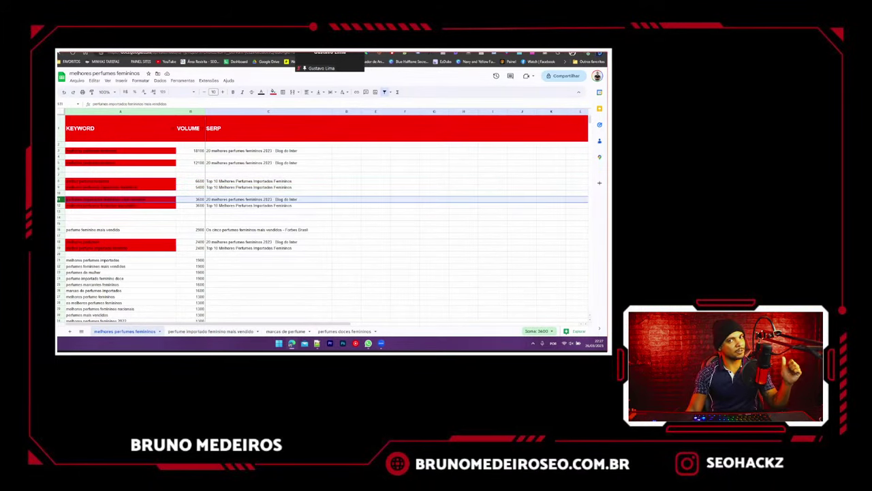
pyautogui.hotkey('ctrl', 'c')
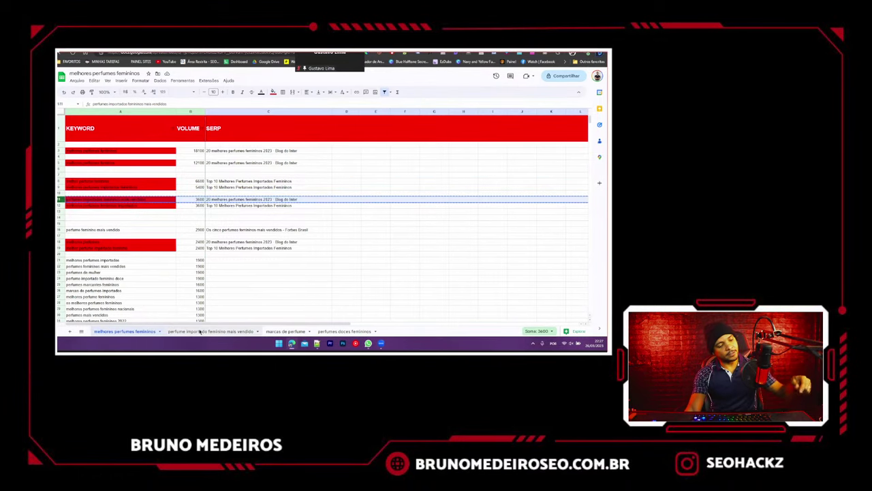
pyautogui.click(203, 332)
pyautogui.click(60, 163)
pyautogui.hotkey('ctrl', 'v')
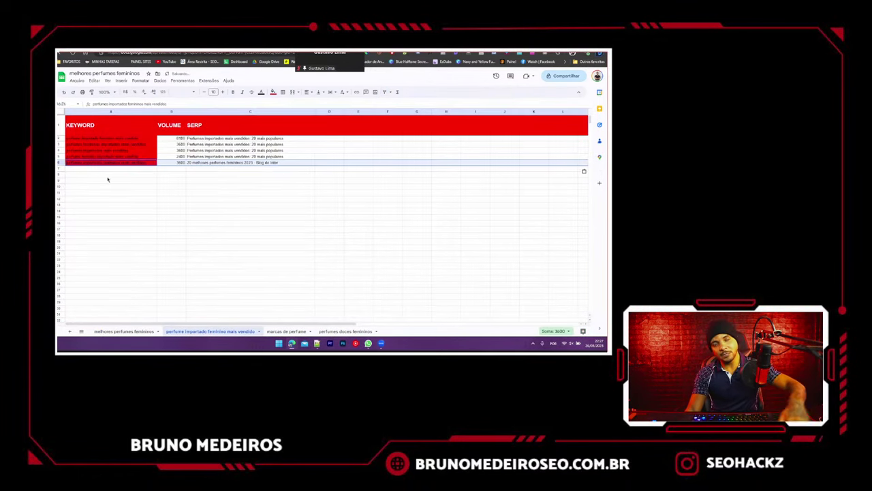
pyautogui.moveTo(60, 163); pyautogui.dragTo(195, 157)
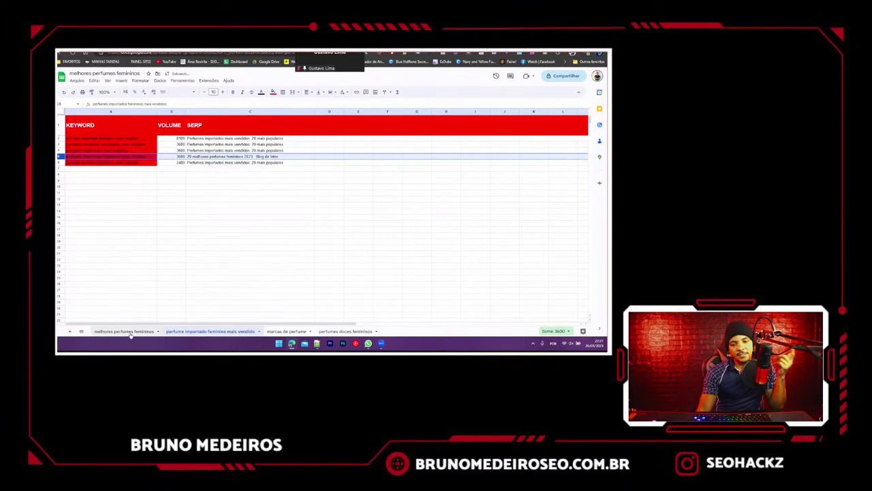
pyautogui.press('Delete')
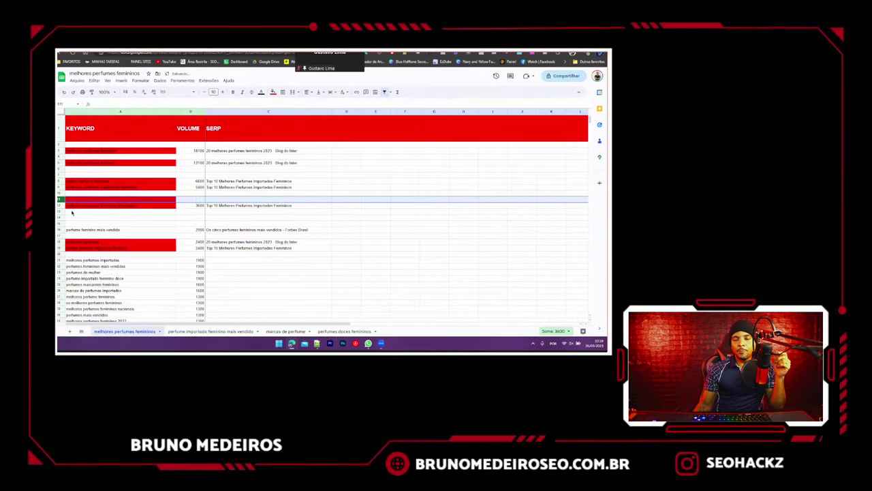
# - Move the "melhores perfumes femininos importados" row to the "perfume importado feminino mais vendido" sheet, above the 2400-volume row
pyautogui.click(60, 205)
pyautogui.hotkey('ctrl', 'c')
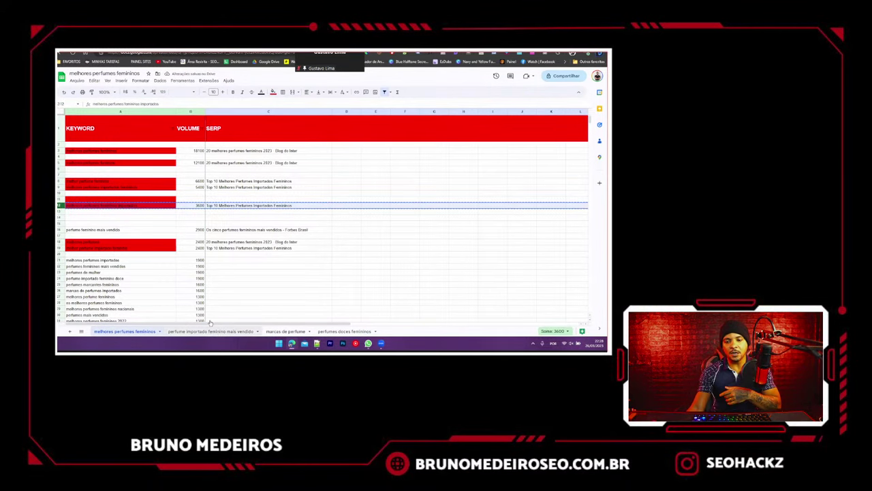
pyautogui.click(210, 331)
pyautogui.click(60, 168)
pyautogui.hotkey('ctrl', 'v')
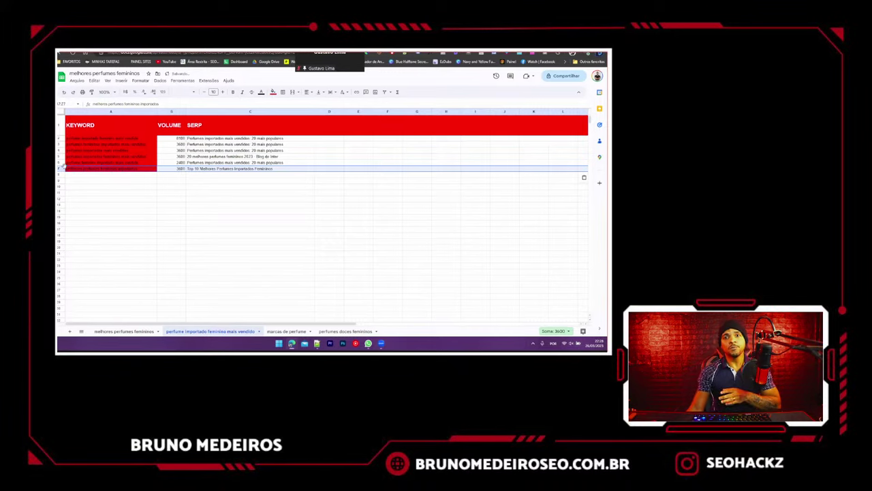
pyautogui.moveTo(59, 166); pyautogui.dragTo(60, 161)
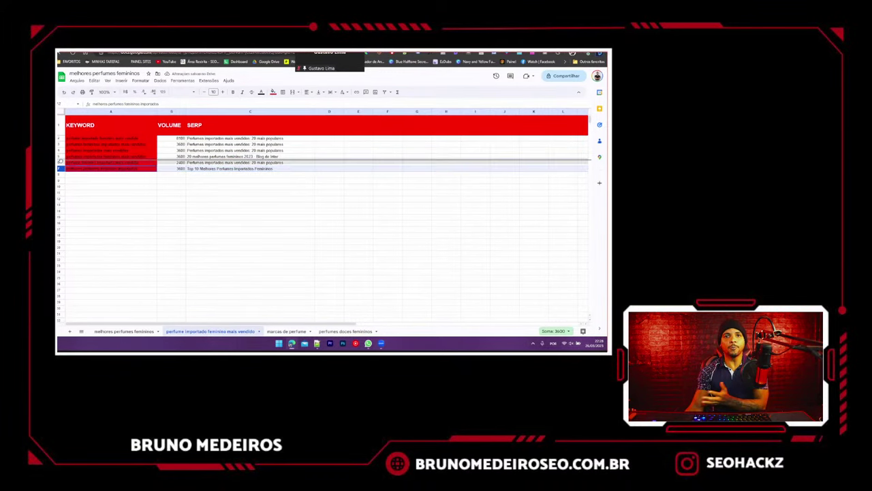
pyautogui.click(190, 204)
pyautogui.click(146, 331)
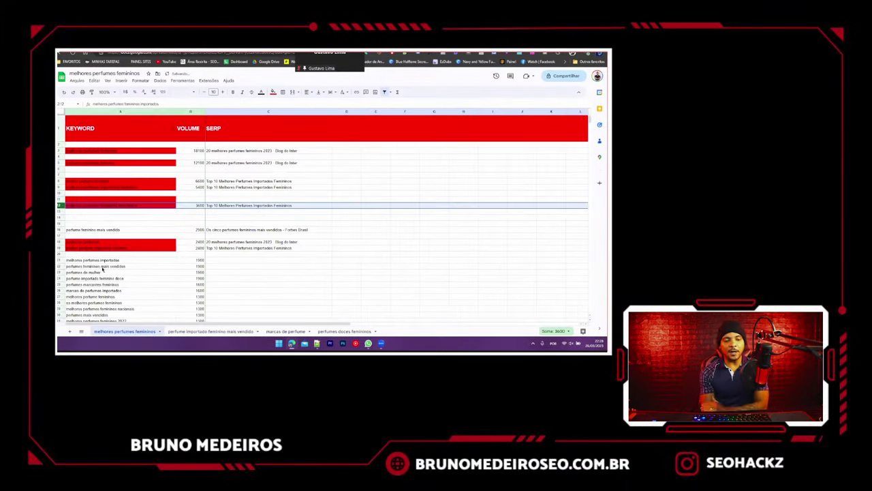
# - Remove the red fill from the two emptied keyword cells in rows 11 and 12 of the "melhores perfumes femininos" sheet
pyautogui.click(150, 207)
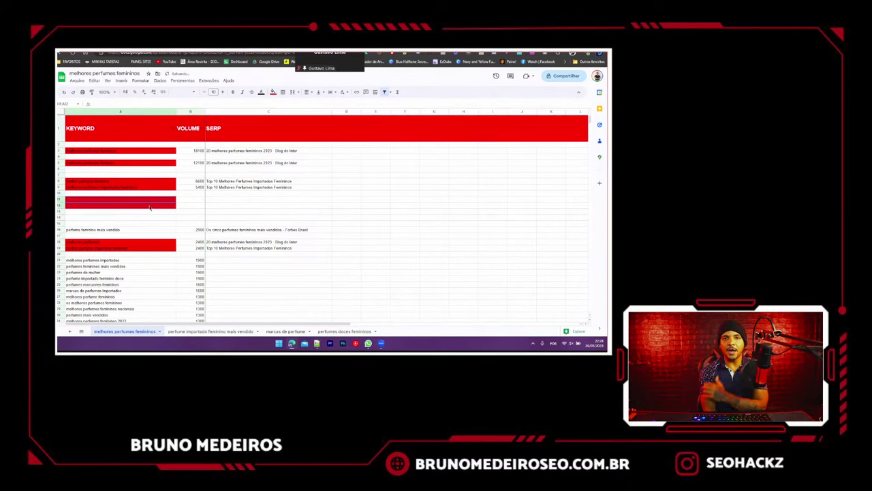
pyautogui.click(272, 94)
pyautogui.click(332, 118)
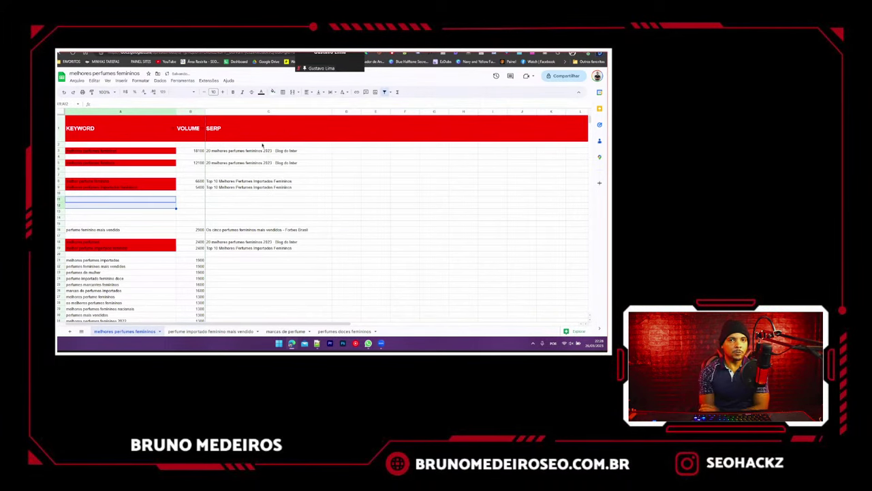
# - Move the "melhores perfumes importados femininos" row to the "perfume importado feminino mais vendido" sheet, directly below the 8100-volume row, and clear the original
pyautogui.click(94, 190)
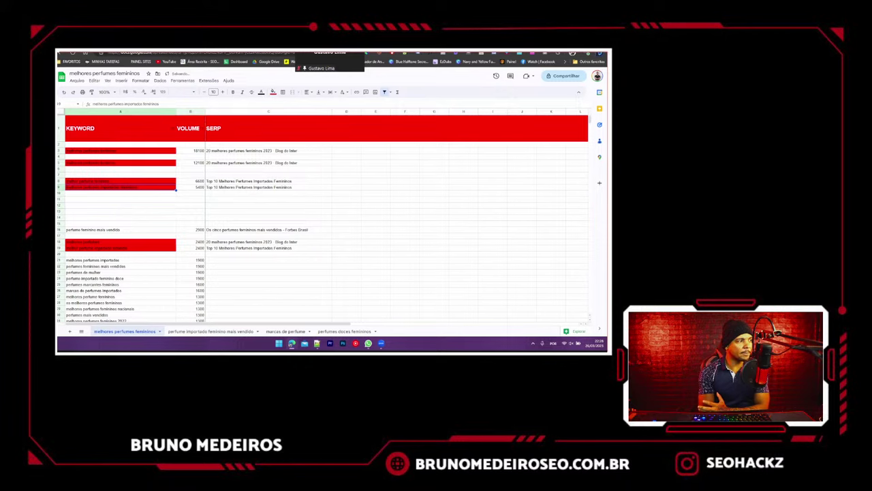
pyautogui.click(60, 187)
pyautogui.hotkey('ctrl', 'c')
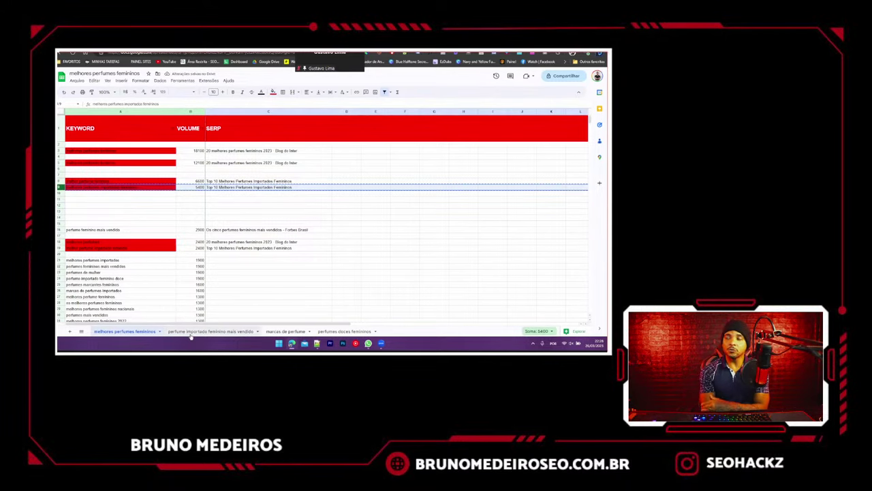
pyautogui.click(210, 331)
pyautogui.click(59, 174)
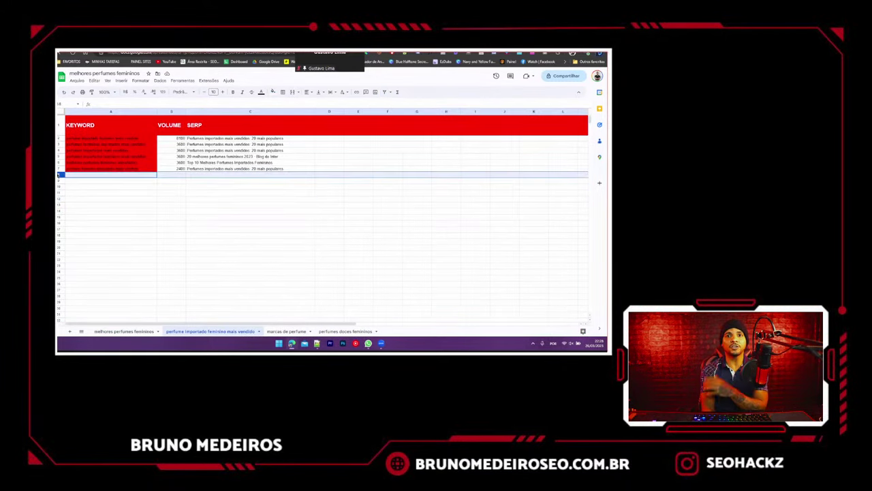
pyautogui.hotkey('ctrl', 'v')
pyautogui.moveTo(59, 174); pyautogui.dragTo(59, 143)
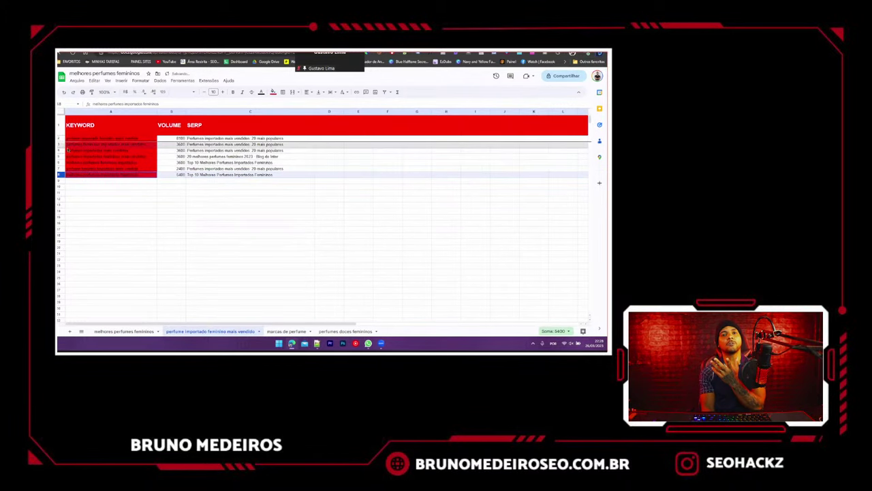
pyautogui.click(164, 236)
pyautogui.click(122, 331)
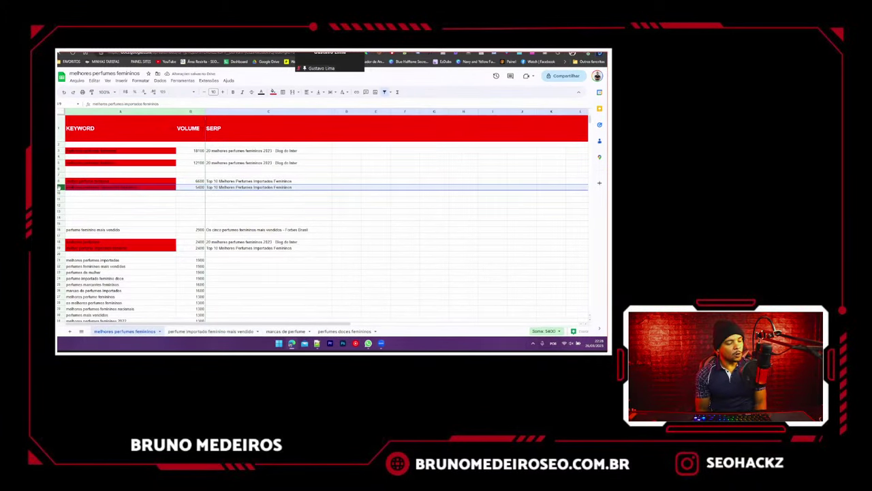
pyautogui.press('Delete')
# - Remove the red fill from the emptied keyword cell in row 9 of the "melhores perfumes femininos" sheet
pyautogui.click(273, 91)
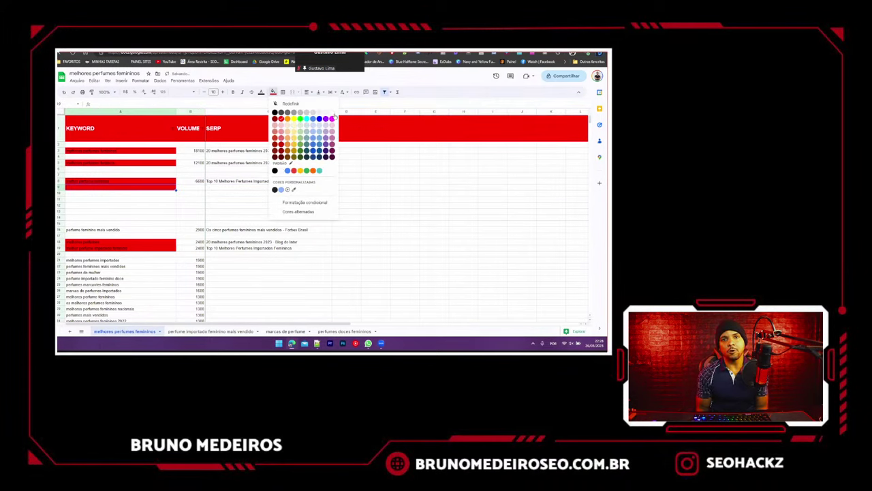
pyautogui.click(336, 116)
pyautogui.click(137, 198)
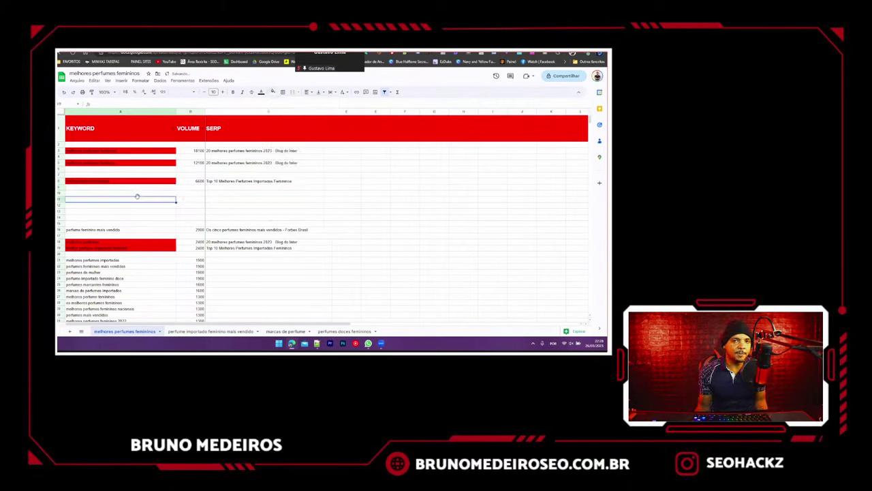
# - Copy the keyword "melhores perfumes importados" from the sheet and search Google for it
pyautogui.scroll(-2, 137, 197)
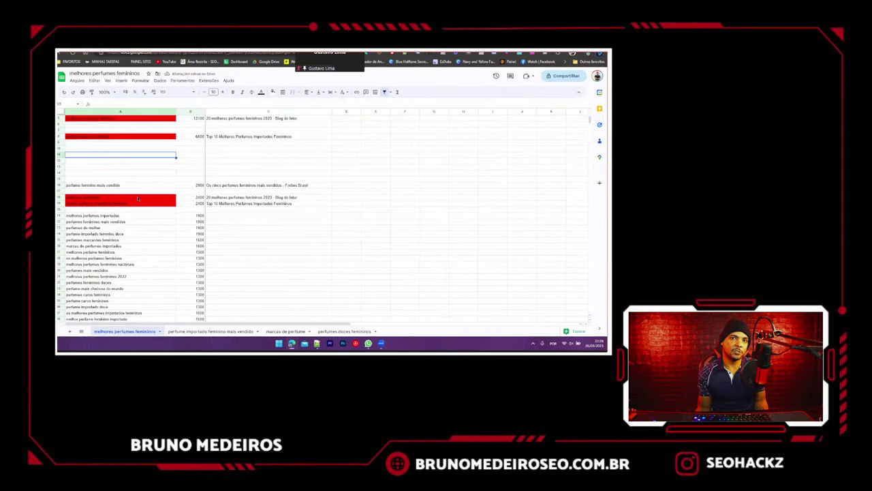
pyautogui.click(86, 217)
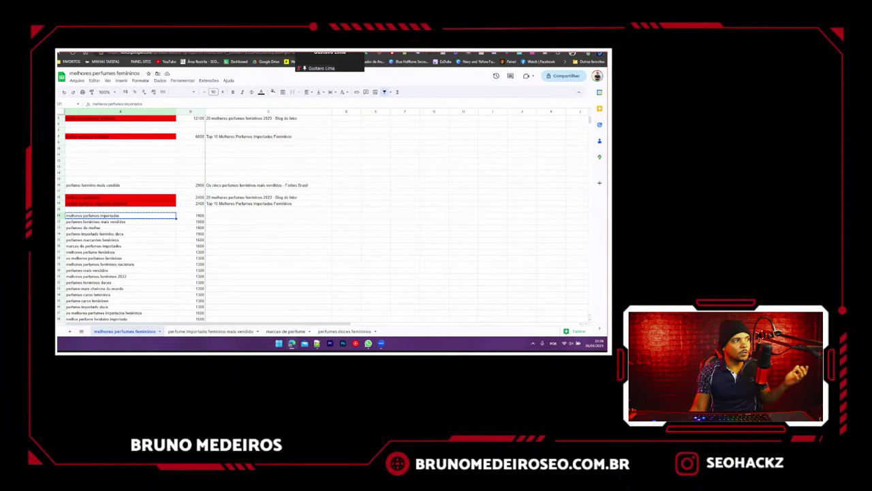
pyautogui.hotkey('ctrl', 'Tab')
pyautogui.click(164, 84)
pyautogui.click(164, 84)
pyautogui.hotkey('ctrl', 'a')
pyautogui.hotkey('ctrl', 'v')
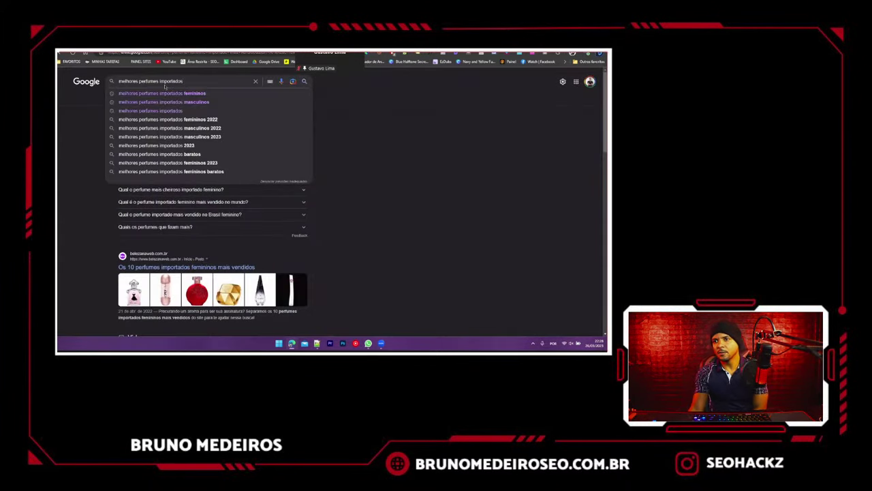
pyautogui.press('Return')
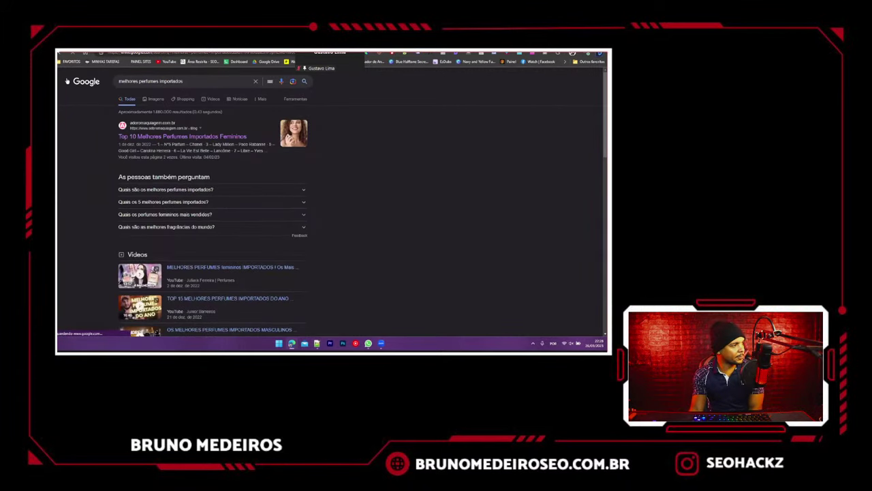
# - Record the top result title "Top 10 Melhores Perfumes Importados Femininos" in the SERP column for "melhores perfumes importados"
pyautogui.hotkey('ctrl', 'shift', 'Tab')
pyautogui.hotkey('ctrl', 'Tab')
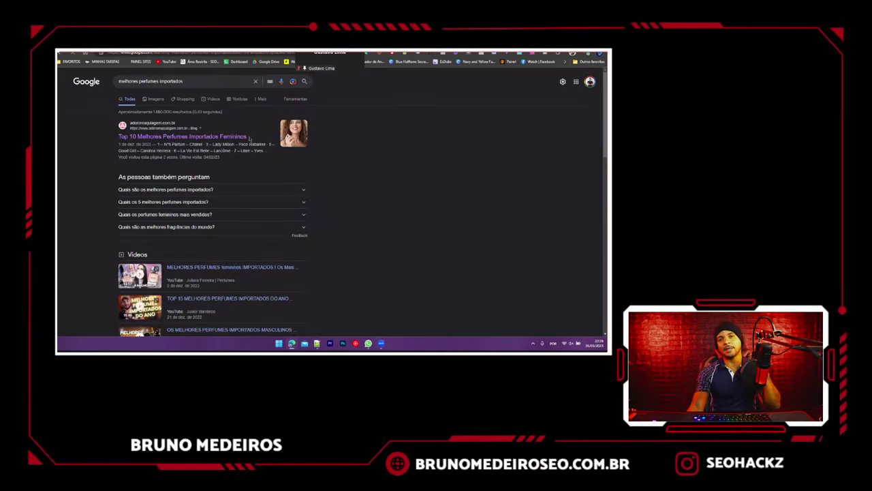
pyautogui.moveTo(250, 139); pyautogui.dragTo(238, 128)
pyautogui.hotkey('ctrl', 'c')
pyautogui.hotkey('ctrl', 'shift', 'Tab')
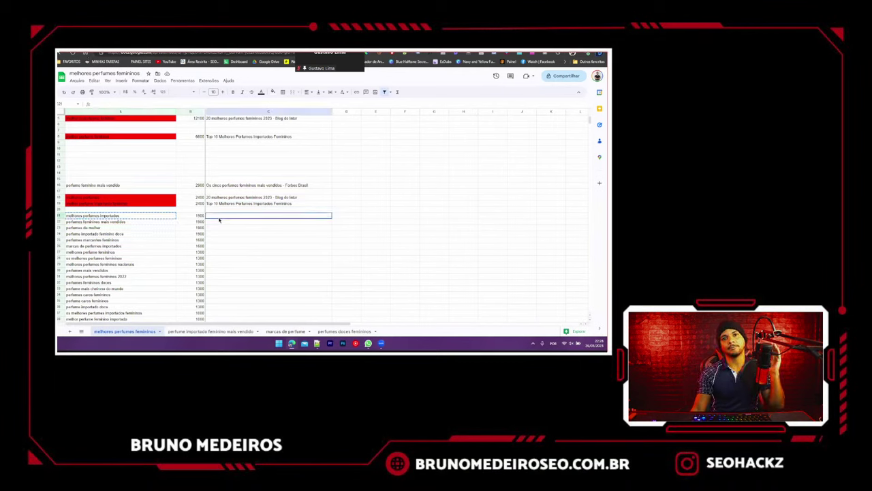
pyautogui.click(218, 215)
pyautogui.hotkey('ctrl', 'v')
# - Fill the "melhores perfumes importados" keyword cell with red
pyautogui.press('Left')
pyautogui.press('Left')
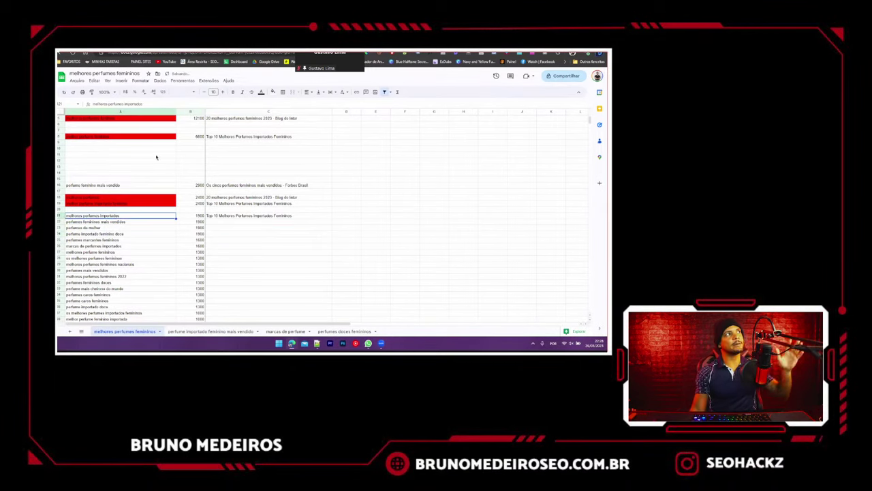
pyautogui.click(275, 92)
pyautogui.click(281, 119)
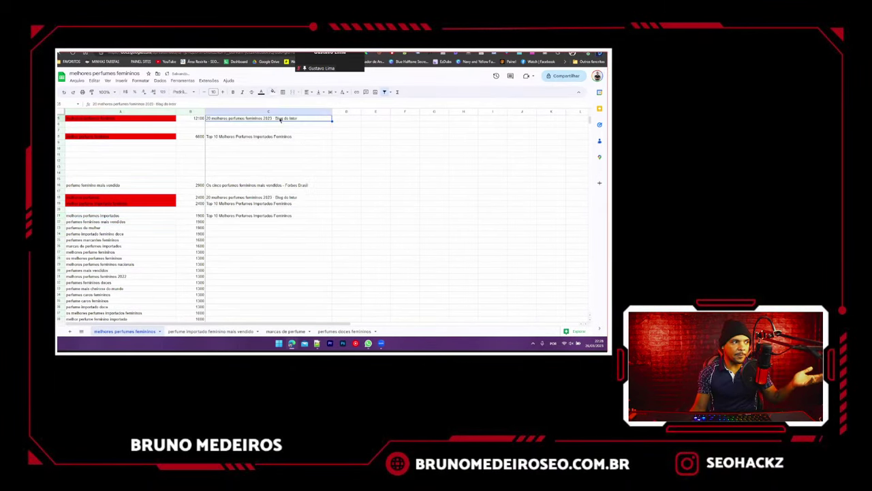
pyautogui.click(170, 216)
pyautogui.click(273, 92)
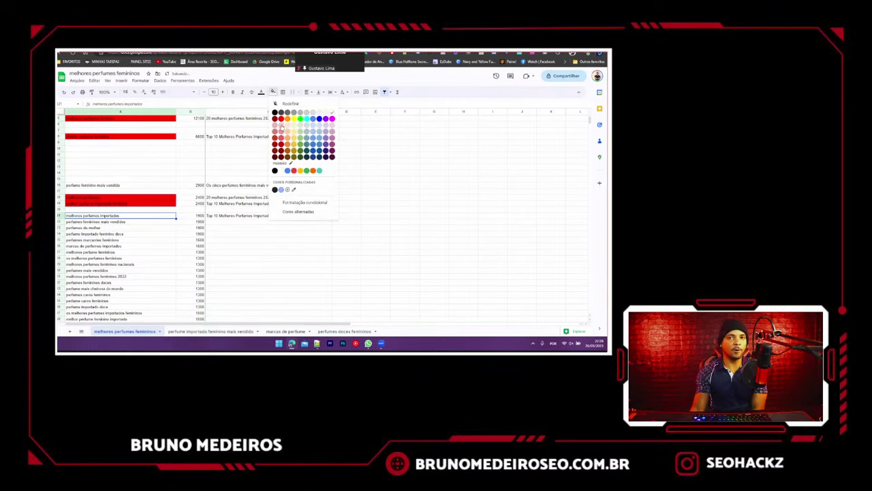
pyautogui.click(281, 119)
# - Move the "melhores perfumes importados" row to the first empty row of the "perfume importado feminino mais vendido" sheet and clear the original
pyautogui.click(113, 222)
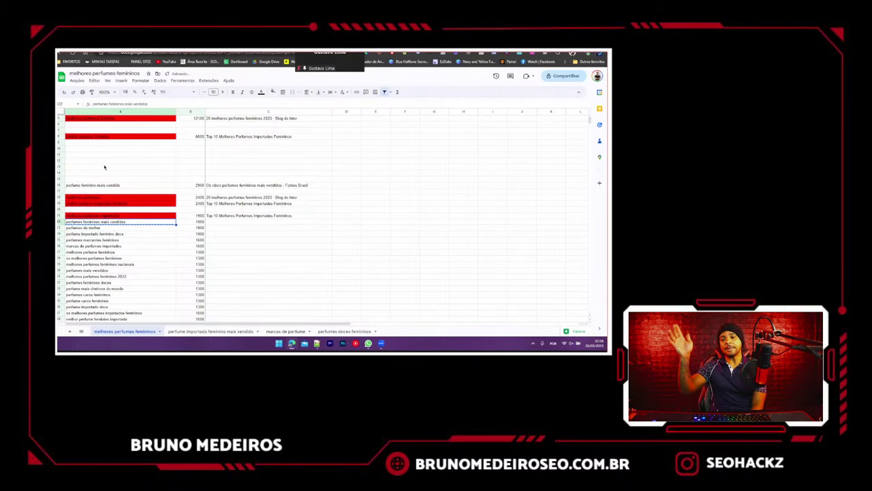
pyautogui.hotkey('ctrl', 'c')
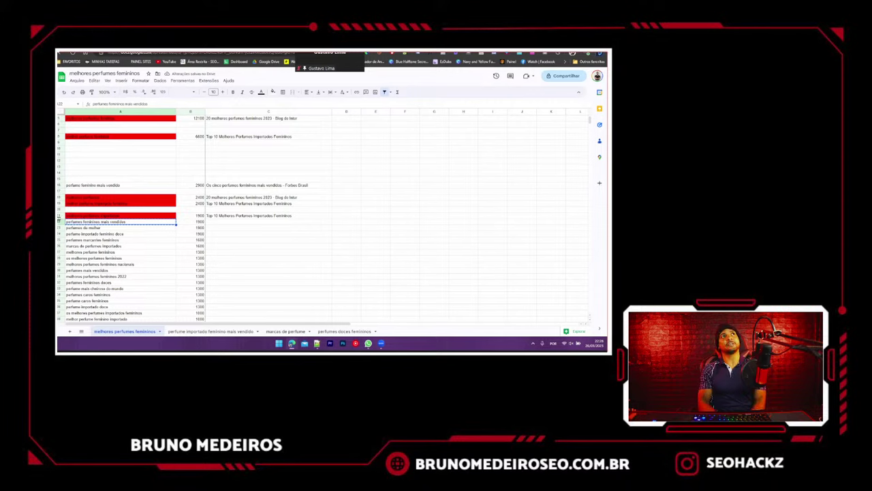
pyautogui.click(59, 216)
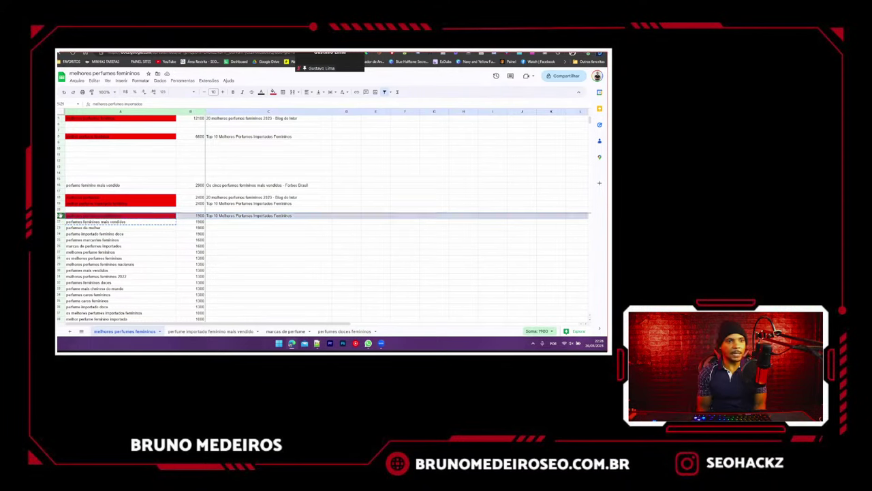
pyautogui.hotkey('ctrl', 'c')
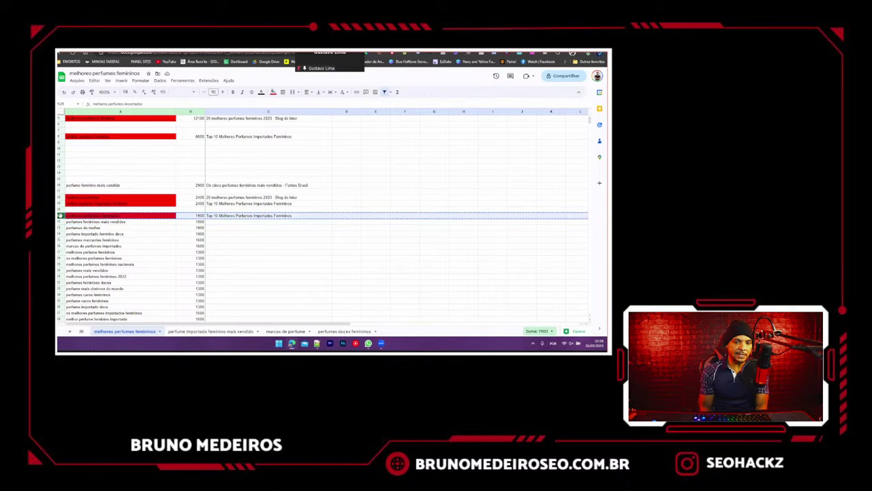
pyautogui.click(197, 331)
pyautogui.click(60, 180)
pyautogui.hotkey('ctrl', 'v')
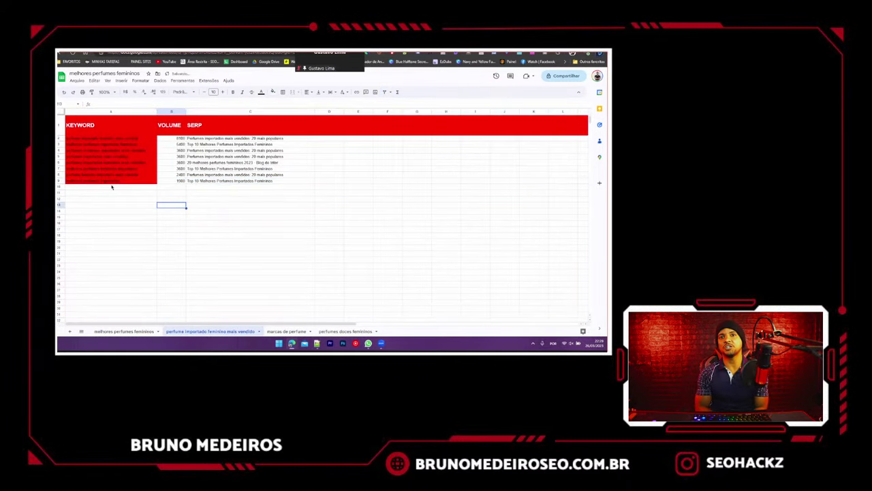
pyautogui.click(124, 331)
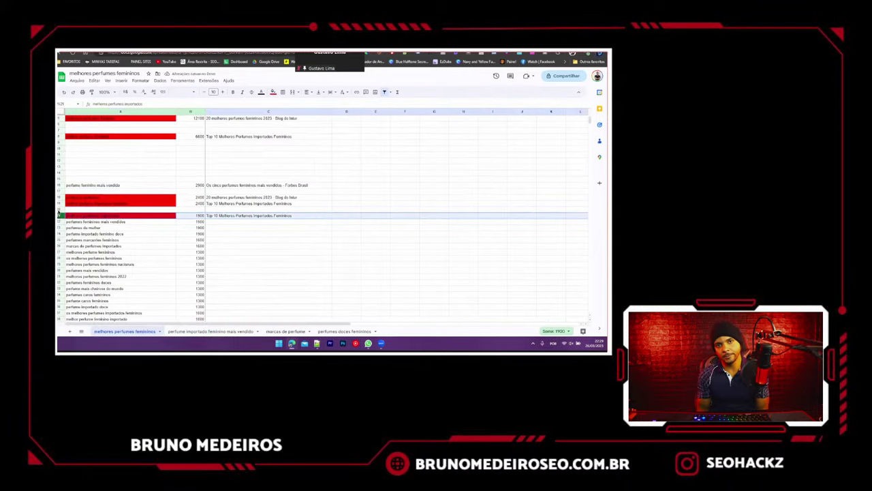
pyautogui.press('Delete')
# - Move the "melhor perfume importado feminino" row to the "perfume importado feminino mais vendido" sheet, above the 1900-volume row, and clear the original
pyautogui.click(60, 203)
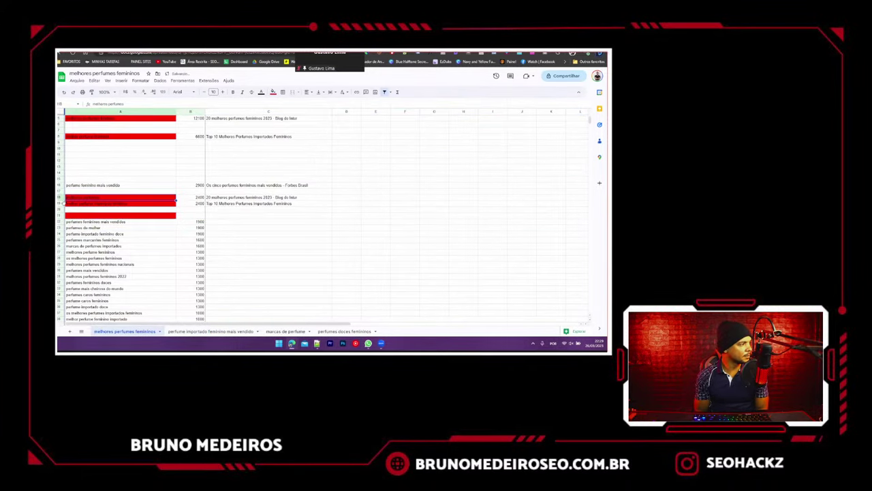
pyautogui.hotkey('ctrl', 'c')
pyautogui.click(192, 330)
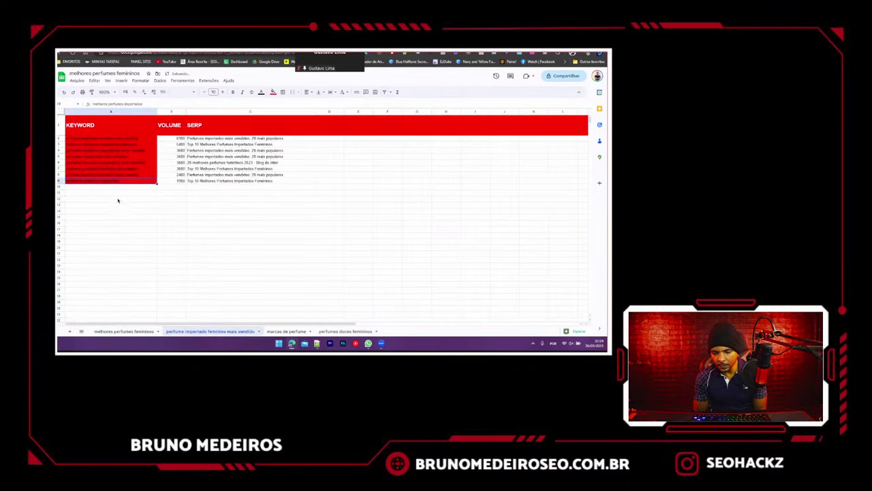
pyautogui.click(59, 187)
pyautogui.hotkey('ctrl', 'v')
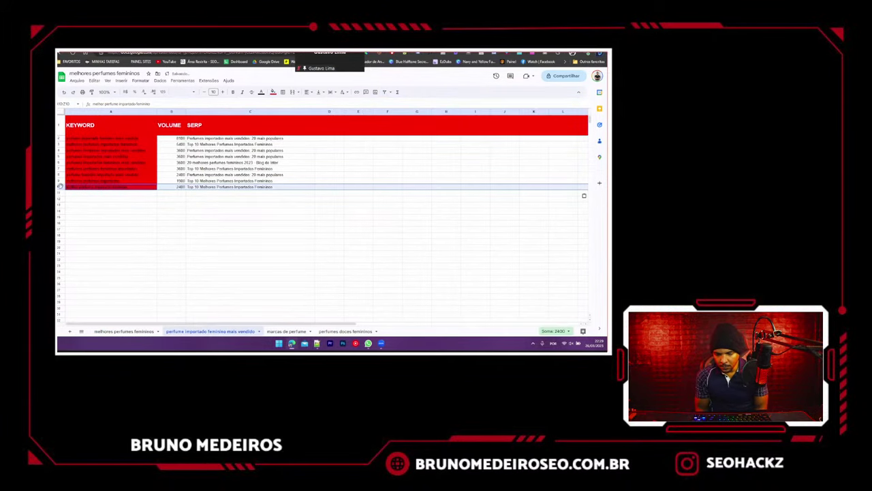
pyautogui.moveTo(59, 187); pyautogui.dragTo(59, 181)
pyautogui.click(124, 330)
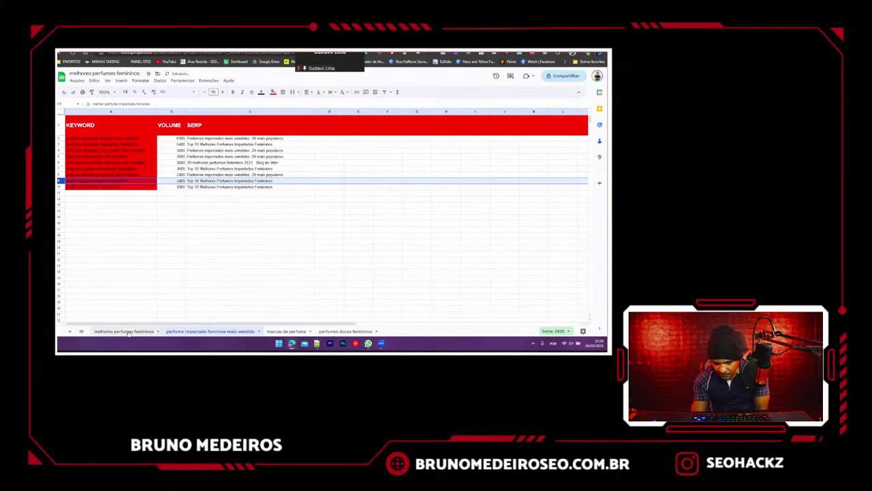
pyautogui.press('Delete')
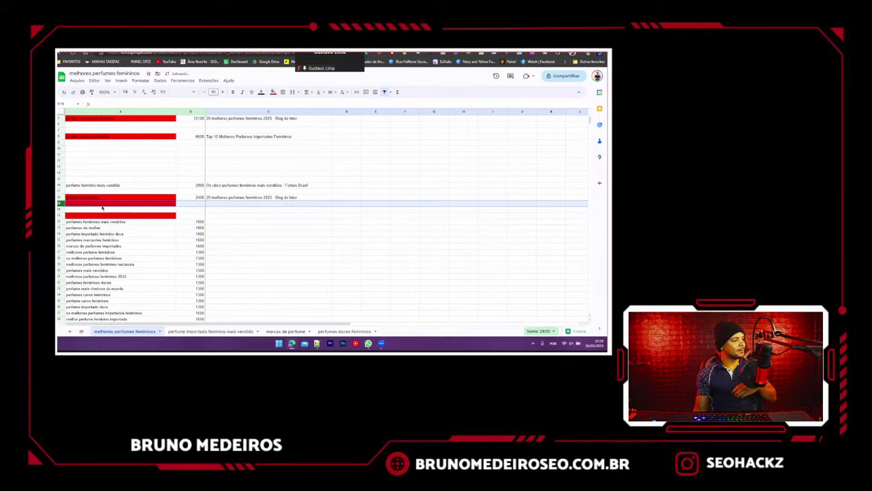
# - Remove the red fill from the emptied keyword cells in rows 19 to 21 of the "melhores perfumes femininos" sheet
pyautogui.moveTo(103, 204); pyautogui.dragTo(103, 216)
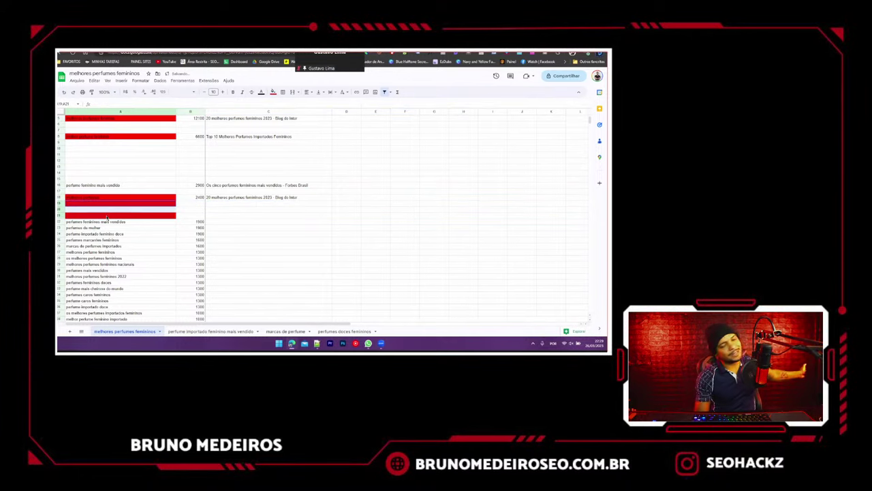
pyautogui.click(273, 92)
pyautogui.click(332, 114)
pyautogui.scroll(2, 156, 191)
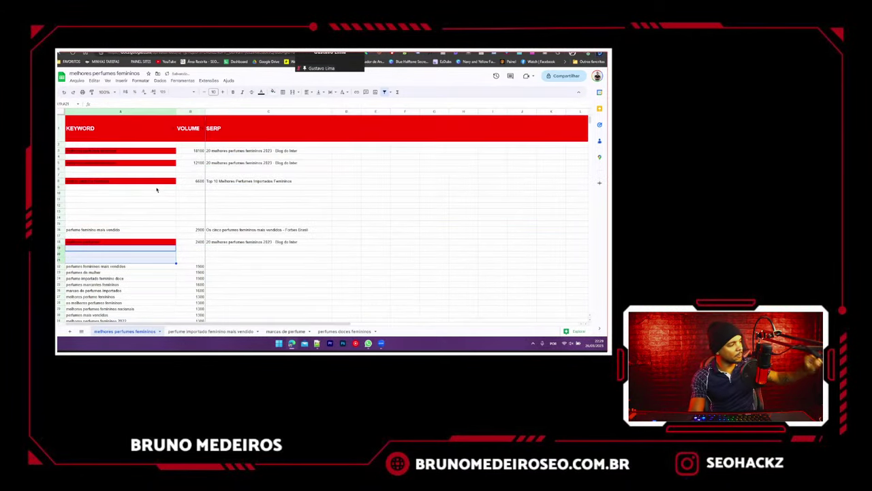
# - Copy the keyword "perfumes femininos mais vendidos", check the "perfume importado feminino mais vendido" sheet, and search Google for the copied keyword
pyautogui.scroll(-3, 156, 190)
pyautogui.click(116, 191)
pyautogui.hotkey('ctrl', 'c')
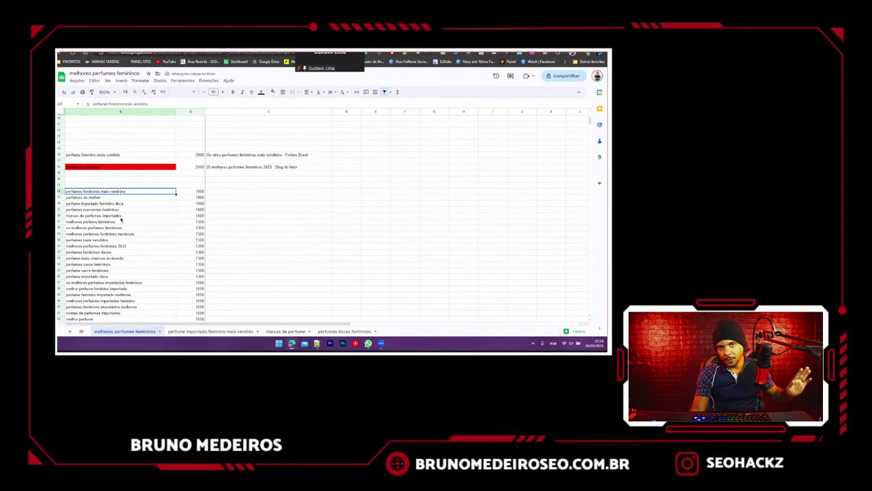
pyautogui.click(211, 331)
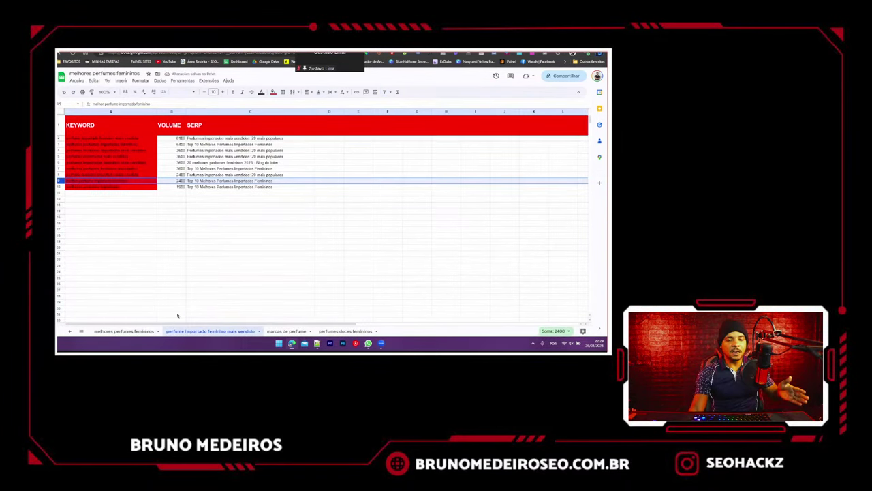
pyautogui.click(103, 234)
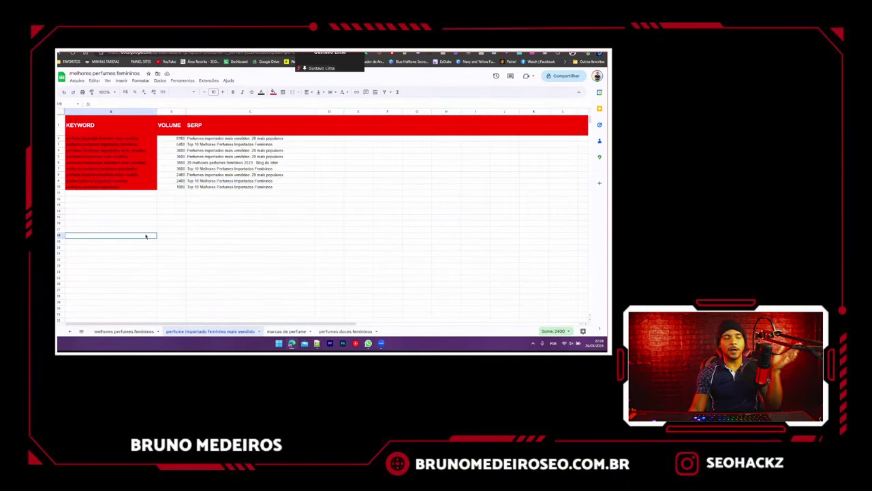
pyautogui.click(124, 331)
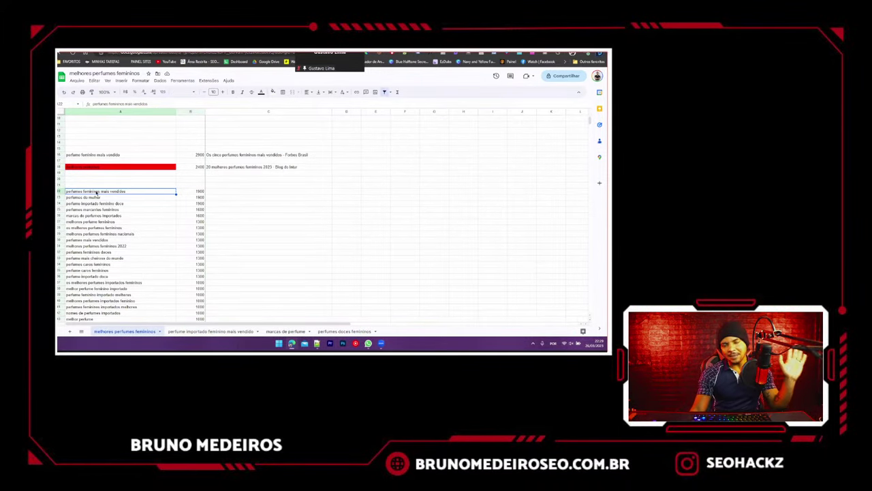
pyautogui.hotkey('ctrl', 'Tab')
pyautogui.tripleClick(141, 81)
pyautogui.hotkey('ctrl', 'v')
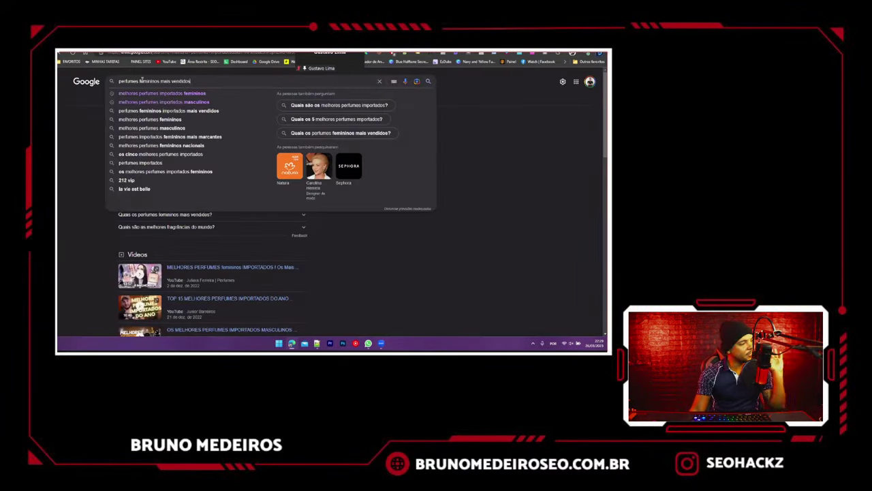
pyautogui.press('Return')
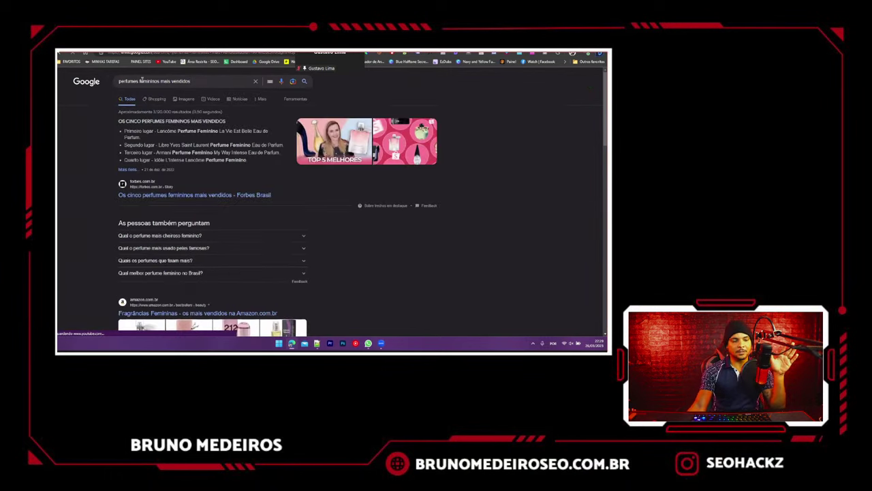
# - Examine the Google results for "perfumes femininos mais vendidos" and compare that keyword with the "perfume feminino mais vendido" row in the sheet
pyautogui.scroll(-5, 107, 205)
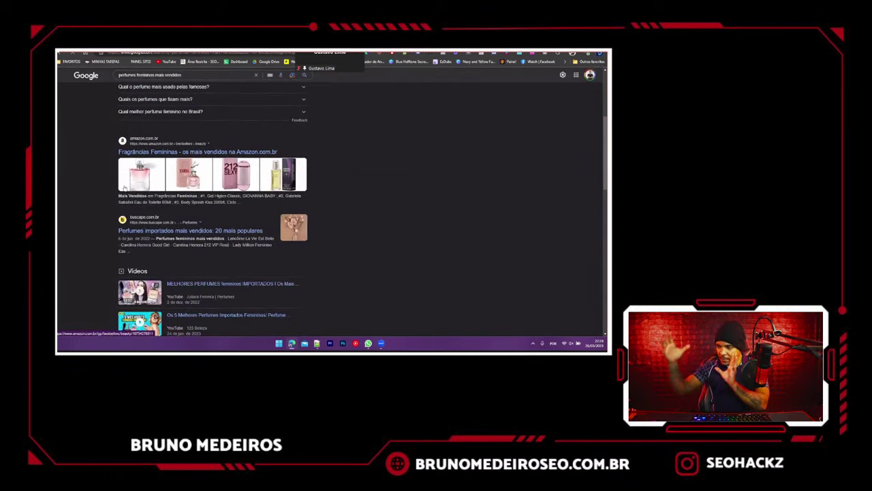
pyautogui.scroll(-15, 108, 205)
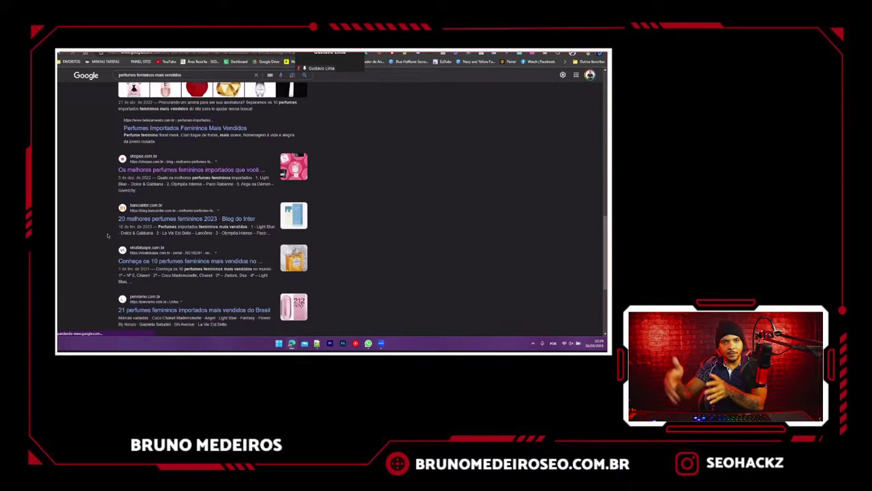
pyautogui.scroll(20, 107, 236)
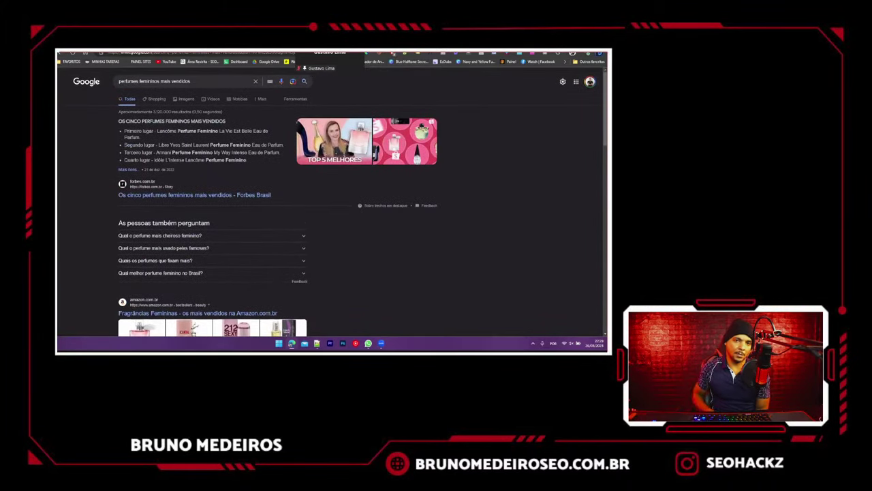
pyautogui.hotkey('ctrl', 'Tab')
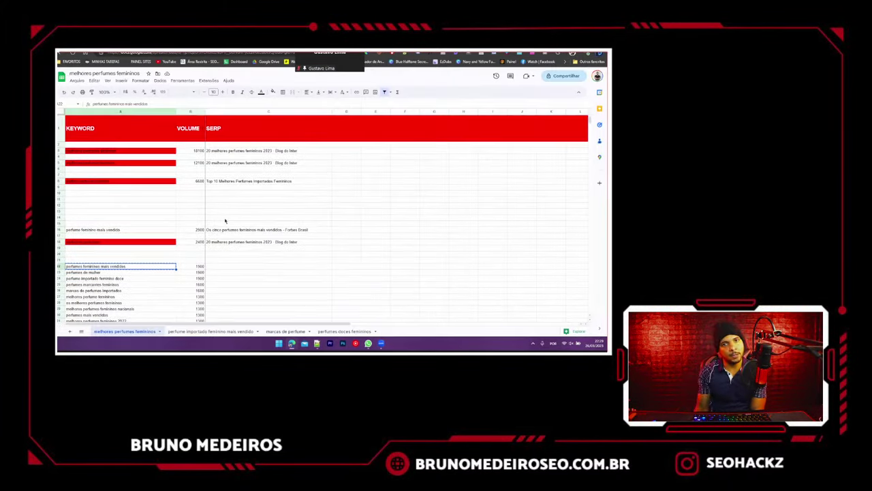
pyautogui.click(130, 203)
pyautogui.click(141, 240)
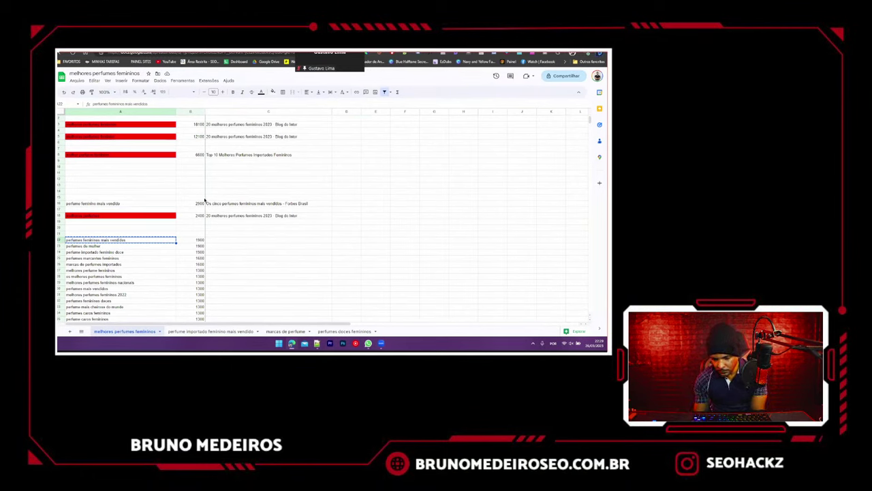
pyautogui.click(156, 198)
pyautogui.click(158, 236)
pyautogui.click(157, 241)
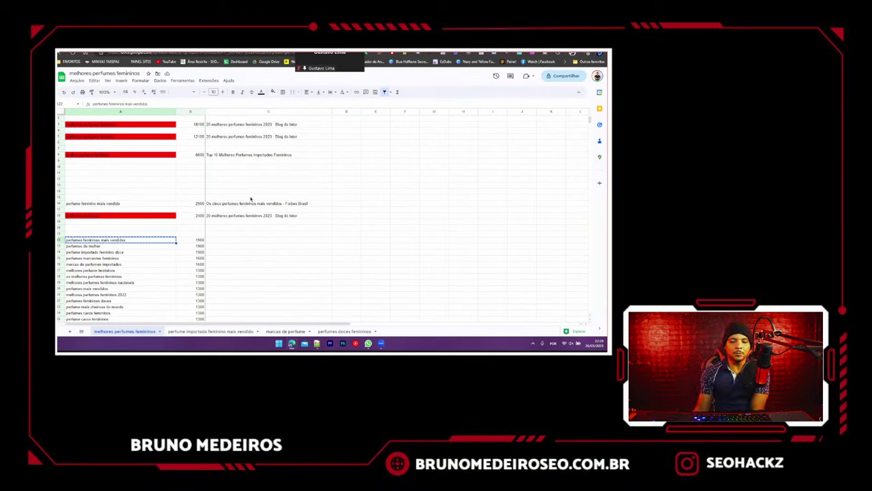
# - Copy the SERP title "Os cinco perfumes femininos mais vendidos - Forbes Brasil" from row 16 to the SERP cell of "perfumes femininos mais vendidos"
pyautogui.click(244, 203)
pyautogui.hotkey('ctrl', 'c')
pyautogui.click(219, 239)
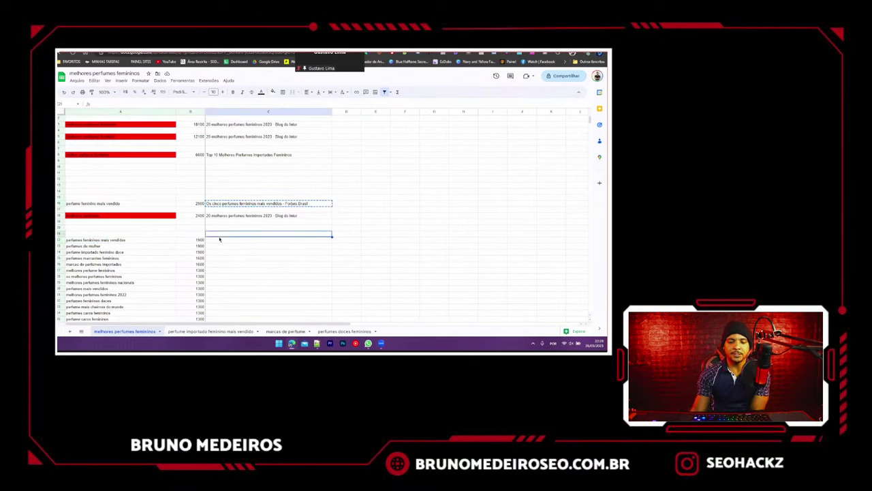
pyautogui.hotkey('ctrl', 'v')
pyautogui.click(146, 241)
# - Fill the keyword cells "perfume feminino mais vendido" and "perfumes femininos mais vendidos" with orange
pyautogui.click(129, 203)
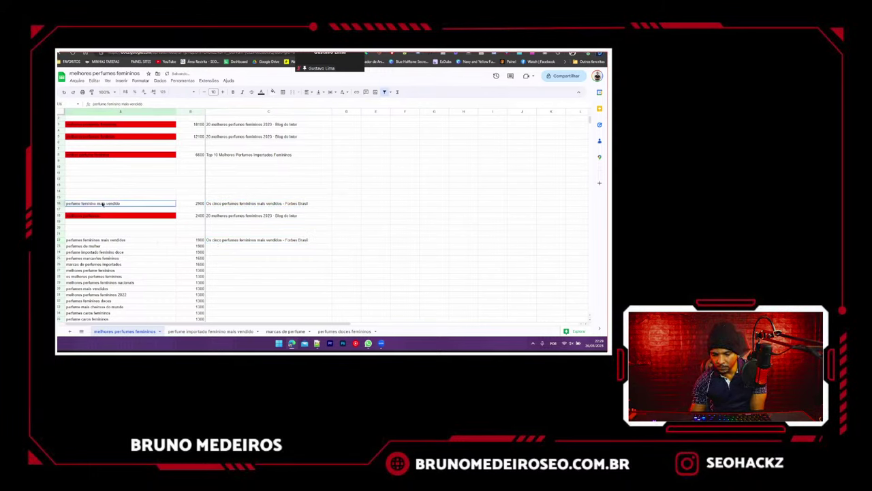
pyautogui.click(272, 91)
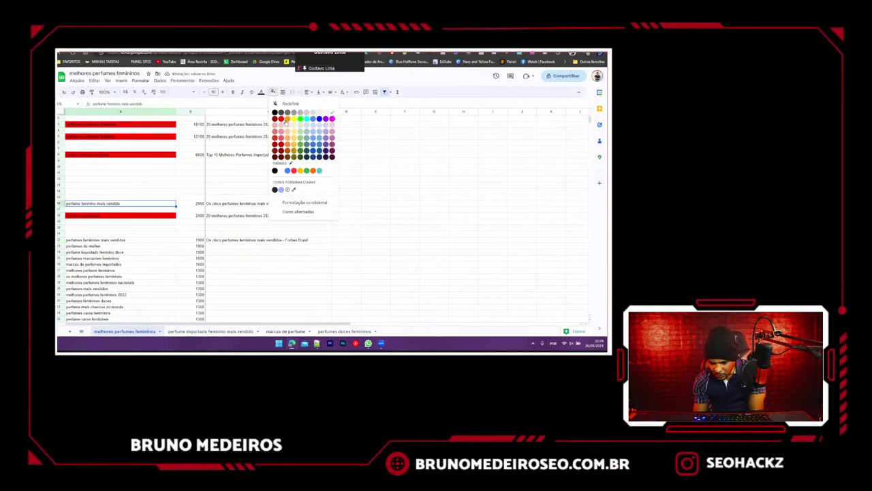
pyautogui.click(287, 119)
pyautogui.click(140, 240)
pyautogui.click(273, 91)
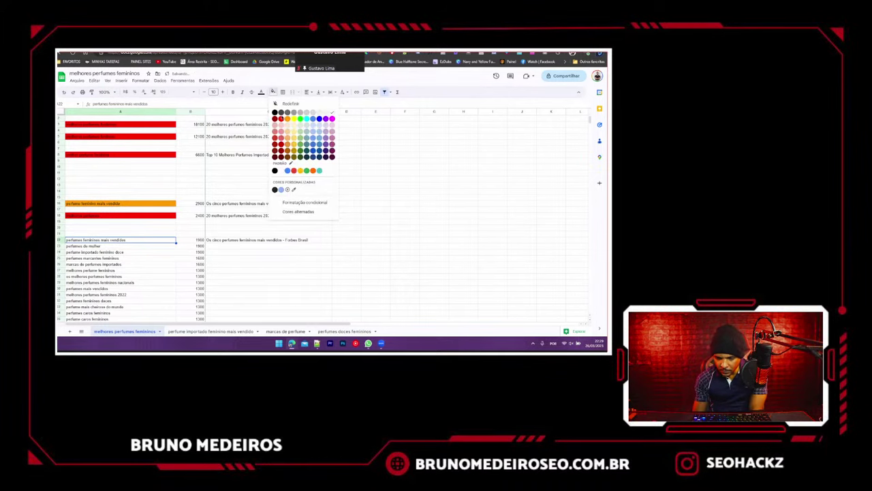
pyautogui.click(287, 118)
pyautogui.click(287, 120)
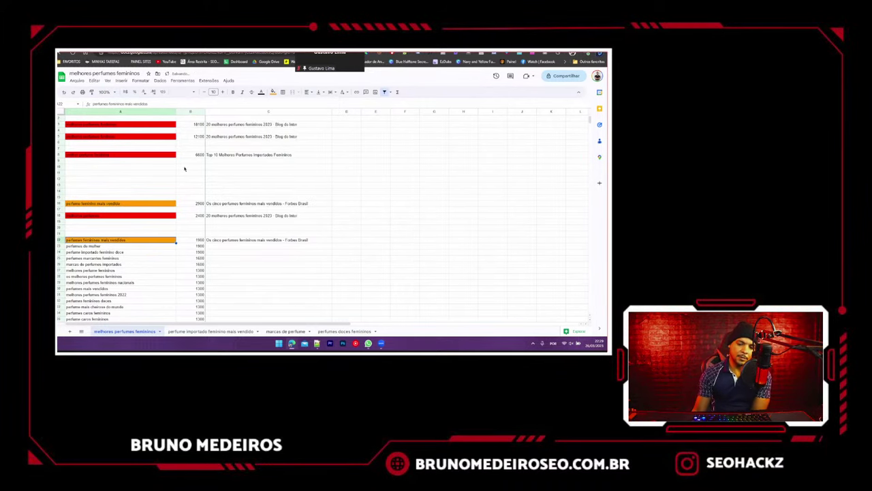
# - Copy the keyword "perfumes de mulher", search Google for it and review the results
pyautogui.scroll(-2, 185, 168)
pyautogui.click(94, 204)
pyautogui.hotkey('ctrl', 'c')
pyautogui.click(150, 51)
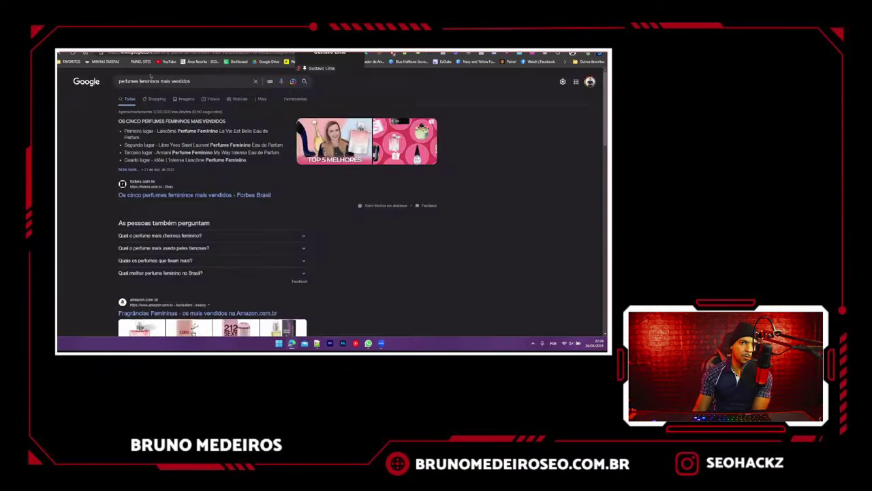
pyautogui.tripleClick(141, 81)
pyautogui.hotkey('ctrl', 'v')
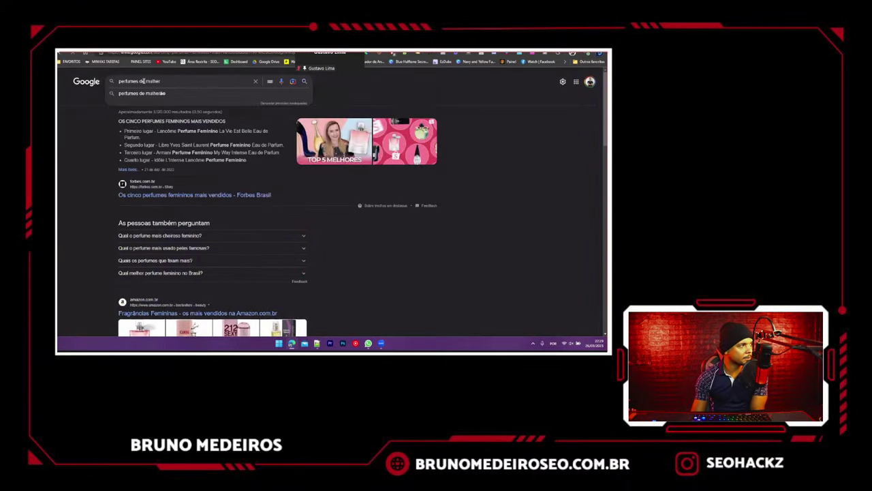
pyautogui.press('Return')
pyautogui.scroll(-5, 99, 234)
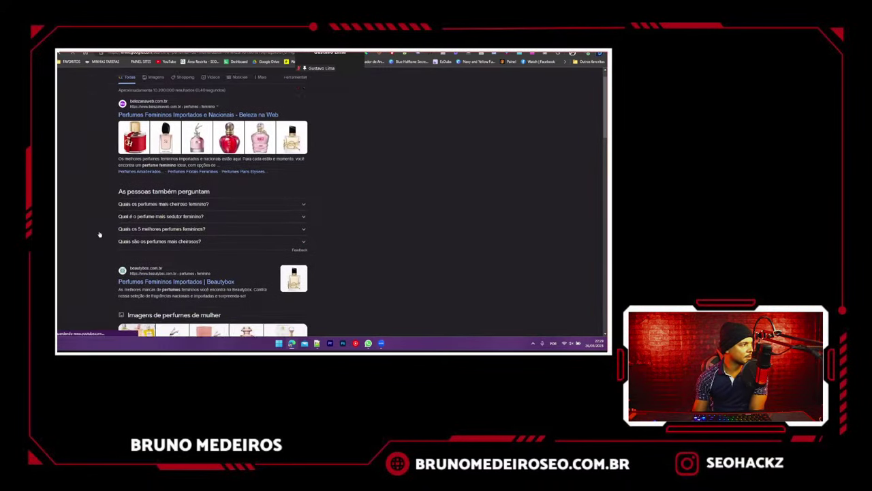
pyautogui.scroll(-2, 99, 234)
pyautogui.scroll(4, 99, 233)
# - Select the "perfumes de mulher" row, open the top Google result from Beleza na Web, reject its cookies and examine the page's content
pyautogui.click(88, 52)
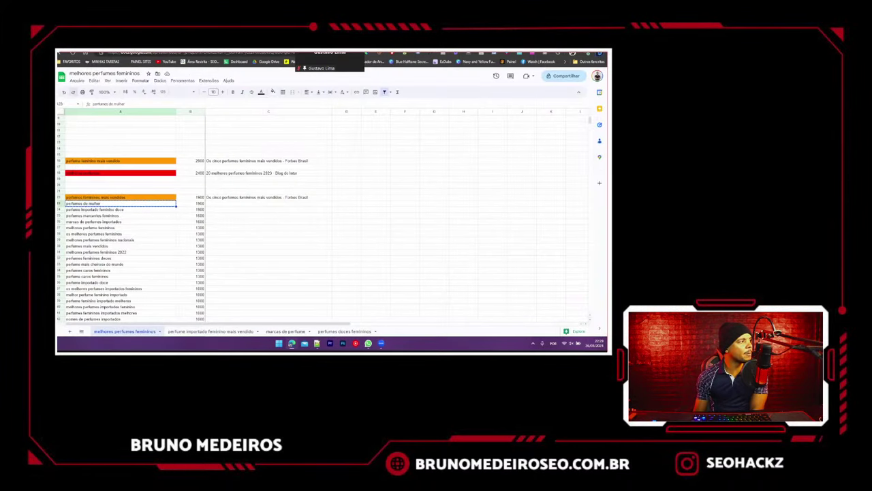
pyautogui.click(60, 203)
pyautogui.hotkey('ctrl', 'shift', 'Tab')
pyautogui.scroll(5, 157, 172)
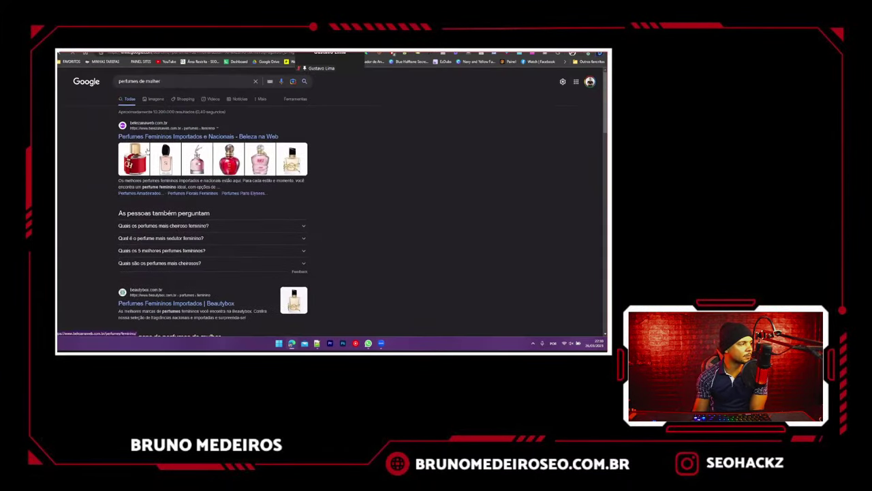
pyautogui.click(225, 136)
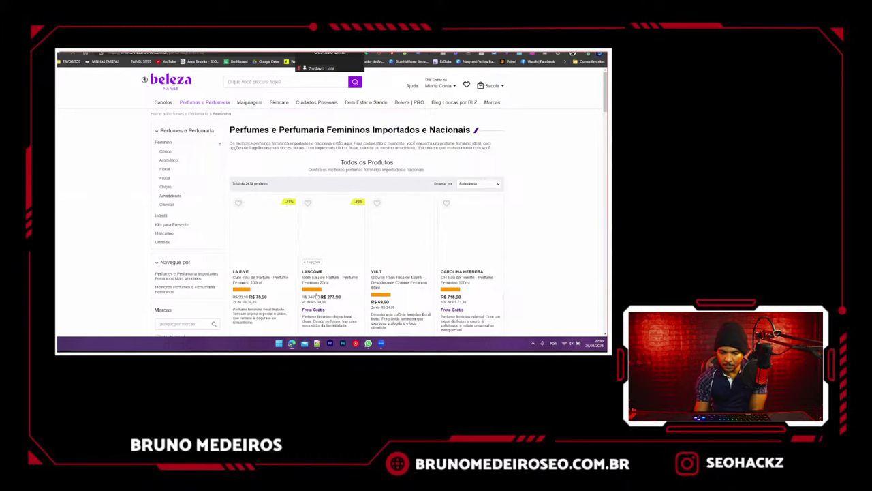
pyautogui.scroll(-2, 318, 295)
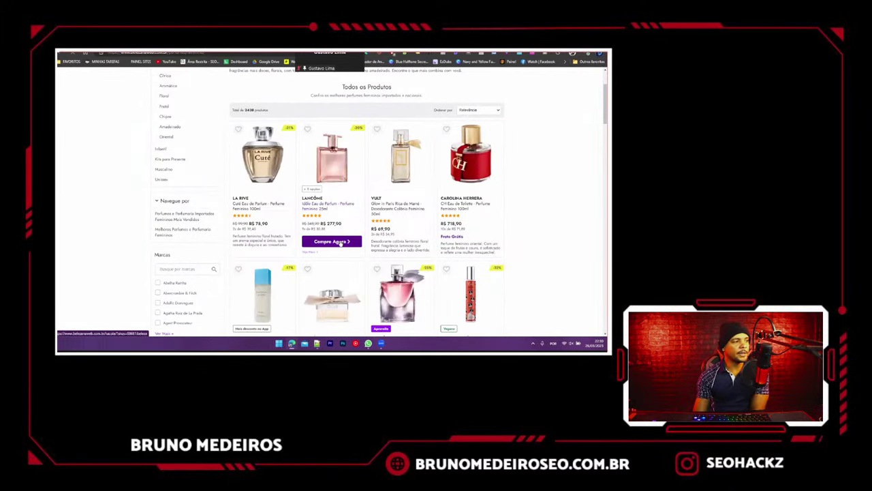
pyautogui.scroll(-1, 338, 239)
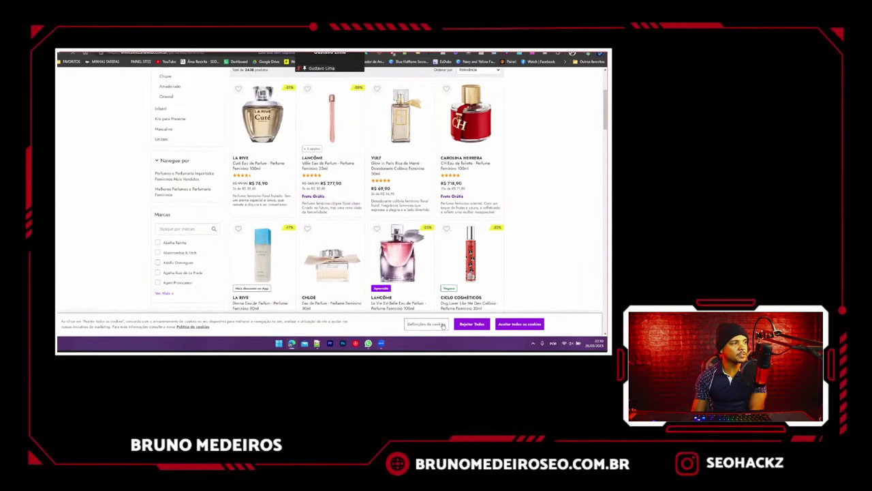
pyautogui.click(472, 324)
pyautogui.scroll(-3, 322, 222)
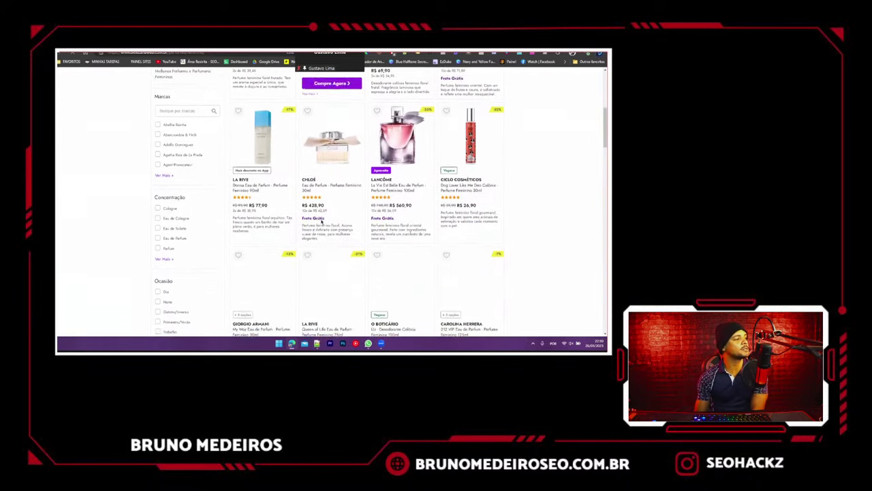
pyautogui.scroll(-8, 323, 221)
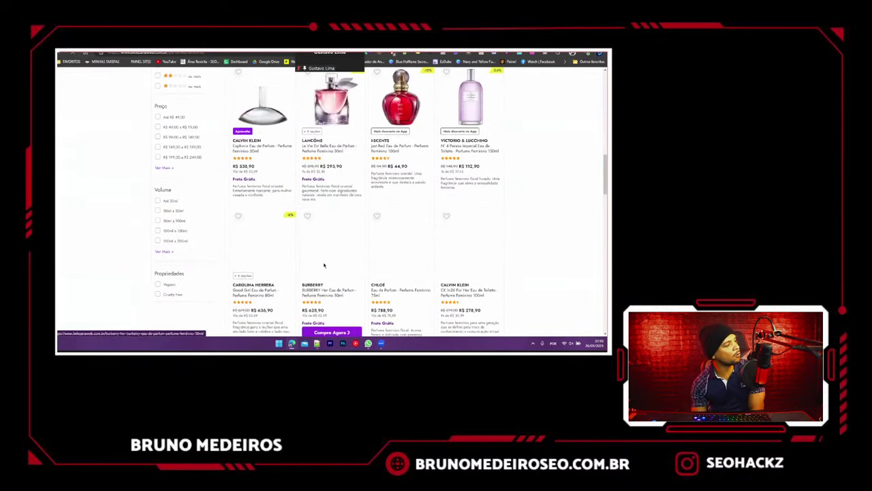
pyautogui.scroll(10, 323, 265)
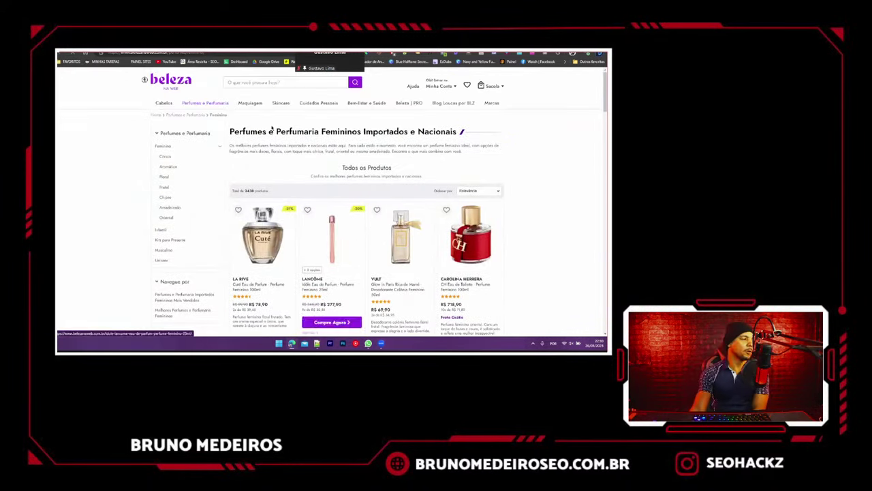
pyautogui.scroll(-3, 271, 129)
pyautogui.scroll(3, 272, 129)
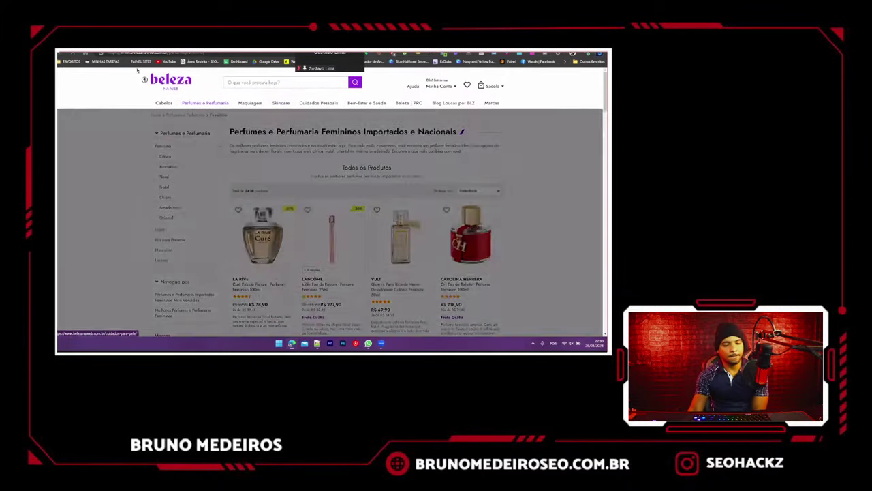
# - Return to the Google results and clear the "perfumes de mulher" row in the "melhores perfumes femininos" sheet
pyautogui.hotkey('alt', 'Left')
pyautogui.scroll(-2, 109, 232)
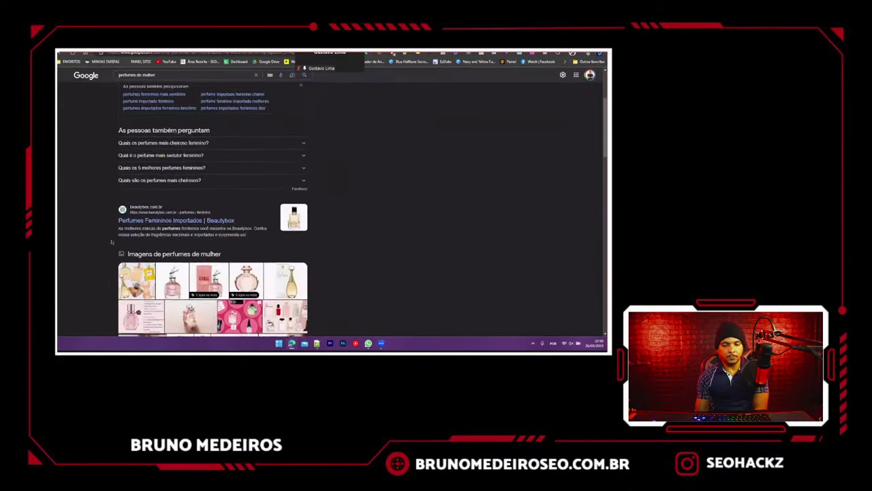
pyautogui.scroll(3, 112, 242)
pyautogui.hotkey('ctrl', 'shift', 'Tab')
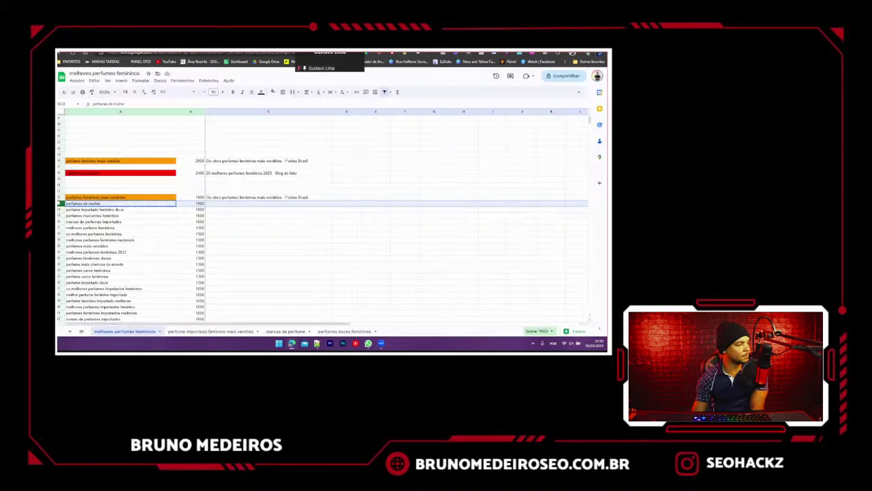
pyautogui.press('Delete')
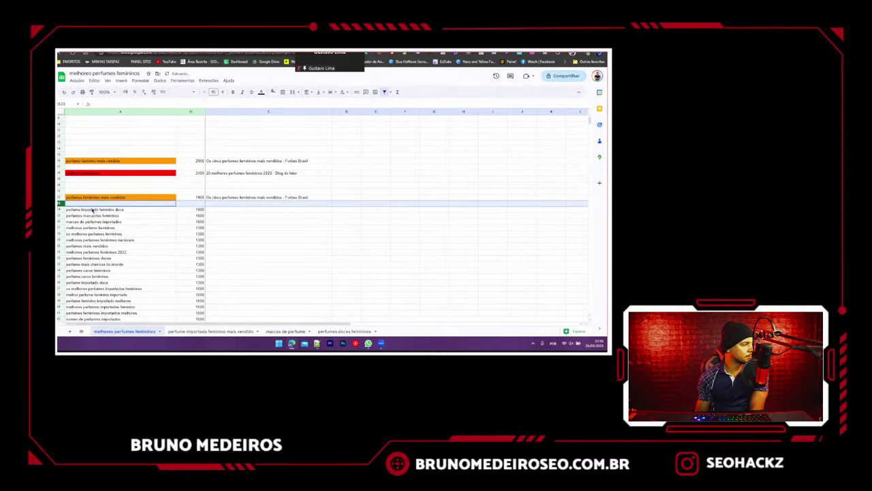
# - Take the next keyword, "perfume importado feminino doce", from the sheet and search Google for it
pyautogui.click(92, 210)
pyautogui.hotkey('ctrl', 'shift', 'Tab')
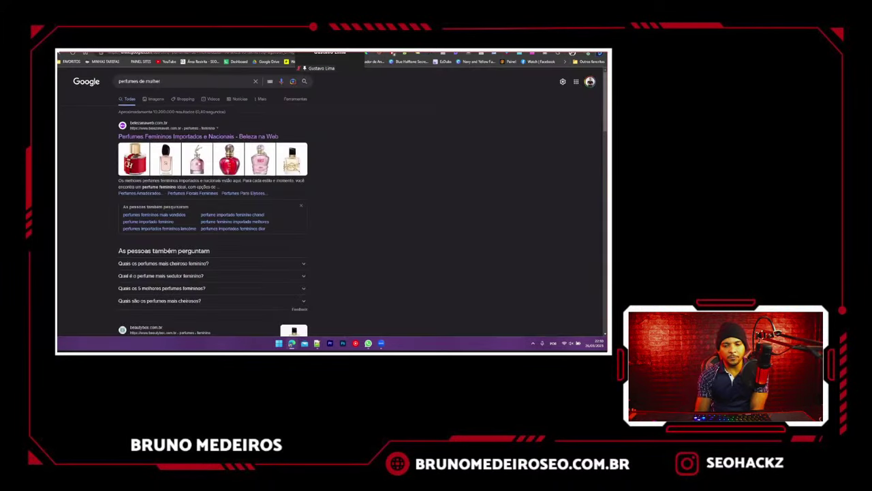
pyautogui.hotkey('ctrl', 'Tab')
pyautogui.scroll(5, 136, 175)
pyautogui.hotkey('ctrl', 'shift', 'Tab')
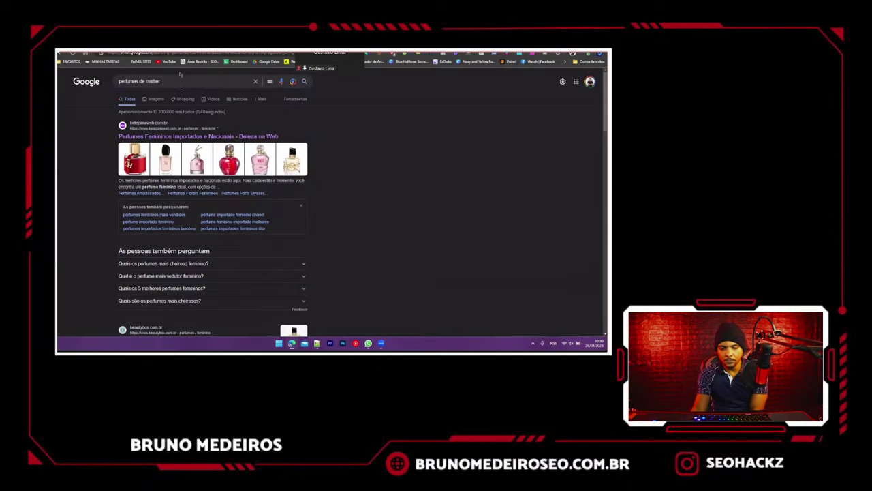
pyautogui.click(187, 81)
pyautogui.hotkey('ctrl', 'a')
pyautogui.write('perfume importado feminino doce')
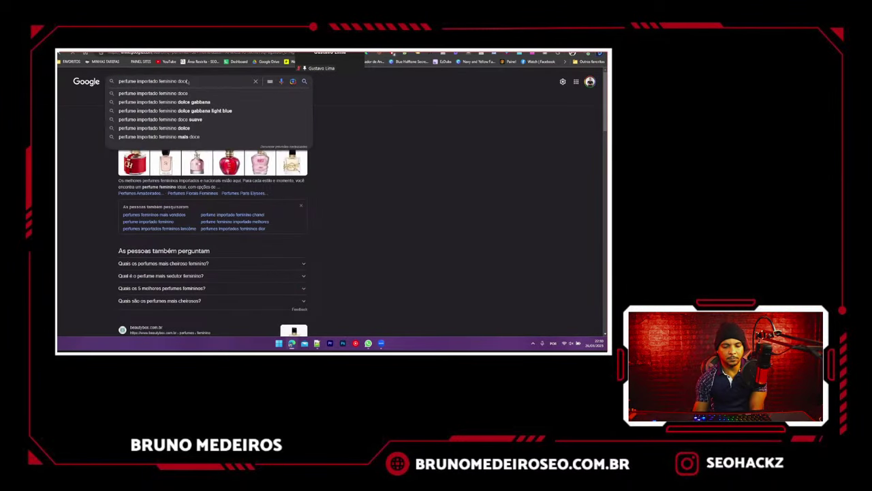
pyautogui.press('Return')
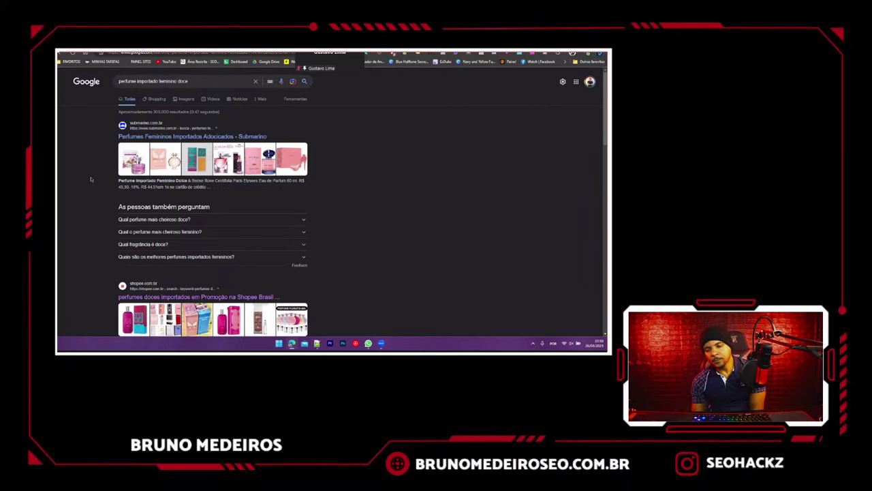
# - Review the Google results and clear the "perfume importado feminino doce" row in the "melhores perfumes femininos" sheet
pyautogui.scroll(-3, 90, 179)
pyautogui.scroll(3, 113, 169)
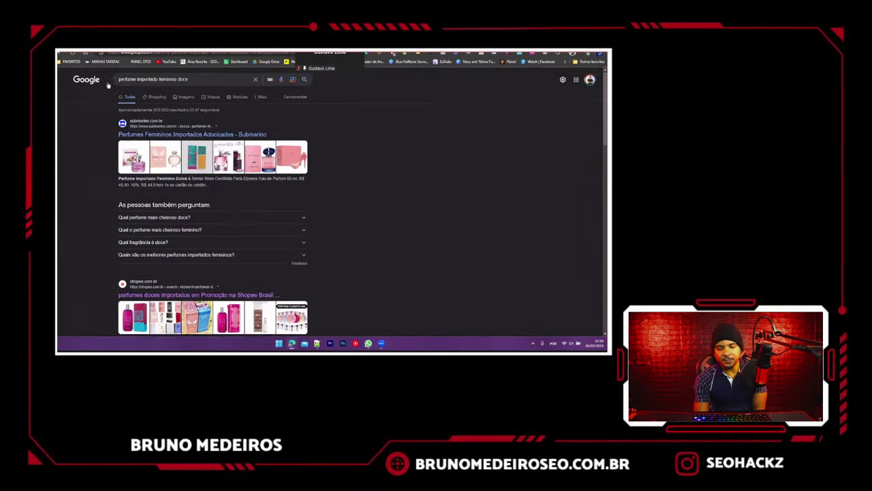
pyautogui.click(86, 52)
pyautogui.click(58, 278)
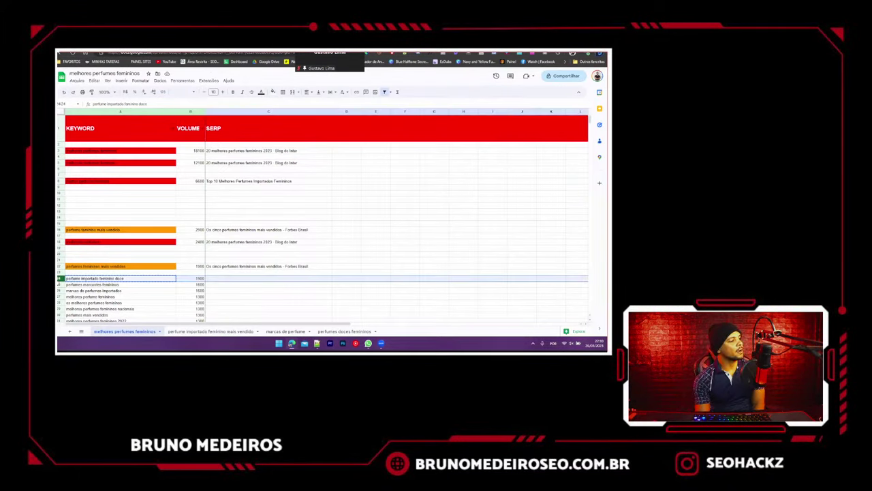
pyautogui.press('Delete')
# - Take the keyword "perfumes marcantes femininos" from the sheet and search Google for it
pyautogui.scroll(-3, 148, 236)
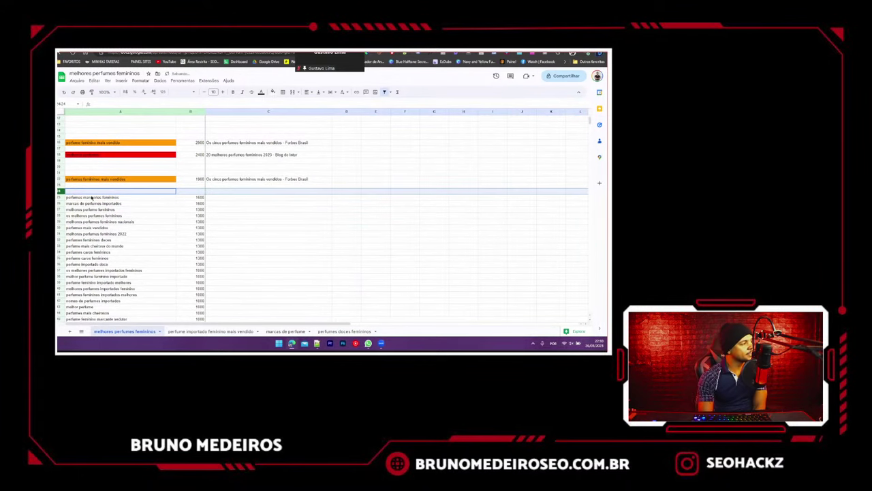
pyautogui.click(92, 197)
pyautogui.click(164, 52)
pyautogui.doubleClick(159, 81)
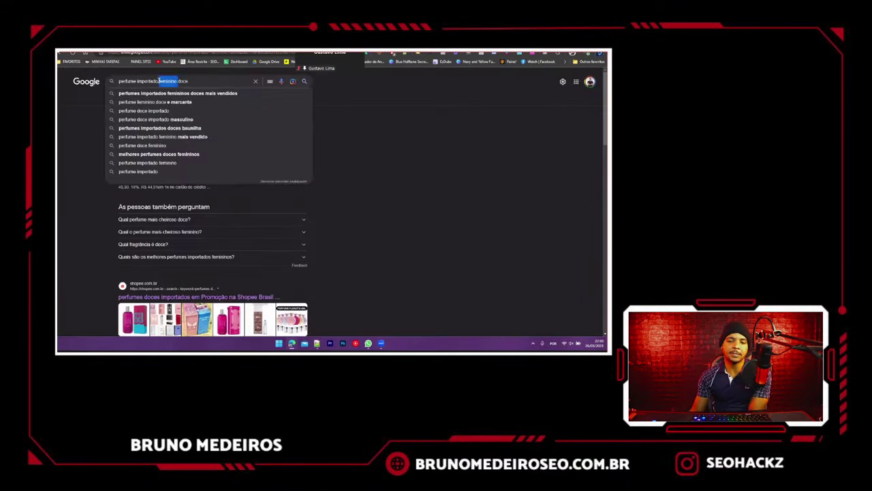
pyautogui.tripleClick(159, 81)
pyautogui.write('perfumes marcantes femininos')
pyautogui.press('Return')
pyautogui.press('Return')
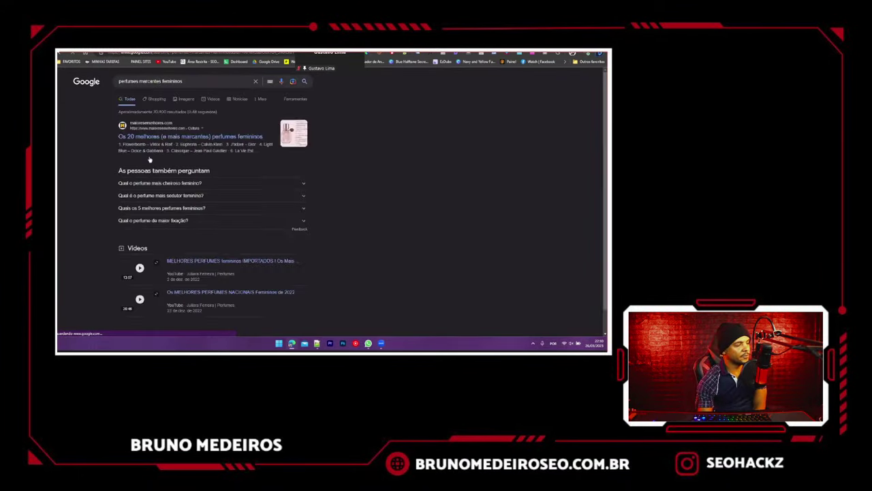
# - Review the results and record the top title "Os 20 melhores (e mais marcantes) perfumes femininos" as the SERP for "perfumes marcantes femininos"
pyautogui.scroll(-2, 104, 150)
pyautogui.scroll(-5, 105, 150)
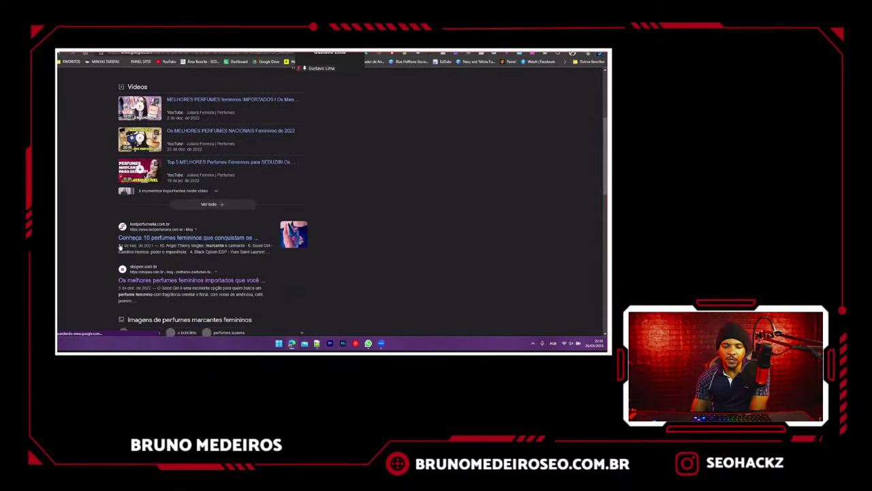
pyautogui.scroll(7, 116, 220)
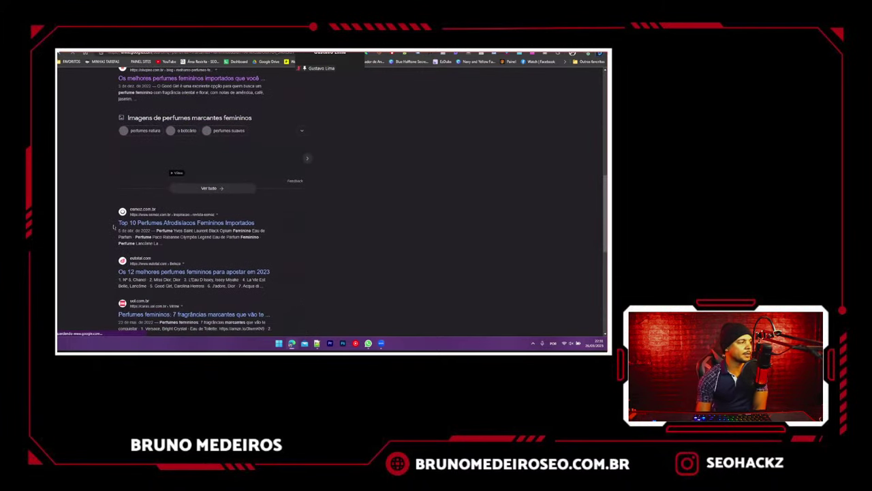
pyautogui.moveTo(118, 136); pyautogui.dragTo(263, 137)
pyautogui.hotkey('ctrl', 'c')
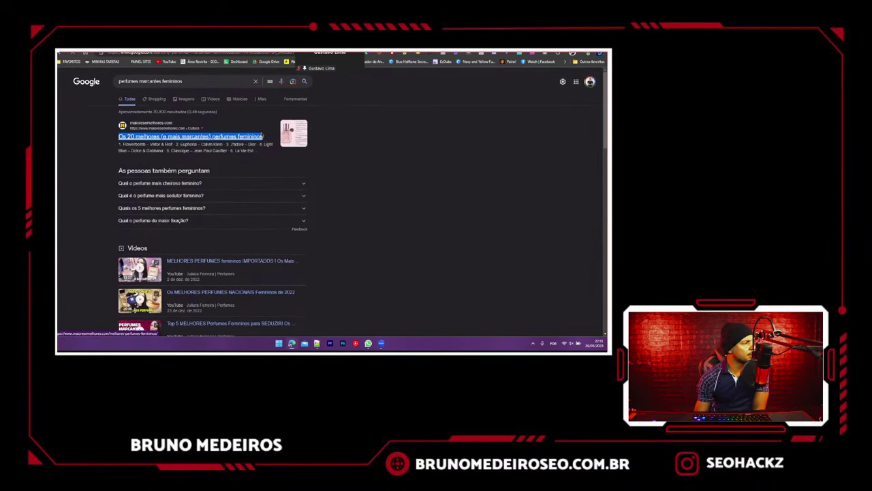
pyautogui.hotkey('ctrl', 'Tab')
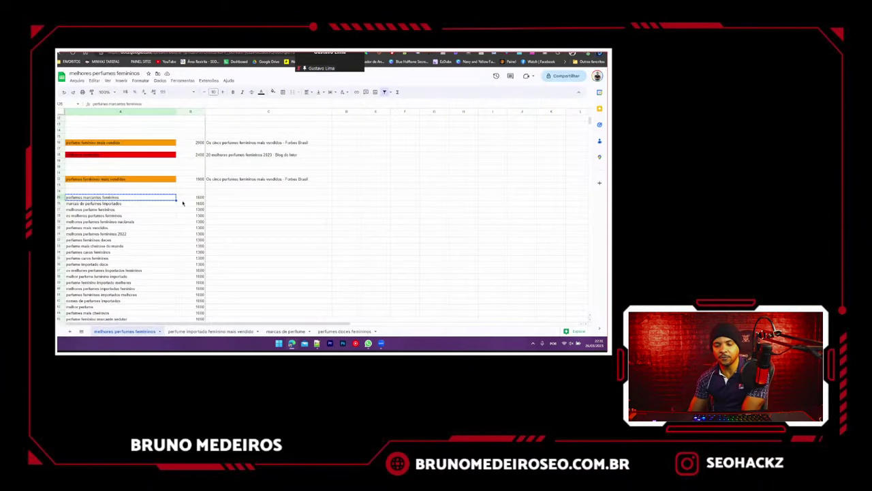
pyautogui.click(234, 198)
pyautogui.hotkey('ctrl', 'v')
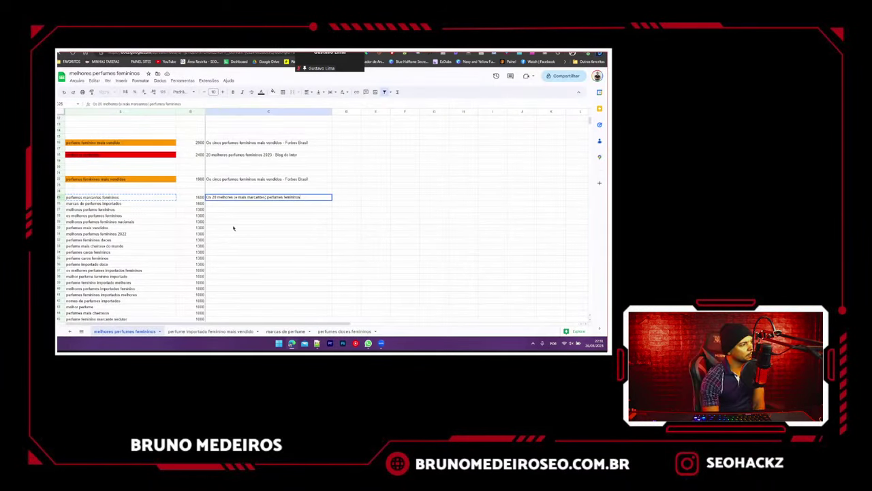
pyautogui.click(234, 228)
# - Take the next keyword, "marcas de perfumes importados", from the sheet and search Google for it
pyautogui.click(86, 204)
pyautogui.hotkey('ctrl', 'c')
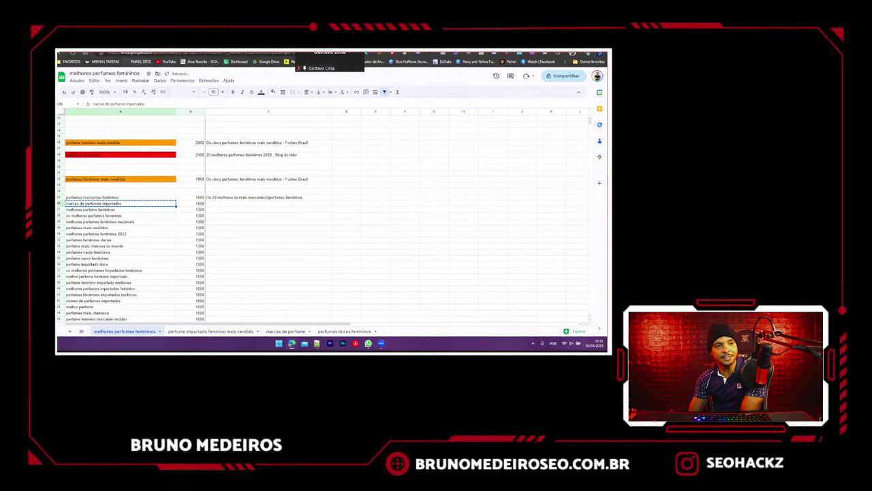
pyautogui.hotkey('ctrl', 'Tab')
pyautogui.tripleClick(172, 81)
pyautogui.hotkey('ctrl', 'v')
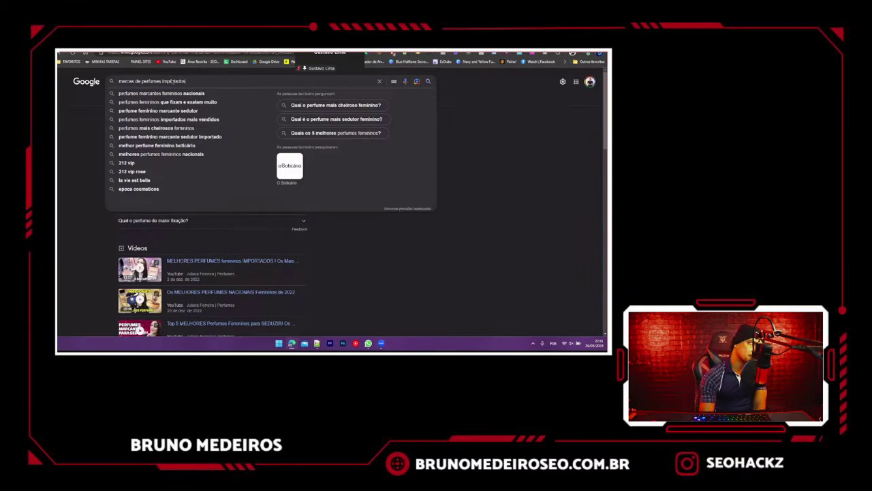
pyautogui.press('Return')
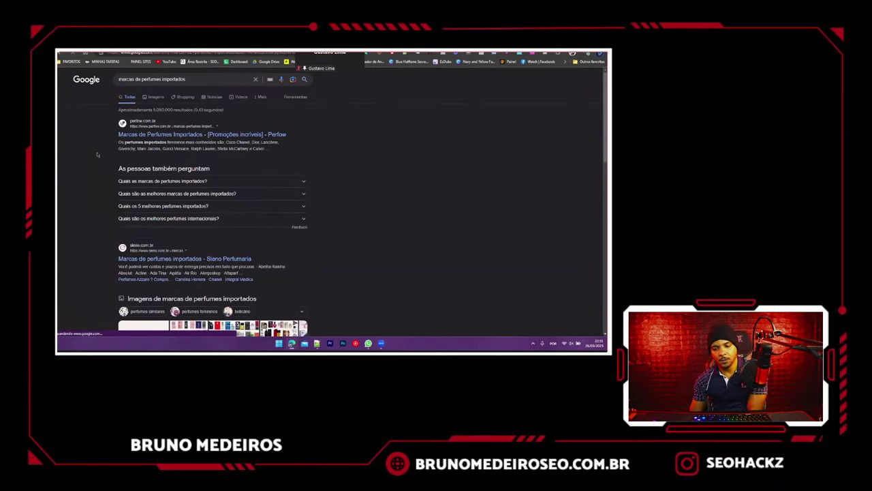
# - Compare the Google results with the "marcas de perfume" sheet and move the "marcas de perfumes importados" row to its first empty row
pyautogui.scroll(-2, 98, 154)
pyautogui.scroll(2, 97, 154)
pyautogui.hotkey('ctrl', 'shift', 'Tab')
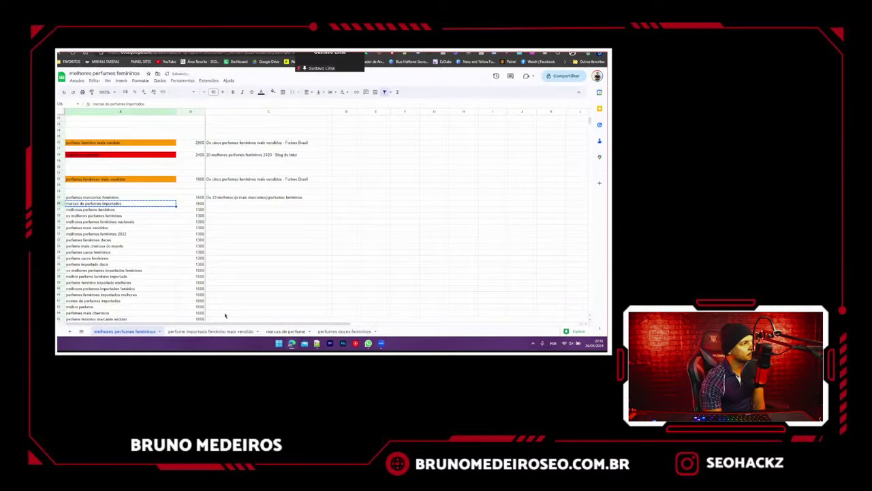
pyautogui.click(272, 331)
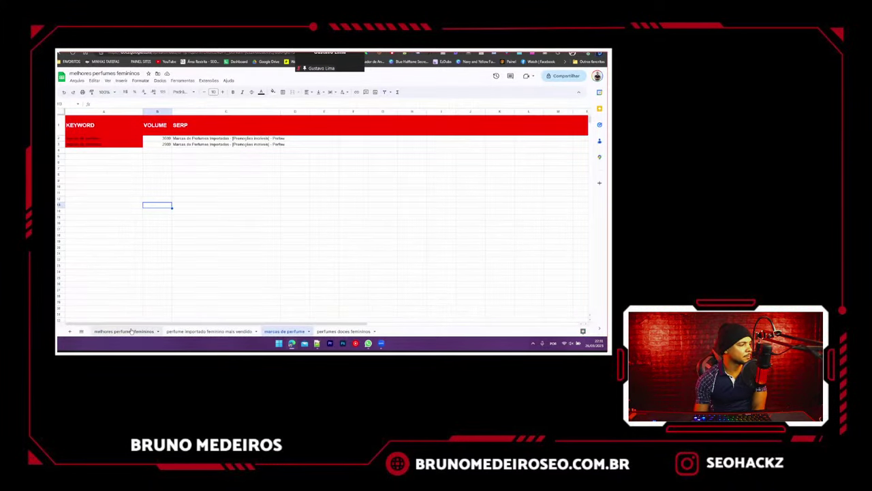
pyautogui.click(124, 331)
pyautogui.click(59, 203)
pyautogui.hotkey('ctrl', 'c')
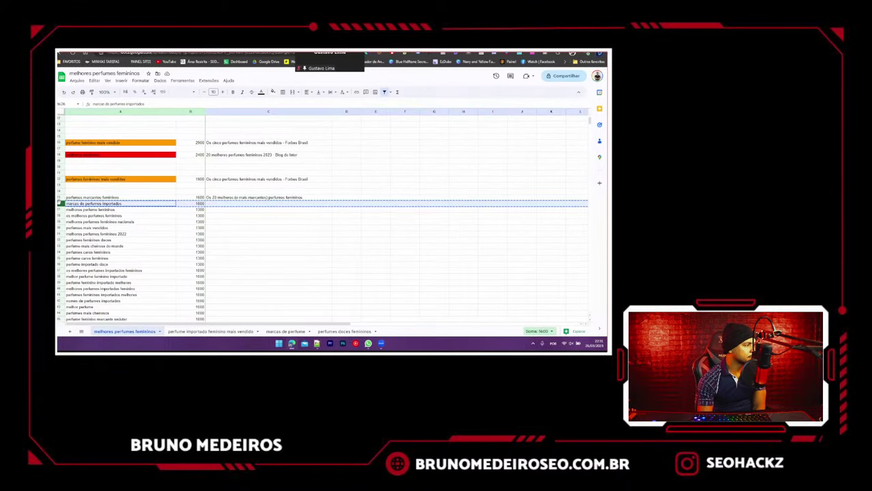
pyautogui.click(277, 333)
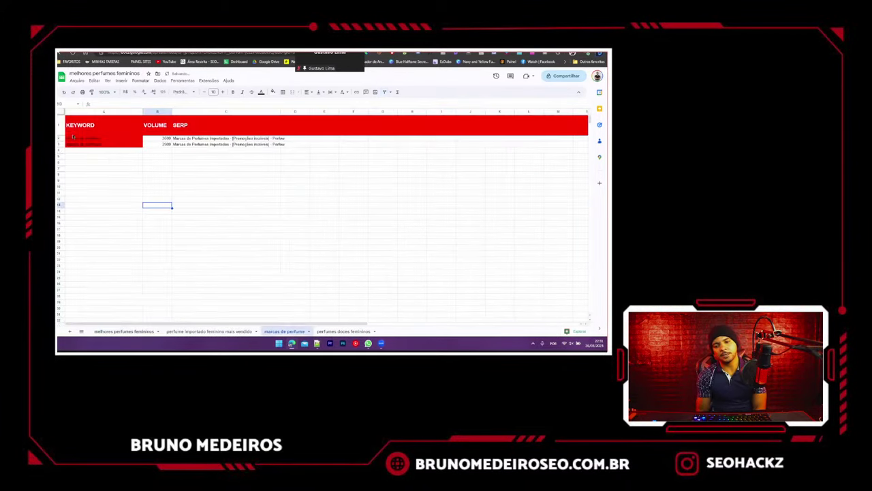
pyautogui.click(58, 150)
pyautogui.hotkey('ctrl', 'v')
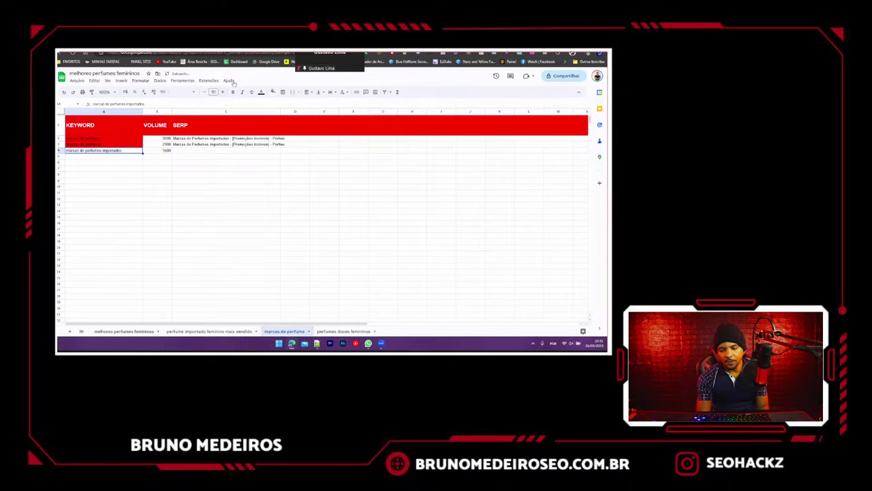
# - Fill the "marcas de perfumes importados" keyword cell red and copy the Perfow SERP title from the rows above into its row
pyautogui.click(272, 91)
pyautogui.click(278, 123)
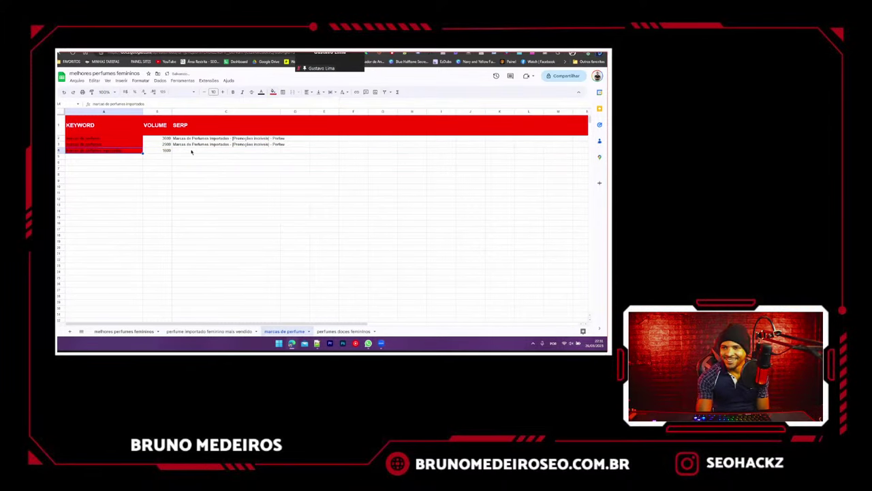
pyautogui.click(202, 139)
pyautogui.click(201, 150)
pyautogui.hotkey('ctrl', 'v')
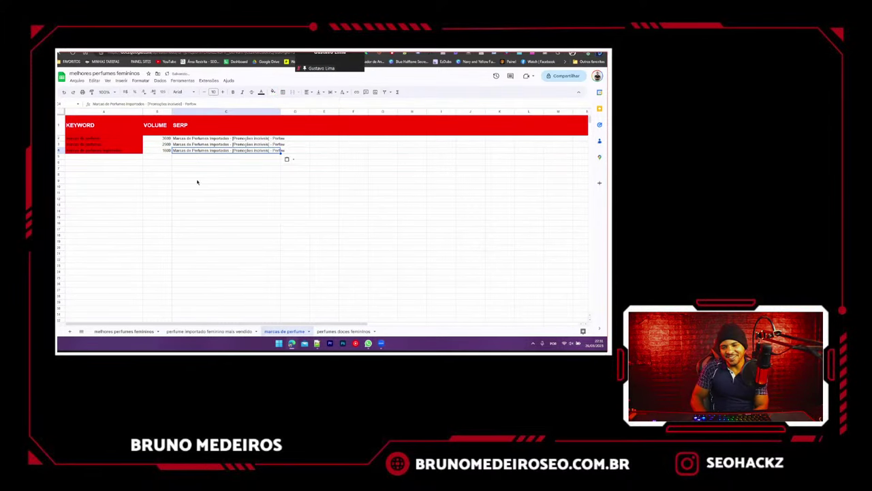
pyautogui.click(197, 182)
# - Take the keyword "melhores perfume femininos" from the "melhores perfumes femininos" sheet and search Google for it
pyautogui.click(124, 331)
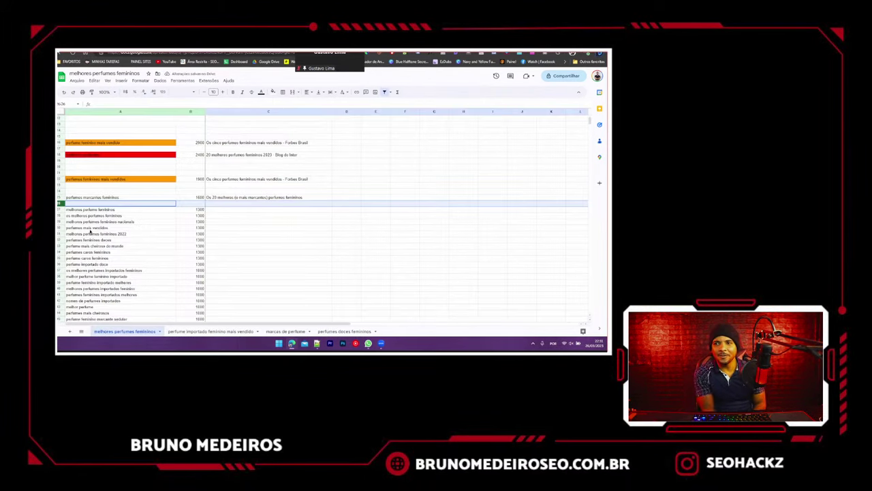
pyautogui.click(93, 210)
pyautogui.hotkey('ctrl', 'Tab')
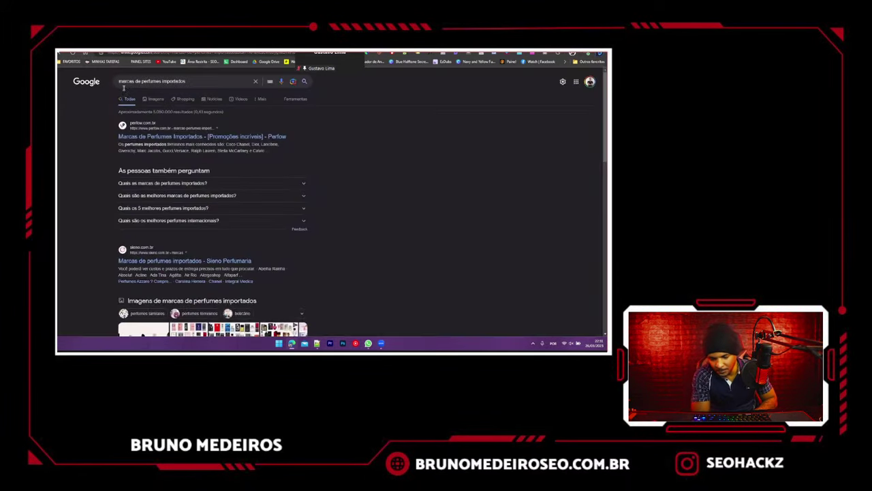
pyautogui.tripleClick(141, 83)
pyautogui.hotkey('ctrl', 'v')
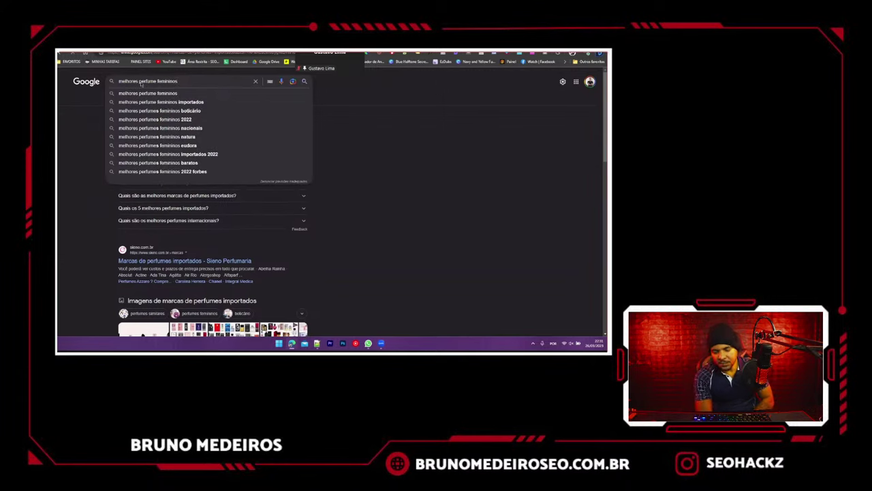
pyautogui.press('Return')
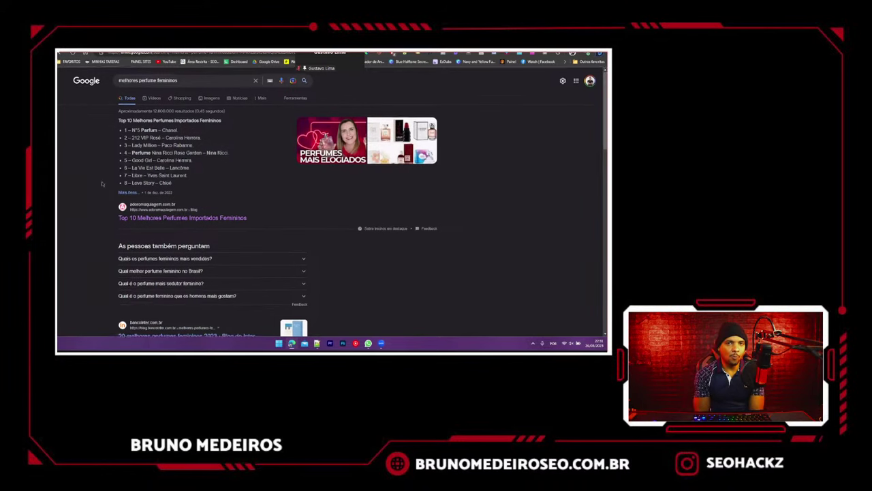
# - Review the results and record the top title "Top 10 Melhores Perfumes Importados Femininos" as the SERP for "melhores perfume femininos"
pyautogui.scroll(-15, 104, 184)
pyautogui.scroll(15, 122, 214)
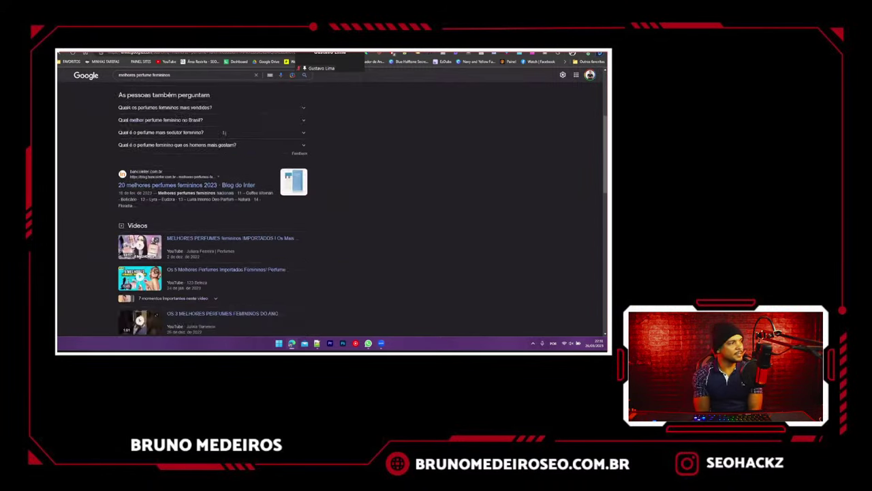
pyautogui.scroll(-3, 123, 155)
pyautogui.scroll(-3, 124, 155)
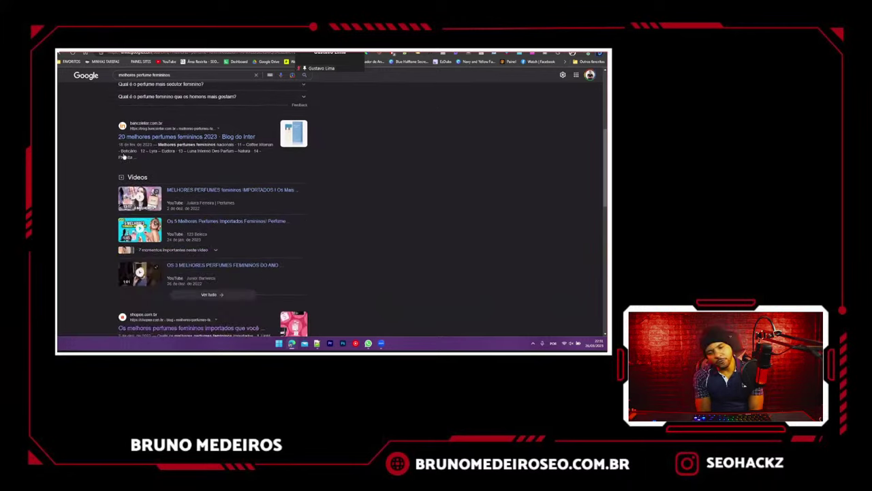
pyautogui.scroll(5, 96, 177)
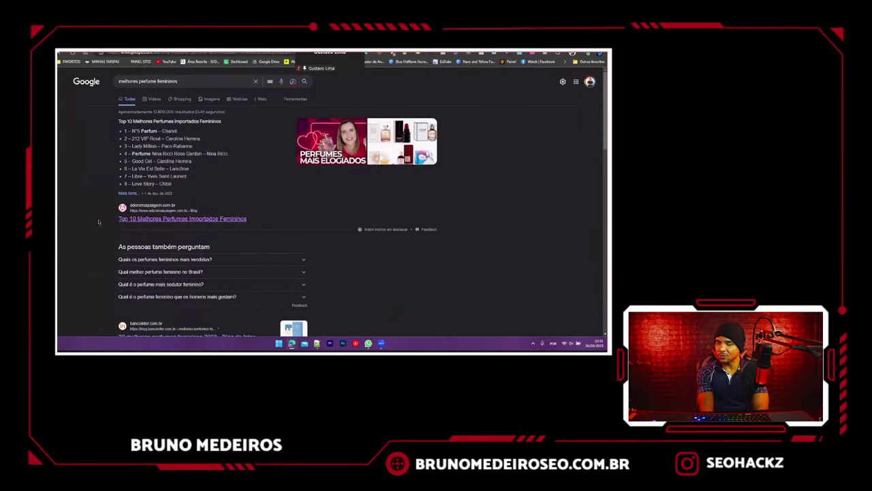
pyautogui.moveTo(108, 224); pyautogui.dragTo(251, 221)
pyautogui.hotkey('ctrl', 'c')
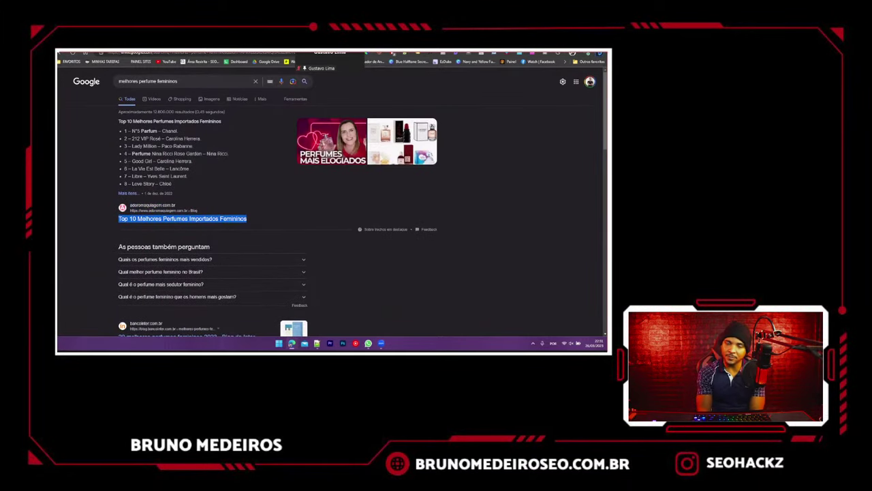
pyautogui.hotkey('ctrl', 'shift', 'Tab')
pyautogui.doubleClick(229, 210)
pyautogui.hotkey('ctrl', 'v')
pyautogui.click(228, 227)
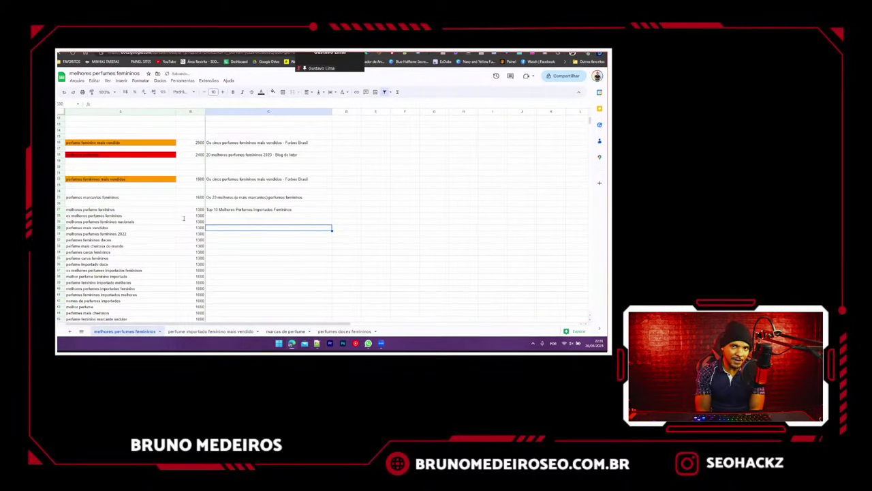
# - Compare the "melhores perfume femininos" title with the earlier keywords and fill its keyword cell red
pyautogui.click(131, 210)
pyautogui.scroll(3, 213, 225)
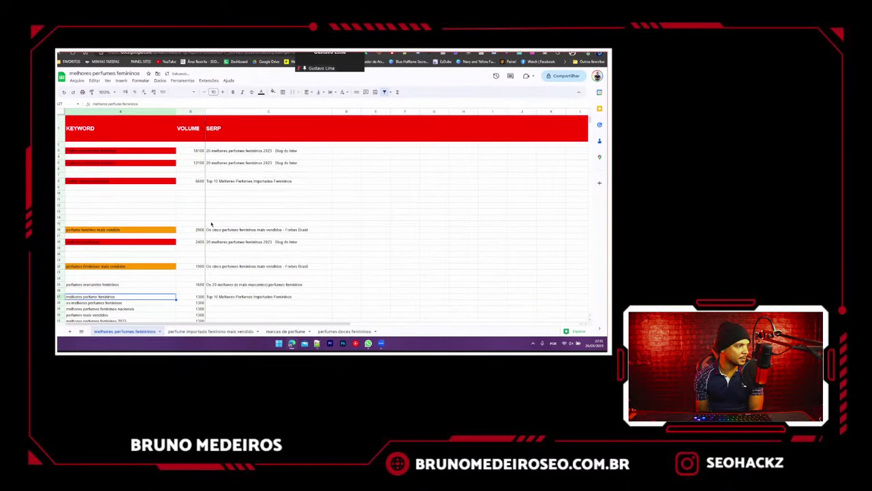
pyautogui.click(272, 91)
pyautogui.click(280, 120)
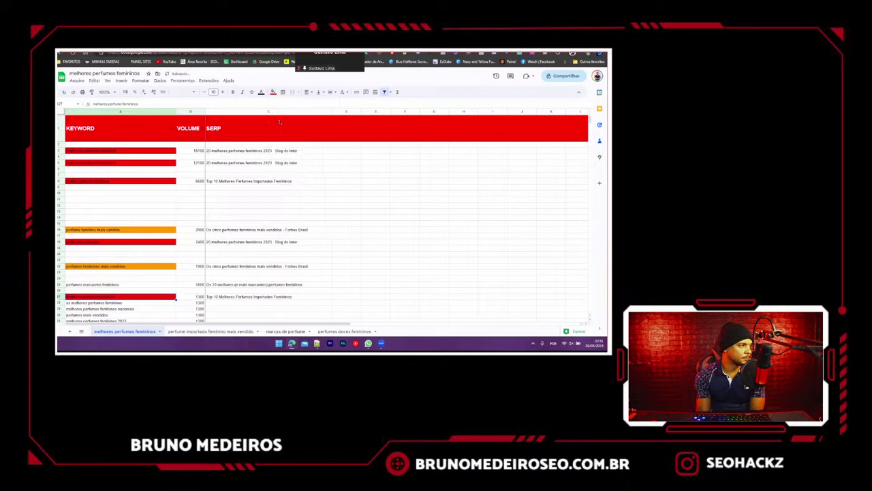
# - Take the keyword "os melhores perfumes femininos" from the sheet, search Google for it and check the top result
pyautogui.scroll(-4, 85, 184)
pyautogui.hotkey('ctrl', 'c')
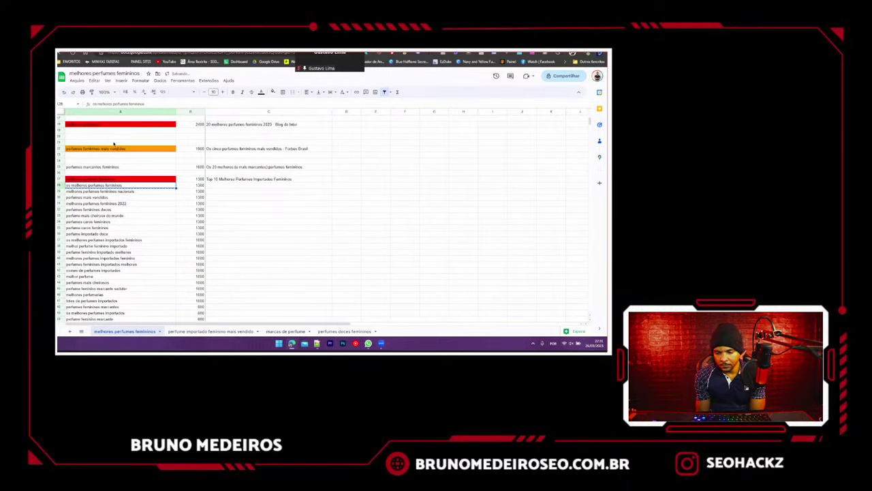
pyautogui.click(172, 54)
pyautogui.click(167, 81)
pyautogui.hotkey('ctrl', 'a')
pyautogui.hotkey('ctrl', 'v')
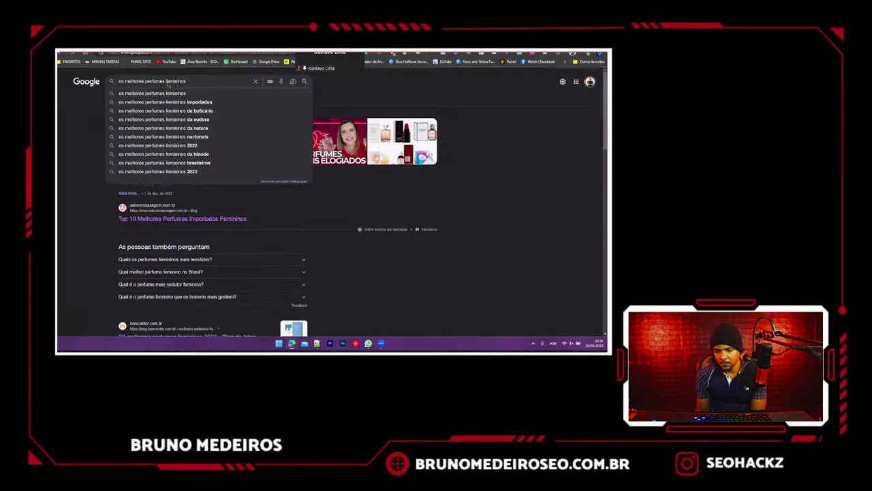
pyautogui.press('Return')
pyautogui.scroll(-1, 112, 183)
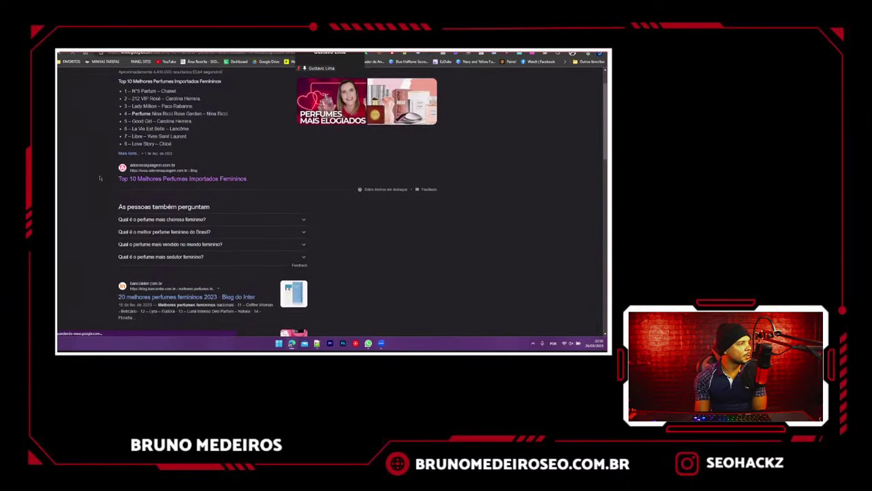
# - Copy the SERP title "Top 10 Melhores Perfumes Importados Femininos" into the "os melhores perfumes femininos" row and fill its keyword cell red
pyautogui.hotkey('ctrl', 'shift', 'Tab')
pyautogui.click(220, 179)
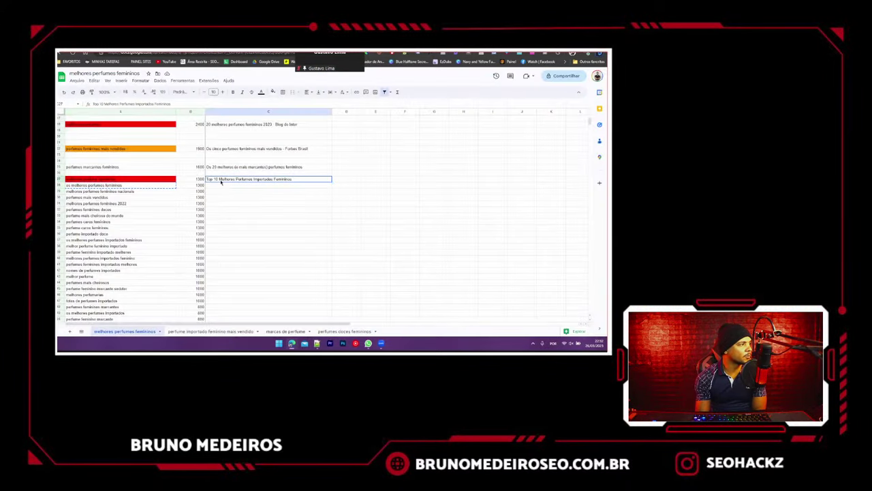
pyautogui.hotkey('ctrl', 'c')
pyautogui.click(218, 186)
pyautogui.hotkey('ctrl', 'v')
pyautogui.click(136, 185)
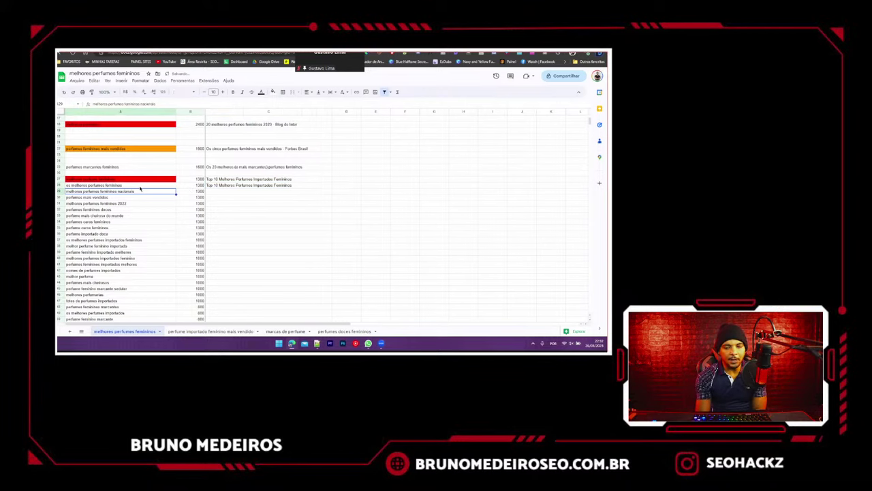
pyautogui.click(272, 91)
pyautogui.click(281, 119)
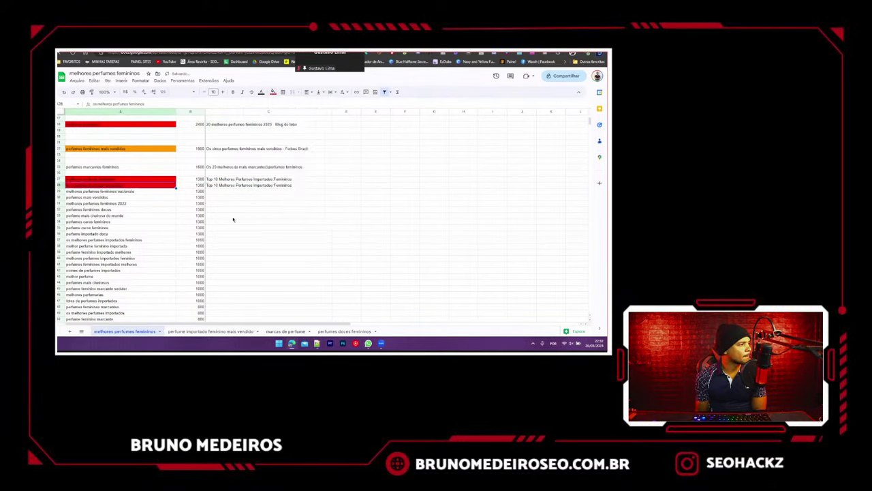
pyautogui.click(233, 221)
# - Take the keyword "melhores perfumes femininos nacionais" from the sheet and search Google for it
pyautogui.click(128, 203)
pyautogui.scroll(2, 115, 221)
pyautogui.click(116, 210)
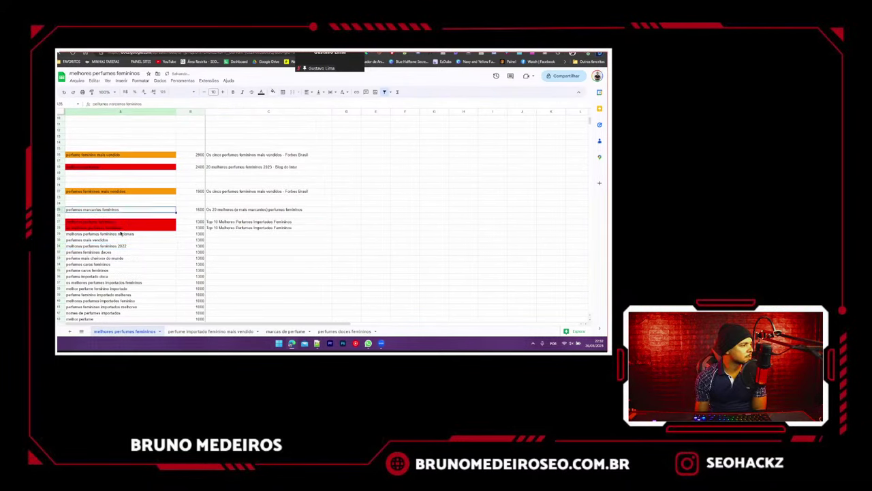
pyautogui.click(120, 234)
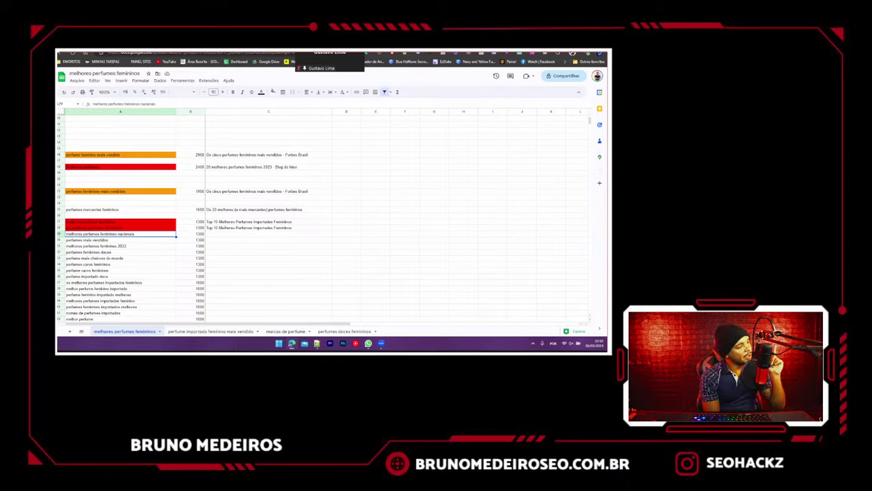
pyautogui.scroll(2, 195, 251)
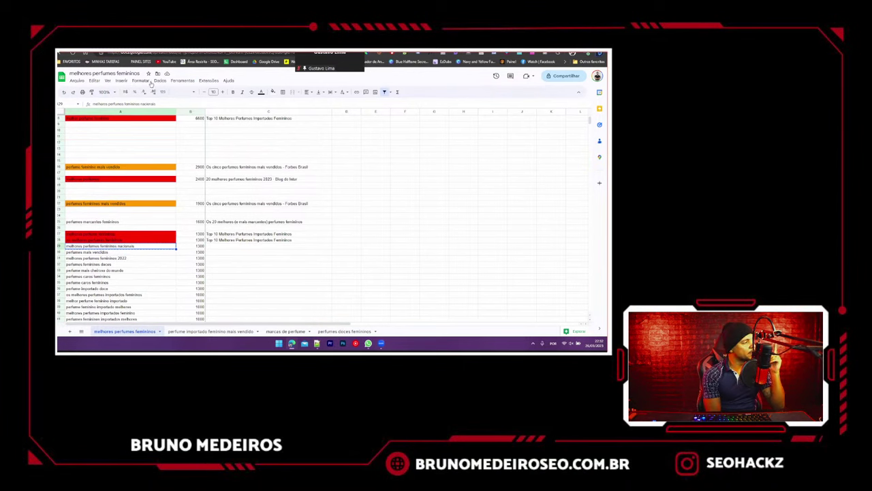
pyautogui.click(123, 52)
pyautogui.scroll(2, 163, 128)
pyautogui.moveTo(186, 82); pyautogui.dragTo(163, 128)
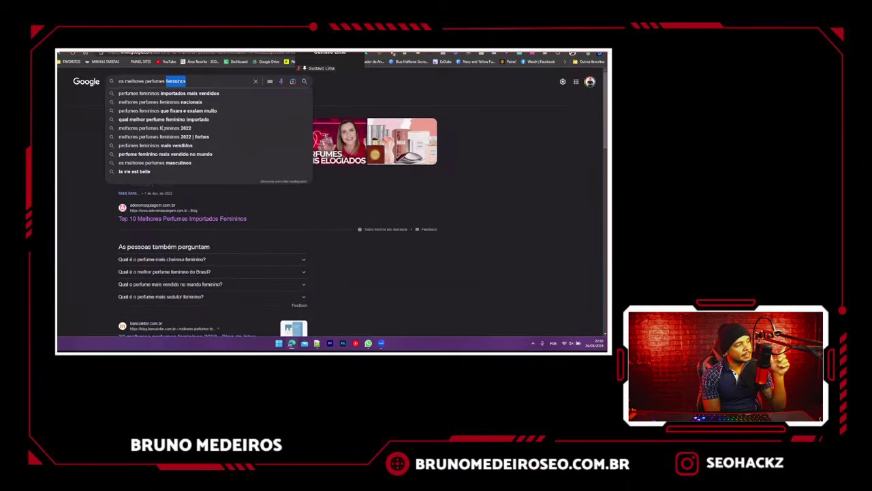
pyautogui.click(161, 102)
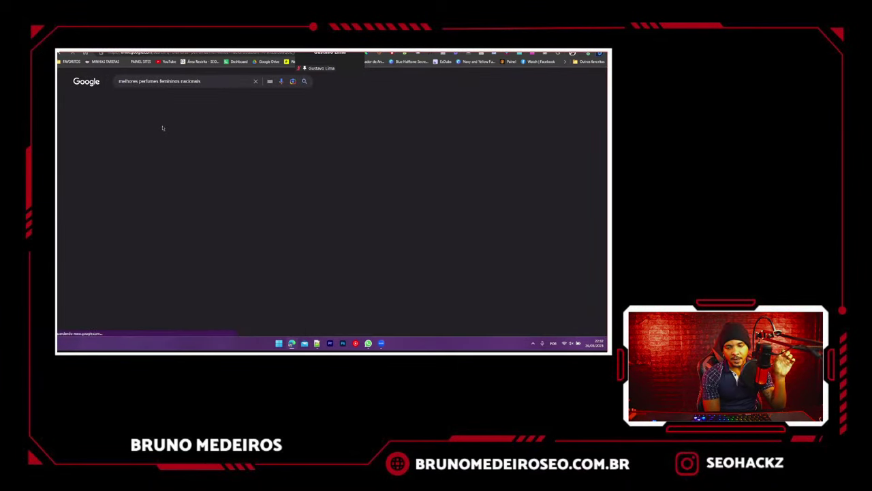
# - Review the results and record the top title "Top 10 Melhores perfumes femininos Nacionais" as the SERP for "melhores perfumes femininos nacionais"
pyautogui.scroll(-5, 123, 220)
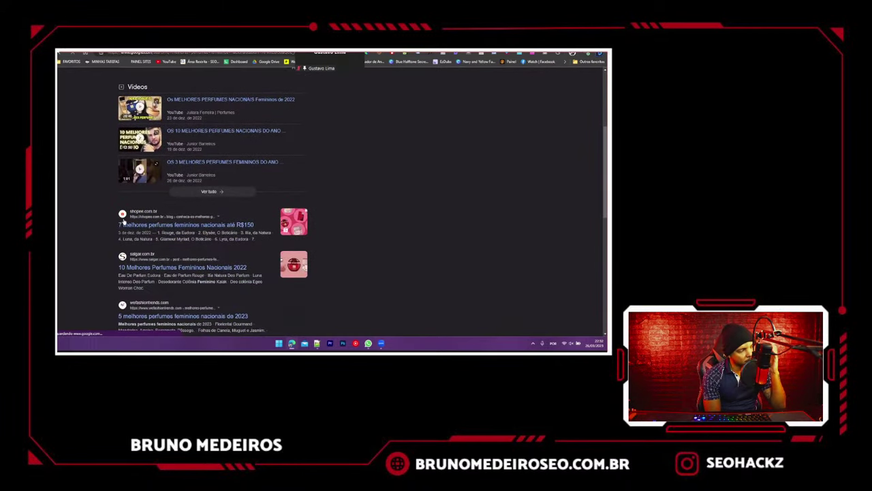
pyautogui.scroll(3, 119, 214)
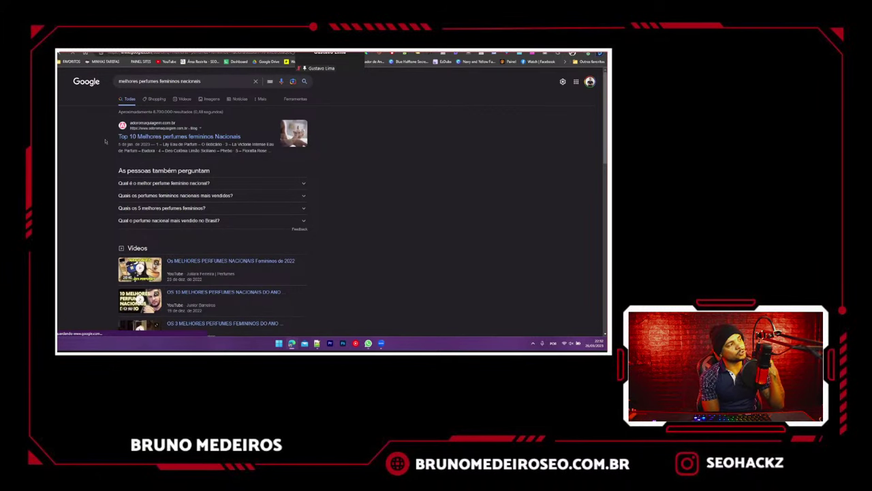
pyautogui.scroll(-6, 103, 177)
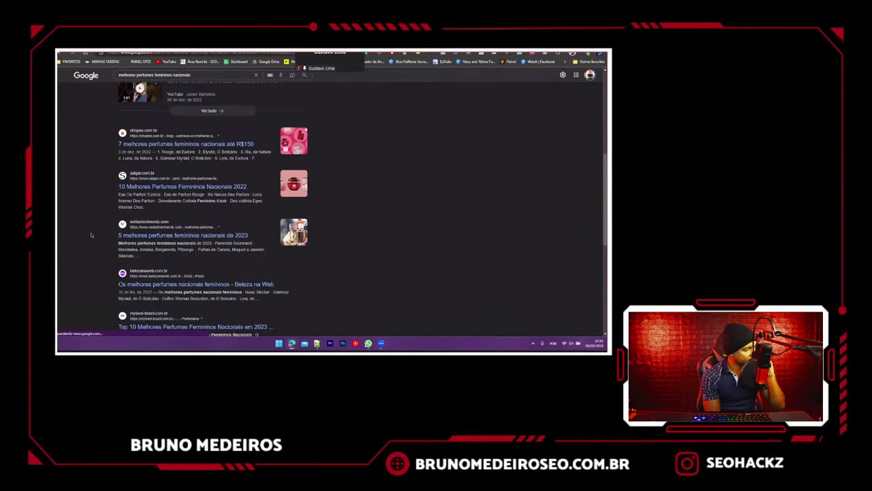
pyautogui.scroll(8, 91, 235)
pyautogui.moveTo(118, 136); pyautogui.dragTo(243, 136)
pyautogui.hotkey('ctrl', 'c')
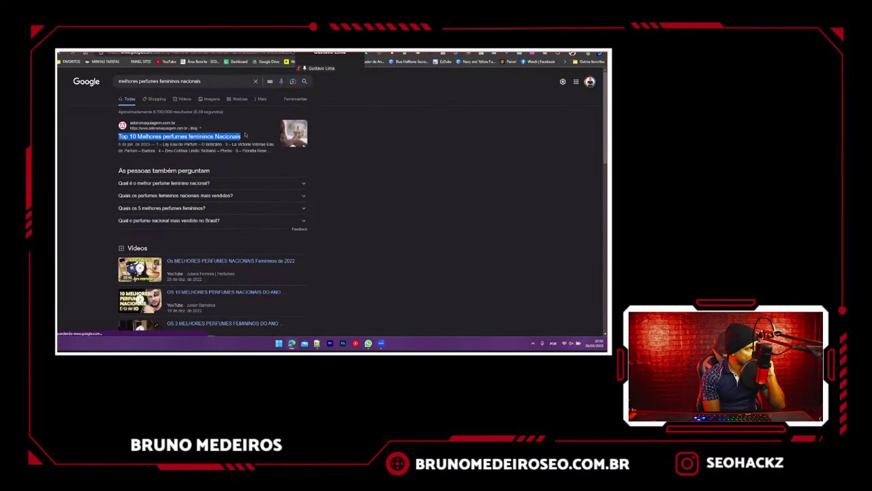
pyautogui.hotkey('ctrl', 'Tab')
pyautogui.click(227, 246)
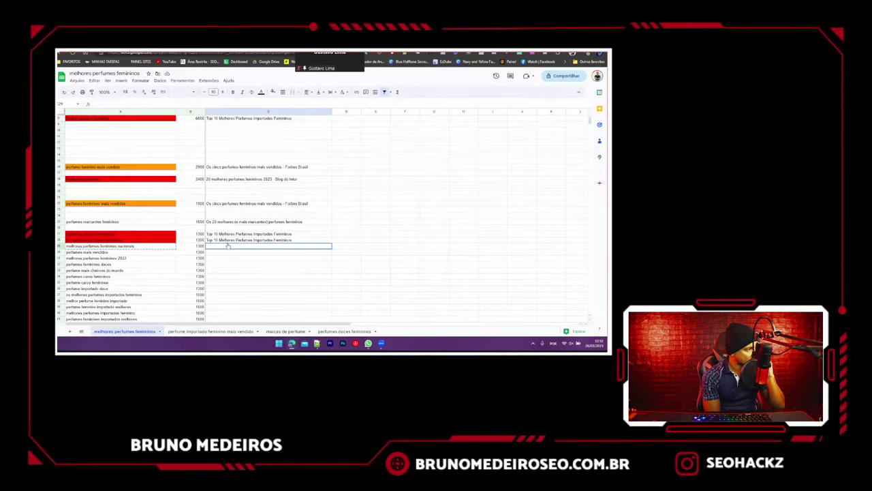
pyautogui.hotkey('ctrl', 'v')
pyautogui.press('Return')
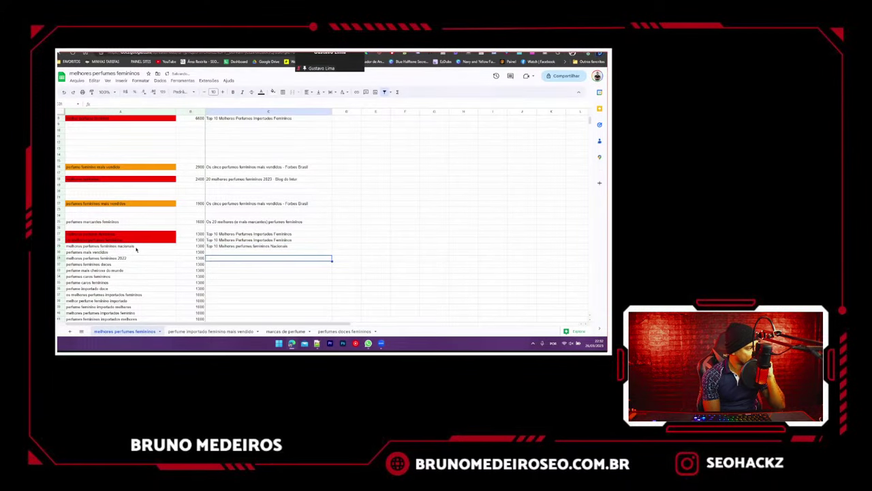
# - Add a new sheet after the existing ones and copy the "melhores perfumes femininos nacionais" row into its second row
pyautogui.click(137, 247)
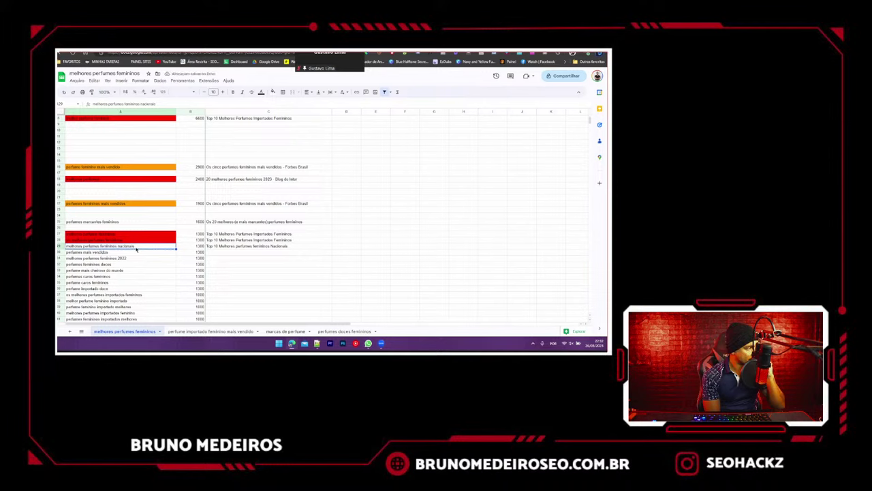
pyautogui.click(69, 331)
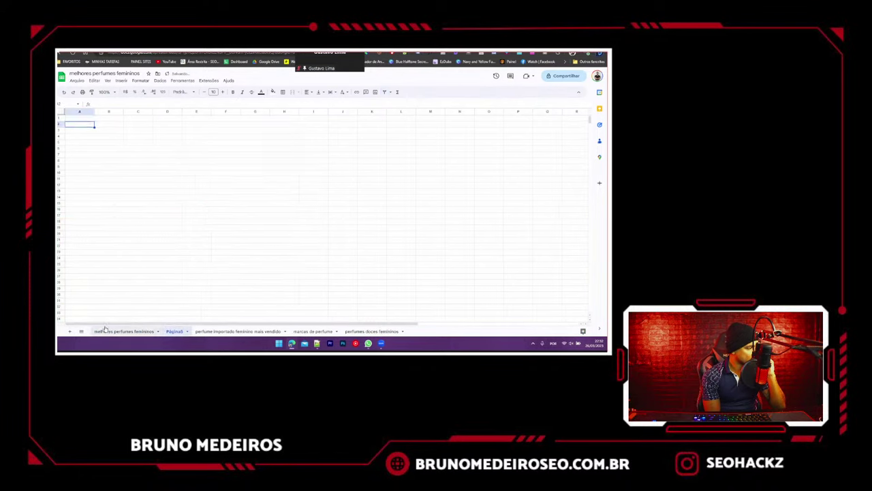
pyautogui.click(104, 330)
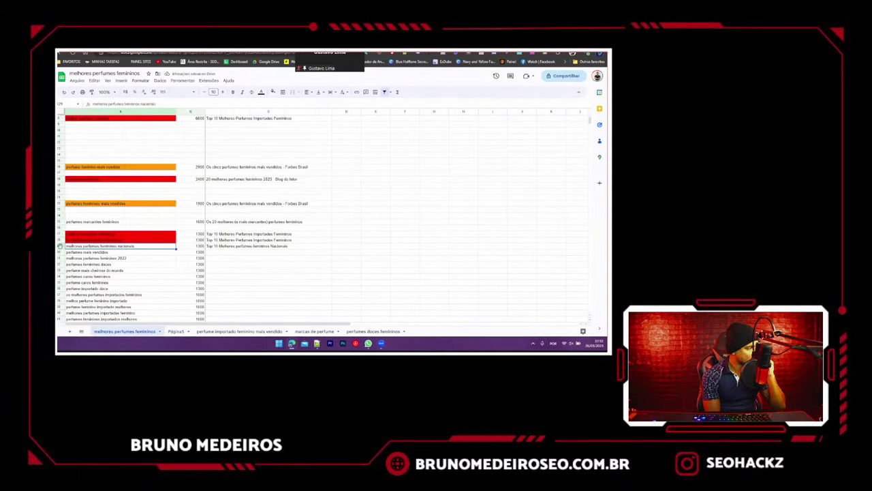
pyautogui.click(60, 246)
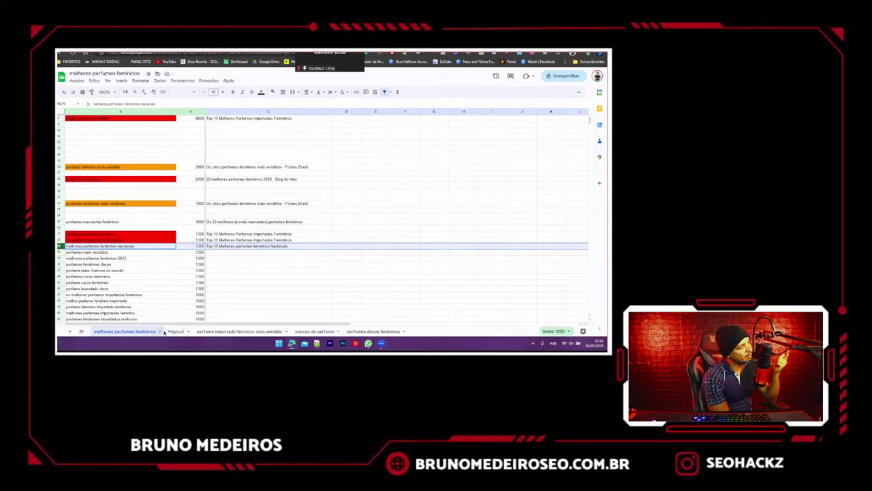
pyautogui.moveTo(176, 331); pyautogui.dragTo(402, 333)
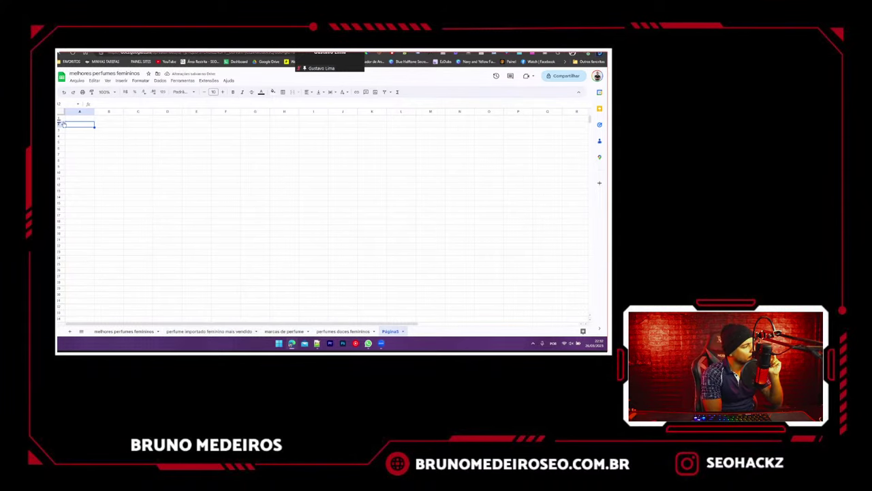
pyautogui.write('melhores perfumes femininos nacionais\t1300\tTop 10 Melhores perfumes femininos Nacionais')
pyautogui.hotkey('ctrl', 'z')
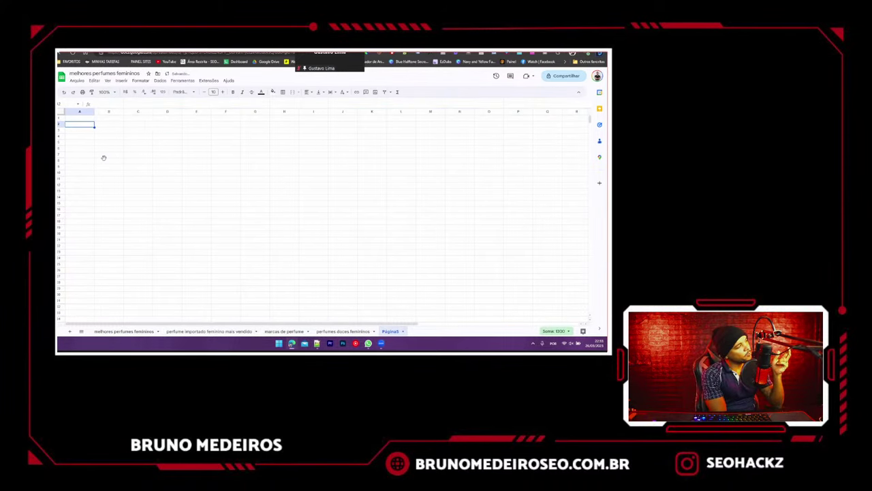
pyautogui.write('melhores perfumes femininos nacionais\t1300\tTop 10 Melhores perfumes femininos Nacionais')
pyautogui.click(134, 172)
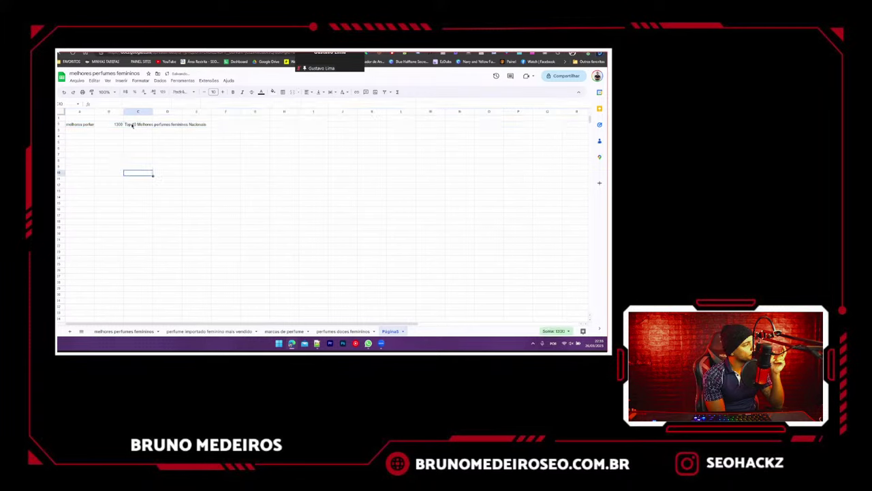
pyautogui.click(132, 124)
# - Copy the KEYWORD, VOLUME and SERP header row from "perfumes doces femininos" into the new sheet's first row and widen the keyword column
pyautogui.click(343, 331)
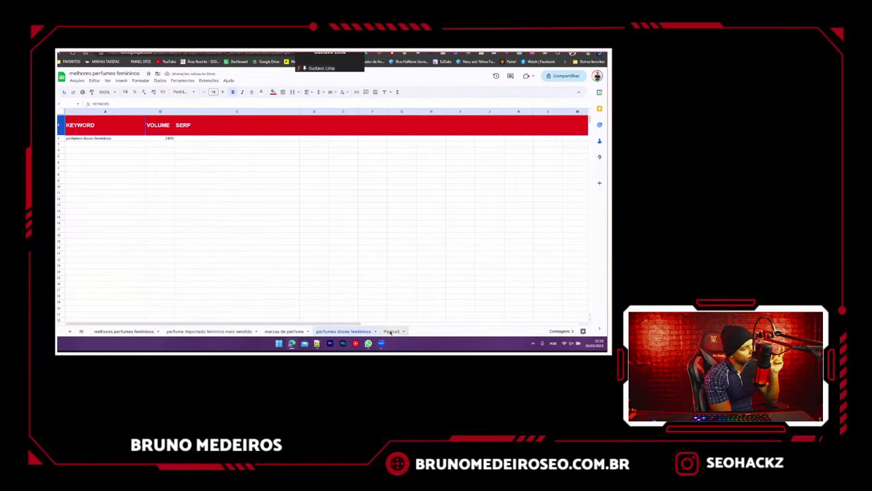
pyautogui.click(391, 331)
pyautogui.click(61, 117)
pyautogui.write('KEYWORD\tVOLUME\tSERP')
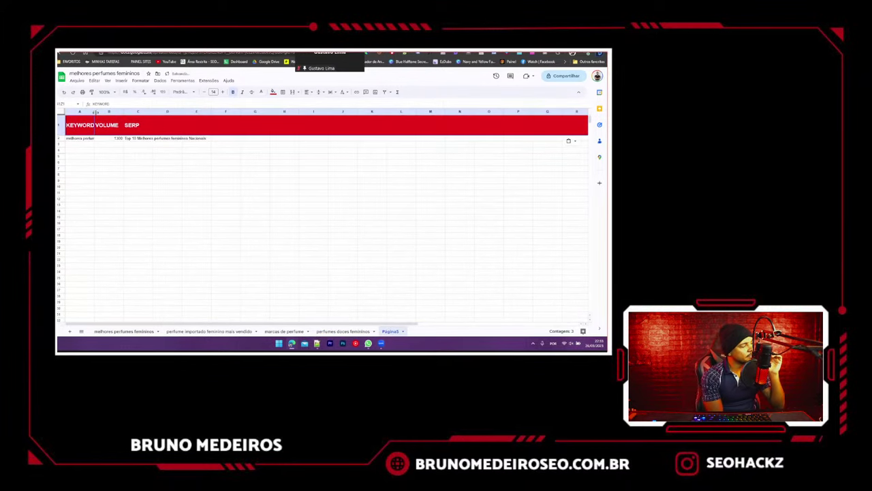
pyautogui.moveTo(94, 111); pyautogui.dragTo(174, 109)
# - Rename the new sheet "melhores perfumes femininos nacionais" and clear that keyword's row in the "melhores perfumes femininos" sheet
pyautogui.click(119, 138)
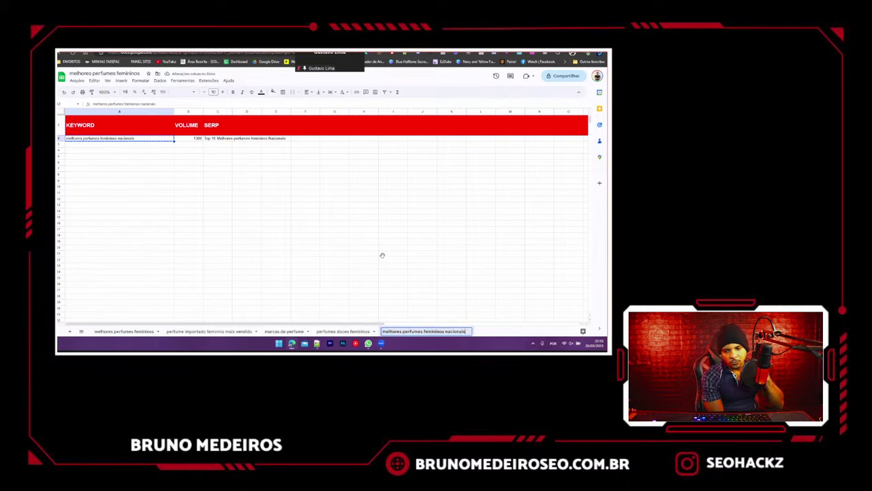
pyautogui.click(116, 332)
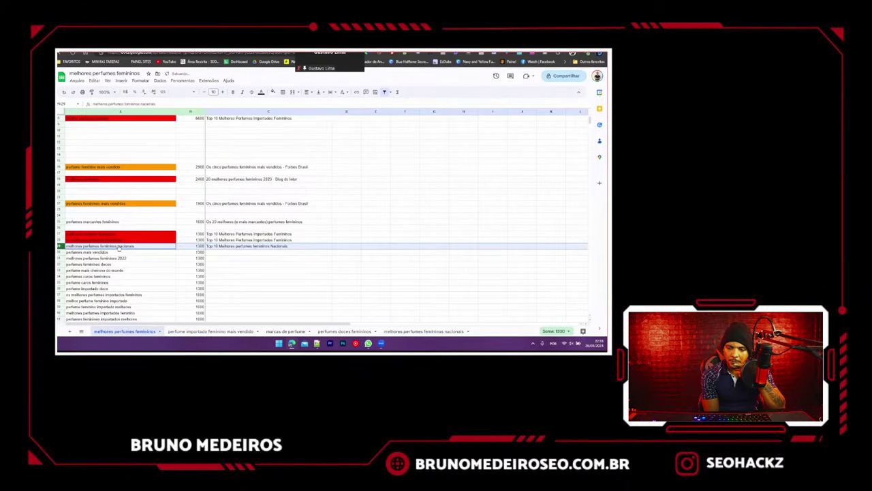
pyautogui.press('Delete')
# - Take the keyword "perfumes mais vendidos" from the sheet and search Google for it
pyautogui.scroll(-2, 103, 242)
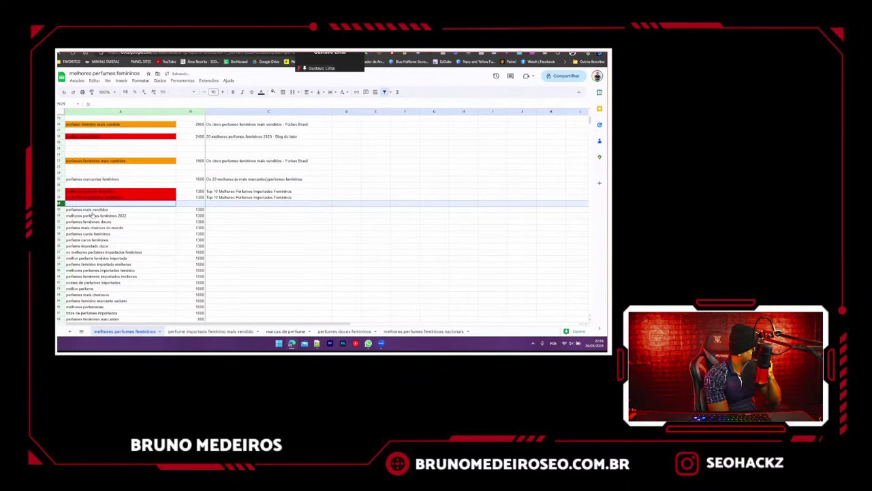
pyautogui.click(93, 212)
pyautogui.click(230, 52)
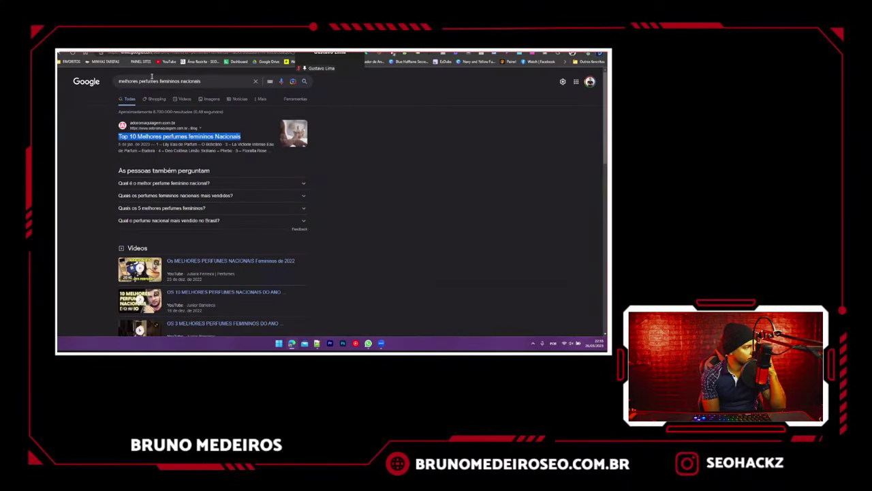
pyautogui.tripleClick(151, 80)
pyautogui.write('perfumes mais vendidos')
pyautogui.press('Return')
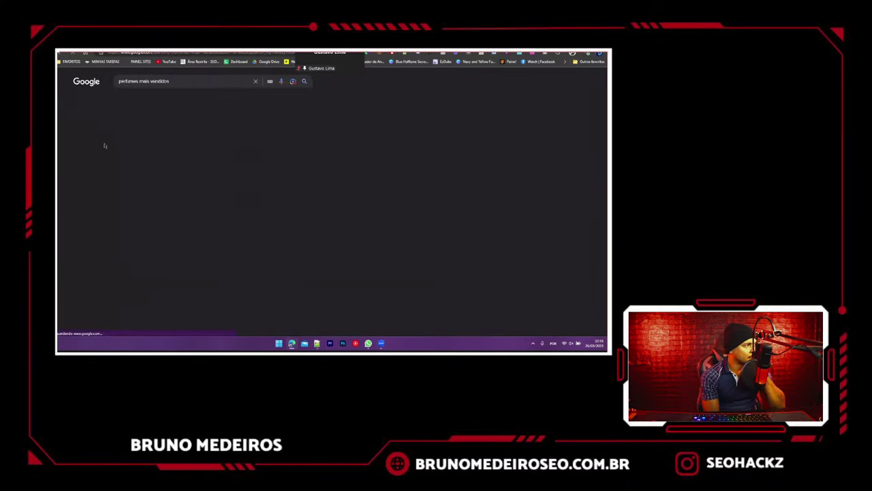
# - Copy the top result title "Perfumes importados mais vendidos: 20 mais populares" into the SERP cell of "perfumes mais vendidos"
pyautogui.moveTo(118, 137); pyautogui.dragTo(264, 137)
pyautogui.hotkey('ctrl', 'c')
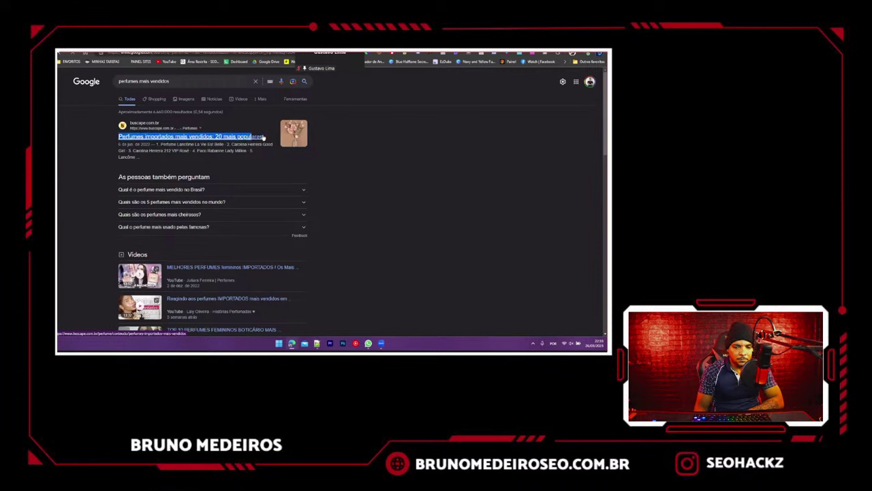
pyautogui.hotkey('ctrl', 'shift', 'Tab')
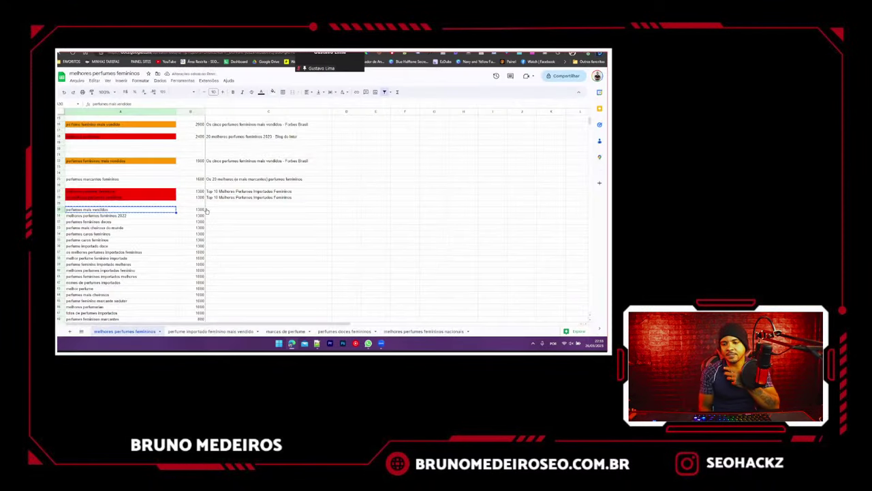
pyautogui.doubleClick(218, 210)
pyautogui.hotkey('ctrl', 'v')
pyautogui.click(230, 234)
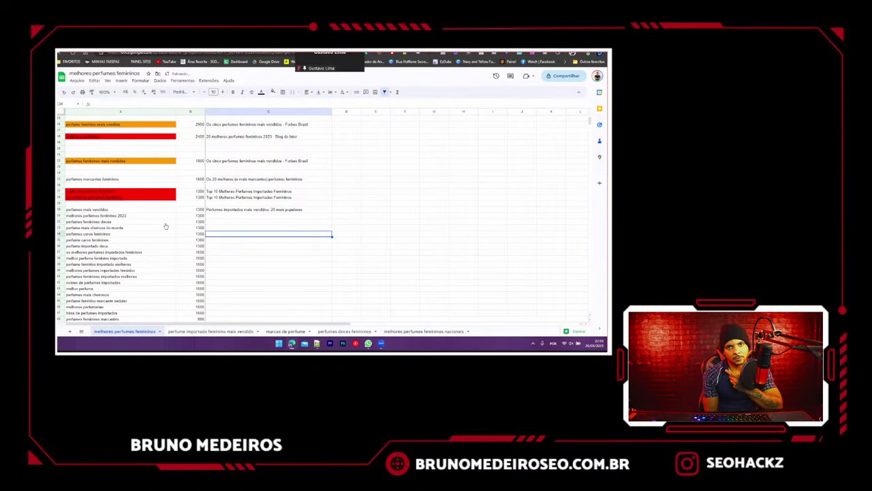
# - Compare the title with earlier keywords and copy the "perfumes mais vendidos" row into row 11 of the "perfume importado feminino mais vendido" sheet
pyautogui.scroll(5, 166, 226)
pyautogui.scroll(-3, 103, 247)
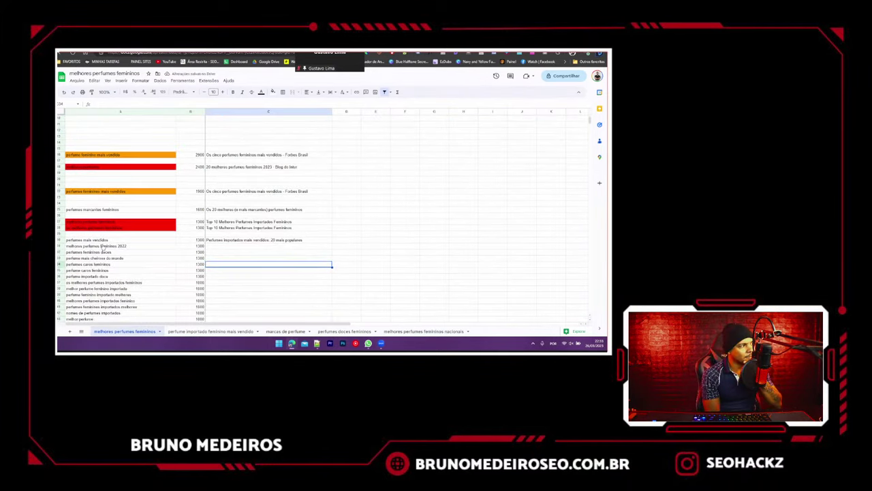
pyautogui.click(60, 240)
pyautogui.hotkey('ctrl', 'c')
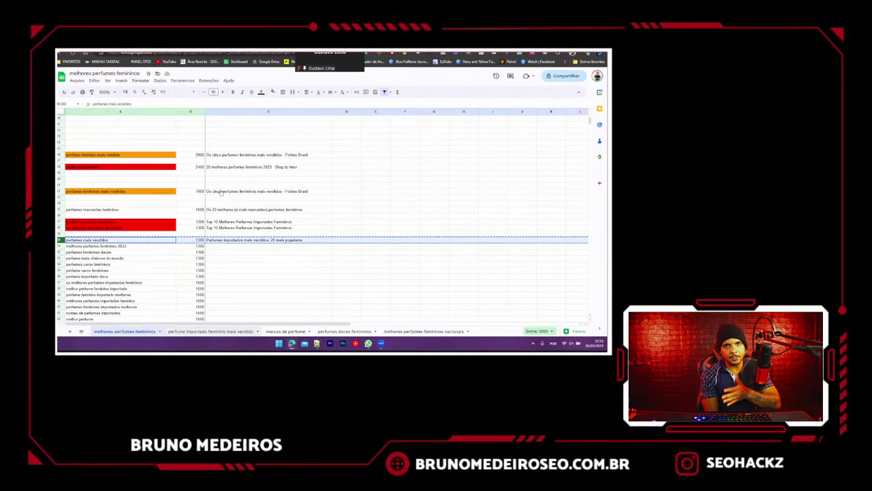
pyautogui.hotkey('ctrl', 'shift', 'pagedown')
pyautogui.hotkey('ctrl', 'v')
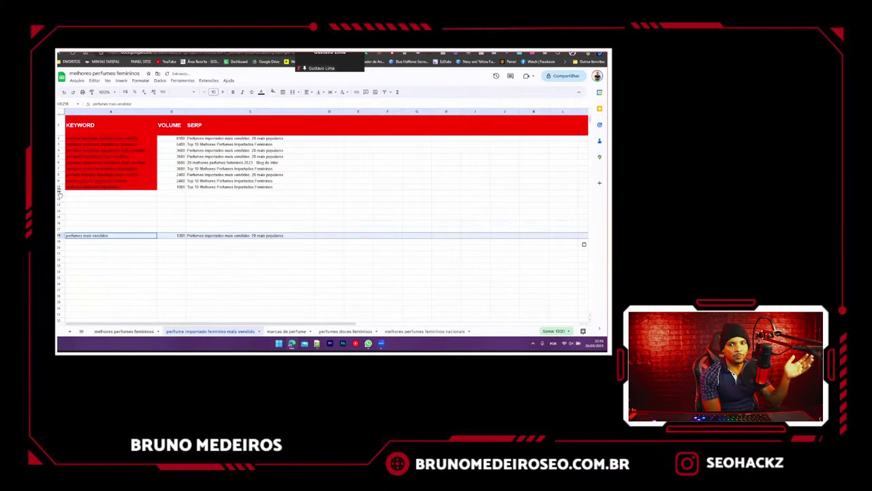
pyautogui.hotkey('ctrl', 'z')
pyautogui.click(60, 193)
pyautogui.hotkey('ctrl', 'v')
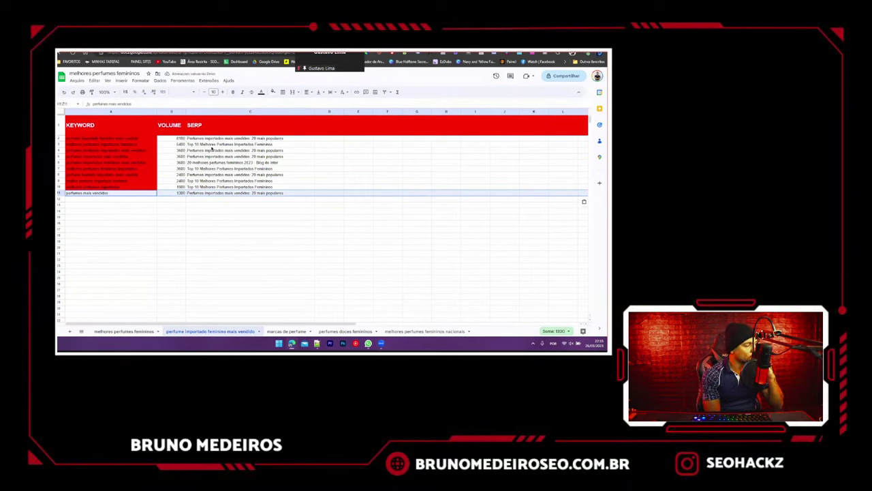
# - Fill the copied "perfumes mais vendidos" keyword cell red and return to the "melhores perfumes femininos" sheet
pyautogui.click(132, 195)
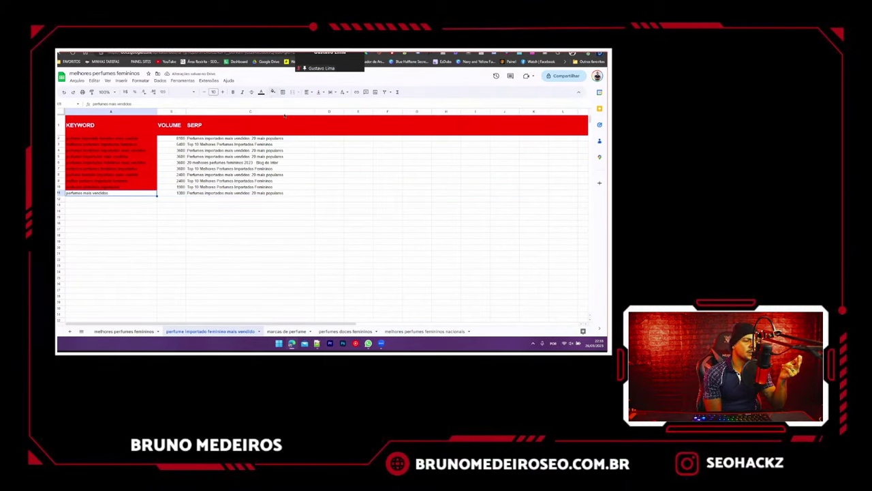
pyautogui.click(273, 92)
pyautogui.click(283, 120)
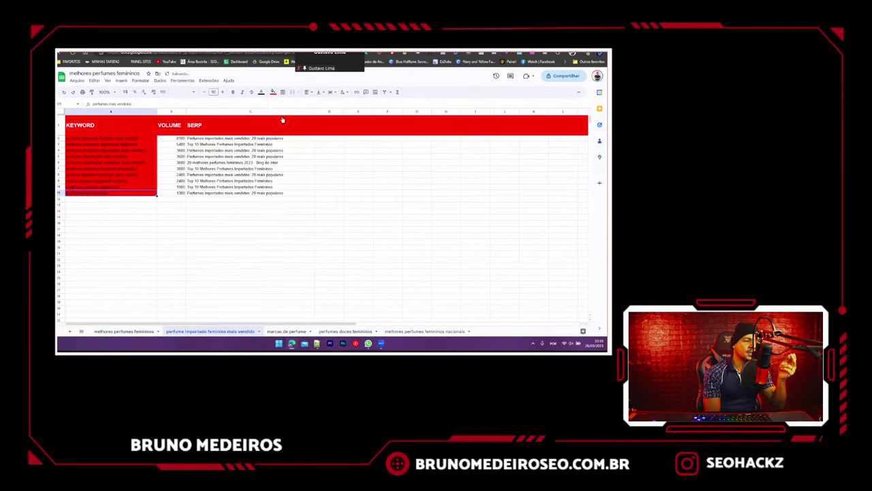
pyautogui.click(125, 331)
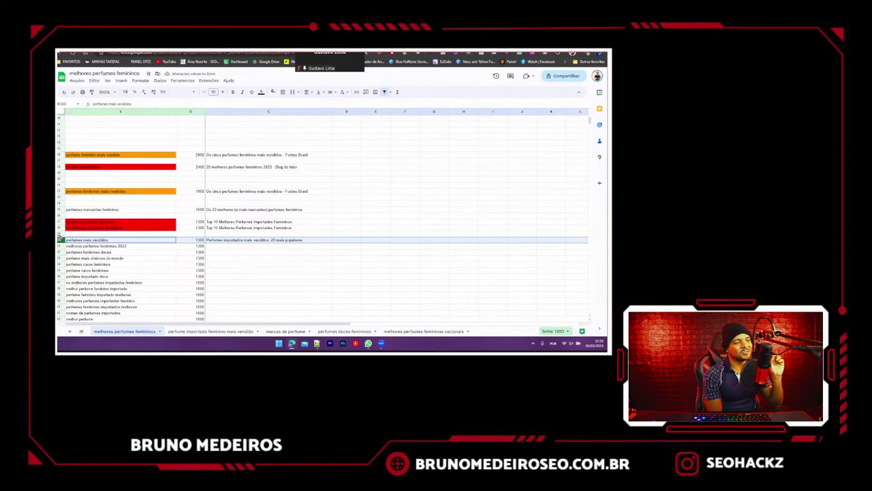
# - Clear the moved "perfumes mais vendidos" row and search Google for the following keyword, "melhores perfumes femininos 2022"
pyautogui.press('Delete')
pyautogui.click(69, 246)
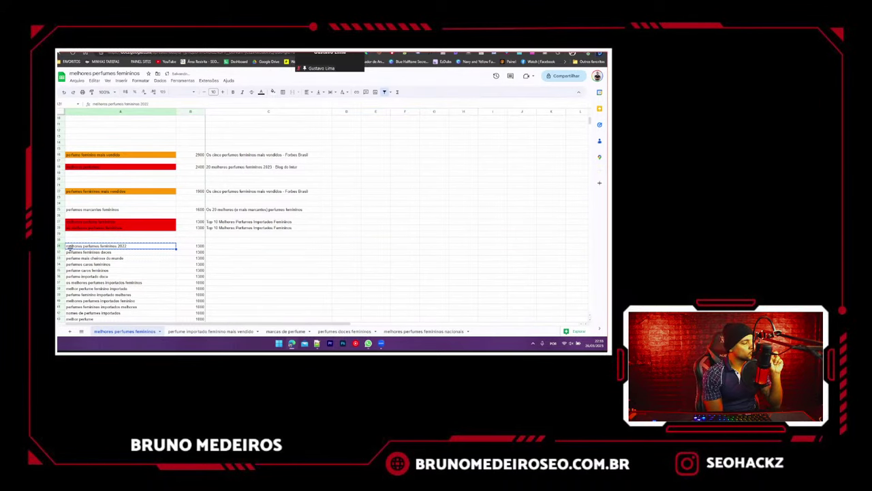
pyautogui.hotkey('ctrl', 'Tab')
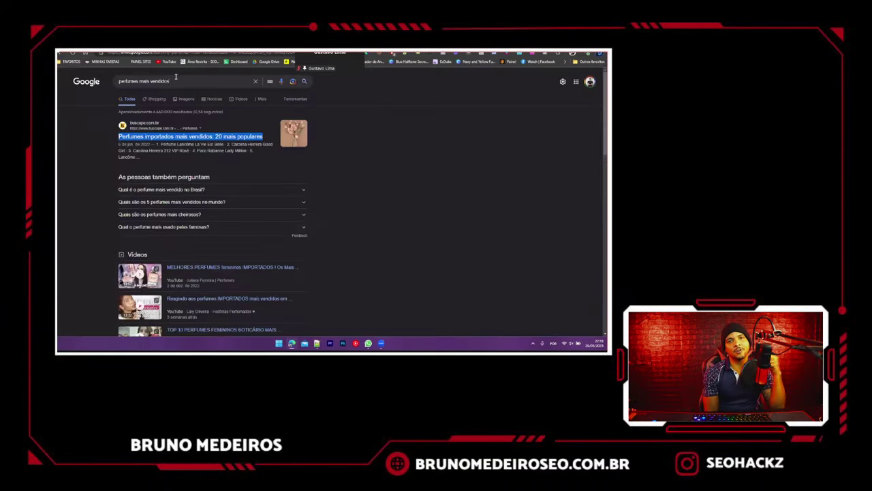
pyautogui.click(177, 80)
pyautogui.hotkey('ctrl', 'a')
pyautogui.hotkey('ctrl', 'v')
pyautogui.press('Return')
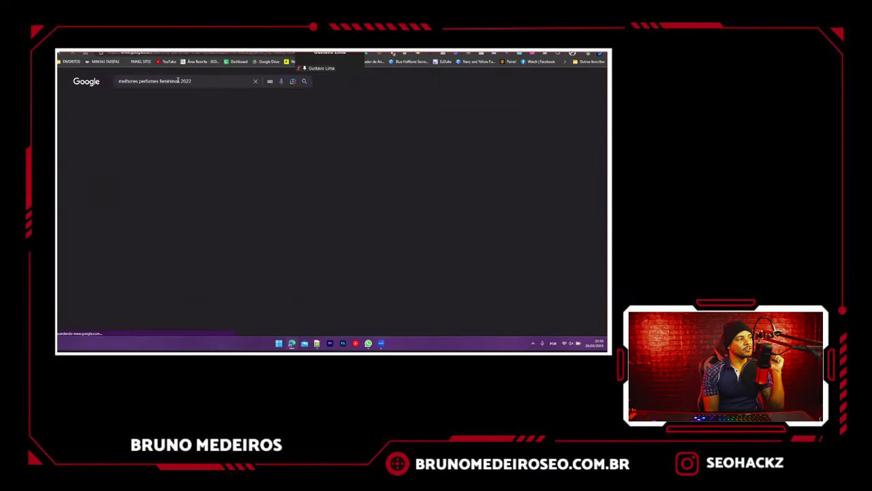
# - Examine the Google results for "melhores perfumes femininos 2022" to judge which keyword group fits, and return to the spreadsheet
pyautogui.scroll(-3, 103, 266)
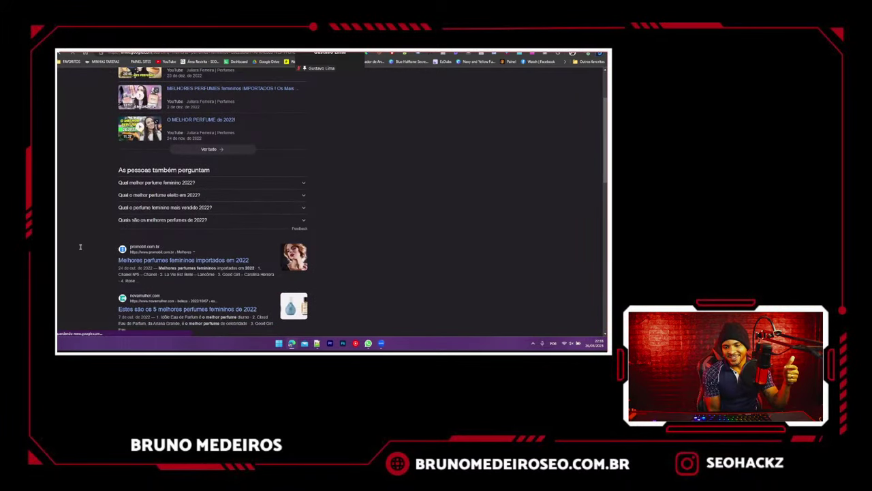
pyautogui.scroll(-3, 80, 246)
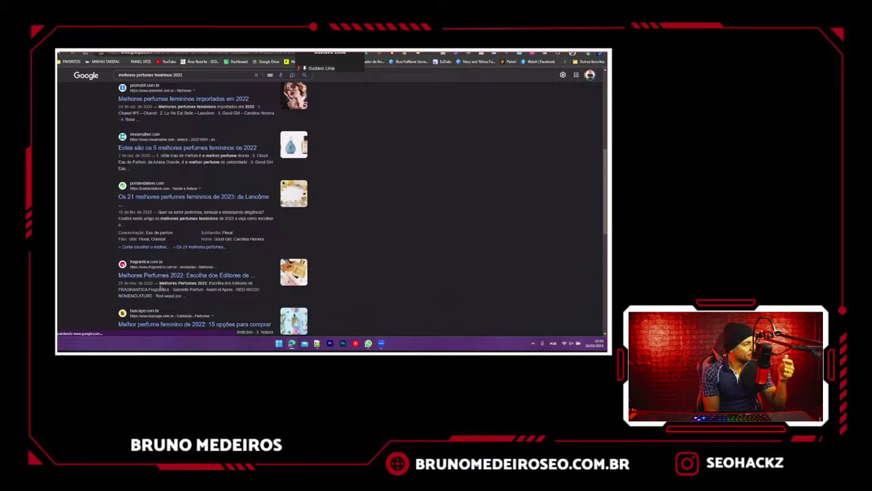
pyautogui.scroll(5, 160, 289)
pyautogui.scroll(-2, 107, 254)
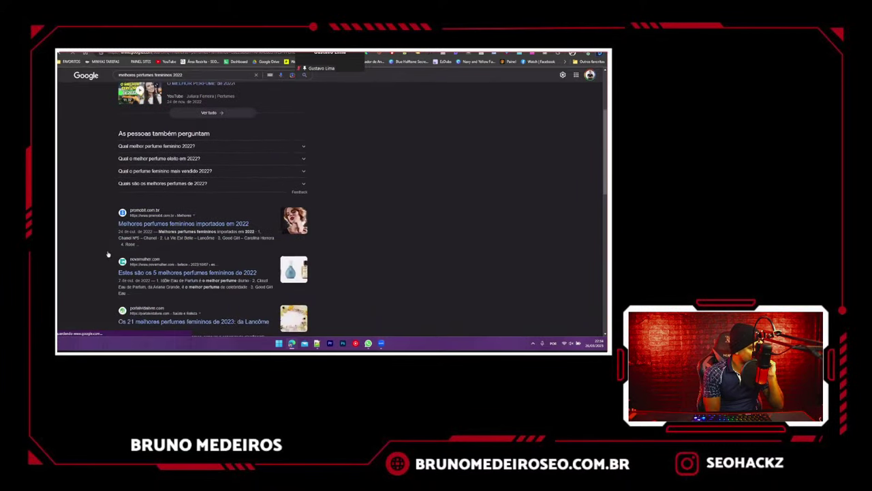
pyautogui.scroll(-2, 108, 254)
pyautogui.scroll(2, 130, 212)
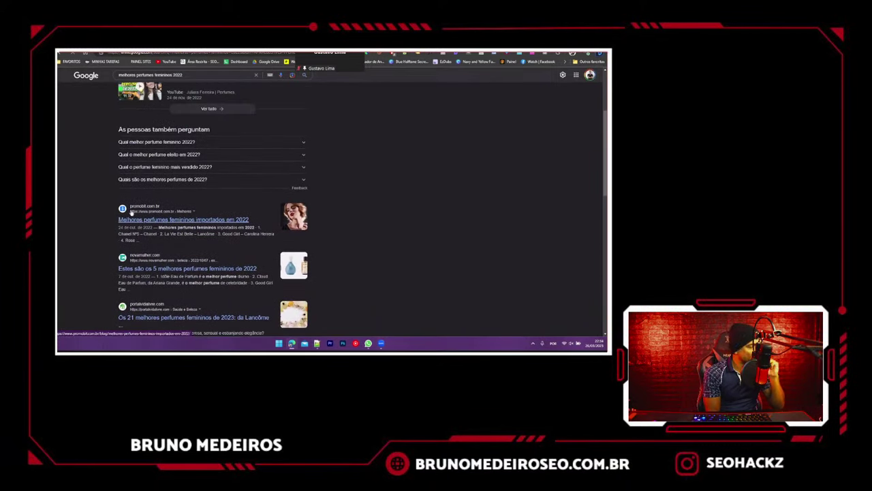
pyautogui.scroll(2, 106, 207)
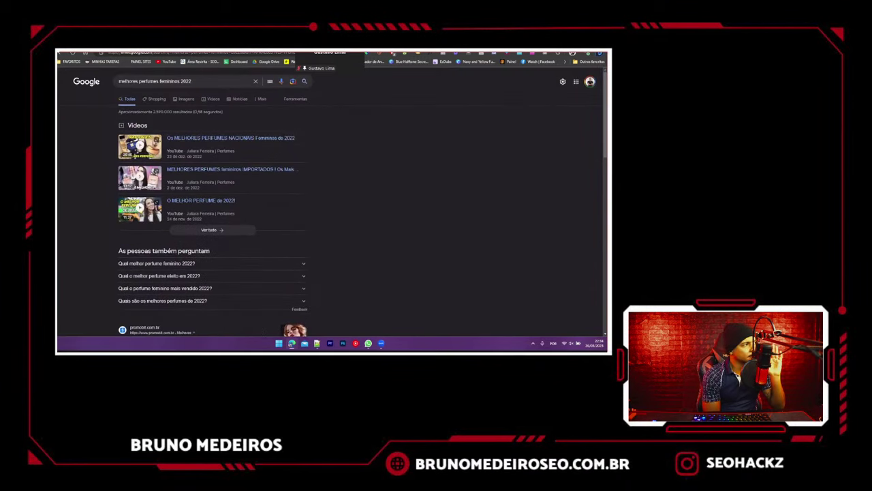
pyautogui.hotkey('ctrl', 'shift', 'Tab')
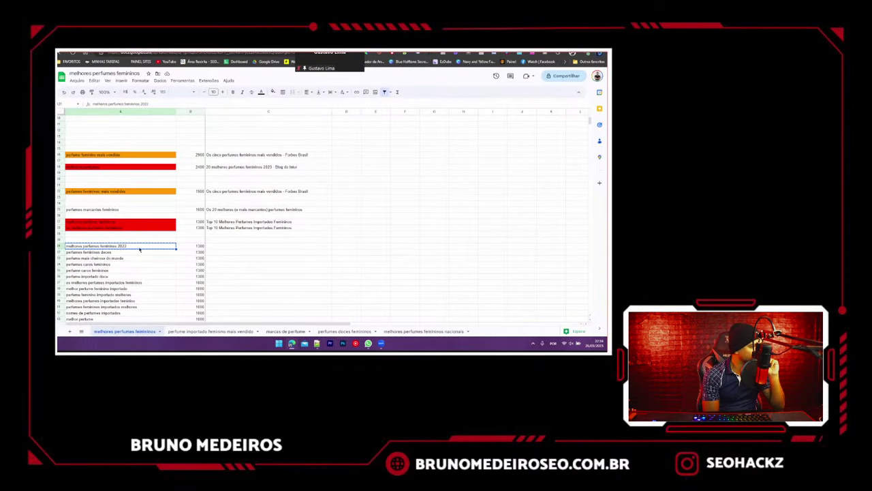
# - Clear the whole "melhores perfumes femininos 2022" row from the "melhores perfumes femininos" sheet
pyautogui.click(59, 245)
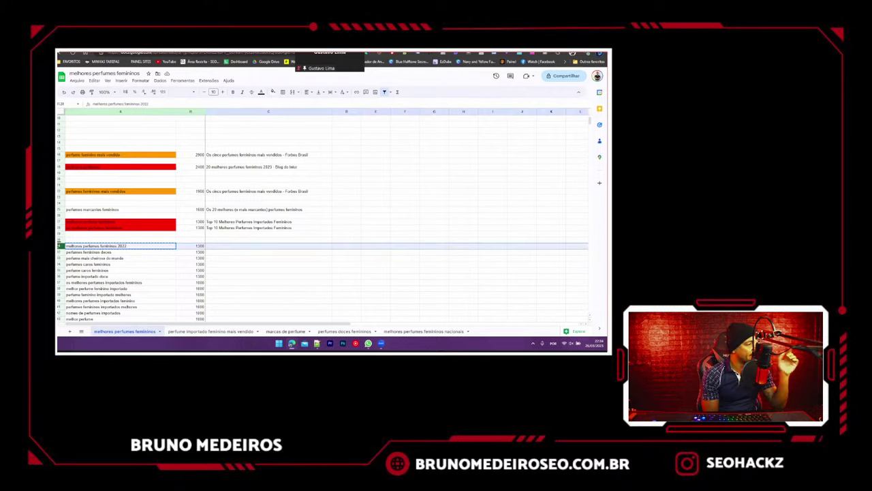
pyautogui.press('Delete')
pyautogui.hotkey('ctrl', 'z')
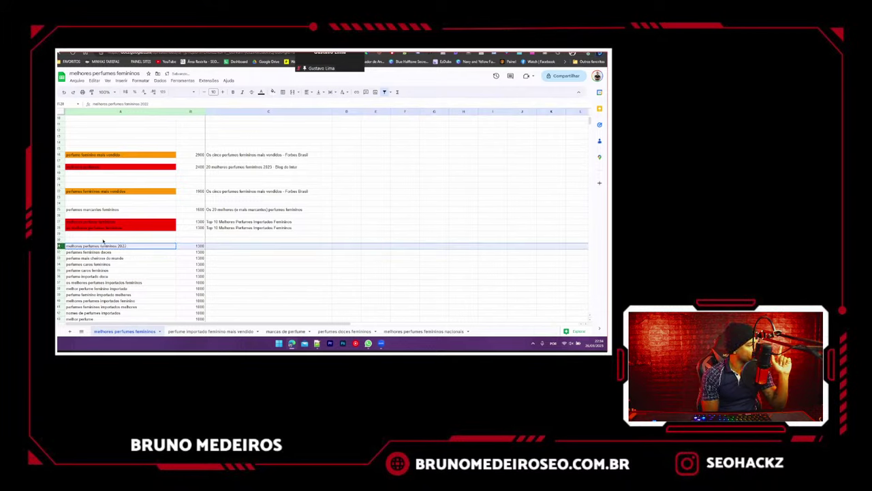
pyautogui.click(130, 246)
pyautogui.click(59, 246)
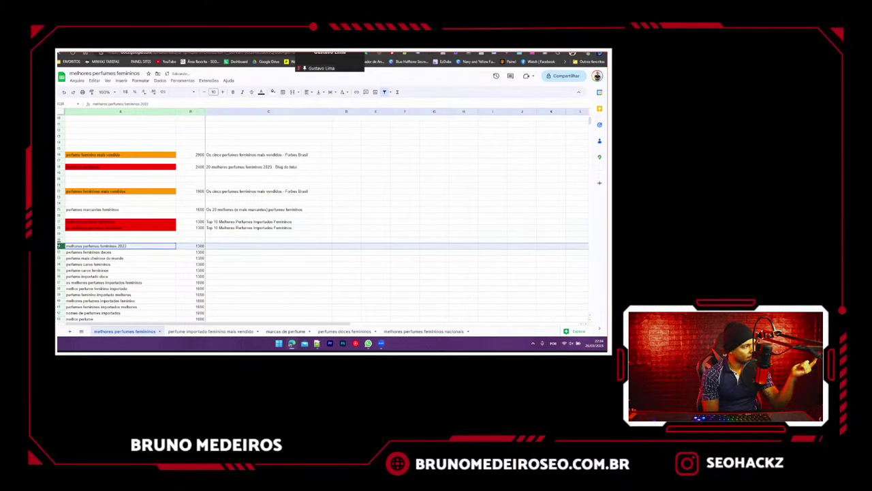
pyautogui.press('Delete')
# - Take the keyword "perfumes femininos doces" from the sheet and search Google for it
pyautogui.press('Down')
pyautogui.hotkey('ctrl', 'c')
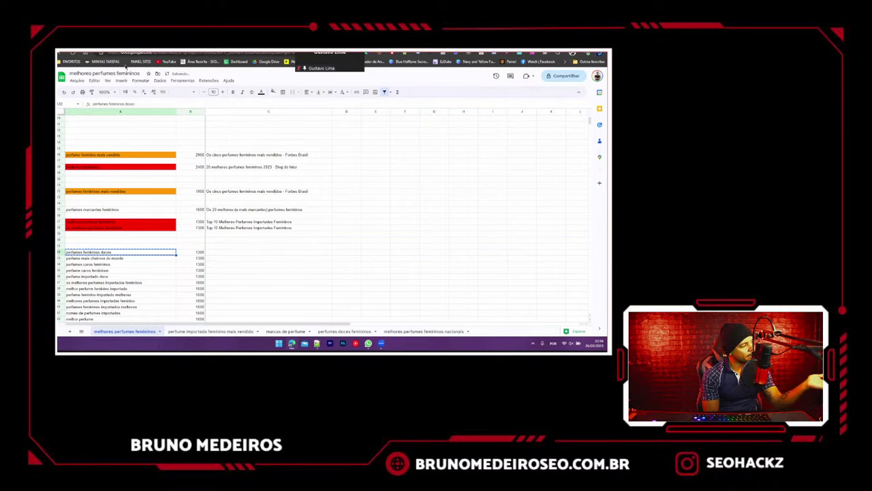
pyautogui.click(134, 52)
pyautogui.tripleClick(153, 81)
pyautogui.hotkey('ctrl', 'v')
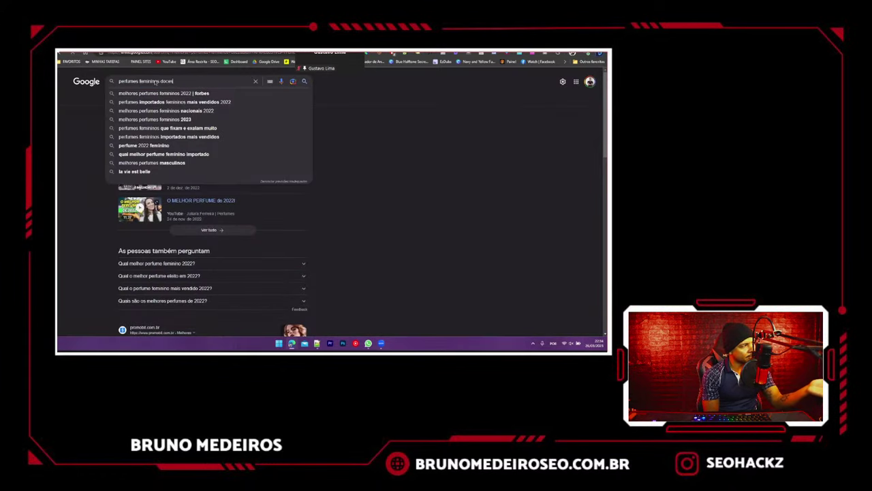
pyautogui.press('Return')
pyautogui.press('Return')
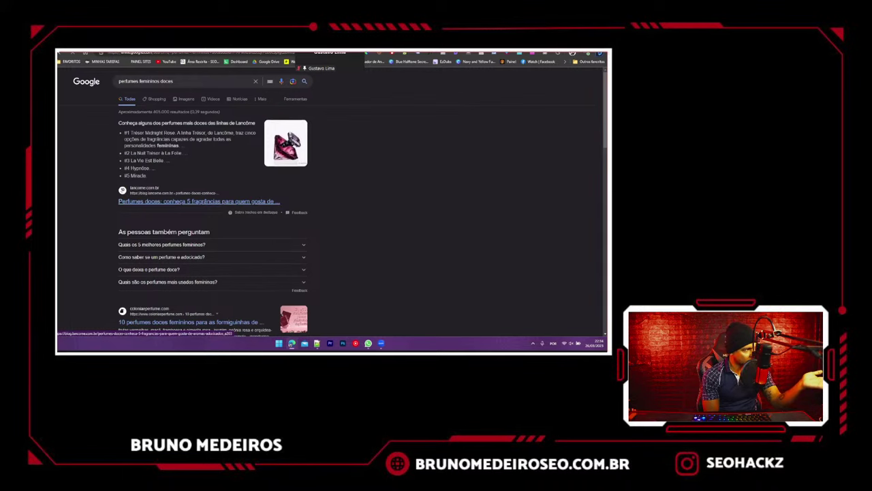
# - Move the "perfumes femininos doces" row into row 3 of the "perfumes doces femininos" sheet
pyautogui.click(95, 52)
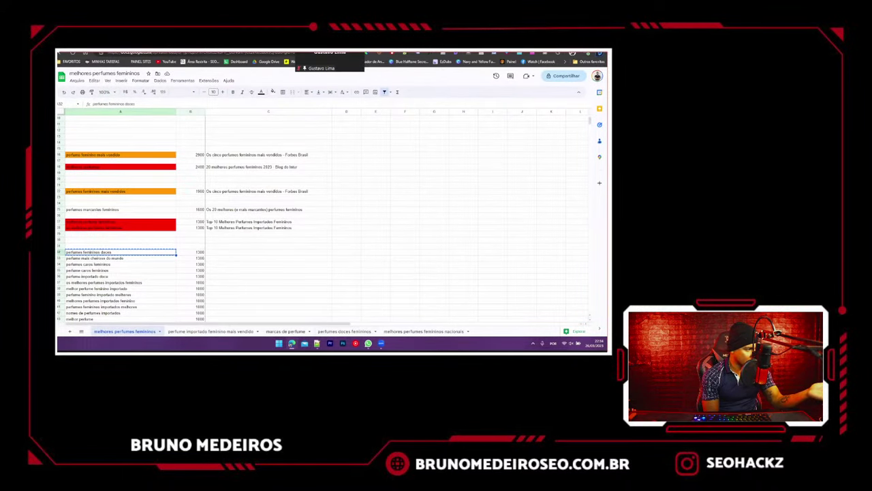
pyautogui.click(59, 251)
pyautogui.hotkey('ctrl', 'c')
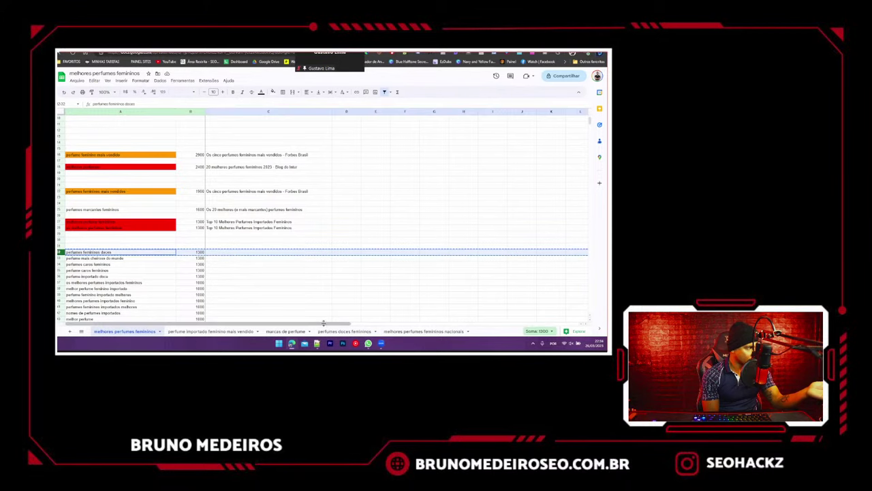
pyautogui.click(344, 331)
pyautogui.click(58, 144)
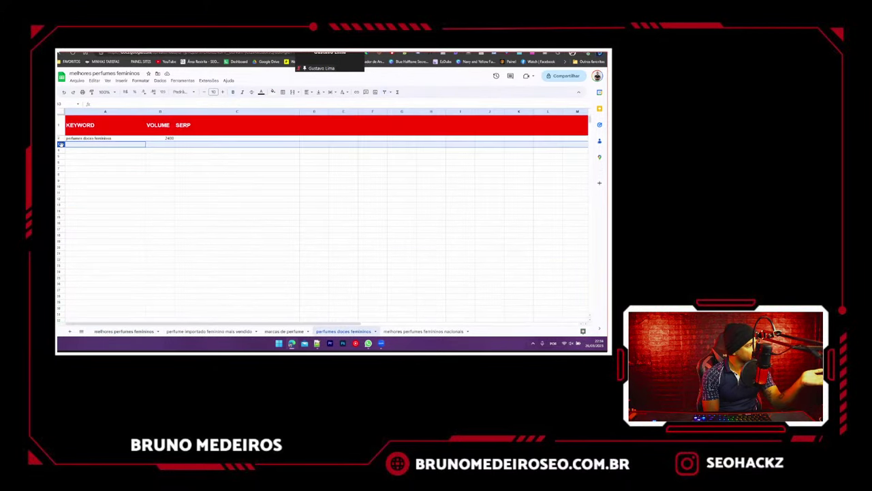
pyautogui.hotkey('ctrl', 'v')
# - Take the keyword "perfumes doces femininos" from row 2 and search Google for it
pyautogui.click(106, 138)
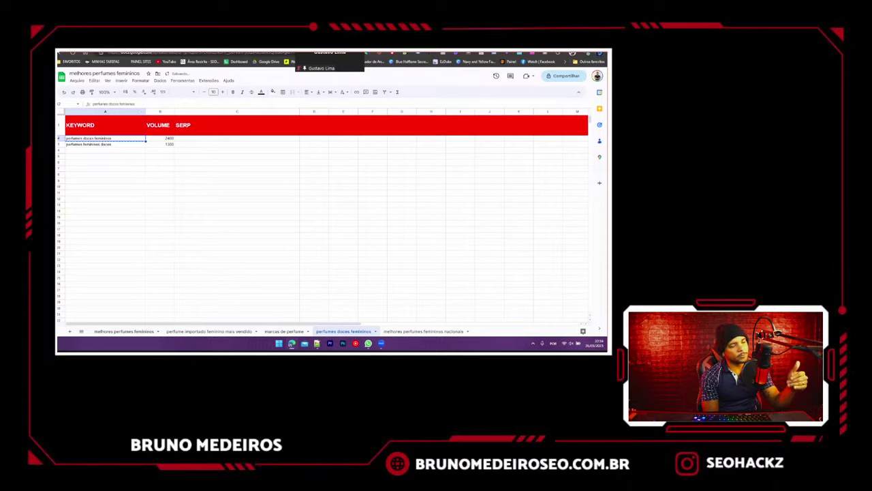
pyautogui.click(171, 52)
pyautogui.doubleClick(167, 81)
pyautogui.hotkey('ctrl', 'z')
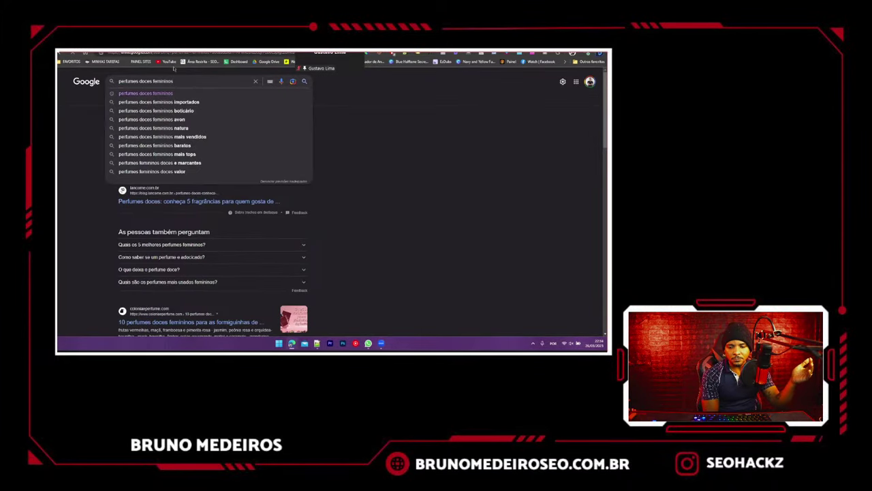
pyautogui.press('Return')
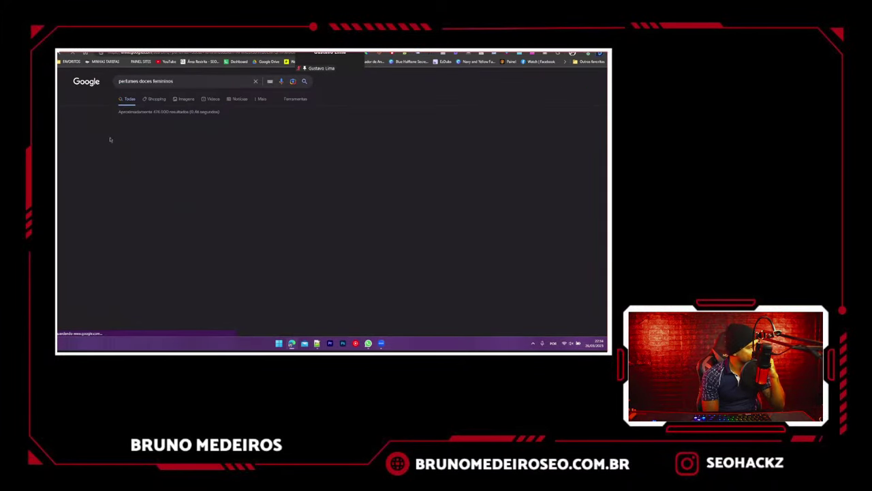
# - Copy the top result title "Perfumes doces: conheça 5 fragrâncias para quem gosta de ..." into the SERP cell of "perfumes doces femininos"
pyautogui.moveTo(118, 201); pyautogui.dragTo(279, 202)
pyautogui.hotkey('alt', 'Tab')
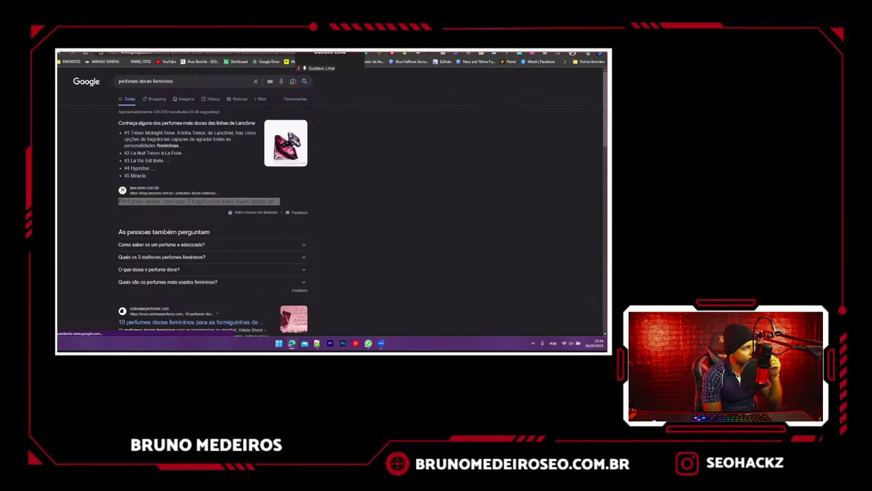
pyautogui.click(190, 139)
pyautogui.hotkey('ctrl', 'v')
pyautogui.click(197, 162)
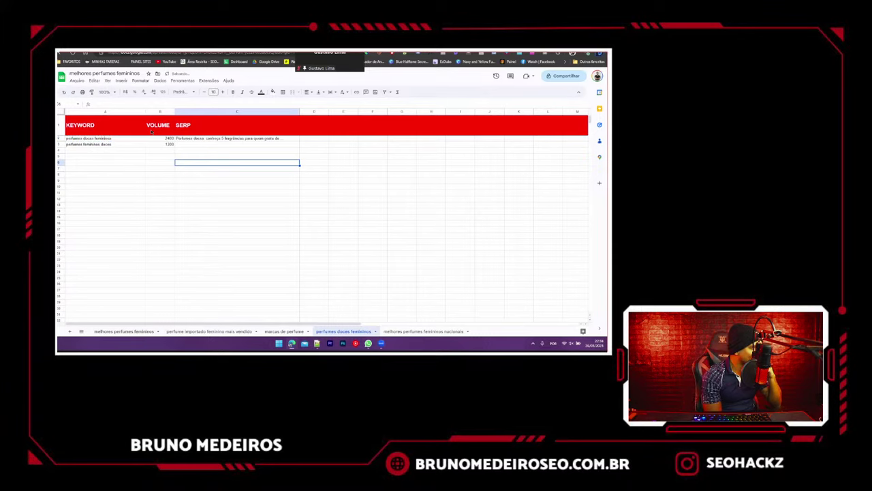
# - Copy the keyword "perfumes femininos doces" from row 3 and search Google for it again
pyautogui.hotkey('alt', 'Tab')
pyautogui.hotkey('alt', 'Tab')
pyautogui.click(119, 144)
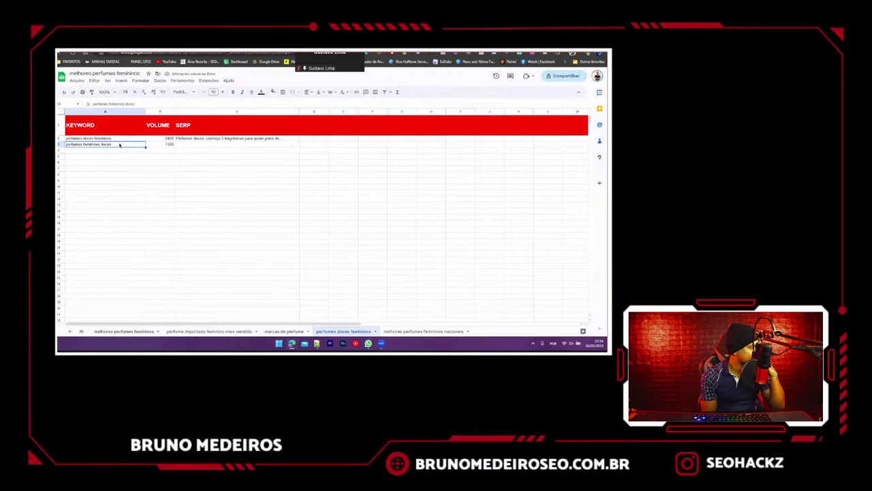
pyautogui.hotkey('ctrl', 'c')
pyautogui.hotkey('alt', 'Tab')
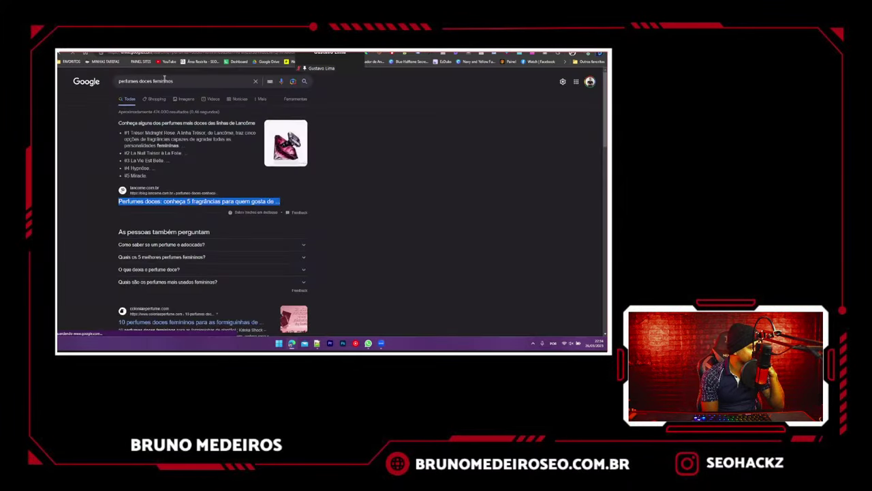
pyautogui.tripleClick(165, 81)
pyautogui.hotkey('ctrl', 'v')
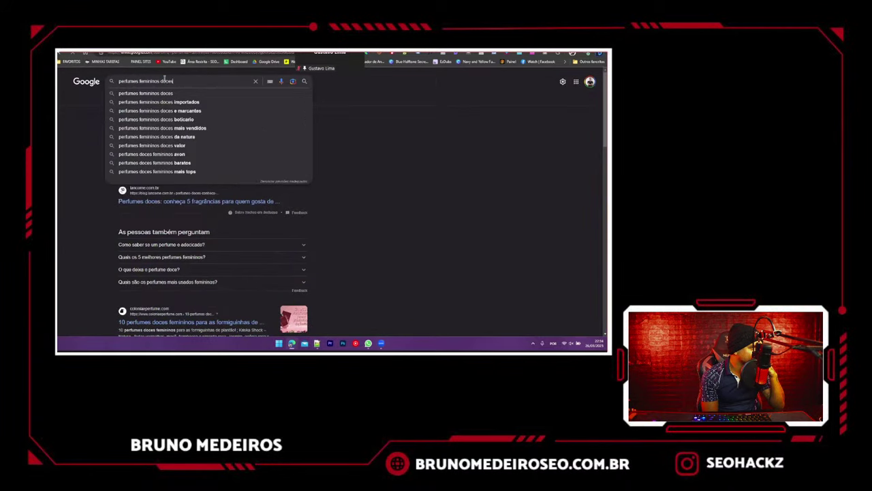
pyautogui.press('Return')
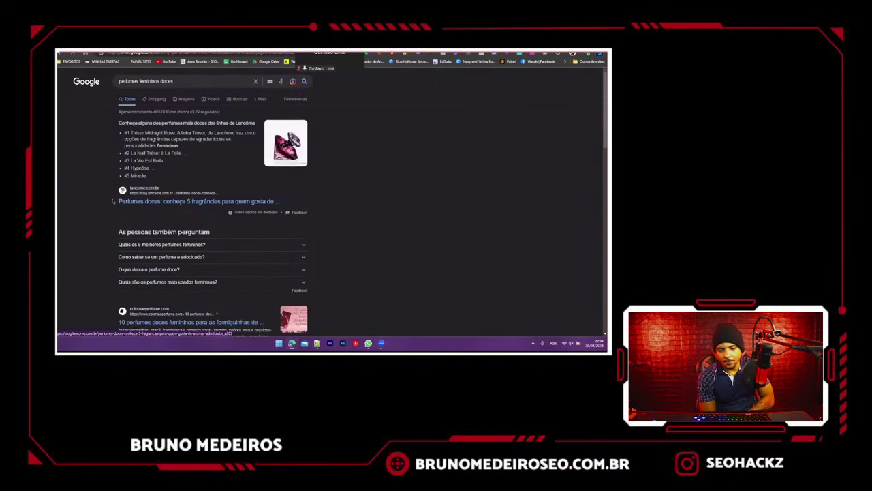
# - Copy the top result title "Perfumes doces: conheça 5 fragrâncias para quem gosta de ..." into the SERP cell of "perfumes femininos doces"
pyautogui.moveTo(114, 201); pyautogui.dragTo(276, 203)
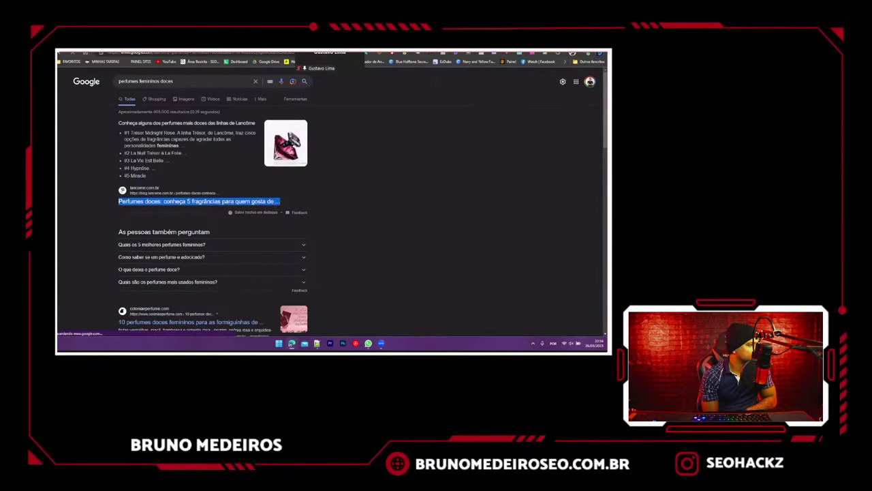
pyautogui.hotkey('ctrl', 'c')
pyautogui.hotkey('alt', 'Tab')
pyautogui.hotkey('ctrl', 'v')
pyautogui.press('Down')
pyautogui.press('Down')
pyautogui.press('Down')
pyautogui.press('Down')
pyautogui.press('Down')
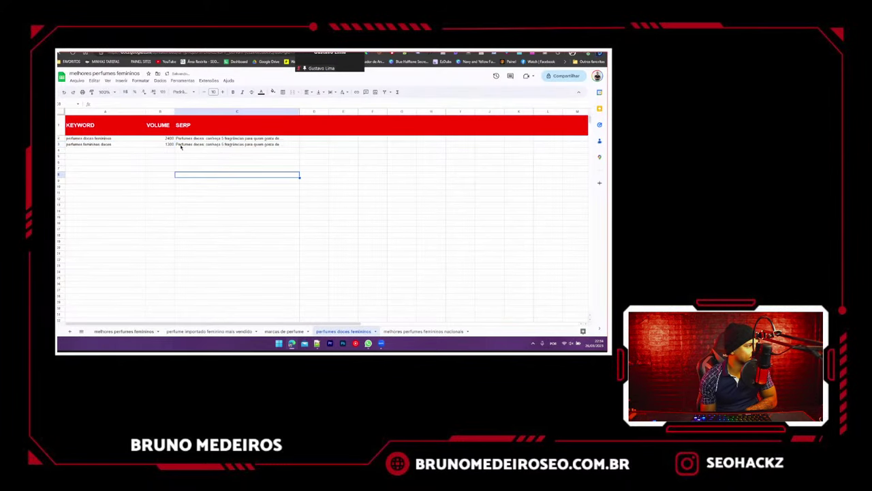
# - Fill the keyword cells "perfumes doces femininos" and "perfumes femininos doces" red to mark them as matching
pyautogui.click(109, 139)
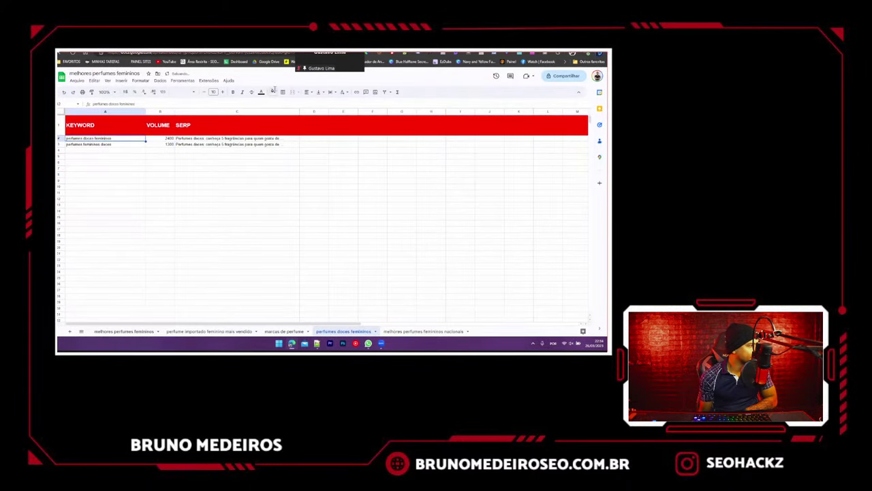
pyautogui.click(272, 92)
pyautogui.click(280, 119)
pyautogui.press('Down')
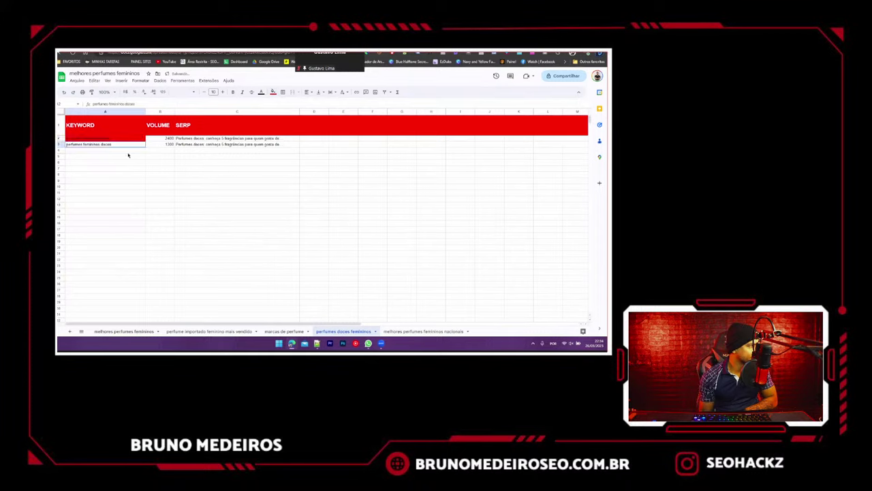
pyautogui.click(272, 91)
pyautogui.click(280, 119)
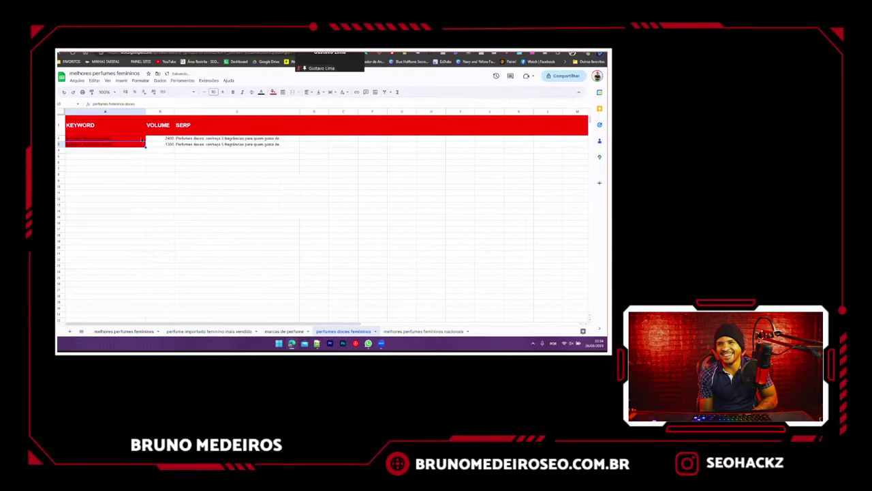
pyautogui.click(236, 174)
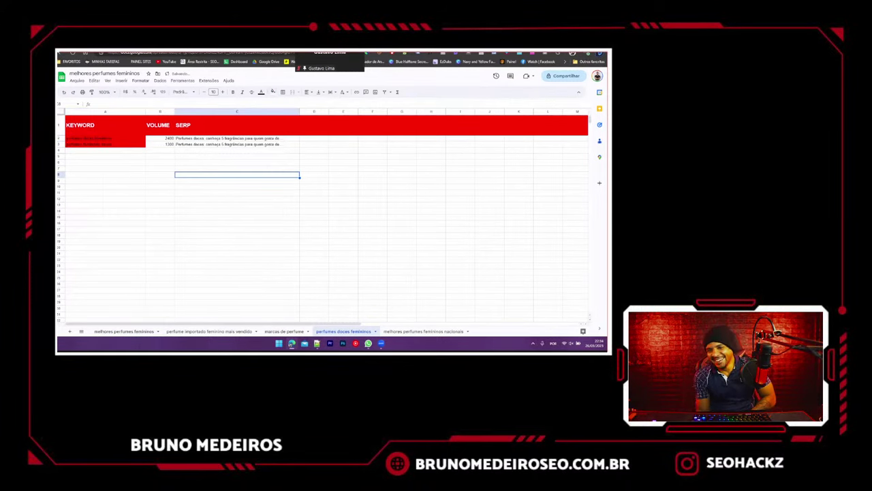
# - Copy the keyword "perfume mais cheiroso do mundo" from the "melhores perfumes femininos" sheet and search Google for it
pyautogui.click(120, 332)
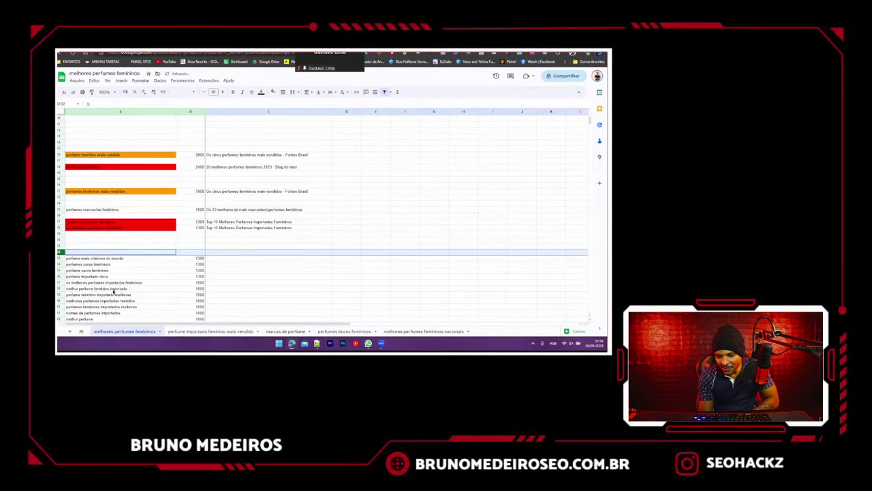
pyautogui.click(113, 258)
pyautogui.hotkey('ctrl', 'c')
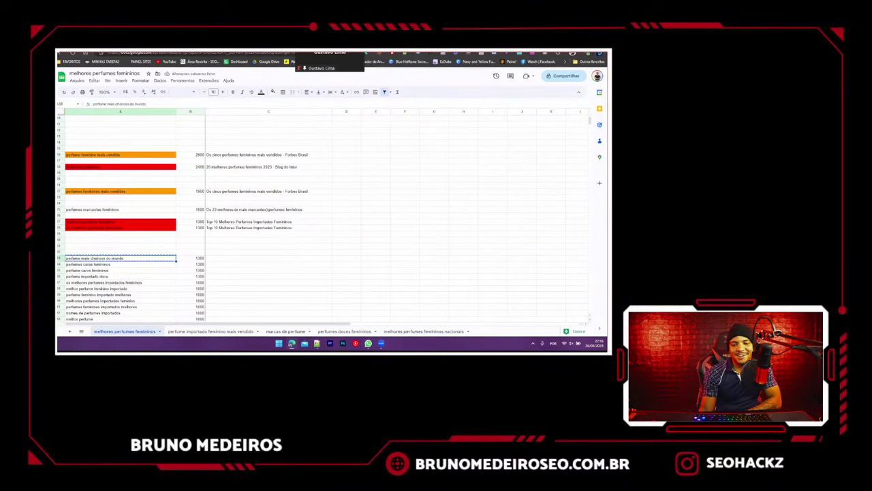
pyautogui.hotkey('ctrl', 'Tab')
pyautogui.click(162, 81)
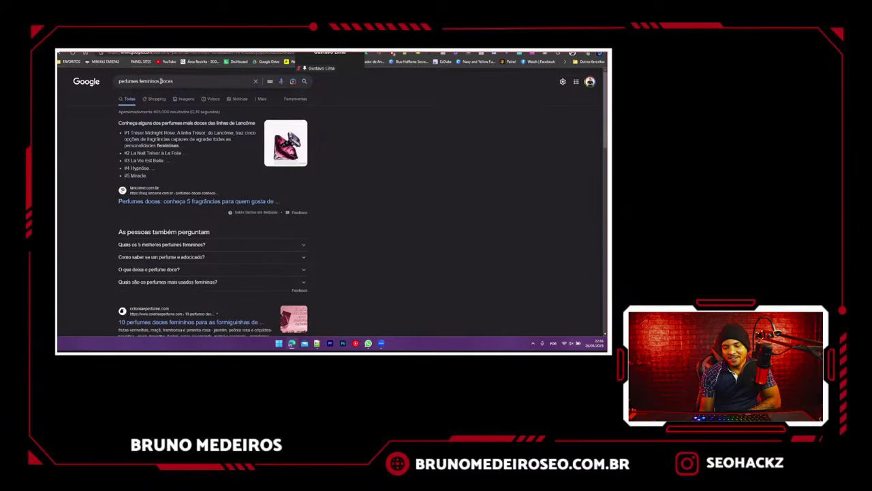
pyautogui.hotkey('ctrl', 'a')
pyautogui.hotkey('ctrl', 'v')
pyautogui.press('Return')
pyautogui.press('Return')
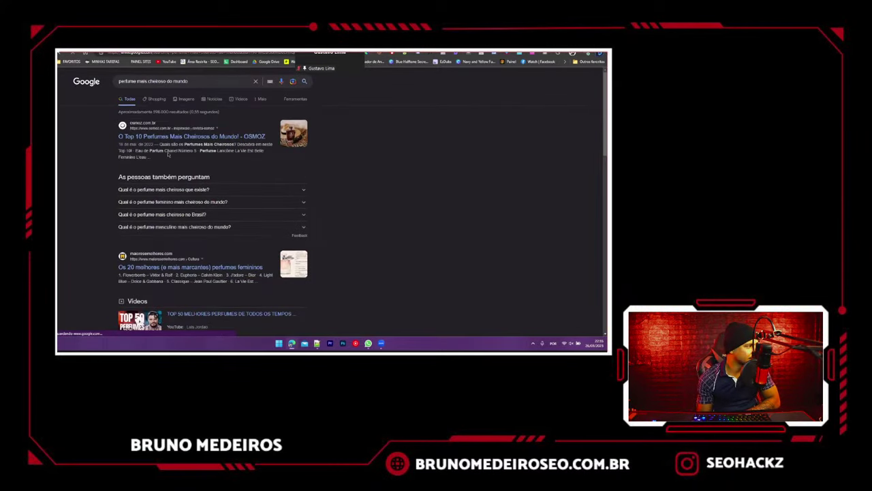
# - Review the search results and copy the title "O Top 10 Perfumes Mais Cheirosos do Mundo! - OSMOZ" into the SERP cell of "perfume mais cheiroso do mundo"
pyautogui.scroll(-3, 129, 161)
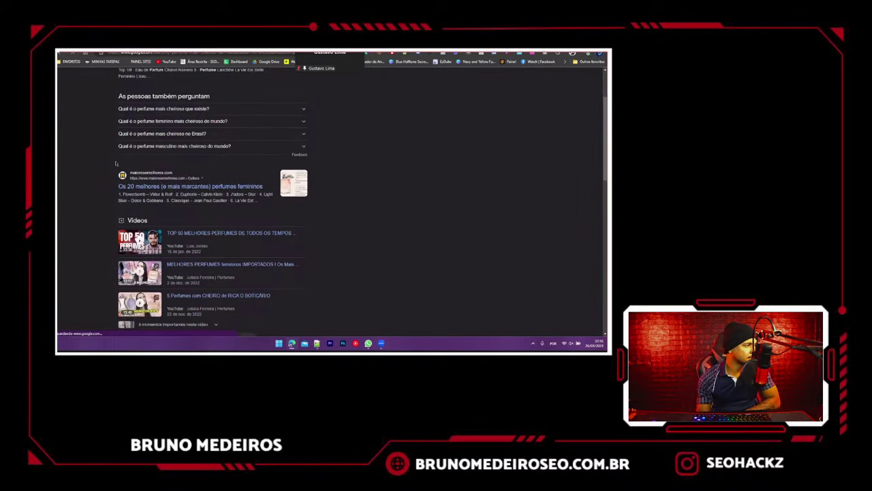
pyautogui.scroll(-2, 116, 164)
pyautogui.scroll(4, 116, 163)
pyautogui.scroll(-3, 118, 209)
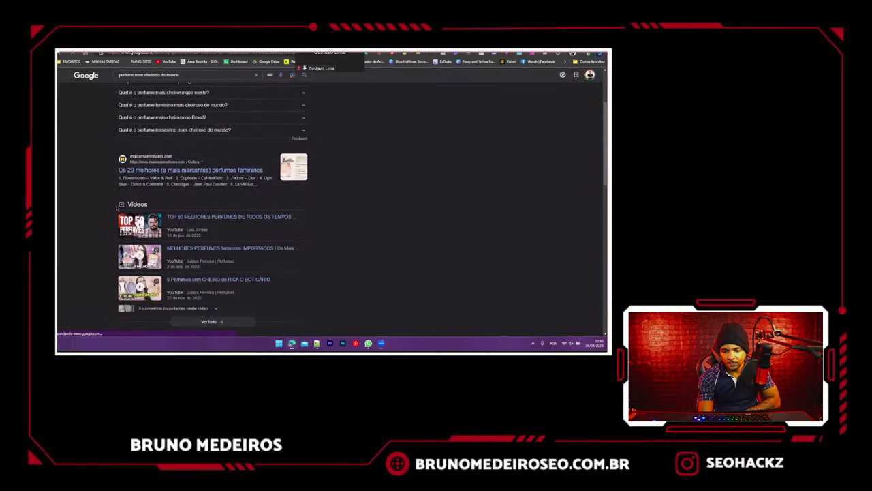
pyautogui.scroll(-6, 116, 208)
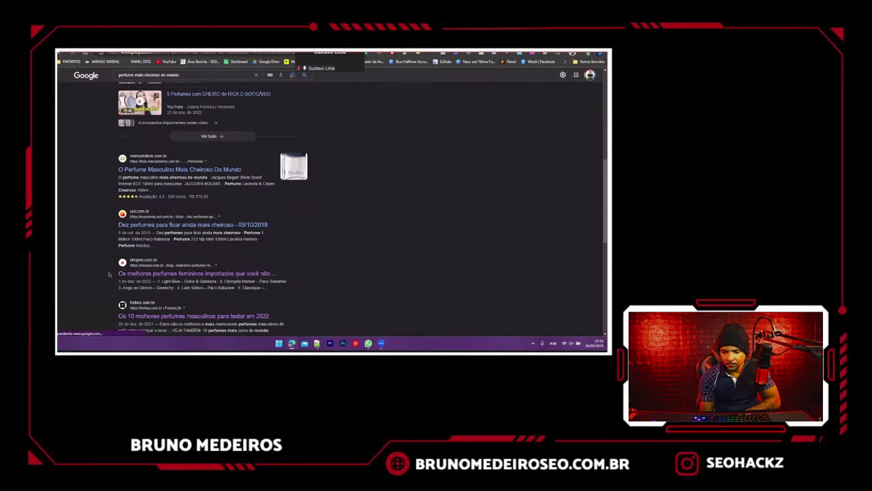
pyautogui.scroll(-2, 109, 274)
pyautogui.scroll(10, 95, 204)
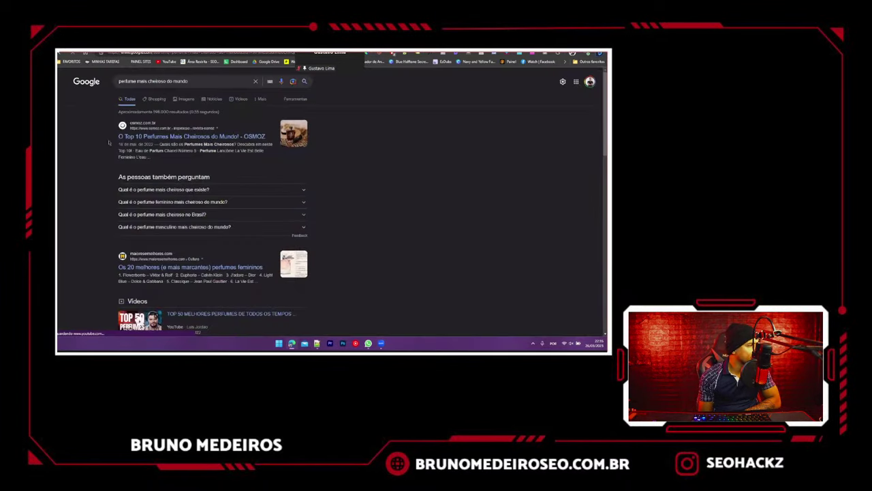
pyautogui.moveTo(117, 137); pyautogui.dragTo(266, 137)
pyautogui.hotkey('ctrl', 'shift', 'Tab')
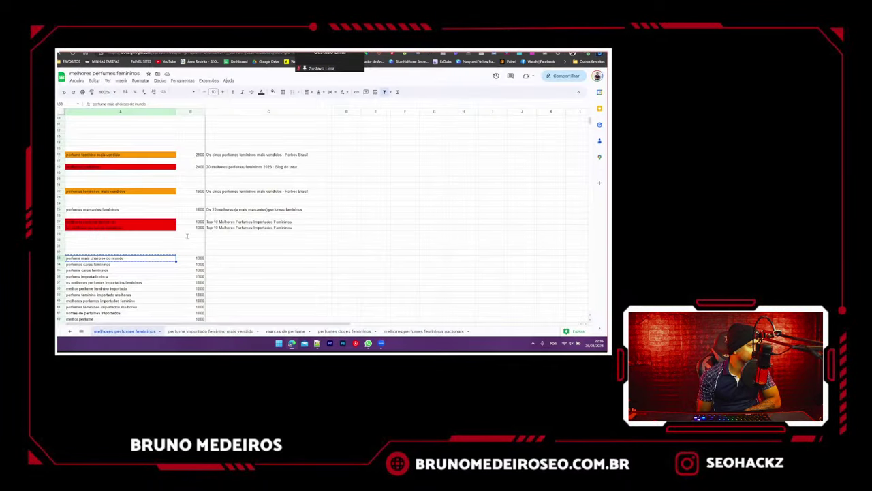
pyautogui.click(228, 258)
pyautogui.hotkey('ctrl', 'v')
pyautogui.click(224, 276)
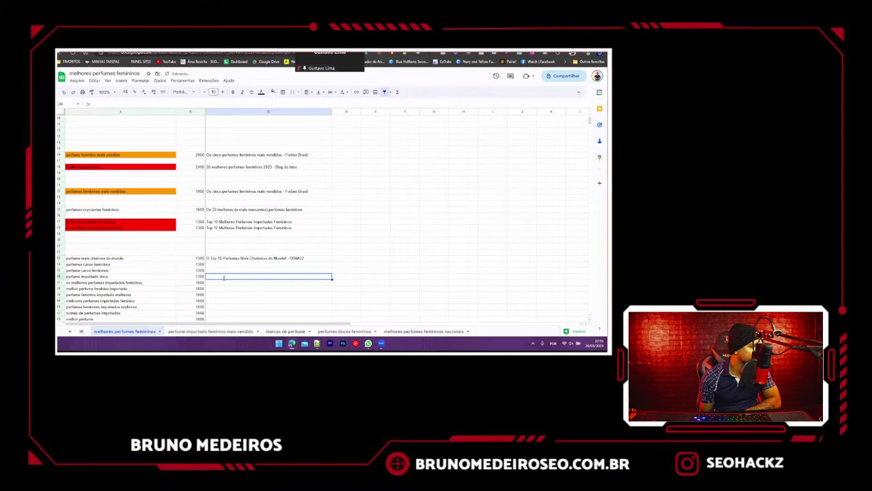
# - Copy the keyword "perfumes caros femininos" from the keyword list and search Google for it
pyautogui.click(136, 264)
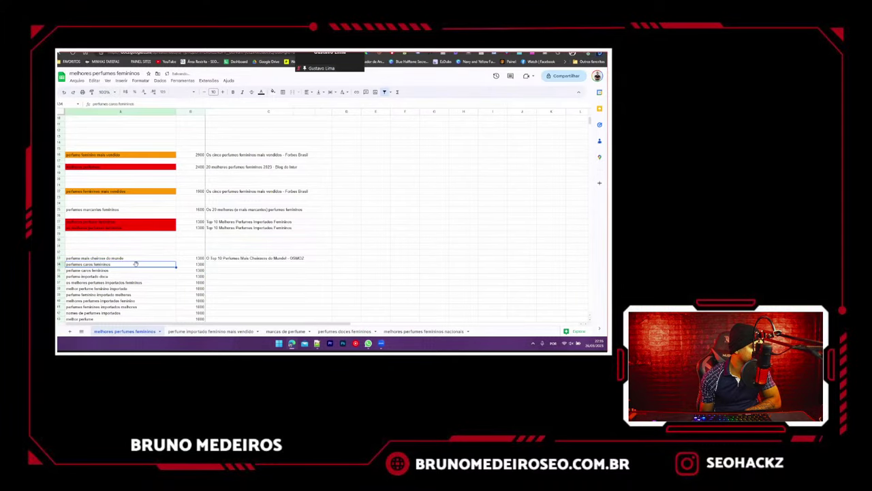
pyautogui.hotkey('ctrl', 'c')
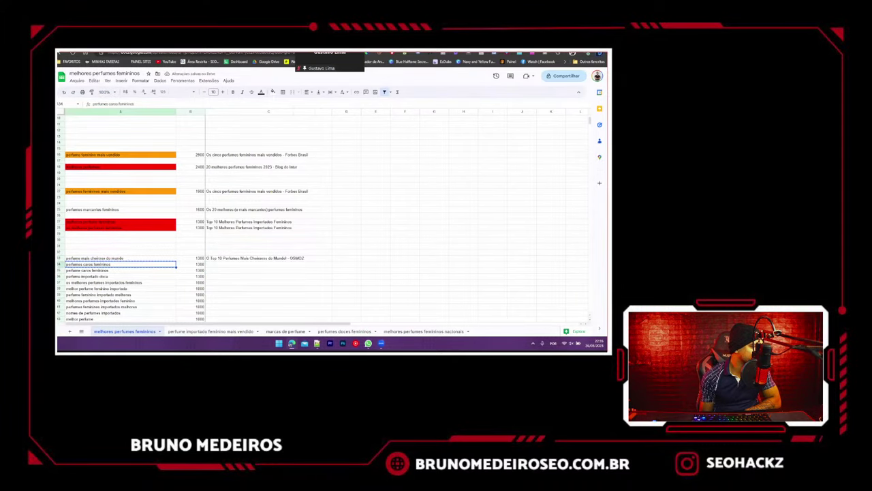
pyautogui.hotkey('ctrl', 'Tab')
pyautogui.tripleClick(140, 81)
pyautogui.hotkey('ctrl', 'v')
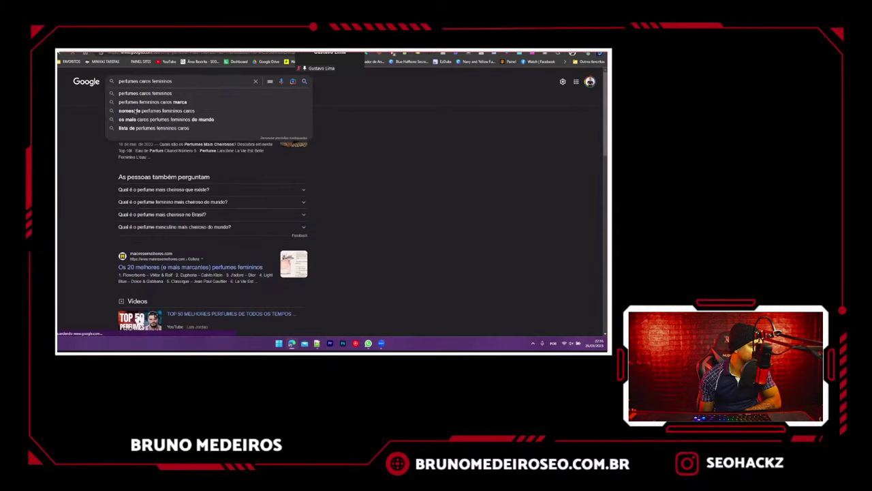
pyautogui.press('Return')
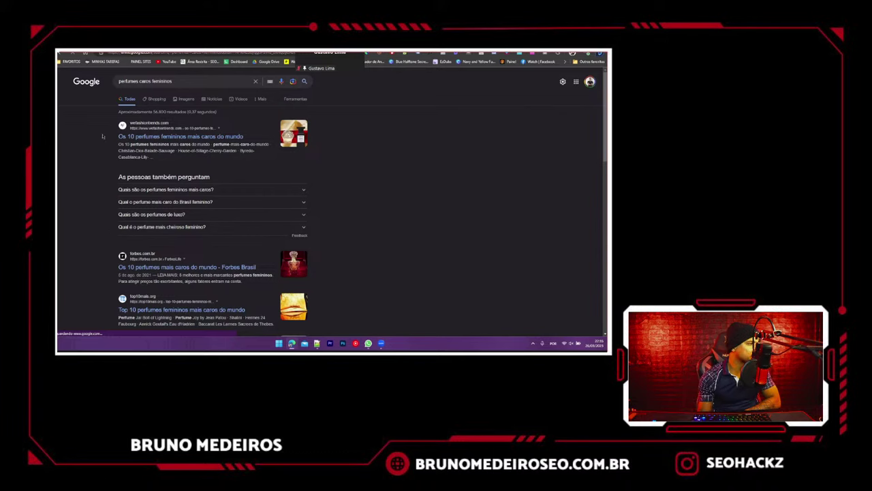
# - Copy the top result title "Os 10 perfumes femininos mais caros do mundo" into the SERP cell of "perfumes caros femininos"
pyautogui.scroll(-3, 102, 237)
pyautogui.scroll(3, 102, 236)
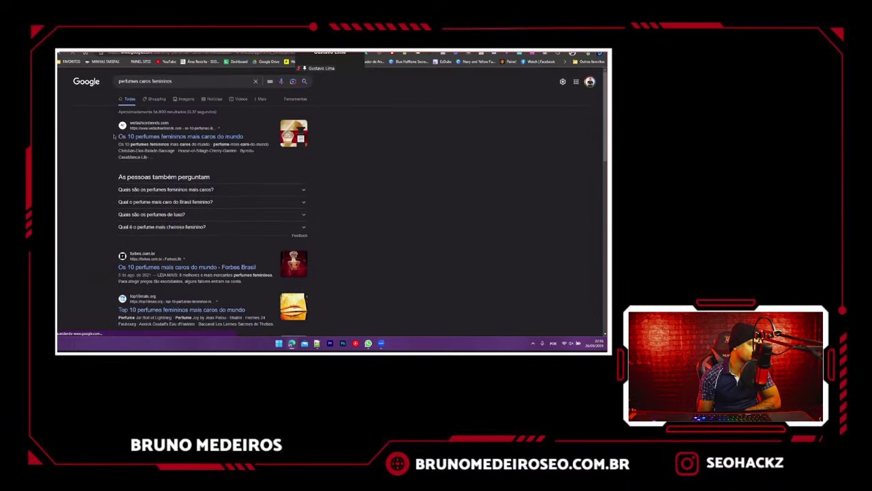
pyautogui.moveTo(115, 137); pyautogui.dragTo(164, 137)
pyautogui.tripleClick(163, 137)
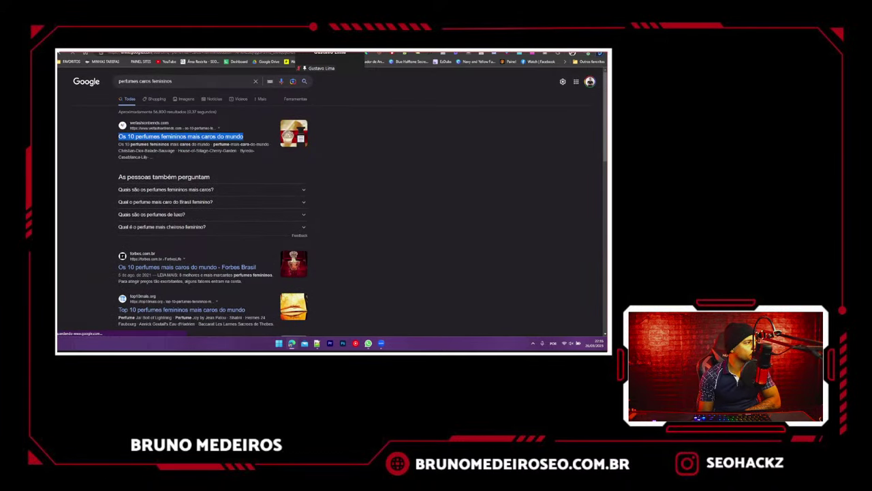
pyautogui.hotkey('ctrl', 'Tab')
pyautogui.click(210, 264)
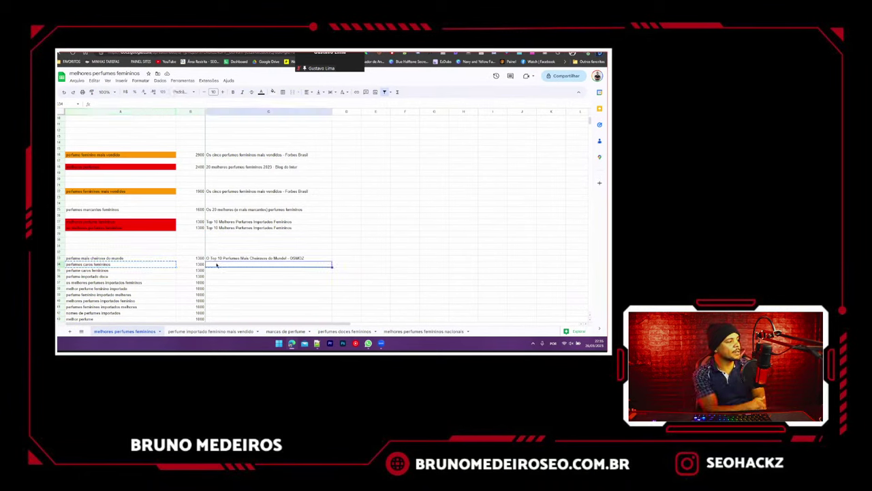
pyautogui.hotkey('ctrl', 'v')
pyautogui.press('Down')
pyautogui.press('Down')
pyautogui.press('Down')
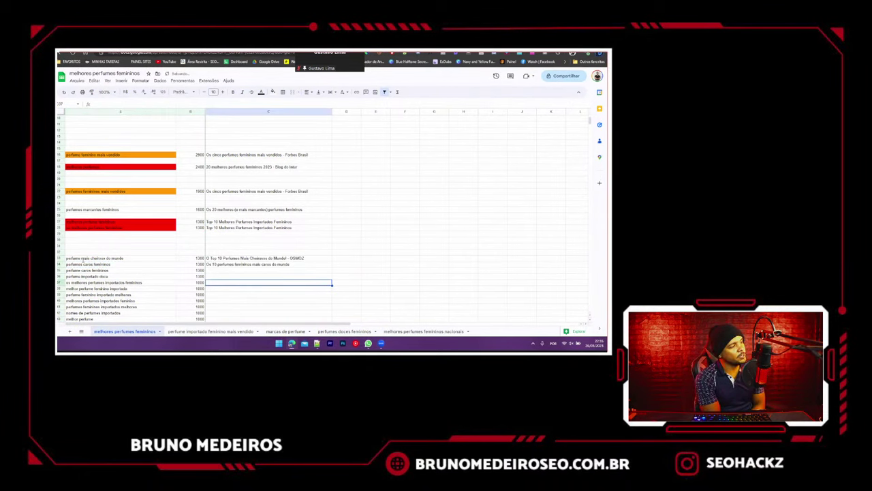
# - Copy the whole "perfume mais cheiroso do mundo" row into row 2 of a new sheet
pyautogui.click(60, 258)
pyautogui.hotkey('ctrl', 'c')
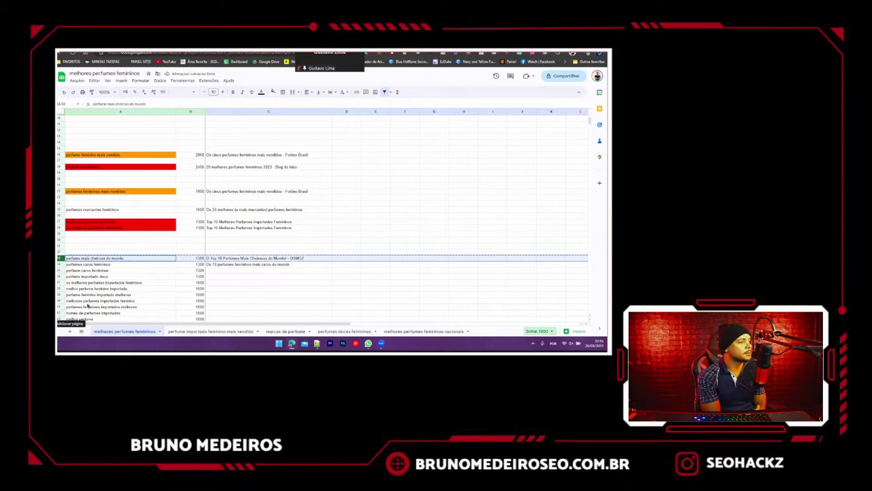
pyautogui.click(69, 331)
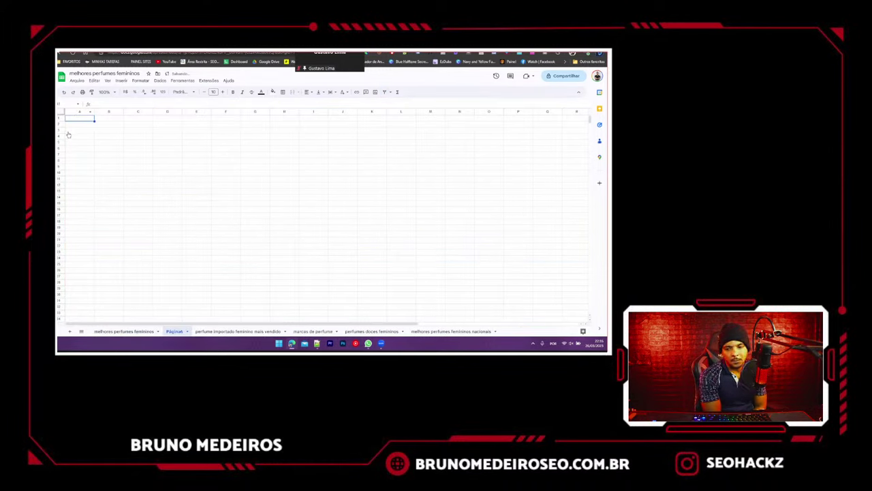
pyautogui.click(60, 123)
pyautogui.hotkey('ctrl', 'v')
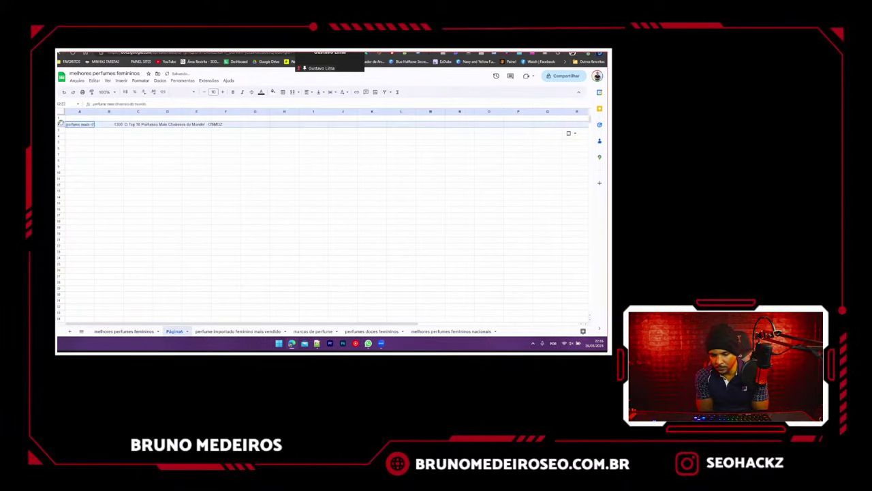
# - Rename the new sheet "perfume mais cheiroso do mundo" and move it to the end of the sheet order
pyautogui.doubleClick(174, 331)
pyautogui.hotkey('ctrl', 'v')
pyautogui.click(222, 276)
pyautogui.moveTo(187, 330); pyautogui.dragTo(492, 330)
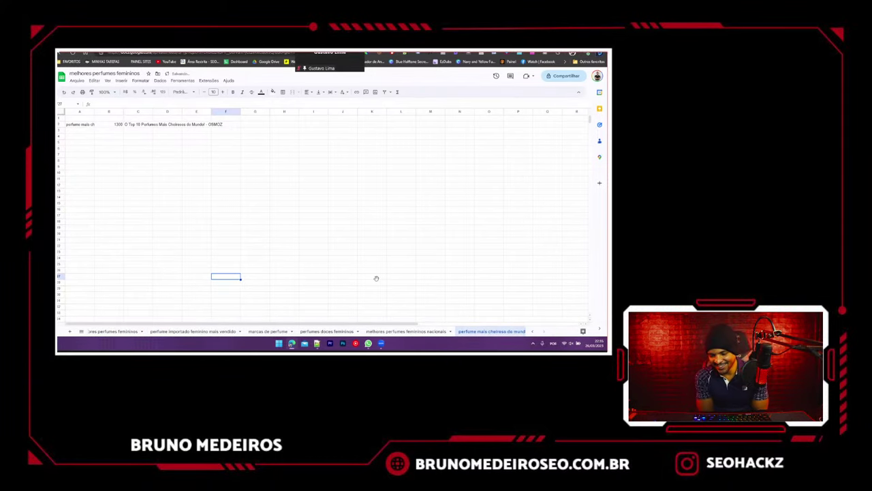
# - Copy the header row from "melhores perfumes femininos nacionais" into row 1 of "perfume mais cheiroso do mundo" and widen the KEYWORD and SERP columns
pyautogui.click(225, 203)
pyautogui.click(393, 331)
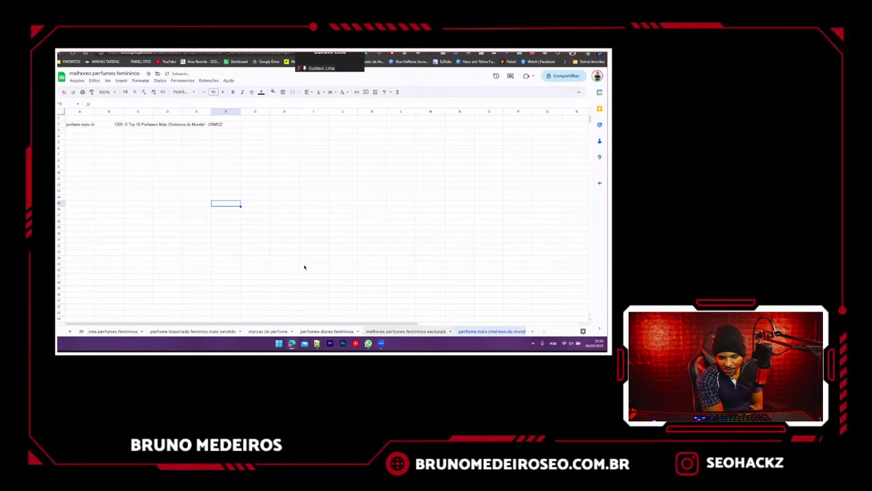
pyautogui.click(491, 330)
pyautogui.click(60, 116)
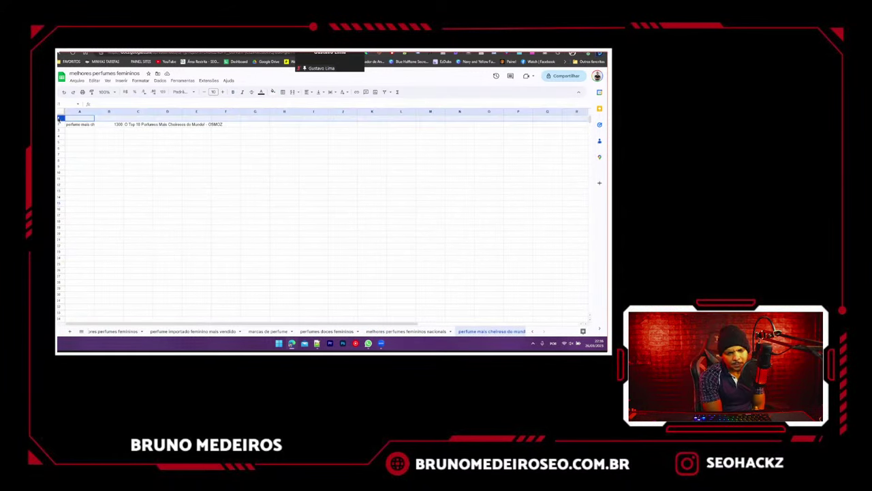
pyautogui.hotkey('ctrl', 'v')
pyautogui.moveTo(95, 111); pyautogui.dragTo(183, 111)
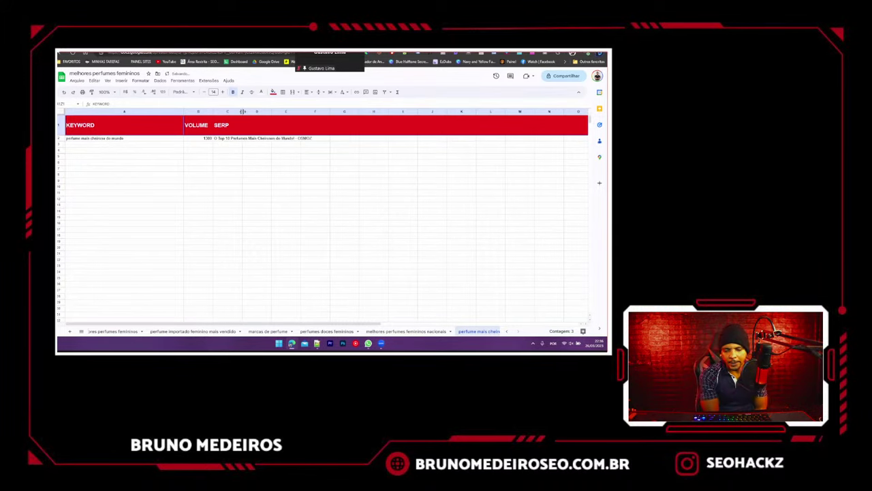
pyautogui.moveTo(243, 111); pyautogui.dragTo(332, 111)
pyautogui.click(296, 223)
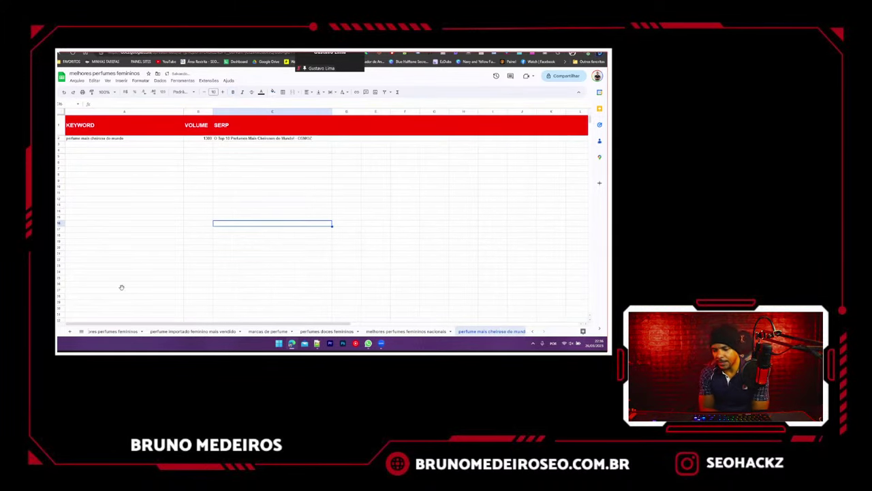
# - Clear the moved "perfume mais cheiroso do mundo" row in the "melhores perfumes femininos" sheet
pyautogui.click(106, 332)
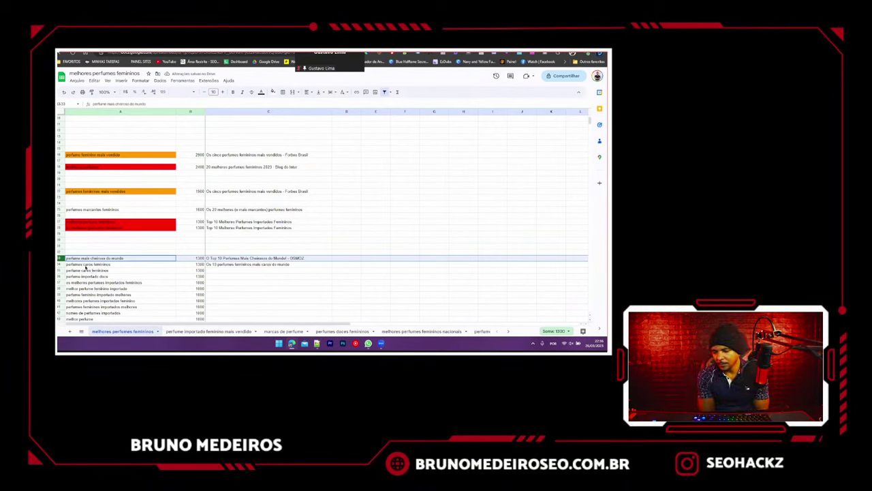
pyautogui.press('Delete')
pyautogui.click(77, 265)
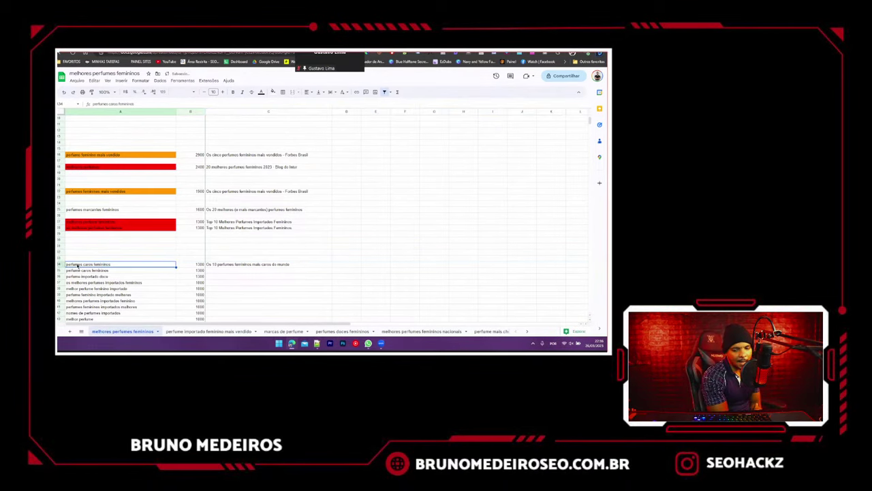
# - Copy the whole "perfumes caros femininos" row into row 2 of a new sheet
pyautogui.click(60, 264)
pyautogui.hotkey('ctrl', 'c')
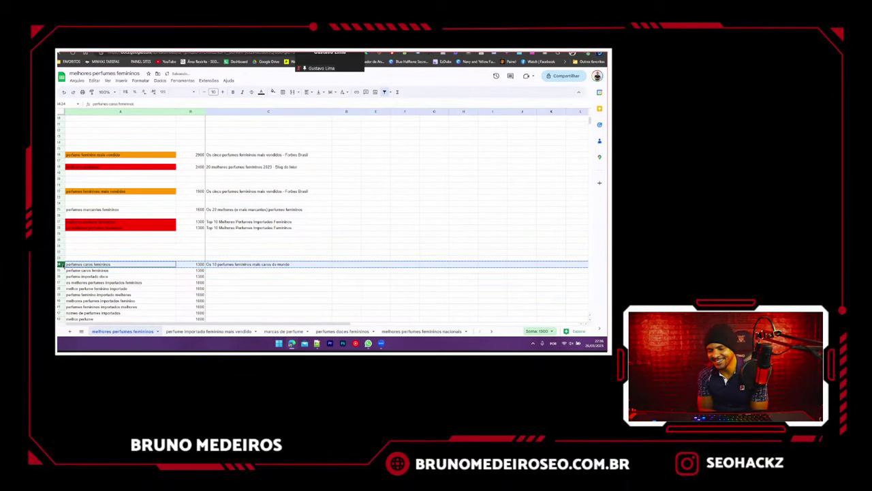
pyautogui.click(71, 331)
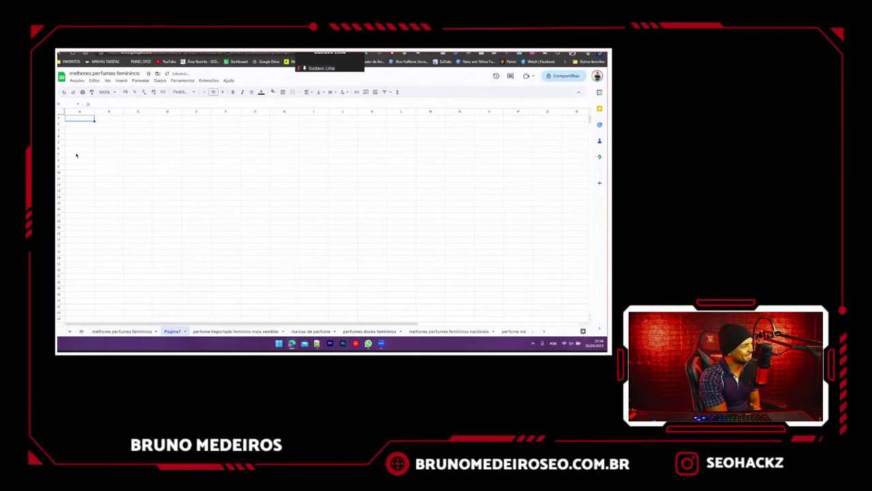
pyautogui.click(60, 123)
pyautogui.hotkey('ctrl', 'v')
pyautogui.click(109, 190)
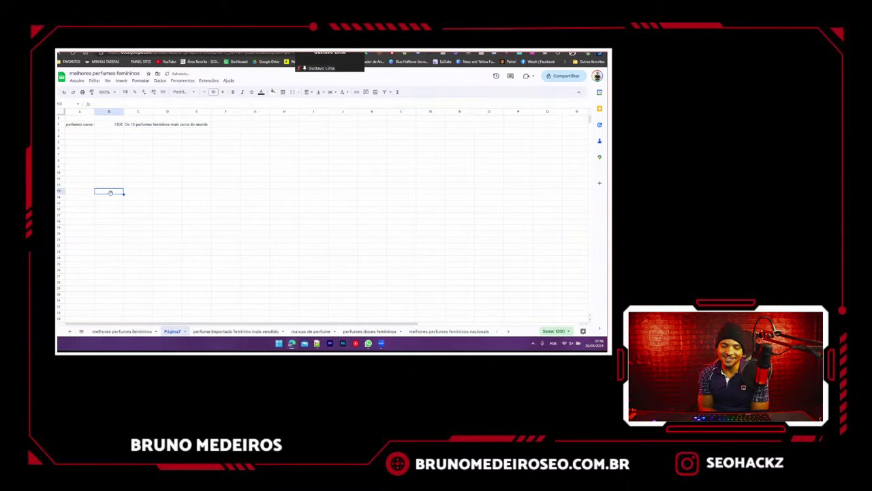
# - Move the new sheet to the end of the sheet order and rename it "perfumes caros femininos"
pyautogui.moveTo(221, 331); pyautogui.dragTo(530, 328)
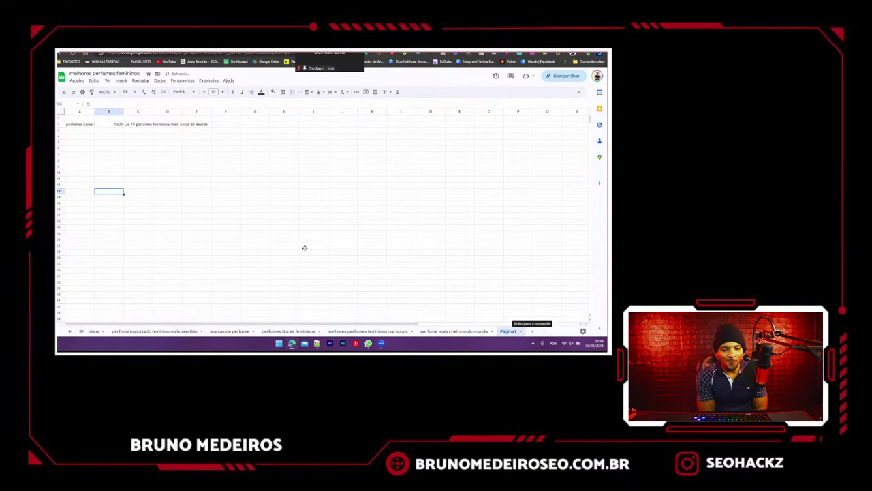
pyautogui.click(80, 124)
pyautogui.hotkey('ctrl', 'c')
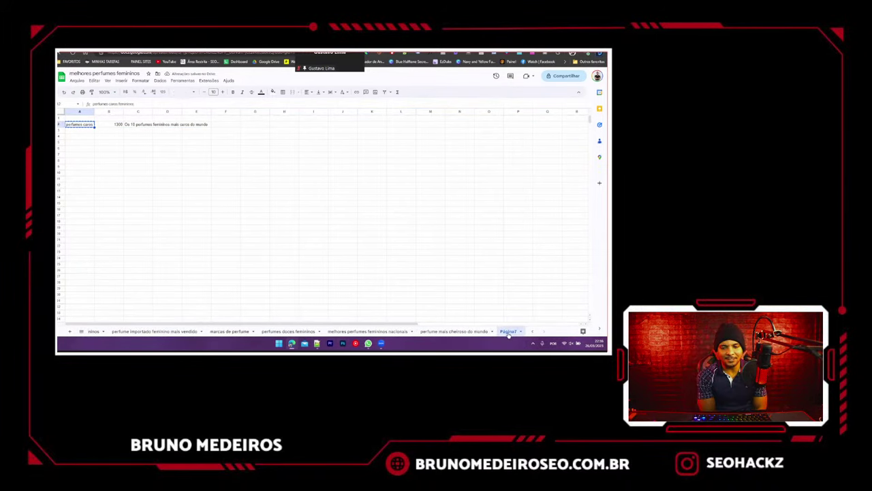
pyautogui.doubleClick(508, 332)
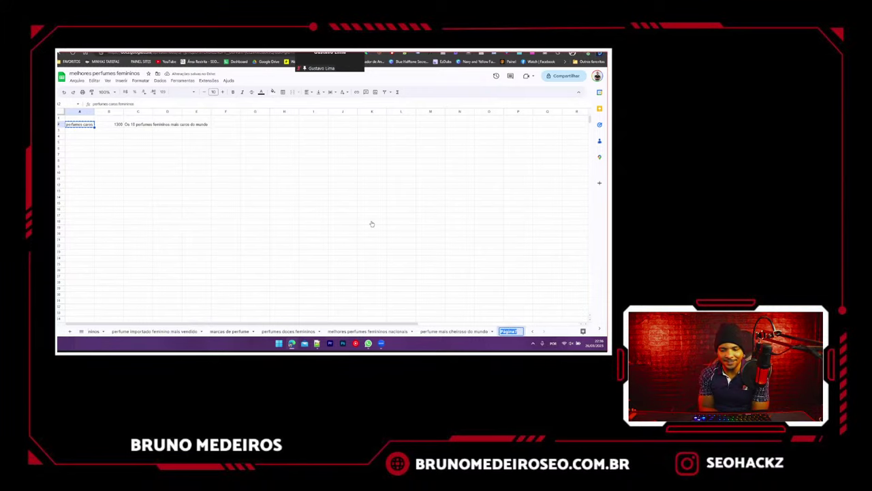
pyautogui.hotkey('ctrl', 'v')
pyautogui.click(461, 273)
# - Copy the red header row from "perfume mais cheiroso do mundo" into row 1 of the "perfumes caros femininos" sheet
pyautogui.click(425, 331)
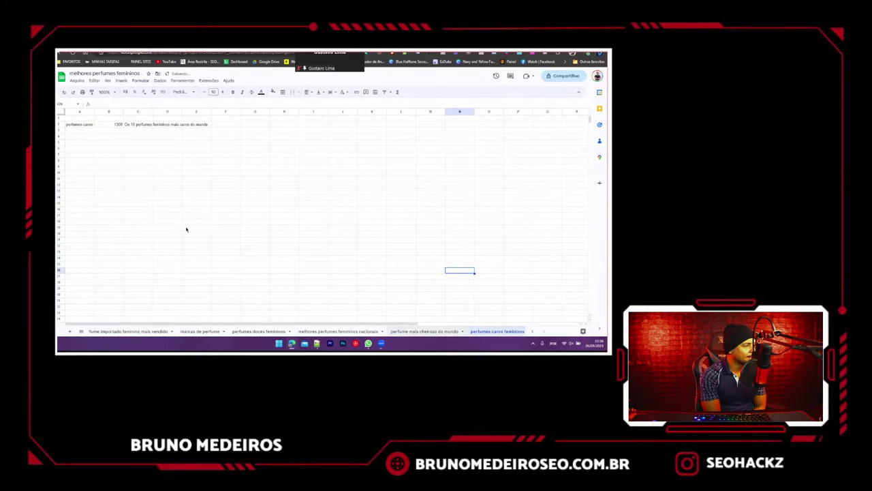
pyautogui.click(59, 125)
pyautogui.hotkey('ctrl', 'c')
pyautogui.hotkey('ctrl', 'shift', 'pagedown')
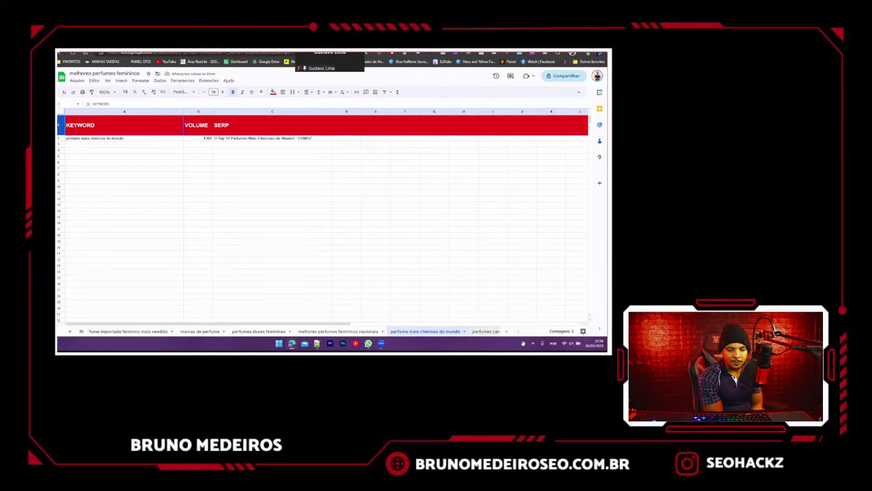
pyautogui.click(60, 117)
pyautogui.hotkey('ctrl', 'v')
pyautogui.click(109, 169)
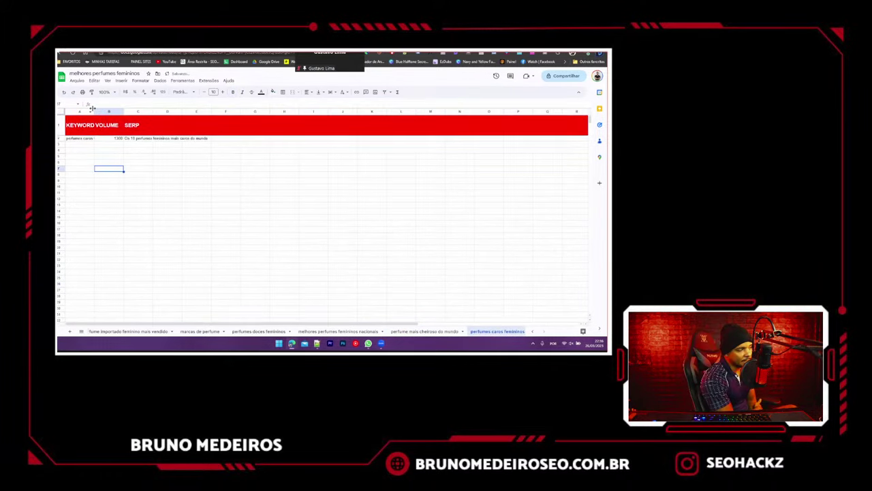
# - Widen the KEYWORD and SERP columns in "perfumes caros femininos" to fit the keyword and the result title
pyautogui.moveTo(92, 111); pyautogui.dragTo(143, 111)
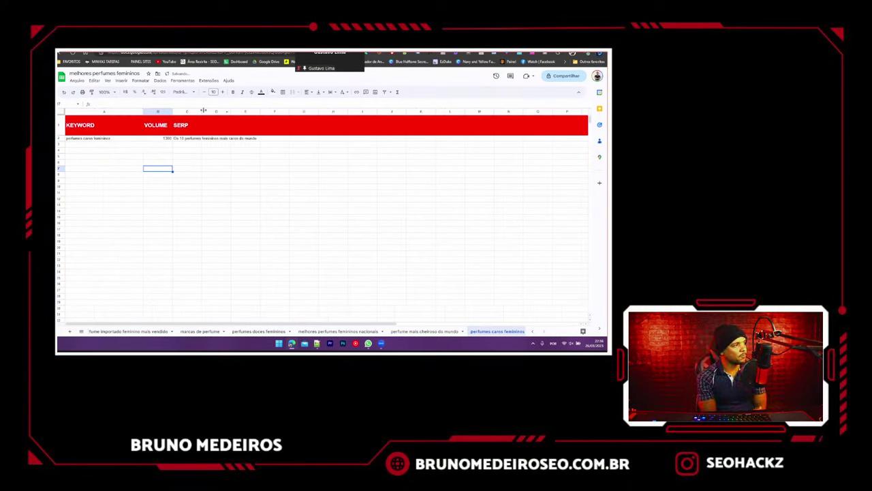
pyautogui.moveTo(201, 110); pyautogui.dragTo(263, 110)
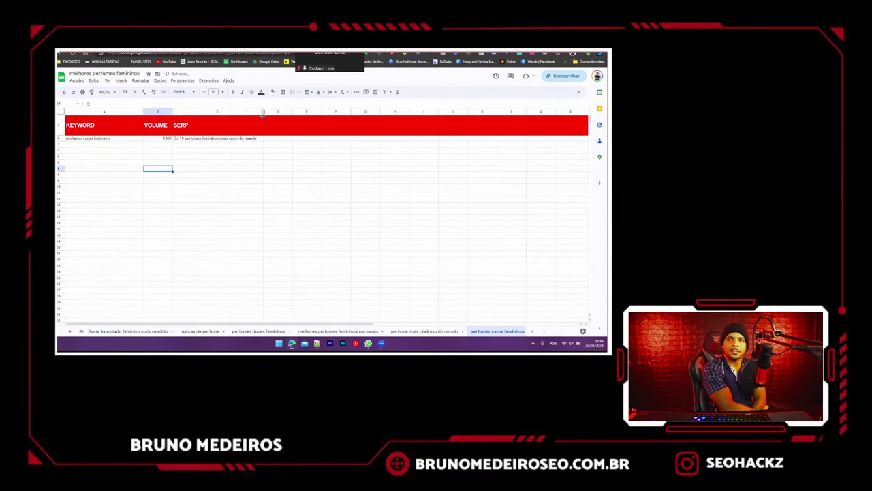
pyautogui.click(277, 180)
pyautogui.scroll(2, 487, 331)
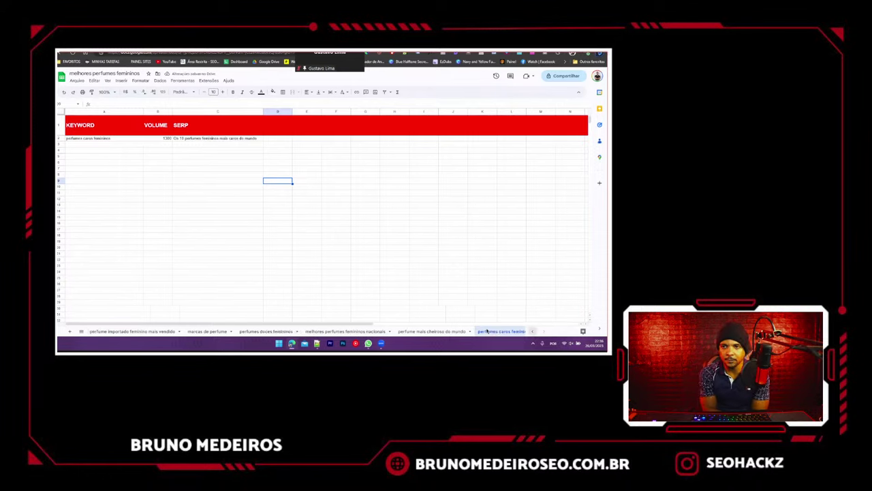
# - Check the "perfume importado feminino mais vendido" sheet and clear the moved "perfumes caros femininos" row in "melhores perfumes femininos"
pyautogui.click(122, 331)
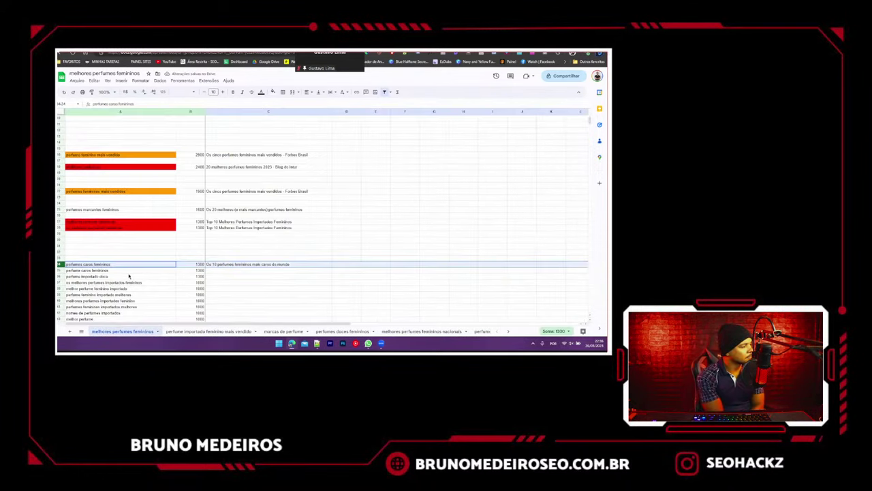
pyautogui.click(250, 272)
pyautogui.click(203, 259)
pyautogui.click(121, 271)
pyautogui.press('Up')
pyautogui.press('Up')
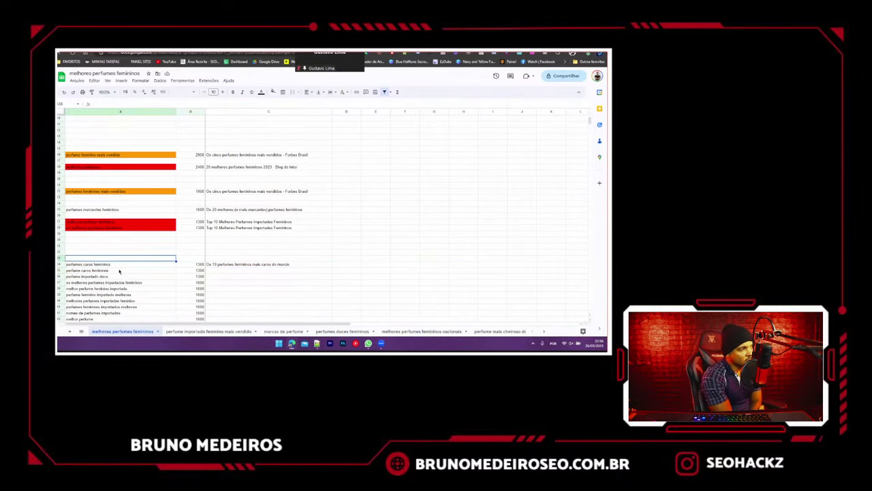
pyautogui.click(58, 264)
pyautogui.click(60, 264)
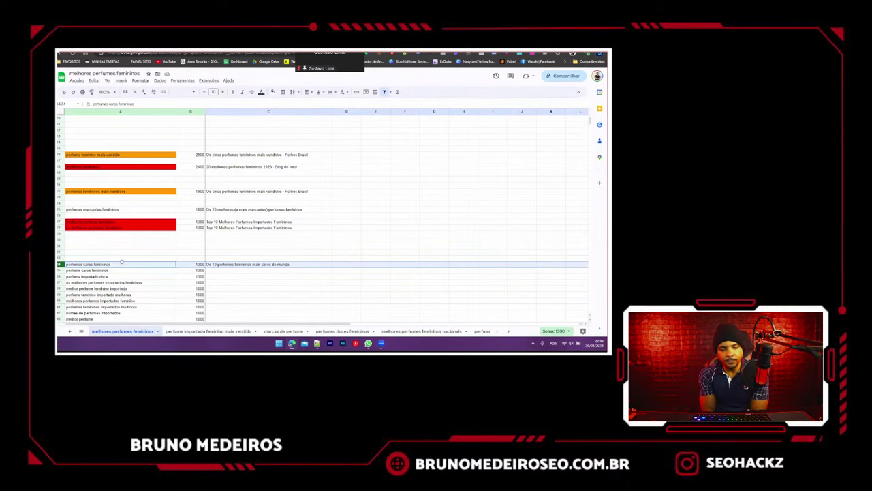
pyautogui.click(252, 265)
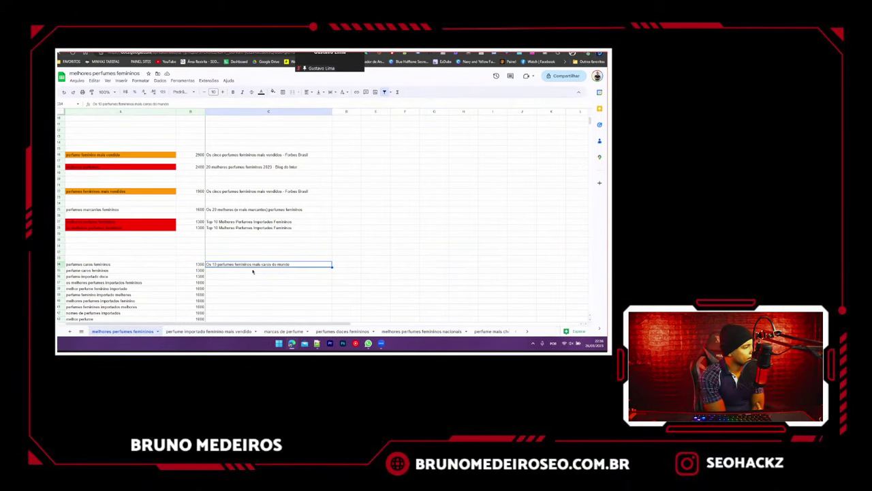
pyautogui.click(208, 331)
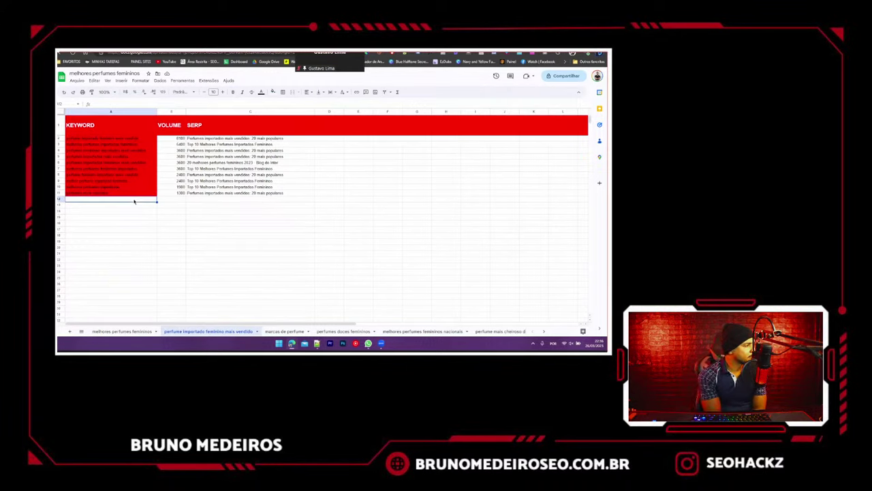
pyautogui.click(139, 154)
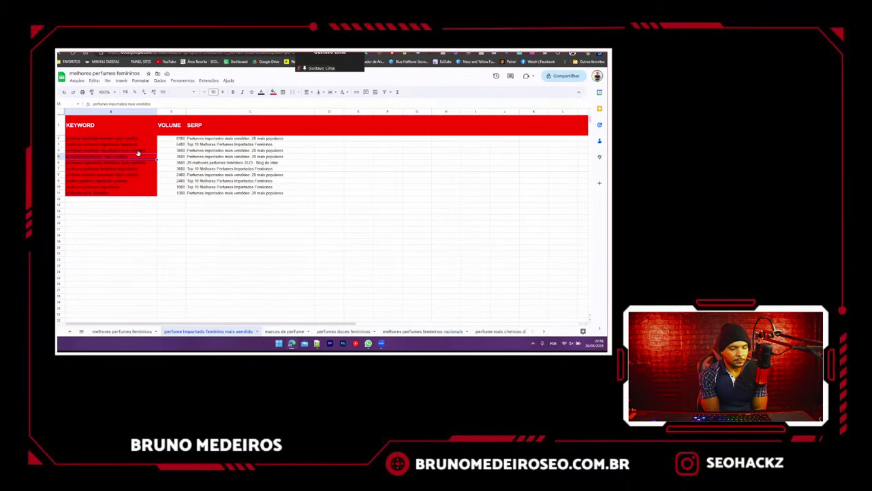
pyautogui.click(123, 331)
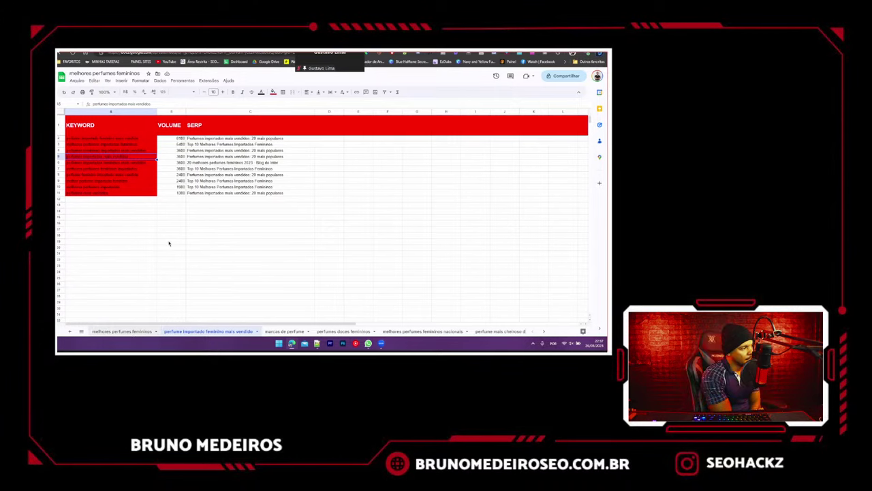
pyautogui.click(60, 263)
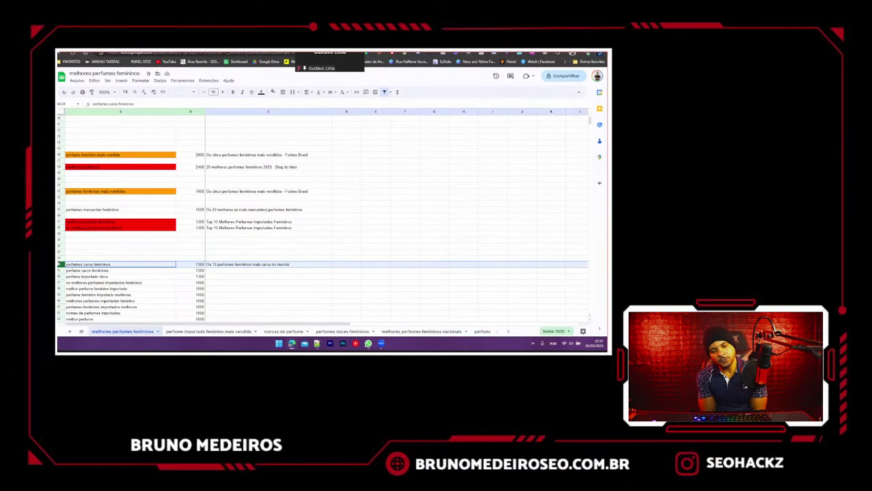
pyautogui.press('Delete')
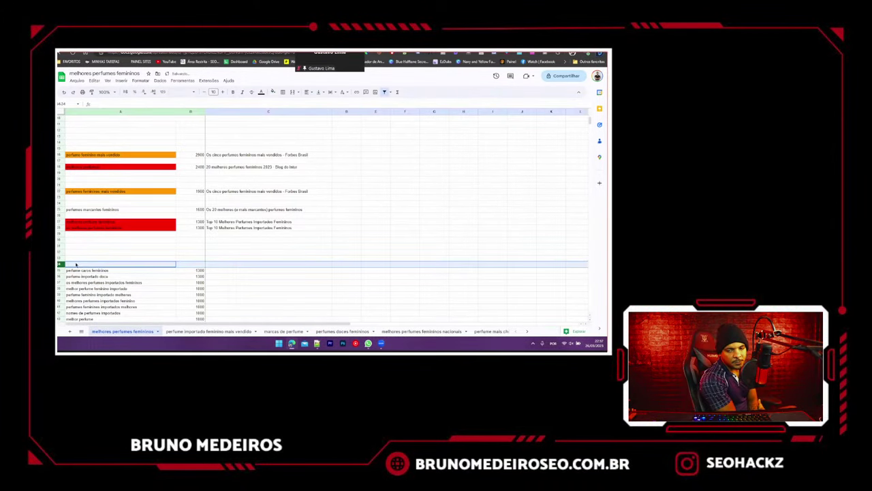
# - Check the open Google results for "perfumes caros femininos" and undo the clearing of that keyword's row in "melhores perfumes femininos"
pyautogui.click(105, 271)
pyautogui.hotkey('ctrl', 'c')
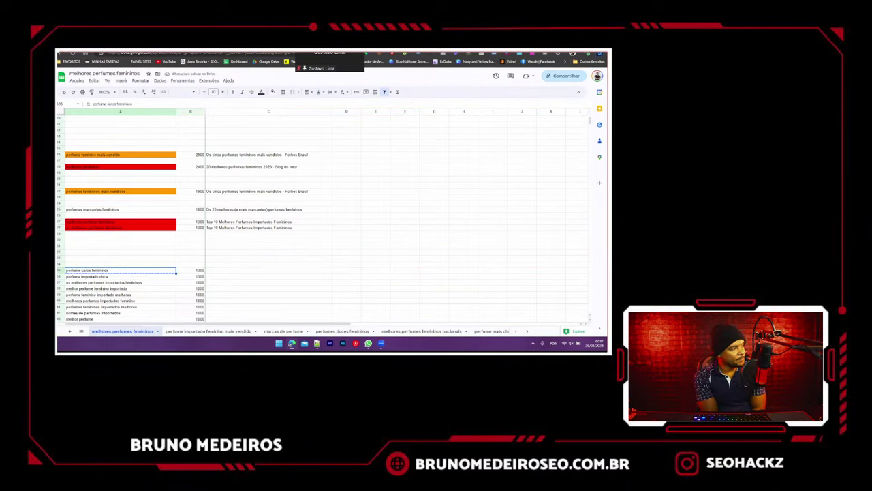
pyautogui.click(137, 51)
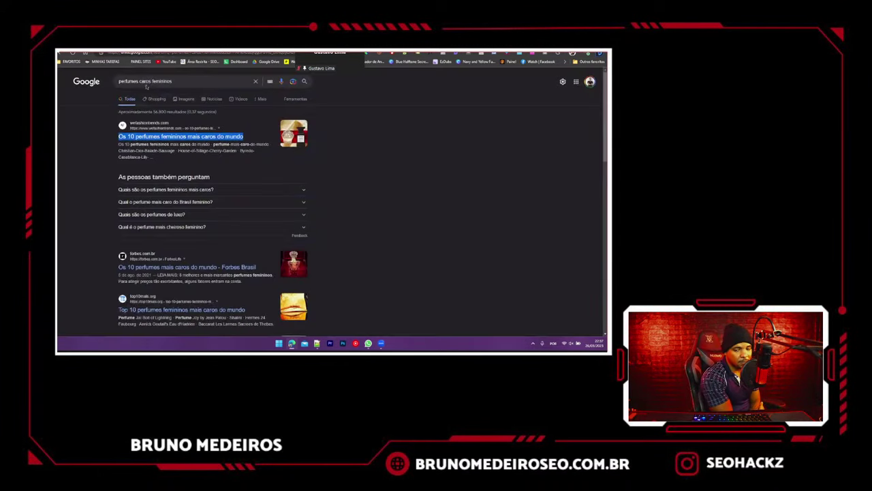
pyautogui.click(109, 52)
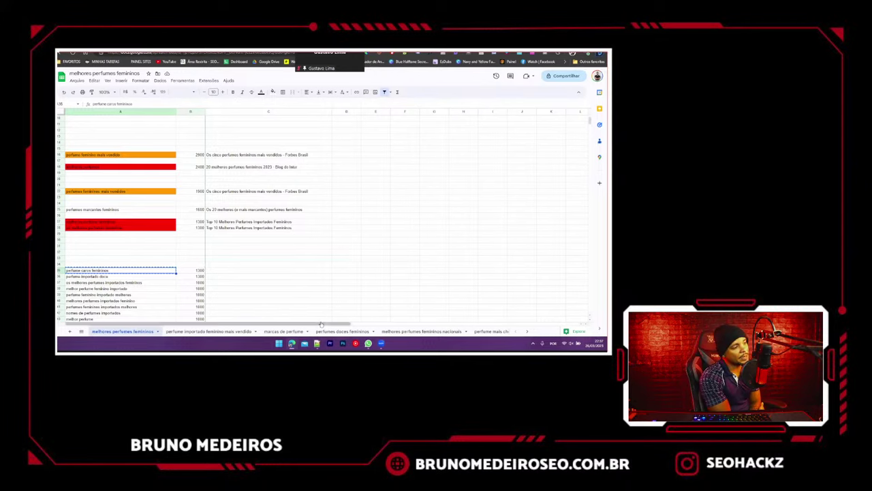
pyautogui.click(528, 332)
pyautogui.hotkey('ctrl', 'z')
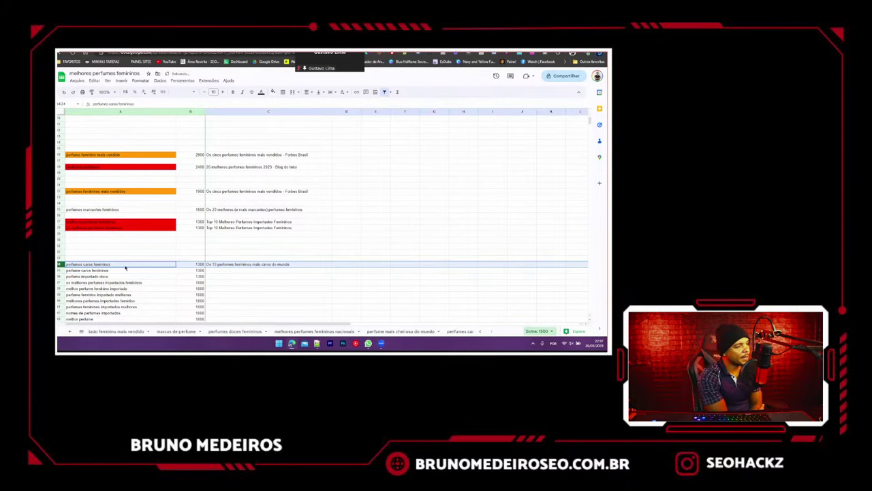
# - Check the perfumes caros femininos sheet, and clear the row for that keyword in the melhores perfumes femininos sheet
pyautogui.click(460, 332)
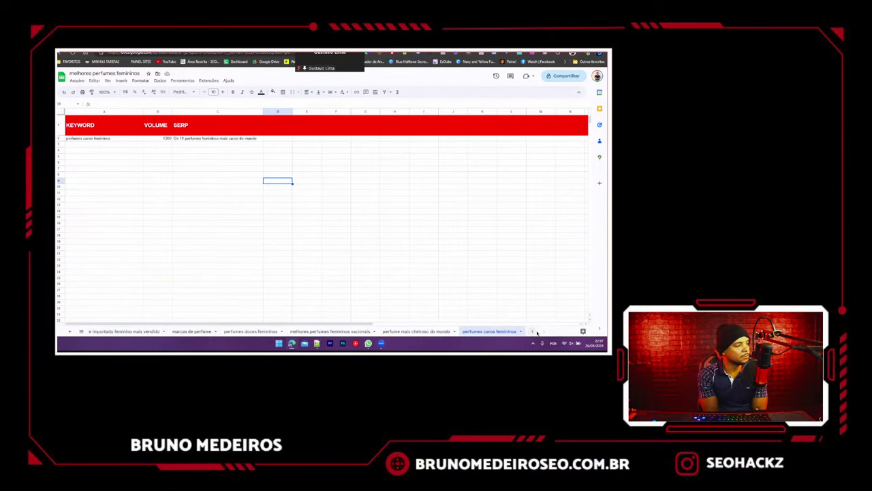
pyautogui.click(533, 332)
pyautogui.click(533, 332)
pyautogui.click(123, 332)
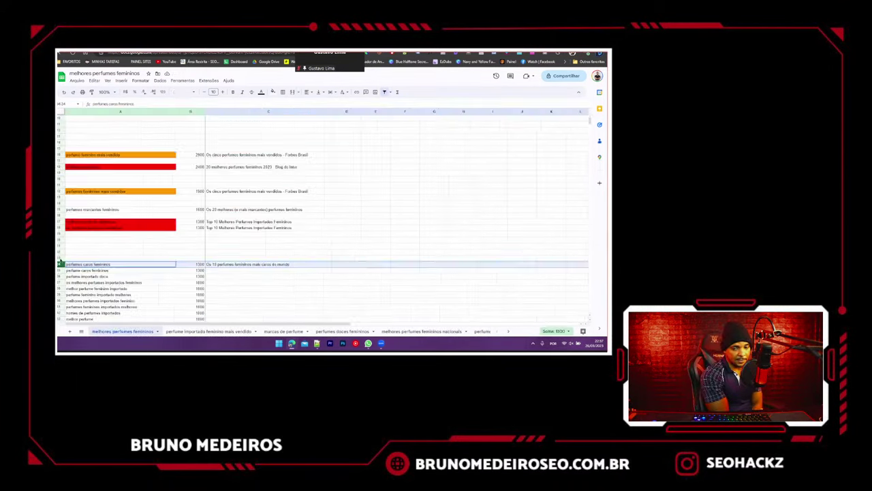
pyautogui.press('Delete')
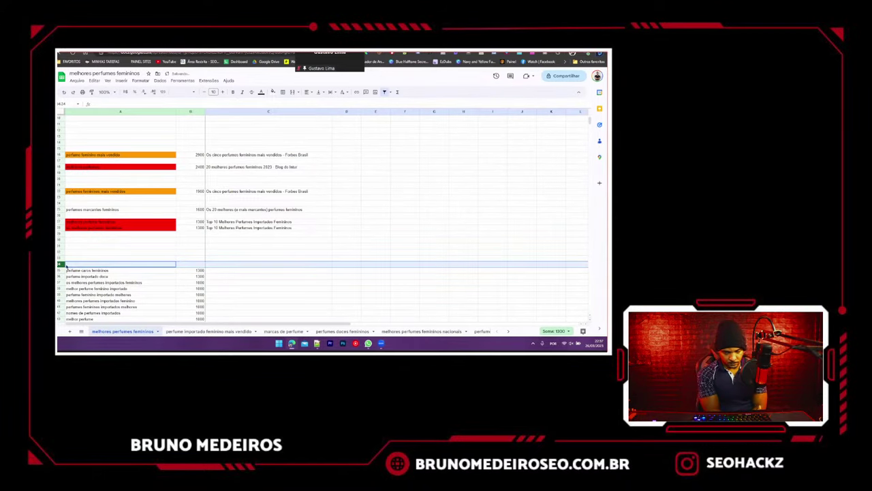
# - Search Google for the next keyword, "perfume caros femininos", and review the top results
pyautogui.click(85, 270)
pyautogui.hotkey('ctrl', 'c')
pyautogui.click(149, 51)
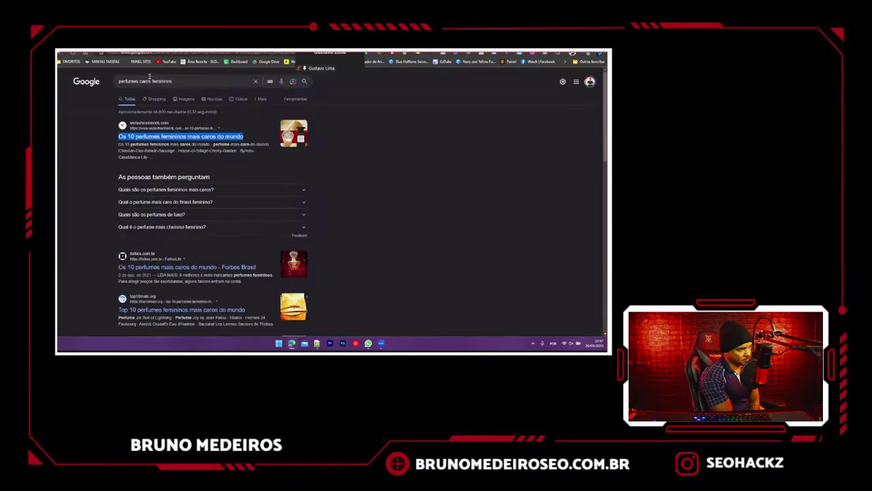
pyautogui.tripleClick(150, 80)
pyautogui.hotkey('ctrl', 'v')
pyautogui.press('Return')
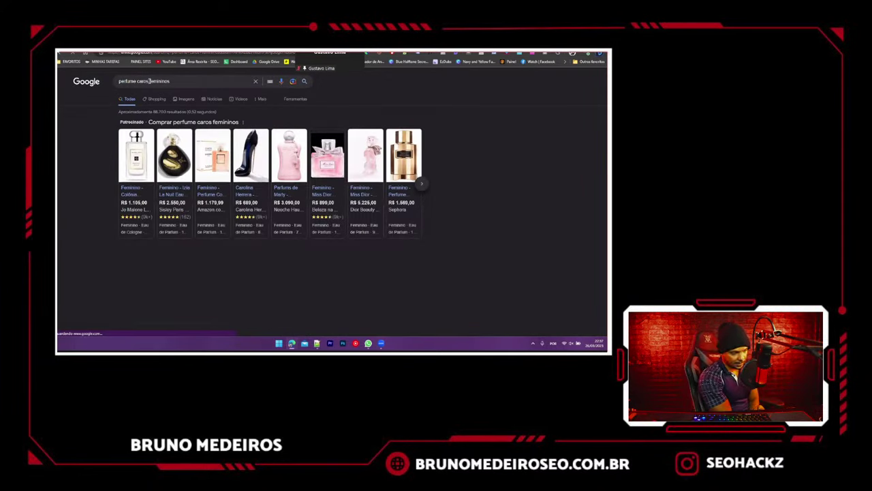
pyautogui.scroll(-2, 149, 81)
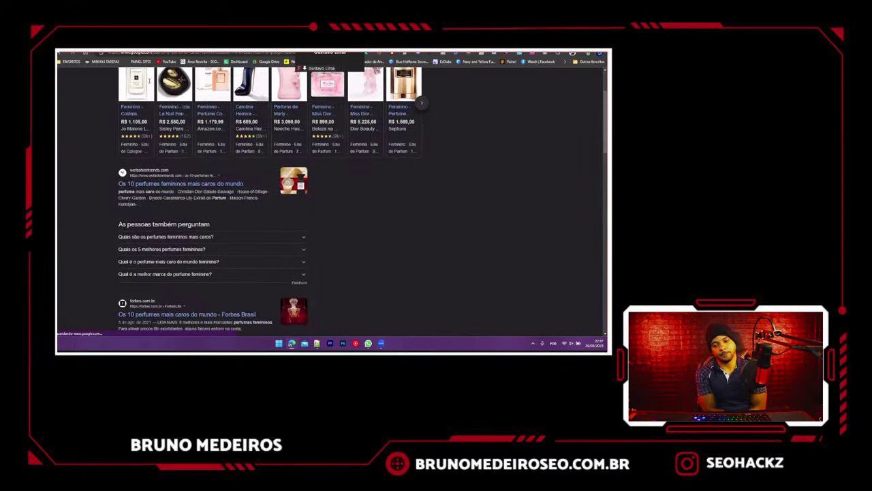
# - Check the perfume mais cheiroso do mundo and perfumes caros femininos sheets for a matching SERP title, and return to the main keyword sheet
pyautogui.hotkey('ctrl', 'Tab')
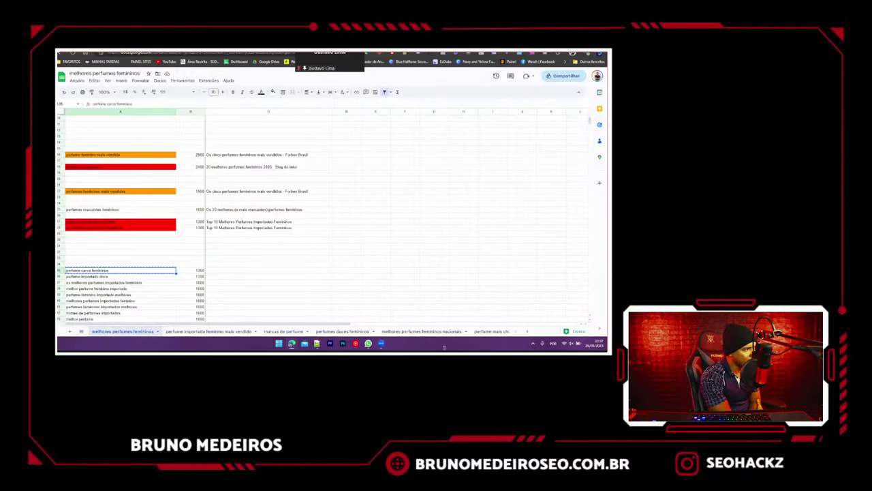
pyautogui.click(488, 332)
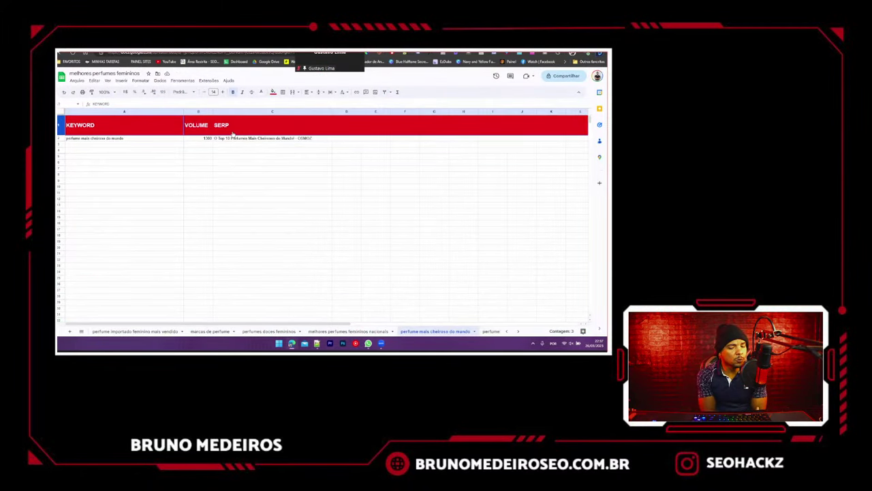
pyautogui.click(519, 331)
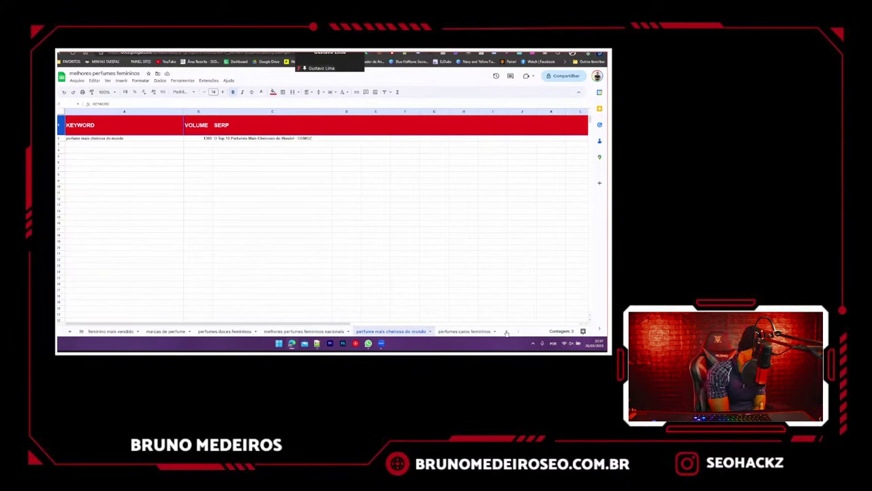
pyautogui.click(467, 332)
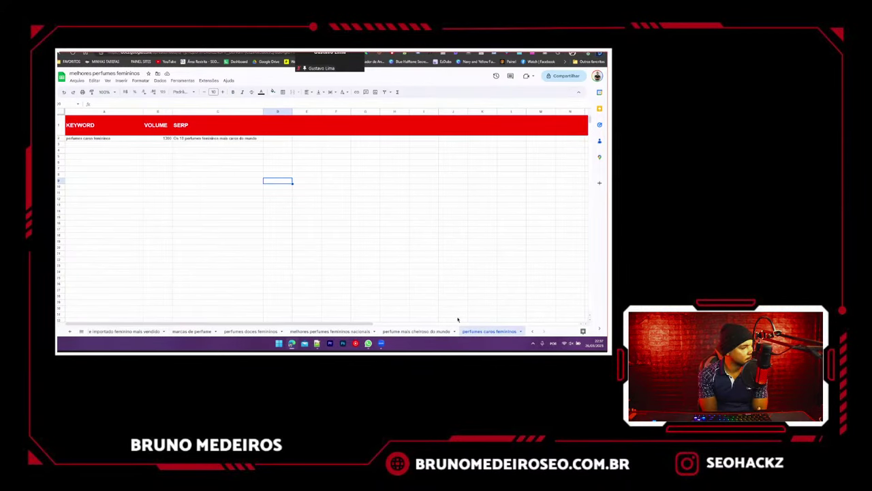
pyautogui.click(532, 331)
pyautogui.click(127, 331)
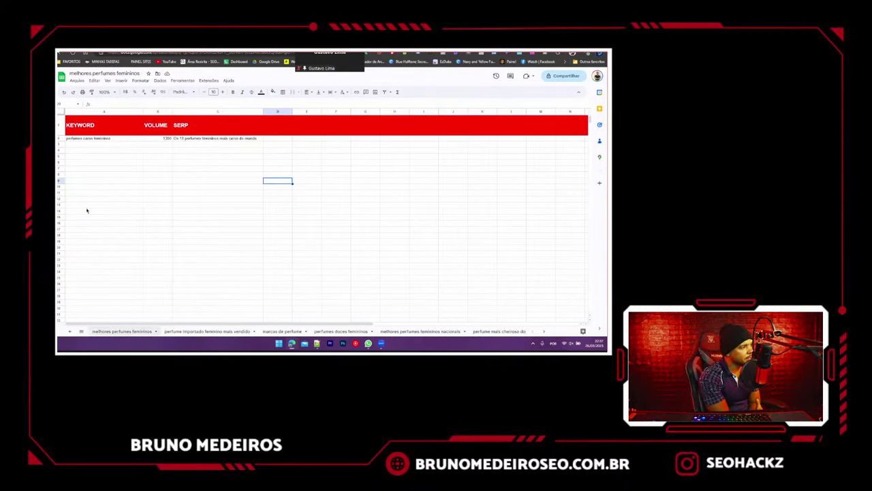
pyautogui.click(121, 332)
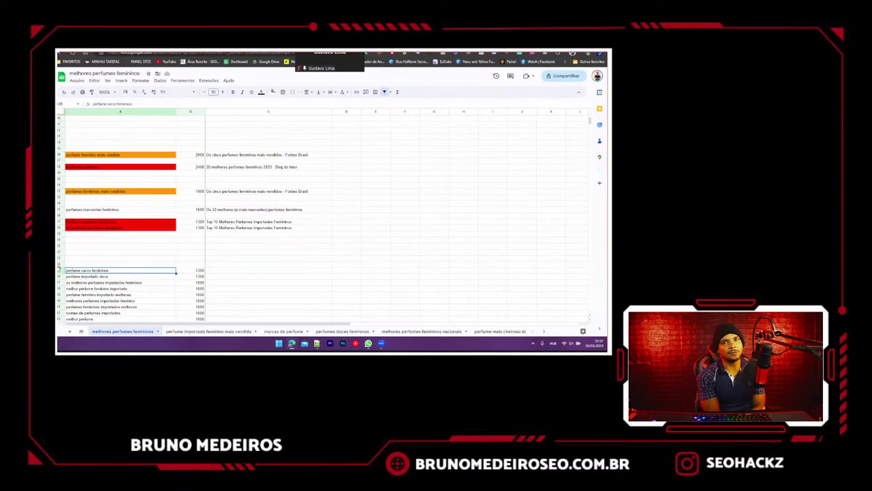
# - Copy the "perfume caros femininos" row into row 3 of the perfumes caros femininos sheet
pyautogui.hotkey('shift', 'space')
pyautogui.hotkey('ctrl', 'c')
pyautogui.click(507, 332)
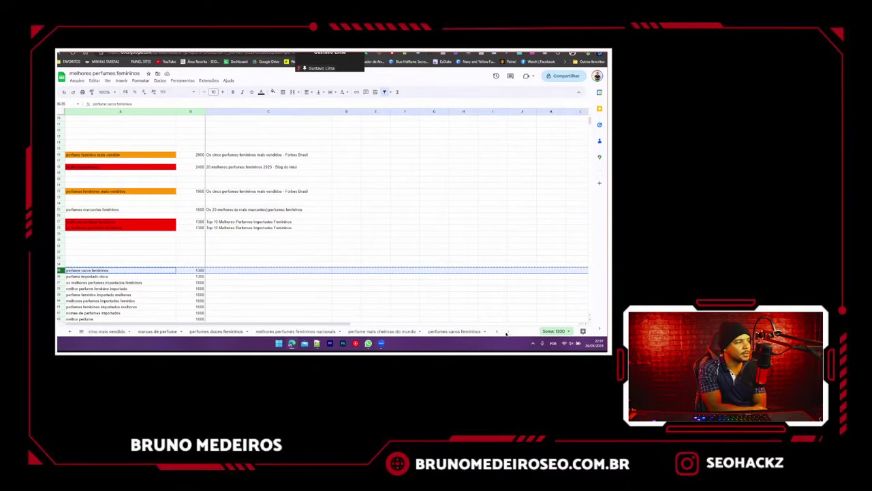
pyautogui.click(454, 331)
pyautogui.click(103, 144)
pyautogui.hotkey('shift', 'space')
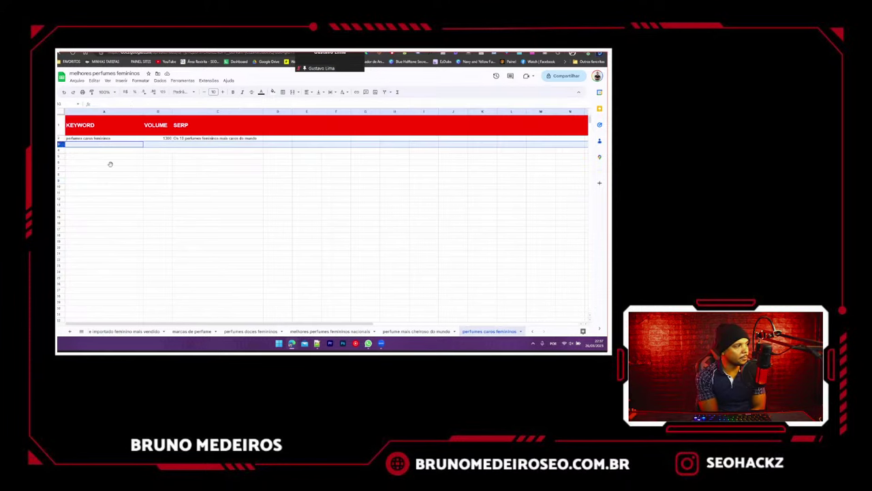
pyautogui.hotkey('ctrl', 'v')
pyautogui.click(109, 164)
# - Copy the SERP title "Os 10 perfumes femininos mais caros do mundo" from row 2 into row 3
pyautogui.click(198, 138)
pyautogui.hotkey('ctrl', 'c')
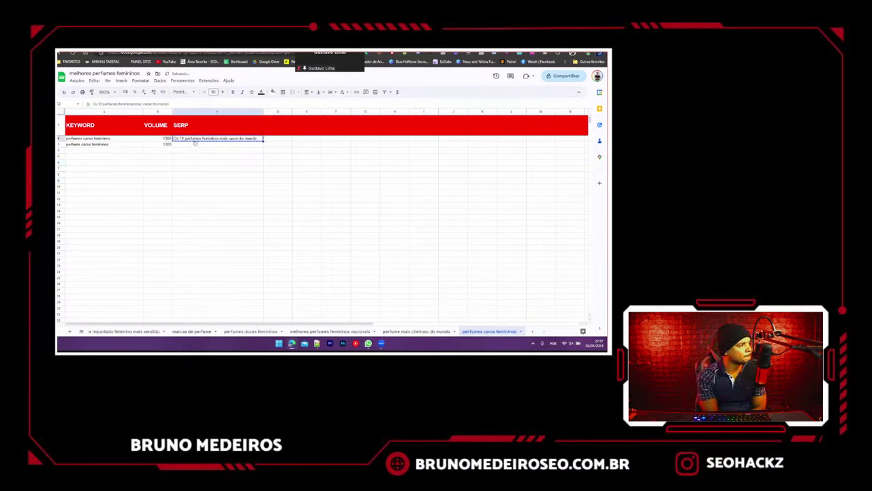
pyautogui.click(192, 144)
pyautogui.hotkey('ctrl', 'v')
pyautogui.click(188, 154)
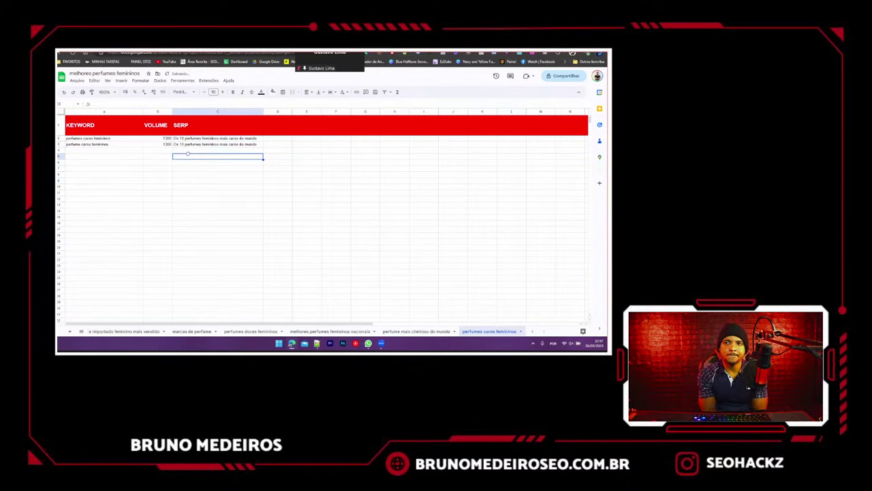
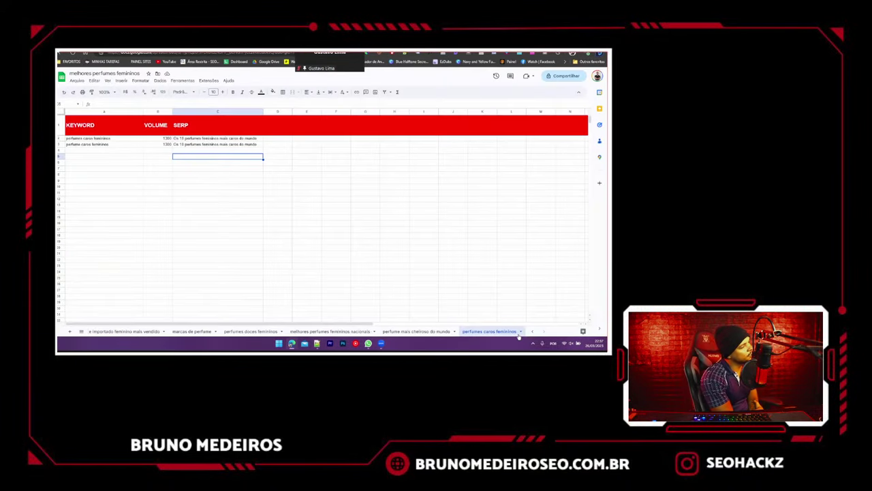
# - Clear the original "perfume caros femininos" row in the melhores perfumes femininos sheet
pyautogui.click(533, 332)
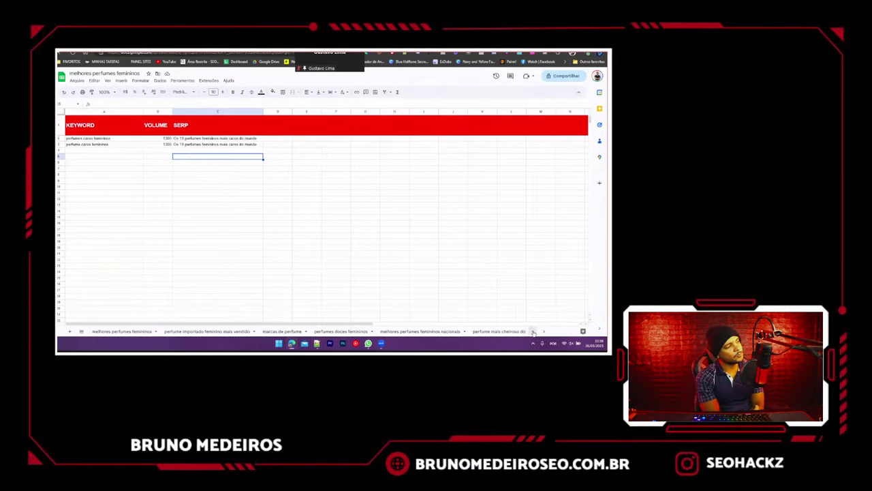
pyautogui.click(533, 331)
pyautogui.click(122, 332)
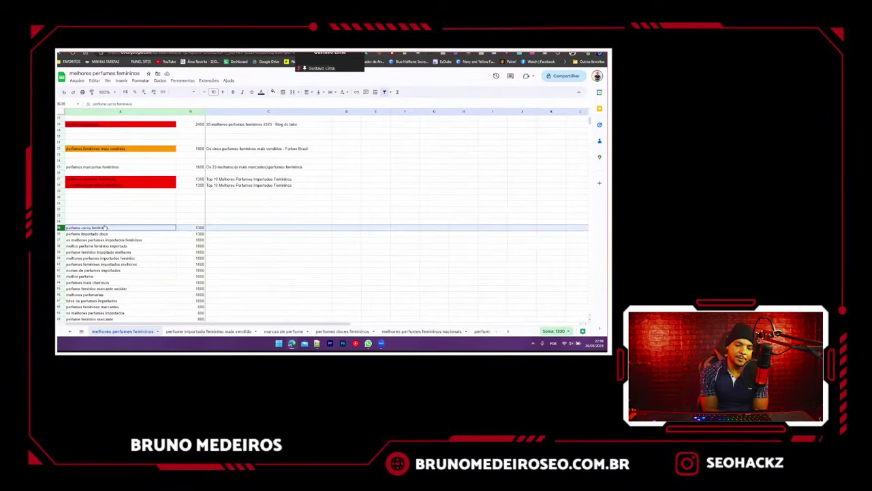
pyautogui.press('Delete')
# - Search Google for the keyword "perfume importado doce" and review which kinds of pages rank
pyautogui.click(102, 233)
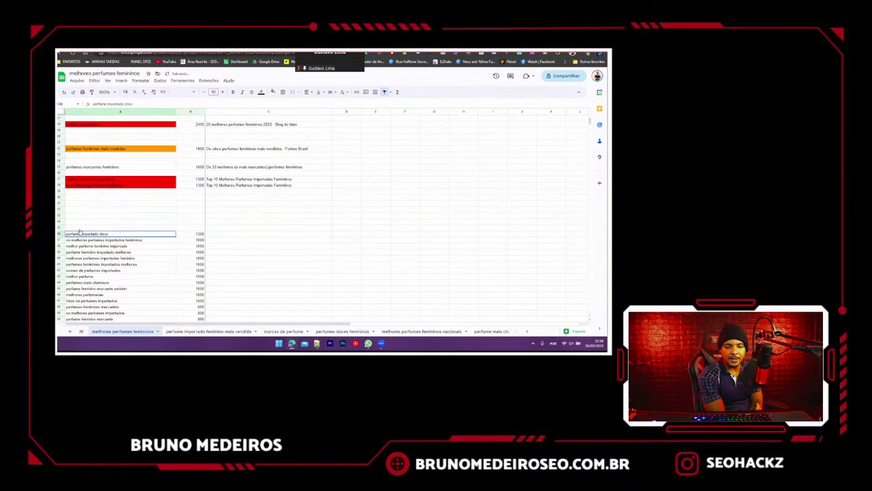
pyautogui.click(148, 52)
pyautogui.scroll(3, 160, 140)
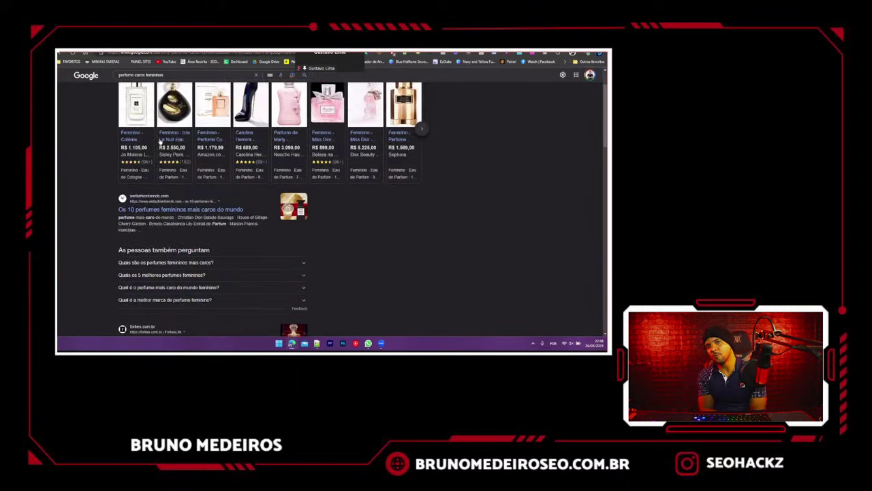
pyautogui.tripleClick(159, 81)
pyautogui.write('perfume importado doce')
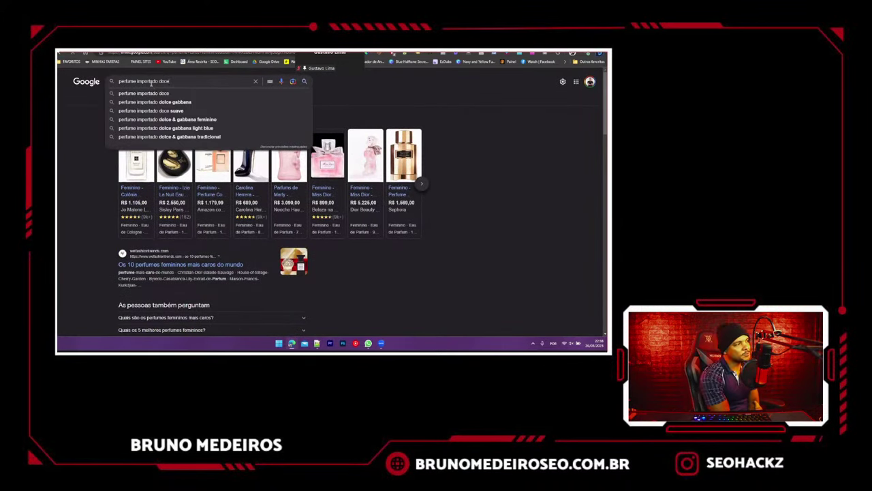
pyautogui.press('Return')
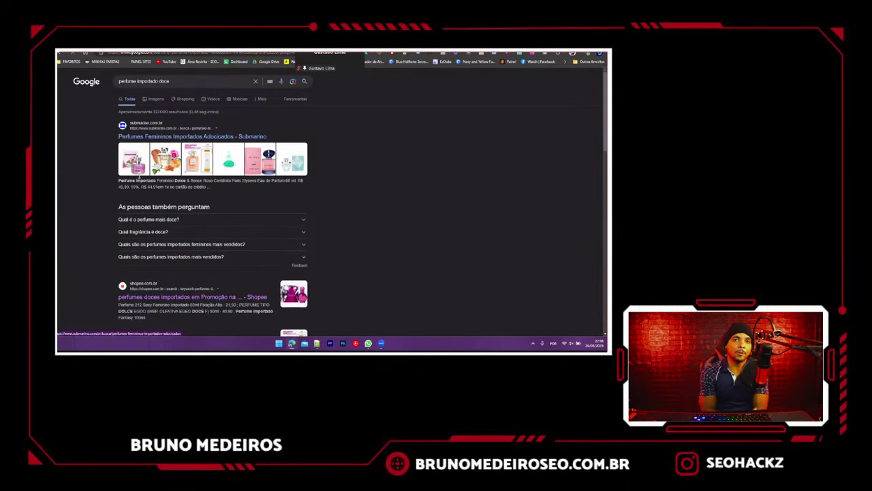
pyautogui.scroll(-5, 204, 205)
pyautogui.scroll(3, 204, 204)
pyautogui.scroll(-1, 204, 204)
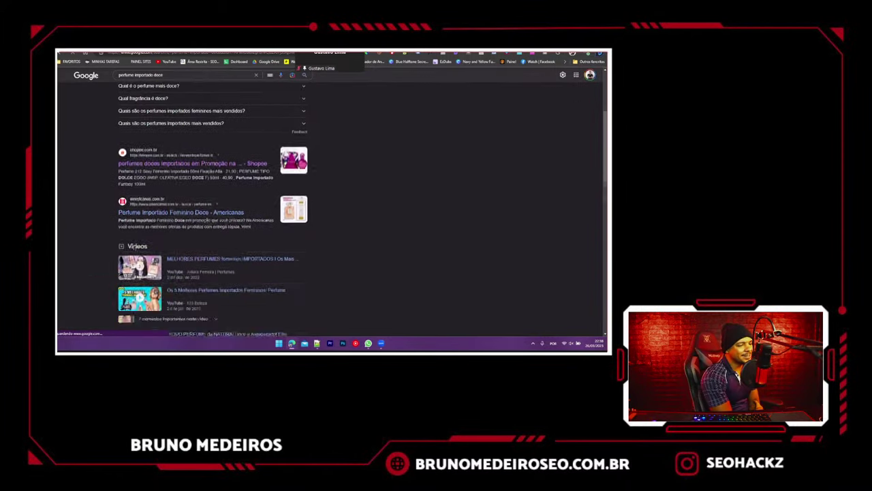
pyautogui.scroll(-5, 340, 204)
# - Clear the "perfume importado doce" row from the melhores perfumes femininos sheet
pyautogui.hotkey('ctrl', 'shift', 'Tab')
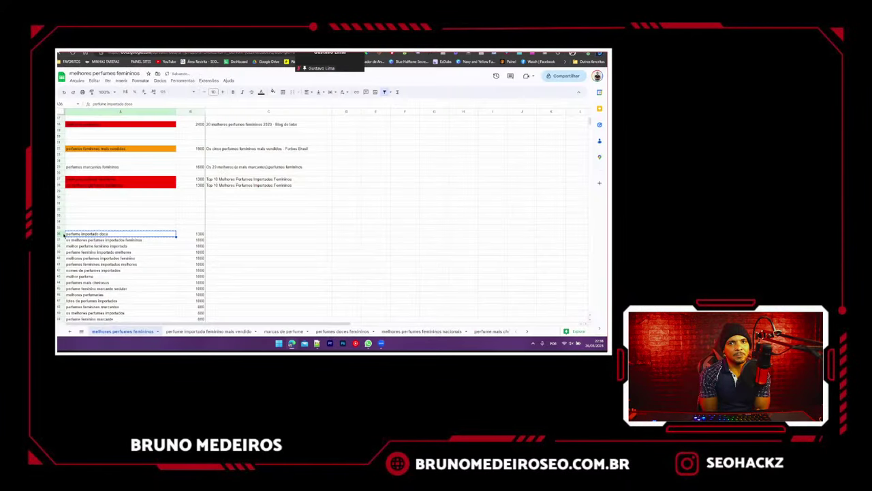
pyautogui.click(60, 234)
pyautogui.press('Delete')
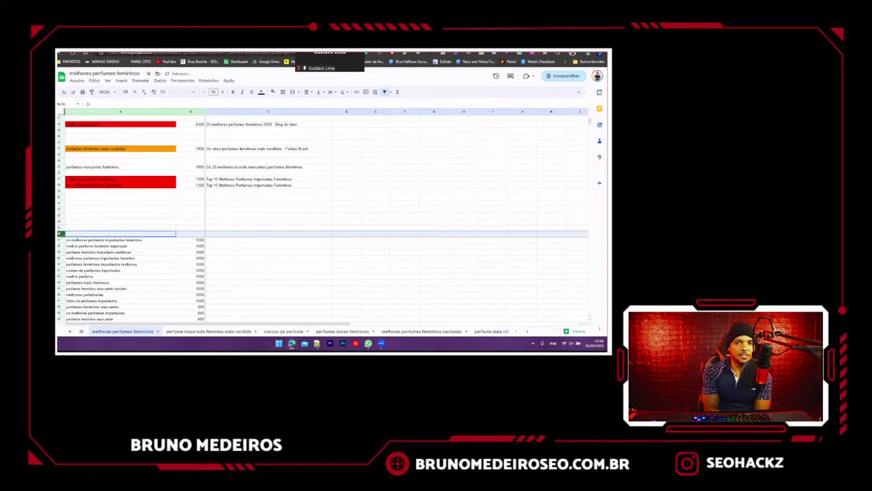
# - Search Google for the next keyword, "os melhores perfumes importados femininos"
pyautogui.press('Down')
pyautogui.hotkey('ctrl', 'c')
pyautogui.hotkey('ctrl', 'Tab')
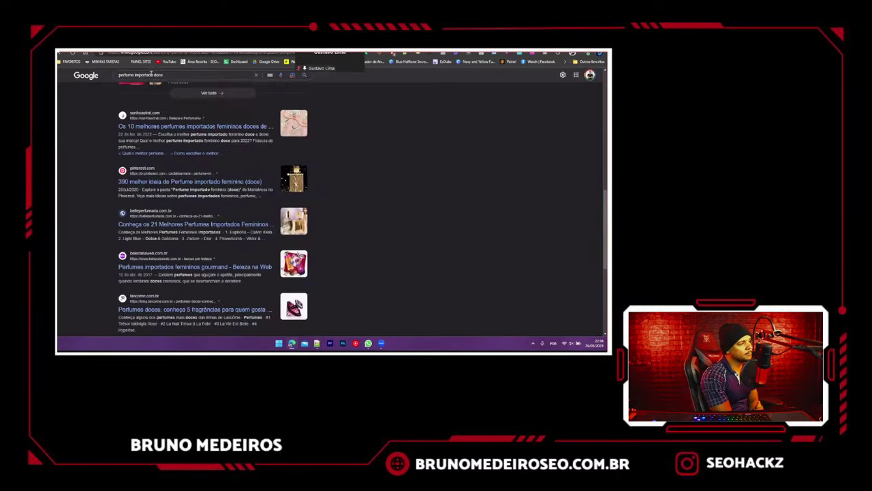
pyautogui.tripleClick(152, 75)
pyautogui.hotkey('ctrl', 'v')
pyautogui.press('Return')
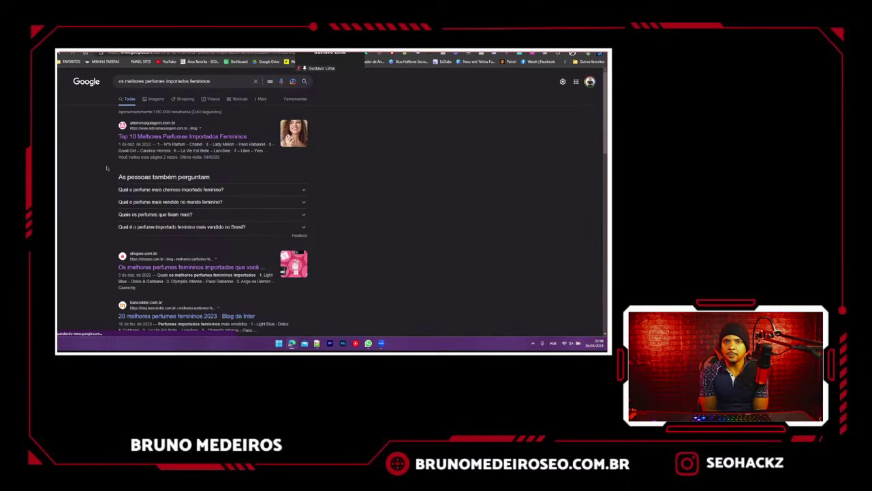
# - Copy the first result's title, "Top 10 Melhores Perfumes Importados Femininos", into the SERP column of the "os melhores perfumes importados femininos" row
pyautogui.moveTo(116, 136); pyautogui.dragTo(247, 136)
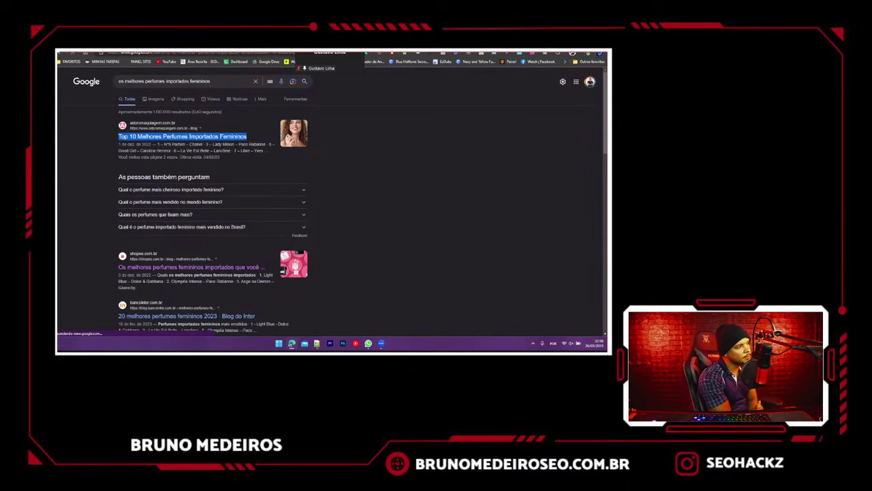
pyautogui.hotkey('alt', 'Tab')
pyautogui.click(232, 240)
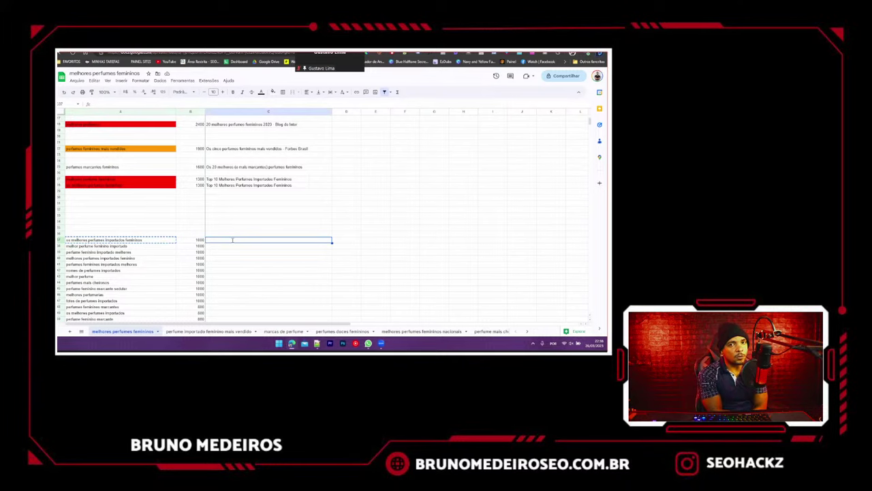
pyautogui.hotkey('ctrl', 'v')
pyautogui.click(232, 263)
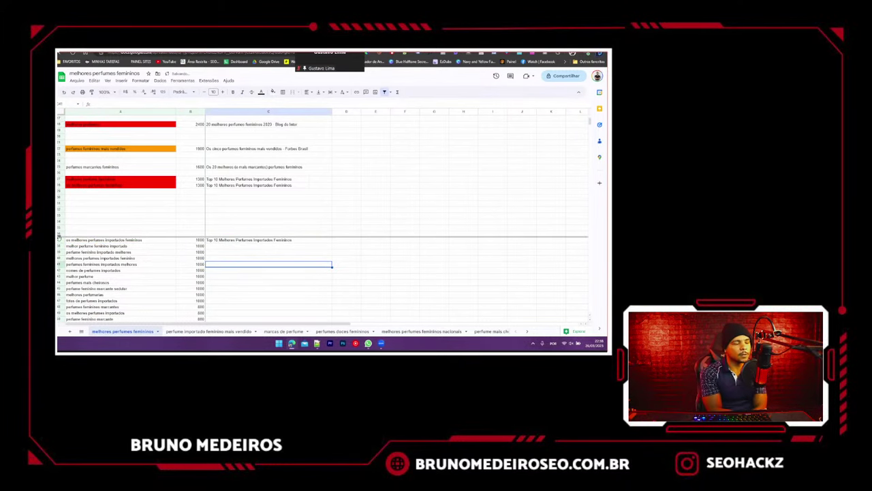
# - Place the "os melhores perfumes importados femininos" row in row 12 of the perfume importado feminino mais vendido sheet
pyautogui.click(208, 331)
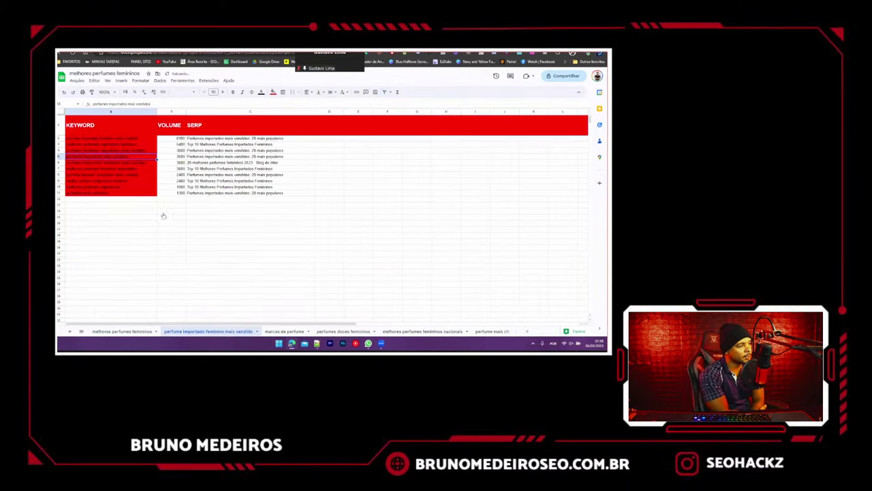
pyautogui.click(60, 199)
pyautogui.hotkey('ctrl', 'v')
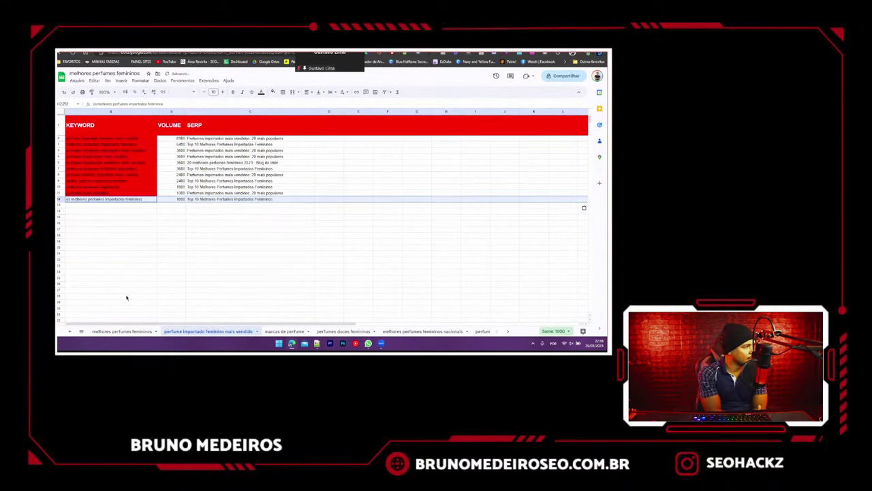
# - Fill the keyword cell in row 12 with red, and clear the keyword's original row in the melhores perfumes femininos sheet
pyautogui.click(129, 199)
pyautogui.click(273, 91)
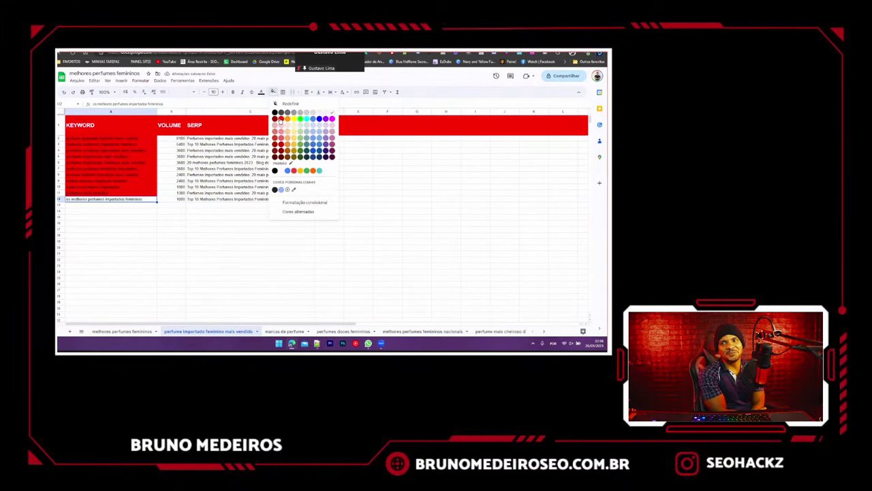
pyautogui.click(281, 122)
pyautogui.click(171, 241)
pyautogui.click(119, 332)
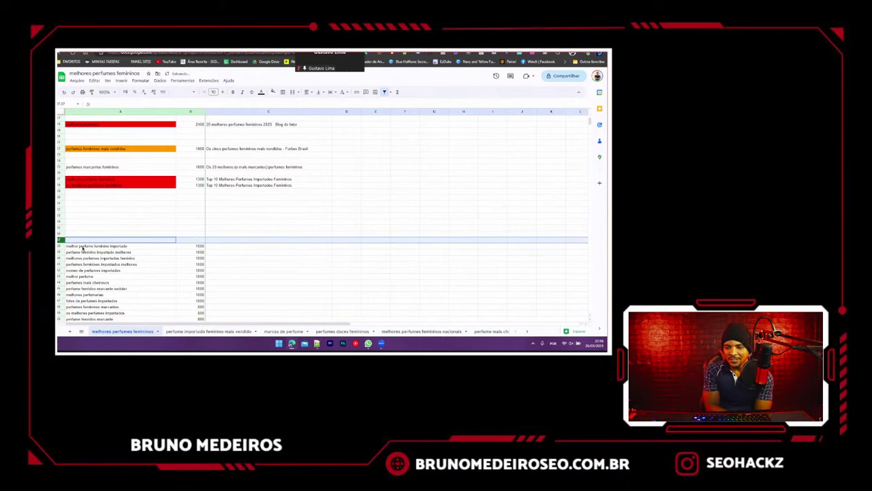
# - Search Google for the keyword "melhor perfume feminino importado" from the melhores perfumes femininos sheet
pyautogui.click(81, 247)
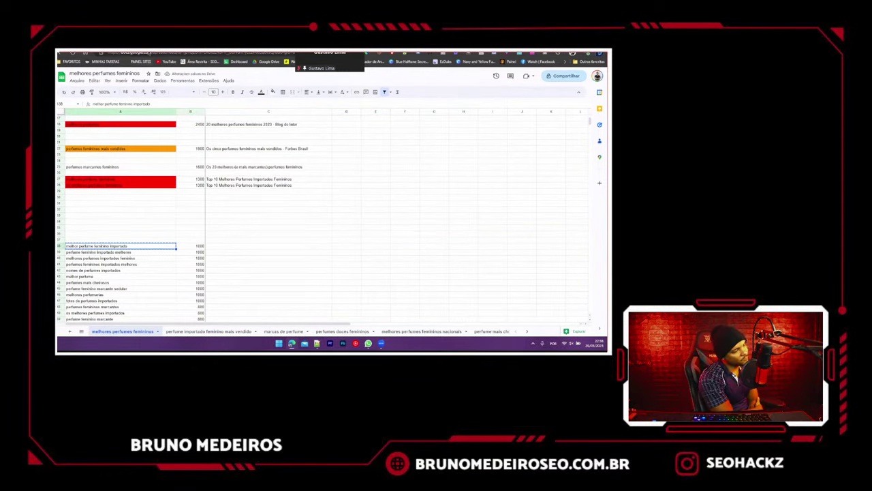
pyautogui.click(148, 53)
pyautogui.doubleClick(139, 79)
pyautogui.hotkey('ctrl', 'v')
pyautogui.tripleClick(140, 80)
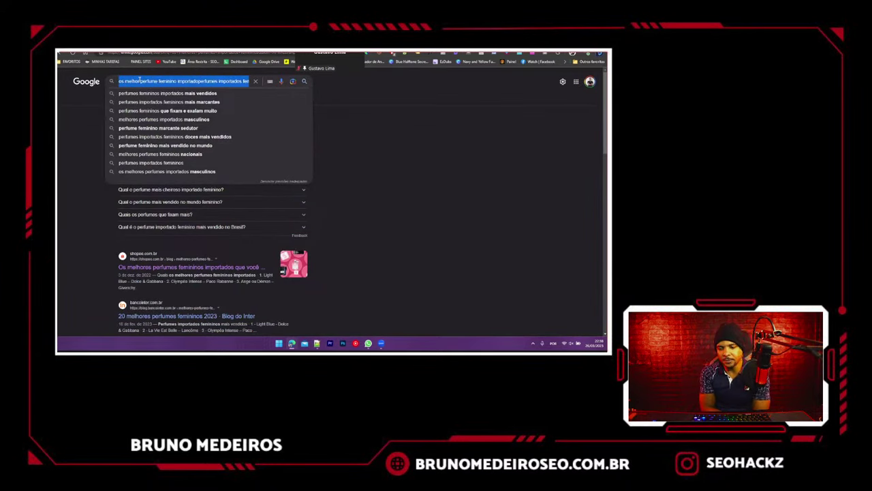
pyautogui.hotkey('ctrl', 'v')
pyautogui.press('Return')
pyautogui.press('Return')
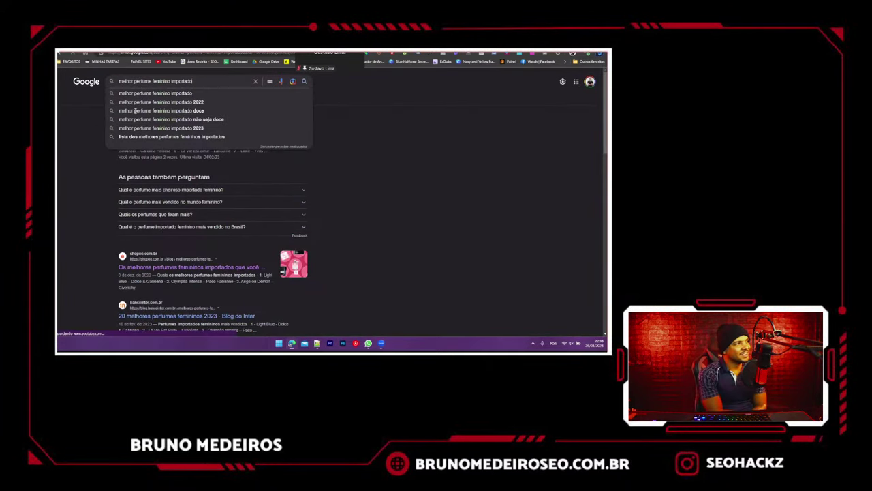
# - Copy the first result's title, "Top 10 Melhores Perfumes Importados Femininos", into the SERP column of the "melhor perfume feminino importado" row
pyautogui.scroll(-1, 85, 165)
pyautogui.moveTo(117, 177); pyautogui.dragTo(252, 175)
pyautogui.hotkey('ctrl', 'c')
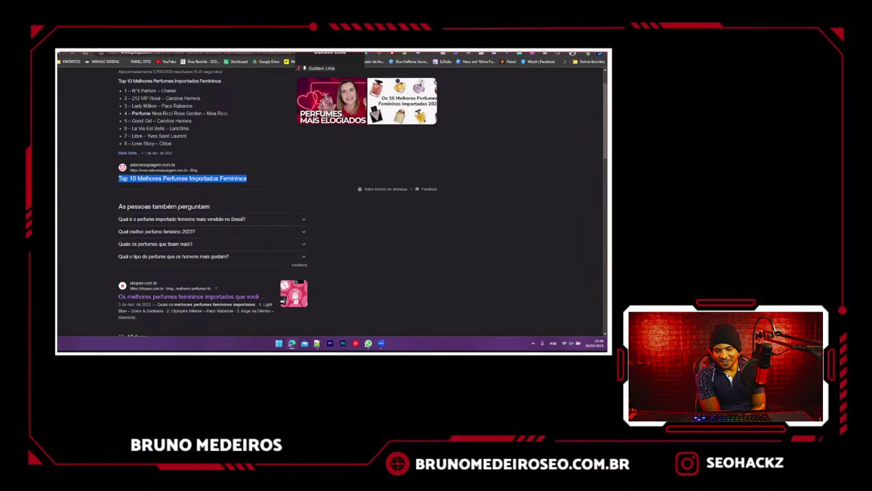
pyautogui.hotkey('ctrl', 'shift', 'Tab')
pyautogui.doubleClick(224, 246)
pyautogui.hotkey('ctrl', 'v')
pyautogui.click(224, 260)
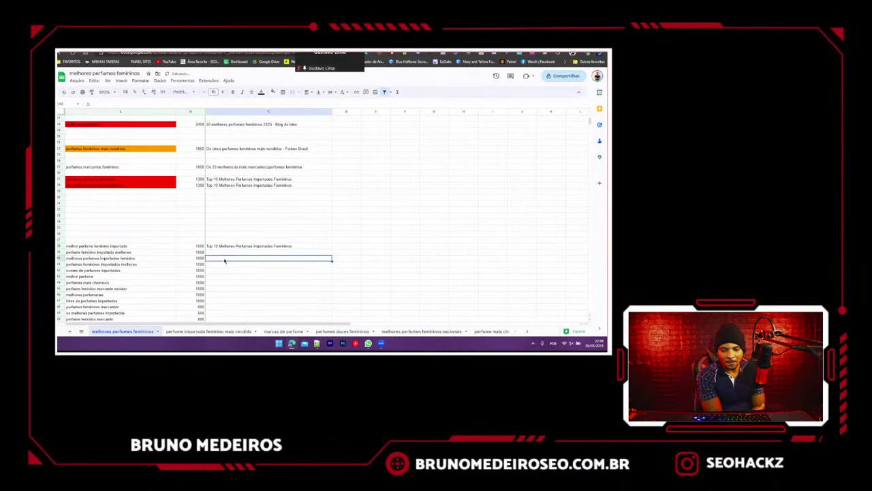
# - Place the "melhor perfume feminino importado" row in row 13 of the perfume importado feminino mais vendido sheet
pyautogui.click(59, 246)
pyautogui.hotkey('ctrl', 'c')
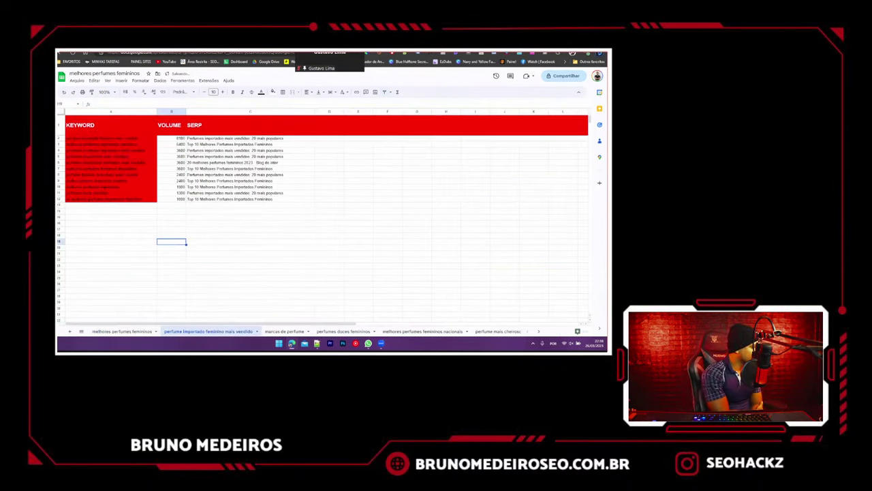
pyautogui.click(208, 331)
pyautogui.click(58, 204)
pyautogui.hotkey('ctrl', 'v')
# - Fill the keyword cell in row 13 with red, and clear the keyword's original row in the melhores perfumes femininos sheet
pyautogui.click(102, 204)
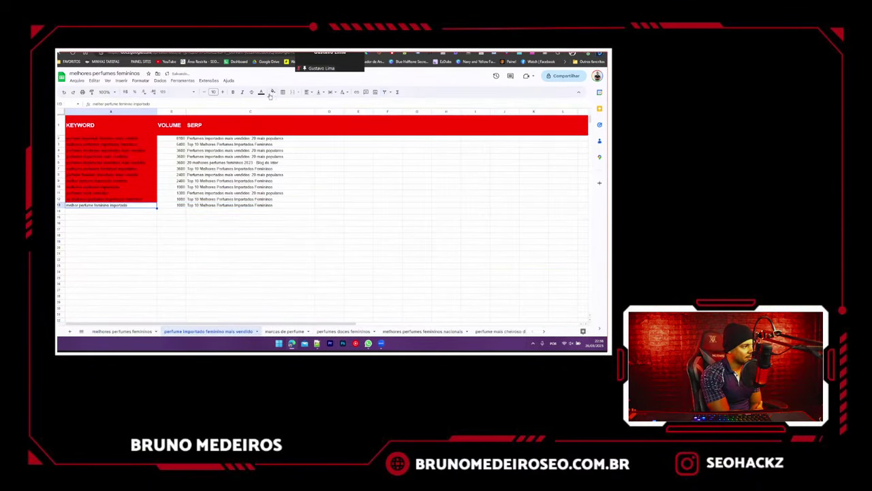
pyautogui.click(272, 91)
pyautogui.click(282, 119)
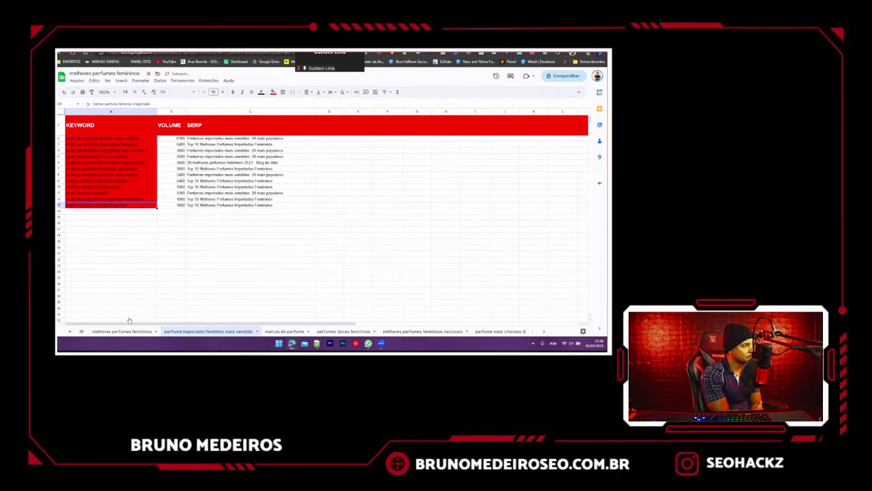
pyautogui.click(123, 331)
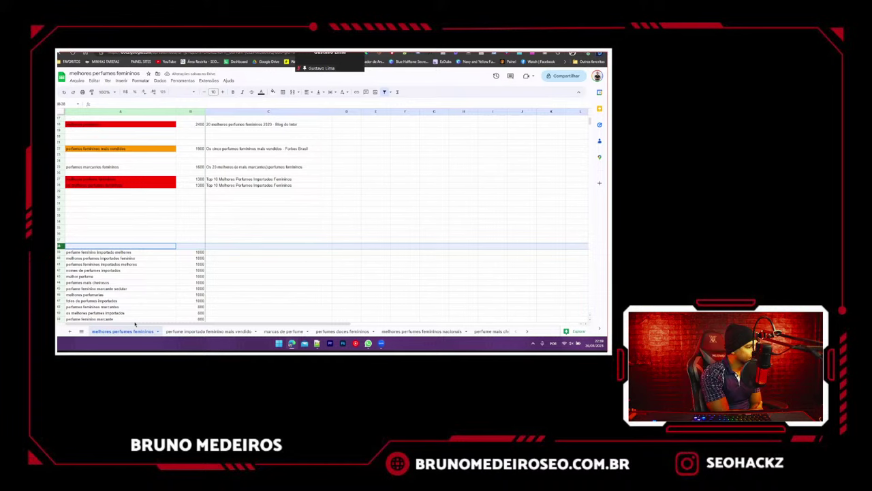
# - Search Google for the next keyword, "perfume feminino importado melhores"
pyautogui.scroll(-2, 103, 273)
pyautogui.click(89, 223)
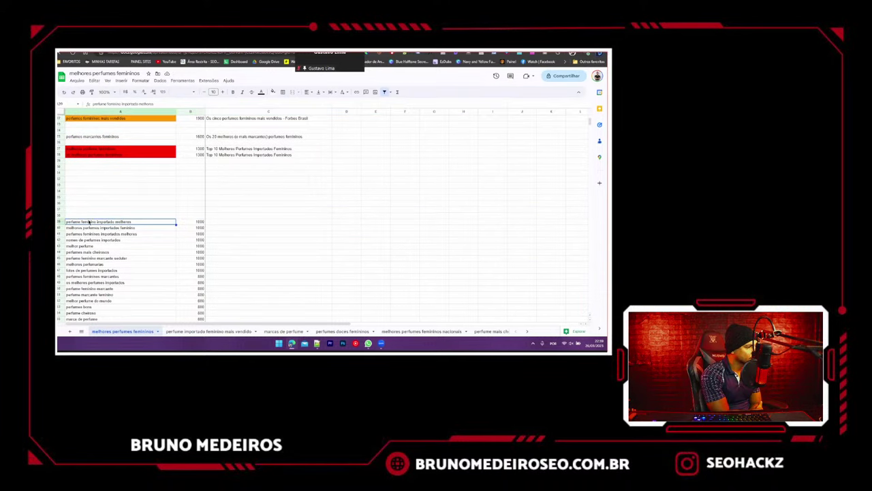
pyautogui.hotkey('ctrl', 'c')
pyautogui.click(166, 52)
pyautogui.scroll(2, 164, 94)
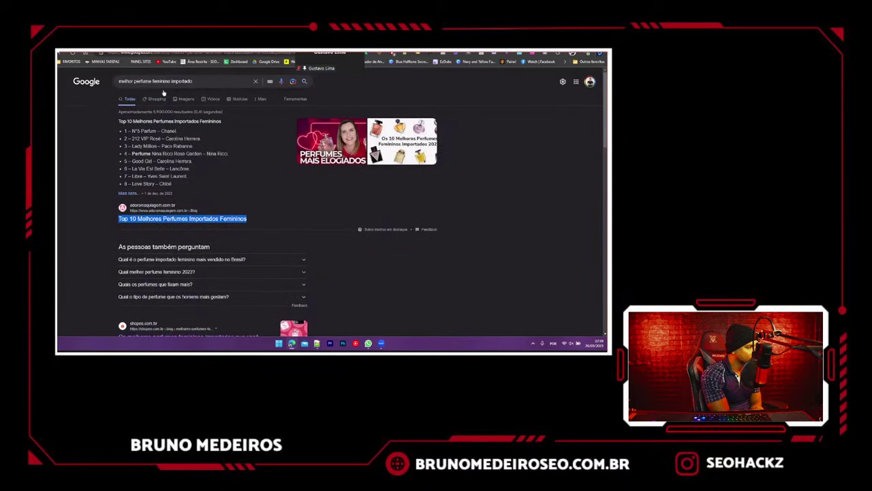
pyautogui.tripleClick(163, 82)
pyautogui.hotkey('ctrl', 'v')
pyautogui.press('Return')
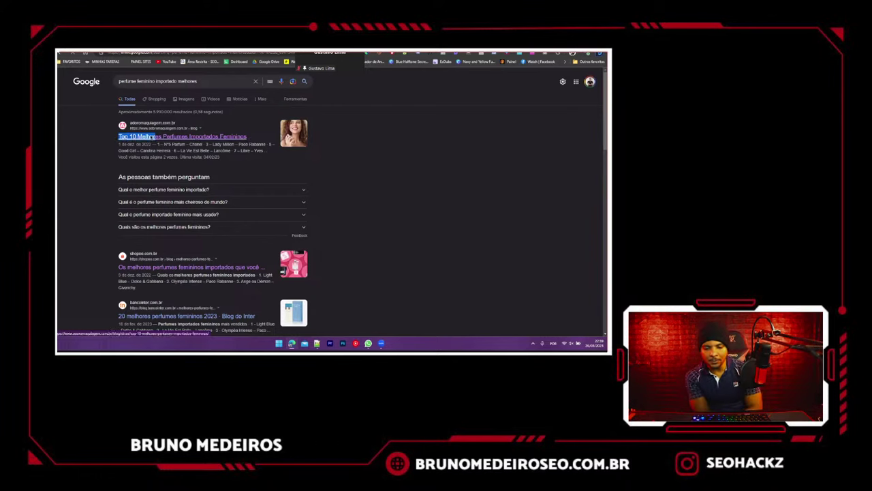
# - Copy the first result's title, "Top 10 Melhores Perfumes Importados Femininos", into the SERP column of the "perfume feminino importado melhores" row
pyautogui.moveTo(117, 137); pyautogui.dragTo(249, 137)
pyautogui.hotkey('ctrl', 'c')
pyautogui.hotkey('alt', 'Tab')
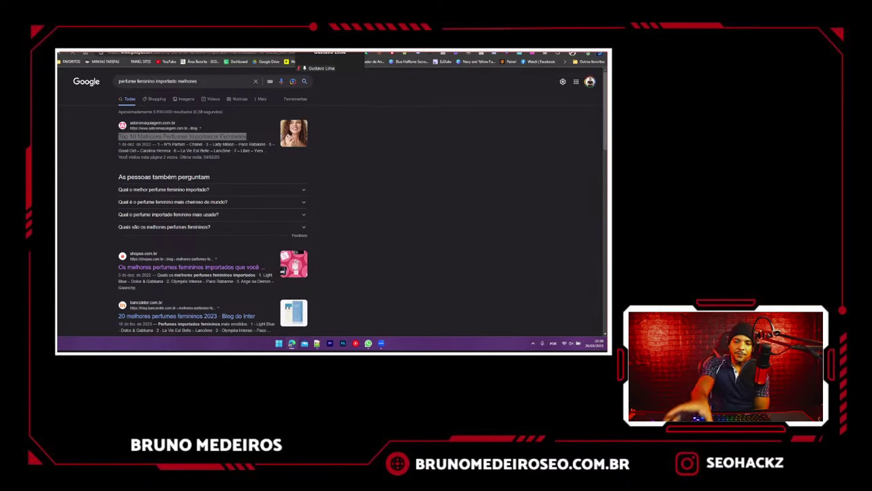
pyautogui.click(226, 223)
pyautogui.hotkey('ctrl', 'v')
pyautogui.click(267, 253)
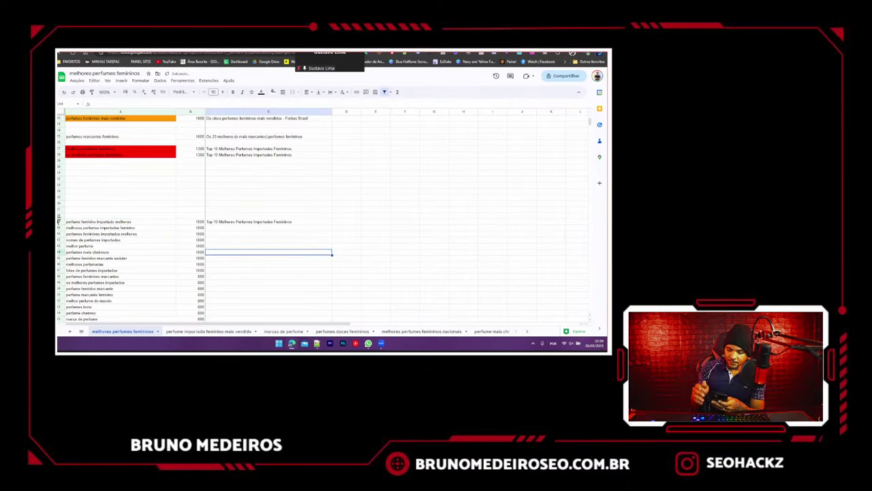
# - Place the "perfume feminino importado melhores" row in row 14 of the perfume importado feminino mais vendido sheet
pyautogui.click(59, 221)
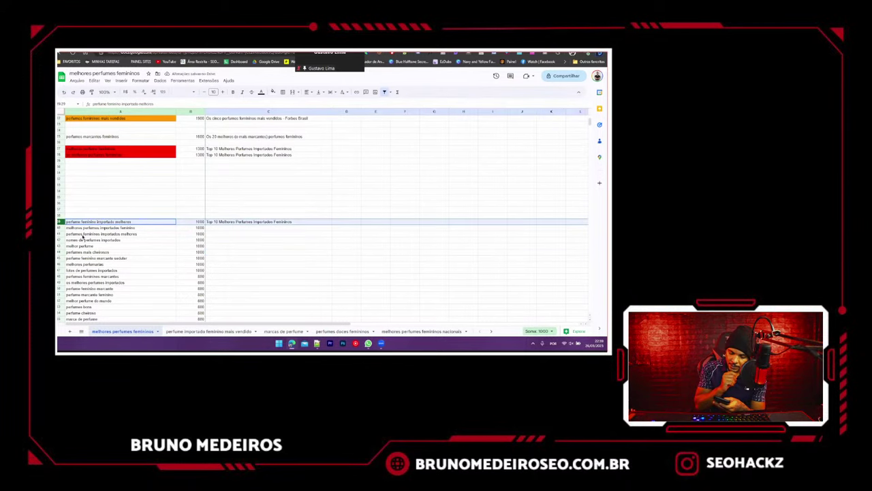
pyautogui.hotkey('ctrl', 'c')
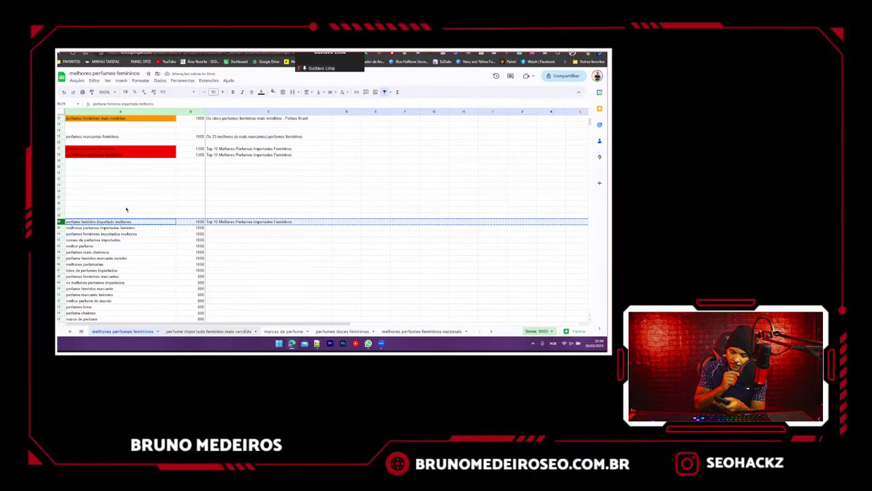
pyautogui.click(207, 331)
pyautogui.click(59, 211)
pyautogui.hotkey('ctrl', 'v')
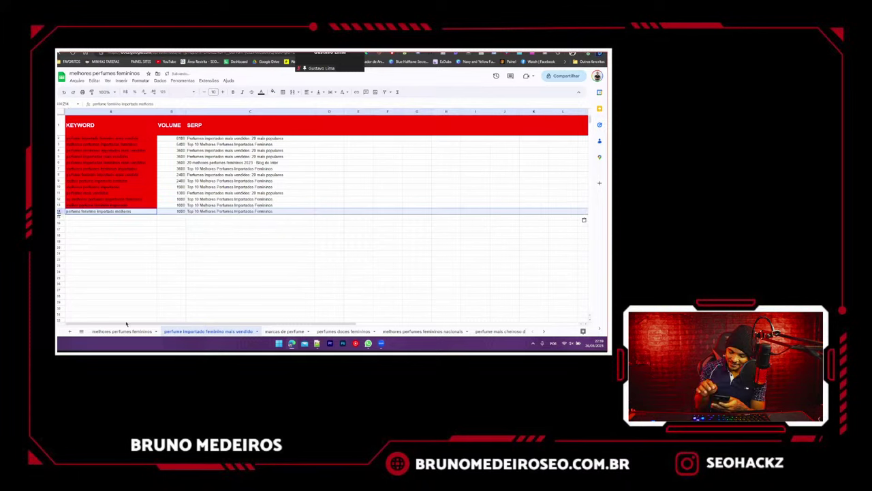
# - Fill all of row 14 with red, and clear the keyword's original row in the melhores perfumes femininos sheet
pyautogui.click(116, 331)
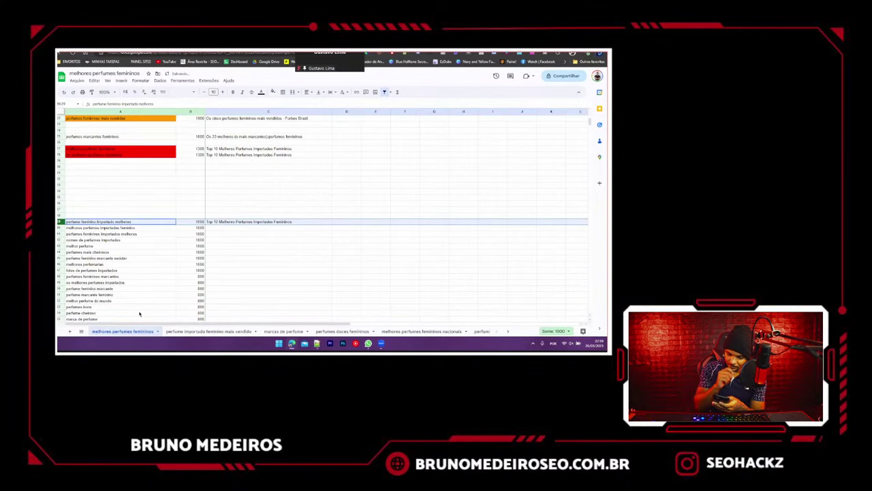
pyautogui.click(208, 332)
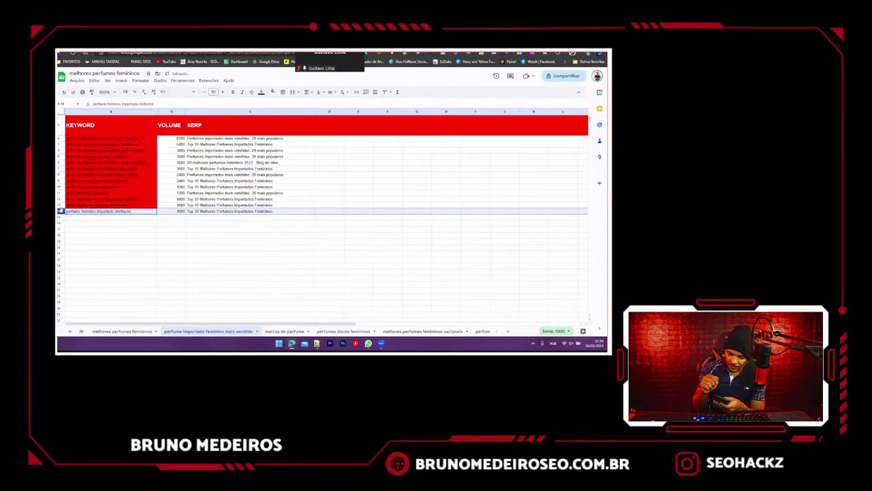
pyautogui.click(273, 92)
pyautogui.click(284, 122)
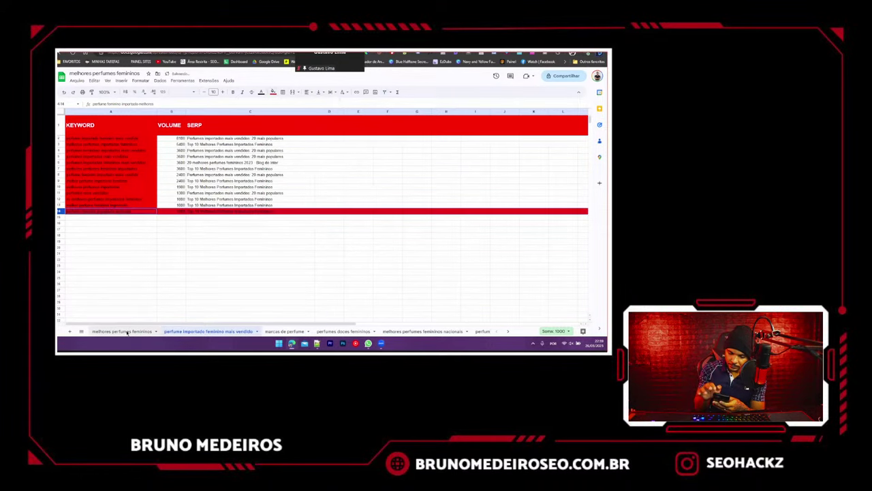
pyautogui.click(121, 331)
# - Search Google for the next keyword, "melhores perfumes importados feminino"
pyautogui.scroll(-10, 125, 320)
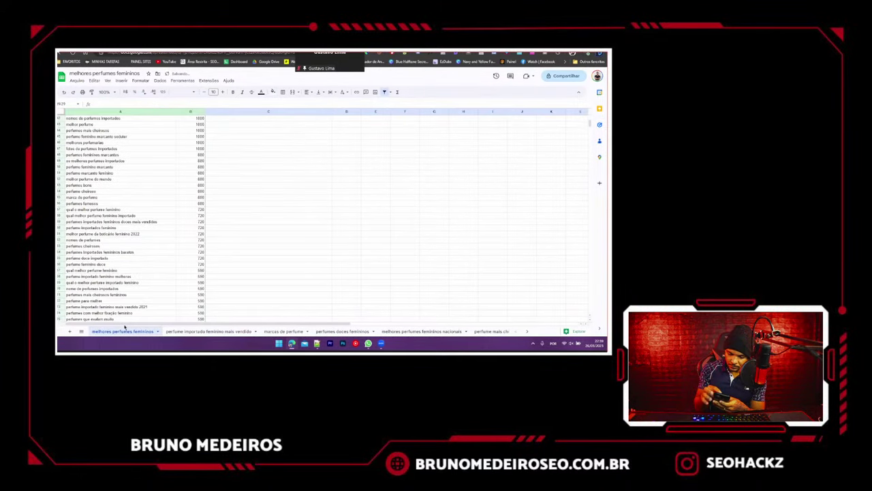
pyautogui.scroll(4, 88, 220)
pyautogui.click(87, 216)
pyautogui.hotkey('ctrl', 'c')
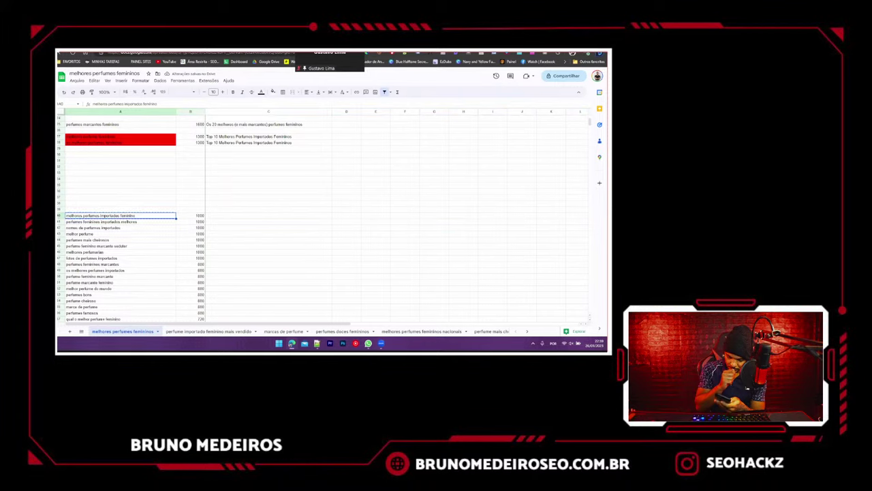
pyautogui.hotkey('ctrl', 'Tab')
pyautogui.tripleClick(141, 86)
pyautogui.hotkey('ctrl', 'v')
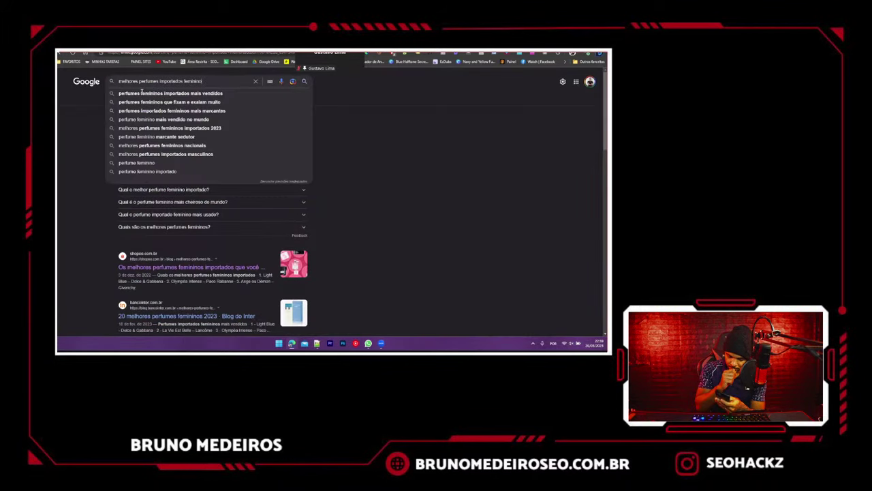
pyautogui.press('Return')
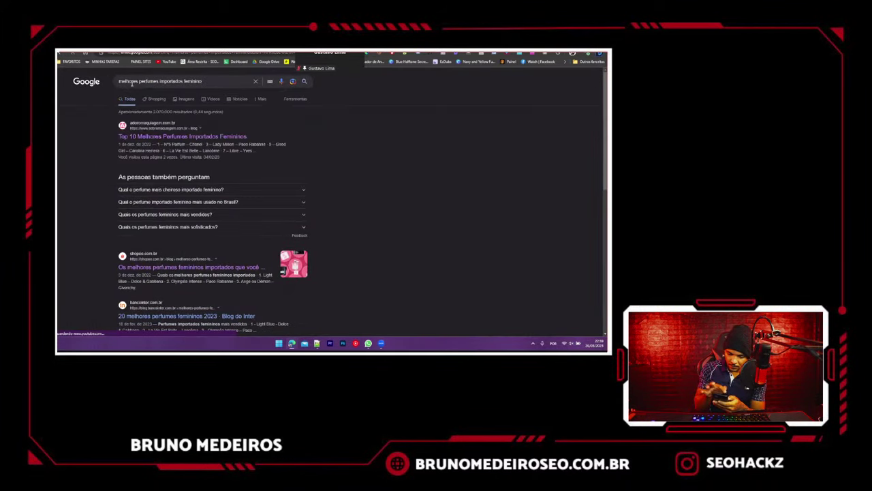
# - Copy the first result's title, "Top 10 Melhores Perfumes Importados Femininos", into the SERP column of the "melhores perfumes importados feminino" row
pyautogui.moveTo(104, 136); pyautogui.dragTo(249, 136)
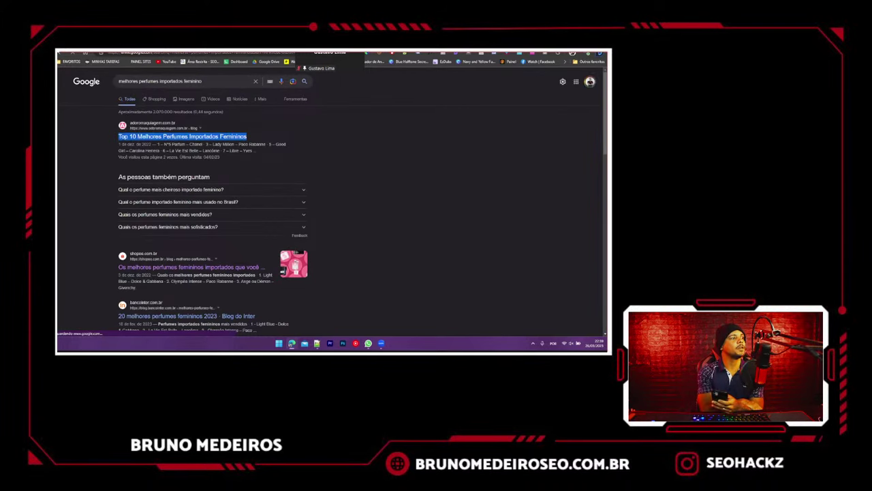
pyautogui.click(167, 53)
pyautogui.click(225, 215)
pyautogui.hotkey('ctrl', 'v')
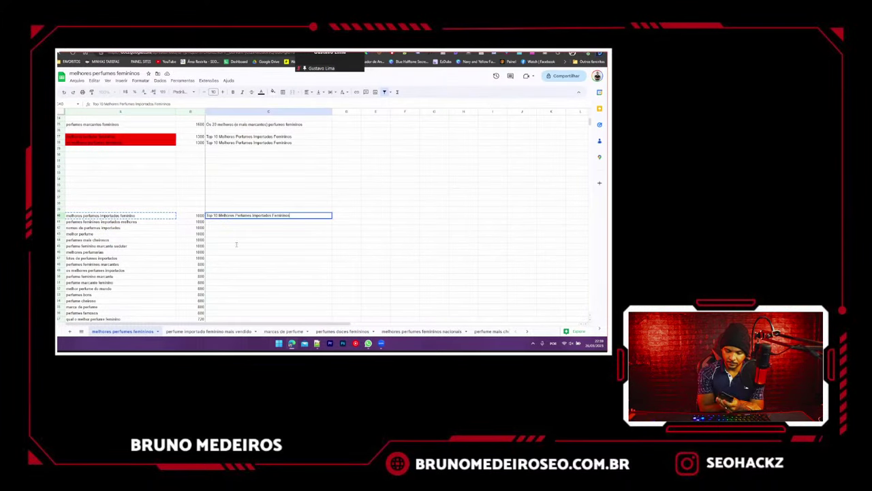
pyautogui.press('Down')
pyautogui.press('Down')
pyautogui.press('Down')
pyautogui.press('Down')
pyautogui.press('Down')
# - Place the "melhores perfumes importados feminino" row in row 15 of the perfume importado feminino mais vendido sheet
pyautogui.click(58, 216)
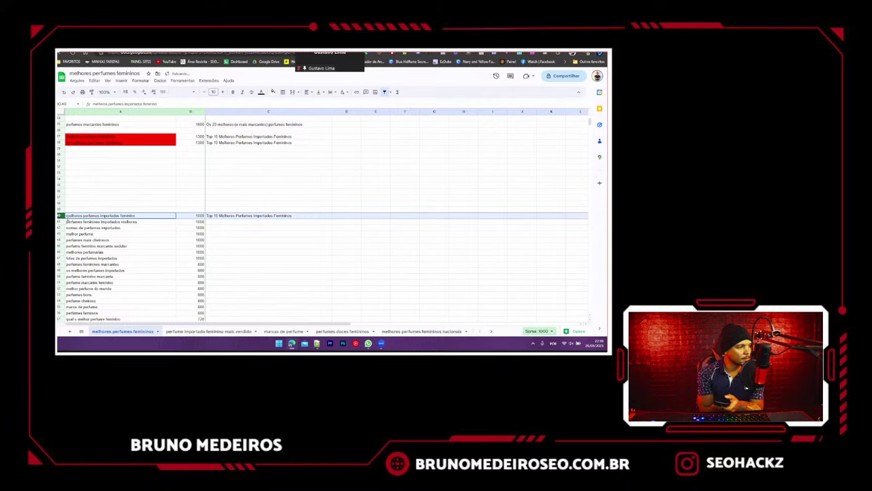
pyautogui.hotkey('ctrl', 'c')
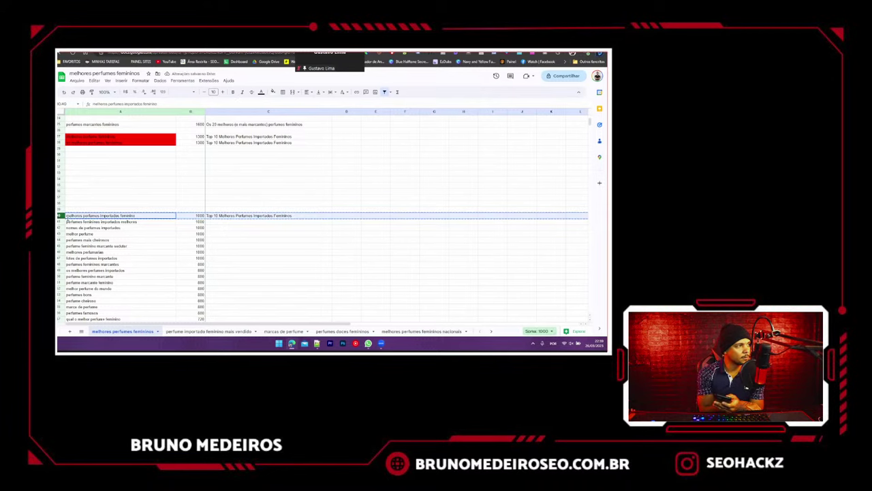
pyautogui.click(212, 332)
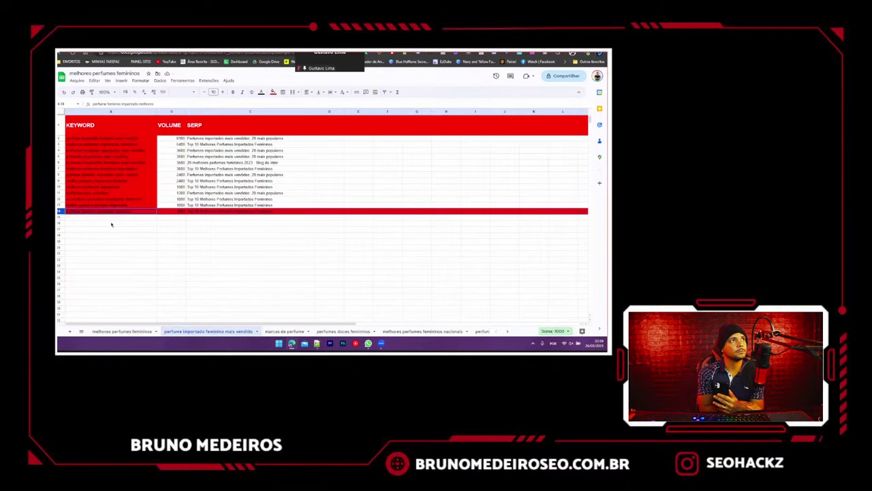
pyautogui.click(60, 217)
pyautogui.hotkey('ctrl', 'v')
# - Change the fill of row 14 to white and fill only its keyword cell with red
pyautogui.click(60, 210)
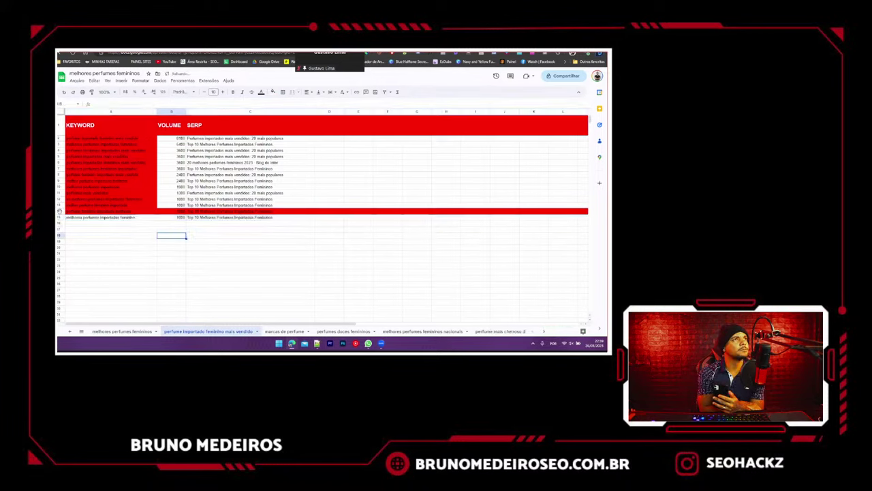
pyautogui.click(272, 92)
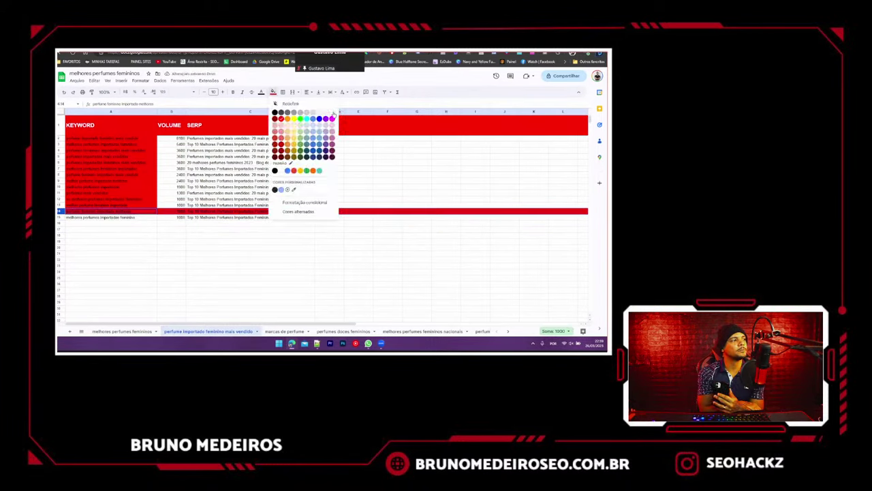
pyautogui.click(333, 114)
pyautogui.click(272, 91)
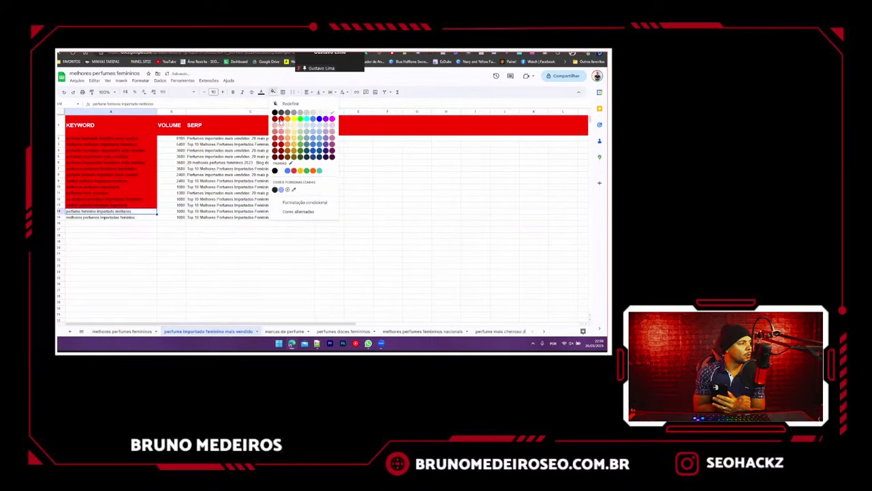
pyautogui.click(279, 130)
# - Fill the "melhores perfumes importados feminino" keyword cell in row 15 with red
pyautogui.click(131, 218)
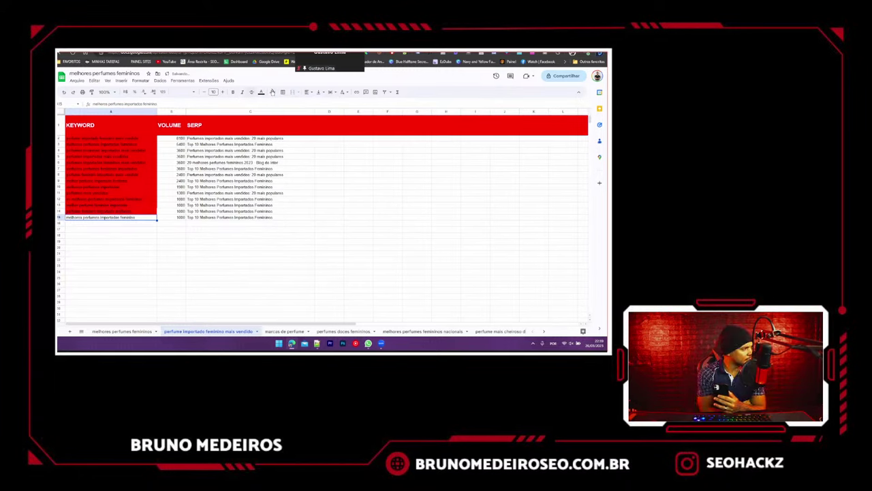
pyautogui.click(273, 91)
pyautogui.click(279, 130)
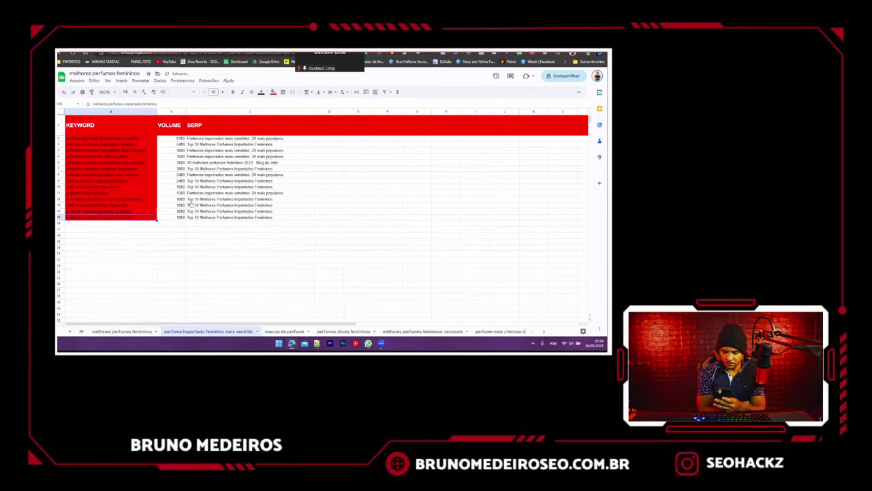
pyautogui.click(191, 201)
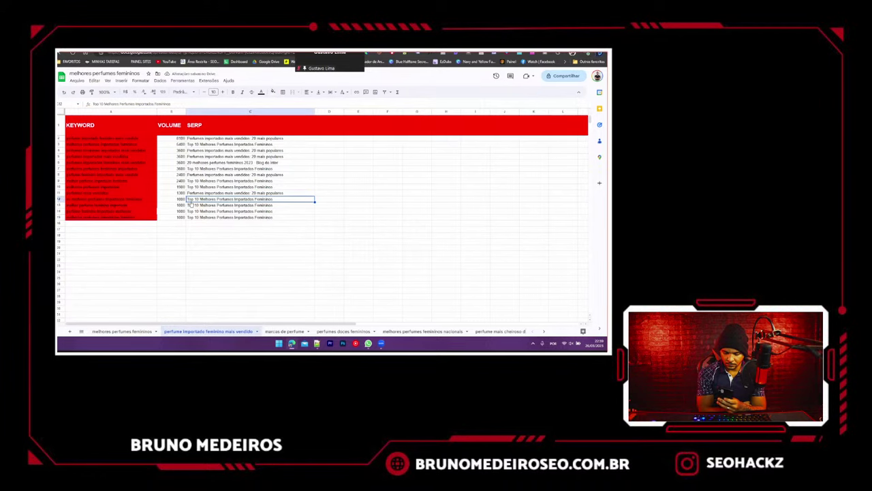
# - Clear the "melhores perfumes importados feminino" row from the melhores perfumes femininos sheet
pyautogui.hotkey('ctrl', 'shift', 'pageup')
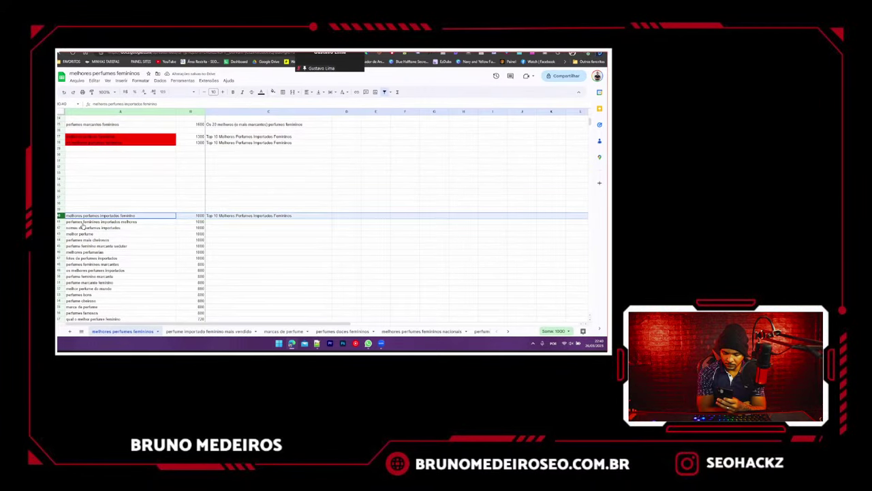
pyautogui.press('Delete')
pyautogui.scroll(6, 205, 201)
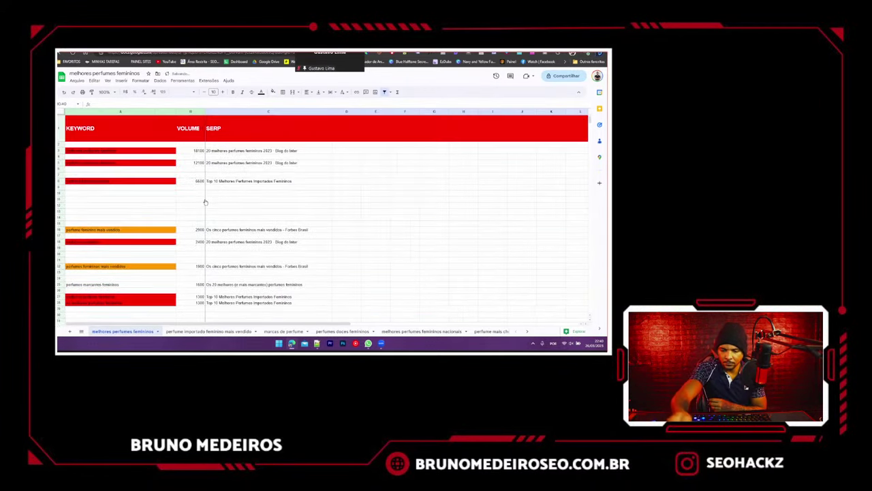
# - Search Google for the next unchecked keyword, "perfumes femininos importados melhores"
pyautogui.scroll(-3, 204, 201)
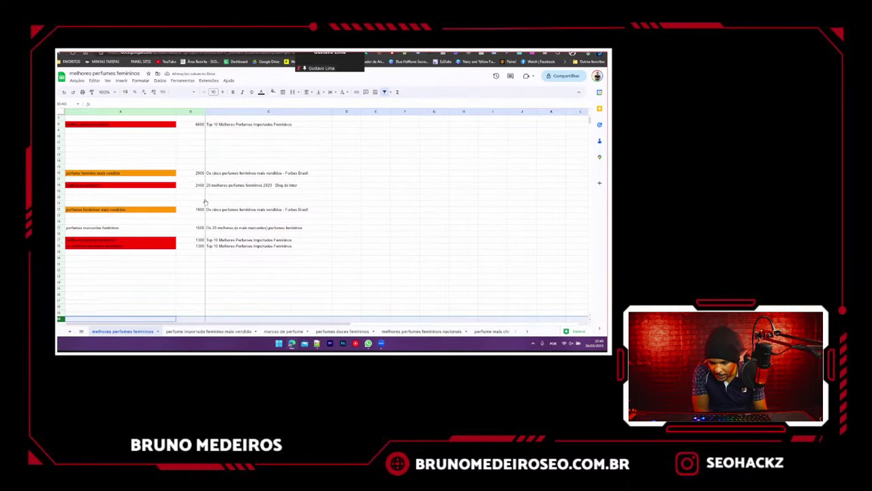
pyautogui.scroll(-5, 109, 144)
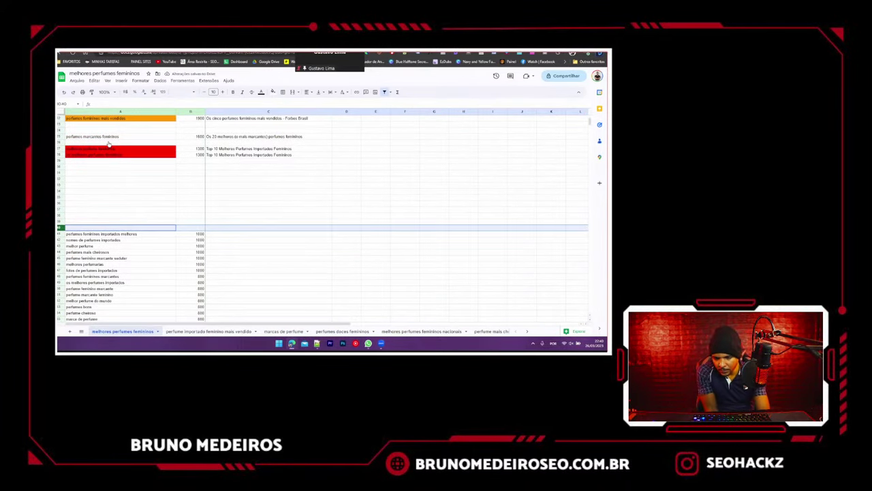
pyautogui.click(116, 235)
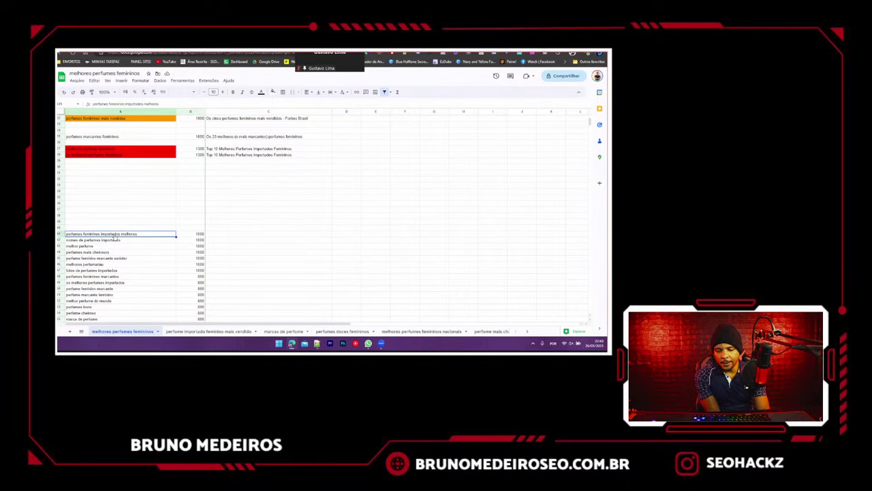
pyautogui.hotkey('ctrl', 'Tab')
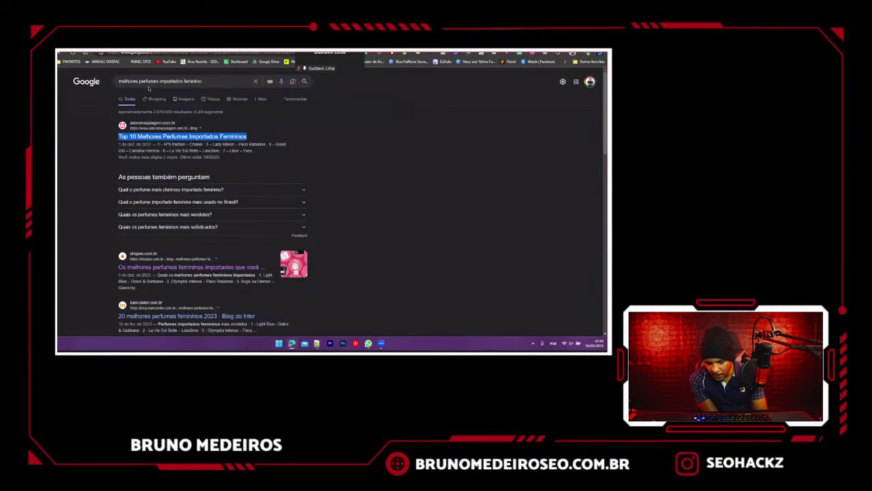
pyautogui.click(148, 82)
pyautogui.hotkey('ctrl', 'a')
pyautogui.write('perfumes femininos importados melhores')
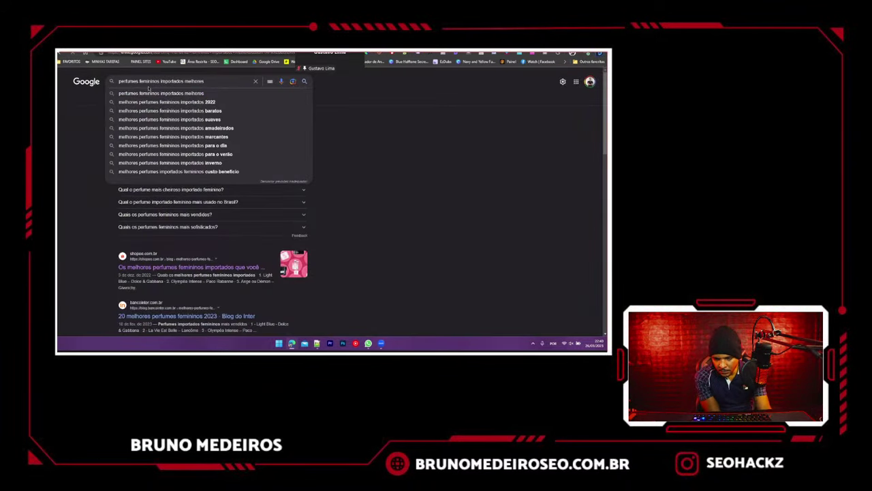
pyautogui.press('Return')
# - Copy the first result's title, "Top 10 Melhores Perfumes Importados Femininos", into the SERP column of the "perfumes femininos importados melhores" row
pyautogui.moveTo(118, 137); pyautogui.dragTo(250, 137)
pyautogui.hotkey('ctrl', 'c')
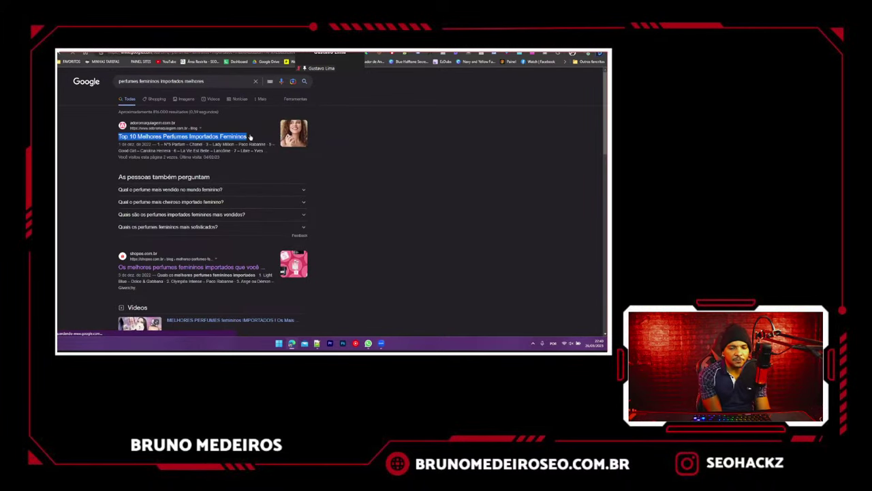
pyautogui.hotkey('ctrl', 'shift', 'Tab')
pyautogui.click(227, 233)
pyautogui.hotkey('ctrl', 'v')
pyautogui.press('Return')
pyautogui.press('Down')
pyautogui.press('Down')
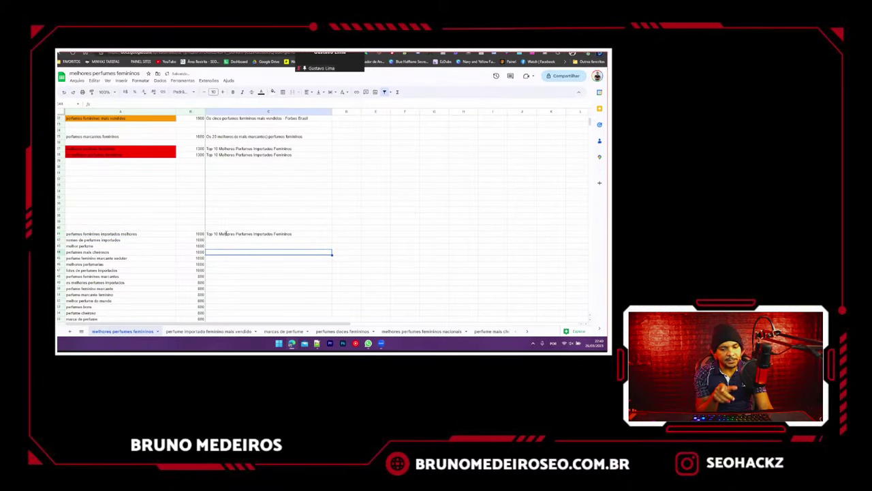
# - Review the keywords and SERP titles already grouped in the perfume importado feminino mais vendido sheet
pyautogui.click(58, 233)
pyautogui.scroll(6, 158, 236)
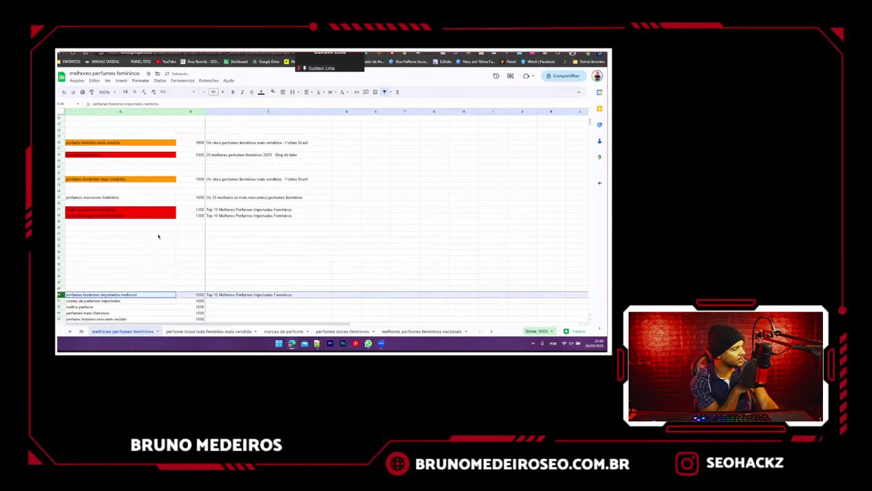
pyautogui.scroll(-5, 159, 236)
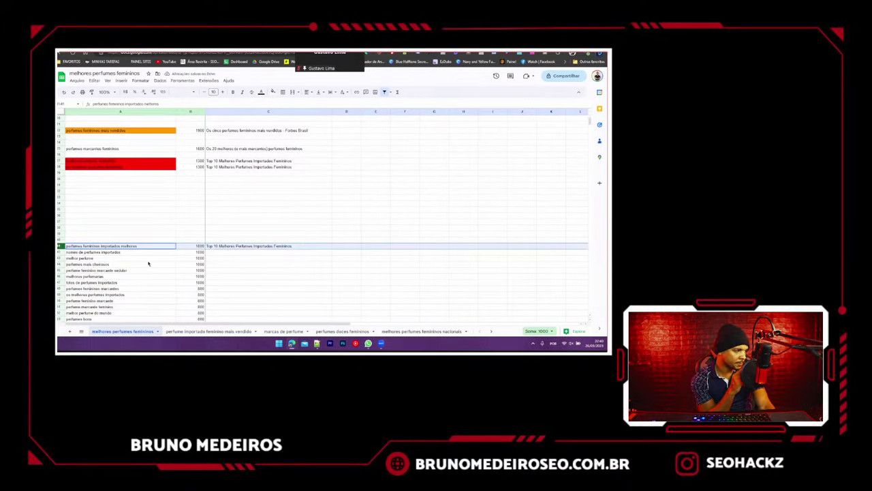
pyautogui.click(208, 331)
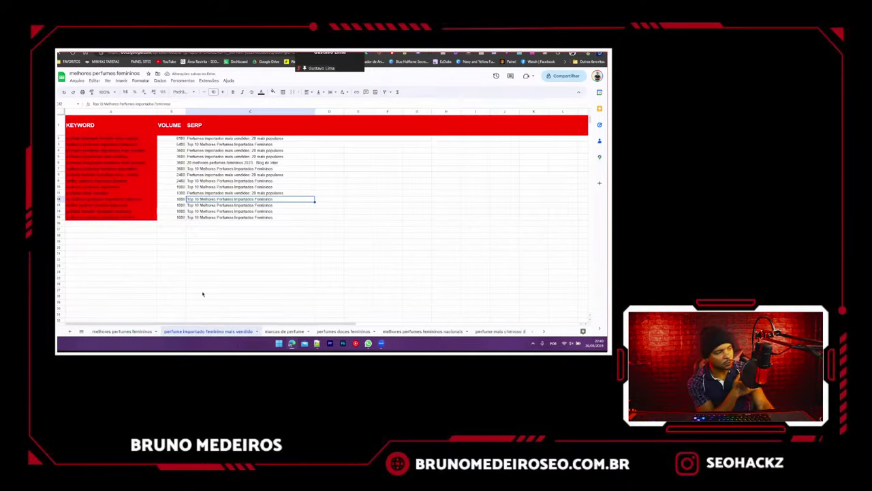
pyautogui.moveTo(133, 138); pyautogui.dragTo(249, 275)
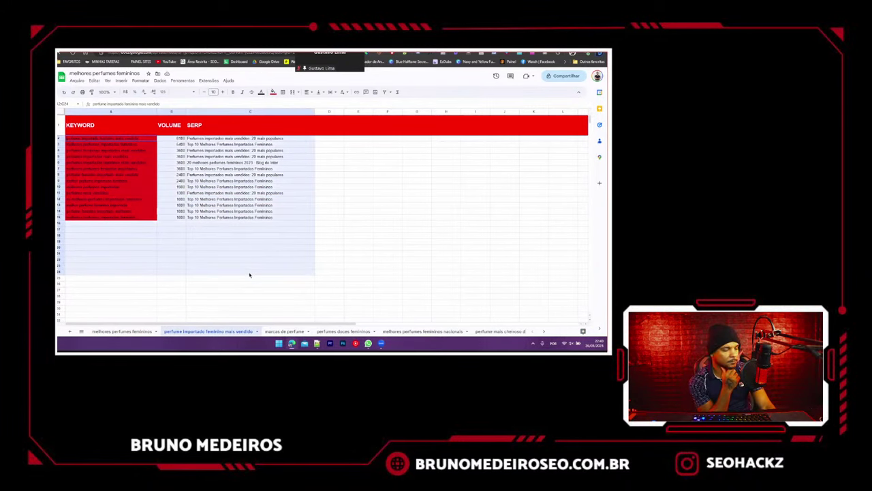
pyautogui.click(141, 181)
pyautogui.moveTo(137, 138); pyautogui.dragTo(136, 216)
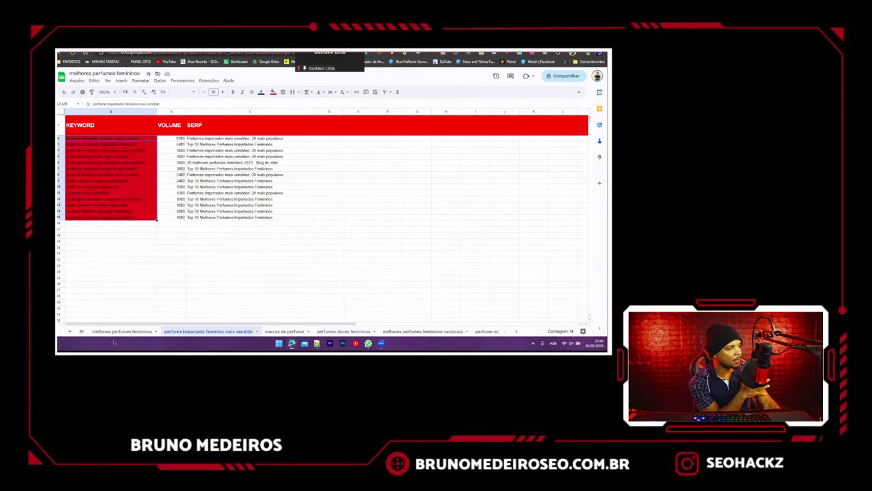
pyautogui.click(121, 331)
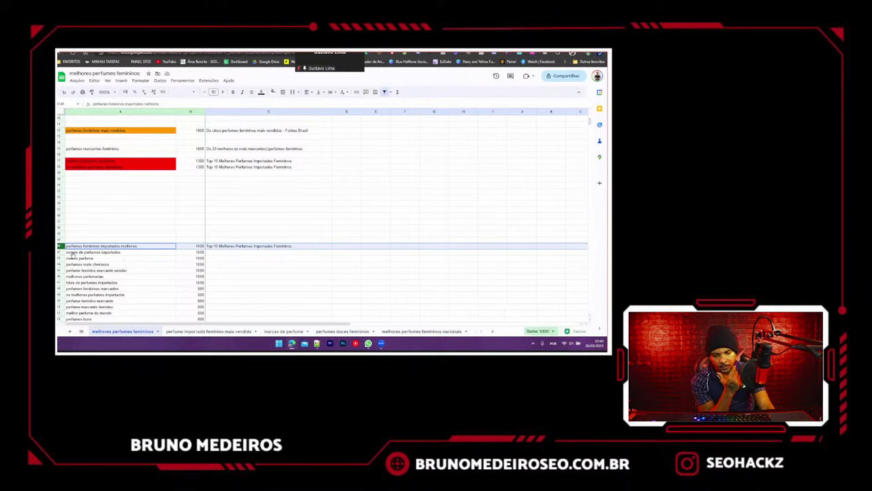
# - Move the "perfumes femininos importados melhores" row to row 16 of the perfume importado feminino mais vendido sheet
pyautogui.click(60, 245)
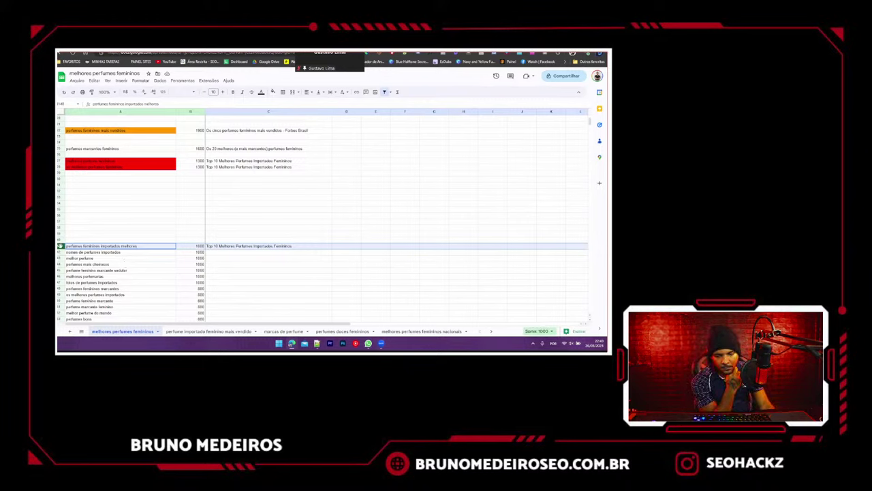
pyautogui.press('Delete')
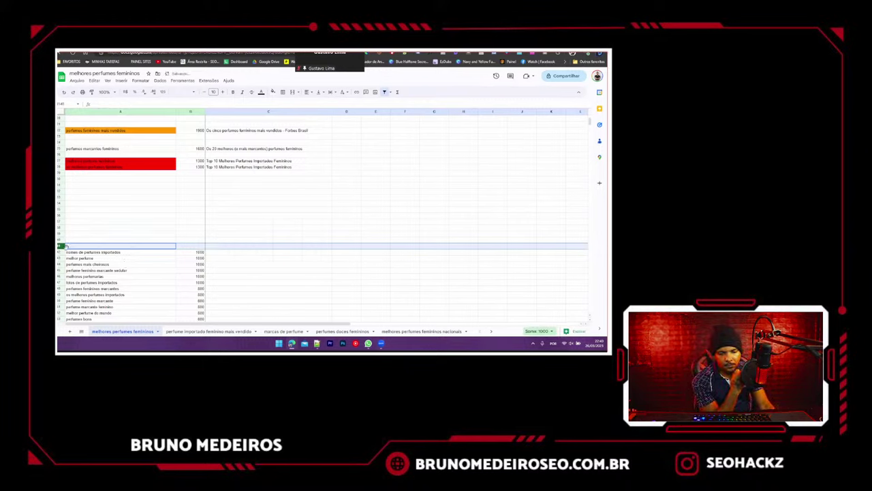
pyautogui.click(181, 330)
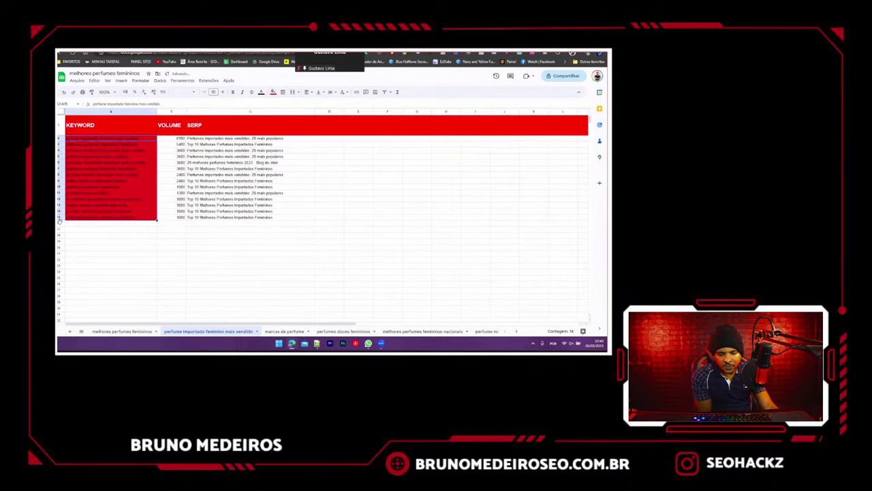
pyautogui.click(127, 226)
pyautogui.hotkey('ctrl', 'v')
# - Fill the "perfumes femininos importados melhores" keyword cell in row 16 with red
pyautogui.click(126, 225)
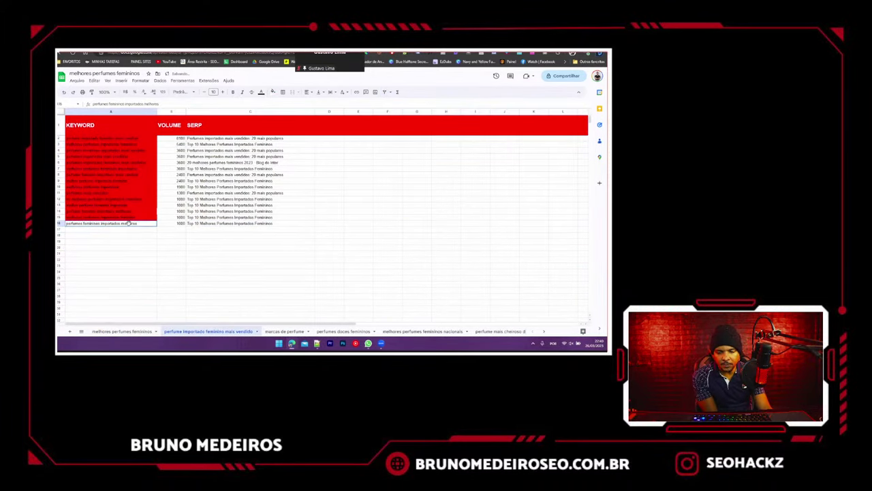
pyautogui.click(272, 92)
pyautogui.click(280, 118)
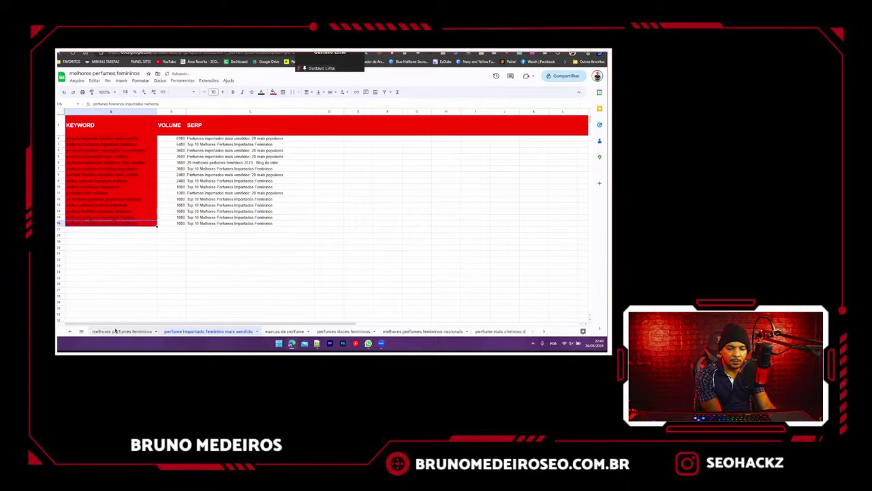
# - In the melhores perfumes femininos sheet, move the 12100-volume row directly below the 18100-volume row and delete the empty row 2
pyautogui.click(116, 330)
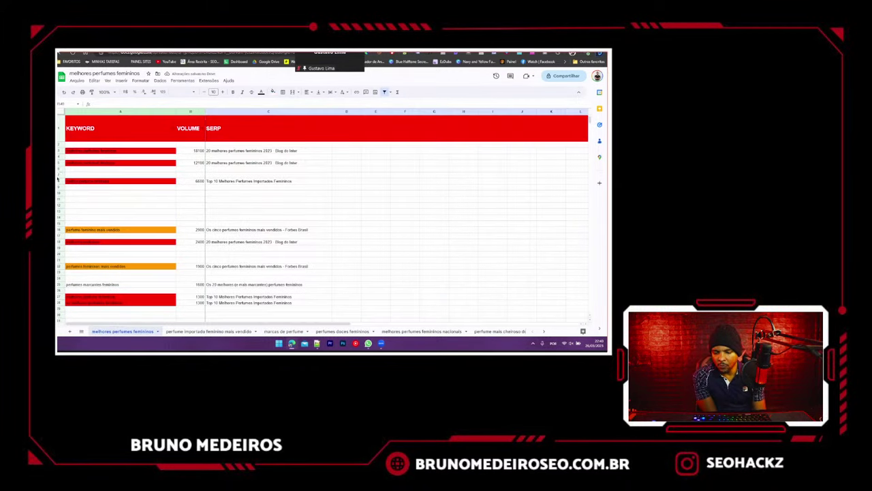
pyautogui.click(59, 180)
pyautogui.click(60, 162)
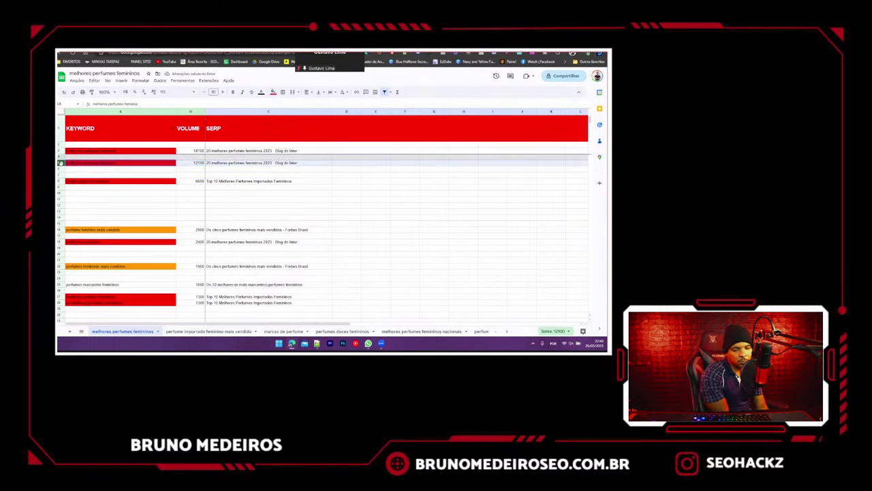
pyautogui.moveTo(59, 160); pyautogui.dragTo(60, 149)
pyautogui.rightClick(59, 144)
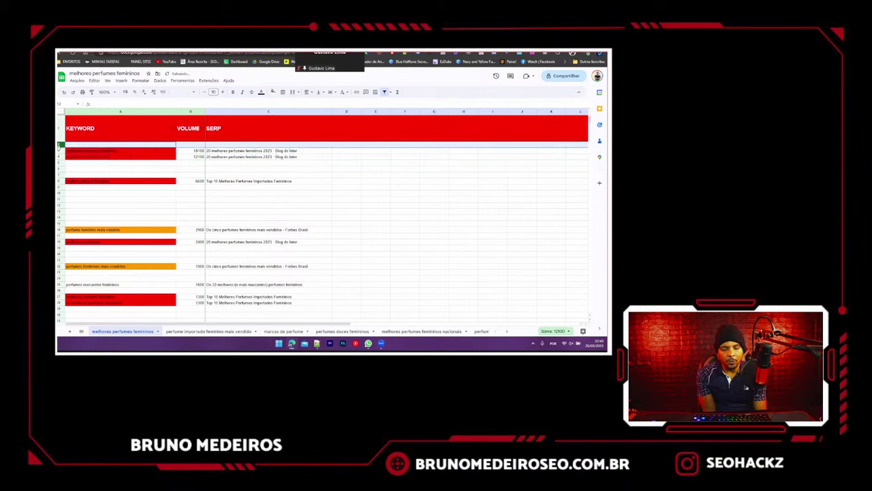
pyautogui.click(78, 211)
# - Move the "melhor perfume feminino" row up to row 4 and delete the empty rows 5 to 14
pyautogui.click(60, 175)
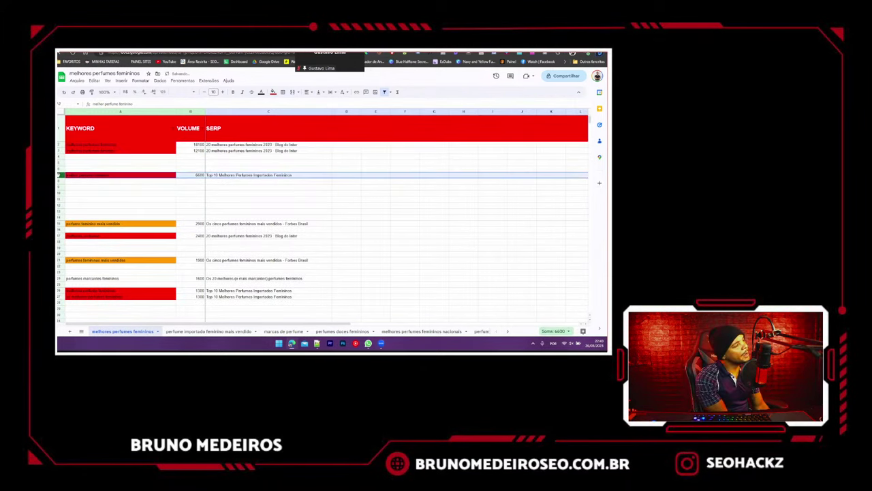
pyautogui.moveTo(60, 175); pyautogui.dragTo(59, 221)
pyautogui.rightClick(59, 220)
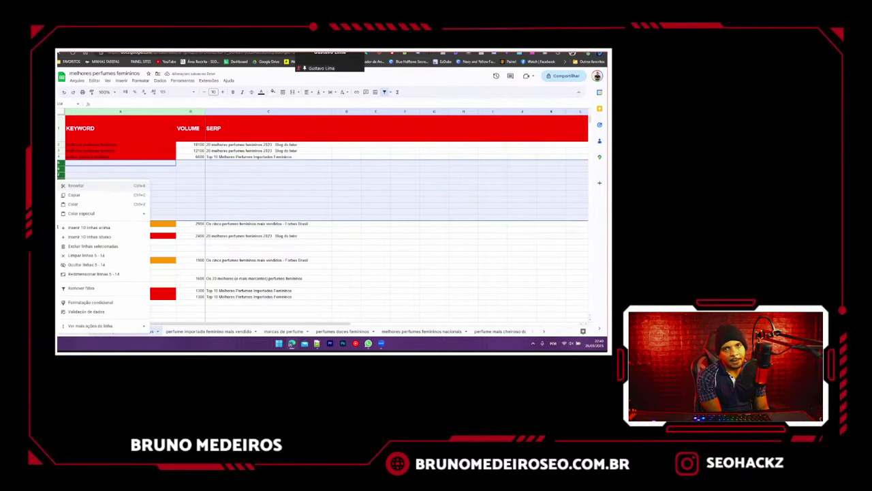
pyautogui.click(71, 246)
pyautogui.click(71, 186)
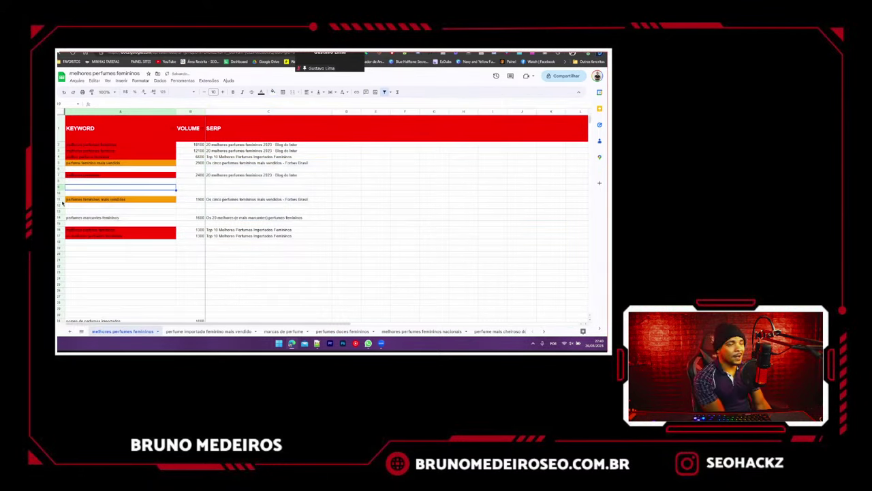
# - Move the "perfumes femininos mais vendidos" row up near "perfume feminino mais vendido" and delete the empty row between them
pyautogui.click(60, 199)
pyautogui.moveTo(61, 199); pyautogui.dragTo(60, 174)
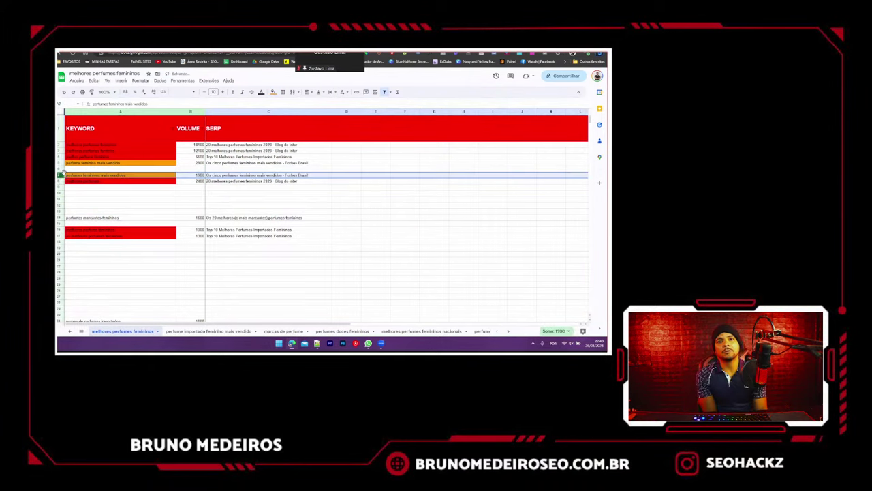
pyautogui.rightClick(61, 174)
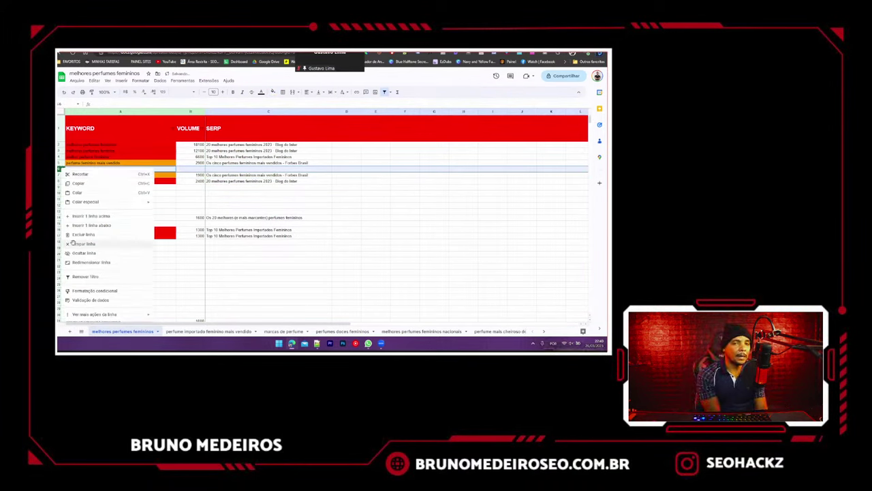
pyautogui.click(73, 242)
pyautogui.rightClick(60, 168)
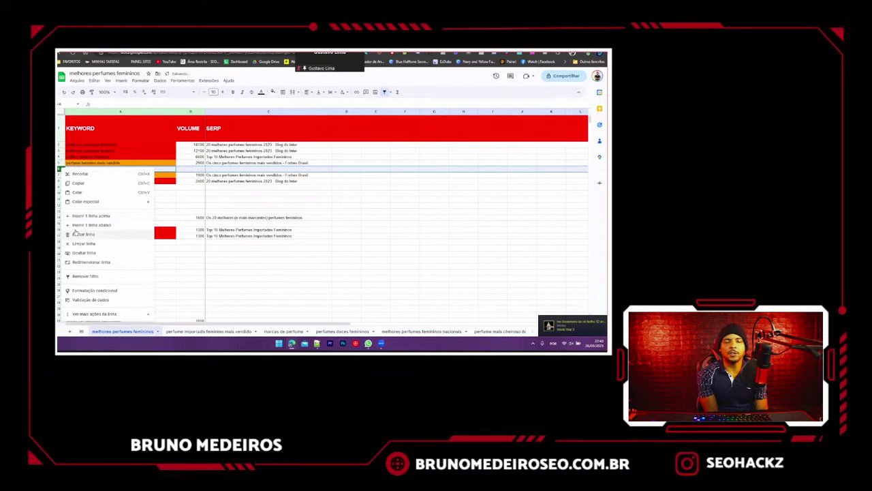
pyautogui.click(102, 235)
pyautogui.click(69, 187)
# - Group the red keywords by moving the 2400-volume row and the two 1300-volume rows above the orange rows
pyautogui.click(60, 217)
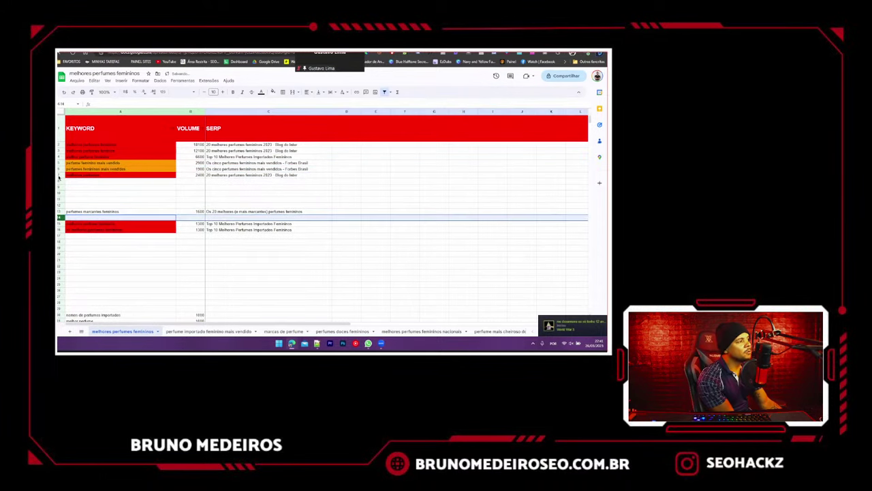
pyautogui.click(59, 175)
pyautogui.moveTo(60, 174); pyautogui.dragTo(61, 162)
pyautogui.moveTo(61, 223); pyautogui.dragTo(61, 171)
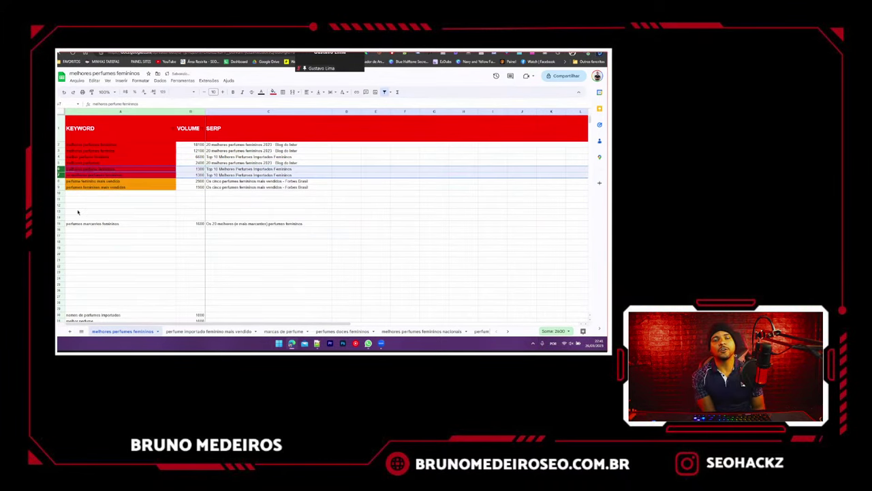
pyautogui.click(78, 205)
# - Move the "perfumes marcantes femininos" row up to row 10, directly below the orange rows
pyautogui.click(60, 224)
pyautogui.moveTo(60, 223); pyautogui.dragTo(90, 203)
pyautogui.scroll(-1, 95, 256)
pyautogui.click(140, 196)
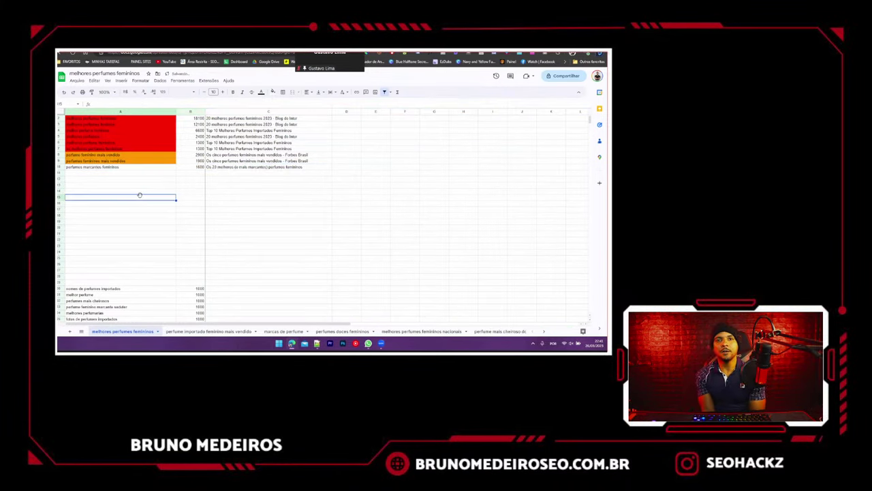
pyautogui.scroll(-1, 141, 201)
pyautogui.scroll(2, 146, 210)
pyautogui.scroll(-3, 195, 211)
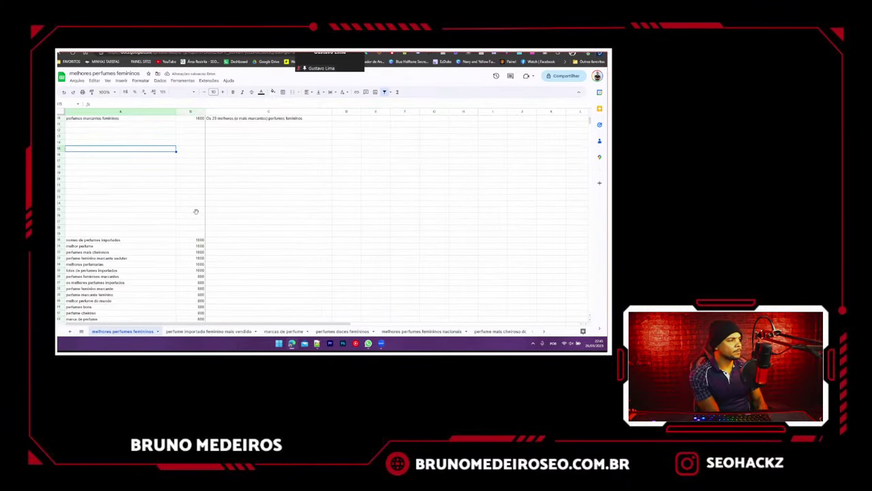
pyautogui.scroll(3, 194, 204)
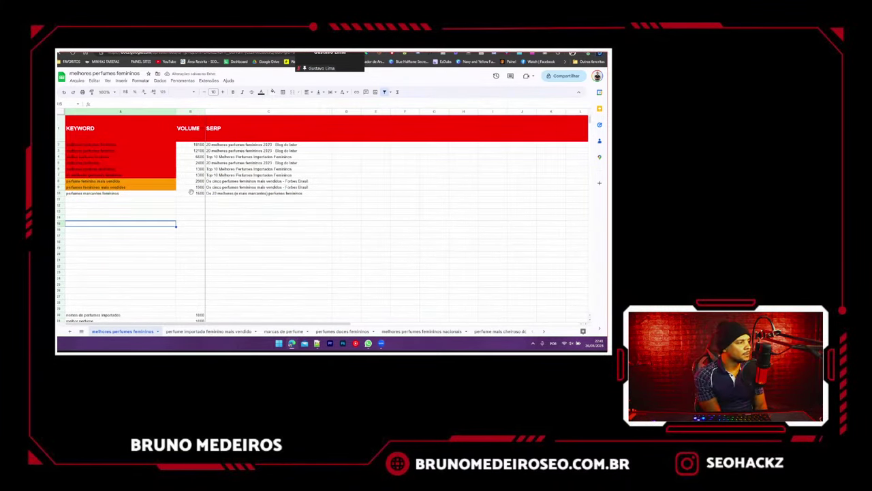
pyautogui.click(141, 205)
pyautogui.click(146, 194)
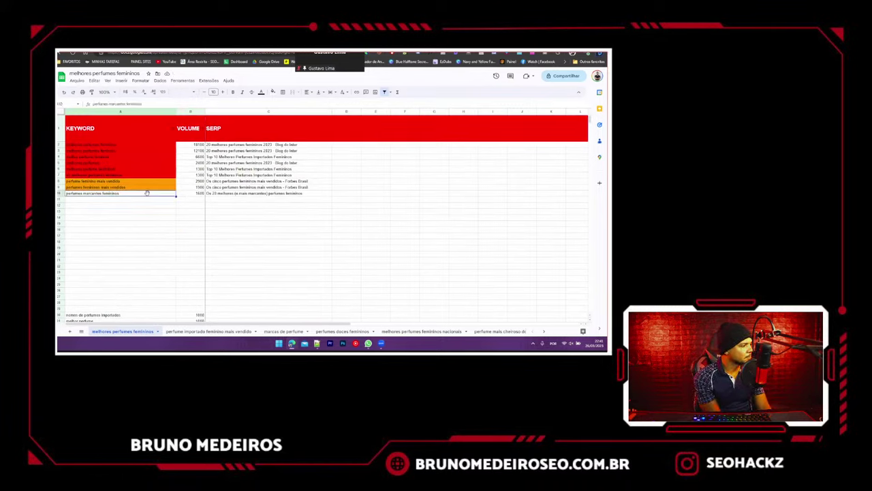
pyautogui.click(163, 171)
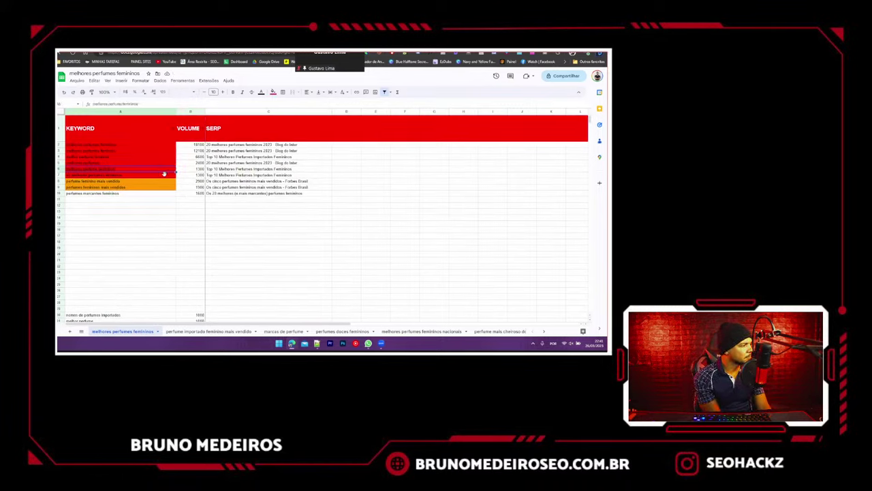
pyautogui.click(157, 222)
pyautogui.moveTo(170, 182); pyautogui.dragTo(169, 186)
pyautogui.click(168, 193)
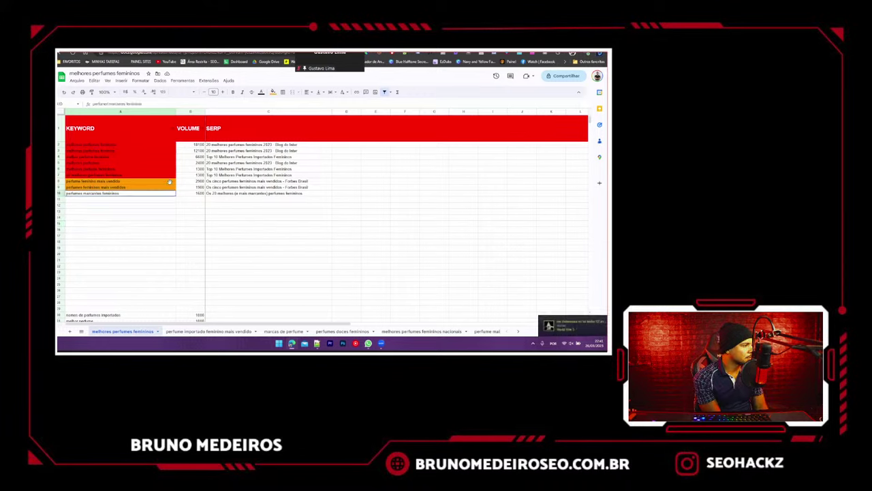
pyautogui.moveTo(147, 137); pyautogui.dragTo(163, 205)
pyautogui.click(164, 137)
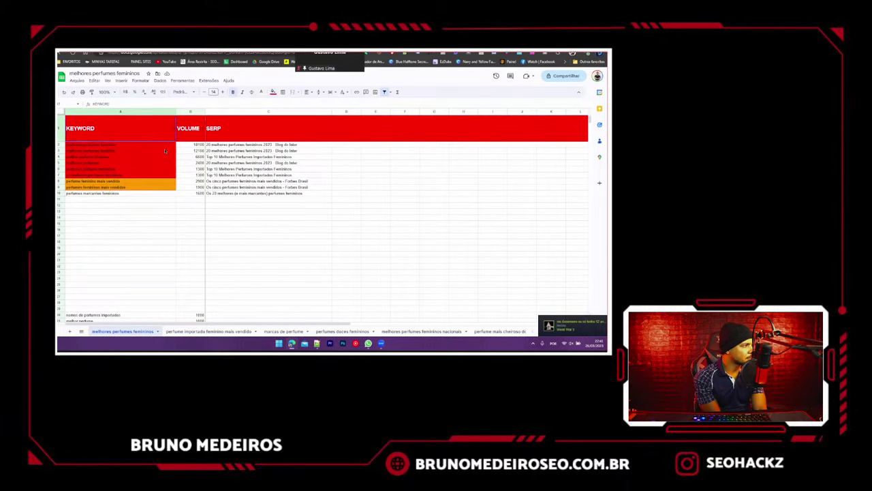
pyautogui.click(165, 151)
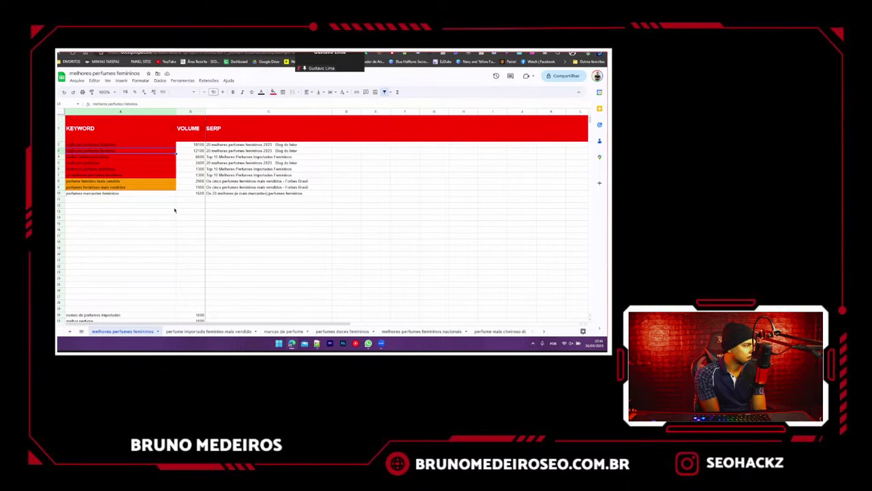
pyautogui.scroll(-5, 174, 210)
pyautogui.scroll(5, 174, 210)
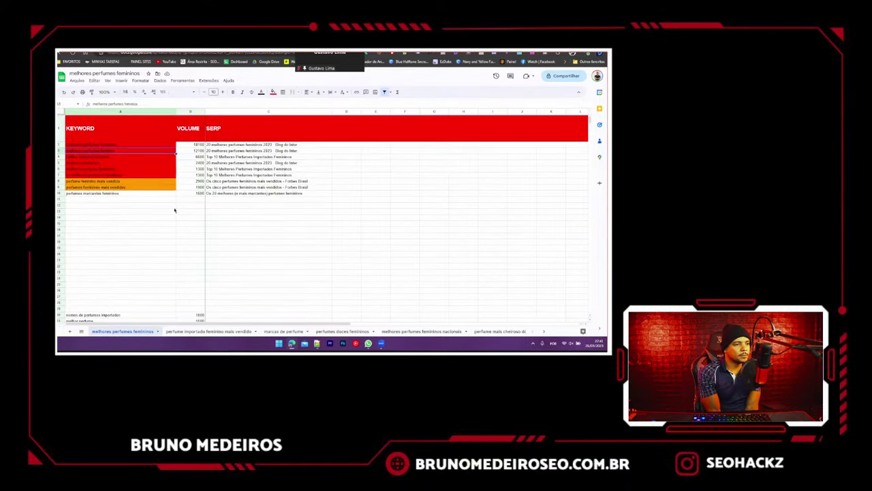
pyautogui.scroll(-5, 174, 210)
# - Search Google for the keyword "nomes de perfumes importados" and copy the title of the top result
pyautogui.click(97, 198)
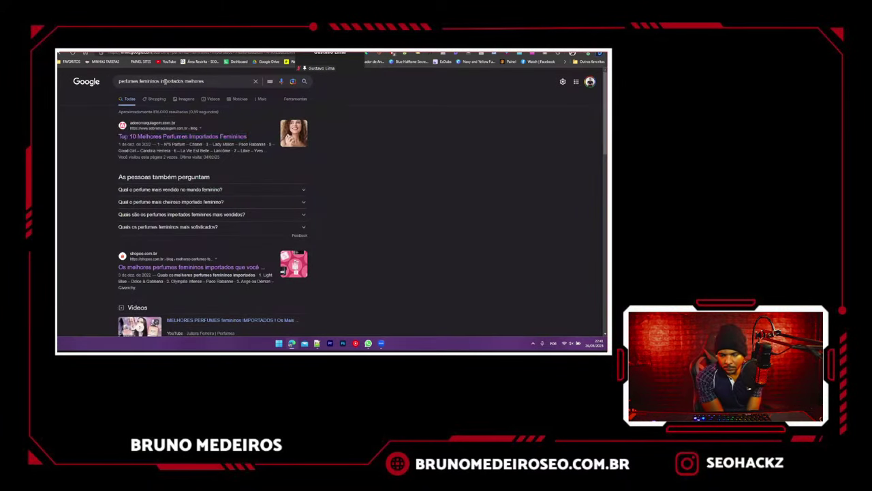
pyautogui.doubleClick(165, 81)
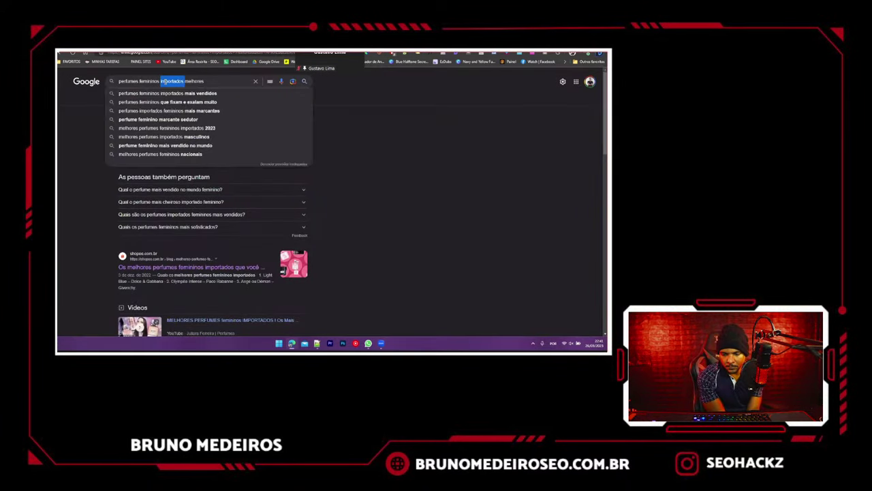
pyautogui.hotkey('ctrl', 'a')
pyautogui.write('nomes de perfumes importados')
pyautogui.press('Return')
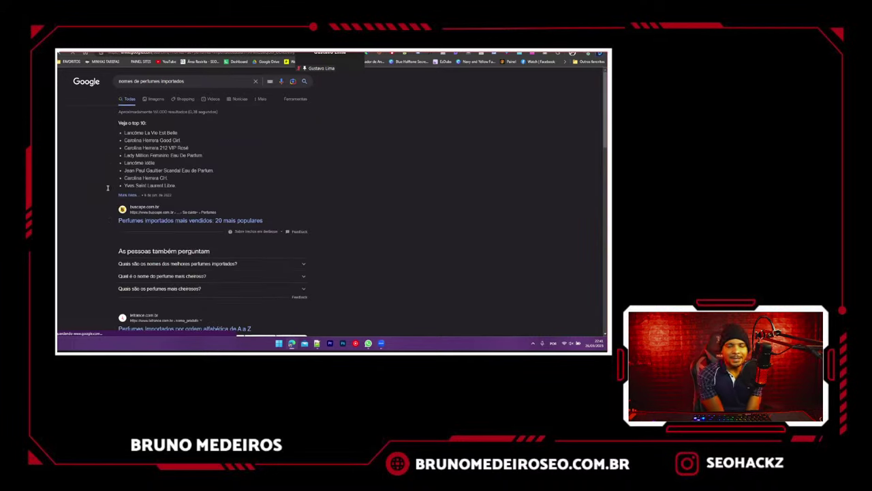
pyautogui.moveTo(110, 222); pyautogui.dragTo(265, 219)
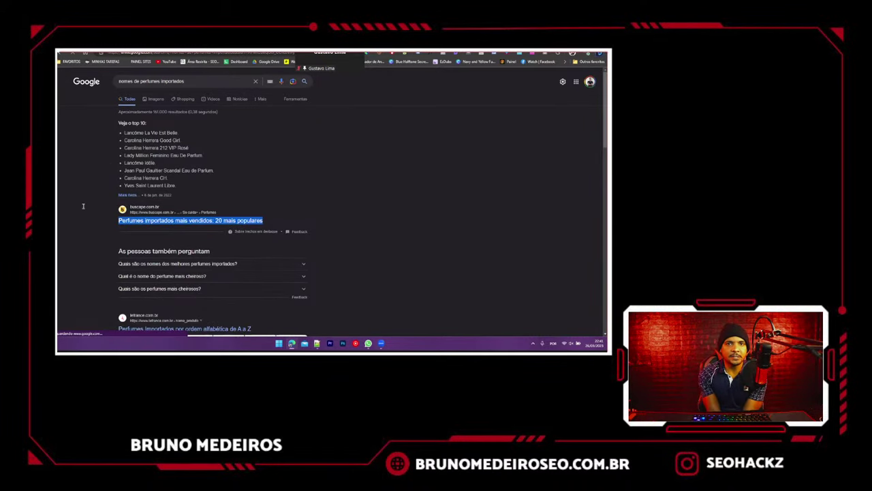
# - Look through the results, then enter "Perfumes importados mais vendidos: 20 mais populares" as the SERP value for "nomes de perfumes importados"
pyautogui.scroll(-5, 83, 205)
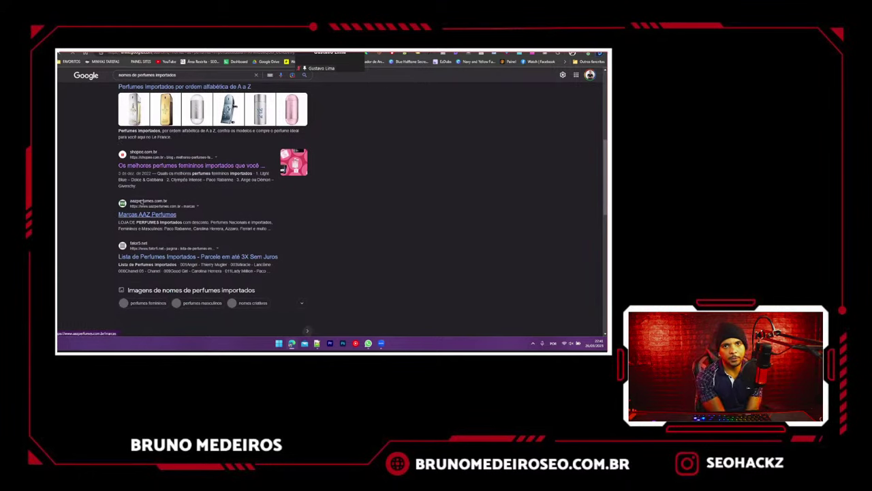
pyautogui.scroll(-4, 142, 201)
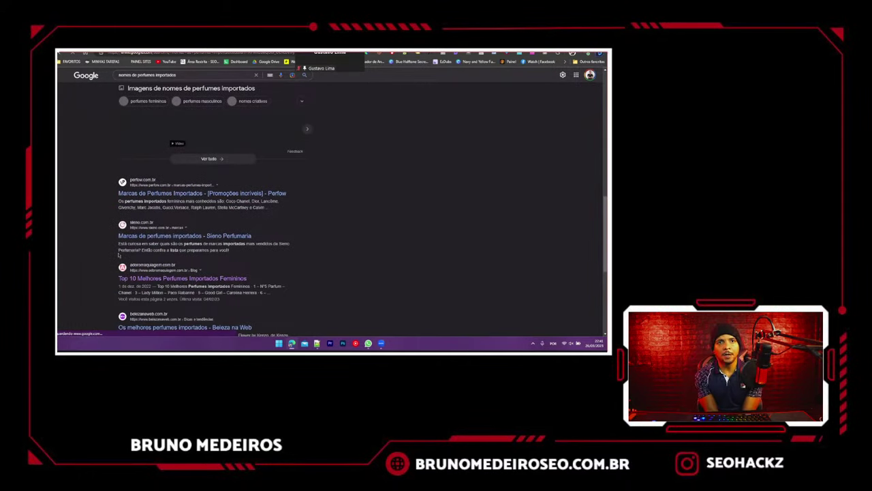
pyautogui.scroll(3, 119, 255)
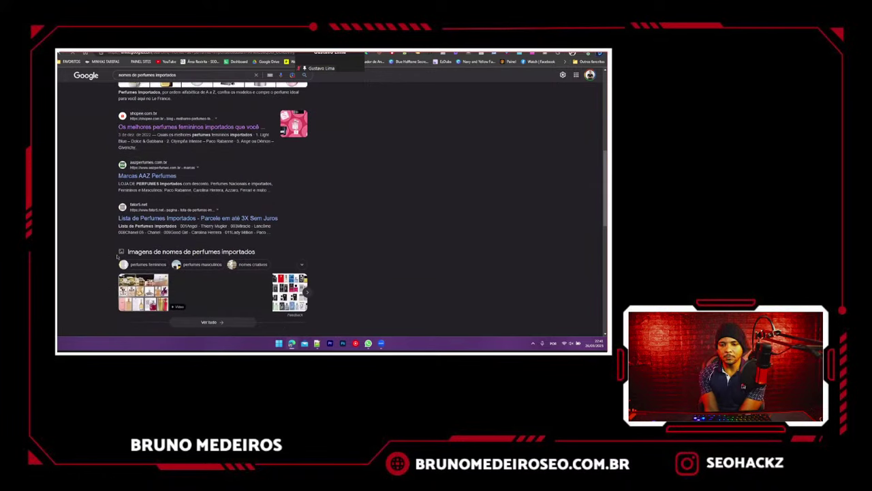
pyautogui.scroll(6, 118, 257)
pyautogui.scroll(-4, 118, 256)
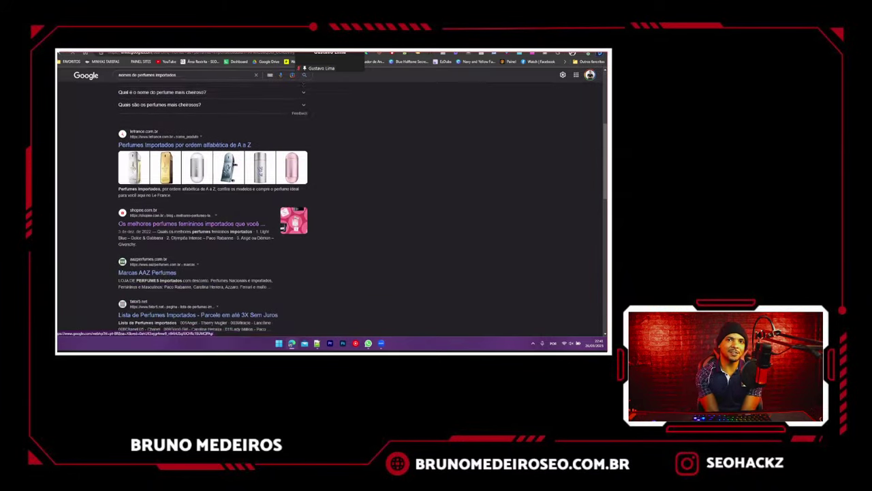
pyautogui.scroll(1, 89, 96)
pyautogui.hotkey('ctrl', 'shift', 'Tab')
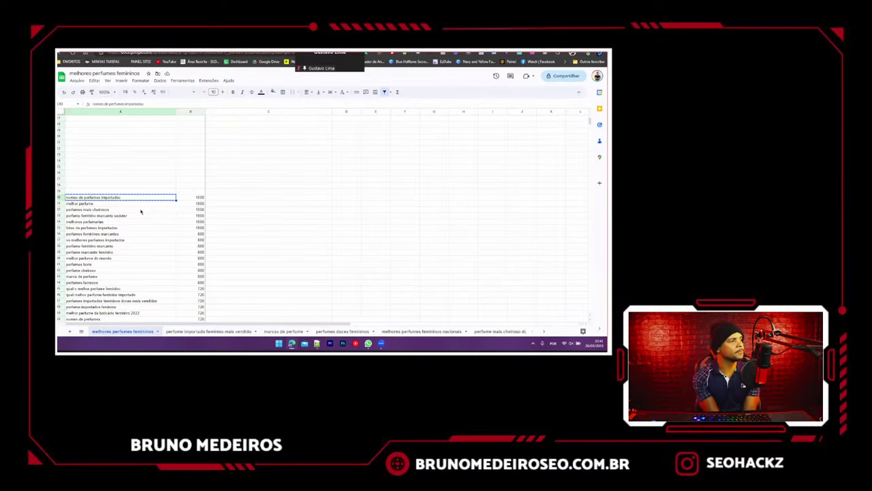
pyautogui.click(242, 197)
pyautogui.hotkey('ctrl', 'v')
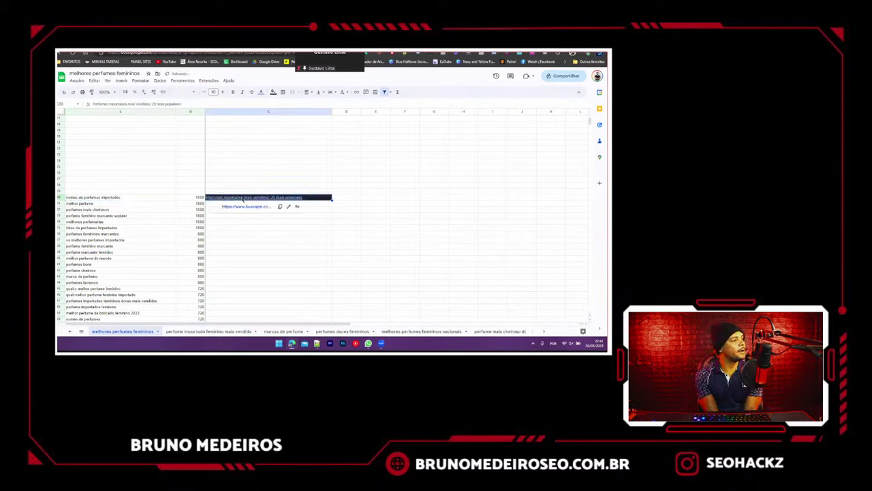
pyautogui.click(237, 229)
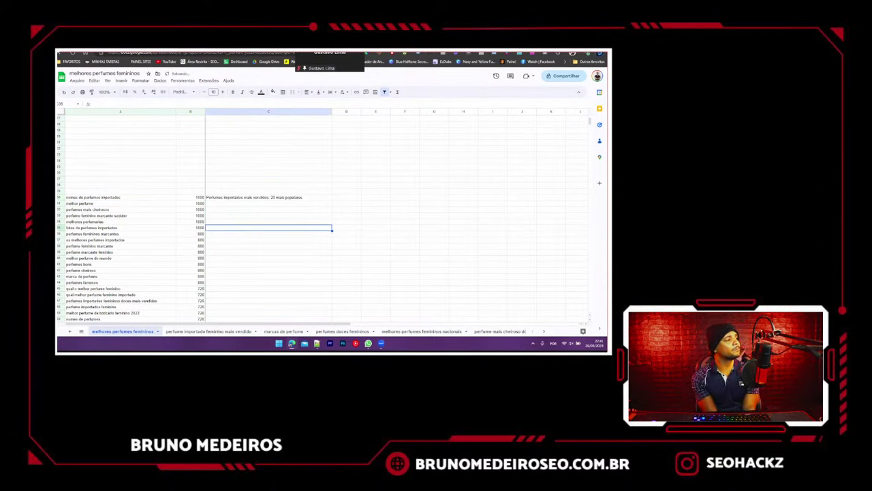
# - Move the "nomes de perfumes importados" row to row 17 of the "perfume importado feminino mais vendido" sheet
pyautogui.click(61, 191)
pyautogui.click(60, 197)
pyautogui.scroll(4, 184, 204)
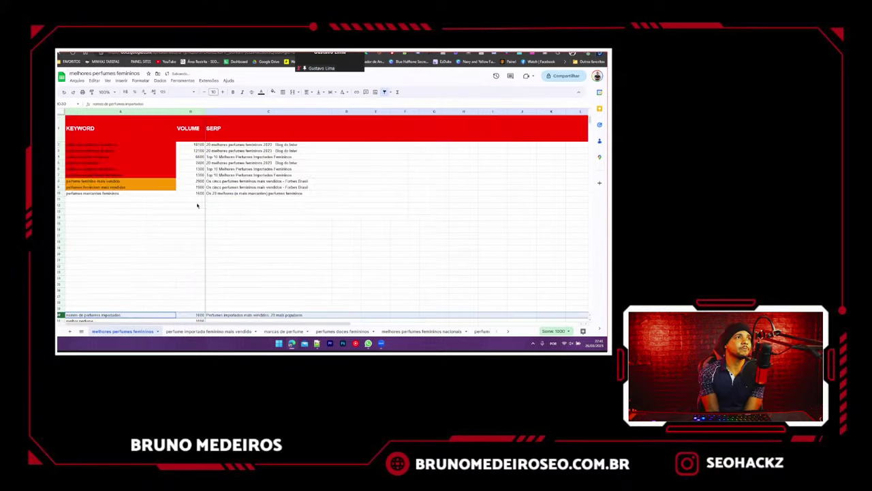
pyautogui.scroll(-3, 197, 205)
pyautogui.scroll(3, 193, 201)
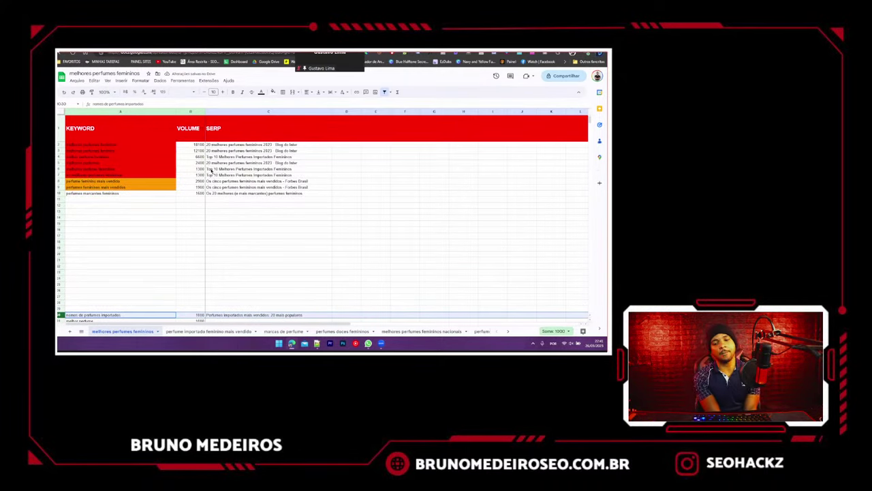
pyautogui.scroll(-2, 96, 199)
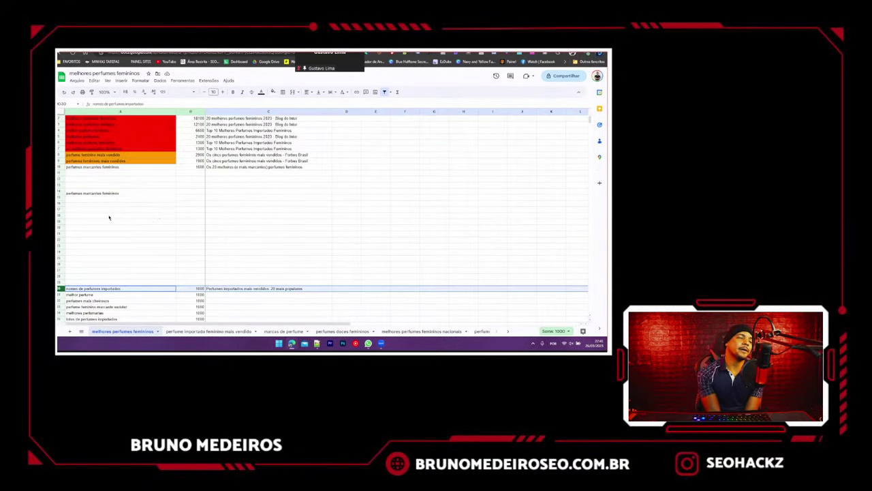
pyautogui.hotkey('ctrl', 'c')
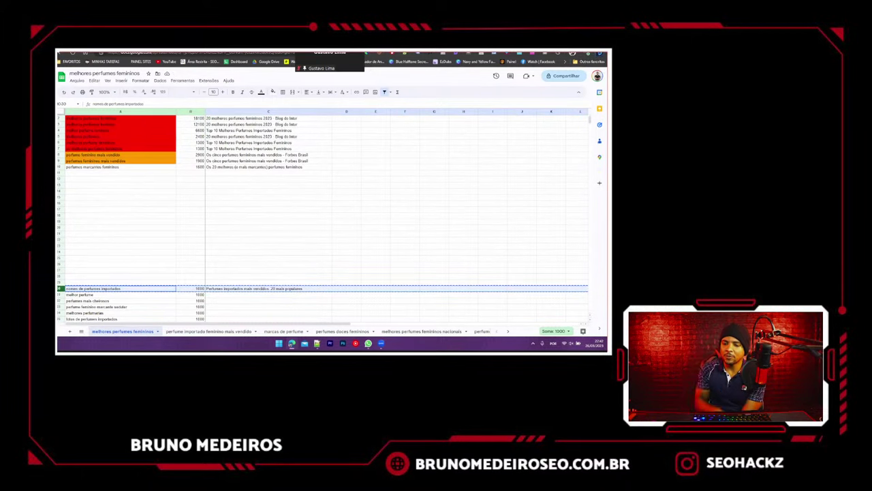
pyautogui.hotkey('ctrl', 'shift', 'pagedown')
pyautogui.click(103, 229)
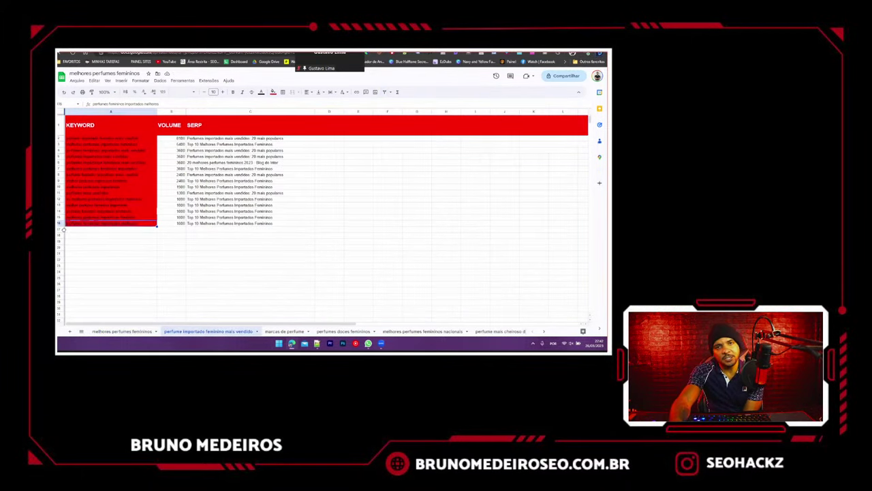
pyautogui.hotkey('ctrl', 'v')
pyautogui.press('Down')
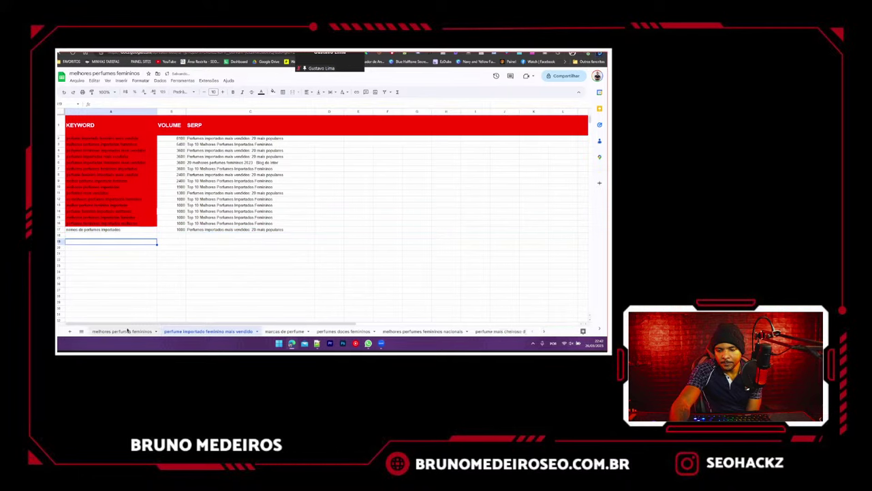
# - Fill the "nomes de perfumes importados" keyword cell with red in the "perfume importado feminino mais vendido" sheet
pyautogui.hotkey('ctrl', 'shift', 'pageup')
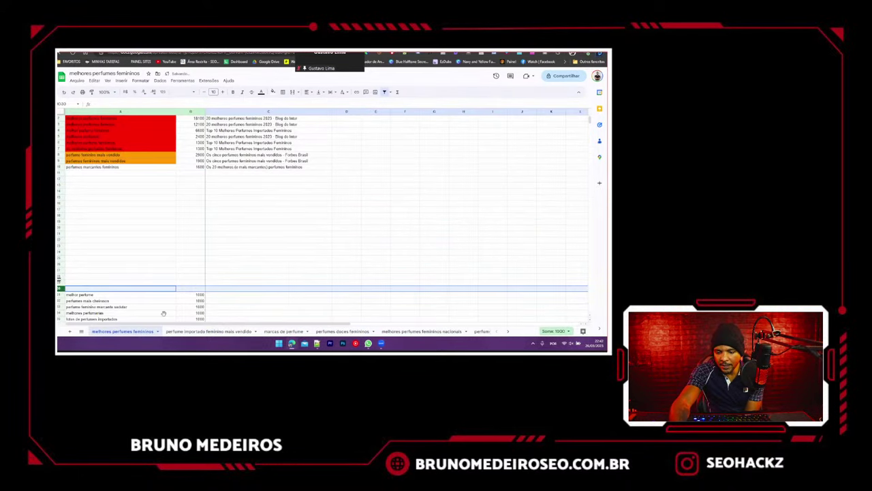
pyautogui.hotkey('ctrl', 'shift', 'pagedown')
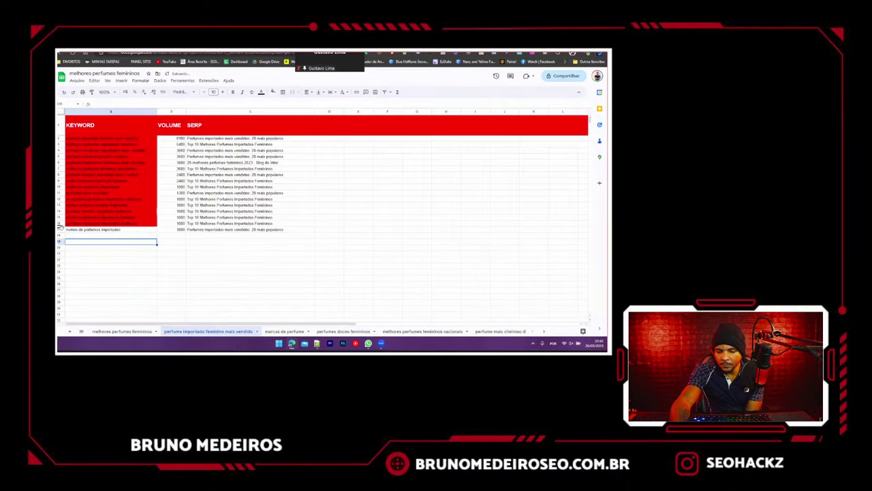
pyautogui.click(59, 229)
pyautogui.click(141, 232)
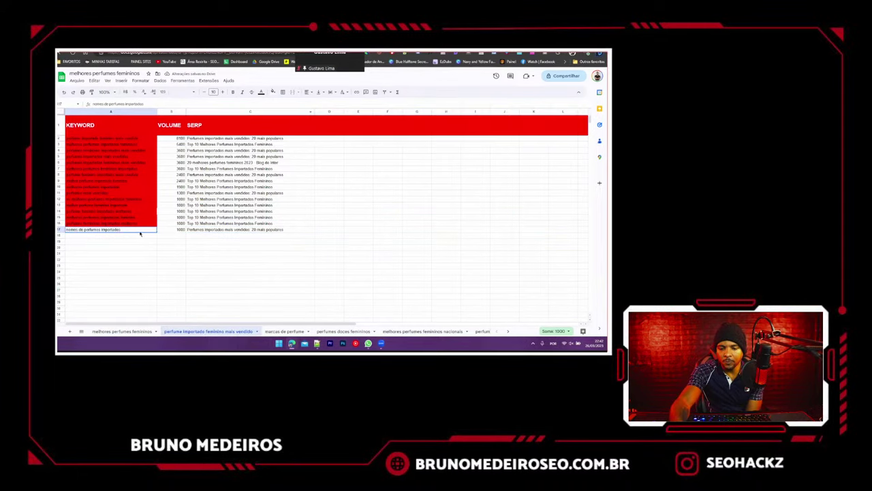
pyautogui.click(272, 92)
pyautogui.click(281, 119)
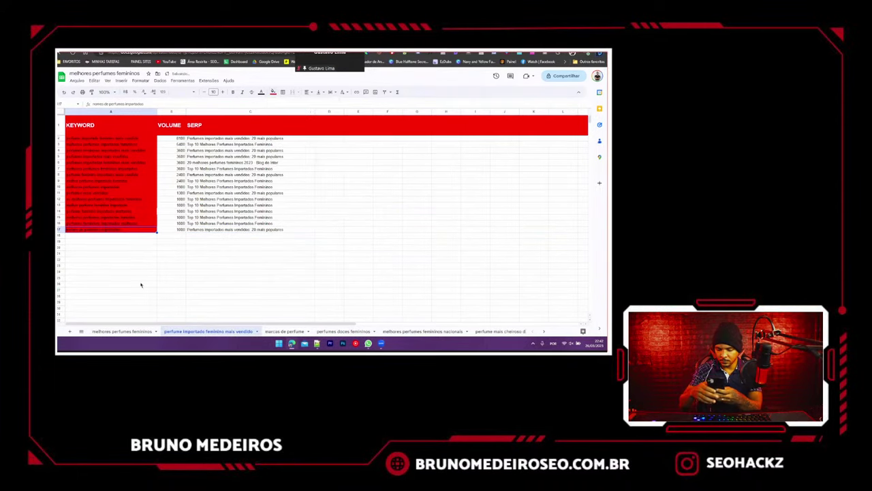
# - Copy the next keyword "melhor perfume" from the "melhores perfumes femininos" sheet and search Google for it
pyautogui.click(127, 332)
pyautogui.scroll(-5, 83, 225)
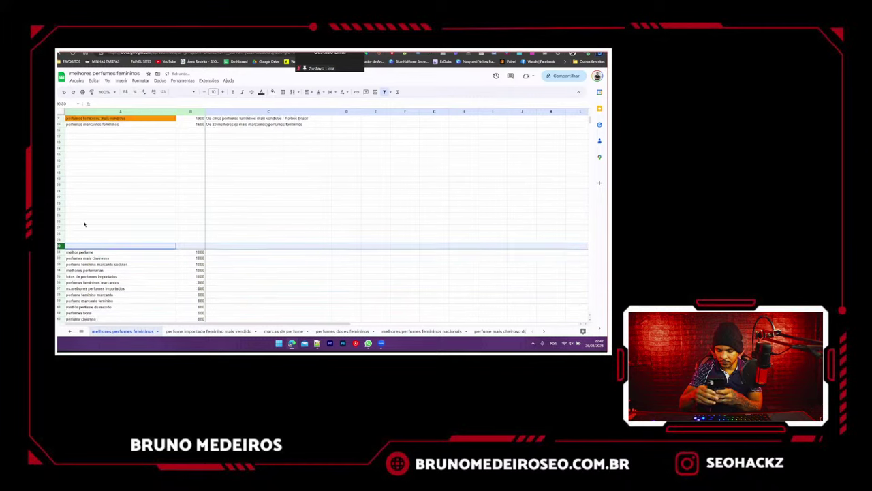
pyautogui.click(80, 216)
pyautogui.hotkey('ctrl', 'Tab')
pyautogui.click(170, 75)
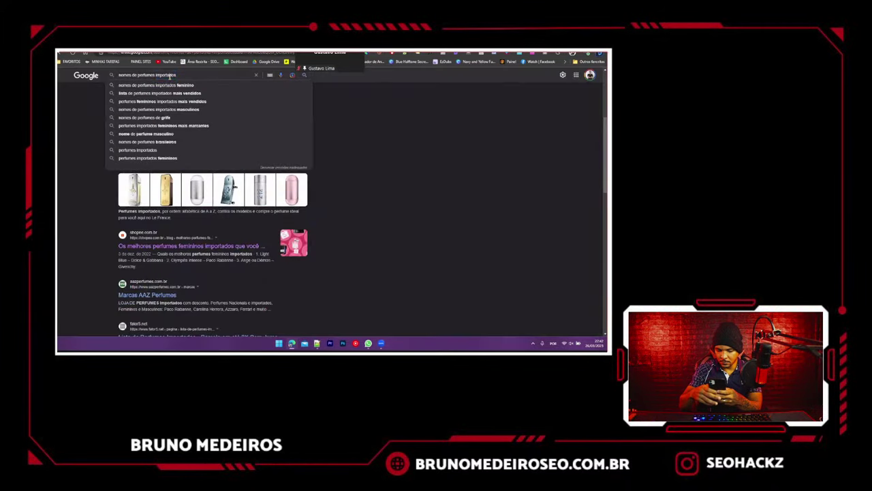
pyautogui.tripleClick(170, 75)
pyautogui.write('melhor perfume')
pyautogui.press('Return')
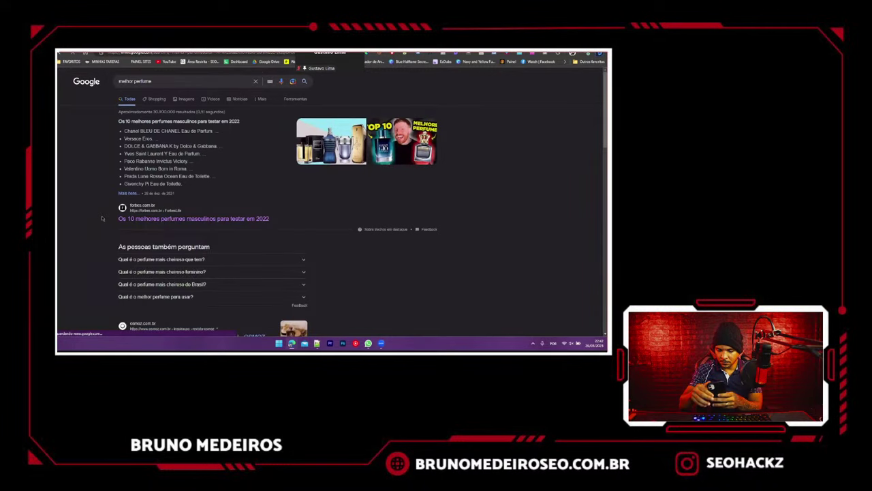
# - Compare the SERP titles in the main, "marcas de perfume" and "perfume mais cheiroso do mundo" sheets with the top result for "melhor perfume"
pyautogui.click(92, 51)
pyautogui.scroll(3, 111, 88)
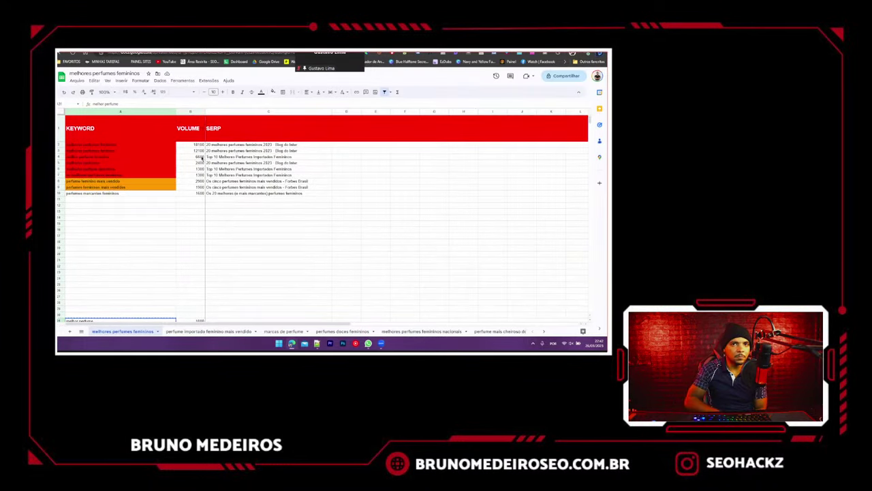
pyautogui.scroll(-3, 225, 231)
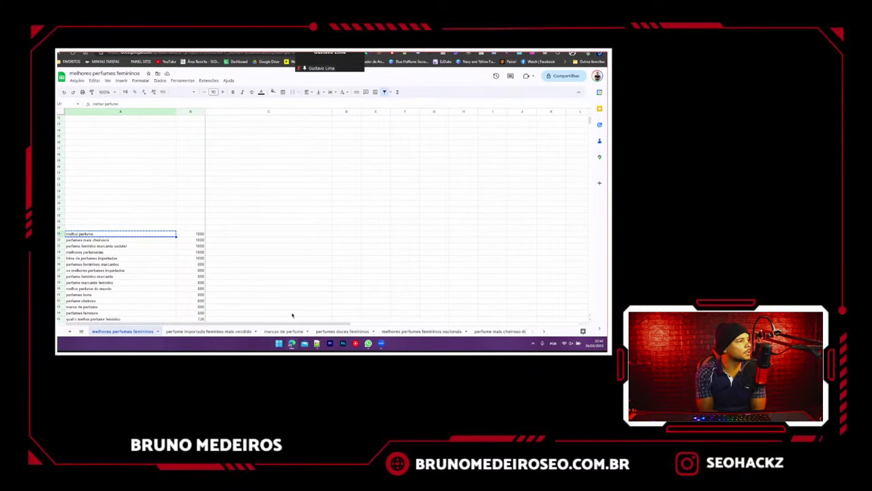
pyautogui.click(272, 330)
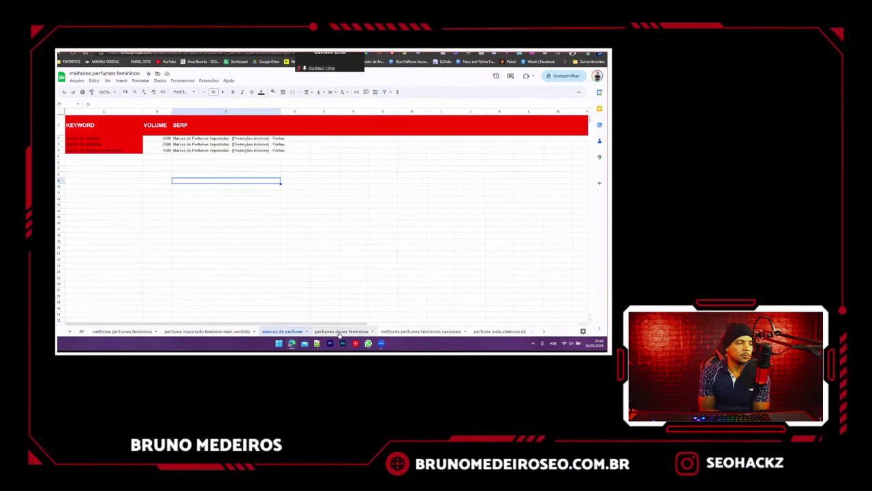
pyautogui.click(461, 331)
pyautogui.click(466, 331)
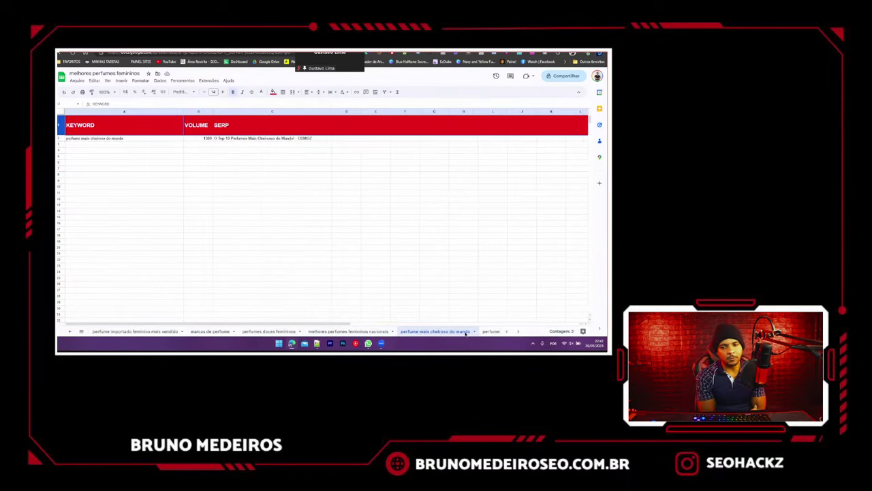
# - Widen the SERP column in the "melhores perfumes femininos nacionais" sheet so it fits the full title
pyautogui.click(348, 331)
pyautogui.click(218, 168)
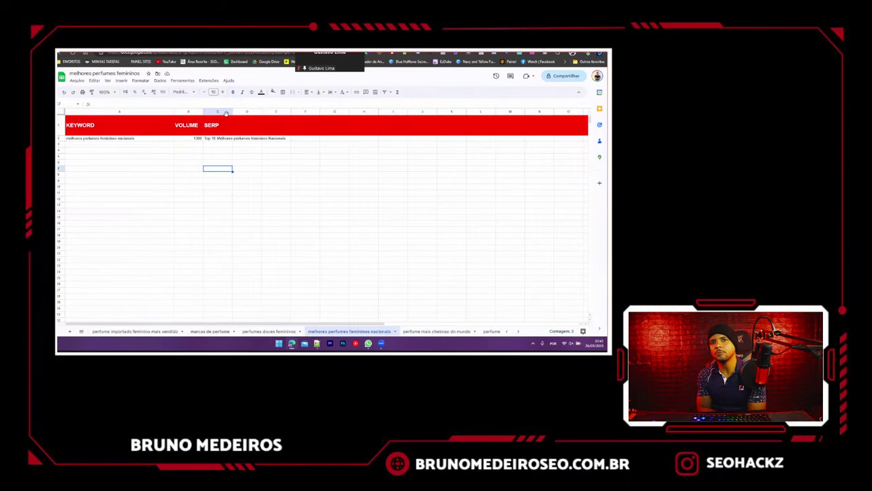
pyautogui.moveTo(232, 111); pyautogui.dragTo(335, 111)
pyautogui.click(300, 205)
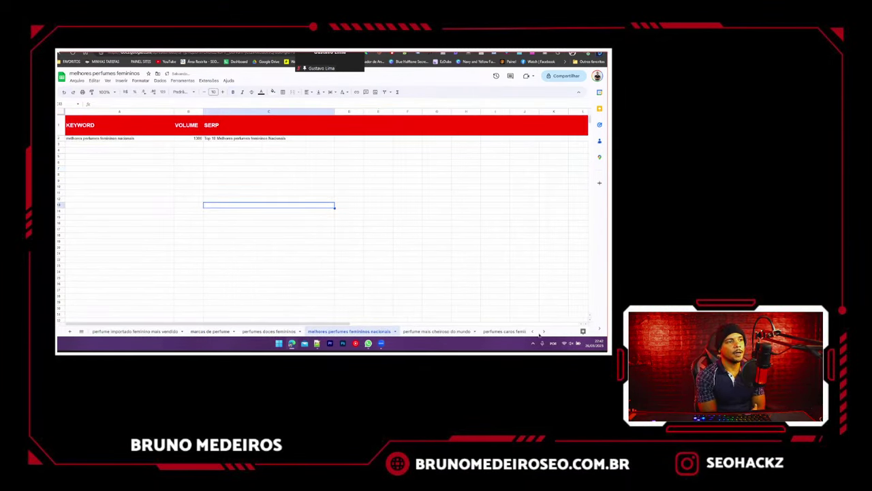
# - Review the SERP titles across the cluster sheets, from "perfume importado feminino mais vendido" to "perfumes caros femininos", for a match with "melhor perfume"
pyautogui.click(543, 331)
pyautogui.click(489, 331)
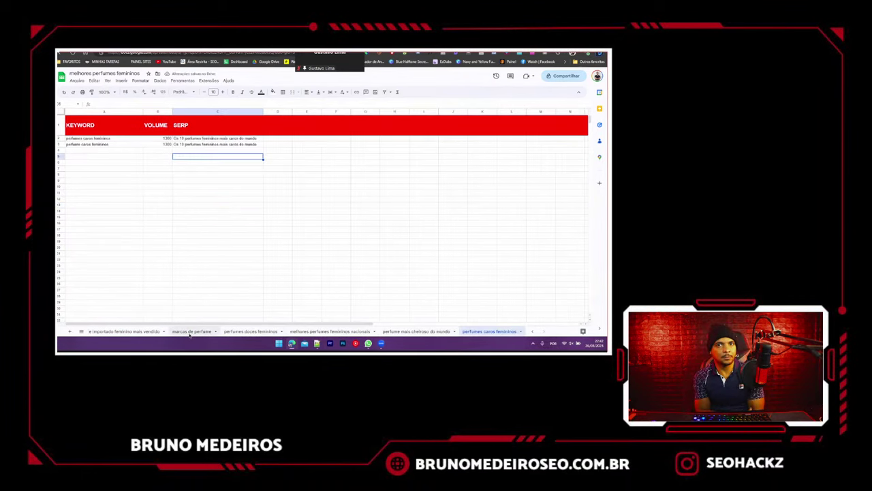
pyautogui.click(192, 331)
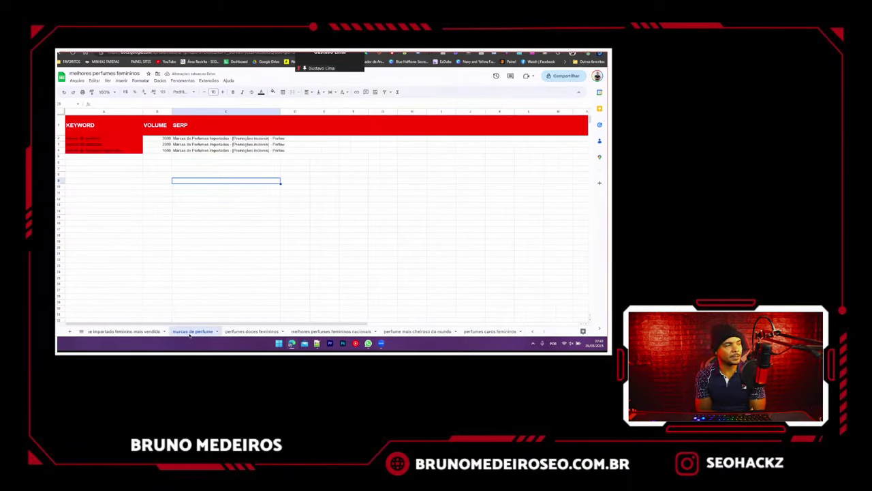
pyautogui.click(127, 331)
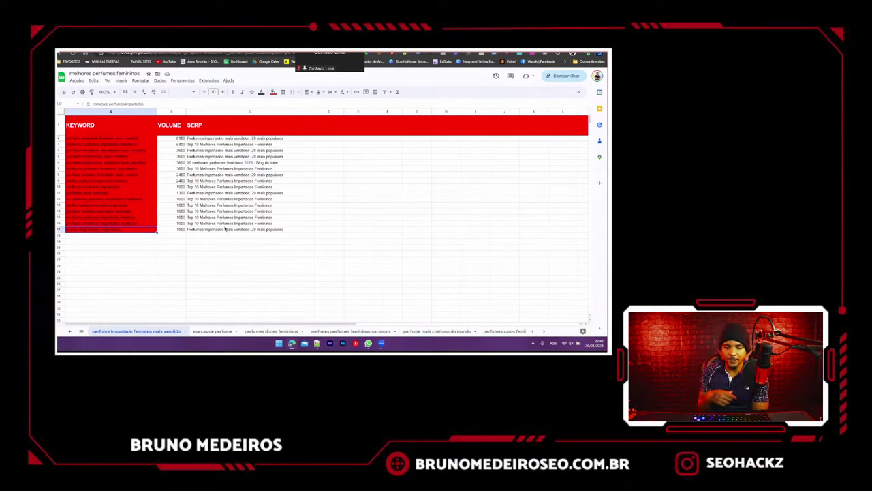
pyautogui.click(270, 331)
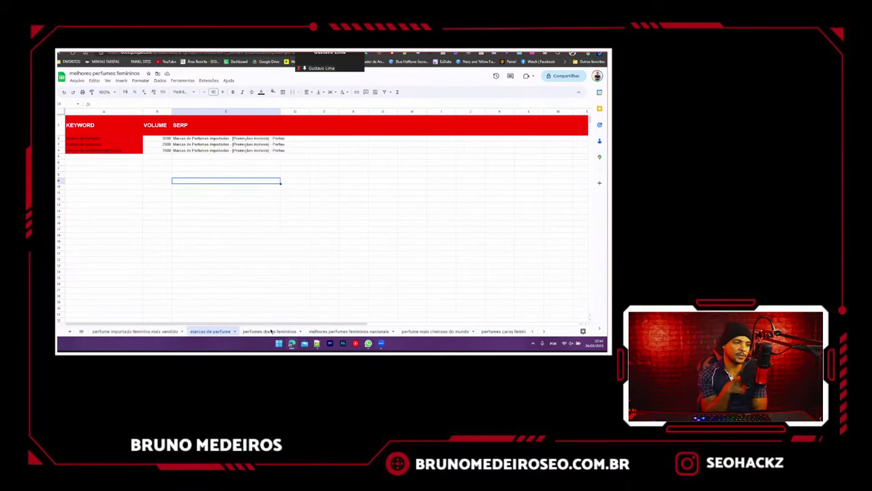
pyautogui.click(332, 331)
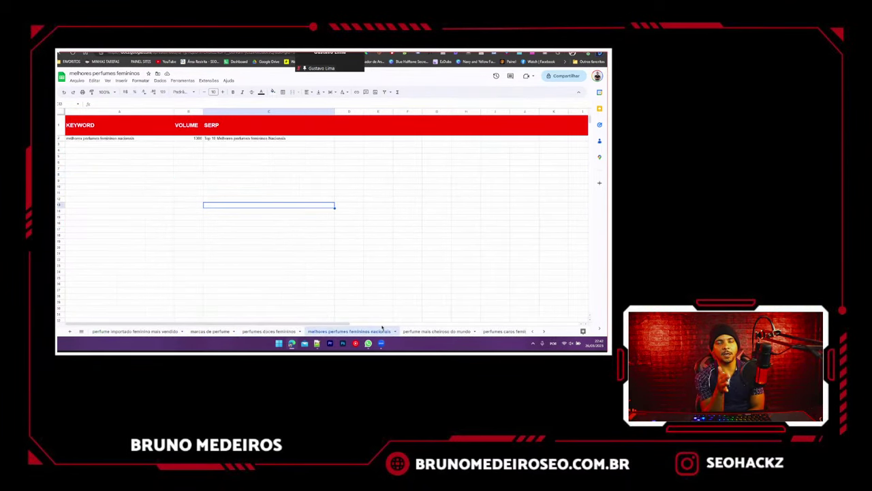
pyautogui.click(436, 331)
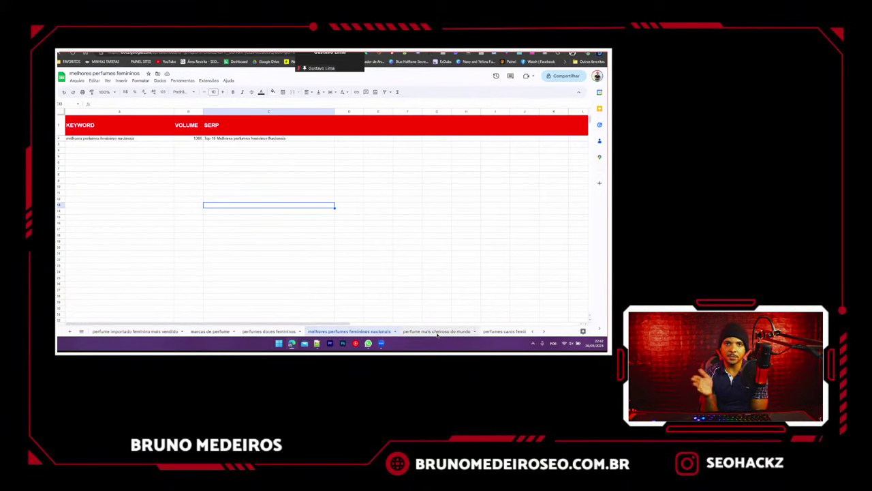
pyautogui.click(490, 332)
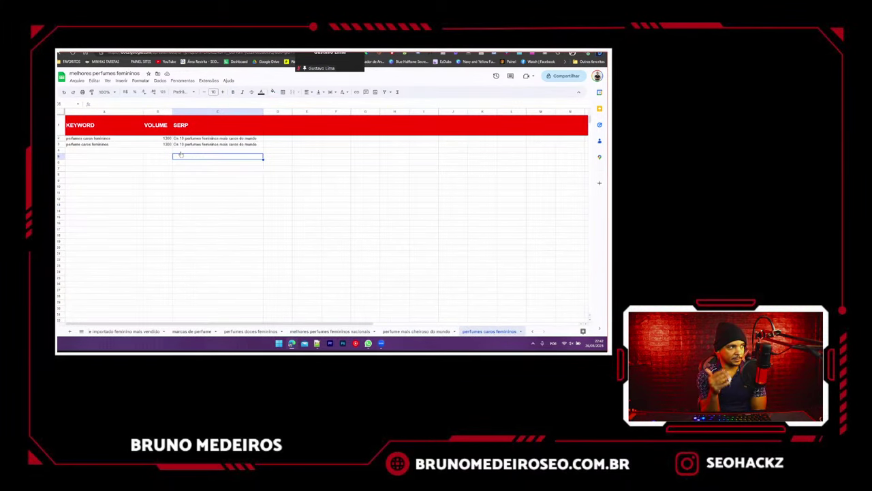
# - Examine the Google results for "melhor perfume" to judge whether they focus on men's or women's perfumes
pyautogui.hotkey('ctrl', 'Tab')
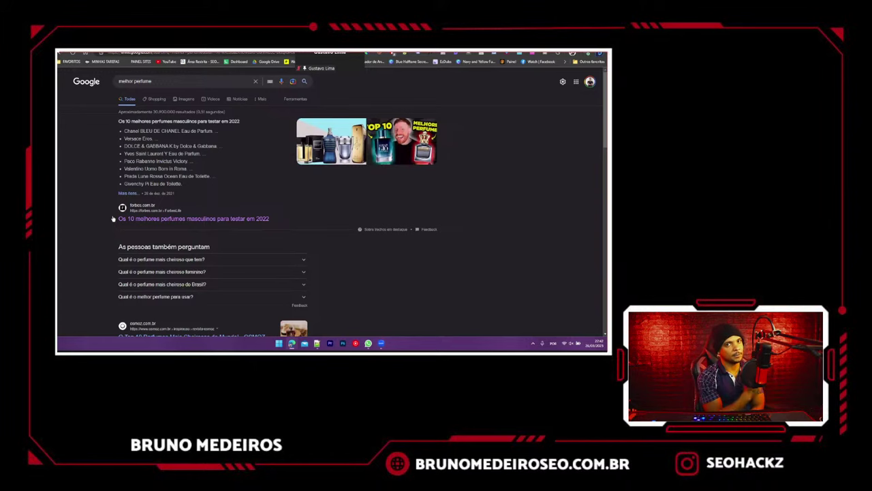
pyautogui.moveTo(113, 218); pyautogui.dragTo(269, 219)
pyautogui.click(71, 215)
pyautogui.scroll(-2, 72, 215)
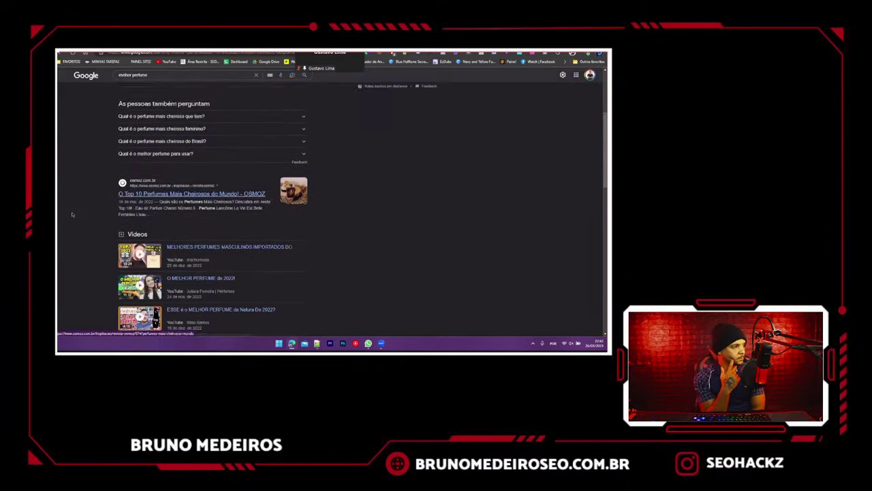
pyautogui.scroll(2, 71, 215)
pyautogui.scroll(-3, 72, 215)
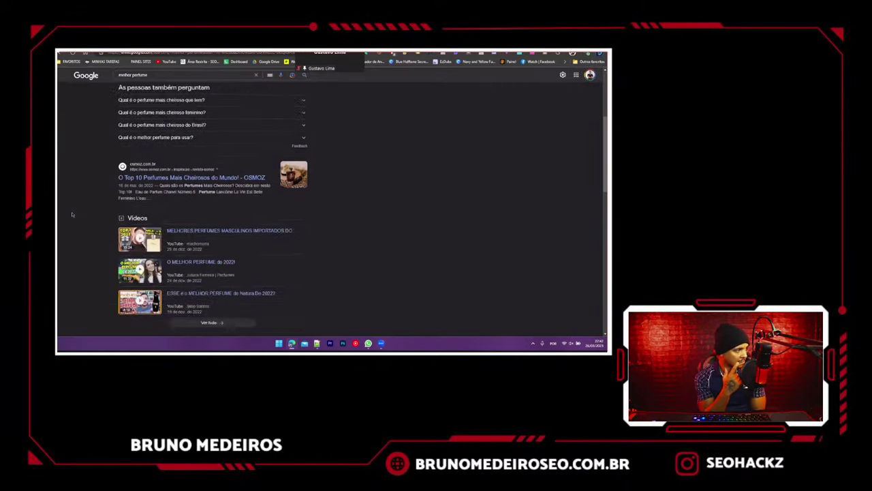
pyautogui.scroll(-3, 72, 214)
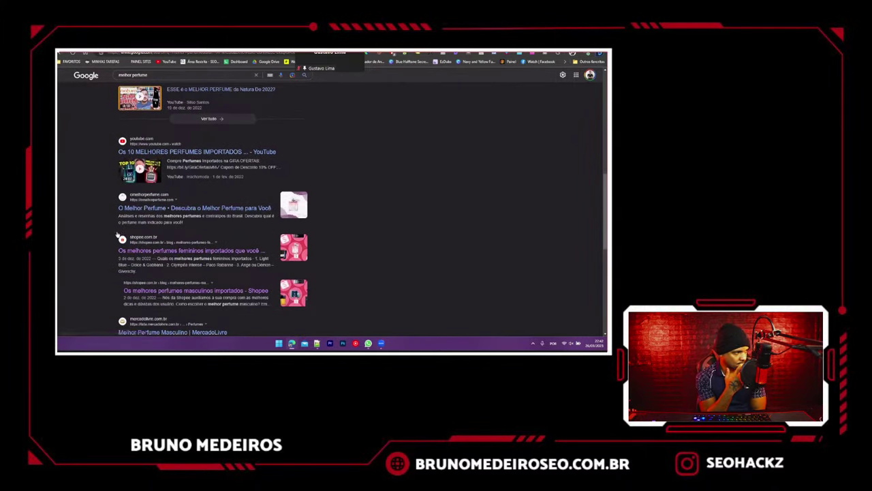
pyautogui.scroll(8, 117, 235)
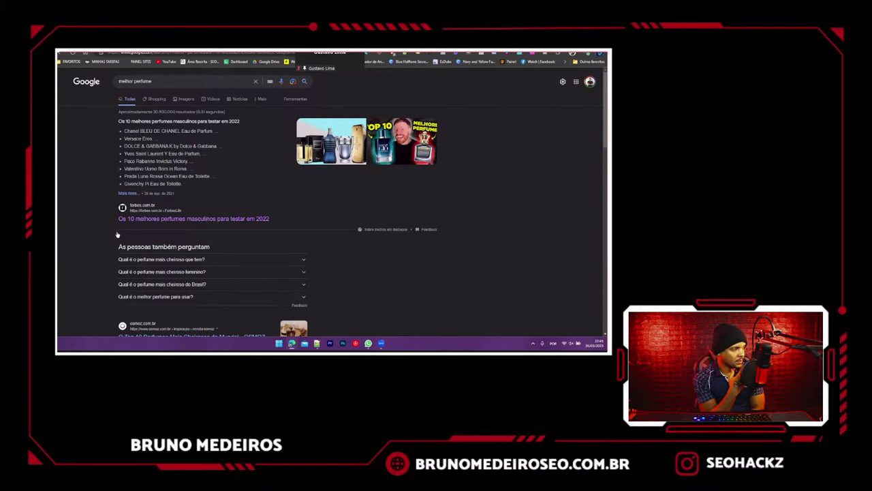
pyautogui.scroll(-5, 117, 235)
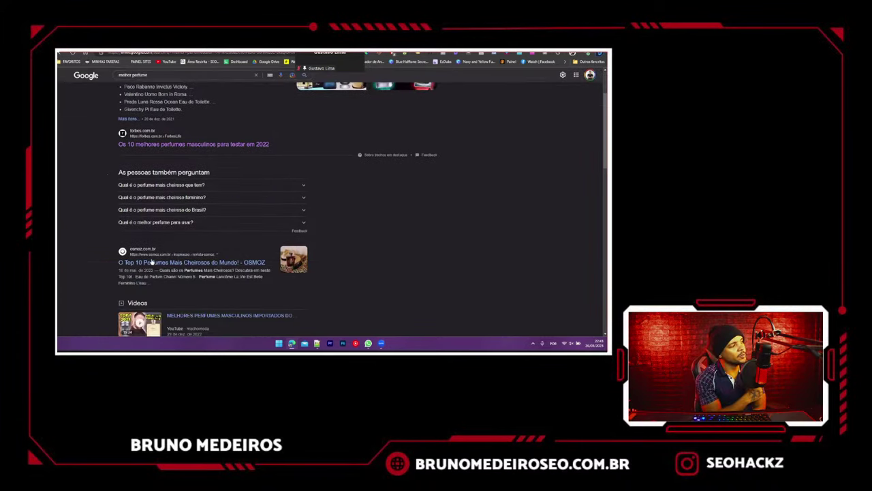
pyautogui.scroll(-2, 232, 257)
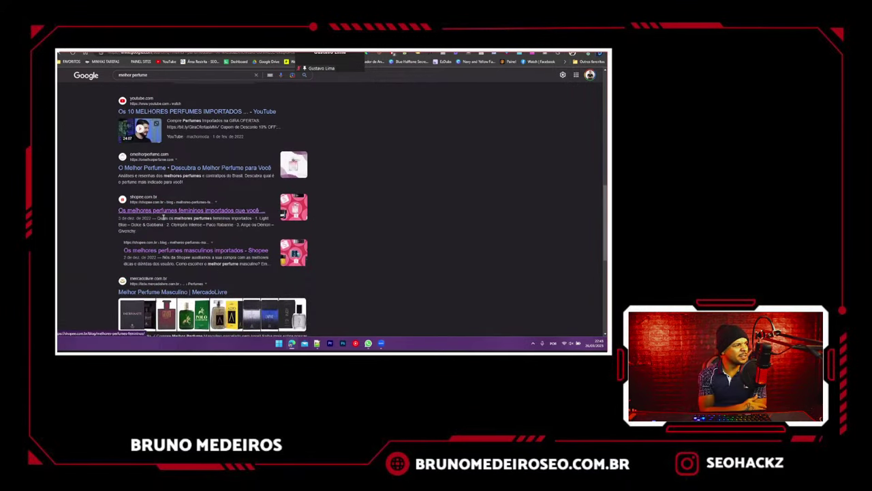
pyautogui.scroll(7, 164, 216)
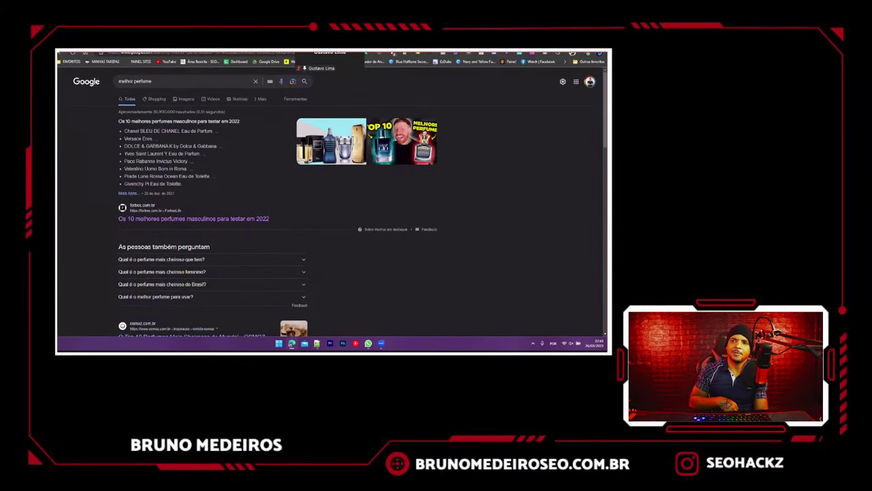
# - Clear the "melhor perfume" row in the "melhores perfumes femininos" sheet
pyautogui.hotkey('ctrl', 'Tab')
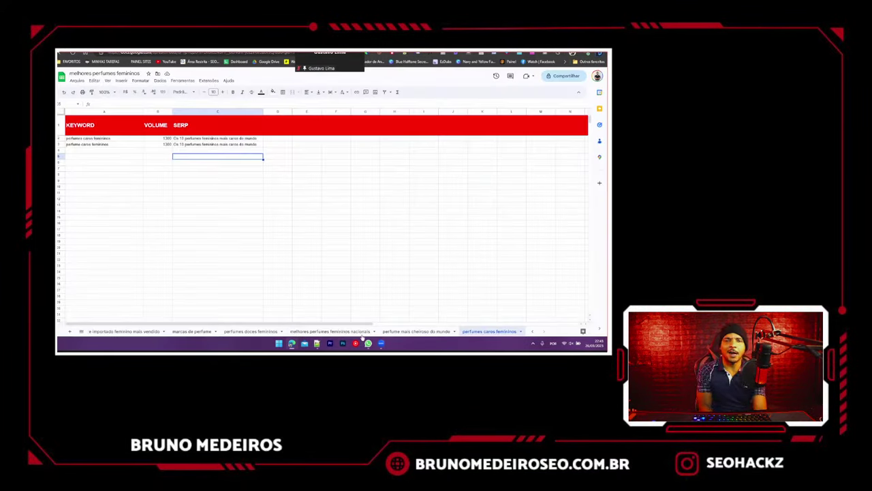
pyautogui.click(530, 331)
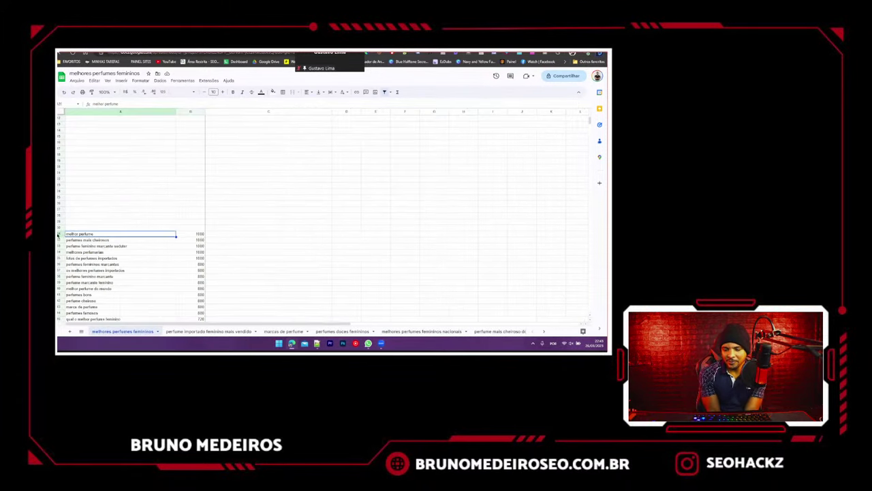
pyautogui.click(58, 234)
pyautogui.press('Delete')
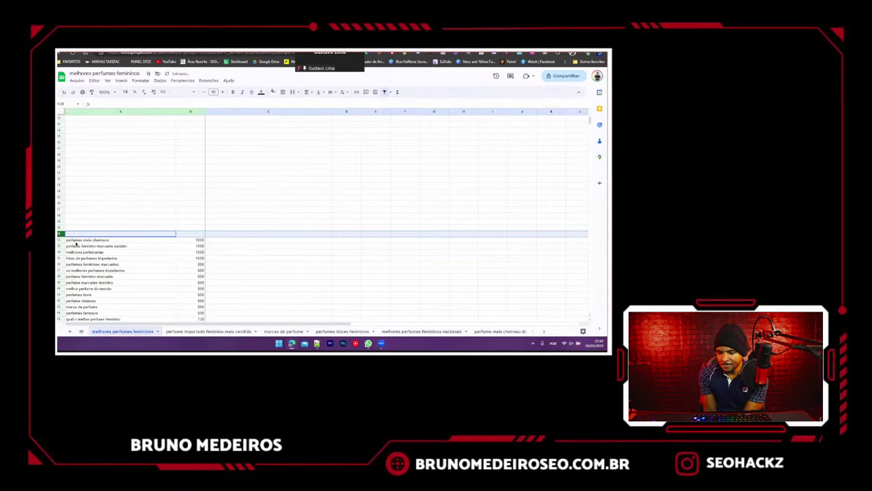
# - Copy the keyword "perfumes mais cheirosos" from the "melhores perfumes femininos" sheet and search Google for it
pyautogui.click(75, 240)
pyautogui.hotkey('ctrl', 'c')
pyautogui.click(130, 50)
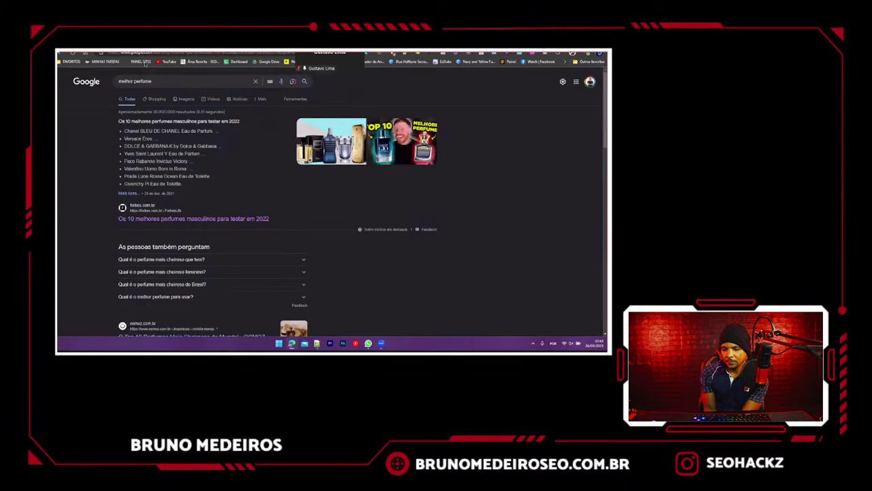
pyautogui.tripleClick(146, 81)
pyautogui.hotkey('ctrl', 'v')
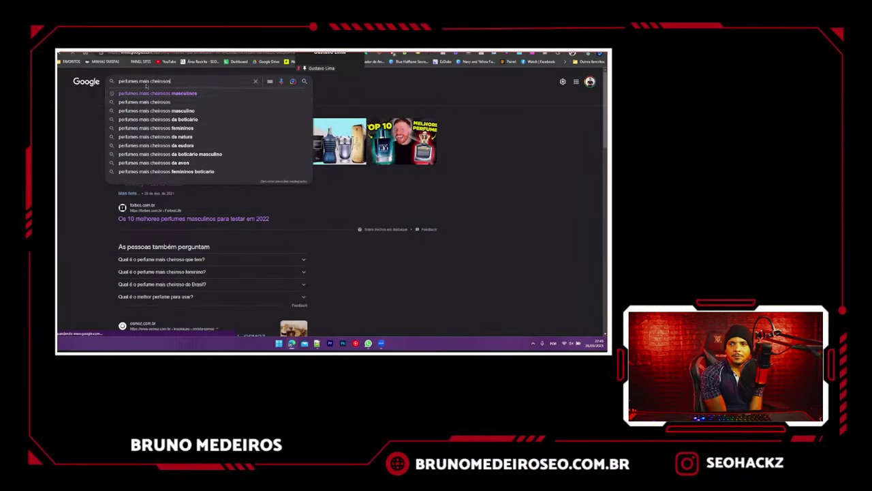
pyautogui.press('Return')
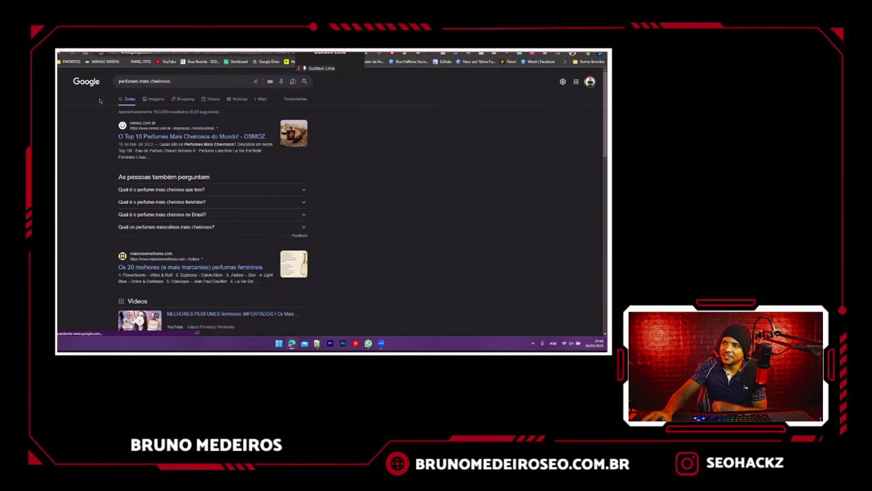
# - Check the "perfume mais cheiroso do mundo" sheet's title and paste "O Top 10 Perfumes Mais Cheirosos do Mundo! - OSMOZ" beside "perfumes mais cheirosos" in the main sheet
pyautogui.hotkey('ctrl', 'shift', 'Tab')
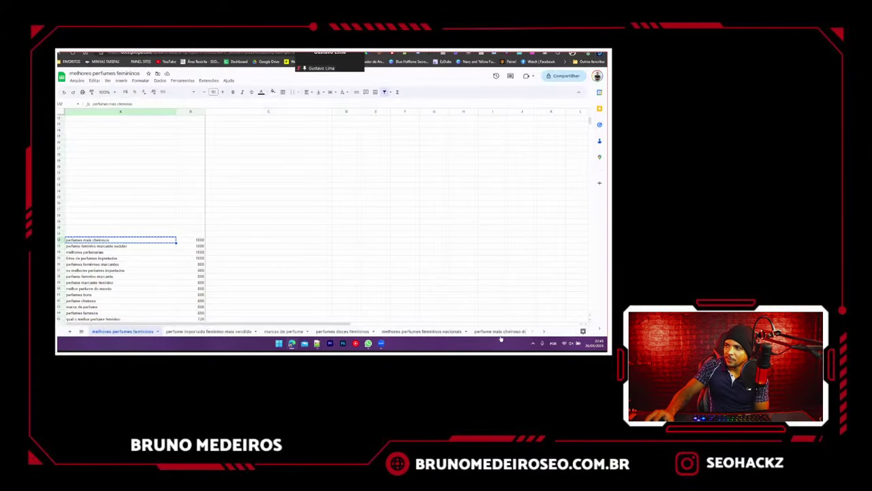
pyautogui.click(501, 331)
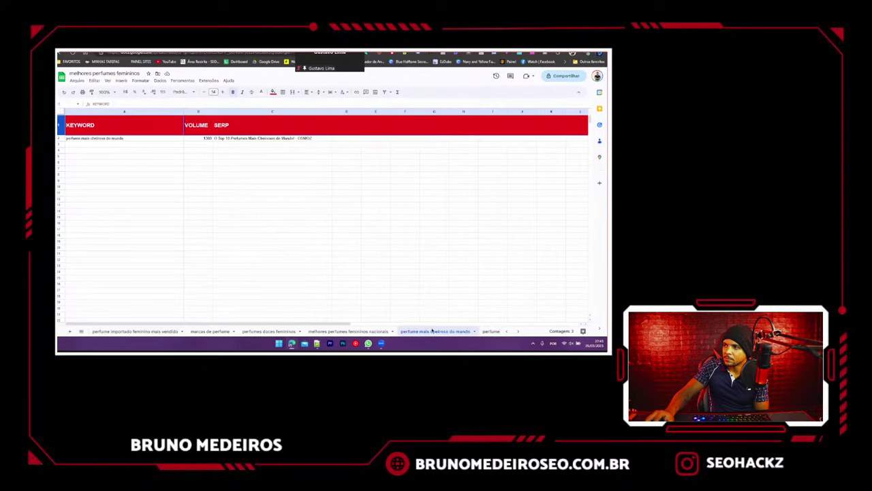
pyautogui.click(507, 331)
pyautogui.click(122, 332)
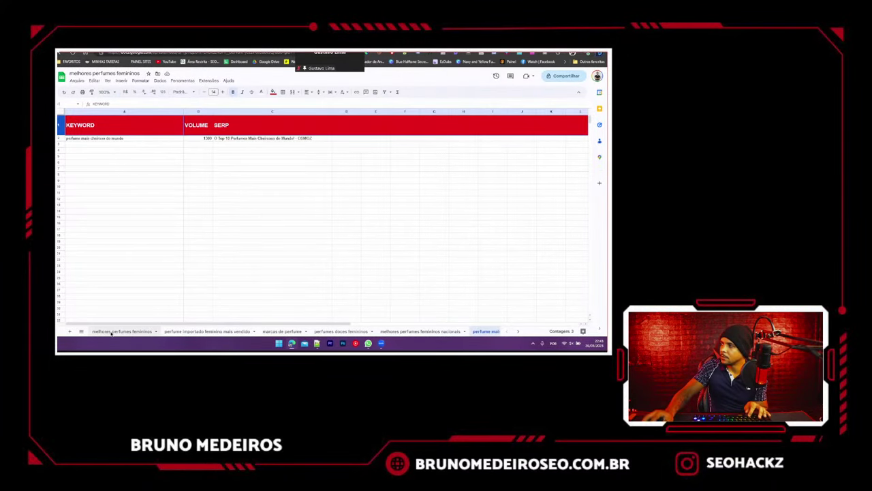
pyautogui.hotkey('ctrl', 'shift', 'Tab')
pyautogui.moveTo(118, 136); pyautogui.dragTo(266, 137)
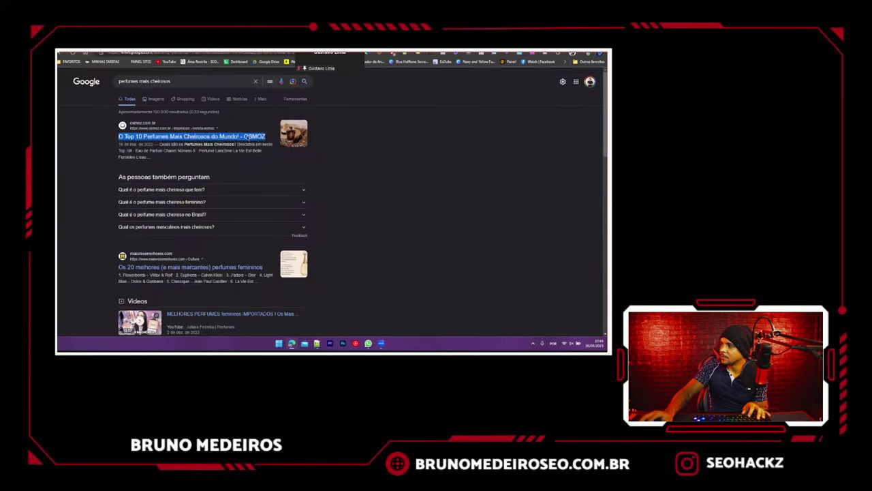
pyautogui.hotkey('ctrl', 'c')
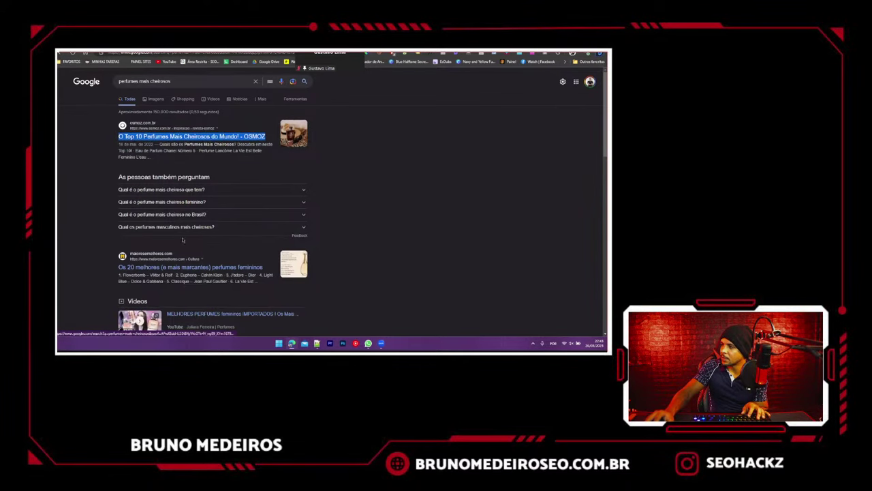
pyautogui.hotkey('ctrl', 'Tab')
pyautogui.click(232, 240)
pyautogui.hotkey('ctrl', 'v')
pyautogui.press('Down')
pyautogui.press('Down')
pyautogui.press('Down')
# - Copy the whole "perfumes mais cheirosos" row into row 3 of the "perfume mais cheiroso do mundo" sheet
pyautogui.click(60, 240)
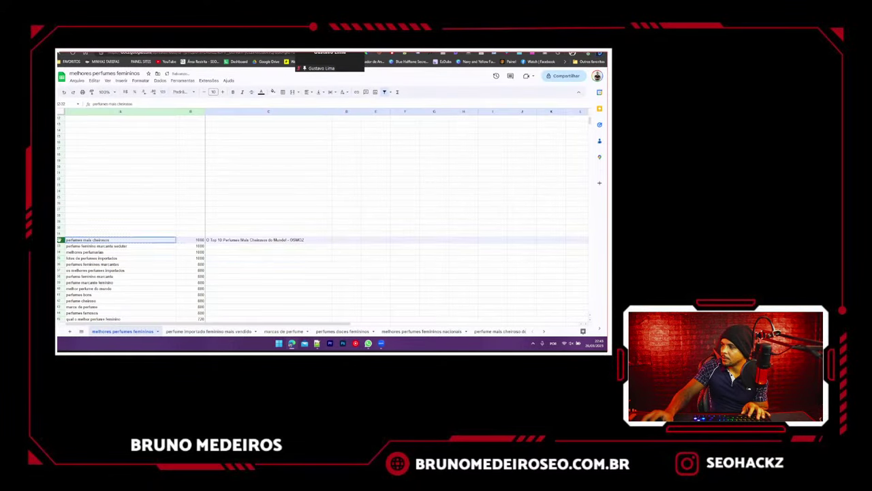
pyautogui.hotkey('ctrl', 'c')
pyautogui.click(432, 332)
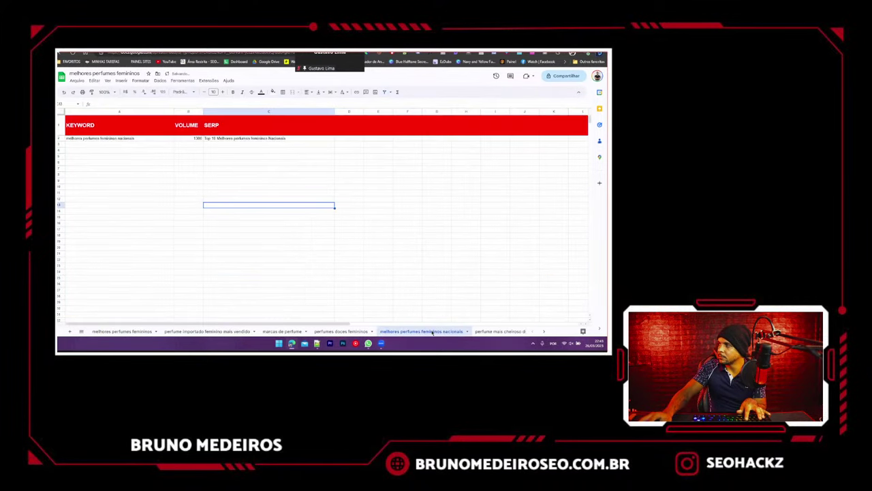
pyautogui.click(482, 332)
pyautogui.click(59, 144)
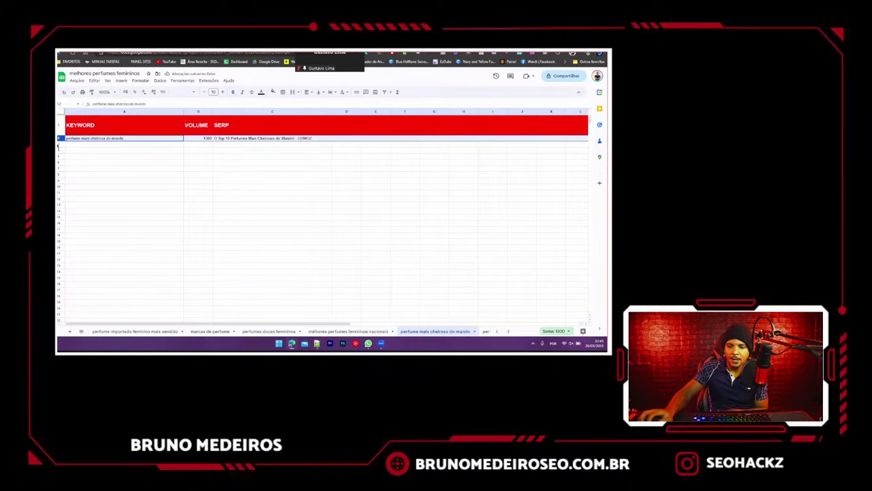
pyautogui.hotkey('ctrl', 'v')
pyautogui.click(119, 187)
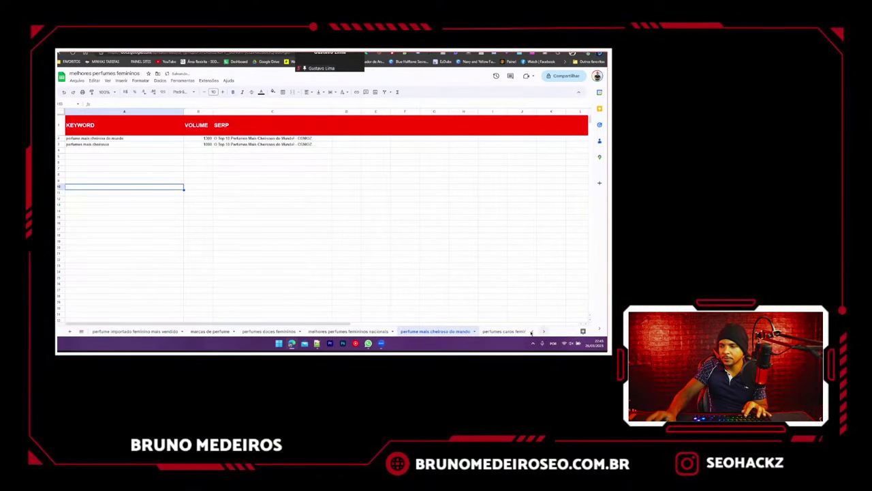
# - Clear the copied "perfumes mais cheirosos" row from the "melhores perfumes femininos" sheet
pyautogui.click(532, 331)
pyautogui.click(92, 330)
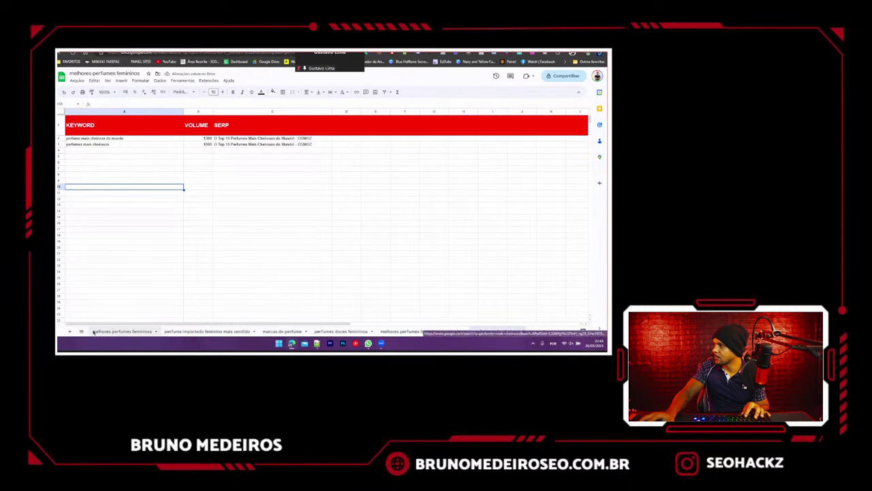
pyautogui.press('Delete')
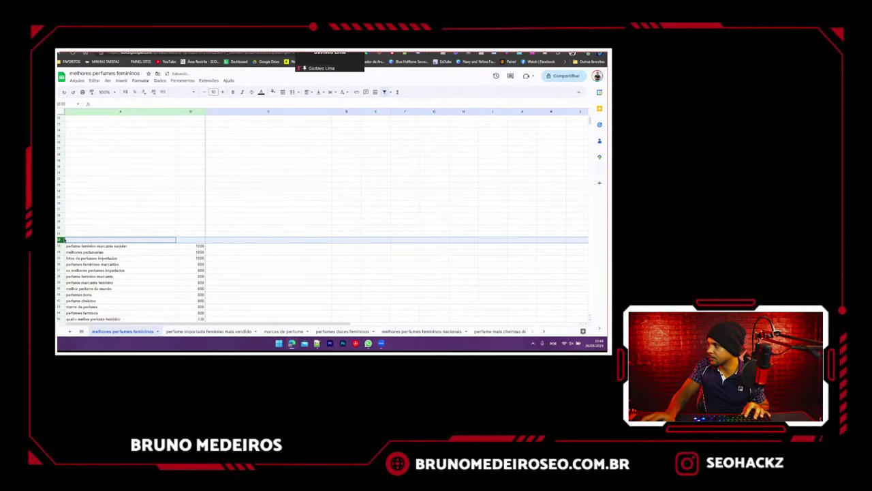
# - Copy the next keyword "perfume feminino marcante sedutor" from the main sheet and search Google for it
pyautogui.click(77, 247)
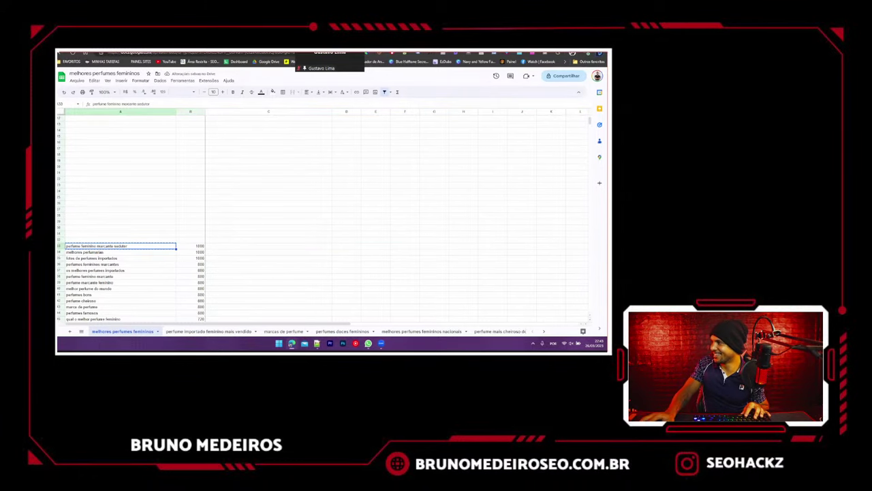
pyautogui.click(161, 52)
pyautogui.tripleClick(163, 81)
pyautogui.hotkey('ctrl', 'v')
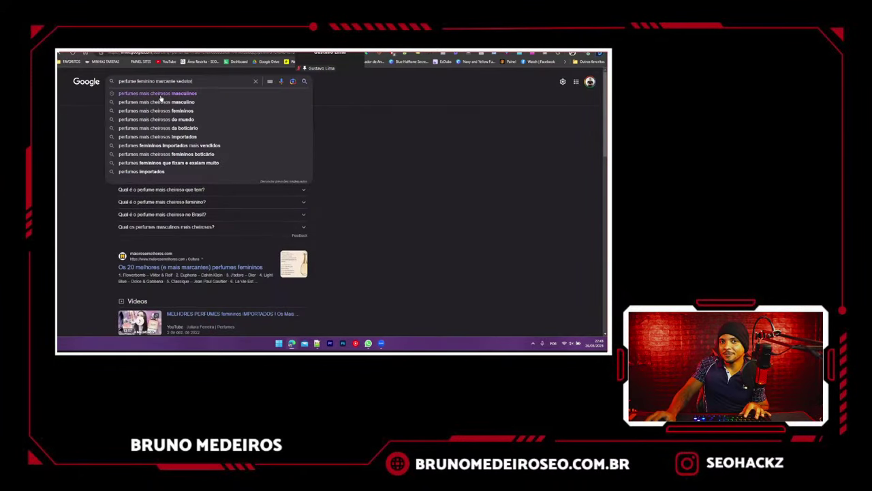
pyautogui.press('Return')
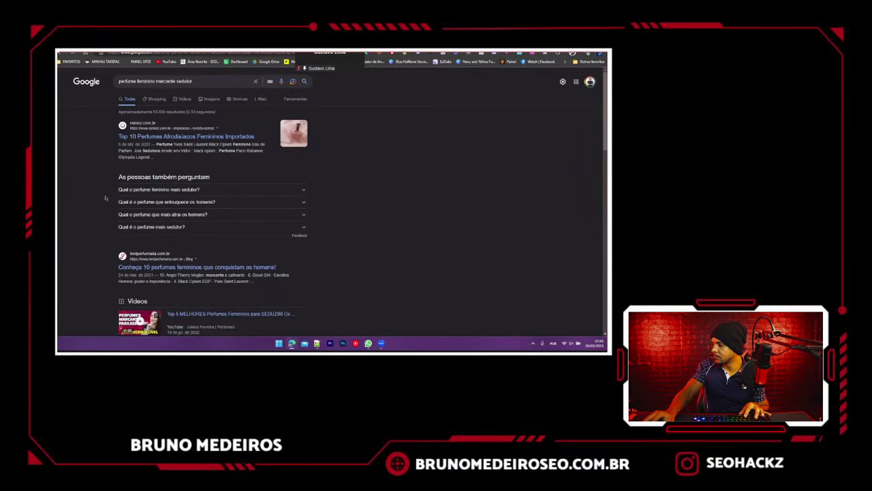
# - Copy the top Google result title "Top 10 Perfumes Afrodisíacos Femininos Importados" and paste it beside "perfume feminino marcante sedutor" in the main sheet
pyautogui.scroll(-10, 105, 197)
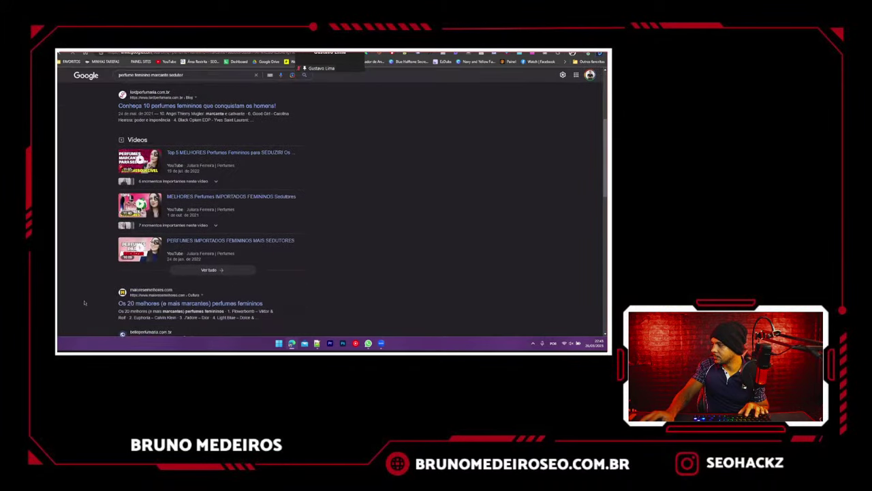
pyautogui.scroll(10, 85, 303)
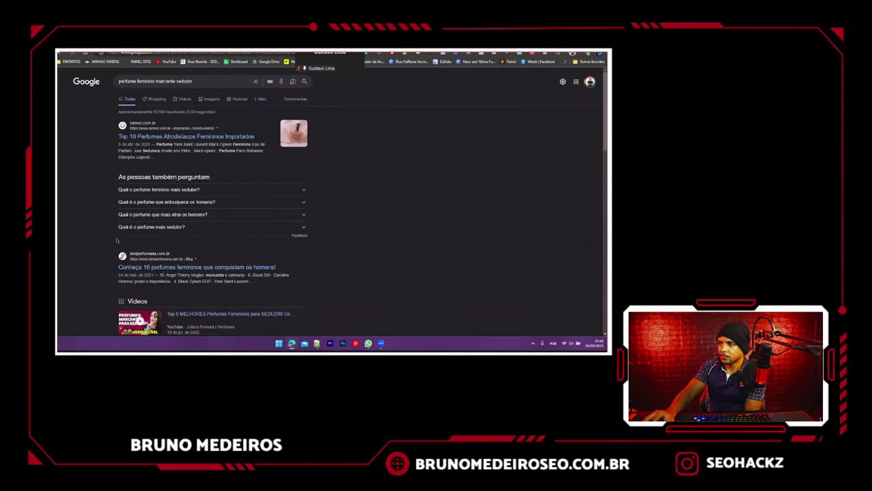
pyautogui.click(126, 136)
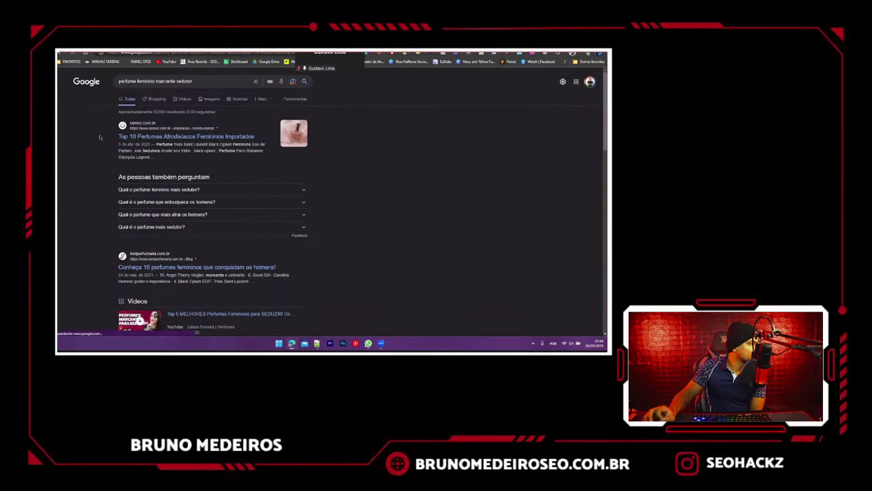
pyautogui.moveTo(100, 138); pyautogui.dragTo(255, 137)
pyautogui.hotkey('ctrl', 'c')
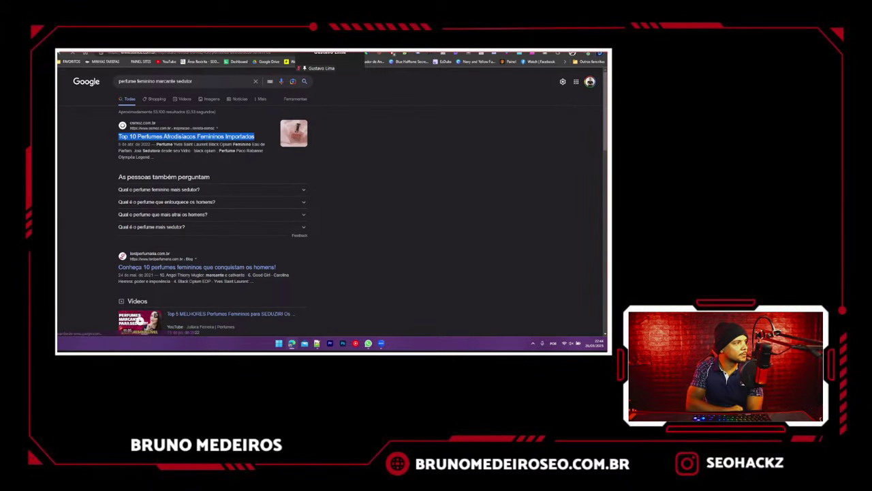
pyautogui.hotkey('ctrl', 'Tab')
pyautogui.click(235, 247)
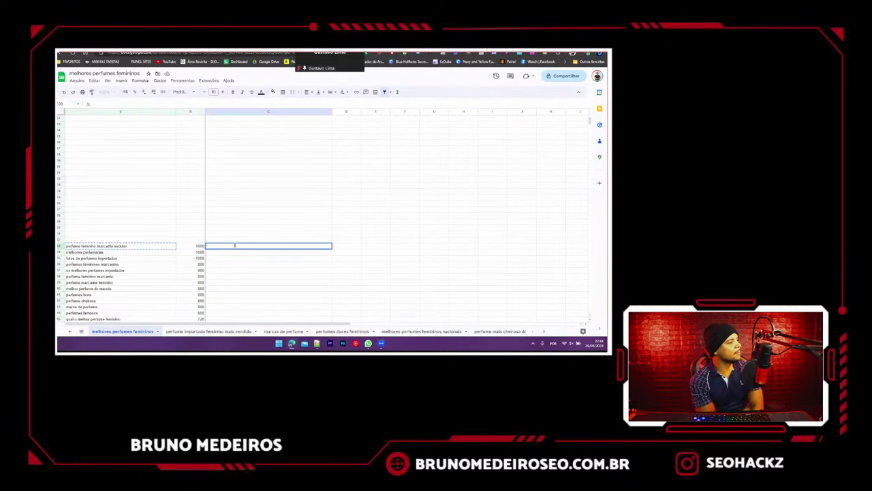
pyautogui.hotkey('ctrl', 'v')
pyautogui.click(220, 258)
# - Copy the next keyword "melhores perfumarias" from the main sheet and search Google for it
pyautogui.click(68, 251)
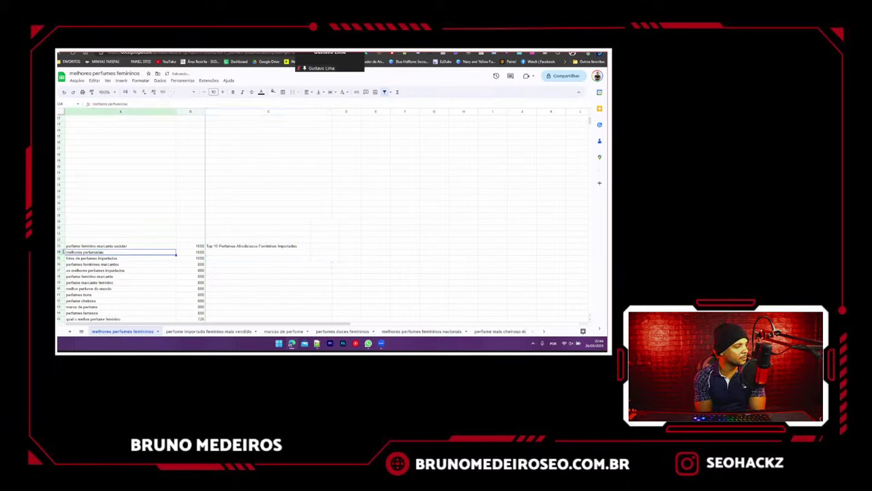
pyautogui.click(60, 251)
pyautogui.hotkey('ctrl', 'c')
pyautogui.click(92, 252)
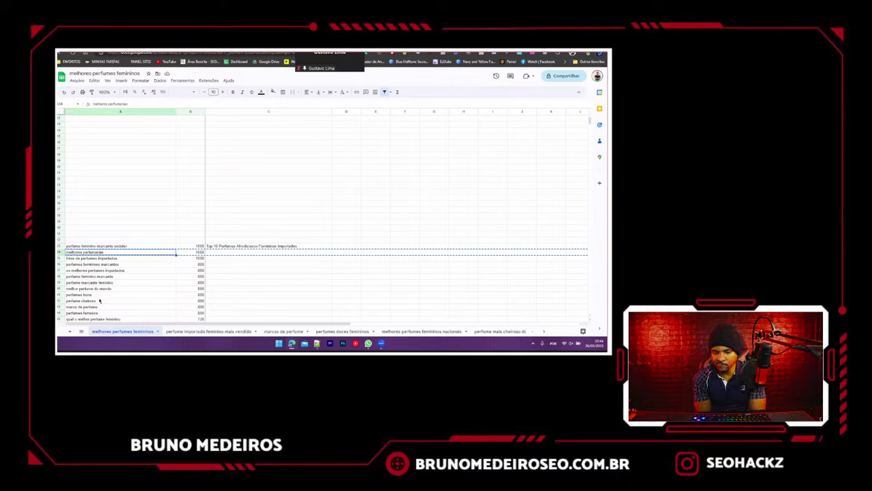
pyautogui.press('Up')
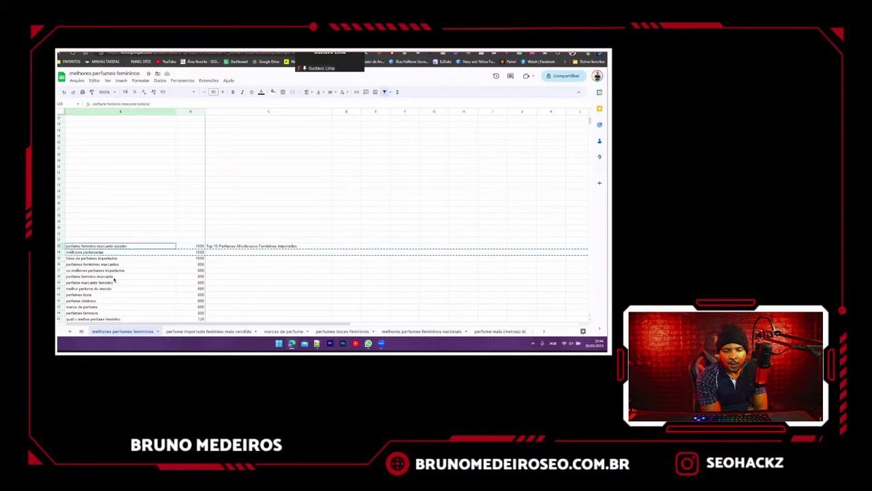
pyautogui.click(127, 251)
pyautogui.hotkey('ctrl', 'c')
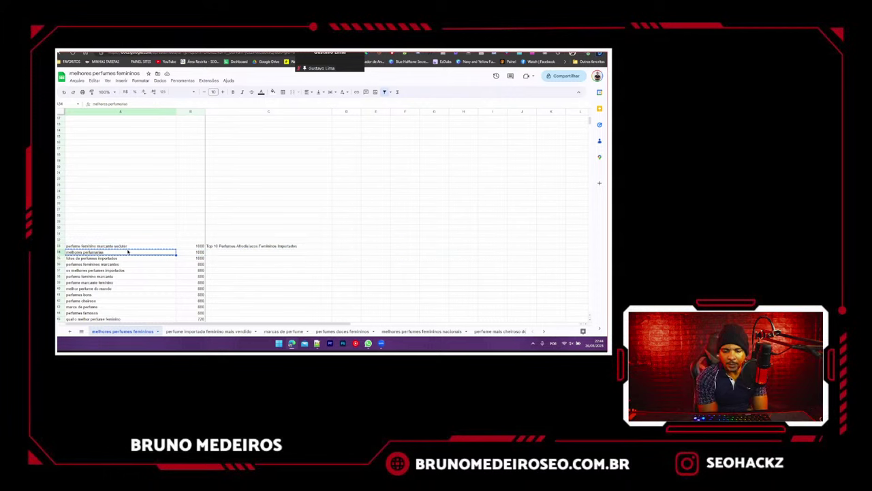
pyautogui.click(152, 52)
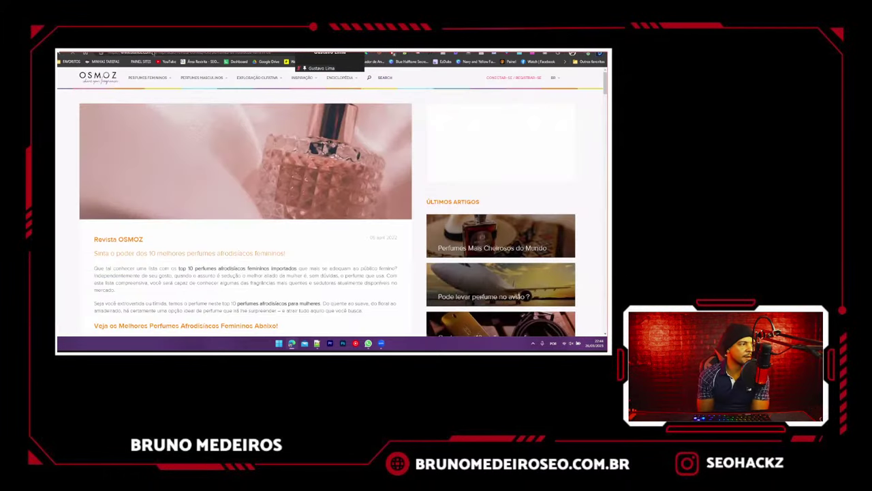
pyautogui.click(153, 53)
pyautogui.hotkey('ctrl', 'v')
pyautogui.press('Return')
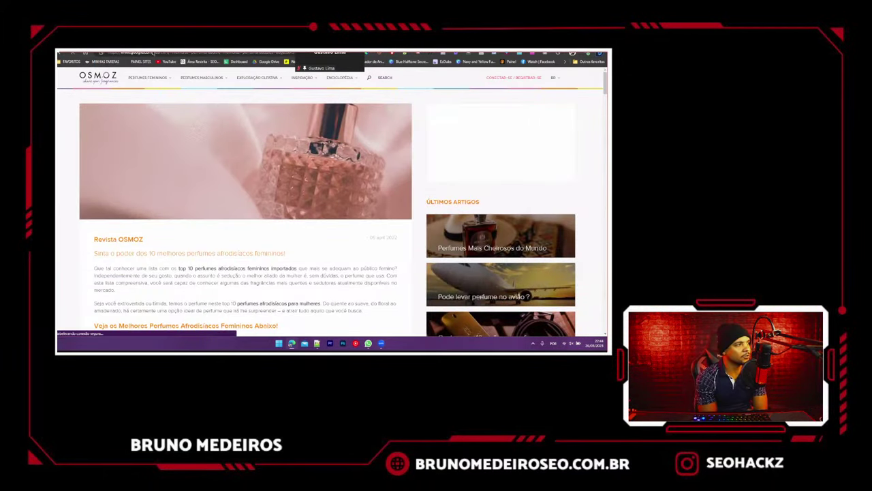
pyautogui.hotkey('ctrl', 'Tab')
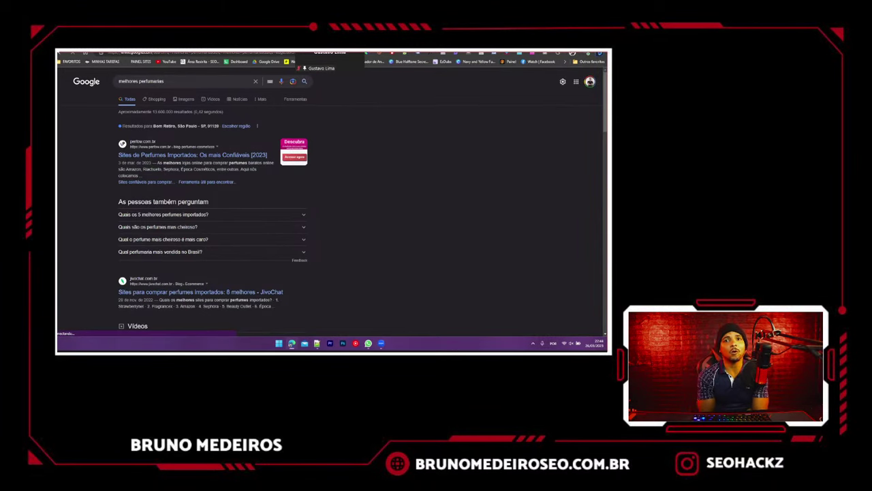
# - Review the results and paste the top title "Sites de Perfumes Importados: Os mais Confiáveis [2023]" beside "melhores perfumarias" in the main sheet
pyautogui.scroll(-4, 236, 221)
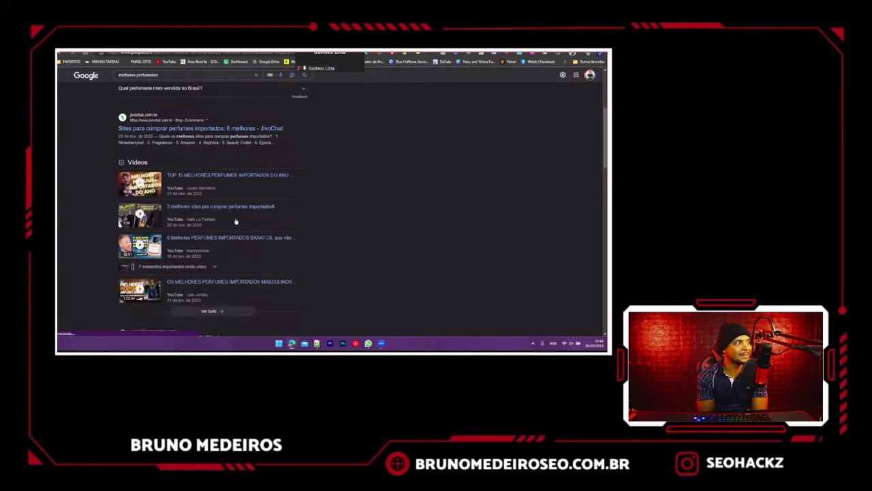
pyautogui.scroll(-3, 236, 221)
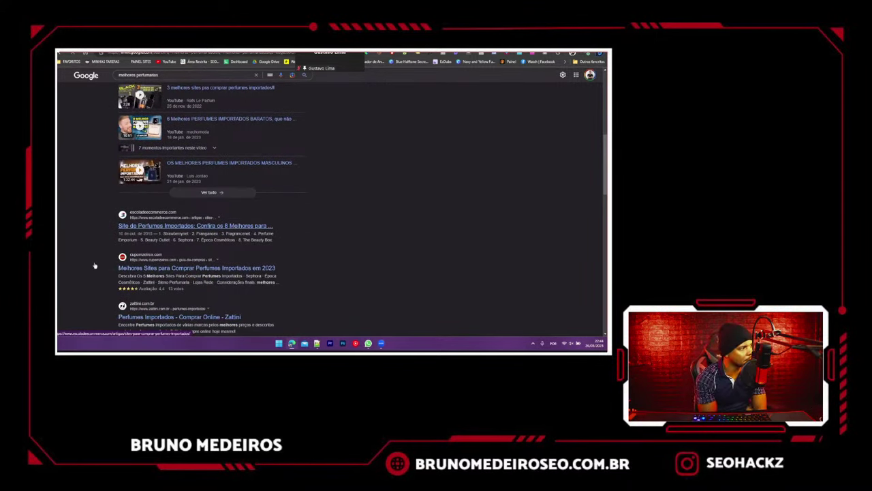
pyautogui.scroll(-3, 99, 266)
pyautogui.scroll(5, 107, 265)
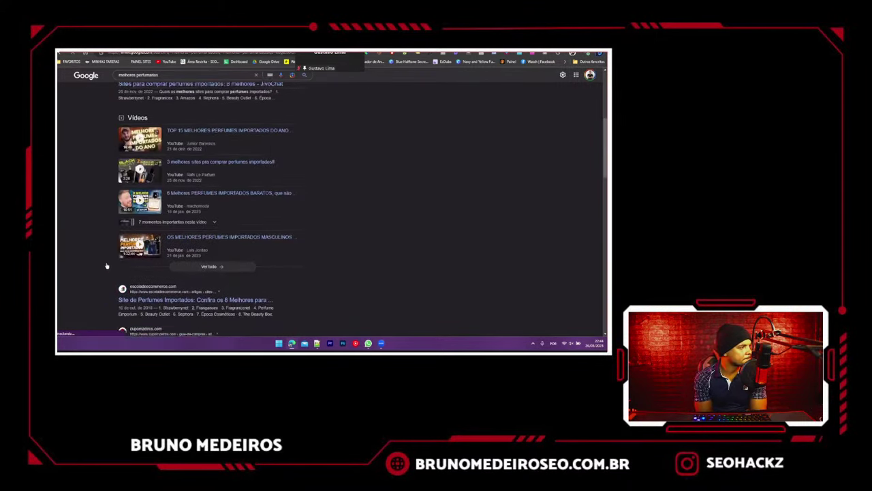
pyautogui.scroll(4, 106, 266)
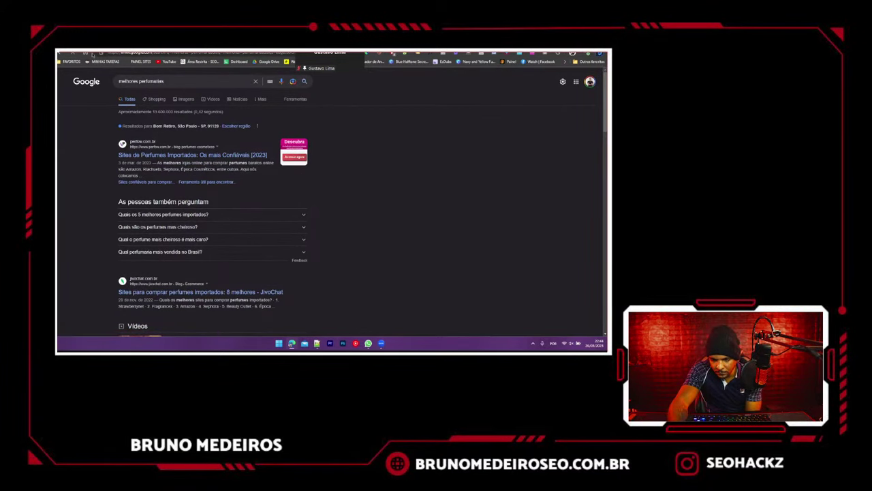
pyautogui.click(94, 54)
pyautogui.click(223, 254)
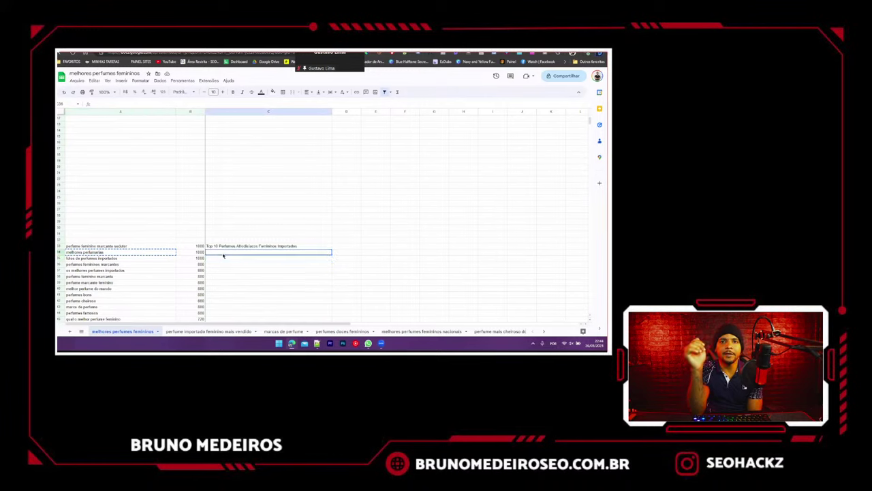
pyautogui.click(130, 54)
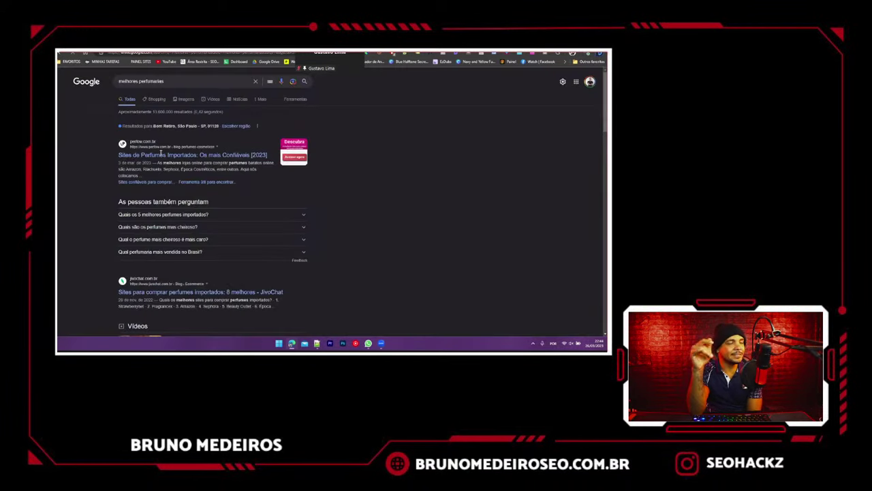
pyautogui.moveTo(117, 155); pyautogui.dragTo(269, 155)
pyautogui.hotkey('ctrl', 'c')
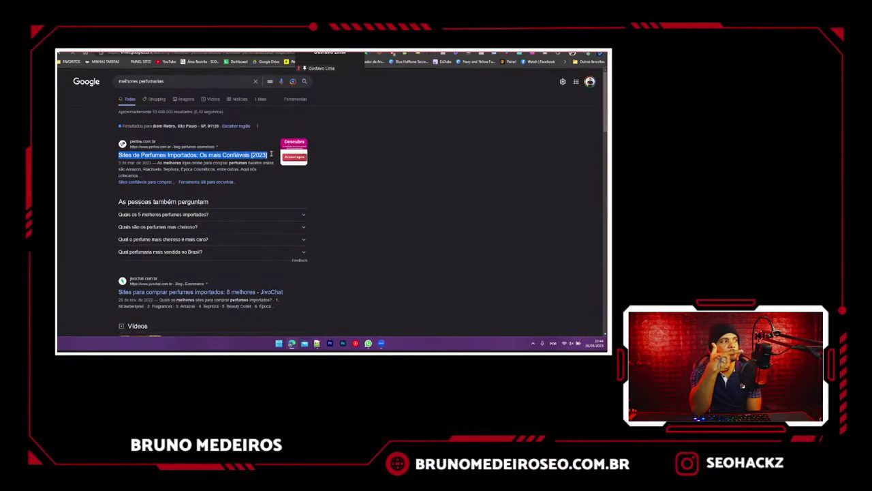
pyautogui.hotkey('ctrl', 'shift', 'Tab')
pyautogui.press('Return')
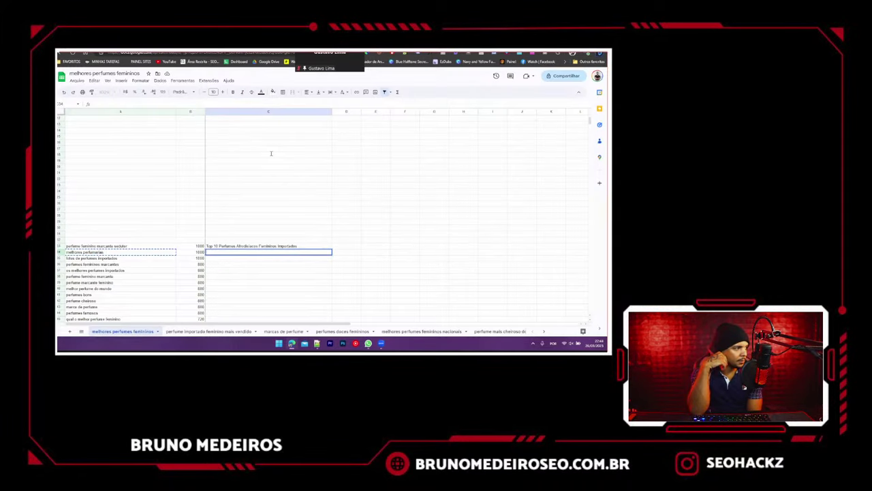
pyautogui.hotkey('ctrl', 'v')
pyautogui.click(238, 276)
# - Clear the off-topic "fotos de perfumes importados" row from the main sheet
pyautogui.click(110, 260)
pyautogui.hotkey('ctrl', 'c')
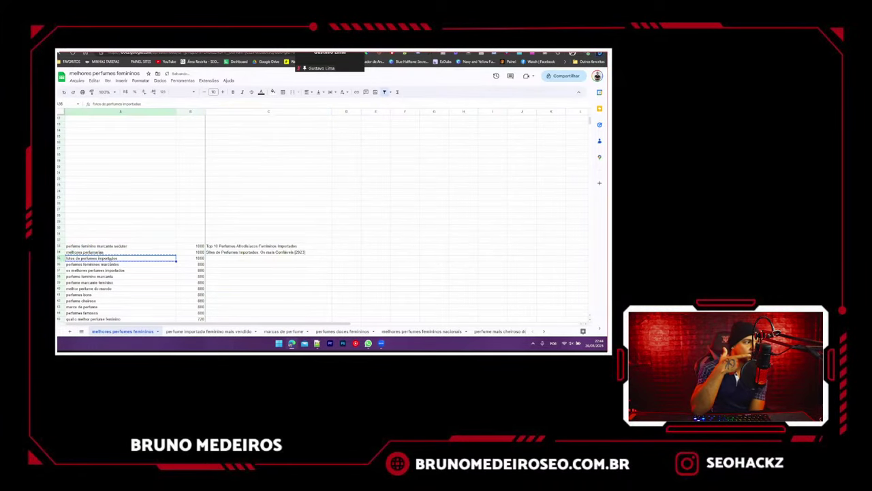
pyautogui.hotkey('shift', 'space')
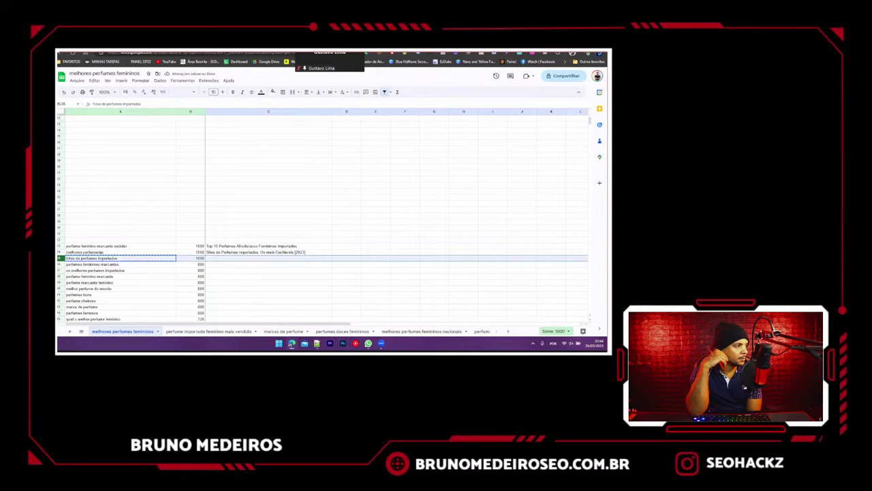
pyautogui.press('Delete')
# - Copy the keyword "perfumes femininos marcantes" from the main sheet and search Google for it
pyautogui.click(103, 263)
pyautogui.hotkey('ctrl', 'c')
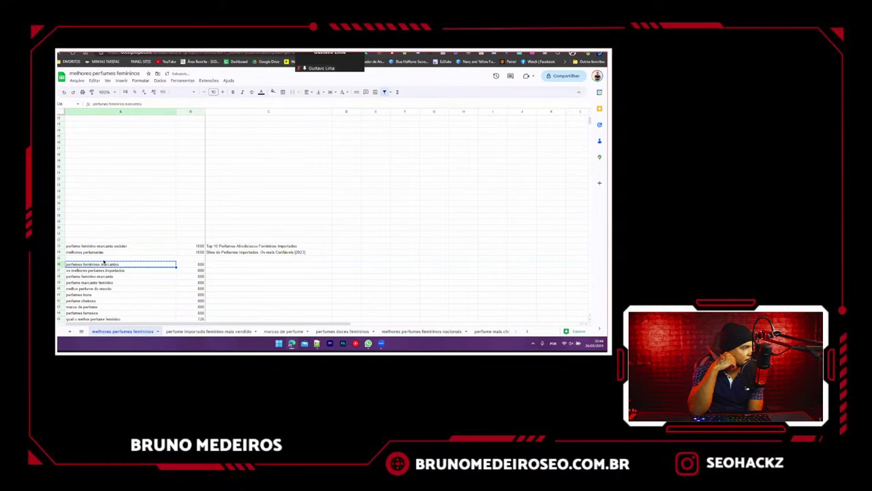
pyautogui.click(145, 52)
pyautogui.click(154, 78)
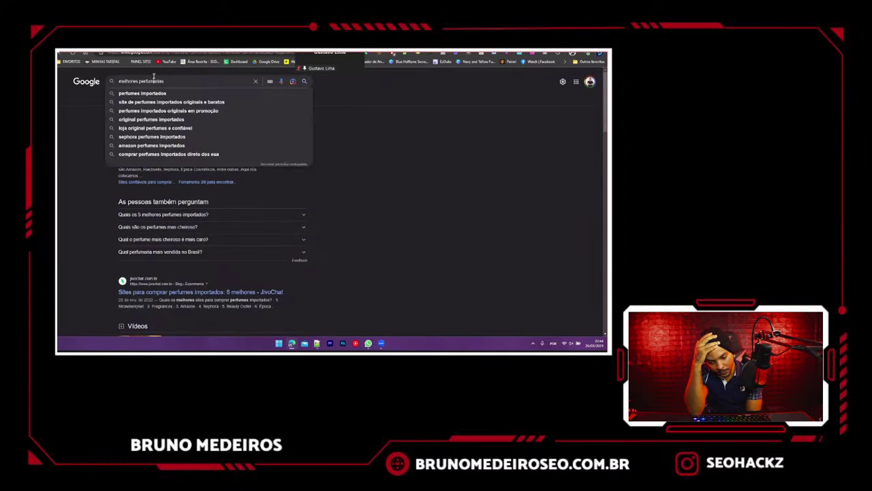
pyautogui.hotkey('ctrl', 'a')
pyautogui.hotkey('ctrl', 'v')
pyautogui.press('Return')
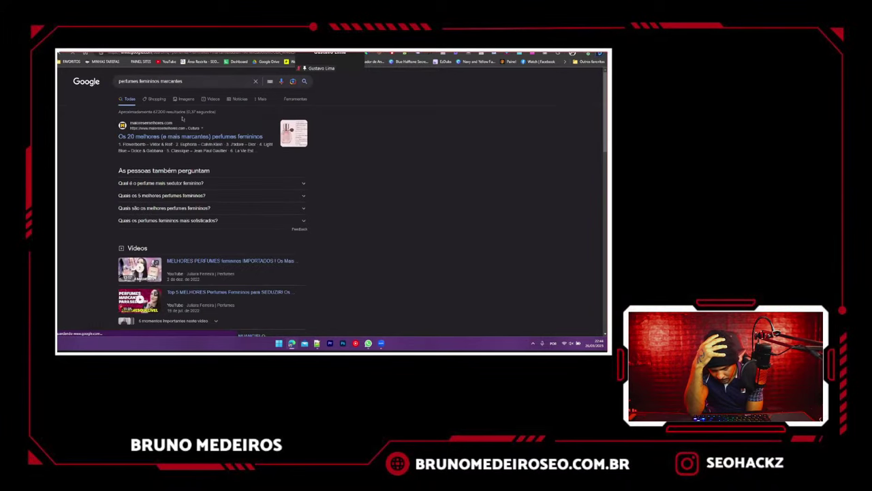
# - Copy the top result title "Os 20 melhores (e mais marcantes) perfumes femininos" and search the main sheet for the same title
pyautogui.scroll(-7, 137, 170)
pyautogui.scroll(6, 101, 213)
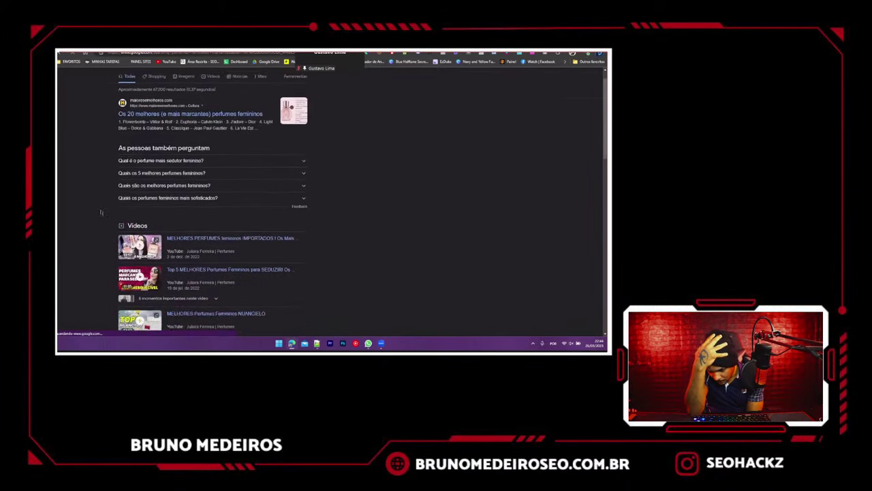
pyautogui.scroll(1, 101, 212)
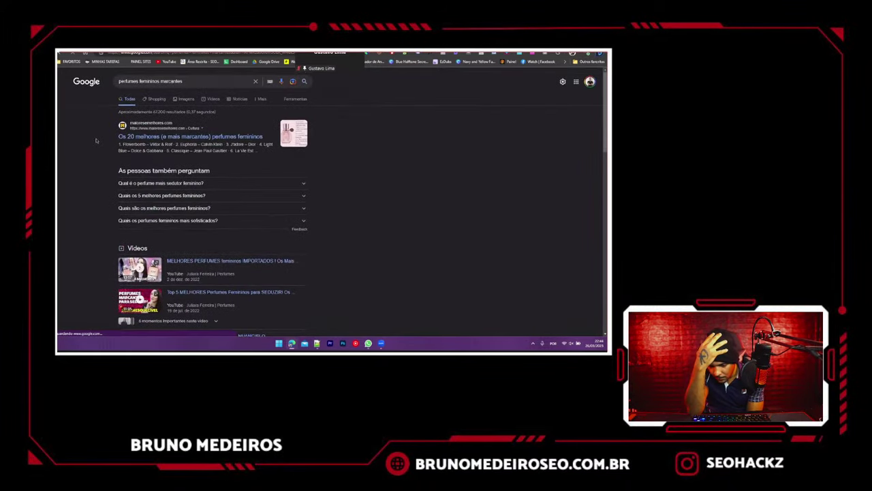
pyautogui.tripleClick(262, 137)
pyautogui.hotkey('ctrl', 'c')
pyautogui.hotkey('ctrl', 'Tab')
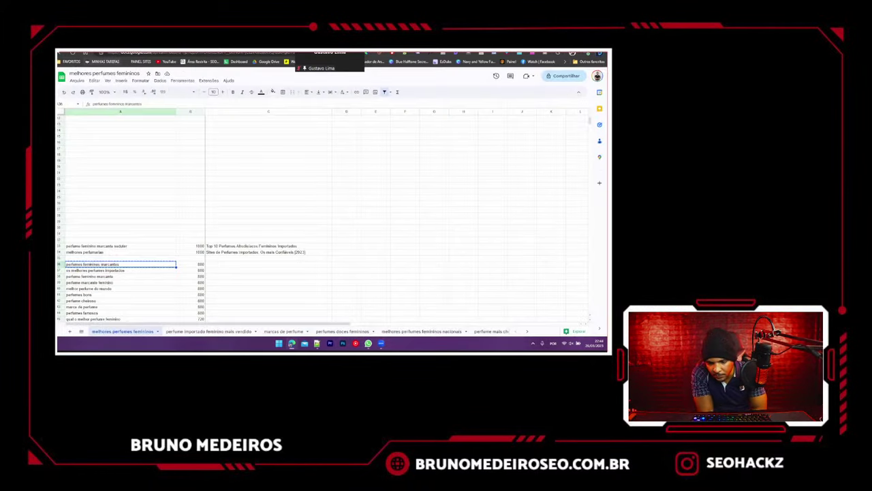
pyautogui.hotkey('ctrl', 'f')
pyautogui.hotkey('ctrl', 'v')
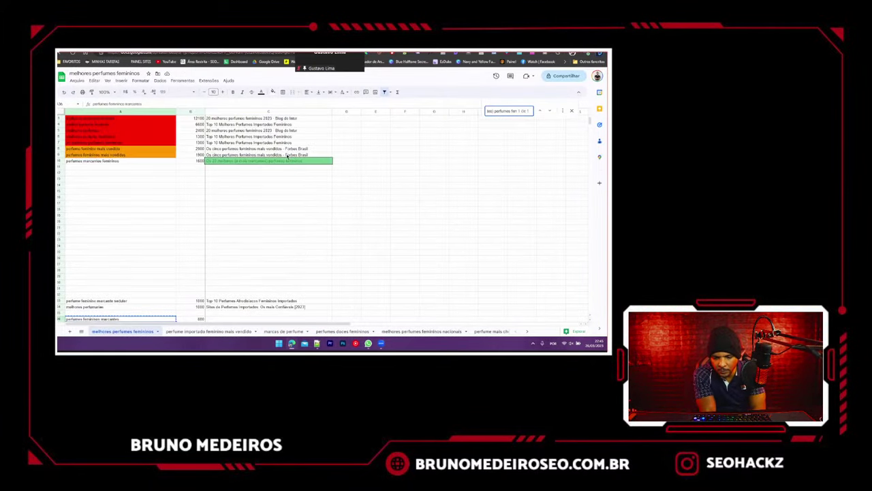
# - Paste "Os 20 melhores (e mais marcantes) perfumes femininos" beside "perfumes femininos marcantes" and close the sheet search
pyautogui.scroll(-3, 225, 249)
pyautogui.click(226, 248)
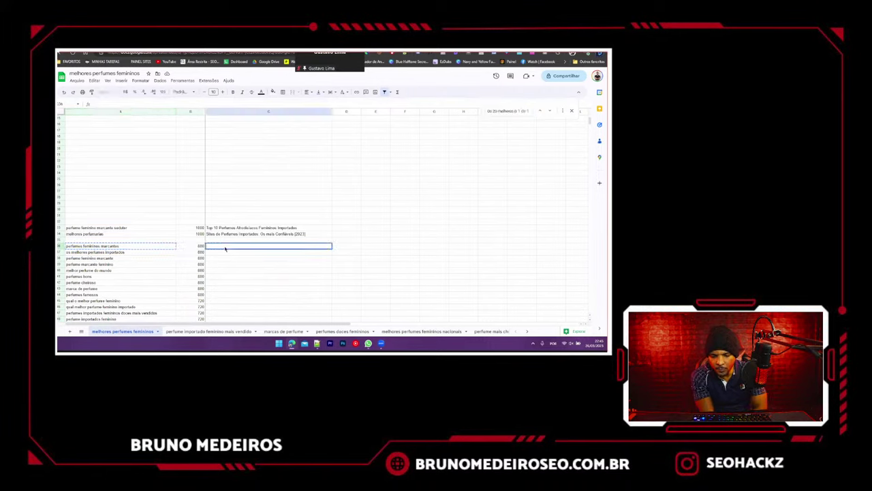
pyautogui.hotkey('ctrl', 'v')
pyautogui.click(253, 272)
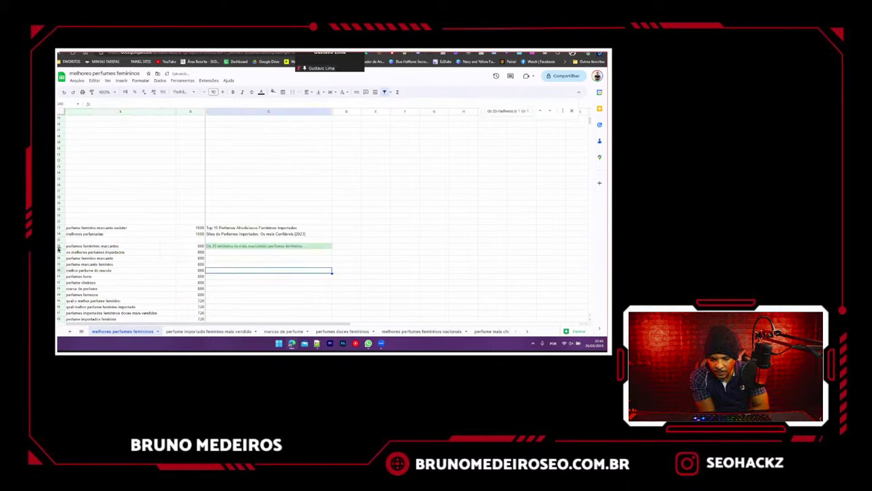
pyautogui.click(571, 111)
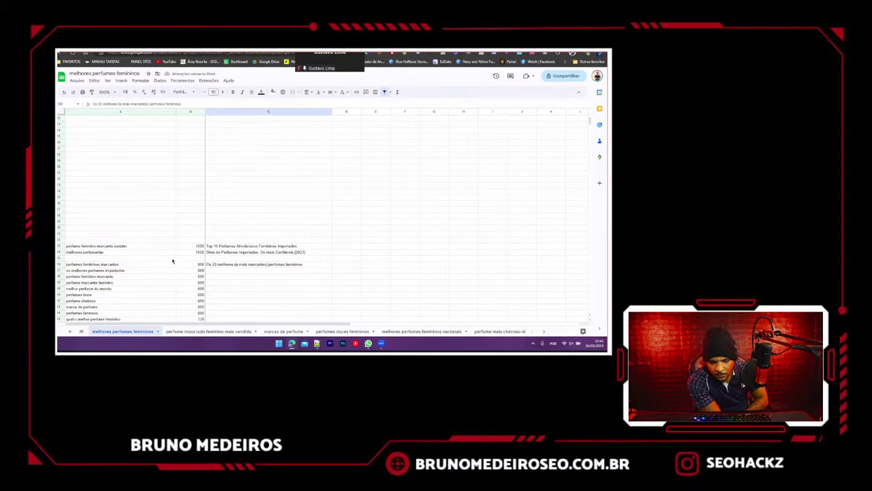
# - Fill the "perfumes femininos marcantes" keyword cell with yellow
pyautogui.click(172, 261)
pyautogui.hotkey('shift', 'space')
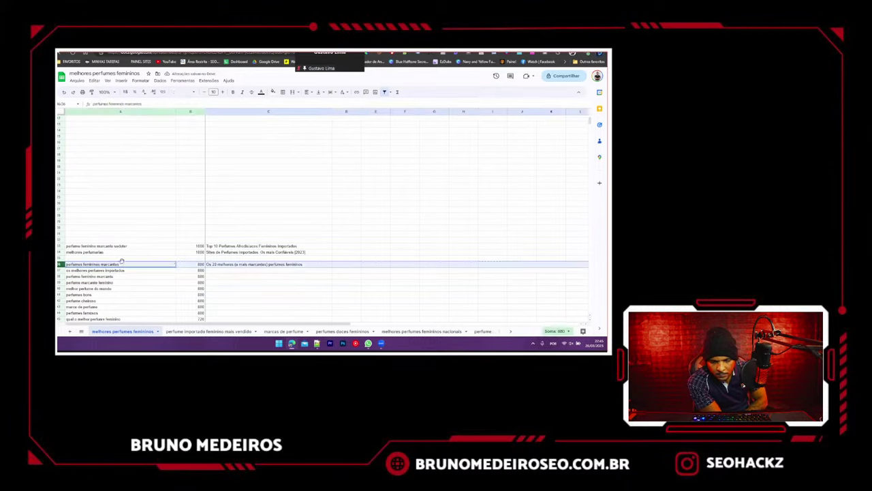
pyautogui.click(122, 262)
pyautogui.click(273, 92)
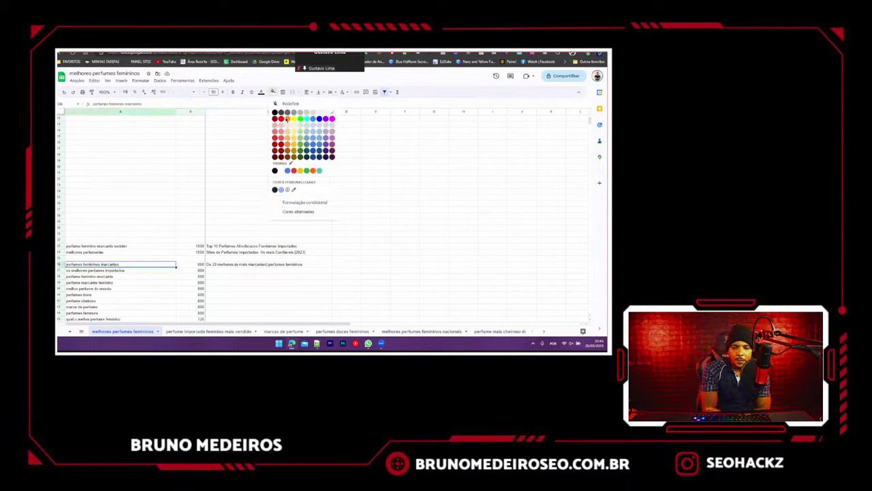
pyautogui.click(293, 119)
pyautogui.scroll(4, 113, 205)
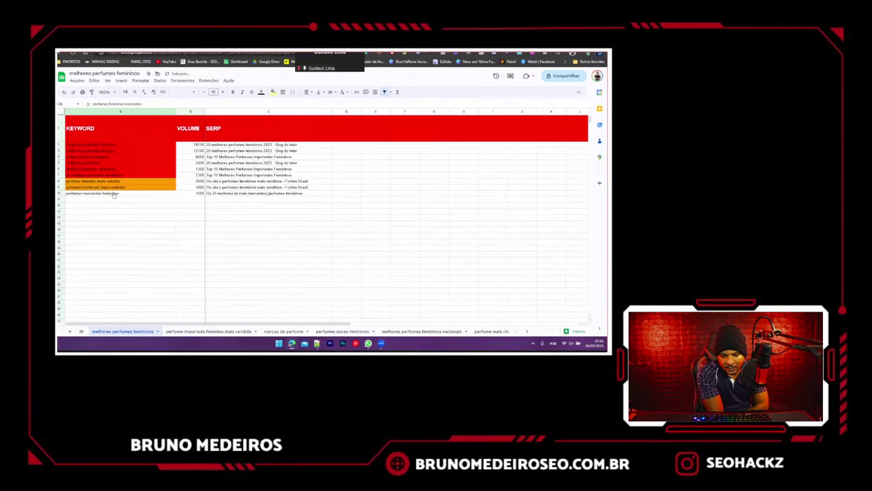
# - Fill the "perfumes marcantes femininos" keyword cell with yellow
pyautogui.click(113, 194)
pyautogui.click(272, 92)
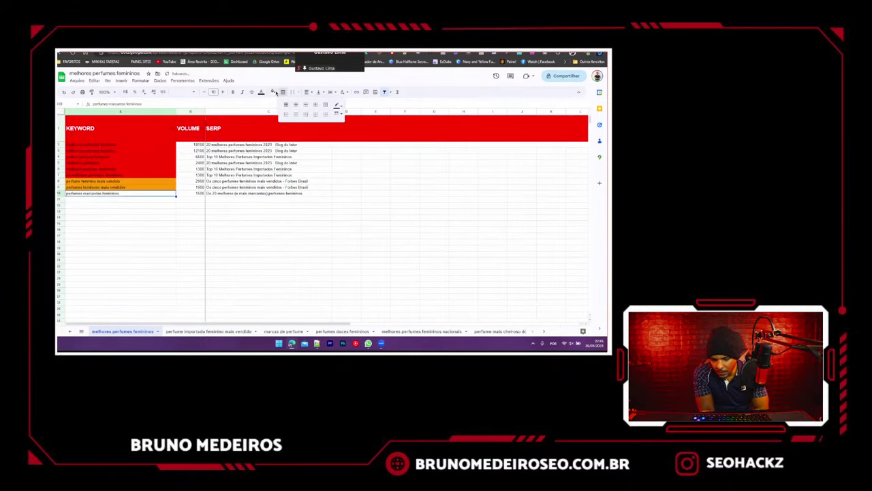
pyautogui.click(257, 253)
# - Move the yellow "perfumes femininos marcantes" row up to directly below the "perfumes marcantes femininos" row
pyautogui.scroll(-3, 256, 254)
pyautogui.scroll(2, 116, 269)
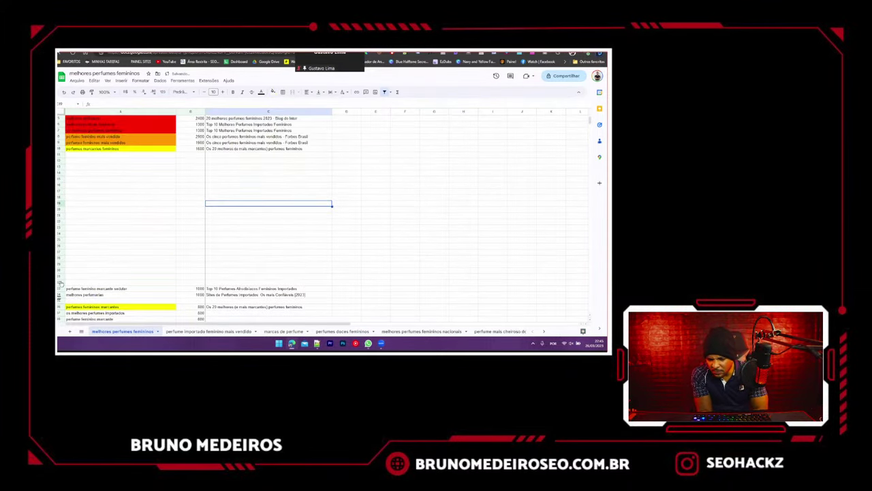
pyautogui.moveTo(60, 306); pyautogui.dragTo(74, 157)
pyautogui.click(347, 222)
# - Copy the keyword "os melhores perfumes importados" from the main sheet and search Google for it
pyautogui.scroll(-3, 199, 210)
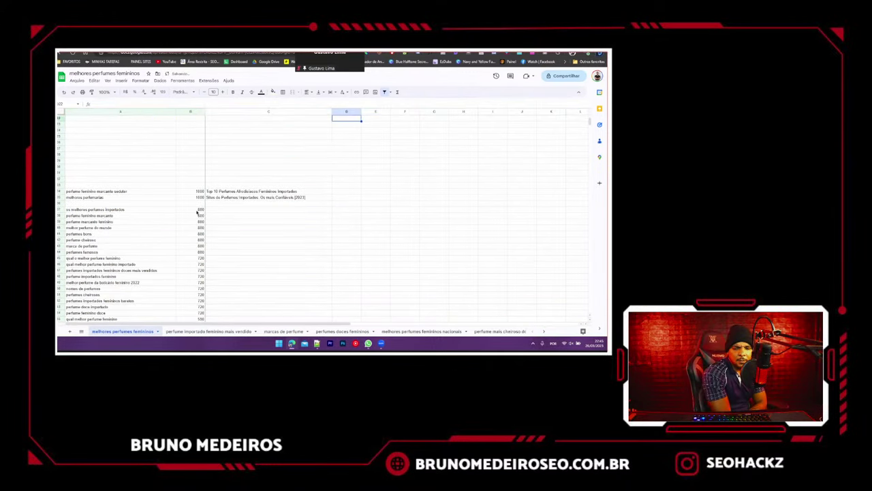
pyautogui.click(72, 210)
pyautogui.hotkey('ctrl', 'c')
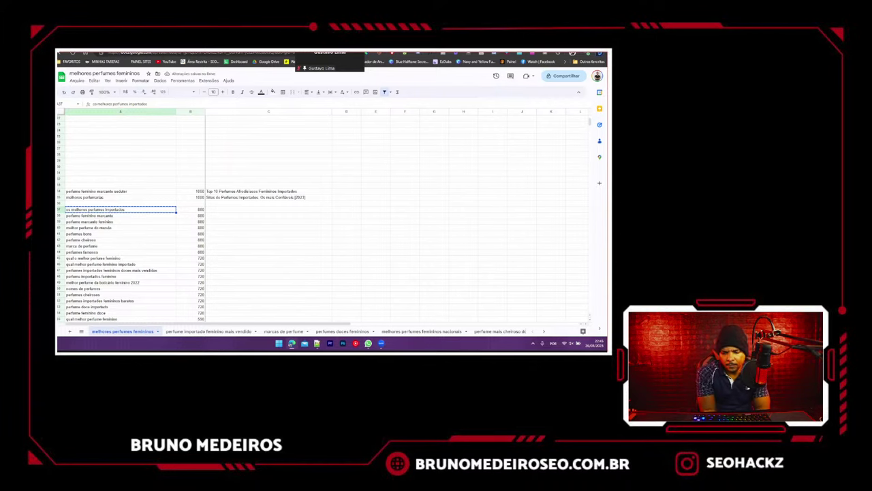
pyautogui.hotkey('ctrl', 'Tab')
pyautogui.tripleClick(173, 82)
pyautogui.hotkey('ctrl', 'v')
pyautogui.press('Return')
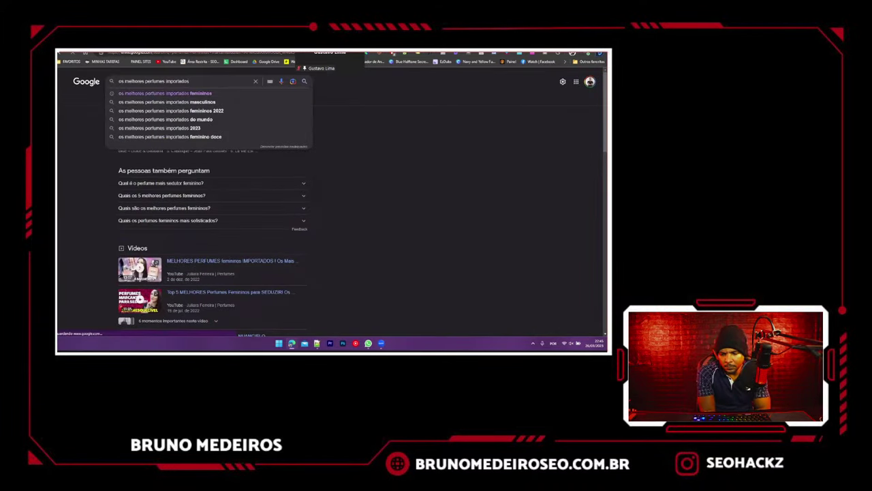
pyautogui.press('Return')
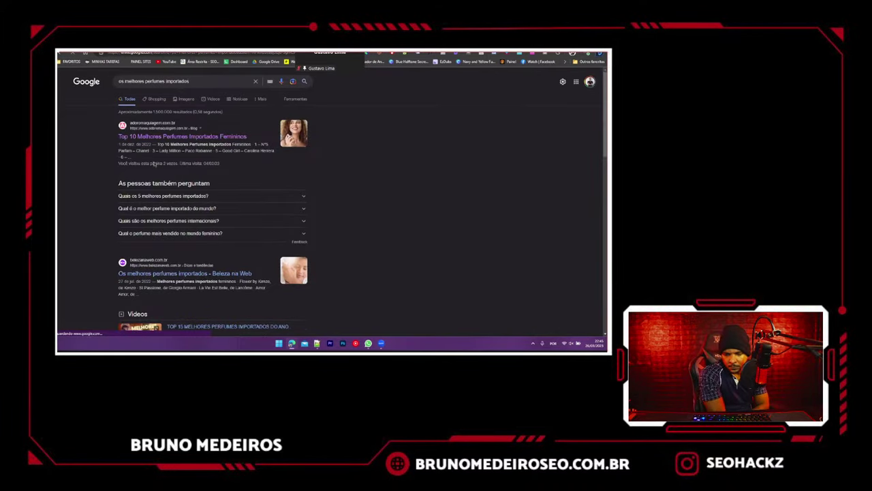
# - Copy the top result title "Top 10 Melhores Perfumes Importados Femininos" and paste it beside "os melhores perfumes importados" in the SERP column
pyautogui.moveTo(107, 135); pyautogui.dragTo(247, 137)
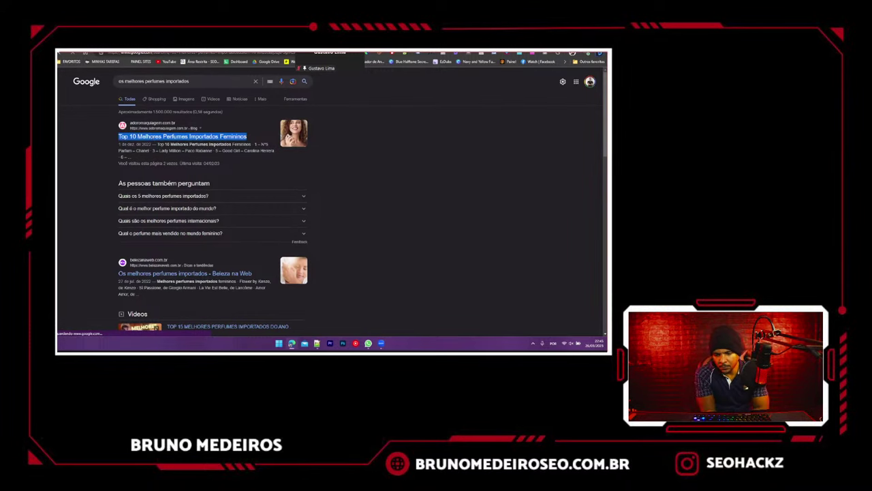
pyautogui.hotkey('ctrl', 'shift', 'Tab')
pyautogui.doubleClick(208, 210)
pyautogui.hotkey('ctrl', 'v')
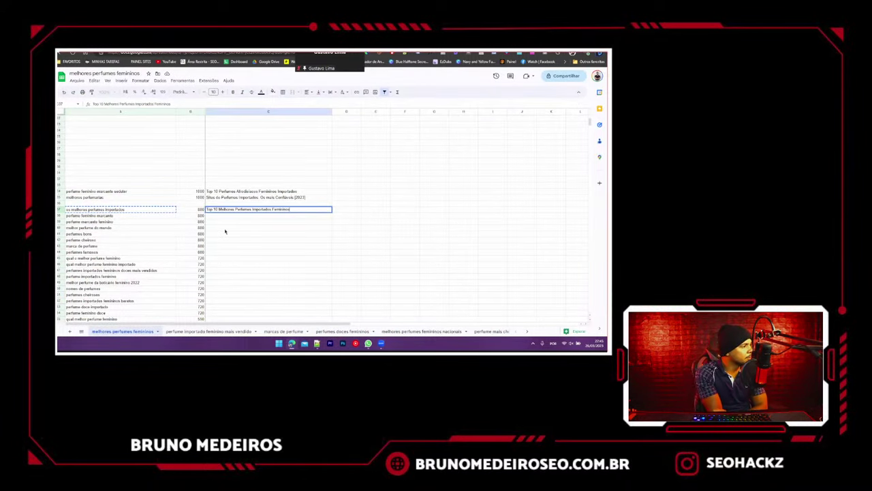
pyautogui.click(225, 229)
# - Transfer the "os melhores perfumes importados" row to the first empty row of the "perfume importado feminino mais vendido" sheet, clearing it from the main sheet
pyautogui.click(60, 209)
pyautogui.press('Delete')
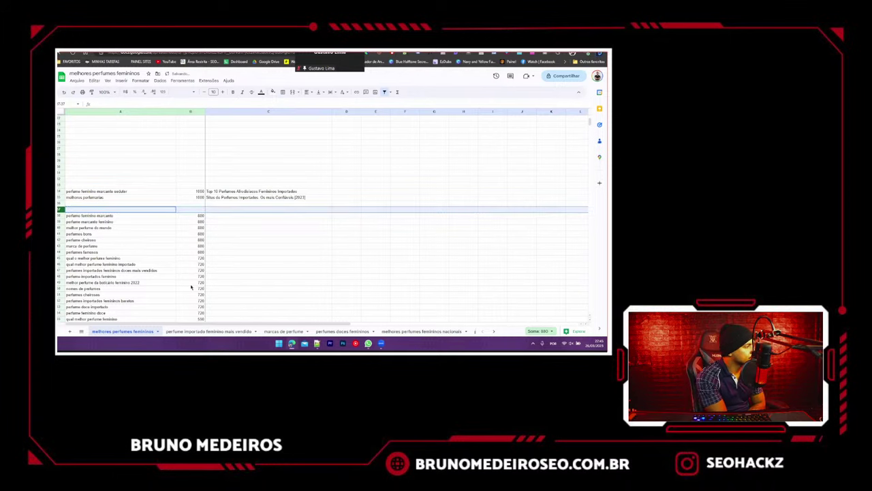
pyautogui.click(214, 332)
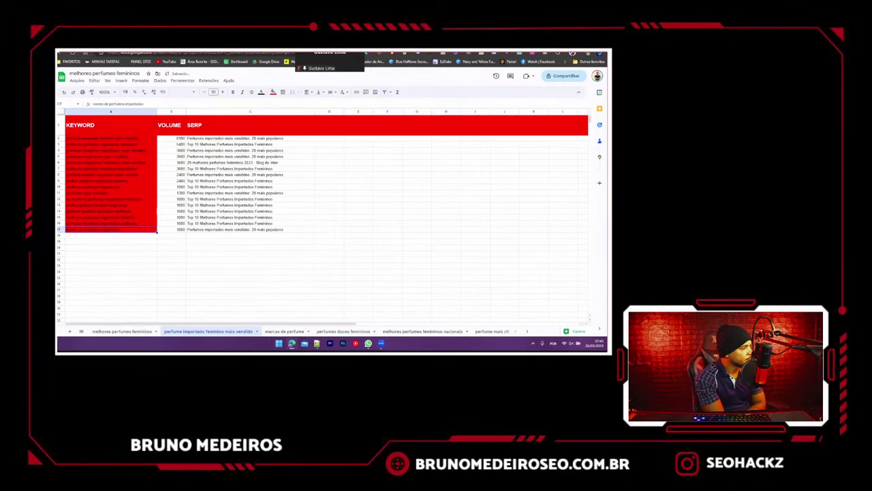
pyautogui.click(60, 235)
pyautogui.hotkey('ctrl', 'v')
pyautogui.click(129, 247)
# - Fill the transferred "os melhores perfumes importados" keyword cell with red
pyautogui.click(129, 229)
pyautogui.click(129, 234)
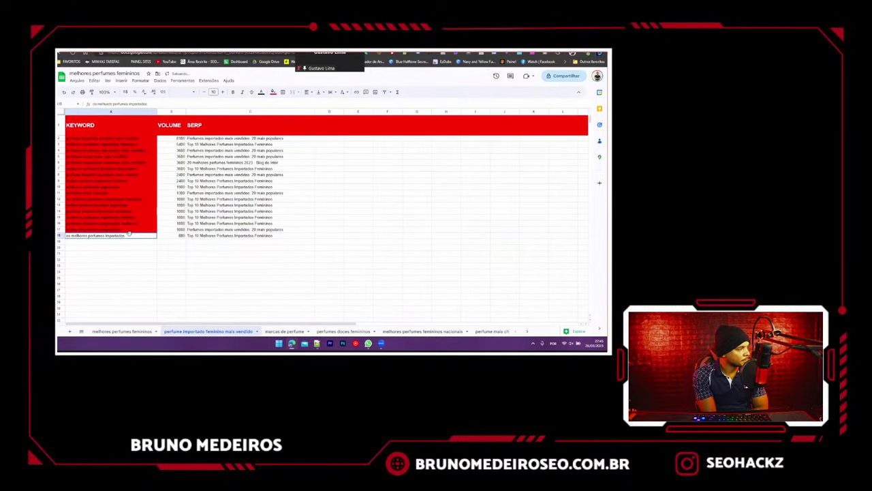
pyautogui.click(273, 91)
pyautogui.click(273, 129)
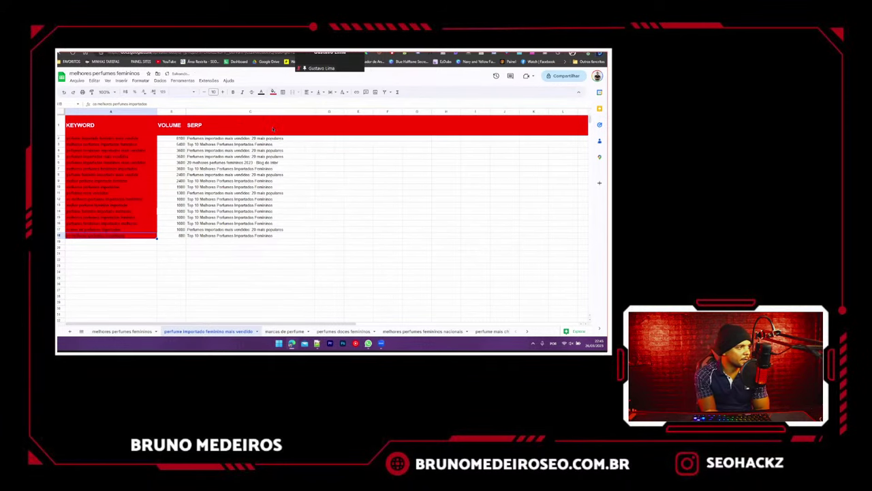
# - Return to the "melhores perfumes femininos" sheet, copy the keyword "perfume feminino marcante" and search Google for it
pyautogui.click(123, 332)
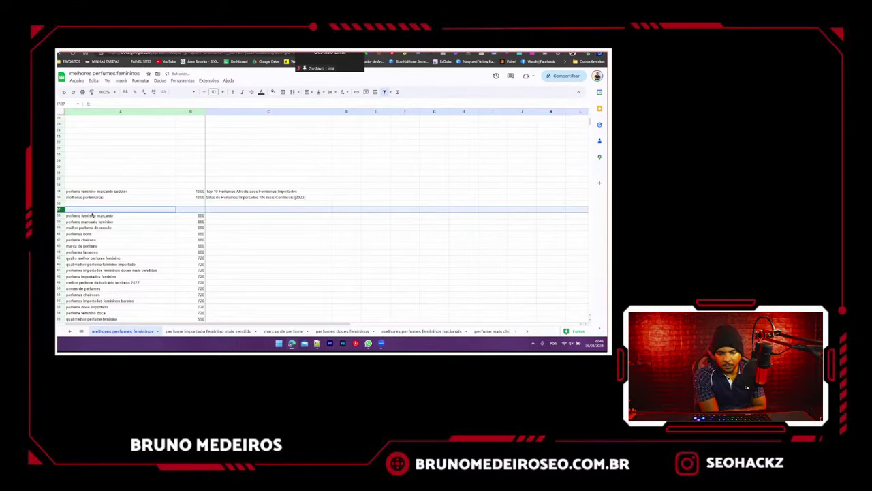
pyautogui.click(92, 215)
pyautogui.hotkey('ctrl', 'Tab')
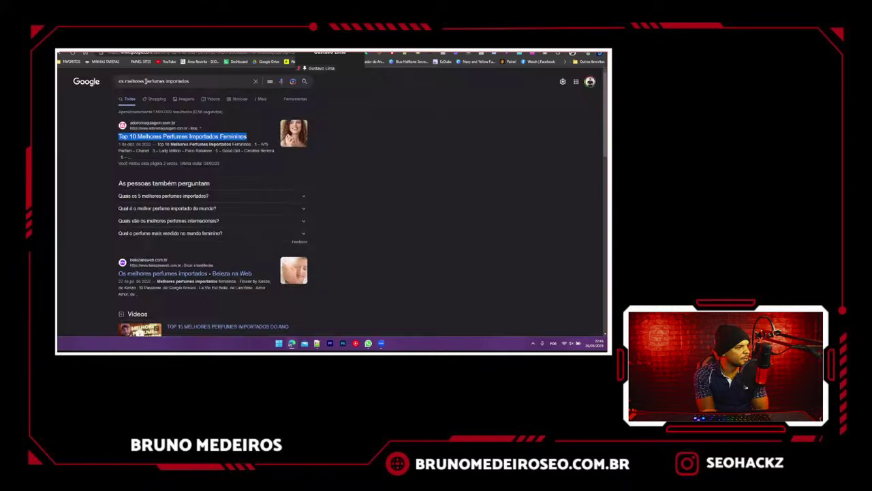
pyautogui.click(146, 82)
pyautogui.hotkey('ctrl', 'a')
pyautogui.hotkey('ctrl', 'v')
pyautogui.press('Return')
pyautogui.press('Return')
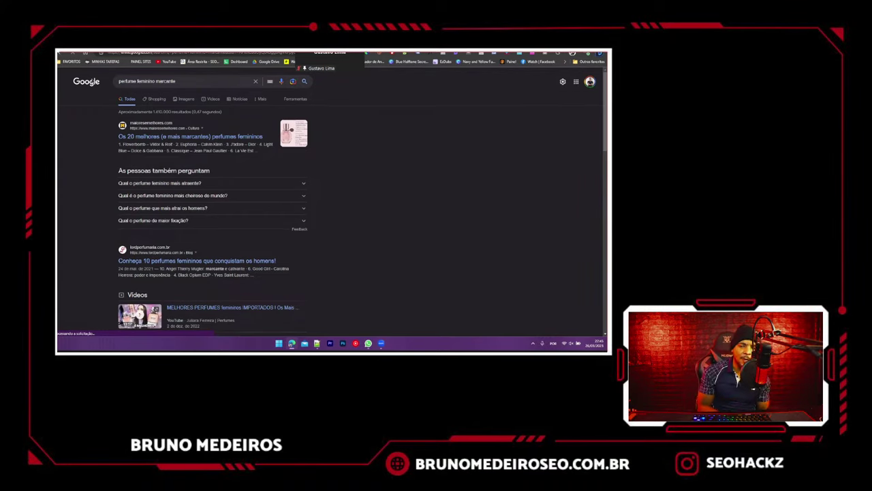
# - Copy the top result title "Os 20 melhores (e mais marcantes) perfumes femininos" and paste it beside "perfume feminino marcante"
pyautogui.moveTo(111, 136); pyautogui.dragTo(264, 136)
pyautogui.hotkey('ctrl', 'c')
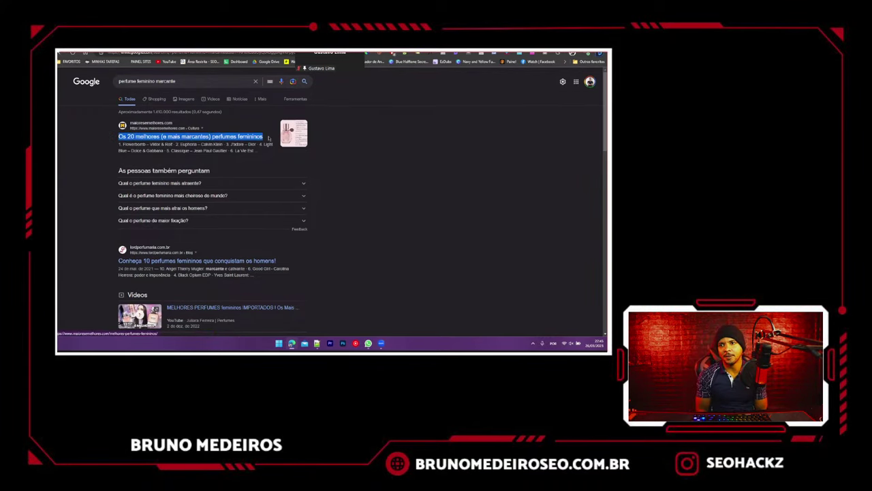
pyautogui.hotkey('ctrl', 'Tab')
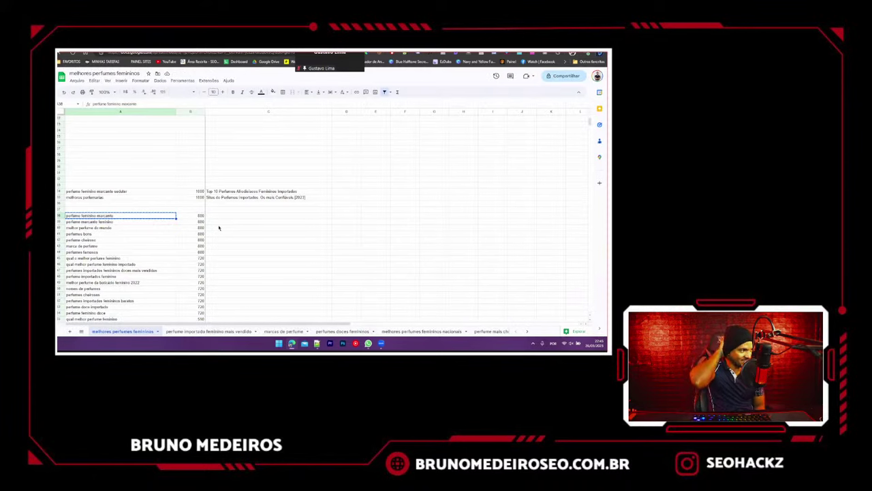
pyautogui.scroll(3, 218, 227)
pyautogui.scroll(-2, 219, 228)
pyautogui.click(217, 246)
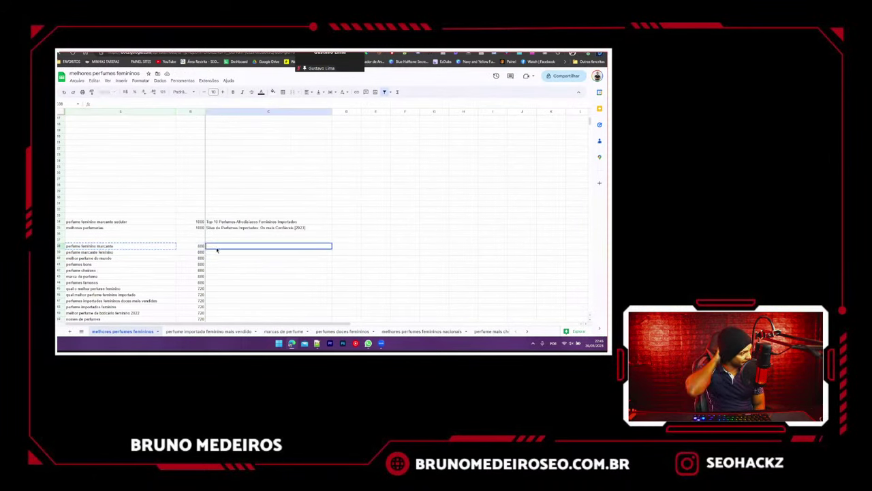
pyautogui.hotkey('ctrl', 'v')
pyautogui.press('Return')
# - Fill the "perfume feminino marcante" keyword cell with yellow
pyautogui.scroll(2, 217, 250)
pyautogui.scroll(-2, 217, 250)
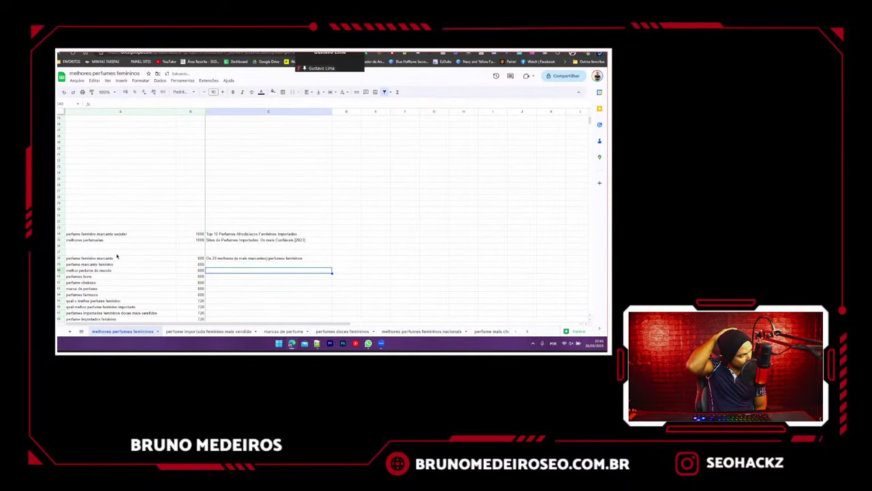
pyautogui.click(116, 258)
pyautogui.click(272, 92)
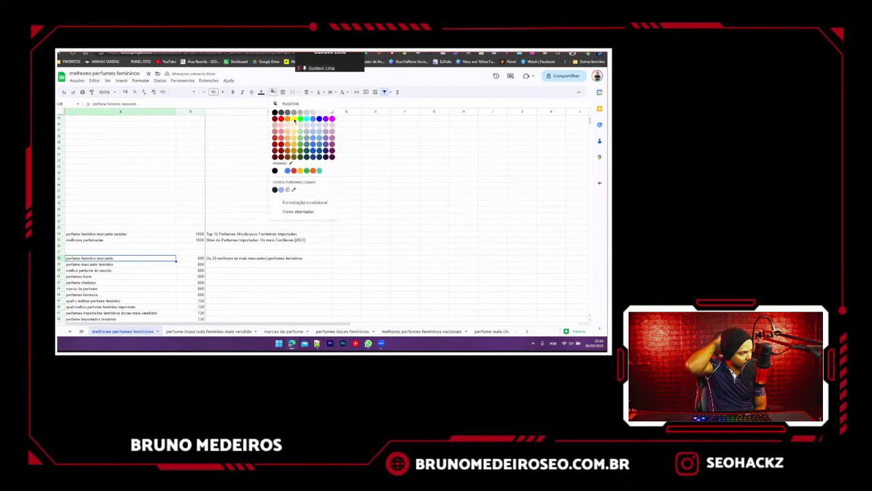
pyautogui.click(294, 119)
# - Move the "perfume feminino marcante" row up to directly below the yellow "perfumes femininos marcantes" row
pyautogui.click(59, 257)
pyautogui.scroll(2, 204, 218)
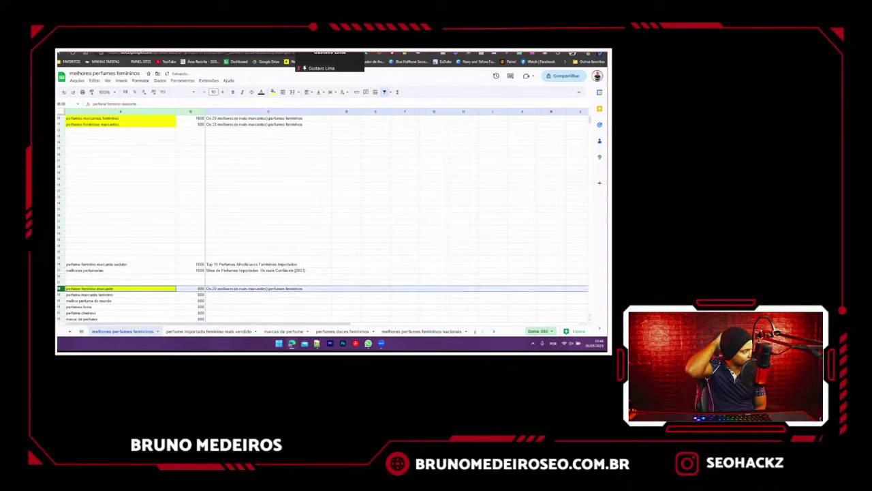
pyautogui.moveTo(59, 288); pyautogui.dragTo(62, 127)
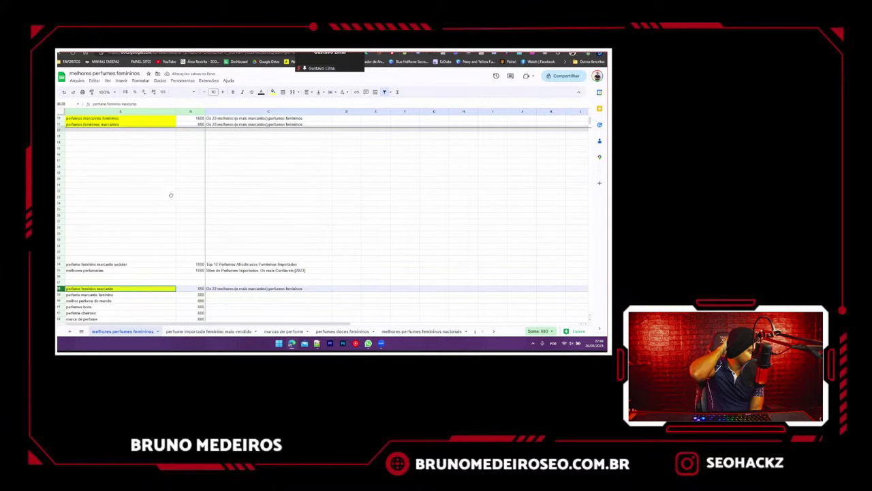
pyautogui.click(156, 195)
# - Copy the keyword "perfume marcante feminino" from the main sheet and search Google for it
pyautogui.scroll(-2, 156, 195)
pyautogui.click(110, 233)
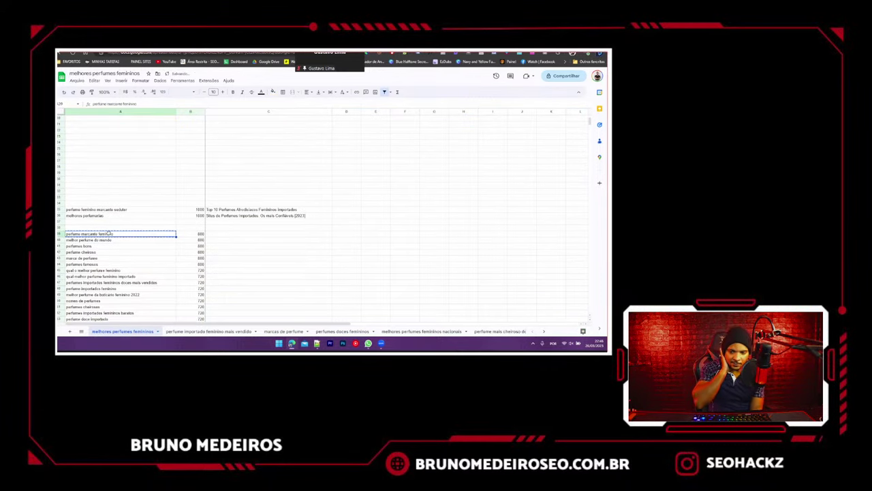
pyautogui.hotkey('ctrl', 'Tab')
pyautogui.tripleClick(164, 81)
pyautogui.write('perfume marcante feminino')
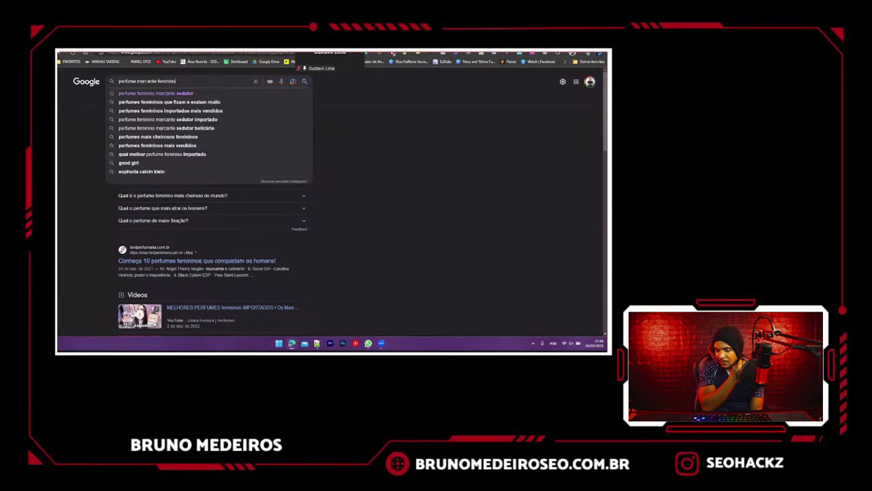
pyautogui.press('Return')
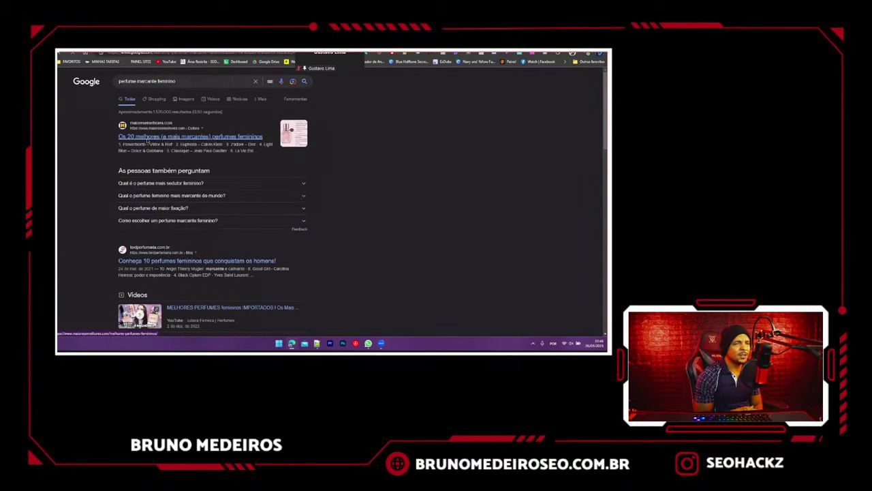
# - Copy the SERP title from the "perfume feminino marcante" row and paste it beside "perfume marcante feminino"
pyautogui.hotkey('ctrl', 'shift', 'Tab')
pyautogui.scroll(2, 220, 143)
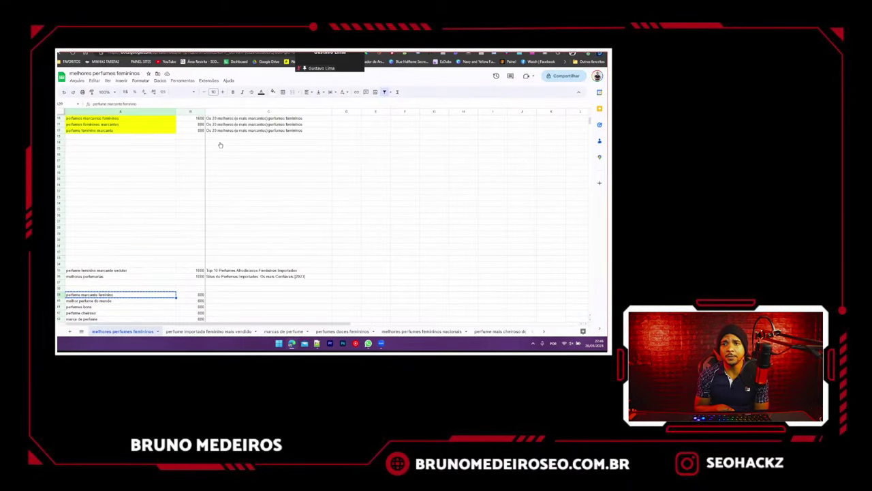
pyautogui.click(220, 130)
pyautogui.hotkey('ctrl', 'c')
pyautogui.click(212, 295)
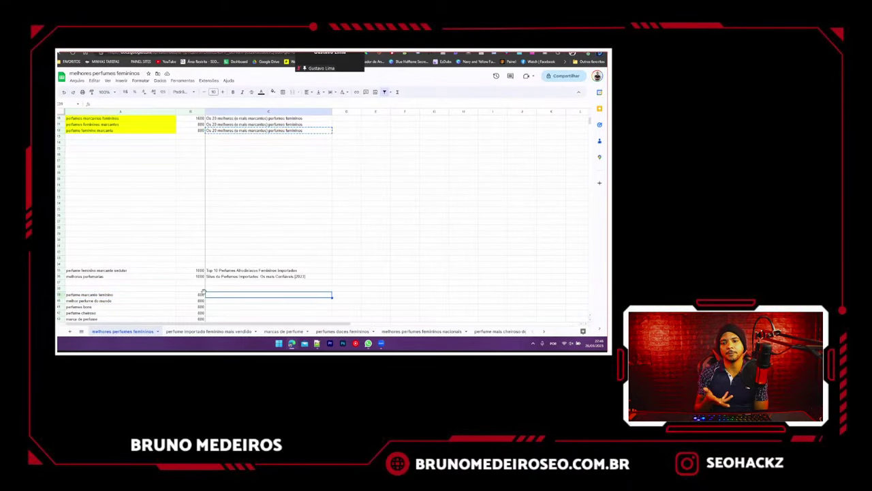
pyautogui.hotkey('ctrl', 'v')
# - Move the "perfume marcante feminino" row up to directly below the last yellow row
pyautogui.click(59, 295)
pyautogui.moveTo(58, 294); pyautogui.dragTo(166, 235)
pyautogui.scroll(3, 166, 236)
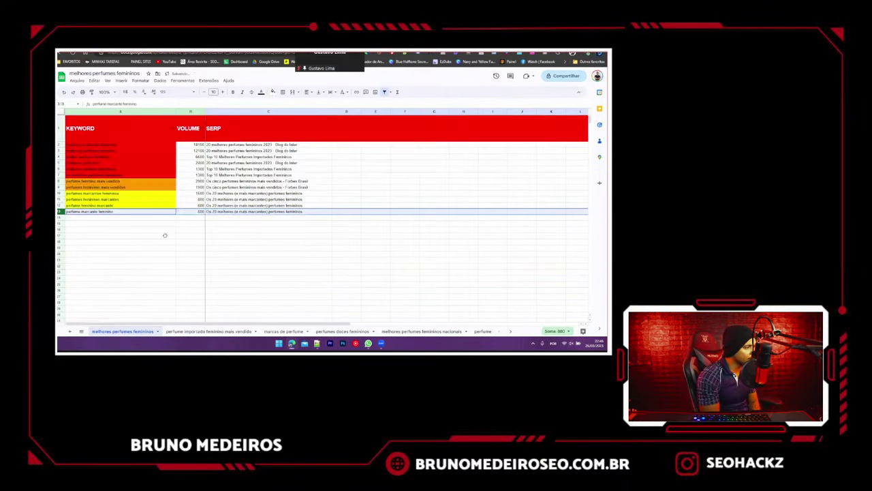
pyautogui.click(166, 236)
# - Fill the "perfume marcante feminino" keyword cell with yellow
pyautogui.click(163, 211)
pyautogui.click(275, 92)
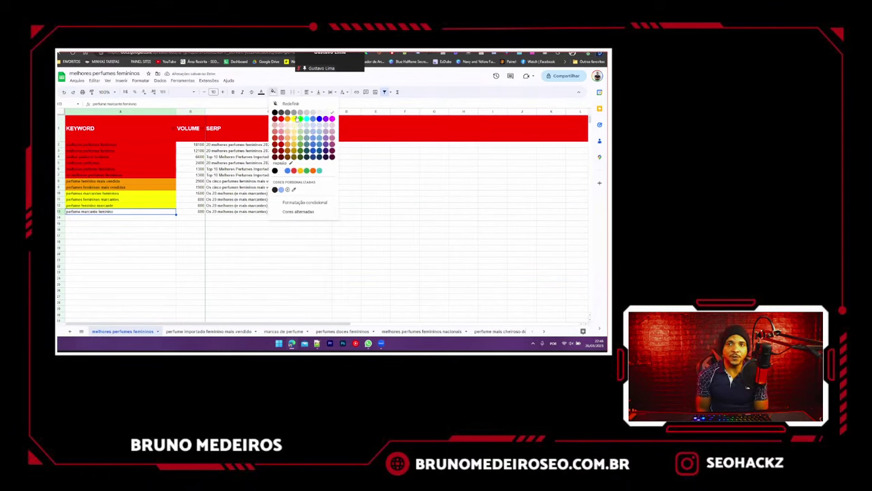
pyautogui.click(294, 120)
# - Copy the keyword "melhor perfume do mundo", search Google for it and return to the main sheet
pyautogui.scroll(-5, 220, 209)
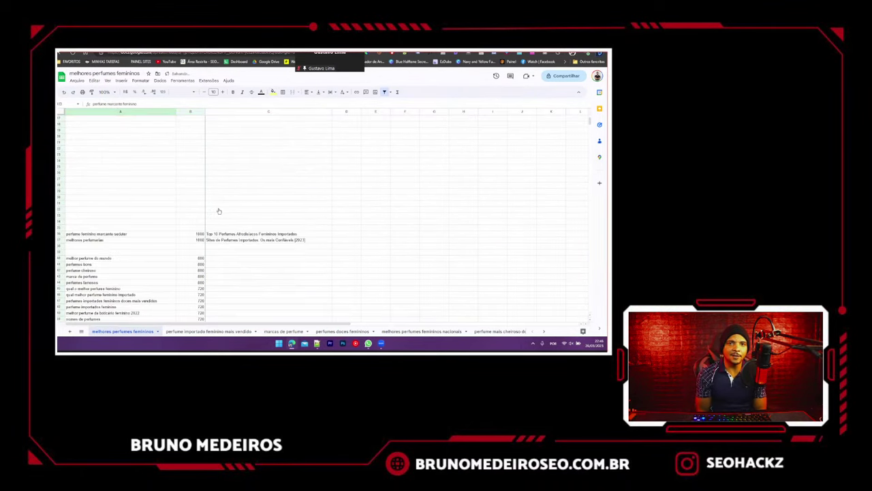
pyautogui.click(108, 258)
pyautogui.hotkey('ctrl', 'x')
pyautogui.click(166, 52)
pyautogui.tripleClick(175, 86)
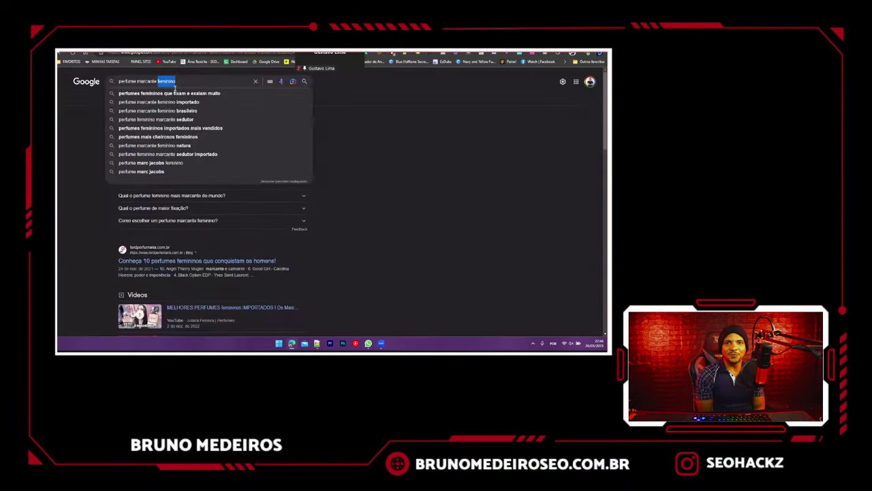
pyautogui.hotkey('ctrl', 'v')
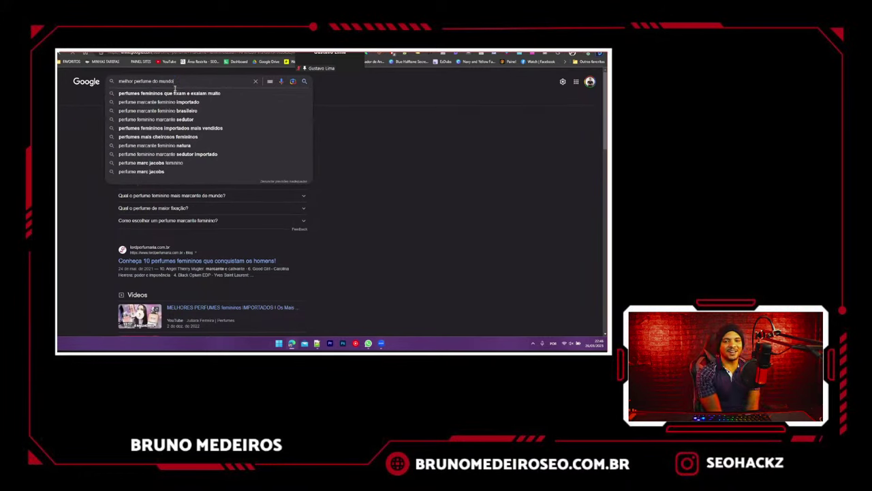
pyautogui.press('Return')
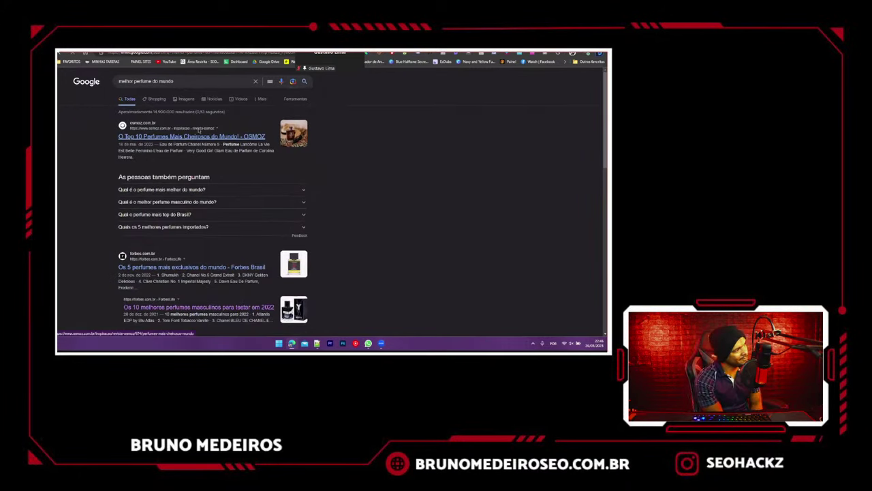
pyautogui.click(198, 130)
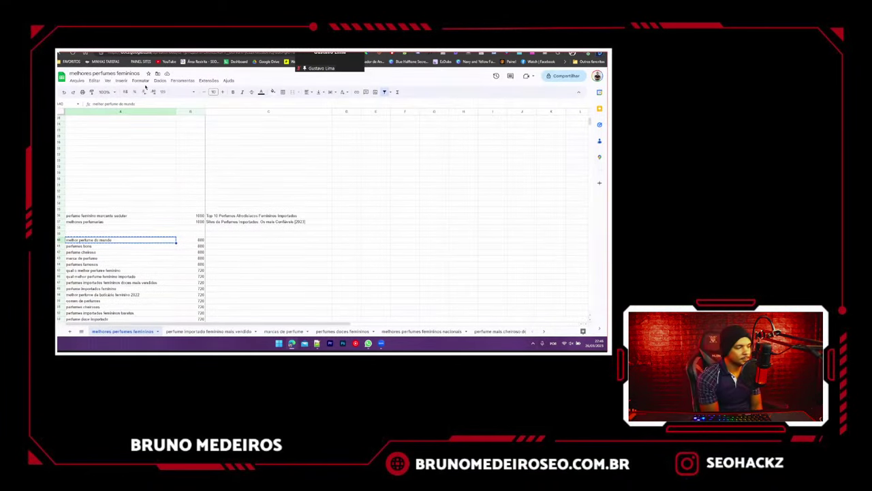
pyautogui.scroll(1, 175, 159)
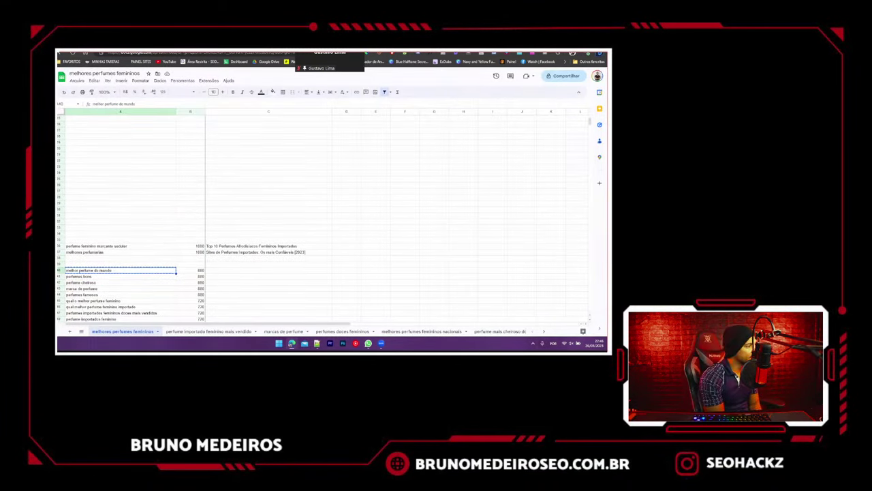
# - Copy the top Google result title, "O Top 10 Perfumes Mais Cheirosos do Mundo! - OSMOZ", and paste it beside "melhor perfume do mundo"
pyautogui.hotkey('ctrl', 'Tab')
pyautogui.hotkey('ctrl', 'shift', 'Tab')
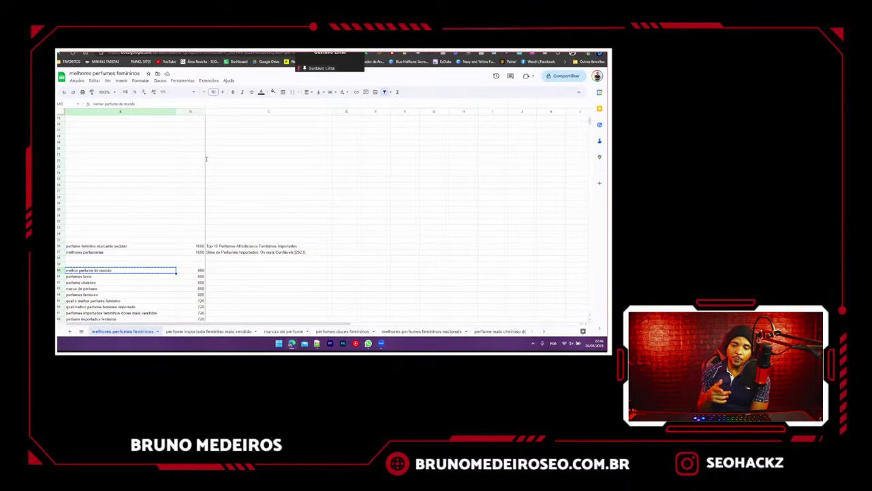
pyautogui.scroll(-2, 206, 159)
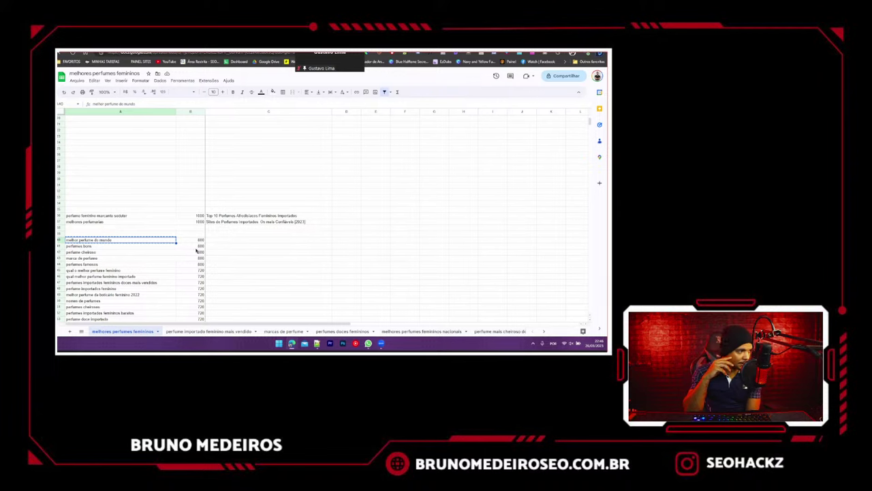
pyautogui.hotkey('ctrl', 'Tab')
pyautogui.moveTo(117, 136); pyautogui.dragTo(271, 136)
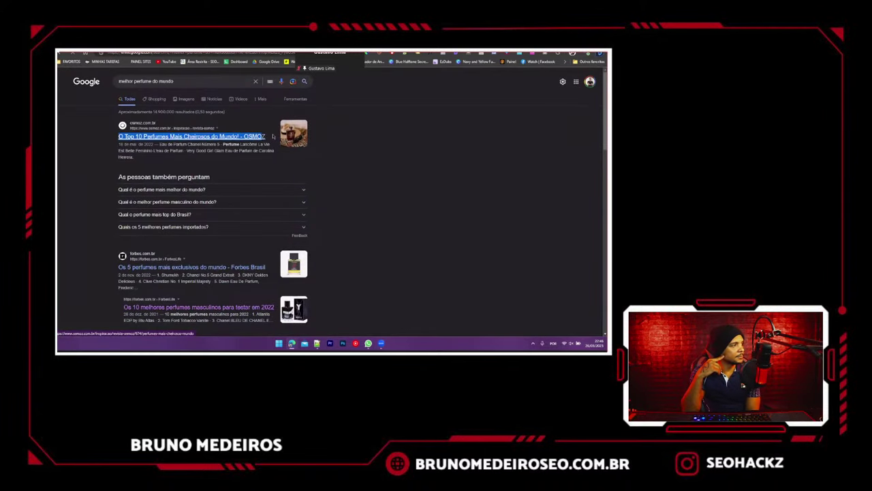
pyautogui.hotkey('ctrl', 'c')
pyautogui.hotkey('ctrl', 'shift', 'Tab')
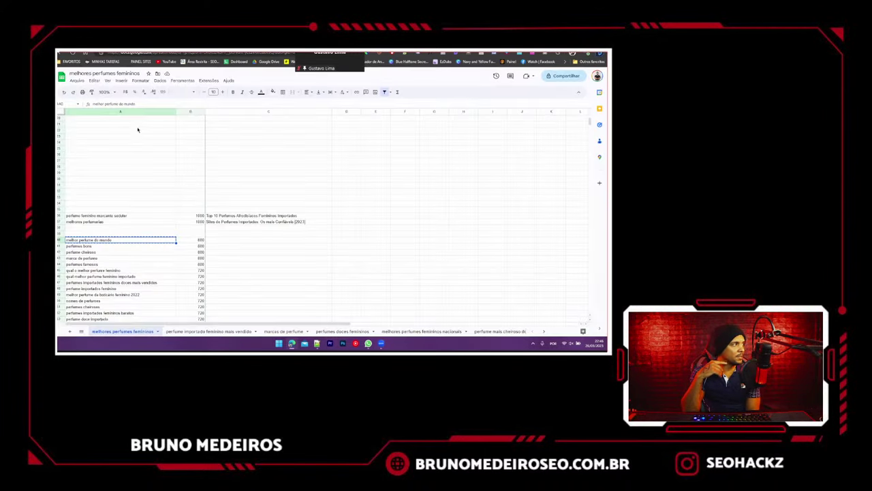
pyautogui.click(320, 239)
pyautogui.hotkey('ctrl', 'v')
pyautogui.click(239, 258)
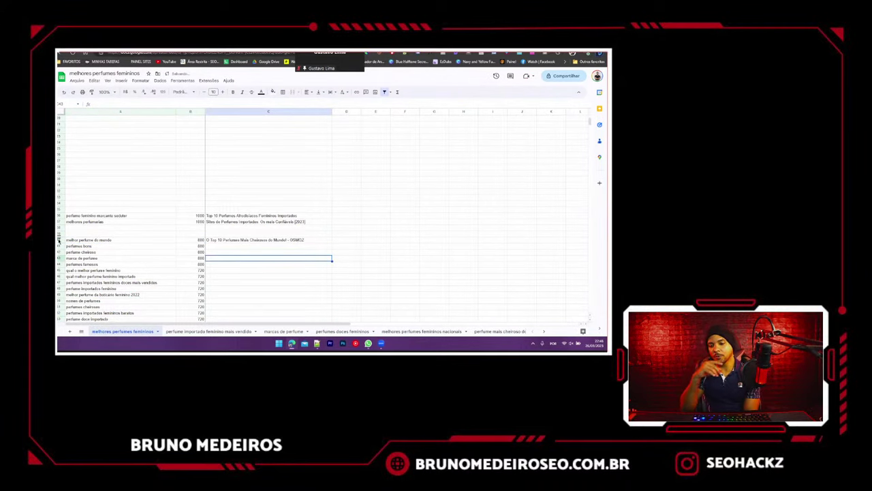
# - Move the "melhor perfume do mundo" row to the first empty row of the "perfume mais cheiroso do mundo" sheet
pyautogui.click(59, 240)
pyautogui.hotkey('ctrl', 'c')
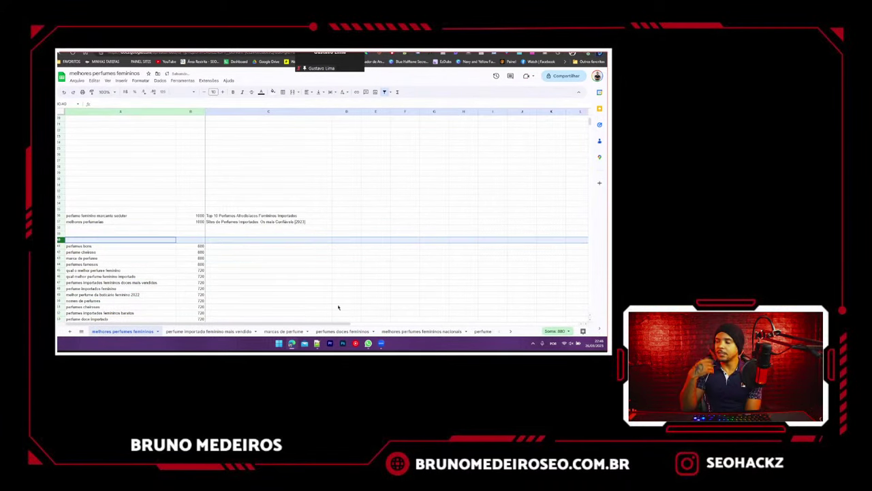
pyautogui.click(436, 332)
pyautogui.click(480, 331)
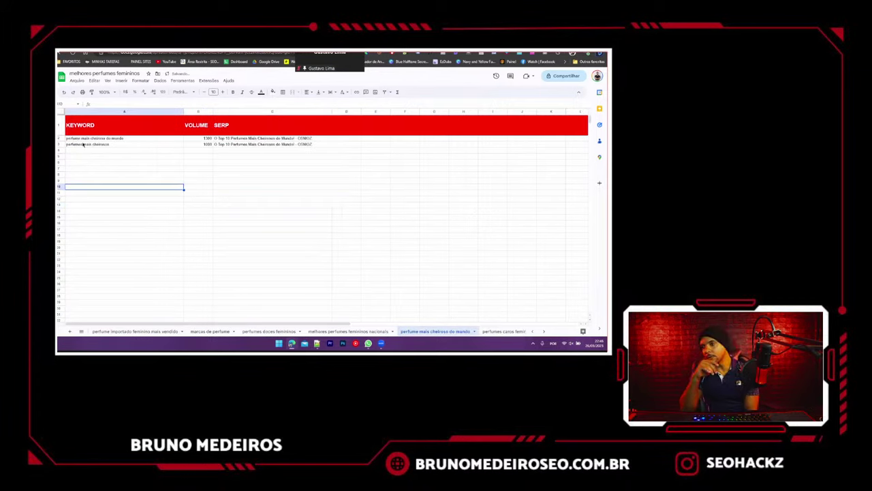
pyautogui.click(59, 150)
pyautogui.hotkey('ctrl', 'v')
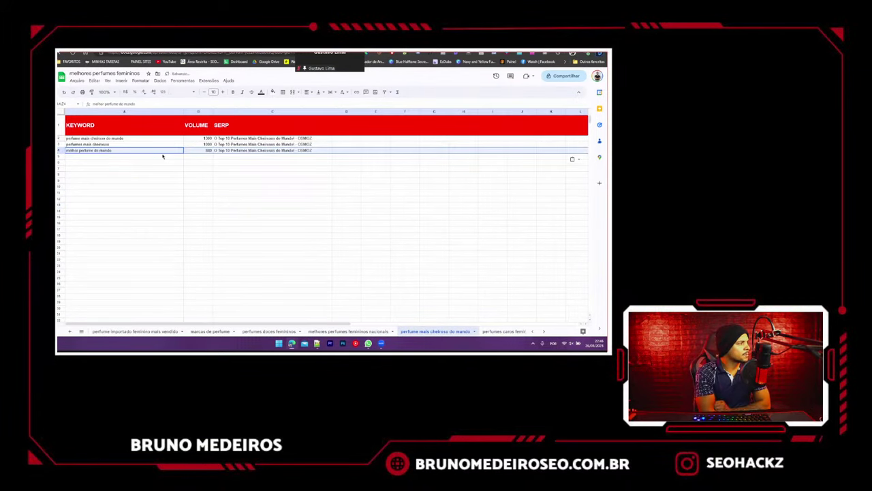
pyautogui.click(163, 174)
pyautogui.click(163, 144)
# - Return to the "melhores perfumes femininos" sheet, copy the keyword "perfumes bons" and search Google for it
pyautogui.click(534, 332)
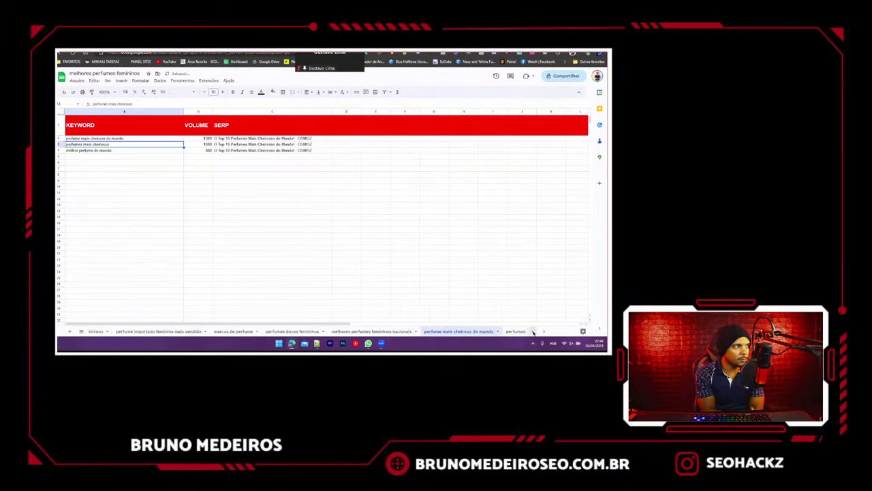
pyautogui.click(533, 331)
pyautogui.click(123, 331)
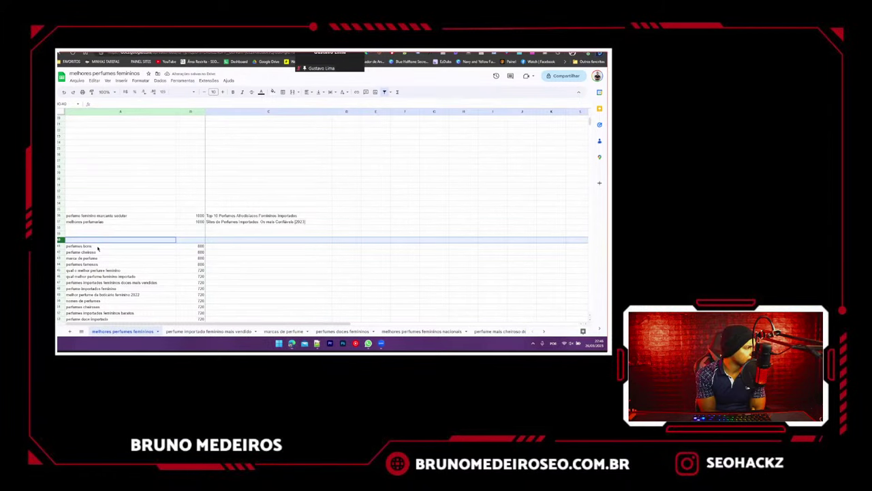
pyautogui.click(97, 247)
pyautogui.hotkey('ctrl', 'Tab')
pyautogui.doubleClick(160, 81)
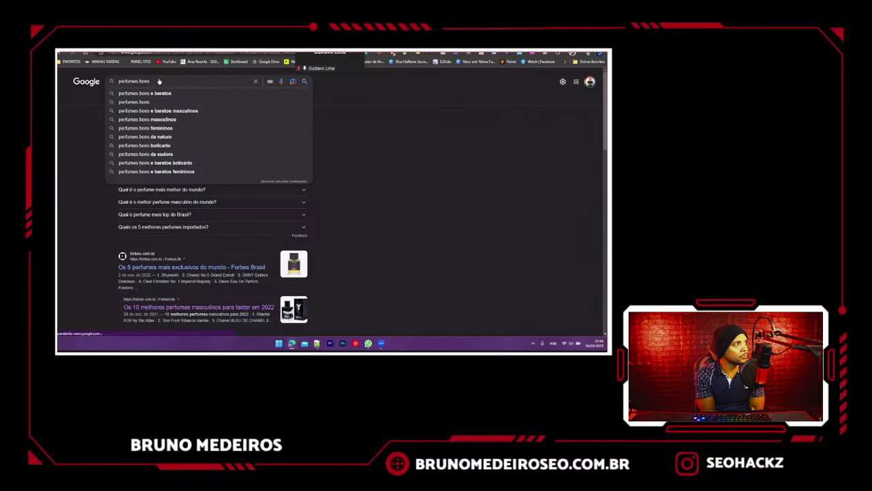
pyautogui.press('Return')
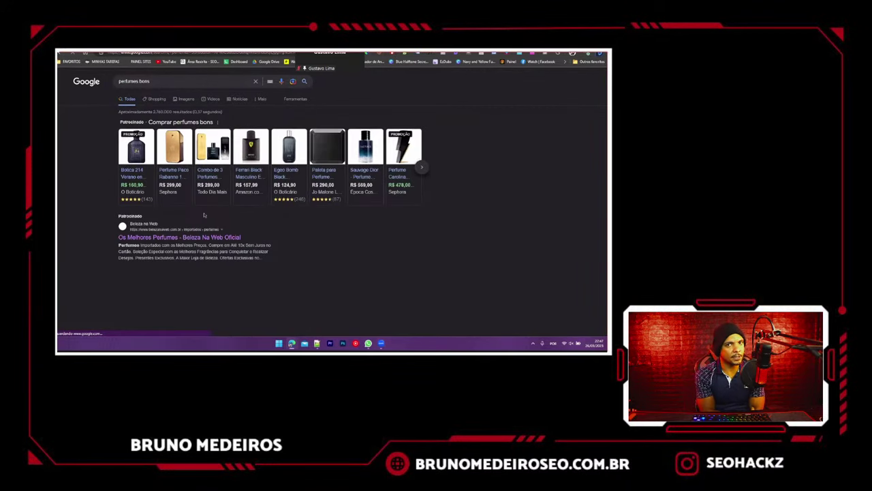
# - Examine the organic Google results for "perfumes bons" to judge which kinds of pages rank
pyautogui.scroll(-8, 205, 215)
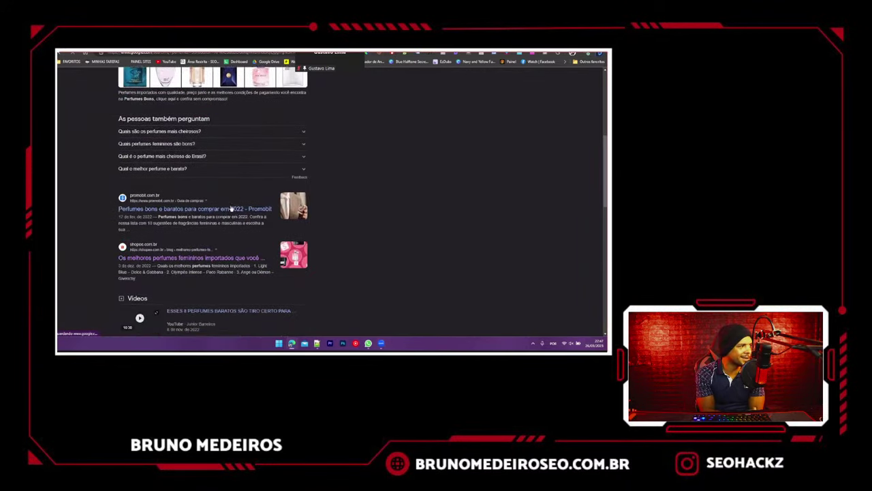
pyautogui.scroll(3, 230, 209)
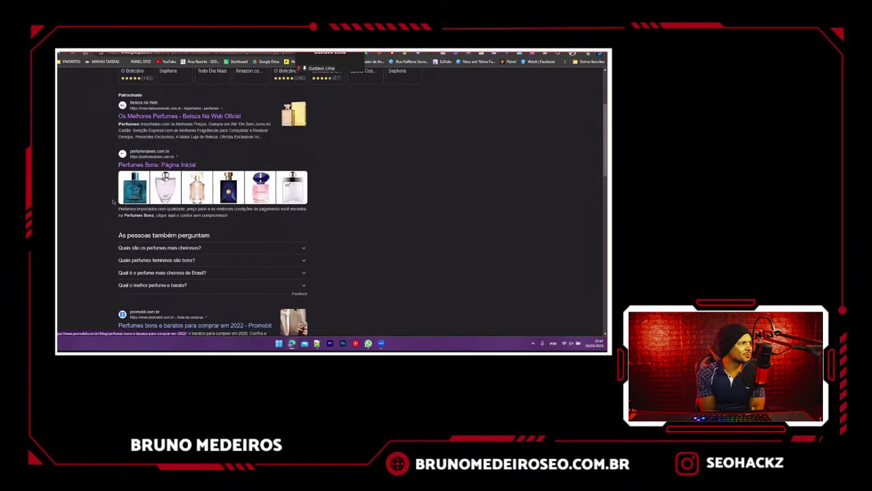
pyautogui.scroll(-3, 113, 202)
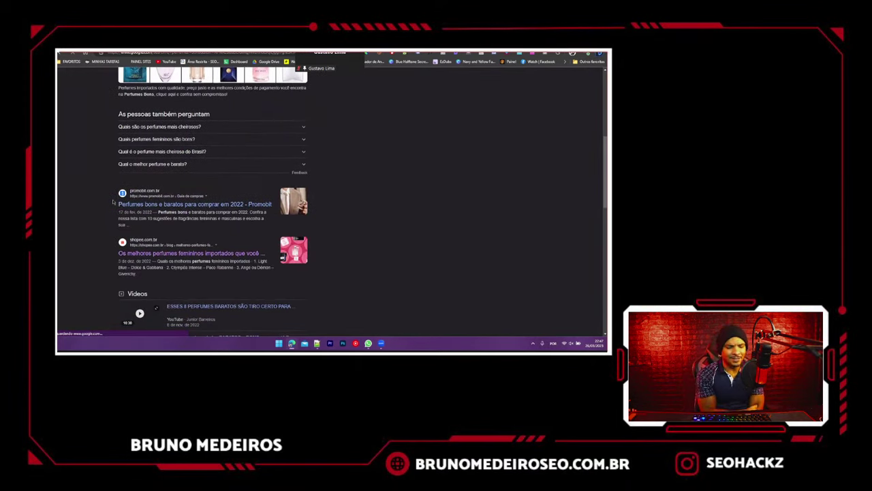
pyautogui.scroll(-3, 113, 202)
pyautogui.scroll(2, 113, 202)
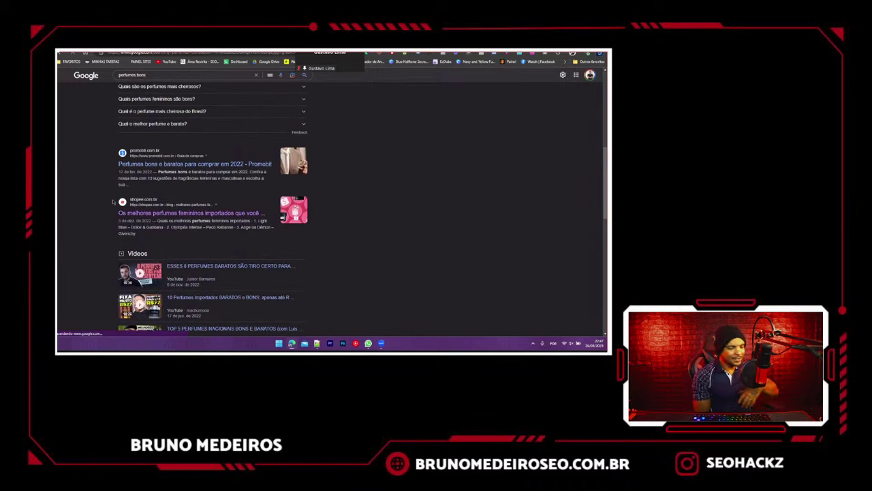
pyautogui.scroll(4, 113, 202)
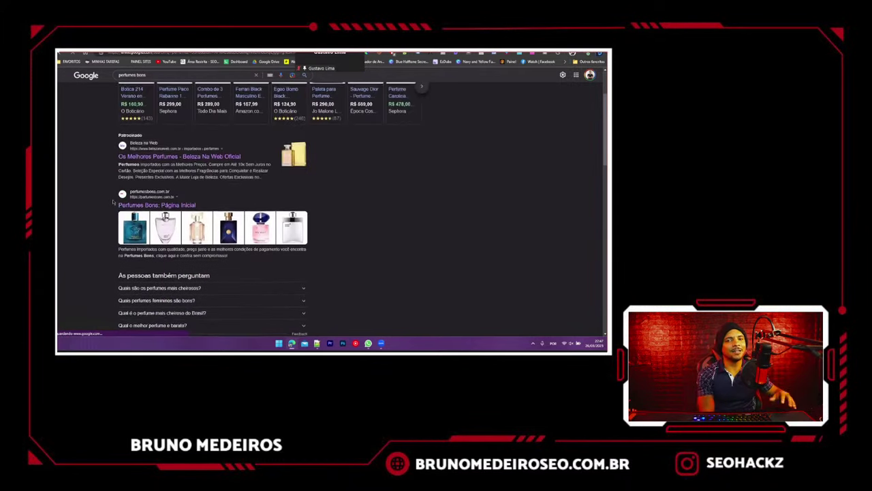
pyautogui.scroll(-4, 113, 202)
pyautogui.scroll(-3, 114, 202)
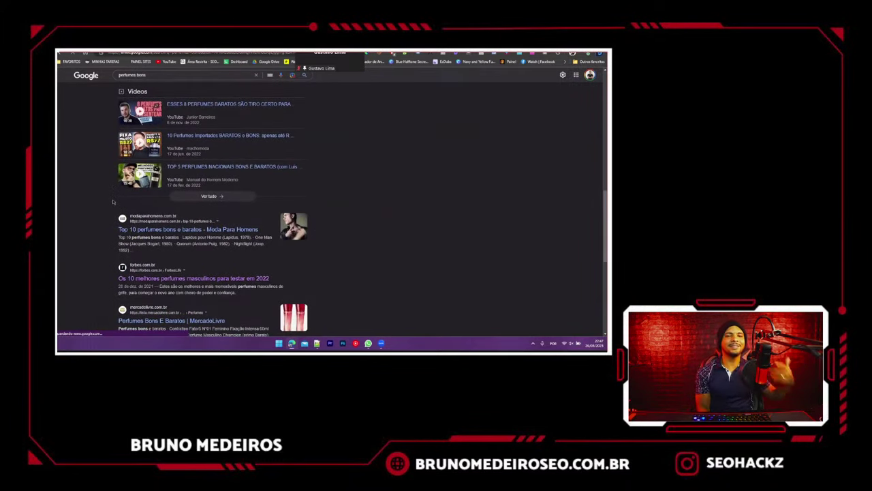
pyautogui.scroll(-3, 99, 223)
pyautogui.scroll(6, 96, 225)
pyautogui.scroll(1, 96, 224)
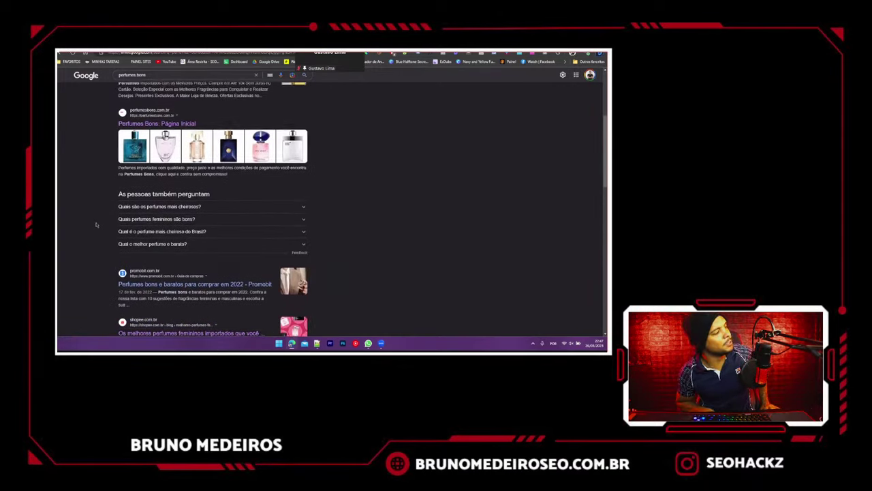
pyautogui.scroll(2, 91, 224)
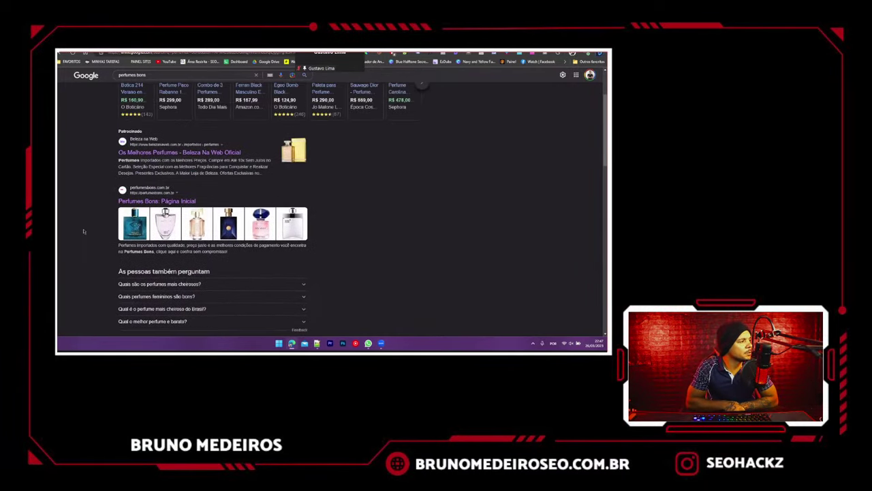
pyautogui.scroll(-2, 86, 229)
pyautogui.scroll(3, 86, 229)
pyautogui.scroll(-2, 86, 227)
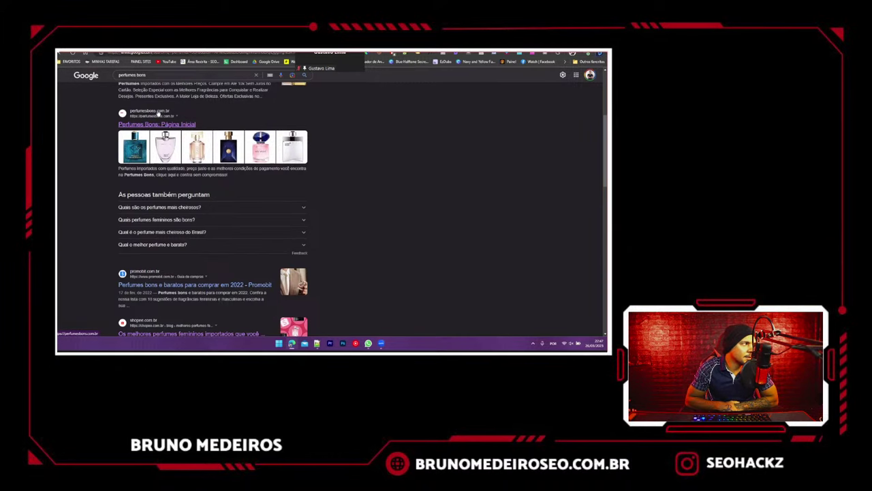
# - Open the Perfumes Bons site from the results and look through its home page, brand list and contact page
pyautogui.click(164, 124)
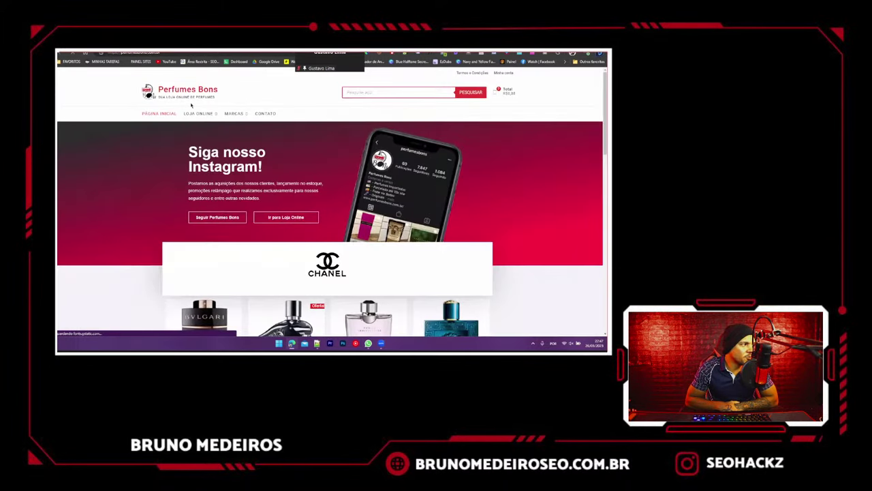
pyautogui.scroll(-12, 402, 177)
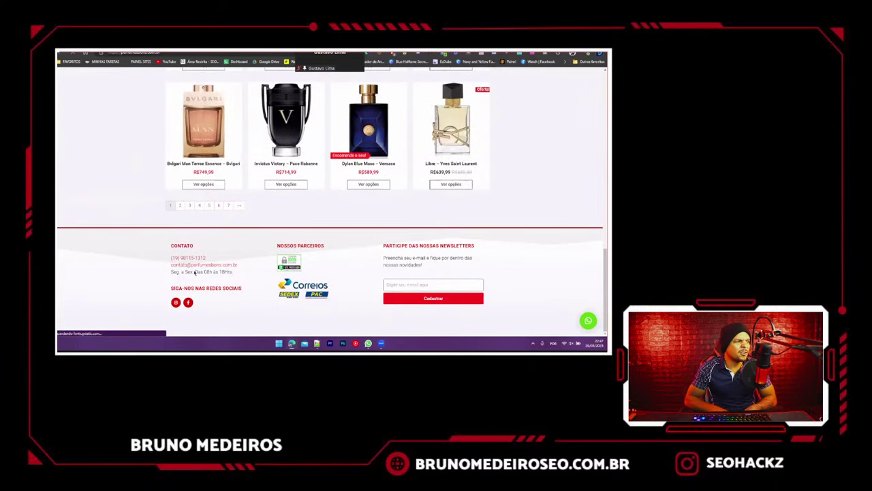
pyautogui.scroll(12, 195, 272)
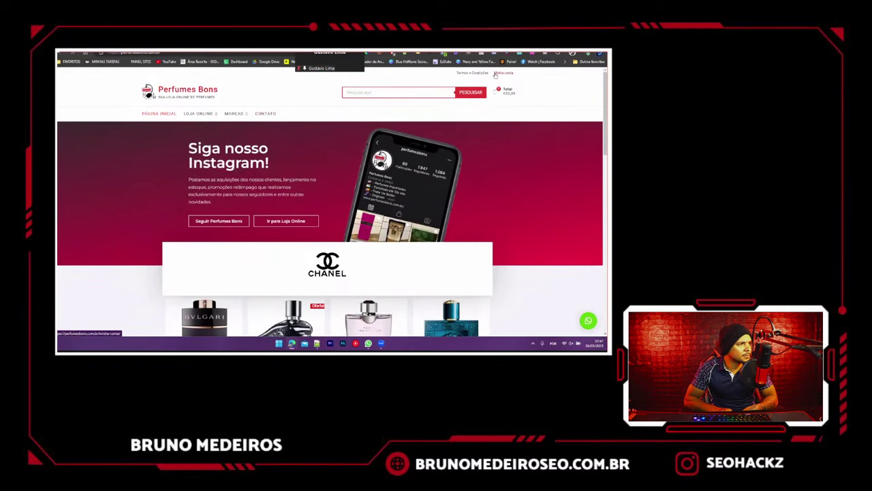
pyautogui.moveTo(235, 113)
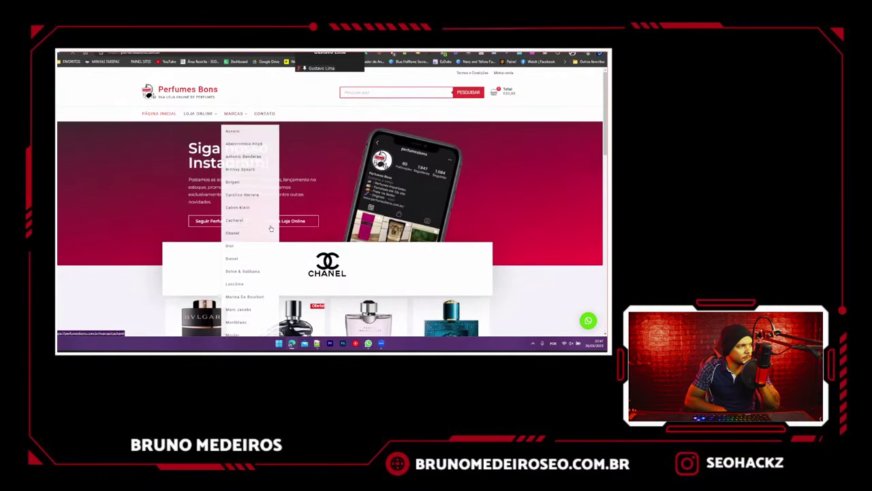
pyautogui.scroll(-3, 271, 229)
pyautogui.scroll(-10, 270, 229)
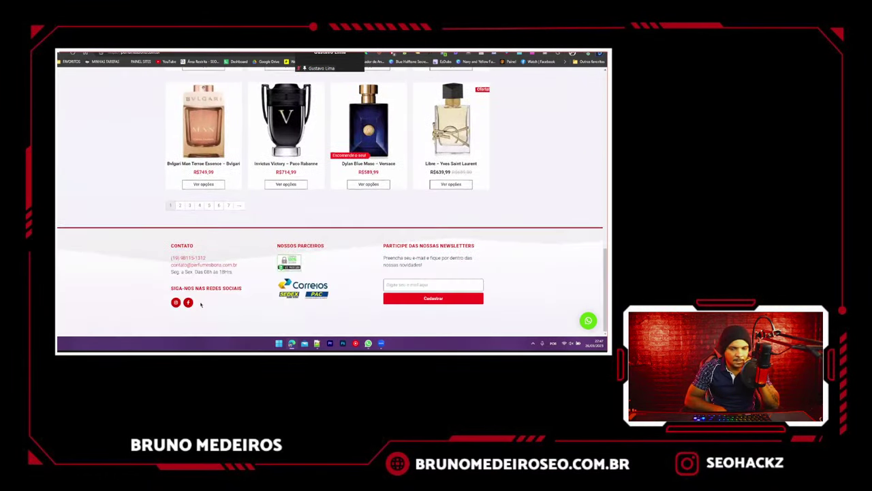
pyautogui.scroll(7, 217, 139)
pyautogui.scroll(10, 217, 139)
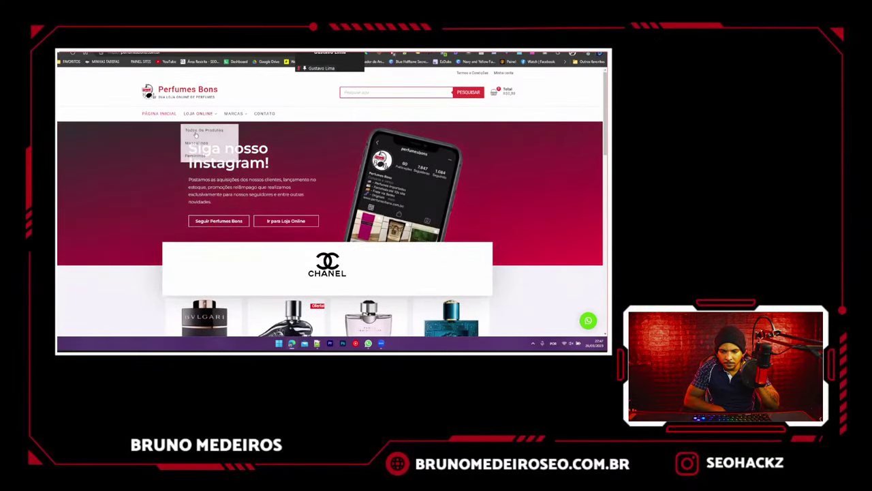
pyautogui.click(266, 114)
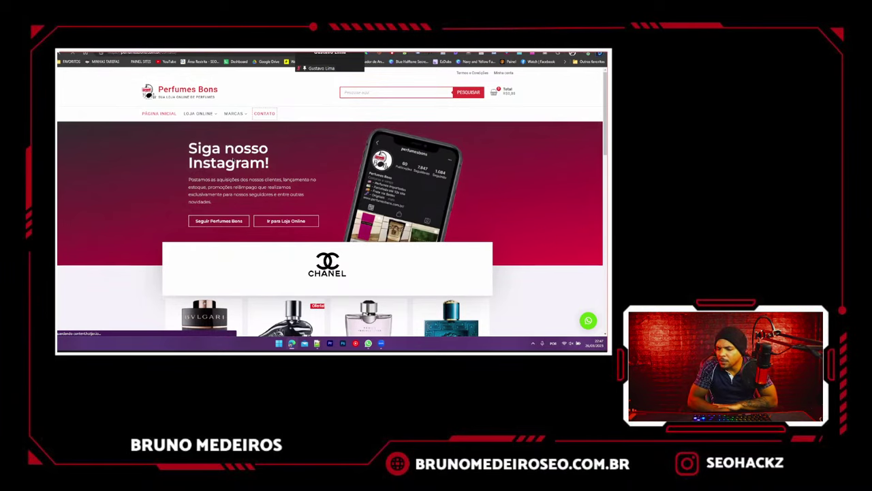
pyautogui.scroll(-5, 234, 162)
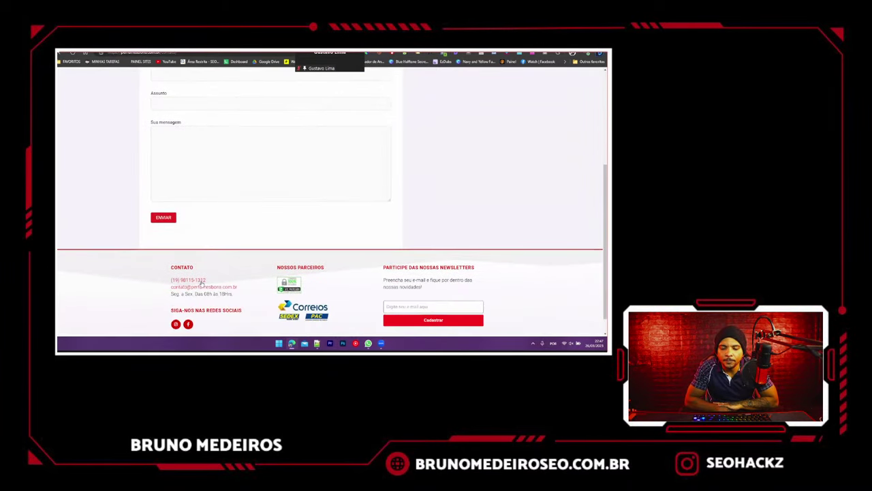
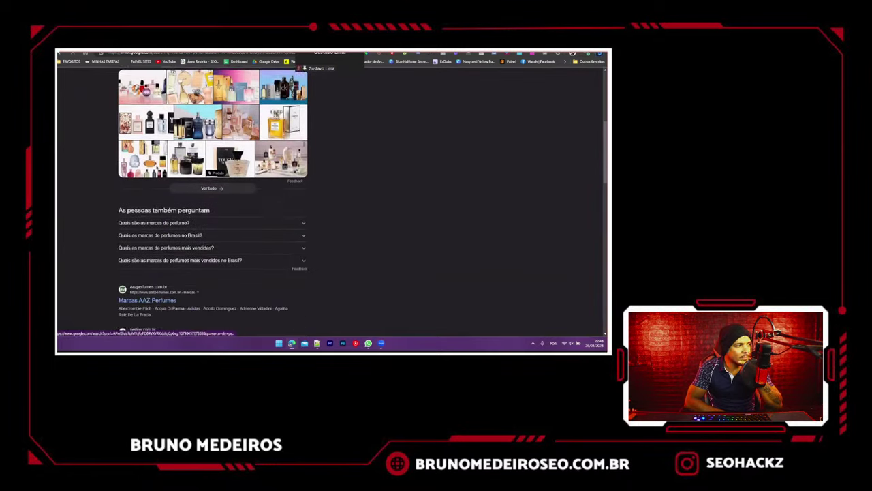
# - Check the Google results for "marca de perfume" and clear that keyword's row from the main sheet
pyautogui.scroll(10, 111, 219)
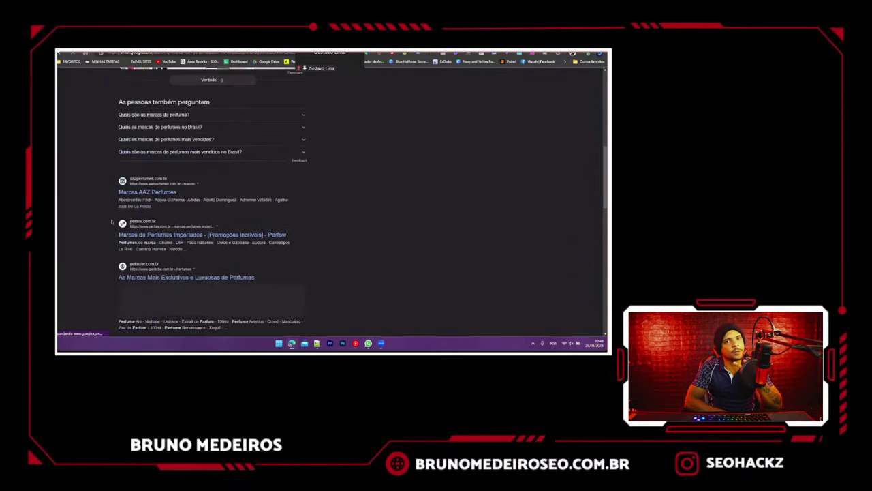
pyautogui.scroll(-3, 105, 167)
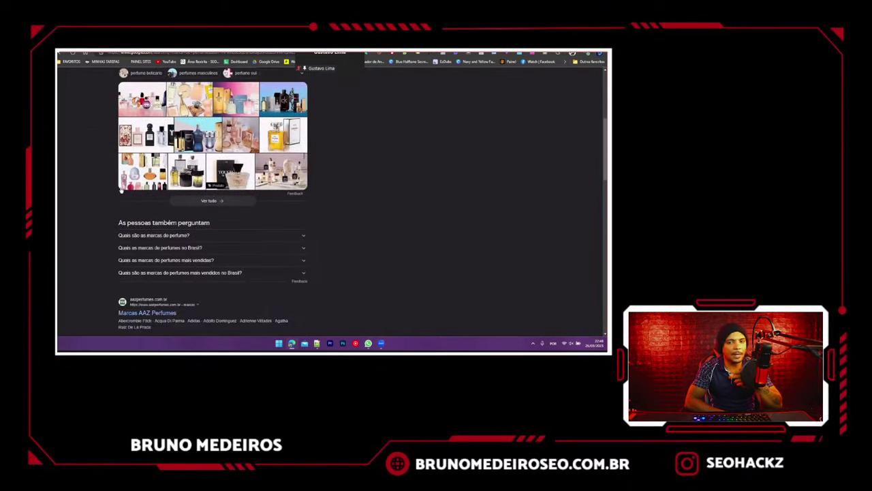
pyautogui.scroll(4, 105, 167)
pyautogui.scroll(-3, 105, 166)
pyautogui.scroll(-5, 105, 167)
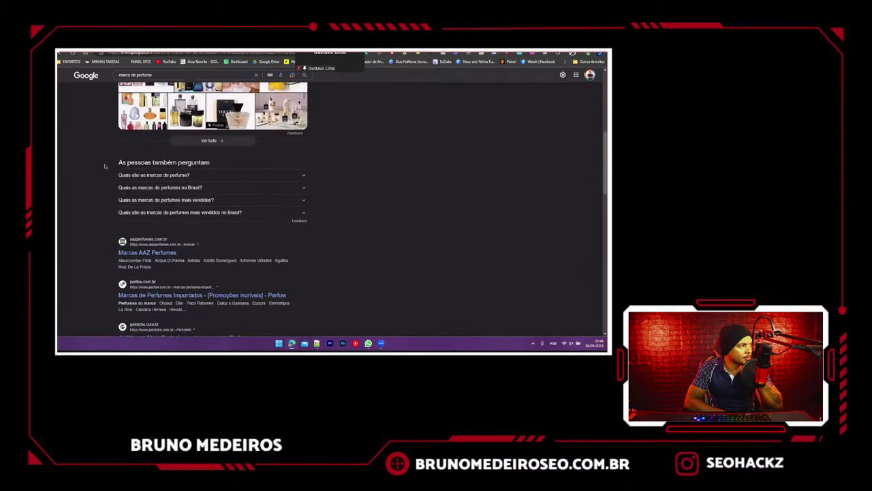
pyautogui.hotkey('ctrl', 'shift', 'Tab')
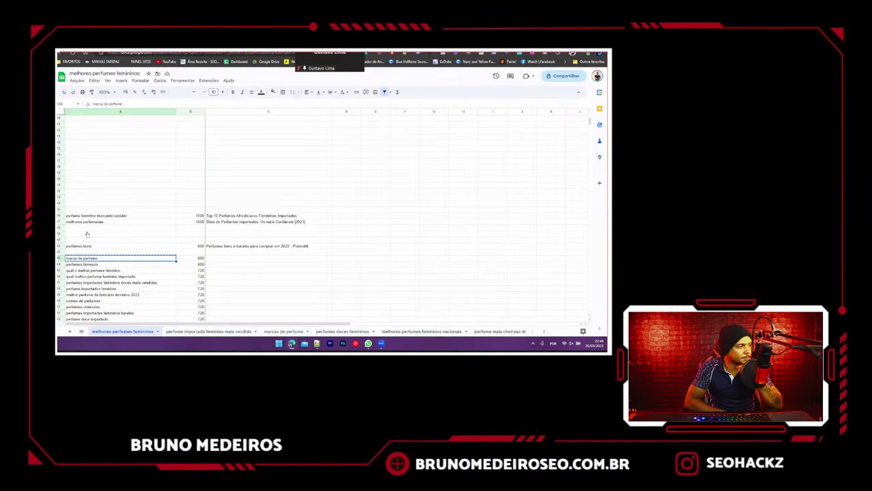
pyautogui.click(59, 258)
pyautogui.press('Delete')
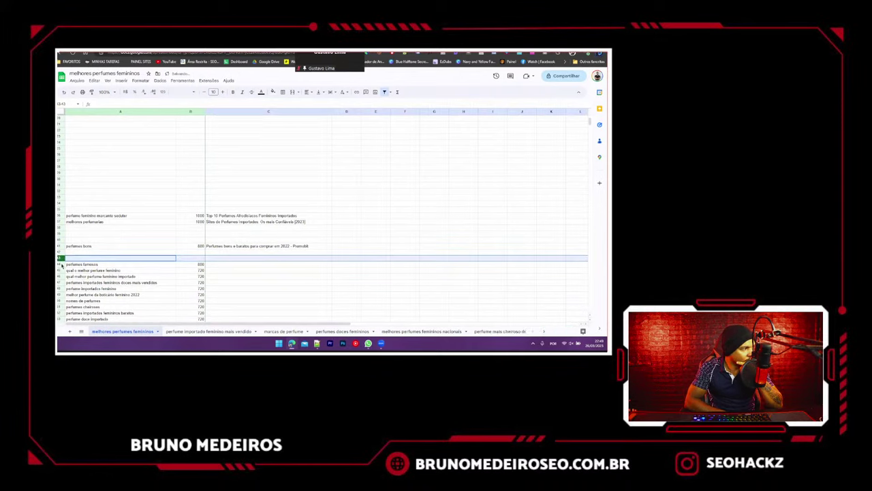
# - Copy the keyword "perfumes famosos" from the main sheet and search Google for it
pyautogui.click(100, 264)
pyautogui.hotkey('ctrl', 'c')
pyautogui.hotkey('ctrl', 'Tab')
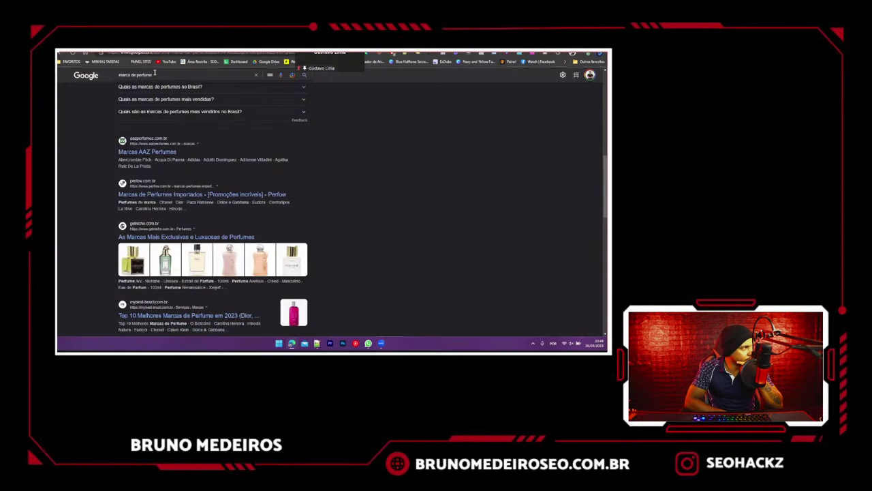
pyautogui.tripleClick(154, 73)
pyautogui.hotkey('ctrl', 'v')
pyautogui.press('Return')
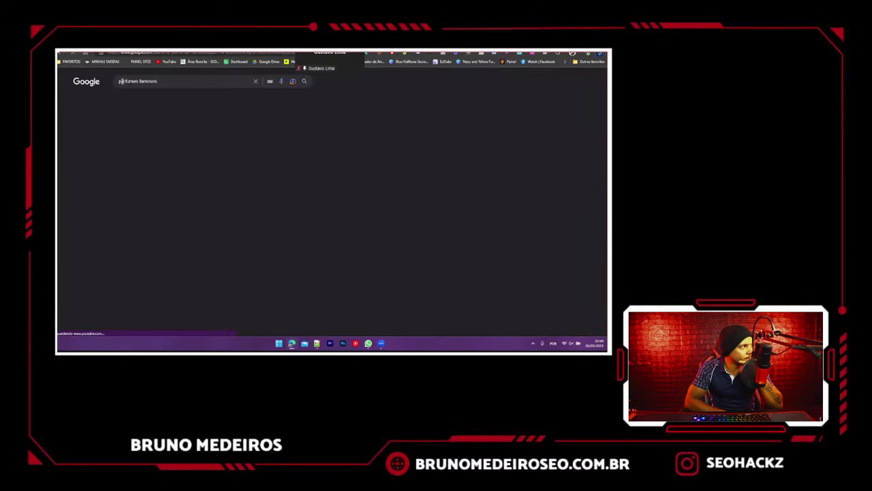
# - Check the results and record the top title "Os 7 perfumes mais famosos do mundo e onde encontrá-los" beside "perfumes famosos"
pyautogui.scroll(-5, 94, 225)
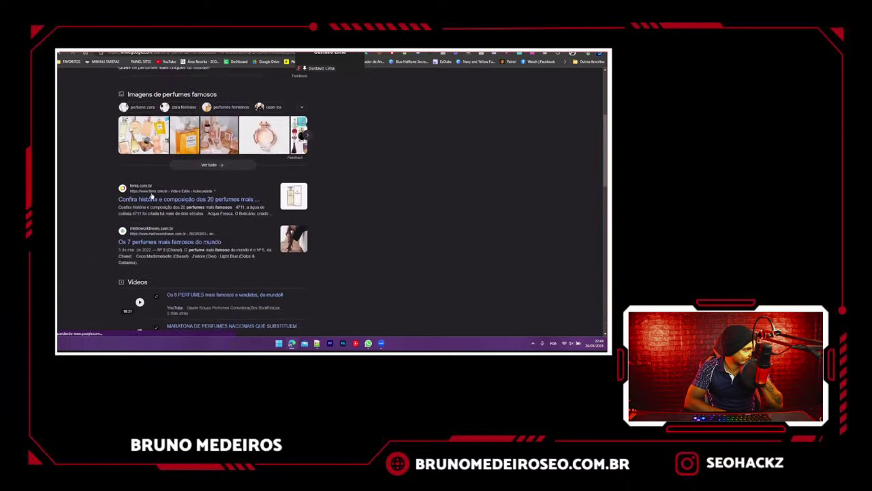
pyautogui.scroll(5, 96, 225)
pyautogui.scroll(-3, 98, 225)
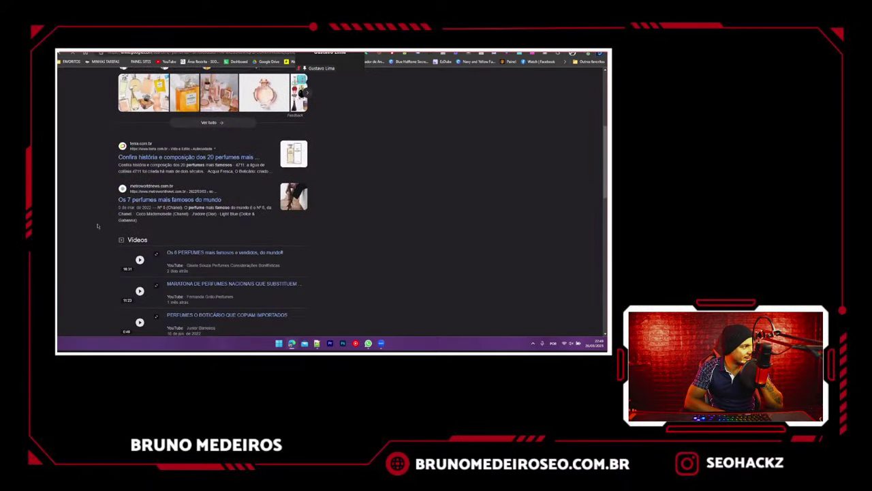
pyautogui.scroll(-3, 98, 225)
pyautogui.scroll(8, 109, 215)
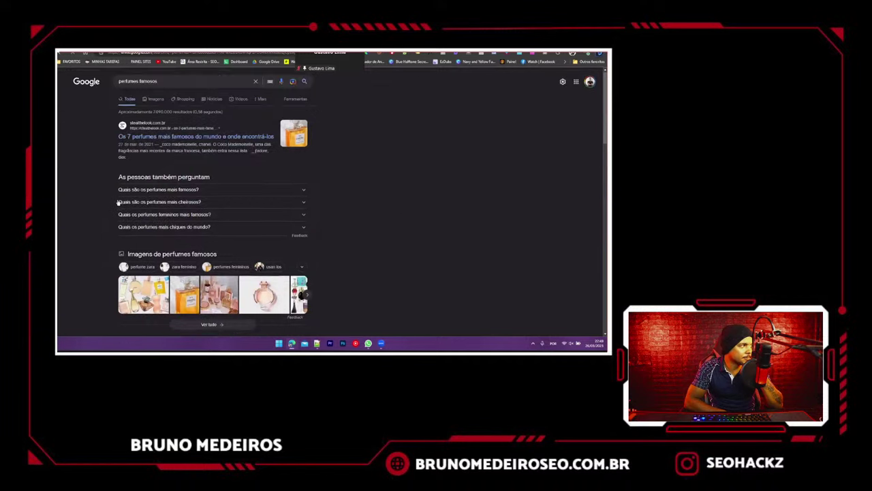
pyautogui.moveTo(109, 137); pyautogui.dragTo(271, 136)
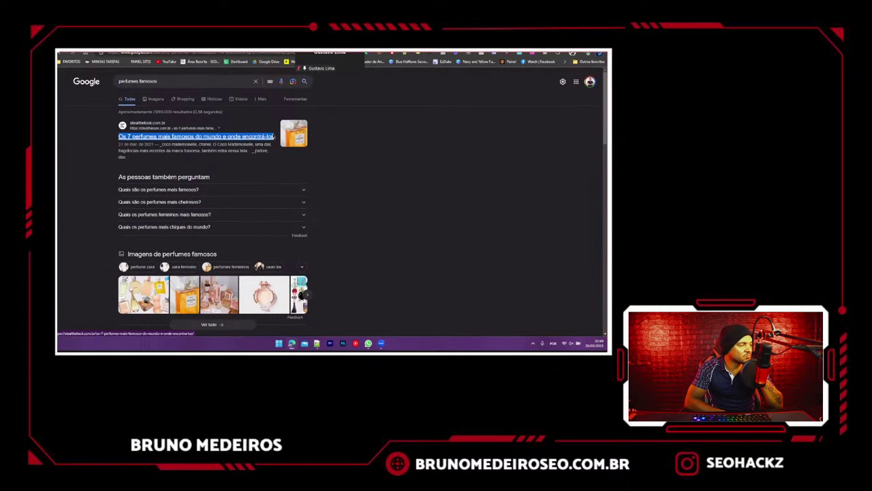
pyautogui.hotkey('ctrl', 'w')
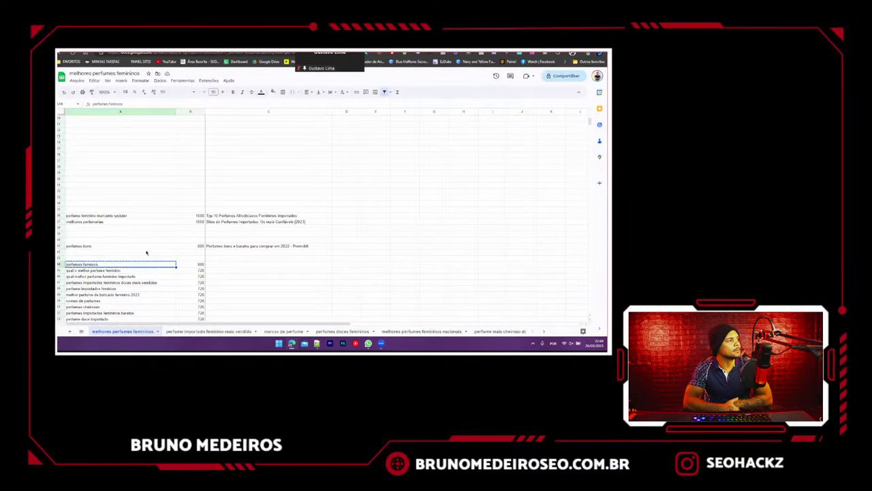
pyautogui.doubleClick(244, 265)
pyautogui.hotkey('ctrl', 'v')
pyautogui.click(242, 278)
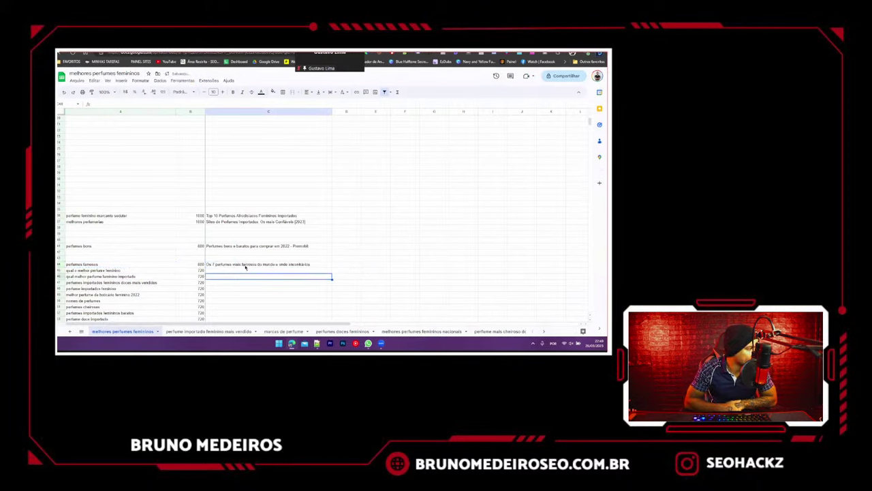
pyautogui.click(246, 266)
# - Copy the keyword "qual o melhor perfume feminino" from the main sheet and search Google for it
pyautogui.click(109, 270)
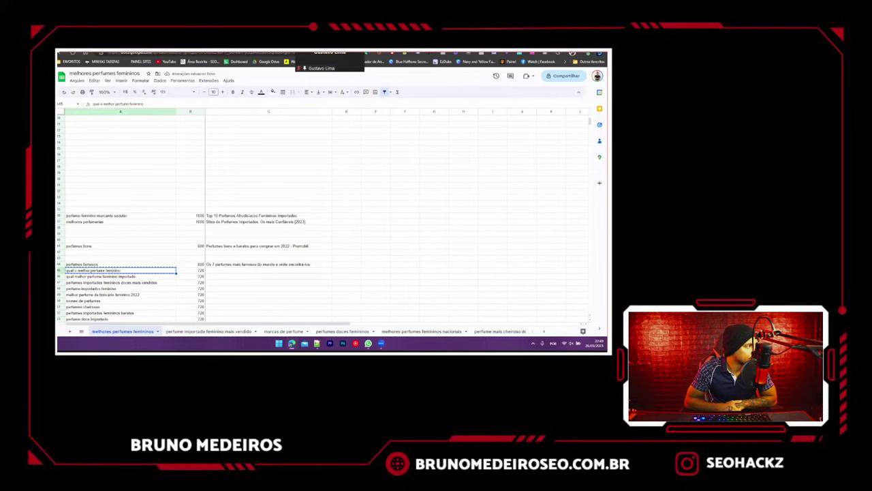
pyautogui.hotkey('ctrl', 'shift', 'Tab')
pyautogui.click(173, 81)
pyautogui.hotkey('ctrl', 'a')
pyautogui.hotkey('ctrl', 'v')
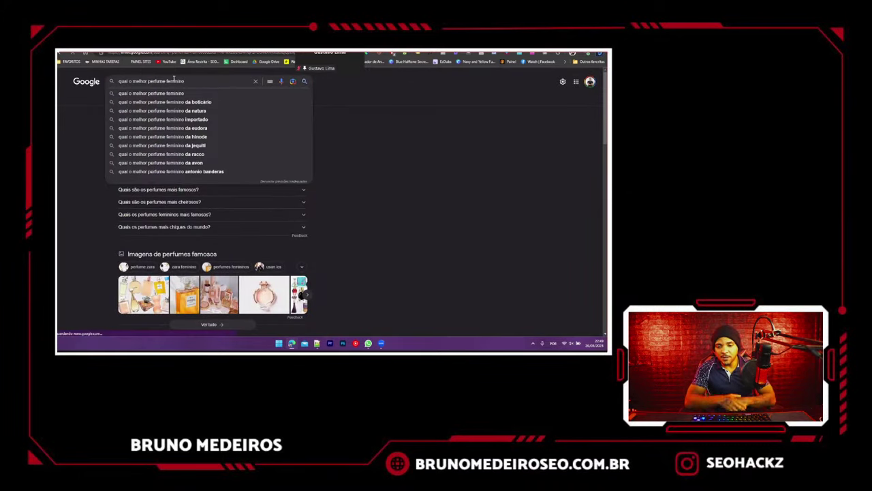
pyautogui.press('Return')
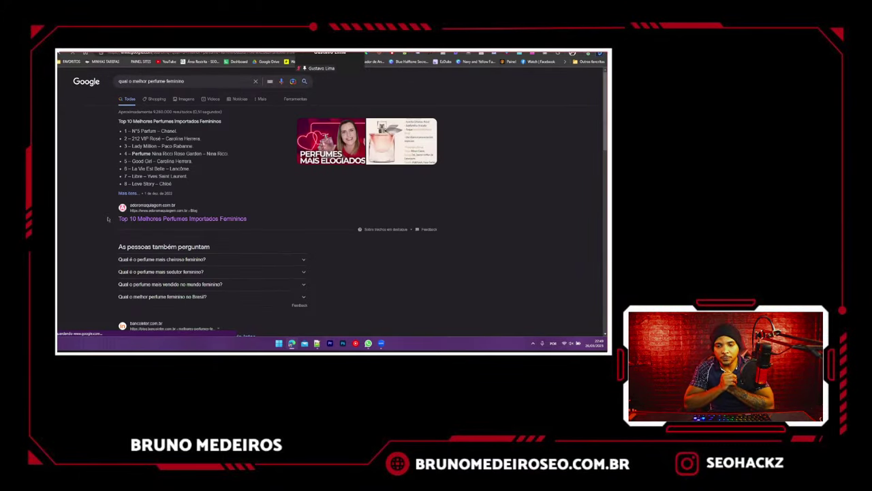
# - Record the top result title "Top 10 Melhores Perfumes Importados Femininos" in the SERP column beside "qual o melhor perfume feminino"
pyautogui.moveTo(107, 219); pyautogui.dragTo(265, 218)
pyautogui.hotkey('ctrl', 'c')
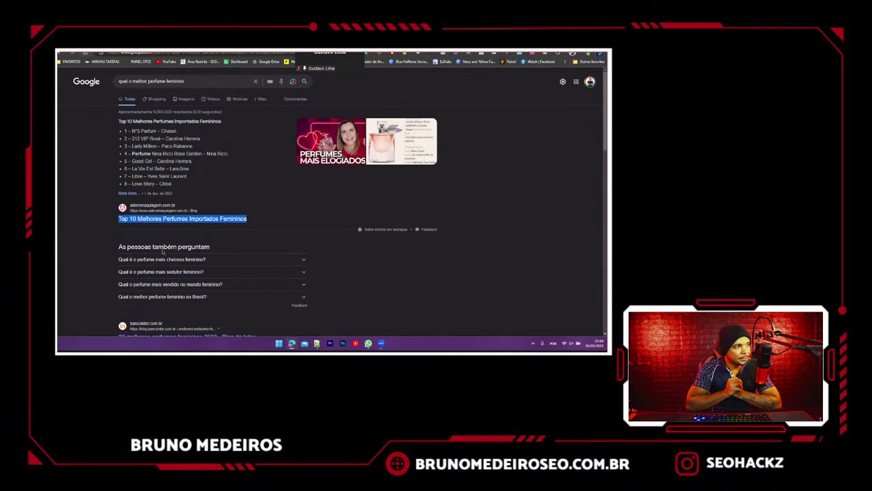
pyautogui.hotkey('ctrl', 'Tab')
pyautogui.press('Right')
pyautogui.press('Right')
pyautogui.hotkey('ctrl', 'v')
pyautogui.press('Left')
pyautogui.press('Left')
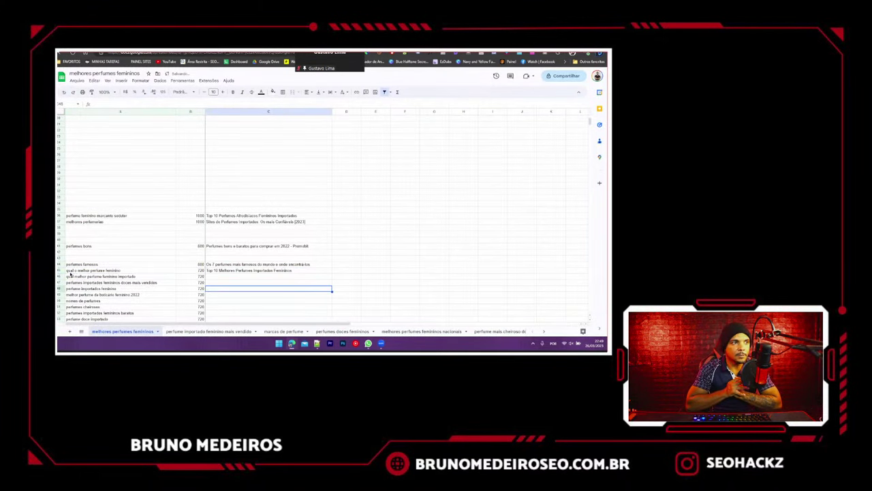
# - Fill the "qual o melhor perfume feminino" keyword cell with red
pyautogui.scroll(2, 233, 126)
pyautogui.click(272, 91)
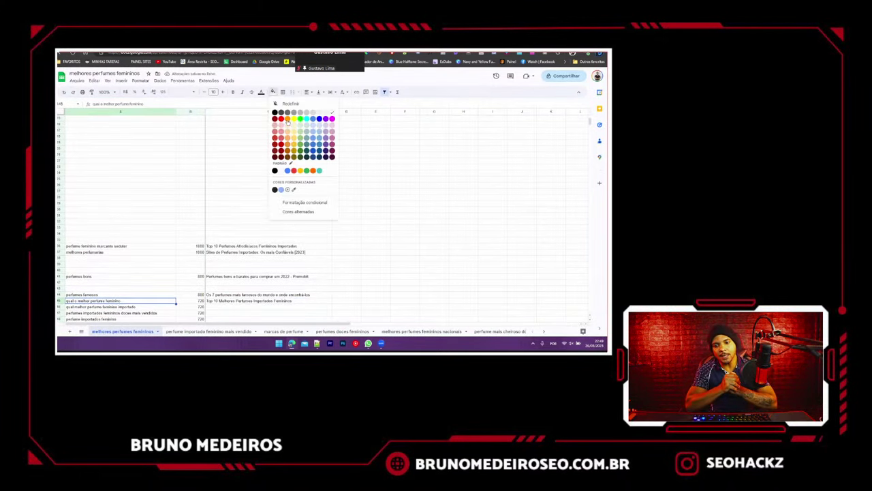
pyautogui.click(281, 119)
# - Copy the keyword "qual melhor perfume feminino importado" from the main sheet and search Google for it
pyautogui.scroll(-4, 135, 169)
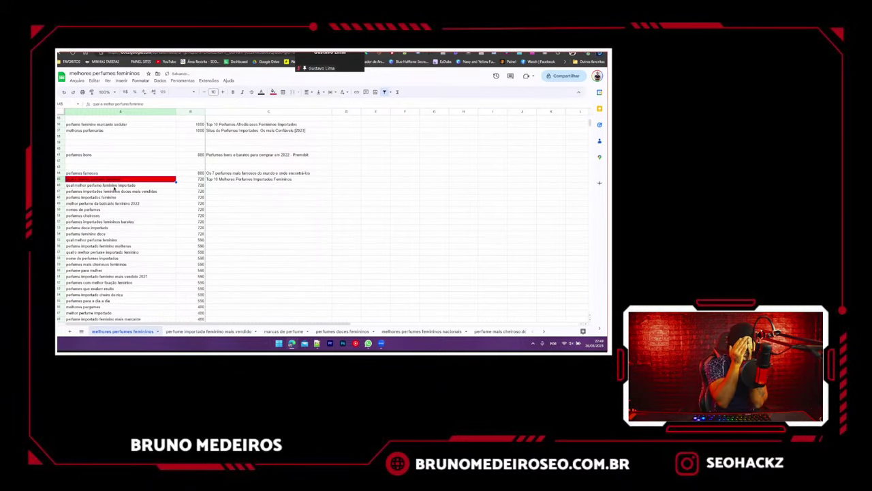
pyautogui.click(114, 187)
pyautogui.hotkey('ctrl', 'Tab')
pyautogui.tripleClick(163, 82)
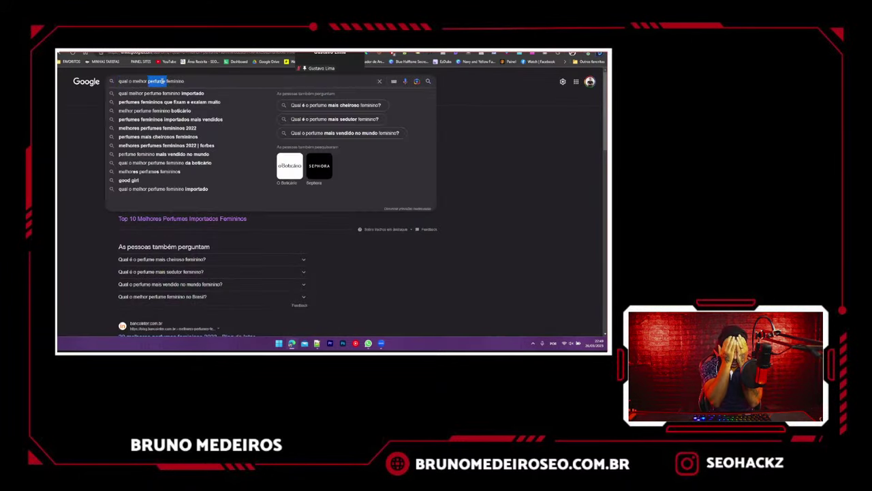
pyautogui.hotkey('ctrl', 'v')
pyautogui.press('Return')
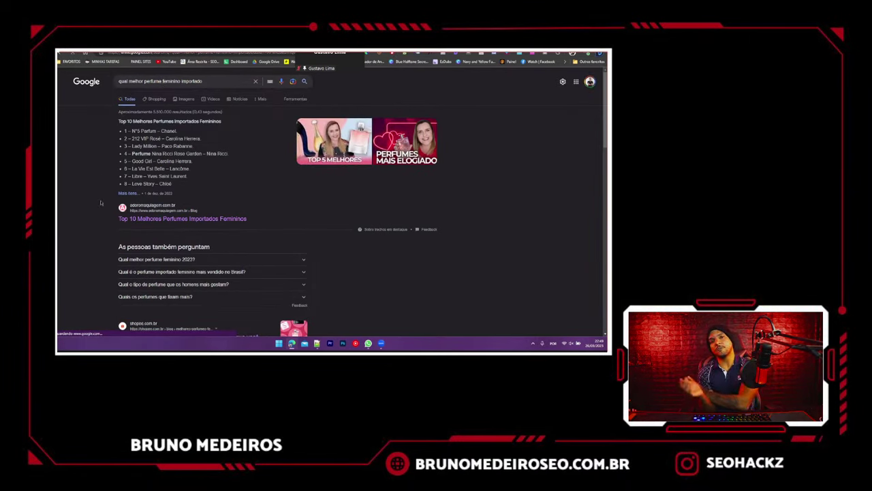
# - Select the top result's title and look over the other results before returning to the keyword's row in the main sheet
pyautogui.moveTo(111, 218); pyautogui.dragTo(264, 223)
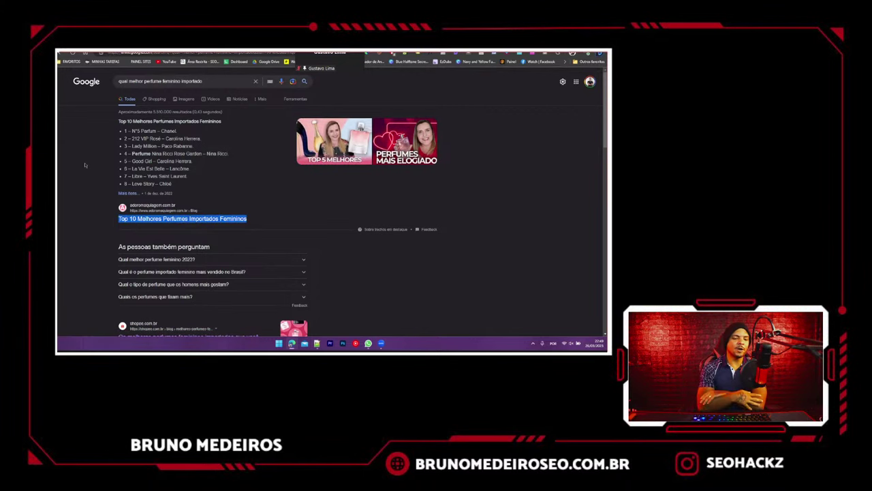
pyautogui.scroll(-5, 86, 164)
pyautogui.scroll(5, 79, 157)
pyautogui.hotkey('ctrl', 'shift', 'Tab')
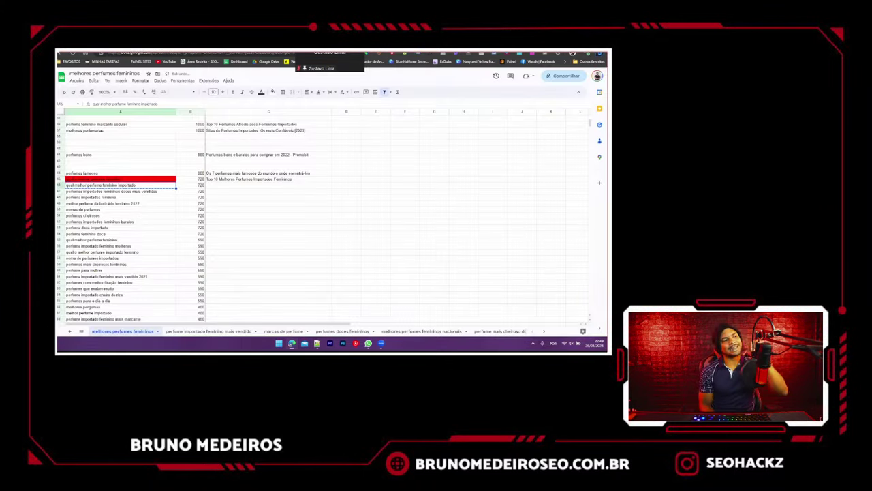
pyautogui.click(219, 187)
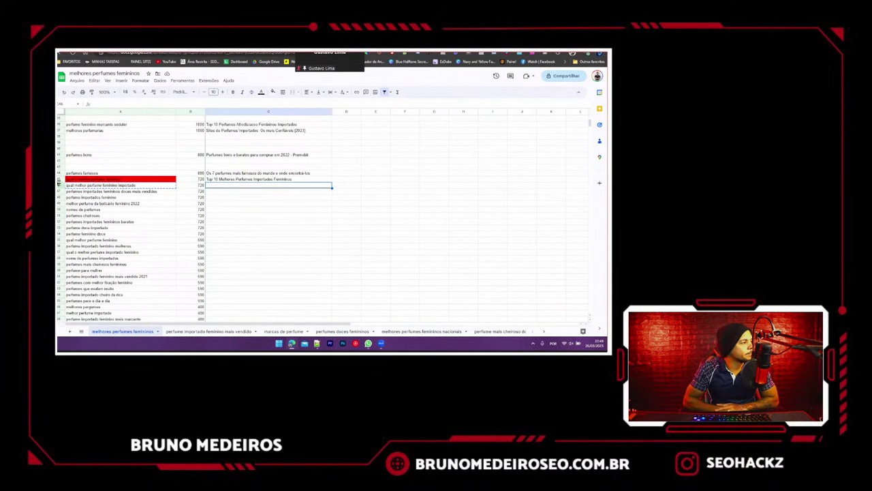
# - Copy the "qual o melhor perfume feminino" row into the first empty row of the "perfume importado feminino mais vendido" sheet
pyautogui.click(59, 179)
pyautogui.hotkey('ctrl', 'c')
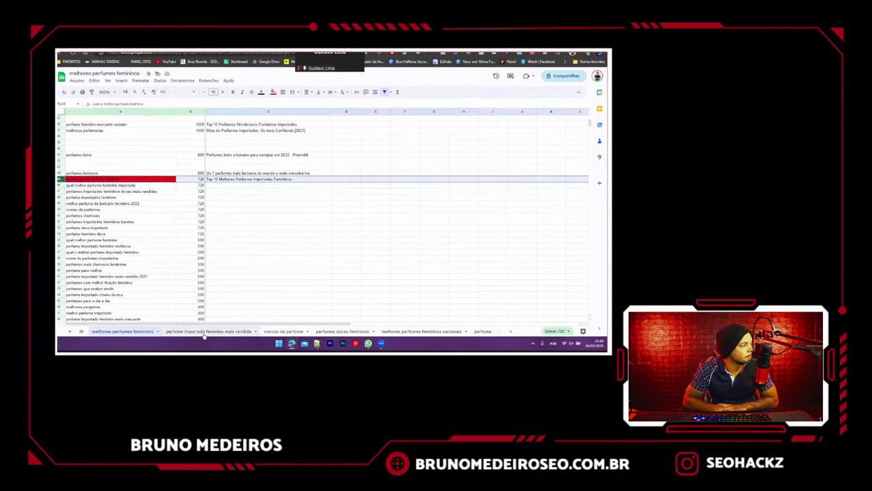
pyautogui.click(208, 332)
pyautogui.click(60, 241)
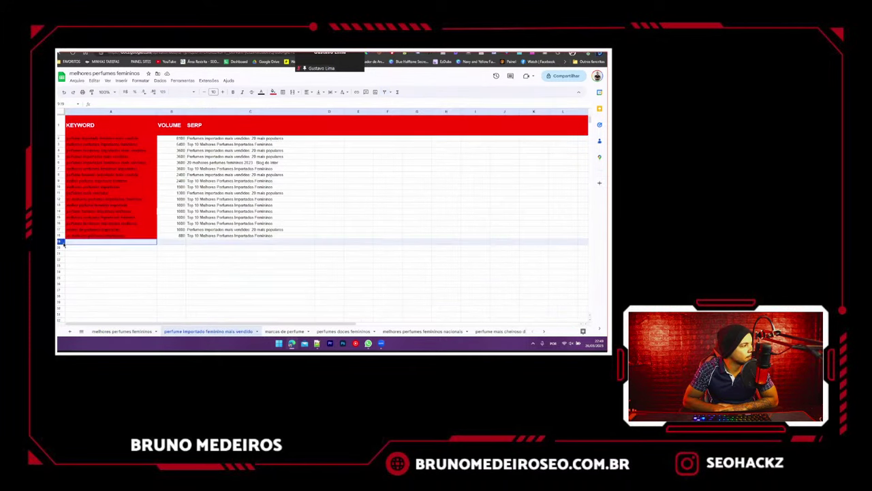
pyautogui.hotkey('ctrl', 'v')
# - Clear the "qual o melhor perfume feminino" row from the "melhores perfumes femininos" sheet and reset its red cell to white
pyautogui.click(123, 331)
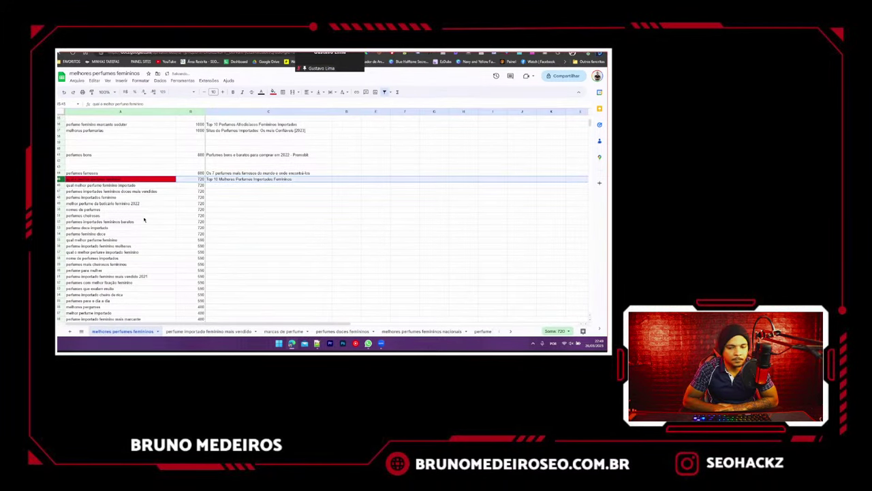
pyautogui.press('Delete')
pyautogui.click(131, 183)
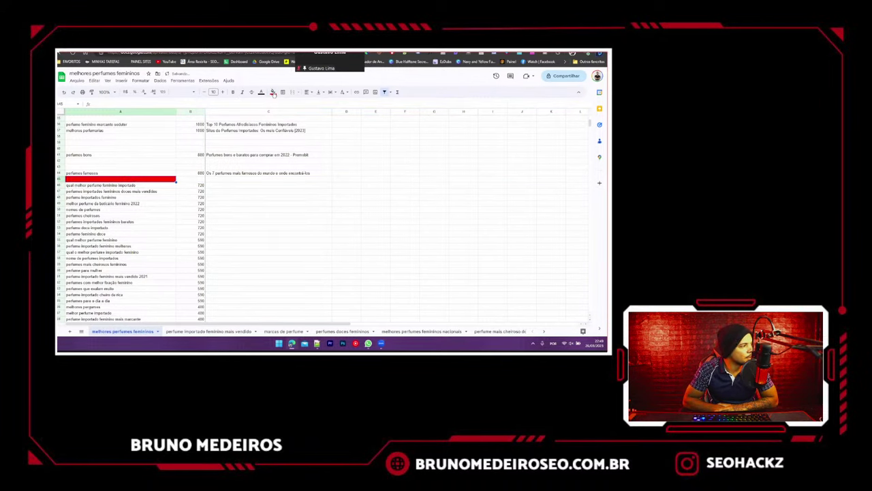
pyautogui.click(273, 93)
pyautogui.click(330, 113)
# - Recheck the Google results and record "Top 10 Melhores Perfumes Importados Femininos" beside "qual melhor perfume feminino importado" in the main sheet
pyautogui.click(102, 186)
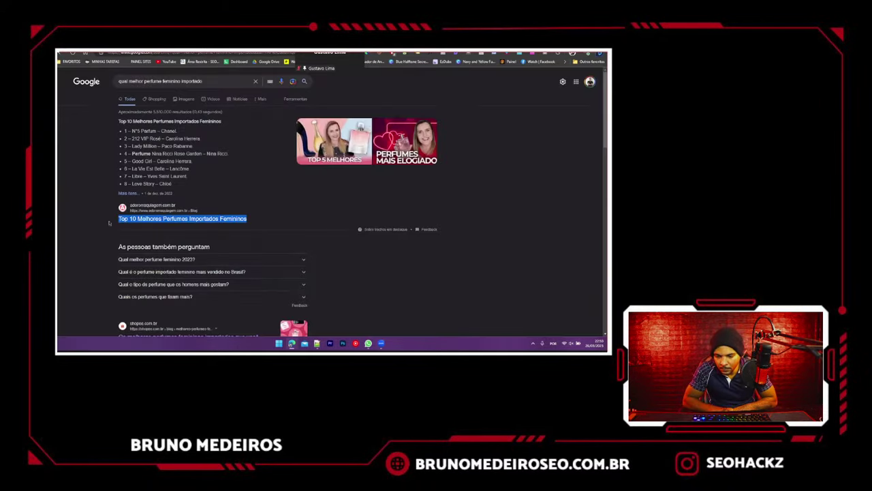
pyautogui.scroll(-5, 109, 231)
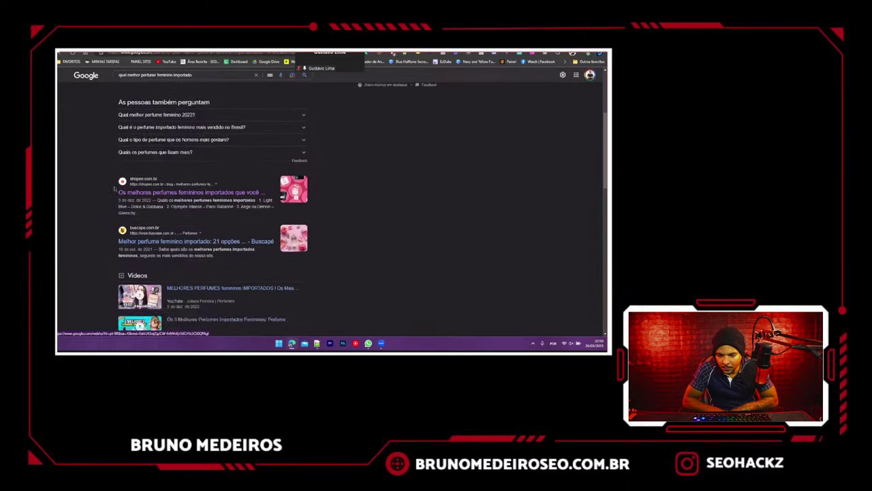
pyautogui.scroll(-6, 114, 188)
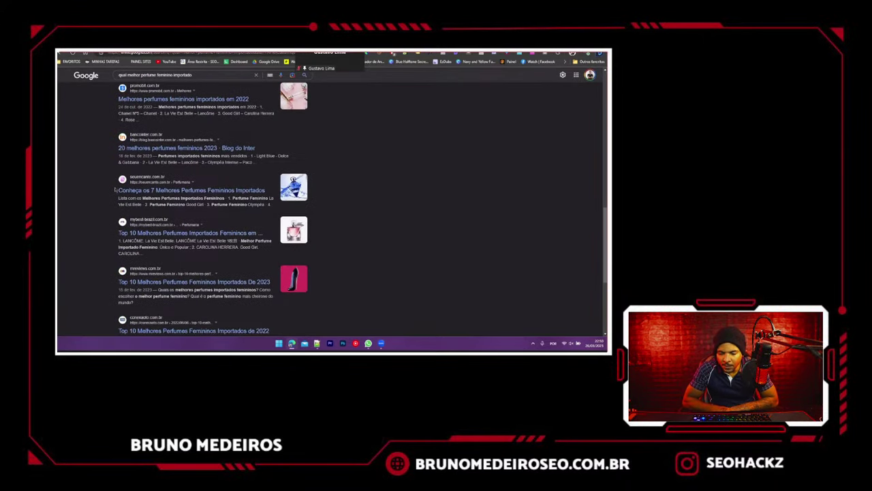
pyautogui.scroll(5, 110, 191)
pyautogui.scroll(5, 110, 191)
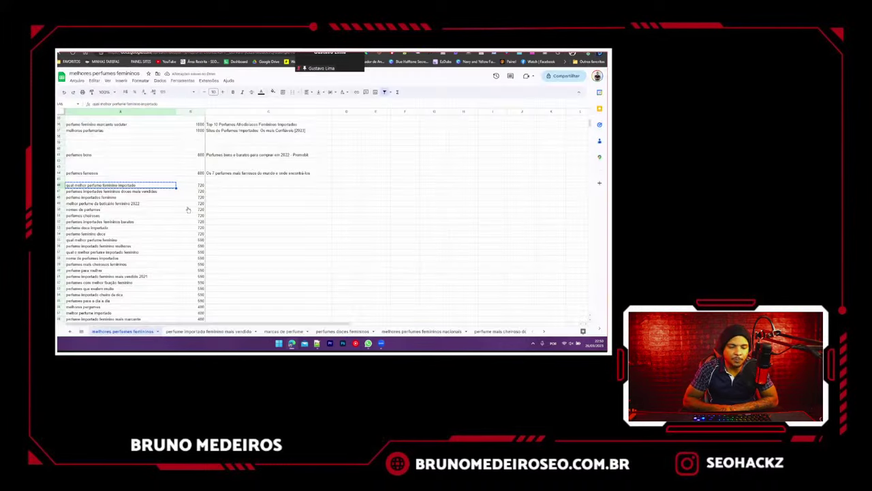
pyautogui.hotkey('ctrl', 'shift', 'Tab')
pyautogui.doubleClick(222, 185)
pyautogui.hotkey('ctrl', 'v')
pyautogui.click(228, 204)
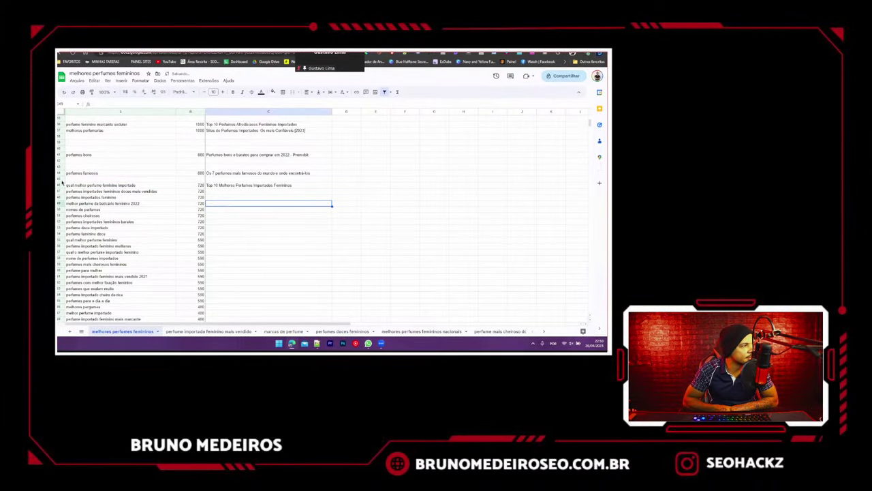
# - Move the "qual melhor perfume feminino importado" row from the main sheet to the next empty row of "perfume importado feminino mais vendido"
pyautogui.click(61, 184)
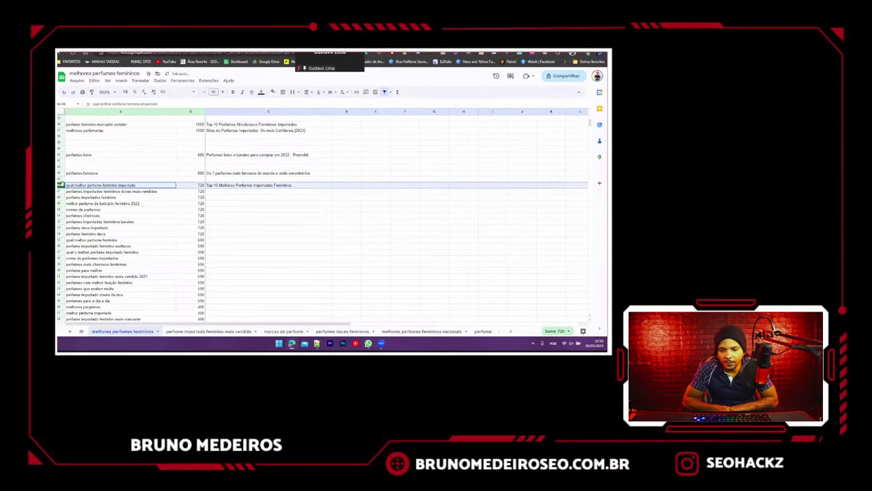
pyautogui.click(207, 332)
pyautogui.click(123, 332)
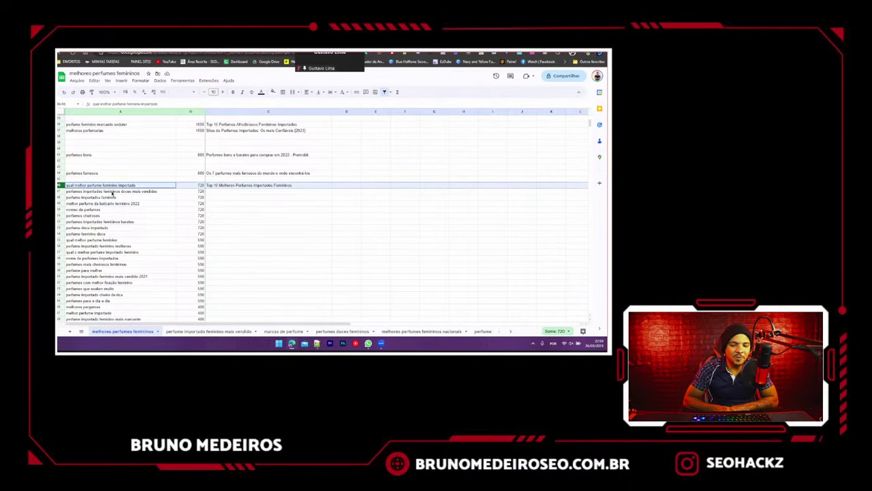
pyautogui.press('Delete')
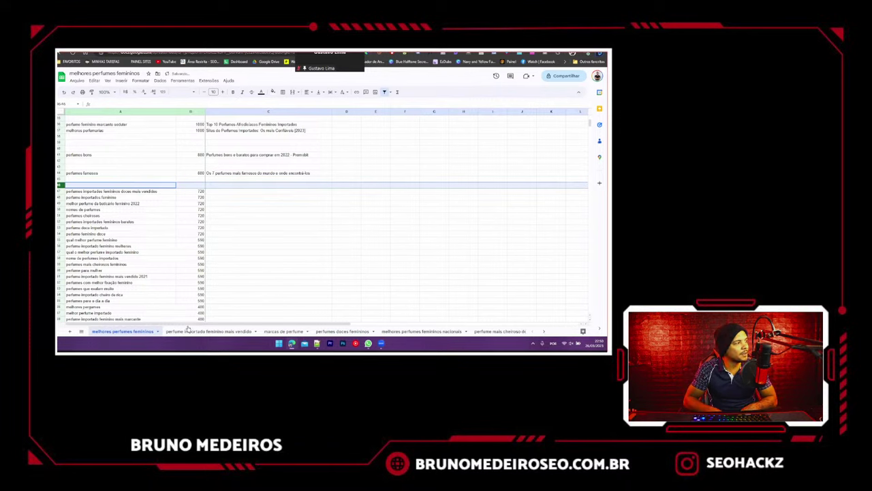
pyautogui.click(188, 331)
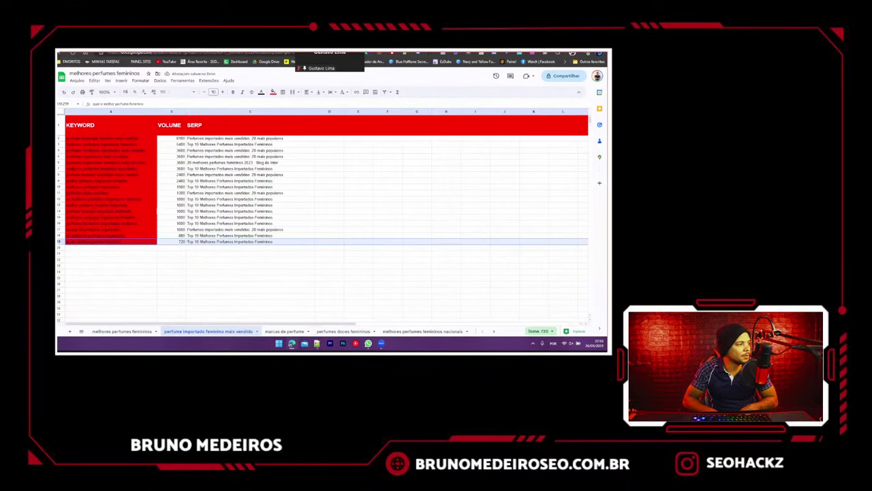
pyautogui.write('qual melhor perfume feminino importado\t720\tTop 10 Melhores Perfumes Importados Femininos')
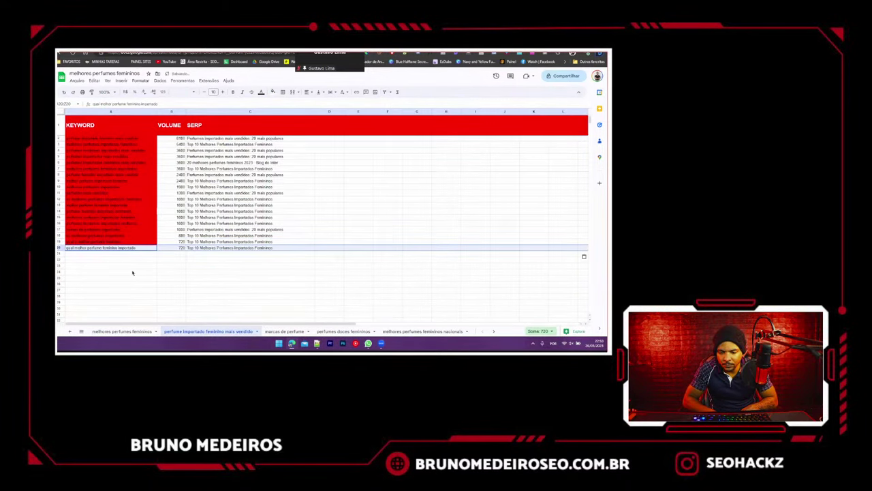
# - Fill the "qual melhor perfume feminino importado" keyword cell red in the "perfume importado feminino mais vendido" sheet
pyautogui.click(132, 273)
pyautogui.click(109, 247)
pyautogui.click(273, 92)
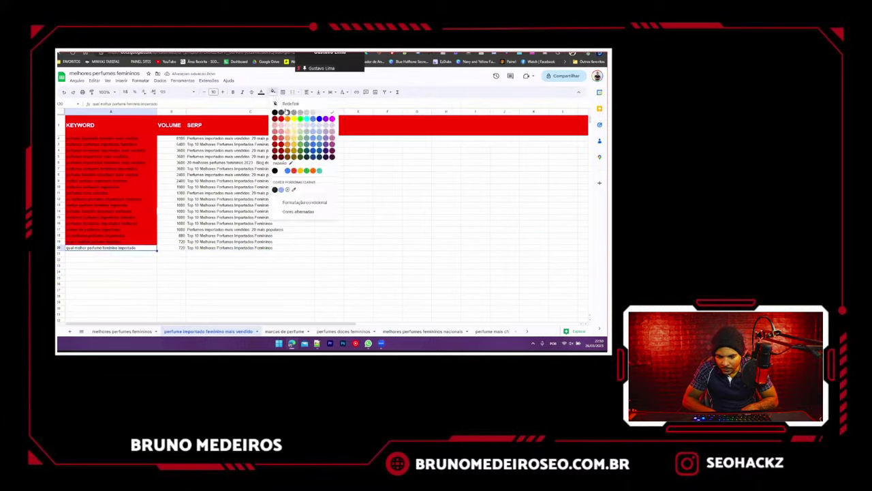
pyautogui.click(281, 118)
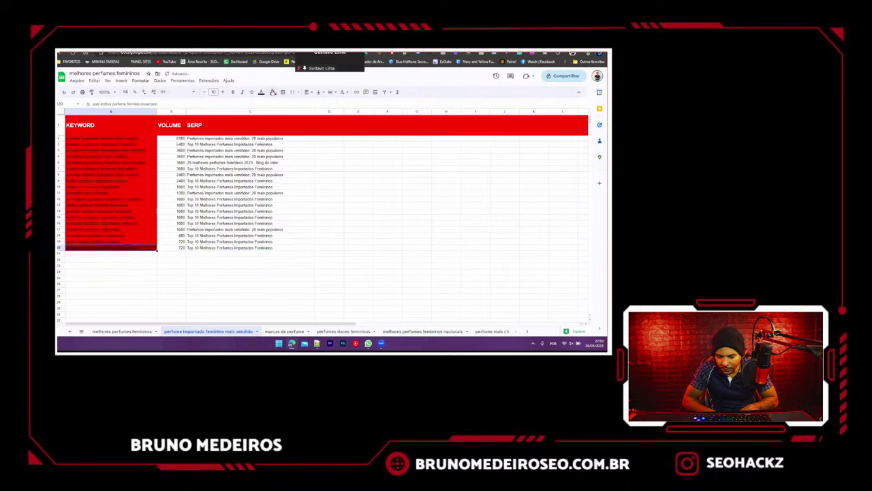
pyautogui.click(273, 91)
pyautogui.click(283, 123)
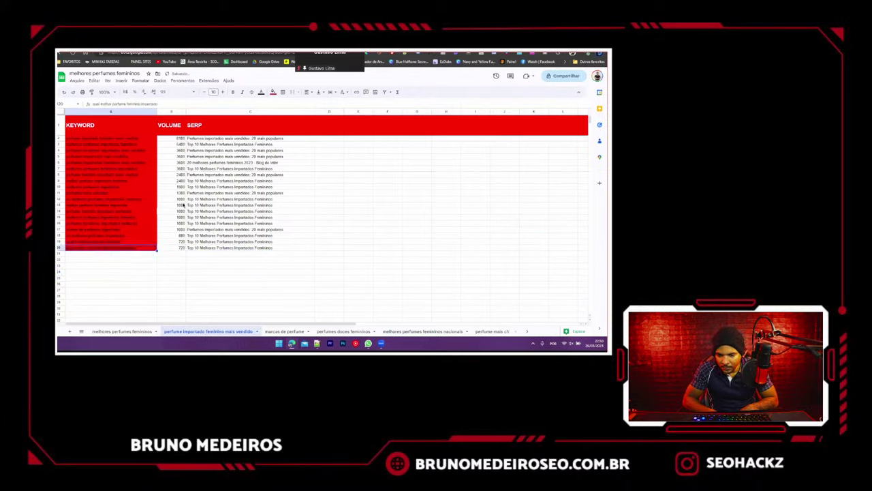
# - Search Google for "perfumes importados femininos doces mais vendidos" from the main sheet and review the ranking page titles
pyautogui.click(123, 332)
pyautogui.click(80, 191)
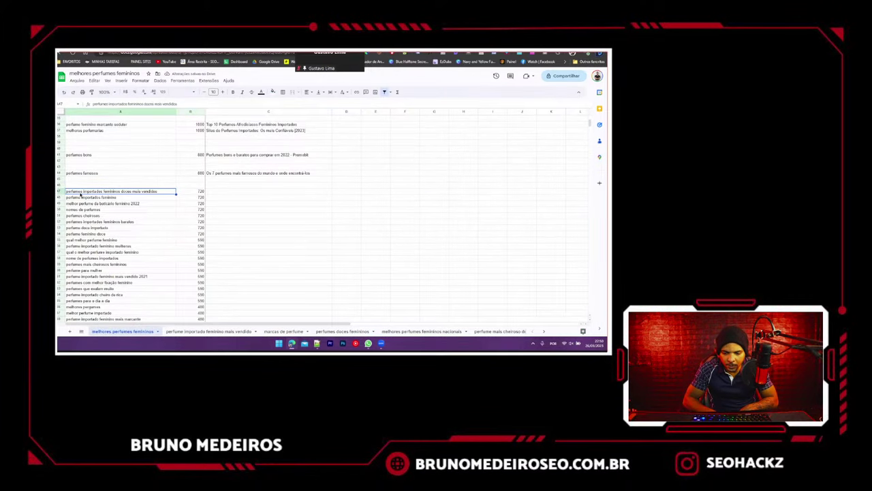
pyautogui.hotkey('ctrl', 'c')
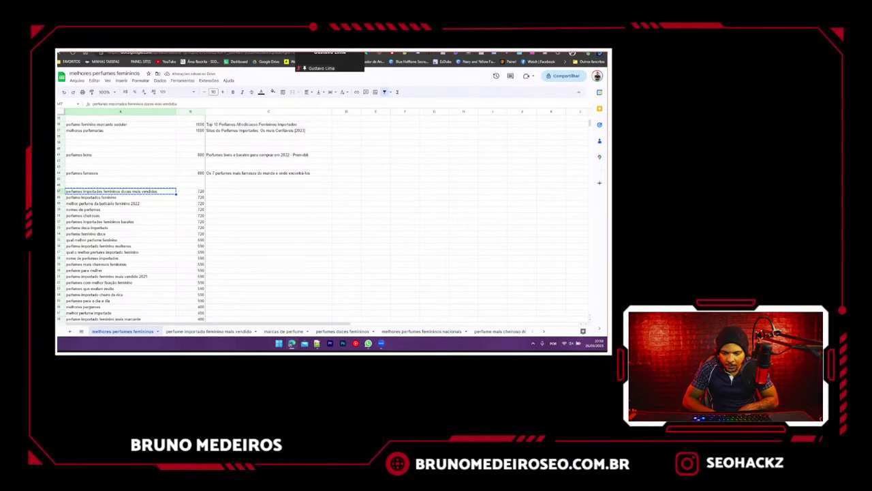
pyautogui.hotkey('ctrl', 'Tab')
pyautogui.tripleClick(171, 72)
pyautogui.hotkey('ctrl', 'v')
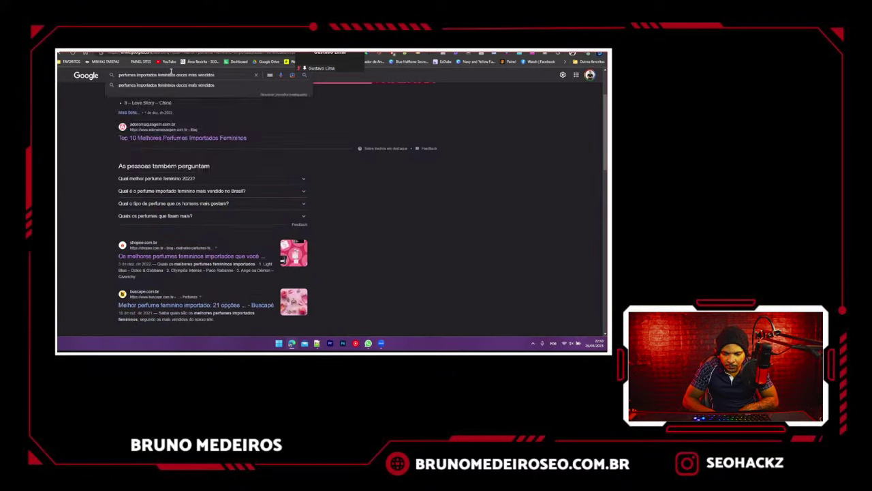
pyautogui.press('Return')
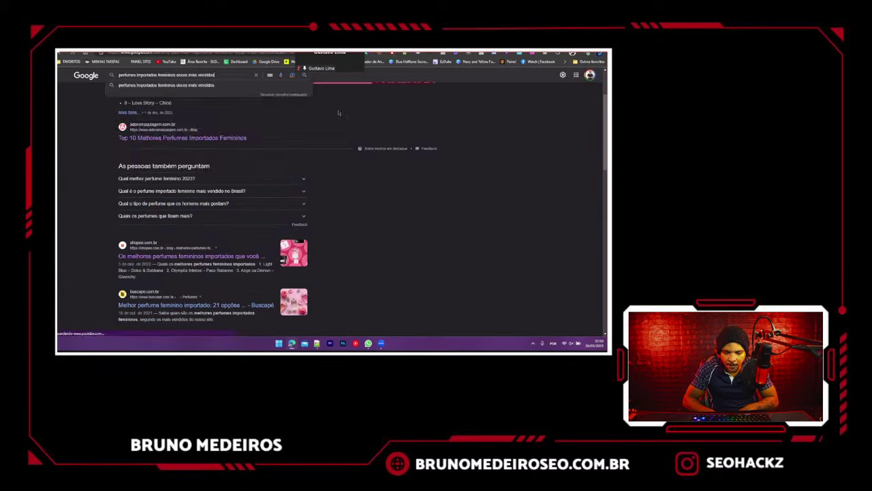
pyautogui.scroll(-5, 114, 165)
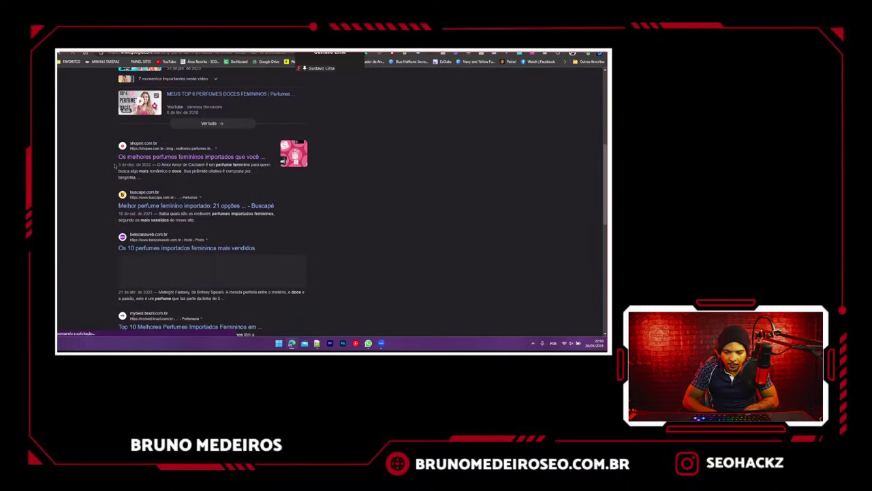
pyautogui.scroll(-2, 114, 165)
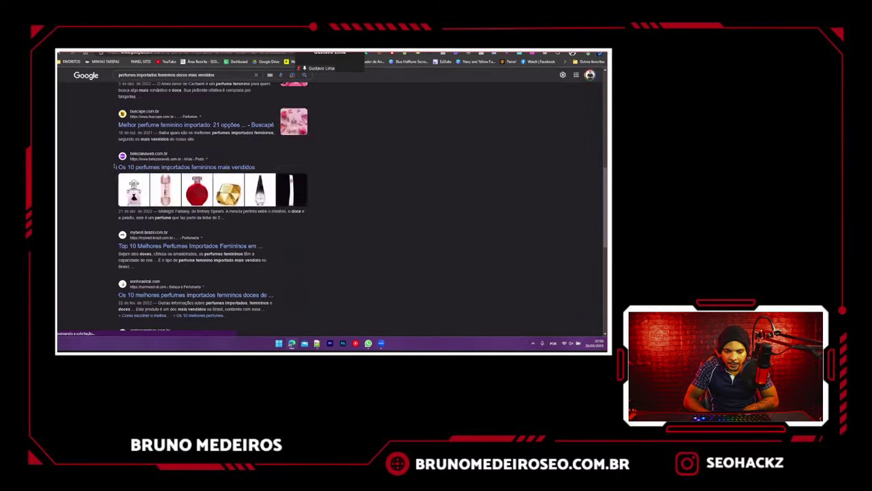
pyautogui.scroll(-1, 115, 165)
pyautogui.scroll(4, 82, 205)
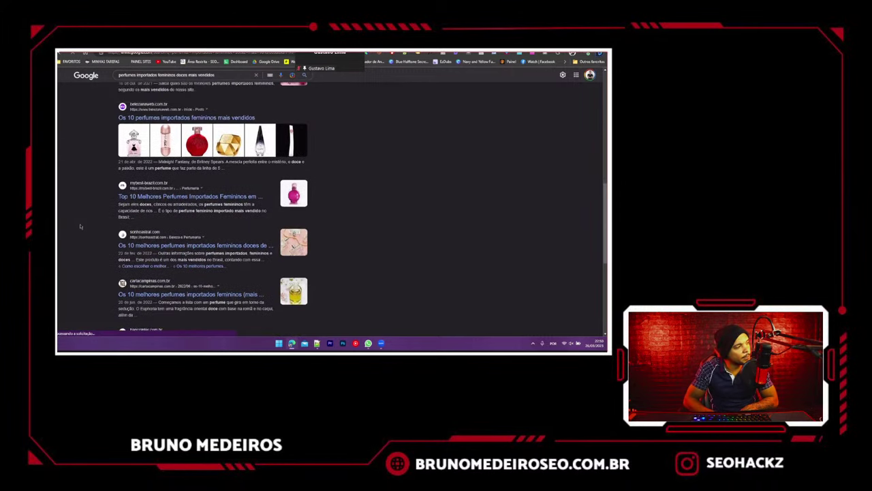
pyautogui.scroll(6, 80, 226)
# - Record the top result title "Conheça os 21 Melhores Perfumes Importados Femininos ..." beside "perfumes importados femininos doces mais vendidos" in the main sheet
pyautogui.moveTo(108, 137); pyautogui.dragTo(276, 136)
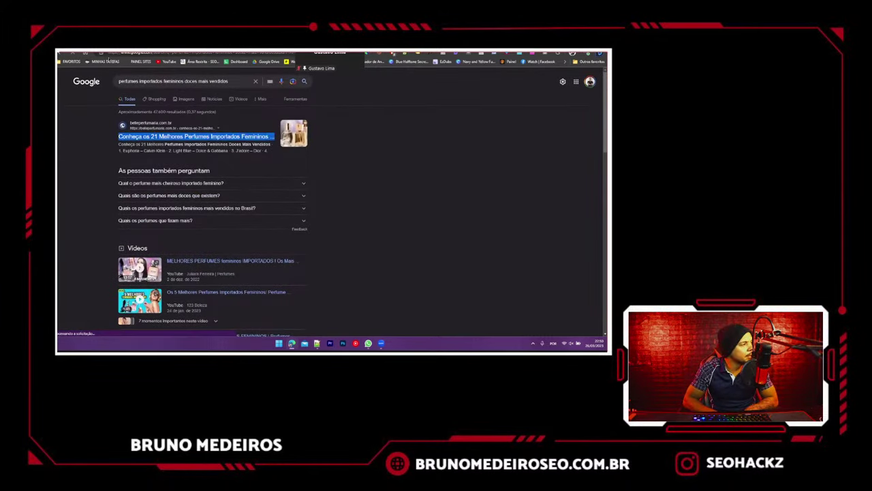
pyautogui.hotkey('alt', 'Tab')
pyautogui.click(234, 193)
pyautogui.hotkey('ctrl', 'v')
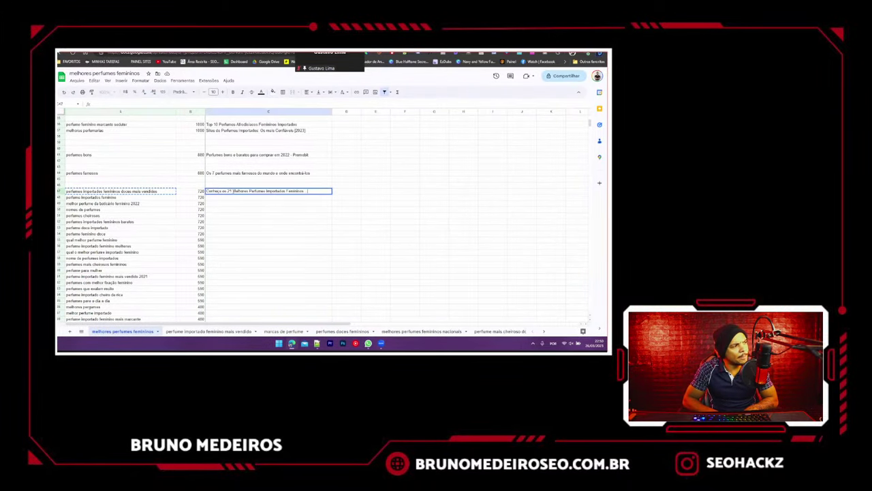
pyautogui.click(216, 208)
# - Copy the "perfumes importados femininos doces mais vendidos" row and clear it from the "melhores perfumes femininos" sheet
pyautogui.click(59, 191)
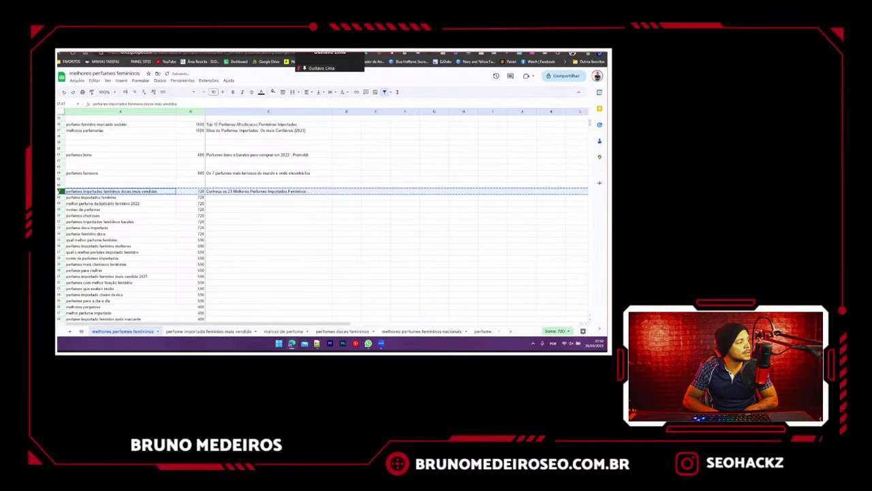
pyautogui.press('Delete')
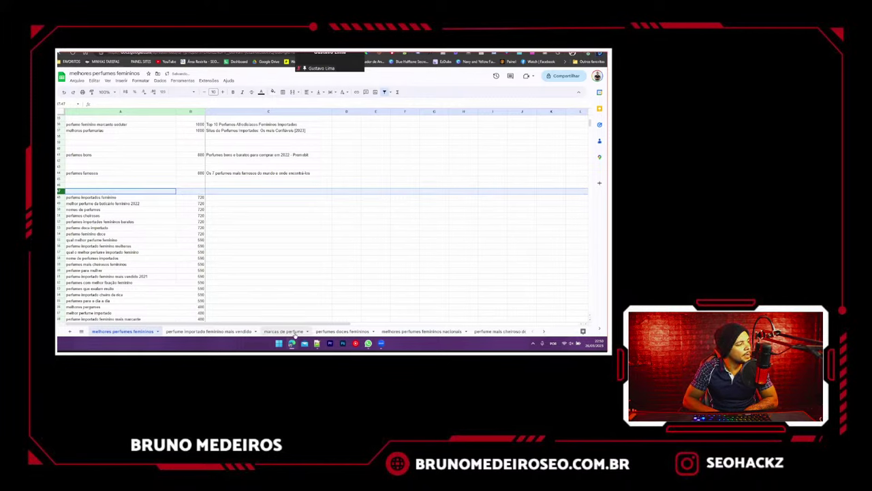
pyautogui.hotkey('ctrl', 'z')
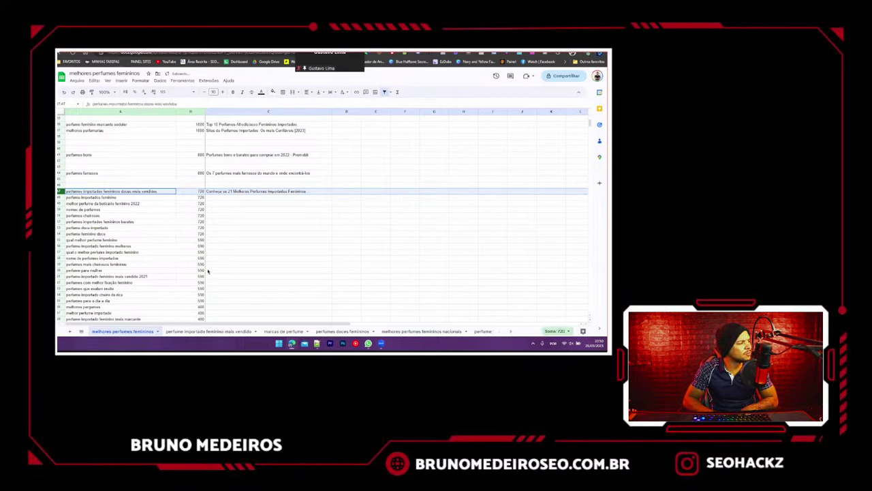
pyautogui.press('Delete')
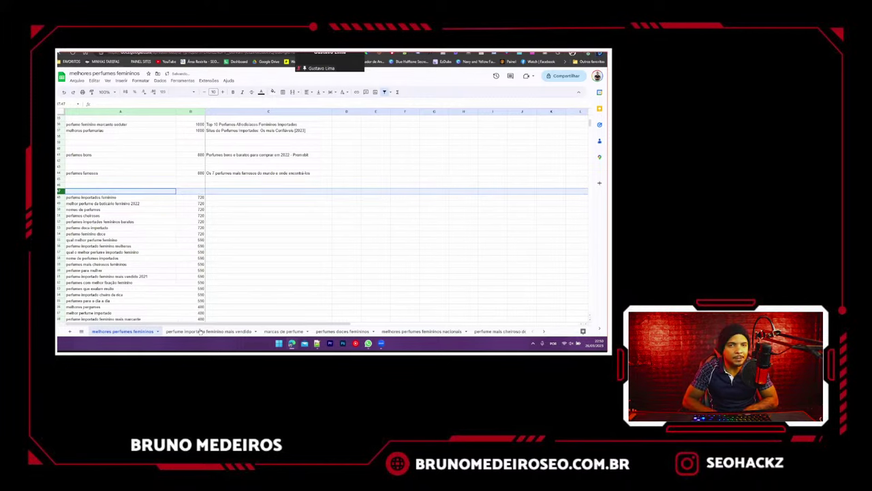
# - Paste the copied row into the first empty row of the "perfumes doces femininos" sheet and widen its keyword column to fit the text
pyautogui.click(201, 332)
pyautogui.click(60, 253)
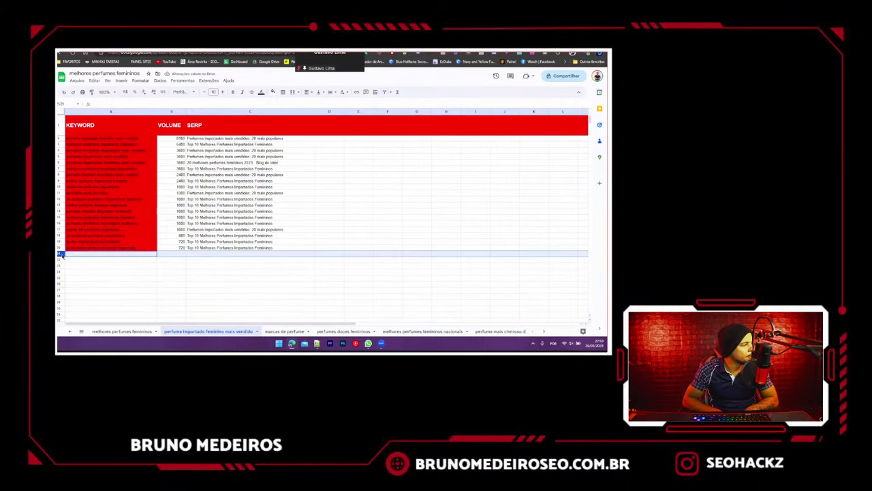
pyautogui.click(342, 332)
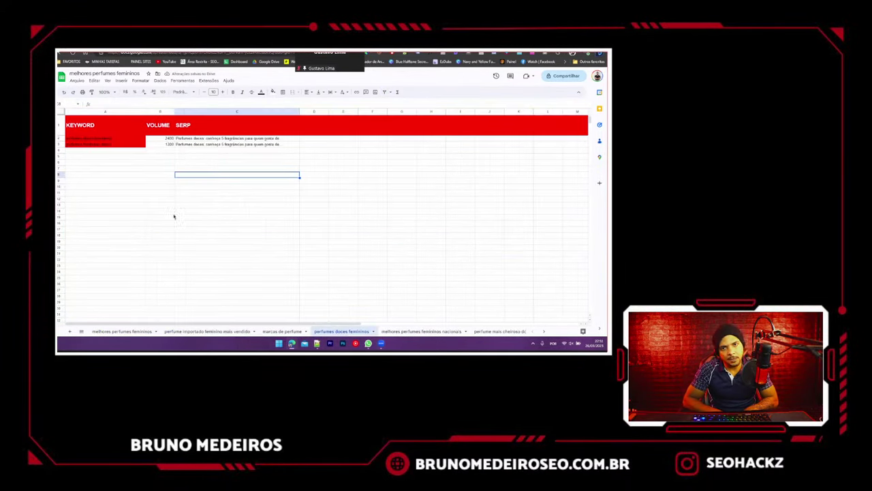
pyautogui.click(60, 150)
pyautogui.hotkey('ctrl', 'v')
pyautogui.click(123, 181)
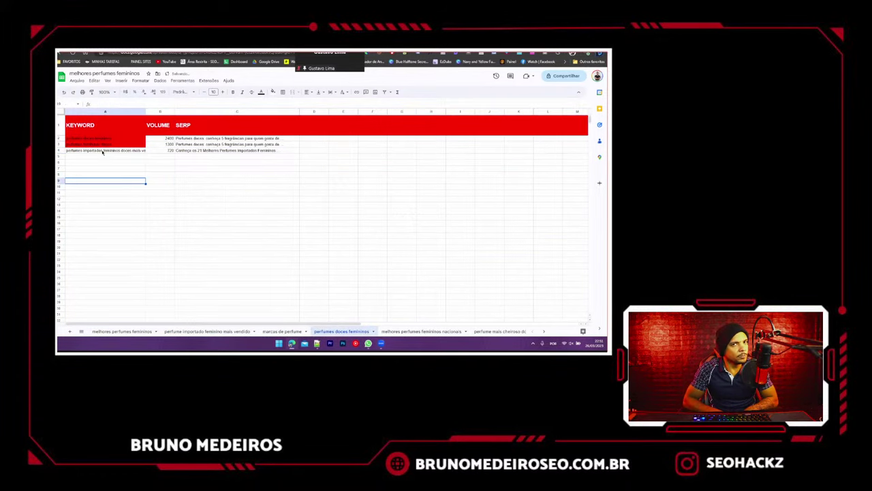
pyautogui.moveTo(145, 111); pyautogui.dragTo(201, 111)
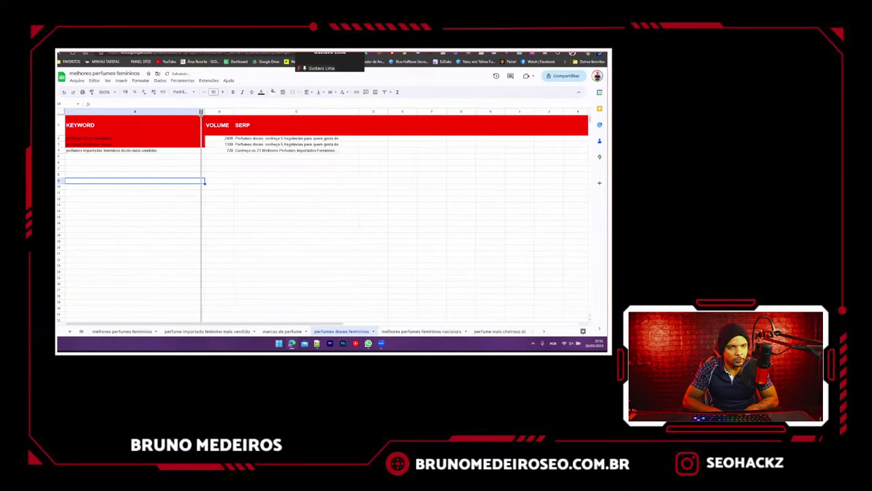
pyautogui.click(214, 242)
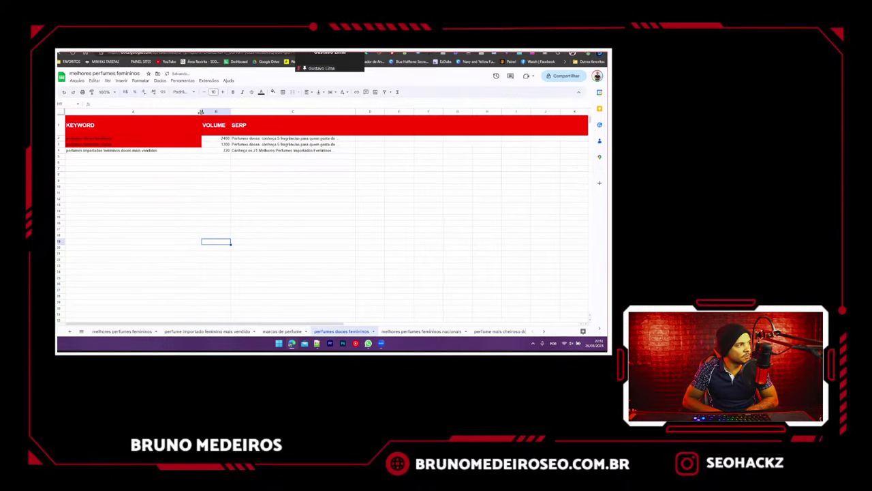
# - Check the Google results for "perfume importados feminino" and clear that keyword's row from the "melhores perfumes femininos" sheet
pyautogui.click(123, 331)
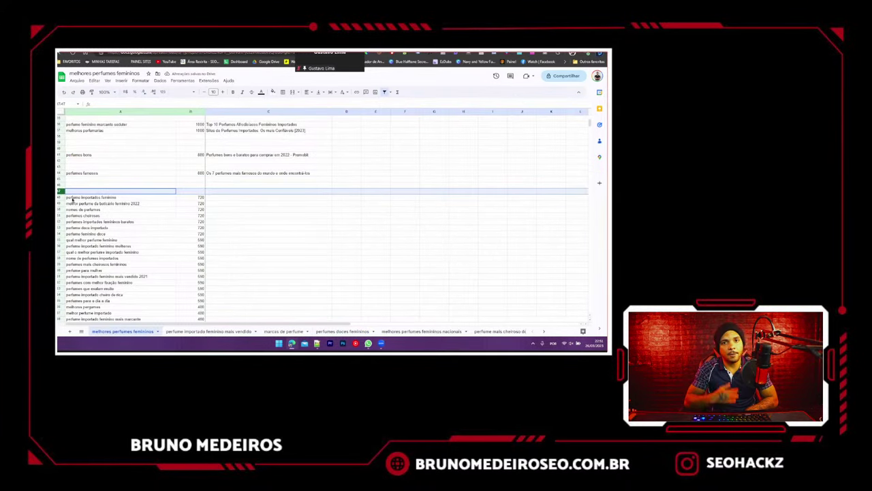
pyautogui.click(73, 198)
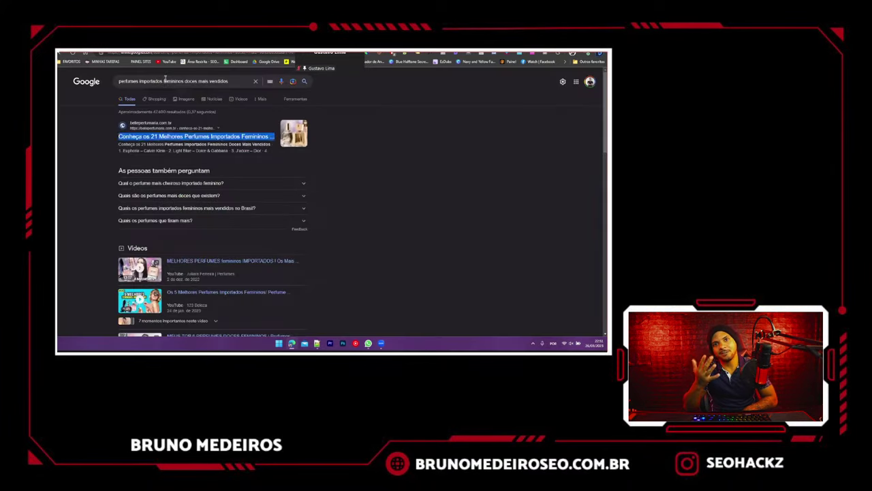
pyautogui.tripleClick(165, 79)
pyautogui.write('perfume importados feminino')
pyautogui.press('Return')
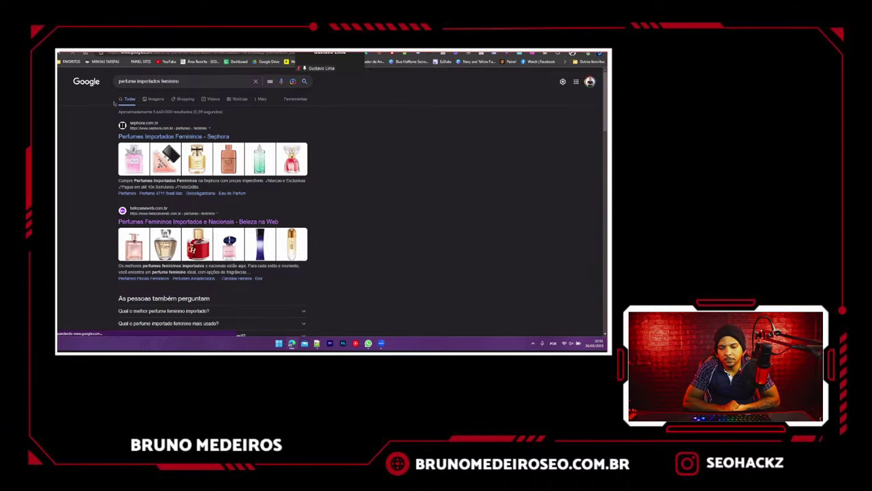
pyautogui.scroll(-8, 109, 204)
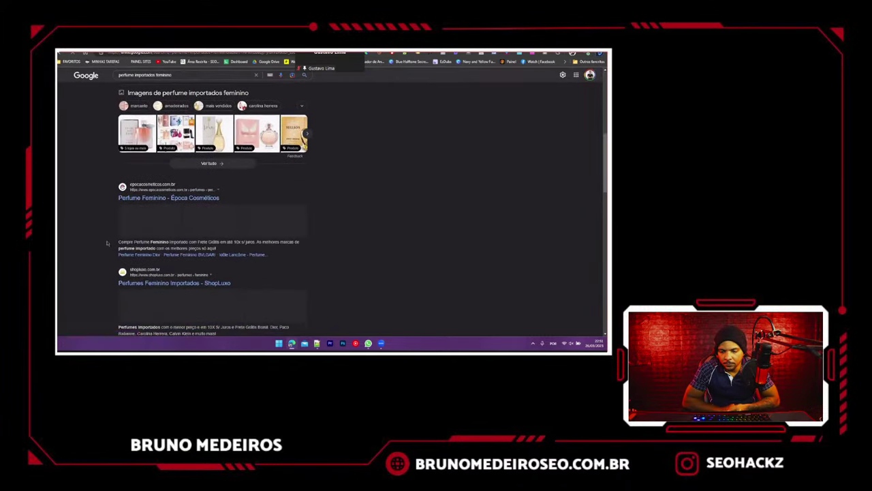
pyautogui.hotkey('ctrl', 'w')
pyautogui.click(60, 197)
pyautogui.press('Delete')
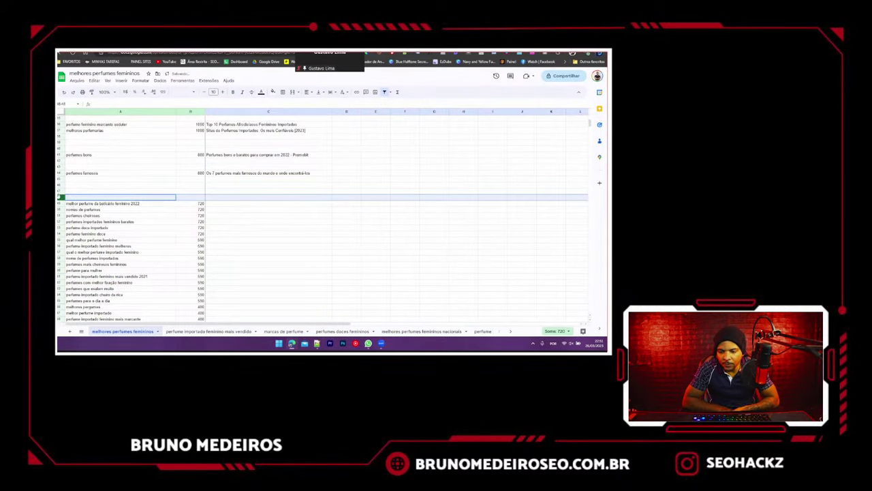
# - Check the Google results for "melhor perfume da boticário feminino 2022" and clear that keyword's row from the main sheet
pyautogui.press('Down')
pyautogui.hotkey('ctrl', 'c')
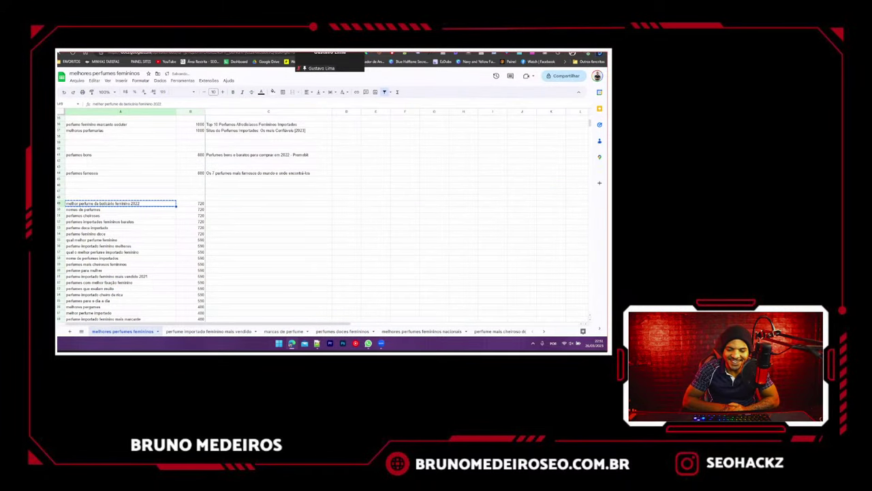
pyautogui.hotkey('ctrl', 'shift', 'Tab')
pyautogui.click(176, 73)
pyautogui.hotkey('ctrl', 'a')
pyautogui.hotkey('ctrl', 'v')
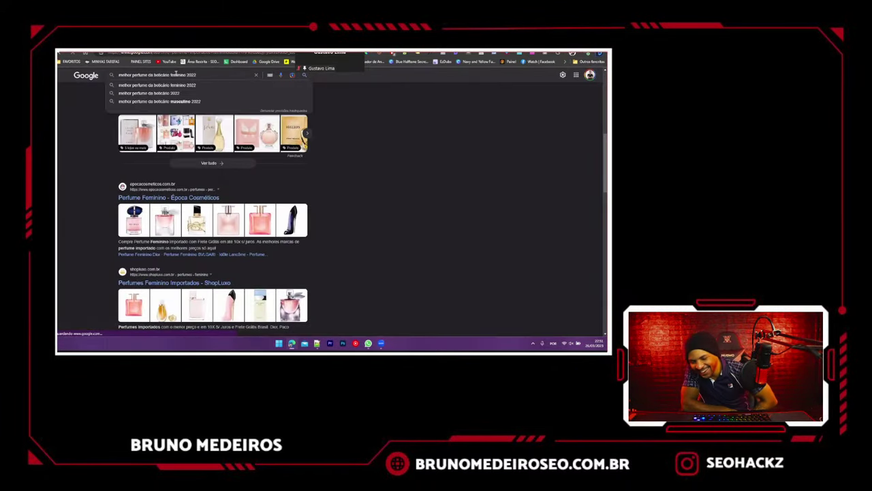
pyautogui.press('Return')
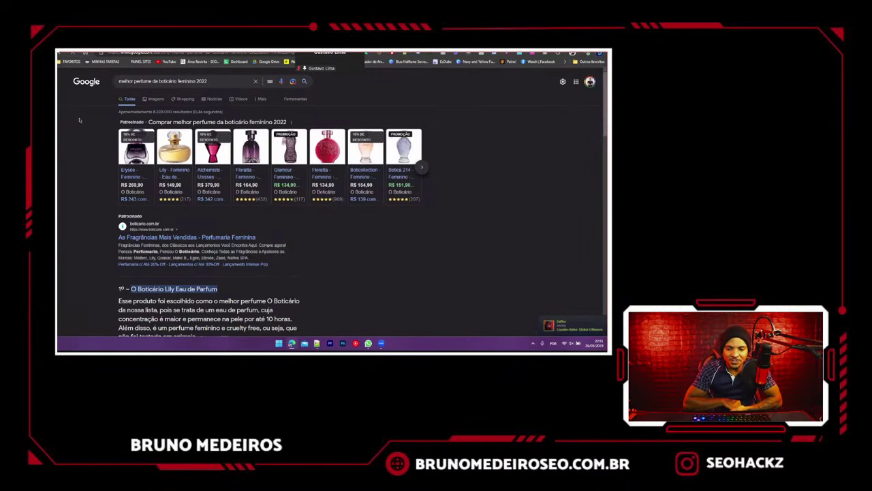
pyautogui.scroll(-3, 79, 120)
pyautogui.scroll(3, 136, 96)
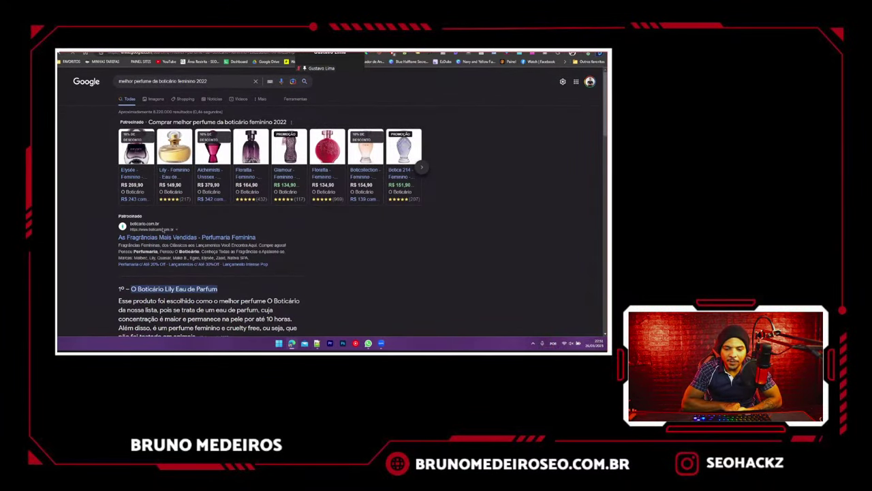
pyautogui.hotkey('ctrl', 'shift', 'Tab')
pyautogui.click(60, 203)
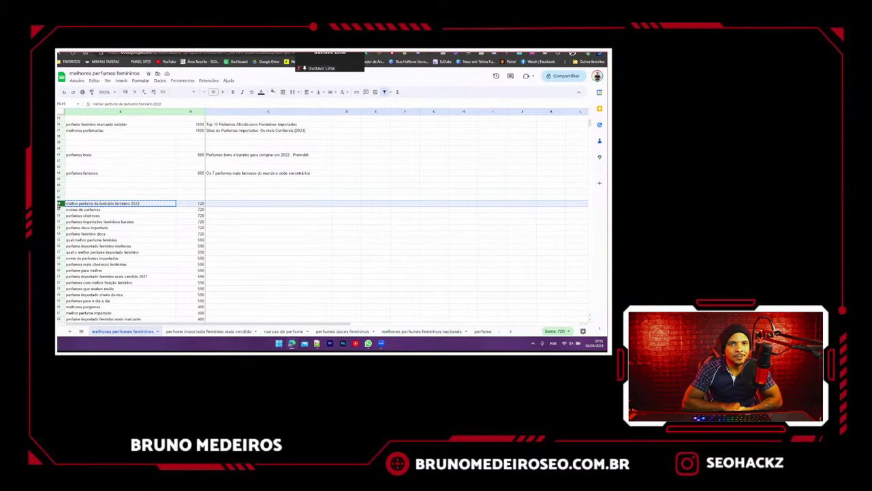
pyautogui.press('Delete')
# - Search Google for "nomes de perfumes", review the results and copy the title "Perfumes importados mais vendidos: 20 mais populares"
pyautogui.click(75, 206)
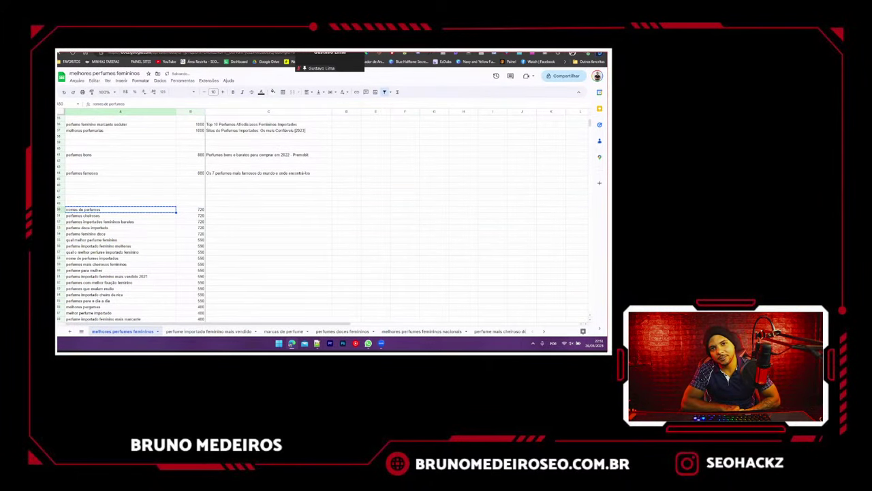
pyautogui.click(223, 53)
pyautogui.tripleClick(171, 81)
pyautogui.hotkey('ctrl', 'v')
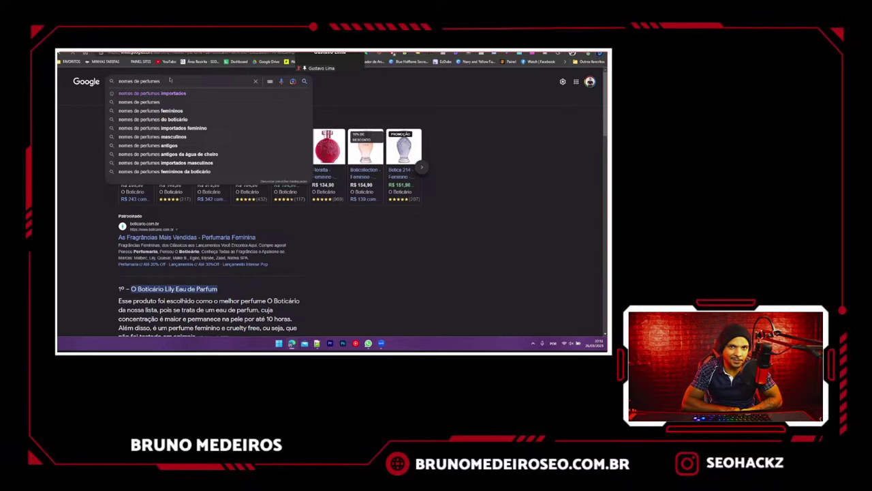
pyautogui.press('Return')
pyautogui.scroll(-2, 99, 212)
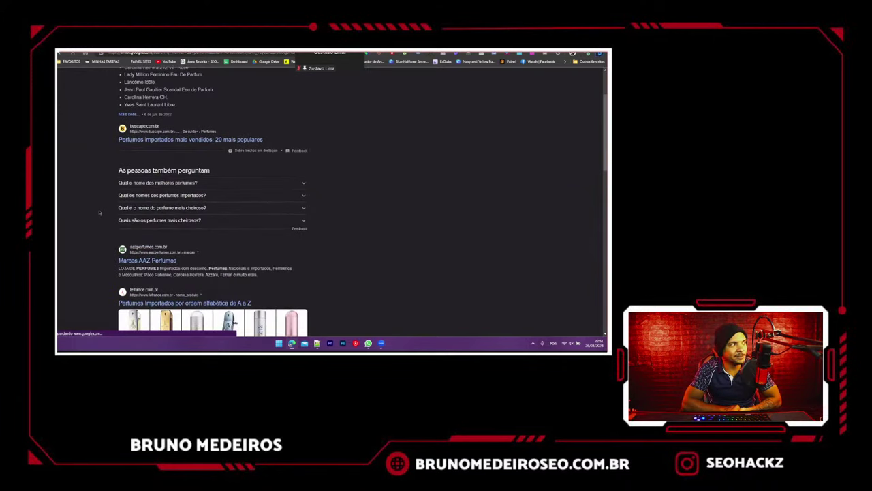
pyautogui.scroll(-3, 99, 213)
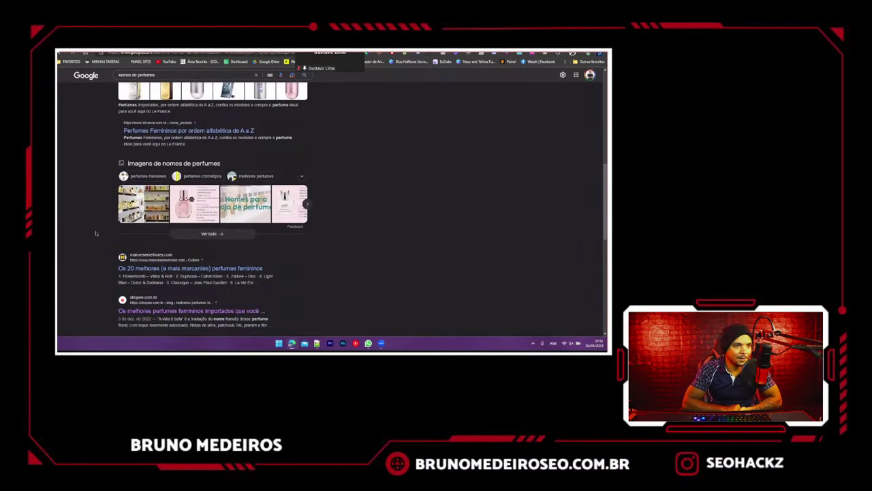
pyautogui.scroll(5, 96, 234)
pyautogui.moveTo(112, 142); pyautogui.dragTo(302, 141)
pyautogui.hotkey('ctrl', 'c')
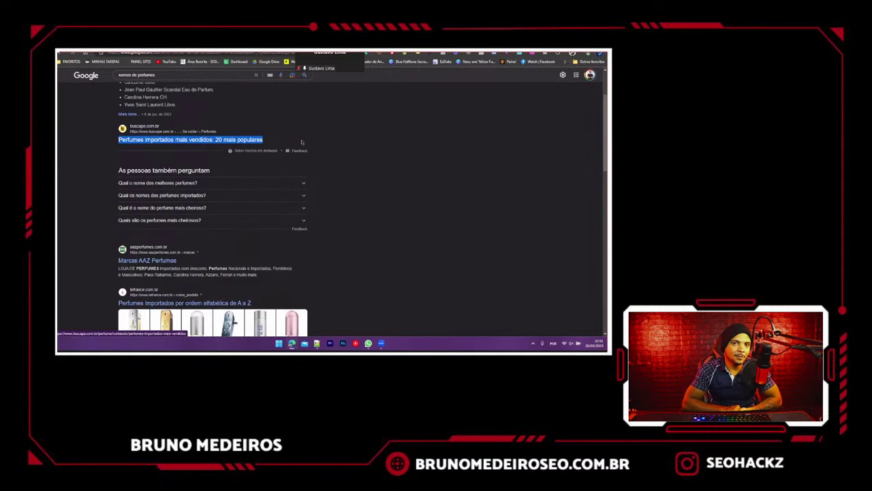
# - Paste the copied result title into the SERP column of the "nomes de perfumes" row
pyautogui.hotkey('ctrl', 'Tab')
pyautogui.scroll(1, 256, 248)
pyautogui.scroll(5, 256, 247)
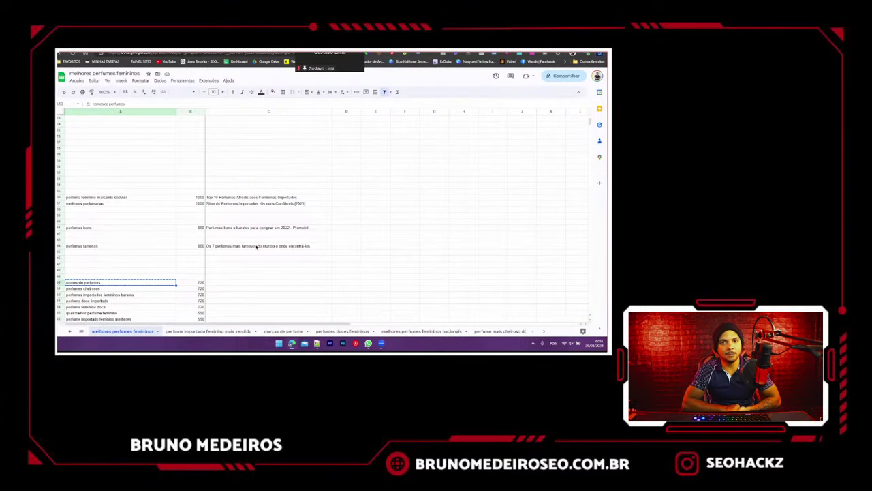
pyautogui.scroll(3, 257, 247)
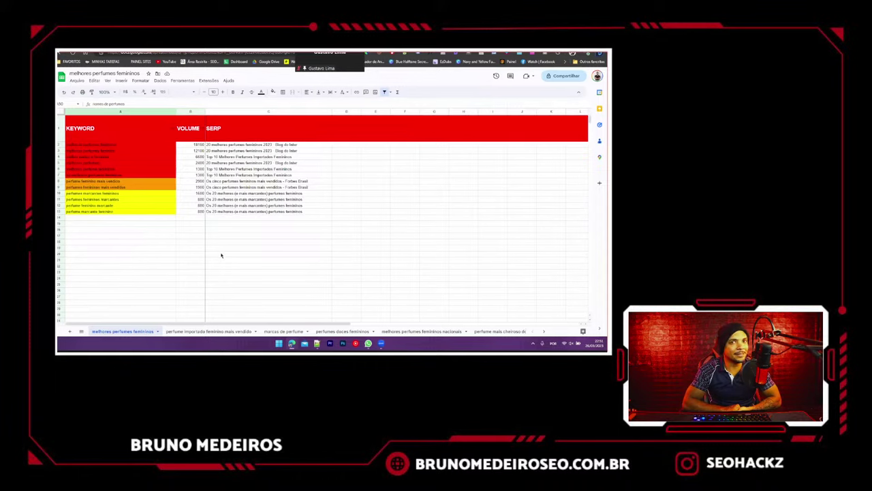
pyautogui.scroll(-10, 230, 199)
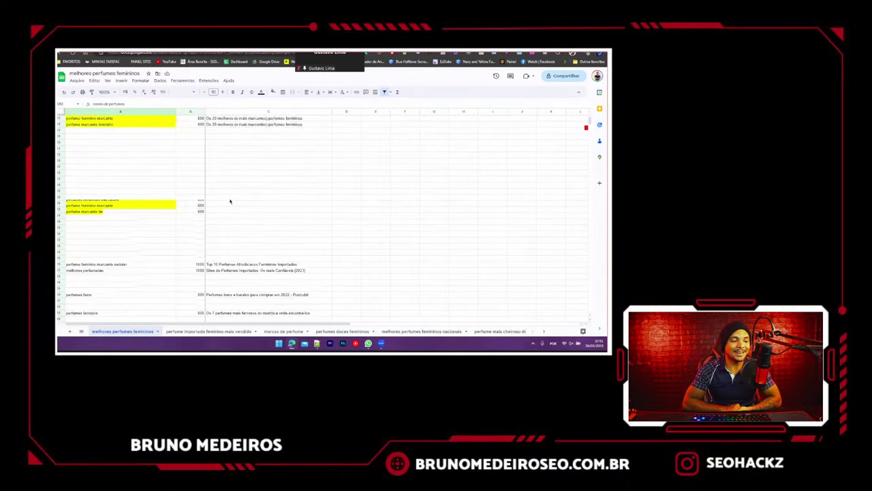
pyautogui.doubleClick(210, 258)
pyautogui.hotkey('ctrl', 'v')
pyautogui.click(232, 277)
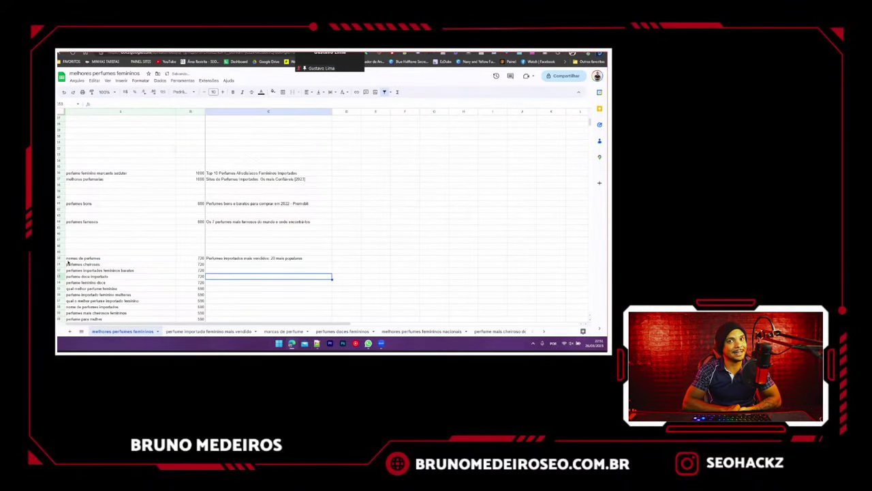
# - Copy the "nomes de perfumes" row into the first empty row of the "perfume importado feminino mais vendido" sheet
pyautogui.click(61, 258)
pyautogui.hotkey('ctrl', 'c')
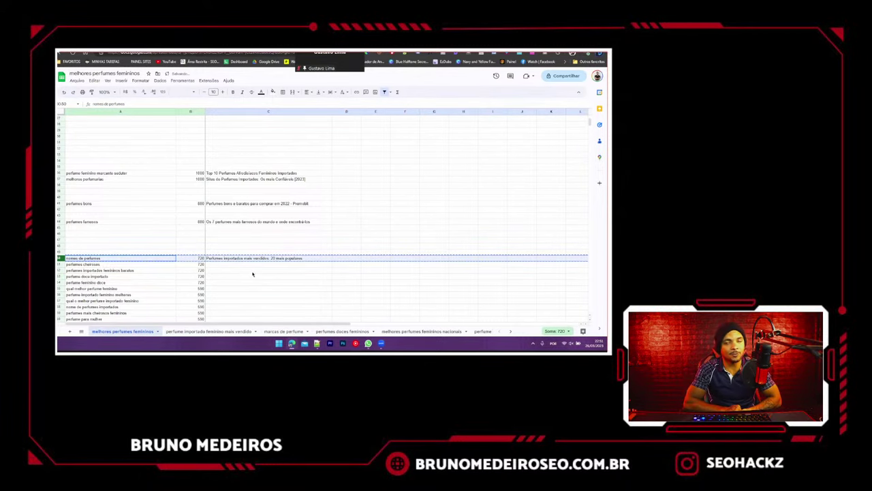
pyautogui.hotkey('ctrl', 'pagedown')
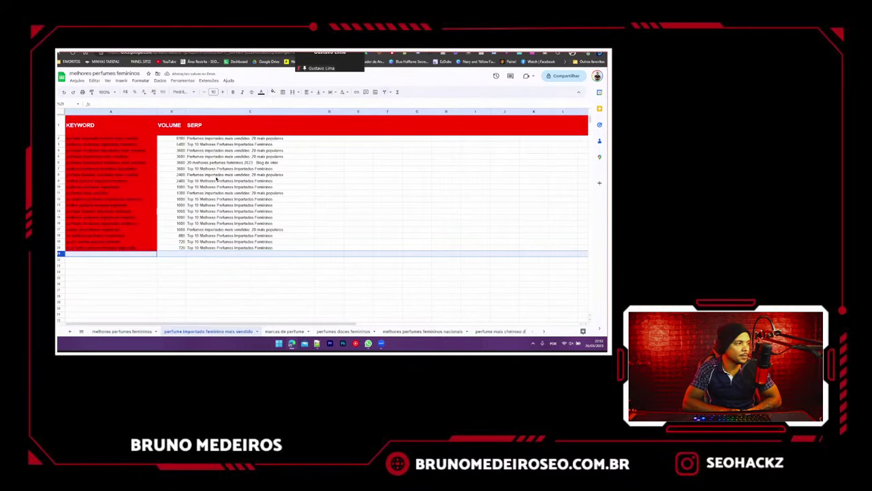
pyautogui.click(216, 175)
pyautogui.click(59, 255)
pyautogui.hotkey('ctrl', 'v')
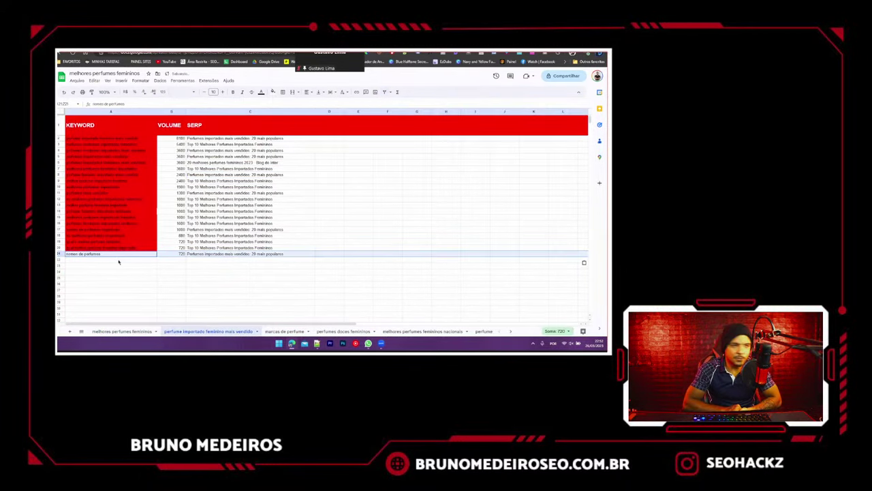
# - Fill the pasted "nomes de perfumes" keyword cell with red and clear its row from the "melhores perfumes femininos" sheet
pyautogui.click(101, 256)
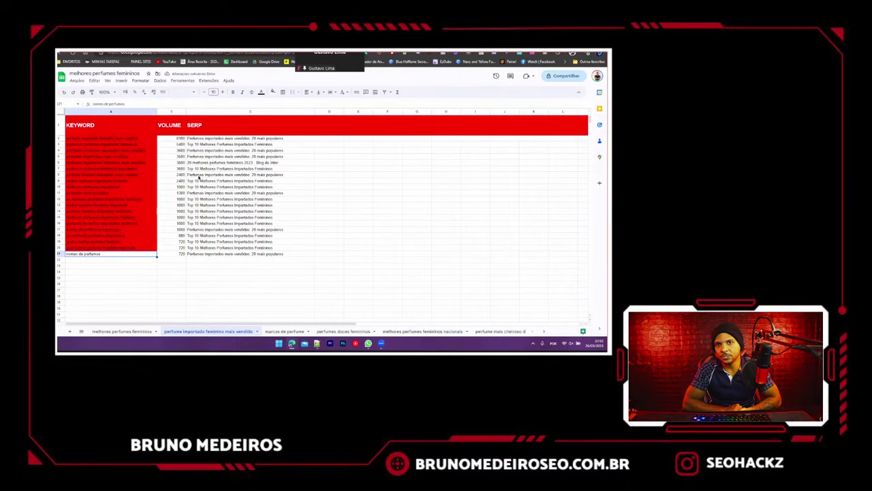
pyautogui.click(123, 331)
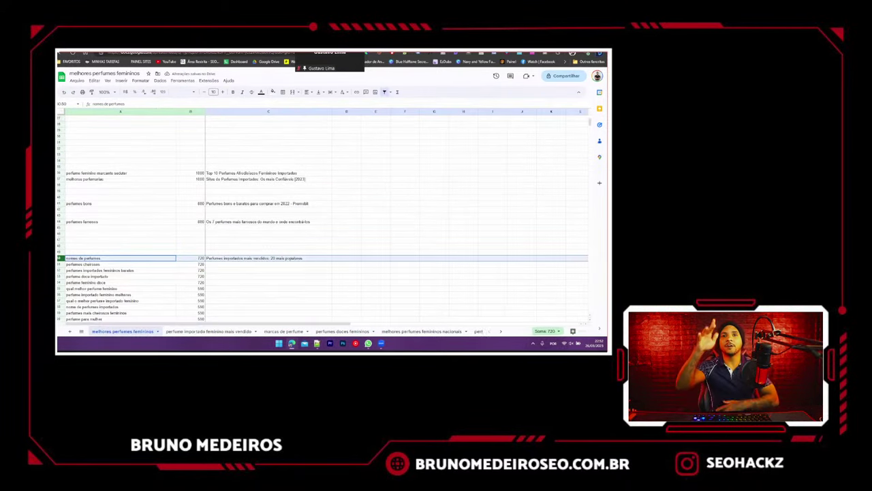
pyautogui.click(192, 332)
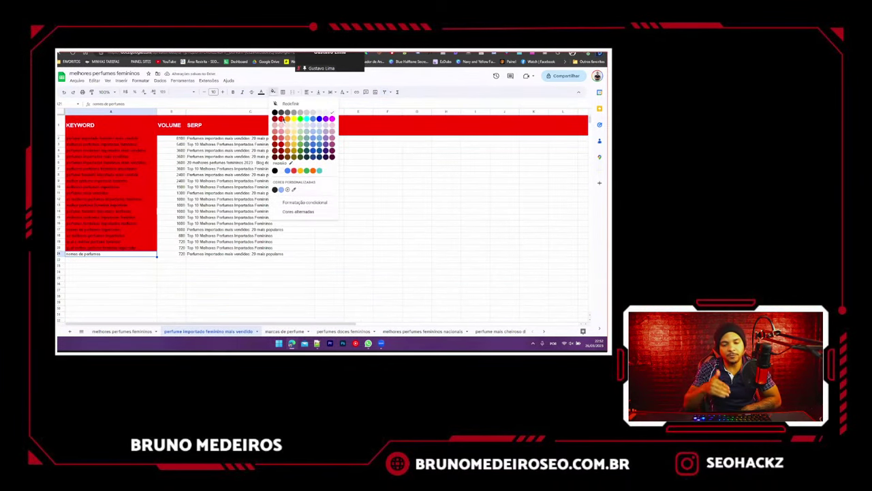
pyautogui.click(281, 119)
pyautogui.click(122, 330)
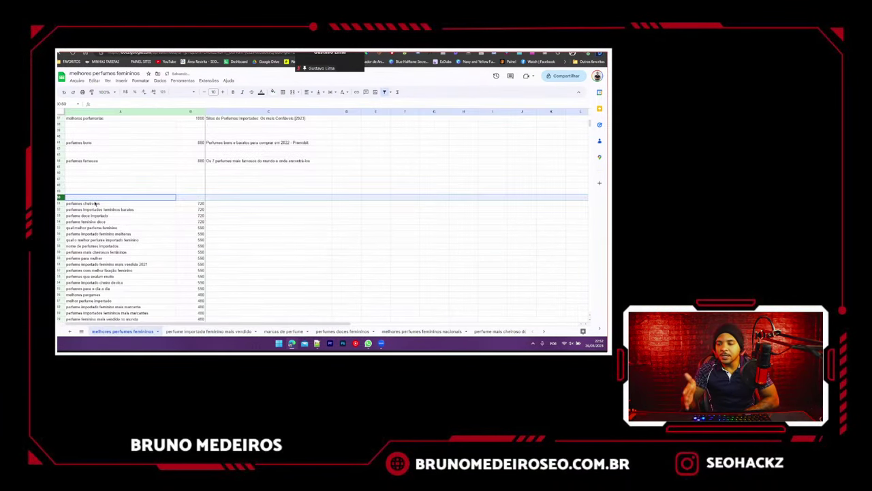
# - Search Google for "perfumes cheirosos" and copy the title "O Top 10 Perfumes Mais Cheirosos do Mundo! - OSMOZ"
pyautogui.click(171, 52)
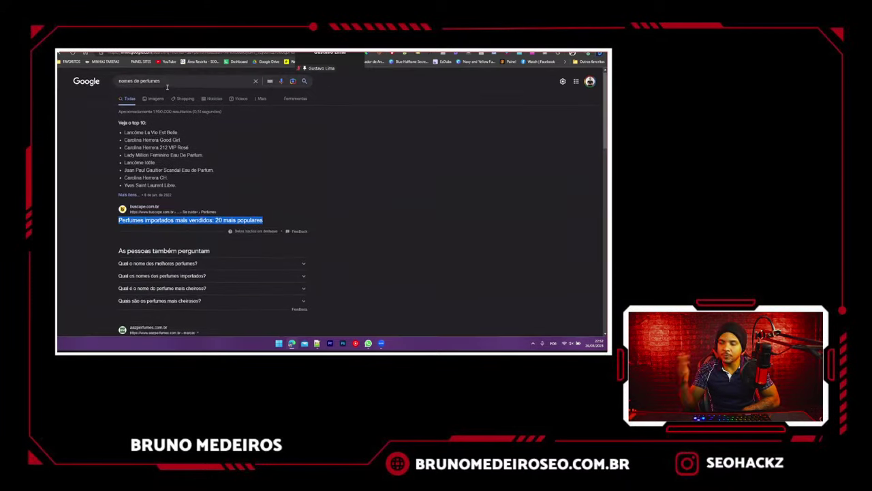
pyautogui.click(168, 81)
pyautogui.hotkey('ctrl', 'a')
pyautogui.hotkey('ctrl', 'v')
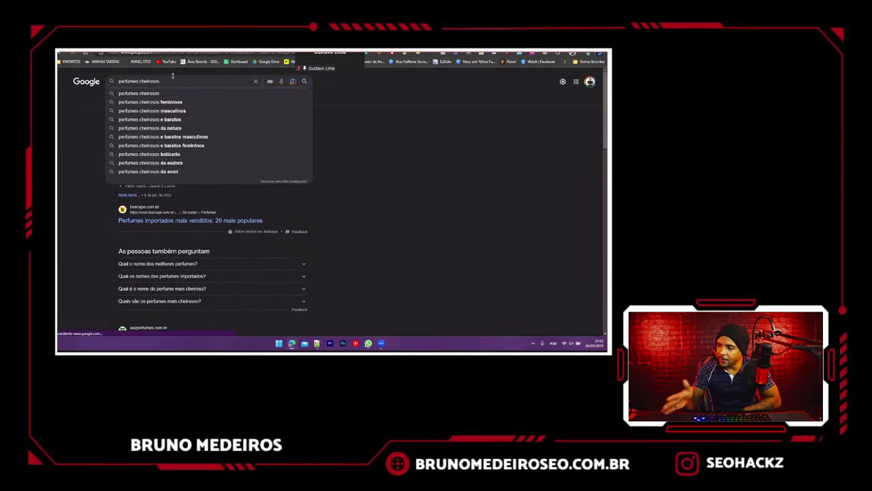
pyautogui.press('Return')
pyautogui.moveTo(102, 139); pyautogui.dragTo(270, 137)
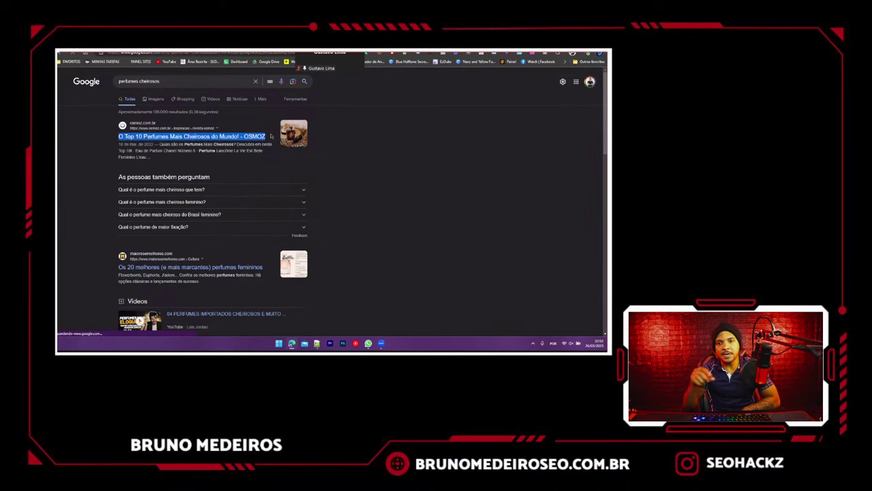
# - Paste the OSMOZ result title into the SERP column of the "perfumes cheirosos" row
pyautogui.click(109, 53)
pyautogui.click(214, 204)
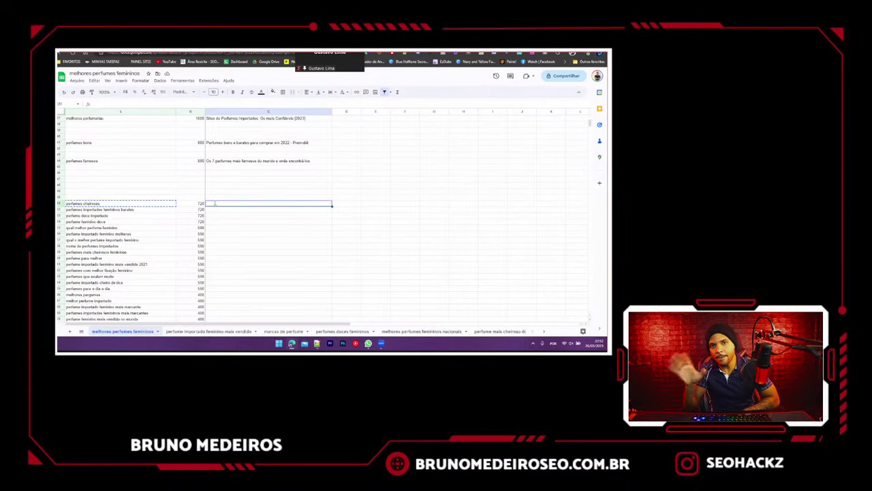
pyautogui.hotkey('ctrl', 'v')
pyautogui.click(225, 221)
# - Copy the "perfumes cheirosos" row into the first empty row of the "perfume mais cheiroso do mundo" sheet
pyautogui.click(61, 203)
pyautogui.hotkey('ctrl', 'c')
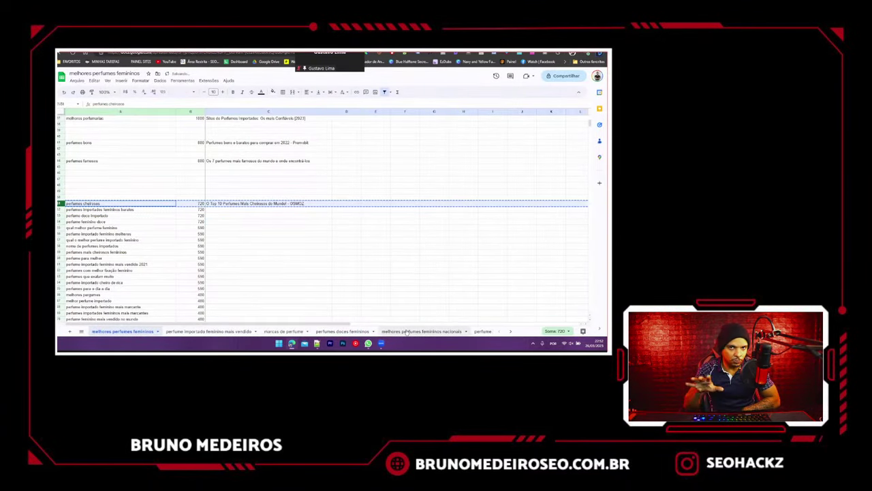
pyautogui.click(508, 333)
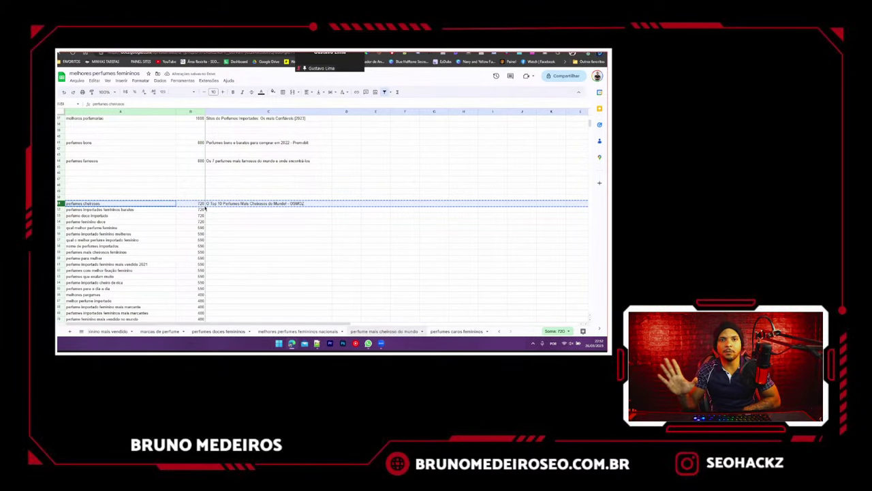
pyautogui.click(59, 162)
pyautogui.hotkey('ctrl', 'v')
pyautogui.click(142, 192)
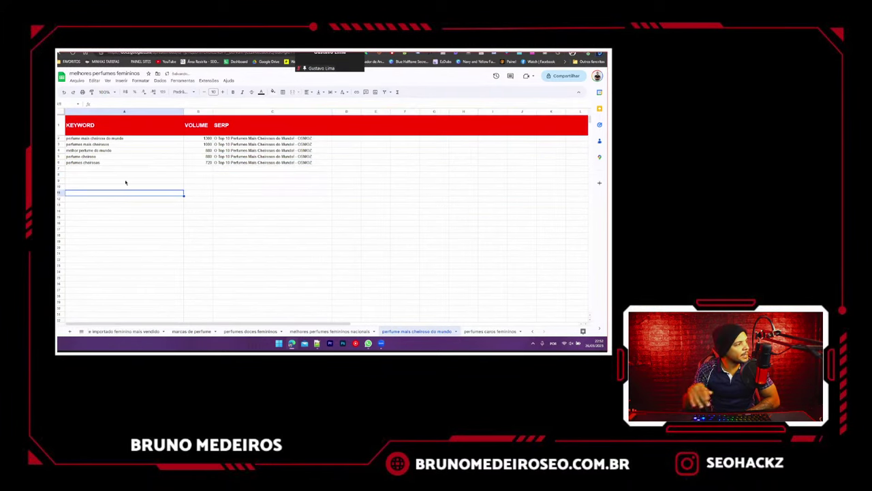
# - Return to the "melhores perfumes femininos" sheet and clear the "perfumes cheirosos" row
pyautogui.click(533, 332)
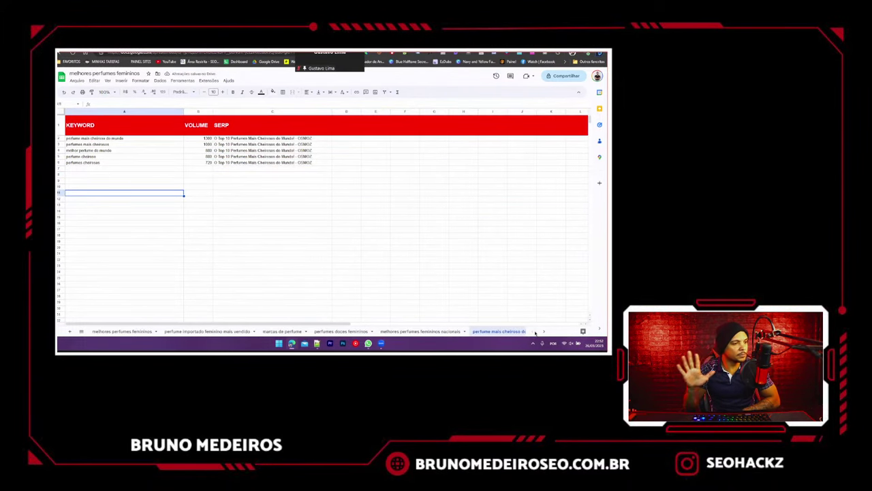
pyautogui.click(123, 331)
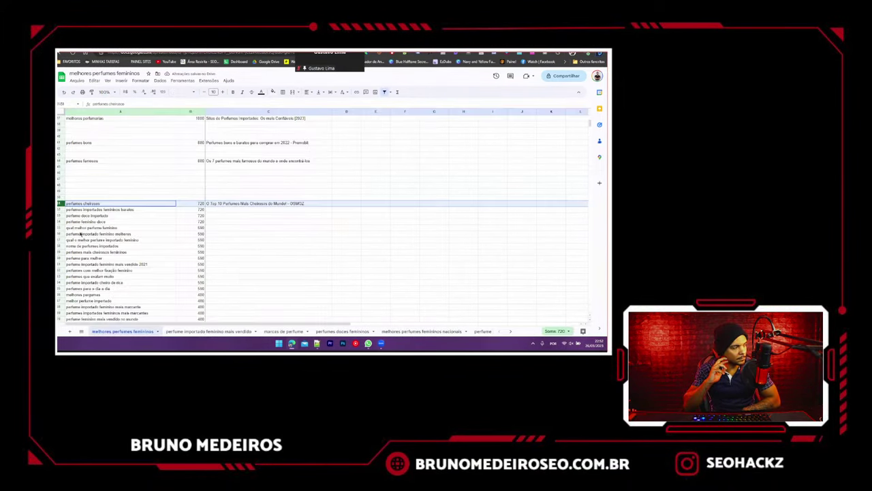
pyautogui.press('Delete')
# - Search Google for "perfumes importados femininos baratos", review the results and open the top perfow.com.br result
pyautogui.click(97, 210)
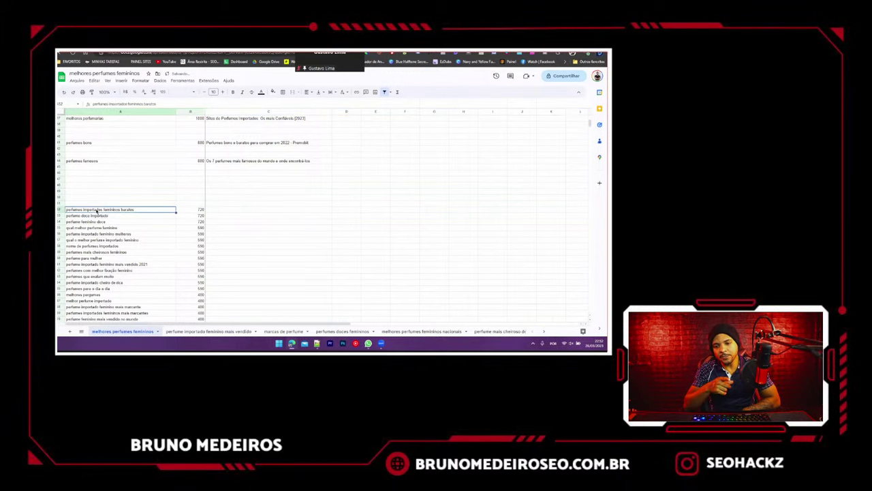
pyautogui.click(162, 52)
pyautogui.click(164, 78)
pyautogui.hotkey('ctrl', 'a')
pyautogui.hotkey('ctrl', 'v')
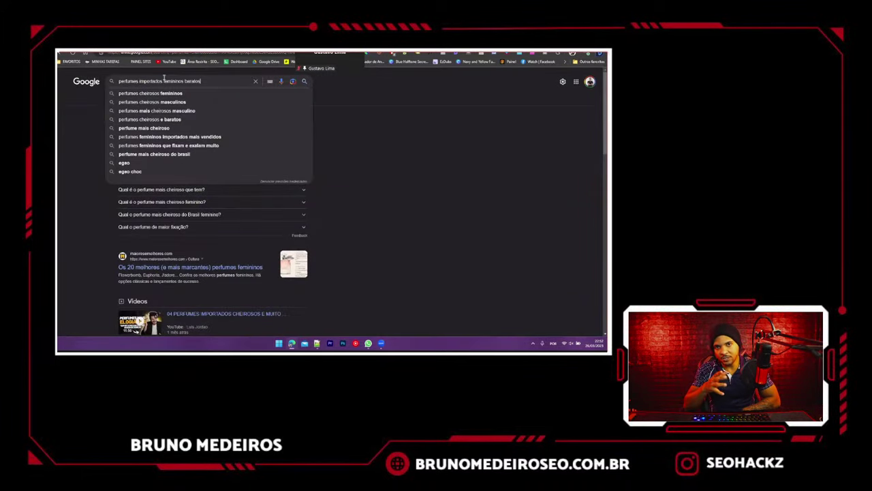
pyautogui.press('Return')
pyautogui.press('Return')
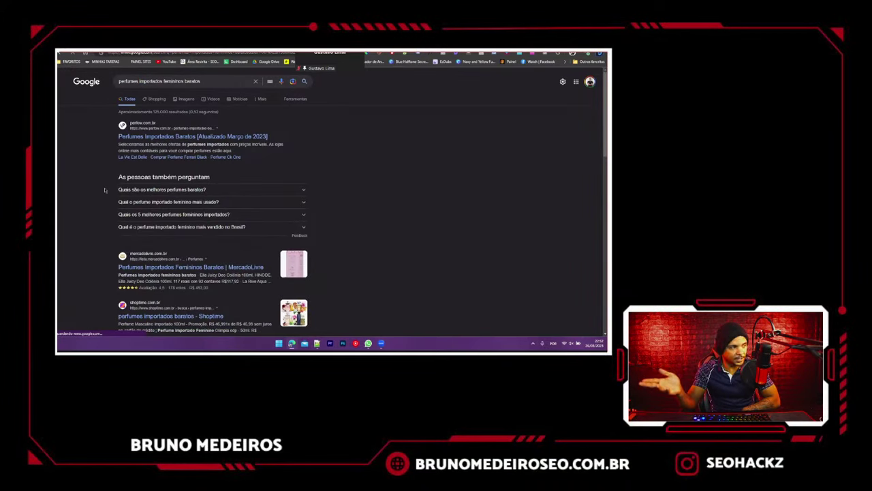
pyautogui.scroll(-2, 104, 190)
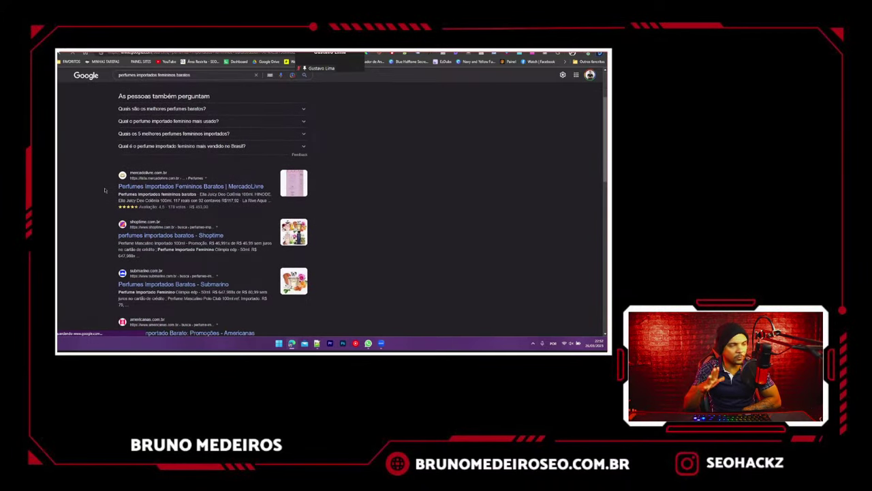
pyautogui.scroll(-3, 104, 190)
pyautogui.scroll(1, 88, 230)
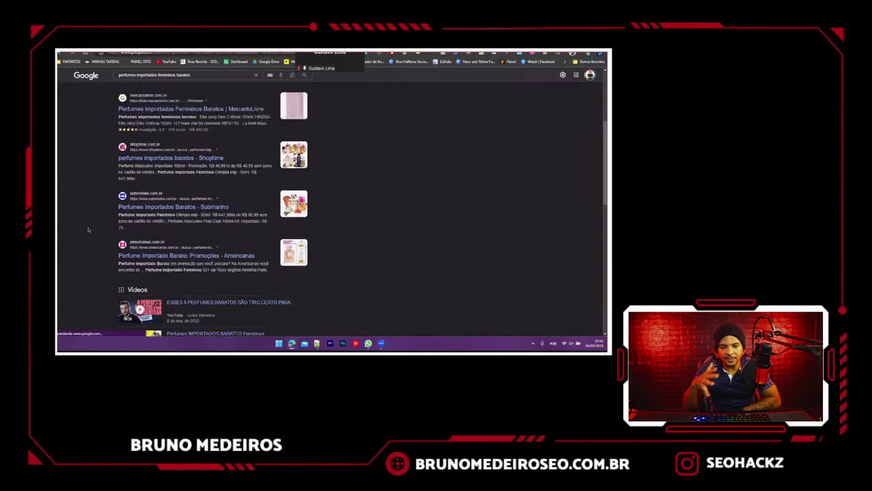
pyautogui.scroll(4, 88, 229)
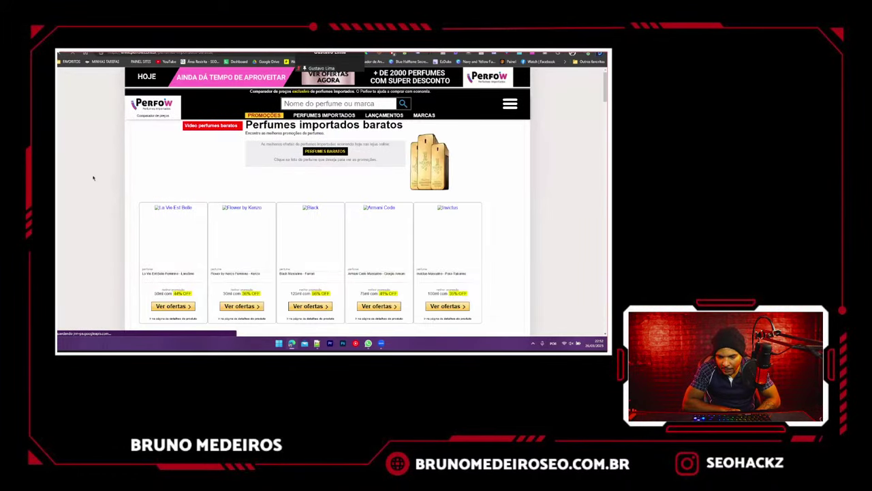
# - Examine the content of Perfow's "Perfumes importados baratos" page and return to the keyword spreadsheet
pyautogui.scroll(-5, 94, 178)
pyautogui.scroll(-10, 93, 178)
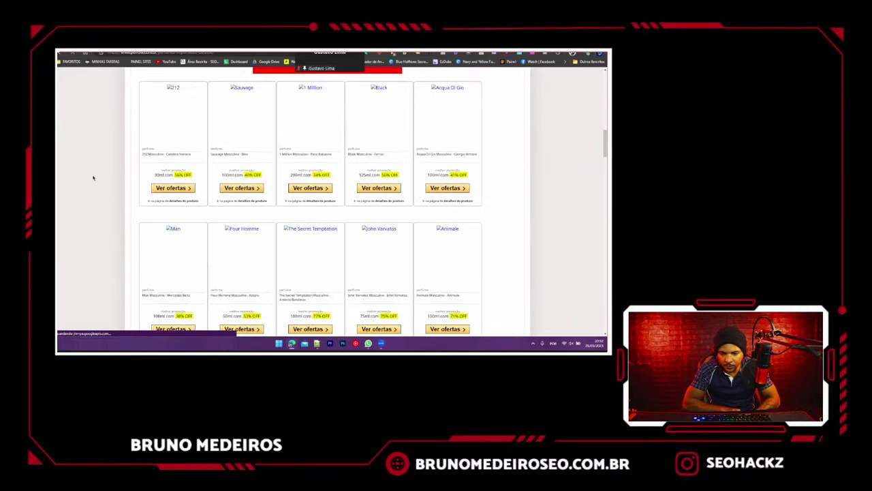
pyautogui.scroll(15, 134, 242)
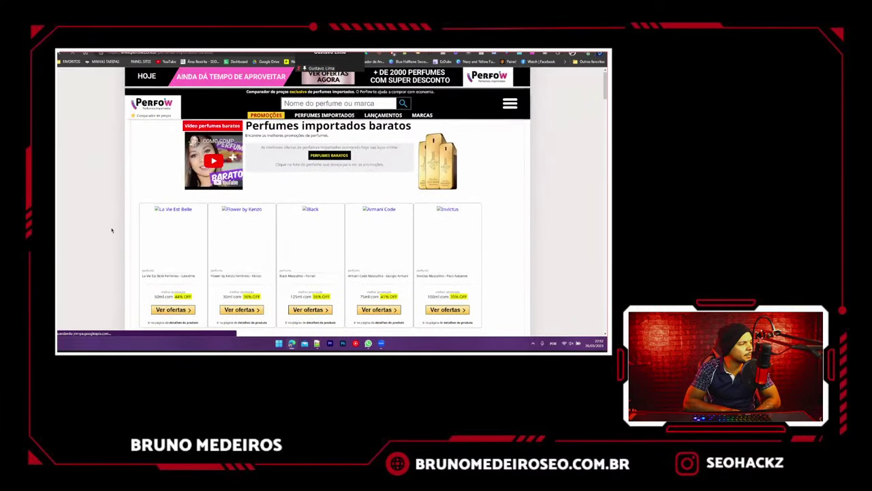
pyautogui.hotkey('alt', 'Left')
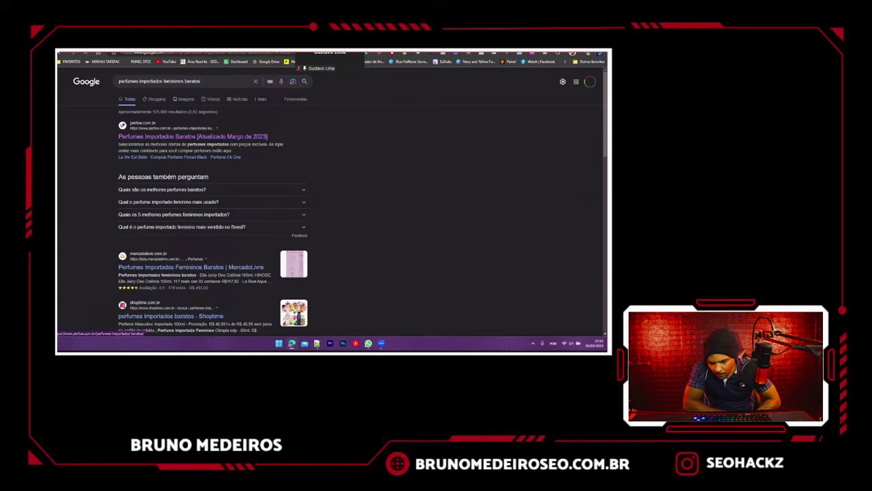
pyautogui.hotkey('ctrl', 'shift', 'Tab')
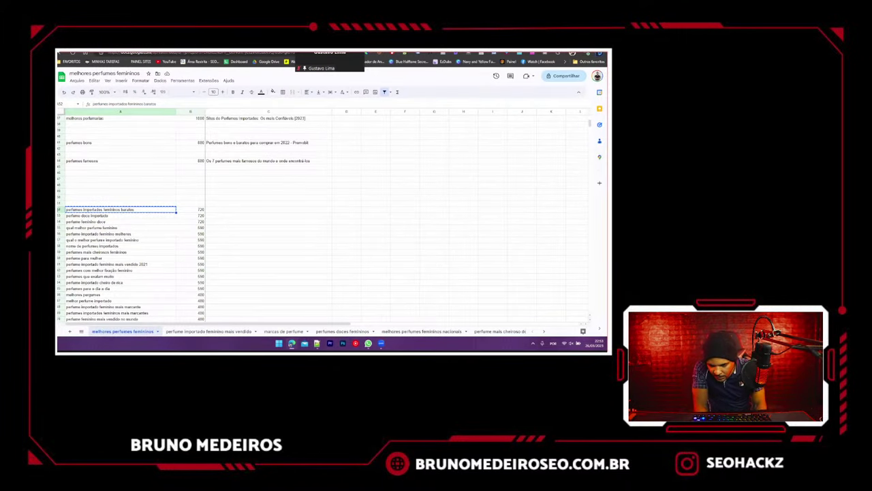
# - Clear the "perfumes importados femininos baratos" row and copy the keyword "perfume doce importado" from the row below
pyautogui.hotkey('shift', 'space')
pyautogui.press('Delete')
pyautogui.click(98, 216)
pyautogui.hotkey('ctrl', 'c')
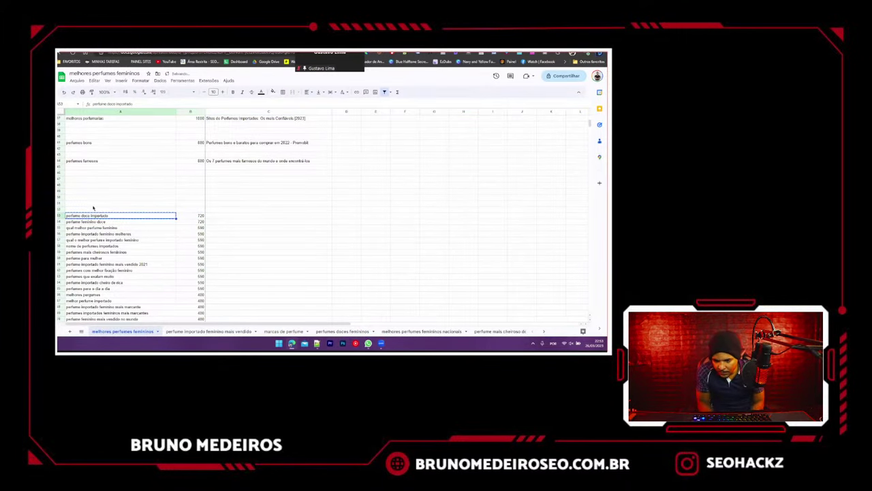
# - Search Google for "perfume doce importado" and review the result titles
pyautogui.hotkey('ctrl', 'shift', 'Tab')
pyautogui.tripleClick(144, 82)
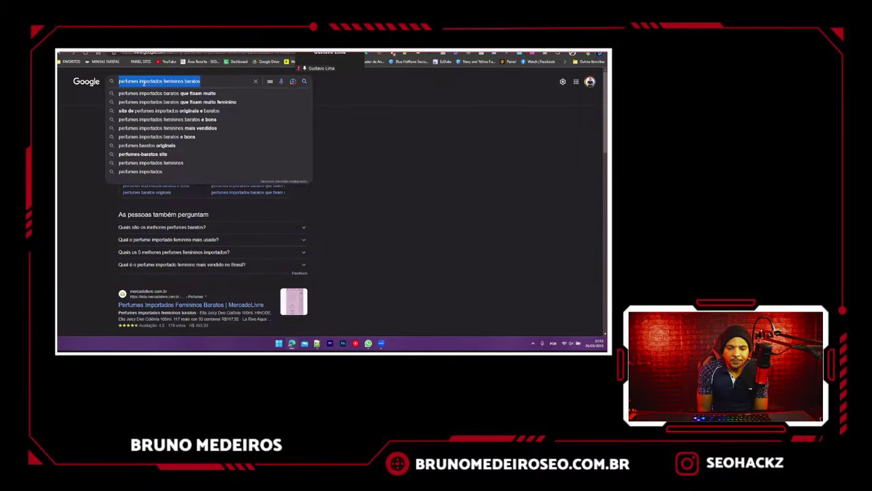
pyautogui.hotkey('ctrl', 'v')
pyautogui.press('Return')
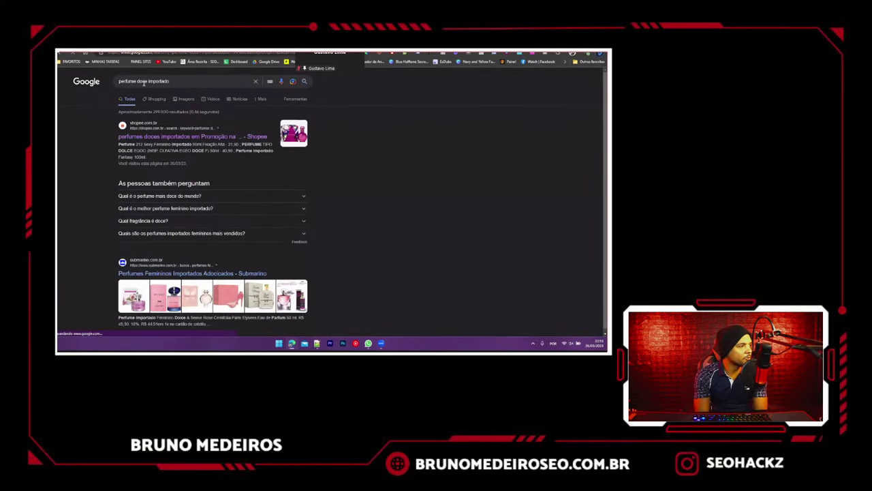
pyautogui.scroll(-10, 122, 171)
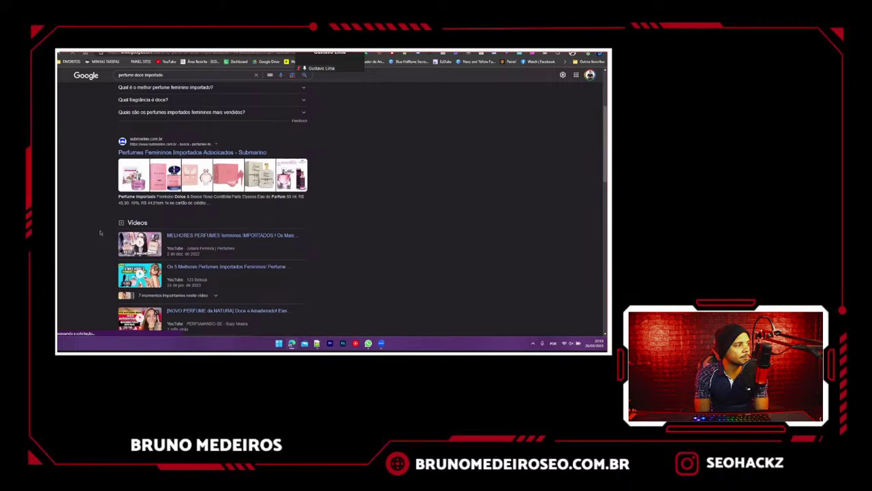
# - Return to the keyword spreadsheet, clear the "perfume doce importado" row and copy the keyword "perfume feminino doce"
pyautogui.hotkey('ctrl', 'Tab')
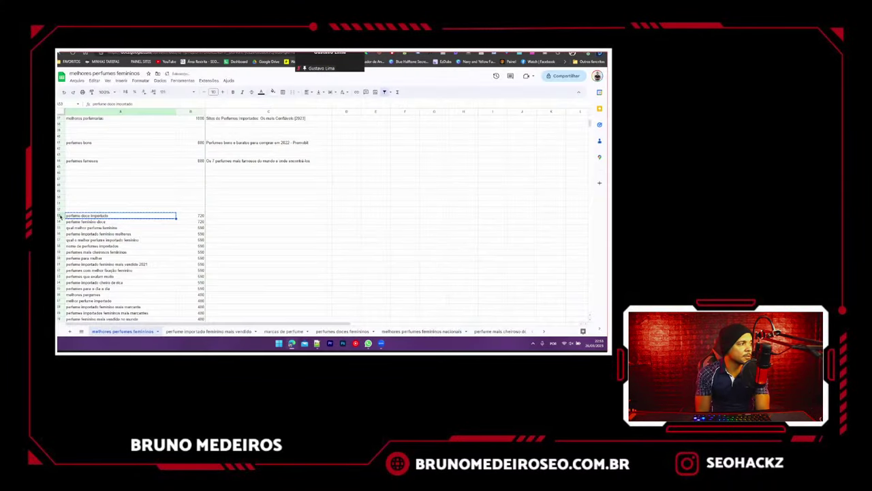
pyautogui.click(60, 215)
pyautogui.press('Delete')
pyautogui.click(89, 223)
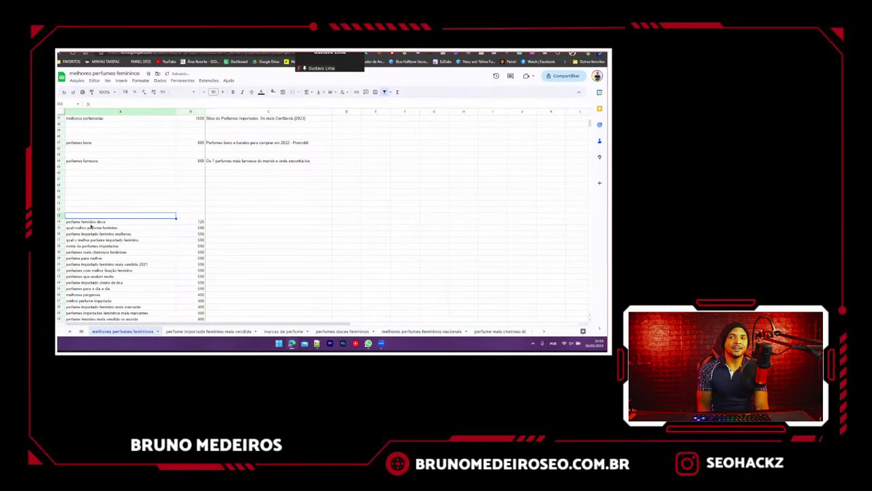
pyautogui.hotkey('ctrl', 'c')
# - Search Google for "perfume feminino doce" and review the types of results and their titles
pyautogui.hotkey('ctrl', 'Tab')
pyautogui.click(152, 76)
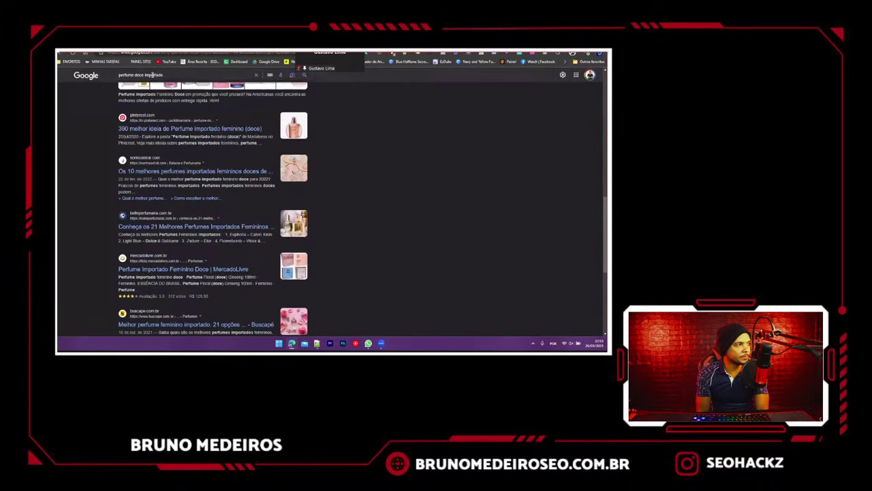
pyautogui.hotkey('ctrl', 'a')
pyautogui.hotkey('ctrl', 'v')
pyautogui.press('Return')
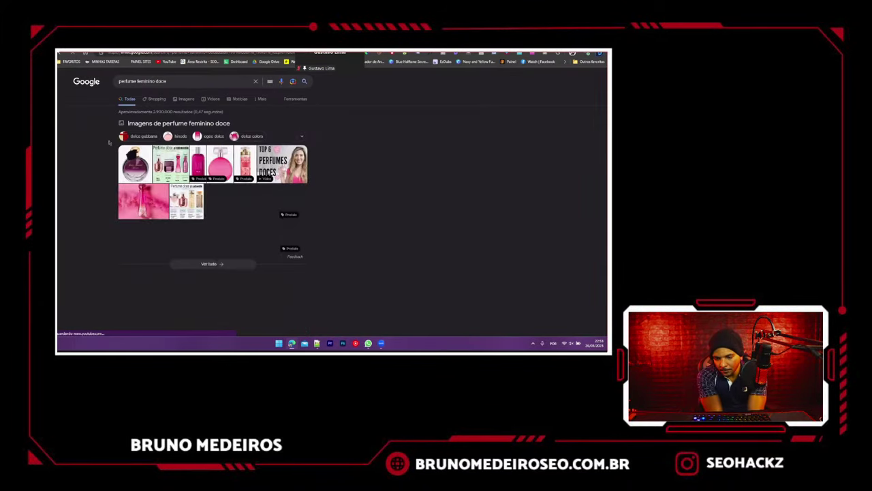
pyautogui.scroll(-5, 97, 162)
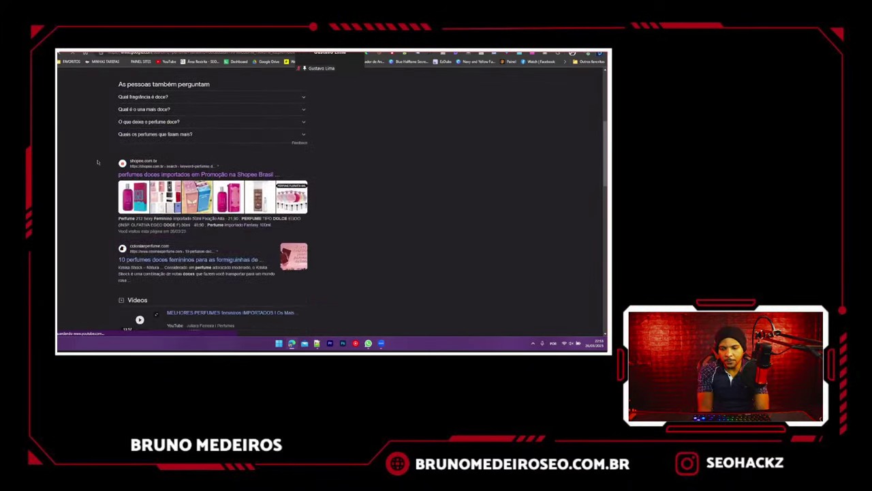
pyautogui.scroll(5, 96, 164)
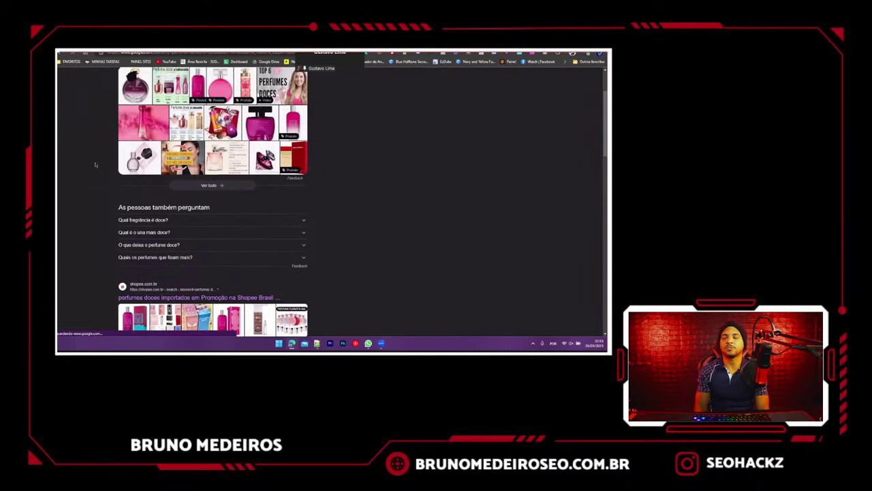
pyautogui.scroll(-2, 96, 164)
pyautogui.scroll(-8, 96, 165)
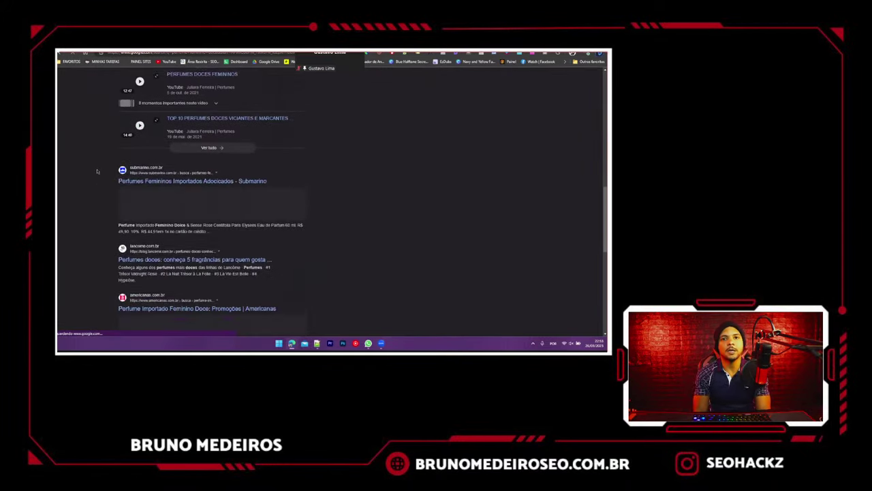
# - Return to the keyword spreadsheet, clear the "perfume feminino doce" row and copy the keyword "qual melhor perfume feminino"
pyautogui.hotkey('ctrl', 'shift', 'Tab')
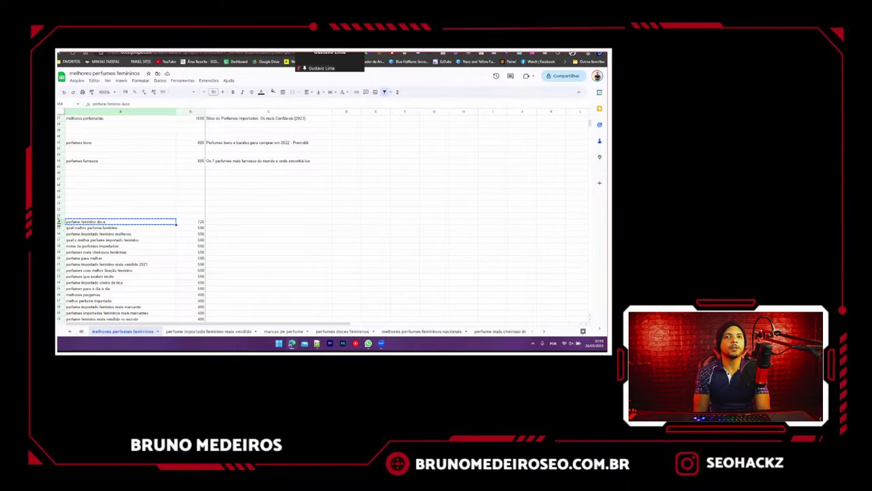
pyautogui.click(59, 222)
pyautogui.press('Delete')
pyautogui.click(91, 228)
pyautogui.hotkey('ctrl', 'c')
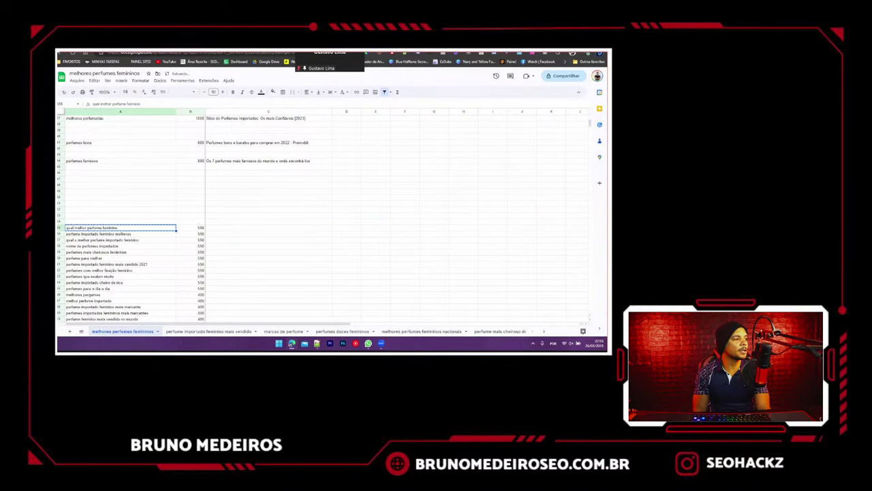
# - Search Google for "qual melhor perfume feminino"
pyautogui.hotkey('ctrl', 'Tab')
pyautogui.scroll(8, 144, 124)
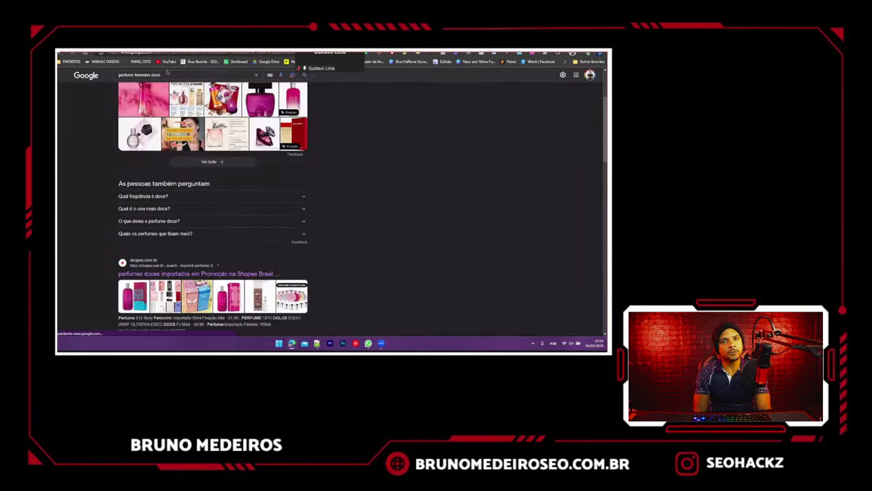
pyautogui.click(167, 74)
pyautogui.hotkey('ctrl', 'a')
pyautogui.hotkey('ctrl', 'v')
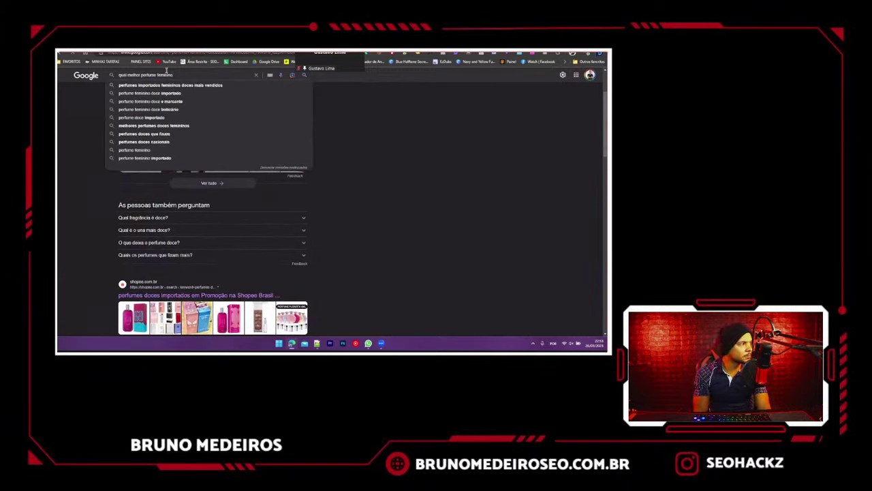
# - Search Google for "qual melhor perfume feminino" and paste the title "Top 10 Melhores Perfumes Importados Femininos" into that keyword's SERP cell
pyautogui.press('Return')
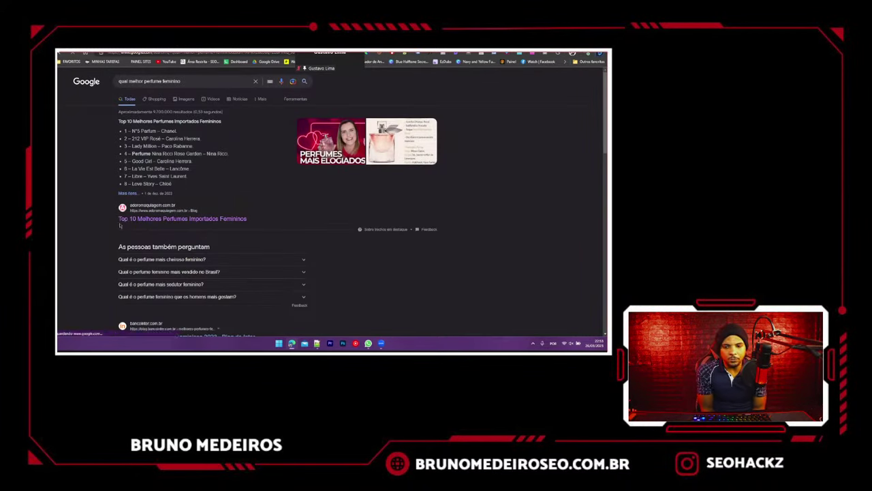
pyautogui.moveTo(117, 219); pyautogui.dragTo(242, 212)
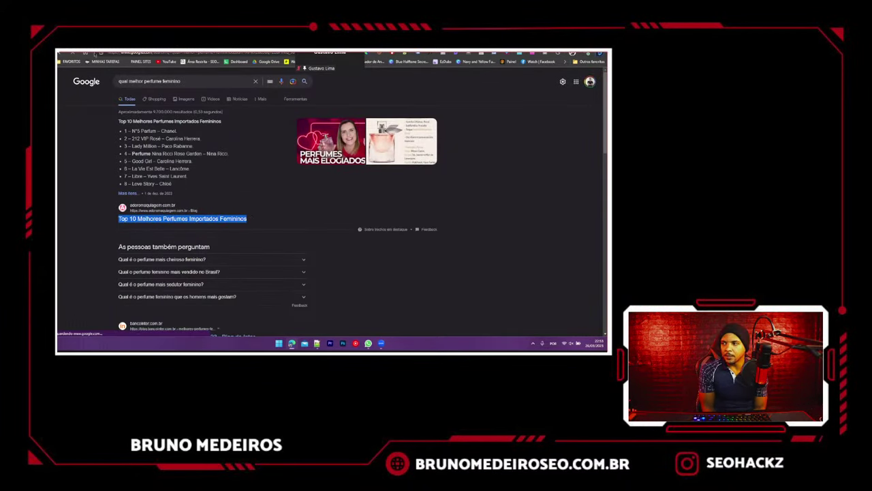
pyautogui.click(94, 53)
pyautogui.doubleClick(230, 227)
pyautogui.hotkey('ctrl', 'v')
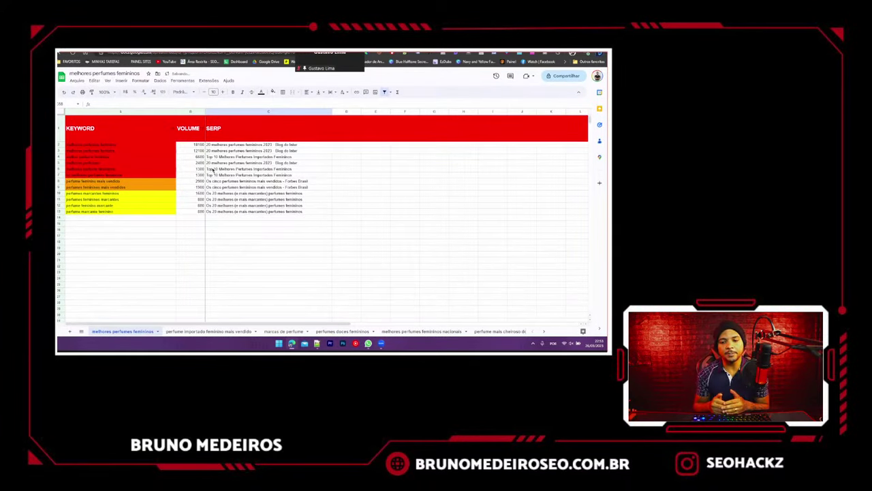
pyautogui.scroll(-10, 121, 171)
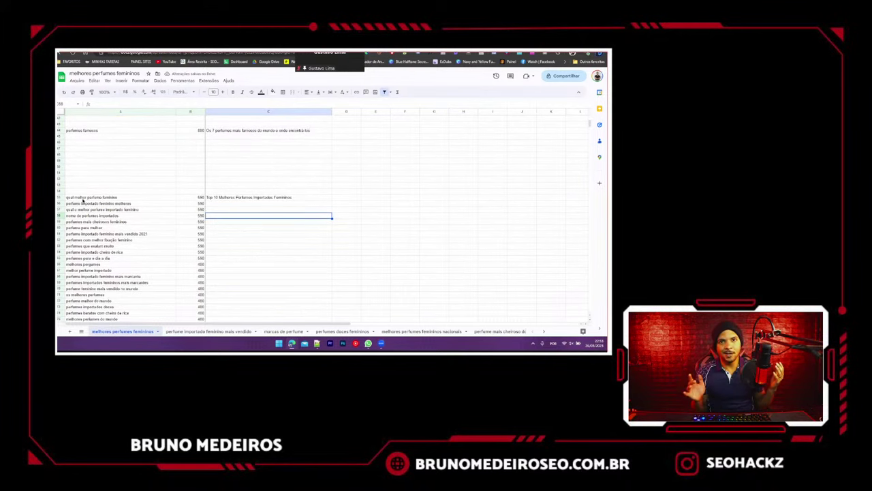
pyautogui.click(58, 197)
pyautogui.click(273, 91)
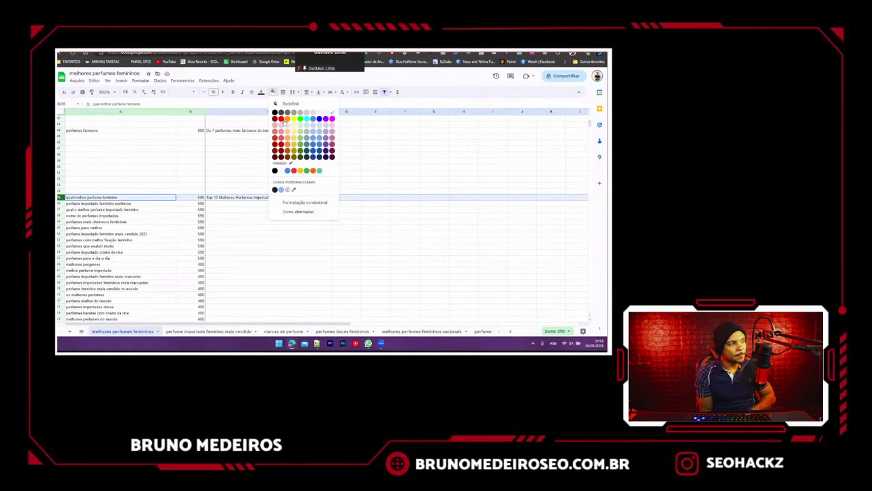
pyautogui.click(280, 120)
pyautogui.click(78, 193)
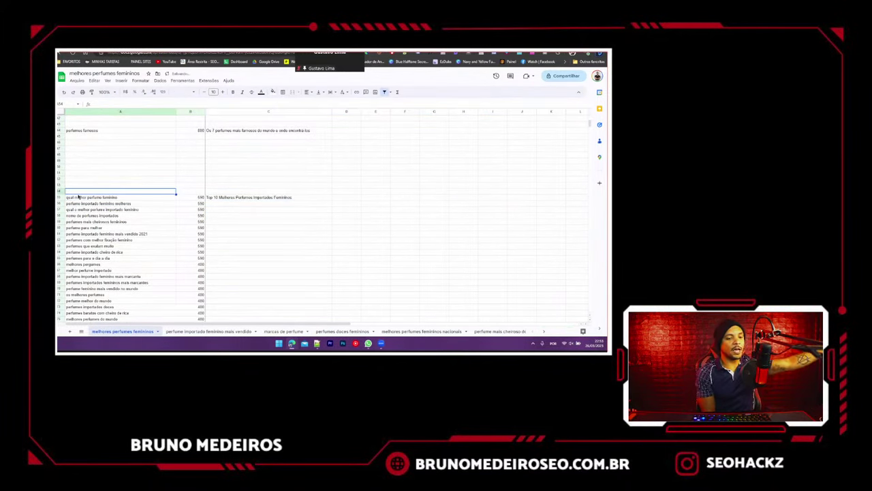
# - Fill the "qual melhor perfume feminino" keyword cell with red
pyautogui.click(106, 196)
pyautogui.click(273, 91)
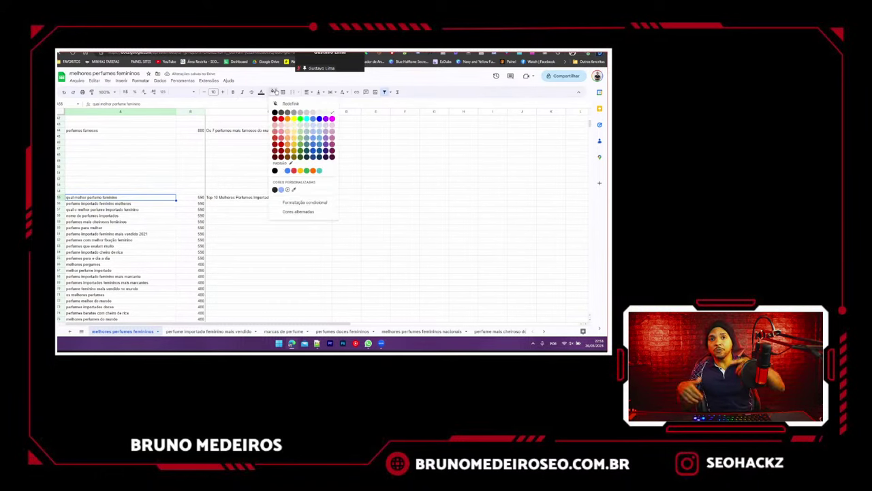
pyautogui.click(280, 120)
pyautogui.click(262, 180)
pyautogui.scroll(10, 232, 211)
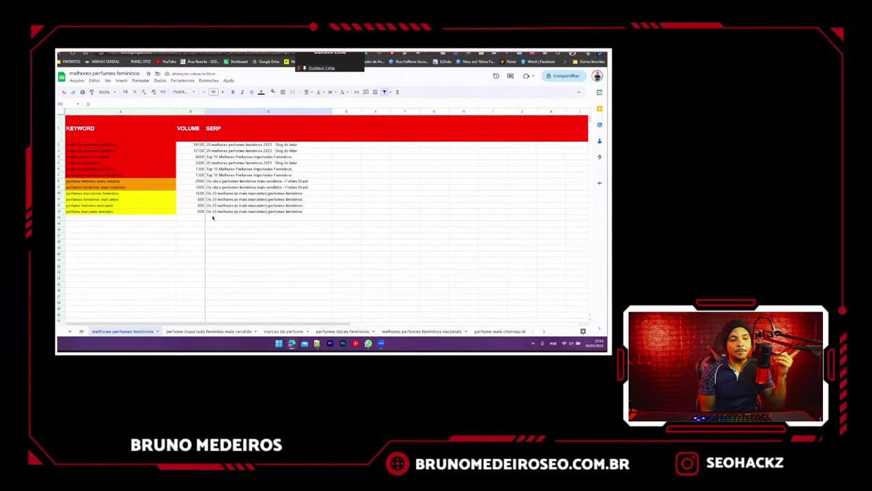
pyautogui.scroll(-10, 213, 218)
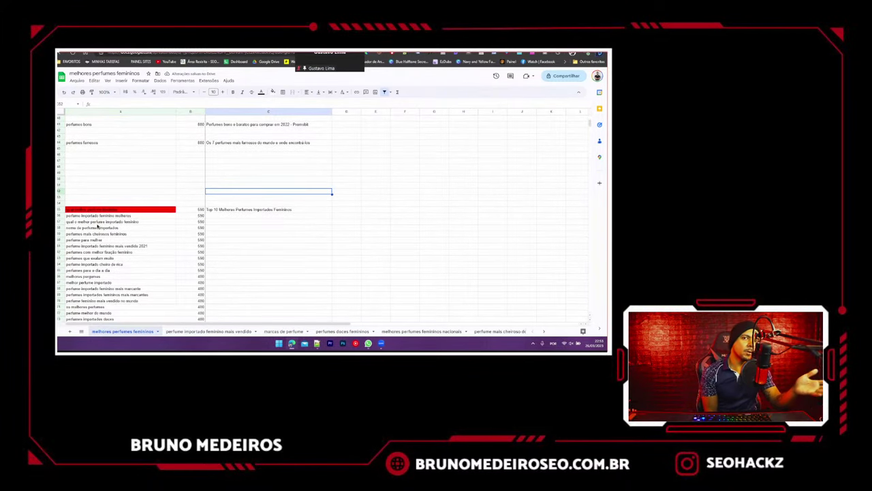
# - Search Google for the next keyword, "perfume importado feminino melhores", and copy the first result's title
pyautogui.click(98, 216)
pyautogui.hotkey('ctrl', 'Tab')
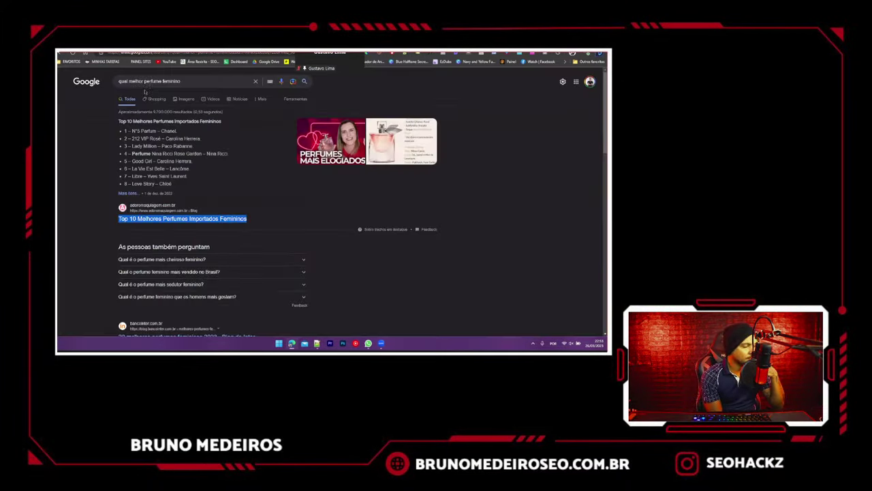
pyautogui.click(149, 85)
pyautogui.hotkey('ctrl', 'a')
pyautogui.write('perfume importado feminino melhores')
pyautogui.press('Return')
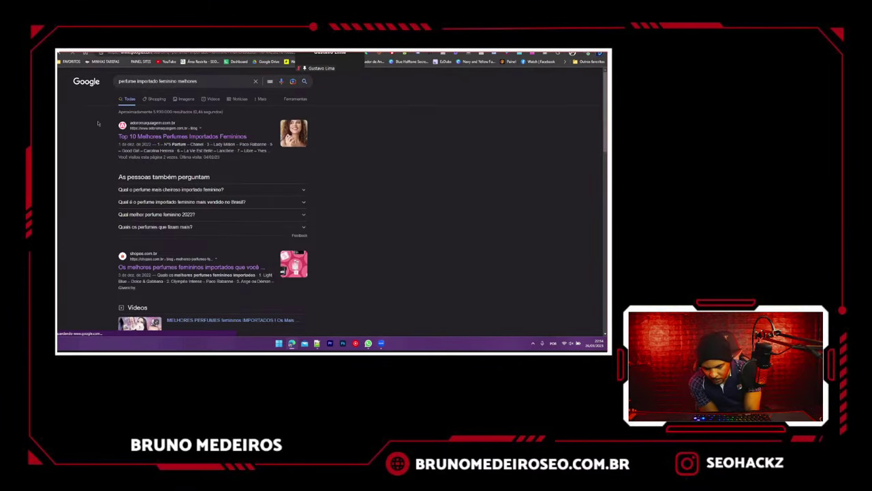
pyautogui.moveTo(110, 136); pyautogui.dragTo(246, 136)
pyautogui.hotkey('ctrl', 'c')
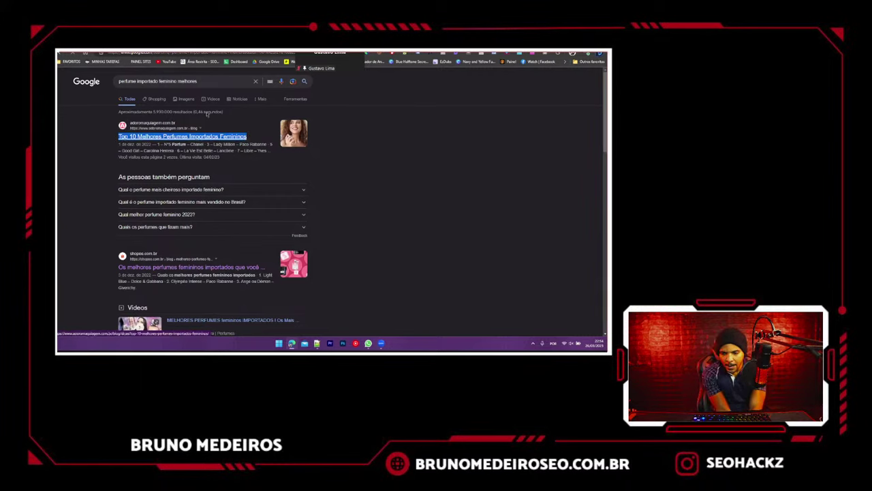
# - Paste "Top 10 Melhores Perfumes Importados Femininos" into the SERP cell of the "perfume importado feminino melhores" row
pyautogui.click(166, 53)
pyautogui.click(220, 217)
pyautogui.hotkey('ctrl', 'v')
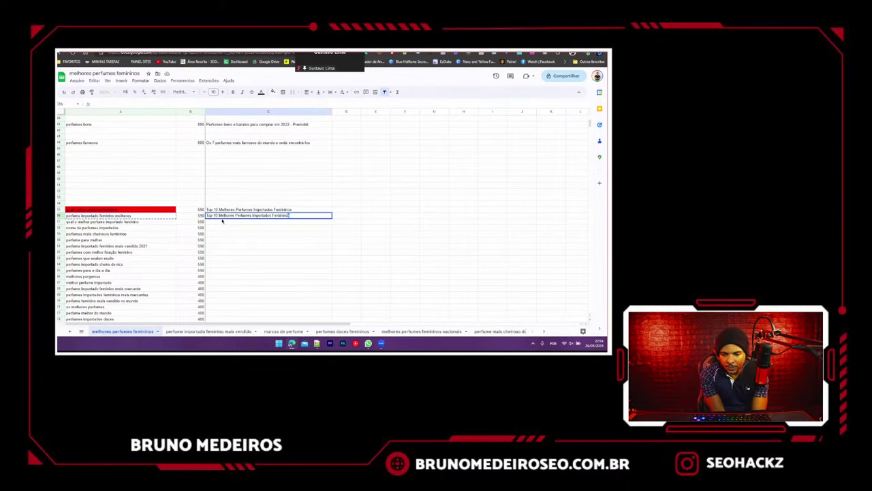
pyautogui.press('Down')
pyautogui.press('Down')
pyautogui.press('Down')
# - Copy the whole "perfume importado feminino melhores" row into the first empty row of the "perfume importado feminino mais vendido" sheet
pyautogui.click(60, 215)
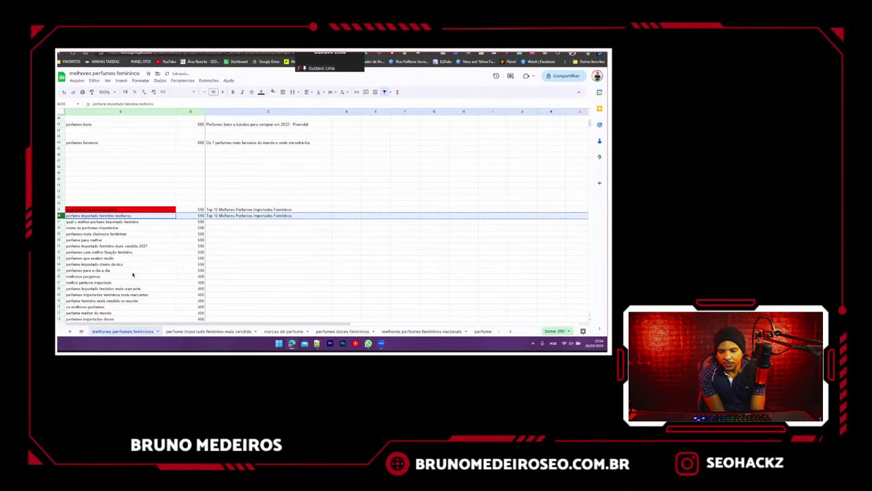
pyautogui.click(209, 331)
pyautogui.click(60, 260)
pyautogui.write('perfume importado feminino melhores\t590\tTop 10 Melhores Perfumes Importados Femininos')
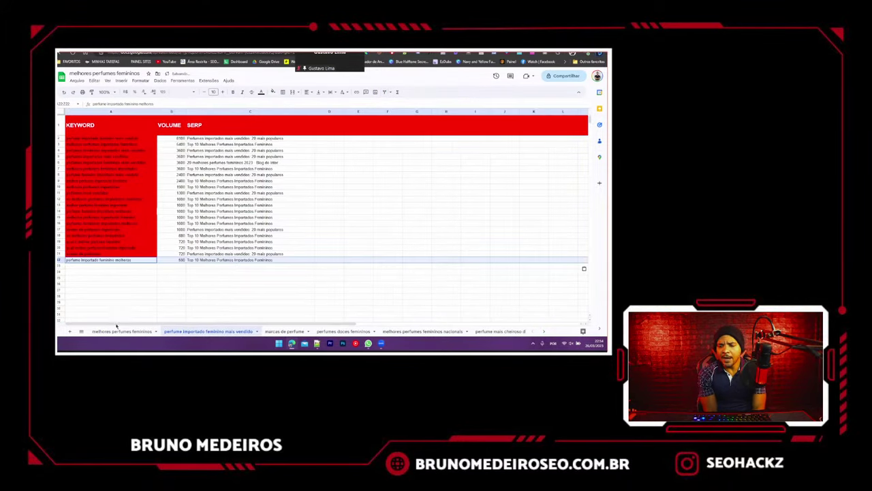
# - Fill the copied keyword cell with red and clear its original row on the "melhores perfumes femininos" sheet
pyautogui.click(132, 261)
pyautogui.click(273, 91)
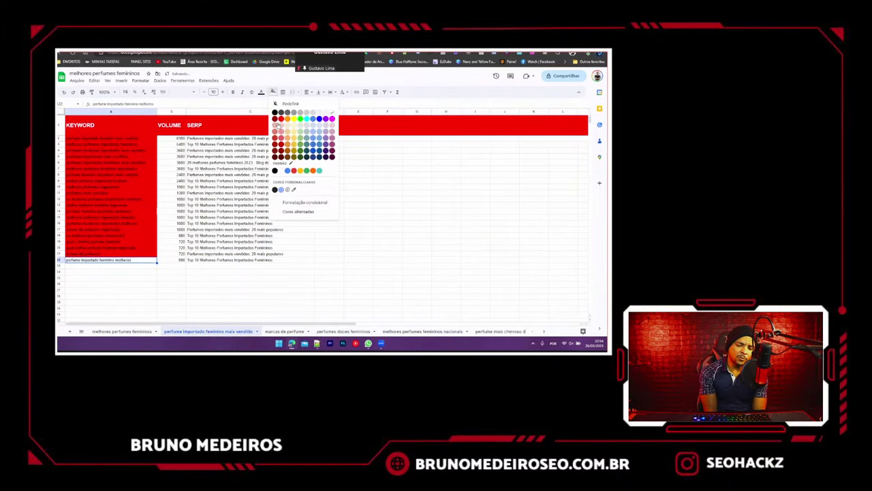
pyautogui.click(281, 119)
pyautogui.hotkey('ctrl', 'shift', 'pageup')
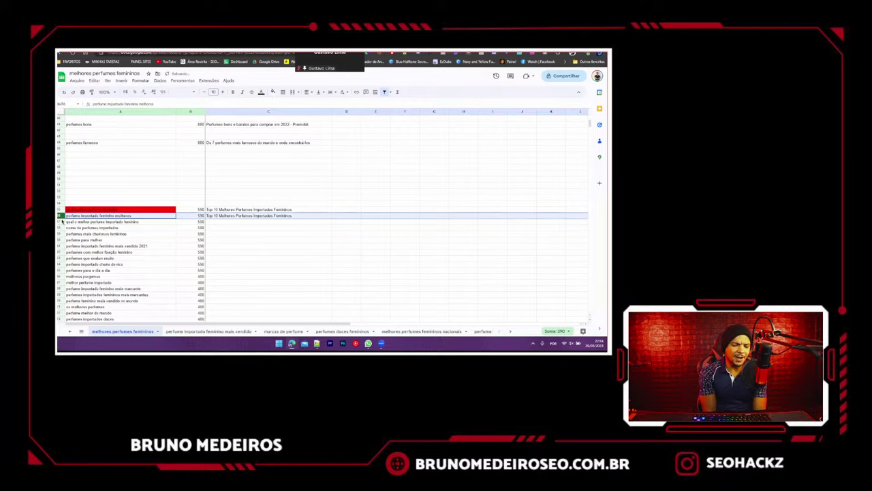
pyautogui.press('Delete')
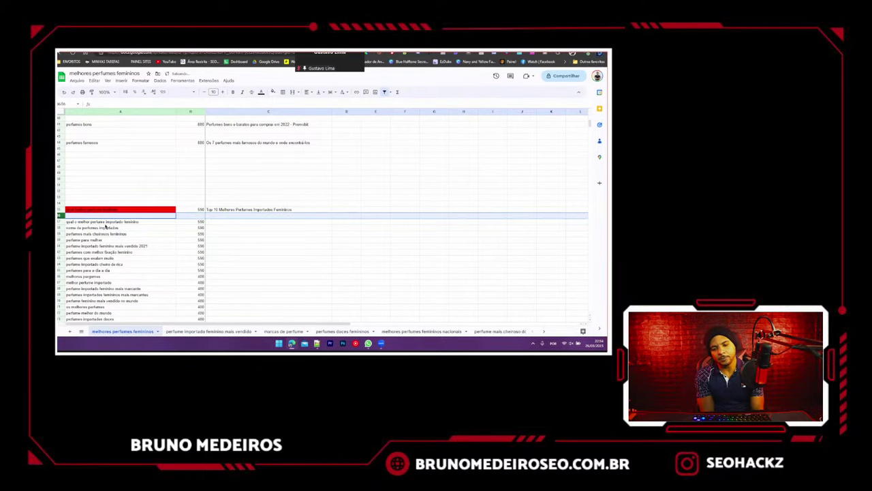
# - Search Google for the next keyword, "qual o melhor perfume importado feminino"
pyautogui.click(107, 222)
pyautogui.hotkey('ctrl', 'Tab')
pyautogui.tripleClick(171, 80)
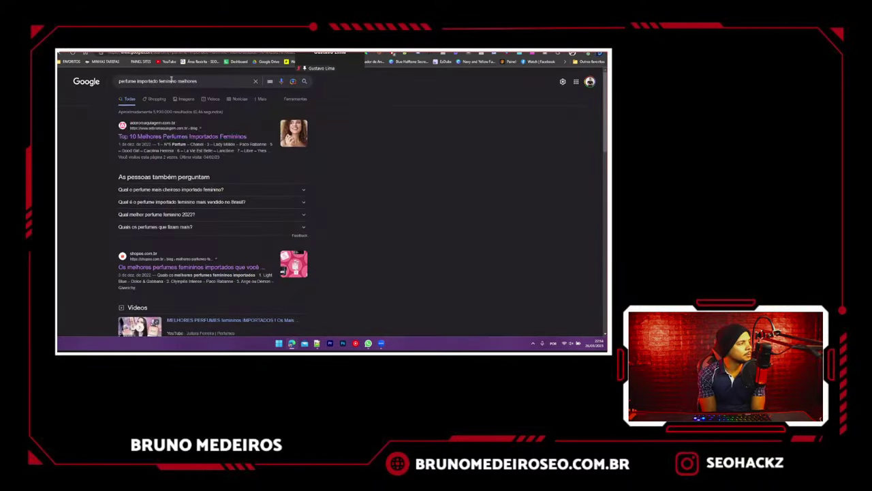
pyautogui.write('qual o melhor perfume importado feminino')
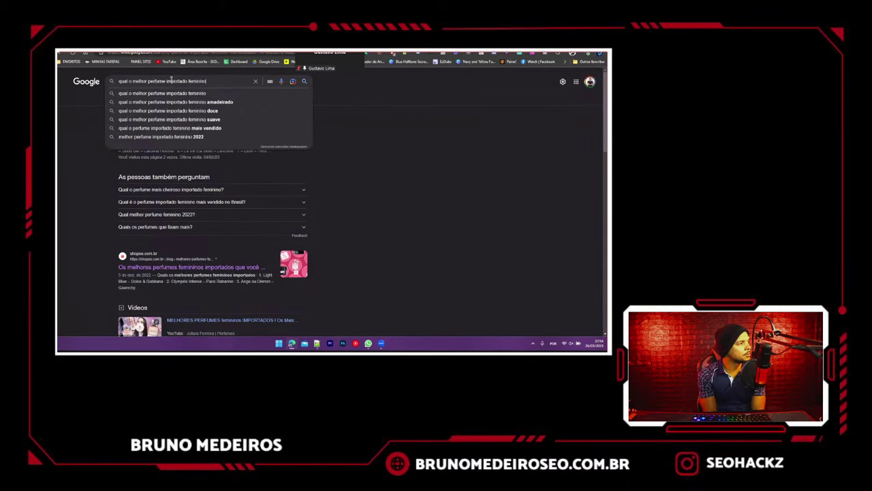
pyautogui.press('Return')
# - Delete the block of empty rows below the yellow keywords on the "melhores perfumes femininos" sheet
pyautogui.hotkey('ctrl', 'shift', 'Tab')
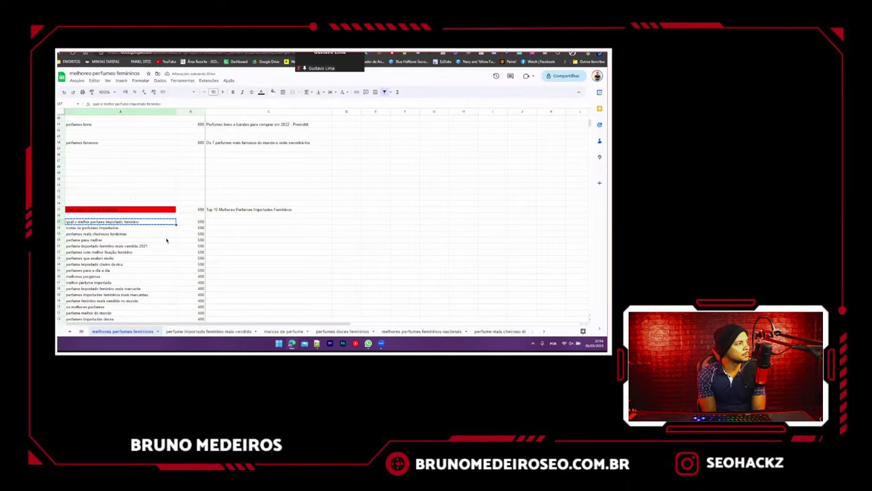
pyautogui.scroll(6, 136, 221)
pyautogui.scroll(3, 130, 220)
pyautogui.scroll(-2, 120, 214)
pyautogui.scroll(1, 121, 214)
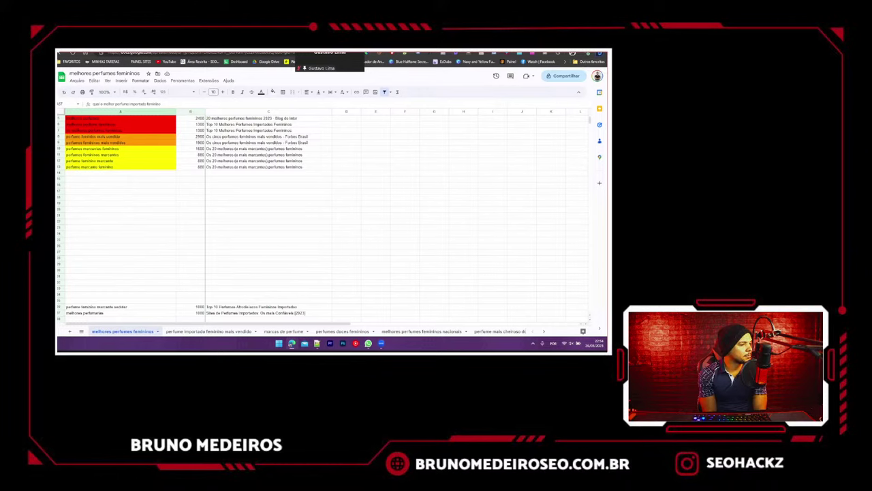
pyautogui.moveTo(59, 209); pyautogui.dragTo(60, 304)
pyautogui.hotkey('ctrl', 'z')
pyautogui.click(102, 210)
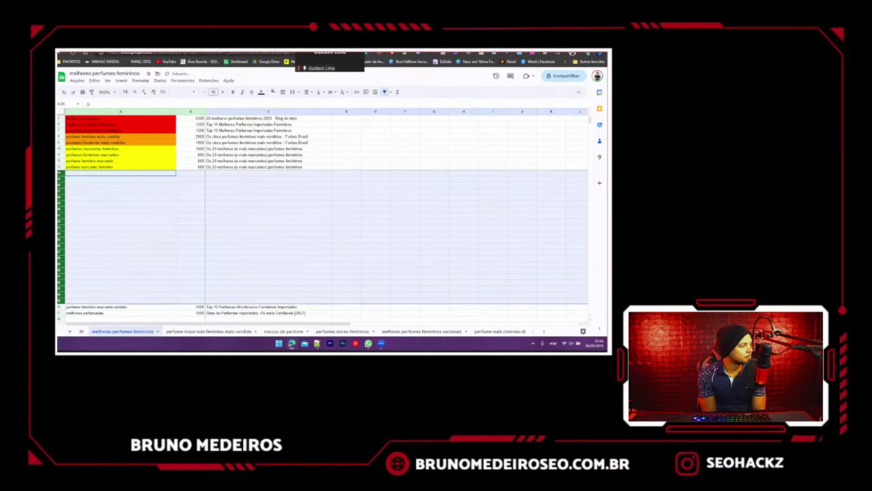
pyautogui.rightClick(60, 304)
pyautogui.click(89, 249)
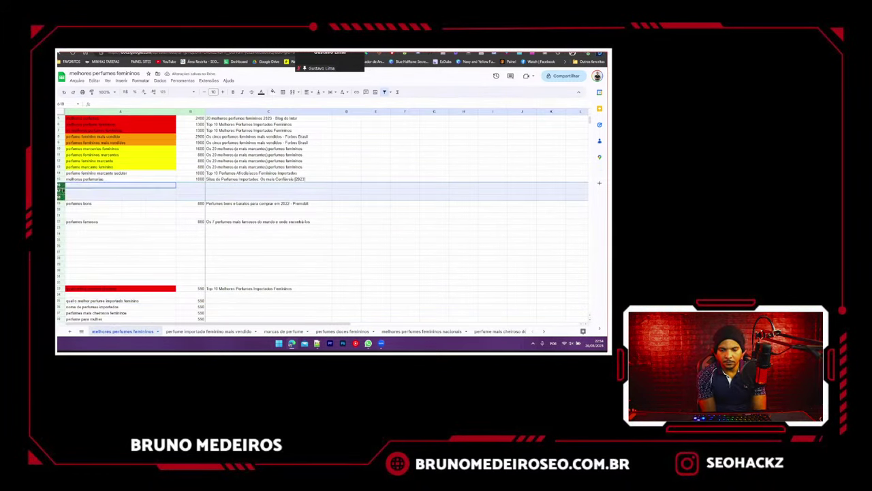
# - Delete the empty rows directly above and directly below the "perfumes bons" keyword
pyautogui.rightClick(60, 192)
pyautogui.click(96, 249)
pyautogui.click(115, 222)
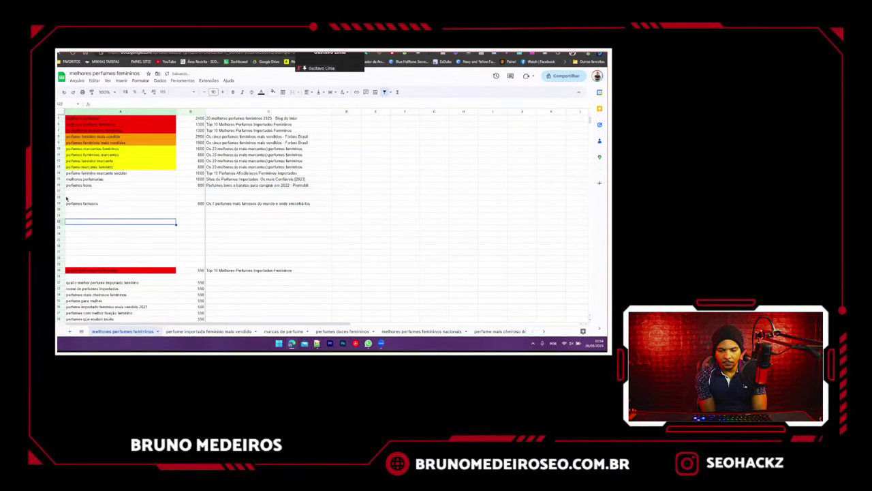
pyautogui.moveTo(60, 192); pyautogui.dragTo(60, 197)
pyautogui.rightClick(60, 196)
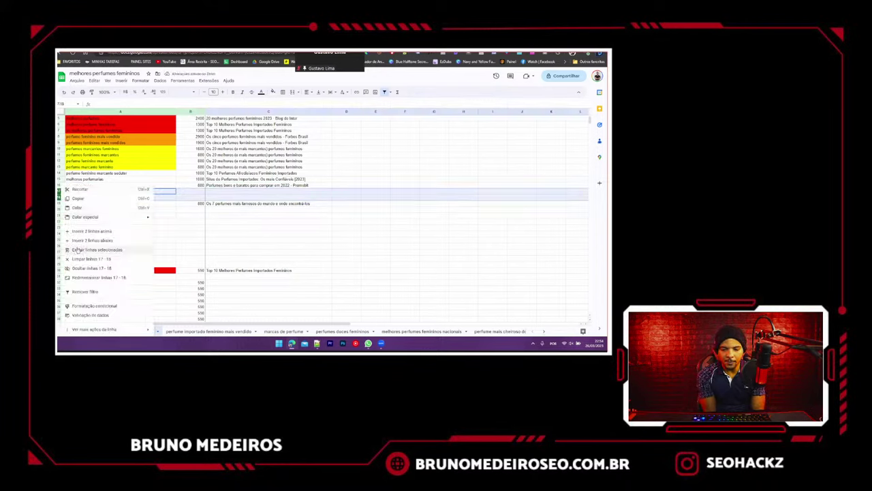
pyautogui.click(98, 249)
# - Delete the empty rows 18 to 27 below the "perfumes famosos" keyword
pyautogui.click(117, 220)
pyautogui.moveTo(60, 198); pyautogui.dragTo(60, 254)
pyautogui.rightClick(62, 224)
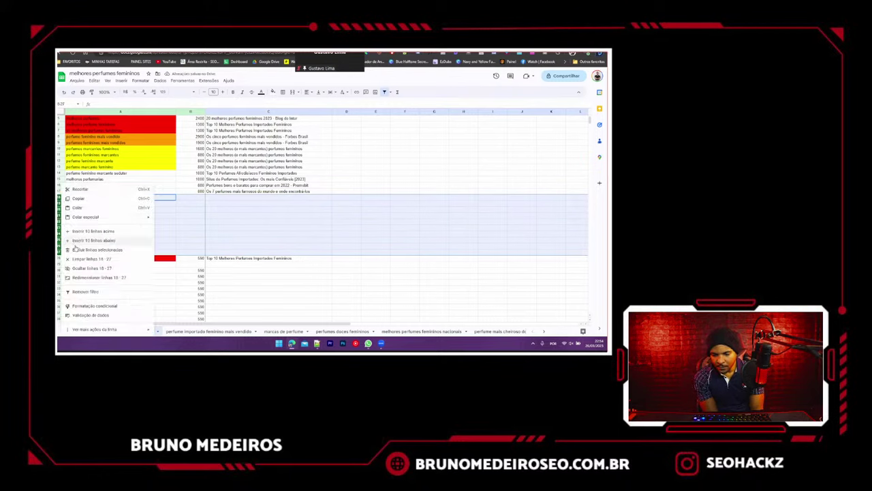
pyautogui.click(97, 249)
# - Move the red "qual melhor perfume feminino" row up to row 8, directly below the other red keywords
pyautogui.moveTo(60, 197); pyautogui.dragTo(69, 136)
pyautogui.scroll(2, 164, 180)
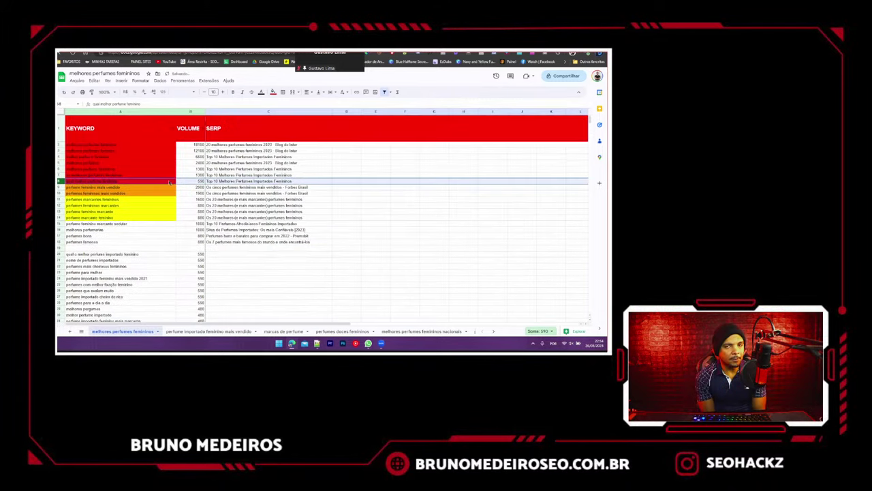
pyautogui.scroll(-2, 137, 192)
pyautogui.scroll(2, 150, 171)
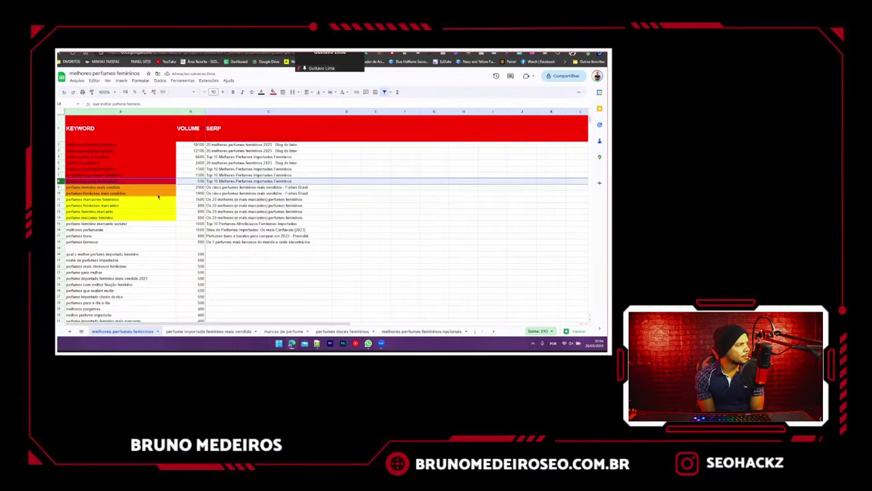
# - Review the coloured keyword groups and the uncoloured keywords from "perfume feminino marcante sedutor" to "perfumes famosos"
pyautogui.click(156, 156)
pyautogui.click(161, 205)
pyautogui.click(126, 224)
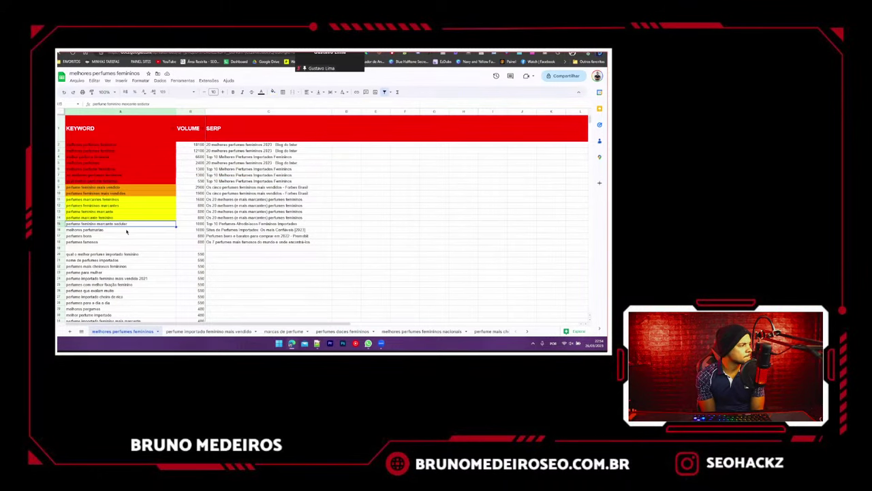
pyautogui.click(125, 229)
pyautogui.click(122, 236)
pyautogui.click(119, 242)
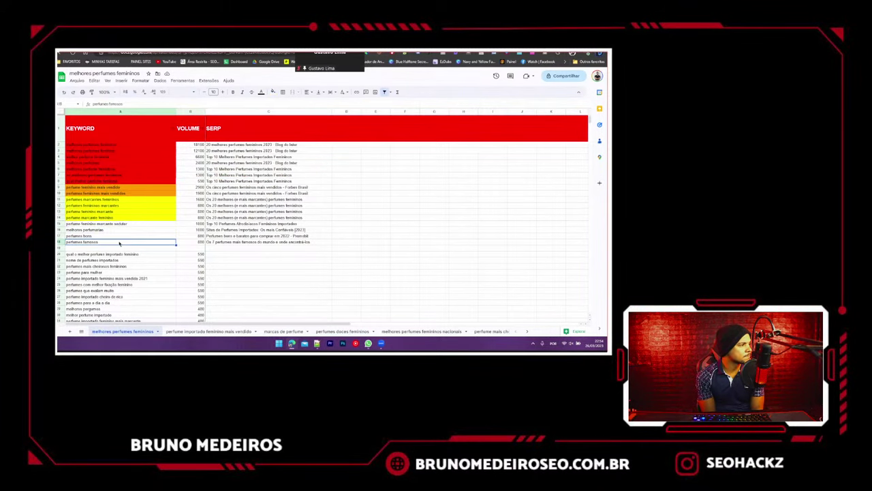
pyautogui.scroll(-2, 158, 203)
# - Search Google for the keyword "qual o melhor perfume importado feminino"
pyautogui.click(132, 211)
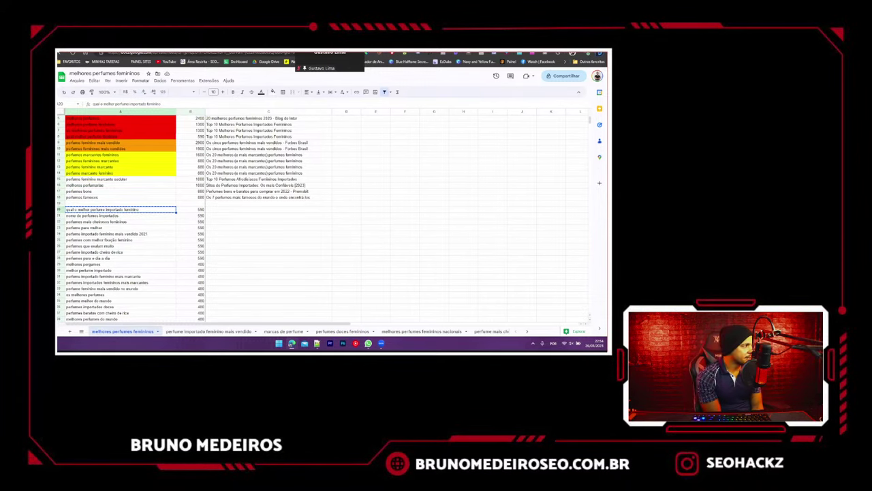
pyautogui.hotkey('ctrl', 'Tab')
pyautogui.tripleClick(192, 81)
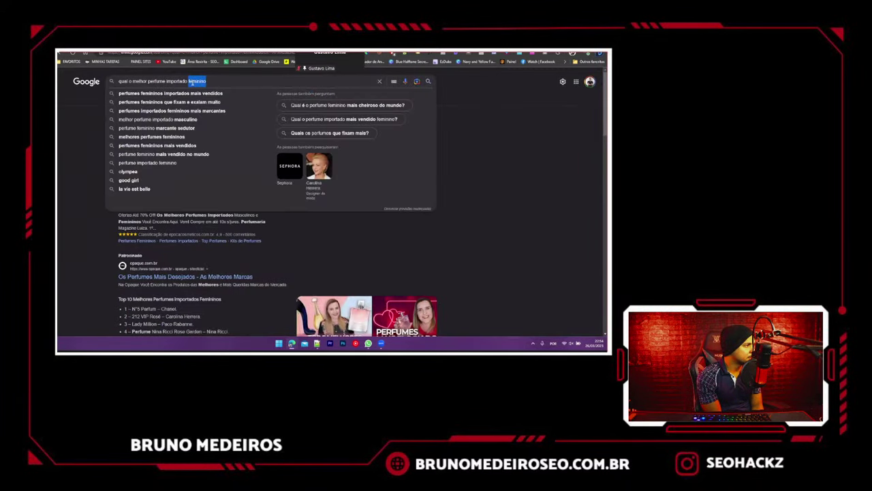
pyautogui.write('qual o melhor perfume importado feminino')
pyautogui.scroll(-5, 70, 213)
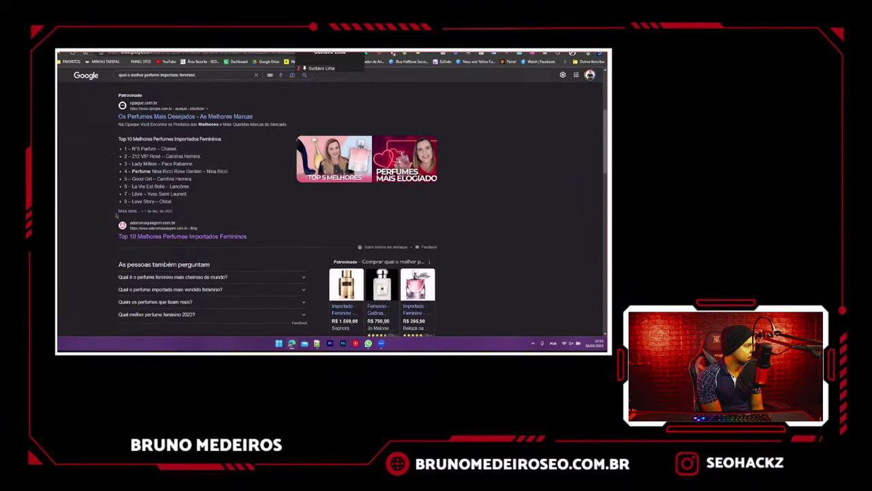
# - Copy the top result's title "Top 10 Melhores Perfumes Importados Femininos" into the SERP cell of "qual o melhor perfume importado feminino"
pyautogui.moveTo(248, 195); pyautogui.dragTo(119, 196)
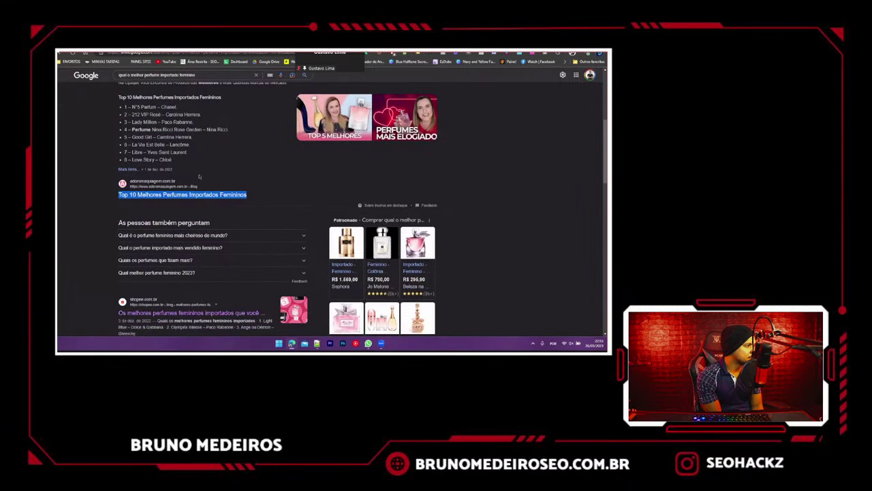
pyautogui.hotkey('ctrl', 'c')
pyautogui.hotkey('ctrl', 'c')
pyautogui.hotkey('ctrl', 'Tab')
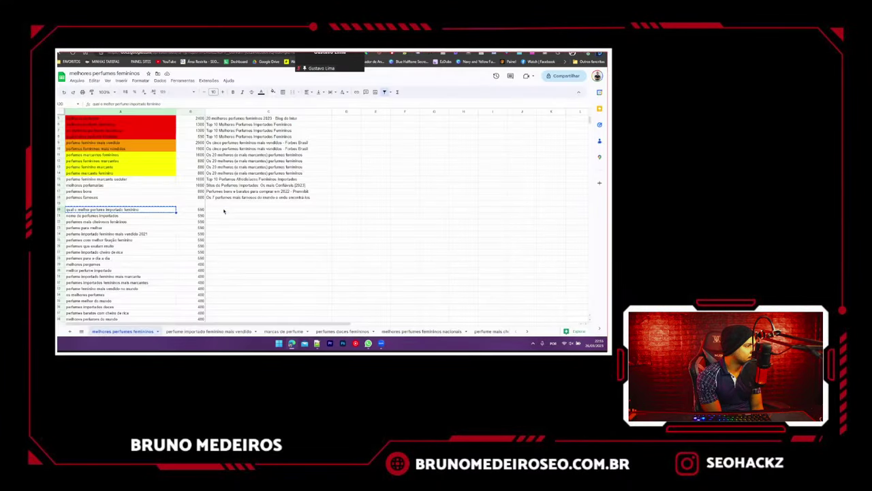
pyautogui.hotkey('ctrl', 'v')
pyautogui.press('Return')
# - Move the "qual o melhor perfume importado feminino" row to row 23 of the "perfume importado feminino mais vendido" sheet
pyautogui.click(58, 210)
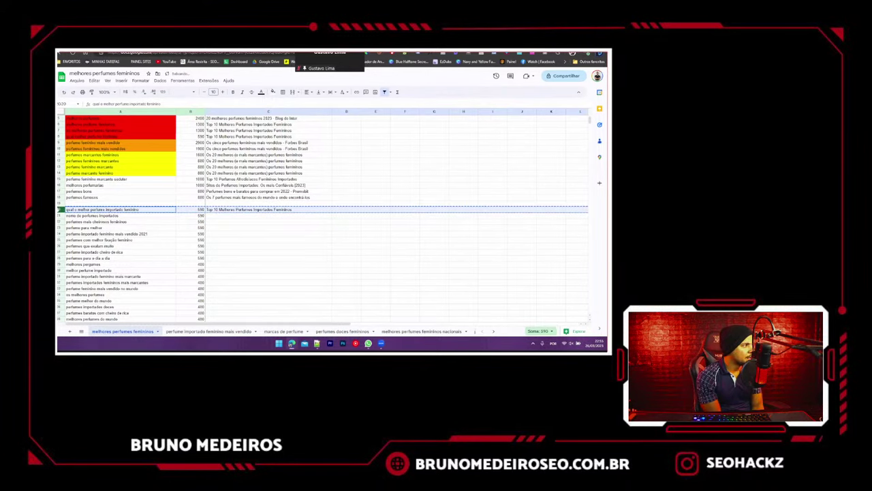
pyautogui.press('Delete')
pyautogui.click(183, 332)
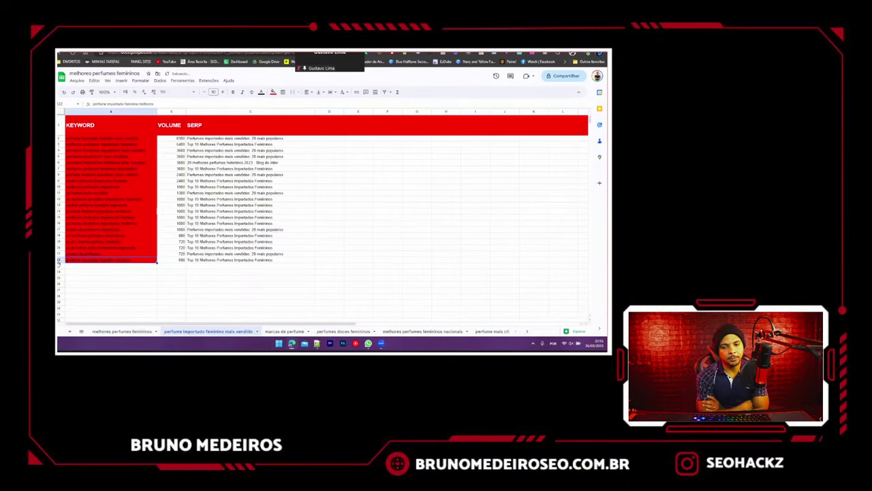
pyautogui.click(58, 266)
pyautogui.hotkey('ctrl', 'v')
pyautogui.click(152, 291)
pyautogui.click(134, 267)
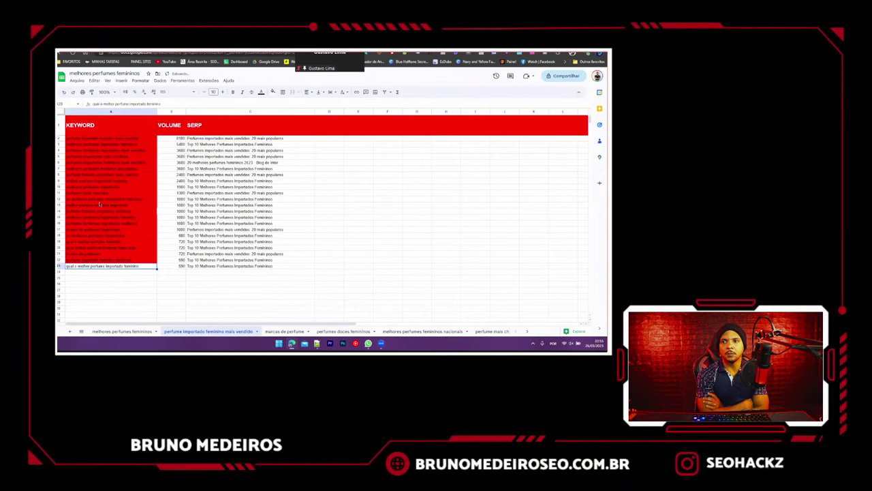
# - Copy the keyword "nome de perfumes importados" from the "melhores perfumes femininos" sheet and search Google for it
pyautogui.click(122, 332)
pyautogui.click(68, 216)
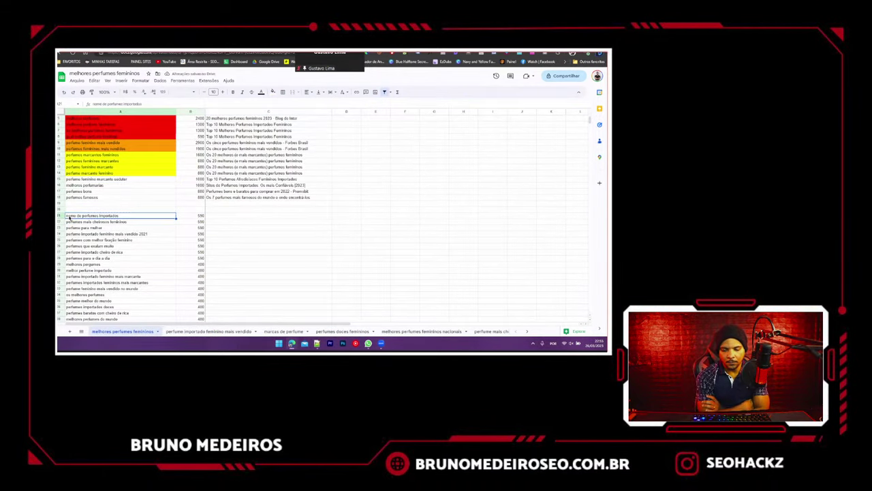
pyautogui.hotkey('ctrl', 'Tab')
pyautogui.click(153, 76)
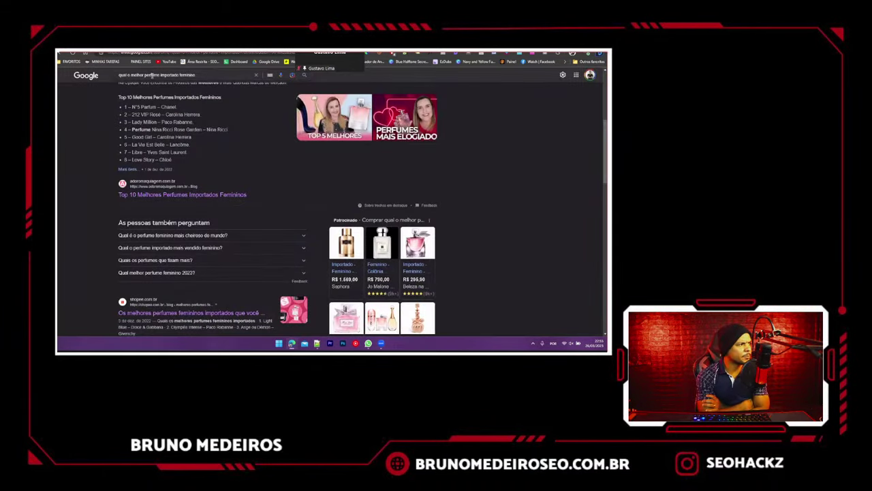
pyautogui.hotkey('ctrl', 'a')
pyautogui.hotkey('ctrl', 'v')
pyautogui.press('Return')
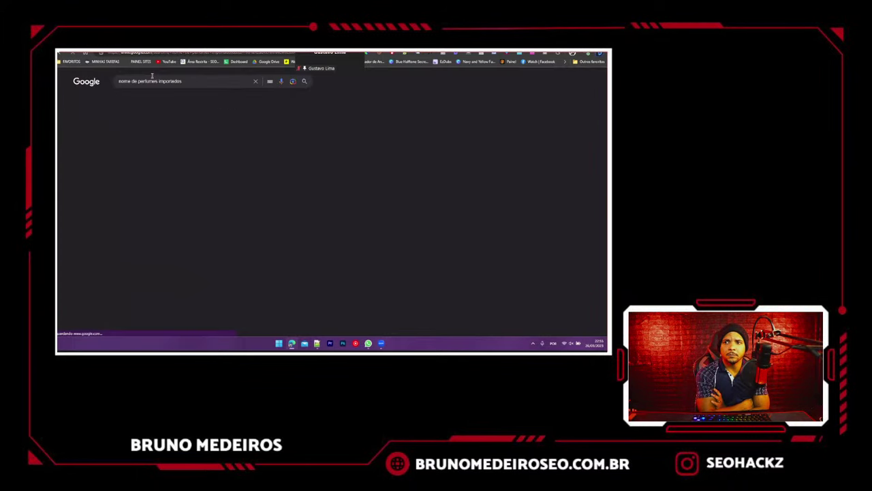
pyautogui.hotkey('ctrl', 't')
pyautogui.write('c')
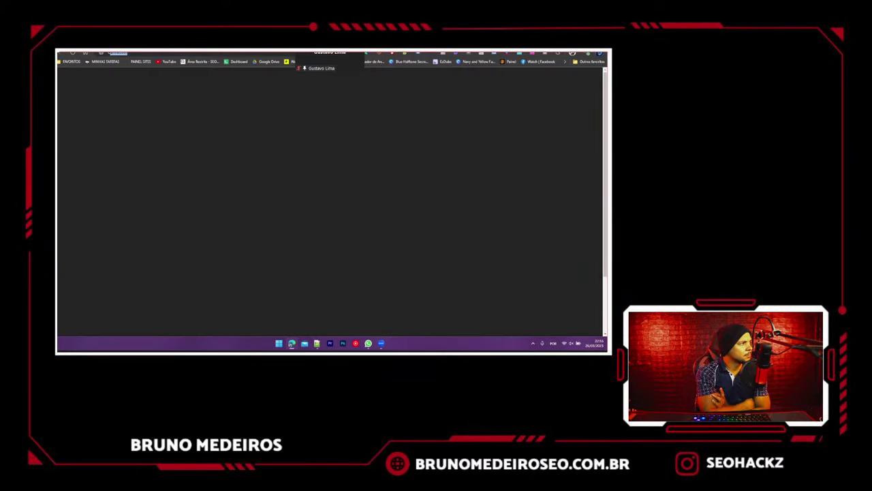
pyautogui.write('c')
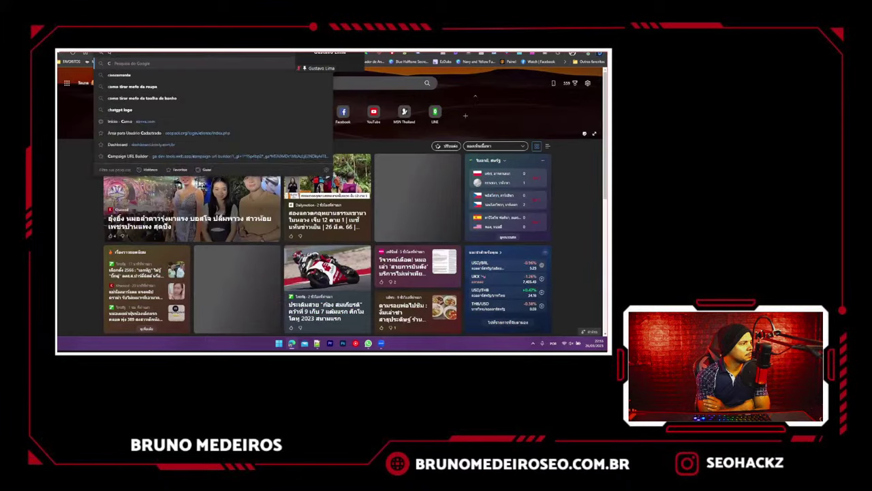
pyautogui.write('heiro')
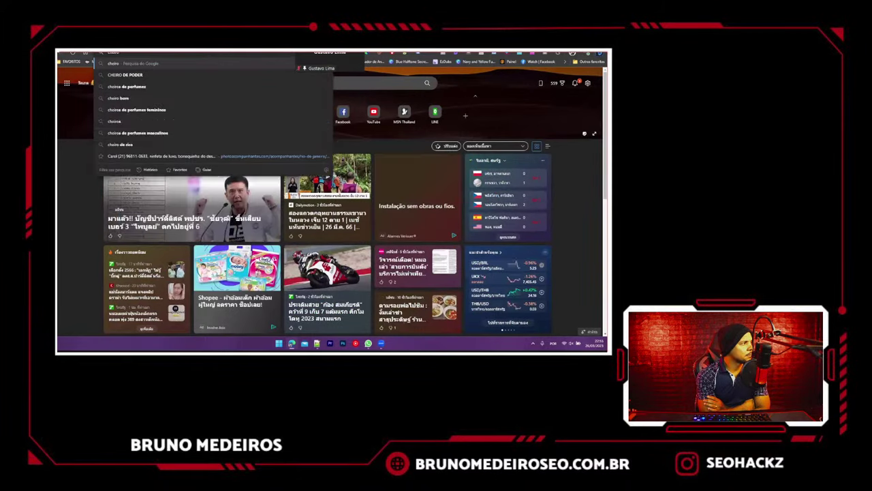
pyautogui.press('super')
pyautogui.press('super+r')
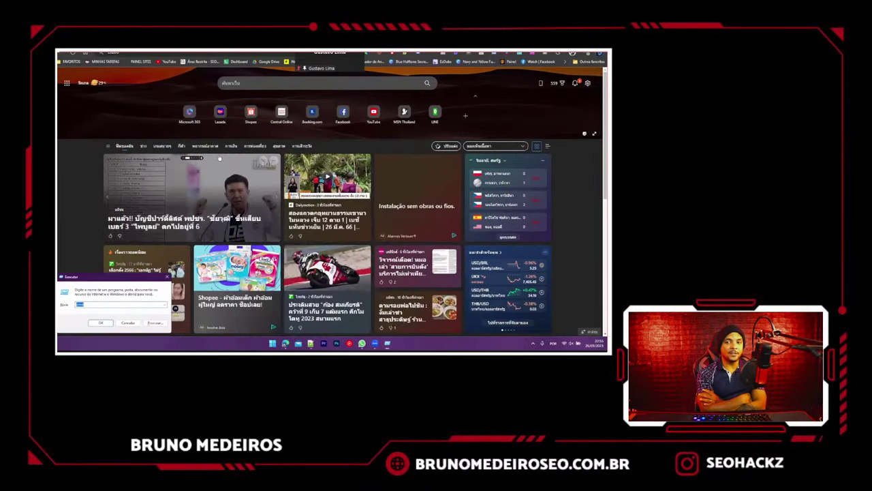
pyautogui.press('Escape')
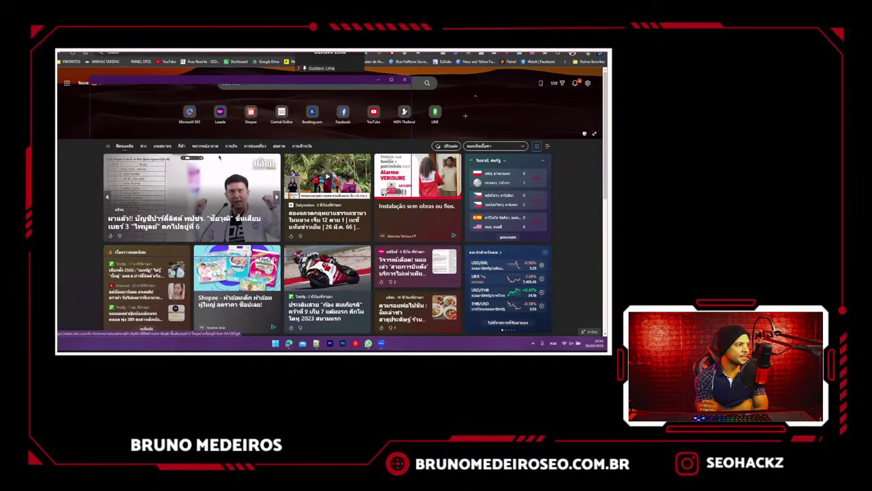
pyautogui.write('p')
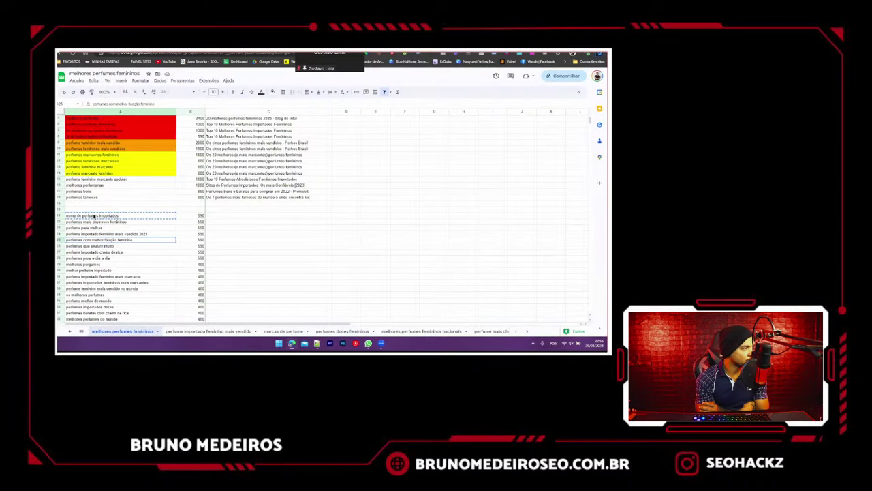
# - Copy the top result's title "Perfumes importados mais vendidos: 20 mais populares" into the SERP cell of "nome de perfumes importados"
pyautogui.click(94, 216)
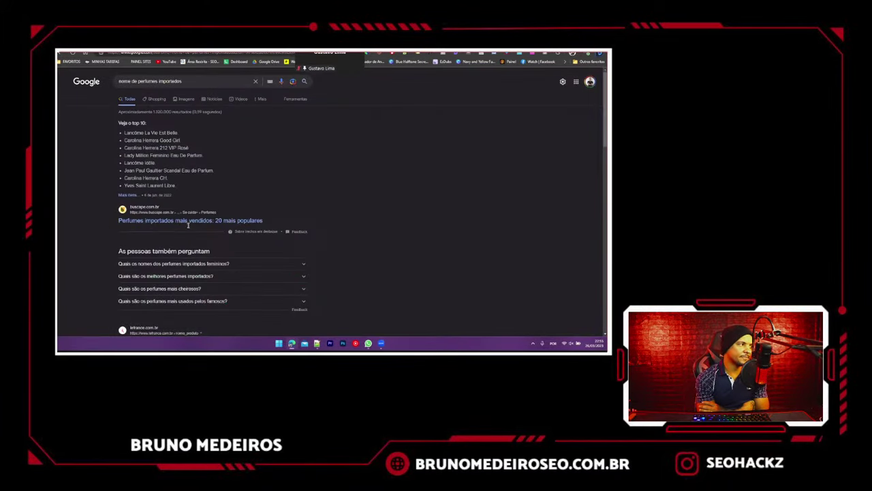
pyautogui.moveTo(188, 225); pyautogui.dragTo(263, 217)
pyautogui.hotkey('ctrl', 'c')
pyautogui.hotkey('ctrl', 'shift', 'Tab')
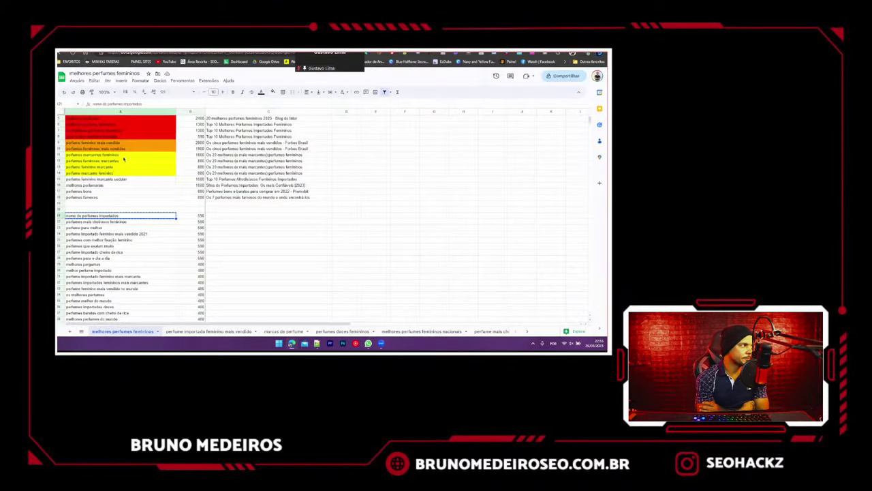
pyautogui.click(224, 219)
pyautogui.hotkey('ctrl', 'v')
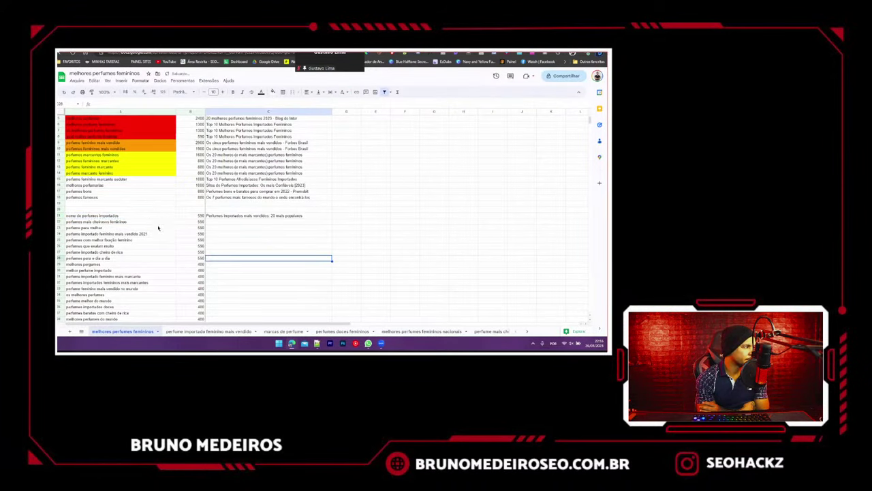
# - Check the SERP titles in the "perfume importado feminino mais vendido" sheet for a match with the "nome de perfumes importados" title
pyautogui.press('Left')
pyautogui.press('Left')
pyautogui.scroll(3, 195, 222)
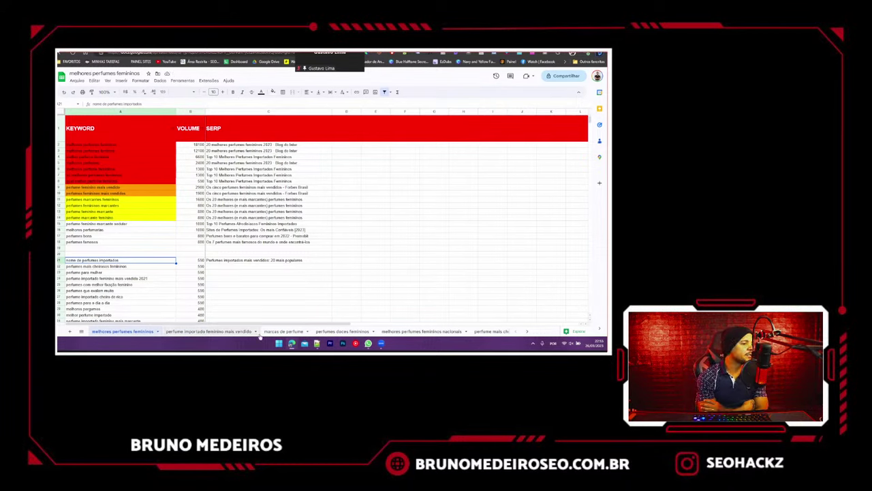
pyautogui.click(200, 333)
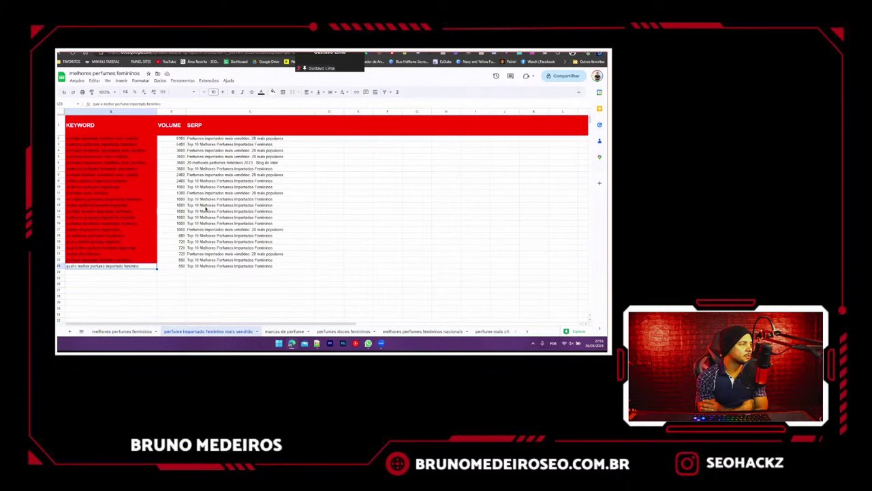
pyautogui.click(198, 139)
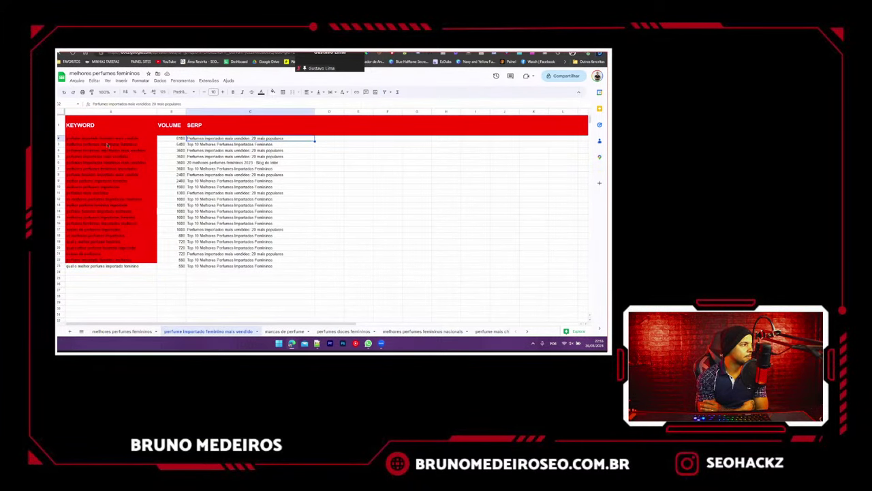
pyautogui.click(121, 332)
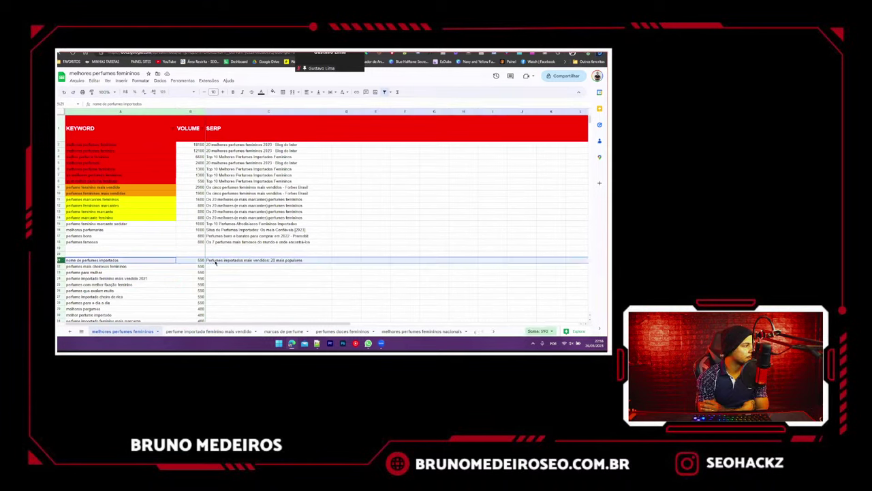
pyautogui.click(216, 261)
pyautogui.press('Delete')
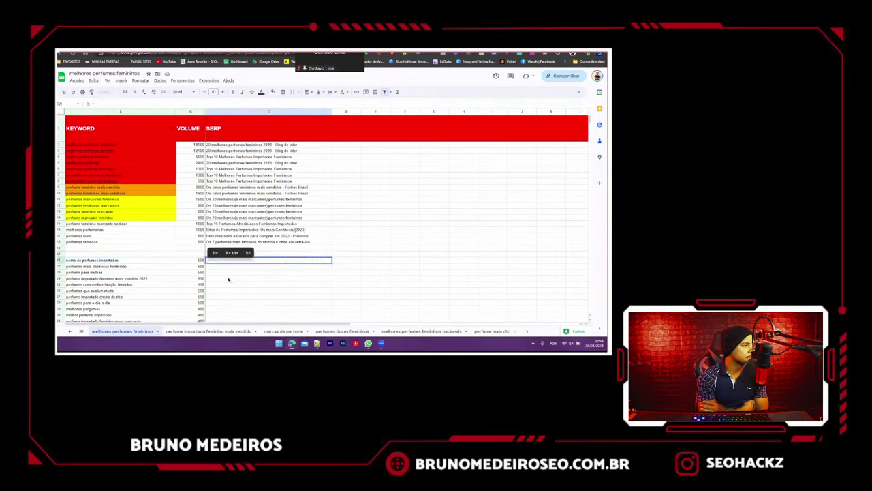
pyautogui.click(247, 291)
pyautogui.hotkey('ctrl', 'z')
# - Search the "melhores perfumes femininos" sheet for the title "Perfumes importados mais vendidos: 20 mais populares"
pyautogui.hotkey('ctrl', 'f')
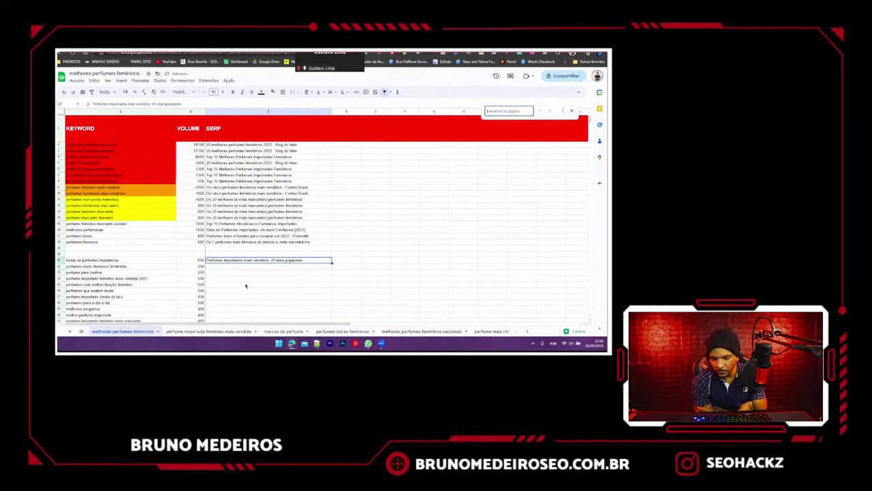
pyautogui.hotkey('ctrl', 'v')
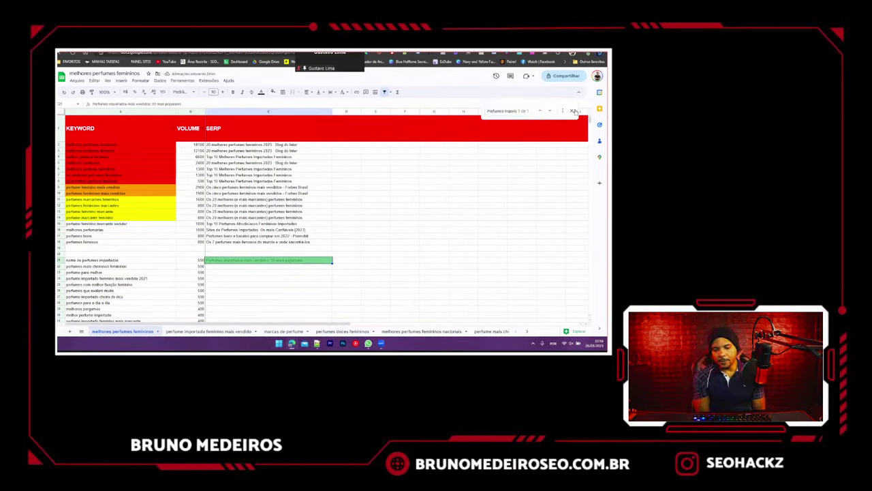
pyautogui.click(572, 110)
# - Move the "nome de perfumes importados" row to row 24 of the "perfume importado feminino mais vendido" sheet
pyautogui.click(59, 260)
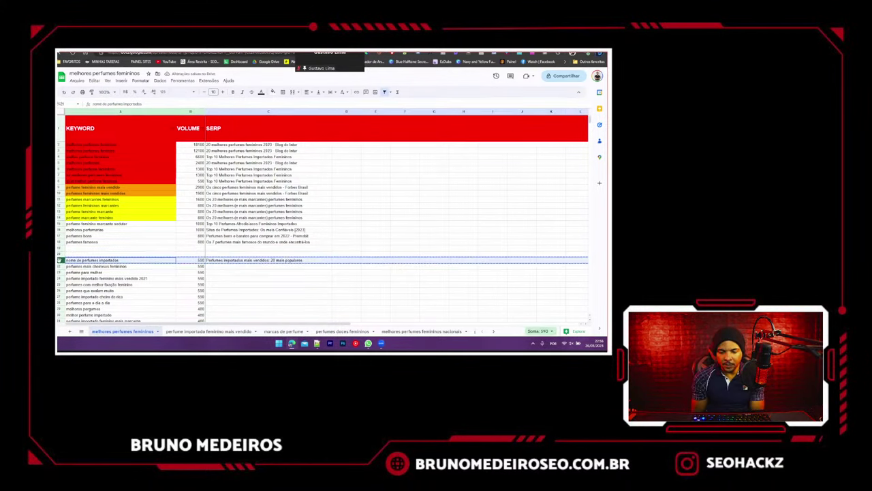
pyautogui.click(203, 330)
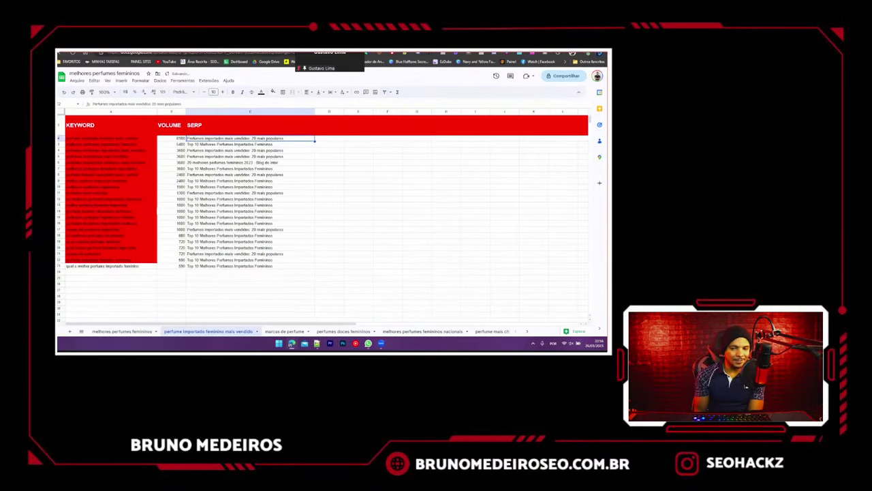
pyautogui.click(59, 272)
pyautogui.write('nome de perfumes importados\t590\tPerfumes importados mais vendidos: 20 mais populares')
pyautogui.click(155, 296)
pyautogui.click(99, 266)
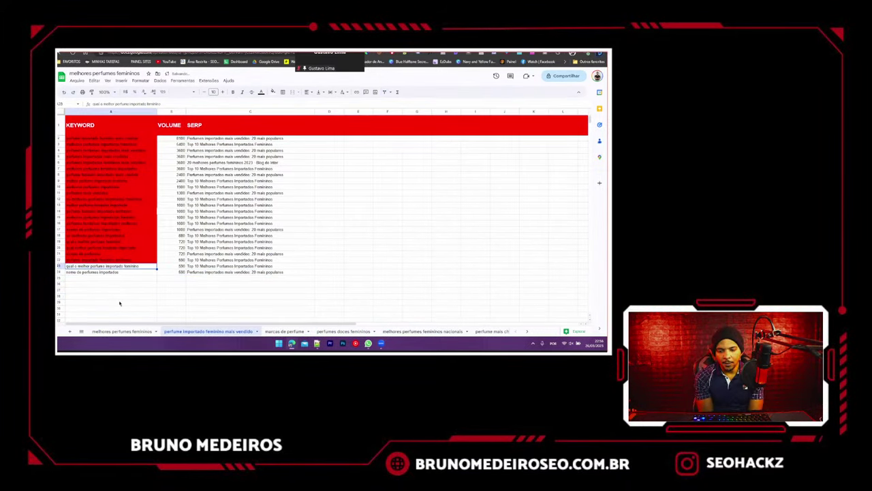
# - Search Google for the keyword "perfumes mais cheirosos femininos" from the "melhores perfumes femininos" sheet and check its top result
pyautogui.click(122, 331)
pyautogui.scroll(-2, 88, 250)
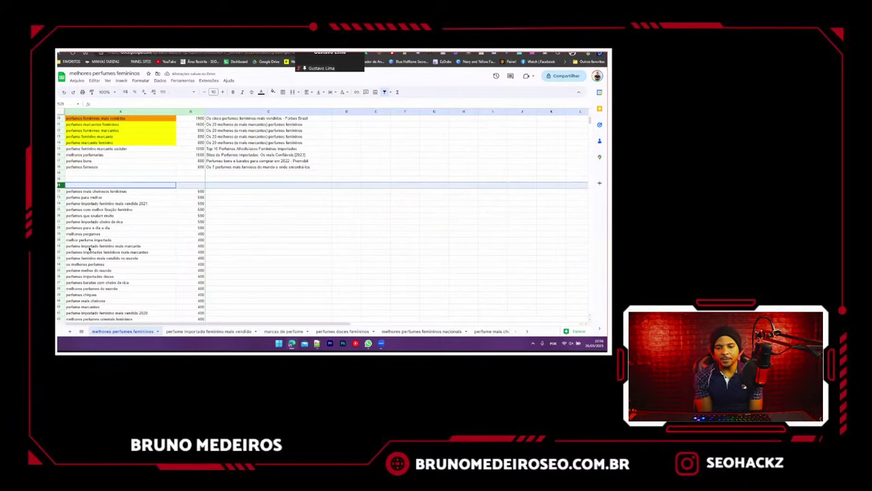
pyautogui.press('Down')
pyautogui.hotkey('ctrl', 'c')
pyautogui.hotkey('ctrl', 'Tab')
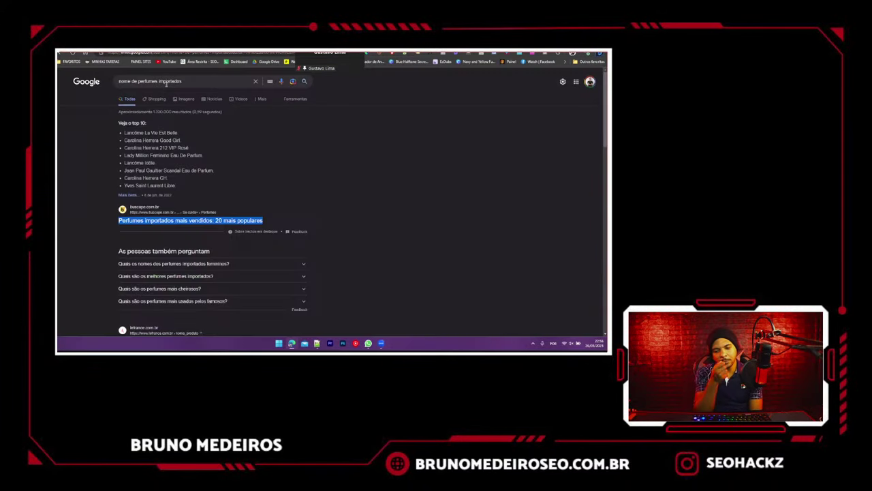
pyautogui.tripleClick(169, 82)
pyautogui.hotkey('ctrl', 'v')
pyautogui.press('Return')
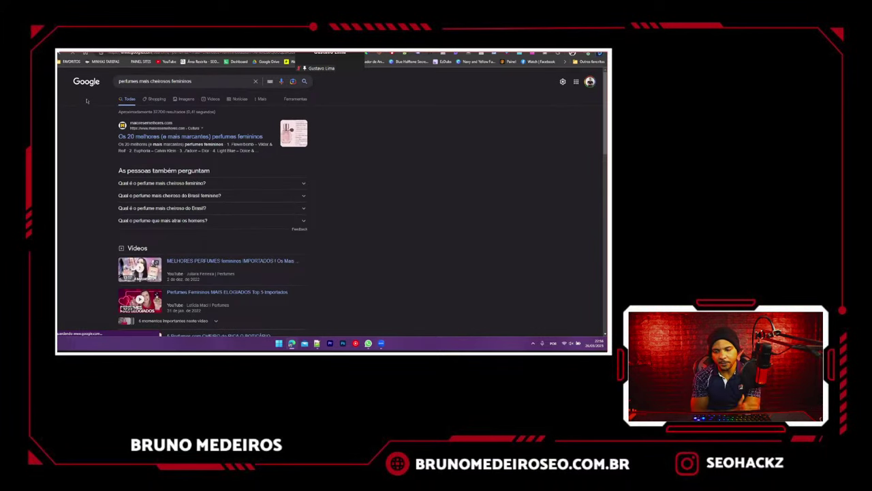
pyautogui.scroll(-5, 96, 138)
pyautogui.scroll(5, 96, 138)
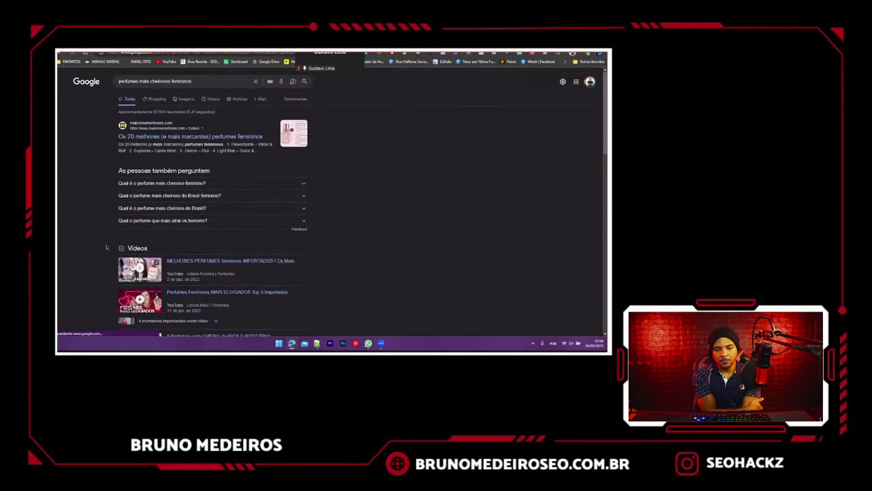
pyautogui.click(89, 53)
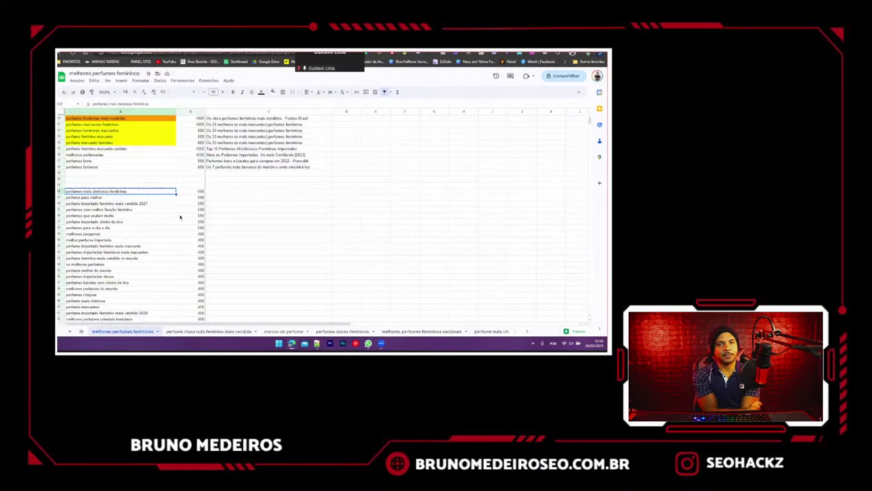
# - Record the top result title "Os 20 melhores (e mais marcantes) perfumes femininos" beside the keyword "perfumes mais cheirosos femininos"
pyautogui.scroll(2, 180, 216)
pyautogui.hotkey('ctrl', 'shift', 'Tab')
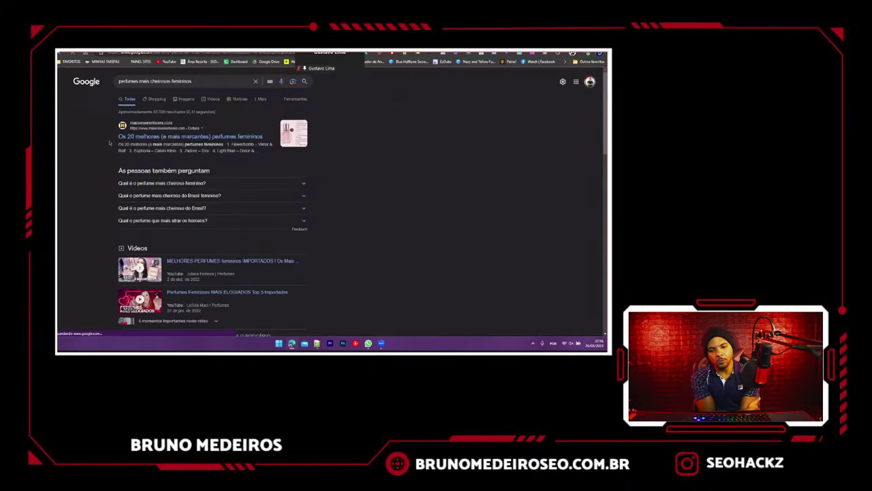
pyautogui.moveTo(265, 137); pyautogui.dragTo(117, 136)
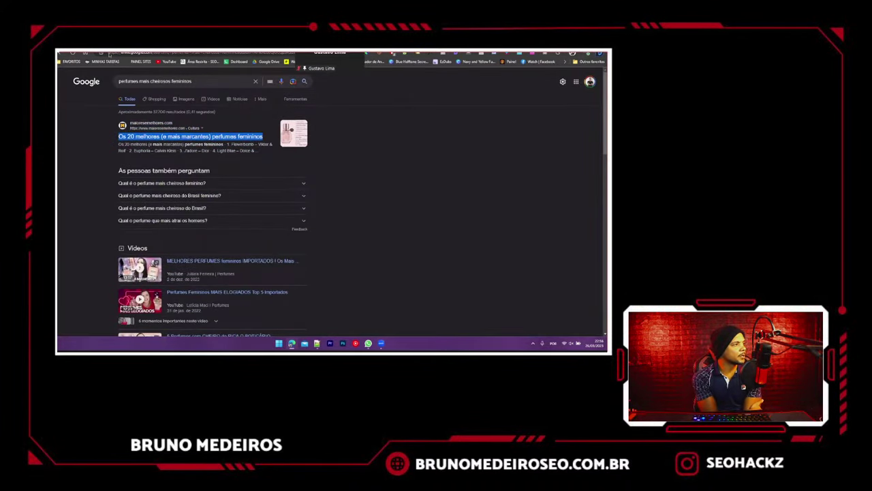
pyautogui.hotkey('ctrl', 'c')
pyautogui.hotkey('ctrl', 'Tab')
pyautogui.click(228, 235)
pyautogui.hotkey('ctrl', 'v')
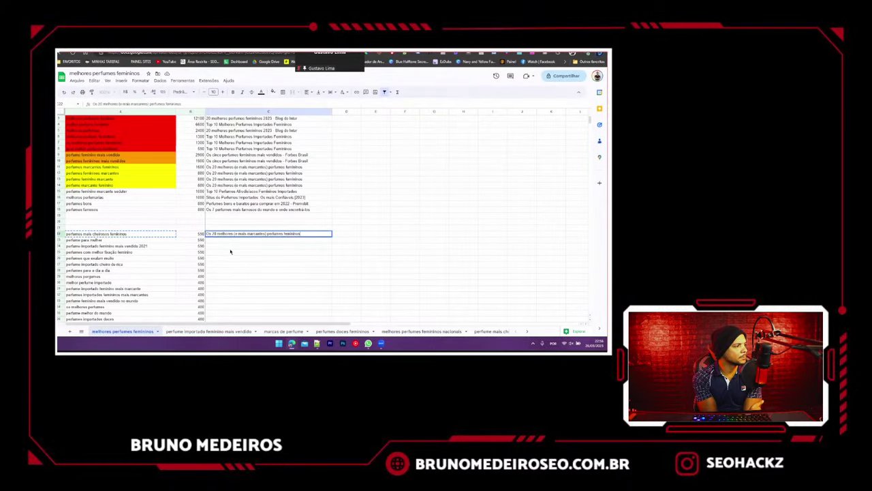
pyautogui.press('Return')
# - Fill the "perfumes mais cheirosos femininos" cell yellow and move its row directly below "perfume marcante feminino"
pyautogui.click(80, 235)
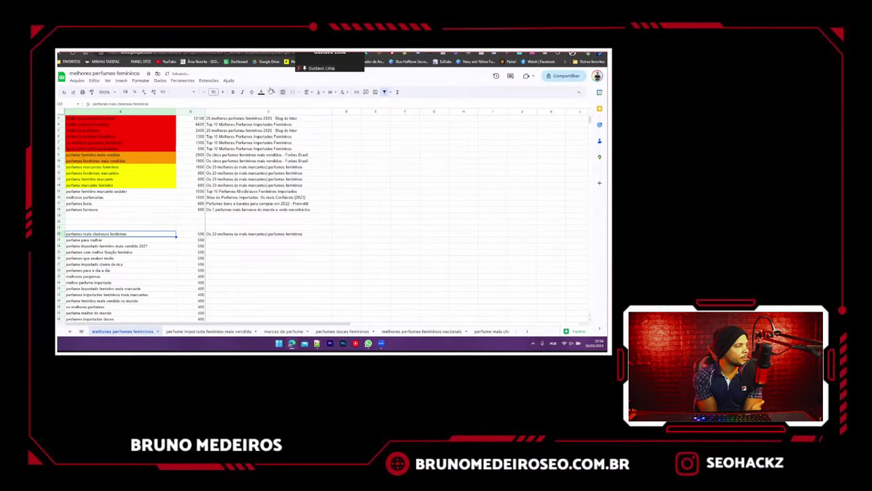
pyautogui.click(273, 91)
pyautogui.click(287, 119)
pyautogui.click(273, 91)
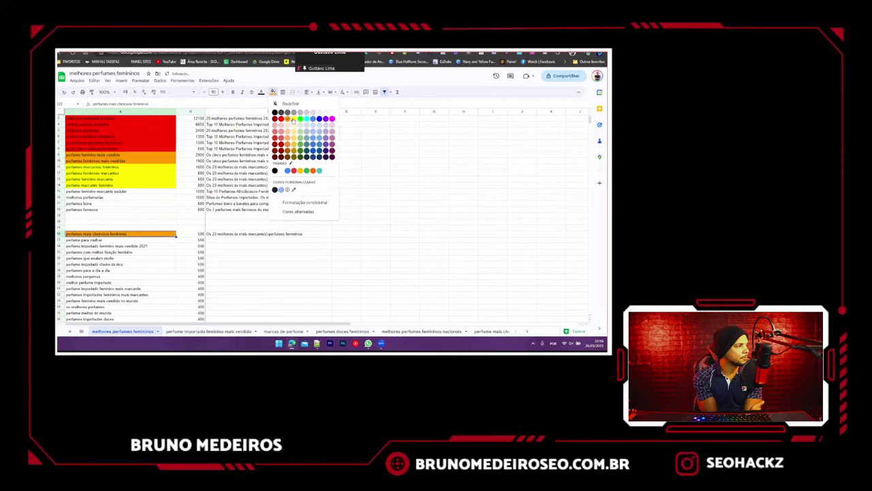
pyautogui.click(294, 121)
pyautogui.click(60, 233)
pyautogui.moveTo(60, 233); pyautogui.dragTo(64, 192)
# - Search Google for the keyword "perfume para mulher" and review what kind of pages rank for it
pyautogui.click(96, 239)
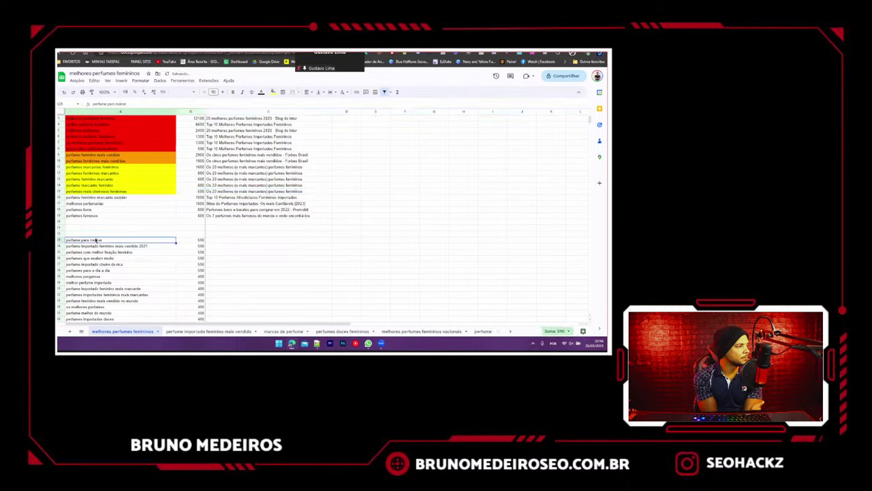
pyautogui.click(157, 52)
pyautogui.tripleClick(155, 80)
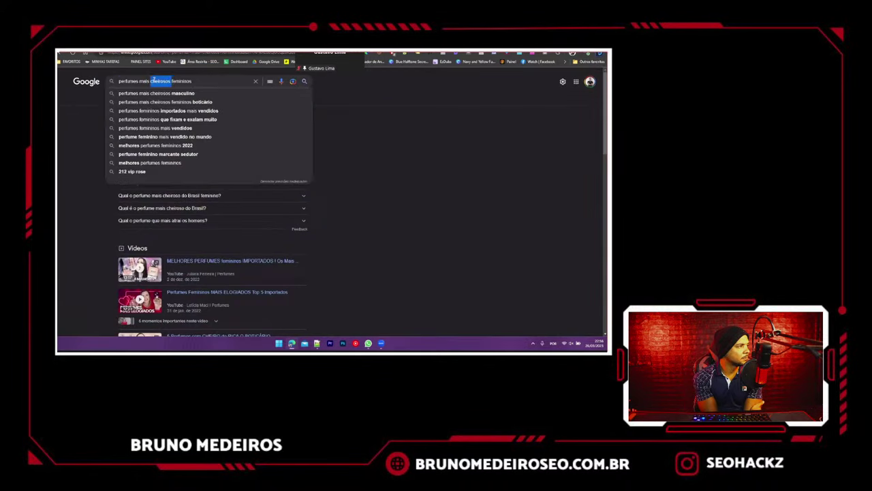
pyautogui.hotkey('ctrl', 'v')
pyautogui.press('Return')
pyautogui.press('Return')
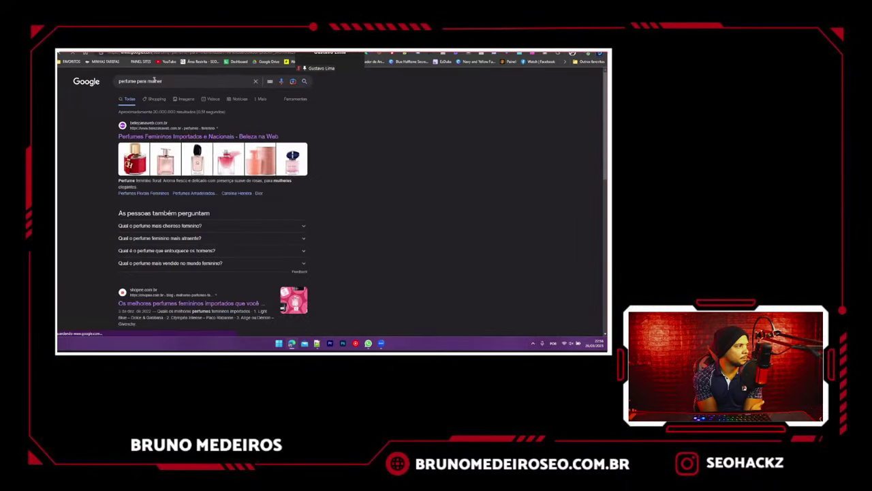
pyautogui.scroll(-3, 119, 165)
pyautogui.scroll(5, 120, 166)
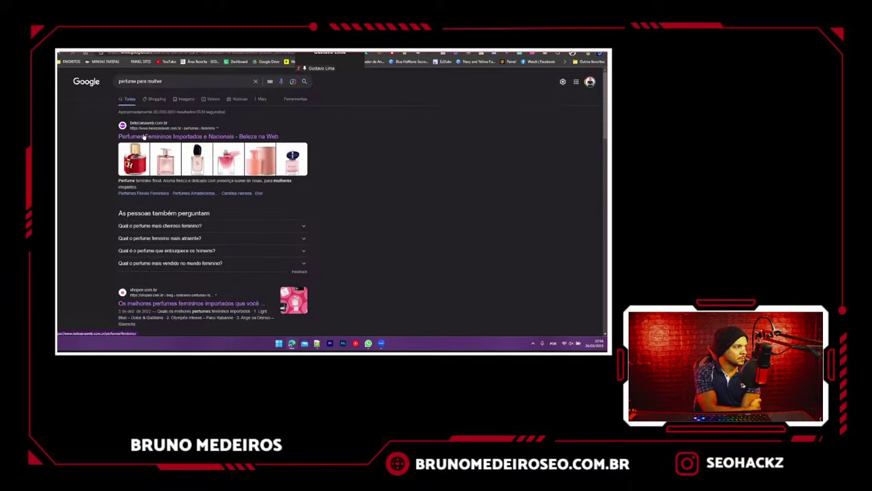
pyautogui.scroll(-6, 126, 261)
pyautogui.scroll(-3, 125, 260)
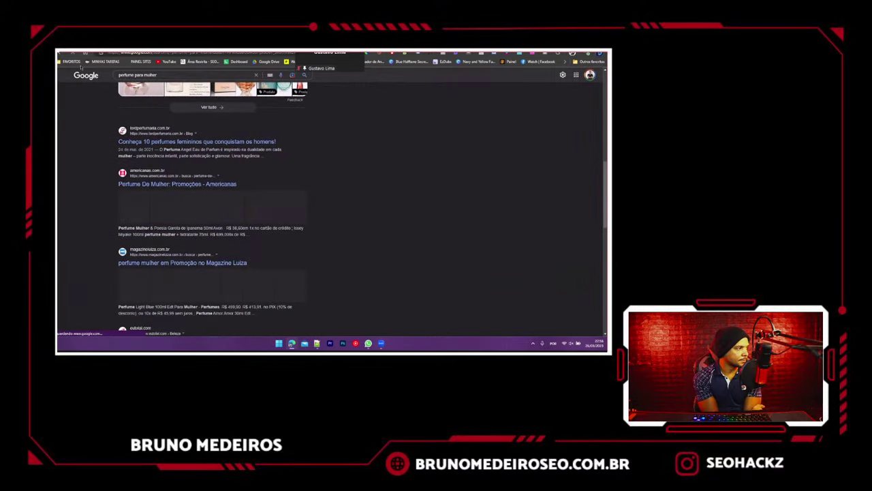
# - Clear the "perfume para mulher" and "perfume importado feminino mais vendido 2021" rows in the "melhores perfumes femininos" sheet
pyautogui.hotkey('ctrl', 'Tab')
pyautogui.click(60, 239)
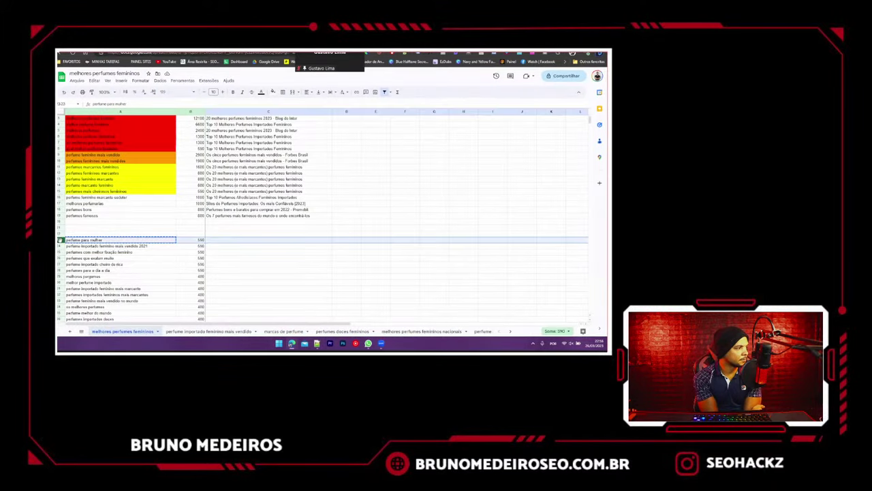
pyautogui.press('Delete')
pyautogui.click(106, 247)
pyautogui.click(61, 245)
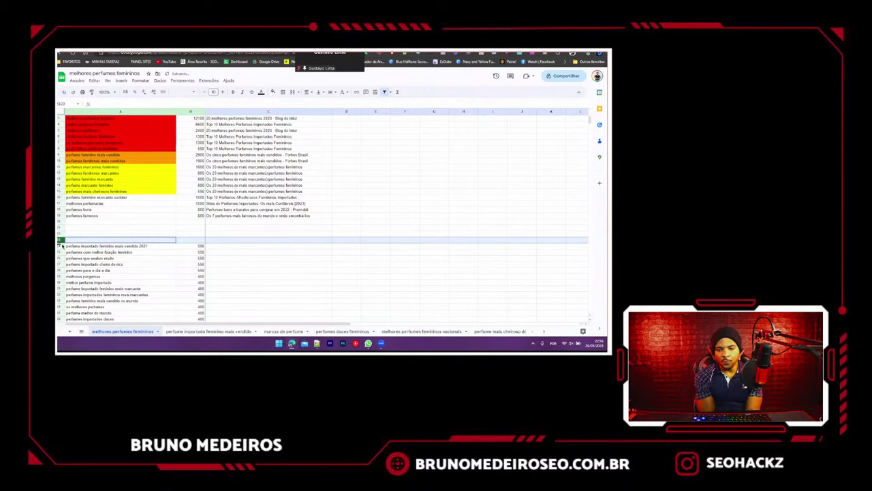
pyautogui.press('Delete')
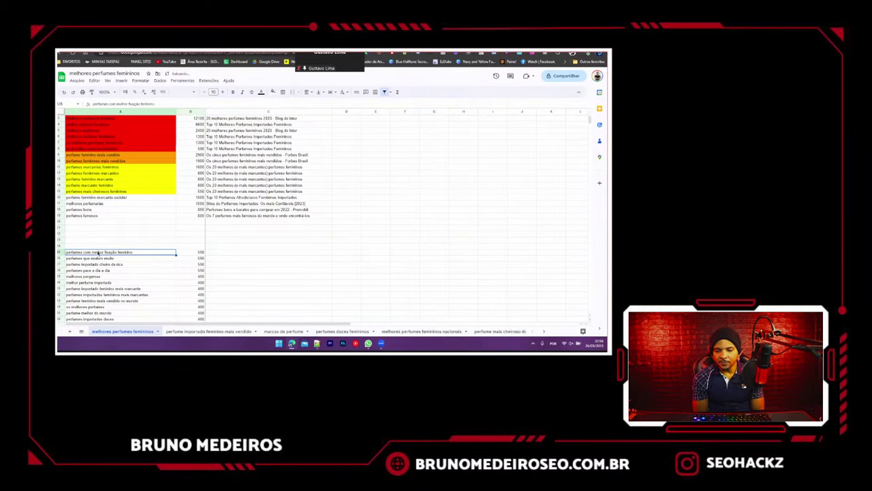
# - Search Google for the keyword "perfumes com melhor fixação feminino" and review the ranking results
pyautogui.click(106, 251)
pyautogui.hotkey('ctrl', 'c')
pyautogui.hotkey('ctrl', 'Tab')
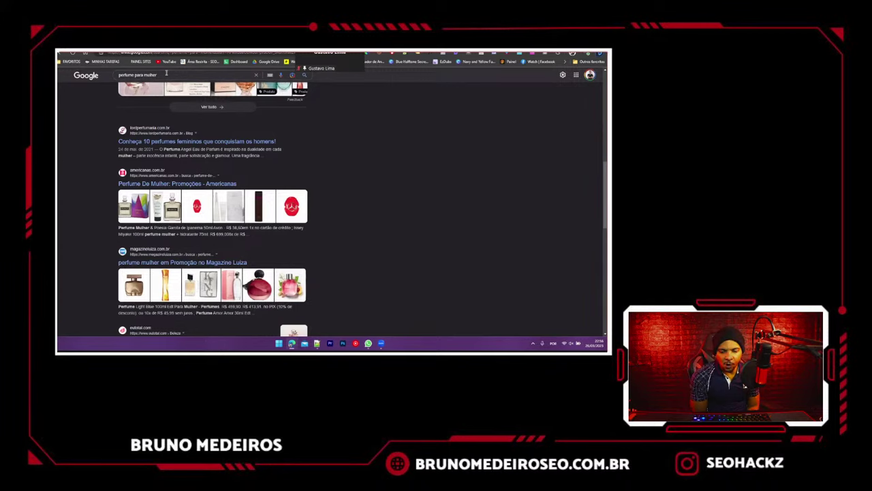
pyautogui.tripleClick(165, 74)
pyautogui.hotkey('ctrl', 'v')
pyautogui.press('Return')
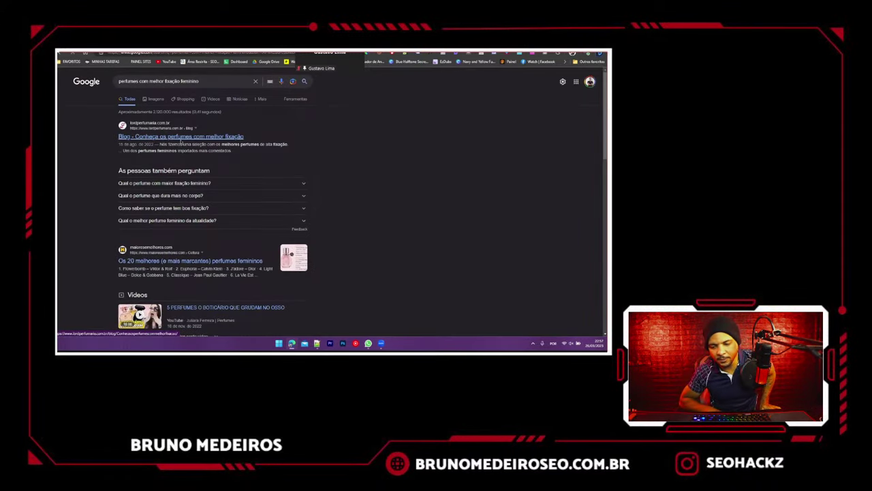
pyautogui.scroll(-5, 181, 141)
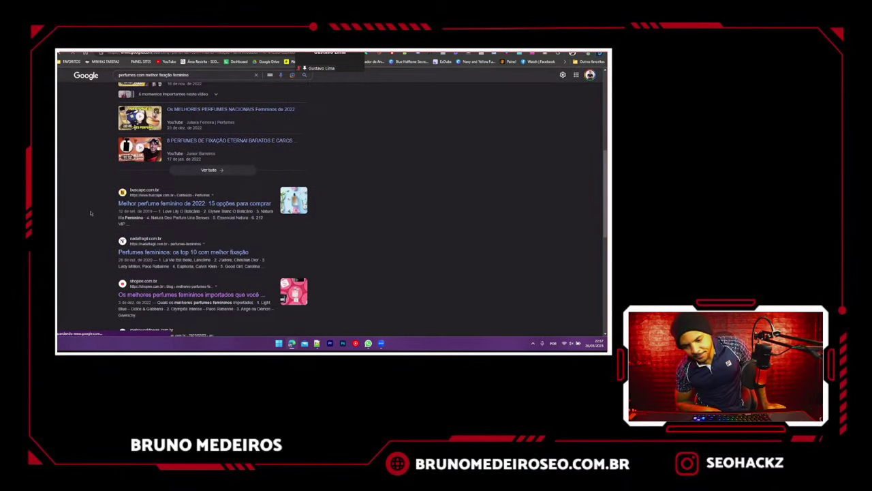
pyautogui.scroll(-2, 121, 266)
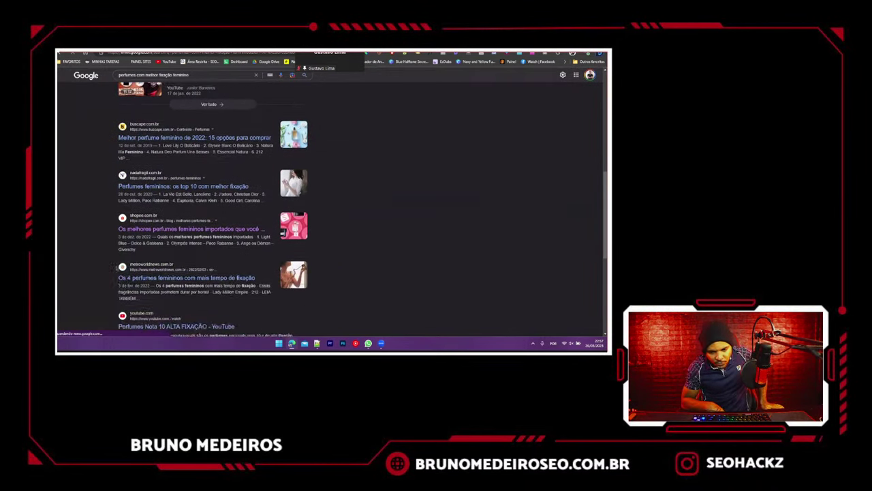
pyautogui.scroll(8, 120, 266)
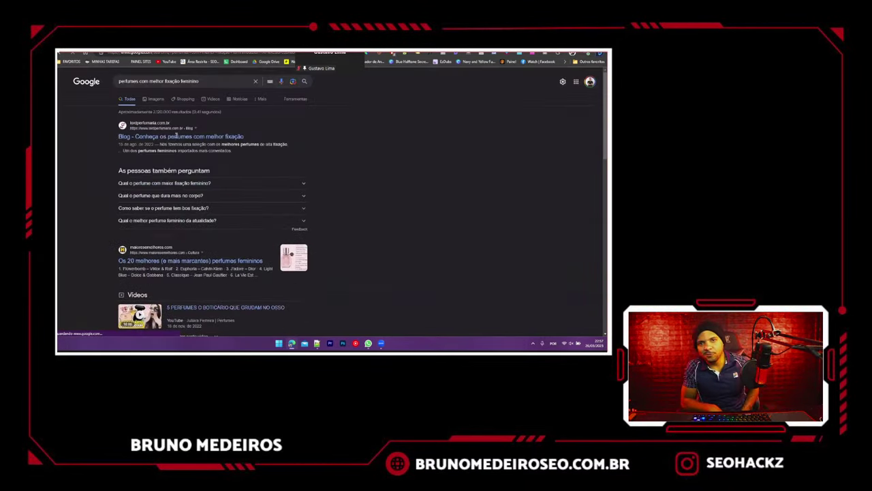
# - Record the top result title "Blog - Conheça os perfumes com melhor fixação" beside the keyword "perfumes com melhor fixação feminino"
pyautogui.moveTo(118, 136); pyautogui.dragTo(252, 134)
pyautogui.hotkey('ctrl', 'Tab')
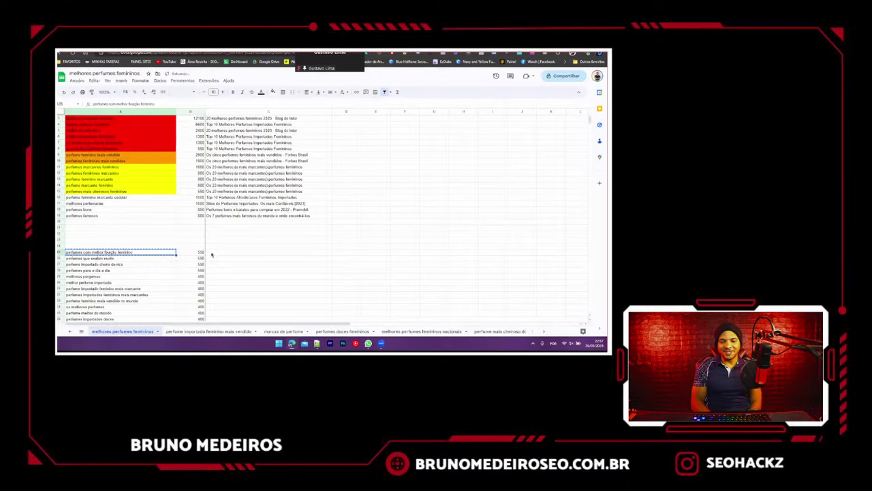
pyautogui.click(226, 253)
pyautogui.hotkey('ctrl', 'v')
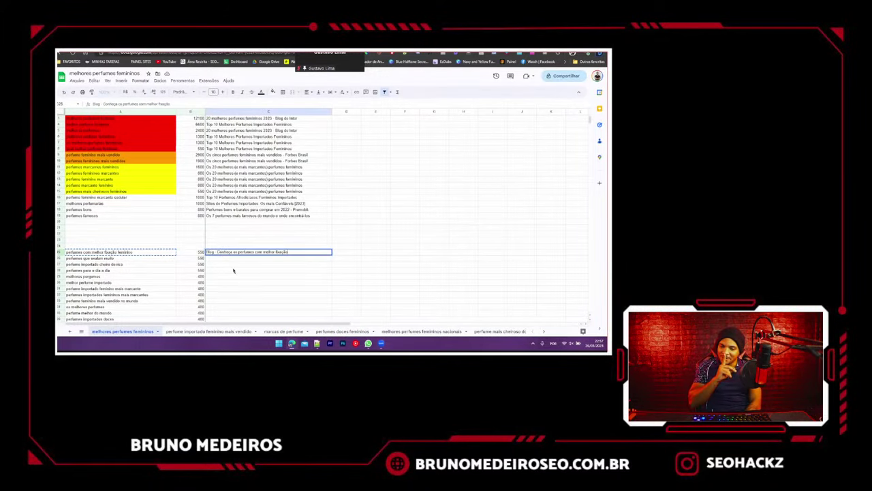
pyautogui.press('Return')
# - Open the top-ranking article "Conheça os perfumes com melhor fixação", examine its structure and perfume list, and close it
pyautogui.hotkey('ctrl', 'shift', 'Tab')
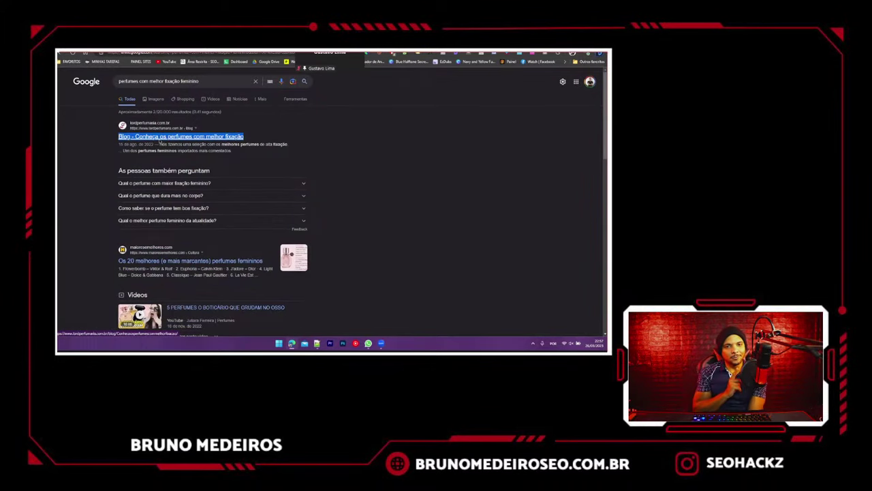
pyautogui.click(159, 137)
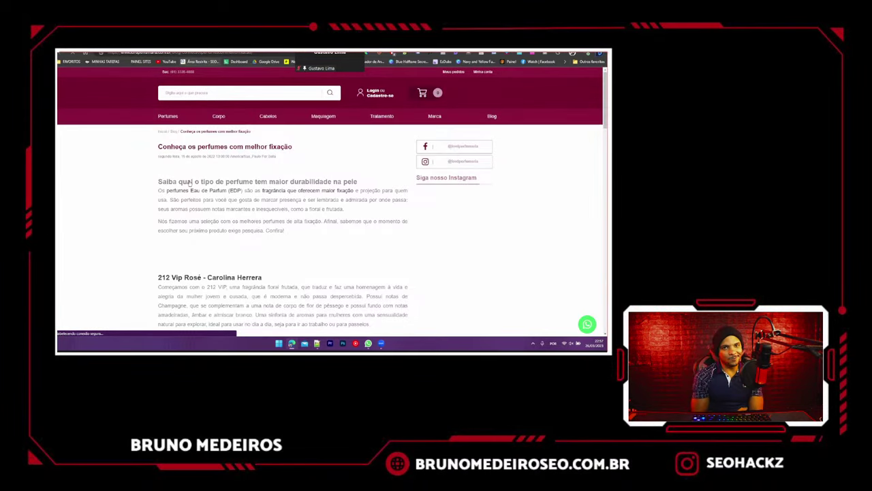
pyautogui.scroll(-1, 156, 187)
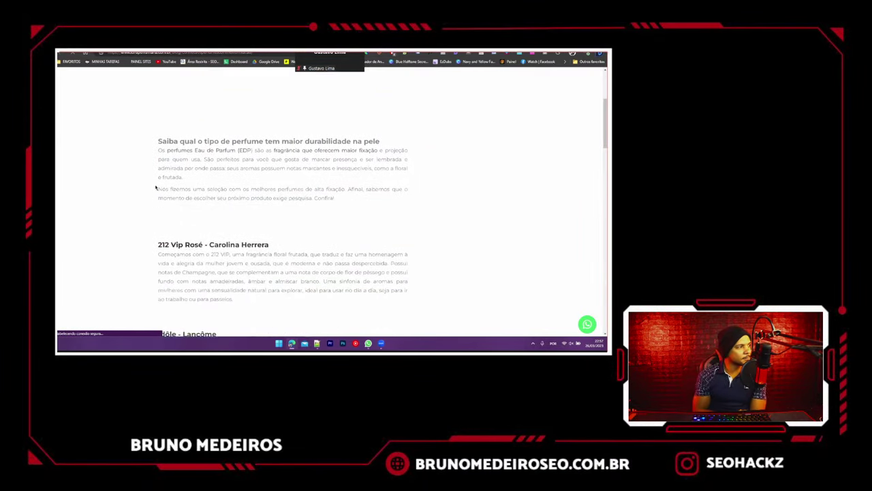
pyautogui.scroll(-10, 155, 188)
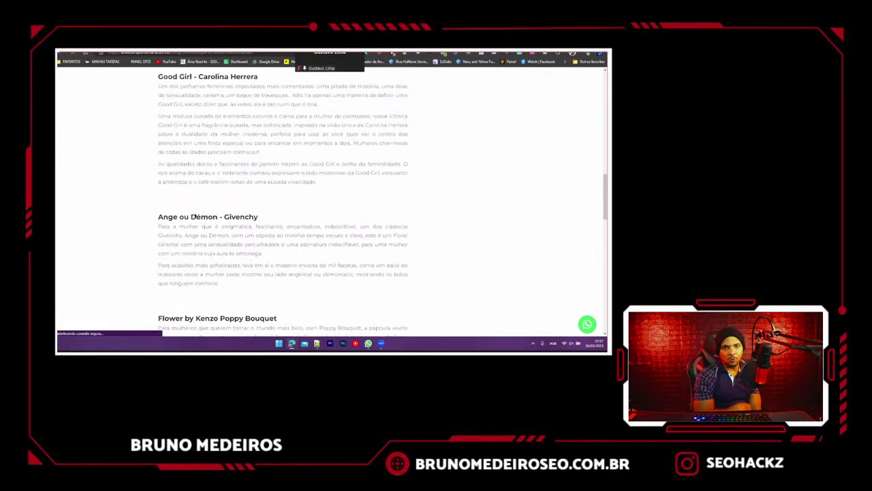
pyautogui.doubleClick(194, 217)
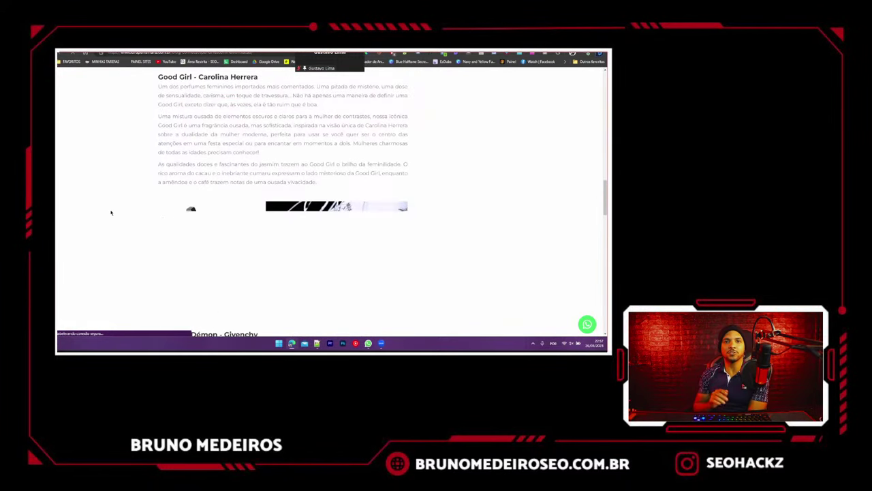
pyautogui.scroll(-15, 111, 212)
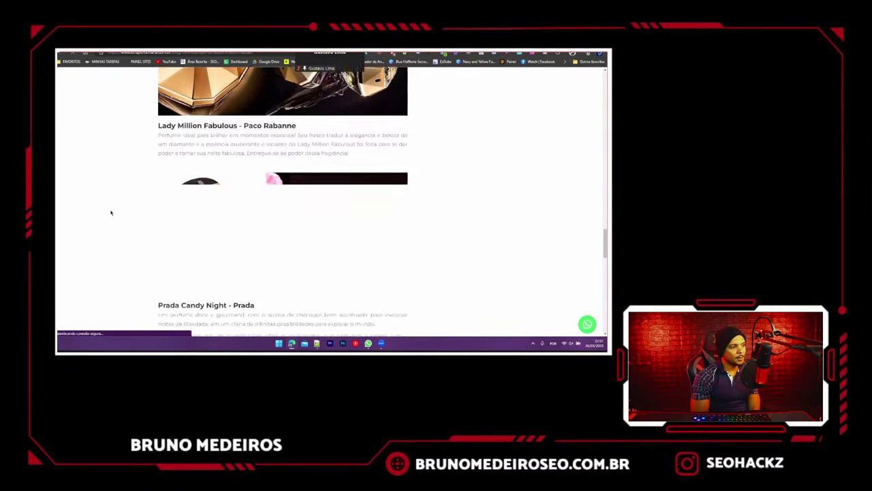
pyautogui.scroll(-20, 111, 213)
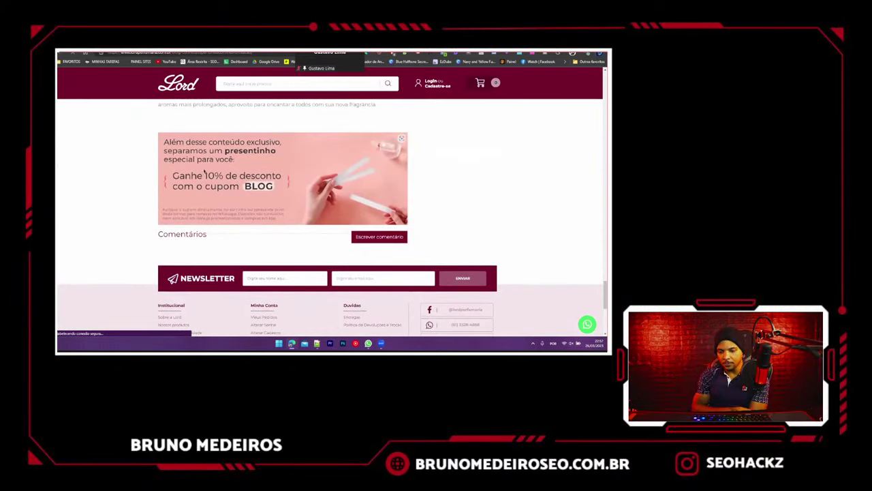
pyautogui.scroll(5, 125, 238)
pyautogui.scroll(10, 126, 238)
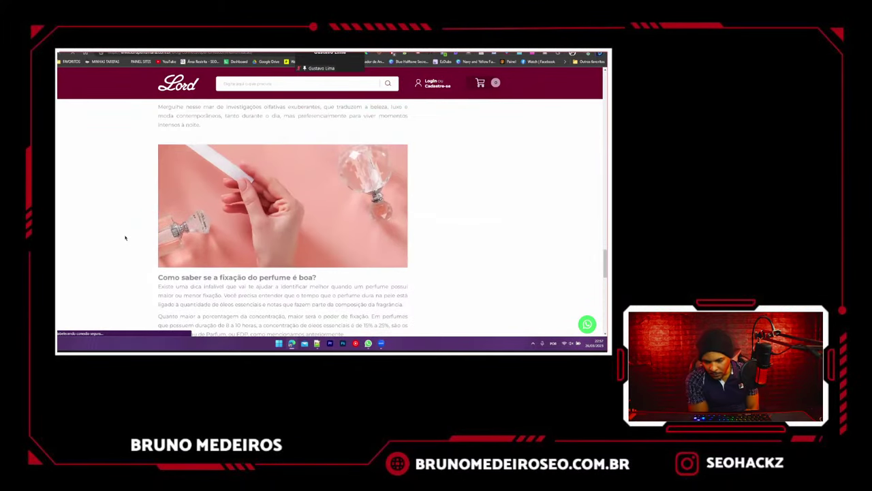
pyautogui.scroll(12, 153, 259)
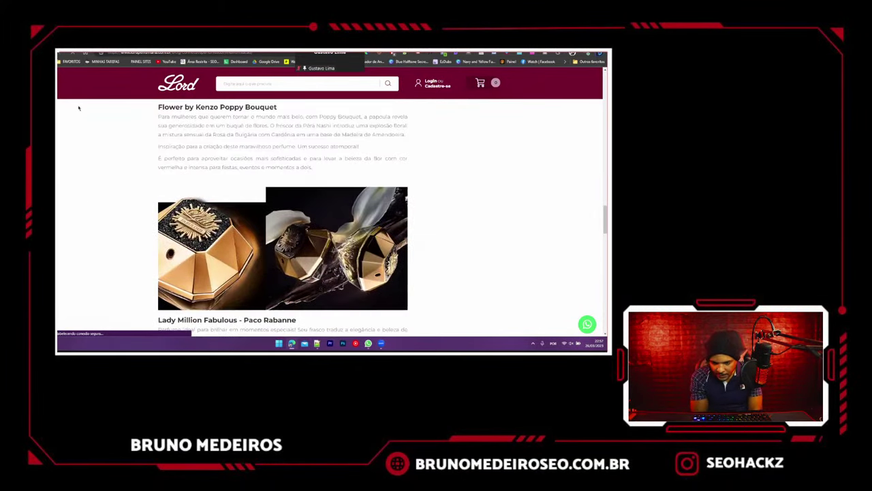
pyautogui.scroll(10, 128, 249)
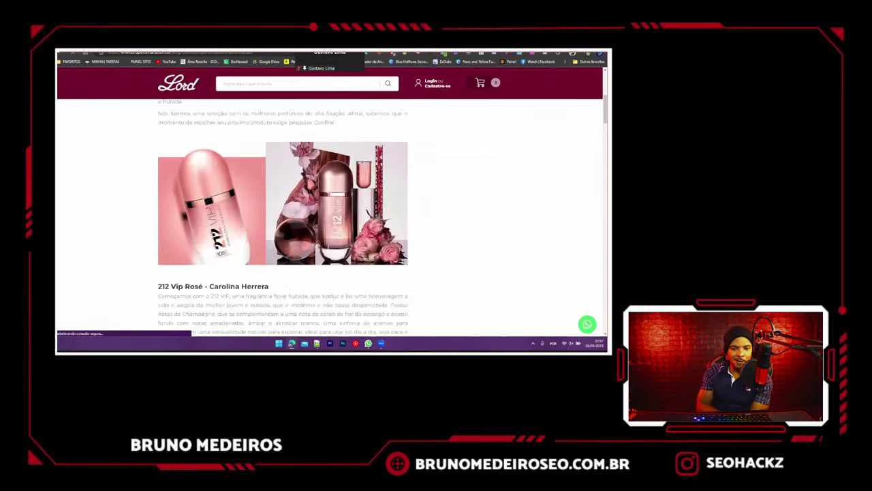
pyautogui.hotkey('ctrl', 'w')
pyautogui.hotkey('ctrl', 'w')
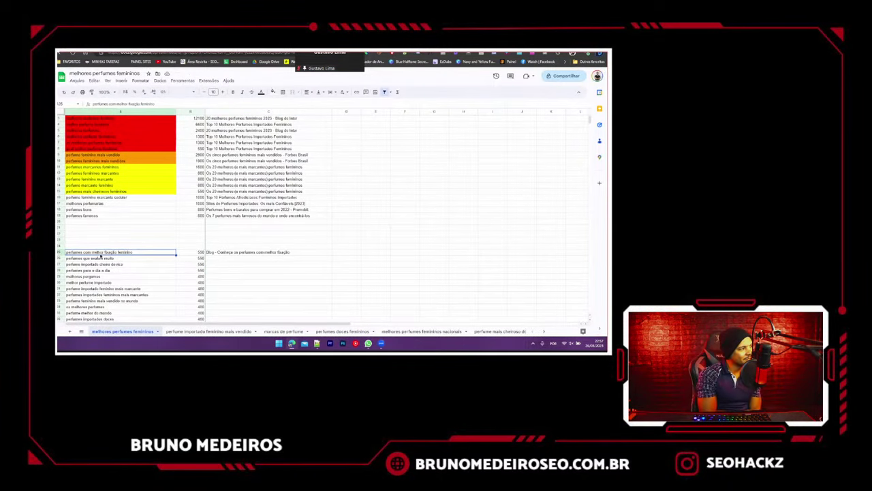
# - Search Google for the keyword "perfumes que exalam muito" from the "melhores perfumes femininos" sheet
pyautogui.click(101, 257)
pyautogui.click(82, 251)
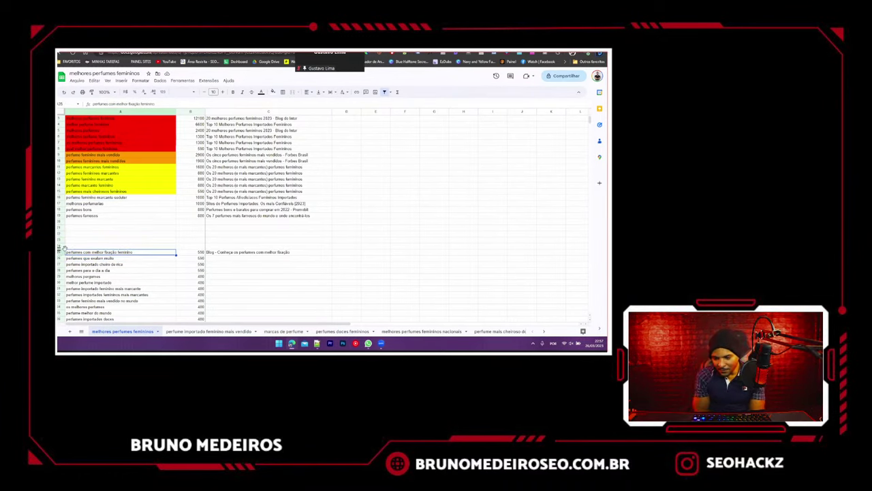
pyautogui.click(61, 251)
pyautogui.click(78, 259)
pyautogui.hotkey('ctrl', 'c')
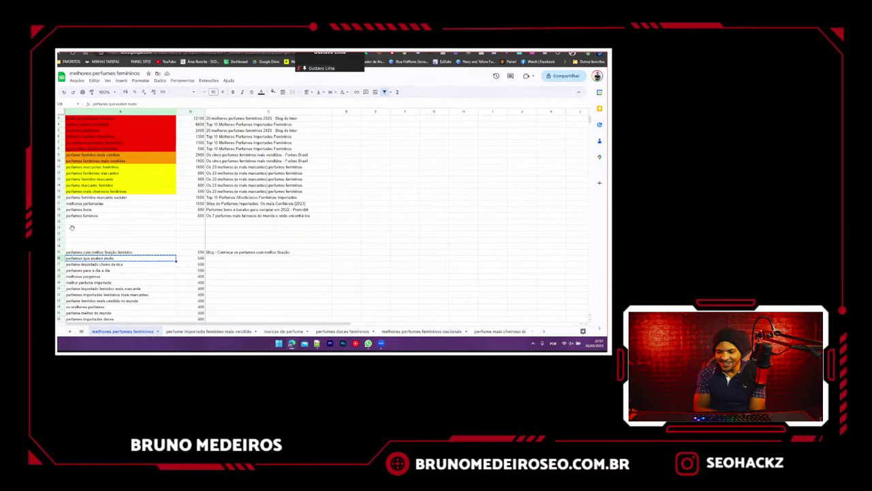
pyautogui.click(158, 52)
pyautogui.tripleClick(175, 81)
pyautogui.hotkey('ctrl', 'v')
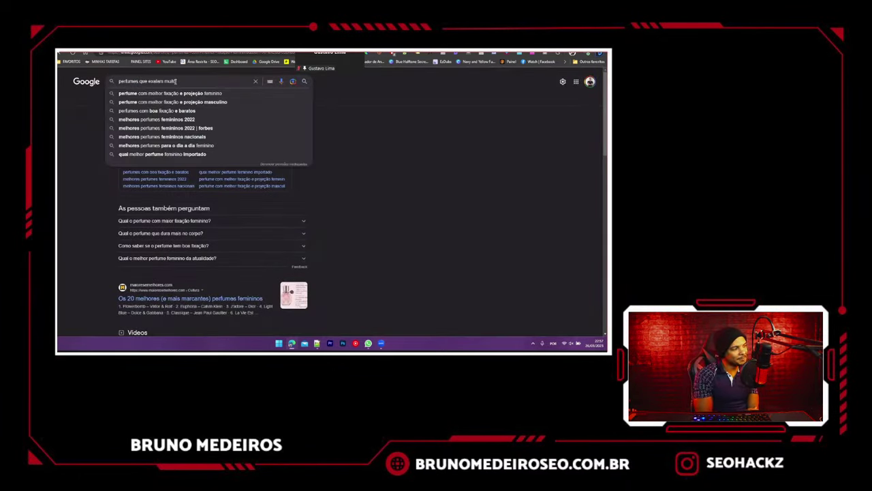
pyautogui.press('Return')
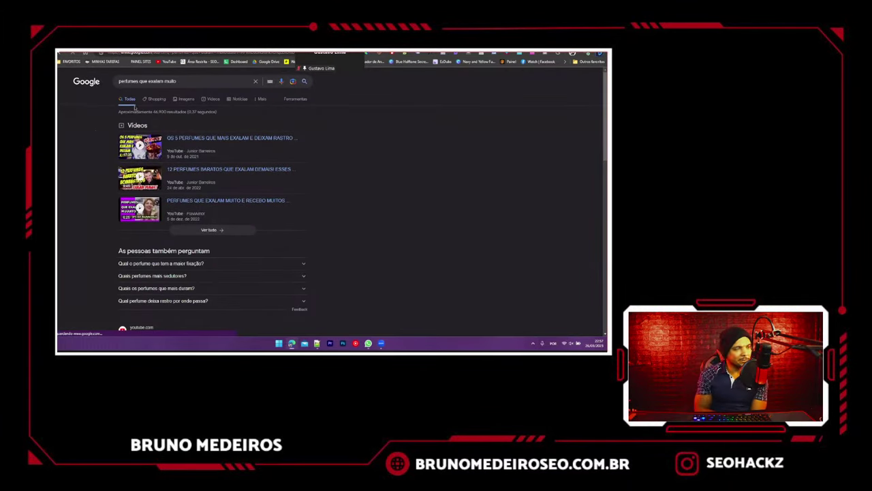
# - Examine the Google results for "perfumes que exalam muito", comparing the videos with the ranking articles
pyautogui.tripleClick(164, 82)
pyautogui.click(92, 220)
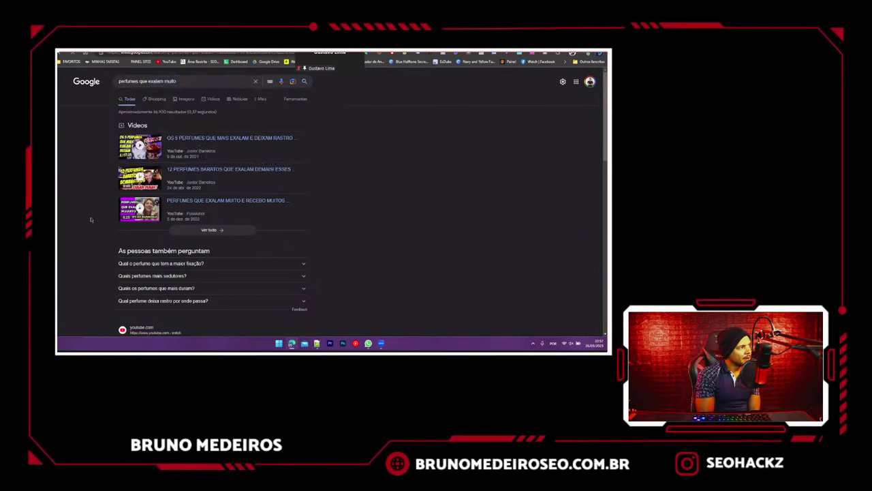
pyautogui.scroll(-3, 91, 220)
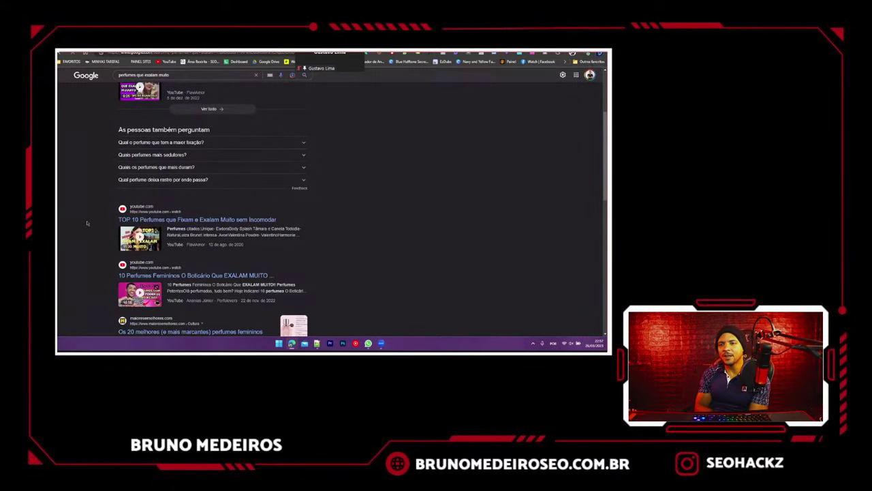
pyautogui.scroll(-4, 103, 224)
pyautogui.scroll(8, 108, 225)
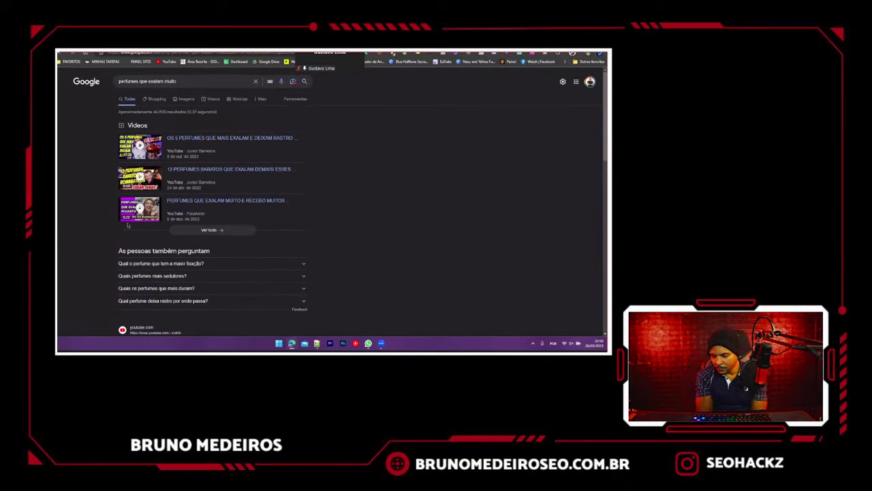
pyautogui.scroll(-4, 126, 224)
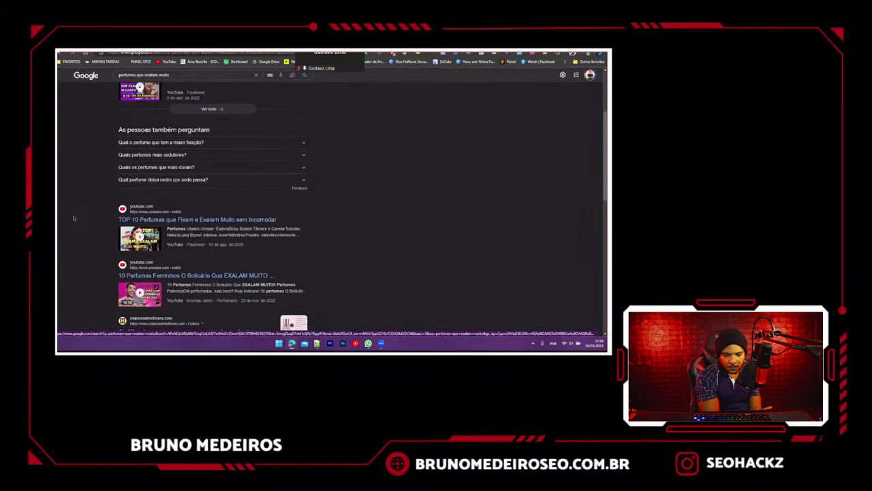
pyautogui.scroll(-4, 74, 218)
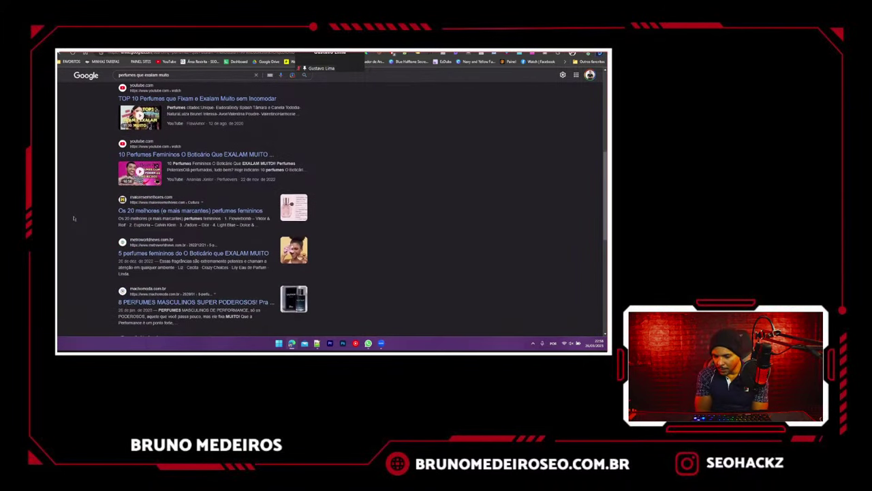
pyautogui.scroll(9, 74, 218)
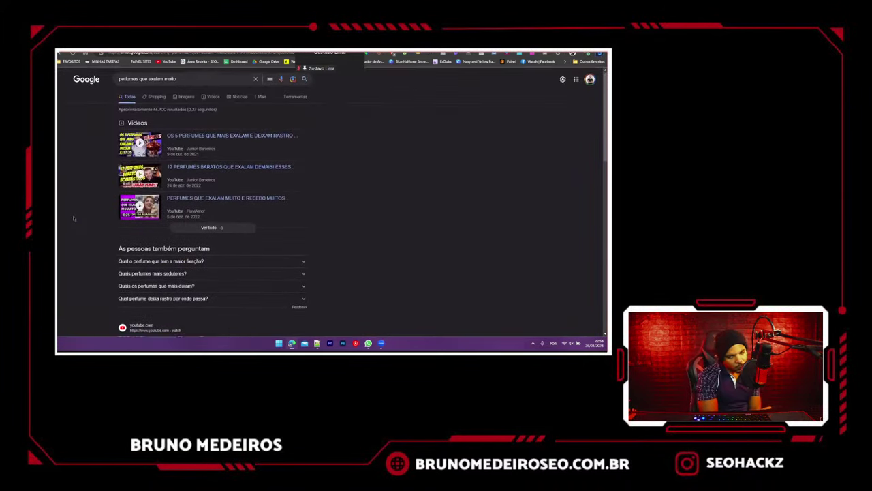
pyautogui.scroll(-3, 74, 218)
pyautogui.scroll(-5, 74, 218)
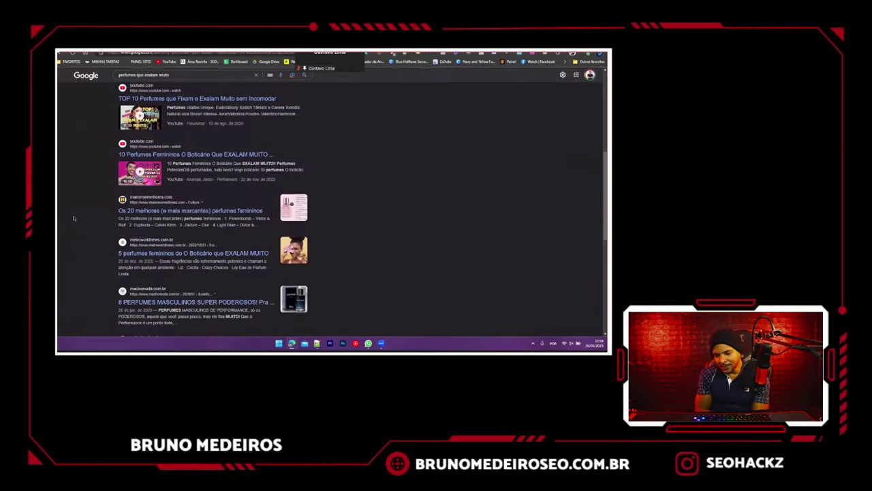
# - Clear the whole row of the keyword "perfumes que exalam muito" in the "melhores perfumes femininos" sheet
pyautogui.hotkey('ctrl', 'shift', 'Tab')
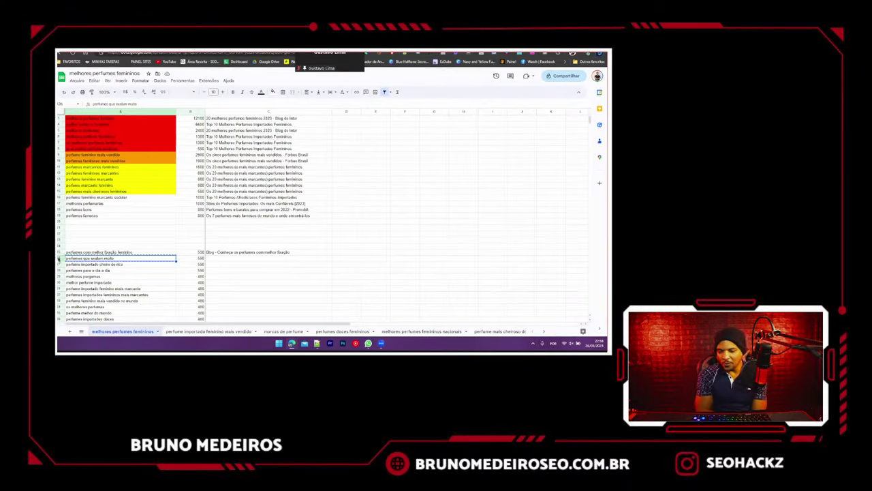
pyautogui.click(60, 258)
pyautogui.press('Delete')
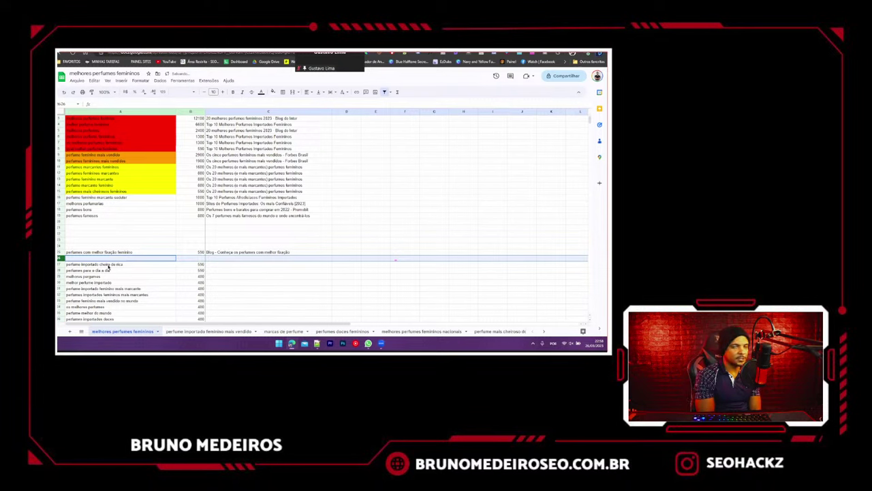
# - Search Google for the keyword "perfume importado cheiro de rica" from the sheet and review the ranking results
pyautogui.click(107, 265)
pyautogui.hotkey('ctrl', 'c')
pyautogui.hotkey('ctrl', 'Tab')
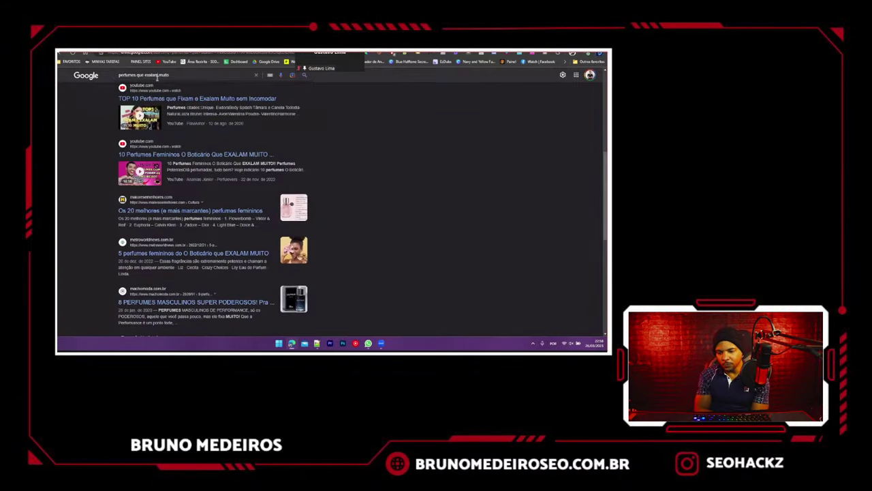
pyautogui.tripleClick(156, 75)
pyautogui.hotkey('ctrl', 'v')
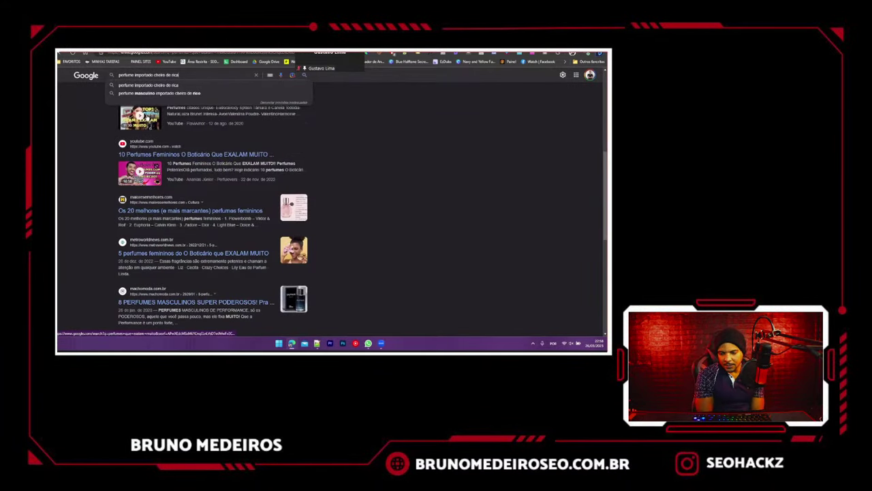
pyautogui.press('Return')
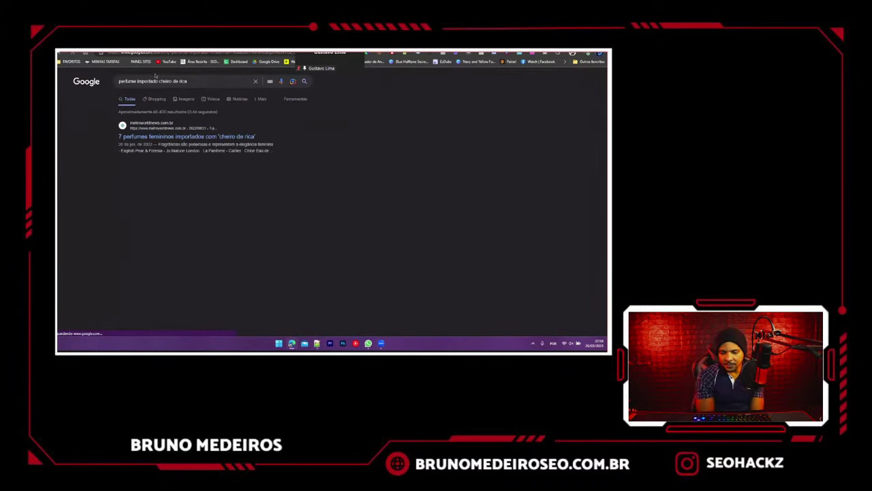
pyautogui.scroll(-10, 109, 156)
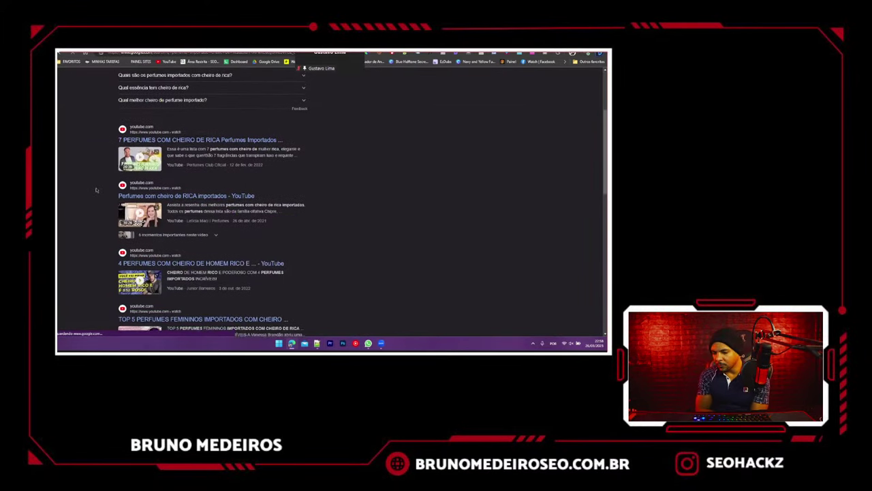
pyautogui.scroll(10, 109, 253)
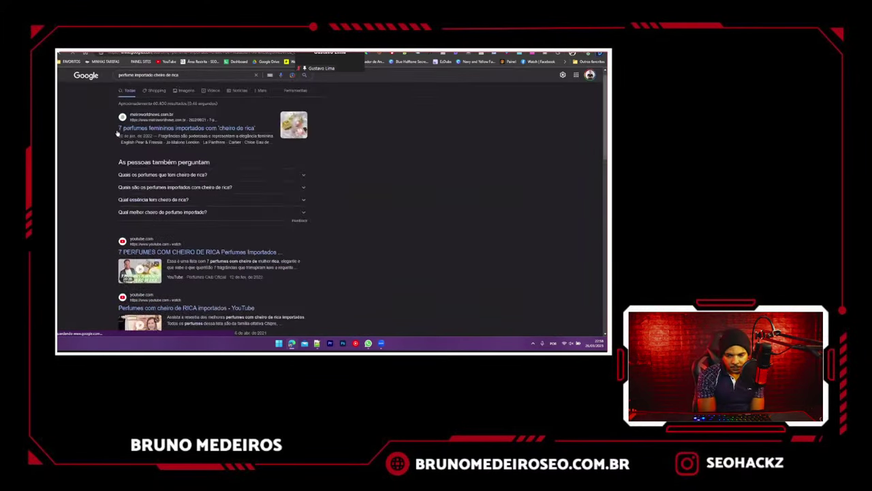
# - Record the top result title "7 perfumes femininos importados com 'cheiro de rica'" beside the keyword "perfume importado cheiro de rica"
pyautogui.moveTo(119, 136); pyautogui.dragTo(257, 138)
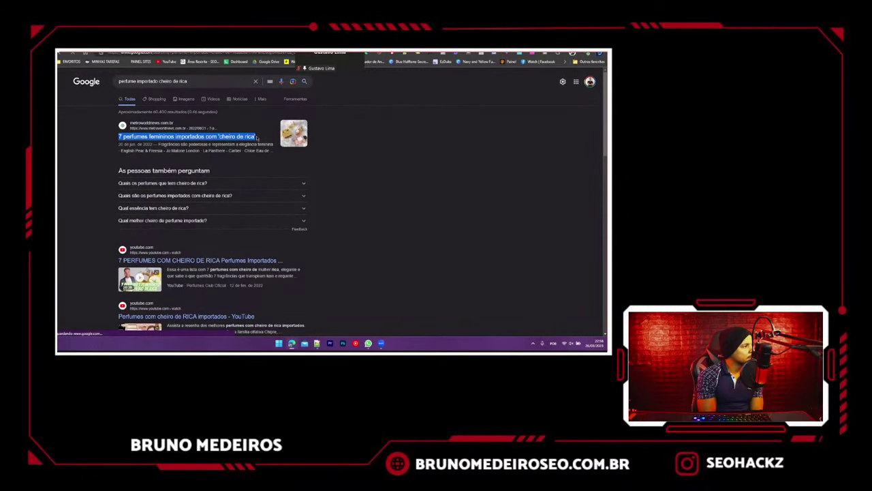
pyautogui.hotkey('ctrl', 'shift', 'Tab')
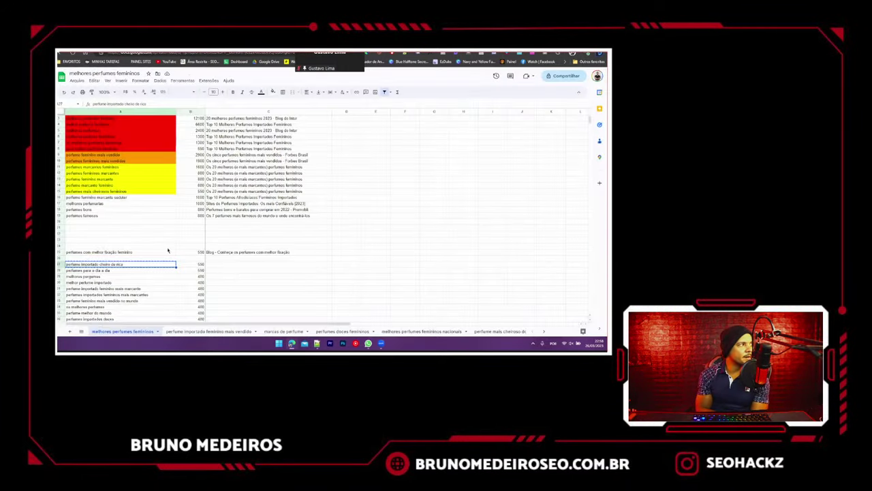
pyautogui.click(233, 266)
pyautogui.hotkey('ctrl', 'v')
pyautogui.press('Down')
pyautogui.press('Down')
pyautogui.press('Down')
pyautogui.press('Down')
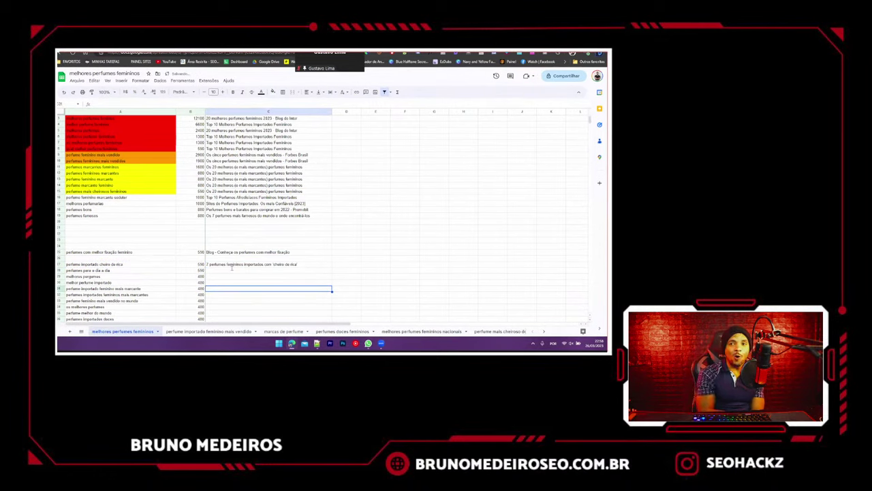
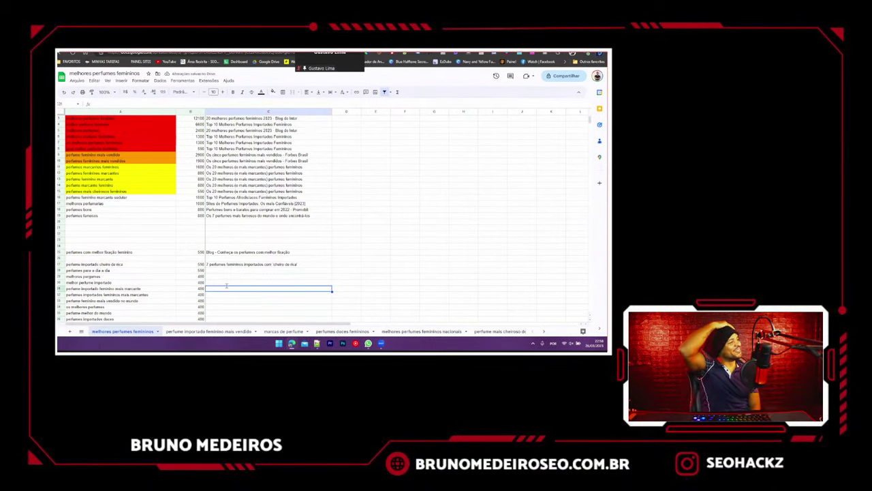
# - Search Google for the keyword "perfumes para o dia a dia" from the sheet and review the ranking results
pyautogui.click(87, 271)
pyautogui.hotkey('ctrl', 'c')
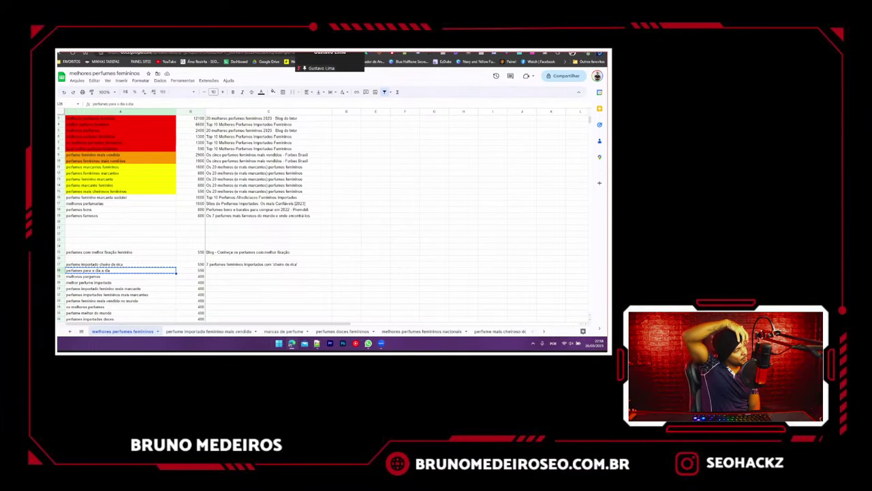
pyautogui.hotkey('ctrl', 'Tab')
pyautogui.tripleClick(146, 82)
pyautogui.hotkey('ctrl', 'v')
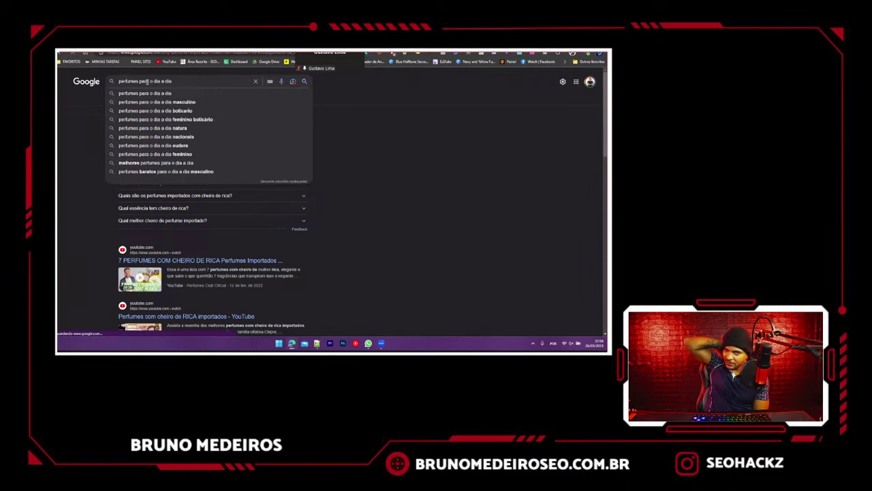
pyautogui.press('Return')
pyautogui.scroll(-3, 133, 100)
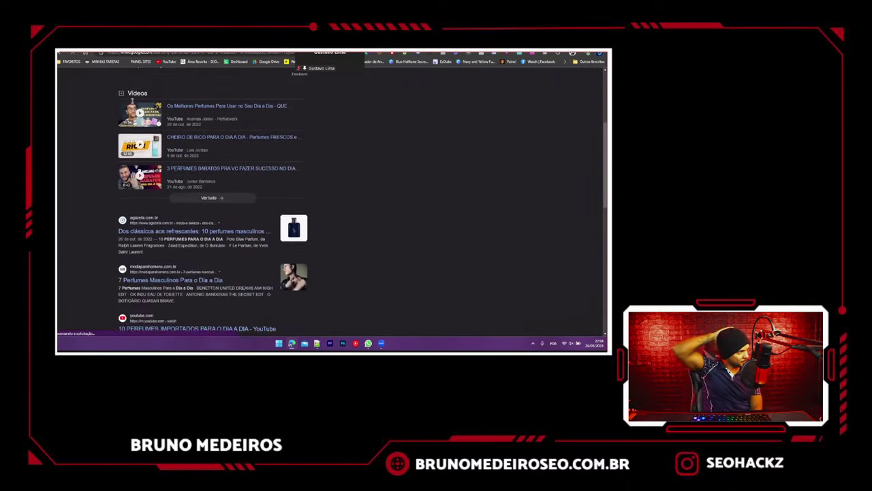
pyautogui.scroll(4, 109, 157)
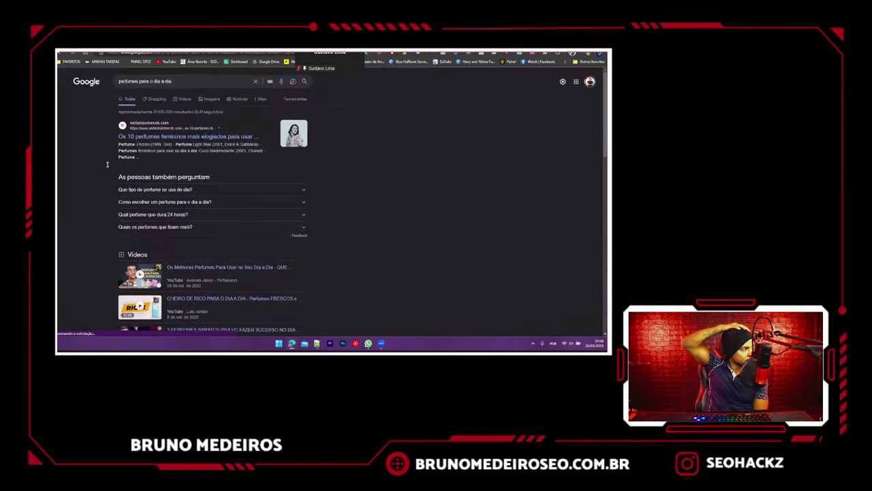
# - Record the top result title "Os 10 perfumes femininos mais elogiados para usar ..." beside the keyword "perfumes para o dia a dia"
pyautogui.moveTo(111, 136); pyautogui.dragTo(263, 133)
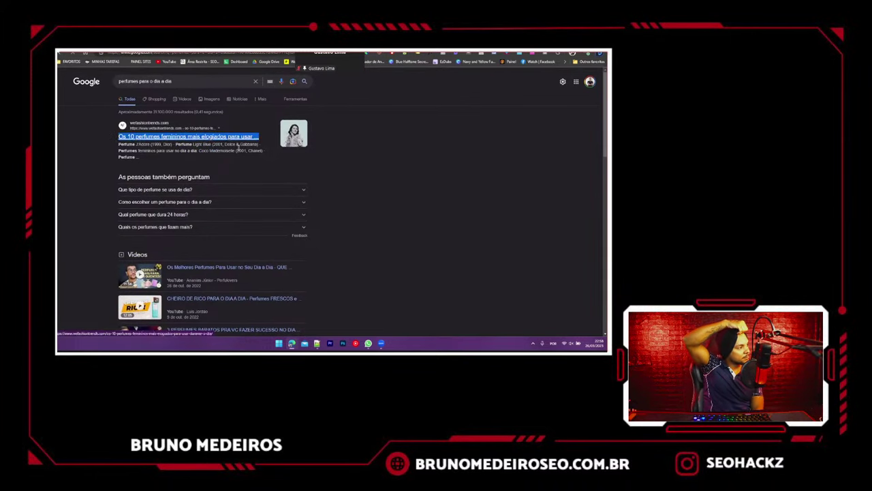
pyautogui.scroll(-4, 239, 146)
pyautogui.scroll(-2, 162, 227)
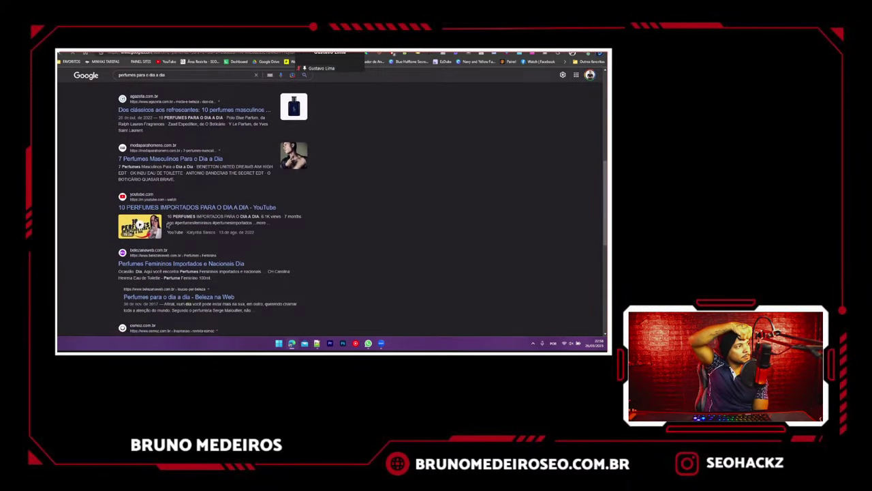
pyautogui.hotkey('ctrl', 'Tab')
pyautogui.click(218, 271)
pyautogui.hotkey('ctrl', 'v')
pyautogui.click(237, 294)
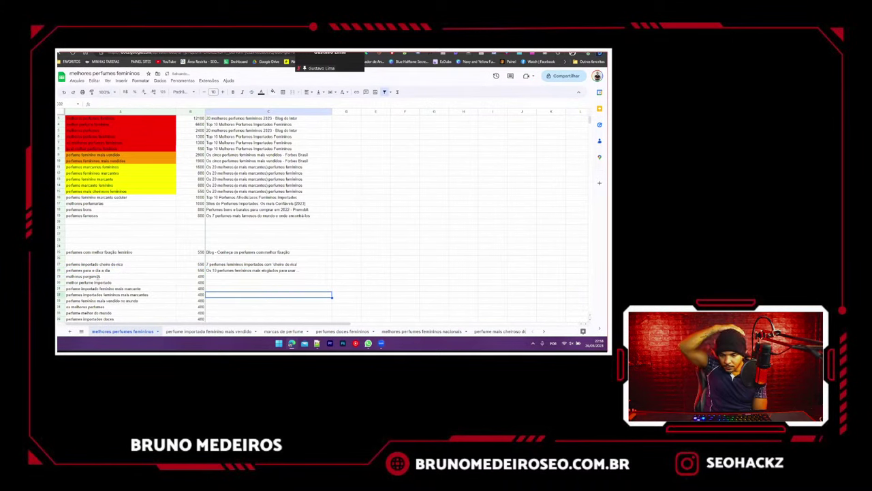
pyautogui.click(243, 271)
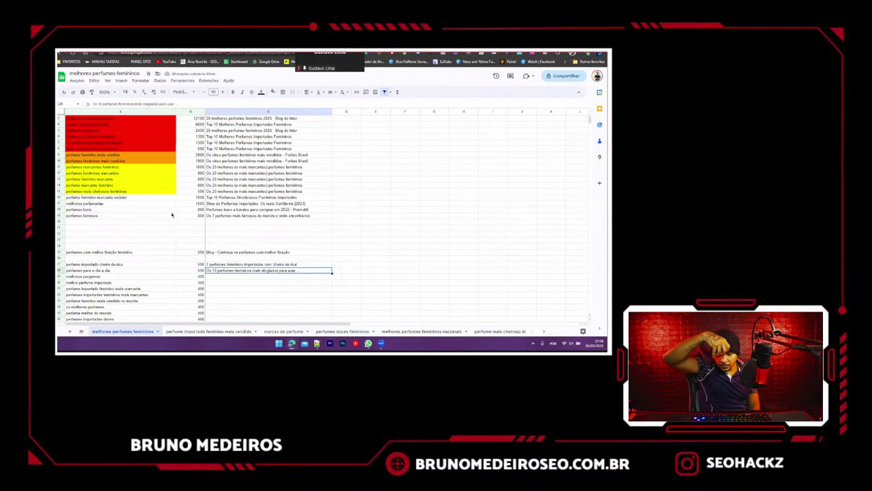
# - Recheck the Google results for "perfumes para o dia a dia", looking at whether the articles target men or women
pyautogui.hotkey('ctrl', 'Tab')
pyautogui.scroll(8, 124, 191)
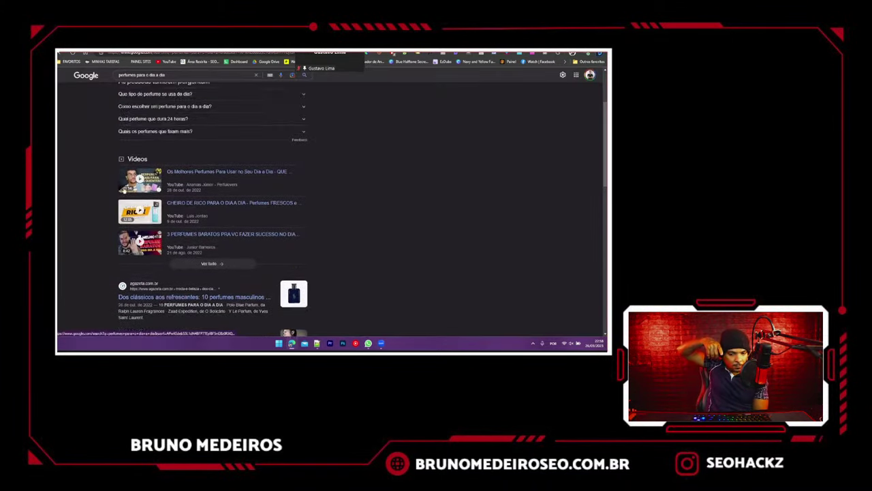
pyautogui.scroll(-4, 121, 205)
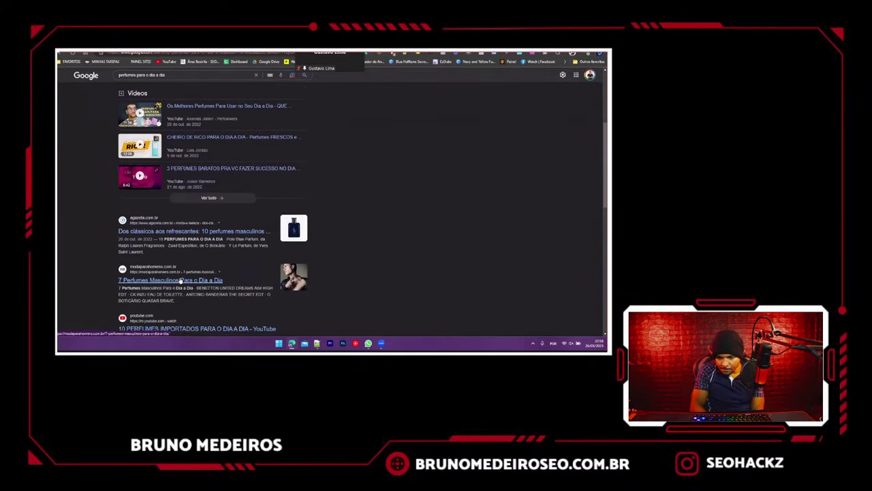
pyautogui.scroll(-3, 185, 254)
pyautogui.scroll(-1, 186, 253)
pyautogui.scroll(8, 189, 136)
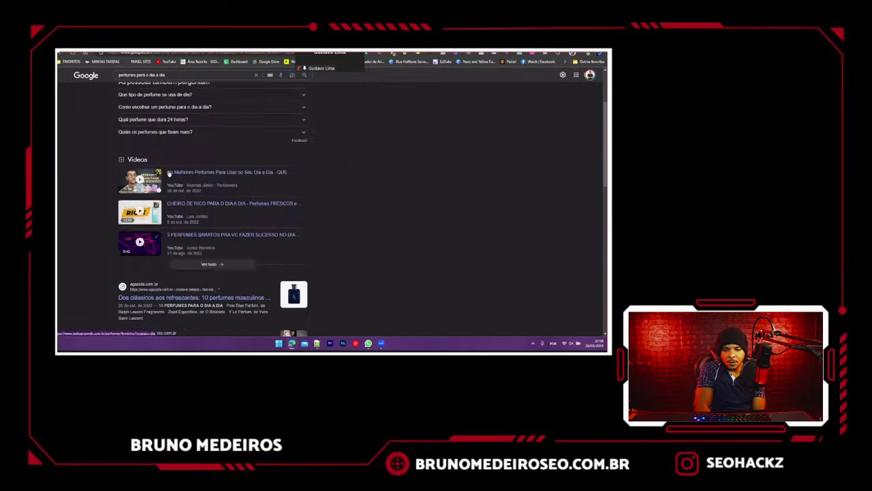
# - Search Google for the keyword "melhores pergumes" and compare its top result with the SERP titles recorded in the sheet
pyautogui.hotkey('ctrl', 'shift', 'Tab')
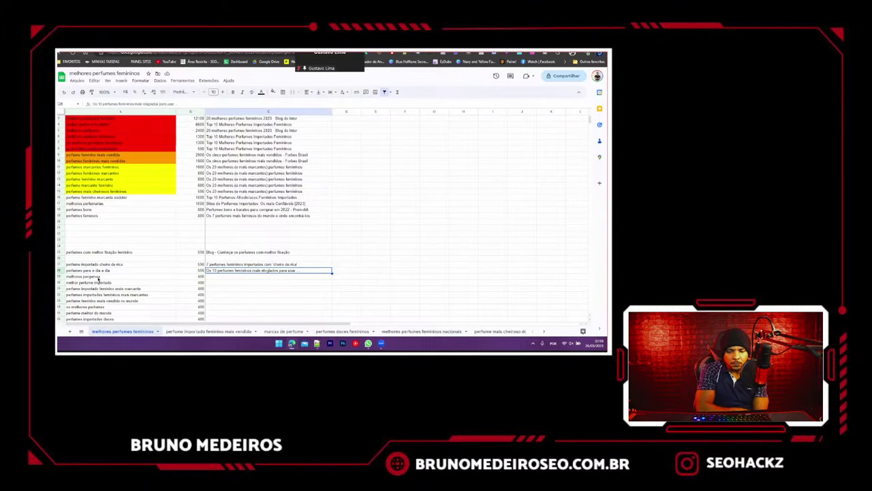
pyautogui.click(98, 277)
pyautogui.hotkey('ctrl', 'c')
pyautogui.hotkey('ctrl', 'Tab')
pyautogui.tripleClick(146, 81)
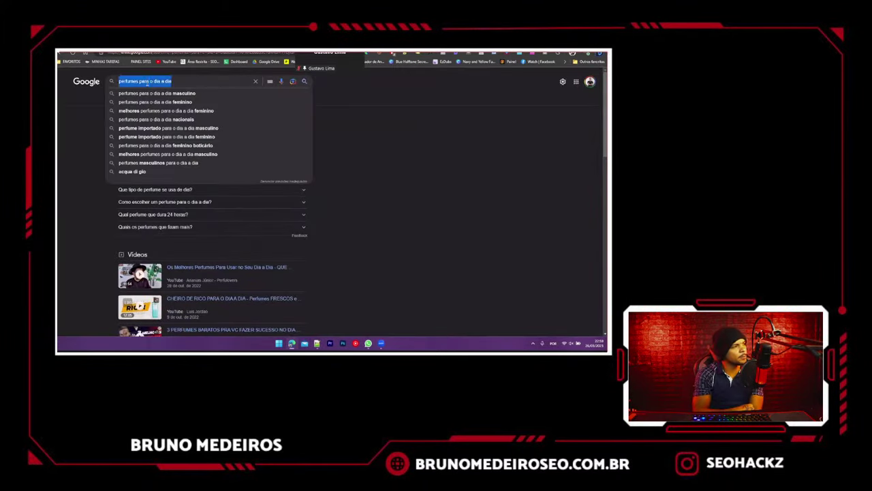
pyautogui.hotkey('ctrl', 'v')
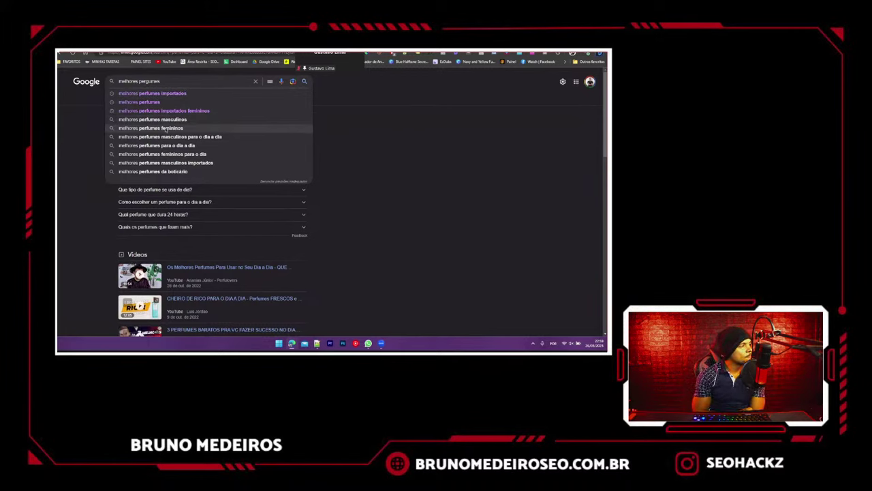
pyautogui.press('Return')
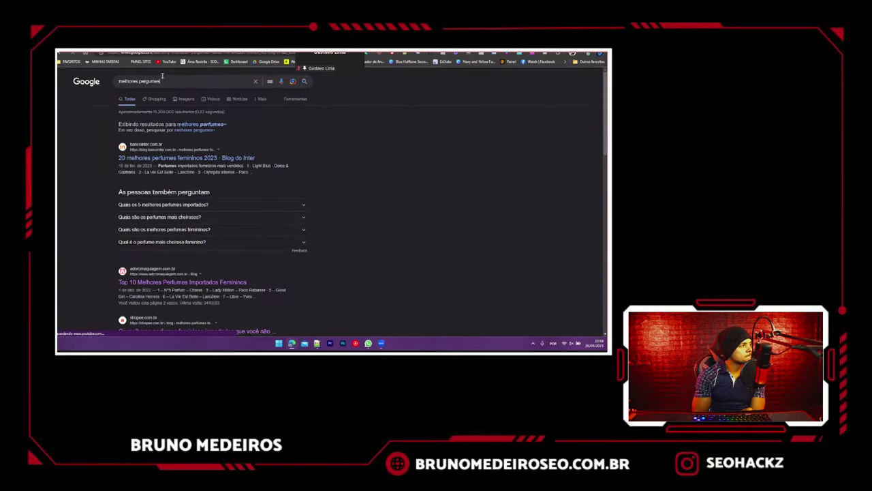
pyautogui.click(163, 76)
pyautogui.press('Return')
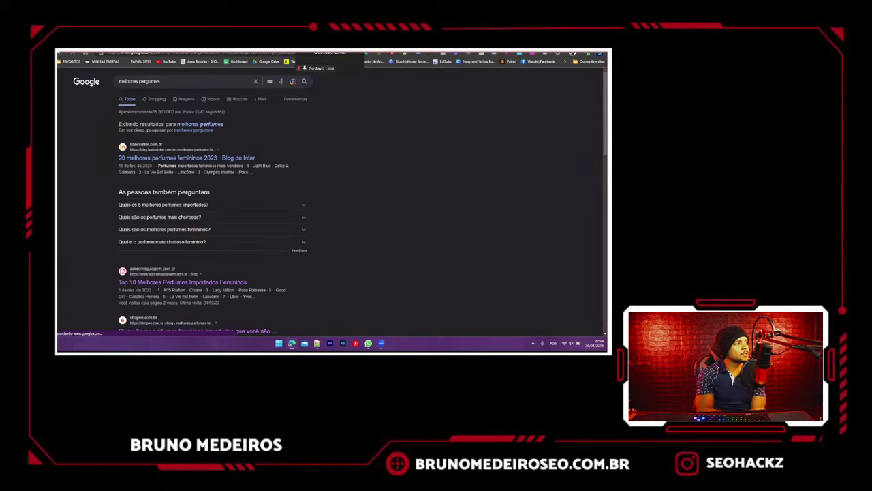
pyautogui.hotkey('ctrl', 'Tab')
pyautogui.scroll(2, 202, 244)
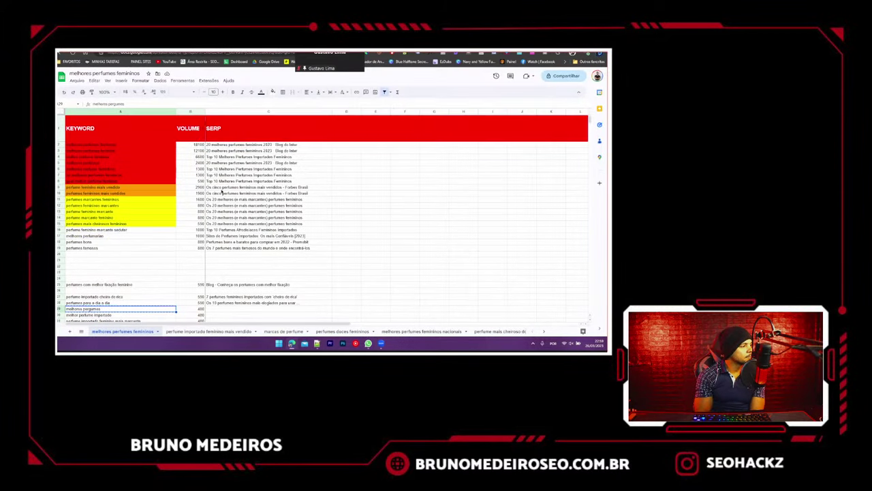
# - Record the SERP title "20 melhores perfumes femininos 2023 - Blog do Inter" beside "melhores pergumes" and fill that keyword cell red
pyautogui.scroll(-3, 227, 158)
pyautogui.click(217, 234)
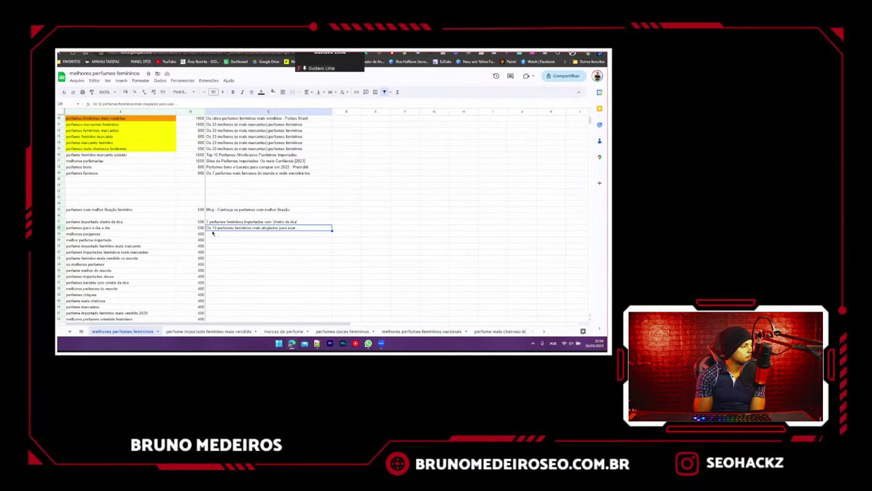
pyautogui.hotkey('ctrl', 'v')
pyautogui.click(77, 235)
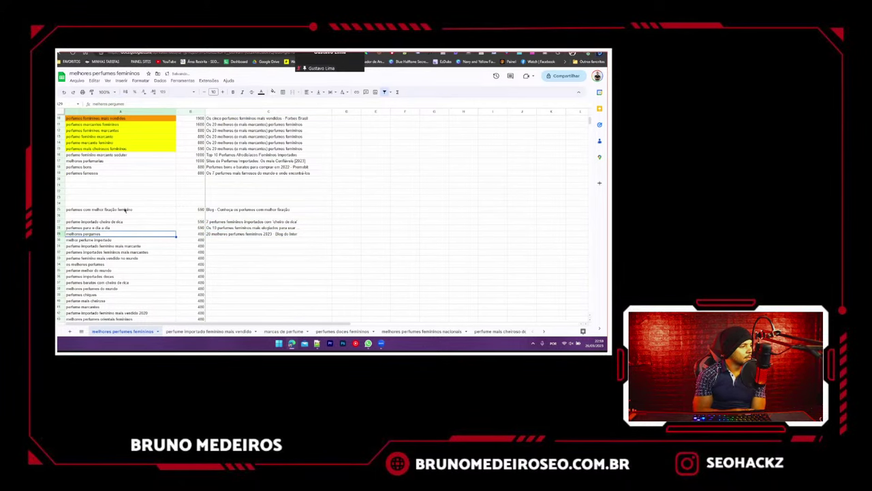
pyautogui.click(272, 91)
pyautogui.click(284, 121)
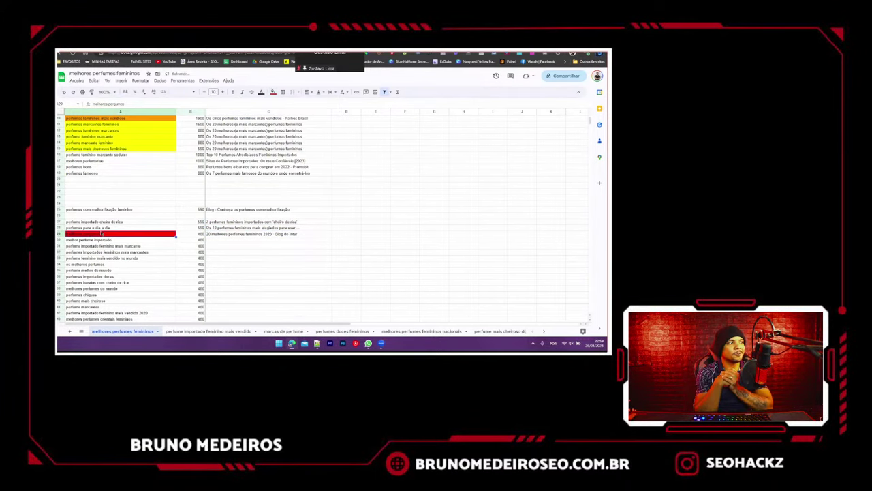
# - Search Google for the keyword "melhor perfume importado" from the sheet
pyautogui.press('Down')
pyautogui.hotkey('ctrl', 'c')
pyautogui.click(163, 51)
pyautogui.tripleClick(153, 81)
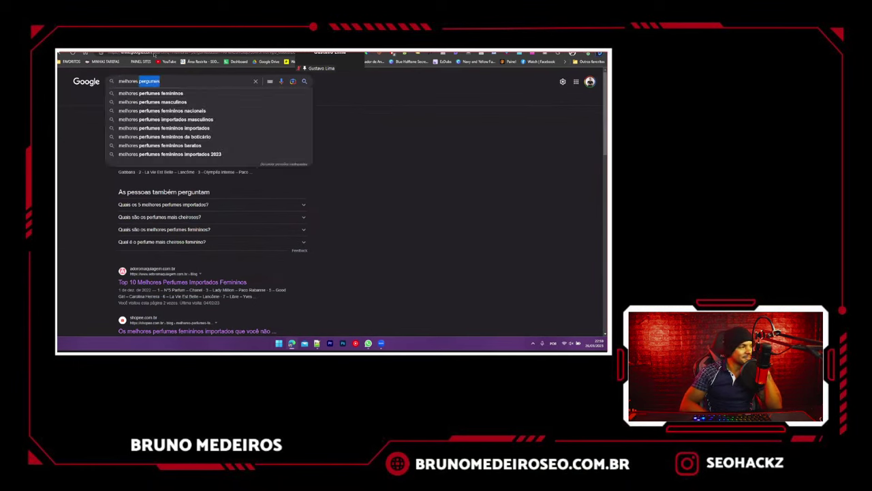
pyautogui.hotkey('ctrl', 'v')
pyautogui.press('Return')
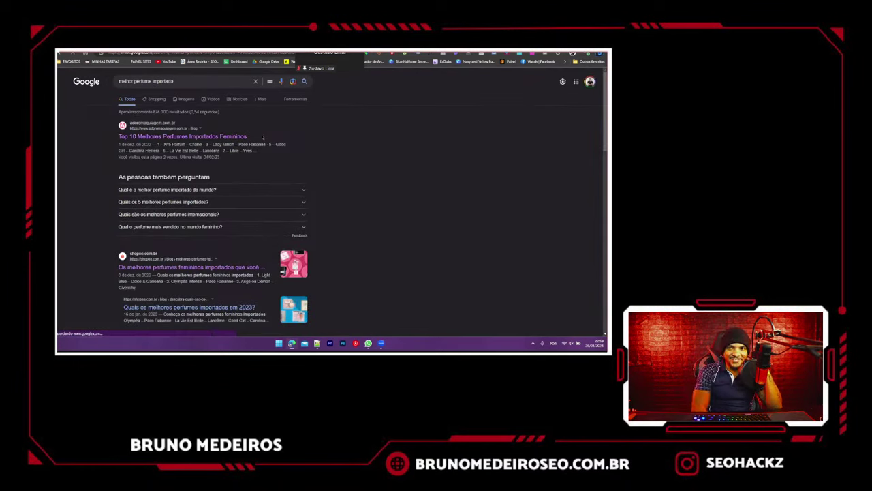
# - Record the top result title "Top 10 Melhores Perfumes Importados Femininos" beside the keyword "melhor perfume importado"
pyautogui.tripleClick(263, 137)
pyautogui.hotkey('ctrl', 'shift', 'Tab')
pyautogui.doubleClick(226, 241)
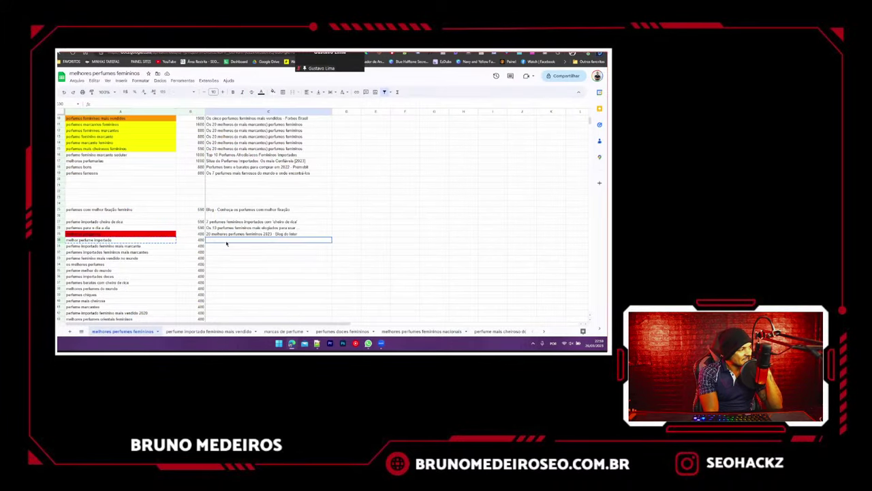
pyautogui.hotkey('ctrl', 'v')
pyautogui.click(221, 269)
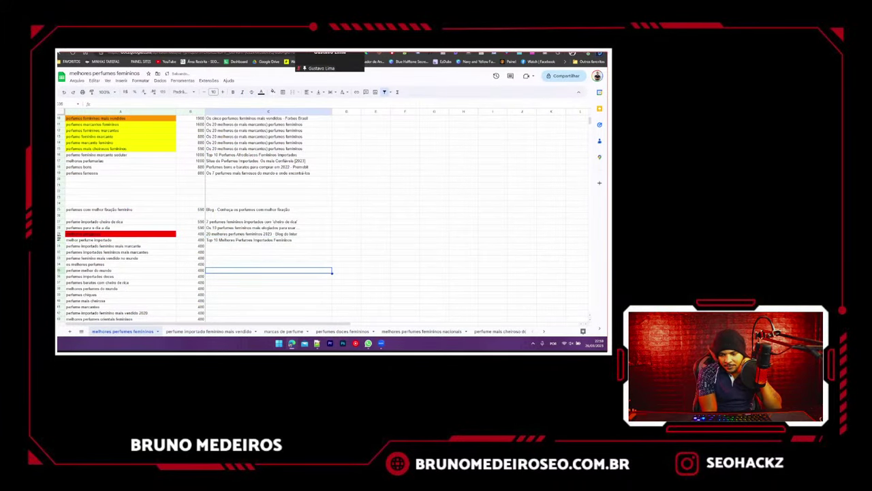
# - Move the "melhor perfume importado" row to the first empty row of the "perfume importado feminino mais vendido" sheet
pyautogui.click(60, 239)
pyautogui.press('Delete')
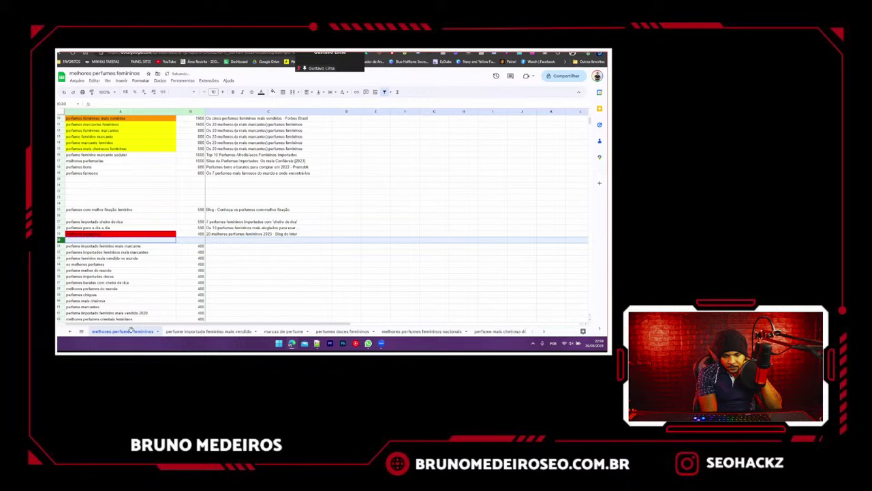
pyautogui.click(201, 331)
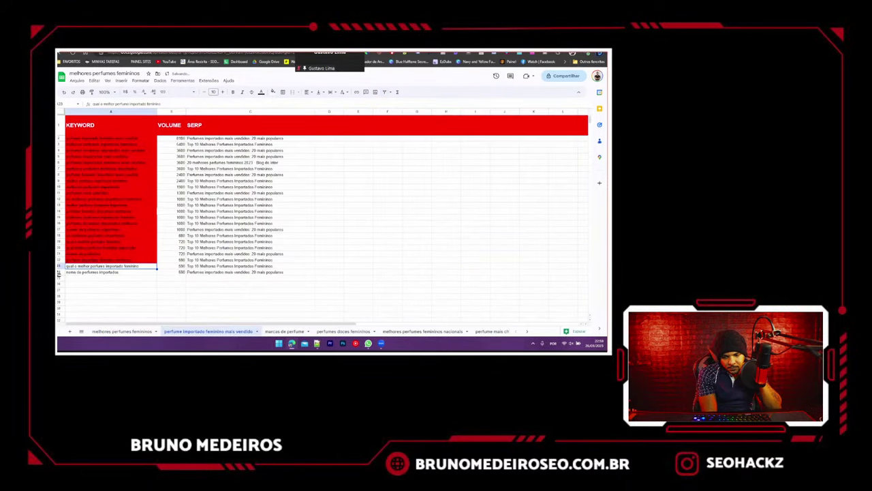
pyautogui.click(59, 278)
pyautogui.hotkey('ctrl', 'v')
pyautogui.click(224, 290)
pyautogui.click(197, 279)
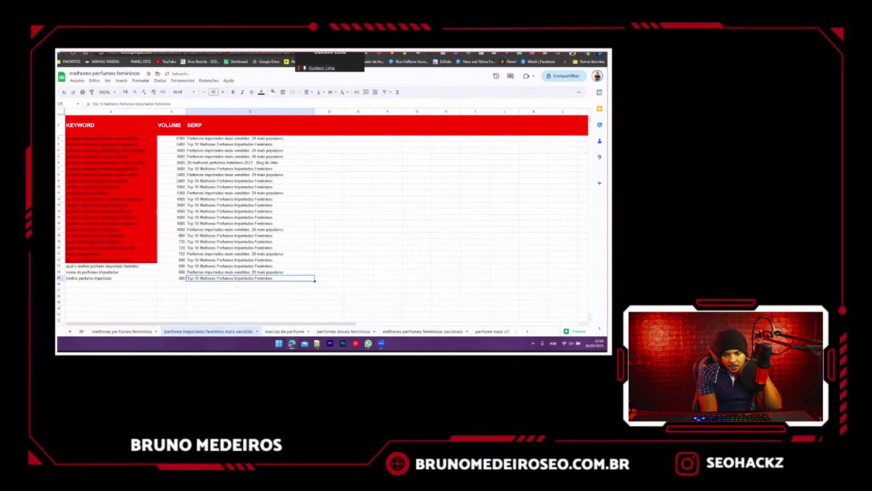
# - Recheck the Google results for "melhor perfume importado", looking through the ranking articles and videos
pyautogui.hotkey('ctrl', 'Tab')
pyautogui.scroll(-5, 163, 193)
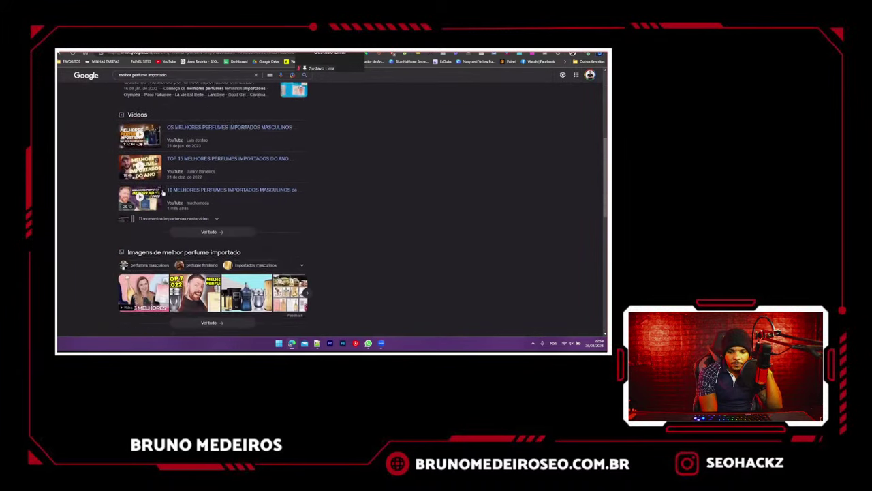
pyautogui.scroll(-5, 211, 204)
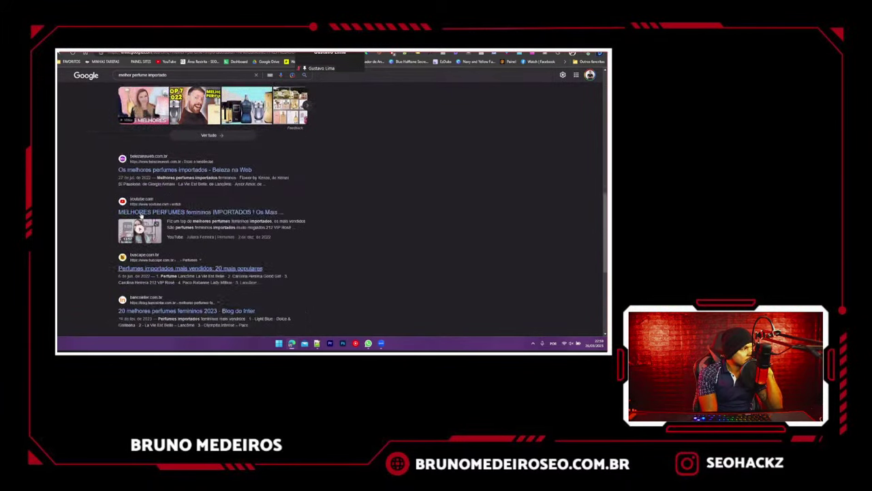
pyautogui.scroll(10, 211, 204)
pyautogui.scroll(1, 158, 241)
pyautogui.hotkey('ctrl', 'shift', 'Tab')
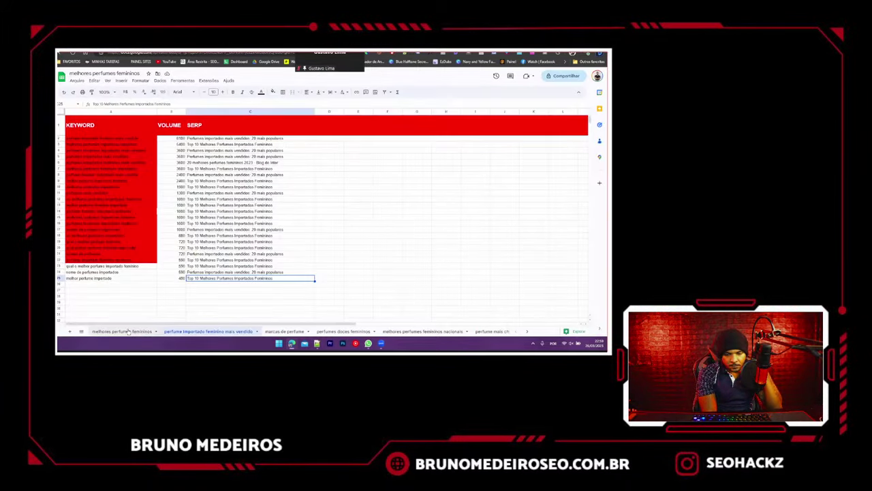
# - Search Google for the keyword "perfume importado feminino mais marcante" from the "melhores perfumes femininos" sheet and review the ranking results
pyautogui.click(127, 331)
pyautogui.click(102, 245)
pyautogui.hotkey('ctrl', 'c')
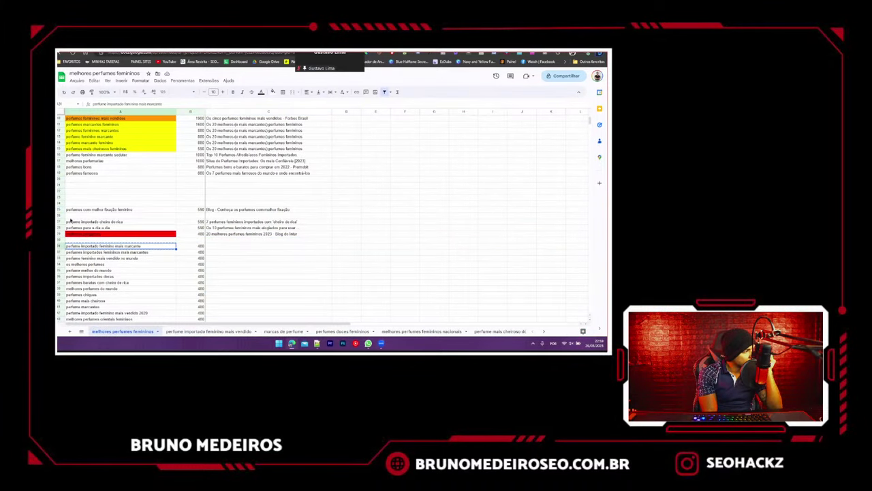
pyautogui.hotkey('ctrl', 'Tab')
pyautogui.tripleClick(154, 76)
pyautogui.hotkey('ctrl', 'v')
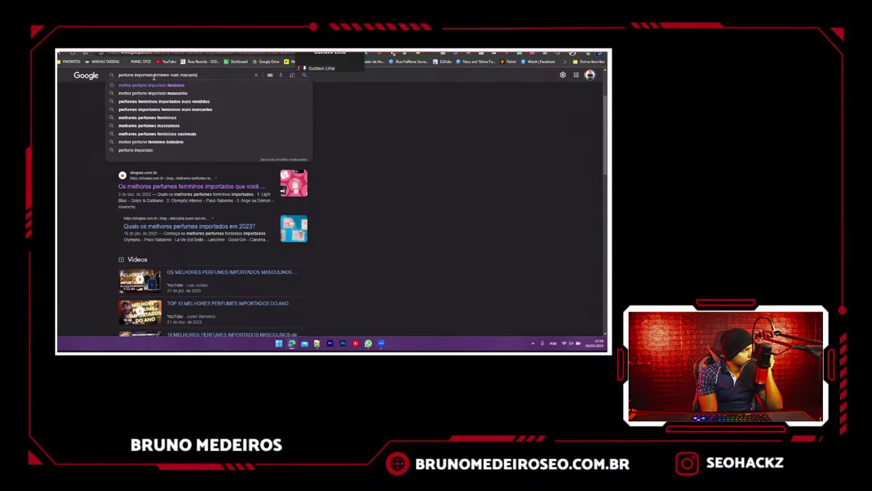
pyautogui.press('Return')
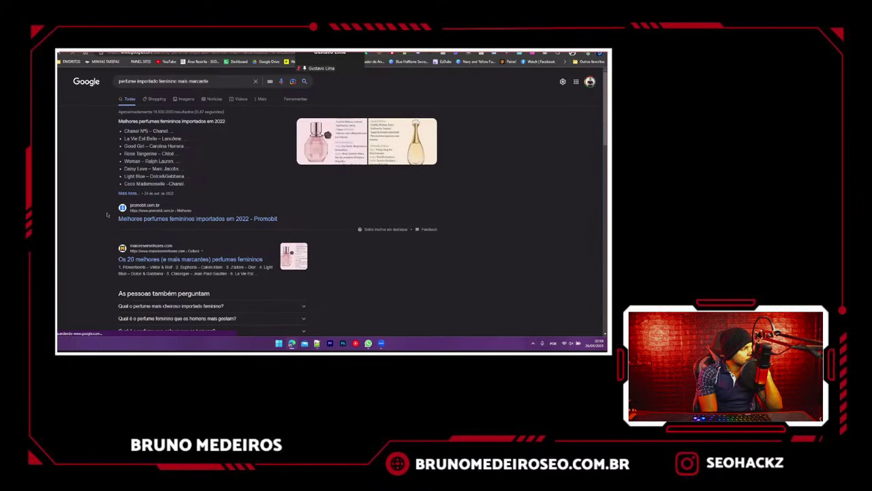
pyautogui.scroll(-5, 107, 215)
pyautogui.scroll(3, 107, 215)
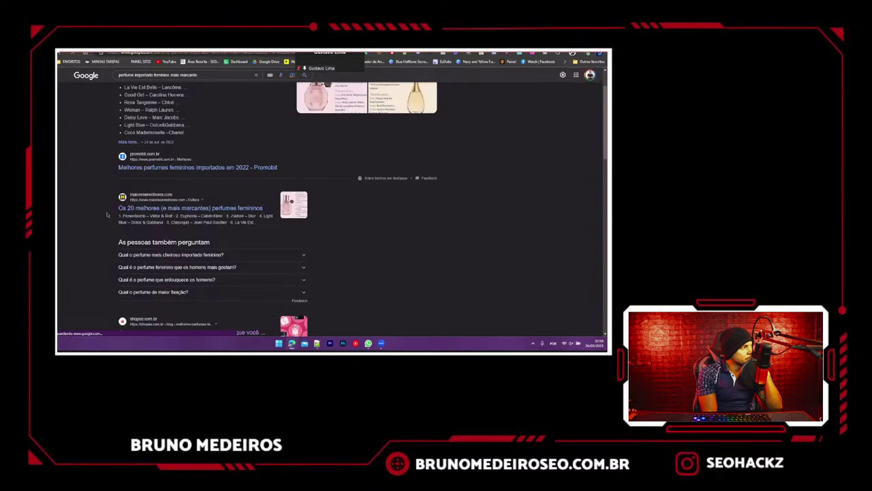
pyautogui.scroll(2, 107, 216)
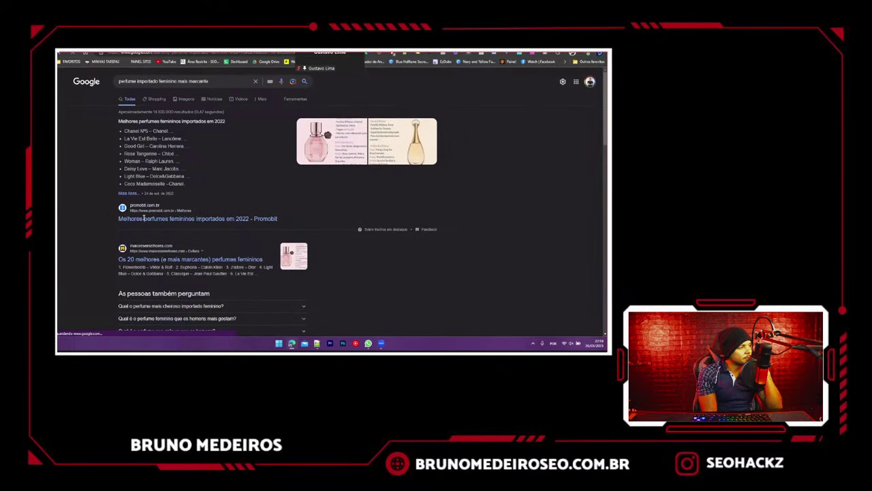
# - Look up the top result title "Melhores perfumes femininos importados em 2022 - Promobit" in the "melhores perfumes femininos" sheet
pyautogui.moveTo(118, 218); pyautogui.dragTo(282, 216)
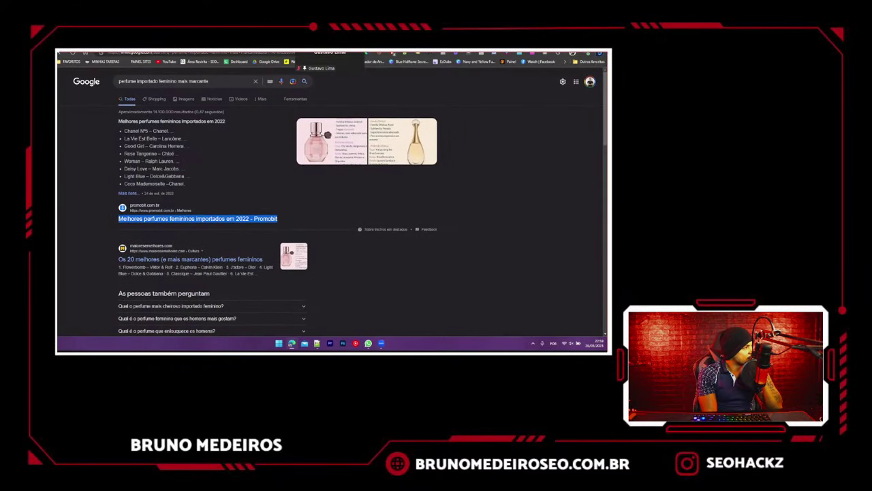
pyautogui.hotkey('ctrl', 'shift', 'Tab')
pyautogui.hotkey('ctrl', 'f')
pyautogui.hotkey('ctrl', 'v')
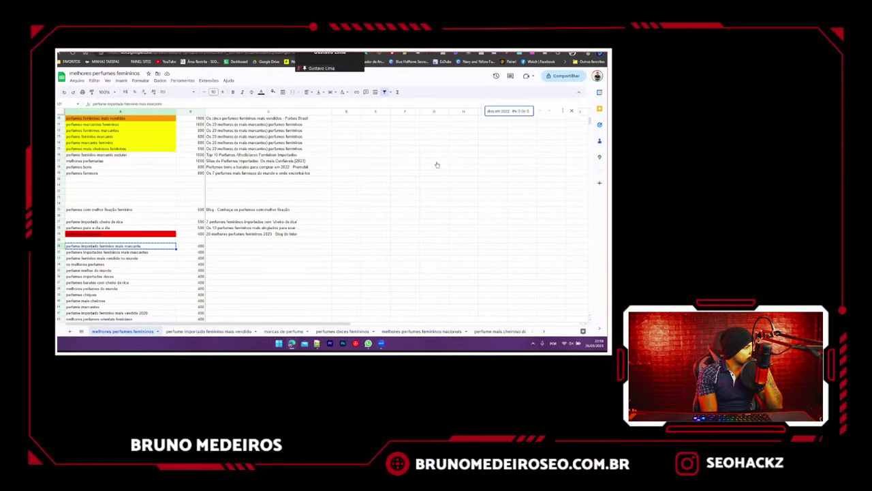
pyautogui.hotkey('ctrl', 'a')
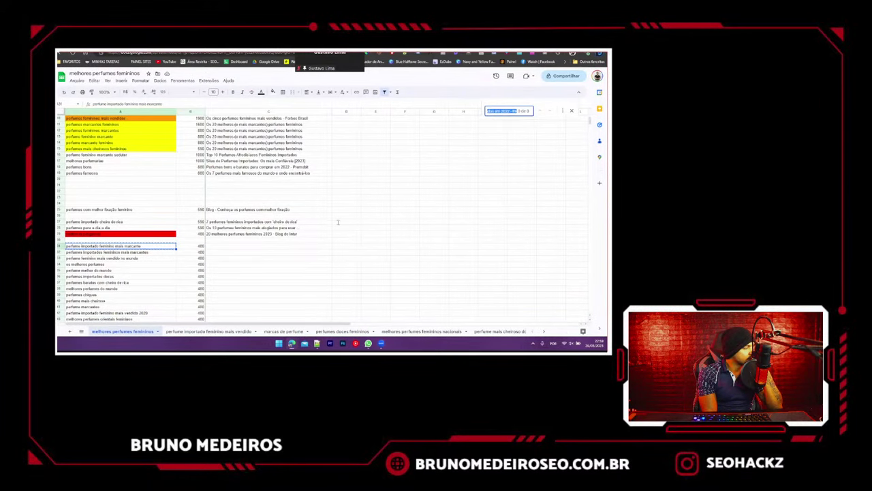
pyautogui.scroll(5, 338, 221)
pyautogui.scroll(-5, 338, 221)
pyautogui.click(337, 221)
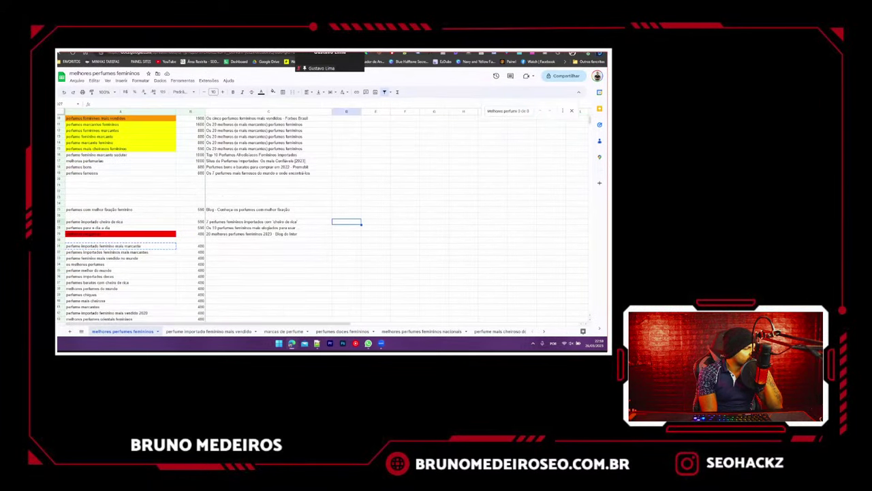
pyautogui.hotkey('ctrl', 'Tab')
pyautogui.hotkey('ctrl', 'shift', 'Tab')
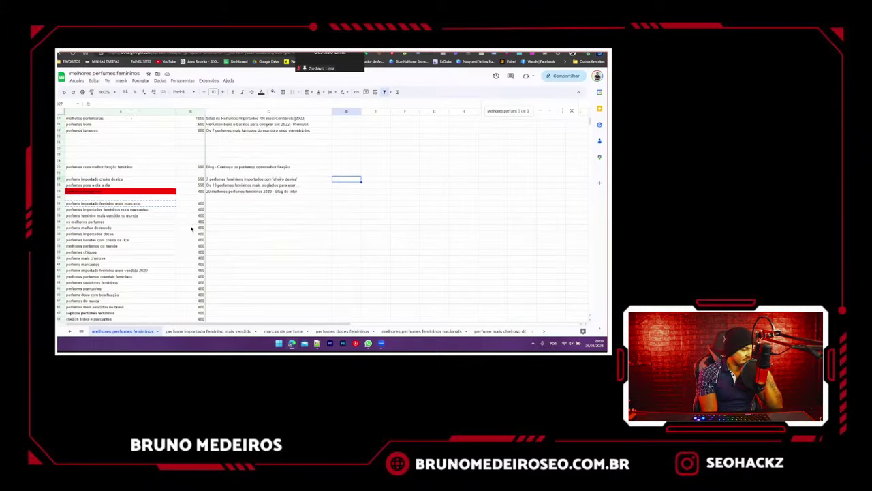
# - Delete the empty rows 20-24 and the blank row above the keyword "perfume importado cheiro de rica"
pyautogui.scroll(-10, 186, 226)
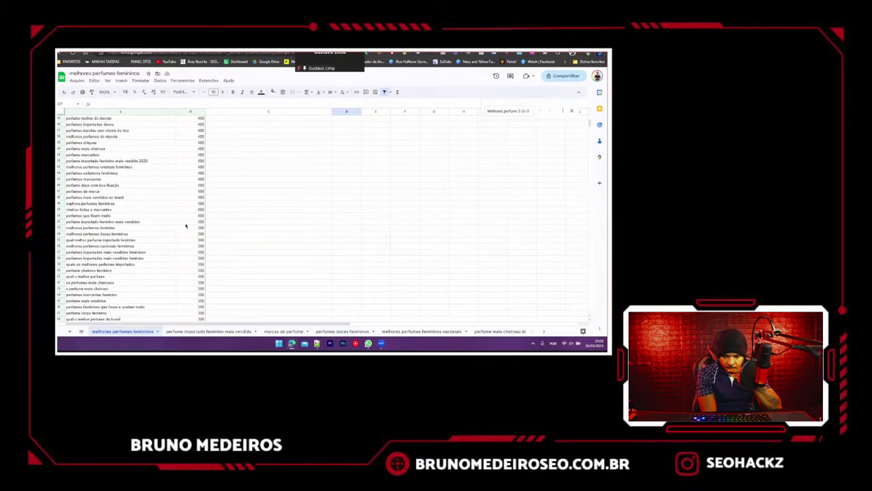
pyautogui.scroll(10, 187, 224)
pyautogui.click(97, 204)
pyautogui.click(93, 215)
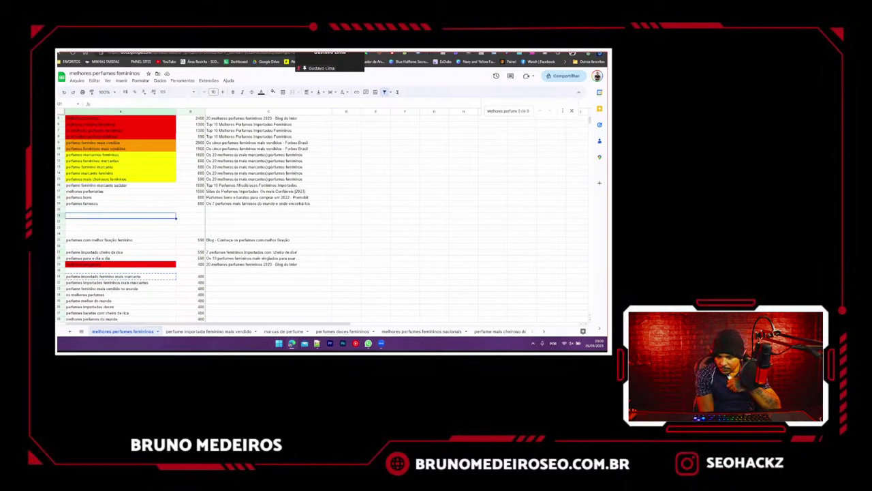
pyautogui.moveTo(60, 209); pyautogui.dragTo(60, 234)
pyautogui.rightClick(78, 224)
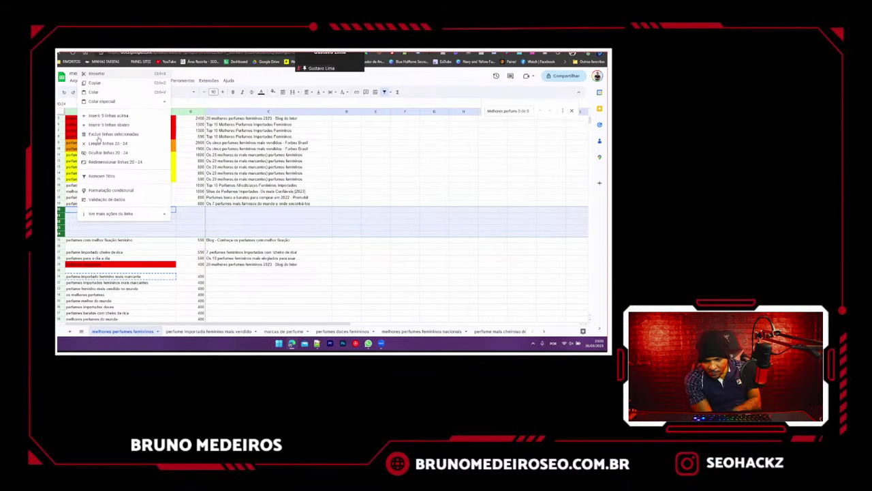
pyautogui.click(99, 135)
pyautogui.click(100, 218)
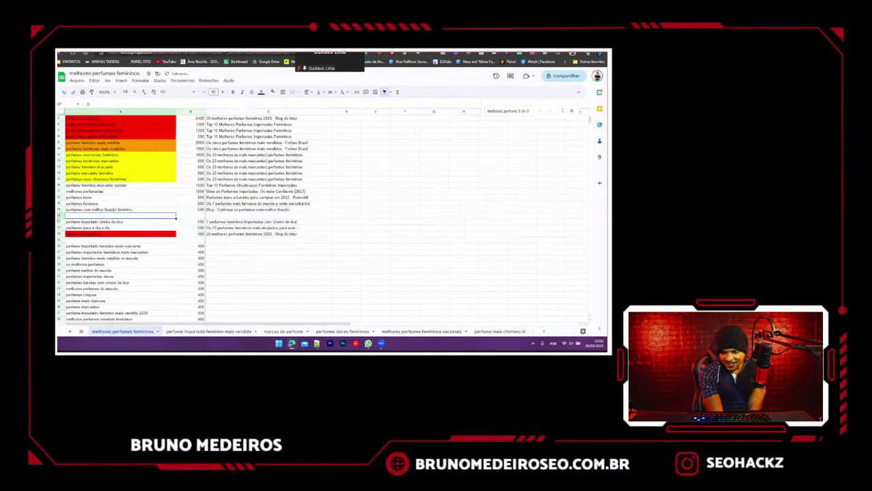
pyautogui.click(59, 215)
pyautogui.rightClick(59, 216)
pyautogui.click(76, 250)
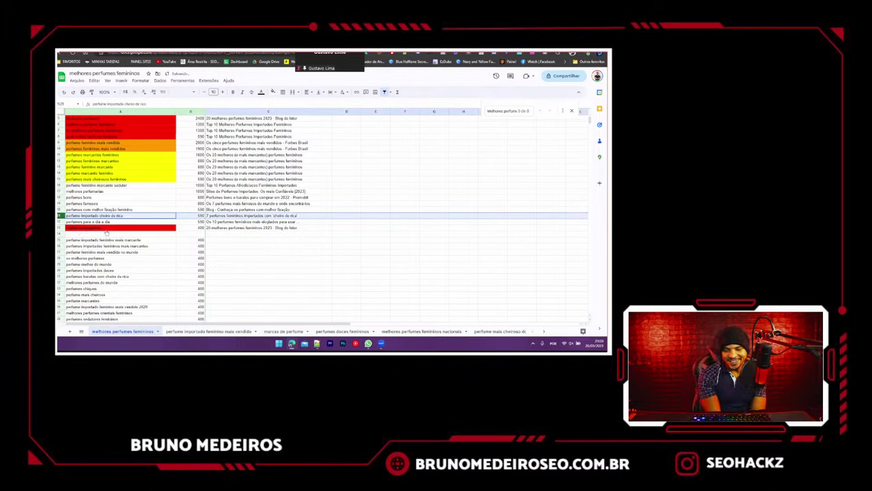
pyautogui.click(119, 234)
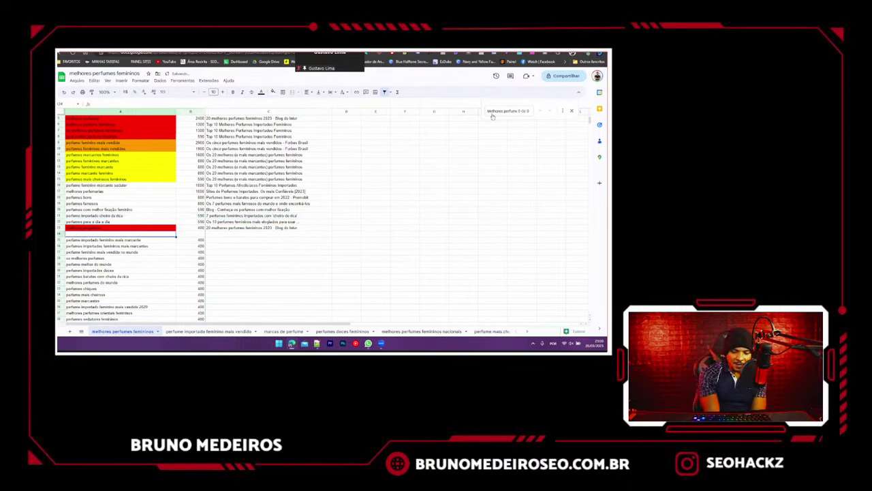
# - Look up the title "Melhores perfumes femininos importados em 2022 - Promobit" across the other keyword sheets, through "perfumes caros femininos"
pyautogui.hotkey('ctrl', 'f')
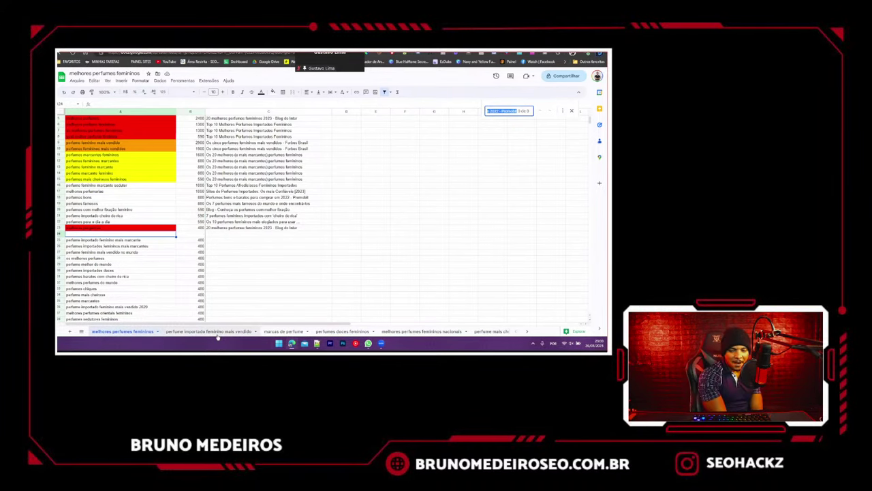
pyautogui.hotkey('ctrl', 'Tab')
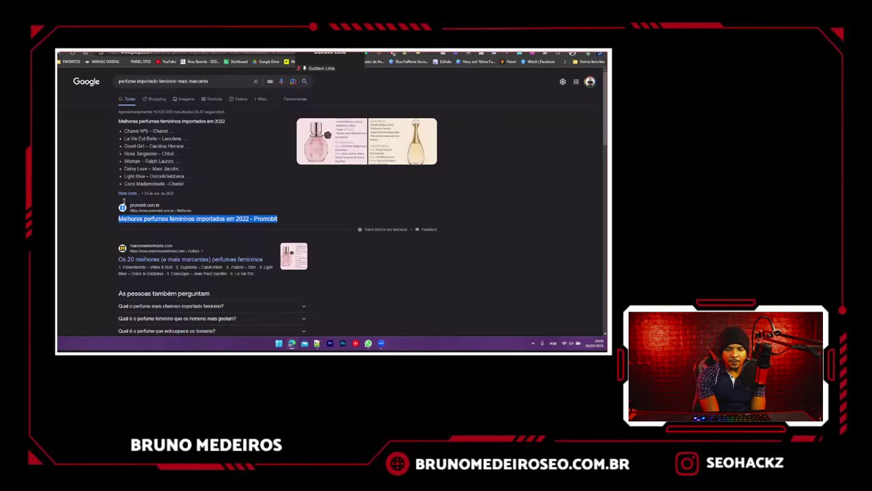
pyautogui.hotkey('ctrl', 'shift', 'Tab')
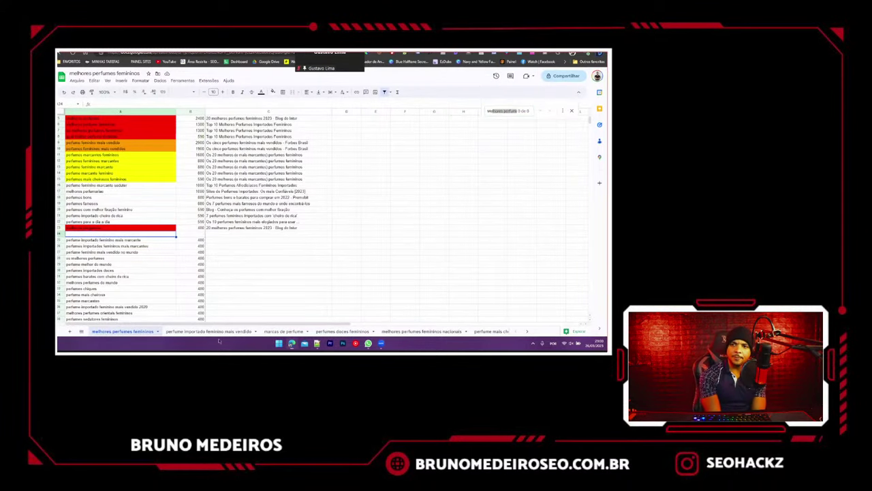
pyautogui.click(217, 332)
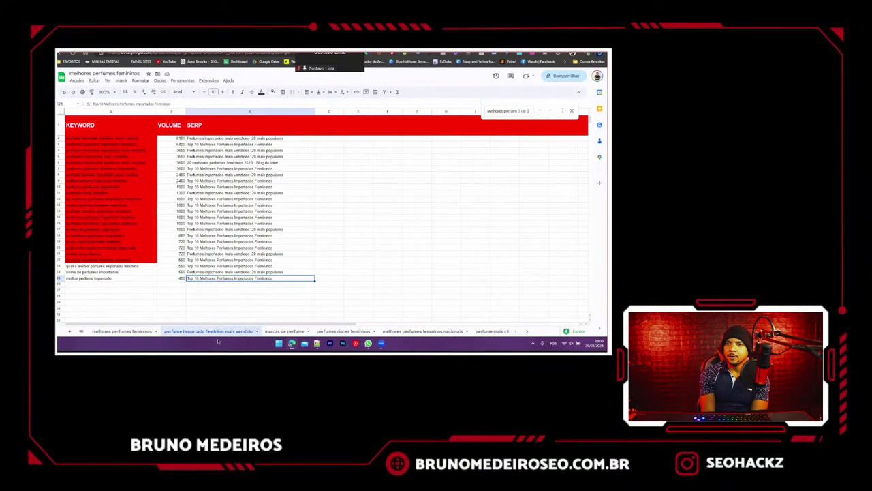
pyautogui.doubleClick(507, 110)
pyautogui.hotkey('ctrl', 'a')
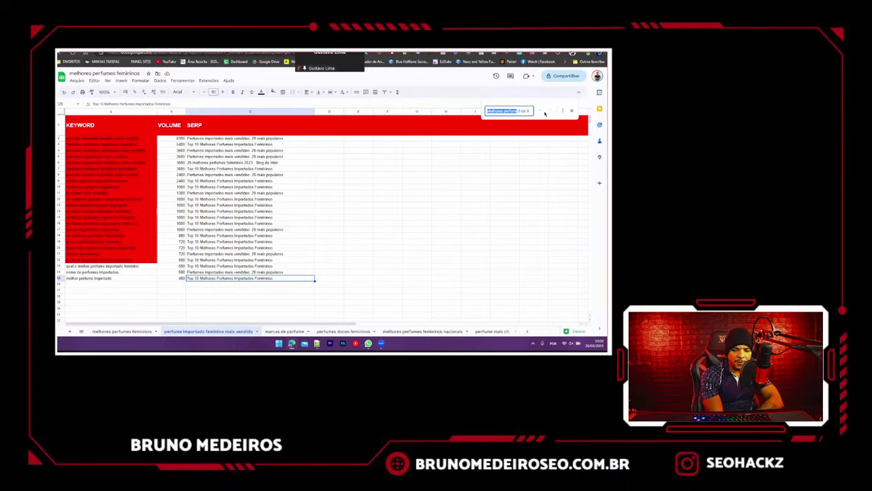
pyautogui.click(284, 331)
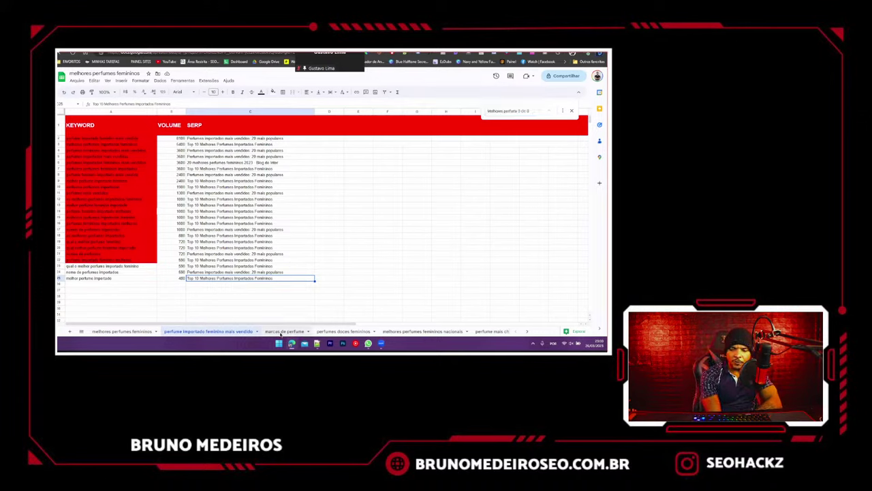
pyautogui.click(341, 331)
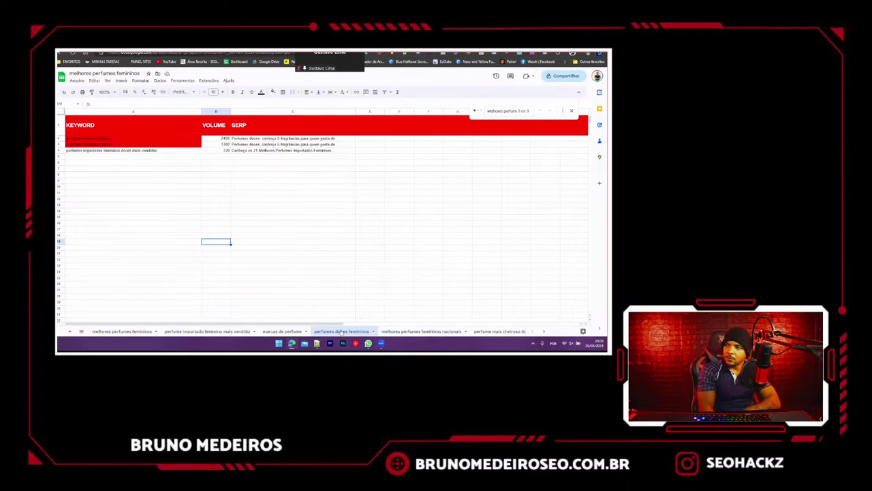
pyautogui.click(421, 331)
pyautogui.click(508, 331)
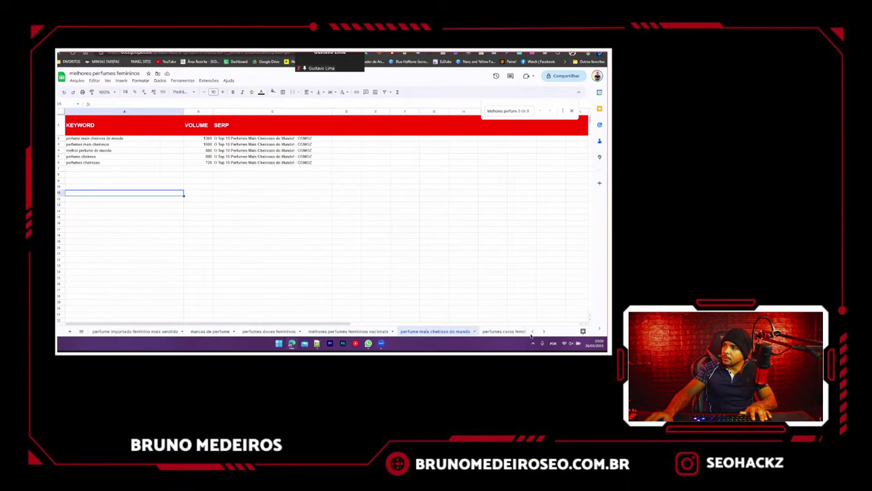
pyautogui.click(514, 331)
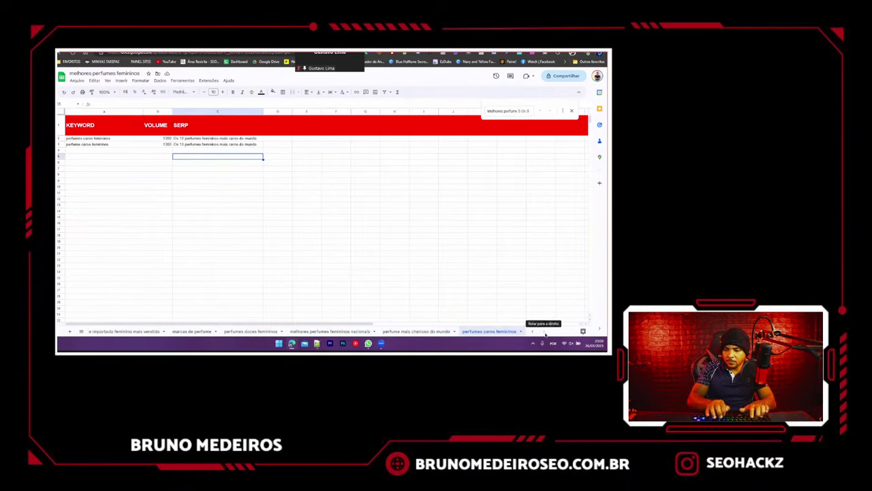
pyautogui.click(532, 331)
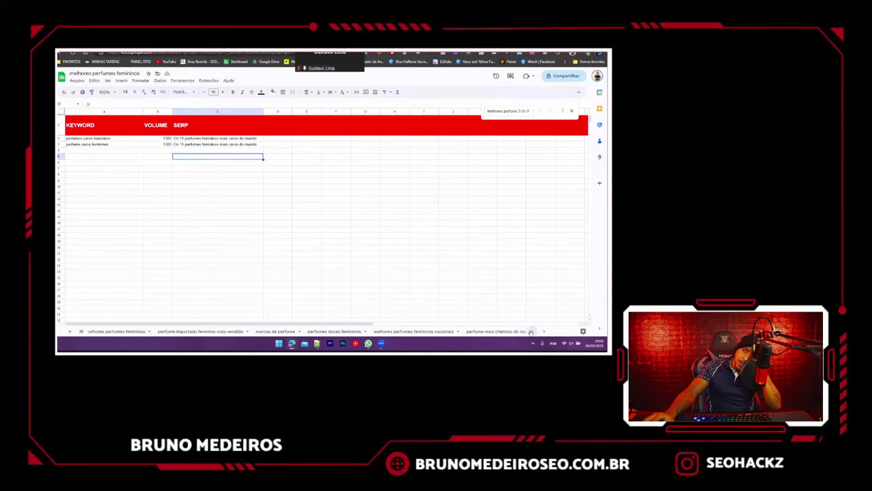
pyautogui.click(122, 331)
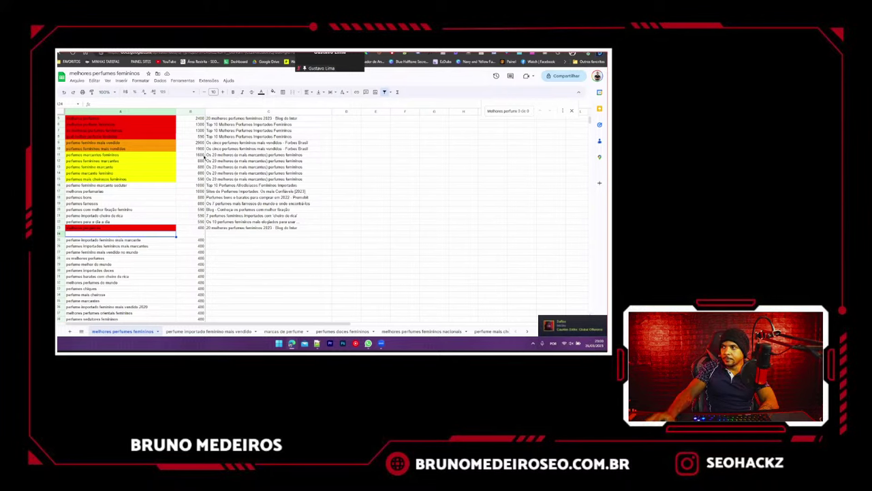
# - Record "Melhores perfumes femininos importados em 2022 - Promobit" as the SERP title for the keyword "perfume importado feminino mais marcante"
pyautogui.click(161, 239)
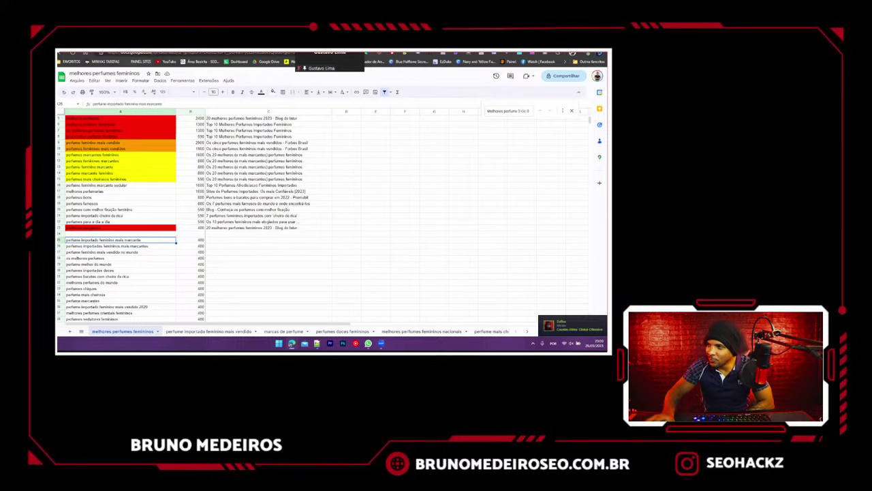
pyautogui.hotkey('ctrl', 'Tab')
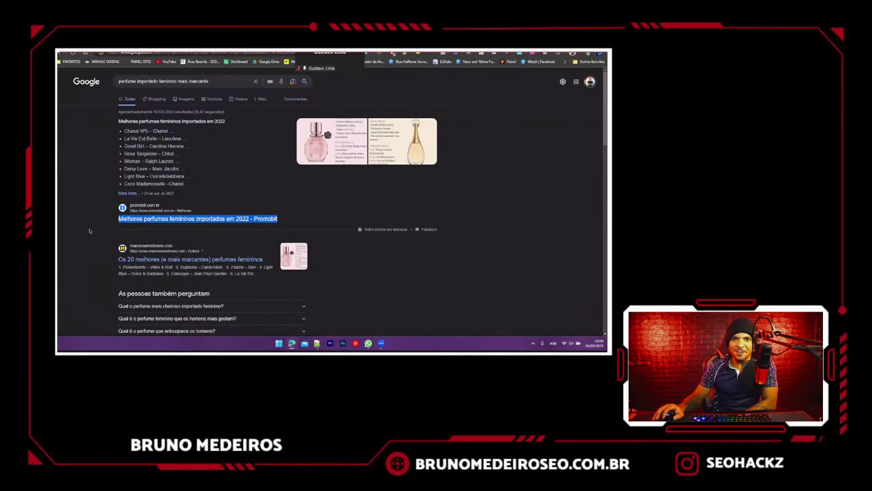
pyautogui.moveTo(90, 231); pyautogui.dragTo(295, 223)
pyautogui.moveTo(89, 210); pyautogui.dragTo(281, 222)
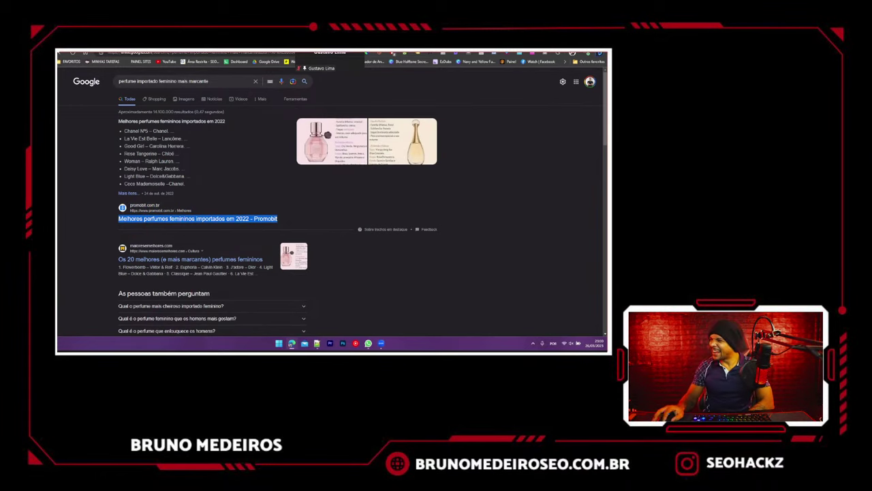
pyautogui.hotkey('ctrl', 'c')
pyautogui.hotkey('alt', 'Tab')
pyautogui.hotkey('ctrl', 'v')
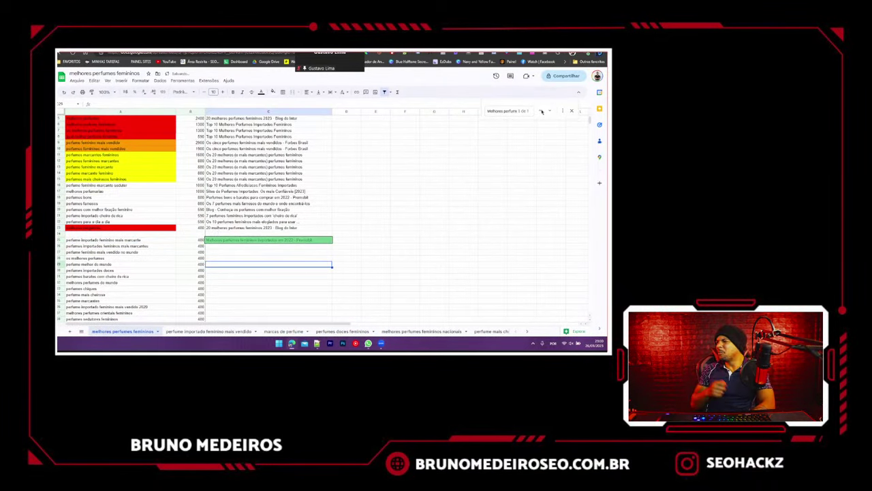
# - Review the remaining results for "perfume importado feminino mais marcante", and search Google for "perfumes importados femininos mais marcantes" to examine its ranking
pyautogui.hotkey('alt', 'Tab')
pyautogui.scroll(-3, 137, 217)
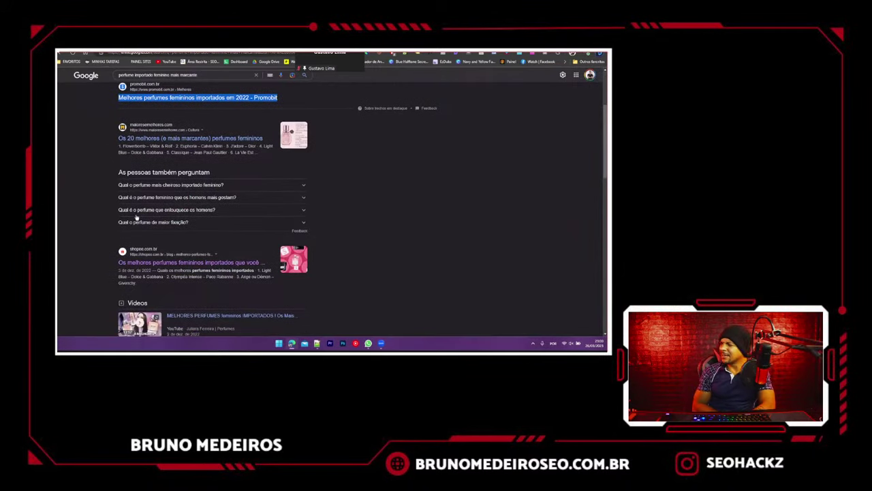
pyautogui.scroll(-3, 136, 277)
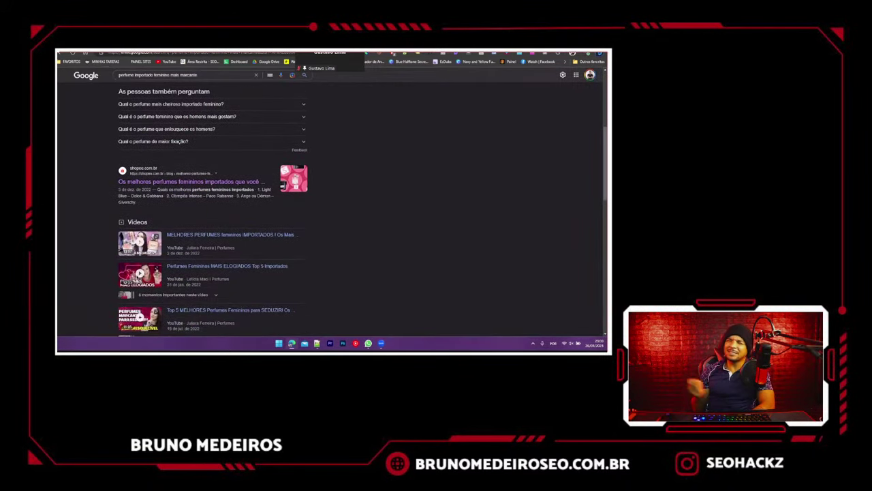
pyautogui.scroll(5, 136, 277)
pyautogui.hotkey('alt', 'Tab')
pyautogui.click(95, 246)
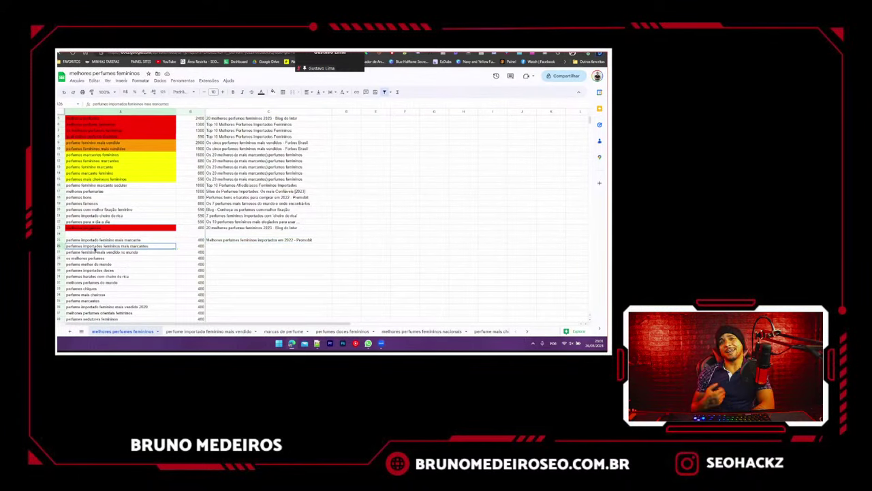
pyautogui.hotkey('ctrl', 'Tab')
pyautogui.click(139, 84)
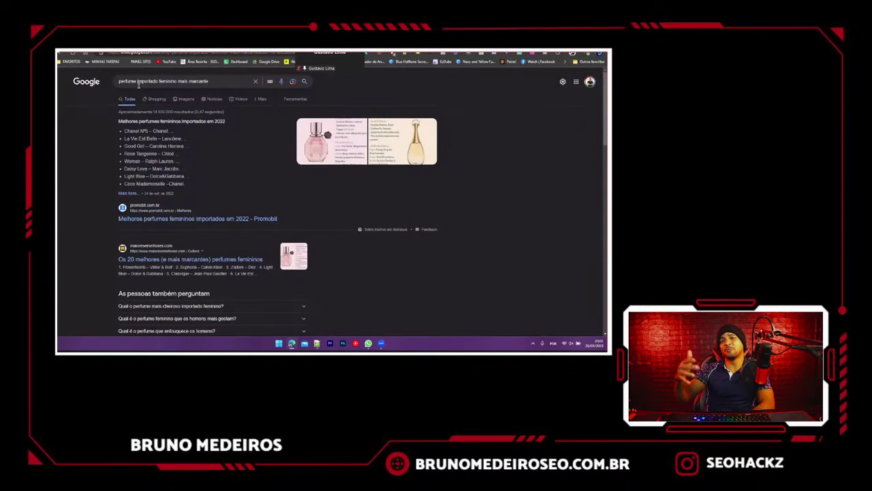
pyautogui.tripleClick(139, 84)
pyautogui.hotkey('ctrl', 'v')
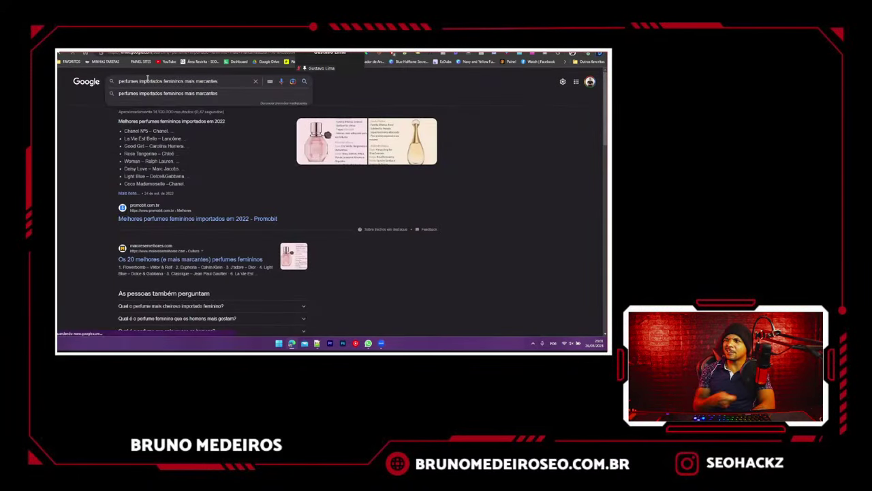
pyautogui.press('Return')
pyautogui.scroll(-5, 86, 189)
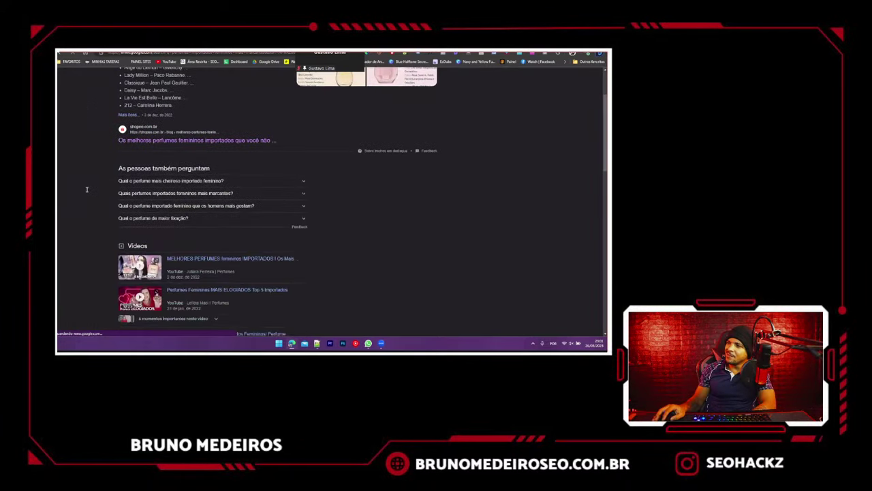
pyautogui.scroll(3, 87, 189)
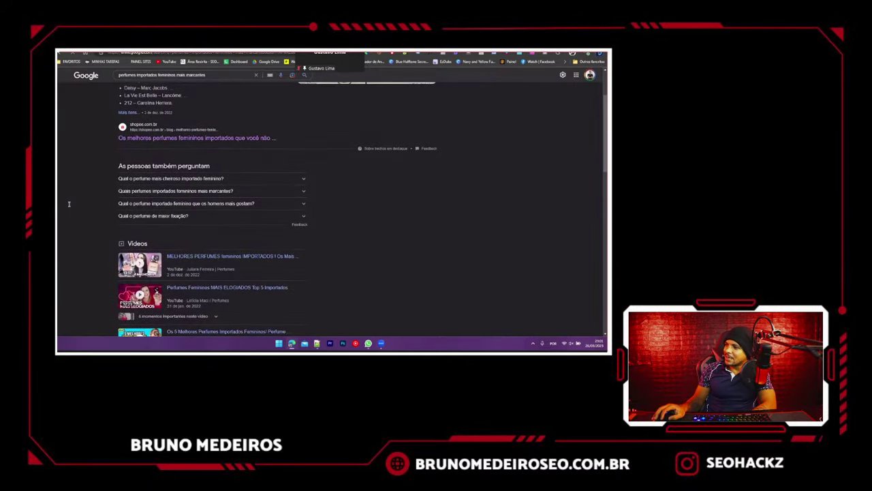
pyautogui.scroll(2, 74, 194)
# - Record the top result title "Os melhores perfumes femininos importados que você não ..." as the SERP for "perfumes importados femininos mais marcantes"
pyautogui.moveTo(114, 219); pyautogui.dragTo(276, 224)
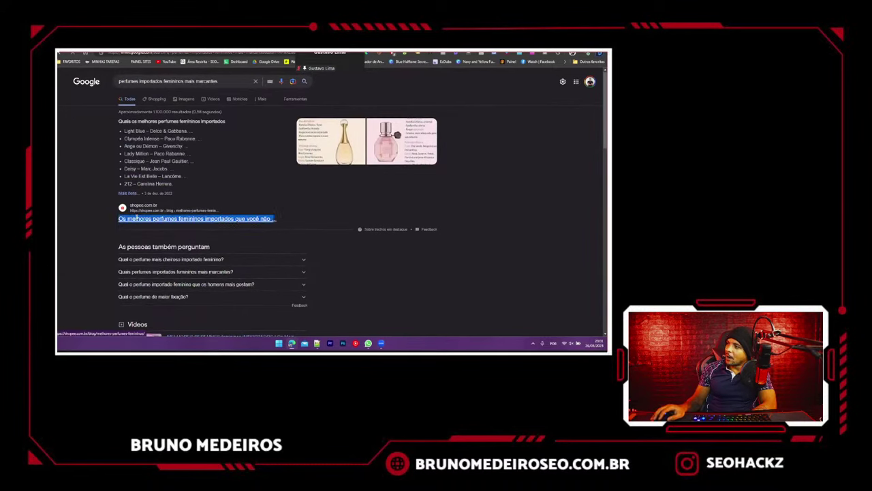
pyautogui.hotkey('ctrl', 'shift', 'Tab')
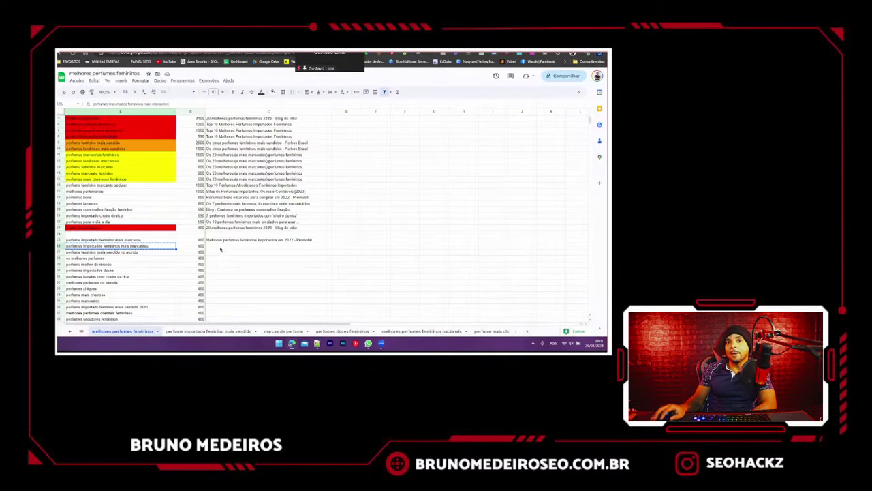
pyautogui.click(221, 248)
pyautogui.hotkey('ctrl', 'v')
pyautogui.click(230, 270)
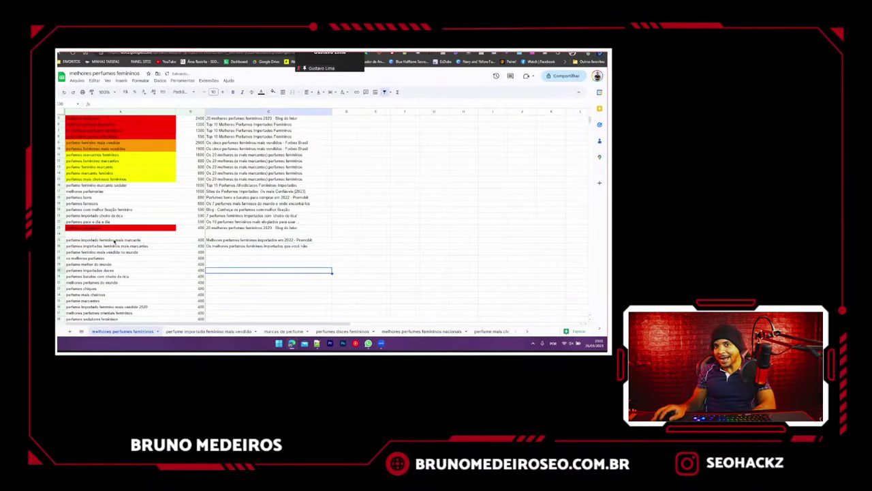
# - Copy the "perfumes importados femininos mais marcantes" row to row 26 of the "perfume importado feminino mais vendido" sheet
pyautogui.click(60, 240)
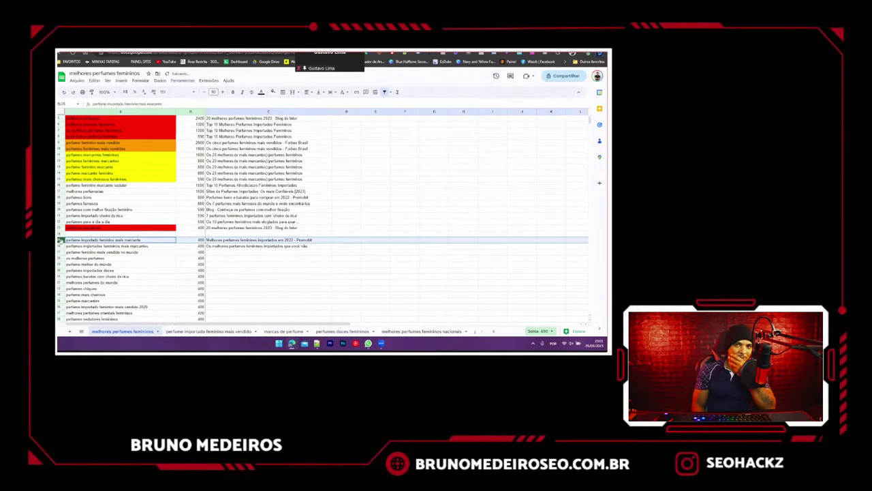
pyautogui.click(61, 245)
pyautogui.hotkey('ctrl', 'c')
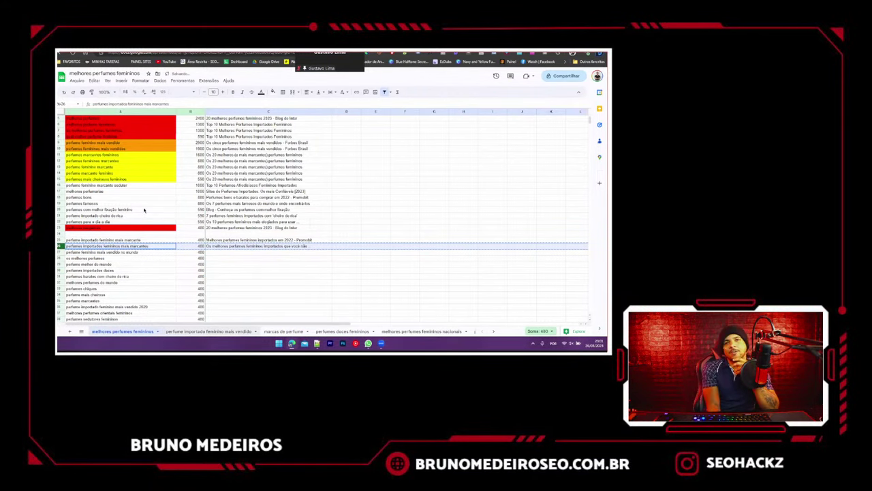
pyautogui.hotkey('ctrl', 'shift', 'pagedown')
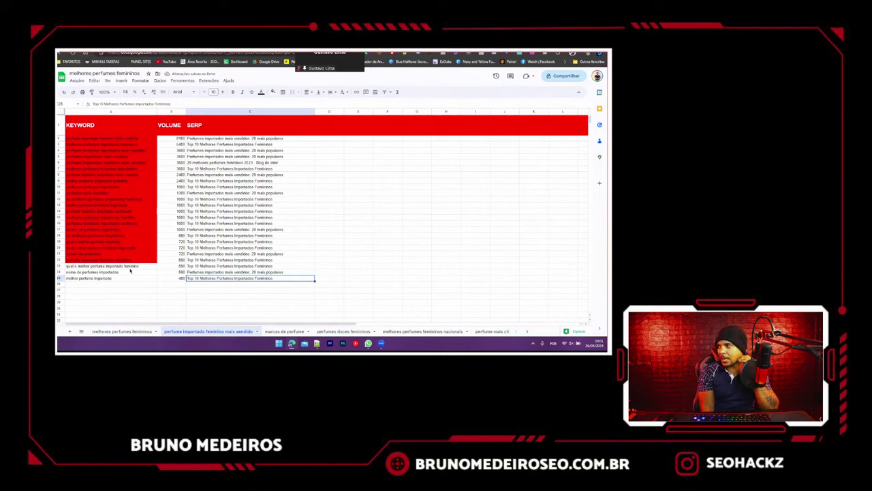
pyautogui.click(58, 283)
pyautogui.hotkey('ctrl', 'v')
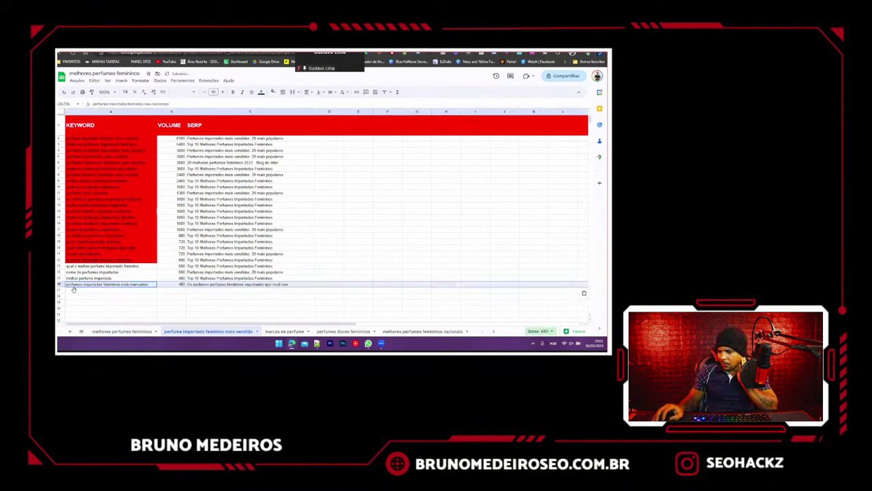
pyautogui.click(103, 296)
# - Fill the three uncoloured keyword cells from "qual o melhor perfume importado feminino" to "melhor perfume importado" with red
pyautogui.moveTo(107, 265); pyautogui.dragTo(108, 278)
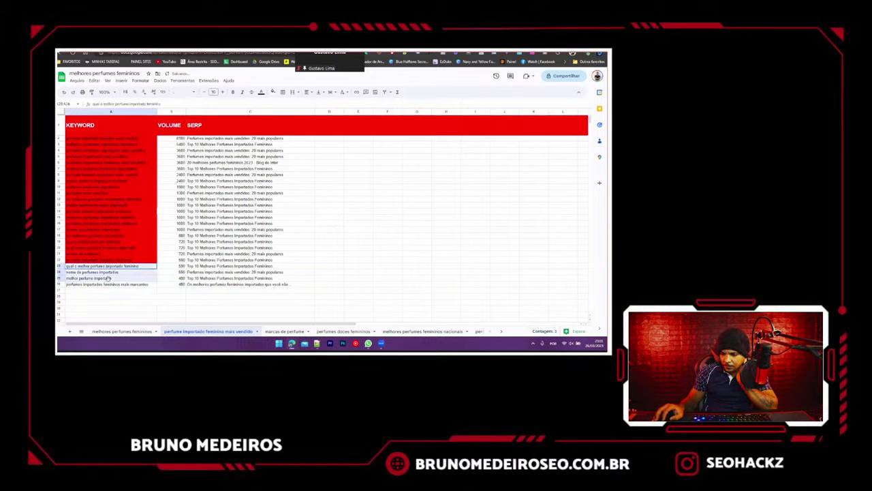
pyautogui.click(272, 91)
pyautogui.click(284, 122)
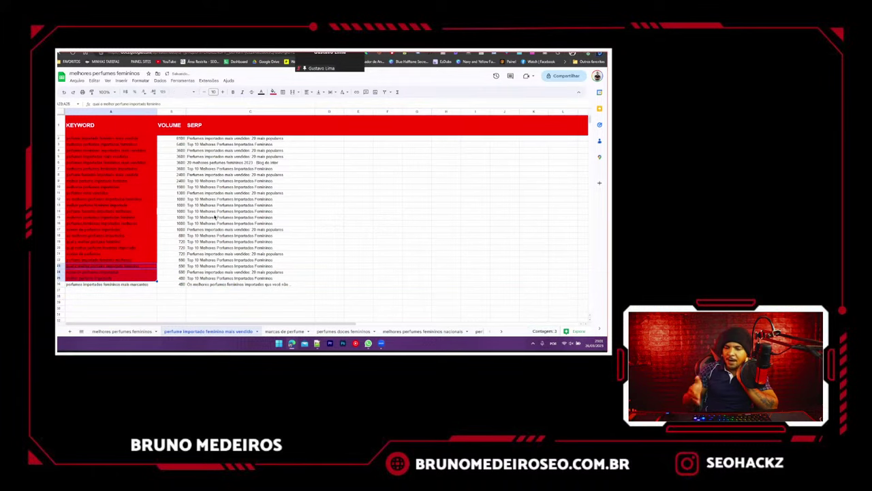
pyautogui.click(218, 230)
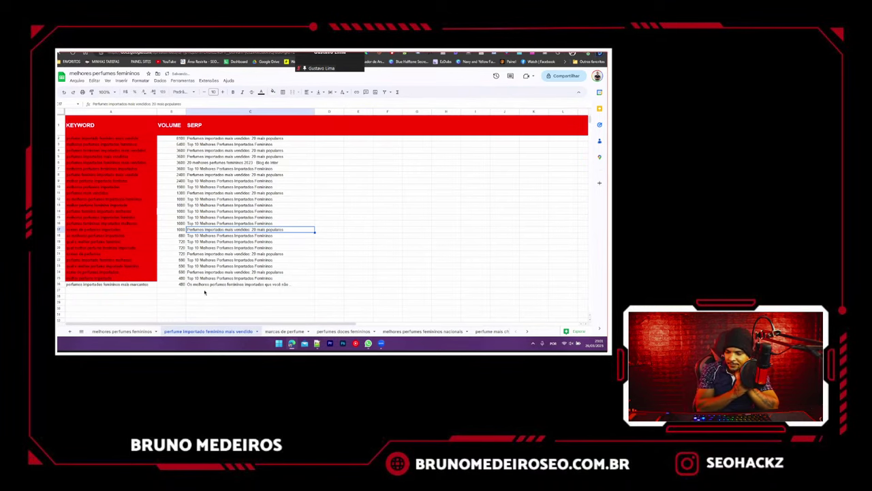
# - Clear the "perfumes importados femininos mais marcantes" row from the "melhores perfumes femininos" sheet
pyautogui.click(205, 284)
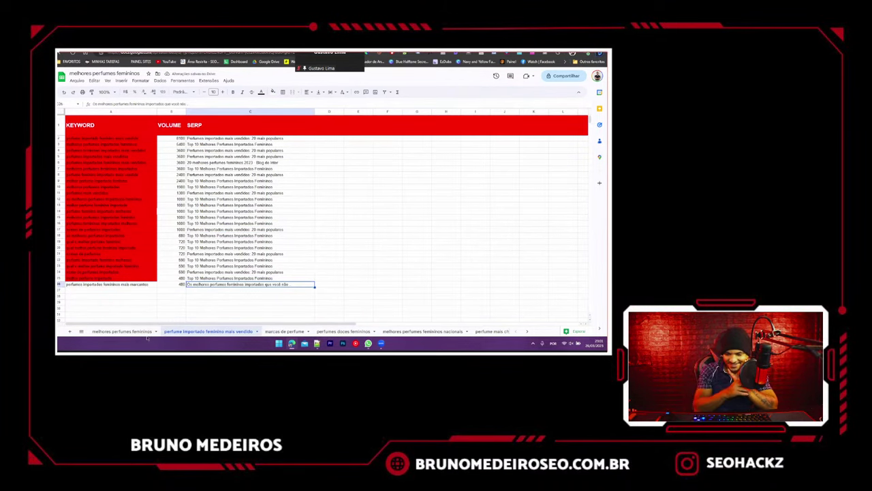
pyautogui.click(121, 331)
pyautogui.click(222, 250)
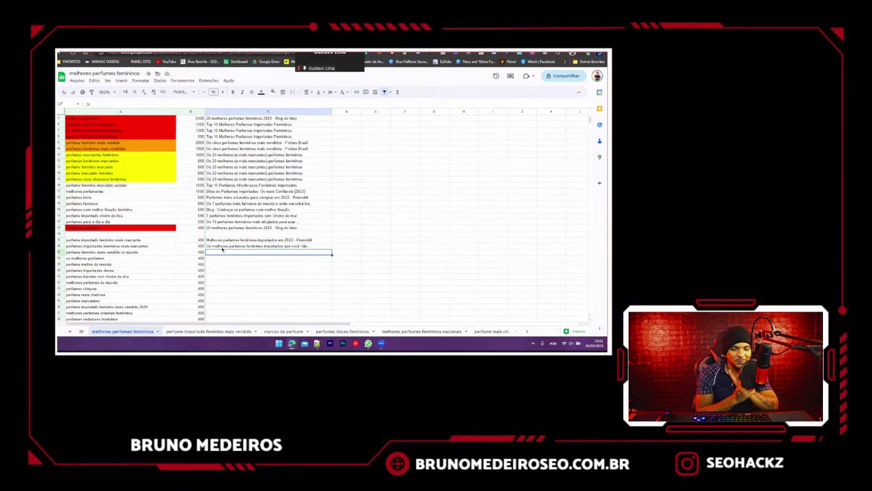
pyautogui.click(220, 246)
pyautogui.click(59, 246)
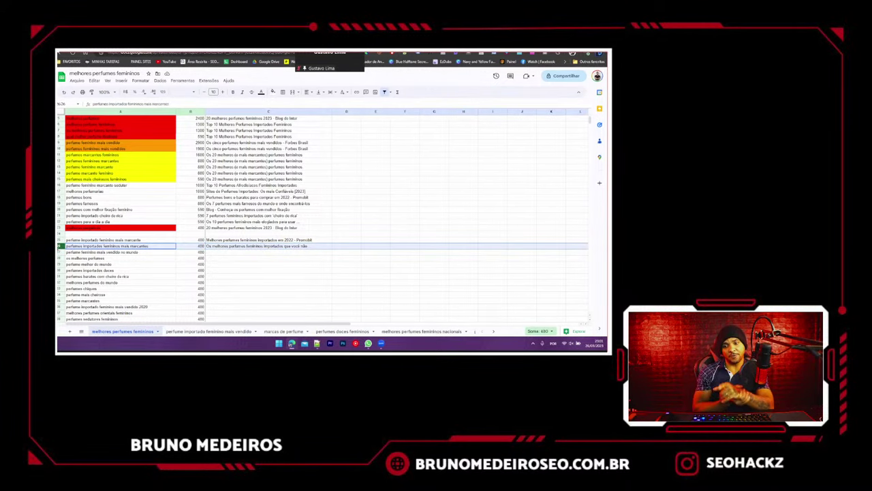
pyautogui.press('Delete')
# - Copy the keyword "perfume feminino mais vendido no mundo" and search Google for it
pyautogui.press('Down')
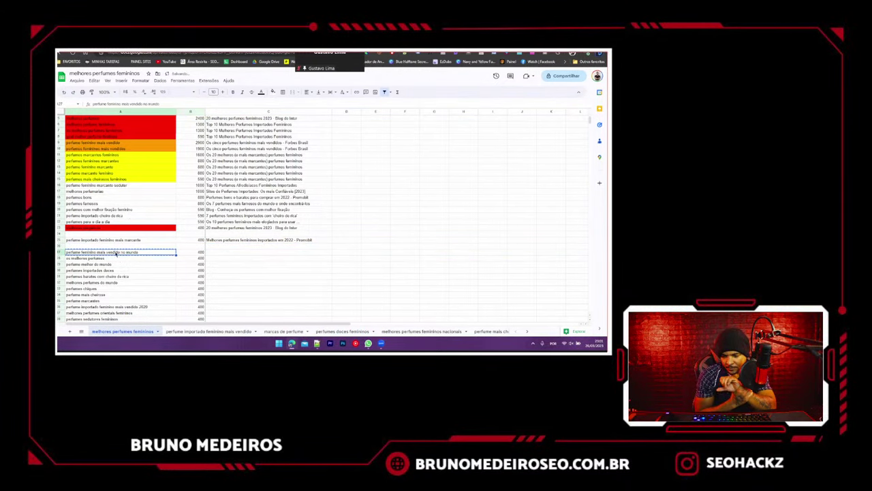
pyautogui.click(181, 53)
pyautogui.click(200, 80)
pyautogui.hotkey('ctrl', 'a')
pyautogui.hotkey('ctrl', 'v')
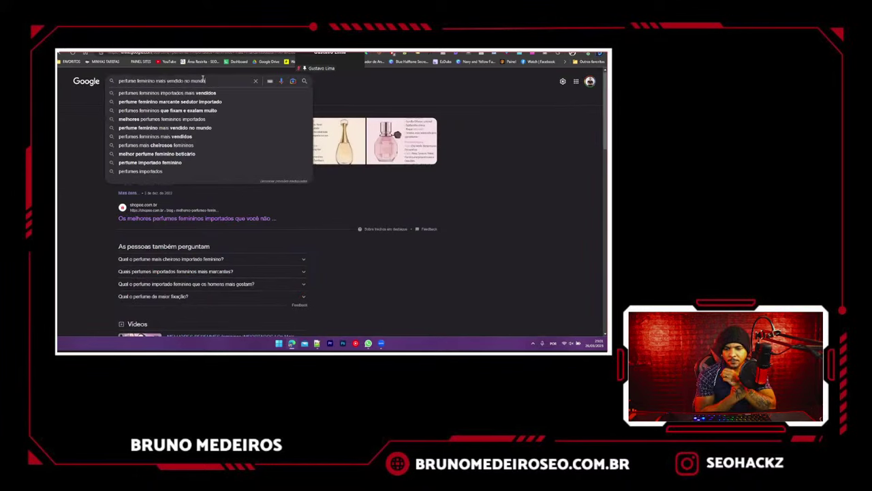
pyautogui.press('Return')
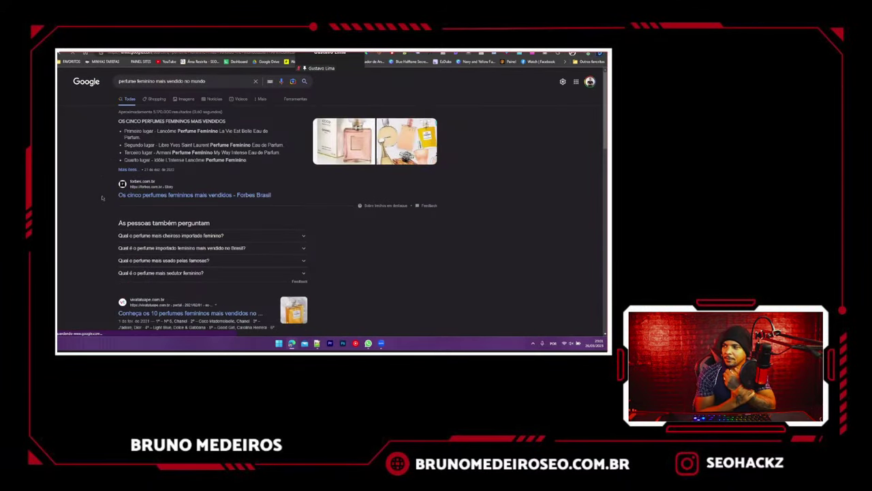
# - Copy the top result title "Os cinco perfumes femininos mais vendidos - Forbes Brasil" and look for matching entries in the keyword sheet
pyautogui.tripleClick(281, 196)
pyautogui.hotkey('ctrl', 'c')
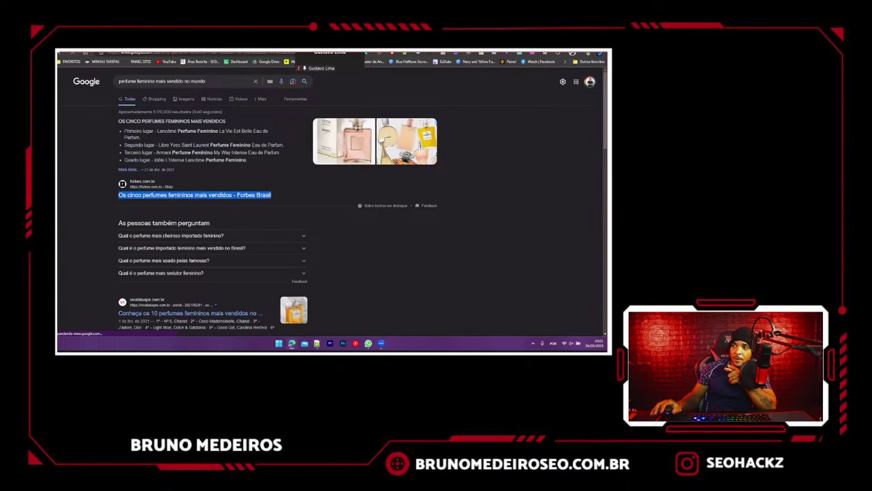
pyautogui.hotkey('ctrl', 'shift', 'Tab')
pyautogui.hotkey('ctrl', 'v')
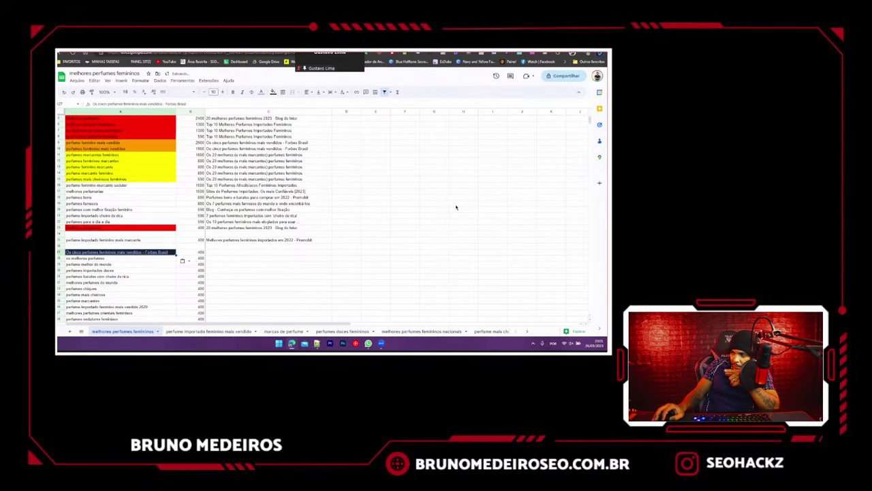
pyautogui.hotkey('ctrl', 'z')
pyautogui.click(450, 209)
pyautogui.hotkey('ctrl', 'f')
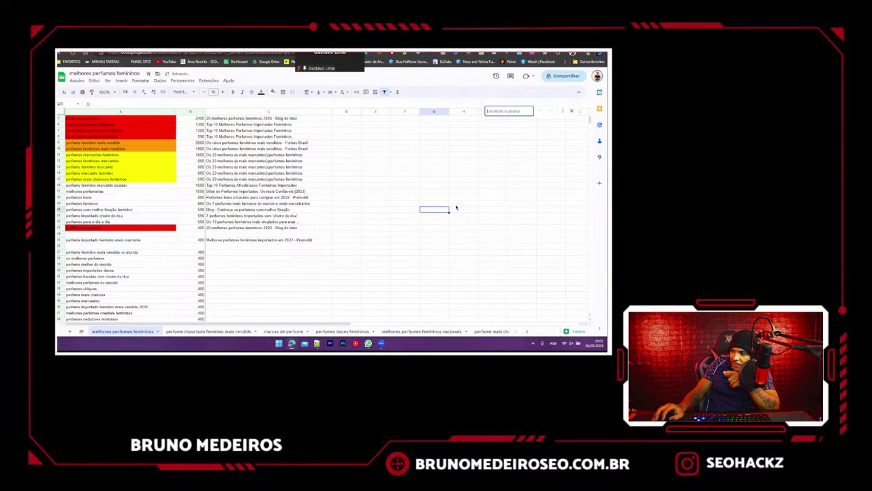
pyautogui.hotkey('ctrl', 'v')
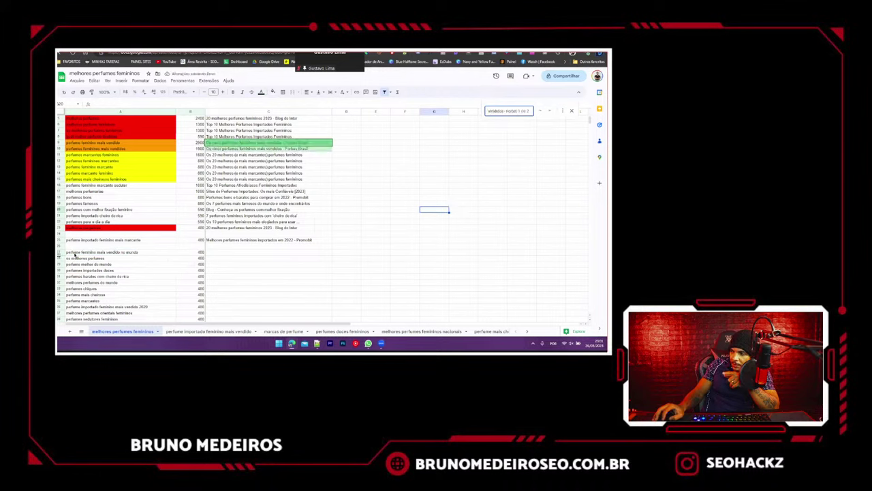
# - Record "Os cinco perfumes femininos mais vendidos - Forbes Brasil" as the SERP for "perfume feminino mais vendido no mundo"
pyautogui.click(226, 254)
pyautogui.hotkey('ctrl', 'v')
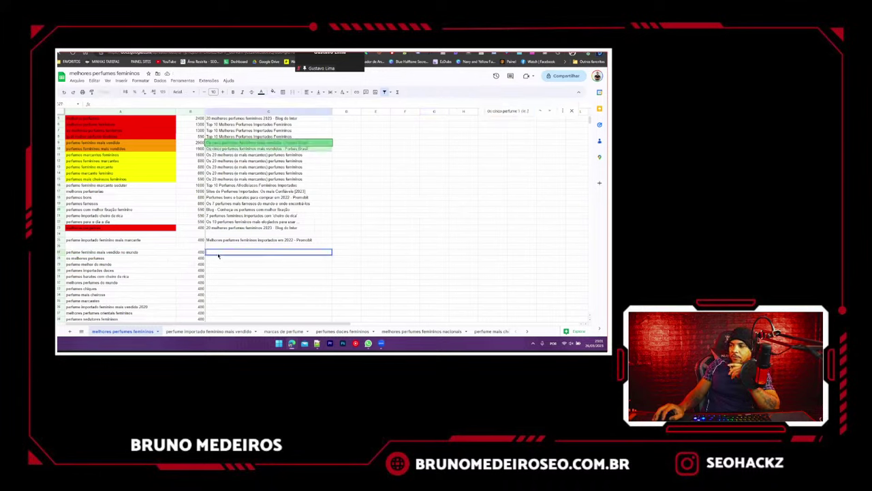
pyautogui.press('Down')
pyautogui.press('Down')
pyautogui.press('Down')
# - Try to fill the entire "perfume feminino mais vendido no mundo" row with orange
pyautogui.click(59, 252)
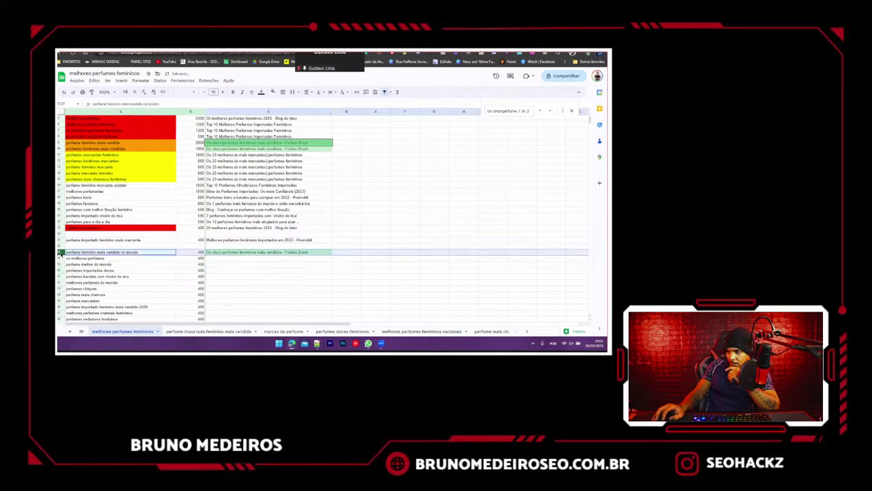
pyautogui.click(273, 91)
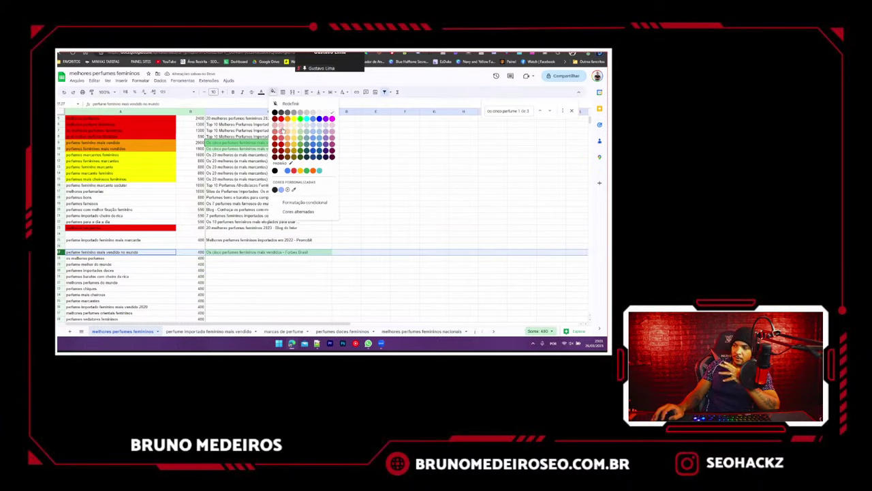
pyautogui.click(289, 121)
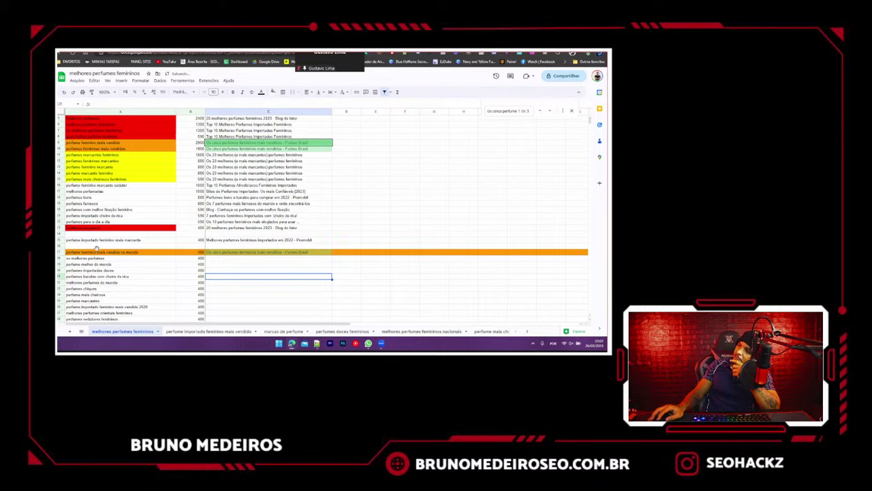
pyautogui.hotkey('ctrl', 'z')
# - Fill only the "perfume feminino mais vendido no mundo" keyword cell with orange
pyautogui.click(122, 256)
pyautogui.click(121, 252)
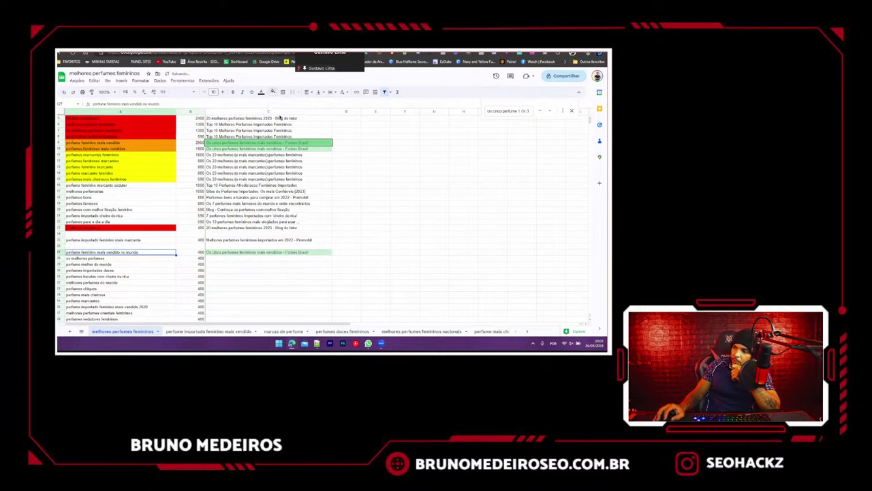
pyautogui.click(273, 91)
pyautogui.click(288, 121)
# - Move the "perfume feminino mais vendido no mundo" row directly below the other orange keyword rows
pyautogui.click(60, 252)
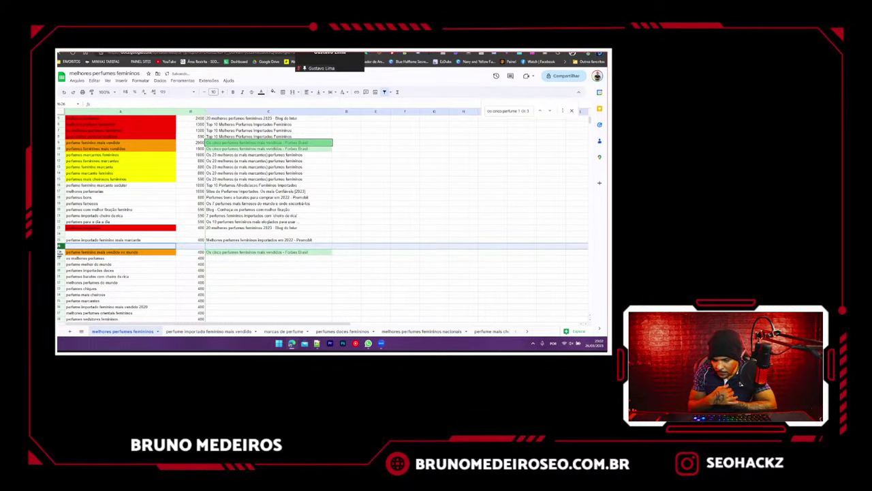
pyautogui.moveTo(59, 252); pyautogui.dragTo(60, 153)
pyautogui.moveTo(236, 163); pyautogui.dragTo(382, 153)
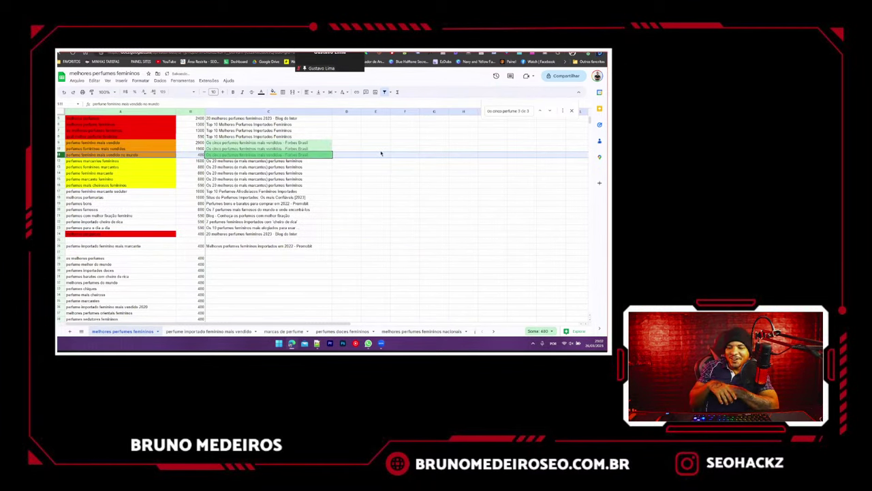
# - Copy the keyword "os melhores perfumes", search Google for it and find the first non-sponsored result
pyautogui.click(71, 259)
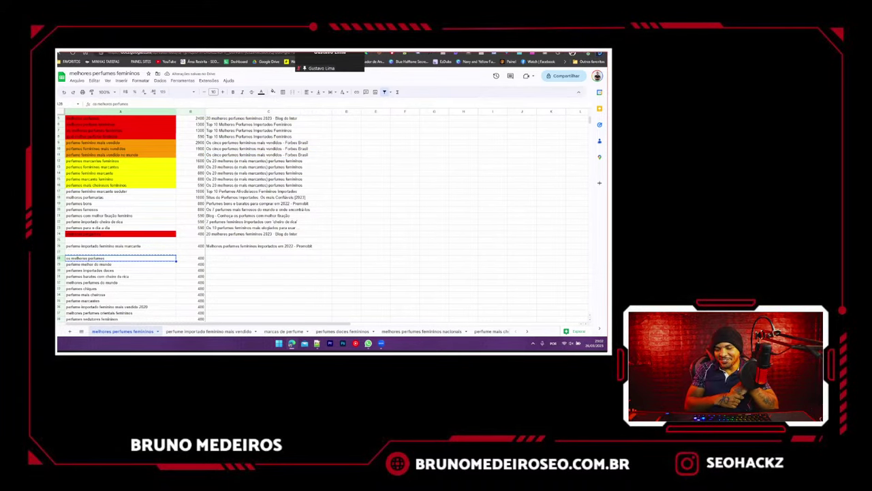
pyautogui.hotkey('ctrl', 'Tab')
pyautogui.tripleClick(180, 80)
pyautogui.write('os melhores perfumes')
pyautogui.press('Return')
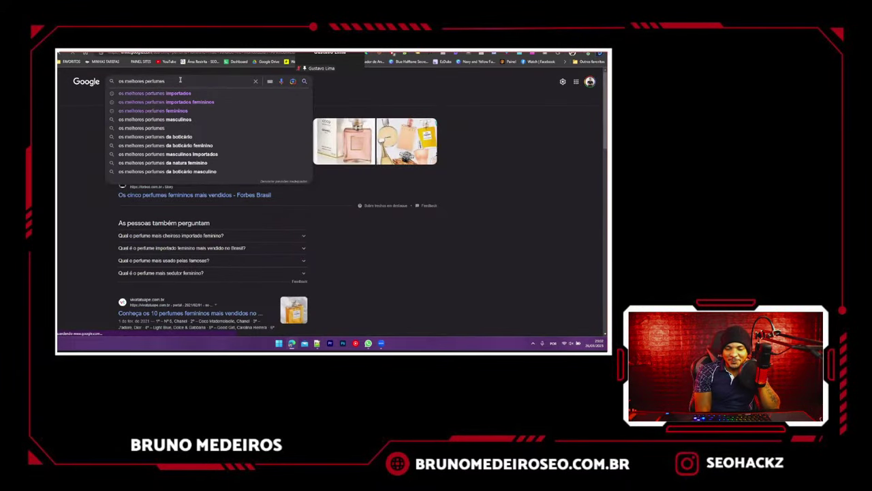
pyautogui.press('Return')
pyautogui.scroll(-5, 139, 198)
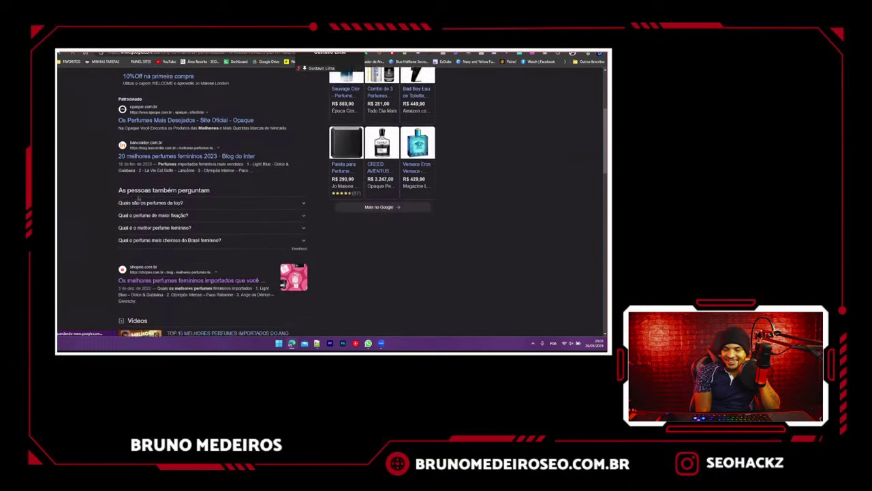
# - Record the result title "20 melhores perfumes femininos 2023 - Blog do Inter" as the SERP for "os melhores perfumes"
pyautogui.moveTo(117, 147); pyautogui.dragTo(262, 152)
pyautogui.hotkey('ctrl', 'c')
pyautogui.hotkey('ctrl', 'shift', 'Tab')
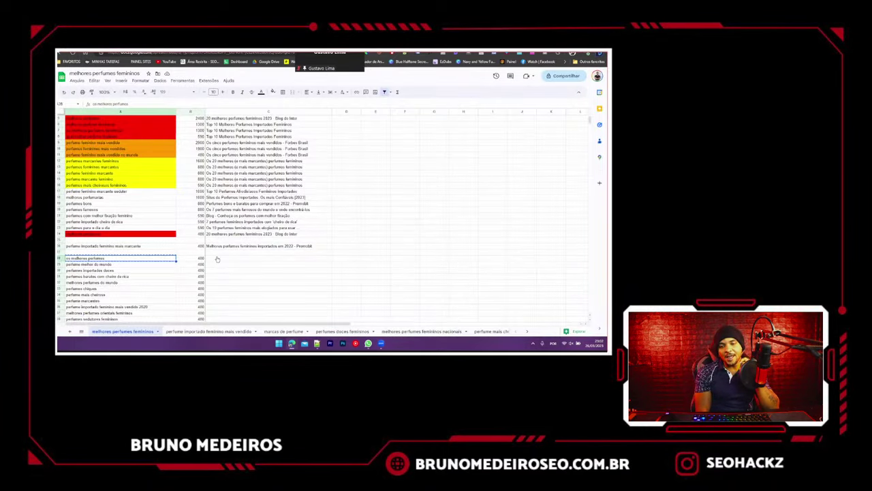
pyautogui.click(217, 259)
pyautogui.hotkey('ctrl', 'v')
pyautogui.click(223, 272)
# - Fill the "os melhores perfumes" keyword cell with red
pyautogui.click(140, 253)
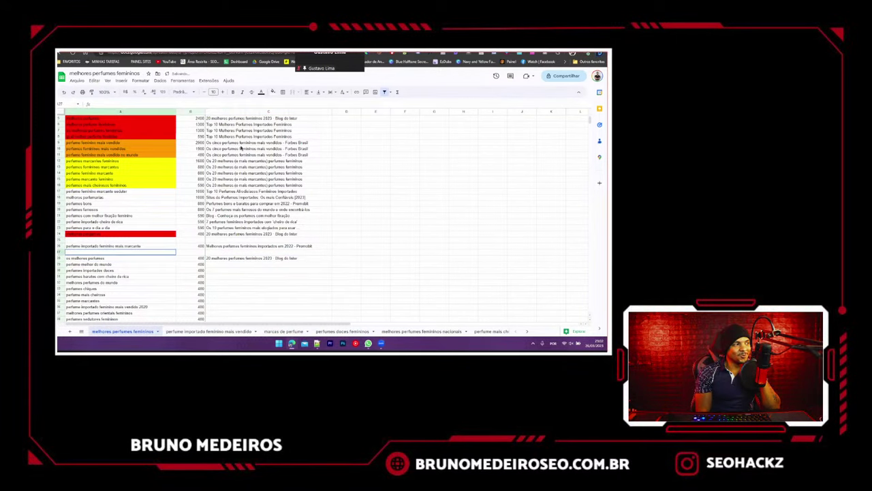
pyautogui.press('Down')
pyautogui.click(264, 96)
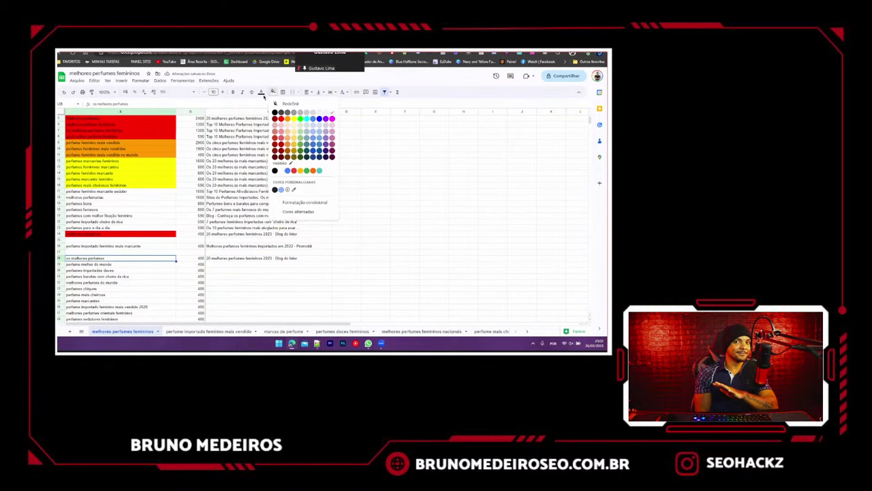
pyautogui.click(280, 119)
pyautogui.press('Down')
pyautogui.press('Right')
pyautogui.press('Right')
# - Move the two separate red rows, "melhores perfumes" and "os melhores perfumes", to the end of the red keyword group
pyautogui.click(59, 259)
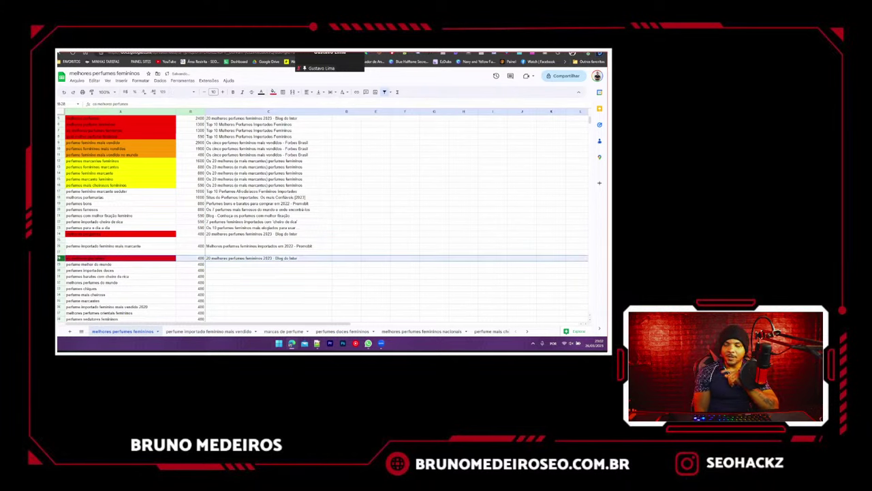
pyautogui.click(60, 233)
pyautogui.moveTo(59, 233); pyautogui.dragTo(66, 145)
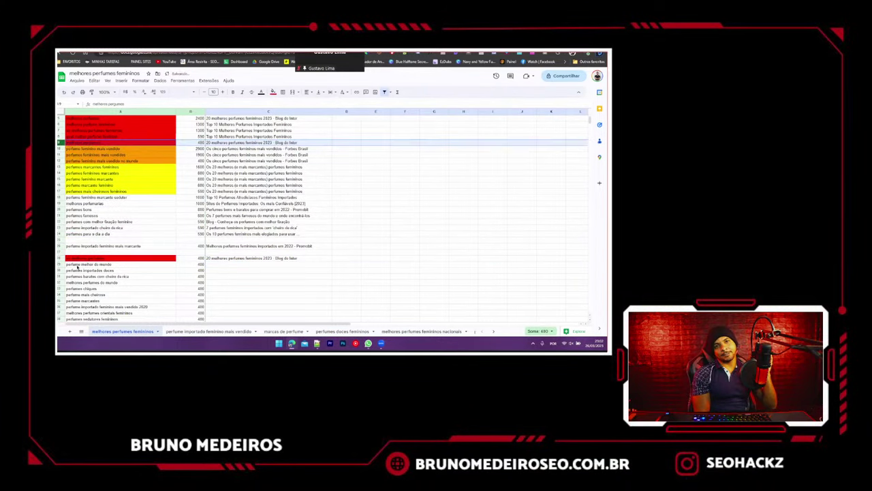
pyautogui.click(61, 258)
pyautogui.moveTo(61, 259); pyautogui.dragTo(62, 147)
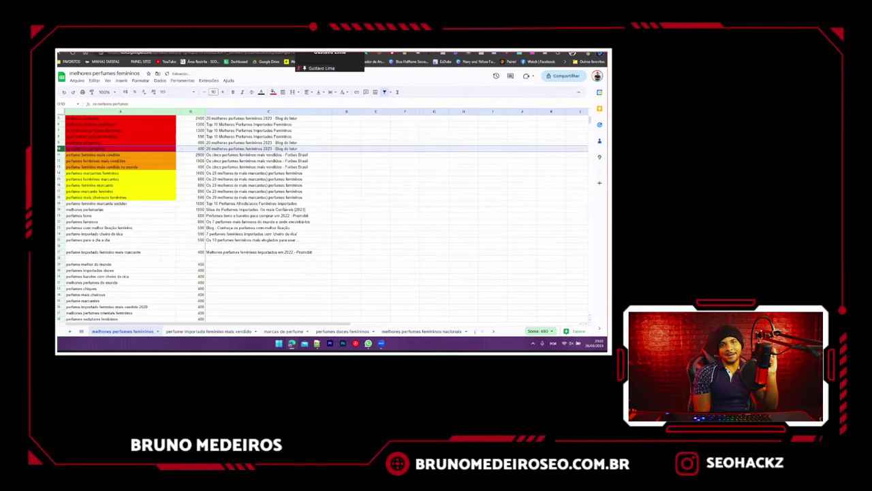
# - Copy the keyword "perfume melhor do mundo" and search Google for it
pyautogui.click(115, 264)
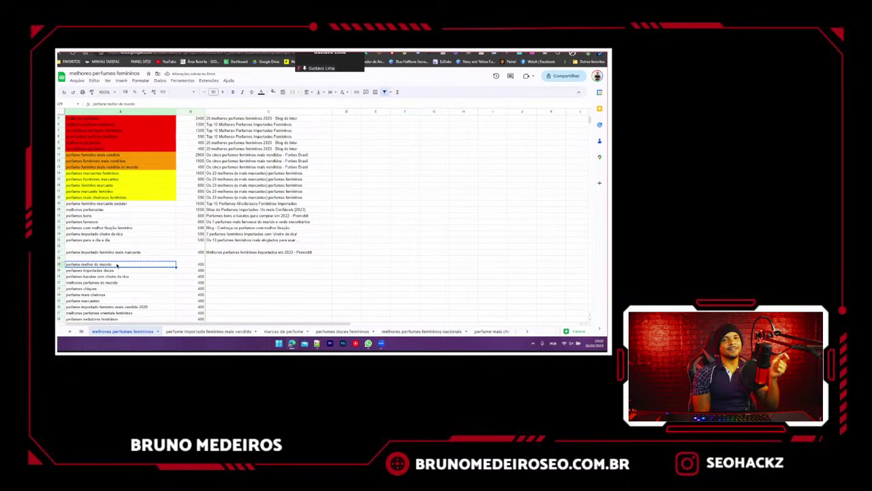
pyautogui.hotkey('ctrl', 'Tab')
pyautogui.tripleClick(157, 74)
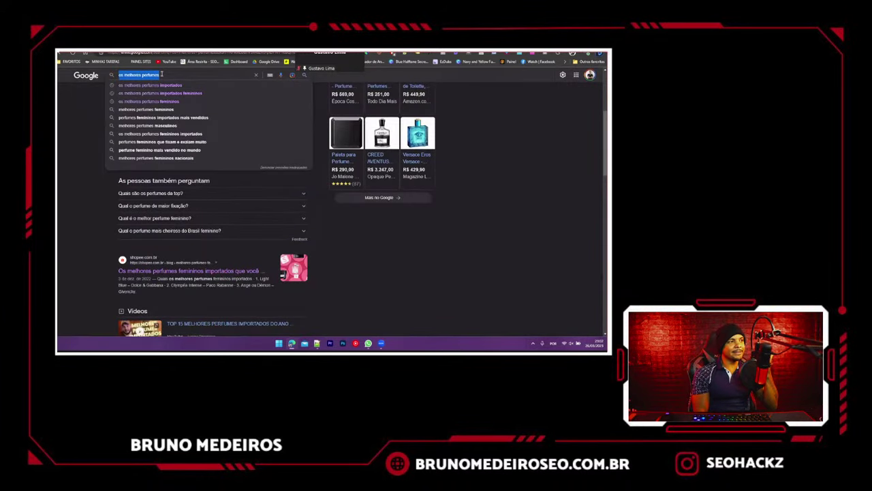
pyautogui.write('perfume melhor do mundo')
pyautogui.press('Return')
pyautogui.press('Return')
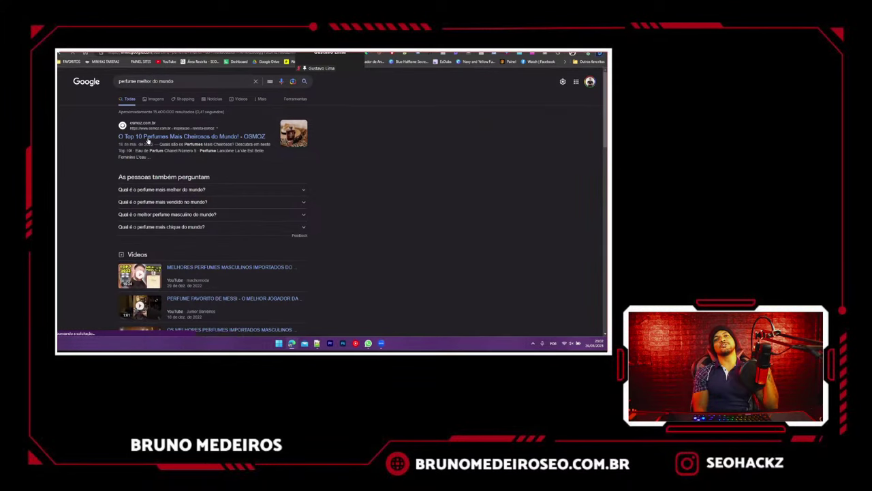
# - Record the top result title "O Top 10 Perfumes Mais Cheirosos do Mundo! - OSMOZ" as the SERP for "perfume melhor do mundo"
pyautogui.moveTo(118, 137); pyautogui.dragTo(272, 137)
pyautogui.hotkey('ctrl', 'c')
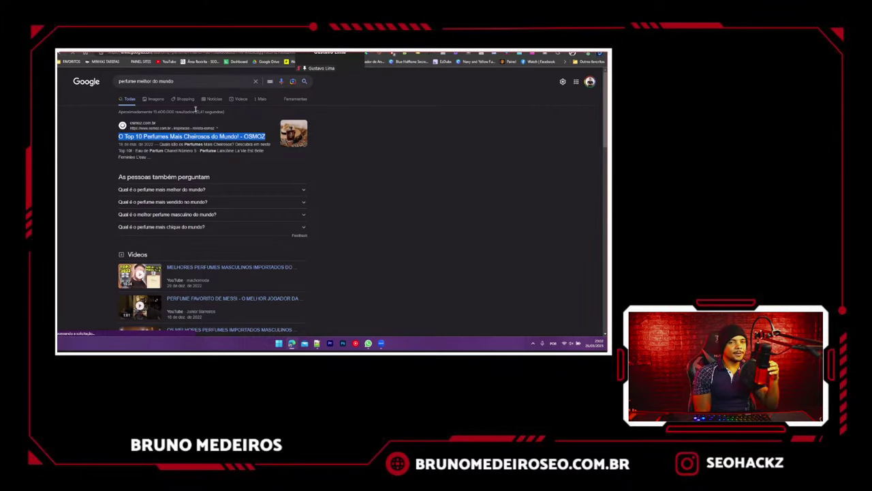
pyautogui.hotkey('ctrl', 'Tab')
pyautogui.click(212, 264)
pyautogui.hotkey('ctrl', 'v')
pyautogui.click(225, 288)
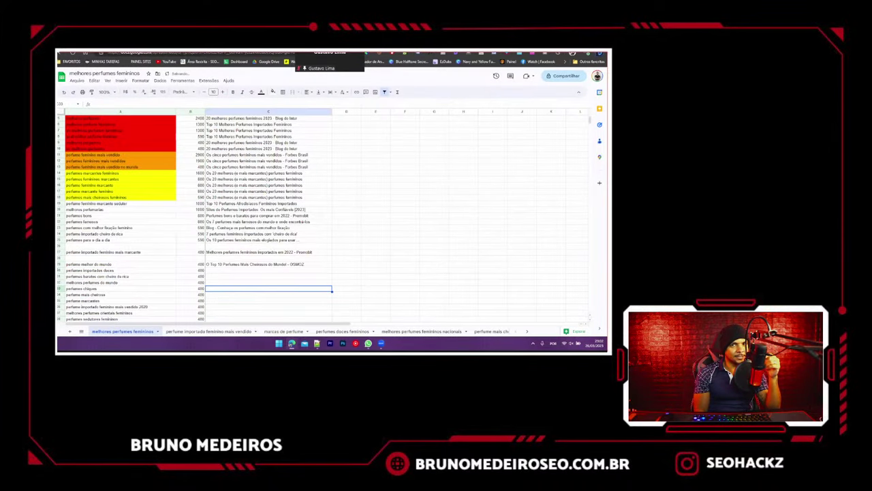
# - Copy the "perfume melhor do mundo" row to row 7 of the "perfume mais cheiroso do mundo" sheet
pyautogui.click(60, 263)
pyautogui.hotkey('ctrl', 'c')
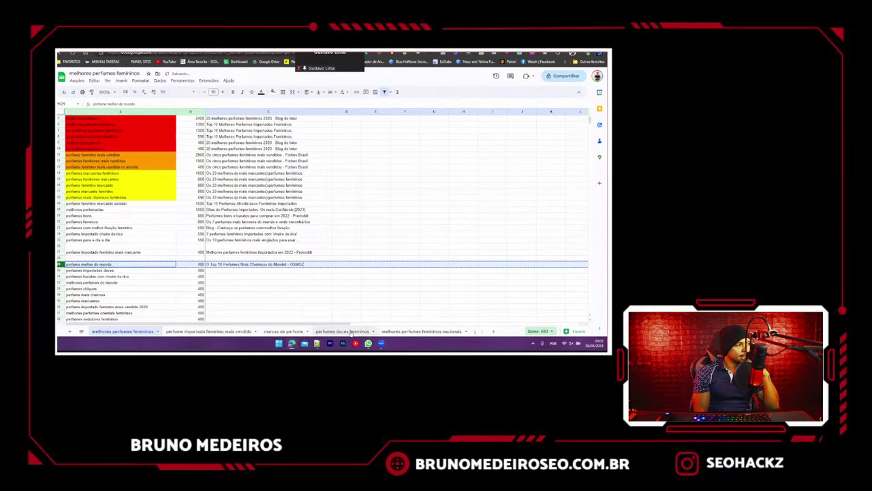
pyautogui.click(496, 331)
pyautogui.click(373, 332)
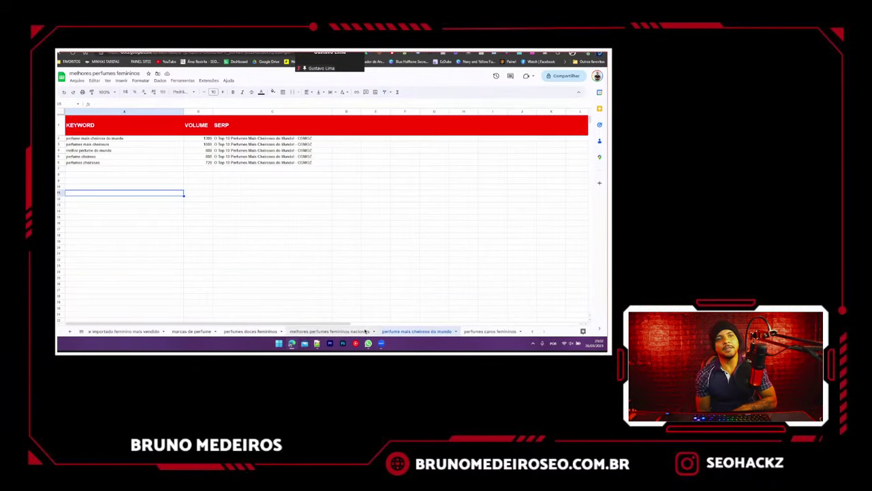
pyautogui.click(60, 169)
pyautogui.hotkey('ctrl', 'v')
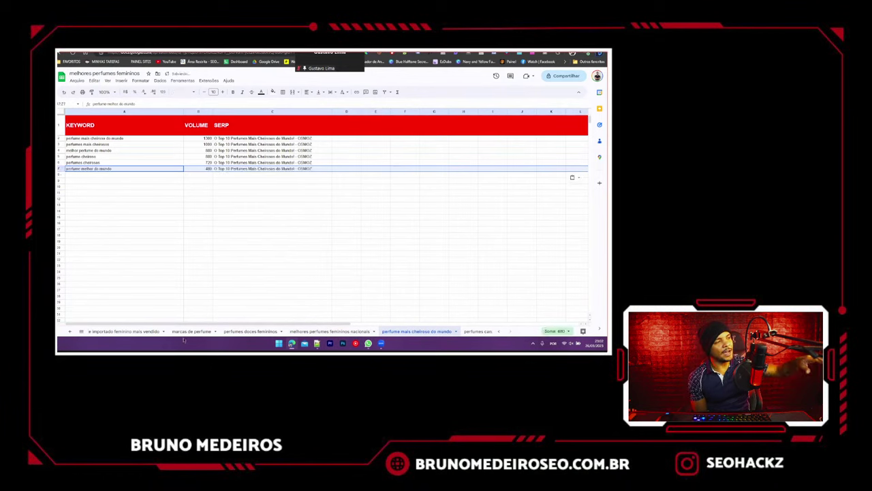
pyautogui.click(123, 212)
pyautogui.click(534, 331)
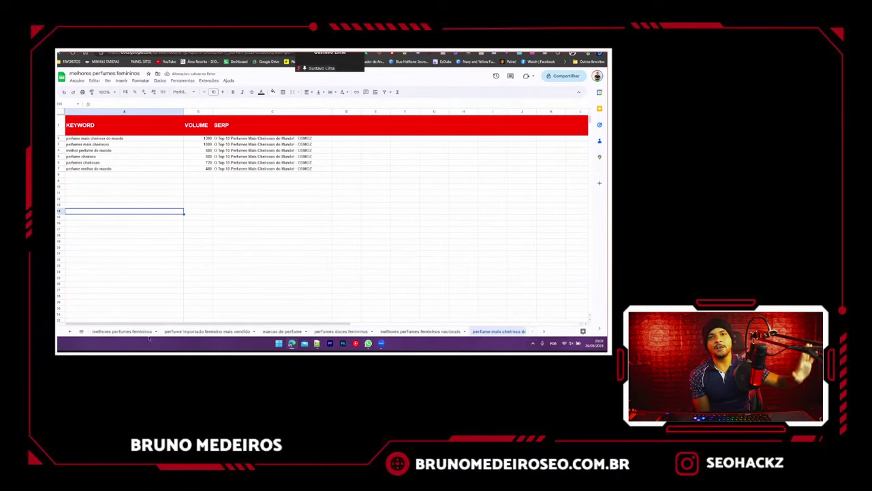
# - Clear the "perfume melhor do mundo" row on the "melhores perfumes femininos" sheet and copy the keyword "perfumes importados doces"
pyautogui.click(128, 331)
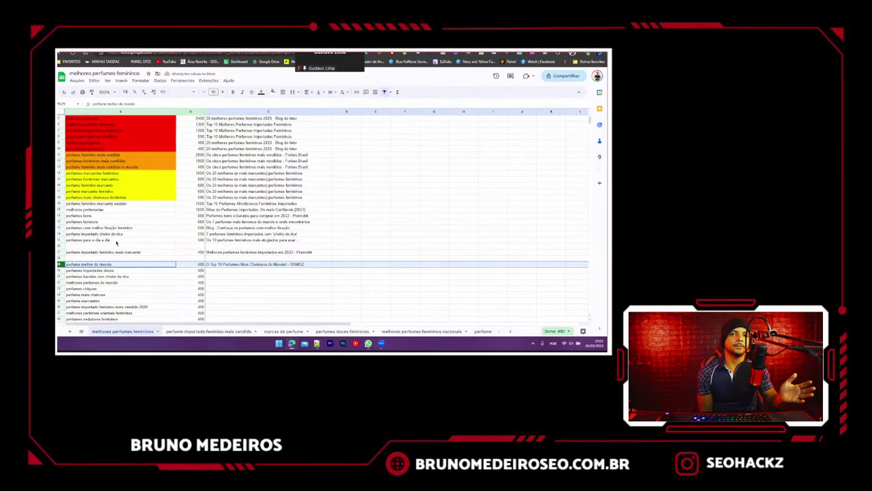
pyautogui.press('Delete')
pyautogui.click(101, 268)
pyautogui.hotkey('ctrl', 'c')
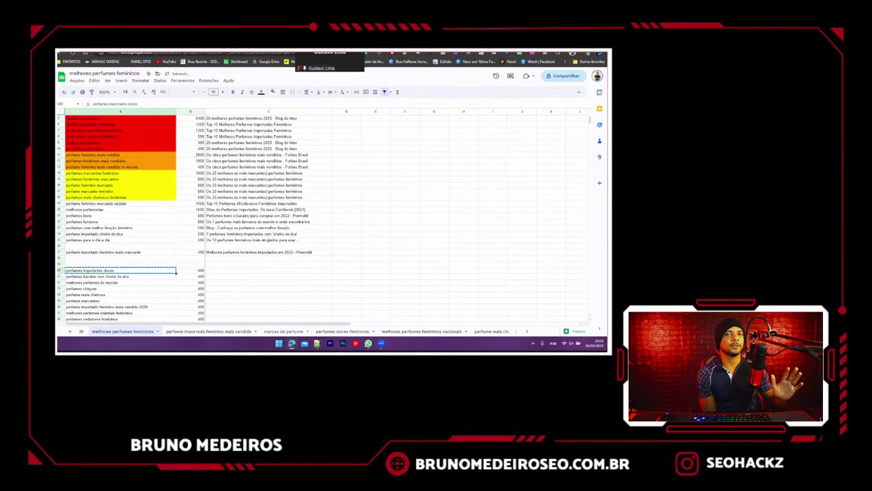
# - Search Google for "perfumes importados doces" and look through the results
pyautogui.click(161, 52)
pyautogui.tripleClick(160, 81)
pyautogui.hotkey('ctrl', 'v')
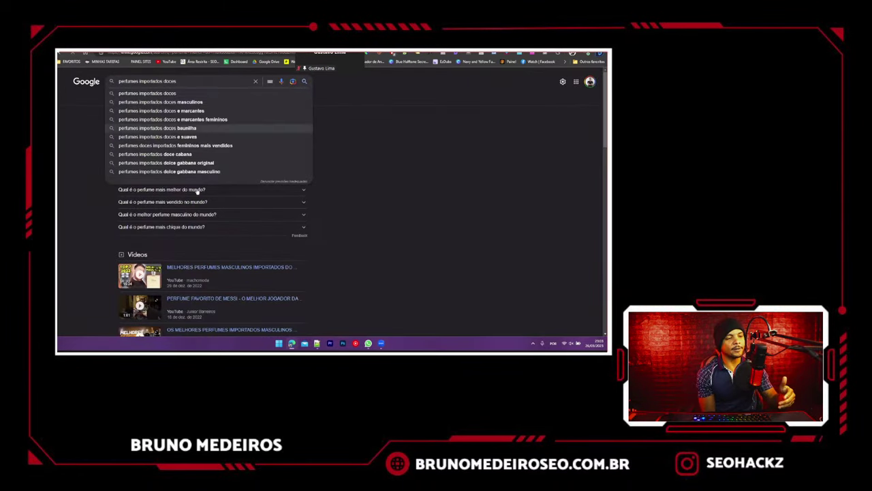
pyautogui.press('Return')
pyautogui.scroll(-12, 105, 196)
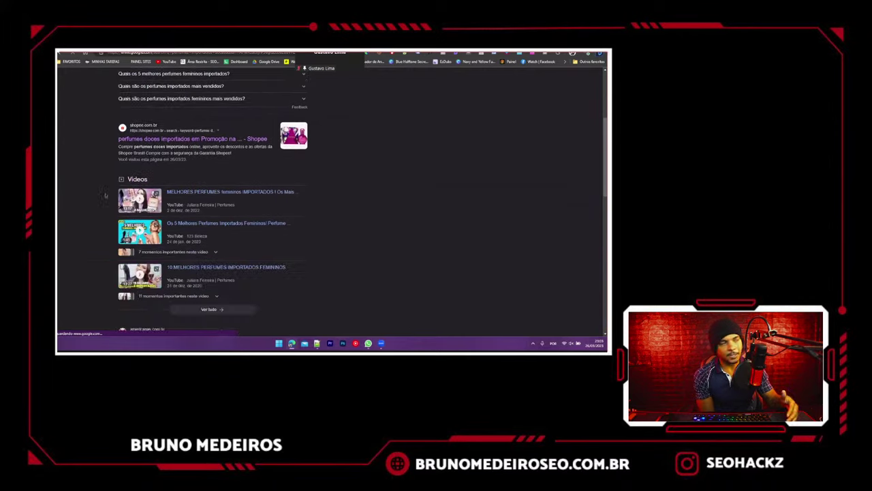
# - Clear the "perfumes importados doces" row from the "melhores perfumes femininos" sheet
pyautogui.click(102, 52)
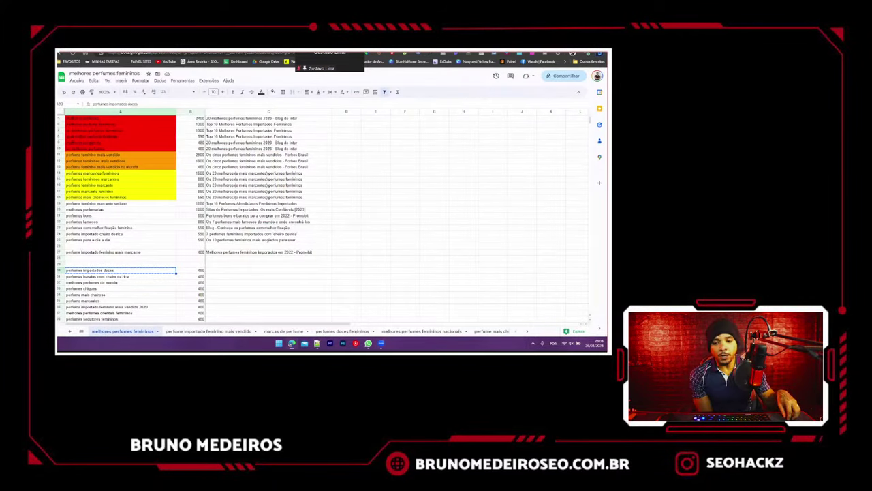
pyautogui.click(60, 270)
pyautogui.press('Delete')
# - Copy the keyword "perfumes baratos com cheiro de rica" and search Google for it
pyautogui.click(108, 278)
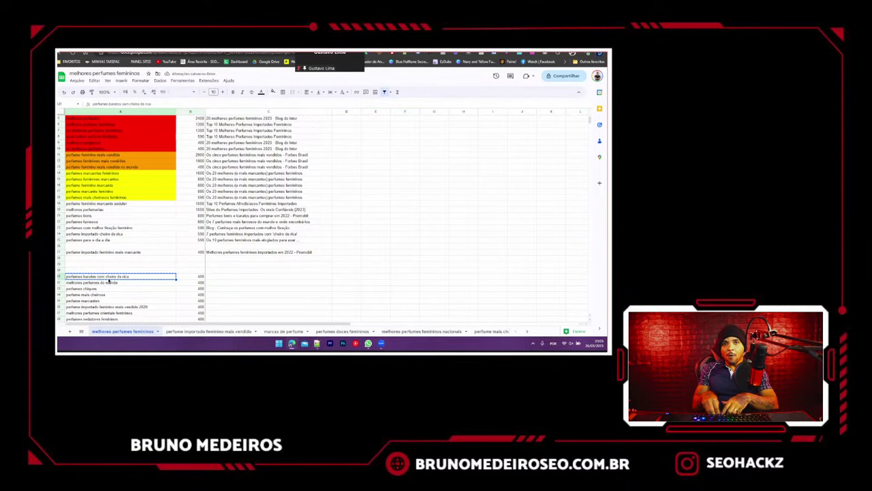
pyautogui.hotkey('ctrl', 'Tab')
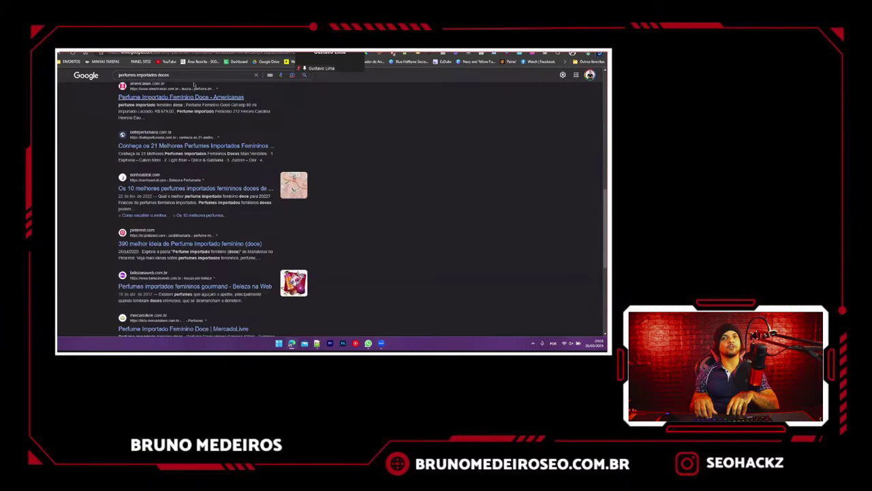
pyautogui.click(193, 74)
pyautogui.hotkey('ctrl', 'a')
pyautogui.hotkey('ctrl', 'v')
pyautogui.press('Return')
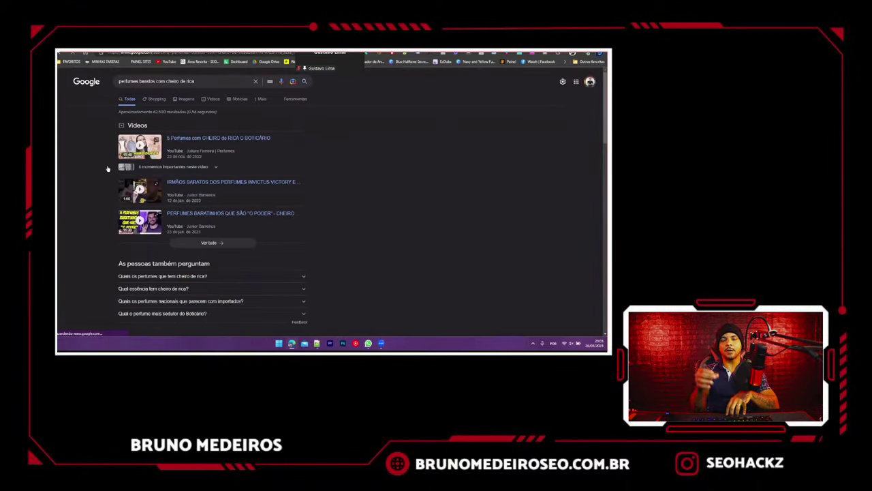
# - Examine the results for "perfumes baratos com cheiro de rica" to find the first ranking article below the videos
pyautogui.scroll(-5, 107, 168)
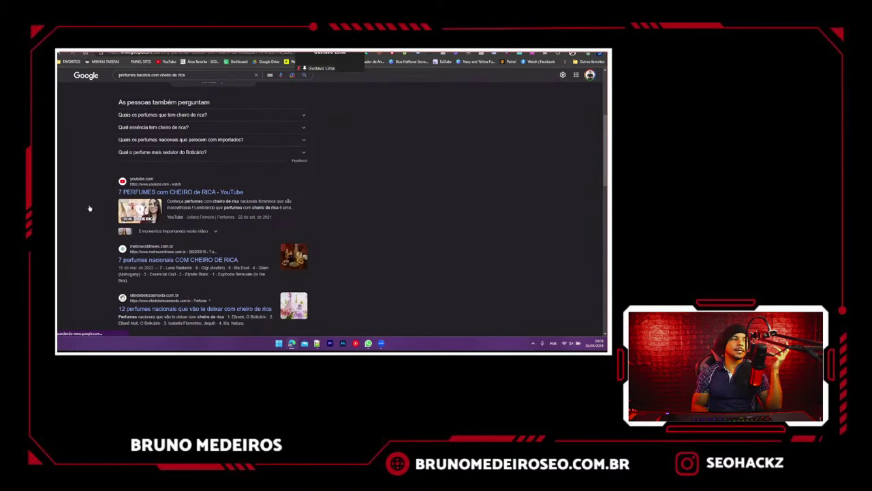
pyautogui.scroll(-1, 89, 207)
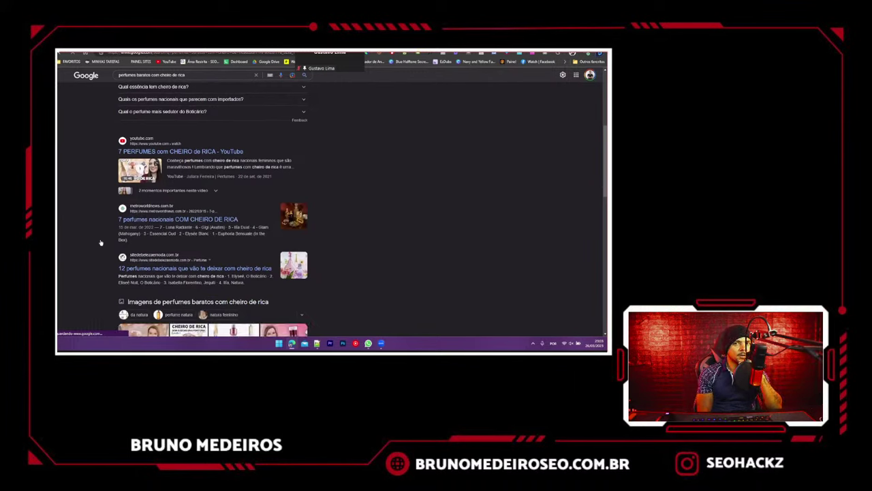
pyautogui.scroll(6, 100, 243)
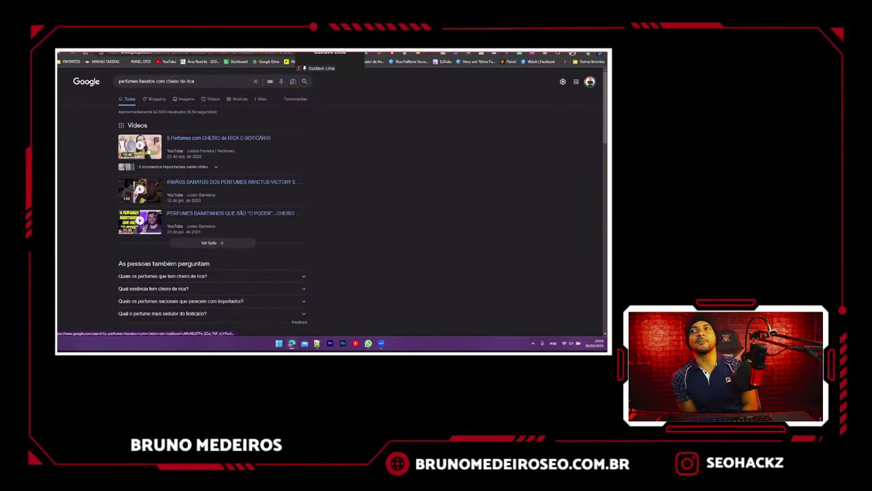
pyautogui.scroll(-5, 142, 148)
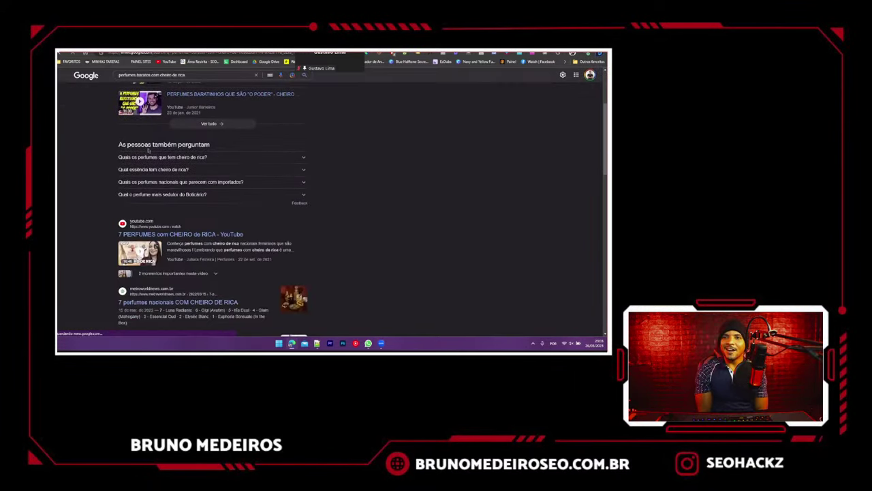
pyautogui.scroll(-2, 147, 151)
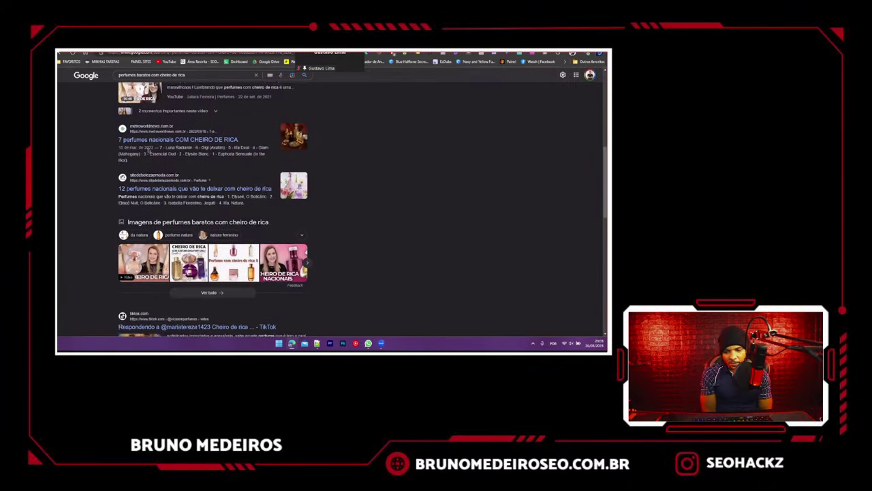
pyautogui.scroll(10, 148, 151)
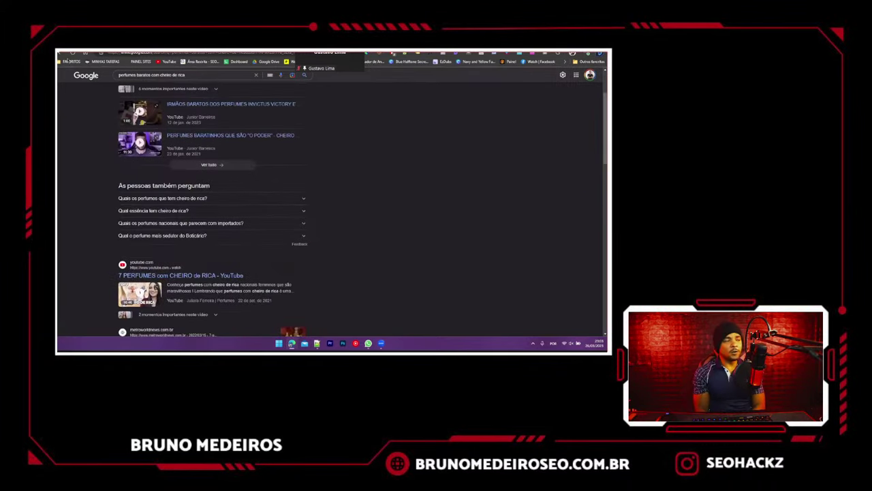
pyautogui.hotkey('ctrl', 'Tab')
pyautogui.hotkey('ctrl', 'shift', 'Tab')
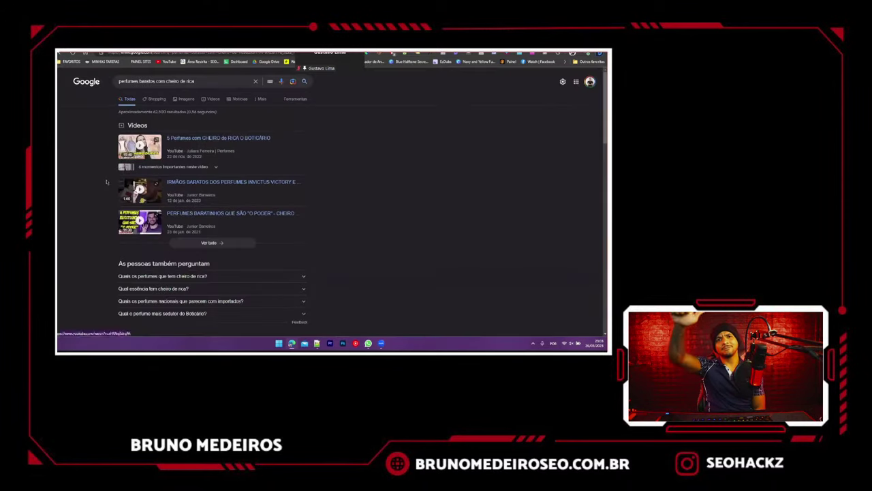
pyautogui.scroll(-5, 106, 239)
pyautogui.scroll(-1, 104, 253)
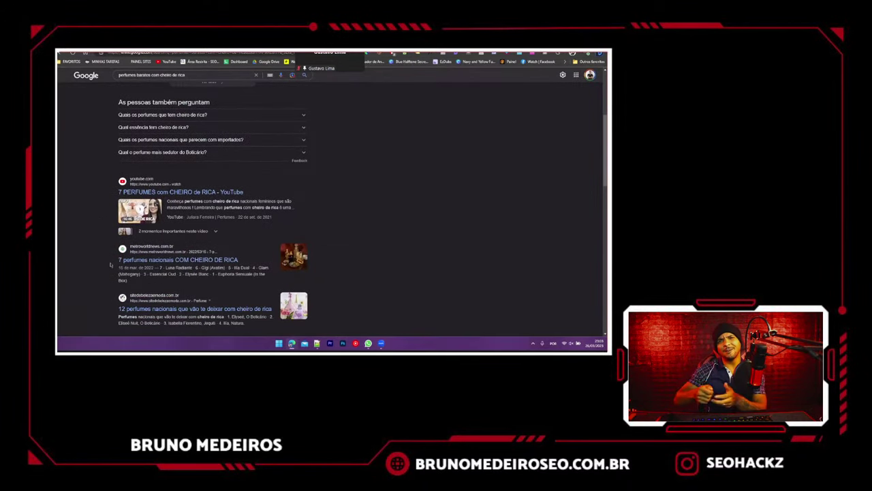
# - Copy the result title "7 perfumes nacionais COM CHEIRO DE RICA" and search the keyword sheet for a match
pyautogui.moveTo(111, 265); pyautogui.dragTo(239, 251)
pyautogui.hotkey('ctrl', 'c')
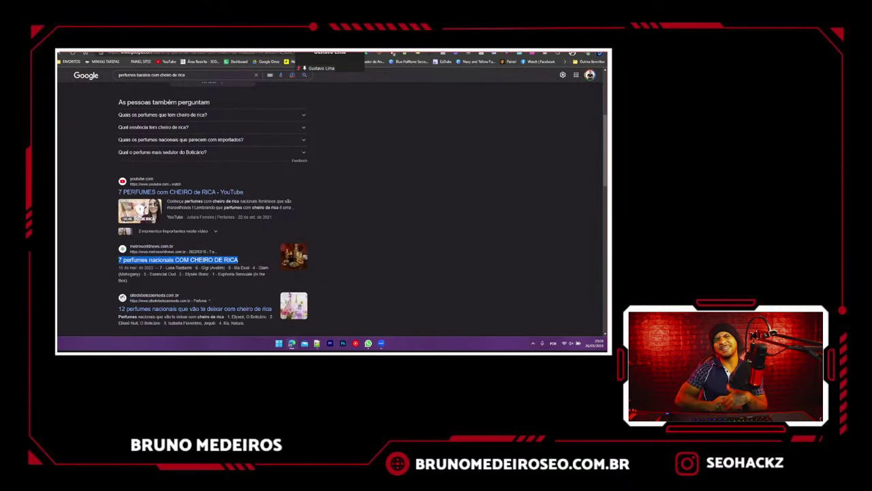
pyautogui.hotkey('ctrl', 'Tab')
pyautogui.hotkey('ctrl', 'f')
pyautogui.hotkey('ctrl', 'v')
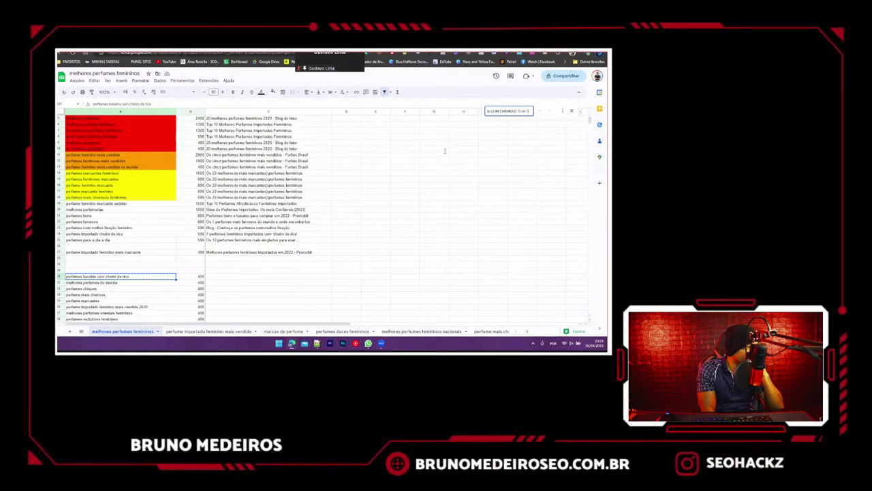
pyautogui.click(218, 279)
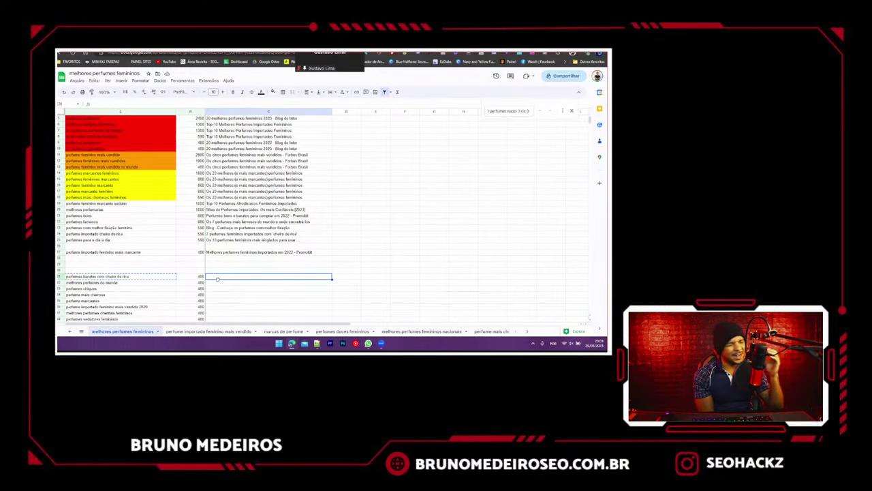
pyautogui.hotkey('ctrl', 'v')
pyautogui.press('Down')
pyautogui.click(574, 111)
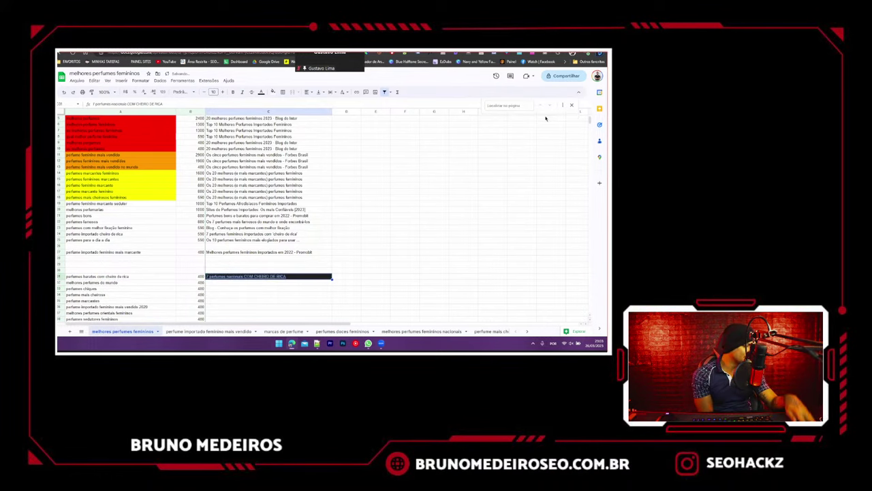
pyautogui.hotkey('ctrl', 'z')
# - Record "7 perfumes nacionais COM CHEIRO DE RICA" as unformatted text in the SERP cell for "perfumes baratos com cheiro de rica"
pyautogui.doubleClick(244, 275)
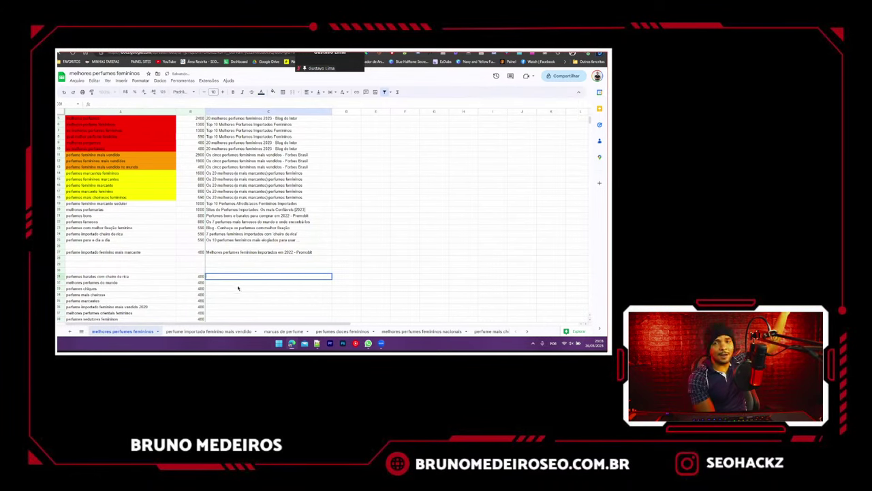
pyautogui.hotkey('ctrl', 'v')
pyautogui.click(236, 294)
pyautogui.click(92, 275)
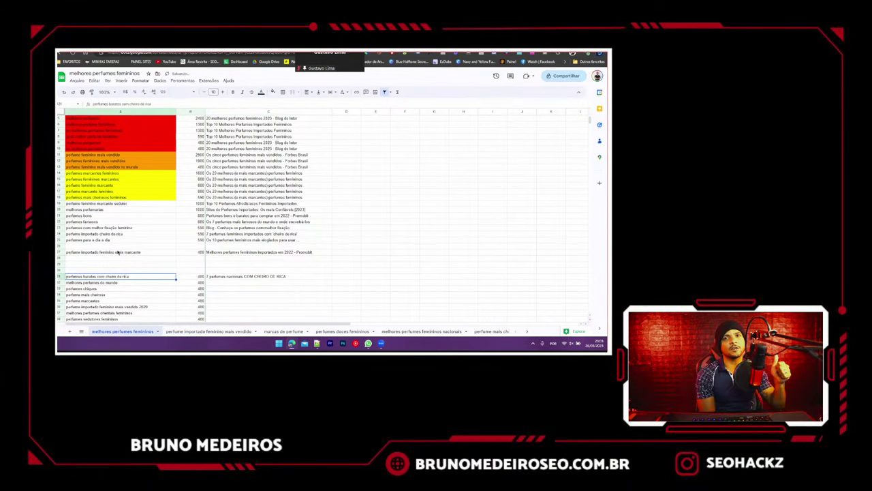
# - Move the "perfume importado cheiro de rica" row to row 27 of the "perfume importado feminino mais vendido" sheet
pyautogui.click(210, 235)
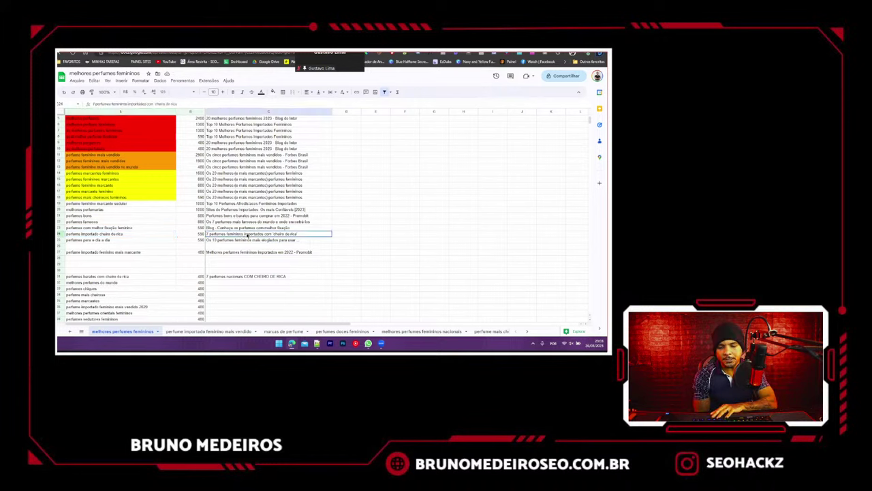
pyautogui.hotkey('ctrl', 'c')
pyautogui.click(61, 234)
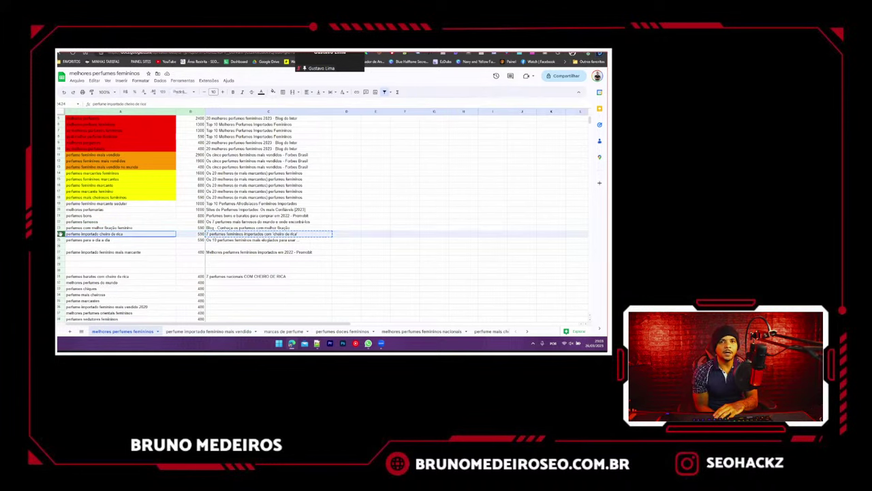
pyautogui.hotkey('ctrl', 'c')
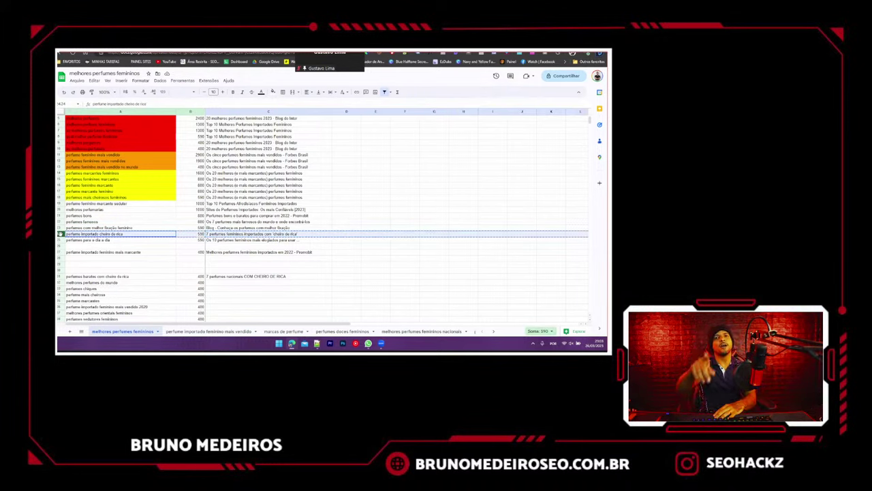
pyautogui.press('Delete')
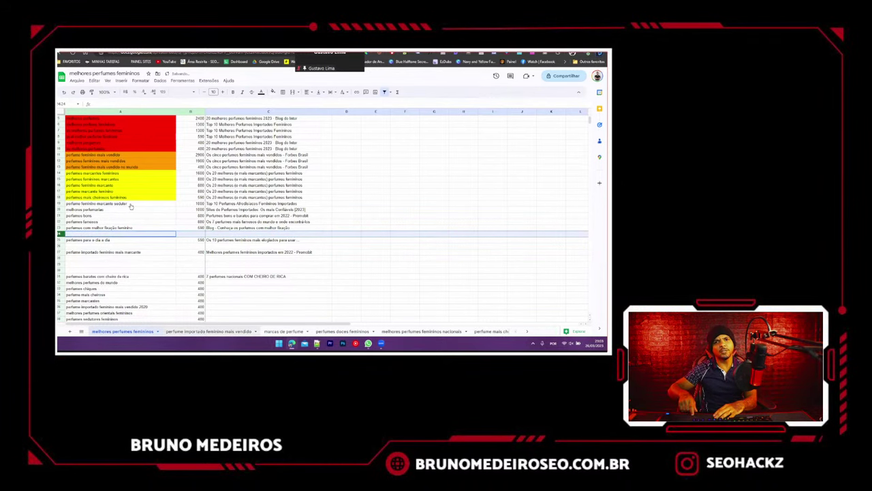
pyautogui.click(209, 331)
pyautogui.scroll(-2, 103, 225)
pyautogui.click(60, 240)
pyautogui.hotkey('ctrl', 'v')
pyautogui.click(85, 257)
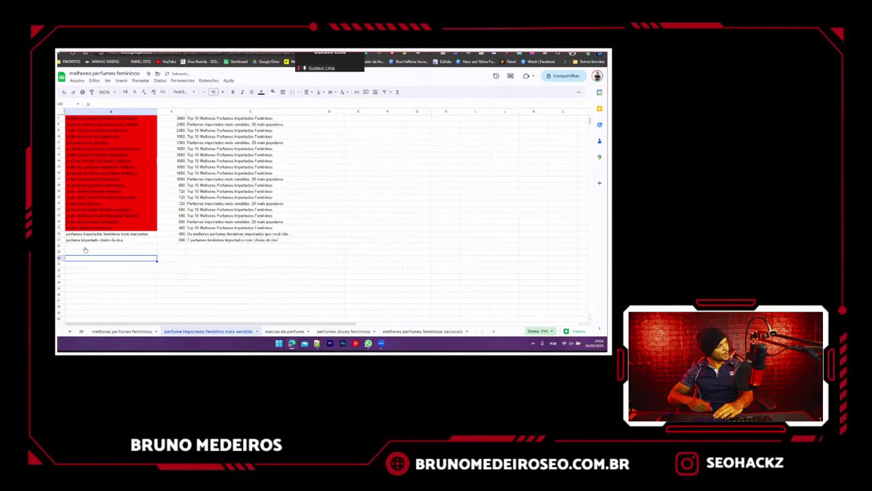
# - Return to the "melhores perfumes femininos" sheet, copy the keyword "melhores perfumes do mundo" and search Google for it
pyautogui.click(123, 332)
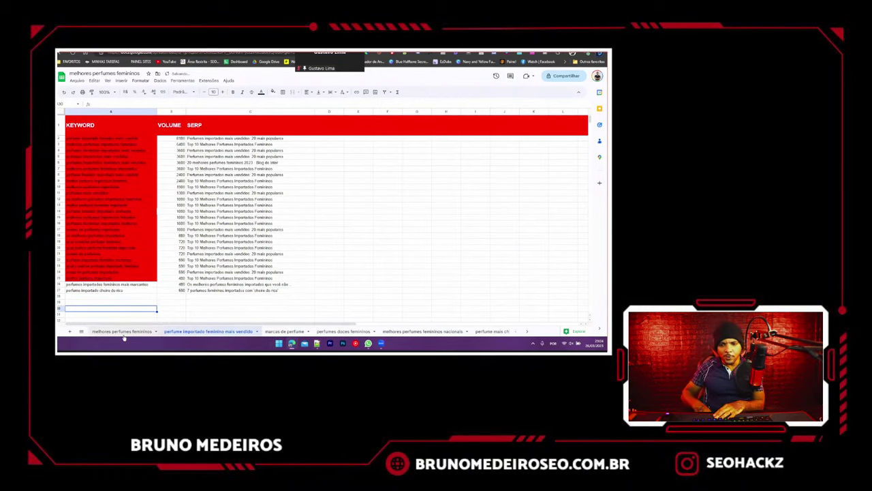
pyautogui.click(61, 276)
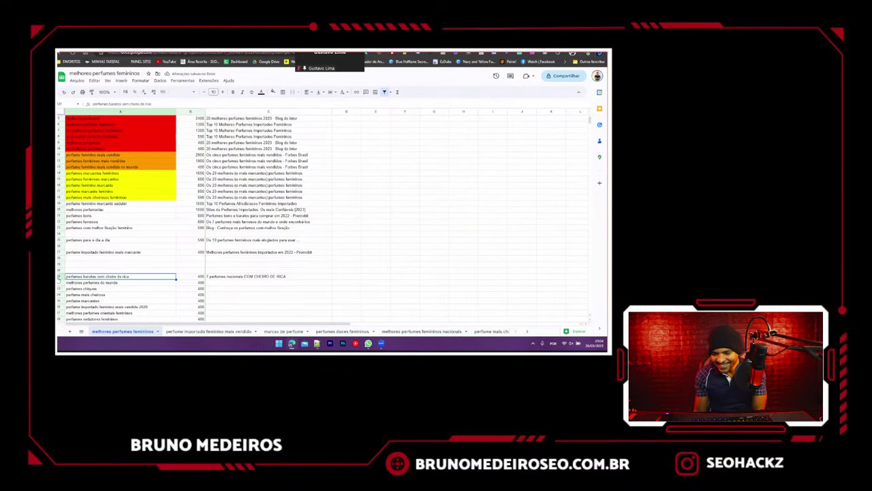
pyautogui.scroll(-1, 62, 276)
pyautogui.scroll(-2, 62, 276)
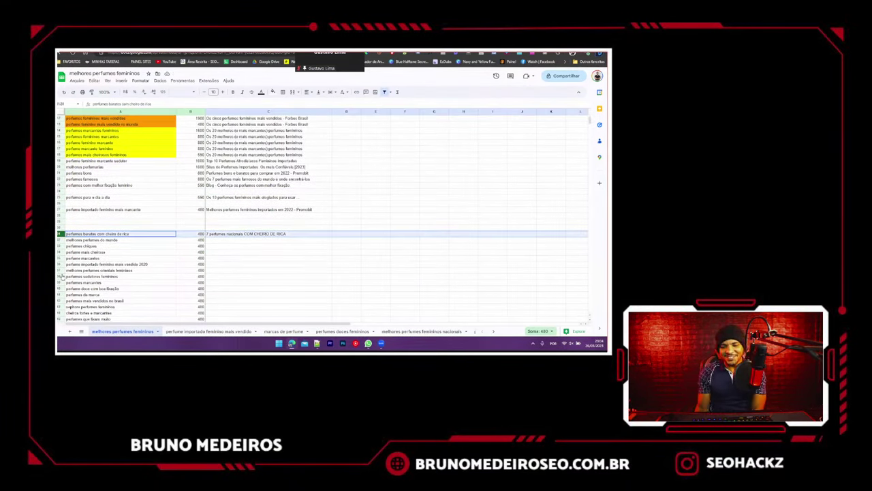
pyautogui.click(86, 240)
pyautogui.click(179, 53)
pyautogui.tripleClick(186, 75)
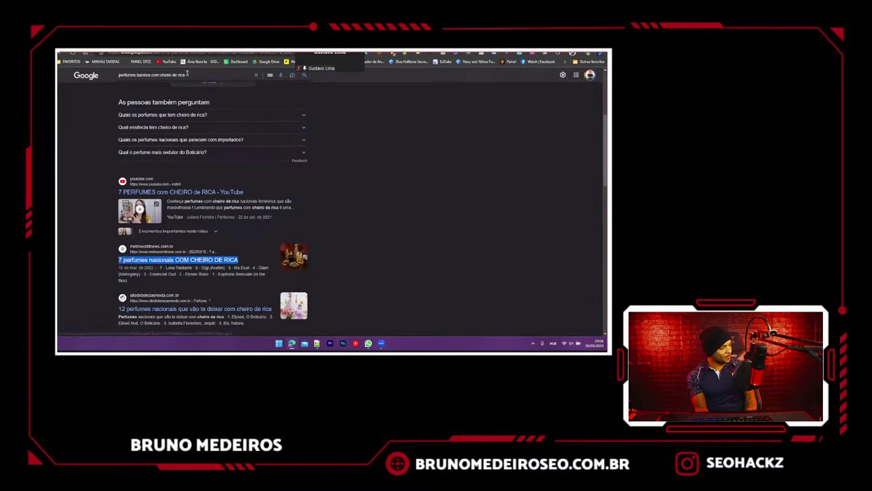
pyautogui.write('melhores perfumes do mundo')
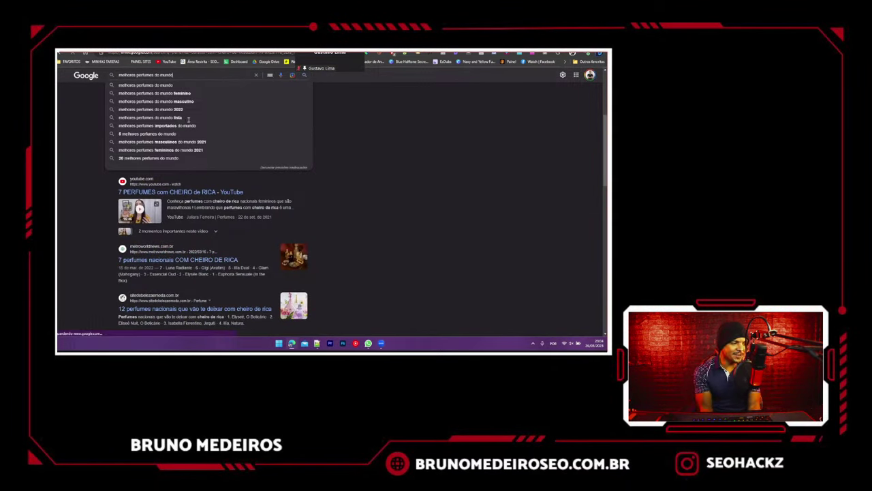
pyautogui.press('Return')
# - Copy the result title "O Top 10 Perfumes Mais Cheirosos do Mundo! - OSMOZ" and open the "perfume mais cheiroso do mundo" sheet to check for matches
pyautogui.moveTo(119, 136); pyautogui.dragTo(266, 136)
pyautogui.hotkey('ctrl', 'c')
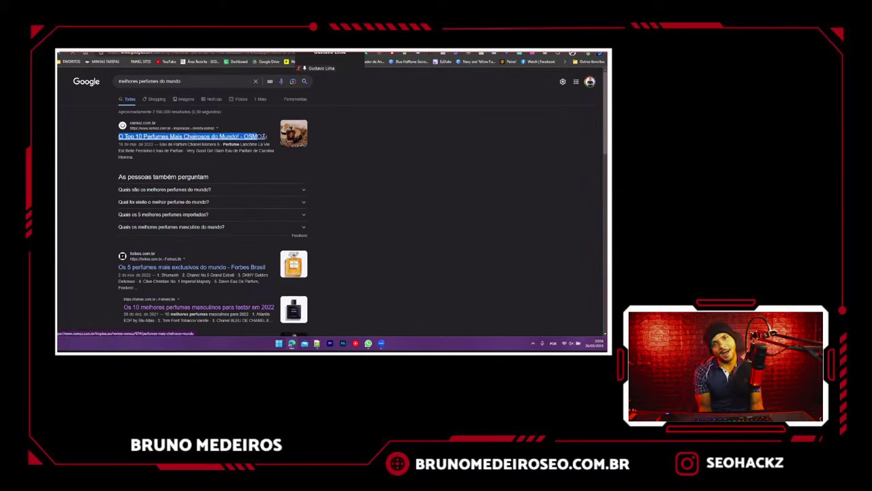
pyautogui.hotkey('ctrl', 'shift', 'Tab')
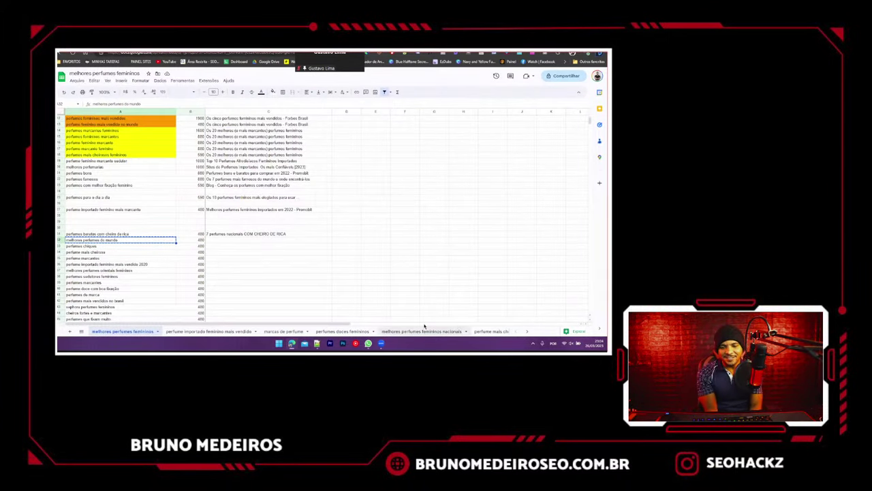
pyautogui.click(492, 330)
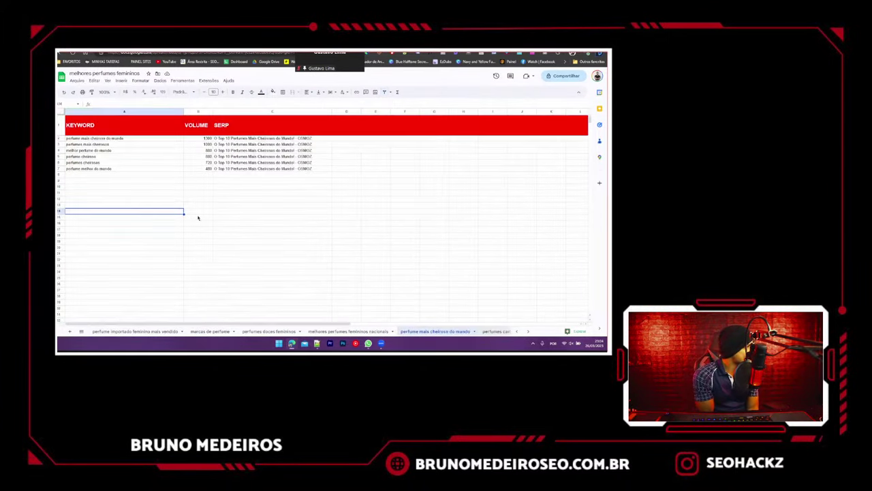
pyautogui.click(68, 175)
pyautogui.hotkey('ctrl', 'v')
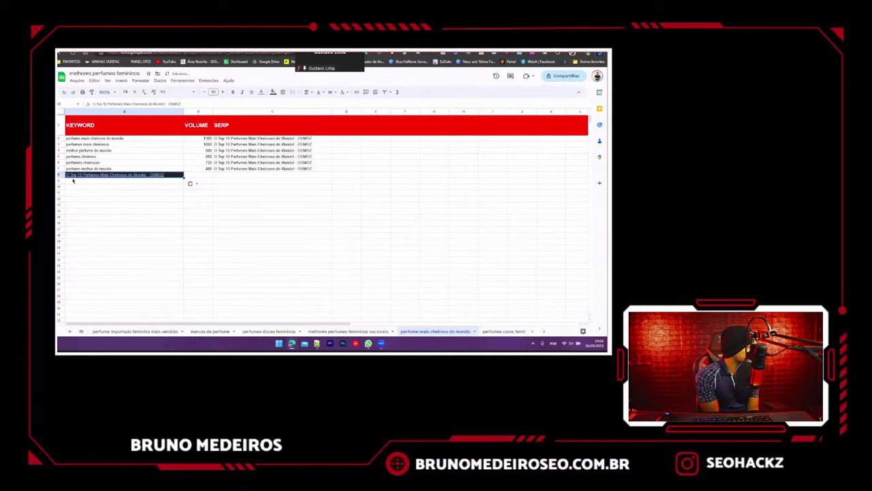
pyautogui.hotkey('ctrl', 'z')
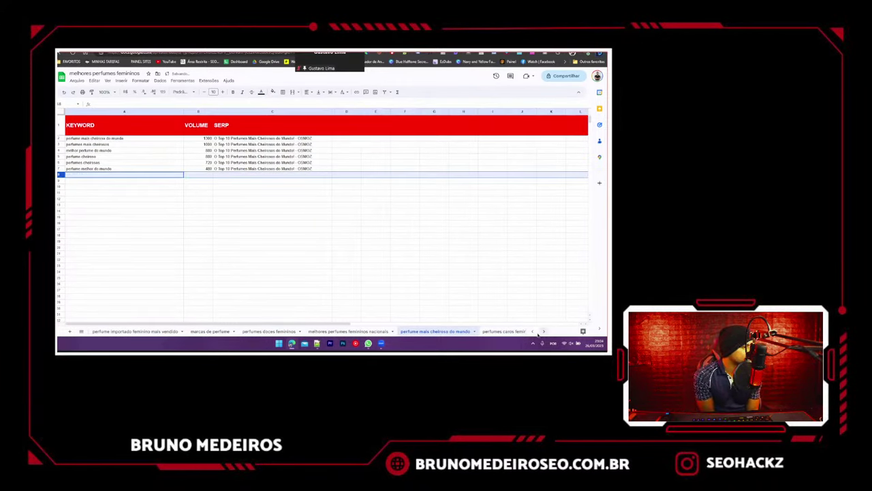
# - In the "melhores perfumes femininos" sheet, record the copied OSMOZ title as unformatted text in the SERP cell for "melhores perfumes do mundo"
pyautogui.click(536, 332)
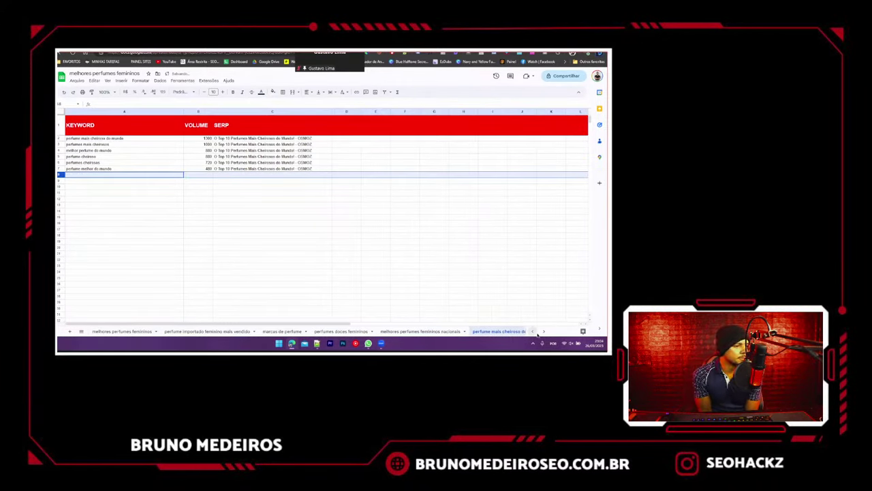
pyautogui.click(122, 331)
pyautogui.click(235, 240)
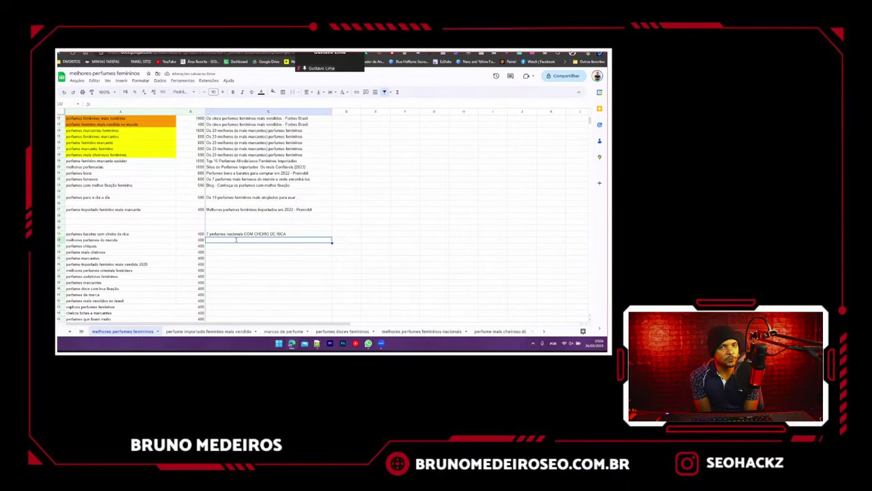
pyautogui.hotkey('ctrl', 'v')
pyautogui.click(236, 259)
# - Move the "melhores perfumes do mundo" row to row 8 of the "perfume mais cheiroso do mundo" sheet
pyautogui.click(61, 240)
pyautogui.hotkey('ctrl', 'x')
pyautogui.hotkey('ctrl', 'c')
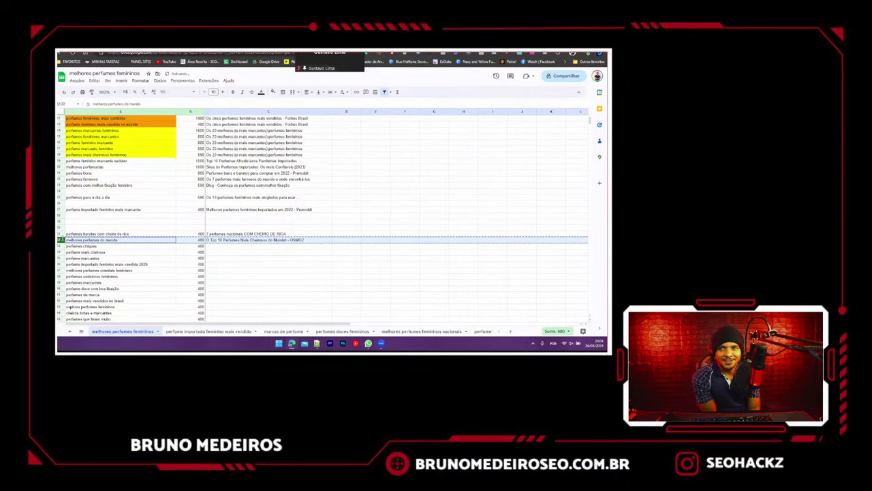
pyautogui.press('Delete')
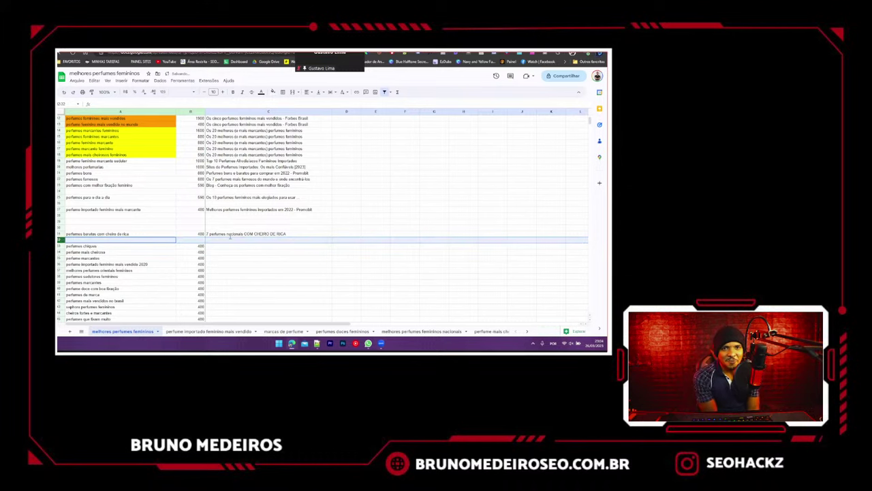
pyautogui.click(491, 331)
pyautogui.click(59, 186)
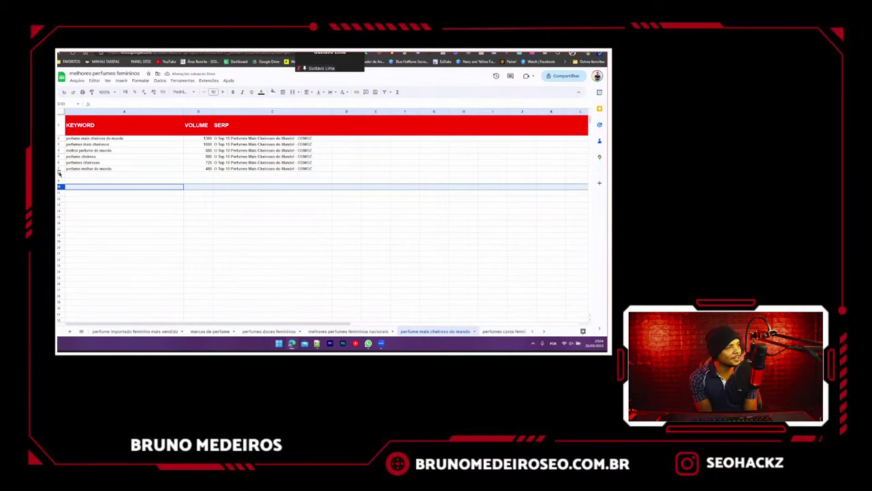
pyautogui.click(59, 174)
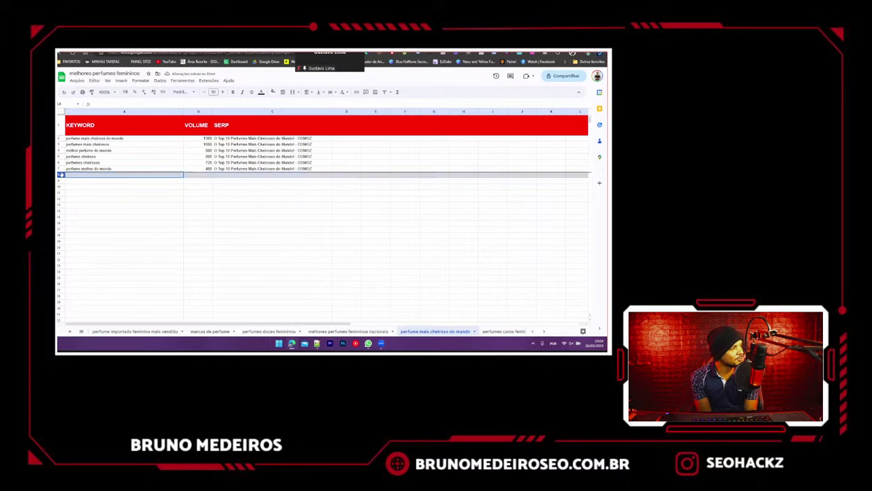
pyautogui.hotkey('ctrl', 'v')
pyautogui.click(109, 210)
# - Return to the "melhores perfumes femininos" sheet, copy the keyword "perfumes chiques" and search Google for it
pyautogui.click(532, 331)
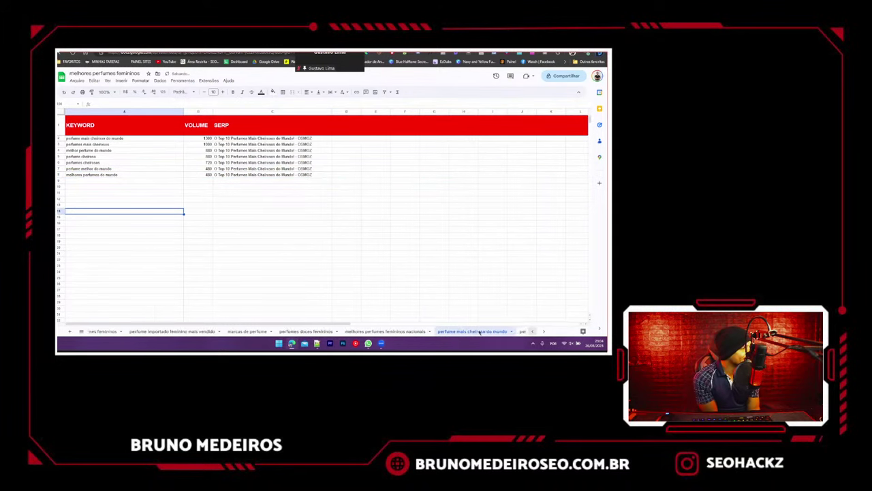
pyautogui.click(125, 332)
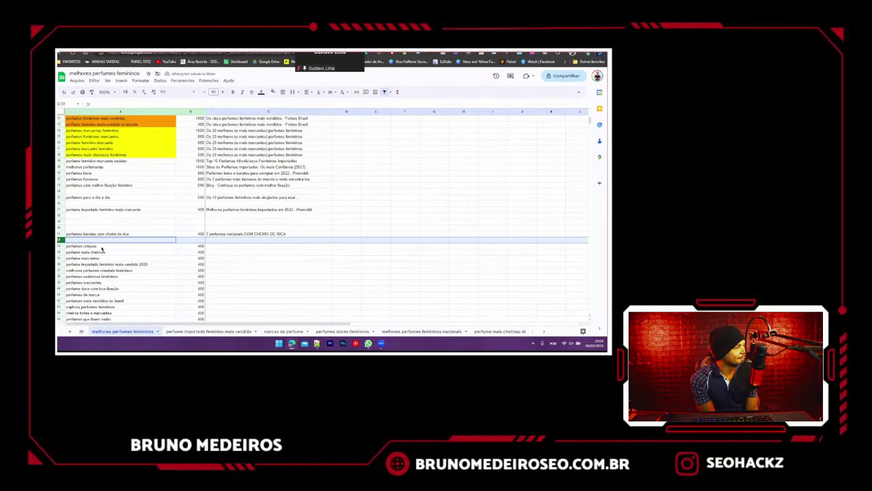
pyautogui.click(102, 246)
pyautogui.hotkey('ctrl', 'c')
pyautogui.hotkey('ctrl', 'Tab')
pyautogui.tripleClick(177, 85)
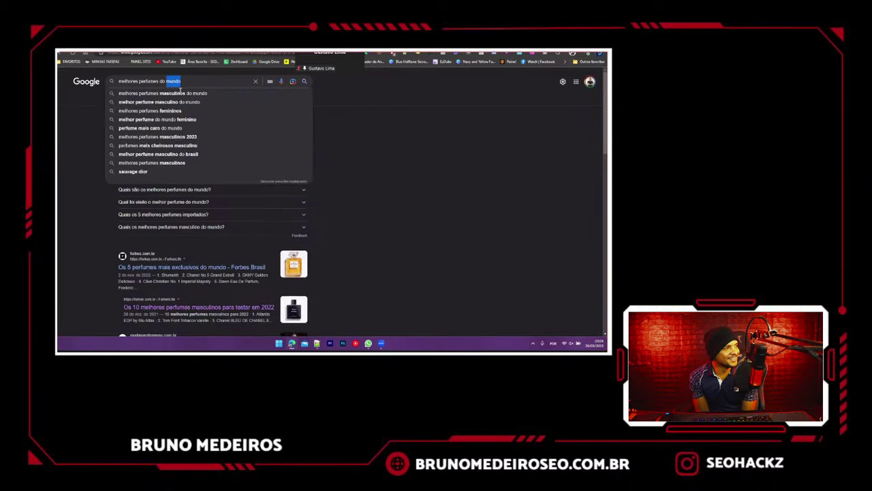
pyautogui.hotkey('ctrl', 'v')
pyautogui.press('Return')
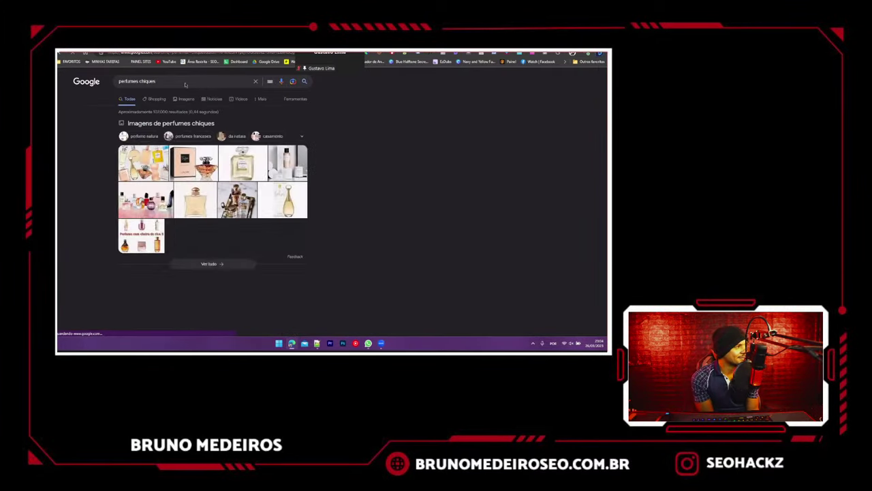
# - Review the Google results for "perfumes chiques" and clear that keyword's row in the "melhores perfumes femininos" sheet
pyautogui.scroll(-3, 115, 170)
pyautogui.scroll(-1, 116, 170)
pyautogui.hotkey('ctrl', 'shift', 'Tab')
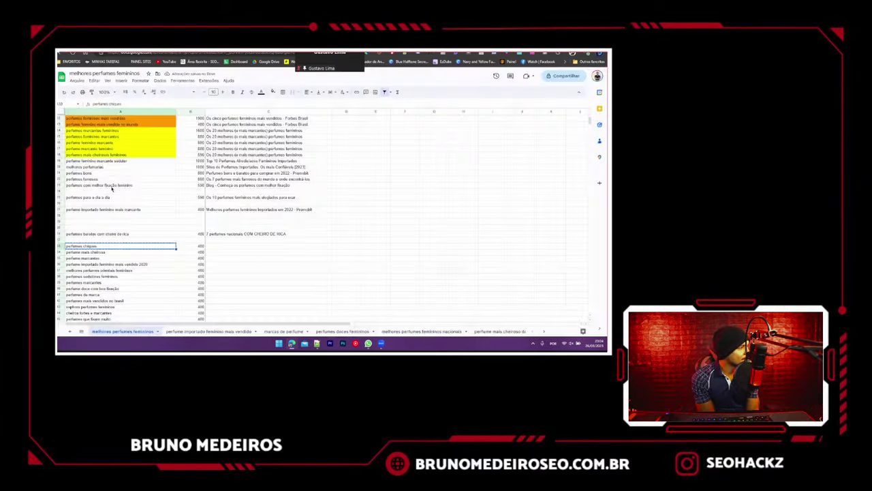
pyautogui.hotkey('ctrl', 'tab')
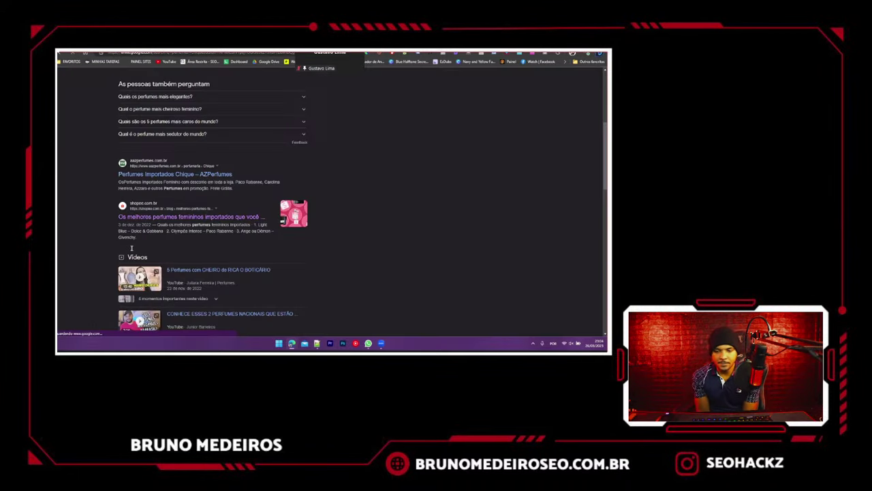
pyautogui.scroll(6, 102, 198)
pyautogui.hotkey('ctrl', 'shift', 'tab')
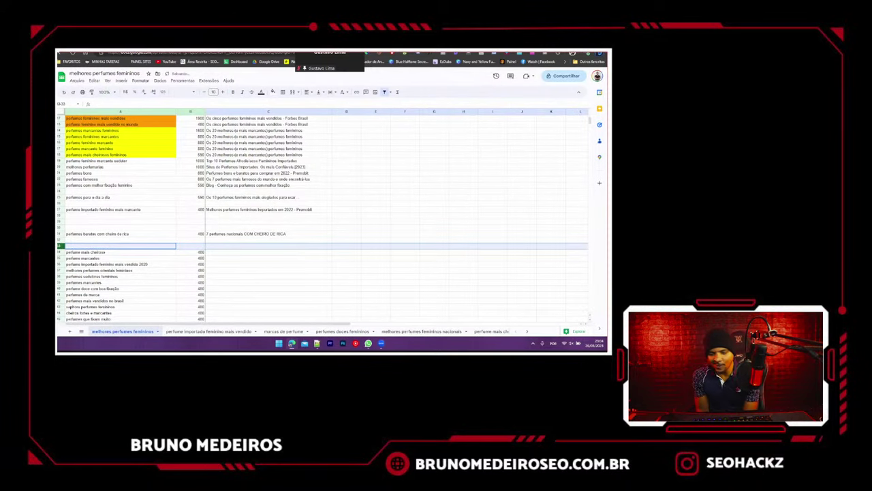
# - Search Google for "perfume mais cheiroso" and copy the title "O Top 10 Perfumes Mais Cheirosos do Mundo! - OSMOZ"
pyautogui.hotkey('ctrl', 'tab')
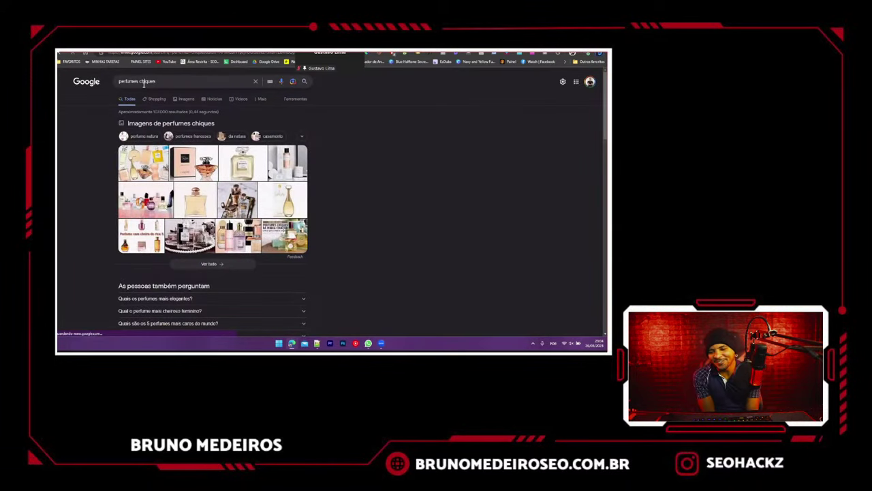
pyautogui.tripleClick(143, 83)
pyautogui.hotkey('ctrl', 'v')
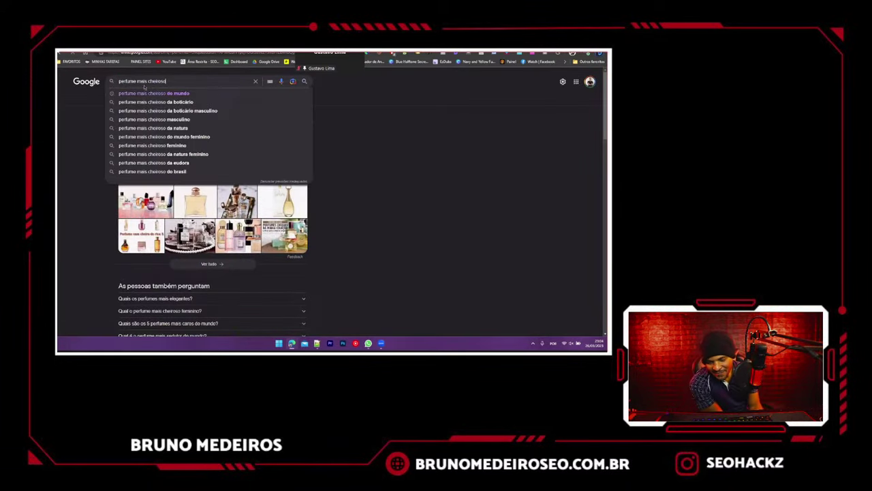
pyautogui.press('Return')
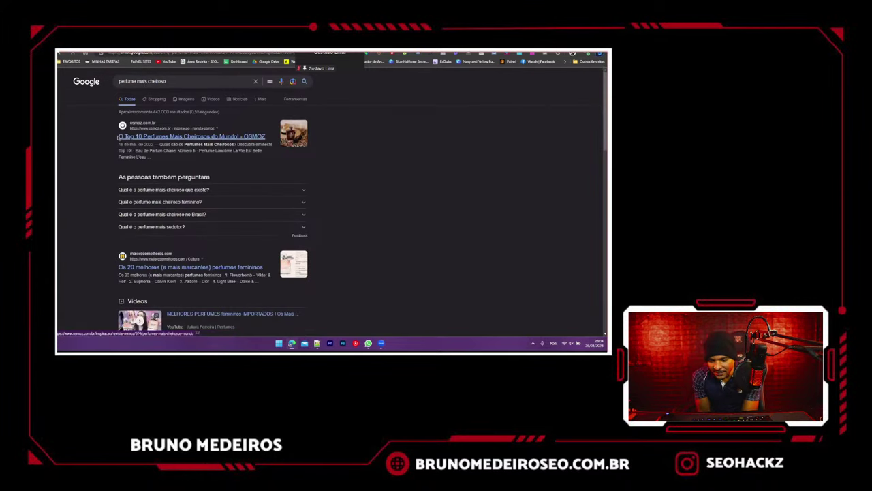
pyautogui.tripleClick(267, 136)
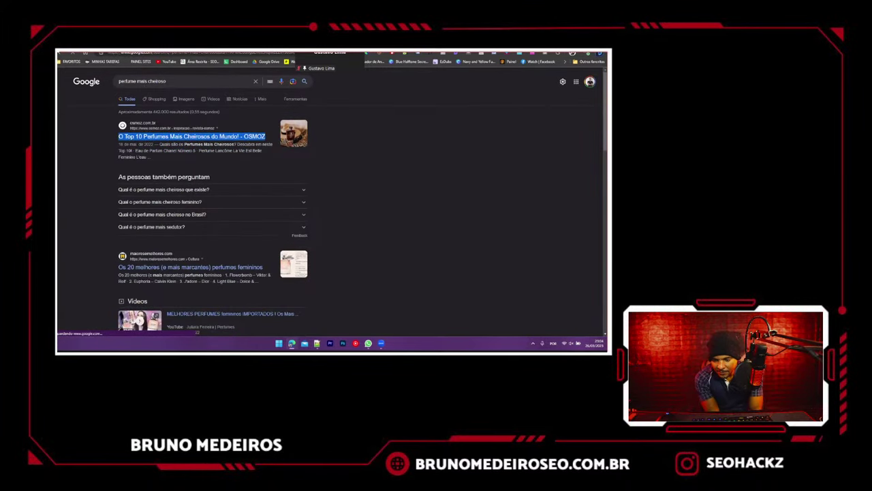
# - Record the copied OSMOZ title as unformatted text in the SERP cell for "perfume mais cheiroso"
pyautogui.hotkey('ctrl', 'shift', 'Tab')
pyautogui.click(214, 254)
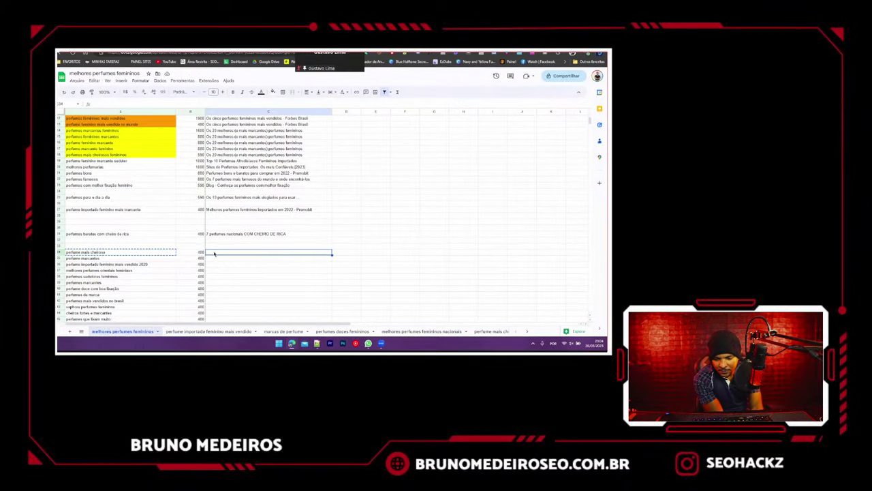
pyautogui.hotkey('ctrl', 'v')
# - Copy the whole "perfume mais cheiroso" row into row 9 of the "perfume mais cheiroso do mundo" sheet
pyautogui.click(60, 252)
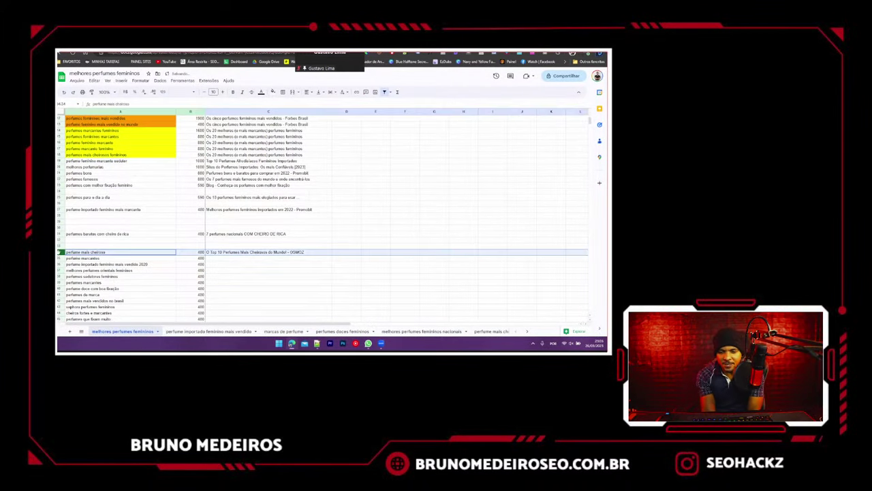
pyautogui.hotkey('ctrl', 'c')
pyautogui.click(440, 331)
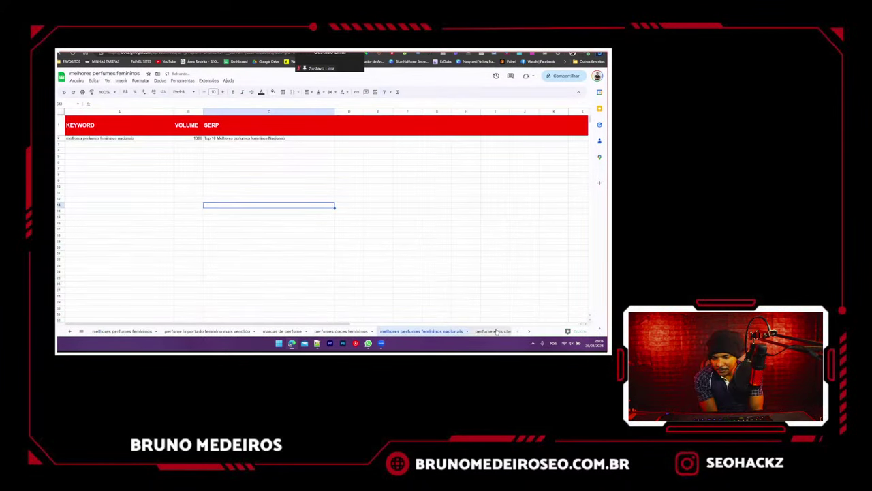
pyautogui.hotkey('ctrl', 'shift', 'pagedown')
pyautogui.click(60, 180)
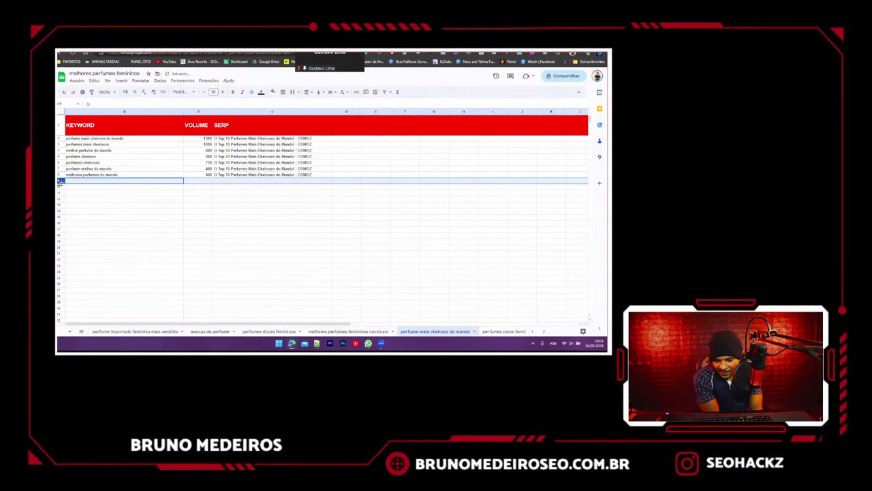
pyautogui.hotkey('ctrl', 'v')
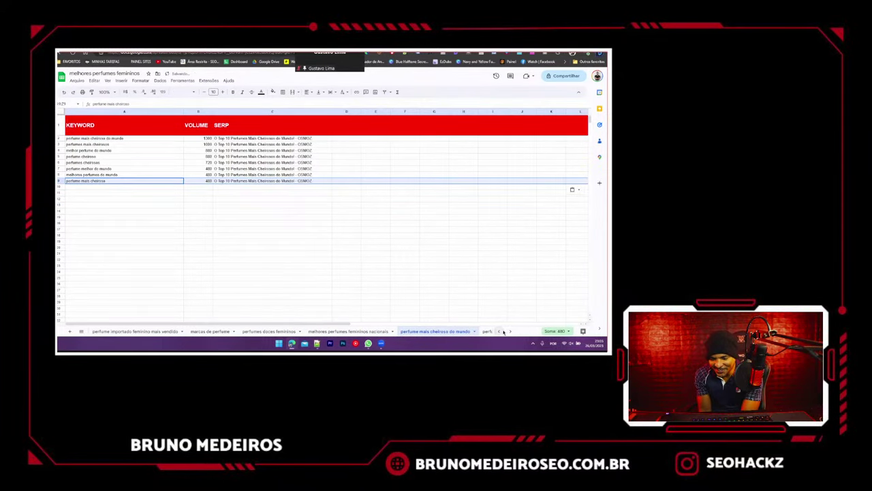
# - Return to the "melhores perfumes femininos" sheet and clear the original "perfume mais cheiroso" row
pyautogui.click(500, 331)
pyautogui.click(114, 330)
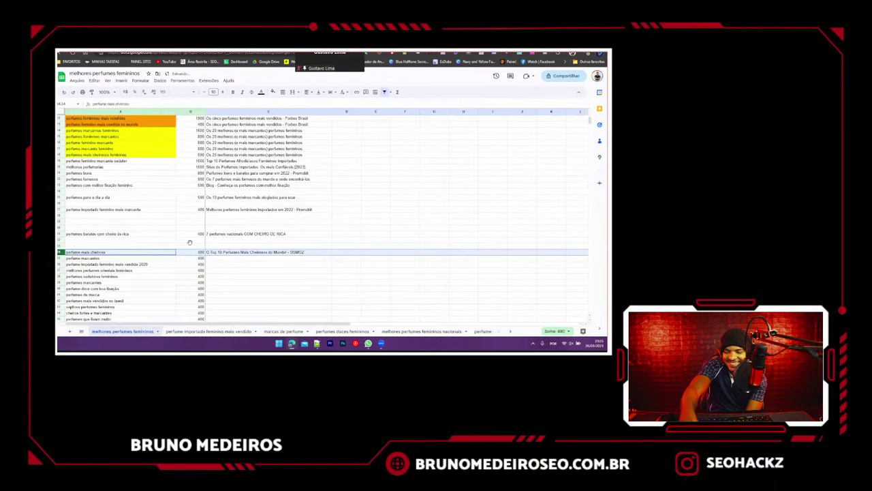
pyautogui.click(194, 289)
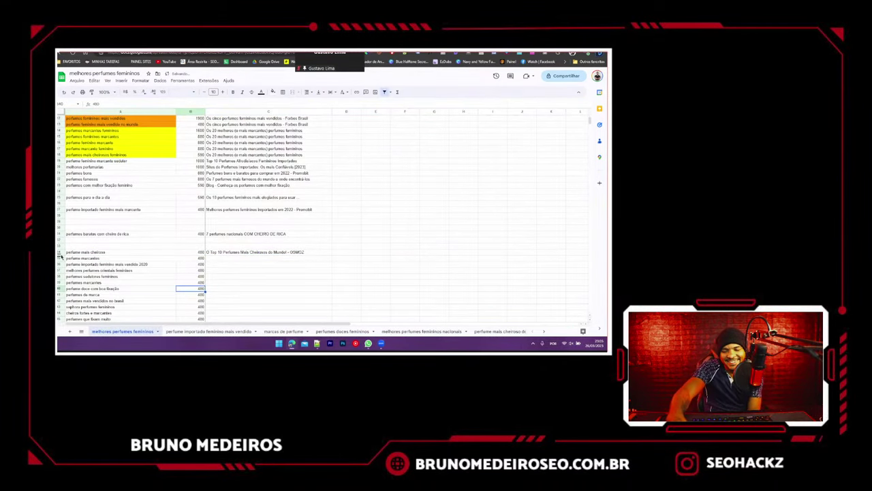
pyautogui.click(60, 253)
pyautogui.press('Delete')
# - Delete the empty rows directly above "perfumes para o dia a dia" and "perfume importado feminino mais marcante"
pyautogui.scroll(1, 75, 266)
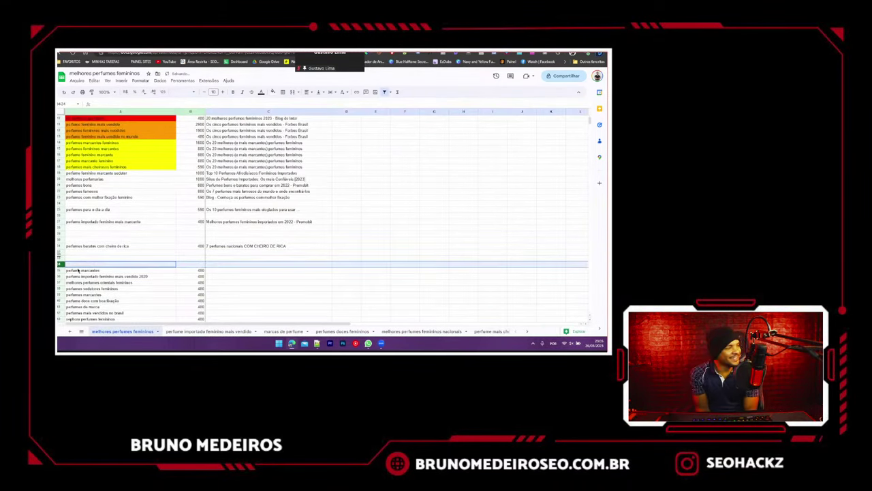
pyautogui.scroll(-2, 78, 268)
pyautogui.scroll(2, 77, 269)
pyautogui.click(98, 211)
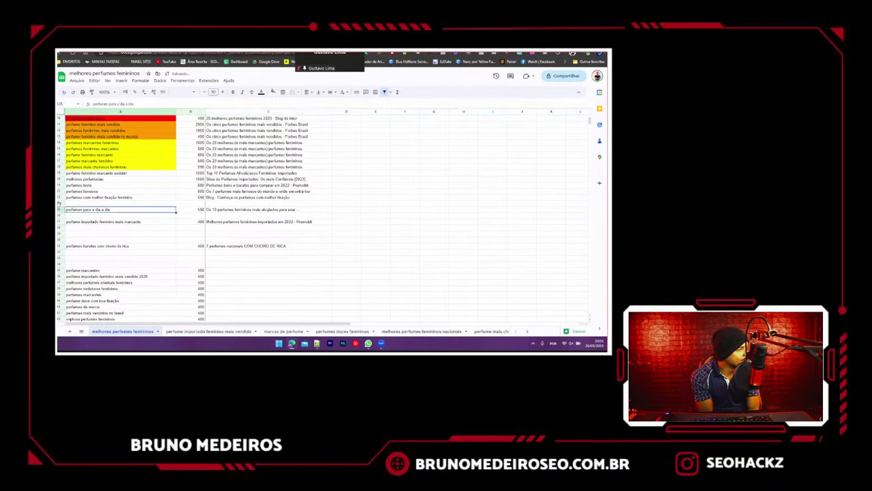
pyautogui.click(60, 203)
pyautogui.rightClick(60, 203)
pyautogui.click(79, 248)
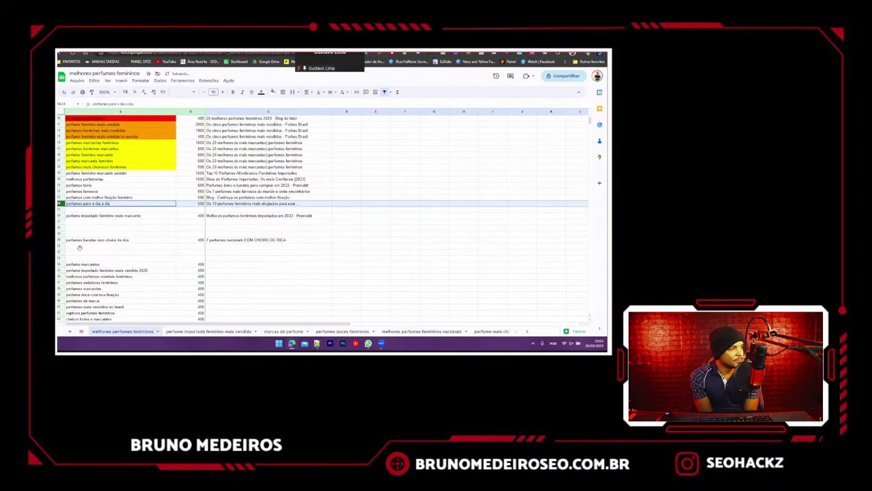
pyautogui.click(60, 209)
pyautogui.rightClick(60, 210)
pyautogui.click(79, 254)
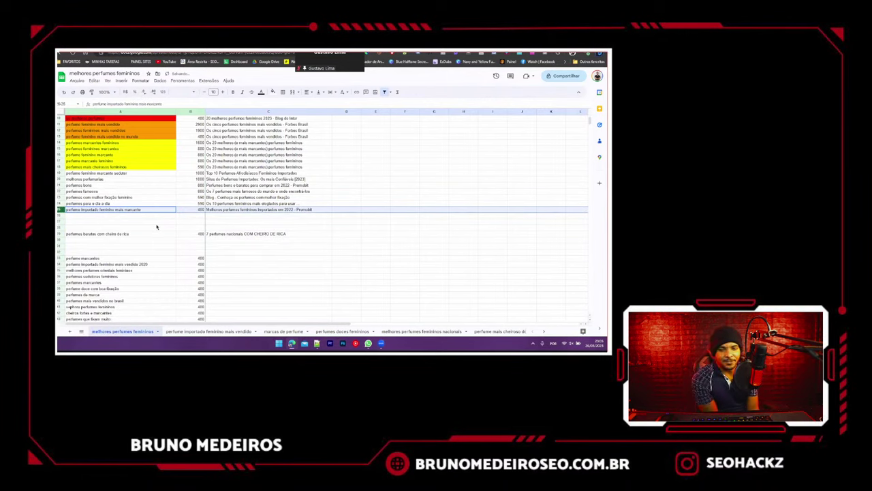
# - Delete the three empty rows, 26 to 28, above "perfumes baratos com cheiro de rica"
pyautogui.click(156, 223)
pyautogui.moveTo(59, 214); pyautogui.dragTo(59, 229)
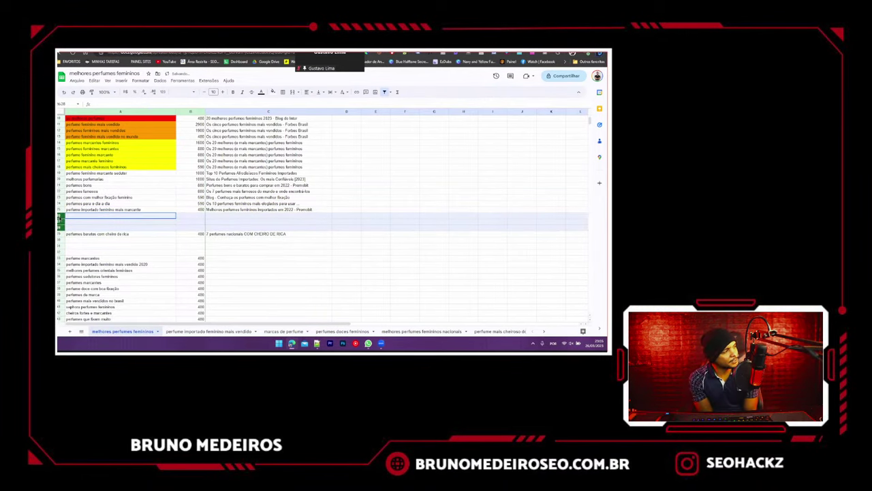
pyautogui.rightClick(60, 229)
pyautogui.click(77, 250)
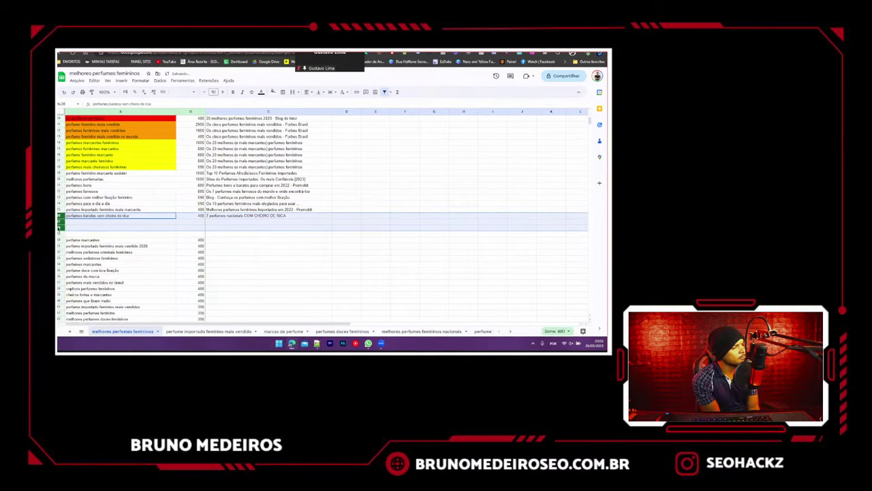
# - Delete the three empty rows, 27 to 29, directly below "perfumes baratos com cheiro de rica"
pyautogui.moveTo(60, 221); pyautogui.dragTo(59, 234)
pyautogui.rightClick(59, 231)
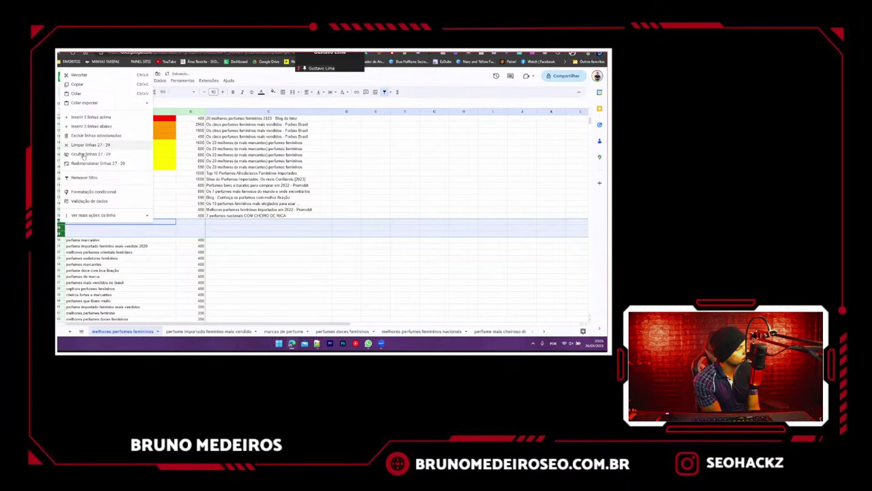
pyautogui.click(114, 136)
pyautogui.click(60, 215)
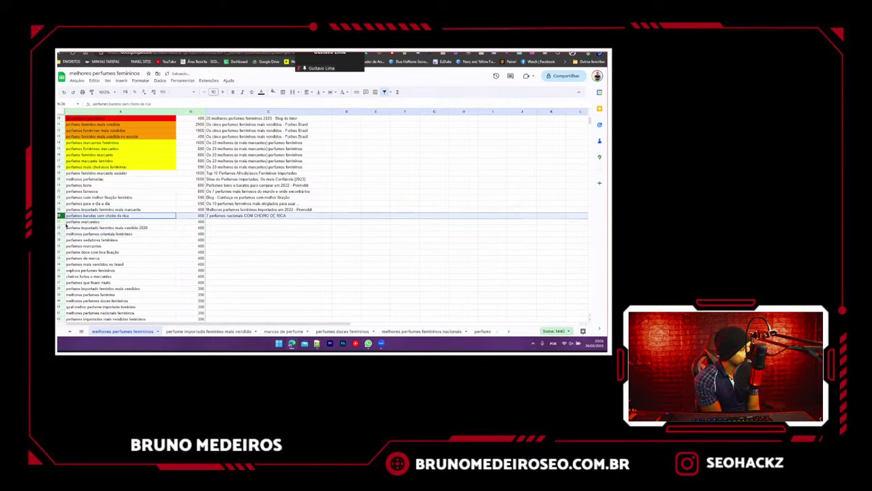
pyautogui.click(67, 222)
pyautogui.click(60, 222)
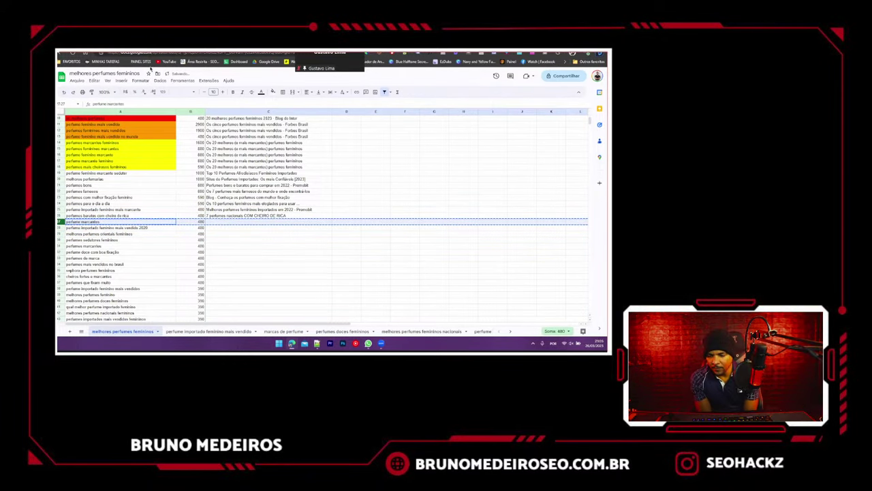
pyautogui.click(150, 53)
pyautogui.tripleClick(150, 81)
pyautogui.hotkey('ctrl', 'v')
pyautogui.hotkey('ctrl', 'a')
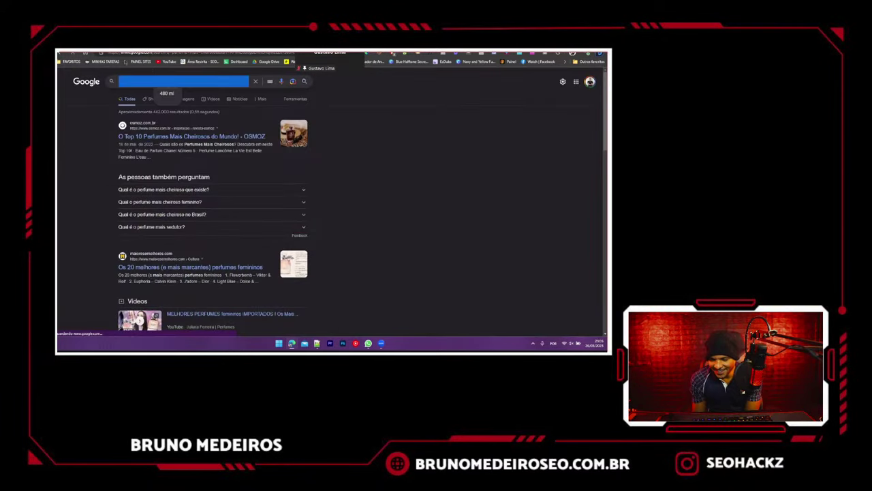
pyautogui.hotkey('ctrl', 'shift', 'Tab')
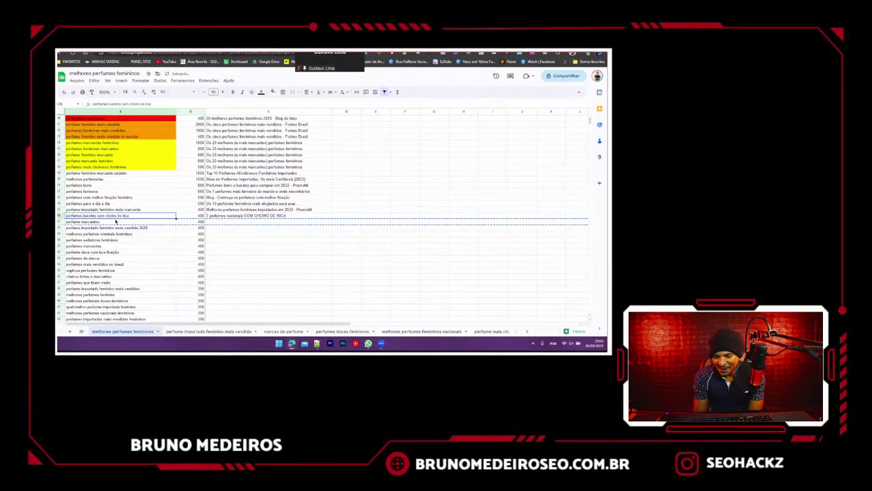
# - Copy the keyword "perfume marcantes" from its cell, search Google for it and review the results
pyautogui.hotkey('ctrl', 'c')
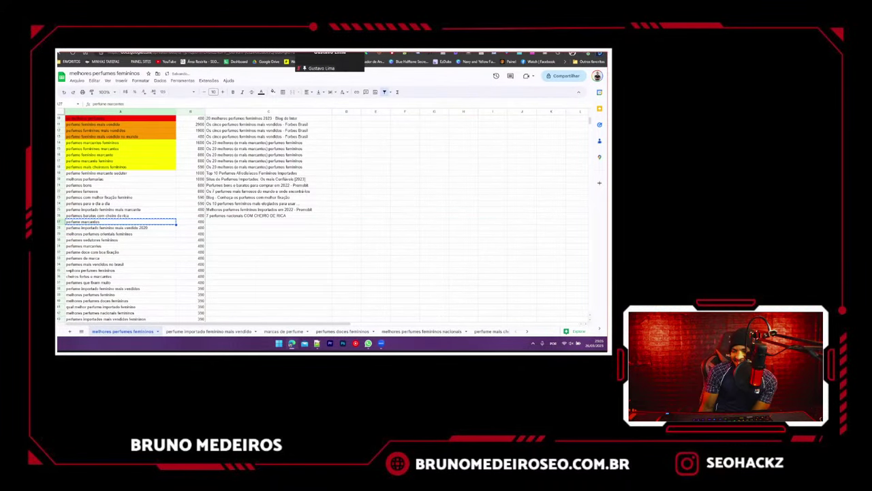
pyautogui.hotkey('ctrl', 'Tab')
pyautogui.hotkey('ctrl', 'v')
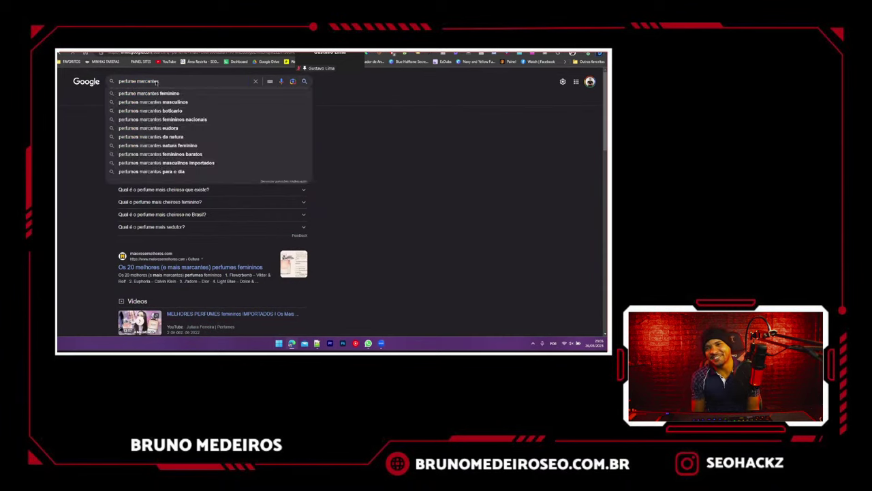
pyautogui.press('Return')
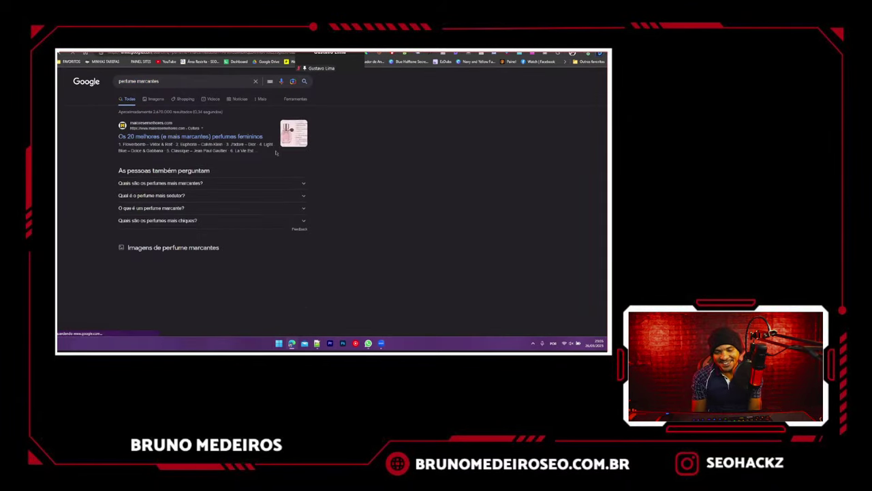
pyautogui.scroll(-5, 109, 130)
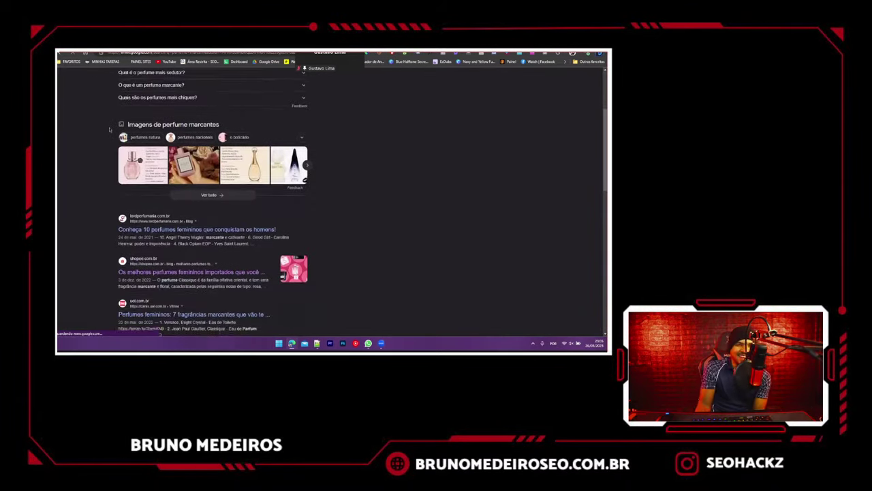
pyautogui.scroll(5, 109, 129)
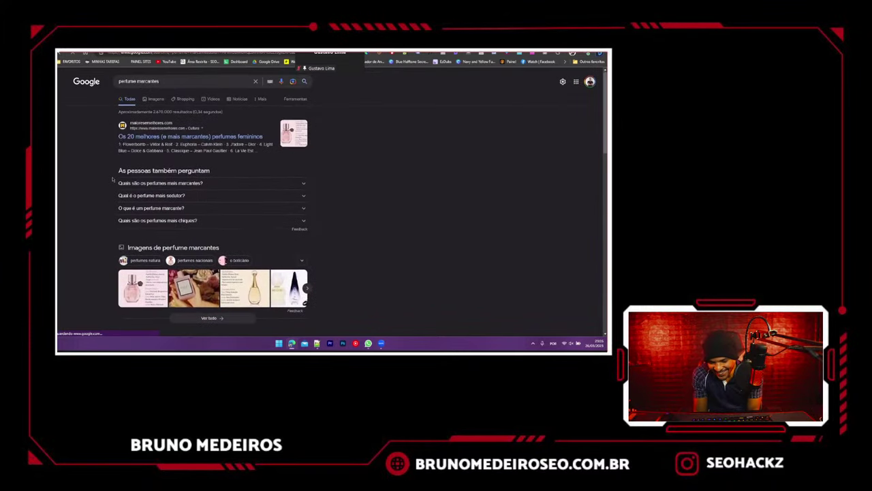
# - Record the top result title "Os 20 melhores (e mais marcantes) perfumes femininos" in column C beside "perfume marcantes"
pyautogui.moveTo(128, 136); pyautogui.dragTo(263, 136)
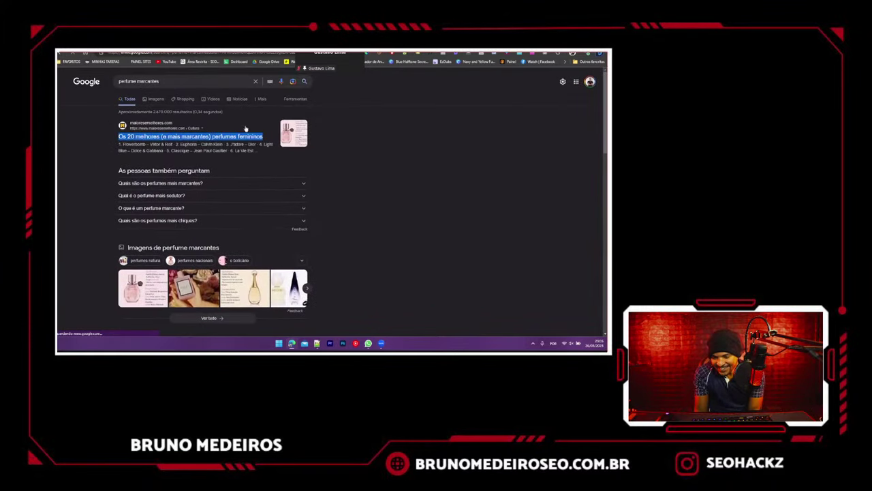
pyautogui.click(92, 54)
pyautogui.click(230, 222)
pyautogui.hotkey('ctrl', 'v')
pyautogui.press('Return')
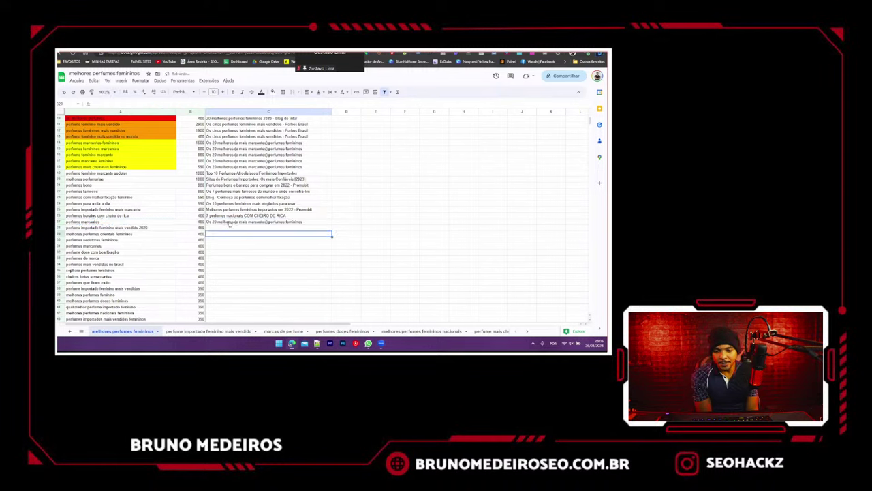
# - Fill the "perfume marcantes" keyword cell with yellow to match the group sharing its result title
pyautogui.click(60, 222)
pyautogui.hotkey('shift', 'space')
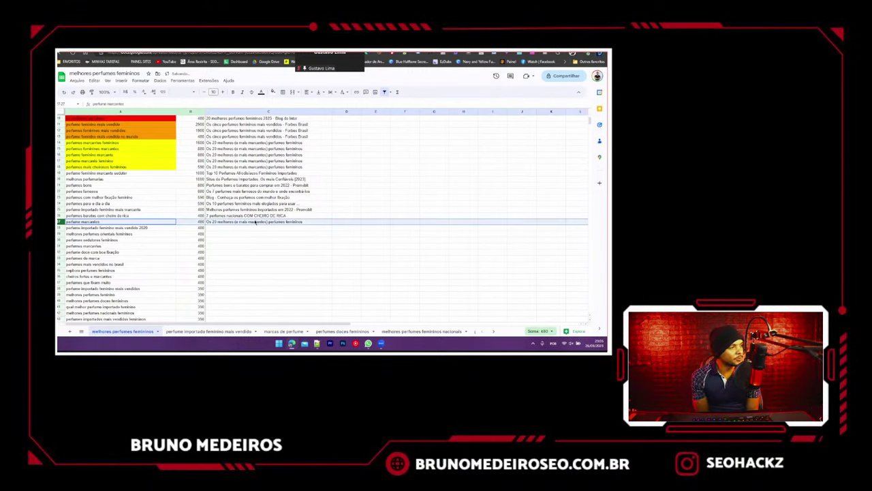
pyautogui.scroll(2, 255, 223)
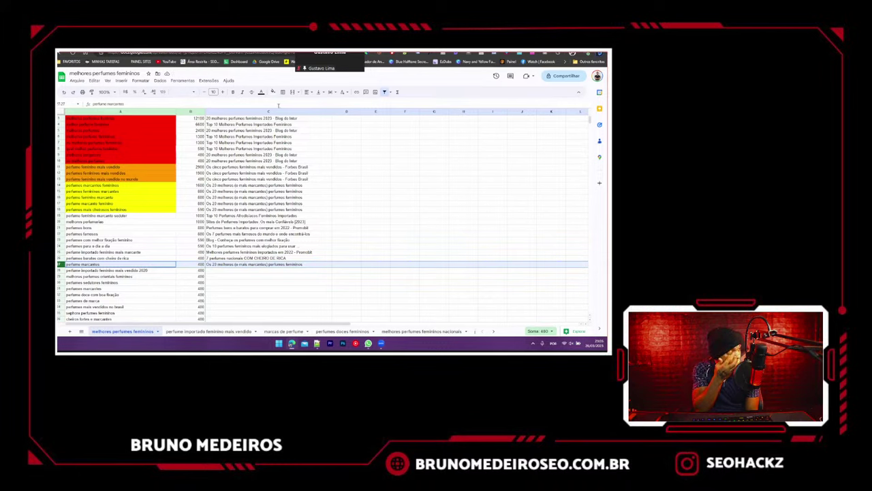
pyautogui.click(157, 264)
pyautogui.click(273, 91)
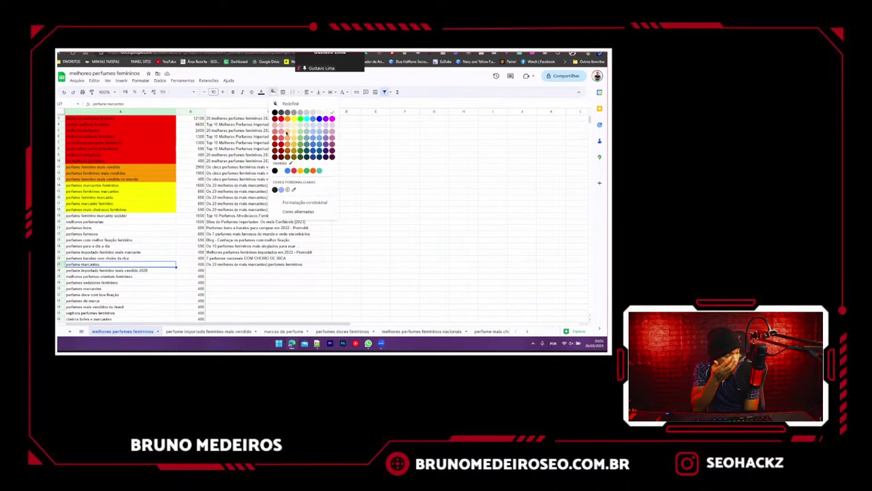
pyautogui.click(293, 120)
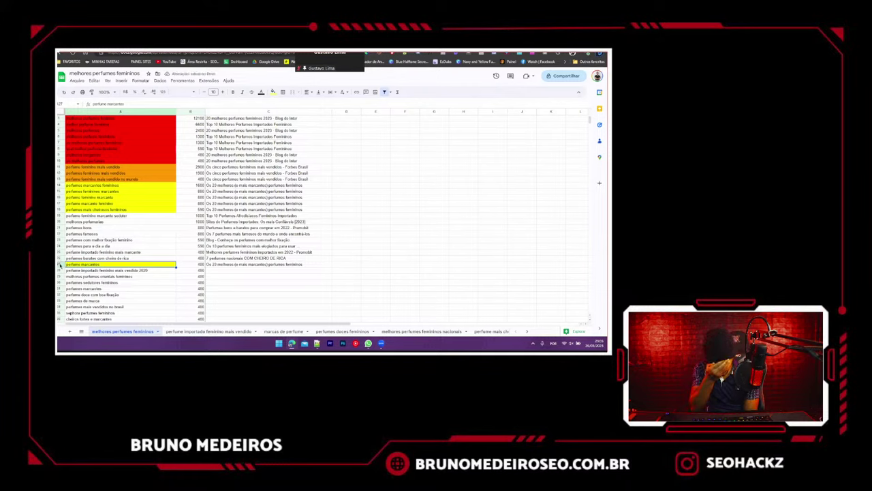
# - Move the "perfume marcantes" row up to the end of the yellow group, above "perfume feminino marcante sedutor"
pyautogui.click(60, 264)
pyautogui.moveTo(60, 265); pyautogui.dragTo(65, 217)
pyautogui.scroll(-1, 179, 243)
# - Clear the keyword cell "perfume importado feminino mais vendido 2020"
pyautogui.click(80, 253)
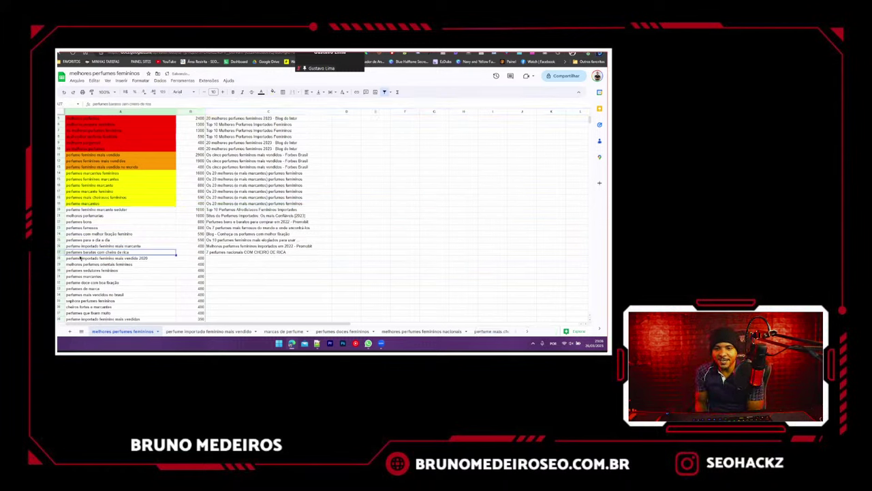
pyautogui.click(80, 259)
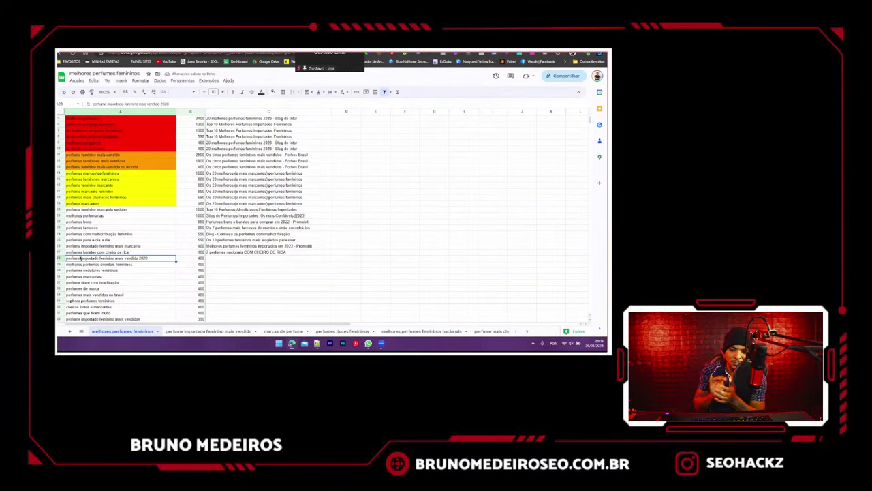
pyautogui.press('Delete')
# - Copy the keyword "melhores perfumes orientais femininos", search Google for it and review the results
pyautogui.press('Down')
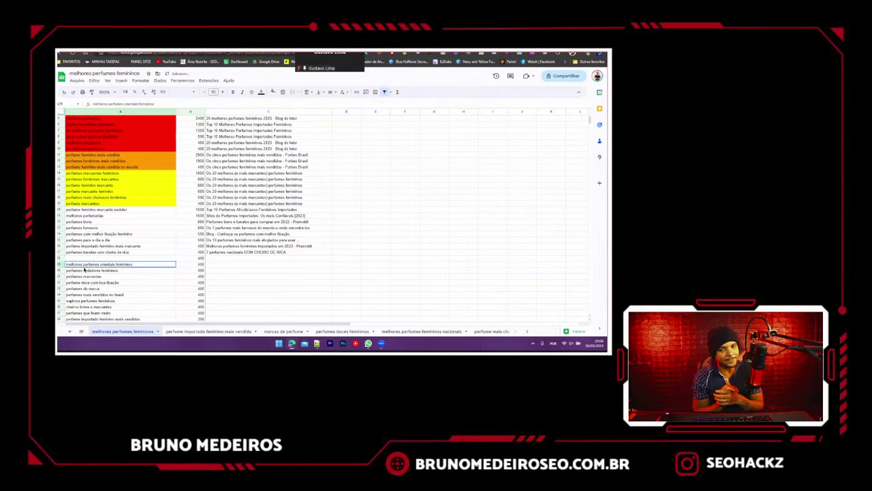
pyautogui.hotkey('ctrl', 'c')
pyautogui.hotkey('ctrl', 'Tab')
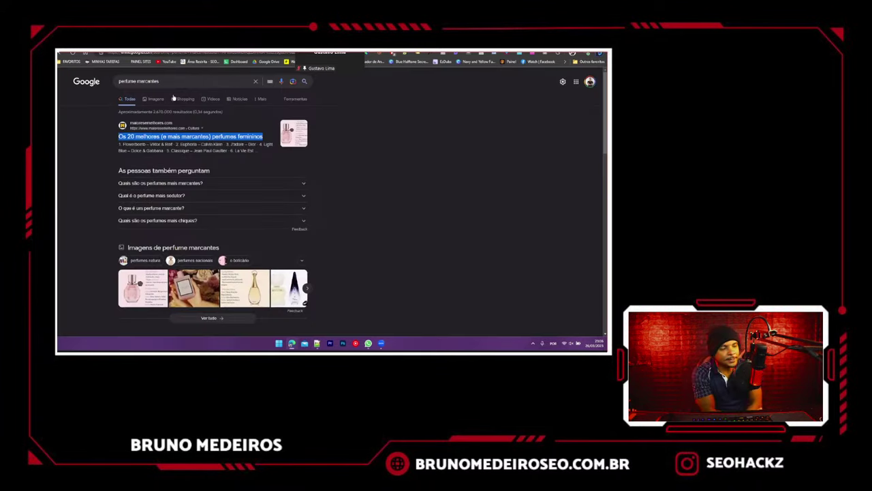
pyautogui.click(173, 81)
pyautogui.hotkey('ctrl', 'a')
pyautogui.hotkey('ctrl', 'v')
pyautogui.press('Return')
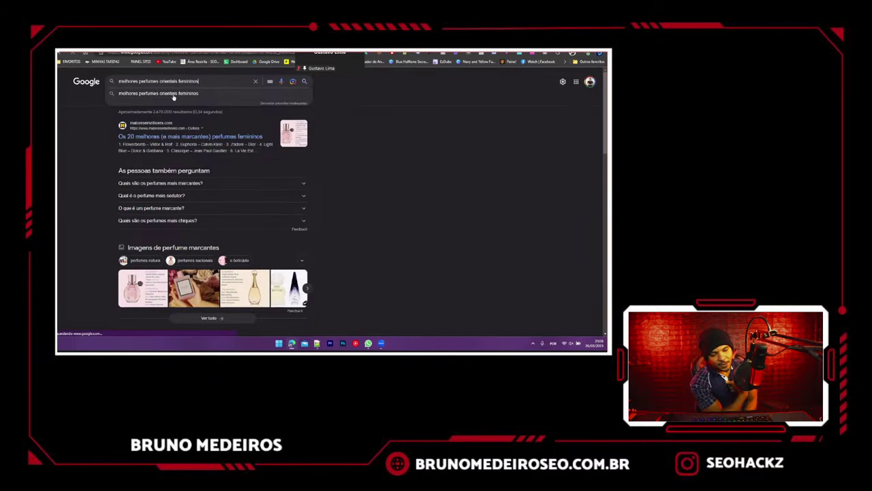
pyautogui.scroll(-4, 100, 159)
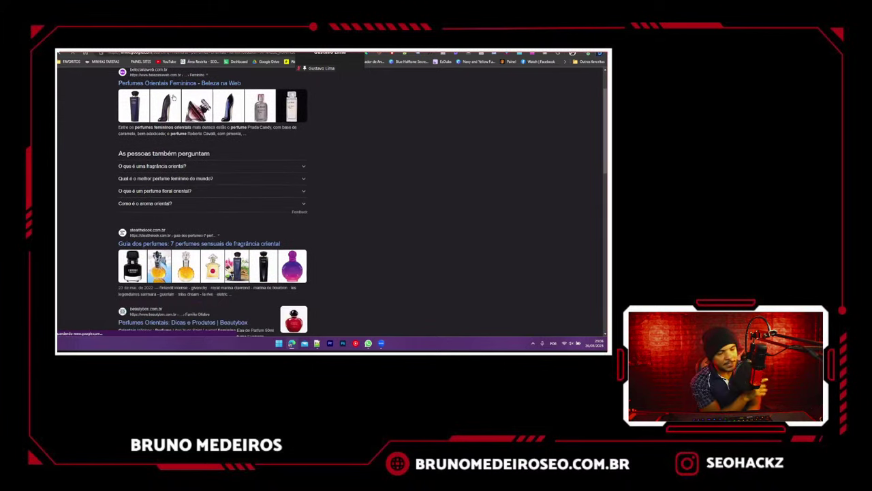
pyautogui.scroll(-4, 94, 243)
pyautogui.scroll(6, 93, 244)
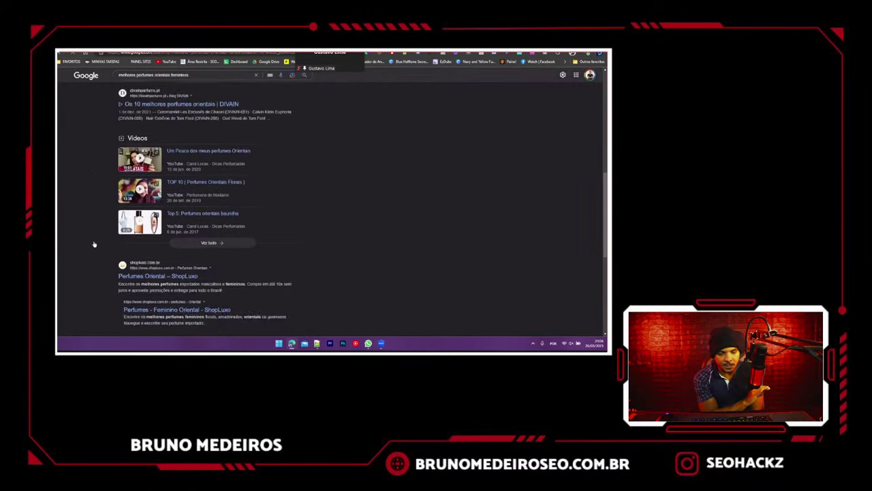
pyautogui.scroll(1, 107, 120)
# - Return to the spreadsheet and clear the whole "melhores perfumes orientais femininos" row
pyautogui.hotkey('ctrl', 'shift', 'Tab')
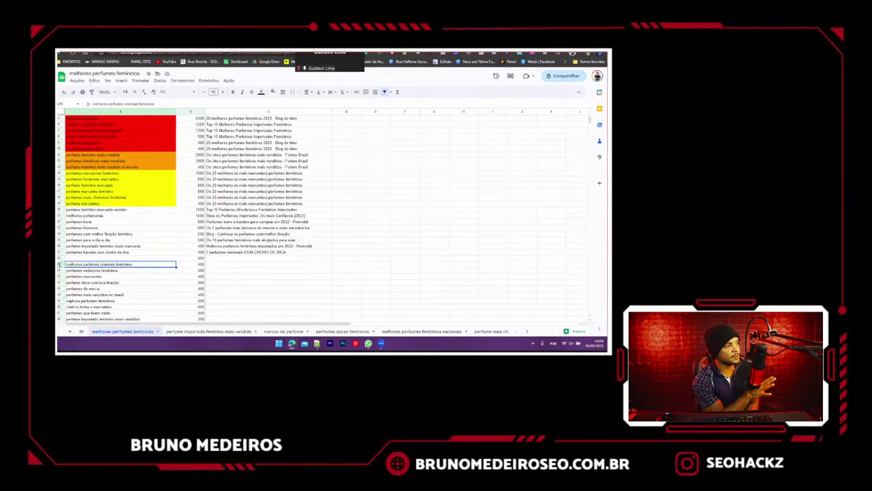
pyautogui.click(60, 264)
pyautogui.press('Delete')
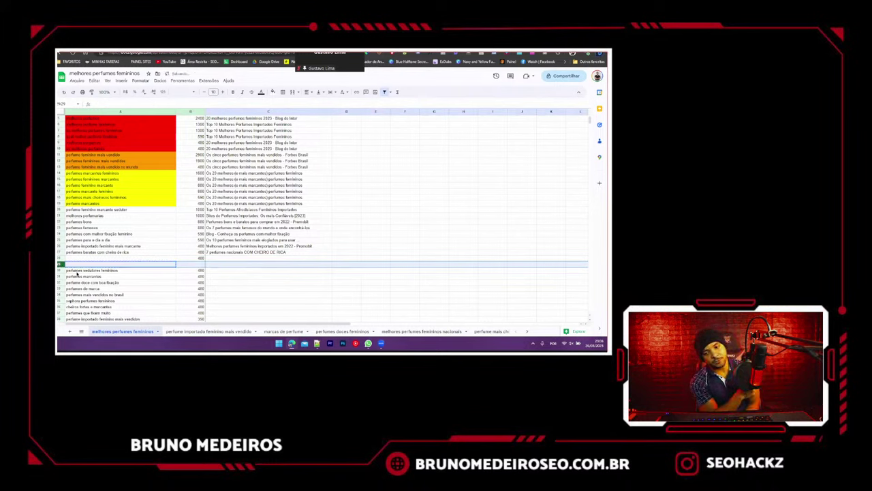
# - Copy the keyword "perfumes sedutores femininos" from its cell and search Google for it
pyautogui.click(77, 271)
pyautogui.hotkey('ctrl', 'c')
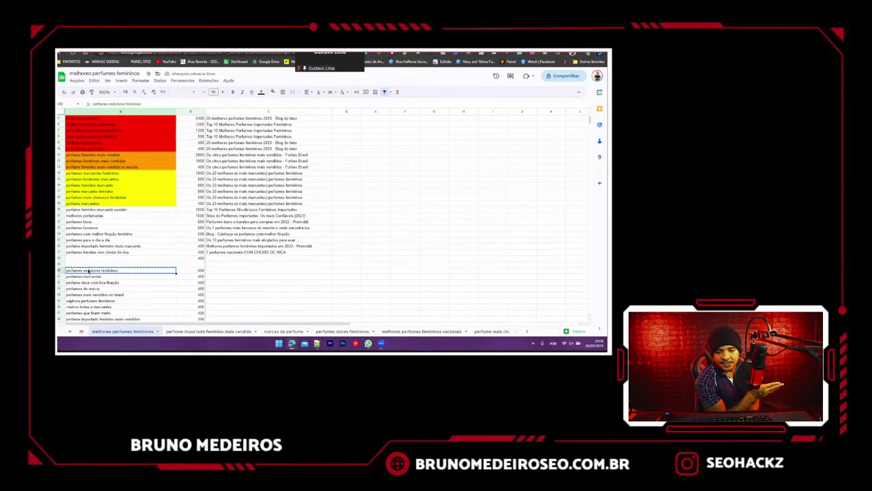
pyautogui.click(116, 52)
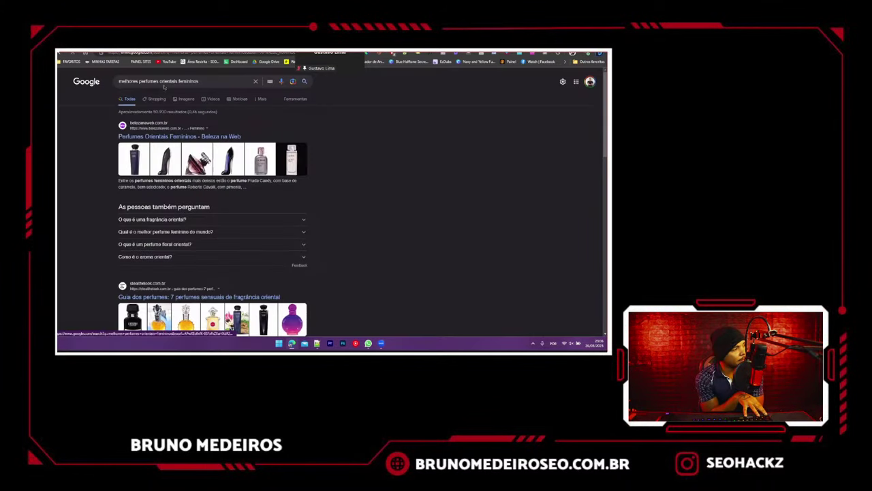
pyautogui.tripleClick(166, 81)
pyautogui.hotkey('ctrl', 'v')
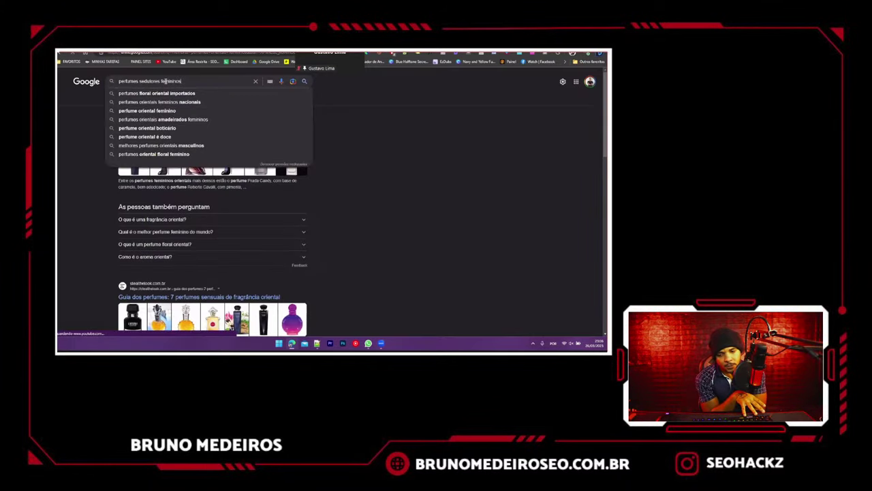
pyautogui.click(304, 81)
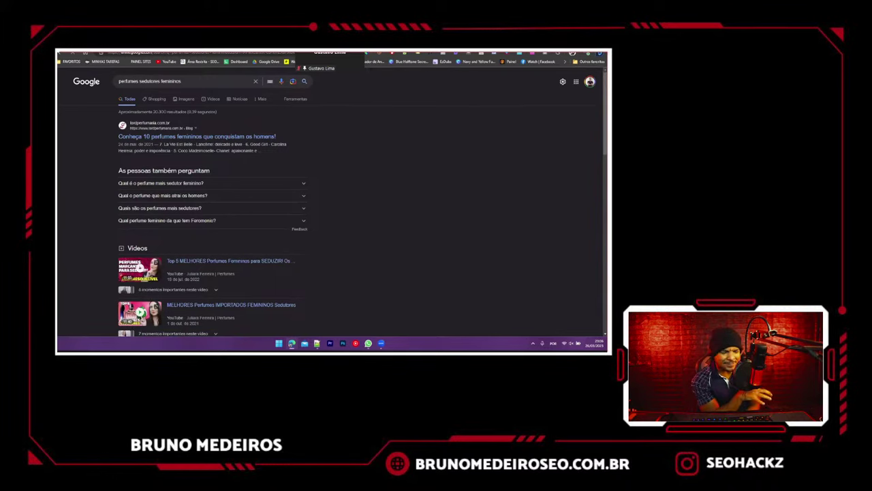
# - Compare the Google results for "perfumes sedutores femininos" with the result titles already recorded in the spreadsheet
pyautogui.hotkey('ctrl', 'shift', 'Tab')
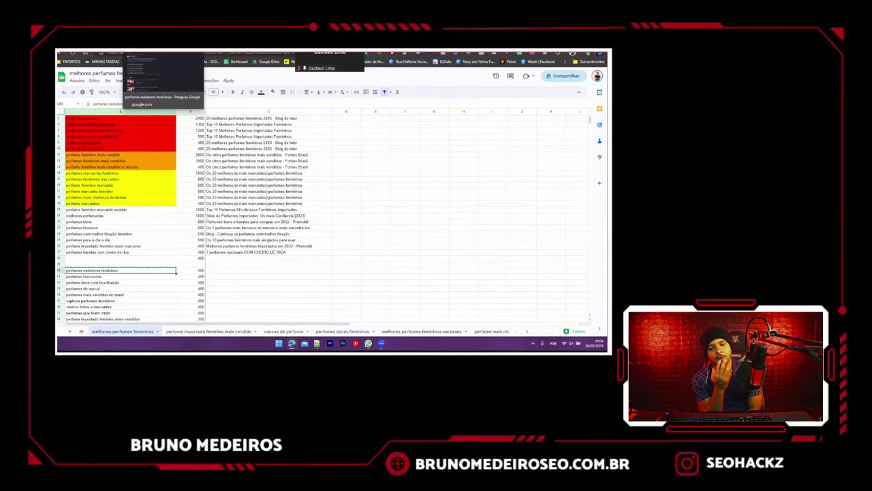
pyautogui.click(132, 53)
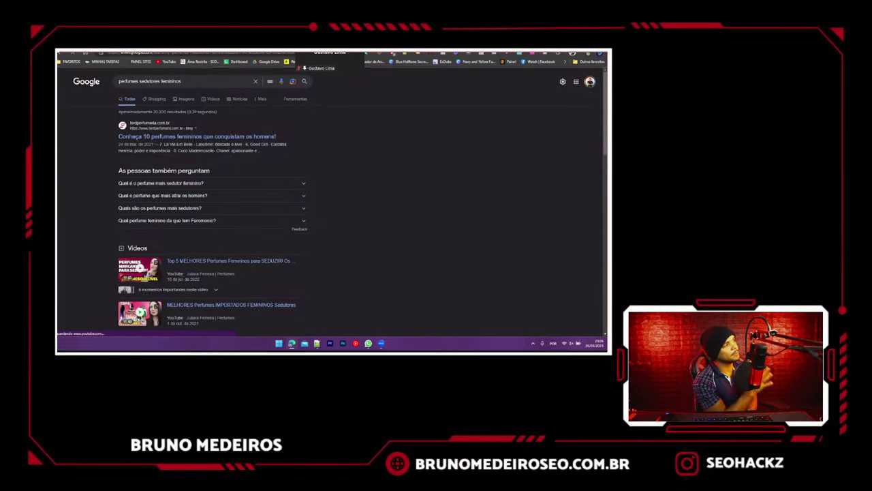
pyautogui.hotkey('ctrl', 'shift', 'Tab')
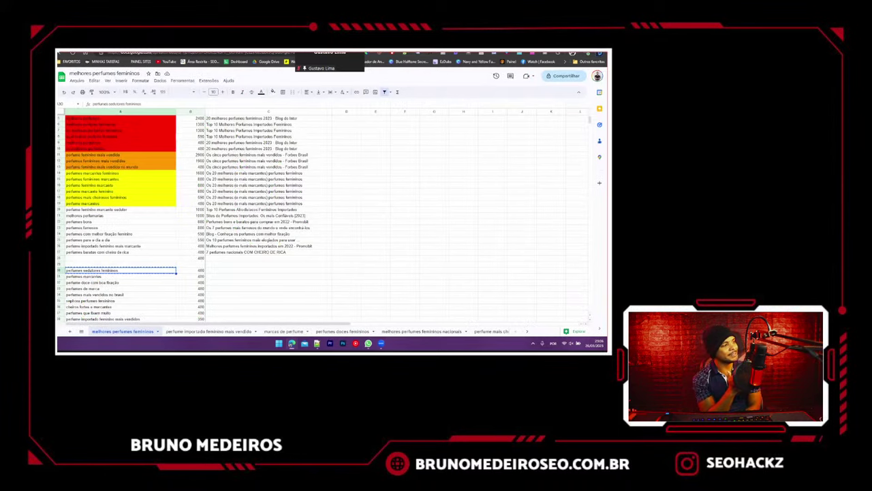
pyautogui.hotkey('ctrl', 'Tab')
pyautogui.scroll(-4, 144, 177)
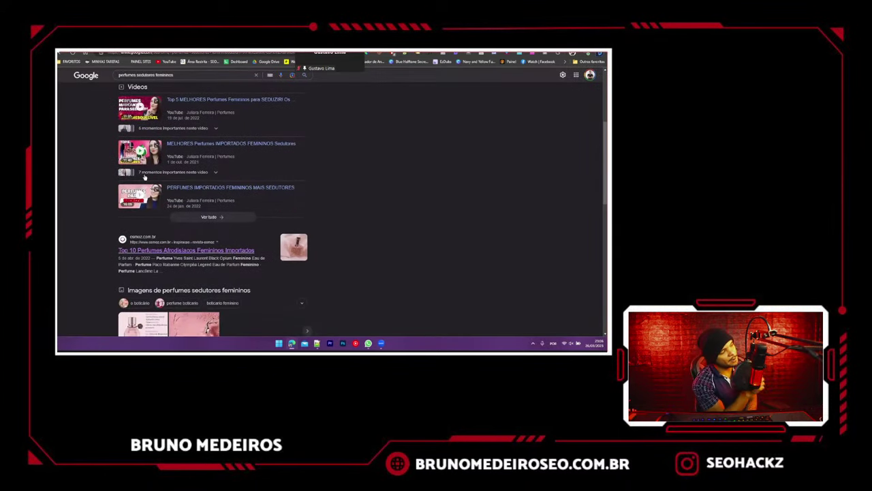
pyautogui.scroll(-2, 145, 177)
pyautogui.scroll(-1, 145, 176)
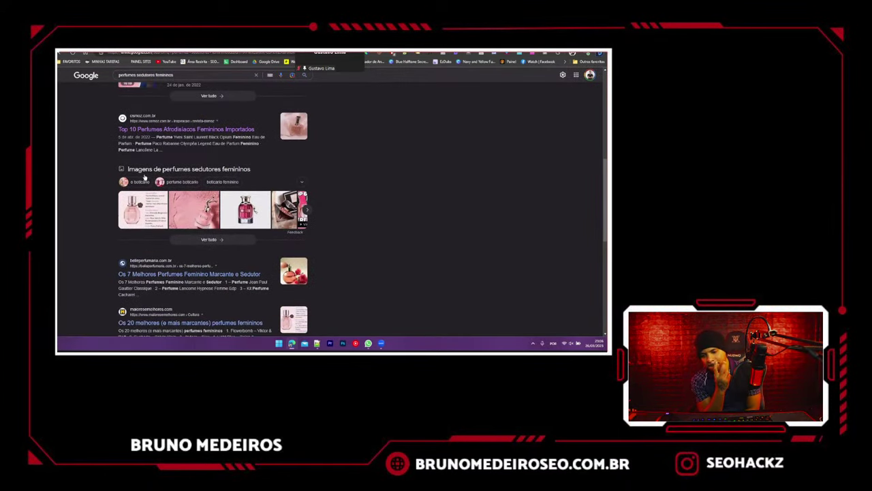
pyautogui.scroll(7, 144, 176)
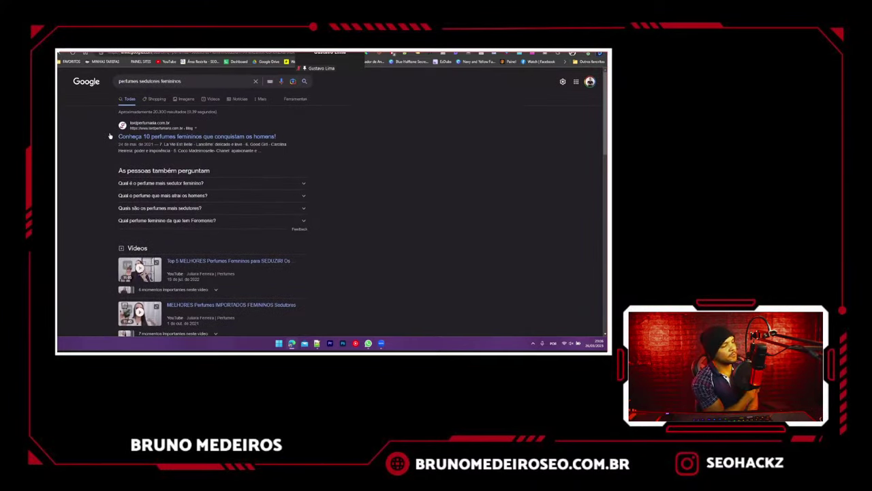
# - Record the top Google result title, "Conheça 10 perfumes femininos que conquistam os homens!", in the SERP column for "perfumes sedutores femininos"
pyautogui.moveTo(278, 136); pyautogui.dragTo(116, 137)
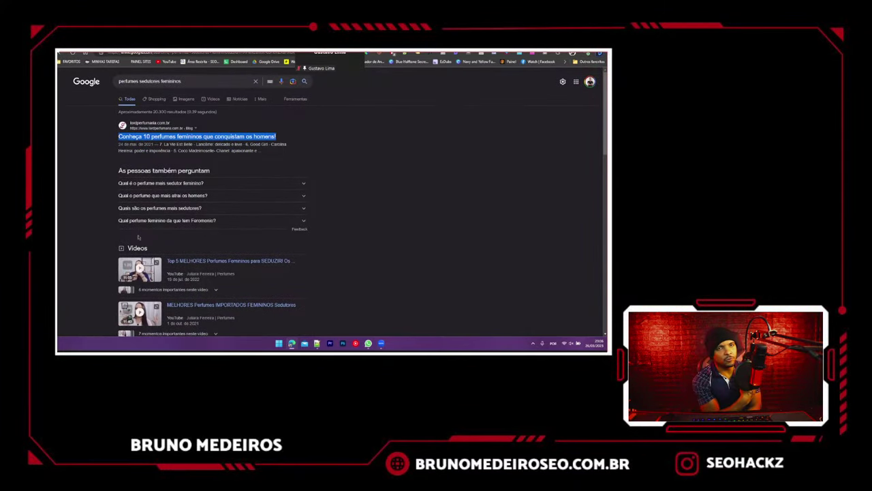
pyautogui.hotkey('ctrl', 'shift', 'Tab')
pyautogui.click(217, 272)
pyautogui.hotkey('ctrl', 'shift', 'v')
pyautogui.press('Down')
pyautogui.press('Down')
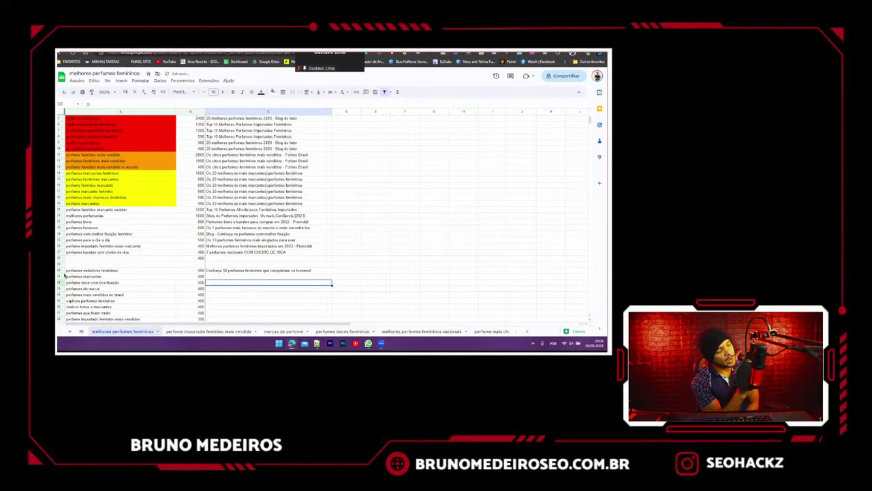
# - Add a new sheet to the spreadsheet and place it after "perfumes caros femininos" as the last sheet
pyautogui.click(60, 270)
pyautogui.hotkey('ctrl', 'c')
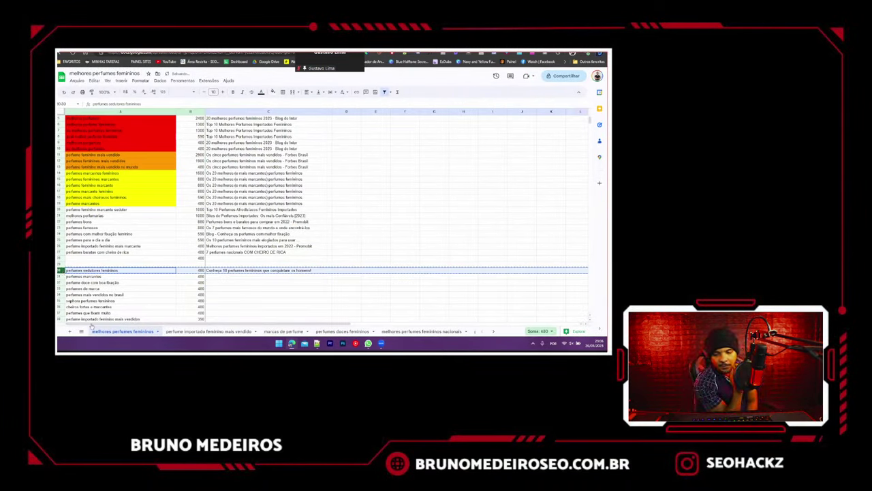
pyautogui.click(123, 270)
pyautogui.hotkey('ctrl', 'c')
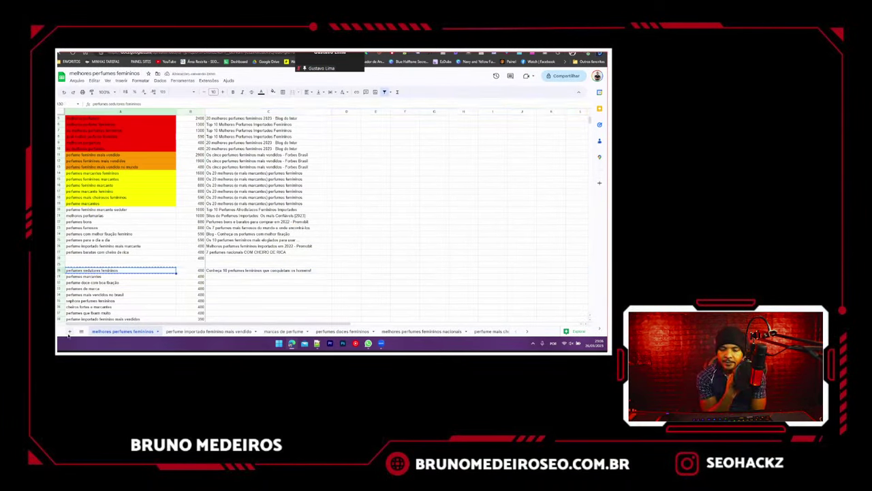
pyautogui.click(69, 332)
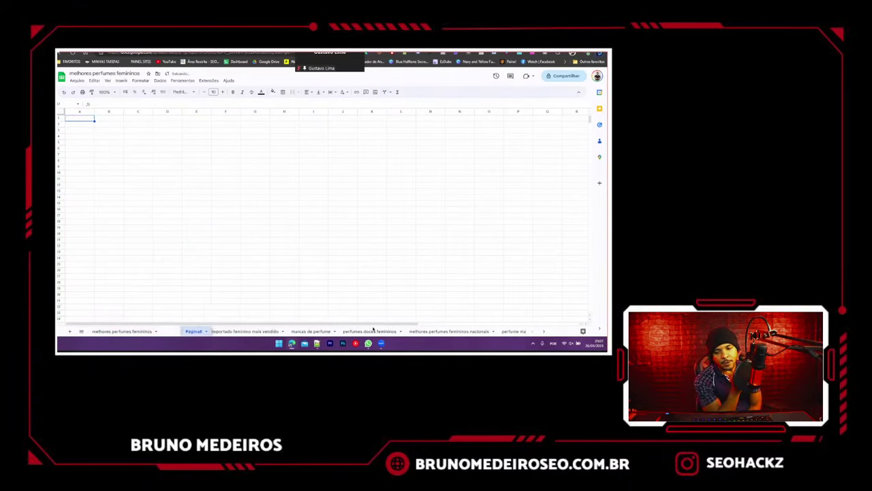
pyautogui.moveTo(373, 330); pyautogui.dragTo(523, 327)
pyautogui.moveTo(444, 332); pyautogui.dragTo(506, 332)
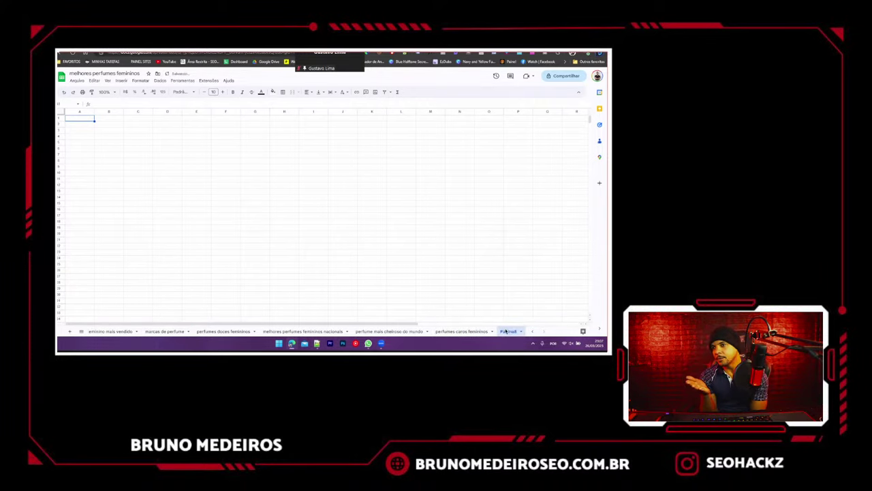
# - Move the whole "perfumes sedutores femininos" row from the "melhores perfumes femininos" sheet to row 2 of the new sheet, clearing the original
pyautogui.click(533, 332)
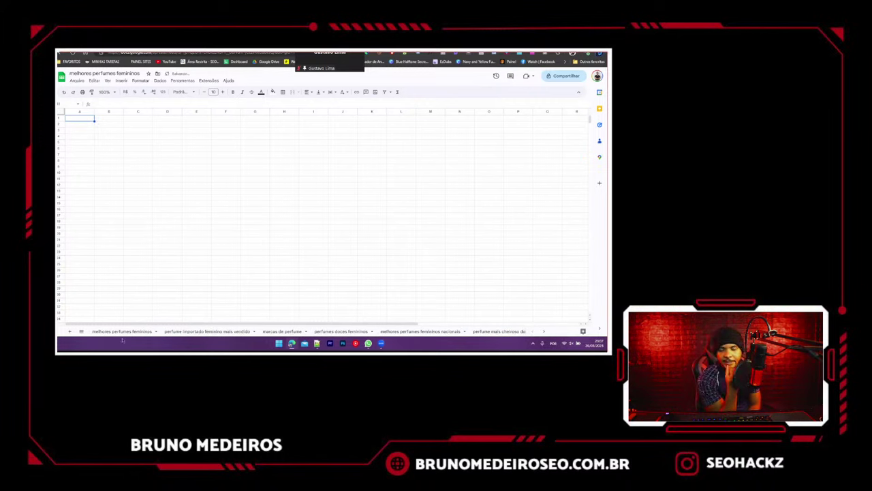
pyautogui.click(121, 331)
pyautogui.click(60, 271)
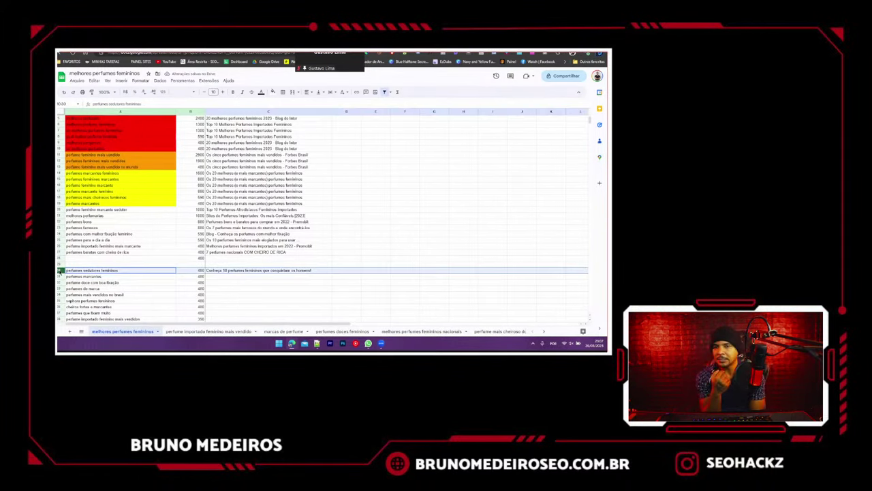
pyautogui.hotkey('ctrl', 'c')
pyautogui.press('Delete')
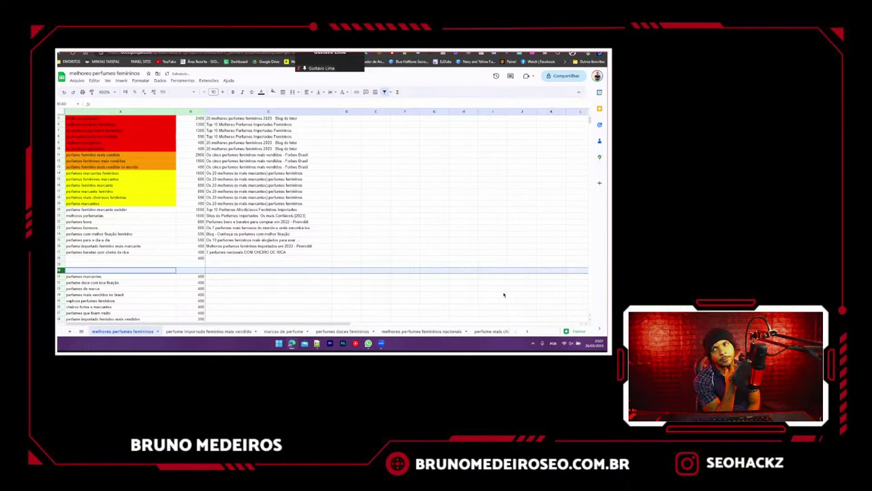
pyautogui.click(527, 331)
pyautogui.click(495, 331)
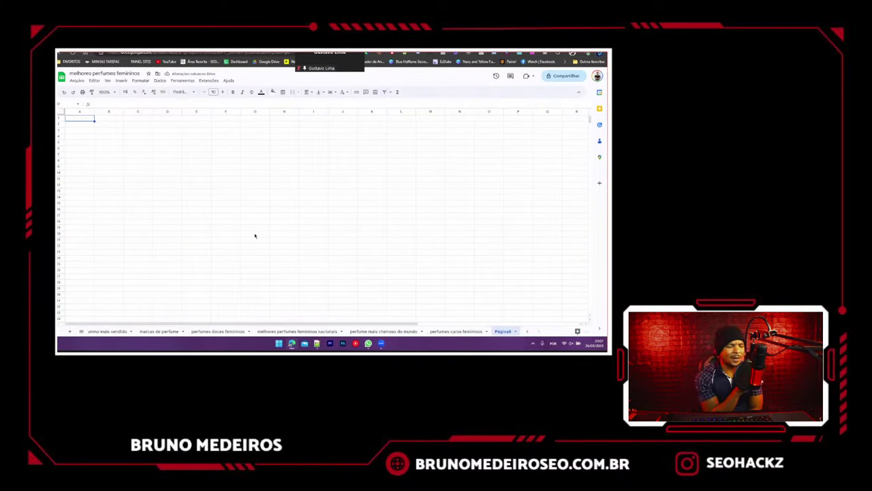
pyautogui.click(58, 124)
pyautogui.hotkey('ctrl', 'v')
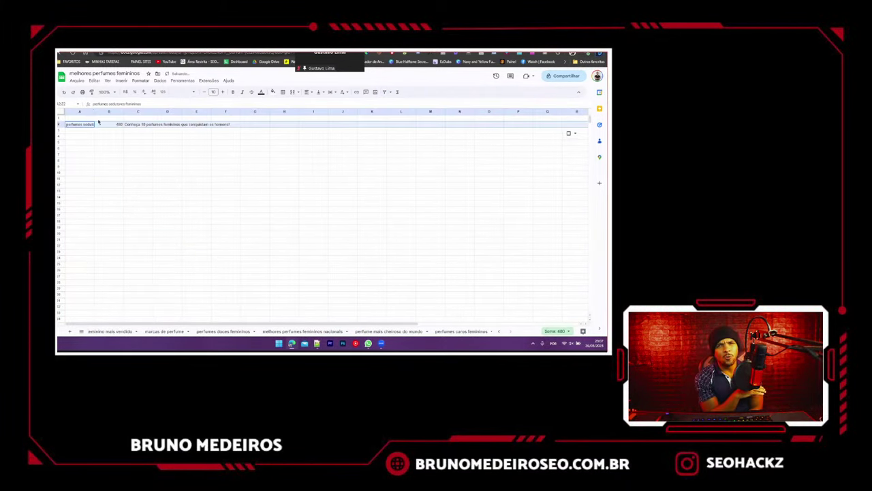
# - Widen columns A and C of the new sheet to fit the keyword and the result title
pyautogui.moveTo(94, 111); pyautogui.dragTo(155, 111)
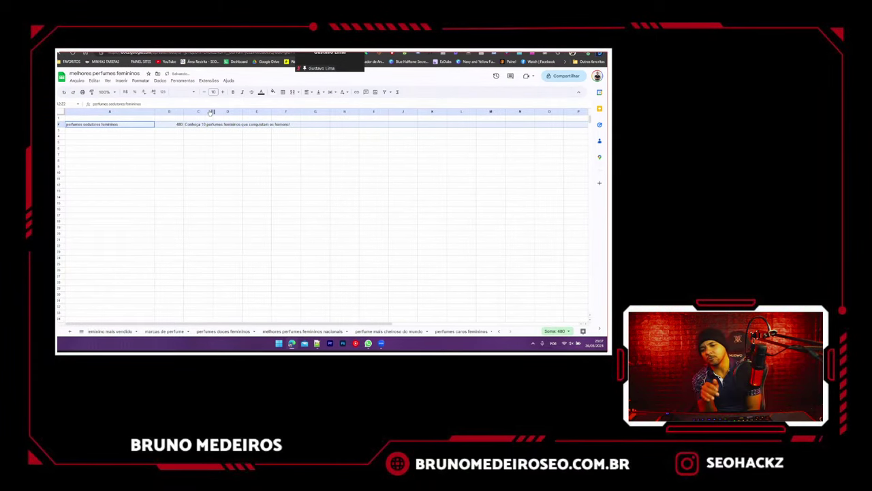
pyautogui.moveTo(211, 111); pyautogui.dragTo(318, 111)
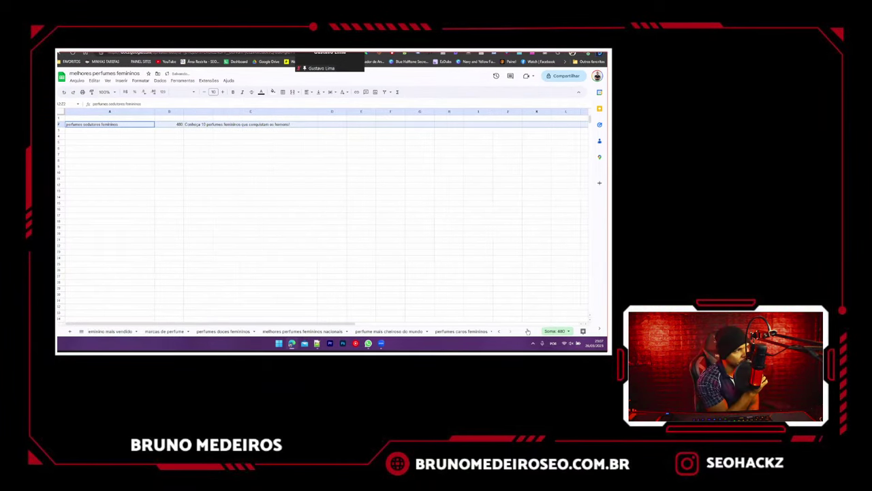
pyautogui.click(429, 276)
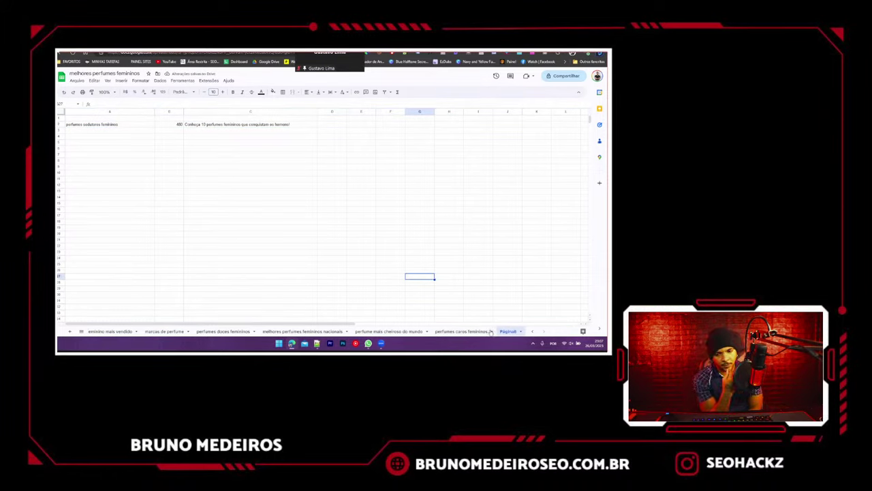
# - Rename the new sheet "perfumes sedutores femininos", using the keyword copied from its first column
pyautogui.click(135, 124)
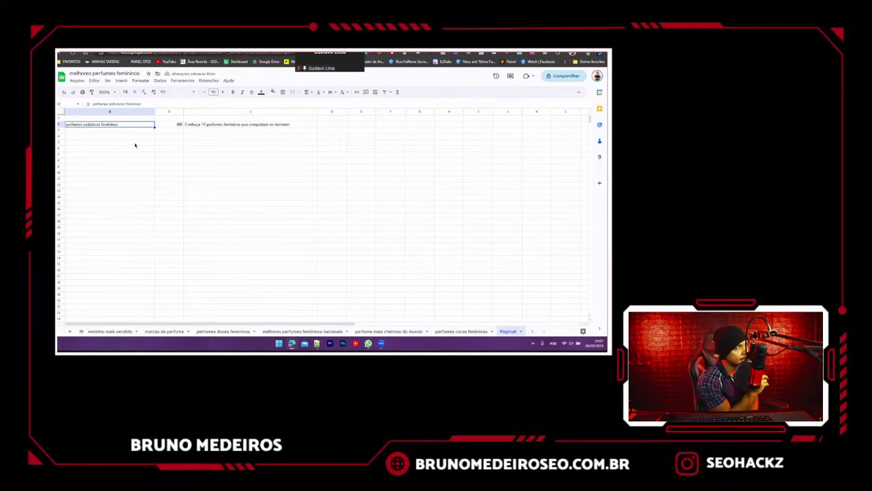
pyautogui.hotkey('ctrl', 'c')
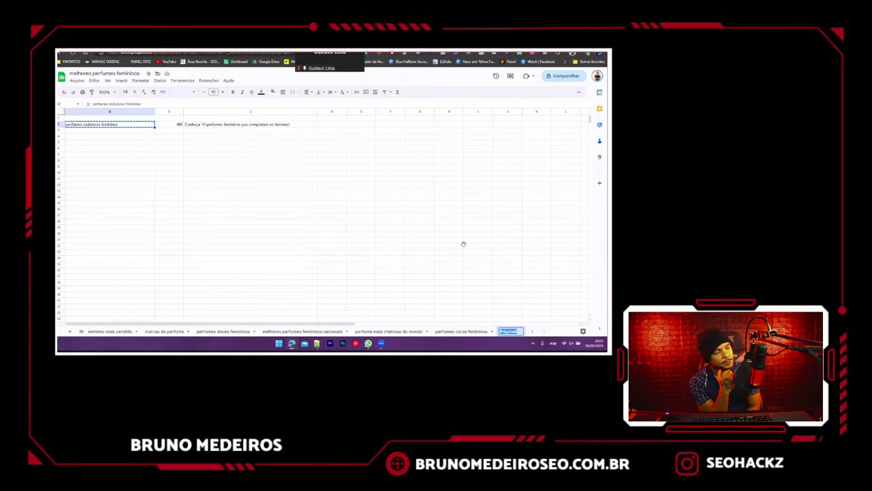
pyautogui.hotkey('ctrl', 'v')
pyautogui.click(463, 245)
# - Copy the red KEYWORD, VOLUME, SERP header row from "perfumes caros femininos" into row 1 of the "perfumes sedutores femininos" sheet
pyautogui.click(424, 332)
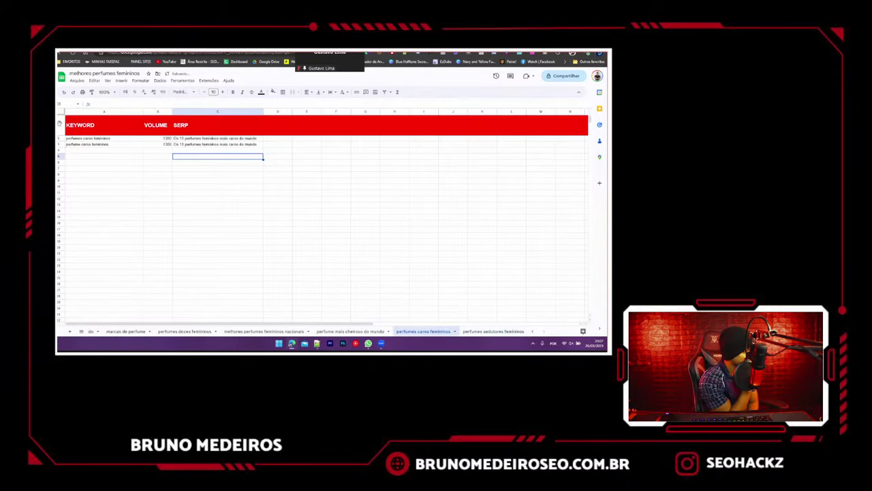
pyautogui.click(492, 331)
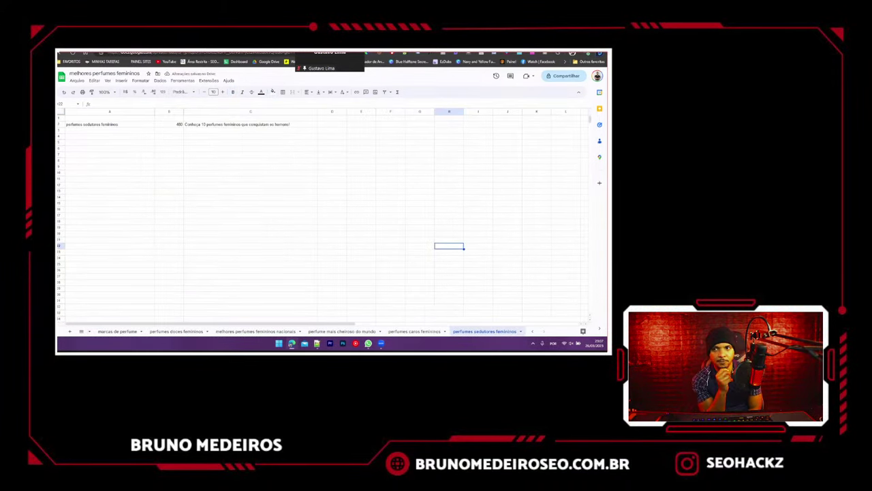
pyautogui.click(59, 118)
pyautogui.hotkey('ctrl', 'v')
pyautogui.click(151, 187)
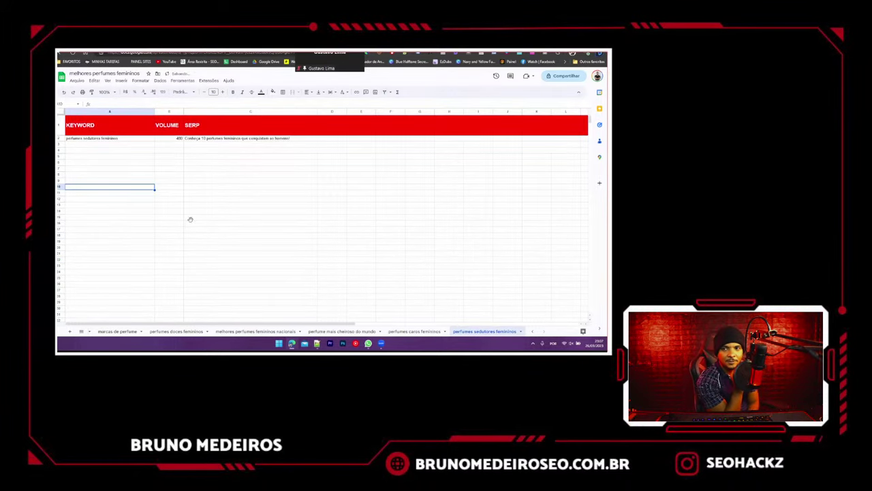
pyautogui.click(391, 241)
# - Return to the "melhores perfumes femininos" sheet, copy the next uncoloured keyword, "perfumes marcantes", and search Google for it
pyautogui.click(533, 332)
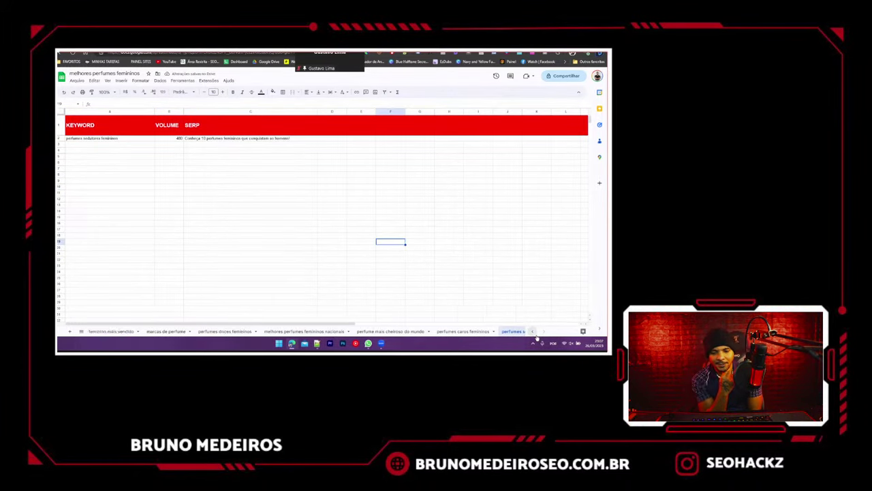
pyautogui.click(534, 332)
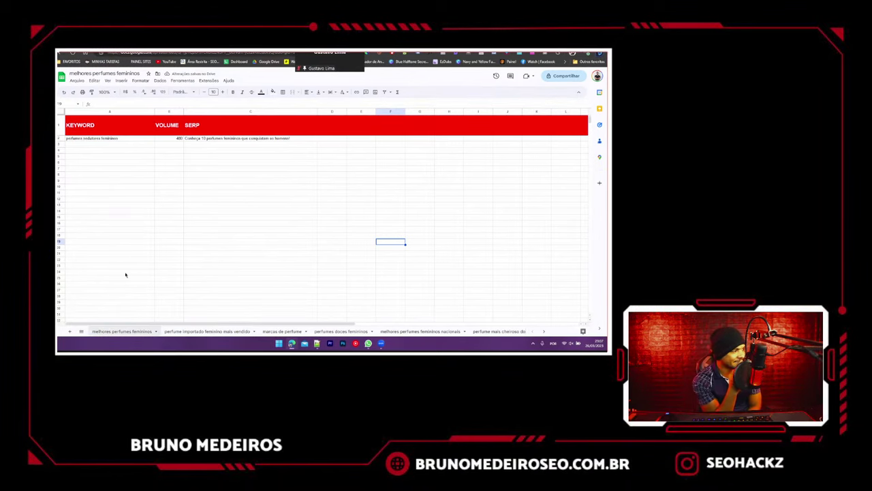
pyautogui.click(122, 331)
pyautogui.click(82, 276)
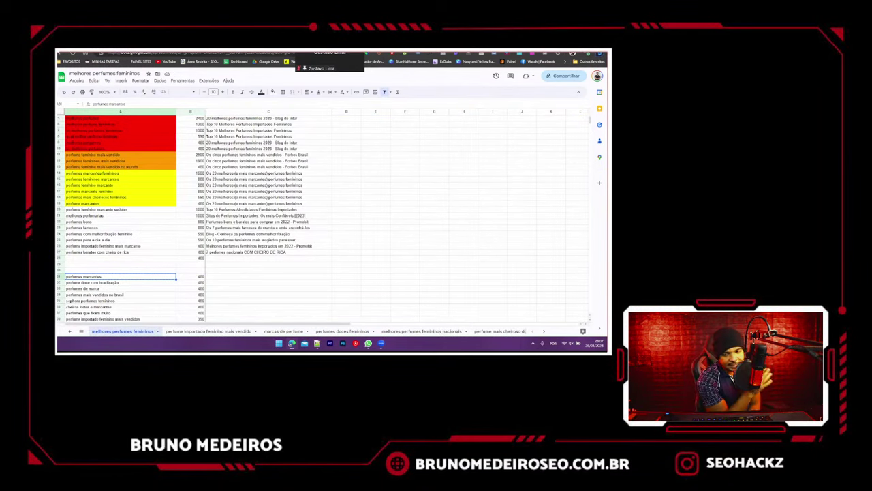
pyautogui.hotkey('ctrl', 'Tab')
pyautogui.tripleClick(155, 81)
pyautogui.hotkey('ctrl', 'v')
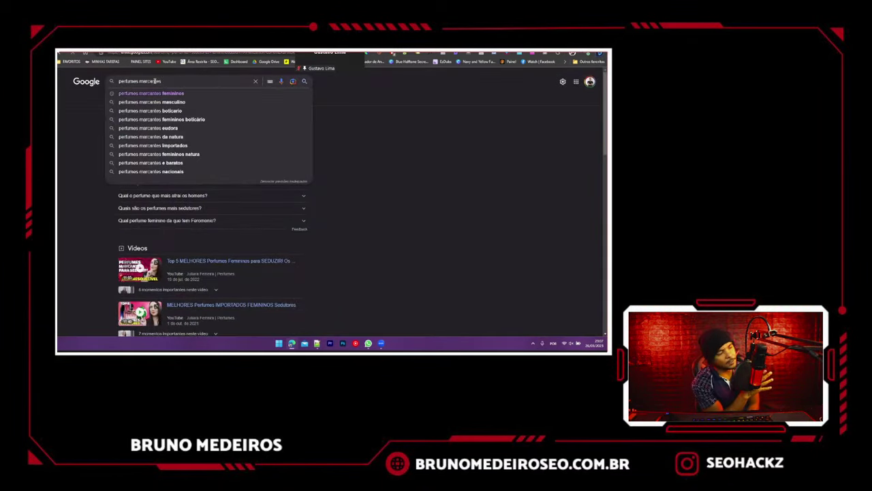
pyautogui.press('Return')
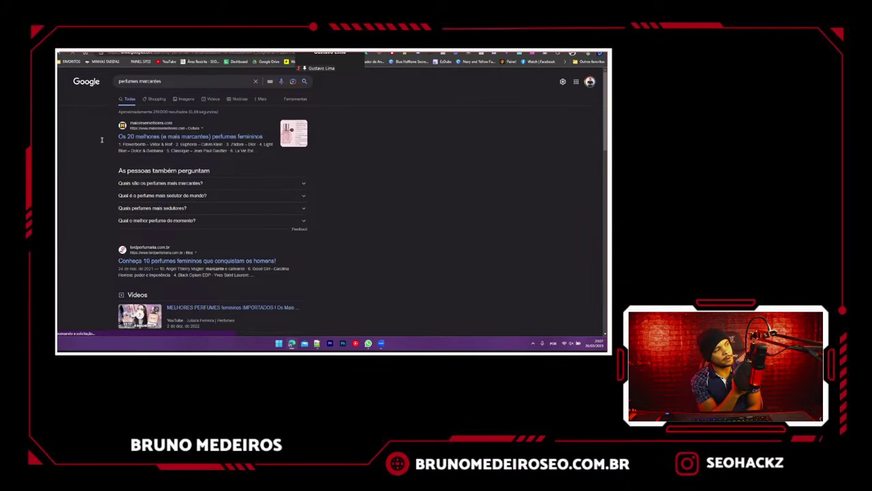
# - Record the top result title, "Os 20 melhores (e mais marcantes) perfumes femininos", in the SERP column for "perfumes marcantes"
pyautogui.moveTo(101, 139); pyautogui.dragTo(253, 137)
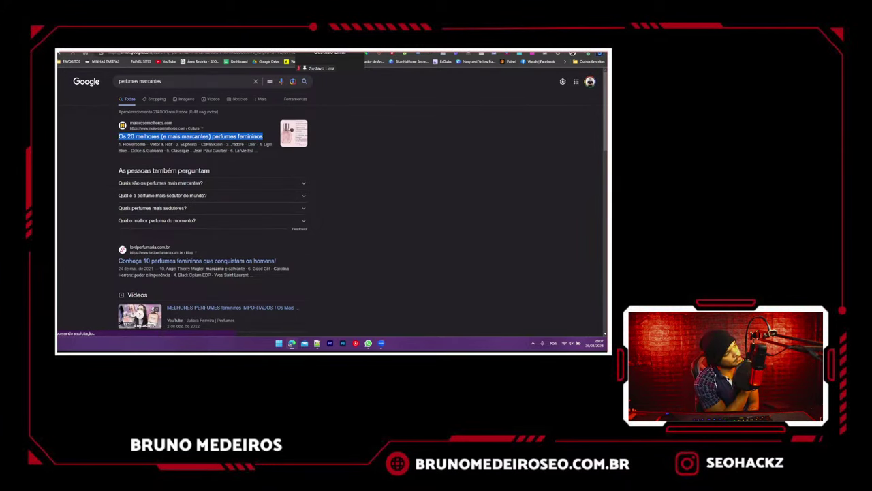
pyautogui.hotkey('ctrl', 'c')
pyautogui.hotkey('ctrl', 'shift', 'Tab')
pyautogui.press('Right')
pyautogui.press('Right')
pyautogui.hotkey('ctrl', 'v')
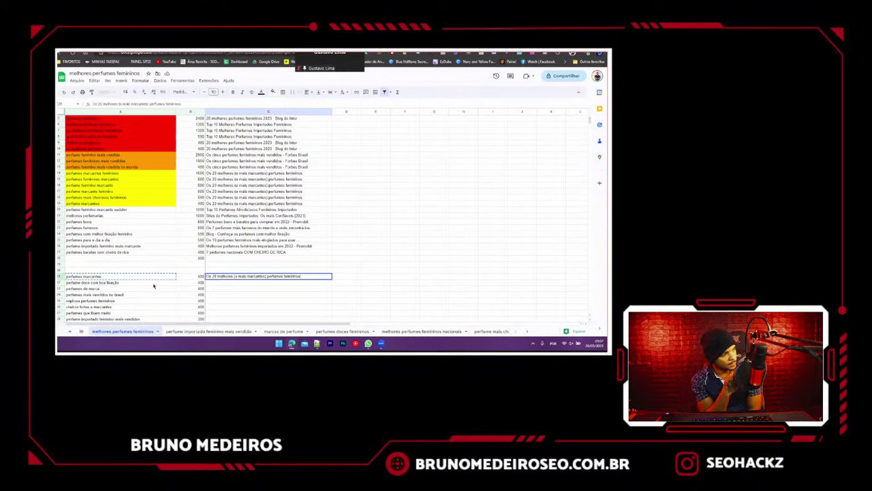
# - Fill the "perfumes marcantes" keyword cell with yellow and move its row directly below the yellow group
pyautogui.press('Left')
pyautogui.press('Left')
pyautogui.click(272, 92)
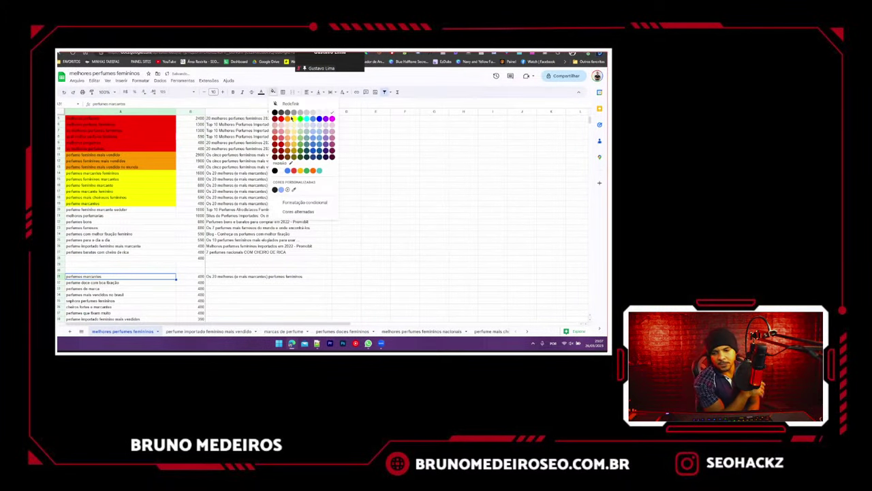
pyautogui.click(294, 119)
pyautogui.click(60, 276)
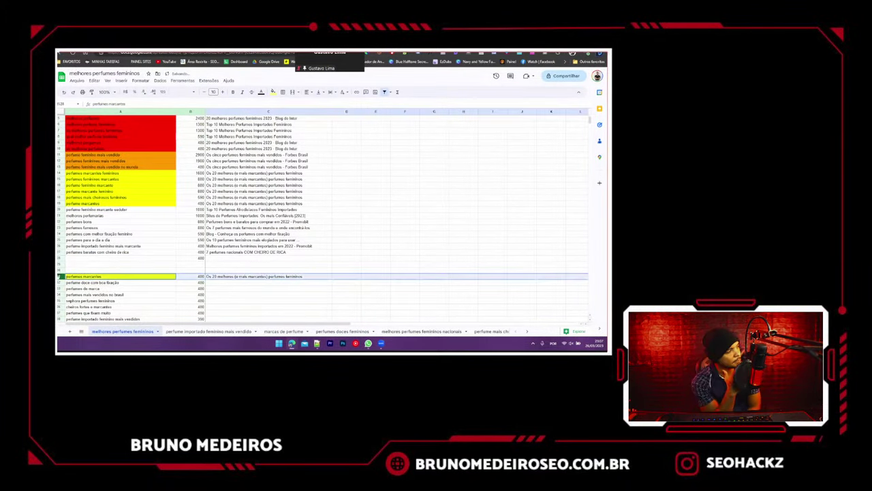
pyautogui.moveTo(60, 276); pyautogui.dragTo(62, 211)
pyautogui.moveTo(116, 217); pyautogui.dragTo(116, 212)
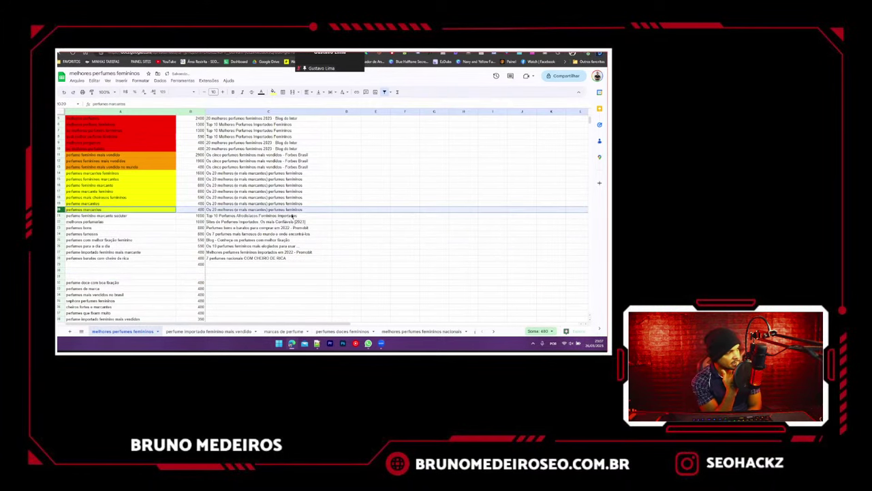
# - Copy the keyword "perfume doce com boa fixação", search Google for it and review the results
pyautogui.scroll(-3, 277, 213)
pyautogui.click(76, 191)
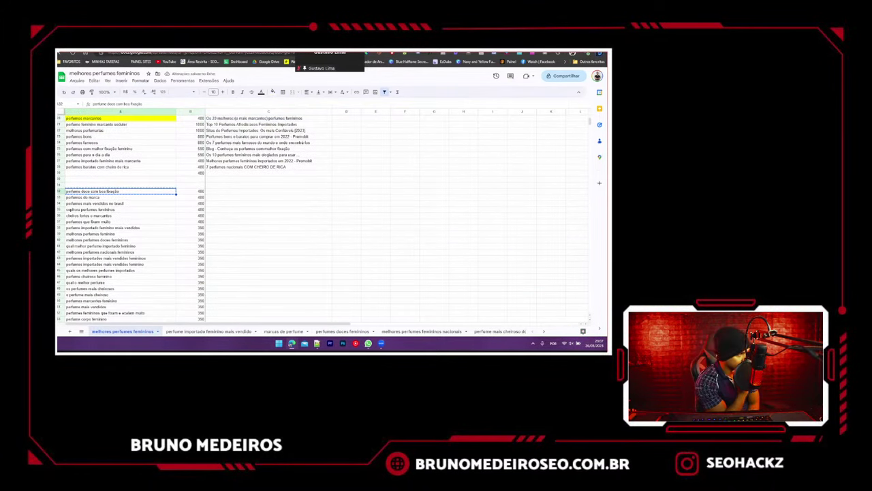
pyautogui.click(128, 52)
pyautogui.doubleClick(160, 81)
pyautogui.hotkey('ctrl', 'a')
pyautogui.hotkey('ctrl', 'v')
pyautogui.press('Return')
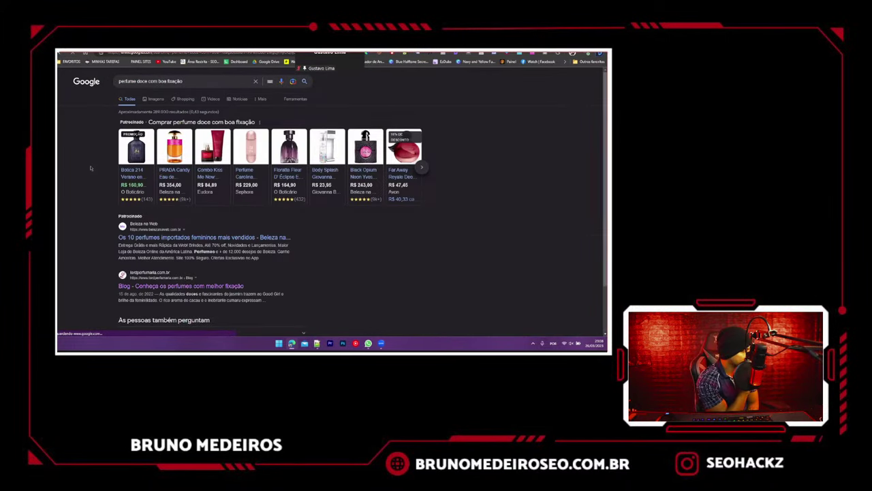
pyautogui.scroll(-3, 89, 163)
pyautogui.scroll(-5, 96, 204)
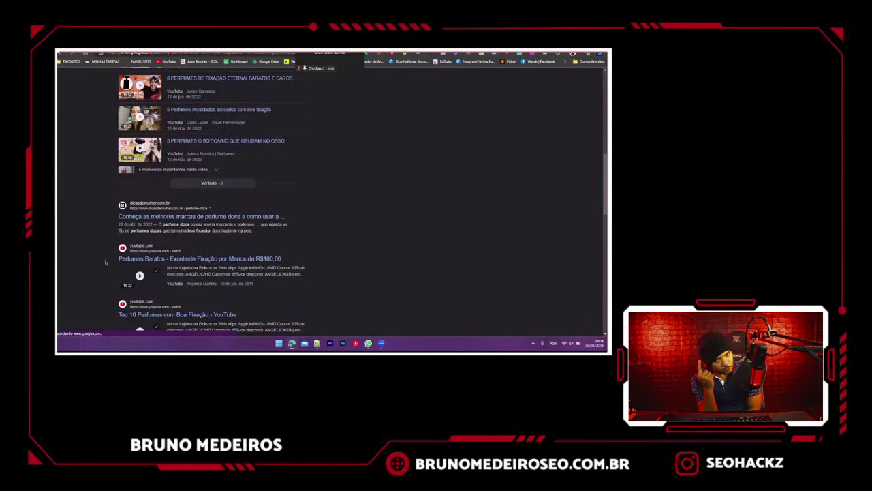
pyautogui.scroll(10, 107, 246)
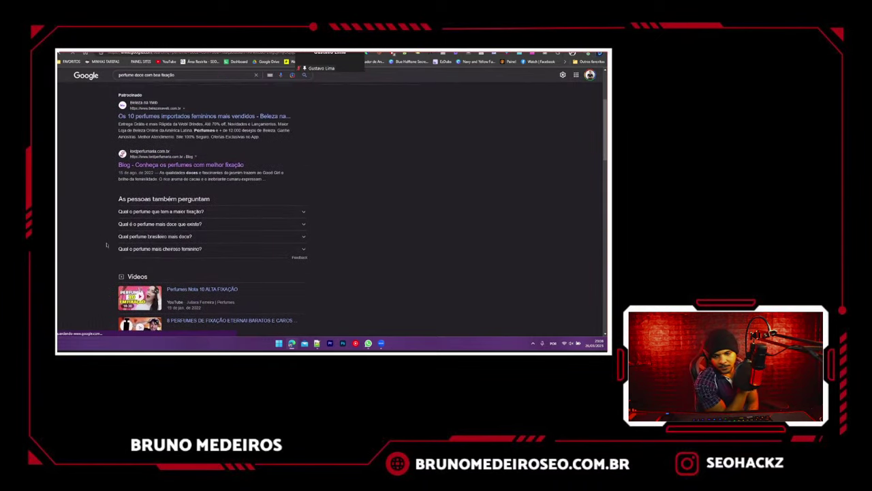
# - Record the top result title, "Blog - Conheça os perfumes com melhor fixação", in the SERP column for "perfume doce com boa fixação"
pyautogui.hotkey('ctrl', 'shift', 'Tab')
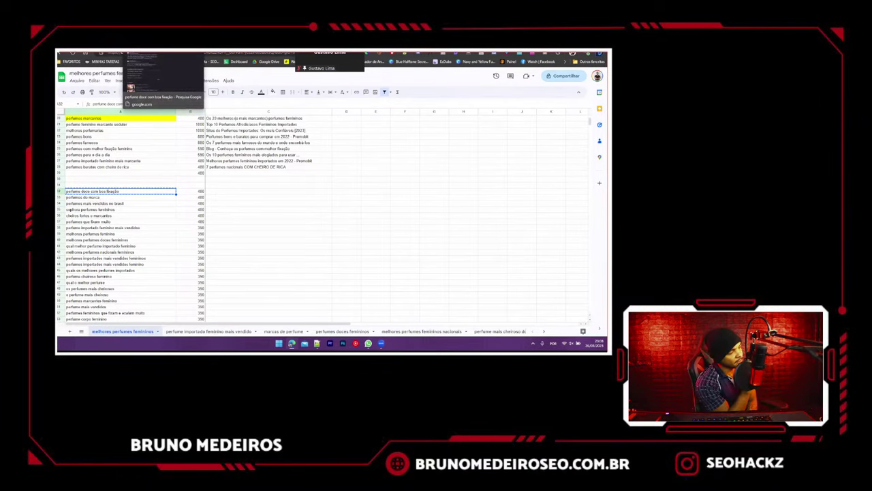
pyautogui.click(136, 53)
pyautogui.moveTo(115, 171); pyautogui.dragTo(243, 157)
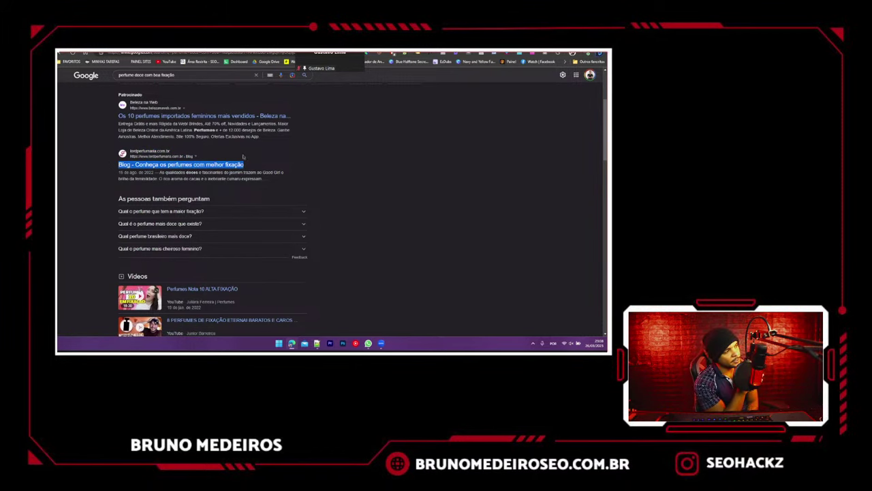
pyautogui.hotkey('ctrl', 'c')
pyautogui.hotkey('ctrl', 'shift', 'Tab')
pyautogui.click(218, 192)
pyautogui.hotkey('ctrl', 'v')
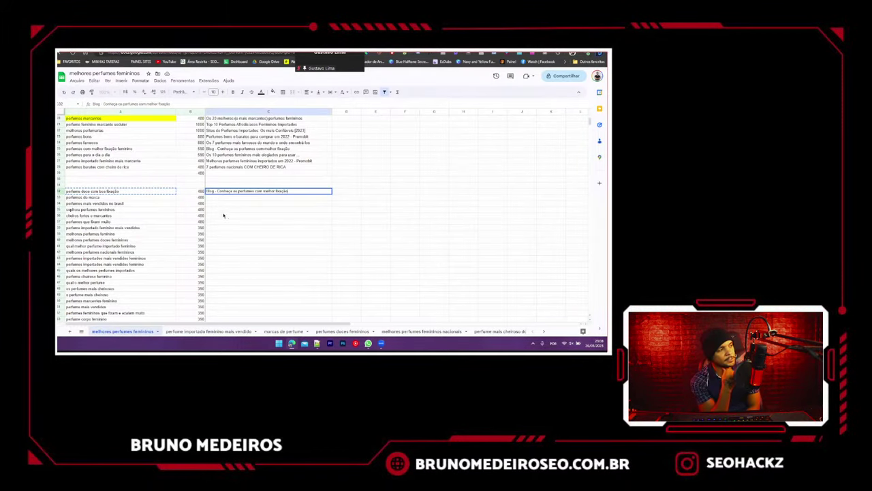
pyautogui.click(222, 215)
# - Find the other row with the same SERP title and fill its keyword cell, "perfumes com melhor fixação feminino", with green
pyautogui.hotkey('ctrl', 'f')
pyautogui.hotkey('ctrl', 'v')
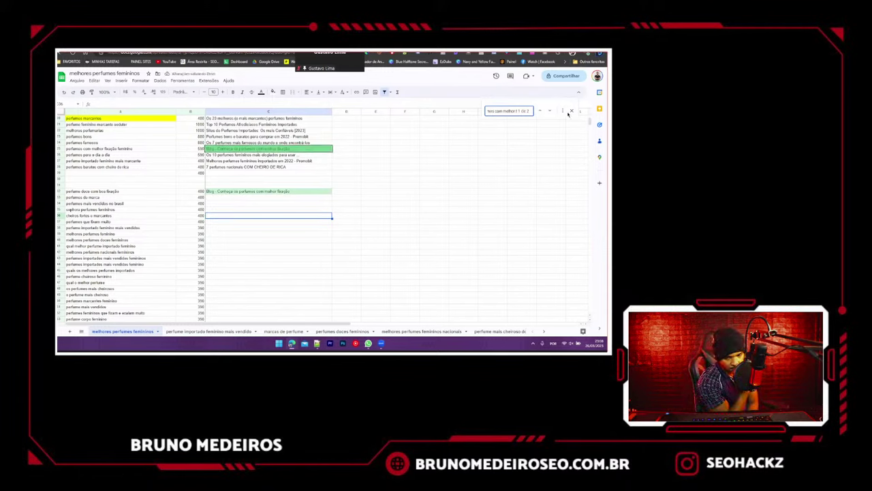
pyautogui.click(571, 111)
pyautogui.click(118, 150)
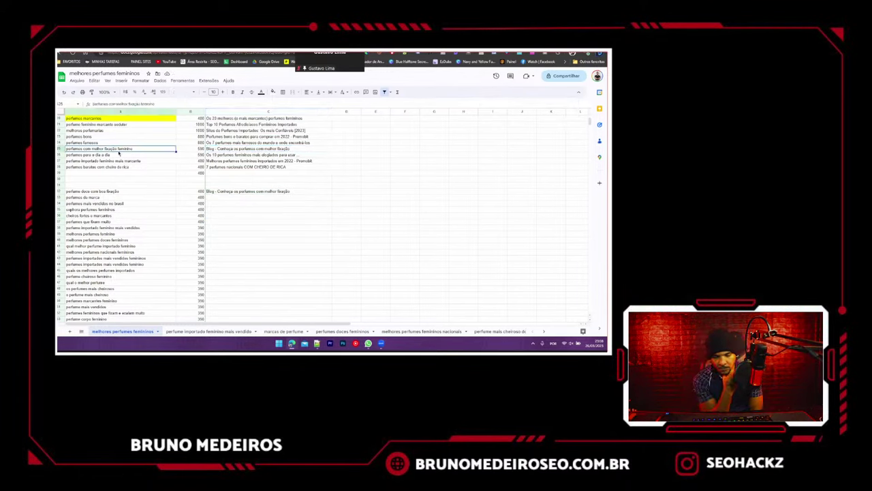
pyautogui.click(218, 148)
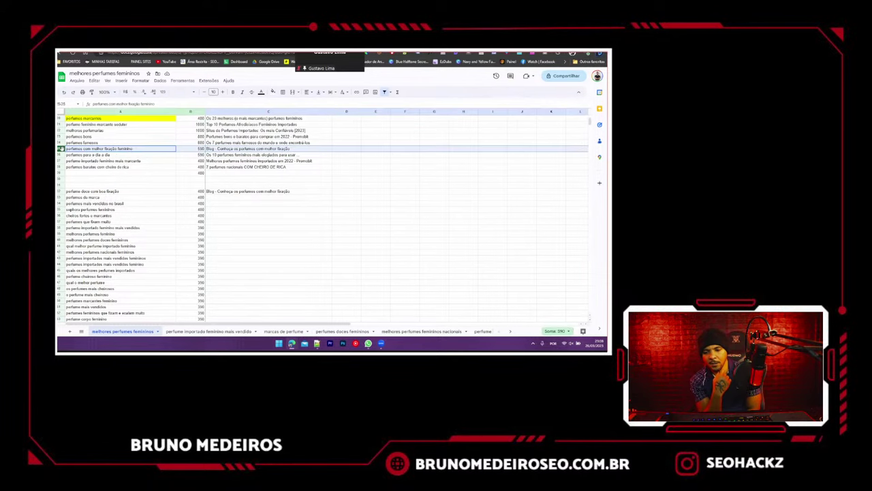
pyautogui.click(154, 151)
pyautogui.click(273, 90)
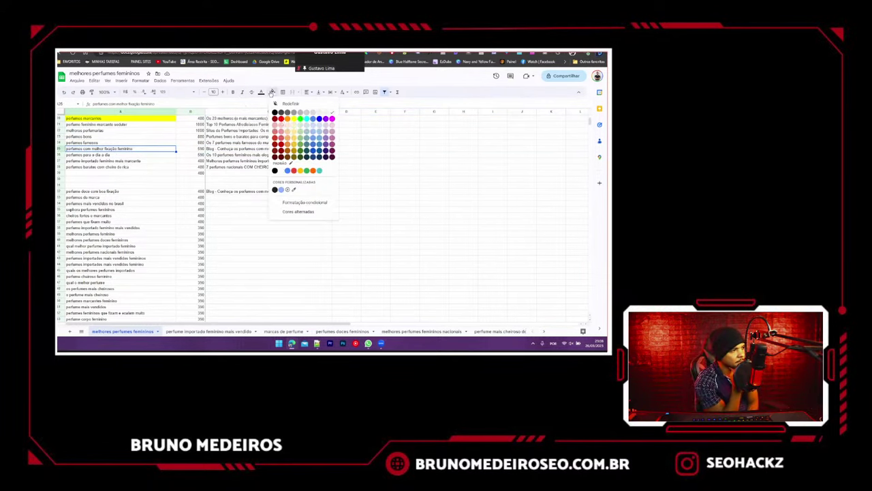
pyautogui.click(300, 119)
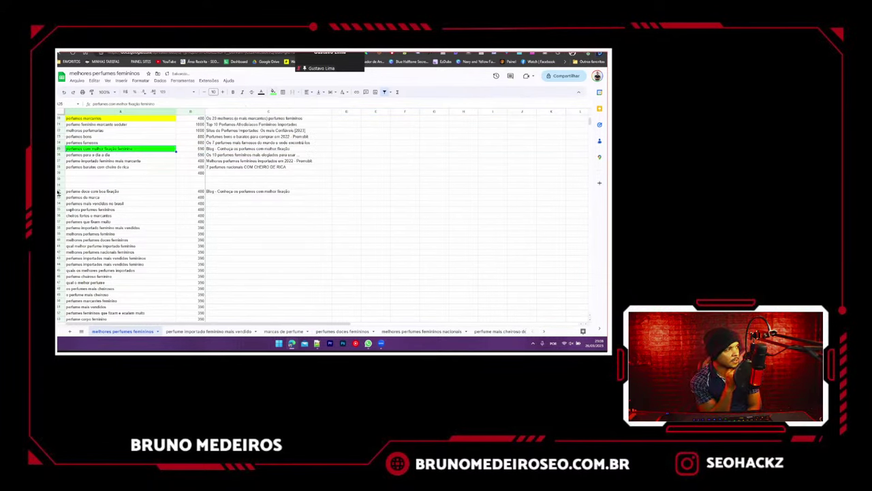
# - Fill the "perfume doce com boa fixação" row with green and move it directly below "perfumes com melhor fixação feminino"
pyautogui.click(58, 192)
pyautogui.click(273, 91)
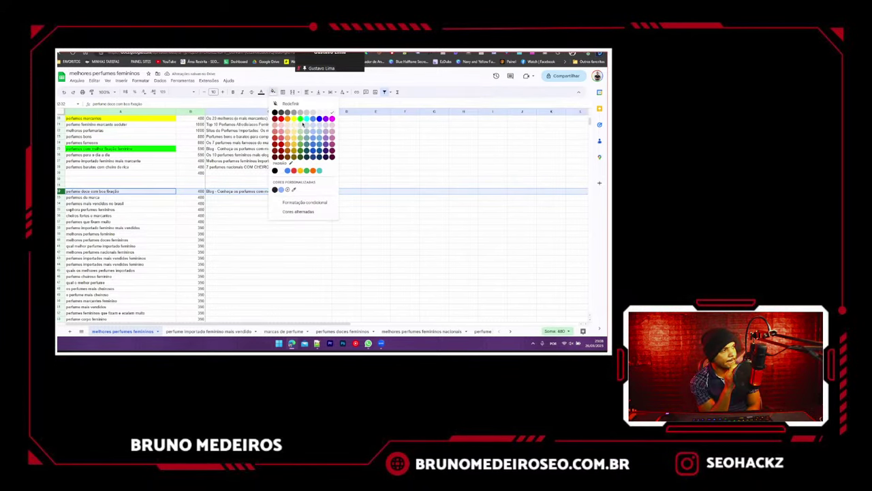
pyautogui.click(300, 119)
pyautogui.moveTo(59, 192); pyautogui.dragTo(58, 155)
pyautogui.click(277, 233)
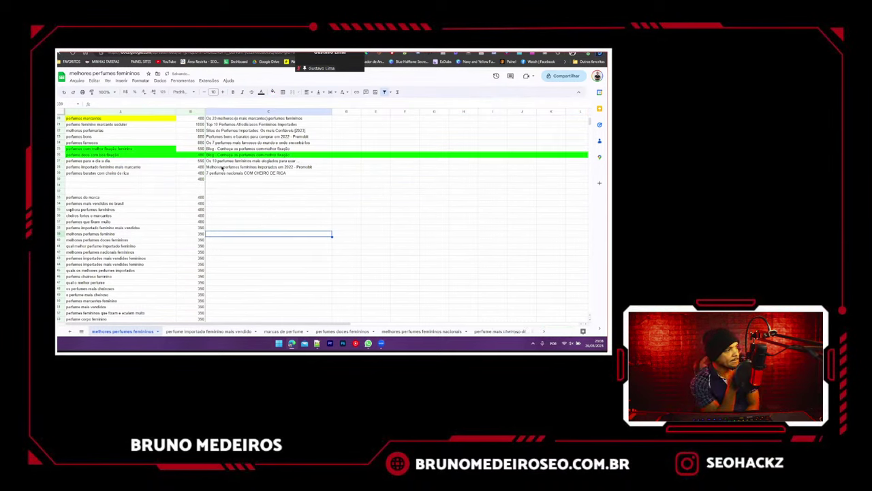
# - Reset the "perfume doce com boa fixação" row's fill to white and colour only its keyword cell green
pyautogui.click(59, 155)
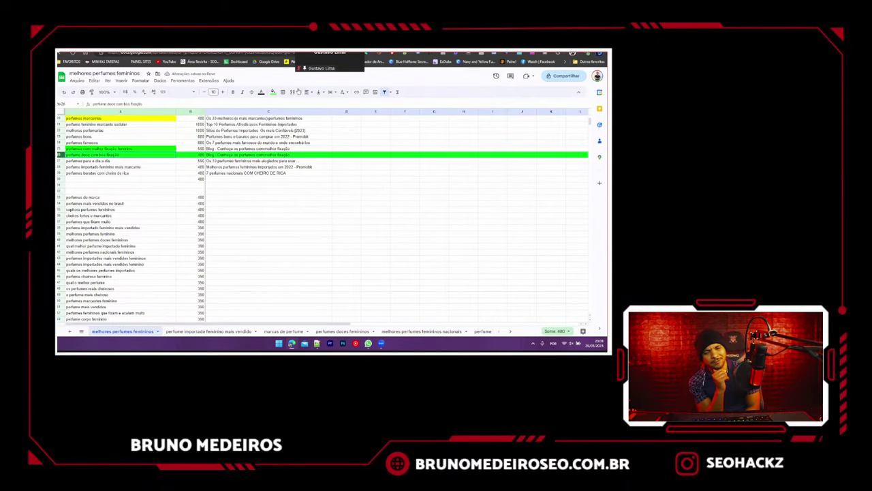
pyautogui.click(272, 91)
pyautogui.click(333, 112)
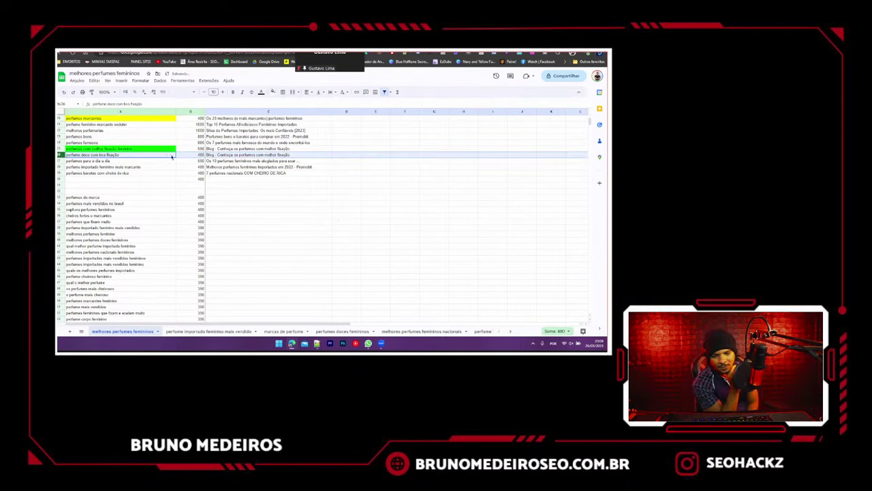
pyautogui.click(119, 154)
pyautogui.click(272, 92)
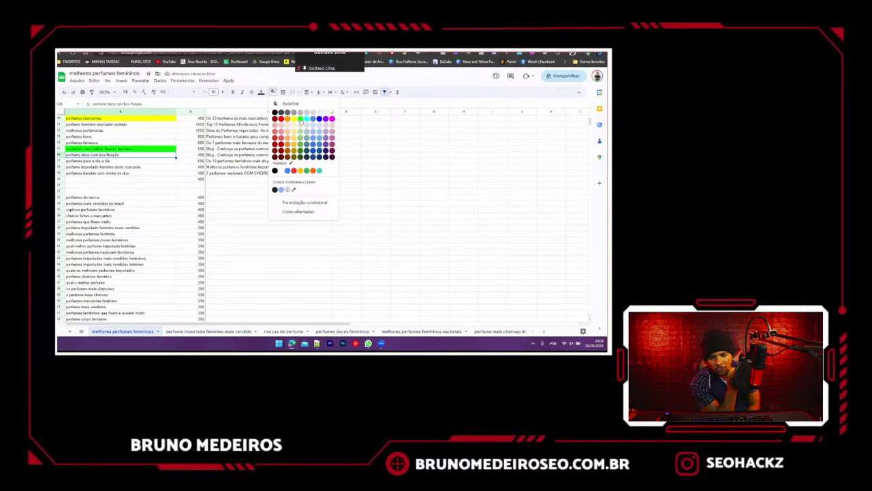
pyautogui.click(302, 123)
# - Copy the next keyword, "perfumes de marca", search Google for it and review the results
pyautogui.click(99, 198)
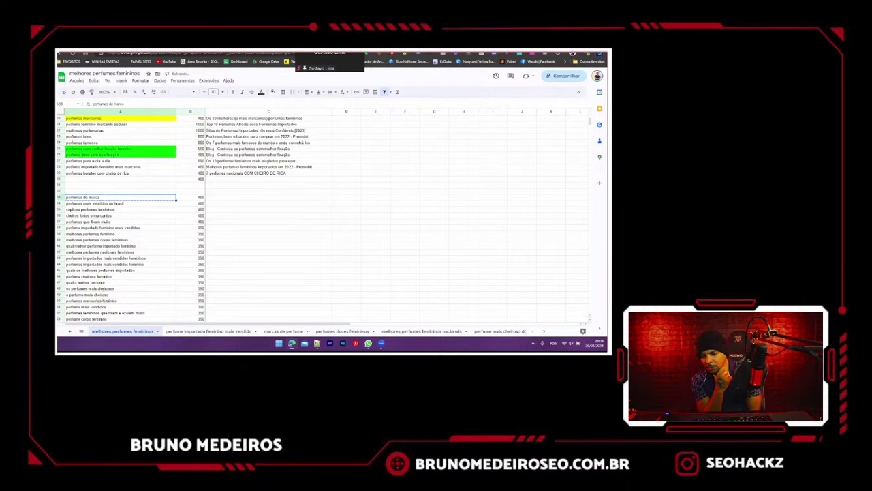
pyautogui.hotkey('ctrl', 'Tab')
pyautogui.click(173, 75)
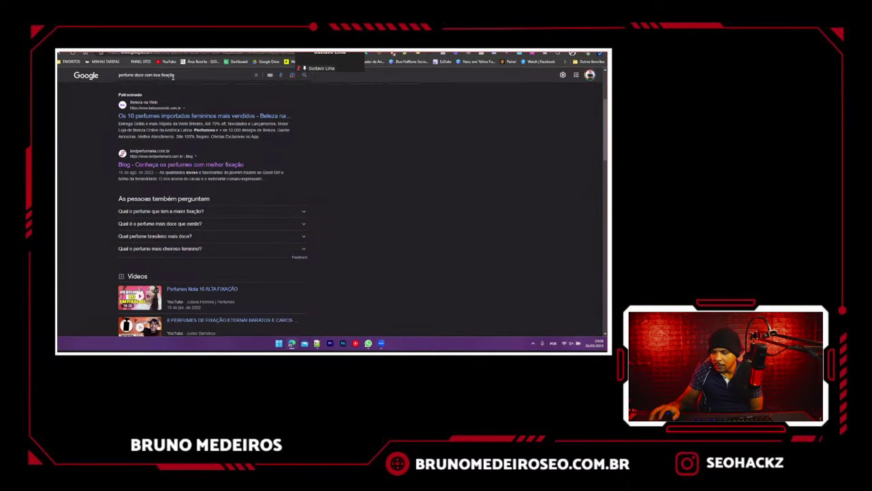
pyautogui.tripleClick(172, 76)
pyautogui.write('perfumes de marca')
pyautogui.press('Return')
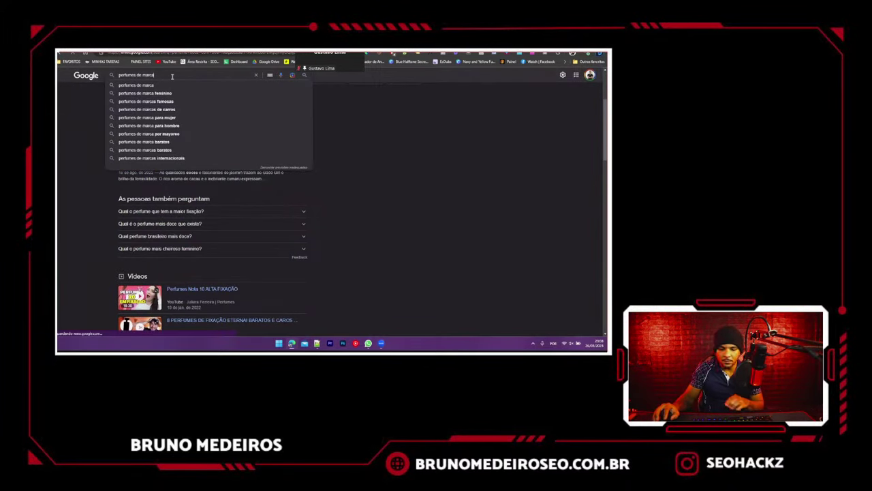
pyautogui.scroll(-4, 110, 158)
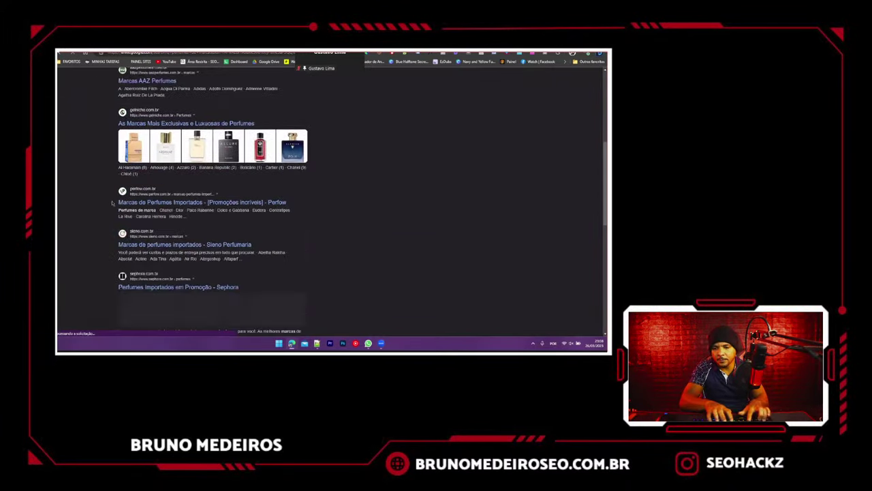
pyautogui.scroll(5, 111, 158)
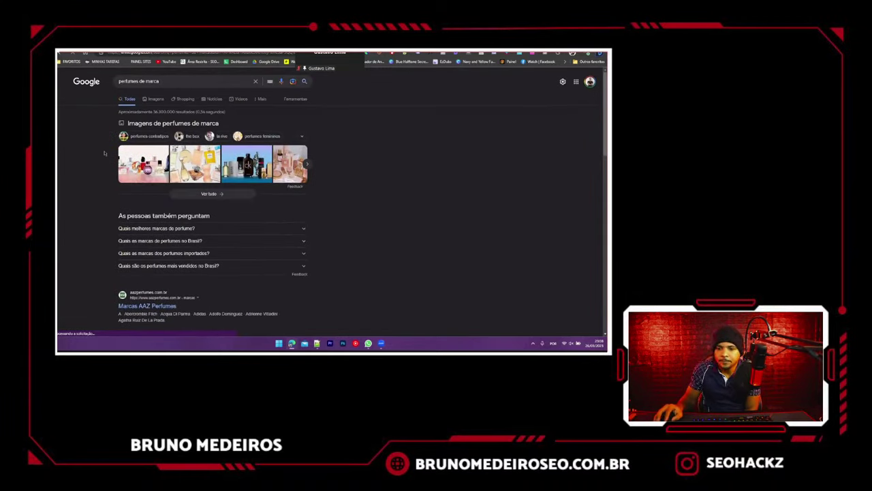
pyautogui.scroll(-3, 102, 158)
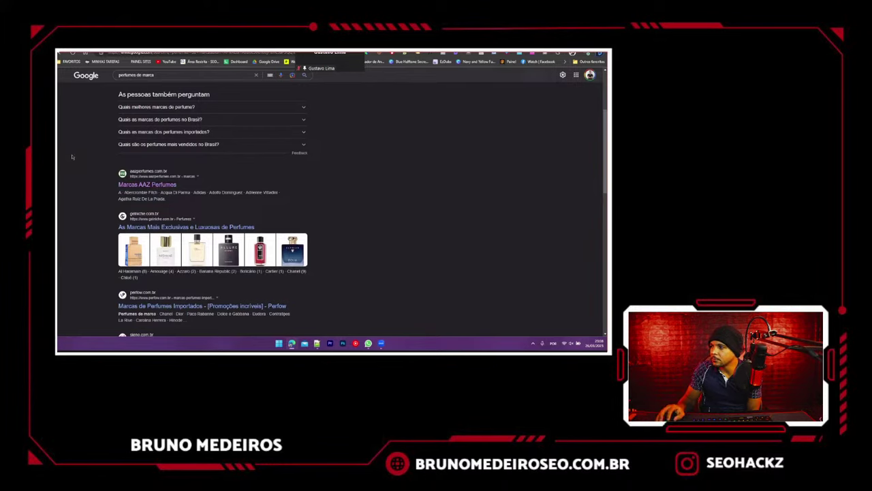
pyautogui.scroll(-3, 71, 157)
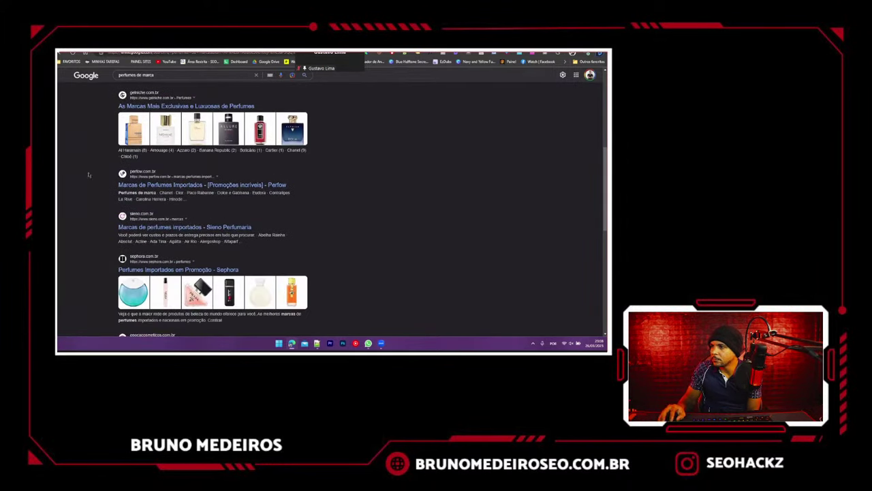
pyautogui.scroll(6, 106, 226)
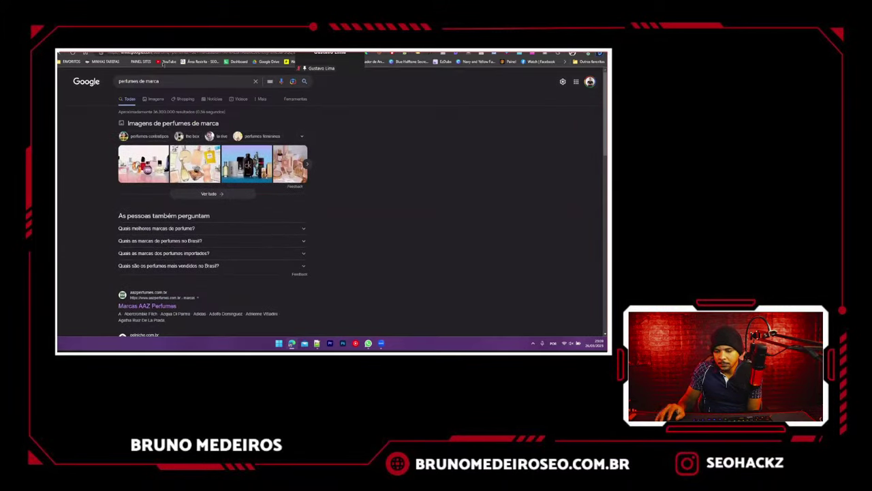
# - Open the "Marcas AAZ Perfumes" result, examine its list of brands and return to the search results
pyautogui.click(147, 305)
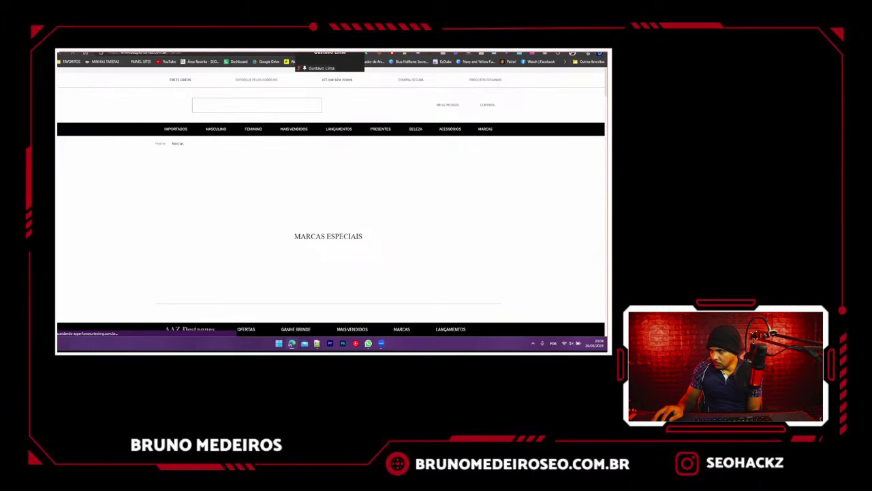
pyautogui.scroll(-5, 209, 194)
pyautogui.scroll(4, 210, 196)
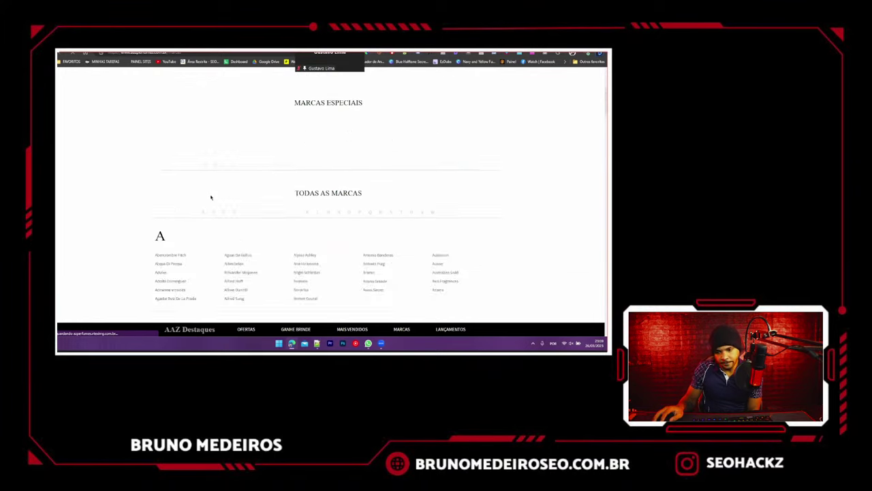
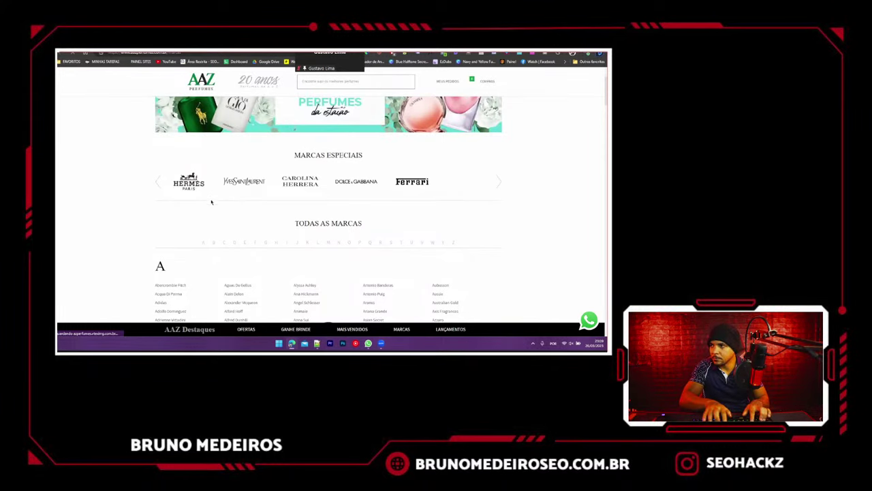
pyautogui.scroll(-6, 214, 182)
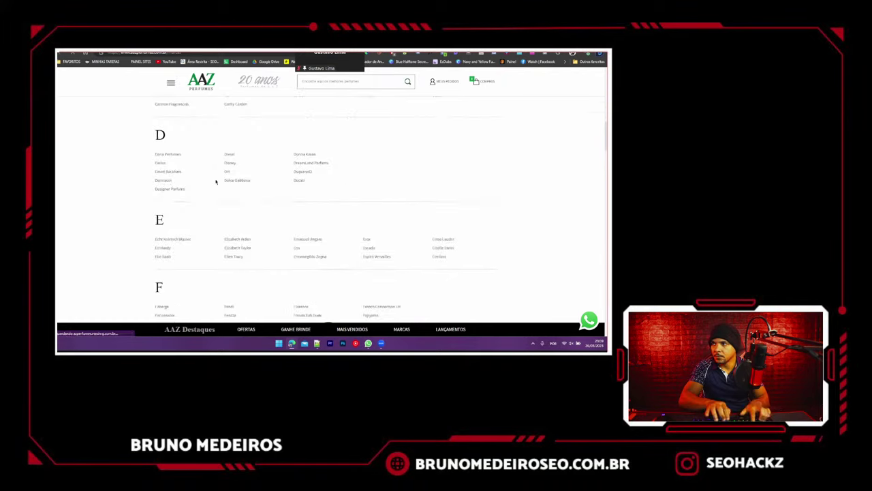
pyautogui.scroll(10, 111, 188)
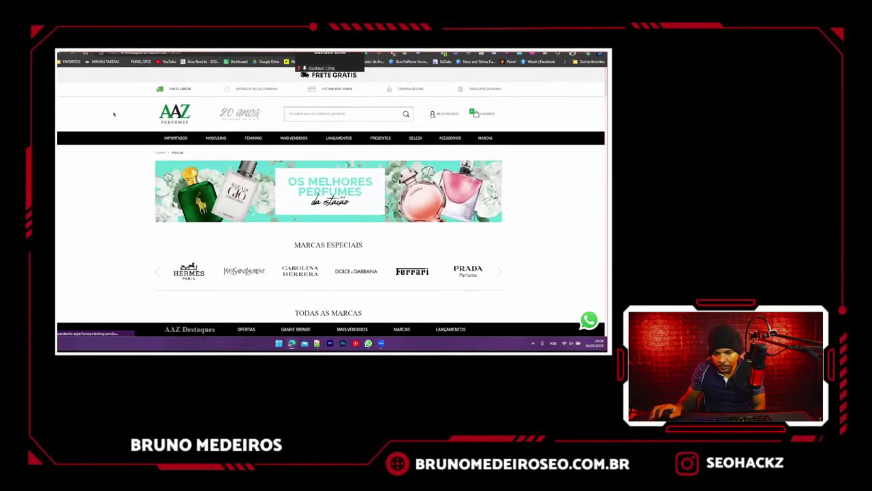
pyautogui.hotkey('alt', 'Left')
# - Return to the keyword spreadsheet, copy "perfumes de marca" and select the SERP cell in its row
pyautogui.hotkey('ctrl', 'shift', 'Tab')
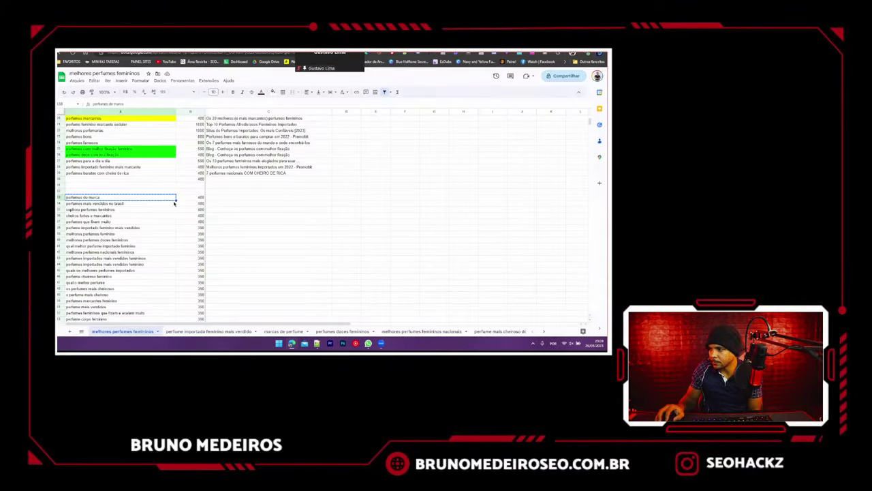
pyautogui.hotkey('ctrl', 'c')
pyautogui.click(239, 197)
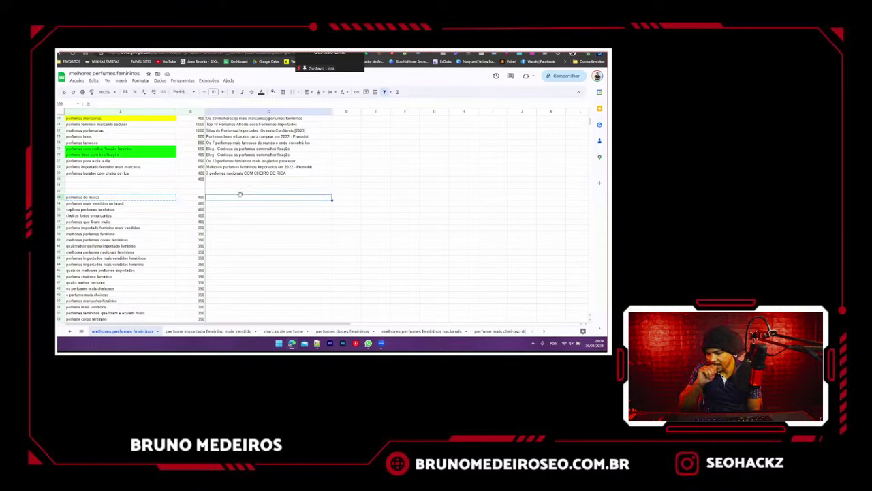
# - Check the Google results for "perfumes de marca", then clear that keyword's row in the melhores perfumes femininos sheet
pyautogui.click(149, 197)
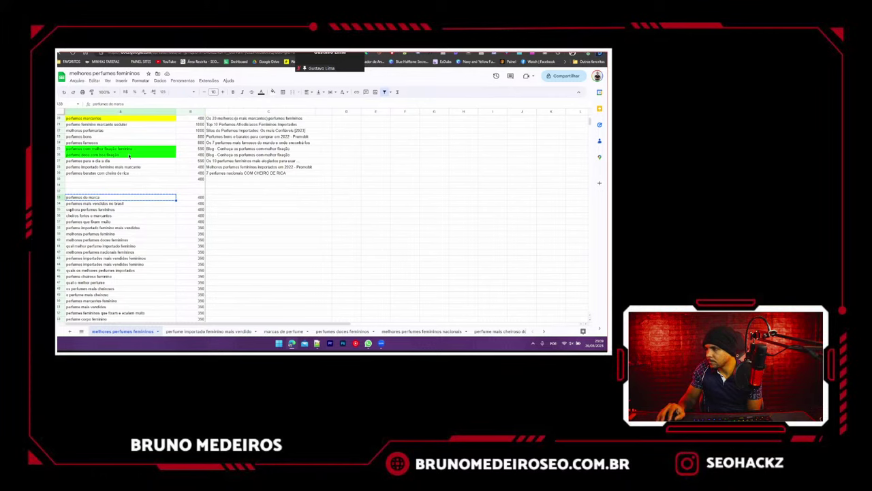
pyautogui.hotkey('ctrl', 'Tab')
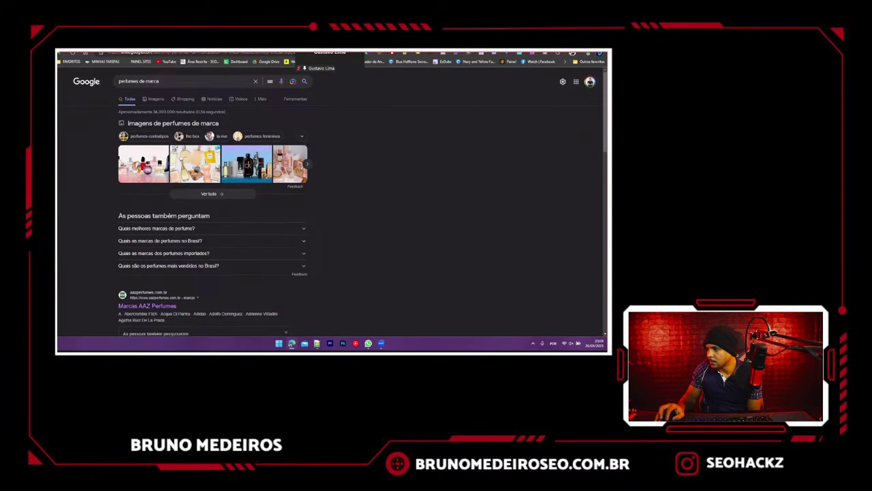
pyautogui.scroll(-2, 132, 156)
pyautogui.scroll(2, 132, 157)
pyautogui.scroll(-5, 109, 264)
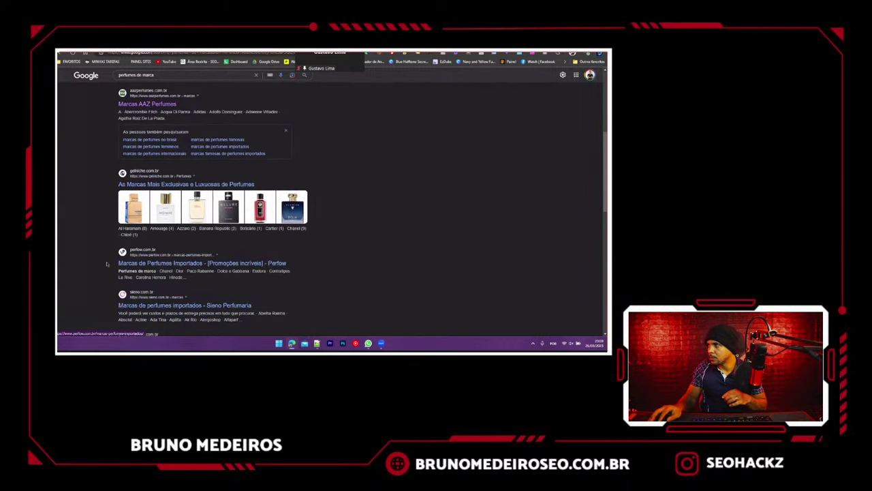
pyautogui.hotkey('ctrl', 'shift', 'Tab')
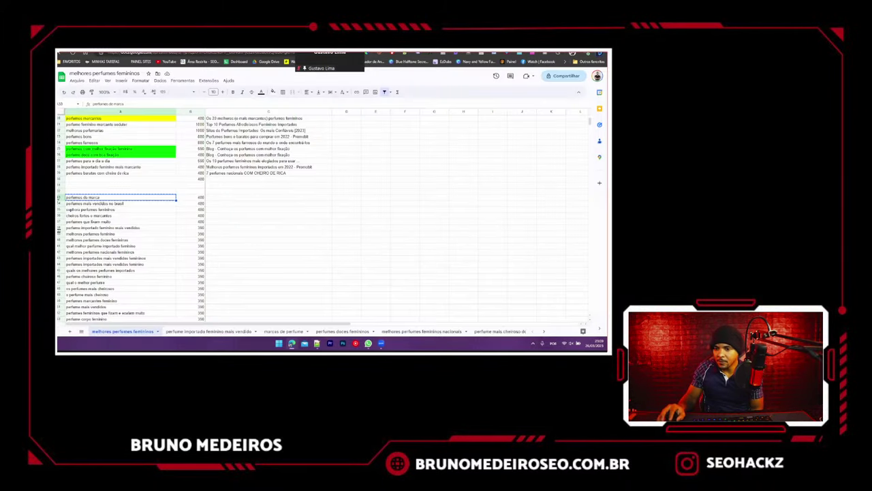
pyautogui.click(60, 197)
pyautogui.press('Delete')
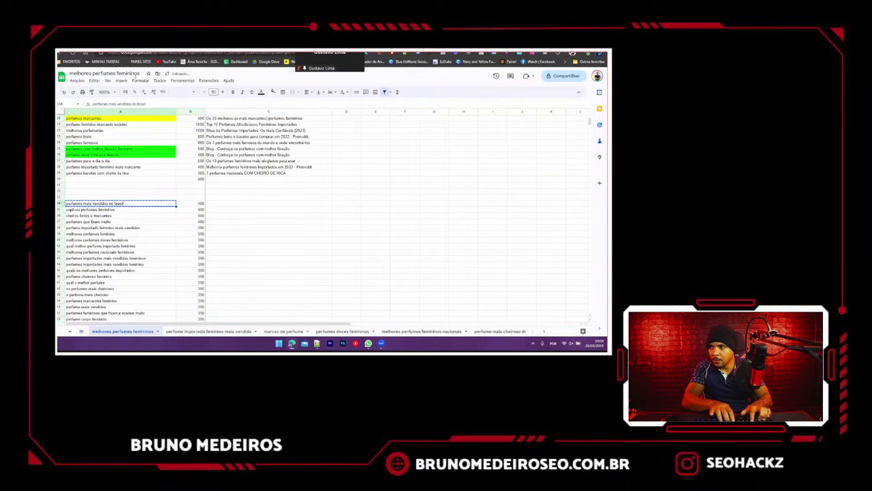
# - Search Google for the keyword "perfumes mais vendidos no brasil" taken from the sheet
pyautogui.hotkey('ctrl', 'shift', 'Tab')
pyautogui.tripleClick(157, 76)
pyautogui.hotkey('ctrl', 'v')
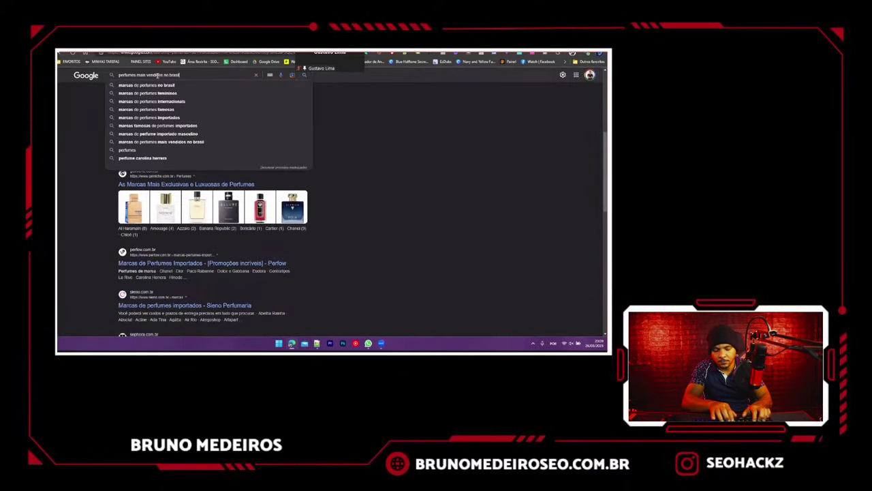
pyautogui.press('Return')
pyautogui.press('Return')
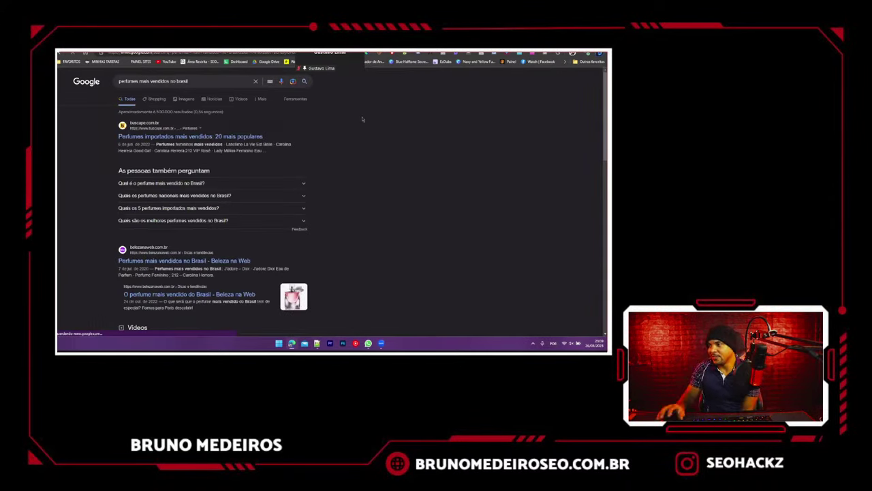
# - Copy the title "Perfumes importados mais vendidos: 20 mais populares" from Google into column C beside "perfumes mais vendidos no brasil" in the spreadsheet
pyautogui.moveTo(118, 136); pyautogui.dragTo(268, 136)
pyautogui.hotkey('ctrl', 'c')
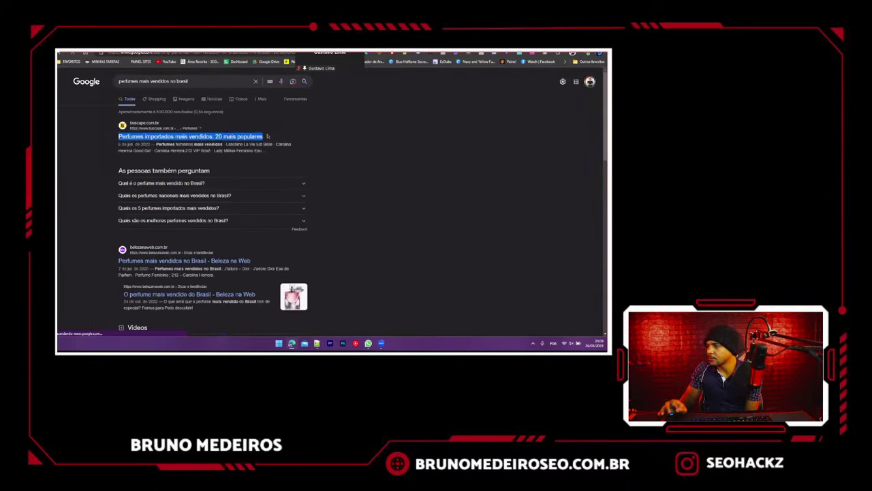
pyautogui.hotkey('ctrl', 'Tab')
pyautogui.hotkey('ctrl', 'shift', 'Tab')
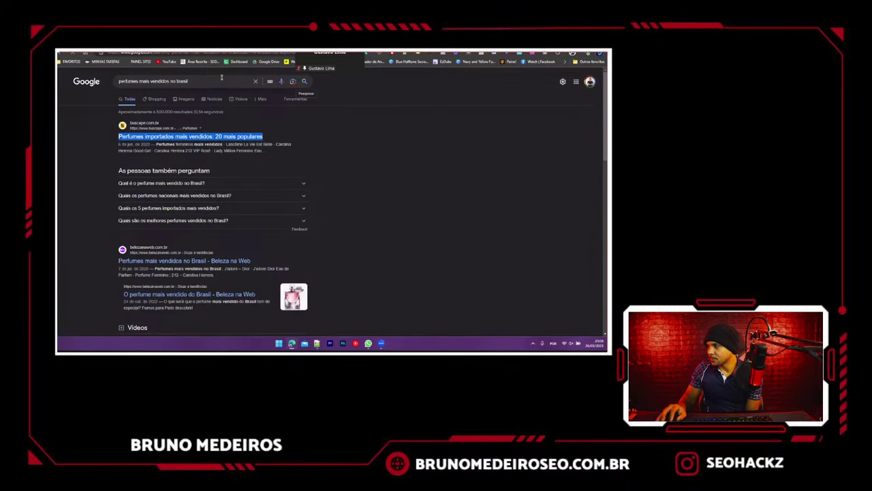
pyautogui.click(139, 52)
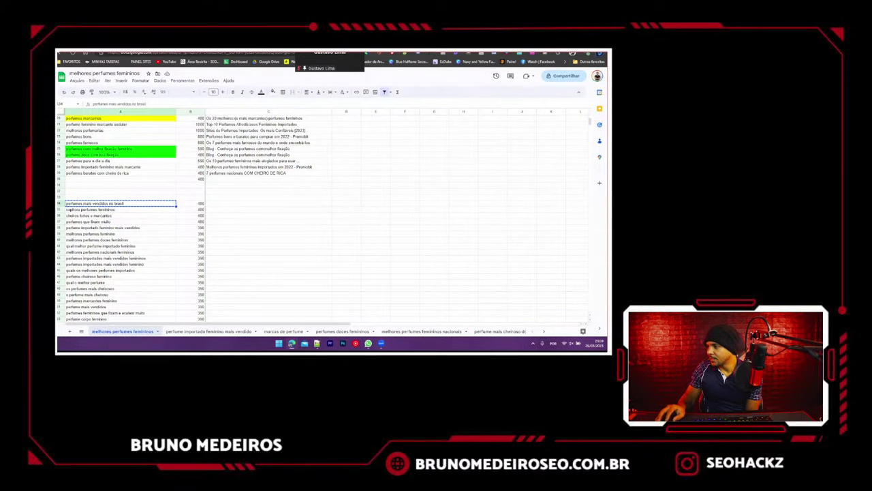
pyautogui.hotkey('ctrl', 'Tab')
pyautogui.hotkey('ctrl', 'shift', 'Tab')
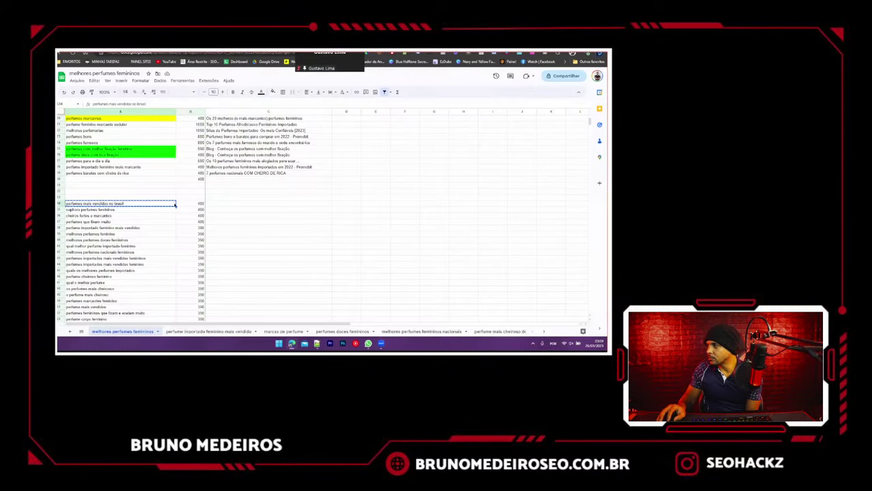
pyautogui.click(233, 203)
pyautogui.hotkey('ctrl', 'v')
pyautogui.press('Return')
# - Search the melhores perfumes femininos sheet for the title "Perfumes importados mais vendidos: 20 mais populares"
pyautogui.scroll(3, 227, 215)
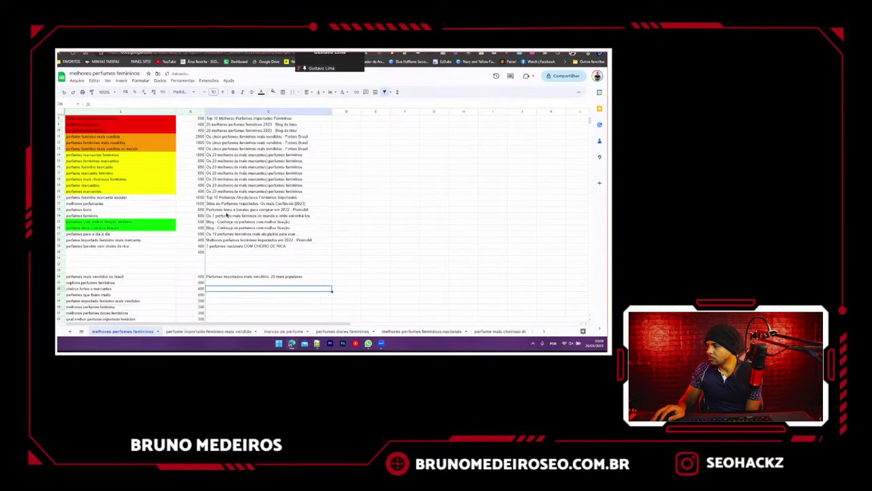
pyautogui.scroll(3, 227, 215)
pyautogui.scroll(-3, 225, 214)
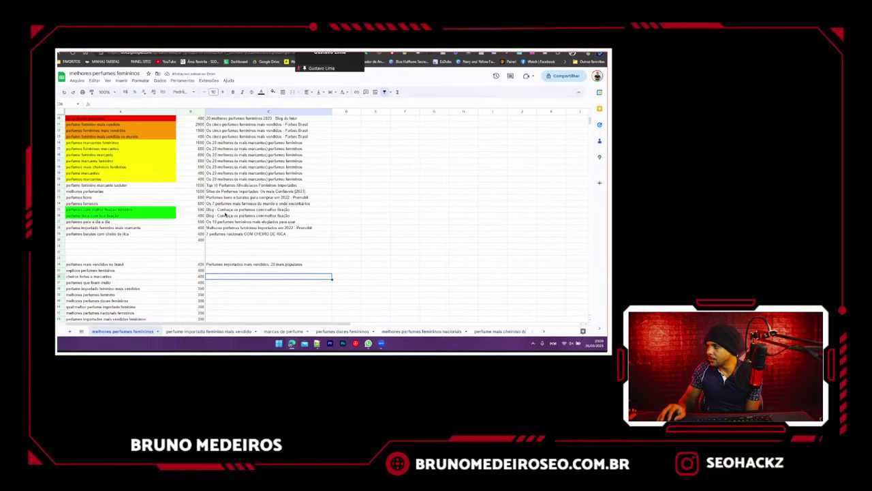
pyautogui.hotkey('ctrl', 'f')
pyautogui.hotkey('ctrl', 'v')
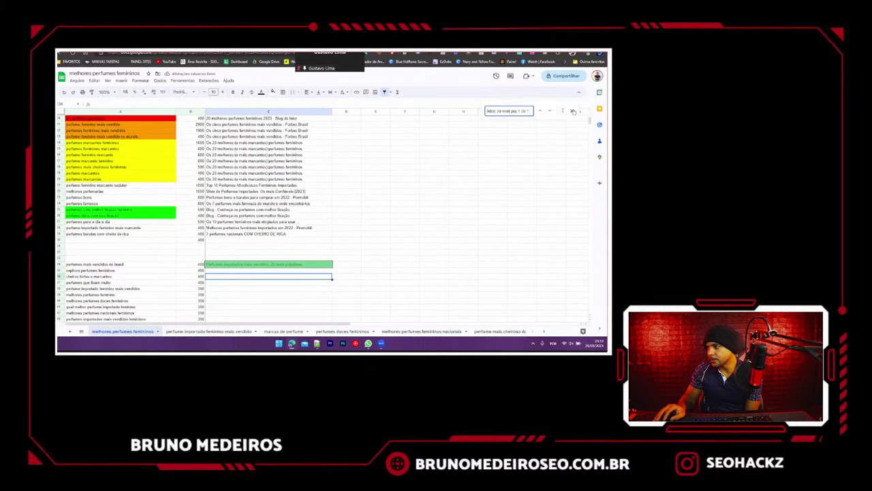
pyautogui.click(572, 111)
# - Move the "perfumes mais vendidos no brasil" row to row 28 of the "perfume importado feminino mais vendido" sheet
pyautogui.click(59, 264)
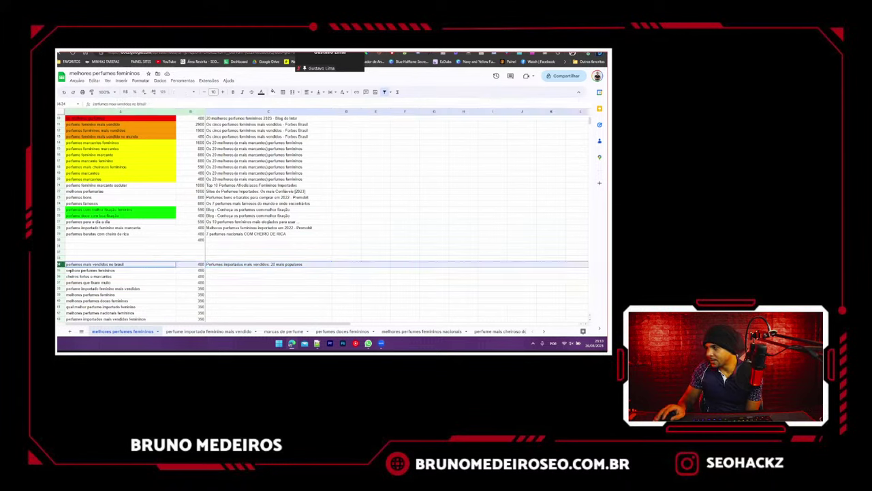
pyautogui.click(187, 332)
pyautogui.click(60, 297)
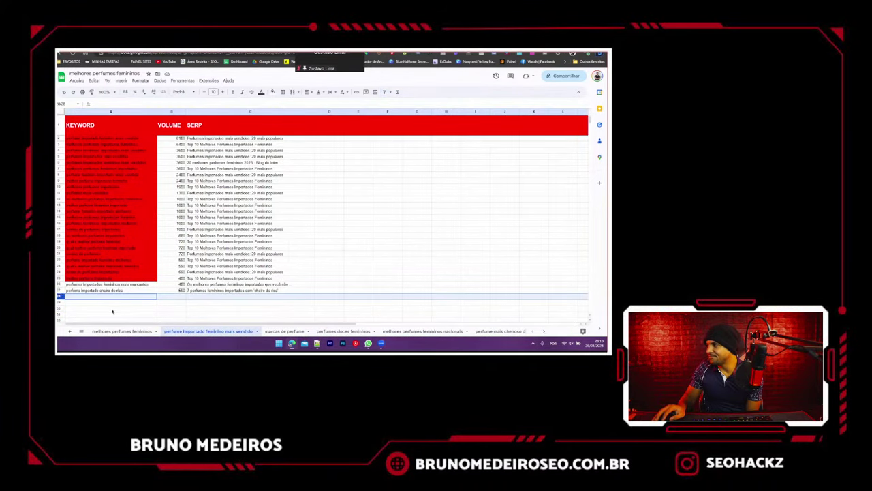
pyautogui.write('perfumes mais vendidos no brasil\t480\tPerfumes importados mais vendidos: 20 mais populares')
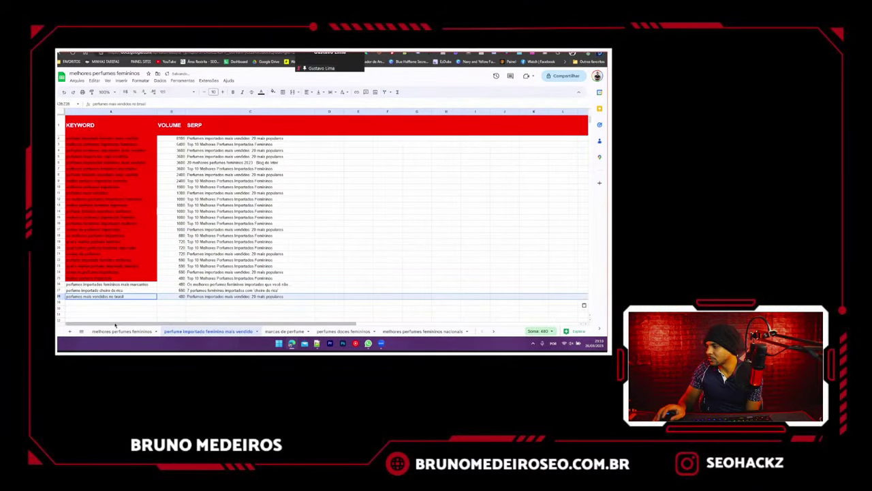
# - Find all rows in this sheet whose SERP title matches "Perfumes importados mais vendidos: 20 mais populares"
pyautogui.hotkey('ctrl', 'f')
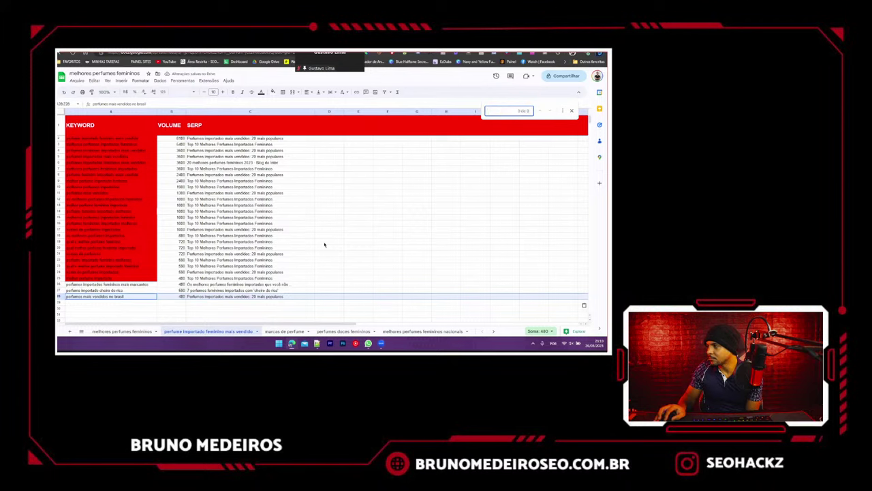
pyautogui.click(254, 297)
pyautogui.hotkey('ctrl', 'c')
pyautogui.click(508, 111)
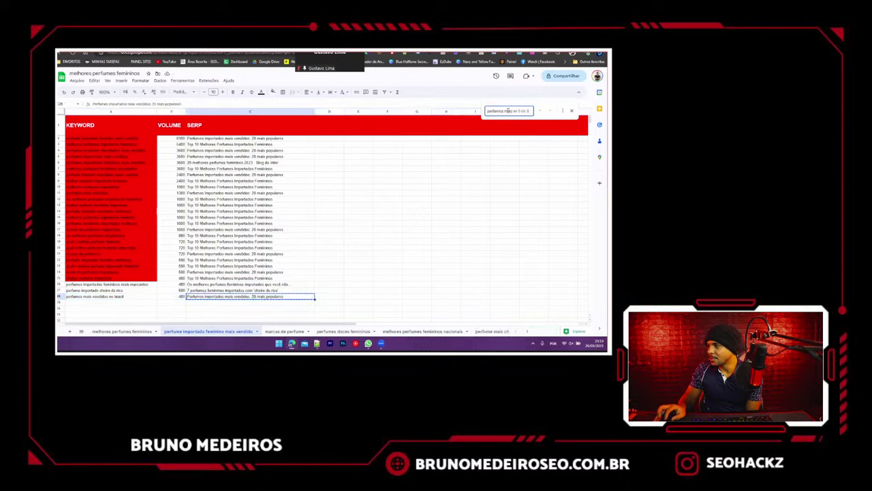
pyautogui.hotkey('ctrl', 'v')
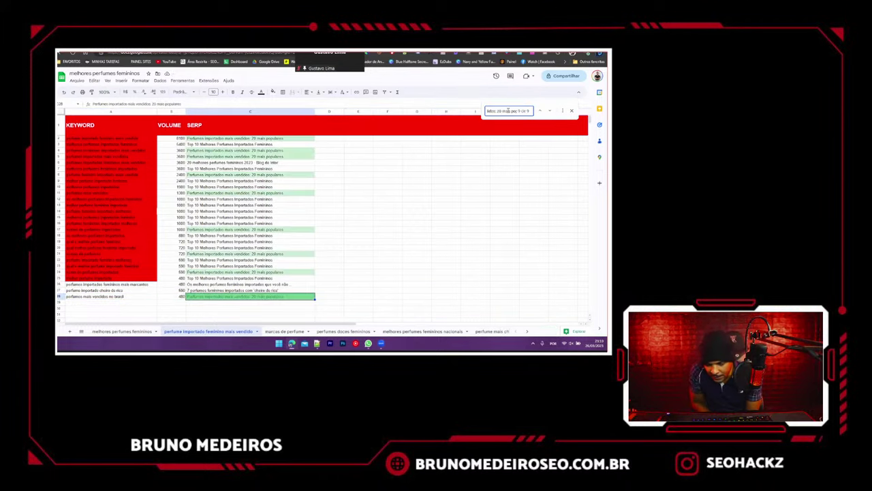
# - Fill the "perfumes mais vendidos no brasil" keyword cell with red and close the search
pyautogui.click(61, 295)
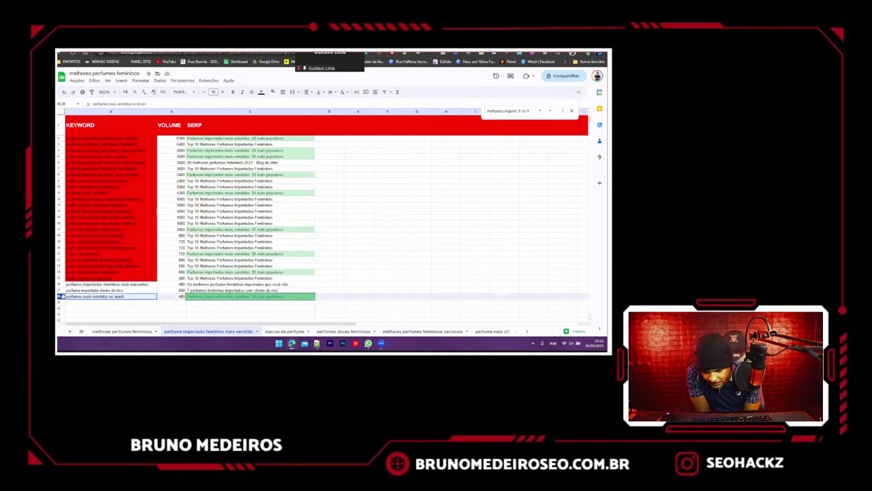
pyautogui.hotkey('ctrl', 'c')
pyautogui.click(103, 296)
pyautogui.click(273, 91)
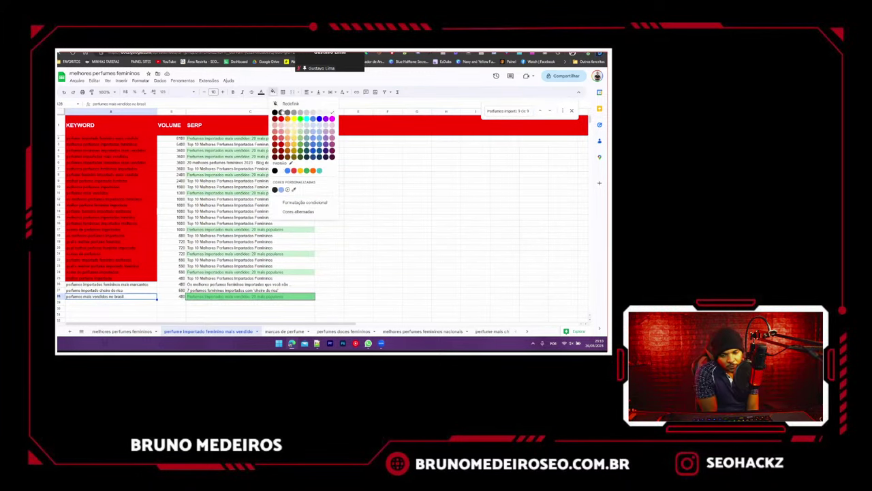
pyautogui.click(279, 119)
pyautogui.click(571, 110)
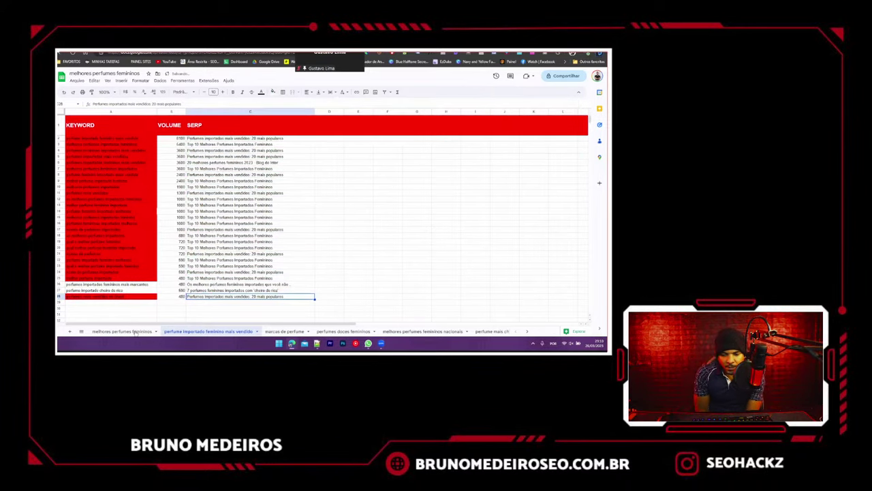
# - Copy "sephora perfumes femininos" from the melhores perfumes femininos sheet and search Google for it
pyautogui.click(126, 331)
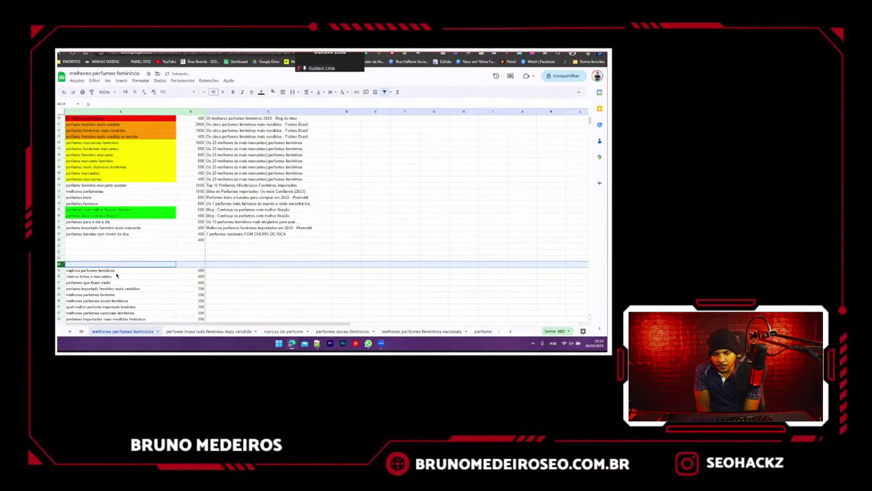
pyautogui.click(116, 272)
pyautogui.hotkey('ctrl', 'c')
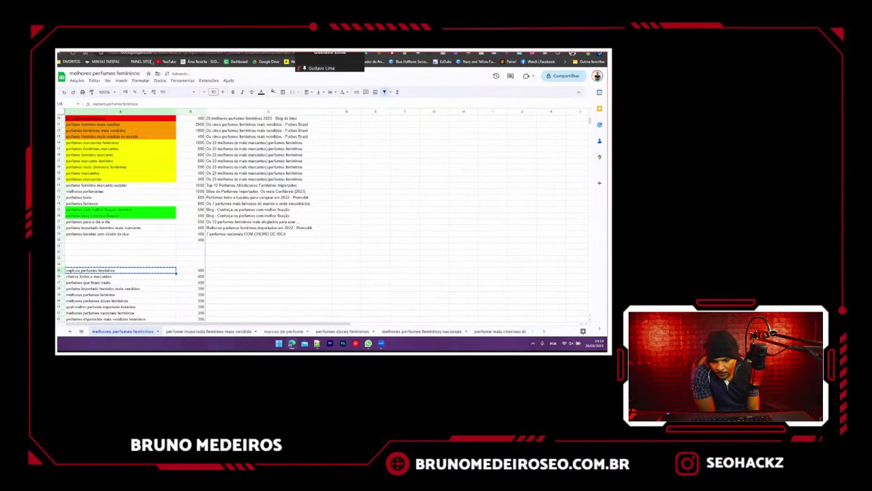
pyautogui.click(146, 53)
pyautogui.tripleClick(150, 80)
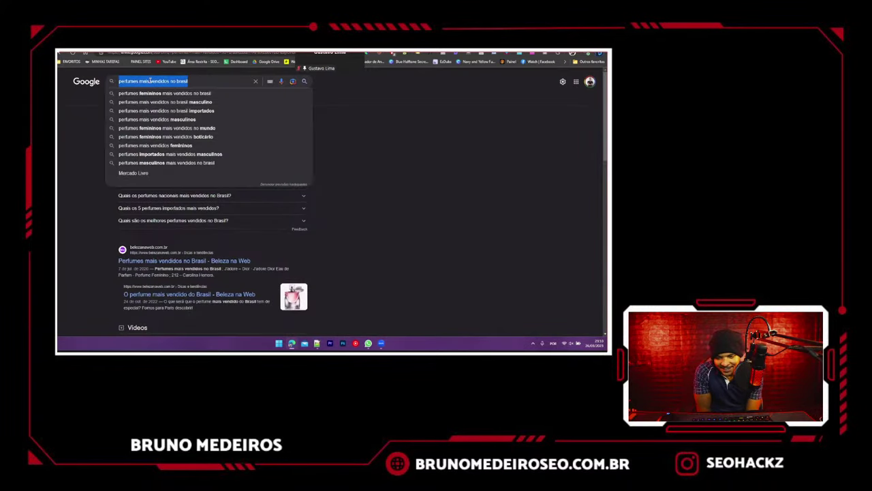
pyautogui.hotkey('ctrl', 'v')
pyautogui.press('Return')
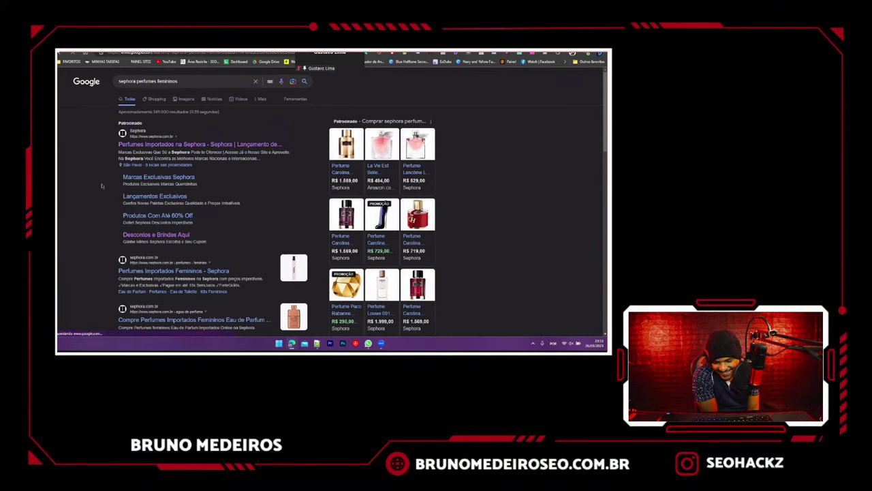
# - Review the Sephora results and clear the "sephora perfumes femininos" row in the spreadsheet
pyautogui.scroll(-4, 102, 185)
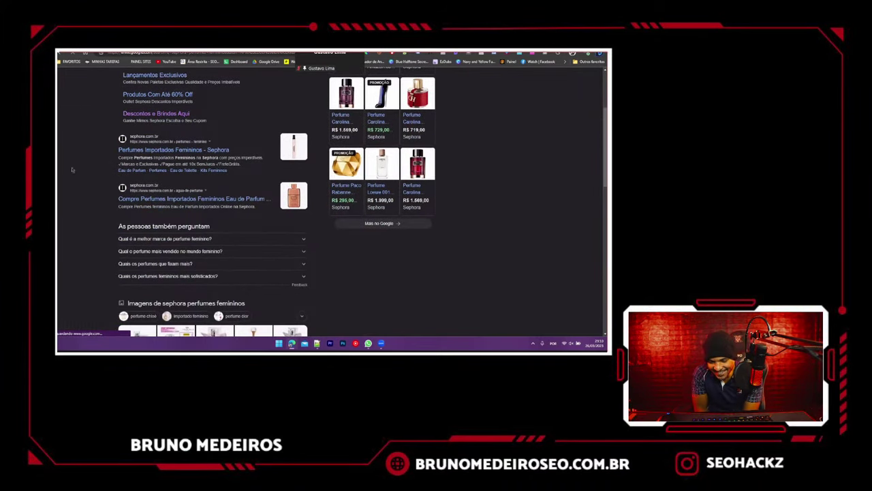
pyautogui.hotkey('ctrl', 'shift', 'Tab')
pyautogui.click(60, 270)
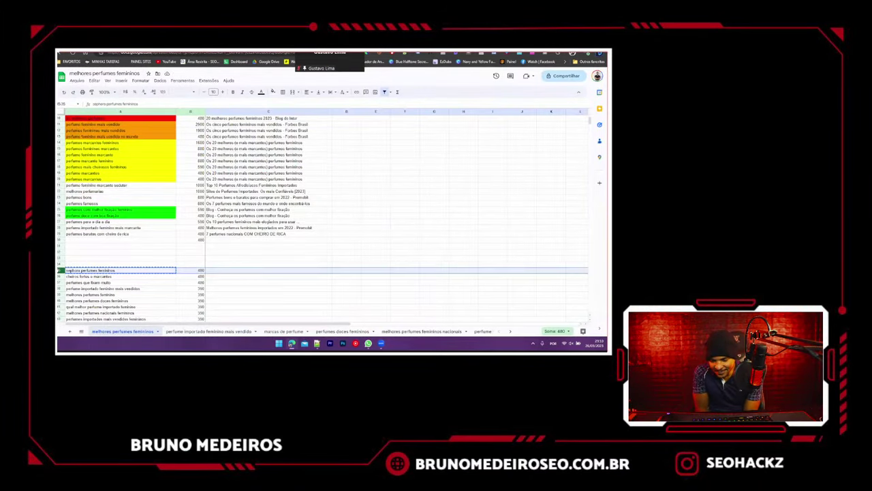
pyautogui.press('Delete')
# - Copy the keyword "cheiros fortes e marcantes" from the sheet, search Google for it and review the results
pyautogui.click(70, 276)
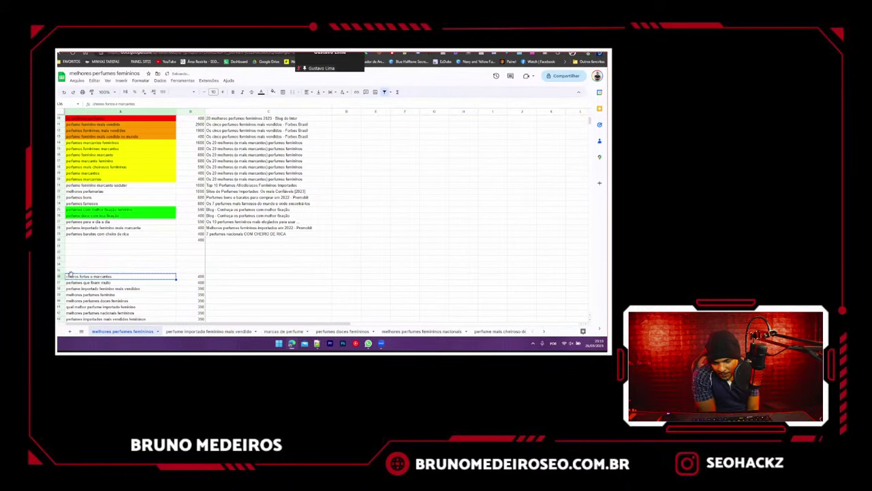
pyautogui.hotkey('ctrl', 'c')
pyautogui.hotkey('ctrl', 'Tab')
pyautogui.scroll(4, 150, 74)
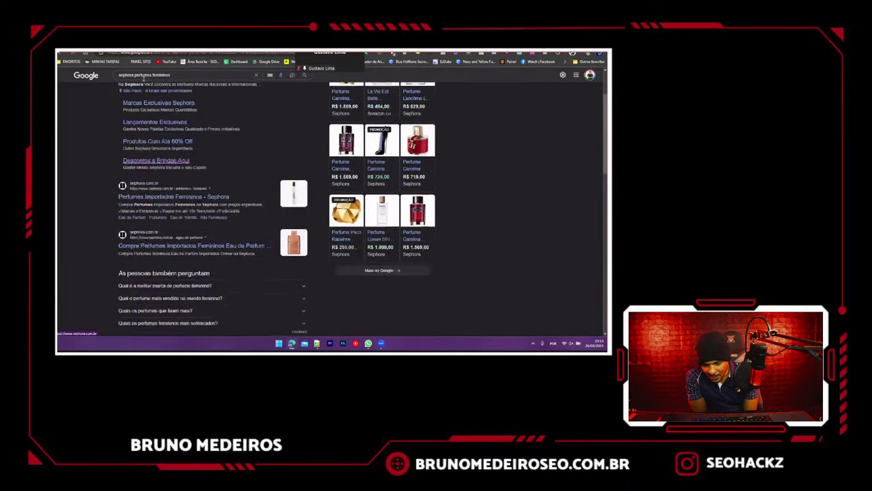
pyautogui.click(142, 82)
pyautogui.hotkey('ctrl', 'a')
pyautogui.hotkey('ctrl', 'v')
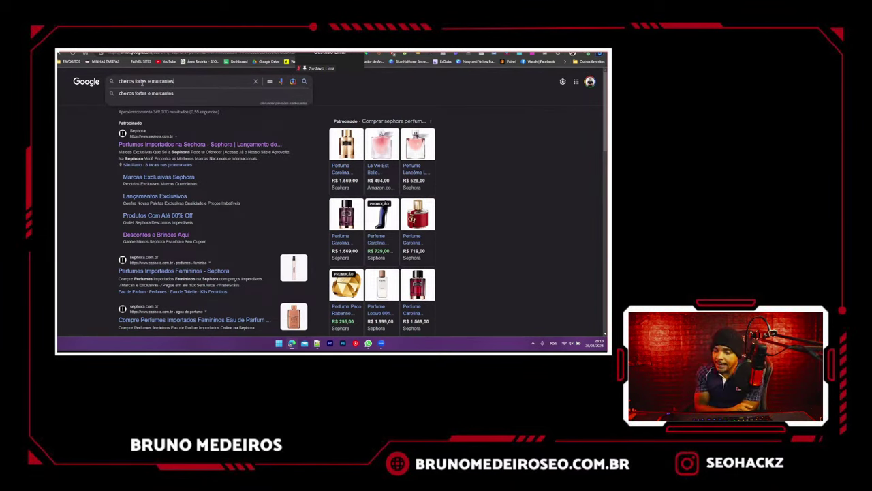
pyautogui.press('Return')
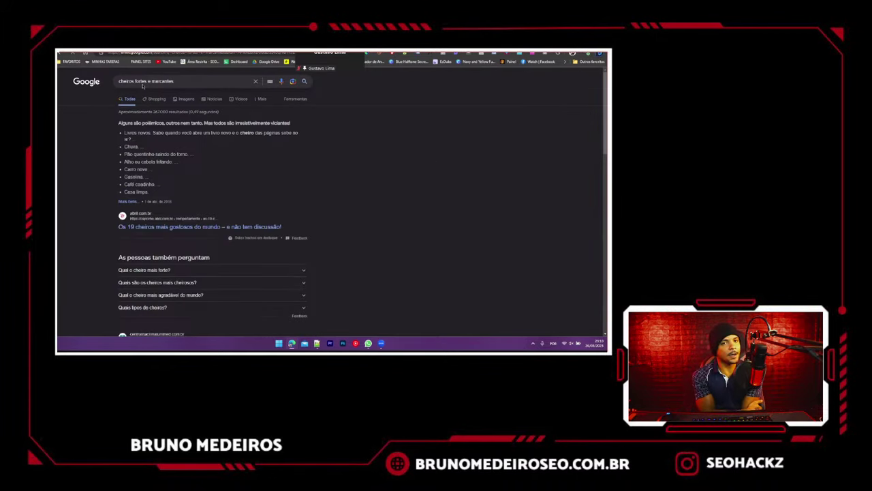
pyautogui.scroll(-3, 96, 171)
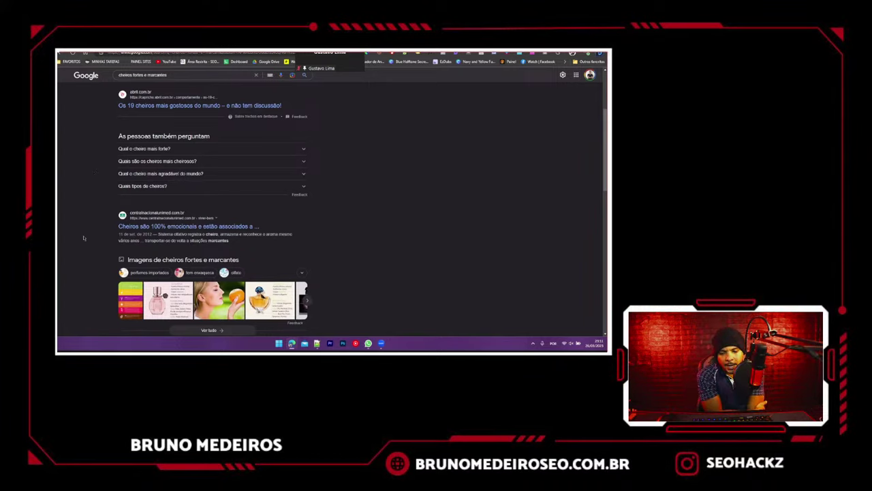
pyautogui.scroll(-5, 83, 238)
pyautogui.scroll(6, 83, 238)
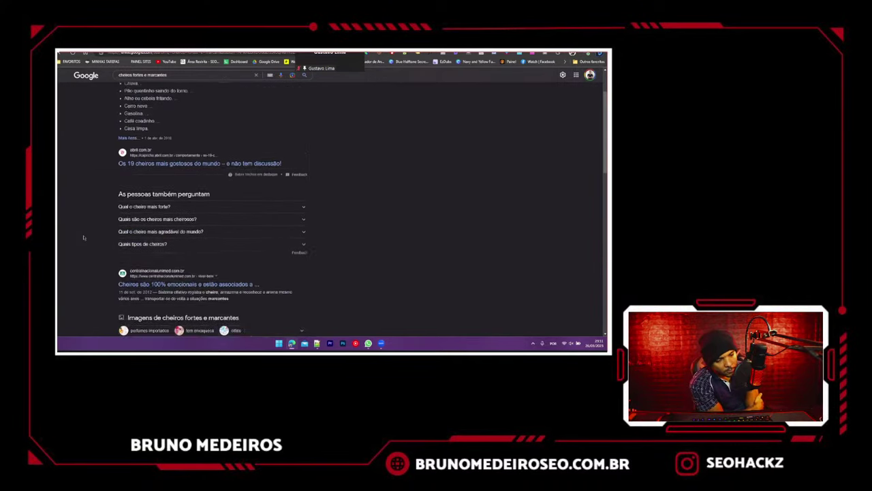
# - Record the top result title "Os 19 cheiros mais gostosos do mundo – e não tem discussão!" in the SERP column for "cheiros fortes e marcantes"
pyautogui.scroll(2, 84, 238)
pyautogui.moveTo(119, 226); pyautogui.dragTo(288, 230)
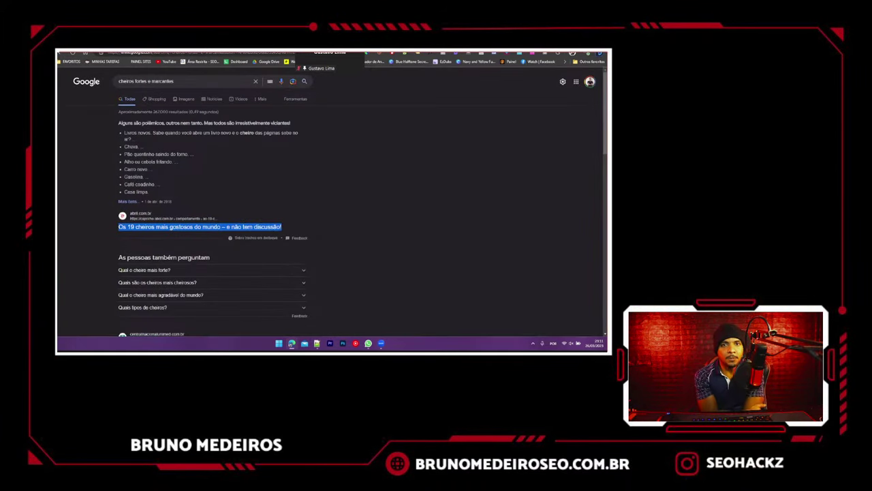
pyautogui.click(101, 52)
pyautogui.click(227, 275)
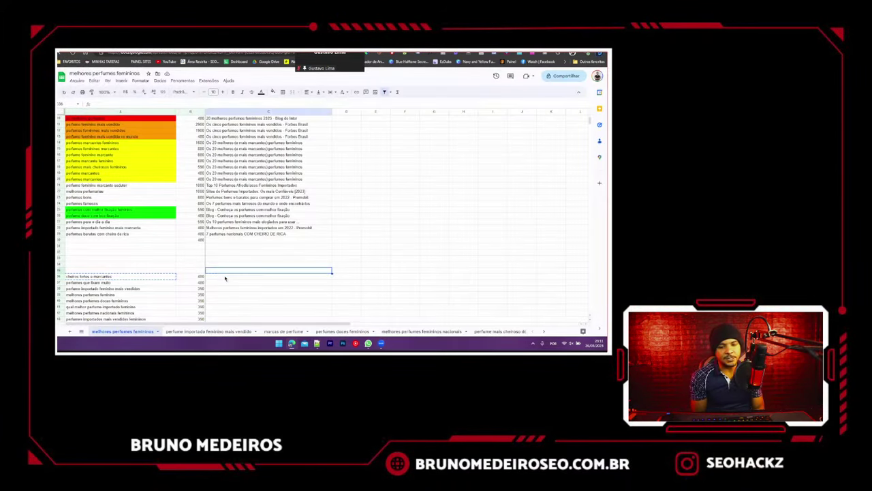
pyautogui.hotkey('ctrl', 'v')
pyautogui.click(244, 244)
pyautogui.scroll(-1, 97, 247)
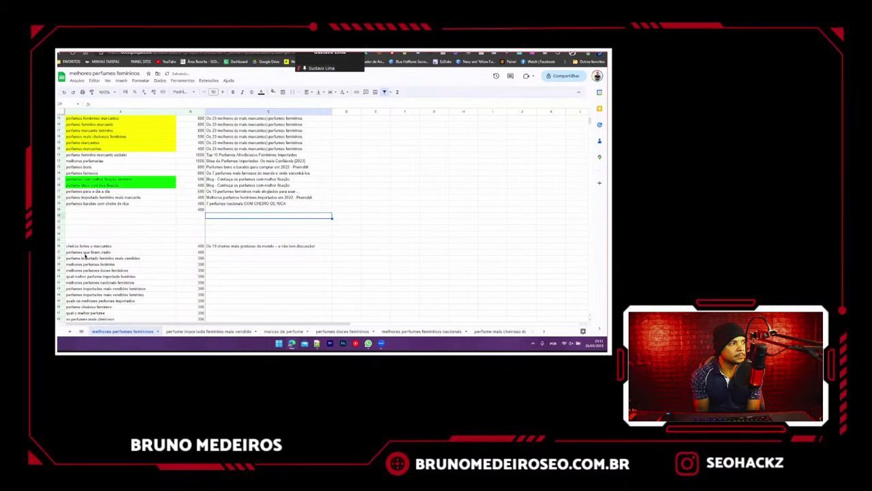
# - Copy the keyword "perfumes que fixam muito" from the sheet and search Google for it
pyautogui.click(85, 257)
pyautogui.hotkey('ctrl', 'c')
pyautogui.hotkey('ctrl', 'Tab')
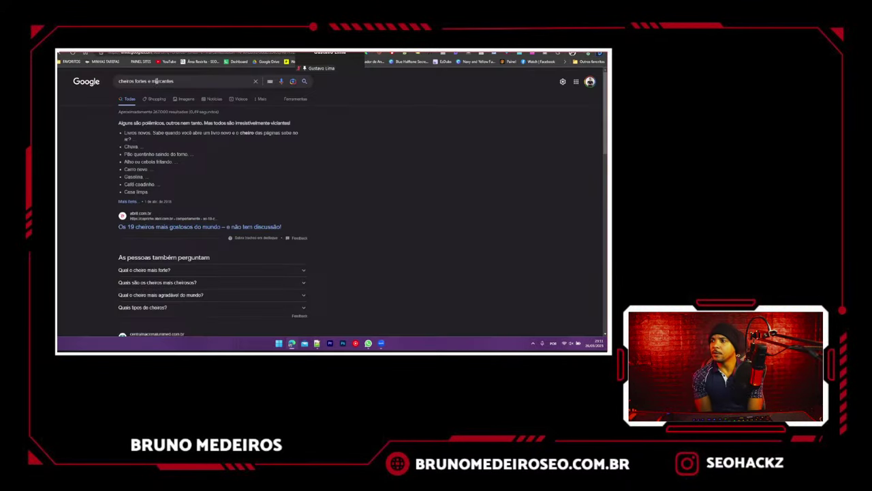
pyautogui.click(156, 81)
pyautogui.hotkey('ctrl', 'a')
pyautogui.hotkey('ctrl', 'v')
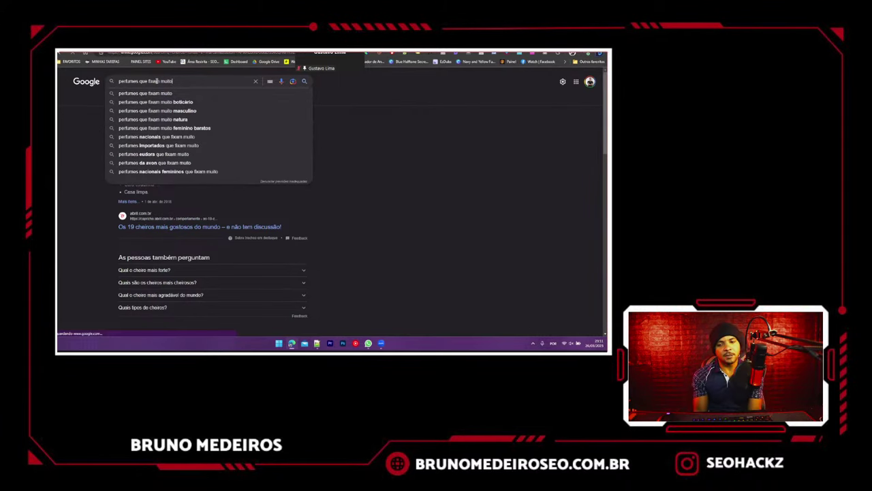
pyautogui.press('Return')
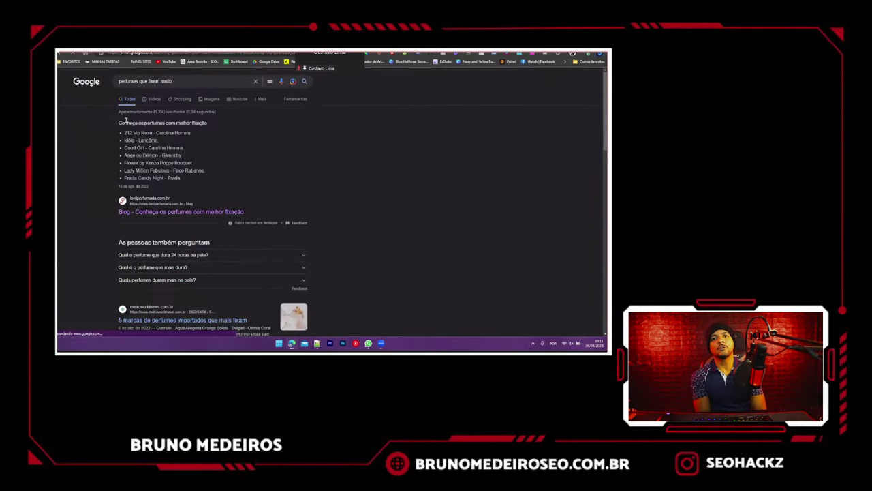
# - Copy the top result title "Blog - Conheça os perfumes com melhor fixação" into the SERP cell of "perfumes que fixam muito"
pyautogui.moveTo(118, 212); pyautogui.dragTo(247, 214)
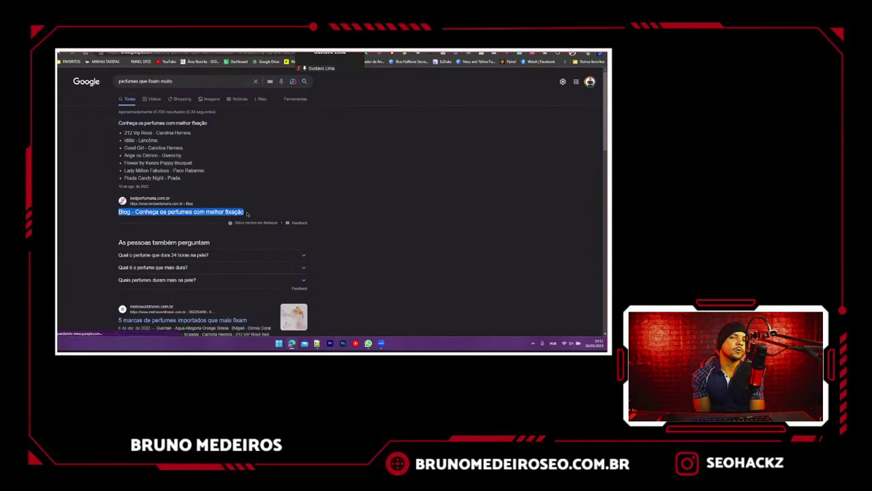
pyautogui.scroll(-4, 102, 239)
pyautogui.hotkey('ctrl', 'Tab')
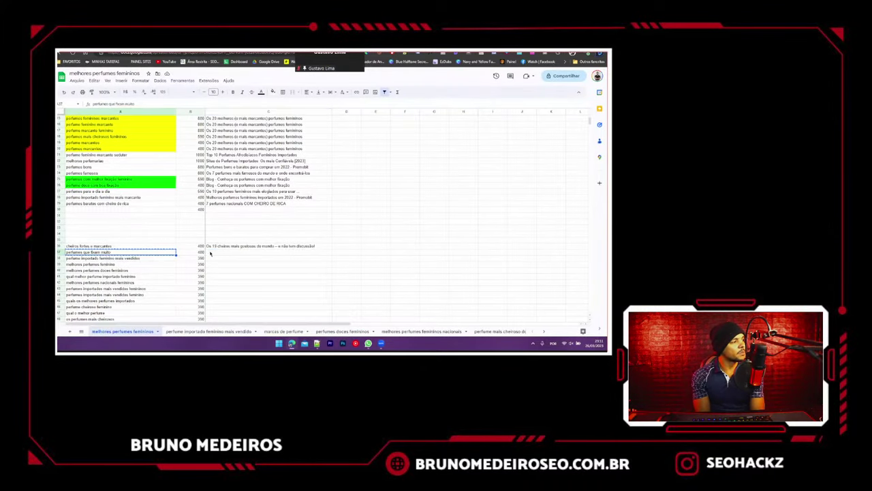
pyautogui.click(210, 253)
pyautogui.hotkey('ctrl', 'v')
pyautogui.click(212, 270)
# - Search the sheet for other rows with the SERP title "Blog - Conheça os perfumes com melhor fixação"
pyautogui.click(58, 254)
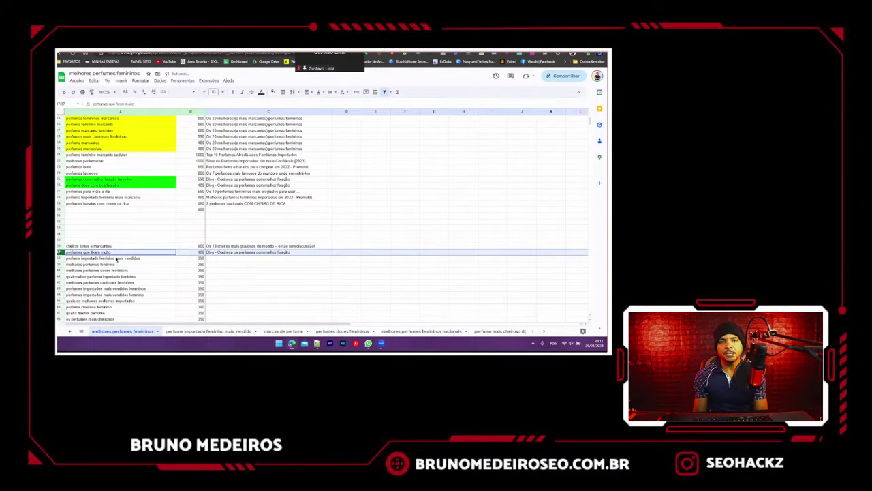
pyautogui.click(96, 252)
pyautogui.click(218, 252)
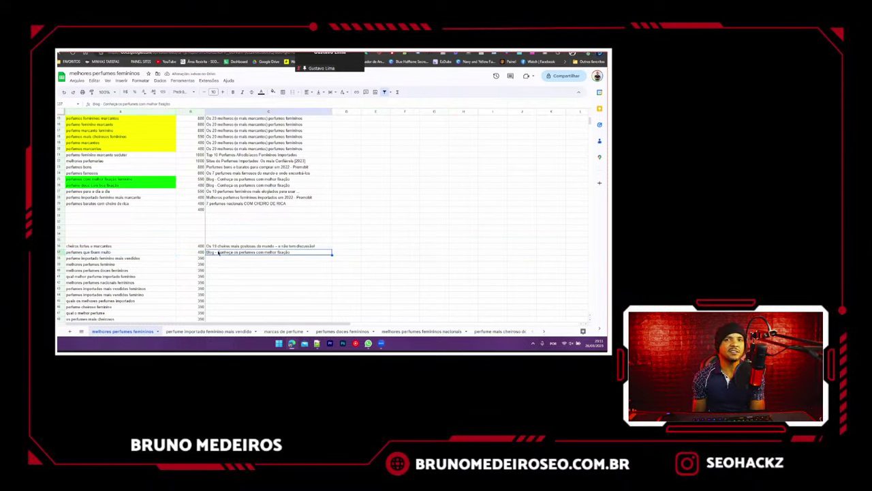
pyautogui.hotkey('ctrl', 'c')
pyautogui.hotkey('ctrl', 'f')
pyautogui.hotkey('ctrl', 'v')
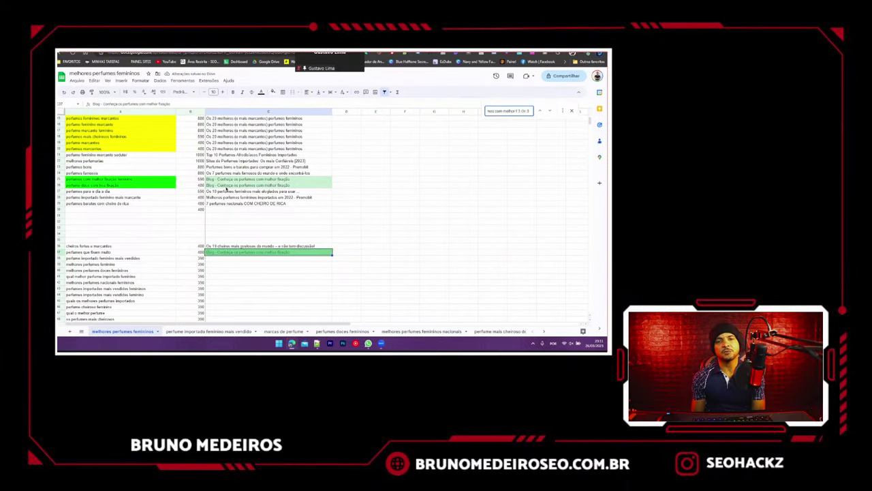
# - Fill the "perfumes que fixam muito" cell with green, move its row directly below the green group, and close the search
pyautogui.click(73, 253)
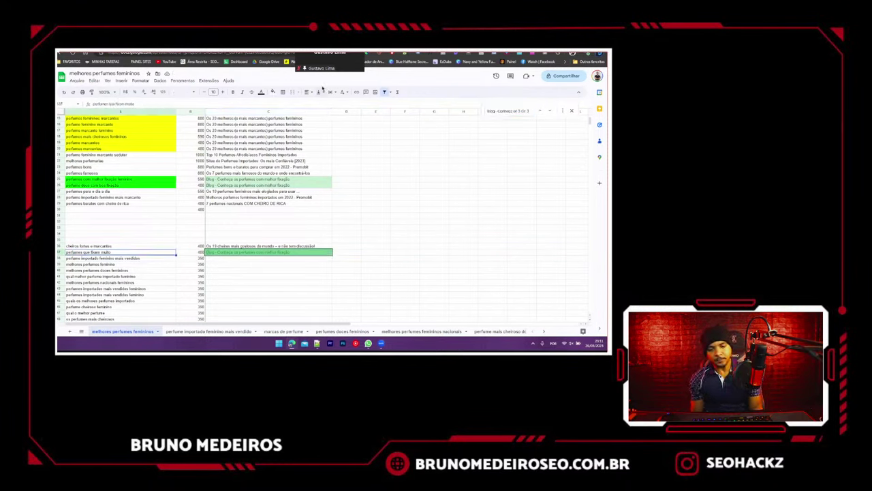
pyautogui.click(273, 92)
pyautogui.click(300, 120)
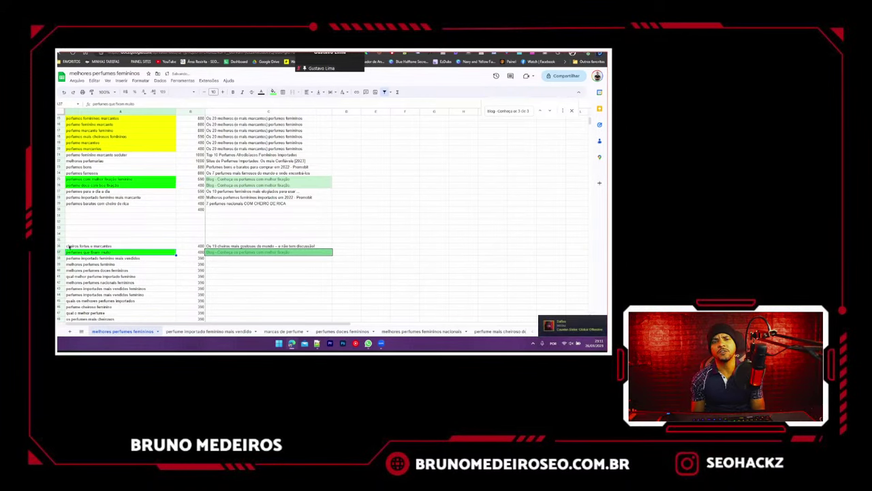
pyautogui.click(59, 251)
pyautogui.moveTo(59, 251); pyautogui.dragTo(60, 191)
pyautogui.moveTo(446, 178); pyautogui.dragTo(445, 178)
pyautogui.press('Escape')
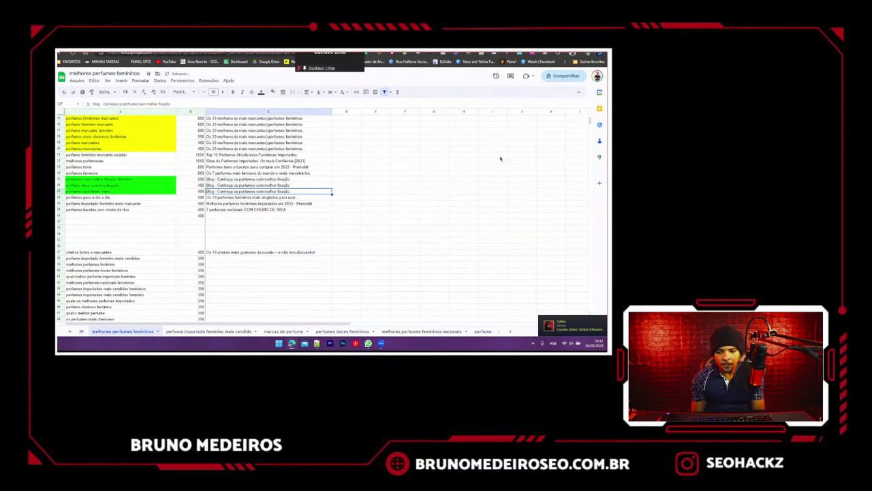
# - Copy the keyword "perfume importado feminino mais vendidos" from the sheet and search Google for it
pyautogui.click(114, 256)
pyautogui.hotkey('ctrl', 'c')
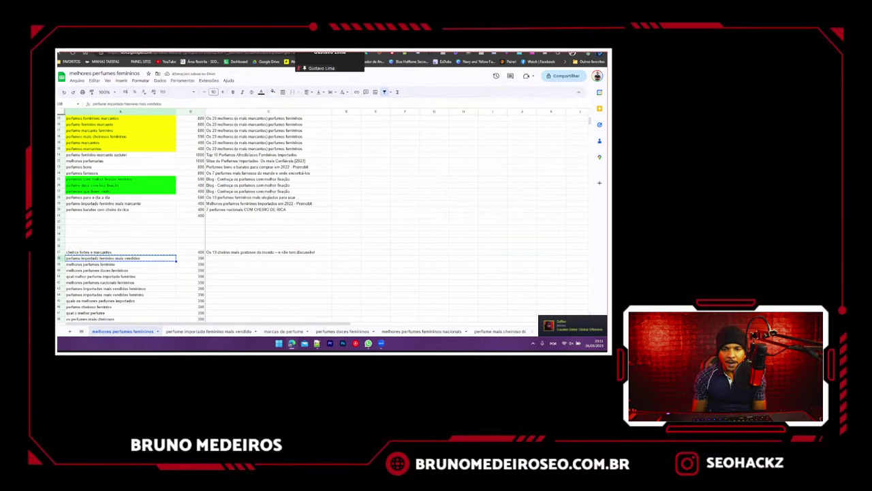
pyautogui.hotkey('ctrl', 'Tab')
pyautogui.click(173, 78)
pyautogui.click(173, 77)
pyautogui.hotkey('ctrl', 'a')
pyautogui.hotkey('ctrl', 'v')
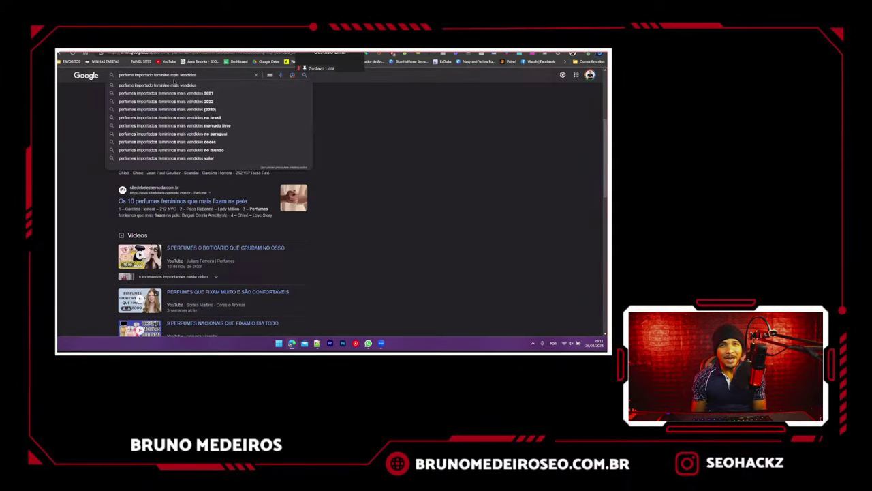
pyautogui.press('Return')
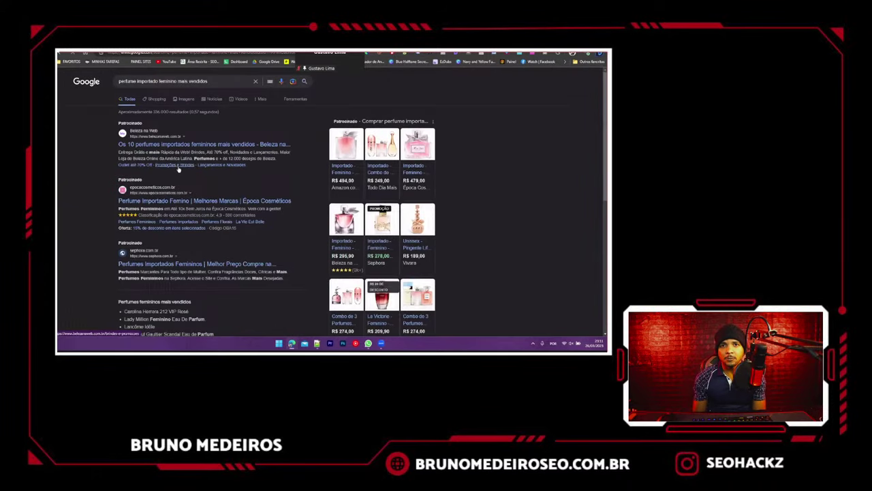
# - Copy the featured result title "Perfumes importados mais vendidos: 20 mais populares" into the SERP cell of "perfume importado feminino mais vendidos"
pyautogui.scroll(-3, 171, 170)
pyautogui.moveTo(115, 246); pyautogui.dragTo(264, 238)
pyautogui.hotkey('ctrl', 'c')
pyautogui.hotkey('alt', 'Tab')
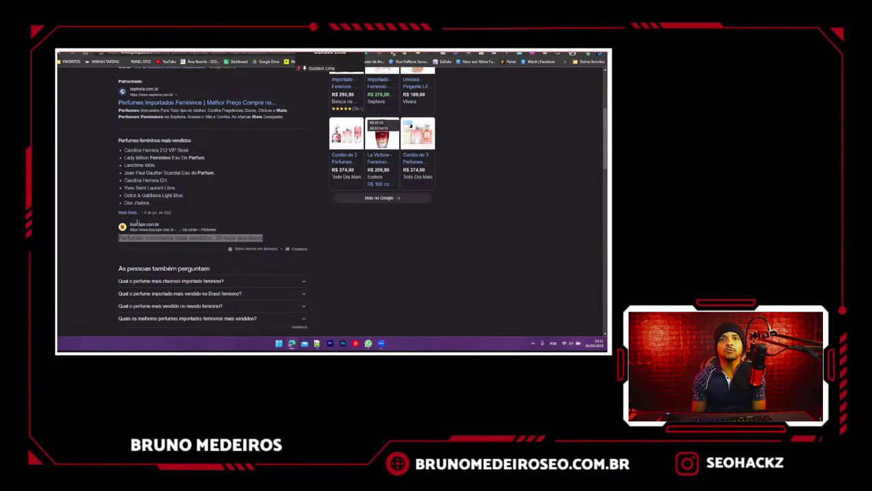
pyautogui.click(215, 259)
pyautogui.hotkey('ctrl', 'v')
pyautogui.click(218, 270)
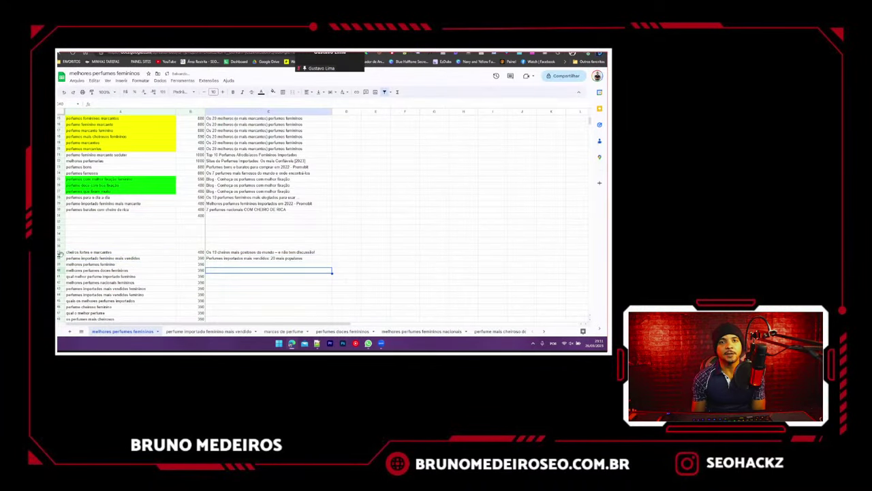
# - Copy the "perfume importado feminino mais vendidos" row to the first empty row of the perfume importado feminino mais vendido sheet
pyautogui.click(60, 257)
pyautogui.hotkey('ctrl', 'c')
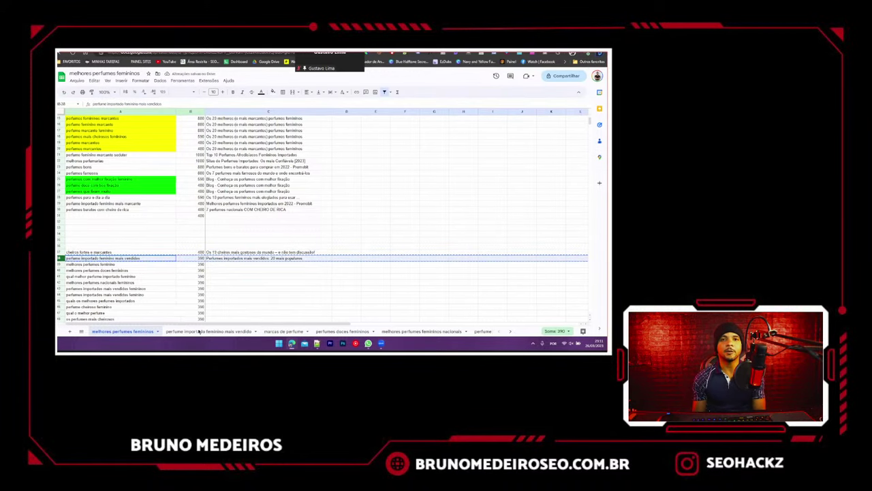
pyautogui.click(199, 331)
pyautogui.click(59, 302)
pyautogui.hotkey('ctrl', 'v')
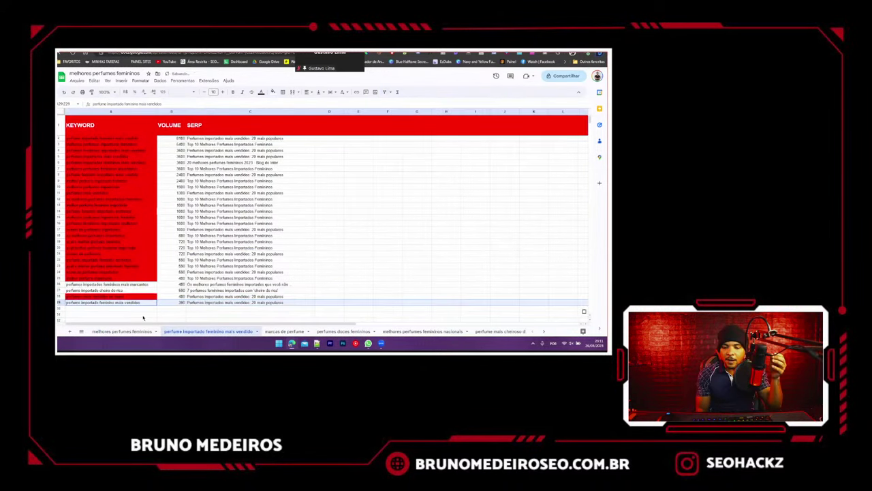
# - Fill the newly pasted "perfume importado feminino mais vendidos" keyword cell with red
pyautogui.click(142, 315)
pyautogui.click(138, 303)
pyautogui.click(274, 91)
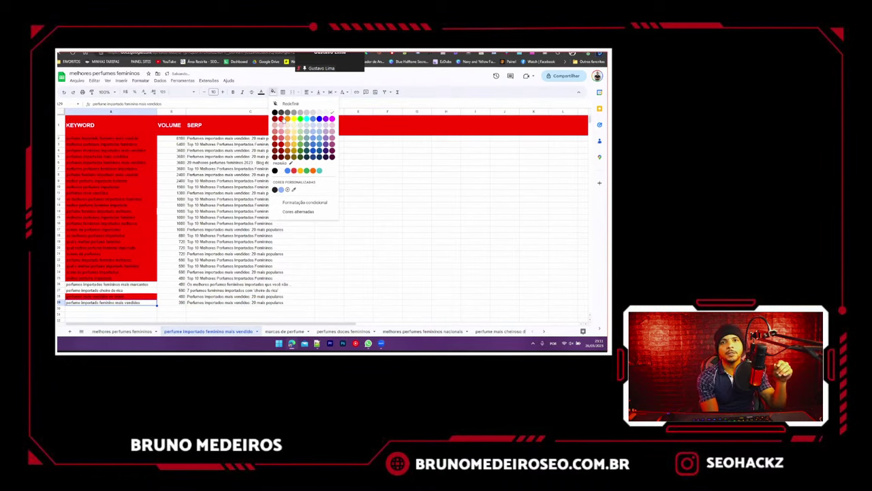
pyautogui.click(283, 120)
# - Clear the original "perfume importado feminino mais vendidos" row in the melhores perfumes femininos sheet
pyautogui.click(122, 332)
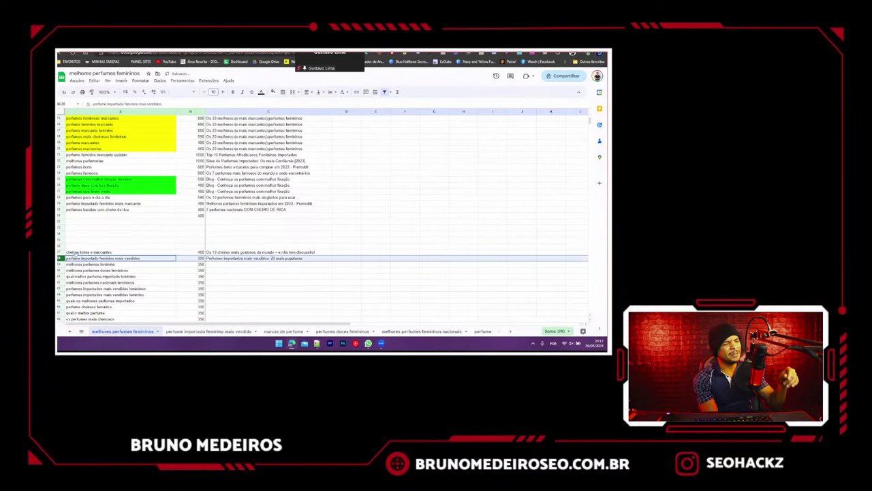
pyautogui.click(60, 258)
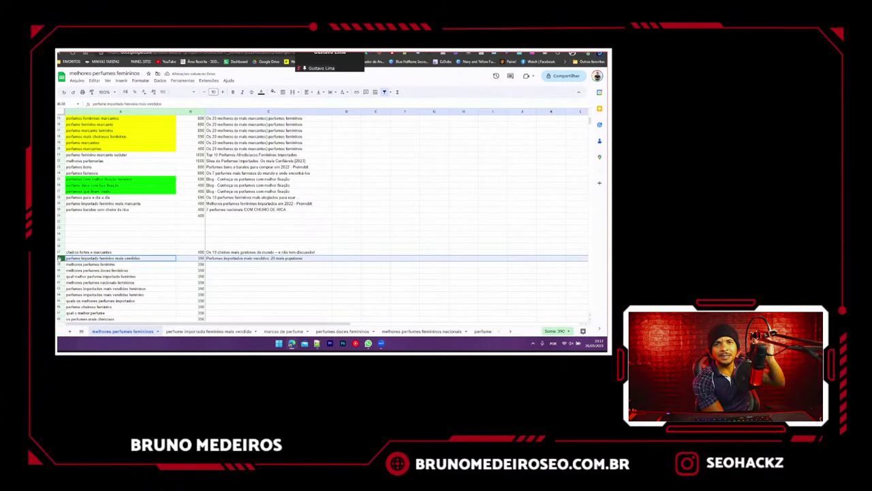
pyautogui.press('Delete')
# - Copy the keyword "melhores perfumes feminino" from the sheet and search Google for it
pyautogui.click(59, 264)
pyautogui.click(103, 265)
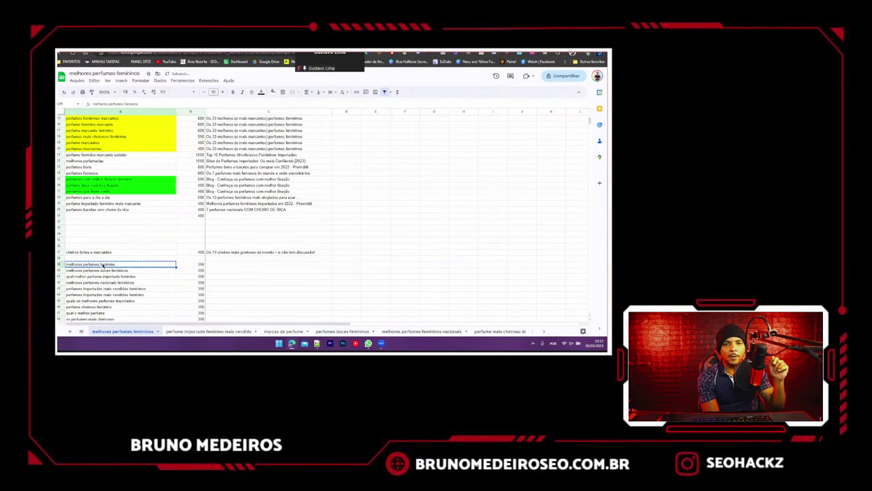
pyautogui.click(162, 52)
pyautogui.tripleClick(165, 75)
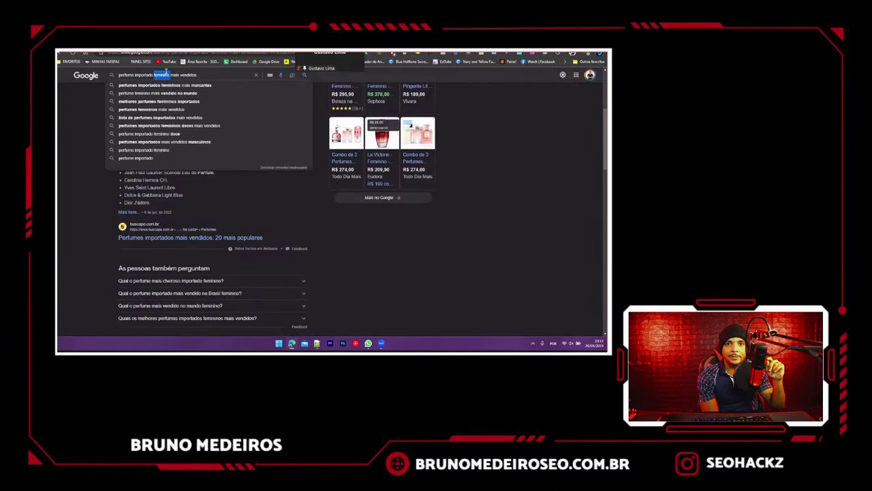
pyautogui.hotkey('ctrl', 'v')
pyautogui.press('Return')
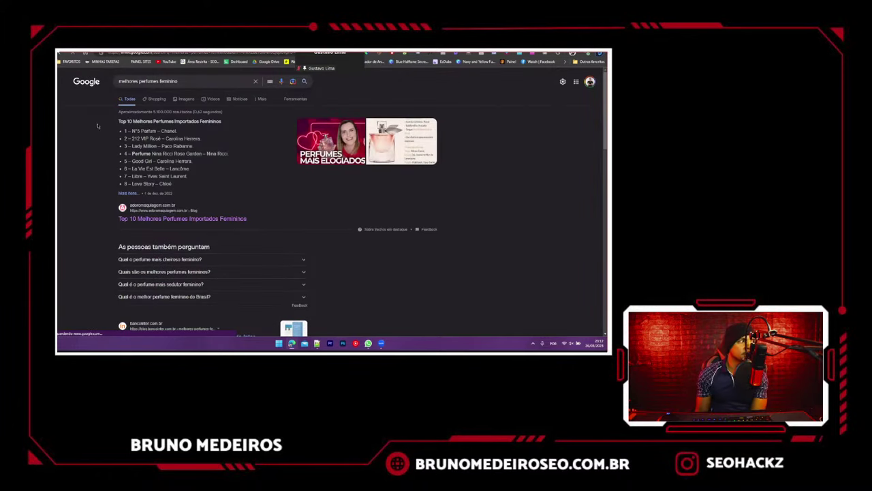
# - Copy the featured result title "Top 10 Melhores Perfumes Importados Femininos" into the SERP cell of "melhores perfumes feminino"
pyautogui.scroll(-3, 205, 170)
pyautogui.moveTo(118, 138); pyautogui.dragTo(256, 137)
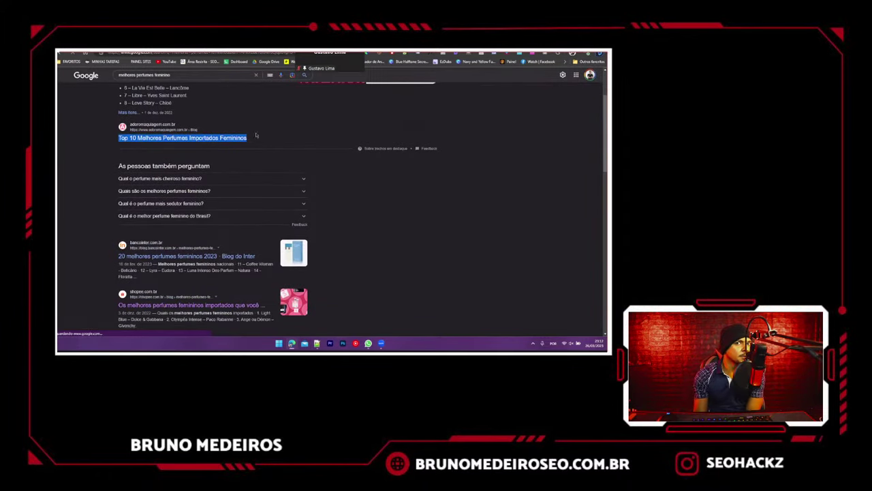
pyautogui.hotkey('ctrl', 'shift', 'Tab')
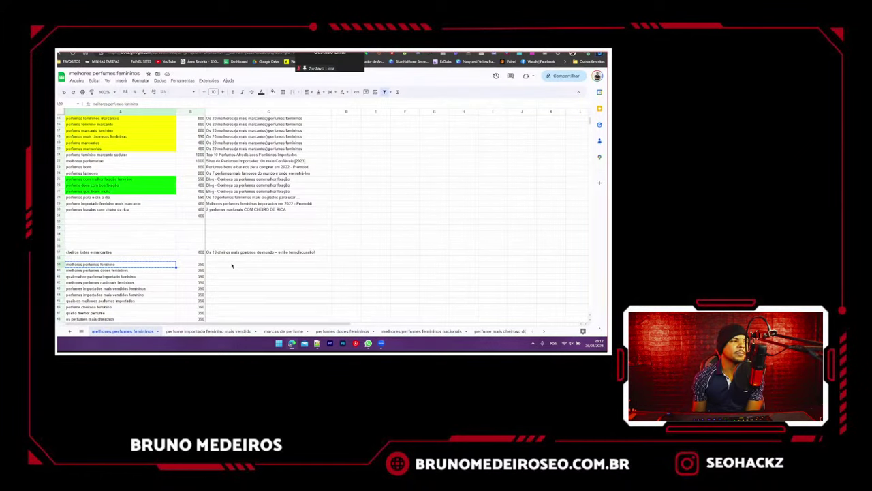
pyautogui.doubleClick(231, 264)
pyautogui.hotkey('ctrl', 'v')
pyautogui.click(232, 271)
# - Compare the new SERP title with the existing color groups and fill the "melhores perfumes feminino" cell with red
pyautogui.scroll(2, 232, 261)
pyautogui.scroll(3, 230, 246)
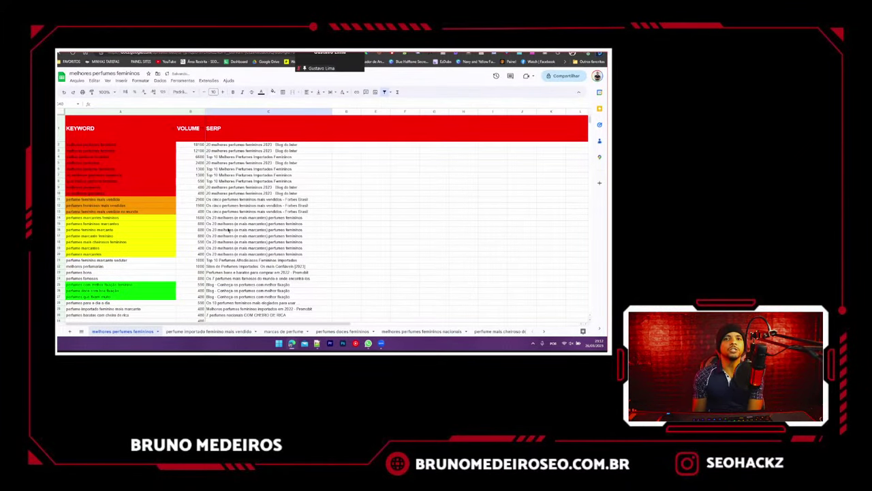
pyautogui.scroll(-5, 227, 191)
pyautogui.click(150, 265)
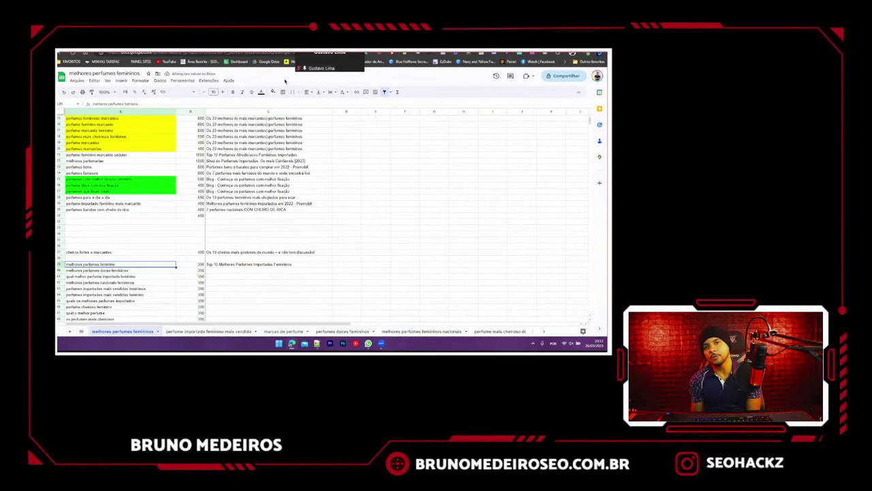
pyautogui.click(274, 93)
pyautogui.click(277, 121)
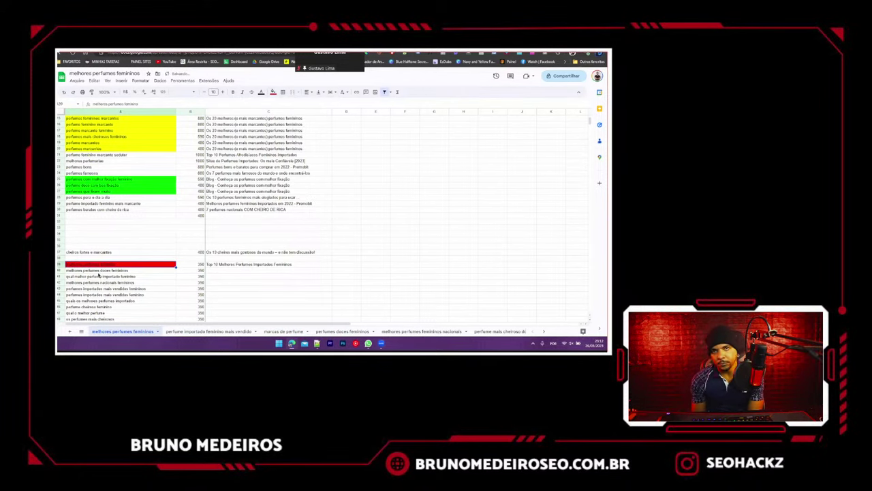
# - Copy the keyword "melhores perfumes doces femininos" from the sheet and search Google for it
pyautogui.click(99, 271)
pyautogui.hotkey('ctrl', 'c')
pyautogui.click(164, 52)
pyautogui.tripleClick(177, 75)
pyautogui.hotkey('ctrl', 'v')
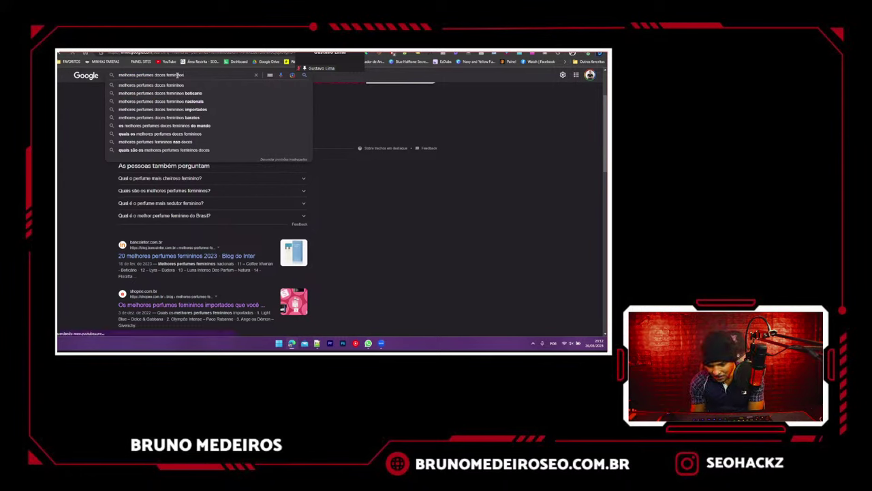
pyautogui.press('Return')
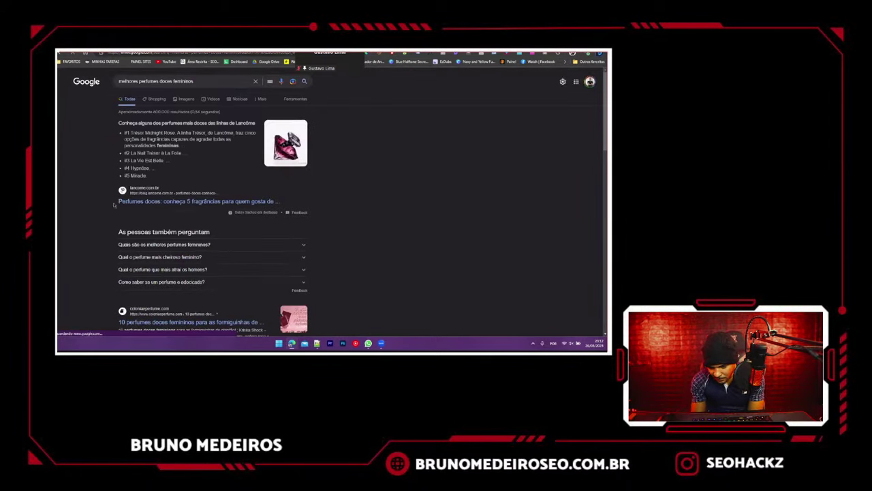
# - Copy the featured result title "Perfumes doces: conheça 5 fragrâncias para quem gosta de ..." into the SERP cell of "melhores perfumes doces femininos"
pyautogui.moveTo(115, 204); pyautogui.dragTo(286, 210)
pyautogui.click(285, 201)
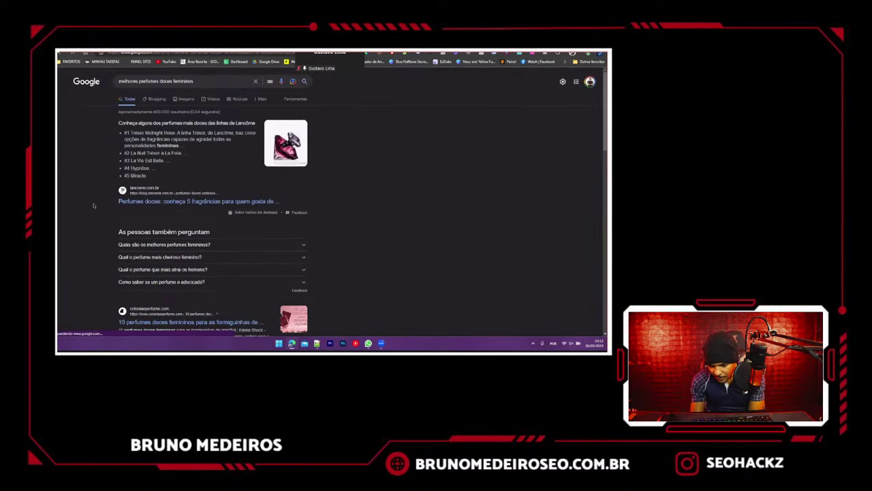
pyautogui.moveTo(94, 205); pyautogui.dragTo(286, 200)
pyautogui.hotkey('alt', 'Tab')
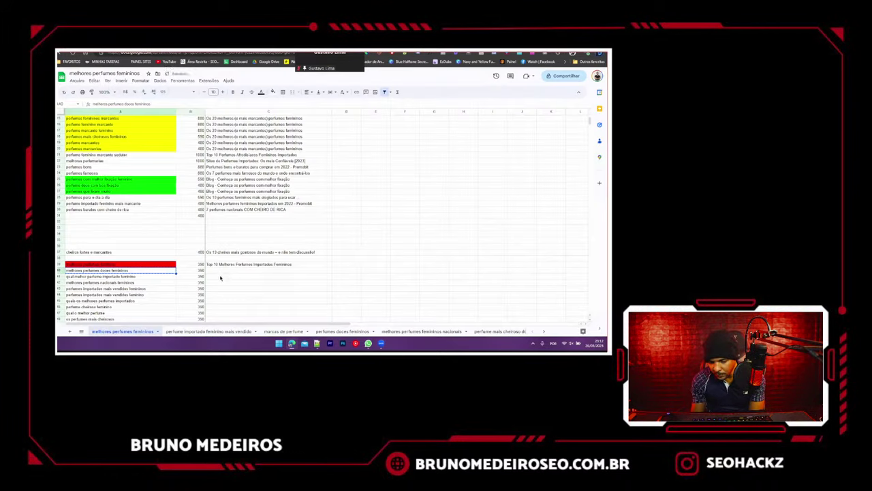
pyautogui.click(231, 271)
pyautogui.hotkey('ctrl', 'v')
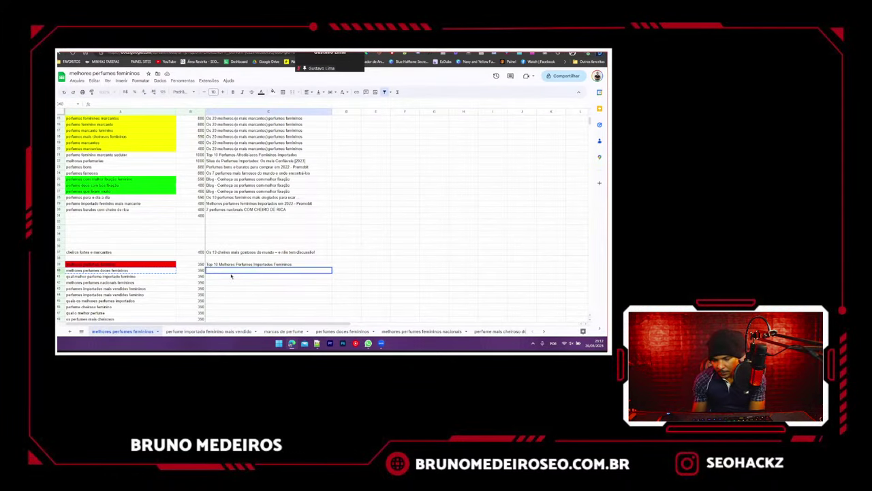
pyautogui.press('Return')
# - Copy the whole "melhores perfumes doces femininos" row into the first empty row of the "perfumes doces femininos" sheet
pyautogui.click(59, 270)
pyautogui.hotkey('ctrl', 'c')
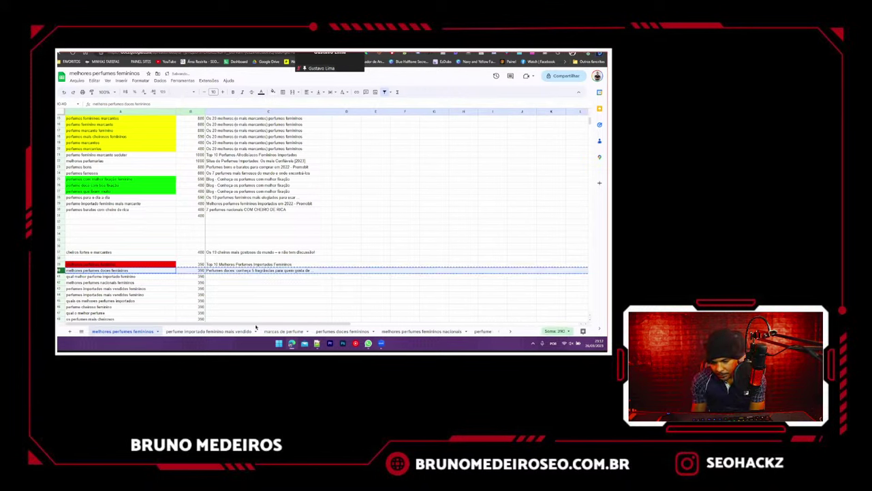
pyautogui.click(342, 332)
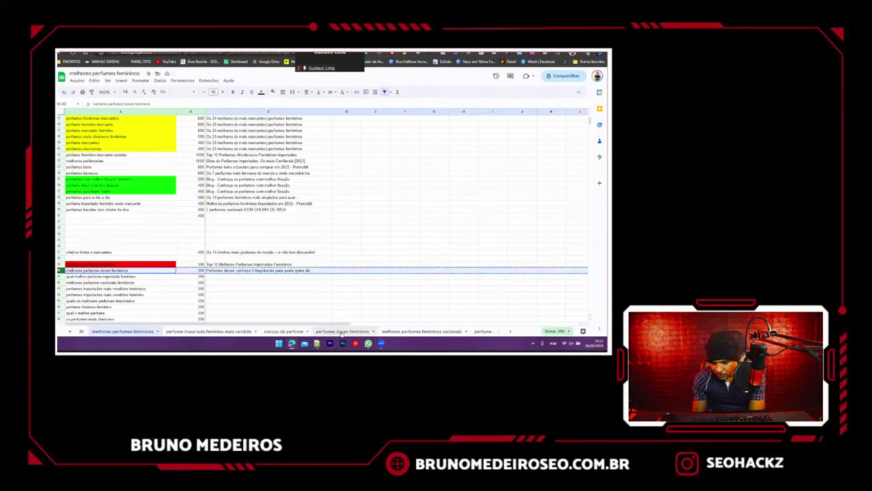
pyautogui.click(59, 156)
pyautogui.hotkey('ctrl', 'v')
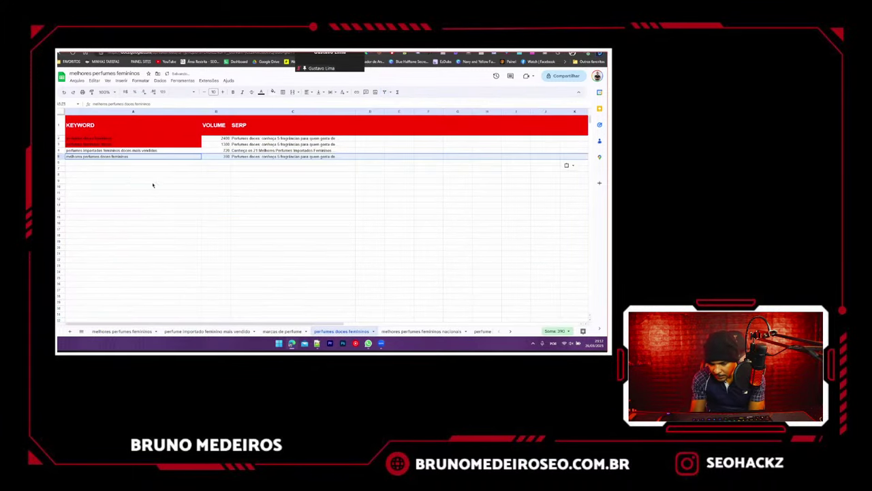
pyautogui.click(153, 181)
# - Fill the "melhores perfumes doces femininos" cell in the "perfumes doces femininos" sheet with red and clear its original row in "melhores perfumes femininos"
pyautogui.click(109, 331)
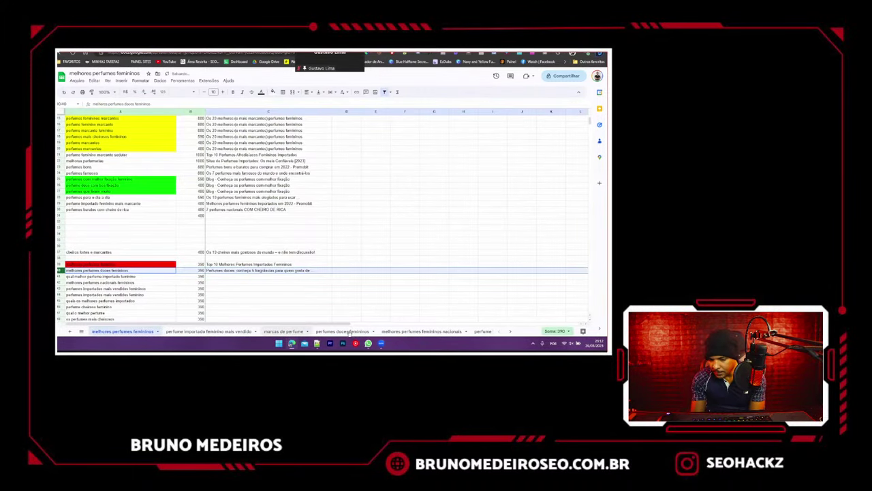
pyautogui.click(341, 331)
pyautogui.click(169, 157)
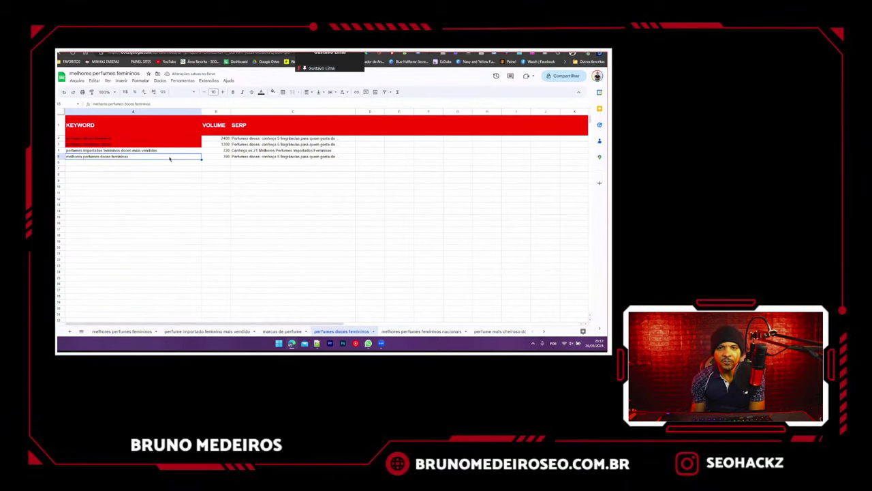
pyautogui.click(273, 92)
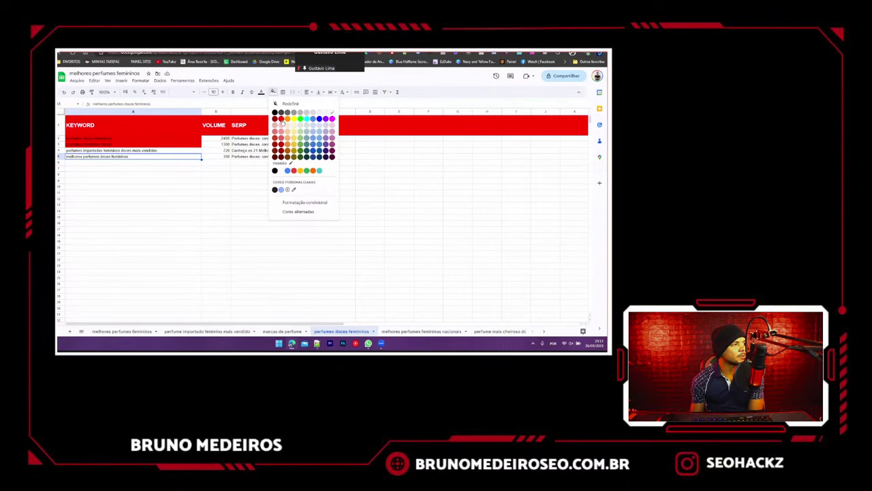
pyautogui.click(281, 119)
pyautogui.click(122, 331)
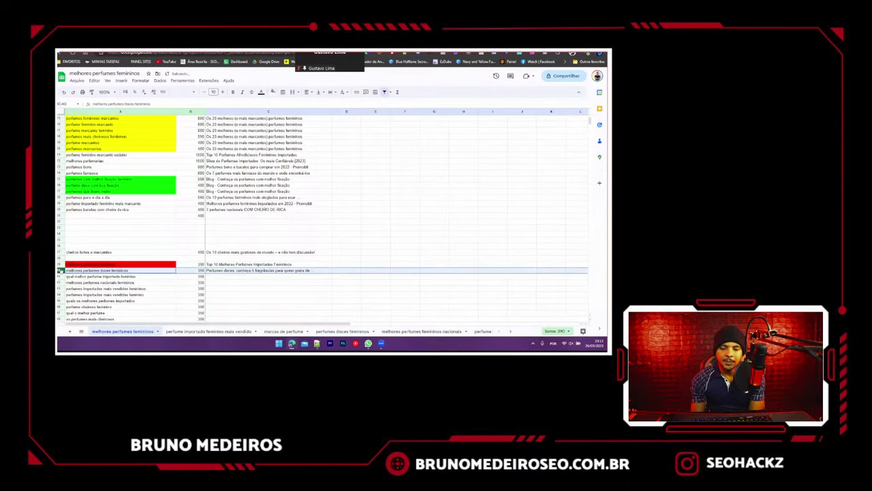
pyautogui.press('Delete')
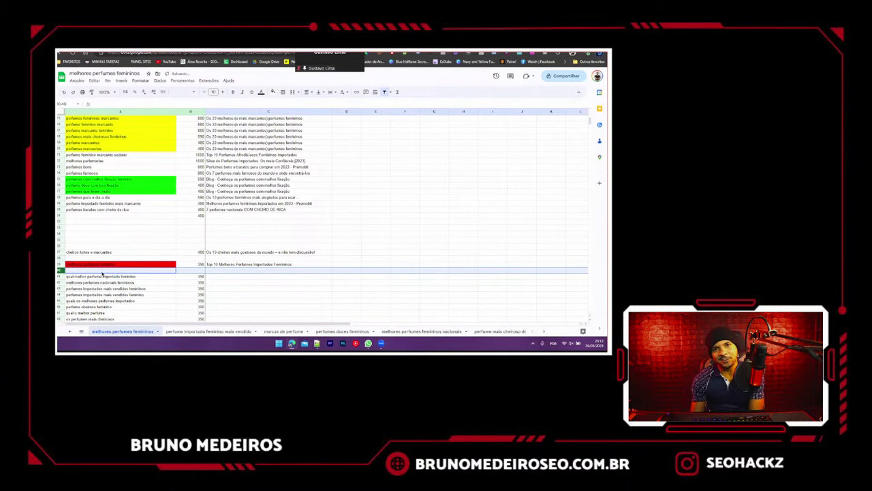
# - Copy the keyword "qual melhor perfume importado feminino" from the sheet and search Google for it
pyautogui.click(107, 277)
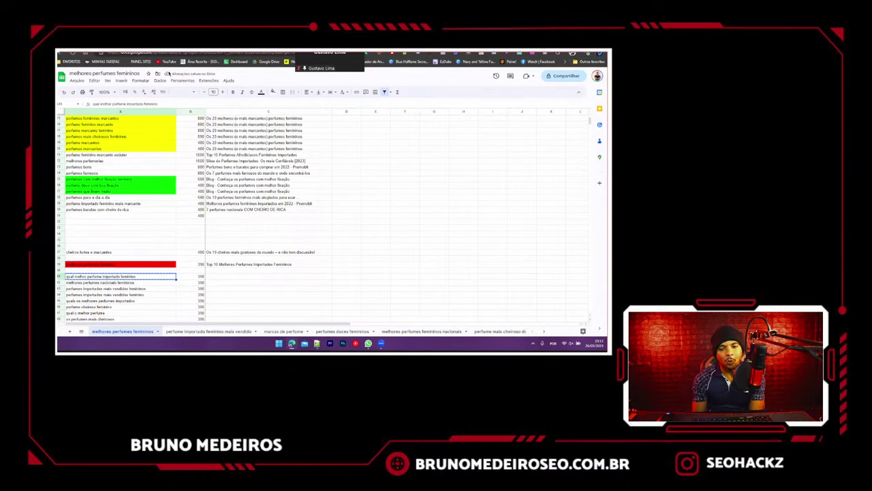
pyautogui.hotkey('ctrl', 'Tab')
pyautogui.tripleClick(171, 79)
pyautogui.hotkey('ctrl', 'v')
pyautogui.press('Return')
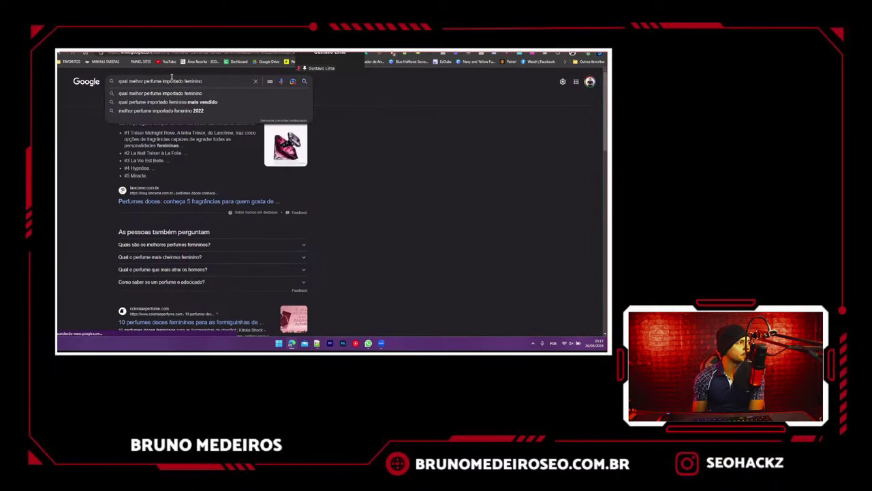
pyautogui.press('Return')
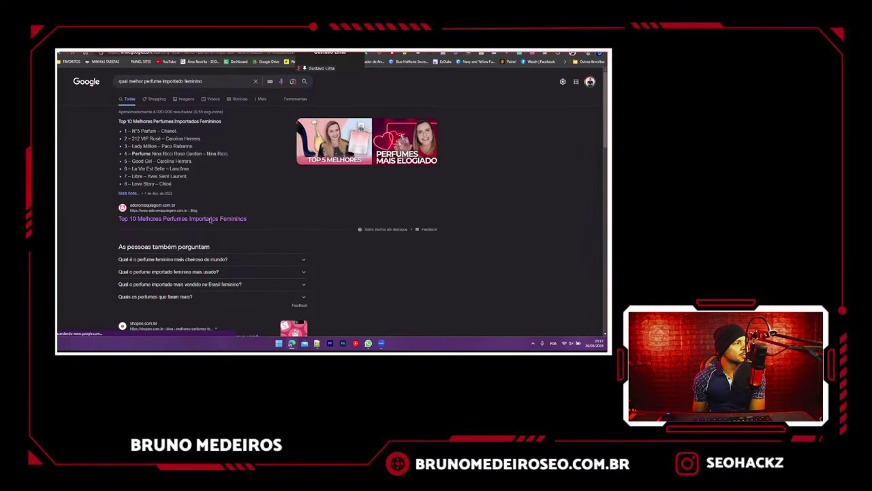
# - Copy the featured result title "Top 10 Melhores Perfumes Importados Femininos" into the SERP cell of "qual melhor perfume importado feminino"
pyautogui.tripleClick(280, 221)
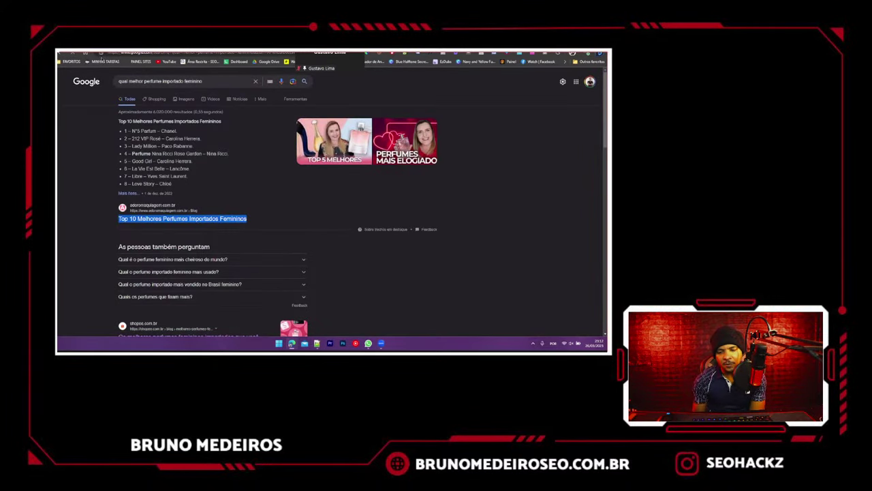
pyautogui.hotkey('ctrl', 'c')
pyautogui.hotkey('ctrl', 'Tab')
pyautogui.click(214, 270)
pyautogui.click(214, 276)
pyautogui.hotkey('ctrl', 'v')
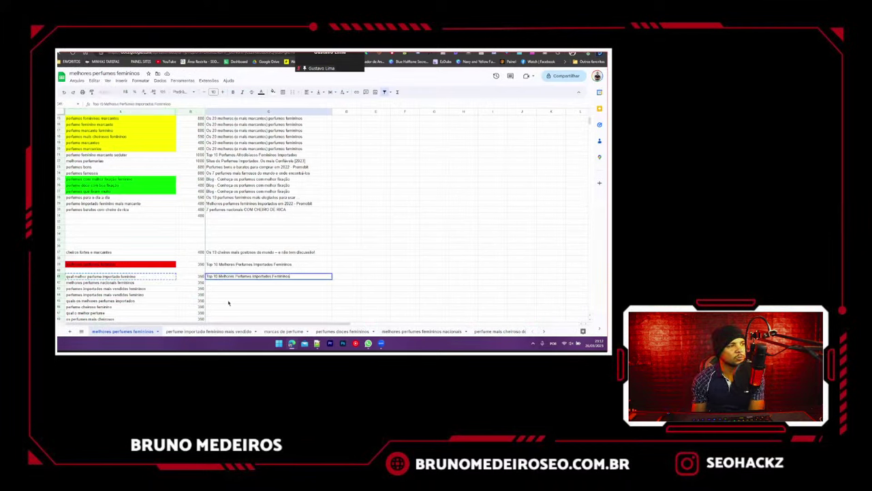
pyautogui.click(228, 300)
# - Move the "qual melhor perfume importado feminino" row to the first empty row of the "perfume importado feminino mais vendido" sheet
pyautogui.click(59, 277)
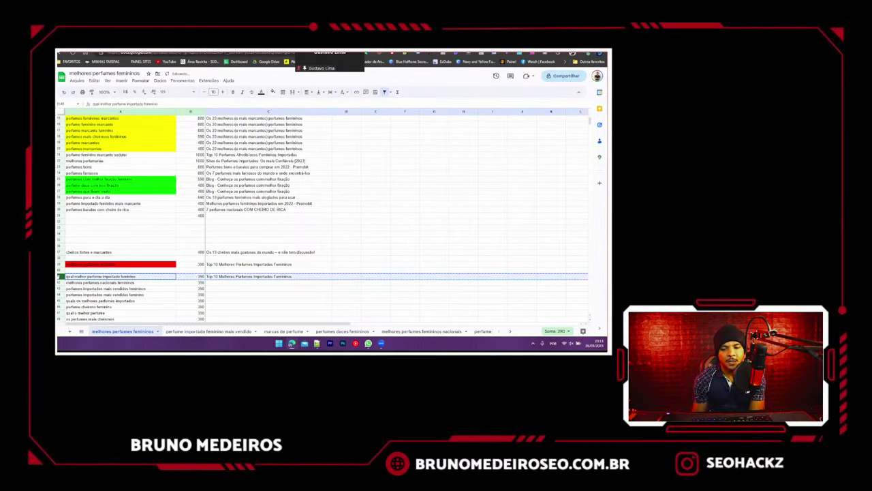
pyautogui.hotkey('ctrl', 'pagedown')
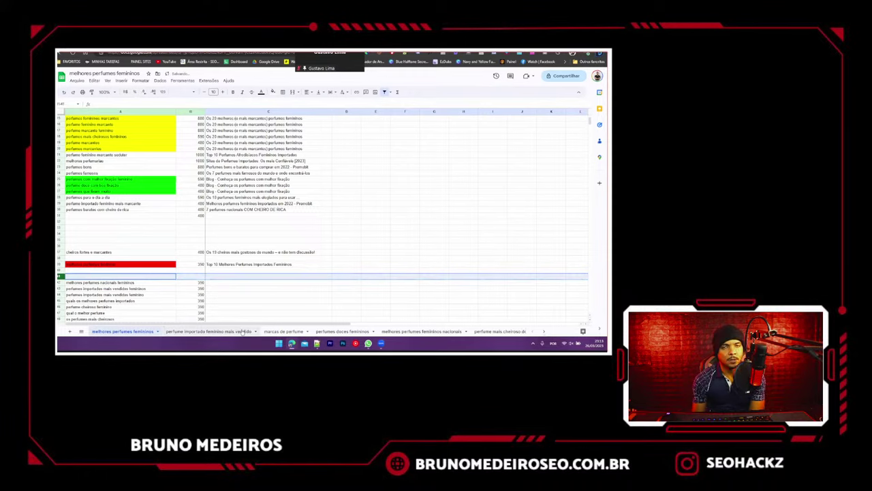
pyautogui.click(60, 308)
pyautogui.hotkey('ctrl', 'v')
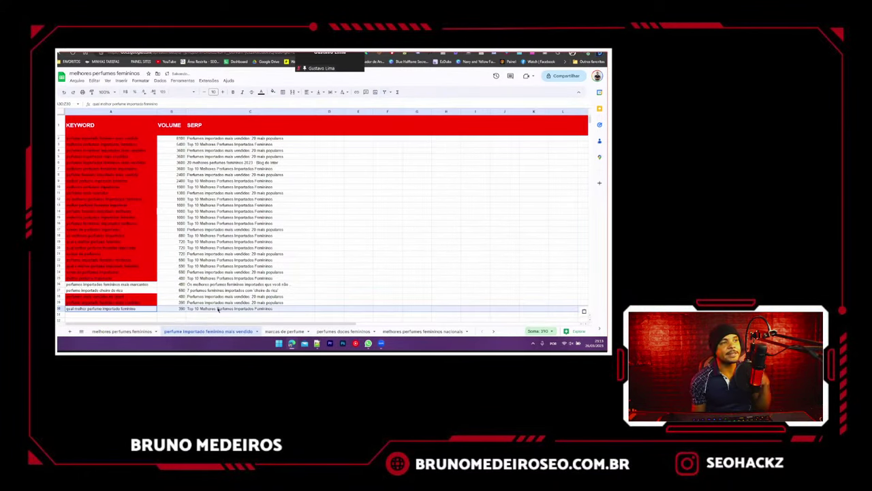
# - Fill the "qual melhor perfume importado feminino" cell in the "perfume importado feminino mais vendido" sheet with red
pyautogui.click(122, 331)
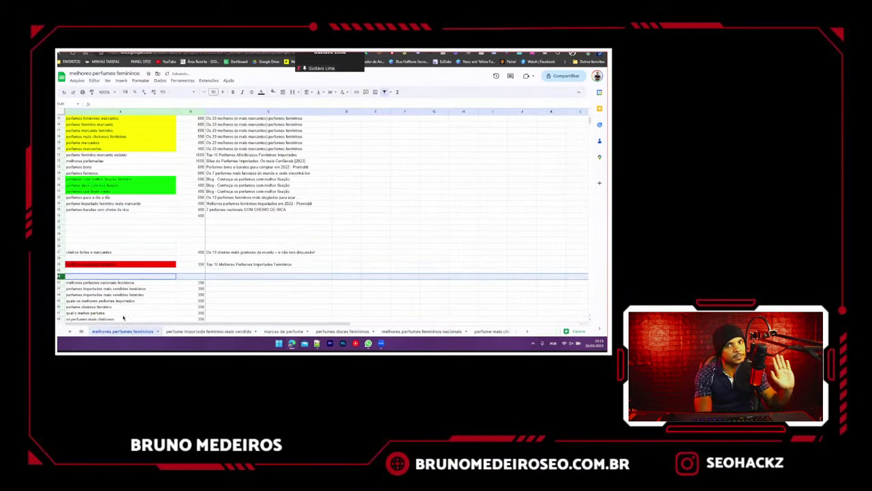
pyautogui.hotkey('ctrl', 'pagedown')
pyautogui.click(126, 329)
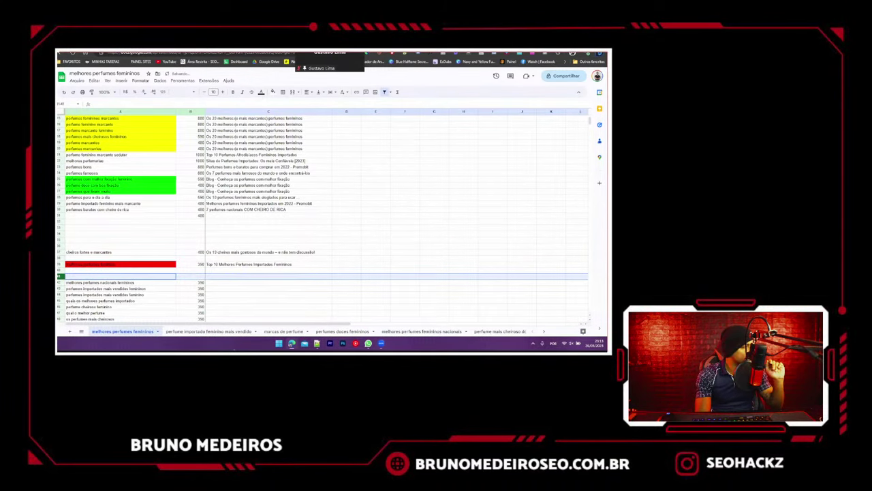
pyautogui.click(212, 331)
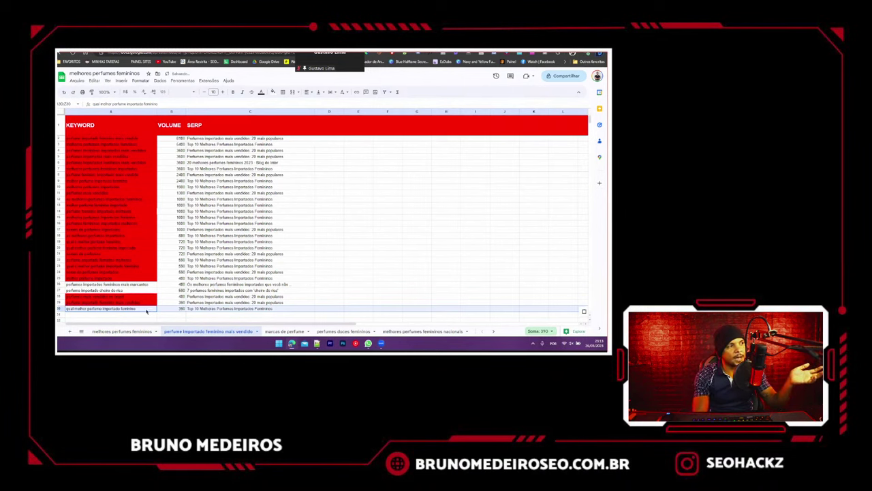
pyautogui.hotkey('ctrl', 'v')
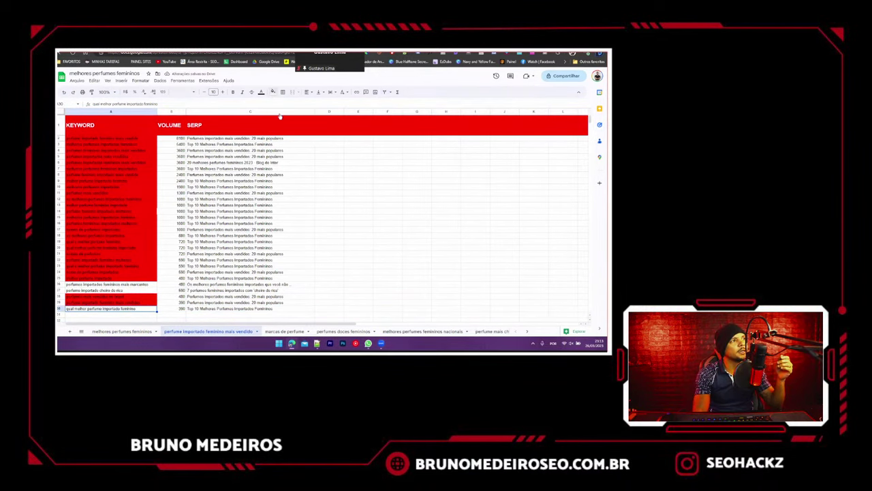
pyautogui.click(273, 92)
pyautogui.click(281, 122)
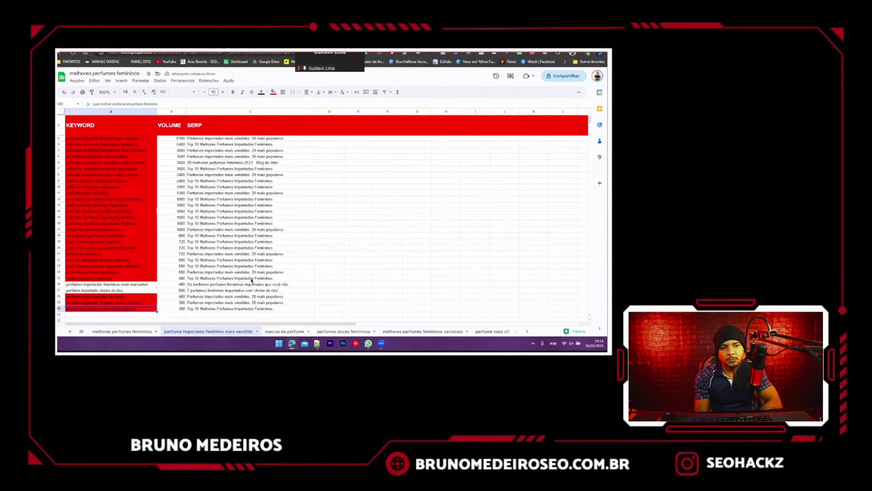
# - Return to the "melhores perfumes femininos" sheet and copy the keyword "melhores perfumes nacionais femininos"
pyautogui.click(121, 331)
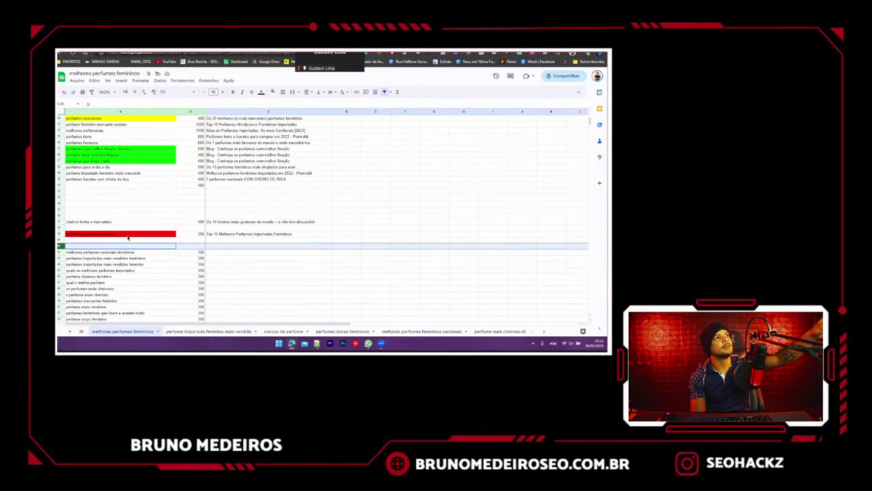
pyautogui.click(88, 253)
pyautogui.hotkey('ctrl', 'c')
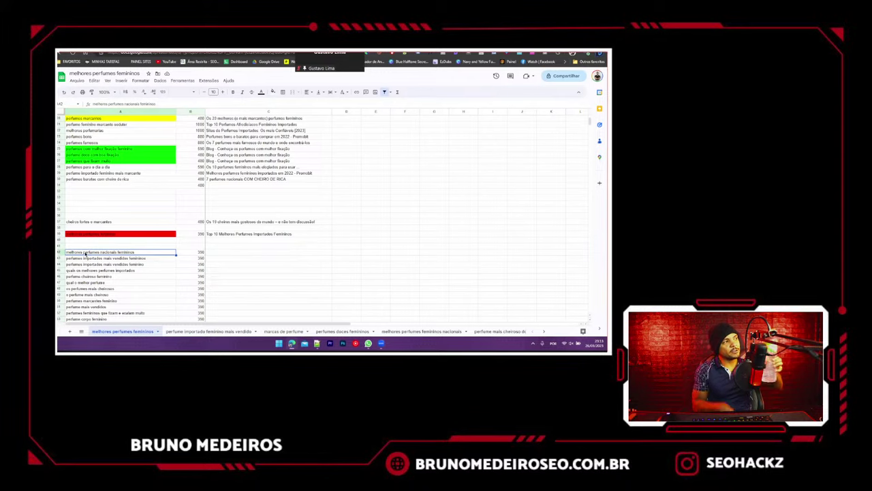
pyautogui.hotkey('ctrl', 'Tab')
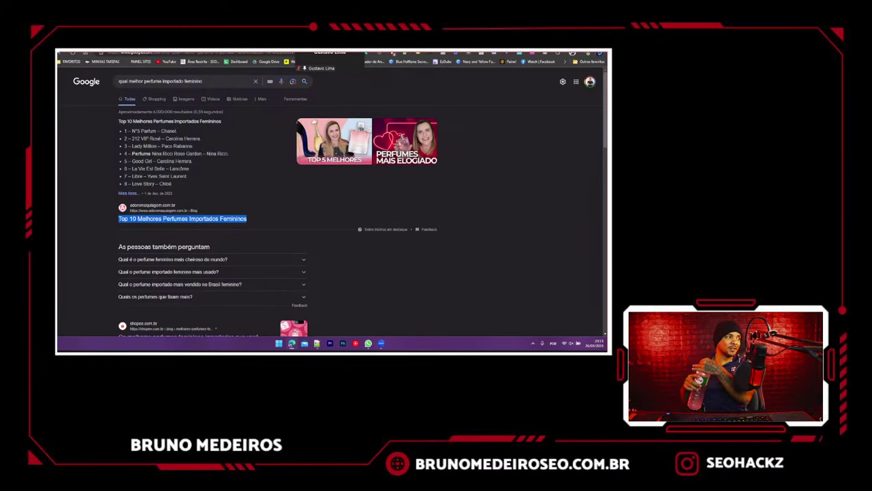
pyautogui.hotkey('ctrl', 'shift', 'Tab')
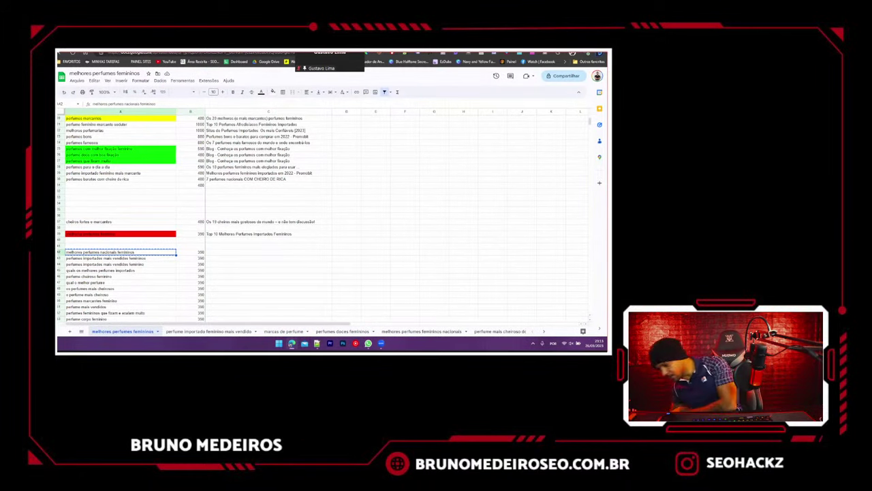
pyautogui.hotkey('ctrl', 'Tab')
pyautogui.hotkey('ctrl', 'shift', 'Tab')
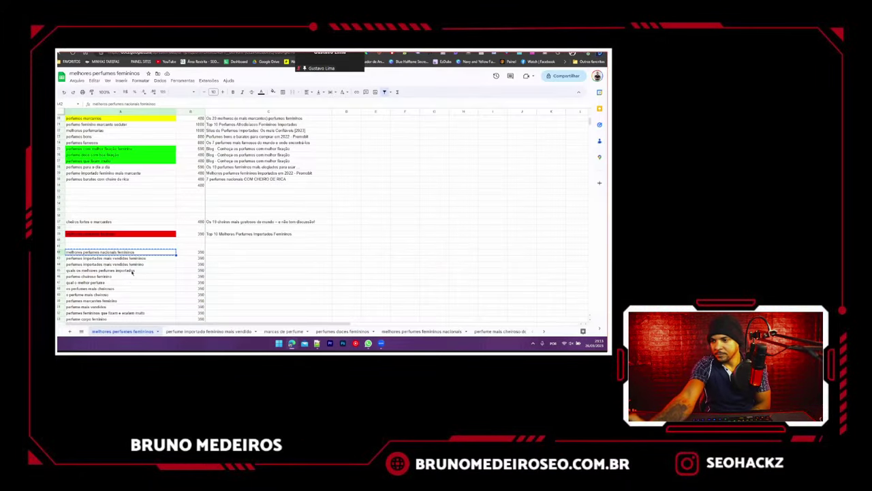
# - Copy the keyword "melhores perfumes nacionais femininos" again and search Google for it
pyautogui.rightClick(132, 271)
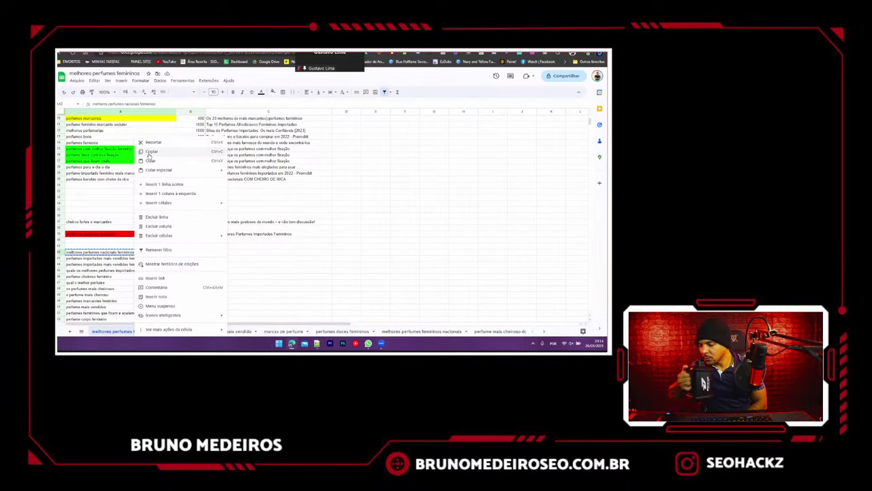
pyautogui.click(148, 156)
pyautogui.hotkey('ctrl', 'shift', 'Tab')
pyautogui.tripleClick(176, 82)
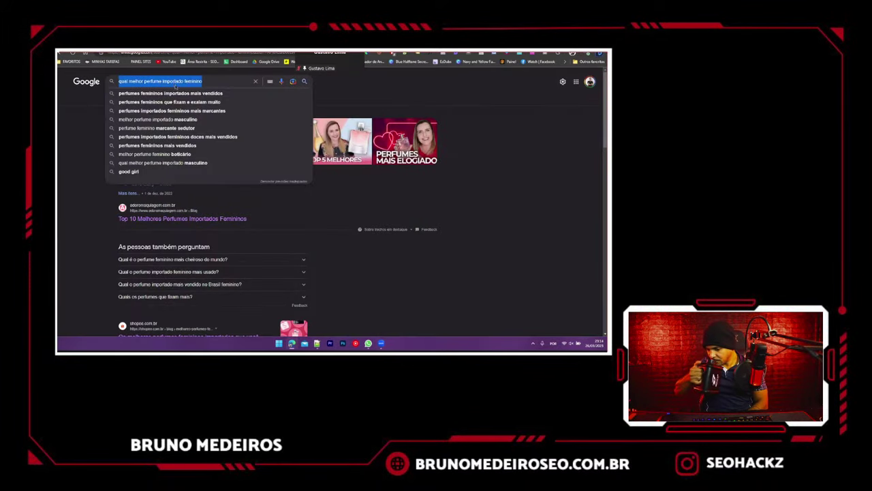
pyautogui.rightClick(175, 83)
pyautogui.click(198, 126)
pyautogui.click(304, 81)
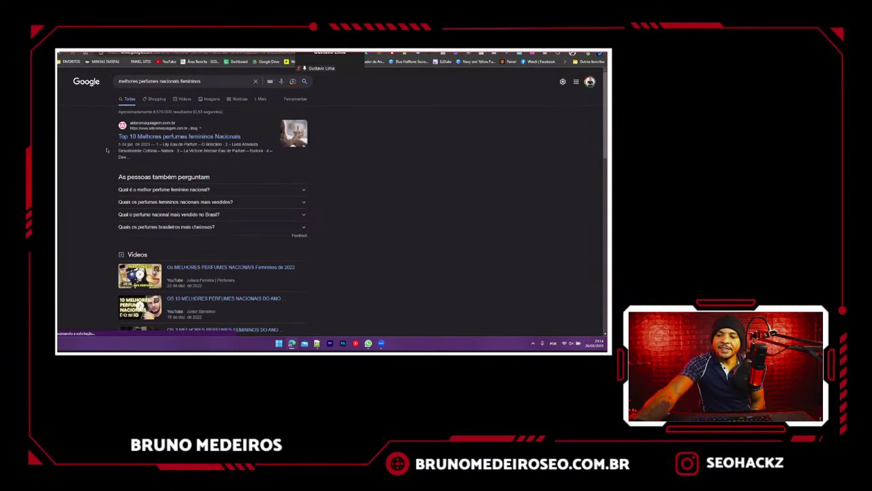
# - Record "Top 10 Melhores perfumes femininos Nacionais" from the first Google result, without its web formatting, as the SERP for "melhores perfumes nacionais femininos"
pyautogui.hotkey('ctrl', 'Tab')
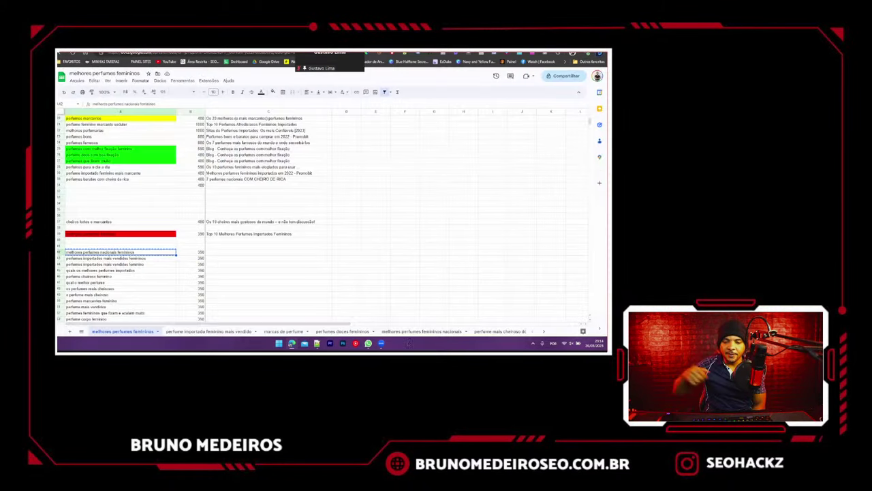
pyautogui.click(543, 331)
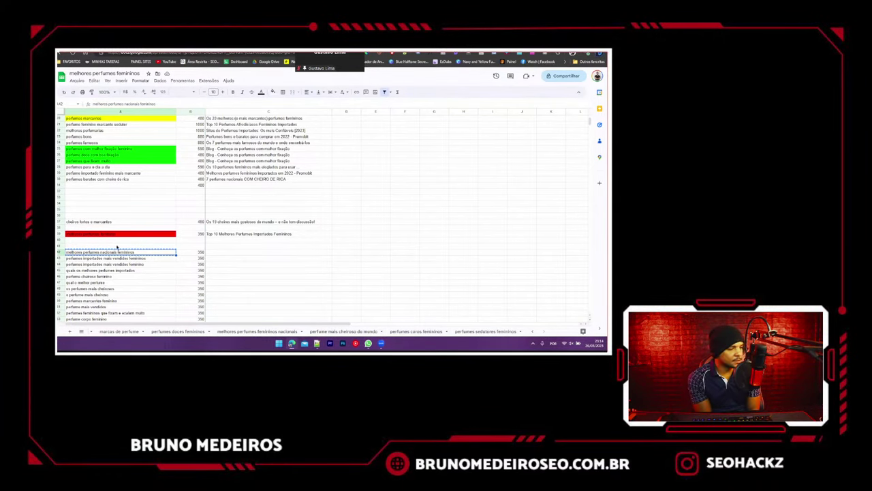
pyautogui.hotkey('shift', 'space')
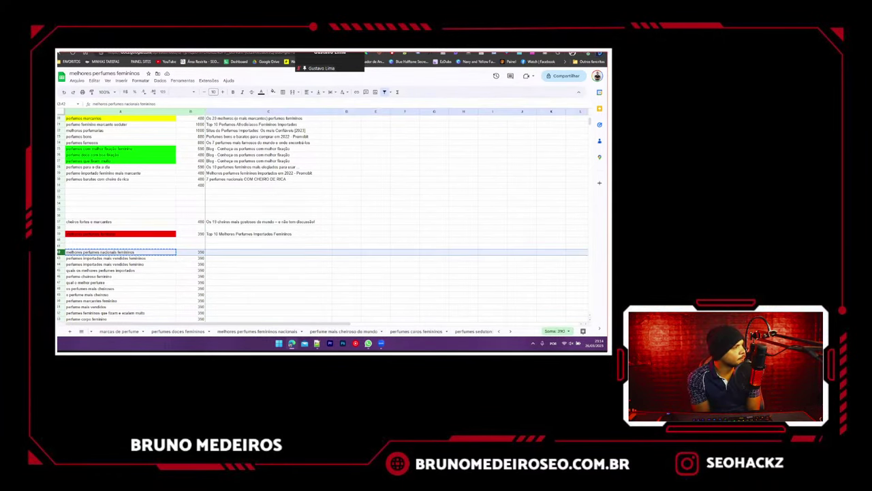
pyautogui.hotkey('ctrl', 'Tab')
pyautogui.moveTo(117, 136); pyautogui.dragTo(259, 143)
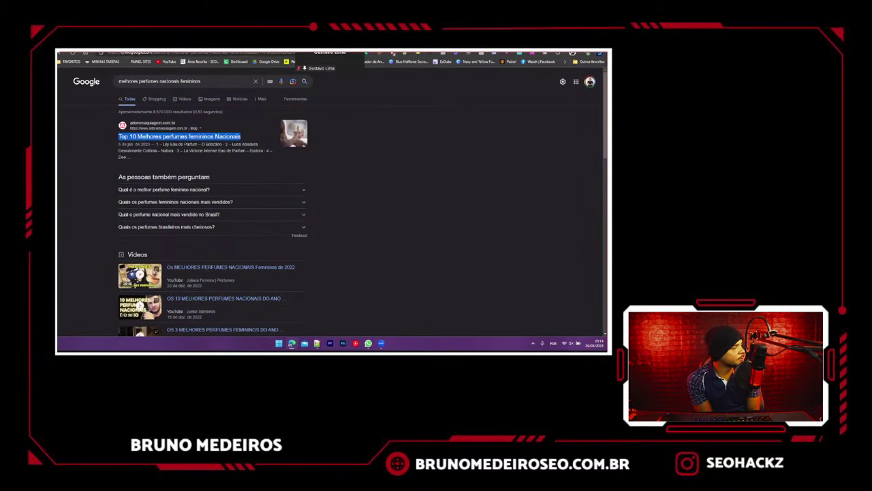
pyautogui.hotkey('ctrl', 'shift', 'Tab')
pyautogui.click(214, 252)
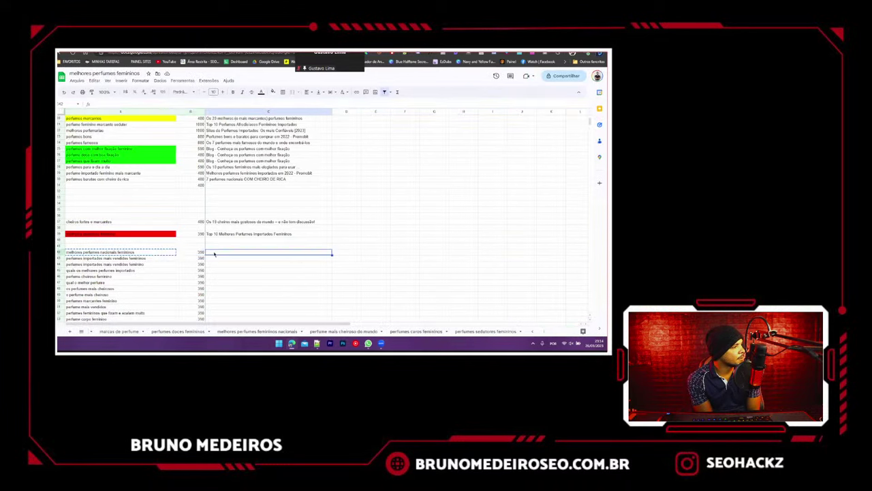
pyautogui.hotkey('ctrl', 'v')
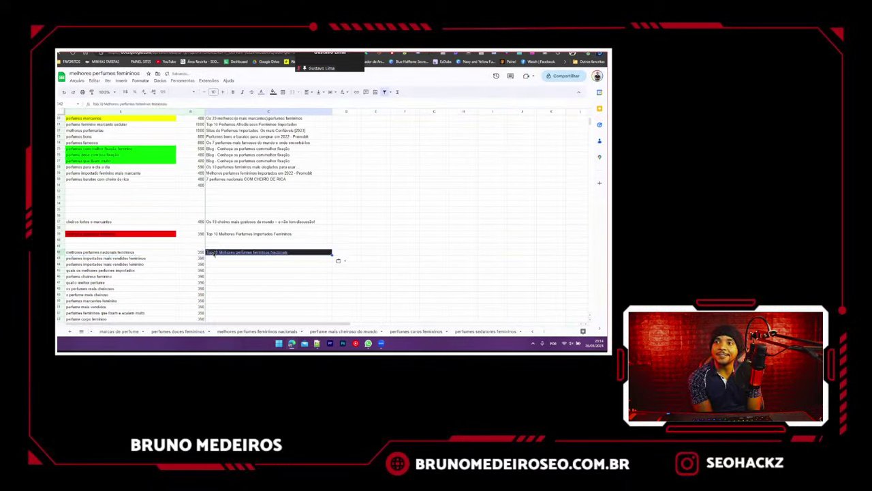
pyautogui.hotkey('ctrl', 'z')
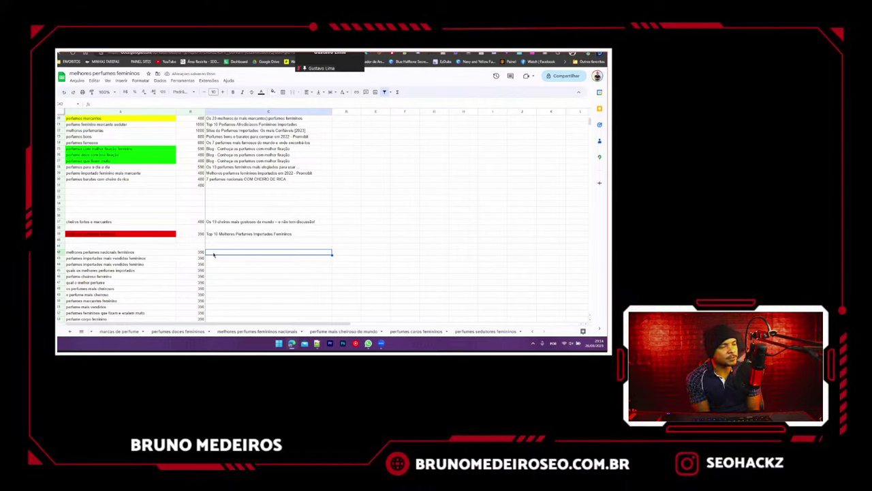
pyautogui.doubleClick(211, 253)
pyautogui.hotkey('ctrl', 'v')
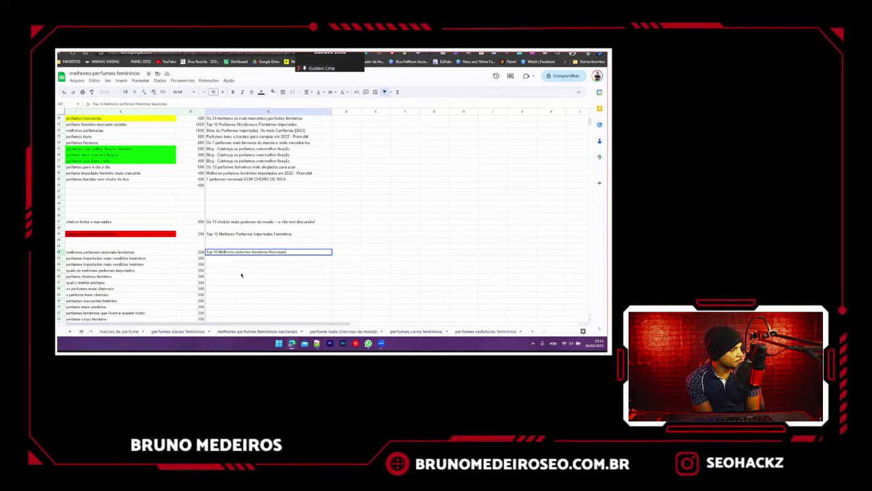
pyautogui.click(241, 272)
# - Copy the "melhores perfumes nacionais femininos" row into row 3 of the "melhores perfumes femininos nacionais" sheet
pyautogui.click(61, 252)
pyautogui.hotkey('ctrl', 'x')
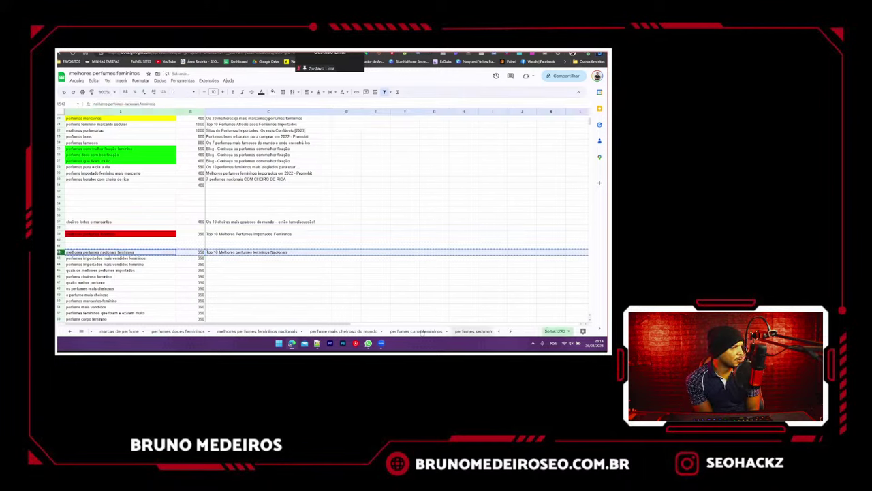
pyautogui.click(511, 331)
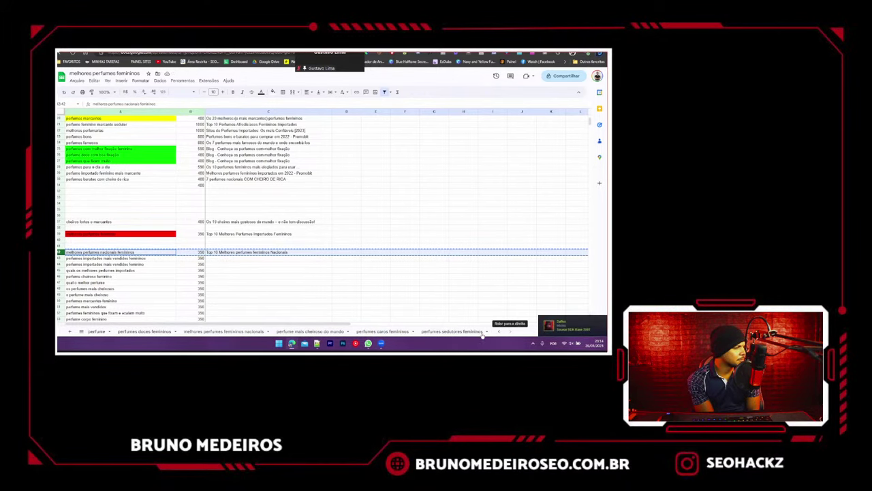
pyautogui.click(224, 331)
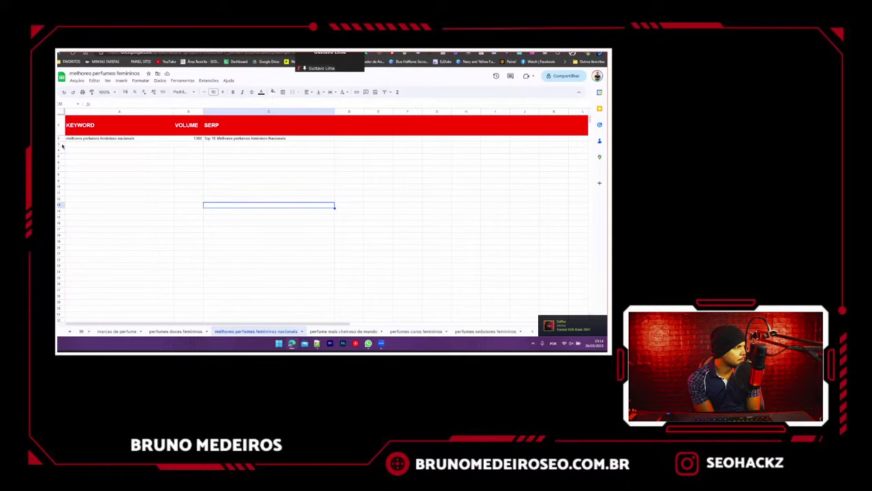
pyautogui.click(62, 144)
pyautogui.hotkey('ctrl', 'v')
pyautogui.click(136, 193)
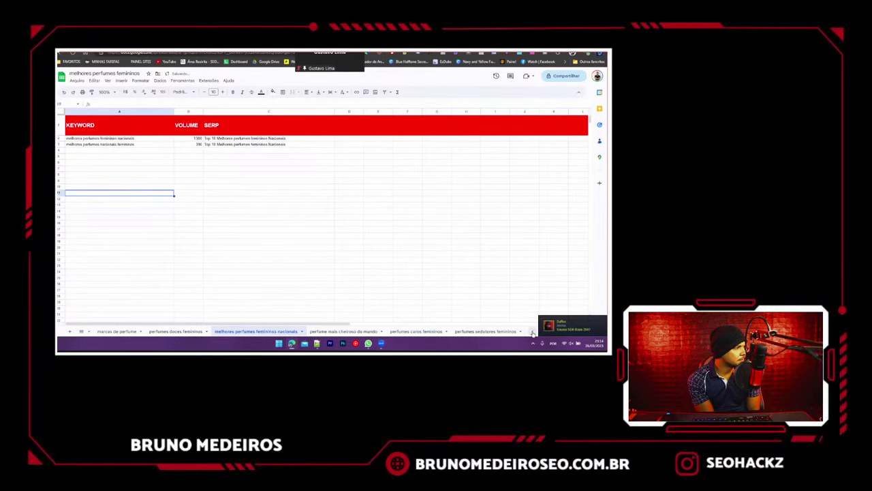
# - Return to the "melhores perfumes femininos" sheet and clear the original "melhores perfumes nacionais femininos" row
pyautogui.click(533, 331)
pyautogui.click(113, 332)
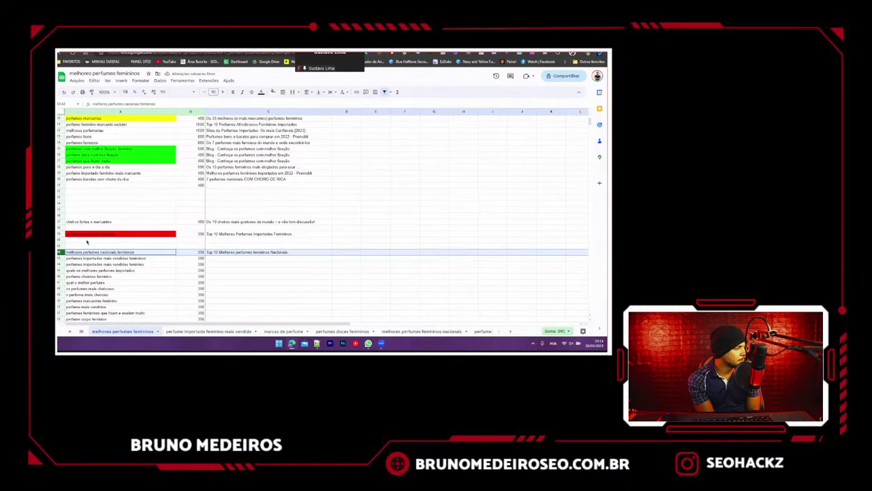
pyautogui.moveTo(60, 239); pyautogui.dragTo(60, 246)
pyautogui.click(60, 251)
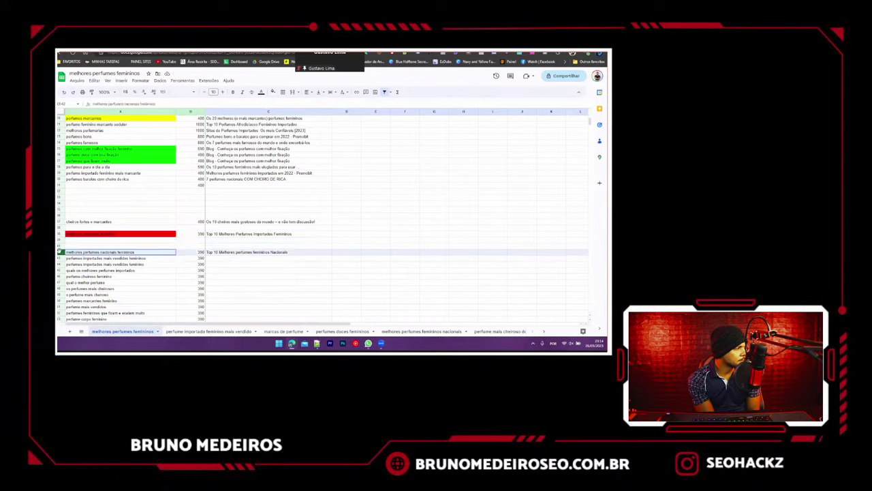
pyautogui.press('Delete')
# - Move the isolated red keyword row up to the end of the red group, directly above "perfume feminino mais vendido"
pyautogui.scroll(2, 59, 276)
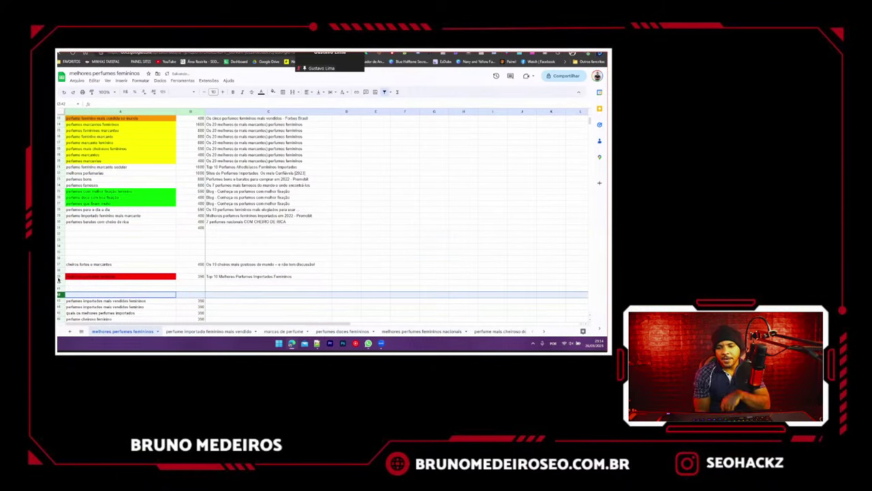
pyautogui.scroll(2, 59, 280)
pyautogui.click(61, 318)
pyautogui.moveTo(61, 318); pyautogui.dragTo(60, 140)
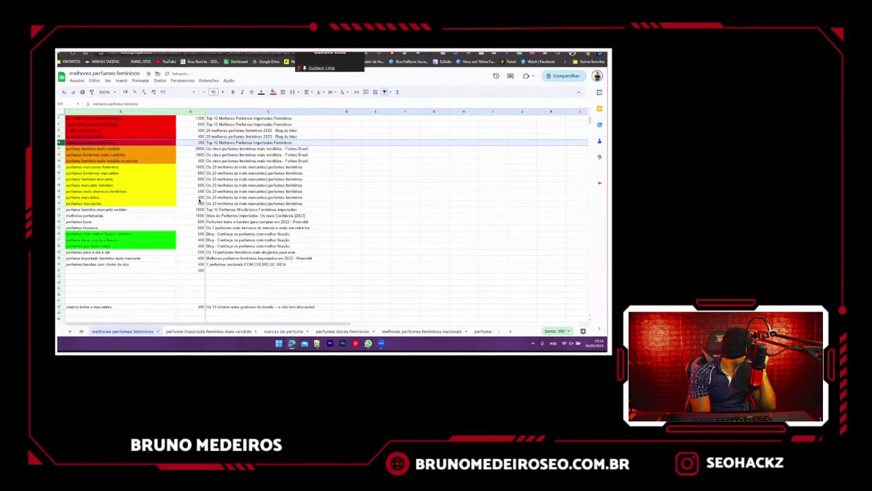
# - Delete rows 32 to 37, the leftover rows between "perfumes baratos com cheiro de rica" and "cheiros fortes e marcantes"
pyautogui.scroll(-3, 199, 198)
pyautogui.click(85, 210)
pyautogui.click(59, 210)
pyautogui.moveTo(60, 215); pyautogui.dragTo(60, 240)
pyautogui.rightClick(60, 222)
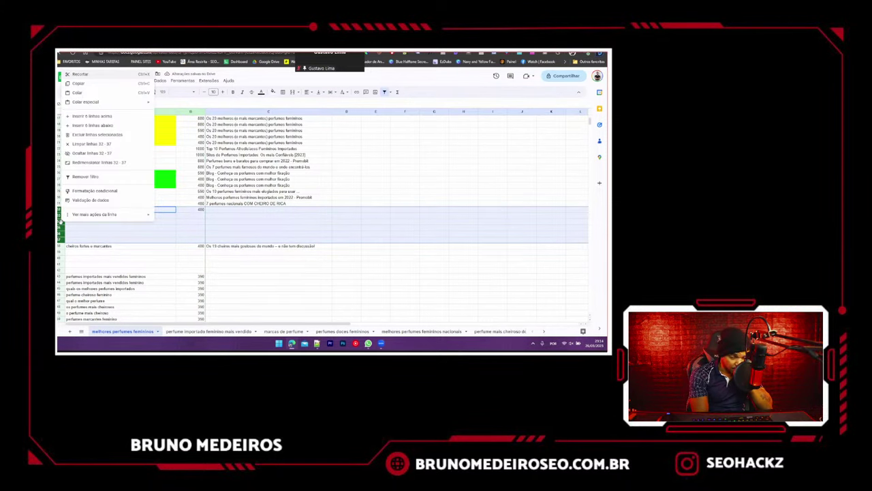
pyautogui.click(77, 158)
# - Delete the empty rows 33 to 36 below "cheiros fortes e marcantes"
pyautogui.click(93, 243)
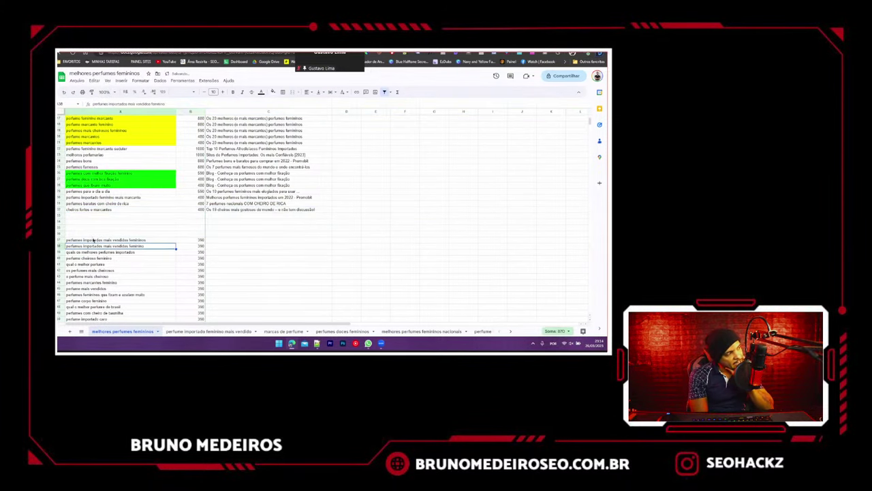
pyautogui.moveTo(59, 216); pyautogui.dragTo(59, 232)
pyautogui.rightClick(59, 227)
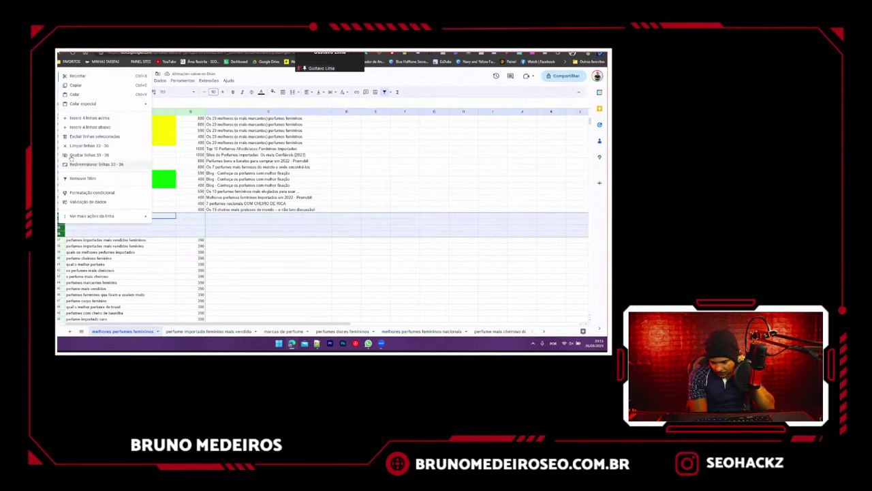
pyautogui.click(81, 138)
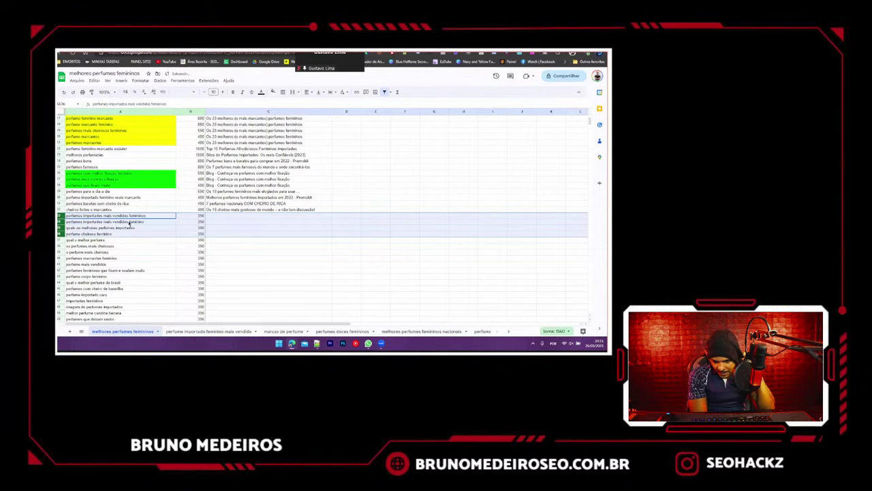
# - Review the color-grouped and uncolored keywords from the start of the list down to "cheiros fortes e marcantes"
pyautogui.scroll(5, 129, 223)
pyautogui.click(113, 175)
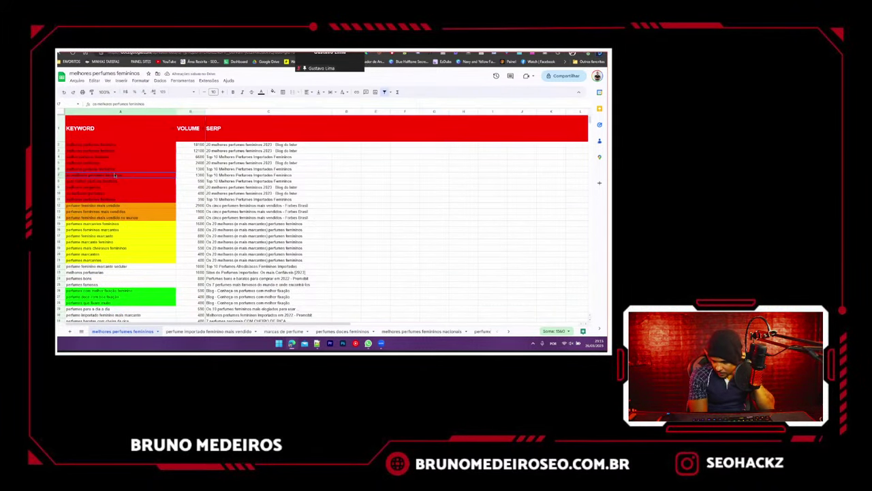
pyautogui.scroll(-1, 122, 157)
pyautogui.click(122, 156)
pyautogui.click(120, 167)
pyautogui.click(115, 185)
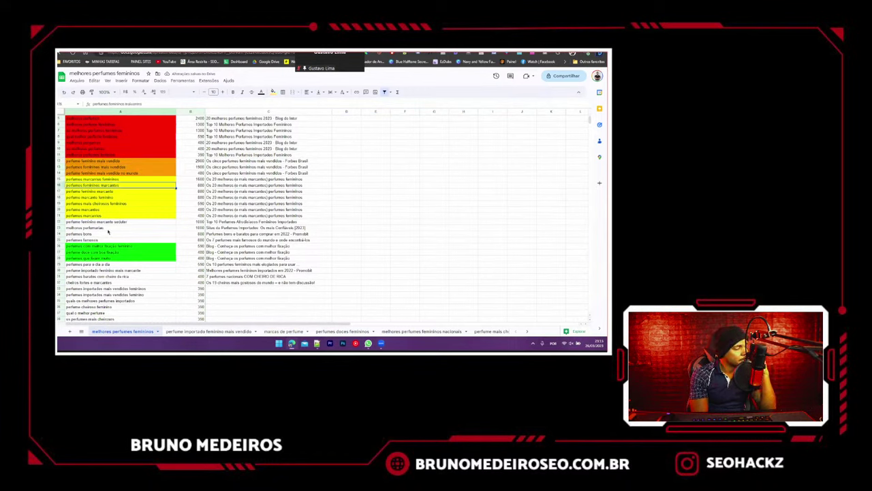
pyautogui.click(108, 228)
pyautogui.click(103, 247)
pyautogui.click(102, 264)
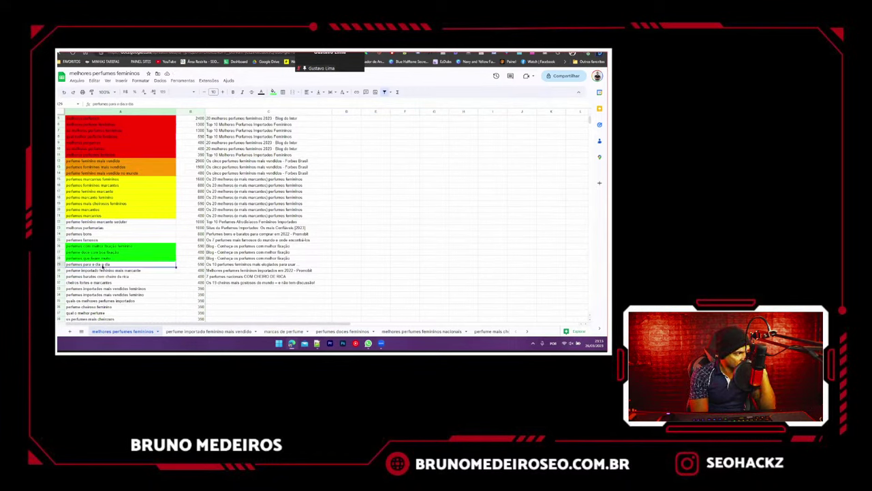
pyautogui.click(102, 271)
pyautogui.click(106, 276)
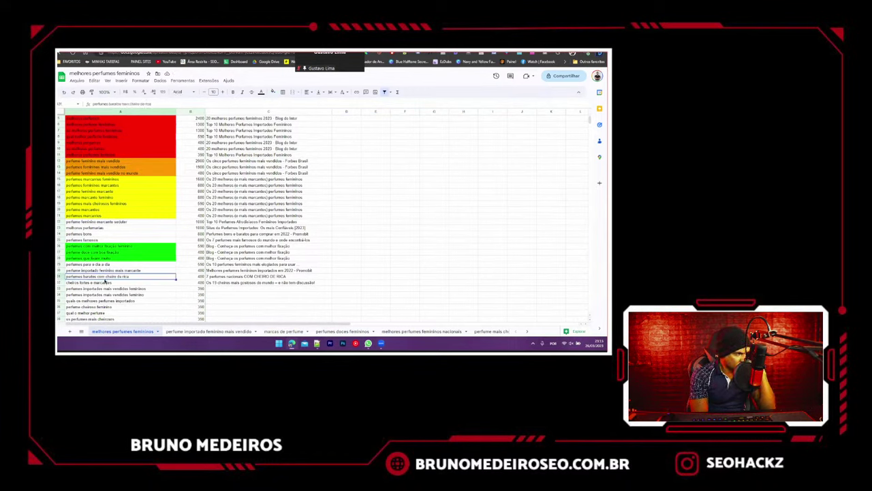
pyautogui.click(104, 282)
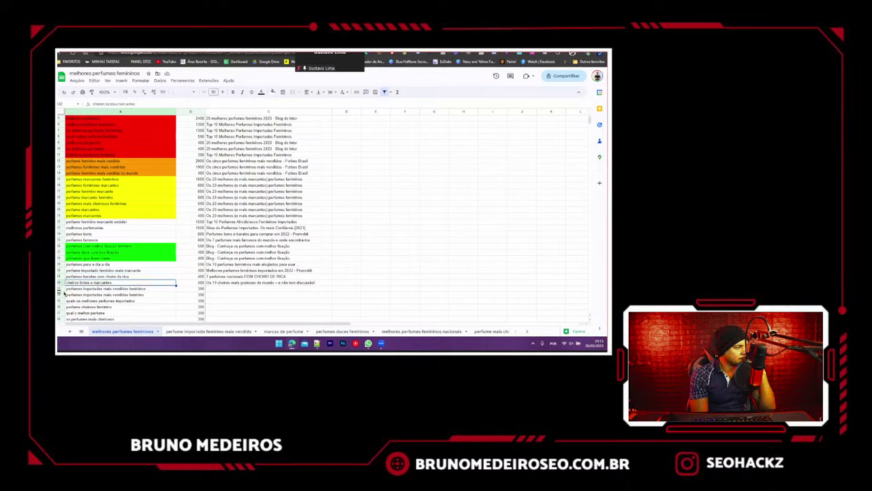
# - Hide rows 33 to 665, which hold the remaining keywords without a recorded search result
pyautogui.click(60, 289)
pyautogui.scroll(-4, 123, 296)
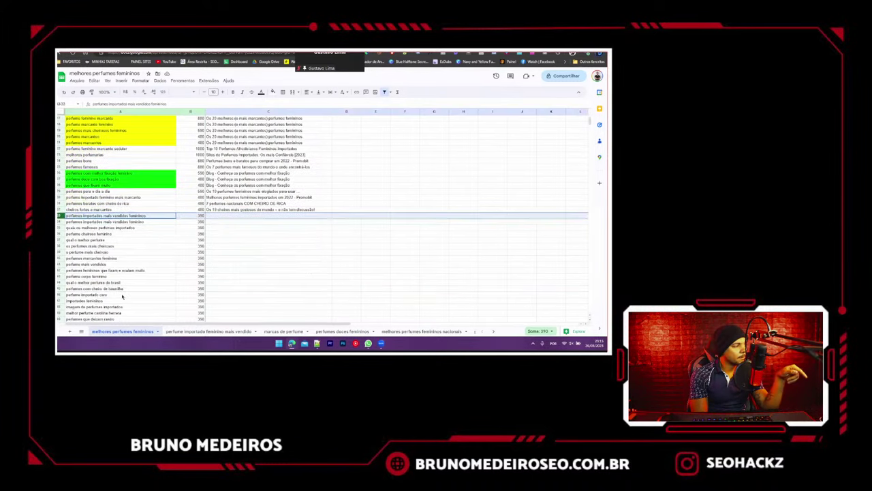
pyautogui.click(136, 248)
pyautogui.moveTo(60, 215); pyautogui.dragTo(157, 276)
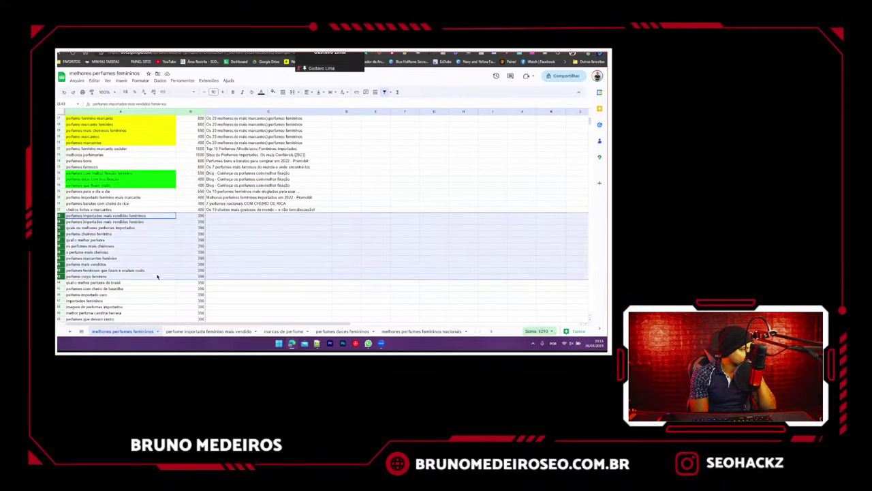
pyautogui.hotkey('ctrl', 'shift', 'Down')
pyautogui.rightClick(94, 234)
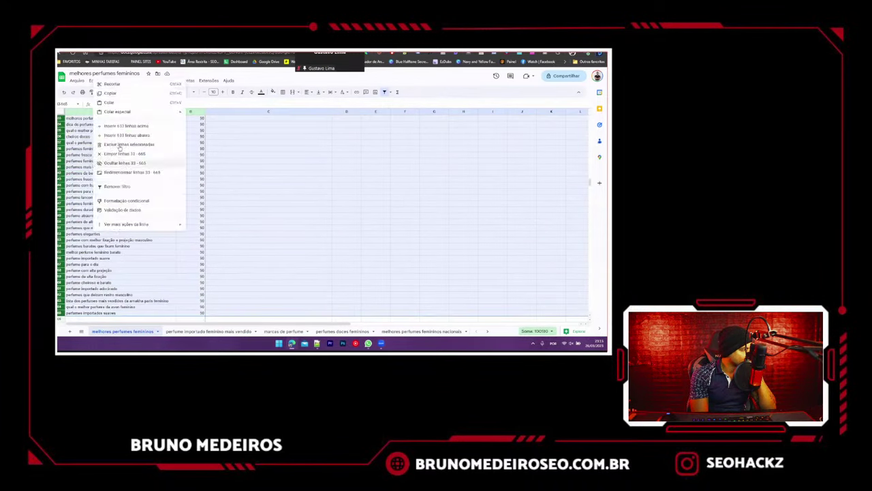
pyautogui.click(137, 164)
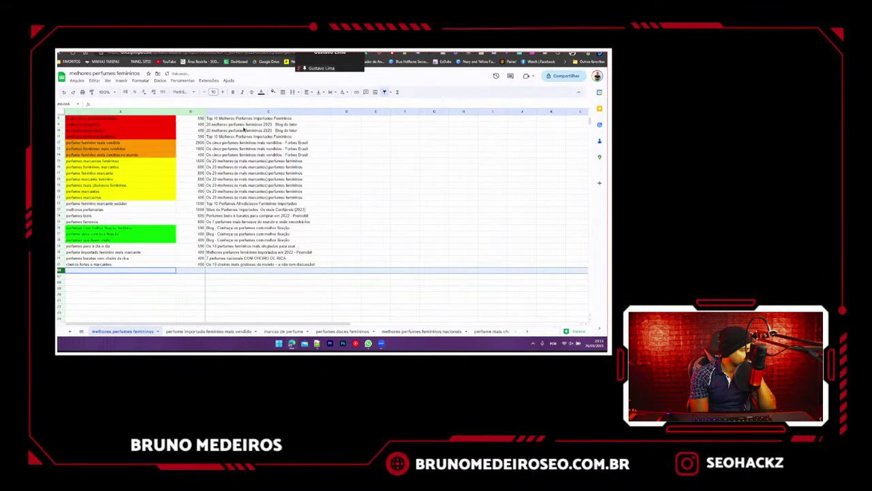
# - Open the "perfume importado feminino mais vendido" sheet and examine its keywords, volumes and recorded search results
pyautogui.click(273, 91)
pyautogui.click(275, 112)
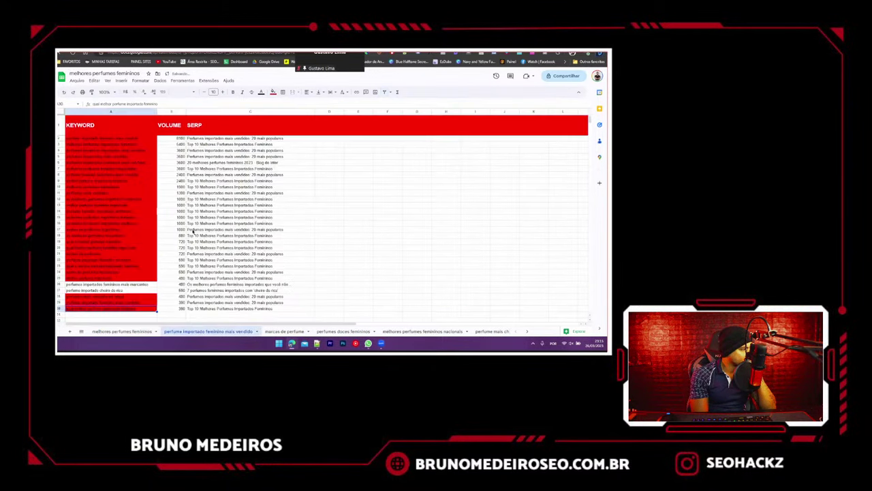
pyautogui.scroll(-1, 180, 231)
pyautogui.scroll(1, 170, 231)
pyautogui.click(121, 157)
pyautogui.click(113, 138)
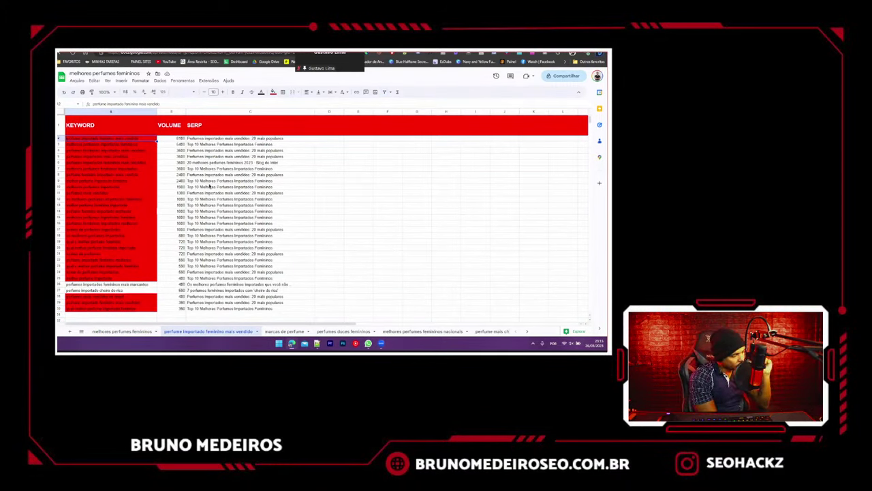
pyautogui.click(216, 217)
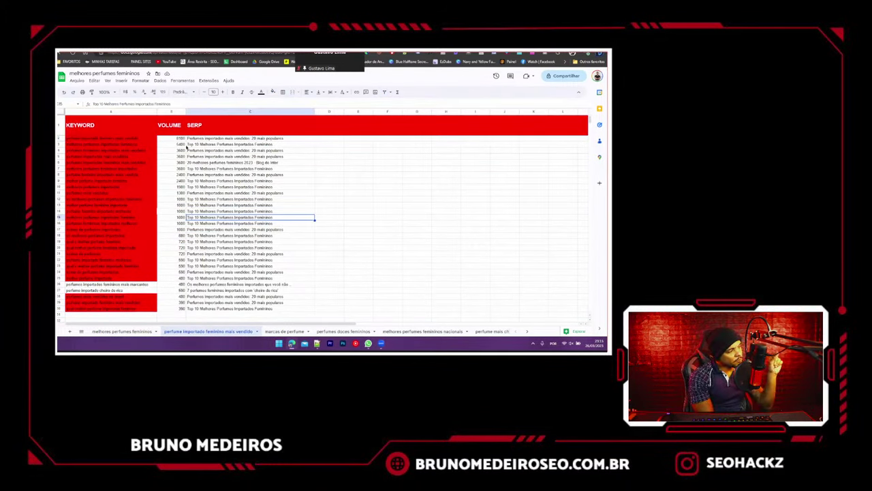
pyautogui.click(188, 150)
pyautogui.moveTo(136, 139); pyautogui.dragTo(189, 148)
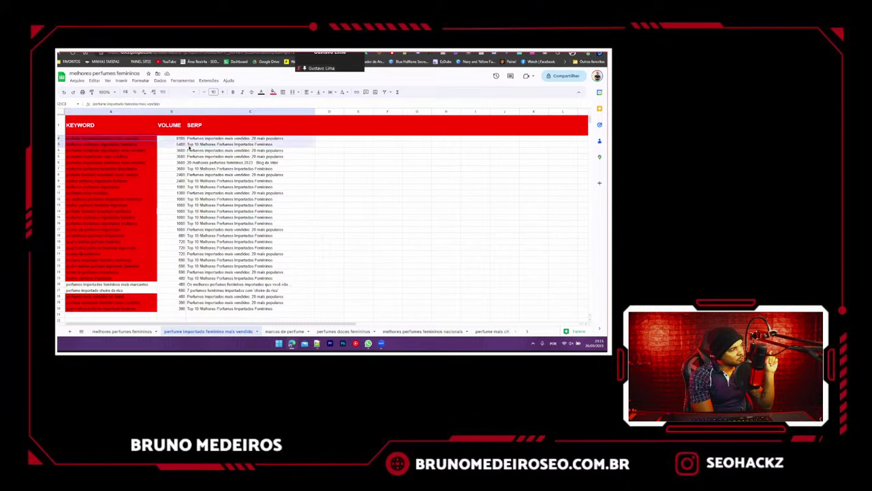
# - Create a filter over the KEYWORD, VOLUME and SERP columns of the "perfume importado feminino mais vendido" sheet
pyautogui.moveTo(111, 111); pyautogui.dragTo(303, 111)
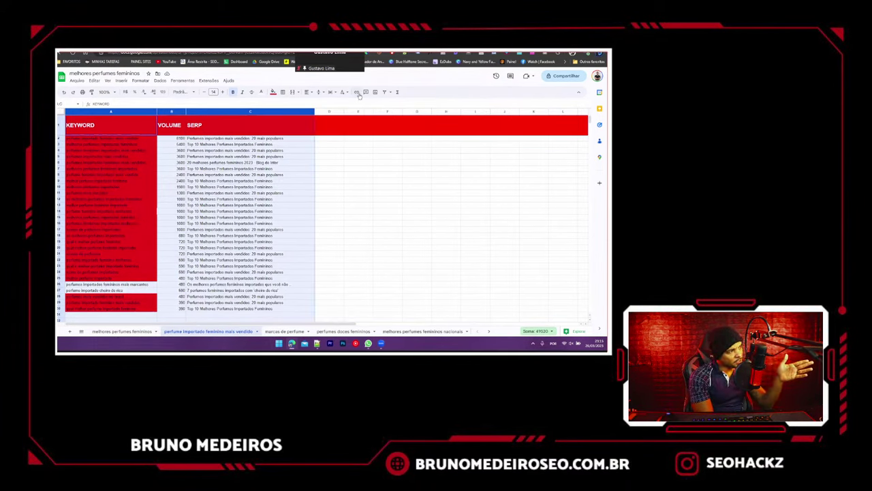
pyautogui.click(381, 93)
pyautogui.click(364, 202)
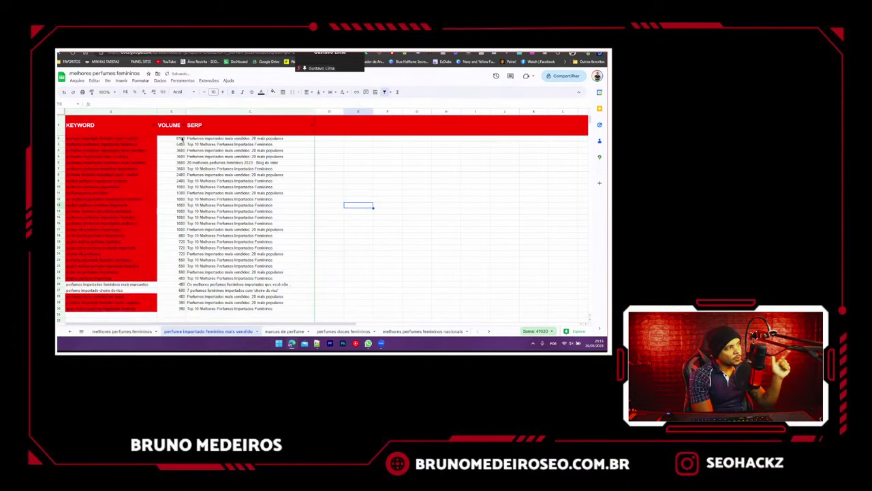
# - Sort the keyword rows by VOLUME from highest to lowest
pyautogui.click(186, 126)
pyautogui.click(184, 125)
pyautogui.click(137, 149)
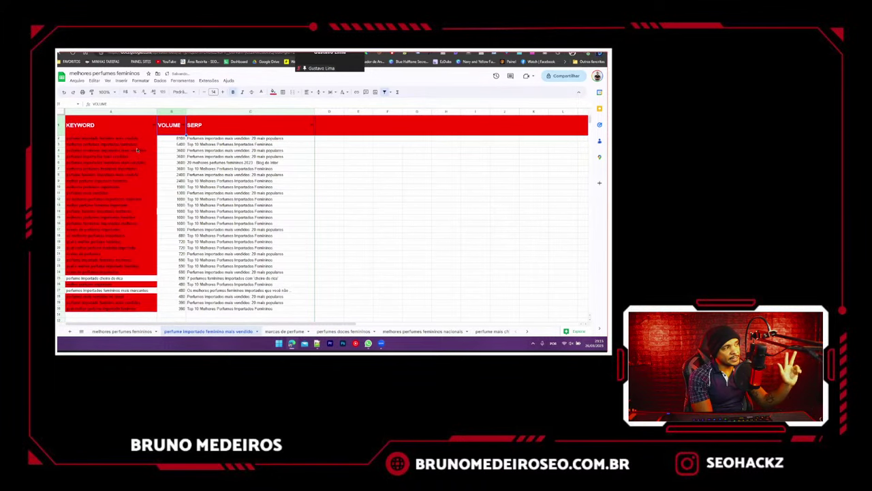
pyautogui.click(232, 186)
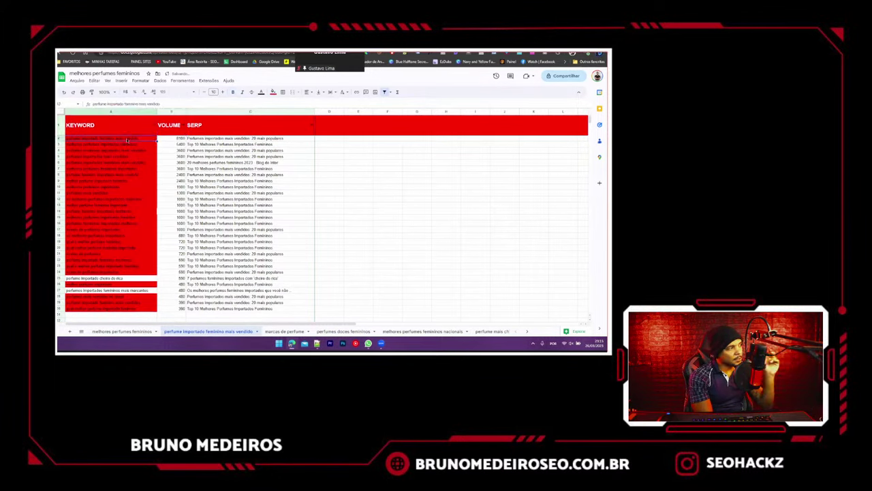
pyautogui.click(127, 138)
pyautogui.click(203, 186)
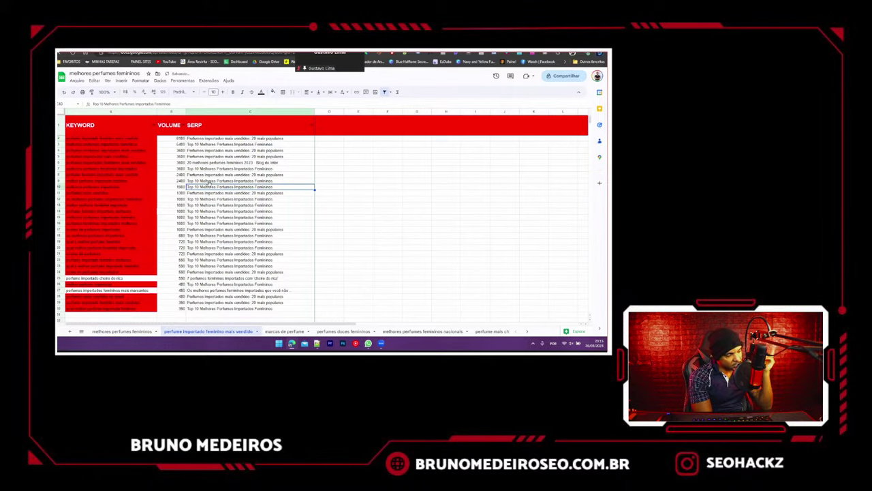
# - Copy the keyword "perfume importado feminino mais vendido" and open SEMRush through SEOPACK's oneclick 10 access
pyautogui.click(141, 138)
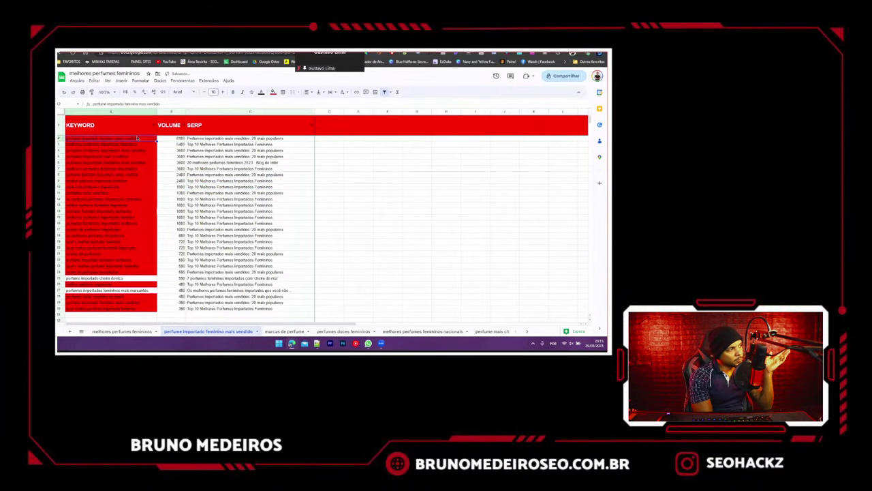
pyautogui.hotkey('ctrl', 'c')
pyautogui.click(157, 52)
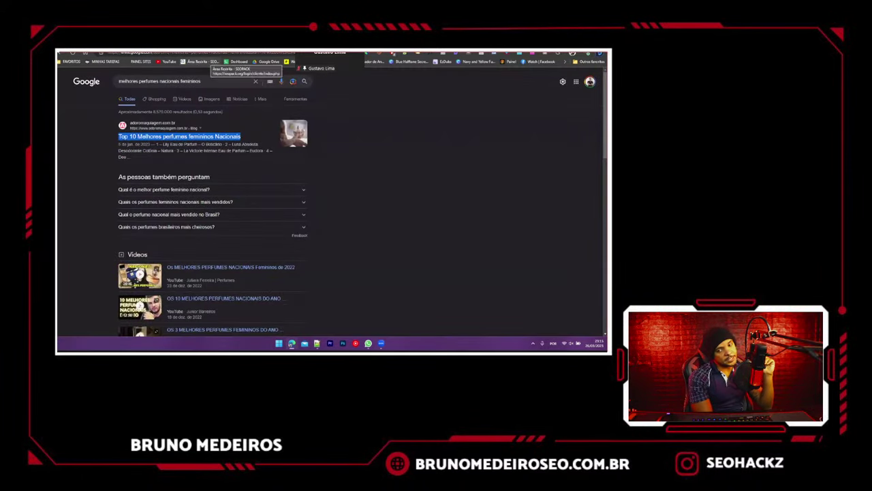
pyautogui.click(210, 62)
pyautogui.click(193, 52)
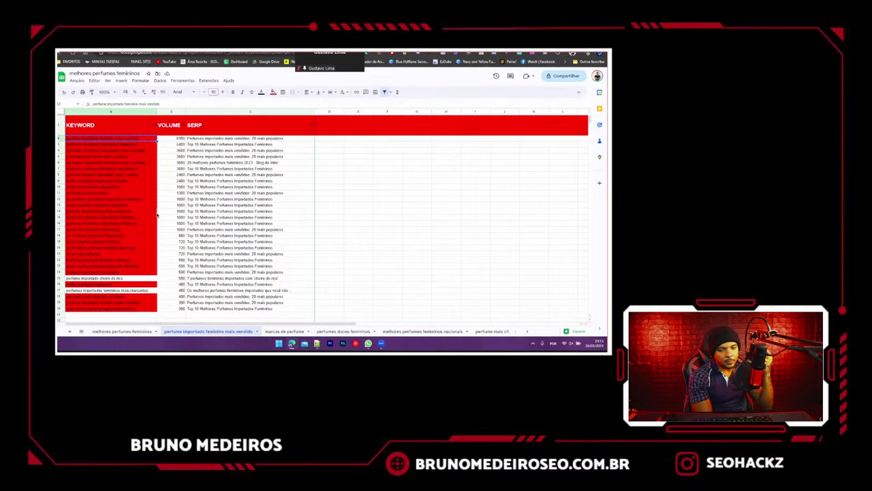
pyautogui.click(155, 212)
pyautogui.click(157, 52)
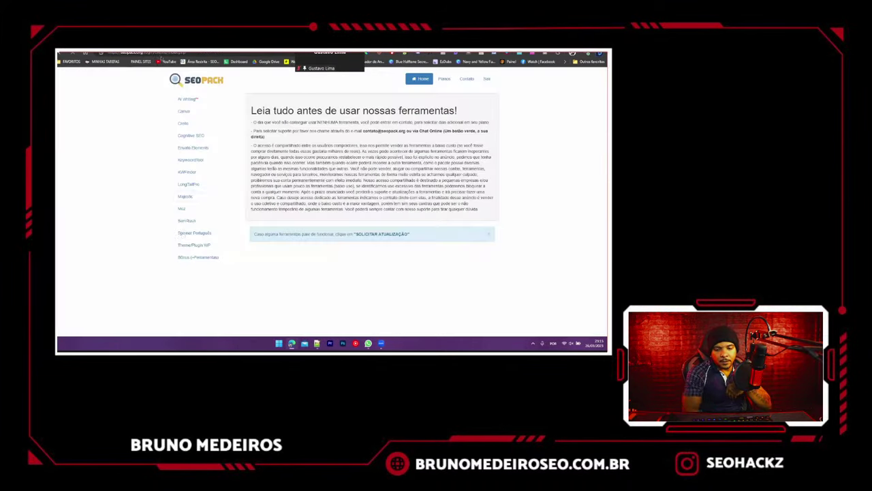
pyautogui.click(188, 222)
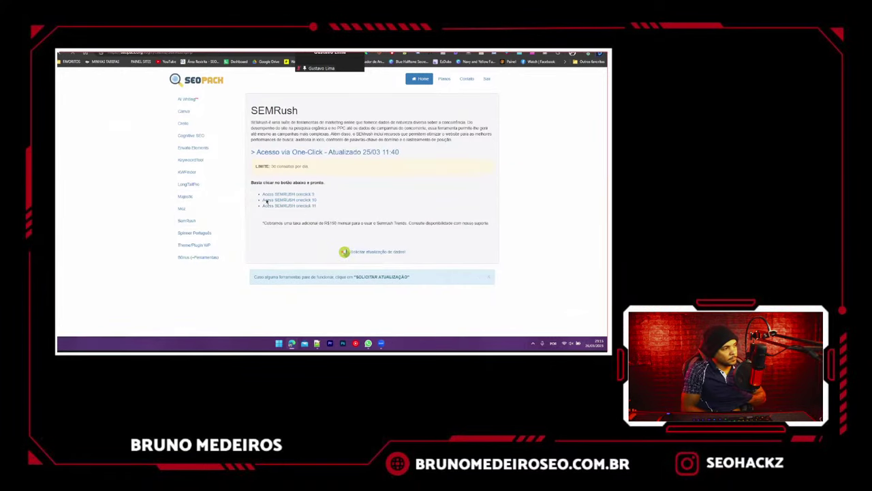
pyautogui.click(267, 201)
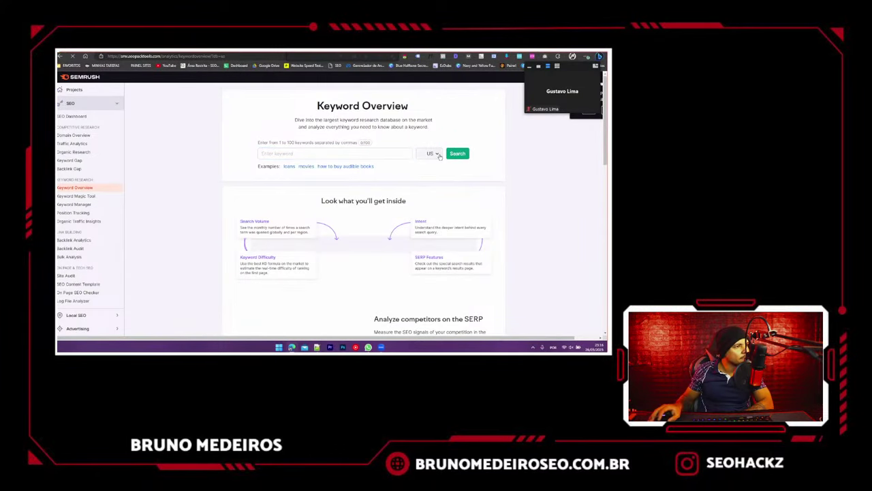
# - Look up "perfume importado feminino mais vendido" in Keyword Overview with the Brazil database
pyautogui.click(439, 155)
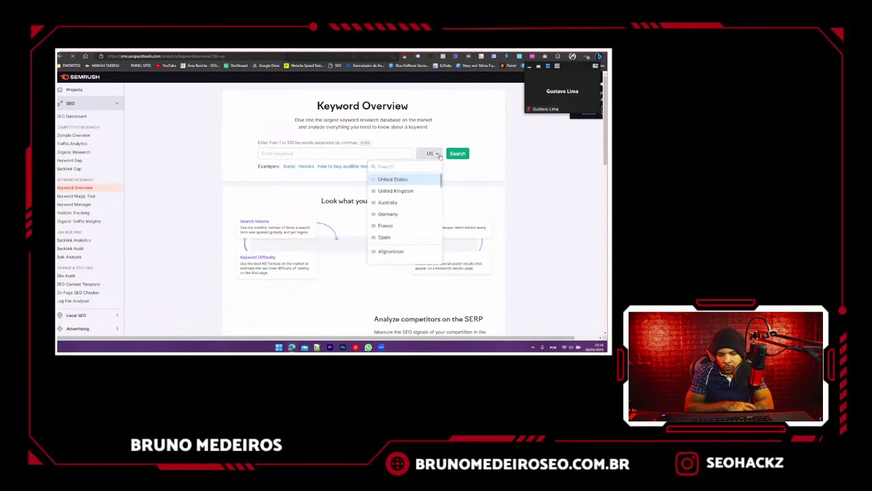
pyautogui.write('bra')
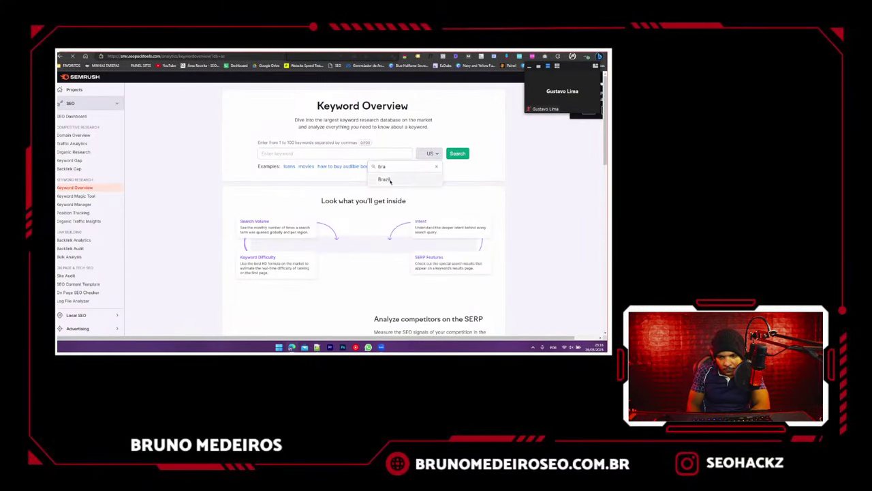
pyautogui.click(389, 179)
pyautogui.click(299, 154)
pyautogui.hotkey('ctrl', 'v')
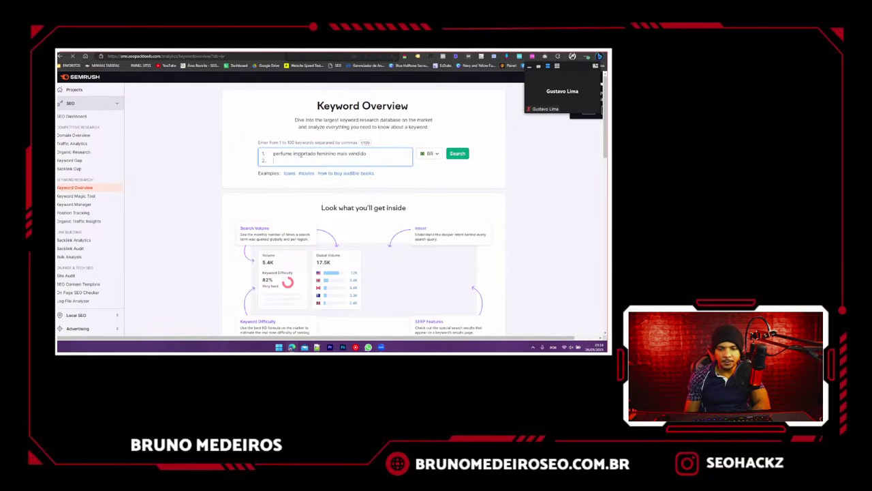
pyautogui.click(455, 154)
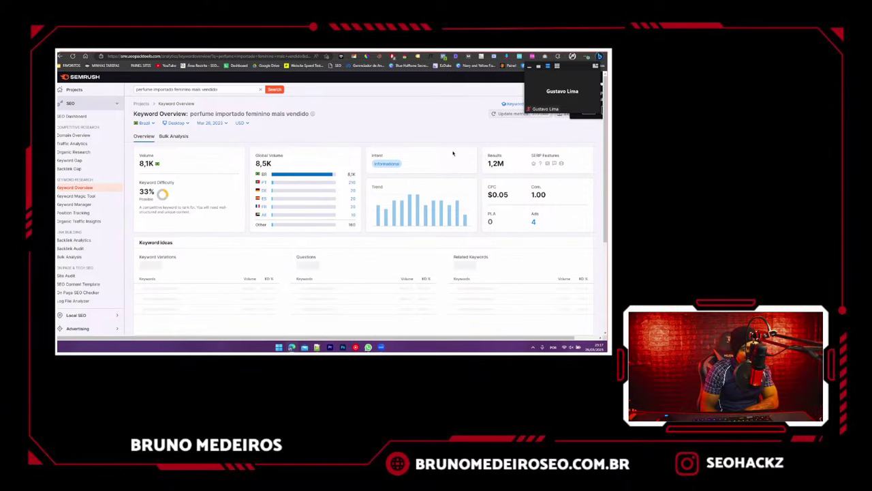
# - Examine the keyword's SERP analysis and open the URL keywords report of the top-ranked buscape.com.br page
pyautogui.scroll(-5, 319, 230)
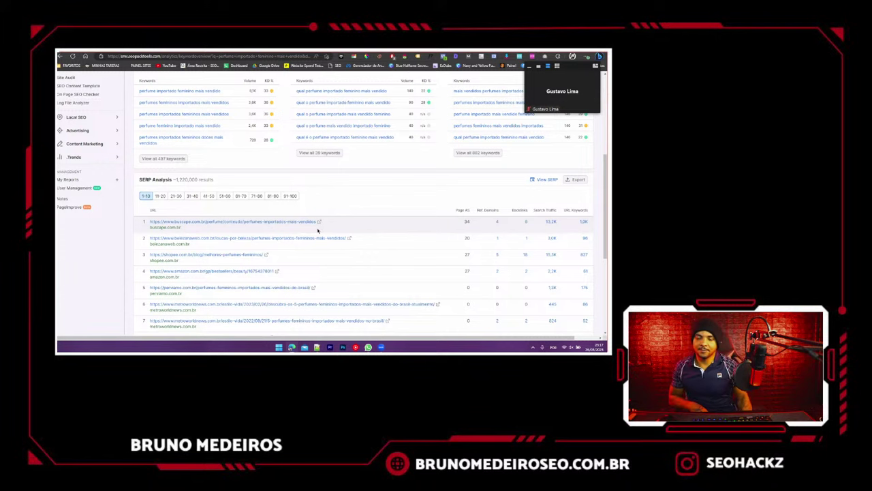
pyautogui.scroll(-3, 318, 230)
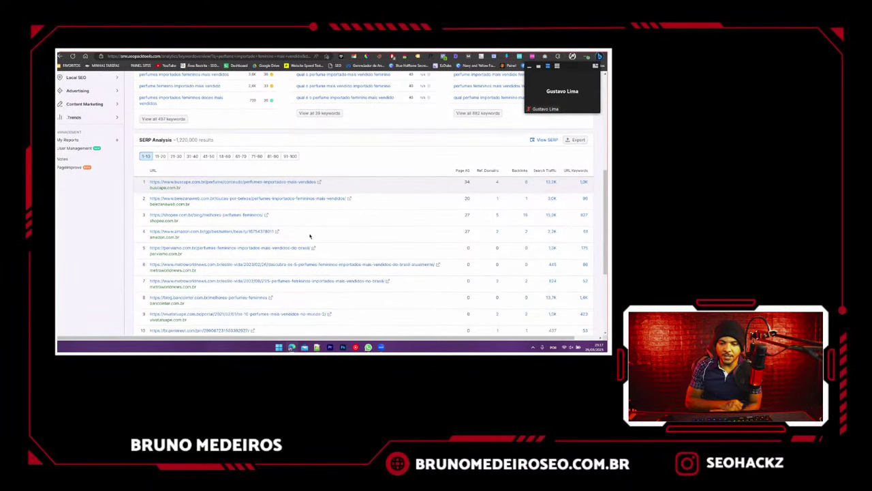
pyautogui.click(584, 143)
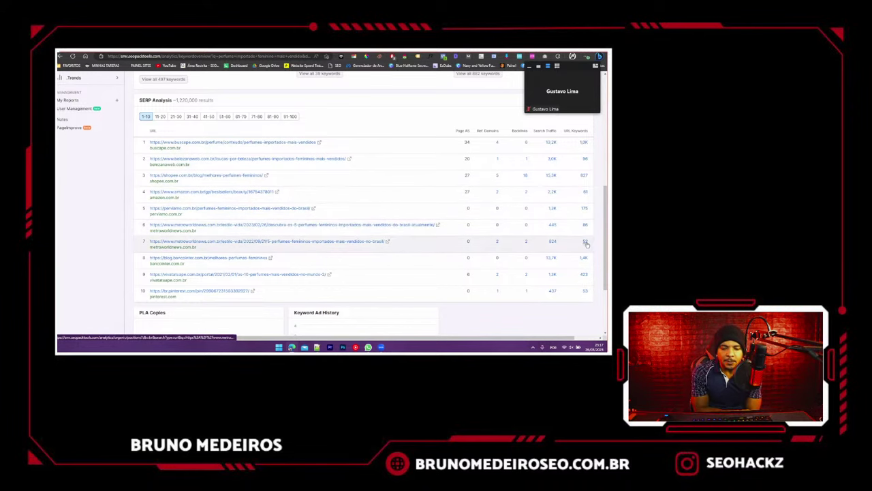
pyautogui.scroll(10, 306, 173)
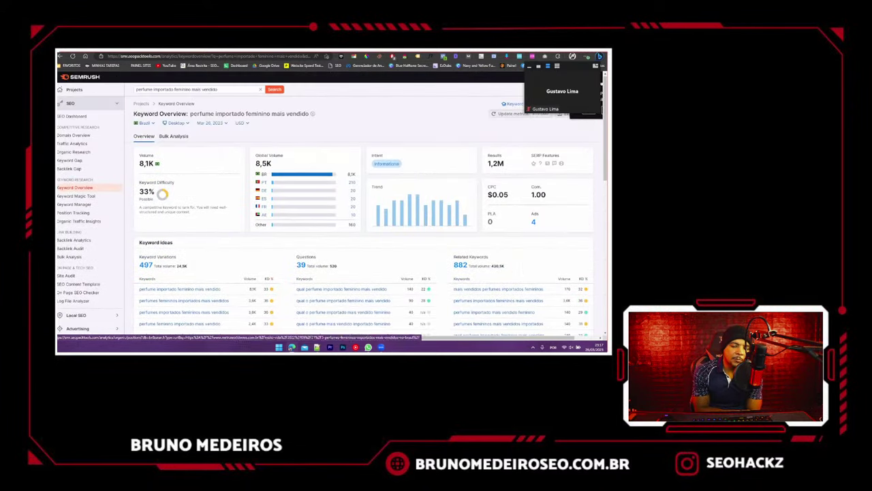
pyautogui.hotkey('ctrl', 'Tab')
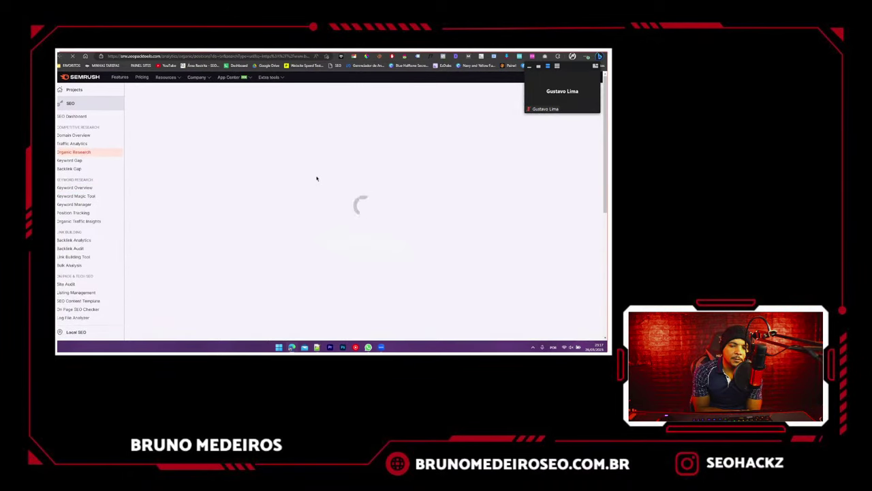
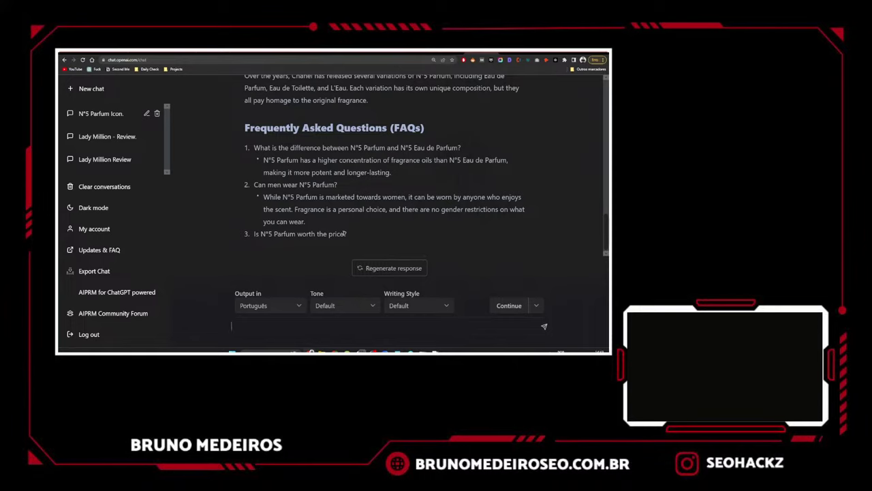
# - Switch to ChatGPT and read through the generated N°5 Parfum – Chanel article, including its legacy and FAQ sections
pyautogui.scroll(20, 344, 233)
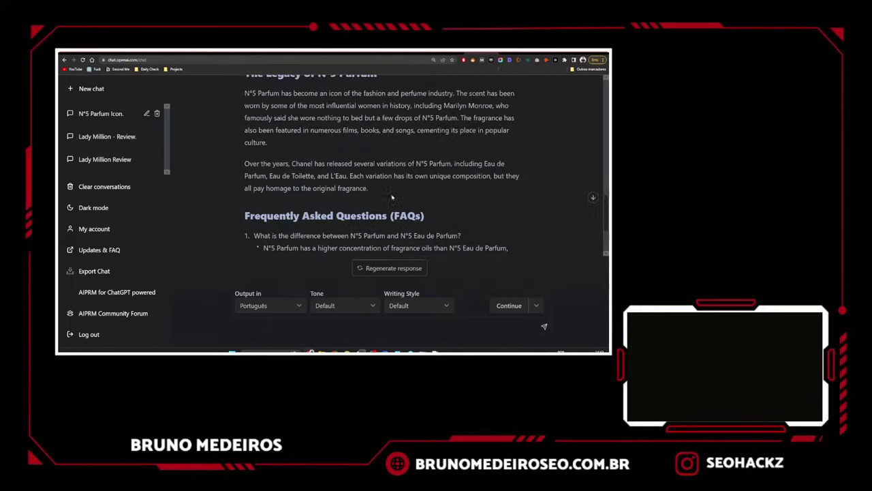
pyautogui.scroll(-20, 400, 202)
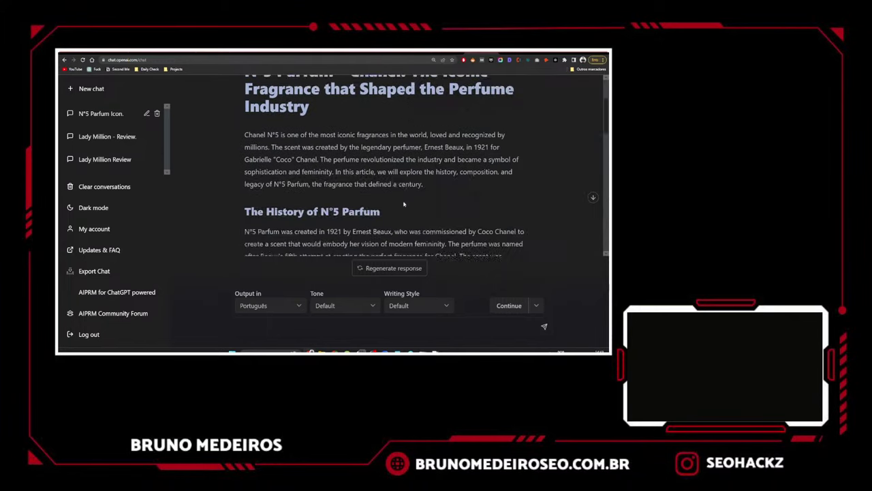
pyautogui.scroll(10, 419, 207)
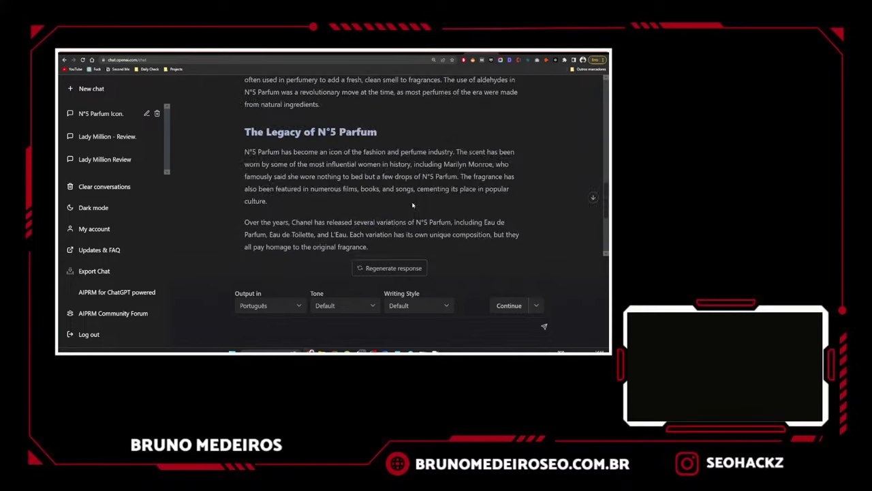
pyautogui.scroll(-2, 420, 206)
pyautogui.moveTo(245, 84); pyautogui.dragTo(436, 159)
pyautogui.click(354, 160)
pyautogui.scroll(-2, 368, 160)
pyautogui.scroll(1, 437, 159)
pyautogui.scroll(-2, 437, 158)
pyautogui.click(384, 133)
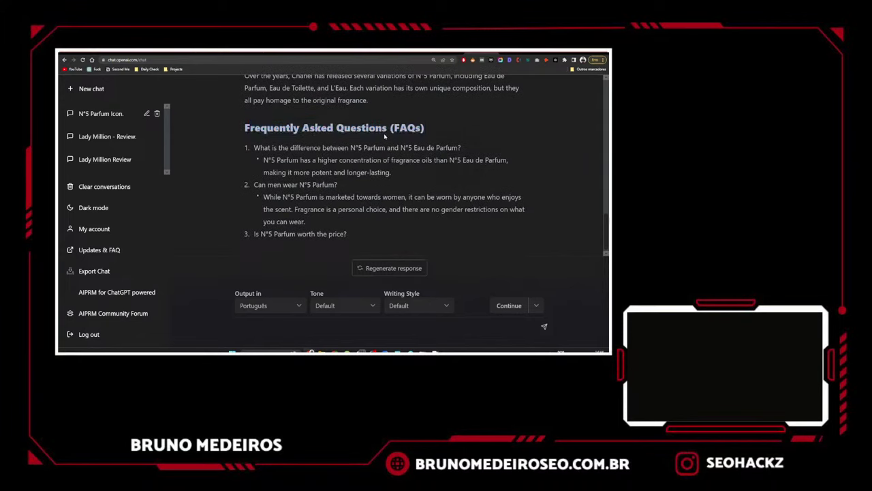
# - Review the article's section headings from the Frequently Asked Questions back up to The History of N°5 Parfum and the title
pyautogui.moveTo(279, 128); pyautogui.dragTo(426, 128)
pyautogui.scroll(10, 366, 155)
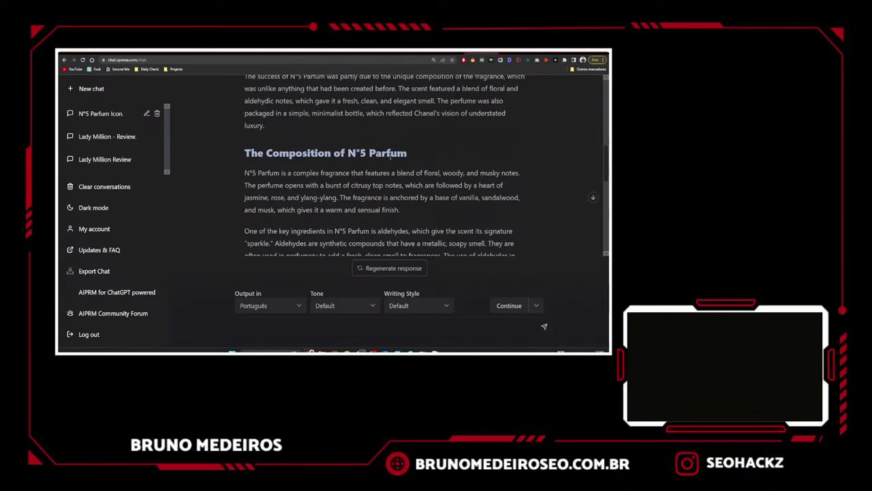
pyautogui.scroll(5, 366, 155)
pyautogui.moveTo(261, 217); pyautogui.dragTo(380, 220)
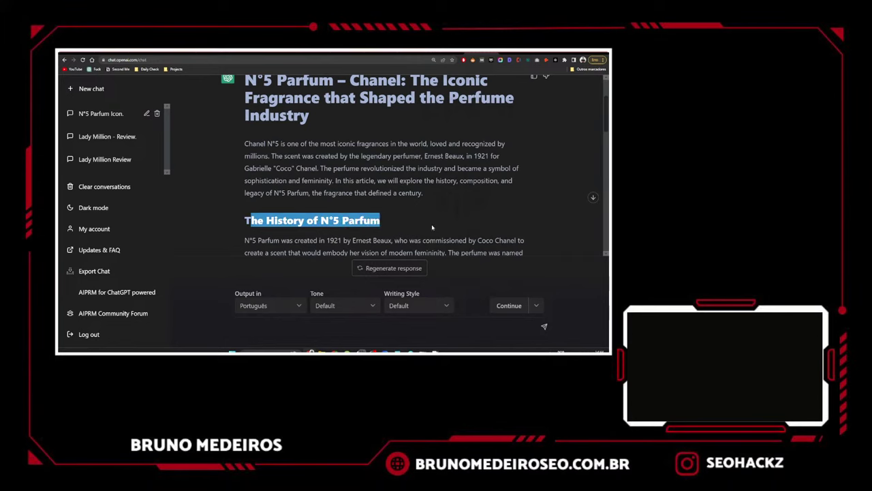
pyautogui.click(381, 219)
pyautogui.scroll(2, 380, 204)
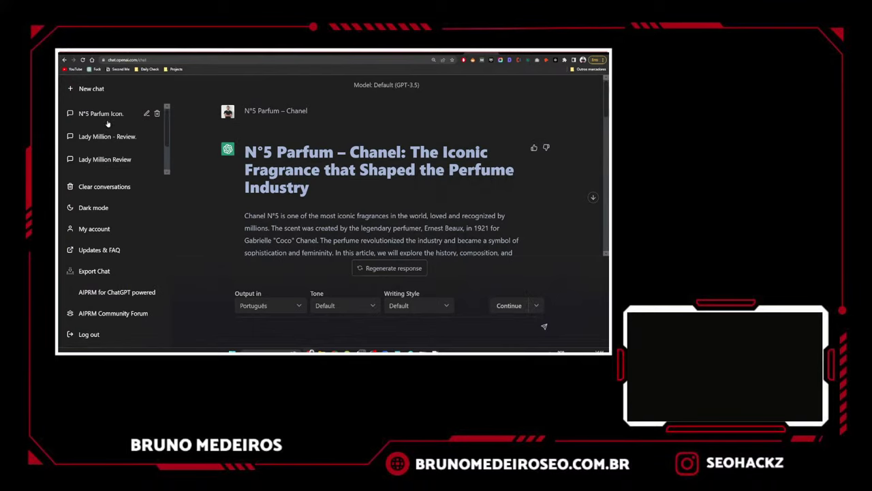
# - Start a new chat and search the AIPRM prompts for "review"
pyautogui.click(91, 88)
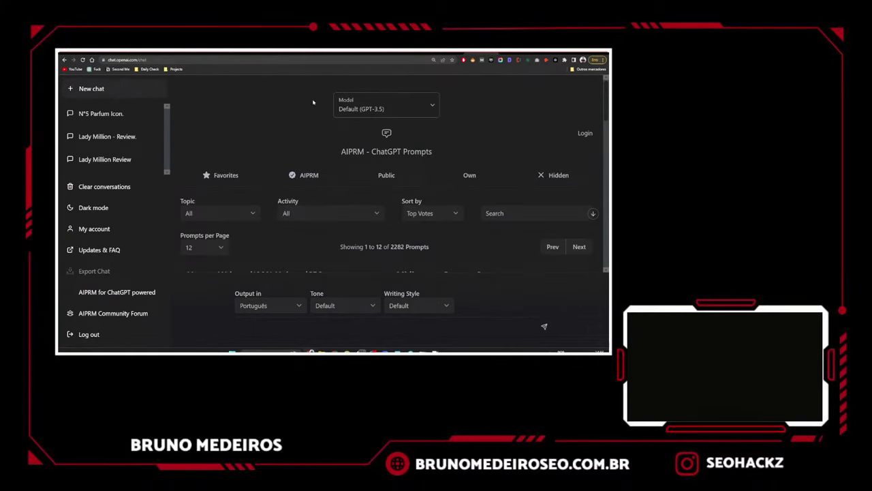
pyautogui.scroll(-2, 495, 154)
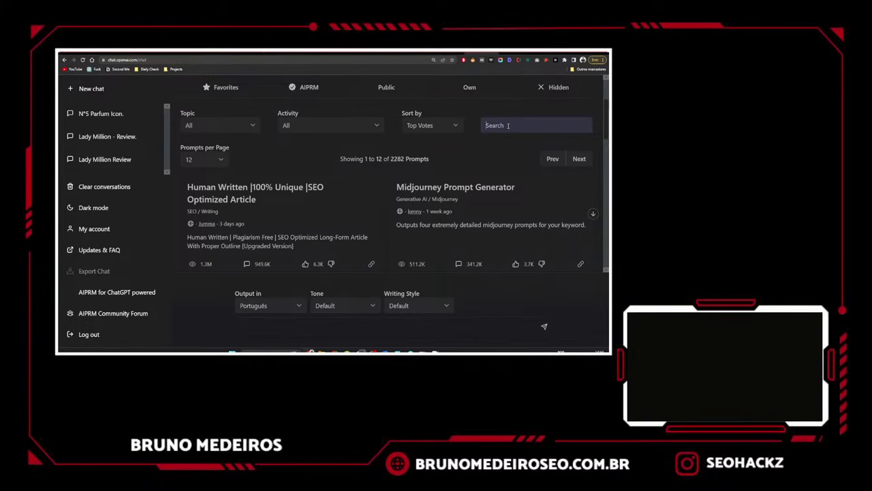
pyautogui.write('review')
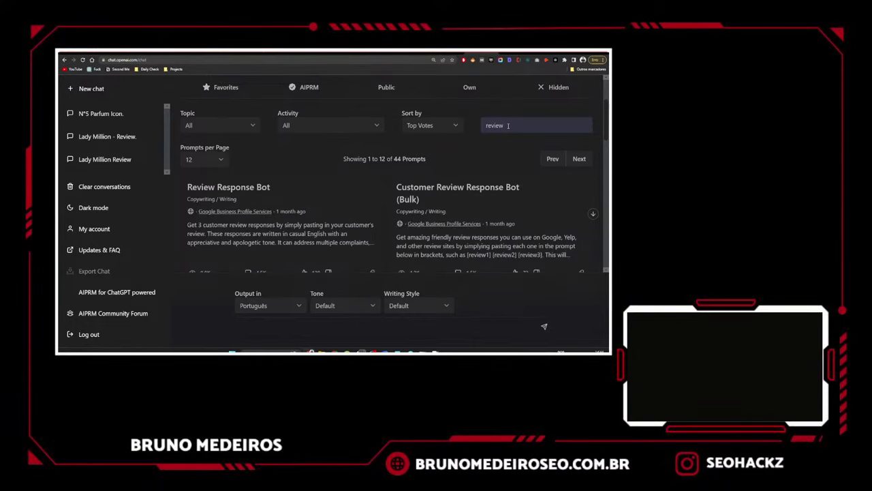
pyautogui.scroll(-3, 400, 196)
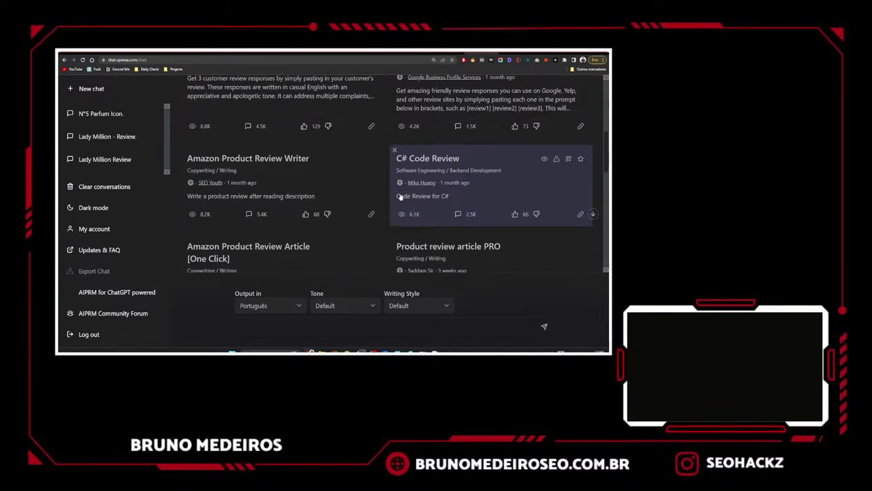
# - Choose the Amazon Product Review Writer prompt and compare it with the neighbouring product review prompts
pyautogui.click(285, 183)
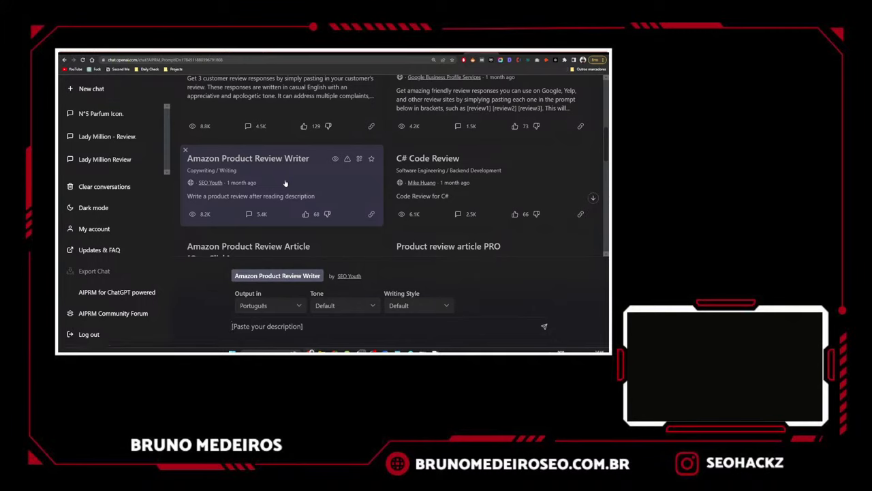
pyautogui.scroll(-1, 323, 203)
pyautogui.scroll(1, 324, 203)
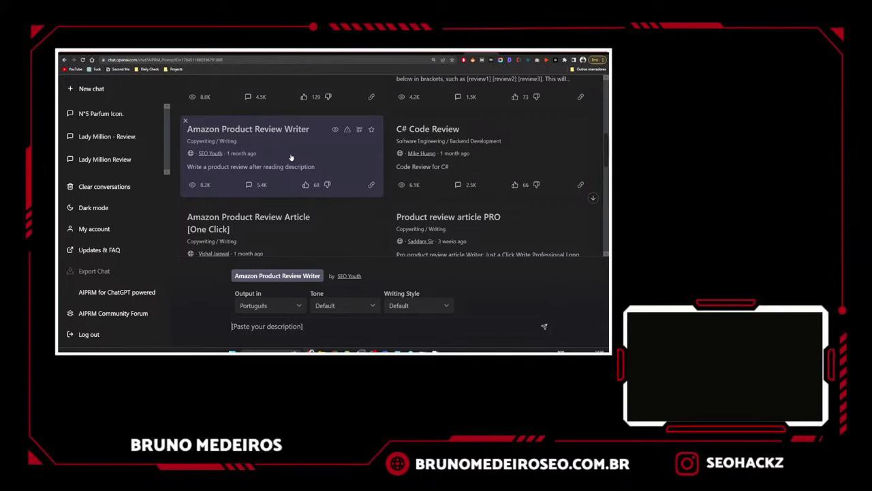
pyautogui.scroll(-2, 291, 157)
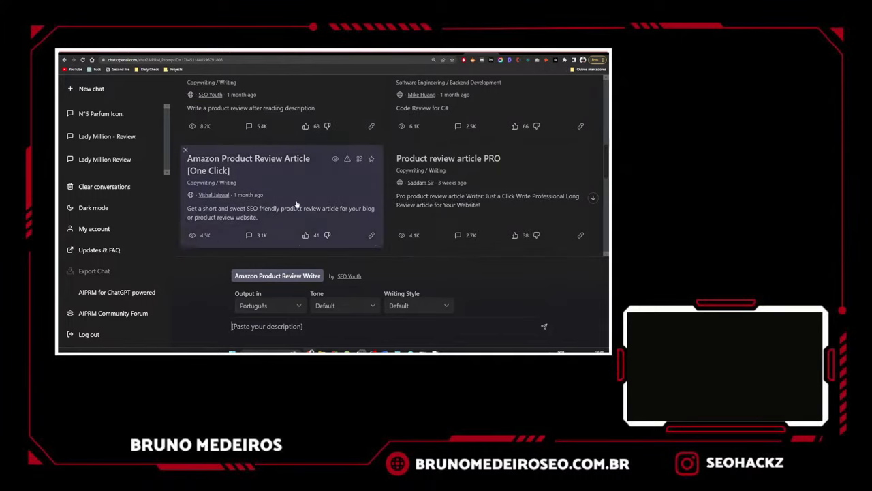
pyautogui.scroll(1, 297, 203)
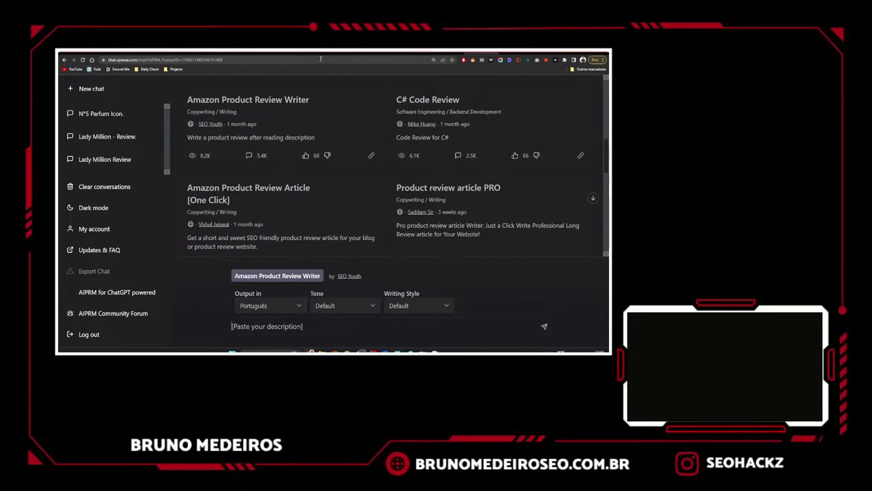
# - Copy the two Lady Million description paragraphs from the adoromaquiagem.com.br article and submit them to ChatGPT's Amazon Product Review Writer prompt
pyautogui.click(315, 53)
pyautogui.click(161, 142)
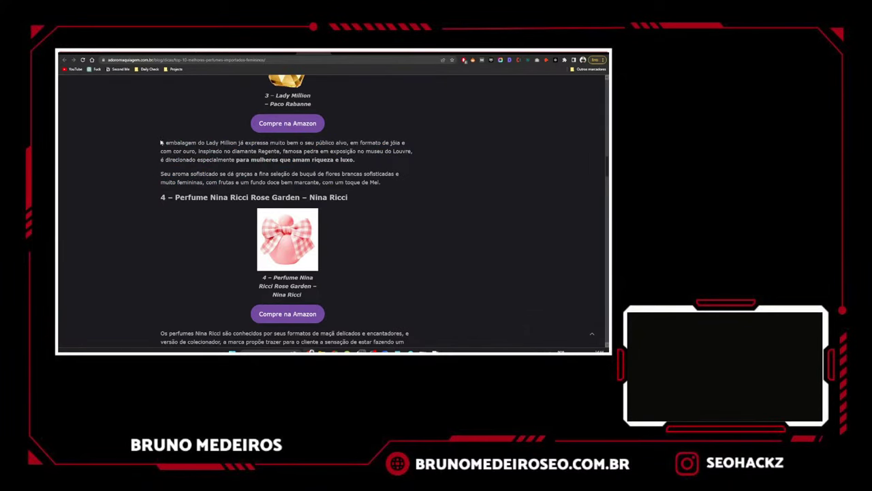
pyautogui.moveTo(162, 143)
pyautogui.mouseDown()
pyautogui.moveTo(389, 194)
pyautogui.moveTo(387, 184)
pyautogui.moveTo(292, 174)
pyautogui.moveTo(161, 143)
pyautogui.mouseUp()
pyautogui.hotkey('ctrl', 'c')
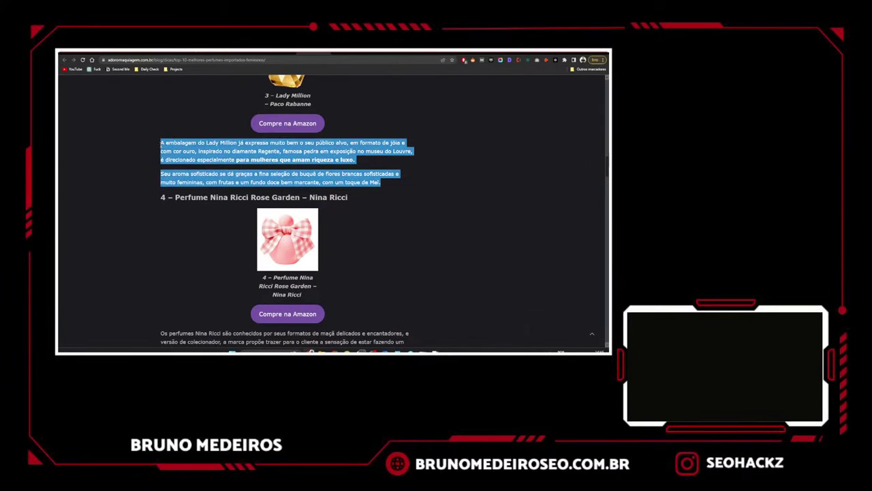
pyautogui.click(510, 55)
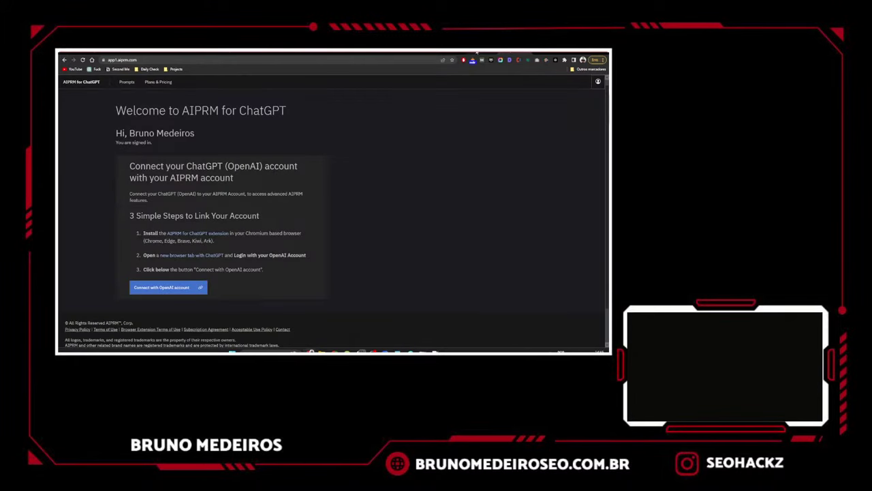
pyautogui.click(291, 320)
pyautogui.hotkey('ctrl', 'v')
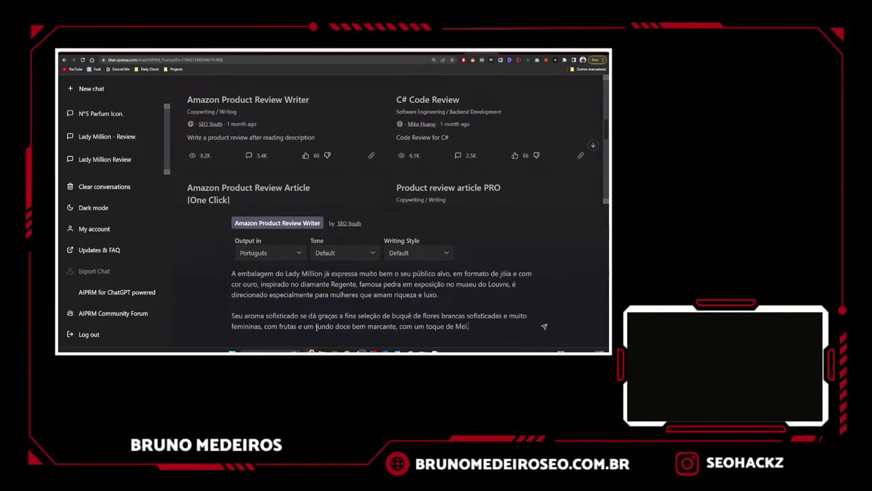
pyautogui.press('Return')
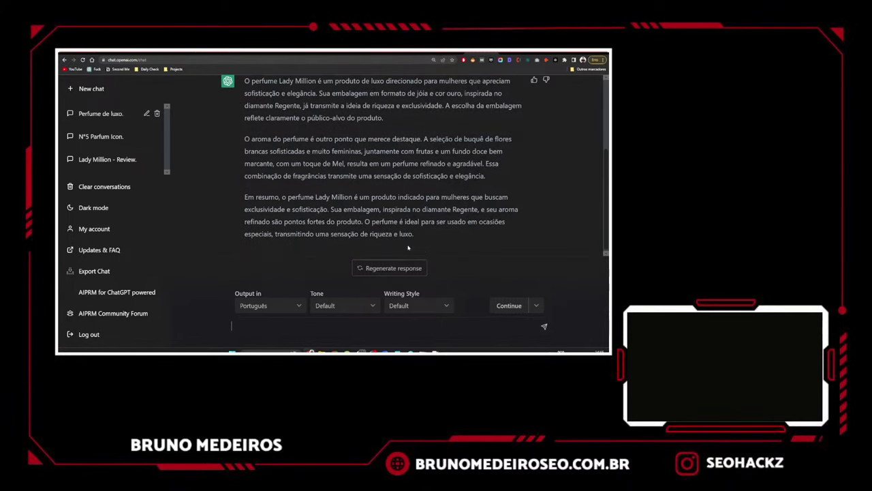
# - Read through the generated three-paragraph Lady Million review
pyautogui.moveTo(413, 233); pyautogui.dragTo(244, 108)
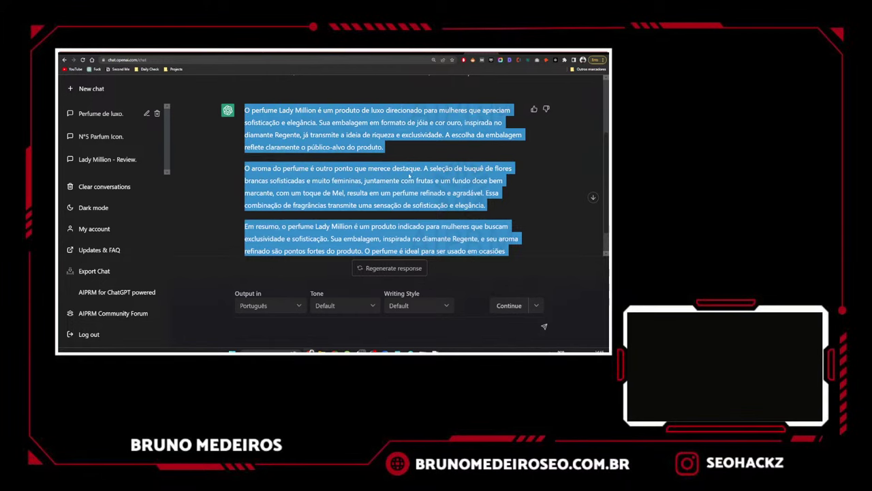
pyautogui.scroll(-1, 409, 176)
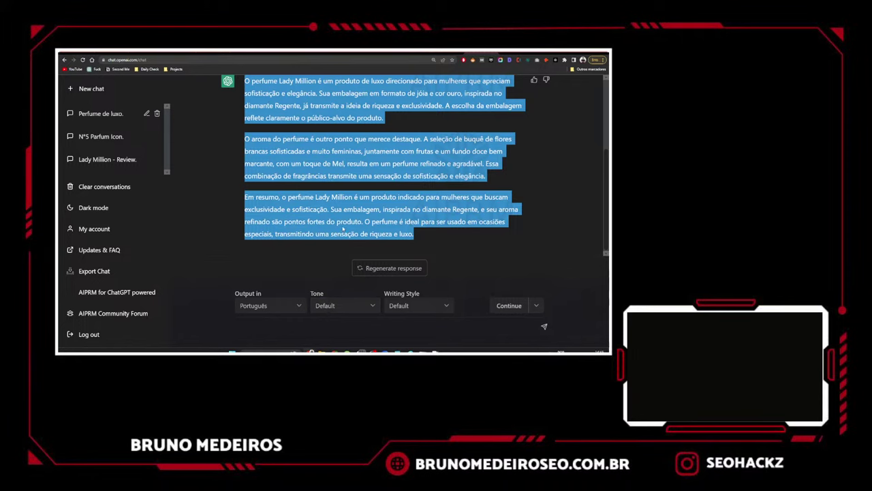
pyautogui.scroll(1, 343, 229)
pyautogui.scroll(-1, 343, 229)
# - Check the available writing style, tone and output language options, keeping Default for style and tone and Português for the output
pyautogui.click(428, 305)
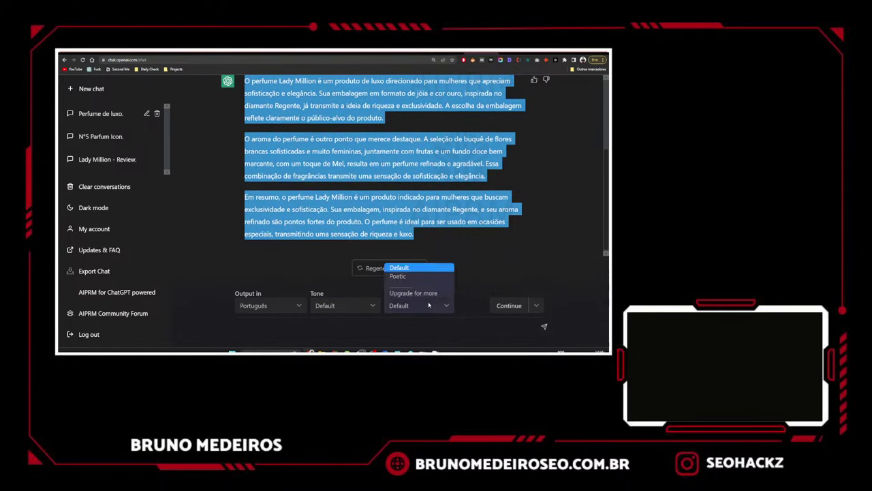
pyautogui.click(399, 267)
pyautogui.click(359, 307)
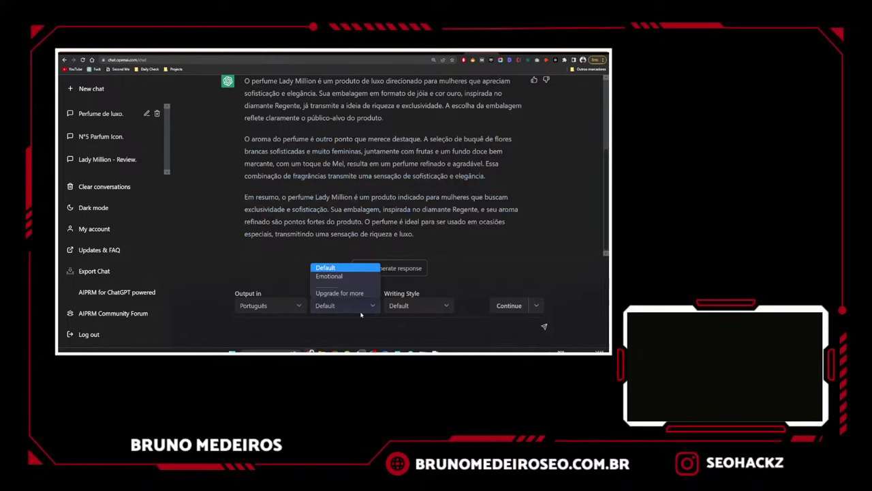
pyautogui.click(277, 272)
pyautogui.click(279, 304)
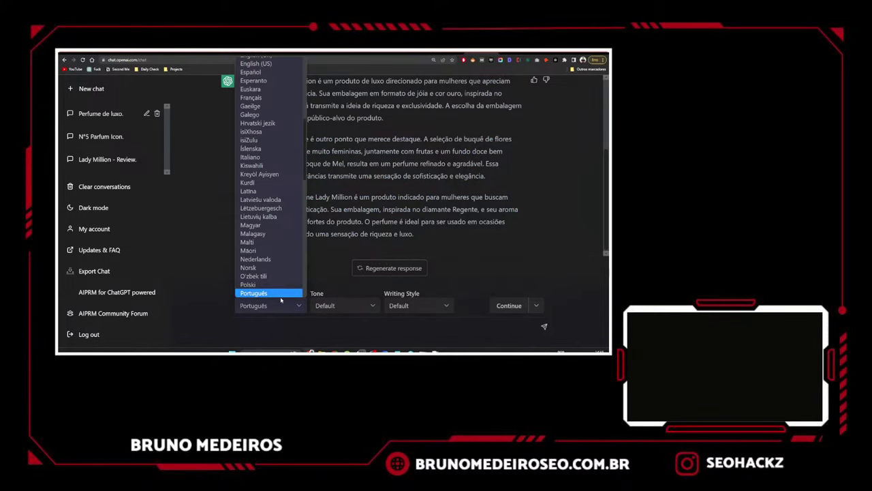
pyautogui.click(333, 274)
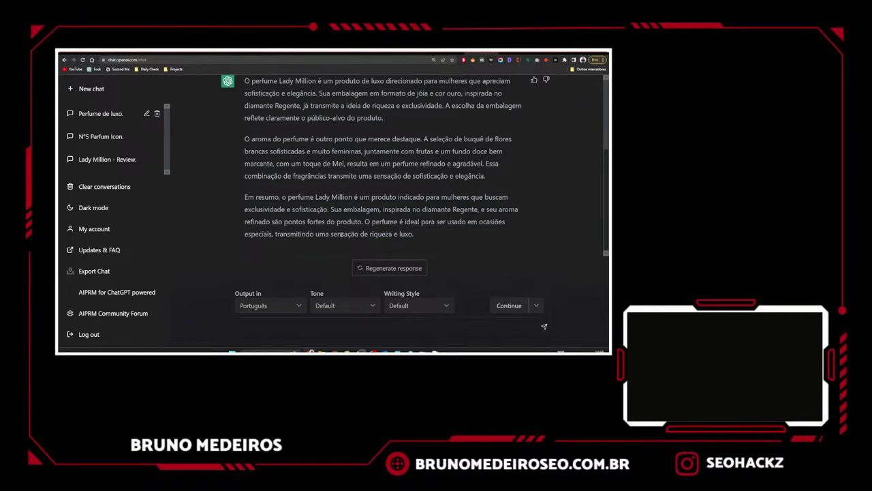
# - Copy the generated Lady Million review and paste it below the empty H2 at the end of the article draft in Notepad++
pyautogui.scroll(1, 342, 235)
pyautogui.moveTo(244, 139); pyautogui.dragTo(439, 234)
pyautogui.hotkey('ctrl', 'c')
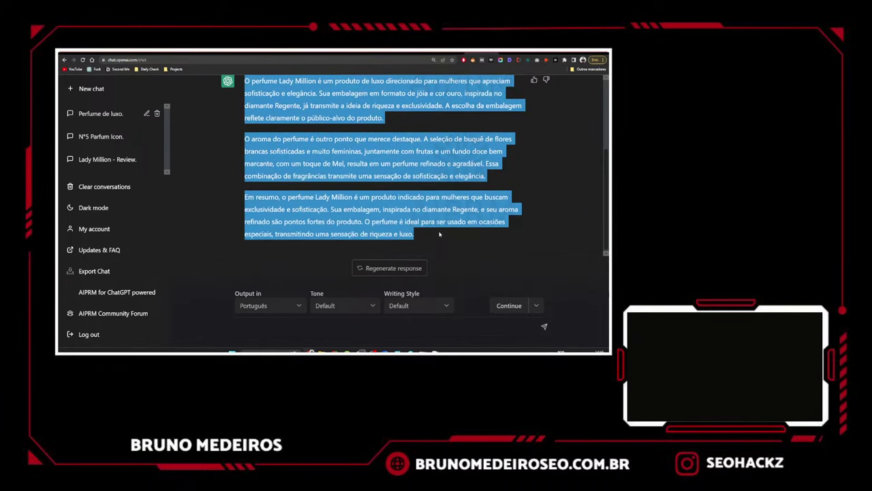
pyautogui.hotkey('alt', 'Tab')
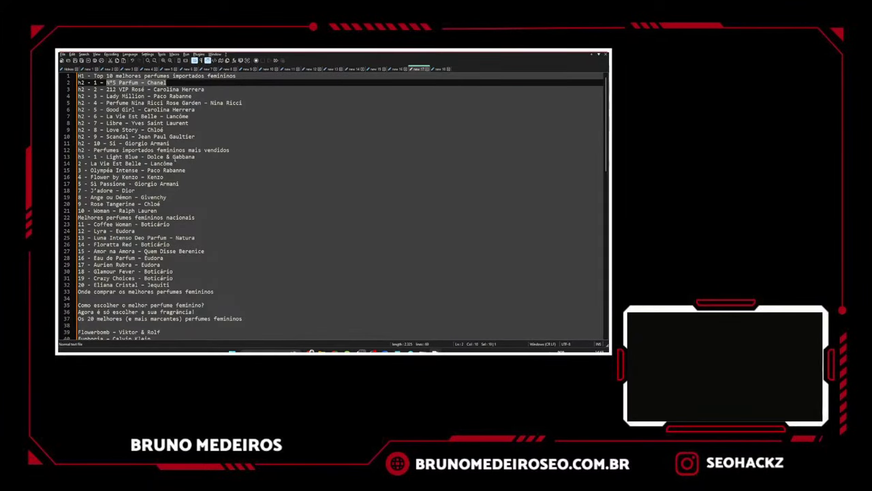
pyautogui.click(436, 70)
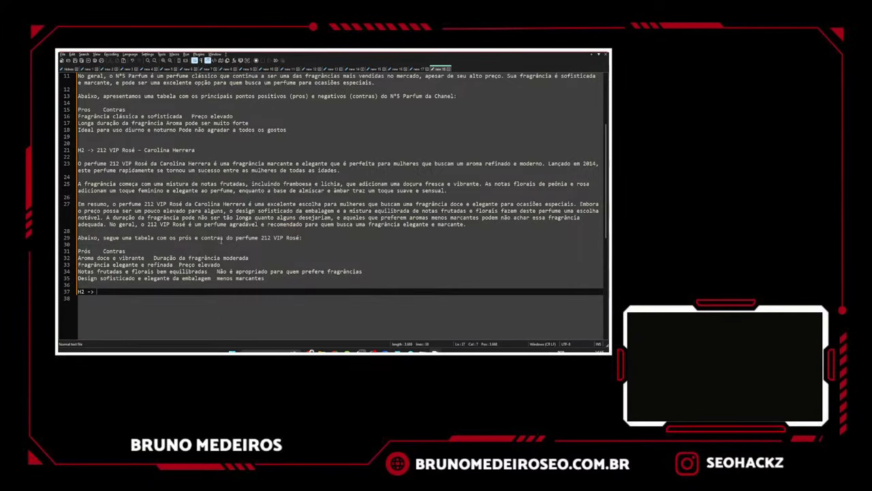
pyautogui.hotkey('ctrl', 'v')
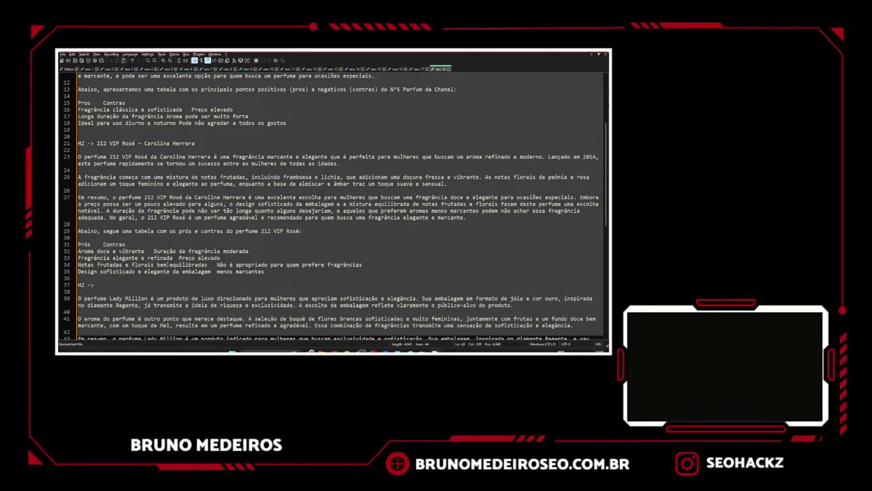
# - Complete the empty H2 heading above the pasted review with "Lady Million"
pyautogui.click(120, 285)
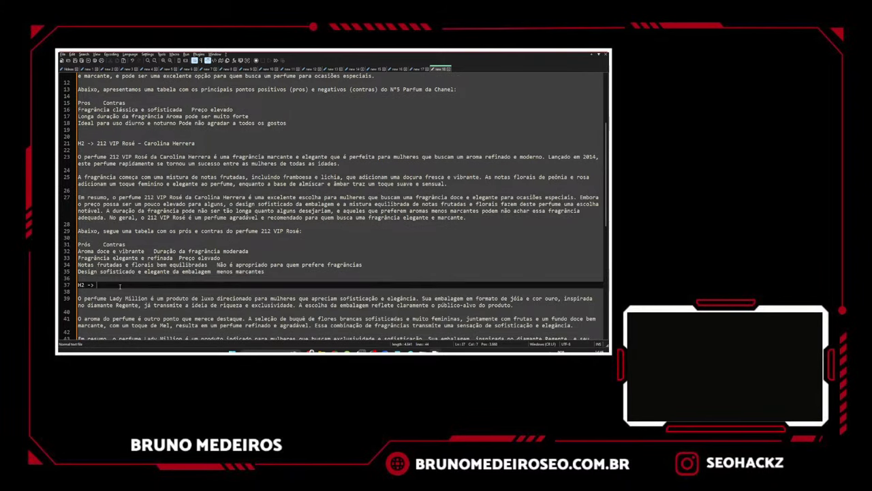
pyautogui.write('Lady Mil')
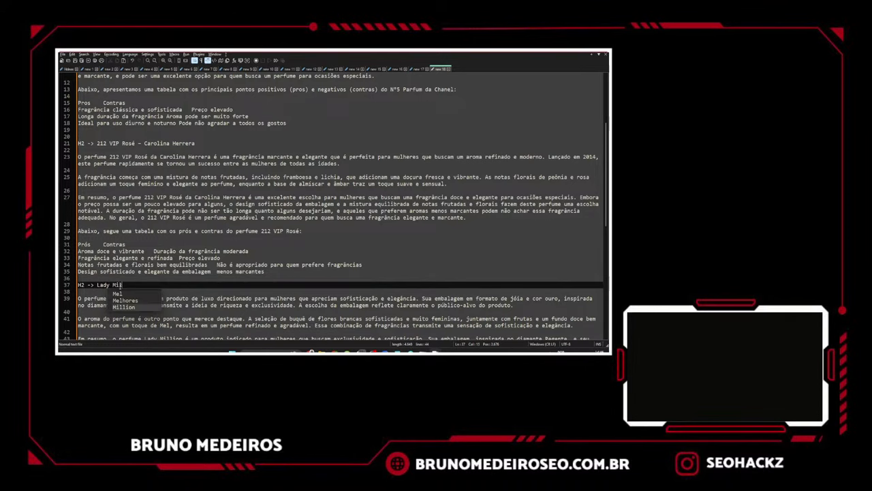
pyautogui.write('lio')
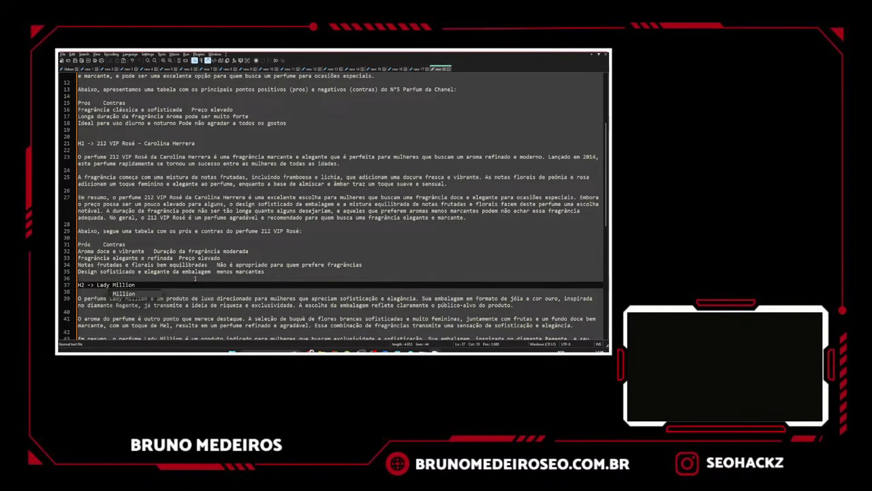
pyautogui.write('n')
pyautogui.click(196, 273)
# - Review the pasted Lady Million paragraphs and compare them with the original description and generated answer in ChatGPT
pyautogui.scroll(-4, 195, 273)
pyautogui.moveTo(79, 218); pyautogui.dragTo(481, 271)
pyautogui.hotkey('shift', 'Left')
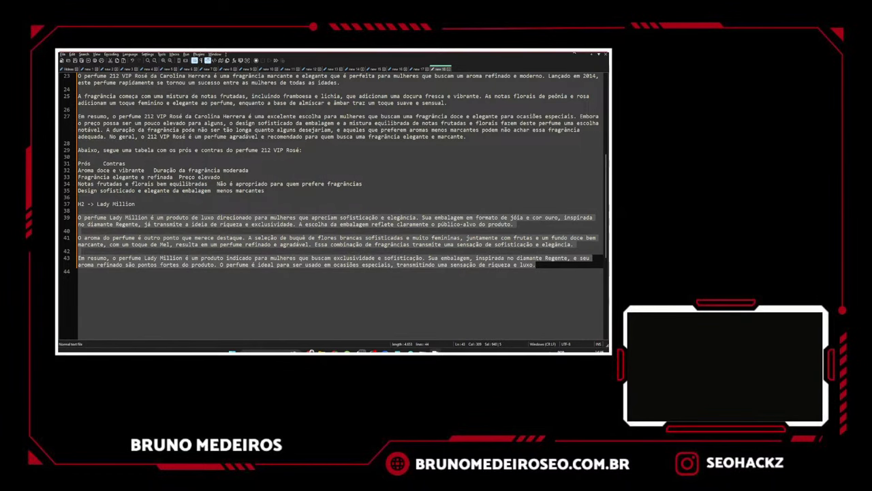
pyautogui.hotkey('alt', 'Tab')
pyautogui.scroll(1, 415, 142)
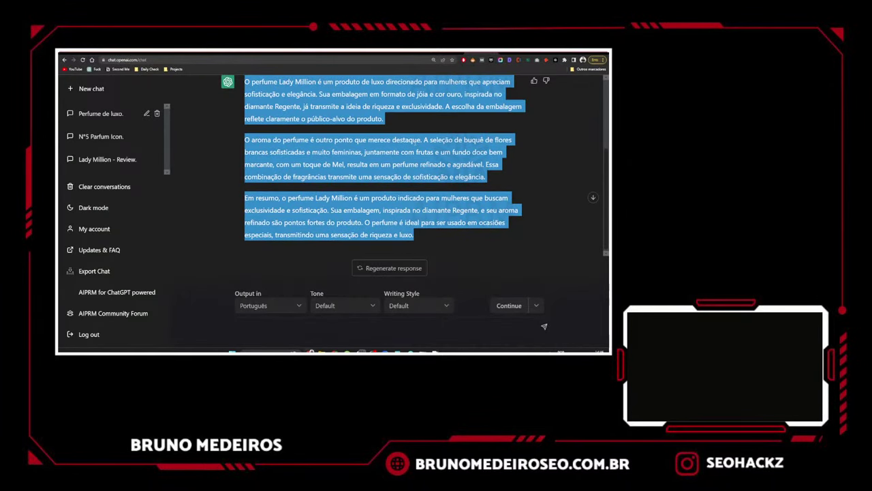
pyautogui.scroll(4, 412, 145)
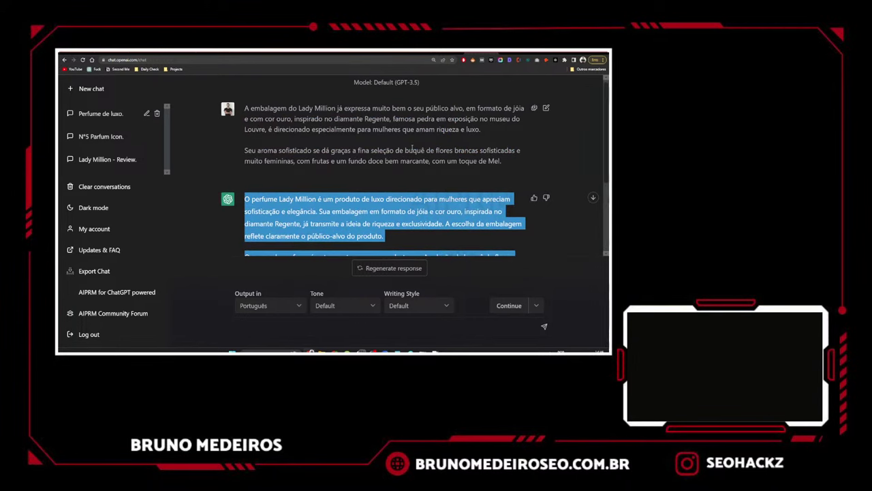
pyautogui.scroll(-4, 436, 143)
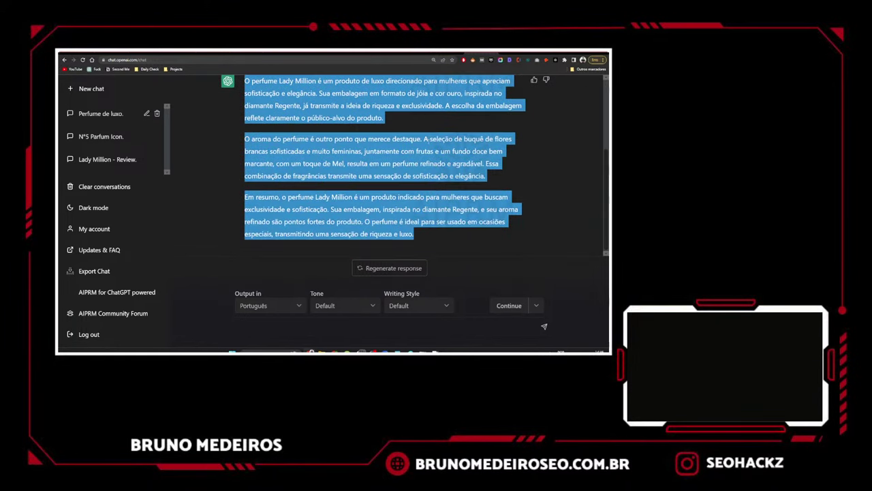
# - Start a new chat and browse the AIPRM prompts found for "review"
pyautogui.click(121, 89)
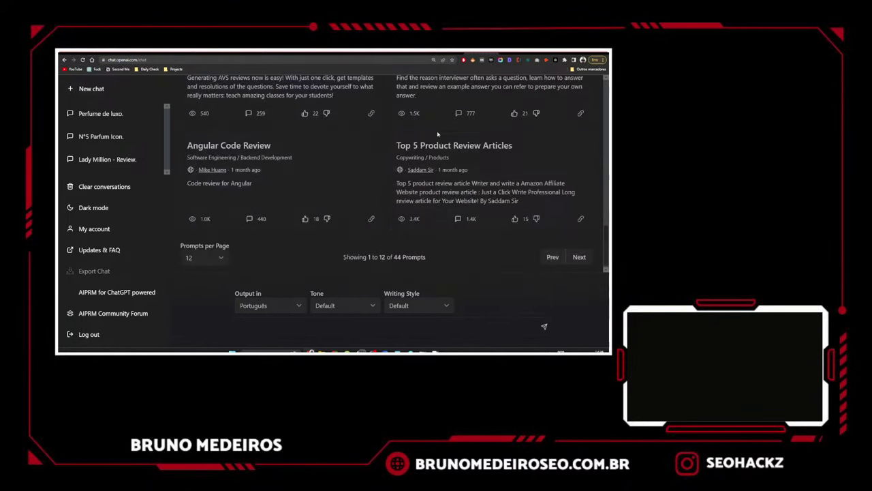
pyautogui.scroll(8, 424, 148)
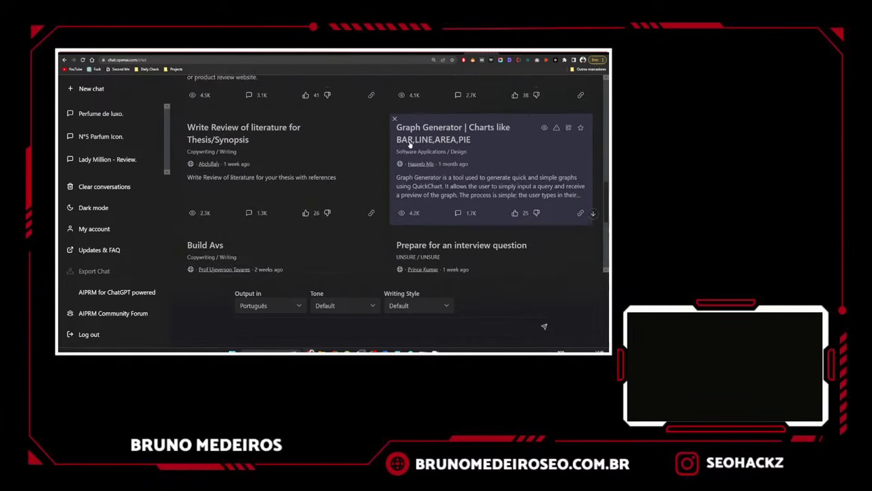
pyautogui.scroll(8, 328, 122)
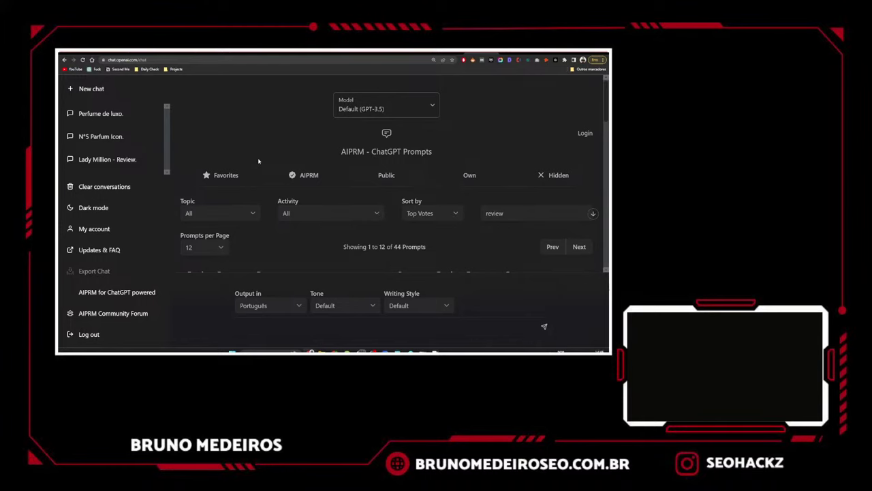
pyautogui.scroll(-3, 327, 191)
pyautogui.scroll(2, 532, 187)
# - Search the AIPRM prompts for "pros and cons" and look over the matching prompts
pyautogui.doubleClick(532, 186)
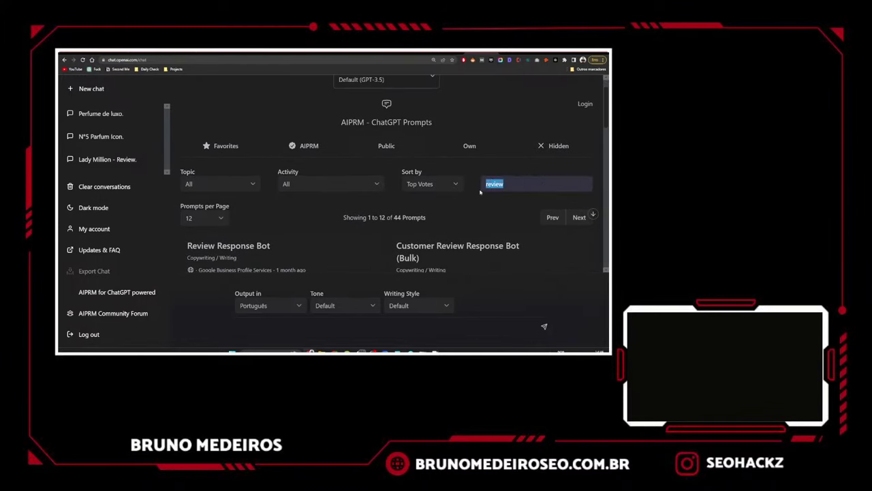
pyautogui.press('BackSpace')
pyautogui.write('pros')
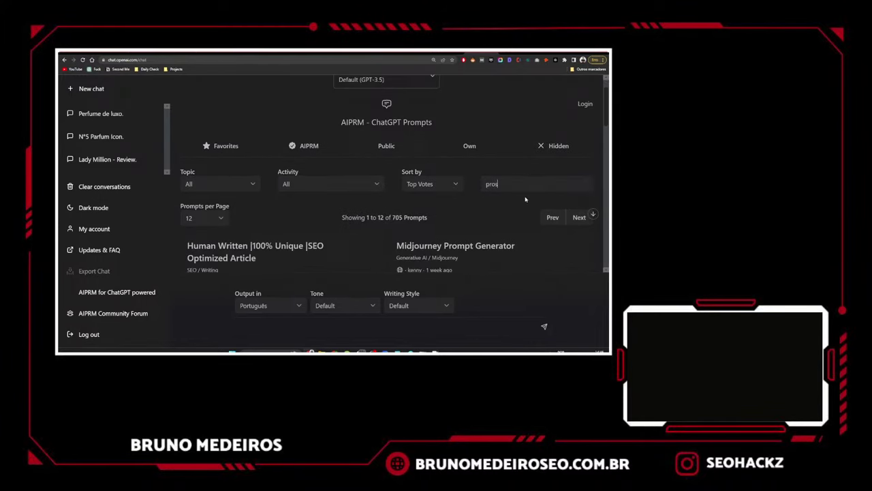
pyautogui.write(' and cons')
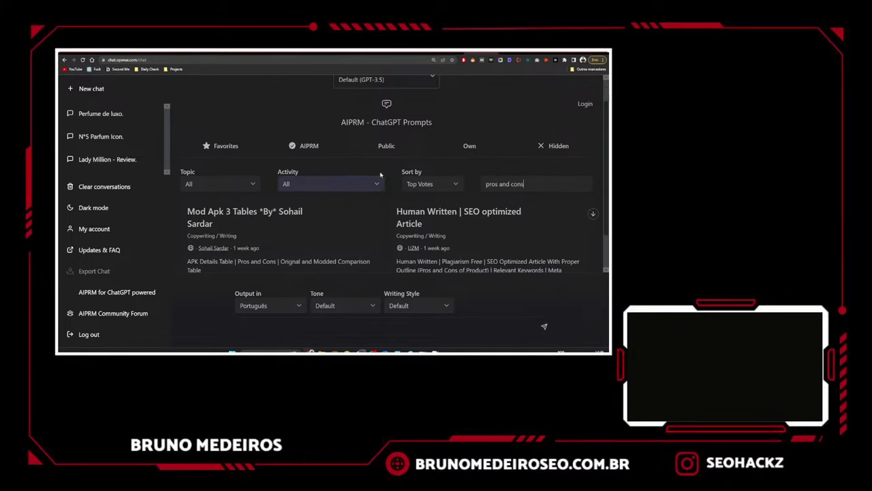
pyautogui.scroll(-1, 384, 175)
pyautogui.scroll(2, 390, 179)
# - Search the AIPRM prompts for "outrank with competitor" and shorten the search to "outrank"
pyautogui.tripleClick(528, 214)
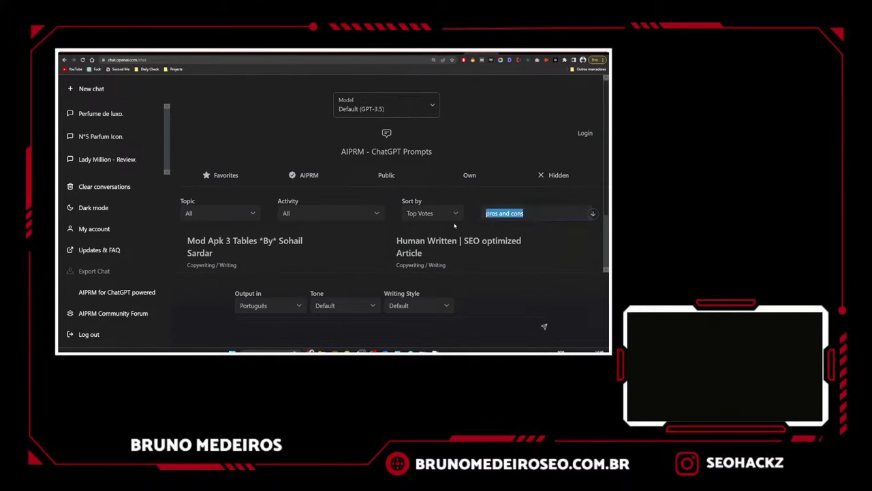
pyautogui.press('BackSpace')
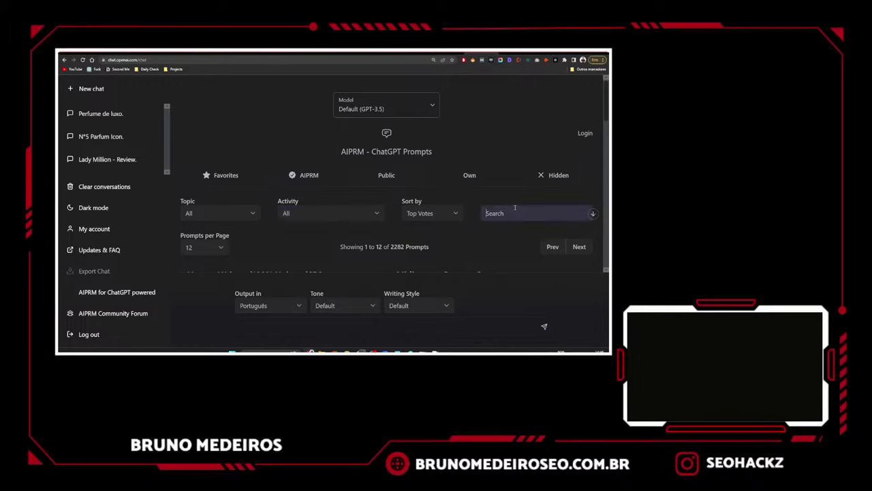
pyautogui.write('outrank with comp')
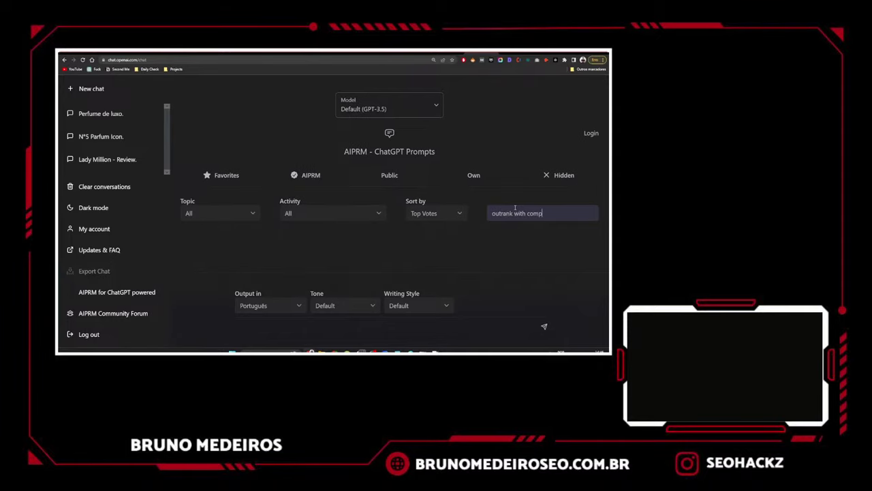
pyautogui.write('etitor')
pyautogui.moveTo(510, 213); pyautogui.dragTo(560, 213)
pyautogui.press('BackSpace')
# - Compare the outrank prompts and choose "Outrank Article by url or link"
pyautogui.scroll(-5, 589, 213)
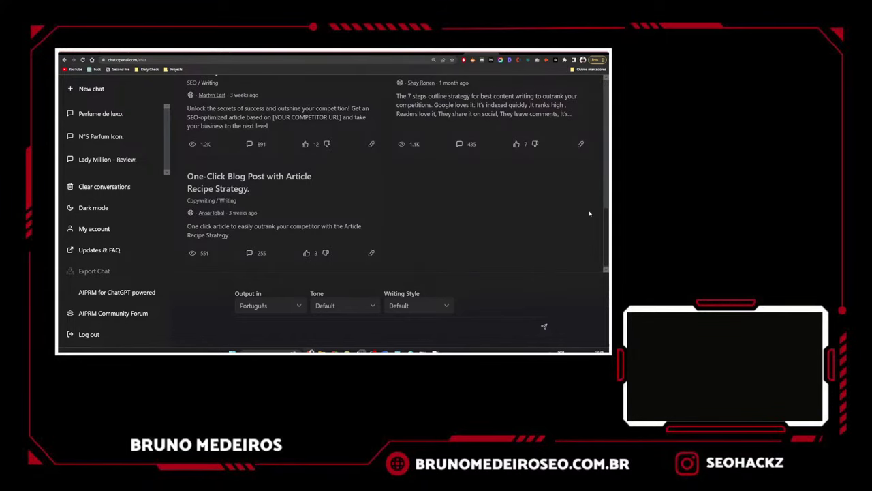
pyautogui.scroll(3, 505, 199)
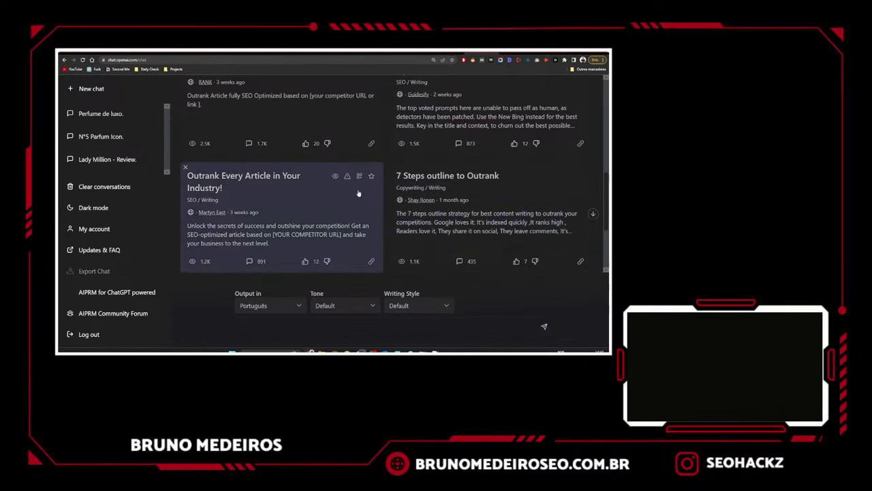
pyautogui.scroll(2, 303, 197)
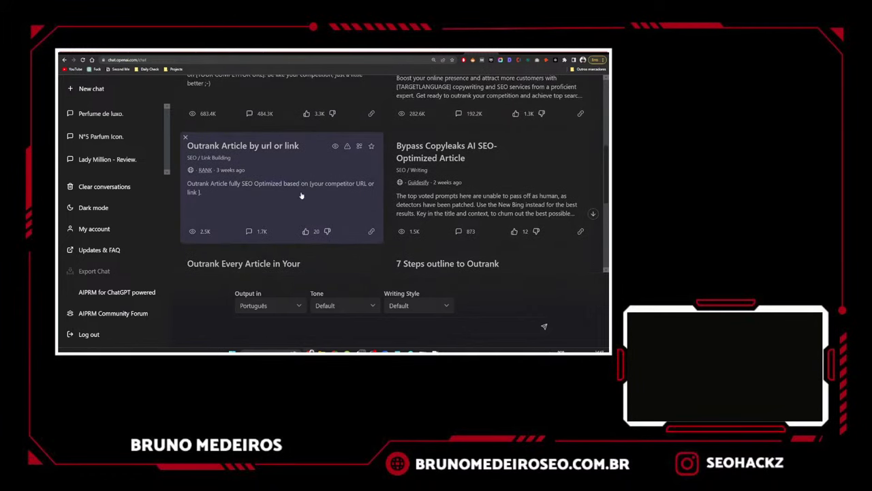
pyautogui.scroll(1, 300, 186)
pyautogui.click(297, 198)
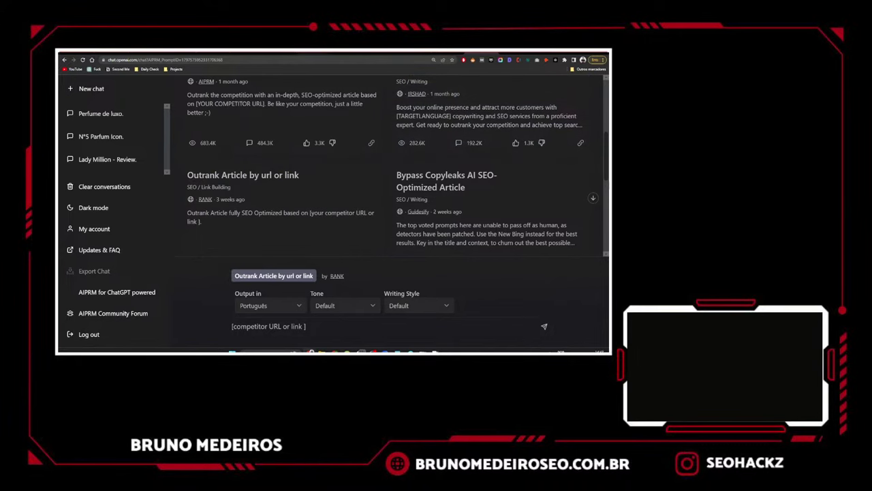
# - Copy the competitor article's URL on the top 10 melhores perfumes importados femininos and submit it to the outrank prompt with Português output
pyautogui.hotkey('ctrl', 'Tab')
pyautogui.click(409, 60)
pyautogui.hotkey('ctrl', 'c')
pyautogui.hotkey('ctrl', 'Tab')
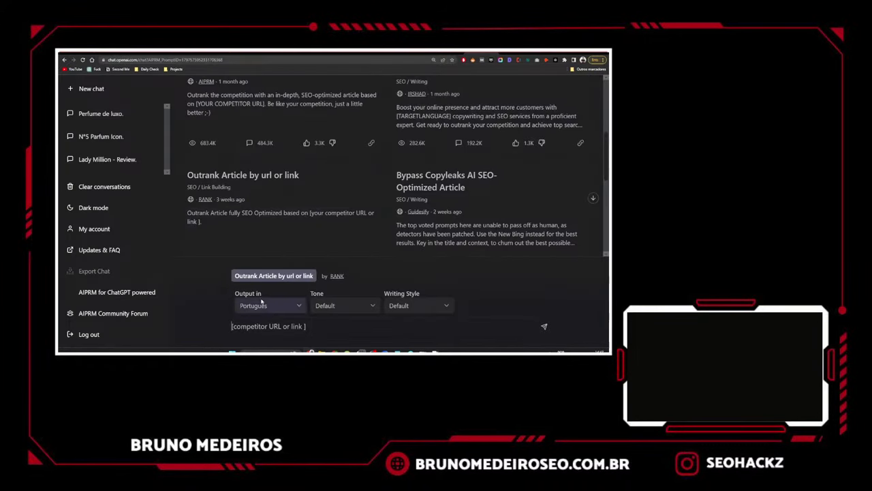
pyautogui.hotkey('ctrl', 'v')
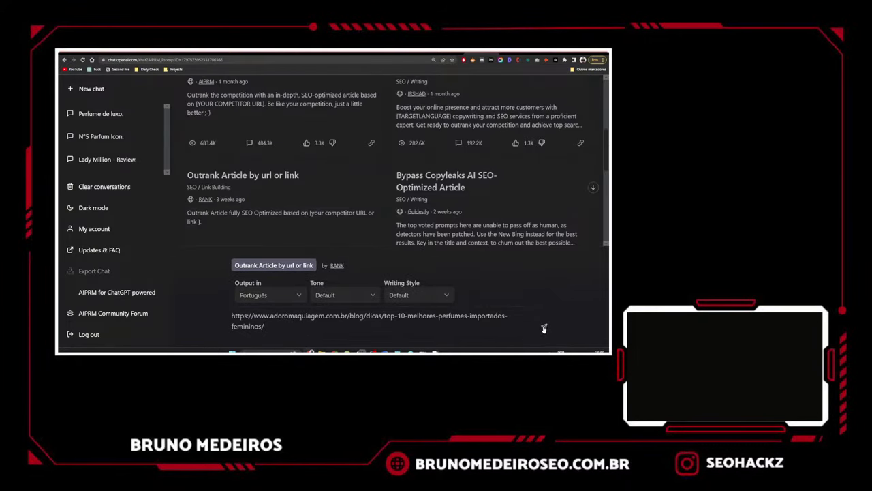
pyautogui.click(543, 327)
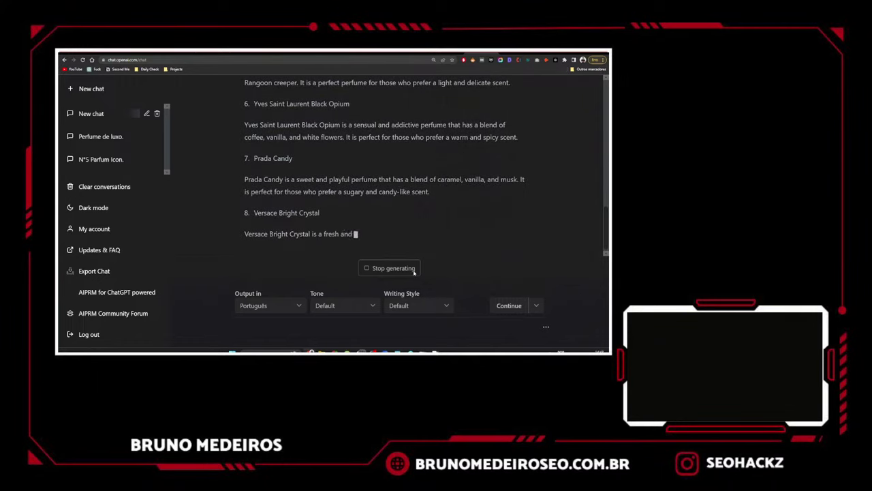
# - Review the generated perfume article from its title and meta description through the perfume list to the FAQs
pyautogui.scroll(5, 346, 225)
pyautogui.scroll(4, 346, 225)
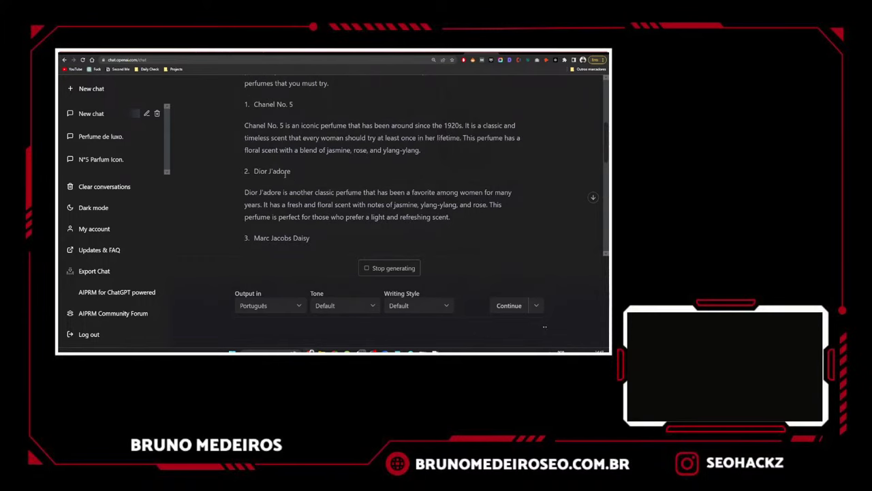
pyautogui.scroll(-7, 300, 198)
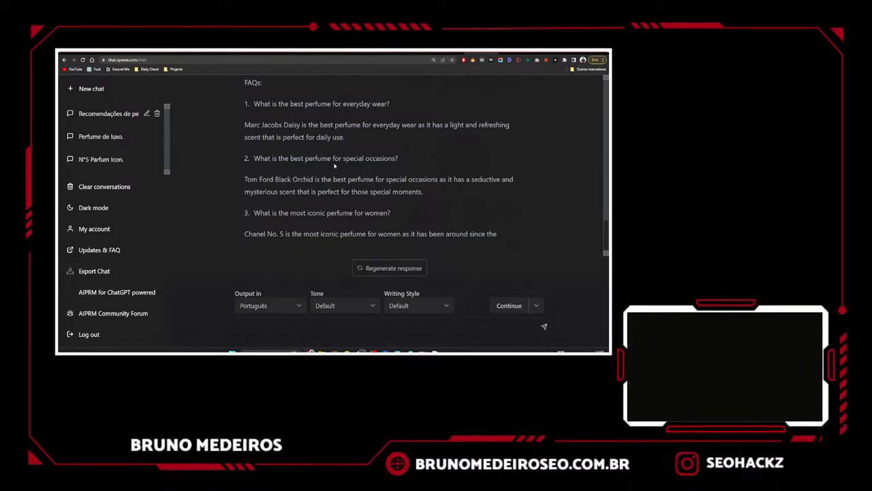
pyautogui.scroll(10, 334, 165)
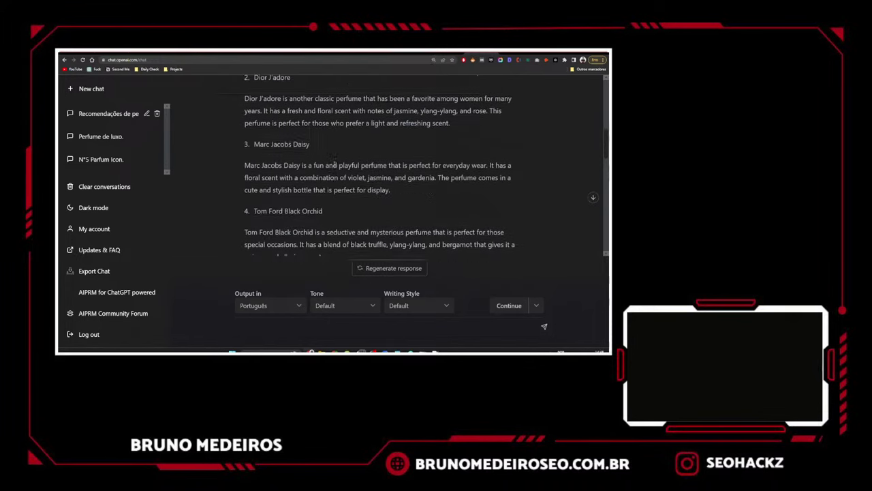
pyautogui.scroll(10, 335, 165)
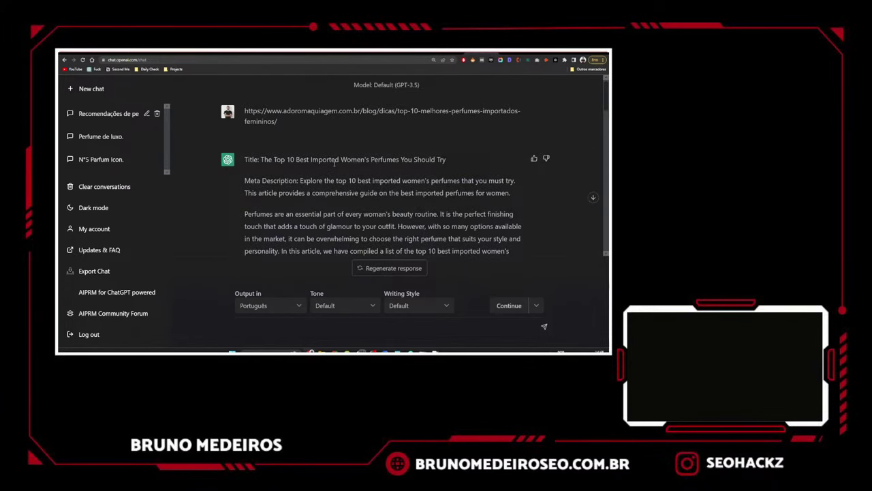
pyautogui.scroll(-20, 349, 143)
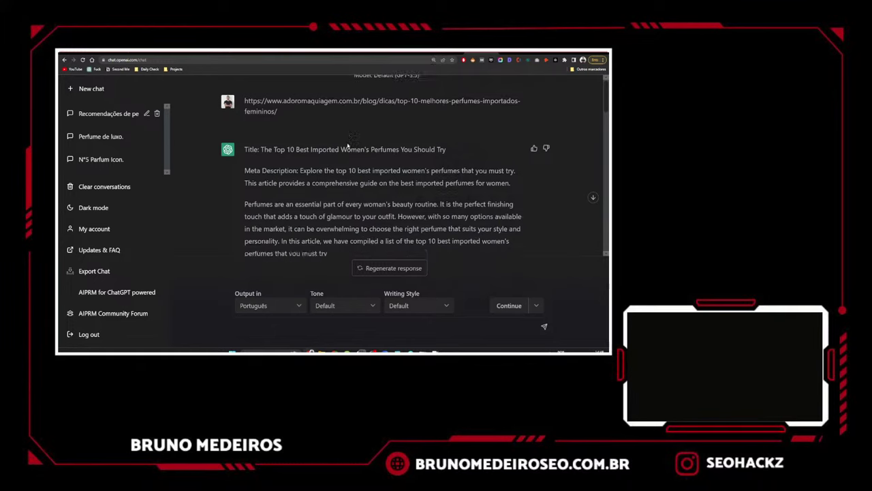
pyautogui.scroll(-2, 344, 154)
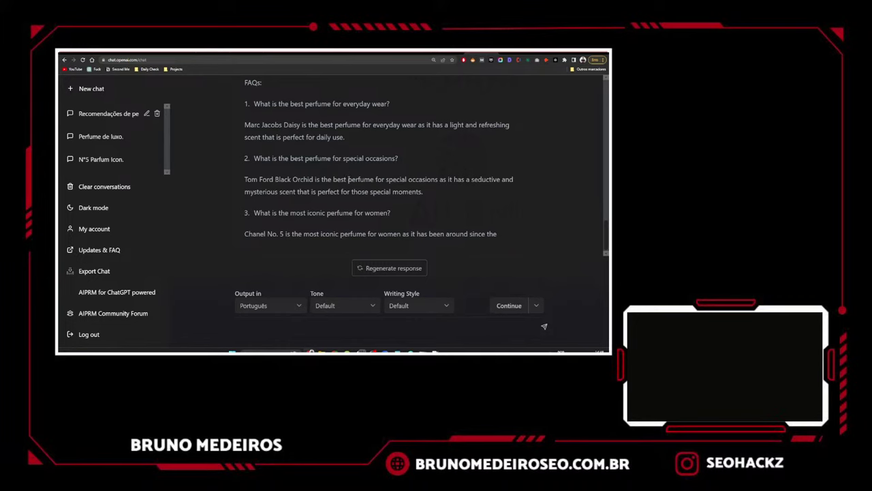
pyautogui.scroll(20, 348, 180)
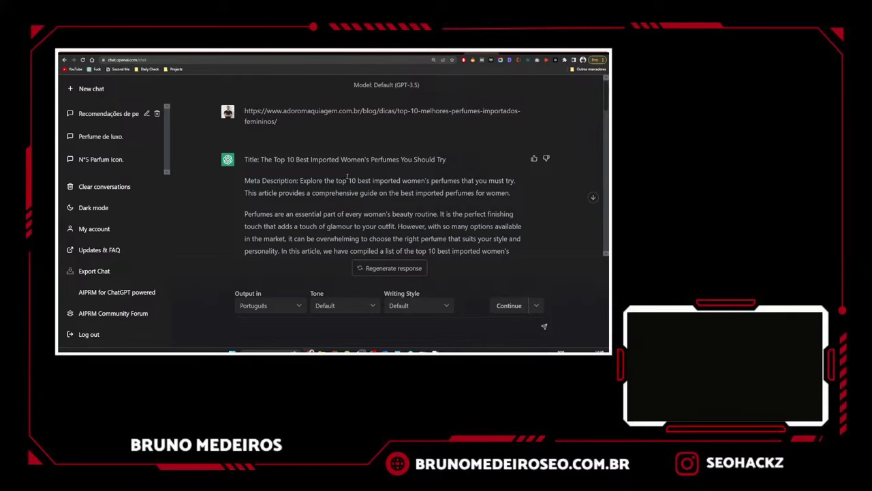
pyautogui.moveTo(327, 180); pyautogui.dragTo(320, 177)
pyautogui.click(298, 176)
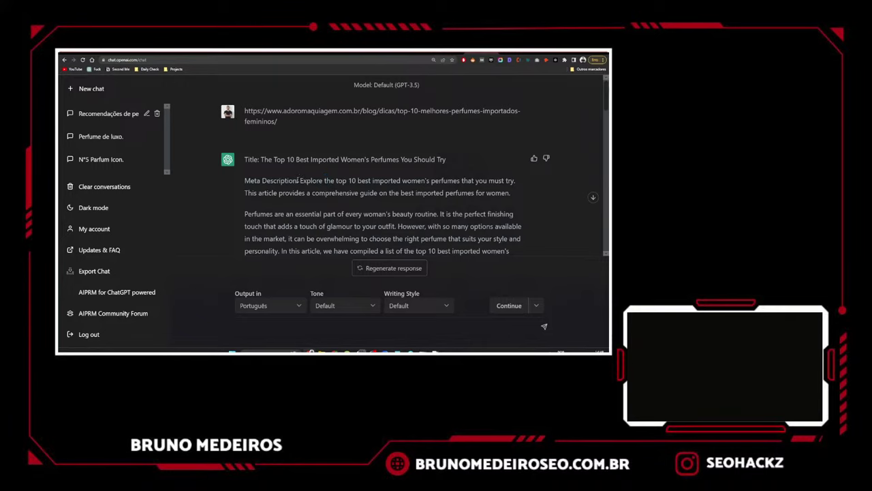
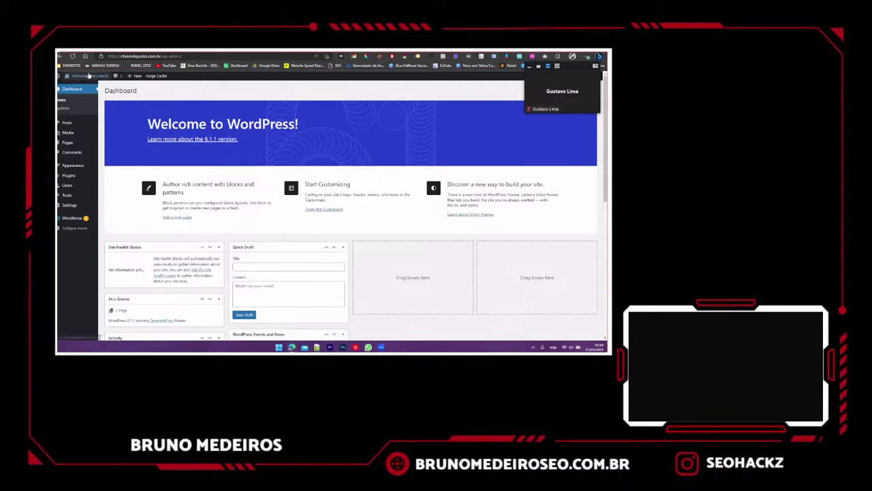
# - Switch to the WordPress admin of cheirodepoder.com.br, view the site's front page and return to the dashboard
pyautogui.click(89, 75)
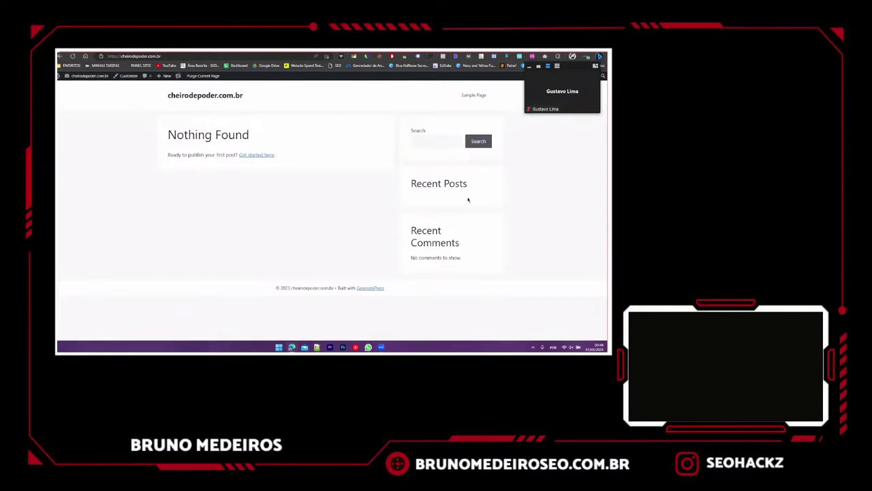
pyautogui.click(86, 89)
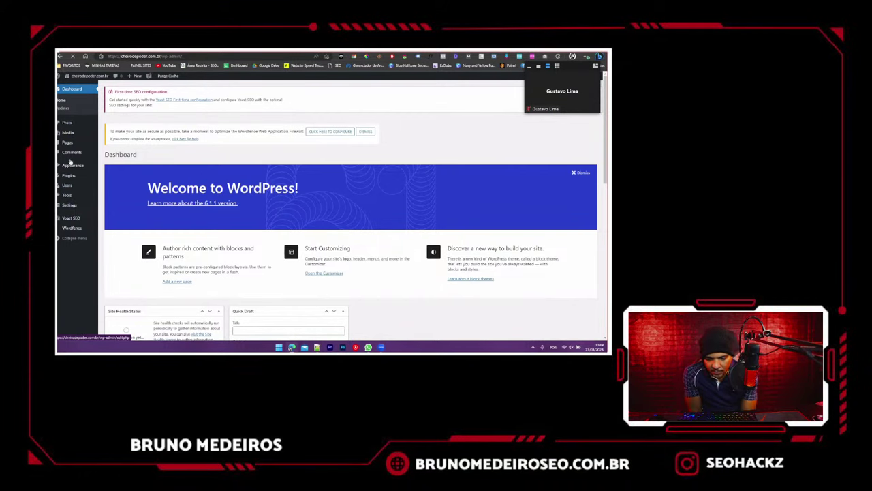
# - Create a new WordPress page titled "Sobre" with an empty body and publish it
pyautogui.moveTo(67, 146)
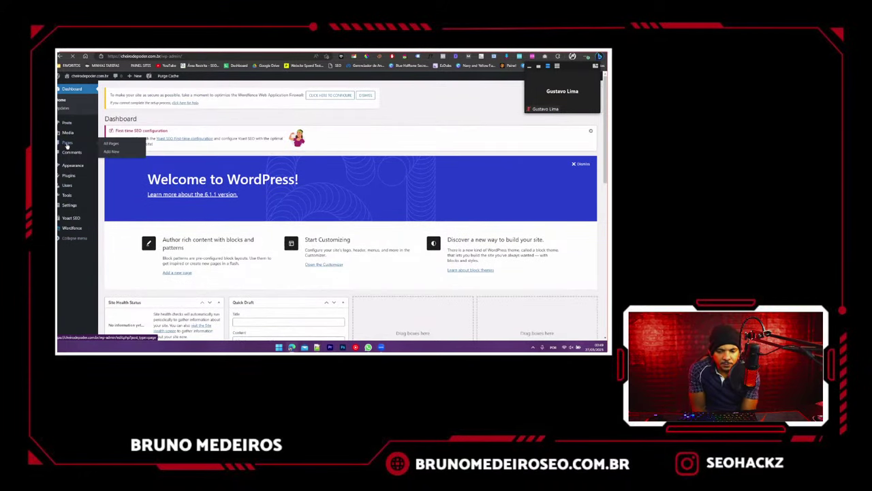
pyautogui.click(66, 143)
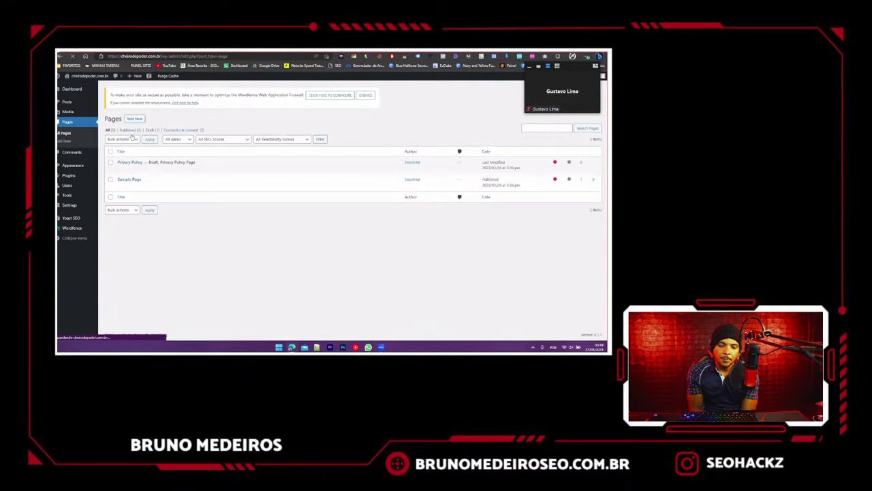
pyautogui.click(141, 119)
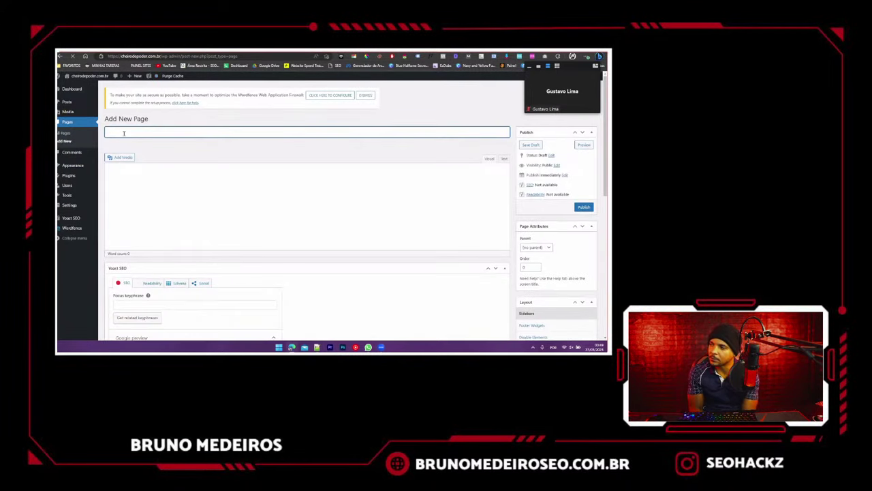
pyautogui.write('Sobre')
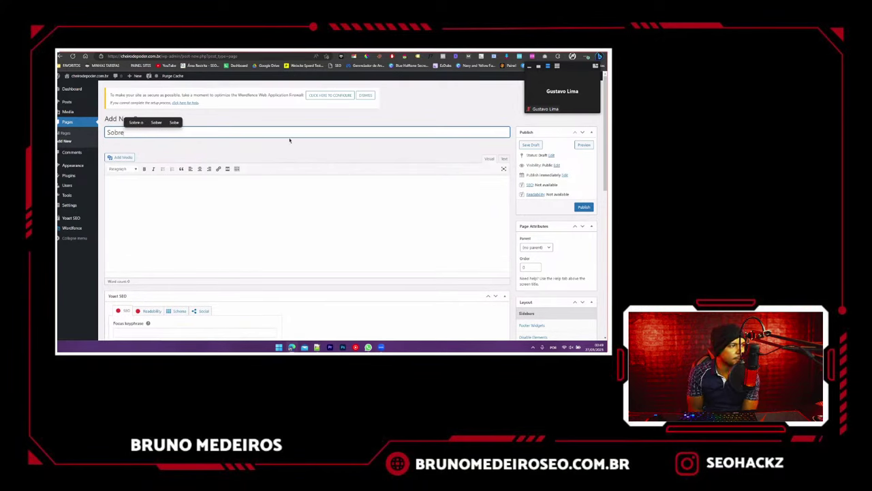
pyautogui.click(582, 208)
pyautogui.click(383, 134)
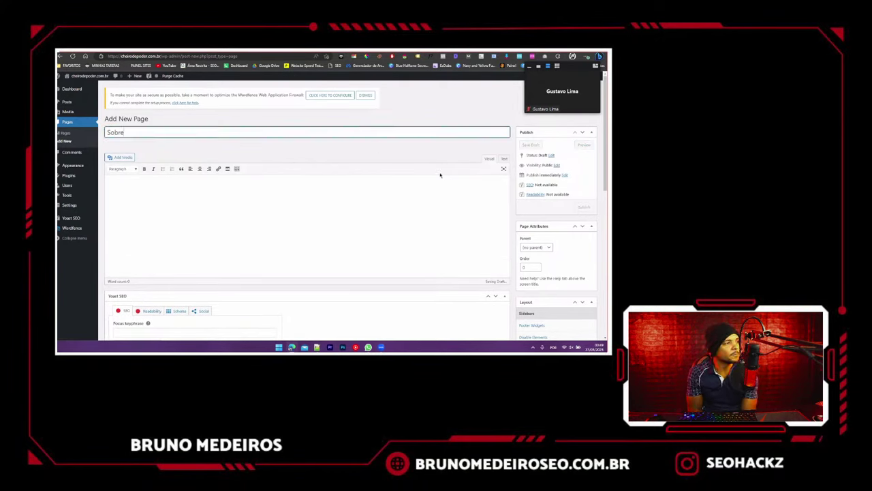
pyautogui.click(590, 207)
pyautogui.click(299, 224)
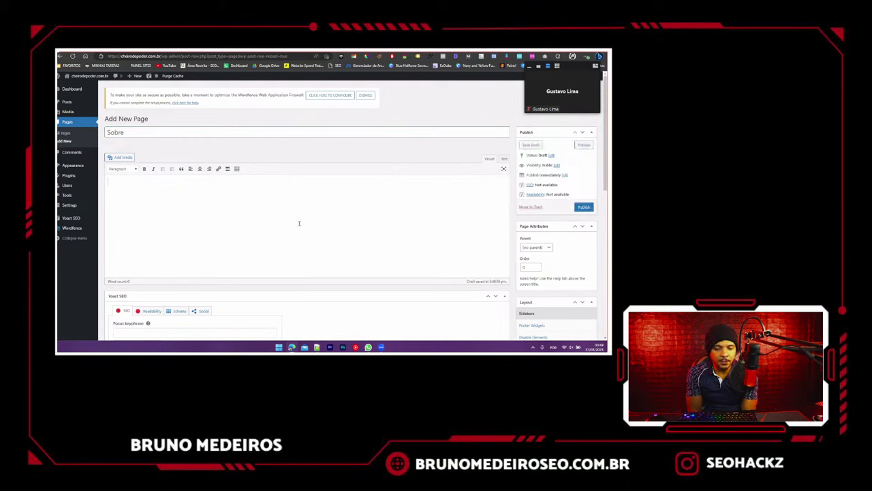
pyautogui.click(583, 207)
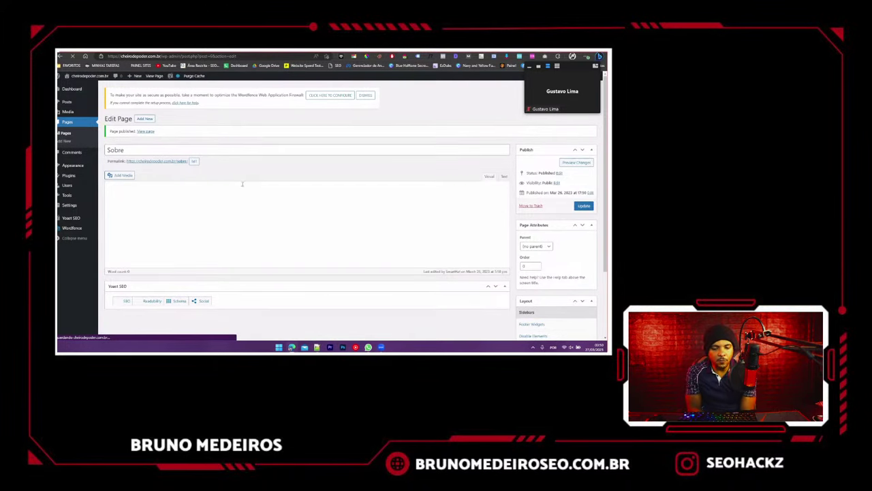
# - Add another page titled "Contato" and publish it
pyautogui.click(68, 123)
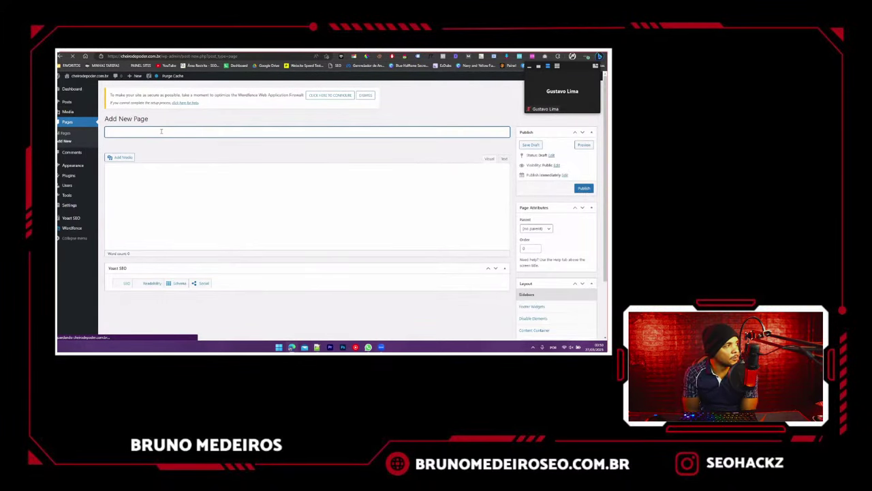
pyautogui.write('Contato')
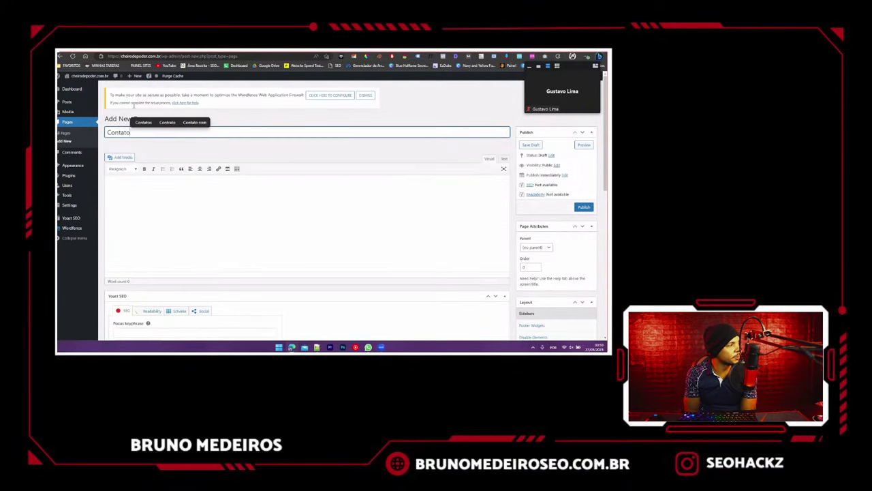
pyautogui.click(259, 156)
pyautogui.click(584, 206)
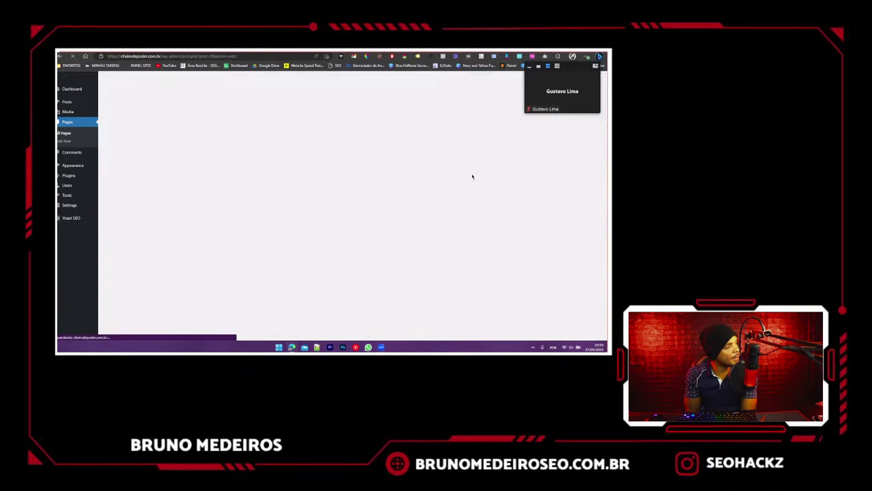
# - Add a page titled "Blog" to the site and publish it
pyautogui.click(64, 122)
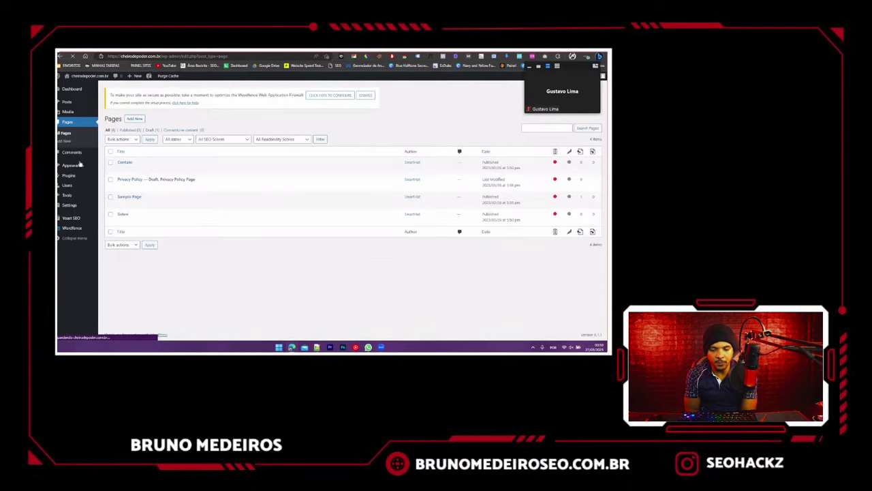
pyautogui.click(131, 120)
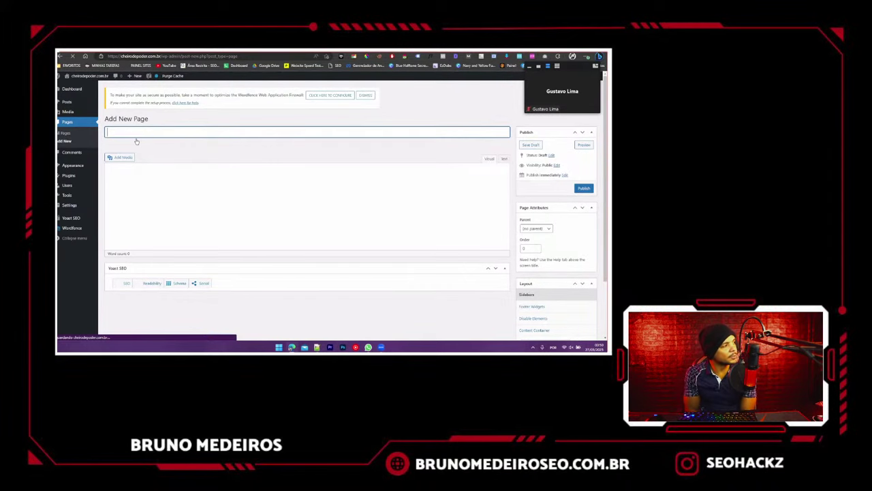
pyautogui.write('Blog')
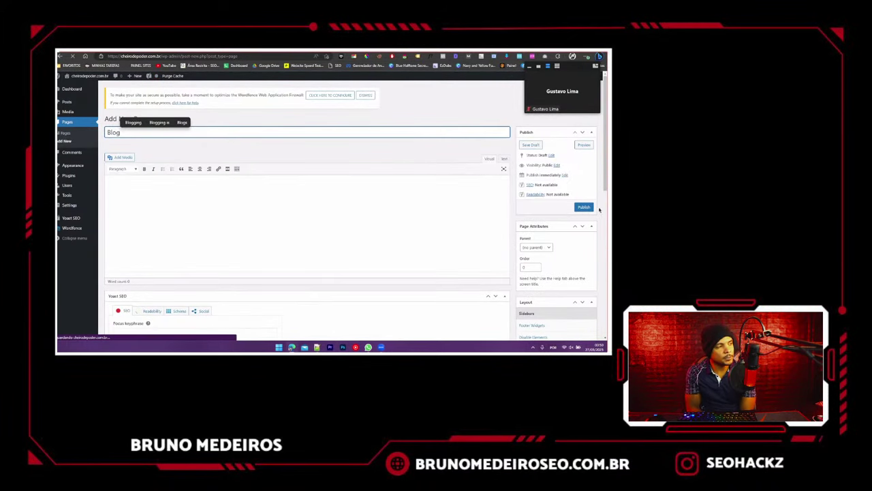
pyautogui.click(588, 207)
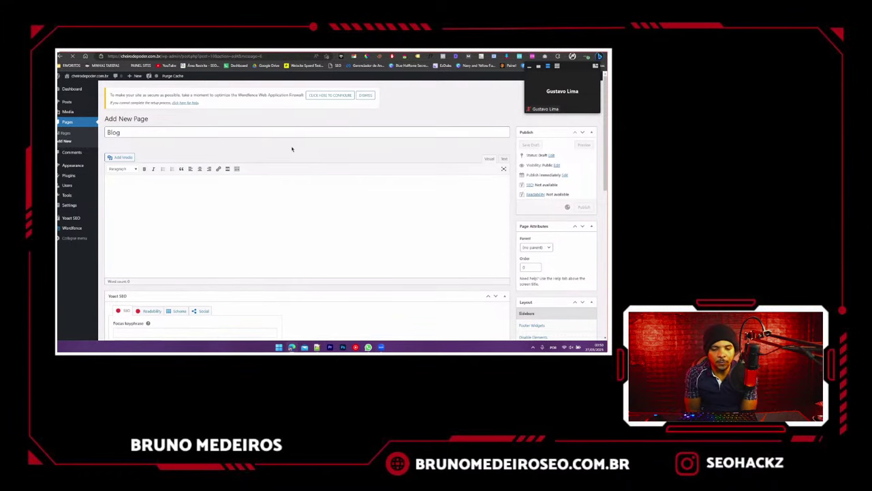
# - Add a page titled "Home" to the site and publish it
pyautogui.click(85, 121)
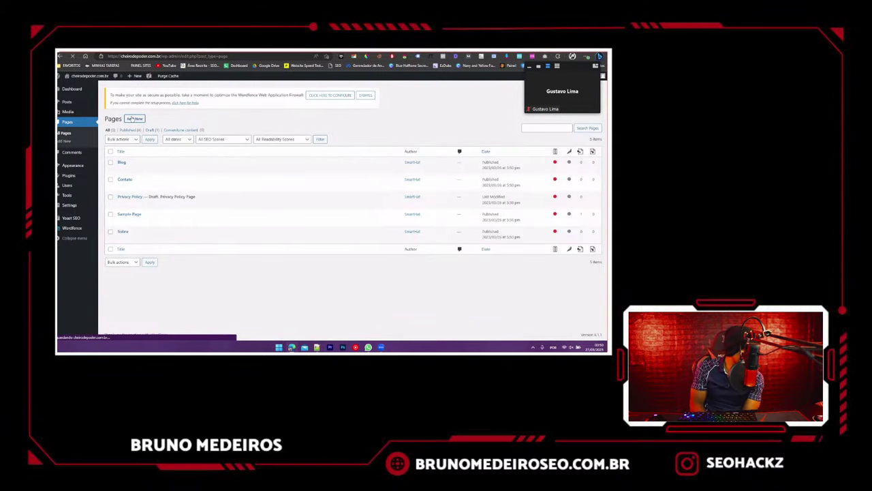
pyautogui.write('Ho')
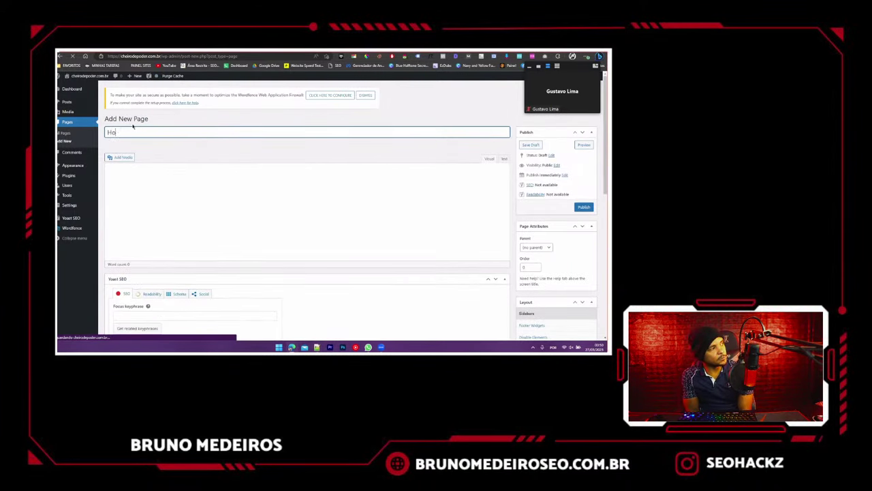
pyautogui.write('me')
pyautogui.click(584, 208)
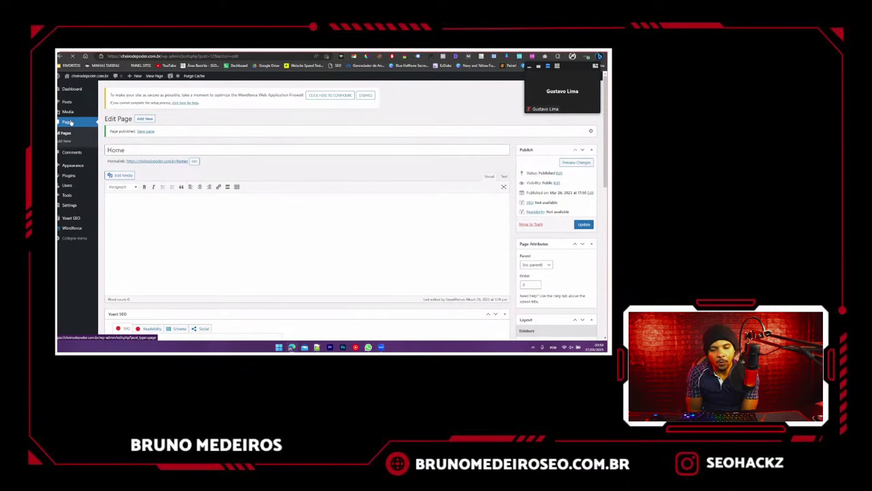
# - In the pages list, quick-edit the Privacy Policy page and change its title to "Políticas de privacidade"
pyautogui.click(68, 122)
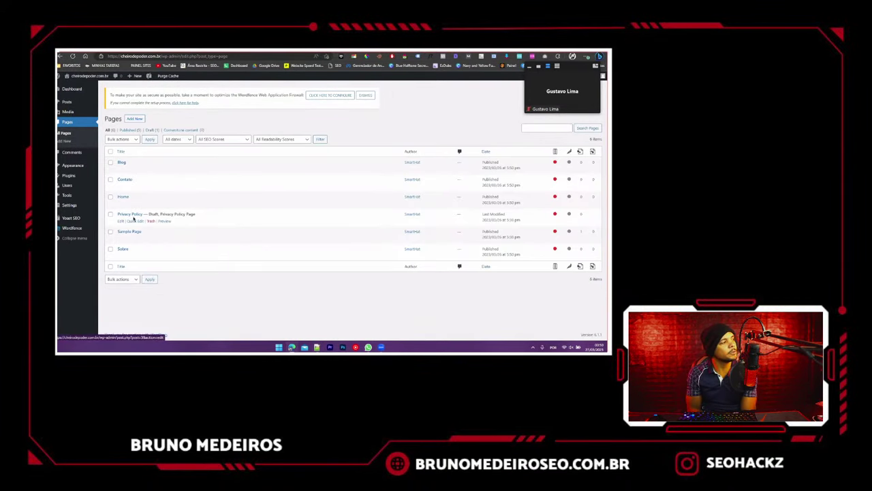
pyautogui.click(135, 221)
pyautogui.tripleClick(177, 223)
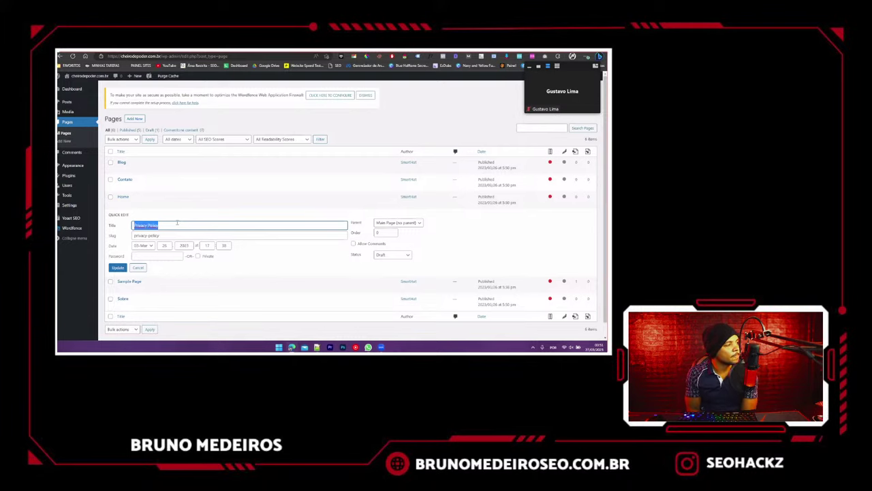
pyautogui.write('O')
pyautogui.write('o')
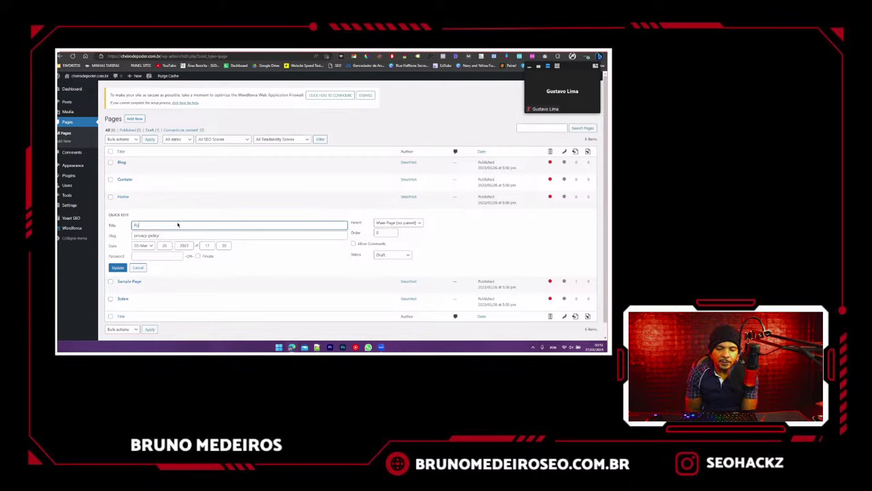
pyautogui.write('litic')
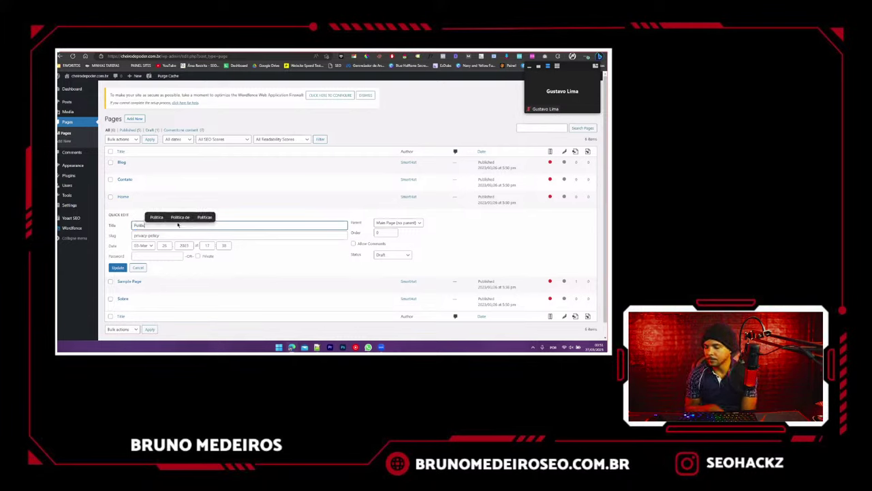
pyautogui.write('as de priv')
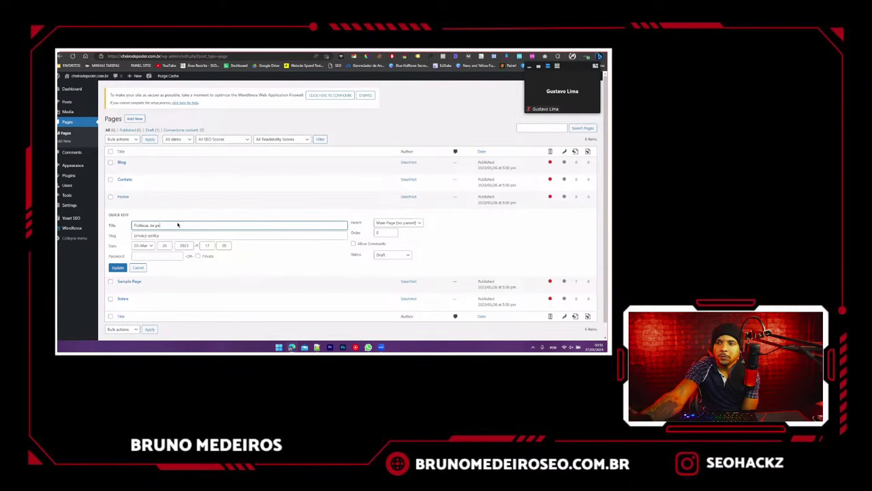
pyautogui.write('a')
pyautogui.click(178, 218)
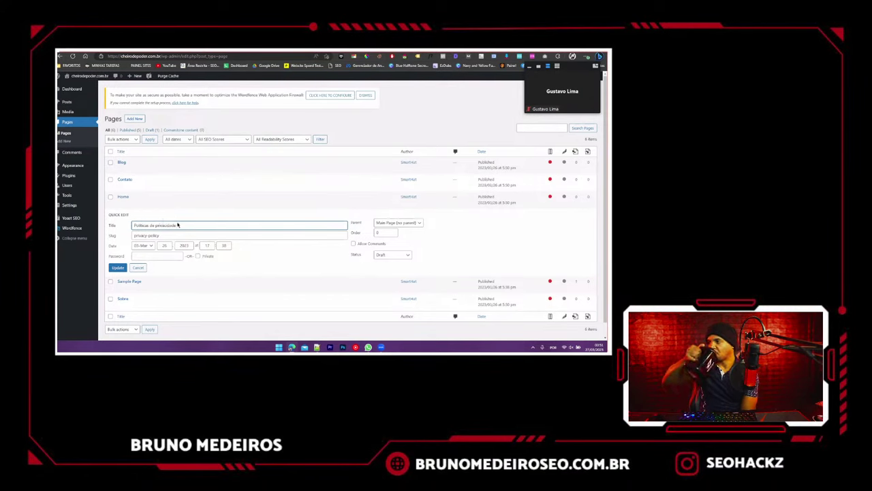
# - Clear the privacy page's slug, set its status to Published, and update the page
pyautogui.doubleClick(148, 235)
pyautogui.hotkey('ctrl', 'a')
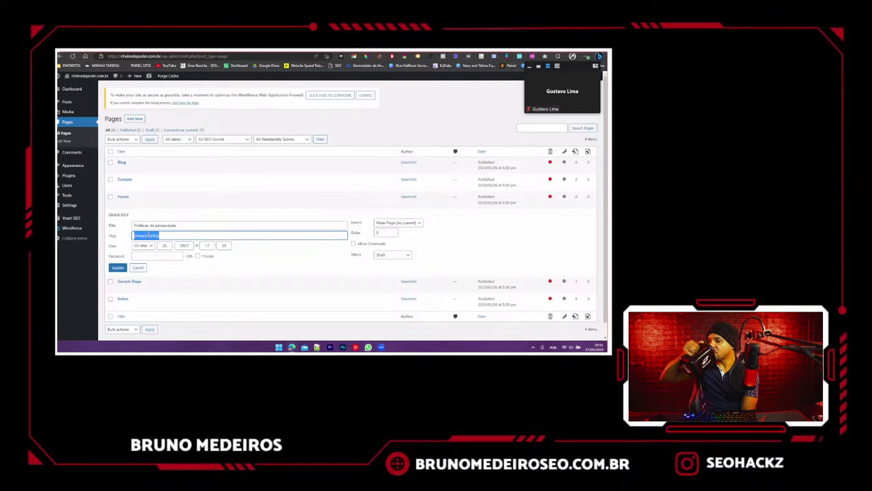
pyautogui.press('BackSpace')
pyautogui.click(393, 254)
pyautogui.click(387, 264)
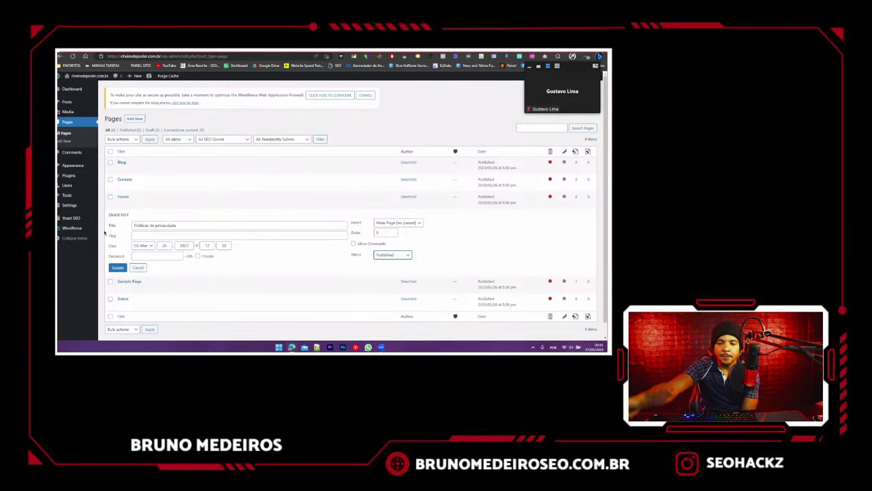
pyautogui.click(118, 267)
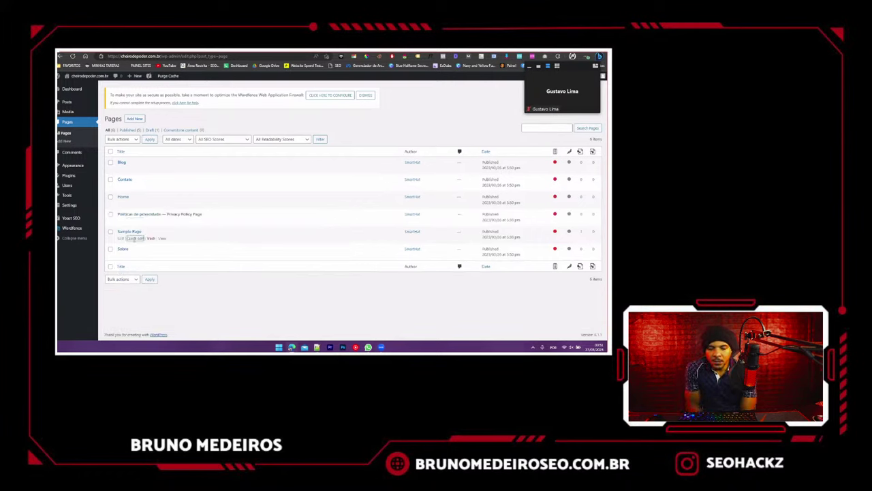
# - Quick-edit Sample Page and change its title to "Termos de serviços"
pyautogui.click(135, 238)
pyautogui.hotkey('ctrl', 'a')
pyautogui.press('BackSpace')
pyautogui.write('T')
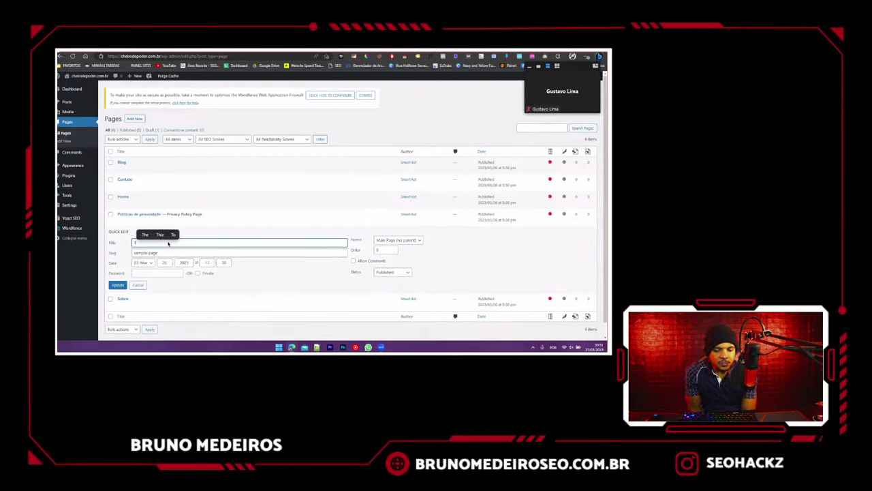
pyautogui.write('ermos ')
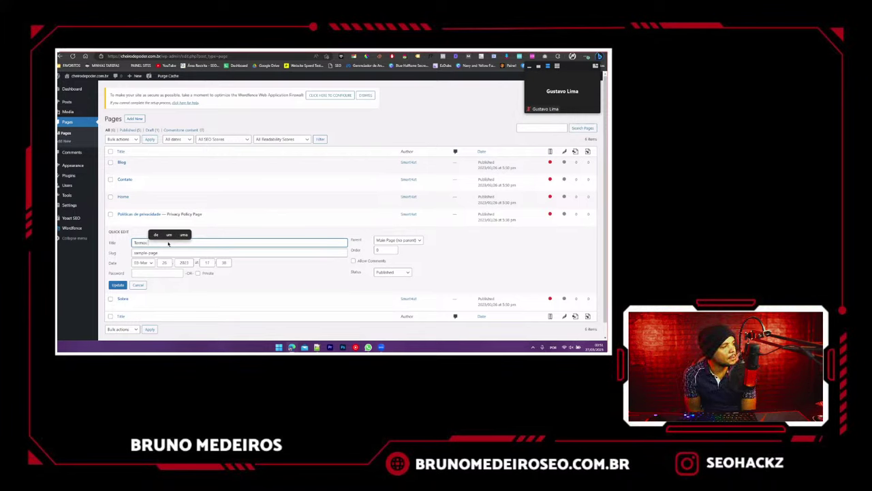
pyautogui.write('e ')
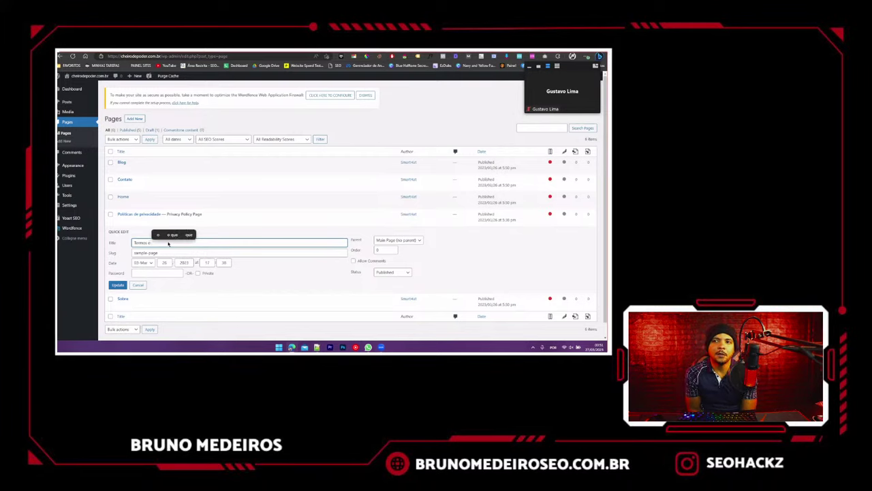
pyautogui.write('s')
pyautogui.write('ervi')
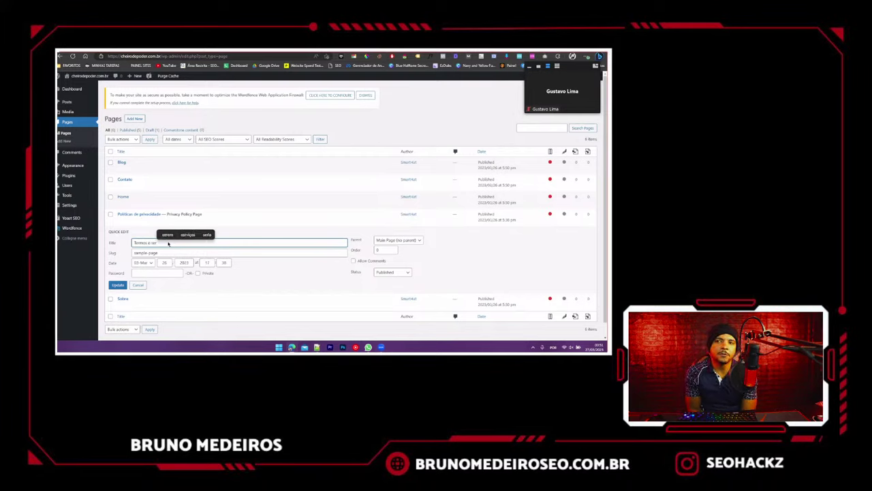
pyautogui.write('ços')
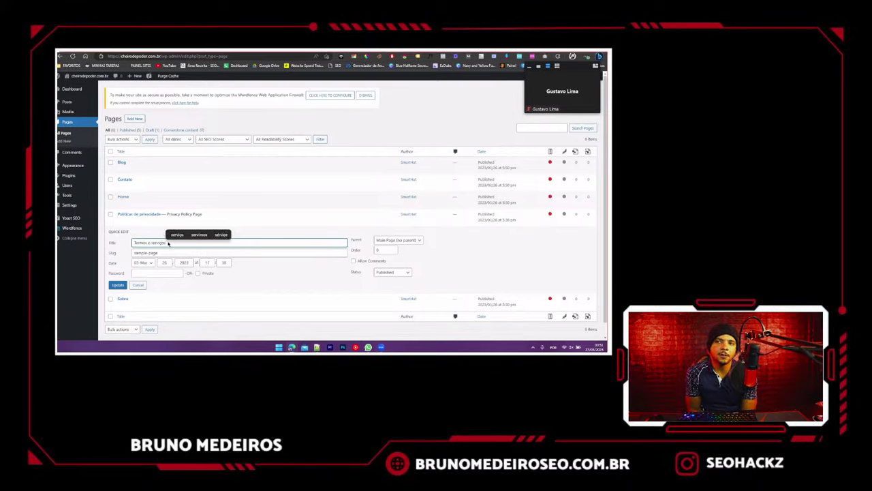
pyautogui.click(150, 242)
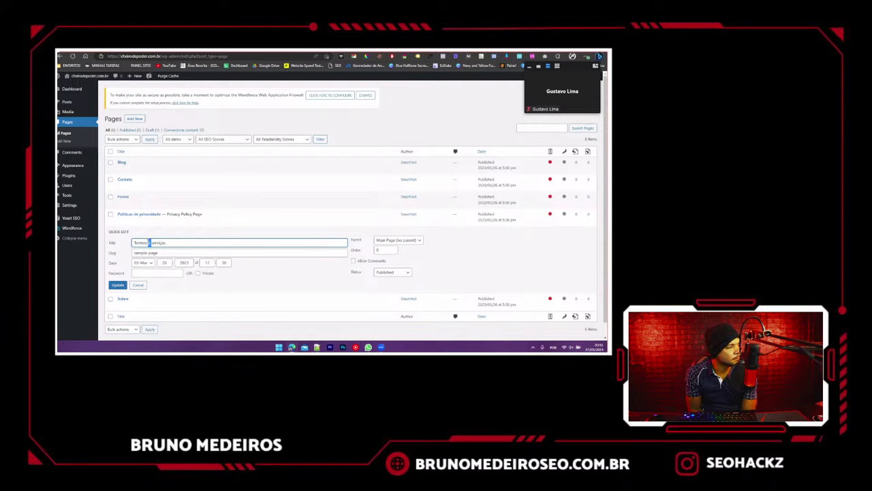
pyautogui.write('de')
# - Clear the old sample-page slug of the terms page and update the page
pyautogui.tripleClick(145, 252)
pyautogui.press('BackSpace')
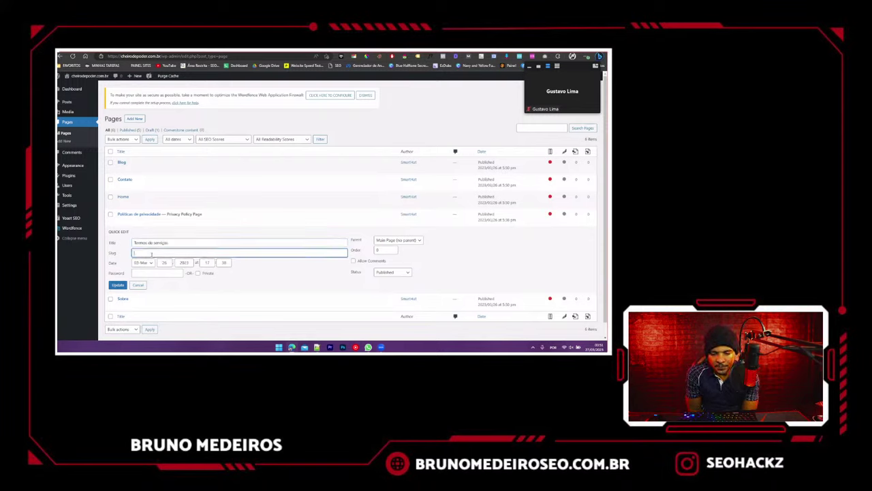
pyautogui.click(118, 284)
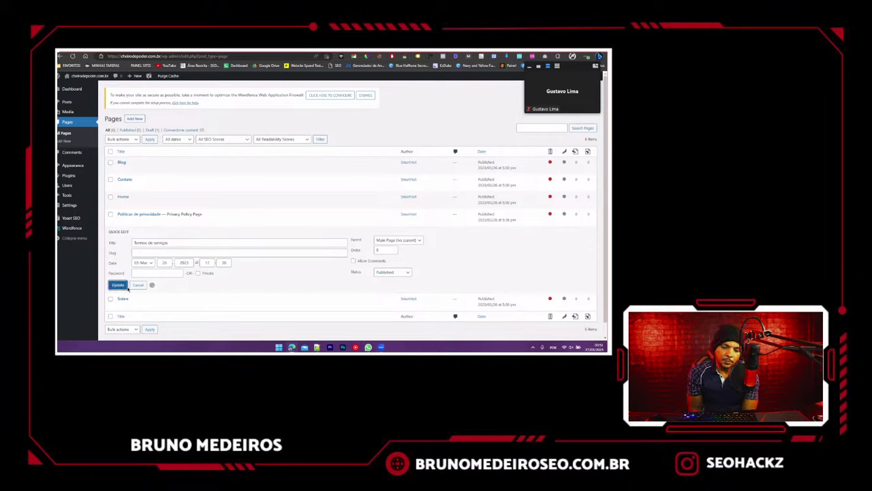
# - Quick-edit Políticas de privacidade again, keep Main Page (no parent) as parent and Published as status, and update it
pyautogui.click(135, 220)
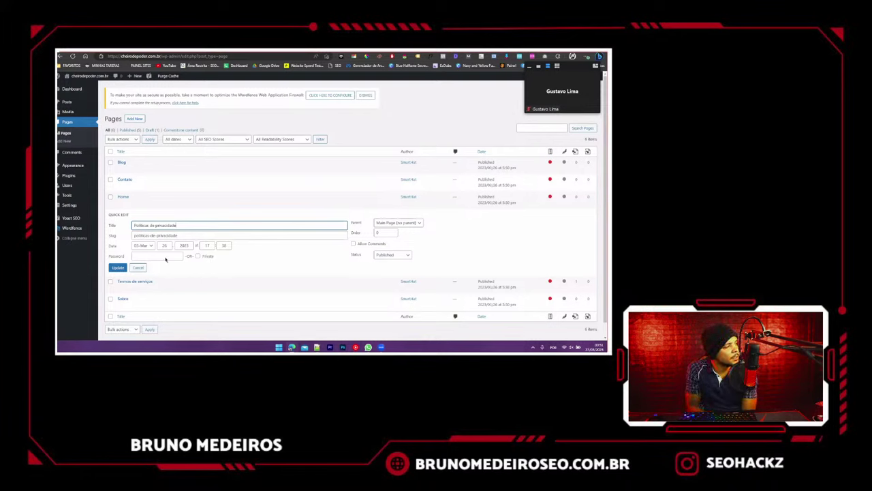
pyautogui.click(396, 222)
pyautogui.click(388, 232)
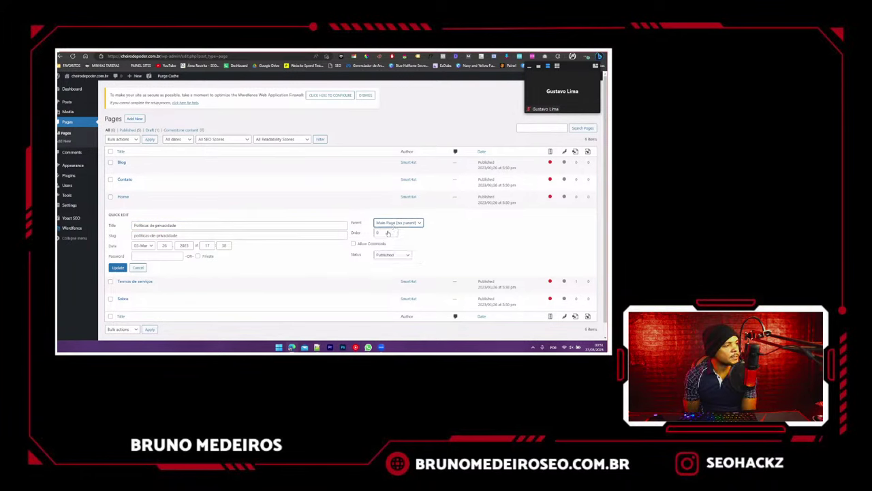
pyautogui.click(392, 254)
pyautogui.click(386, 263)
pyautogui.click(118, 267)
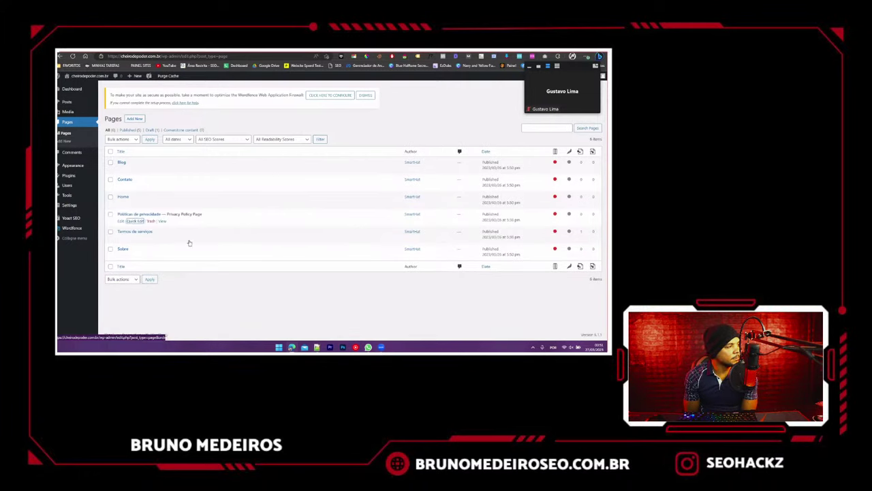
# - Create a navigation menu named "Menu" from the prefilled list of site pages
pyautogui.click(73, 78)
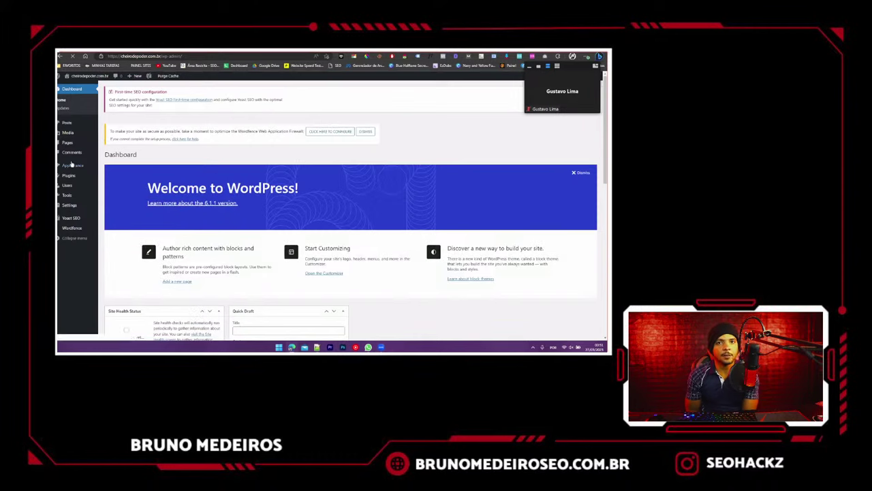
pyautogui.moveTo(75, 168)
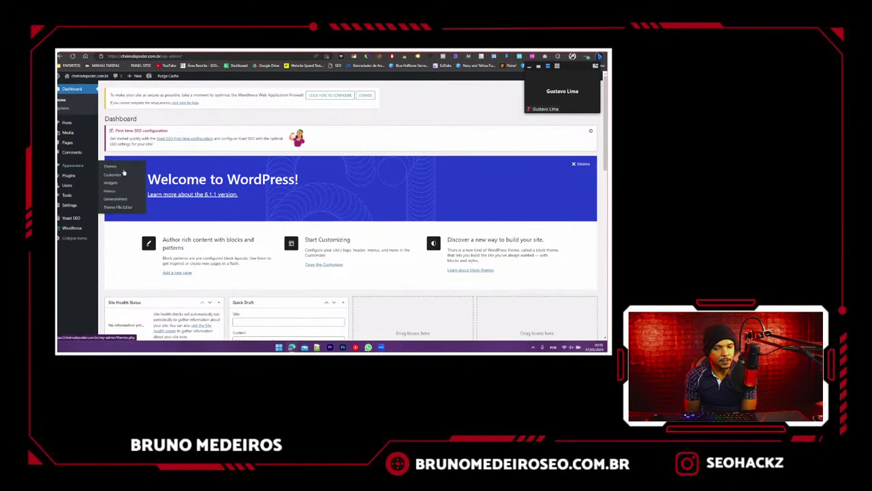
pyautogui.click(108, 192)
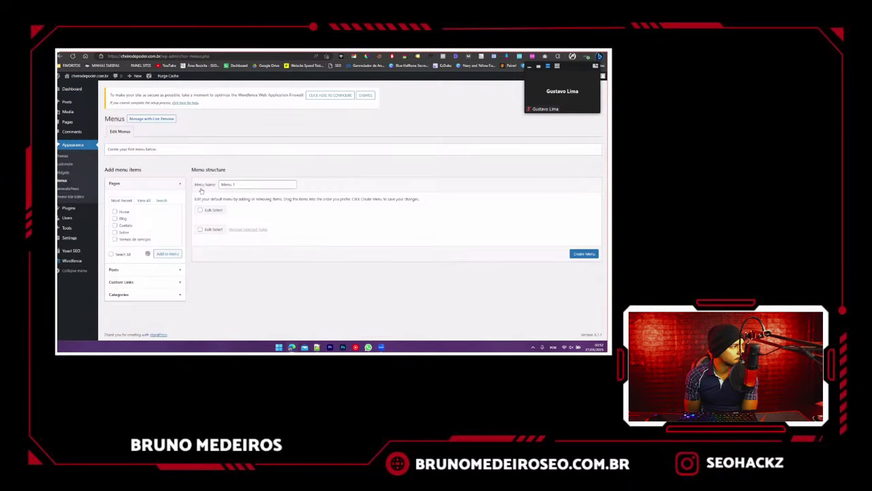
pyautogui.click(243, 185)
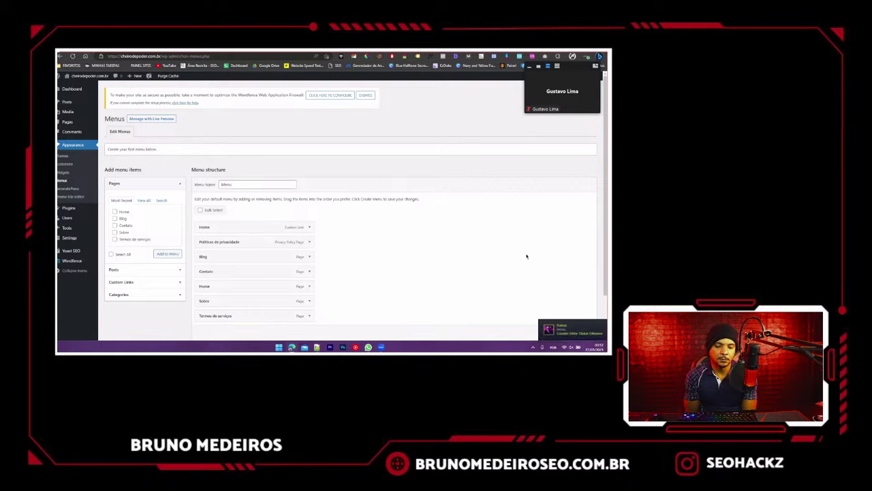
pyautogui.scroll(-2, 377, 212)
pyautogui.click(580, 308)
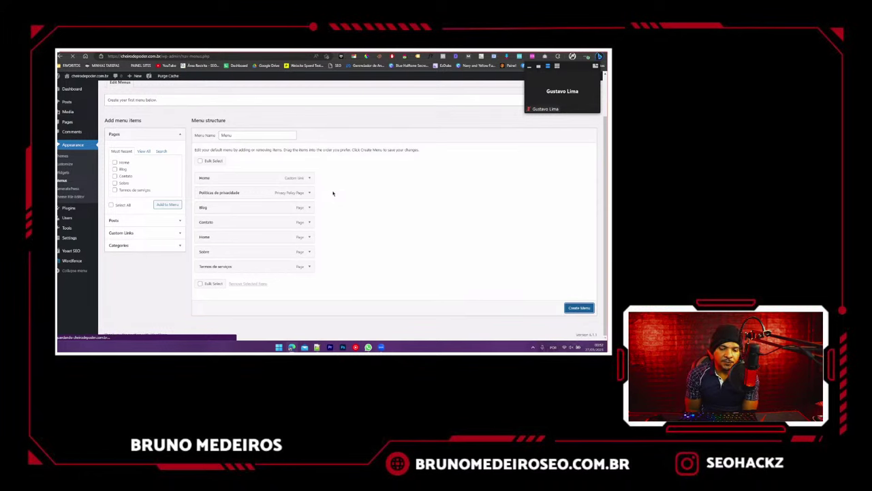
# - Remove the Políticas de privacidade, duplicate Home page and Termos de serviços items from the menu
pyautogui.scroll(-3, 334, 193)
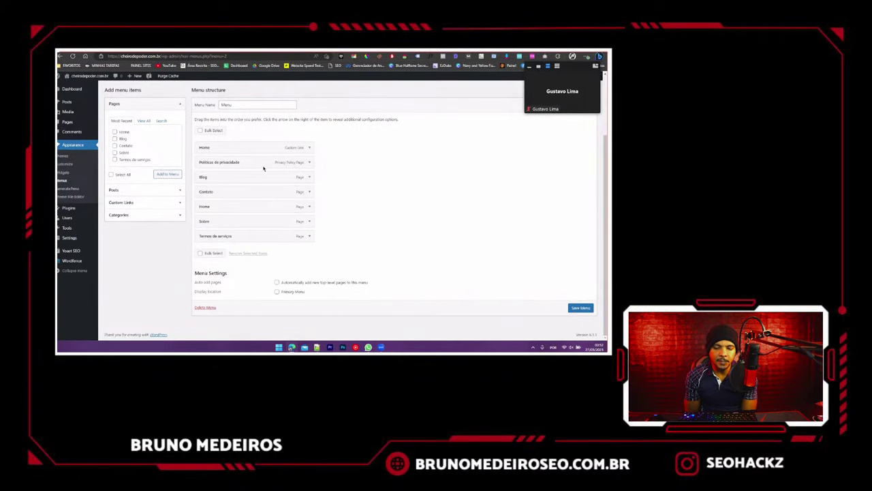
pyautogui.click(309, 163)
pyautogui.click(204, 215)
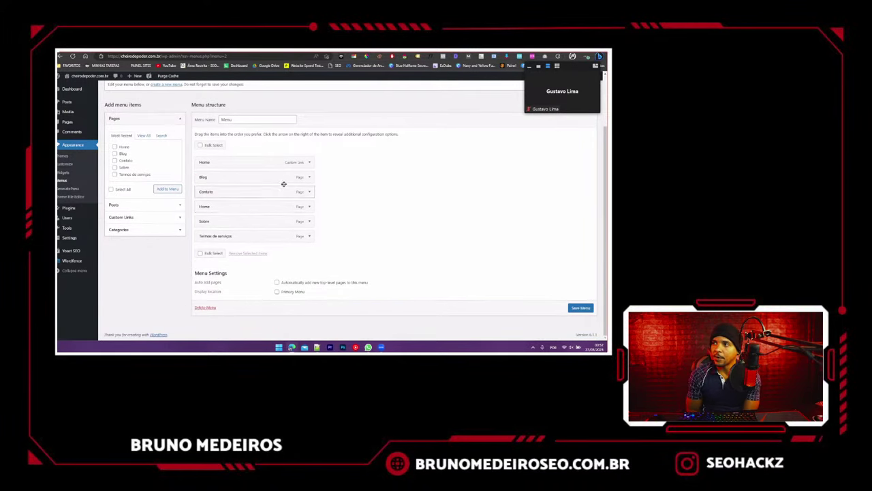
pyautogui.click(310, 206)
pyautogui.click(203, 260)
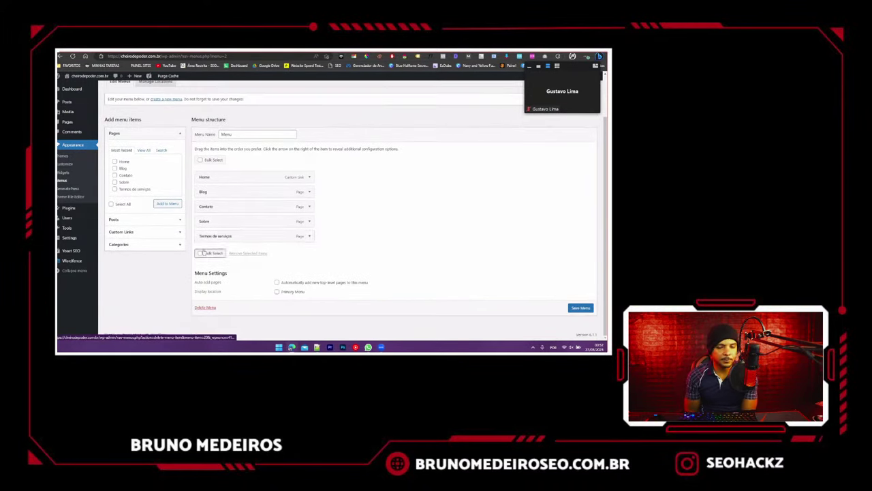
pyautogui.click(309, 236)
pyautogui.click(204, 289)
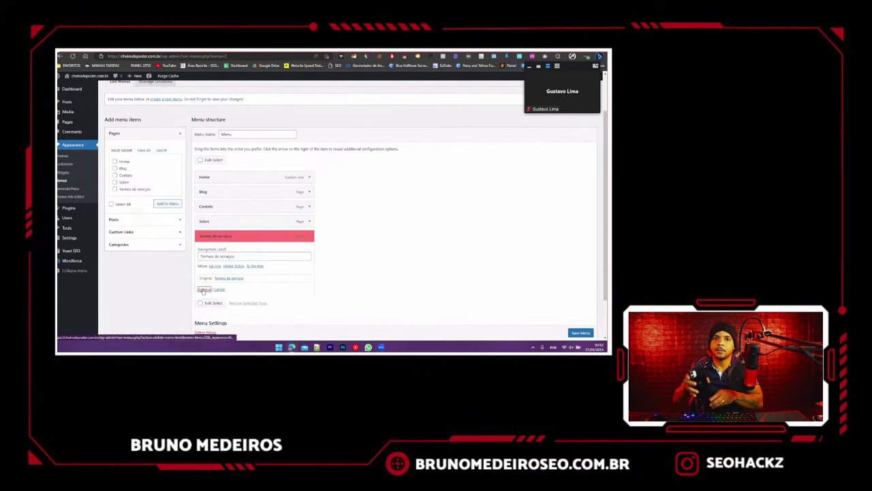
# - Reorder the menu so Sobre comes before Contato, and save the menu
pyautogui.moveTo(212, 237)
pyautogui.mouseDown()
pyautogui.moveTo(219, 214)
pyautogui.moveTo(221, 230)
pyautogui.moveTo(217, 224)
pyautogui.mouseUp()
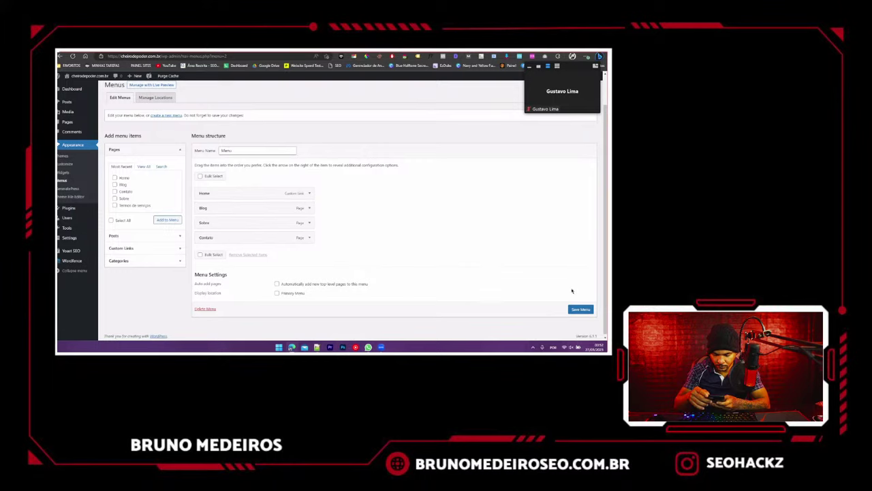
pyautogui.click(581, 309)
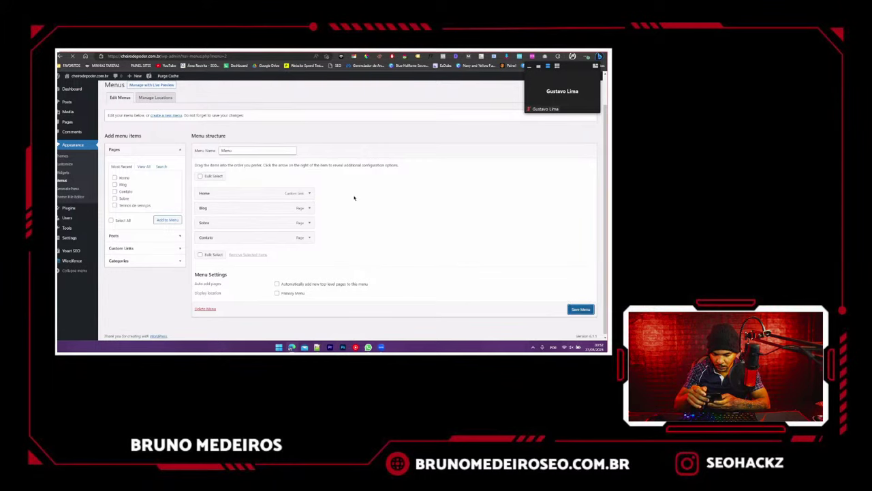
pyautogui.scroll(-2, 287, 189)
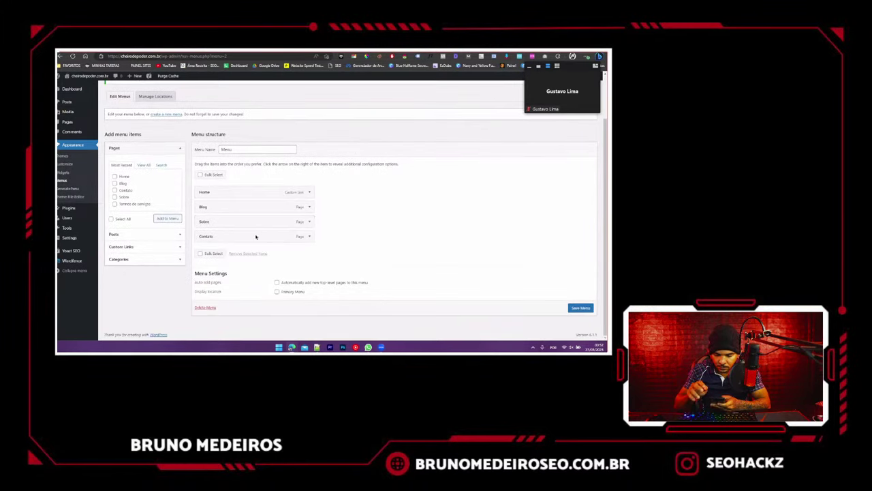
pyautogui.scroll(2, 255, 235)
# - Dismiss the Wordfence firewall notice, and open and reload the live cheirodepoder.com.br home page
pyautogui.click(361, 96)
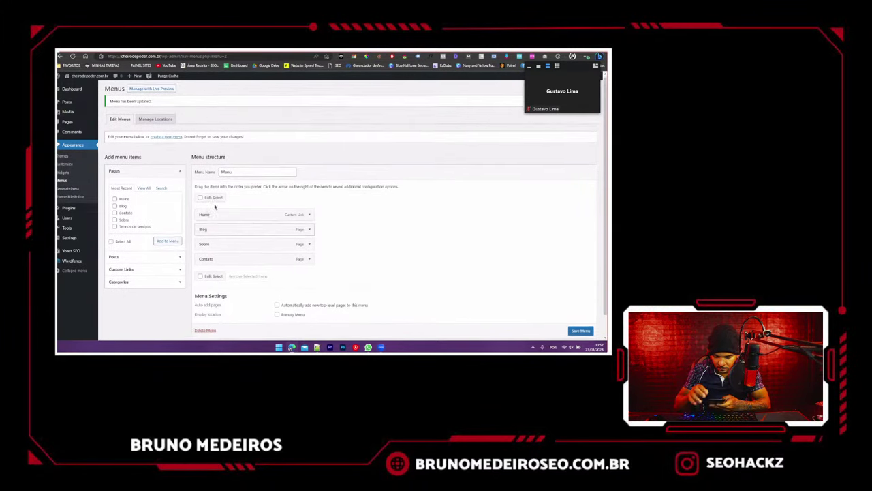
pyautogui.click(81, 80)
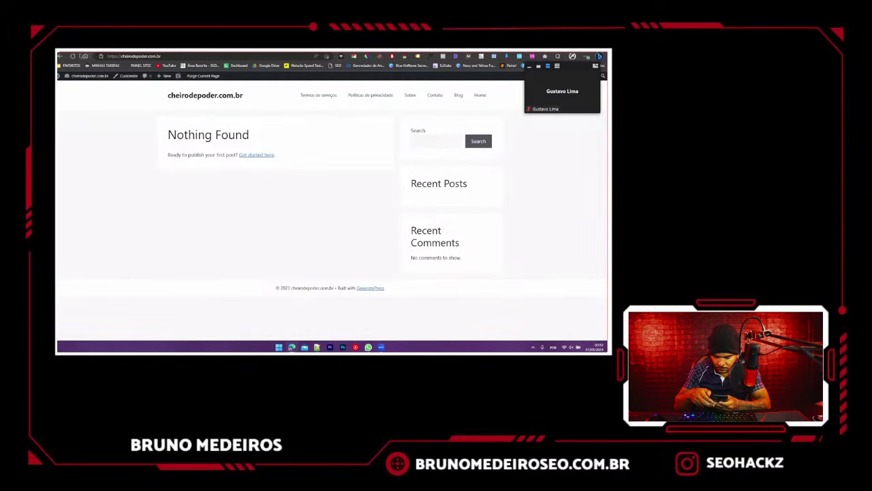
pyautogui.click(75, 57)
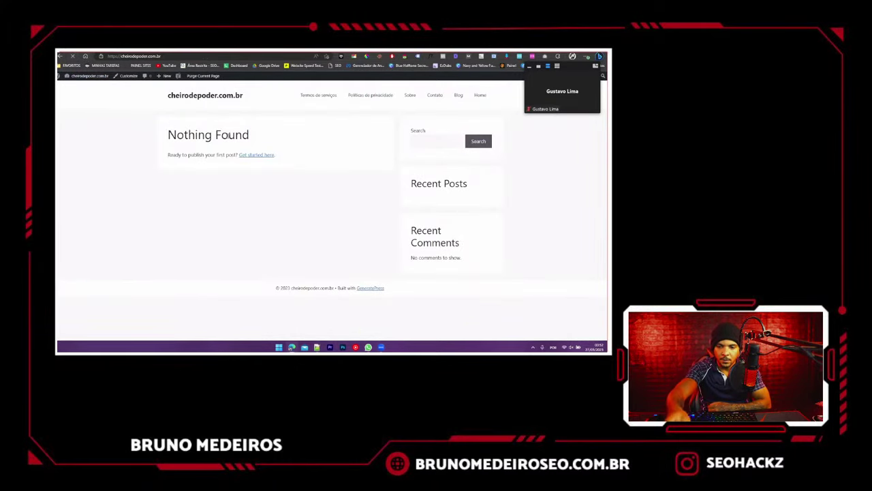
# - Purge the cached copy of the live cheirodepoder.com.br home page
pyautogui.click(202, 75)
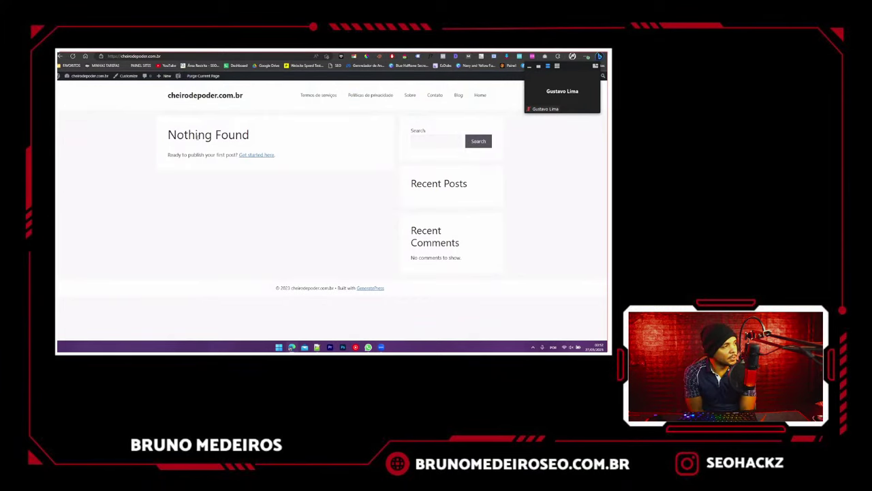
pyautogui.click(202, 76)
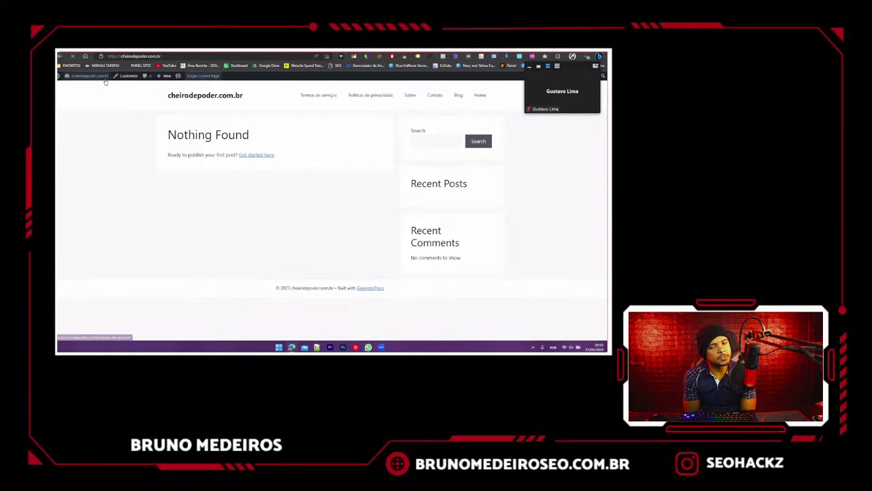
# - Assign the site menu to the Primary Menu location with new top-level pages added automatically, save it, and open the live site
pyautogui.click(96, 76)
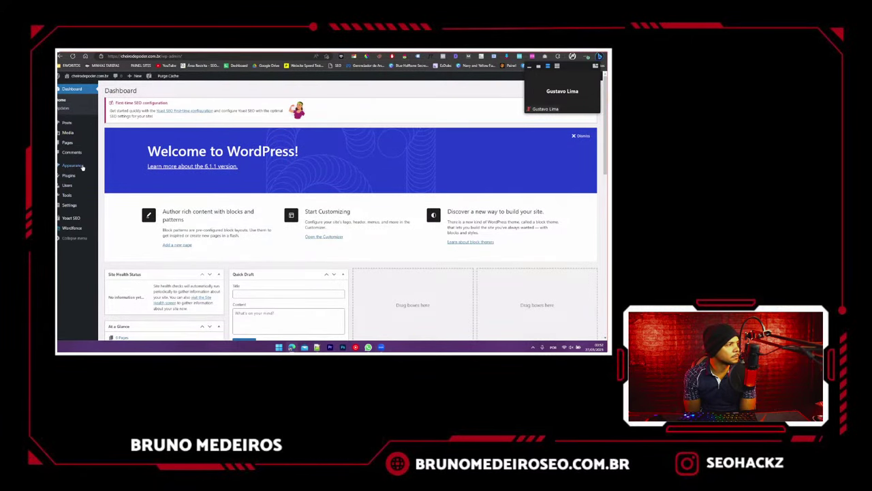
pyautogui.moveTo(82, 168)
pyautogui.click(112, 176)
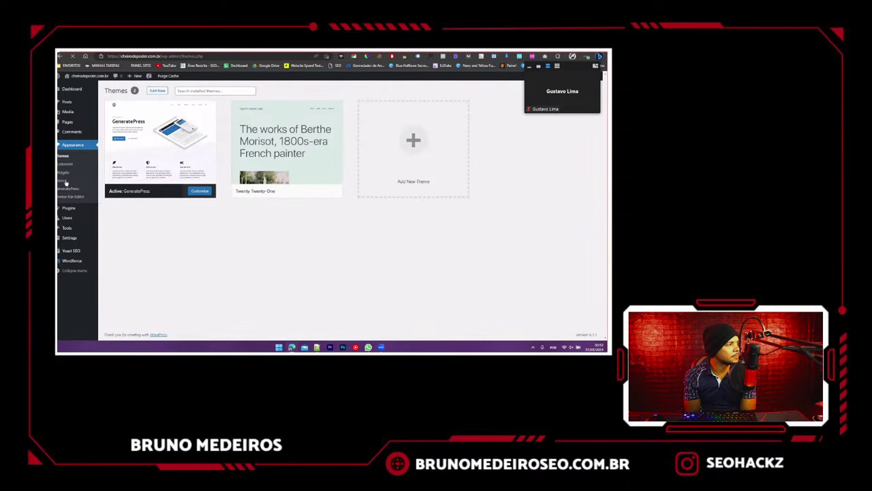
pyautogui.click(64, 181)
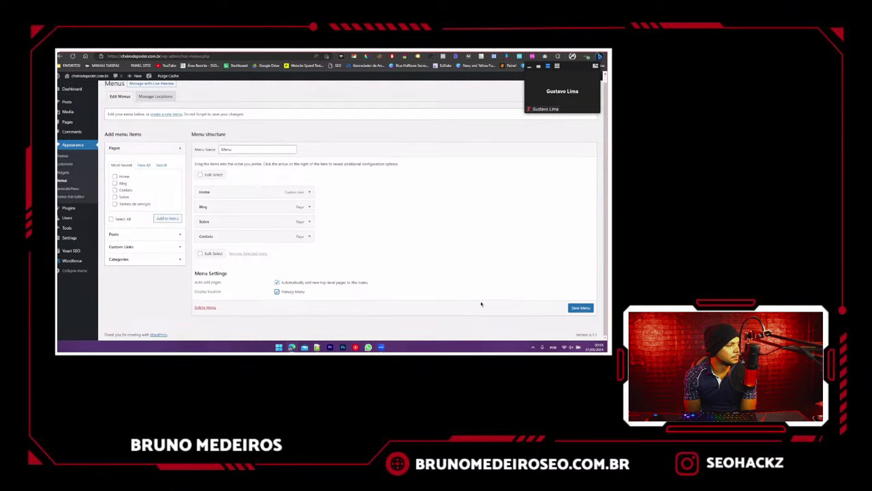
pyautogui.click(581, 308)
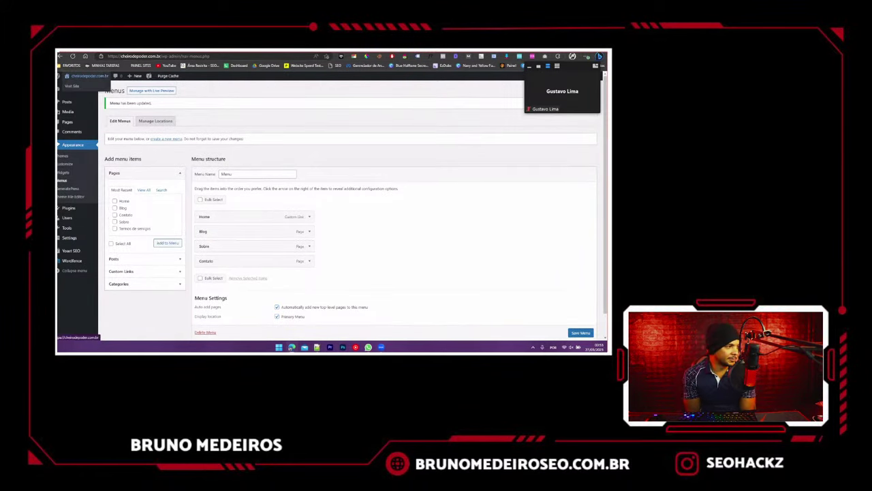
pyautogui.click(72, 86)
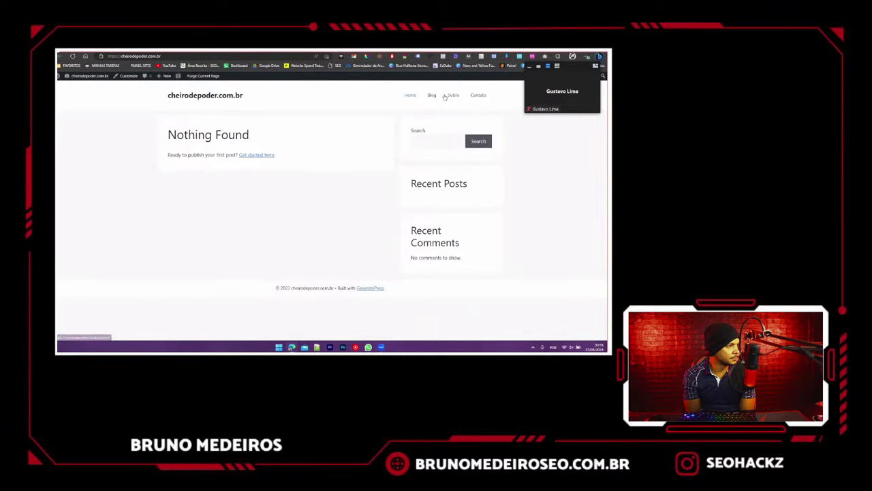
# - Customize the homepage settings to a static page with Home as homepage and Blog as posts page, publish, and close the customizer
pyautogui.click(432, 95)
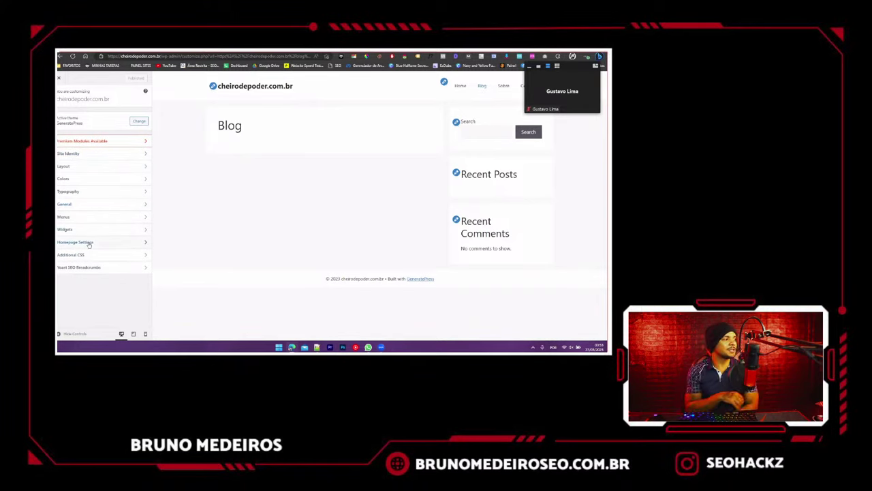
pyautogui.click(76, 242)
pyautogui.click(73, 170)
pyautogui.click(76, 194)
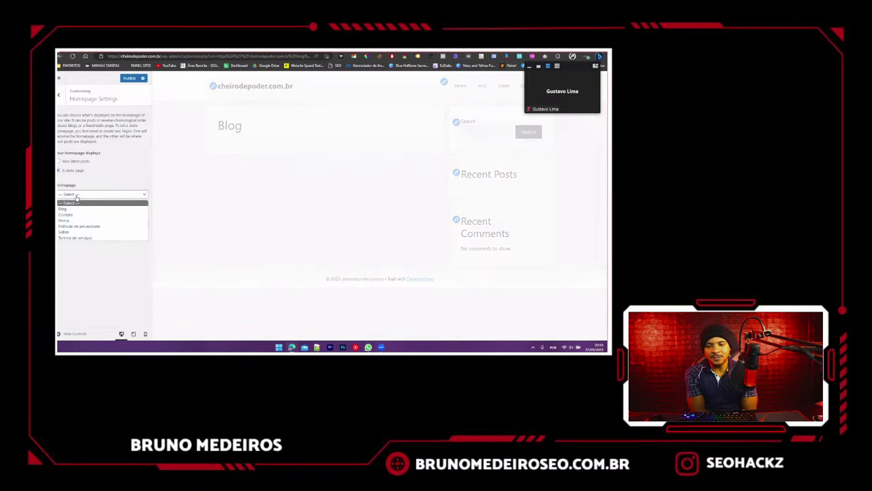
pyautogui.click(78, 220)
pyautogui.click(77, 223)
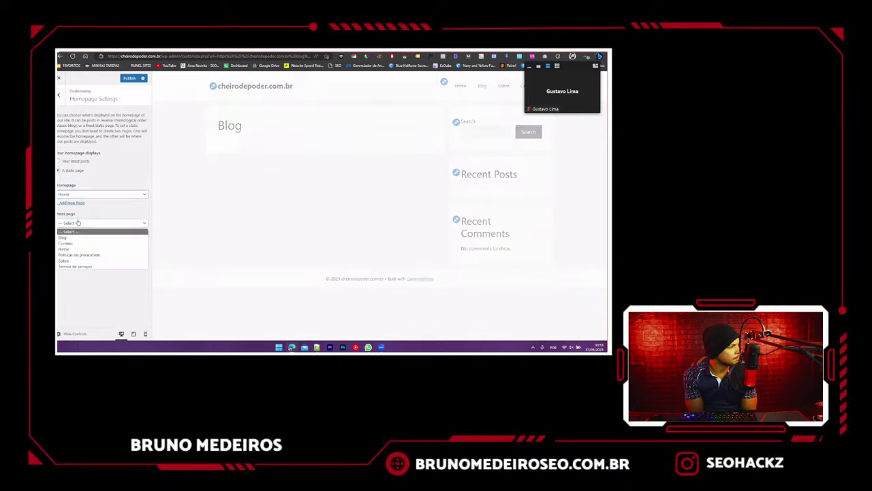
pyautogui.click(74, 238)
pyautogui.click(136, 77)
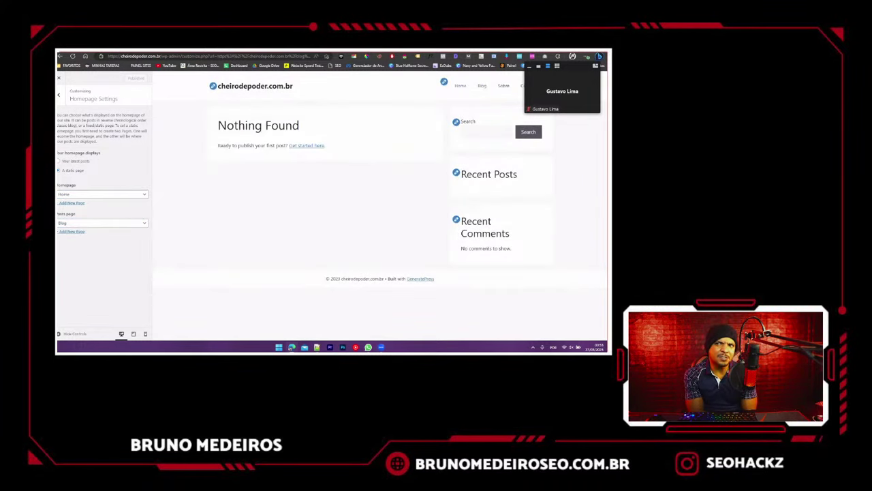
pyautogui.click(63, 78)
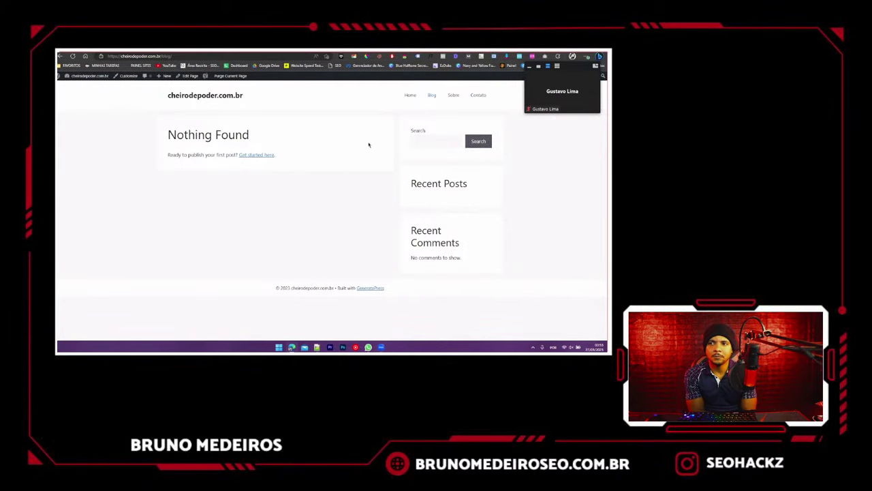
# - Set the site language to Português do Brasil in the general settings
pyautogui.click(103, 78)
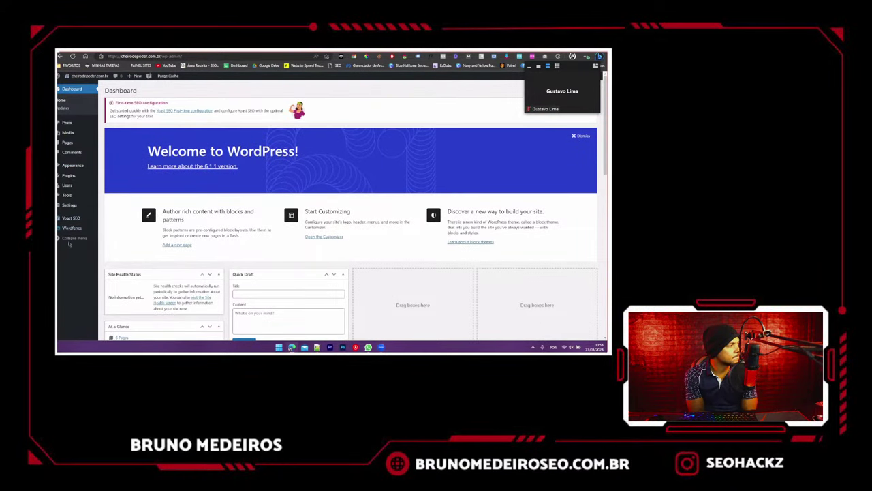
pyautogui.click(70, 206)
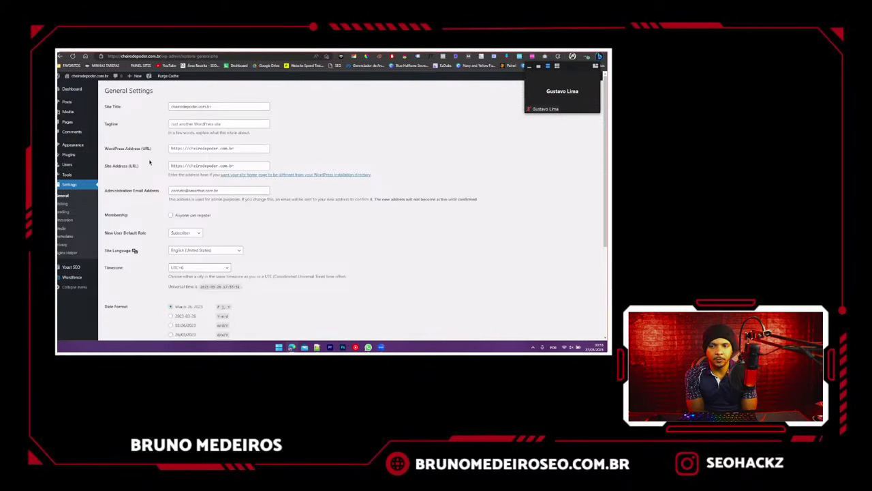
pyautogui.scroll(-3, 149, 161)
pyautogui.click(210, 129)
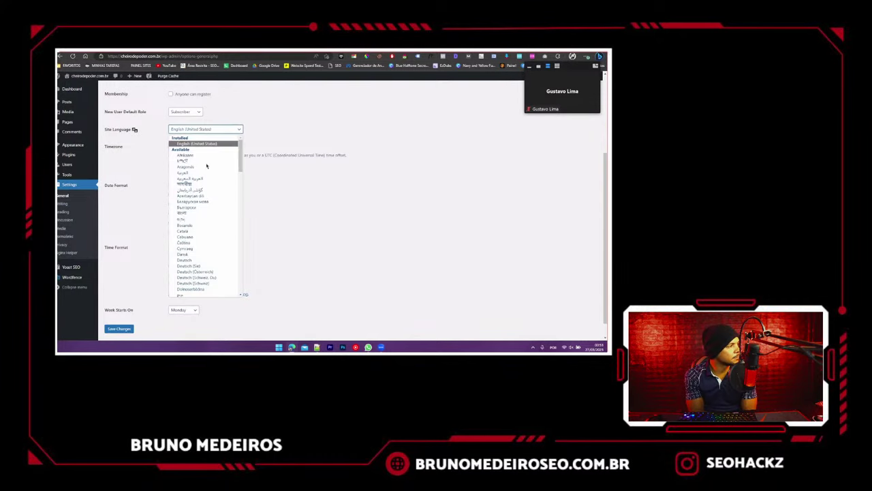
pyautogui.scroll(-5, 208, 197)
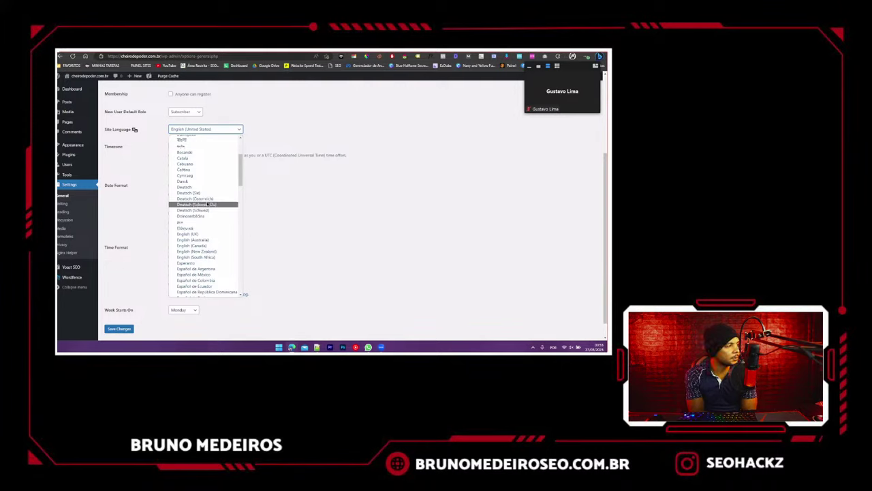
pyautogui.press('p')
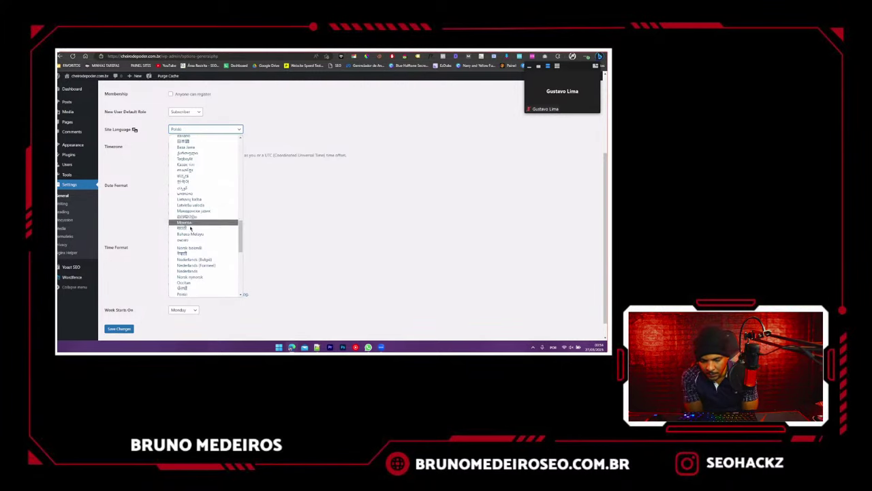
pyautogui.scroll(-2, 191, 232)
pyautogui.click(199, 274)
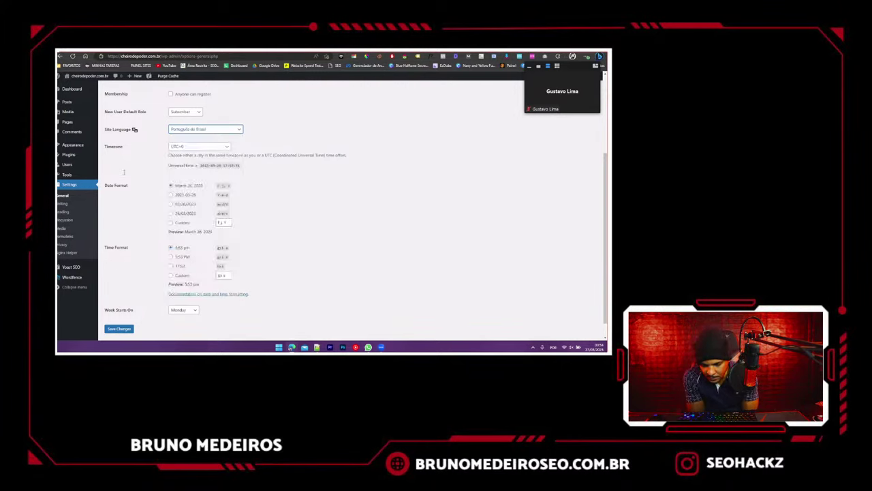
# - Set the date format to d/m/Y, the time format to H:i and the week start to Sunday, and save the settings
pyautogui.click(172, 213)
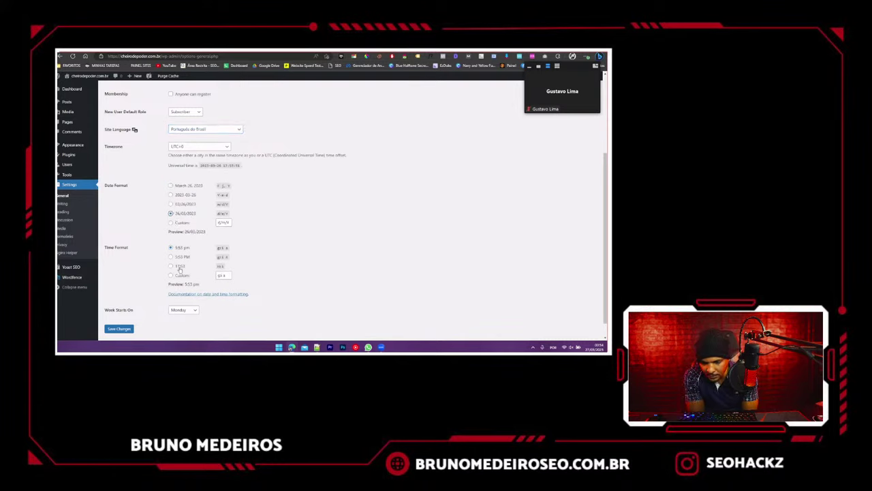
pyautogui.scroll(-1, 179, 272)
pyautogui.click(181, 291)
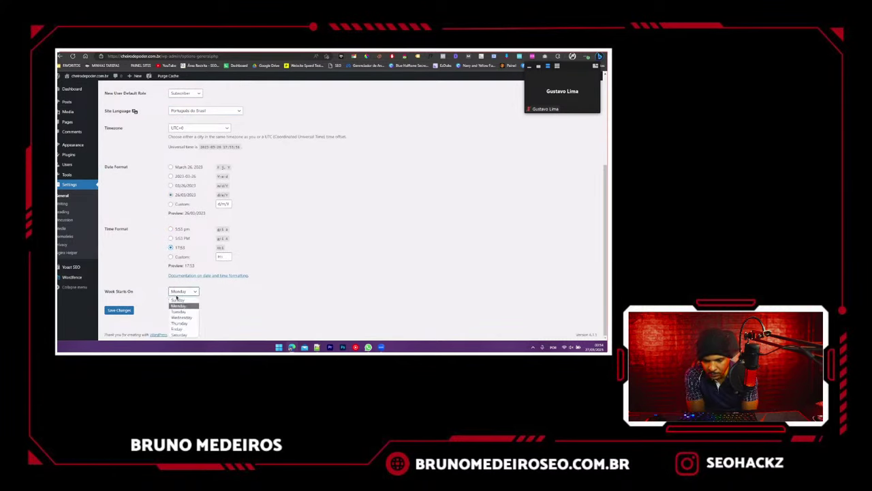
pyautogui.click(178, 301)
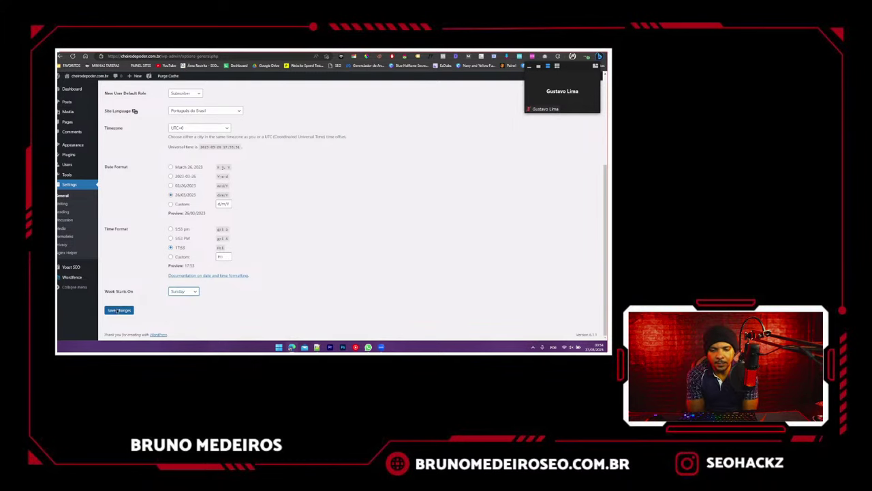
pyautogui.click(119, 310)
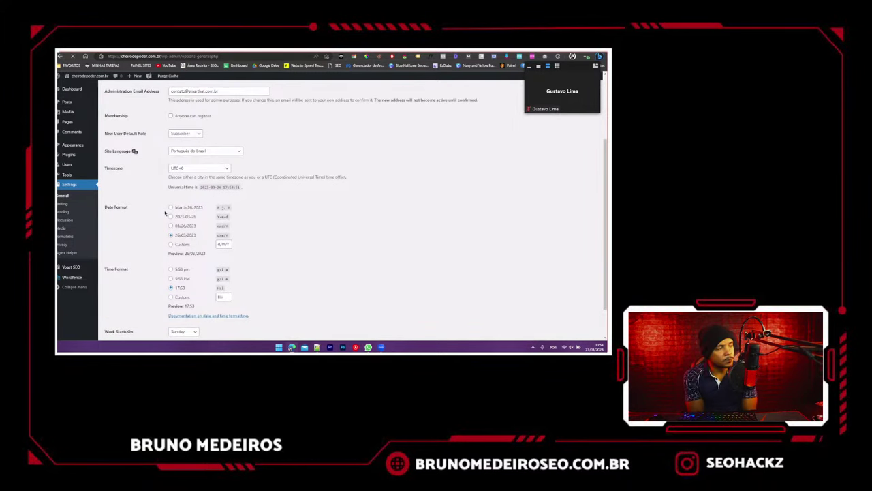
# - Set the site timezone to UTC-3 and save the general settings
pyautogui.click(182, 167)
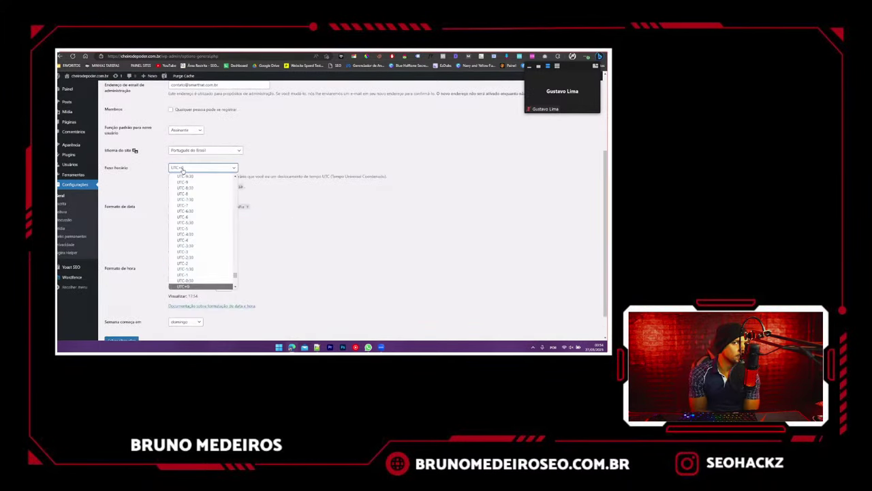
pyautogui.scroll(2, 201, 263)
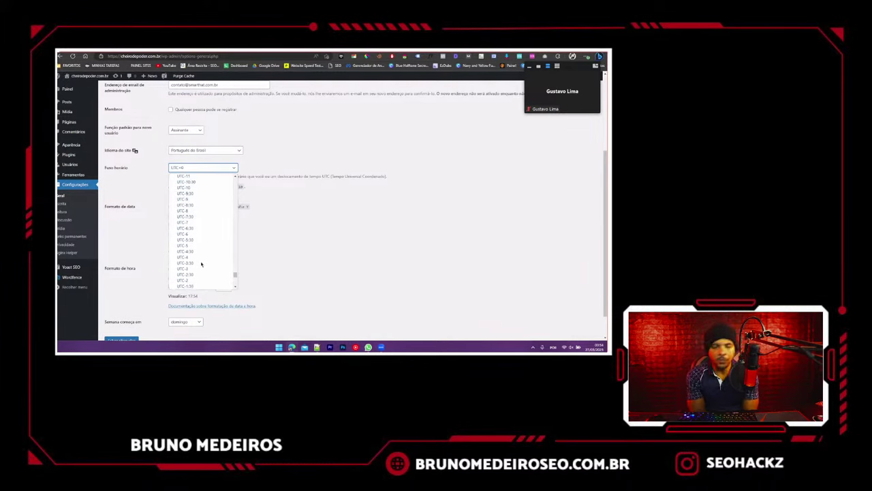
pyautogui.scroll(-5, 201, 264)
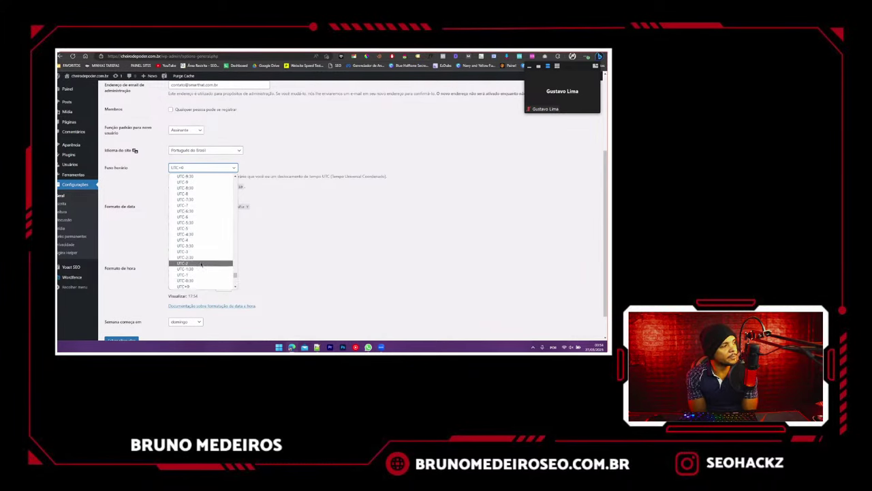
pyautogui.click(182, 182)
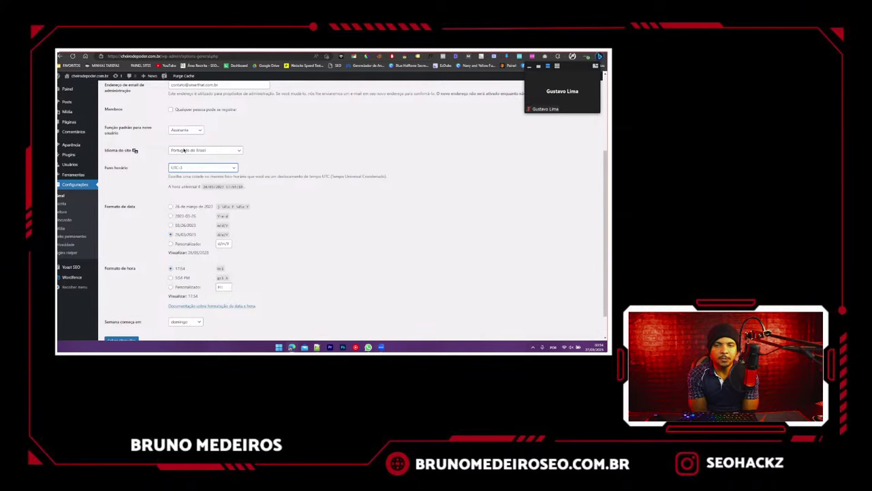
pyautogui.scroll(-1, 133, 332)
pyautogui.click(133, 311)
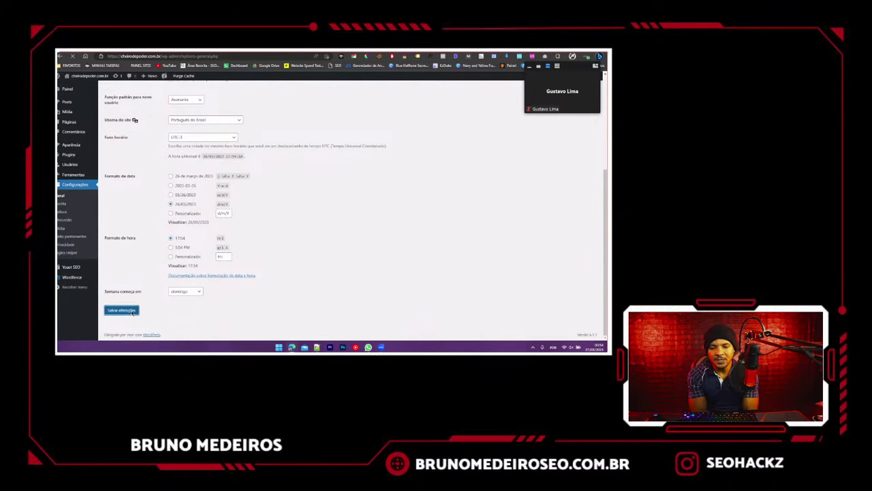
# - Open vidracaria21.com.br in a new tab and examine its home page sections and layout
pyautogui.hotkey('ctrl', 't')
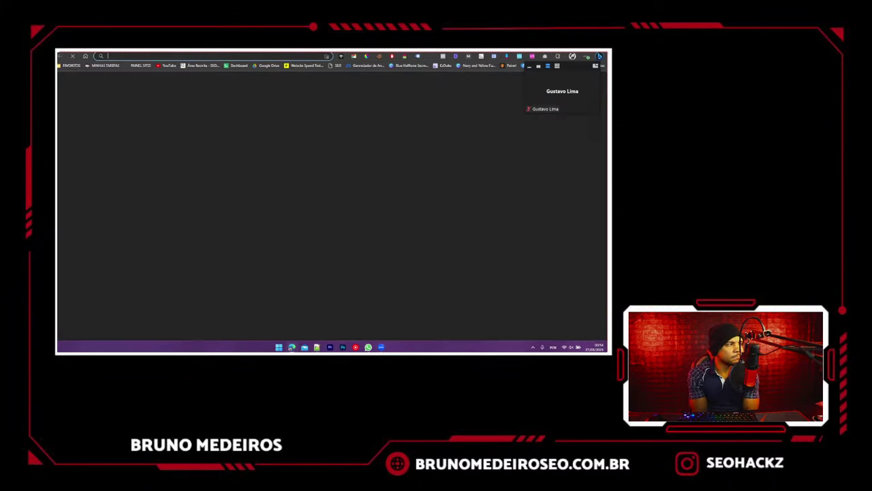
pyautogui.write('vidr')
pyautogui.press('Return')
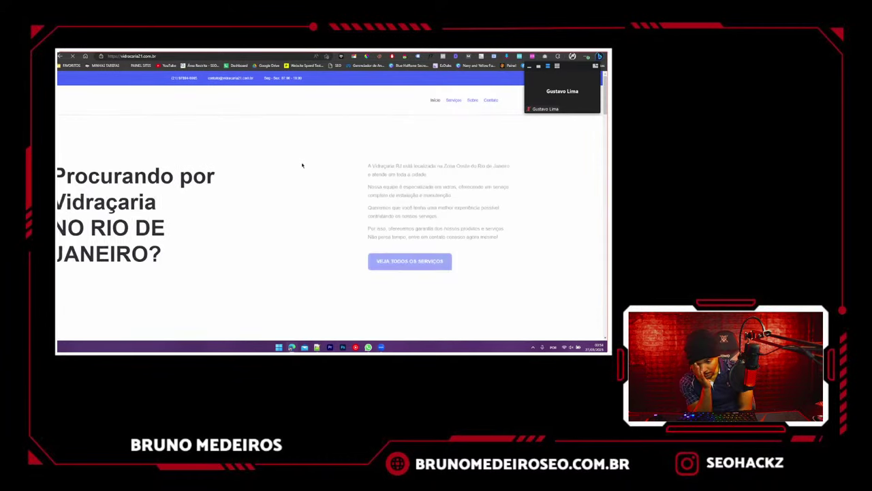
pyautogui.scroll(-6, 220, 185)
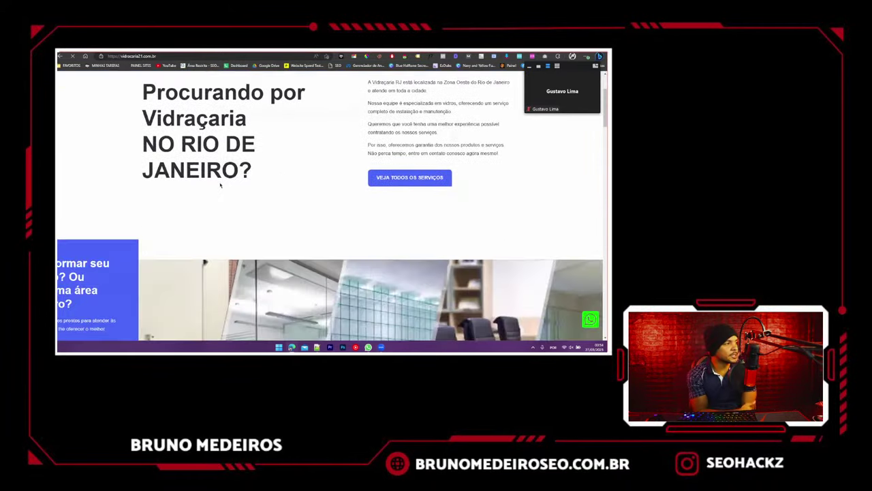
pyautogui.scroll(-10, 220, 184)
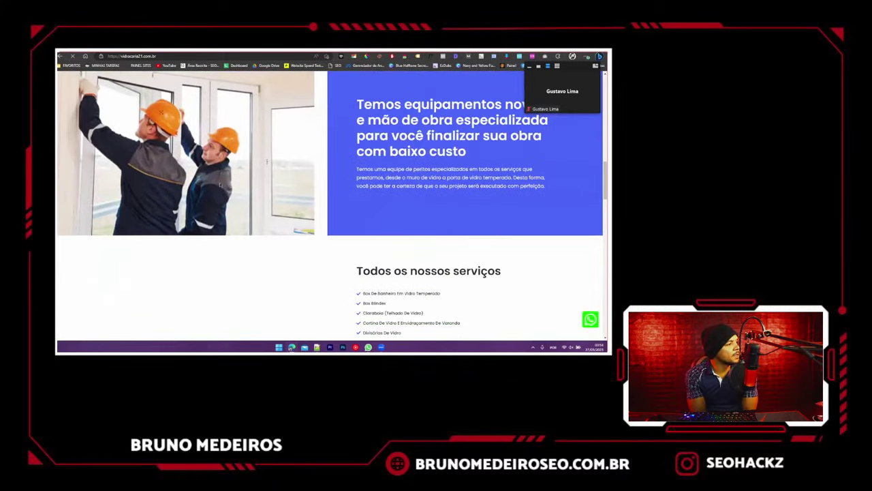
pyautogui.scroll(-8, 470, 177)
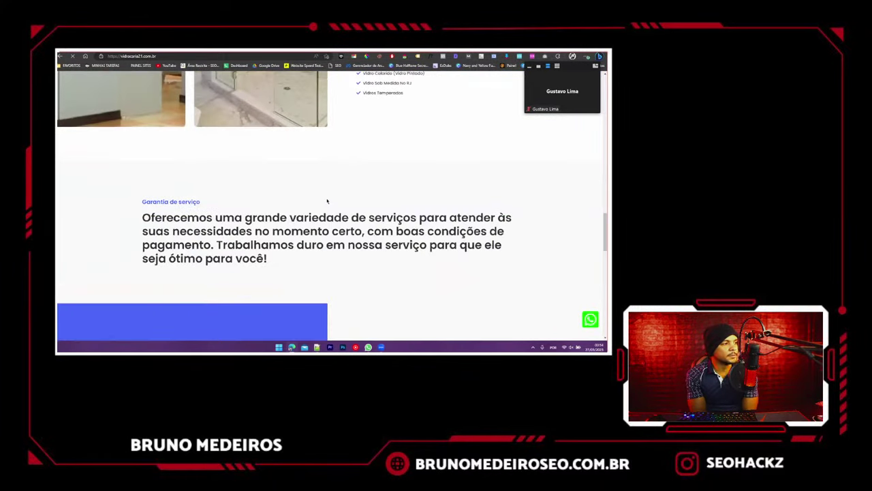
pyautogui.scroll(-8, 470, 177)
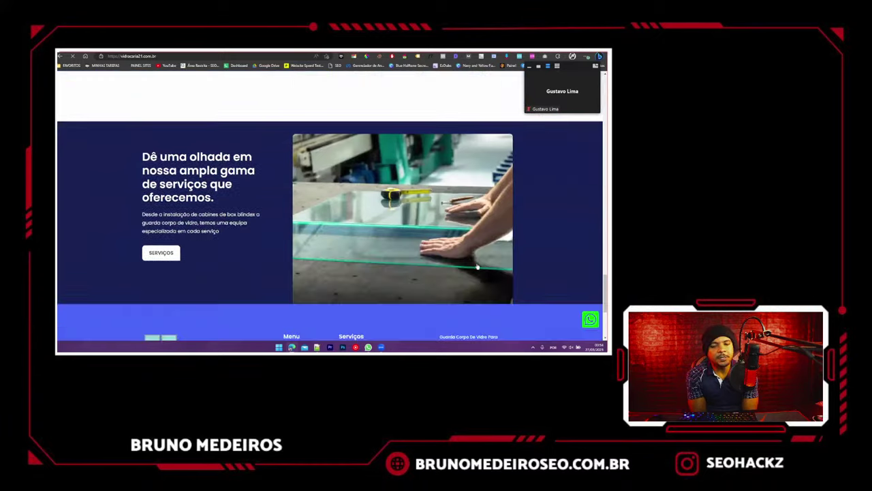
pyautogui.scroll(20, 309, 319)
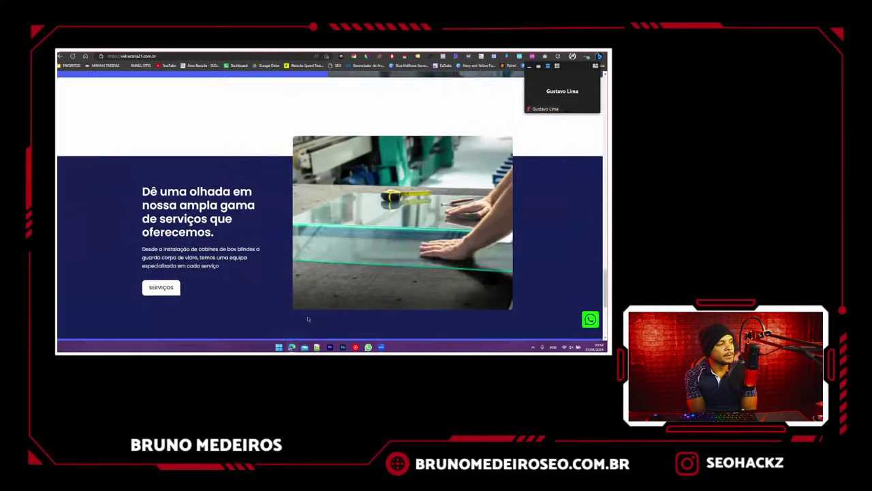
pyautogui.scroll(10, 402, 187)
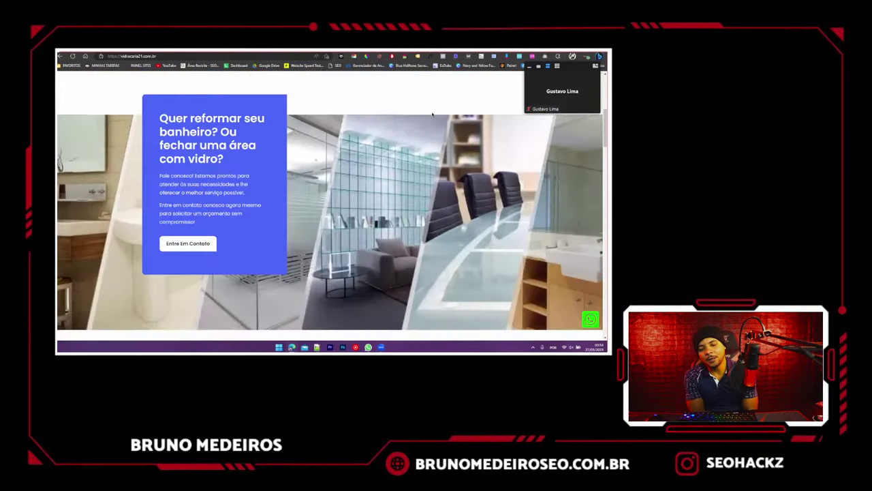
# - Open the Serviços page of the glass shop site and go to its Box de Banheiro em Vidro Temperado service
pyautogui.click(444, 101)
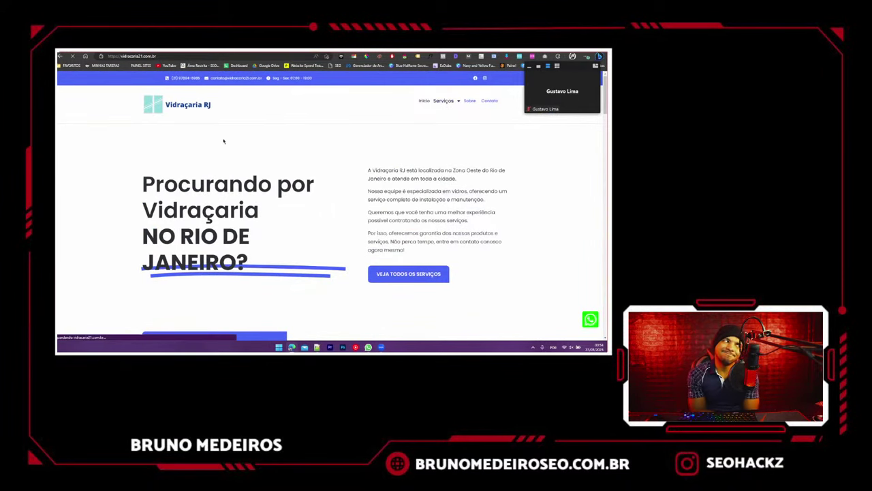
pyautogui.scroll(-8, 223, 141)
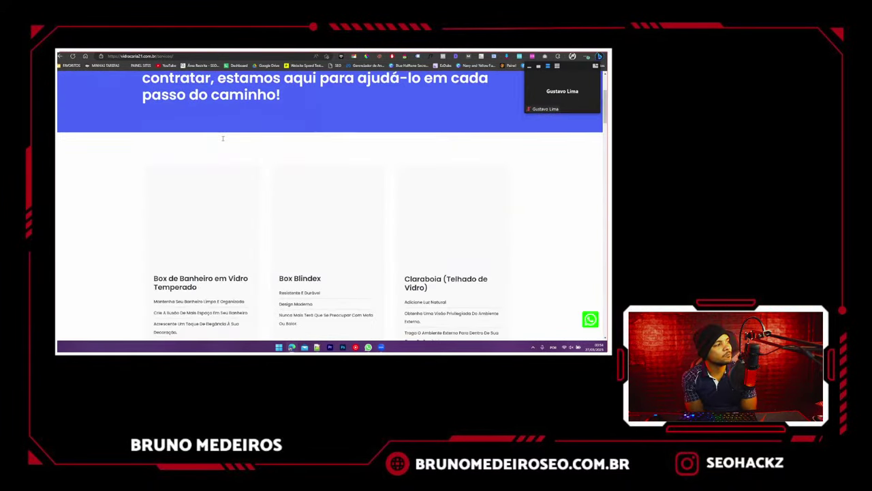
pyautogui.click(174, 232)
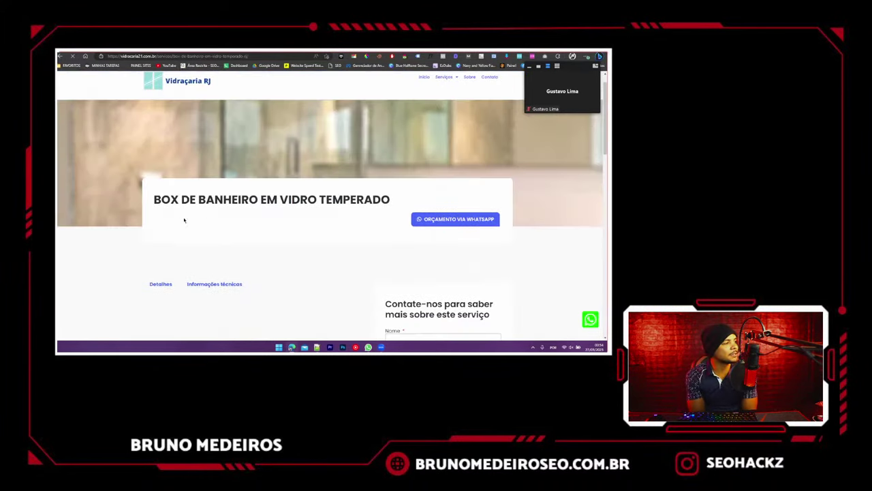
# - Examine the service page's technical information, photos, feature list, contact form and services banner
pyautogui.scroll(-3, 205, 160)
pyautogui.scroll(-4, 207, 214)
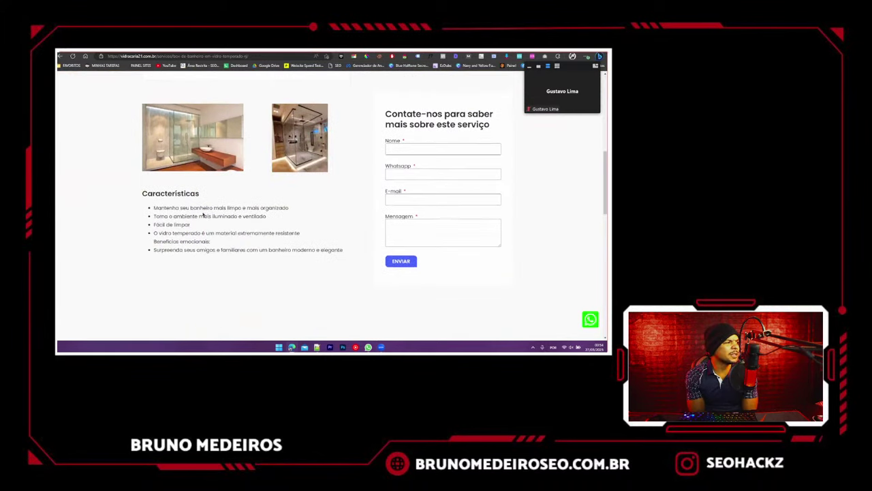
pyautogui.scroll(3, 203, 214)
pyautogui.click(220, 106)
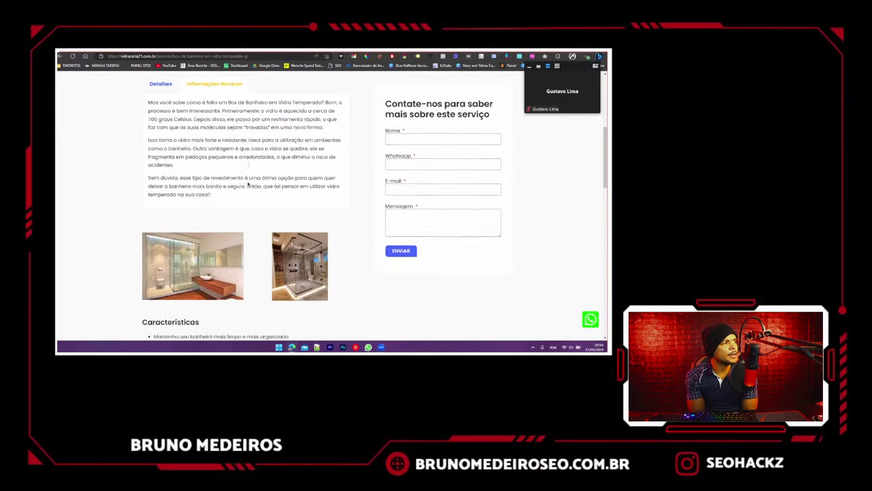
pyautogui.scroll(-5, 207, 220)
pyautogui.scroll(-4, 225, 211)
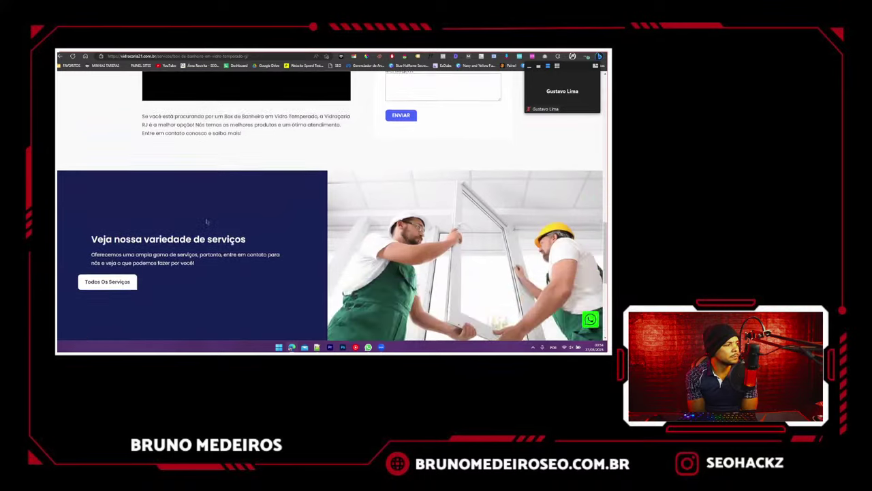
pyautogui.scroll(5, 227, 208)
pyautogui.scroll(-4, 302, 204)
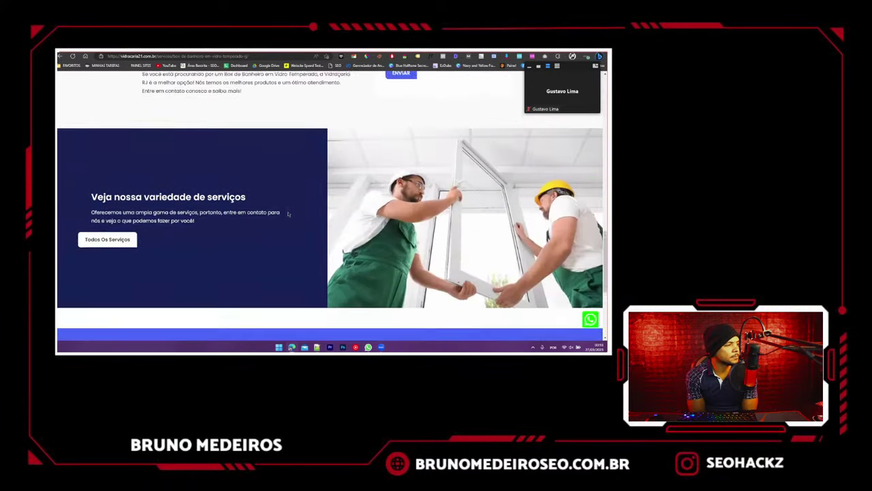
pyautogui.scroll(5, 288, 211)
pyautogui.scroll(10, 269, 220)
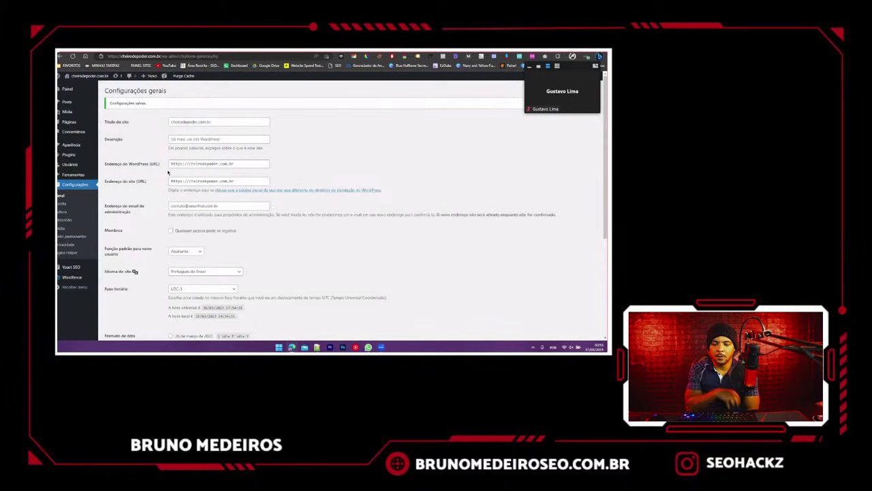
# - Set the WordPress site title to "Cheiro de poder" in the general settings and save the changes
pyautogui.click(208, 121)
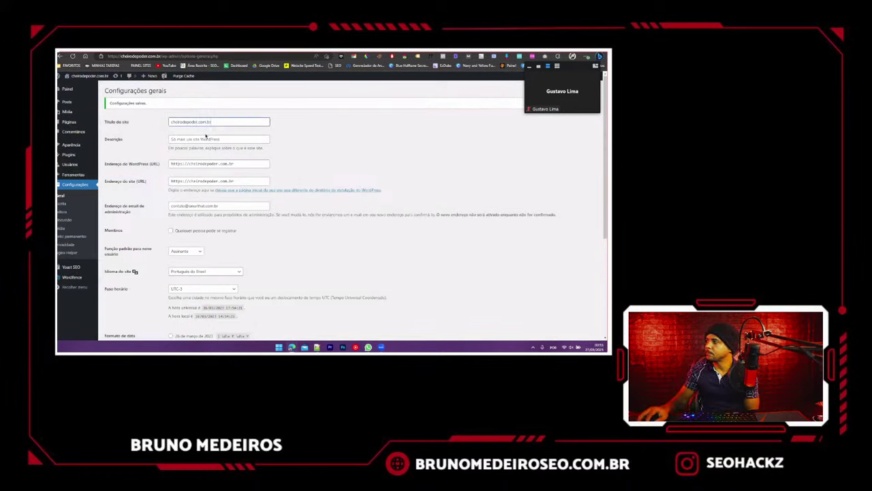
pyautogui.hotkey('ctrl', 'a')
pyautogui.write('Cheiro de poder')
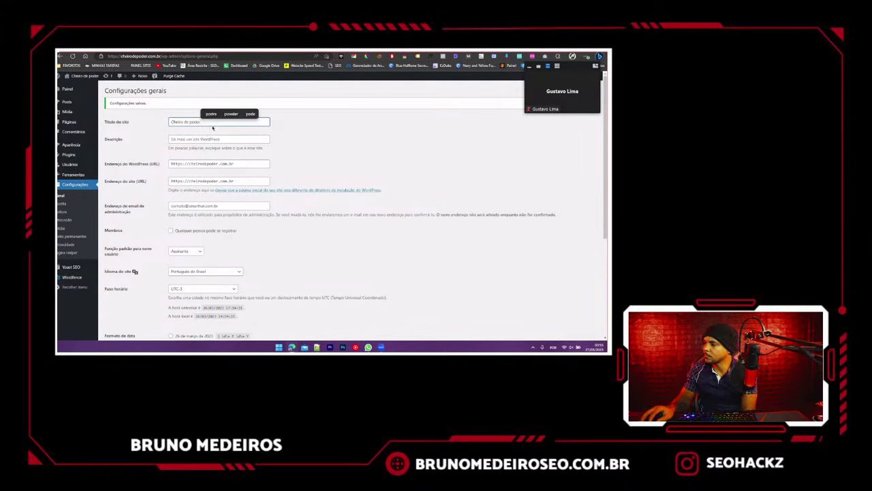
pyautogui.press('Tab')
pyautogui.scroll(-4, 153, 198)
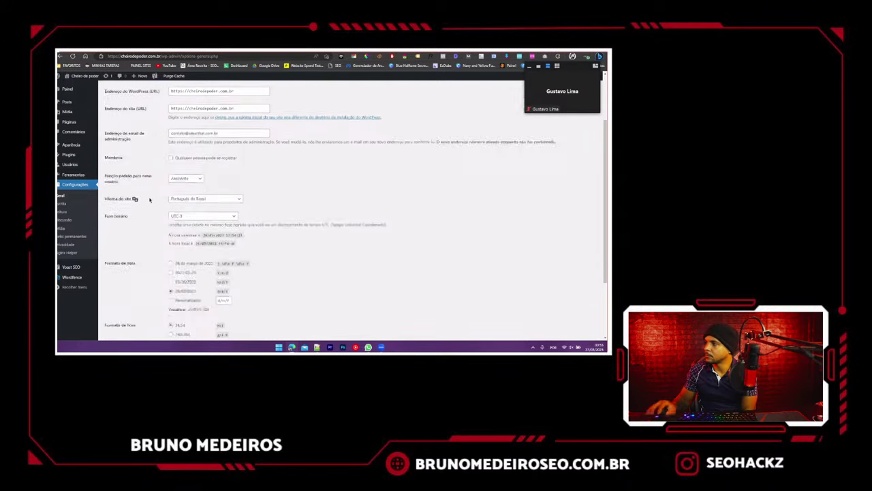
pyautogui.scroll(-1, 145, 198)
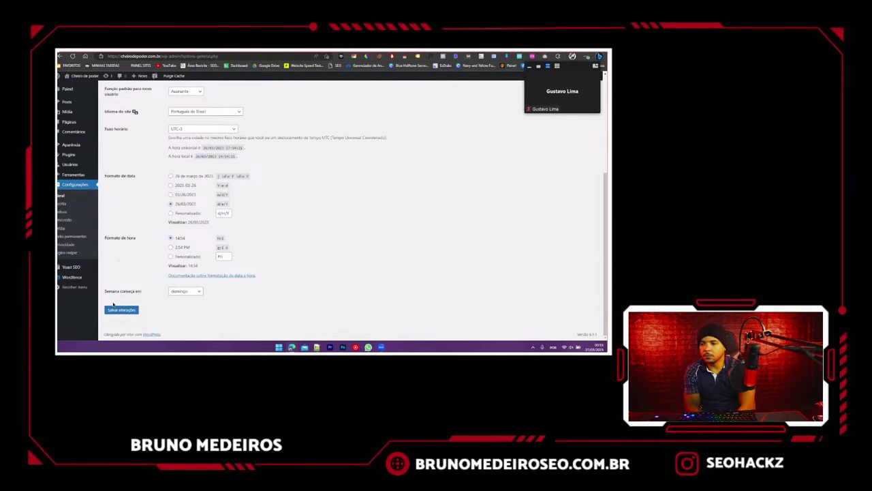
pyautogui.click(114, 309)
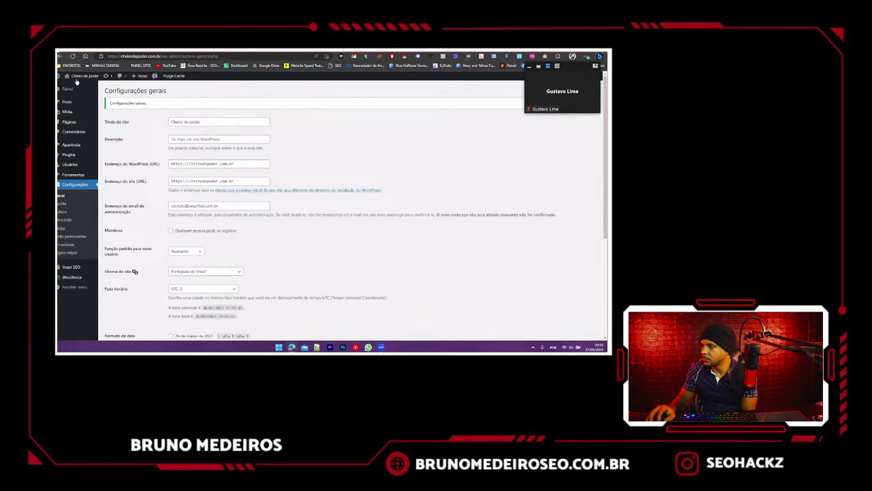
pyautogui.moveTo(75, 79)
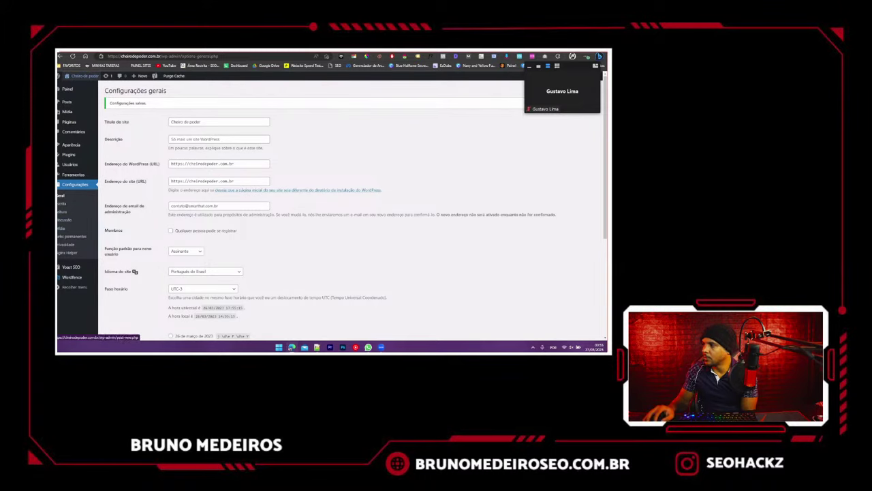
pyautogui.click(88, 76)
pyautogui.hotkey('alt', 'Left')
# - Set the site description to "Perfume para mulheres poderosas" and save the general settings
pyautogui.click(193, 139)
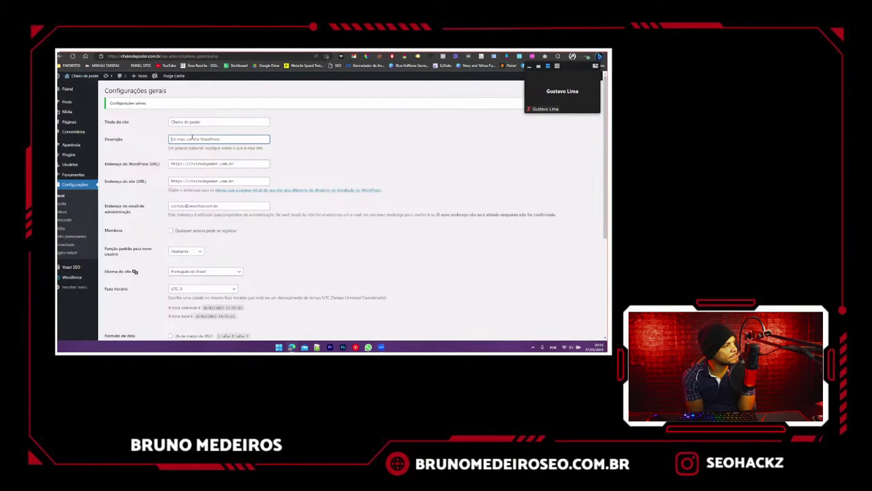
pyautogui.write('Per')
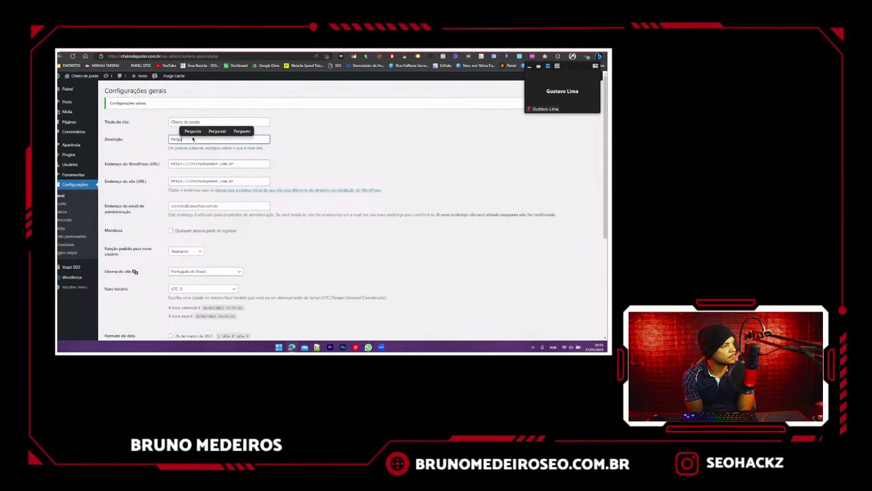
pyautogui.write('fume p')
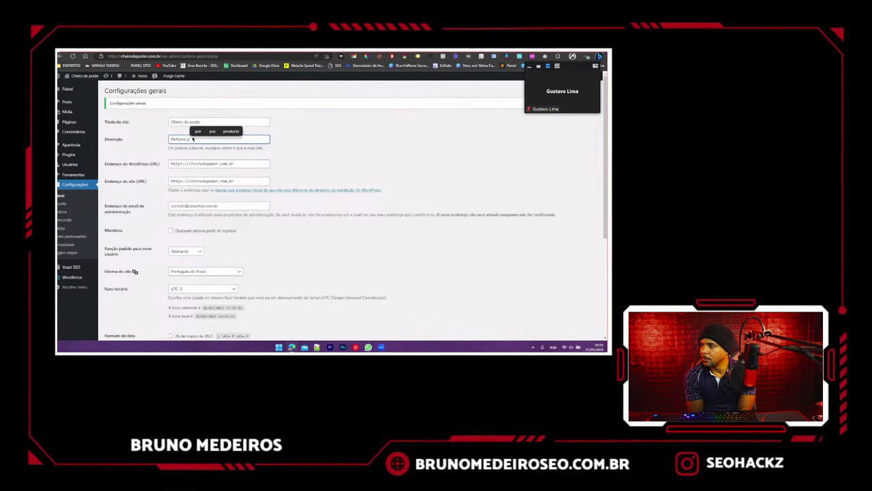
pyautogui.write('ara mulhe')
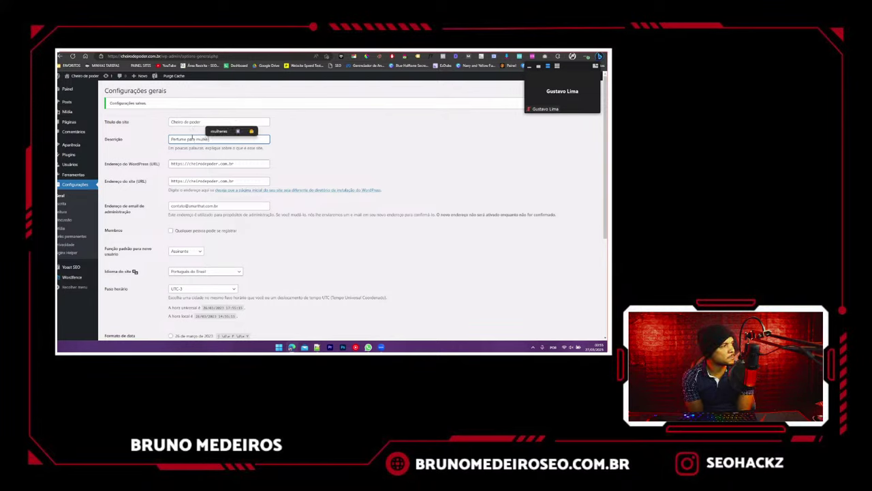
pyautogui.write('res poderos')
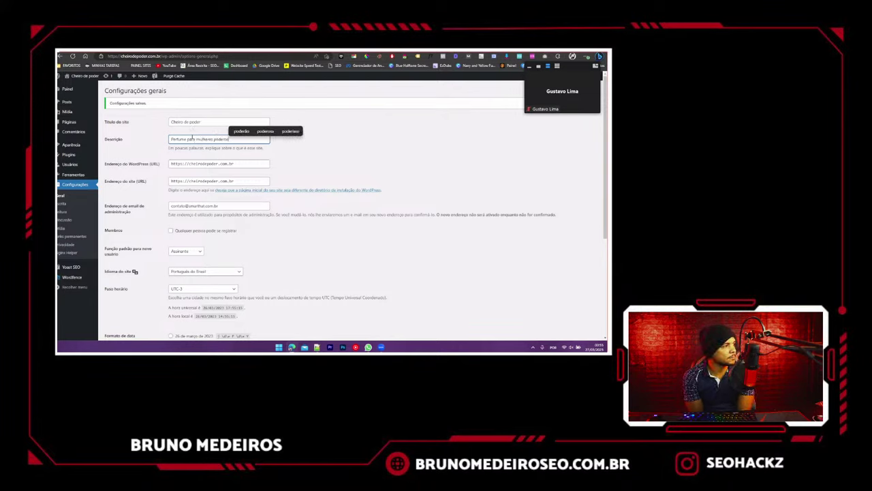
pyautogui.write('as')
pyautogui.click(288, 137)
pyautogui.scroll(-5, 238, 177)
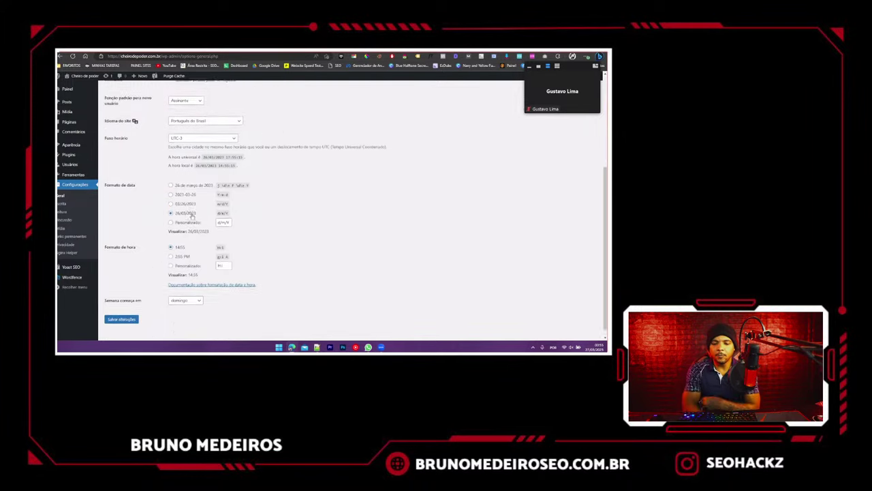
pyautogui.click(119, 312)
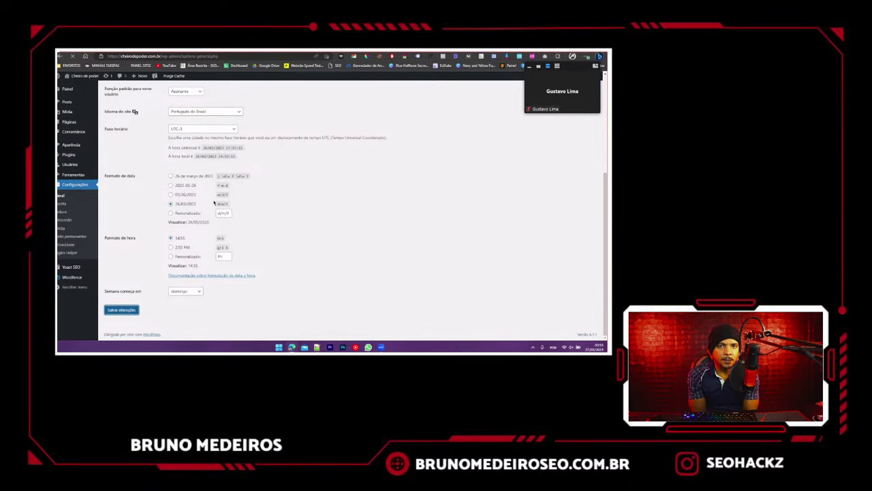
pyautogui.hotkey('ctrl', 'Tab')
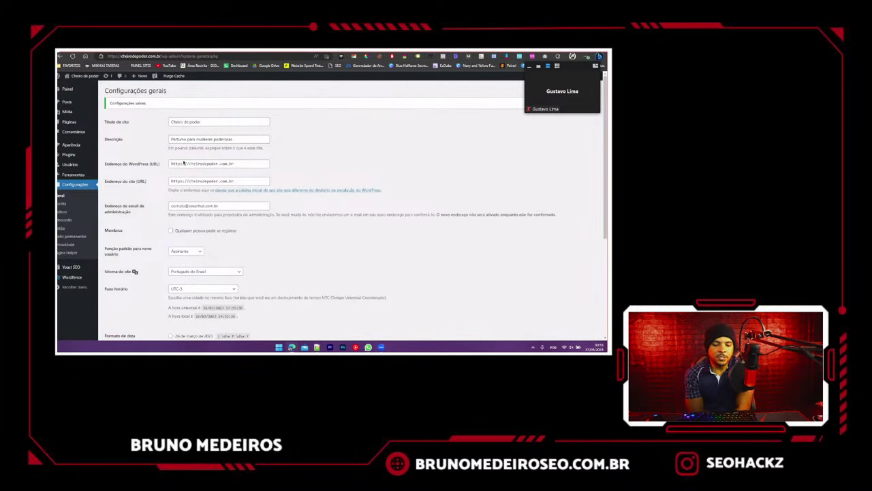
pyautogui.scroll(-5, 224, 229)
pyautogui.scroll(4, 213, 225)
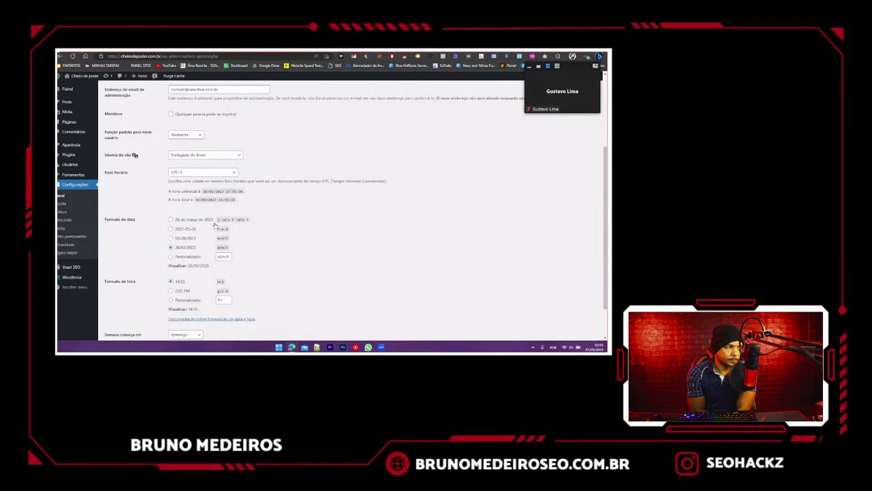
pyautogui.scroll(2, 73, 198)
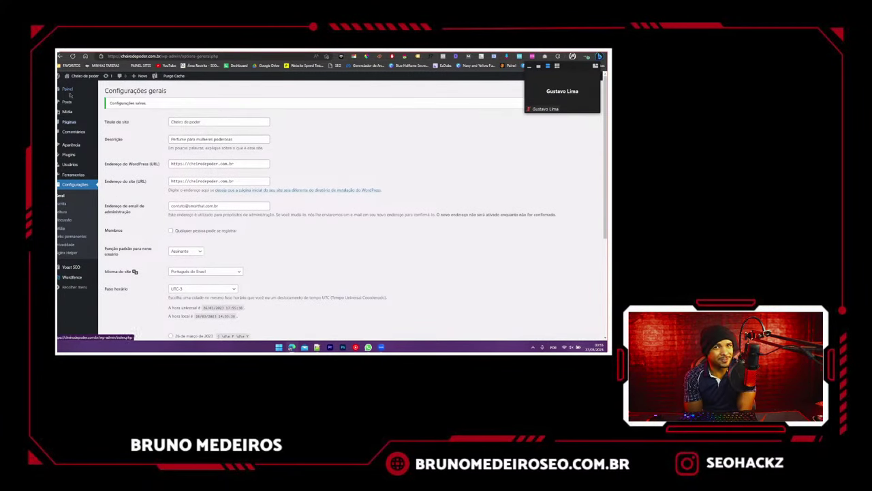
# - Go from the installed plugins list to the page for adding a new plugin, with the .zip upload form open
pyautogui.click(66, 158)
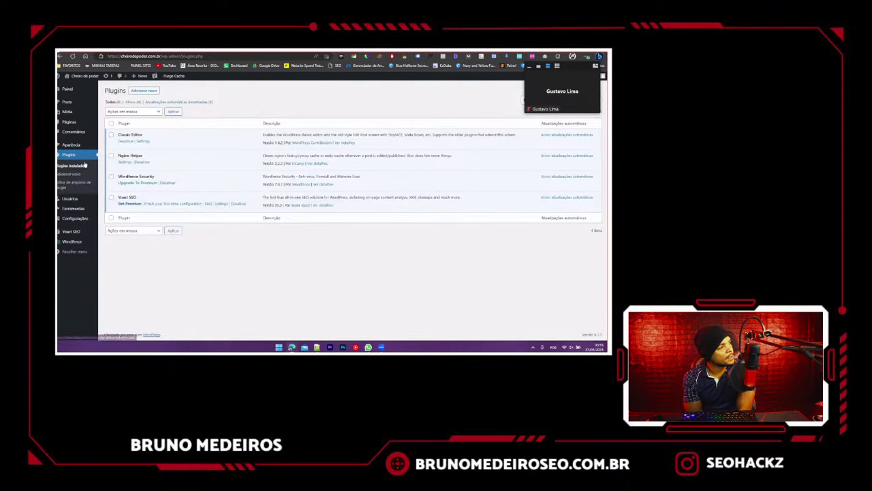
pyautogui.click(139, 90)
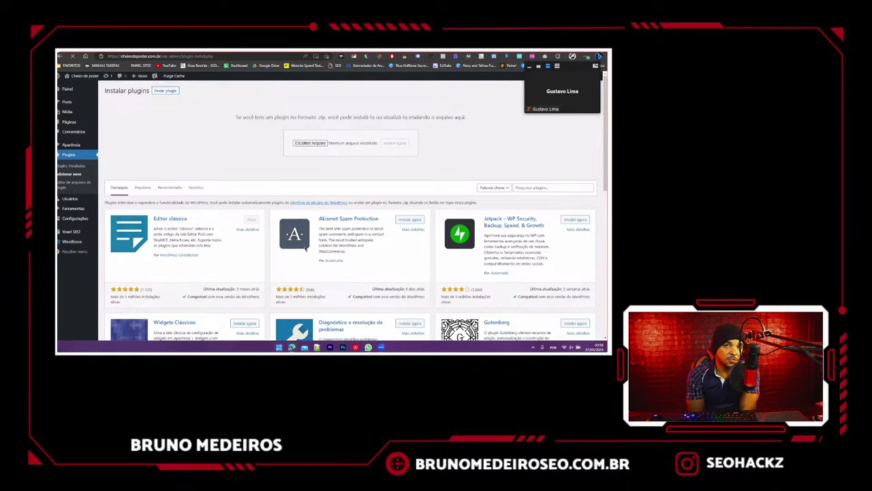
pyautogui.press('super')
pyautogui.press('super')
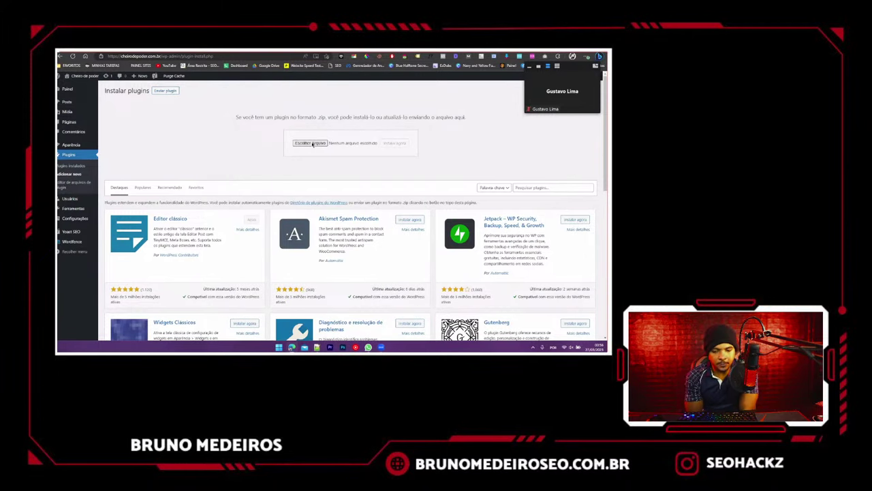
# - Try to install the Elementor plugin by uploading Elementor.zip from the Documents folder
pyautogui.click(313, 144)
pyautogui.click(77, 114)
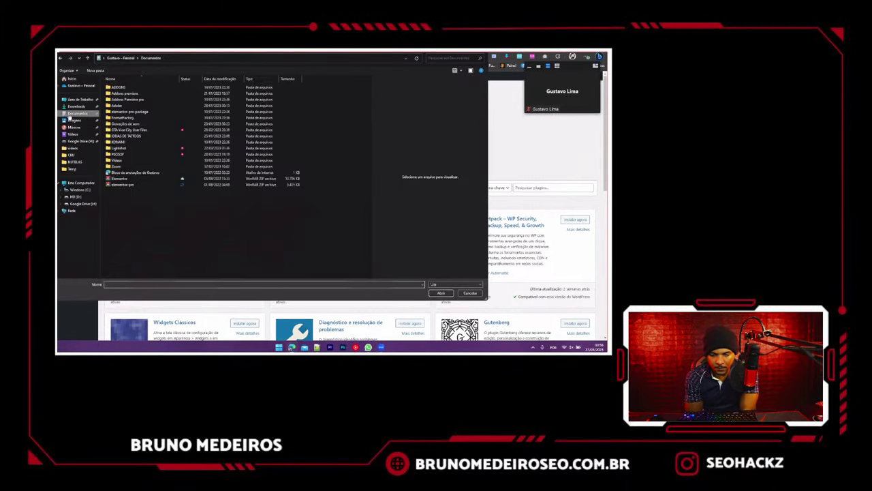
pyautogui.click(126, 179)
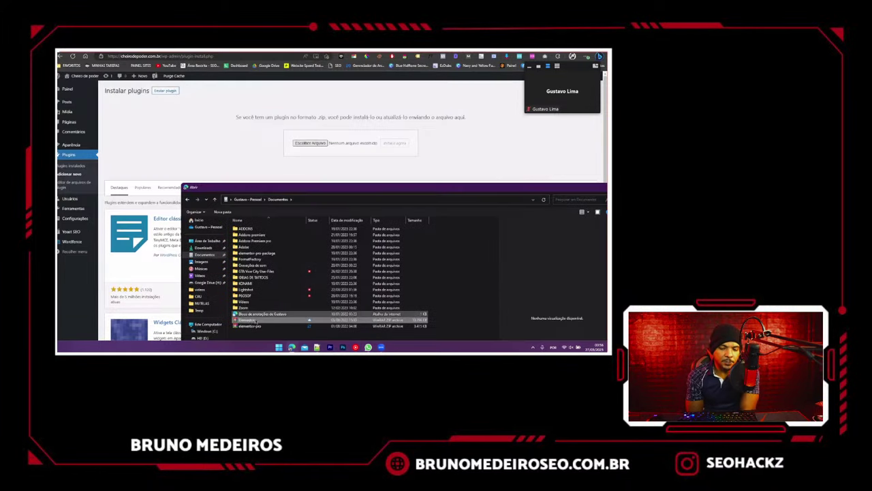
pyautogui.moveTo(251, 320); pyautogui.dragTo(317, 142)
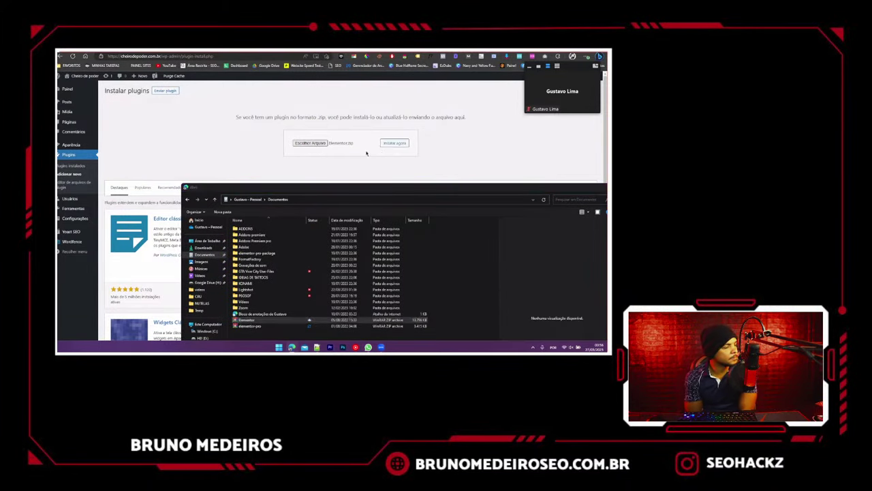
pyautogui.moveTo(477, 186); pyautogui.dragTo(468, 82)
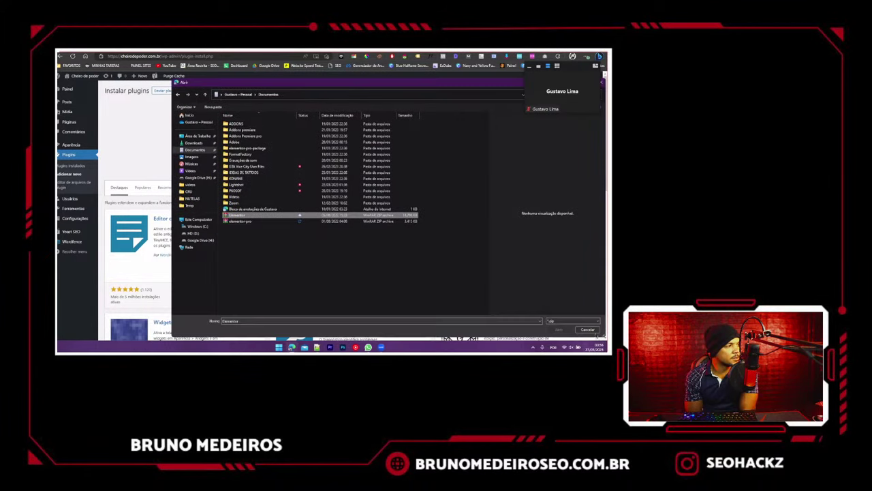
pyautogui.click(594, 331)
pyautogui.click(398, 143)
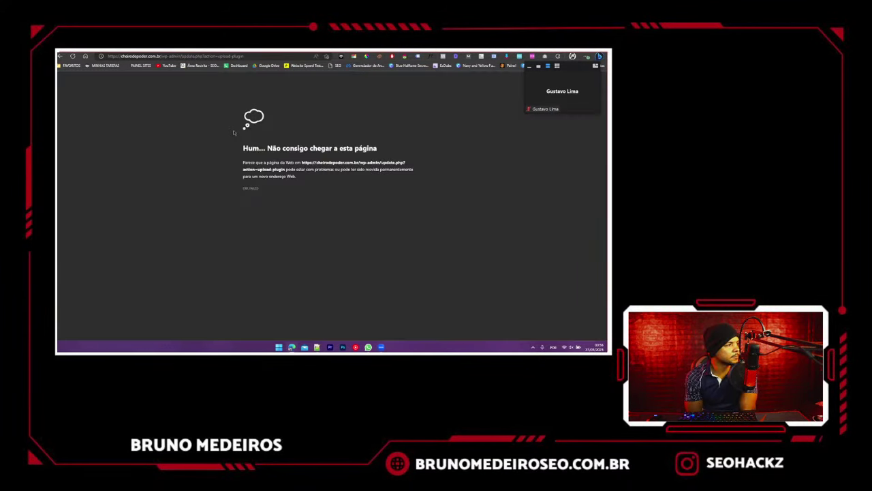
# - Return to the plugin installation page, search the plugin directory for elementor and install Elementor Website Builder
pyautogui.hotkey('alt', 'Left')
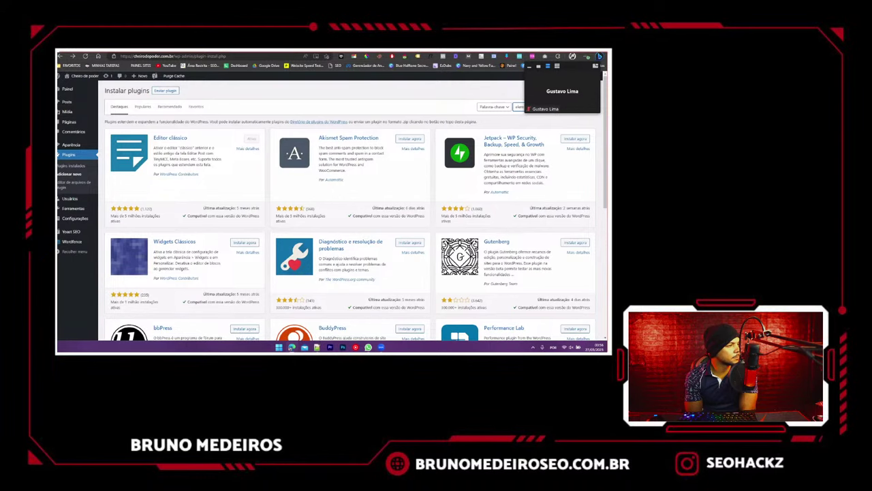
pyautogui.press('Return')
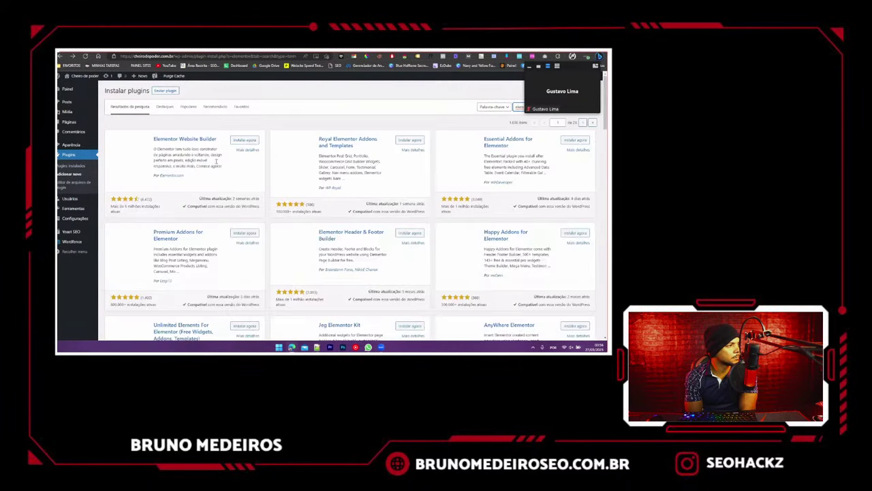
pyautogui.click(244, 140)
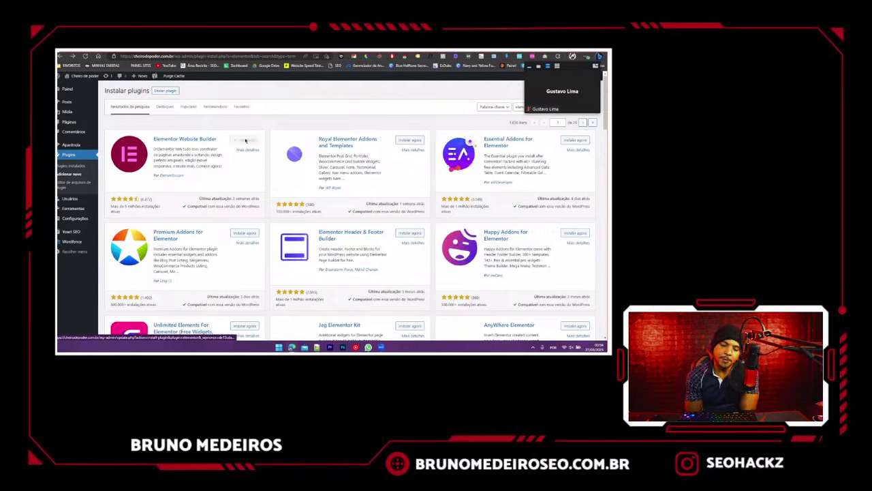
# - Activate the Elementor Website Builder plugin and skip its account setup
pyautogui.click(251, 140)
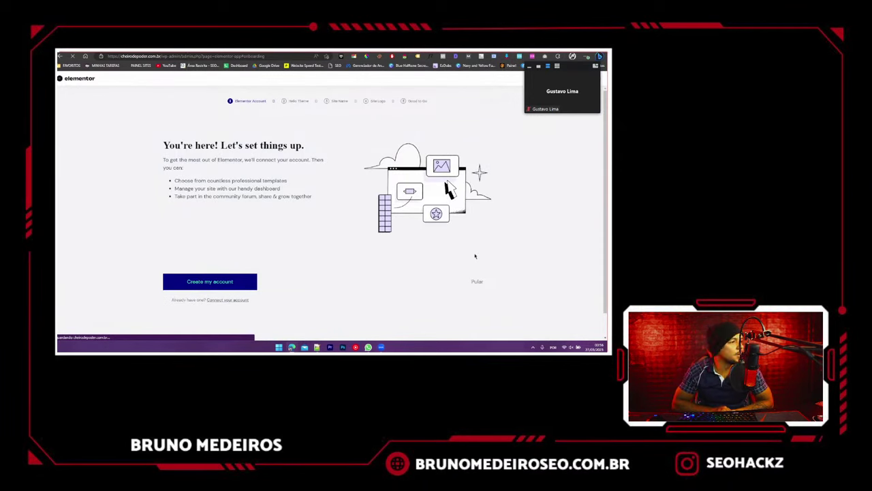
pyautogui.click(480, 283)
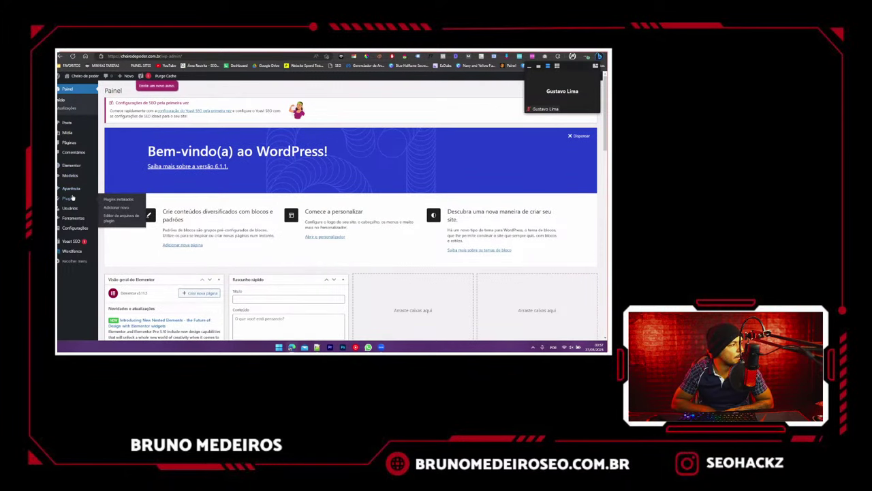
# - Upload the elementor-pro ZIP file from the Documents folder as a new plugin, then install and activate it
pyautogui.click(73, 197)
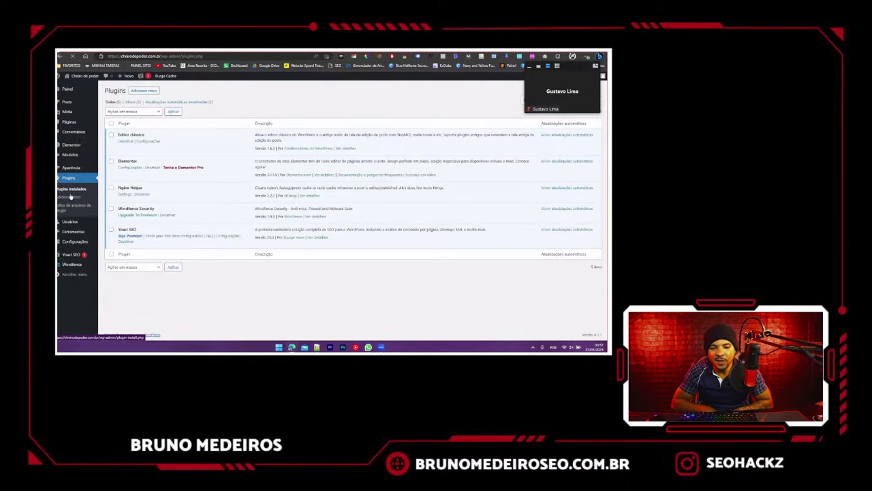
pyautogui.click(142, 91)
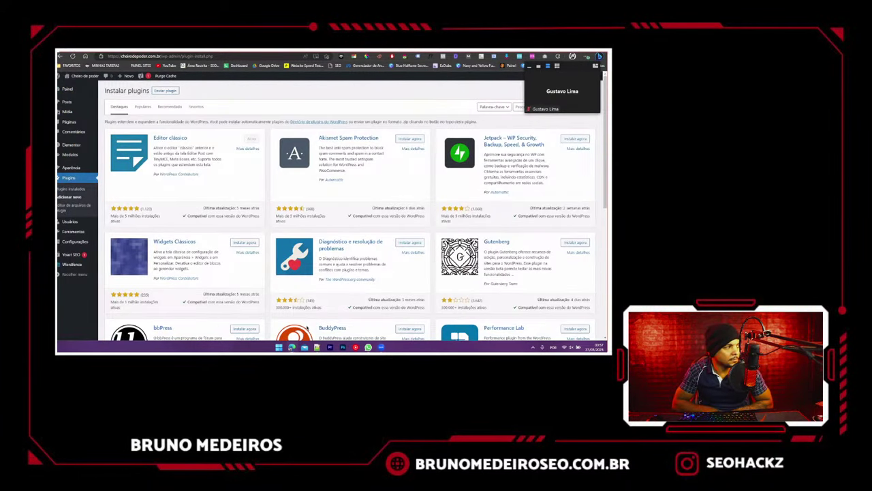
pyautogui.press('super')
pyautogui.press('super+e')
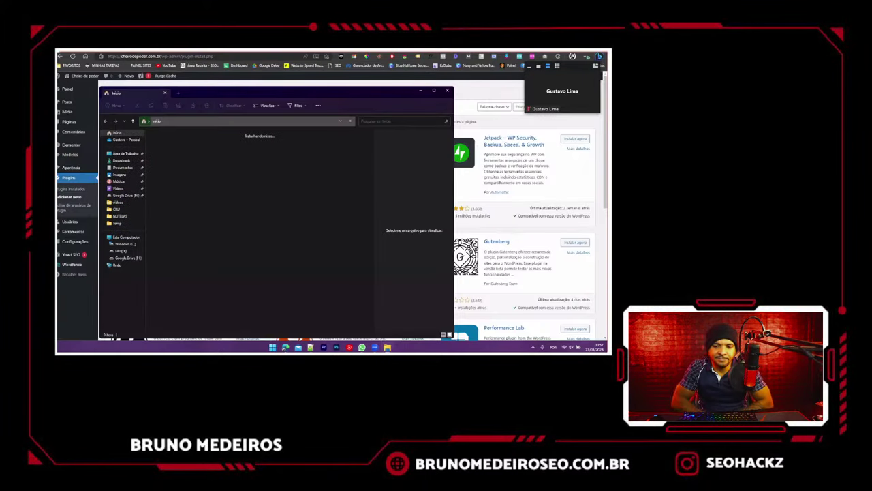
pyautogui.click(122, 168)
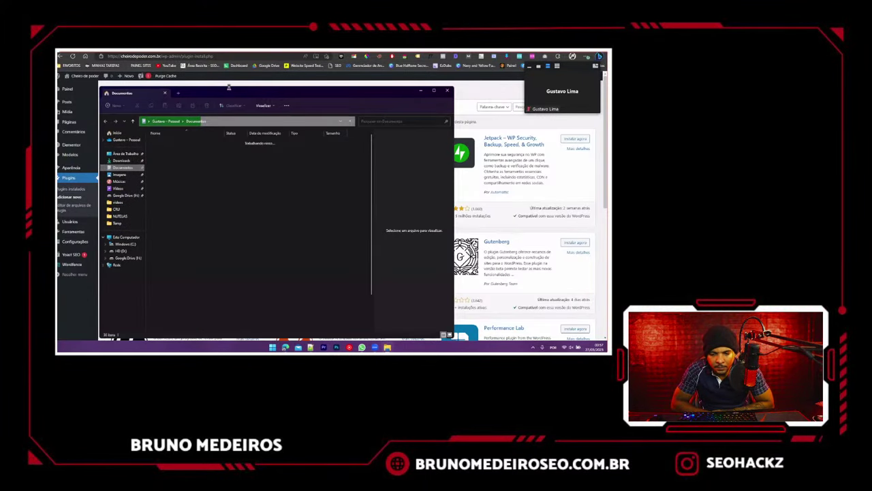
pyautogui.moveTo(228, 87); pyautogui.dragTo(399, 87)
pyautogui.click(165, 90)
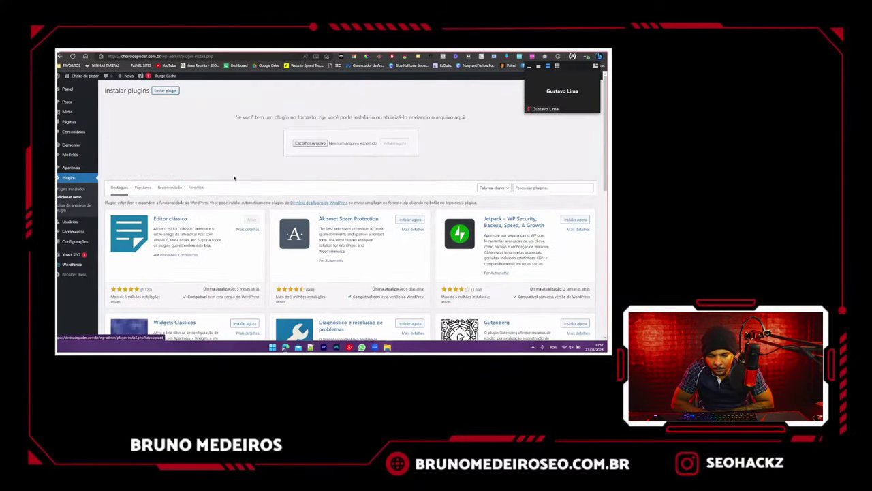
pyautogui.click(387, 347)
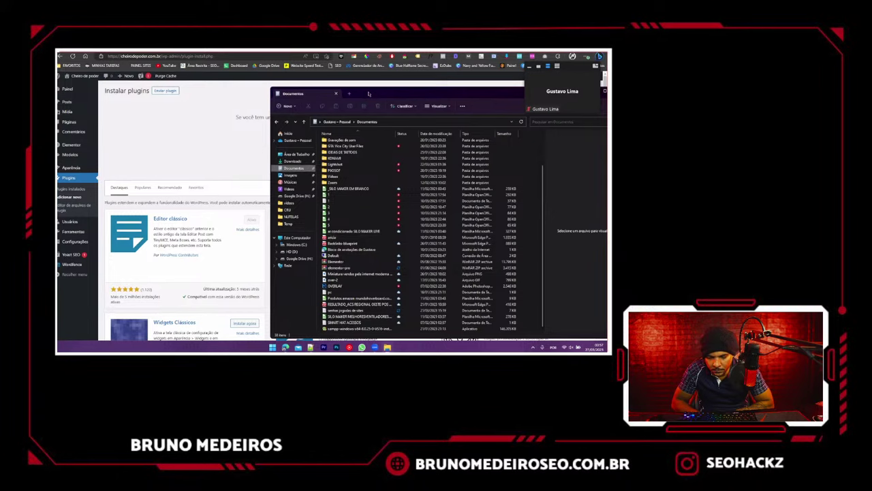
pyautogui.moveTo(417, 268); pyautogui.dragTo(286, 144)
pyautogui.click(399, 145)
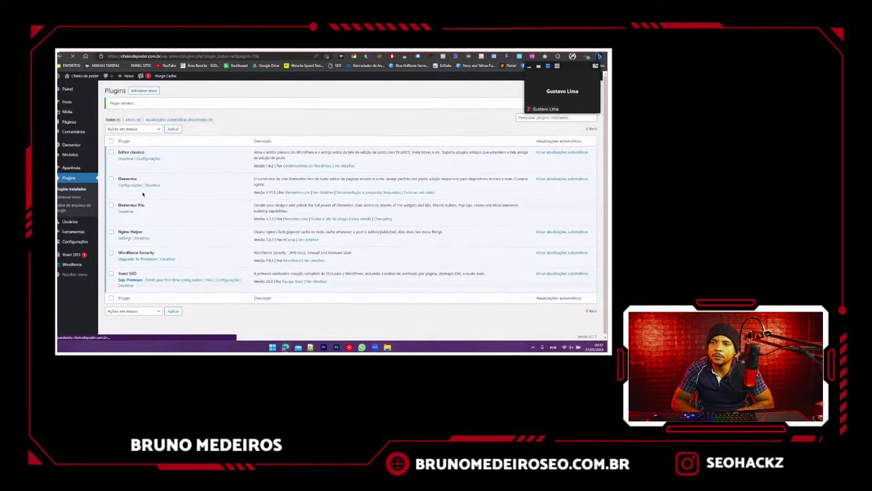
# - Return to the WordPress dashboard, open Elementor's theme builder and start a new Header template
pyautogui.click(88, 76)
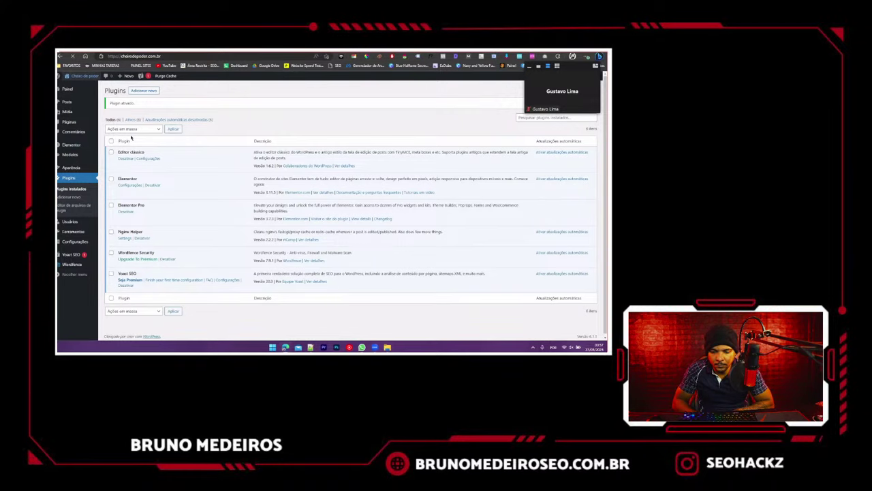
pyautogui.click(85, 76)
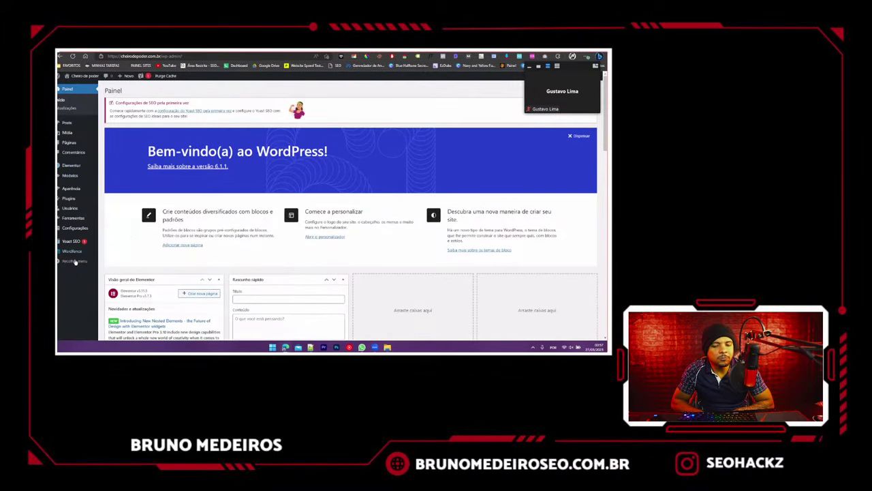
pyautogui.moveTo(69, 191)
pyautogui.moveTo(70, 175)
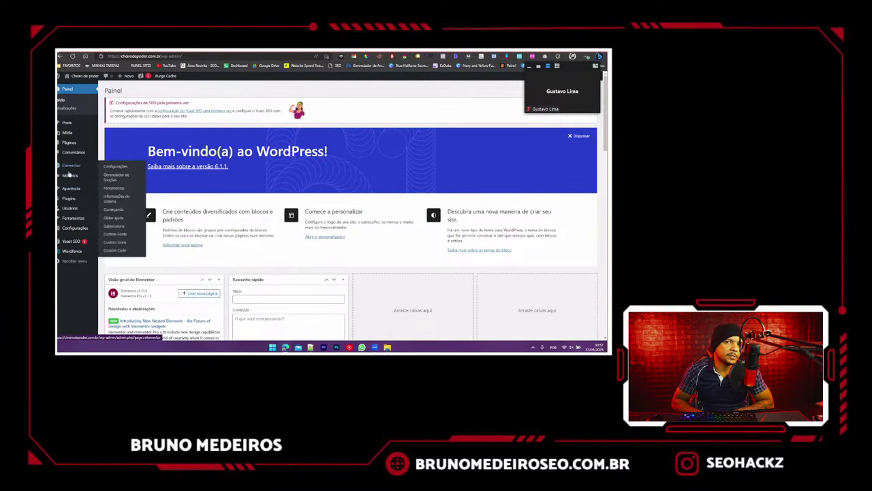
pyautogui.click(118, 225)
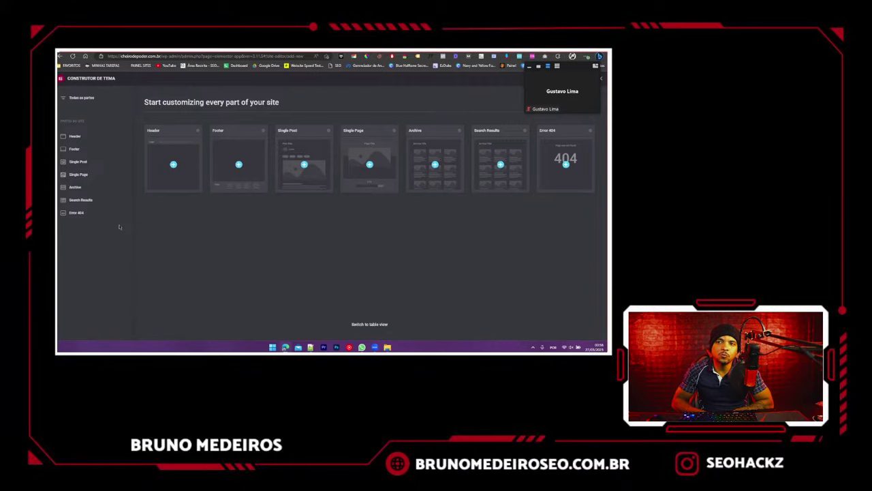
pyautogui.click(175, 167)
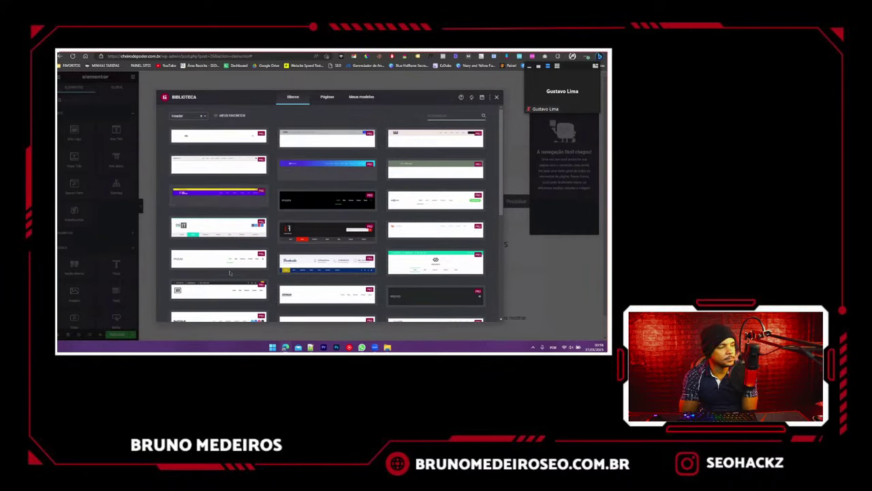
# - Preview the white metro header block with the green Home link and try to insert it from the template library
pyautogui.scroll(-1, 225, 265)
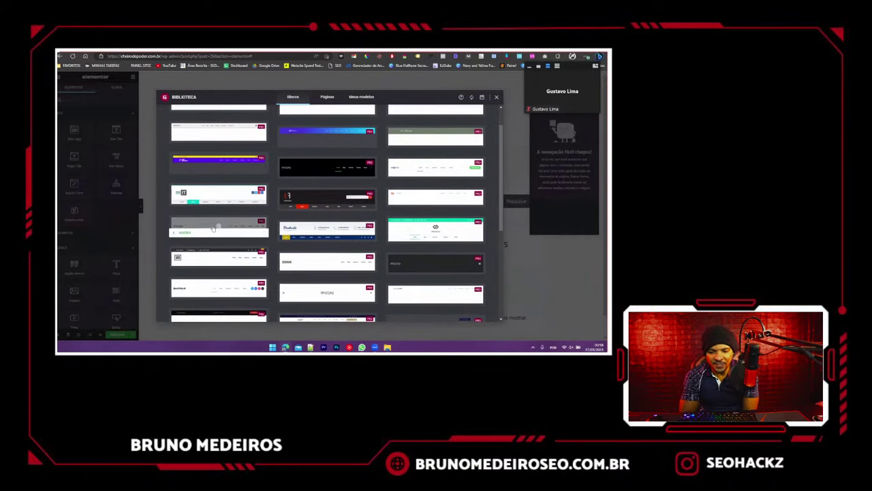
pyautogui.click(212, 228)
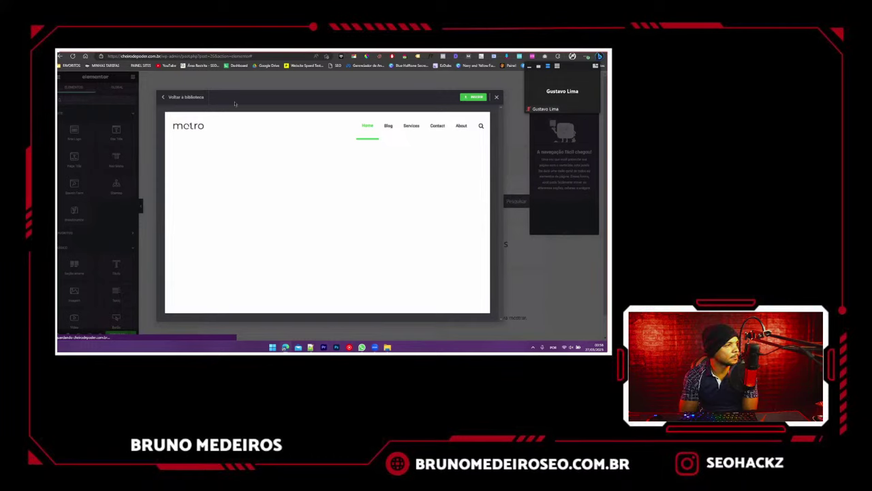
pyautogui.click(476, 97)
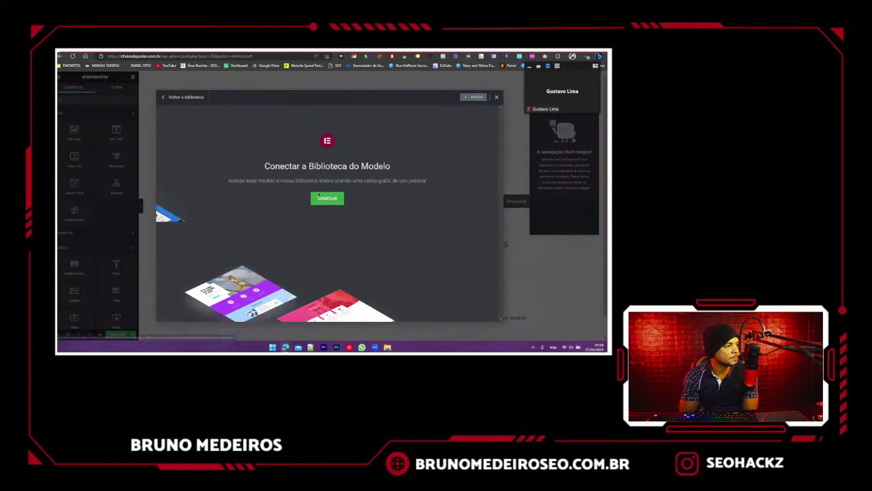
# - Start connecting the template library to an Elementor account and allow cookies on the sign-in page
pyautogui.click(327, 198)
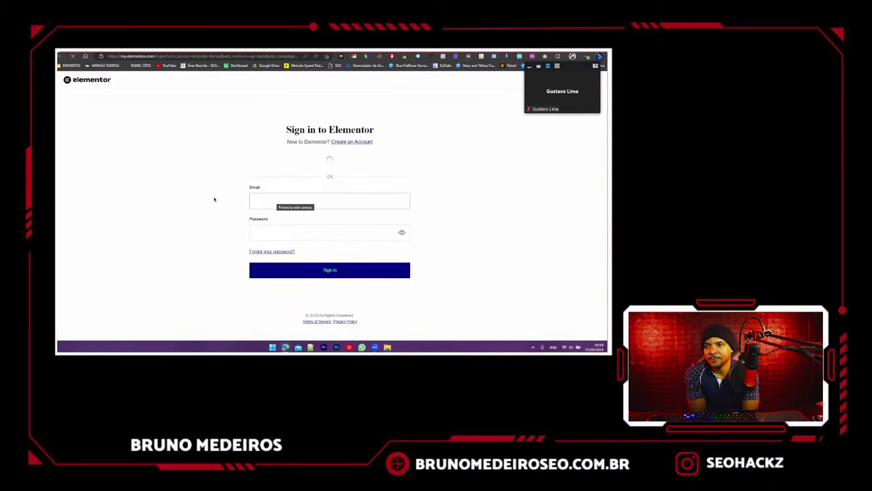
pyautogui.click(306, 270)
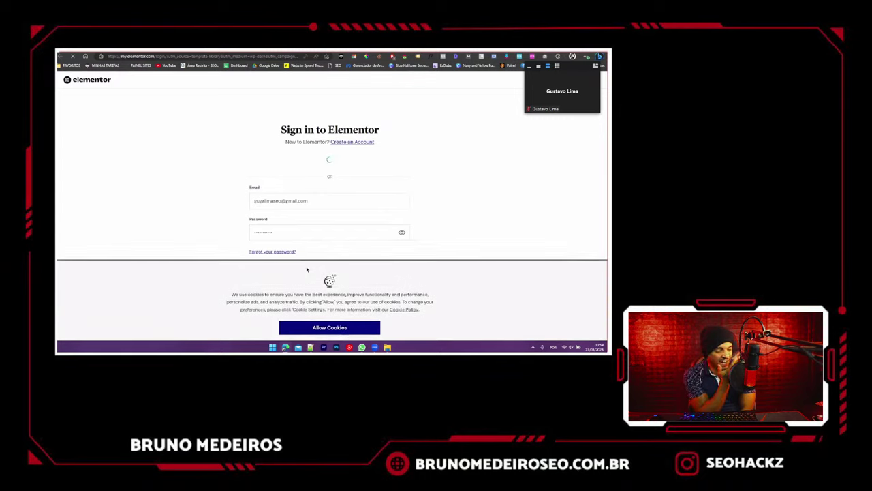
pyautogui.click(320, 306)
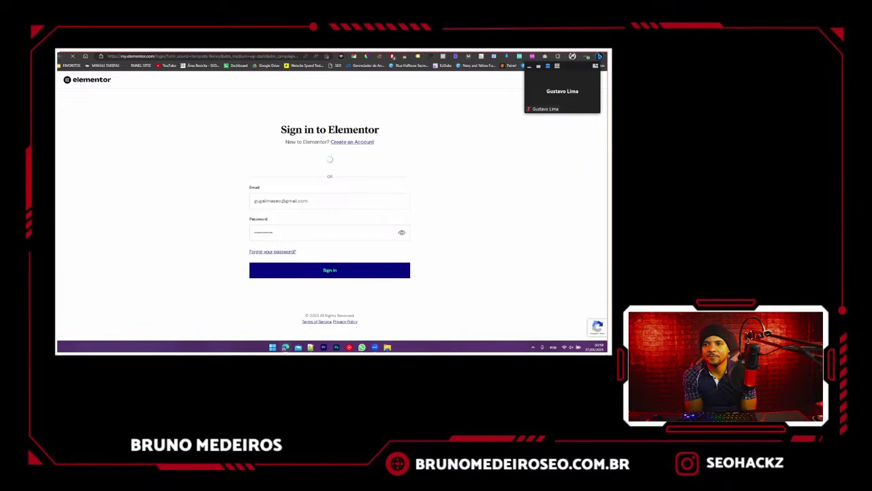
# - Try to open the Behance profile page in a new browser tab
pyautogui.hotkey('ctrl', 't')
pyautogui.write('b')
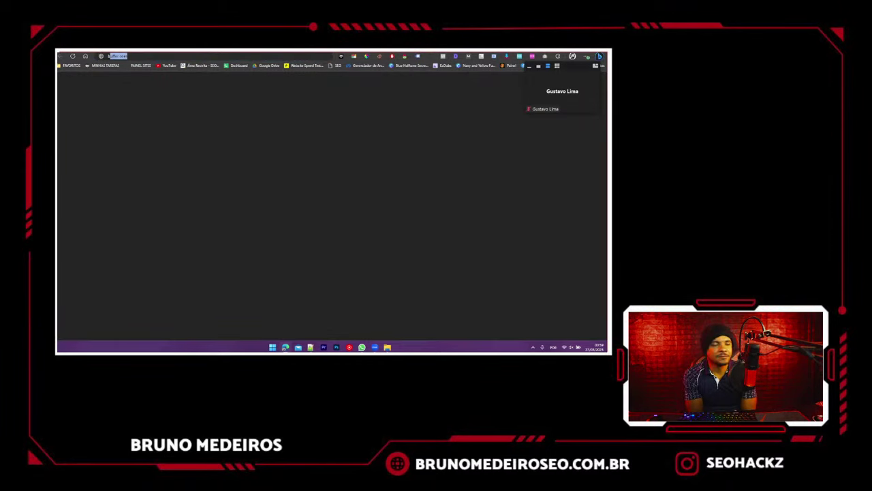
pyautogui.write('eh')
pyautogui.press('Return')
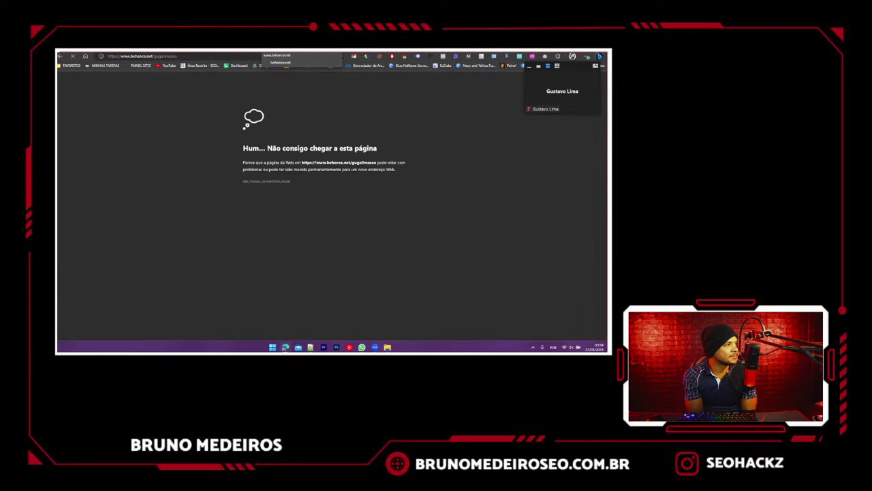
pyautogui.click(195, 56)
pyautogui.click(195, 56)
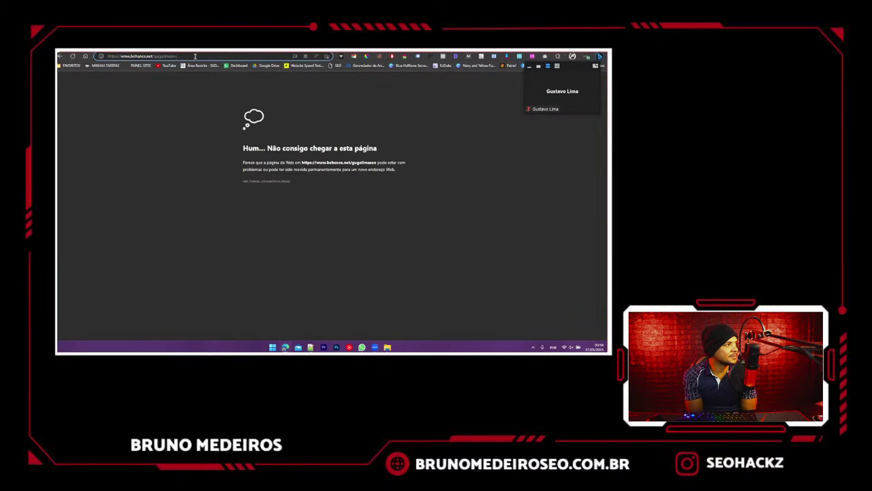
pyautogui.press('BackSpace')
pyautogui.press('BackSpace')
pyautogui.press('BackSpace')
pyautogui.press('BackSpace')
pyautogui.press('BackSpace')
pyautogui.press('BackSpace')
pyautogui.press('BackSpace')
pyautogui.press('BackSpace')
pyautogui.press('BackSpace')
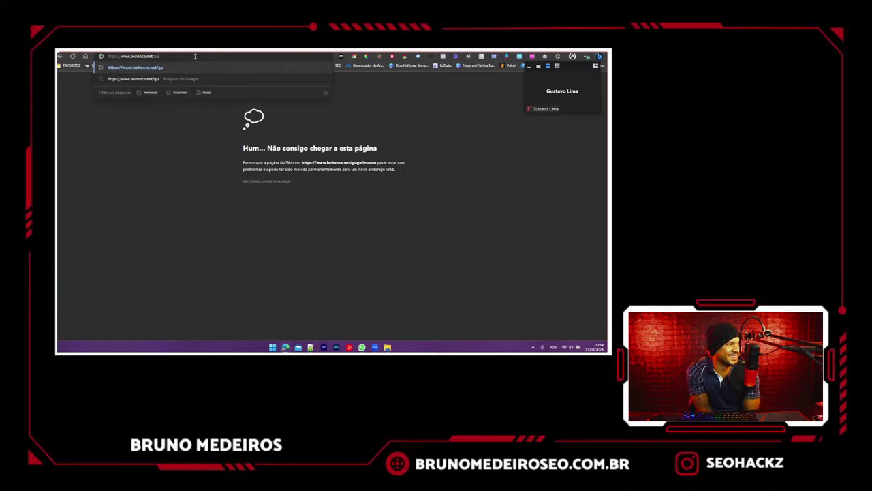
pyautogui.press('BackSpace')
pyautogui.press('BackSpace')
pyautogui.press('BackSpace')
pyautogui.press('Return')
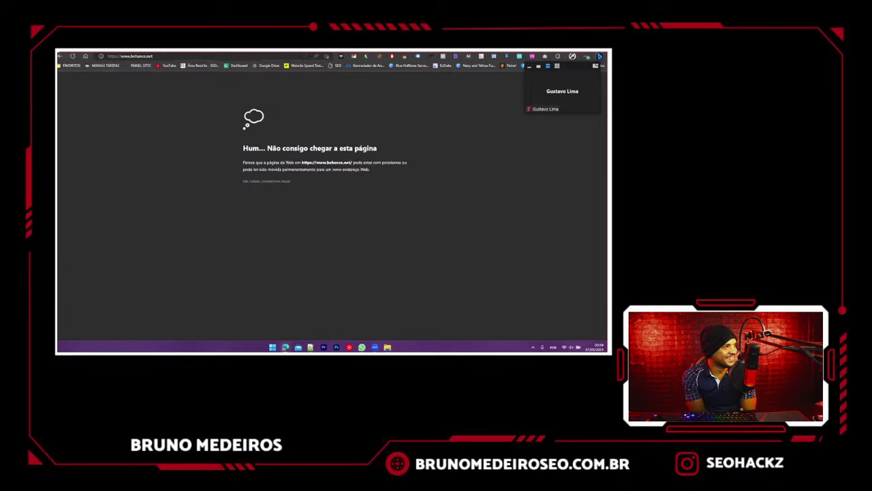
pyautogui.click(216, 56)
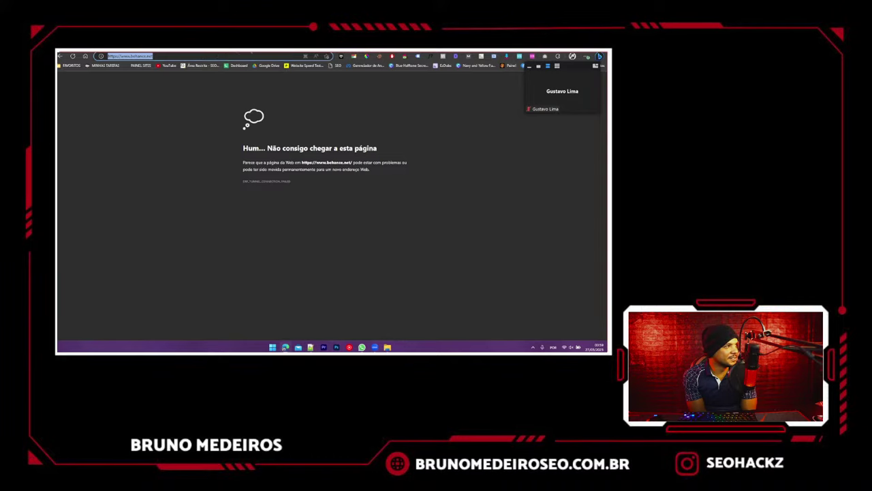
pyautogui.click(251, 52)
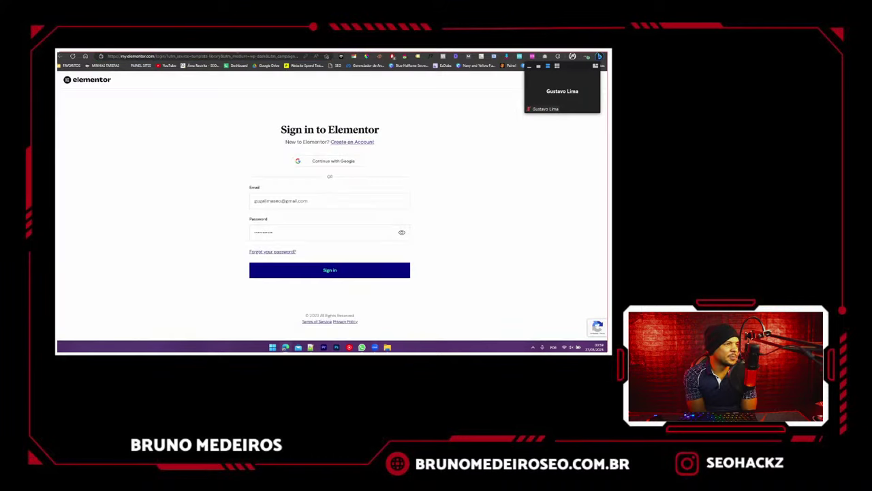
# - Sign in to Elementor with the prefilled credentials and sync the Gmail inbox in the Mail app to fetch the verification email
pyautogui.click(311, 269)
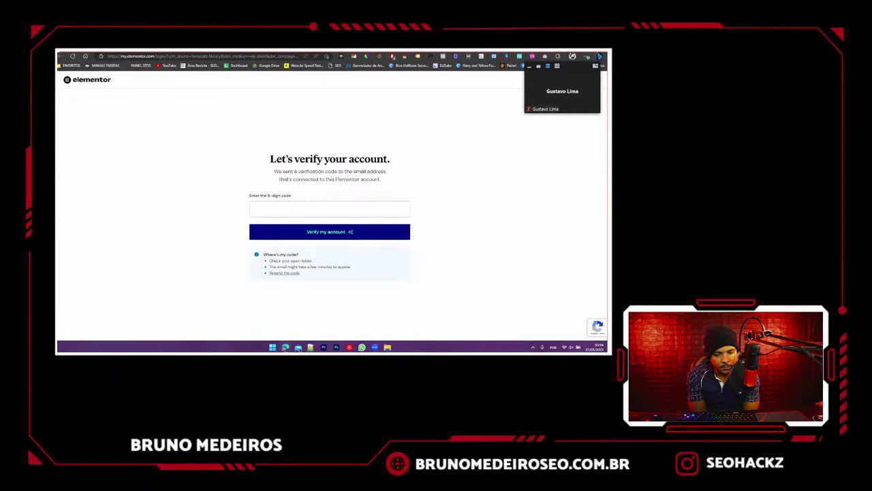
pyautogui.click(299, 348)
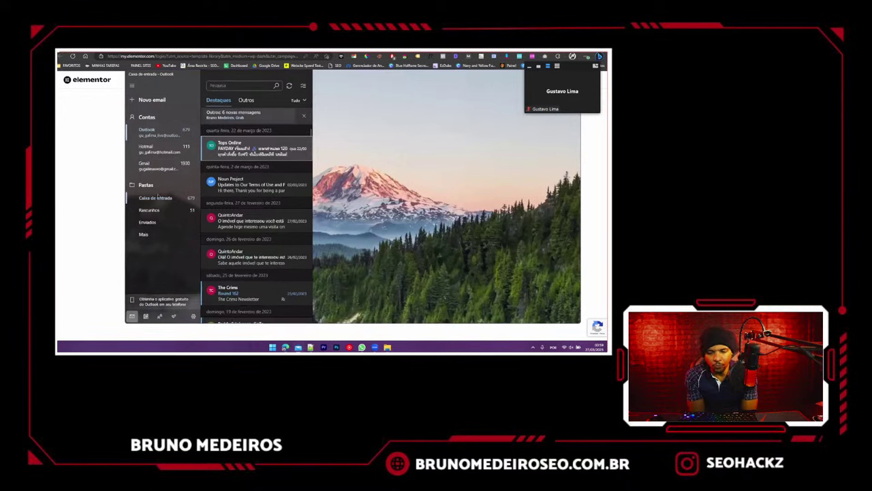
pyautogui.click(152, 165)
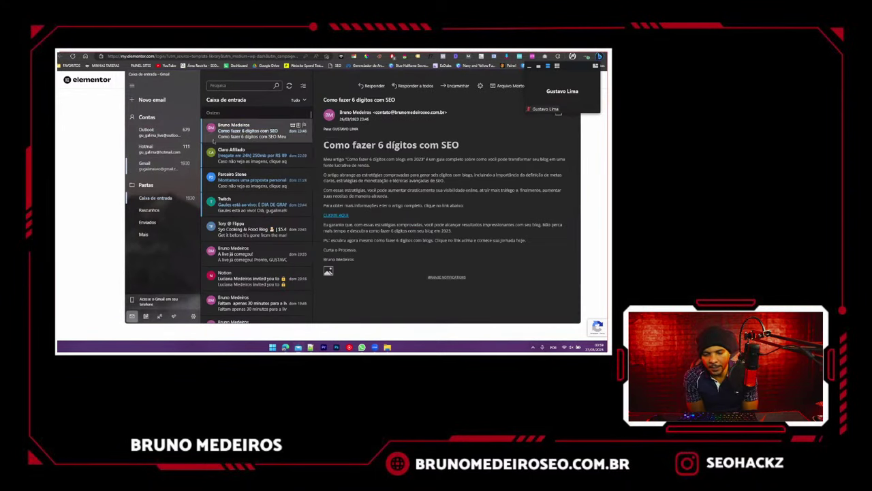
pyautogui.click(289, 85)
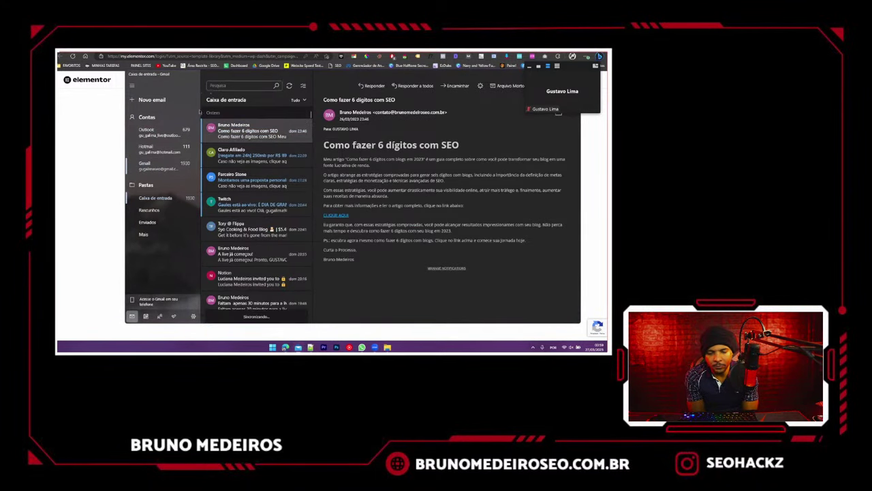
pyautogui.hotkey('alt', 'Tab')
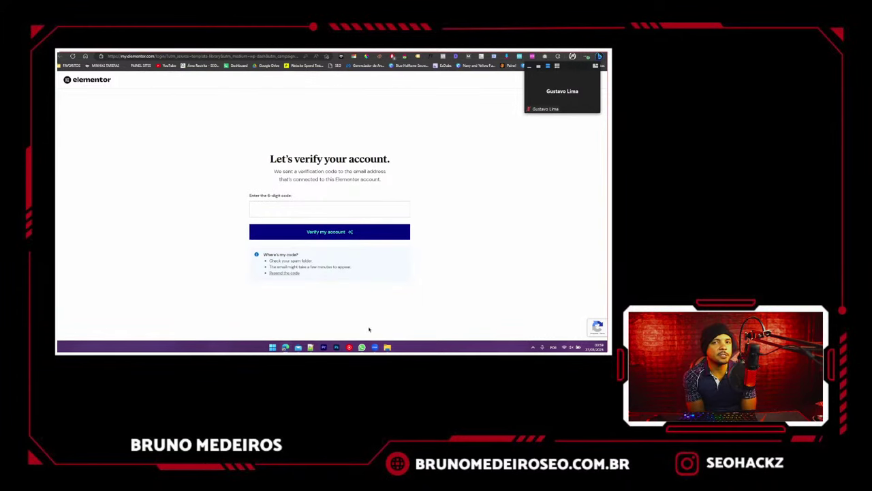
# - Verify the Elementor account with the verification code copied from the Elementor email, and connect the site to the Template Library
pyautogui.click(299, 346)
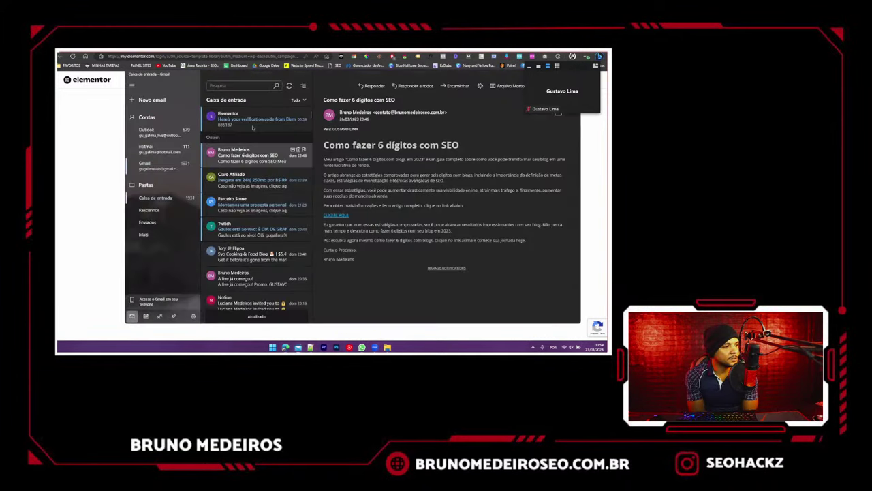
pyautogui.click(253, 124)
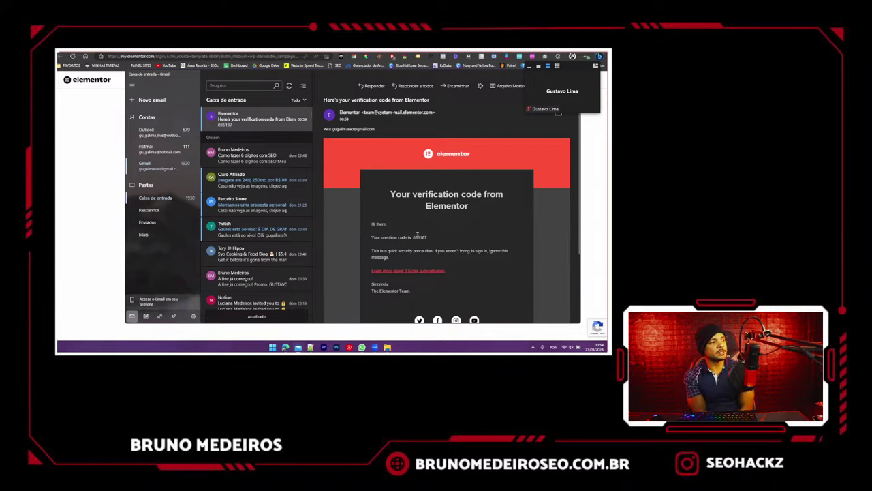
pyautogui.doubleClick(420, 237)
pyautogui.hotkey('ctrl', 'c')
pyautogui.click(74, 156)
pyautogui.click(269, 208)
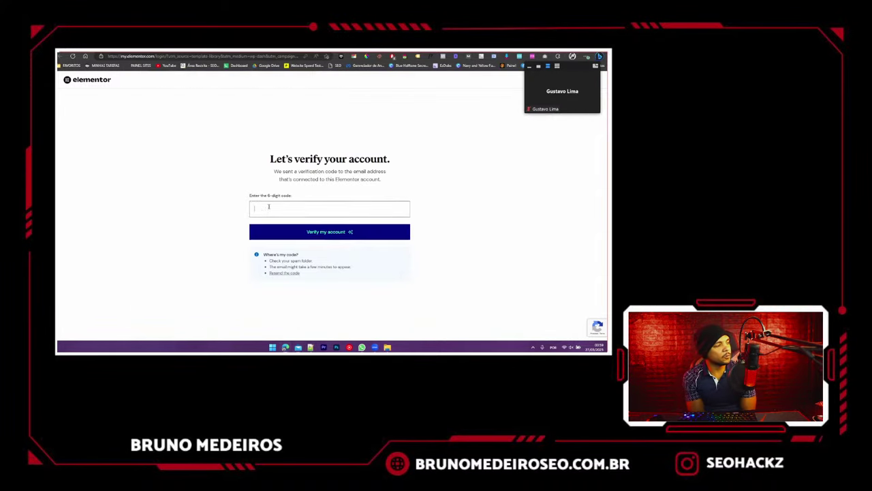
pyautogui.hotkey('ctrl', 'v')
pyautogui.click(315, 232)
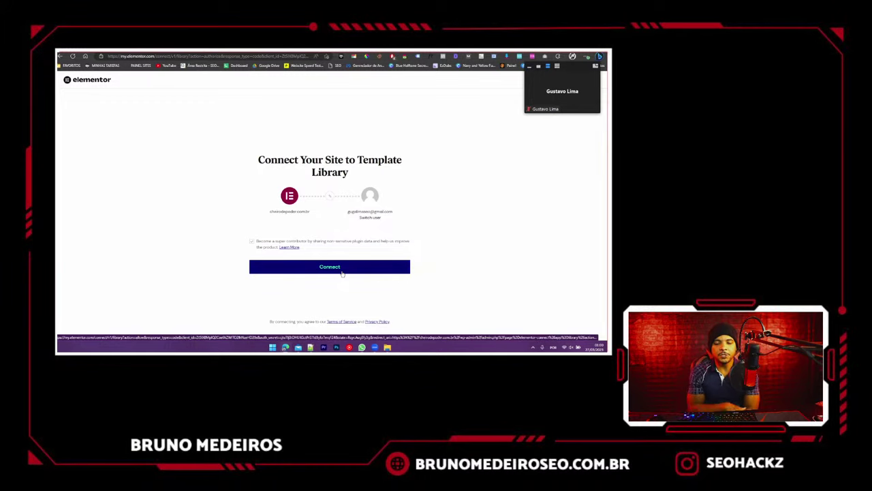
pyautogui.click(342, 273)
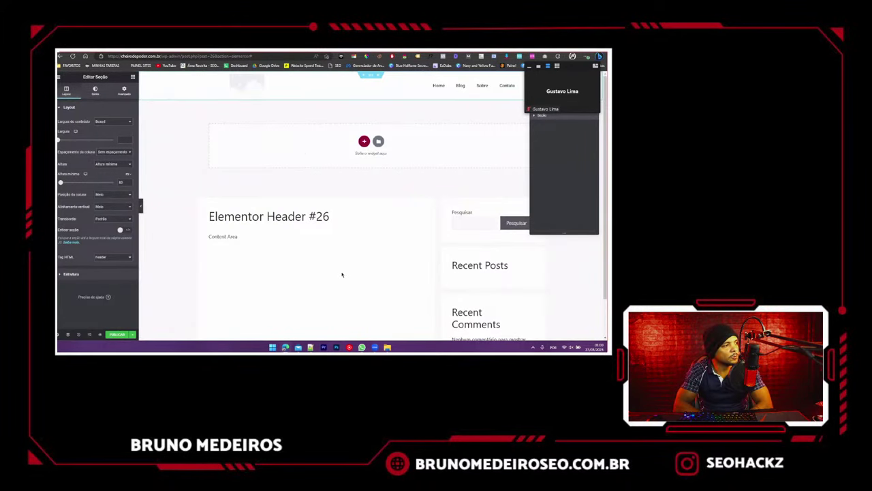
# - Select the header's Nav Menu widget, and create a new blank document in Notepad++
pyautogui.click(446, 85)
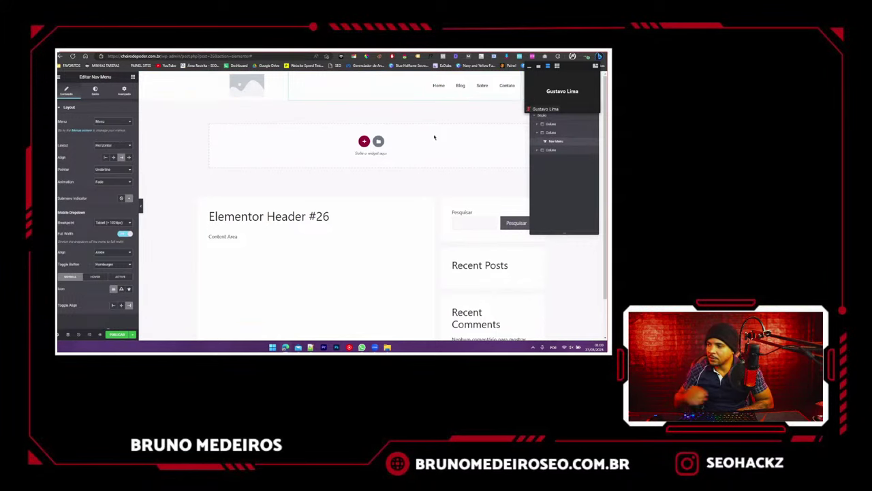
pyautogui.click(310, 347)
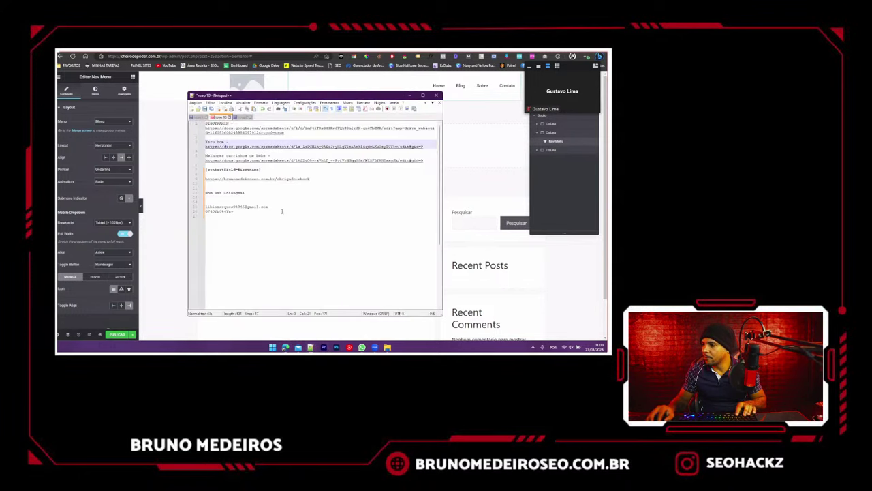
pyautogui.click(294, 238)
pyautogui.hotkey('ctrl', 'n')
# - Switch to WhatsApp, send the hex colour palette in the open chat, and return to the Elementor editor
pyautogui.hotkey('alt', 'Tab')
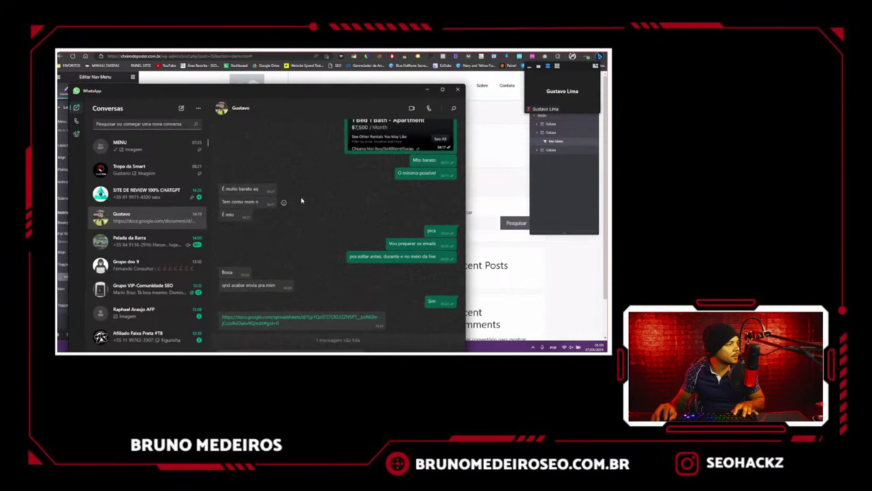
pyautogui.scroll(-1, 409, 269)
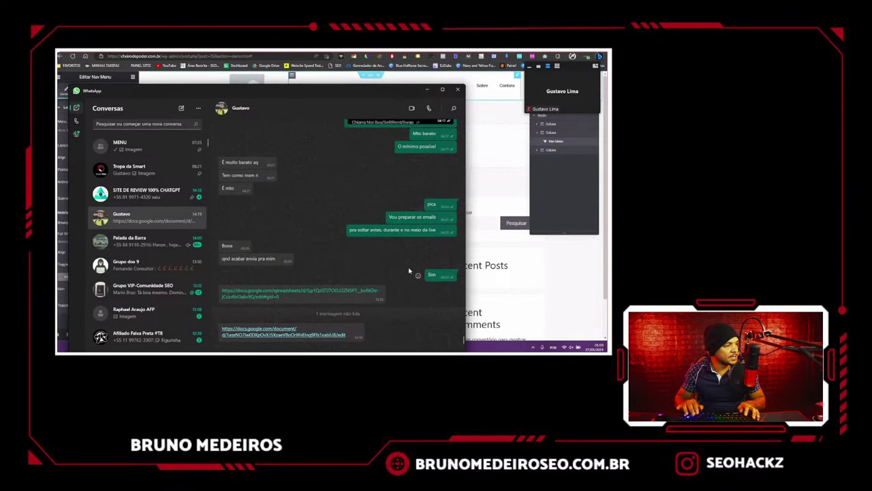
pyautogui.press('Return')
pyautogui.click(427, 89)
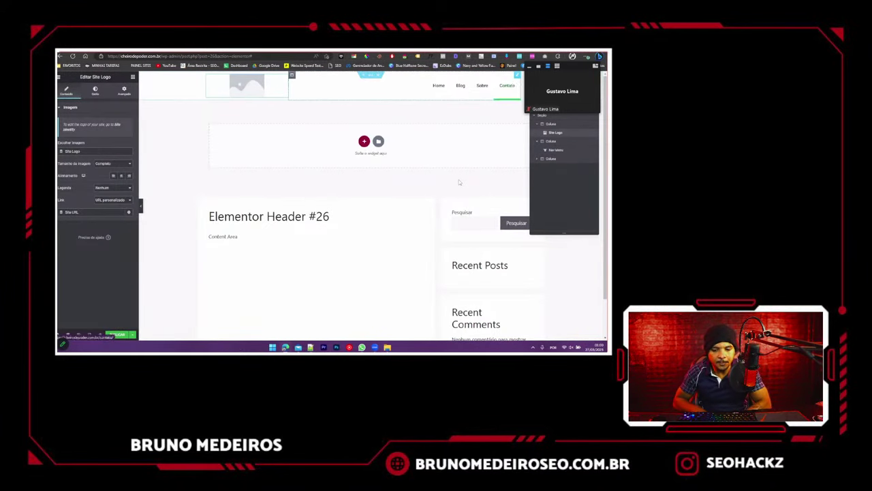
# - Delete the Search Form widget from the header's last column
pyautogui.click(522, 85)
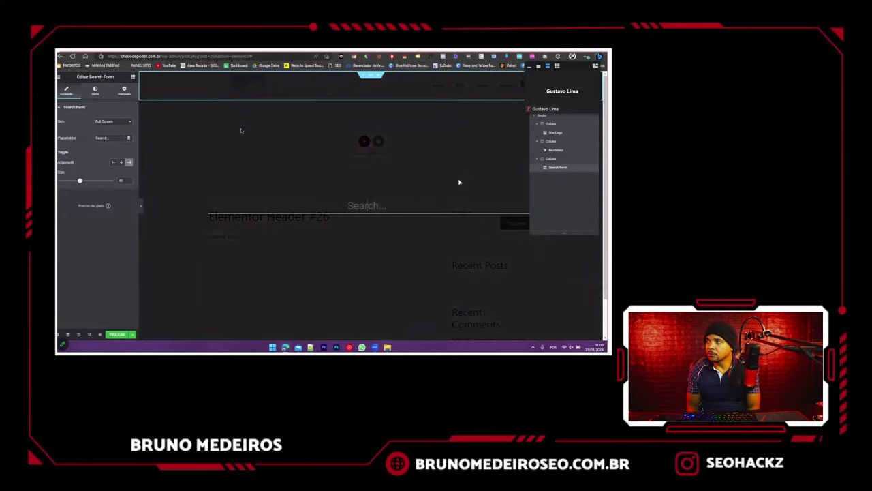
pyautogui.click(242, 130)
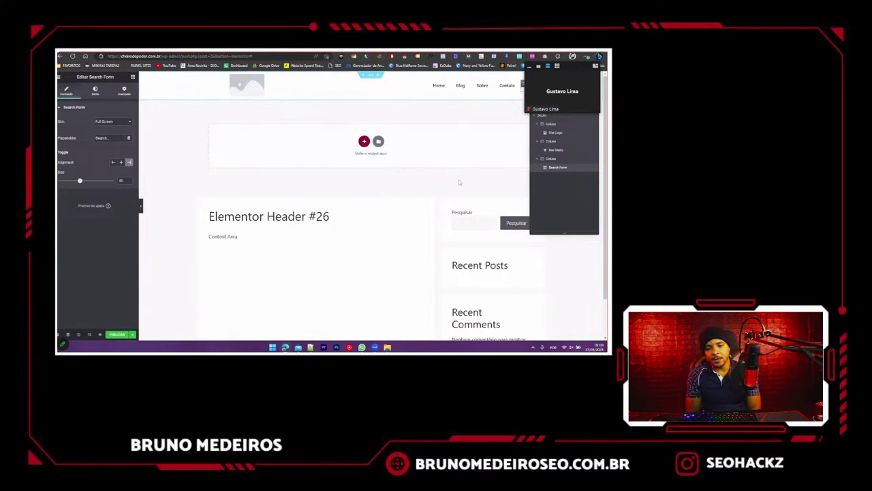
pyautogui.rightClick(558, 167)
pyautogui.click(560, 183)
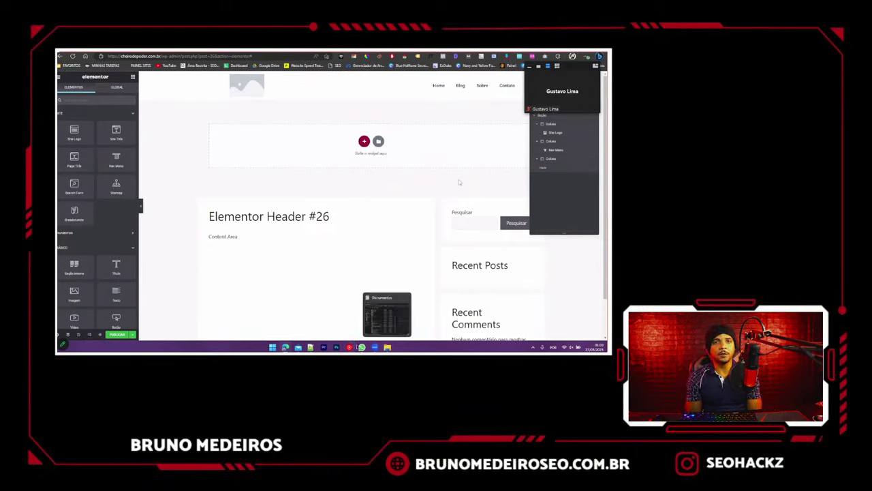
# - Copy the hex colour palette from the archived WhatsApp chat into the blank Notepad++ document and select the code #FFC0CB (Rosa claro)
pyautogui.click(361, 347)
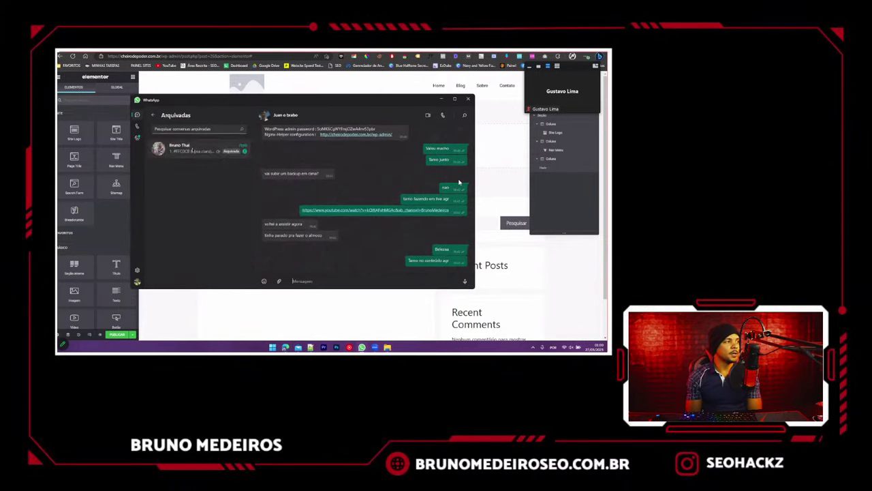
pyautogui.click(193, 151)
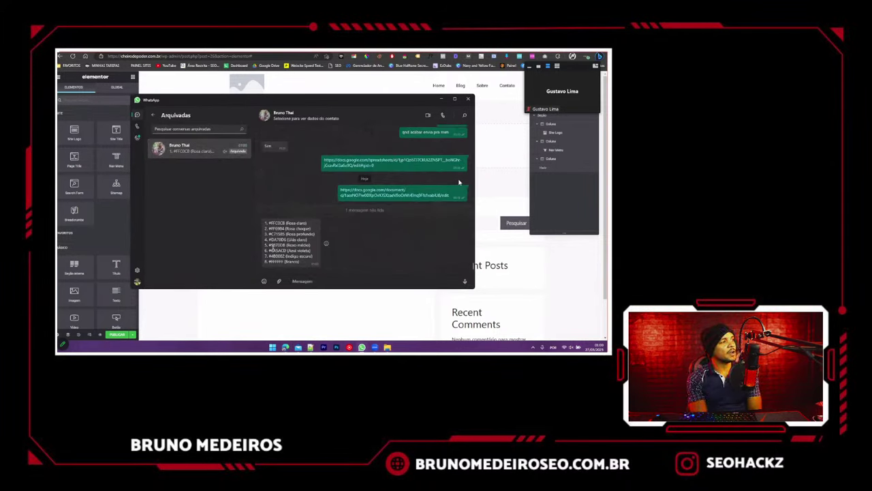
pyautogui.tripleClick(311, 223)
pyautogui.hotkey('ctrl', 'c')
pyautogui.hotkey('alt', 'Tab')
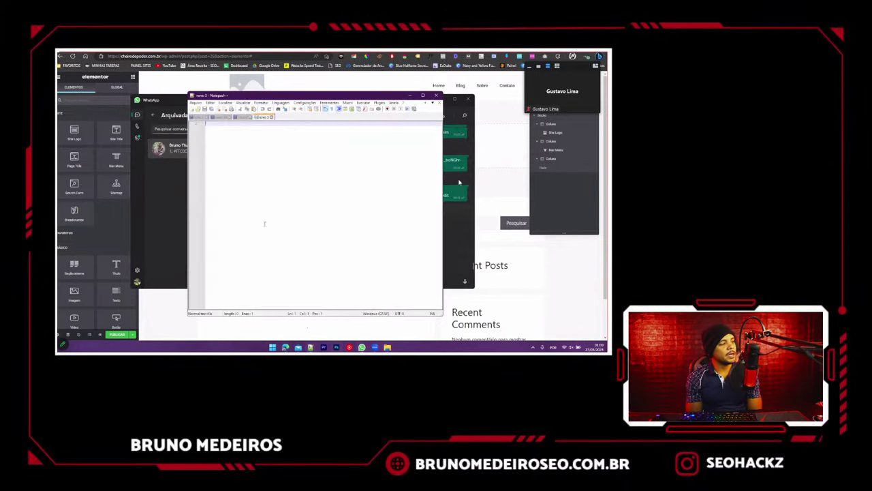
pyautogui.hotkey('ctrl', 'v')
pyautogui.moveTo(229, 123); pyautogui.dragTo(216, 123)
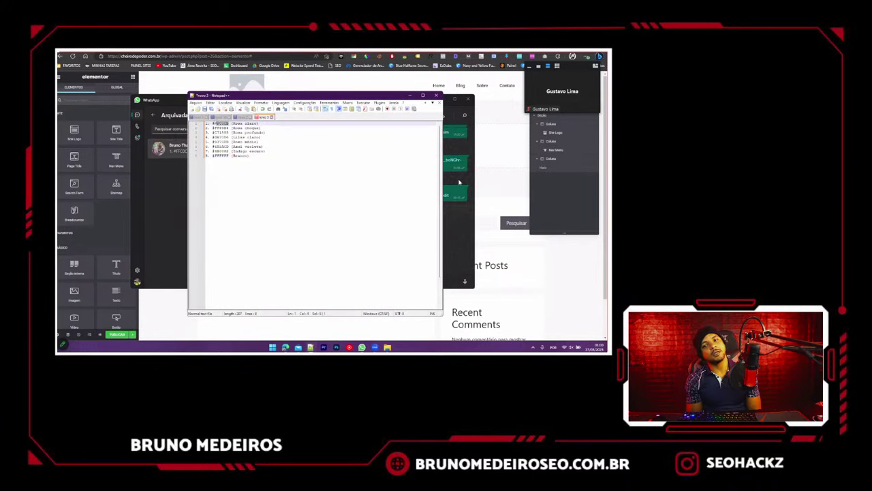
# - Return to the Elementor editor and open the style settings of the header's Nav Menu
pyautogui.click(455, 99)
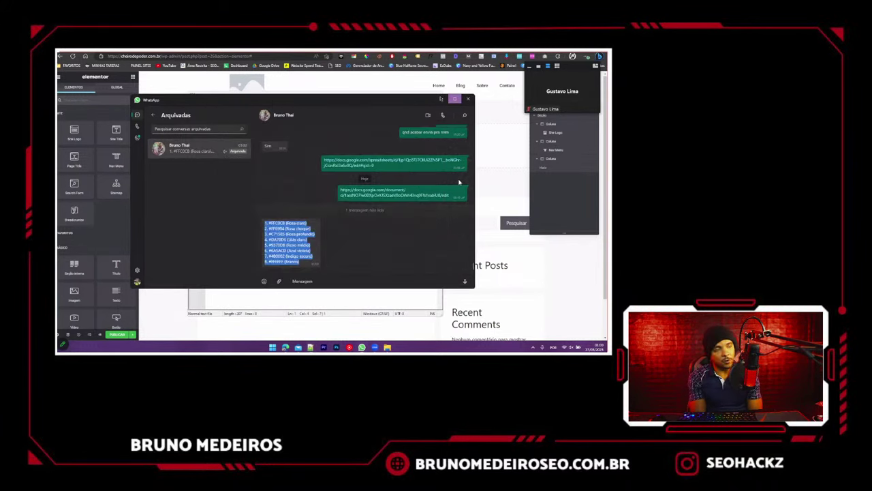
pyautogui.press('super+Down')
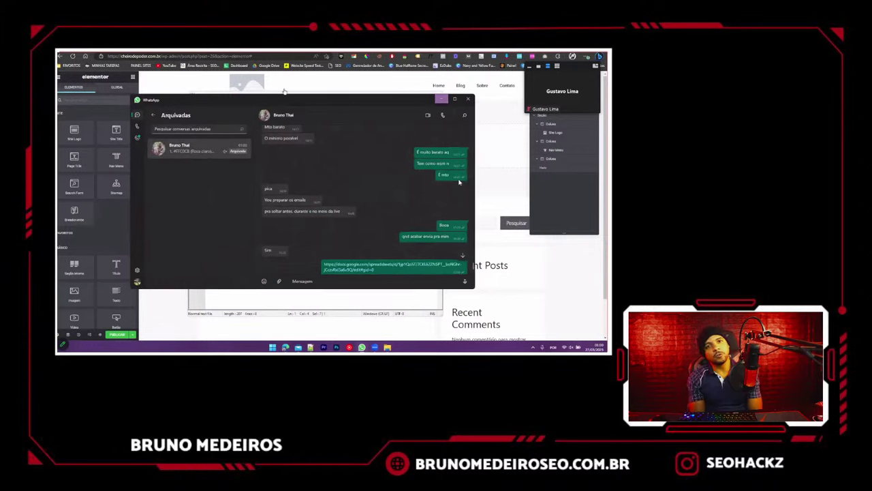
pyautogui.hotkey('alt', 'Tab')
pyautogui.click(184, 130)
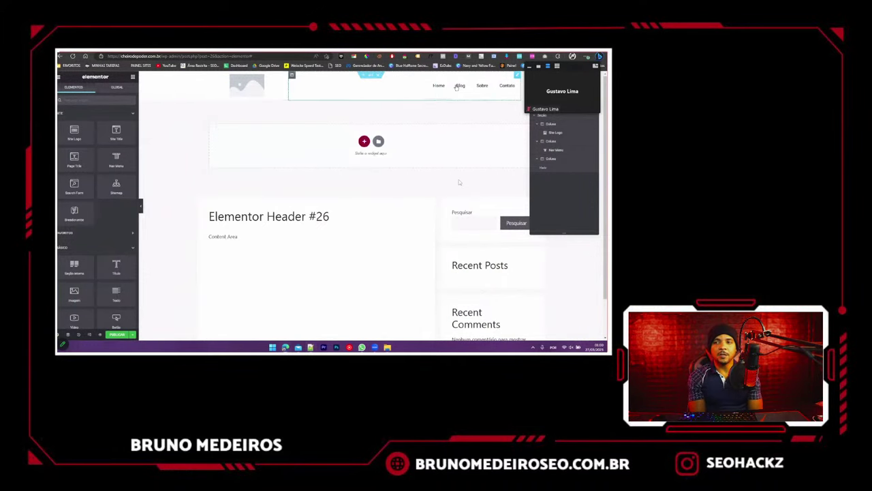
pyautogui.click(493, 101)
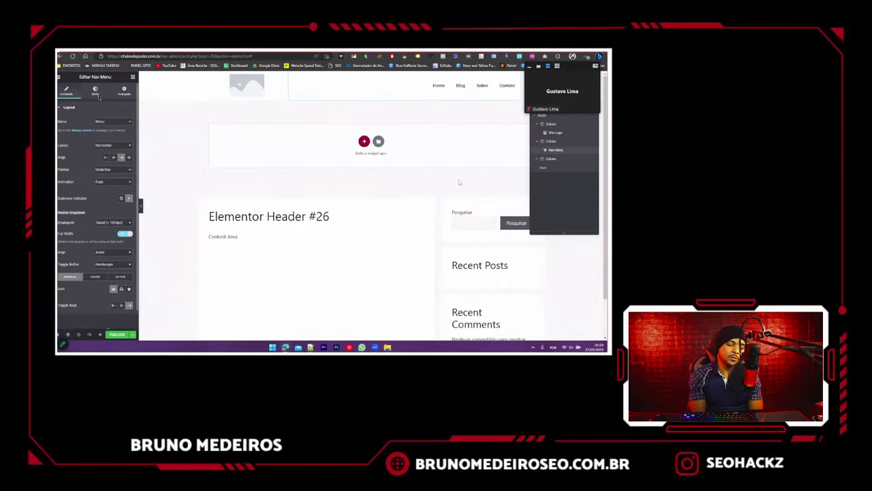
pyautogui.click(96, 91)
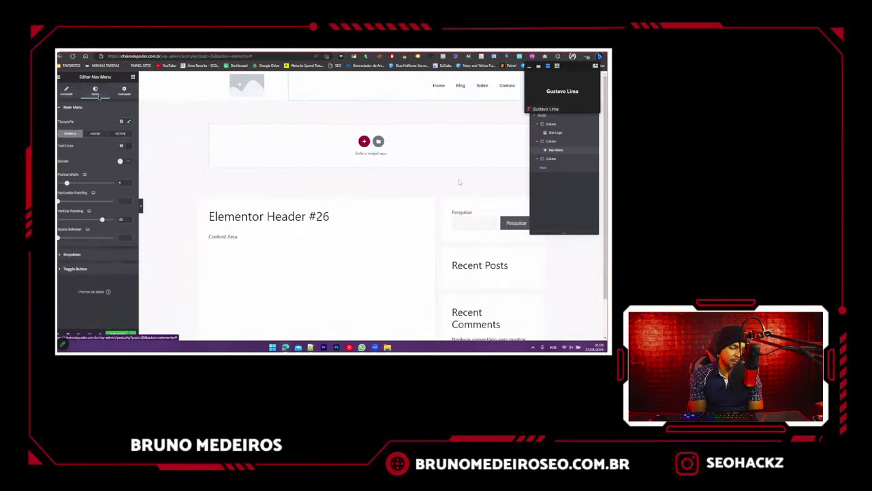
# - Set the nav menu's hover text color to light pink and open its hover pointer color for inspection
pyautogui.click(95, 133)
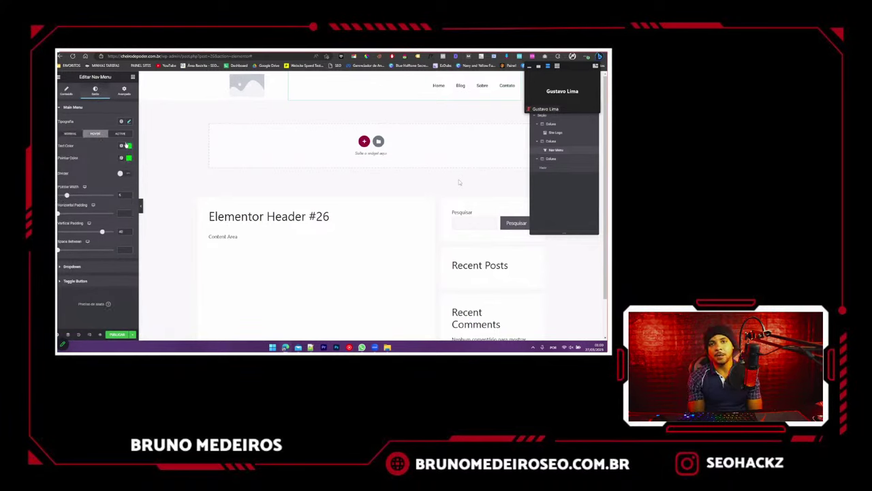
pyautogui.click(127, 145)
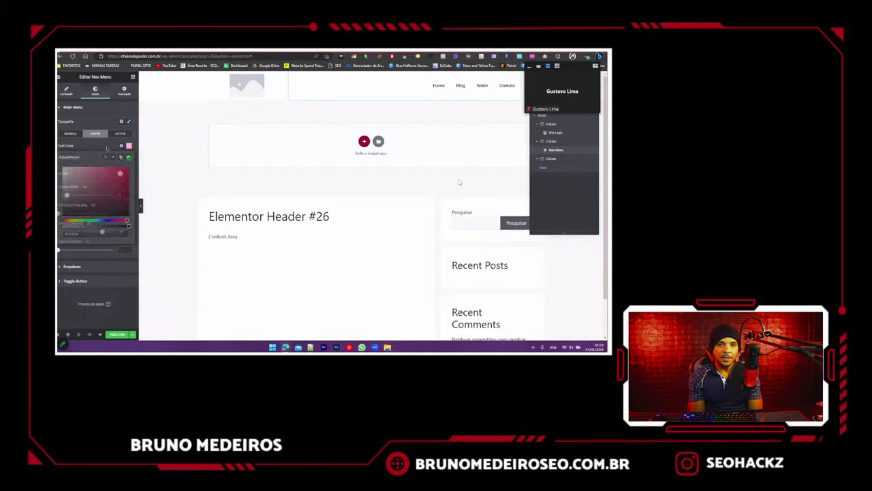
pyautogui.click(128, 157)
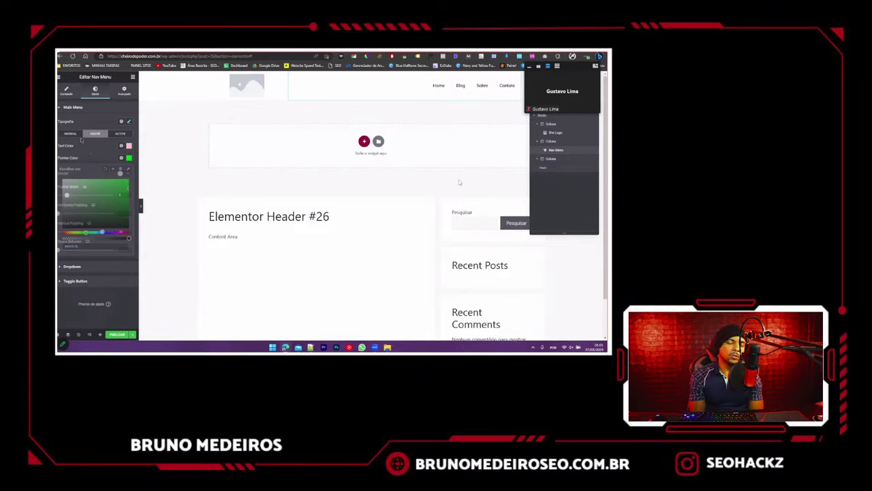
pyautogui.click(71, 132)
# - Set the nav menu's pointer style to Text and its animation to None
pyautogui.click(68, 91)
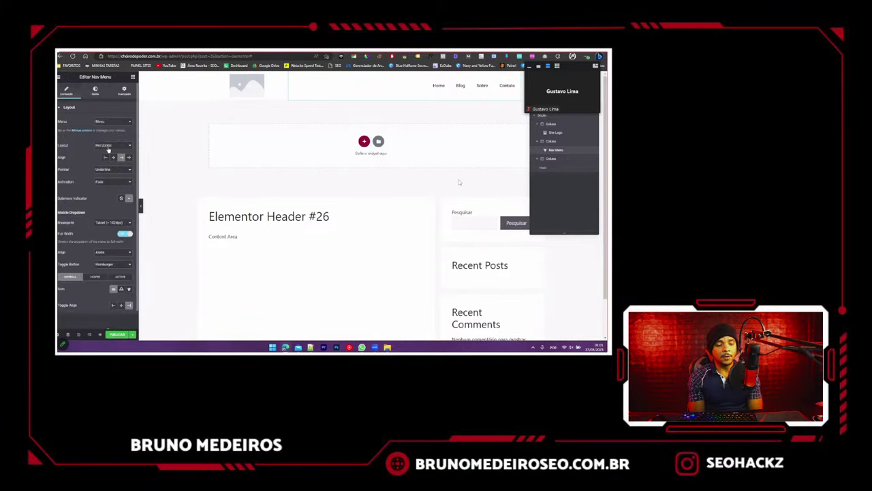
pyautogui.click(109, 170)
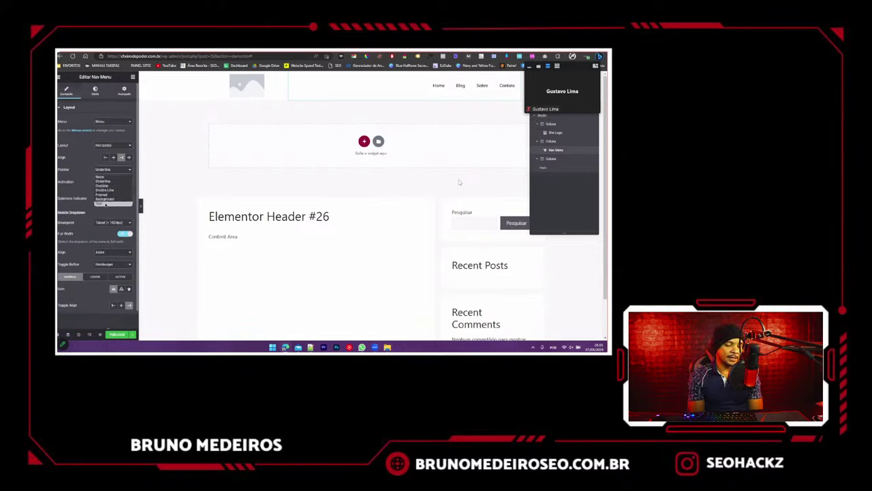
pyautogui.click(104, 205)
pyautogui.click(107, 183)
pyautogui.click(102, 194)
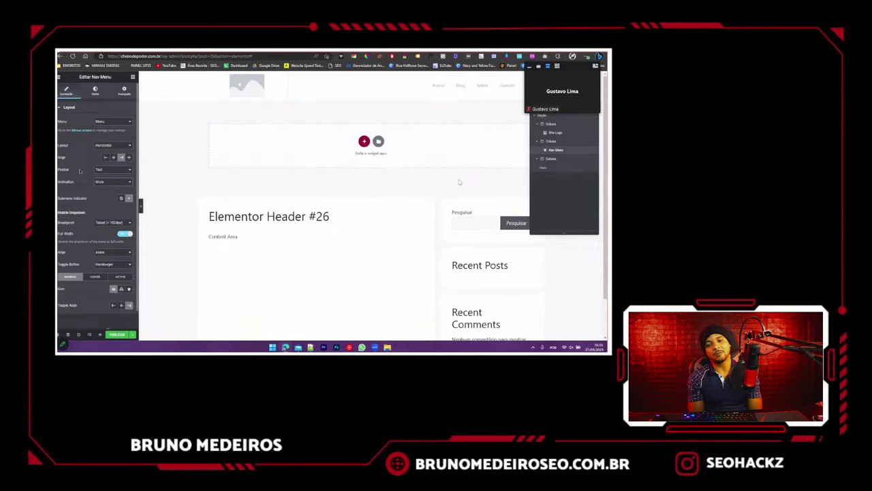
pyautogui.click(112, 181)
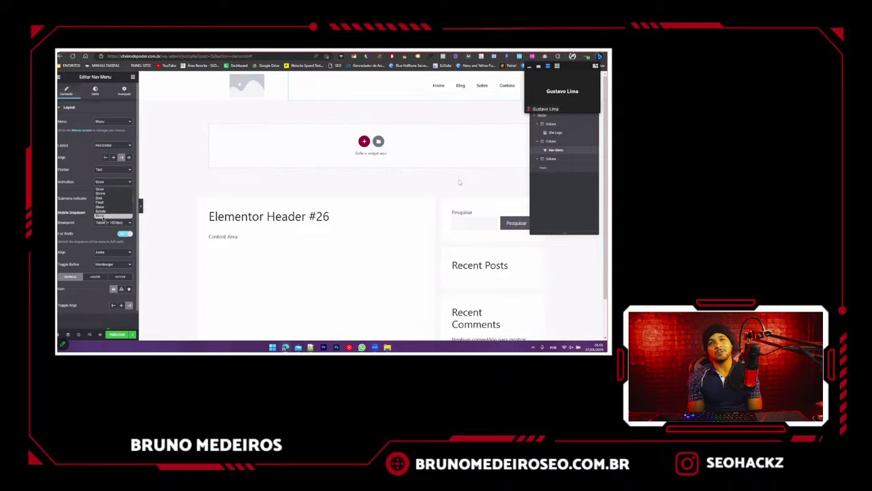
pyautogui.click(102, 189)
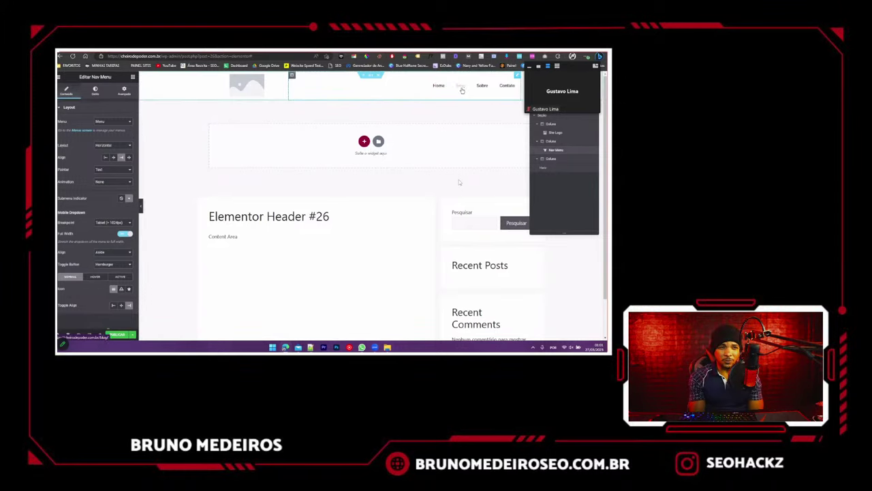
# - Set the nav menu's active text color to the "Rosa choque" hex code from the Notepad++ color list
pyautogui.click(94, 93)
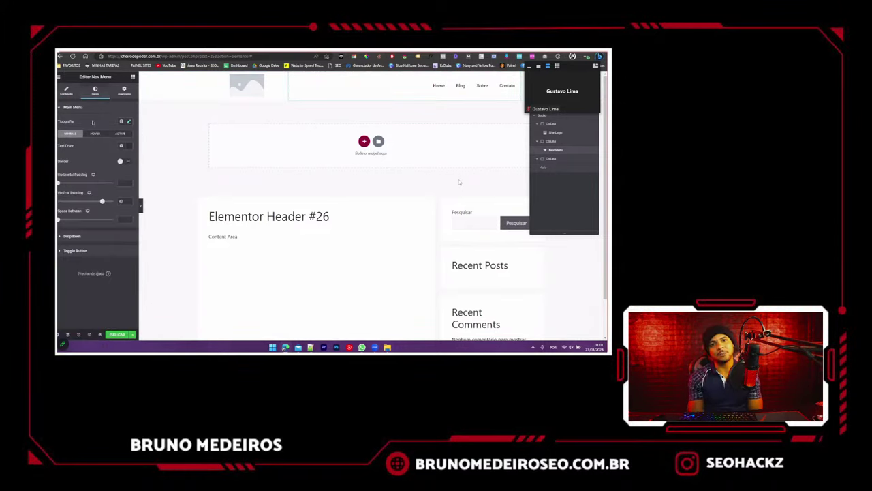
pyautogui.click(116, 134)
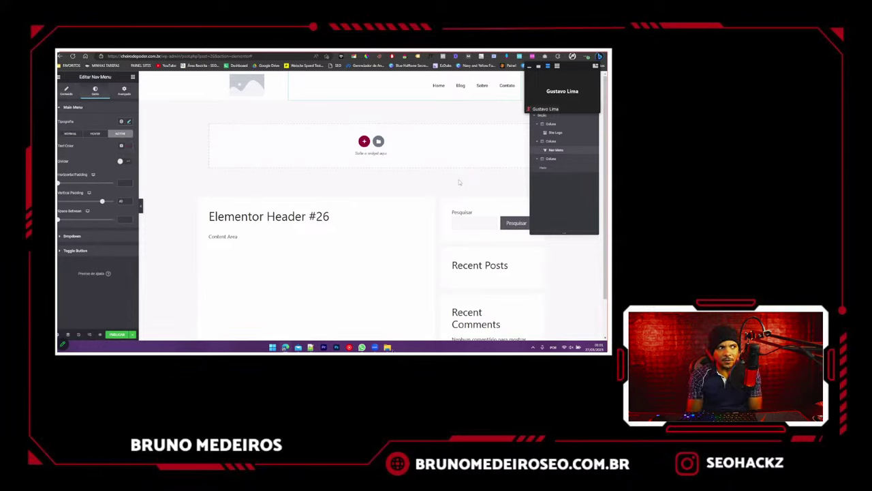
pyautogui.click(309, 347)
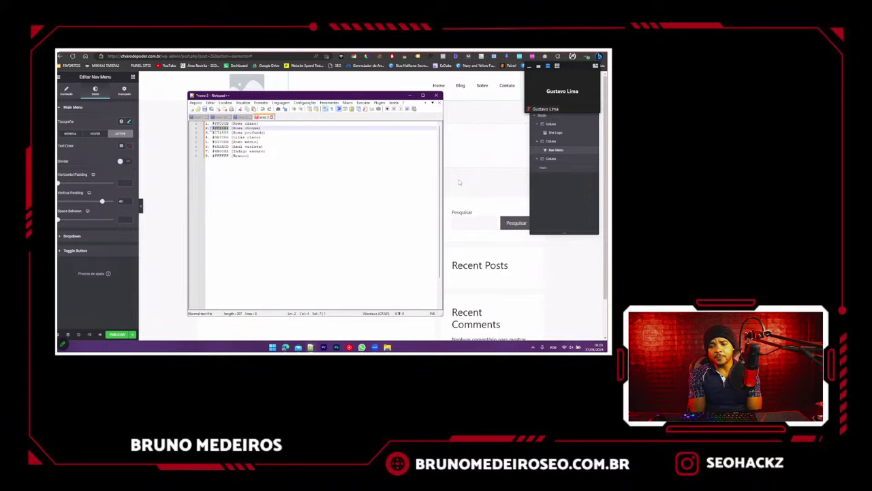
pyautogui.hotkey('alt', 'Tab')
pyautogui.click(129, 146)
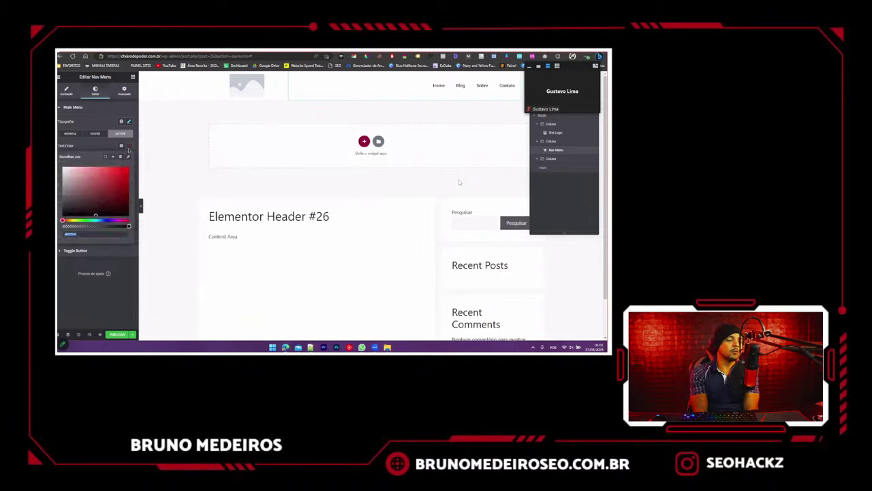
pyautogui.hotkey('ctrl', 'v')
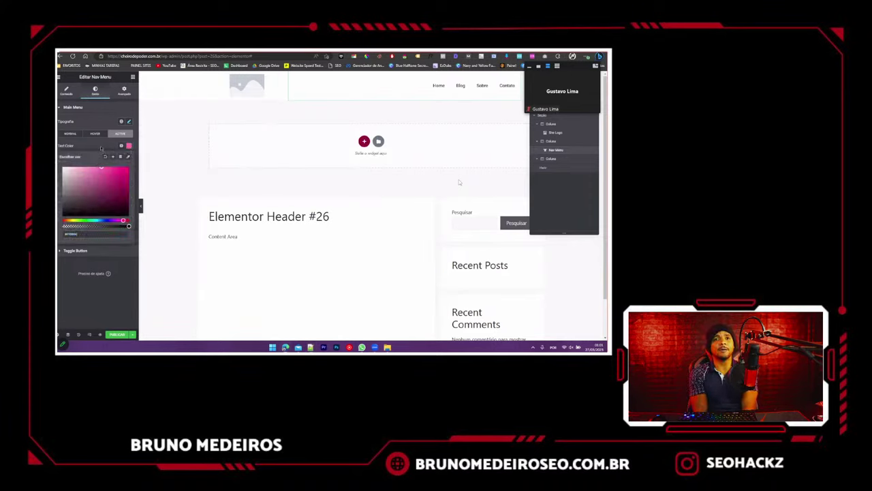
pyautogui.click(100, 147)
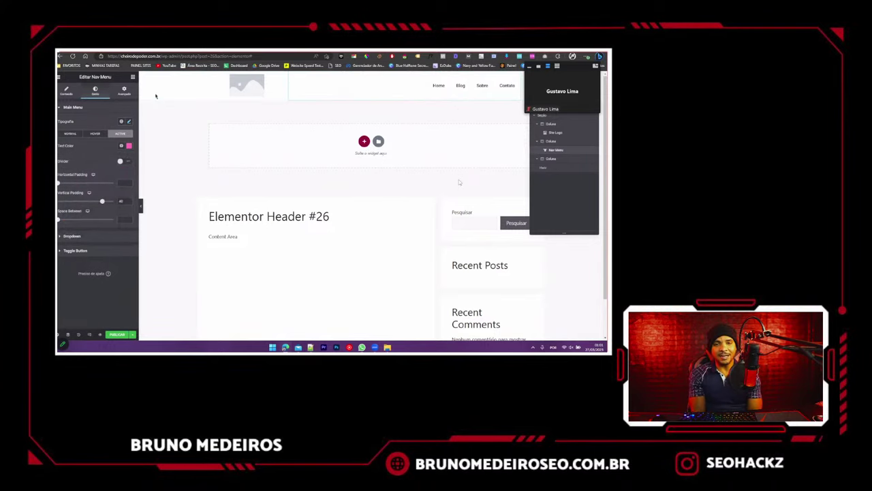
# - Publish the header with the Entire Site display condition and leave the editor for its published page
pyautogui.click(126, 335)
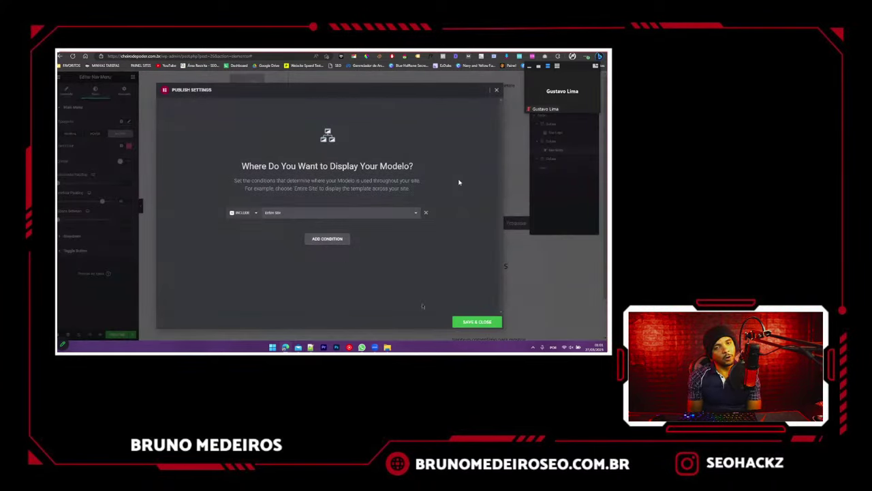
pyautogui.click(461, 325)
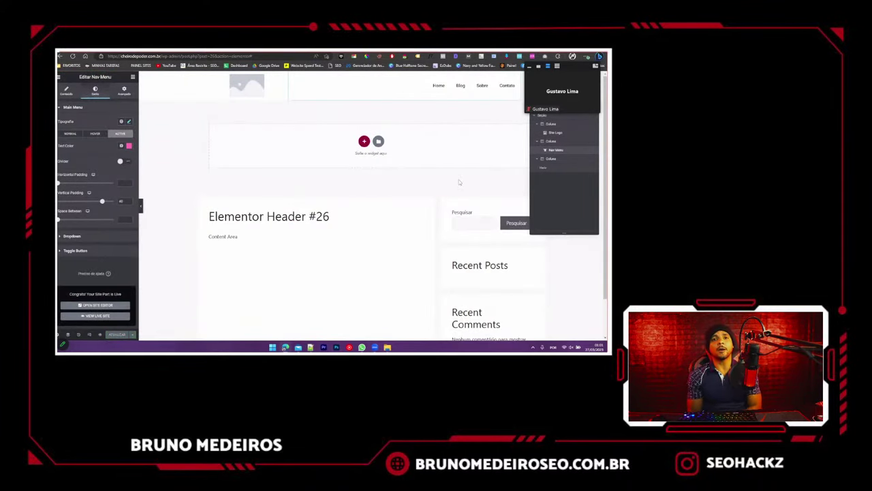
pyautogui.click(59, 77)
pyautogui.click(78, 168)
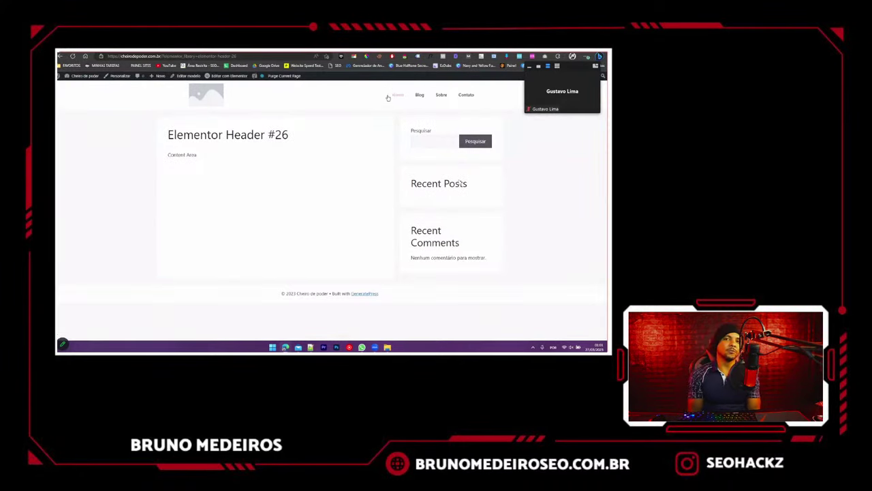
# - Visit the site's Sobre and Home pages to check the new header and its active menu color
pyautogui.click(442, 96)
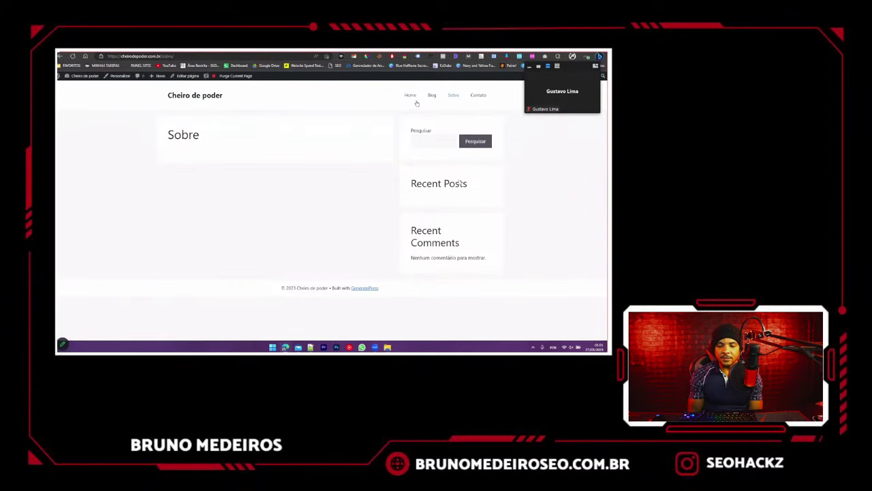
pyautogui.click(414, 99)
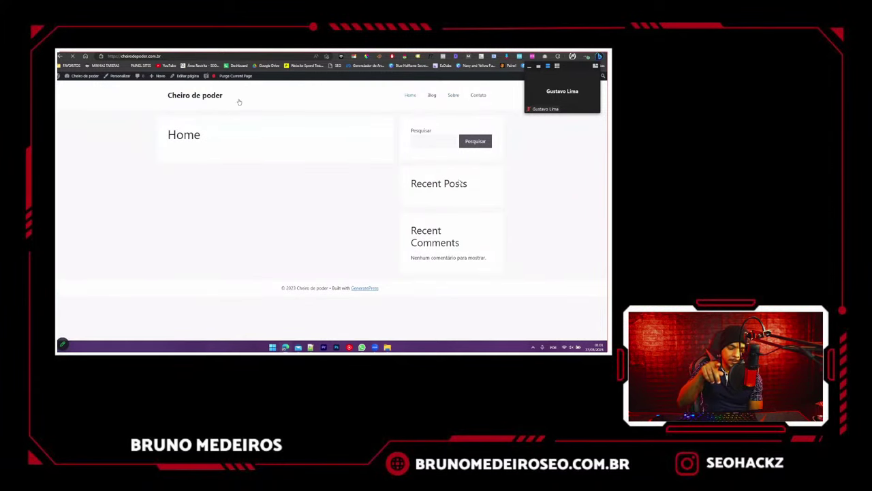
pyautogui.moveTo(226, 77)
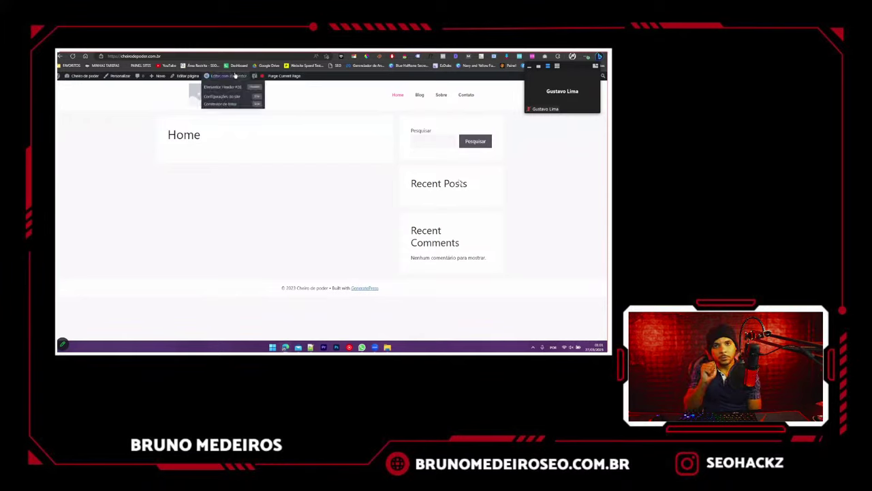
pyautogui.moveTo(225, 77); pyautogui.dragTo(393, 144)
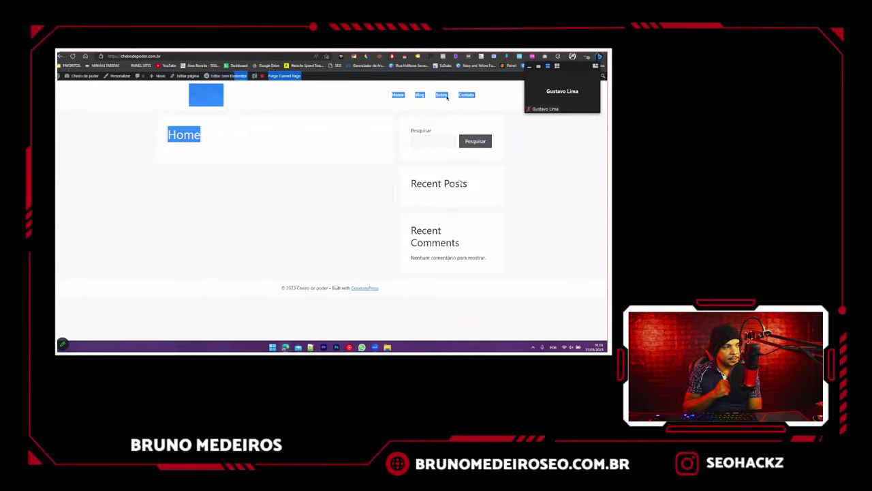
pyautogui.click(443, 95)
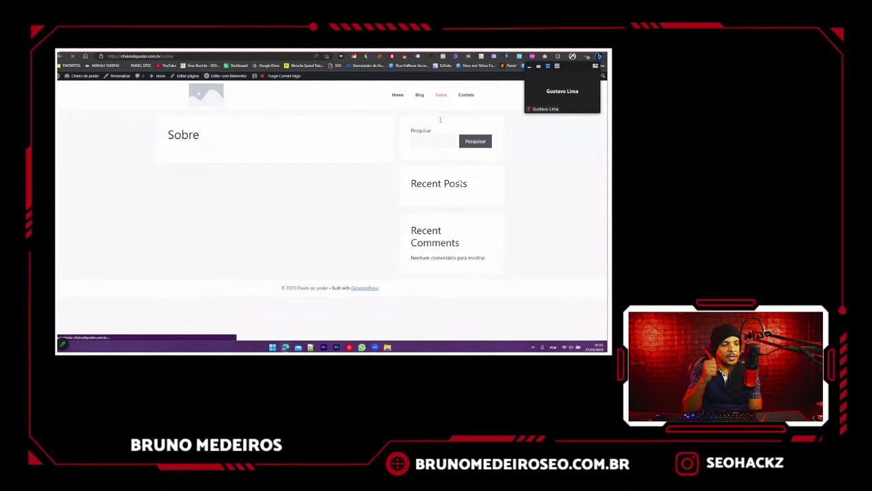
pyautogui.click(399, 96)
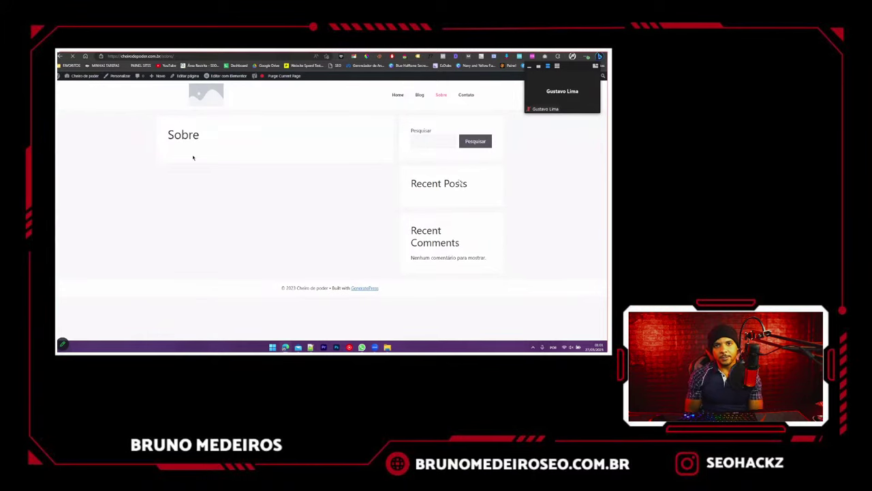
# - Open canva.com in a new browser tab
pyautogui.hotkey('ctrl', 't')
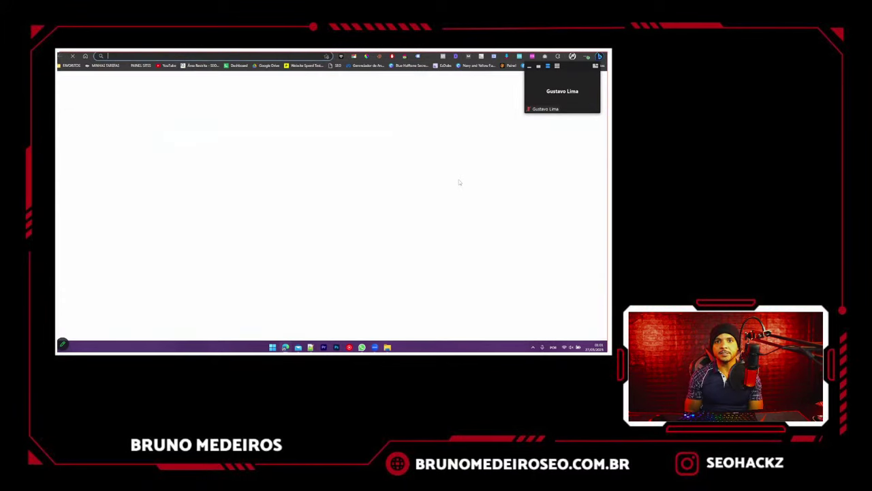
pyautogui.write('canva.com')
pyautogui.press('Return')
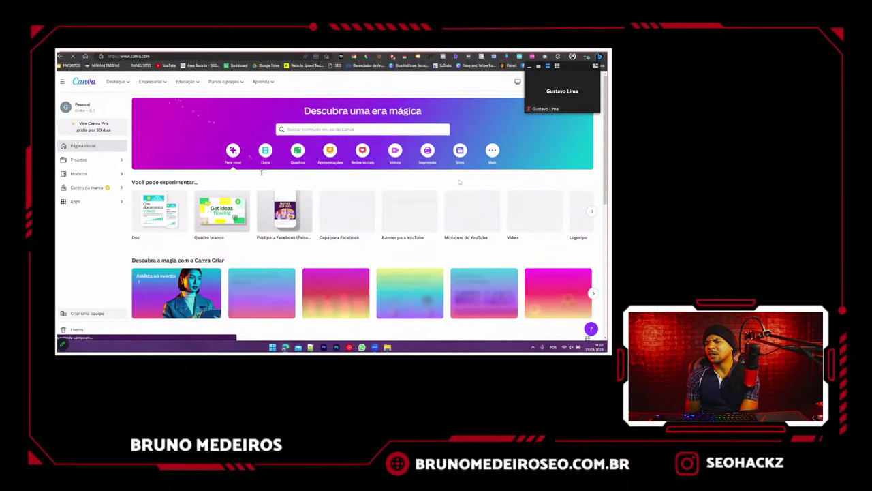
# - Leave the current Canva account for the login page and choose to continue with e-mail
pyautogui.scroll(-3, 459, 182)
pyautogui.scroll(-2, 459, 182)
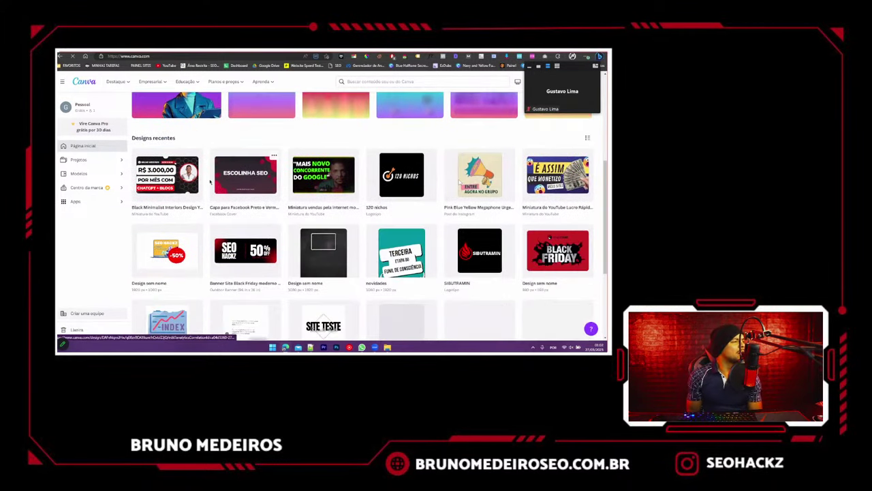
pyautogui.scroll(2, 226, 180)
pyautogui.scroll(3, 225, 179)
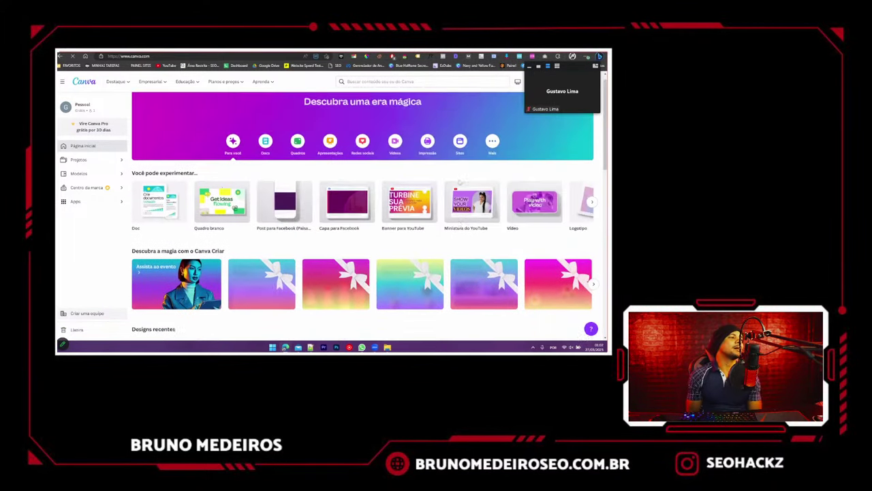
pyautogui.click(518, 214)
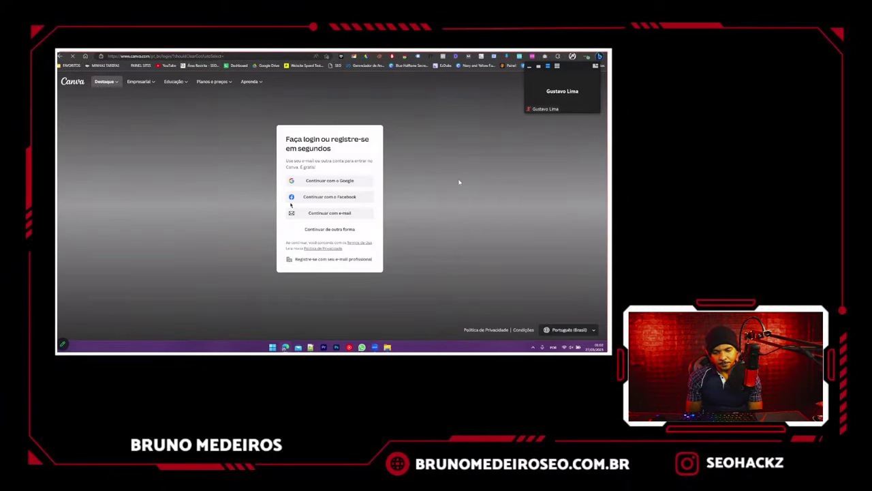
pyautogui.click(319, 212)
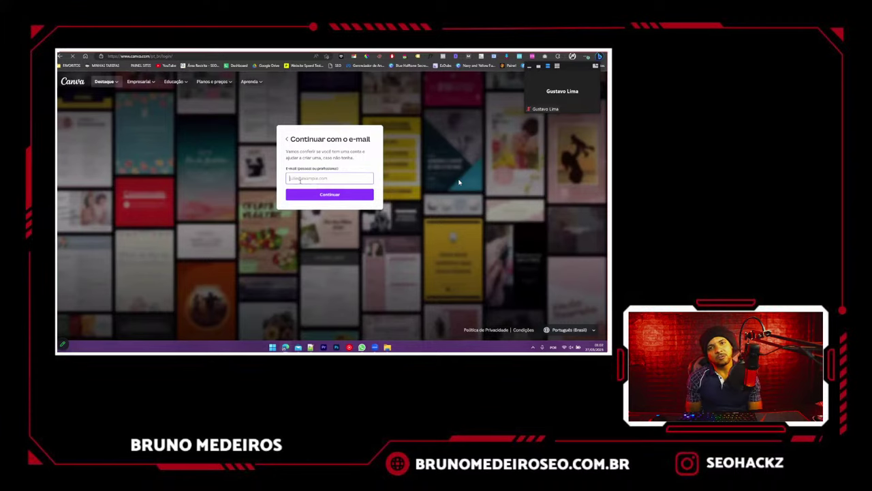
pyautogui.write('m')
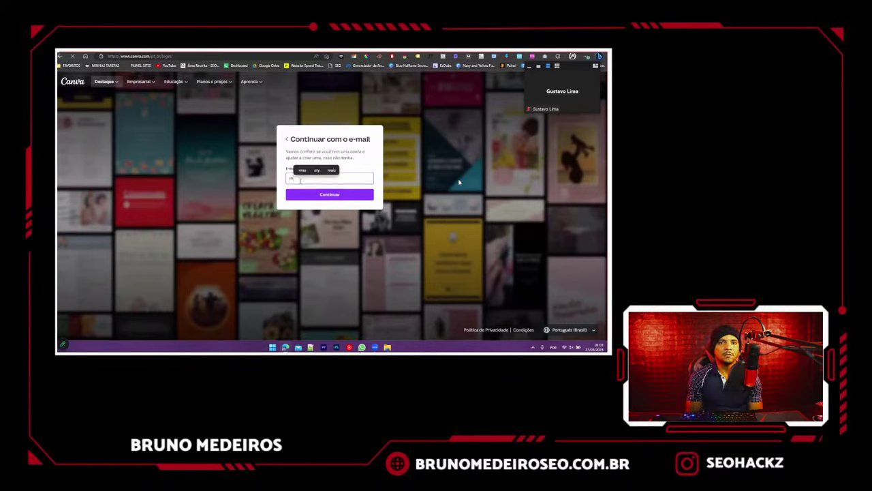
pyautogui.write('i')
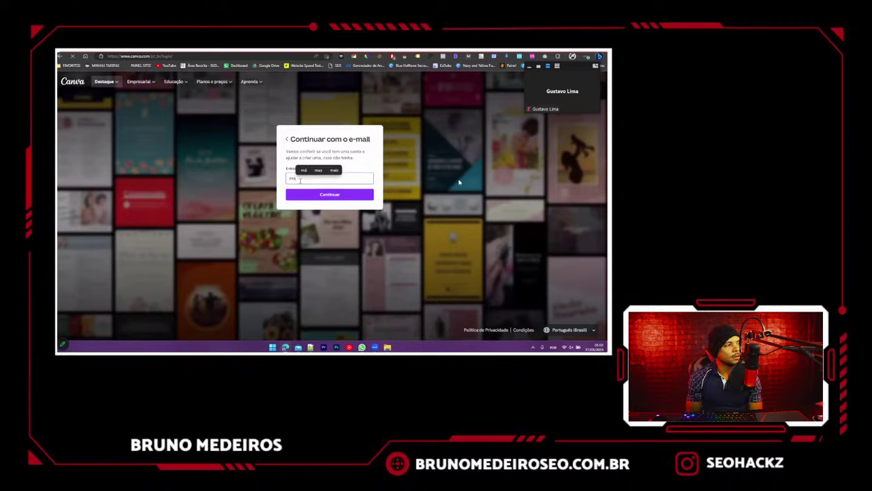
pyautogui.press('BackSpace')
pyautogui.press('BackSpace')
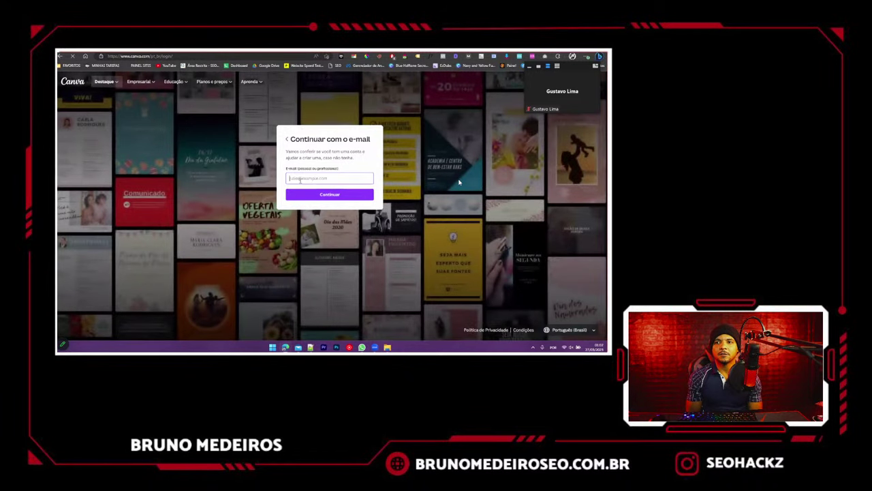
# - Copy the Canva username from the SEOPack access page and submit it as the e-mail on the Canva login form
pyautogui.hotkey('ctrl', 'Tab')
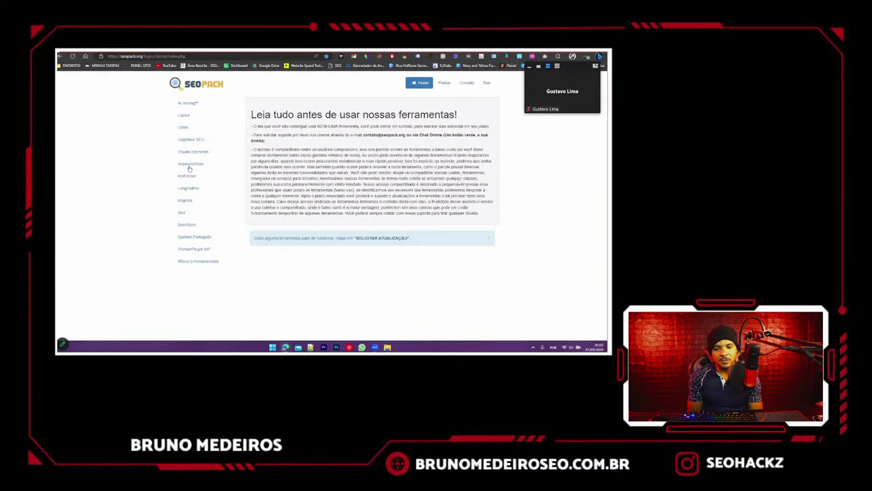
pyautogui.click(203, 122)
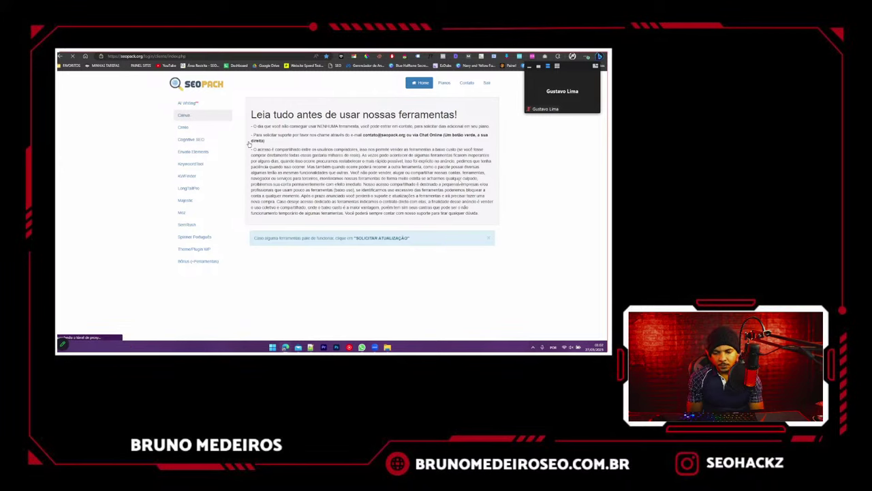
pyautogui.tripleClick(302, 251)
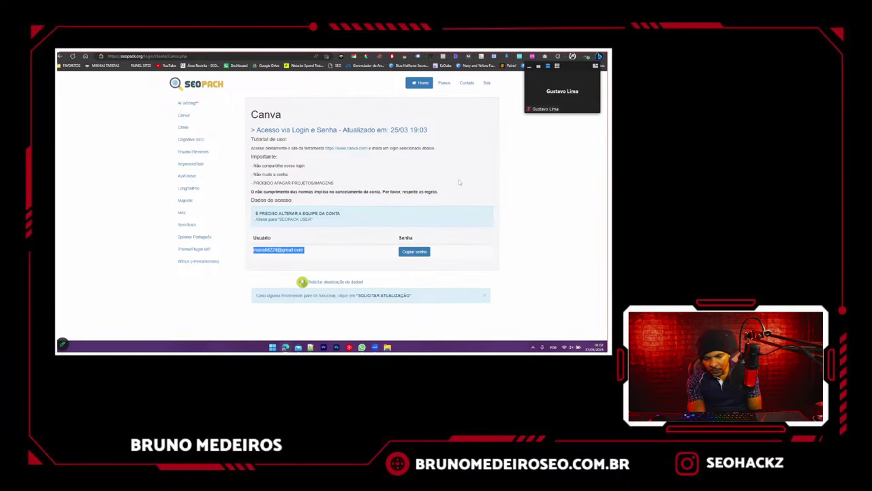
pyautogui.hotkey('ctrl', 'c')
pyautogui.hotkey('ctrl', 'shift', 'Tab')
pyautogui.hotkey('ctrl', 'v')
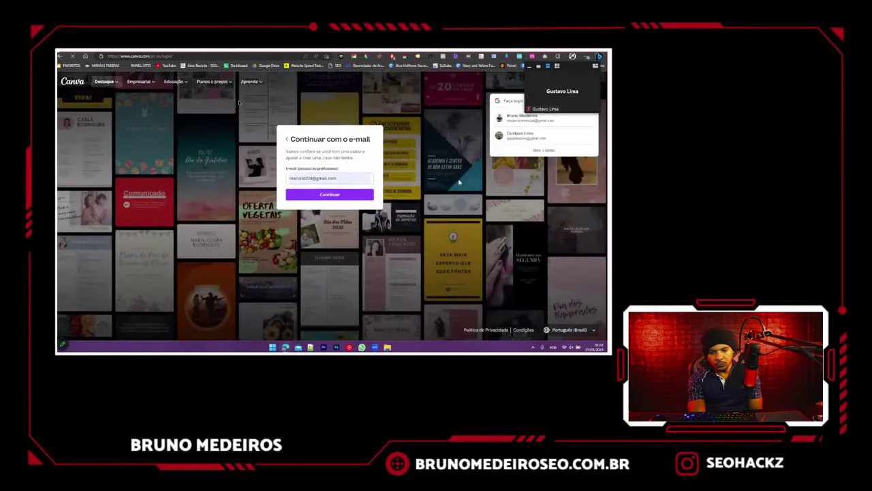
pyautogui.click(340, 195)
# - Copy the Canva account password from SEOPack, enter it in the Canva login form and log in
pyautogui.hotkey('ctrl', 'Tab')
pyautogui.click(416, 253)
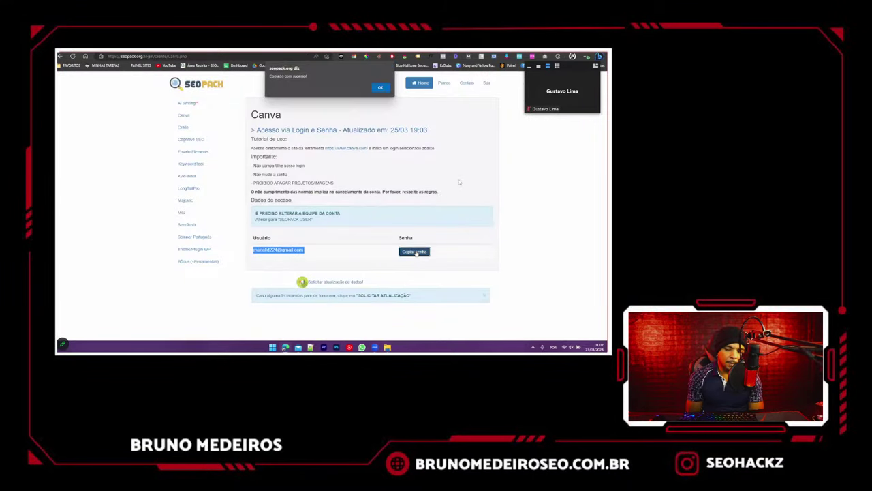
pyautogui.click(380, 85)
pyautogui.hotkey('ctrl', 'Tab')
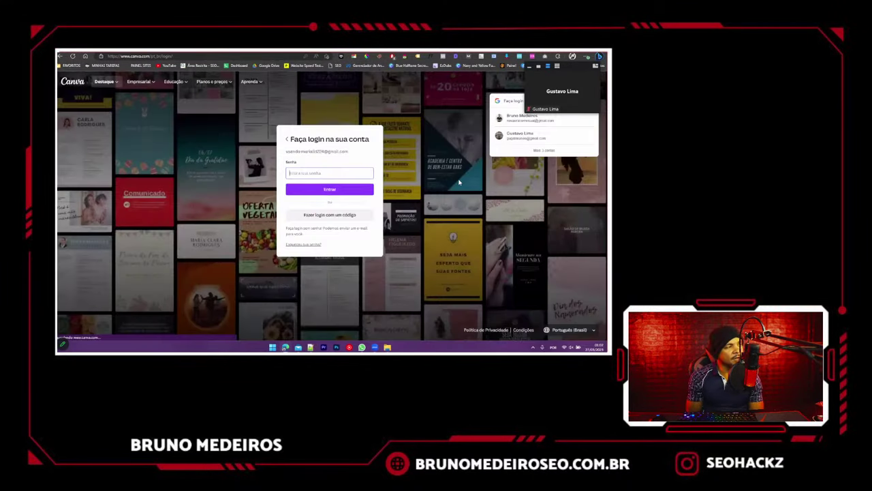
pyautogui.hotkey('ctrl', 'v')
pyautogui.click(311, 190)
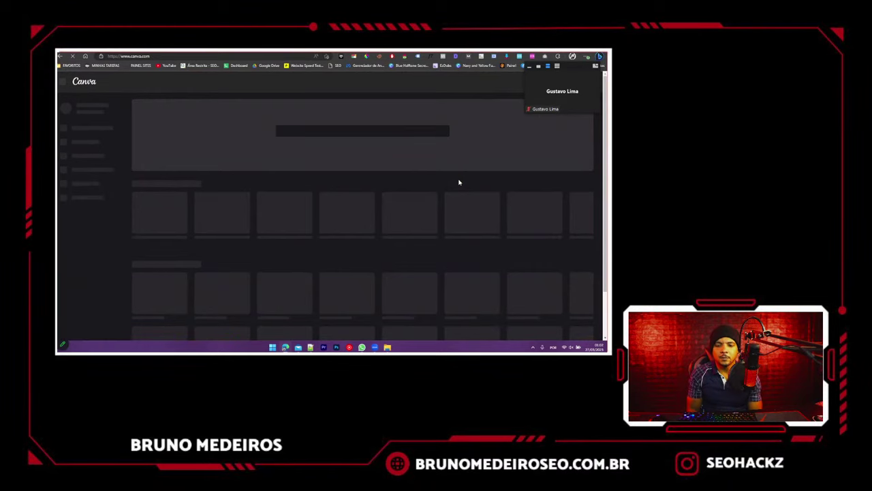
# - Check the site's published Home page and look through the Canva home page down to the recent designs
pyautogui.hotkey('ctrl', 'shift', 'Tab')
pyautogui.hotkey('ctrl', 'Tab')
pyautogui.hotkey('ctrl', 'Tab')
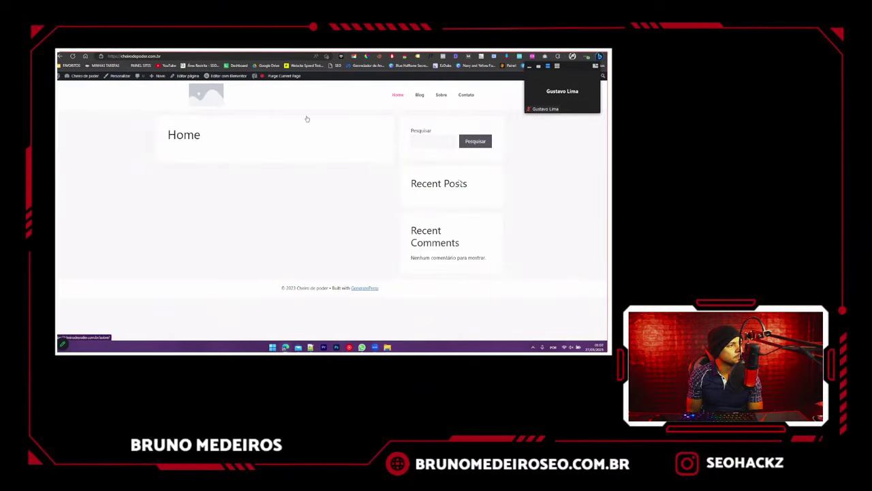
pyautogui.moveTo(183, 139); pyautogui.dragTo(201, 135)
pyautogui.click(191, 136)
pyautogui.hotkey('ctrl', 'Tab')
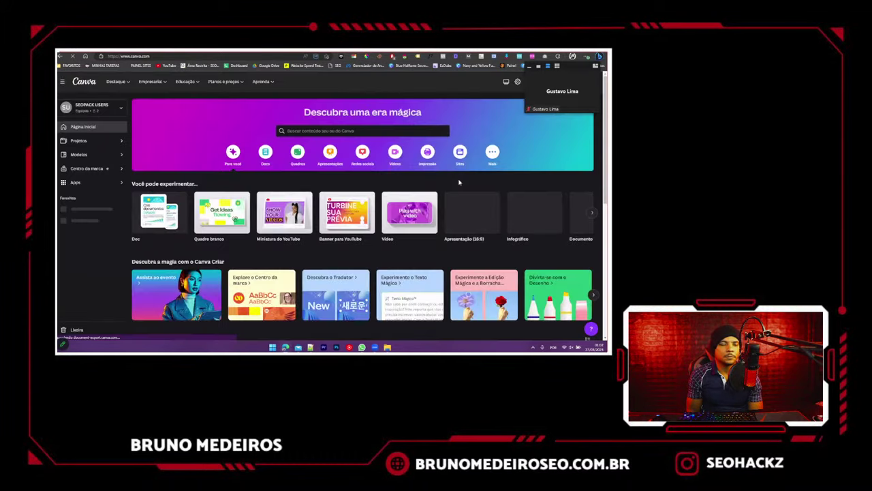
pyautogui.hotkey('ctrl', 'Tab')
pyautogui.hotkey('ctrl', 'shift', 'Tab')
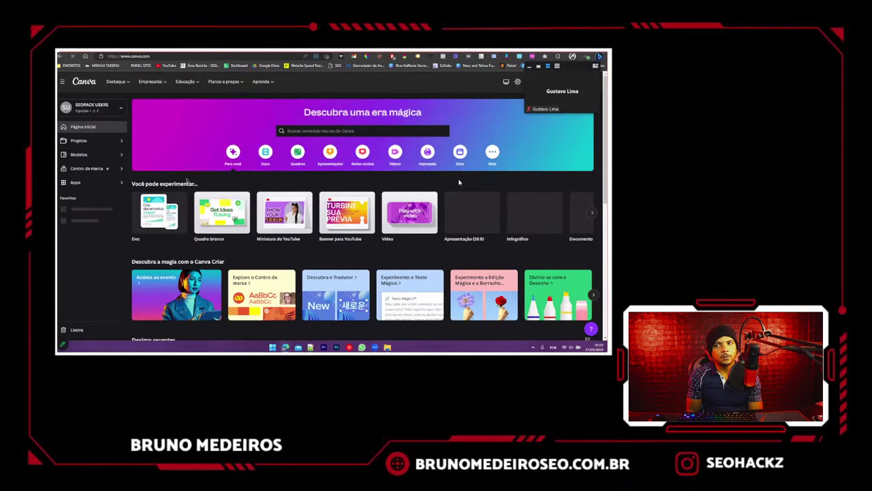
pyautogui.scroll(-1, 459, 182)
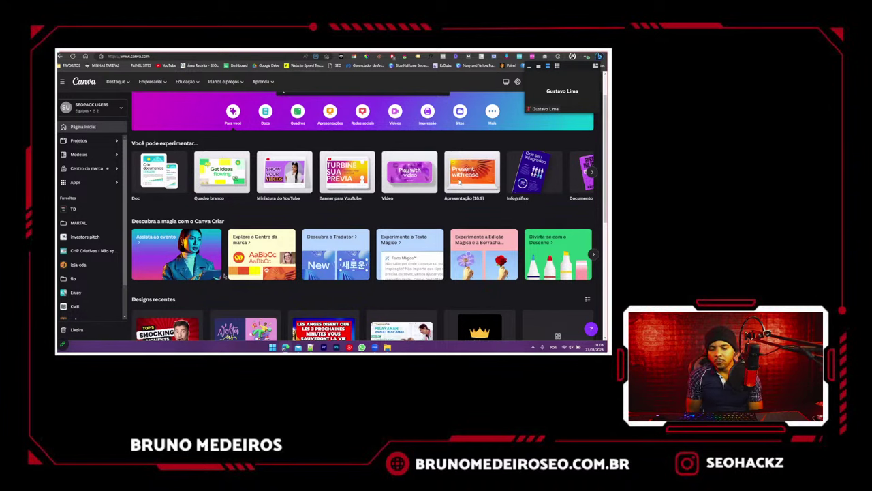
pyautogui.scroll(-2, 460, 182)
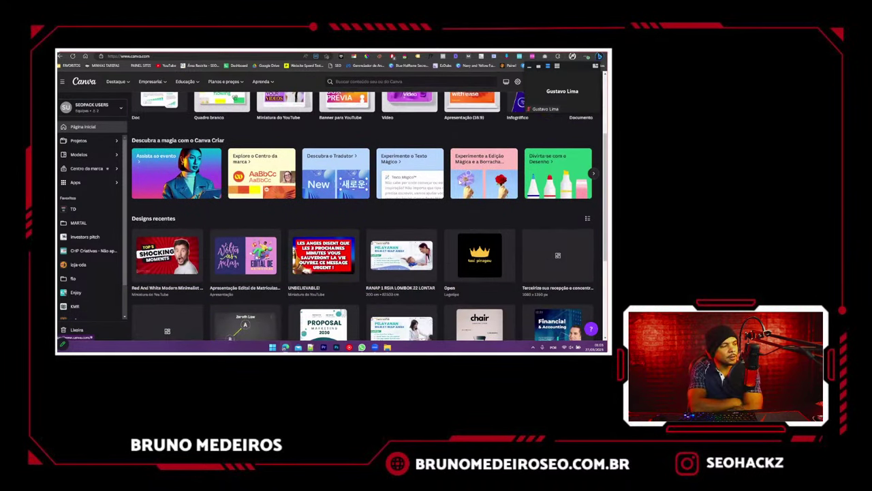
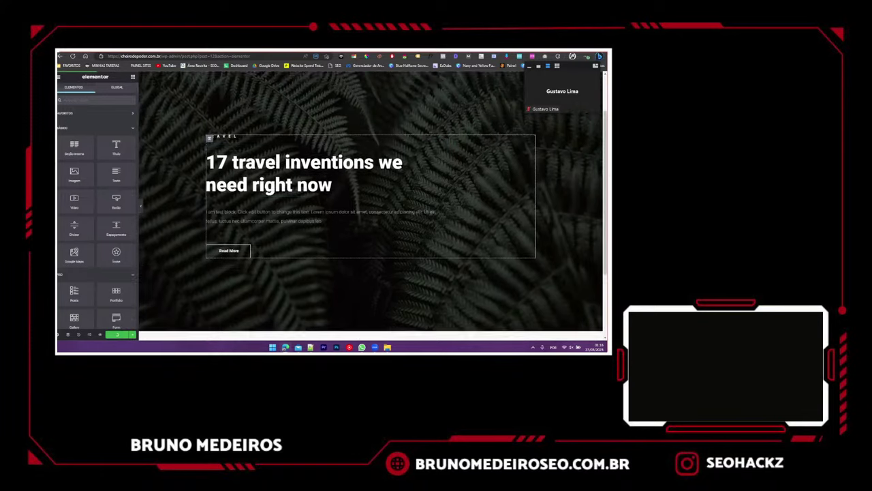
# - Open a new browser tab and search Google for "perfume feminino"
pyautogui.click(208, 52)
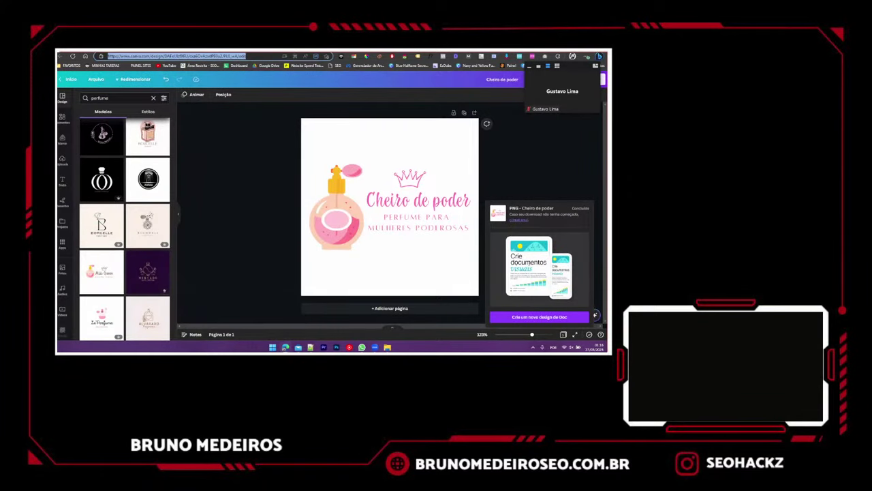
pyautogui.click(215, 57)
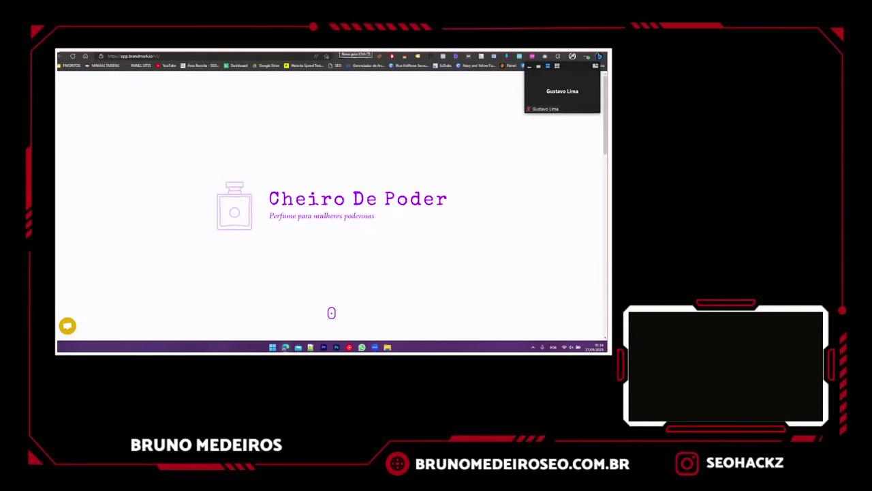
pyautogui.click(208, 51)
pyautogui.hotkey('ctrl', 't')
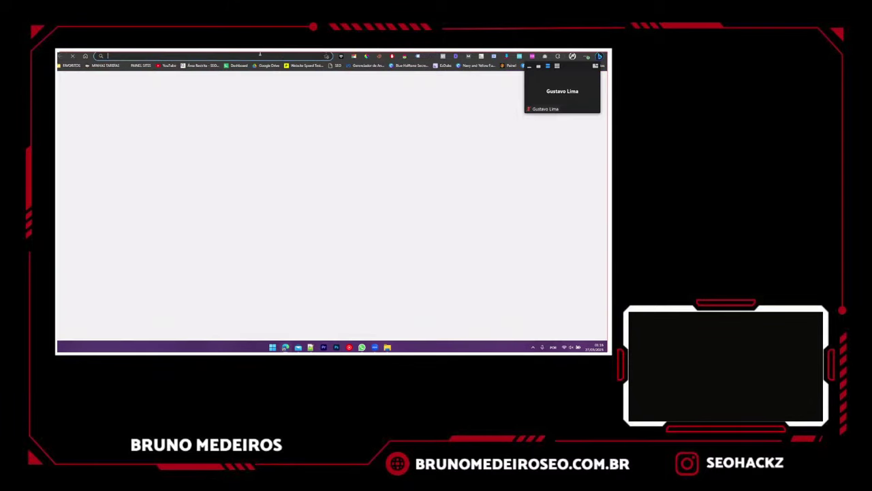
pyautogui.write('perfum')
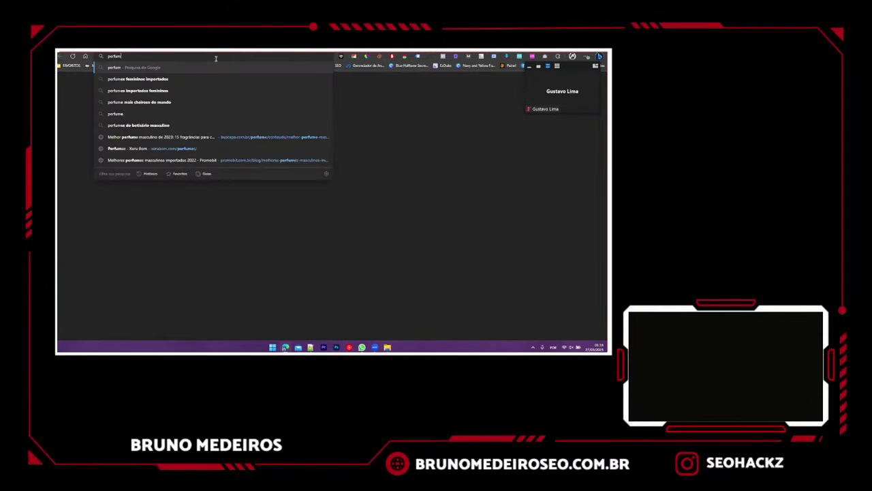
pyautogui.write('e feminin')
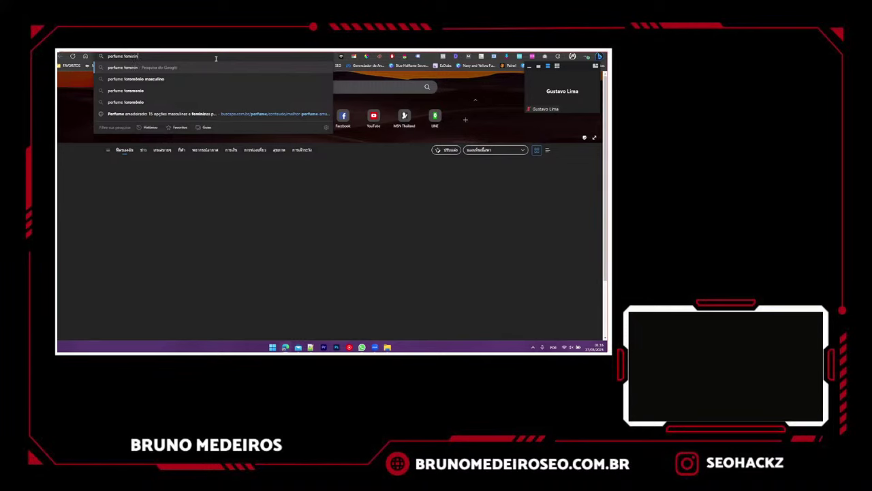
pyautogui.write('o')
pyautogui.press('Return')
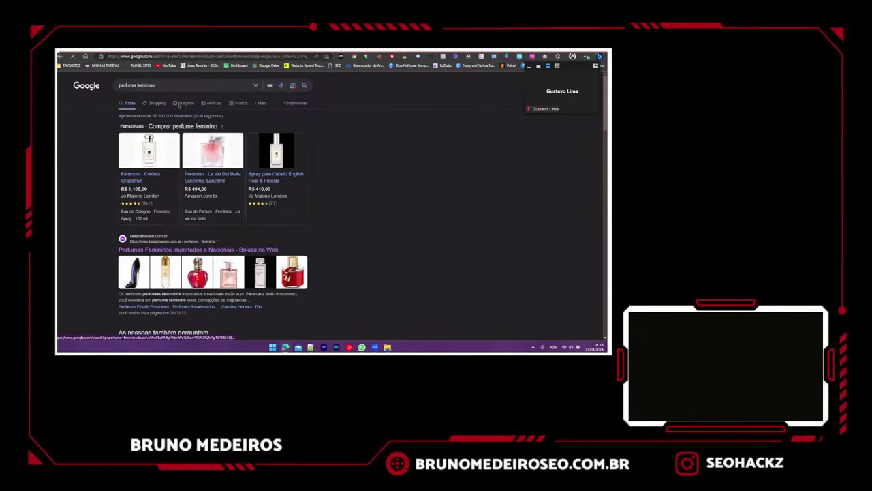
# - Show the image results for the perfume search, filter them to the size Grande and browse them
pyautogui.click(179, 104)
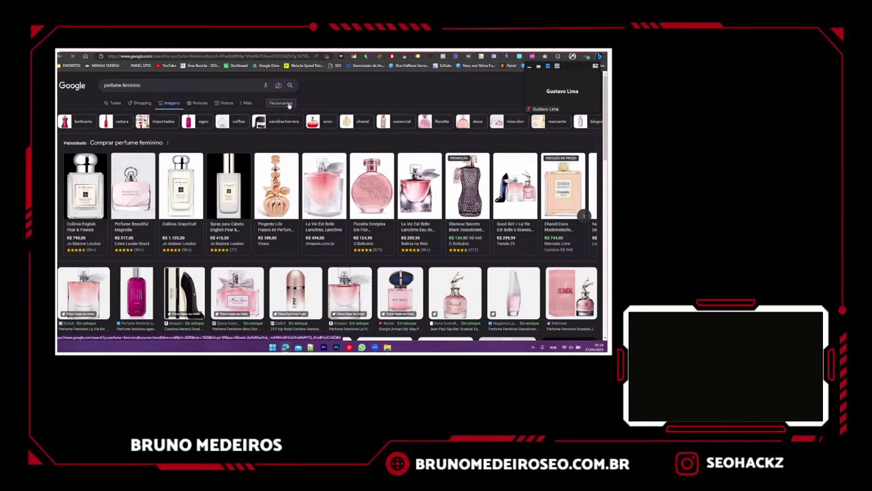
pyautogui.click(289, 103)
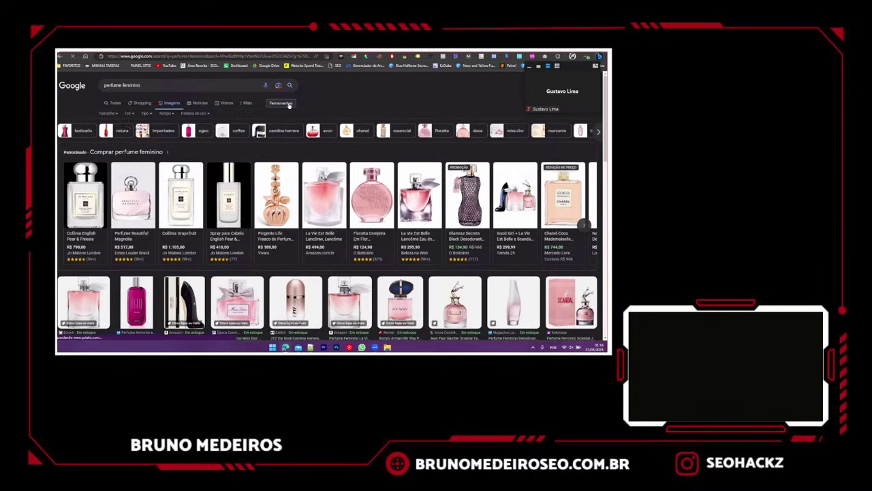
pyautogui.click(101, 114)
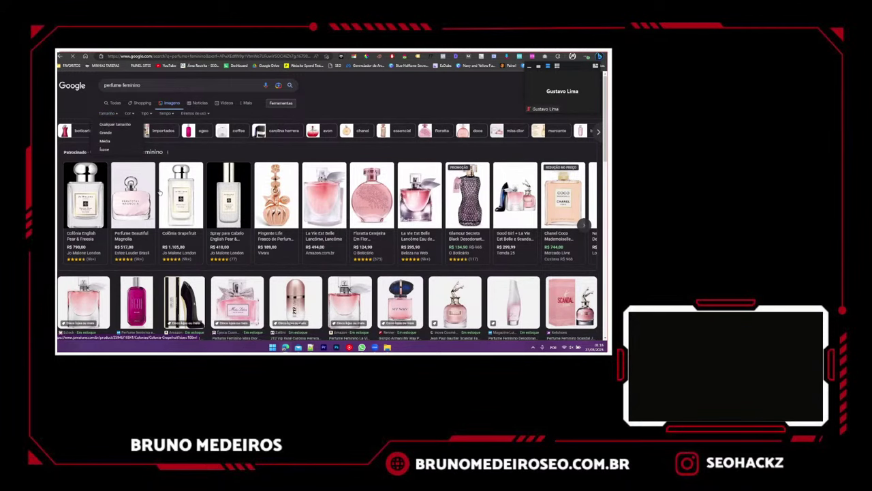
pyautogui.click(105, 132)
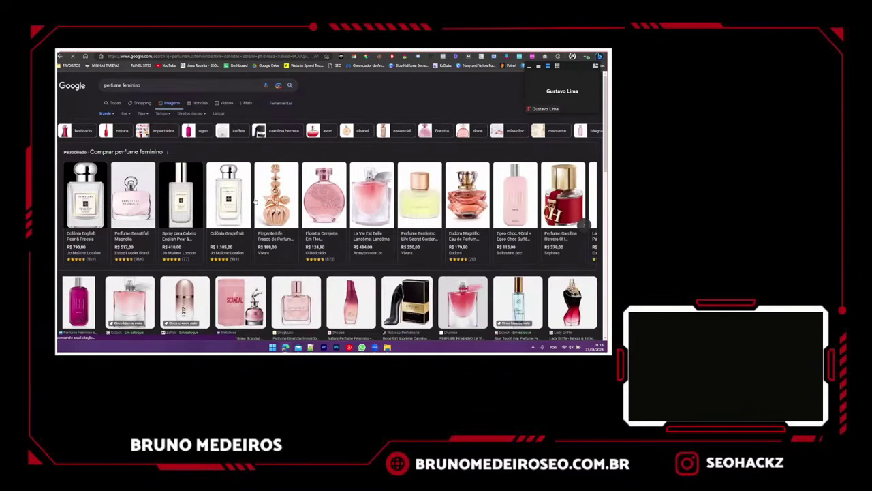
pyautogui.scroll(-5, 255, 201)
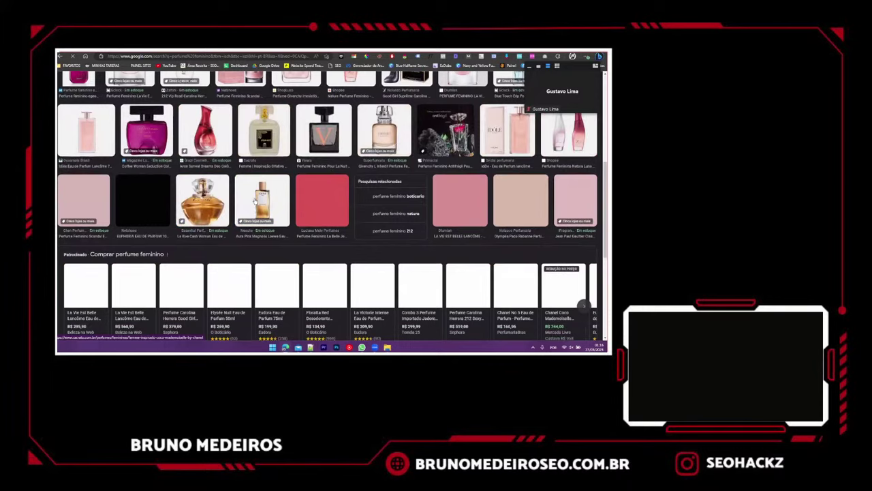
pyautogui.scroll(-5, 175, 210)
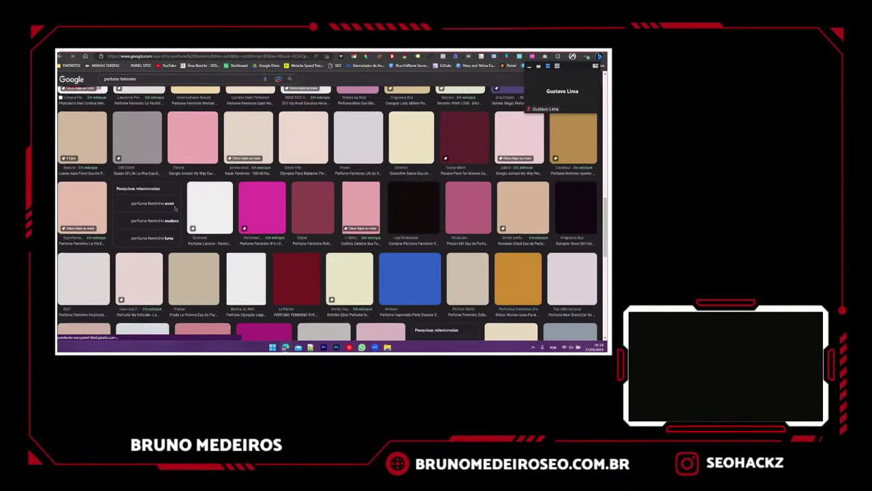
pyautogui.scroll(5, 176, 209)
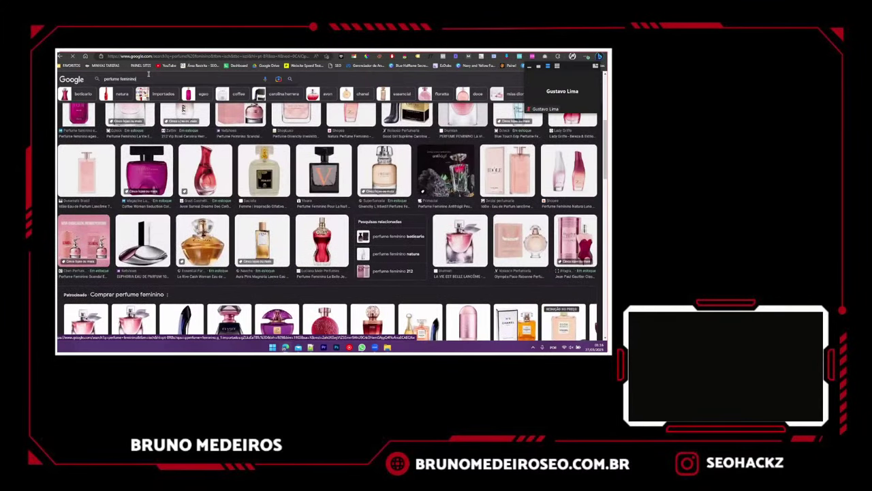
# - Replace the image search query with "mulher usando perfume" and run the search
pyautogui.tripleClick(148, 74)
pyautogui.write('mu')
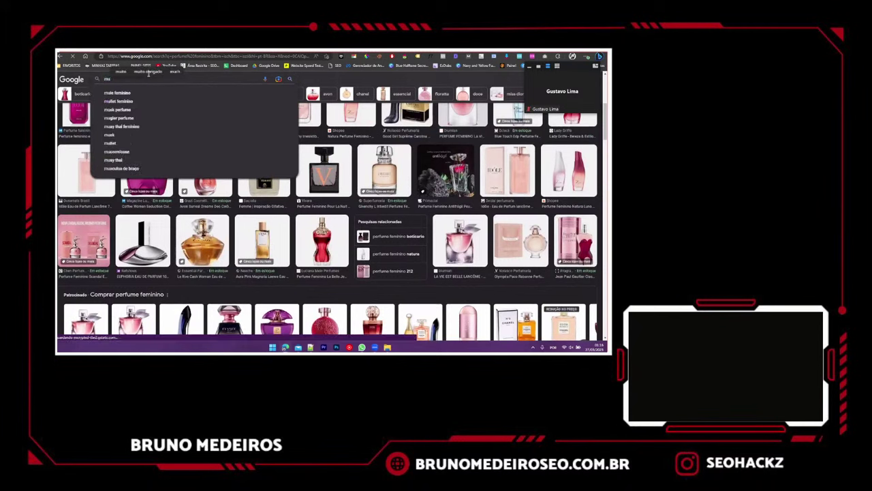
pyautogui.write('lher usand')
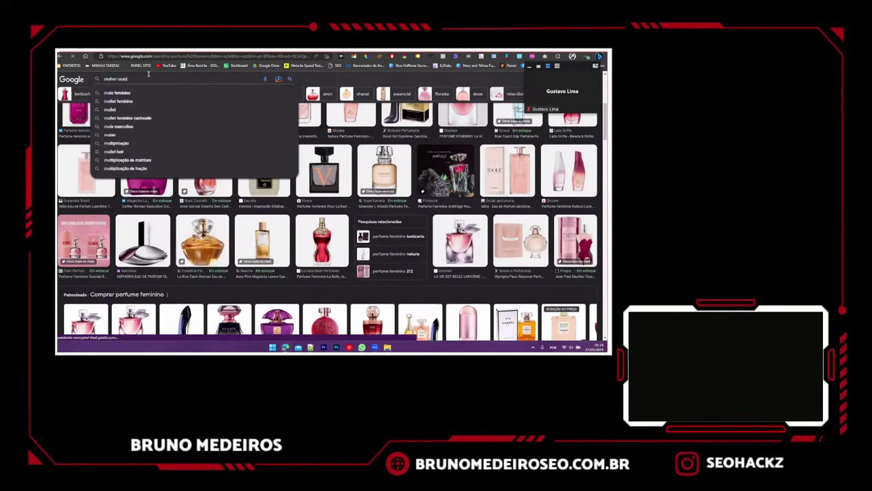
pyautogui.press('Escape')
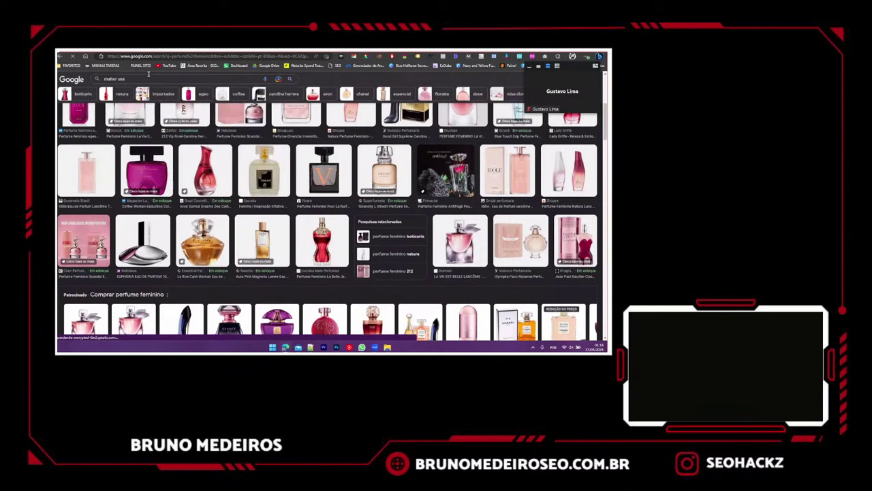
pyautogui.write('ndo perfume')
pyautogui.press('Return')
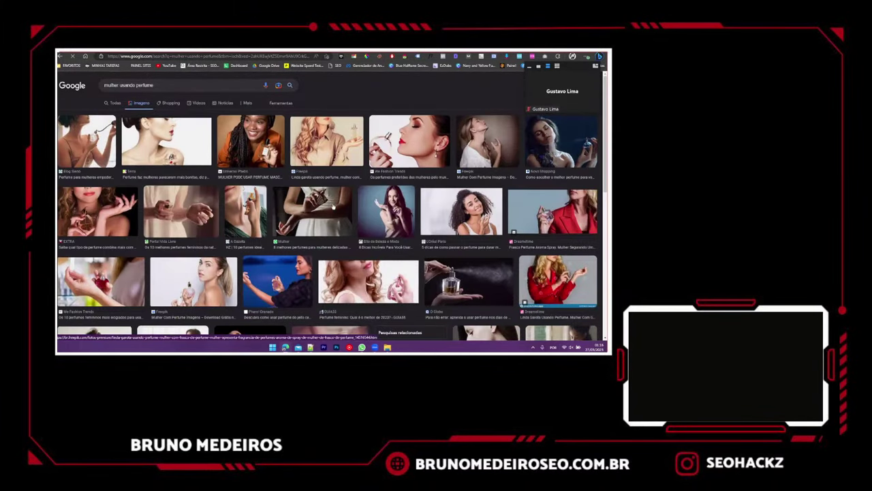
# - Filter the images to the size Grande and preview the Freepik close-up of a blonde woman holding a perfume bottle
pyautogui.click(272, 103)
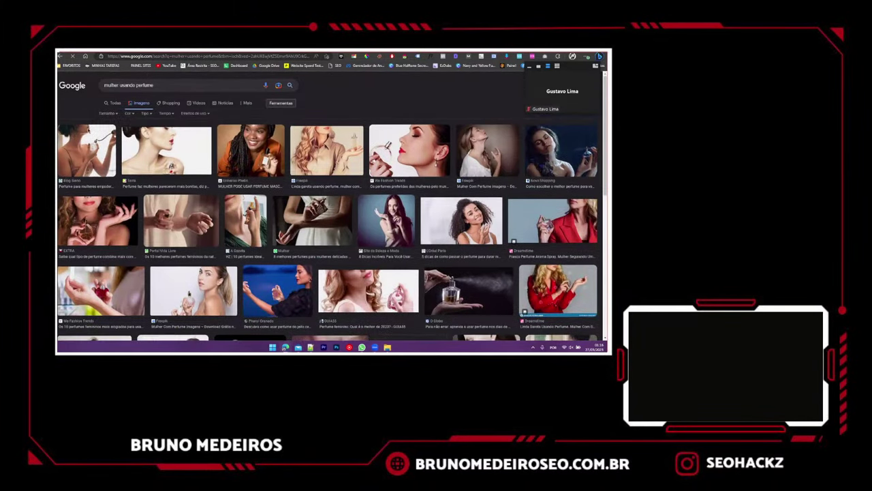
pyautogui.click(107, 114)
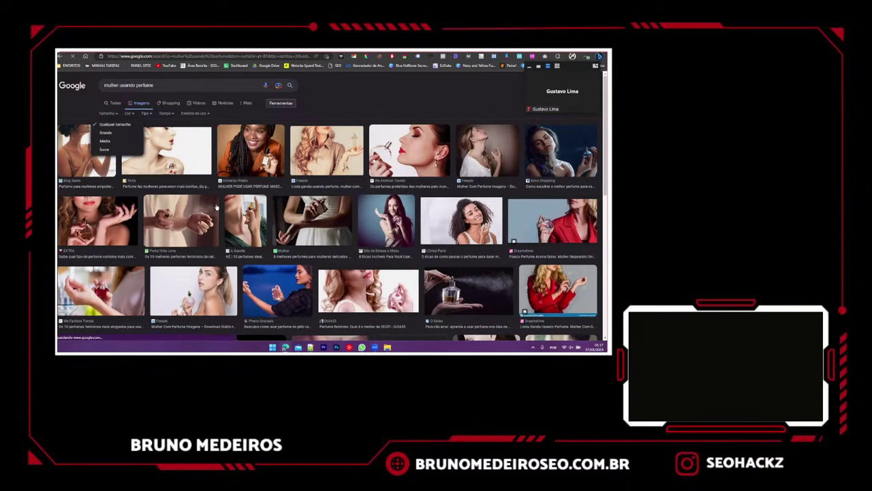
pyautogui.press('Down')
pyautogui.press('Return')
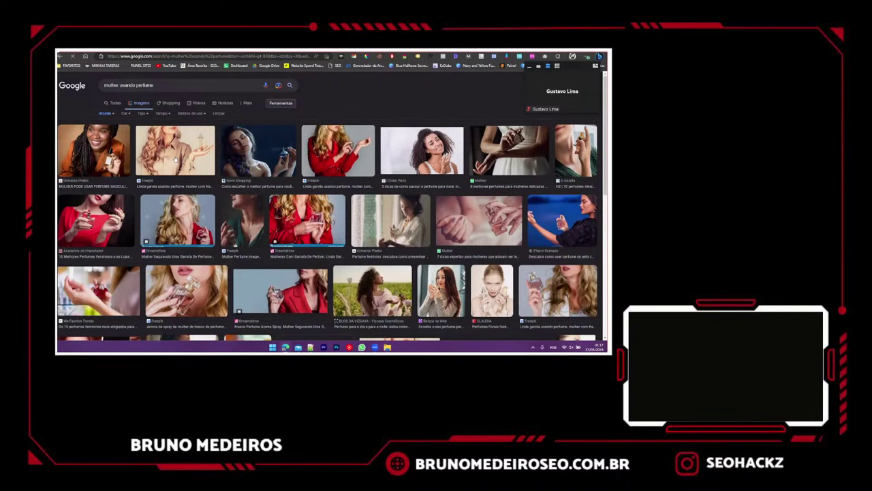
pyautogui.scroll(-1, 175, 159)
pyautogui.scroll(-1, 175, 159)
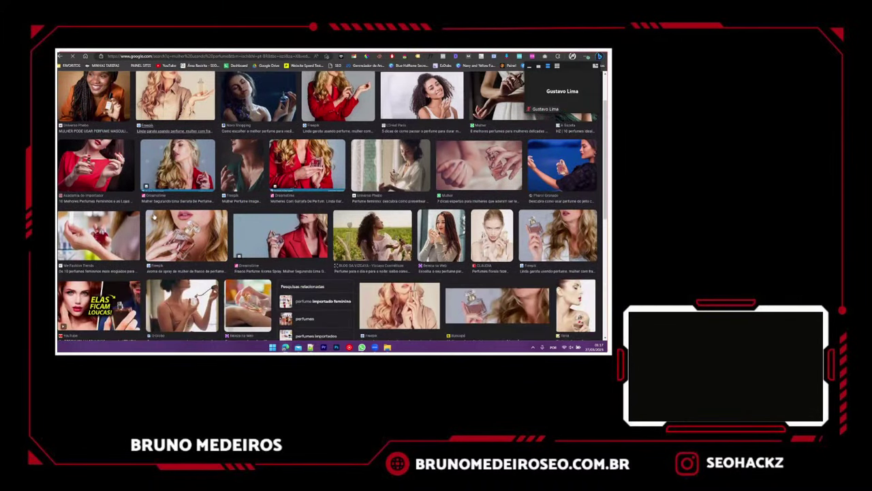
pyautogui.scroll(1, 155, 218)
pyautogui.click(186, 289)
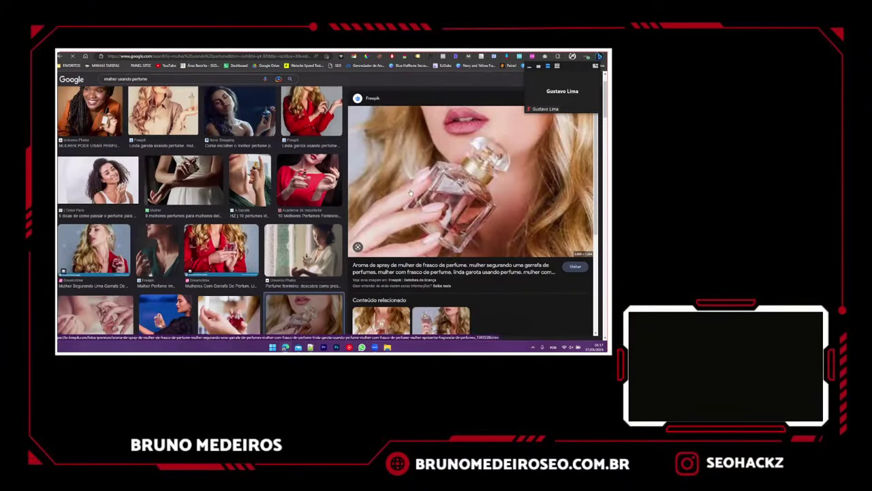
# - Open the Freepik close-up of the blonde woman's perfume bottle as an image in a new tab
pyautogui.rightClick(406, 157)
pyautogui.click(416, 218)
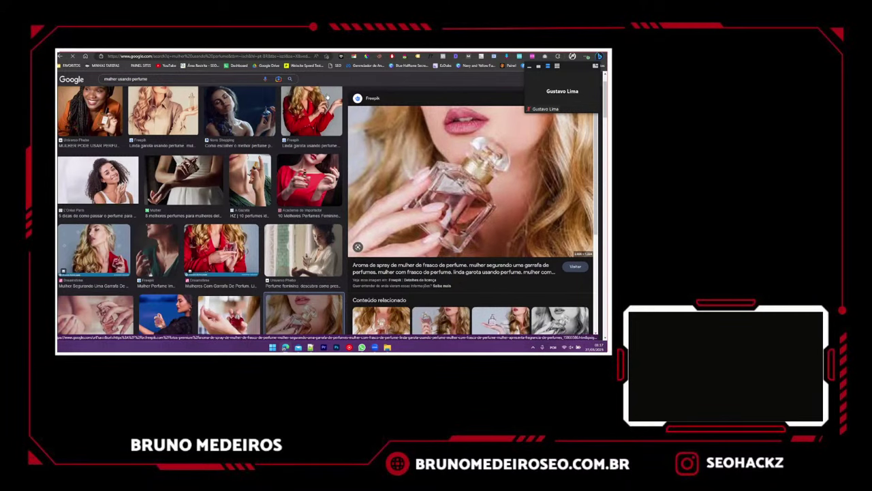
pyautogui.rightClick(412, 144)
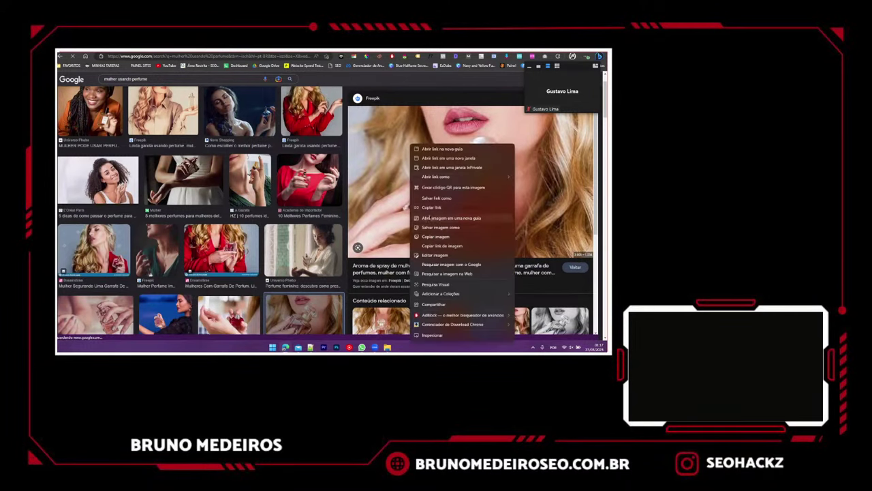
pyautogui.click(430, 217)
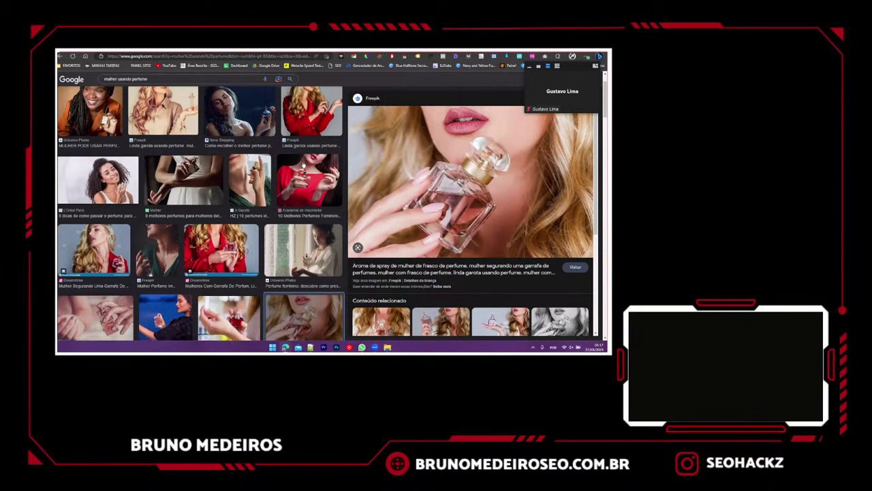
# - View the Freepik photo of the blonde woman in a beige shirt at full size, then close it
pyautogui.scroll(1, 180, 222)
pyautogui.click(168, 163)
pyautogui.scroll(-1, 167, 164)
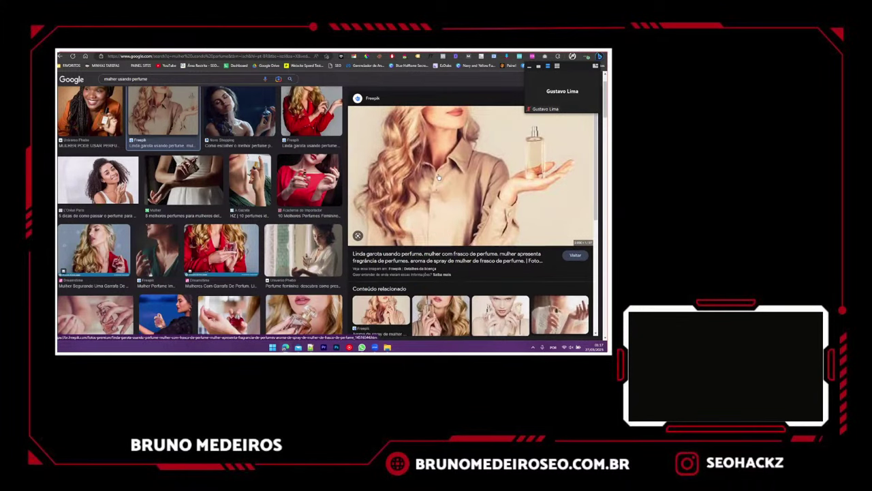
pyautogui.rightClick(439, 177)
pyautogui.click(455, 219)
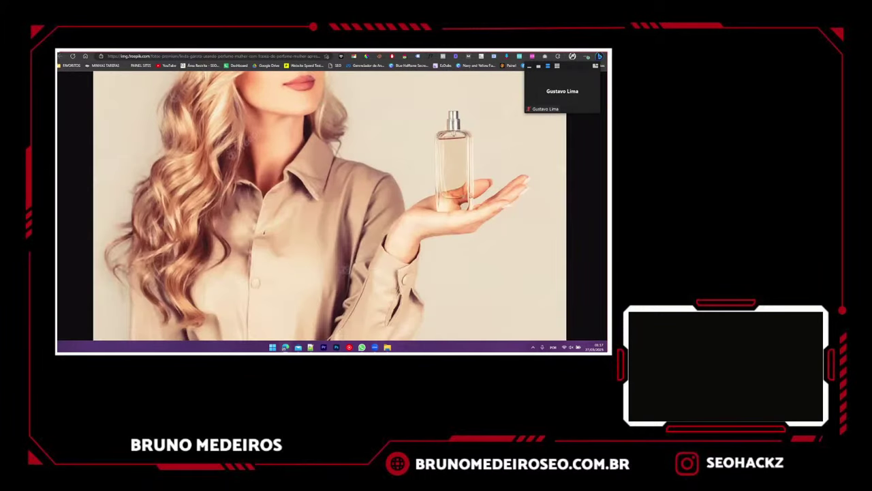
pyautogui.hotkey('ctrl', 'w')
# - Preview the Novo Shopping photo of a dark-haired woman on a dark blue background and open the image in a new tab
pyautogui.scroll(1, 260, 112)
pyautogui.click(257, 160)
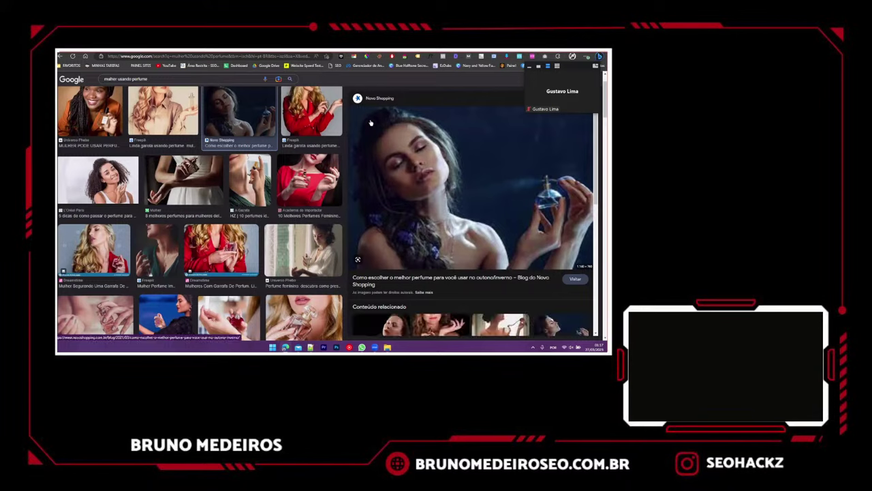
pyautogui.scroll(-1, 378, 150)
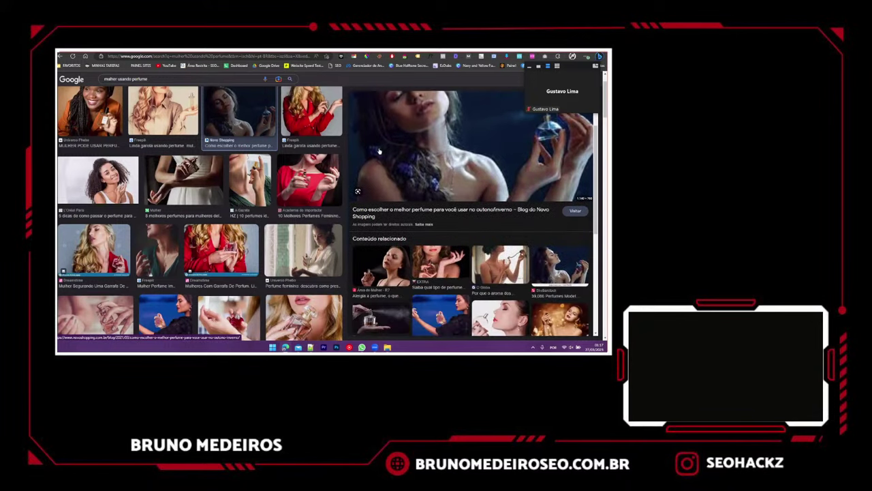
pyautogui.scroll(1, 426, 184)
pyautogui.scroll(2, 427, 183)
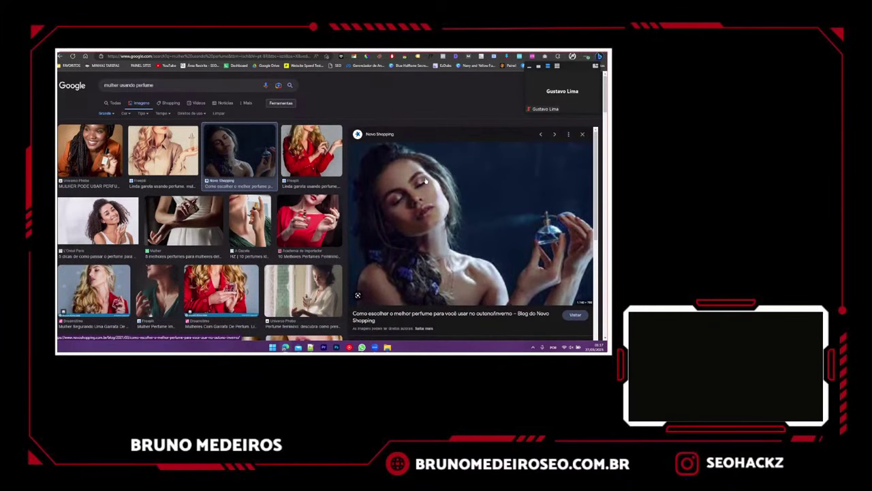
pyautogui.rightClick(429, 194)
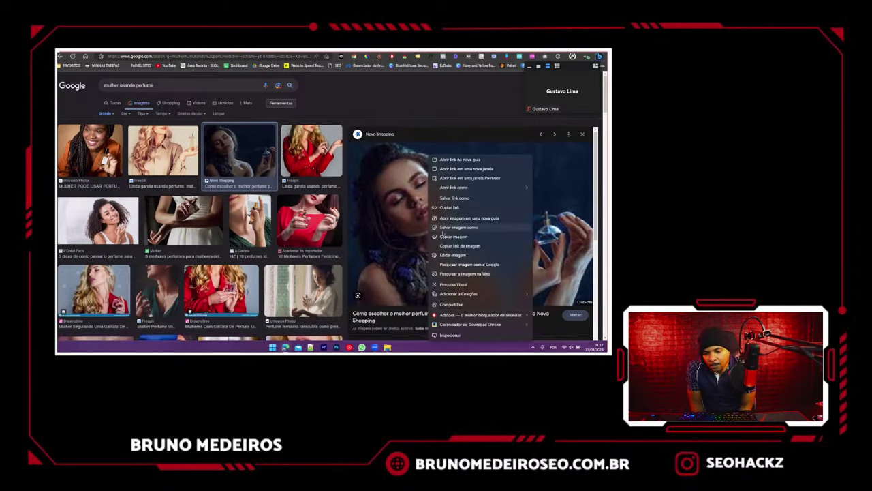
pyautogui.click(445, 219)
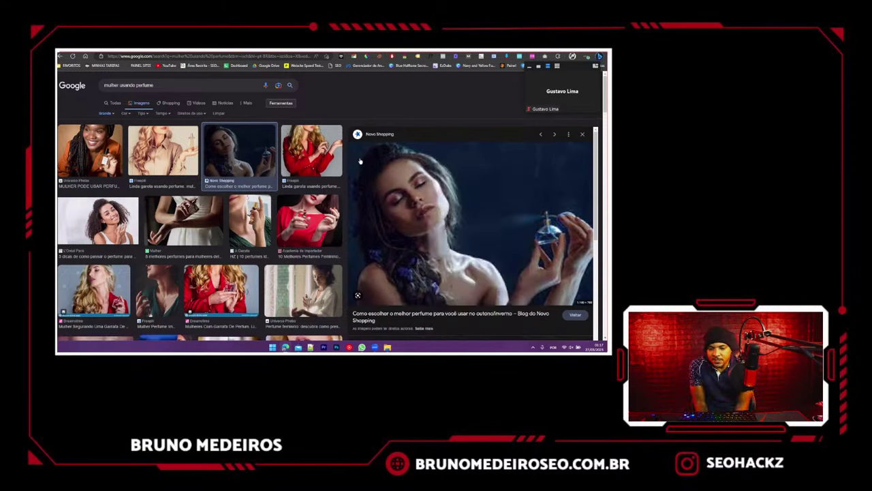
# - Compare the Dreamstime photo of a woman in a red blazer with the Novo Shopping photo and its related images
pyautogui.scroll(-5, 360, 161)
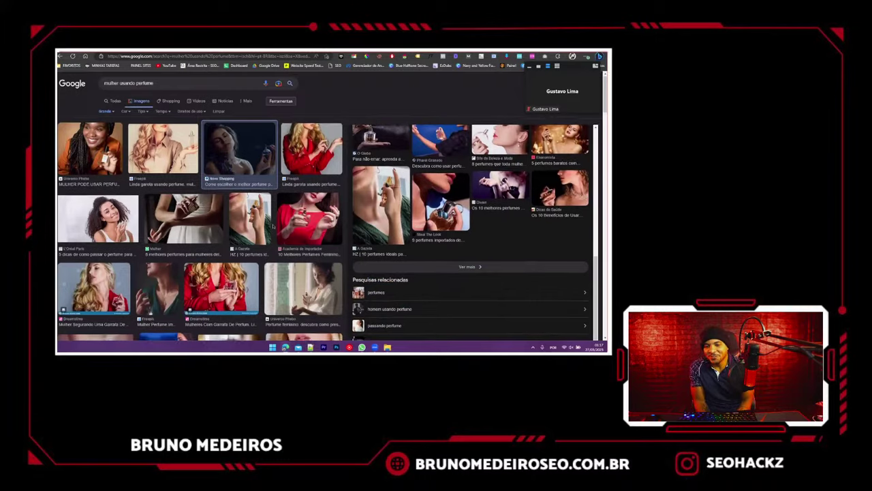
pyautogui.scroll(-6, 273, 226)
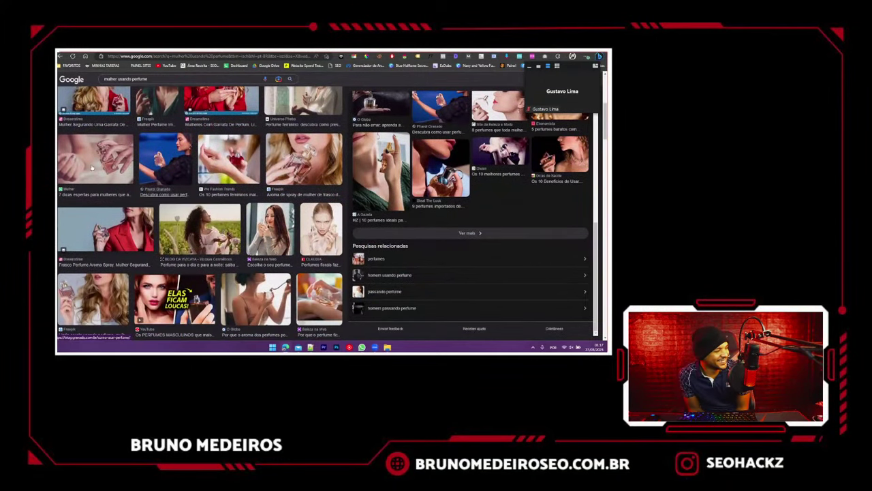
pyautogui.click(127, 235)
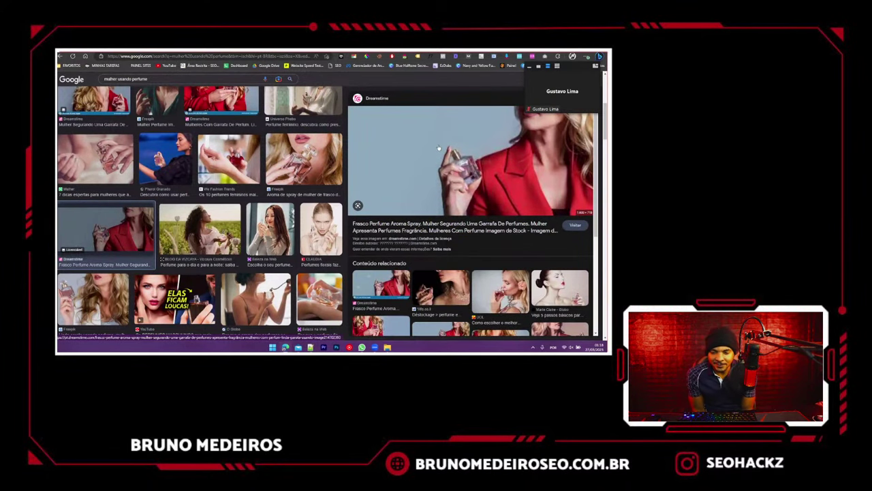
pyautogui.scroll(5, 341, 191)
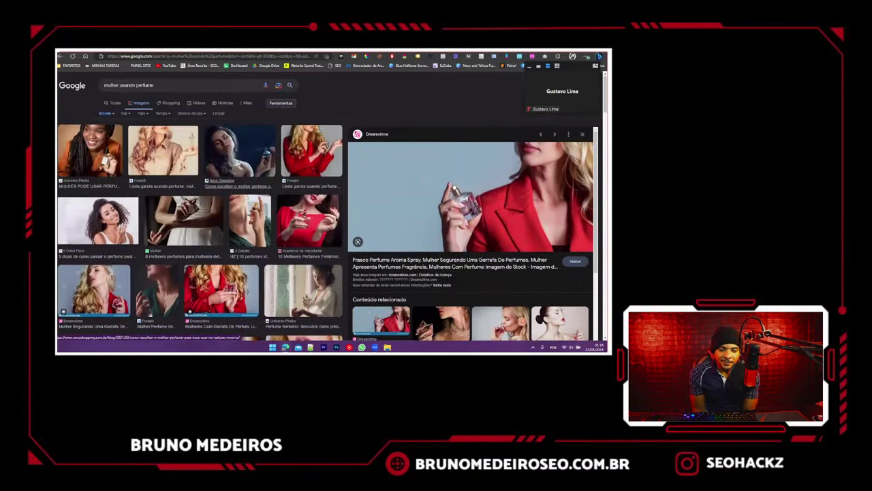
pyautogui.click(238, 113)
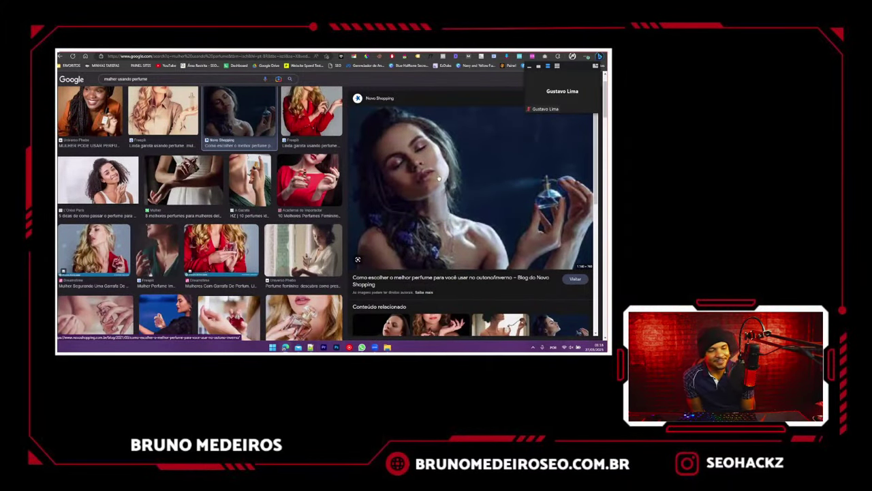
pyautogui.scroll(-5, 439, 178)
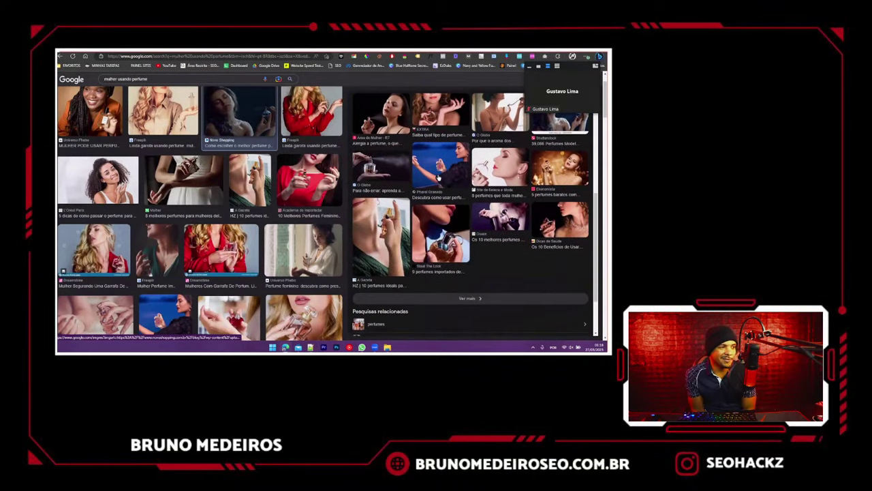
pyautogui.scroll(5, 425, 194)
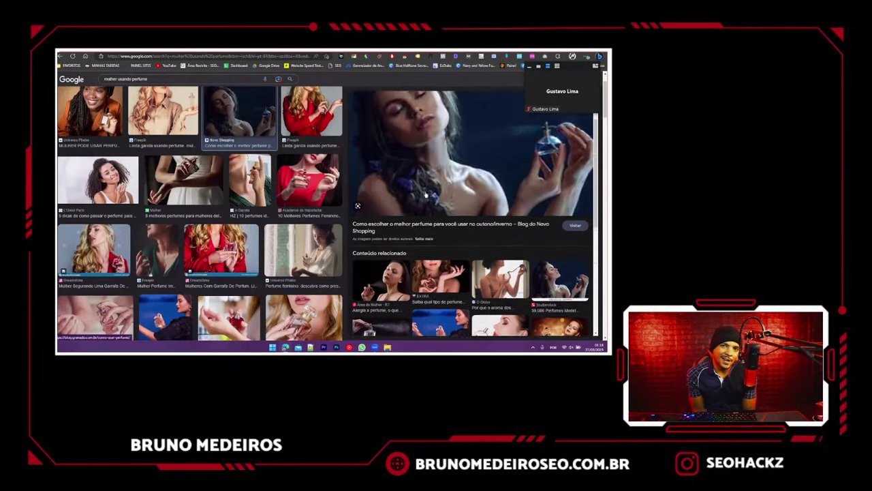
pyautogui.scroll(1, 271, 169)
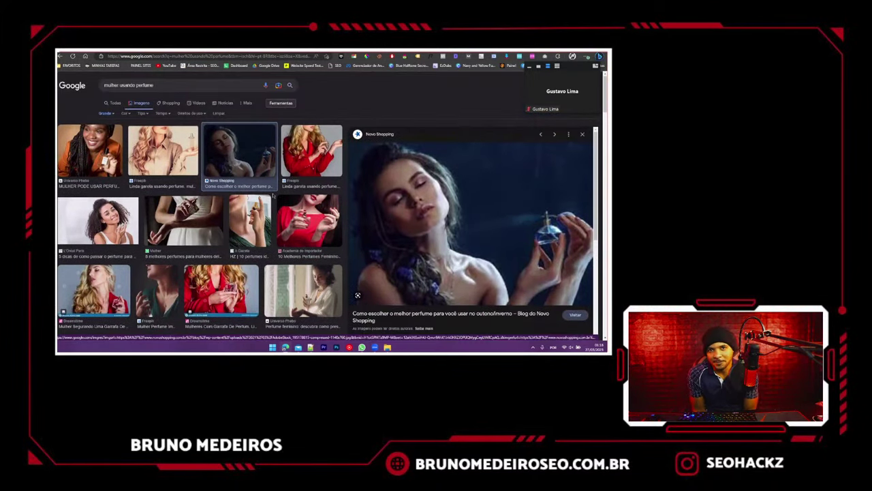
# - Open the Novo Shopping photo's source page in a new tab and open its perfume image on its own
pyautogui.scroll(-4, 235, 232)
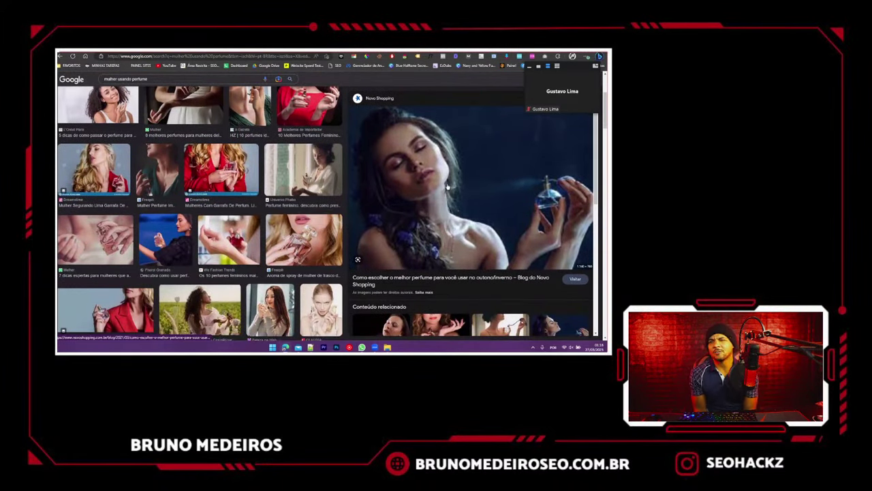
pyautogui.rightClick(432, 157)
pyautogui.click(450, 159)
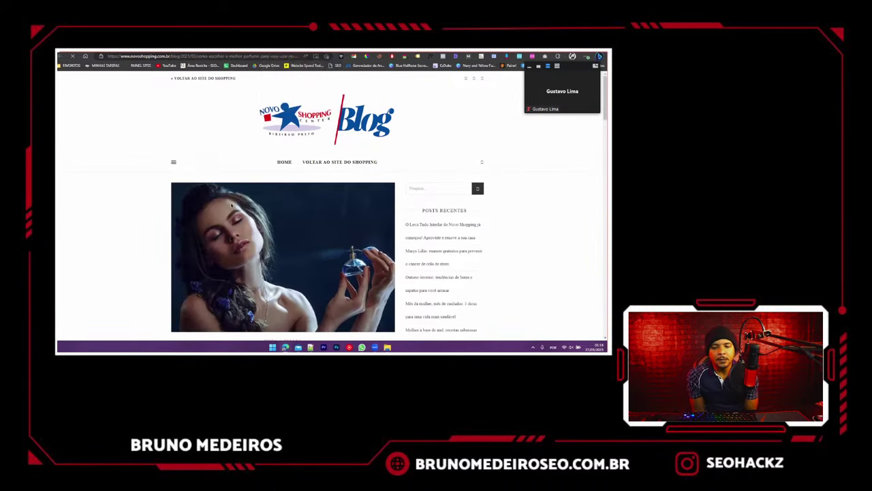
pyautogui.rightClick(231, 189)
pyautogui.click(303, 145)
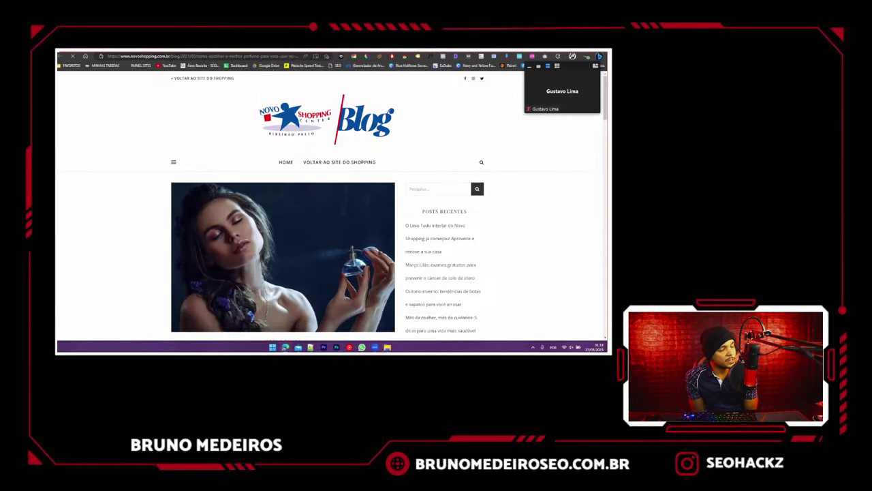
# - Save the perfume photo to the Downloads folder as "cheiro de poder" and close its tab
pyautogui.rightClick(284, 144)
pyautogui.click(306, 159)
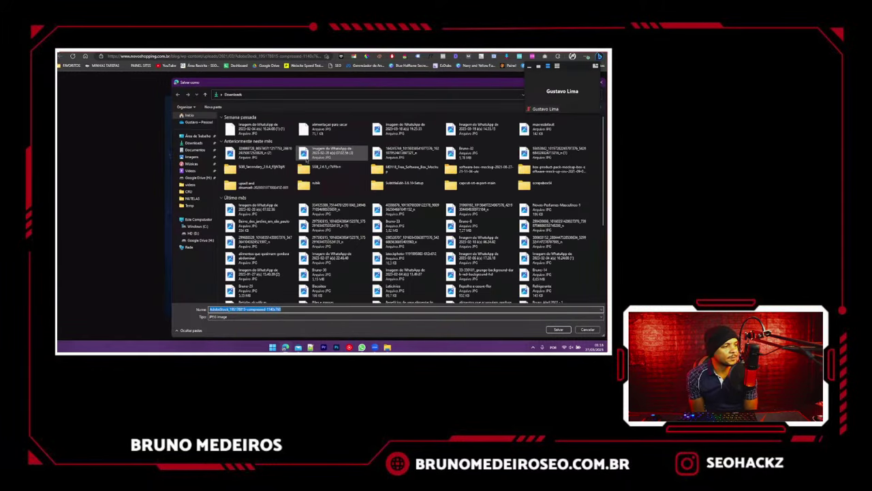
pyautogui.write('cheiro de poder')
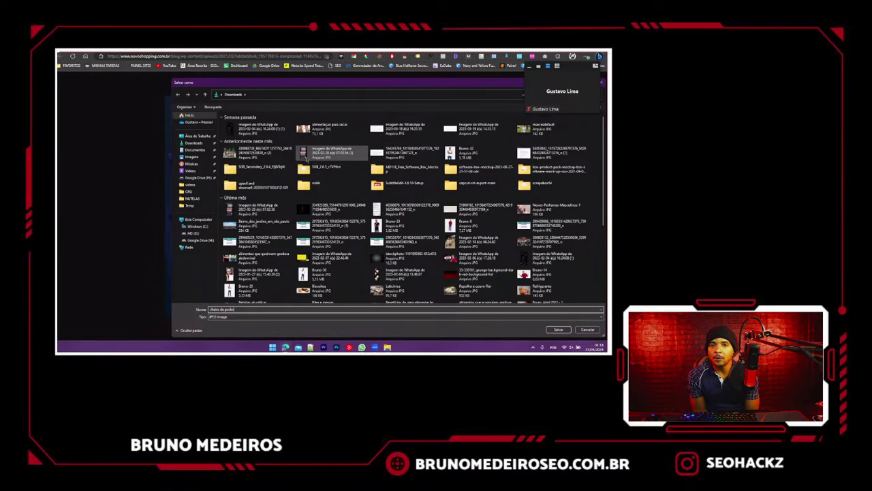
pyautogui.press('Return')
pyautogui.hotkey('ctrl', 'w')
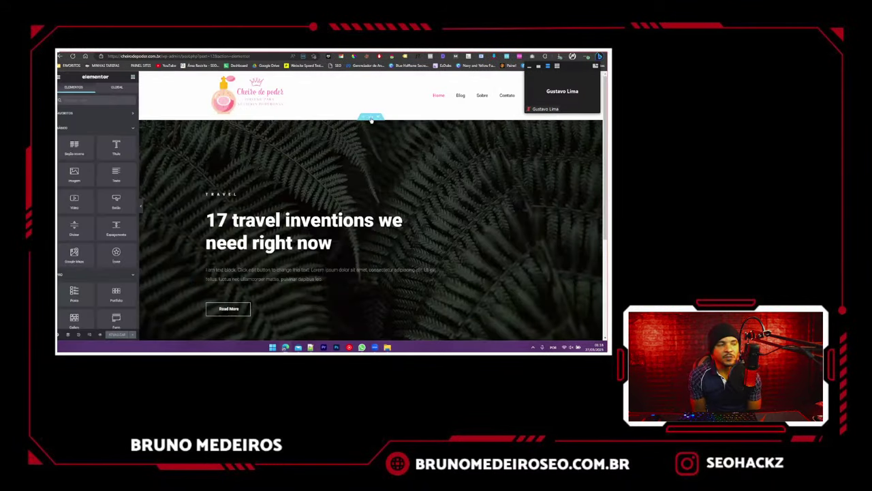
# - Remove the fern background image from the home page's hero section
pyautogui.click(370, 117)
pyautogui.click(94, 91)
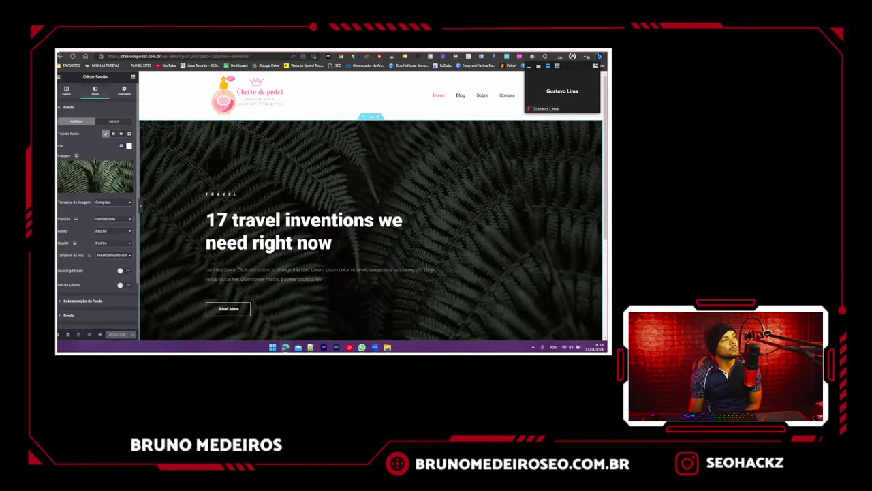
pyautogui.click(128, 172)
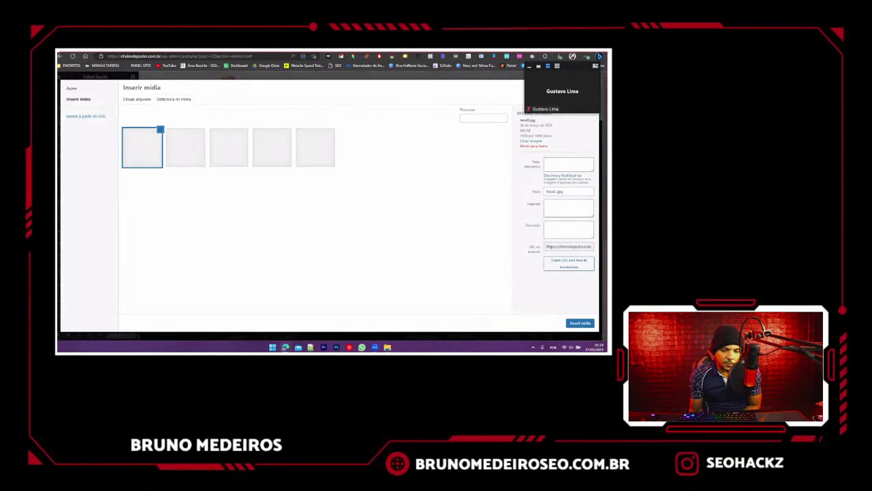
pyautogui.press('Escape')
pyautogui.click(129, 188)
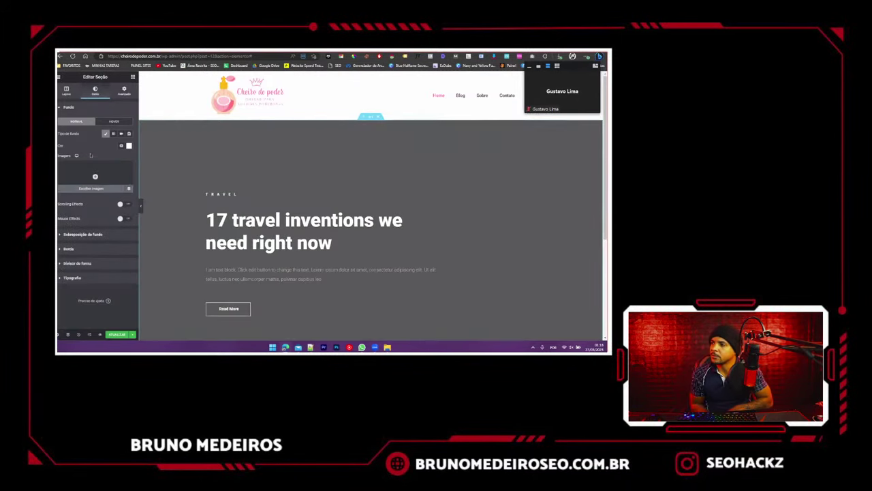
# - Upload the downloaded cheiro de poder photo to the media library for the hero section's background overlay
pyautogui.click(75, 234)
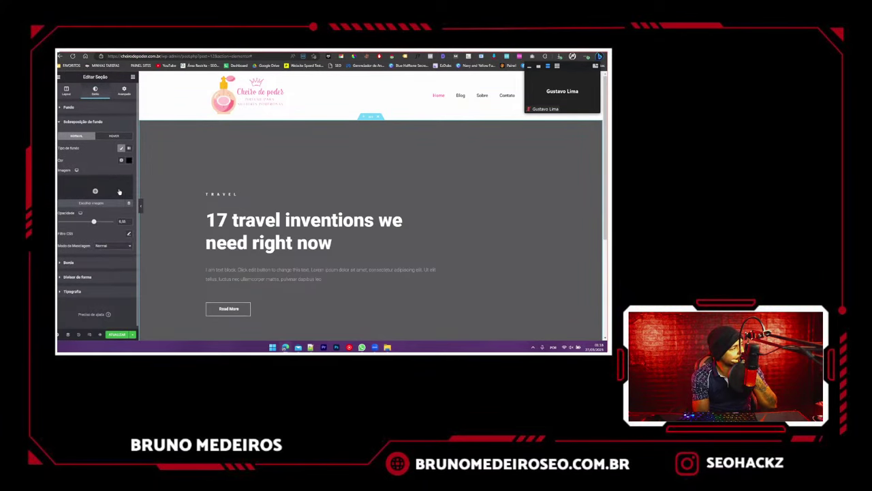
pyautogui.click(117, 191)
pyautogui.hotkey('ctrl', 'j')
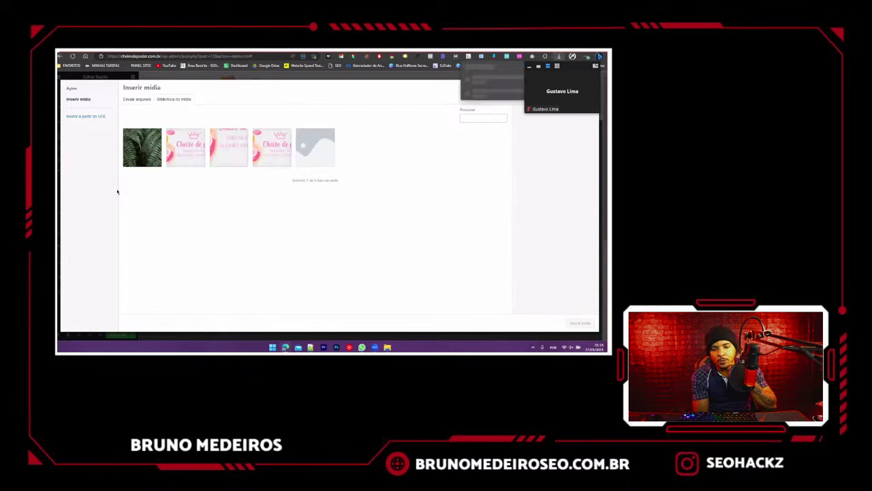
pyautogui.moveTo(489, 98); pyautogui.dragTo(277, 214)
# - Permanently delete the fern photo and the grey placeholder image from the media library
pyautogui.click(196, 149)
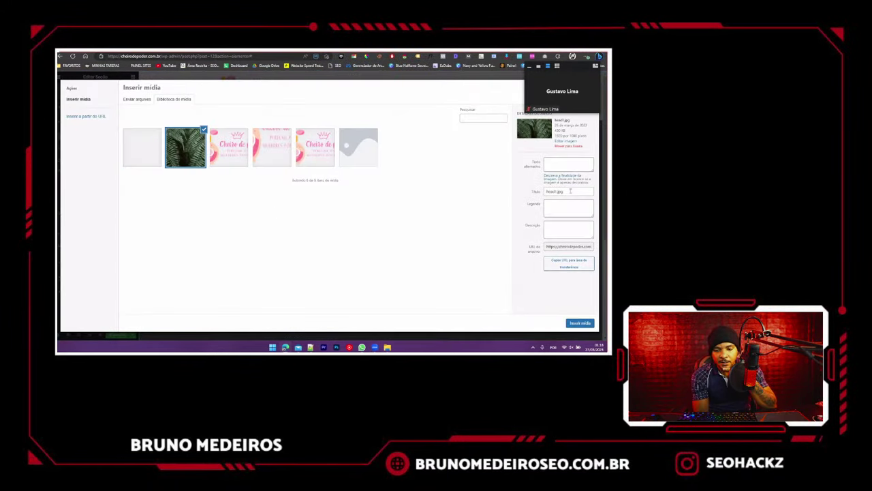
pyautogui.click(572, 150)
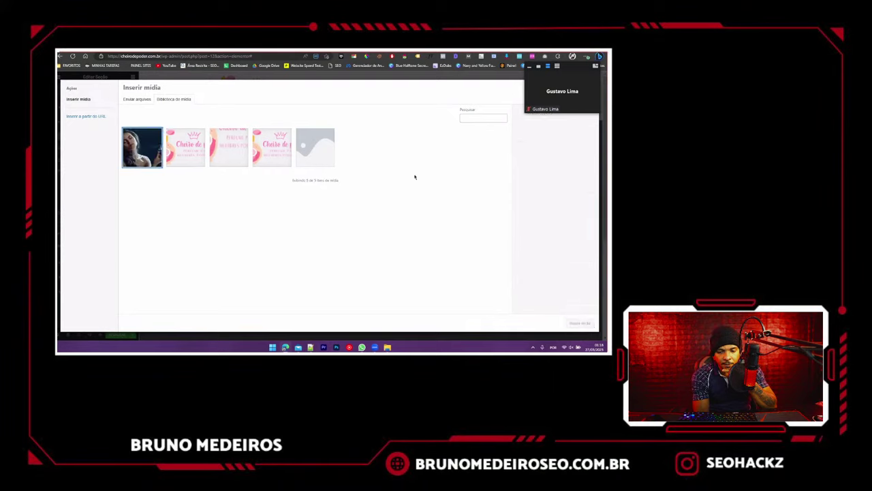
pyautogui.click(318, 161)
pyautogui.click(580, 151)
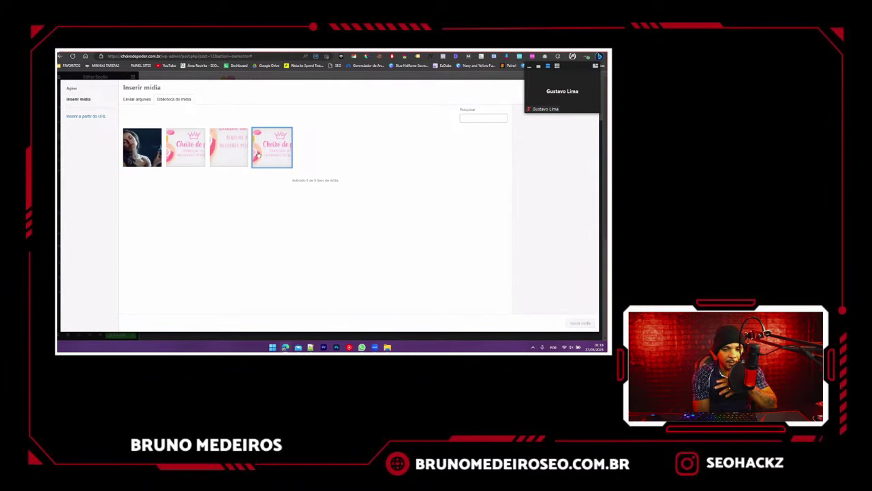
# - Insert the cheiro de poder photo as the hero section's background overlay, without repetition and with its display size set to full fill
pyautogui.click(149, 153)
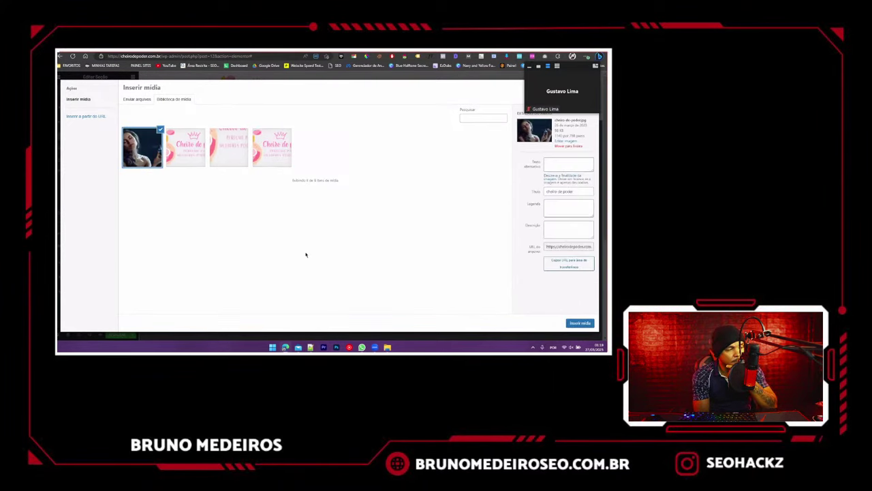
pyautogui.click(580, 322)
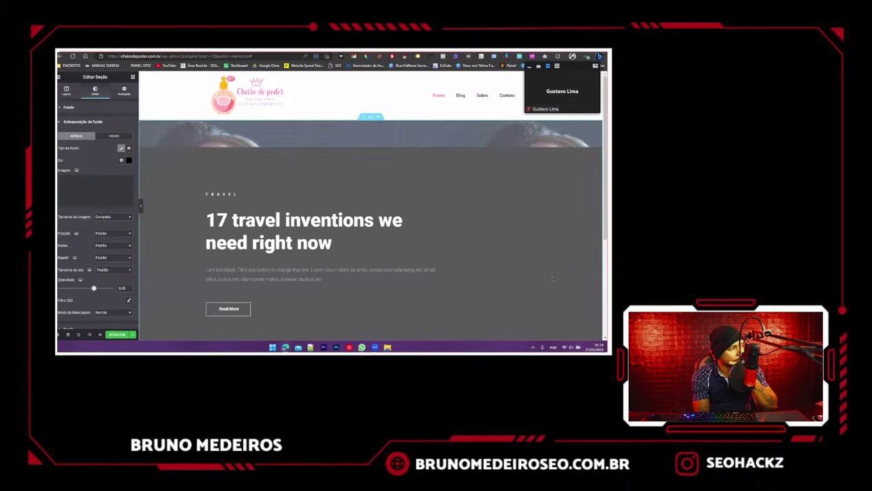
pyautogui.click(107, 271)
pyautogui.click(105, 258)
pyautogui.click(104, 258)
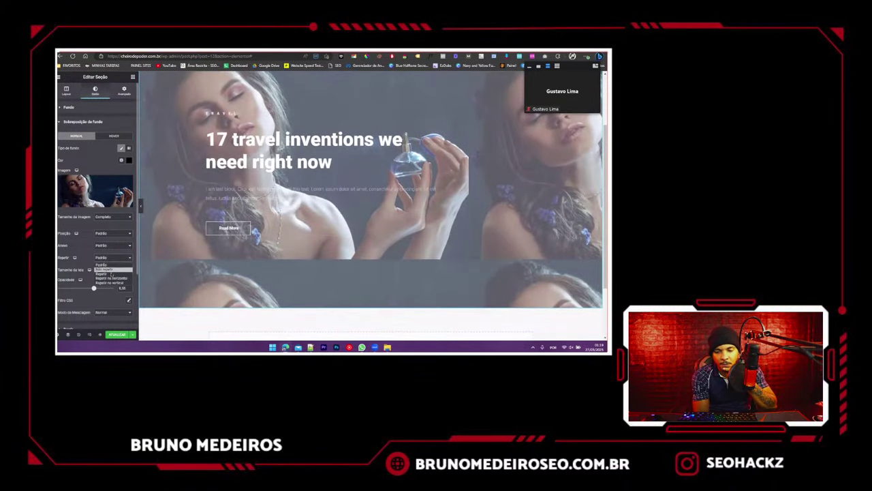
pyautogui.click(108, 269)
pyautogui.click(108, 271)
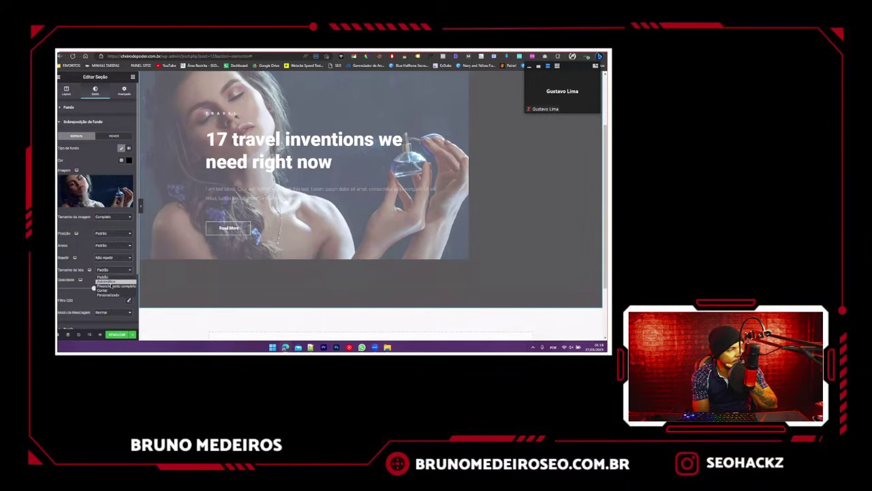
pyautogui.click(102, 287)
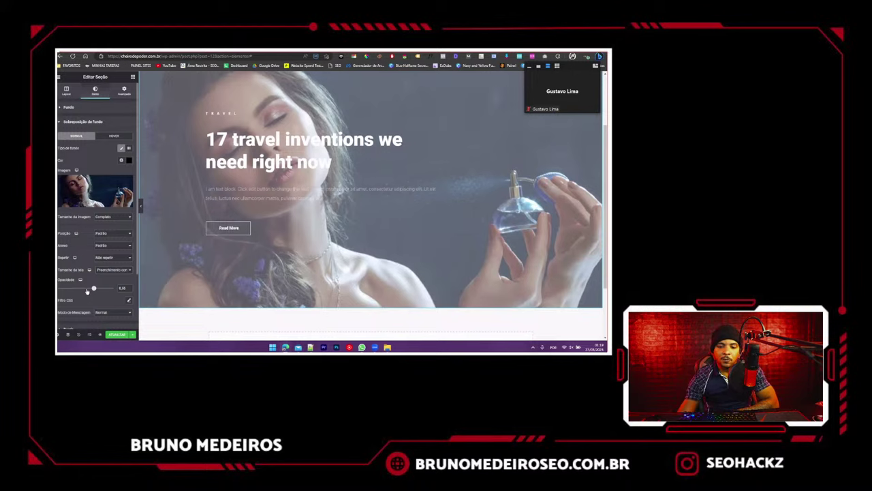
# - Set the hero section's background colour to black behind the photo overlay
pyautogui.click(85, 288)
pyautogui.click(95, 288)
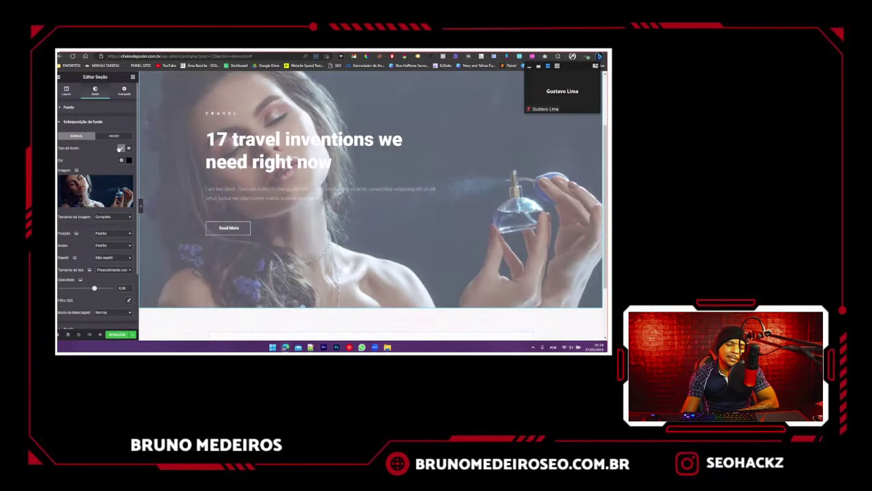
pyautogui.click(117, 107)
pyautogui.click(129, 146)
pyautogui.click(64, 214)
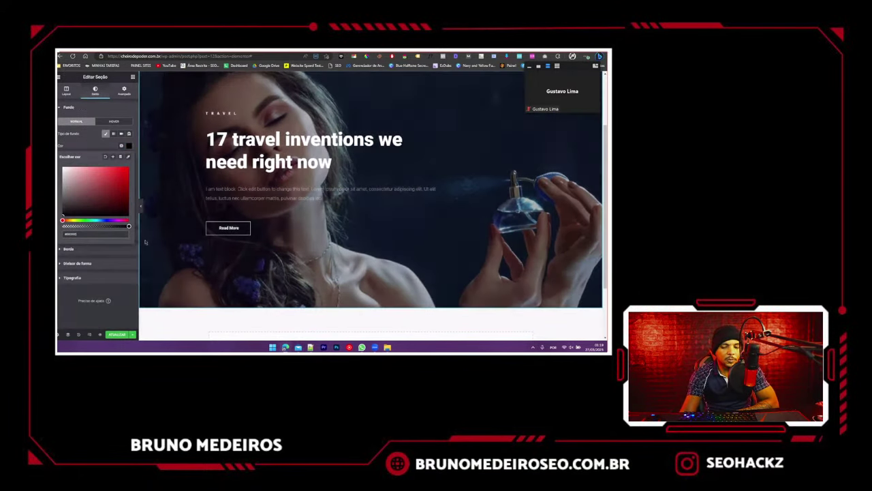
pyautogui.click(145, 242)
pyautogui.scroll(2, 225, 205)
pyautogui.scroll(-2, 259, 170)
pyautogui.click(235, 113)
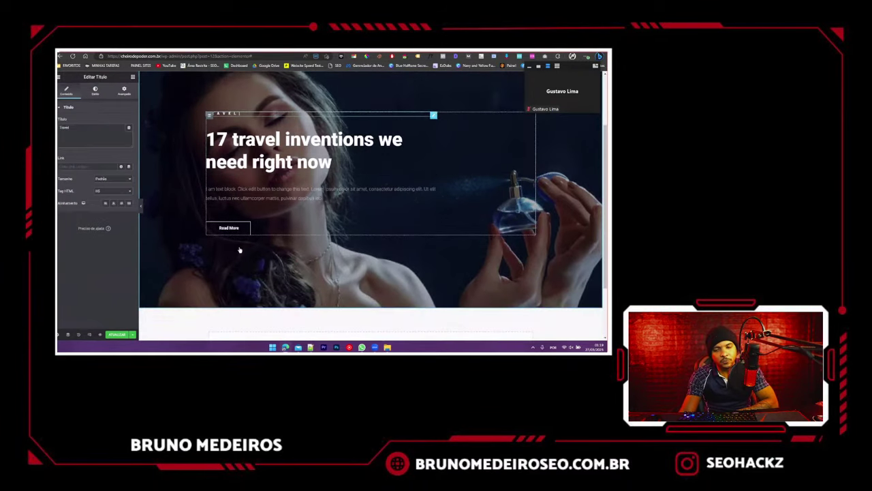
pyautogui.scroll(1, 239, 250)
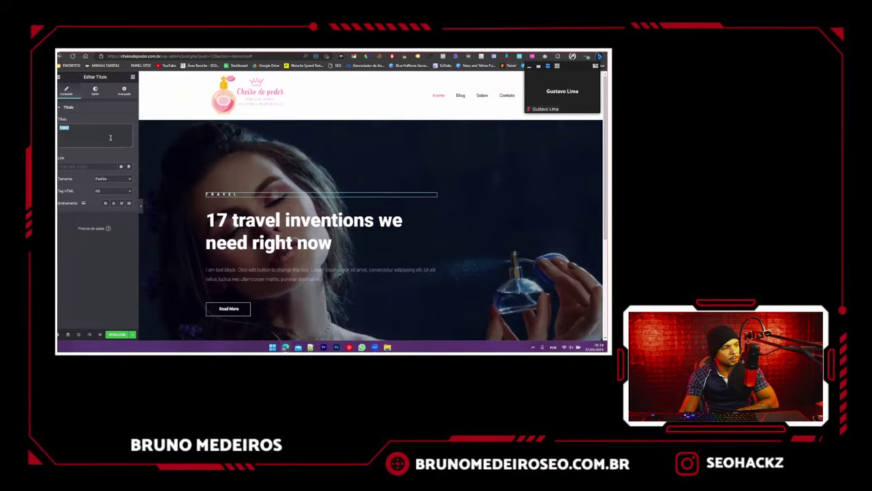
pyautogui.click(109, 285)
pyautogui.scroll(-2, 283, 284)
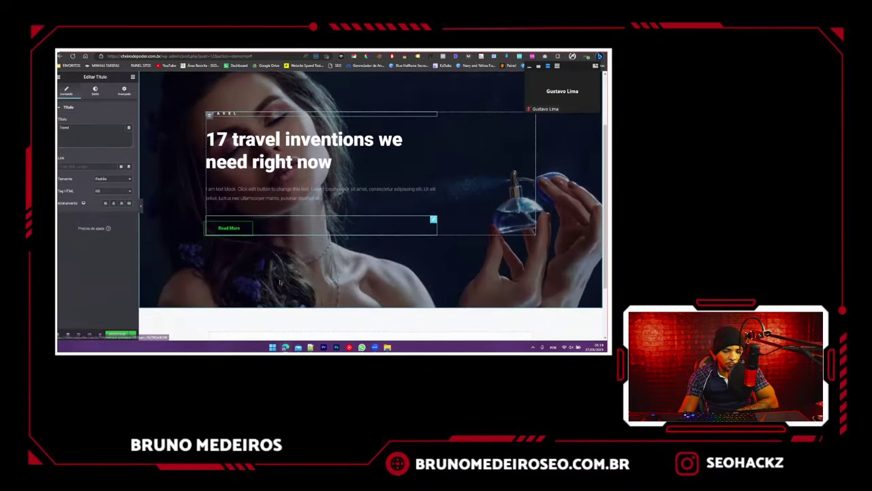
pyautogui.scroll(3, 284, 285)
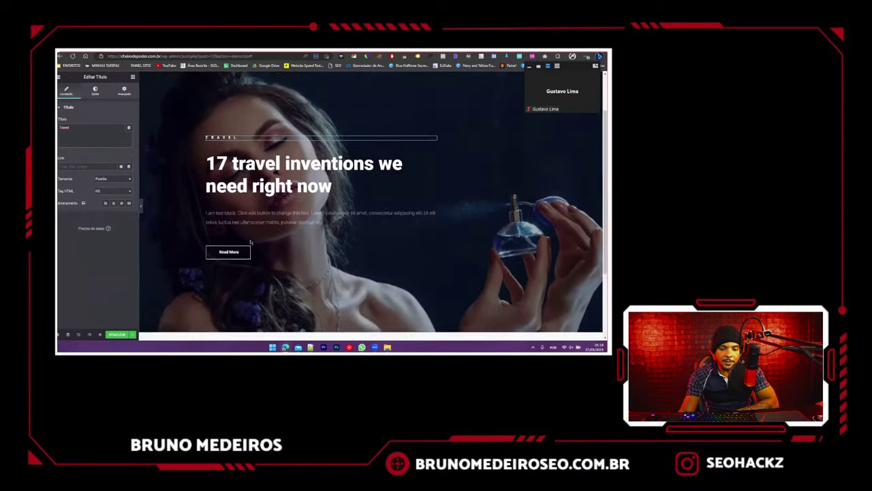
# - Preview the hero section at full page width with the editing panel hidden
pyautogui.click(126, 173)
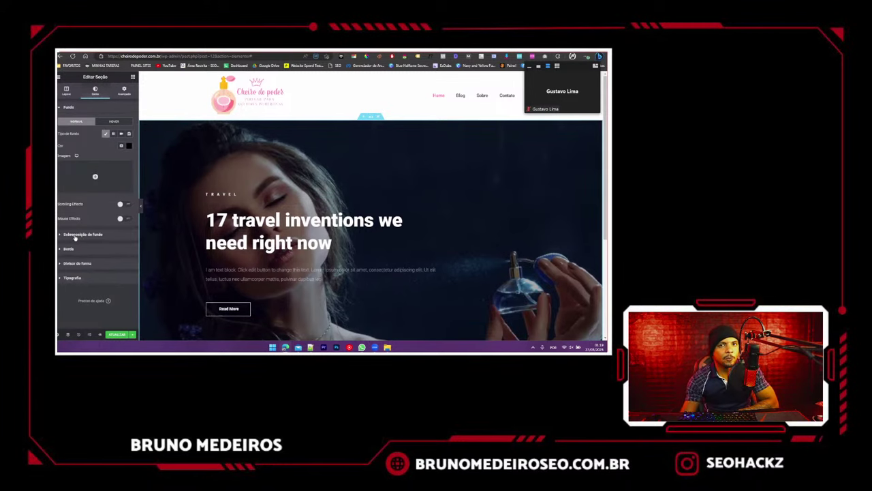
pyautogui.click(141, 206)
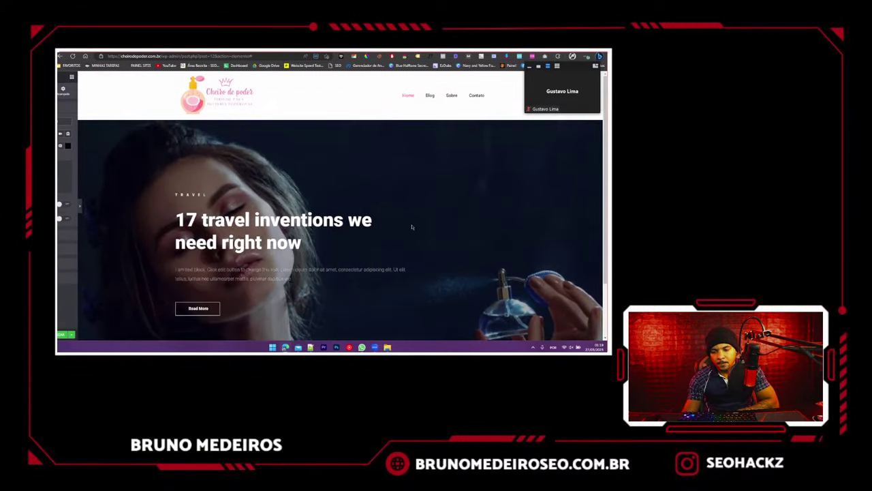
pyautogui.scroll(-1, 484, 240)
pyautogui.scroll(2, 483, 238)
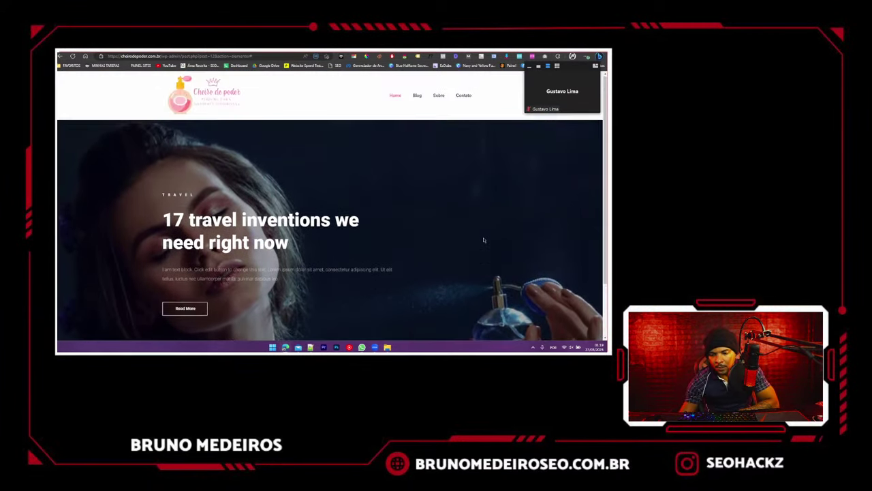
pyautogui.scroll(-2, 483, 238)
pyautogui.scroll(2, 470, 238)
pyautogui.scroll(-2, 470, 238)
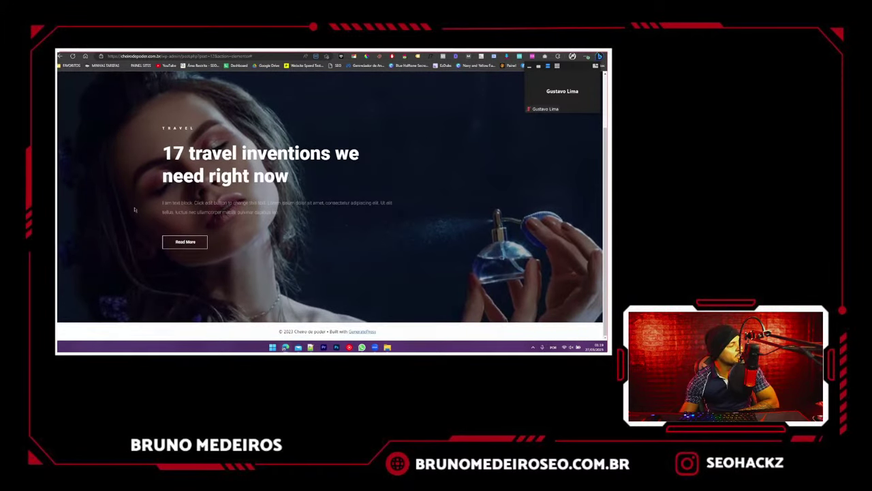
pyautogui.hotkey('ctrl', 'p')
pyautogui.scroll(2, 341, 246)
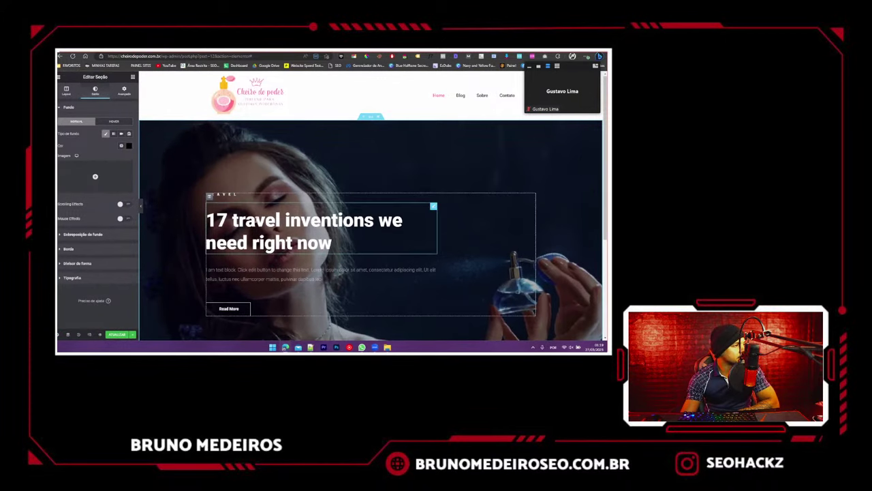
# - Save the home page and set the position of the hero's background overlay photo to Centralizado
pyautogui.scroll(-1, 313, 225)
pyautogui.click(115, 335)
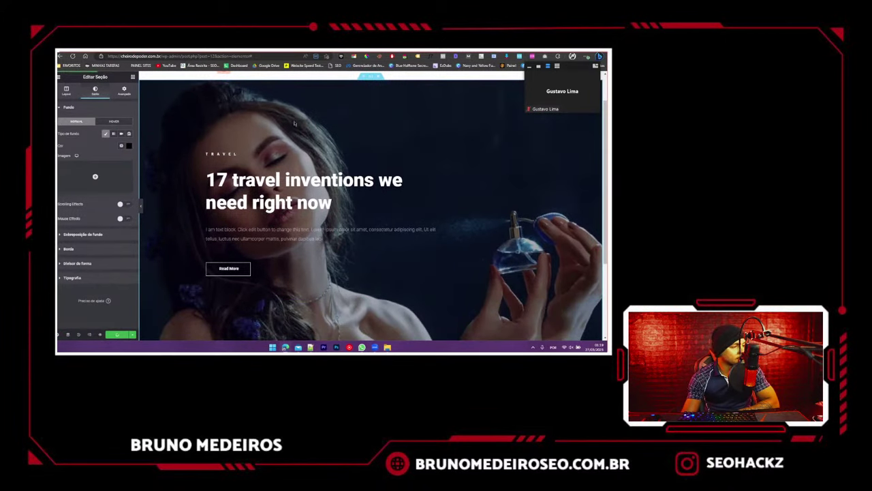
pyautogui.click(99, 234)
pyautogui.click(107, 233)
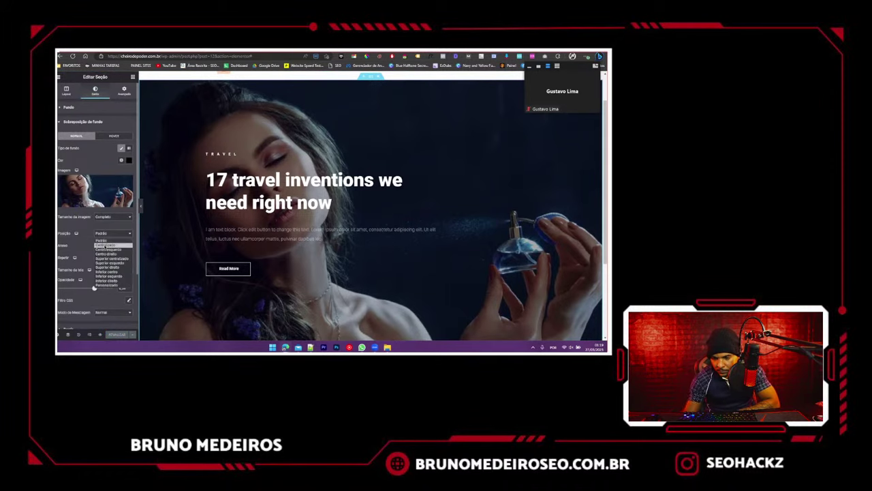
pyautogui.click(108, 244)
pyautogui.scroll(-1, 172, 227)
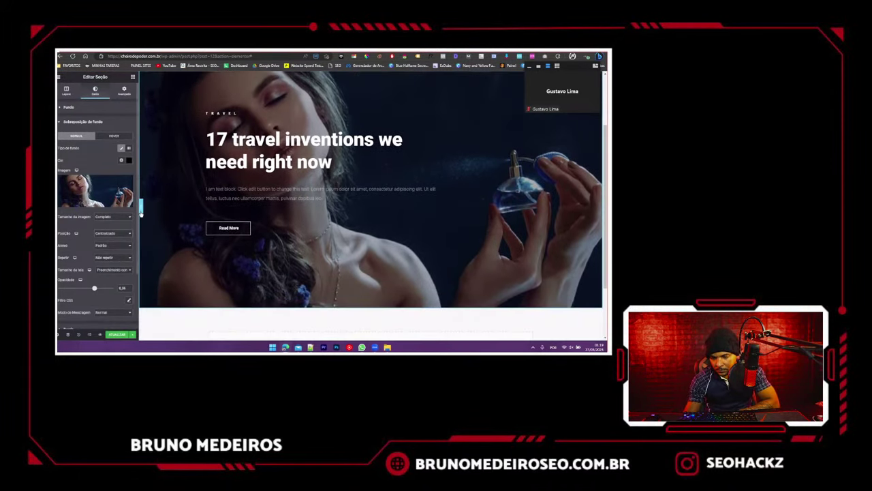
pyautogui.click(141, 212)
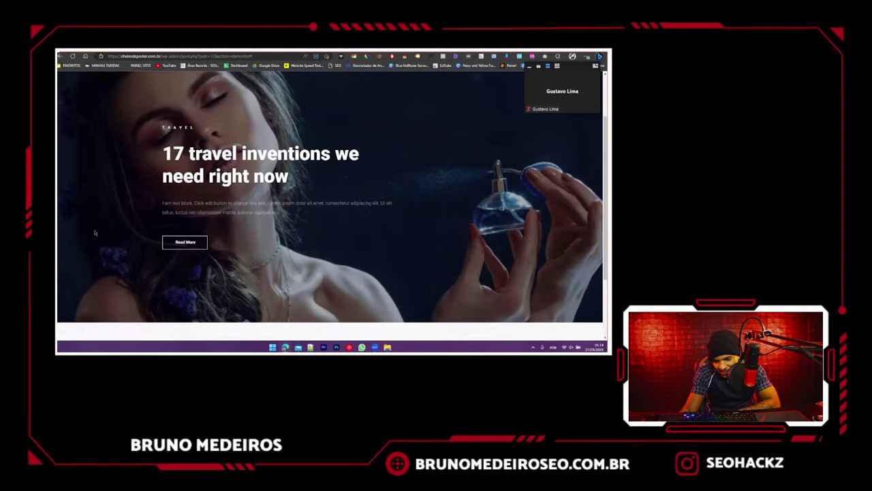
pyautogui.click(59, 217)
# - Lower the hero overlay's opacity to 0.3, save the page and check the result at full width
pyautogui.moveTo(97, 289); pyautogui.dragTo(70, 288)
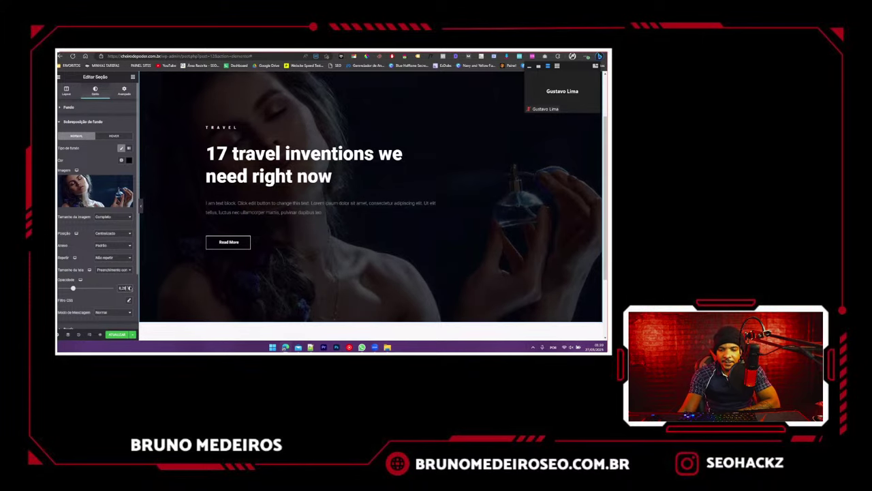
pyautogui.scroll(1, 278, 277)
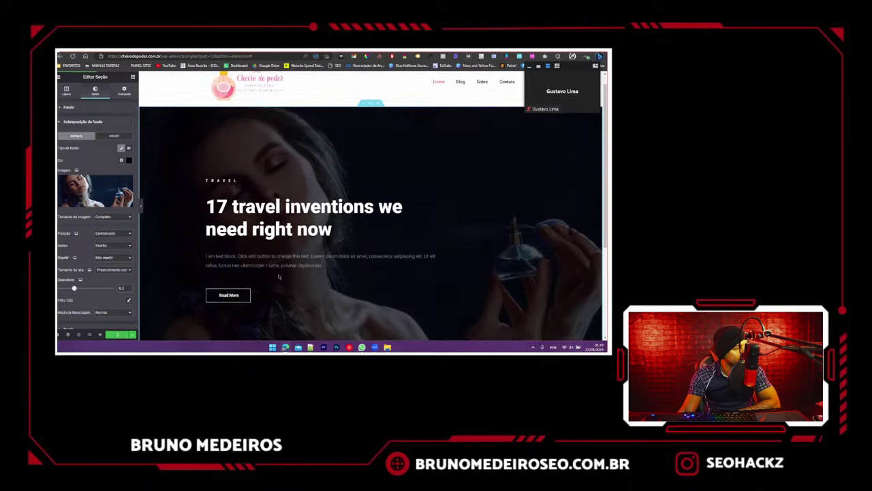
pyautogui.scroll(-3, 279, 276)
pyautogui.scroll(3, 279, 277)
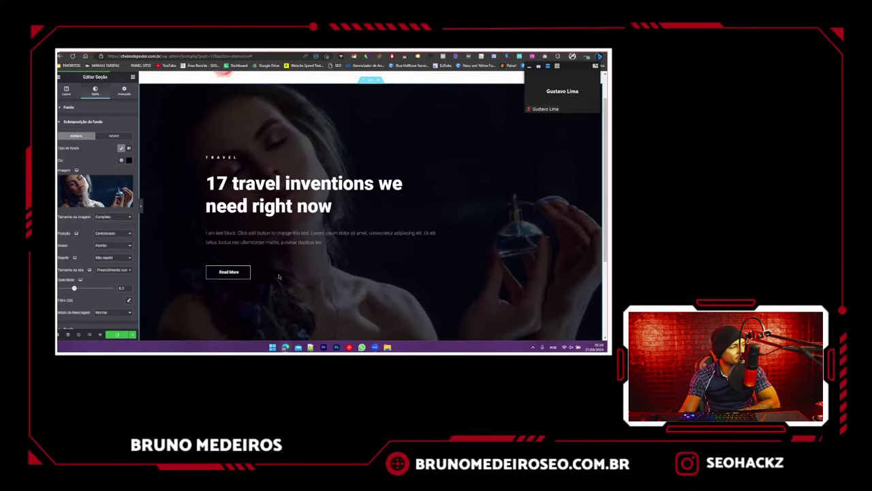
pyautogui.click(141, 208)
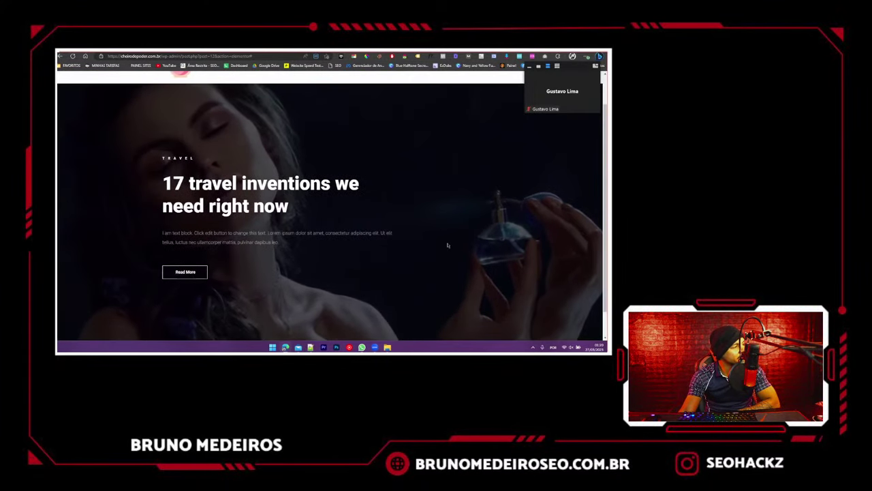
pyautogui.scroll(1, 447, 245)
pyautogui.scroll(-2, 447, 246)
pyautogui.scroll(2, 316, 244)
pyautogui.click(61, 206)
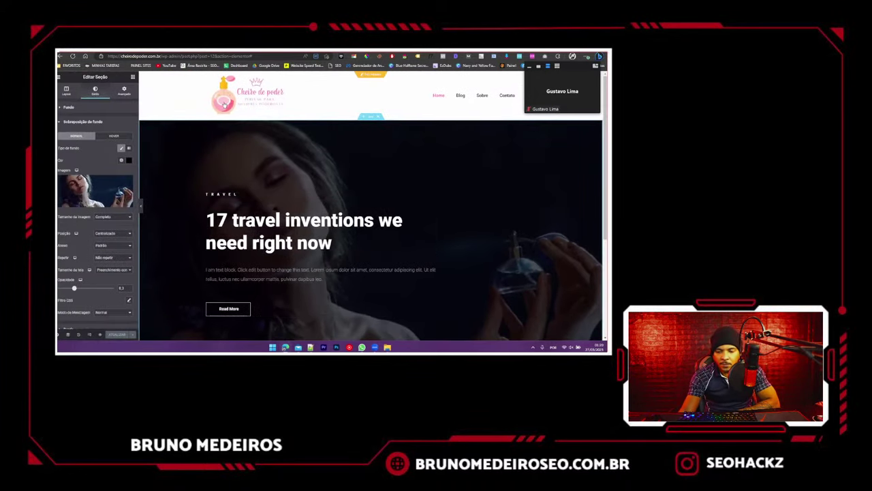
# - Open the template library for a new section below the hero and review the available block categories
pyautogui.click(61, 76)
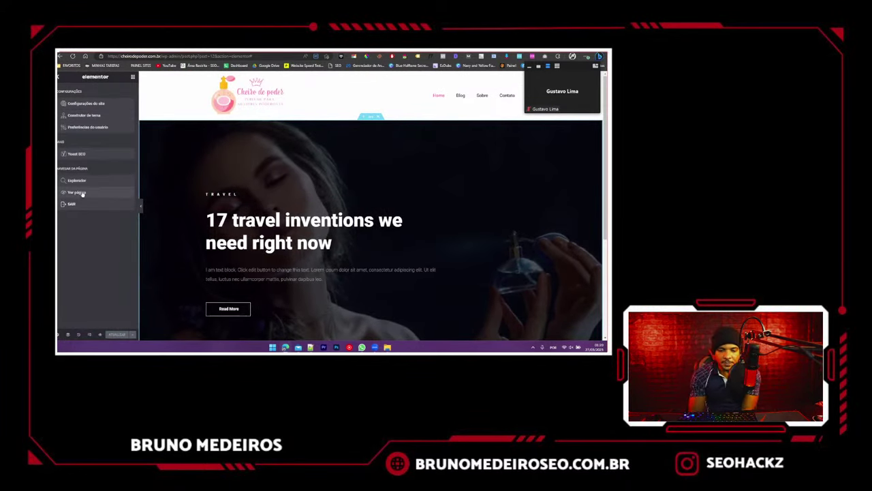
pyautogui.scroll(-2, 334, 227)
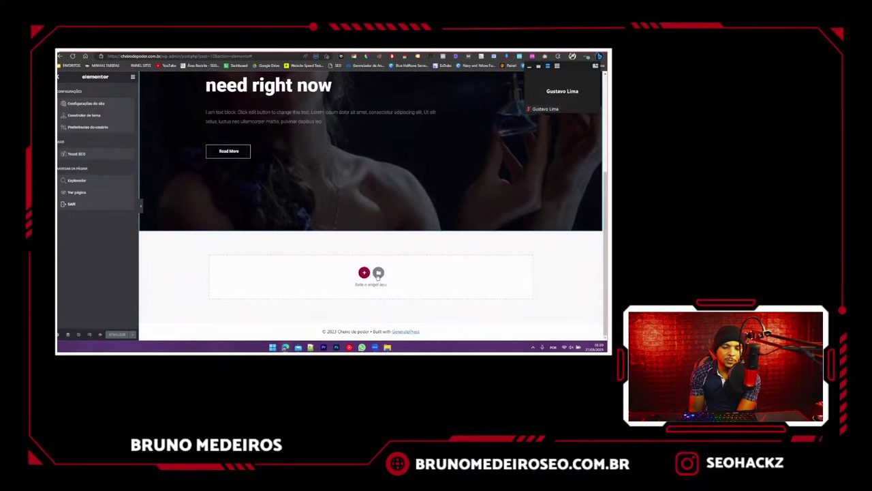
pyautogui.click(378, 274)
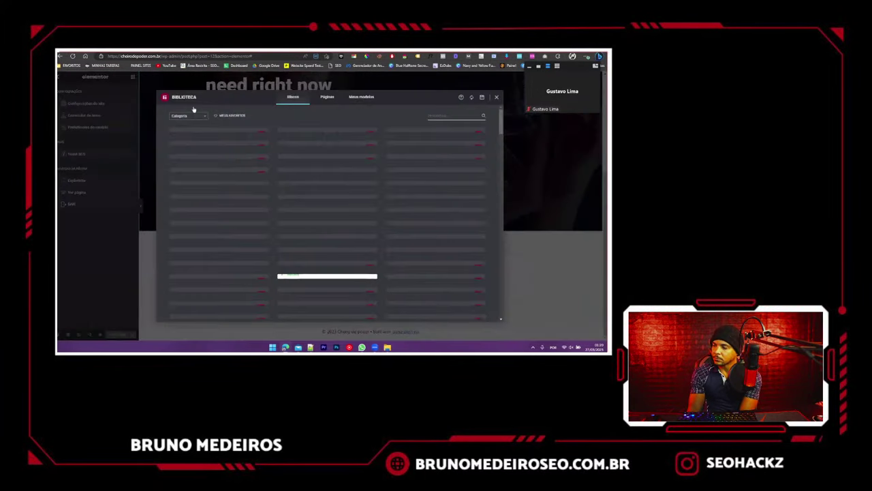
pyautogui.click(189, 116)
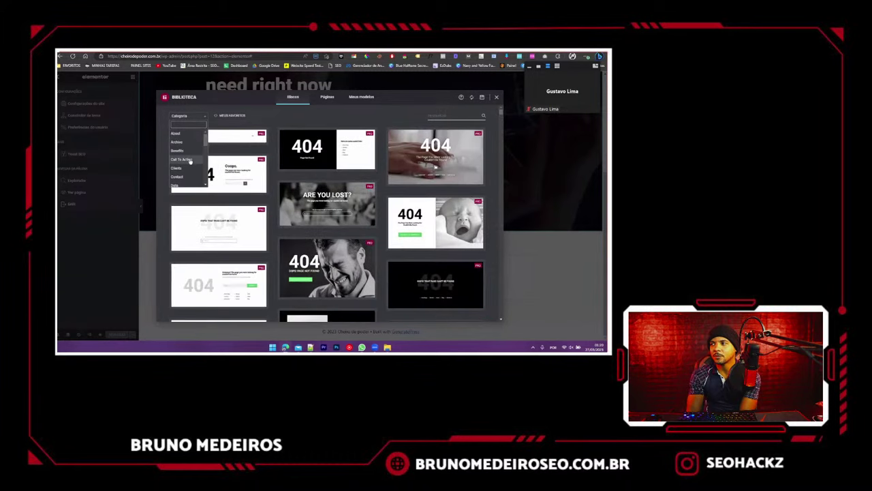
pyautogui.scroll(-3, 190, 161)
pyautogui.scroll(-4, 190, 161)
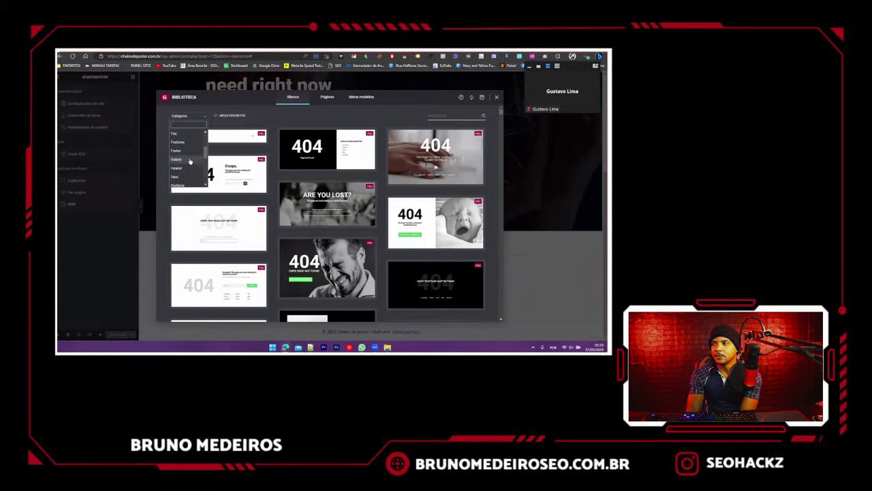
pyautogui.scroll(-4, 190, 160)
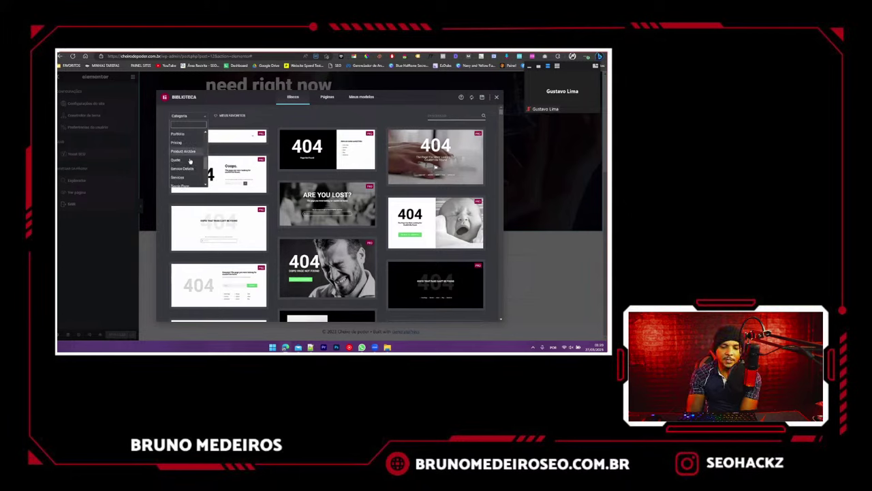
pyautogui.scroll(-3, 190, 161)
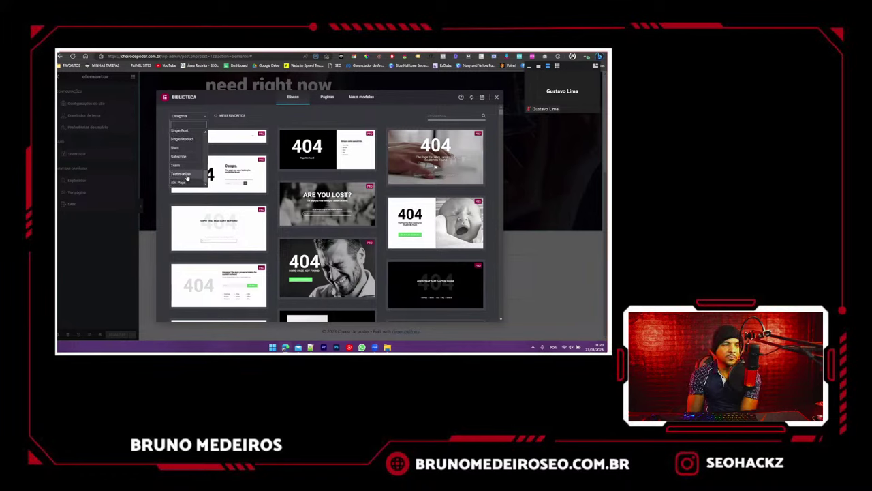
pyautogui.scroll(3, 187, 176)
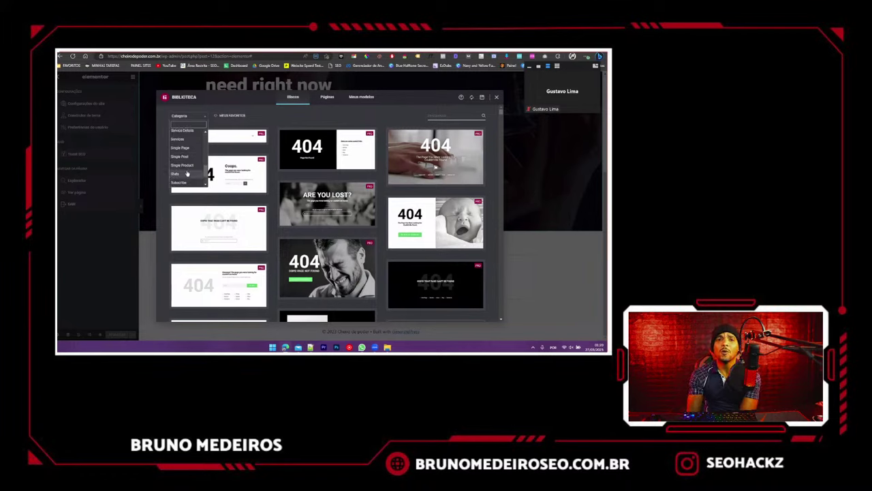
pyautogui.scroll(5, 187, 174)
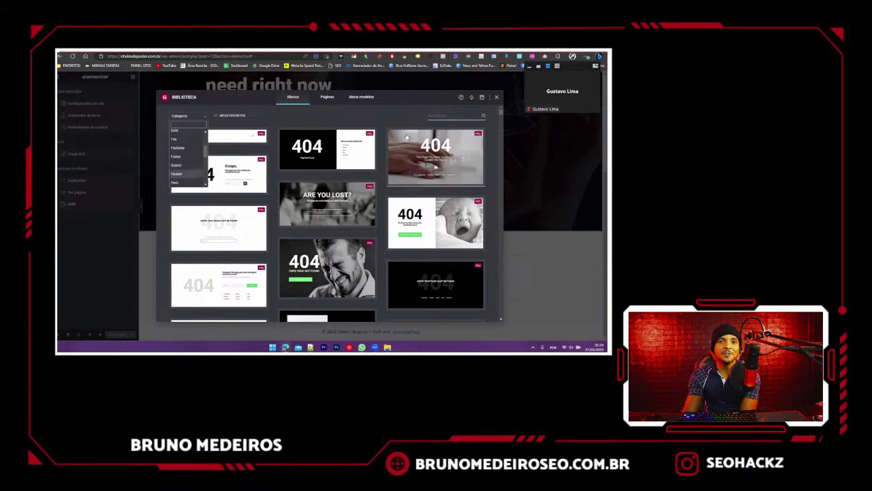
# - Examine the unfiltered library blocks, from the About layouts through archives, clients and contact, for a suitable next section
pyautogui.scroll(-10, 355, 214)
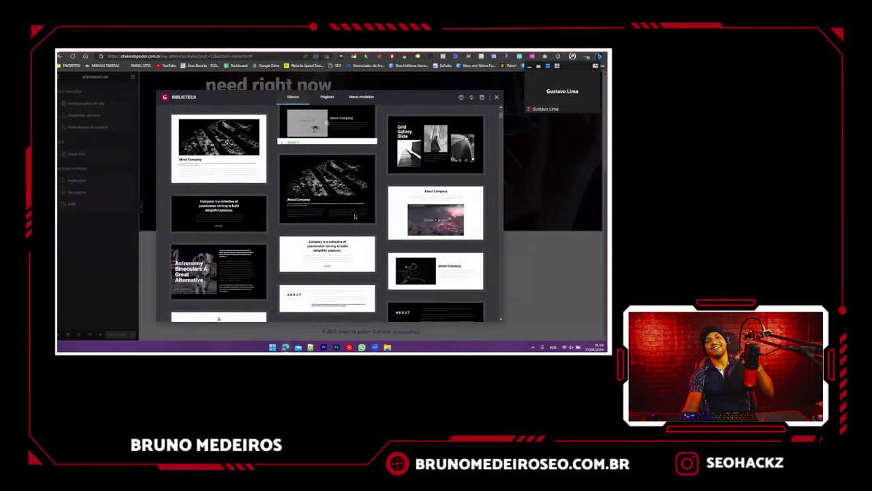
pyautogui.scroll(-10, 355, 213)
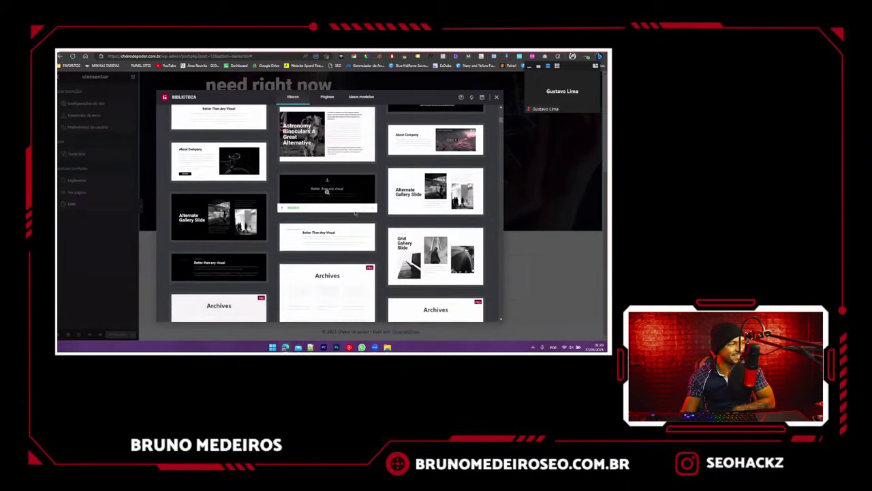
pyautogui.scroll(1, 355, 213)
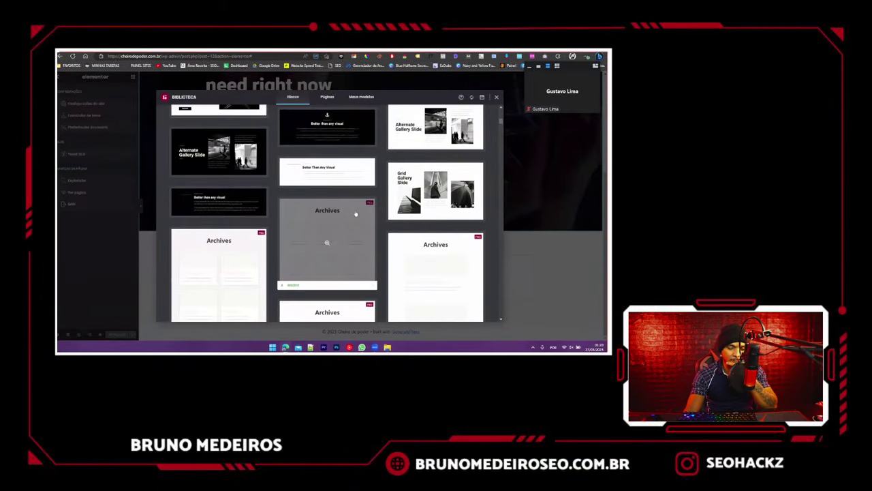
pyautogui.scroll(-8, 355, 213)
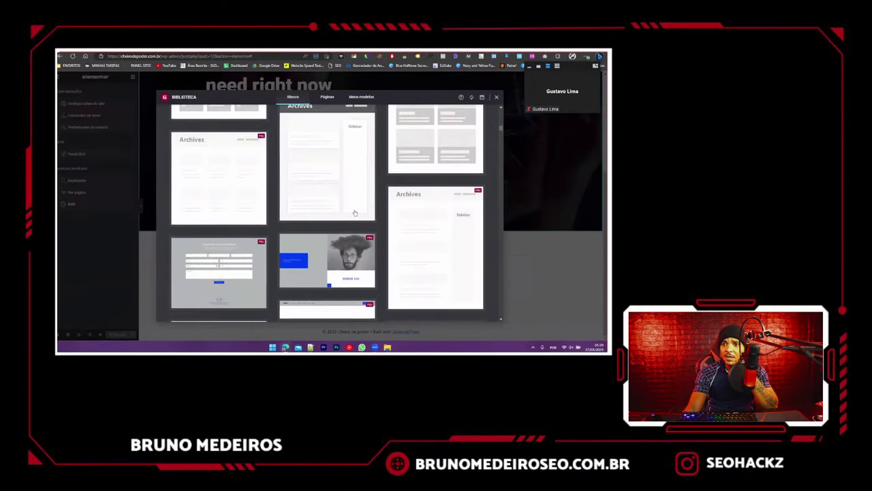
pyautogui.scroll(-10, 355, 213)
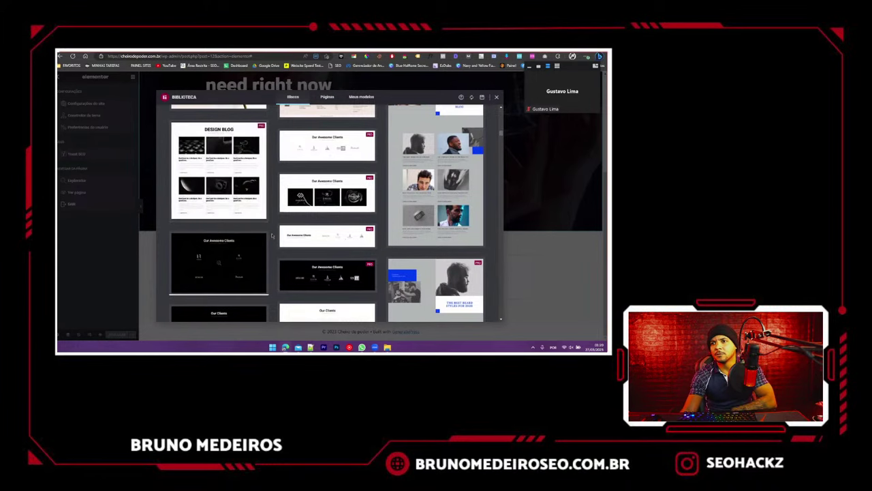
pyautogui.scroll(3, 276, 242)
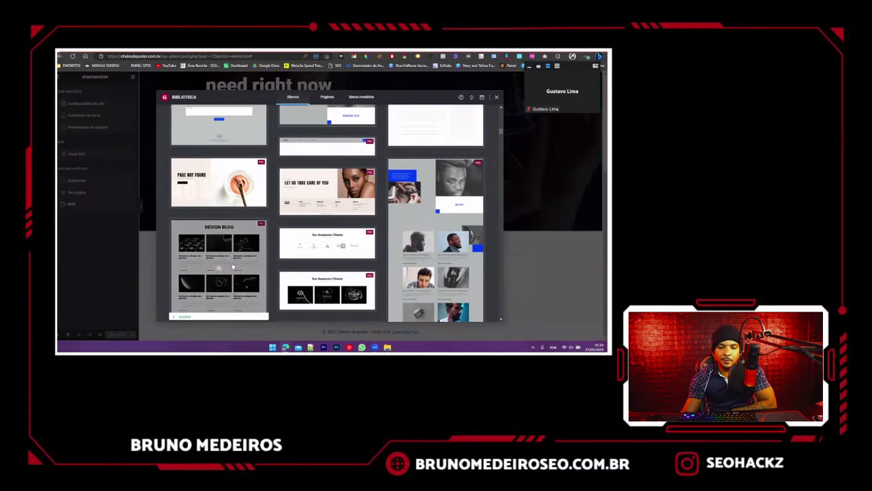
pyautogui.scroll(3, 303, 276)
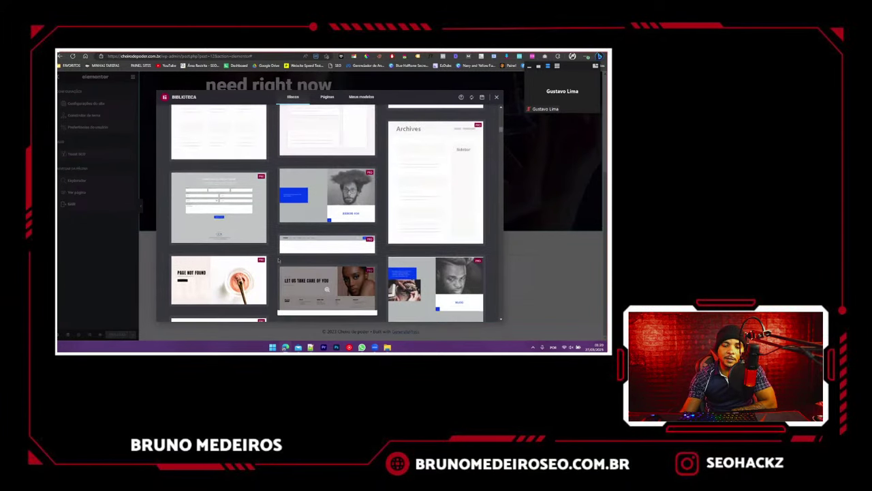
pyautogui.scroll(-10, 279, 259)
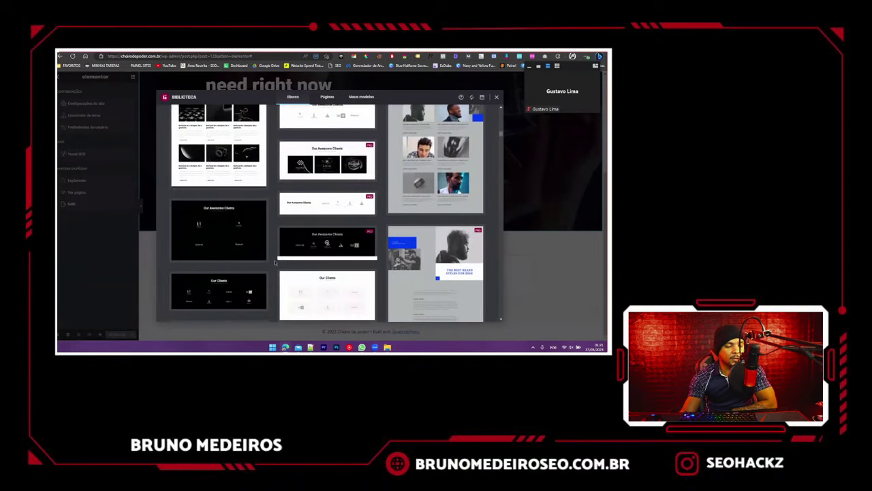
pyautogui.scroll(-5, 277, 260)
pyautogui.scroll(5, 275, 260)
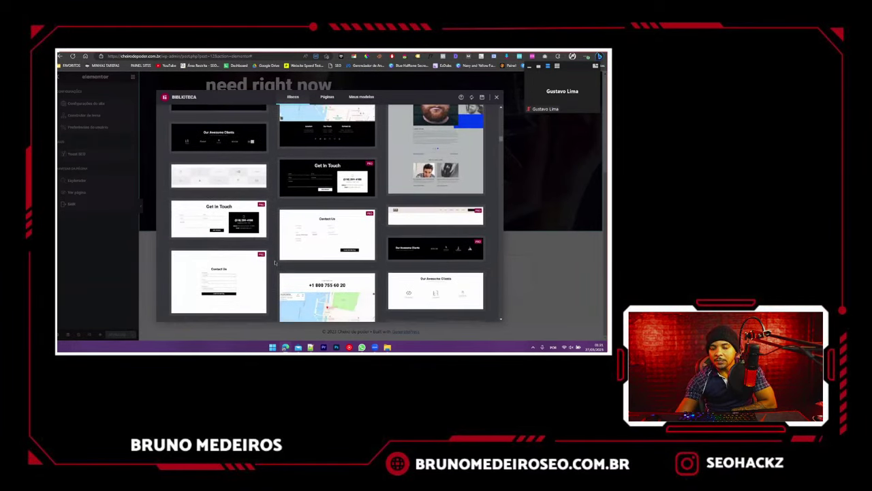
pyautogui.scroll(10, 274, 257)
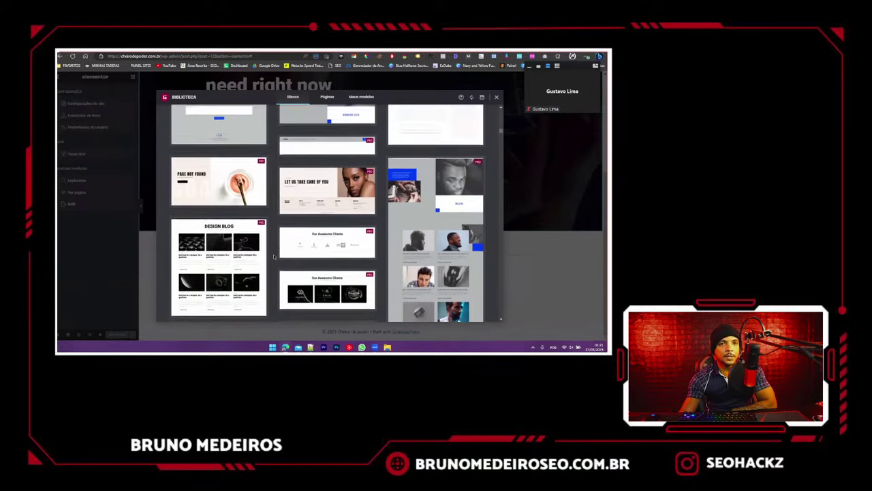
pyautogui.scroll(5, 274, 257)
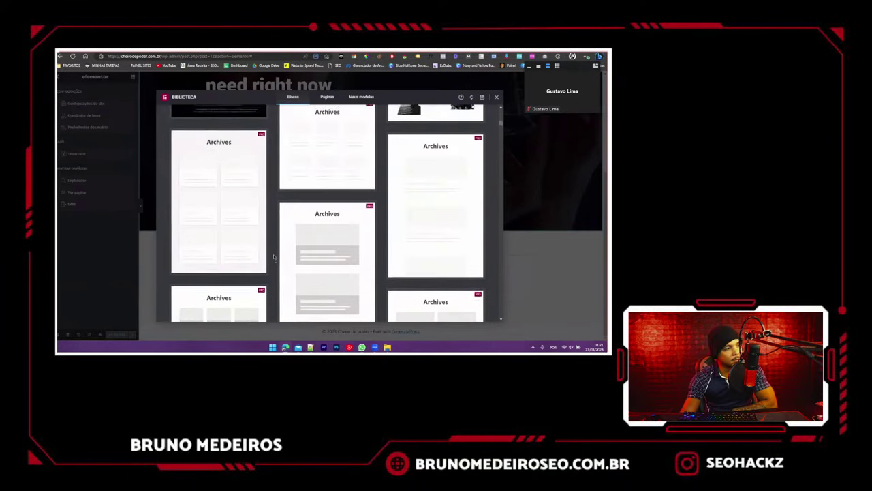
pyautogui.scroll(2, 274, 257)
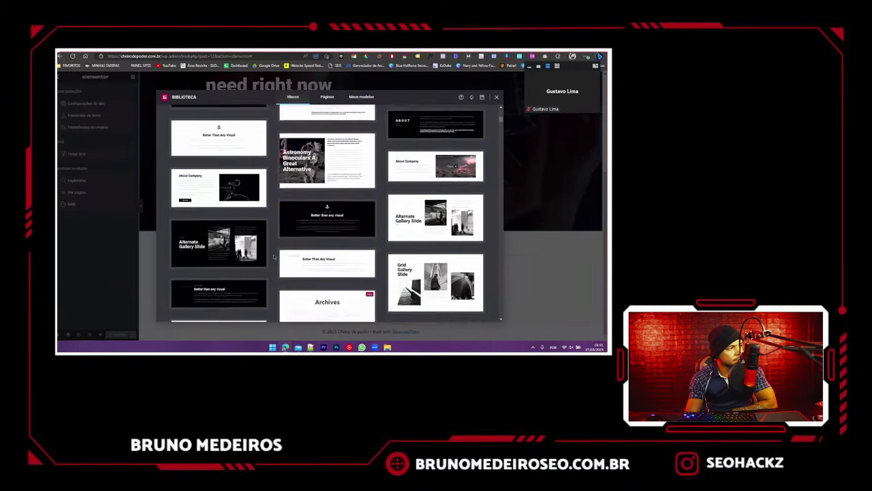
# - Insert the white Alternate Gallery Slide block below the hero section and check it on the page
pyautogui.moveTo(399, 216)
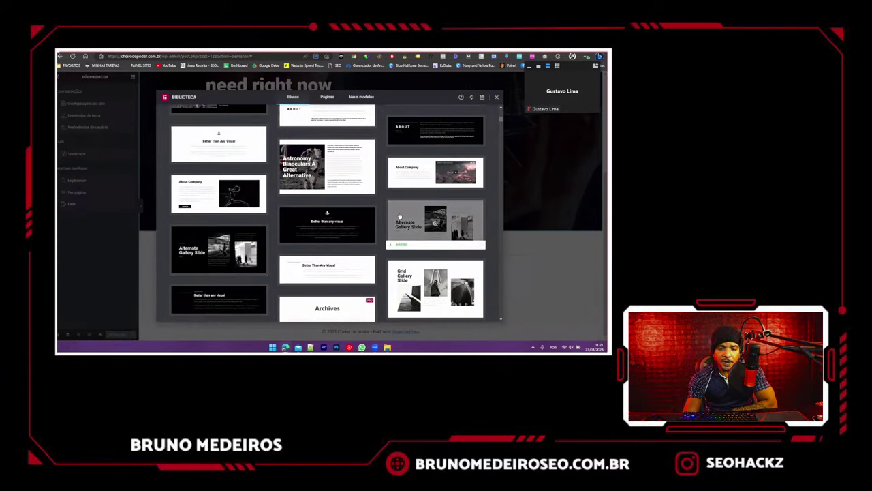
pyautogui.click(399, 216)
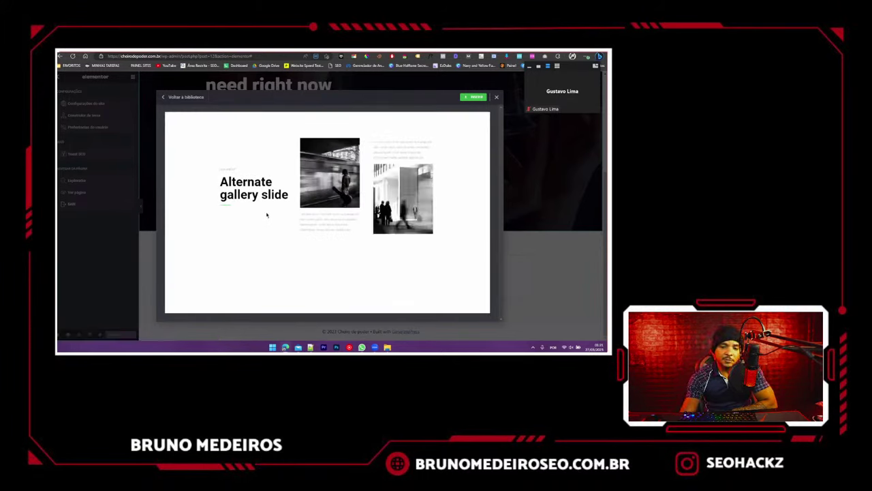
pyautogui.click(476, 98)
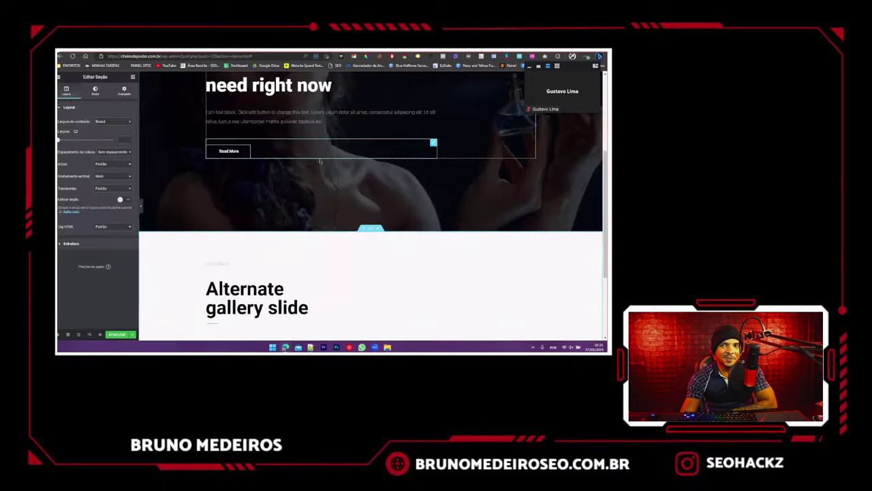
pyautogui.scroll(-5, 317, 193)
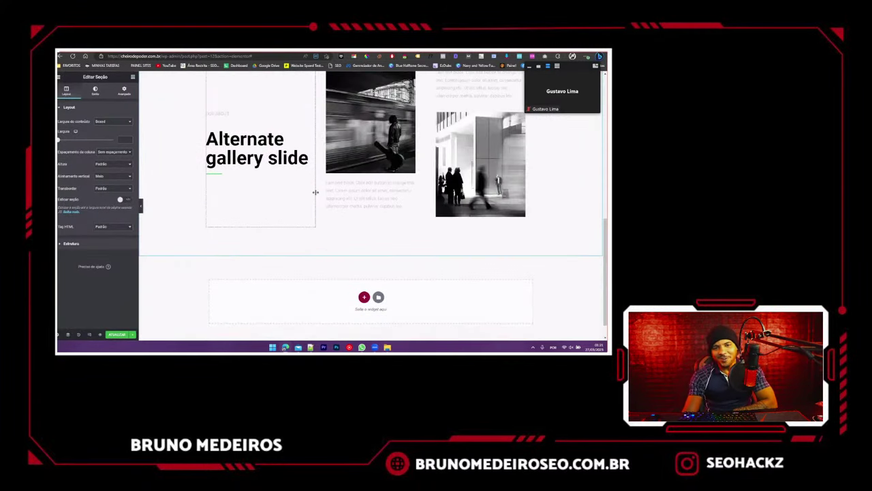
pyautogui.scroll(3, 315, 192)
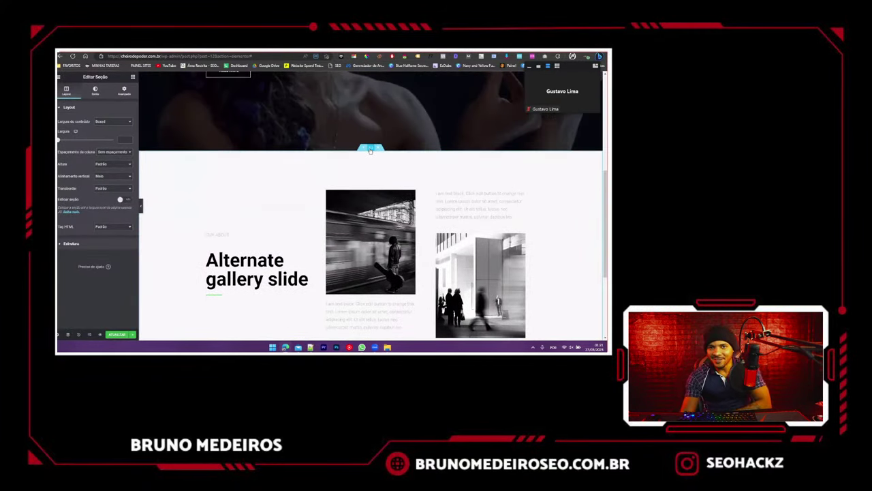
# - Review the gallery section's background and overlay style options, and open the body style in the page settings
pyautogui.click(93, 92)
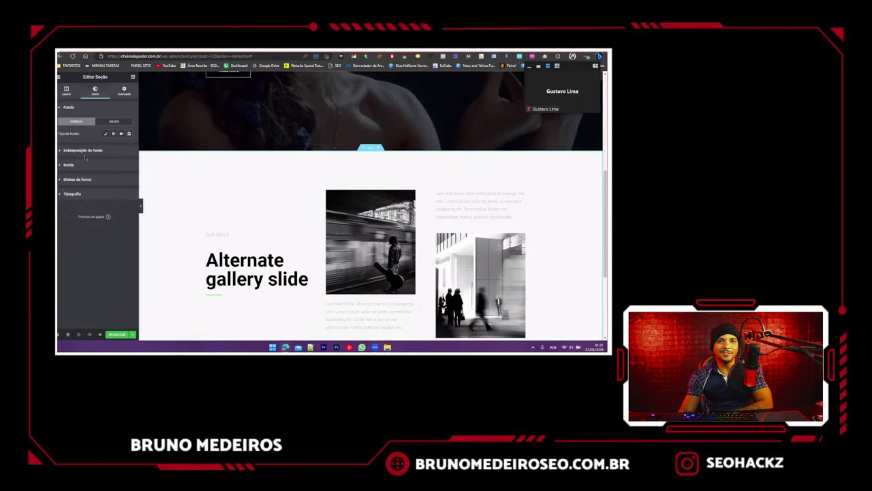
pyautogui.click(83, 150)
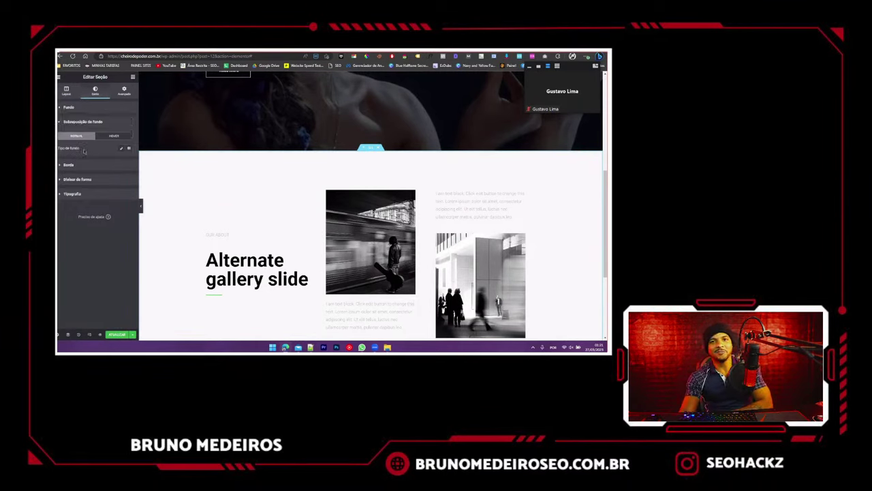
pyautogui.click(83, 108)
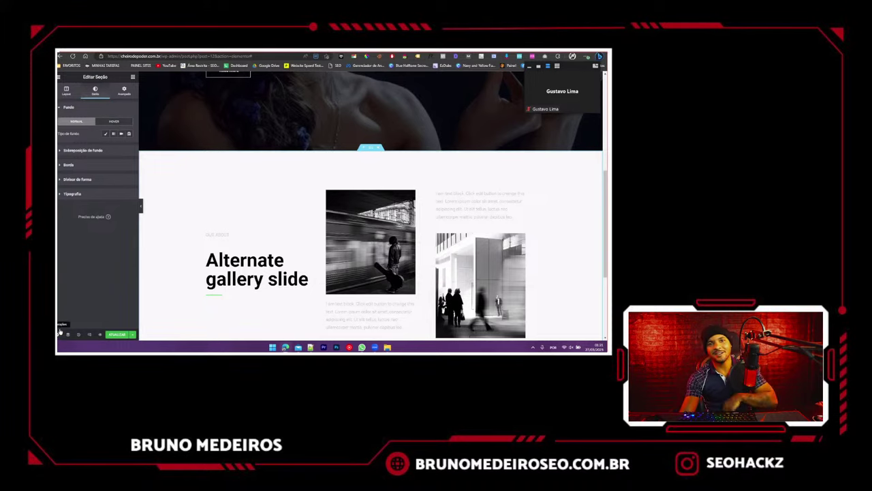
pyautogui.click(59, 333)
pyautogui.click(106, 91)
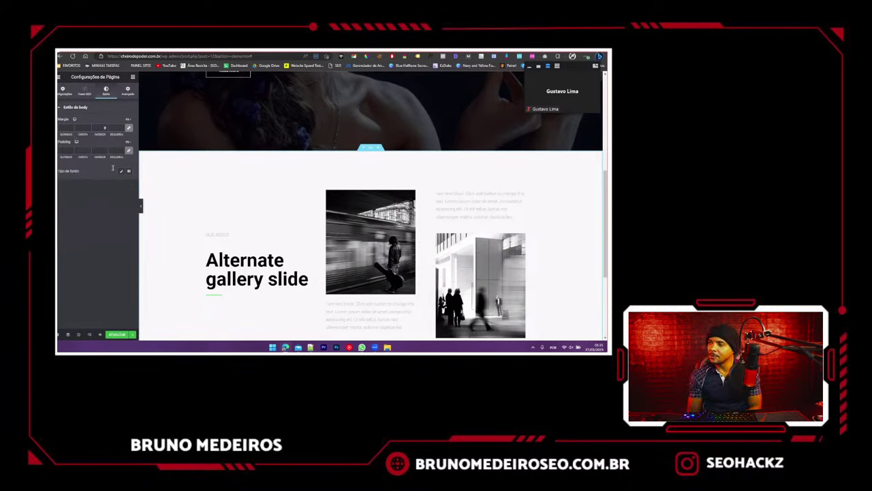
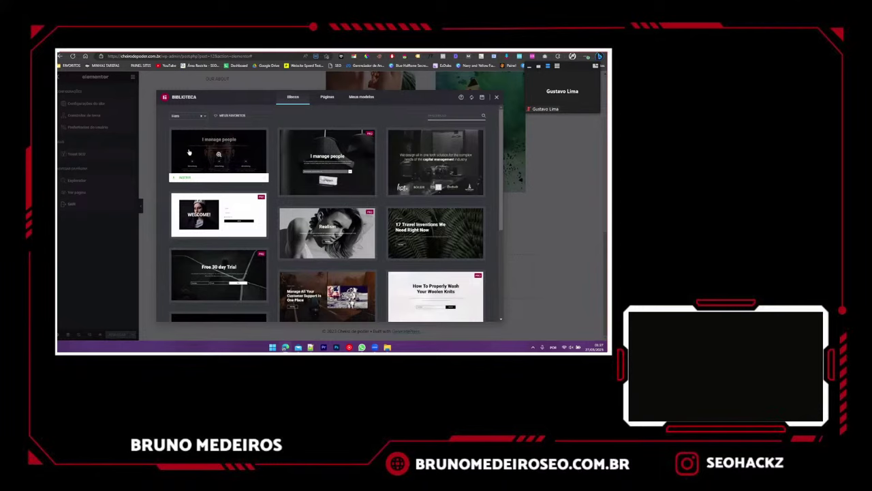
# - Examine the library's hero blocks, switch the category filter to Portfolio and compare the Check Out Our Work layouts
pyautogui.scroll(-5, 195, 130)
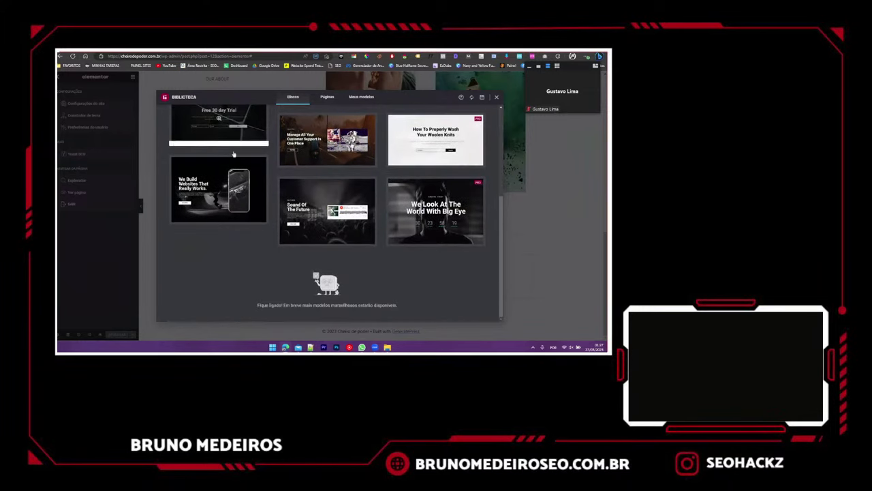
pyautogui.scroll(5, 198, 126)
pyautogui.click(203, 117)
pyautogui.click(182, 151)
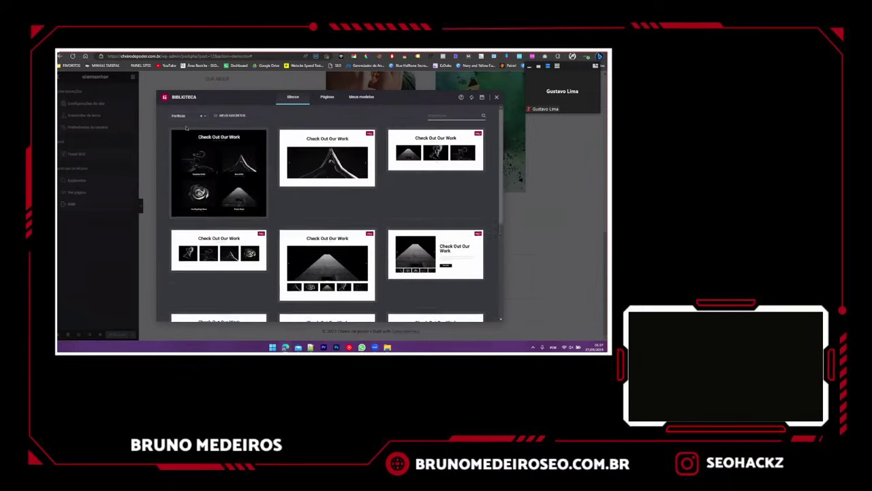
pyautogui.scroll(-3, 225, 169)
pyautogui.scroll(-4, 225, 169)
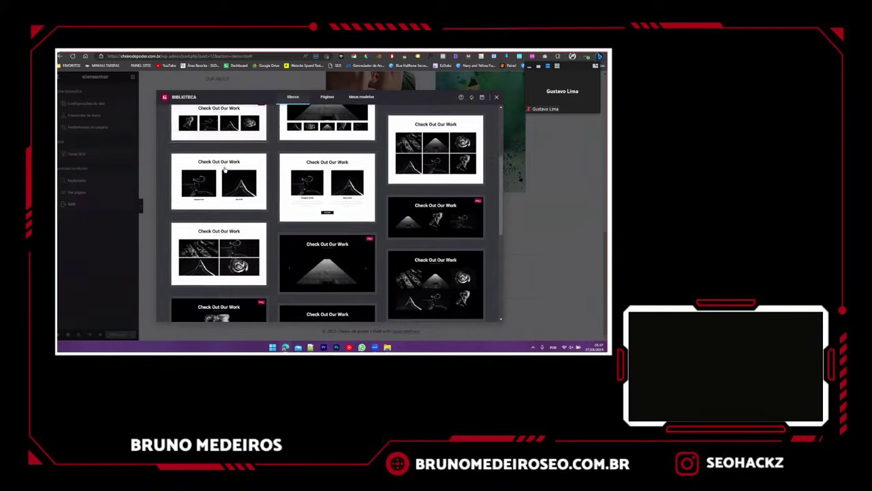
pyautogui.scroll(3, 190, 118)
pyautogui.scroll(4, 189, 118)
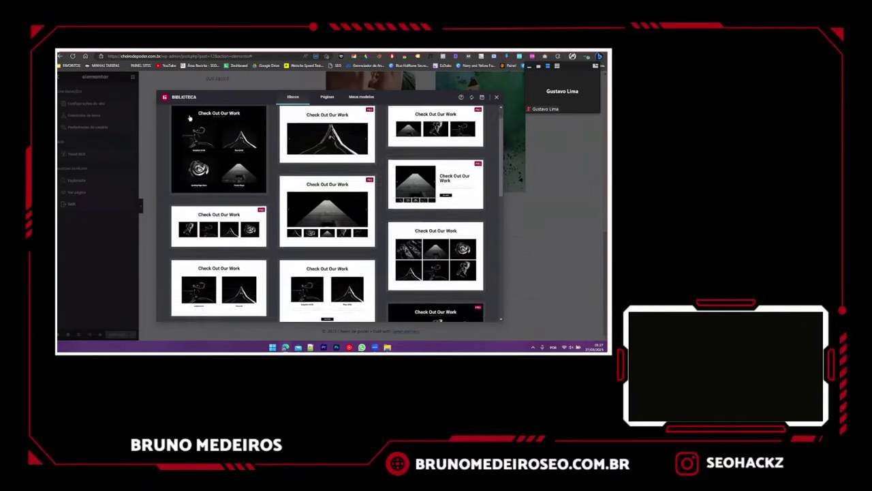
# - Examine the library blocks by category from Pricing through Product Archive and Service Details to the Services layouts
pyautogui.click(188, 115)
pyautogui.click(182, 139)
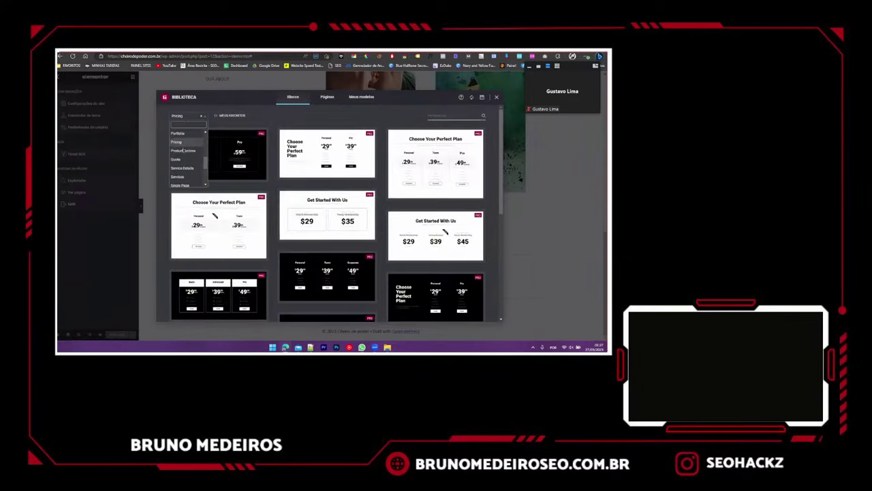
pyautogui.click(183, 150)
pyautogui.click(175, 150)
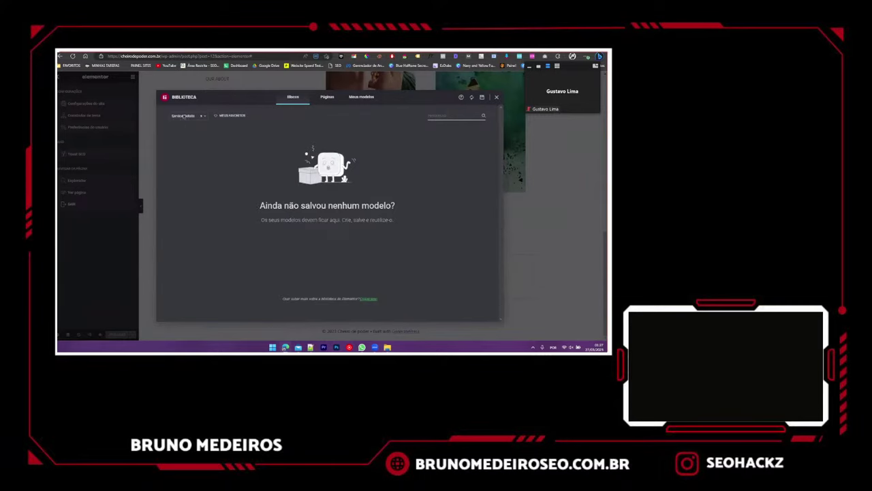
pyautogui.click(179, 151)
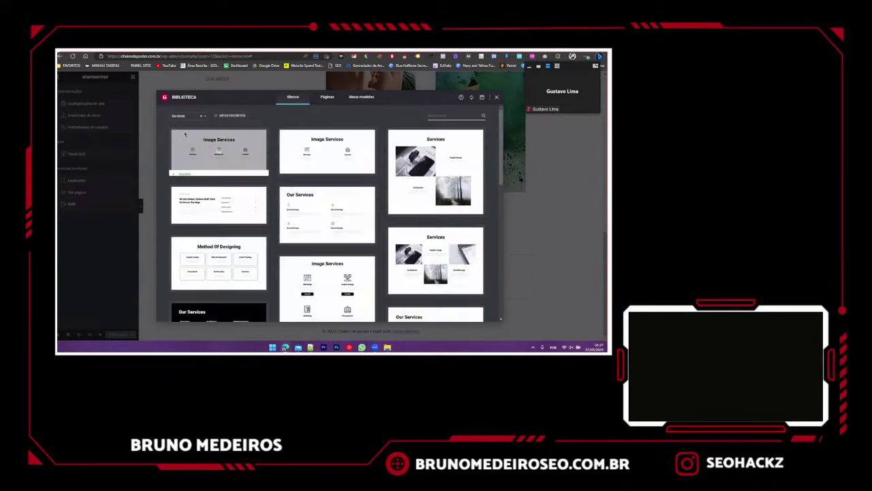
pyautogui.scroll(-5, 357, 207)
pyautogui.scroll(-5, 357, 209)
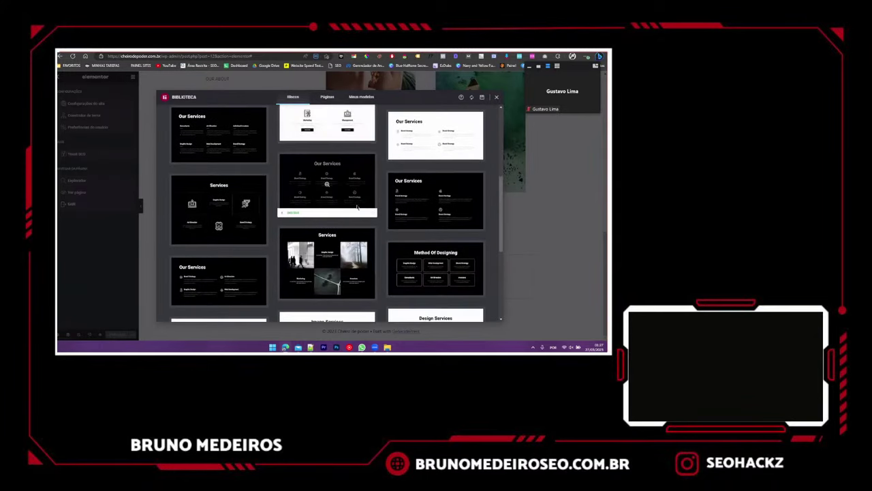
pyautogui.scroll(10, 320, 212)
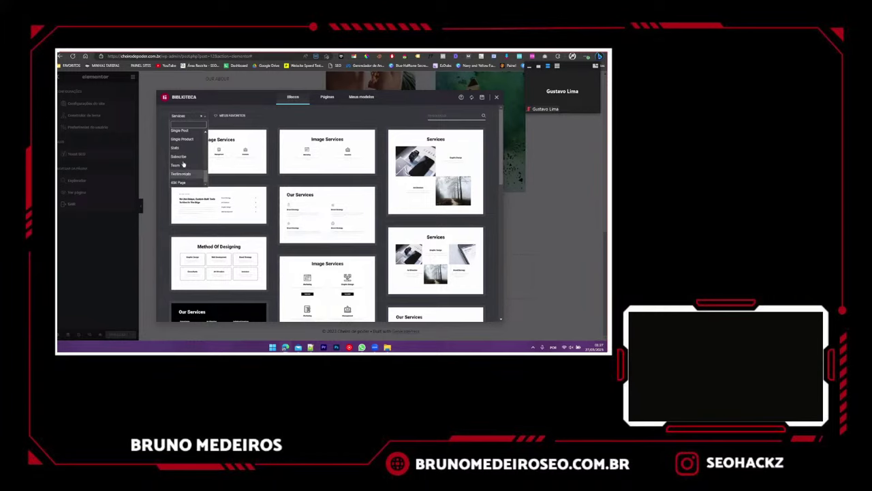
# - Check the Team, Subscribe, Stats, Single Product, Single Post and Single Page categories for a usable block
pyautogui.click(183, 164)
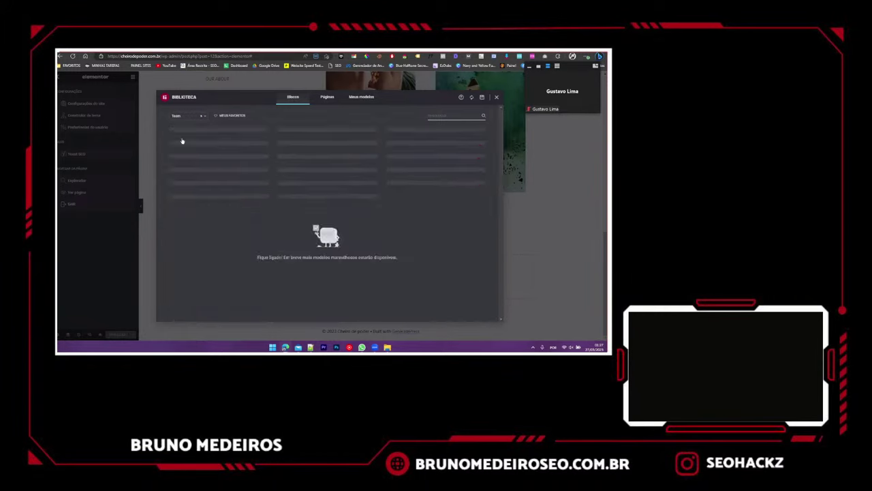
pyautogui.click(182, 157)
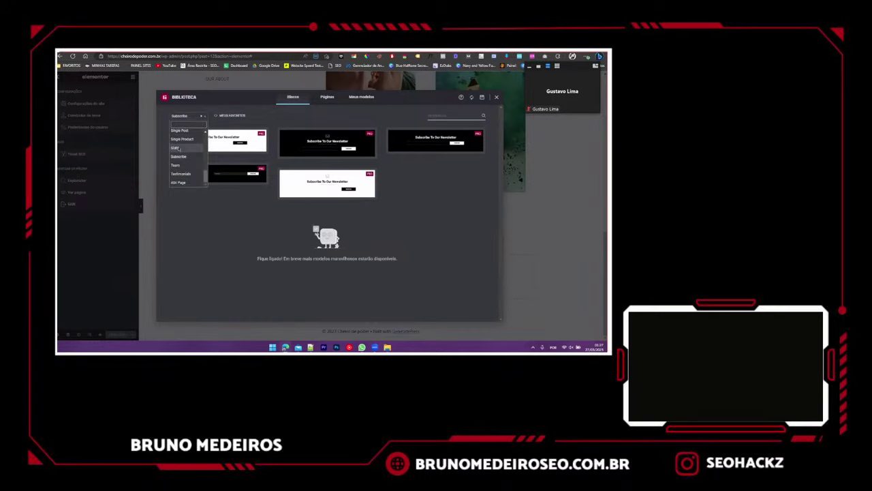
pyautogui.click(176, 148)
pyautogui.click(186, 117)
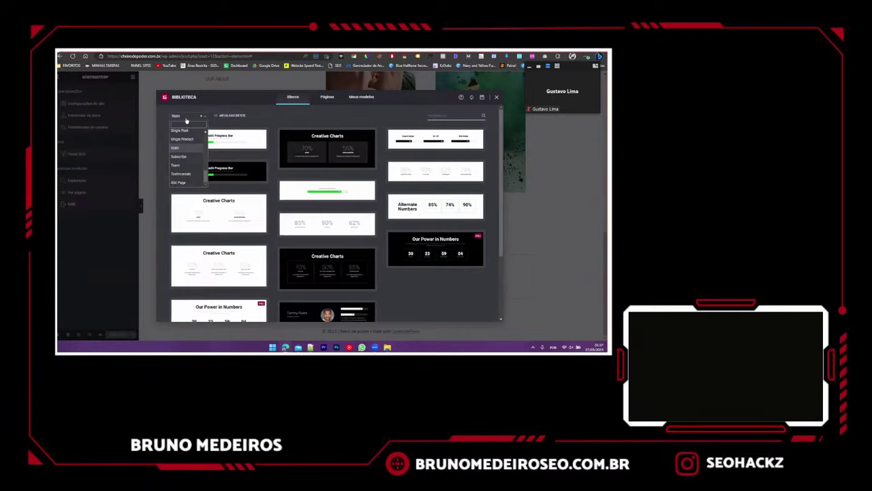
pyautogui.click(182, 139)
pyautogui.click(183, 116)
pyautogui.click(182, 132)
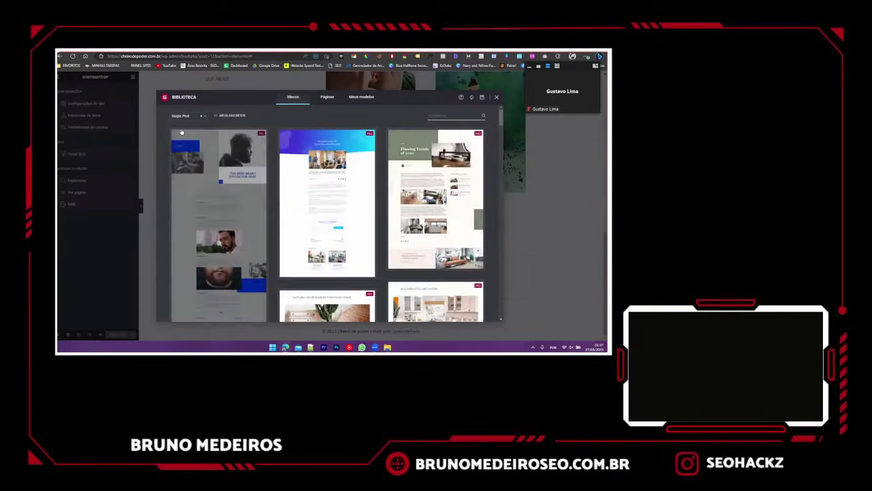
pyautogui.click(184, 116)
pyautogui.press('Up')
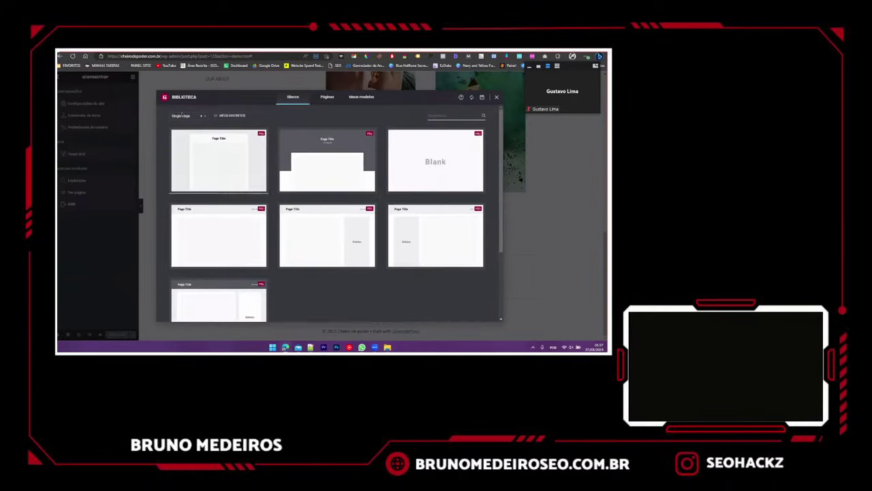
# - Filter the library to Services again and compare its light and dark block layouts
pyautogui.click(176, 133)
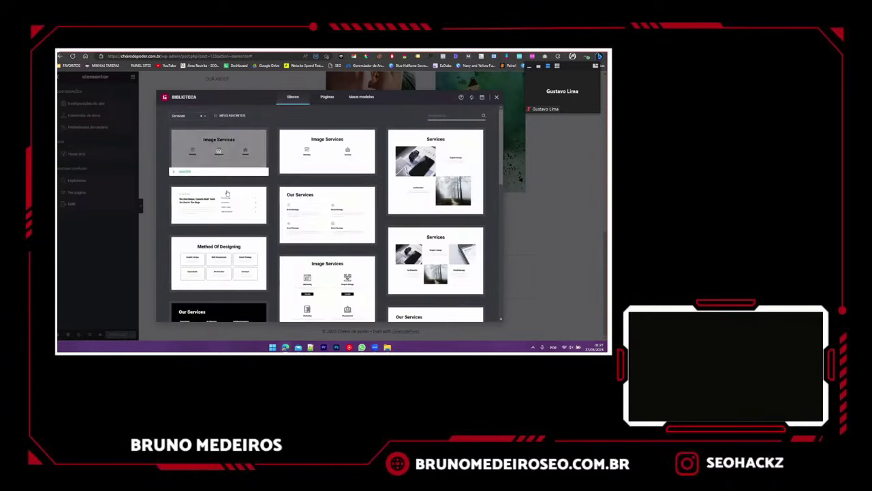
pyautogui.scroll(-5, 227, 194)
pyautogui.scroll(-1, 227, 193)
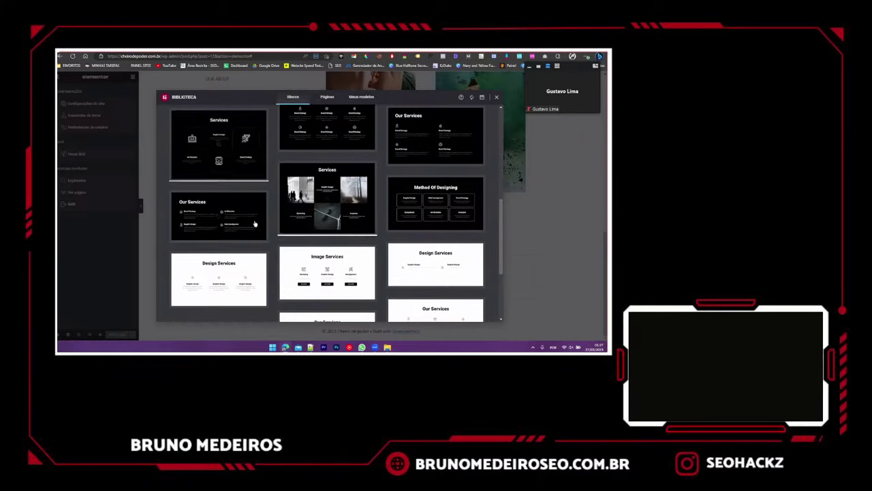
pyautogui.scroll(-1, 270, 234)
pyautogui.scroll(8, 270, 234)
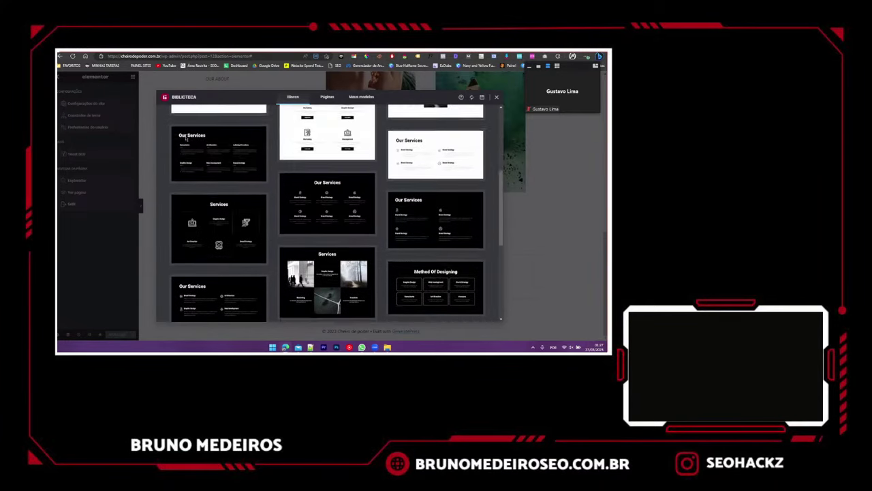
# - Step back through the Quote and Pricing categories to Portfolio and compare its Check Out Our Work blocks
pyautogui.click(183, 134)
pyautogui.click(182, 117)
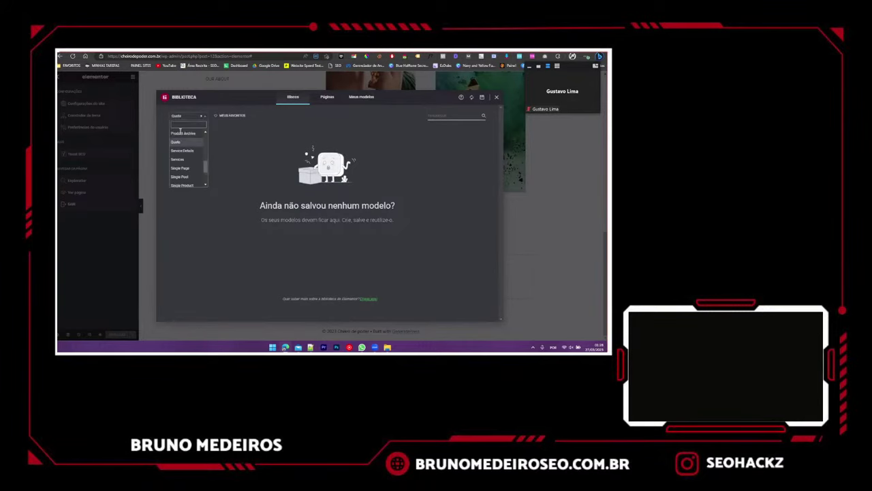
pyautogui.click(185, 117)
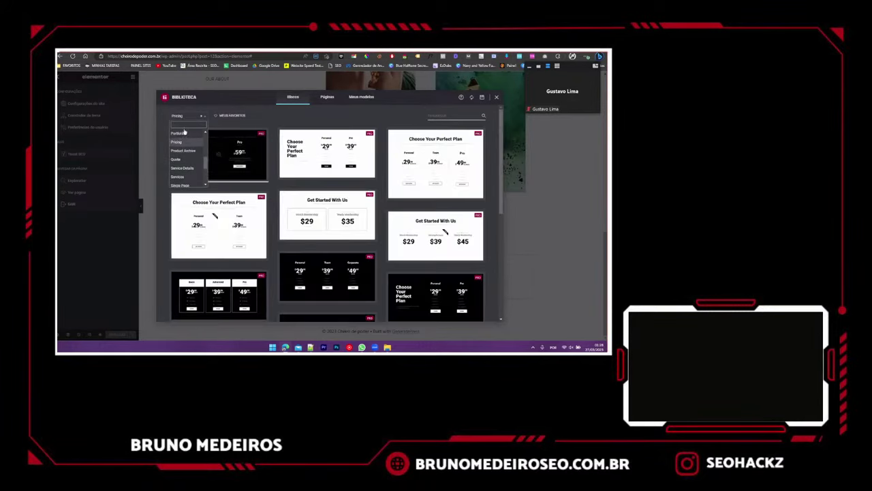
pyautogui.click(183, 133)
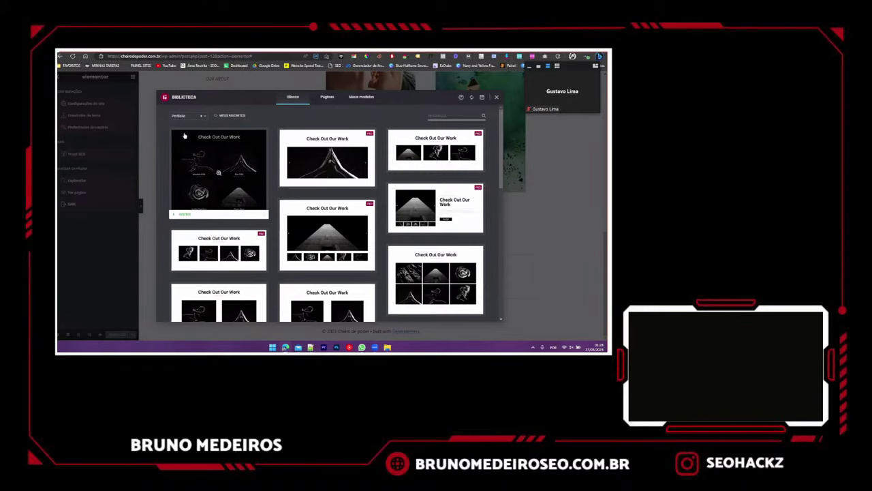
pyautogui.scroll(-5, 287, 186)
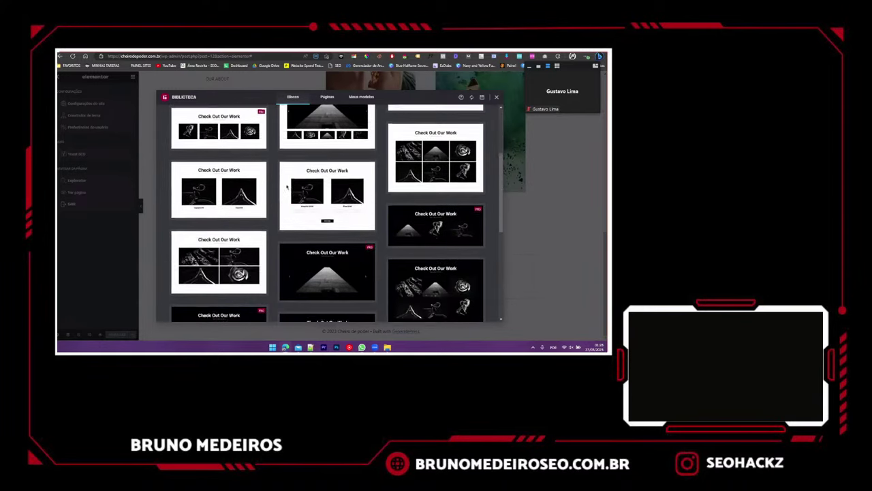
pyautogui.scroll(-5, 269, 212)
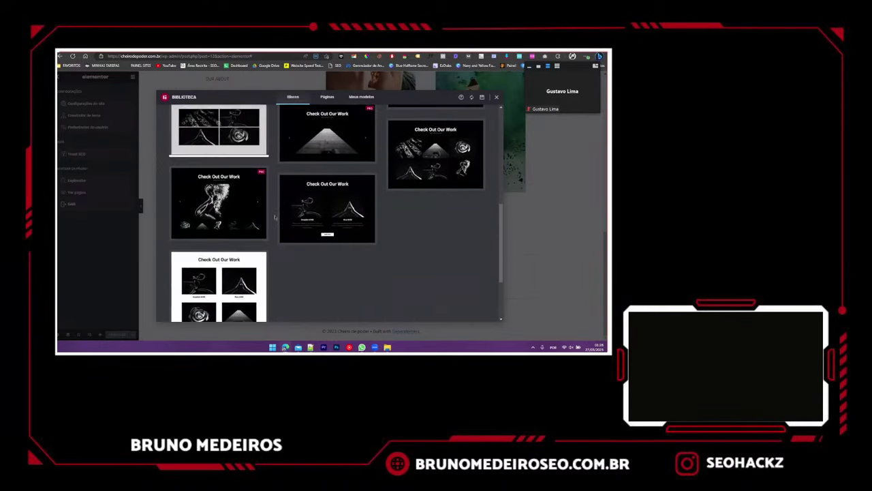
pyautogui.scroll(5, 275, 217)
pyautogui.scroll(5, 275, 217)
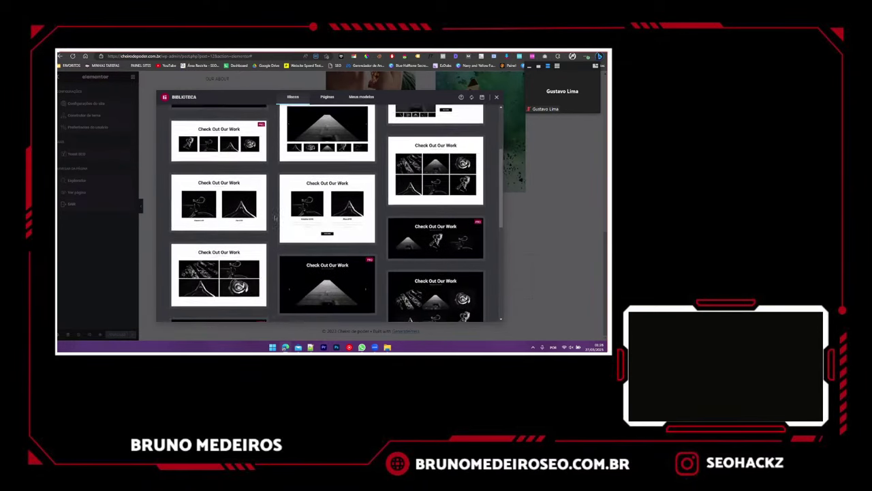
# - Check the Gallery and Header block categories in the library
pyautogui.click(190, 116)
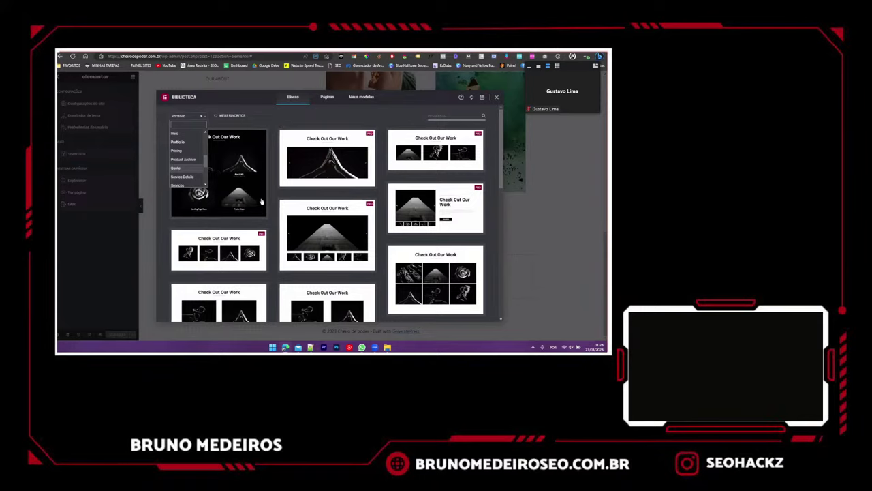
pyautogui.click(261, 202)
pyautogui.click(181, 116)
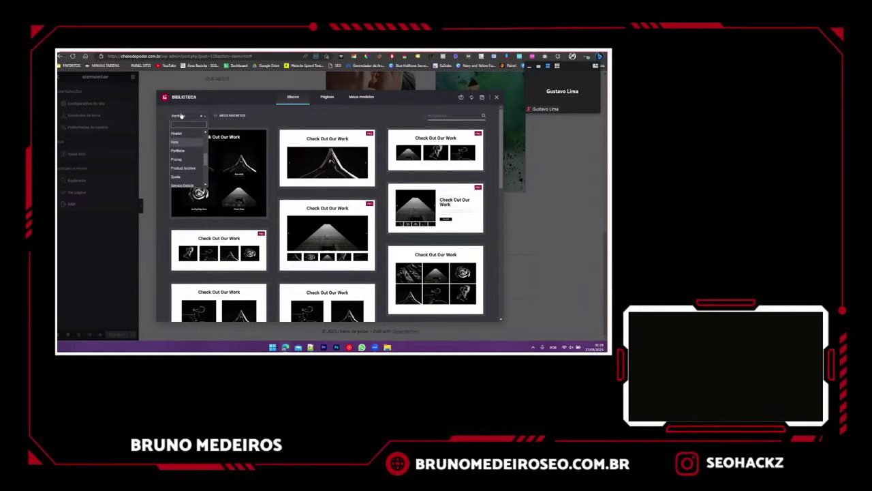
pyautogui.click(180, 134)
pyautogui.click(186, 118)
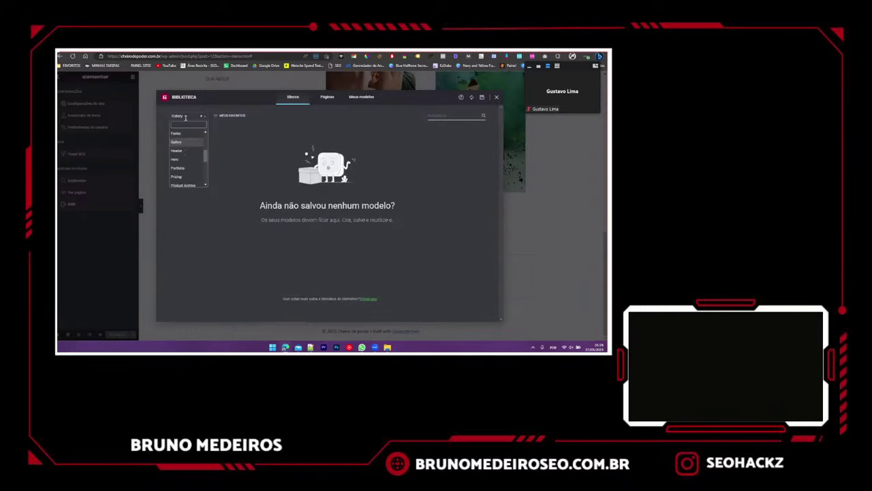
pyautogui.click(178, 150)
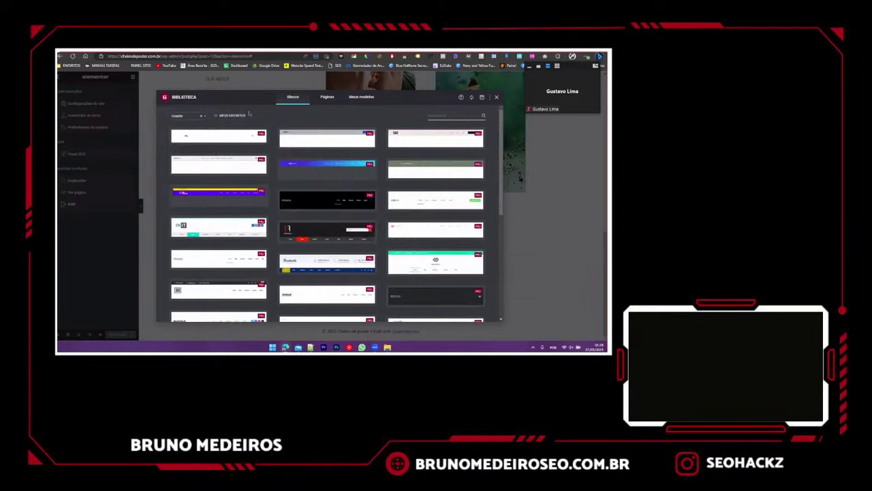
# - Return to the unfiltered block list and insert the white About Company block with bicycle photo and Read More button below the gallery section
pyautogui.click(327, 96)
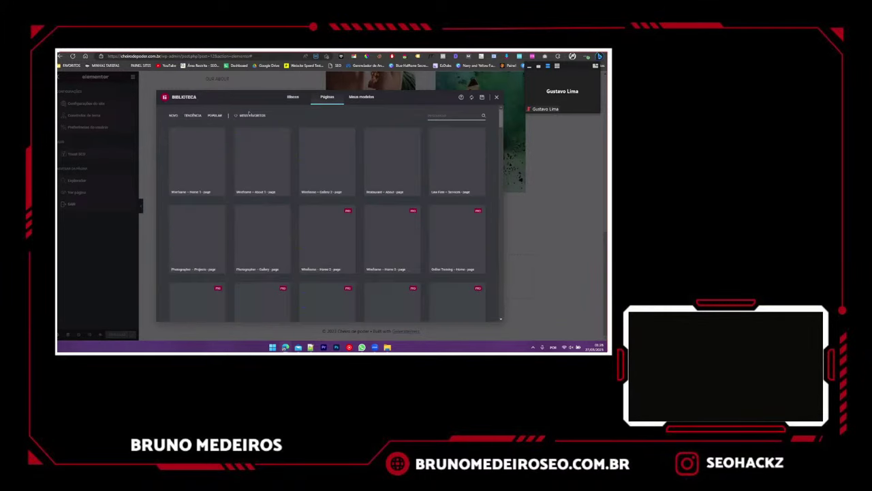
pyautogui.click(293, 96)
pyautogui.click(179, 118)
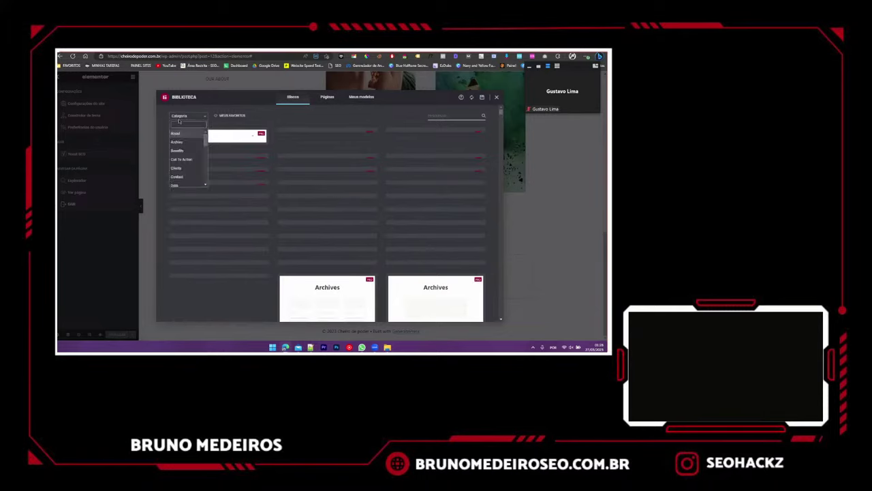
pyautogui.click(176, 133)
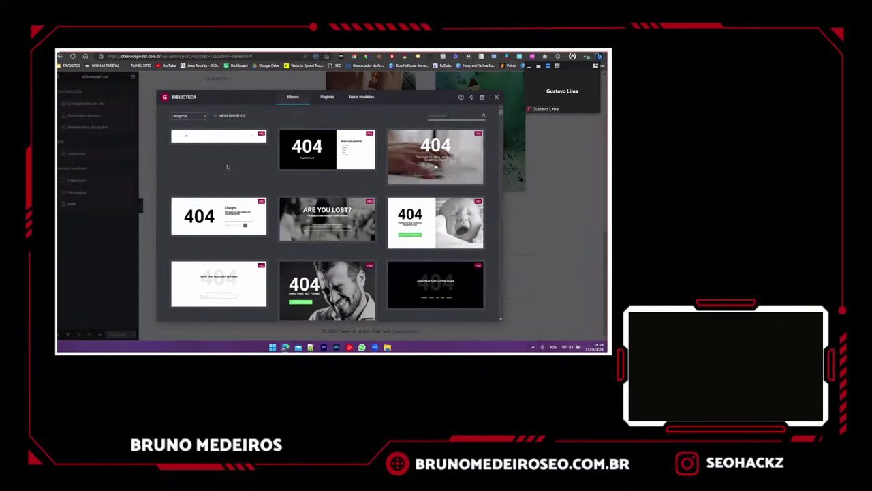
pyautogui.scroll(-5, 293, 170)
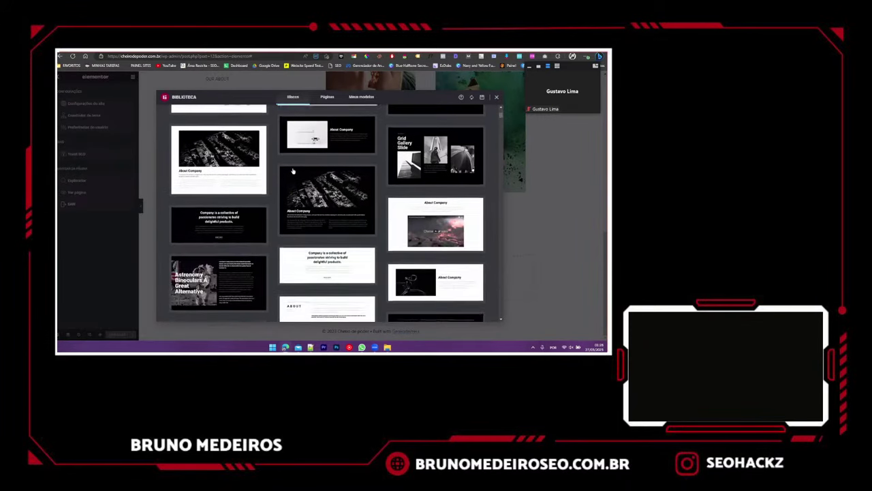
pyautogui.scroll(-5, 293, 170)
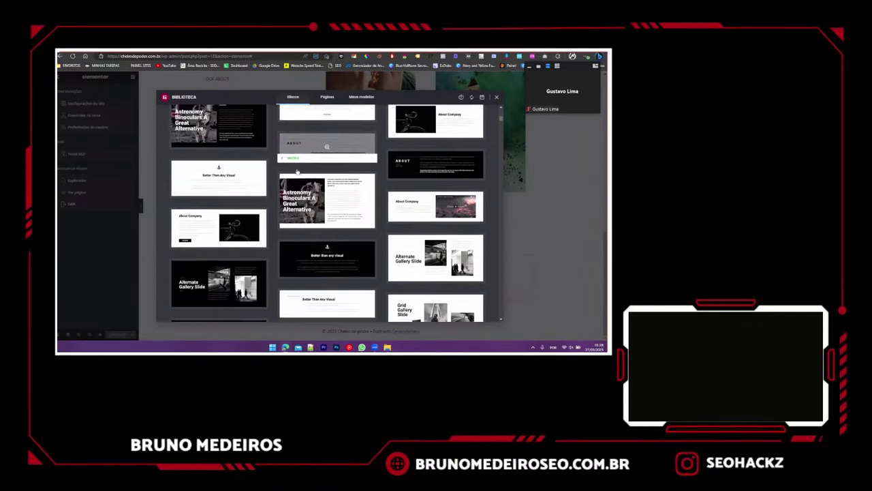
pyautogui.scroll(-2, 297, 171)
pyautogui.scroll(4, 310, 236)
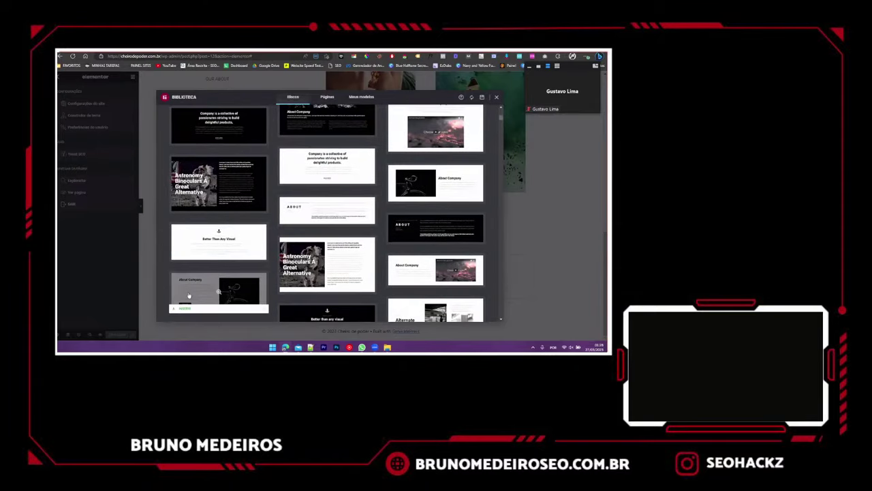
pyautogui.click(189, 295)
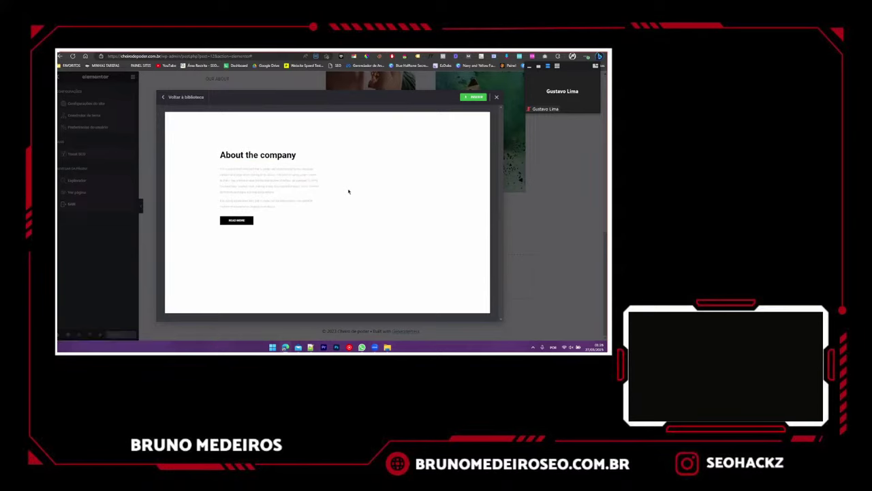
pyautogui.click(474, 97)
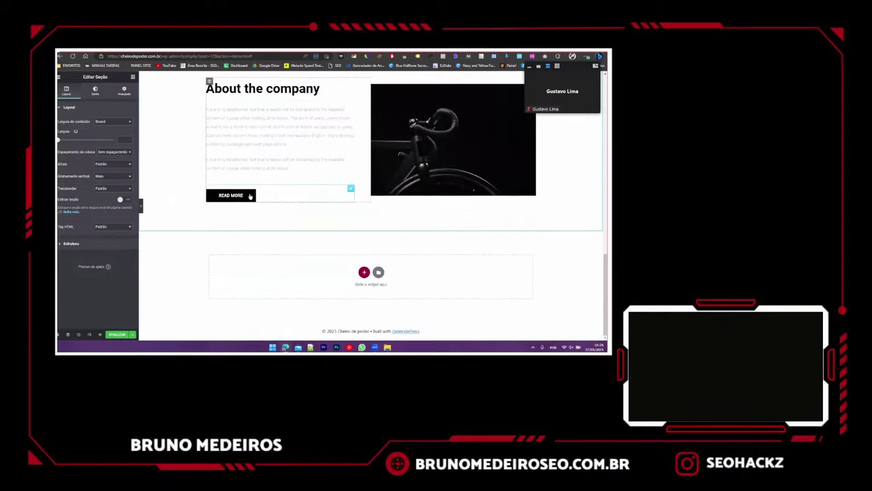
# - Open the bicycle image's settings and review the About the company section together with the gallery section and the live home page
pyautogui.click(420, 163)
pyautogui.scroll(5, 321, 205)
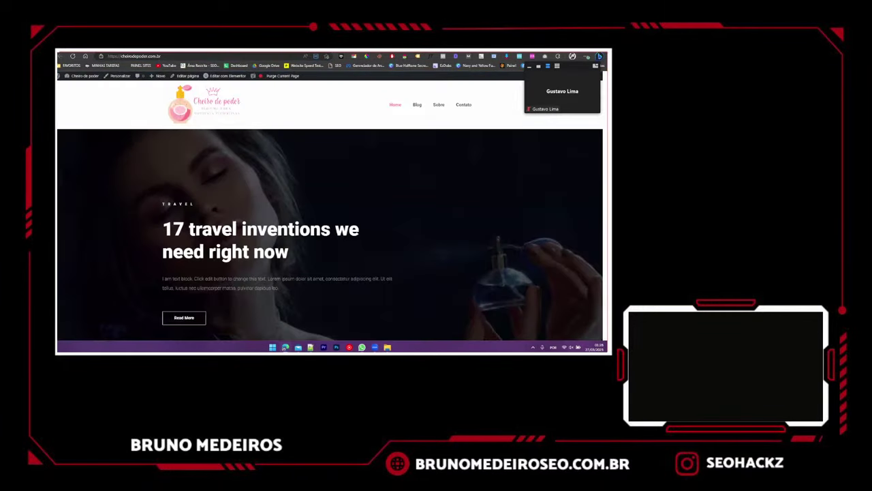
pyautogui.scroll(-5, 190, 102)
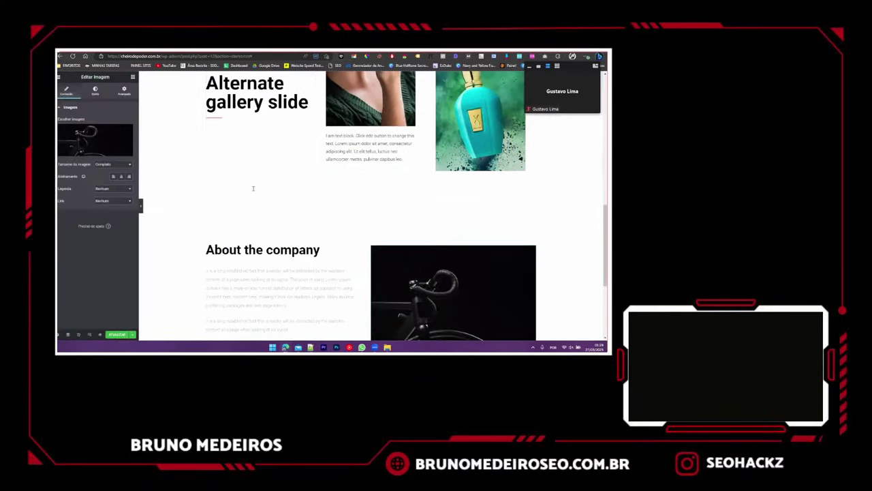
pyautogui.scroll(-3, 371, 204)
pyautogui.scroll(2, 296, 250)
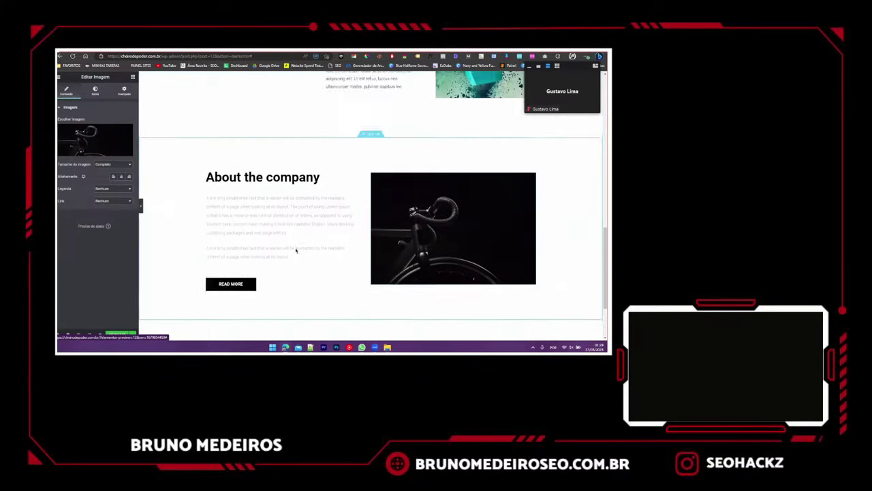
pyautogui.scroll(2, 295, 250)
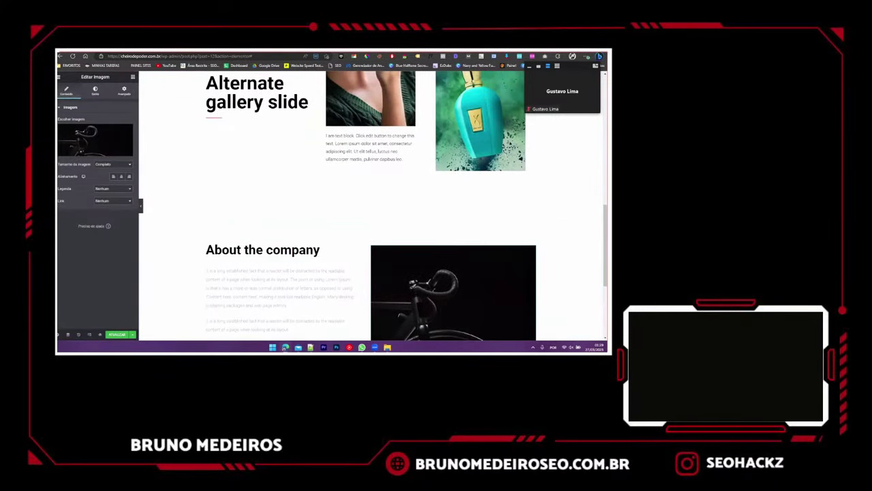
# - Search Google Images for "perfume feminino" in a new browser tab
pyautogui.hotkey('ctrl', 't')
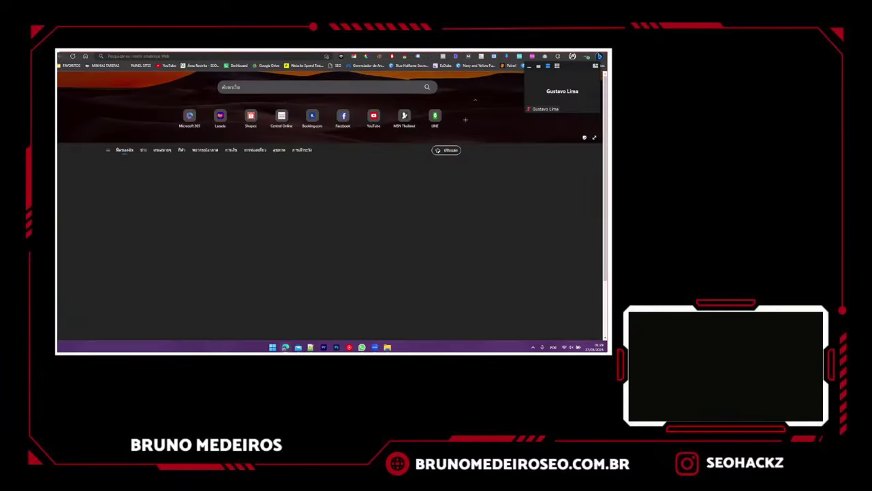
pyautogui.click(217, 56)
pyautogui.write('perfume')
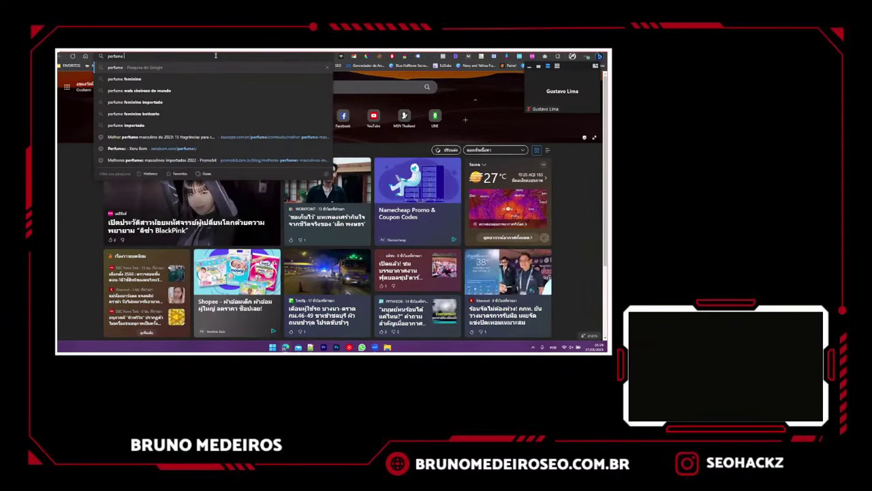
pyautogui.write(' fem')
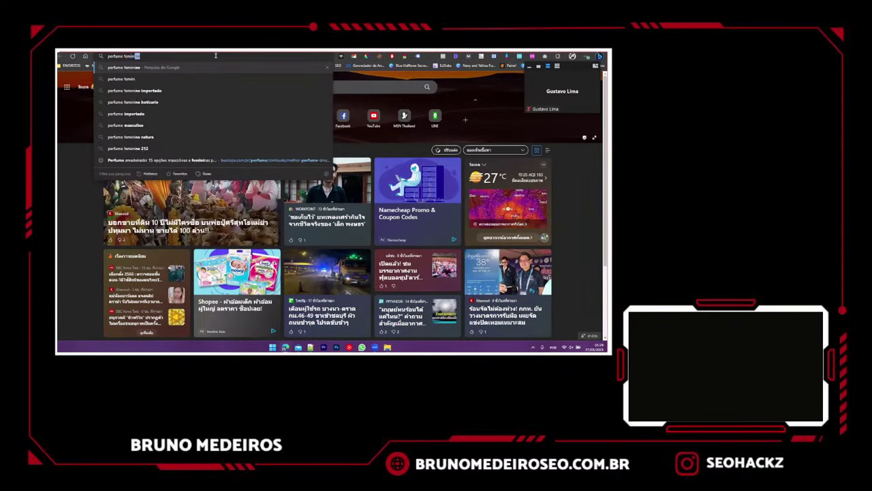
pyautogui.write('inino')
pyautogui.press('Return')
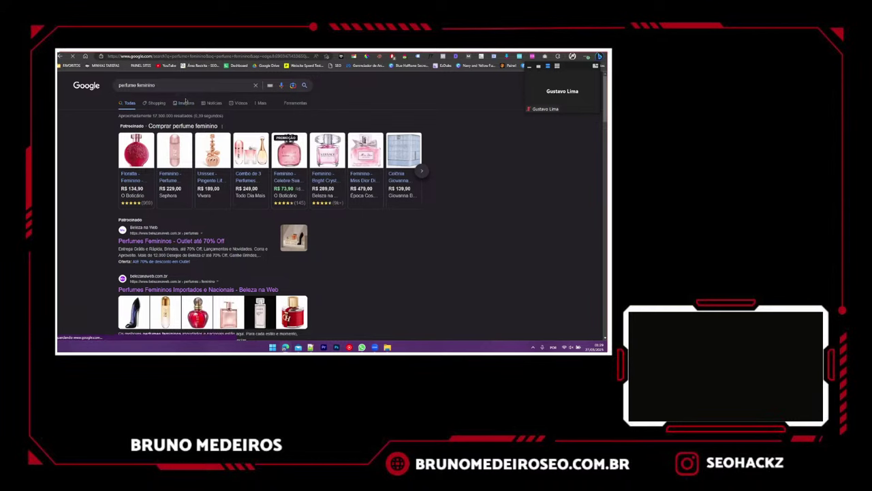
pyautogui.click(186, 102)
# - Skim the perfume image results and restrict them to large images (Grande)
pyautogui.scroll(-10, 257, 198)
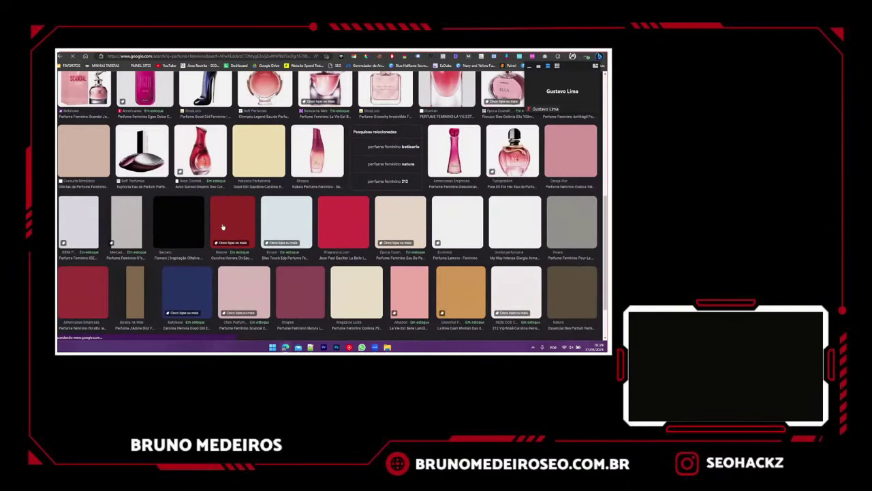
pyautogui.scroll(-1, 269, 253)
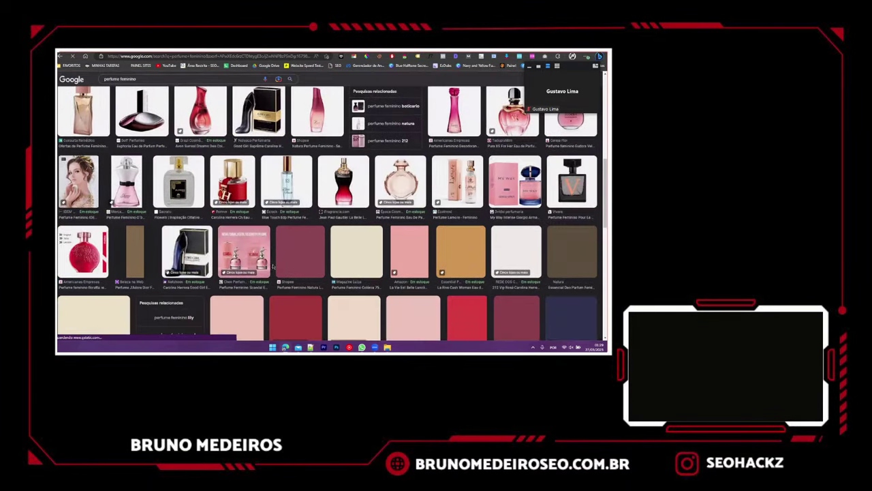
pyautogui.scroll(-3, 273, 266)
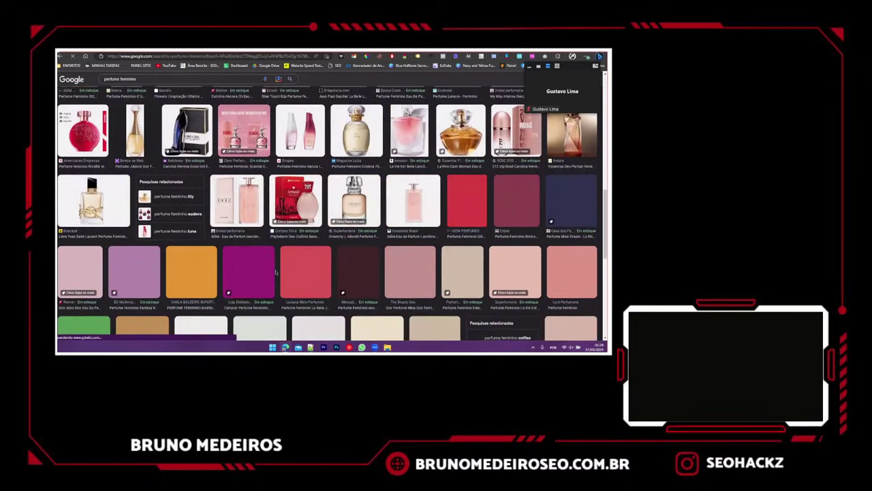
pyautogui.scroll(-2, 279, 274)
pyautogui.scroll(6, 277, 273)
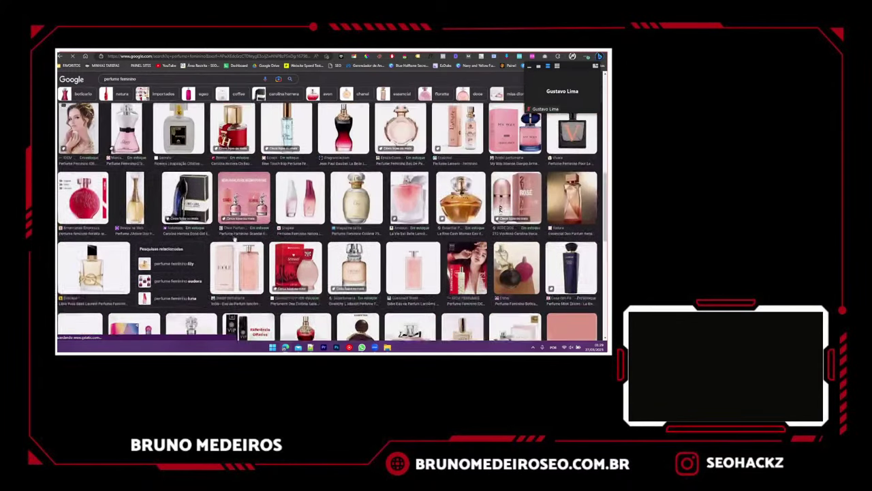
pyautogui.scroll(10, 271, 124)
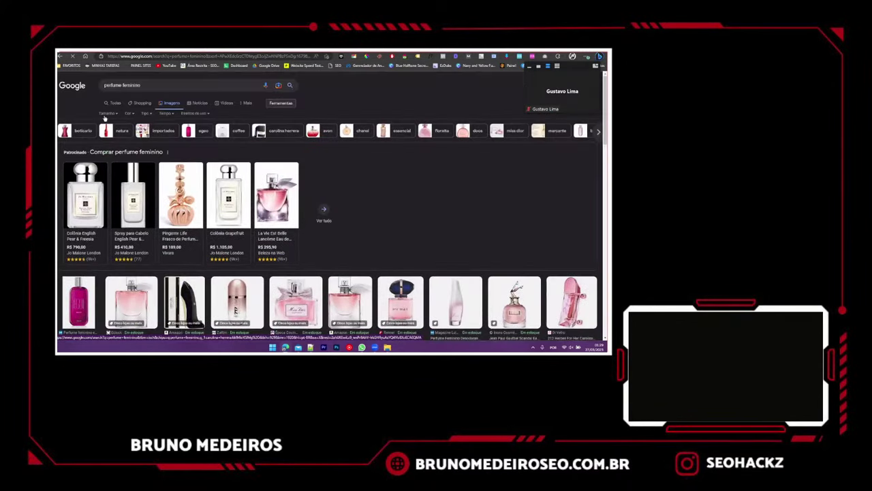
pyautogui.click(107, 113)
pyautogui.click(105, 134)
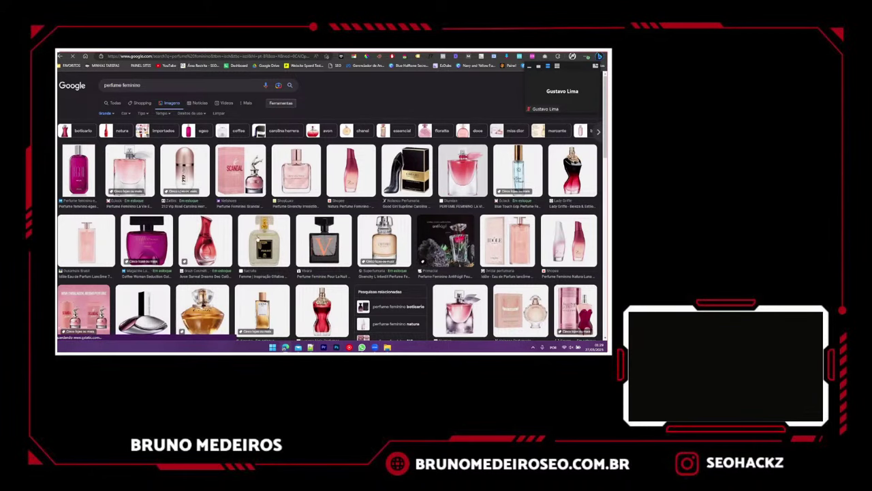
# - Look through the large perfume images for a photo suited to the About the company section
pyautogui.scroll(-5, 294, 251)
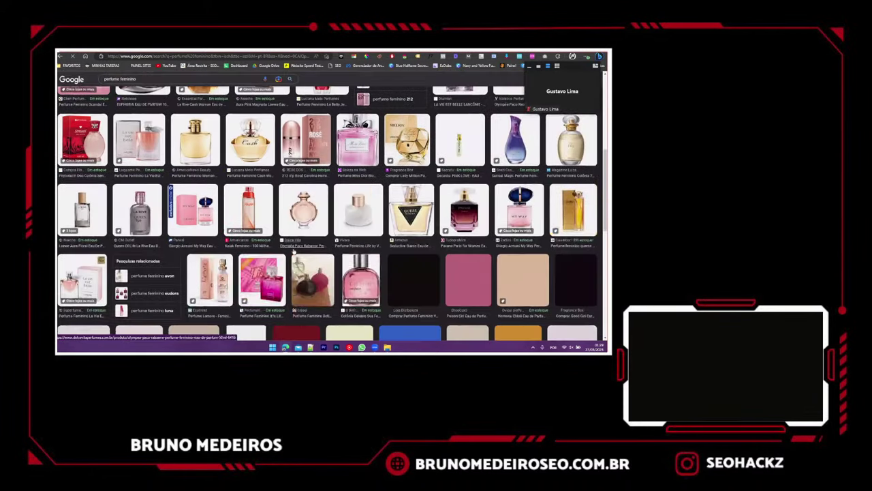
pyautogui.scroll(-5, 295, 251)
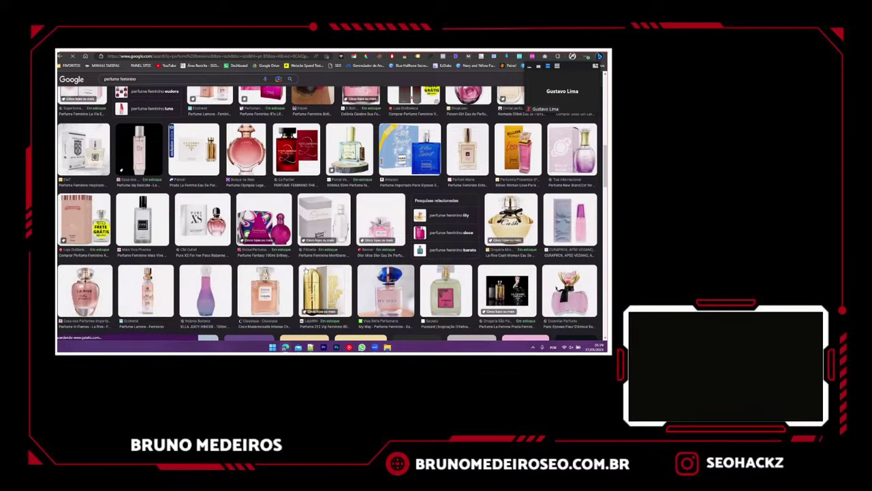
pyautogui.scroll(-3, 297, 268)
pyautogui.scroll(-6, 354, 277)
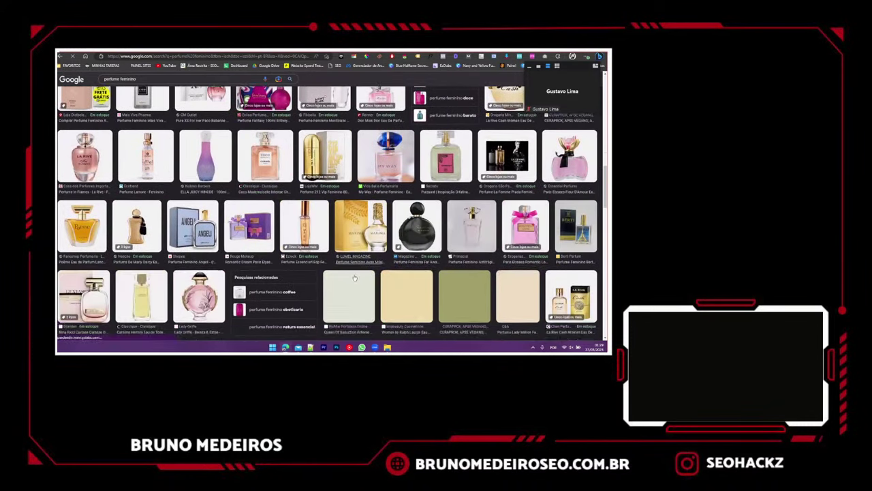
pyautogui.scroll(-5, 230, 259)
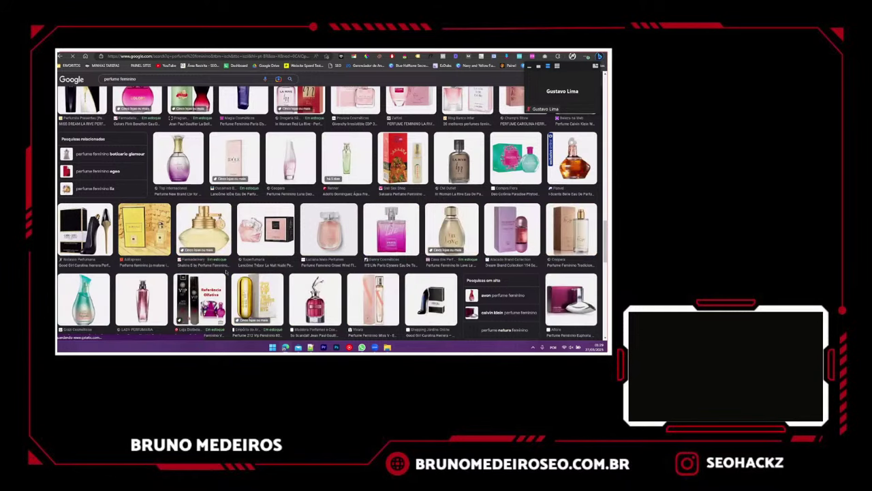
pyautogui.scroll(8, 227, 271)
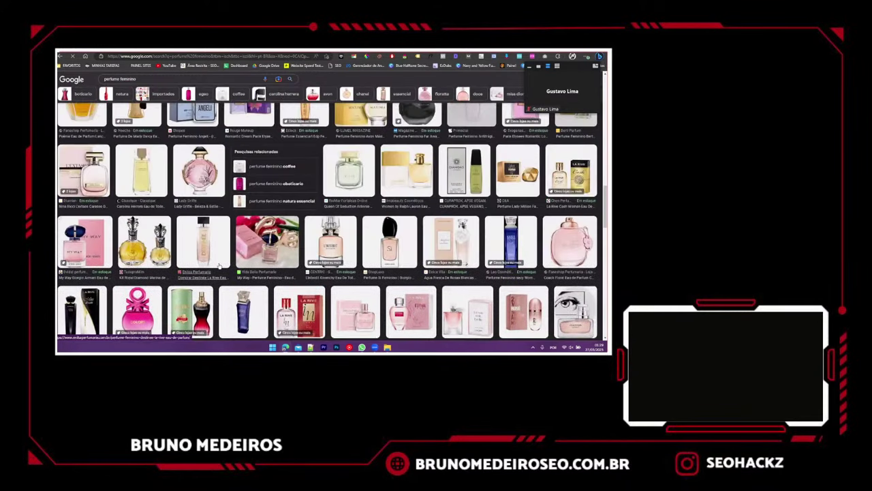
pyautogui.scroll(-5, 217, 249)
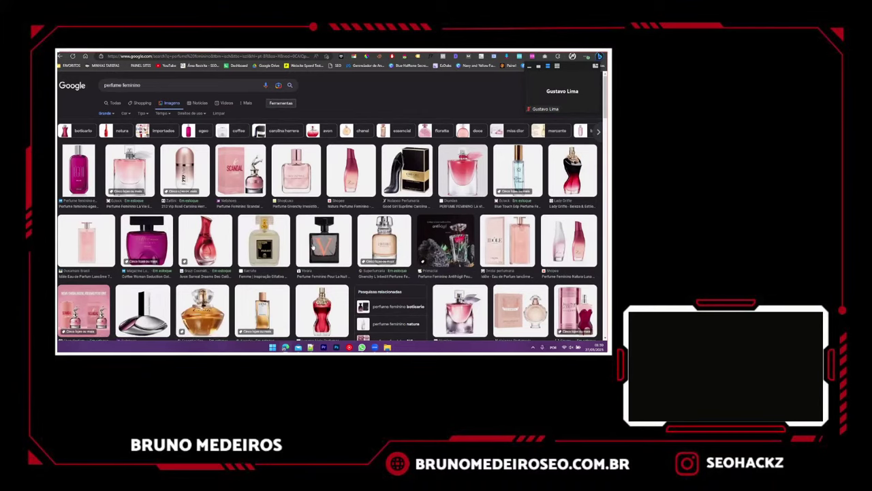
pyautogui.scroll(-2, 286, 238)
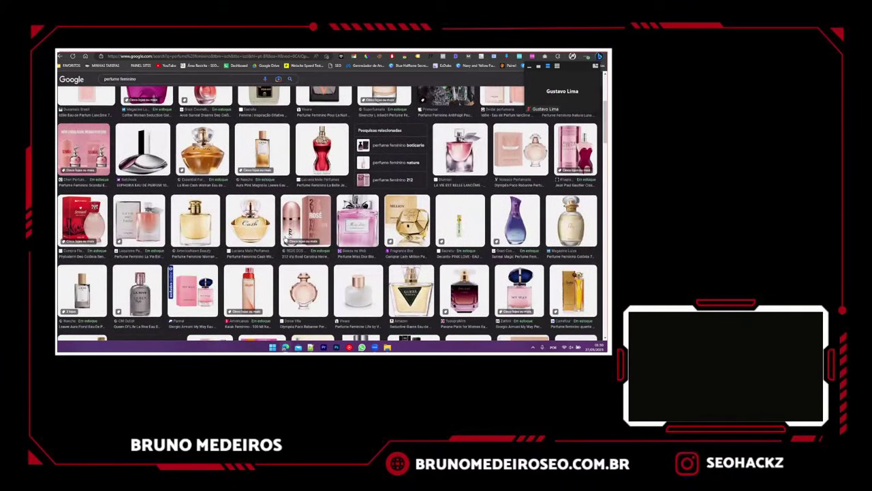
pyautogui.scroll(-5, 287, 239)
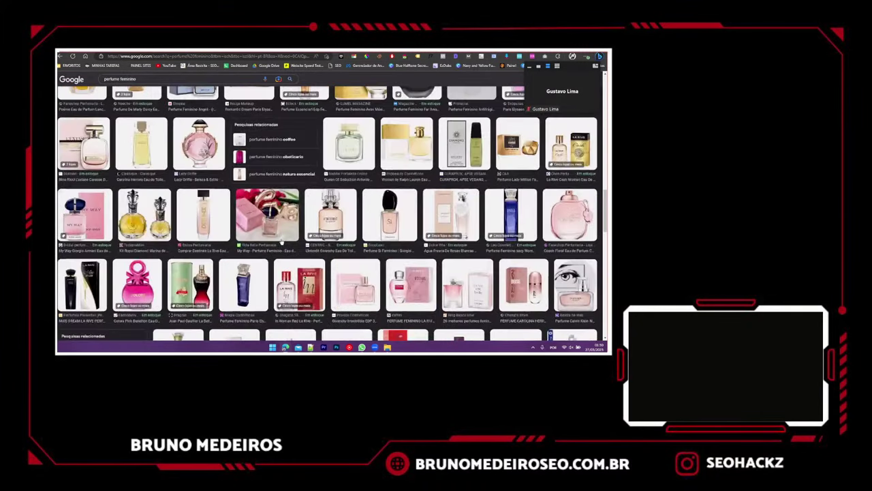
pyautogui.scroll(-5, 282, 241)
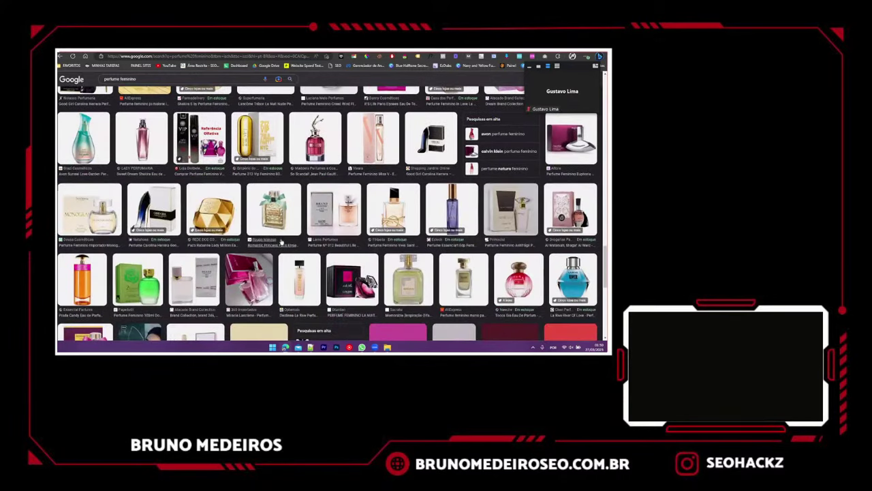
pyautogui.scroll(-6, 281, 242)
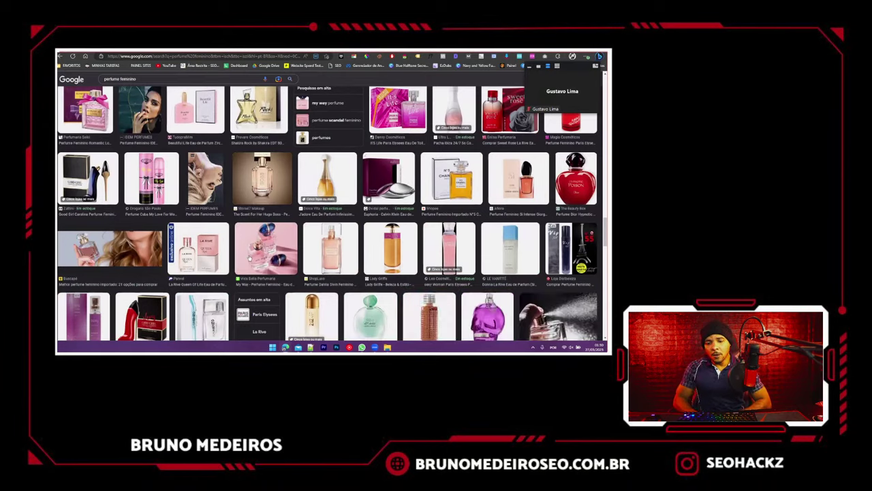
pyautogui.scroll(-2, 250, 258)
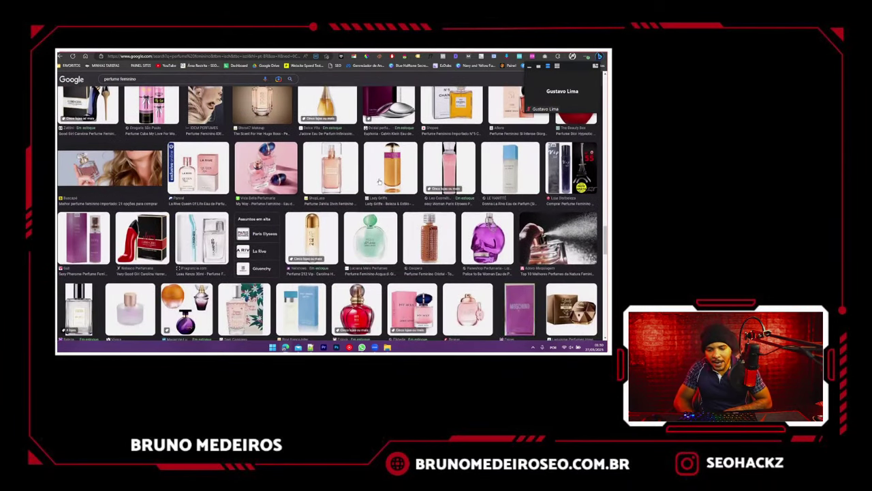
# - Open the pink My Way perfume photo from Vida Bella Perfumaria as a full image in a new tab
pyautogui.click(266, 174)
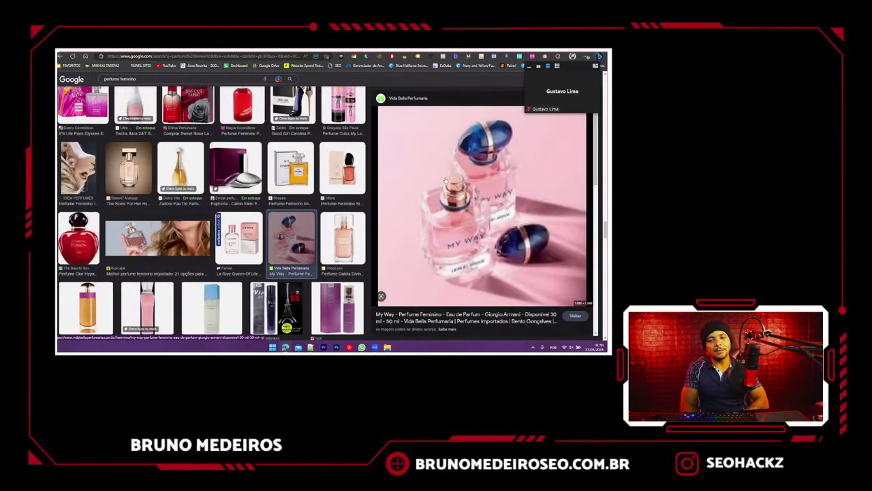
pyautogui.rightClick(444, 180)
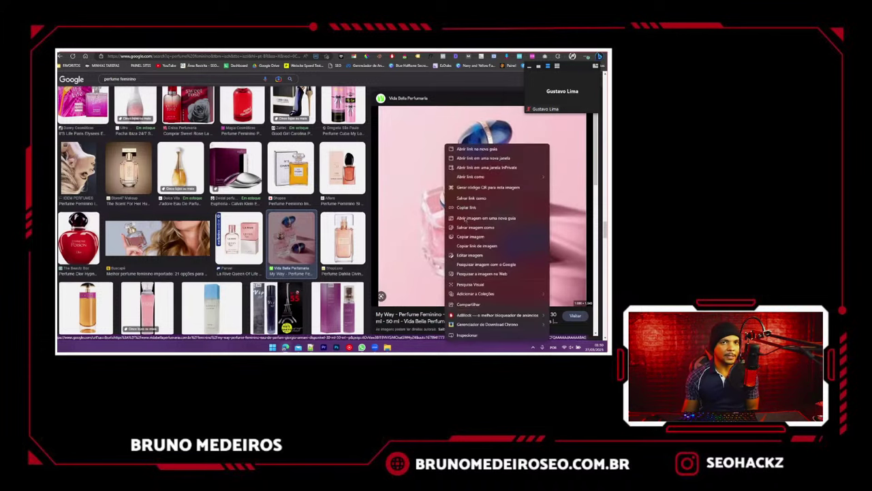
pyautogui.click(464, 218)
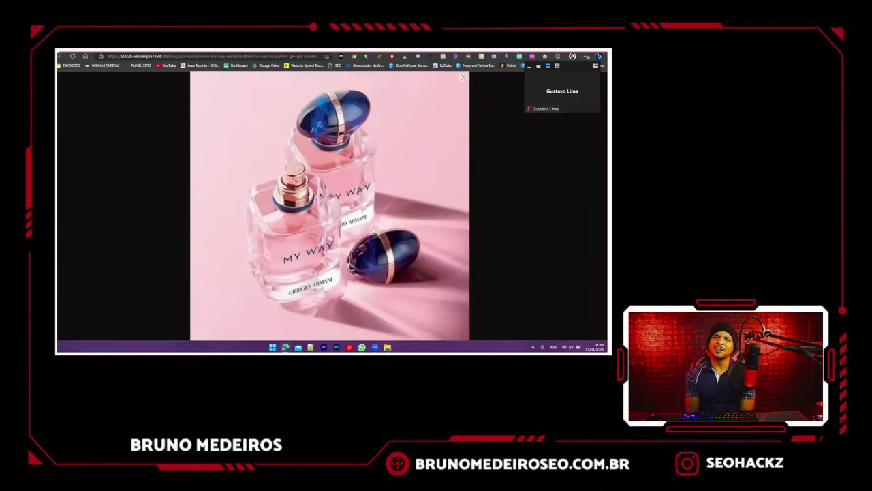
# - Save the My Way perfume photo to the Downloads folder as "cheiro de poder 1"
pyautogui.rightClick(295, 182)
pyautogui.click(312, 197)
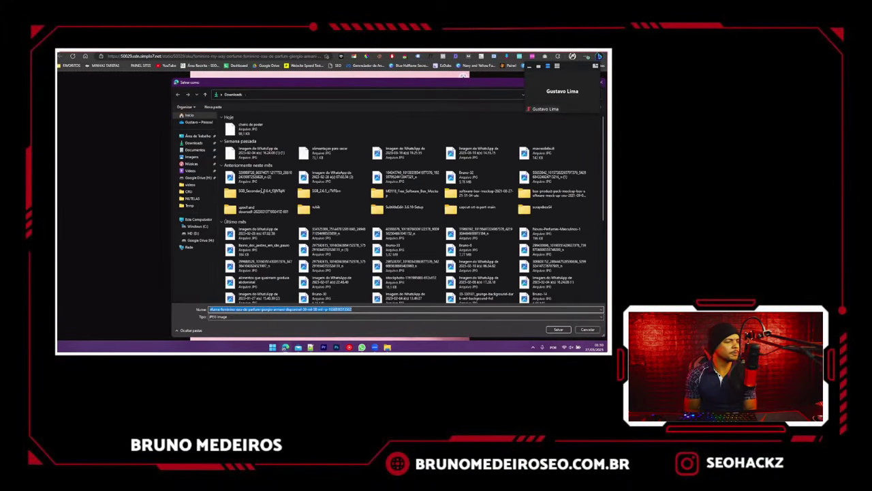
pyautogui.write('cheris')
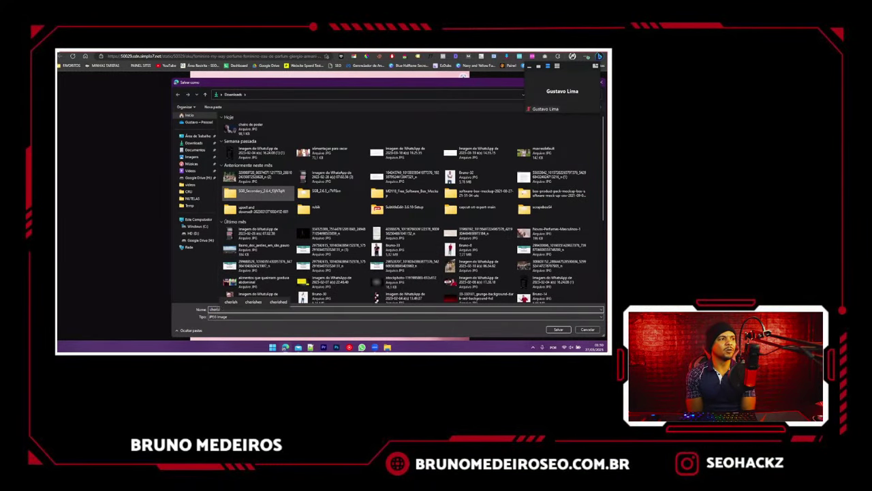
pyautogui.press('BackSpace')
pyautogui.press('BackSpace')
pyautogui.press('BackSpace')
pyautogui.write('iro bo')
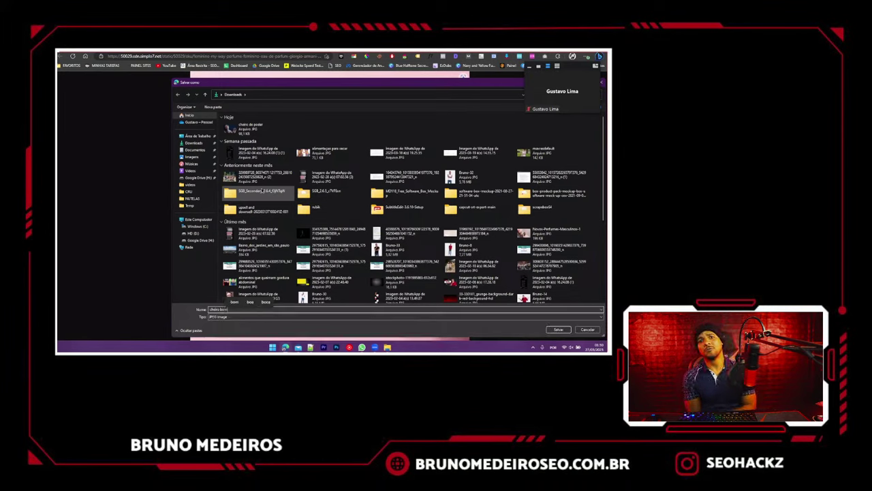
pyautogui.press('BackSpace')
pyautogui.press('BackSpace')
pyautogui.press('BackSpace')
pyautogui.write('e poder 1')
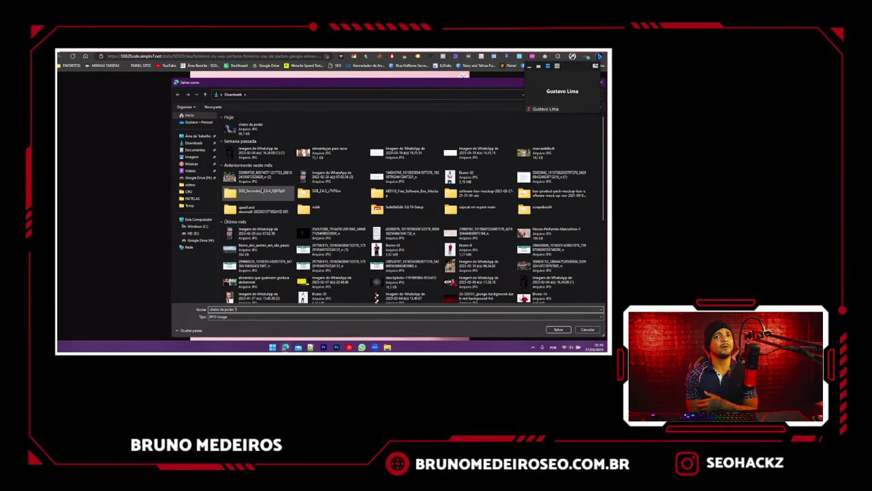
pyautogui.press('Return')
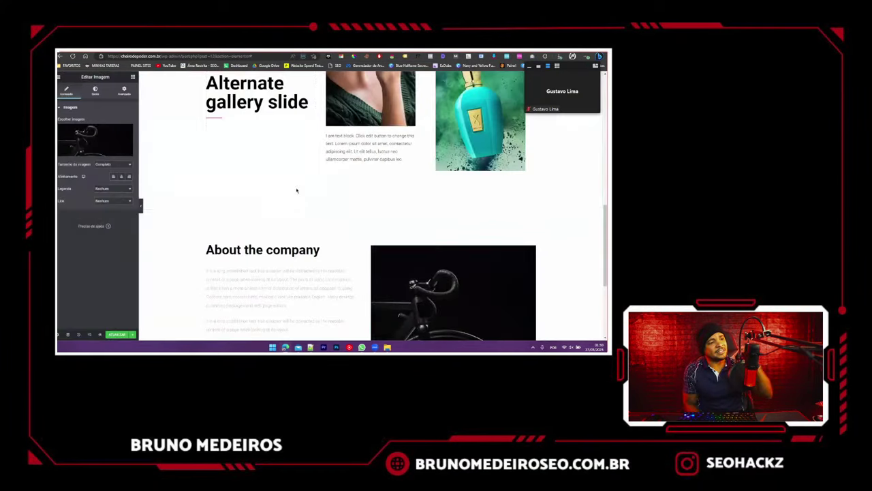
# - Upload cheiro de poder 1.jpg to the media library and insert it in place of the bicycle image in the About the company section
pyautogui.scroll(-3, 296, 190)
pyautogui.click(95, 140)
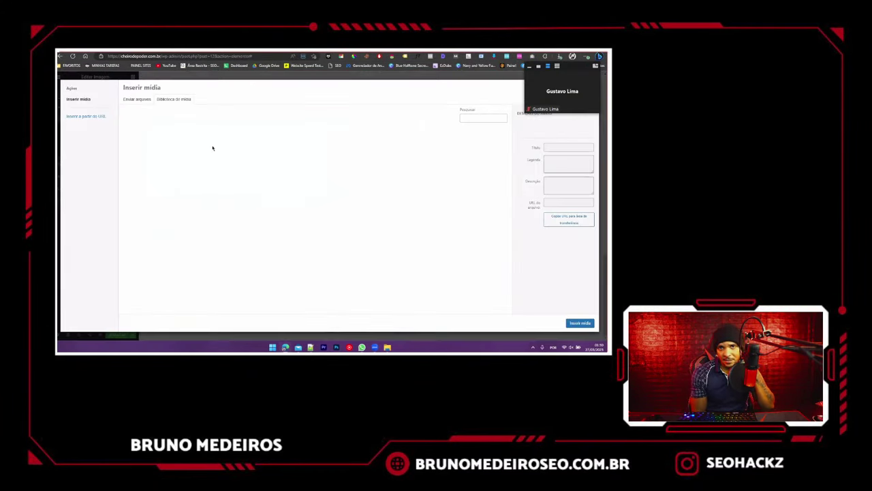
pyautogui.hotkey('ctrl', 'j')
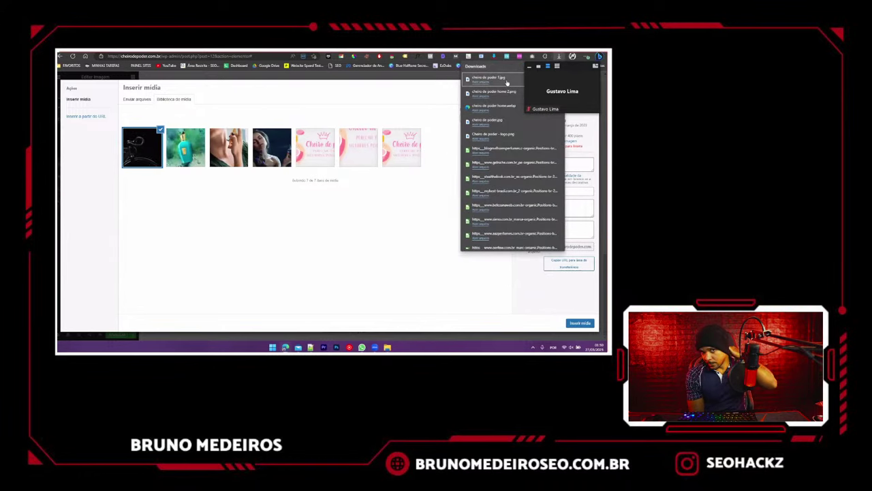
pyautogui.moveTo(202, 191); pyautogui.dragTo(200, 194)
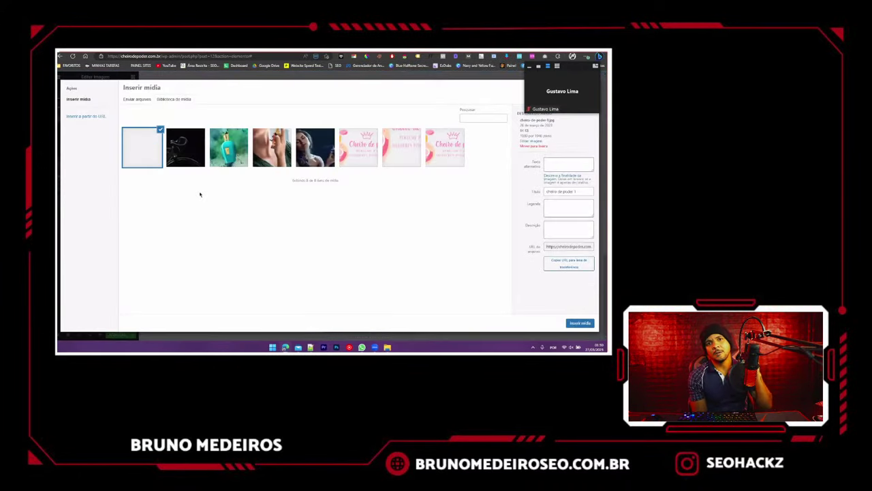
pyautogui.click(579, 323)
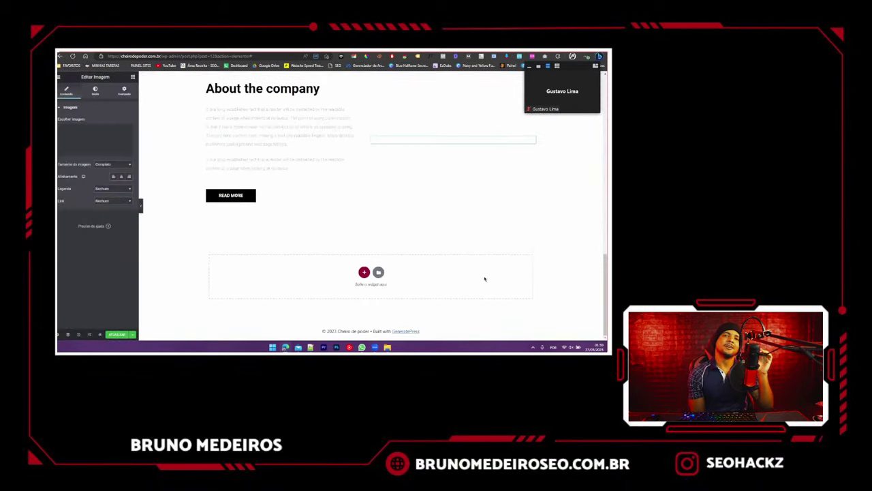
# - Duplicate the About the company section with the My Way perfume photo
pyautogui.scroll(2, 326, 212)
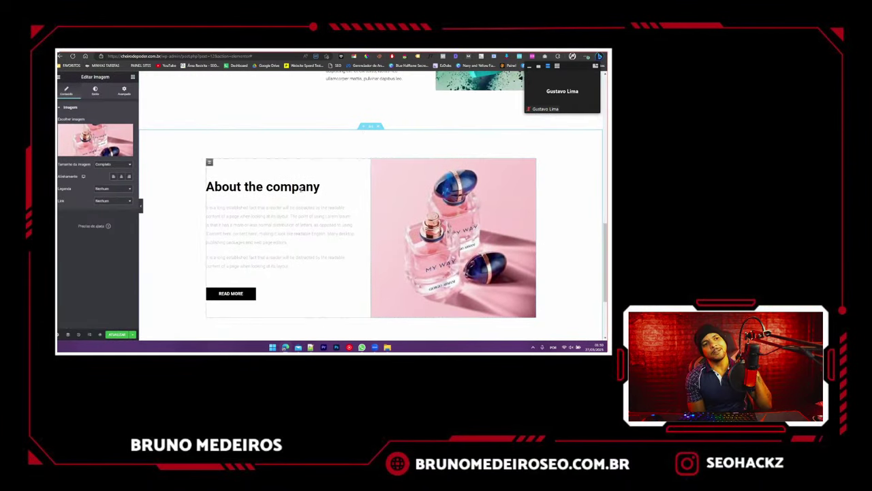
pyautogui.rightClick(373, 131)
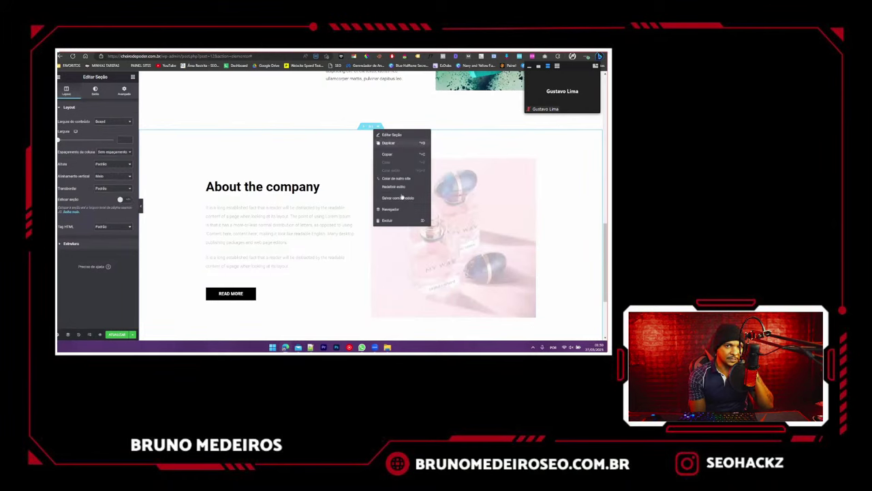
pyautogui.hotkey('ctrl', 'd')
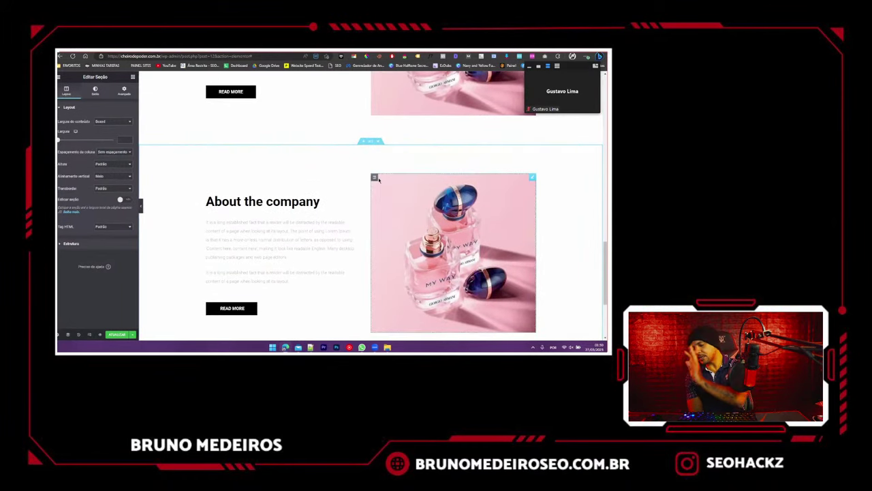
# - Try moving the image column ahead of the text column in the duplicated About the company section, and undo the move
pyautogui.moveTo(347, 177); pyautogui.dragTo(226, 205)
pyautogui.scroll(-3, 365, 199)
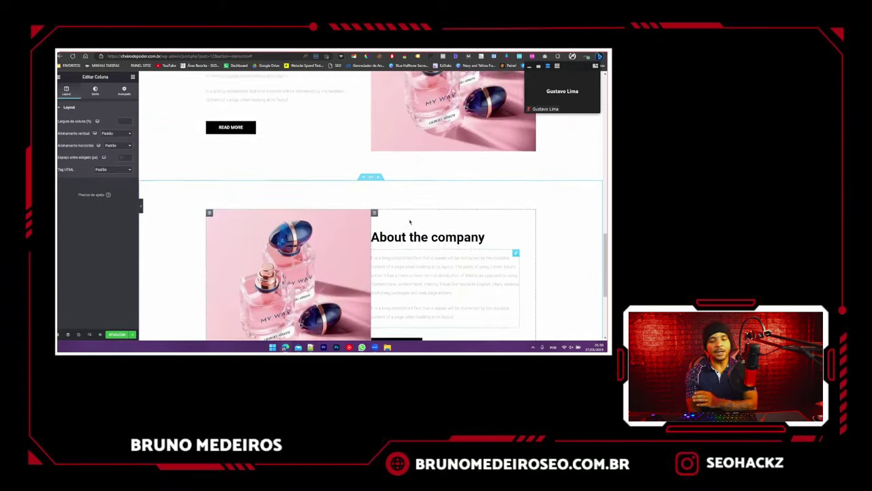
pyautogui.scroll(-5, 365, 200)
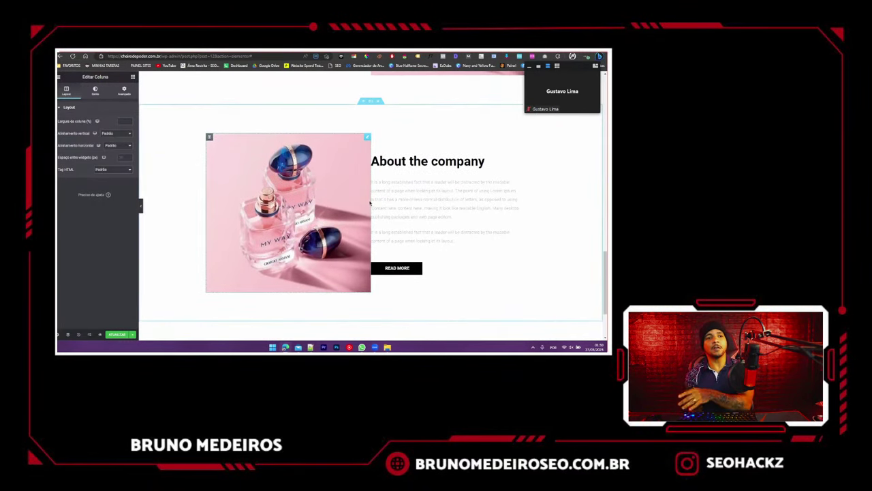
pyautogui.hotkey('ctrl', 'z')
pyautogui.click(386, 206)
pyautogui.click(330, 215)
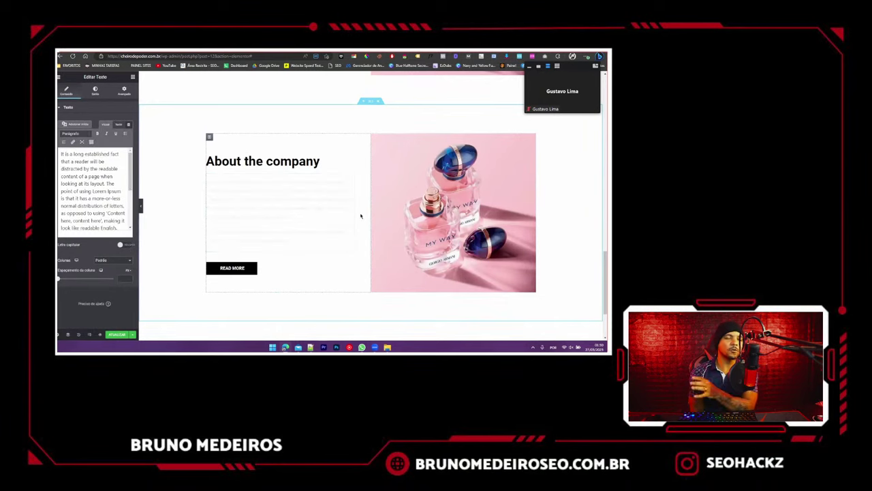
# - Place the duplicated section's text column to the right of the image and give that column 10% left padding
pyautogui.moveTo(211, 138); pyautogui.dragTo(486, 149)
pyautogui.click(318, 185)
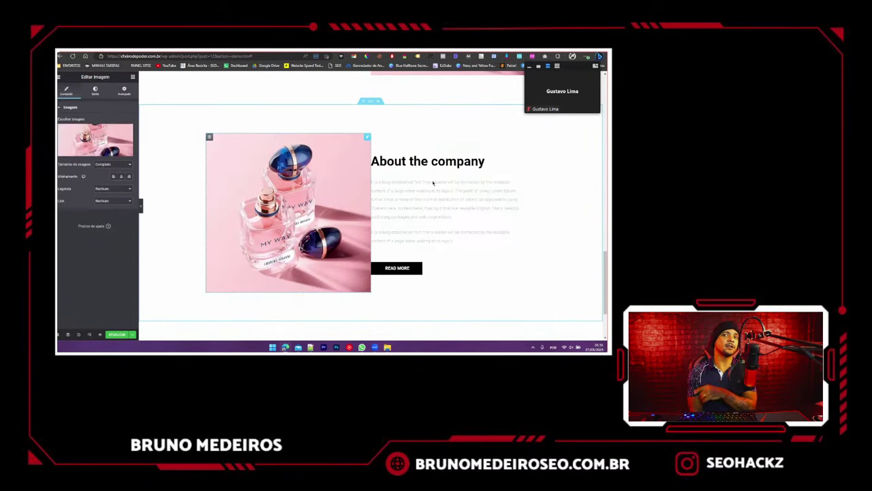
pyautogui.click(477, 201)
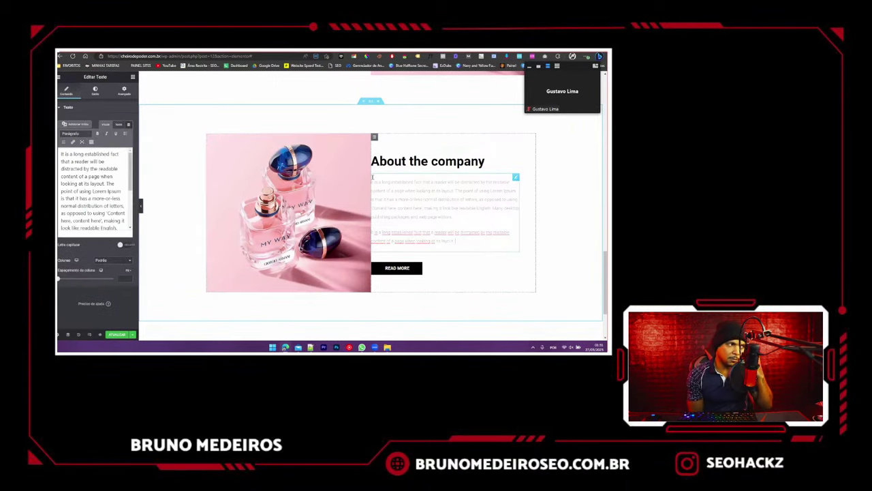
pyautogui.click(134, 92)
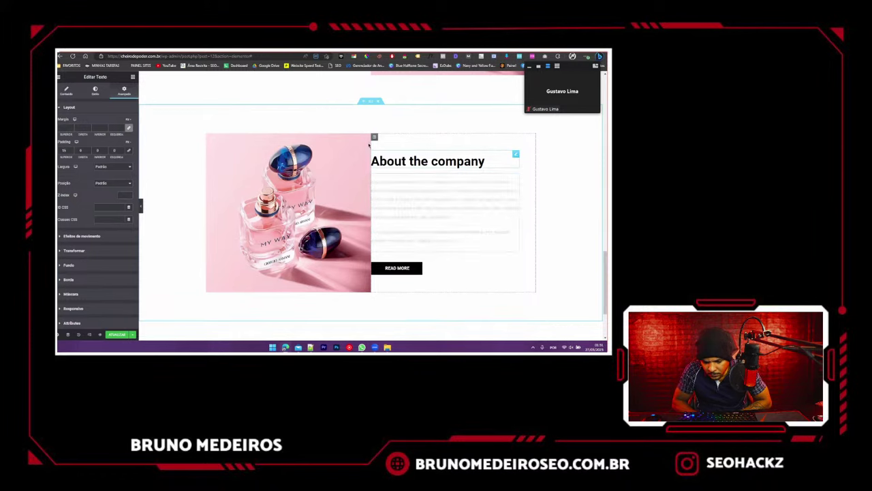
pyautogui.click(374, 137)
pyautogui.click(124, 90)
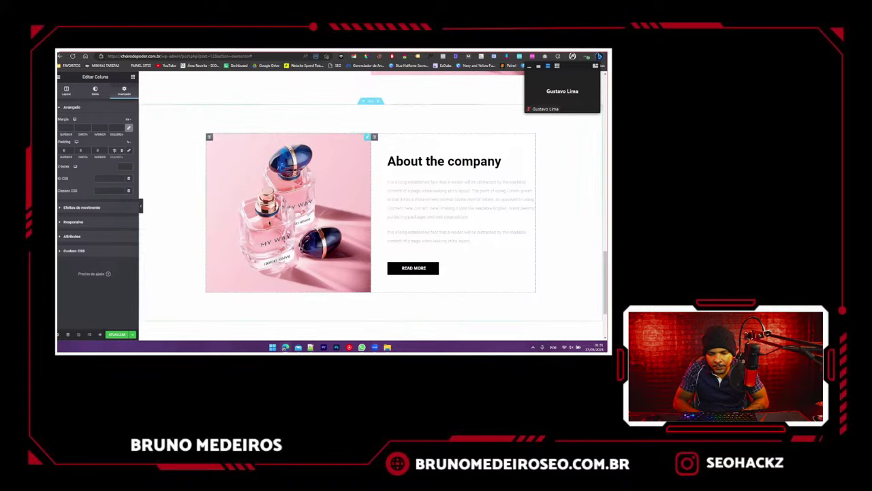
pyautogui.scroll(2, 268, 223)
pyautogui.scroll(-3, 269, 222)
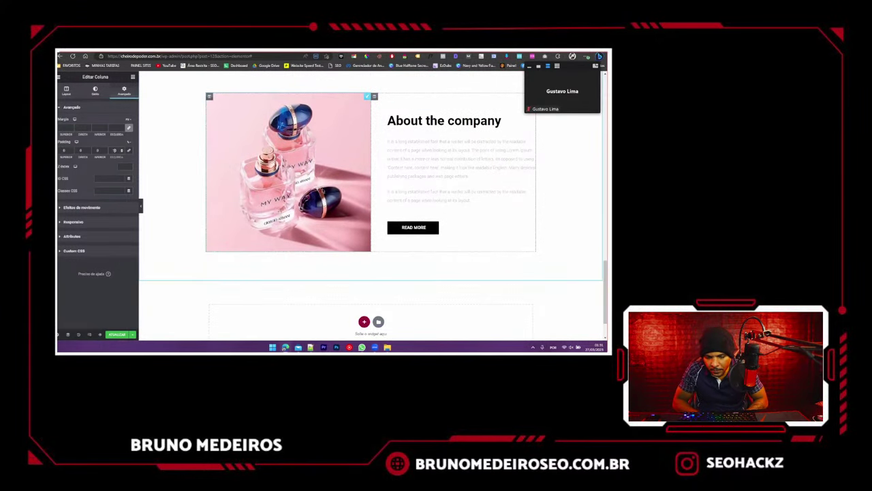
pyautogui.scroll(2, 257, 246)
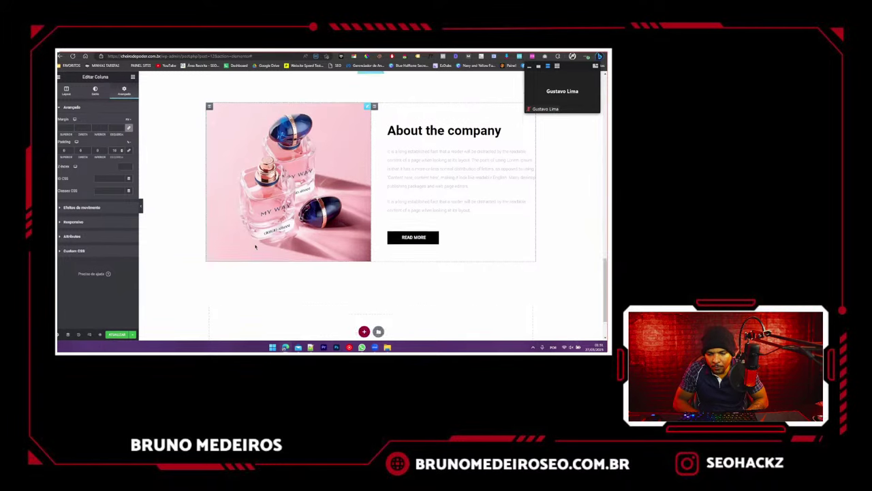
pyautogui.scroll(2, 261, 248)
# - Look through the perfume feminino image results for a second photo to use in the About the company section
pyautogui.hotkey('ctrl', 'Tab')
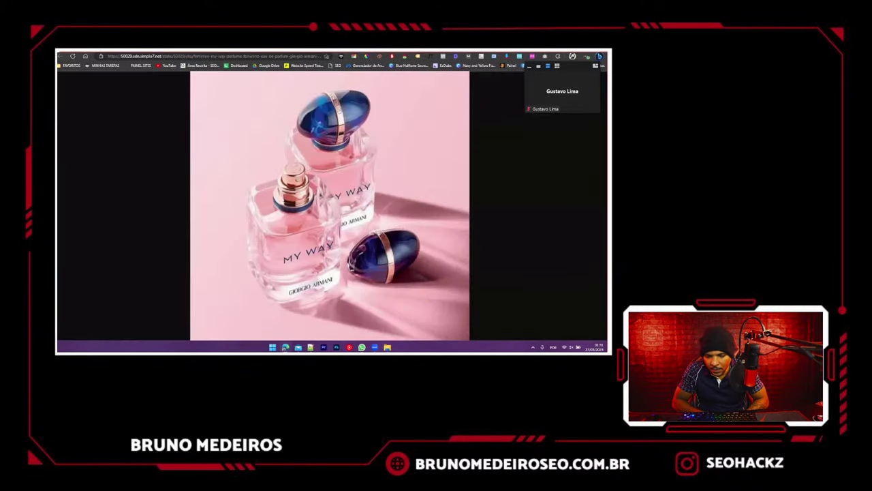
pyautogui.hotkey('ctrl', 'Tab')
pyautogui.hotkey('ctrl', 'Tab')
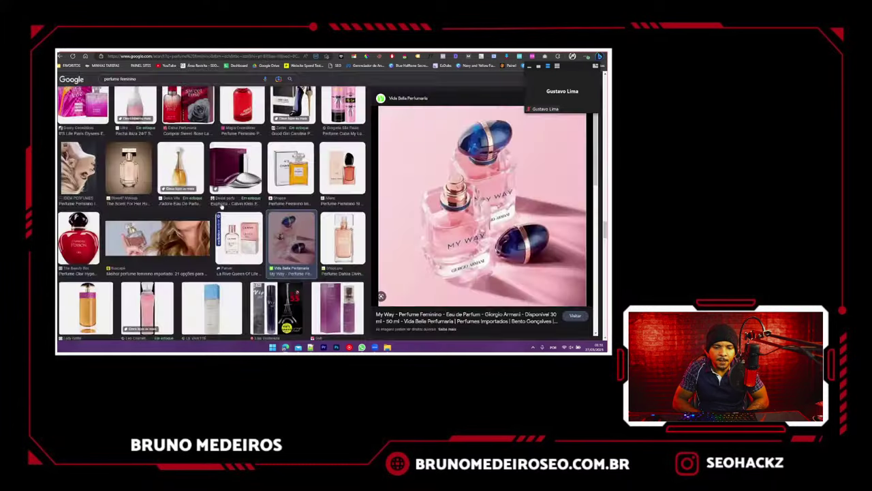
pyautogui.scroll(-3, 221, 205)
pyautogui.scroll(-15, 220, 206)
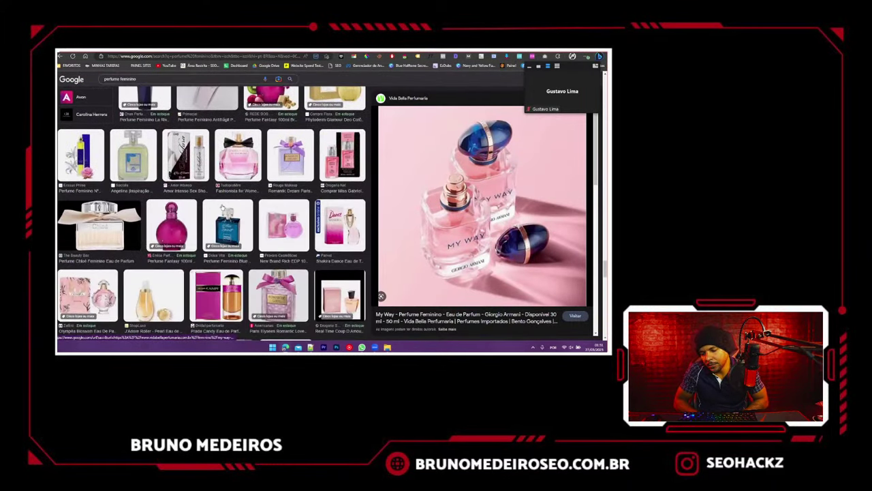
pyautogui.scroll(-6, 223, 209)
pyautogui.scroll(-5, 222, 209)
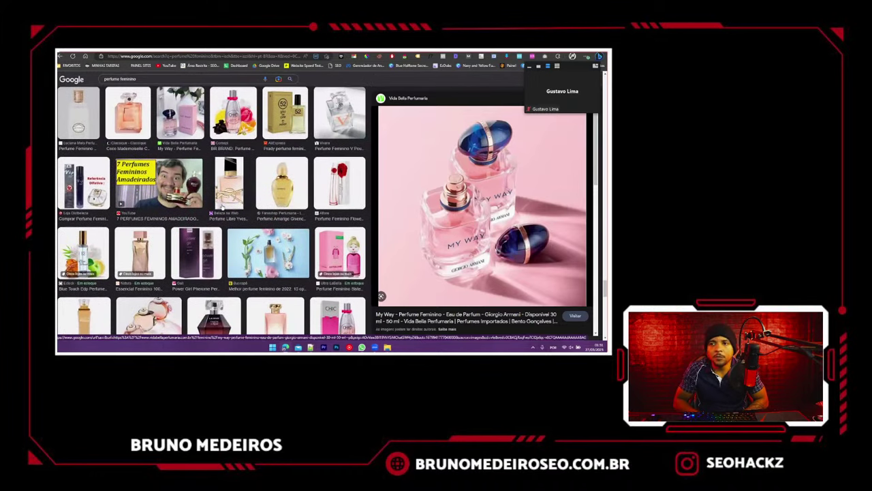
pyautogui.scroll(-6, 222, 205)
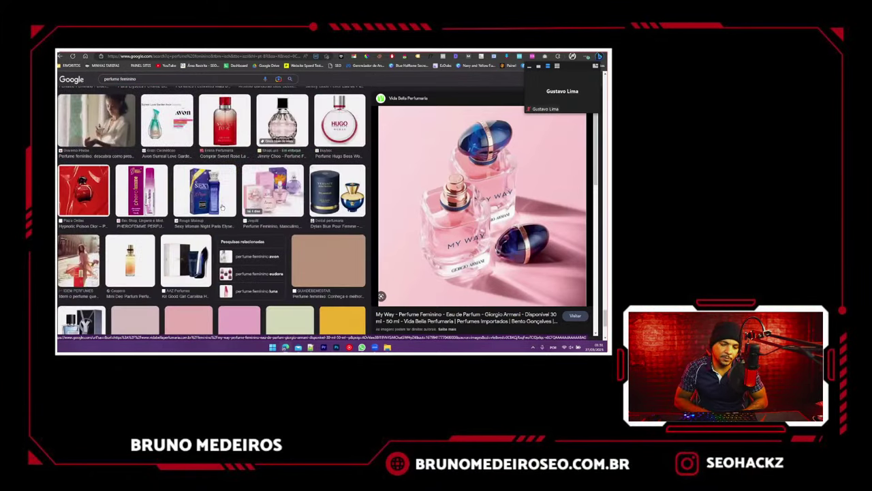
pyautogui.scroll(-4, 222, 207)
pyautogui.scroll(5, 94, 184)
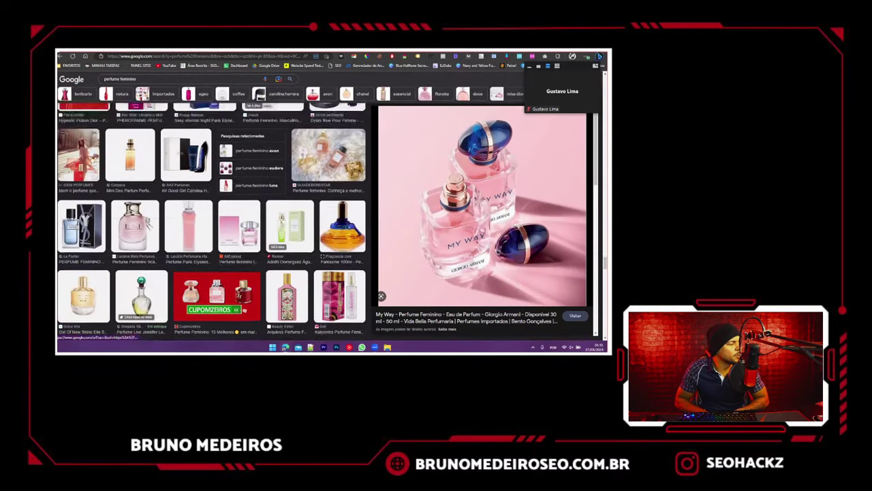
# - Preview the Universo Phebo photo of a woman applying perfume and open the full image in a new tab
pyautogui.click(97, 163)
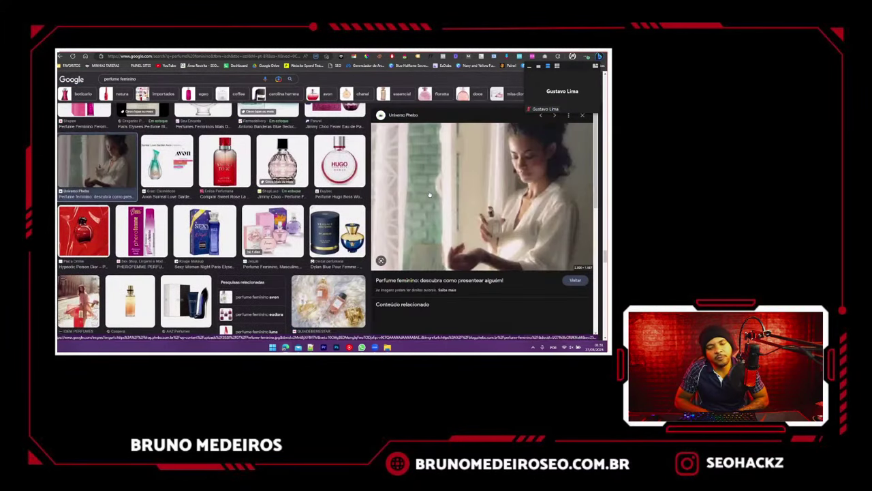
pyautogui.scroll(-1, 428, 194)
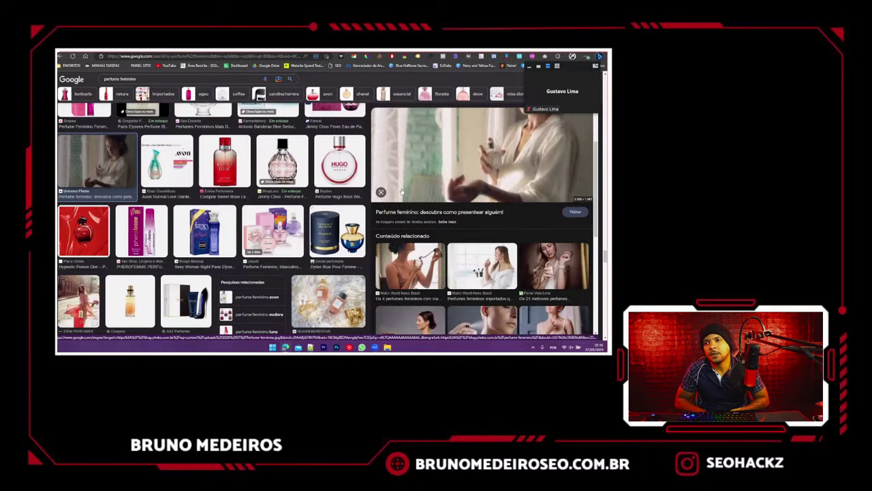
pyautogui.scroll(1, 402, 192)
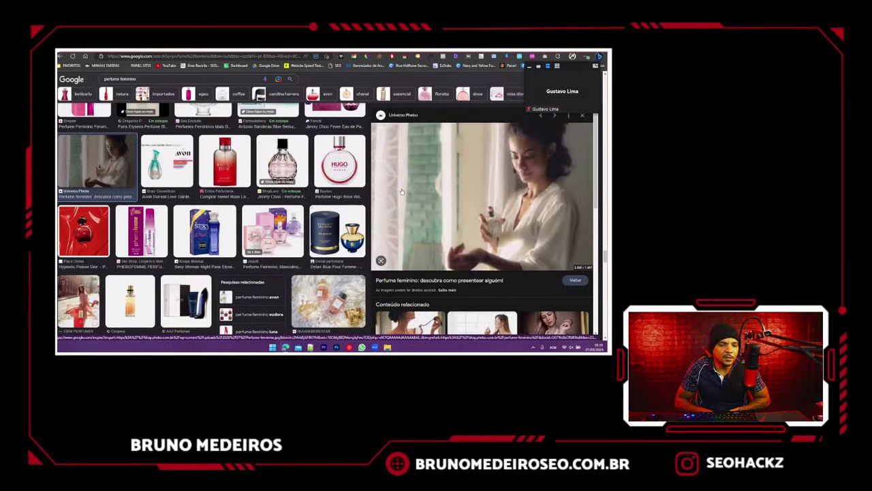
pyautogui.rightClick(438, 144)
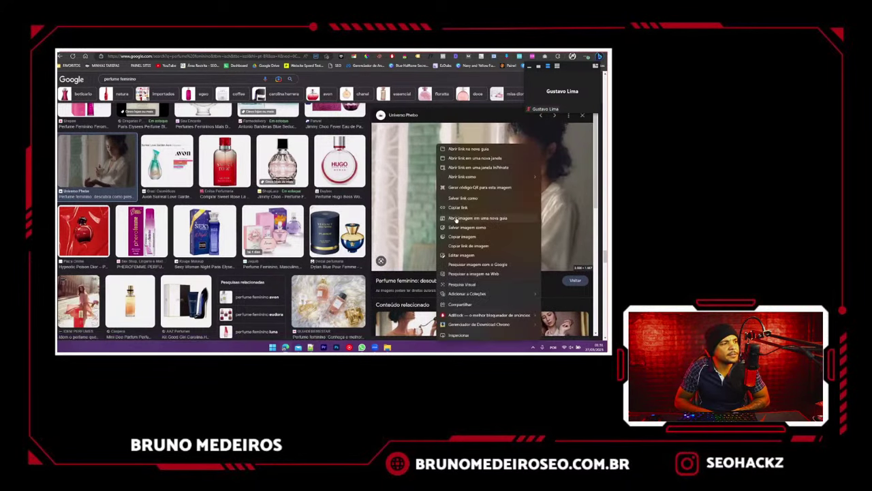
pyautogui.click(447, 218)
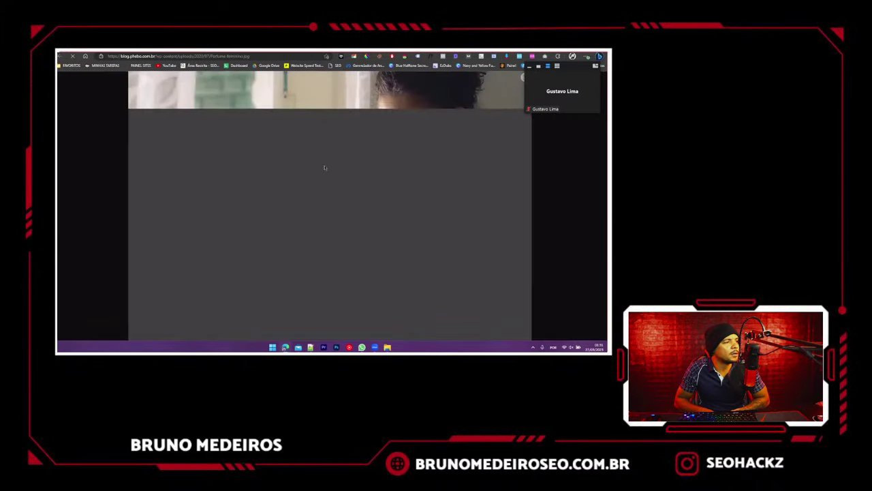
# - Save the full-size woman photo to the Downloads folder as "cheiro de poder 2" and close its tab
pyautogui.rightClick(324, 166)
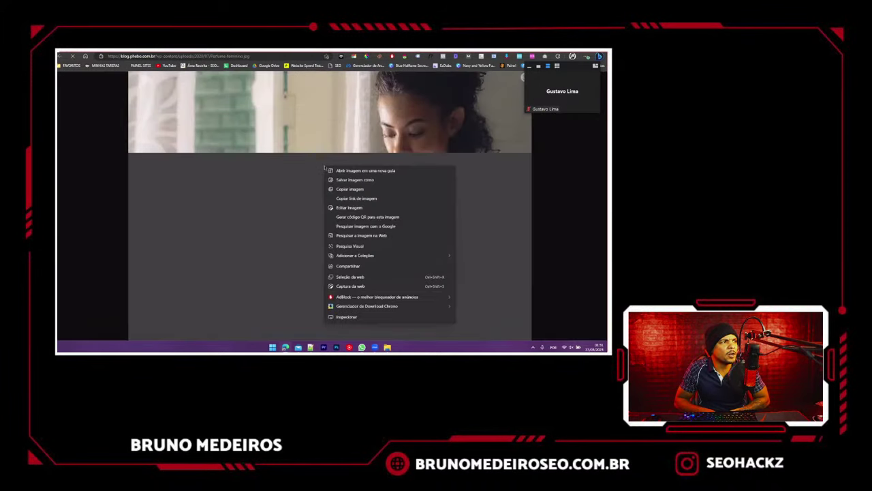
pyautogui.click(351, 183)
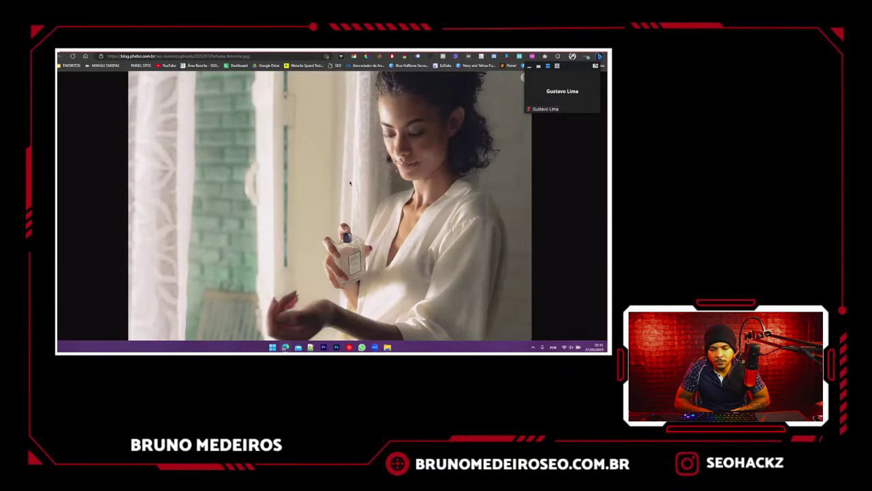
pyautogui.write('cheiro')
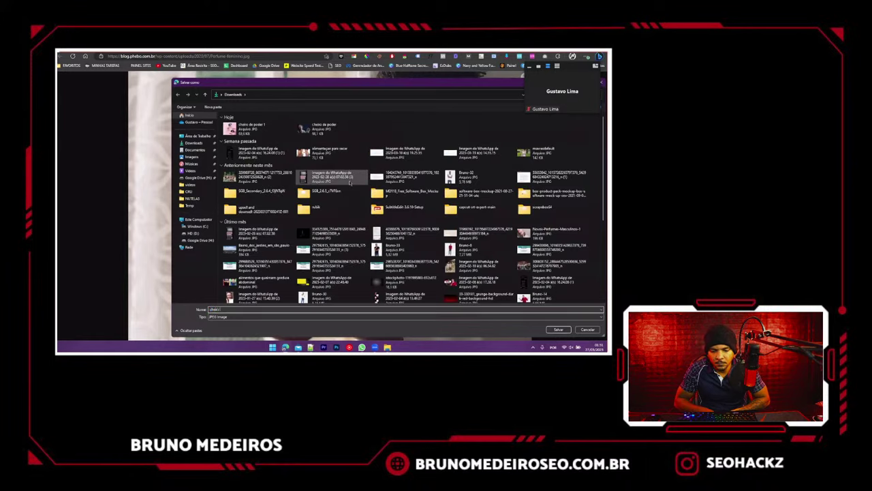
pyautogui.write(' de poder 2')
pyautogui.press('Return')
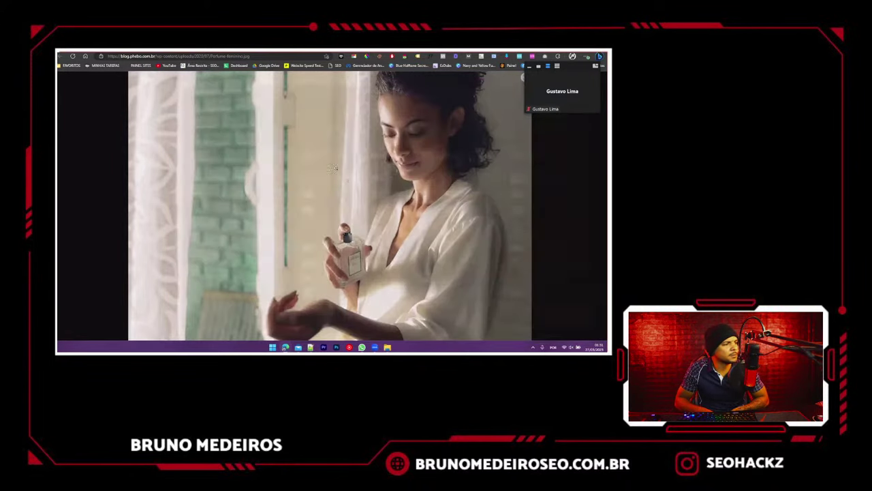
pyautogui.hotkey('ctrl', 'w')
# - Upload cheiro de poder 2.jpg to the media library and insert it in place of the My Way photo in the original About the company section
pyautogui.click(393, 191)
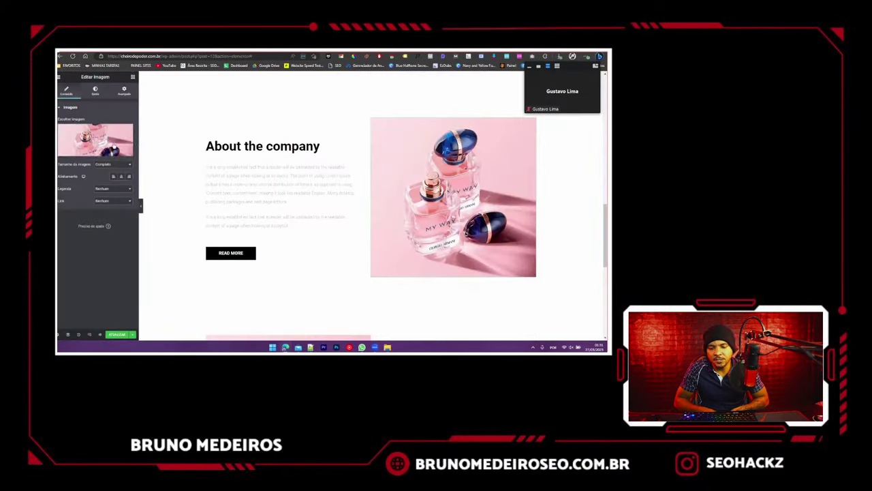
pyautogui.click(102, 142)
pyautogui.click(560, 56)
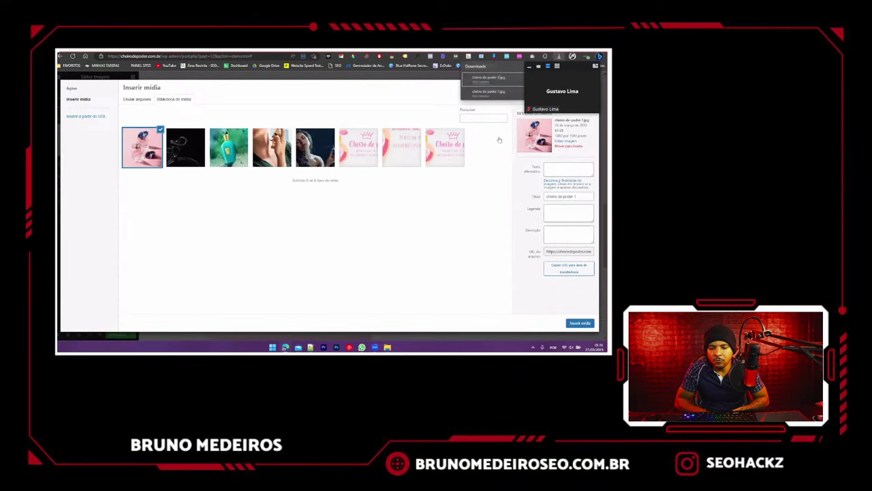
pyautogui.moveTo(486, 80); pyautogui.dragTo(268, 194)
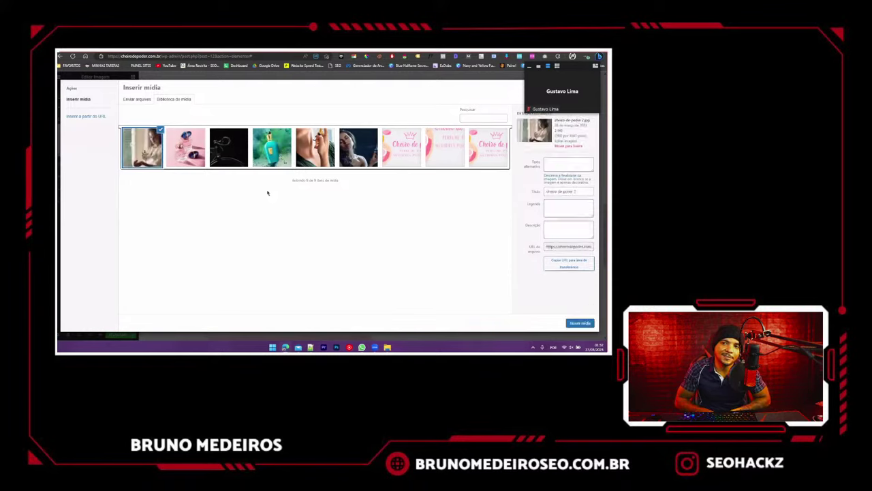
pyautogui.click(591, 323)
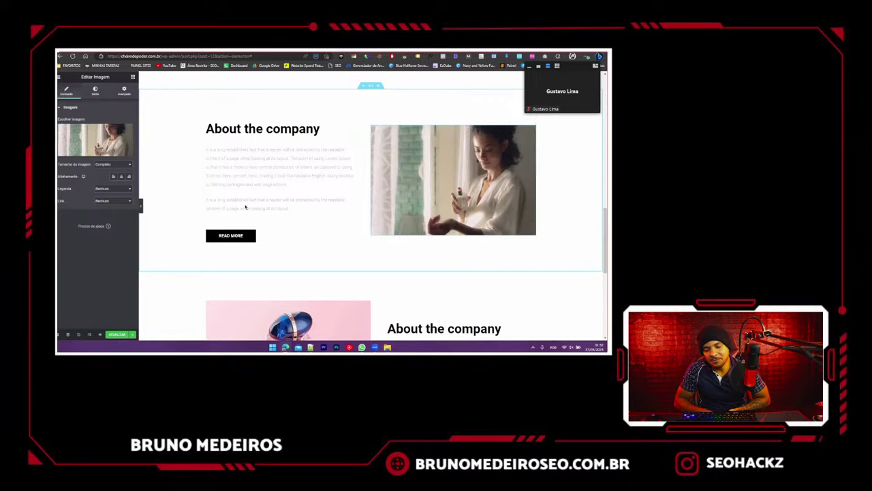
# - Enable a mask on the woman photo and set its shape to Flor
pyautogui.click(124, 90)
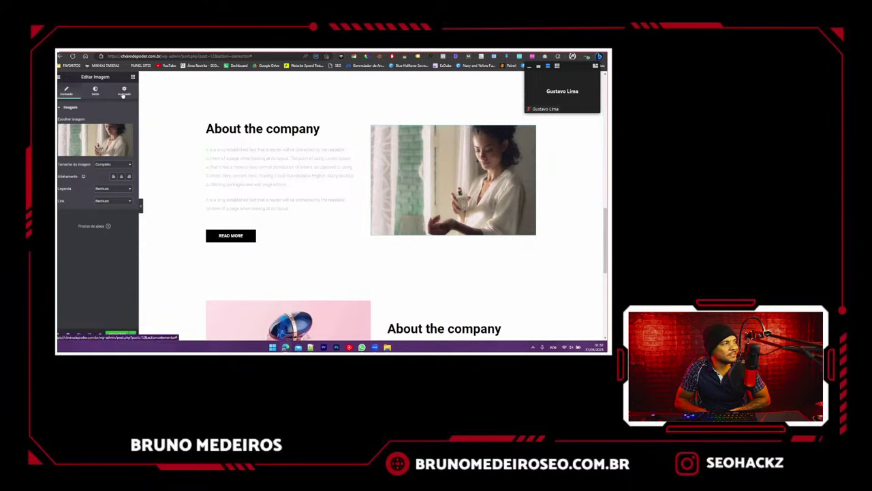
pyautogui.click(68, 293)
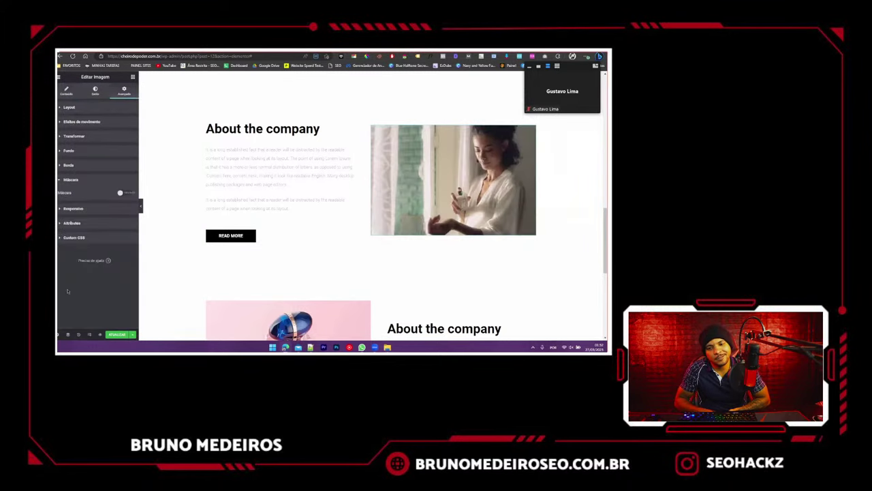
pyautogui.click(125, 194)
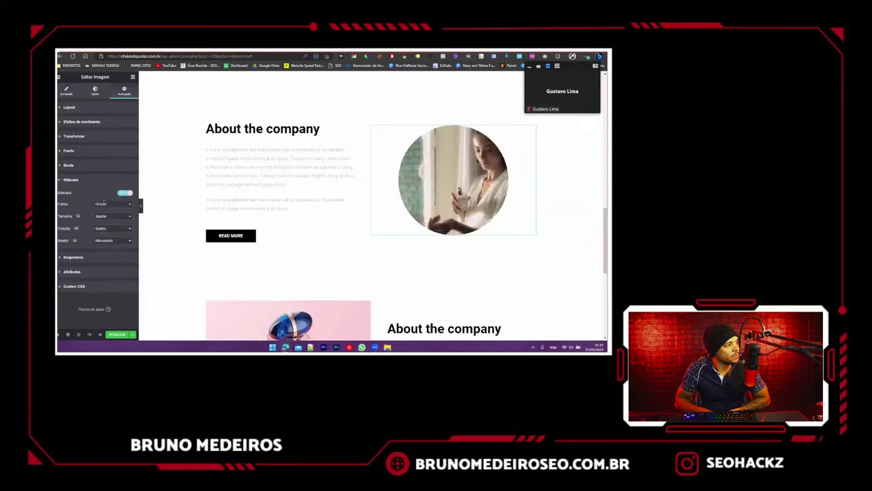
pyautogui.click(104, 203)
pyautogui.click(111, 217)
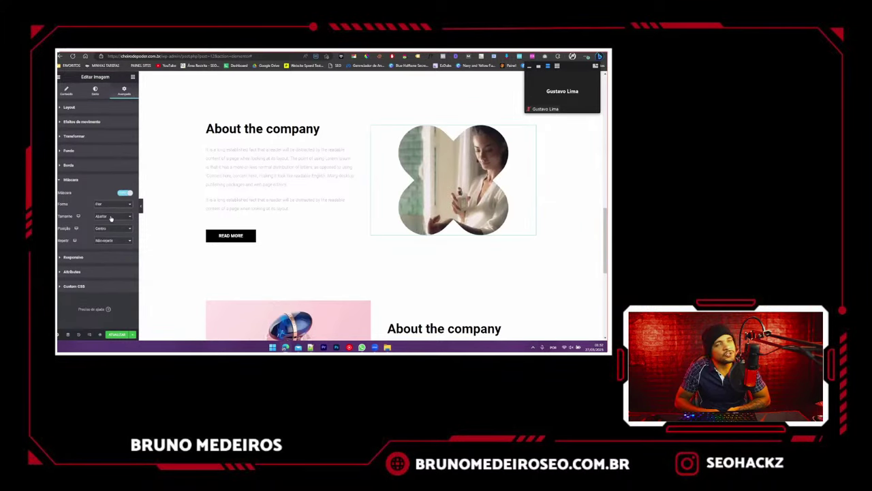
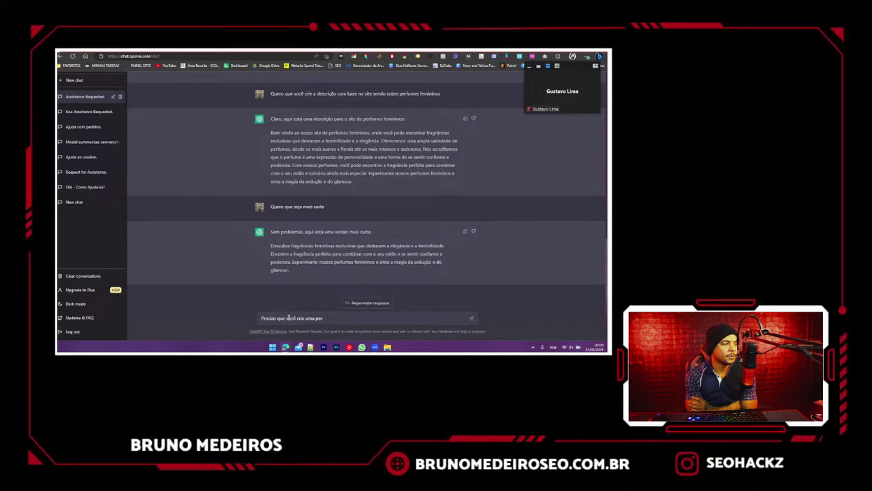
# - Complete and send the prompt "Preciso que você crie um avatar especialista em perfumes femininos que criou um blog para compartilhar seus conhecimentos adquiridos na área"
pyautogui.write('avatar em')
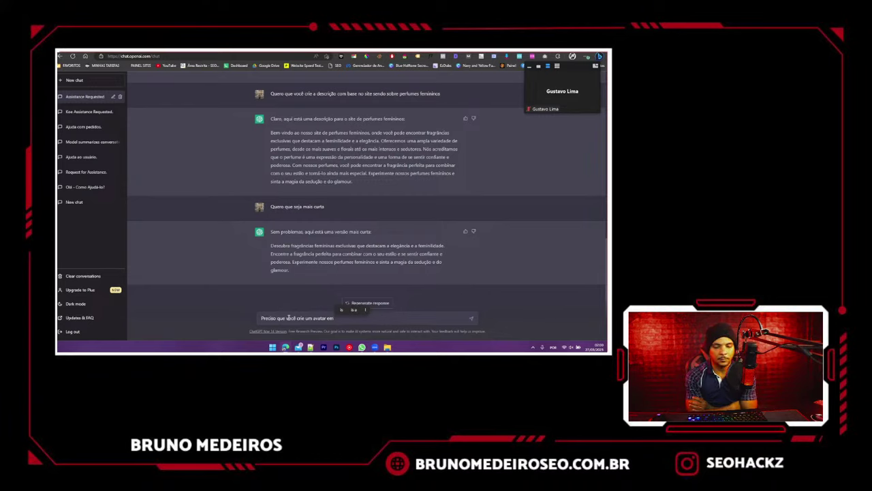
pyautogui.press('BackSpace')
pyautogui.write('spec')
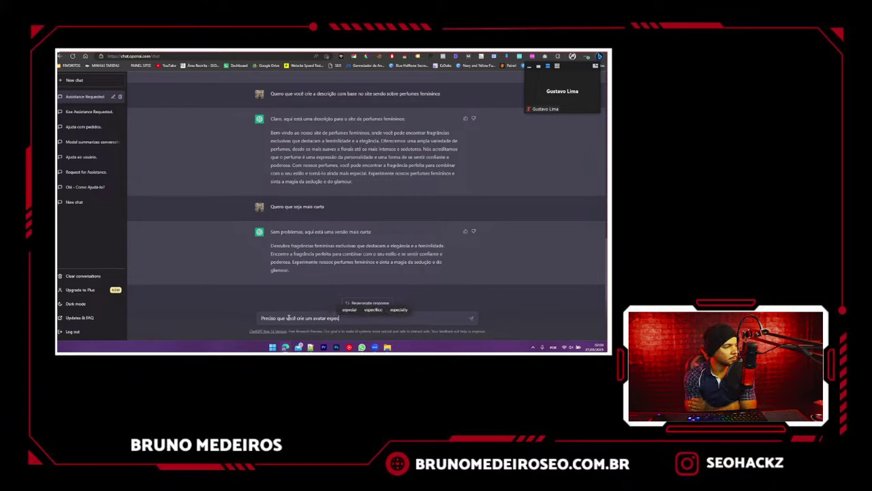
pyautogui.write('ialista e')
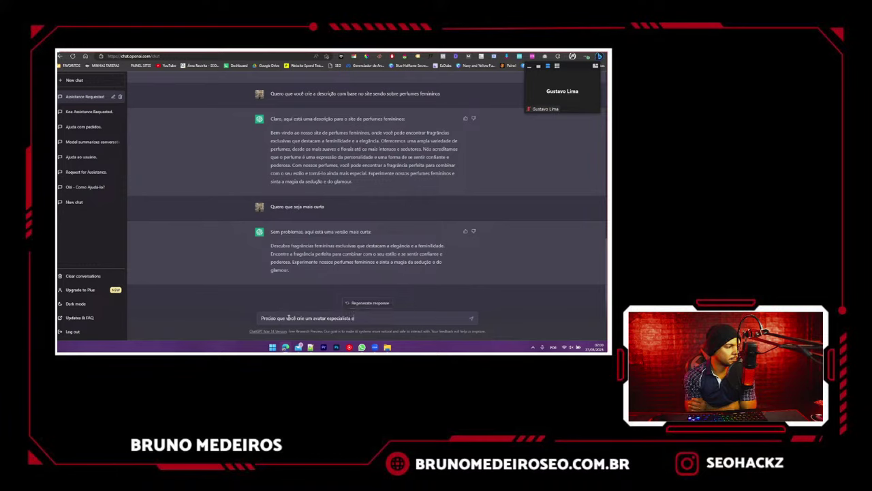
pyautogui.write('m perfumes')
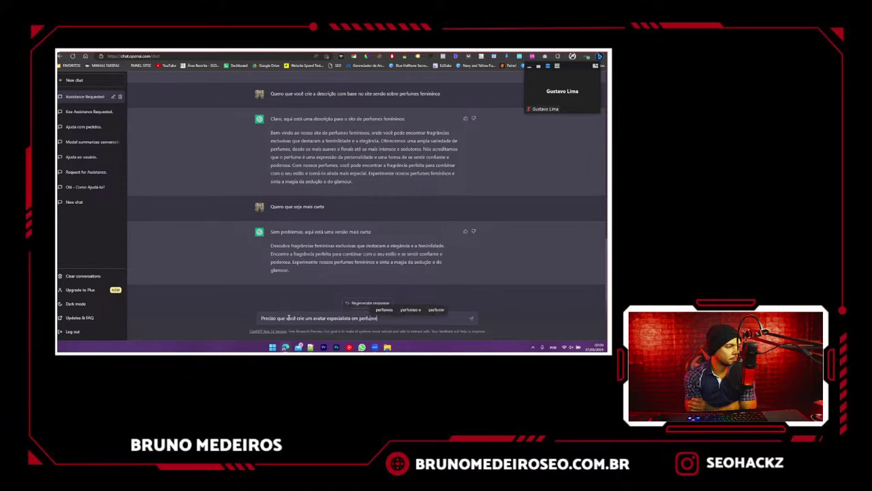
pyautogui.write(' femini')
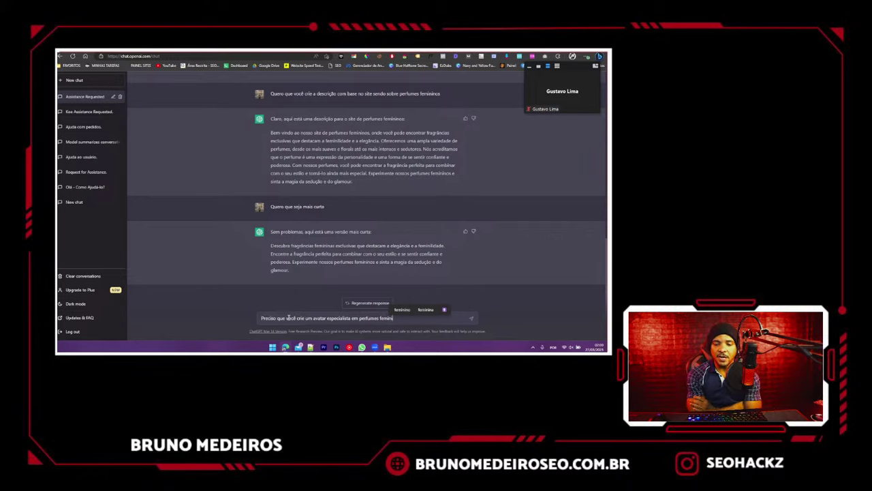
pyautogui.write('nos que')
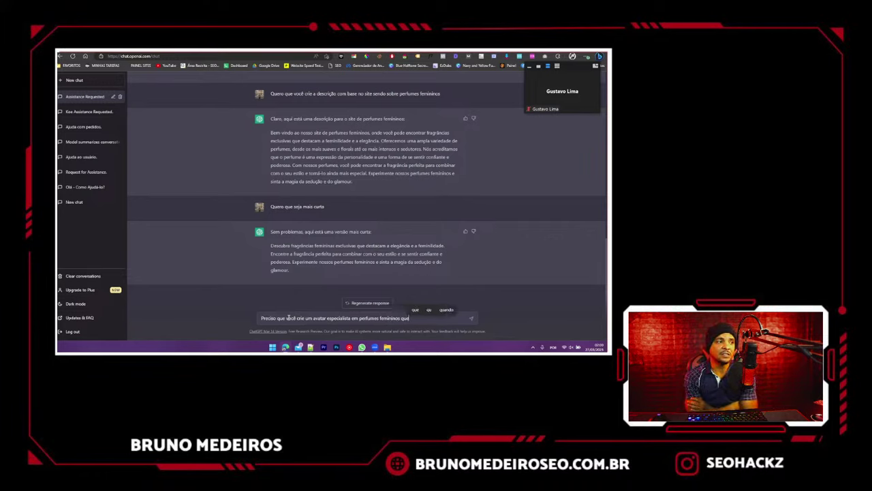
pyautogui.write(' cr')
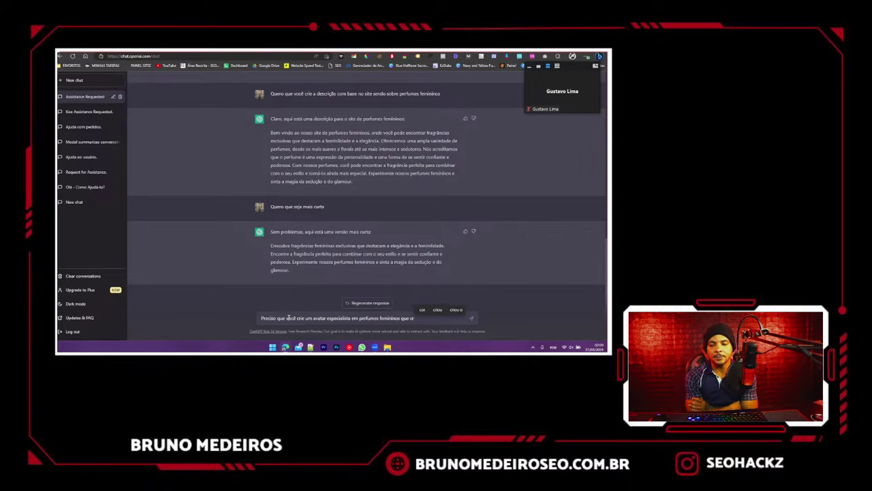
pyautogui.write('iou um blog')
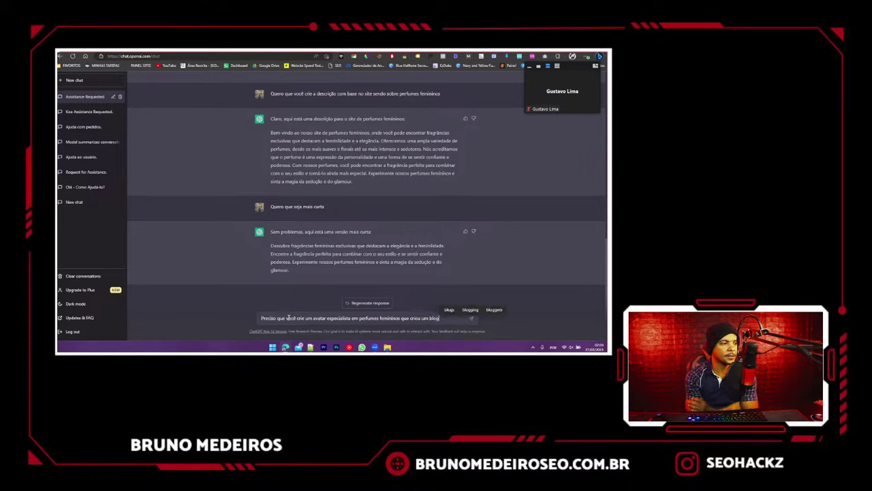
pyautogui.write(' para')
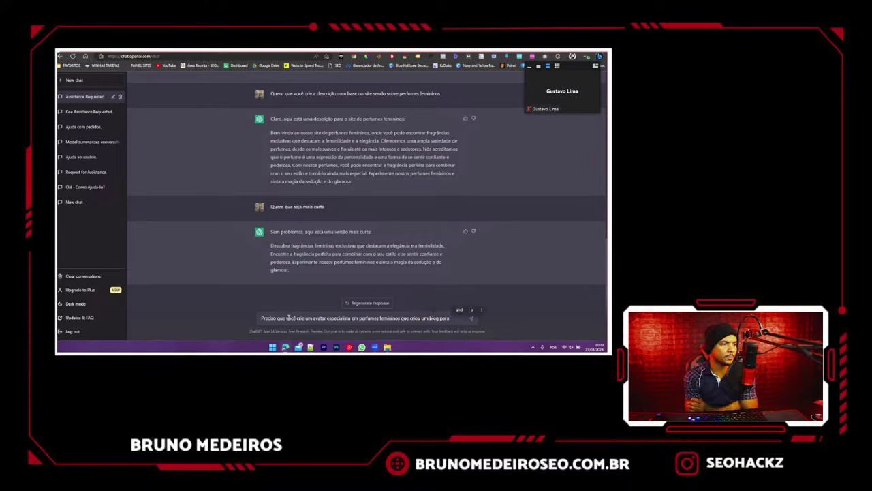
pyautogui.write(' co')
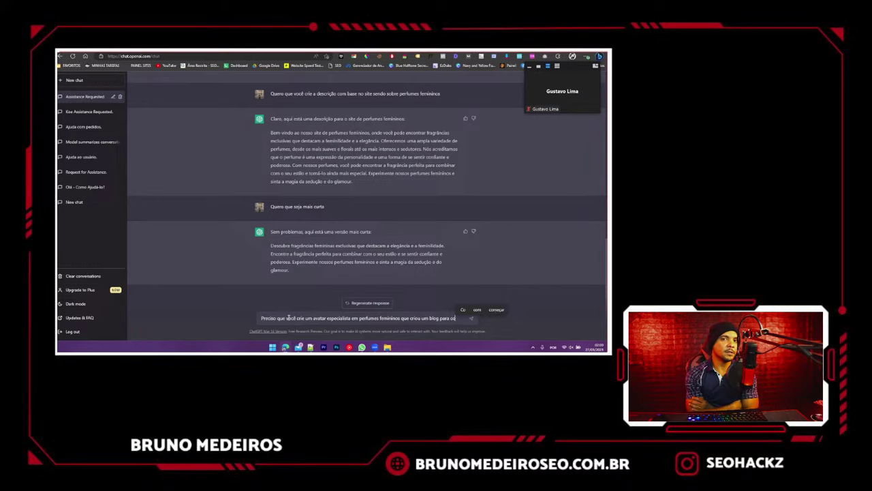
pyautogui.write('mpartilhar')
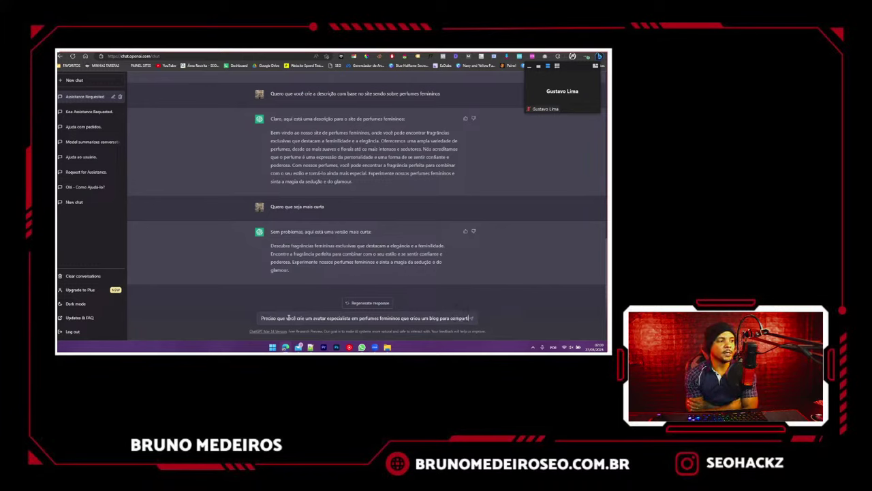
pyautogui.write(' seus conhec')
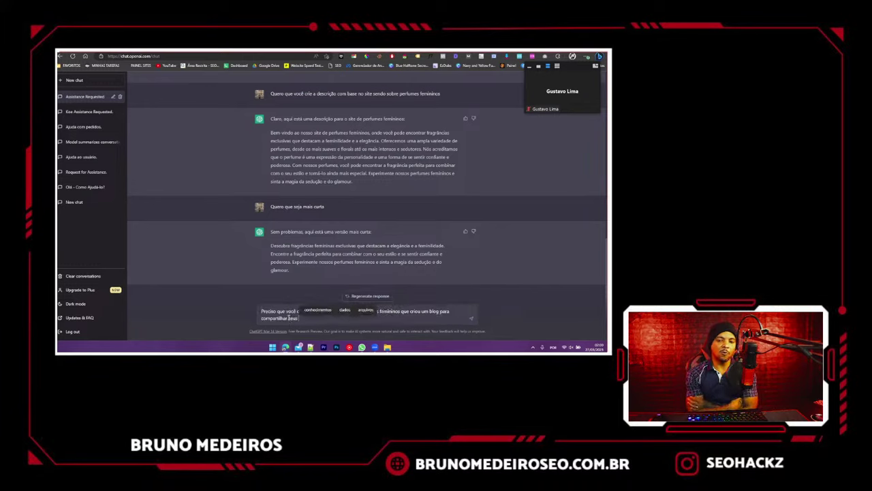
pyautogui.write('imentos ')
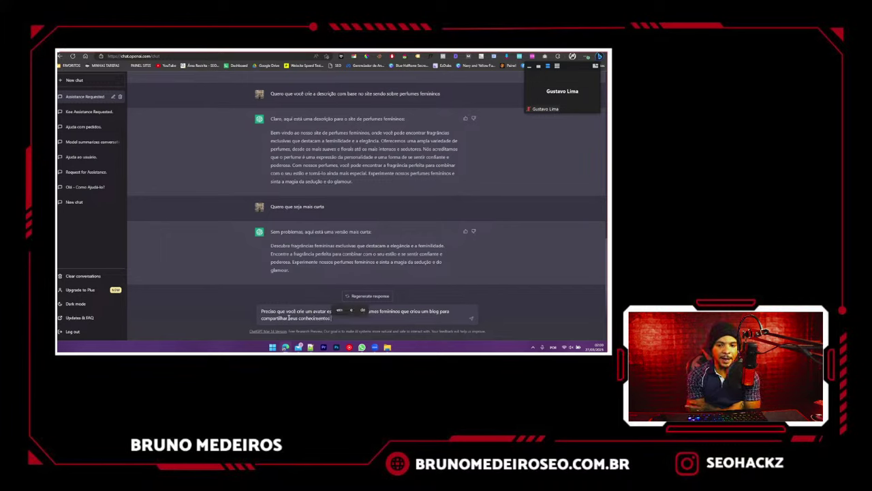
pyautogui.write('de')
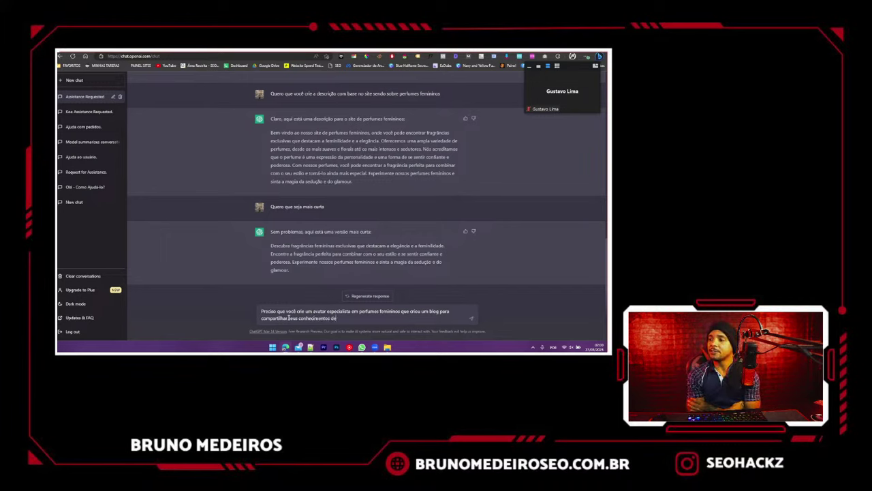
pyautogui.press('BackSpace')
pyautogui.press('BackSpace')
pyautogui.write('adquiri')
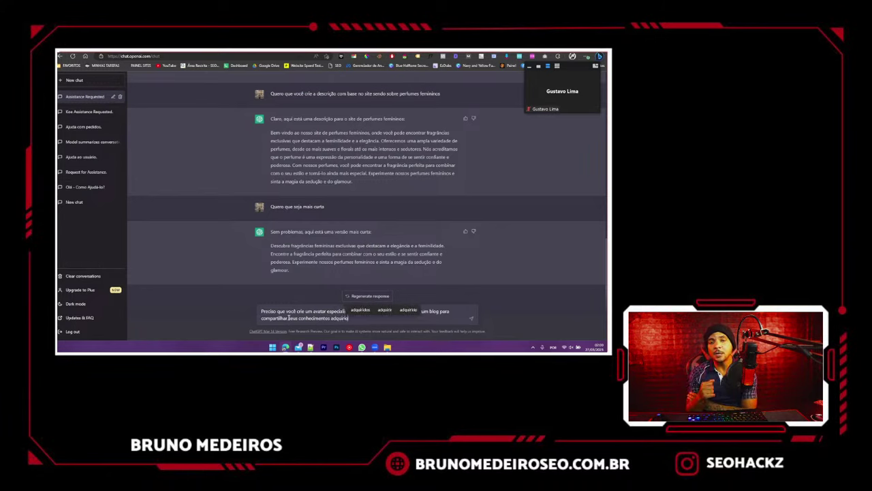
pyautogui.write('dos na á')
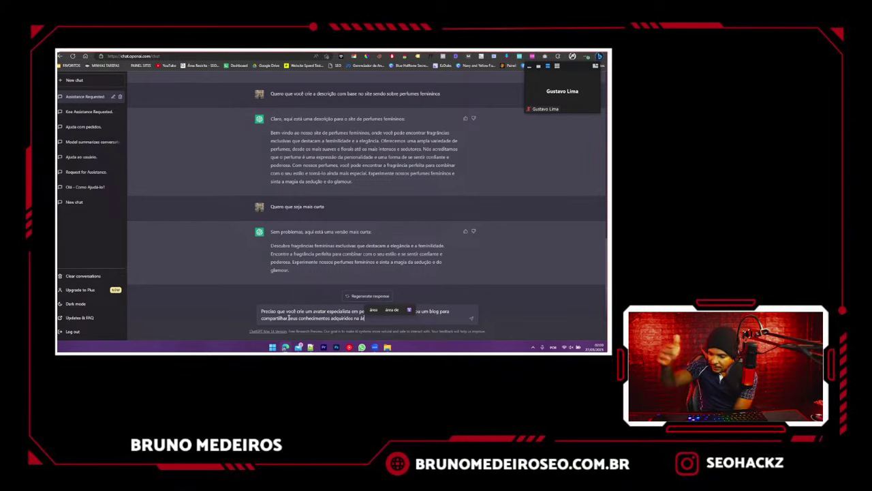
pyautogui.write('rea')
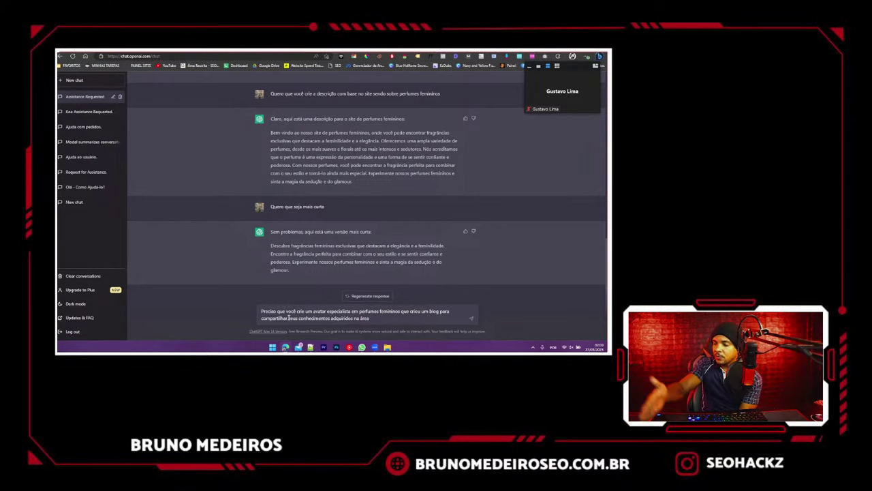
pyautogui.press('Return')
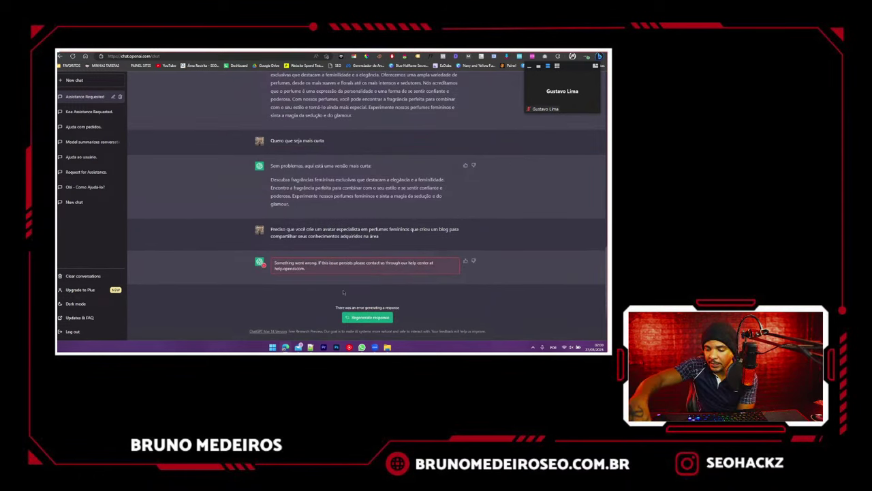
# - Try repeatedly to regenerate ChatGPT's response to the perfume-expert avatar prompt, dismissing the feedback form without submitting it
pyautogui.click(361, 317)
pyautogui.click(354, 316)
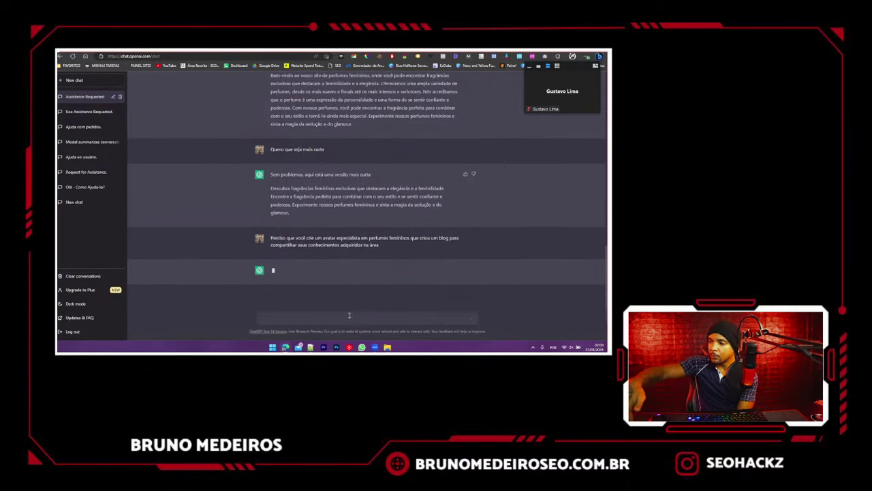
pyautogui.click(349, 316)
pyautogui.click(350, 318)
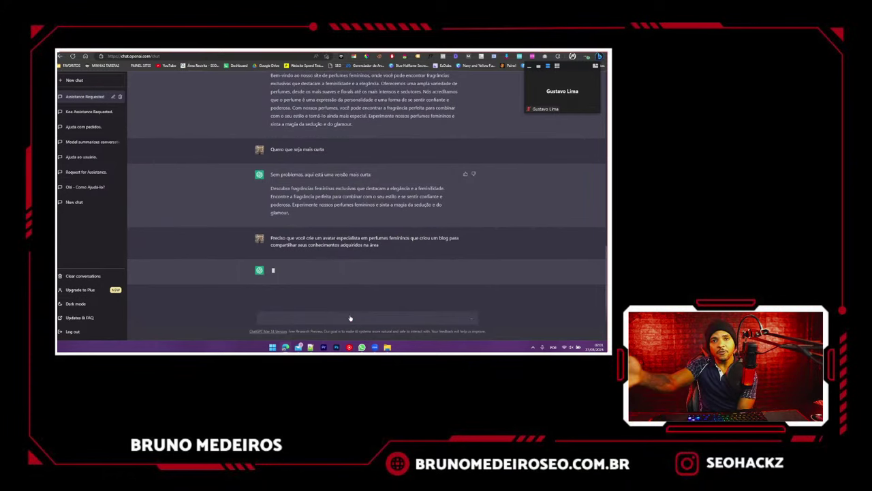
pyautogui.click(350, 317)
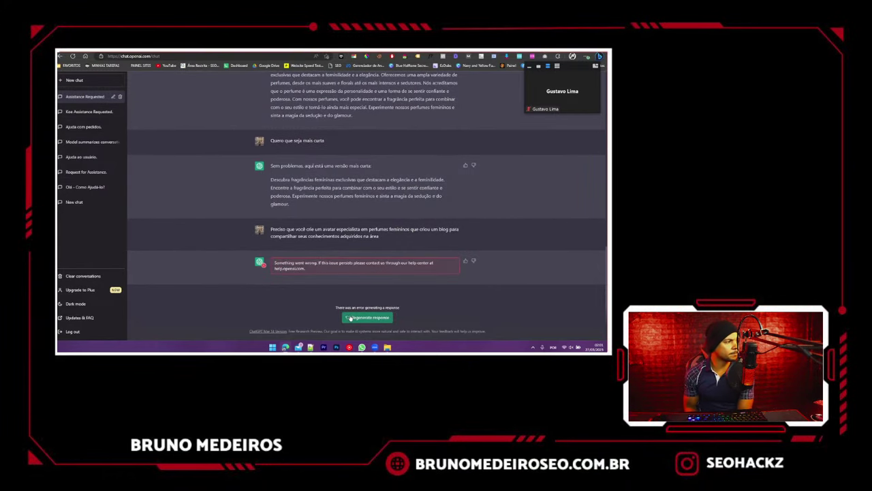
pyautogui.click(351, 317)
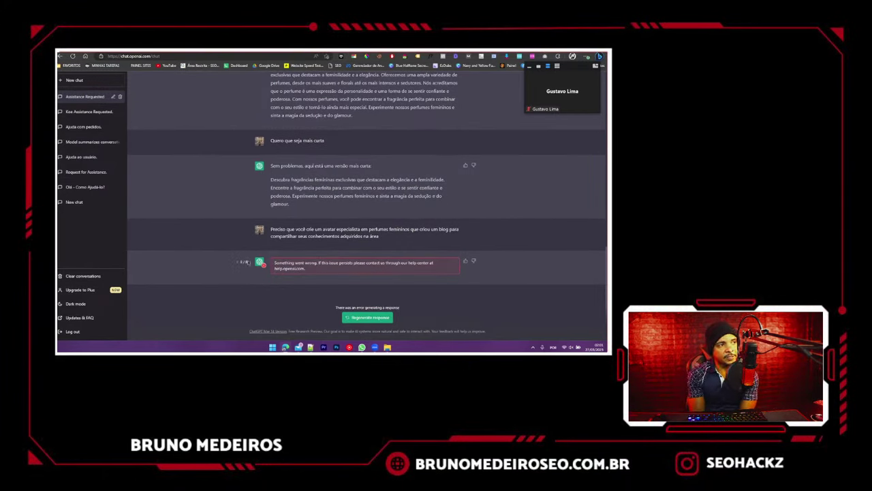
pyautogui.click(350, 318)
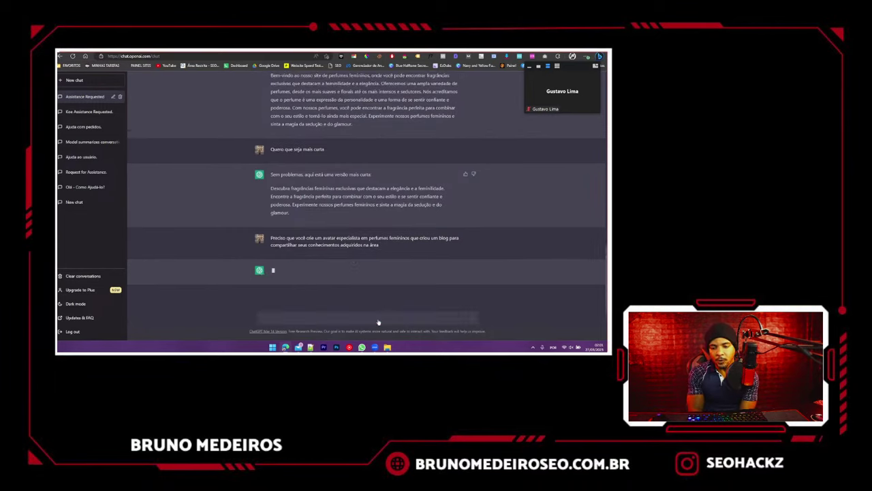
pyautogui.tripleClick(310, 228)
pyautogui.hotkey('ctrl', 'c')
pyautogui.click(367, 318)
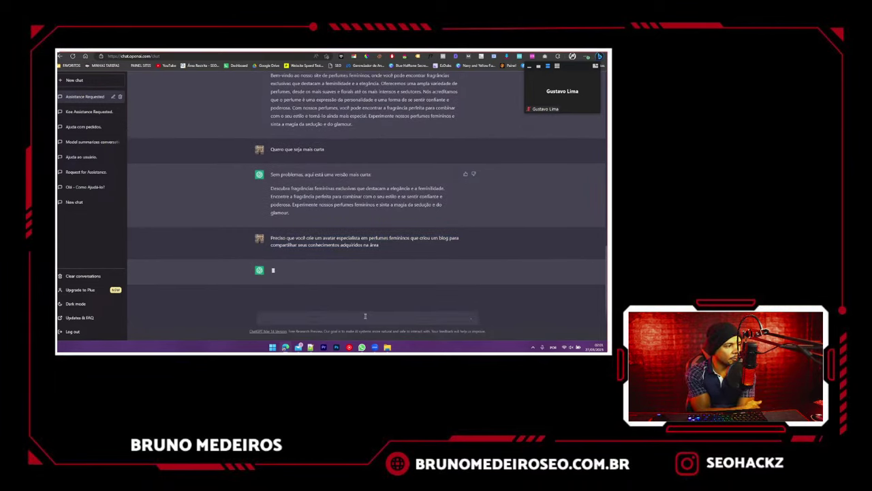
pyautogui.click(474, 262)
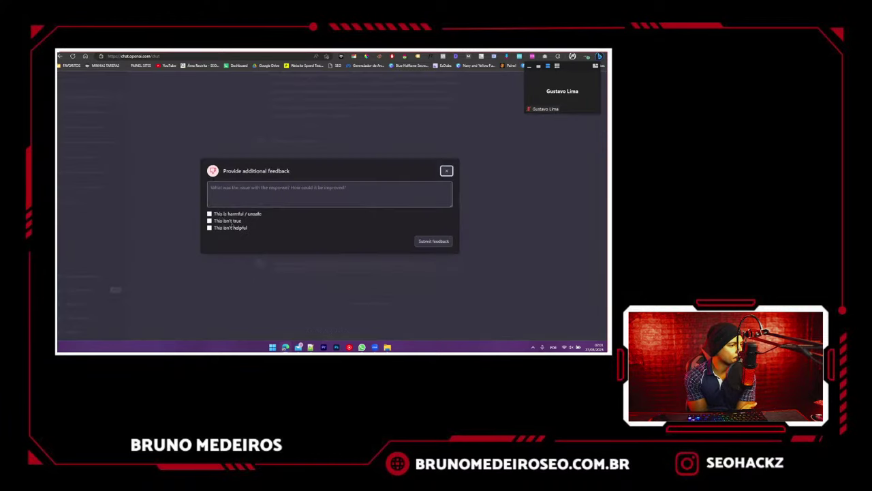
pyautogui.click(447, 171)
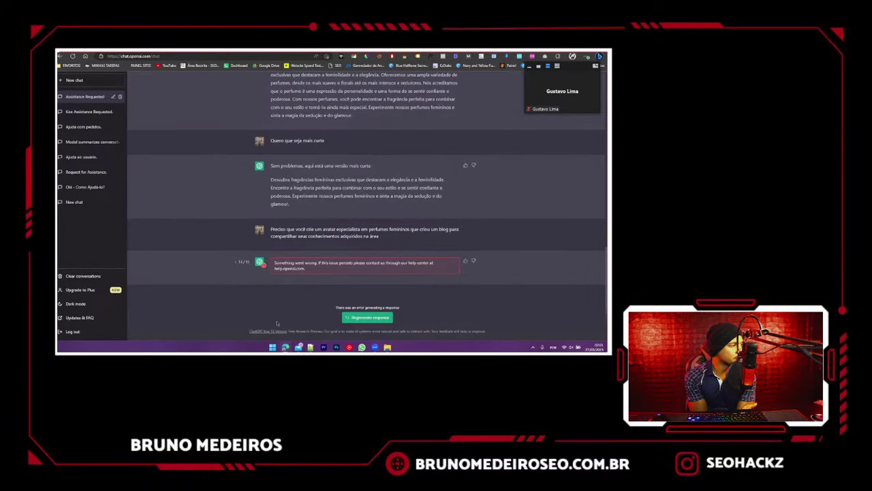
pyautogui.click(354, 317)
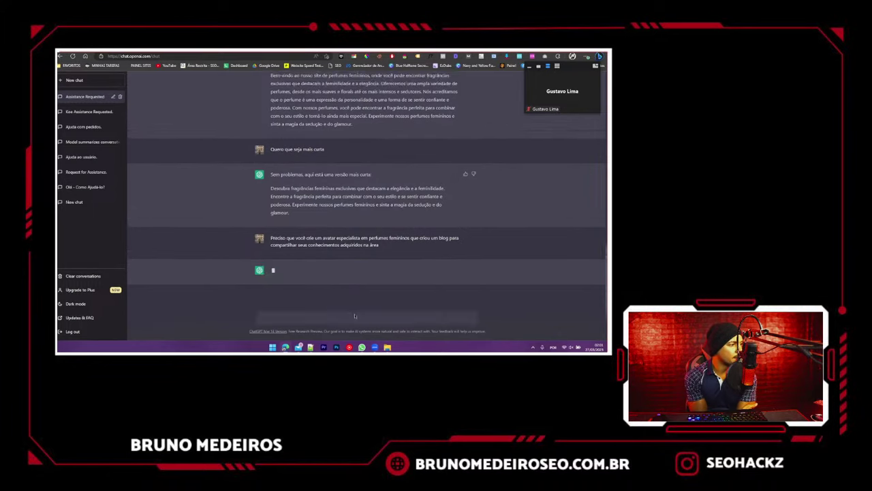
pyautogui.click(355, 317)
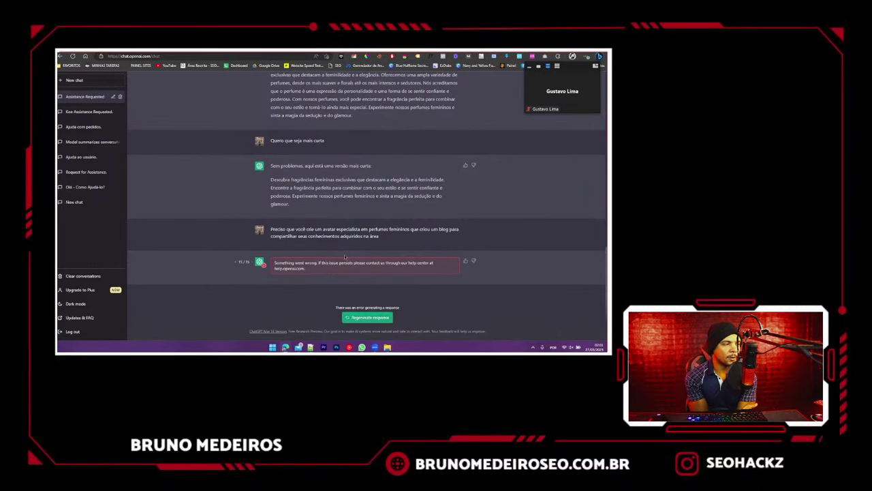
# - Check the error under the avatar prompt and reload the ChatGPT page
pyautogui.tripleClick(347, 259)
pyautogui.click(317, 275)
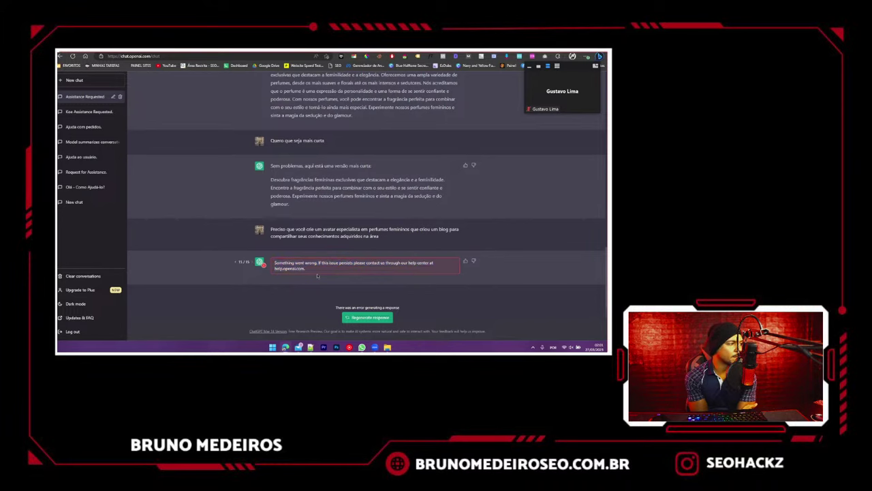
pyautogui.scroll(4, 332, 281)
pyautogui.scroll(-4, 333, 281)
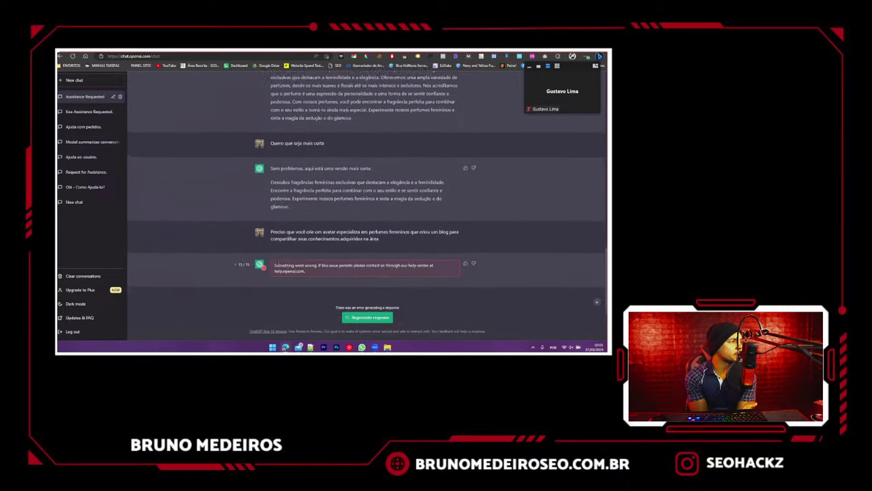
pyautogui.press('F5')
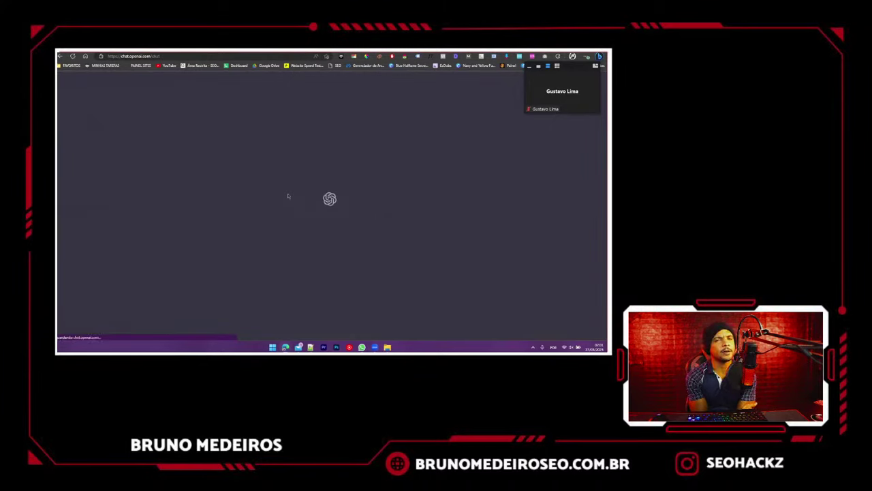
pyautogui.click(285, 347)
pyautogui.click(310, 347)
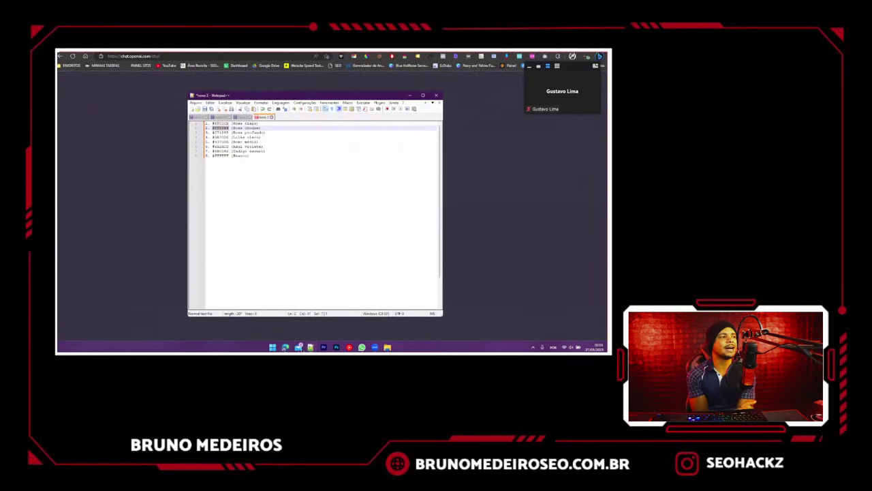
pyautogui.click(298, 347)
pyautogui.click(547, 74)
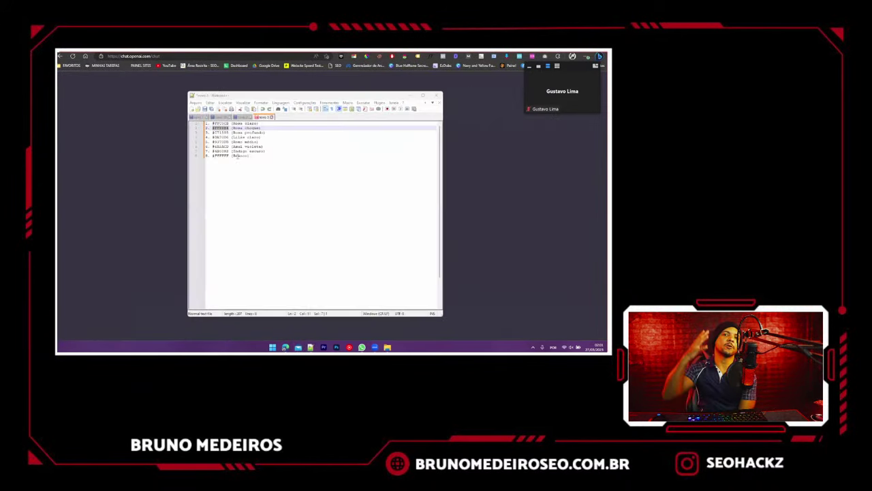
pyautogui.click(100, 139)
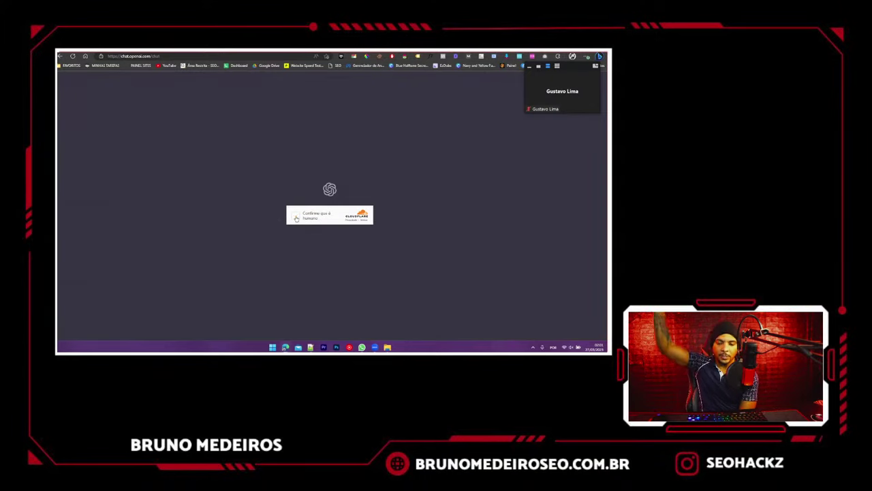
# - Pass the human verification and paste the perfume-expert avatar prompt into the new chat
pyautogui.click(295, 216)
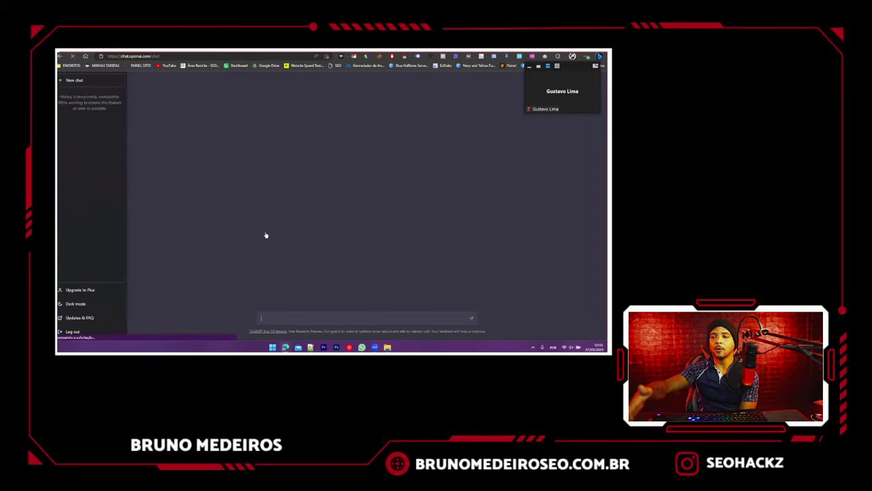
pyautogui.hotkey('ctrl', 'v')
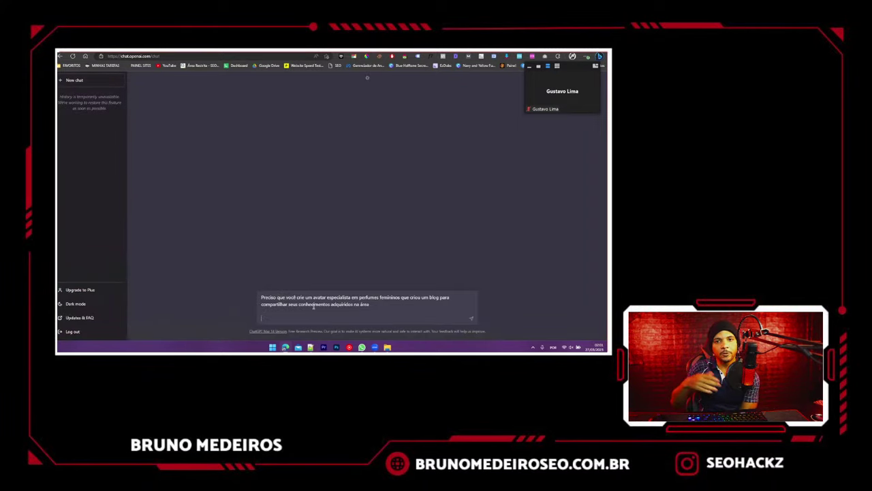
pyautogui.press('BackSpace')
pyautogui.press('BackSpace')
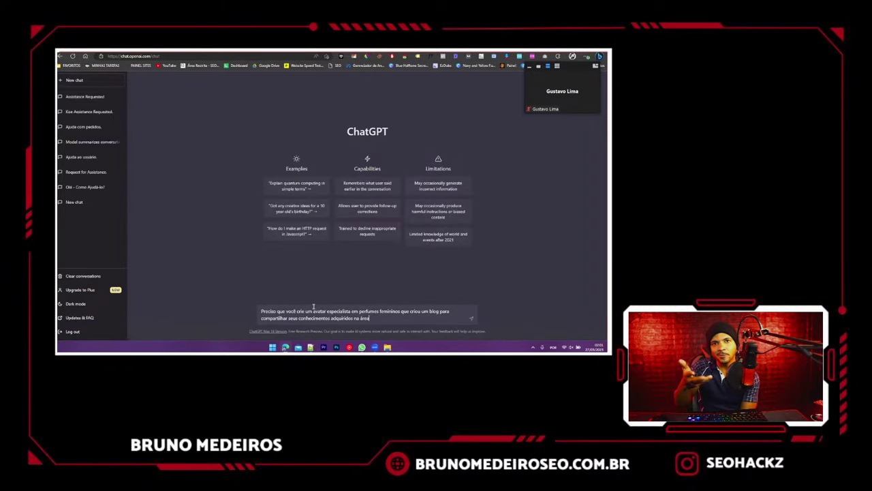
# - Open the existing Assistance Requested conversation and send the perfume-expert avatar prompt there
pyautogui.click(88, 104)
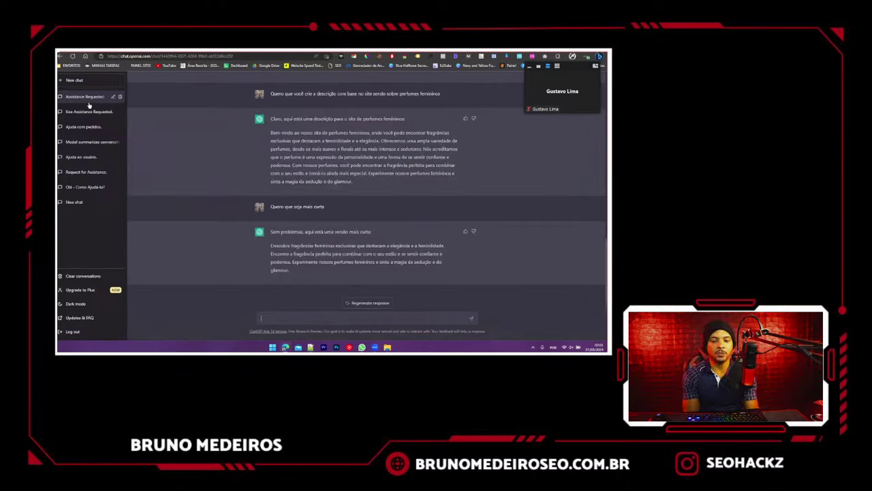
pyautogui.hotkey('ctrl', 'v')
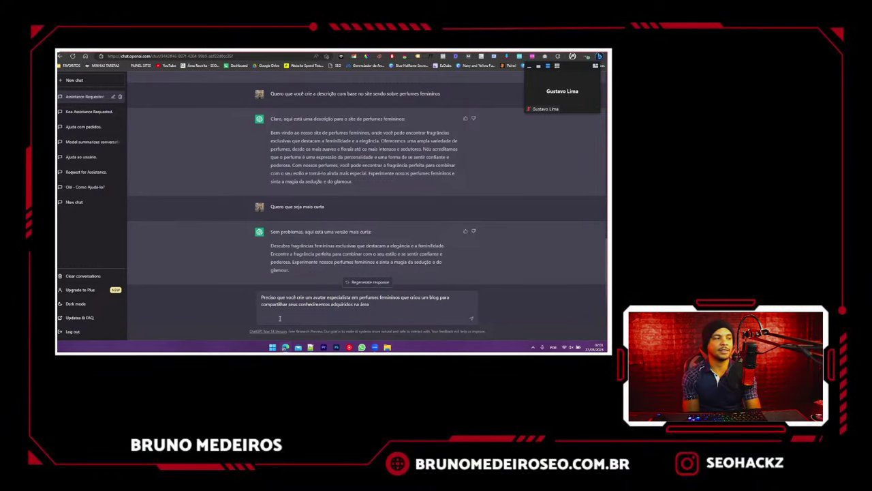
pyautogui.hotkey('shift', 'Return')
pyautogui.press('Return')
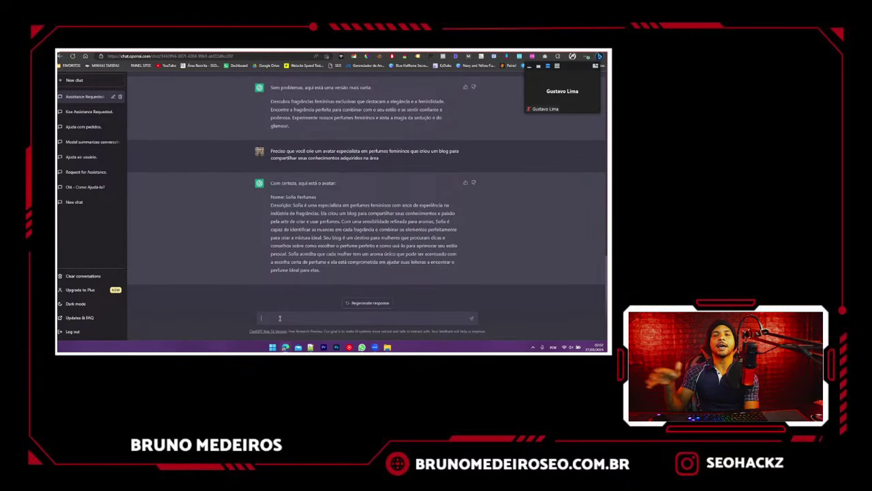
# - Ask for a first-person version of the avatar description by sending "Quero que seja escrito na primeira pessoa"
pyautogui.click(279, 318)
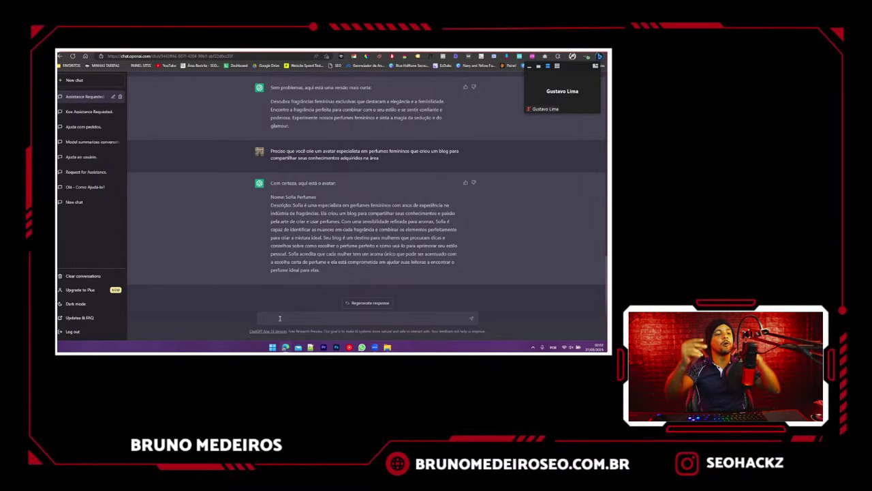
pyautogui.write('Q')
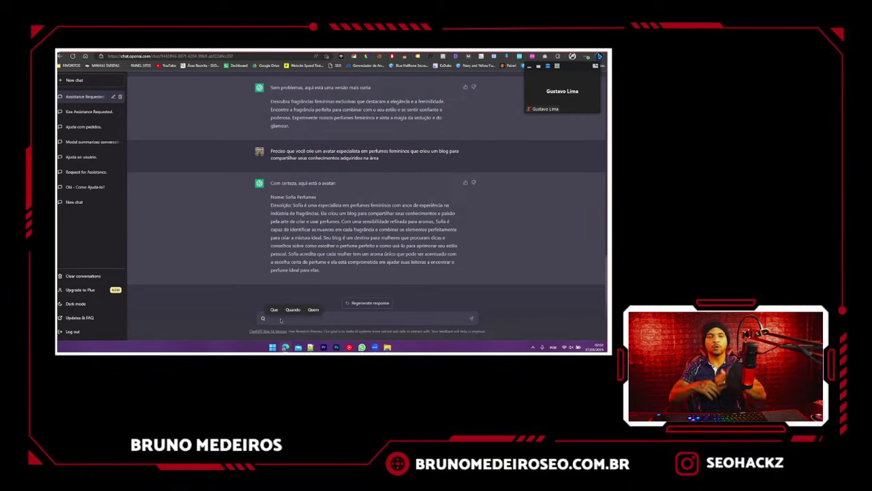
pyautogui.write('uero que')
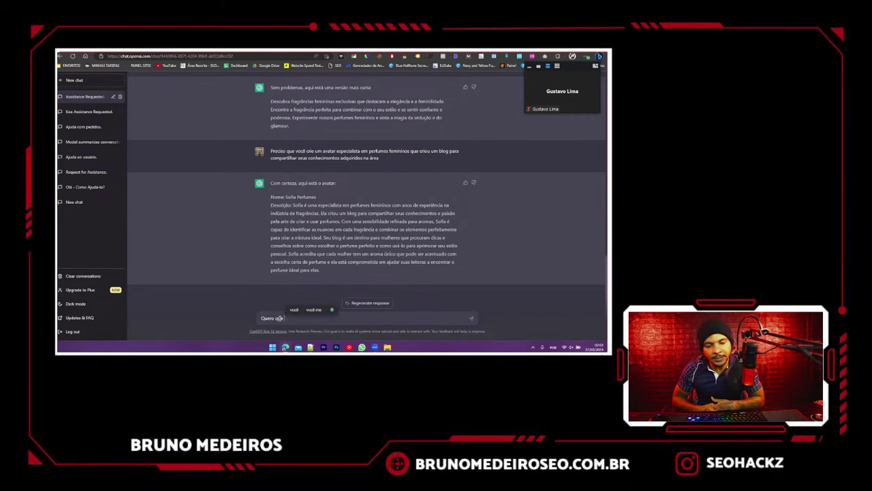
pyautogui.write(' seja escr')
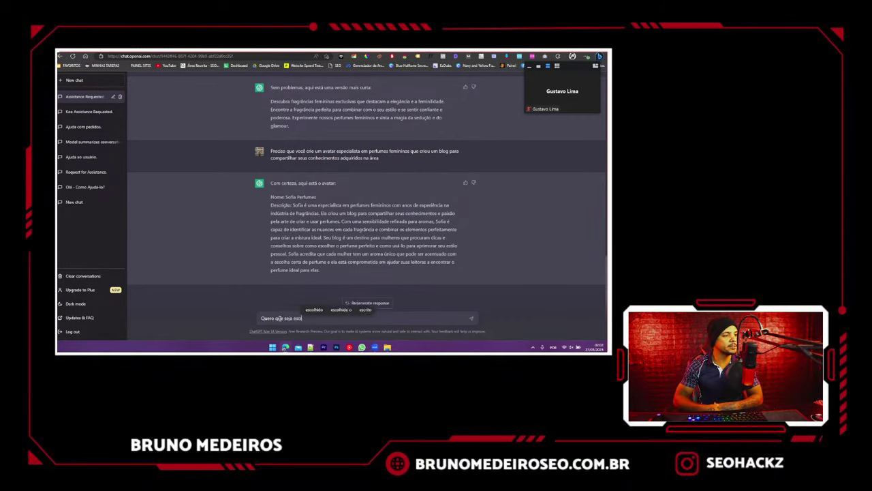
pyautogui.write('ito na primei')
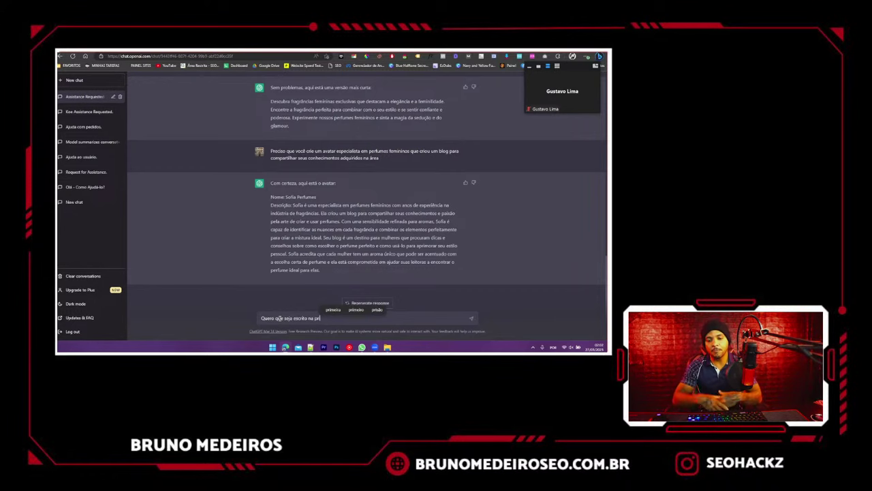
pyautogui.write('ra pessoa')
pyautogui.press('Return')
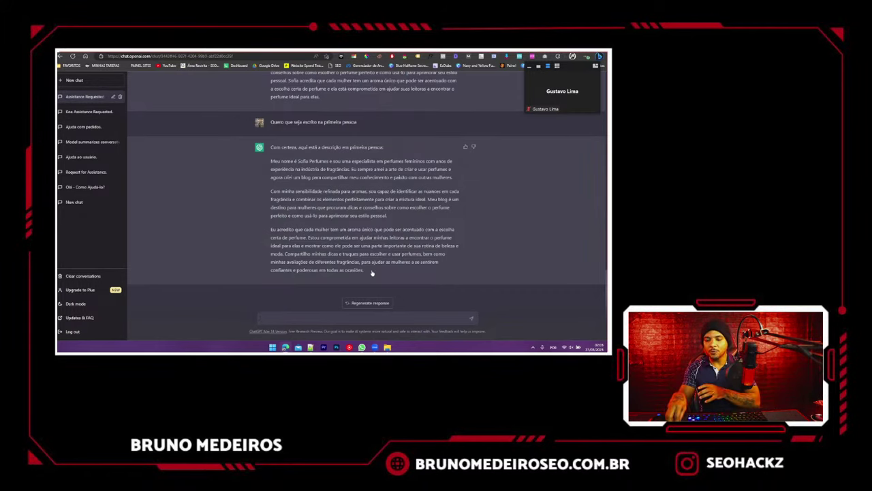
# - Copy the full first-person avatar description into Notepad++, a few lines below the colour code list
pyautogui.moveTo(372, 272); pyautogui.dragTo(268, 161)
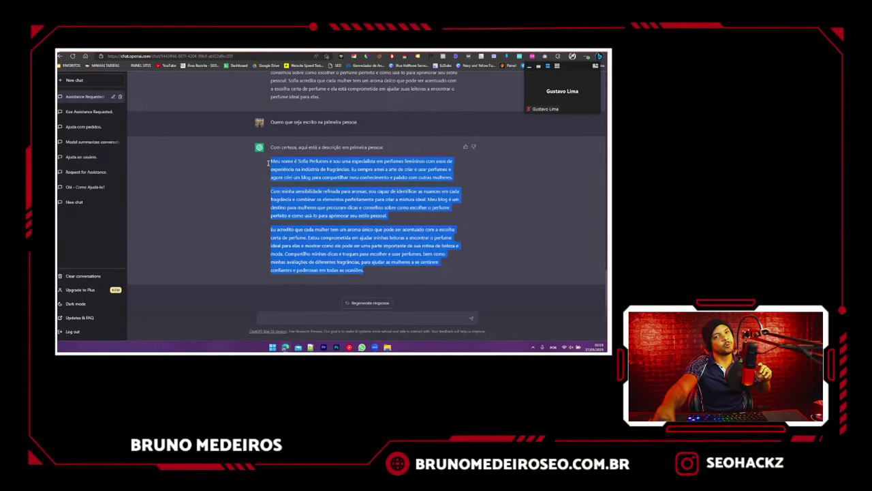
pyautogui.click(310, 346)
pyautogui.click(285, 205)
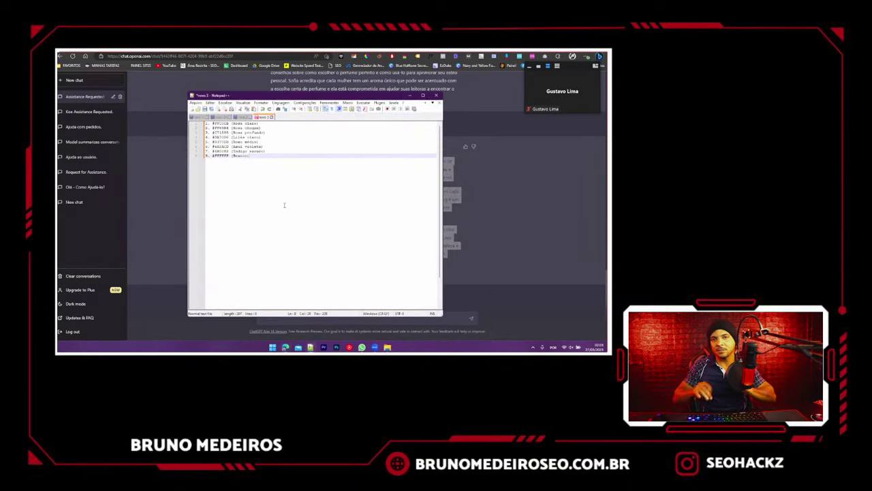
pyautogui.press('Return')
pyautogui.press('Return')
pyautogui.press('Return')
pyautogui.hotkey('ctrl', 'v')
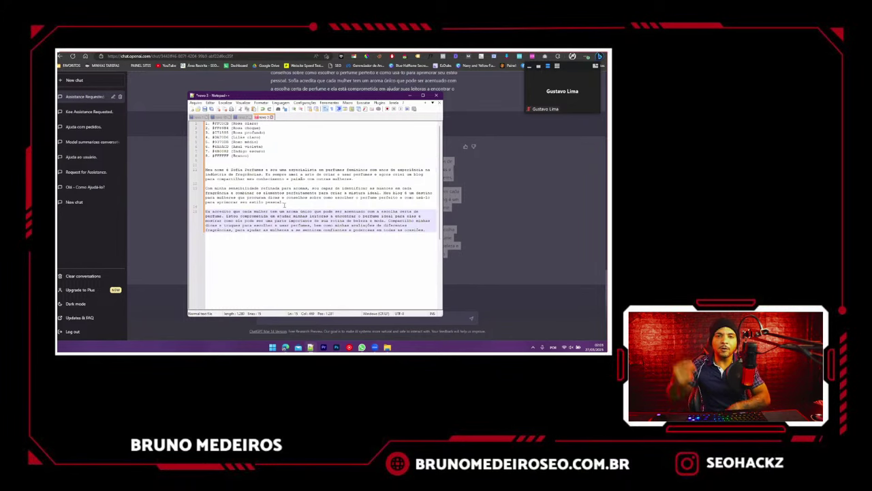
# - Back in Elementor, replace the "Alternate gallery slide" heading with "Conheça<br> a gente" and update the page
pyautogui.hotkey('alt', 'Tab')
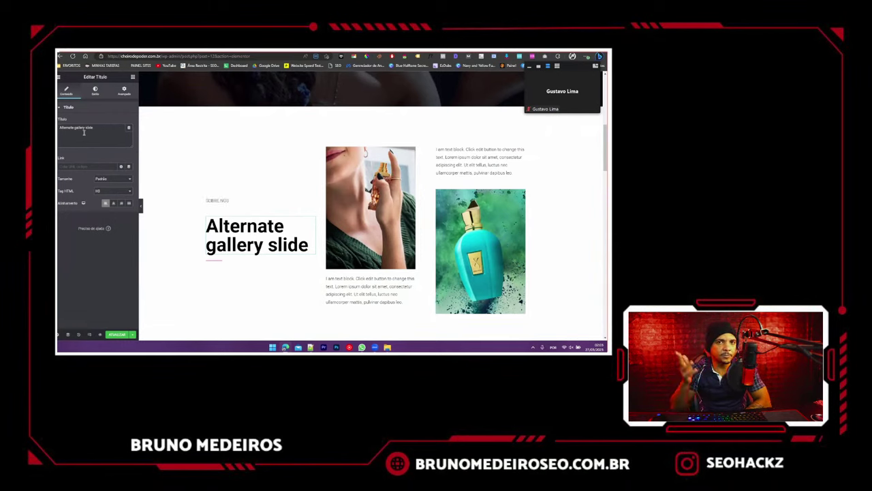
pyautogui.tripleClick(84, 132)
pyautogui.write('Co')
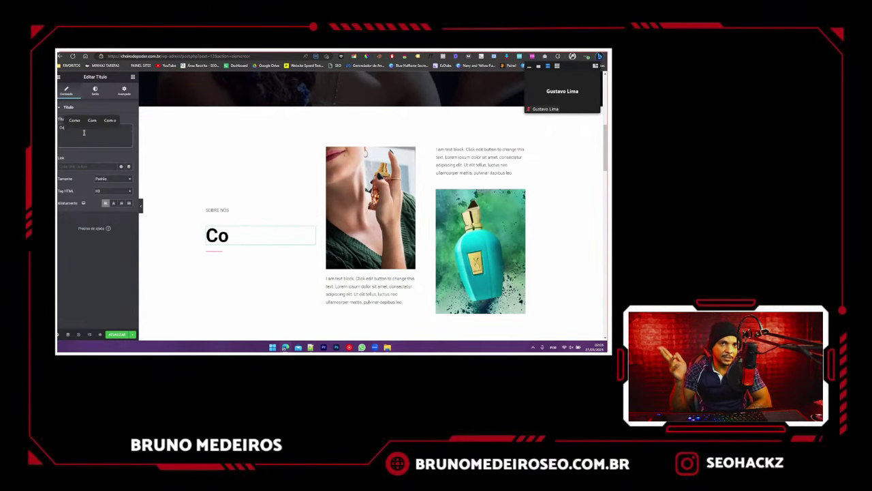
pyautogui.write('nheça a gente')
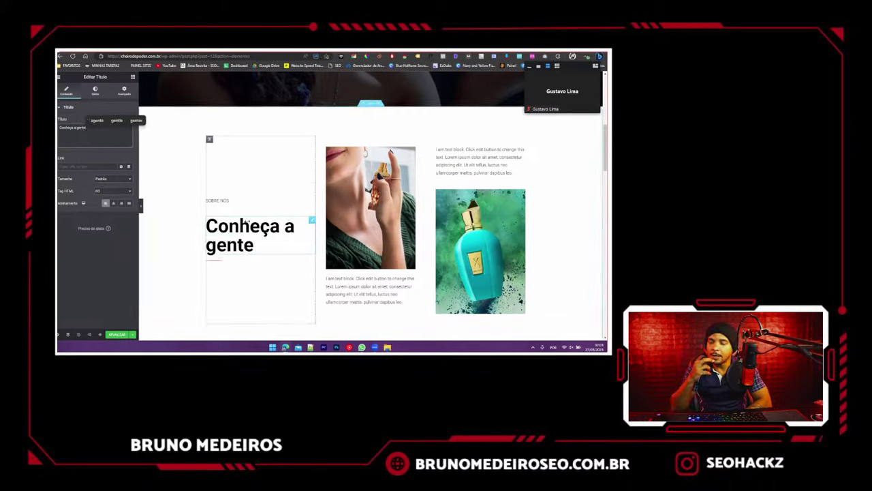
pyautogui.click(72, 128)
pyautogui.write('<br>')
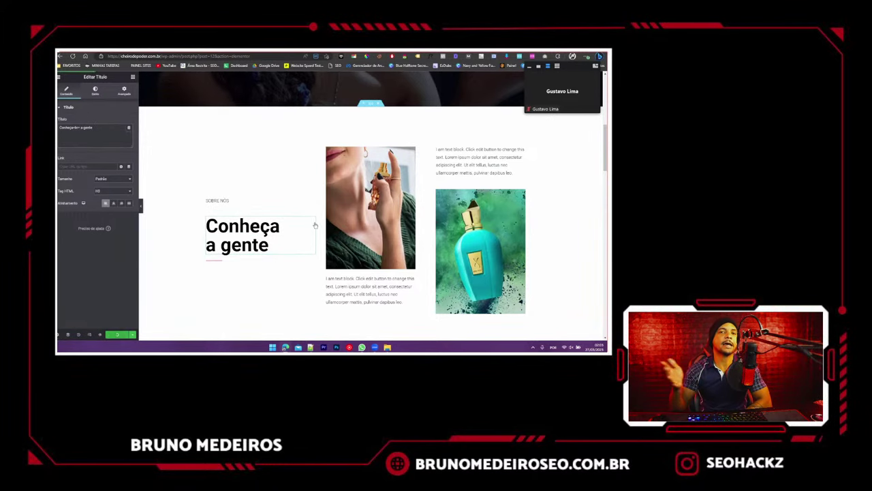
pyautogui.scroll(-2, 317, 225)
pyautogui.scroll(2, 319, 224)
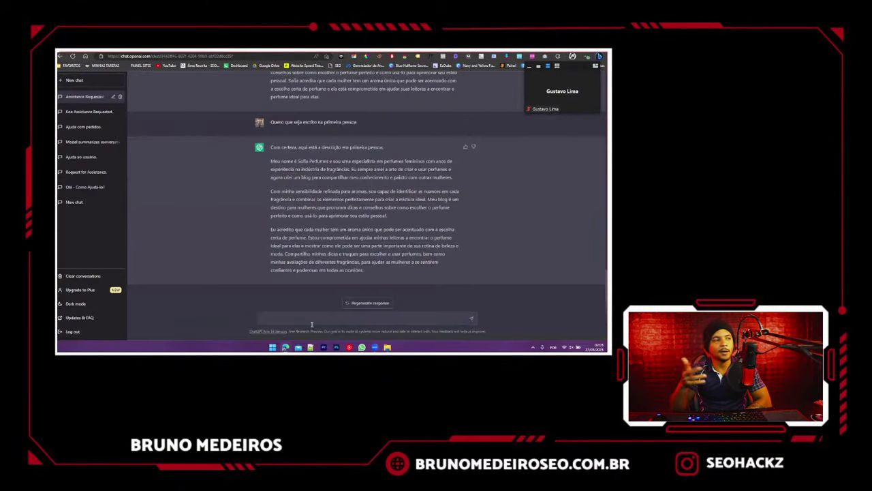
# - Send ChatGPT the prompt "Agora quero que você cria uma apresentação do site cheirodepoder.com.br com base no avatar do site"
pyautogui.write('Agor')
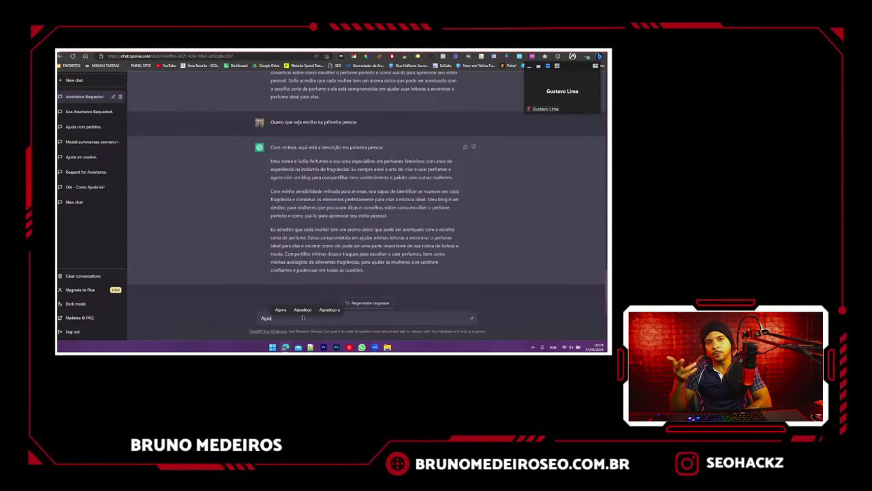
pyautogui.write('a quero q')
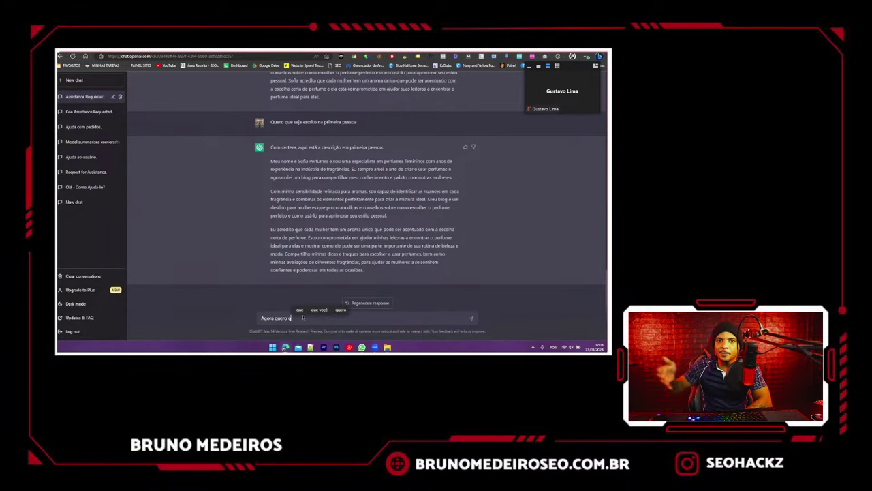
pyautogui.write('ue v')
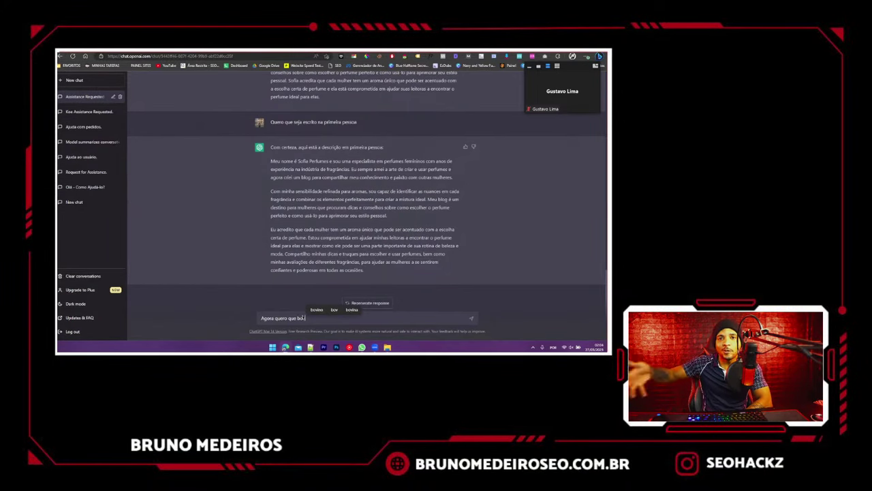
pyautogui.write('ocê')
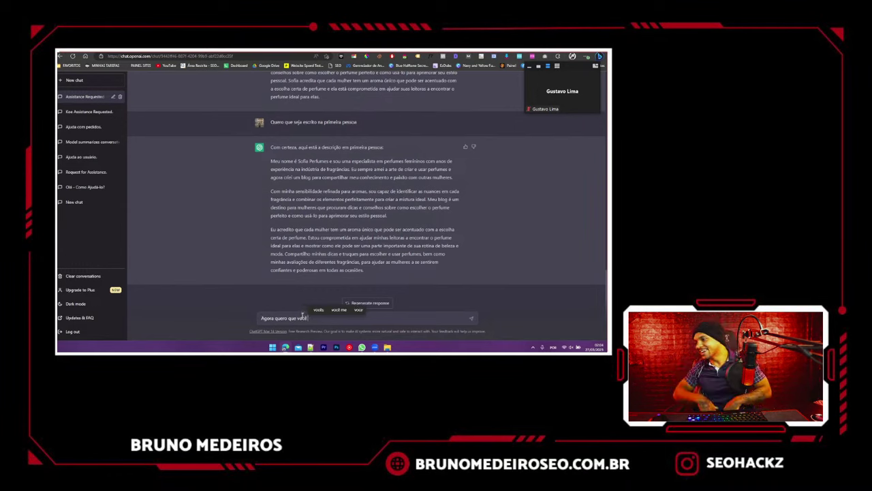
pyautogui.write(' cria uma ')
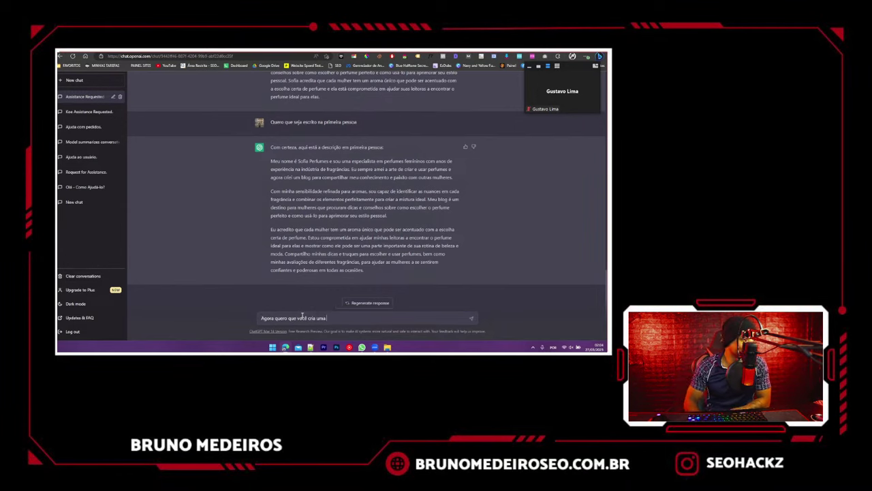
pyautogui.write('apres')
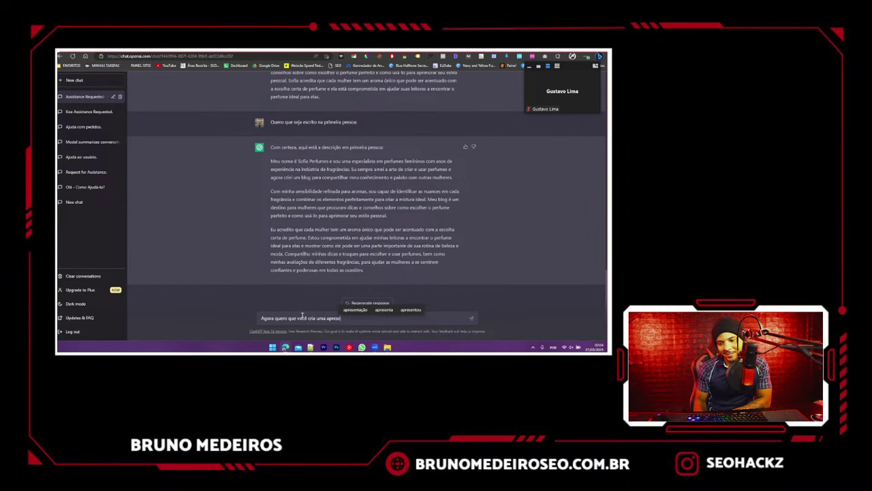
pyautogui.write('enta')
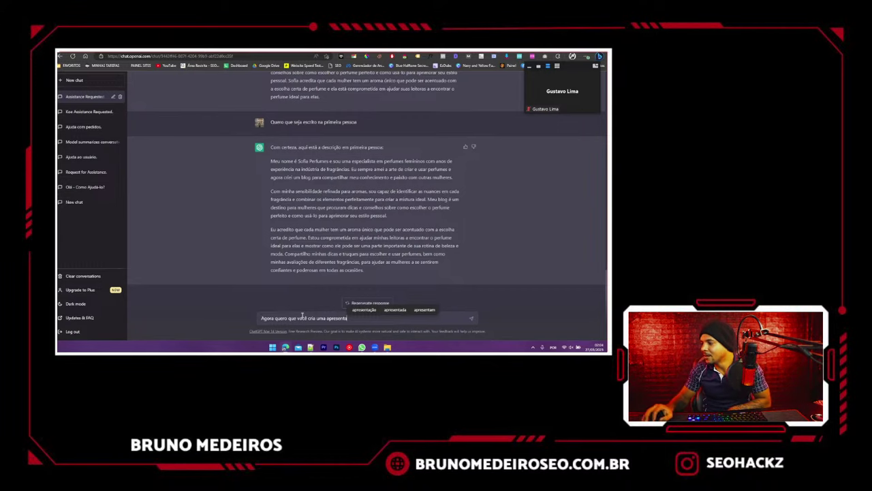
pyautogui.write('ção do')
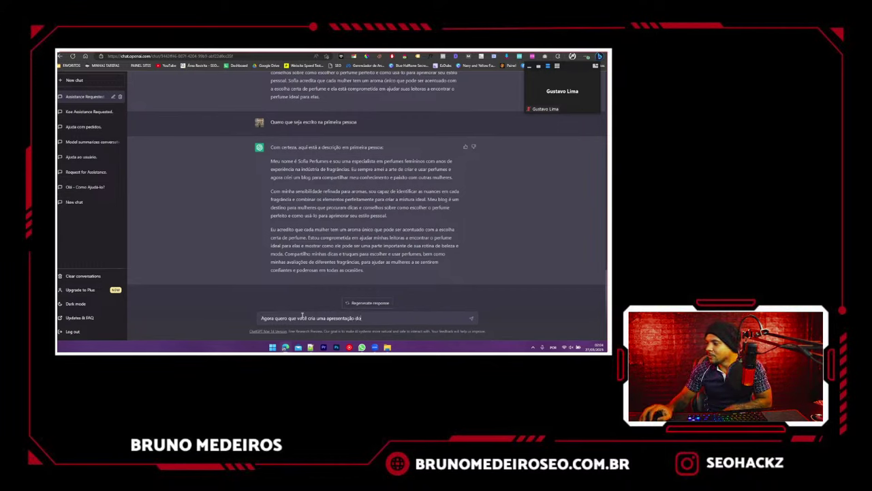
pyautogui.write(' site ')
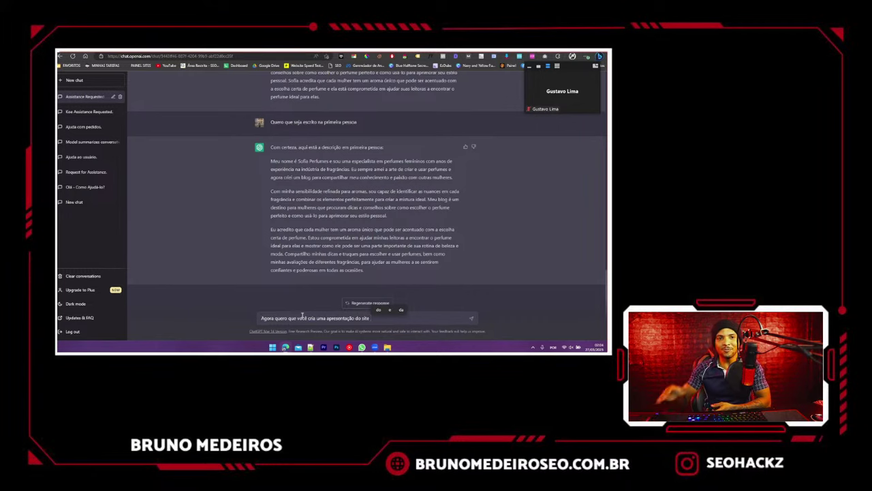
pyautogui.write('cheirode')
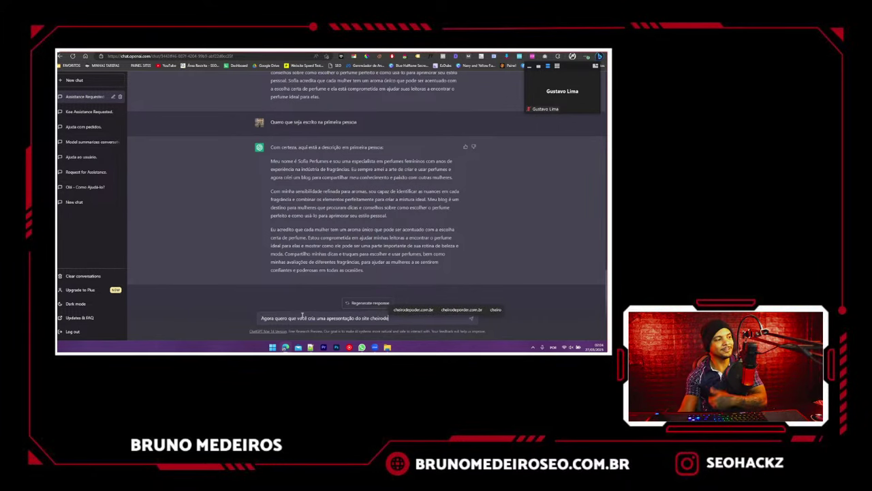
pyautogui.write('poder.com.br')
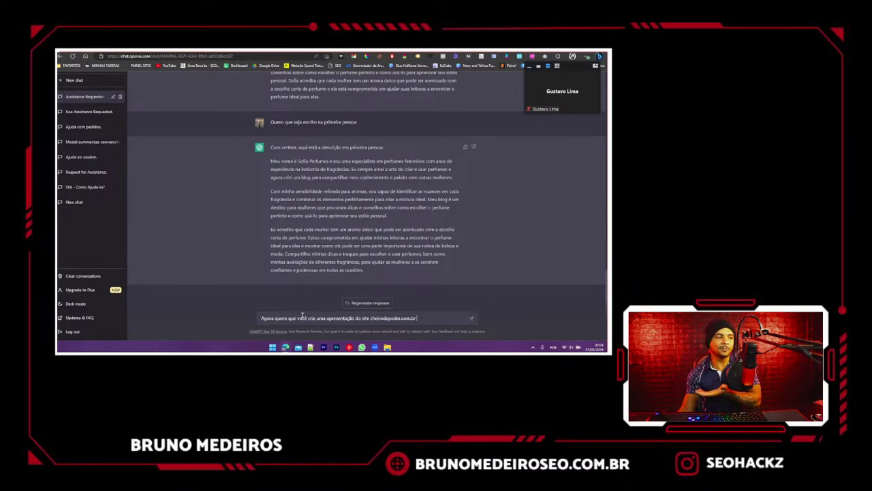
pyautogui.write(' com base na d')
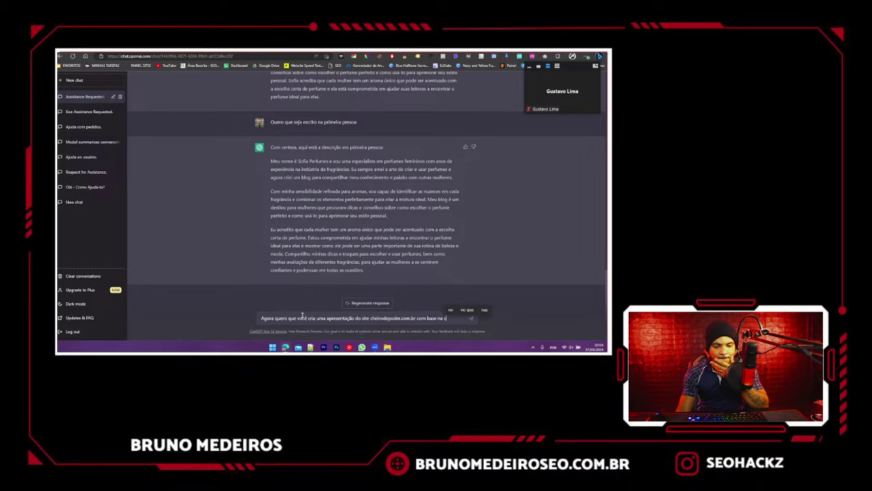
pyautogui.press('BackSpace')
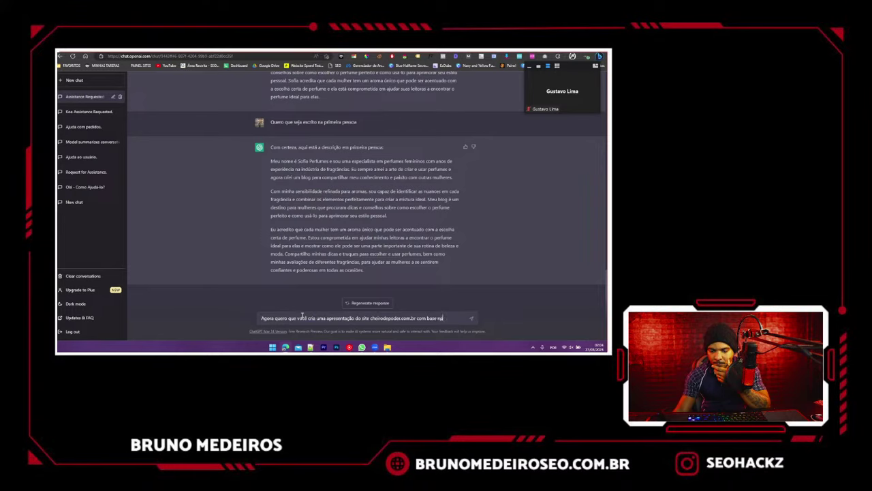
pyautogui.write('ava')
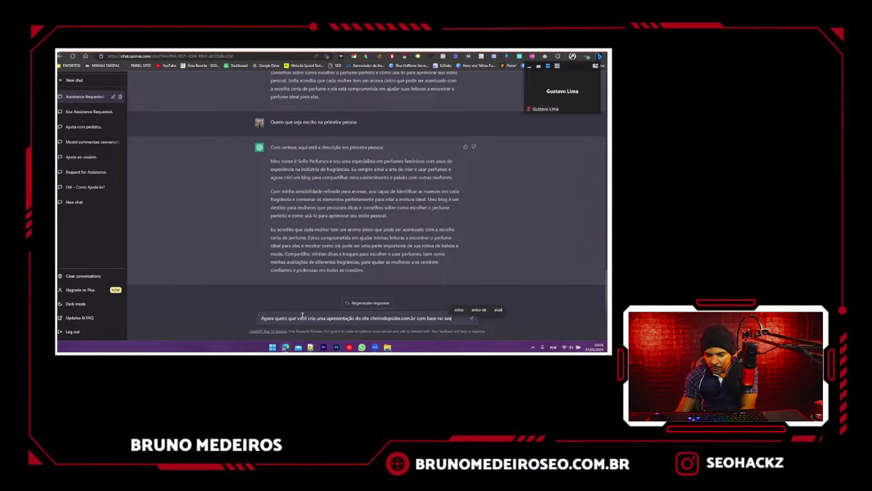
pyautogui.write('tar do sit')
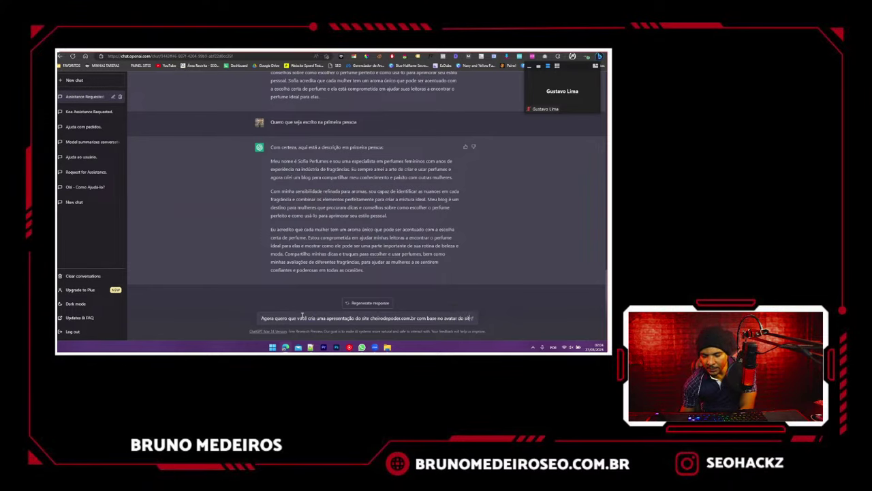
pyautogui.write('e')
pyautogui.press('Return')
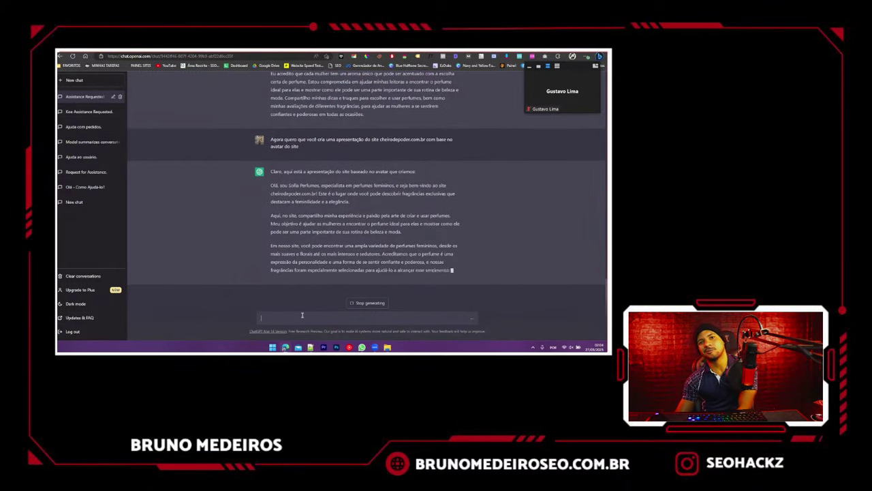
# - Ask for a third-person version of the site presentation by sending "Quero que seja escrito na terceira pessoa"
pyautogui.write('Quero qie')
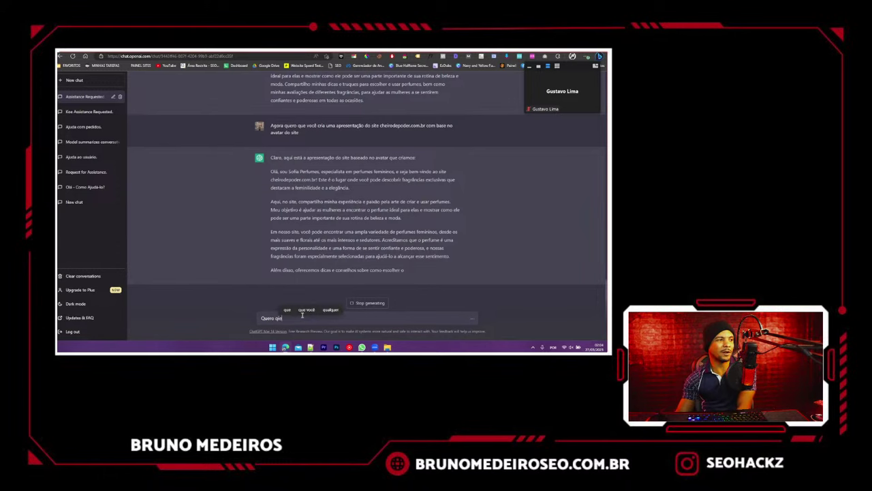
pyautogui.press('BackSpace')
pyautogui.press('BackSpace')
pyautogui.write('ue seja escesc')
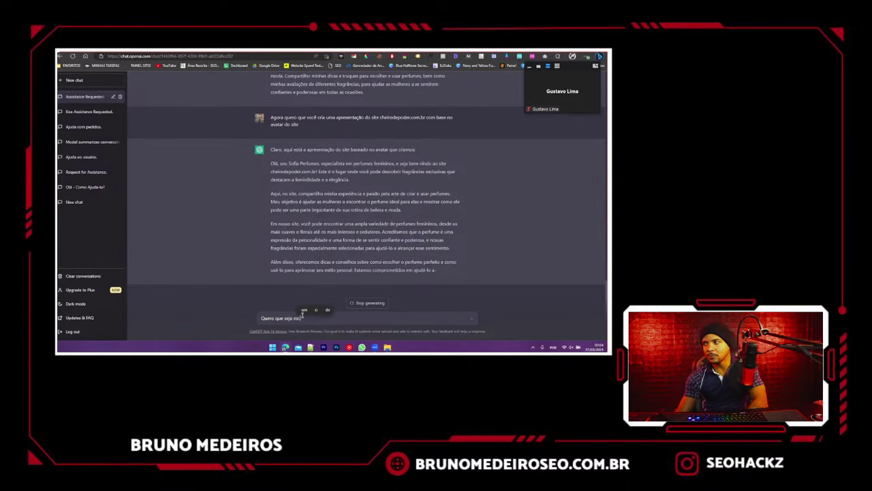
pyautogui.write('rito na t')
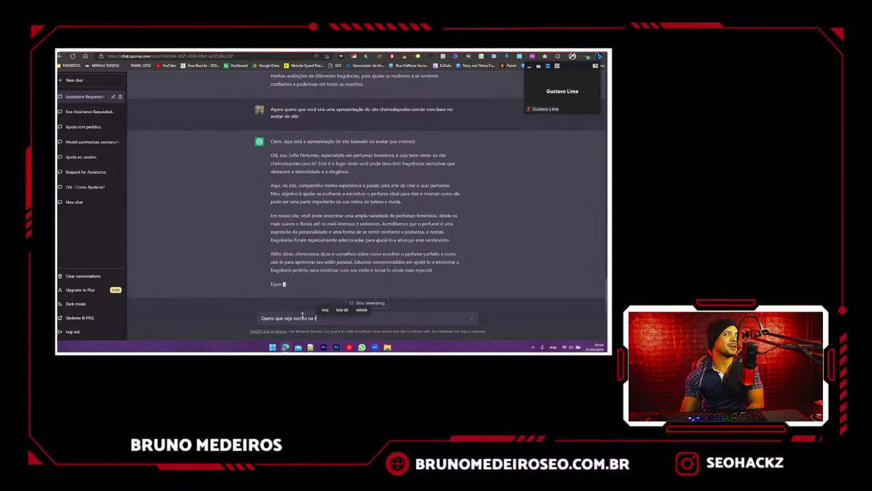
pyautogui.write('erceira pess')
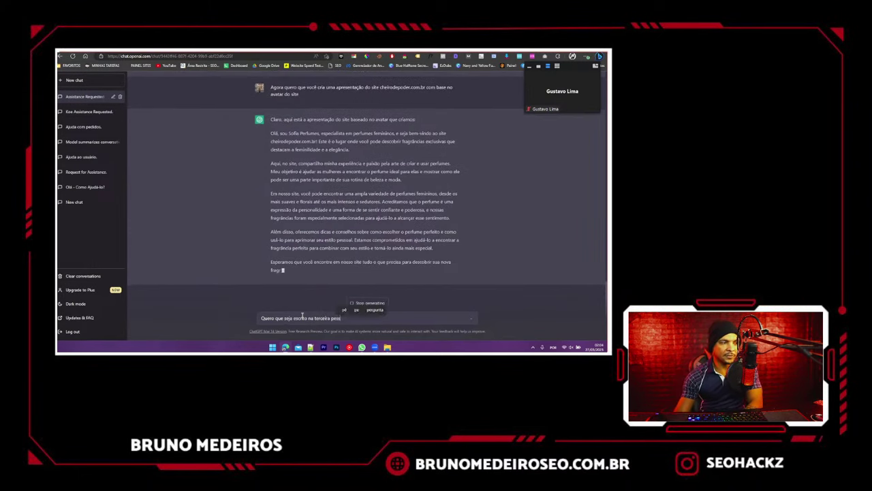
pyautogui.write('oa')
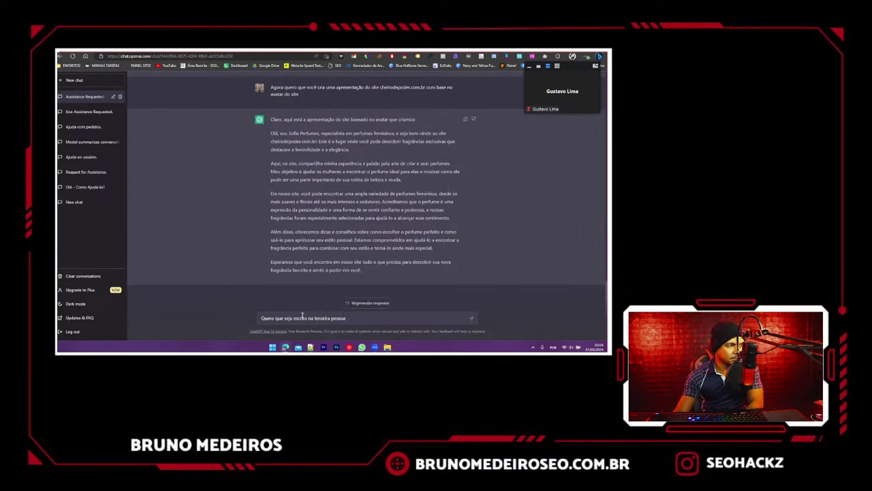
pyautogui.press('Return')
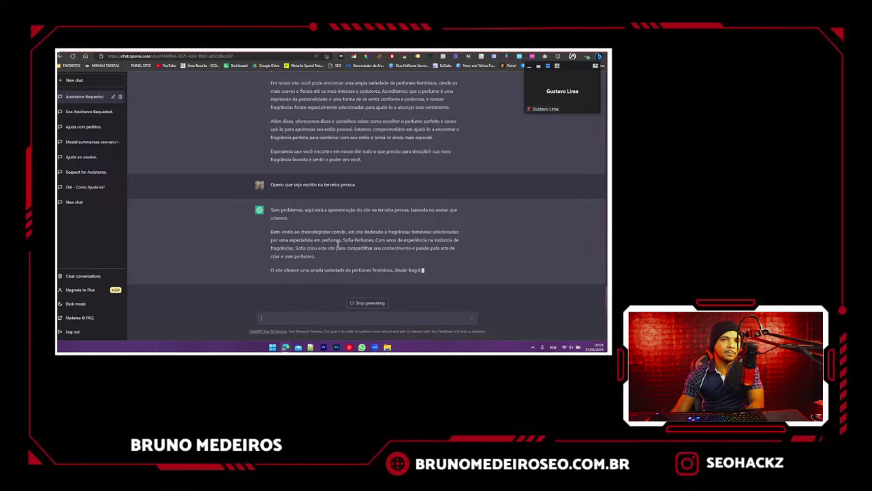
# - Replace the text under the woman-with-perfume photo in Elementor with ChatGPT's opening sentence, from "Bem-vindo ao cheirodepoder.com.br" through "especialista em perfumes"
pyautogui.moveTo(271, 232); pyautogui.dragTo(341, 240)
pyautogui.hotkey('ctrl', 'c')
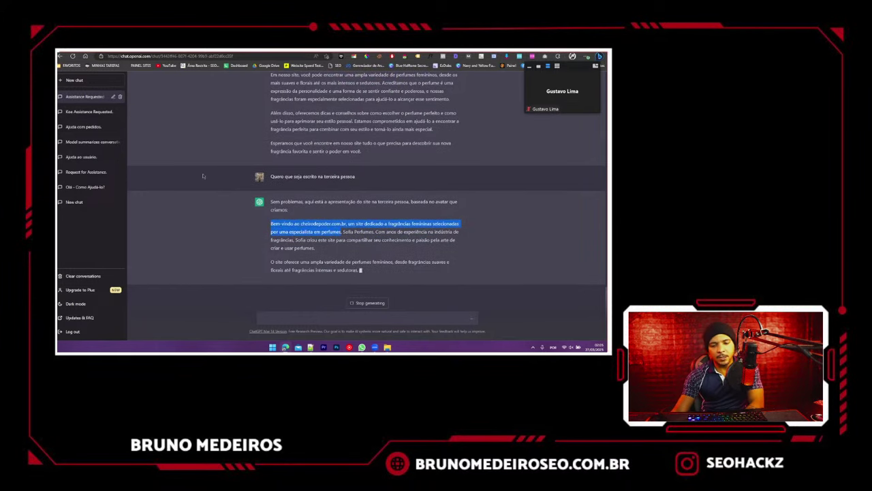
pyautogui.hotkey('ctrl', 'Tab')
pyautogui.click(372, 284)
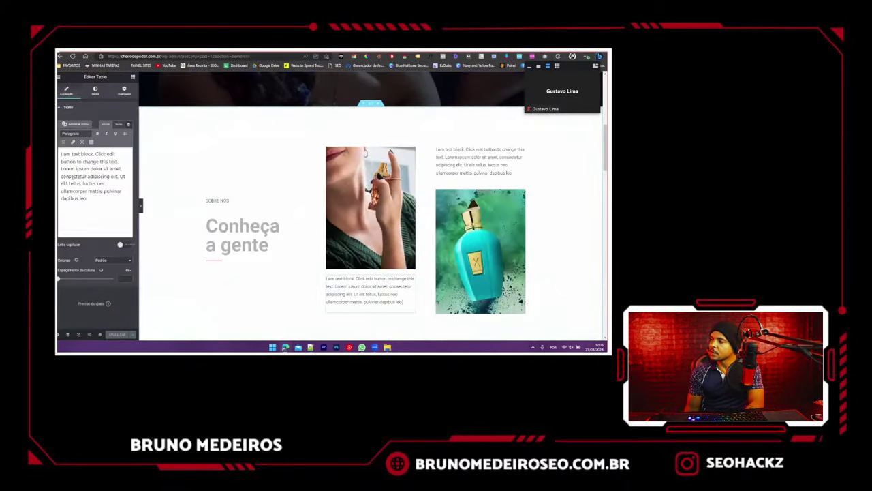
pyautogui.hotkey('ctrl', 'a')
pyautogui.hotkey('ctrl', 'v')
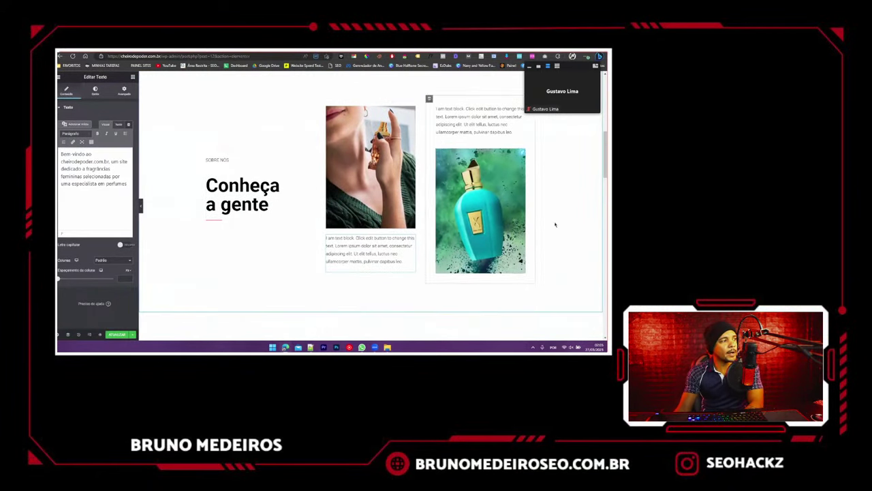
pyautogui.click(217, 160)
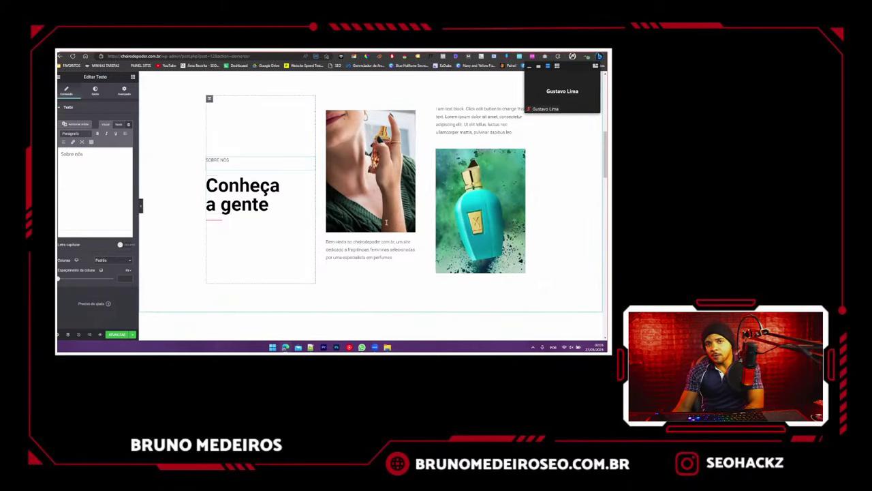
# - Replace the text above the green bottle image with ChatGPT's full second paragraph, beginning "O site oferece uma ampla variedade de perfumes femininos"
pyautogui.hotkey('ctrl', 'Tab')
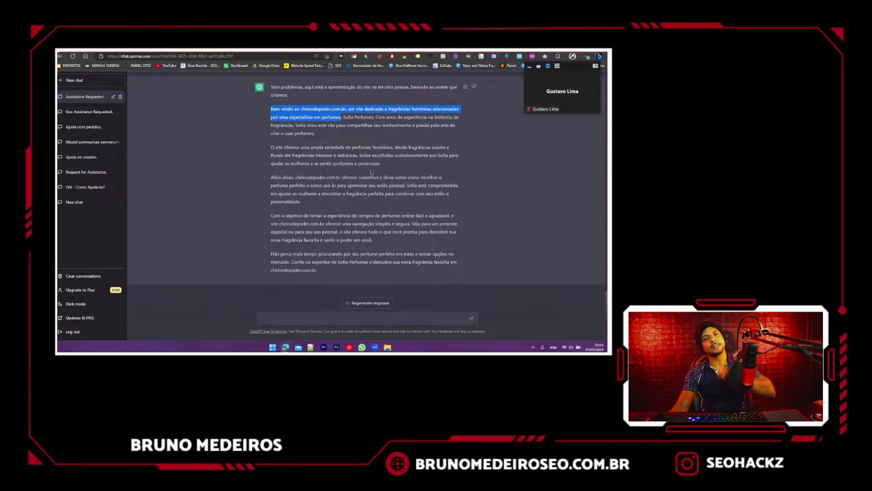
pyautogui.moveTo(381, 164); pyautogui.dragTo(281, 147)
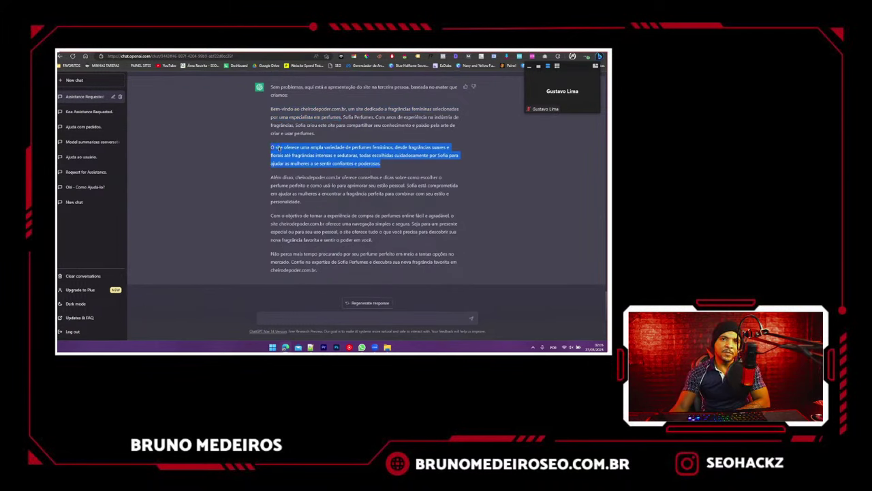
pyautogui.click(187, 52)
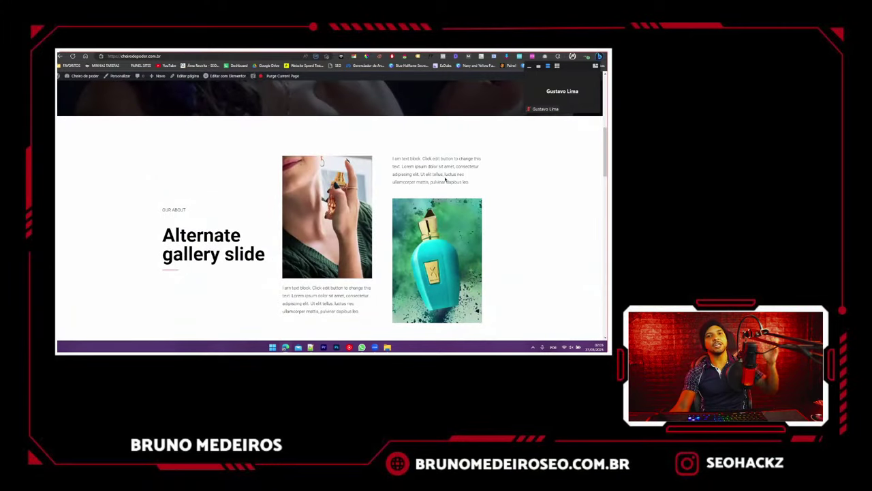
pyautogui.click(245, 51)
pyautogui.click(470, 116)
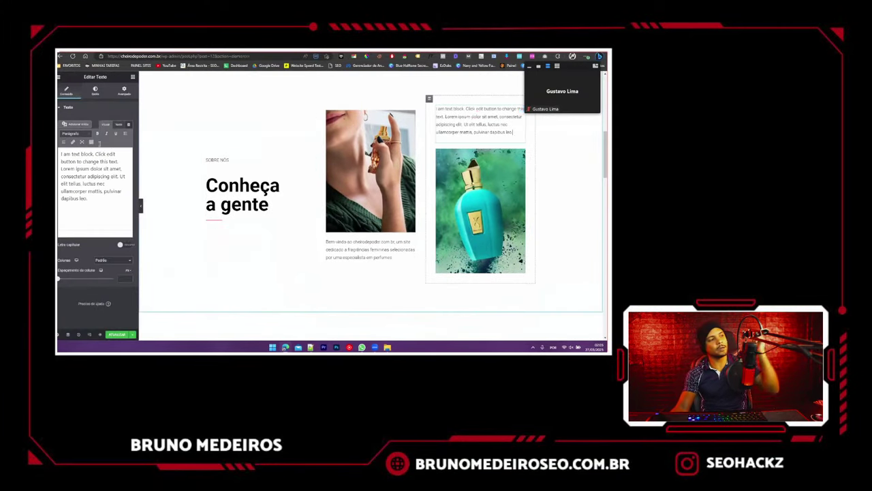
pyautogui.click(80, 176)
pyautogui.hotkey('ctrl', 'a')
pyautogui.write('O site oferece uma ampla variedade de perfumes femininos, desde fragrâncias suaves e florais até fragrâncias intensas e sedutoras, todas escolhidas cuidadosamente por Sofia para ajudar as mulheres a se sentir confiantes e poderosas.')
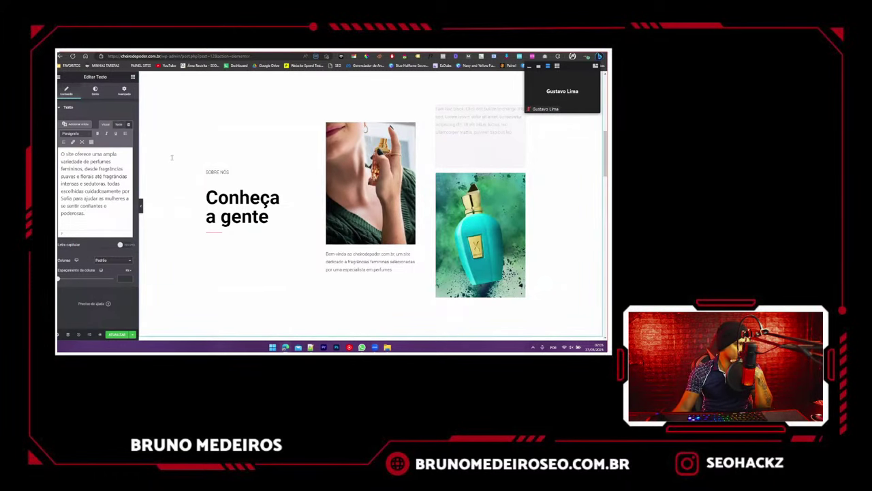
# - Update the page and look over the two "About the company" sections below the about-us block
pyautogui.scroll(-5, 172, 157)
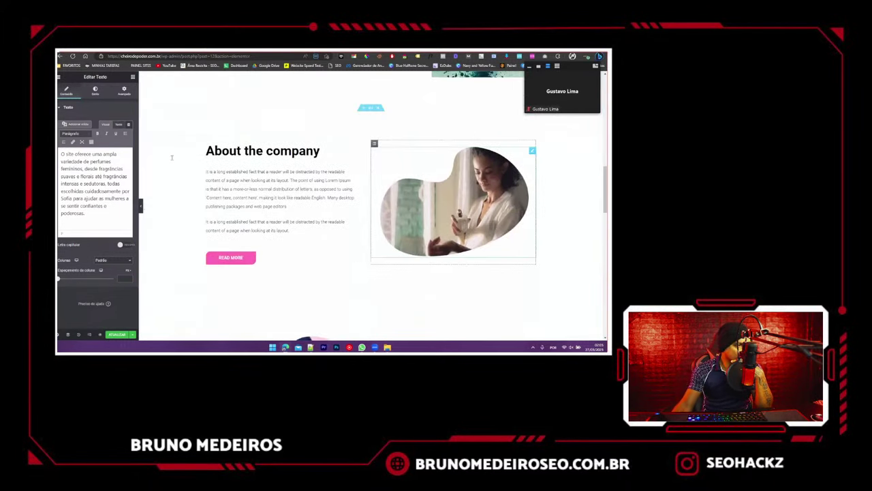
pyautogui.scroll(-4, 209, 144)
pyautogui.scroll(4, 231, 233)
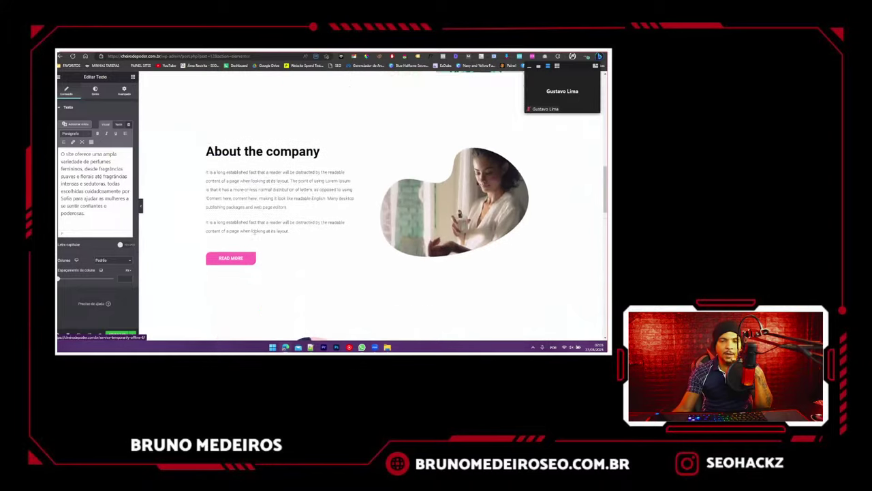
pyautogui.scroll(5, 253, 232)
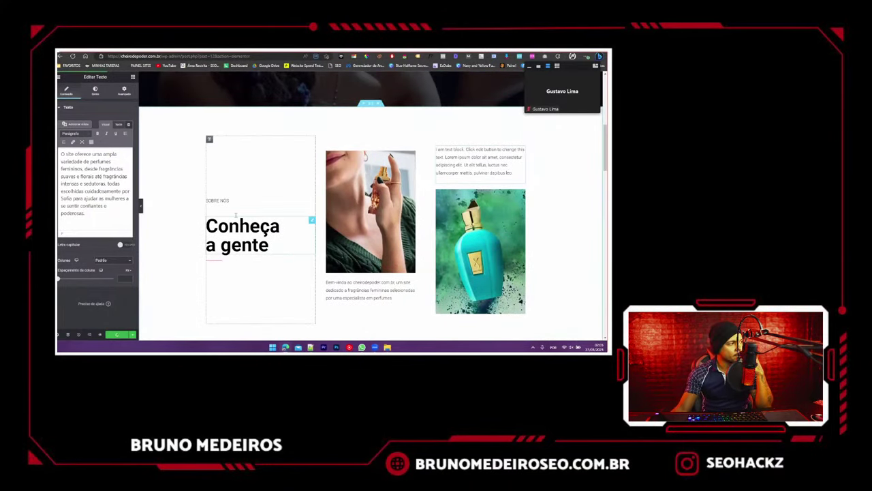
pyautogui.scroll(-1, 209, 272)
pyautogui.scroll(-6, 237, 217)
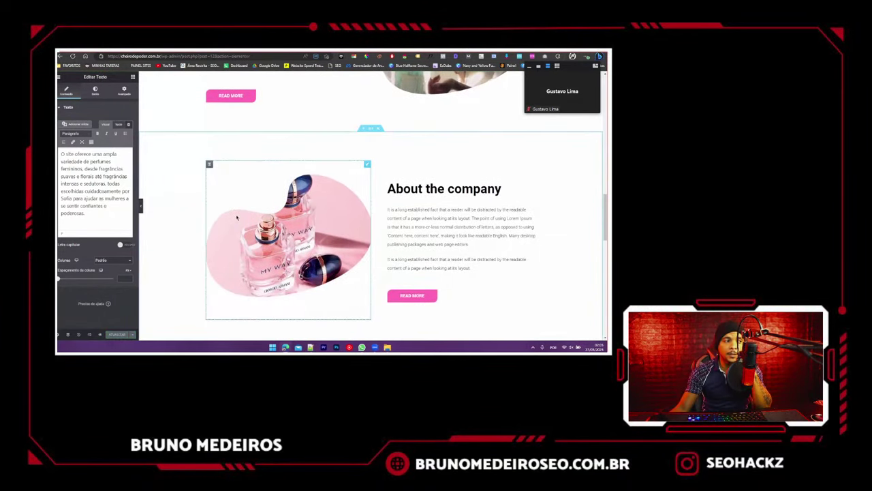
# - Change the opening of the paragraph above the green bottle image to "Nosso site" and update the page
pyautogui.scroll(3, 237, 217)
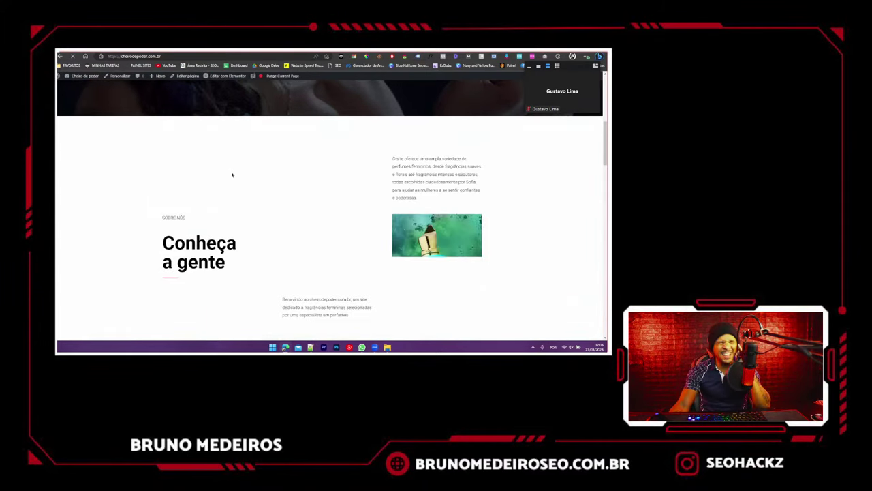
pyautogui.scroll(-2, 232, 175)
pyautogui.scroll(2, 232, 175)
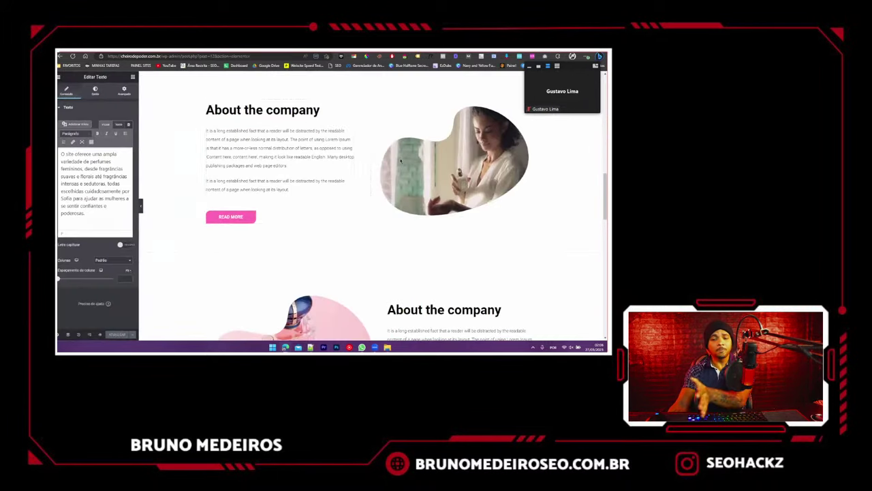
pyautogui.scroll(5, 421, 162)
pyautogui.scroll(2, 421, 162)
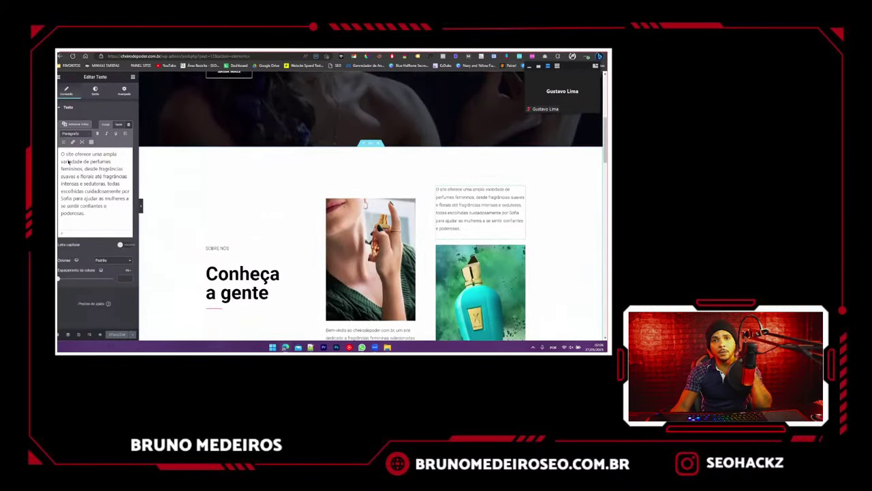
pyautogui.write('Nosso')
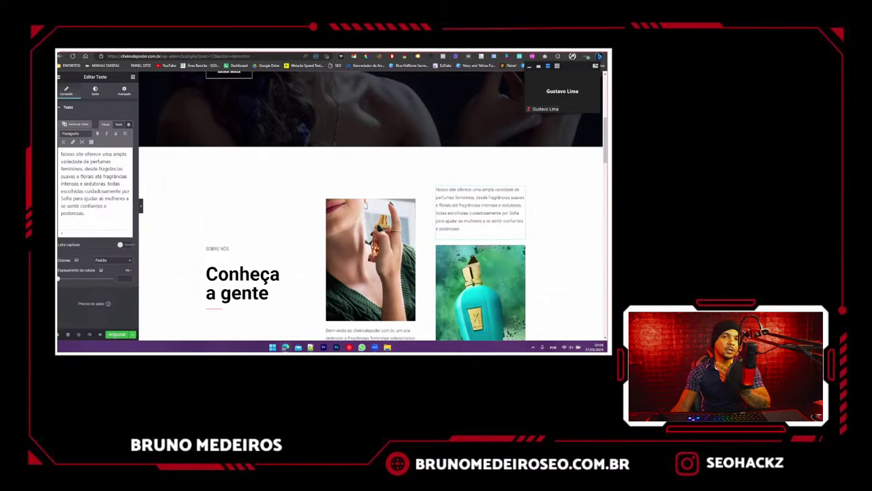
pyautogui.scroll(-3, 181, 171)
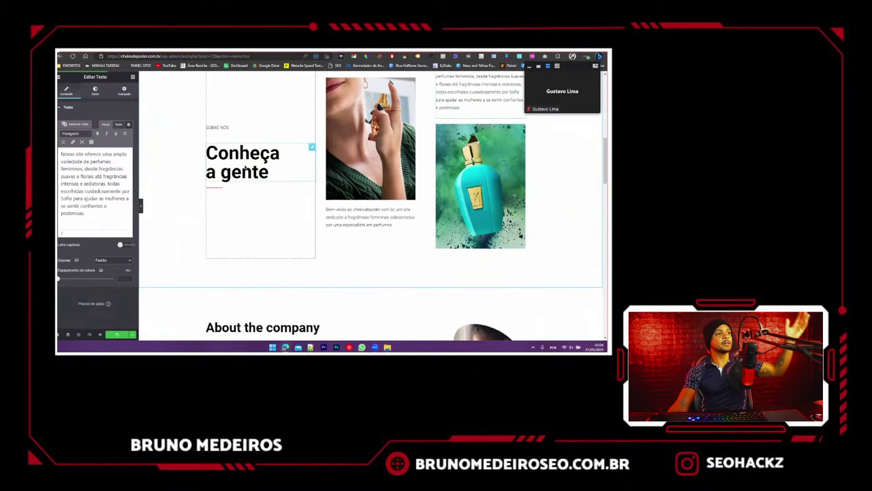
# - Reload the published home page and review the about-us block and the "About the company" sections below it
pyautogui.click(244, 170)
pyautogui.scroll(-5, 397, 201)
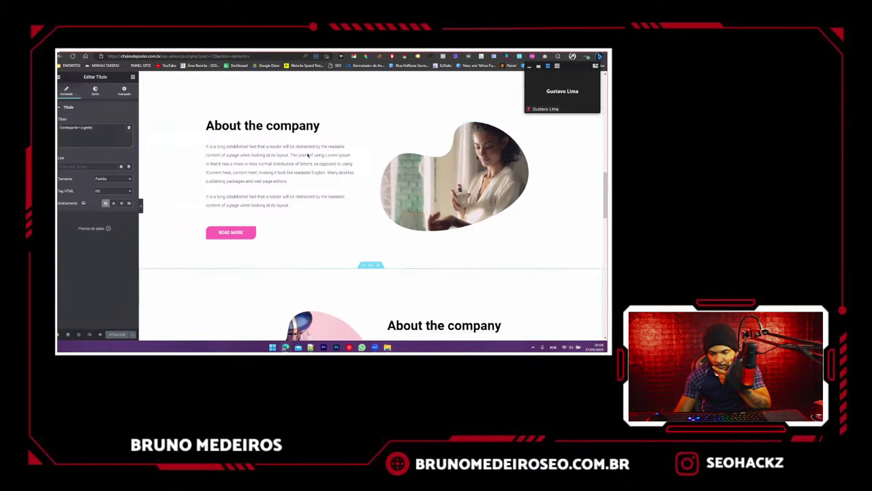
pyautogui.click(186, 53)
pyautogui.scroll(-1, 186, 54)
pyautogui.scroll(-3, 273, 155)
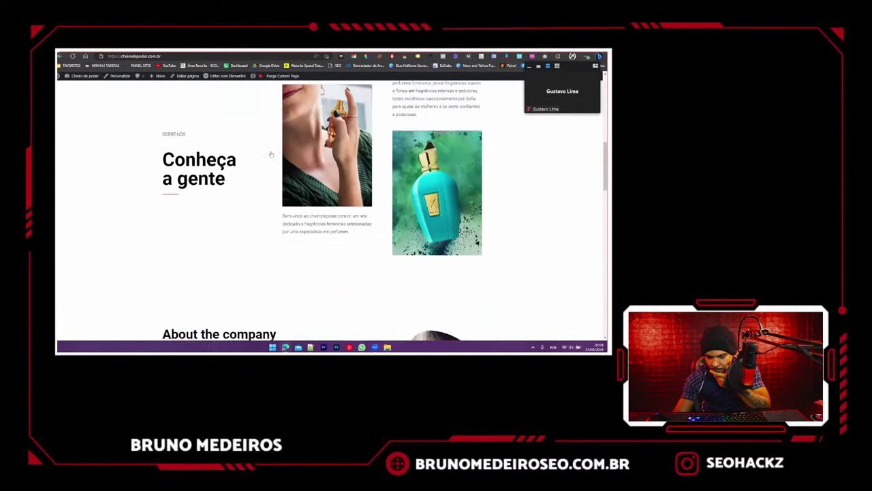
pyautogui.click(123, 53)
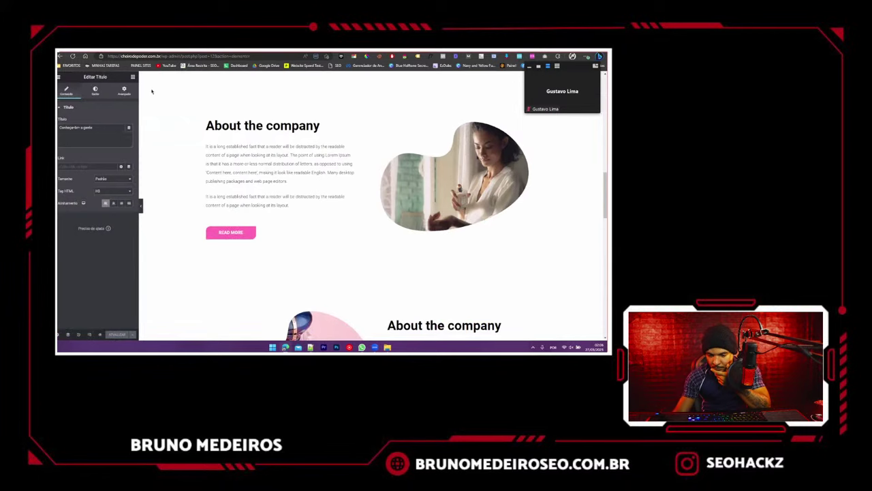
pyautogui.hotkey('ctrl', 'Tab')
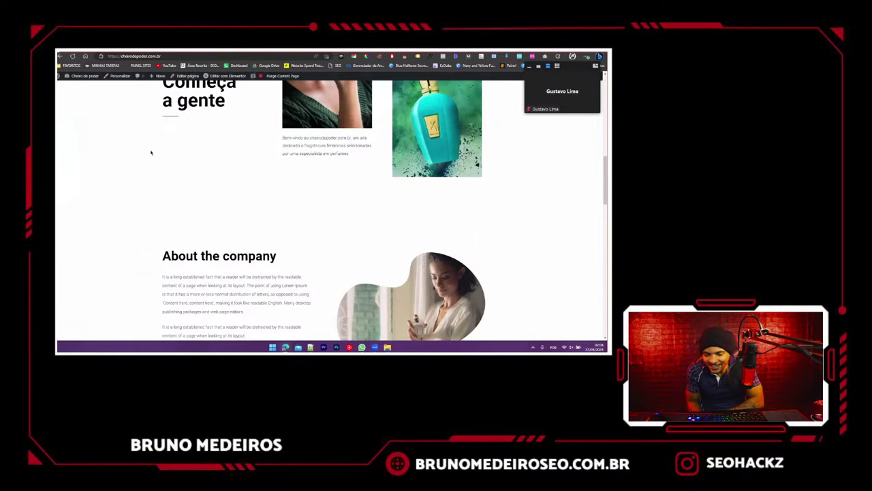
pyautogui.click(72, 57)
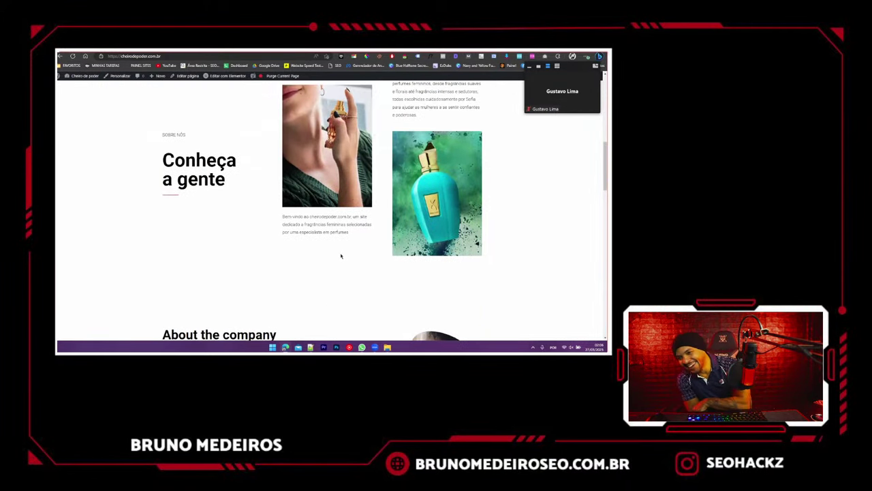
pyautogui.scroll(-3, 334, 254)
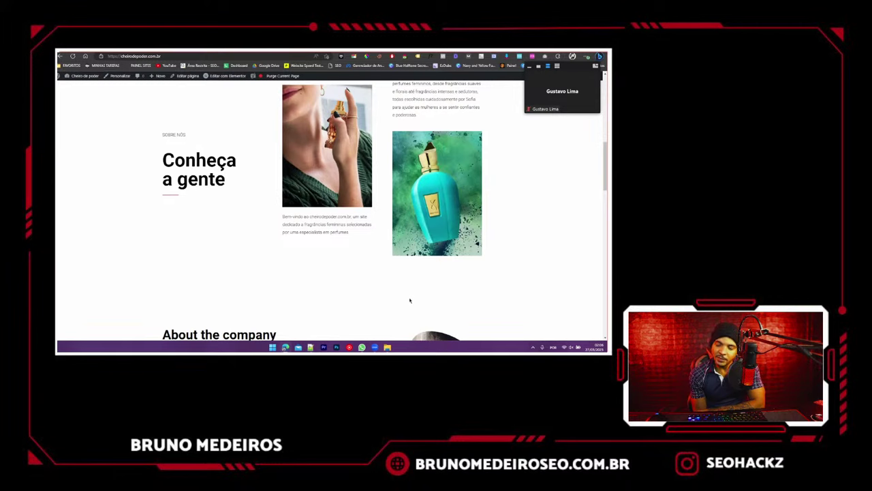
pyautogui.rightClick(454, 278)
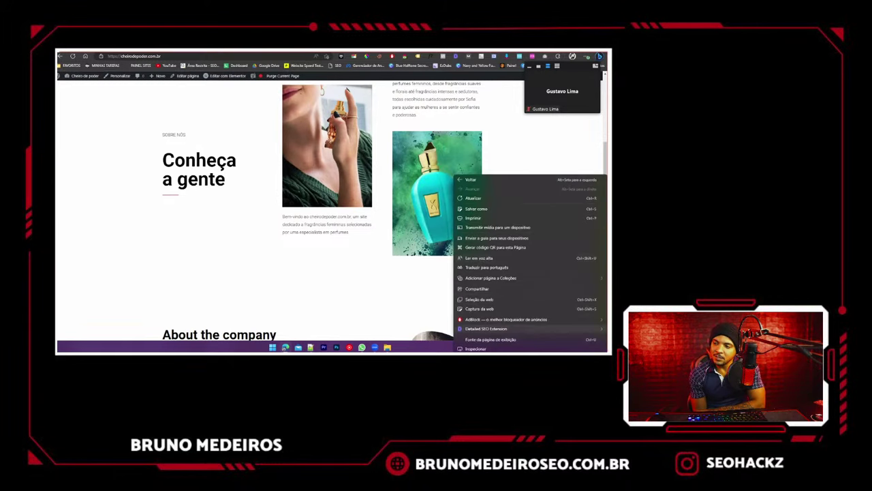
pyautogui.click(229, 263)
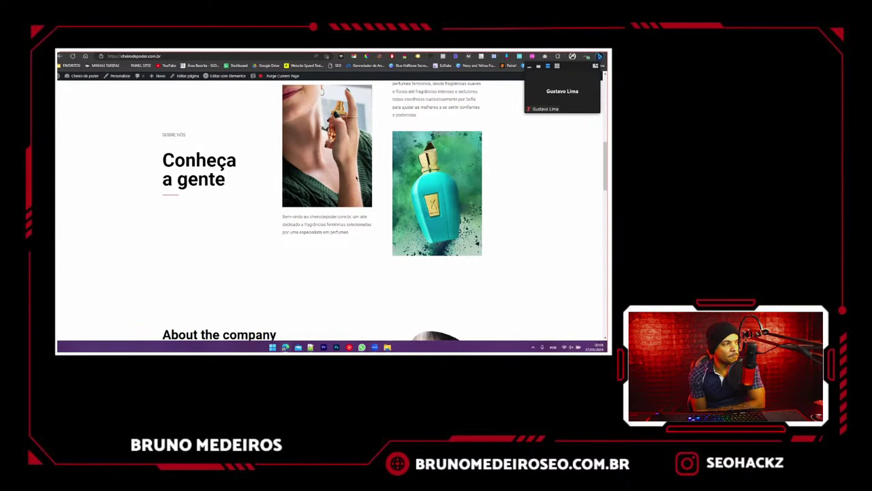
pyautogui.scroll(-1, 311, 216)
pyautogui.scroll(2, 88, 184)
pyautogui.scroll(-5, 109, 161)
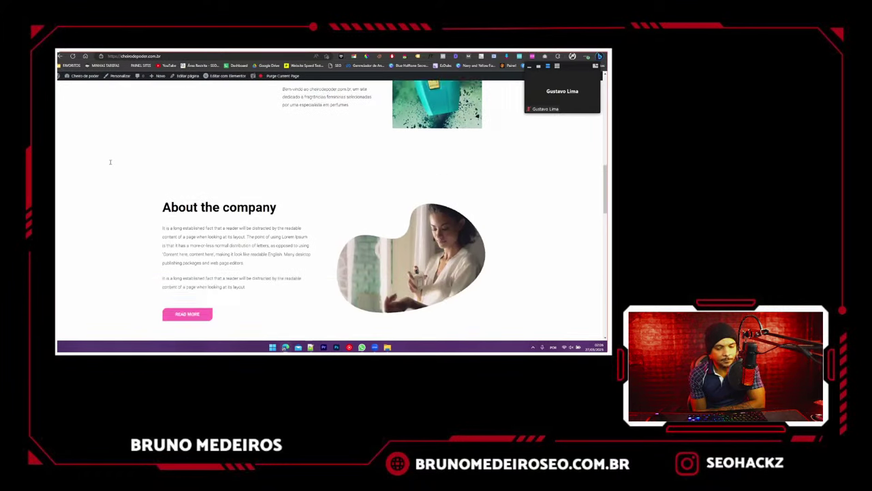
pyautogui.scroll(1, 110, 161)
pyautogui.scroll(-1, 109, 162)
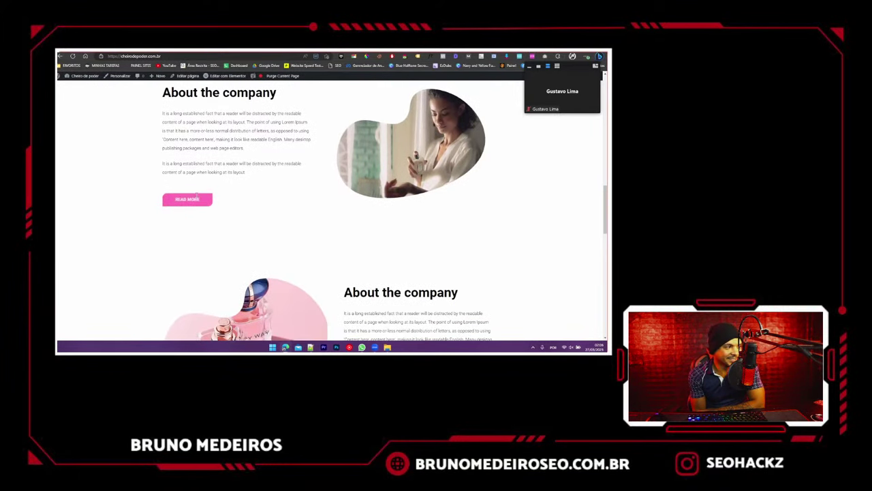
# - In Elementor, set the heading of the first "About the company" section, beside the woman's photo, to "Perfumes femininos"
pyautogui.hotkey('ctrl', 'Tab')
pyautogui.hotkey('ctrl', 'Tab')
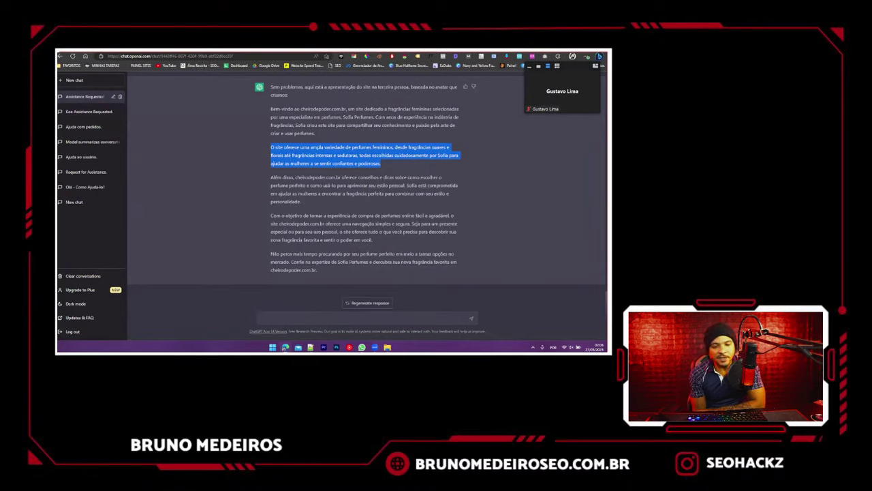
pyautogui.hotkey('ctrl', 'shift', 'Tab')
pyautogui.moveTo(75, 128); pyautogui.dragTo(94, 131)
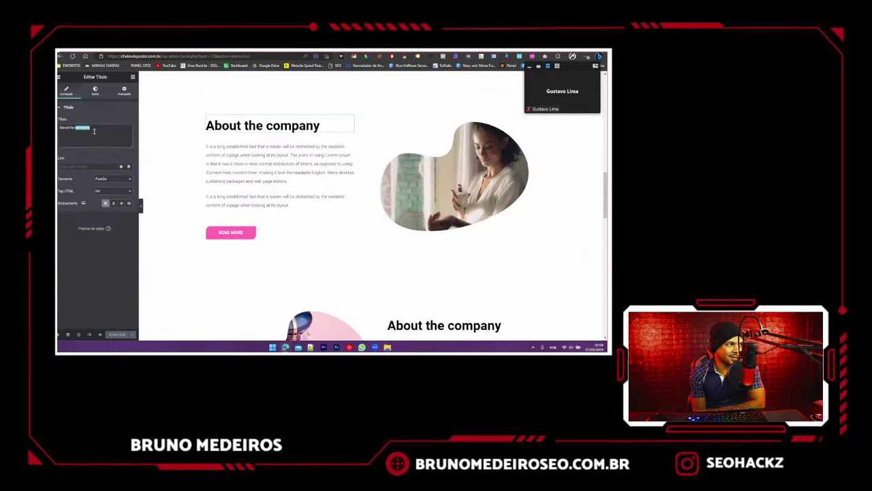
pyautogui.hotkey('ctrl', 'a')
pyautogui.write('Perf')
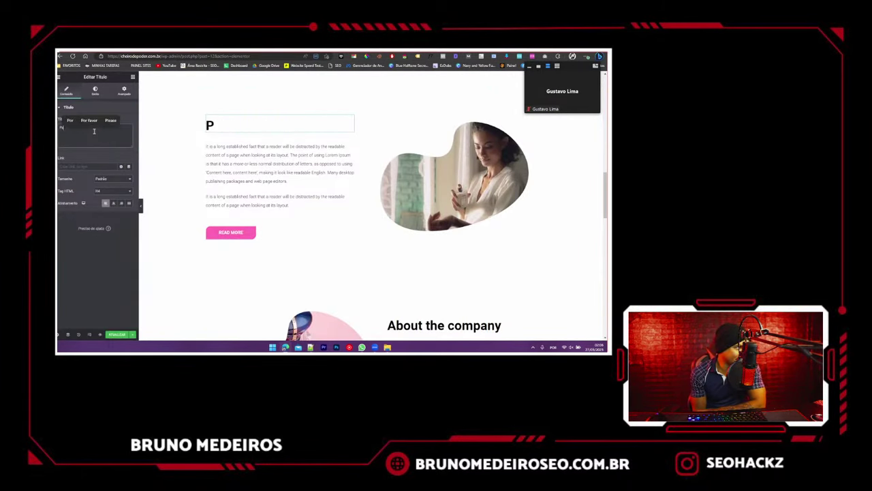
pyautogui.write('umes fe')
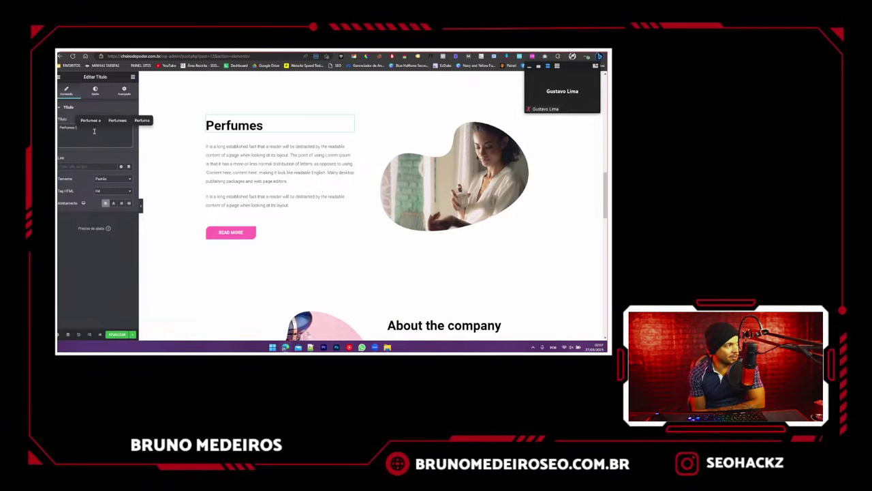
pyautogui.write('mininos')
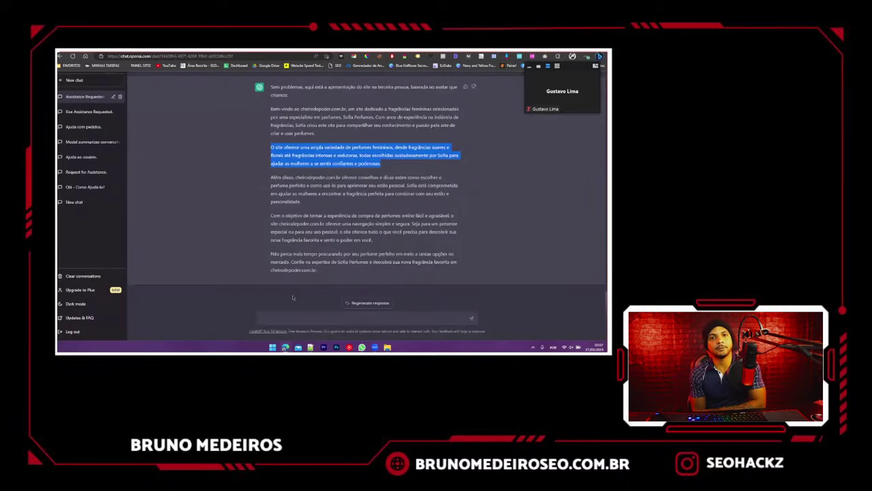
# - Send ChatGPT the prompt "Agora quero que você crie uma descrição com uma chamada para a página de reviews cujo título é: Perfumes femininos"
pyautogui.click(293, 297)
pyautogui.click(282, 318)
pyautogui.write('A')
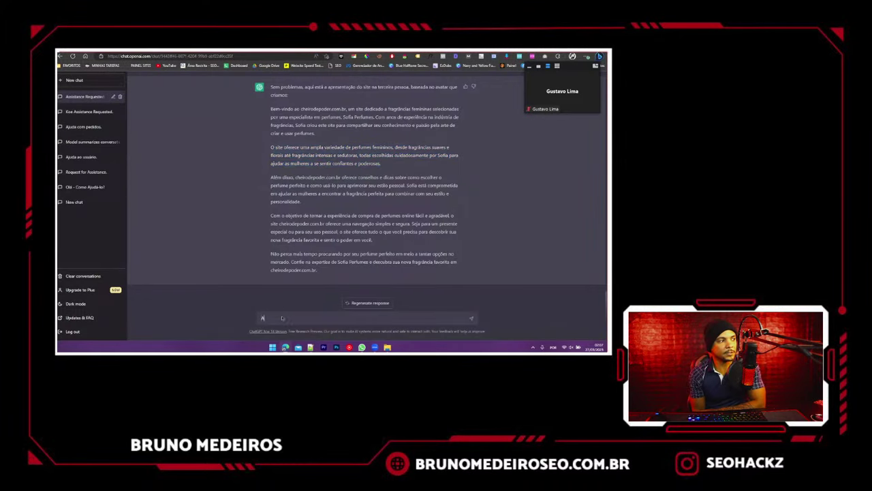
pyautogui.write('gora quero que')
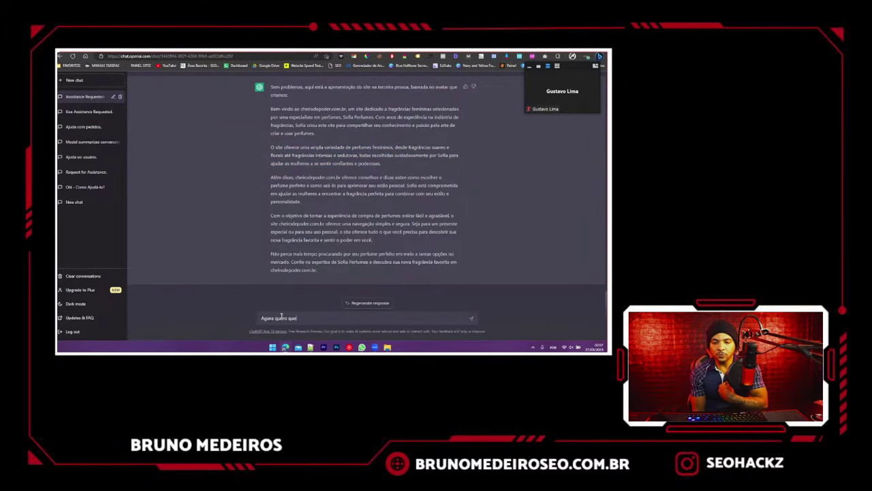
pyautogui.write(' você')
pyautogui.press('BackSpace')
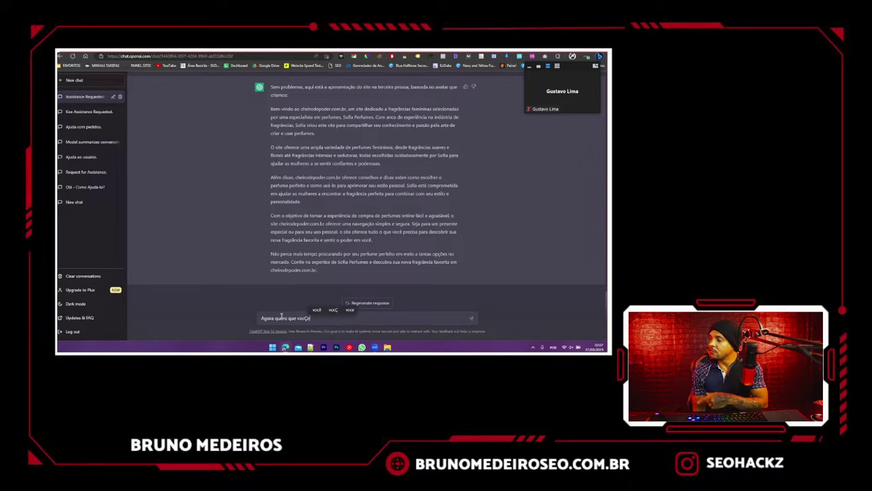
pyautogui.write('ê cr')
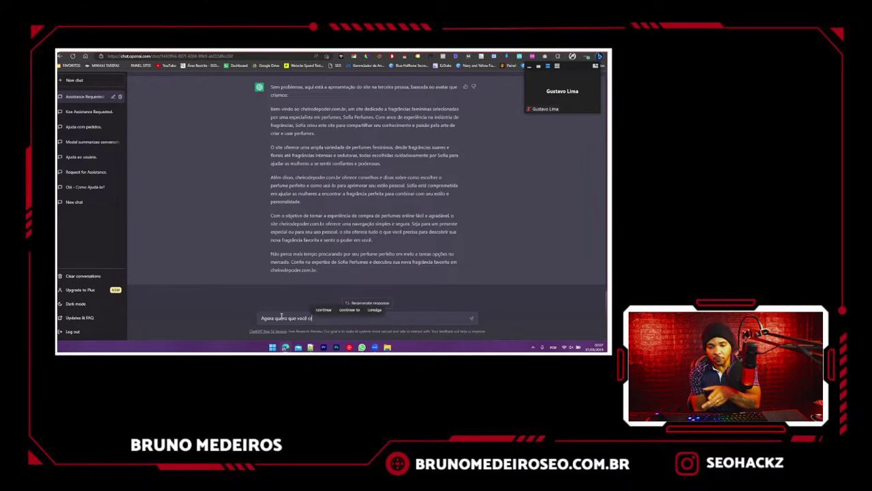
pyautogui.write('ie uma')
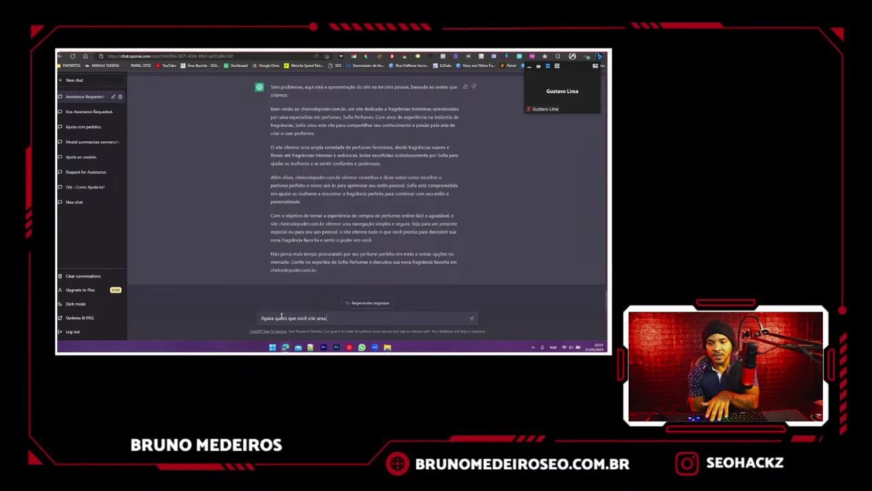
pyautogui.write(' descri')
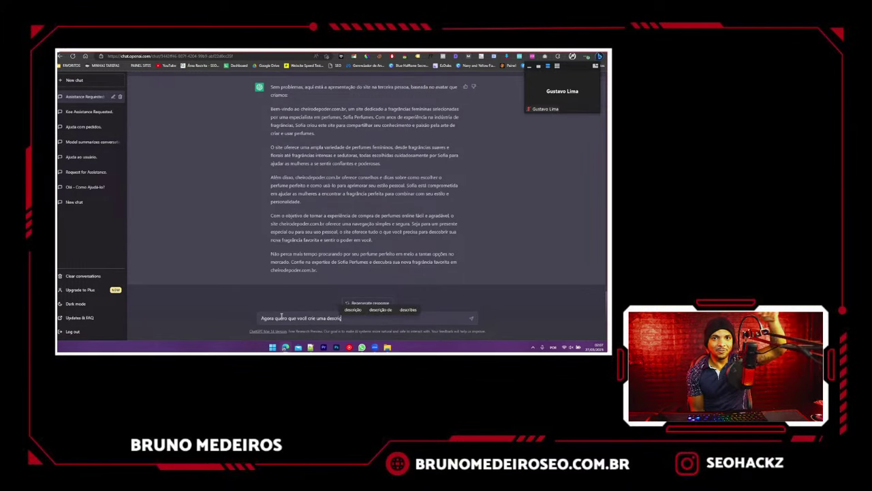
pyautogui.write('ção com uma chamada')
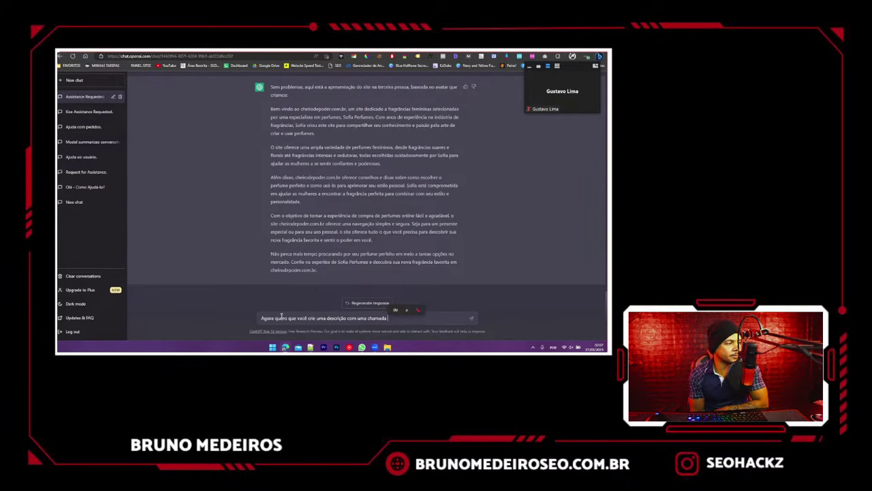
pyautogui.write(' para')
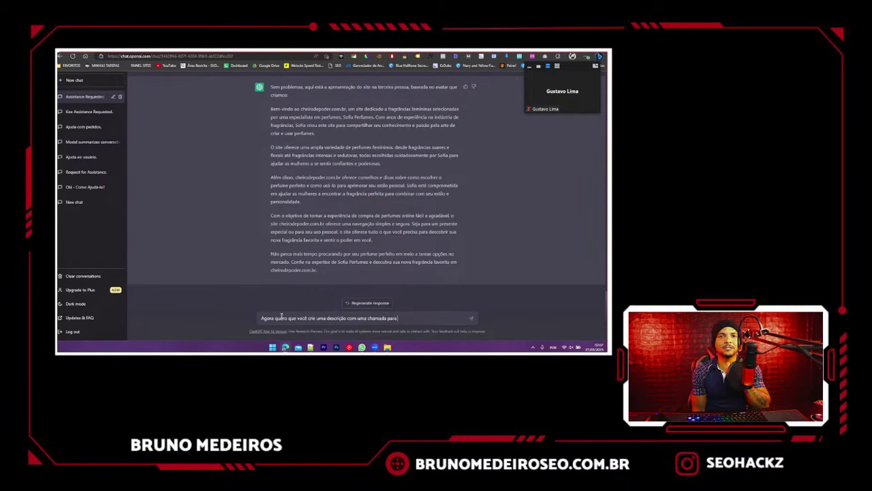
pyautogui.write(' a página do')
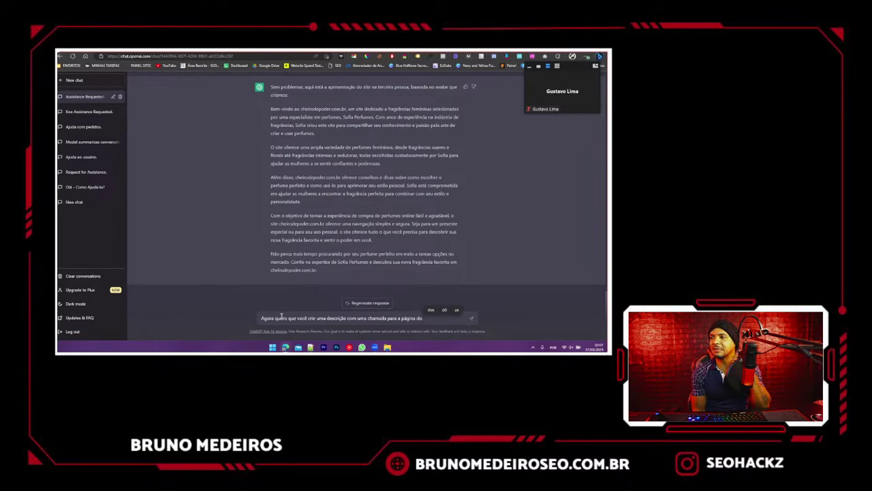
pyautogui.press('BackSpace')
pyautogui.write('e r')
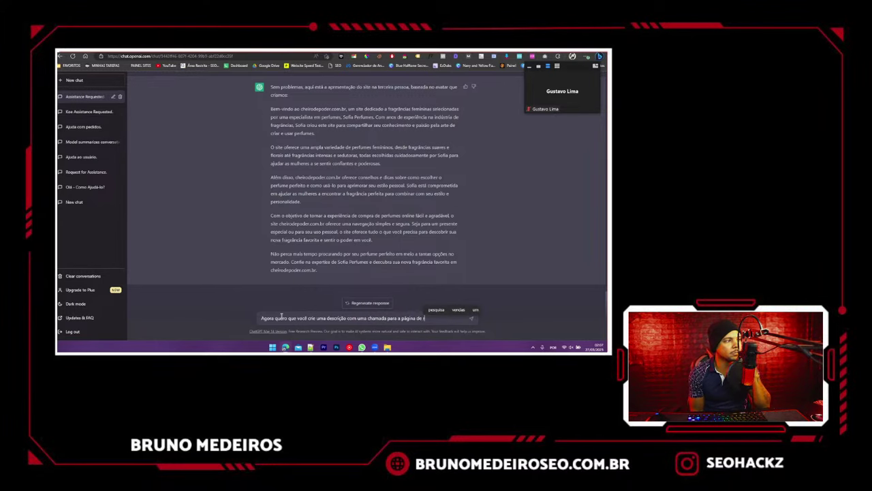
pyautogui.write('eviews c')
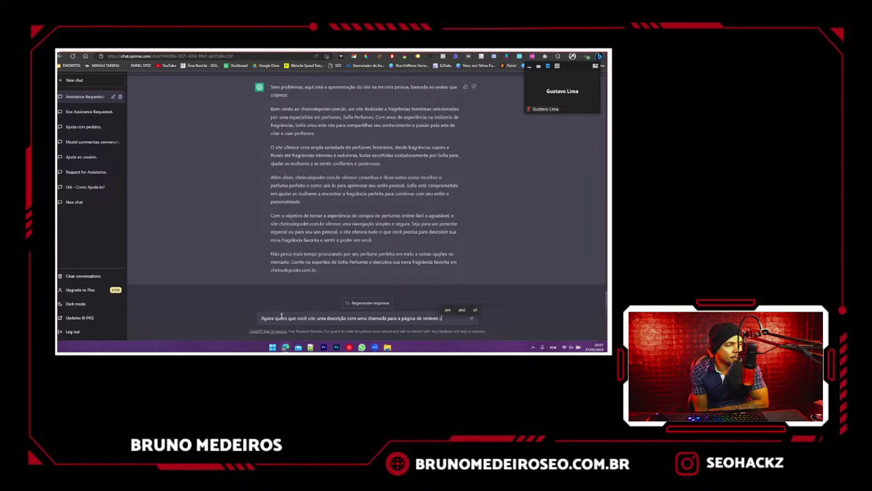
pyautogui.write('ujo t')
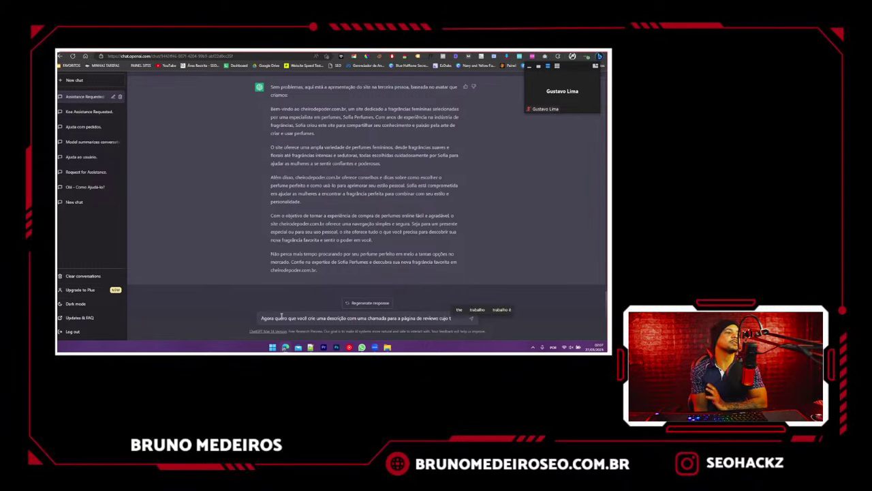
pyautogui.write('ítulo d')
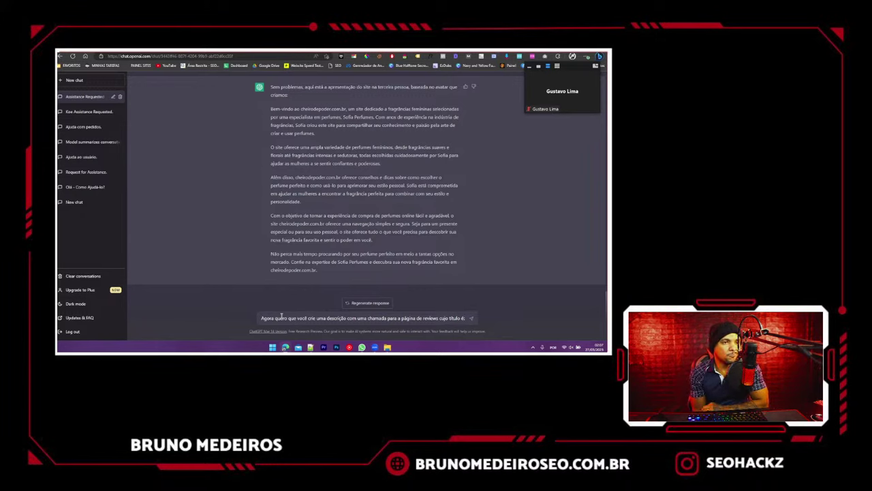
pyautogui.write(' Perf')
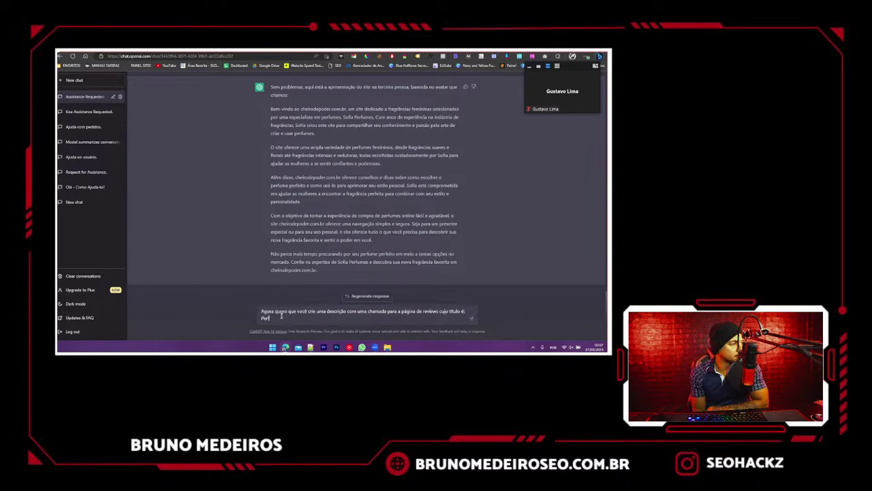
pyautogui.write('umes femini')
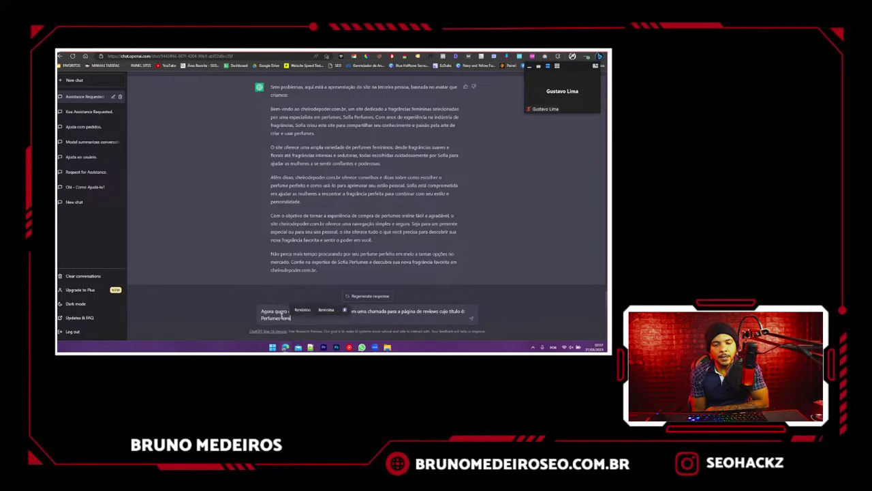
pyautogui.write('nos')
pyautogui.press('Return')
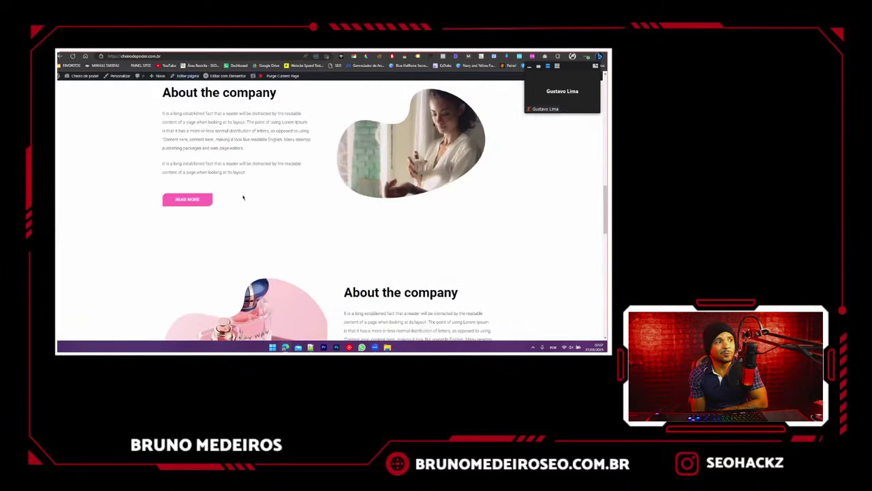
# - Look over the published home page from the "About the company" sections down to the footer and back up to the about-us block
pyautogui.scroll(-6, 243, 197)
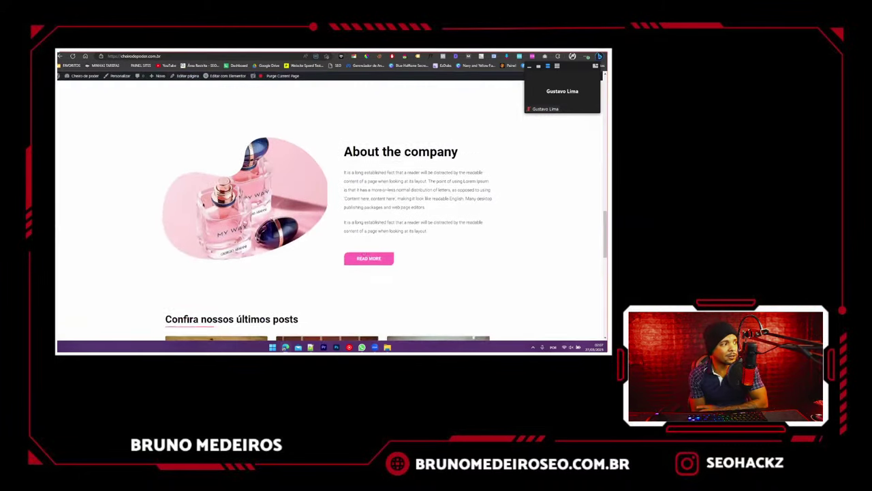
pyautogui.scroll(-4, 150, 212)
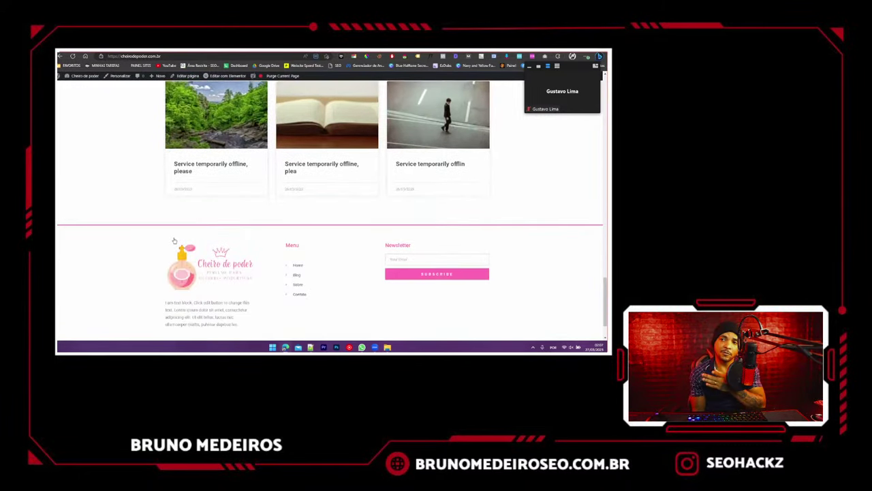
pyautogui.scroll(2, 152, 255)
pyautogui.scroll(3, 152, 256)
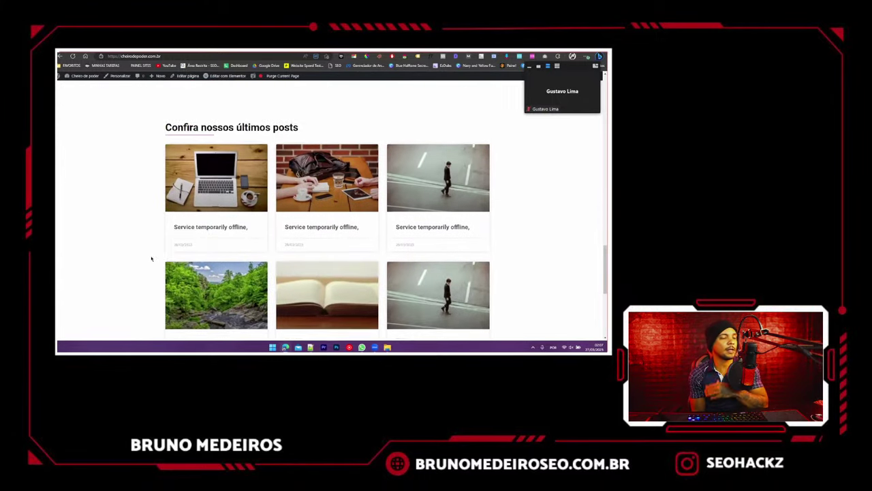
pyautogui.scroll(10, 187, 126)
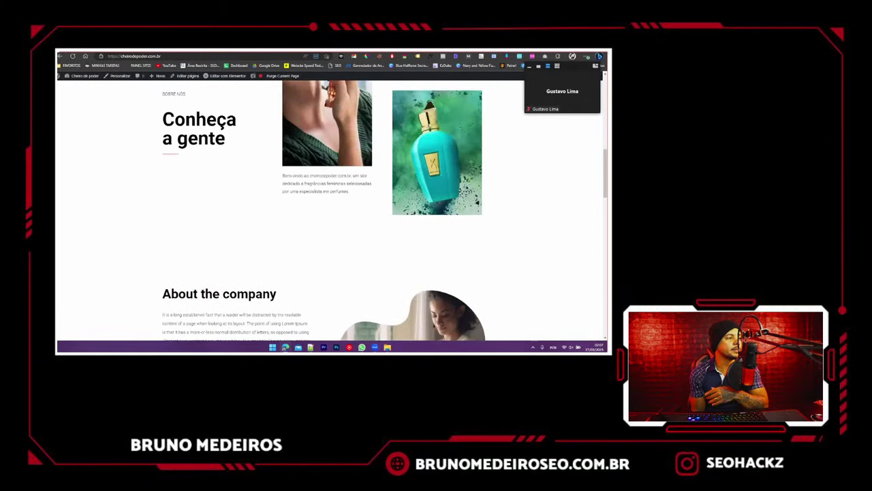
pyautogui.scroll(-5, 234, 147)
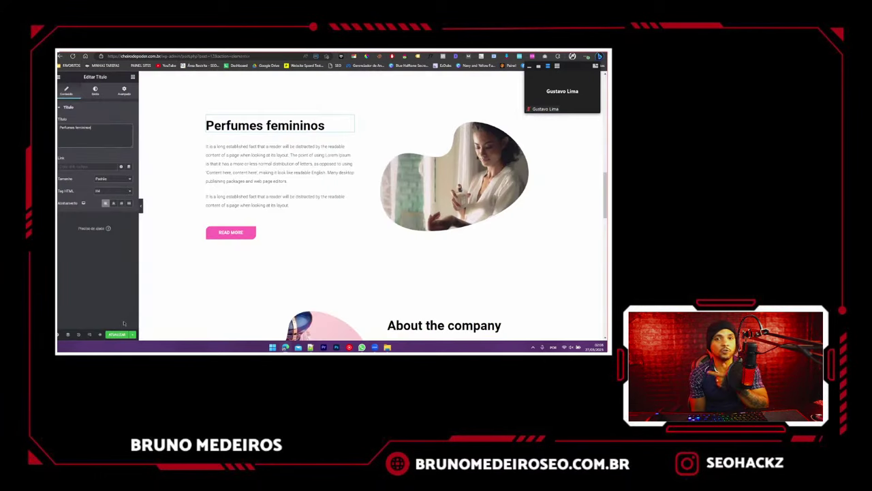
# - Update the home page in Elementor with the "Perfumes femininos" heading and return to the ChatGPT conversation
pyautogui.click(118, 335)
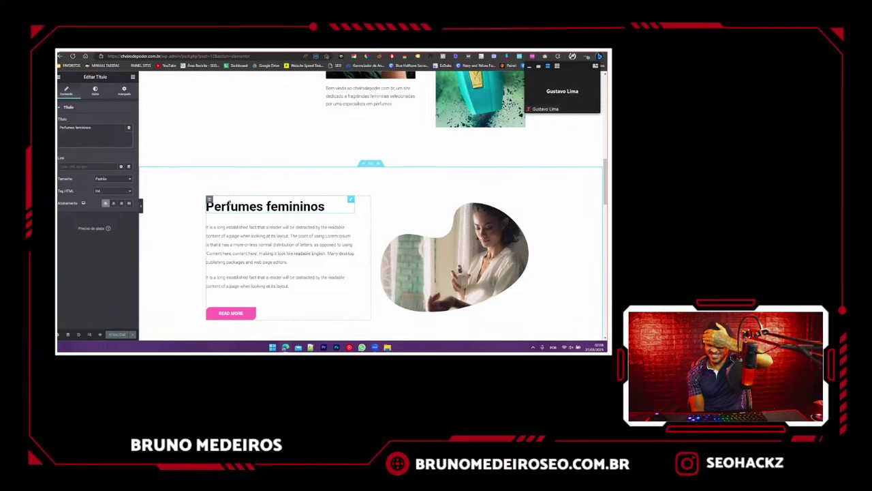
pyautogui.hotkey('ctrl', 'Tab')
pyautogui.hotkey('ctrl', 'Tab')
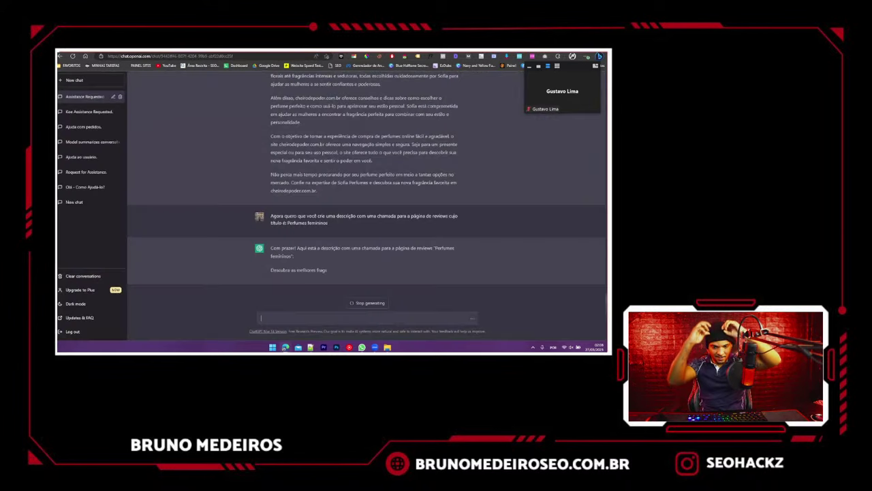